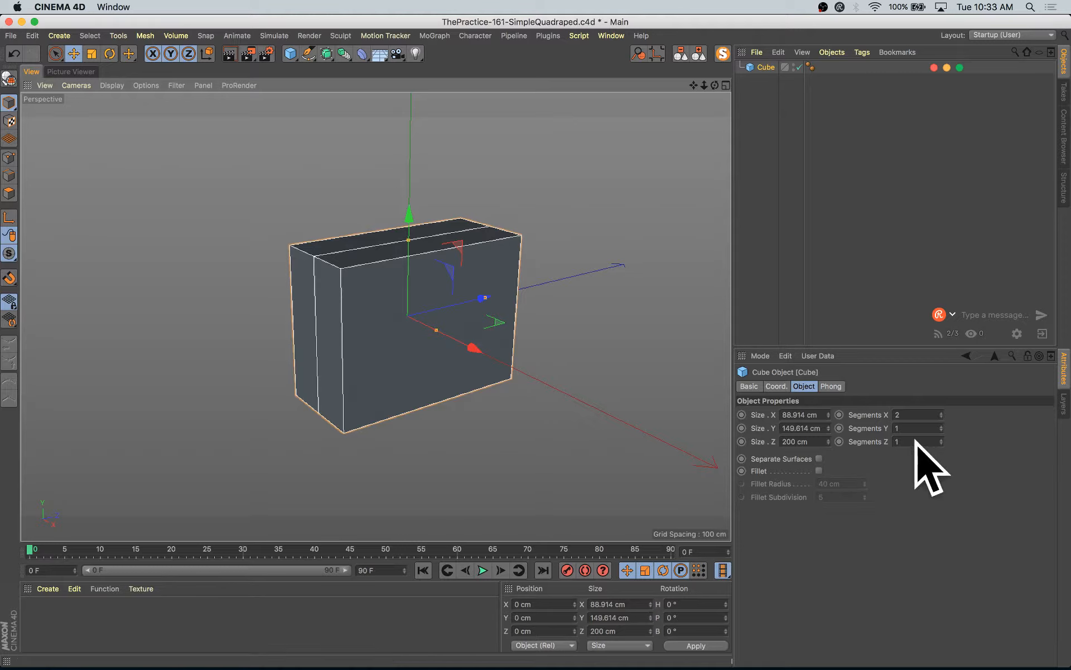
# - Set the cube's segments to 2 in Y and 3 in Z, and widen it to about 135 cm in X
pyautogui.click(942, 427)
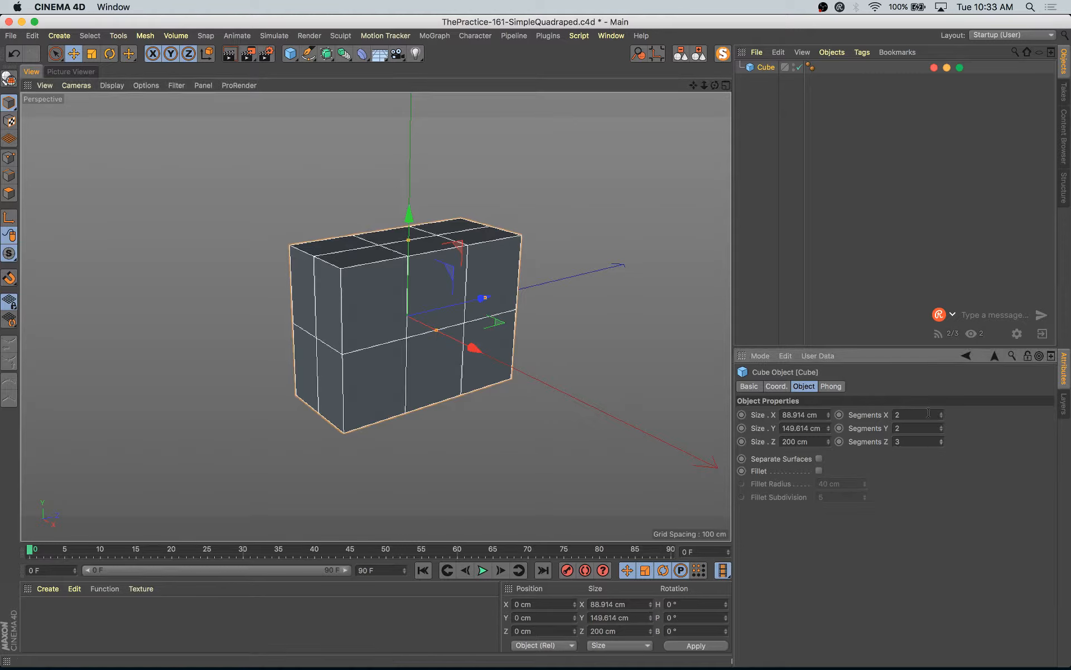
pyautogui.keyDown('alt'); pyautogui.moveTo(404, 361); pyautogui.dragTo(502, 342); pyautogui.keyUp('alt')
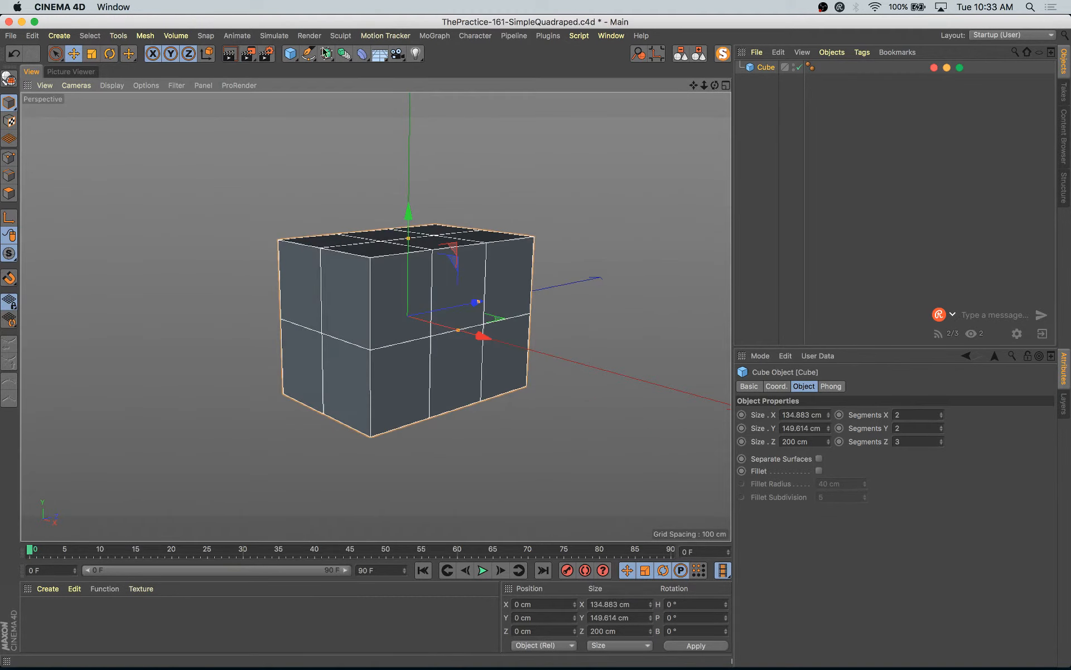
# - Nest the cube inside a Subdivision Surface and widen the cube to about 143 cm in X
pyautogui.keyDown('alt'); pyautogui.click(327, 54); pyautogui.keyUp('alt')
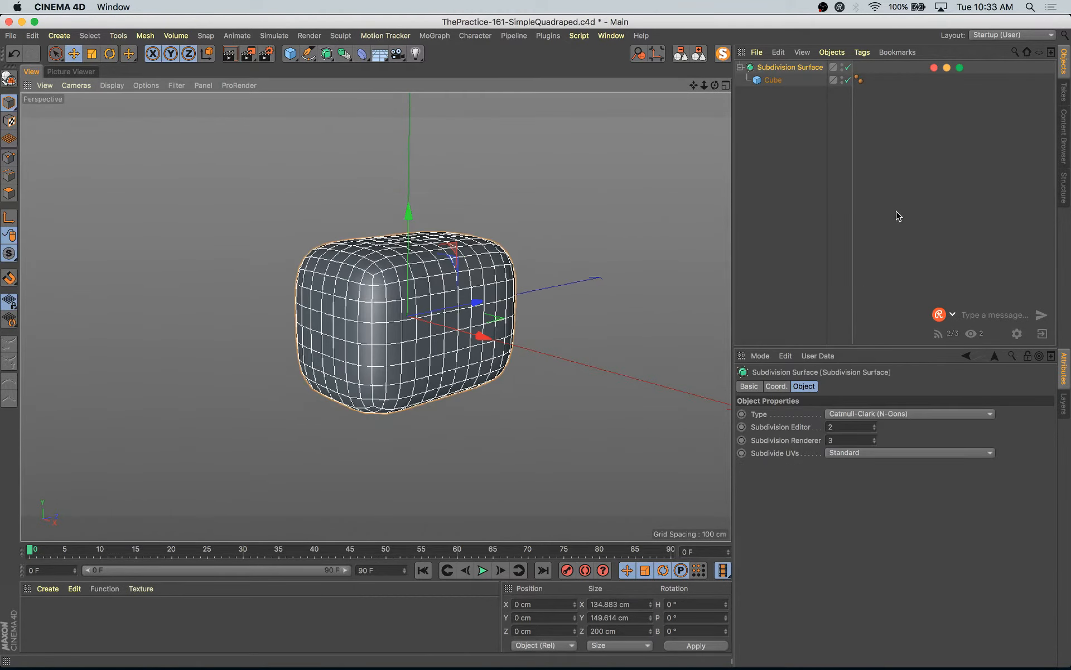
pyautogui.click(774, 80)
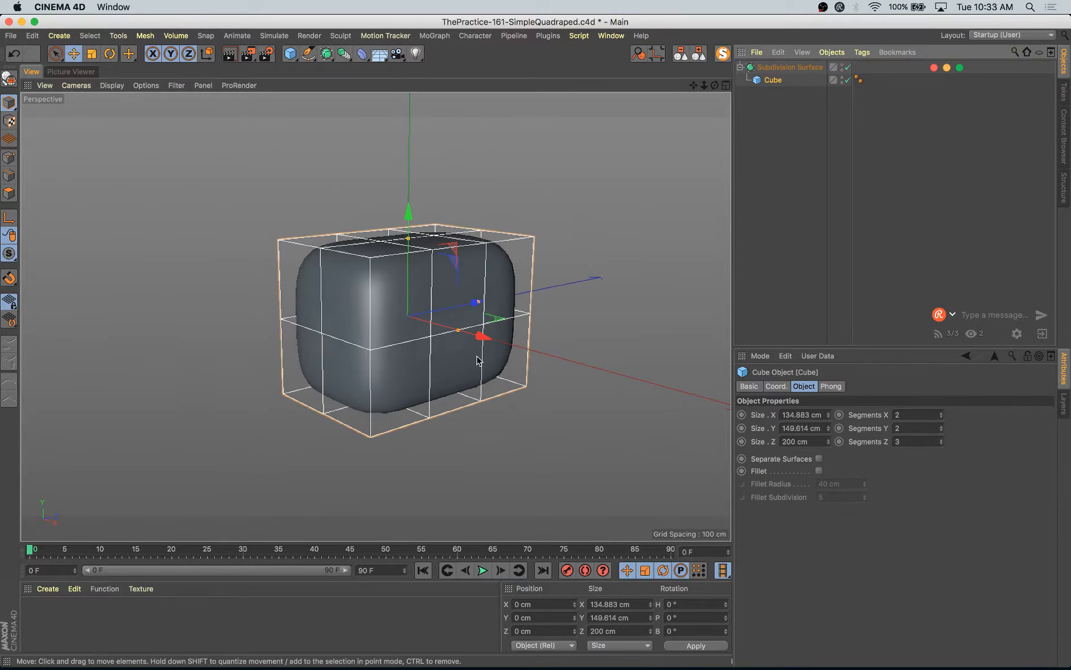
pyautogui.click(807, 71)
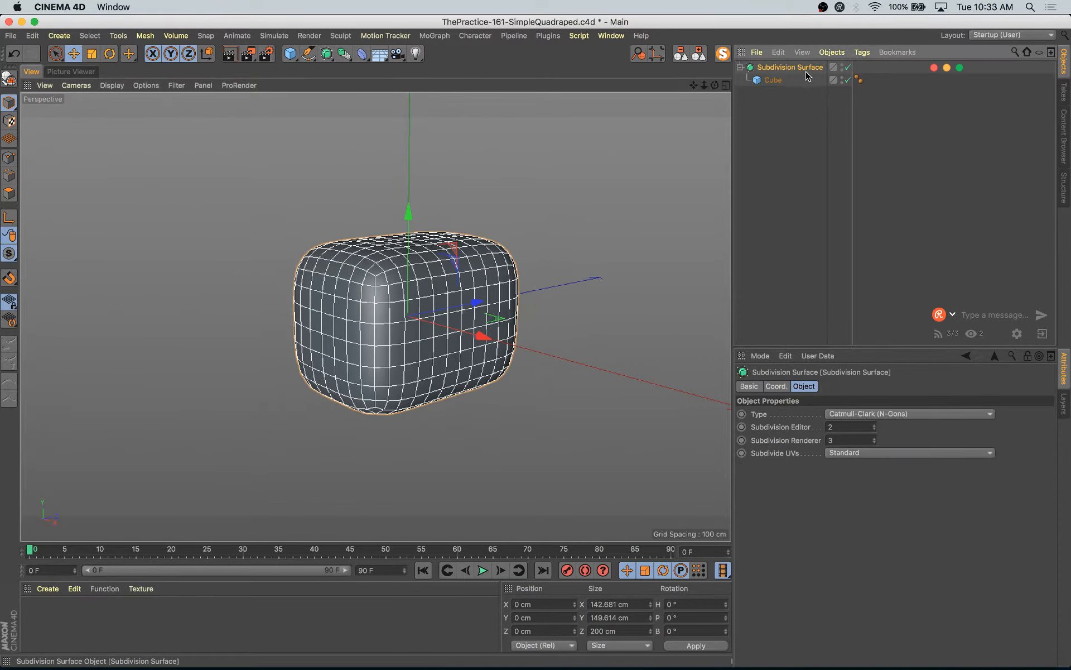
pyautogui.click(781, 79)
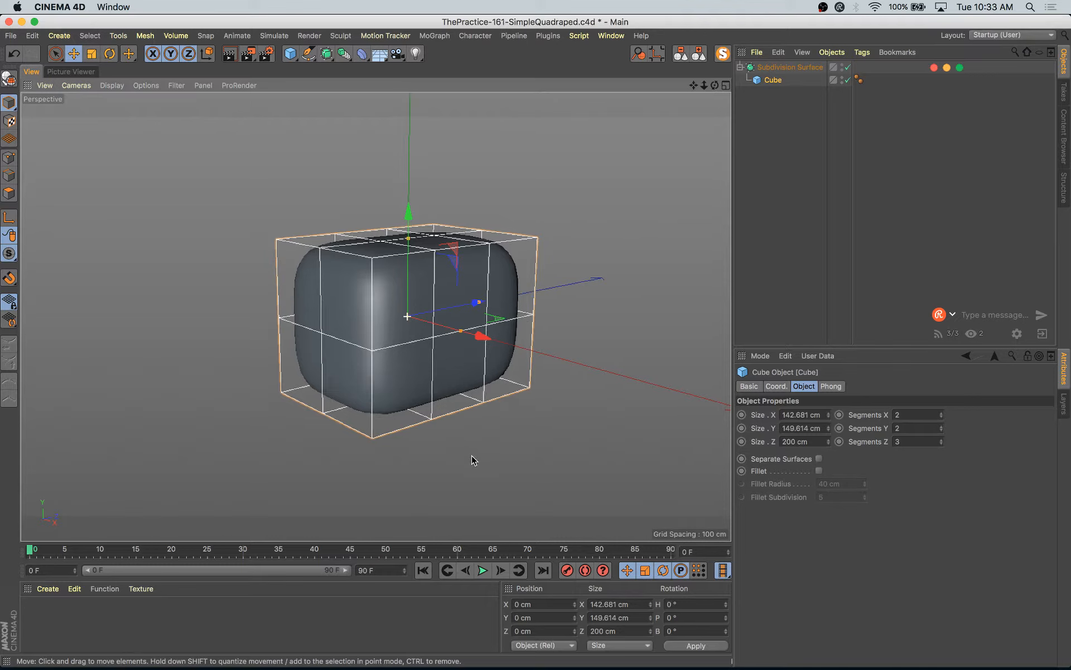
# - Set the cube's X segments to 3 and lengthen the cube to about 221 cm in Z
pyautogui.keyDown('alt'); pyautogui.moveTo(473, 462); pyautogui.dragTo(483, 505); pyautogui.keyUp('alt')
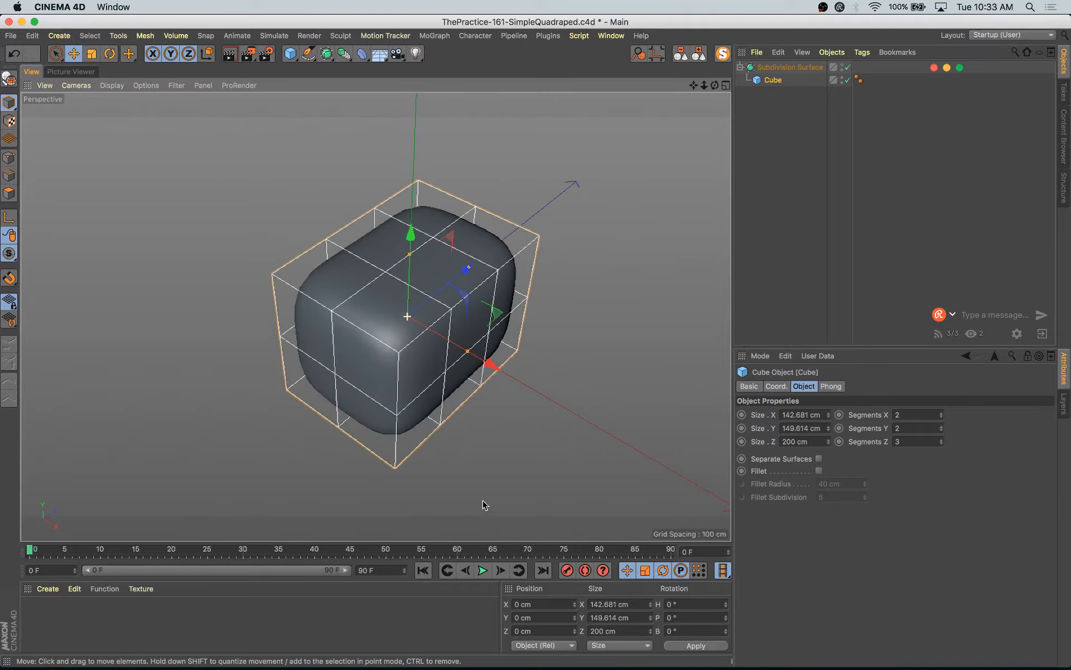
pyautogui.click(942, 413)
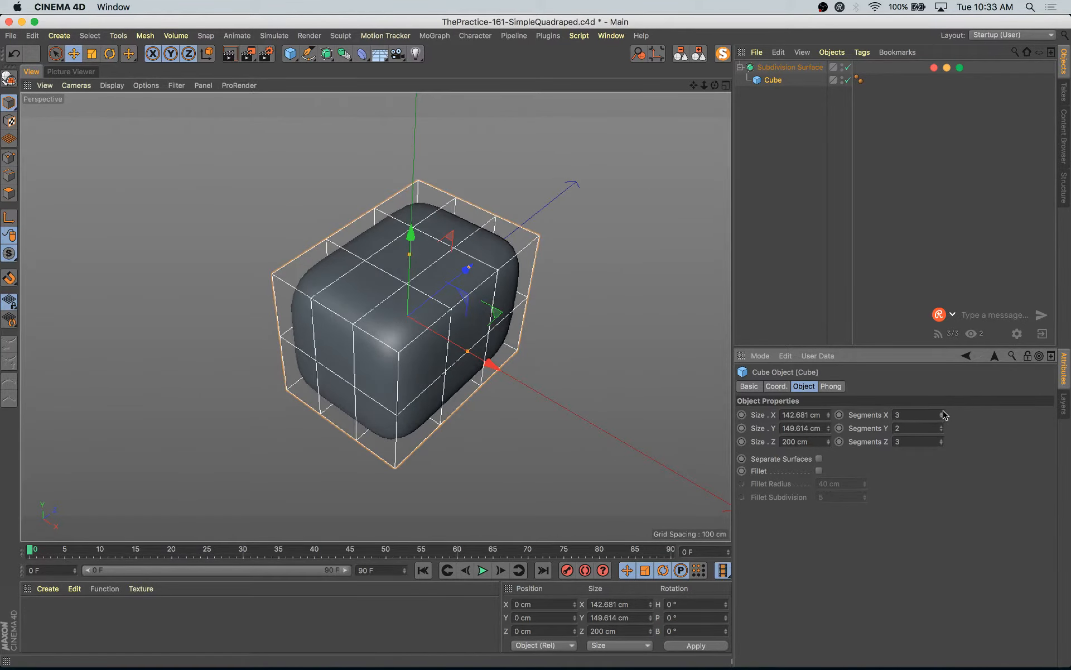
pyautogui.keyDown('alt'); pyautogui.moveTo(460, 466); pyautogui.dragTo(426, 327); pyautogui.keyUp('alt')
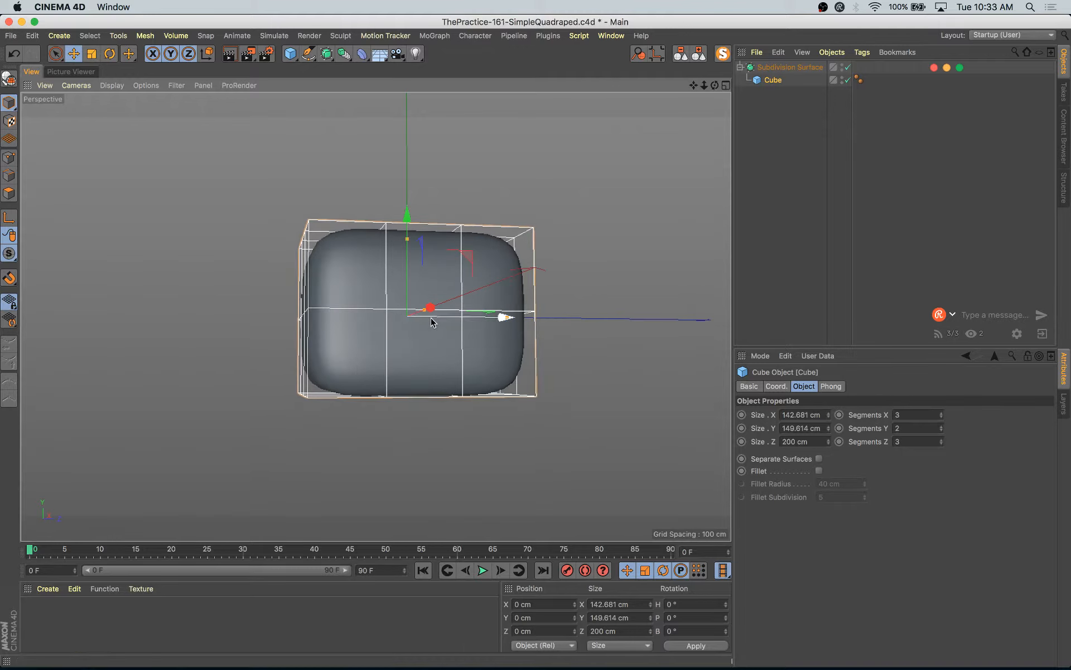
pyautogui.moveTo(507, 318); pyautogui.dragTo(518, 321)
# - Examine the smoothed cube's proportions and segment layout from the ends, the sides and underneath
pyautogui.keyDown('alt'); pyautogui.moveTo(524, 385); pyautogui.dragTo(589, 387); pyautogui.keyUp('alt')
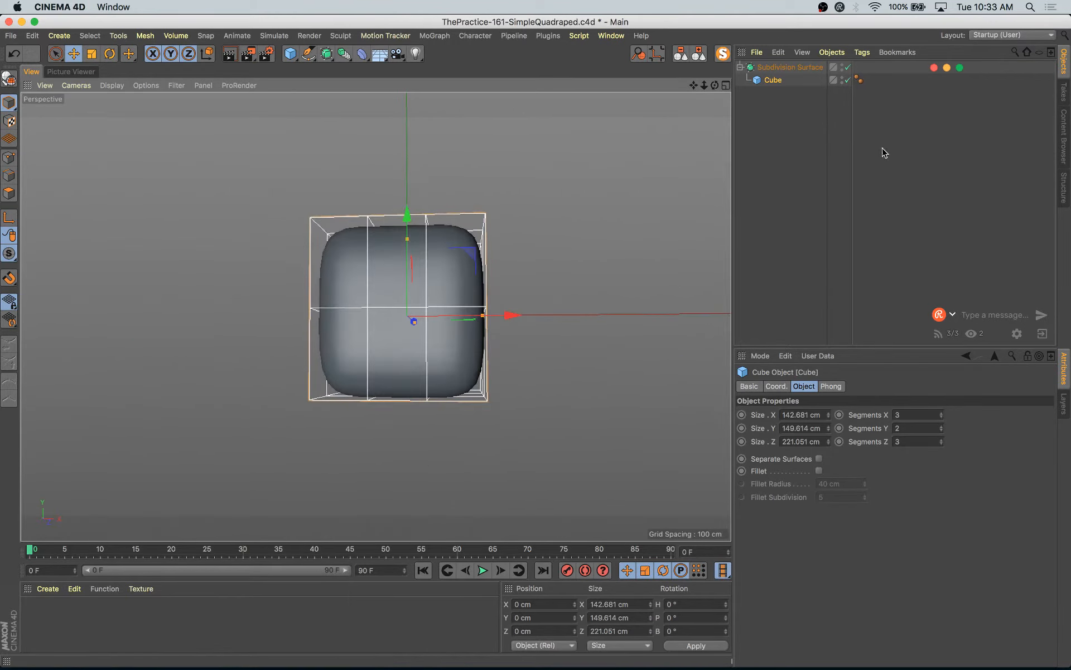
pyautogui.keyDown('alt'); pyautogui.moveTo(647, 304); pyautogui.dragTo(558, 356); pyautogui.keyUp('alt')
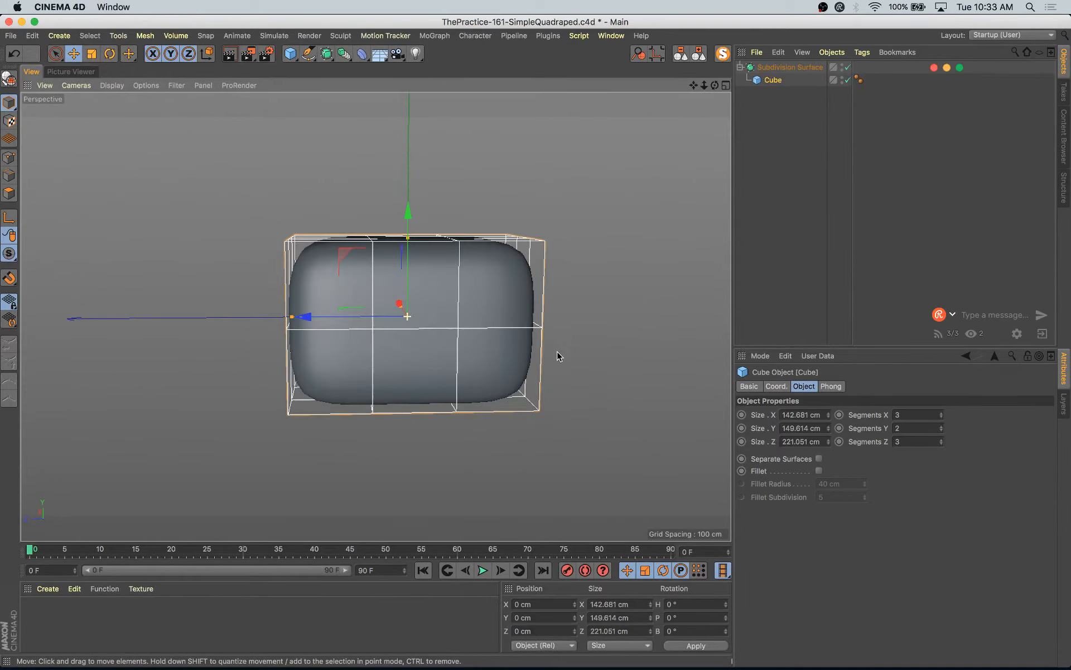
pyautogui.click(942, 426)
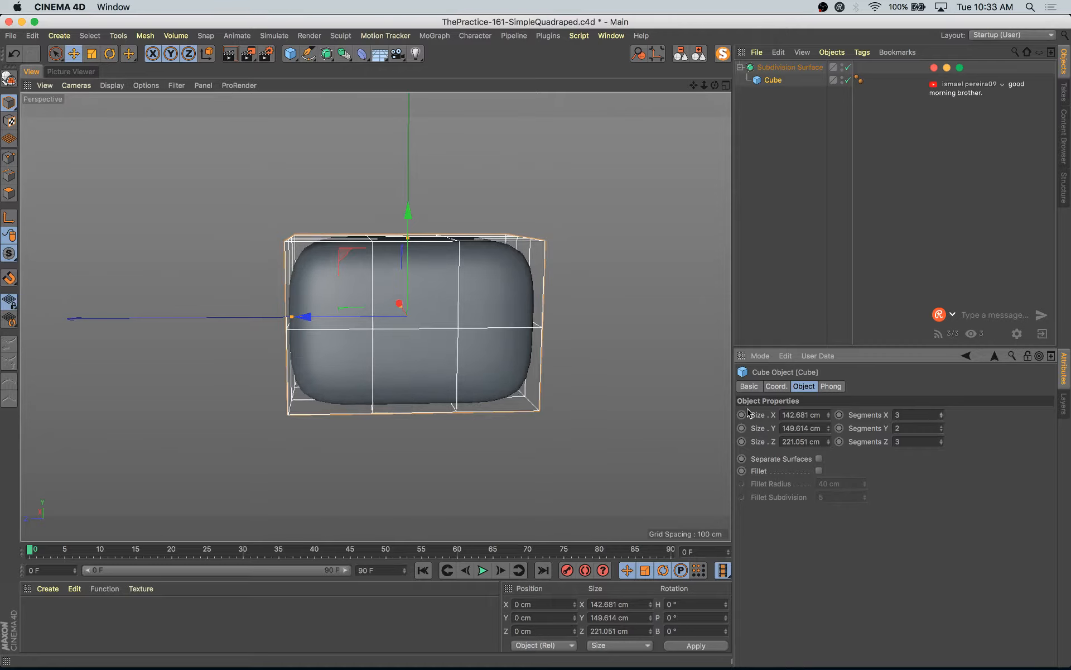
pyautogui.keyDown('alt'); pyautogui.moveTo(586, 279); pyautogui.dragTo(518, 256); pyautogui.keyUp('alt')
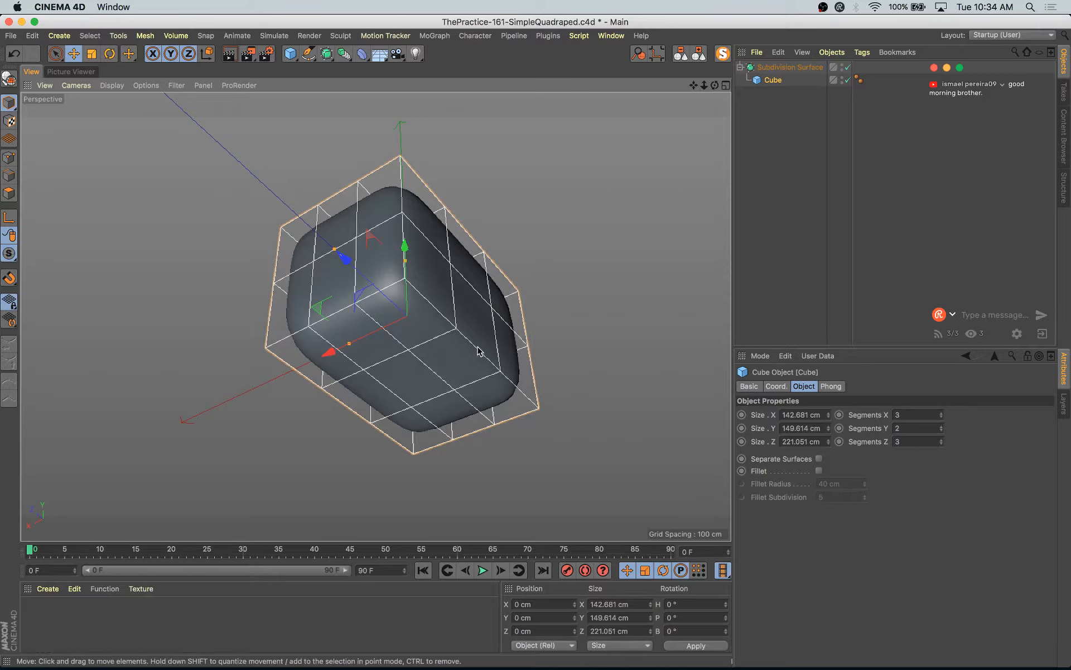
pyautogui.keyDown('alt'); pyautogui.moveTo(478, 350); pyautogui.dragTo(797, 231); pyautogui.keyUp('alt')
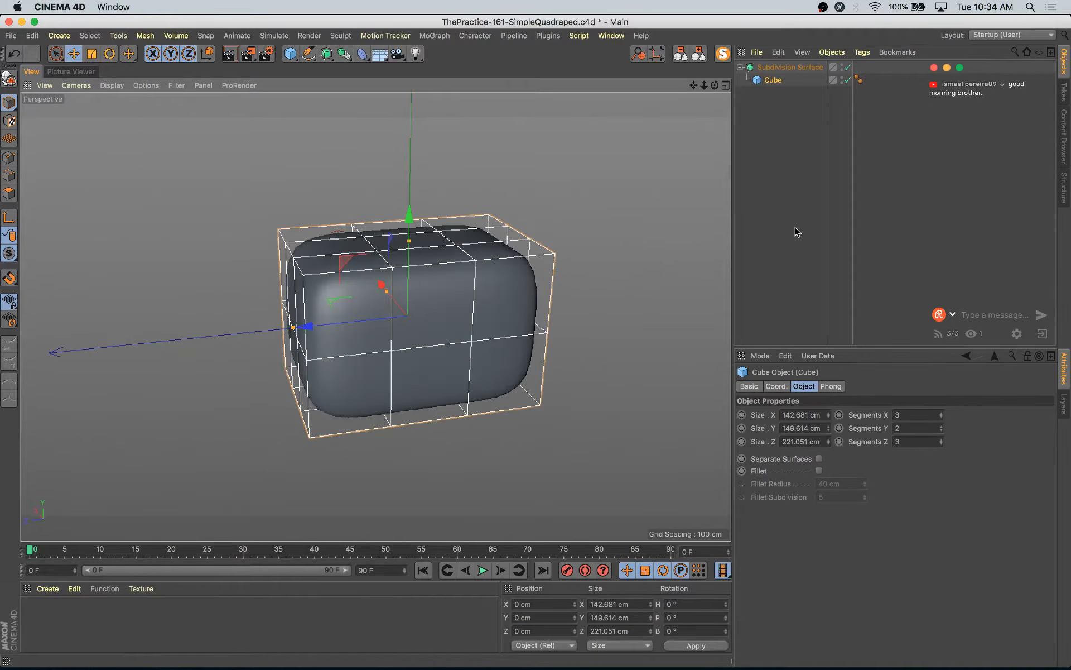
pyautogui.moveTo(539, 265)
pyautogui.keyDown('alt'); pyautogui.mouseDown()
pyautogui.moveTo(504, 289)
pyautogui.moveTo(502, 272)
pyautogui.moveTo(578, 287)
pyautogui.moveTo(669, 265)
pyautogui.moveTo(554, 228)
pyautogui.moveTo(556, 200)
pyautogui.moveTo(476, 282)
pyautogui.moveTo(605, 290)
pyautogui.moveTo(535, 285)
pyautogui.mouseUp(); pyautogui.keyUp('alt')
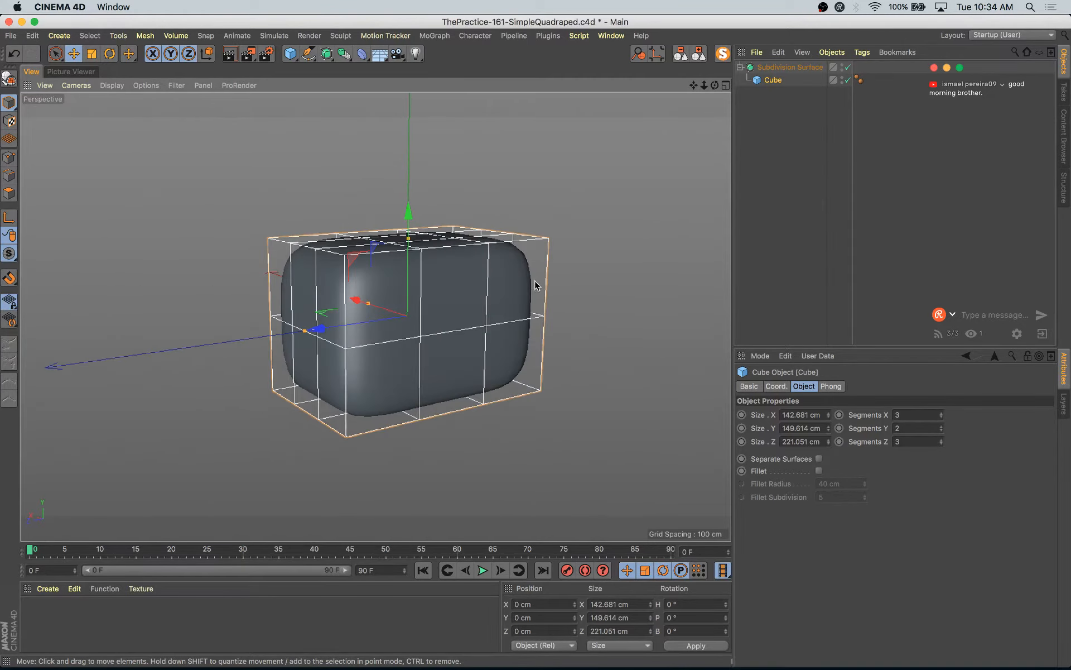
pyautogui.keyDown('alt'); pyautogui.moveTo(442, 383); pyautogui.dragTo(324, 285); pyautogui.keyUp('alt')
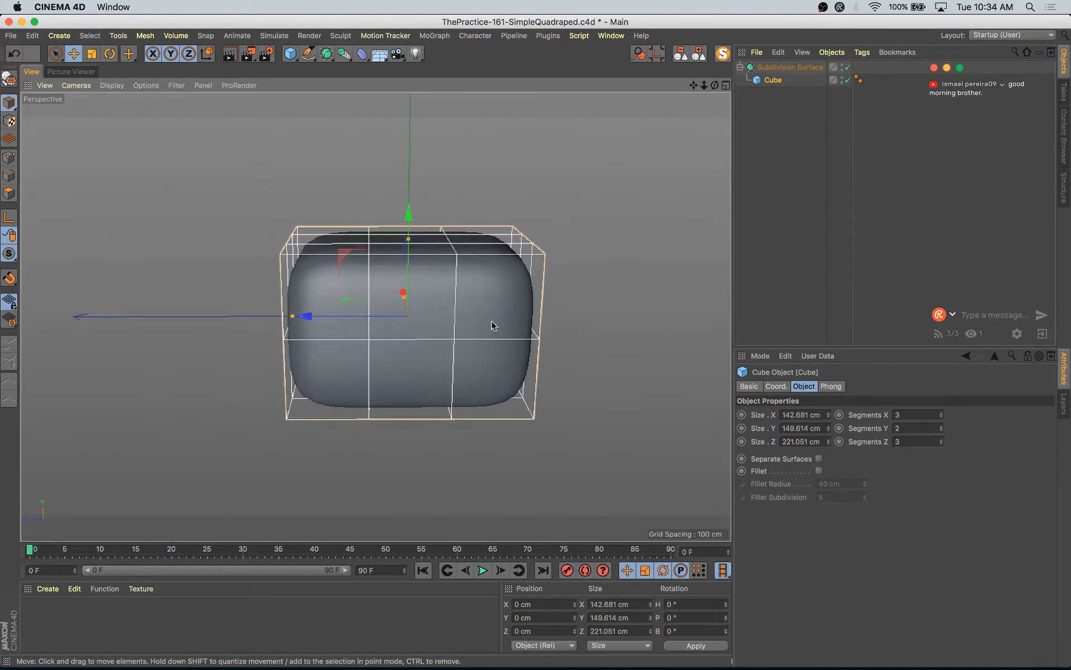
pyautogui.keyDown('alt'); pyautogui.moveTo(586, 357); pyautogui.dragTo(445, 343); pyautogui.keyUp('alt')
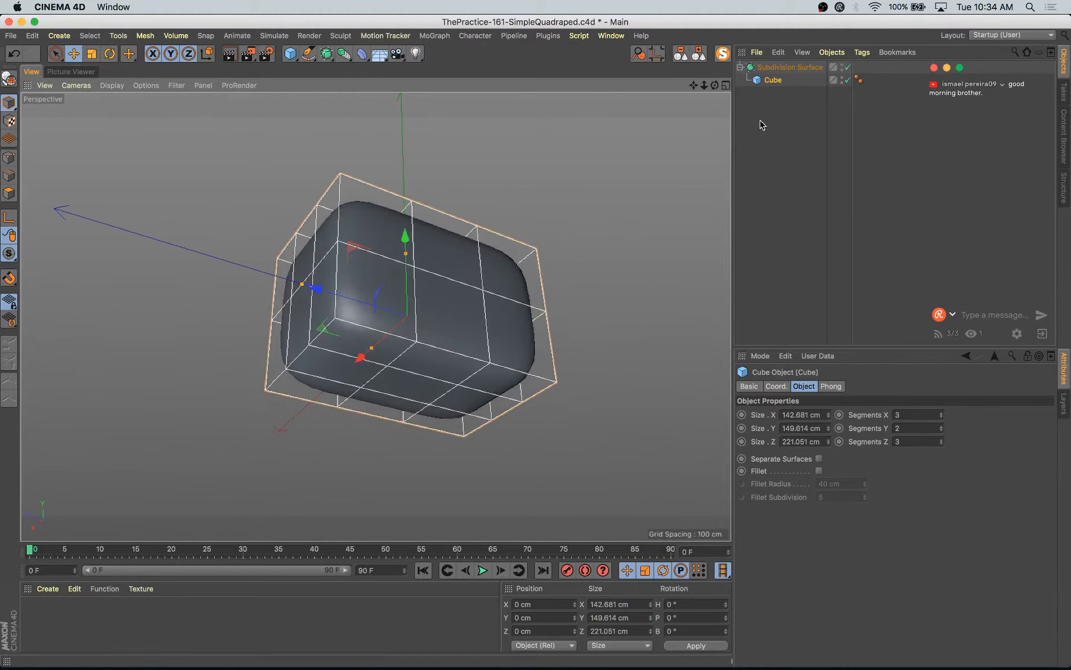
# - Make the cube editable and narrow its central lengthwise polygon loop to about 25.8 cm in X
pyautogui.press('c')
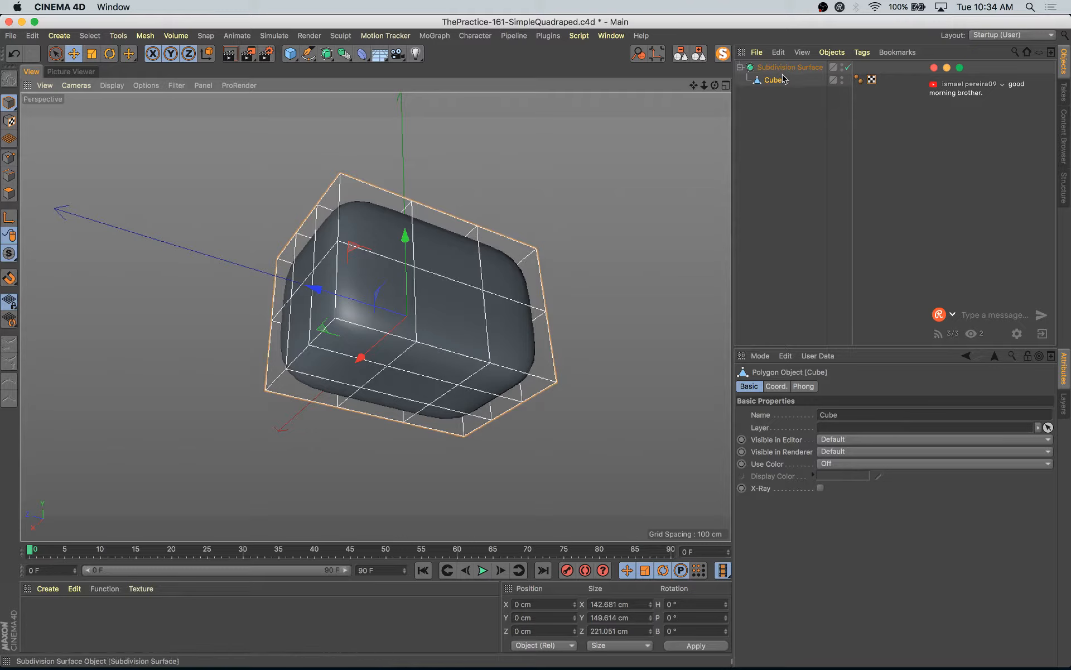
pyautogui.click(9, 193)
pyautogui.keyDown('alt'); pyautogui.moveTo(292, 339); pyautogui.dragTo(450, 280); pyautogui.keyUp('alt')
pyautogui.press('u')
pyautogui.press('l')
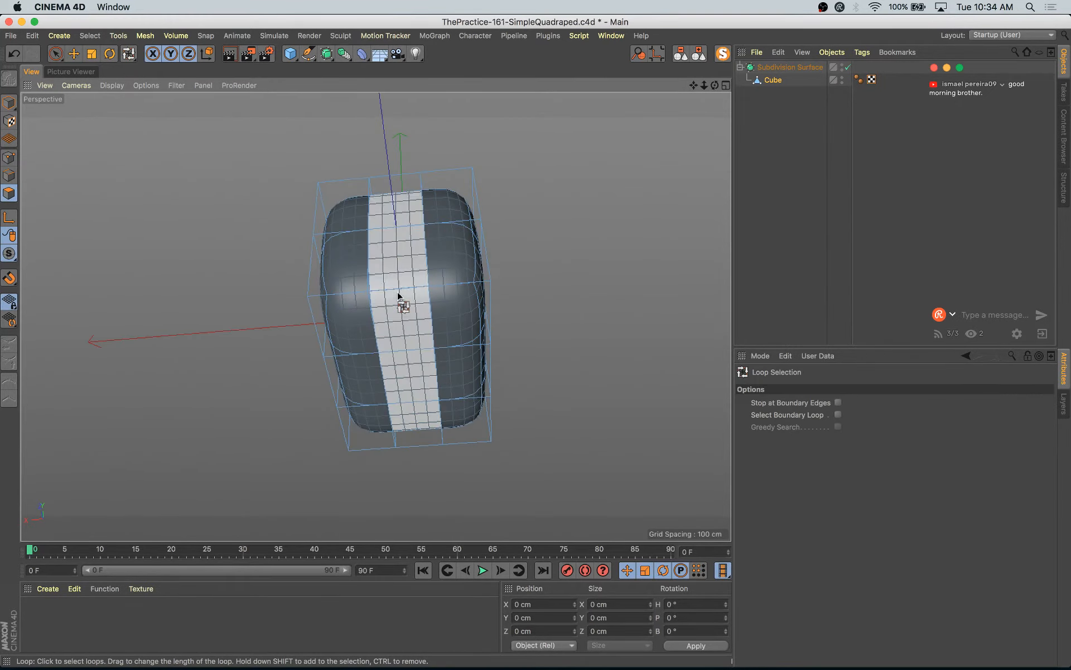
pyautogui.click(402, 302)
pyautogui.press('t')
pyautogui.moveTo(306, 326); pyautogui.dragTo(361, 322)
# - Set both the editor and renderer subdivision of the Subdivision Surface to 2
pyautogui.keyDown('alt'); pyautogui.moveTo(491, 308); pyautogui.dragTo(424, 357); pyautogui.keyUp('alt')
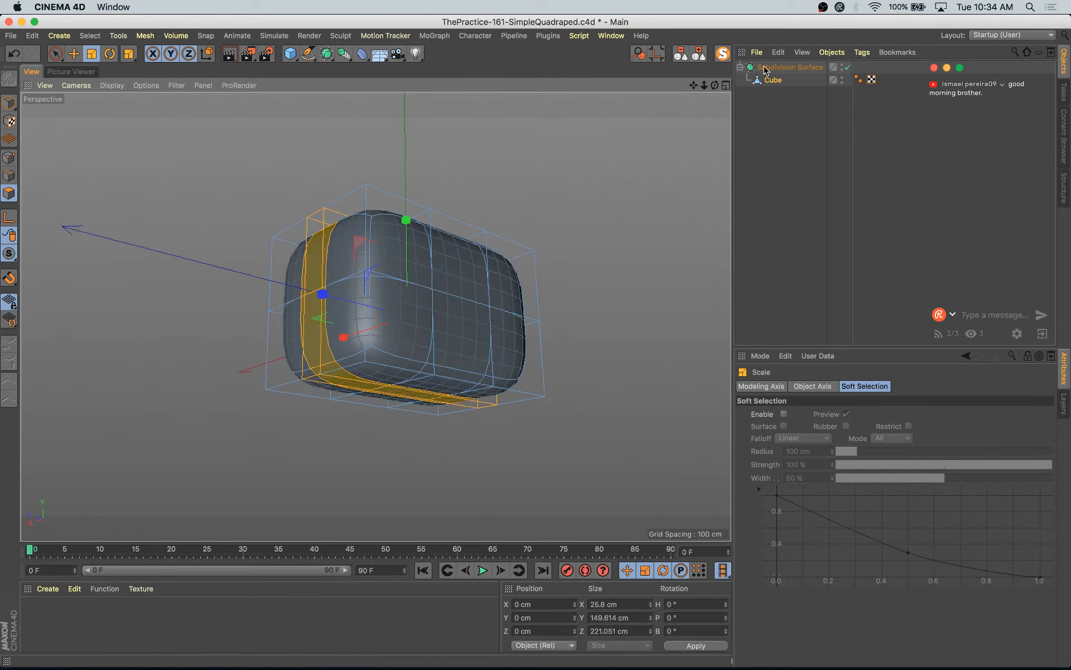
pyautogui.click(791, 68)
pyautogui.click(875, 443)
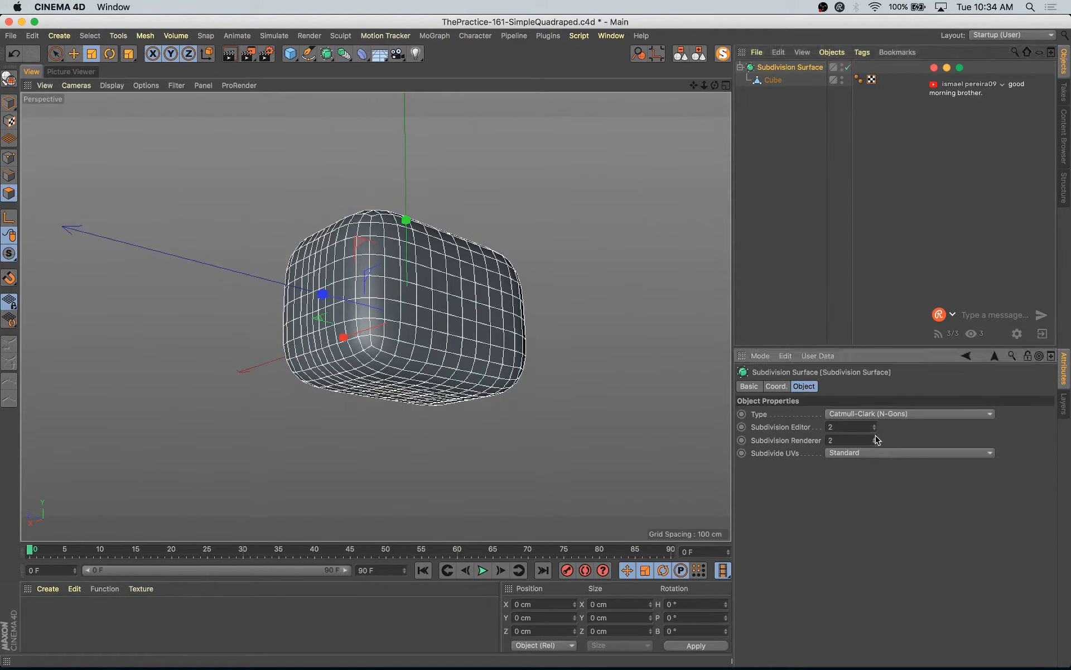
pyautogui.click(874, 430)
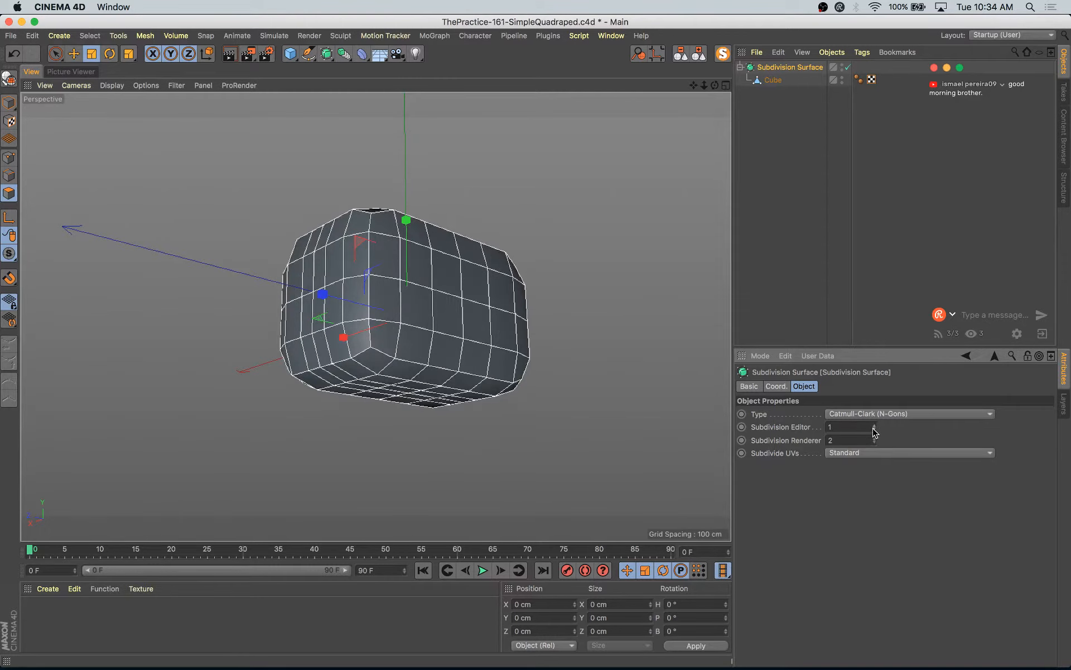
pyautogui.click(874, 425)
pyautogui.moveTo(466, 346)
pyautogui.keyDown('alt'); pyautogui.mouseDown()
pyautogui.moveTo(517, 299)
pyautogui.moveTo(467, 345)
pyautogui.mouseUp(); pyautogui.keyUp('alt')
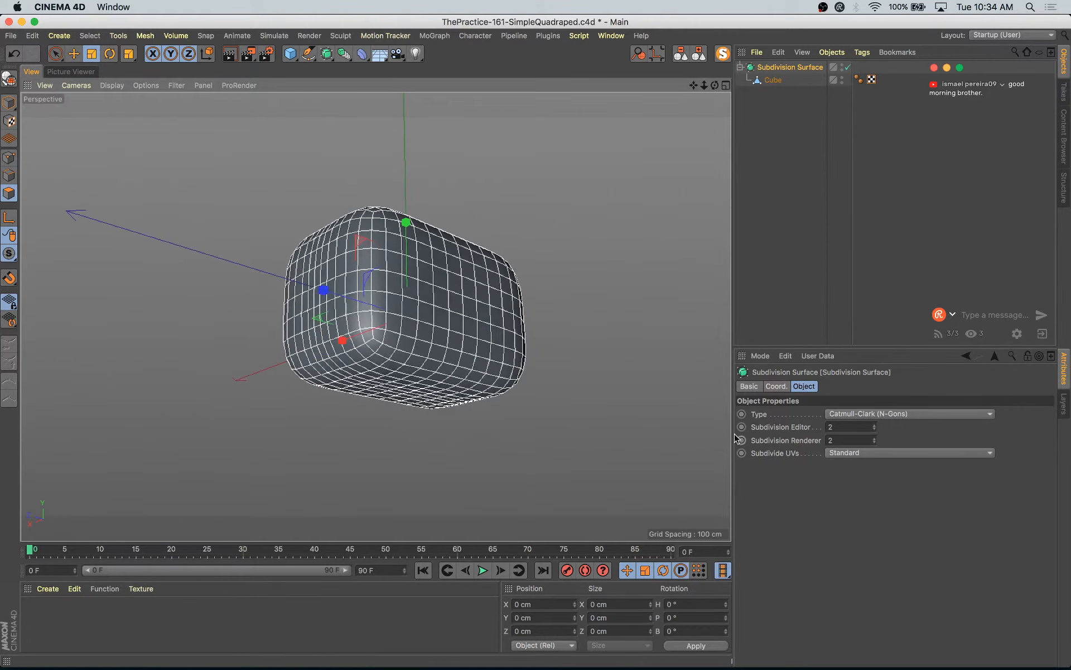
pyautogui.click(785, 441)
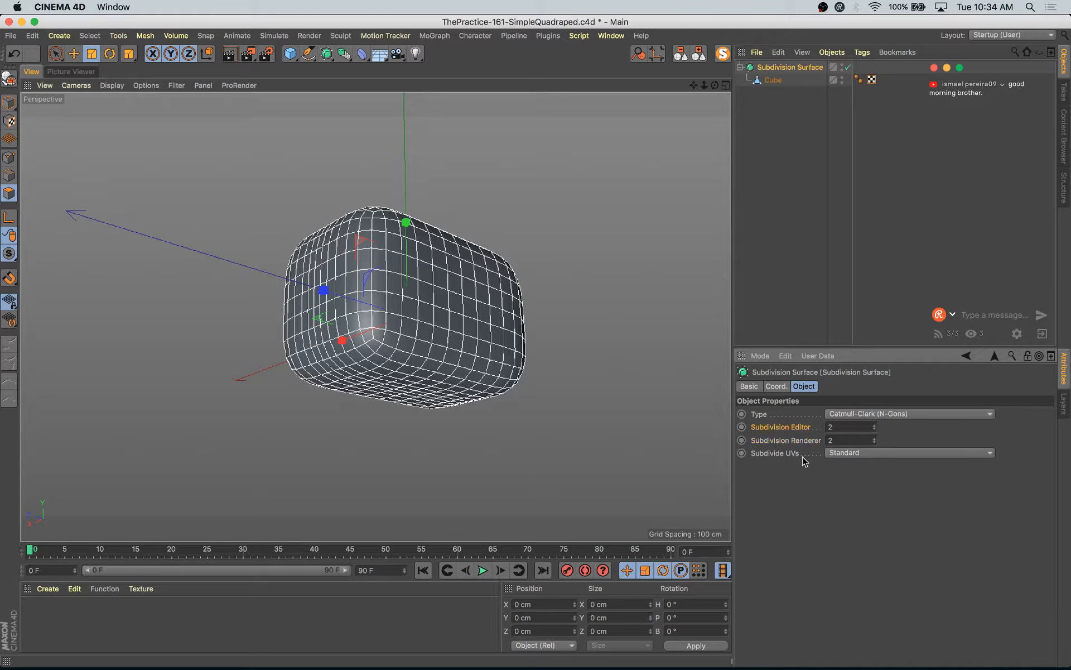
# - Extrude the cube's four bottom corner polygons downward in stages to form legs, with a first offset of about 63.6 cm
pyautogui.keyDown('alt'); pyautogui.moveTo(544, 344); pyautogui.dragTo(609, 303); pyautogui.keyUp('alt')
pyautogui.click(770, 81)
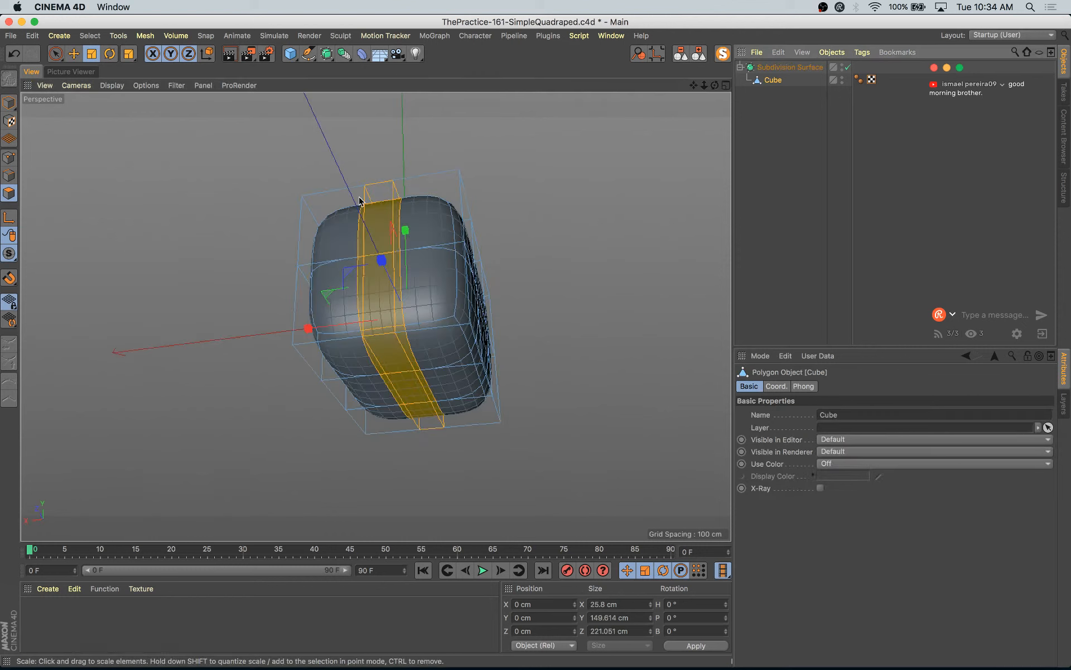
pyautogui.click(362, 352)
pyautogui.keyDown('shift'); pyautogui.click(440, 357); pyautogui.keyUp('shift')
pyautogui.keyDown('alt'); pyautogui.moveTo(489, 415); pyautogui.dragTo(419, 403); pyautogui.keyUp('alt')
pyautogui.keyDown('shift'); pyautogui.click(481, 453); pyautogui.keyUp('shift')
pyautogui.keyDown('shift'); pyautogui.click(532, 405); pyautogui.keyUp('shift')
pyautogui.keyDown('alt'); pyautogui.moveTo(532, 405); pyautogui.dragTo(480, 380); pyautogui.keyUp('alt')
pyautogui.press('d')
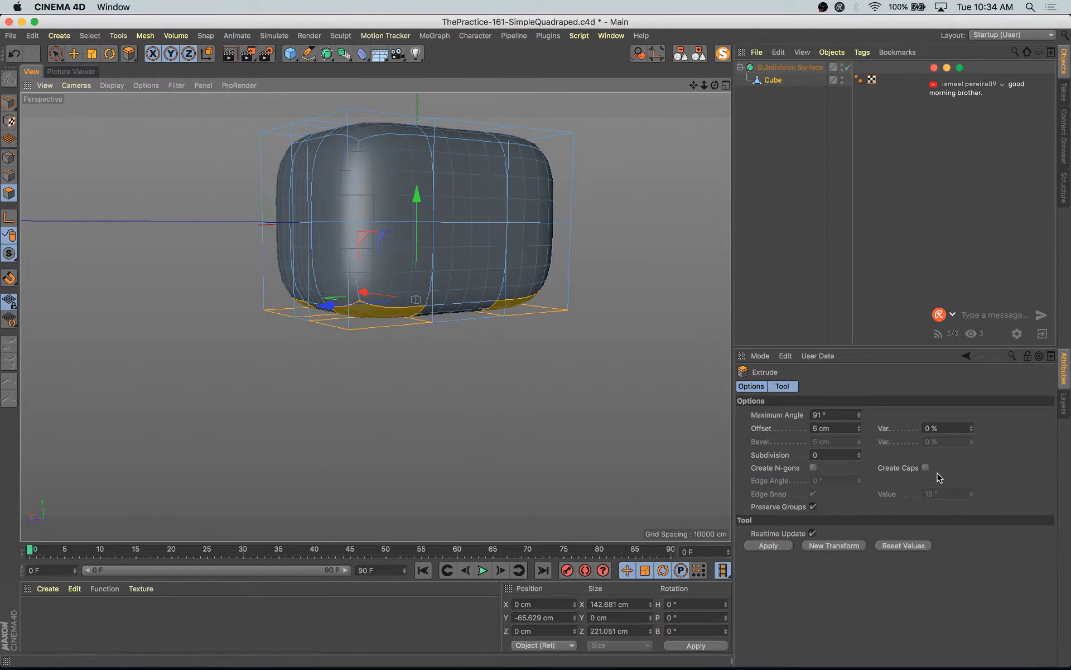
pyautogui.moveTo(420, 389); pyautogui.dragTo(495, 376)
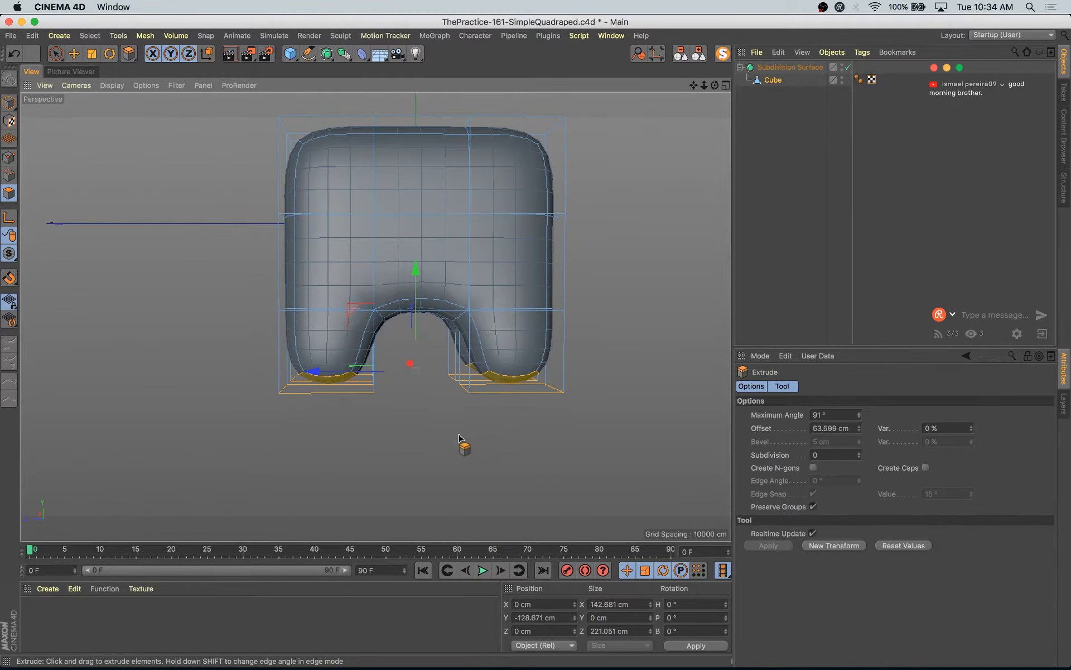
pyautogui.moveTo(458, 435); pyautogui.dragTo(541, 434)
pyautogui.moveTo(427, 486); pyautogui.dragTo(442, 487)
# - Select all polygons of the body and legs and stretch them to about 281 cm in Z
pyautogui.scroll(-2, 422, 457)
pyautogui.keyDown('alt'); pyautogui.moveTo(468, 444); pyautogui.dragTo(448, 459); pyautogui.keyUp('alt')
pyautogui.press('u')
pyautogui.press('l')
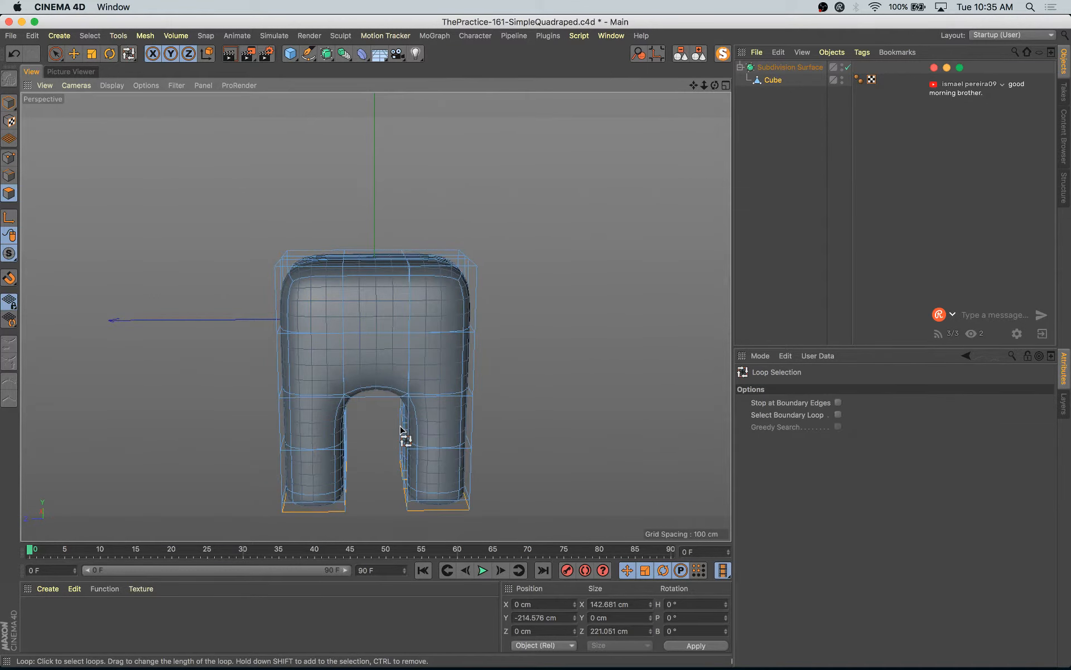
pyautogui.hotkey('ctrl', 'a')
pyautogui.press('t')
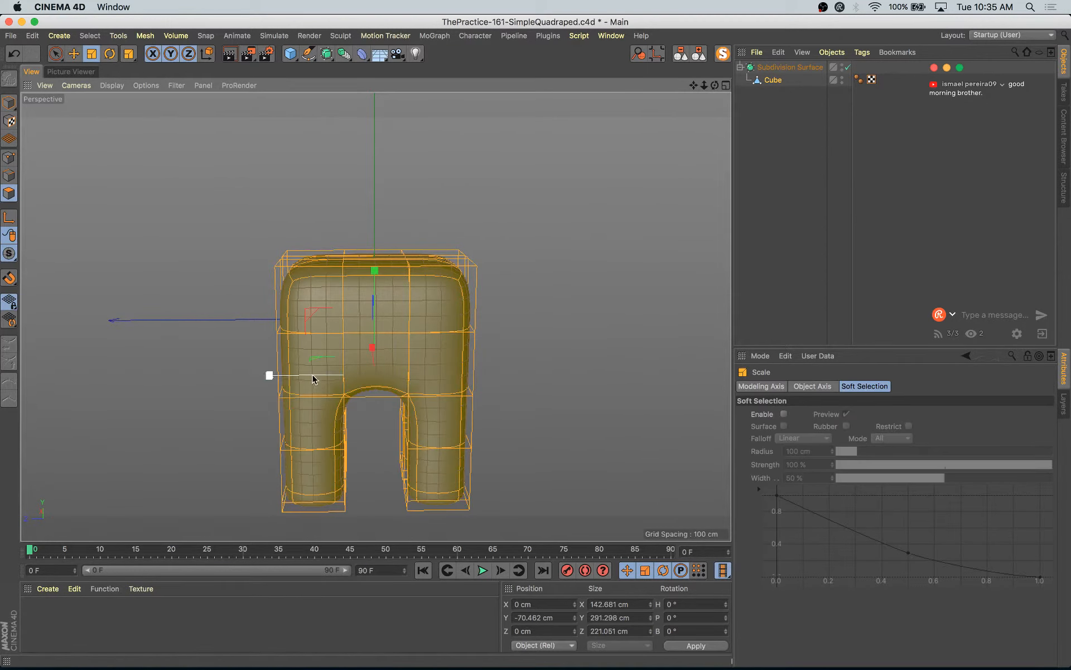
pyautogui.moveTo(270, 375); pyautogui.dragTo(297, 374)
# - Scale the facing inner polygons of the front and rear legs along Z
pyautogui.keyDown('alt'); pyautogui.moveTo(296, 373); pyautogui.dragTo(363, 319, button='middle'); pyautogui.keyUp('alt')
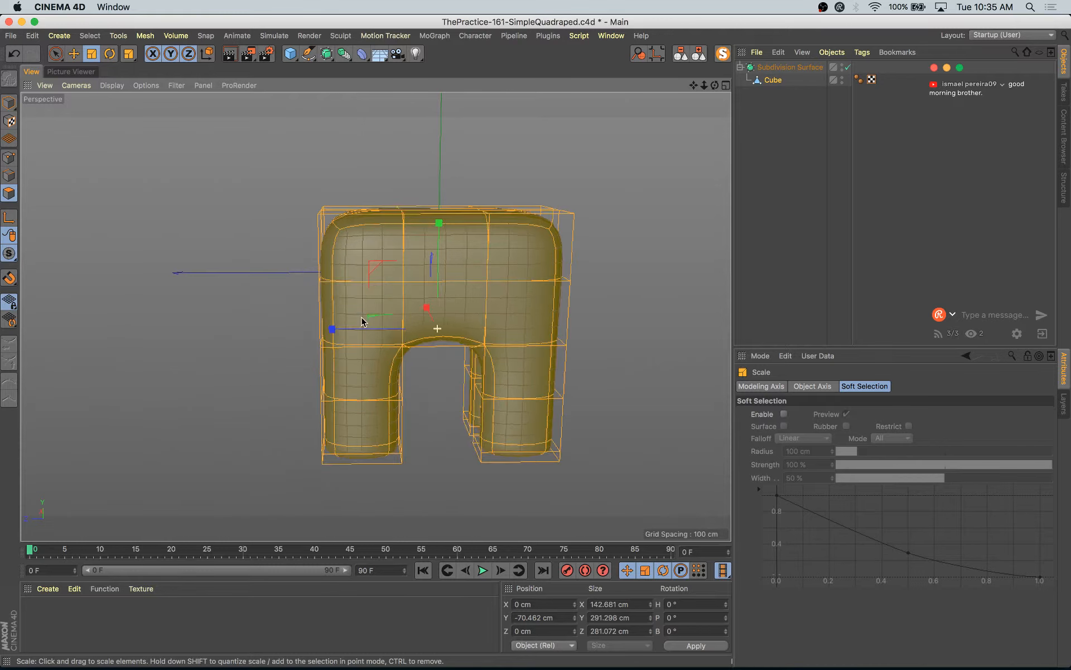
pyautogui.keyDown('alt'); pyautogui.moveTo(363, 320); pyautogui.dragTo(295, 227); pyautogui.keyUp('alt')
pyautogui.click(379, 366)
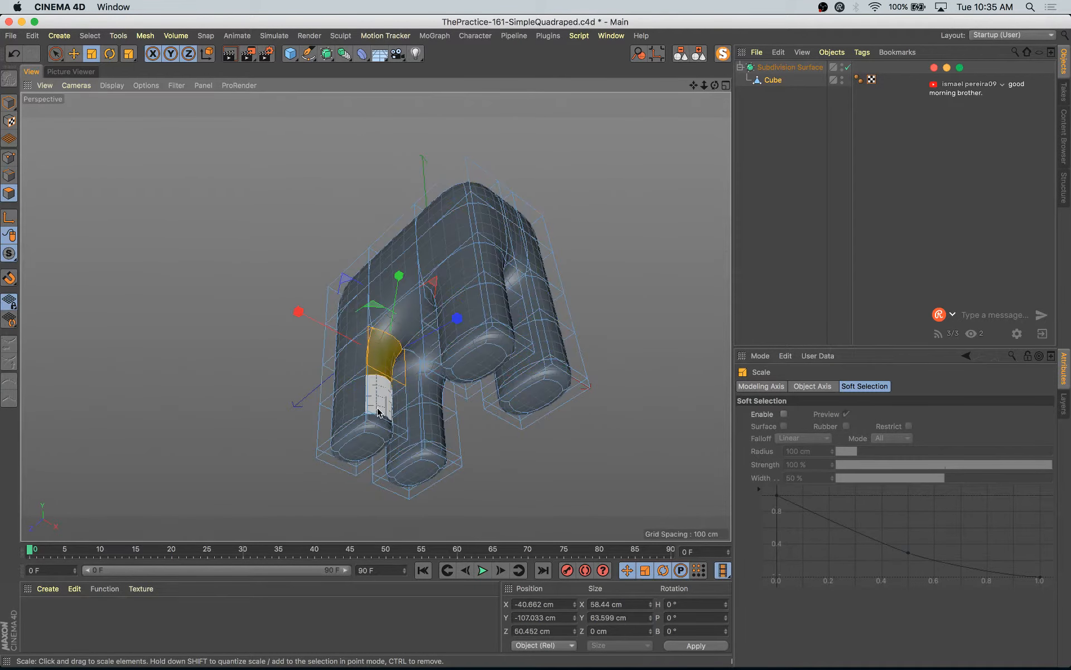
pyautogui.keyDown('alt'); pyautogui.moveTo(462, 412); pyautogui.dragTo(484, 420); pyautogui.keyUp('alt')
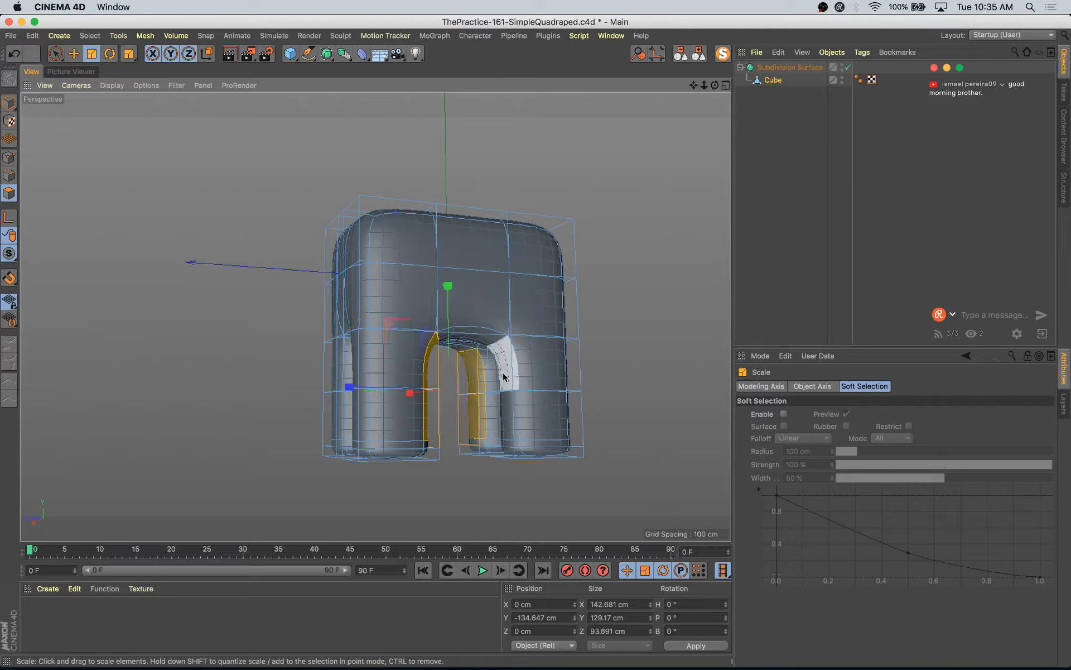
pyautogui.keyDown('alt'); pyautogui.moveTo(474, 446); pyautogui.dragTo(421, 438); pyautogui.keyUp('alt')
pyautogui.moveTo(350, 391); pyautogui.dragTo(567, 376)
# - Scale the top polygons of the body down to about 116 cm in X and 252 cm in Z
pyautogui.keyDown('alt'); pyautogui.moveTo(477, 243); pyautogui.dragTo(376, 316); pyautogui.keyUp('alt')
pyautogui.keyDown('alt'); pyautogui.moveTo(376, 316); pyautogui.dragTo(428, 428); pyautogui.keyUp('alt')
pyautogui.keyDown('alt'); pyautogui.moveTo(428, 428); pyautogui.dragTo(285, 385); pyautogui.keyUp('alt')
pyautogui.press('space')
pyautogui.moveTo(389, 260)
pyautogui.mouseDown()
pyautogui.moveTo(404, 257)
pyautogui.moveTo(483, 335)
pyautogui.moveTo(413, 311)
pyautogui.mouseUp()
pyautogui.press('t')
pyautogui.moveTo(469, 288)
pyautogui.mouseDown()
pyautogui.moveTo(529, 278)
pyautogui.moveTo(517, 268)
pyautogui.moveTo(502, 282)
pyautogui.moveTo(617, 311)
pyautogui.mouseUp()
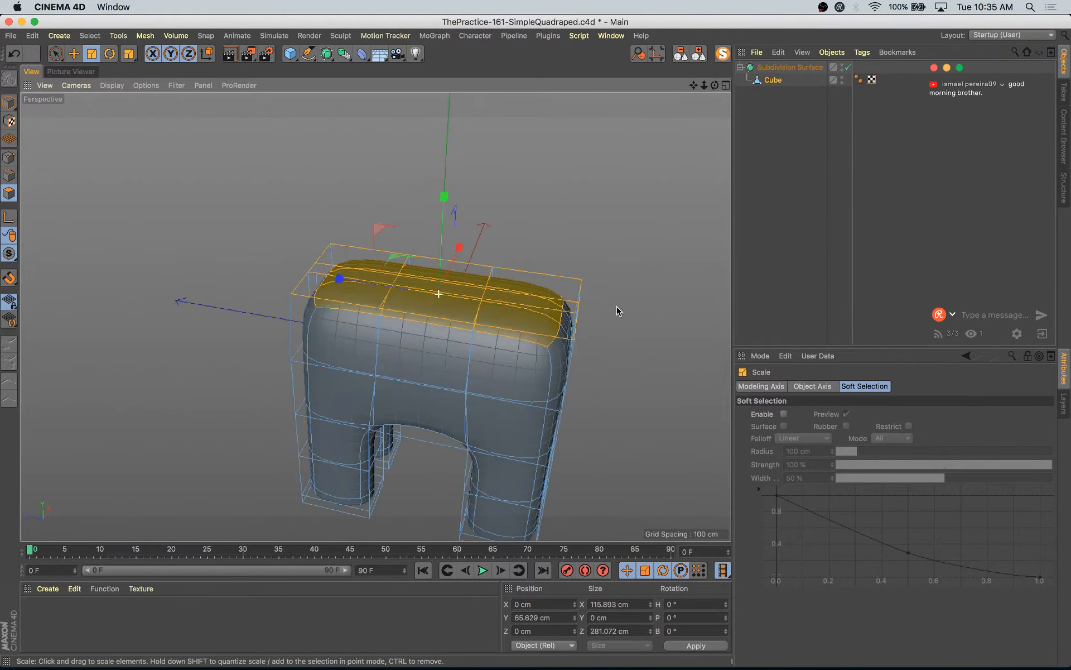
pyautogui.moveTo(364, 282); pyautogui.dragTo(370, 281)
# - Select the polygons above the legs at one end of the body and extrude them outward to start the tail
pyautogui.press('space')
pyautogui.keyDown('alt'); pyautogui.moveTo(494, 360); pyautogui.dragTo(346, 320); pyautogui.keyUp('alt')
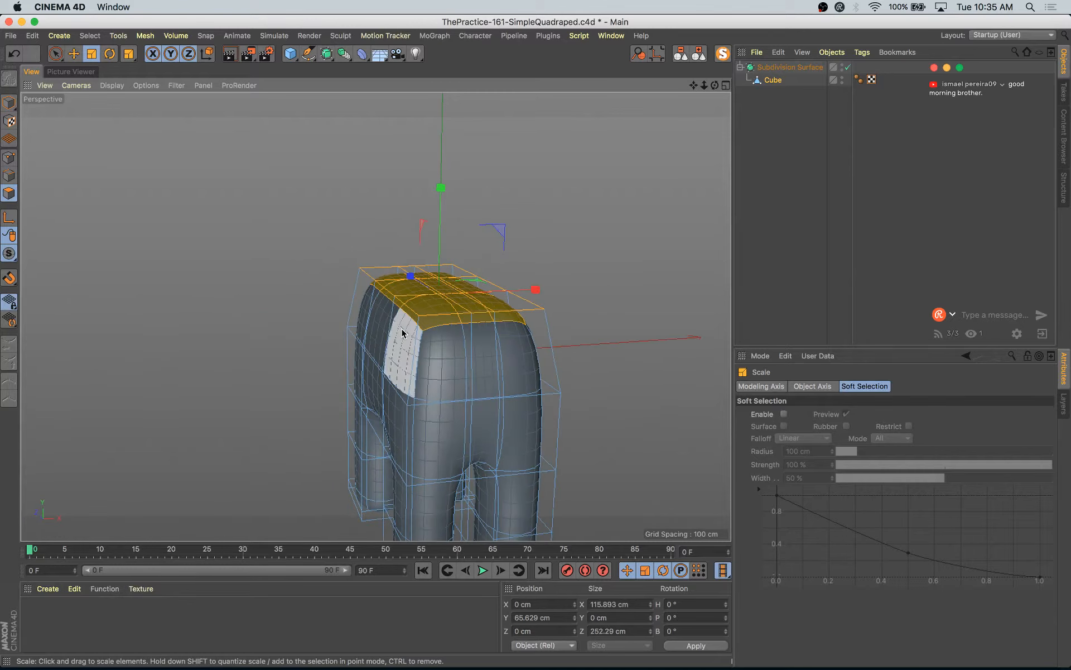
pyautogui.click(481, 372)
pyautogui.keyDown('alt'); pyautogui.moveTo(481, 454); pyautogui.dragTo(397, 297, button='middle'); pyautogui.keyUp('alt')
pyautogui.keyDown('alt'); pyautogui.moveTo(397, 296); pyautogui.dragTo(430, 300); pyautogui.keyUp('alt')
pyautogui.moveTo(362, 226)
pyautogui.keyDown('shift'); pyautogui.mouseDown()
pyautogui.moveTo(427, 270)
pyautogui.moveTo(368, 279)
pyautogui.moveTo(504, 332)
pyautogui.moveTo(540, 320)
pyautogui.mouseUp(); pyautogui.keyUp('shift')
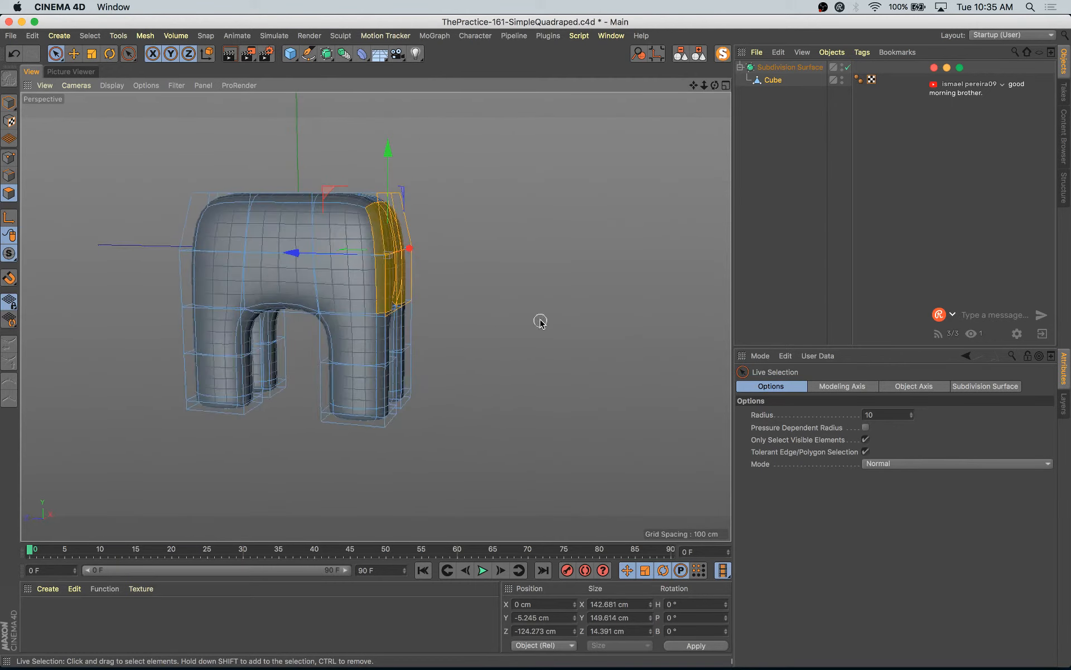
pyautogui.press('d')
pyautogui.moveTo(405, 385); pyautogui.dragTo(240, 431)
# - Scale the tail's end polygons to about 97 cm in Y, lower them and tilt them slightly
pyautogui.press('t')
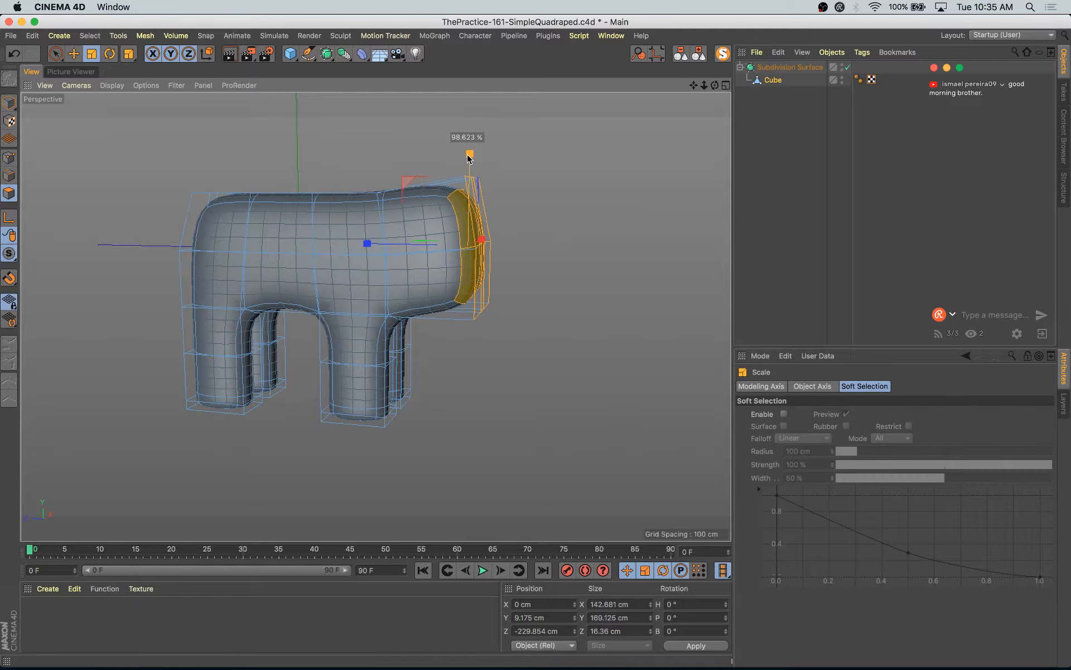
pyautogui.moveTo(468, 158); pyautogui.dragTo(416, 210)
pyautogui.press('r')
pyautogui.moveTo(522, 224); pyautogui.dragTo(541, 266)
pyautogui.keyDown('alt'); pyautogui.moveTo(540, 306); pyautogui.dragTo(476, 293); pyautogui.keyUp('alt')
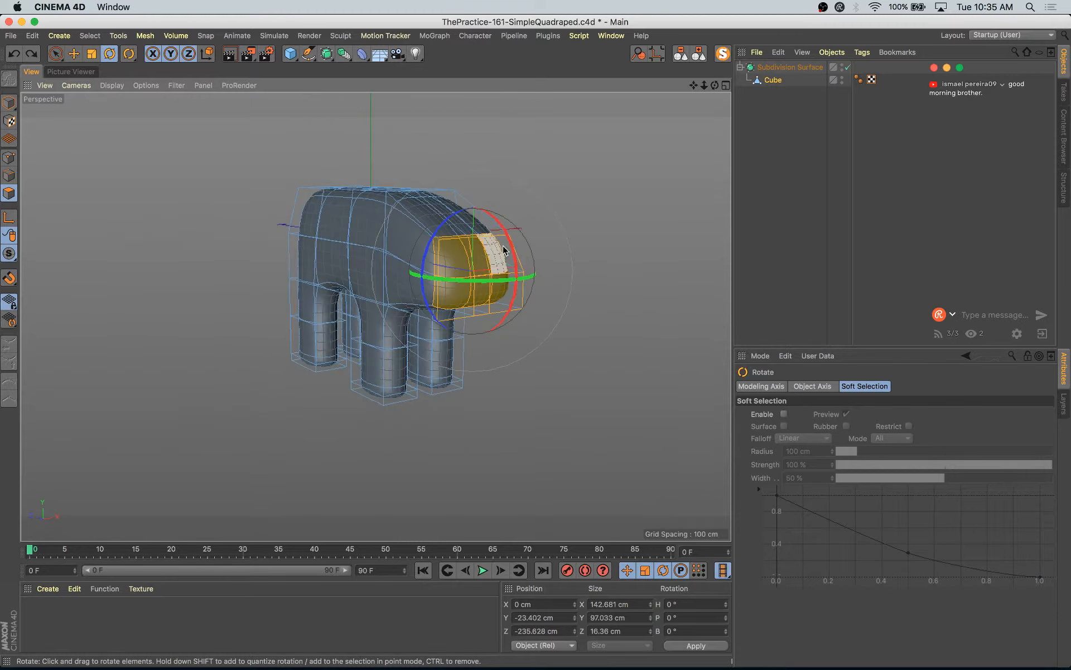
pyautogui.moveTo(508, 230); pyautogui.dragTo(520, 279)
# - Narrow the tail's end polygons to about 109 cm in X and extrude a second tail segment
pyautogui.keyDown('alt'); pyautogui.moveTo(521, 290); pyautogui.dragTo(380, 428); pyautogui.keyUp('alt')
pyautogui.press('t')
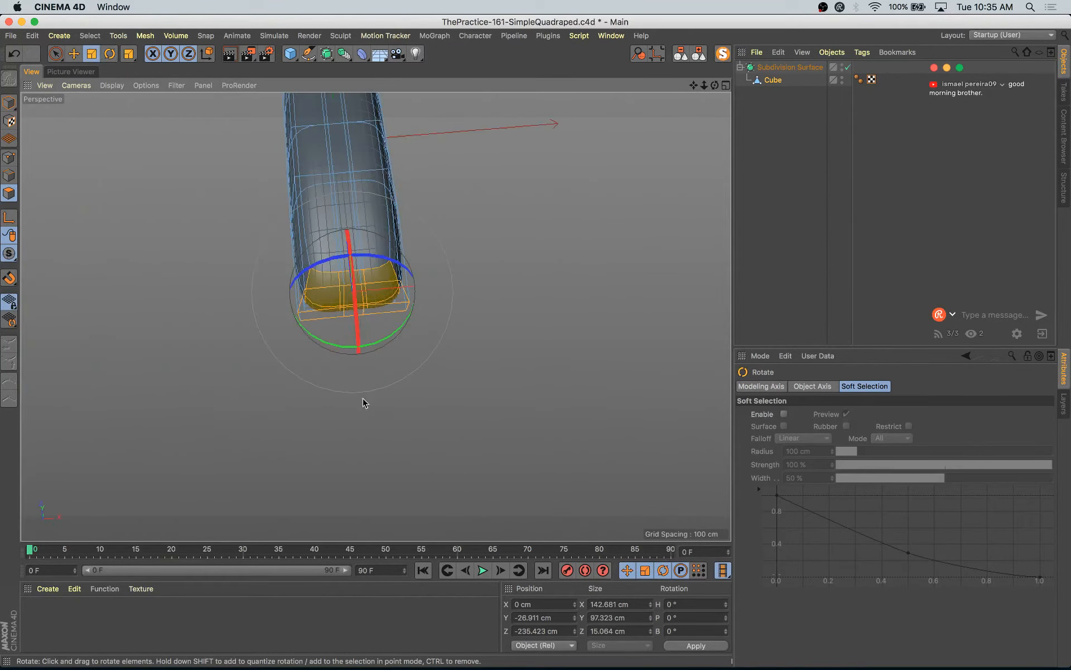
pyautogui.moveTo(438, 284); pyautogui.dragTo(409, 292)
pyautogui.keyDown('alt'); pyautogui.moveTo(410, 292); pyautogui.dragTo(558, 228); pyautogui.keyUp('alt')
pyautogui.press('d')
pyautogui.moveTo(446, 389); pyautogui.dragTo(545, 389)
# - Shrink the end polygons of the second tail segment and shift them slightly in the YZ plane
pyautogui.press('t')
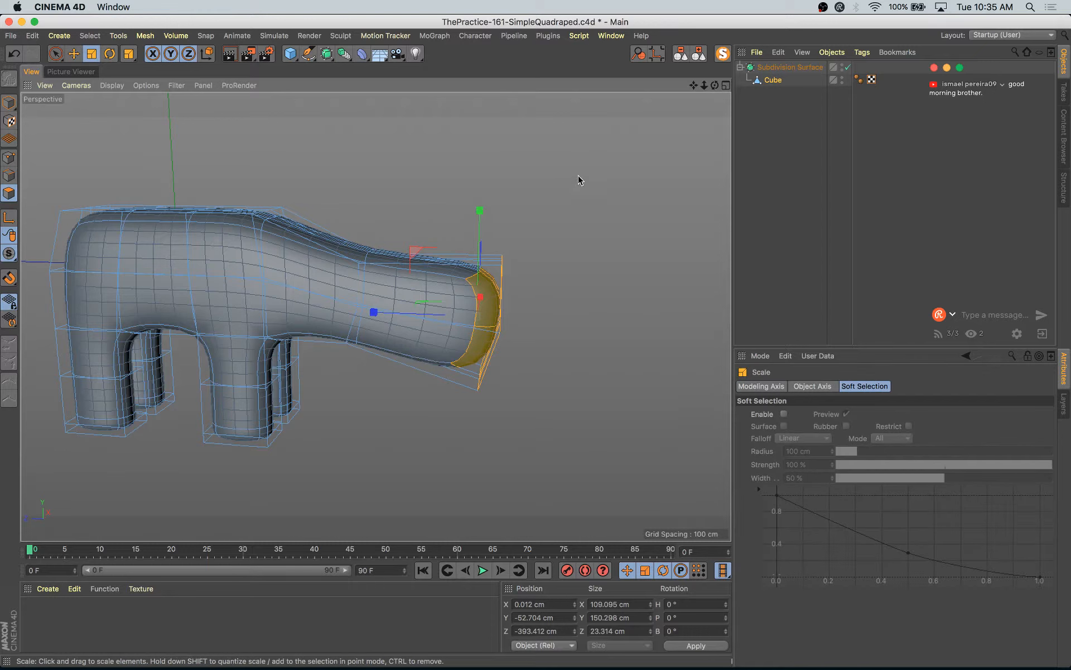
pyautogui.moveTo(578, 176); pyautogui.dragTo(372, 345)
pyautogui.press('e')
pyautogui.moveTo(409, 254); pyautogui.dragTo(401, 263)
# - Extrude the last tail segment, shrink its tip polygons to about 37 cm in Y and adjust their width in X
pyautogui.press('d')
pyautogui.moveTo(356, 455); pyautogui.dragTo(353, 455)
pyautogui.press('t')
pyautogui.moveTo(506, 186); pyautogui.dragTo(424, 356)
pyautogui.scroll(-3, 299, 384)
pyautogui.keyDown('alt'); pyautogui.moveTo(424, 356); pyautogui.dragTo(490, 401, button='middle'); pyautogui.keyUp('alt')
pyautogui.keyDown('alt'); pyautogui.moveTo(491, 404); pyautogui.dragTo(530, 450); pyautogui.keyUp('alt')
pyautogui.scroll(3, 474, 427)
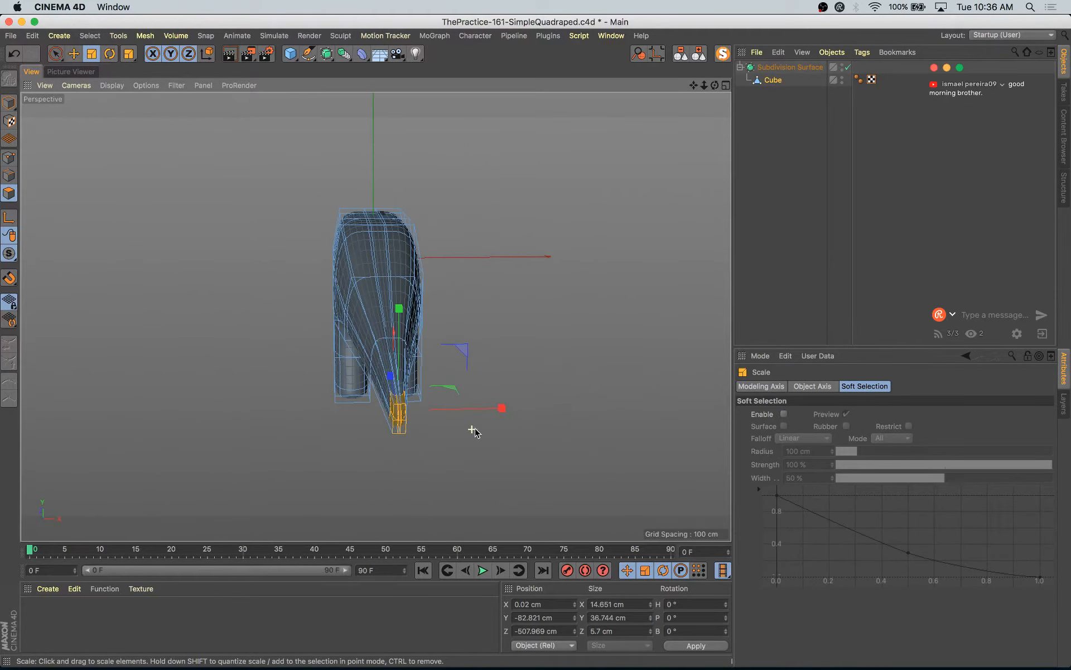
pyautogui.moveTo(520, 409); pyautogui.dragTo(380, 304)
# - Grow the selection from the tail tip until it covers the last two tail segments
pyautogui.press('u')
pyautogui.press('y')
pyautogui.keyDown('alt'); pyautogui.moveTo(447, 377); pyautogui.dragTo(337, 411); pyautogui.keyUp('alt')
pyautogui.press('u')
pyautogui.press('y')
pyautogui.keyDown('alt'); pyautogui.moveTo(389, 252); pyautogui.dragTo(547, 313); pyautogui.keyUp('alt')
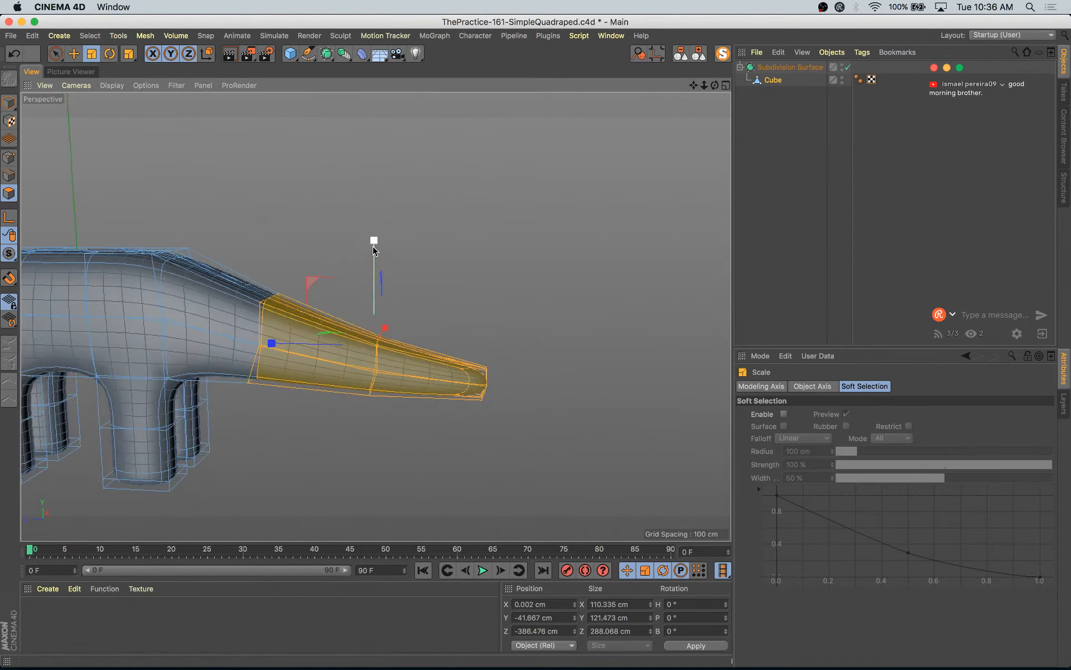
# - Try moving only the top polygons of the last two tail segments vertically, and undo the move and selection
pyautogui.press('space')
pyautogui.keyDown('alt'); pyautogui.moveTo(414, 332); pyautogui.dragTo(300, 396); pyautogui.keyUp('alt')
pyautogui.click(321, 313)
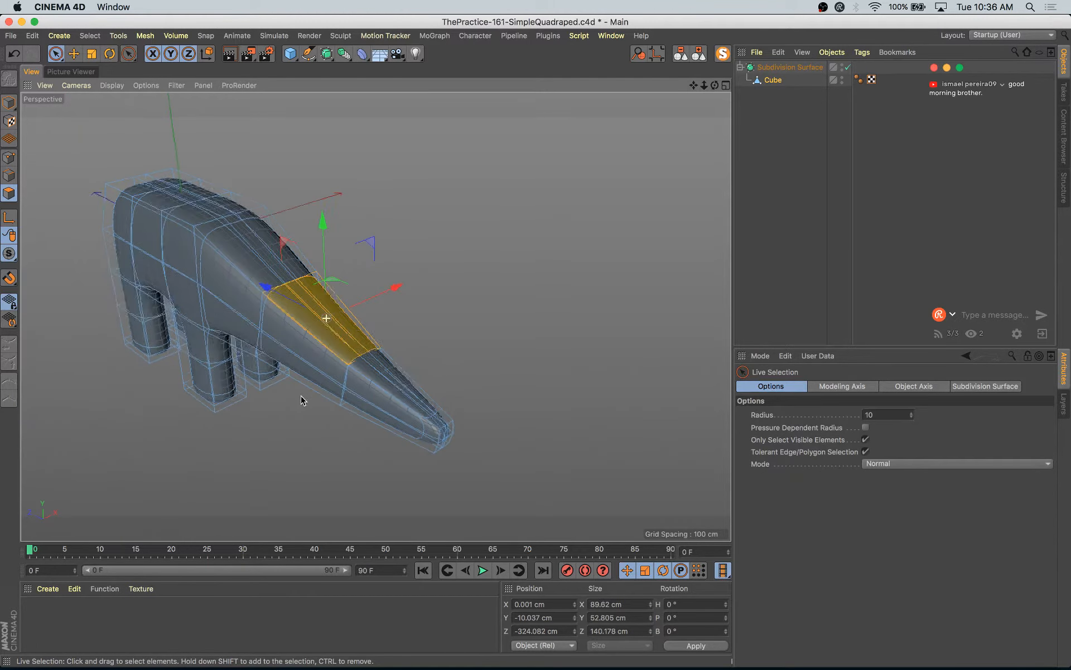
pyautogui.keyDown('alt'); pyautogui.moveTo(395, 380); pyautogui.dragTo(523, 306); pyautogui.keyUp('alt')
pyautogui.moveTo(355, 246); pyautogui.dragTo(359, 251)
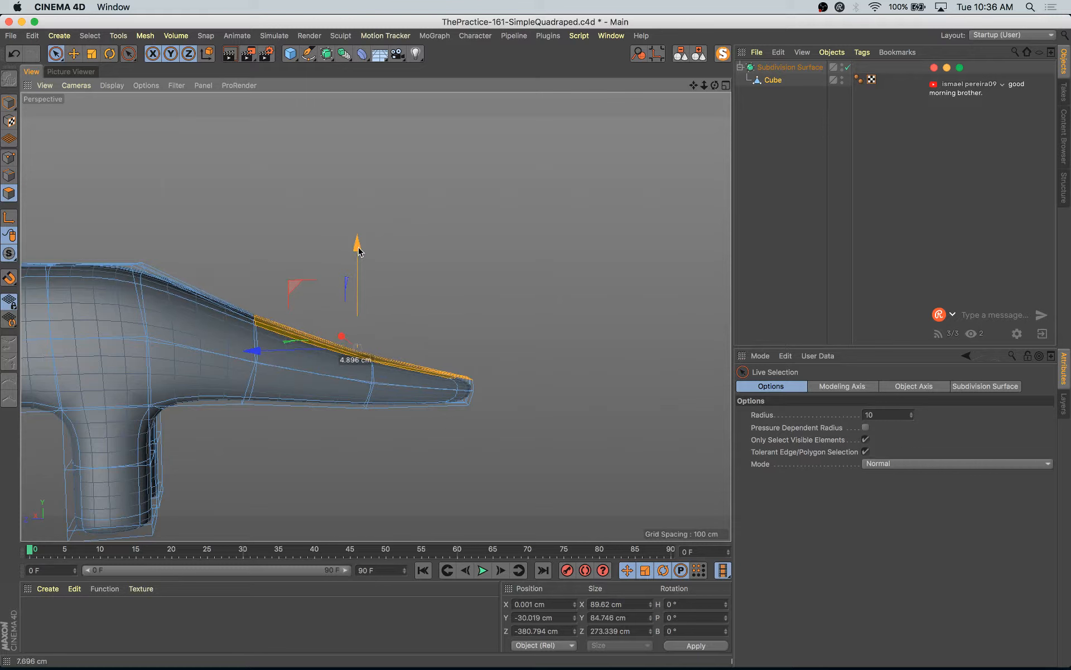
pyautogui.press('super+z')
pyautogui.press('super+z')
pyautogui.press('super+z')
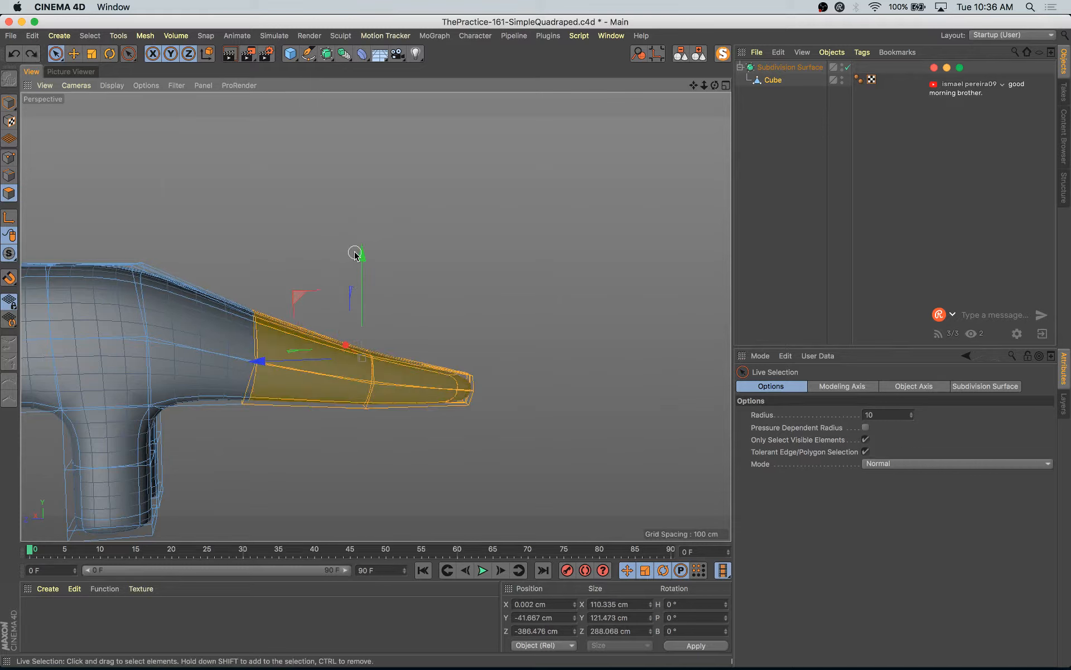
# - Scale the last two tail segments to about 110 cm in Y, rotate and shift them slightly, and deselect them
pyautogui.press('t')
pyautogui.moveTo(363, 265); pyautogui.dragTo(363, 271)
pyautogui.press('r')
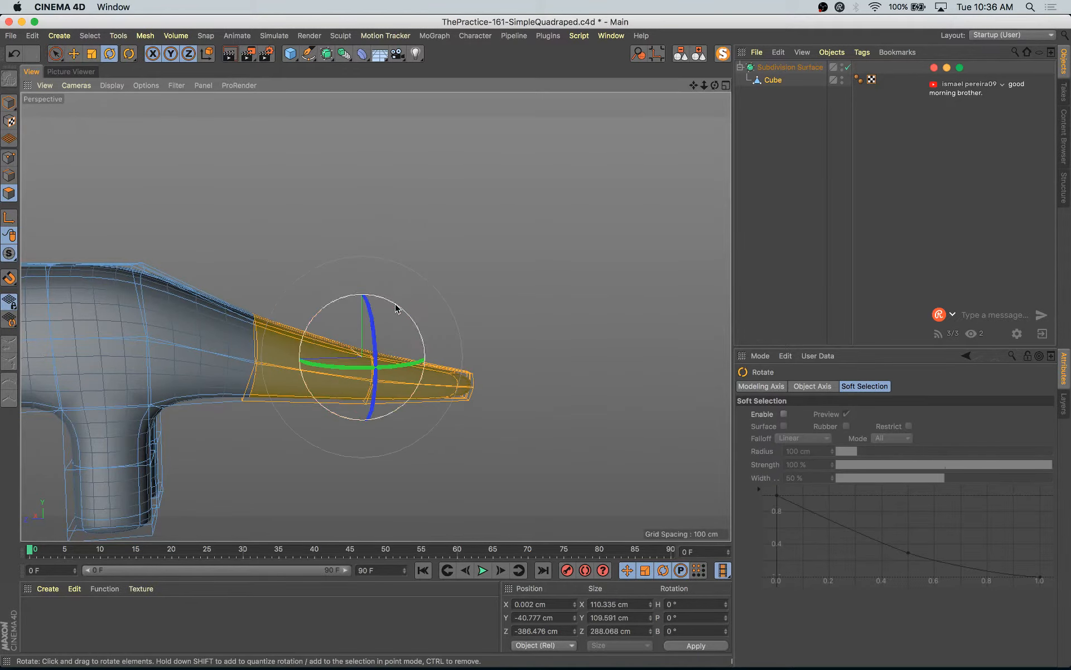
pyautogui.moveTo(397, 305); pyautogui.dragTo(402, 310)
pyautogui.press('e')
pyautogui.moveTo(293, 300); pyautogui.dragTo(302, 306)
pyautogui.click(286, 245)
# - Select the upper end polygons opposite the tail, stretch them to about 101 cm in Y and move them vertically by about 6 cm
pyautogui.scroll(-3, 237, 342)
pyautogui.keyDown('alt'); pyautogui.moveTo(223, 347); pyautogui.dragTo(327, 332); pyautogui.keyUp('alt')
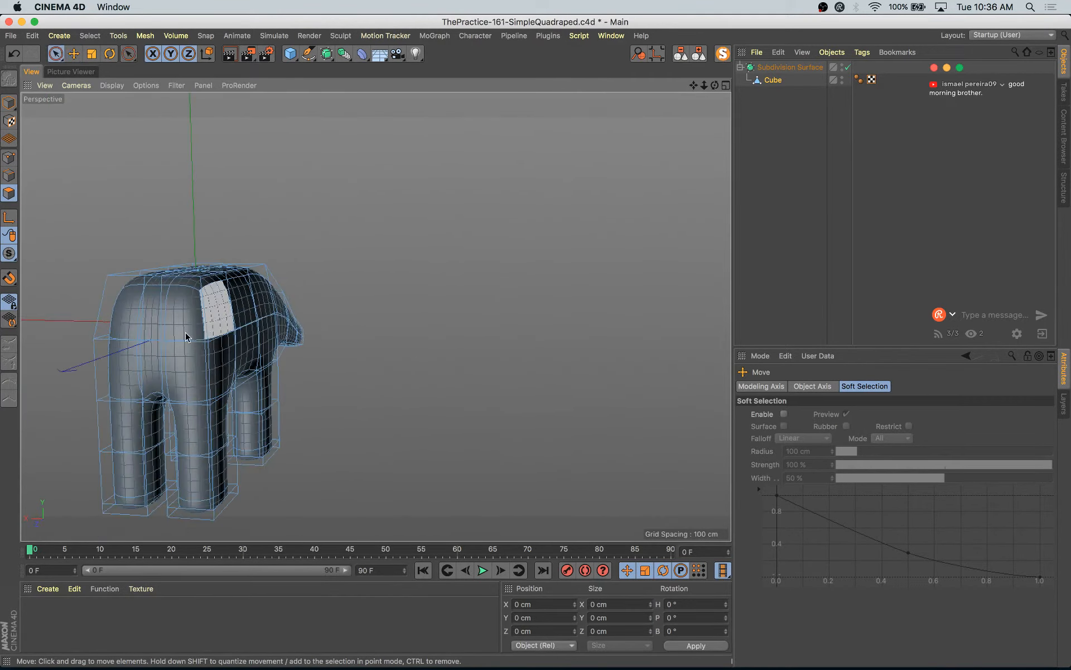
pyautogui.press('9')
pyautogui.click(133, 315)
pyautogui.moveTo(155, 322)
pyautogui.mouseDown()
pyautogui.moveTo(237, 293)
pyautogui.moveTo(342, 337)
pyautogui.moveTo(454, 253)
pyautogui.moveTo(411, 321)
pyautogui.moveTo(342, 311)
pyautogui.moveTo(377, 314)
pyautogui.mouseUp()
pyautogui.press('t')
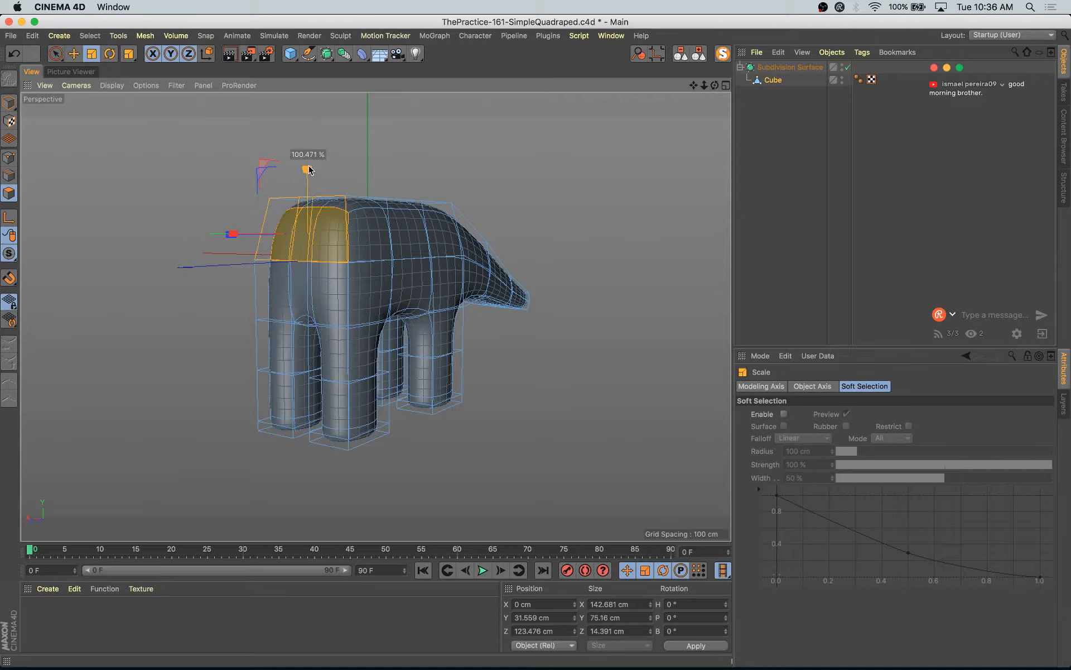
pyautogui.moveTo(309, 170)
pyautogui.mouseDown()
pyautogui.moveTo(313, 143)
pyautogui.moveTo(307, 155)
pyautogui.mouseUp()
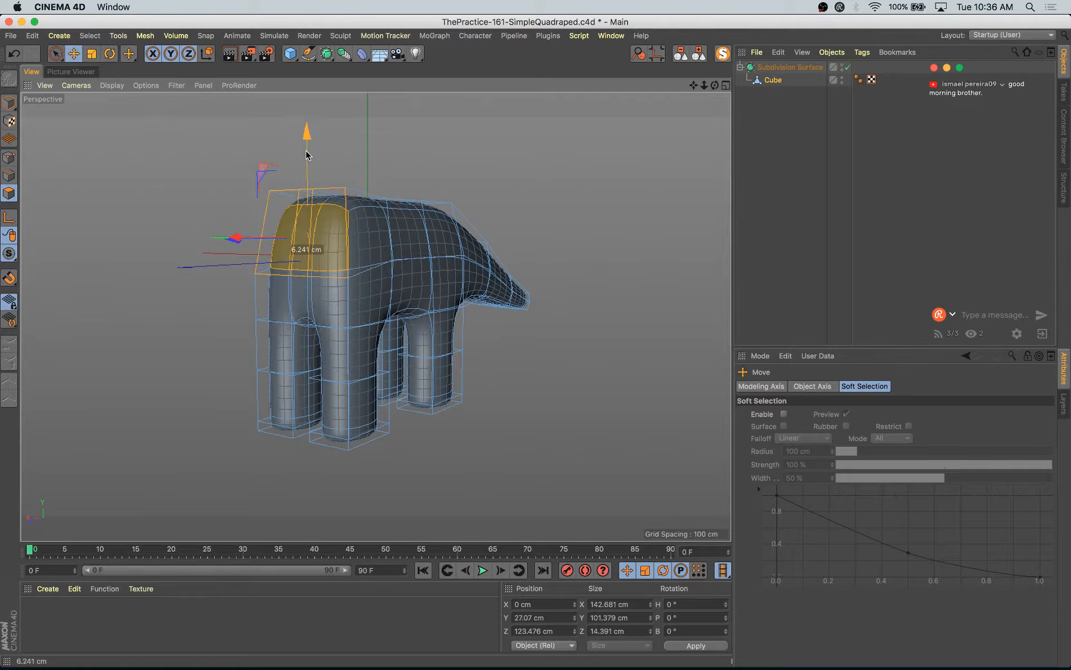
# - Extrude the neck in two stages, the last by about 131.7 cm, and scale its end to about 100 cm in X and 73 cm in Y
pyautogui.scroll(-3, 309, 166)
pyautogui.keyDown('alt'); pyautogui.moveTo(358, 308); pyautogui.dragTo(360, 356); pyautogui.keyUp('alt')
pyautogui.press('d')
pyautogui.moveTo(189, 372); pyautogui.dragTo(264, 372)
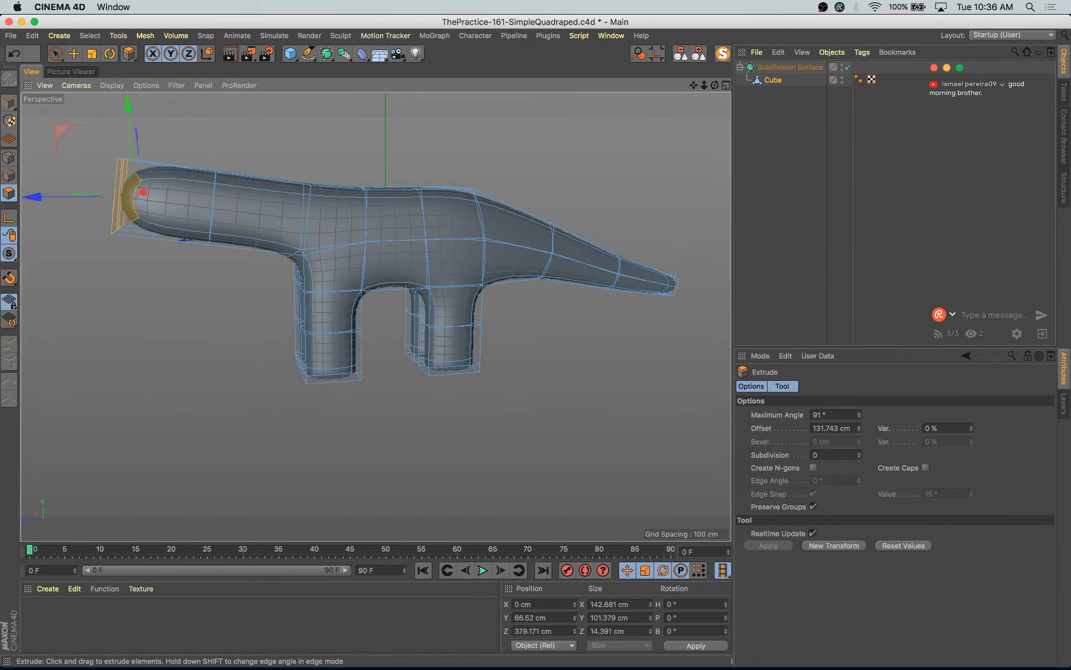
pyautogui.press('t')
pyautogui.keyDown('alt'); pyautogui.moveTo(301, 226); pyautogui.dragTo(227, 311); pyautogui.keyUp('alt')
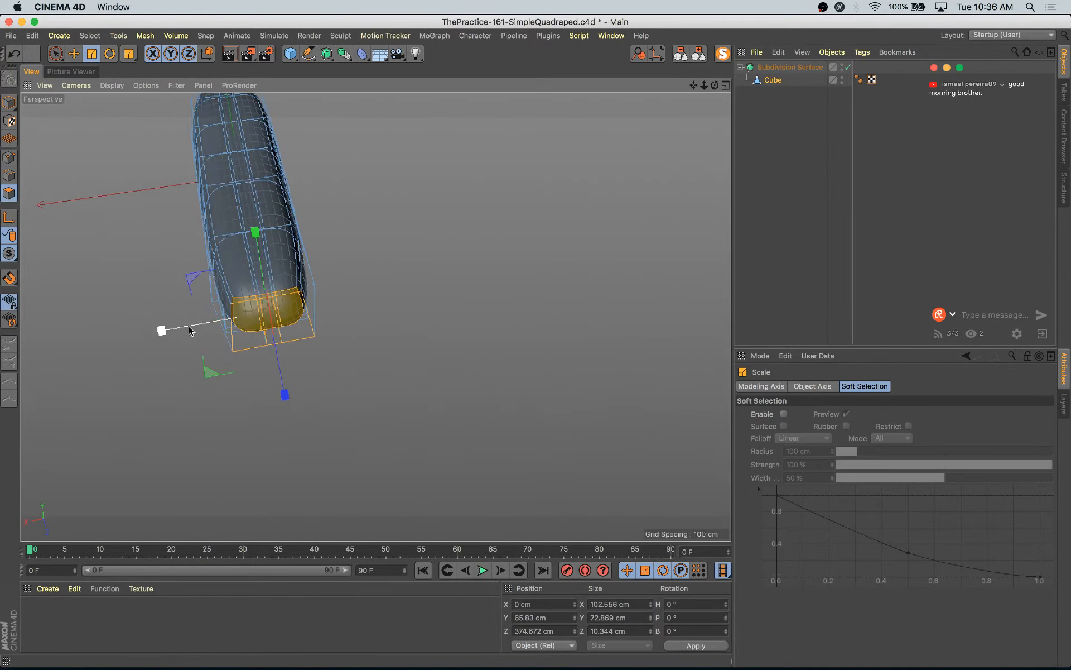
pyautogui.keyDown('alt'); pyautogui.moveTo(371, 342); pyautogui.dragTo(185, 243); pyautogui.keyUp('alt')
# - Extrude the neck another 118 cm or so and scale its end to about 82 cm in X and 60 cm in Y
pyautogui.press('d')
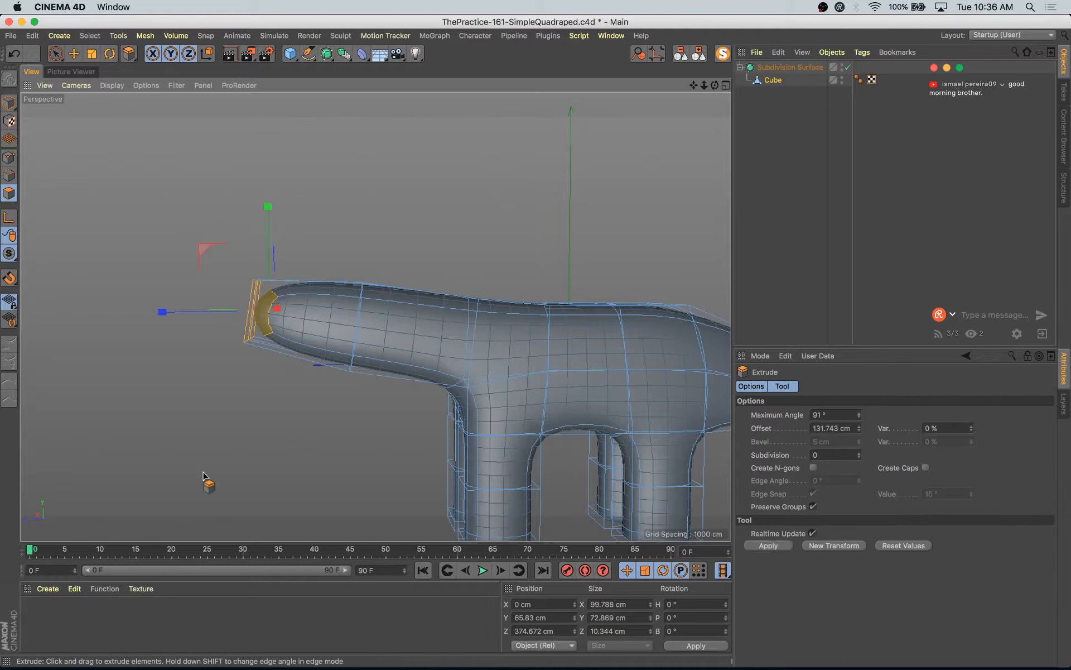
pyautogui.moveTo(207, 481); pyautogui.dragTo(273, 481)
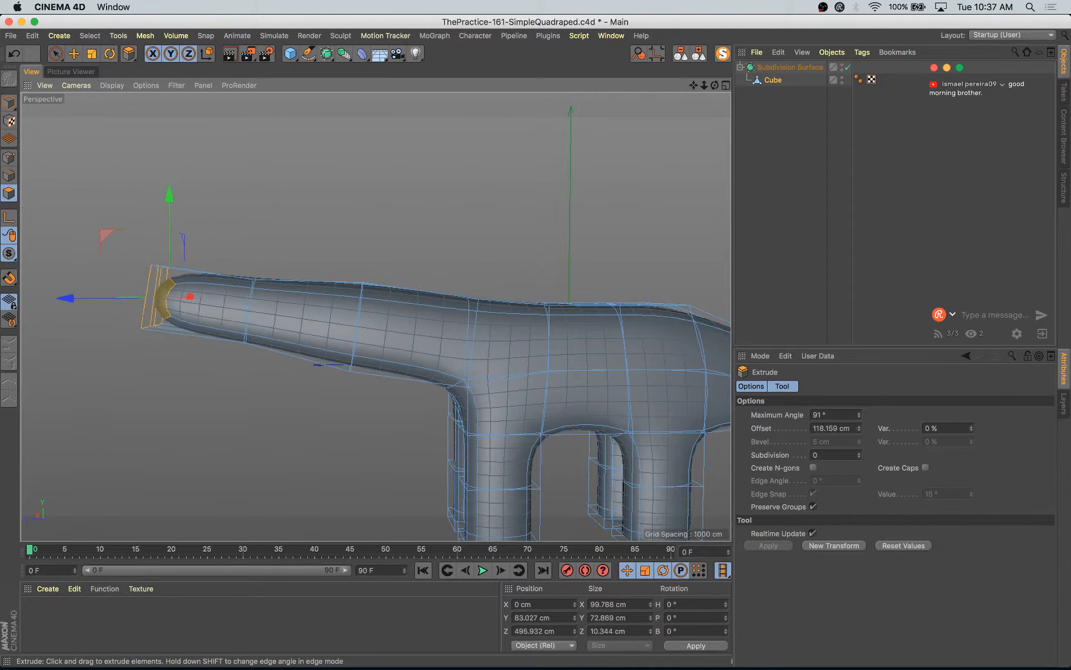
pyautogui.scroll(-3, 204, 477)
pyautogui.press('t')
pyautogui.moveTo(355, 252); pyautogui.dragTo(310, 294)
pyautogui.keyDown('alt'); pyautogui.moveTo(207, 351); pyautogui.dragTo(201, 303); pyautogui.keyUp('alt')
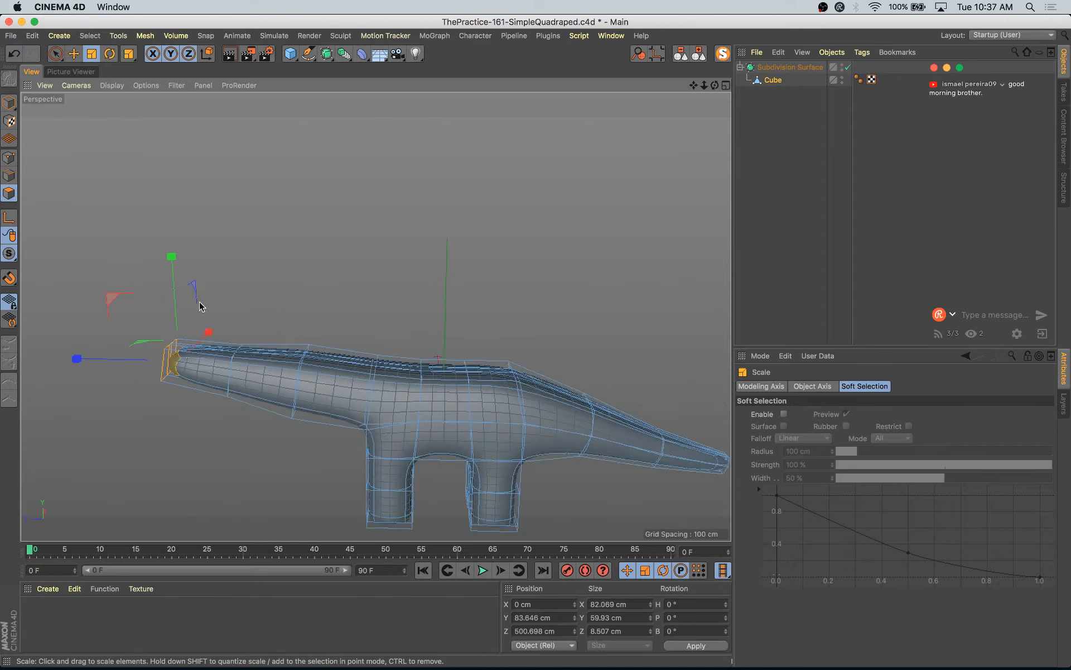
# - Loop-select the edges around the end of the first neck segment and scale the loop down
pyautogui.click(9, 175)
pyautogui.keyDown('alt'); pyautogui.moveTo(335, 382); pyautogui.dragTo(389, 390, button='right'); pyautogui.keyUp('alt')
pyautogui.keyDown('alt'); pyautogui.moveTo(389, 391); pyautogui.dragTo(474, 237, button='middle'); pyautogui.keyUp('alt')
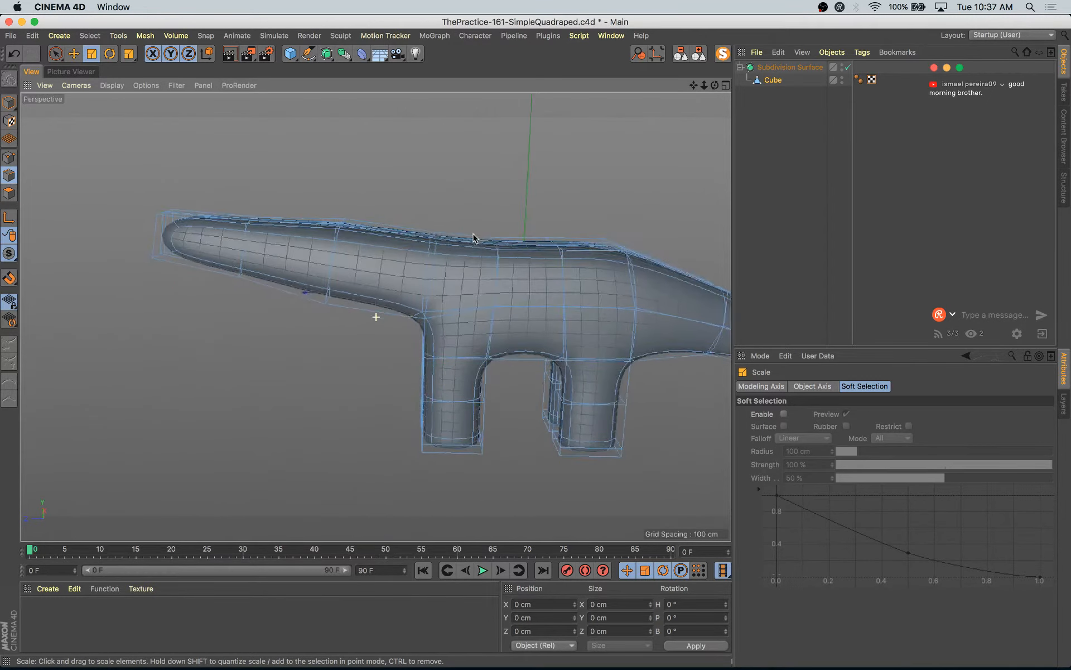
pyautogui.keyDown('alt'); pyautogui.moveTo(474, 237); pyautogui.dragTo(512, 316); pyautogui.keyUp('alt')
pyautogui.press('u')
pyautogui.press('l')
pyautogui.keyDown('alt'); pyautogui.moveTo(362, 338); pyautogui.dragTo(526, 329); pyautogui.keyUp('alt')
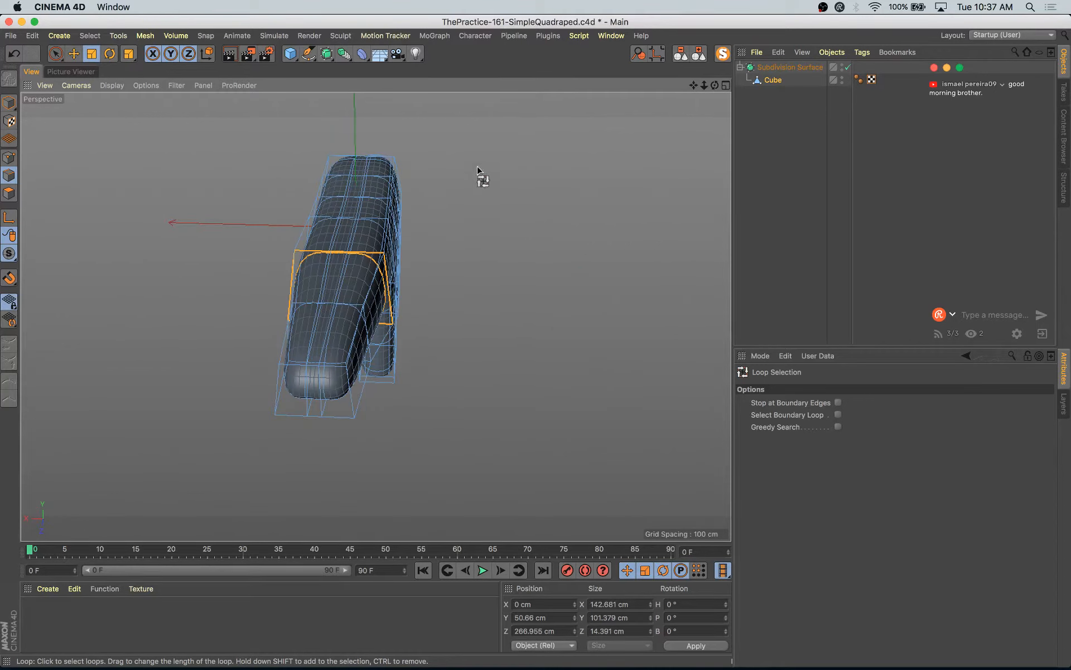
pyautogui.press('t')
pyautogui.keyDown('alt'); pyautogui.moveTo(454, 262); pyautogui.dragTo(252, 208); pyautogui.keyUp('alt')
pyautogui.moveTo(501, 172); pyautogui.dragTo(255, 206)
pyautogui.click(8, 103)
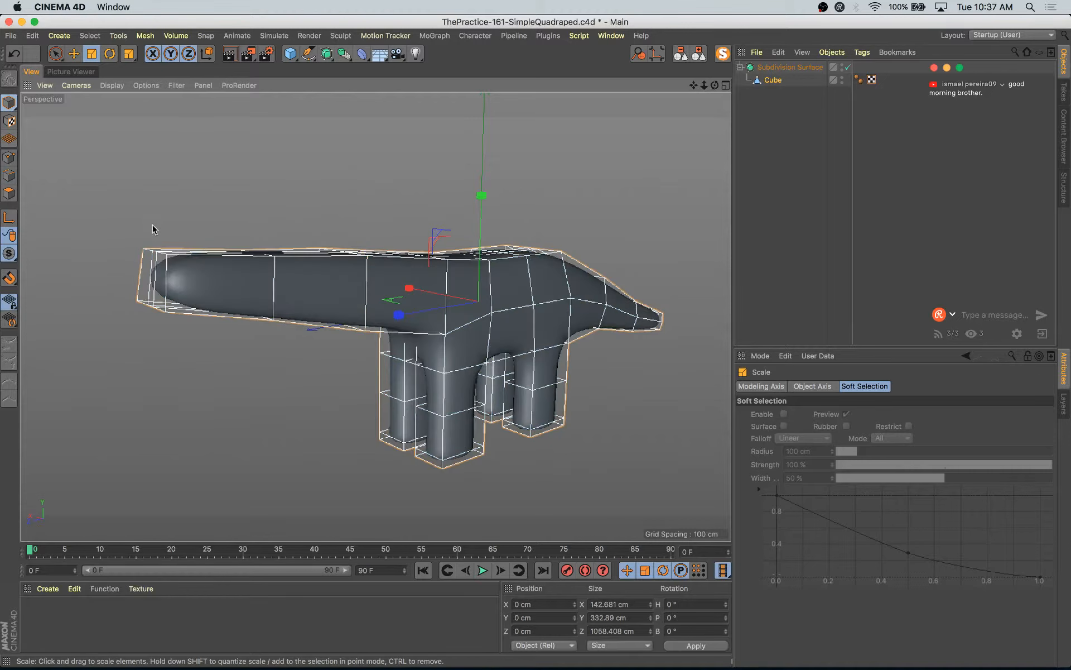
# - Extrude the neck's end polygons slightly and enlarge them to about 112 cm in X and 82 cm in Y for the head
pyautogui.click(8, 193)
pyautogui.moveTo(181, 282)
pyautogui.keyDown('alt'); pyautogui.mouseDown()
pyautogui.moveTo(251, 282)
pyautogui.moveTo(193, 270)
pyautogui.mouseUp(); pyautogui.keyUp('alt')
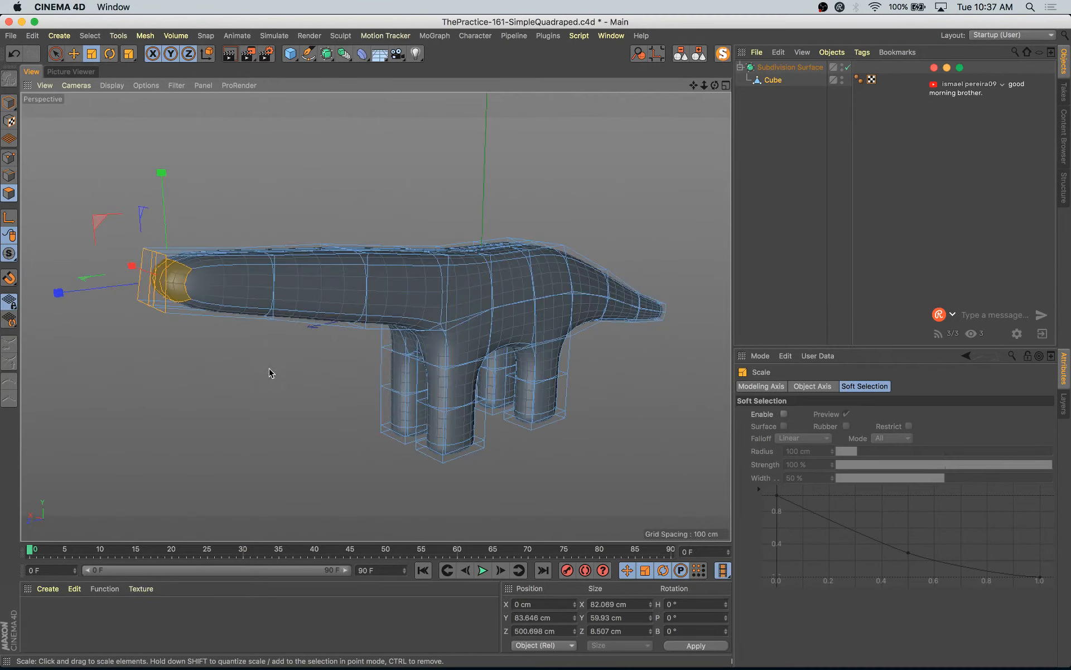
pyautogui.press('d')
pyautogui.moveTo(265, 363); pyautogui.dragTo(271, 363)
pyautogui.press('t')
pyautogui.moveTo(241, 401); pyautogui.dragTo(348, 380)
# - Extrude the head forward and scale its front polygons down to about 100 cm in X
pyautogui.keyDown('alt'); pyautogui.moveTo(357, 377); pyautogui.dragTo(404, 356); pyautogui.keyUp('alt')
pyautogui.keyDown('alt'); pyautogui.moveTo(251, 366); pyautogui.dragTo(430, 353, button='middle'); pyautogui.keyUp('alt')
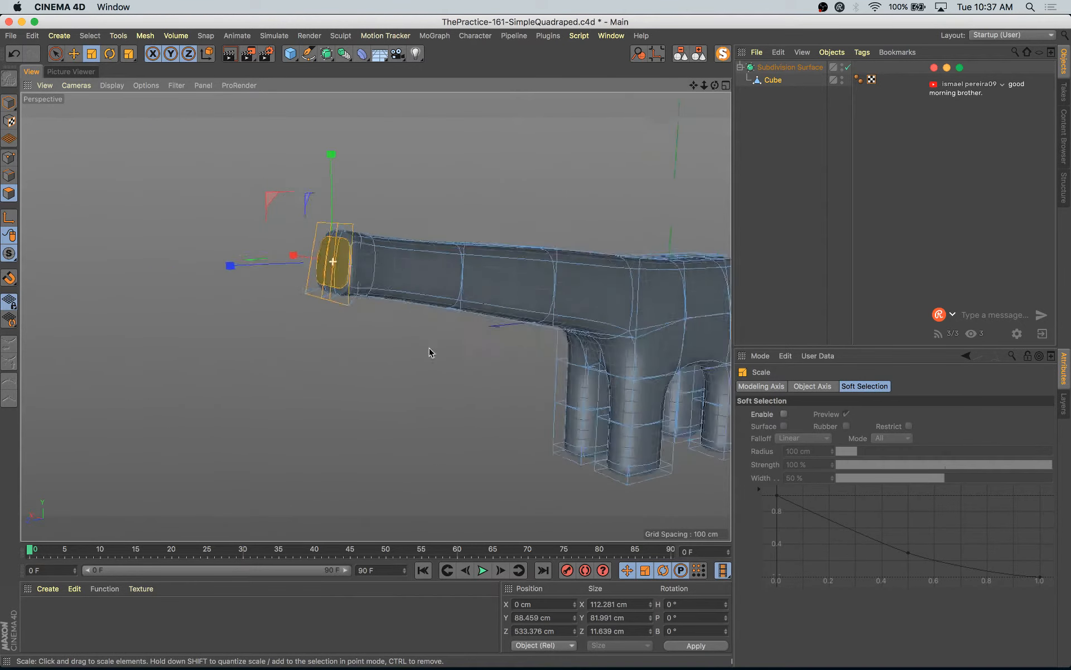
pyautogui.keyDown('alt'); pyautogui.moveTo(430, 352); pyautogui.dragTo(413, 362); pyautogui.keyUp('alt')
pyautogui.press('d')
pyautogui.moveTo(313, 389); pyautogui.dragTo(358, 389)
pyautogui.press('t')
pyautogui.moveTo(497, 182); pyautogui.dragTo(463, 214)
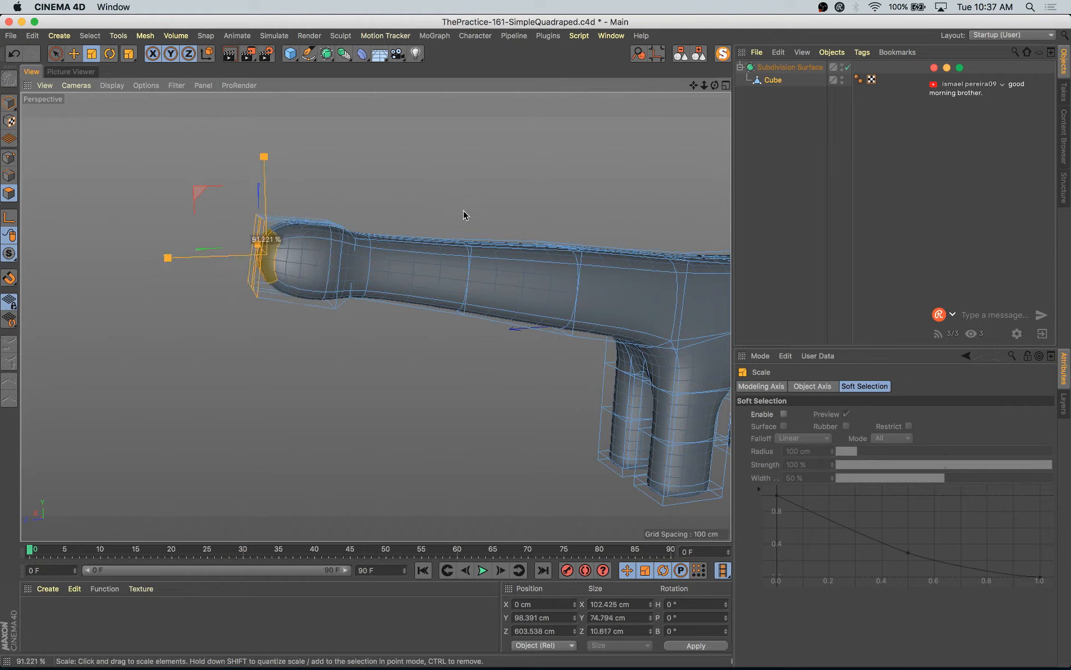
# - Lower the head's front polygons to about 79 cm in Y and tilt them
pyautogui.moveTo(199, 192); pyautogui.dragTo(198, 245)
pyautogui.press('r')
pyautogui.press('.')
pyautogui.moveTo(204, 366); pyautogui.dragTo(220, 366)
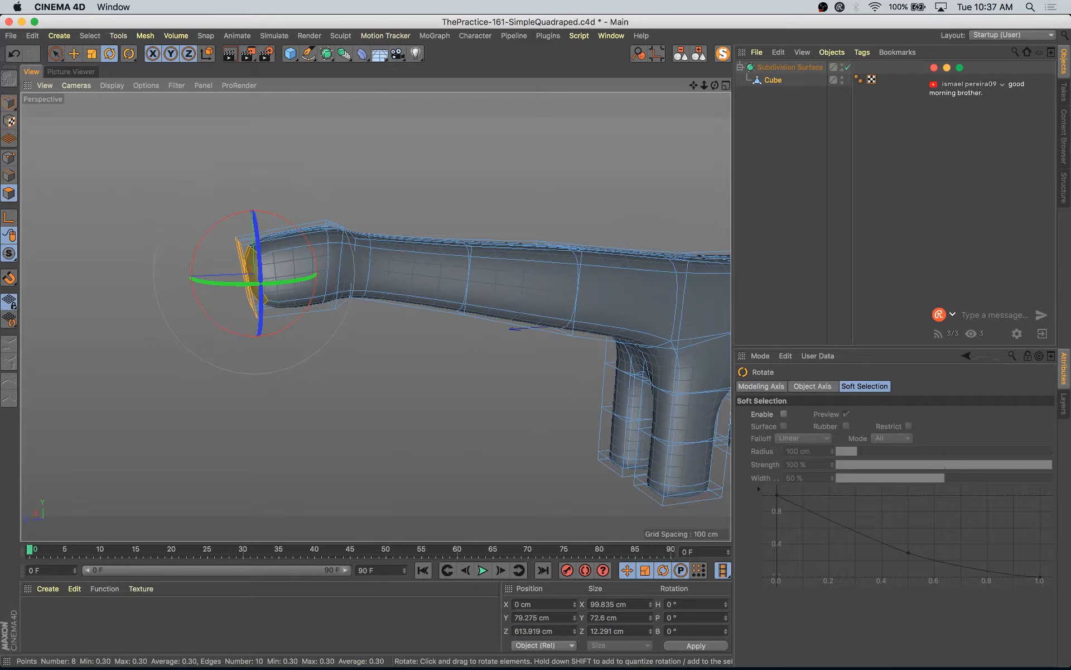
# - Examine the smoothed shape of the whole animal from several angles without the editing cage
pyautogui.click(9, 102)
pyautogui.keyDown('alt'); pyautogui.moveTo(289, 328); pyautogui.dragTo(444, 353); pyautogui.keyUp('alt')
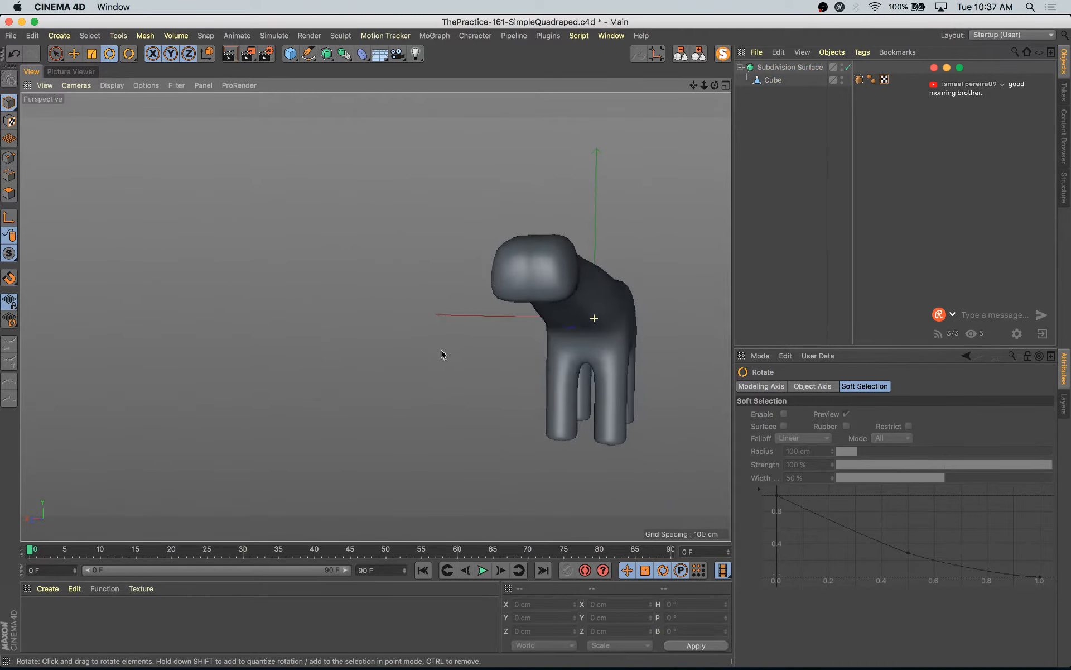
pyautogui.keyDown('alt'); pyautogui.moveTo(267, 342); pyautogui.dragTo(134, 370); pyautogui.keyUp('alt')
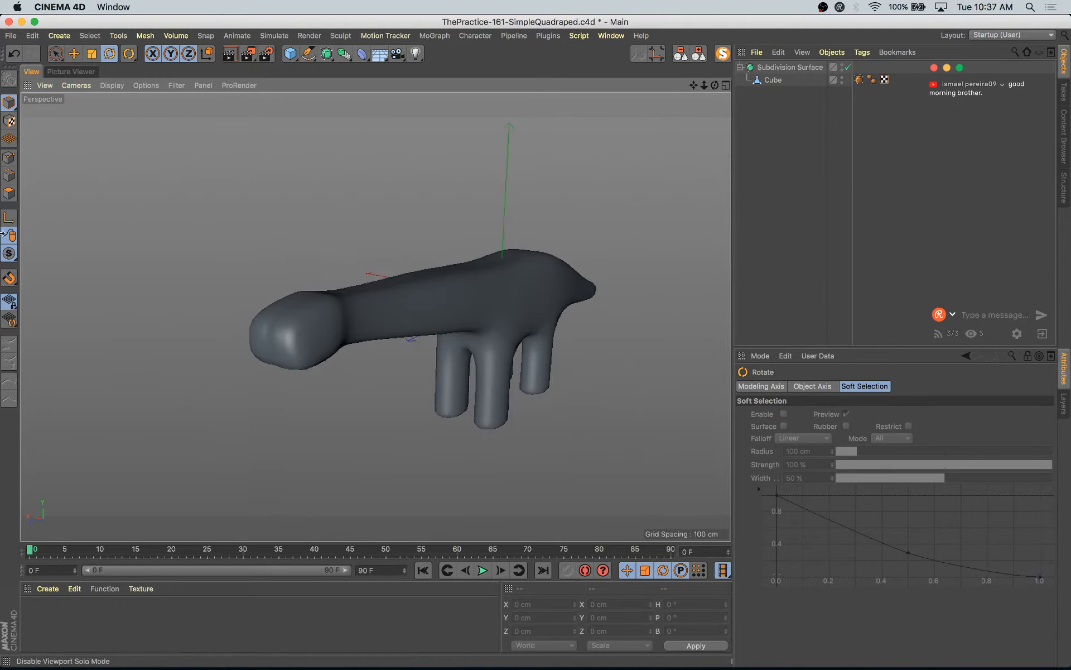
pyautogui.press('super+z')
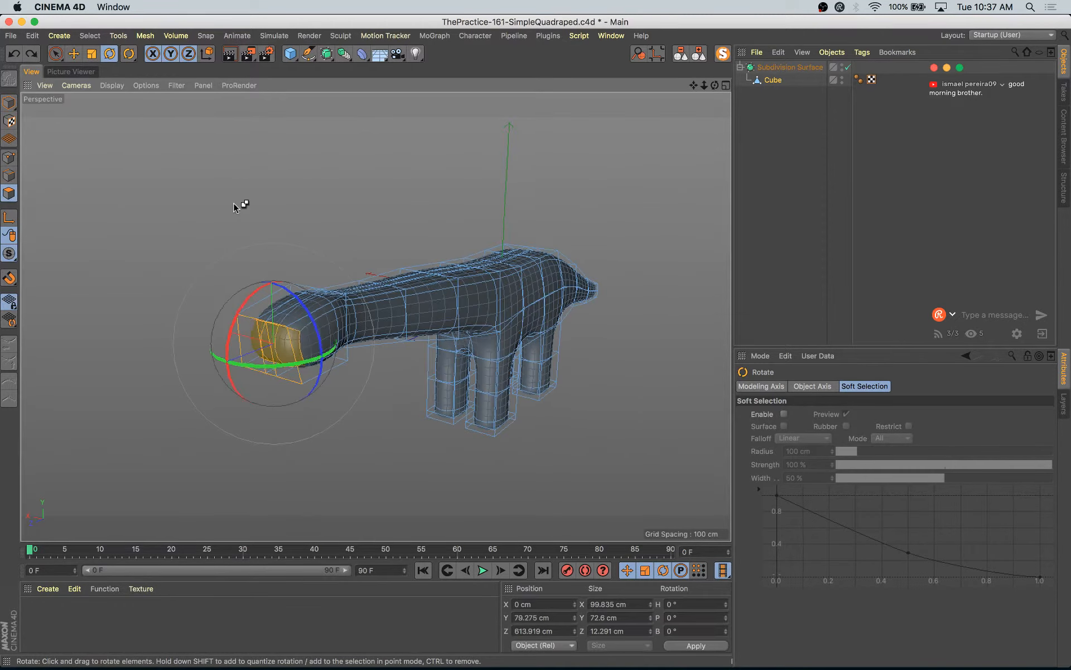
pyautogui.click(10, 109)
pyautogui.click(318, 172)
pyautogui.moveTo(320, 301)
pyautogui.keyDown('alt'); pyautogui.mouseDown()
pyautogui.moveTo(258, 277)
pyautogui.moveTo(326, 288)
pyautogui.mouseUp(); pyautogui.keyUp('alt')
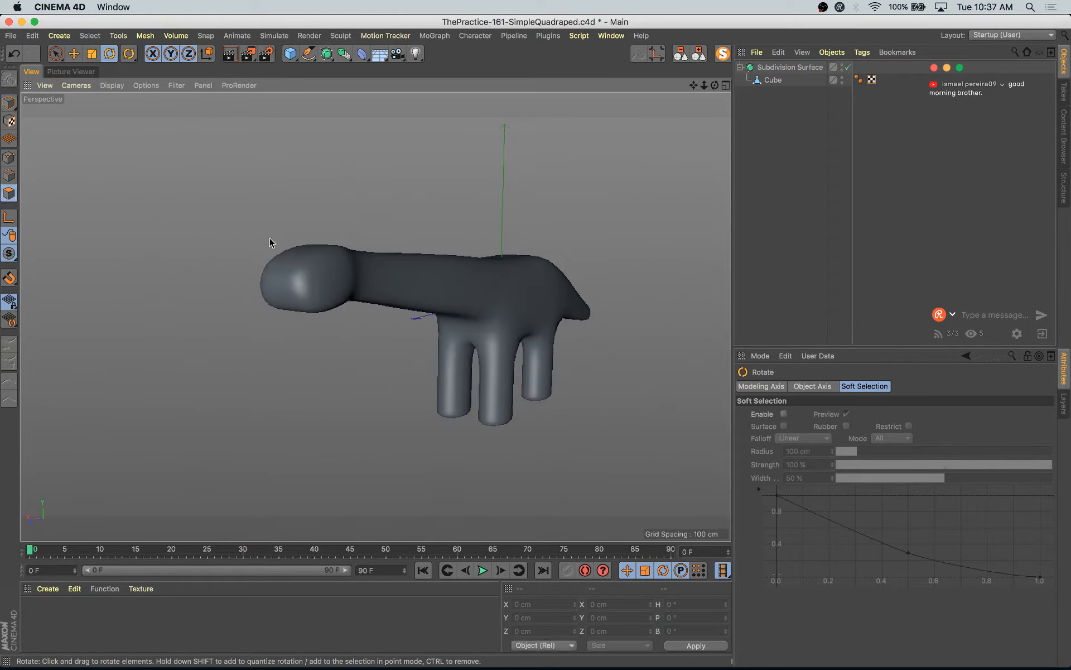
pyautogui.click(413, 268)
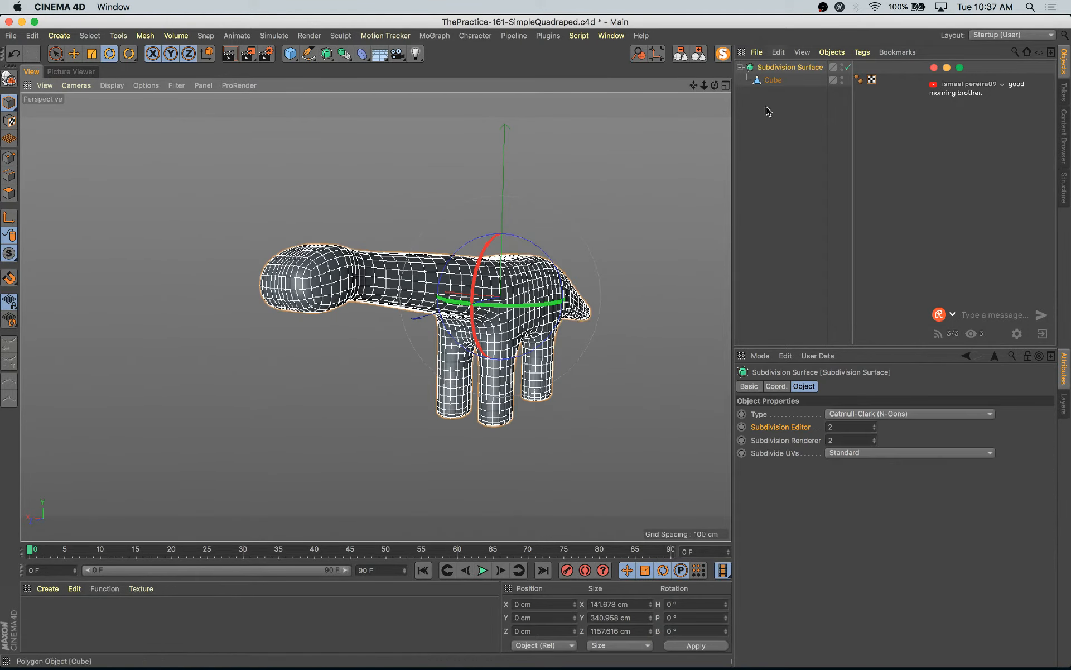
# - Select the loop of centre polygons running over the head and widen it to about 29 cm in X
pyautogui.click(773, 80)
pyautogui.moveTo(562, 304); pyautogui.dragTo(582, 319)
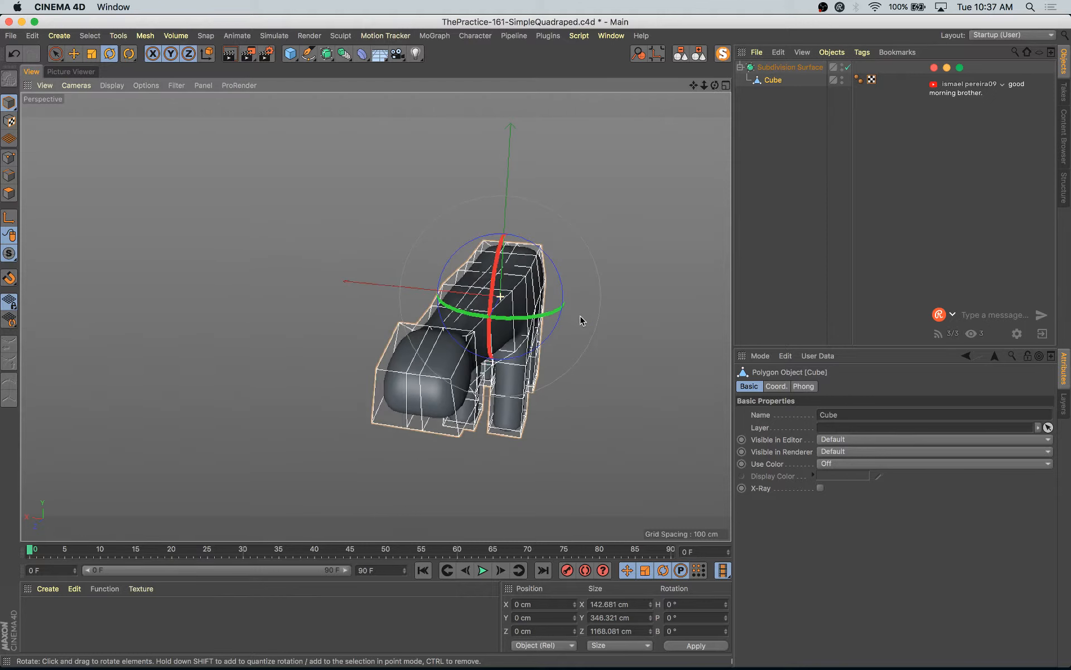
pyautogui.press('u')
pyautogui.press('l')
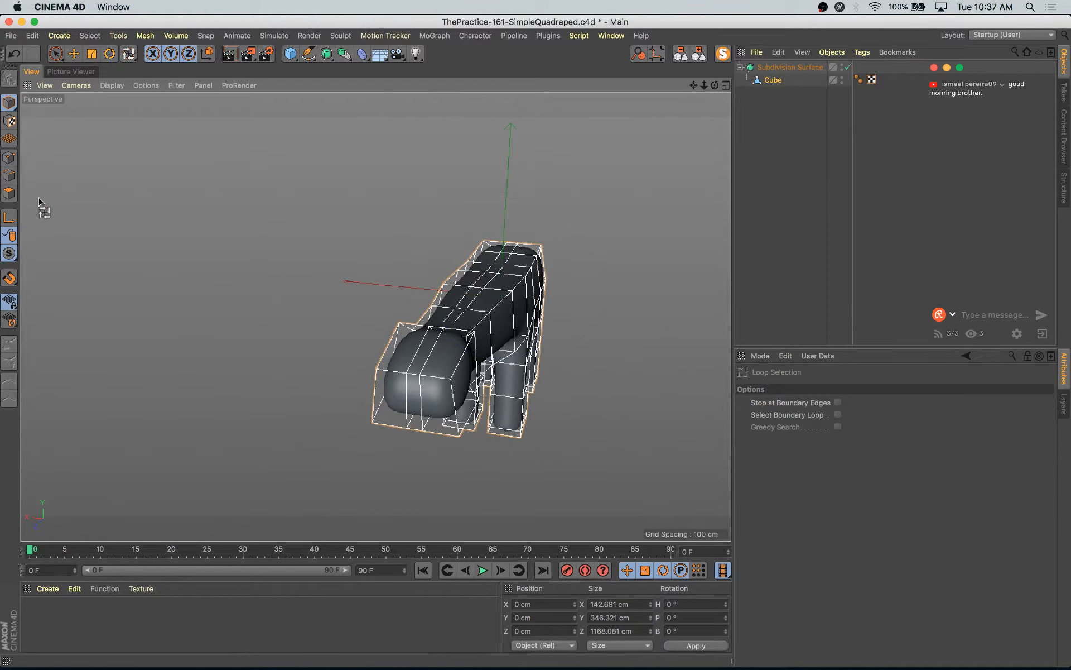
pyautogui.click(10, 194)
pyautogui.press('9')
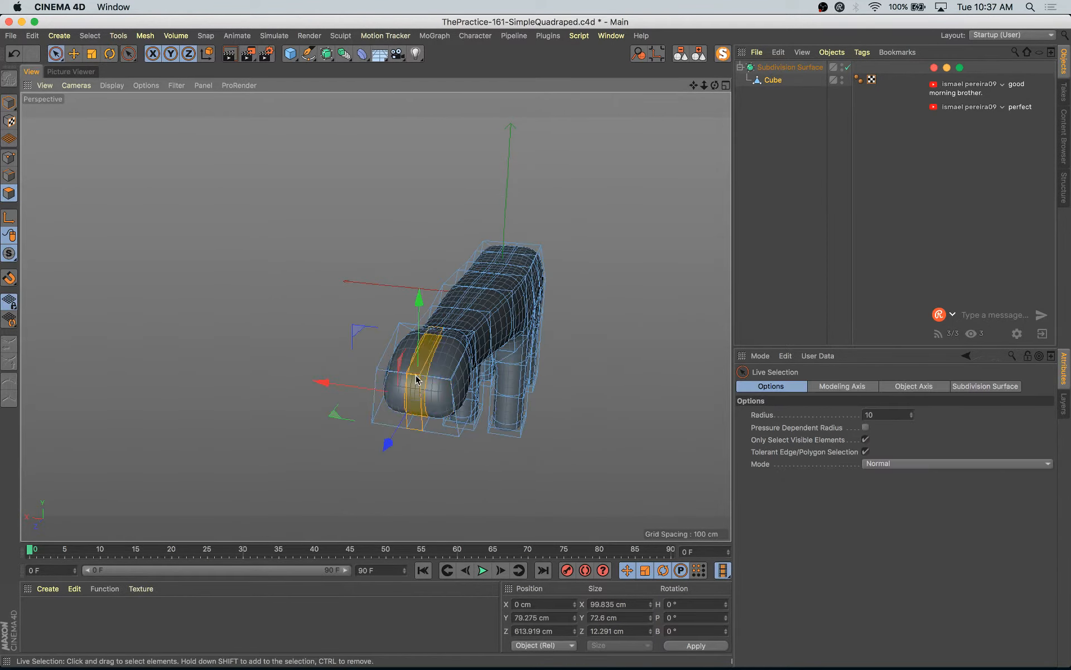
pyautogui.press('t')
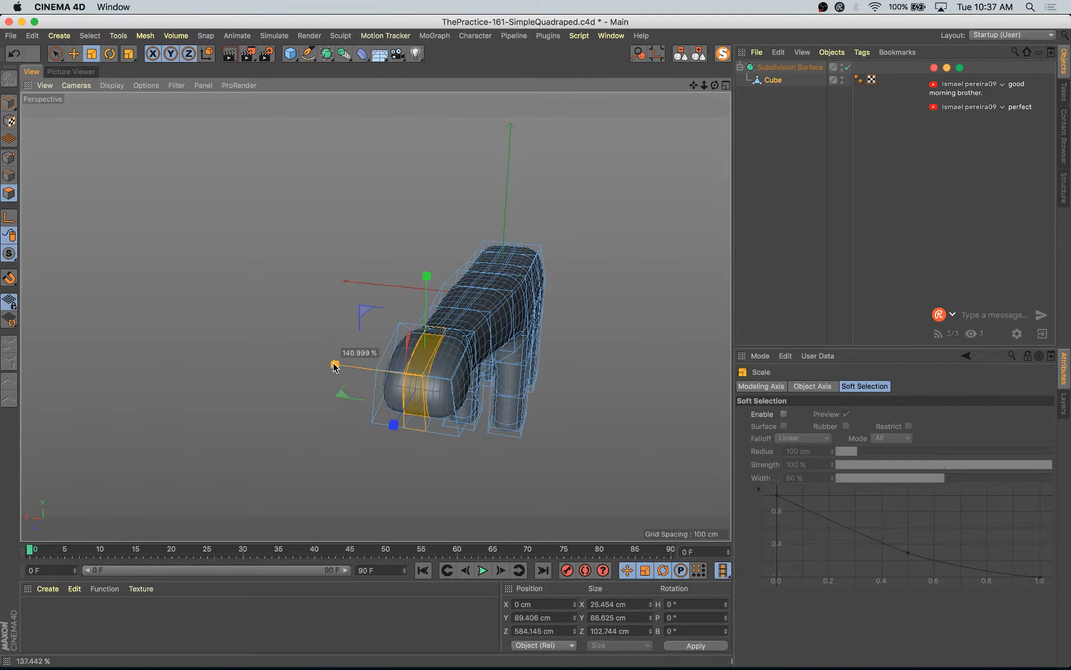
# - Move the centre polygons on the front of the head forward to about 630 cm in Z
pyautogui.click(419, 409)
pyautogui.keyDown('alt'); pyautogui.moveTo(419, 409); pyautogui.dragTo(349, 436); pyautogui.keyUp('alt')
pyautogui.press('e')
pyautogui.keyDown('alt'); pyautogui.moveTo(459, 447); pyautogui.dragTo(393, 369); pyautogui.keyUp('alt')
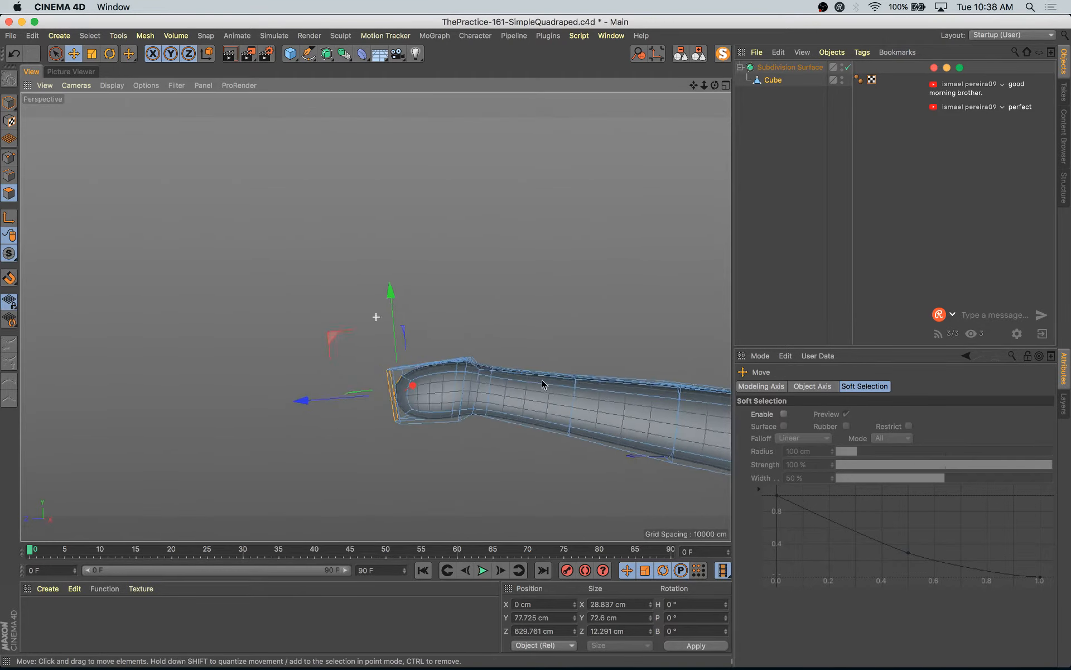
# - Select the edges across the top of the rump and lower them to about 54 cm in Y
pyautogui.keyDown('alt'); pyautogui.moveTo(543, 384); pyautogui.dragTo(355, 429); pyautogui.keyUp('alt')
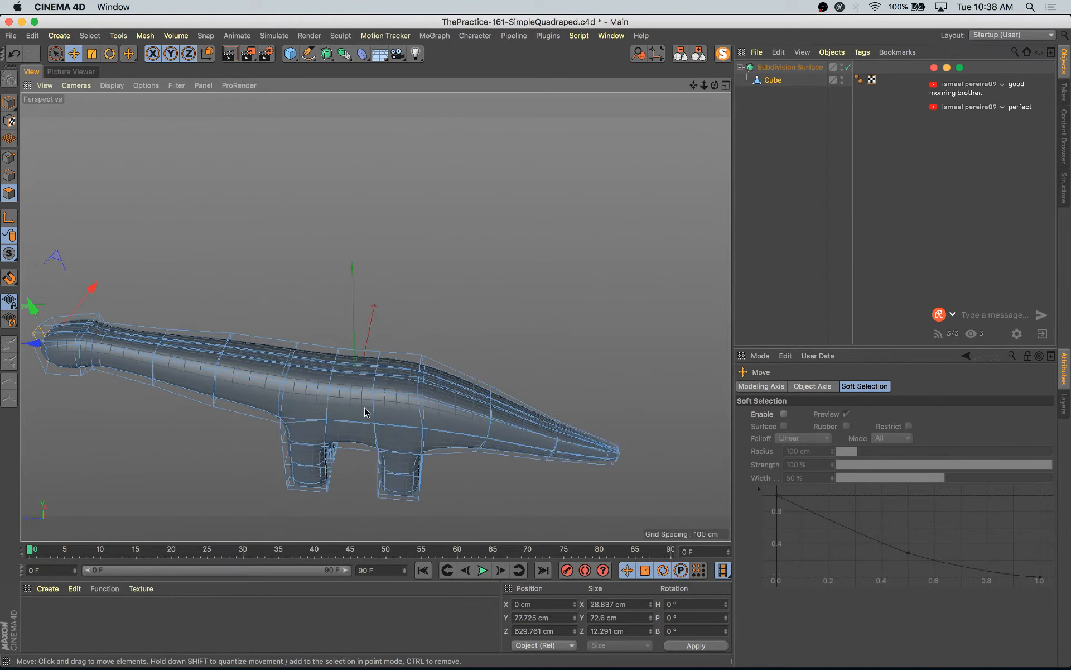
pyautogui.click(9, 175)
pyautogui.scroll(5, 413, 394)
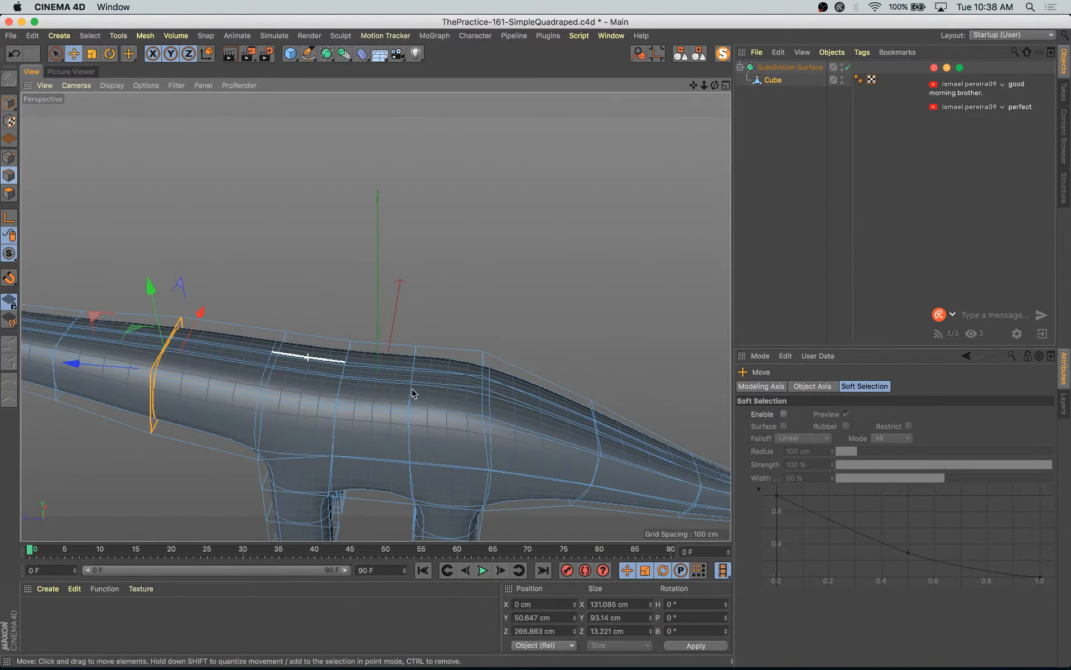
pyautogui.click(491, 393)
pyautogui.keyDown('alt'); pyautogui.moveTo(491, 392); pyautogui.dragTo(619, 395); pyautogui.keyUp('alt')
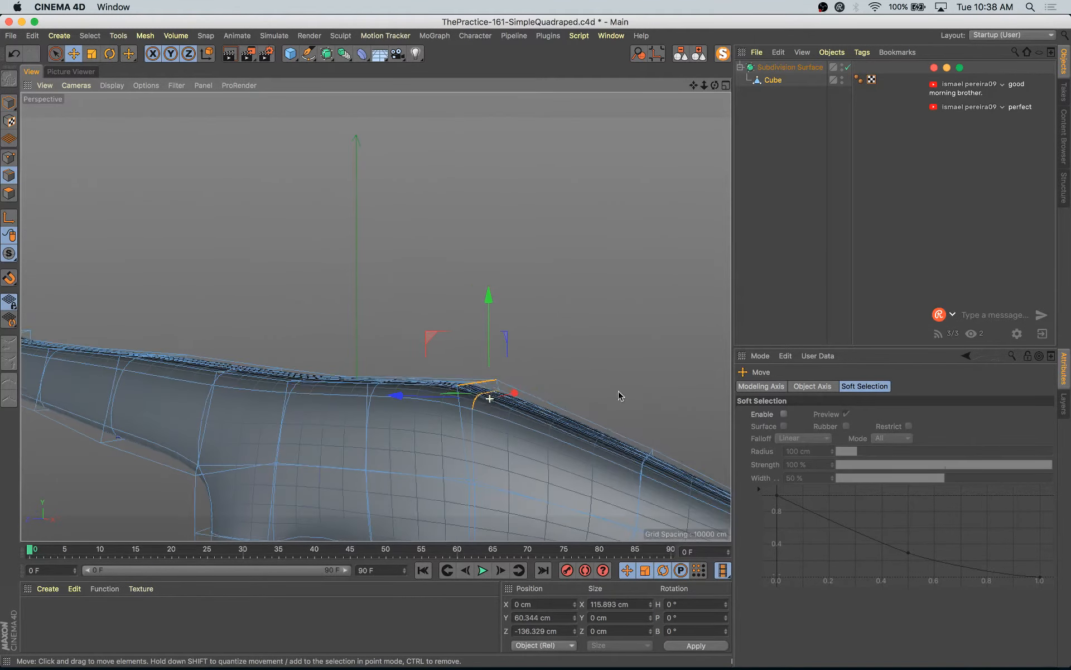
pyautogui.moveTo(429, 336); pyautogui.dragTo(430, 343)
# - Move the tail-tip edges back and down to about -102 cm in Y and -538 cm in Z
pyautogui.scroll(-5, 439, 347)
pyautogui.keyDown('alt'); pyautogui.moveTo(472, 419); pyautogui.dragTo(528, 418); pyautogui.keyUp('alt')
pyautogui.scroll(-6, 529, 418)
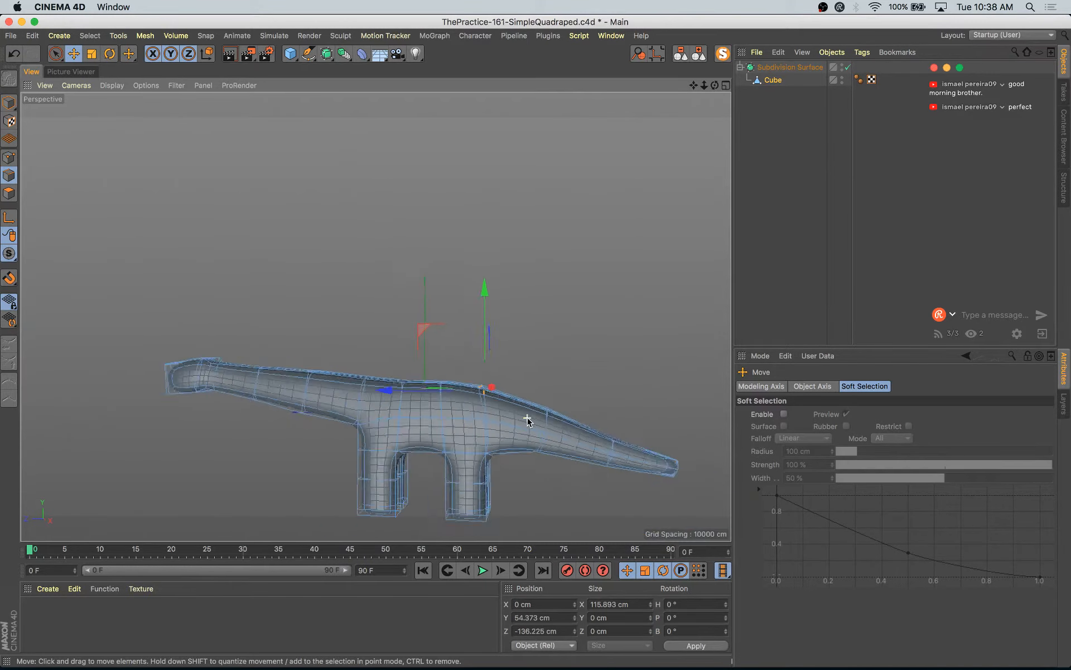
pyautogui.keyDown('alt'); pyautogui.moveTo(452, 395); pyautogui.dragTo(497, 436, button='middle'); pyautogui.keyUp('alt')
pyautogui.keyDown('alt'); pyautogui.moveTo(497, 436); pyautogui.dragTo(390, 452); pyautogui.keyUp('alt')
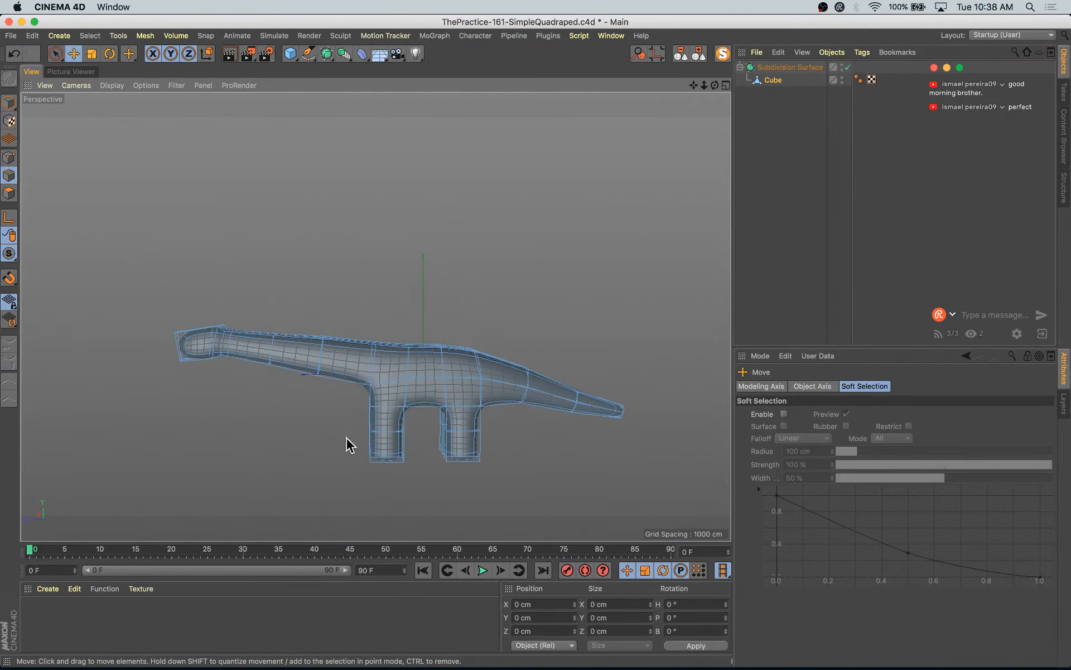
pyautogui.moveTo(631, 440)
pyautogui.keyDown('alt'); pyautogui.mouseDown()
pyautogui.moveTo(546, 385)
pyautogui.moveTo(633, 419)
pyautogui.mouseUp(); pyautogui.keyUp('alt')
pyautogui.press('space')
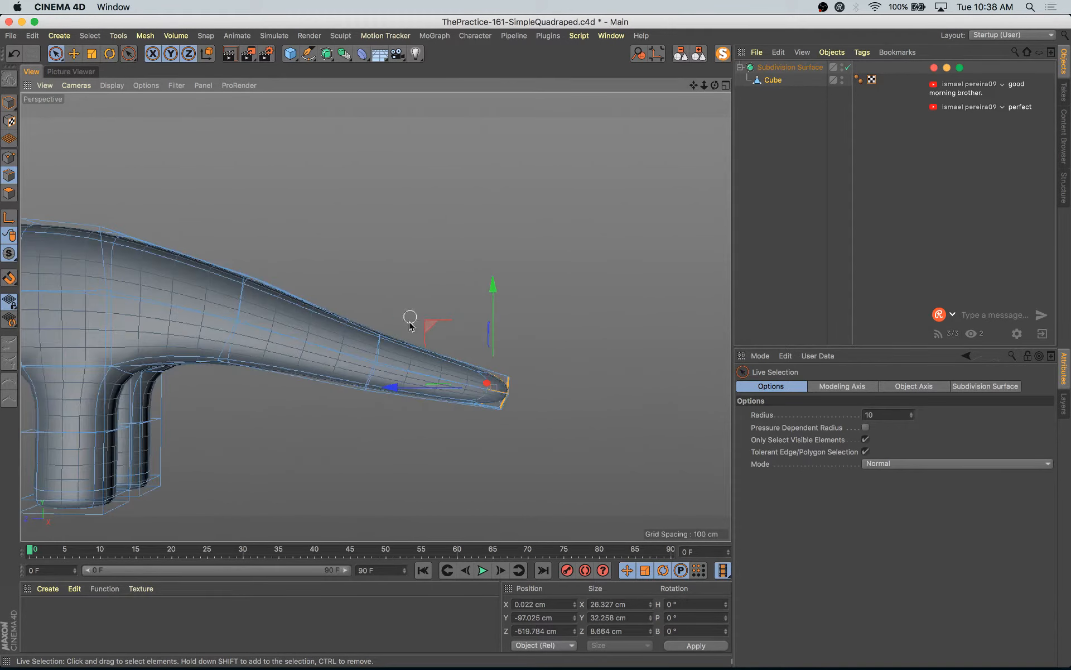
pyautogui.moveTo(447, 334); pyautogui.dragTo(447, 332)
# - Select the head polygons, grow the selection to the first neck segment, and move them about 14 cm toward the body
pyautogui.scroll(-4, 444, 332)
pyautogui.keyDown('alt'); pyautogui.moveTo(35, 267); pyautogui.dragTo(456, 344, button='middle'); pyautogui.keyUp('alt')
pyautogui.press('u')
pyautogui.press('l')
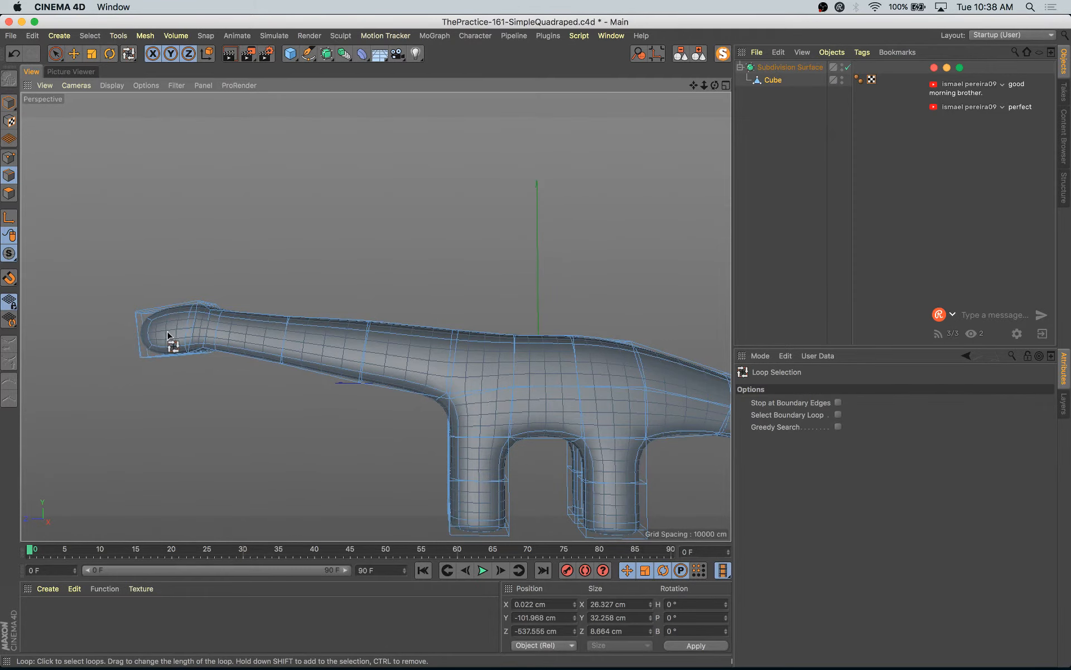
pyautogui.click(8, 193)
pyautogui.keyDown('alt'); pyautogui.moveTo(191, 359); pyautogui.dragTo(307, 407); pyautogui.keyUp('alt')
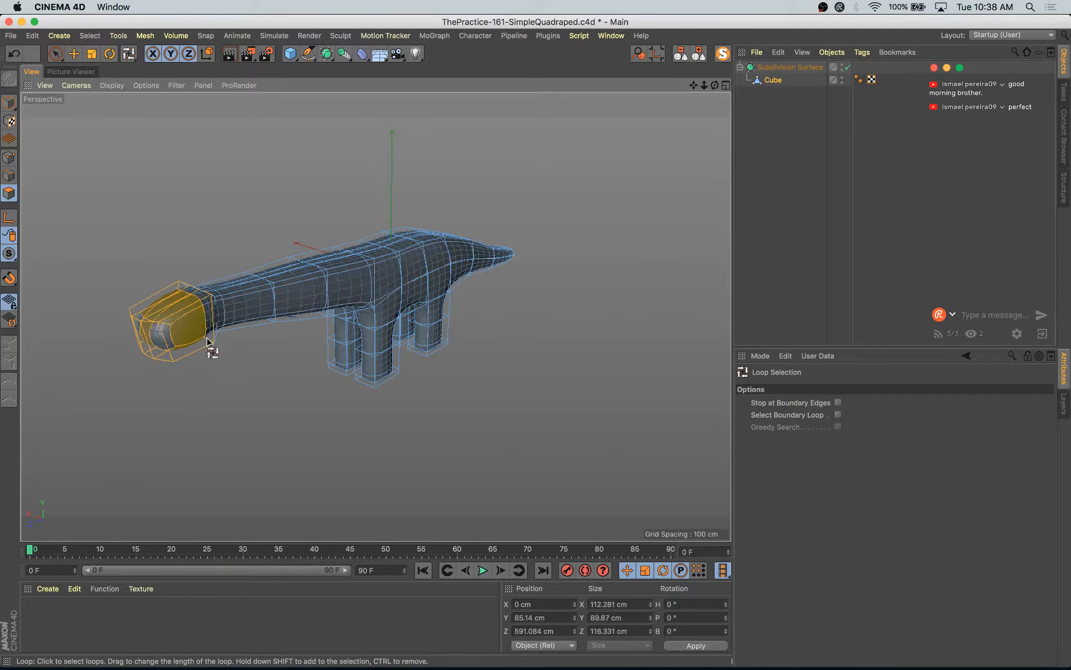
pyautogui.keyDown('alt'); pyautogui.moveTo(207, 337); pyautogui.dragTo(105, 278); pyautogui.keyUp('alt')
pyautogui.keyDown('alt'); pyautogui.moveTo(169, 335); pyautogui.dragTo(283, 371); pyautogui.keyUp('alt')
pyautogui.press('e')
pyautogui.moveTo(113, 263); pyautogui.dragTo(158, 267)
pyautogui.press('u')
pyautogui.press('y')
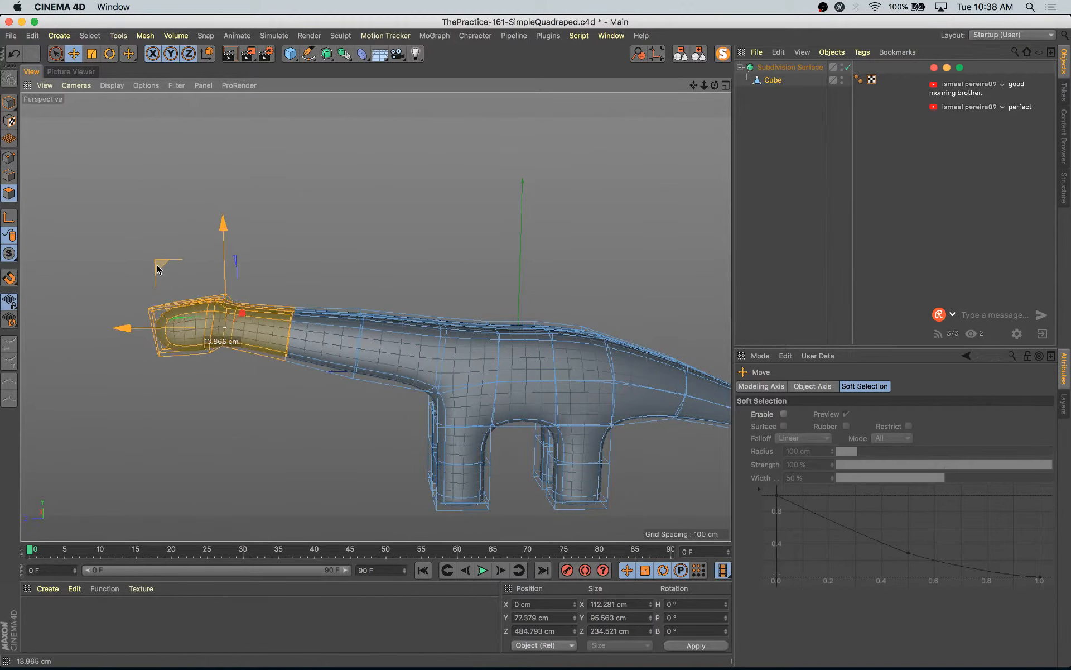
pyautogui.click(222, 414)
# - Raise the small centre polygon on top where the head meets the neck to about 123 cm in Y
pyautogui.scroll(-4, 218, 419)
pyautogui.keyDown('alt'); pyautogui.moveTo(263, 424); pyautogui.dragTo(292, 408); pyautogui.keyUp('alt')
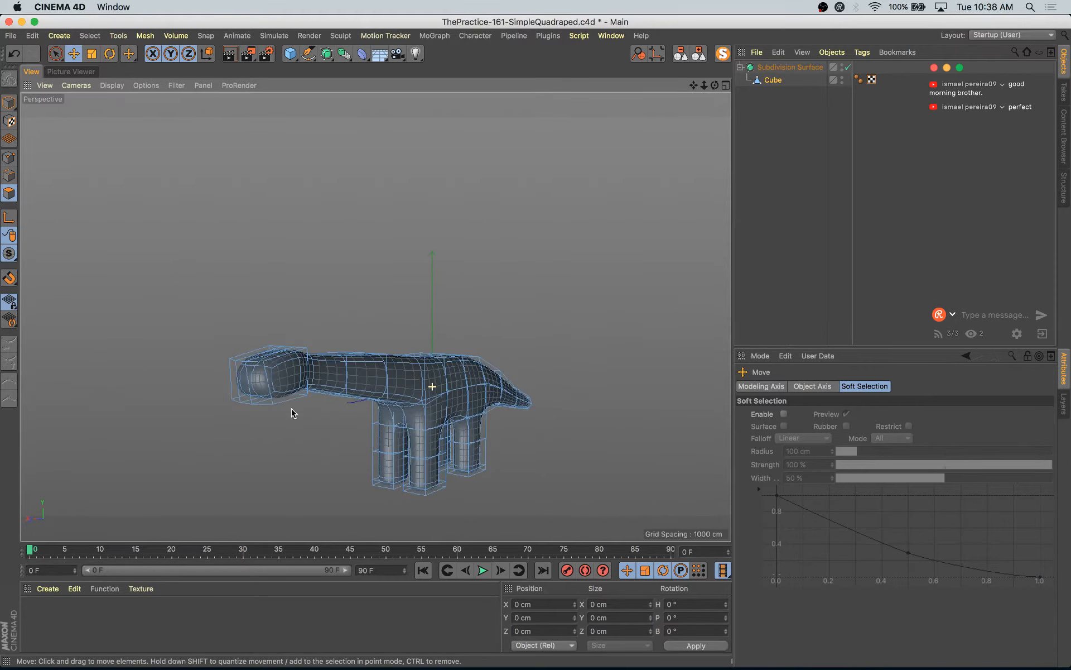
pyautogui.keyDown('alt'); pyautogui.moveTo(315, 415); pyautogui.dragTo(303, 390, button='middle'); pyautogui.keyUp('alt')
pyautogui.scroll(3, 241, 349)
pyautogui.keyDown('alt'); pyautogui.moveTo(239, 350); pyautogui.dragTo(202, 401); pyautogui.keyUp('alt')
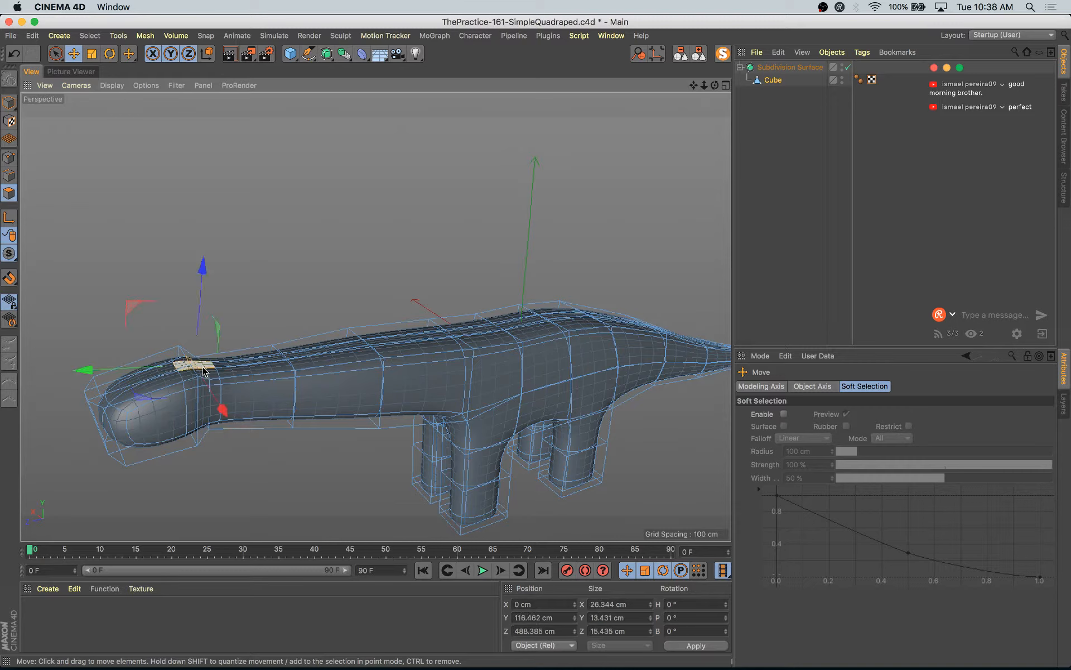
pyautogui.click(196, 367)
pyautogui.keyDown('alt'); pyautogui.moveTo(196, 367); pyautogui.dragTo(119, 398); pyautogui.keyUp('alt')
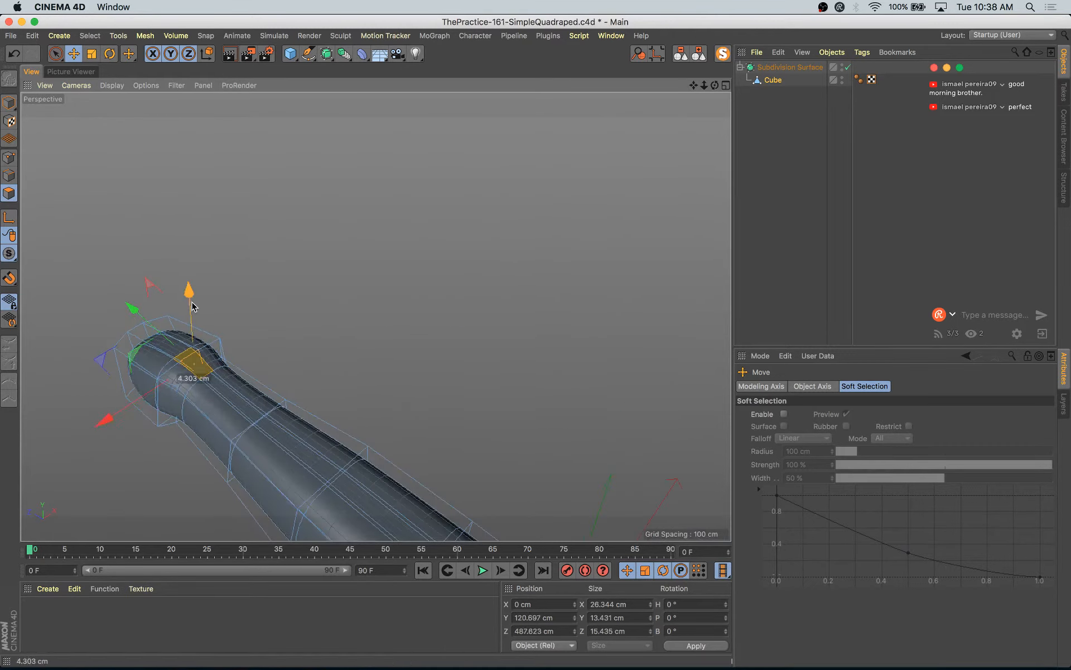
pyautogui.moveTo(193, 304); pyautogui.dragTo(194, 305)
# - Raise the centre strip of polygons along the top of the neck and the matching strip along the back
pyautogui.keyDown('alt'); pyautogui.moveTo(194, 305); pyautogui.dragTo(260, 272); pyautogui.keyUp('alt')
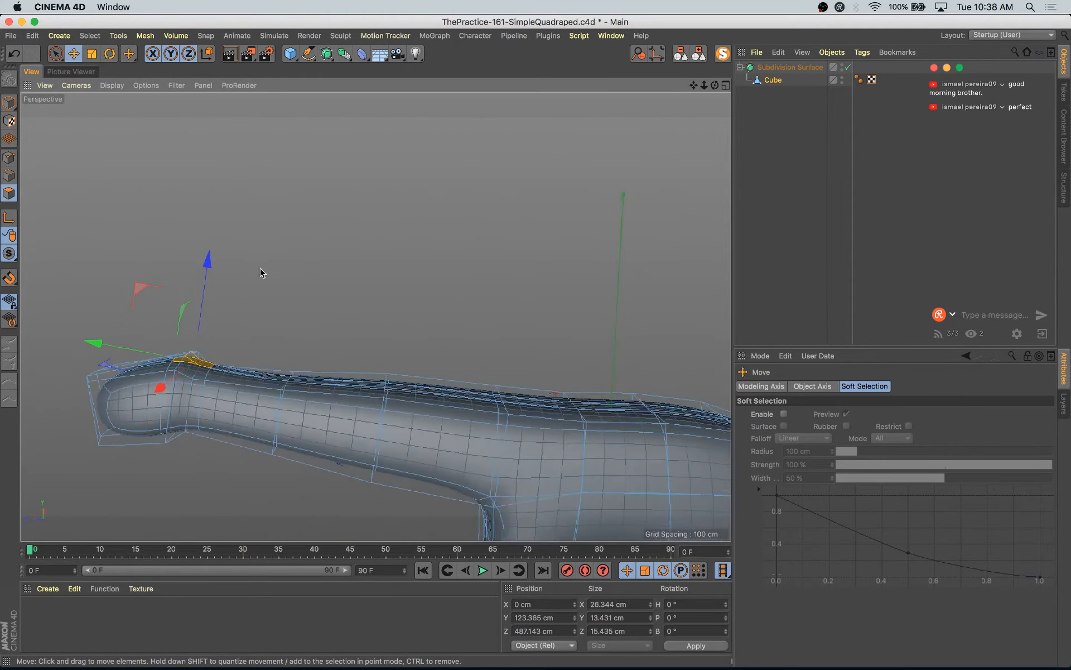
pyautogui.keyDown('shift'); pyautogui.click(446, 396); pyautogui.keyUp('shift')
pyautogui.moveTo(333, 288); pyautogui.dragTo(376, 397)
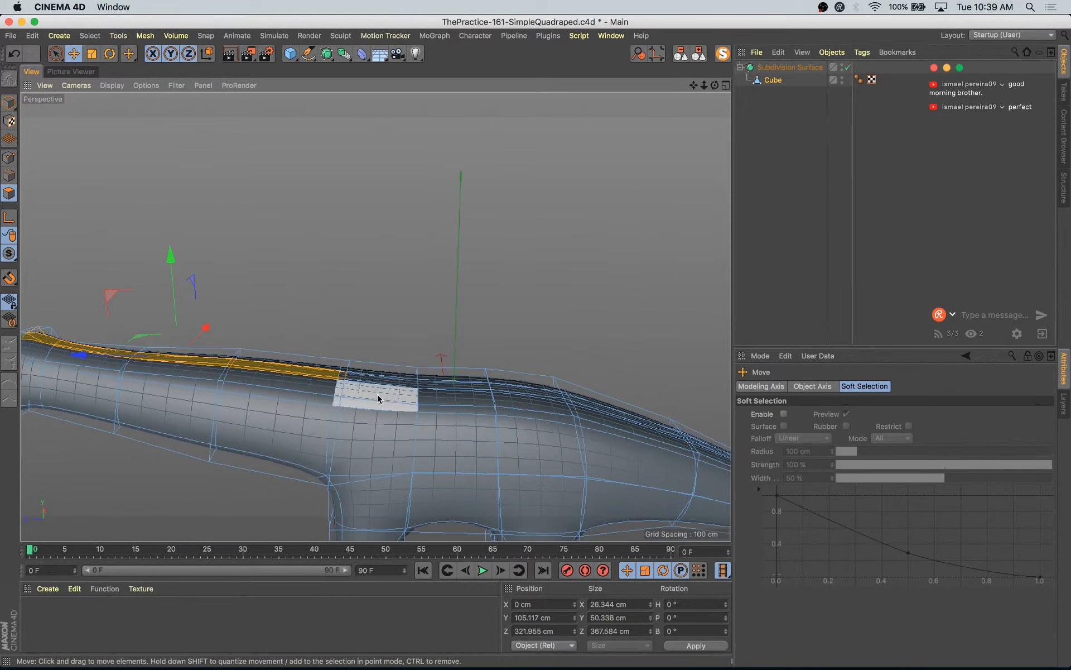
pyautogui.click(394, 385)
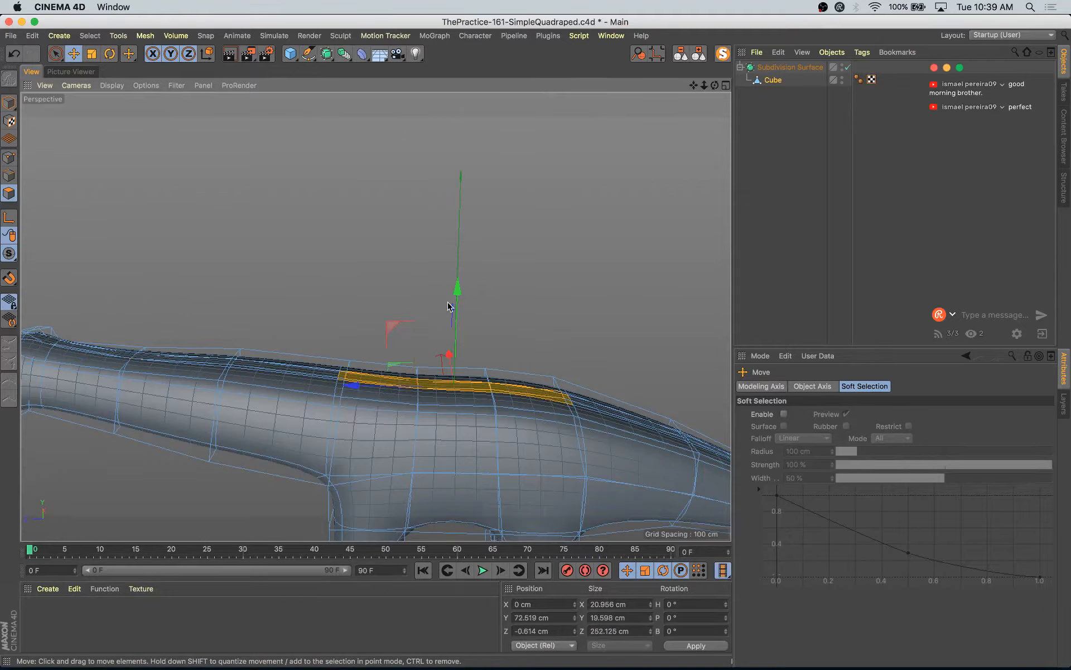
pyautogui.moveTo(456, 294); pyautogui.dragTo(456, 290)
# - Raise the single middle polygon of the back to about 79 cm in Y and tilt it slightly
pyautogui.scroll(-3, 485, 349)
pyautogui.keyDown('alt'); pyautogui.moveTo(485, 348); pyautogui.dragTo(484, 306); pyautogui.keyUp('alt')
pyautogui.keyDown('alt'); pyautogui.moveTo(474, 369); pyautogui.dragTo(460, 375); pyautogui.keyUp('alt')
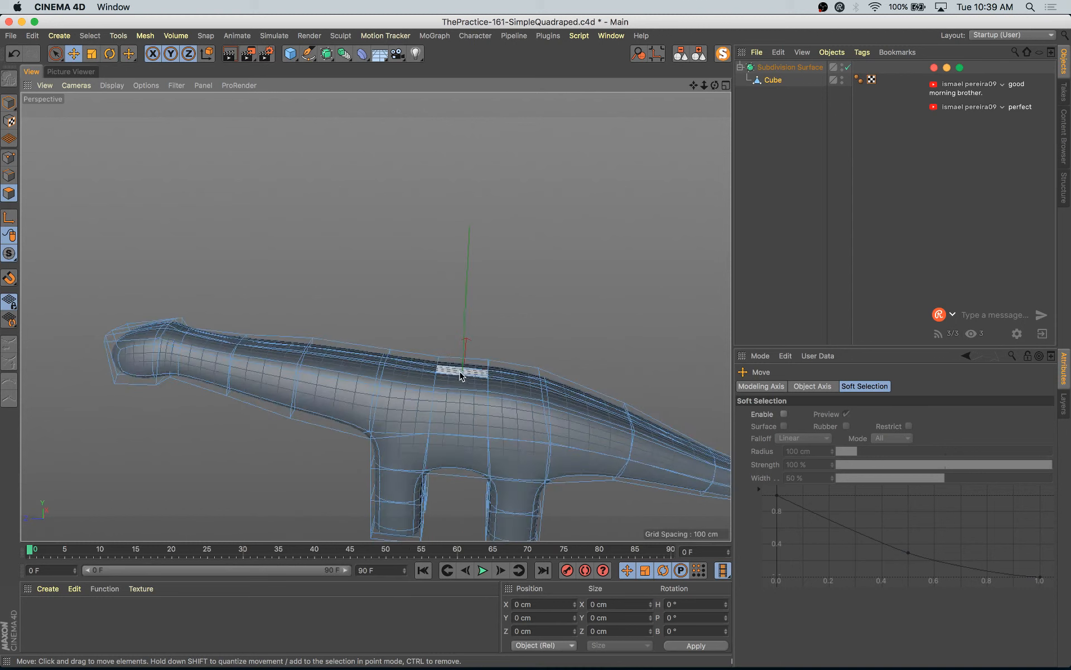
pyautogui.scroll(-3, 473, 312)
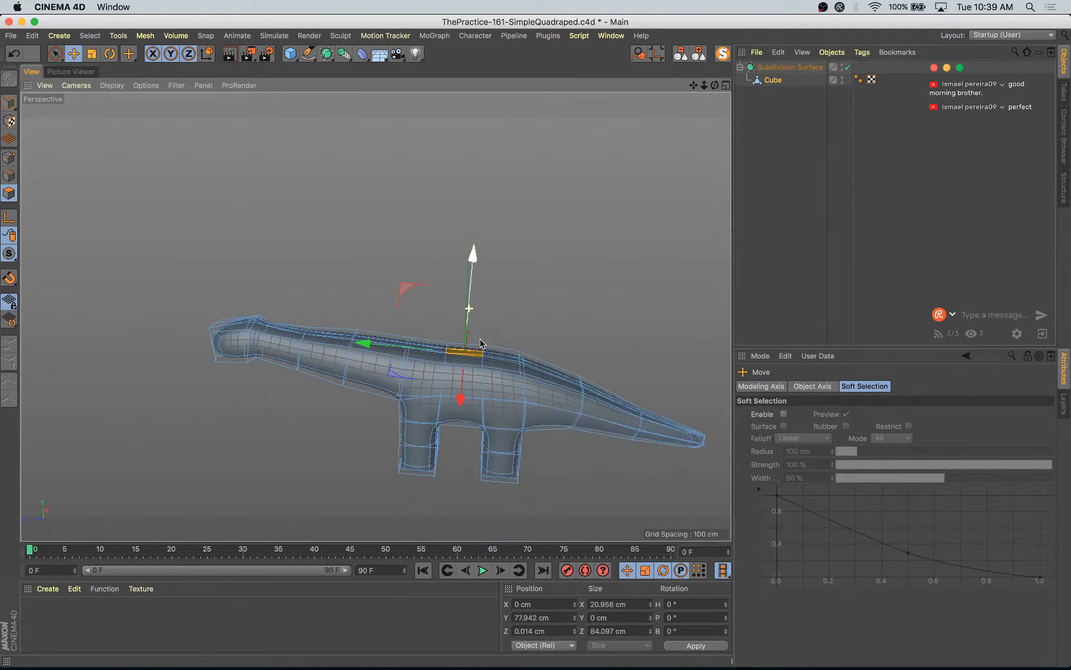
pyautogui.keyDown('alt'); pyautogui.moveTo(487, 357); pyautogui.dragTo(379, 366, button='middle'); pyautogui.keyUp('alt')
pyautogui.press('r')
# - Select the centre strip of polygons along the top of the tail and raise it to about -9 cm in Y
pyautogui.scroll(3, 364, 386)
pyautogui.keyDown('alt'); pyautogui.moveTo(381, 335); pyautogui.dragTo(301, 433); pyautogui.keyUp('alt')
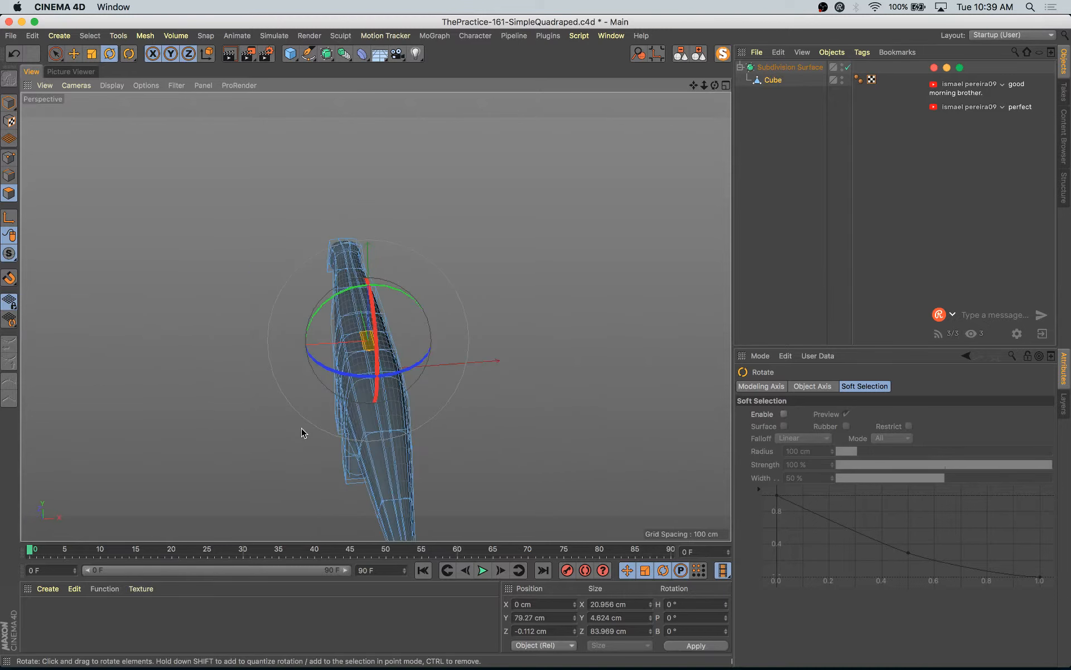
pyautogui.click(385, 415)
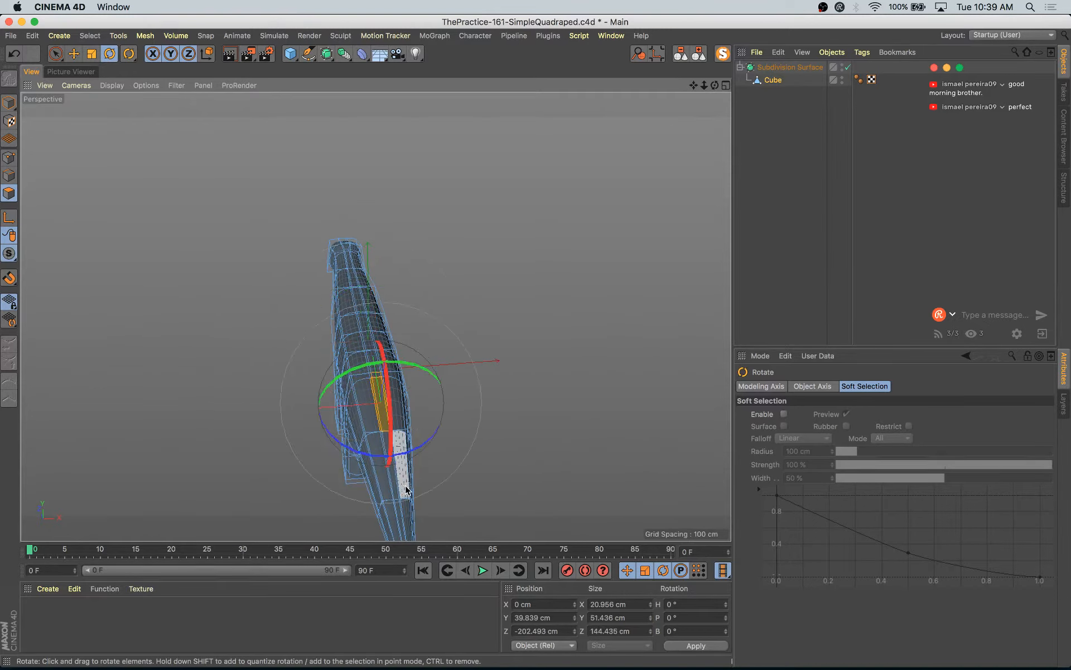
pyautogui.keyDown('alt'); pyautogui.moveTo(407, 493); pyautogui.dragTo(339, 333, button='middle'); pyautogui.keyUp('alt')
pyautogui.keyDown('alt'); pyautogui.moveTo(340, 334); pyautogui.dragTo(505, 318, button='right'); pyautogui.keyUp('alt')
pyautogui.keyDown('alt'); pyautogui.moveTo(503, 318); pyautogui.dragTo(460, 344); pyautogui.keyUp('alt')
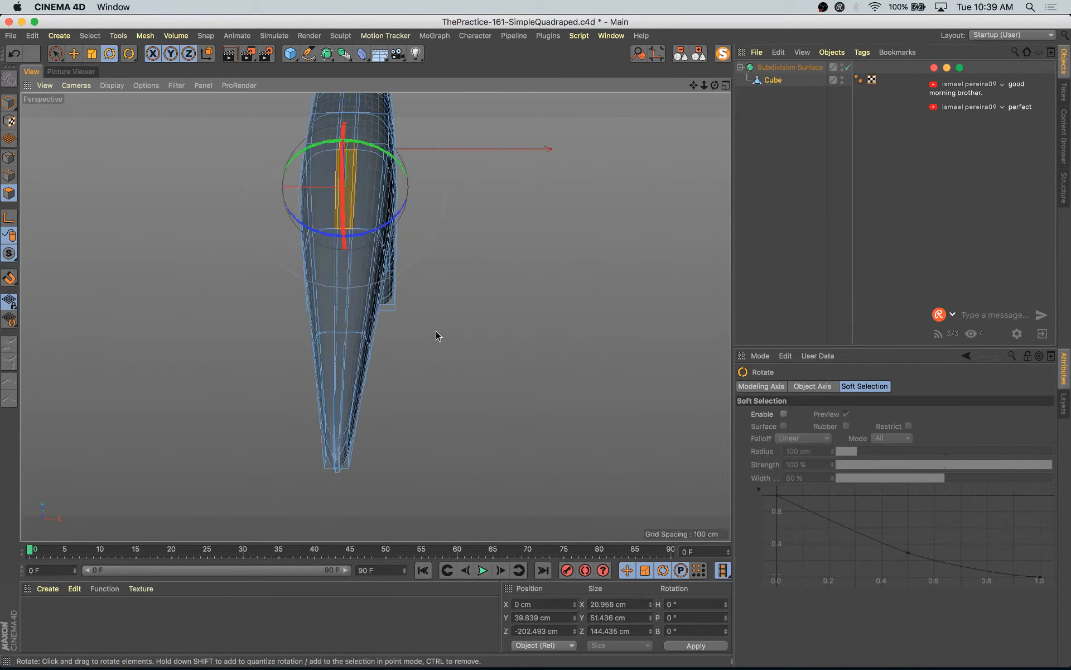
pyautogui.keyDown('alt'); pyautogui.moveTo(342, 301); pyautogui.dragTo(261, 230); pyautogui.keyUp('alt')
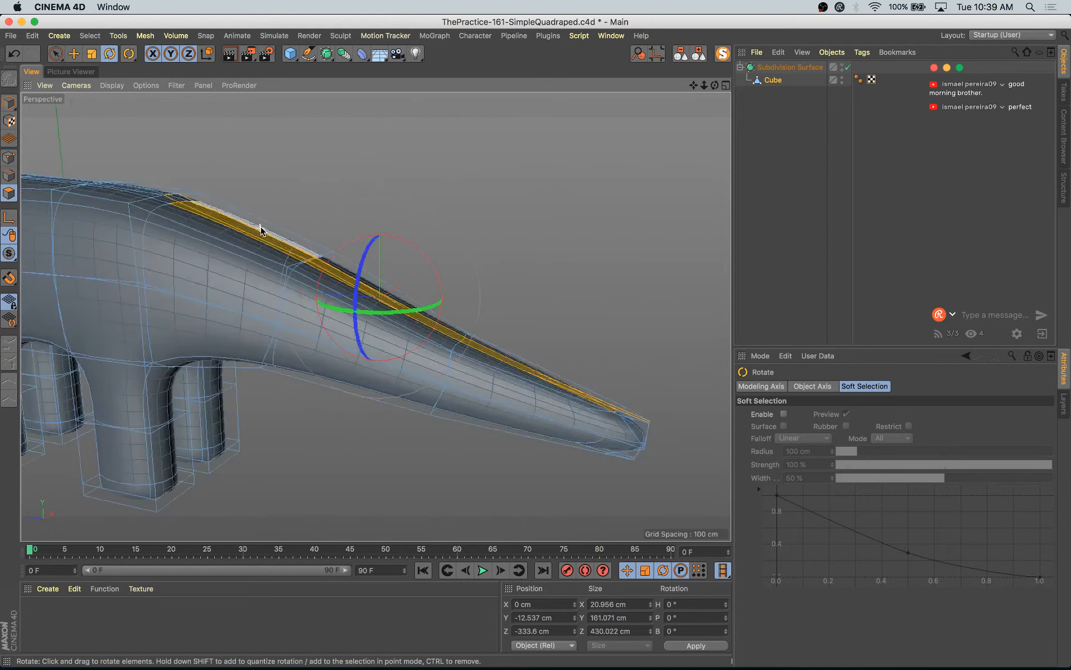
pyautogui.scroll(3, 436, 253)
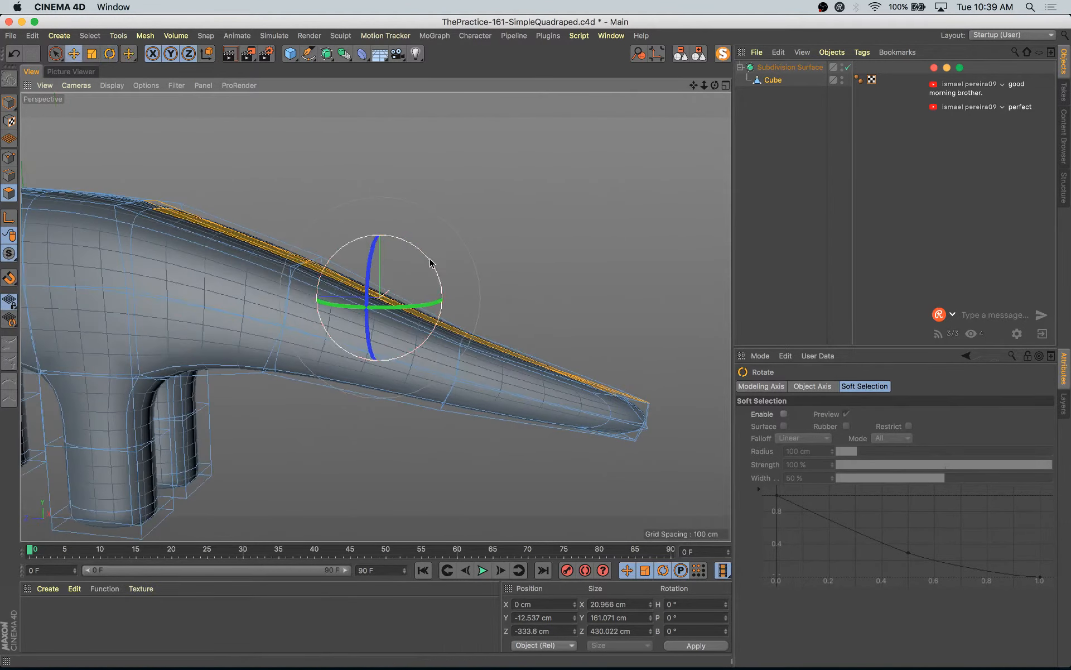
pyautogui.press('e')
pyautogui.moveTo(319, 236); pyautogui.dragTo(321, 233)
pyautogui.scroll(-3, 329, 246)
pyautogui.keyDown('alt'); pyautogui.moveTo(304, 318); pyautogui.dragTo(341, 316); pyautogui.keyUp('alt')
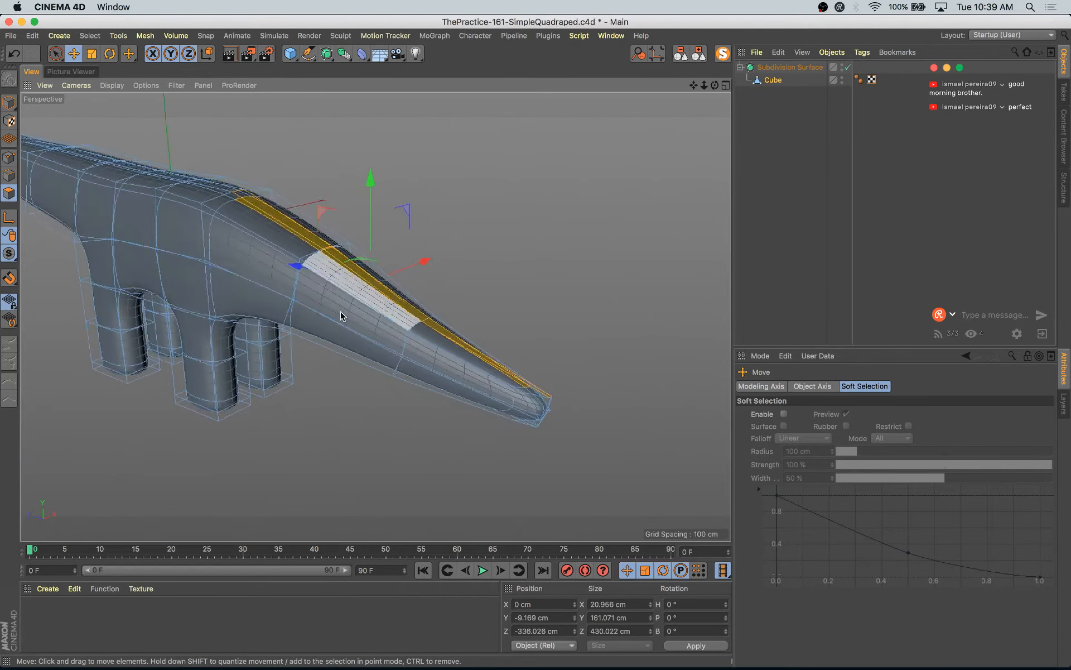
# - Select the top polygons across the base of the tail and examine the rump's shape from several angles
pyautogui.keyDown('alt'); pyautogui.moveTo(341, 316); pyautogui.dragTo(426, 442, button='middle'); pyautogui.keyUp('alt')
pyautogui.keyDown('alt'); pyautogui.moveTo(426, 442); pyautogui.dragTo(443, 434); pyautogui.keyUp('alt')
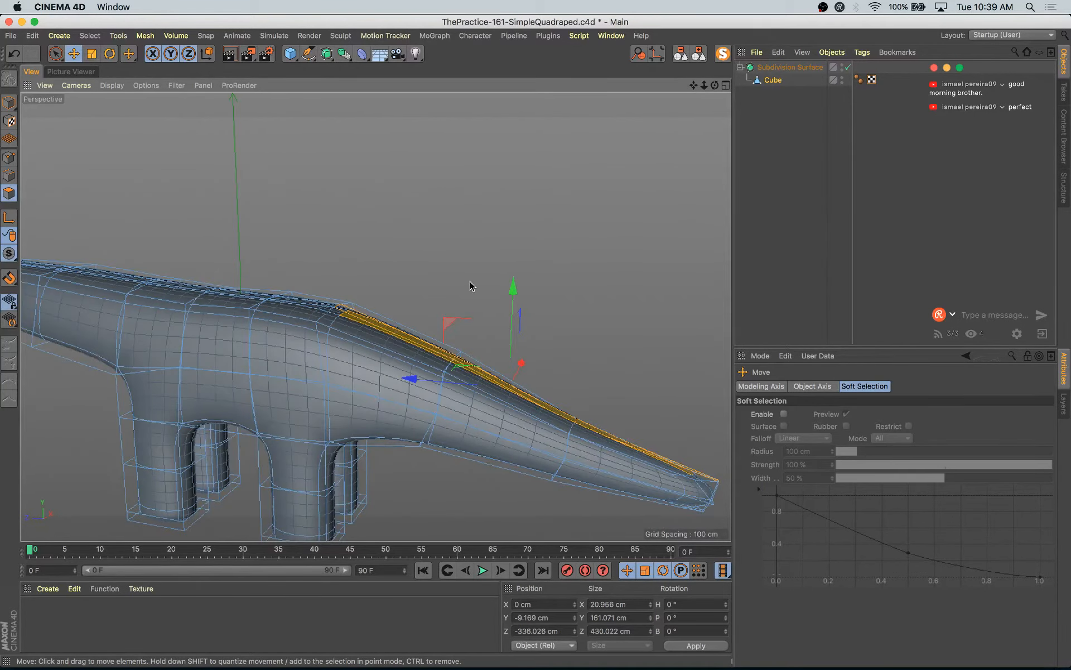
pyautogui.click(418, 354)
pyautogui.keyDown('alt'); pyautogui.moveTo(388, 342); pyautogui.dragTo(421, 353); pyautogui.keyUp('alt')
pyautogui.keyDown('shift'); pyautogui.click(452, 361); pyautogui.keyUp('shift')
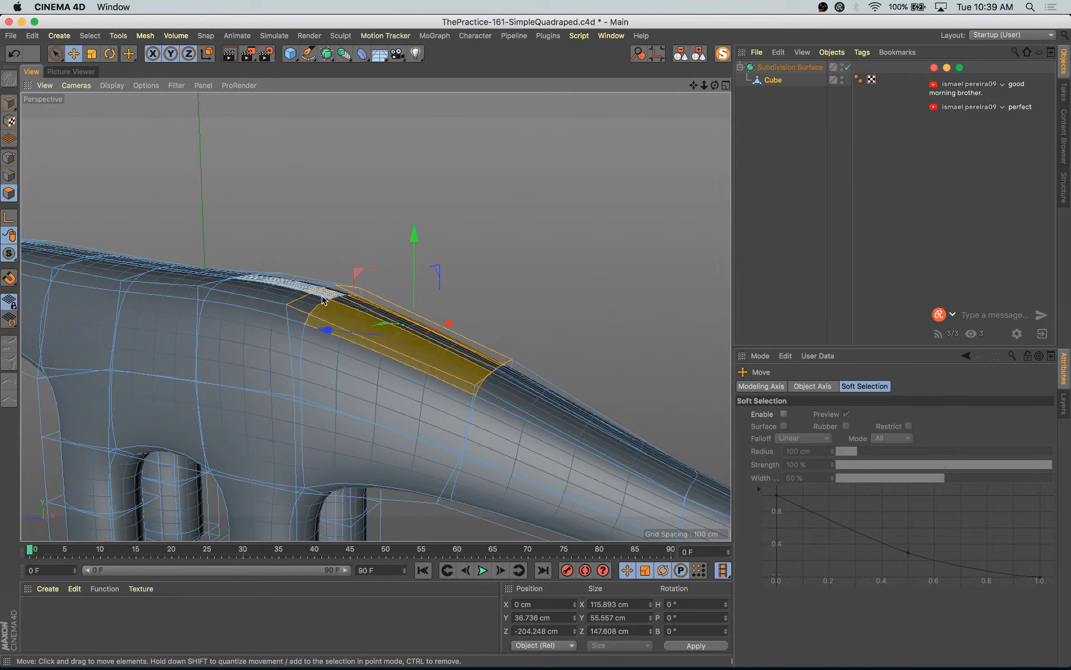
pyautogui.keyDown('alt'); pyautogui.moveTo(414, 337); pyautogui.dragTo(538, 326); pyautogui.keyUp('alt')
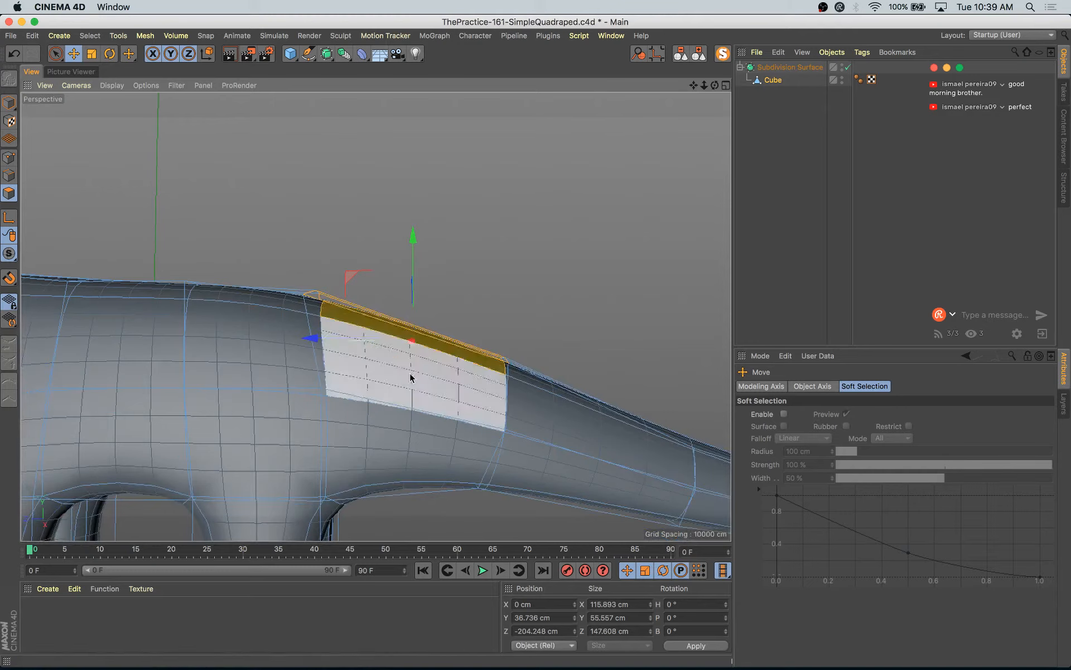
pyautogui.keyDown('alt'); pyautogui.moveTo(432, 344); pyautogui.dragTo(495, 417, button='right'); pyautogui.keyUp('alt')
pyautogui.keyDown('alt'); pyautogui.moveTo(493, 417); pyautogui.dragTo(454, 408); pyautogui.keyUp('alt')
pyautogui.keyDown('alt'); pyautogui.moveTo(474, 433); pyautogui.dragTo(475, 392, button='right'); pyautogui.keyUp('alt')
pyautogui.keyDown('alt'); pyautogui.moveTo(474, 433); pyautogui.dragTo(436, 363, button='middle'); pyautogui.keyUp('alt')
pyautogui.keyDown('alt'); pyautogui.moveTo(379, 394); pyautogui.dragTo(514, 426); pyautogui.keyUp('alt')
pyautogui.keyDown('alt'); pyautogui.moveTo(514, 426); pyautogui.dragTo(524, 395, button='right'); pyautogui.keyUp('alt')
# - Select the centre strip of polygons along the underside of the head and neck and lower it to about 8 cm in Y
pyautogui.keyDown('alt'); pyautogui.moveTo(263, 379); pyautogui.dragTo(272, 323, button='middle'); pyautogui.keyUp('alt')
pyautogui.keyDown('alt'); pyautogui.moveTo(272, 323); pyautogui.dragTo(324, 273); pyautogui.keyUp('alt')
pyautogui.scroll(3, 329, 156)
pyautogui.click(332, 134)
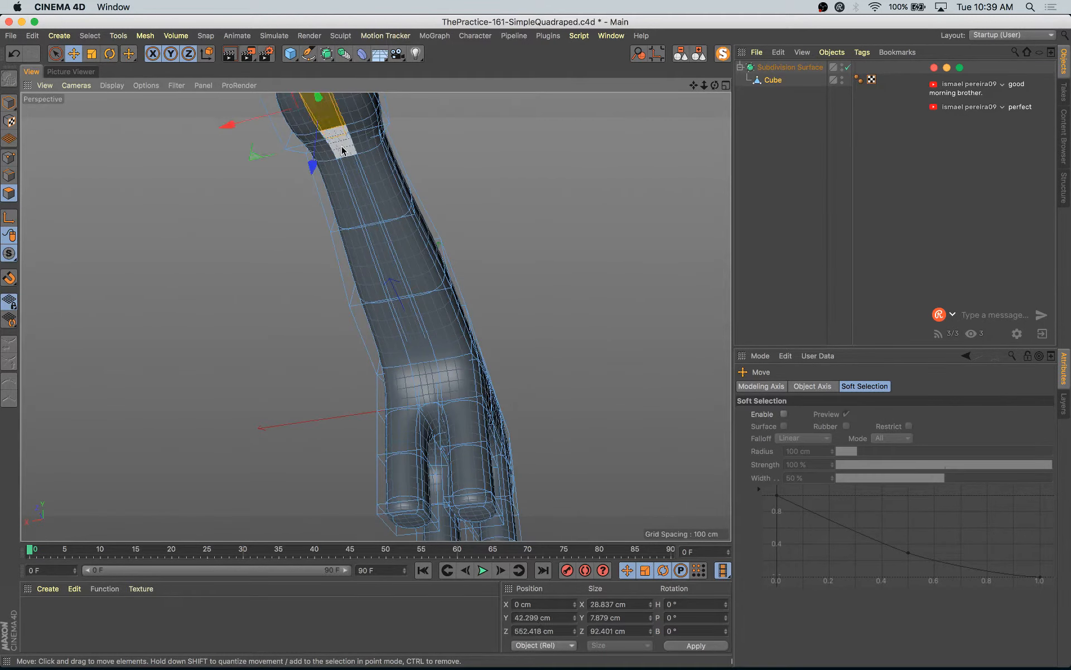
pyautogui.keyDown('shift'); pyautogui.click(382, 261); pyautogui.keyUp('shift')
pyautogui.keyDown('shift'); pyautogui.click(412, 330); pyautogui.keyUp('shift')
pyautogui.keyDown('alt'); pyautogui.moveTo(369, 375); pyautogui.dragTo(305, 328); pyautogui.keyUp('alt')
pyautogui.moveTo(317, 175); pyautogui.dragTo(318, 180)
pyautogui.keyDown('alt'); pyautogui.moveTo(359, 237); pyautogui.dragTo(318, 275); pyautogui.keyUp('alt')
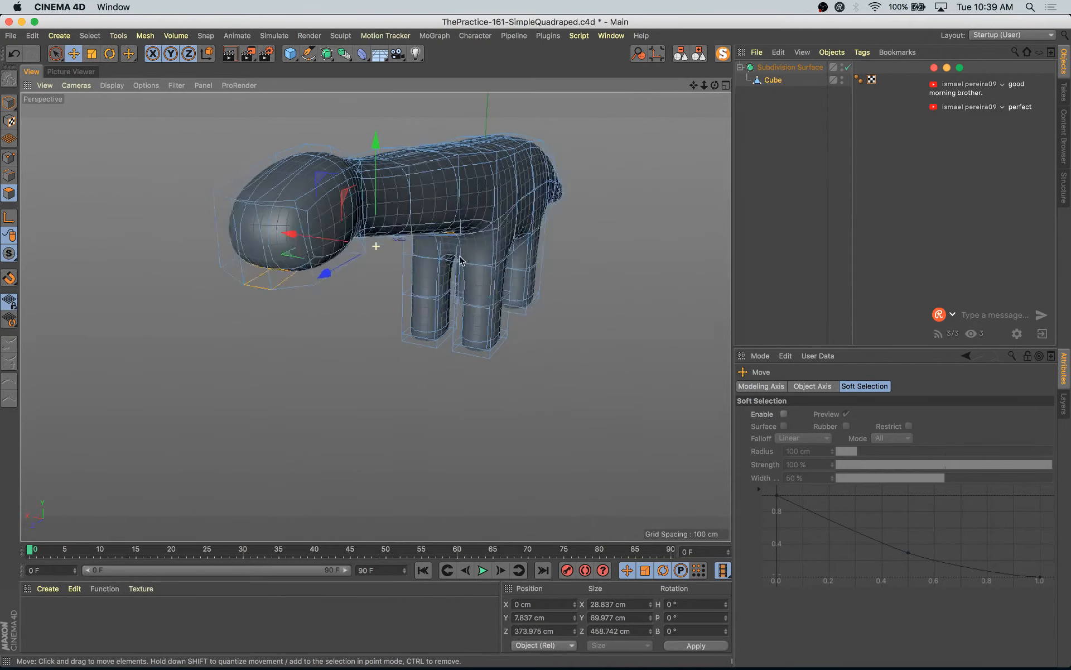
# - Try flattening the head's front polygons by scaling them along Z
pyautogui.press('space')
pyautogui.moveTo(271, 256)
pyautogui.keyDown('alt'); pyautogui.mouseDown()
pyautogui.moveTo(211, 275)
pyautogui.moveTo(198, 256)
pyautogui.moveTo(252, 256)
pyautogui.moveTo(281, 241)
pyautogui.mouseUp(); pyautogui.keyUp('alt')
pyautogui.press('t')
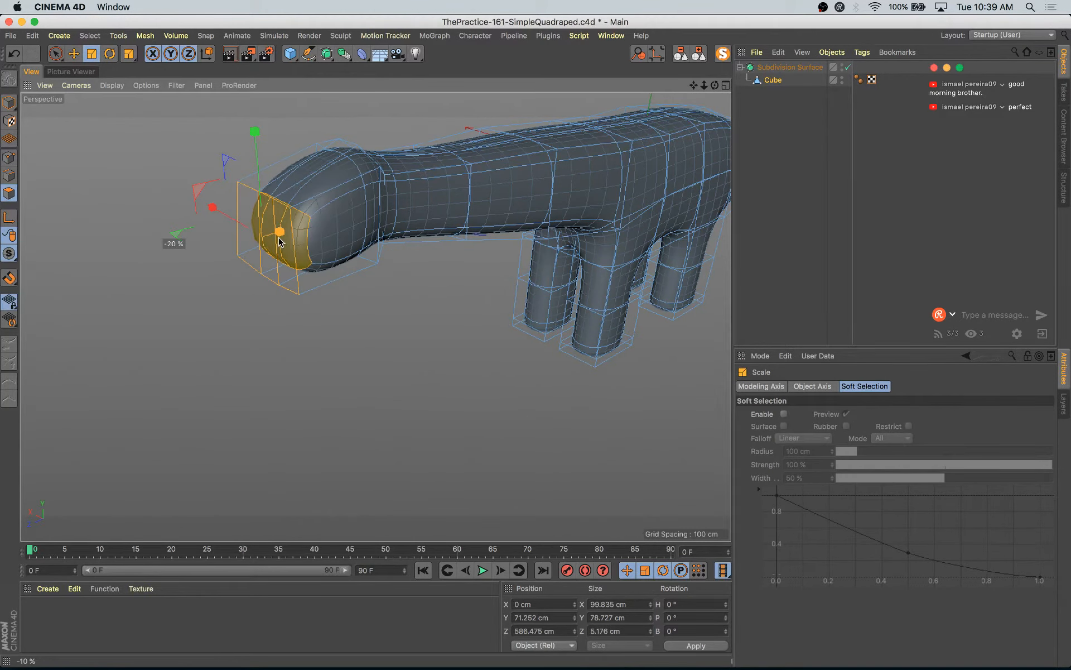
pyautogui.keyDown('alt'); pyautogui.moveTo(284, 306); pyautogui.dragTo(436, 322); pyautogui.keyUp('alt')
pyautogui.press('super+z')
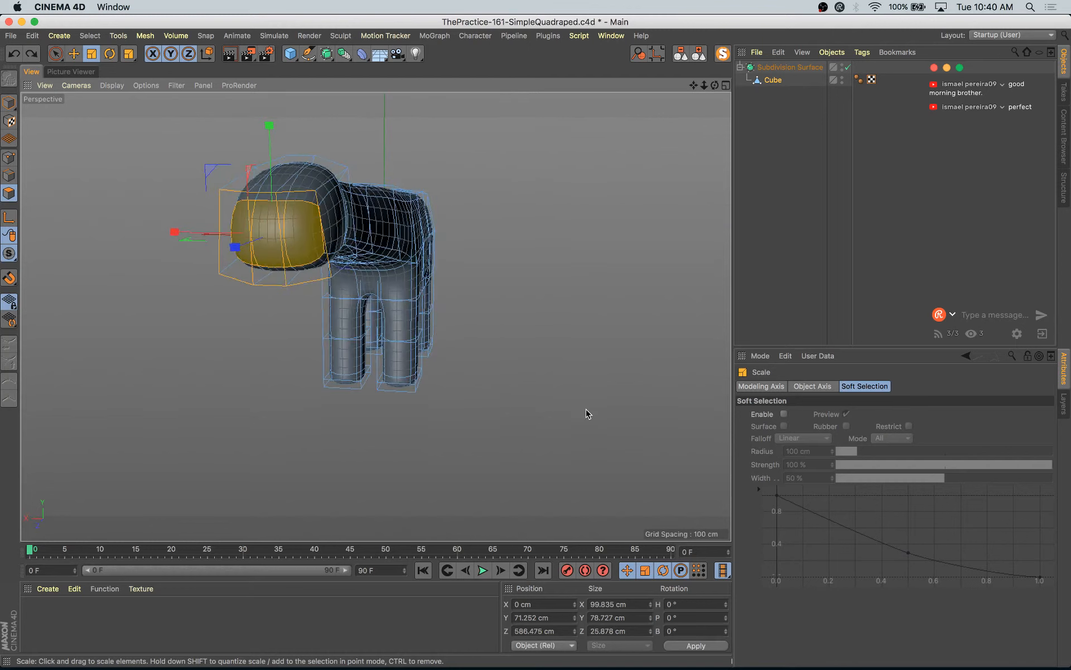
# - Clear the selection and examine the whole smoothed body from the side in Model mode
pyautogui.click(586, 410)
pyautogui.scroll(-5, 570, 410)
pyautogui.keyDown('alt'); pyautogui.moveTo(569, 409); pyautogui.dragTo(410, 405); pyautogui.keyUp('alt')
pyautogui.scroll(-3, 410, 405)
pyautogui.keyDown('alt'); pyautogui.moveTo(410, 405); pyautogui.dragTo(374, 429, button='middle'); pyautogui.keyUp('alt')
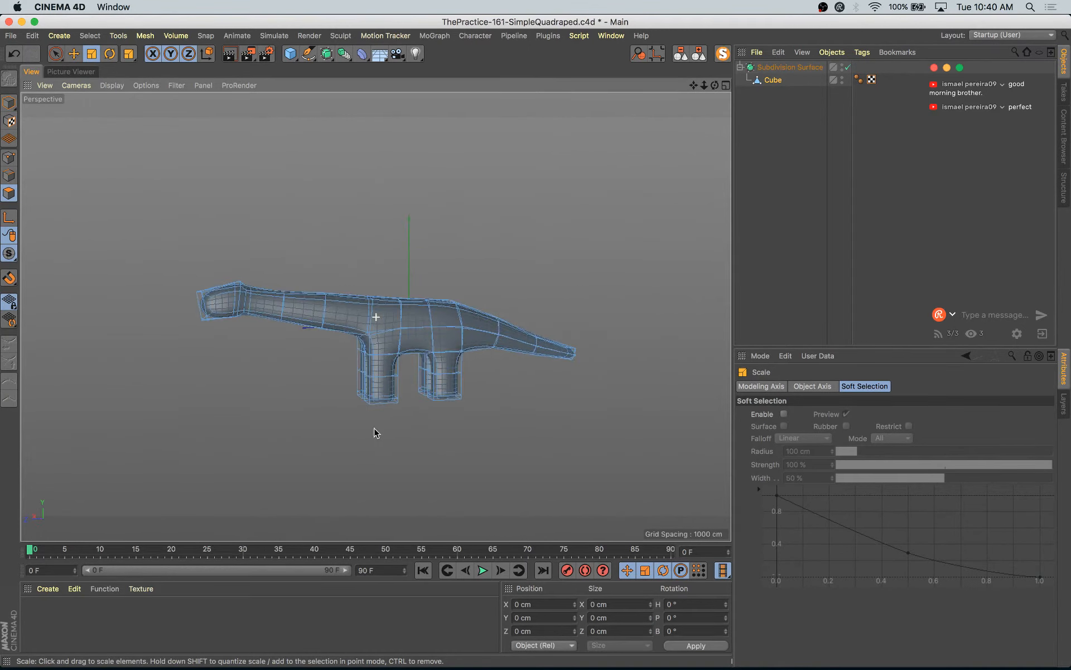
pyautogui.click(9, 106)
pyautogui.scroll(3, 407, 385)
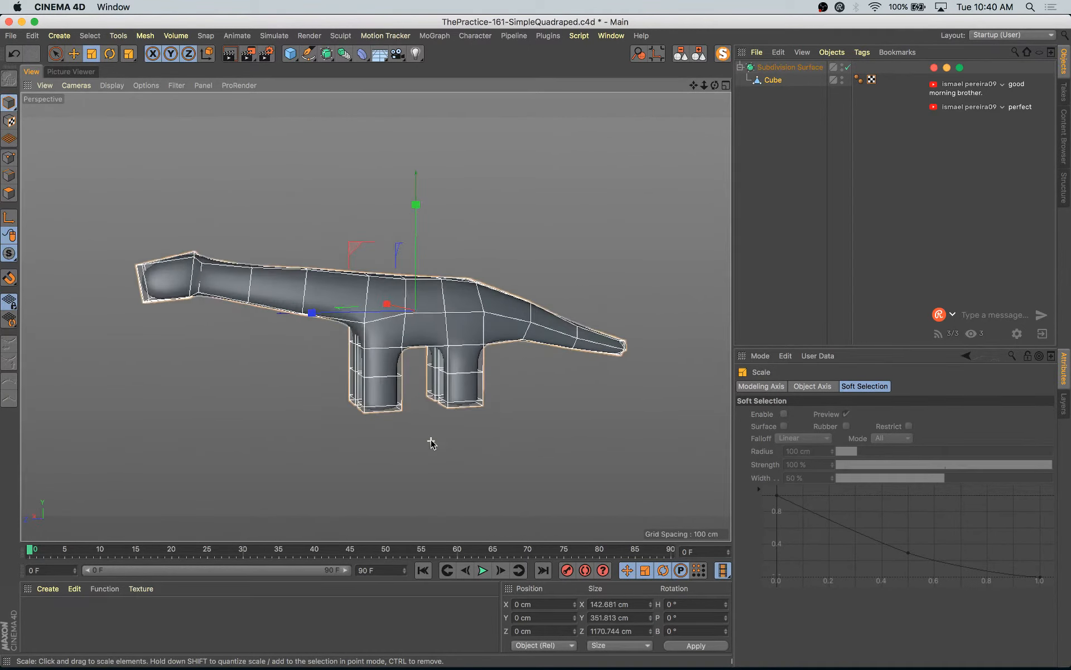
pyautogui.click(463, 448)
pyautogui.scroll(4, 463, 448)
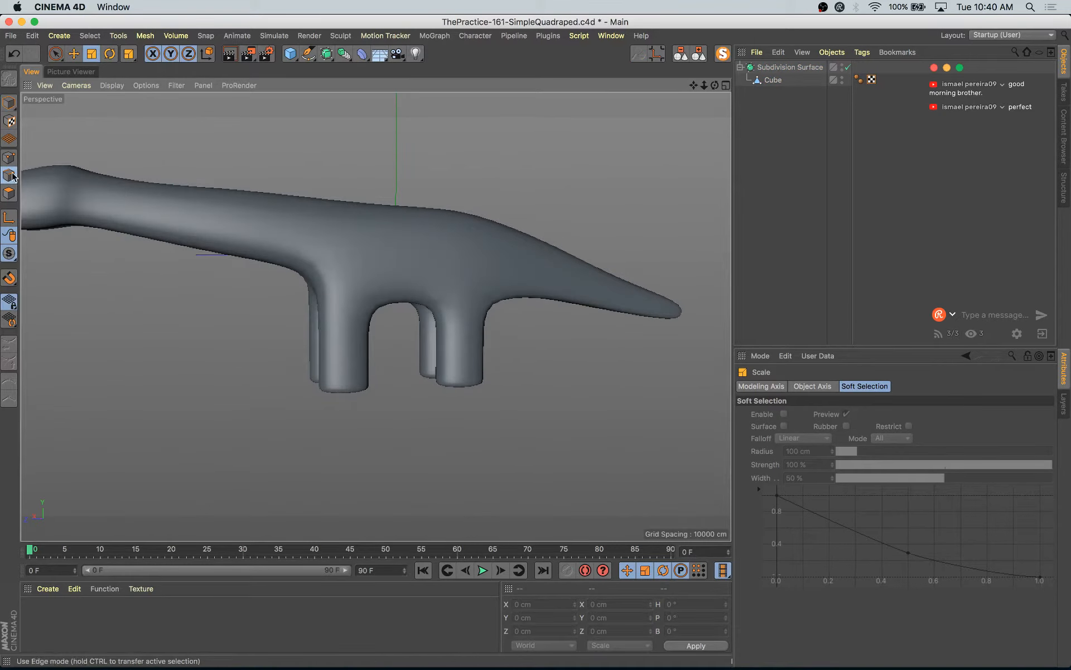
# - Select the edge loops around the middle of both front legs and move them along Z toward the tail
pyautogui.click(773, 80)
pyautogui.scroll(4, 598, 218)
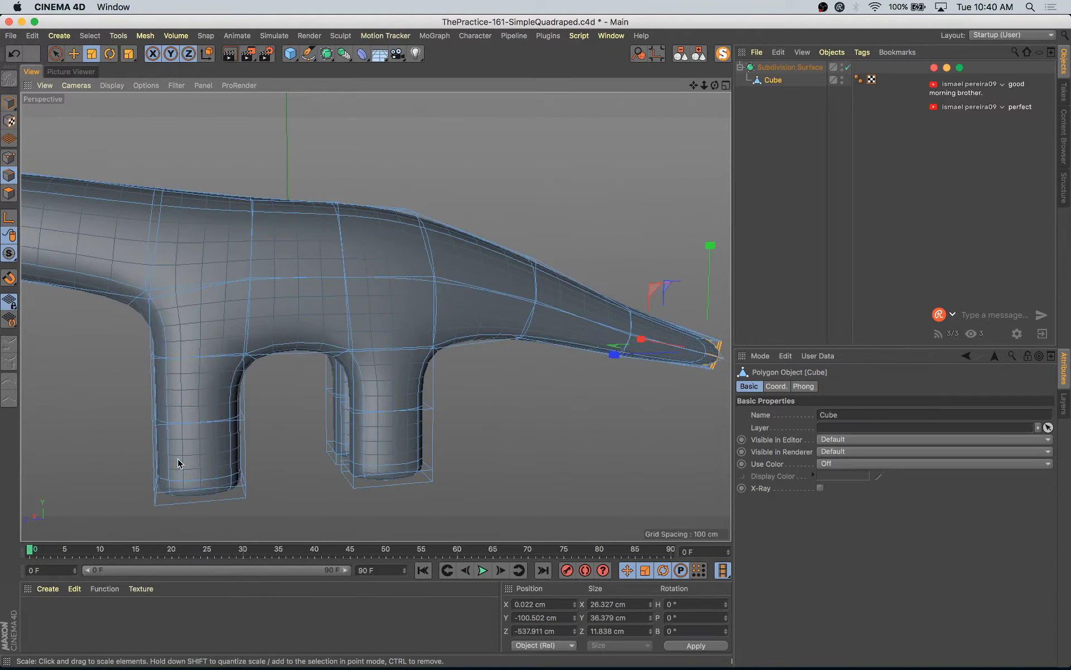
pyautogui.keyDown('alt'); pyautogui.moveTo(177, 459); pyautogui.dragTo(266, 388, button='middle'); pyautogui.keyUp('alt')
pyautogui.press('u')
pyautogui.press('l')
pyautogui.click(299, 334)
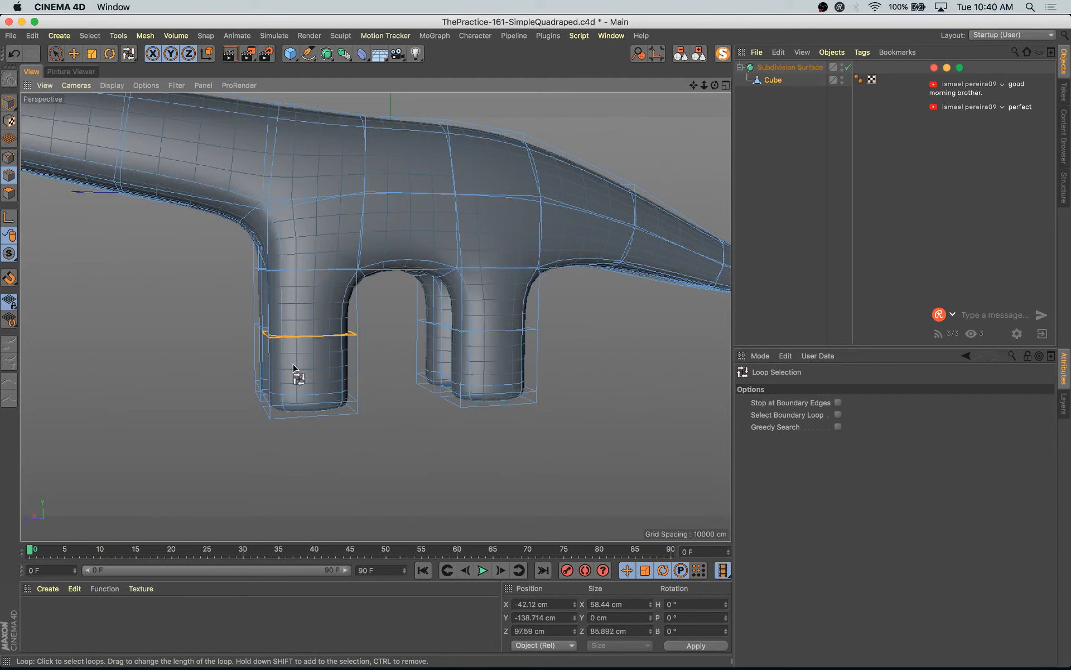
pyautogui.keyDown('alt'); pyautogui.moveTo(292, 365); pyautogui.dragTo(307, 368); pyautogui.keyUp('alt')
pyautogui.keyDown('alt'); pyautogui.moveTo(254, 334); pyautogui.dragTo(303, 352); pyautogui.keyUp('alt')
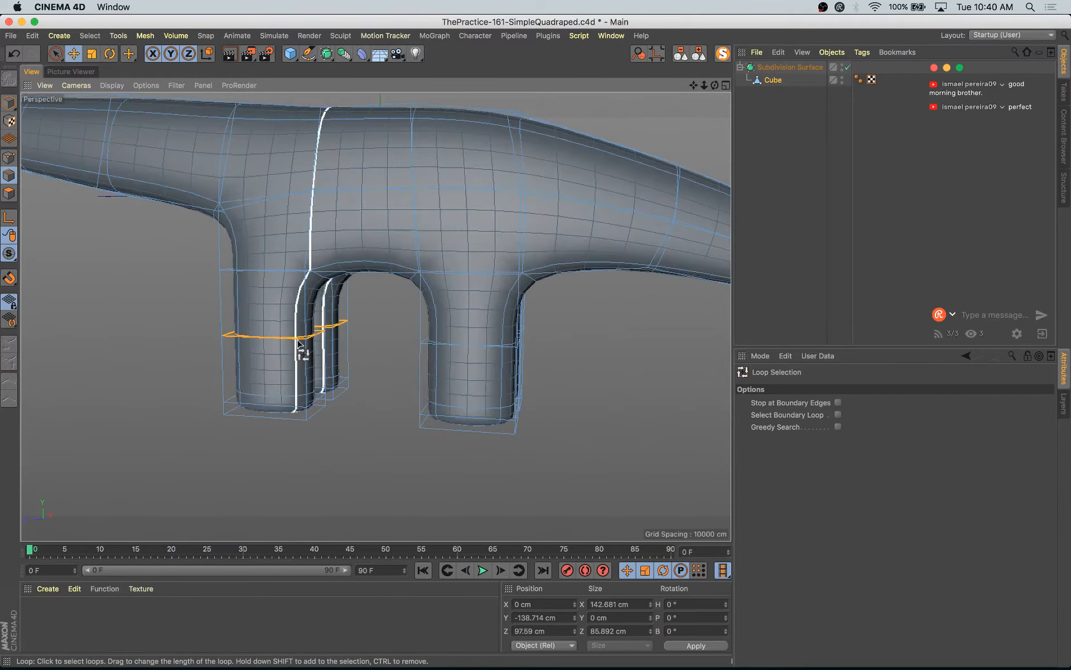
pyautogui.press('e')
pyautogui.moveTo(222, 325); pyautogui.dragTo(397, 319)
# - Select the edge loops around the middle of both hind legs and move them back to about -123 cm in Z
pyautogui.keyDown('alt'); pyautogui.moveTo(474, 359); pyautogui.dragTo(416, 312); pyautogui.keyUp('alt')
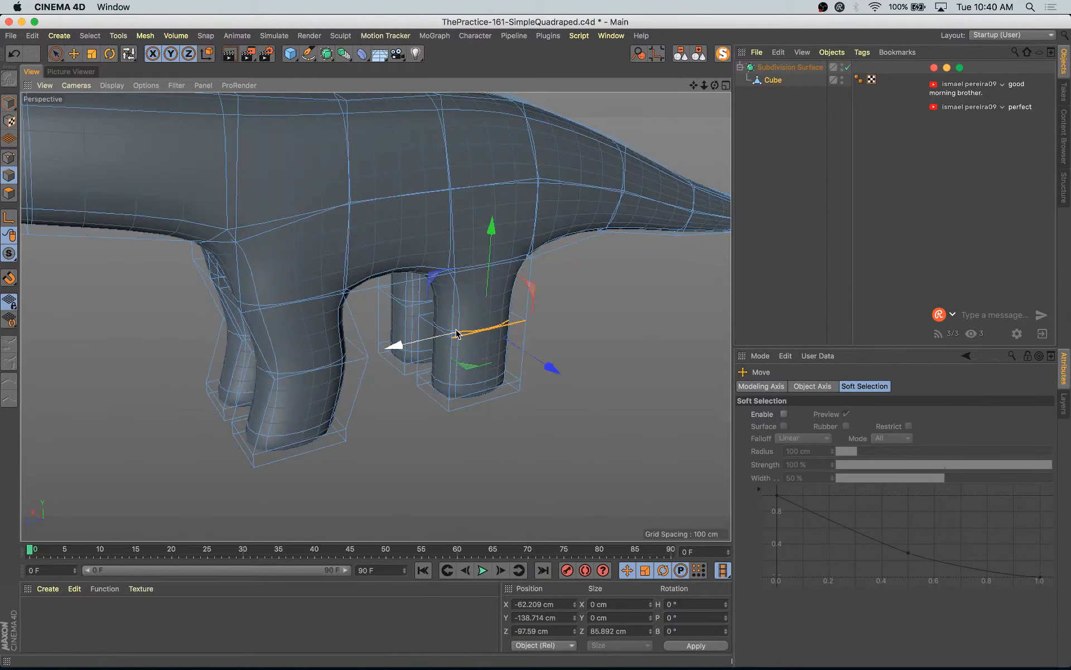
pyautogui.press('u')
pyautogui.press('l')
pyautogui.keyDown('shift'); pyautogui.click(408, 302); pyautogui.keyUp('shift')
pyautogui.keyDown('alt'); pyautogui.moveTo(419, 354); pyautogui.dragTo(430, 324); pyautogui.keyUp('alt')
pyautogui.press('e')
pyautogui.moveTo(371, 303); pyautogui.dragTo(411, 309)
pyautogui.keyDown('alt'); pyautogui.moveTo(412, 312); pyautogui.dragTo(426, 364, button='right'); pyautogui.keyUp('alt')
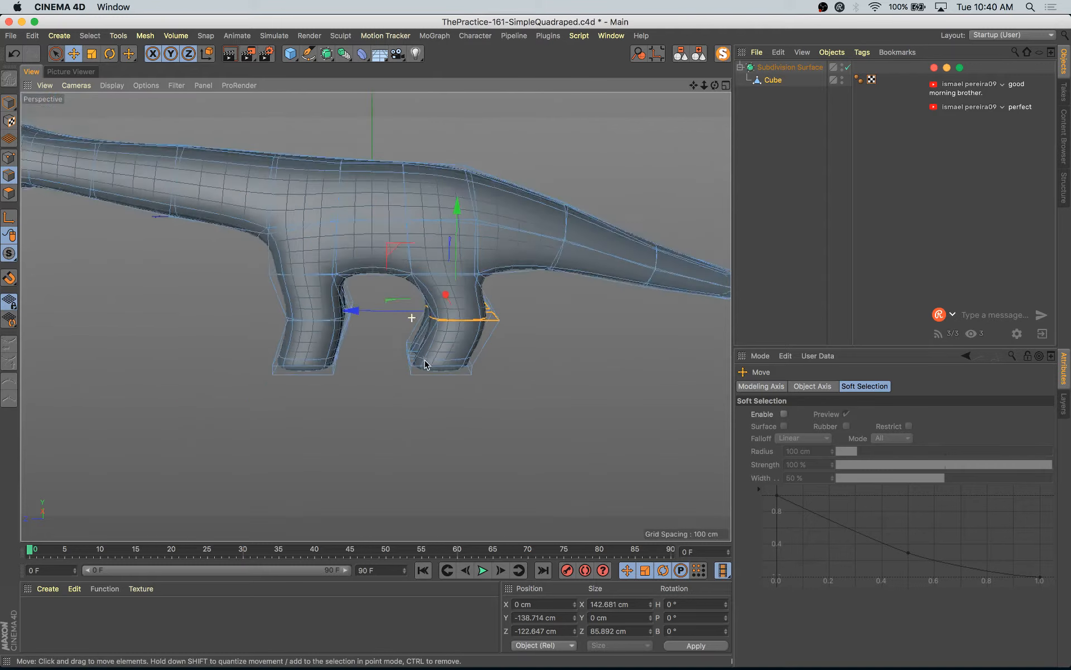
# - Move the hind-leg edge loops forward to about -76 cm in Z
pyautogui.keyDown('alt'); pyautogui.moveTo(425, 364); pyautogui.dragTo(430, 336); pyautogui.keyUp('alt')
pyautogui.keyDown('alt'); pyautogui.moveTo(429, 336); pyautogui.dragTo(429, 380, button='right'); pyautogui.keyUp('alt')
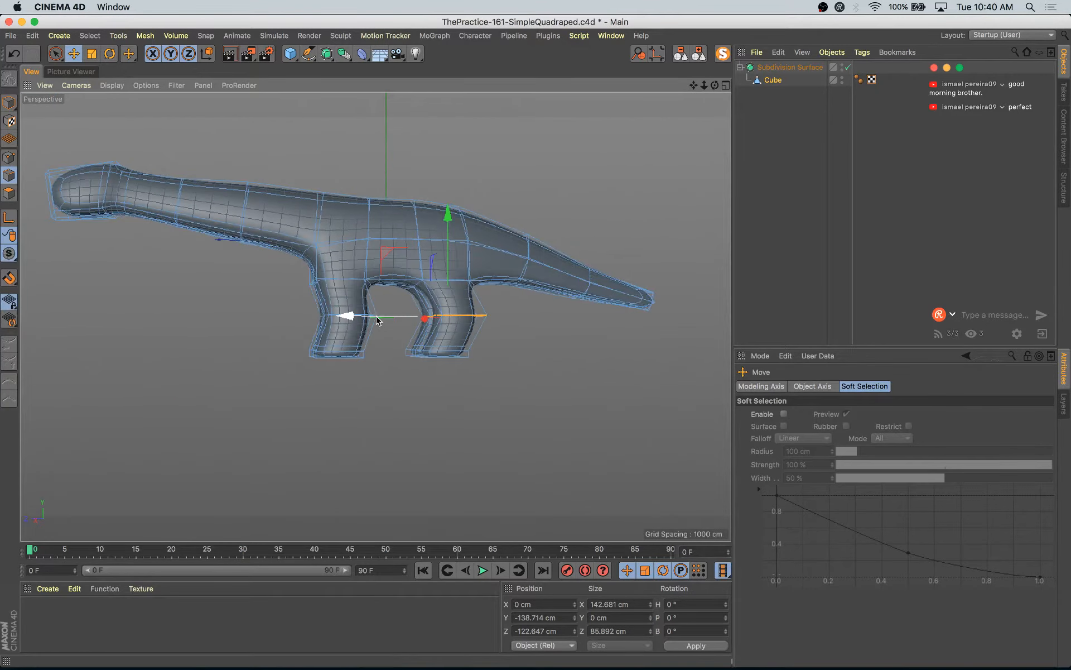
pyautogui.moveTo(377, 320); pyautogui.dragTo(344, 320)
pyautogui.keyDown('alt'); pyautogui.moveTo(343, 319); pyautogui.dragTo(566, 343, button='right'); pyautogui.keyUp('alt')
pyautogui.keyDown('alt'); pyautogui.moveTo(566, 343); pyautogui.dragTo(344, 372); pyautogui.keyUp('alt')
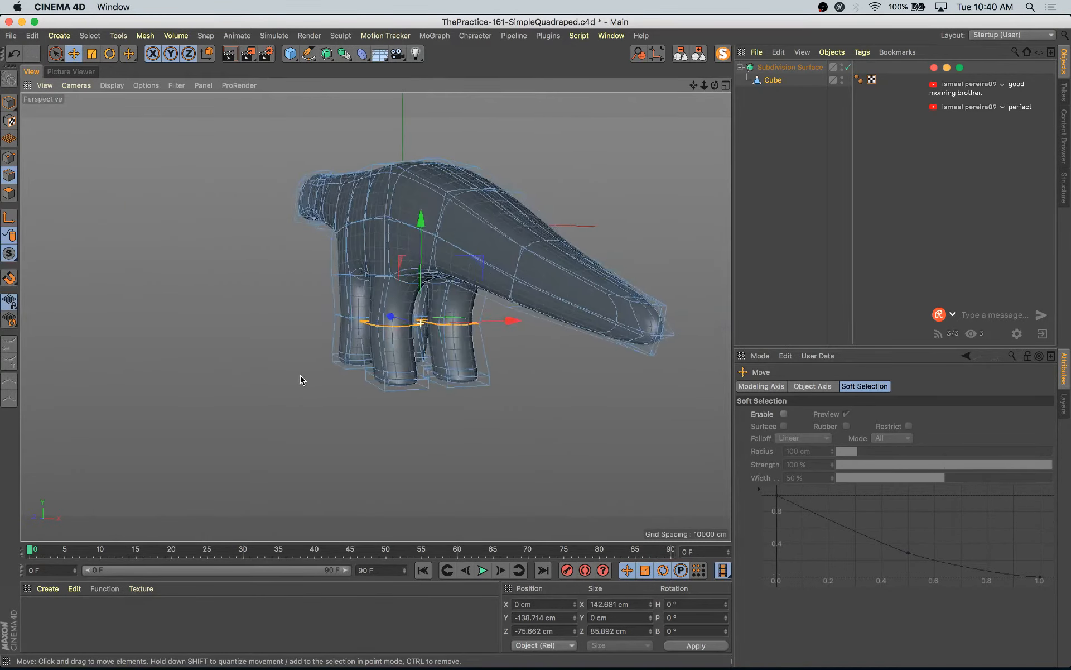
# - Select the outer polygons of both hind legs from haunch to foot and scale them along X to about 154 cm
pyautogui.click(10, 193)
pyautogui.press('space')
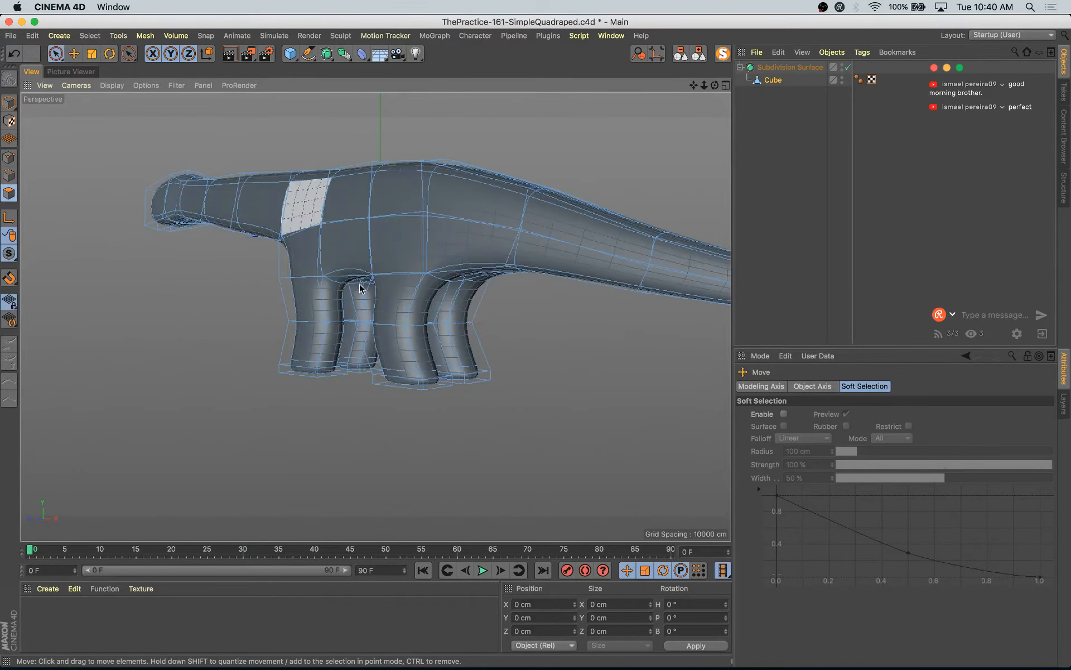
pyautogui.moveTo(404, 248)
pyautogui.mouseDown()
pyautogui.moveTo(394, 330)
pyautogui.moveTo(310, 363)
pyautogui.mouseUp()
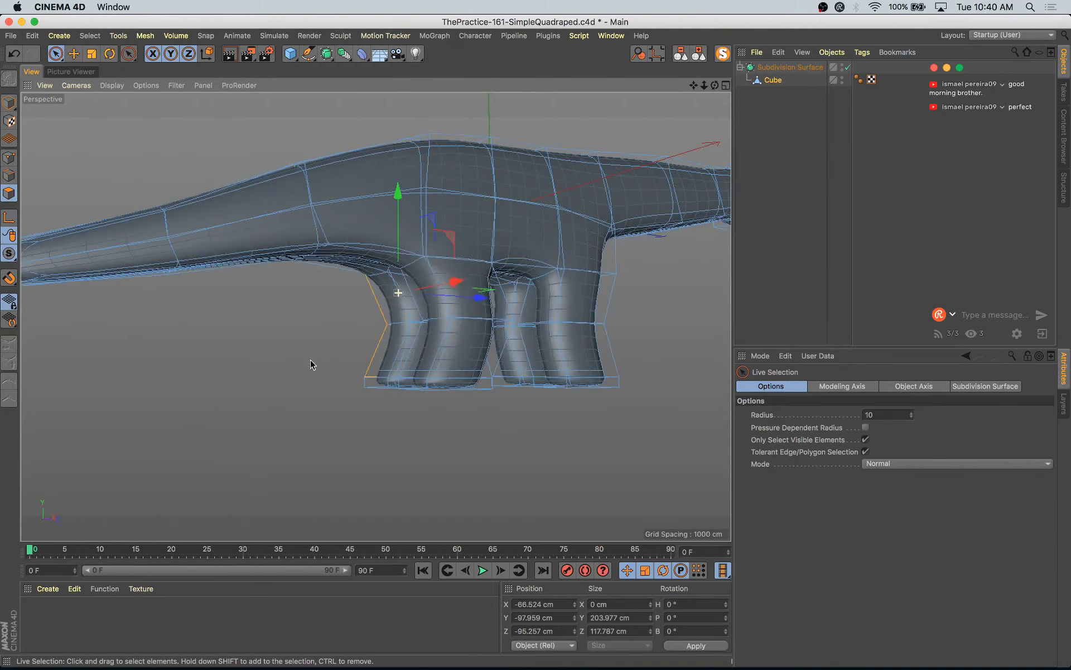
pyautogui.moveTo(462, 221)
pyautogui.keyDown('shift'); pyautogui.mouseDown()
pyautogui.moveTo(466, 343)
pyautogui.moveTo(480, 357)
pyautogui.moveTo(677, 423)
pyautogui.mouseUp(); pyautogui.keyUp('shift')
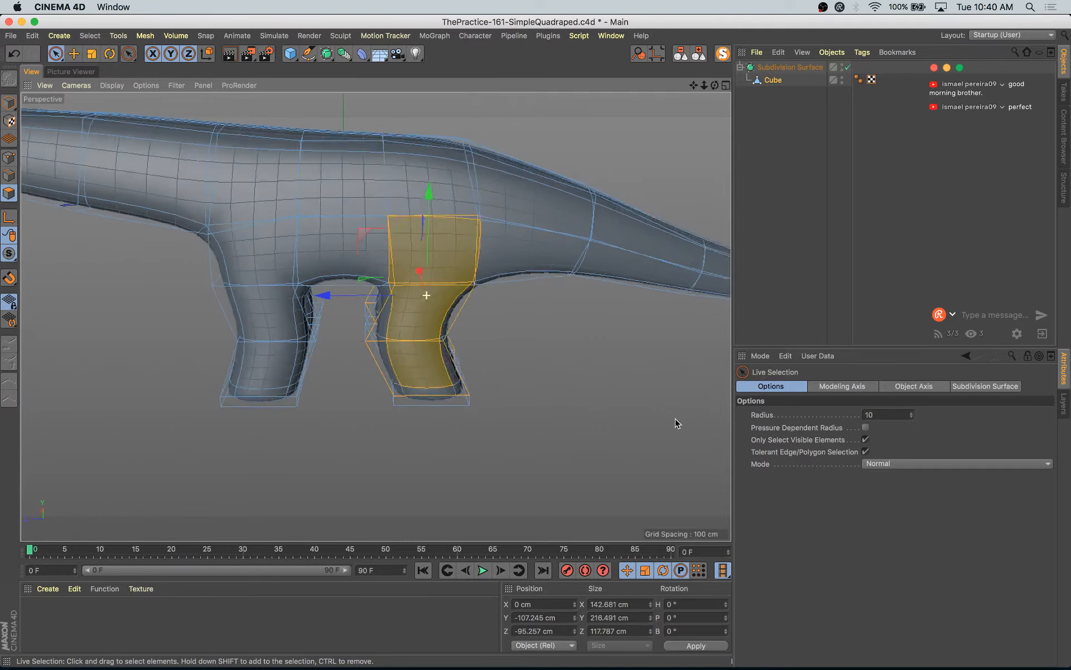
pyautogui.keyDown('alt'); pyautogui.moveTo(424, 397); pyautogui.dragTo(310, 434); pyautogui.keyUp('alt')
pyautogui.press('t')
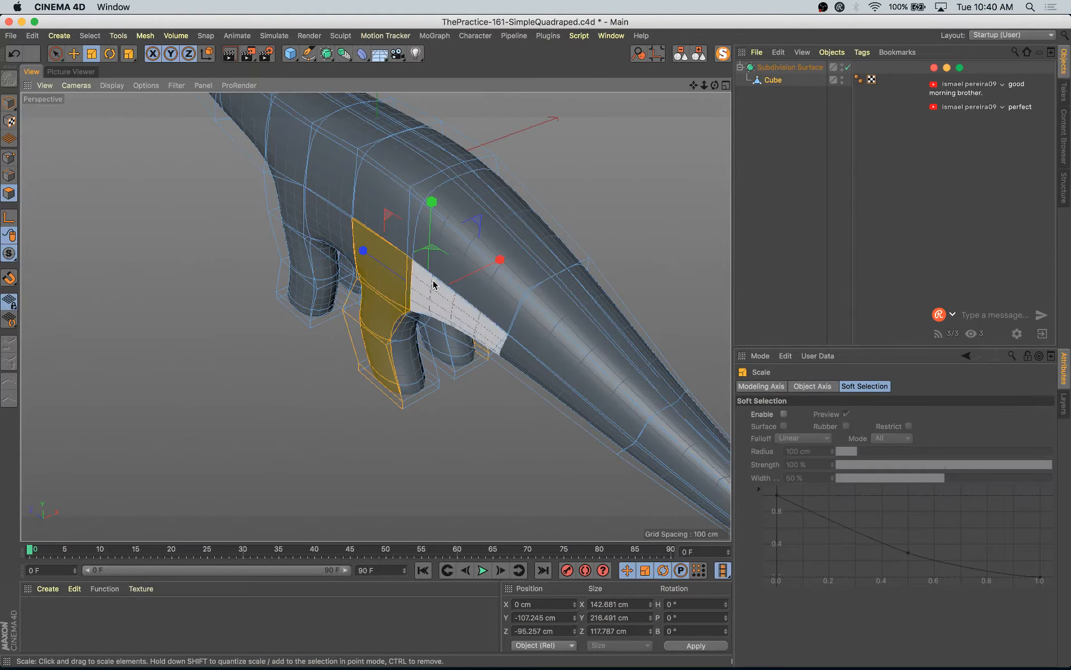
pyautogui.moveTo(499, 260); pyautogui.dragTo(508, 262)
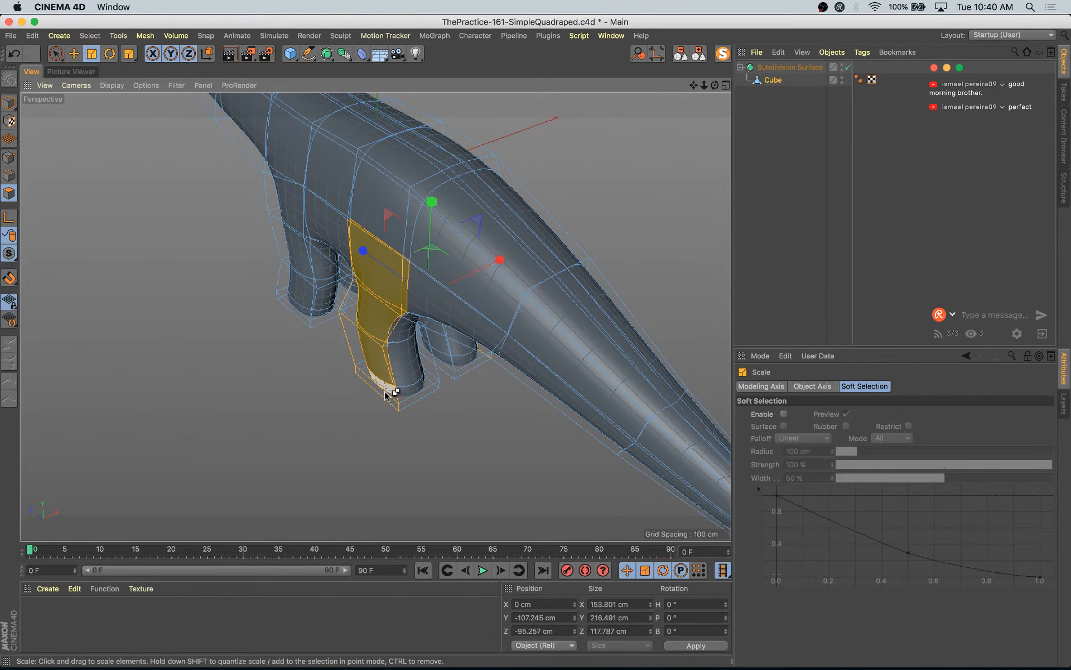
# - Deselect the foot and lower-leg polygons in turn, widening the remaining hind-leg polygons to about 159 cm and 164 cm in X
pyautogui.keyDown('alt'); pyautogui.moveTo(525, 409); pyautogui.dragTo(488, 390); pyautogui.keyUp('alt')
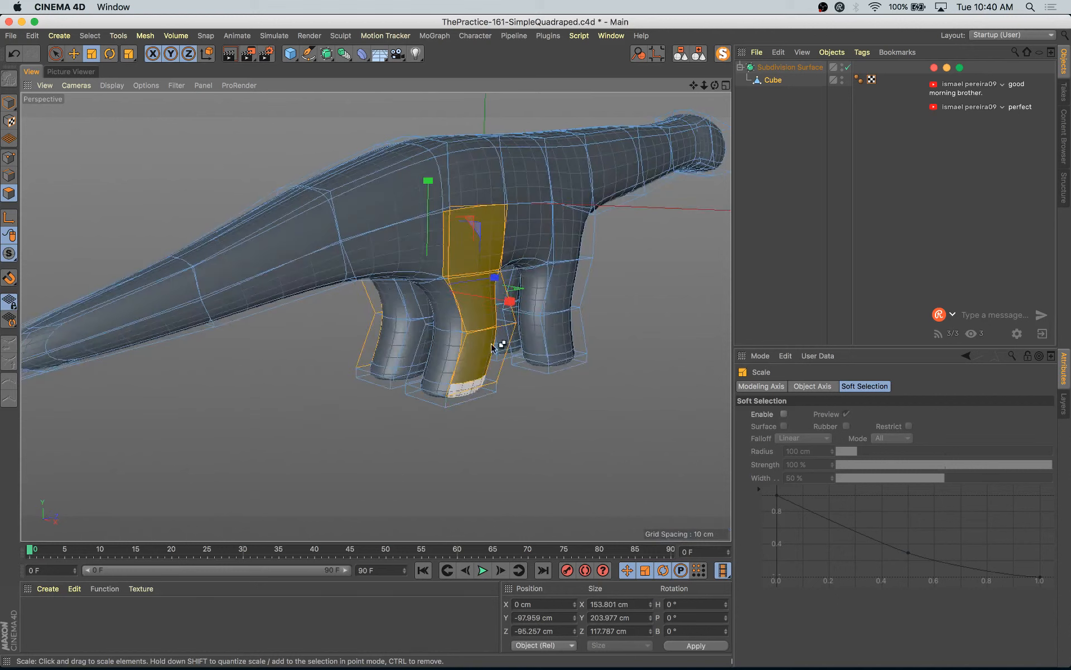
pyautogui.moveTo(511, 305); pyautogui.dragTo(514, 305)
pyautogui.keyDown('alt'); pyautogui.moveTo(370, 349); pyautogui.dragTo(400, 373); pyautogui.keyUp('alt')
pyautogui.keyDown('ctrl'); pyautogui.click(377, 366); pyautogui.keyUp('ctrl')
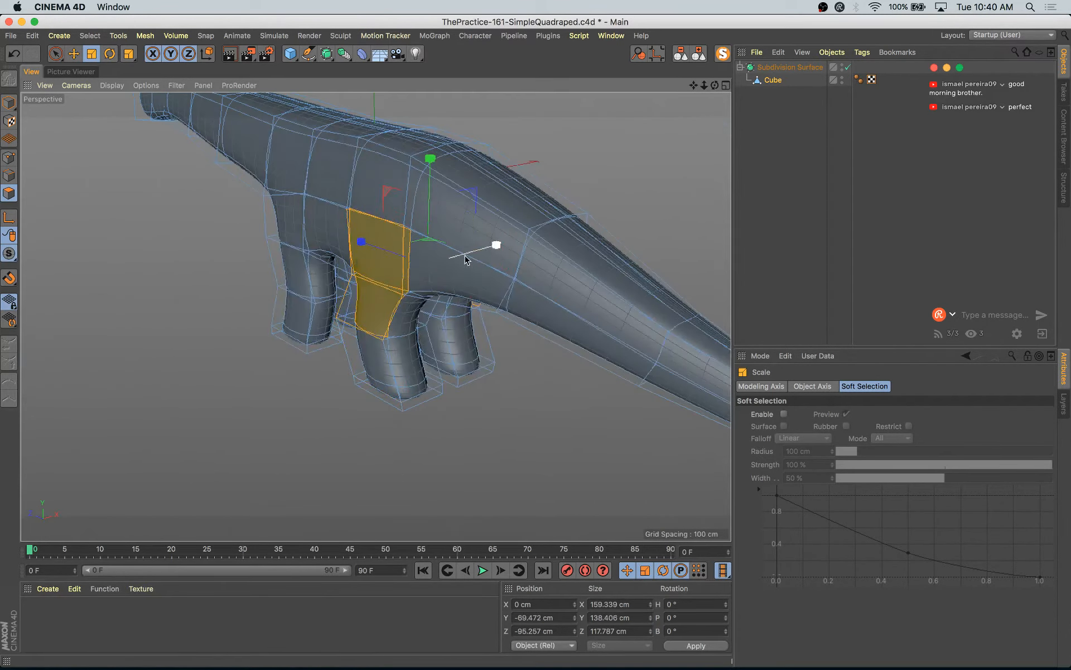
pyautogui.moveTo(496, 246); pyautogui.dragTo(504, 244)
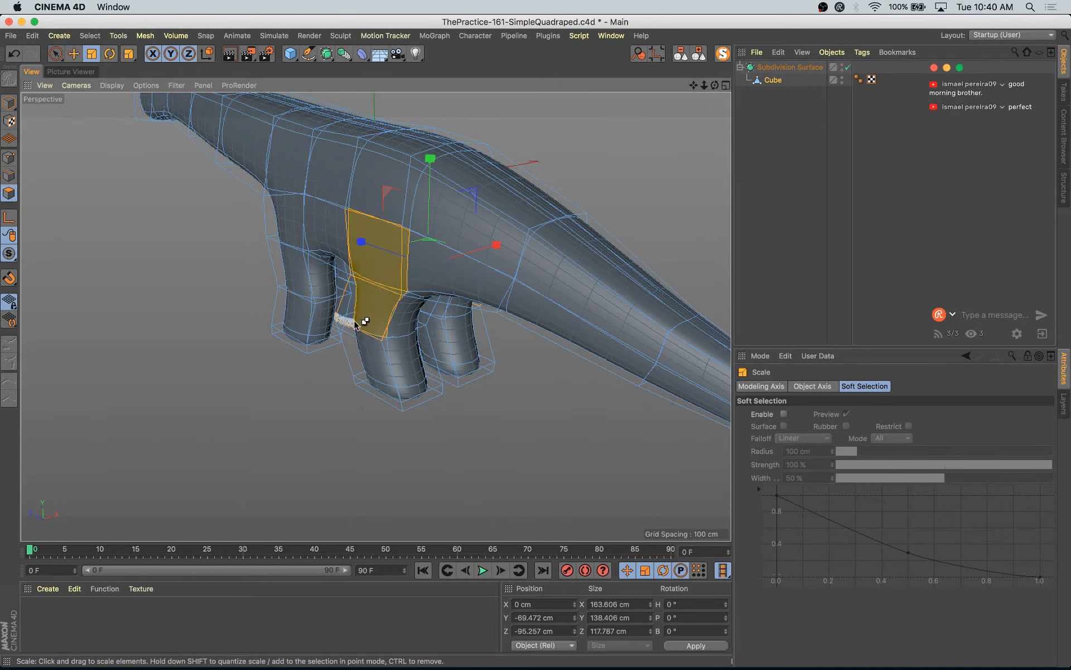
# - Deselect the upper hind-leg polygons and scale the two haunch polygons along X to about 168 cm
pyautogui.keyDown('alt'); pyautogui.moveTo(571, 377); pyautogui.dragTo(390, 354); pyautogui.keyUp('alt')
pyautogui.keyDown('ctrl'); pyautogui.click(493, 311); pyautogui.keyUp('ctrl')
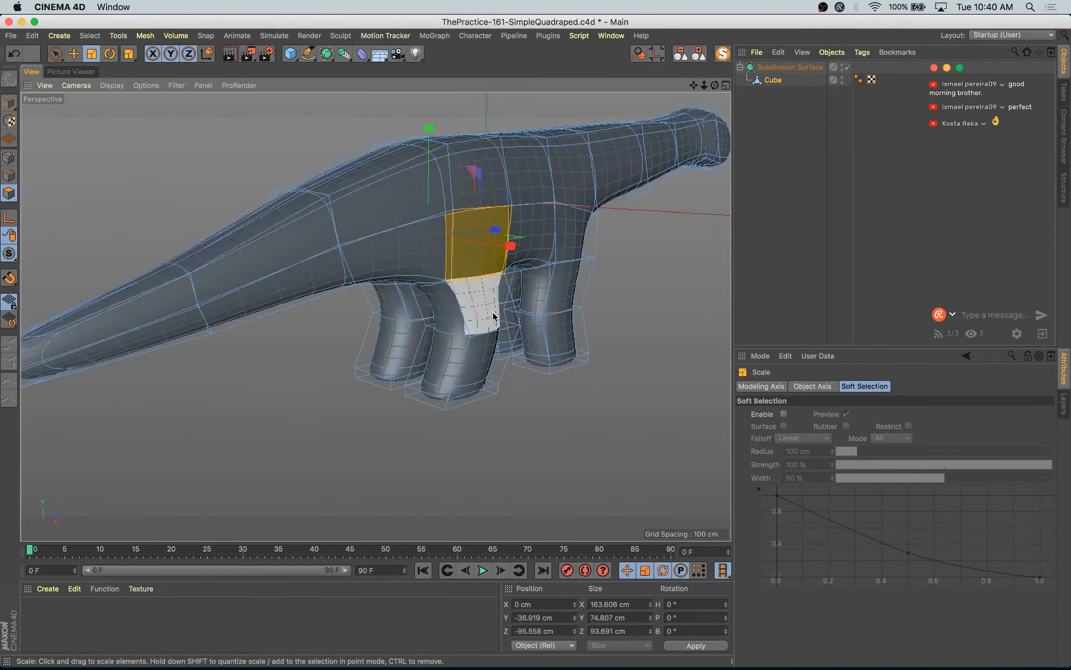
pyautogui.keyDown('alt'); pyautogui.moveTo(494, 311); pyautogui.dragTo(529, 319); pyautogui.keyUp('alt')
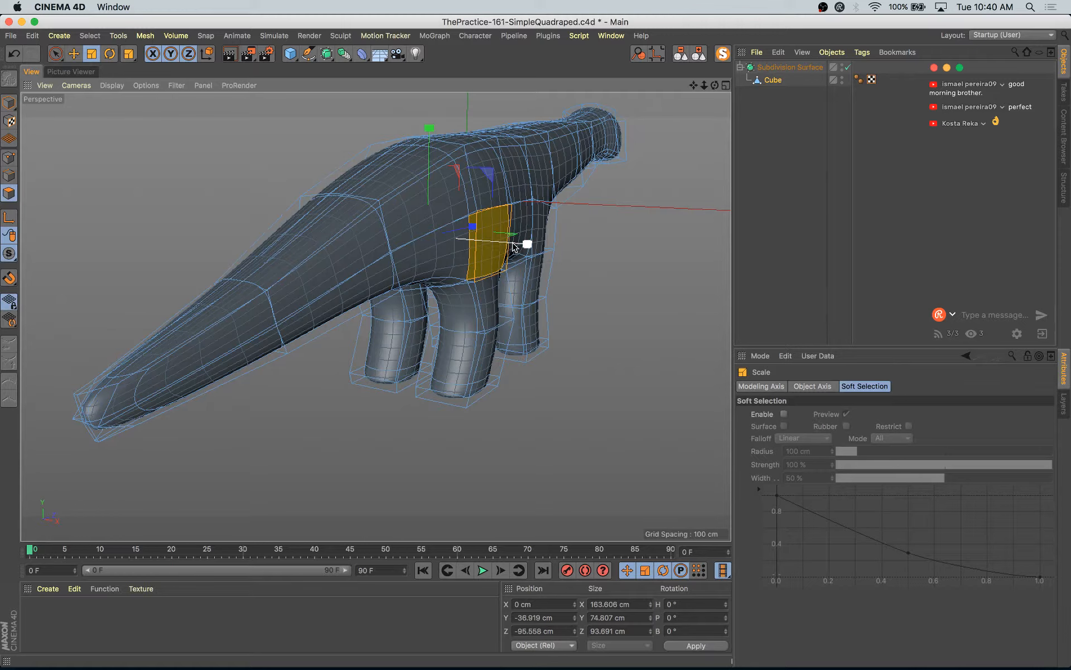
pyautogui.moveTo(514, 246); pyautogui.dragTo(521, 245)
# - Examine the smoothed body and the widened haunches from several angles in Model mode
pyautogui.keyDown('alt'); pyautogui.moveTo(474, 312); pyautogui.dragTo(582, 333); pyautogui.keyUp('alt')
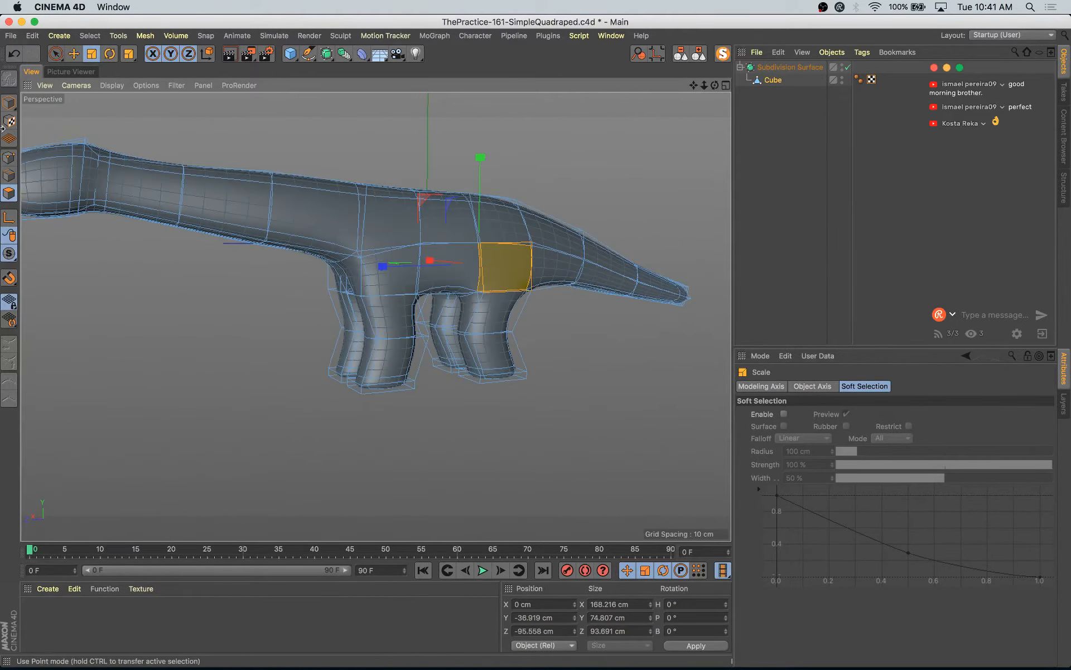
pyautogui.click(9, 103)
pyautogui.click(158, 298)
pyautogui.scroll(-3, 158, 298)
pyautogui.keyDown('alt'); pyautogui.moveTo(294, 379); pyautogui.dragTo(290, 342); pyautogui.keyUp('alt')
pyautogui.click(405, 287)
pyautogui.scroll(1, 405, 288)
pyautogui.keyDown('alt'); pyautogui.moveTo(321, 383); pyautogui.dragTo(190, 343); pyautogui.keyUp('alt')
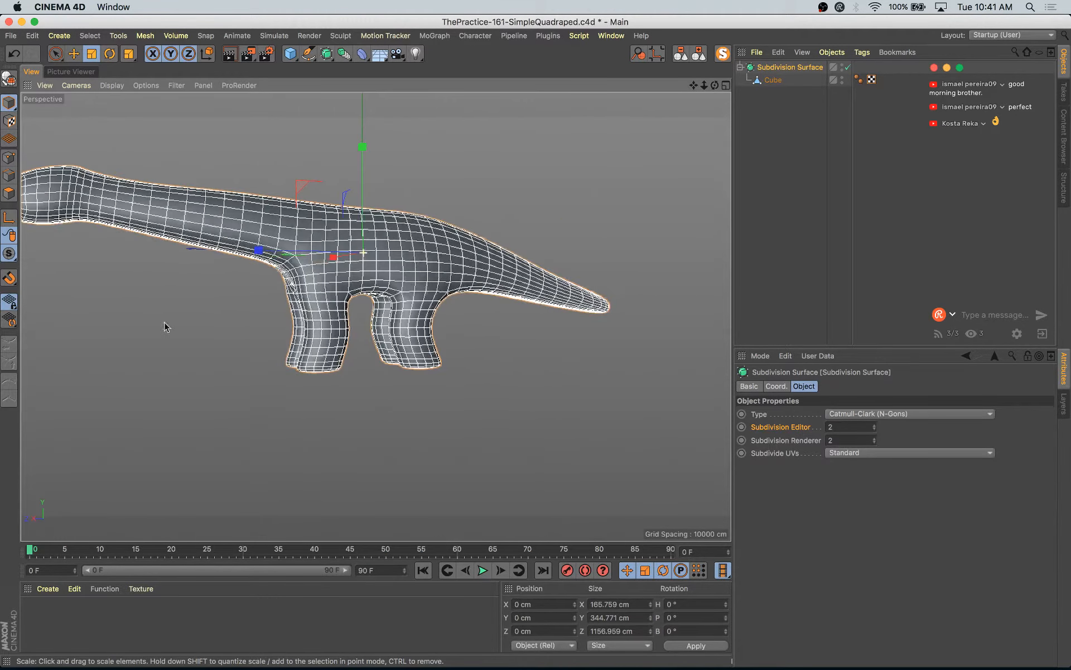
# - Add the outer upper hind-leg polygons on both sides to the haunch selection and scale it along X to about 176 cm
pyautogui.click(8, 194)
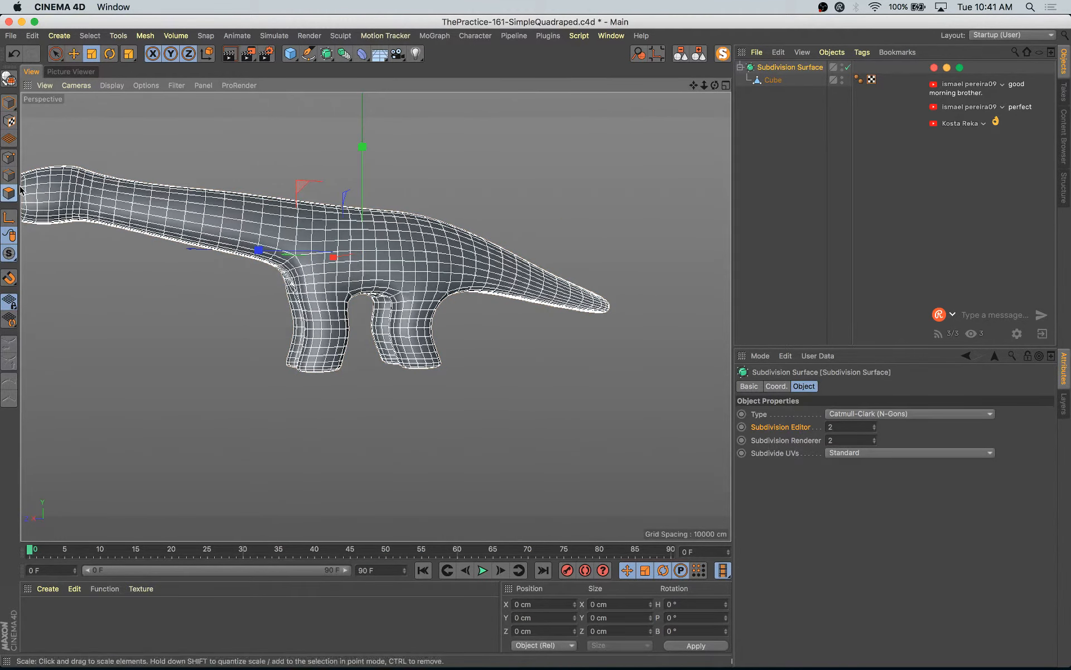
pyautogui.click(773, 80)
pyautogui.keyDown('alt'); pyautogui.moveTo(584, 205); pyautogui.dragTo(353, 384); pyautogui.keyUp('alt')
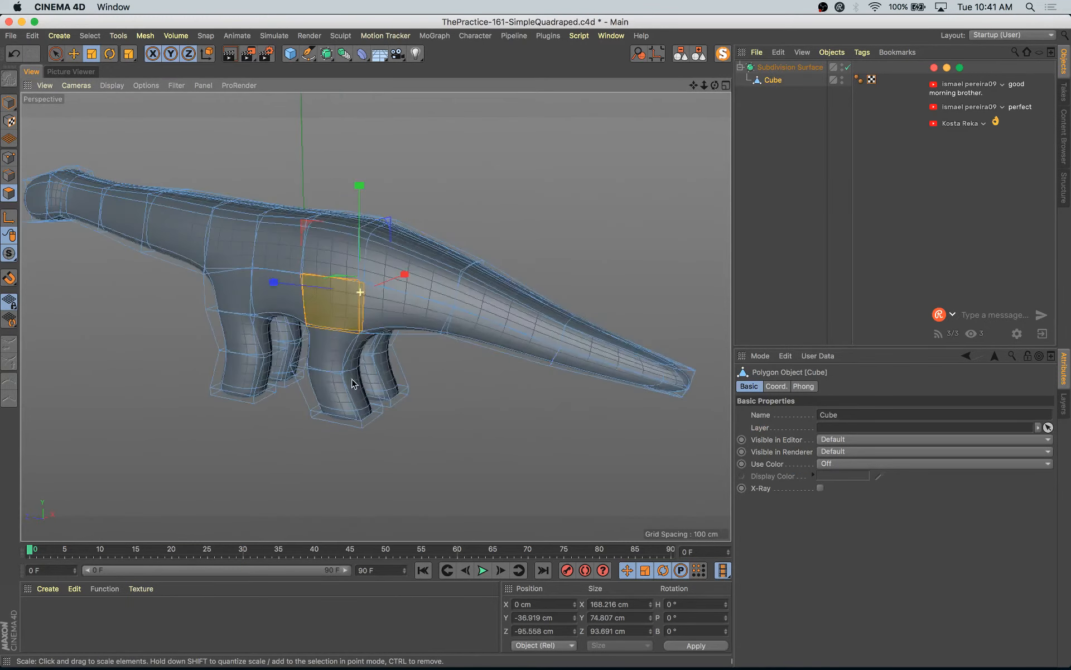
pyautogui.scroll(3, 270, 203)
pyautogui.keyDown('shift'); pyautogui.click(356, 385); pyautogui.keyUp('shift')
pyautogui.keyDown('alt'); pyautogui.moveTo(592, 384); pyautogui.dragTo(268, 355); pyautogui.keyUp('alt')
pyautogui.keyDown('shift'); pyautogui.click(455, 378); pyautogui.keyUp('shift')
pyautogui.keyDown('alt'); pyautogui.moveTo(500, 390); pyautogui.dragTo(282, 383); pyautogui.keyUp('alt')
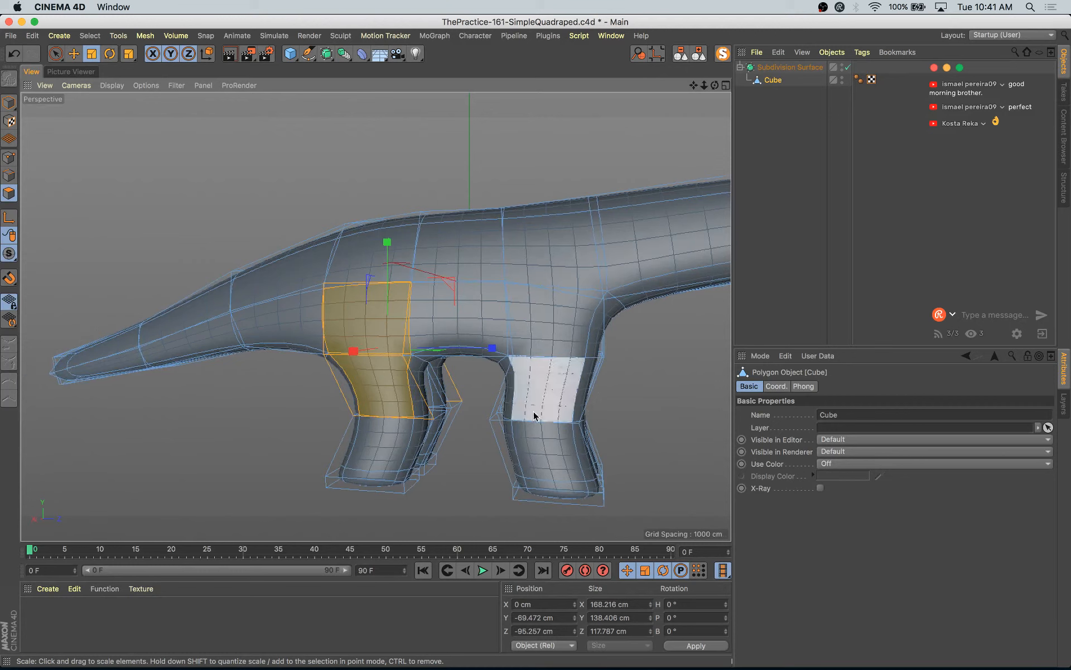
pyautogui.keyDown('alt'); pyautogui.moveTo(534, 416); pyautogui.dragTo(502, 335); pyautogui.keyUp('alt')
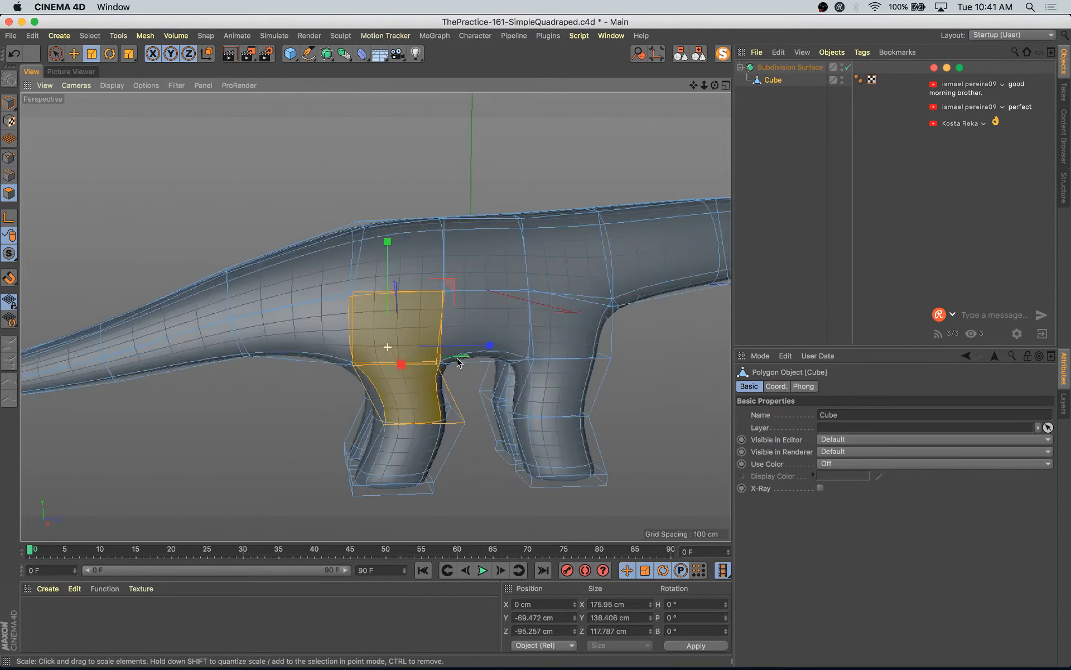
# - Try scaling the two flank polygons on one side along X, and undo the change
pyautogui.click(504, 329)
pyautogui.keyDown('shift'); pyautogui.click(546, 337); pyautogui.keyUp('shift')
pyautogui.keyDown('alt'); pyautogui.moveTo(574, 395); pyautogui.dragTo(371, 377); pyautogui.keyUp('alt')
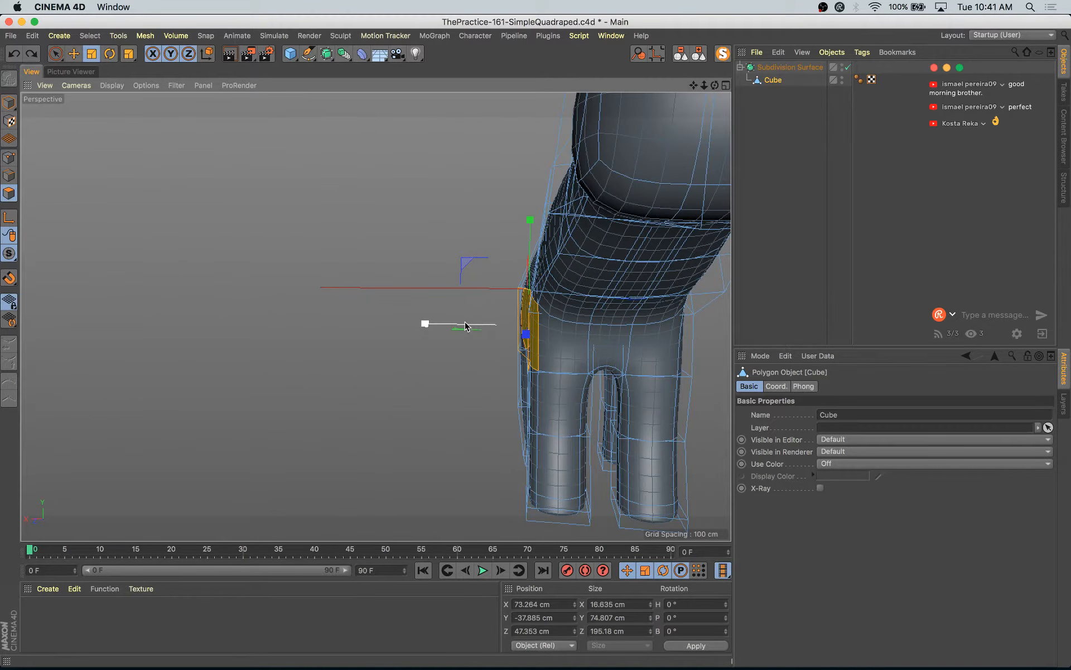
pyautogui.moveTo(460, 326); pyautogui.dragTo(461, 326)
pyautogui.keyDown('alt'); pyautogui.moveTo(462, 327); pyautogui.dragTo(809, 383); pyautogui.keyUp('alt')
pyautogui.press('super+z')
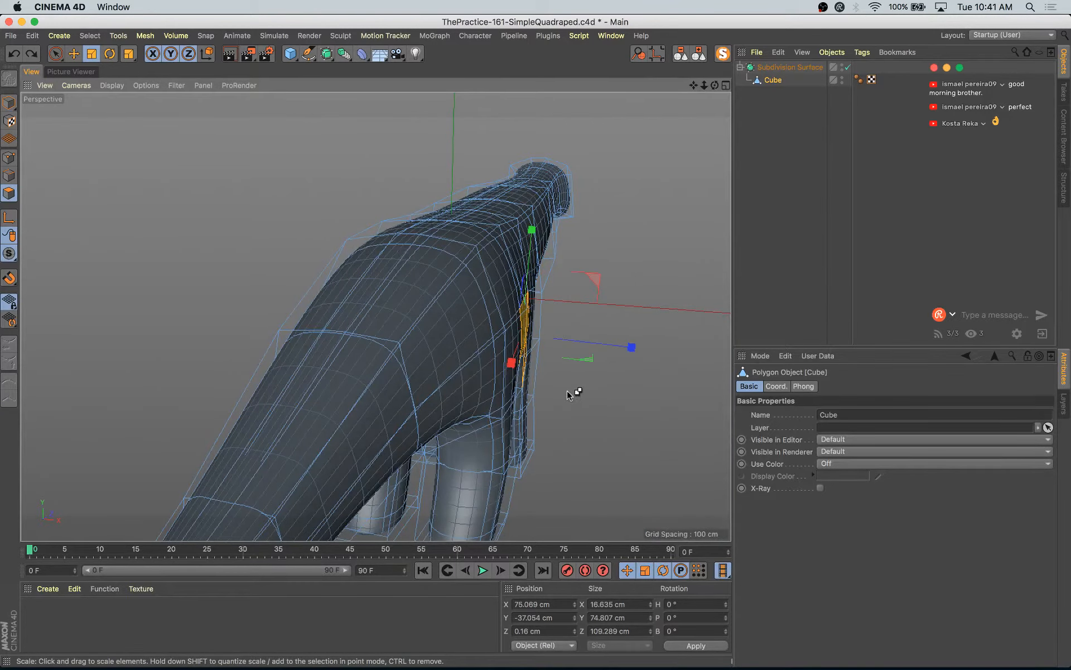
# - Select the two lower flank polygons ahead of the haunch on both sides and scale them along X to about 184 cm
pyautogui.keyDown('alt'); pyautogui.moveTo(547, 378); pyautogui.dragTo(692, 400); pyautogui.keyUp('alt')
pyautogui.keyDown('shift'); pyautogui.click(546, 401); pyautogui.keyUp('shift')
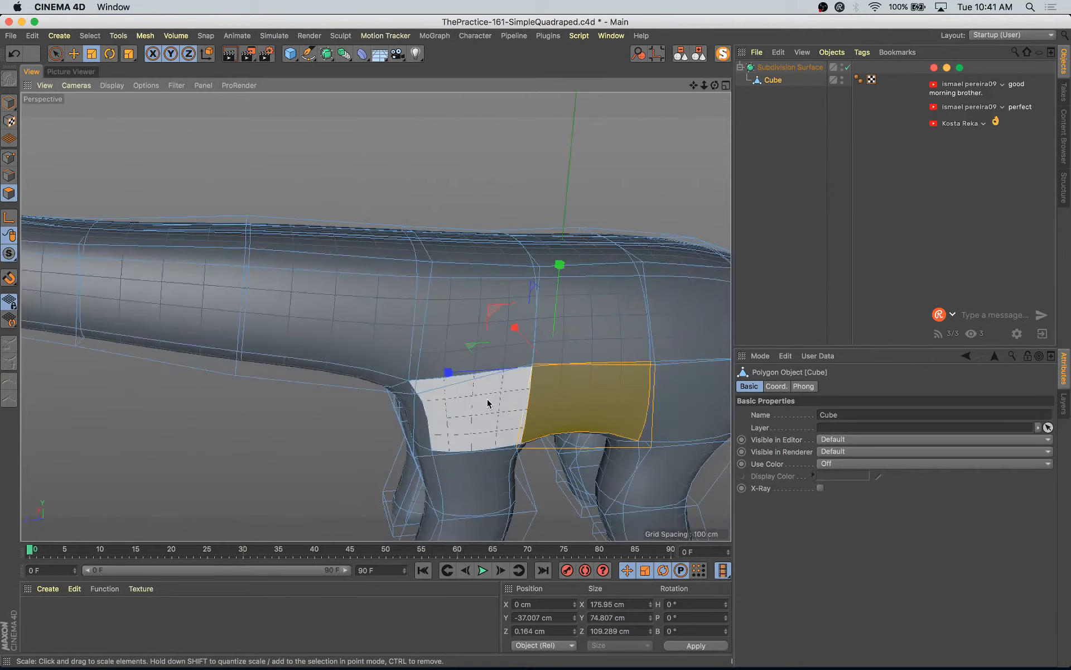
pyautogui.keyDown('shift'); pyautogui.click(488, 402); pyautogui.keyUp('shift')
pyautogui.keyDown('alt'); pyautogui.moveTo(487, 402); pyautogui.dragTo(619, 382); pyautogui.keyUp('alt')
pyautogui.keyDown('shift'); pyautogui.click(488, 385); pyautogui.keyUp('shift')
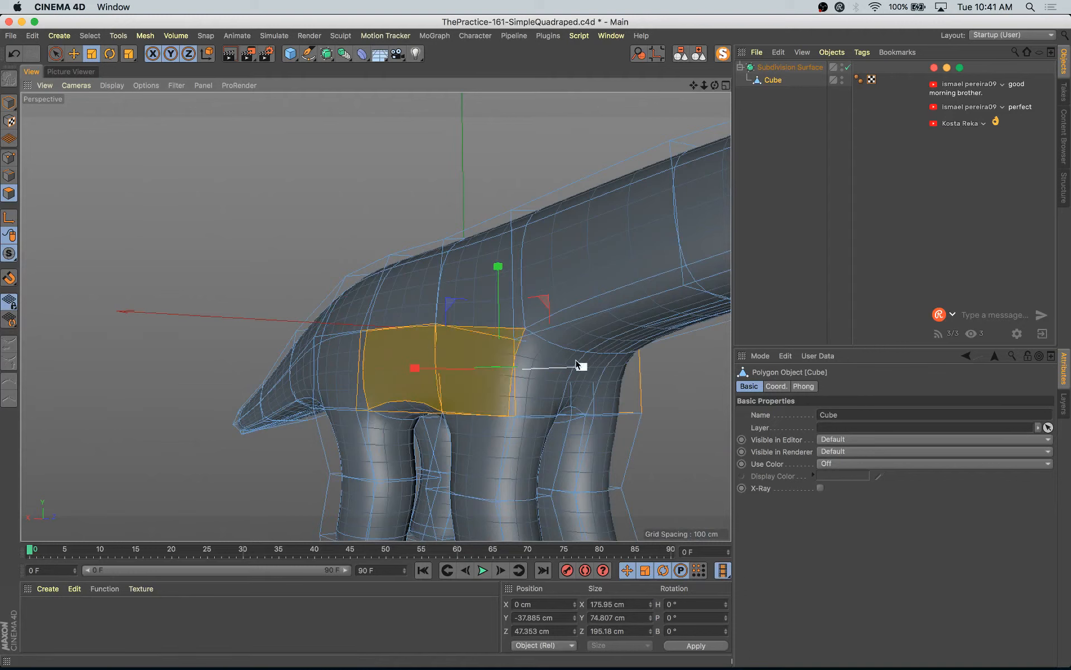
pyautogui.press('super+z')
pyautogui.keyDown('alt'); pyautogui.moveTo(587, 373); pyautogui.dragTo(554, 389); pyautogui.keyUp('alt')
pyautogui.moveTo(402, 381); pyautogui.dragTo(471, 376)
# - Select the polygons along both flanks and scale them along X to about 198 cm
pyautogui.keyDown('alt'); pyautogui.moveTo(583, 413); pyautogui.dragTo(595, 382); pyautogui.keyUp('alt')
pyautogui.keyDown('alt'); pyautogui.moveTo(376, 316); pyautogui.dragTo(511, 311); pyautogui.keyUp('alt')
pyautogui.keyDown('alt'); pyautogui.moveTo(383, 222); pyautogui.dragTo(689, 229); pyautogui.keyUp('alt')
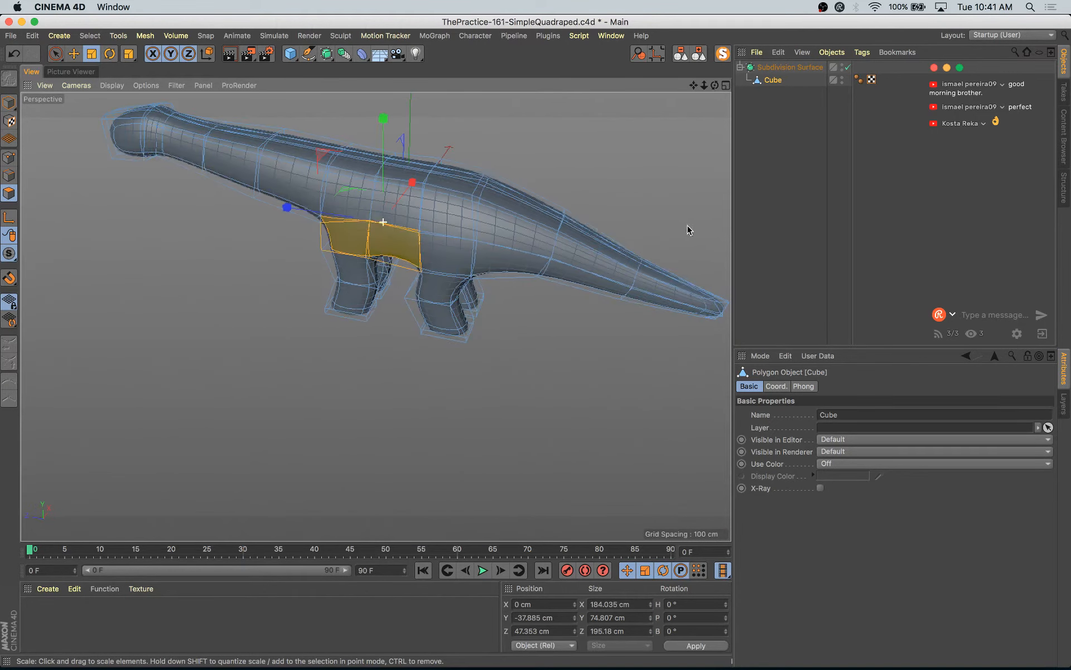
pyautogui.press('space')
pyautogui.moveTo(450, 215)
pyautogui.mouseDown()
pyautogui.moveTo(445, 286)
pyautogui.moveTo(282, 275)
pyautogui.moveTo(212, 257)
pyautogui.mouseUp()
pyautogui.moveTo(505, 254)
pyautogui.keyDown('shift'); pyautogui.mouseDown()
pyautogui.moveTo(508, 312)
pyautogui.moveTo(552, 285)
pyautogui.moveTo(667, 366)
pyautogui.moveTo(271, 258)
pyautogui.mouseUp(); pyautogui.keyUp('shift')
pyautogui.press('t')
# - Examine the reshaped body and legs from the front and side in Model mode
pyautogui.click(14, 111)
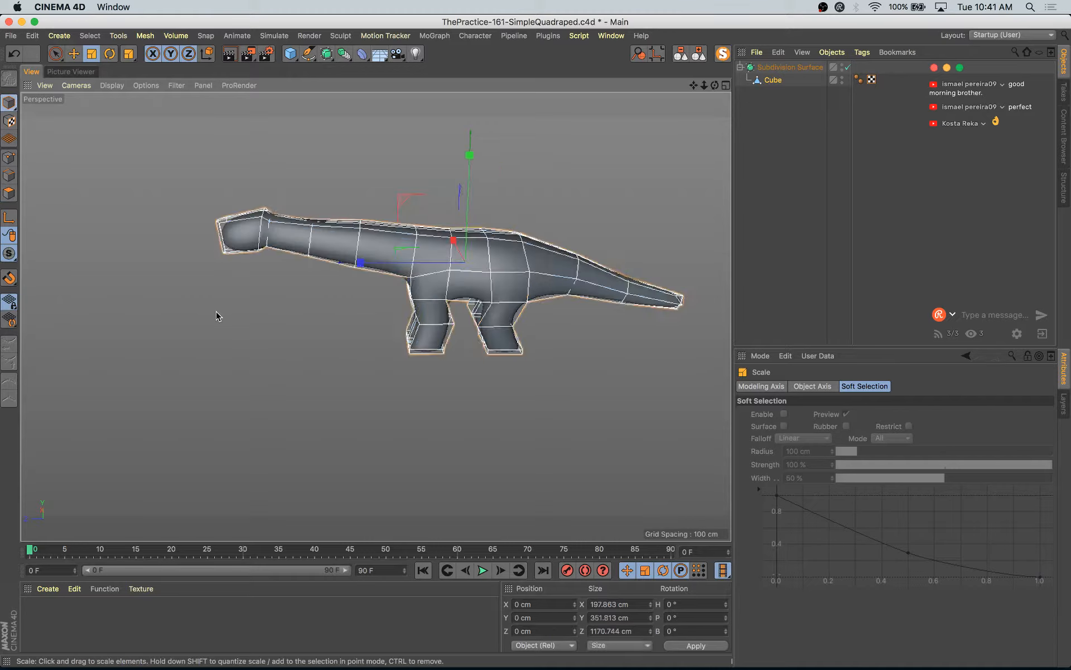
pyautogui.click(216, 311)
pyautogui.keyDown('alt'); pyautogui.moveTo(217, 311); pyautogui.dragTo(435, 385); pyautogui.keyUp('alt')
pyautogui.click(435, 385)
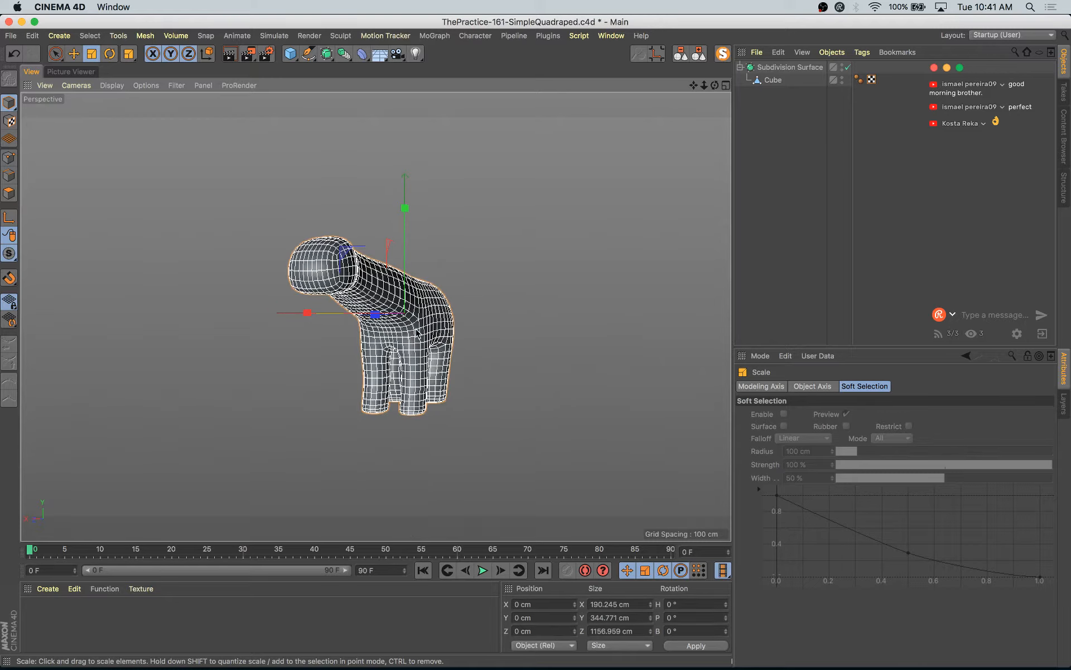
pyautogui.keyDown('alt'); pyautogui.moveTo(499, 373); pyautogui.dragTo(428, 400); pyautogui.keyUp('alt')
pyautogui.click(487, 430)
pyautogui.keyDown('alt'); pyautogui.moveTo(487, 430); pyautogui.dragTo(252, 398); pyautogui.keyUp('alt')
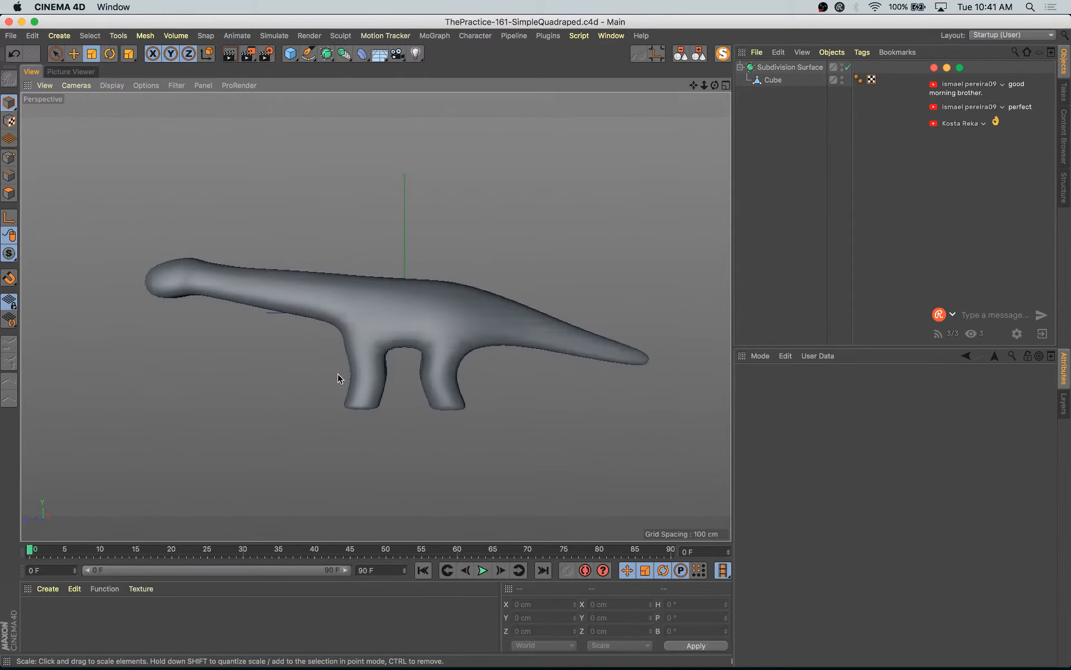
pyautogui.scroll(3, 452, 372)
pyautogui.click(468, 366)
pyautogui.keyDown('alt'); pyautogui.moveTo(478, 388); pyautogui.dragTo(463, 354, button='middle'); pyautogui.keyUp('alt')
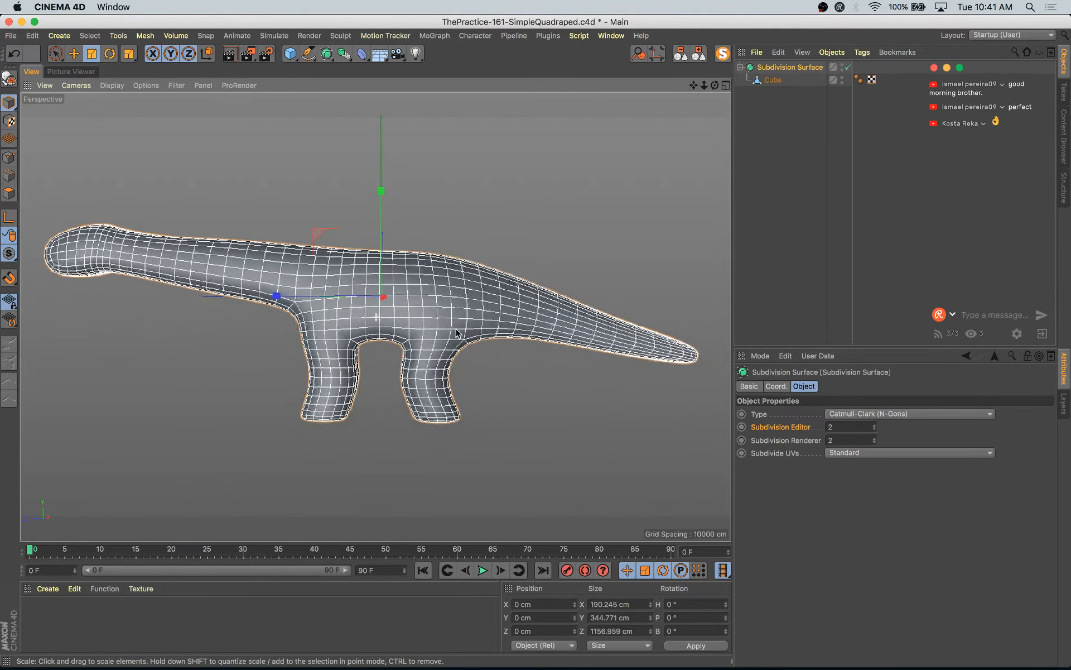
# - Duplicate the Subdivision Surface, group the copy in a null named OFF, and hide that null in the editor and renderer
pyautogui.click(700, 56)
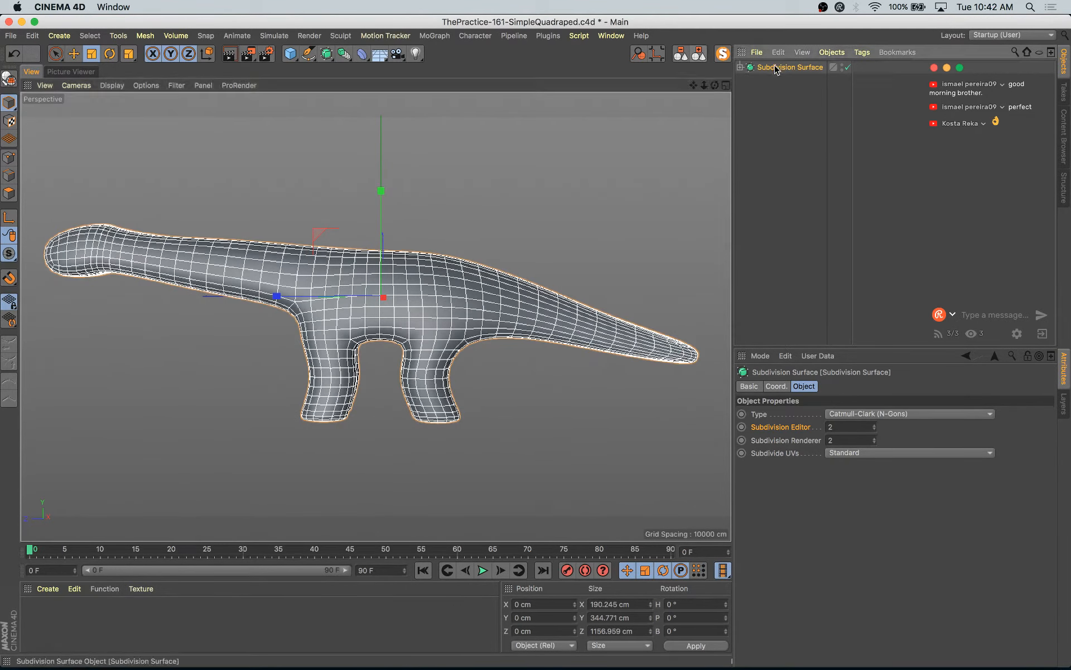
pyautogui.hotkey('alt', 'g')
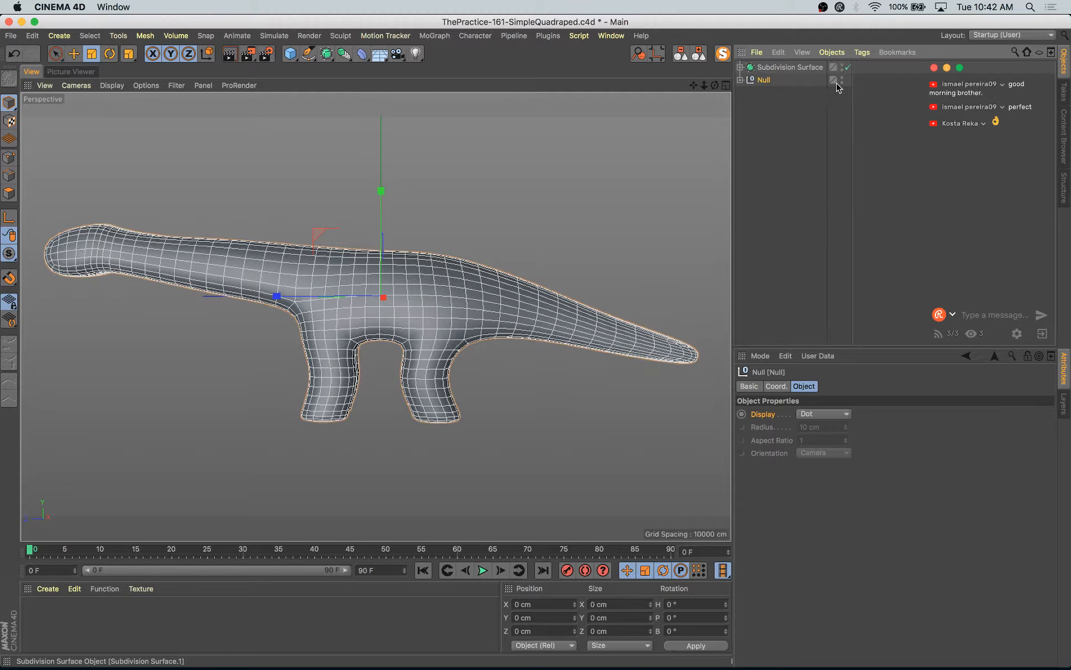
pyautogui.doubleClick(765, 81)
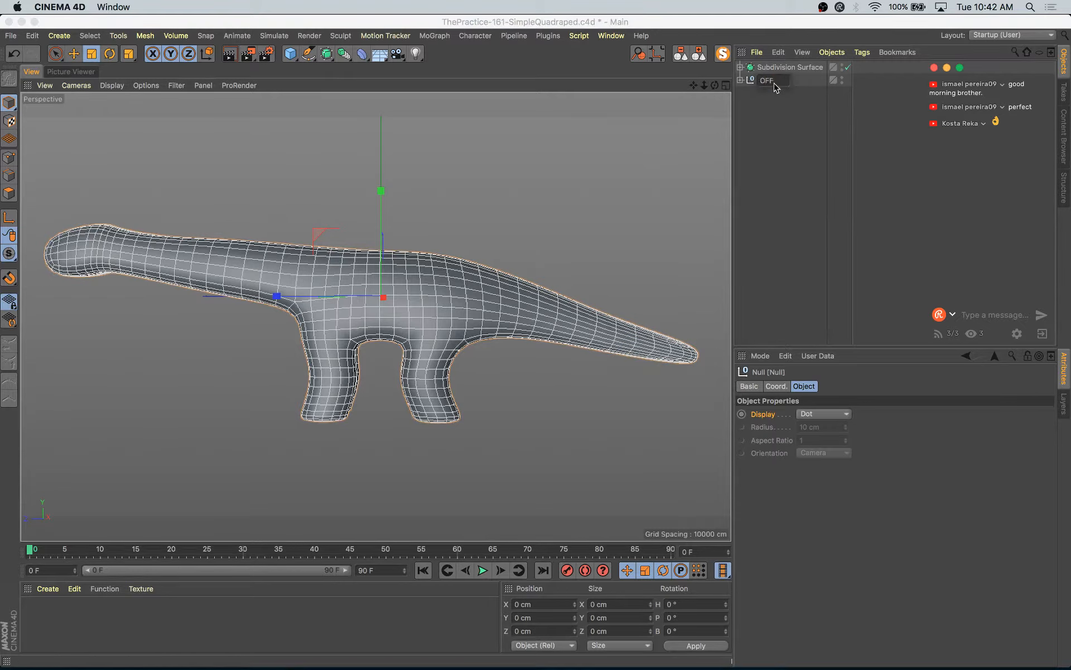
pyautogui.press('Return')
pyautogui.click(843, 81)
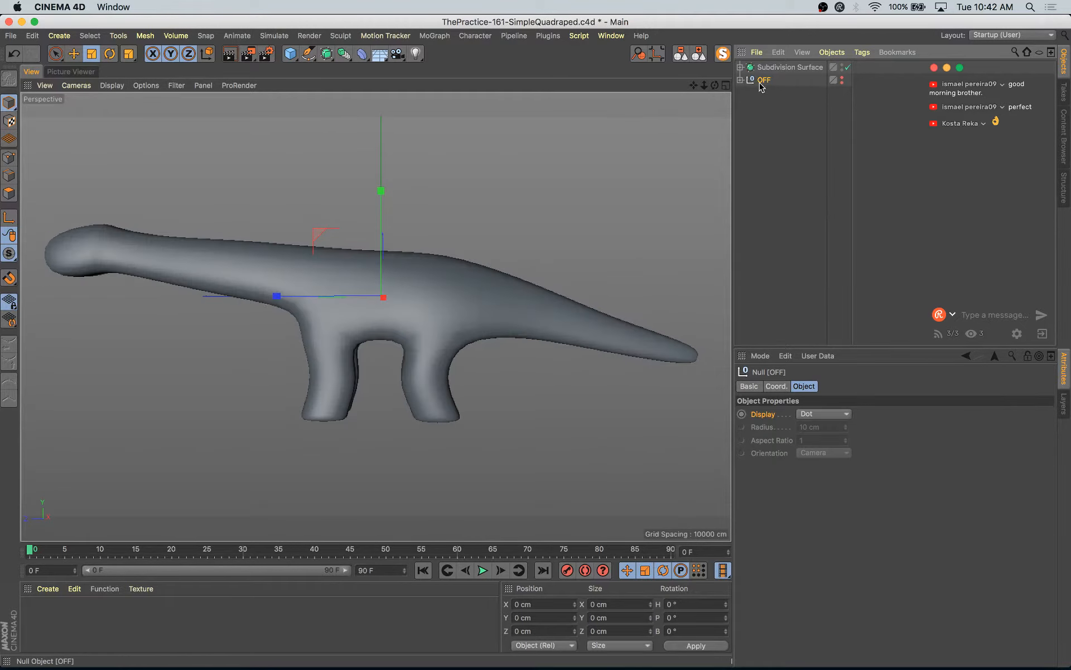
# - Move the axis of the Cube inside the Subdivision Surface down to the soles of the feet, at about -216 cm in Y
pyautogui.click(771, 68)
pyautogui.keyDown('alt'); pyautogui.moveTo(528, 235); pyautogui.dragTo(605, 274); pyautogui.keyUp('alt')
pyautogui.click(741, 68)
pyautogui.click(773, 80)
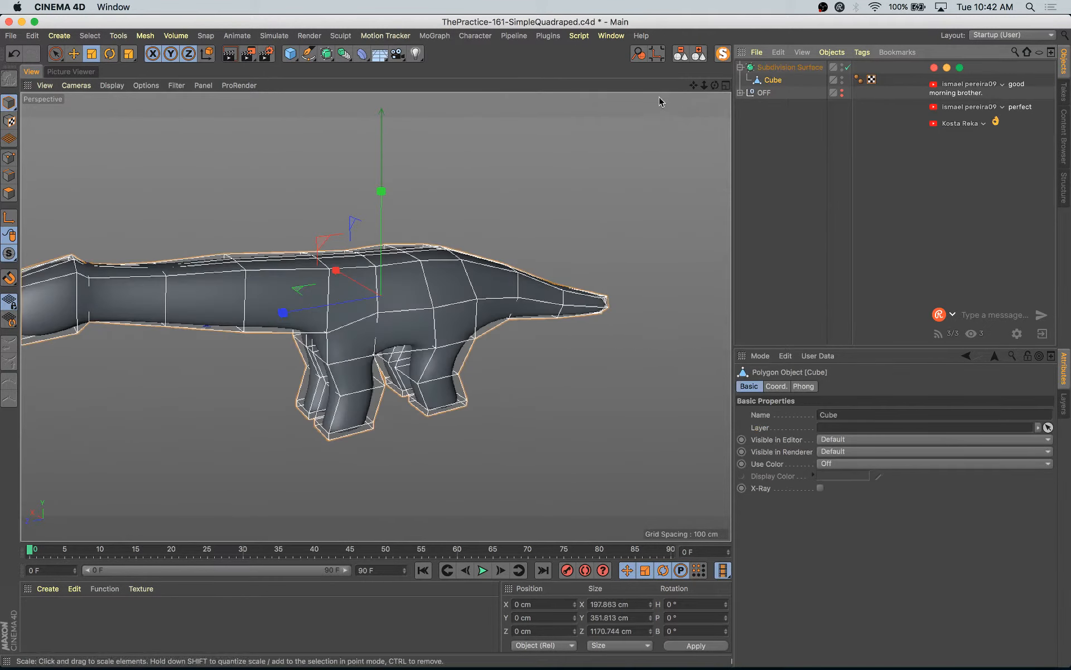
pyautogui.keyDown('alt'); pyautogui.moveTo(452, 164); pyautogui.dragTo(414, 162); pyautogui.keyUp('alt')
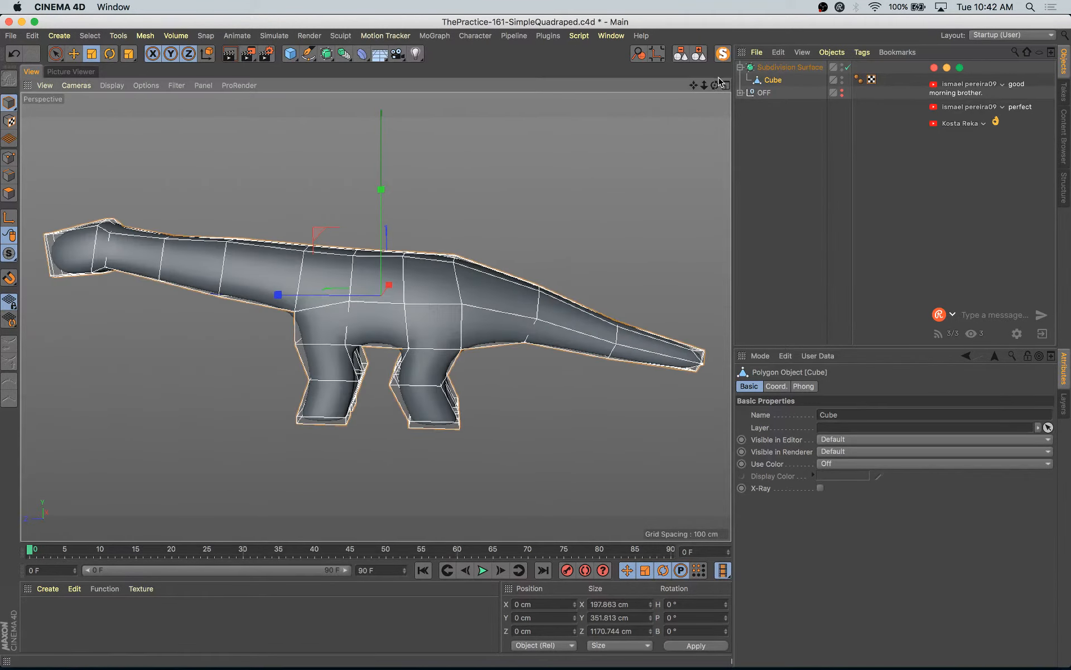
pyautogui.click(9, 218)
pyautogui.press('e')
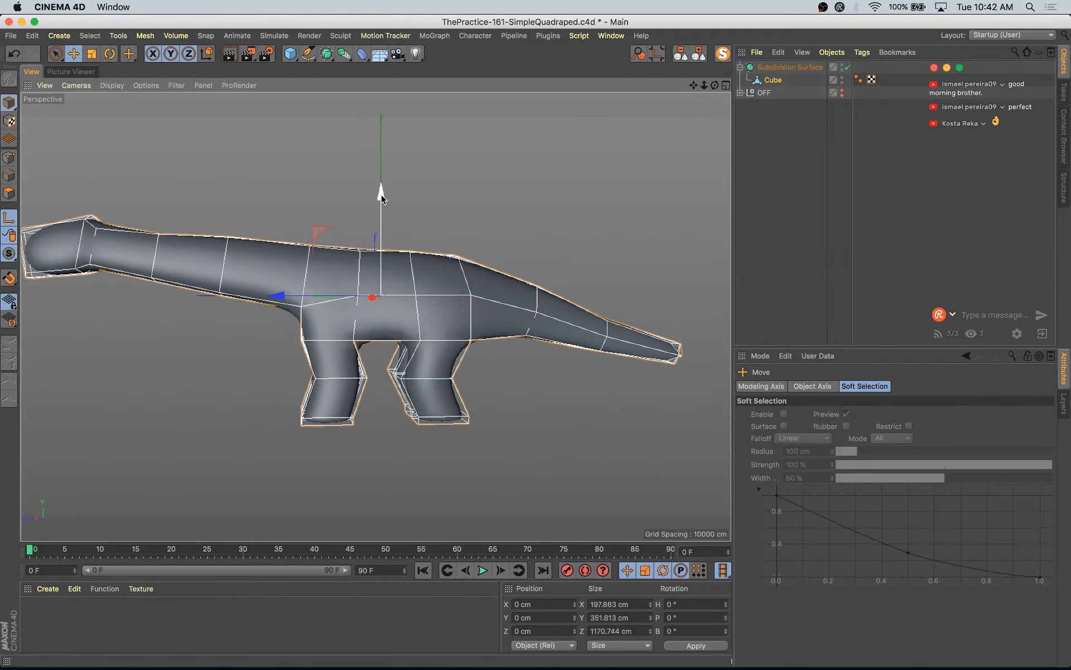
pyautogui.moveTo(382, 192); pyautogui.dragTo(383, 290)
pyautogui.middleClick(454, 323)
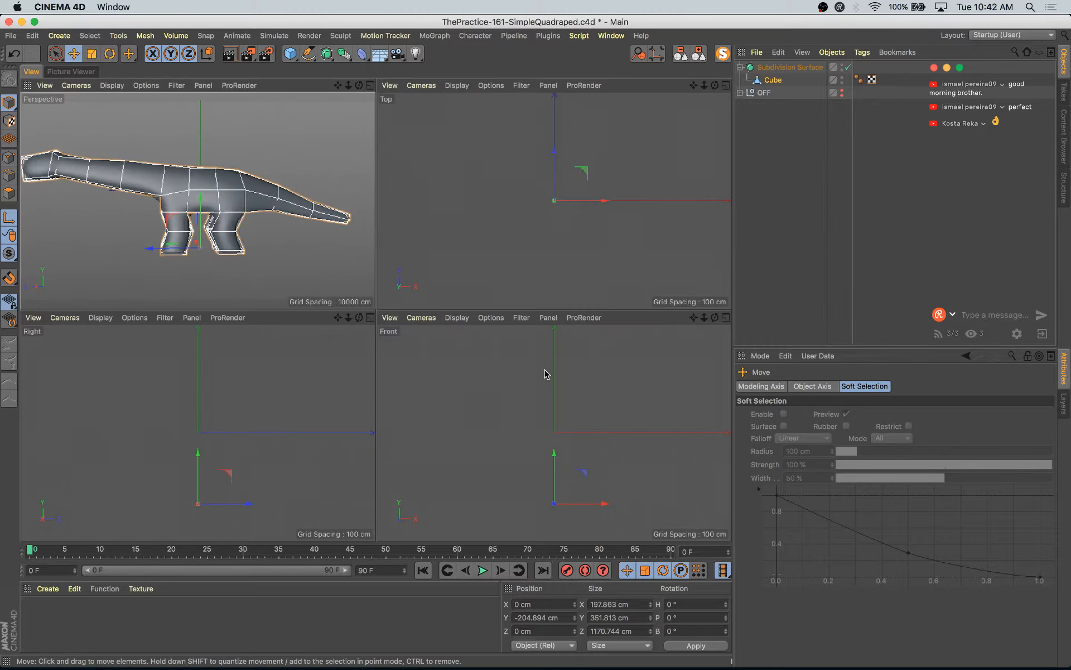
pyautogui.scroll(5, 168, 485)
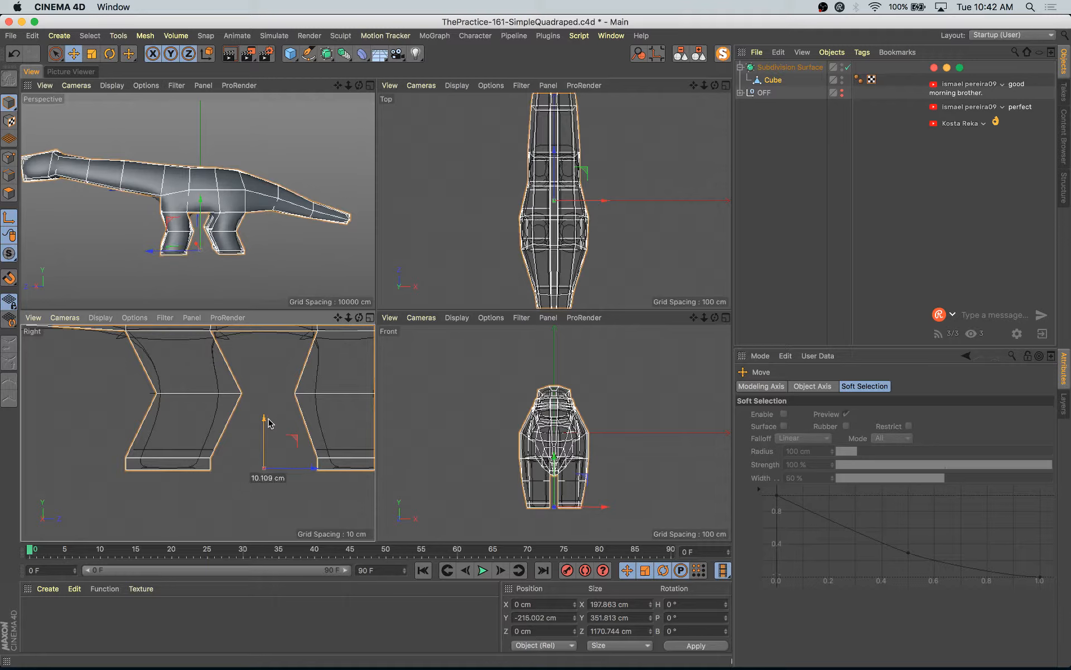
pyautogui.moveTo(269, 423); pyautogui.dragTo(269, 424)
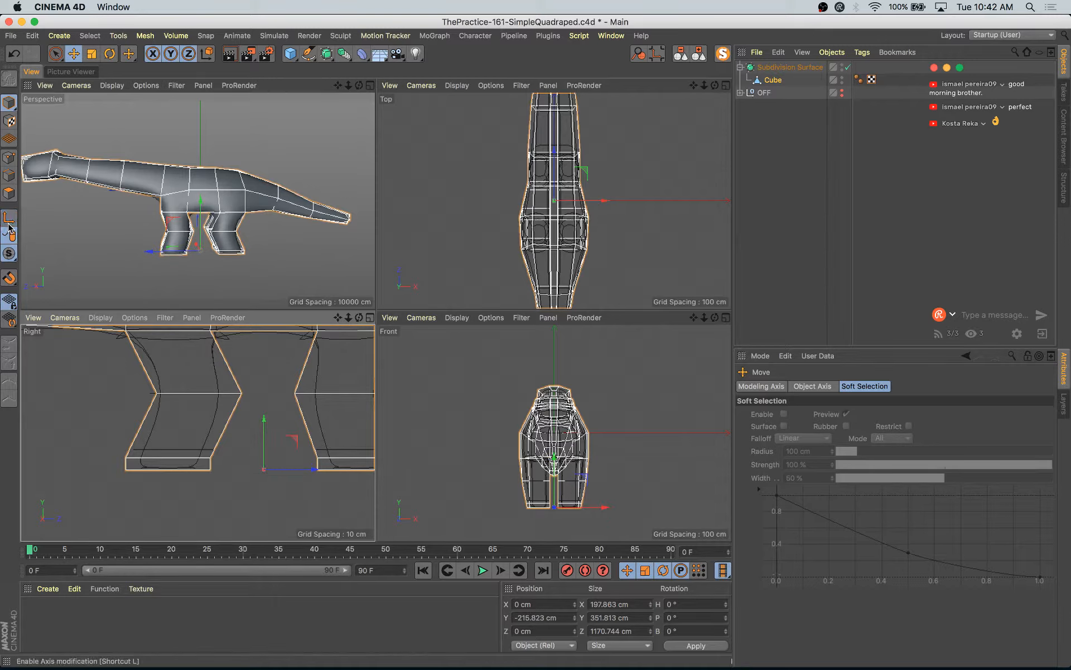
# - Turn off axis modification and set the Cube's Y position to 0 cm, so the feet stand on the ground plane
pyautogui.click(549, 618)
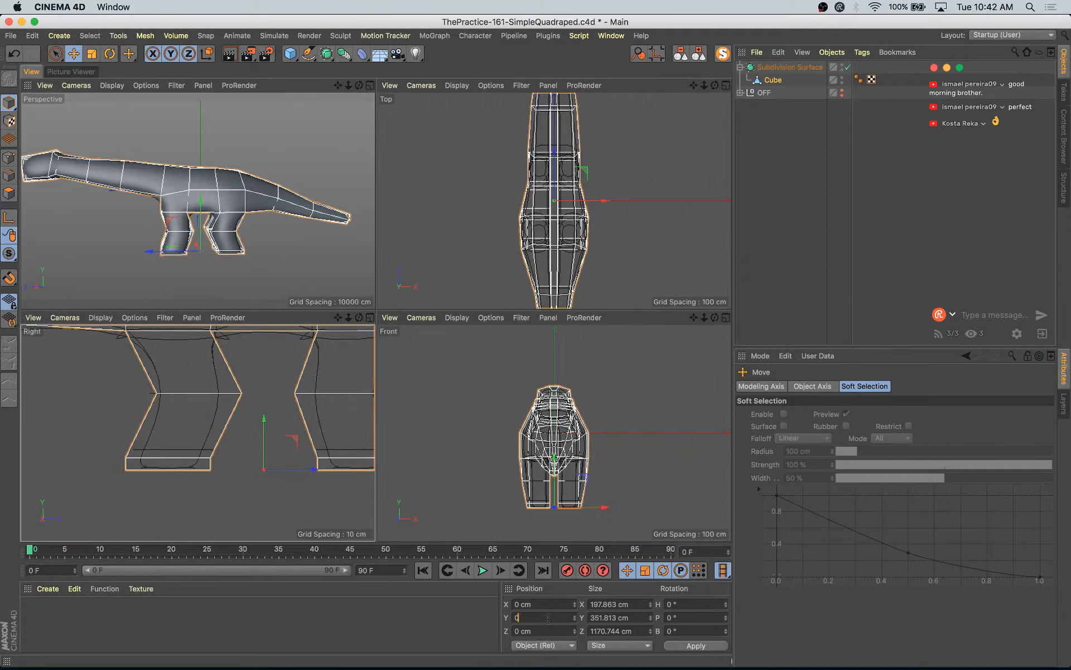
pyautogui.write('0')
pyautogui.press('Return')
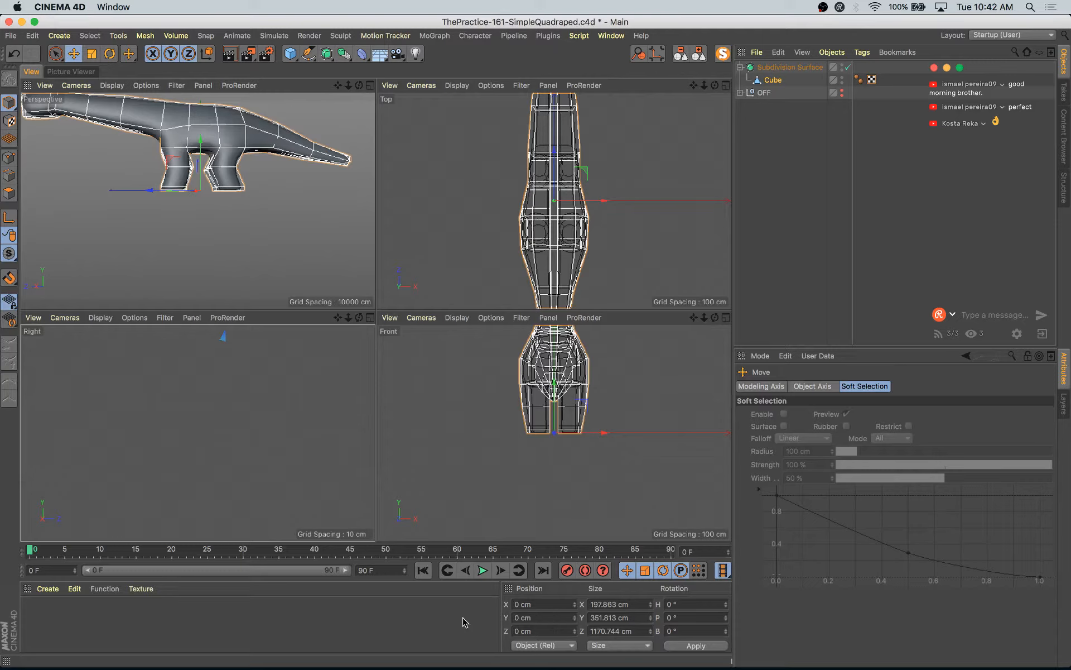
pyautogui.middleClick(256, 208)
pyautogui.keyDown('alt'); pyautogui.moveTo(393, 249); pyautogui.dragTo(444, 260); pyautogui.keyUp('alt')
pyautogui.scroll(-3, 444, 268)
pyautogui.keyDown('alt'); pyautogui.moveTo(447, 279); pyautogui.dragTo(493, 432, button='middle'); pyautogui.keyUp('alt')
pyautogui.keyDown('alt'); pyautogui.moveTo(492, 433); pyautogui.dragTo(476, 436); pyautogui.keyUp('alt')
pyautogui.click(566, 426)
pyautogui.keyDown('alt'); pyautogui.moveTo(566, 426); pyautogui.dragTo(557, 361, button='middle'); pyautogui.keyUp('alt')
# - Add a Character object to the scene for rigging the animal
pyautogui.click(765, 80)
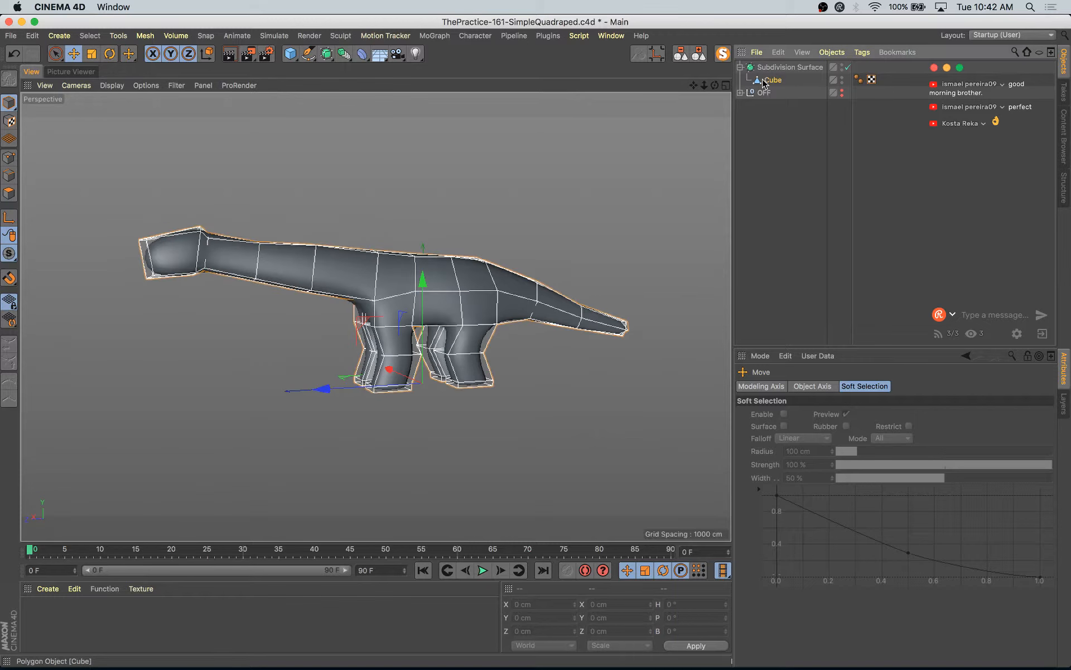
pyautogui.keyDown('alt'); pyautogui.moveTo(403, 153); pyautogui.dragTo(430, 179); pyautogui.keyUp('alt')
pyautogui.scroll(2, 432, 180)
pyautogui.click(470, 38)
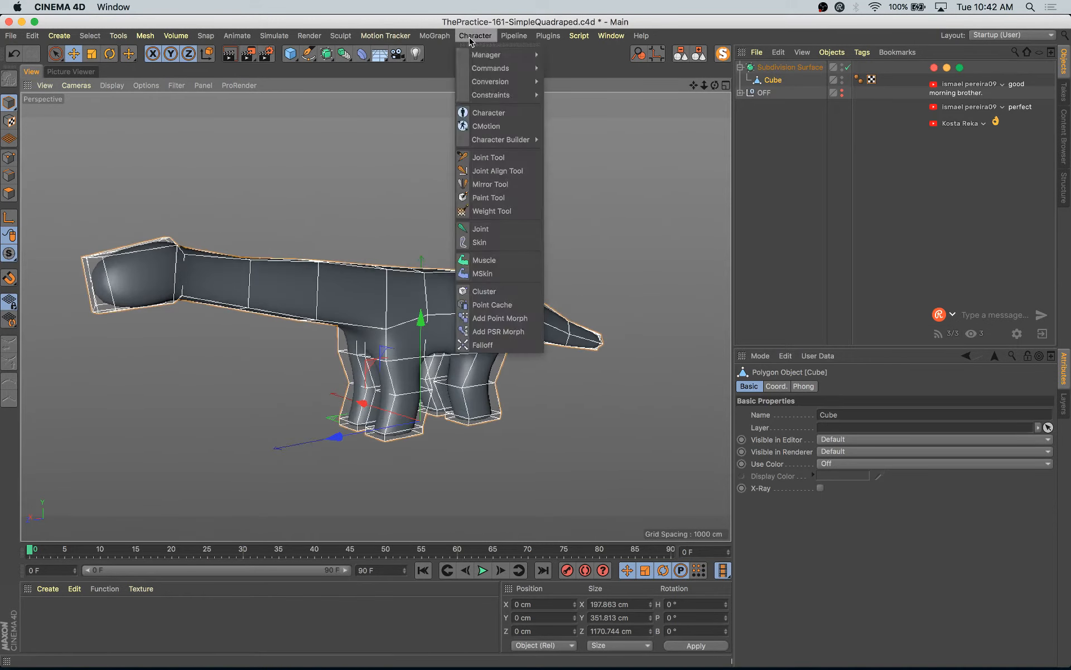
pyautogui.click(493, 114)
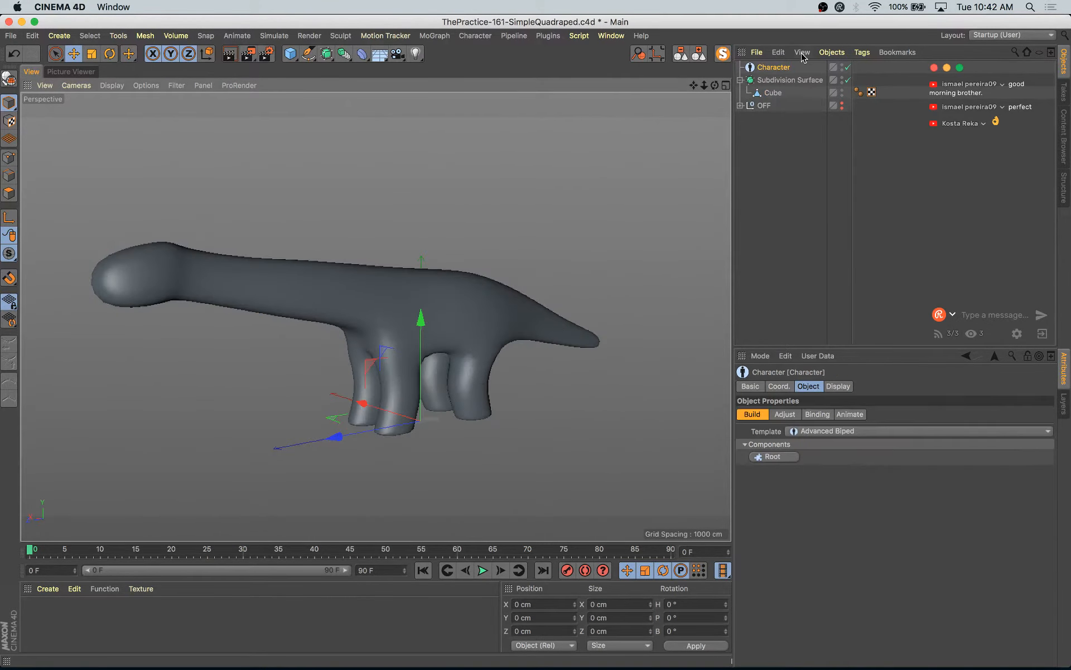
# - Set the Character object's template to Advanced Quadruped
pyautogui.keyDown('alt'); pyautogui.moveTo(682, 334); pyautogui.dragTo(616, 372); pyautogui.keyUp('alt')
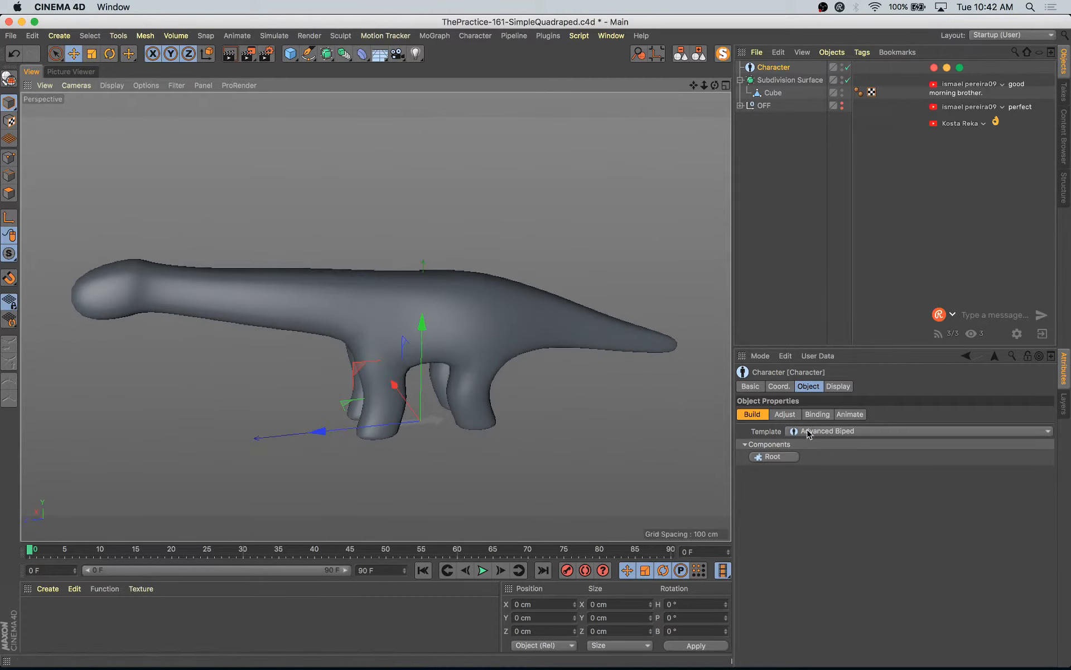
pyautogui.click(830, 430)
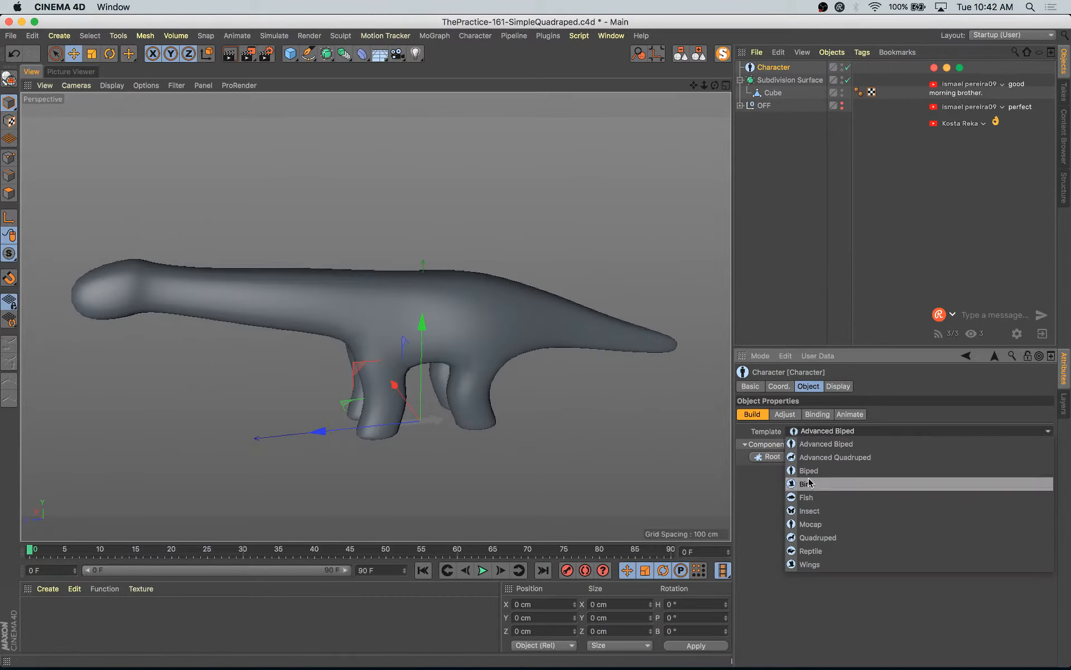
pyautogui.click(828, 458)
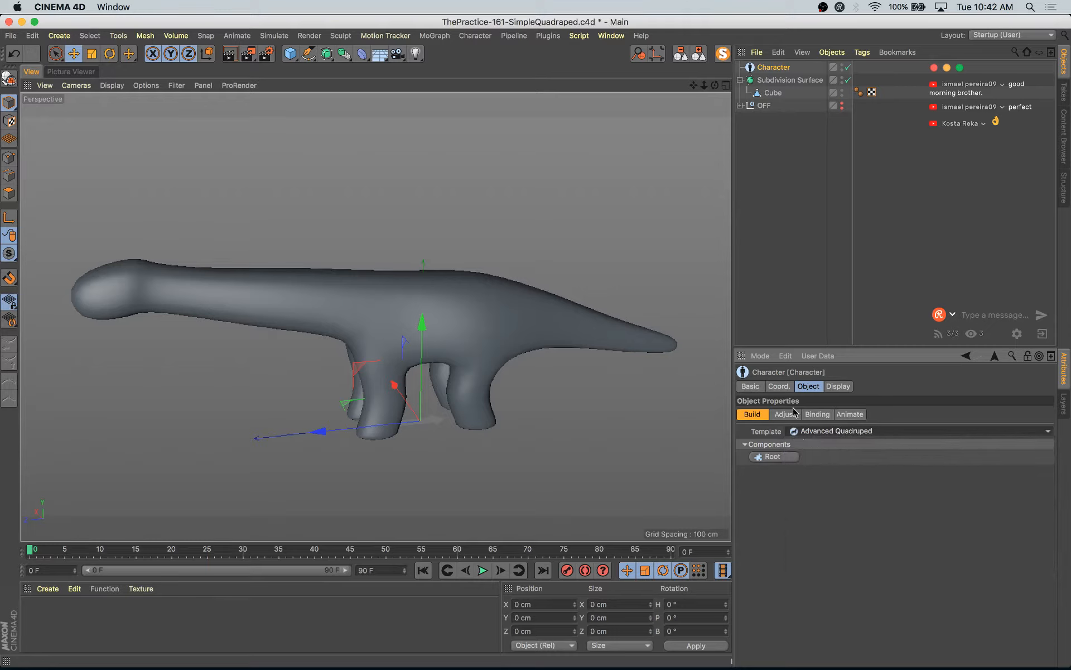
pyautogui.click(811, 434)
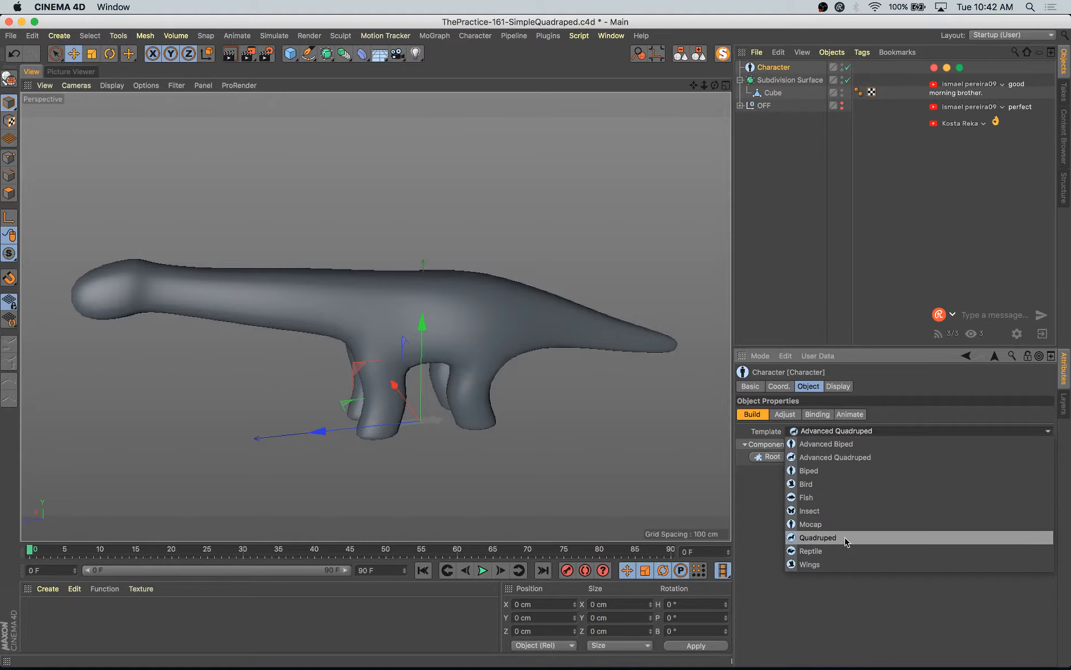
pyautogui.click(762, 487)
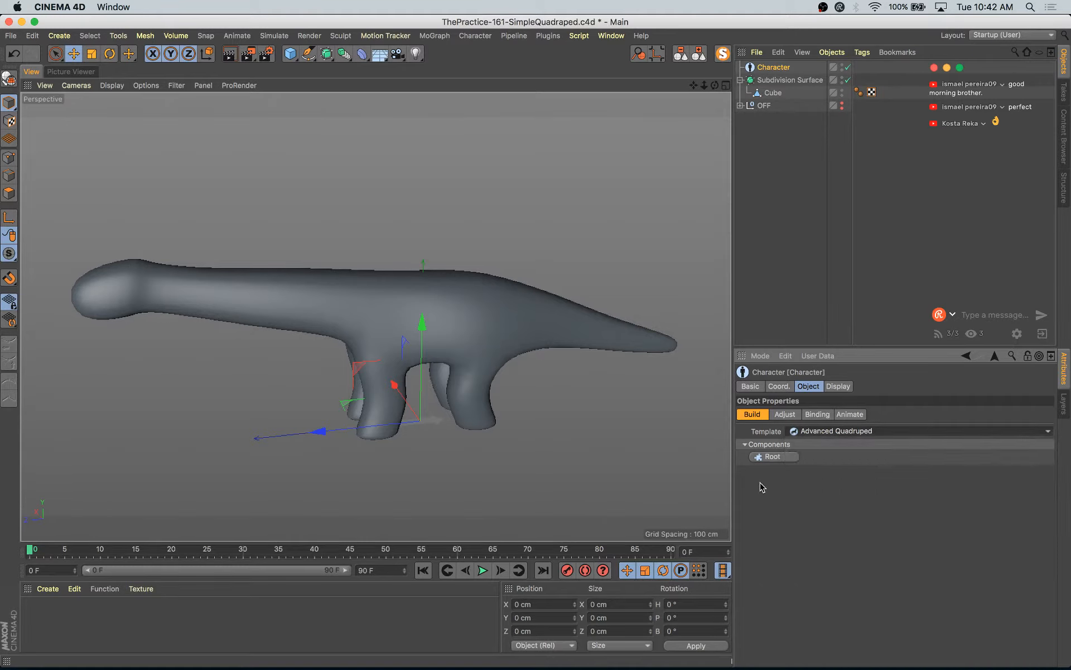
pyautogui.keyDown('alt'); pyautogui.moveTo(627, 494); pyautogui.dragTo(562, 433); pyautogui.keyUp('alt')
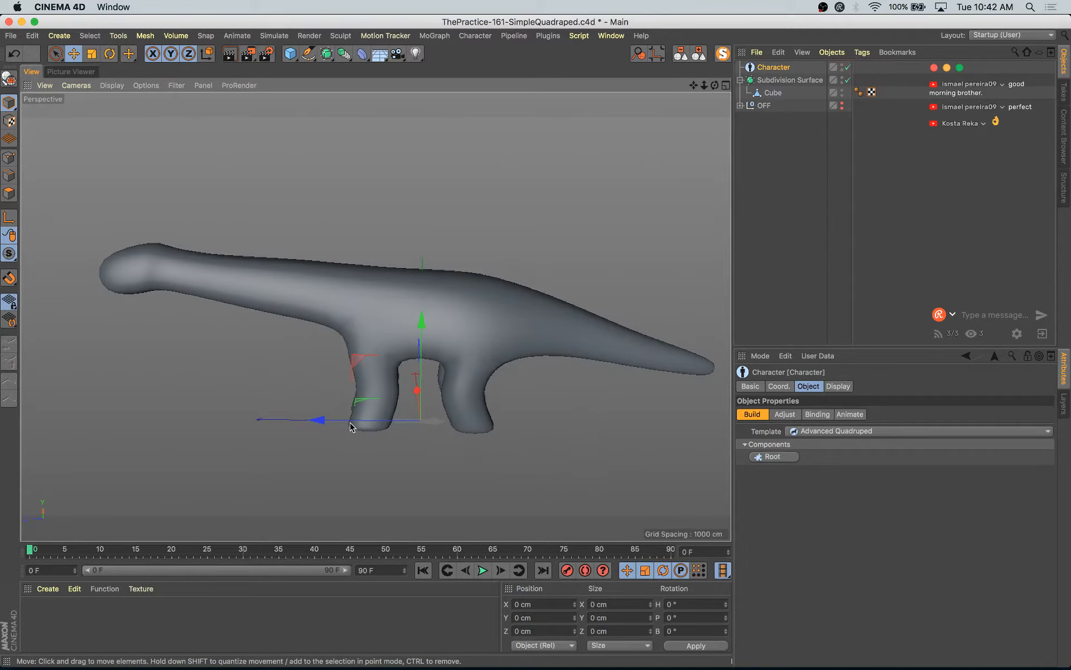
# - Rotate the Subdivision Surface to a heading of -180°, turning the animal to face the opposite direction
pyautogui.click(514, 371)
pyautogui.keyDown('alt'); pyautogui.moveTo(581, 357); pyautogui.dragTo(311, 373); pyautogui.keyUp('alt')
pyautogui.press('r')
pyautogui.keyDown('alt'); pyautogui.moveTo(385, 403); pyautogui.dragTo(536, 379); pyautogui.keyUp('alt')
pyautogui.moveTo(427, 450); pyautogui.dragTo(403, 353)
pyautogui.moveTo(458, 511)
pyautogui.keyDown('alt'); pyautogui.mouseDown()
pyautogui.moveTo(373, 490)
pyautogui.moveTo(448, 507)
pyautogui.mouseUp(); pyautogui.keyUp('alt')
pyautogui.click(787, 80)
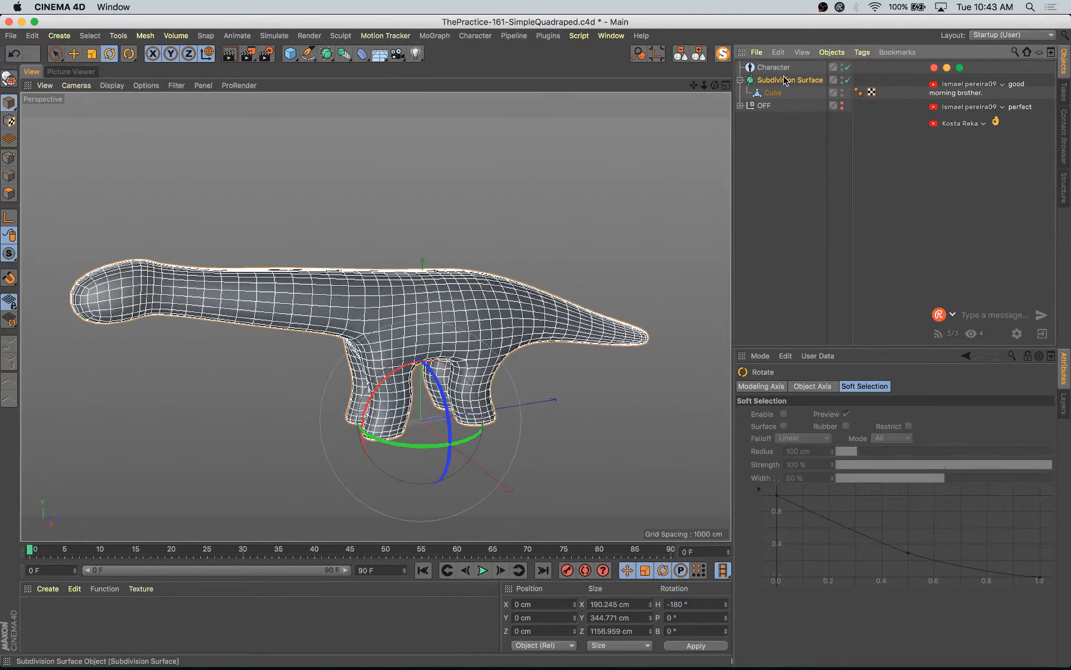
pyautogui.click(772, 93)
# - Build a Root component in the Character object and add a Spine component beneath it
pyautogui.click(776, 67)
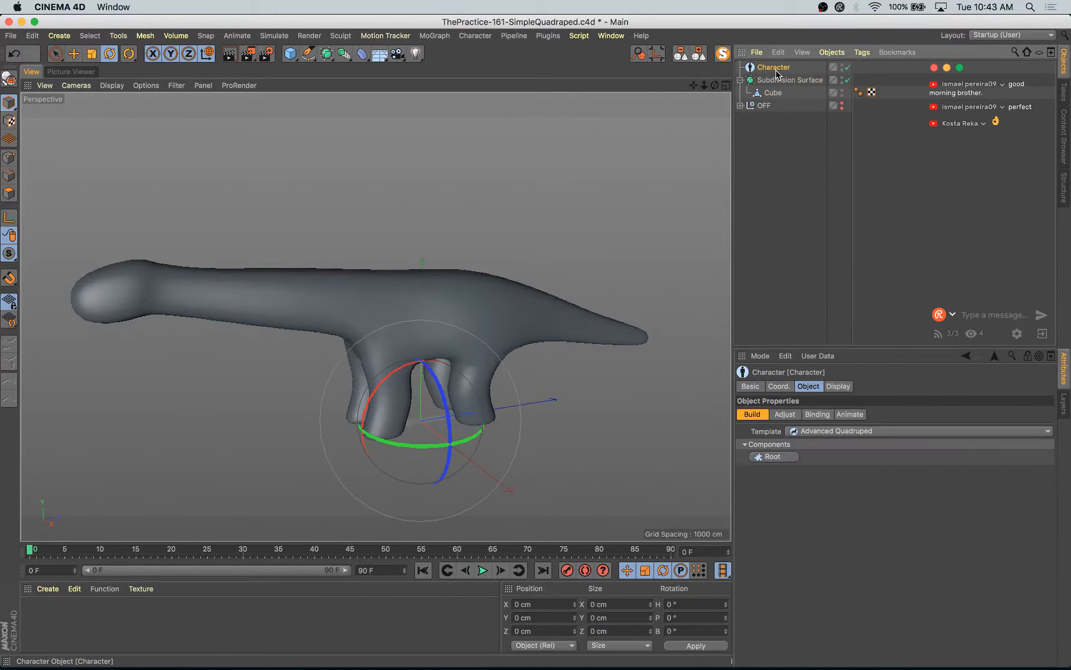
pyautogui.click(780, 413)
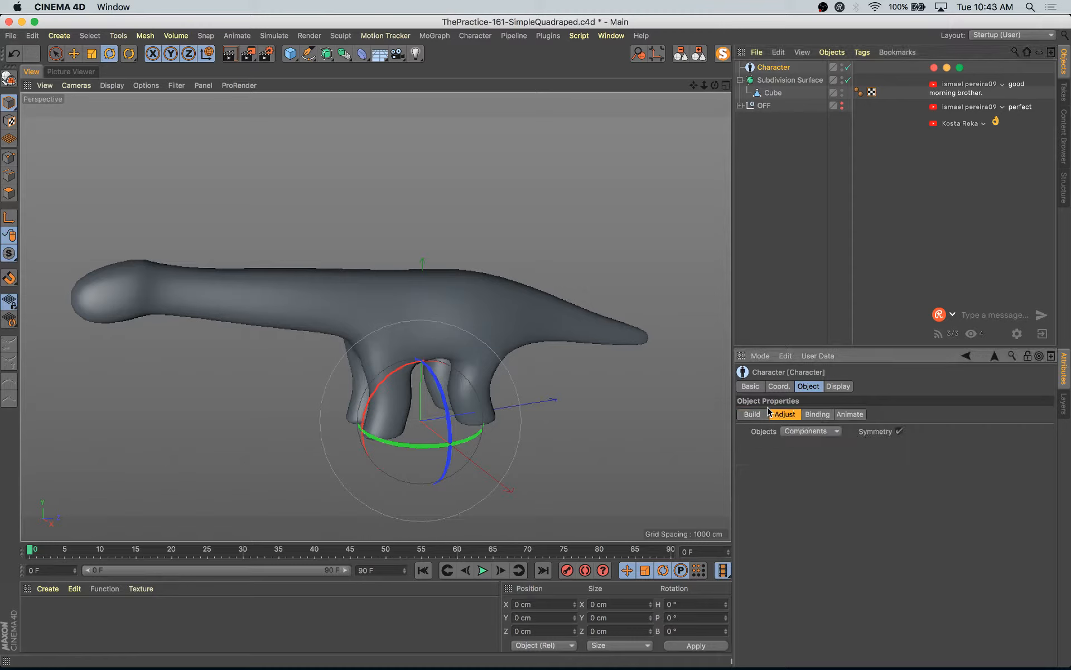
pyautogui.keyDown('alt'); pyautogui.moveTo(466, 337); pyautogui.dragTo(436, 334); pyautogui.keyUp('alt')
pyautogui.keyDown('alt'); pyautogui.moveTo(445, 324); pyautogui.dragTo(431, 331, button='right'); pyautogui.keyUp('alt')
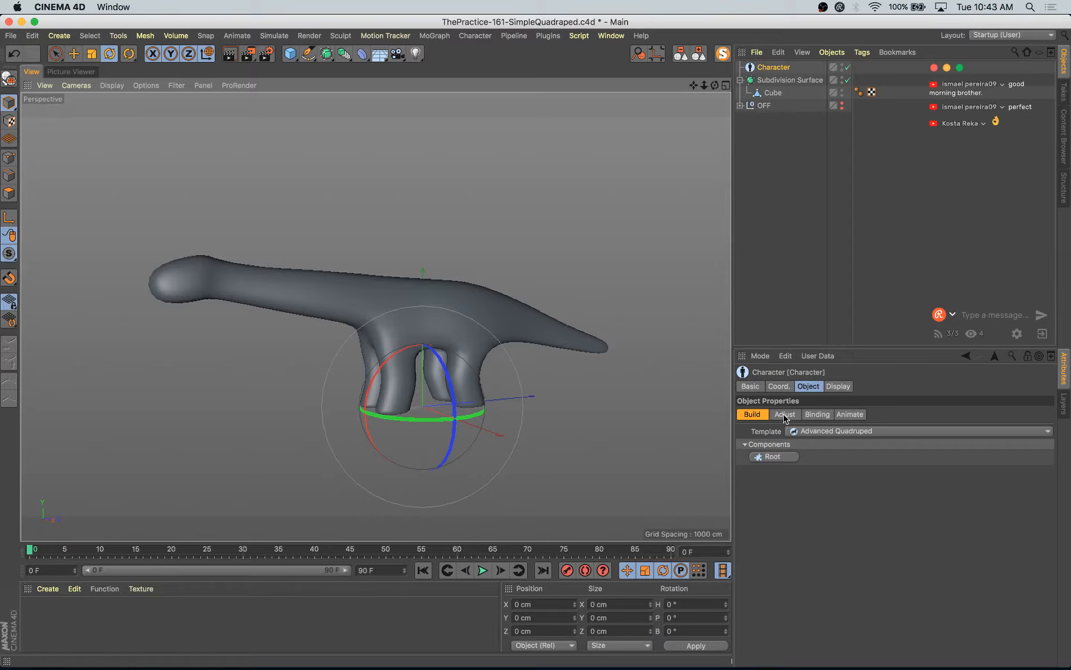
pyautogui.click(773, 456)
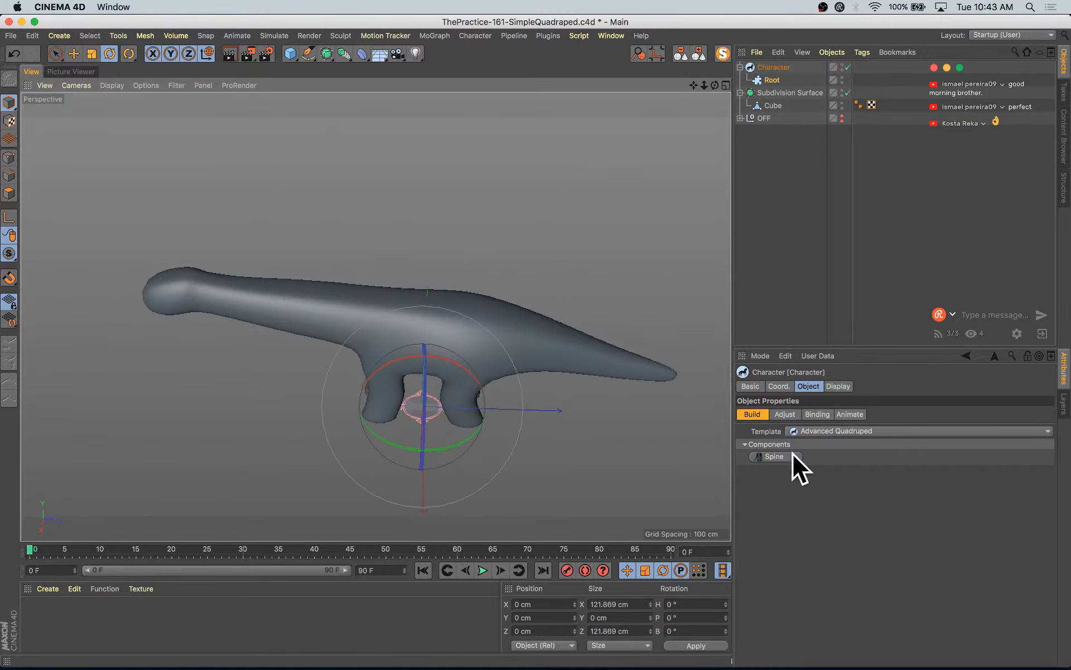
pyautogui.click(792, 455)
pyautogui.scroll(5, 449, 408)
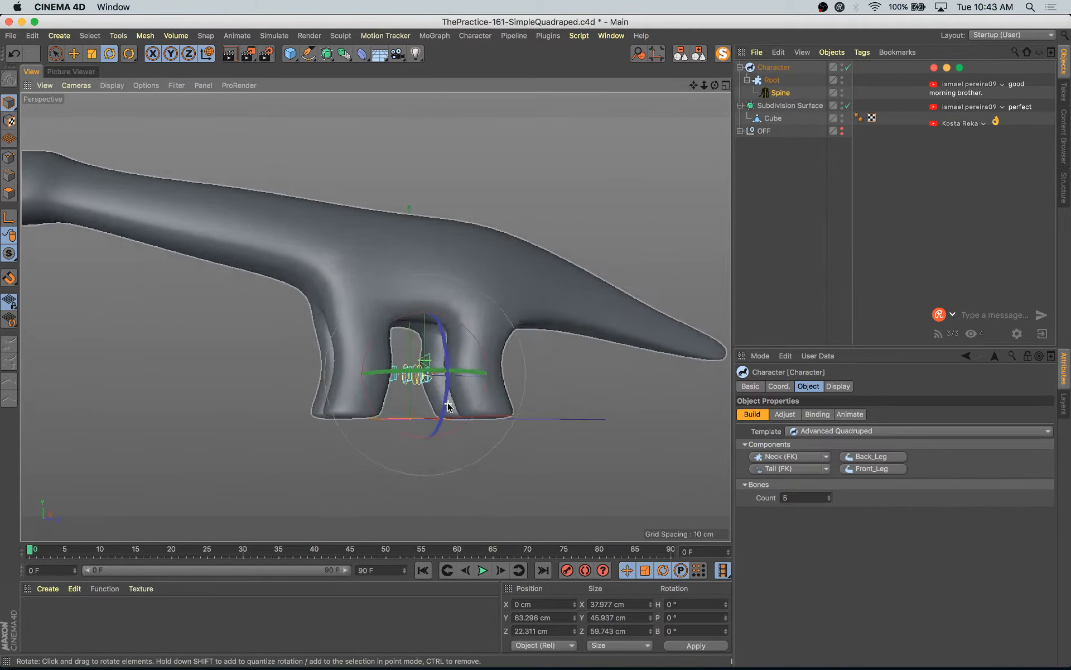
pyautogui.scroll(4, 448, 404)
pyautogui.keyDown('alt'); pyautogui.moveTo(446, 403); pyautogui.dragTo(433, 465); pyautogui.keyUp('alt')
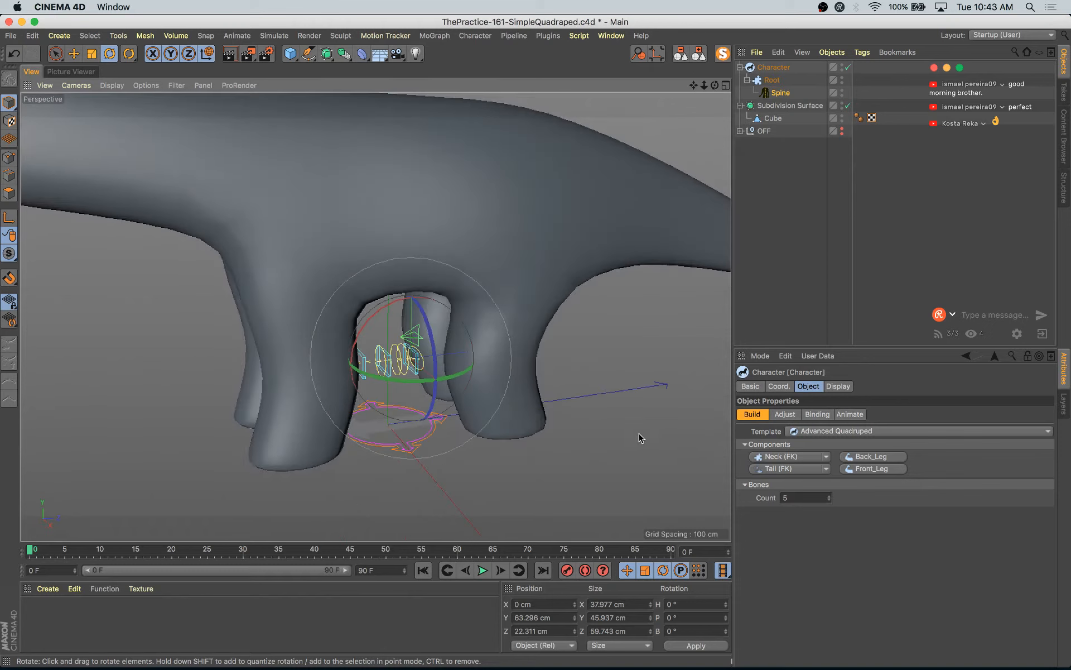
pyautogui.keyDown('alt'); pyautogui.moveTo(556, 375); pyautogui.dragTo(491, 385); pyautogui.keyUp('alt')
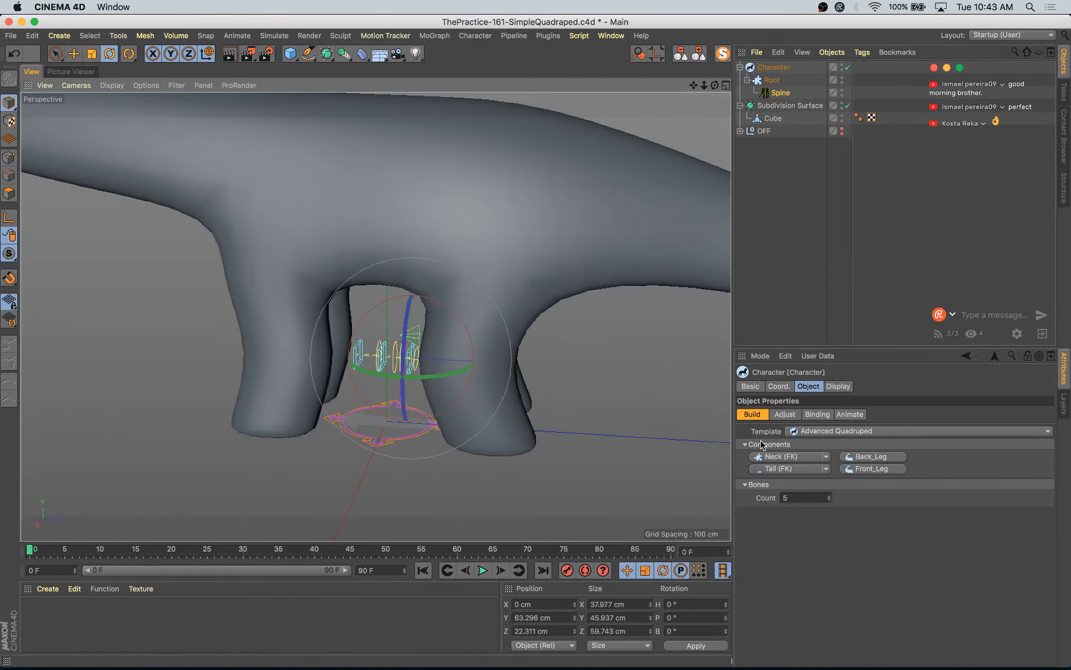
# - Add a Neck (FK) component to the spine and a Head component to the neck
pyautogui.click(792, 456)
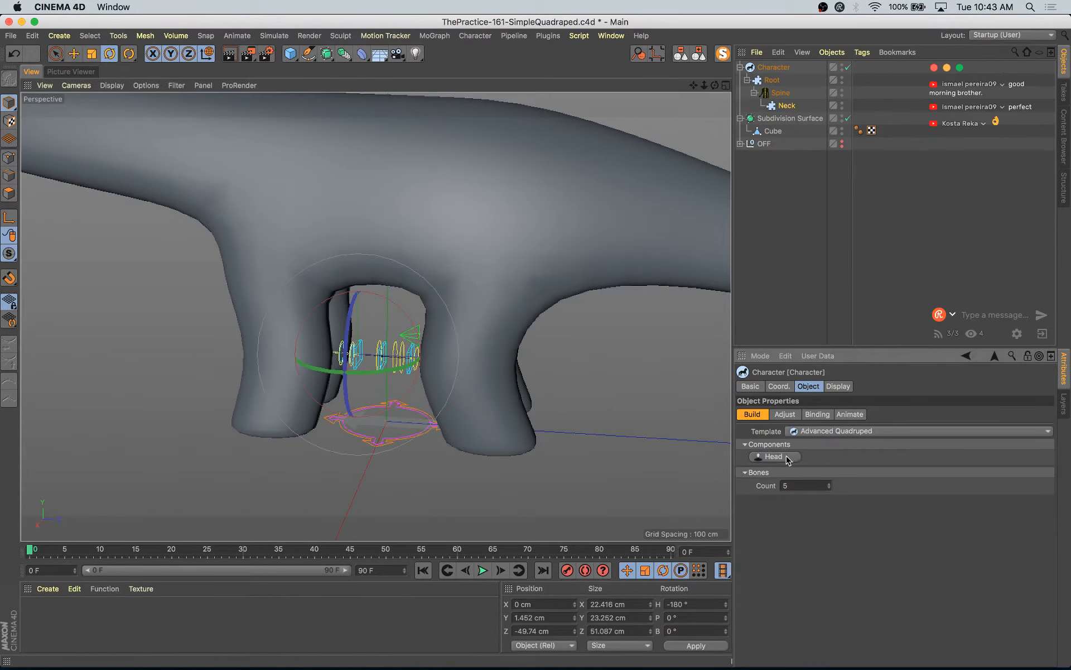
pyautogui.click(788, 458)
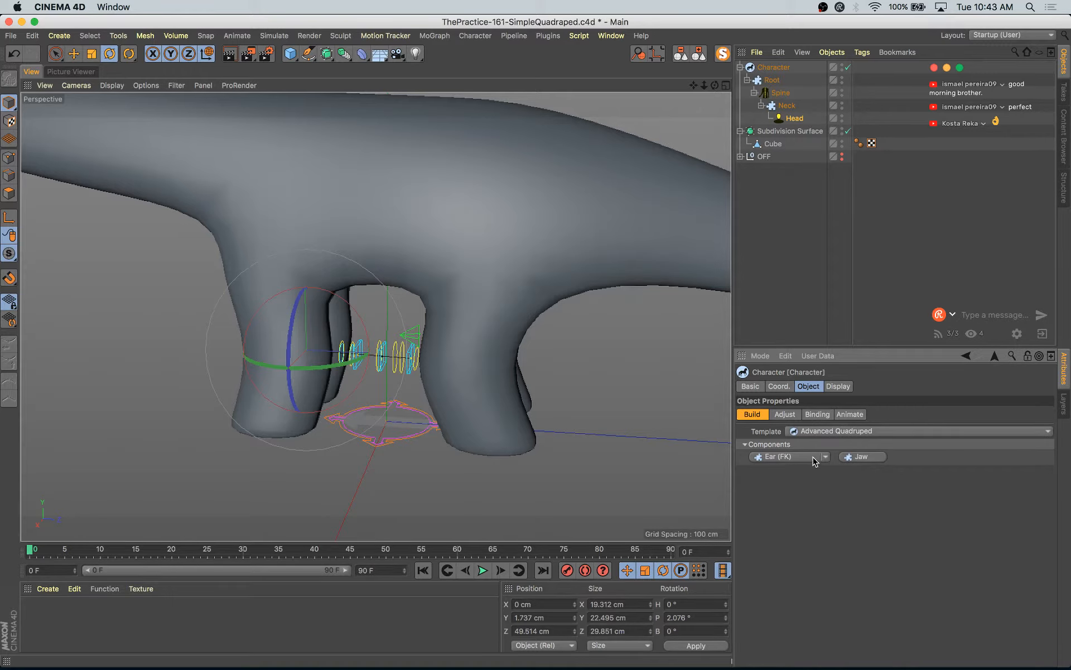
pyautogui.scroll(-10, 379, 346)
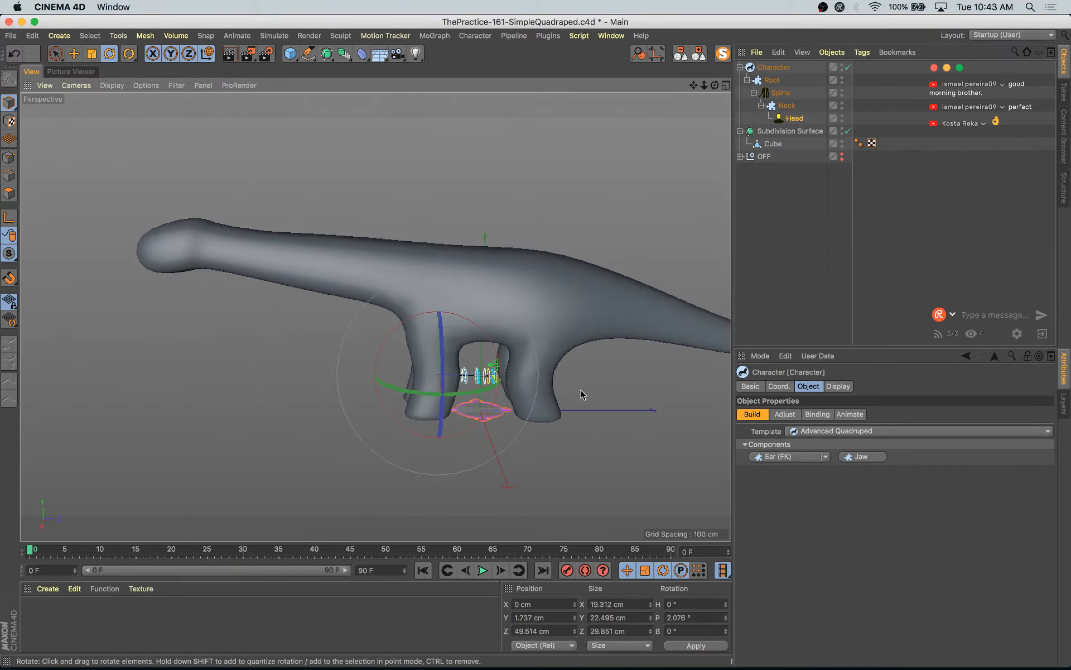
pyautogui.scroll(6, 514, 401)
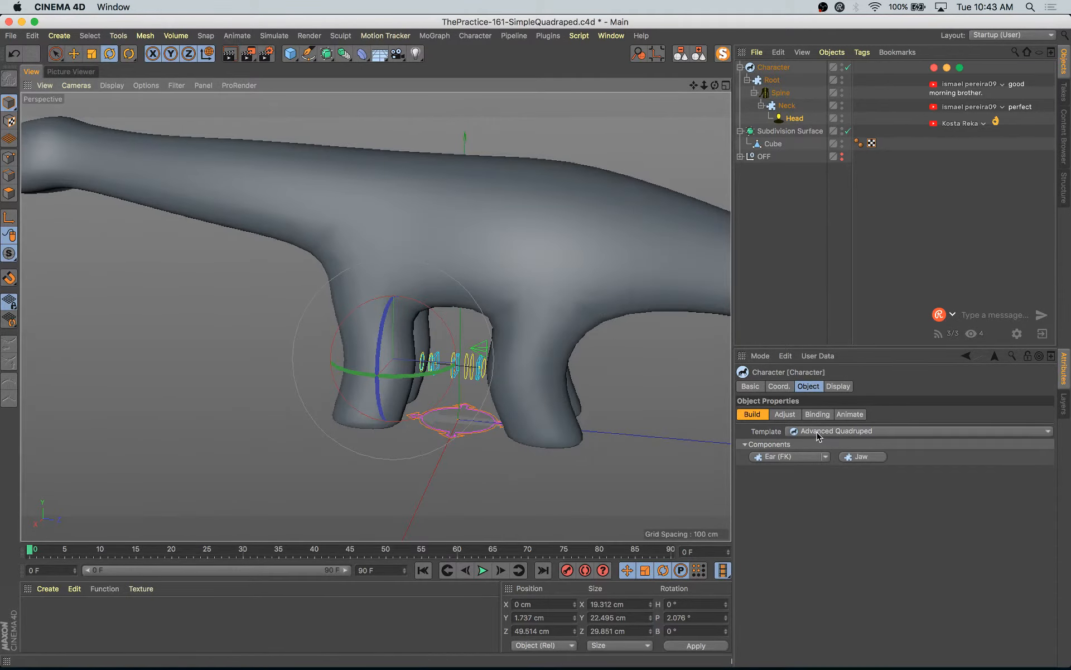
# - Add a Tail (FK) component to the Spine in the Character hierarchy
pyautogui.click(781, 96)
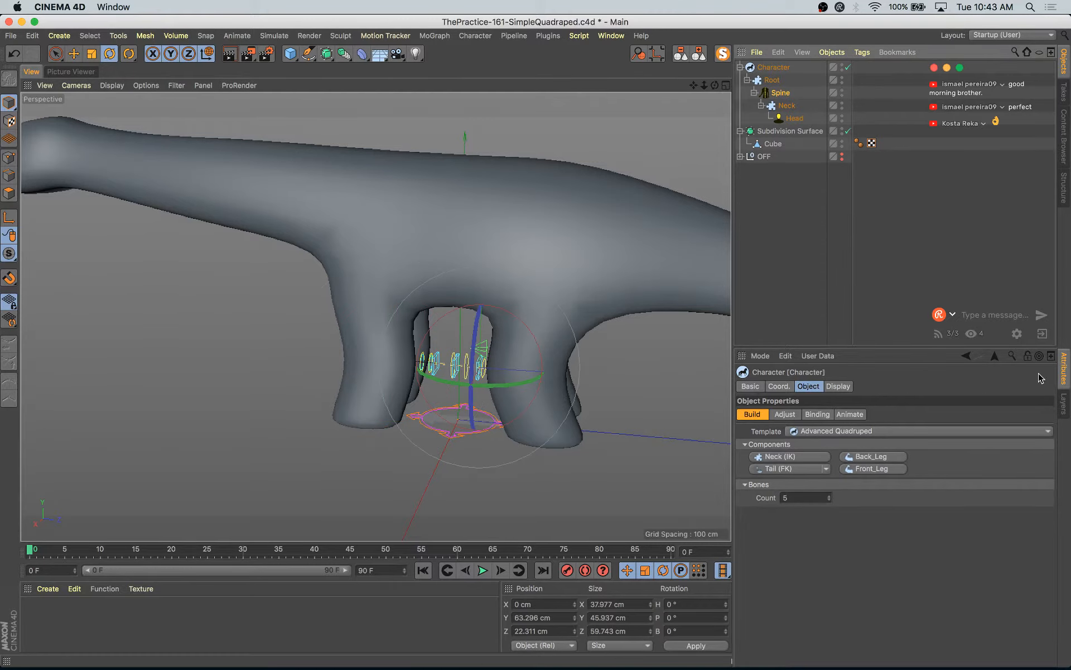
pyautogui.moveTo(423, 299)
pyautogui.keyDown('alt'); pyautogui.mouseDown()
pyautogui.moveTo(512, 278)
pyautogui.moveTo(478, 279)
pyautogui.mouseUp(); pyautogui.keyUp('alt')
pyautogui.keyDown('alt'); pyautogui.moveTo(515, 317); pyautogui.dragTo(518, 353, button='right'); pyautogui.keyUp('alt')
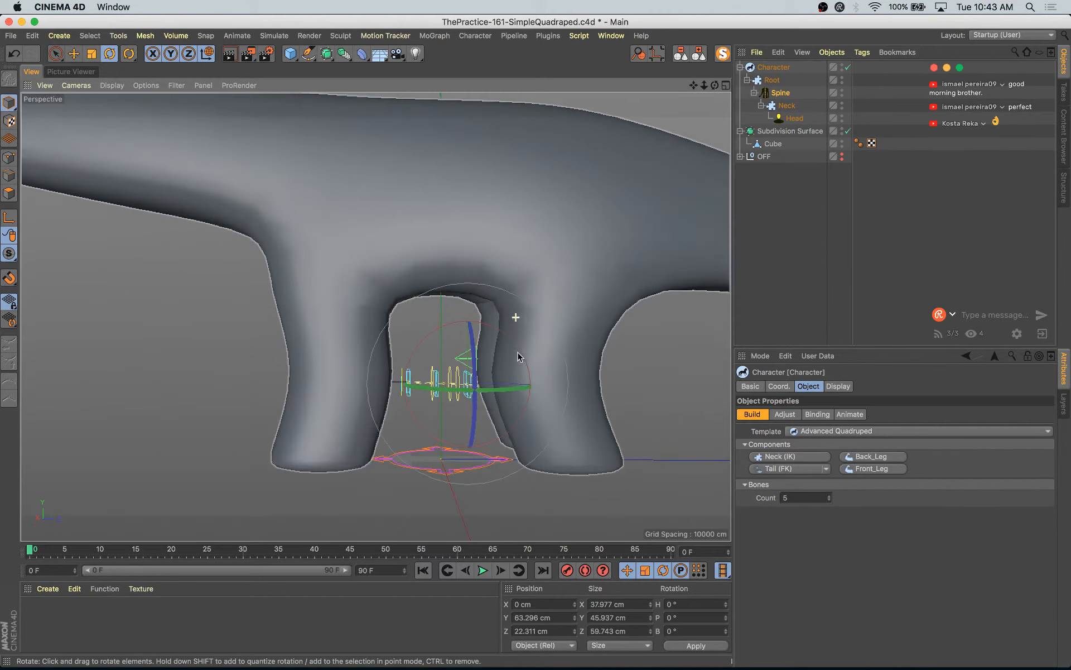
pyautogui.keyDown('alt'); pyautogui.moveTo(517, 355); pyautogui.dragTo(492, 390); pyautogui.keyUp('alt')
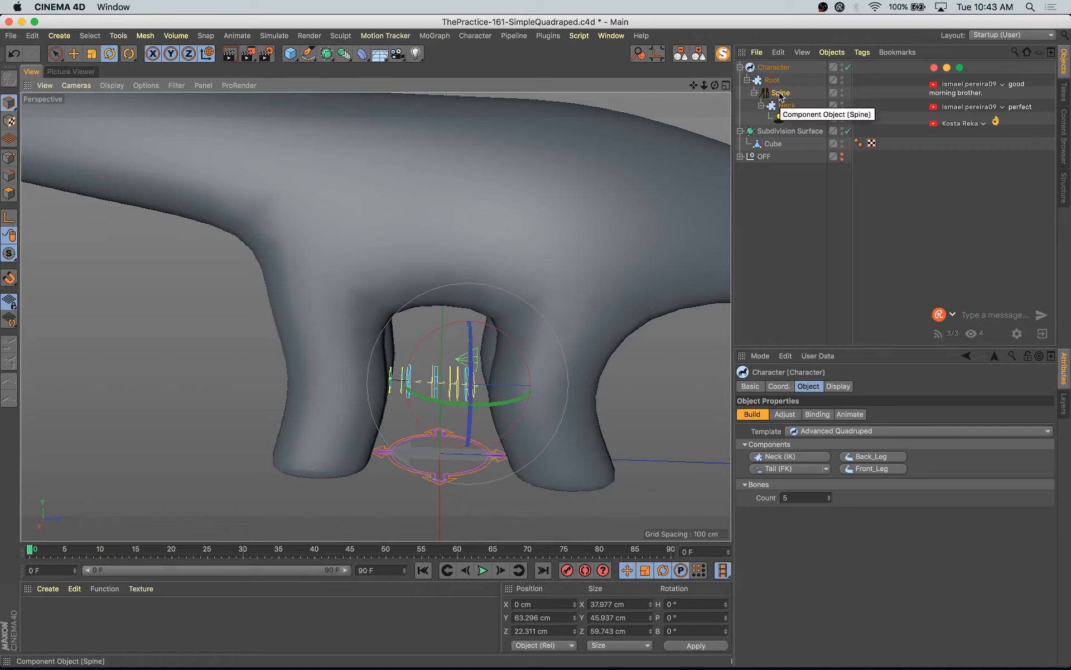
pyautogui.click(787, 107)
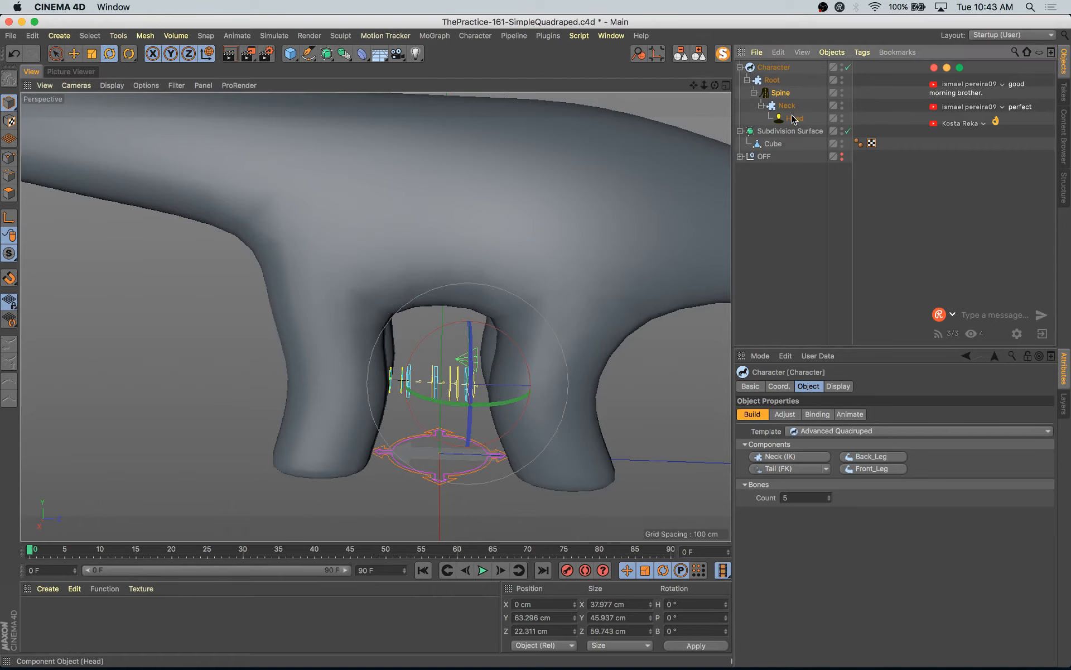
pyautogui.click(787, 107)
pyautogui.click(781, 93)
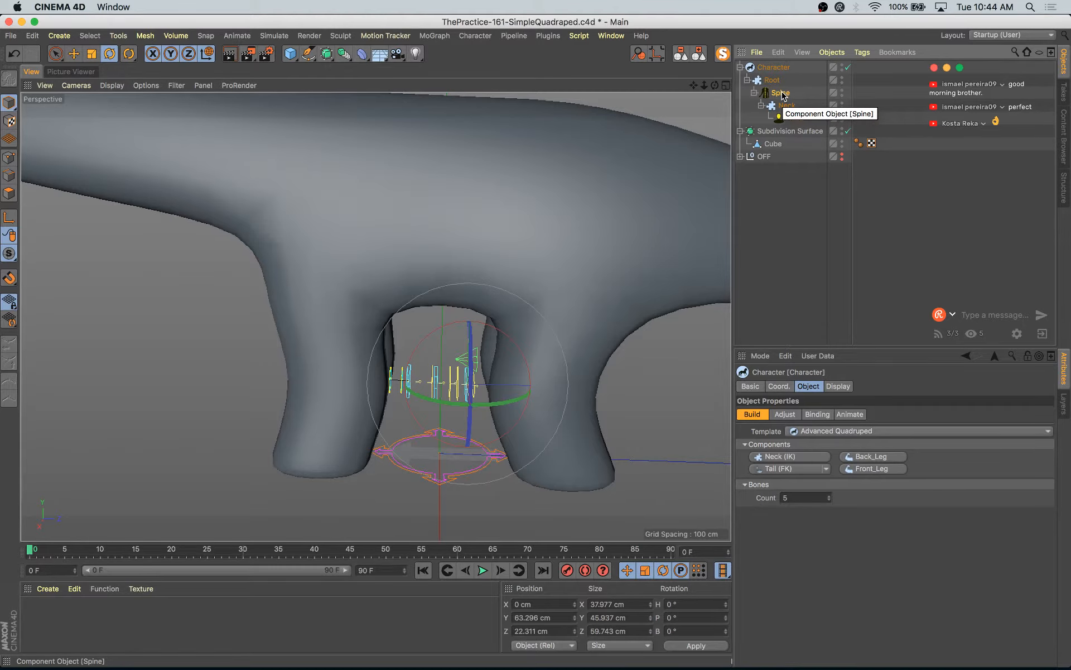
pyautogui.click(813, 471)
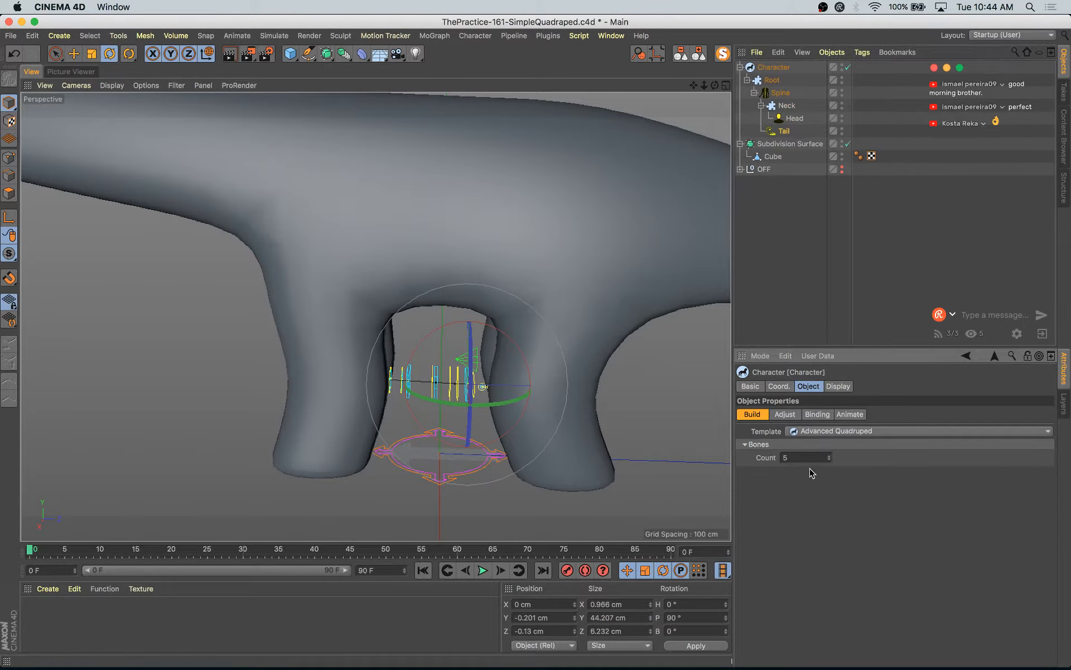
# - Set the tail's bone count to 4
pyautogui.keyDown('alt'); pyautogui.moveTo(578, 430); pyautogui.dragTo(625, 438); pyautogui.keyUp('alt')
pyautogui.click(829, 460)
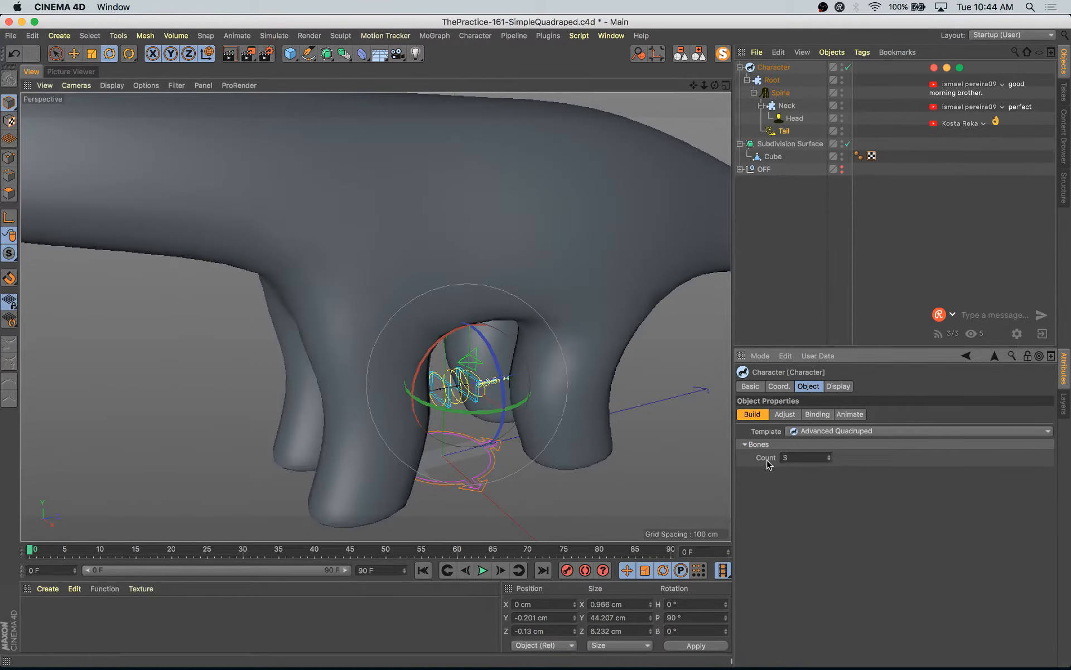
pyautogui.click(828, 455)
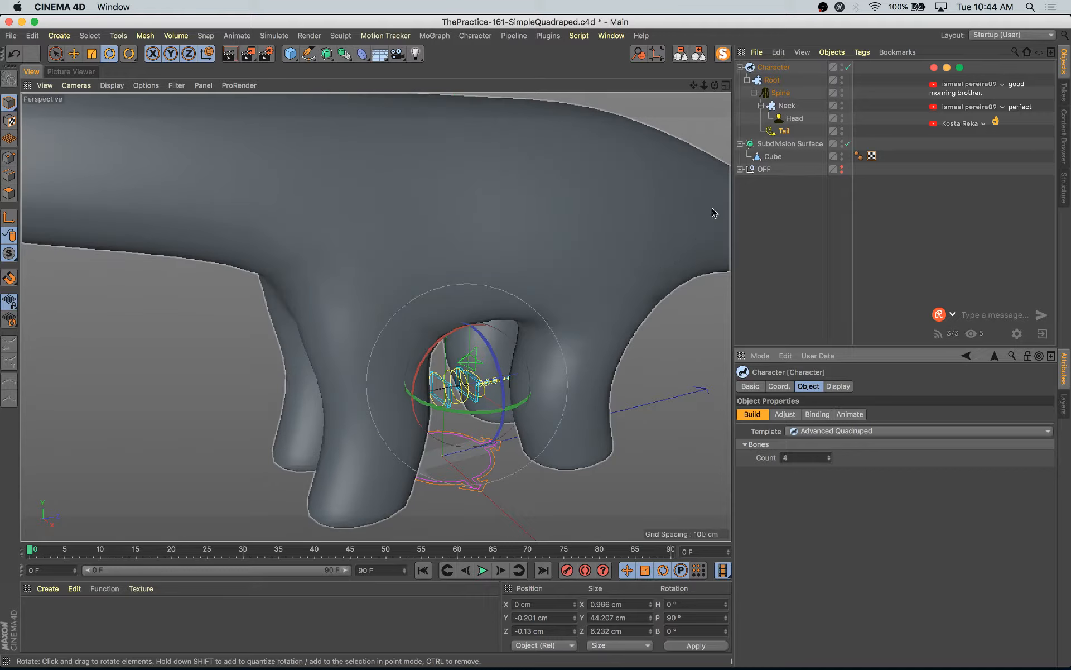
pyautogui.keyDown('alt'); pyautogui.moveTo(647, 301); pyautogui.dragTo(603, 352); pyautogui.keyUp('alt')
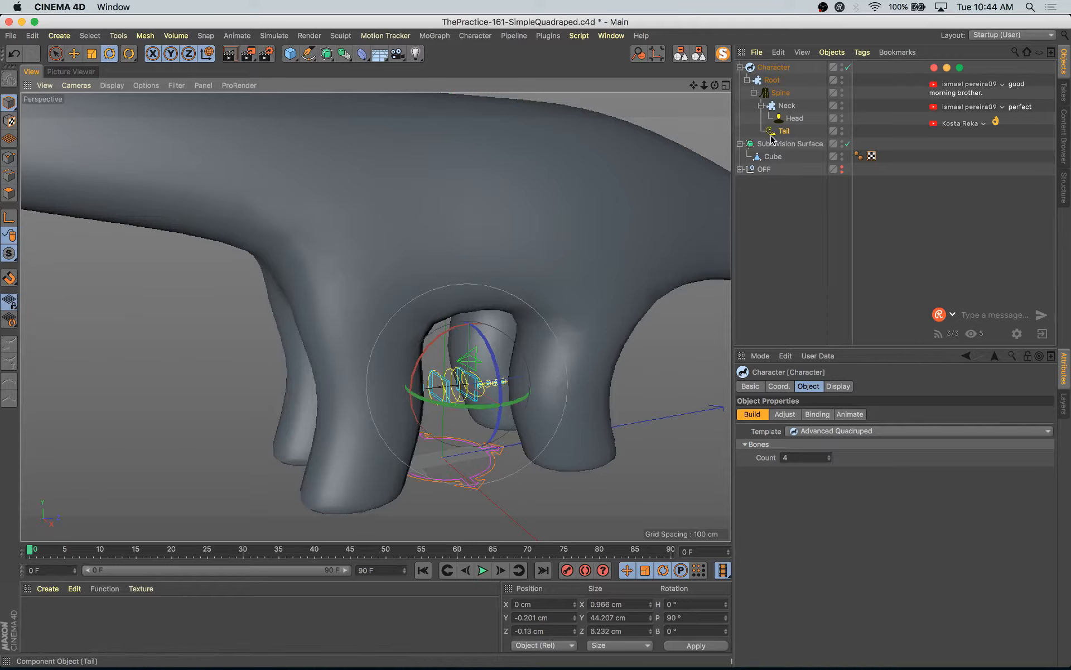
pyautogui.click(829, 457)
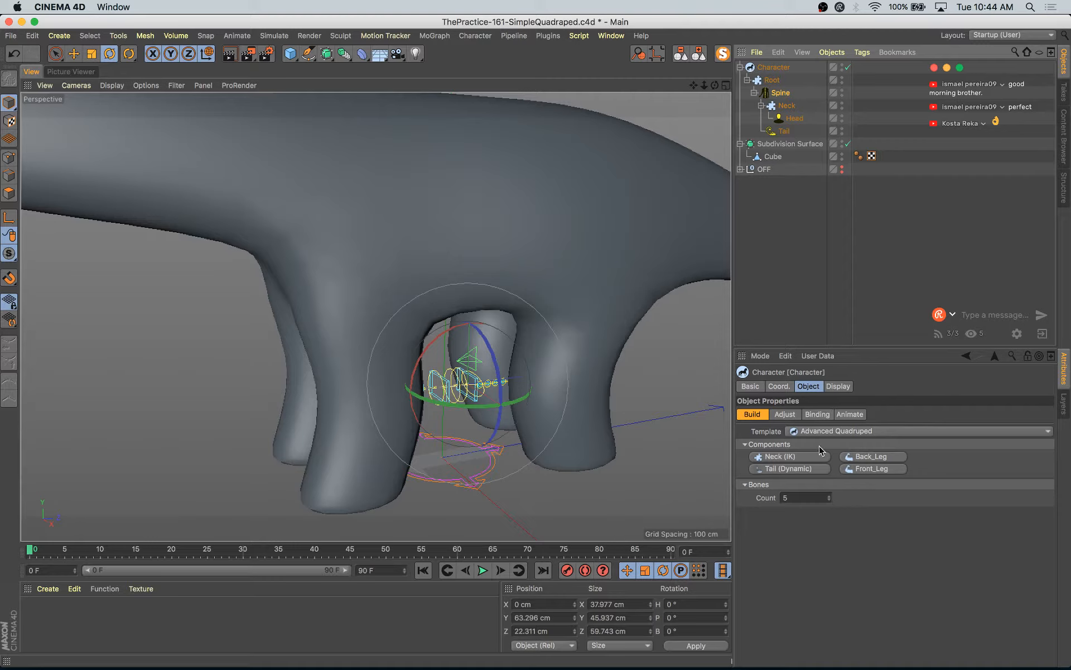
pyautogui.click(799, 468)
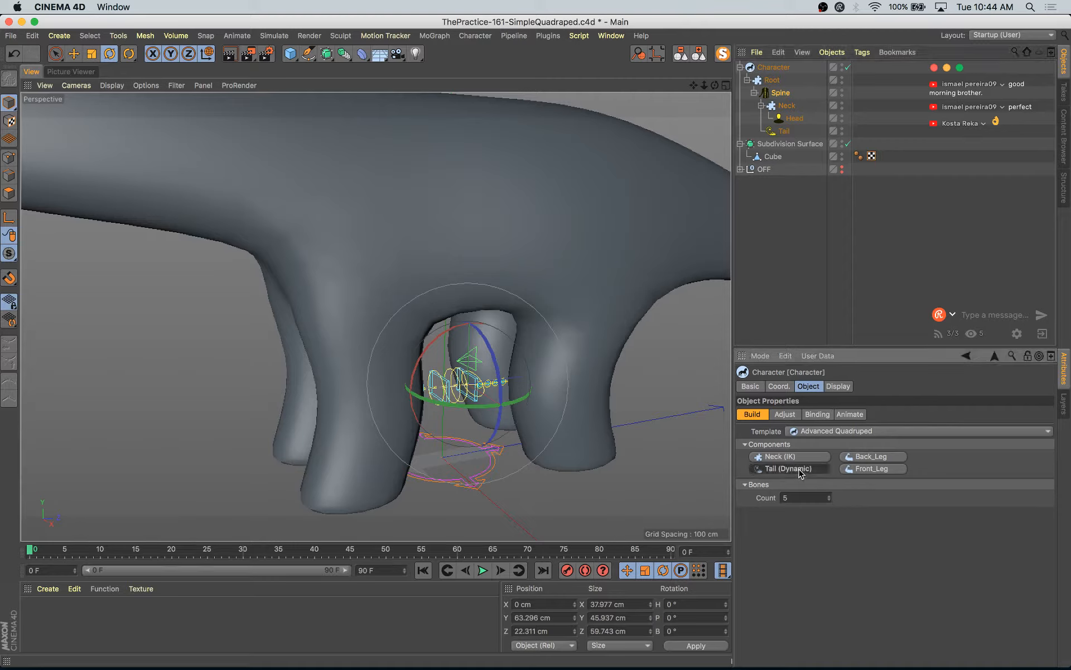
pyautogui.press('super+z')
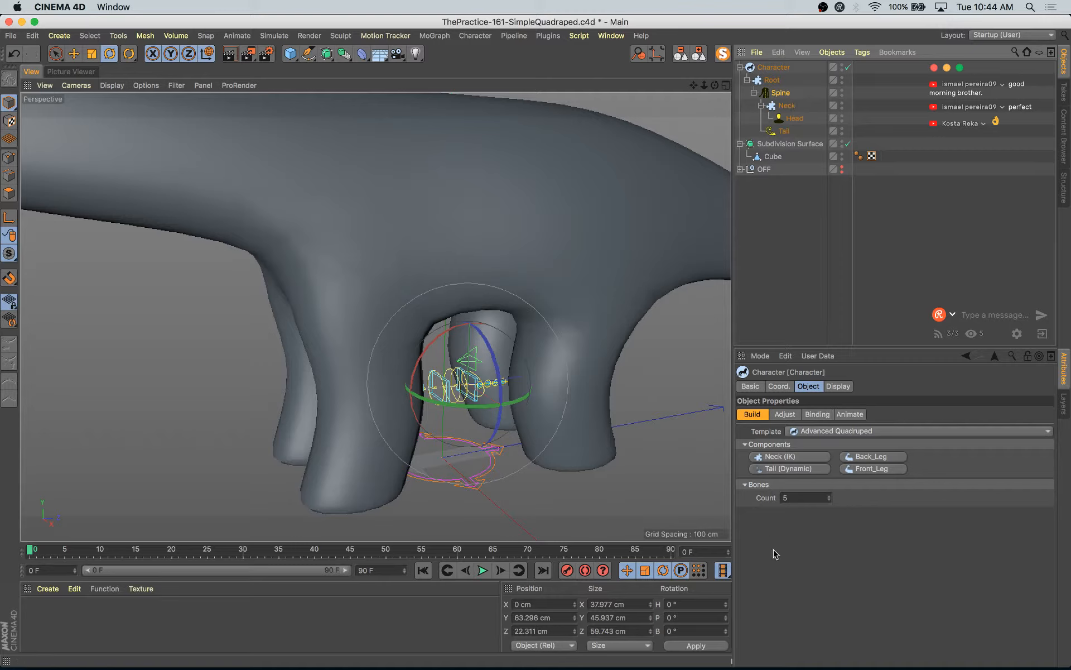
# - Try adding a left and a right Back_Leg component to the spine and placing them above the Tail in the hierarchy
pyautogui.click(873, 456)
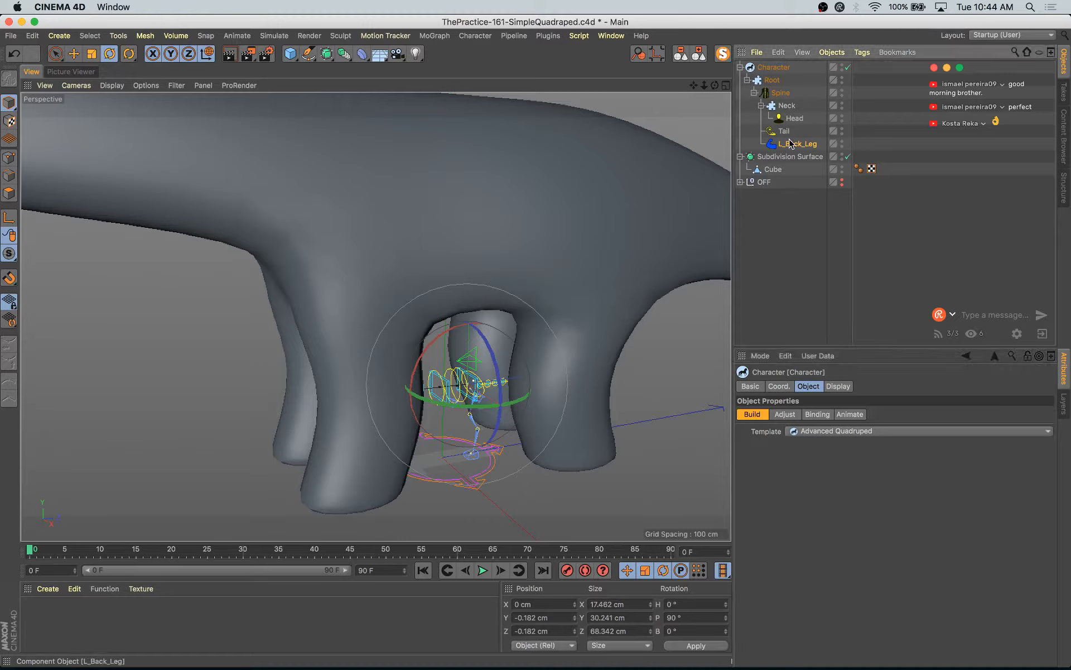
pyautogui.moveTo(787, 125)
pyautogui.mouseDown()
pyautogui.moveTo(799, 140)
pyautogui.moveTo(797, 130)
pyautogui.mouseUp()
pyautogui.click(781, 92)
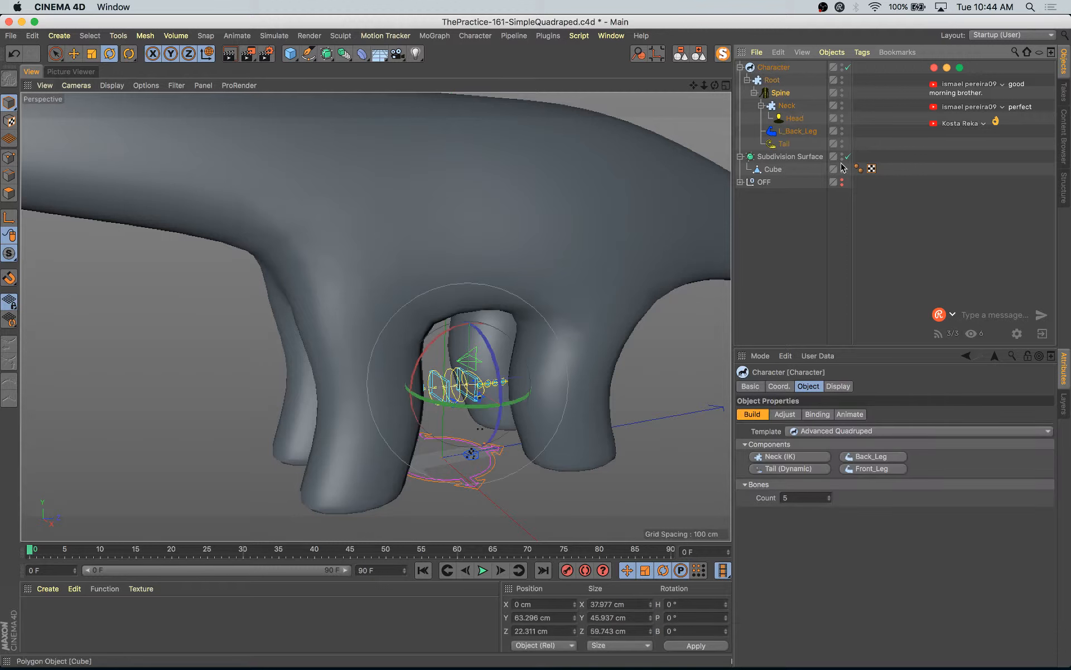
pyautogui.click(886, 459)
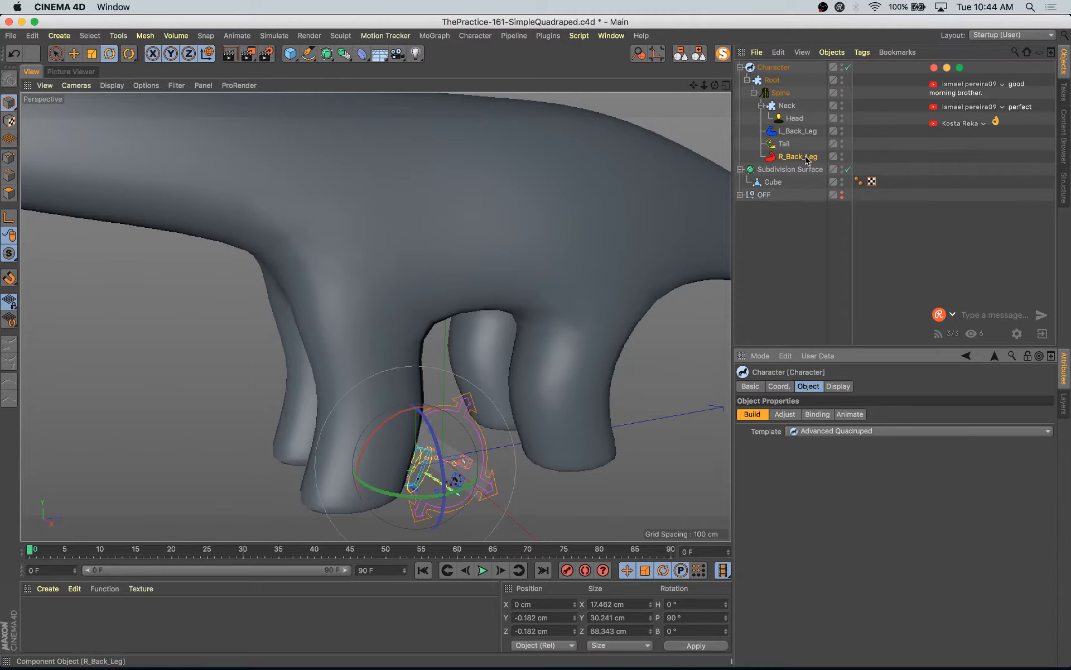
pyautogui.moveTo(788, 156)
pyautogui.mouseDown()
pyautogui.moveTo(800, 133)
pyautogui.moveTo(800, 157)
pyautogui.moveTo(797, 142)
pyautogui.mouseUp()
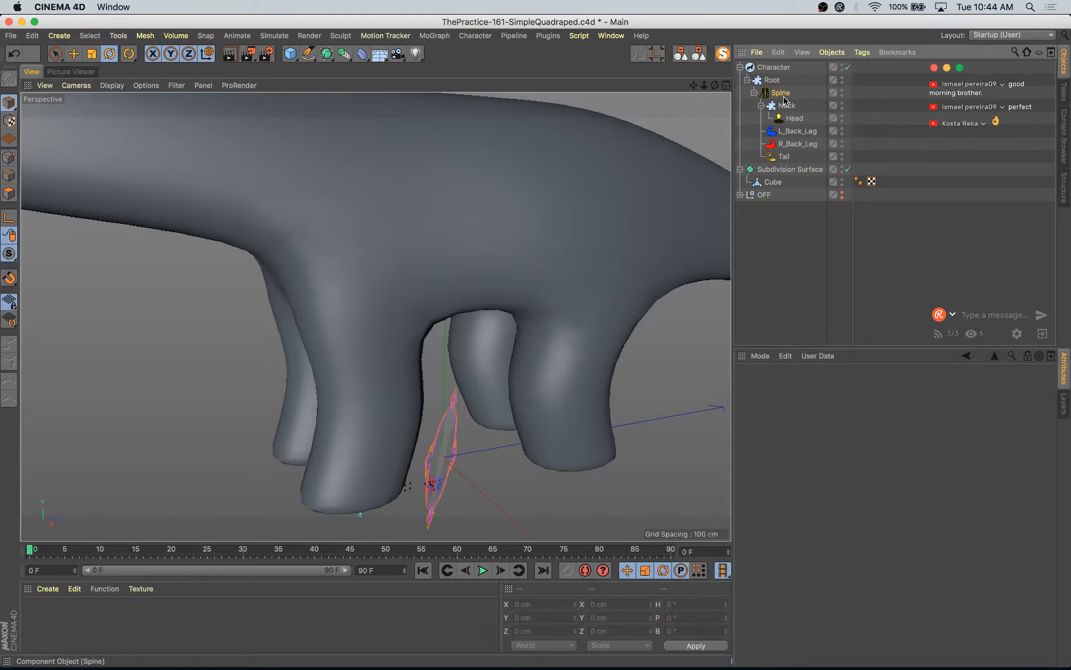
# - Try adding a left and a right Front_Leg component to the spine with the reordered hierarchy
pyautogui.click(868, 468)
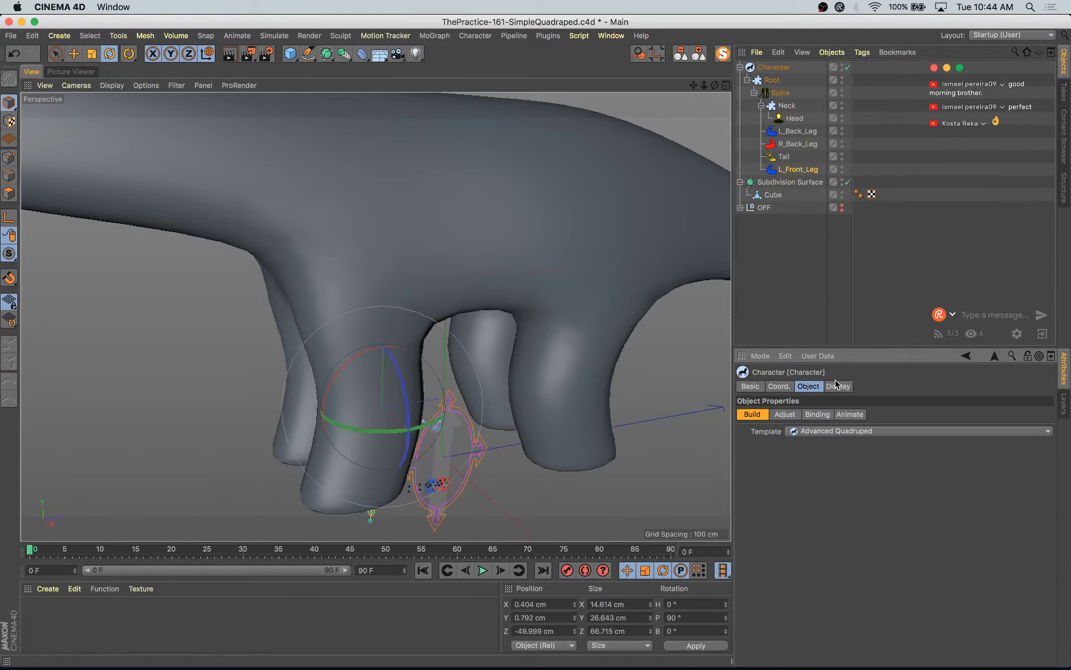
pyautogui.click(790, 106)
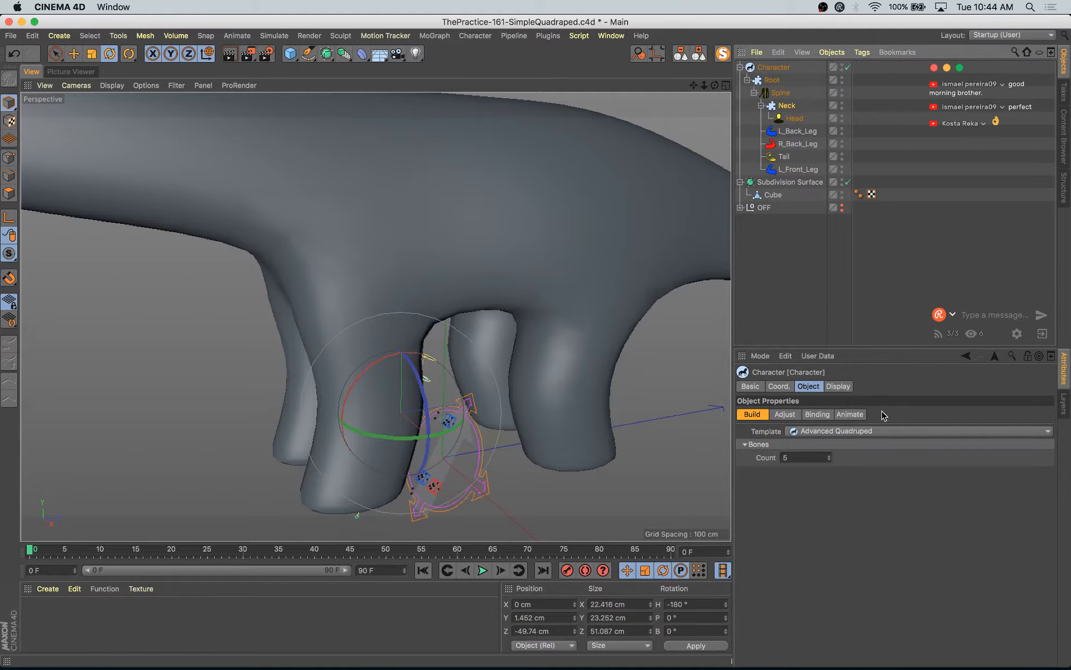
pyautogui.click(779, 94)
pyautogui.click(872, 469)
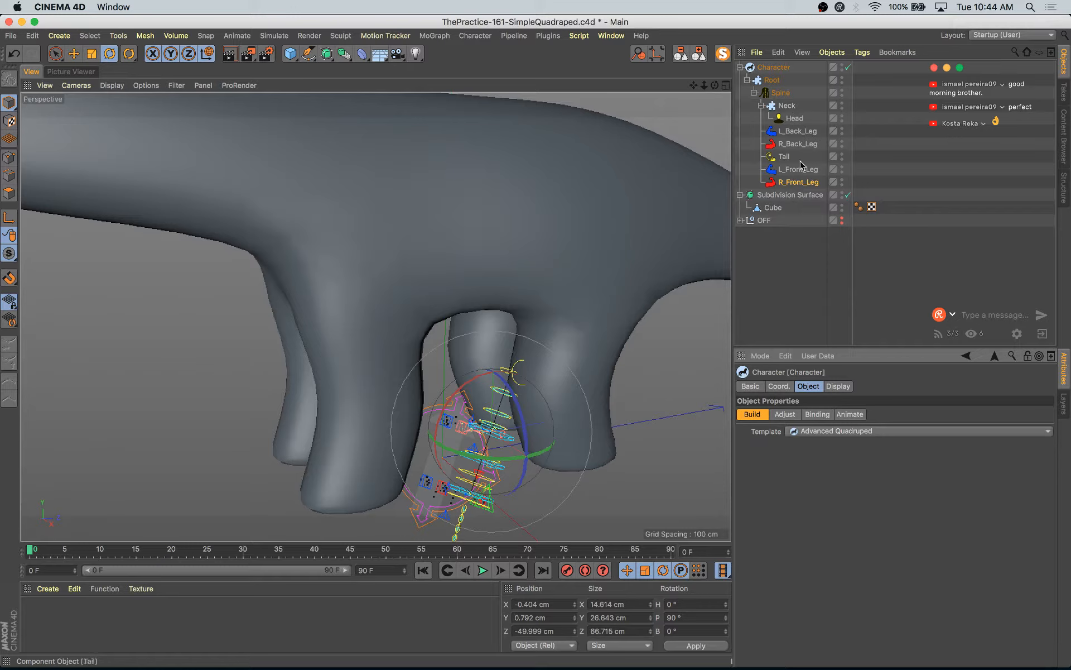
pyautogui.moveTo(784, 157)
pyautogui.mouseDown()
pyautogui.moveTo(787, 108)
pyautogui.moveTo(792, 162)
pyautogui.mouseUp()
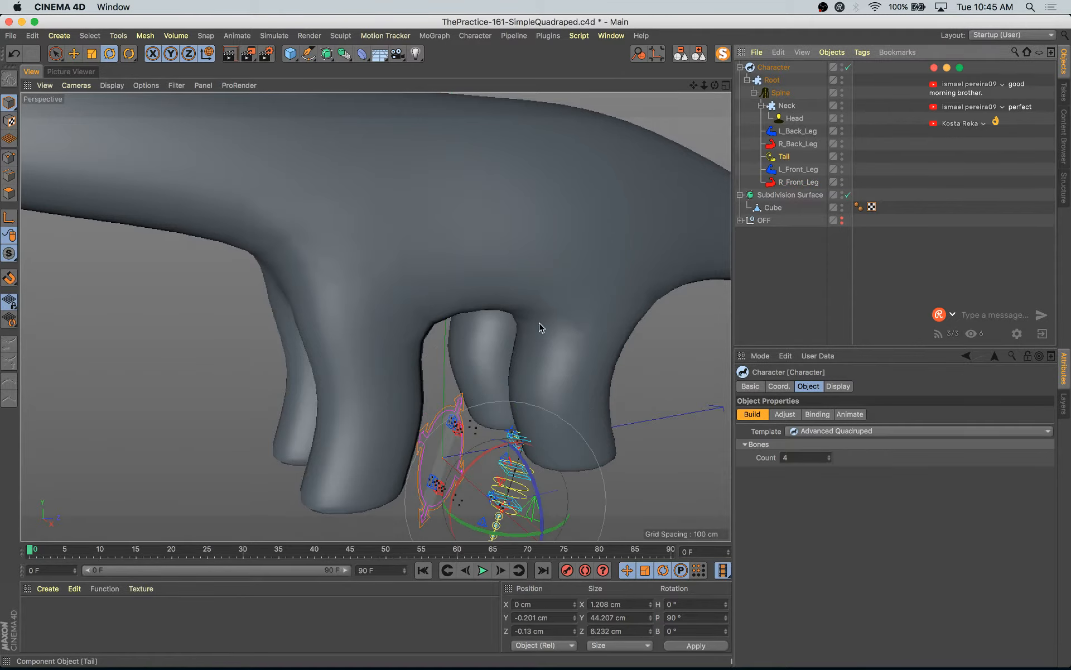
# - Undo the added leg components and their reordering, back to the spine with only neck, head and tail
pyautogui.scroll(-10, 484, 276)
pyautogui.press('super+z')
pyautogui.press('super+z')
pyautogui.press('super+z')
pyautogui.press('super+z')
pyautogui.press('super+z')
pyautogui.press('super+z')
pyautogui.press('super+z')
pyautogui.press('super+z')
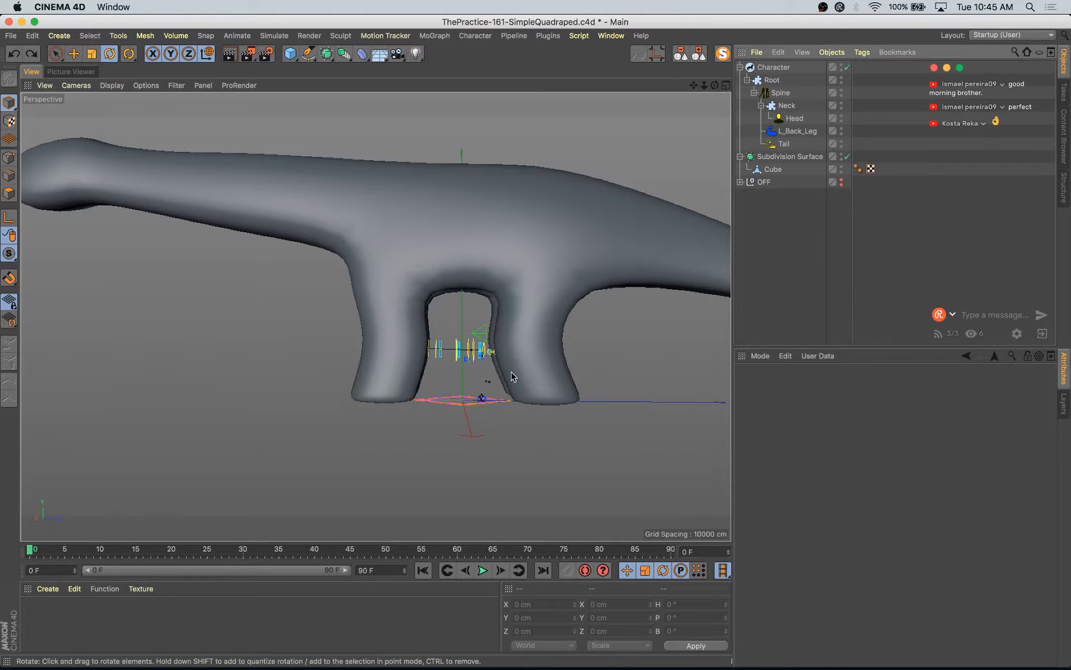
pyautogui.keyDown('alt'); pyautogui.moveTo(538, 460); pyautogui.dragTo(557, 491); pyautogui.keyUp('alt')
pyautogui.keyDown('alt'); pyautogui.moveTo(533, 445); pyautogui.dragTo(535, 423, button='right'); pyautogui.keyUp('alt')
pyautogui.keyDown('alt'); pyautogui.moveTo(534, 423); pyautogui.dragTo(520, 409); pyautogui.keyUp('alt')
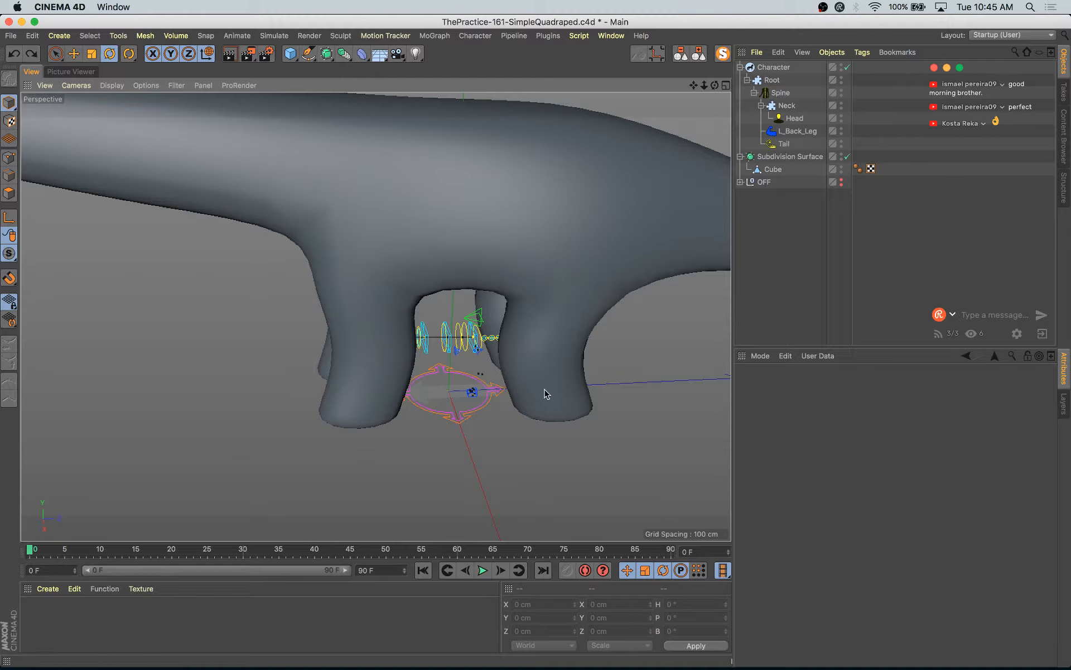
pyautogui.press('super+z')
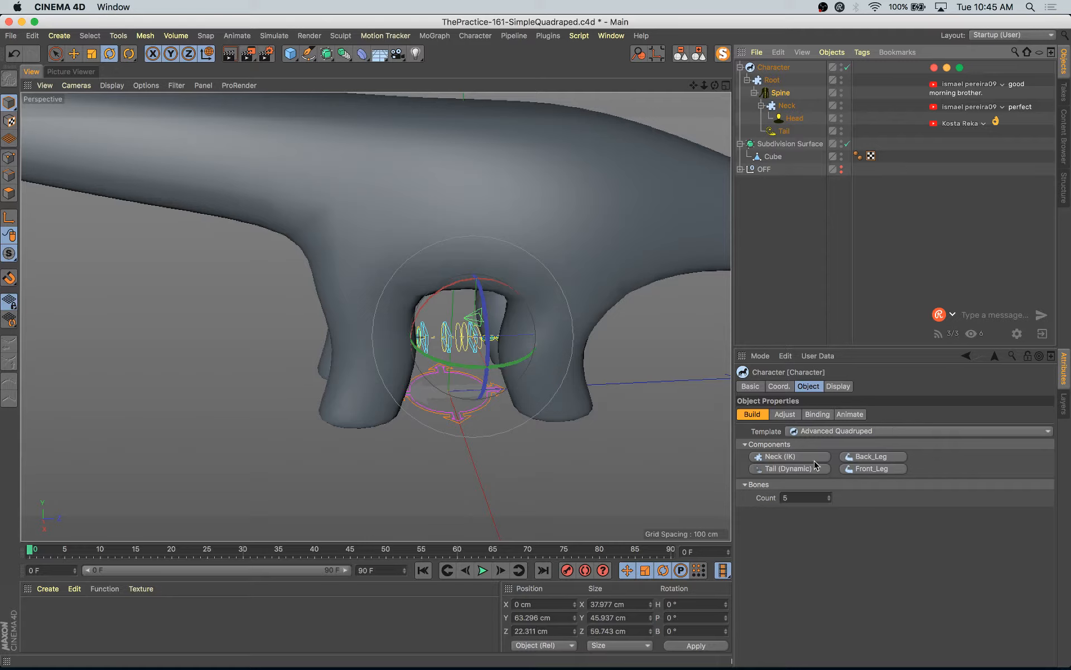
# - Add a left and a right Back_Leg component to the spine, keeping the default hierarchy order
pyautogui.click(886, 457)
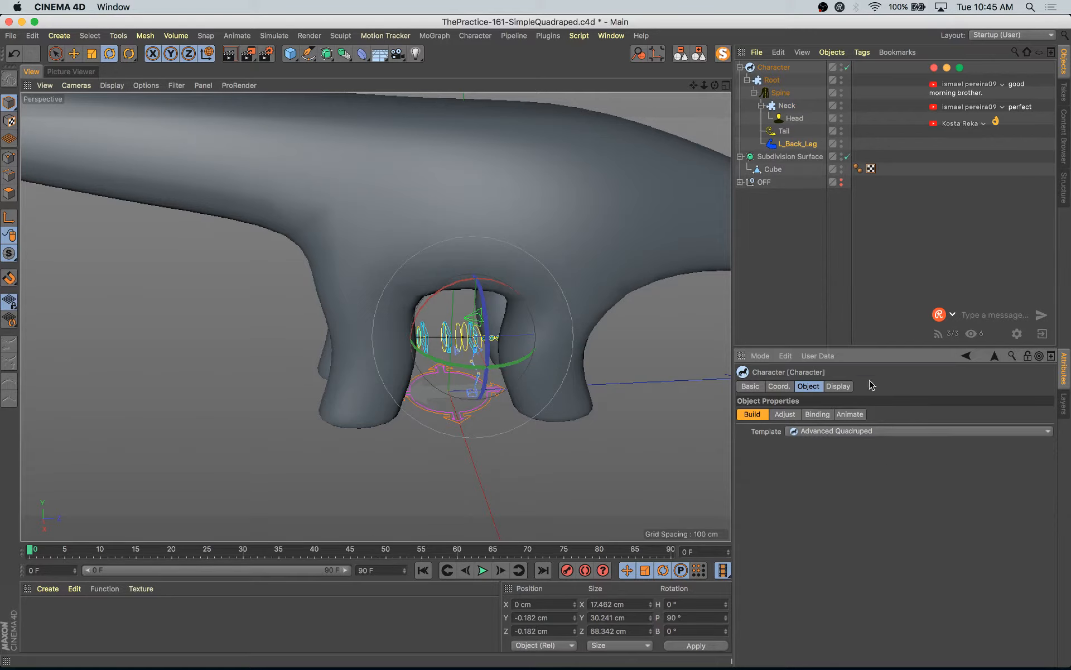
pyautogui.click(785, 105)
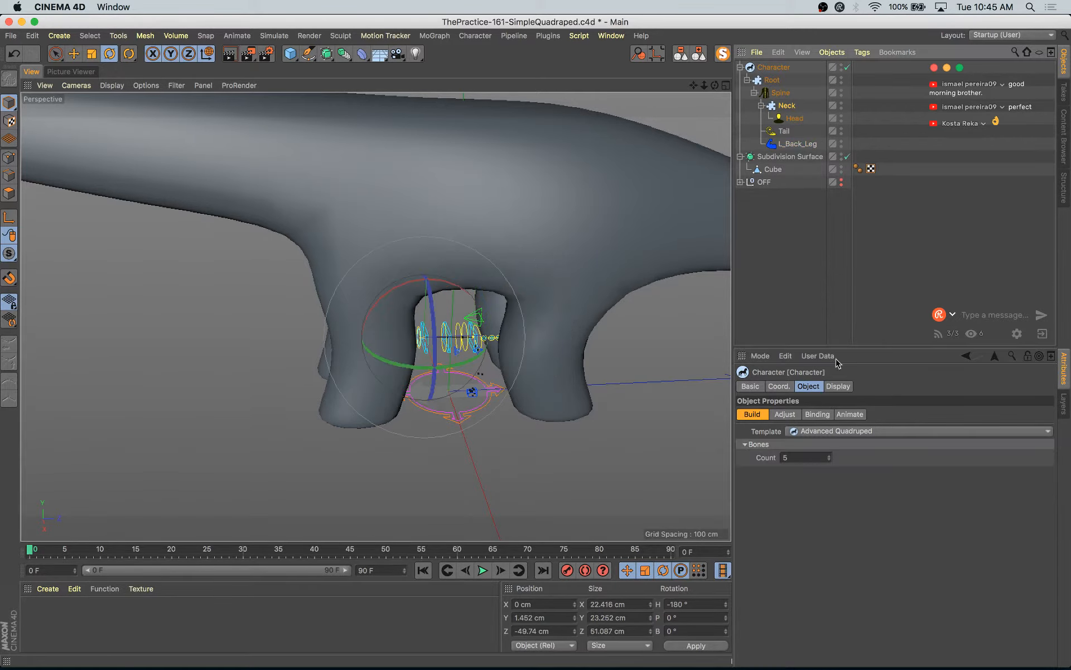
pyautogui.click(782, 94)
pyautogui.click(885, 456)
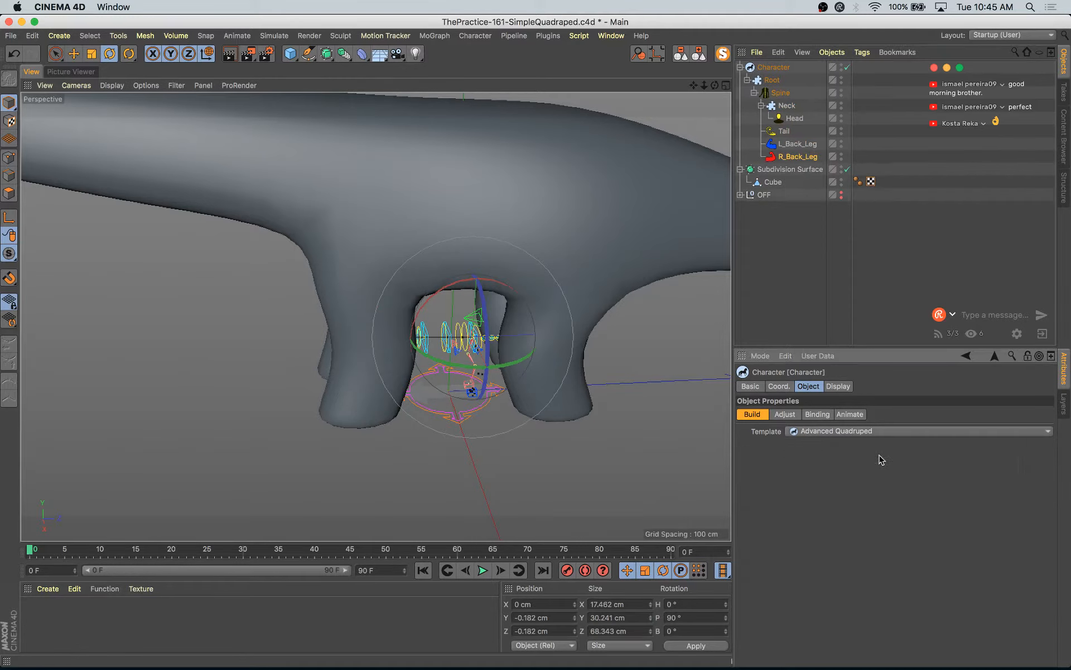
# - Add a left and a right Front_Leg component to the spine below the back legs
pyautogui.click(781, 94)
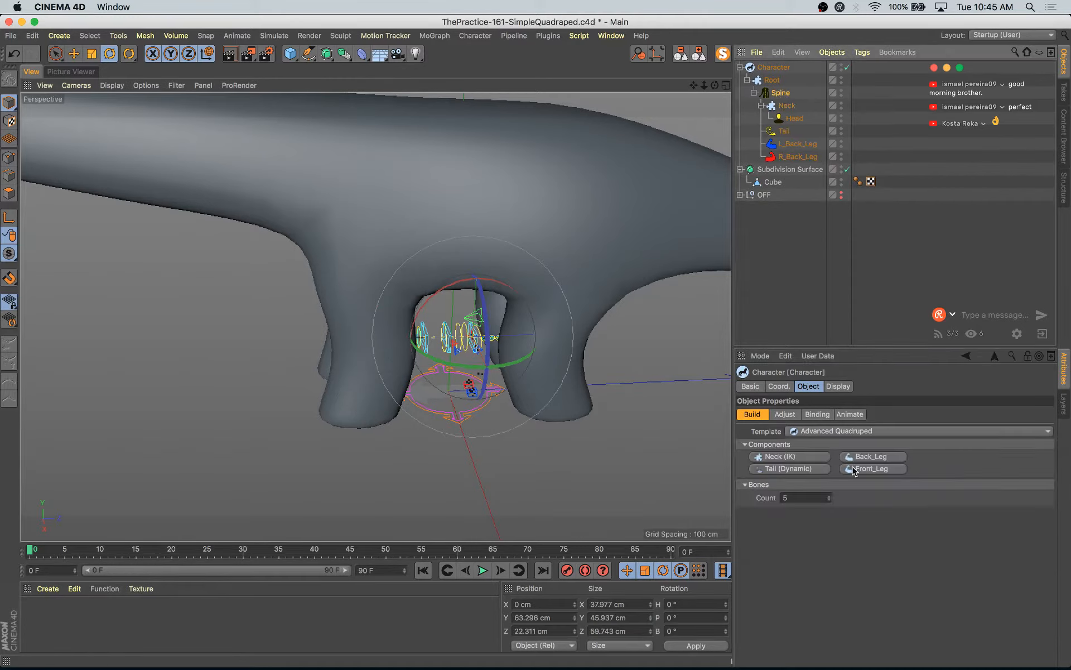
pyautogui.click(873, 468)
pyautogui.click(781, 93)
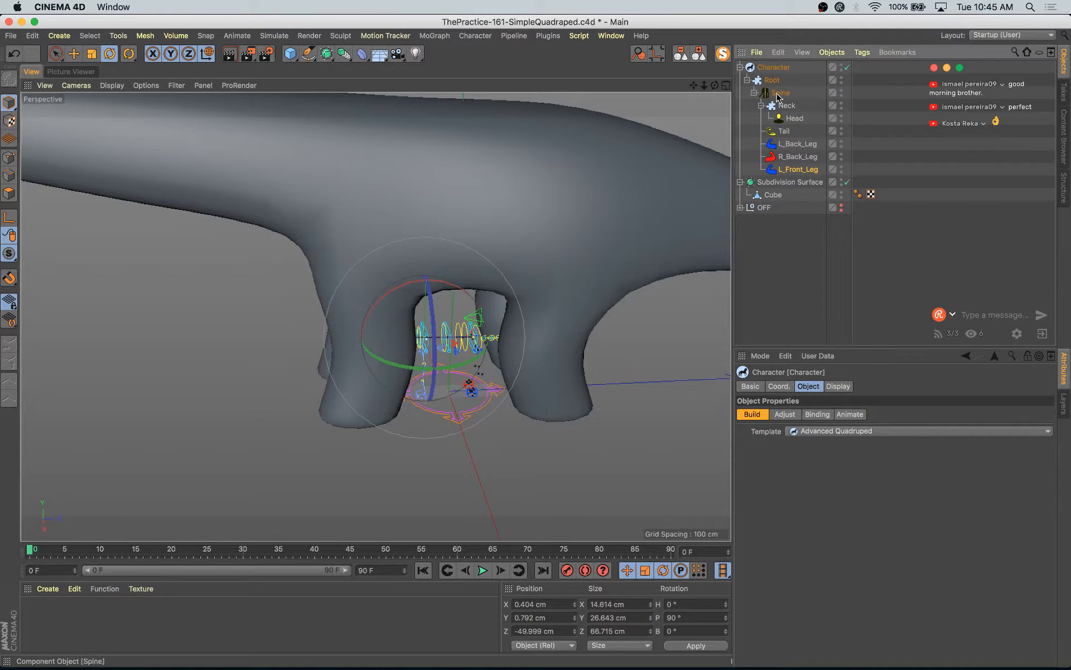
pyautogui.click(883, 470)
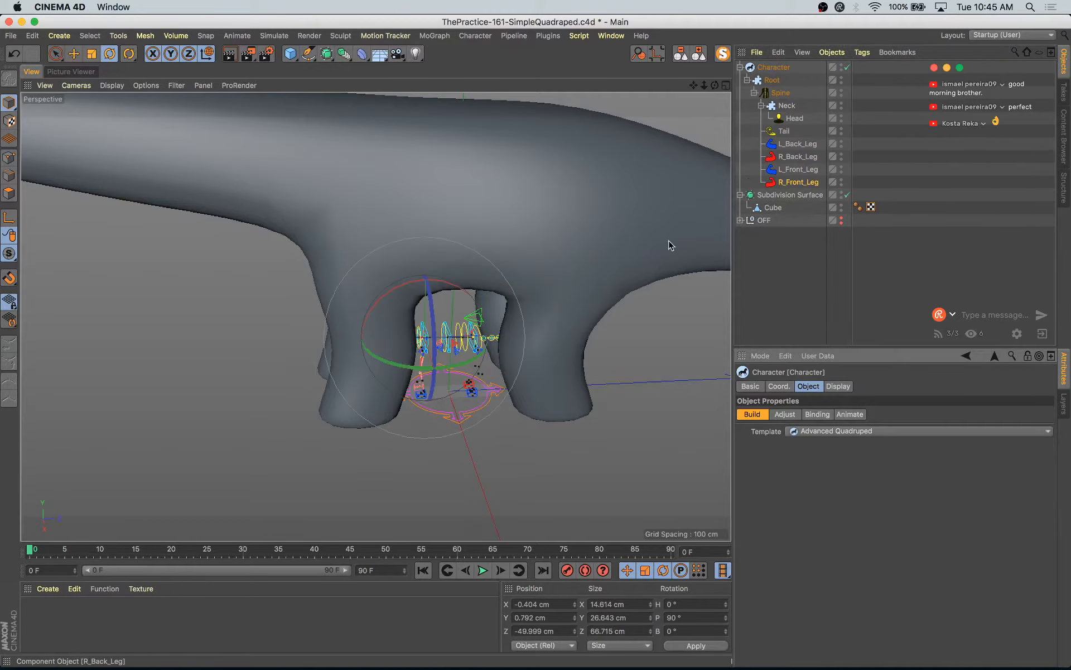
# - Select all components from the Spine through the right front leg and examine the bones and controllers between the animal's legs
pyautogui.keyDown('alt'); pyautogui.moveTo(580, 420); pyautogui.dragTo(643, 366); pyautogui.keyUp('alt')
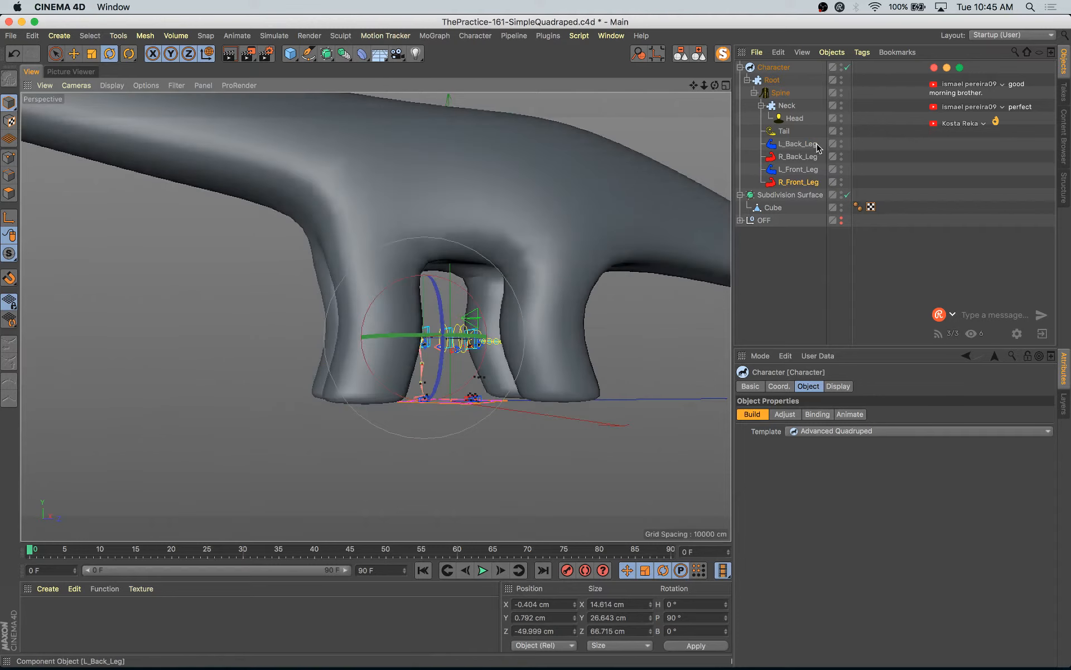
pyautogui.keyDown('shift'); pyautogui.click(799, 143); pyautogui.keyUp('shift')
pyautogui.click(785, 140)
pyautogui.click(783, 130)
pyautogui.click(789, 102)
pyautogui.moveTo(614, 325)
pyautogui.keyDown('alt'); pyautogui.mouseDown()
pyautogui.moveTo(534, 347)
pyautogui.moveTo(617, 345)
pyautogui.mouseUp(); pyautogui.keyUp('alt')
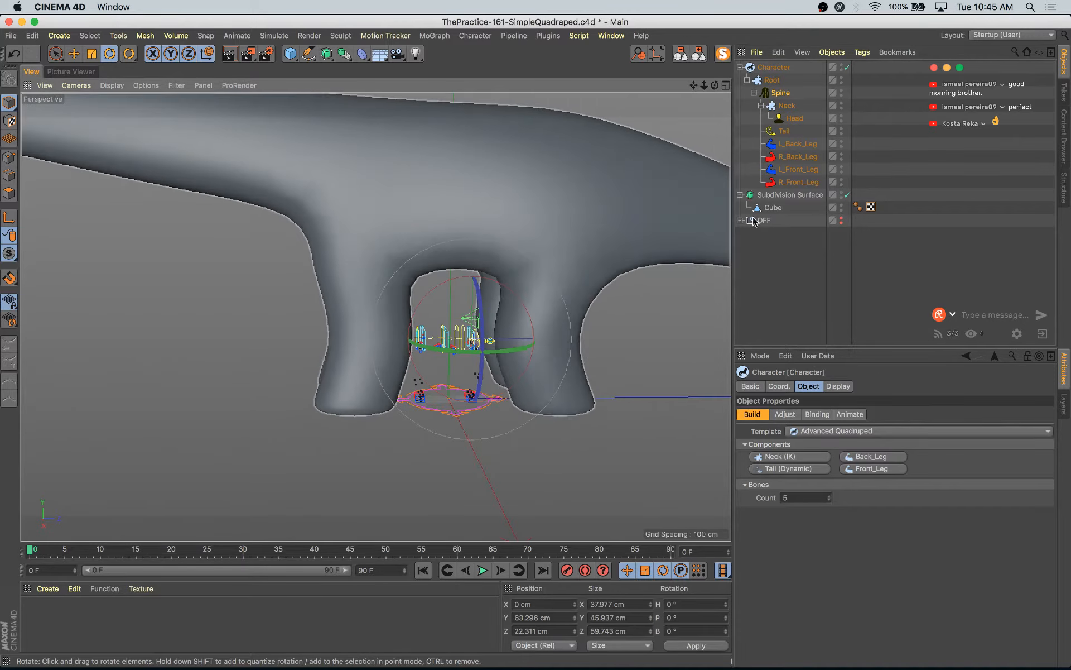
pyautogui.keyDown('shift'); pyautogui.click(815, 183); pyautogui.keyUp('shift')
pyautogui.scroll(6, 472, 365)
pyautogui.keyDown('alt'); pyautogui.moveTo(508, 382); pyautogui.dragTo(459, 359); pyautogui.keyUp('alt')
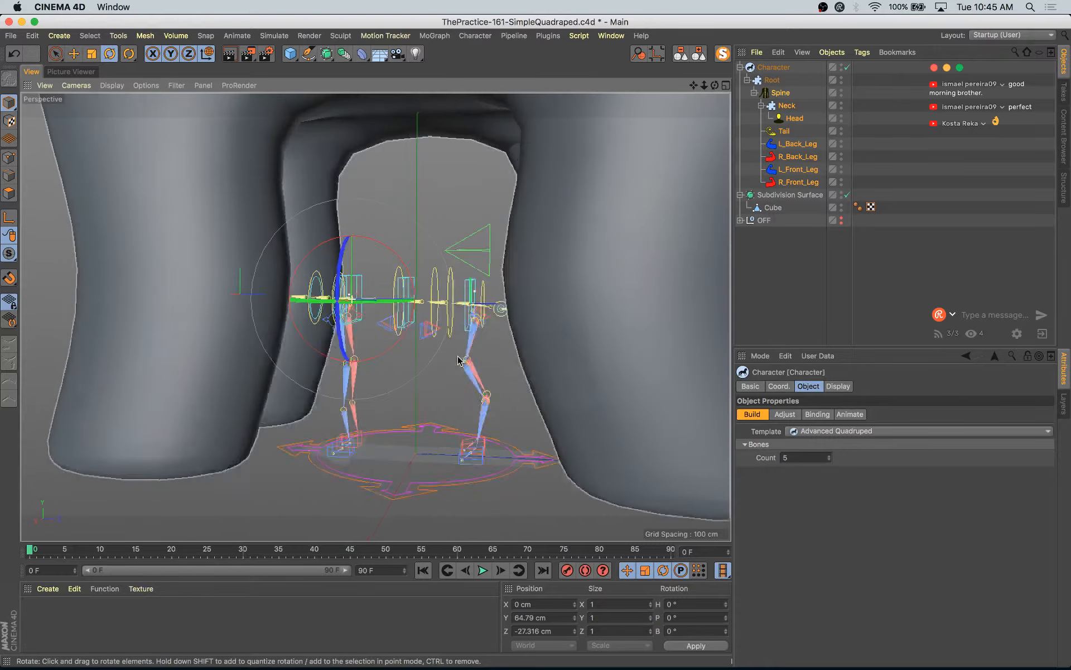
pyautogui.scroll(-5, 459, 358)
pyautogui.keyDown('alt'); pyautogui.moveTo(583, 487); pyautogui.dragTo(605, 481); pyautogui.keyUp('alt')
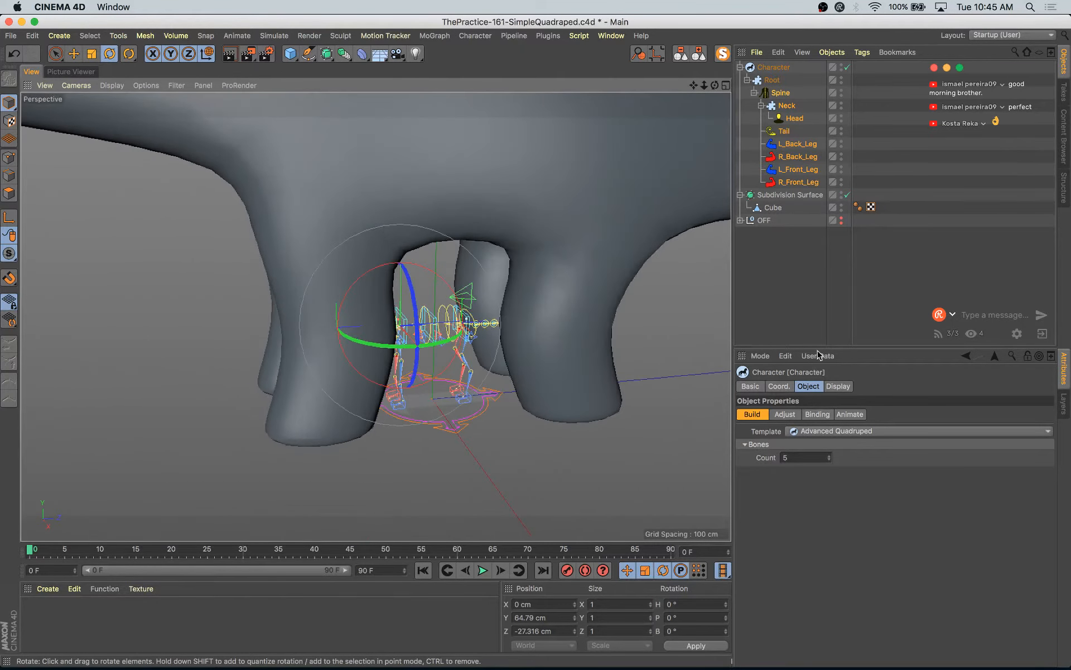
# - Review the Tail, Head and Neck components of the rig one at a time
pyautogui.click(783, 131)
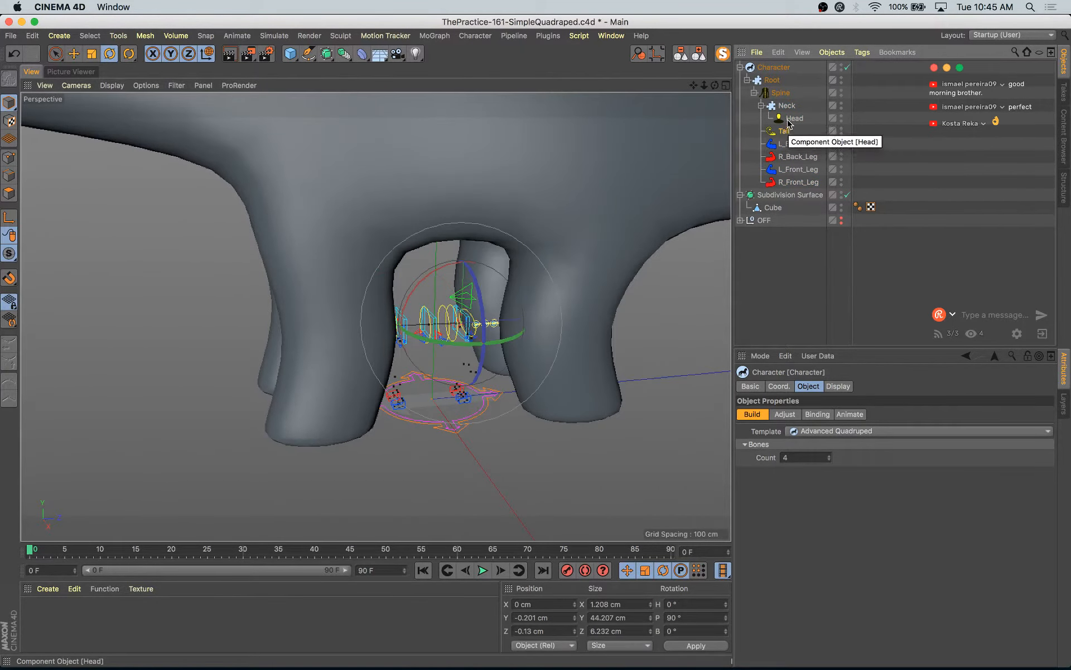
pyautogui.click(790, 119)
pyautogui.click(787, 106)
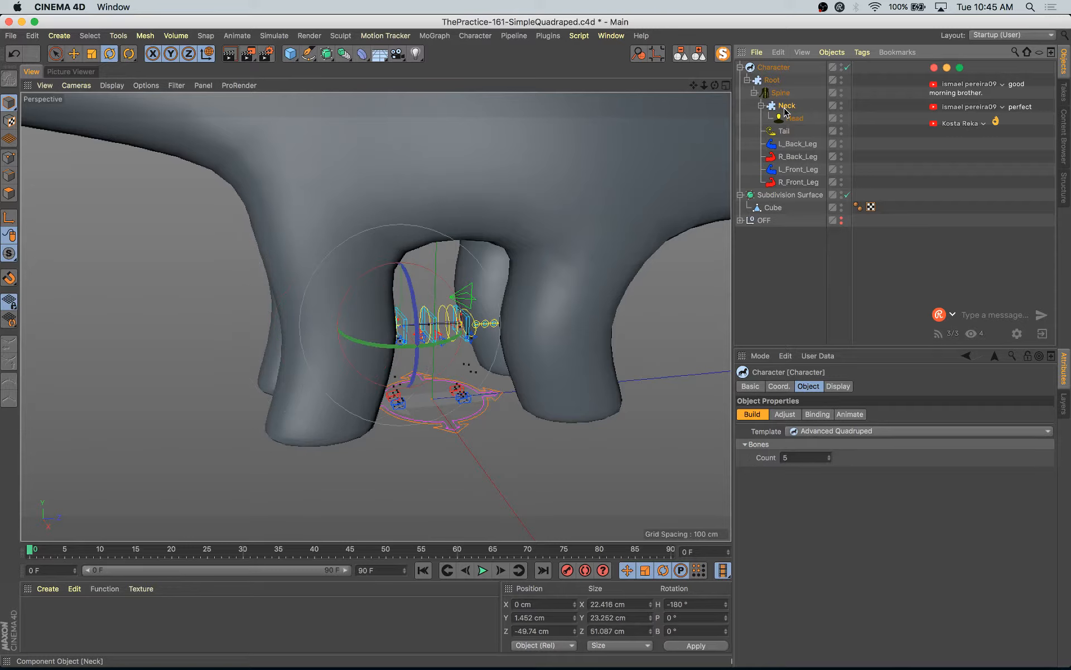
# - Switch the Character object from the Build stage to the Adjust stage
pyautogui.keyDown('alt'); pyautogui.moveTo(576, 492); pyautogui.dragTo(594, 450); pyautogui.keyUp('alt')
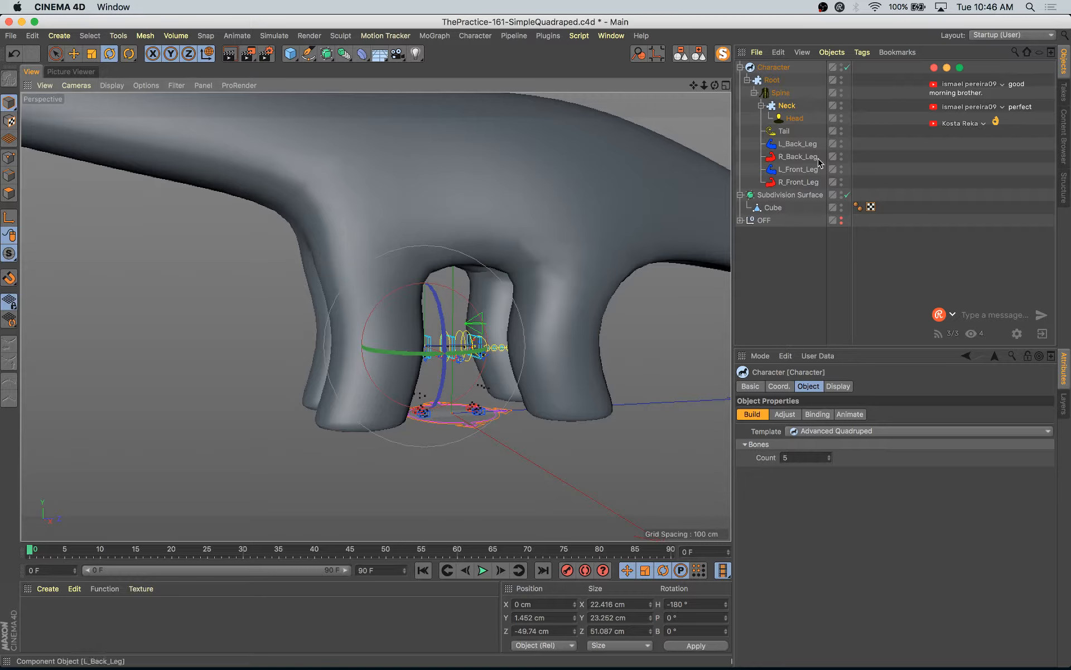
pyautogui.click(778, 68)
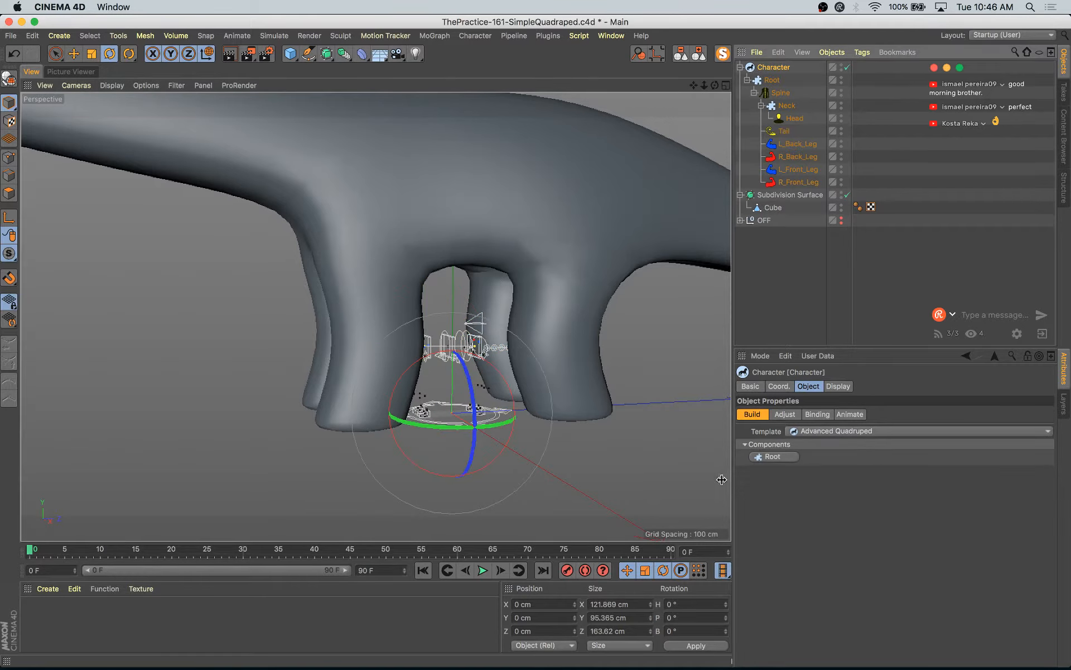
pyautogui.click(793, 418)
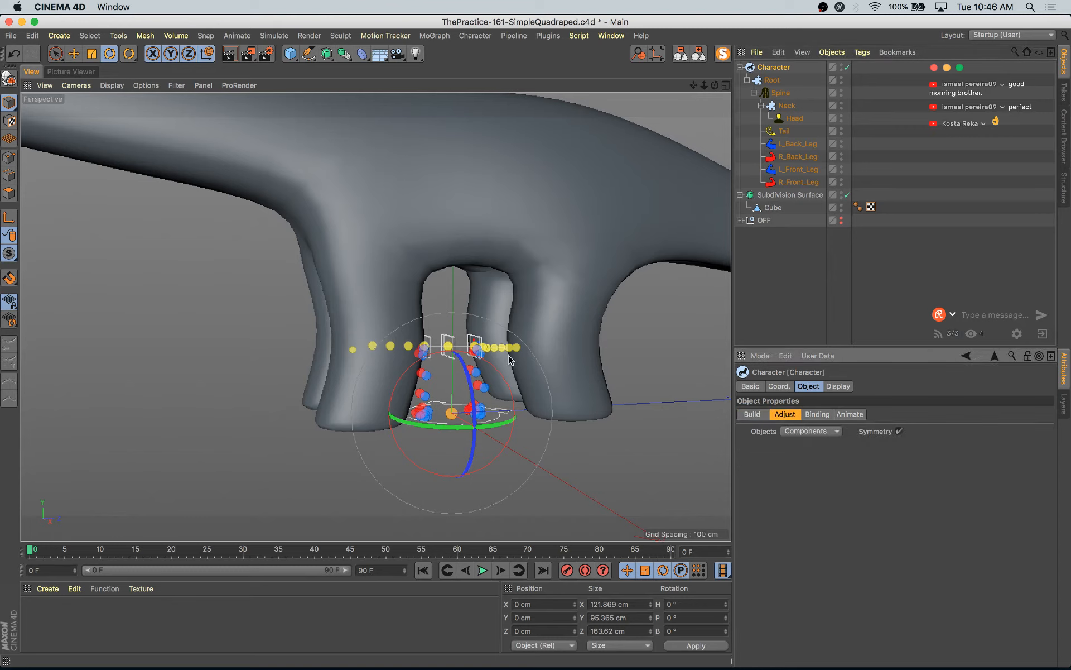
# - Scale the entire rig up uniformly from its Root until its leg joints approximately match the animal's front and back legs
pyautogui.keyDown('alt'); pyautogui.moveTo(587, 451); pyautogui.dragTo(560, 483); pyautogui.keyUp('alt')
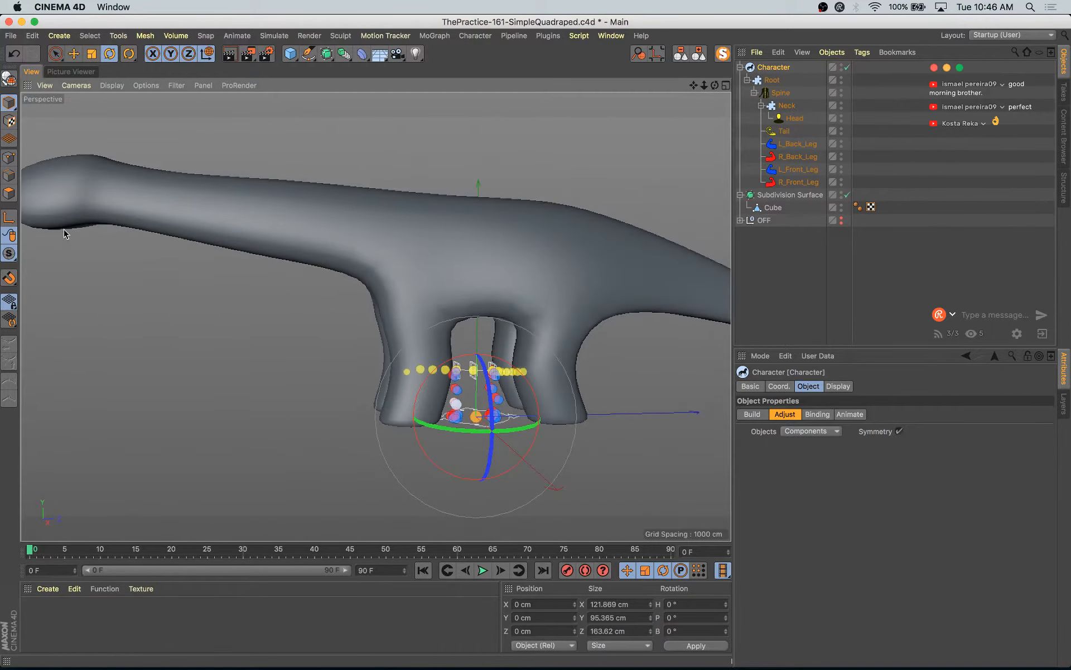
pyautogui.press('t')
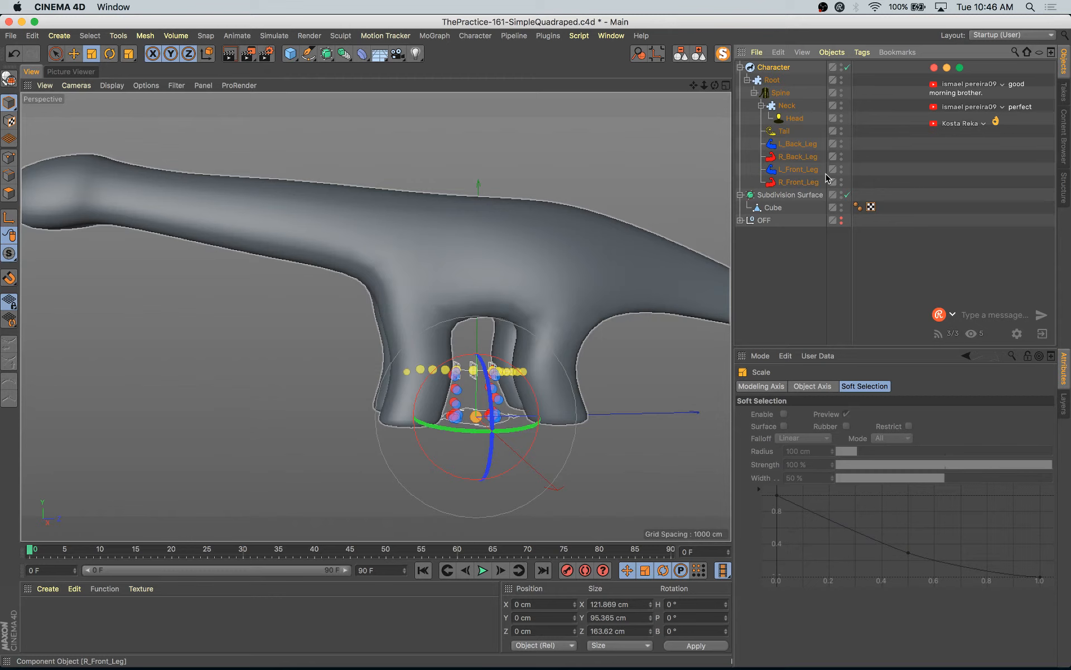
pyautogui.click(774, 68)
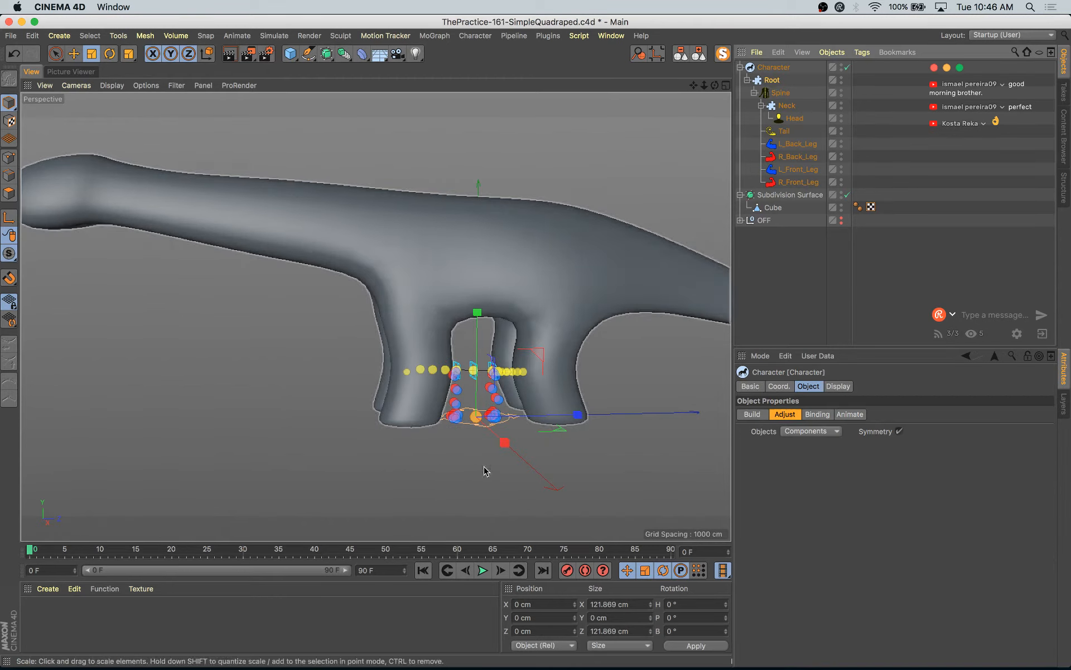
pyautogui.moveTo(606, 458); pyautogui.dragTo(778, 441)
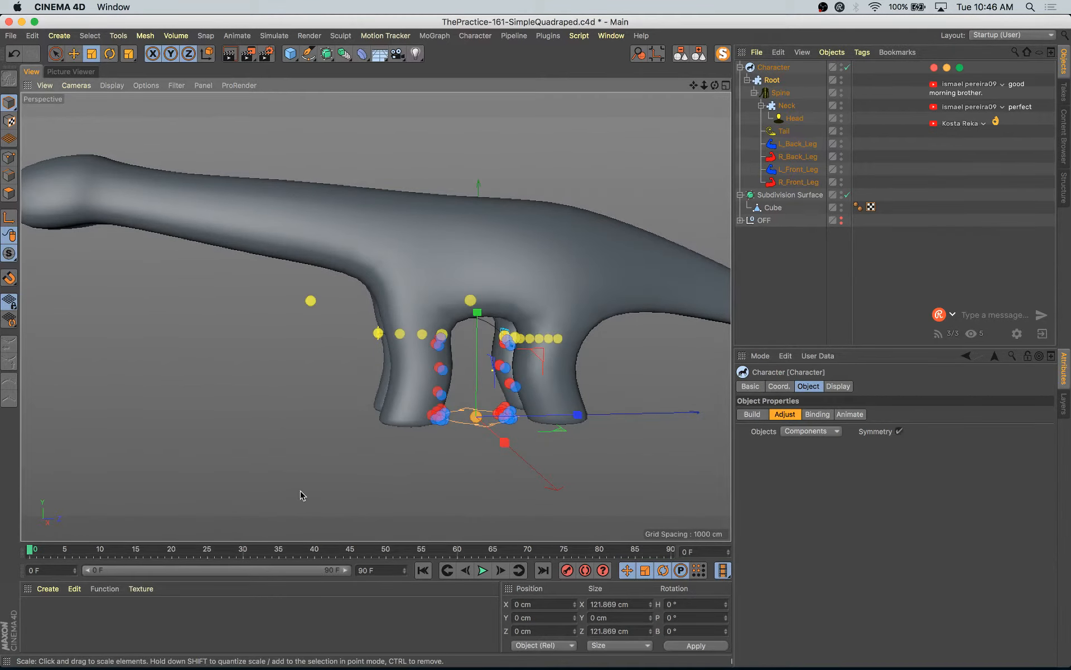
pyautogui.moveTo(300, 496); pyautogui.dragTo(424, 495)
pyautogui.moveTo(142, 465)
pyautogui.keyDown('alt'); pyautogui.mouseDown()
pyautogui.moveTo(320, 467)
pyautogui.moveTo(148, 458)
pyautogui.mouseUp(); pyautogui.keyUp('alt')
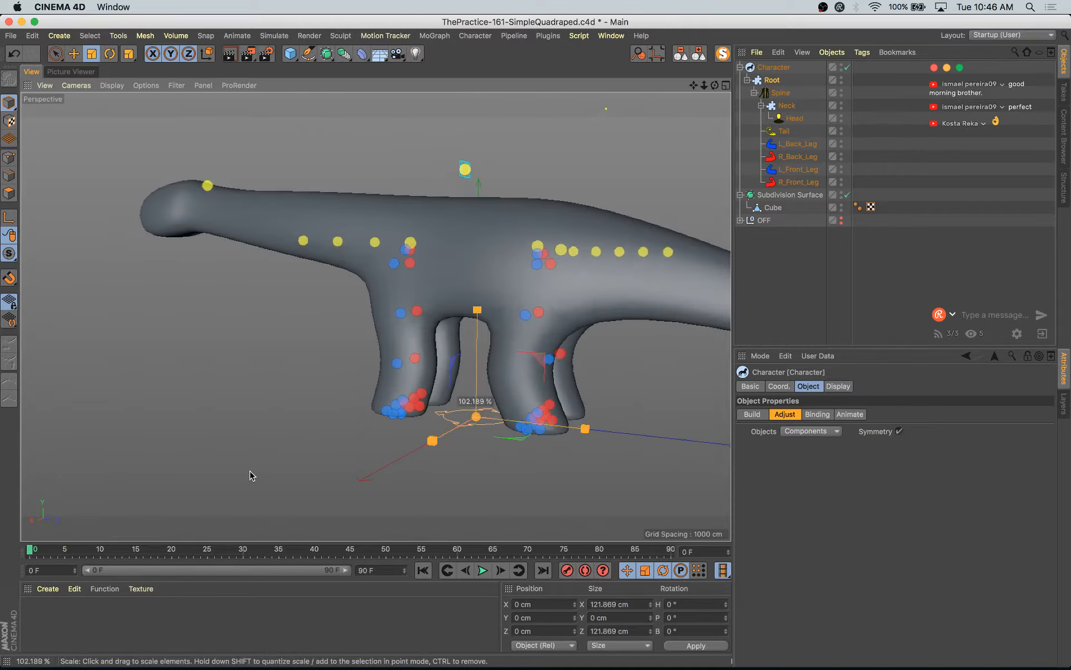
pyautogui.keyDown('alt'); pyautogui.moveTo(265, 478); pyautogui.dragTo(489, 449); pyautogui.keyUp('alt')
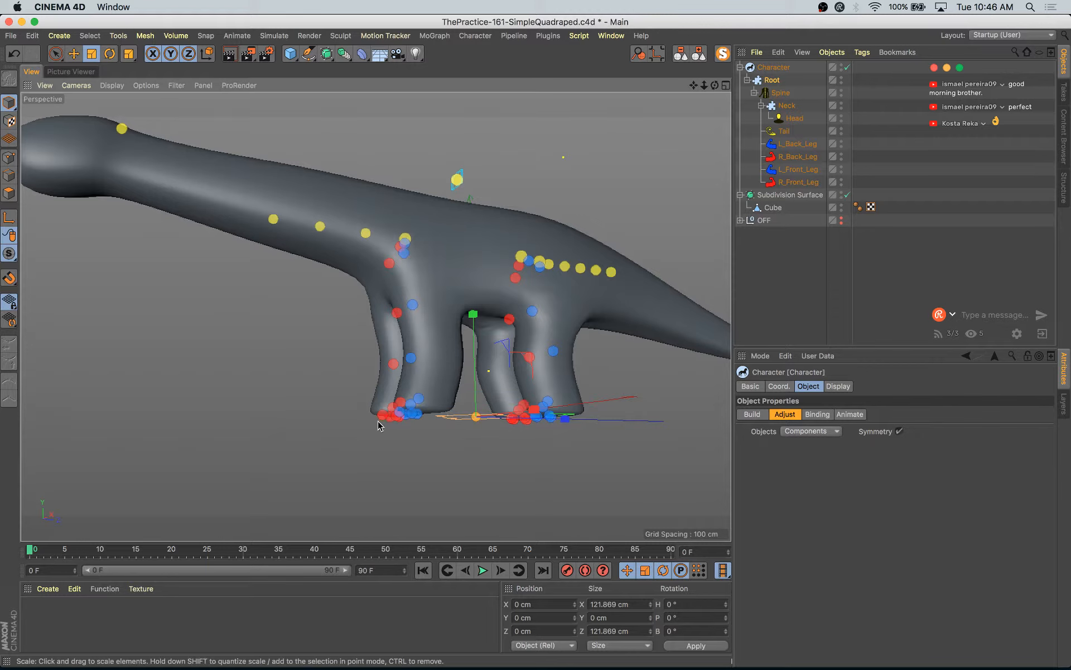
pyautogui.keyDown('alt'); pyautogui.moveTo(530, 451); pyautogui.dragTo(480, 474); pyautogui.keyUp('alt')
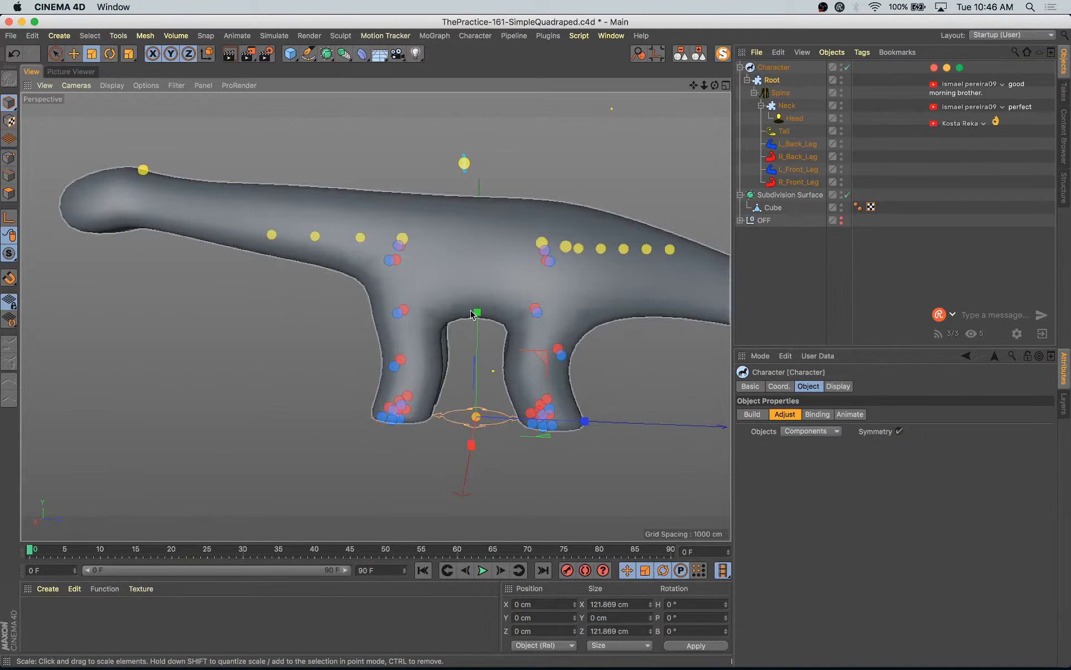
# - Try to reposition the spine's rear Spine_IK joint at the hips with the Move tool
pyautogui.keyDown('alt'); pyautogui.moveTo(483, 468); pyautogui.dragTo(682, 397); pyautogui.keyUp('alt')
pyautogui.keyDown('alt'); pyautogui.moveTo(568, 406); pyautogui.dragTo(581, 451); pyautogui.keyUp('alt')
pyautogui.keyDown('alt'); pyautogui.moveTo(464, 367); pyautogui.dragTo(711, 420); pyautogui.keyUp('alt')
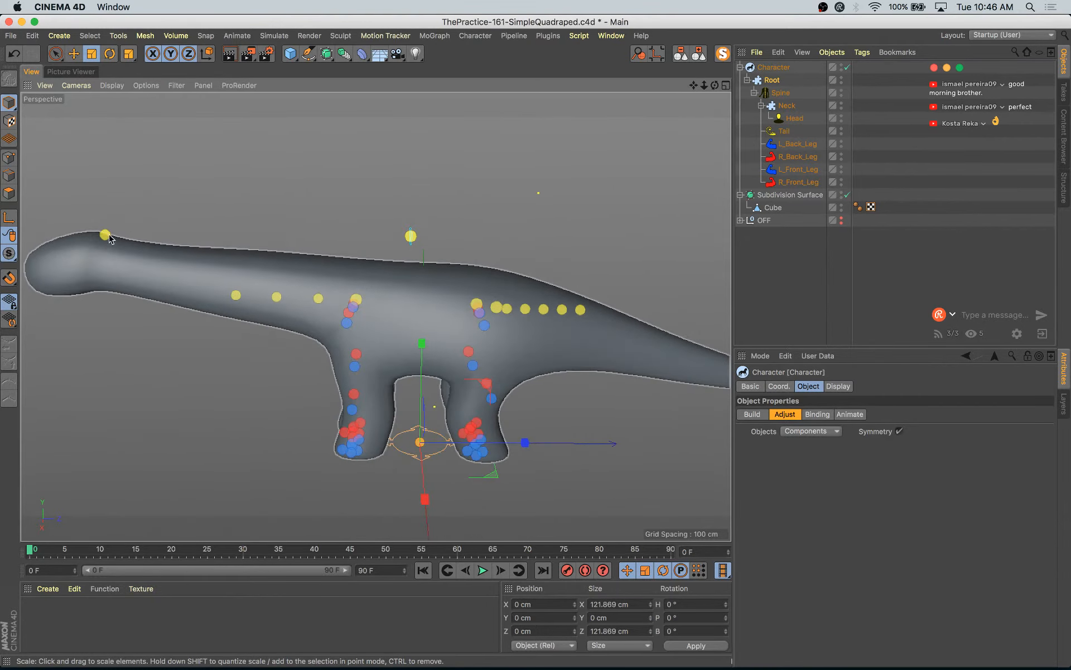
pyautogui.keyDown('alt'); pyautogui.moveTo(504, 415); pyautogui.dragTo(473, 313); pyautogui.keyUp('alt')
pyautogui.click(473, 297)
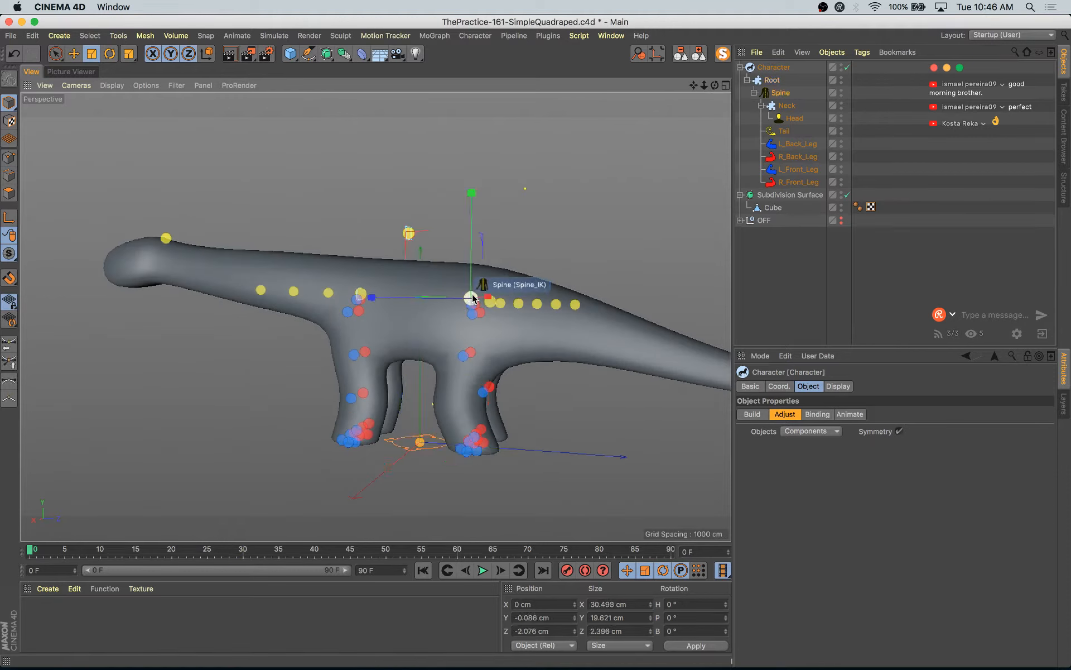
pyautogui.scroll(2, 574, 395)
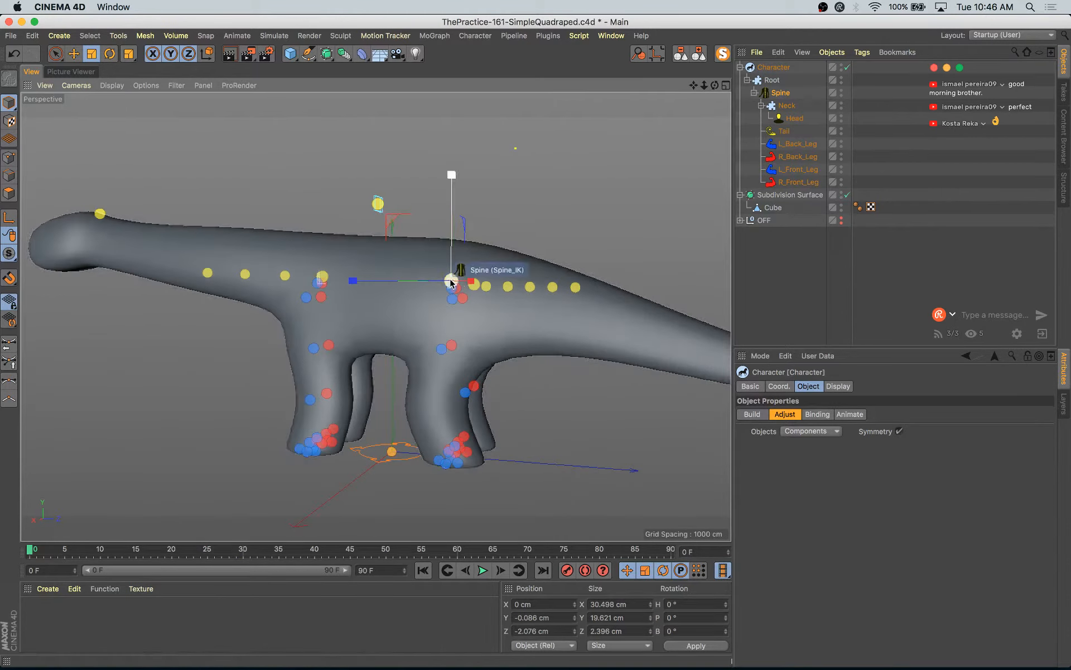
pyautogui.press('r')
pyautogui.scroll(2, 535, 288)
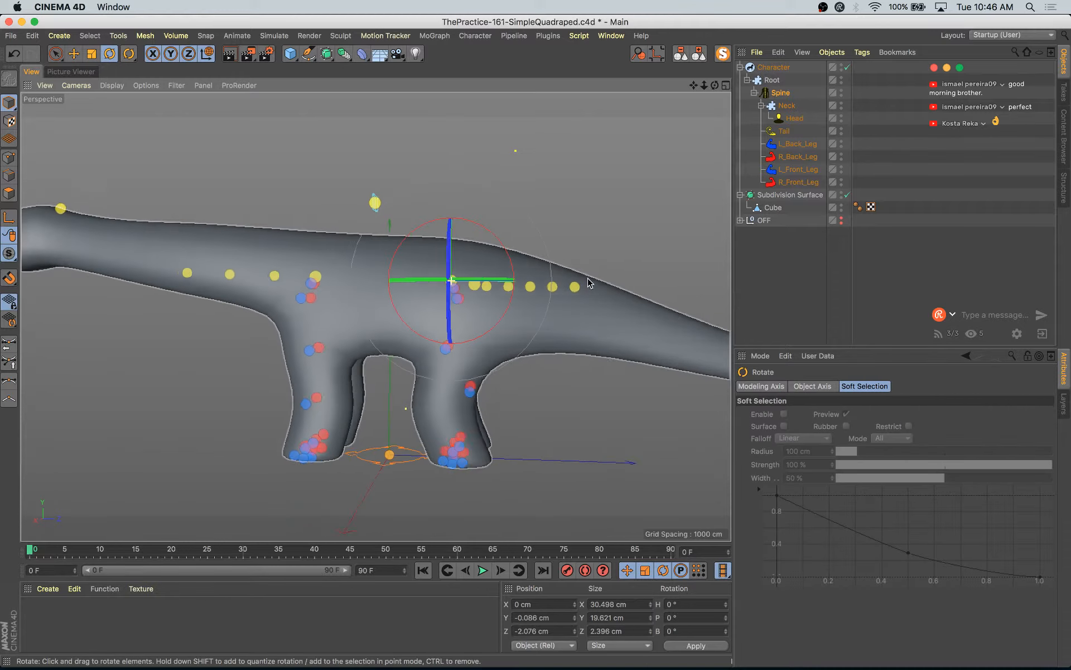
pyautogui.press('e')
pyautogui.moveTo(390, 214); pyautogui.dragTo(398, 221)
# - Undo the spine joint move and the most recent rig adjustments
pyautogui.press('super+z')
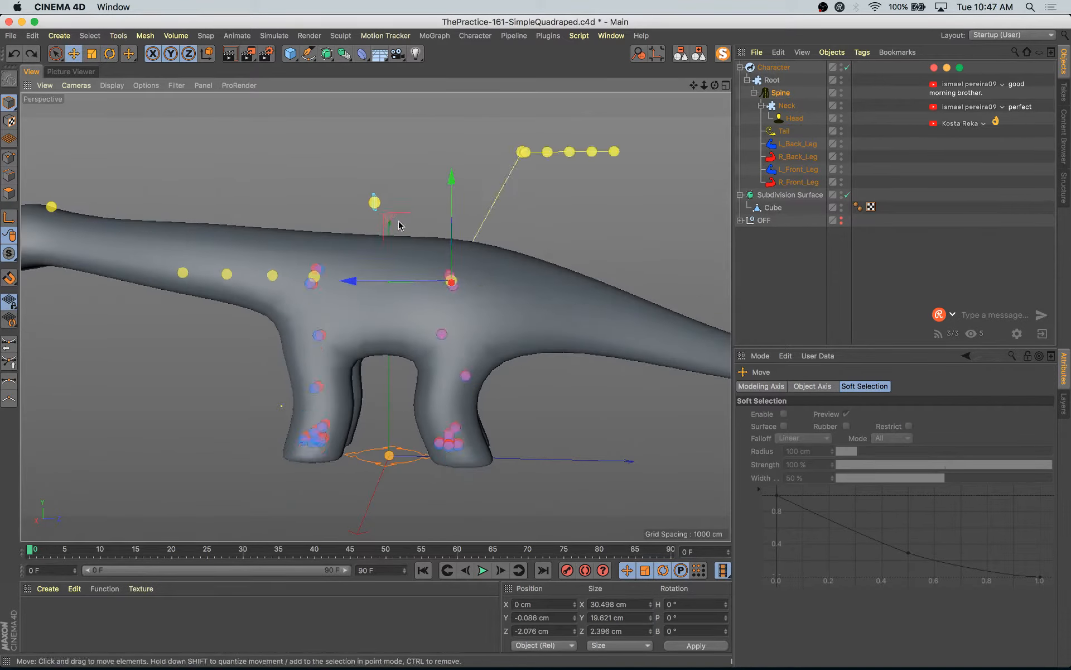
pyautogui.keyDown('alt'); pyautogui.moveTo(386, 381); pyautogui.dragTo(368, 441); pyautogui.keyUp('alt')
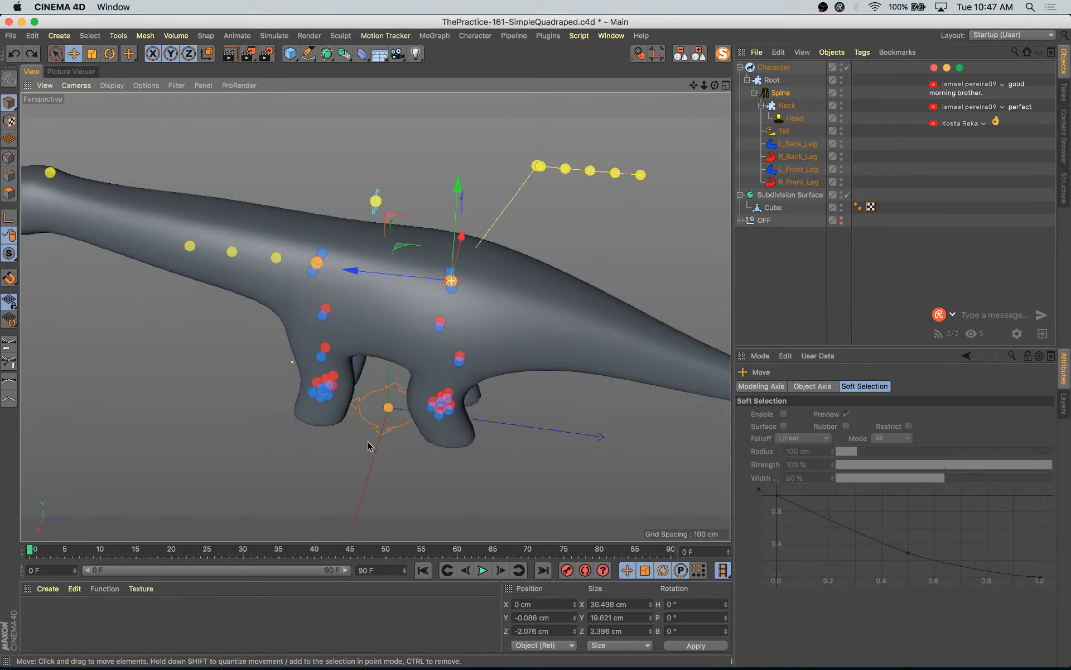
pyautogui.press('super+z')
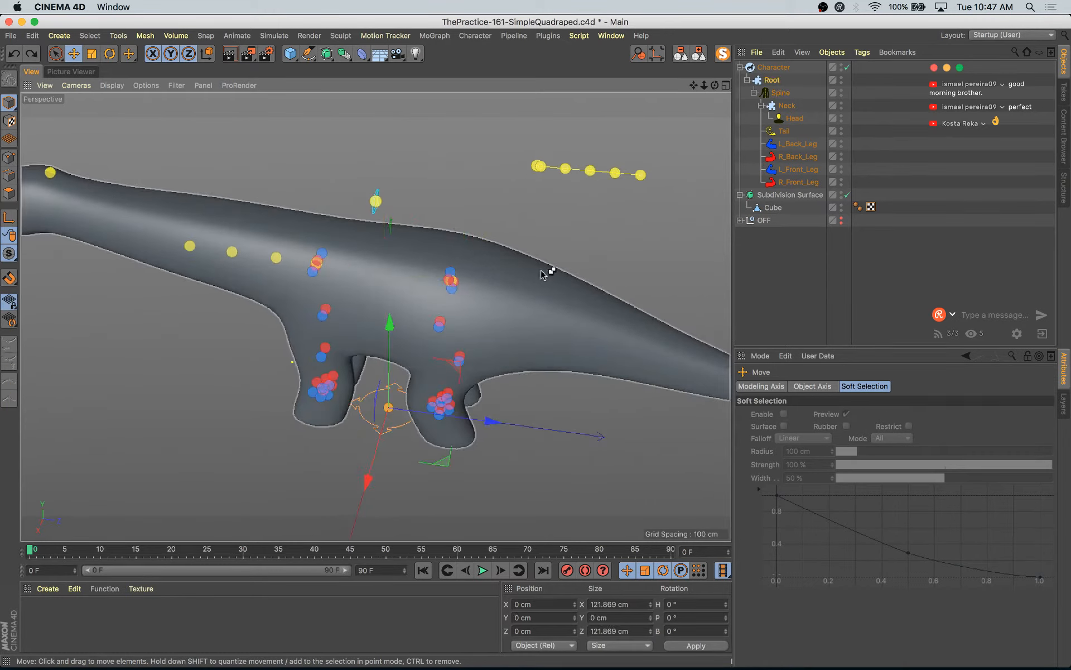
pyautogui.press('super+z')
pyautogui.press('super+z')
# - Try to move the spine's Pelvis joint, floating above the hindquarters, back toward the hips
pyautogui.click(543, 180)
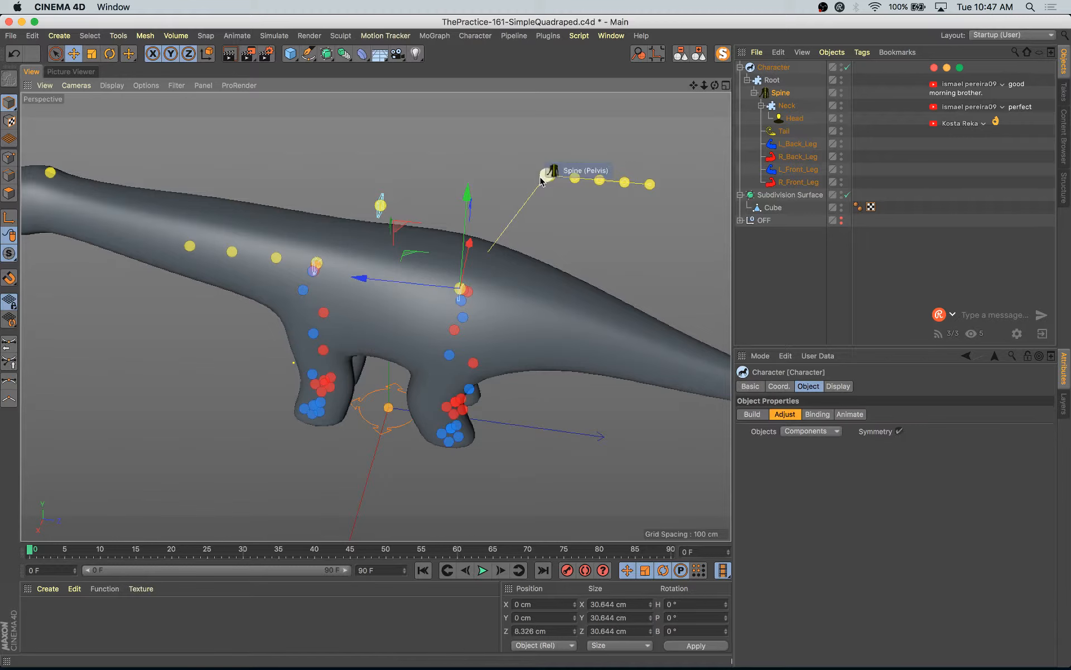
pyautogui.keyDown('alt'); pyautogui.moveTo(540, 180); pyautogui.dragTo(602, 201); pyautogui.keyUp('alt')
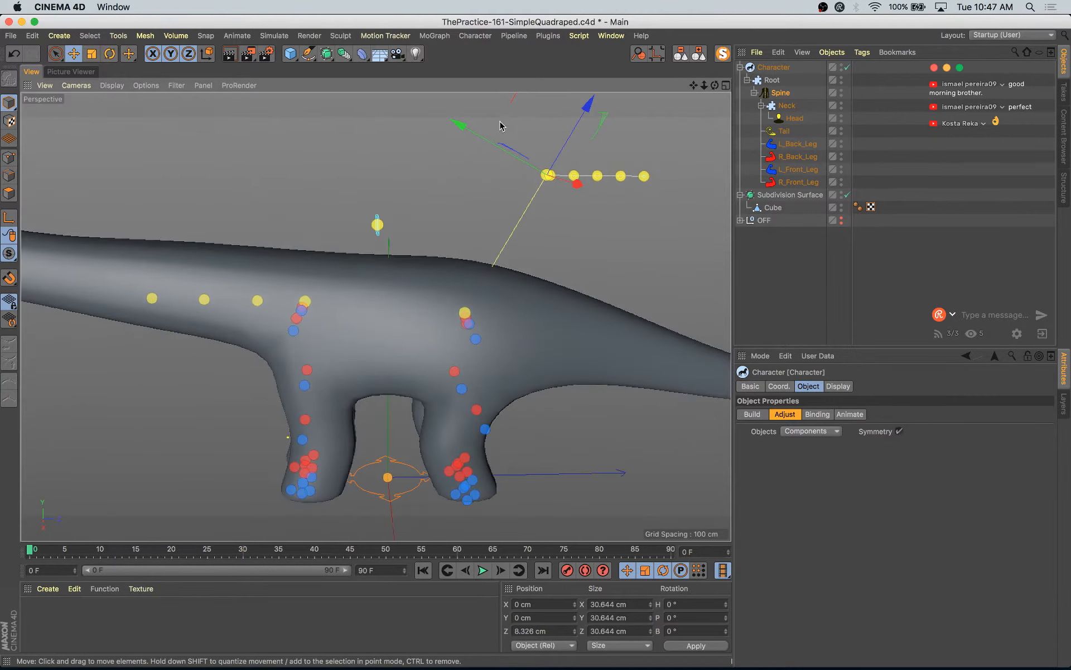
pyautogui.keyDown('alt'); pyautogui.moveTo(602, 289); pyautogui.dragTo(525, 253); pyautogui.keyUp('alt')
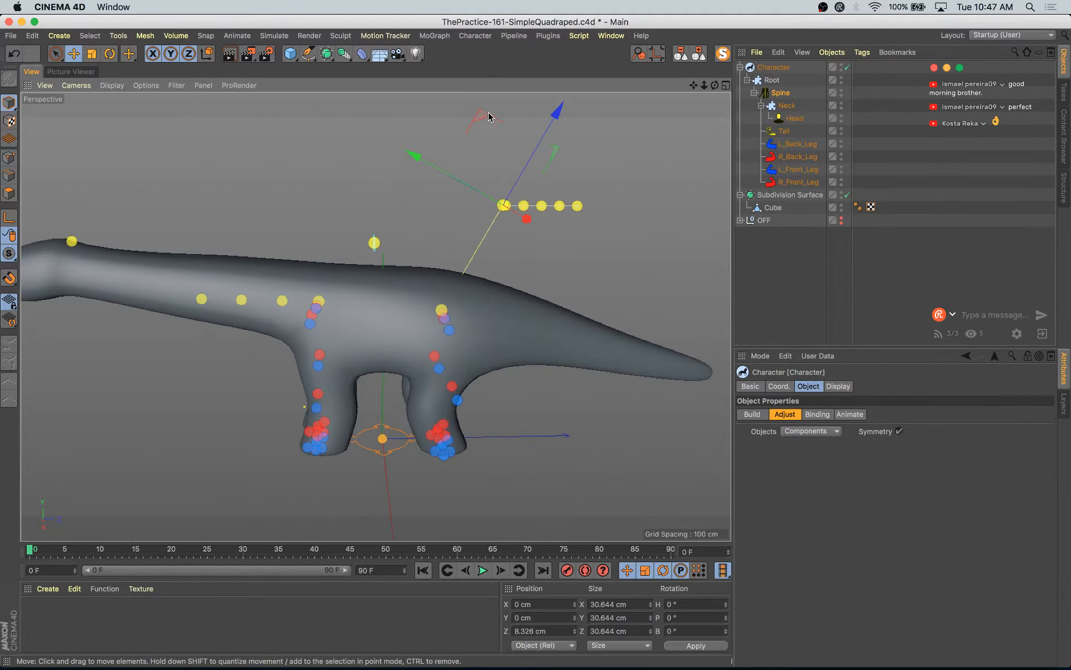
pyautogui.moveTo(489, 116); pyautogui.dragTo(511, 153)
# - Undo the Pelvis move and the scaling of the rig back to its small original size
pyautogui.press('super+z')
pyautogui.press('super+z')
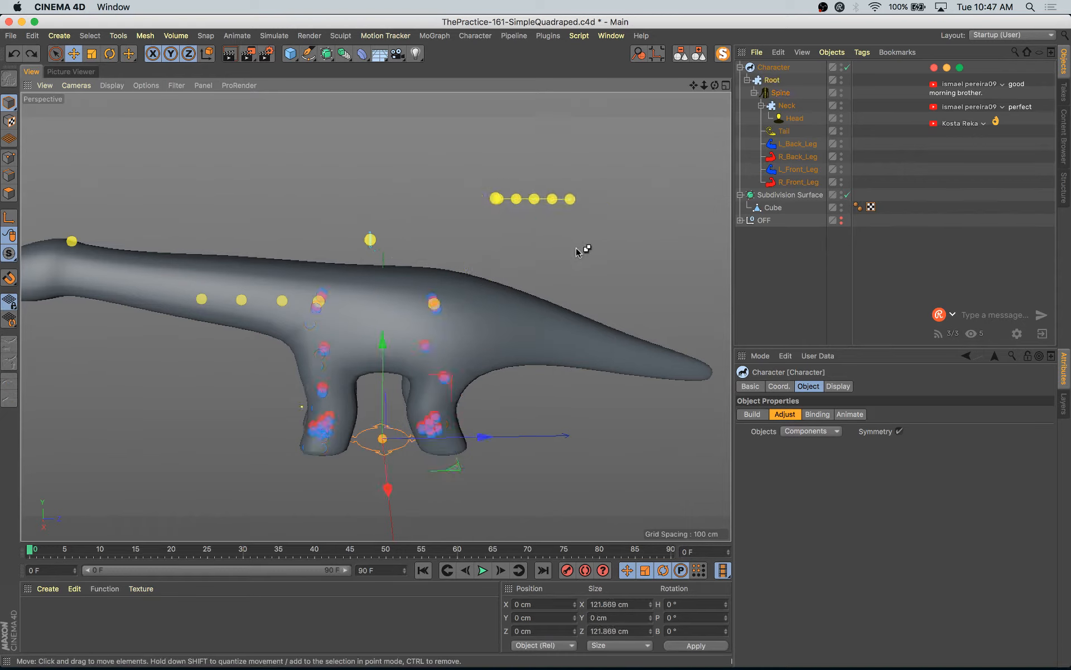
pyautogui.press('super+z')
pyautogui.press('super+z')
pyautogui.press('super+z')
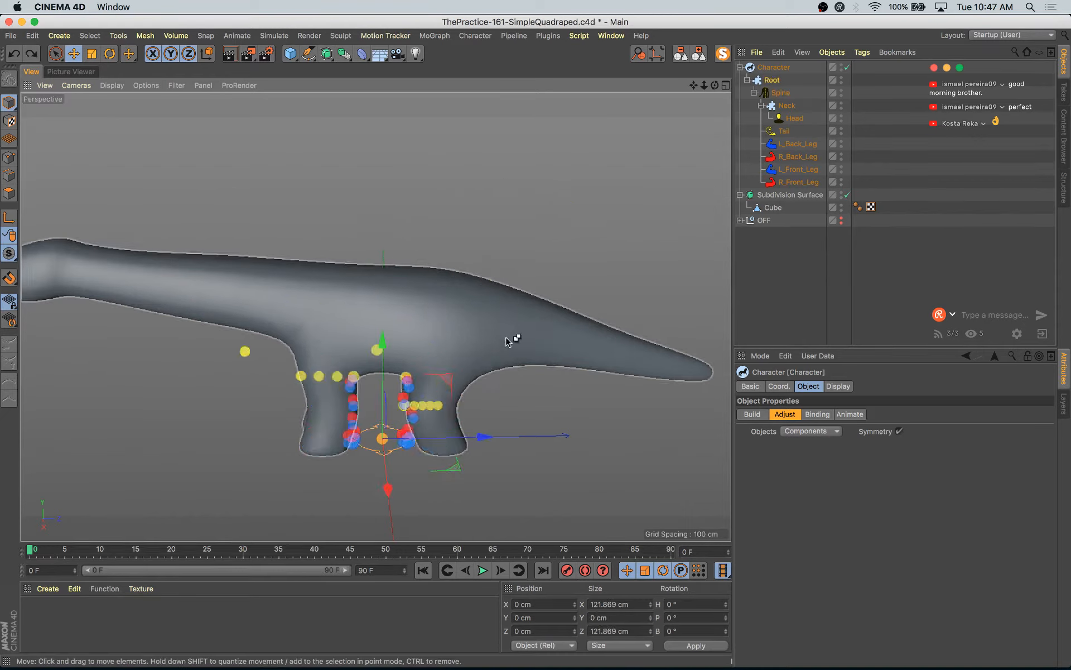
pyautogui.press('super+z')
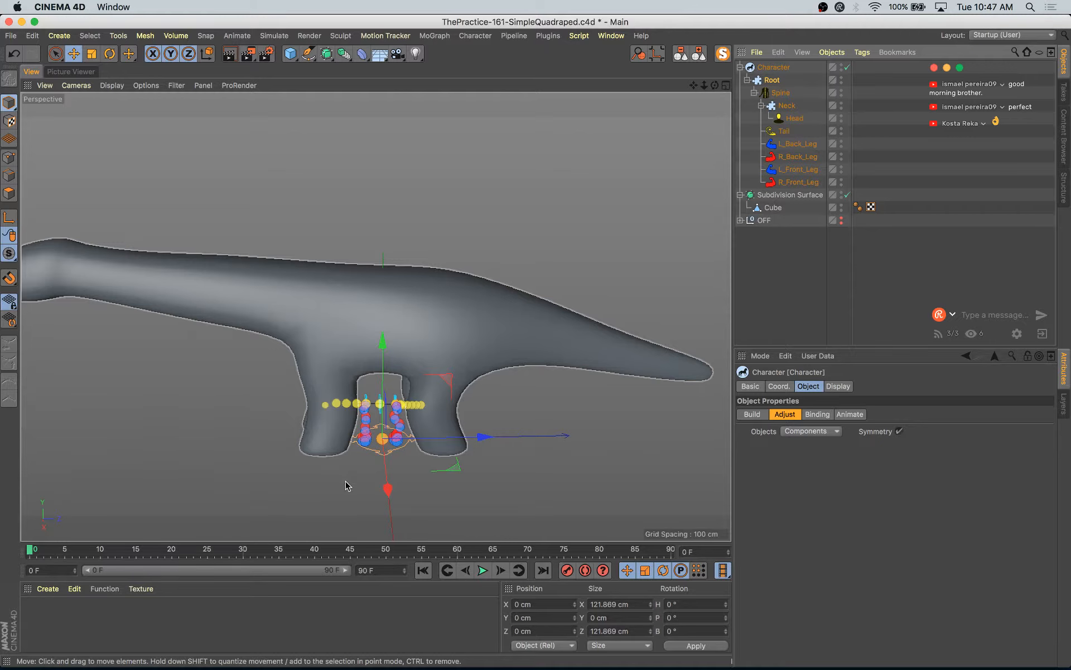
# - Scale the rig up again from its Root so the spine lies inside the body and the leg joints fill the legs
pyautogui.press('t')
pyautogui.click(774, 67)
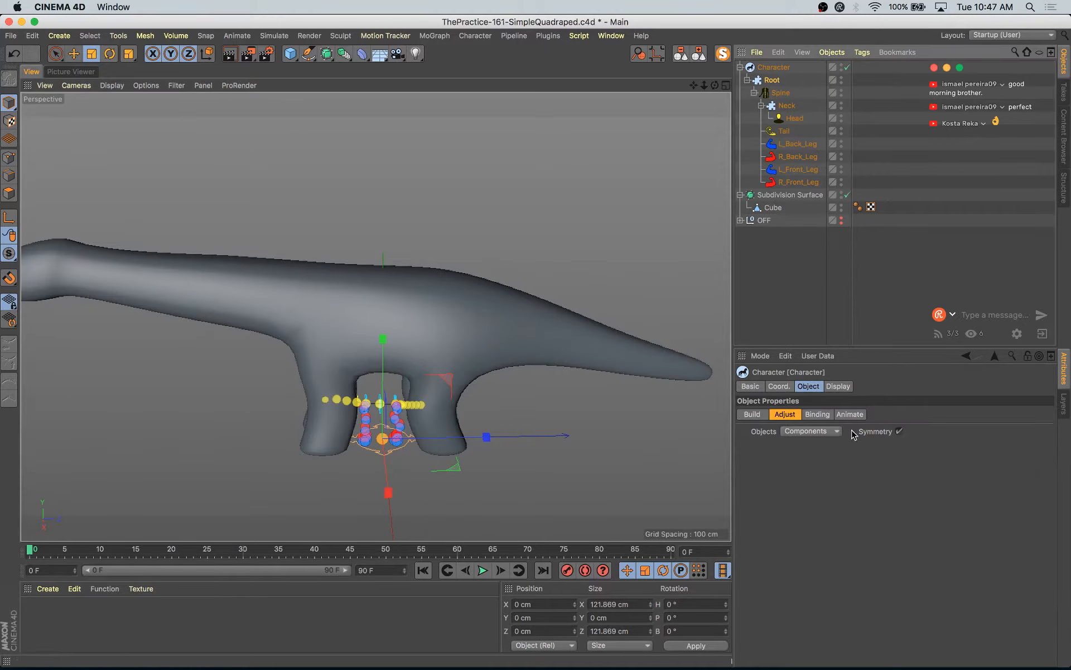
pyautogui.click(833, 431)
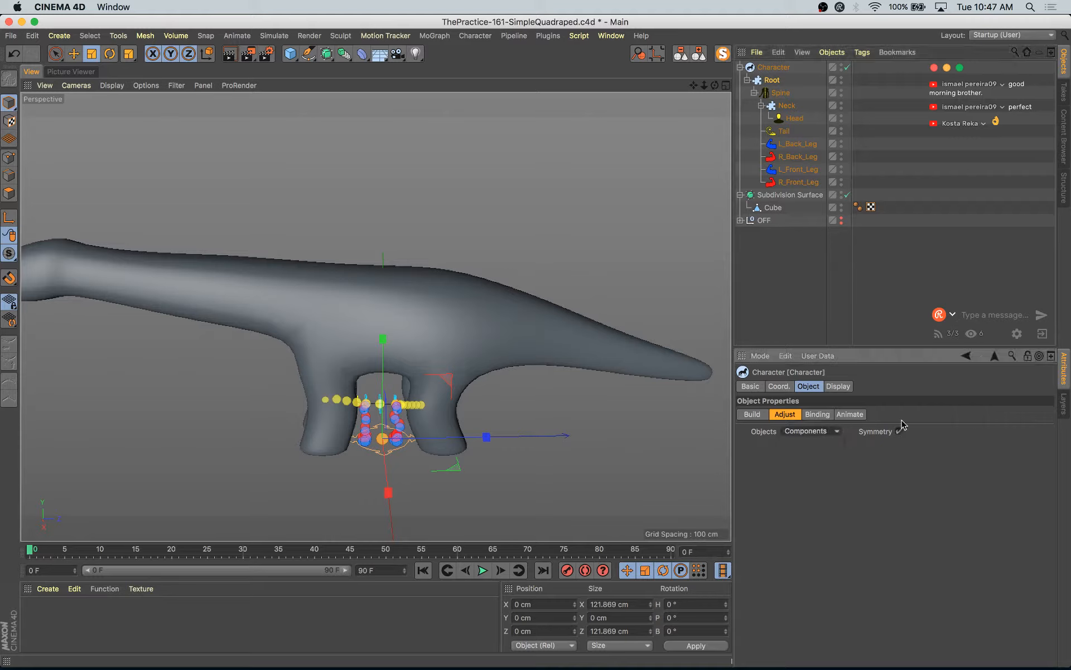
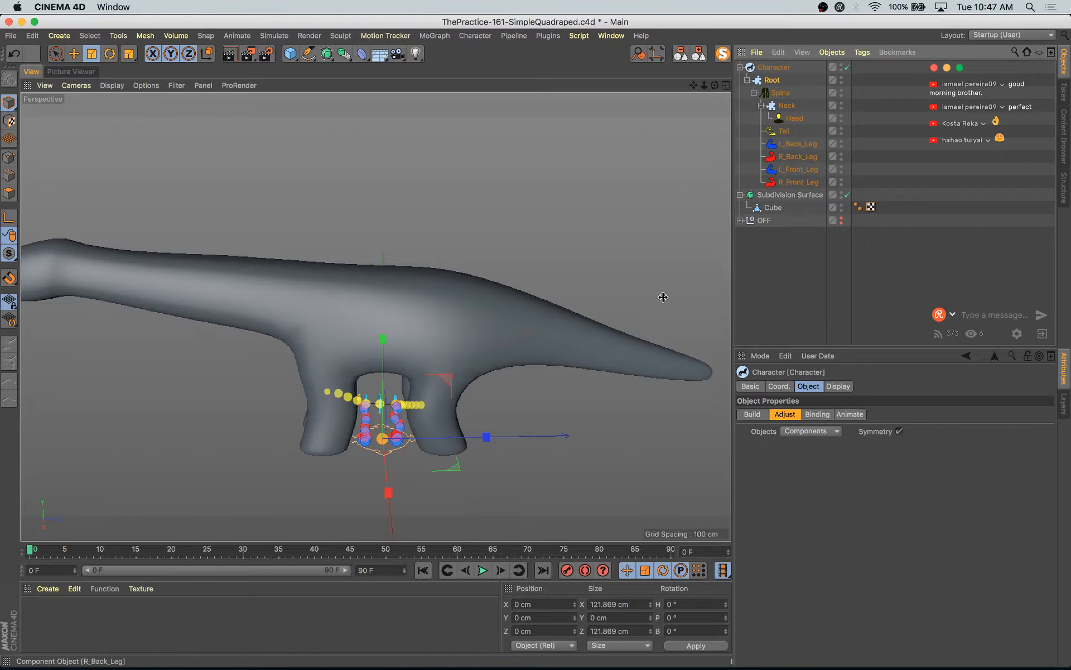
pyautogui.moveTo(351, 498); pyautogui.dragTo(654, 462)
pyautogui.keyDown('alt'); pyautogui.moveTo(474, 399); pyautogui.dragTo(447, 314); pyautogui.keyUp('alt')
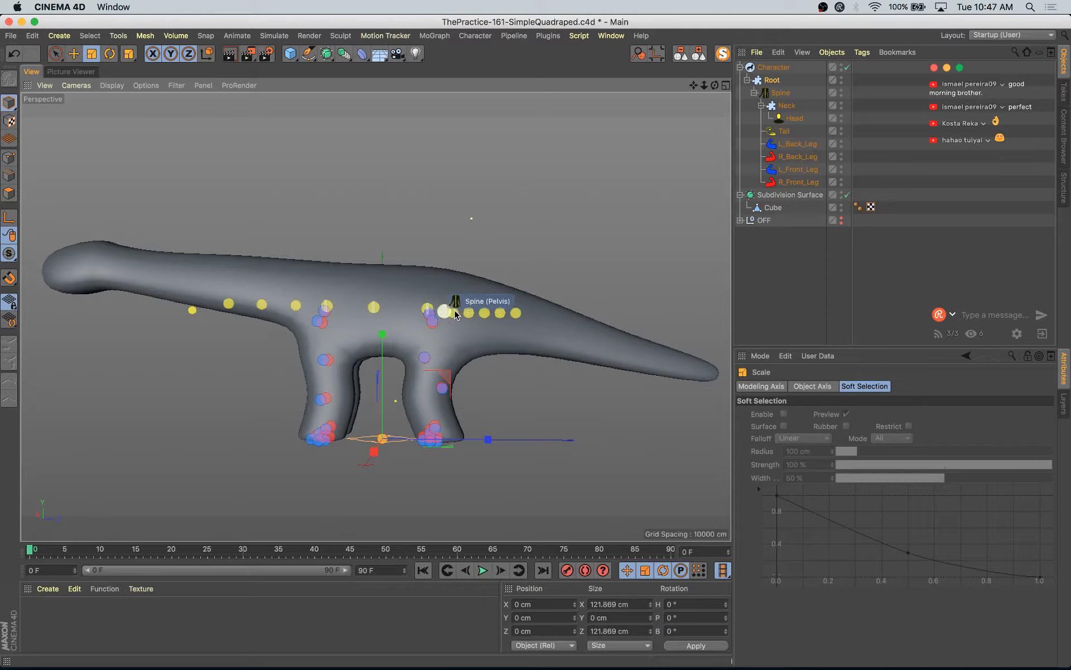
# - Move the first Tail joint backward along the body, away from the Pelvis joint
pyautogui.click(455, 314)
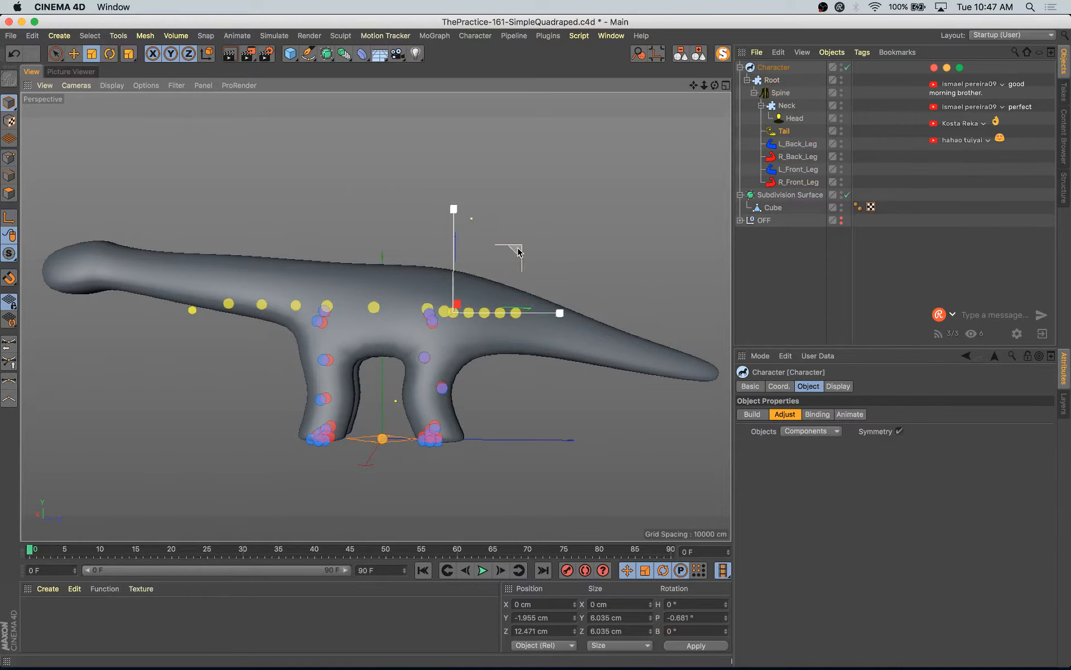
pyautogui.press('e')
pyautogui.moveTo(517, 252); pyautogui.dragTo(534, 253)
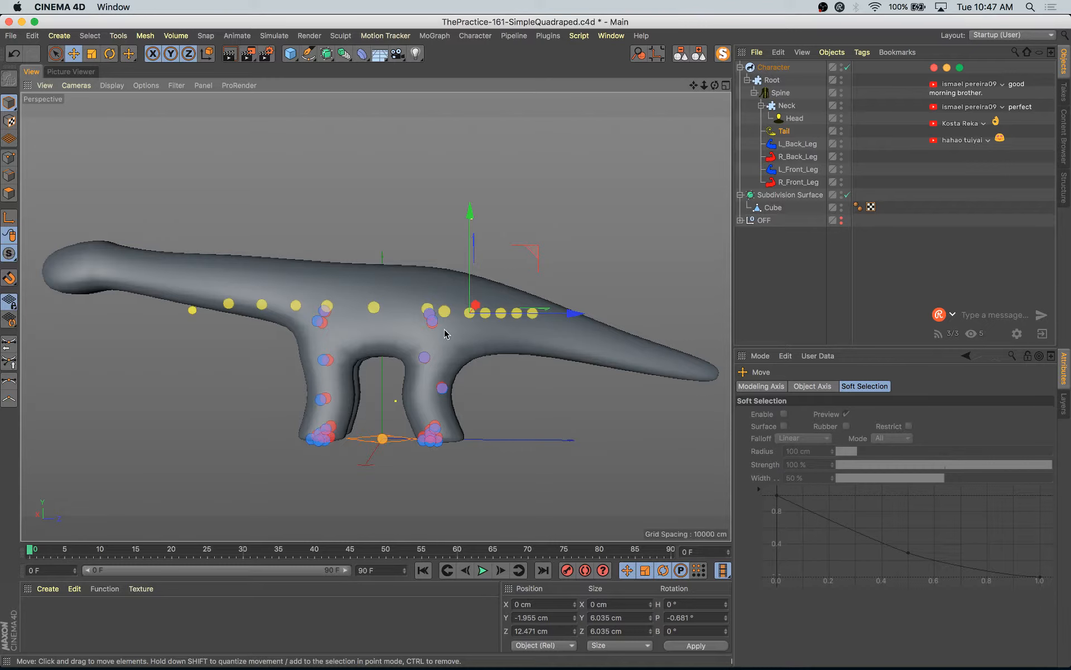
pyautogui.keyDown('alt'); pyautogui.moveTo(445, 333); pyautogui.dragTo(81, 316); pyautogui.keyUp('alt')
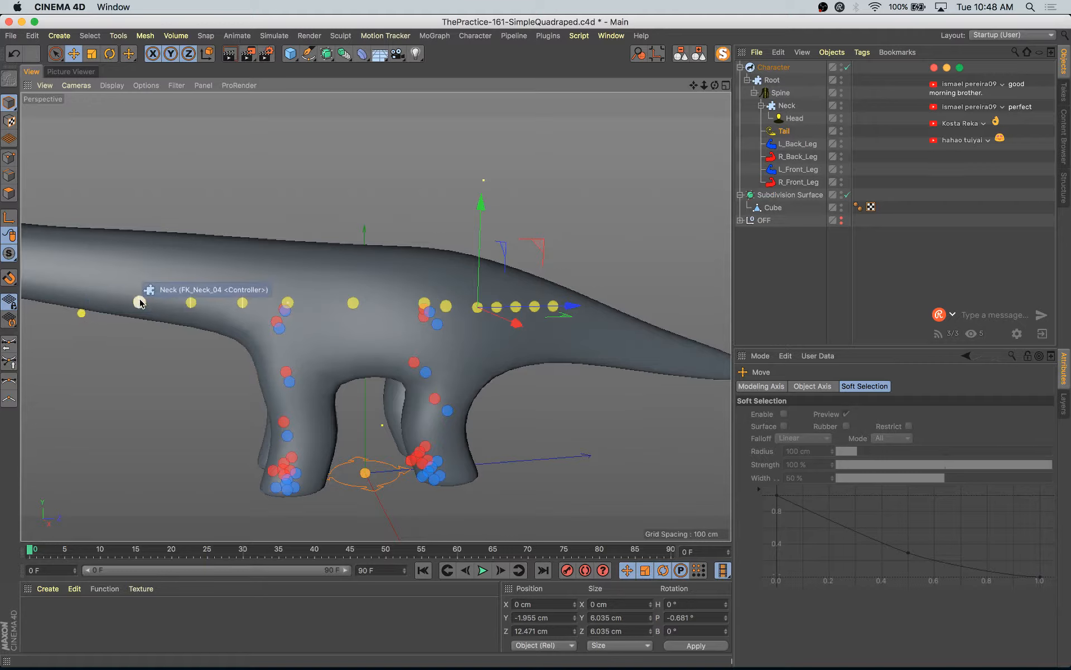
# - Try to move the upper L_Front_Leg joint sideways within the shoulder, and undo the move
pyautogui.moveTo(499, 396)
pyautogui.keyDown('alt'); pyautogui.mouseDown()
pyautogui.moveTo(454, 405)
pyautogui.moveTo(498, 420)
pyautogui.moveTo(506, 410)
pyautogui.mouseUp(); pyautogui.keyUp('alt')
pyautogui.click(278, 324)
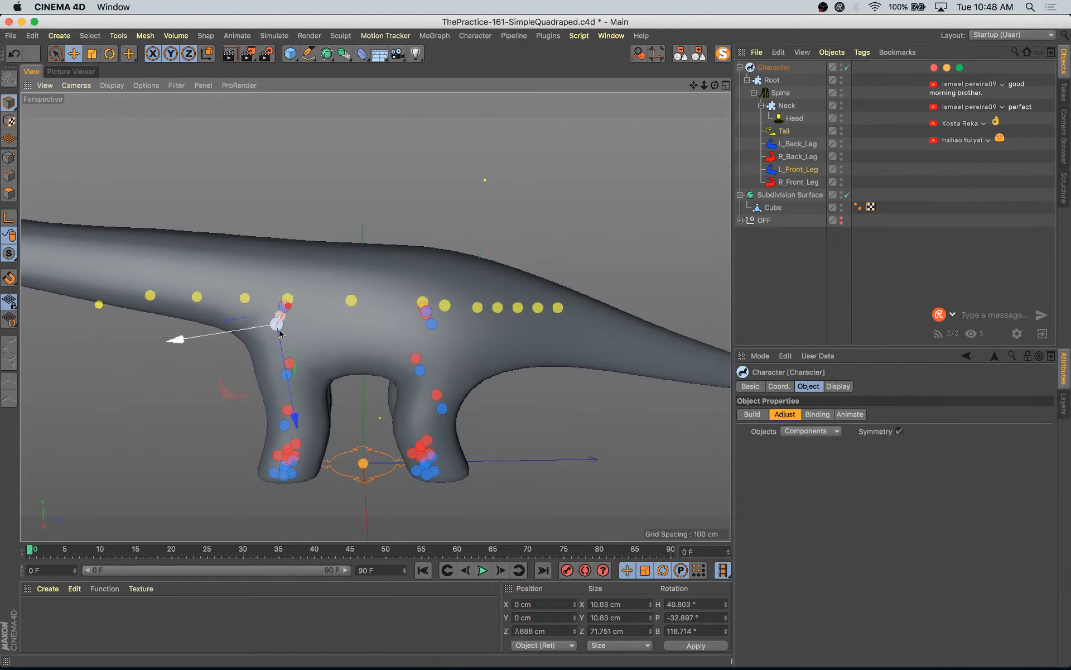
pyautogui.keyDown('alt'); pyautogui.moveTo(279, 329); pyautogui.dragTo(232, 380); pyautogui.keyUp('alt')
pyautogui.moveTo(345, 327); pyautogui.dragTo(362, 303)
pyautogui.press('super+z')
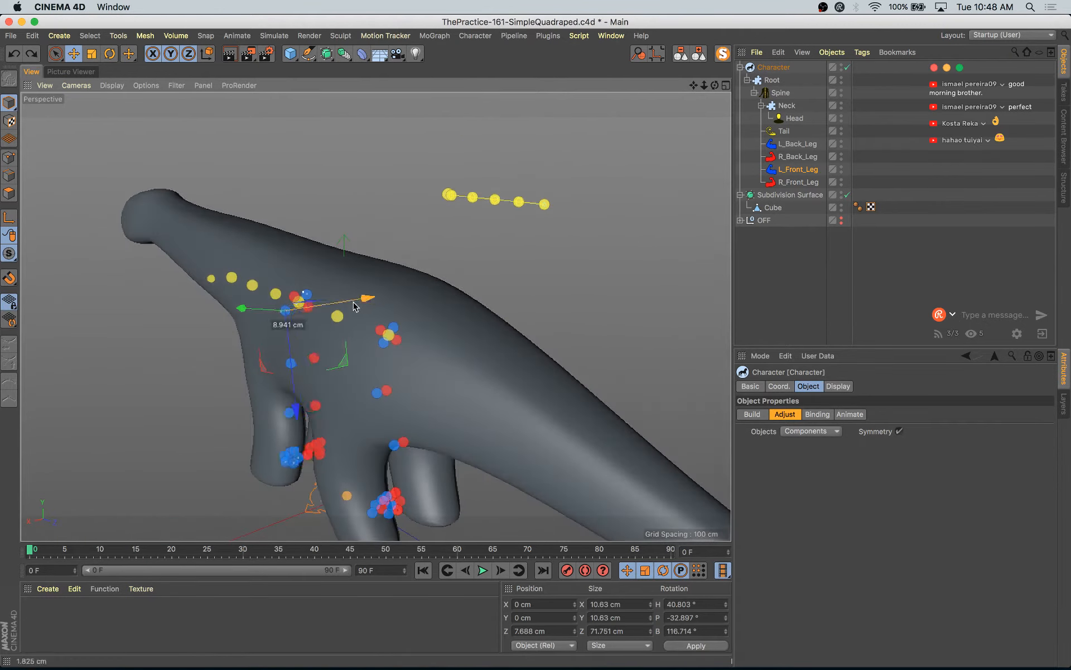
# - Move the floating Pelvis joint and its attached tail chain down into the body, just behind the hips
pyautogui.keyDown('alt'); pyautogui.moveTo(448, 314); pyautogui.dragTo(529, 303); pyautogui.keyUp('alt')
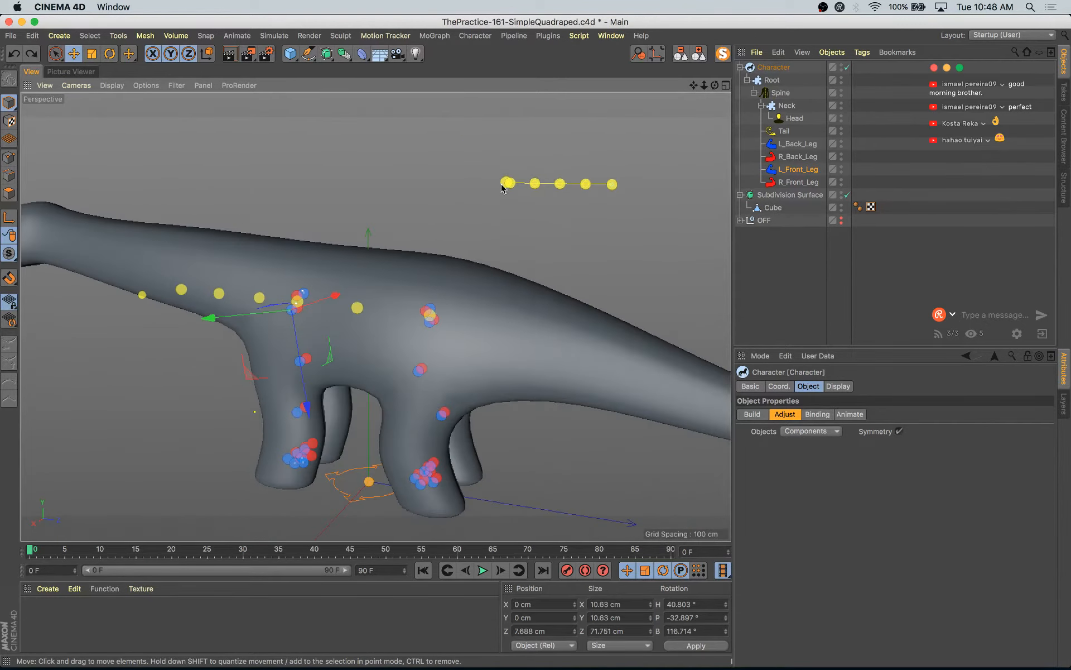
pyautogui.click(502, 184)
pyautogui.keyDown('alt'); pyautogui.moveTo(493, 323); pyautogui.dragTo(436, 301, button='middle'); pyautogui.keyUp('alt')
pyautogui.keyDown('alt'); pyautogui.moveTo(435, 302); pyautogui.dragTo(494, 259); pyautogui.keyUp('alt')
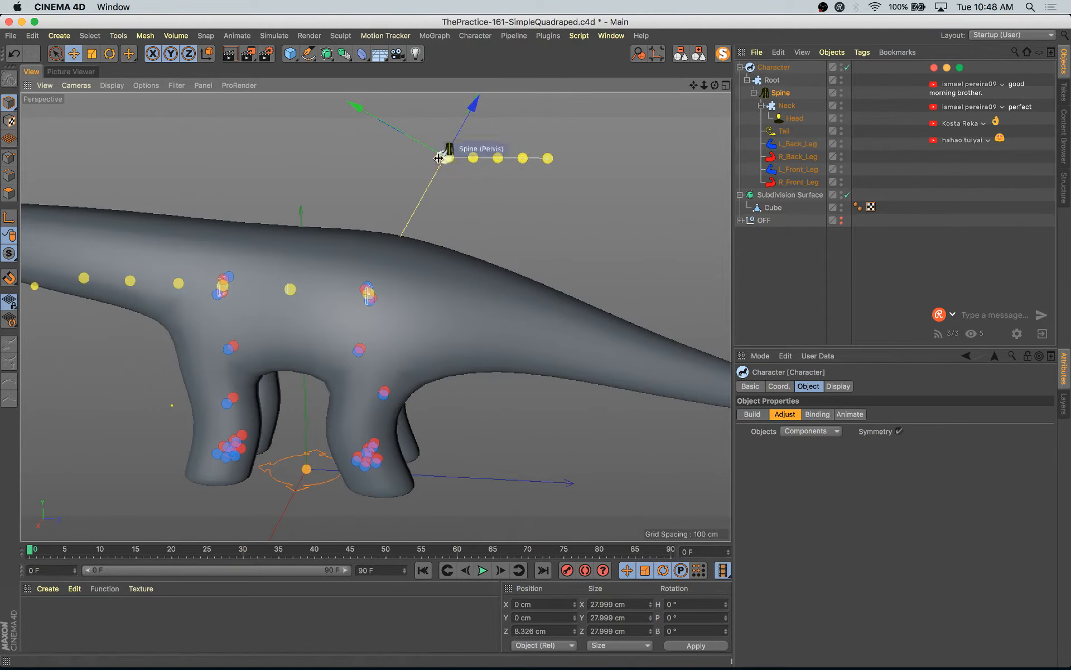
pyautogui.keyDown('alt'); pyautogui.moveTo(447, 158); pyautogui.dragTo(469, 229); pyautogui.keyUp('alt')
pyautogui.keyDown('alt'); pyautogui.moveTo(450, 302); pyautogui.dragTo(446, 273); pyautogui.keyUp('alt')
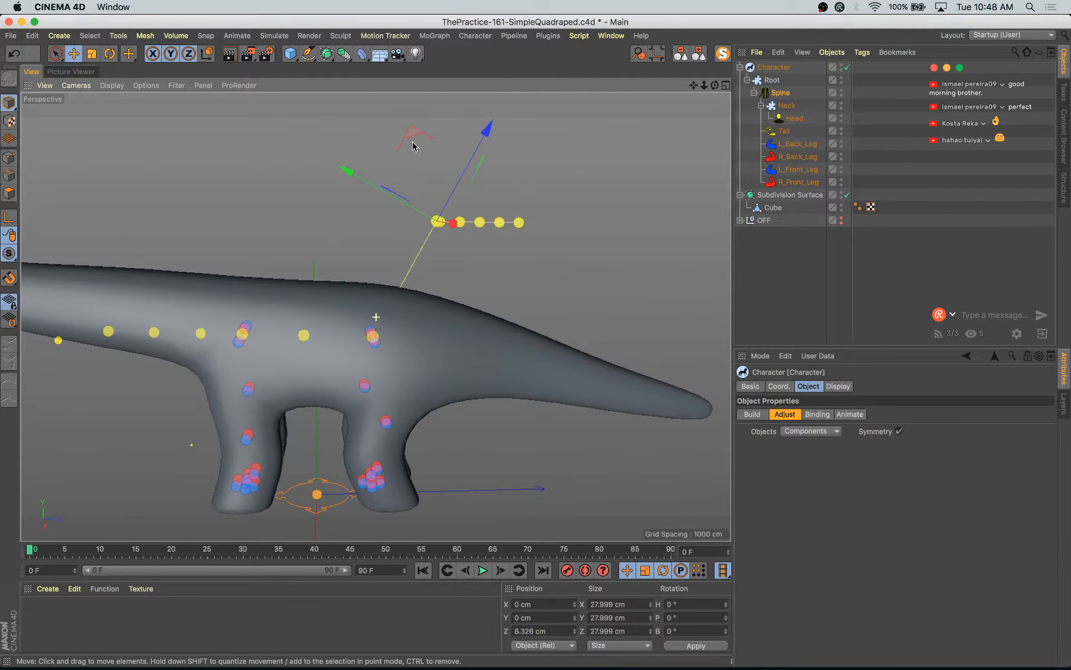
pyautogui.moveTo(413, 146); pyautogui.dragTo(378, 254)
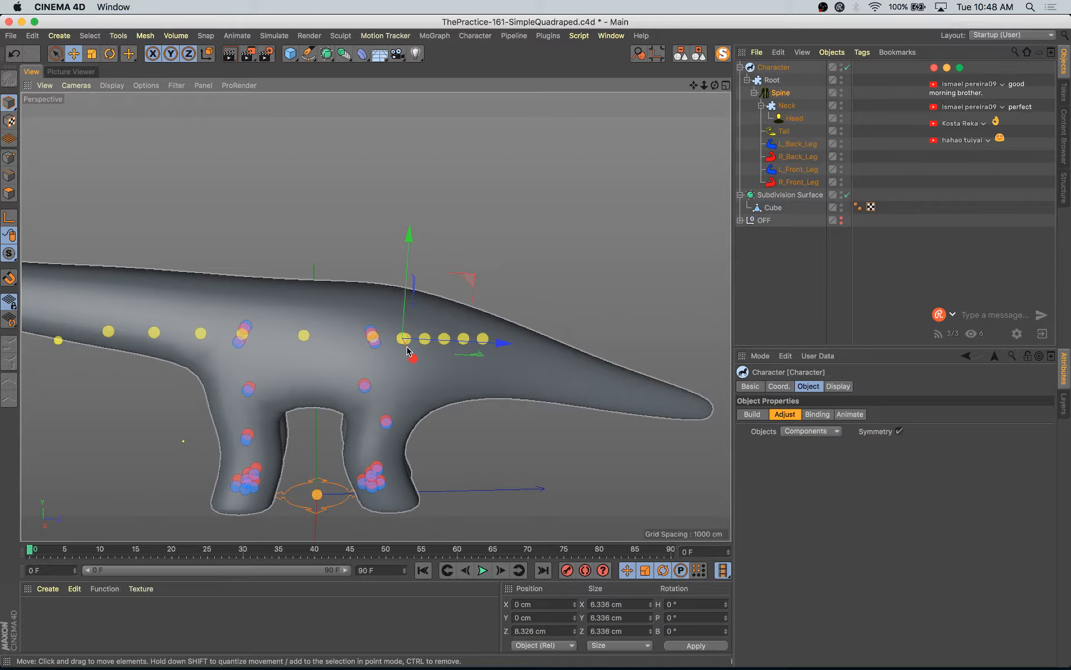
pyautogui.scroll(5, 411, 341)
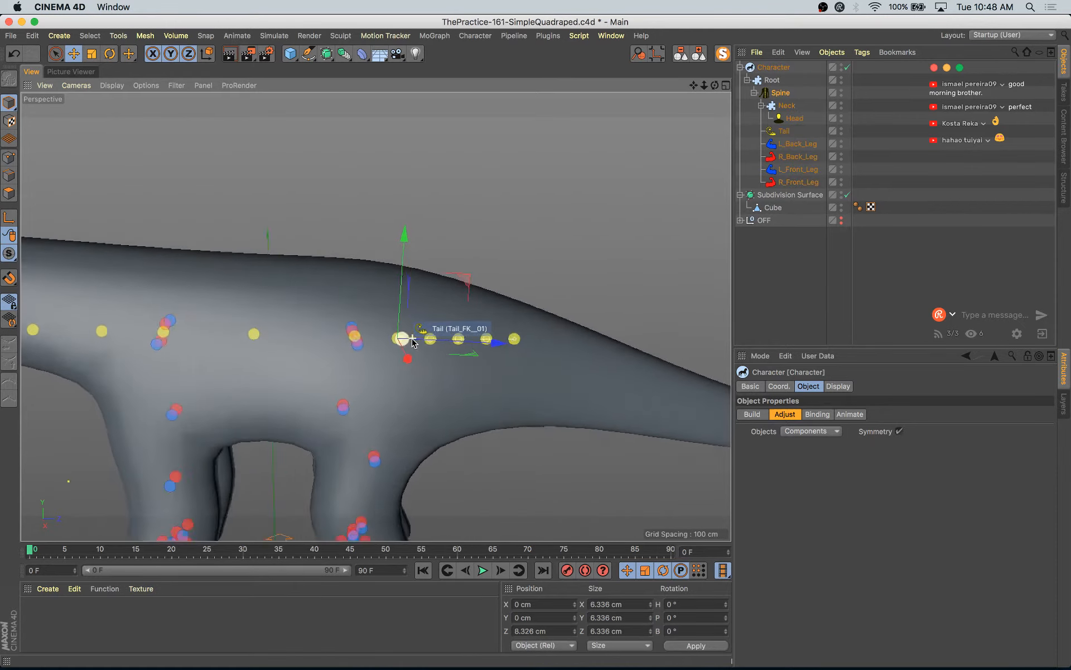
# - Move the Tail_FK_01 joint backward along the body and scale the tail chain up from it
pyautogui.click(397, 342)
pyautogui.scroll(-3, 402, 350)
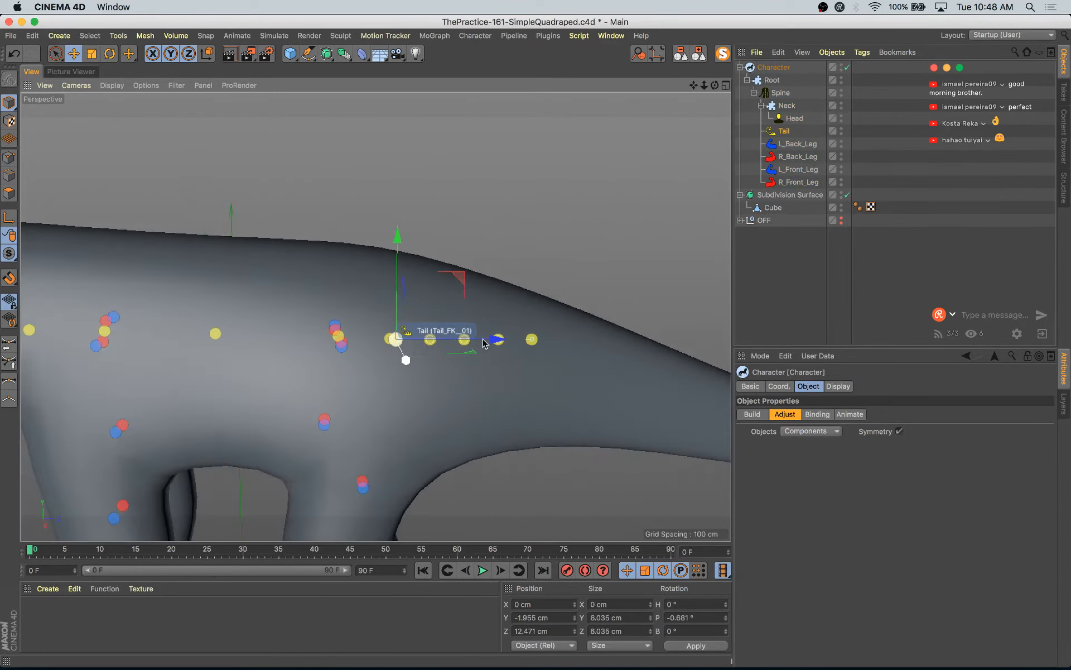
pyautogui.keyDown('alt'); pyautogui.moveTo(558, 371); pyautogui.dragTo(517, 376); pyautogui.keyUp('alt')
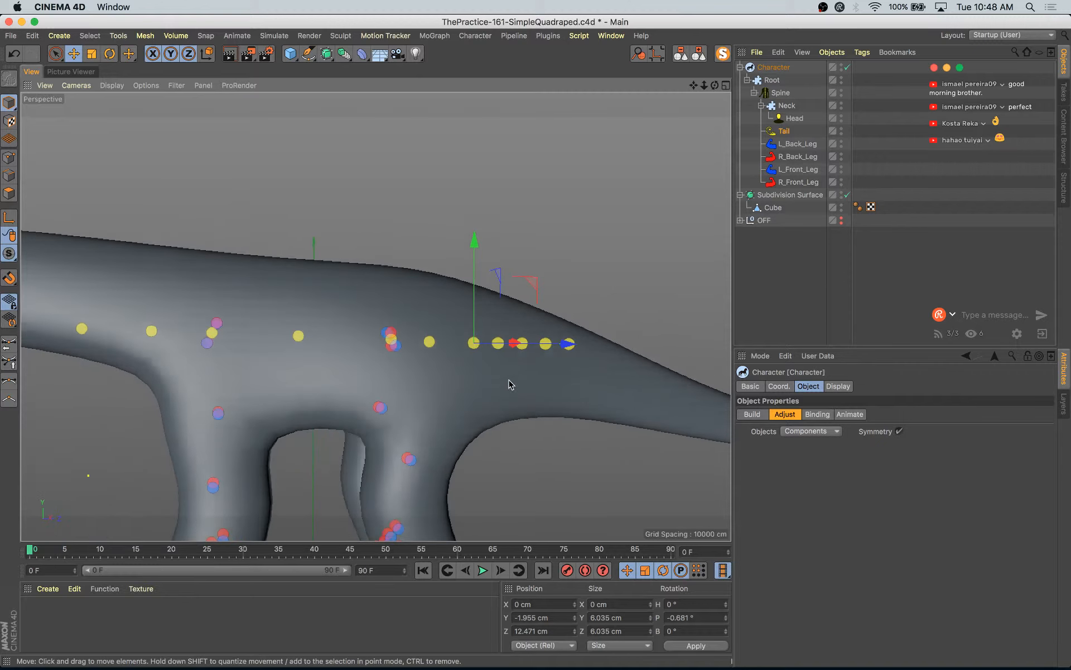
pyautogui.press('t')
pyautogui.moveTo(659, 335); pyautogui.dragTo(714, 336)
pyautogui.scroll(-3, 575, 340)
pyautogui.keyDown('alt'); pyautogui.moveTo(631, 421); pyautogui.dragTo(461, 388, button='middle'); pyautogui.keyUp('alt')
pyautogui.keyDown('alt'); pyautogui.moveTo(460, 391); pyautogui.dragTo(363, 394); pyautogui.keyUp('alt')
# - Rotate the tail chain downward along the mesh's tail and scale it up to reach toward the tip
pyautogui.press('r')
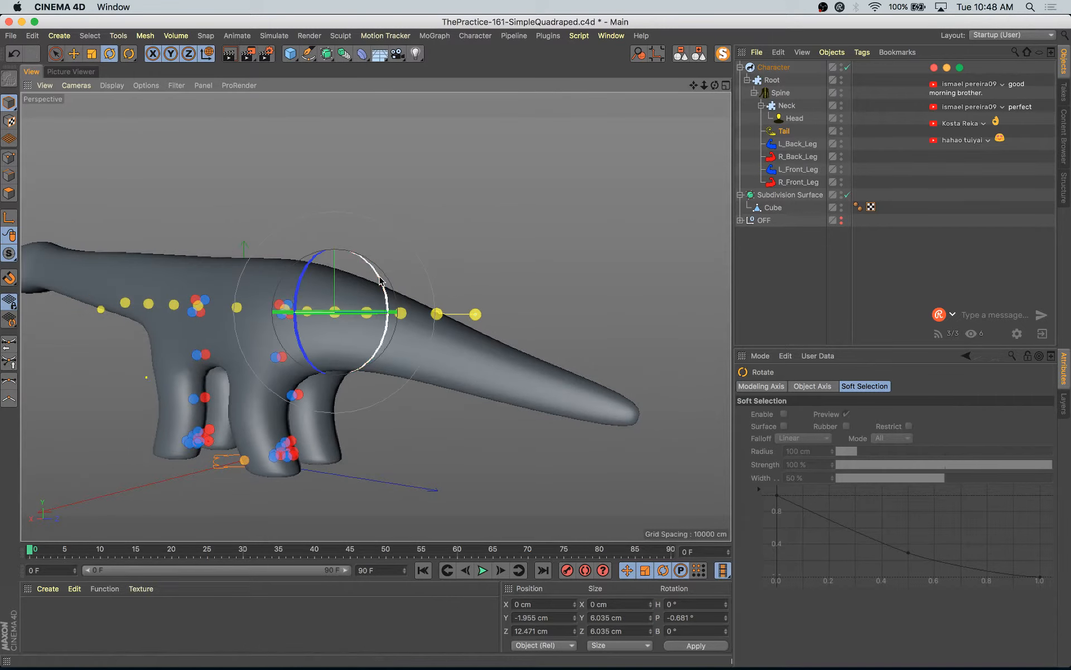
pyautogui.moveTo(381, 285); pyautogui.dragTo(383, 295)
pyautogui.keyDown('alt'); pyautogui.moveTo(426, 399); pyautogui.dragTo(479, 419); pyautogui.keyUp('alt')
pyautogui.press('t')
pyautogui.moveTo(357, 430); pyautogui.dragTo(377, 403)
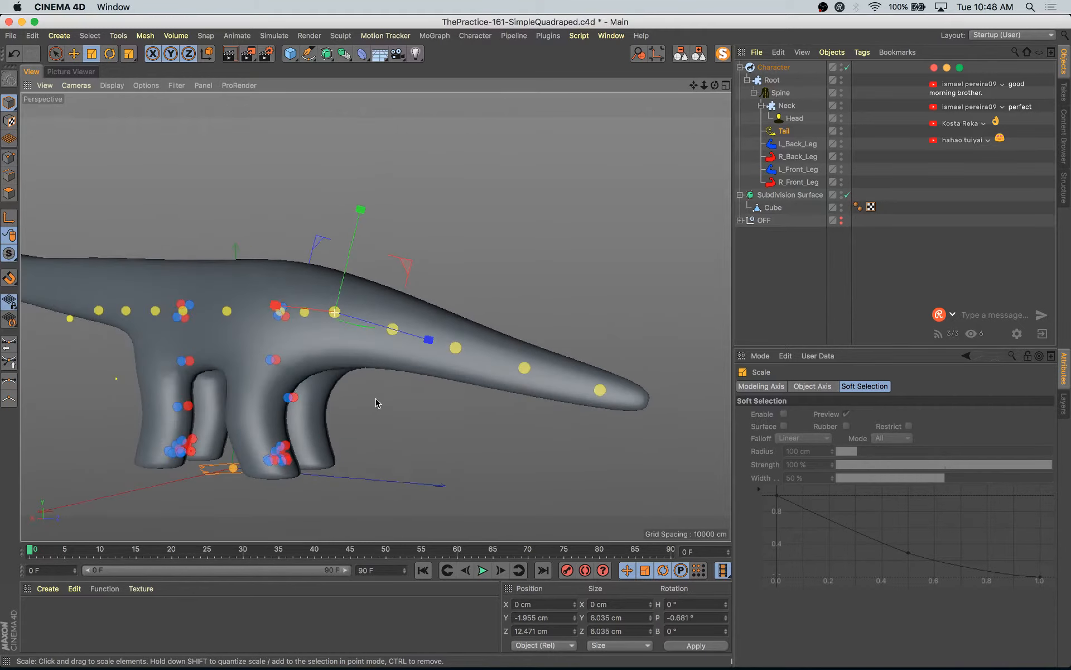
# - Shift the first tail joint back about 11.4 cm and fine-tune the chain's rotation and scale to fit the tail
pyautogui.press('e')
pyautogui.moveTo(427, 338); pyautogui.dragTo(435, 344)
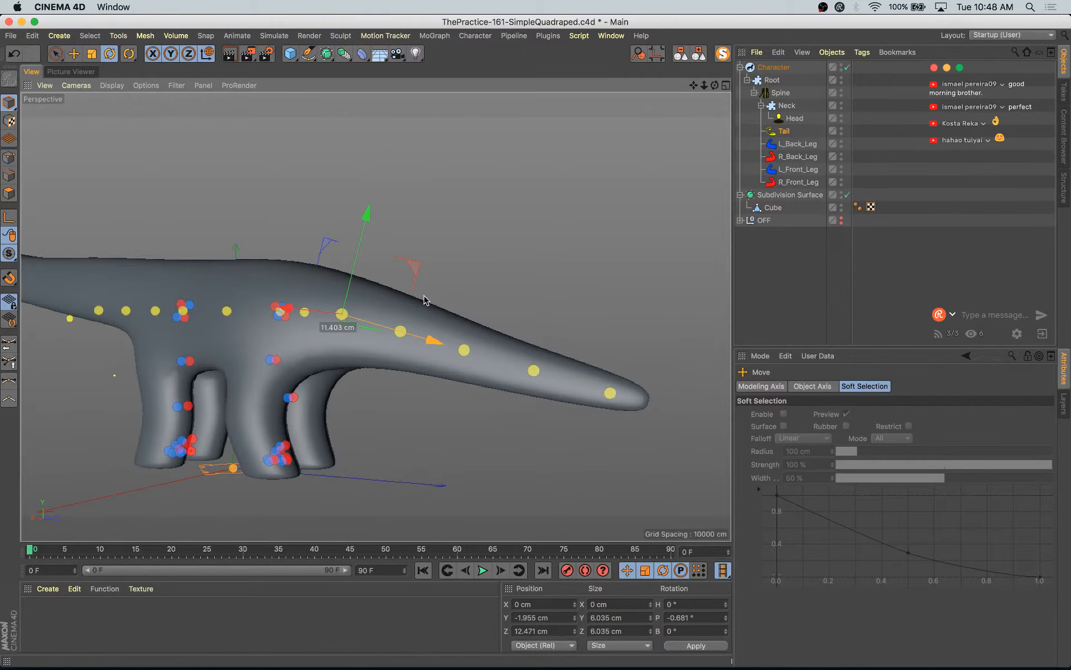
pyautogui.press('r')
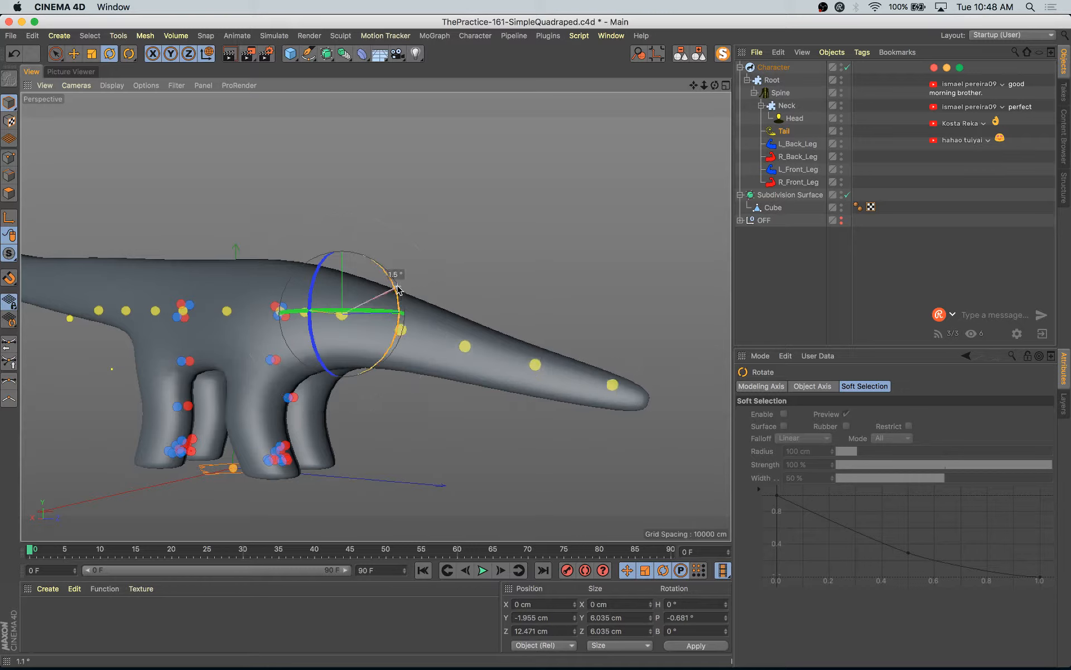
pyautogui.keyDown('alt'); pyautogui.moveTo(425, 402); pyautogui.dragTo(466, 421); pyautogui.keyUp('alt')
pyautogui.press('t')
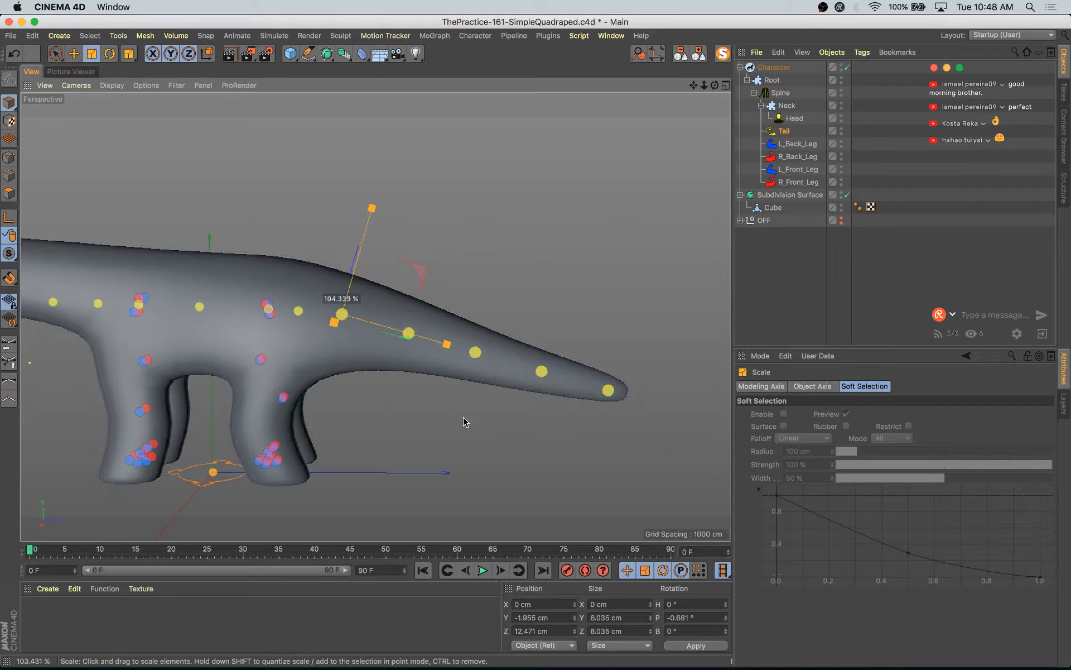
pyautogui.press('r')
pyautogui.moveTo(406, 287); pyautogui.dragTo(397, 280)
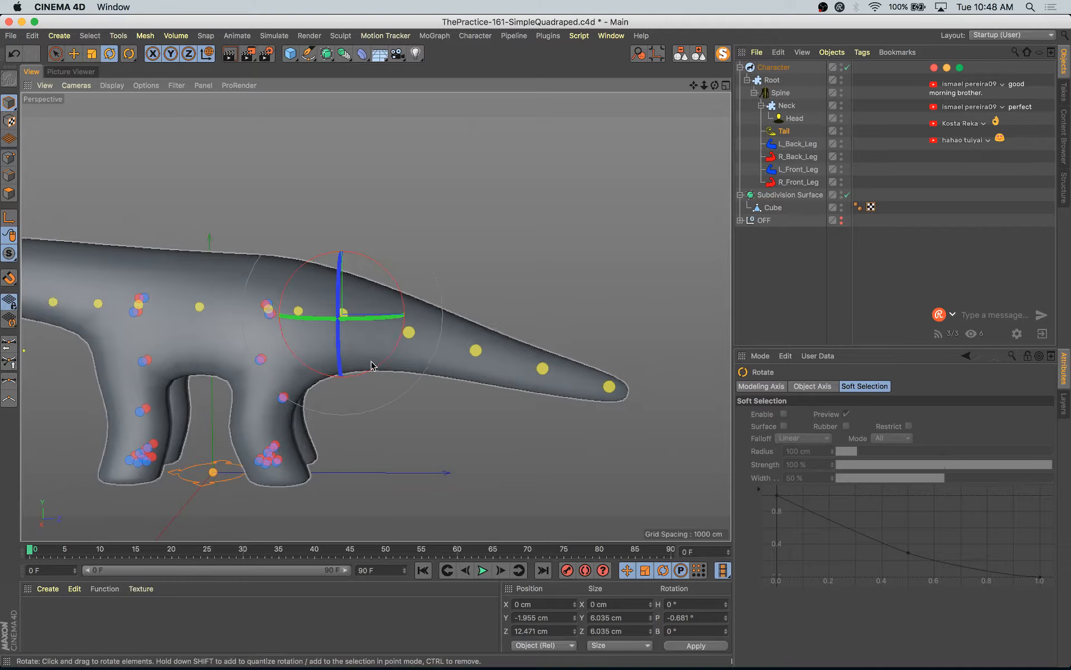
# - Raise the spine joint at the shoulders by about 30 cm, toward the middle of the body
pyautogui.keyDown('alt'); pyautogui.moveTo(387, 350); pyautogui.dragTo(427, 318, button='middle'); pyautogui.keyUp('alt')
pyautogui.keyDown('alt'); pyautogui.moveTo(524, 391); pyautogui.dragTo(583, 406); pyautogui.keyUp('alt')
pyautogui.keyDown('alt'); pyautogui.moveTo(360, 375); pyautogui.dragTo(581, 412, button='middle'); pyautogui.keyUp('alt')
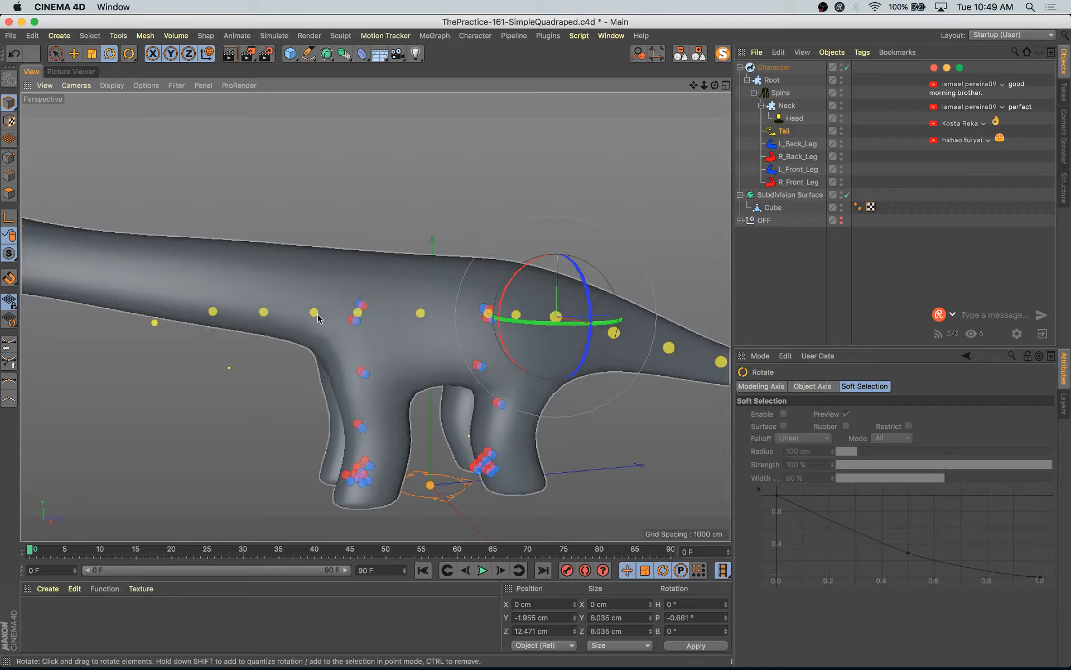
pyautogui.click(357, 315)
pyautogui.keyDown('alt'); pyautogui.moveTo(321, 319); pyautogui.dragTo(263, 295); pyautogui.keyUp('alt')
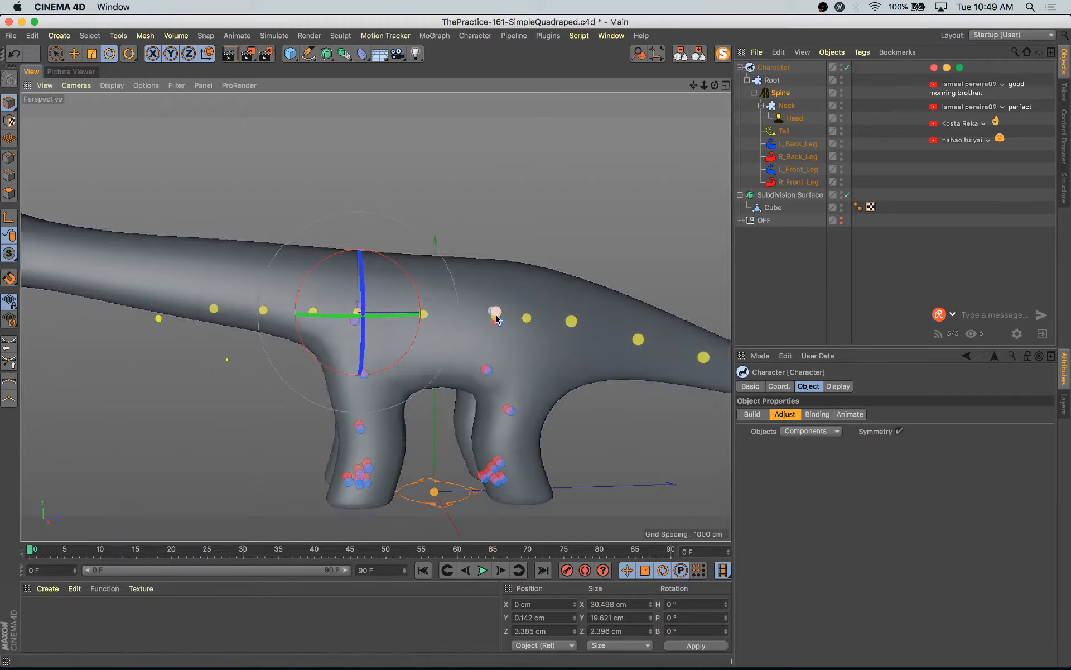
pyautogui.press('e')
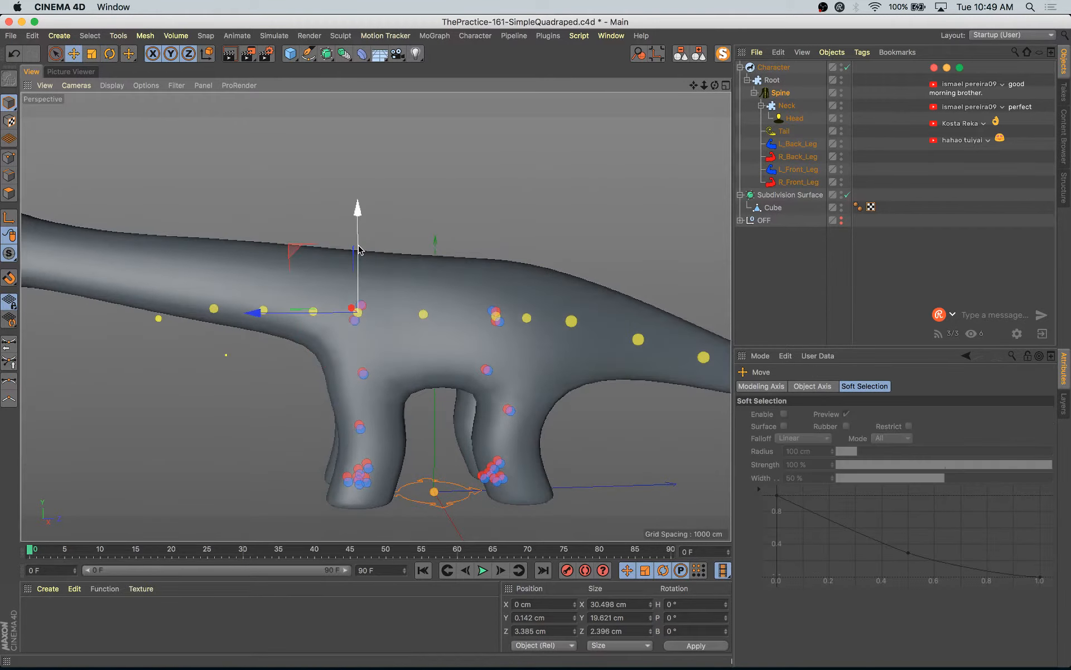
pyautogui.moveTo(360, 250); pyautogui.dragTo(368, 225)
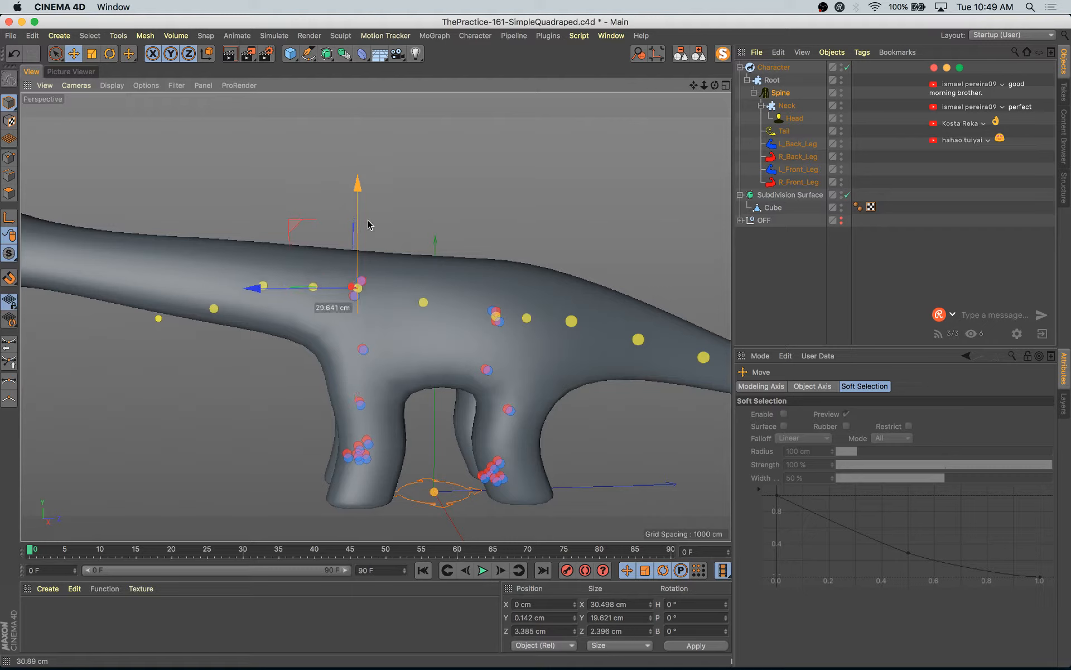
# - Select the spine joint at the hips and raise it higher inside the body
pyautogui.click(496, 313)
pyautogui.scroll(5, 502, 318)
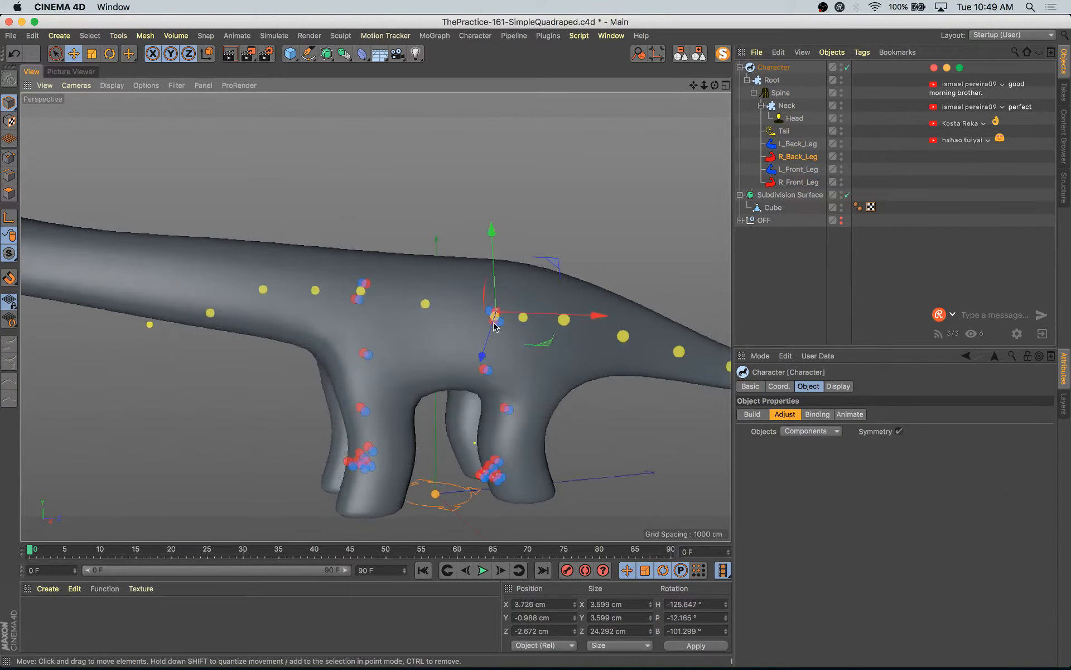
pyautogui.click(498, 320)
pyautogui.moveTo(489, 254); pyautogui.dragTo(500, 219)
# - Raise the shoulder spine joint further and lift the hip spine joint slightly, bringing the spine closer to the back
pyautogui.click(273, 271)
pyautogui.moveTo(275, 191); pyautogui.dragTo(275, 163)
pyautogui.click(496, 284)
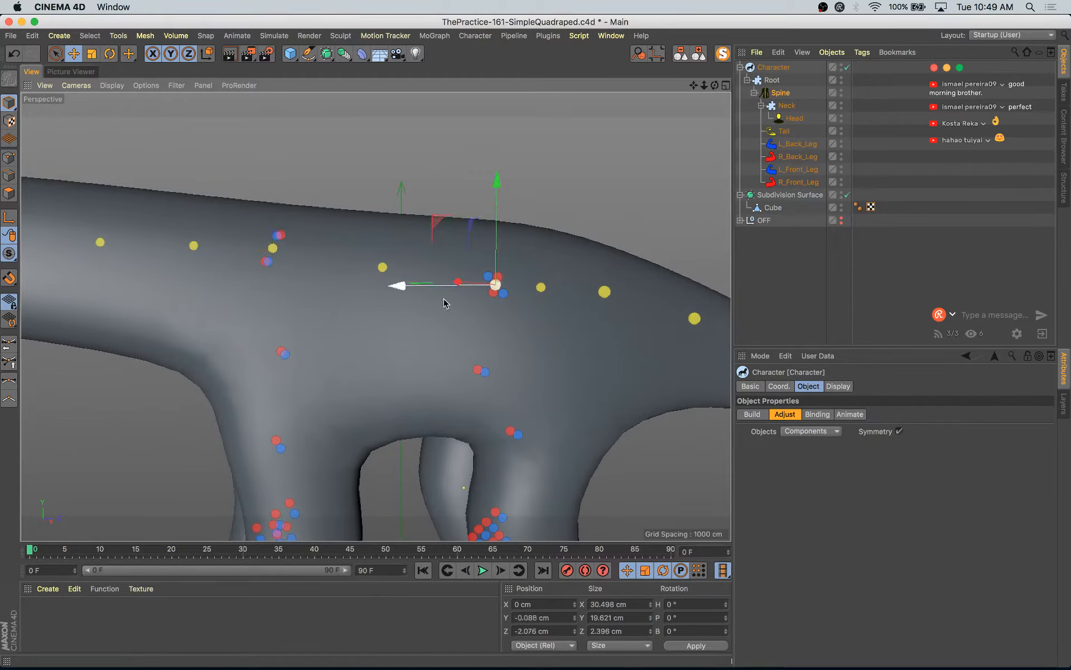
pyautogui.moveTo(498, 208); pyautogui.dragTo(502, 198)
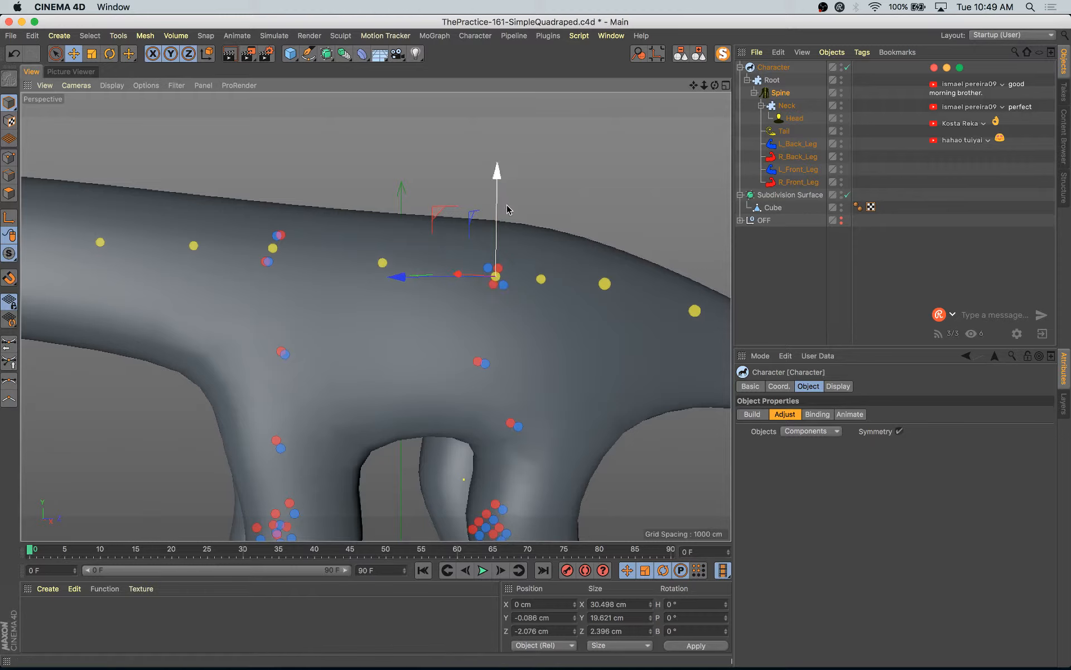
pyautogui.scroll(-3, 502, 198)
pyautogui.keyDown('alt'); pyautogui.moveTo(597, 326); pyautogui.dragTo(494, 362); pyautogui.keyUp('alt')
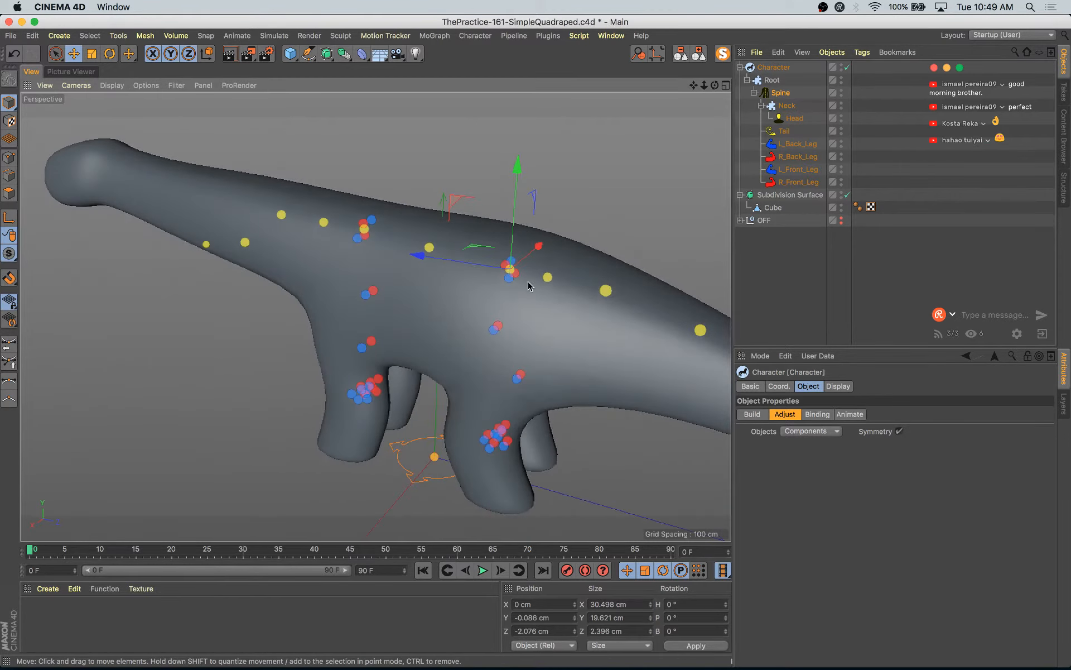
# - Lower the first tail joint so the tail chain stays centred in the mesh's tail
pyautogui.click(606, 290)
pyautogui.scroll(5, 659, 346)
pyautogui.keyDown('alt'); pyautogui.moveTo(659, 328); pyautogui.dragTo(658, 362, button='right'); pyautogui.keyUp('alt')
pyautogui.keyDown('alt'); pyautogui.moveTo(625, 365); pyautogui.dragTo(389, 330, button='middle'); pyautogui.keyUp('alt')
pyautogui.moveTo(439, 241); pyautogui.dragTo(414, 272)
pyautogui.press('r')
# - Select the FK_Neck_02 joint and rotate it slightly, by about 0.9°
pyautogui.keyDown('alt'); pyautogui.moveTo(276, 379); pyautogui.dragTo(470, 402, button='middle'); pyautogui.keyUp('alt')
pyautogui.keyDown('alt'); pyautogui.moveTo(262, 393); pyautogui.dragTo(320, 418); pyautogui.keyUp('alt')
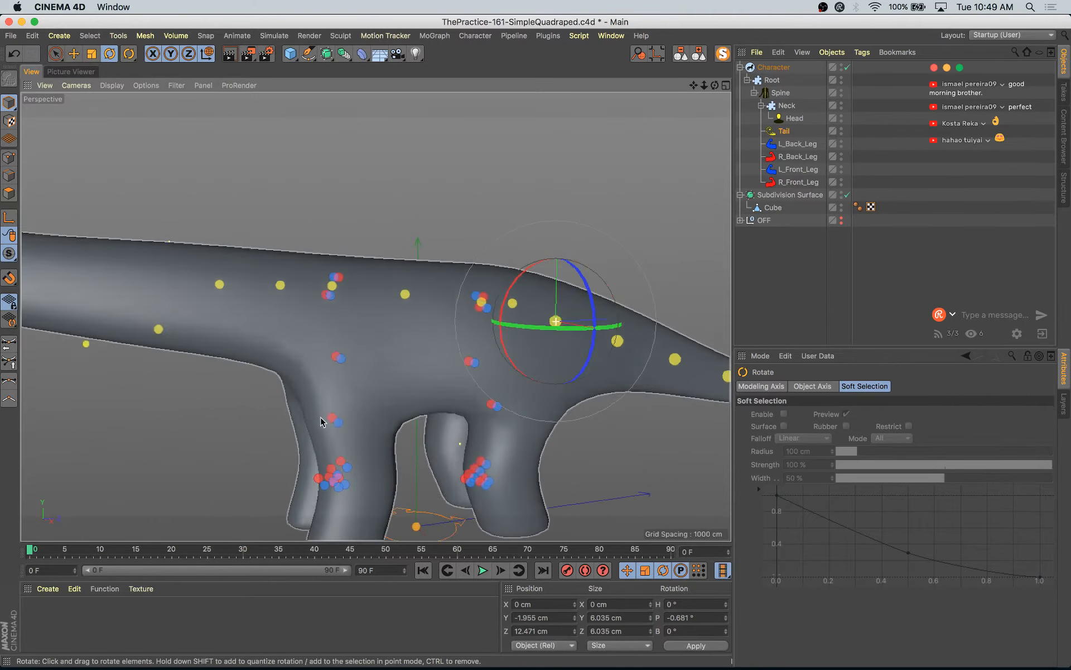
pyautogui.keyDown('alt'); pyautogui.moveTo(311, 357); pyautogui.dragTo(418, 307); pyautogui.keyUp('alt')
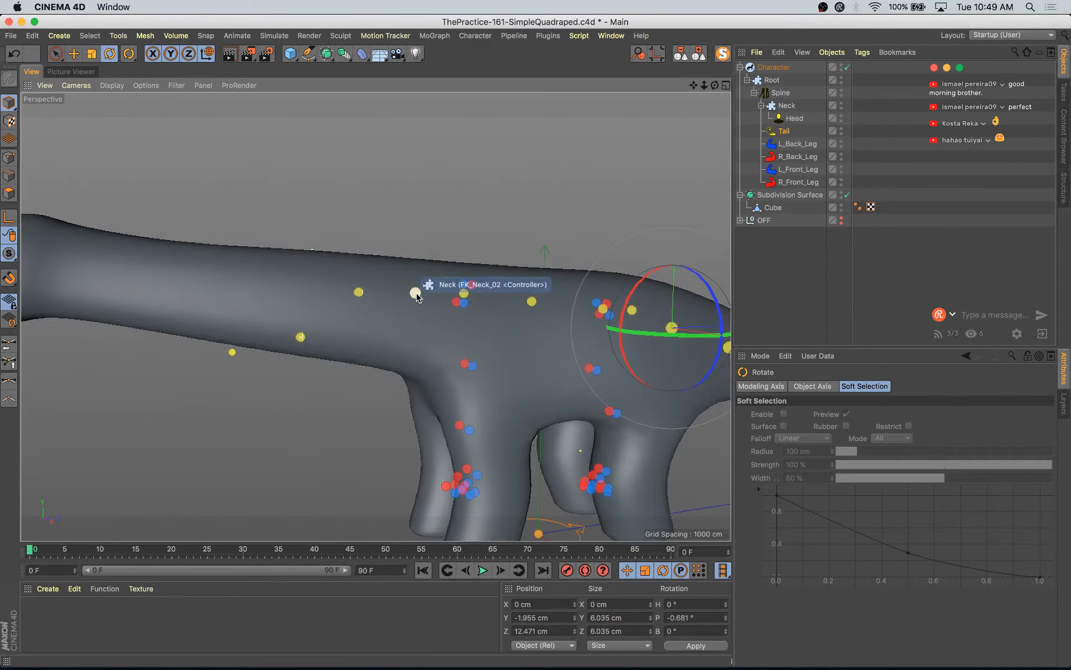
pyautogui.click(415, 292)
pyautogui.keyDown('alt'); pyautogui.moveTo(423, 356); pyautogui.dragTo(348, 366); pyautogui.keyUp('alt')
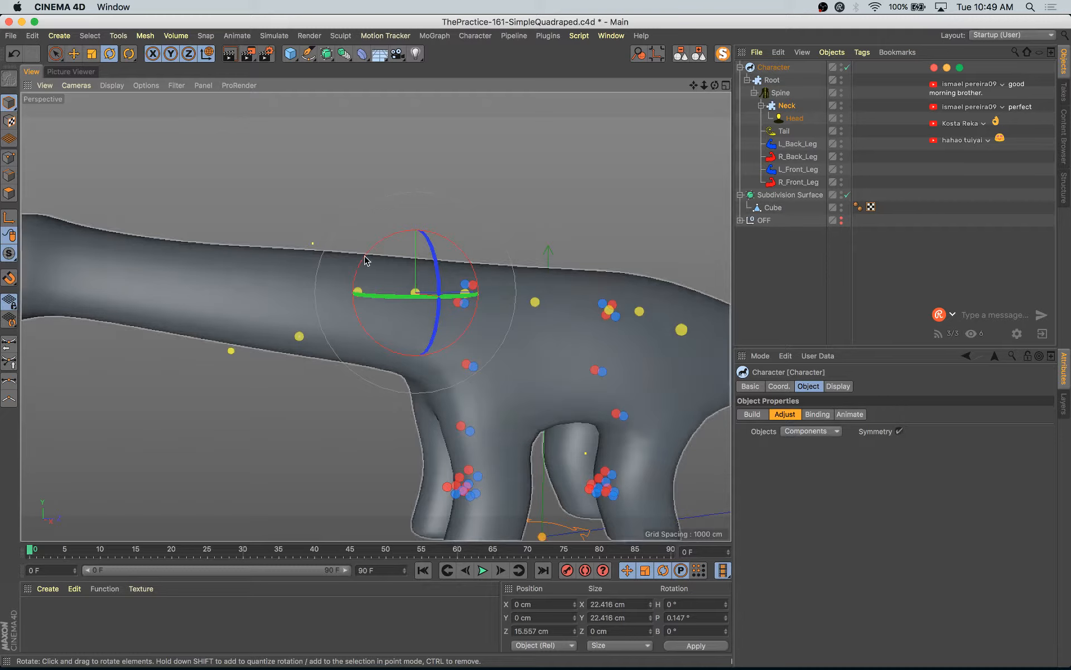
pyautogui.moveTo(363, 256); pyautogui.dragTo(326, 292)
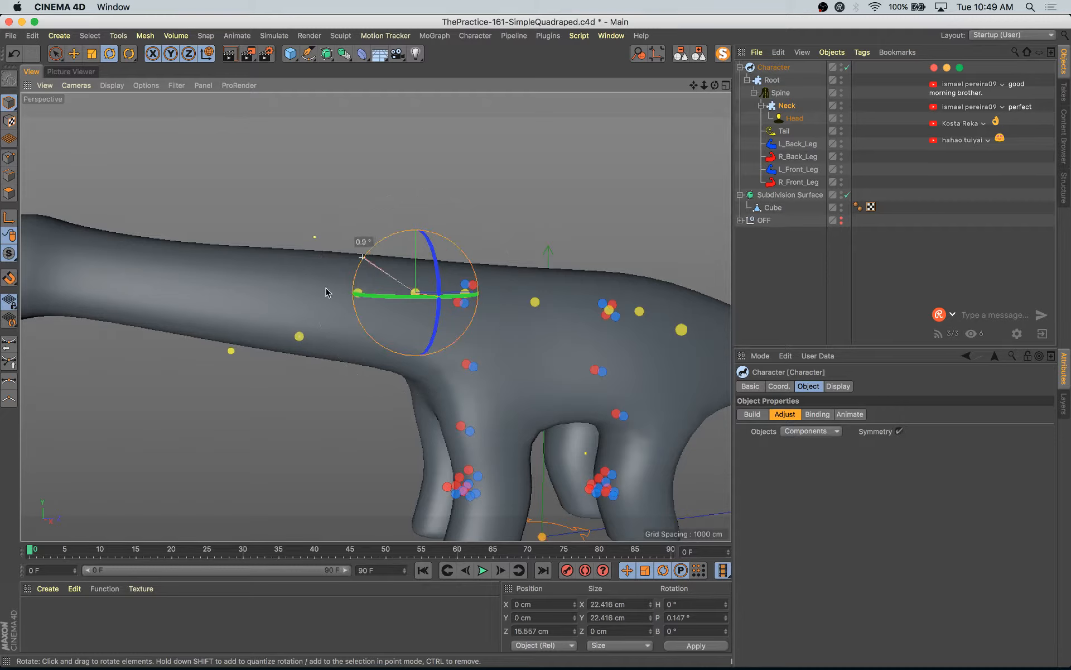
# - Raise the FK_Neck_04 joint about 44 cm to the centre of the neck, in line with the other neck joints
pyautogui.click(299, 337)
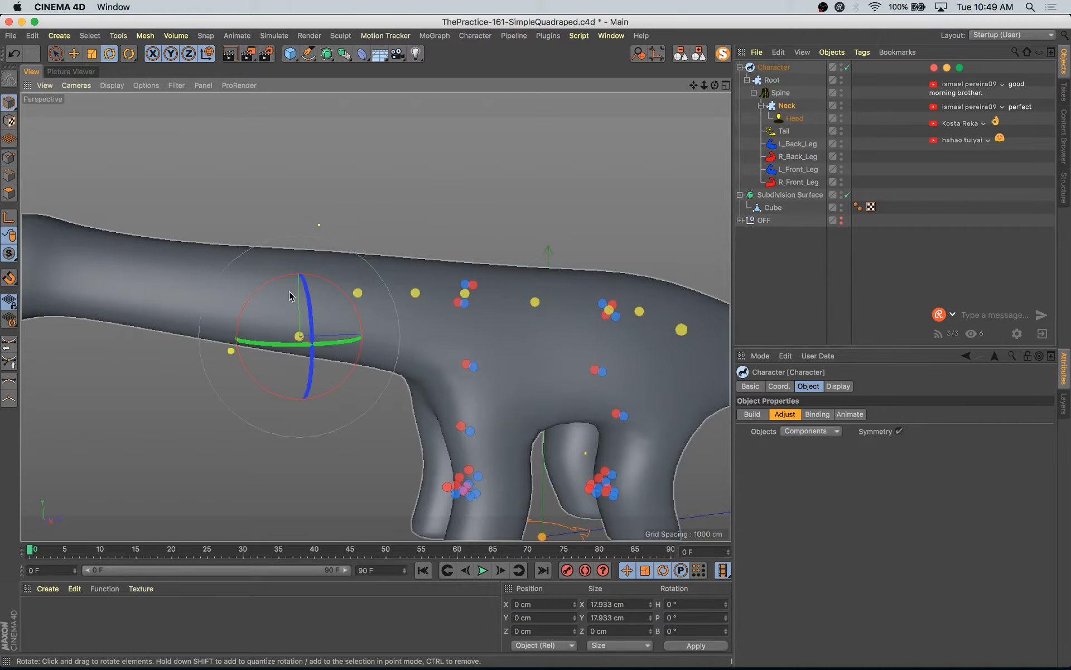
pyautogui.press('e')
pyautogui.moveTo(304, 272); pyautogui.dragTo(304, 225)
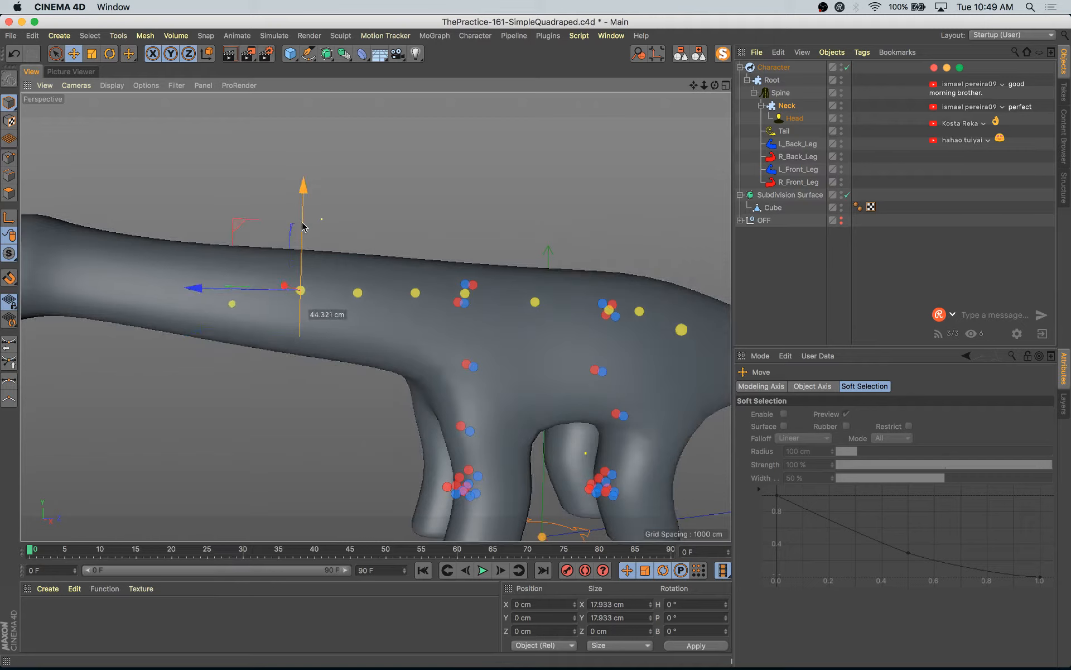
# - Try to scale the neck chain from FK_Neck_02 and from the neck joint in front of it
pyautogui.click(418, 295)
pyautogui.press('t')
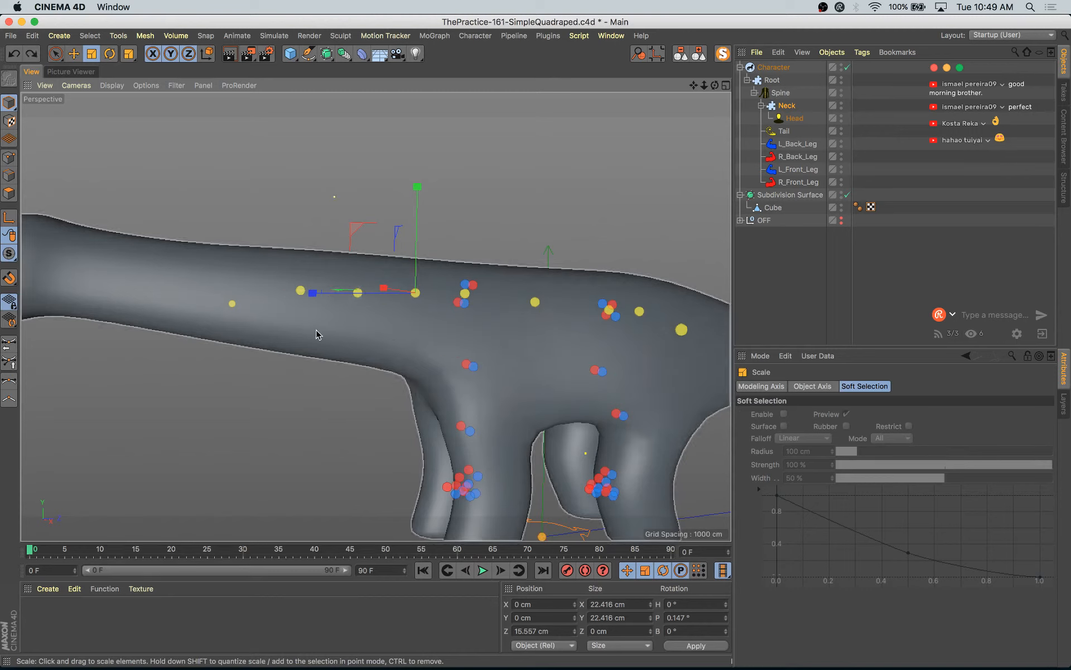
pyautogui.click(300, 290)
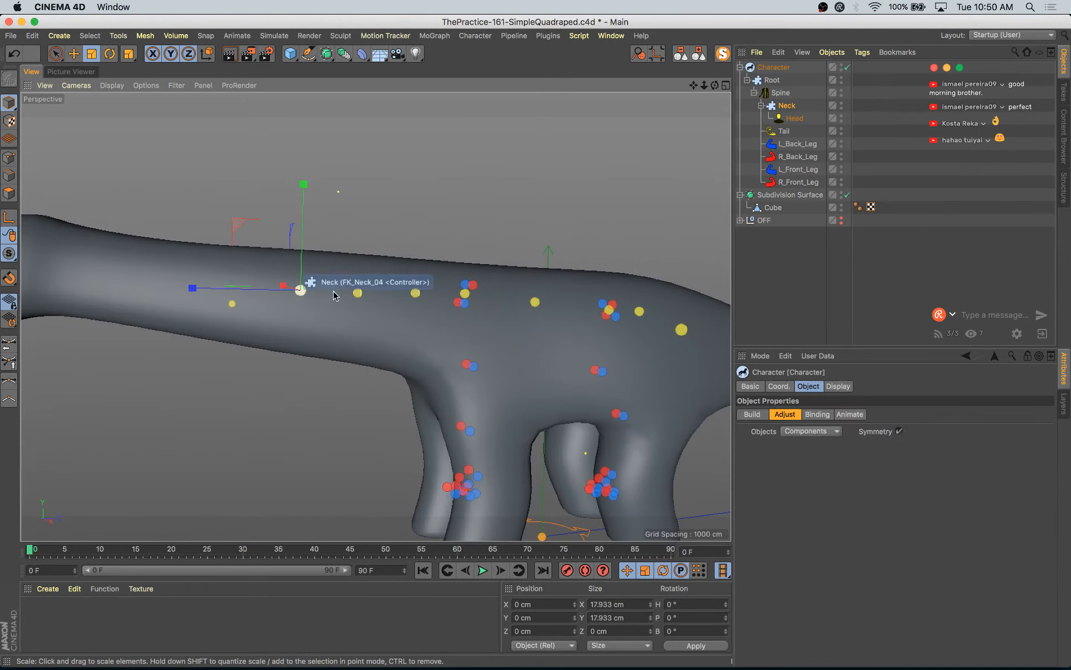
pyautogui.click(358, 292)
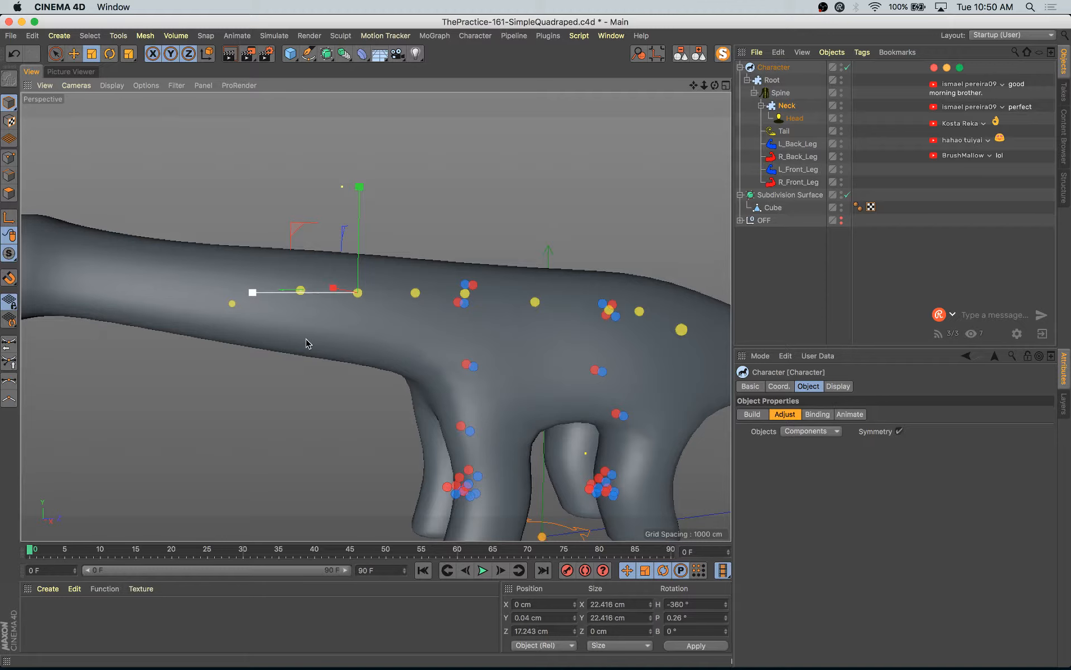
pyautogui.moveTo(460, 340); pyautogui.dragTo(647, 330)
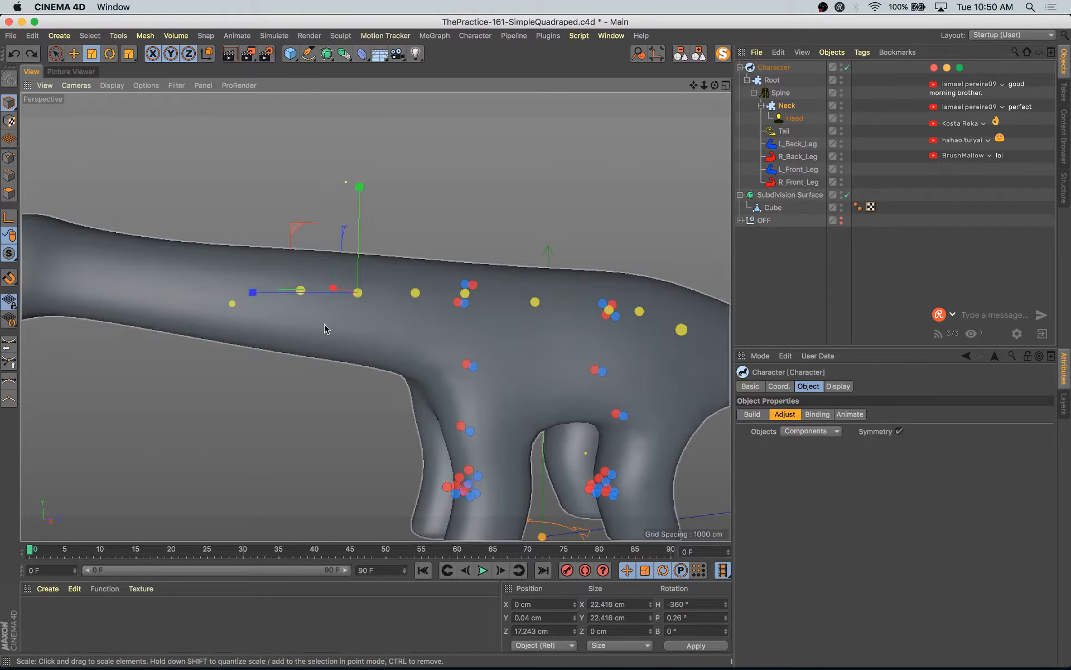
# - Scale up from the FK_Neck_02 joint to push the next neck joint forward along the neck
pyautogui.press('e')
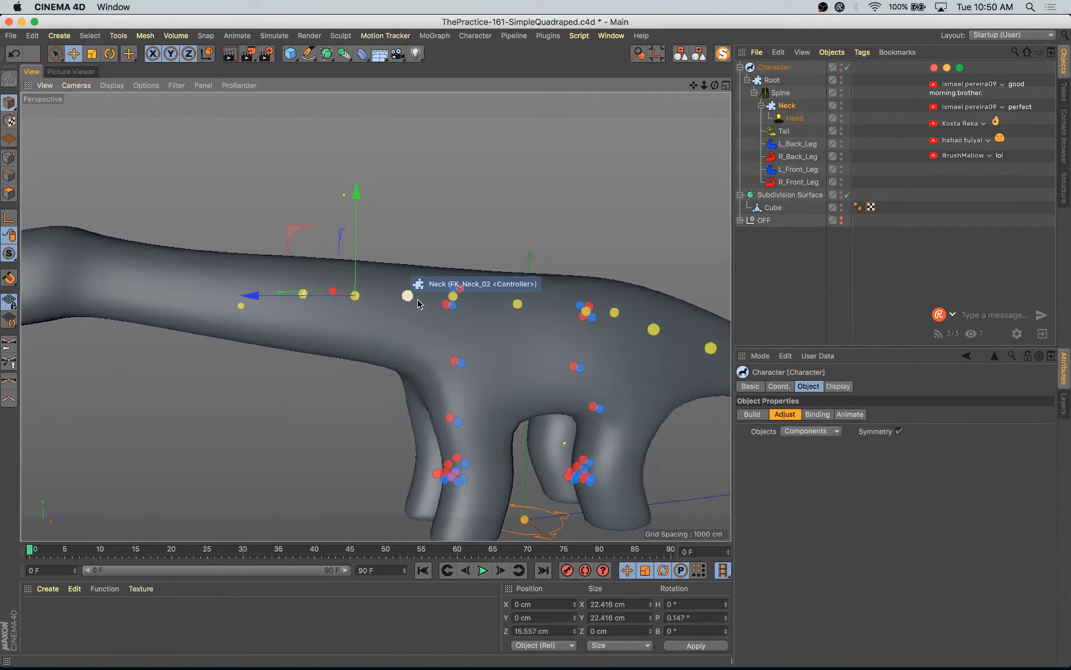
pyautogui.click(418, 302)
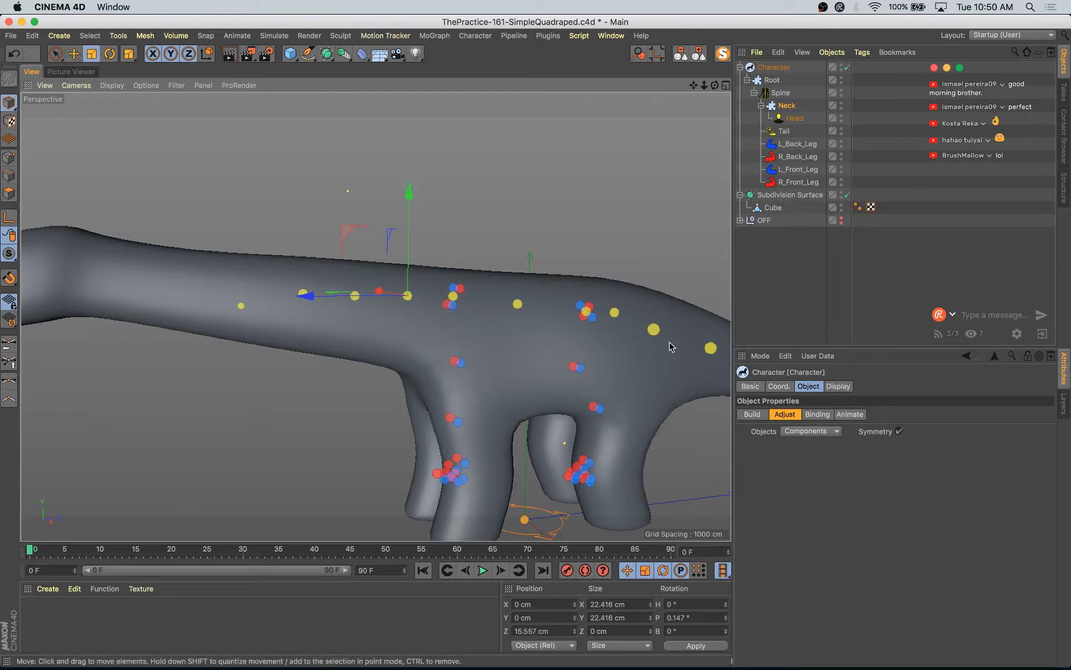
pyautogui.press('t')
pyautogui.moveTo(662, 347); pyautogui.dragTo(251, 401)
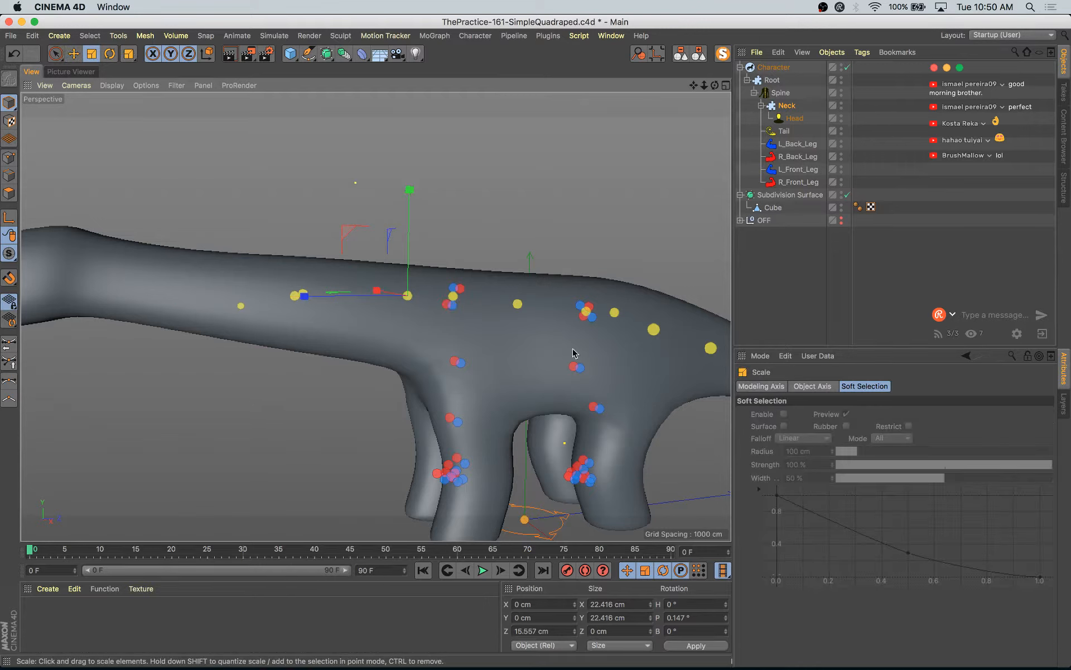
pyautogui.moveTo(649, 338); pyautogui.dragTo(393, 330)
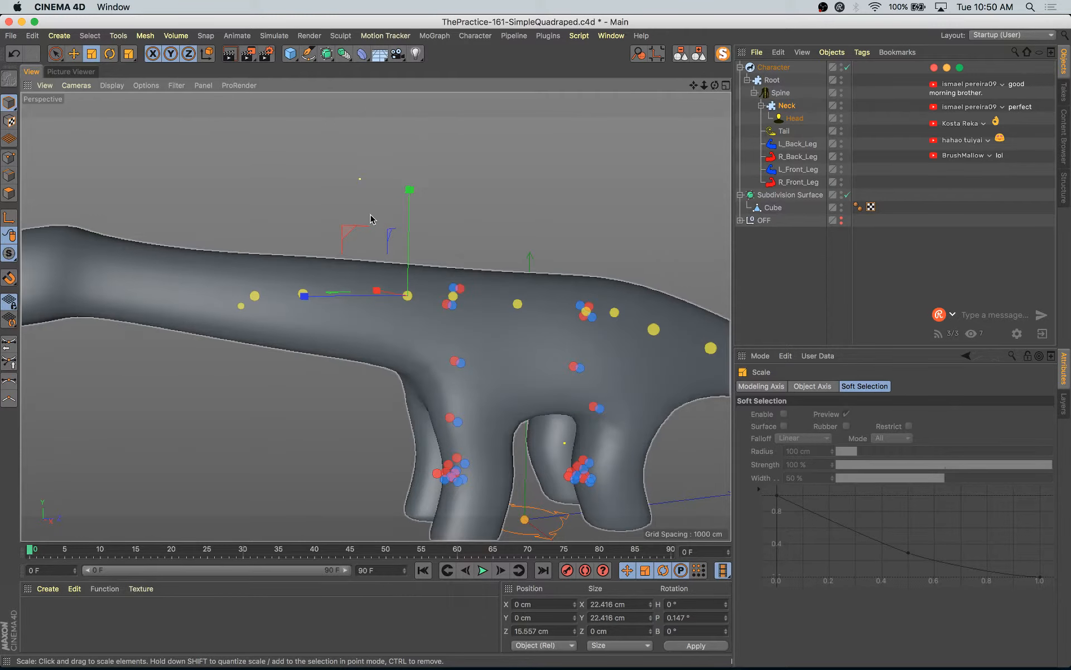
# - Rotate the neck chain slightly and move the FK_Neck_04 joint forward to the point where the neck meets the head
pyautogui.press('r')
pyautogui.moveTo(373, 238); pyautogui.dragTo(380, 246)
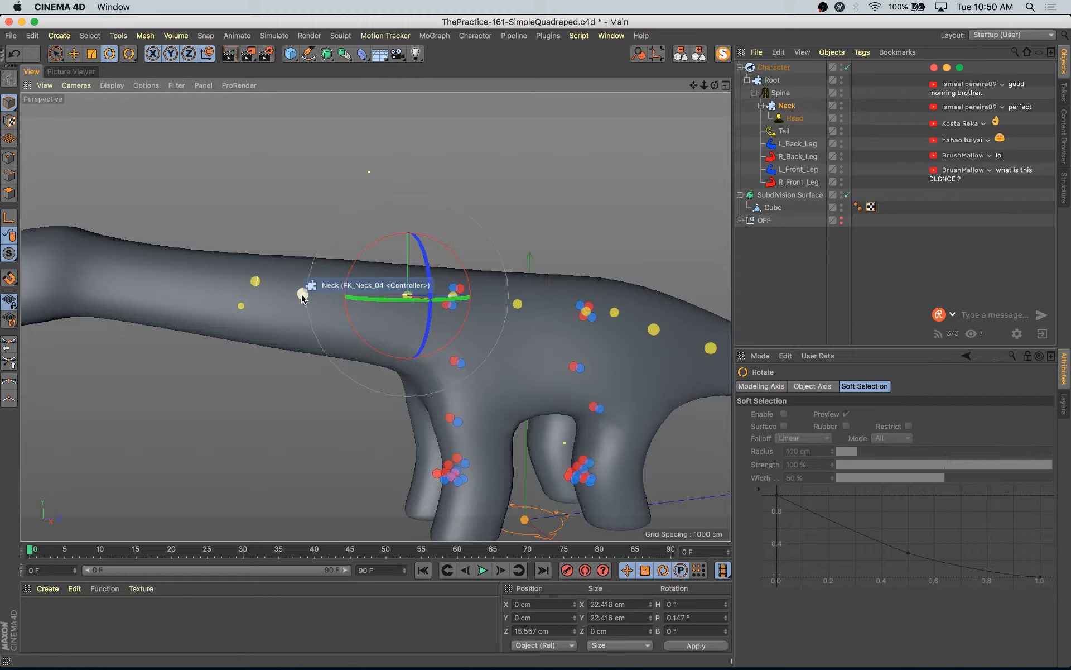
pyautogui.click(301, 294)
pyautogui.scroll(-4, 302, 294)
pyautogui.press('e')
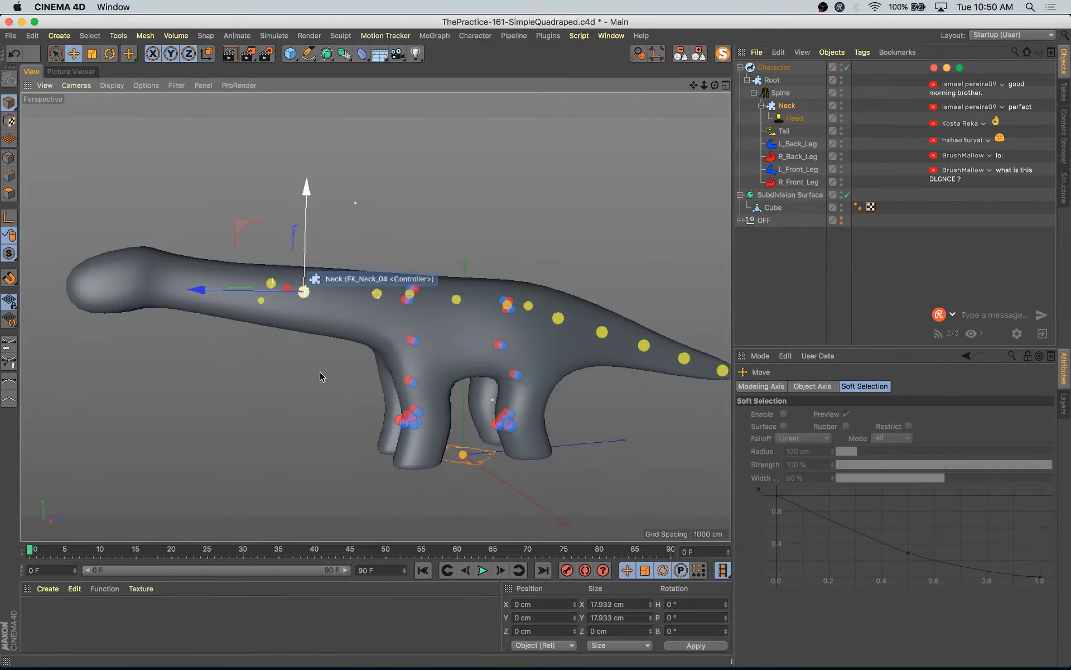
pyautogui.keyDown('alt'); pyautogui.moveTo(320, 370); pyautogui.dragTo(471, 412, button='middle'); pyautogui.keyUp('alt')
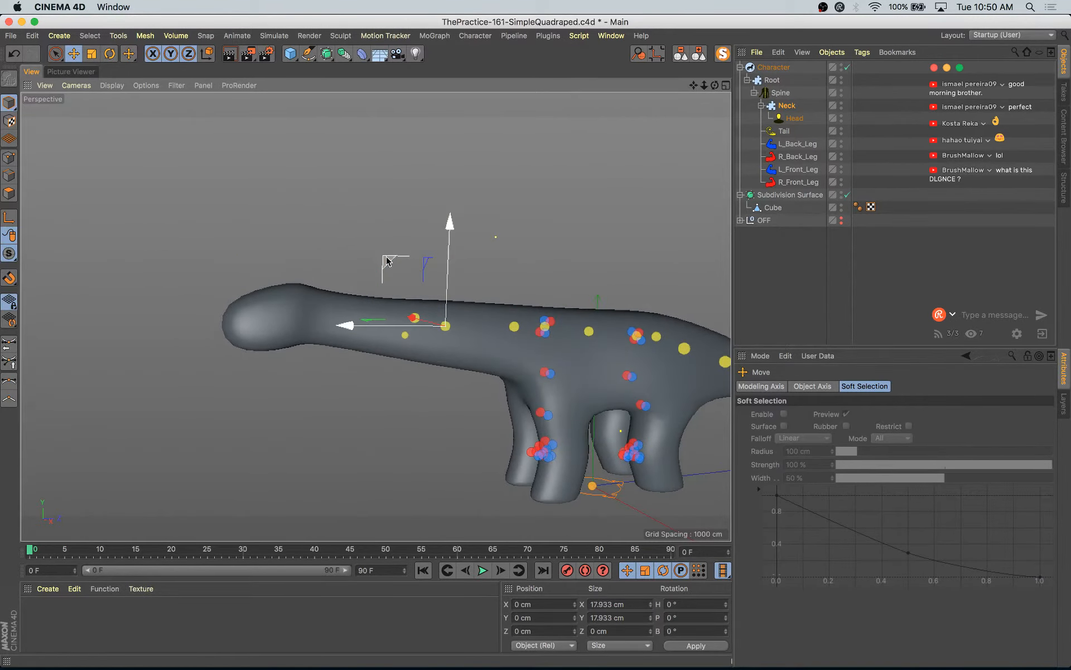
pyautogui.moveTo(384, 258); pyautogui.dragTo(269, 244)
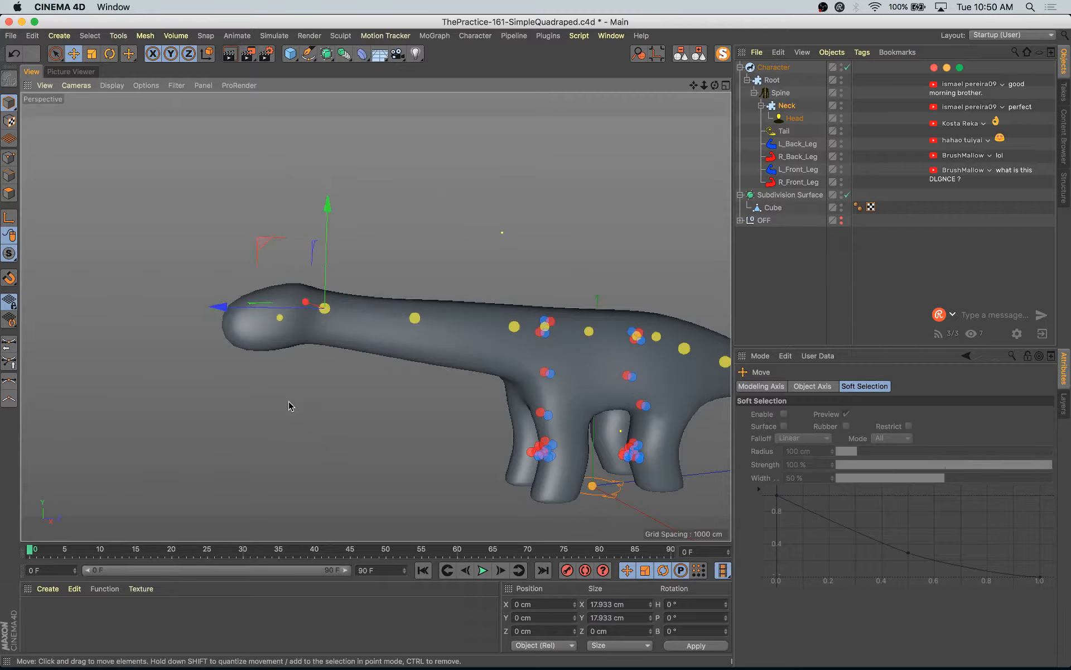
pyautogui.press('t')
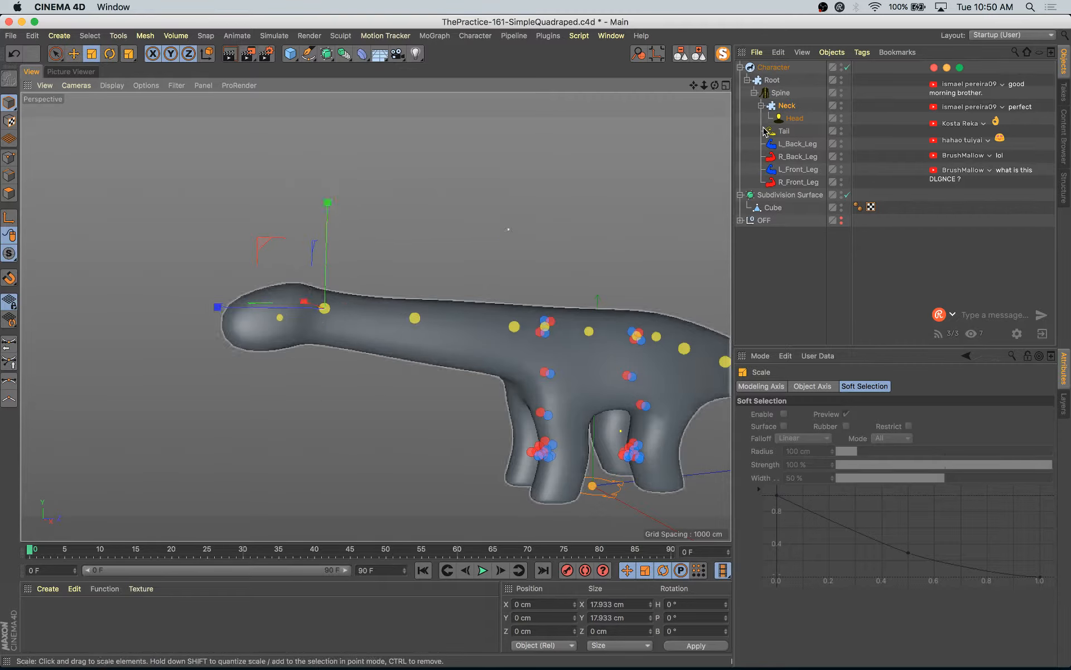
pyautogui.press('e')
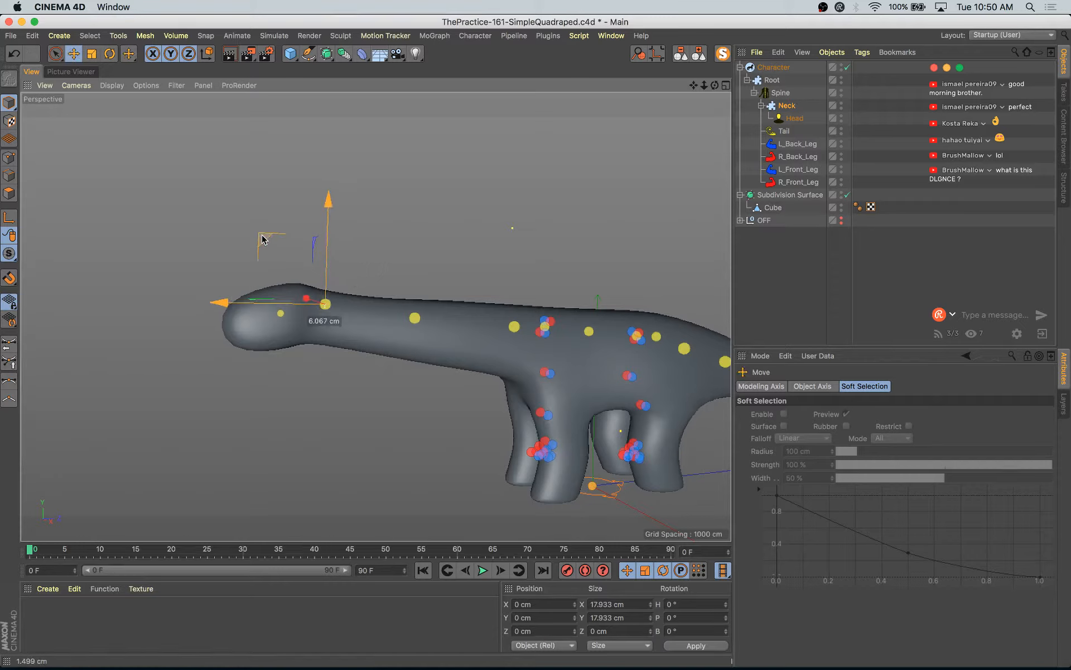
# - Shift the FK_Neck_03 joint and the neck joint behind it slightly along the neck to even out their spacing
pyautogui.click(416, 319)
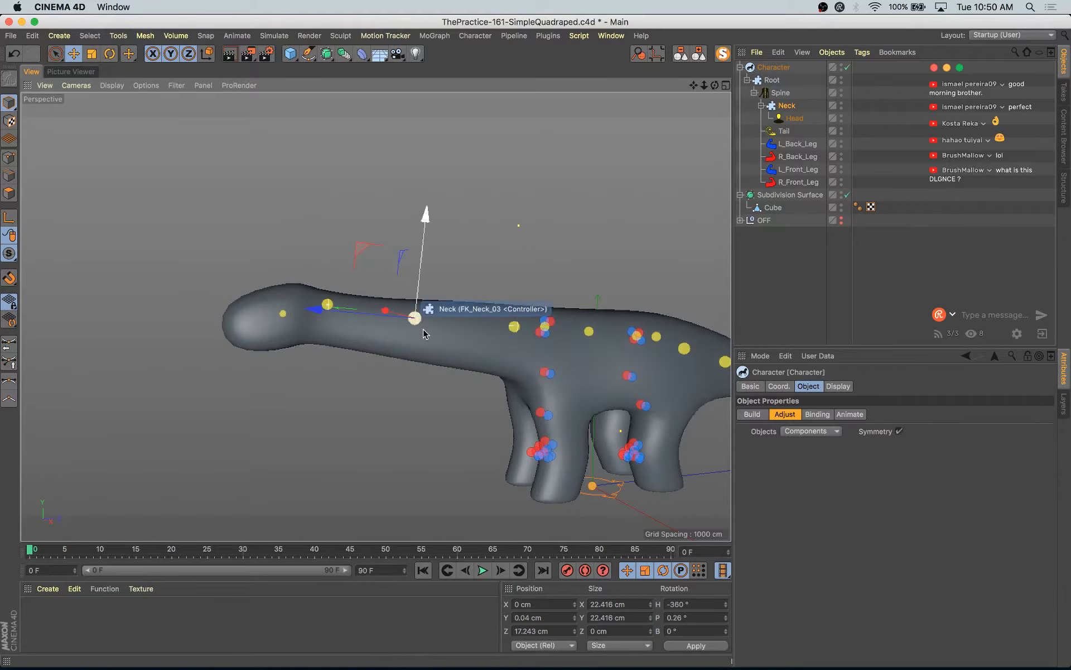
pyautogui.keyDown('alt'); pyautogui.moveTo(445, 370); pyautogui.dragTo(393, 333); pyautogui.keyUp('alt')
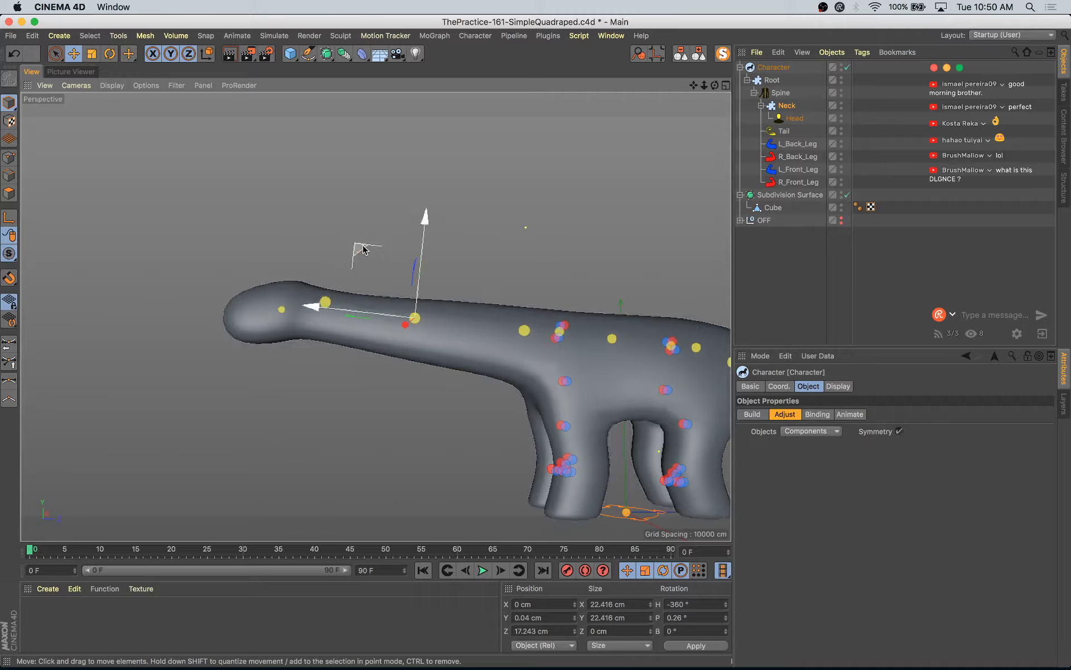
pyautogui.moveTo(359, 249); pyautogui.dragTo(360, 248)
pyautogui.moveTo(414, 280); pyautogui.dragTo(452, 260)
pyautogui.click(524, 329)
pyautogui.click(393, 312)
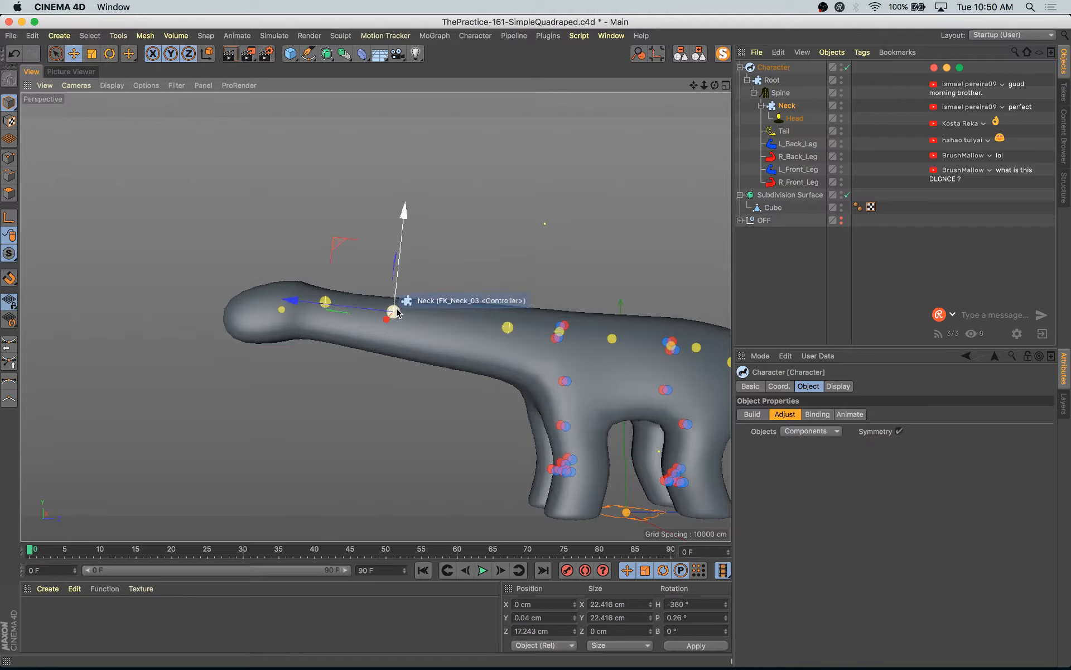
pyautogui.moveTo(342, 242); pyautogui.dragTo(353, 244)
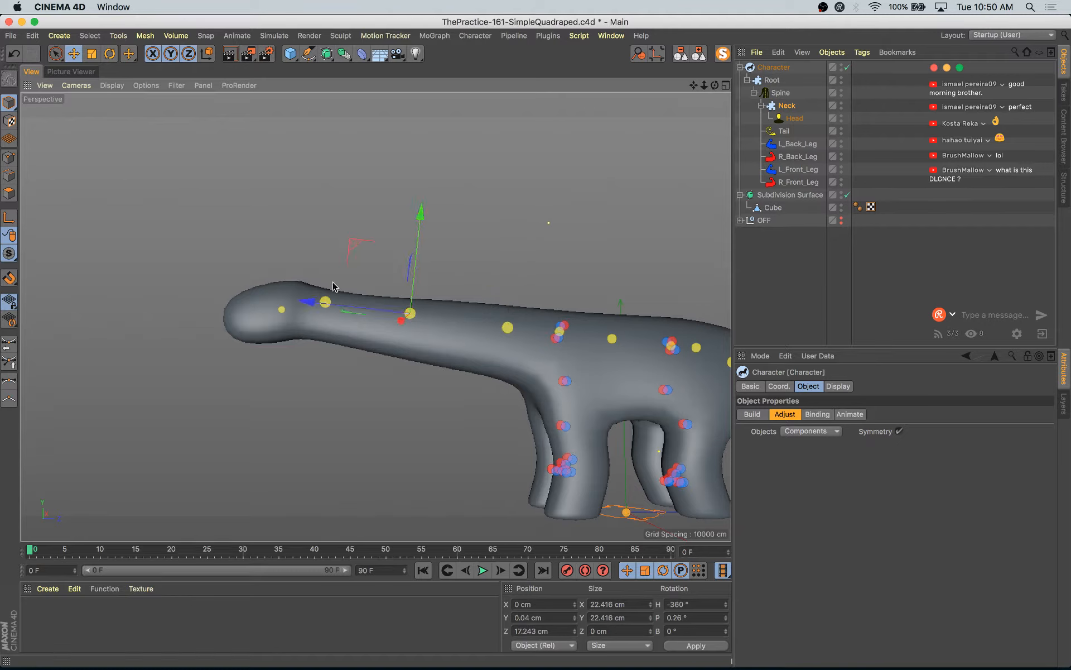
# - Move the FK_Neck_04 joint slightly farther forward into the base of the head
pyautogui.click(326, 301)
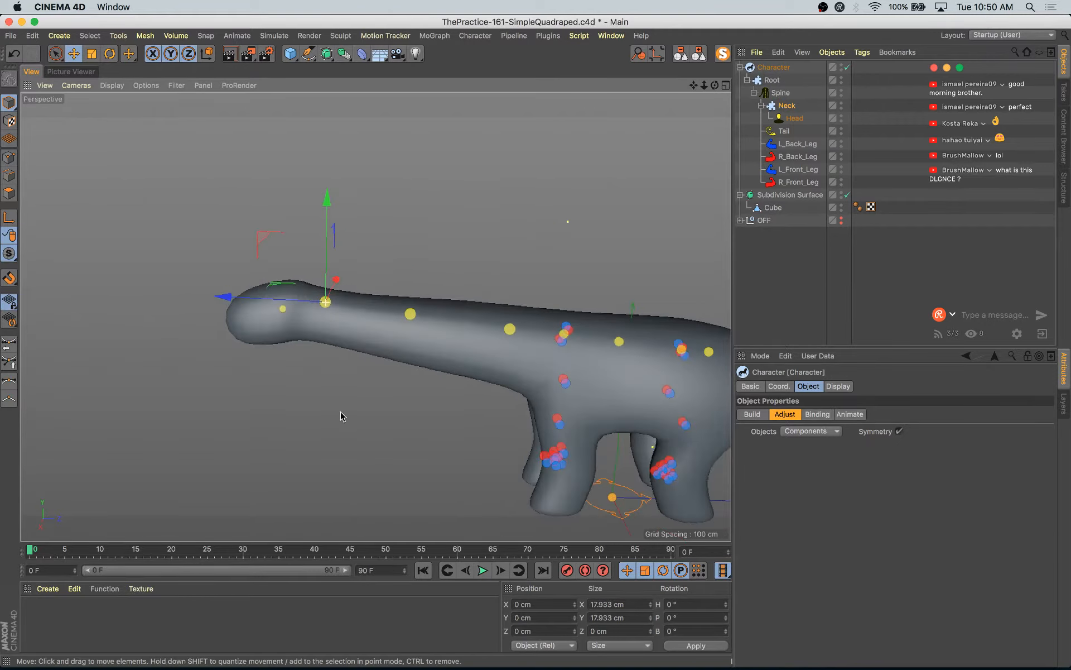
pyautogui.moveTo(260, 237); pyautogui.dragTo(232, 230)
pyautogui.press('t')
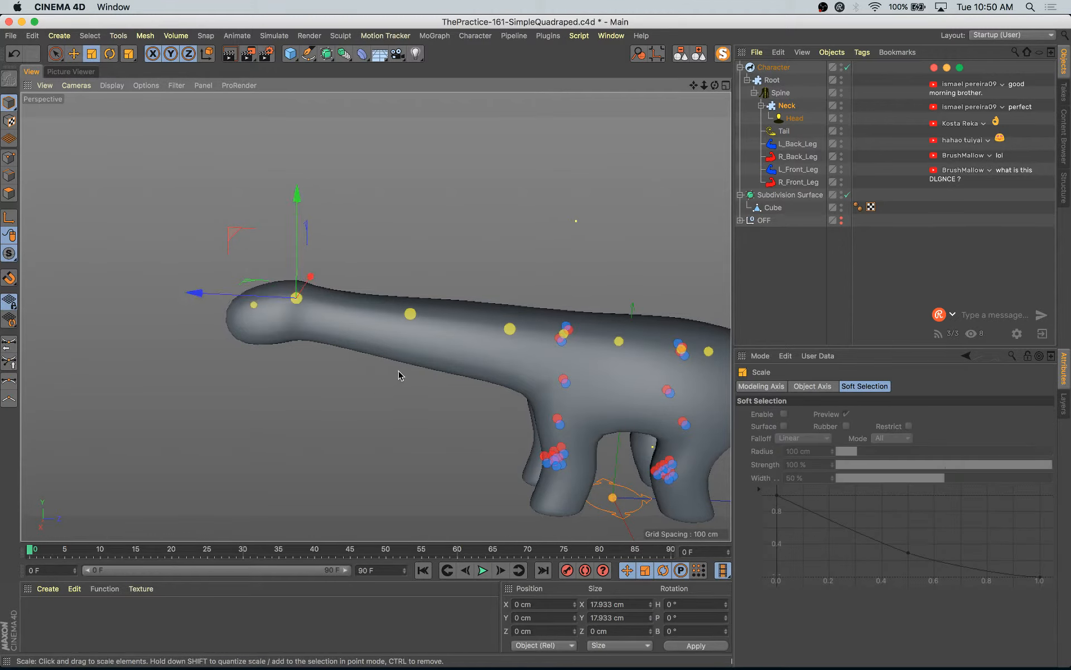
# - Move the Head joint forward about 29 cm to the tip of the snout, fine-tune its position and deselect it
pyautogui.click(252, 303)
pyautogui.click(252, 303)
pyautogui.keyDown('alt'); pyautogui.moveTo(336, 337); pyautogui.dragTo(382, 300); pyautogui.keyUp('alt')
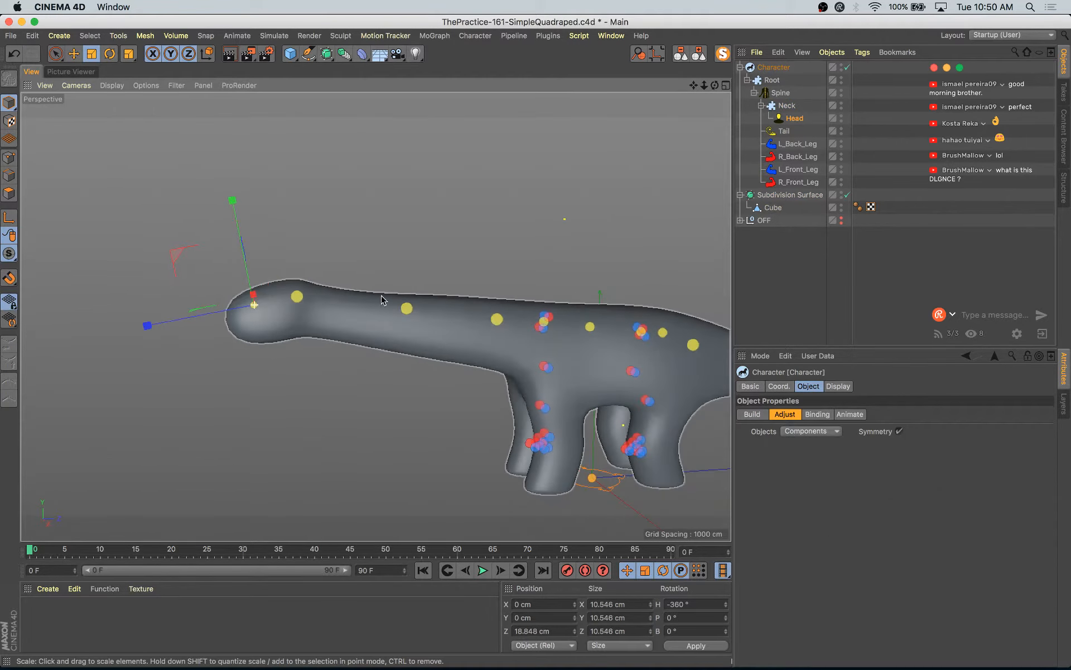
pyautogui.press('e')
pyautogui.moveTo(177, 256); pyautogui.dragTo(159, 268)
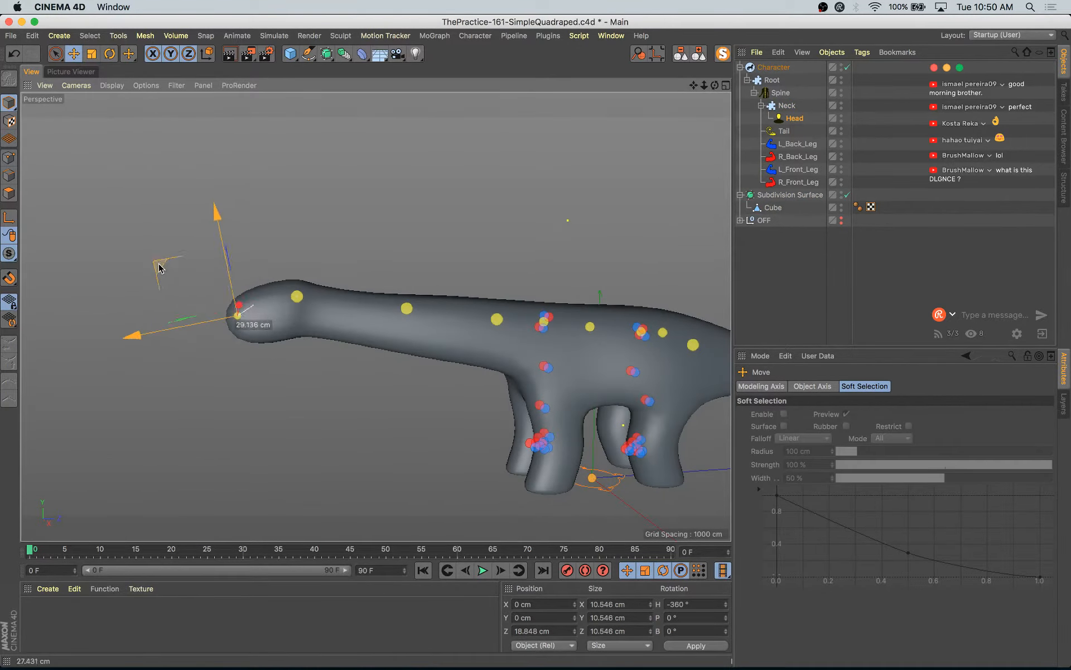
pyautogui.click(296, 294)
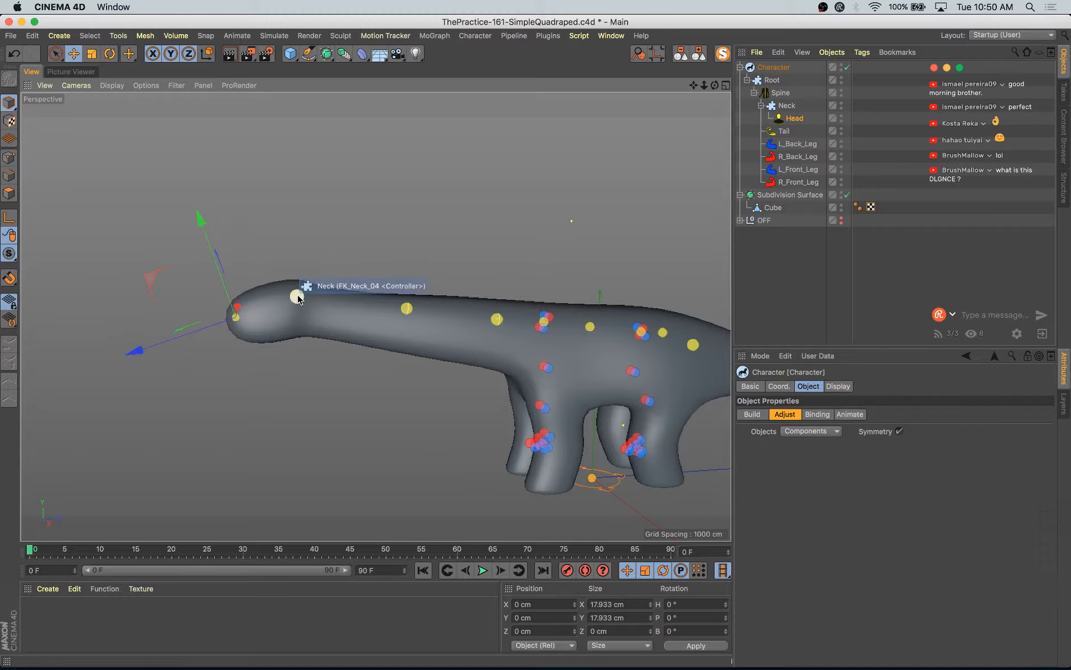
pyautogui.click(229, 325)
pyautogui.moveTo(147, 289); pyautogui.dragTo(153, 279)
pyautogui.click(331, 414)
# - Viewing the animal from the front, move the R_FR_Leg_00 joint outward and down so the front leg joints sit inside the legs
pyautogui.keyDown('alt'); pyautogui.moveTo(447, 485); pyautogui.dragTo(383, 428); pyautogui.keyUp('alt')
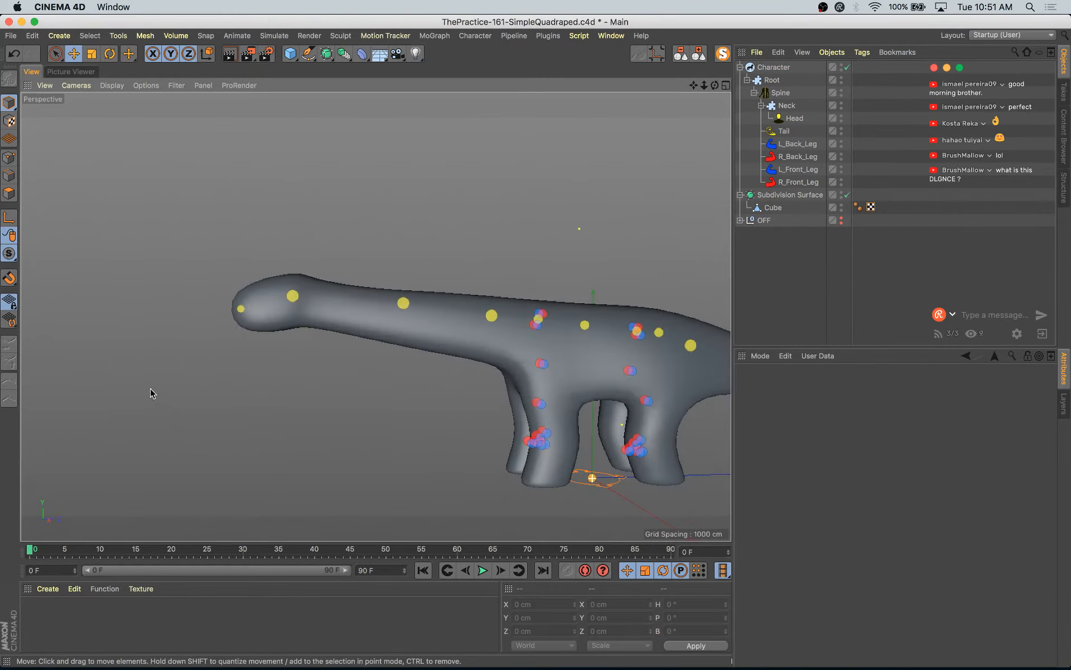
pyautogui.keyDown('alt'); pyautogui.moveTo(318, 351); pyautogui.dragTo(657, 421); pyautogui.keyUp('alt')
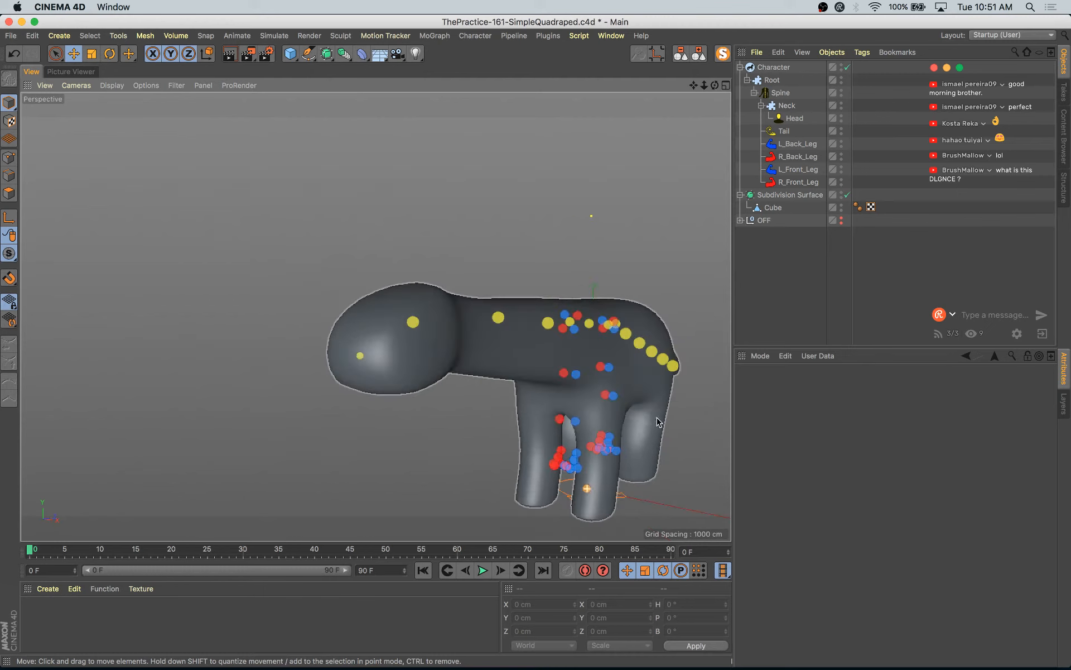
pyautogui.moveTo(211, 217)
pyautogui.keyDown('alt'); pyautogui.mouseDown(button='middle')
pyautogui.moveTo(95, 114)
pyautogui.moveTo(68, 155)
pyautogui.mouseUp(button='middle'); pyautogui.keyUp('alt')
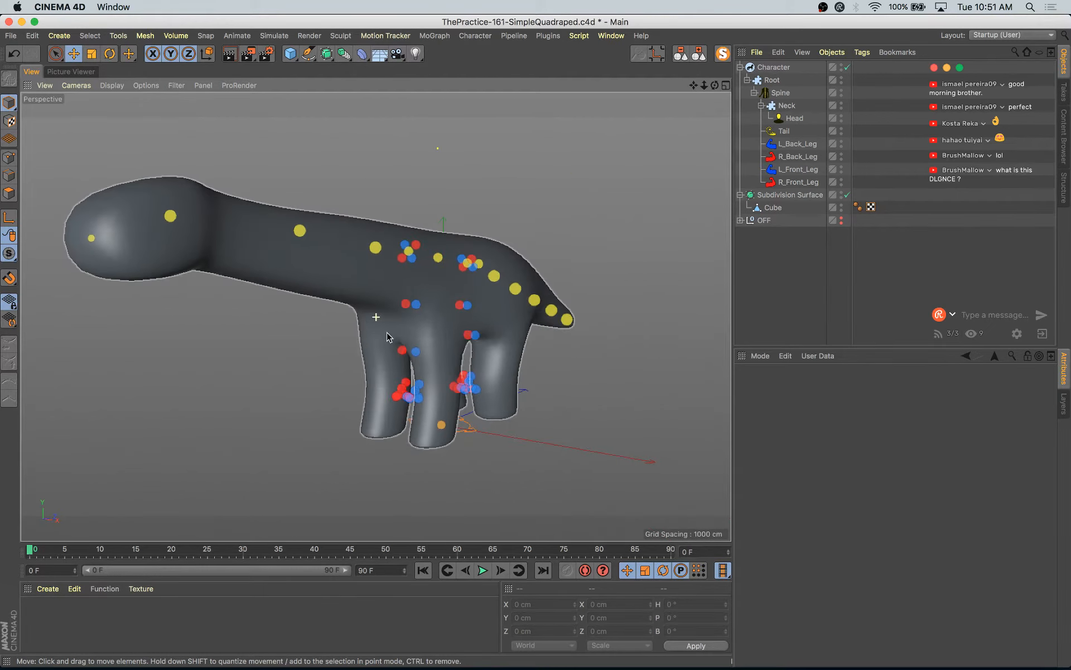
pyautogui.click(420, 250)
pyautogui.keyDown('alt'); pyautogui.moveTo(527, 258); pyautogui.dragTo(521, 270); pyautogui.keyUp('alt')
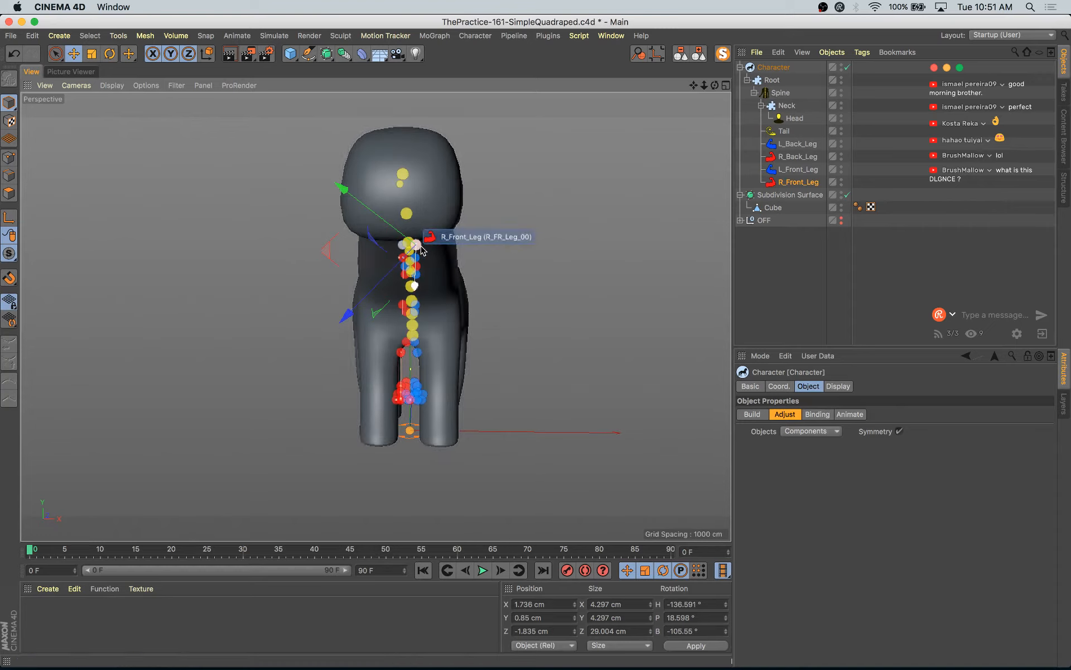
pyautogui.moveTo(330, 251); pyautogui.dragTo(305, 273)
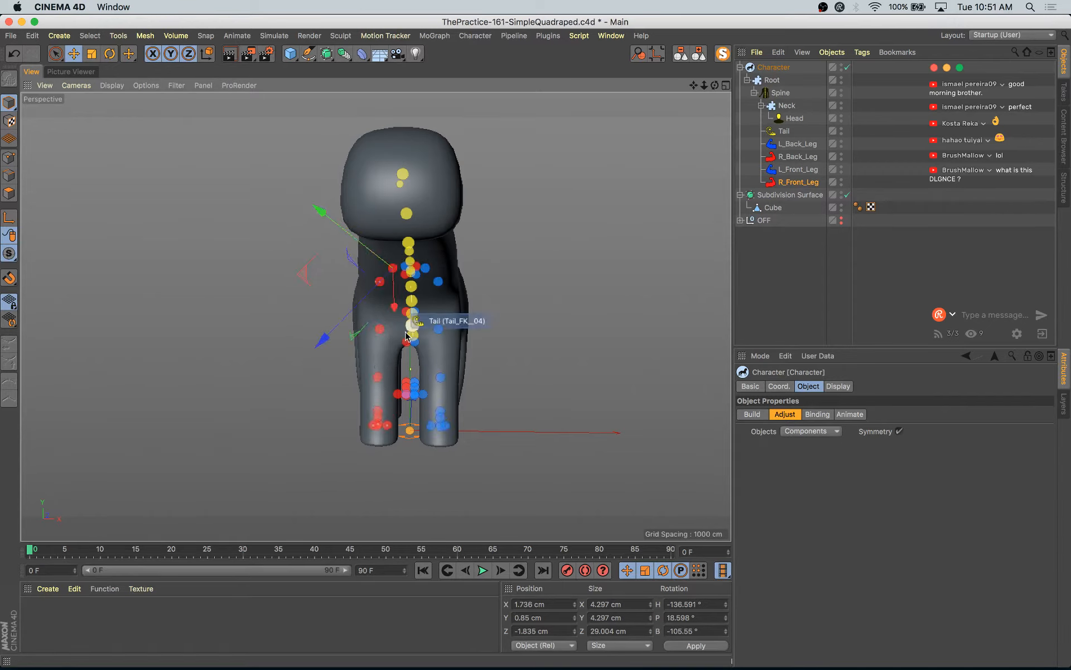
# - Scale up the right front leg chain slightly from the R_FR_Leg_00 joint
pyautogui.keyDown('alt'); pyautogui.moveTo(410, 327); pyautogui.dragTo(520, 368); pyautogui.keyUp('alt')
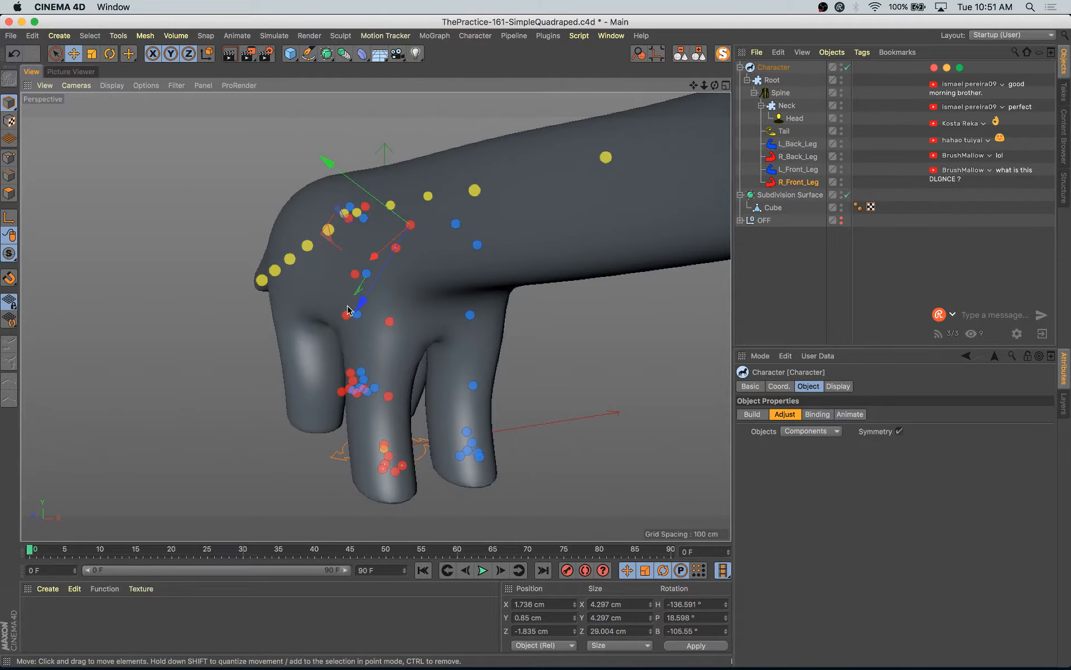
pyautogui.press('t')
pyautogui.moveTo(407, 292); pyautogui.dragTo(476, 321)
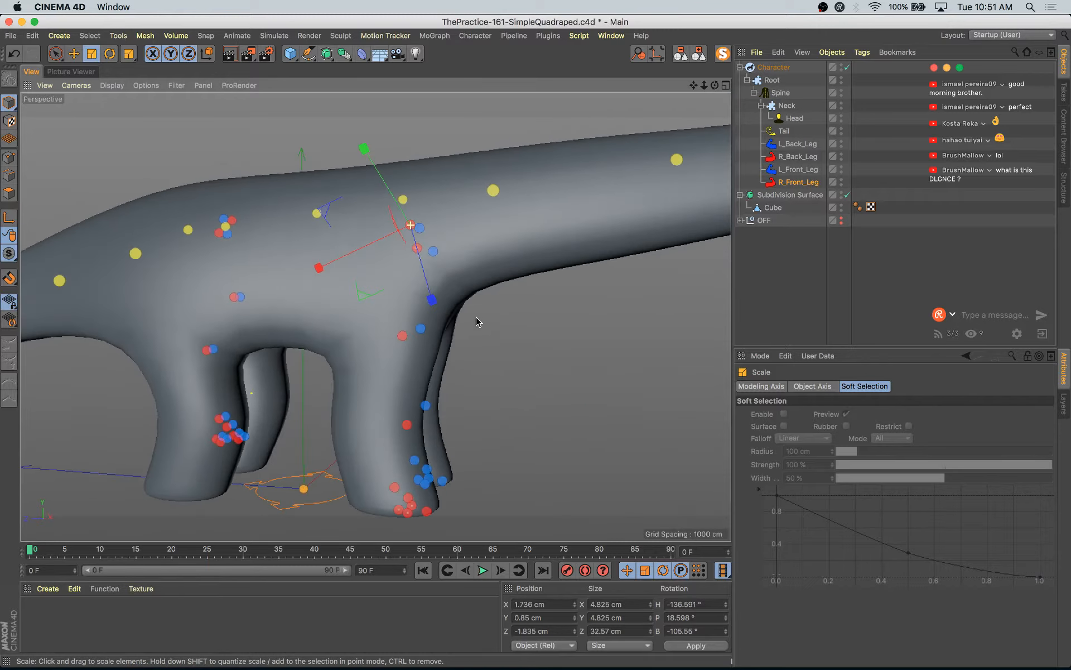
# - Using world axes, lower the front leg's top joint into the shoulder and shift it back about 19 cm over the leg
pyautogui.press('e')
pyautogui.press('w')
pyautogui.moveTo(410, 133); pyautogui.dragTo(430, 282)
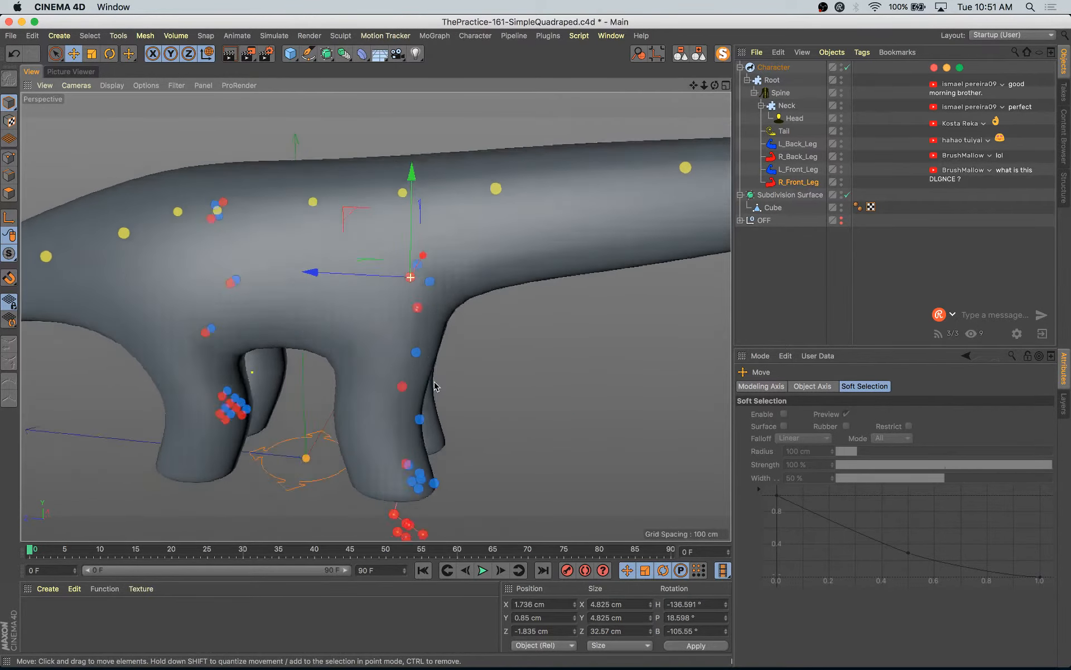
pyautogui.keyDown('alt'); pyautogui.moveTo(435, 384); pyautogui.dragTo(435, 408); pyautogui.keyUp('alt')
pyautogui.moveTo(372, 275); pyautogui.dragTo(348, 277)
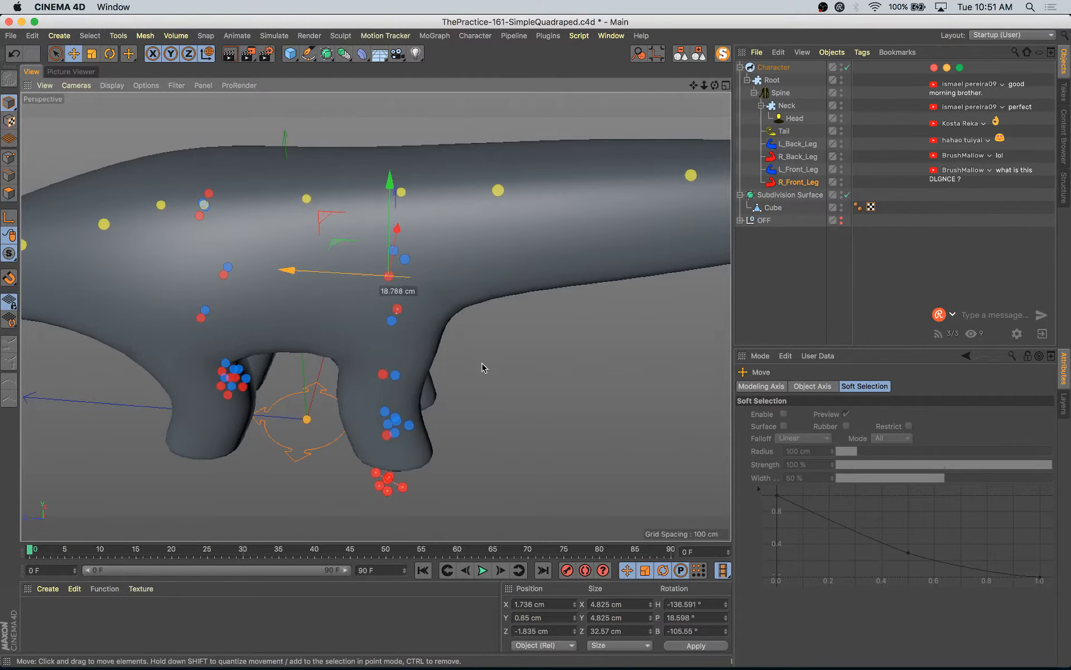
pyautogui.keyDown('alt'); pyautogui.moveTo(483, 367); pyautogui.dragTo(497, 269); pyautogui.keyUp('alt')
pyautogui.keyDown('alt'); pyautogui.moveTo(497, 268); pyautogui.dragTo(525, 347, button='right'); pyautogui.keyUp('alt')
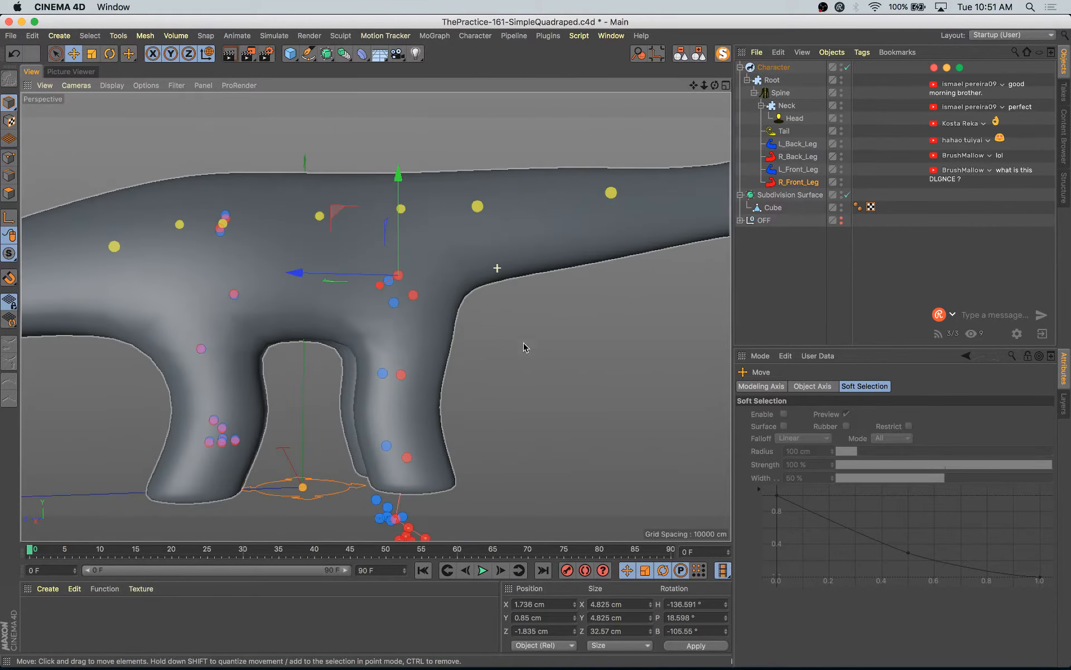
pyautogui.moveTo(523, 347)
pyautogui.keyDown('alt'); pyautogui.mouseDown()
pyautogui.moveTo(491, 352)
pyautogui.moveTo(512, 330)
pyautogui.mouseUp(); pyautogui.keyUp('alt')
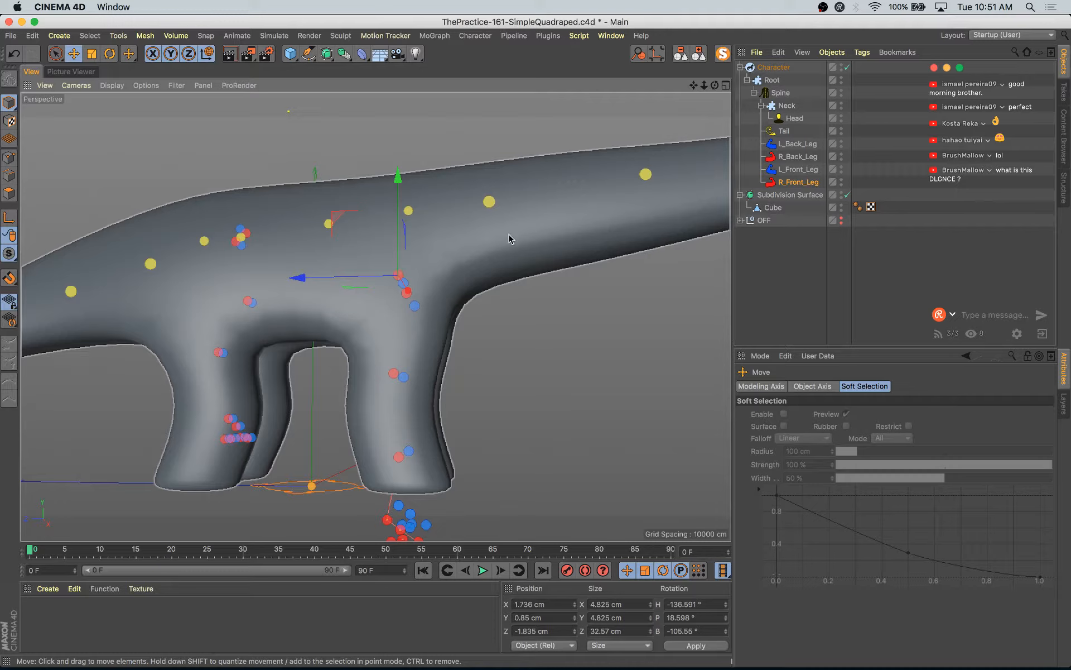
# - Scale down the right front leg chain so its foot joints fit inside the mesh's foot
pyautogui.press('t')
pyautogui.moveTo(498, 267)
pyautogui.mouseDown()
pyautogui.moveTo(495, 277)
pyautogui.moveTo(505, 257)
pyautogui.moveTo(500, 269)
pyautogui.mouseUp()
pyautogui.moveTo(529, 357)
pyautogui.keyDown('alt'); pyautogui.mouseDown()
pyautogui.moveTo(552, 361)
pyautogui.moveTo(531, 367)
pyautogui.mouseUp(); pyautogui.keyUp('alt')
# - In a full-size Right view framed on the legs, raise the L_Front_Leg upper joint slightly within the shoulder
pyautogui.click(401, 417)
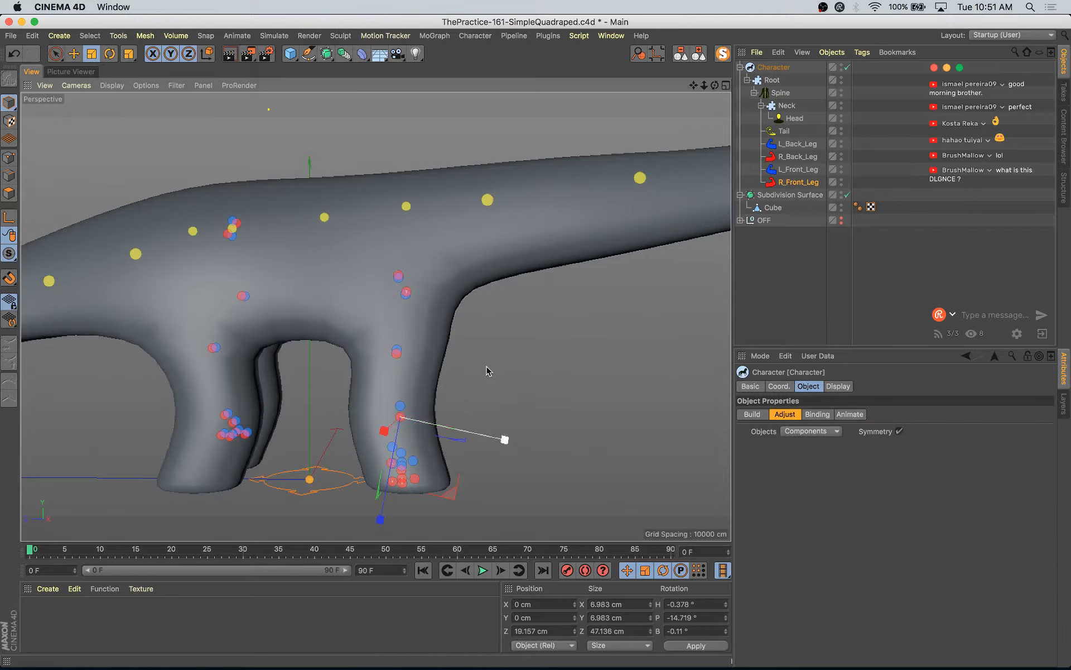
pyautogui.middleClick(631, 404)
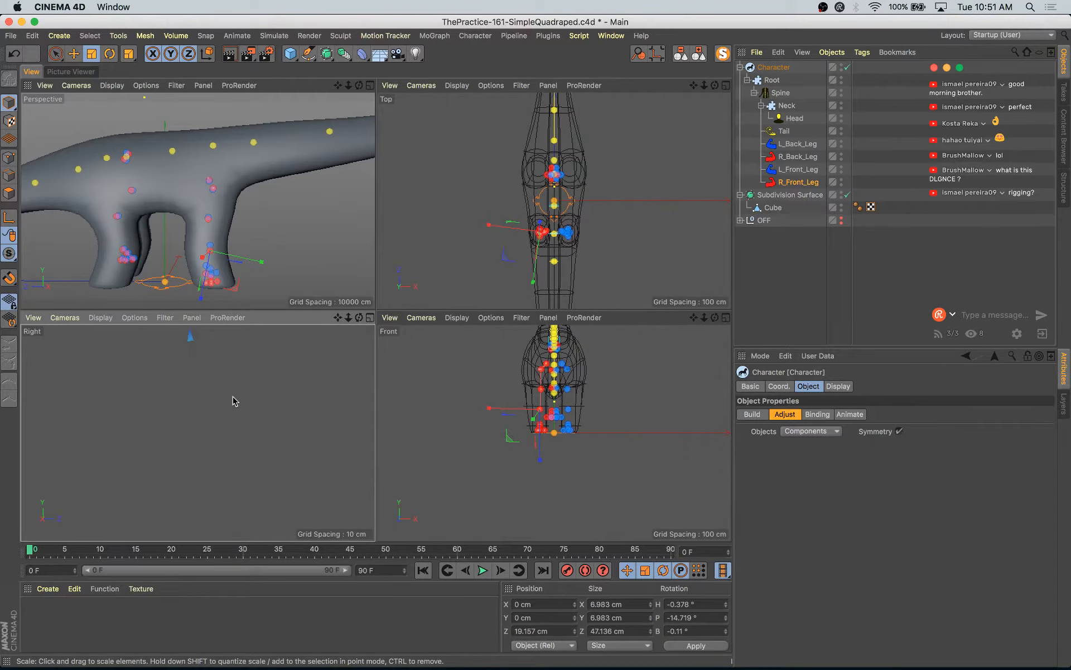
pyautogui.middleClick(249, 375)
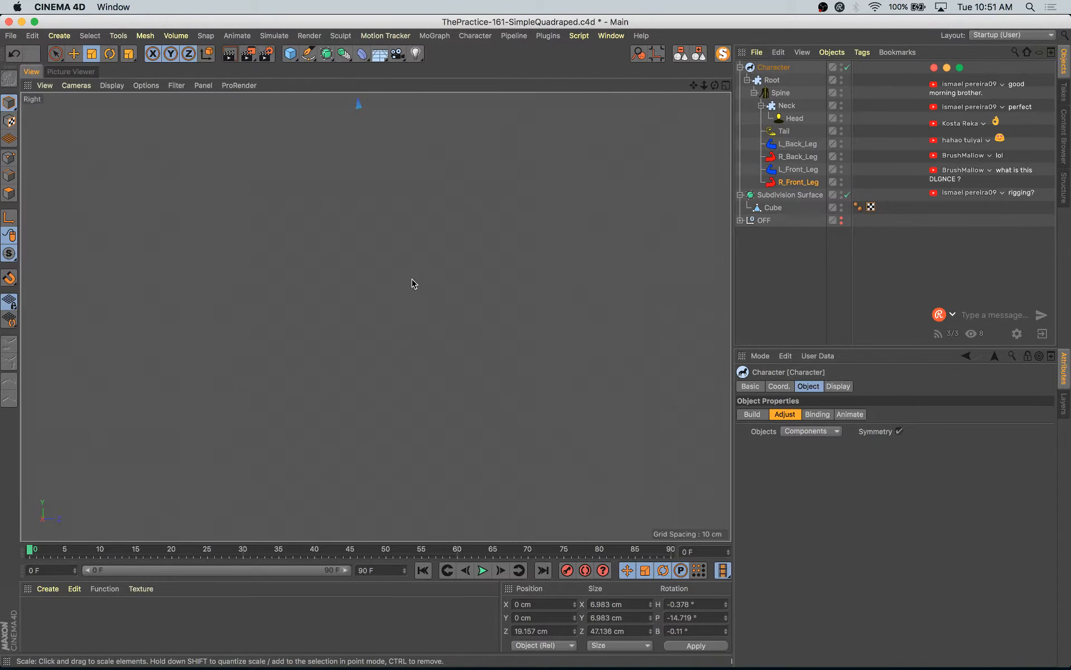
pyautogui.press('h')
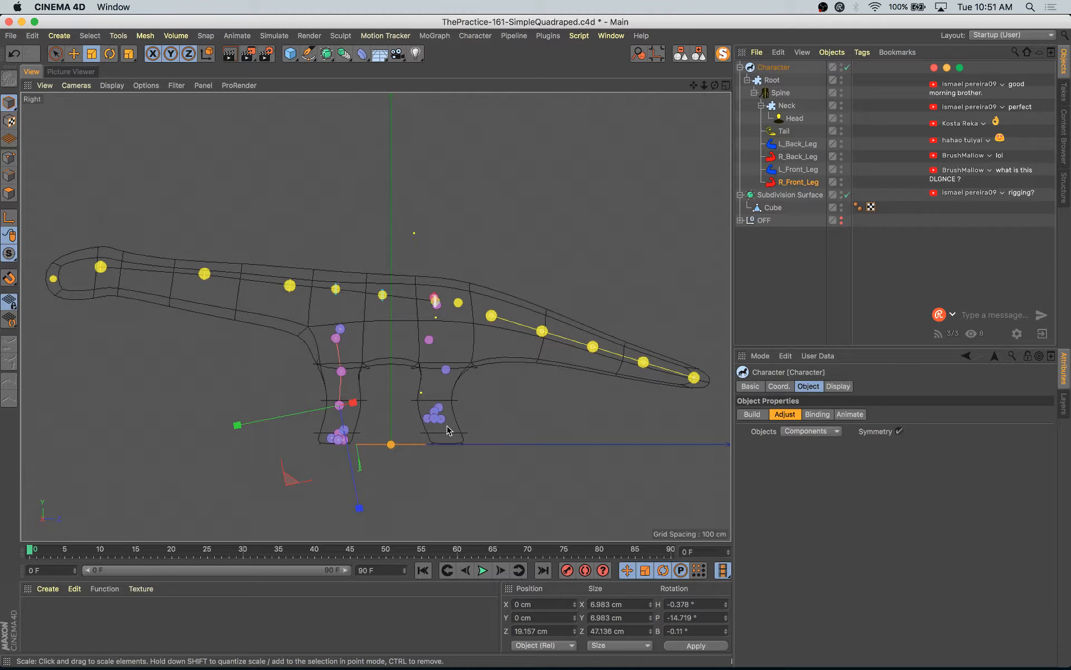
pyautogui.scroll(5, 374, 415)
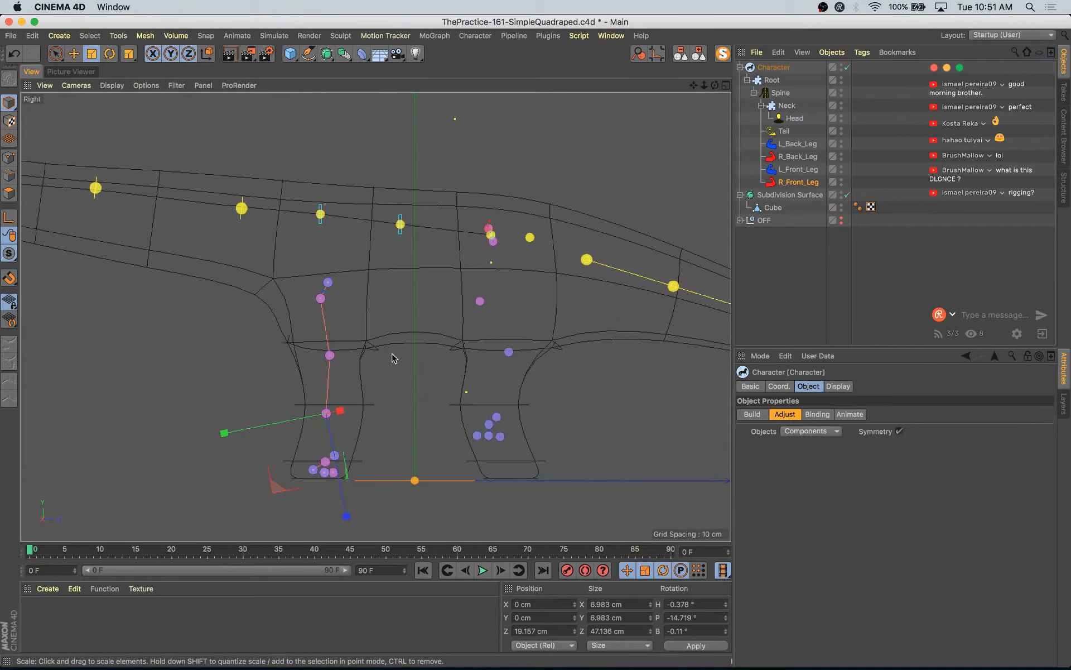
pyautogui.click(322, 299)
pyautogui.press('e')
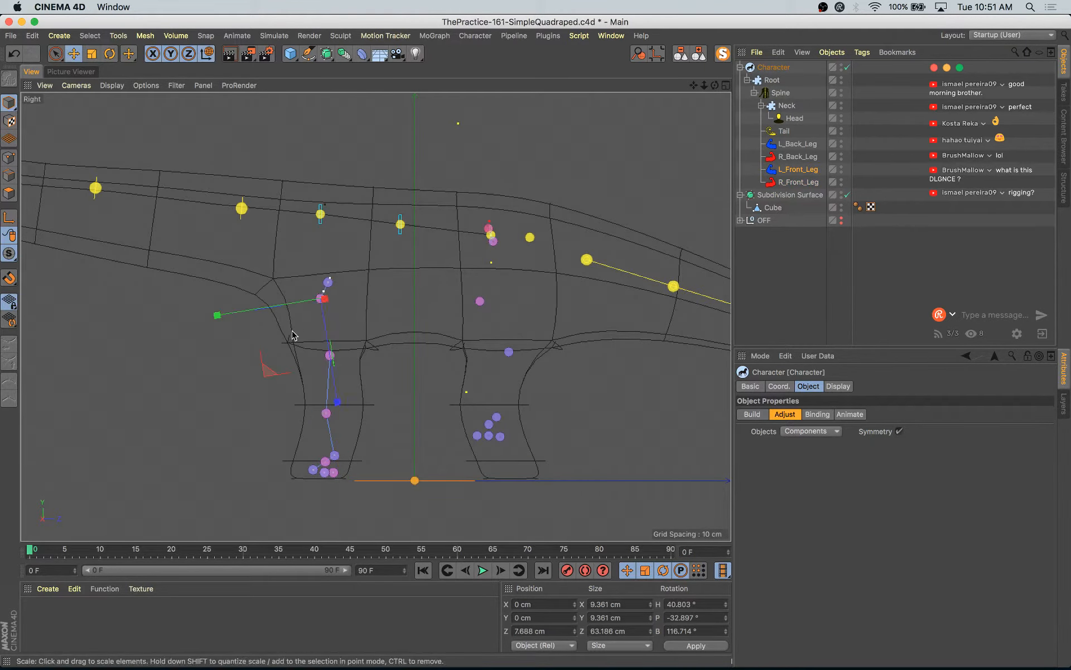
pyautogui.moveTo(378, 232); pyautogui.dragTo(380, 215)
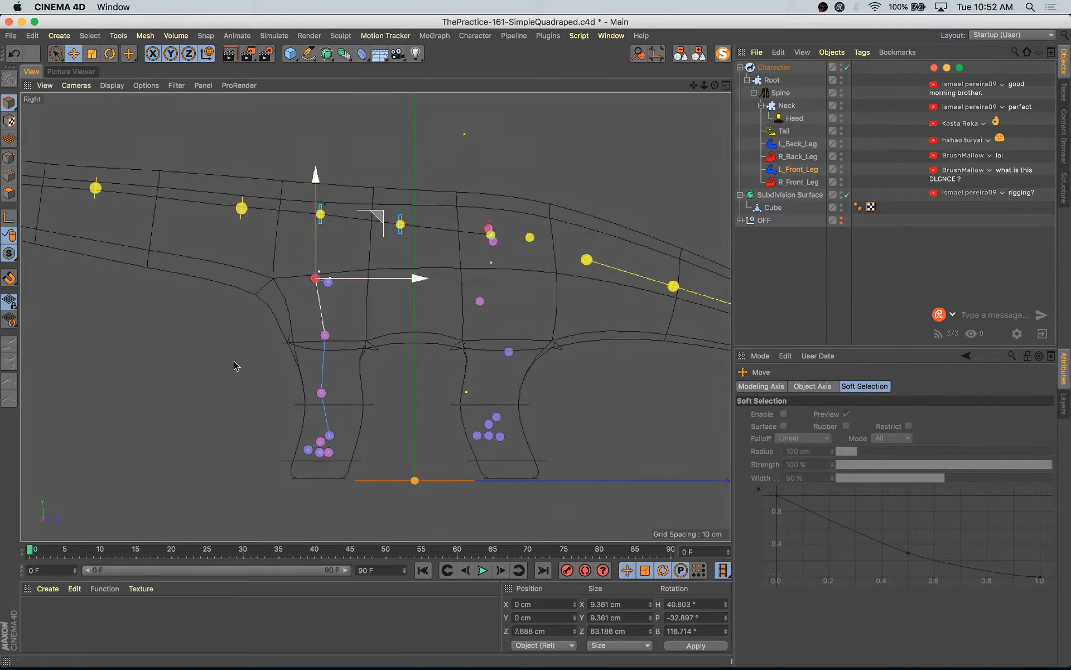
# - Scale up the left front leg chain so its foot joints reach the sole, and select the Character object
pyautogui.press('t')
pyautogui.moveTo(257, 342)
pyautogui.mouseDown()
pyautogui.moveTo(277, 290)
pyautogui.moveTo(266, 337)
pyautogui.mouseUp()
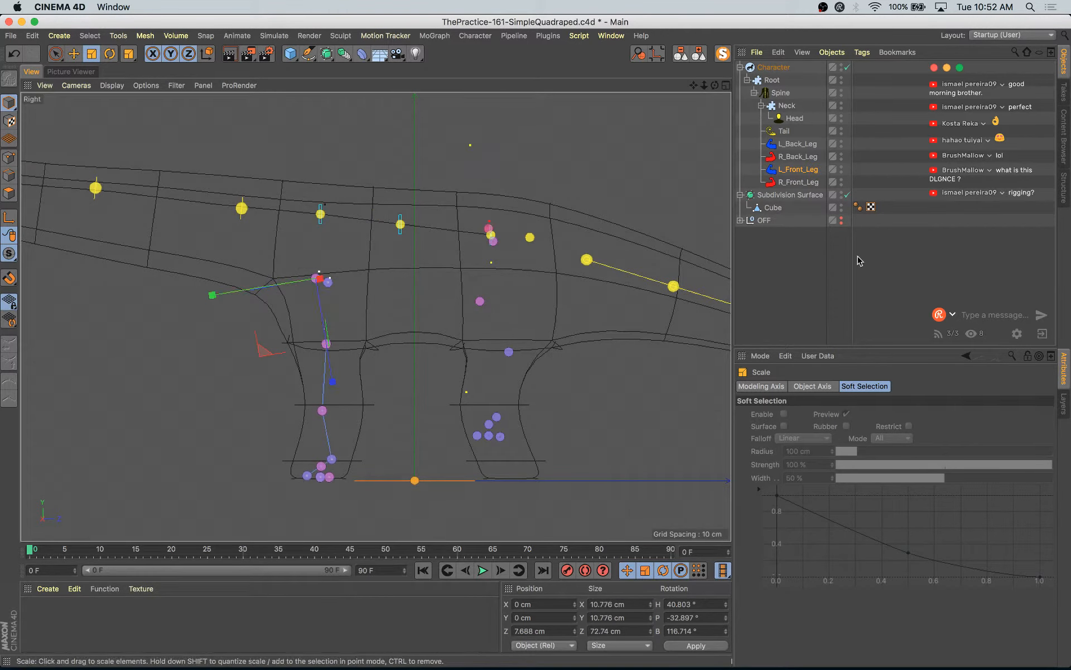
pyautogui.click(773, 67)
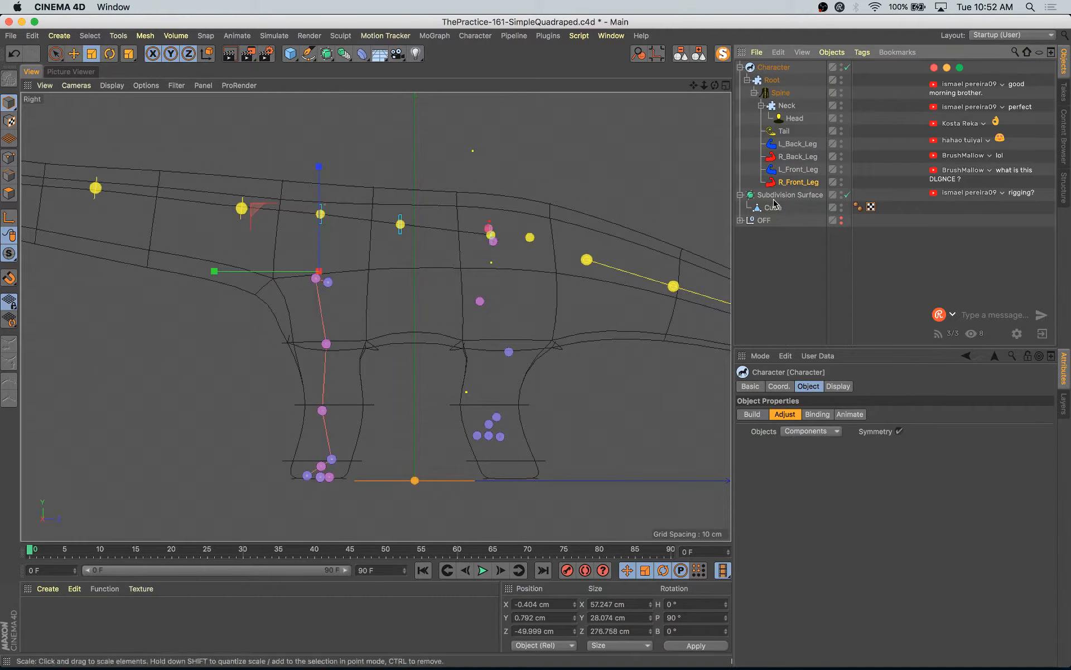
# - Try to lower the L_Back_Leg top joint into the hip so its foot joints reach the sole, and undo the move
pyautogui.click(490, 233)
pyautogui.press('e')
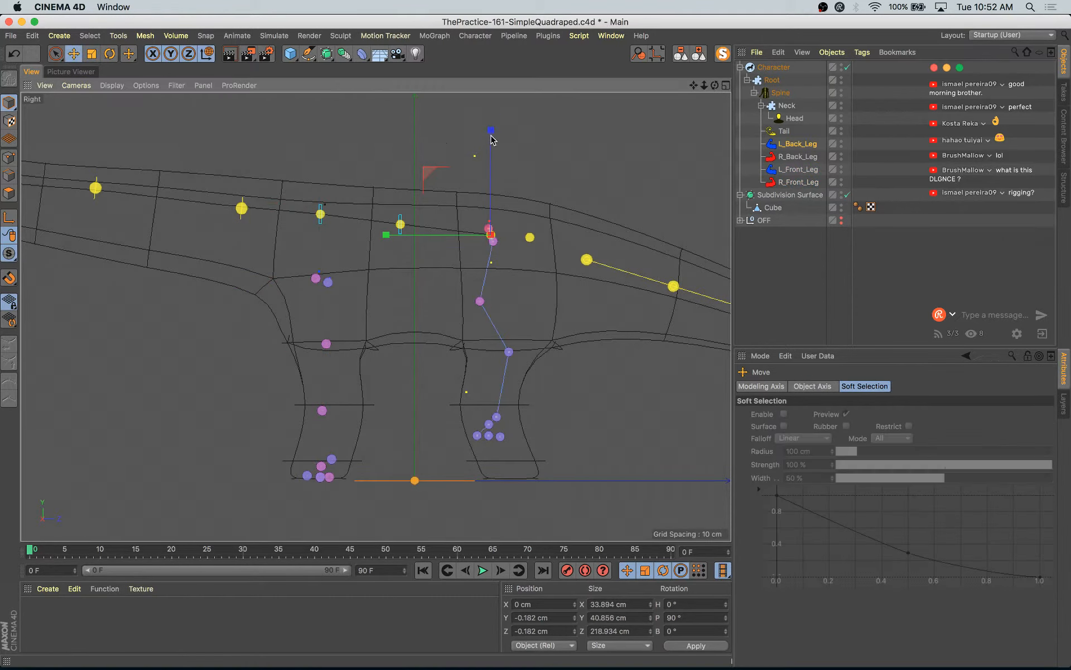
pyautogui.moveTo(491, 148); pyautogui.dragTo(492, 172)
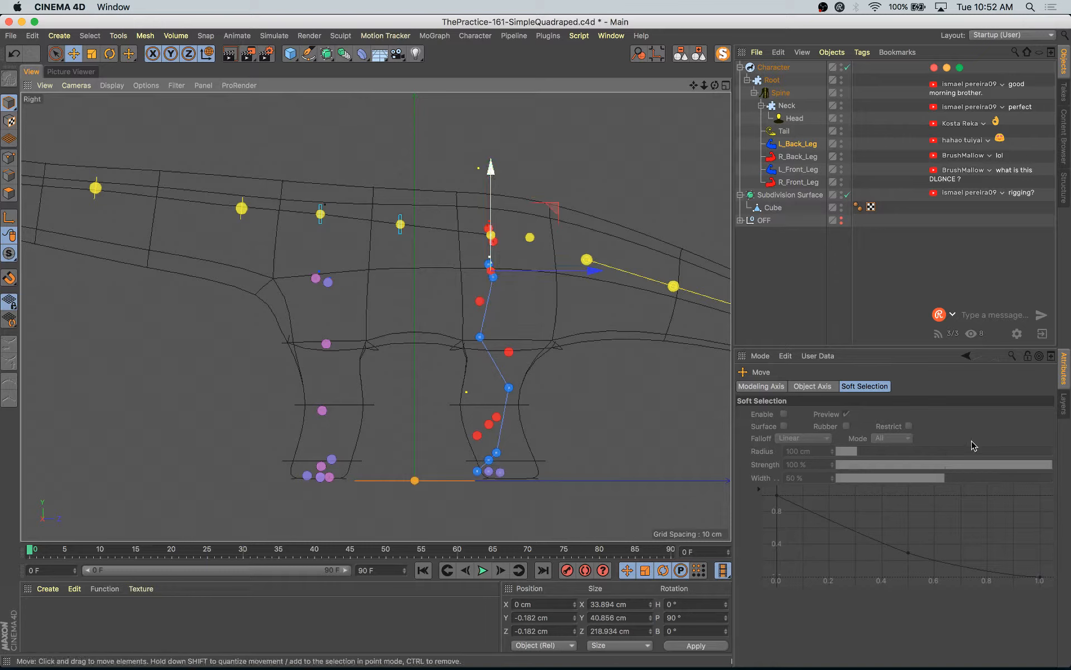
pyautogui.click(799, 144)
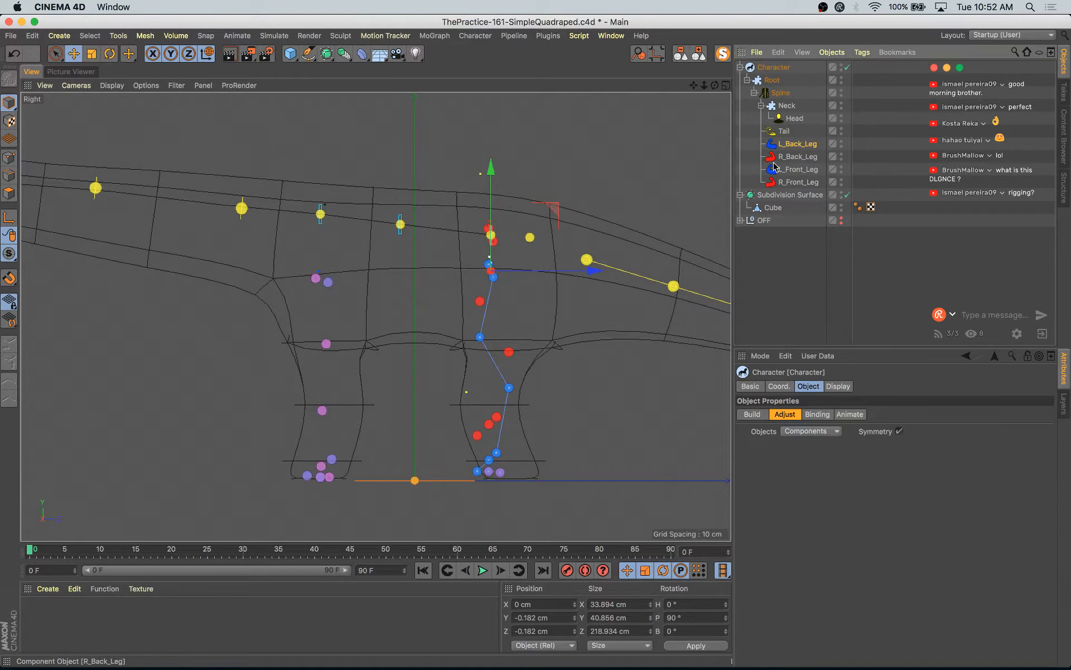
pyautogui.press('super+z')
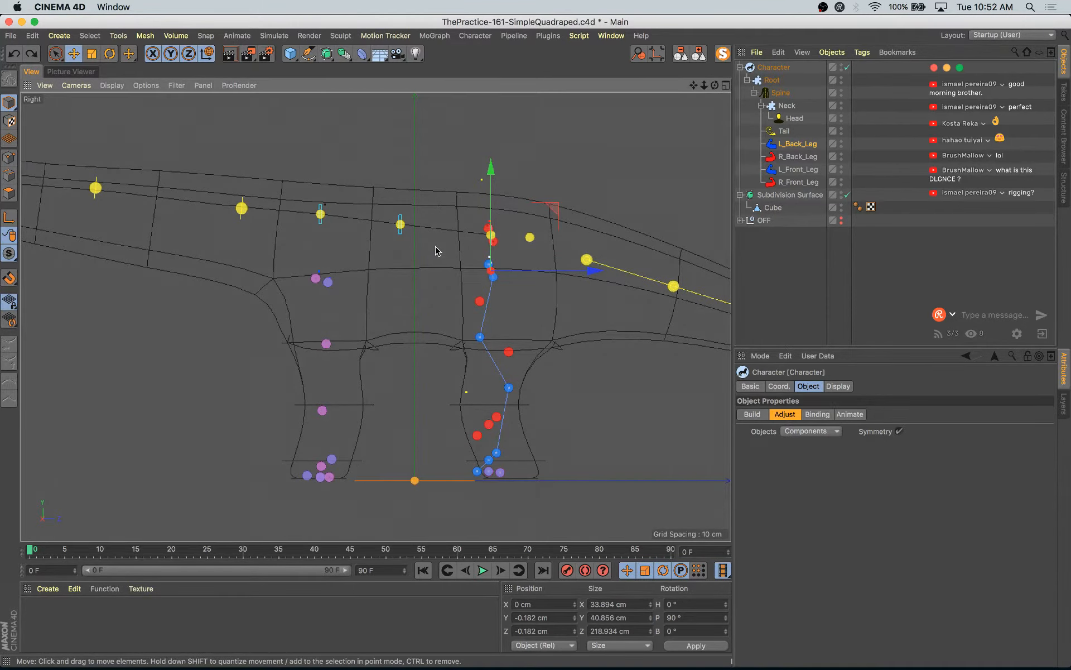
pyautogui.middleClick(448, 295)
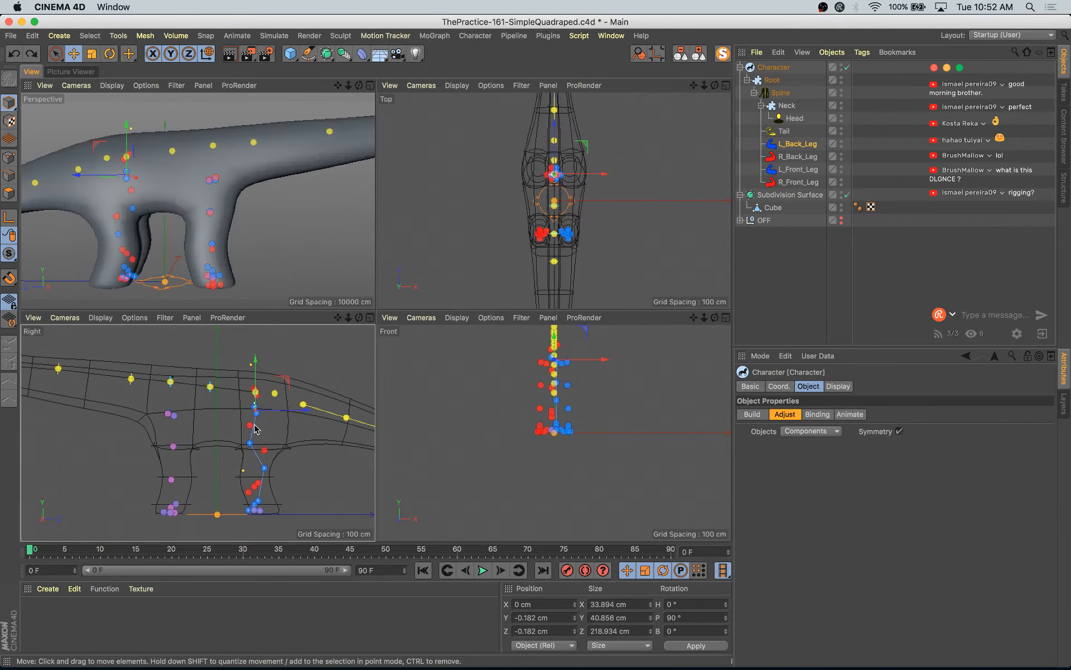
pyautogui.press('super+z')
# - In a full-size Perspective view, move the L_Back_Leg top joint sideways from the body's centre over the mesh's left back leg
pyautogui.keyDown('alt'); pyautogui.moveTo(187, 263); pyautogui.dragTo(329, 346); pyautogui.keyUp('alt')
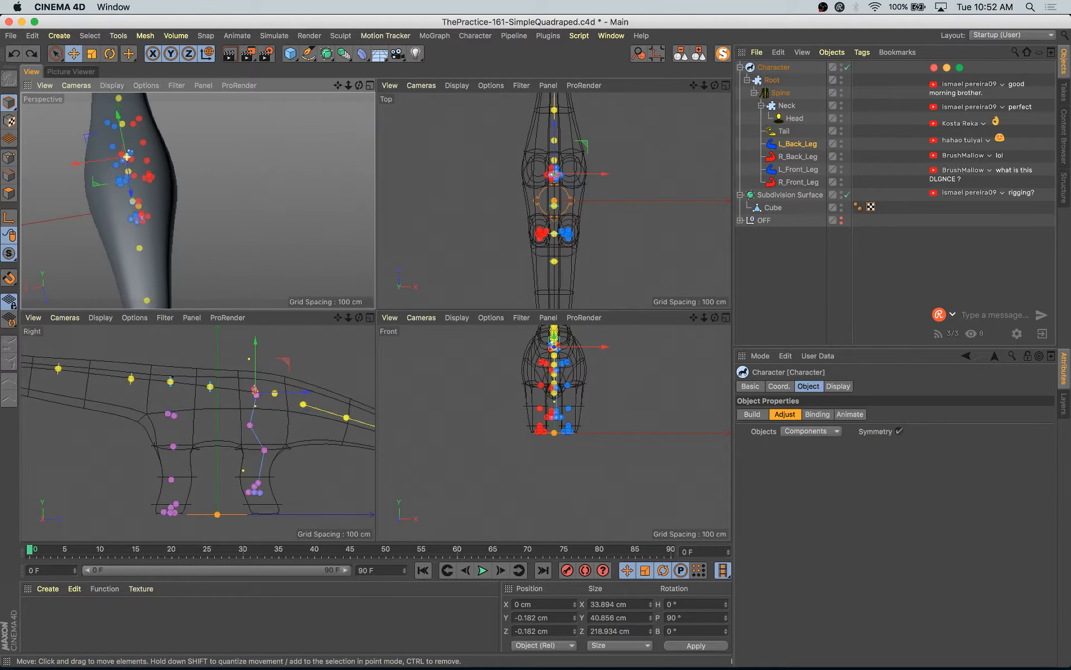
pyautogui.scroll(3, 146, 173)
pyautogui.middleClick(146, 173)
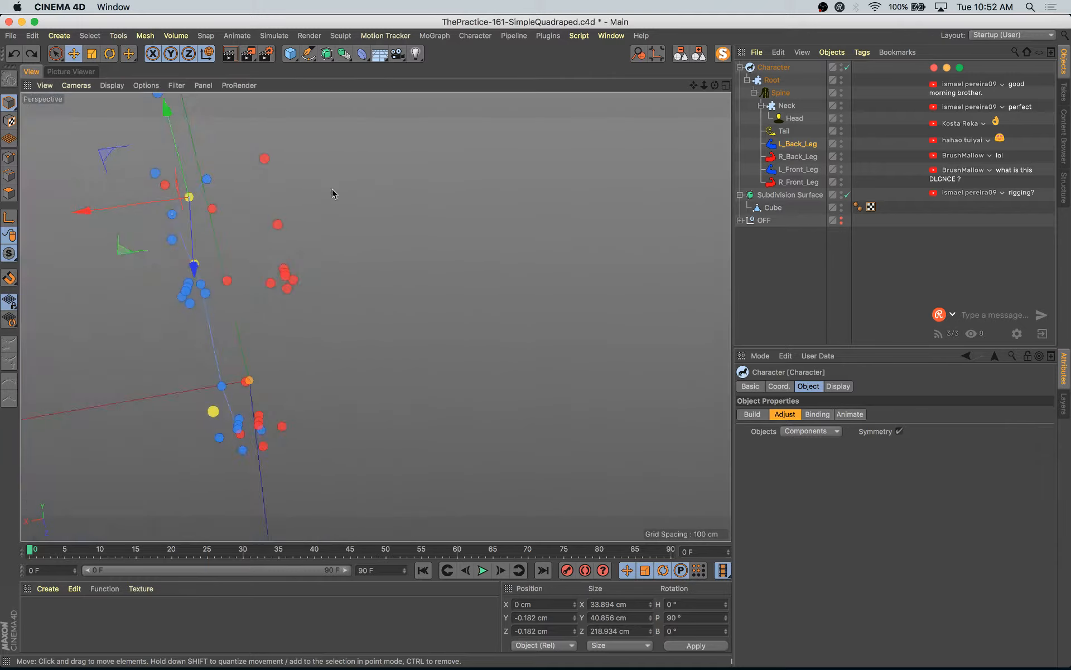
pyautogui.click(157, 174)
pyautogui.scroll(-5, 221, 214)
pyautogui.keyDown('alt'); pyautogui.moveTo(273, 320); pyautogui.dragTo(453, 257); pyautogui.keyUp('alt')
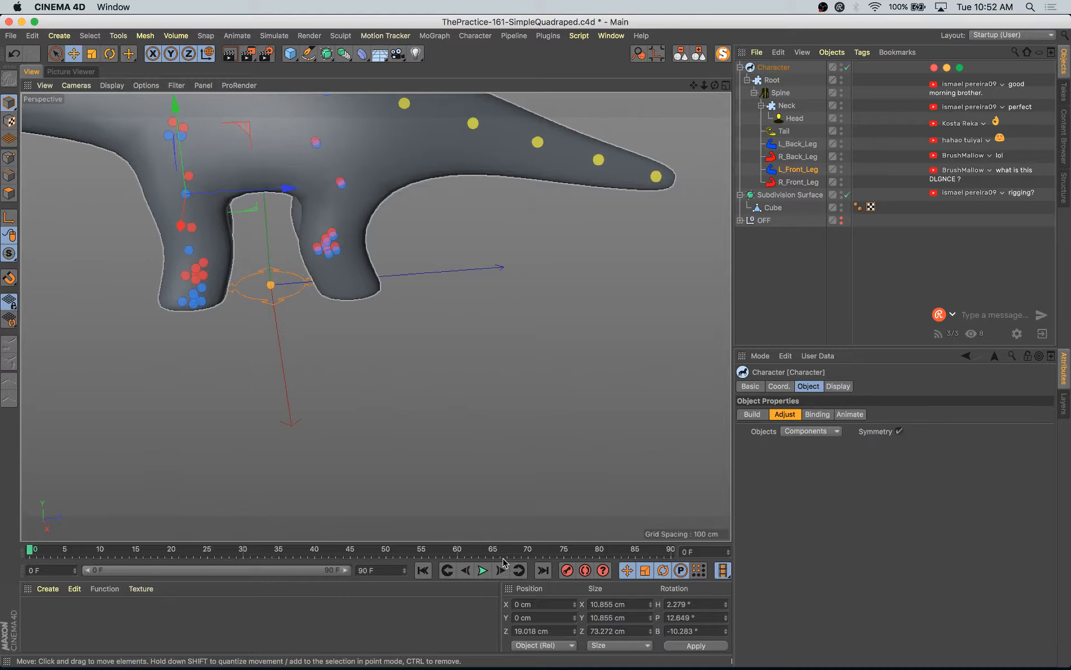
pyautogui.keyDown('alt'); pyautogui.moveTo(349, 245); pyautogui.dragTo(375, 314, button='middle'); pyautogui.keyUp('alt')
pyautogui.keyDown('alt'); pyautogui.moveTo(581, 516); pyautogui.dragTo(624, 654, button='middle'); pyautogui.keyUp('alt')
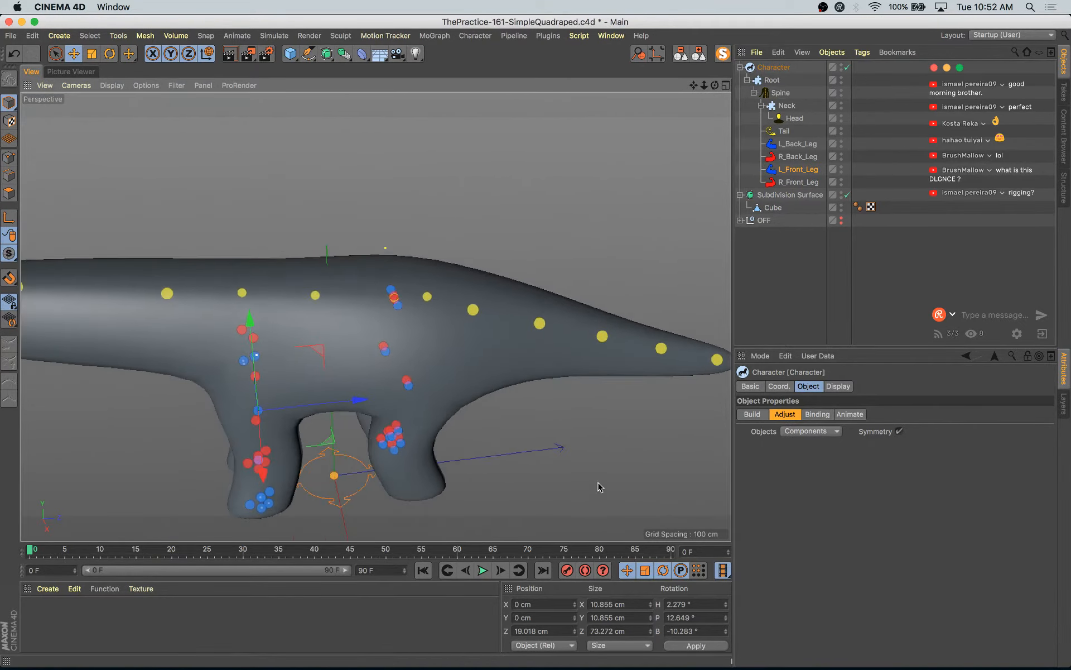
pyautogui.keyDown('alt'); pyautogui.moveTo(478, 388); pyautogui.dragTo(521, 390); pyautogui.keyUp('alt')
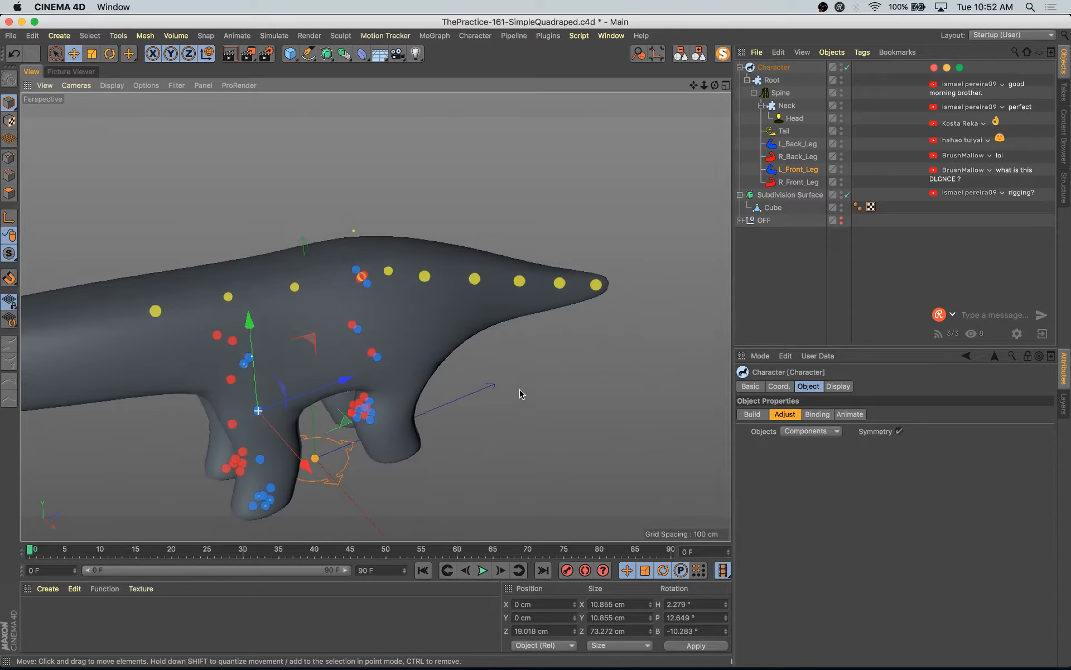
pyautogui.click(357, 271)
pyautogui.moveTo(413, 310); pyautogui.dragTo(246, 351)
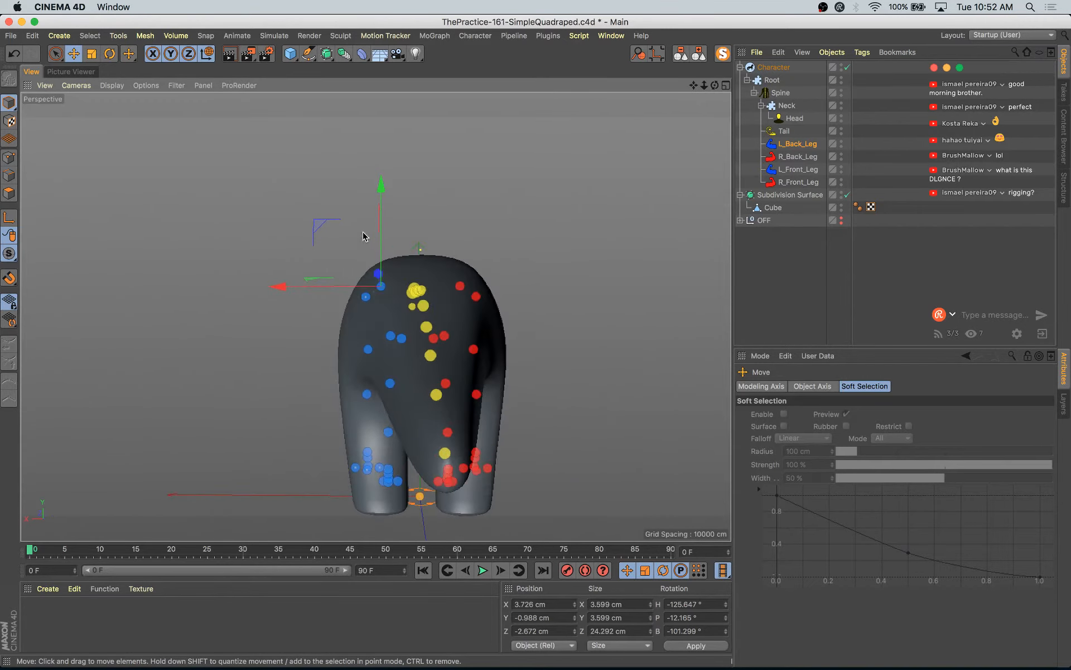
# - Lower the L_Back_Leg chain until its foot joints reach the sole, and shift it slightly toward the tail in the Right view
pyautogui.moveTo(319, 226); pyautogui.dragTo(330, 258)
pyautogui.middleClick(332, 255)
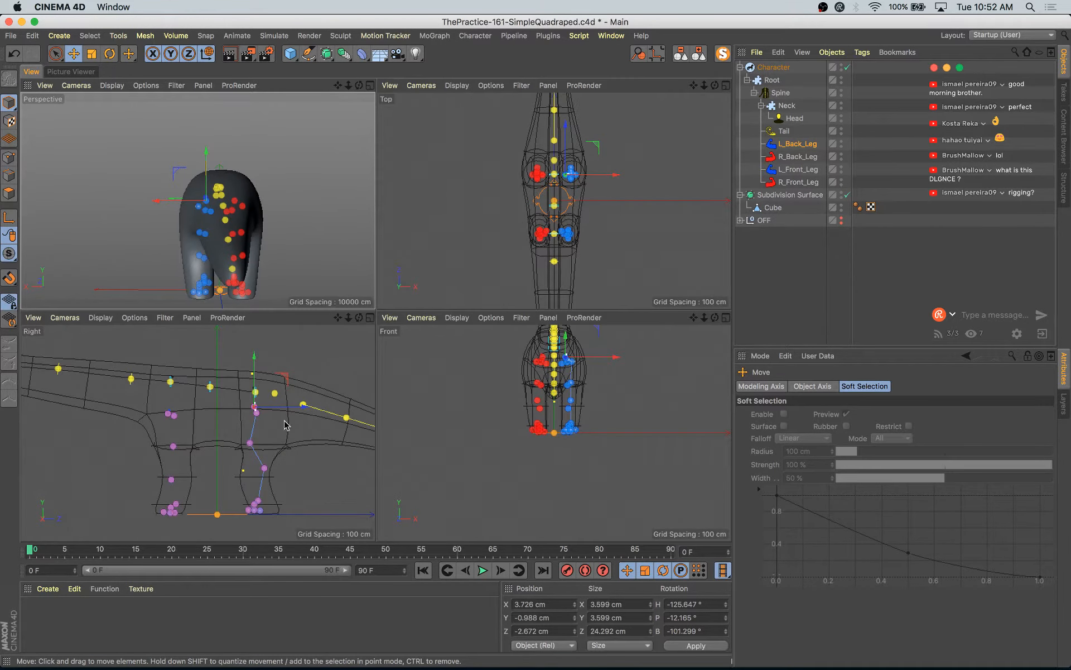
pyautogui.click(305, 406)
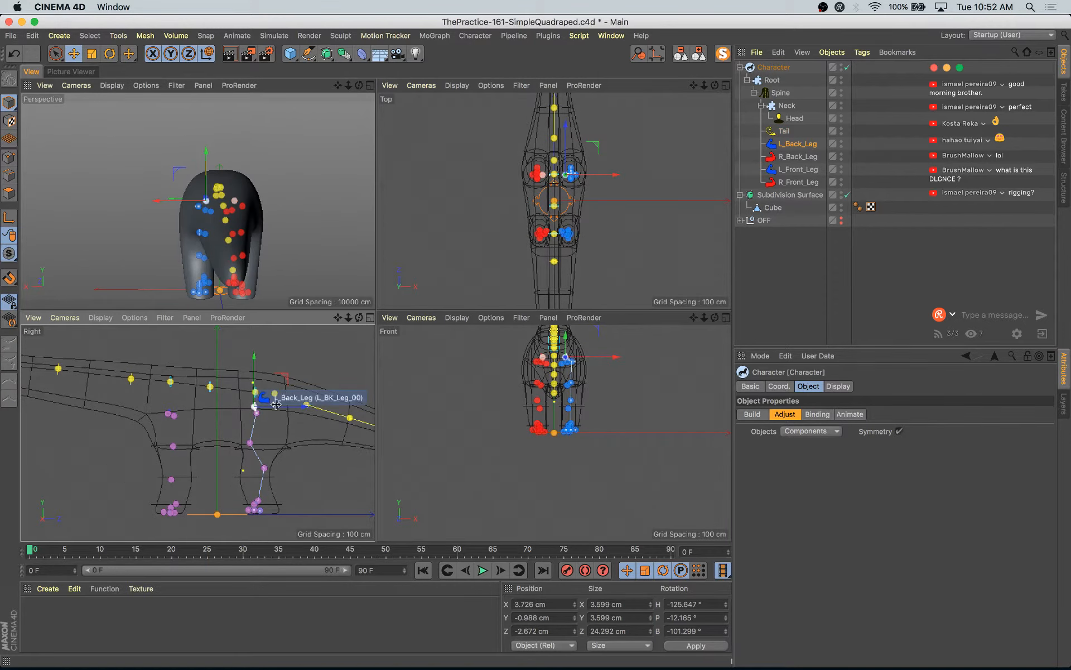
pyautogui.click(304, 410)
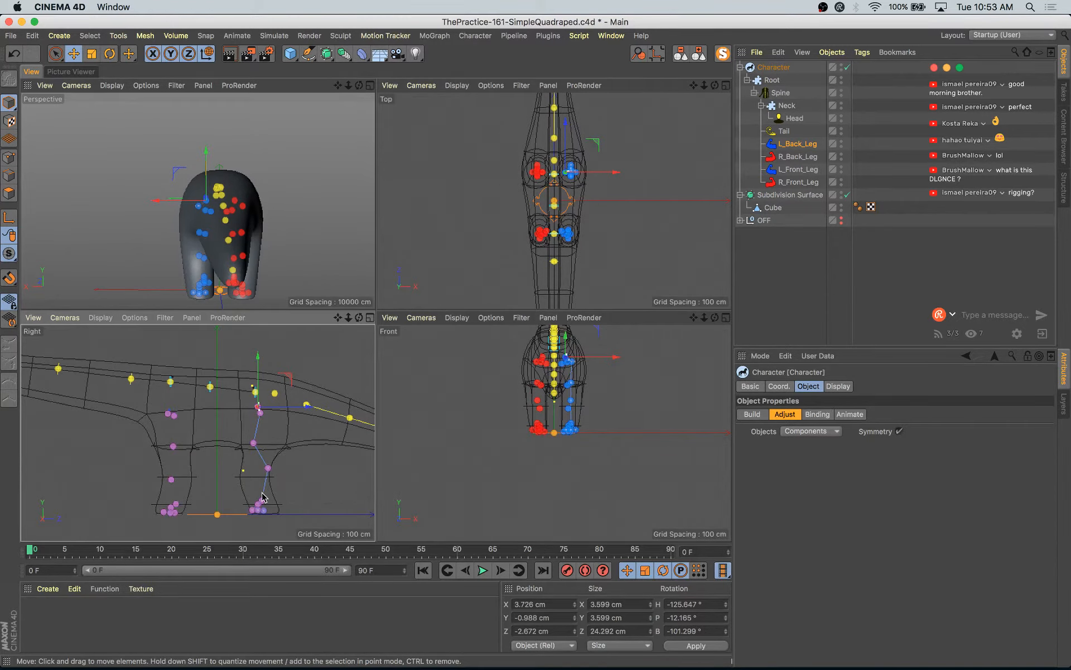
# - Bend the left back leg by moving its knee joint backward, its lower leg joint forward and its foot joints back about 23 cm
pyautogui.click(268, 471)
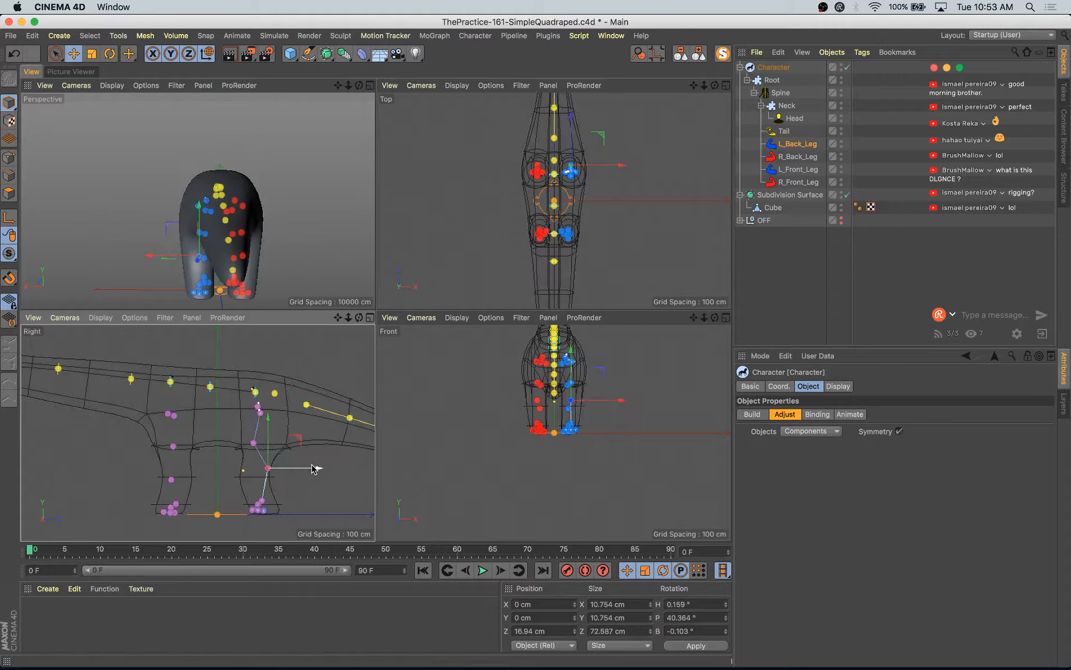
pyautogui.moveTo(300, 472); pyautogui.dragTo(298, 472)
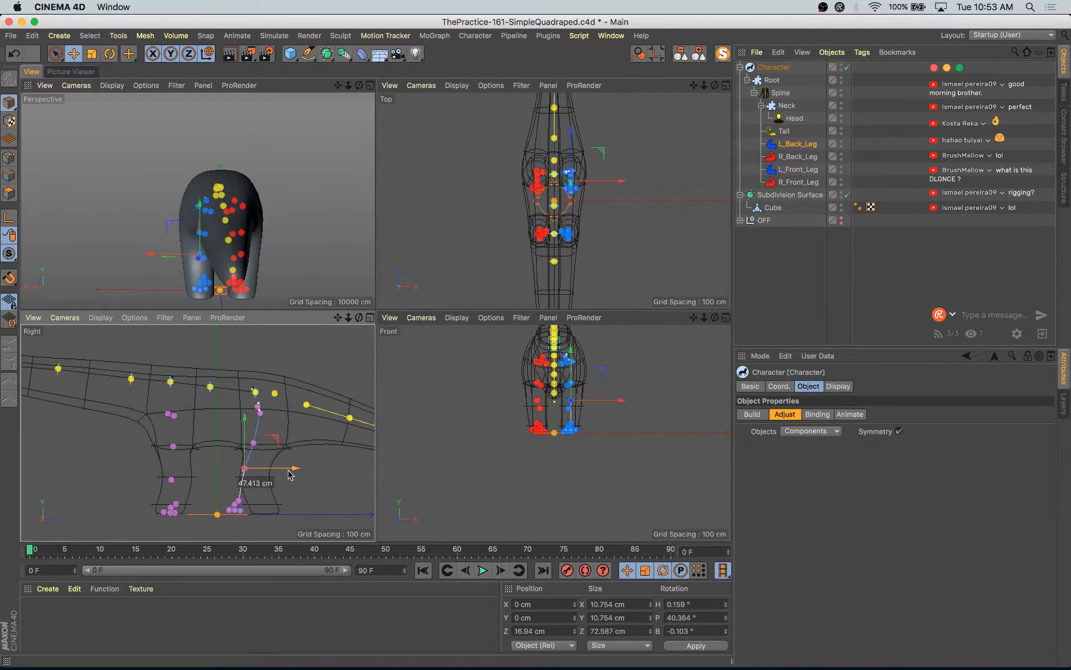
pyautogui.click(255, 444)
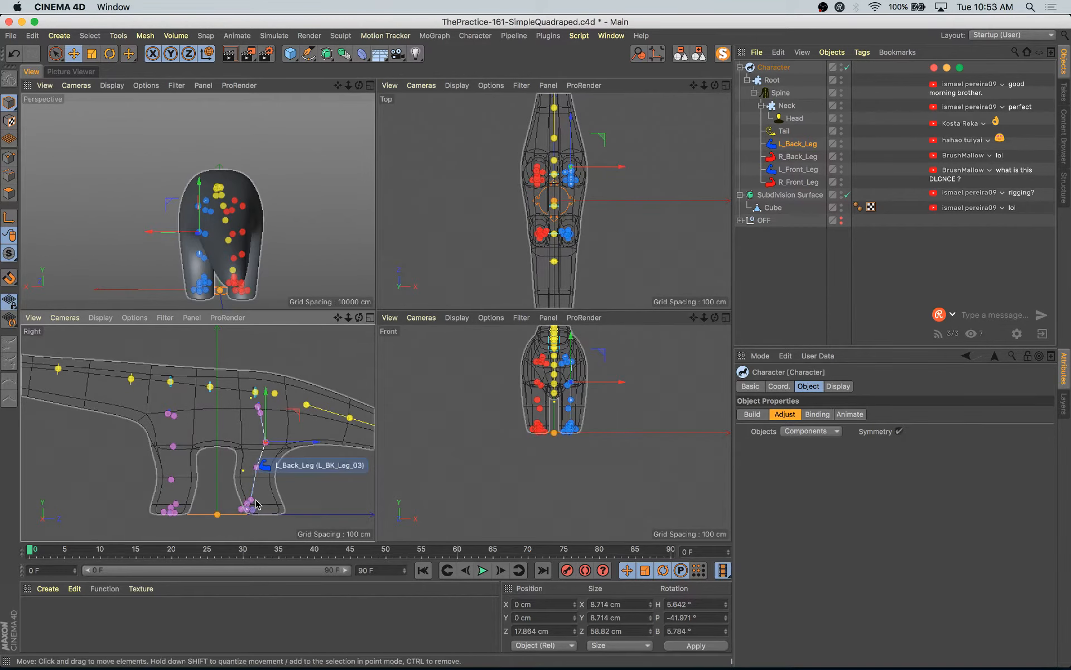
pyautogui.click(250, 500)
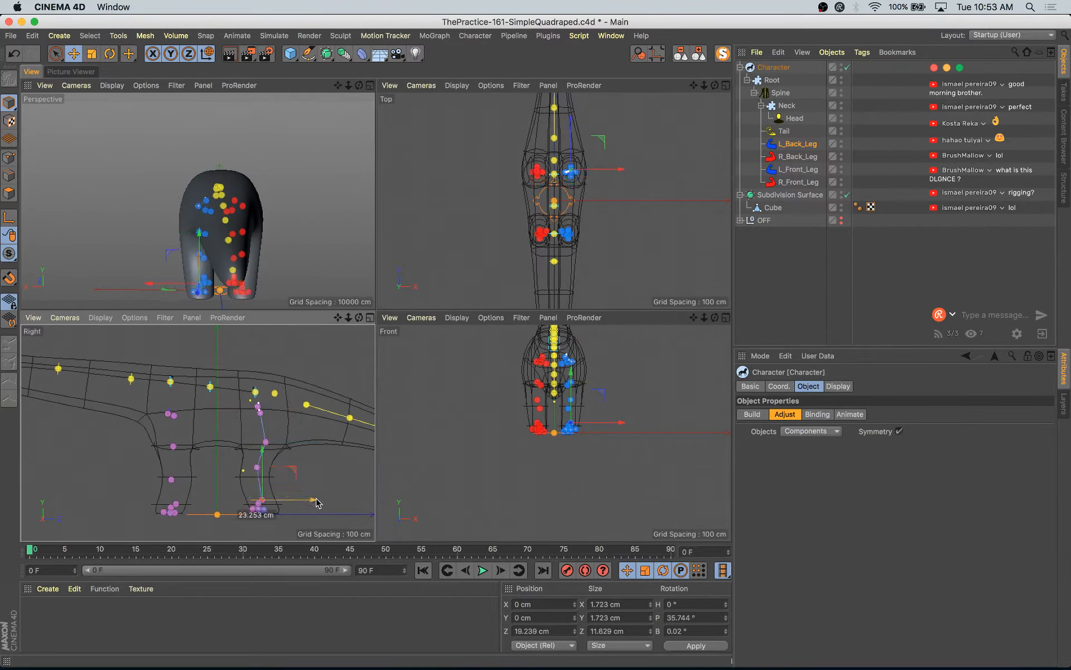
pyautogui.click(256, 471)
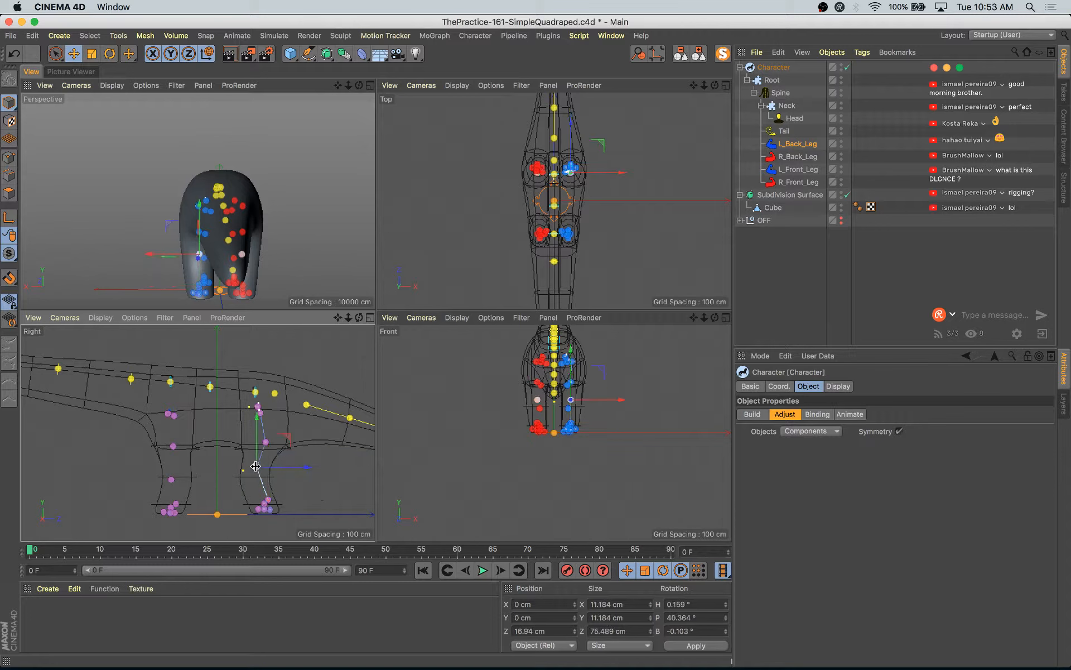
pyautogui.moveTo(286, 441)
pyautogui.mouseDown()
pyautogui.moveTo(313, 446)
pyautogui.moveTo(312, 475)
pyautogui.moveTo(276, 453)
pyautogui.mouseUp()
# - In a full-size Right view, scale up, rotate and slightly move the left back leg's lower joint so the foot joints fit the mesh's foot
pyautogui.press('t')
pyautogui.press('r')
pyautogui.middleClick(288, 449)
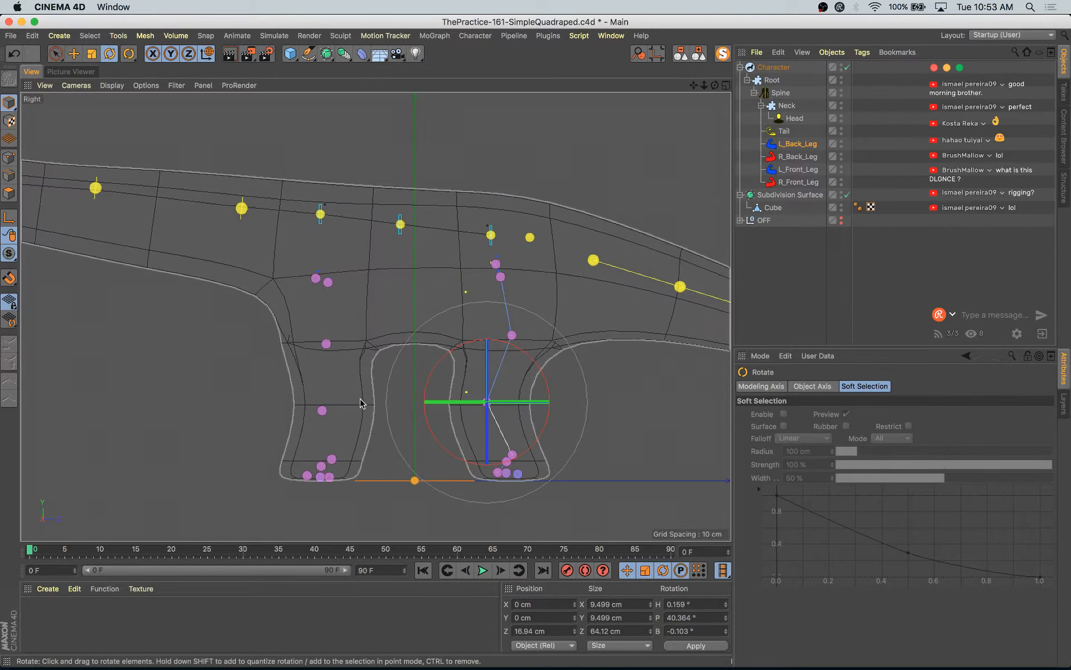
pyautogui.press('t')
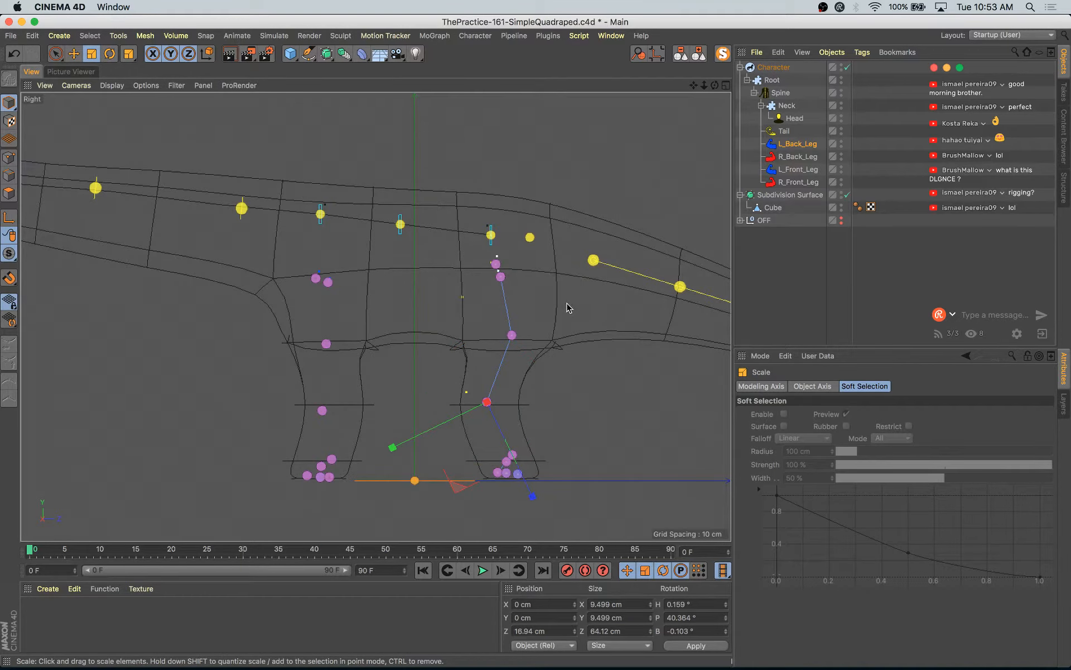
pyautogui.moveTo(567, 308); pyautogui.dragTo(593, 304)
pyautogui.press('r')
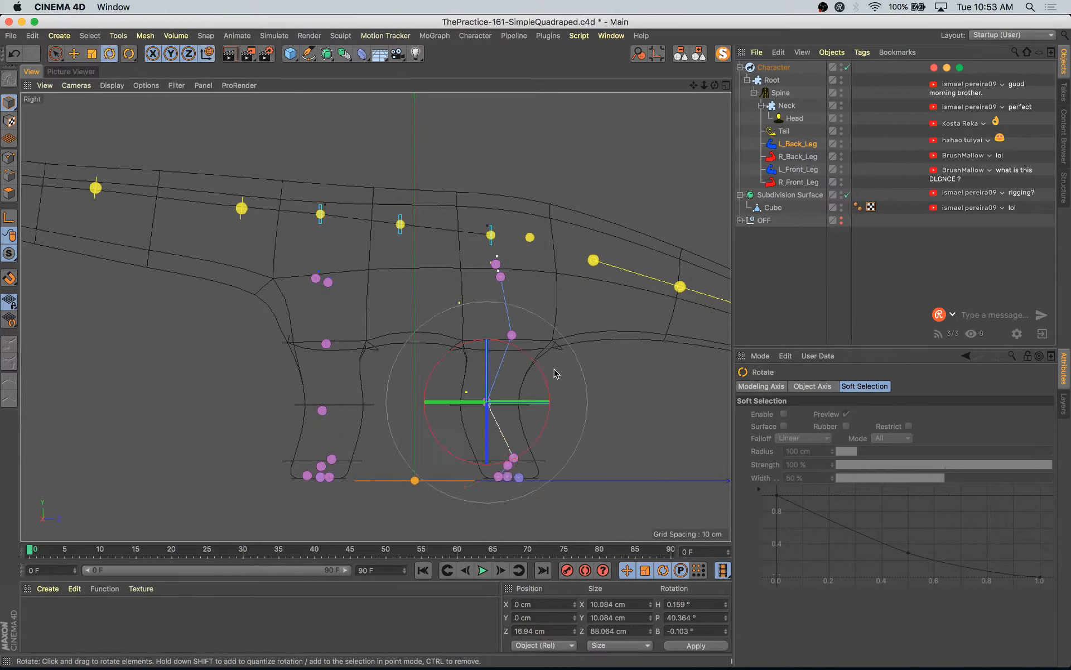
pyautogui.moveTo(556, 372); pyautogui.dragTo(545, 373)
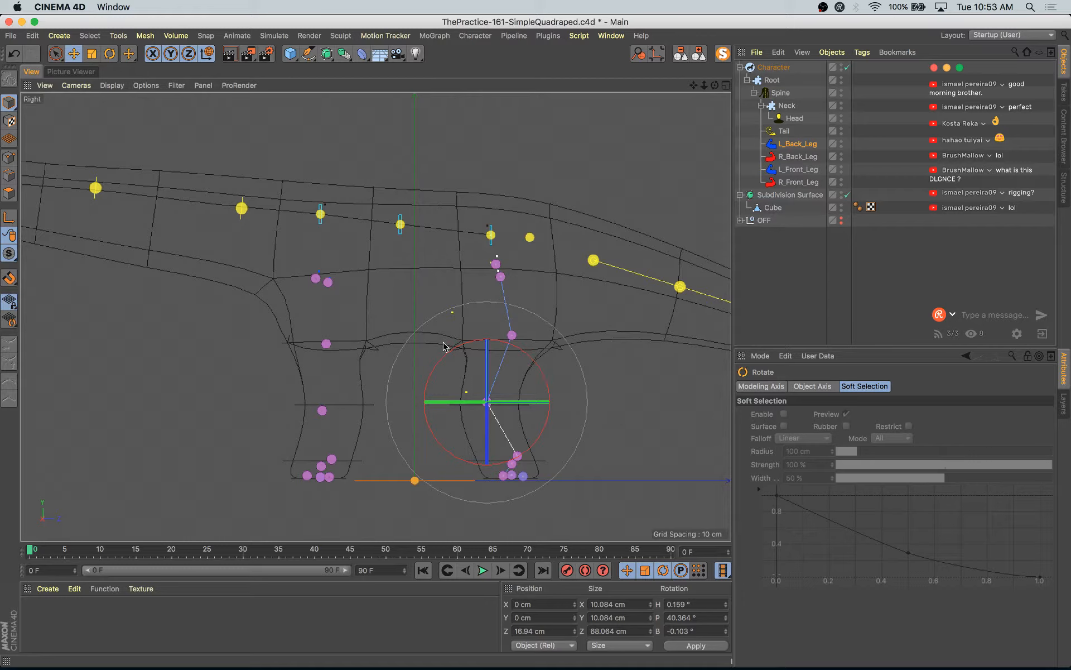
pyautogui.press('e')
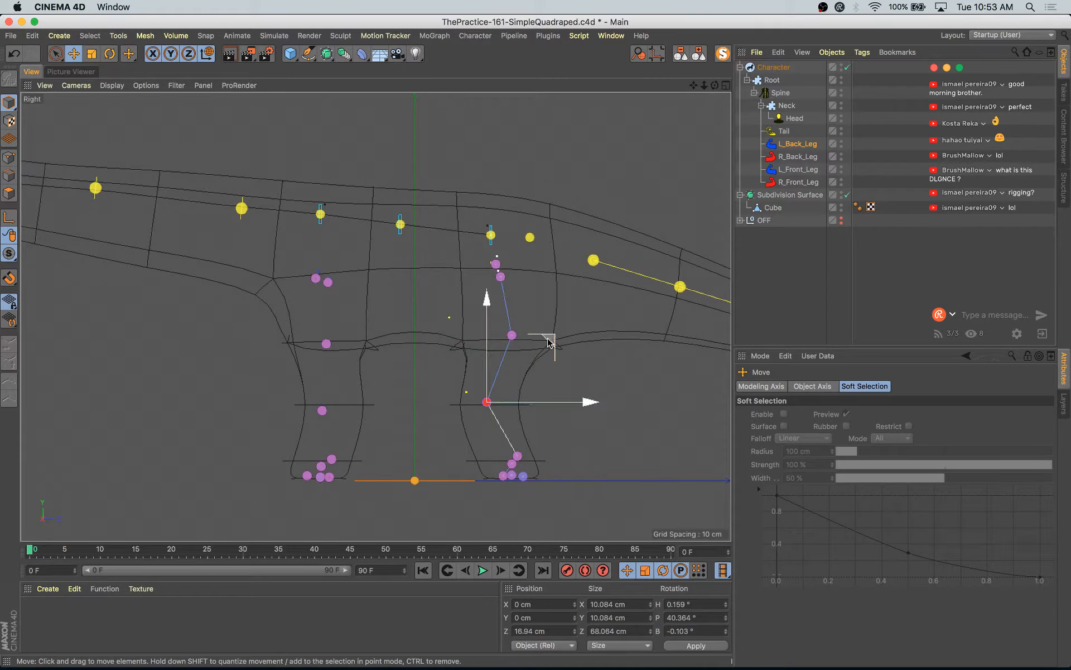
pyautogui.moveTo(547, 342); pyautogui.dragTo(544, 344)
# - Bend the left front leg by moving its lower leg joint backward, and its upper middle joint and foot joints slightly forward
pyautogui.click(323, 410)
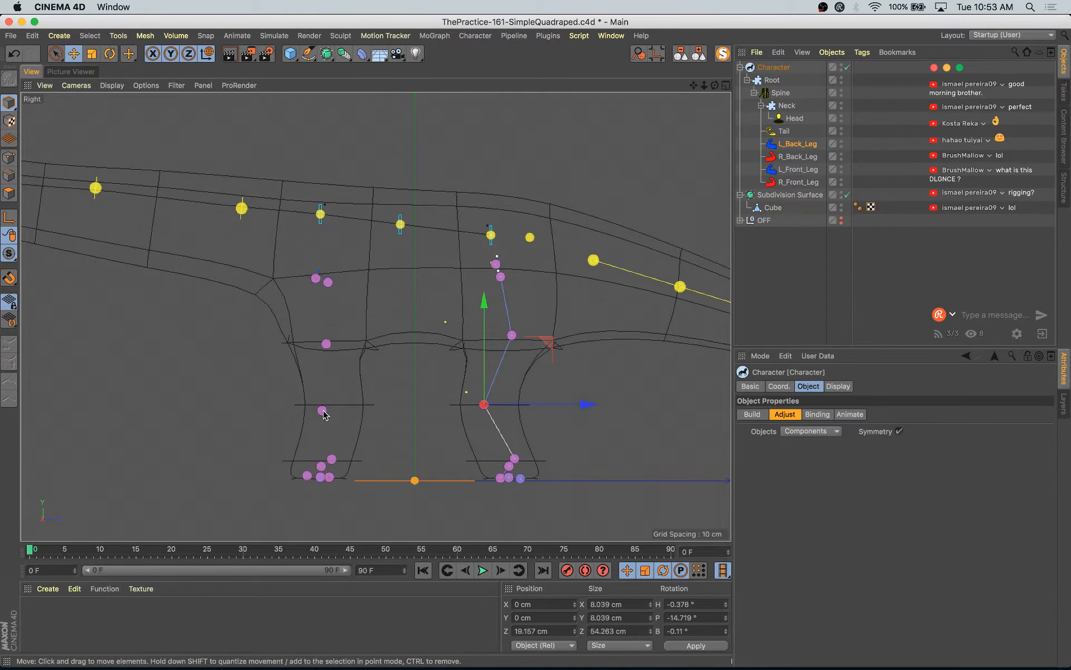
pyautogui.moveTo(394, 410); pyautogui.dragTo(415, 419)
pyautogui.click(326, 343)
pyautogui.moveTo(423, 346); pyautogui.dragTo(419, 346)
pyautogui.click(350, 459)
pyautogui.moveTo(411, 461); pyautogui.dragTo(392, 462)
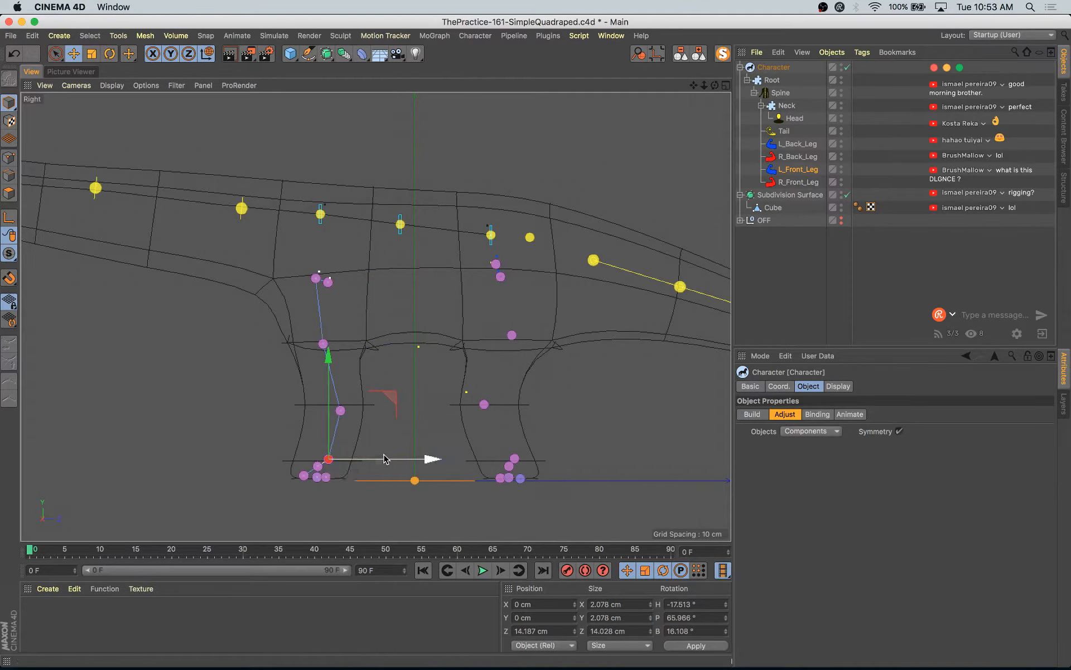
# - Nudge the left front leg's lower leg joint backward, centre its foot joints in the mesh's foot, and save the file
pyautogui.click(340, 410)
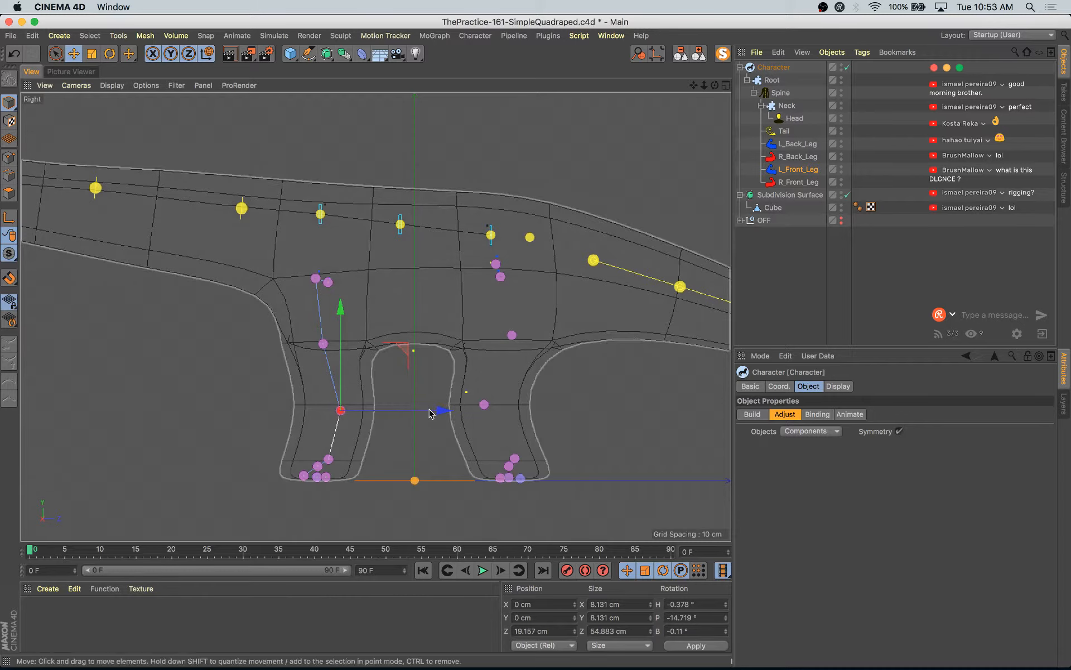
pyautogui.moveTo(430, 412); pyautogui.dragTo(433, 412)
pyautogui.click(332, 459)
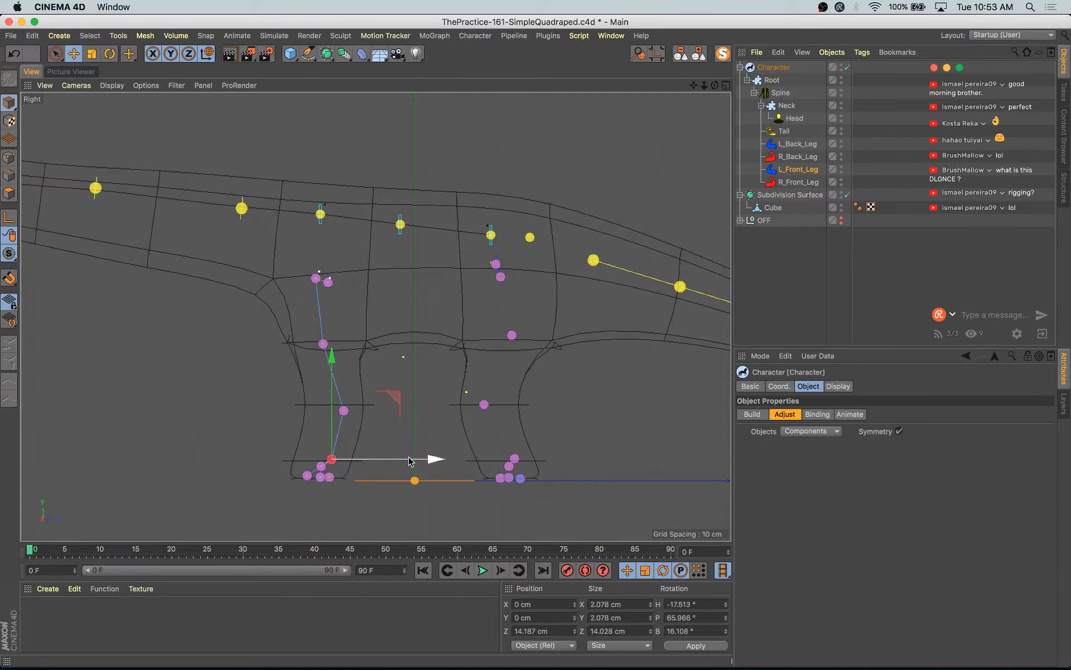
pyautogui.moveTo(410, 461); pyautogui.dragTo(407, 462)
pyautogui.press('super+s')
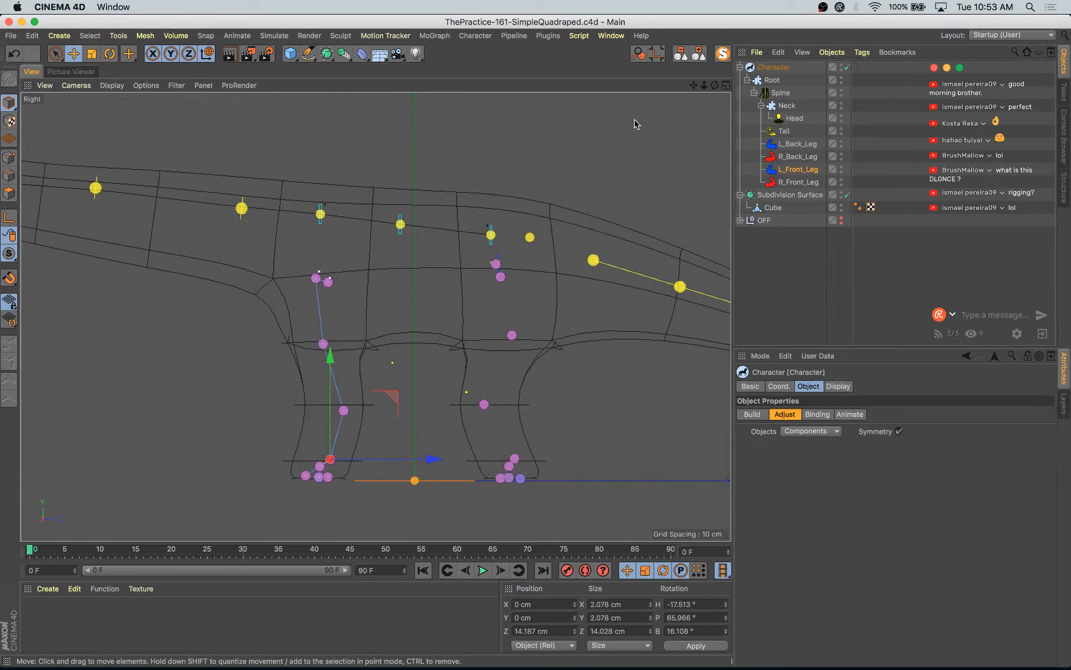
# - In the Top view, shift the L_Front_Leg top joint slightly outward to centre the chain in the mesh's front leg
pyautogui.click(725, 86)
pyautogui.middleClick(366, 302)
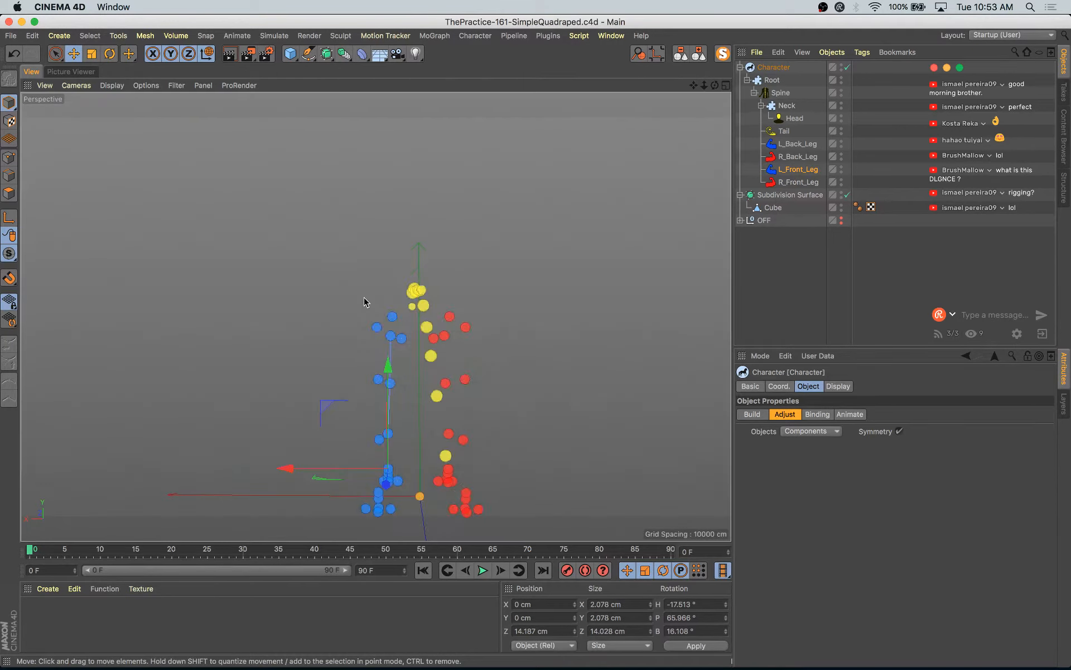
pyautogui.keyDown('alt'); pyautogui.moveTo(506, 338); pyautogui.dragTo(440, 402); pyautogui.keyUp('alt')
pyautogui.middleClick(646, 171)
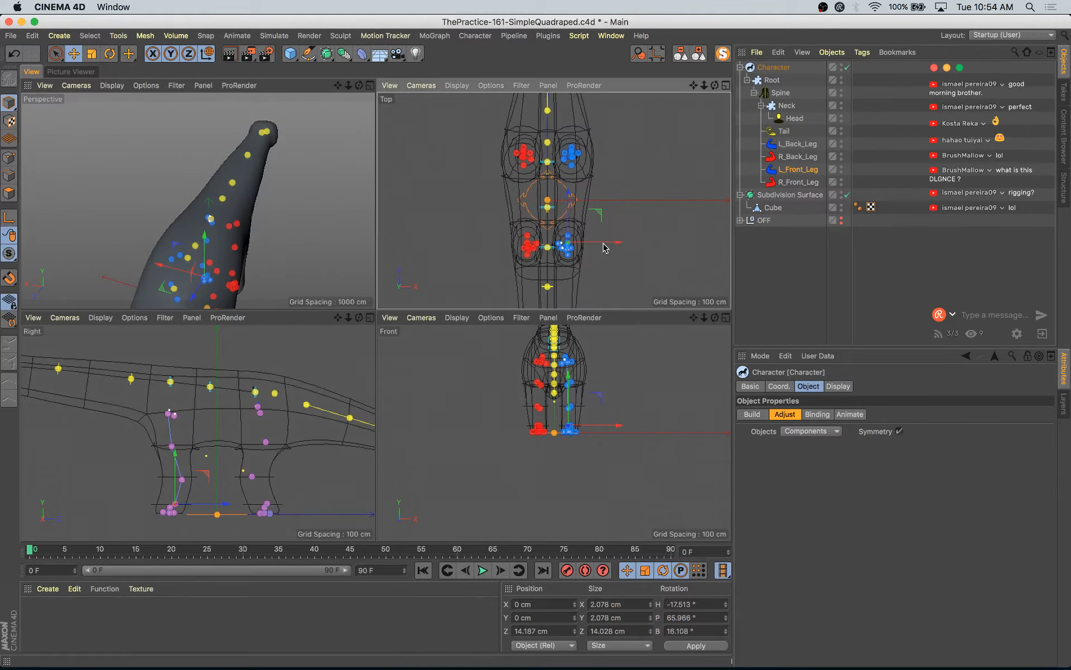
pyautogui.scroll(2, 596, 193)
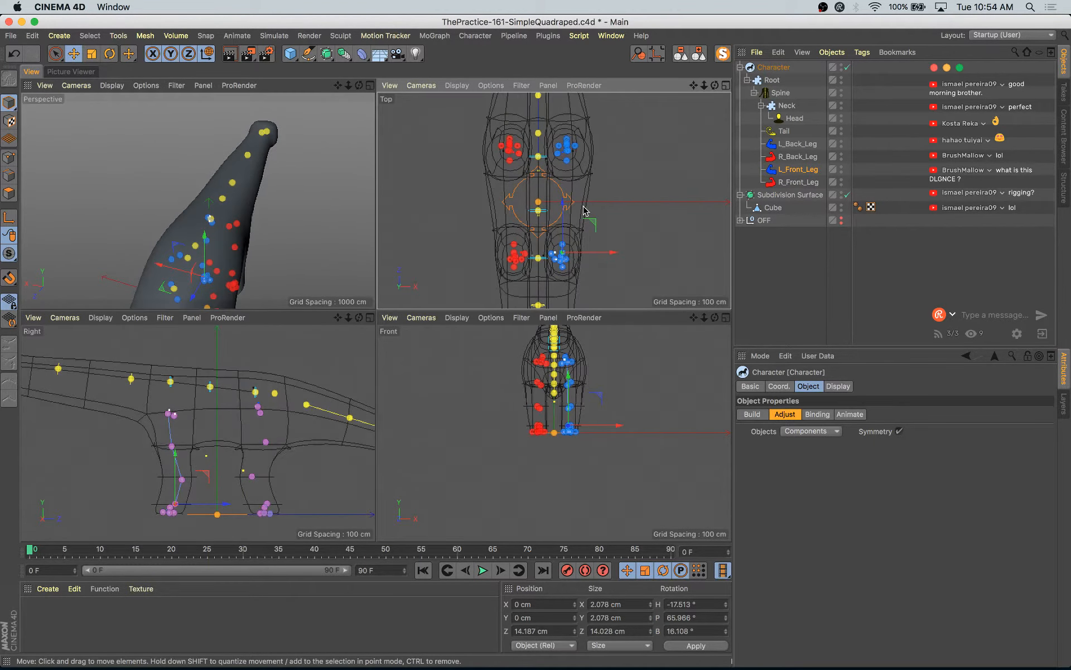
pyautogui.click(780, 92)
pyautogui.moveTo(601, 262); pyautogui.dragTo(608, 262)
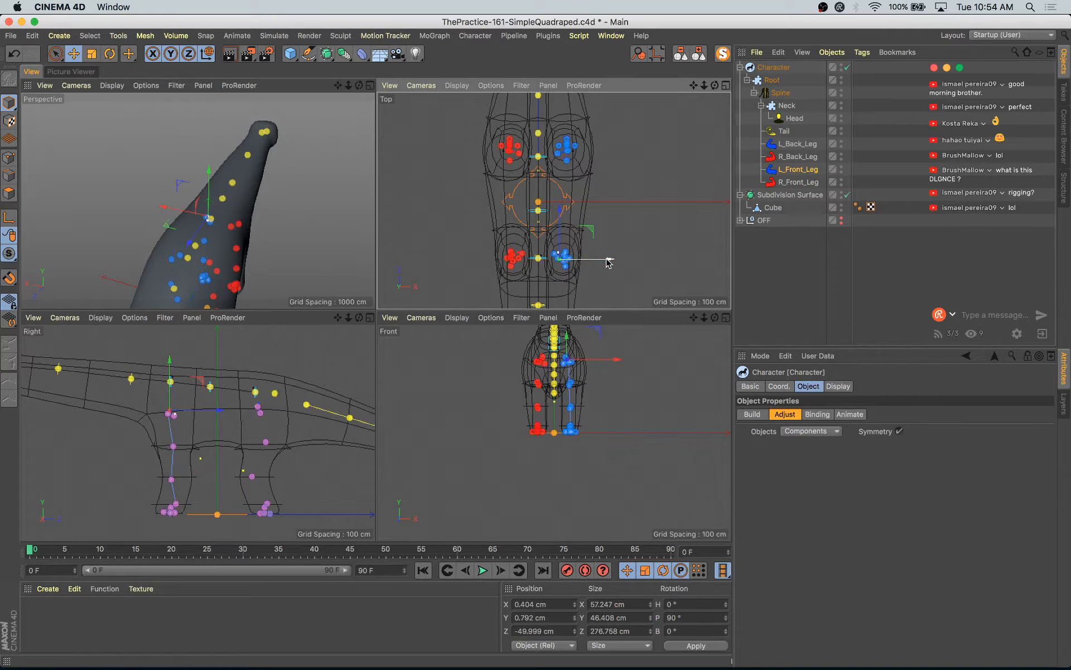
# - In the Right view, move the left front leg's lower leg joint backward again and realign its foot joints within the foot
pyautogui.click(171, 478)
pyautogui.moveTo(211, 480); pyautogui.dragTo(223, 507)
pyautogui.click(187, 504)
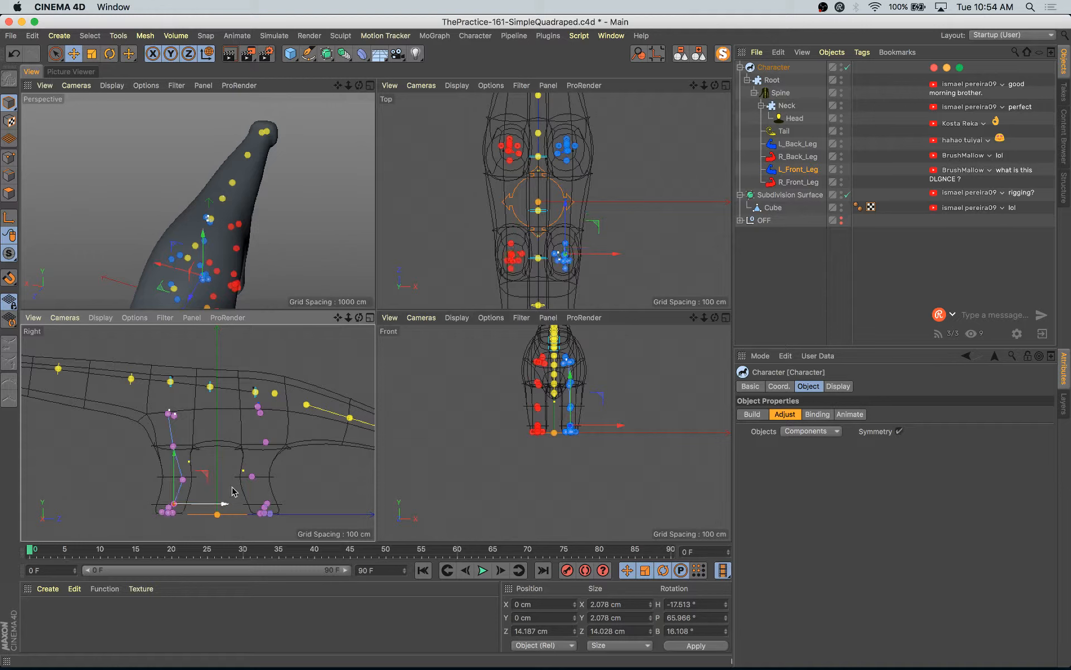
# - In the Top view, shift the L_Back_Leg top joint slightly outward within the mesh's left back leg
pyautogui.click(807, 146)
pyautogui.moveTo(614, 153); pyautogui.dragTo(614, 157)
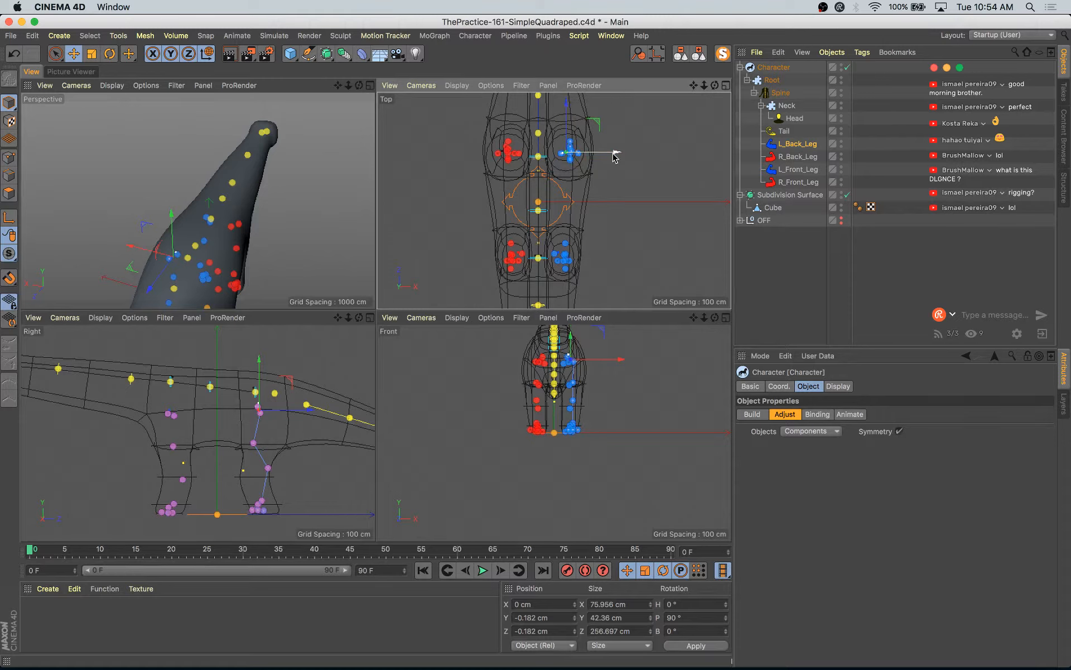
# - Shift the left back leg and left front leg components sideways so they sit centred inside the mesh's legs
pyautogui.moveTo(616, 152); pyautogui.dragTo(616, 154)
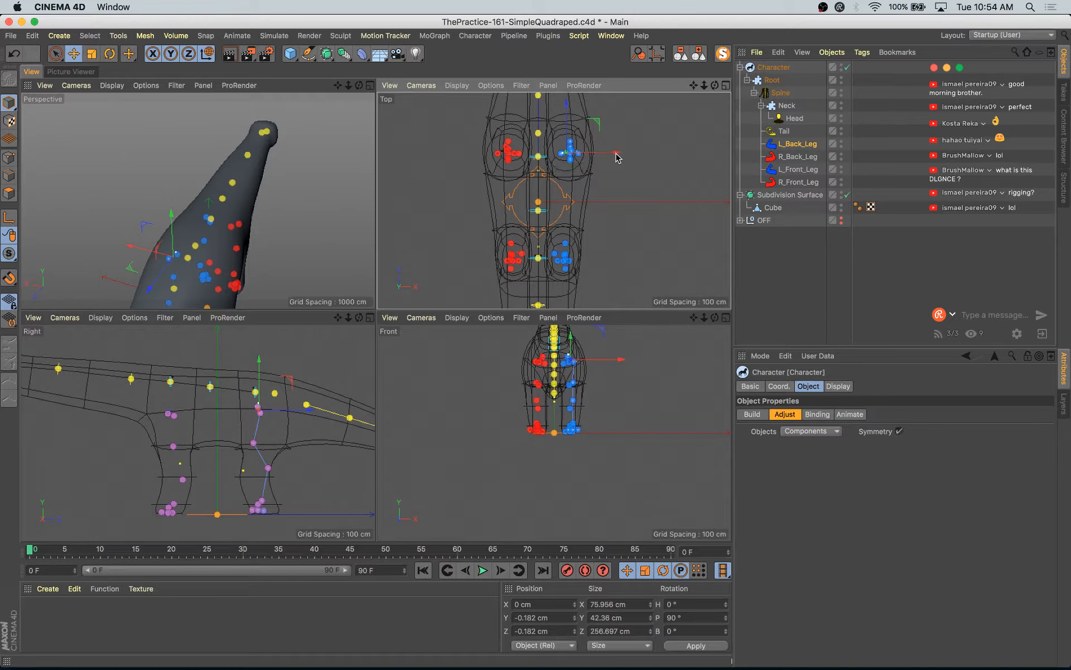
pyautogui.click(809, 170)
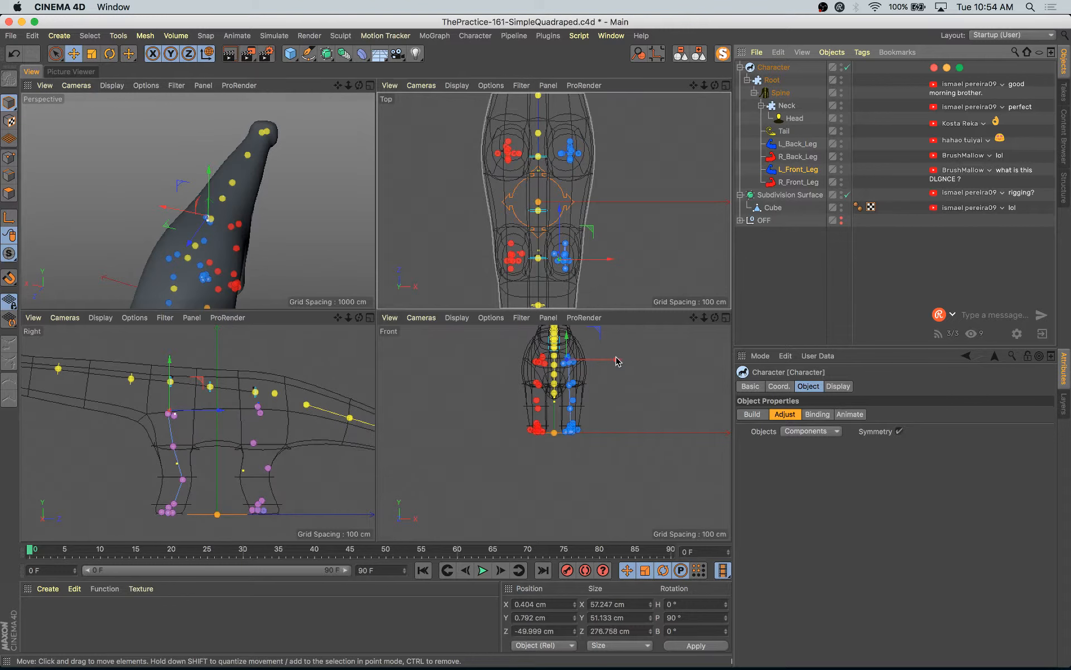
pyautogui.moveTo(619, 360); pyautogui.dragTo(621, 361)
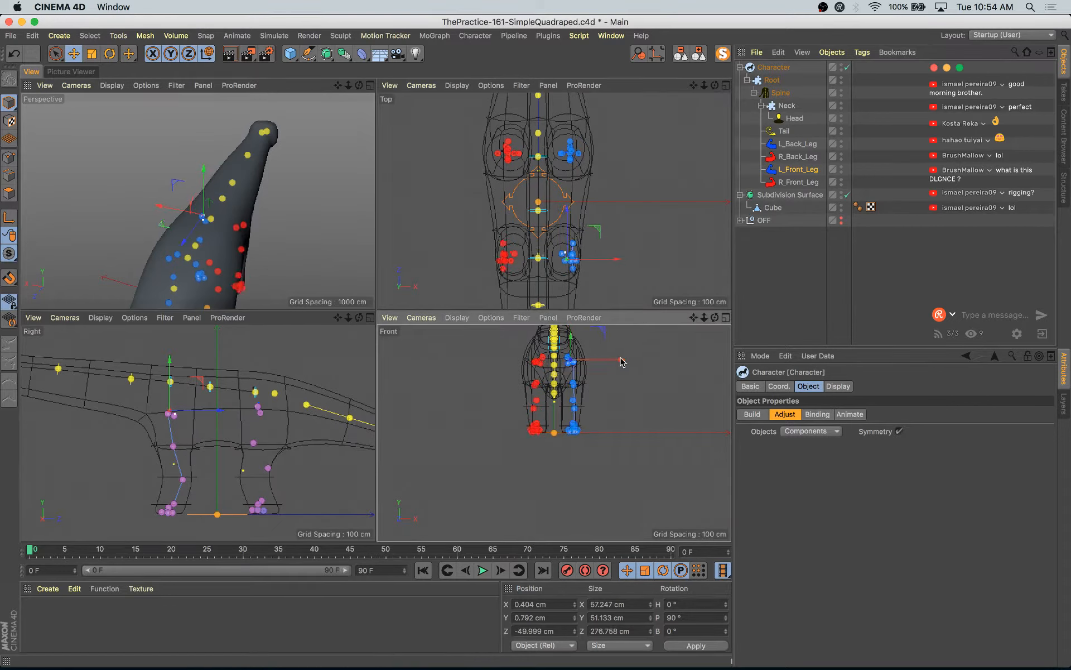
pyautogui.press('super+z')
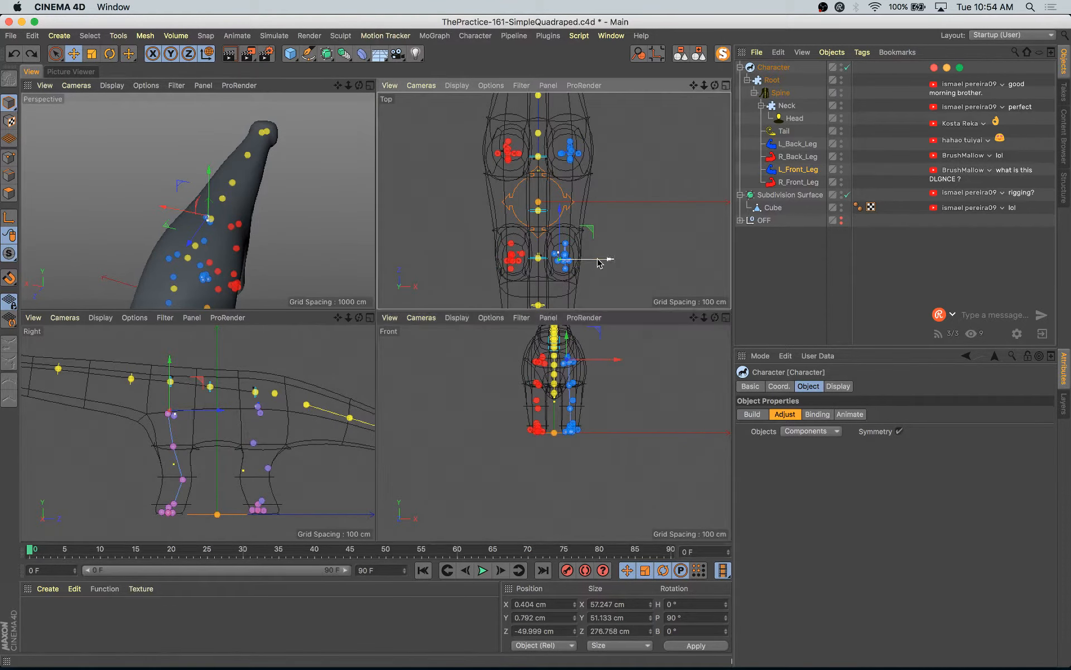
pyautogui.moveTo(597, 263); pyautogui.dragTo(596, 264)
pyautogui.click(806, 147)
pyautogui.moveTo(609, 154); pyautogui.dragTo(611, 156)
# - Reposition the left back leg's two middle joints and its foot in the side view to give the leg a clear bend, and save the scene
pyautogui.click(269, 469)
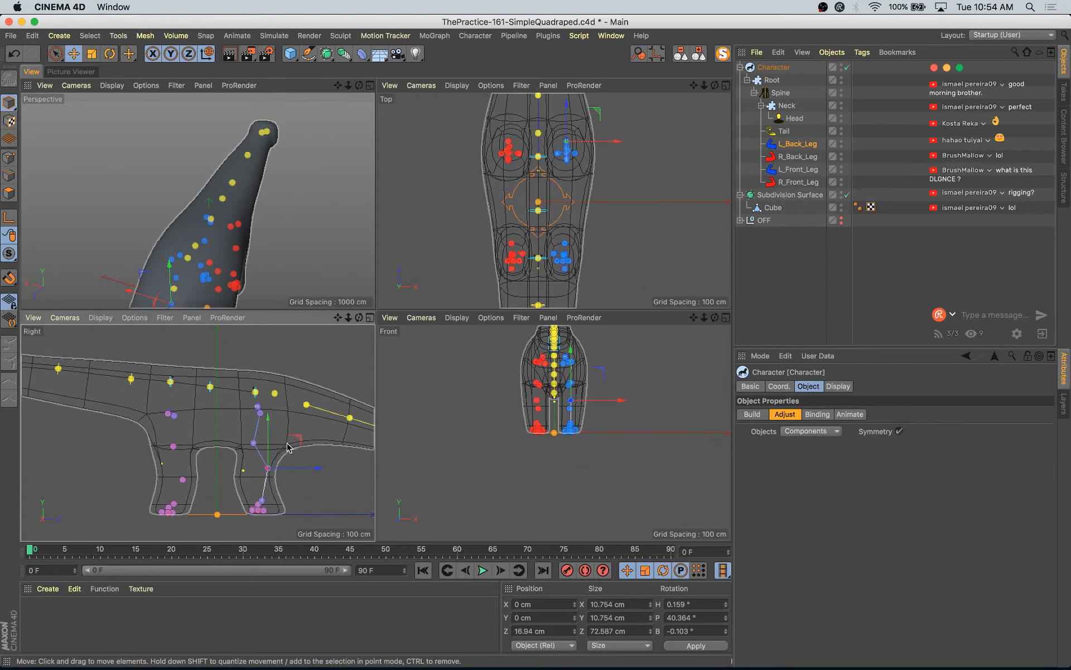
pyautogui.moveTo(288, 446); pyautogui.dragTo(264, 454)
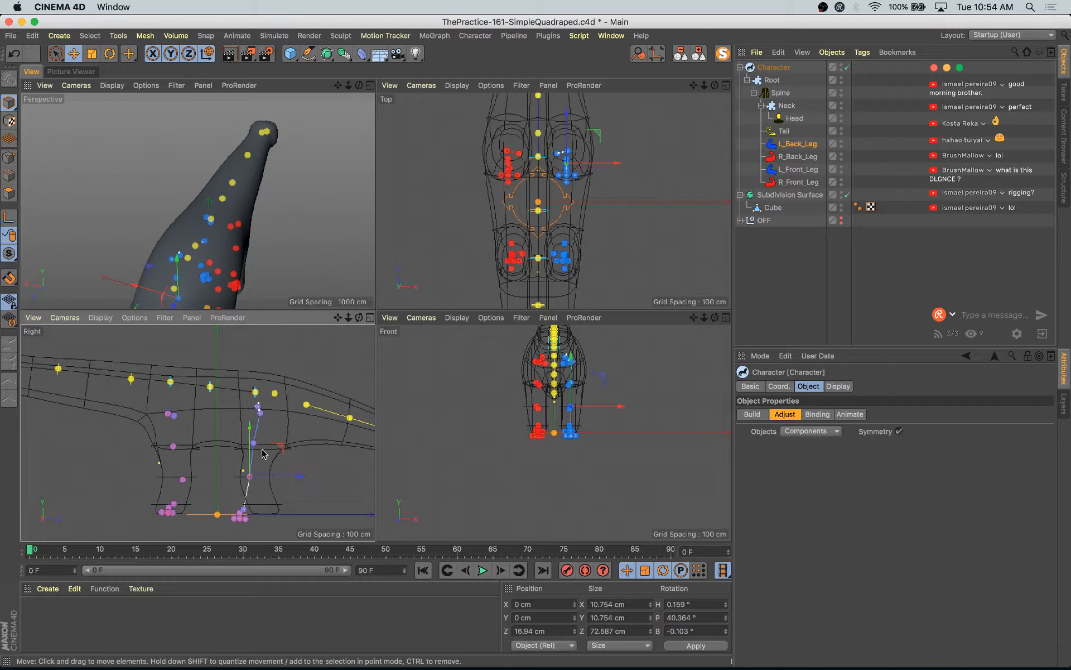
pyautogui.click(254, 443)
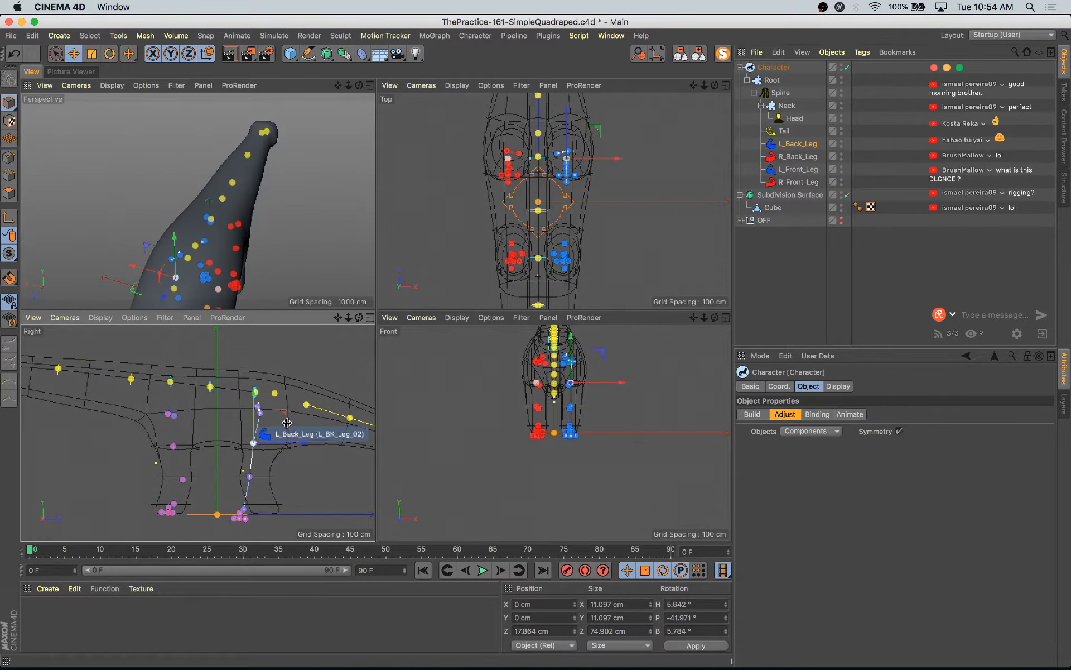
pyautogui.moveTo(286, 422); pyautogui.dragTo(299, 475)
pyautogui.click(260, 474)
pyautogui.click(245, 510)
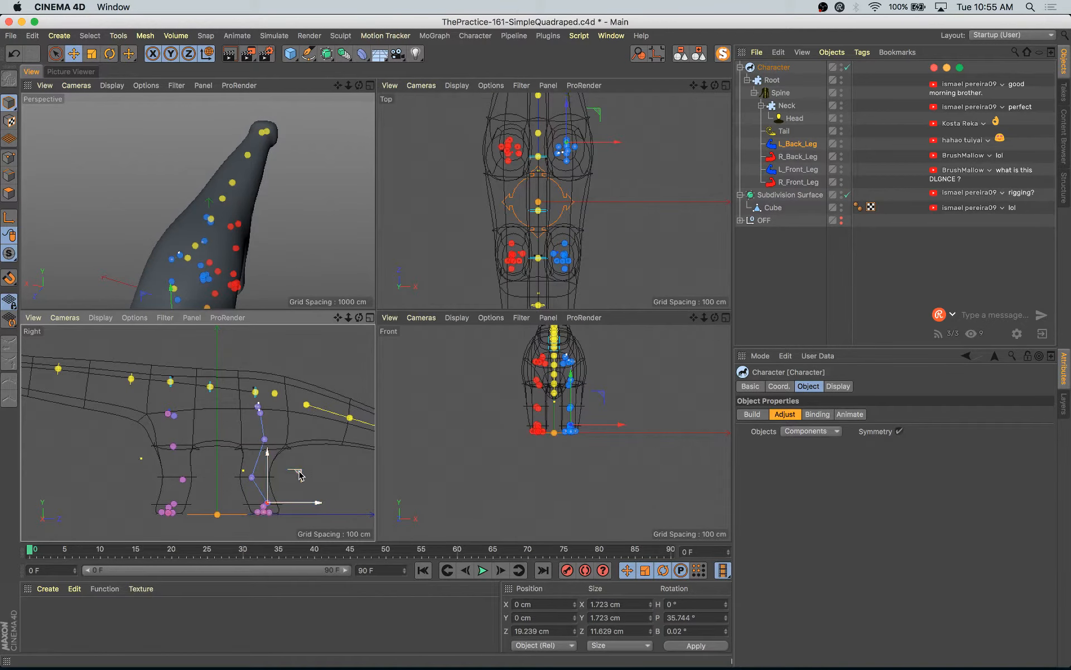
pyautogui.press('super+s')
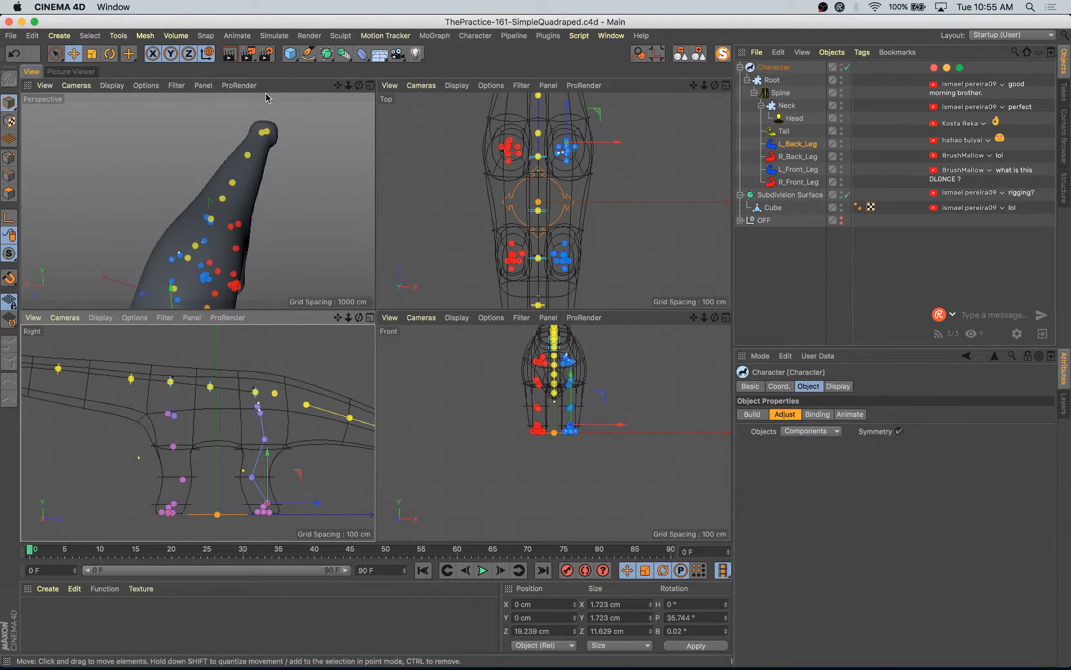
# - Bind the Cube mesh to the Character rig by adding it to the binding objects
pyautogui.middleClick(338, 197)
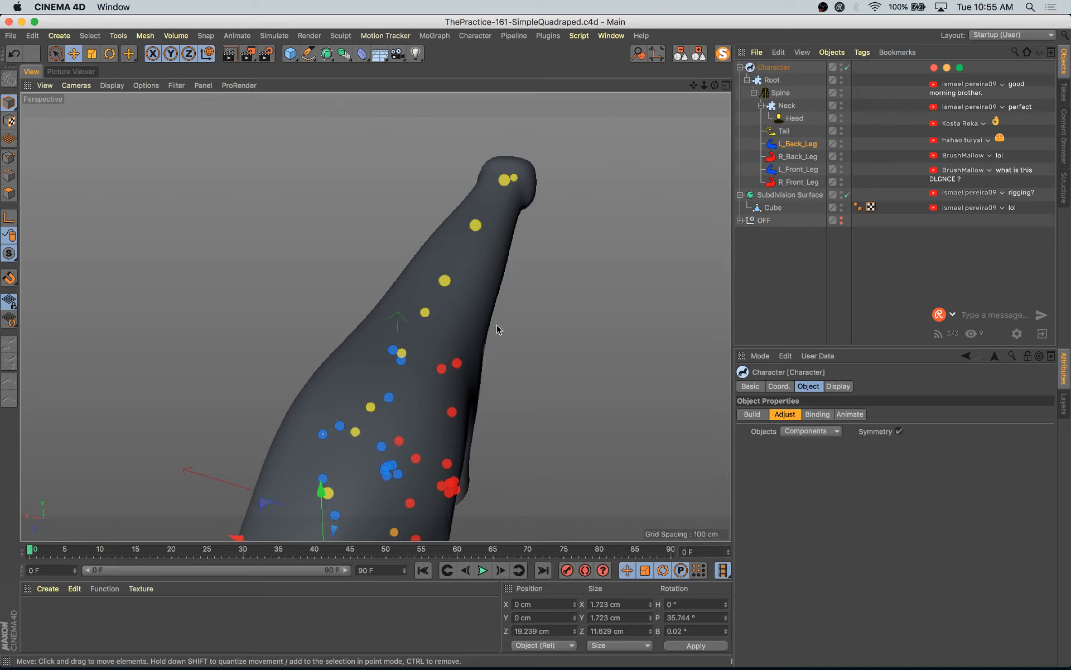
pyautogui.keyDown('alt'); pyautogui.moveTo(399, 271); pyautogui.dragTo(208, 225); pyautogui.keyUp('alt')
pyautogui.scroll(-7, 414, 272)
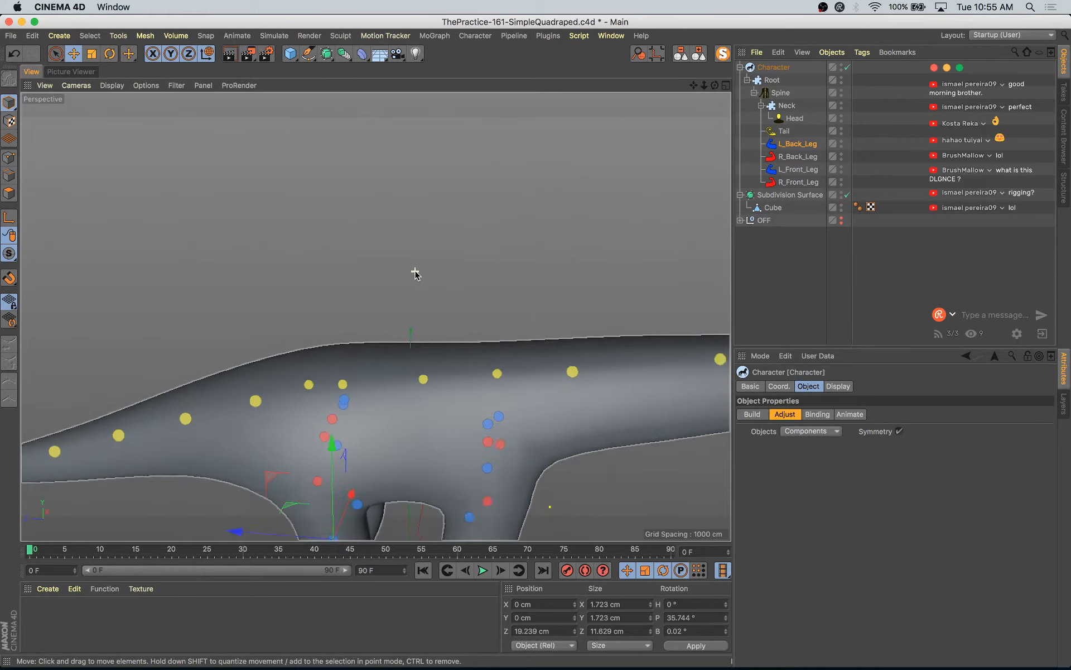
pyautogui.keyDown('alt'); pyautogui.moveTo(419, 278); pyautogui.dragTo(481, 287); pyautogui.keyUp('alt')
pyautogui.click(816, 415)
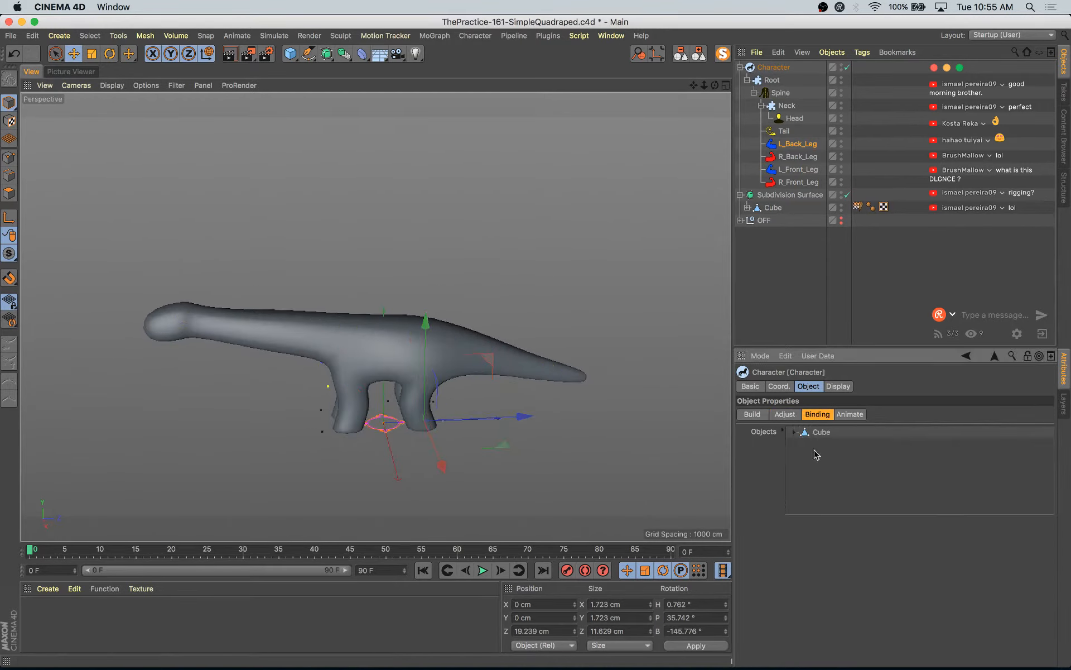
# - Inspect the bound Cube, its Skin deformer, the Weight tag's joint list and the Subdivision Surface settings
pyautogui.click(773, 208)
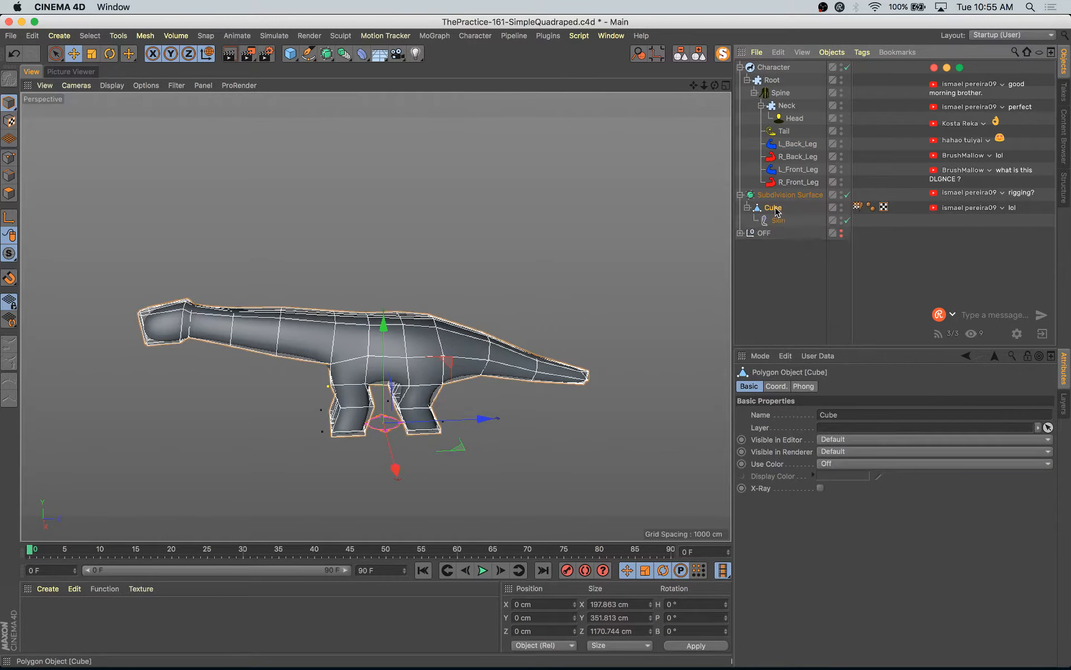
pyautogui.click(778, 220)
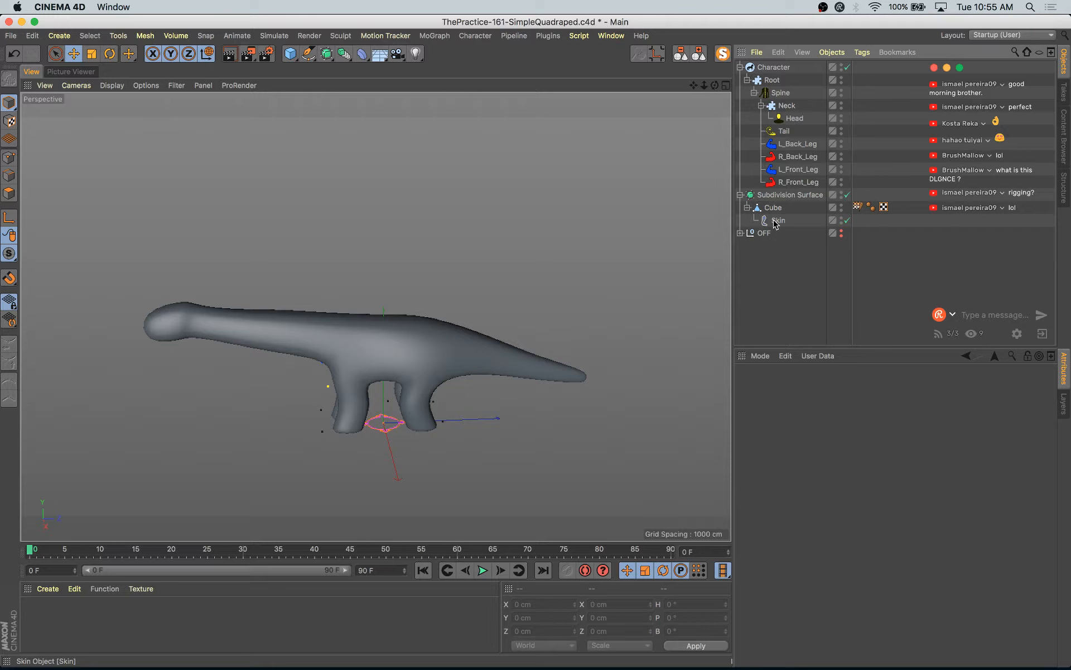
pyautogui.click(857, 207)
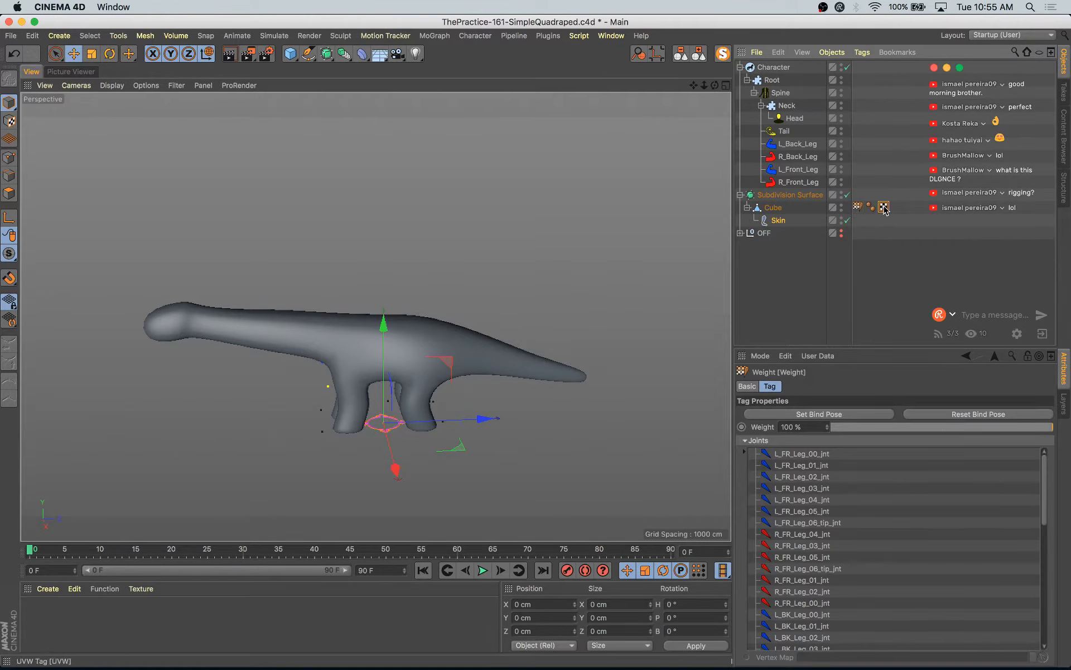
pyautogui.click(882, 231)
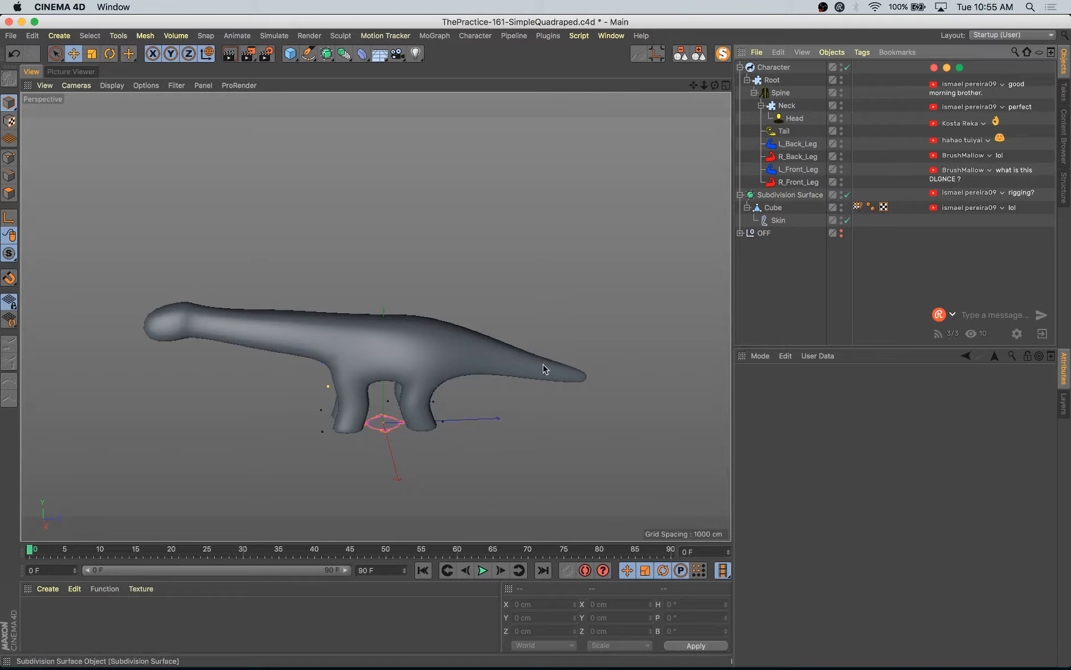
pyautogui.click(791, 194)
pyautogui.keyDown('alt'); pyautogui.moveTo(505, 315); pyautogui.dragTo(484, 343); pyautogui.keyUp('alt')
pyautogui.keyDown('alt'); pyautogui.moveTo(587, 236); pyautogui.dragTo(603, 229, button='middle'); pyautogui.keyUp('alt')
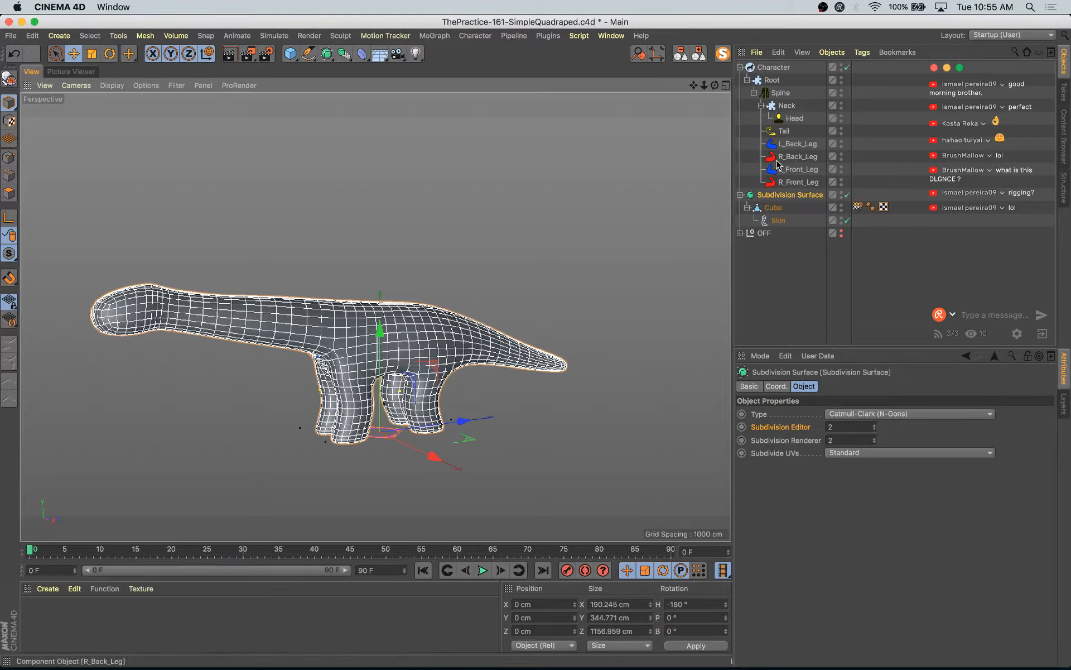
# - Add a walk to the Character in Animate mode
pyautogui.click(785, 67)
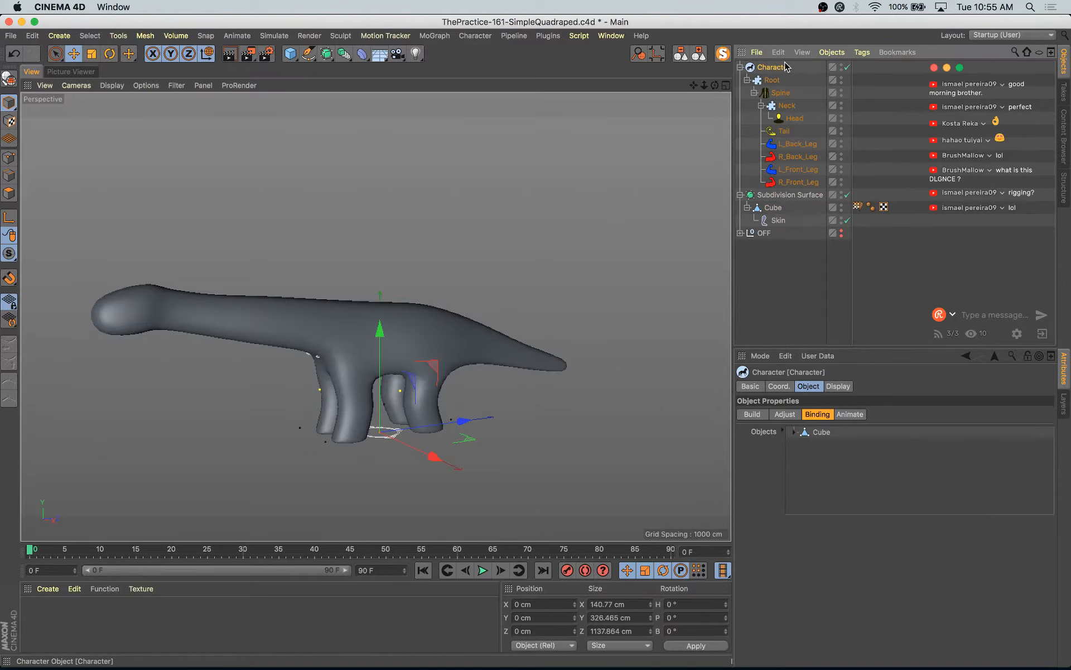
pyautogui.click(860, 414)
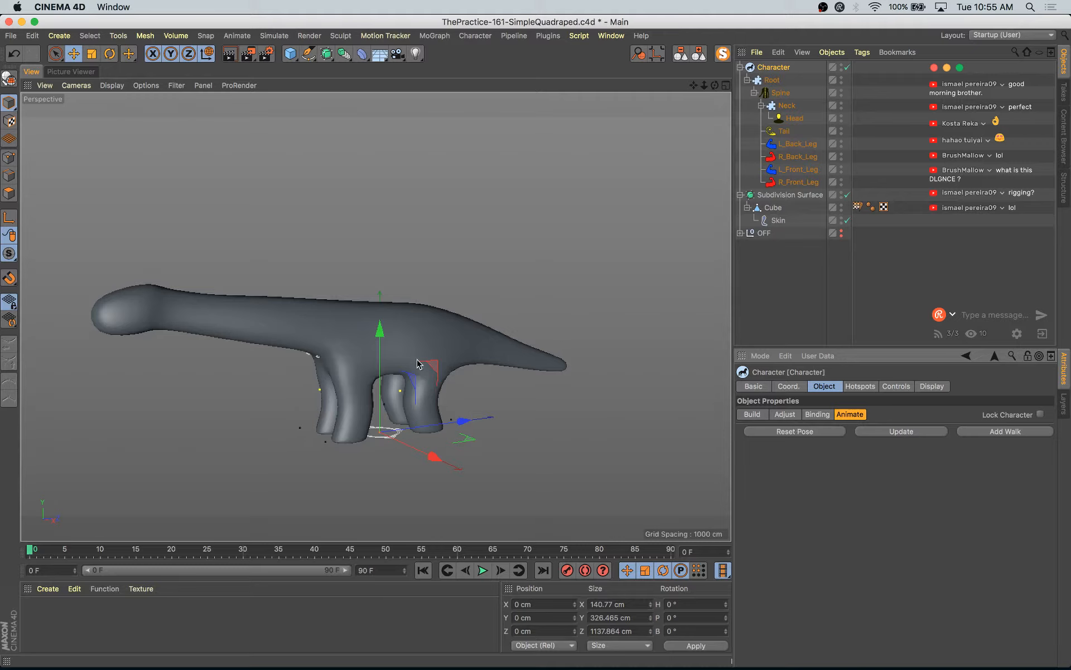
pyautogui.click(1003, 431)
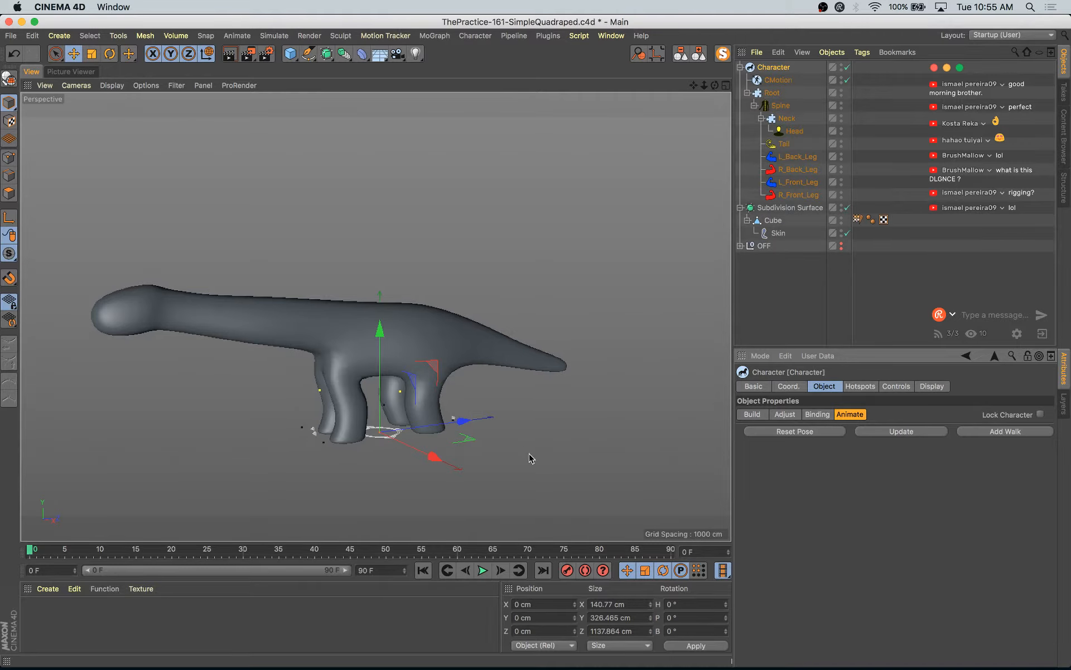
# - Play the walk cycle, examine the leg movement up close, and look through the Character's Hotspots and Controls settings
pyautogui.click(483, 570)
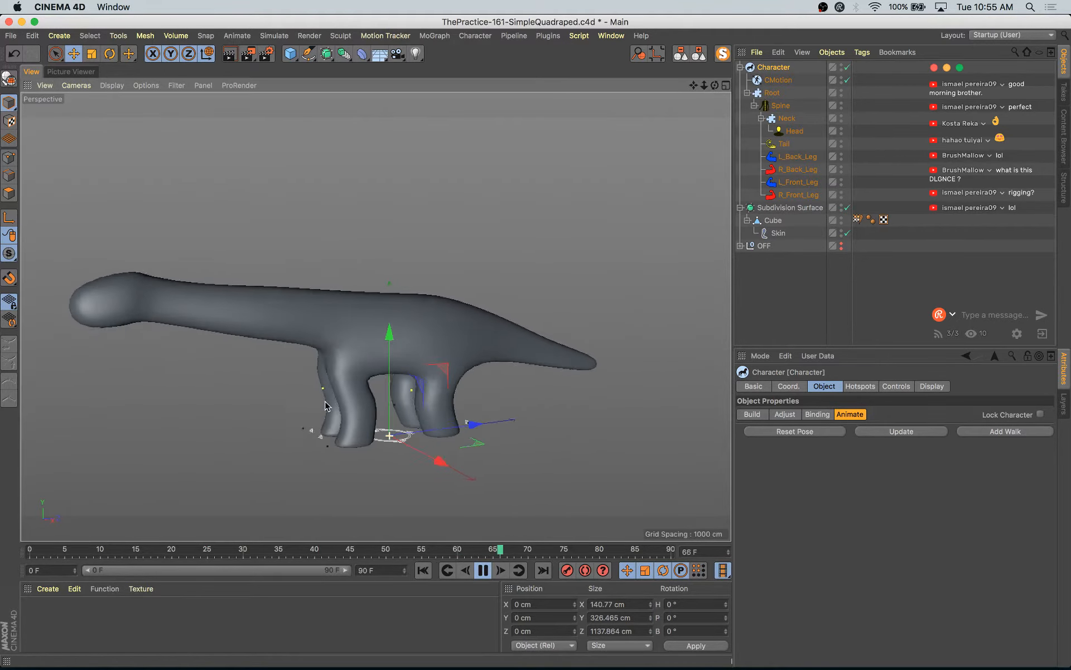
pyautogui.scroll(3, 512, 431)
pyautogui.keyDown('alt'); pyautogui.moveTo(511, 430); pyautogui.dragTo(479, 426); pyautogui.keyUp('alt')
pyautogui.keyDown('alt'); pyautogui.moveTo(479, 427); pyautogui.dragTo(574, 412, button='middle'); pyautogui.keyUp('alt')
pyautogui.keyDown('alt'); pyautogui.moveTo(574, 412); pyautogui.dragTo(658, 407); pyautogui.keyUp('alt')
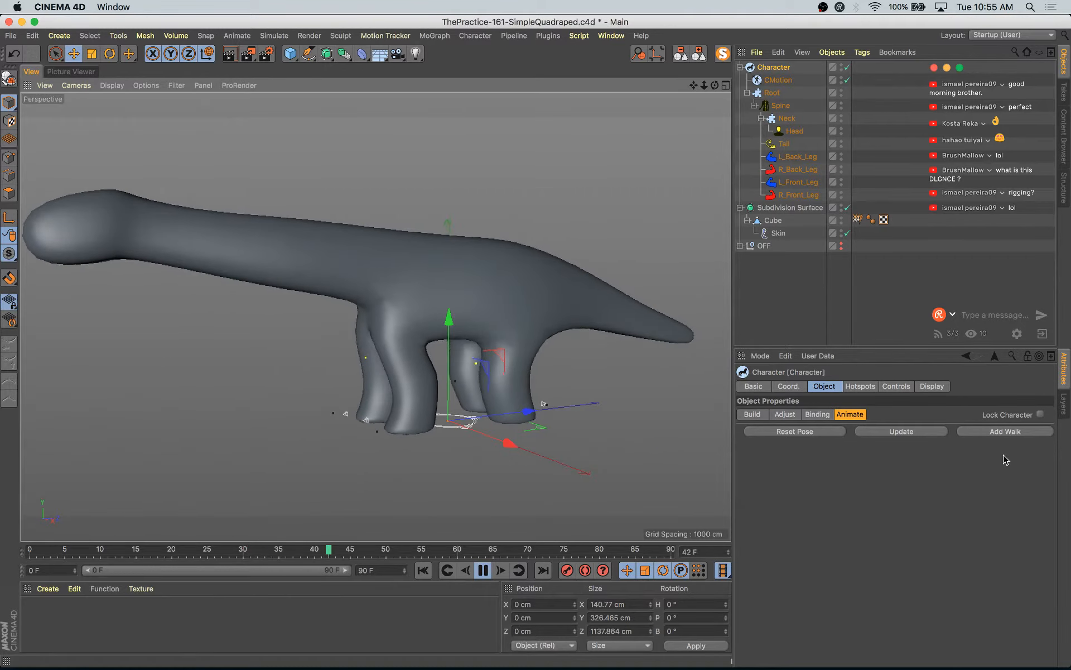
pyautogui.click(861, 386)
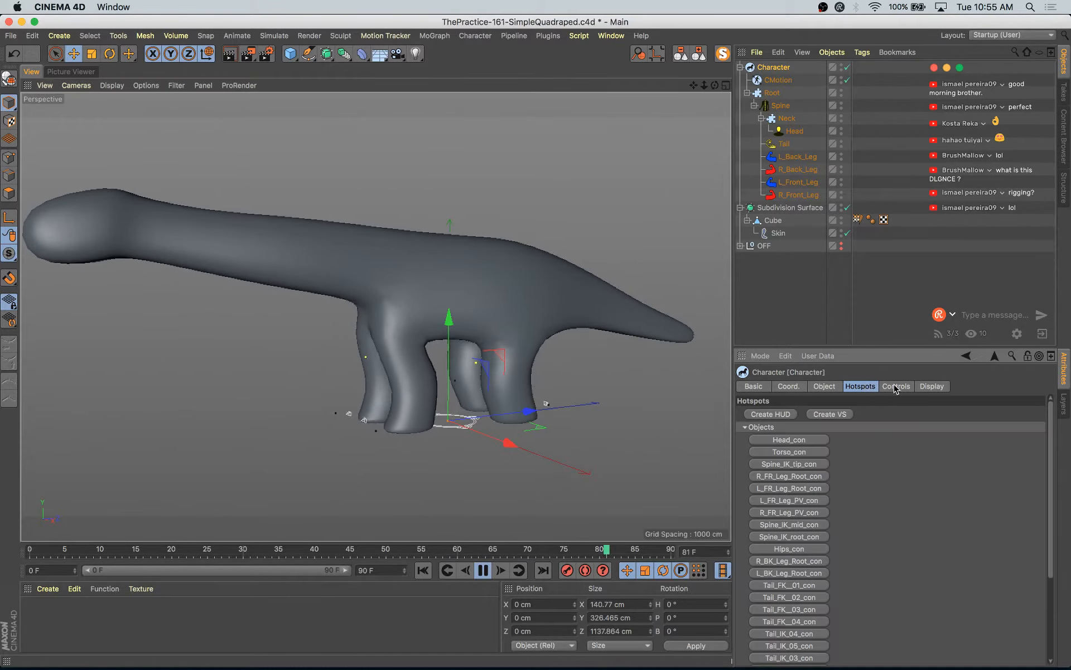
pyautogui.click(895, 386)
pyautogui.click(860, 386)
pyautogui.click(824, 386)
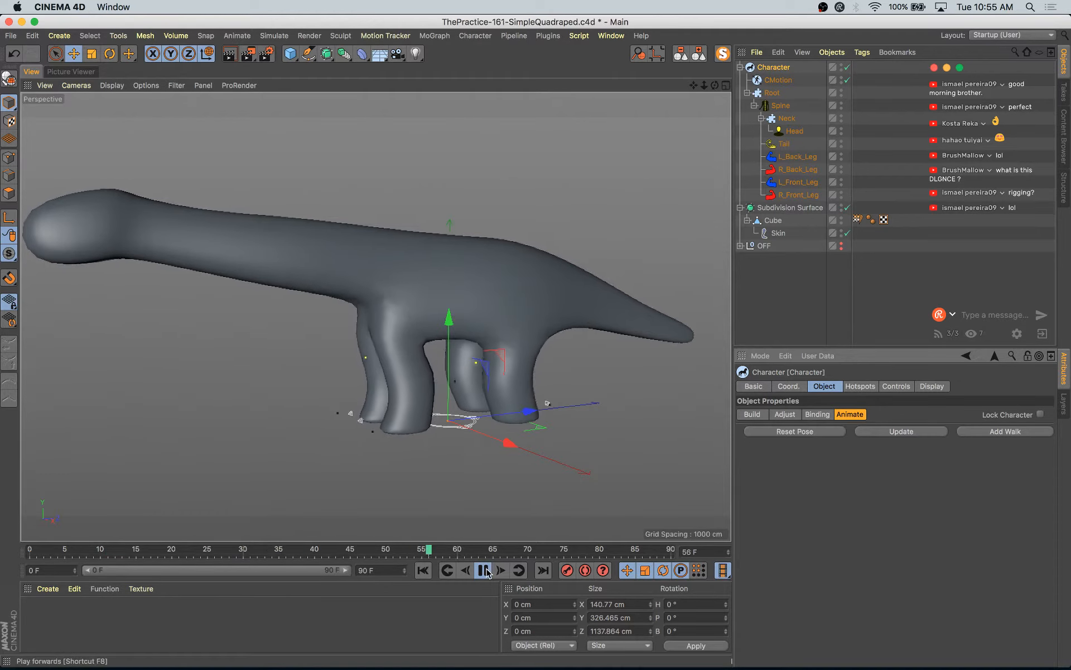
# - Exaggerate the walk by setting the CMotion object's stride to about 368 cm
pyautogui.click(776, 81)
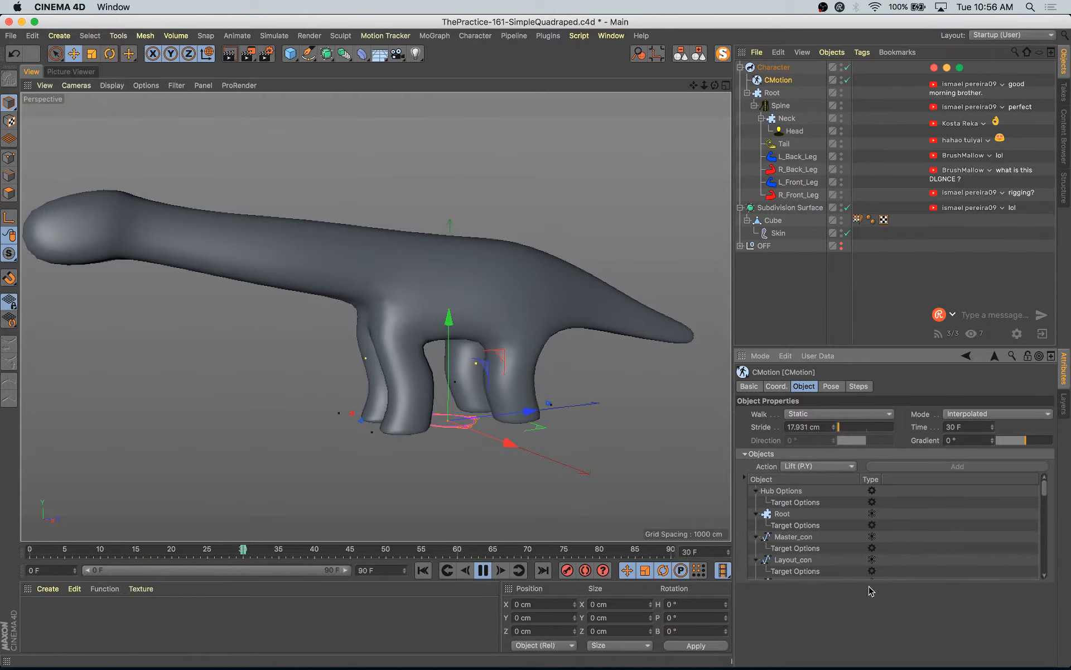
pyautogui.click(802, 539)
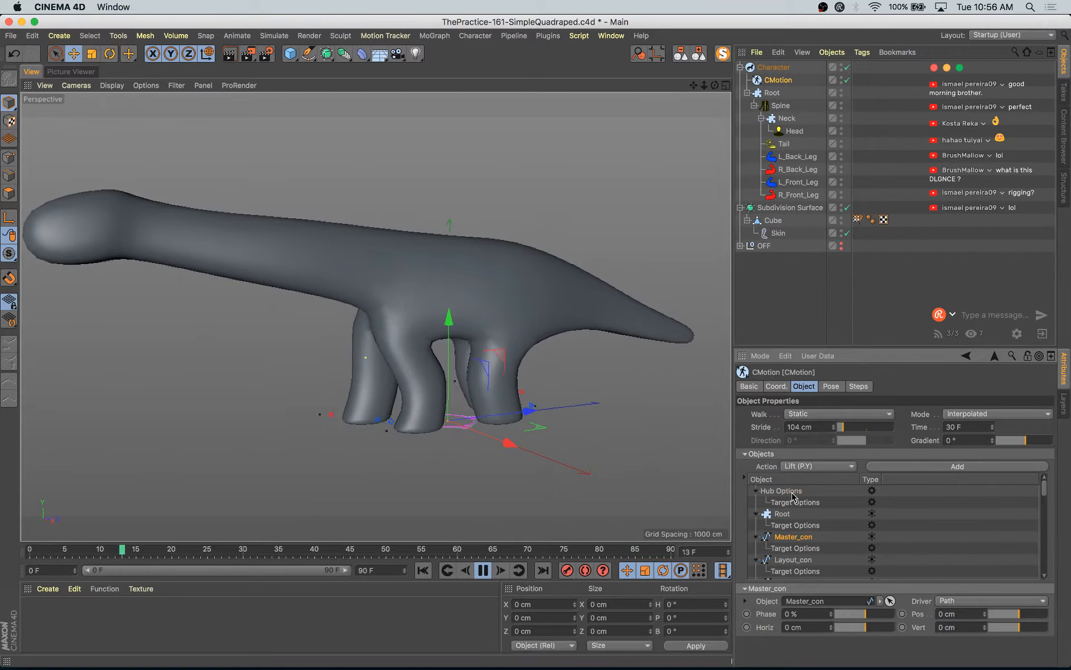
pyautogui.click(784, 491)
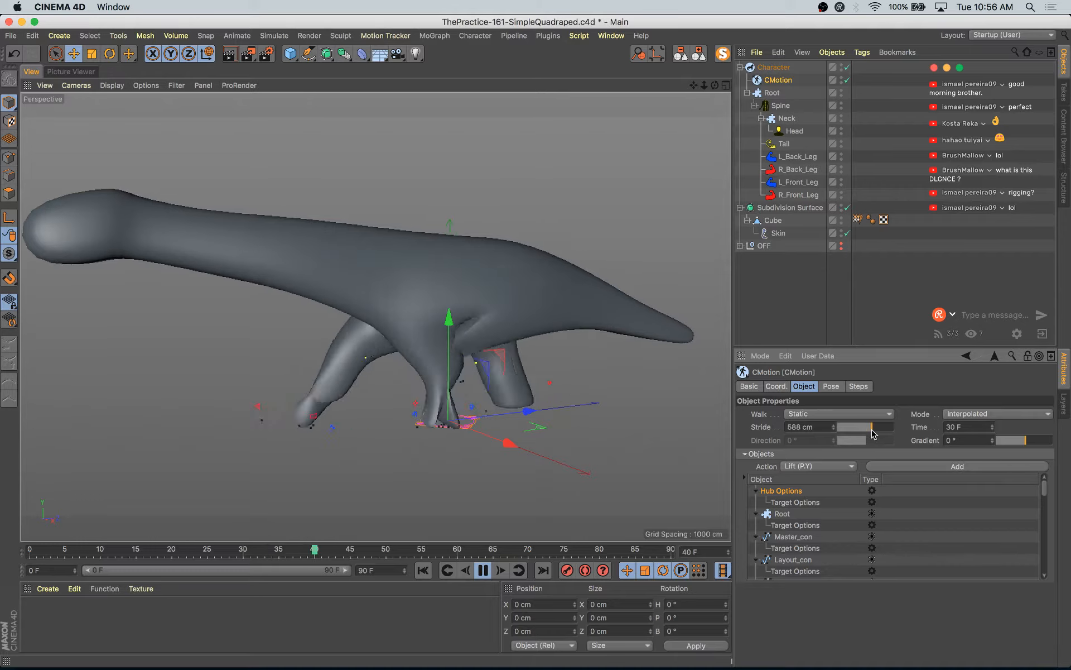
pyautogui.moveTo(873, 434); pyautogui.dragTo(861, 435)
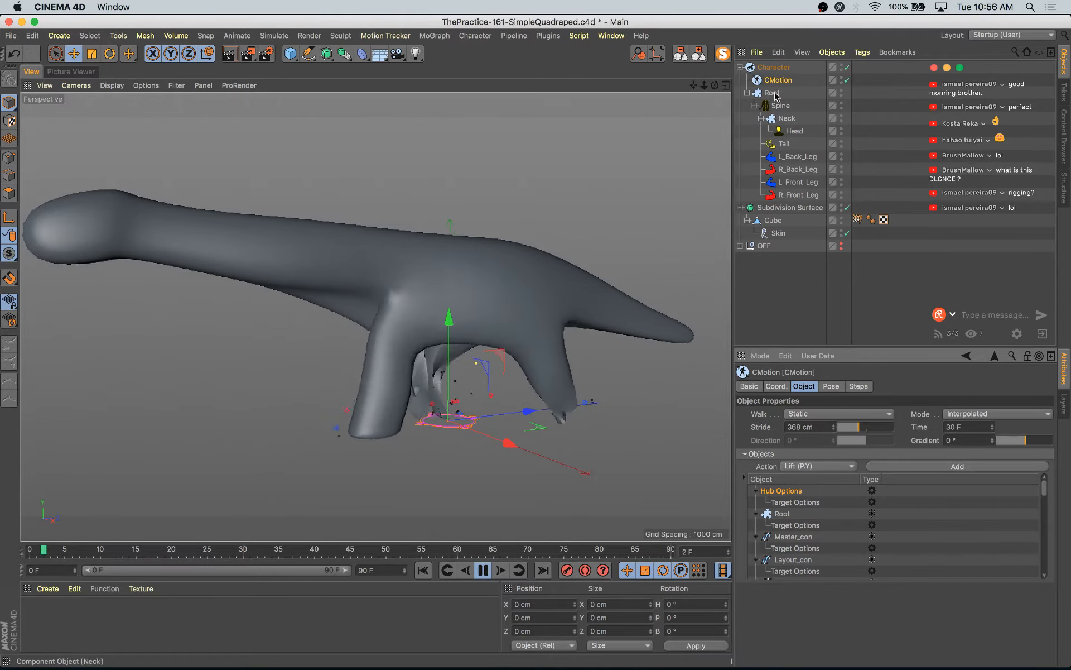
# - Toggle the Subdivision Surface off and on during playback to compare the low-poly and smoothed leg deformation
pyautogui.click(847, 207)
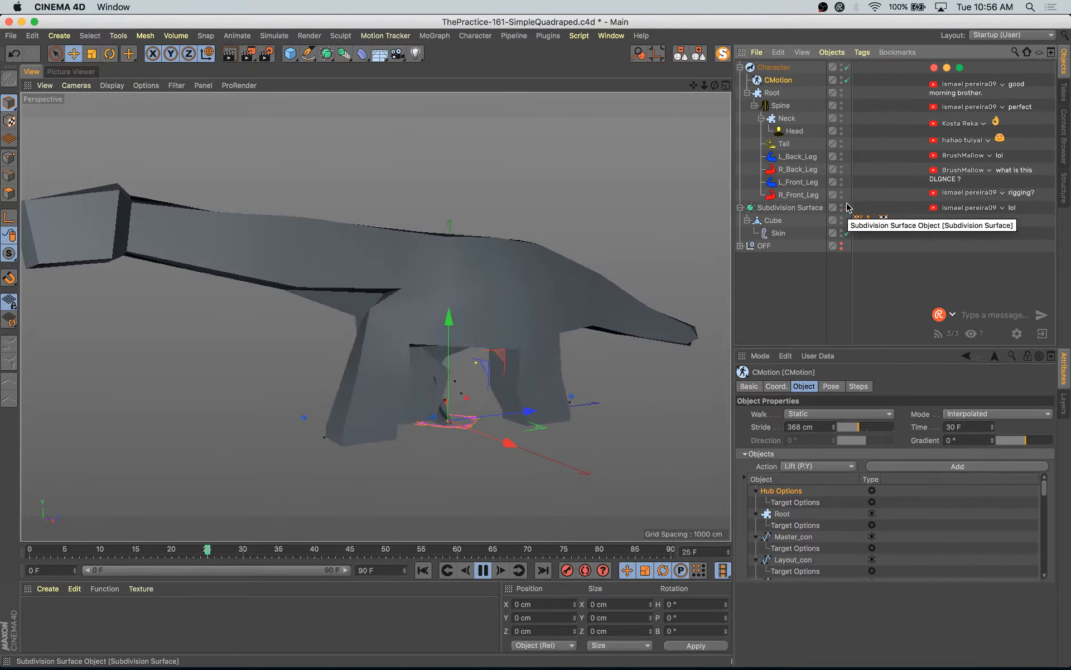
pyautogui.click(847, 207)
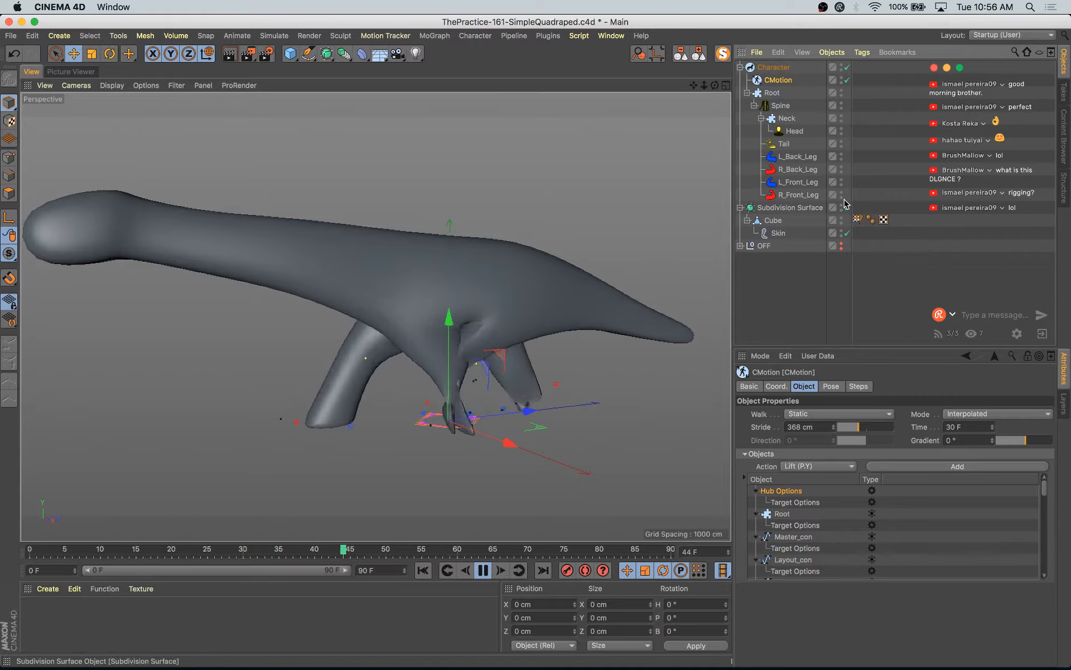
pyautogui.press('q')
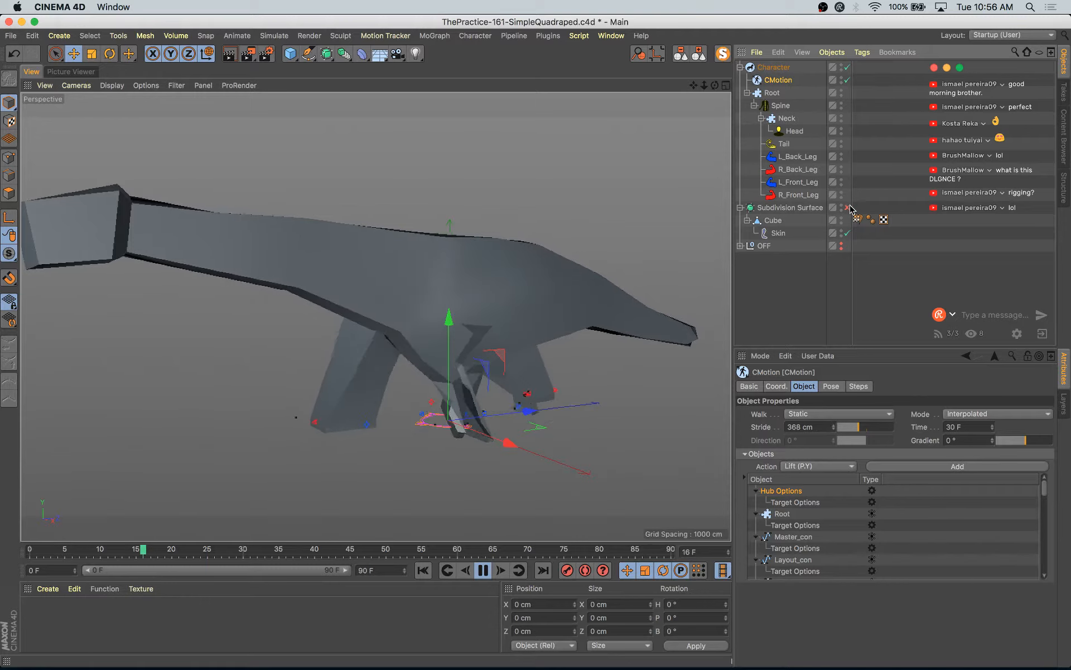
pyautogui.press('q')
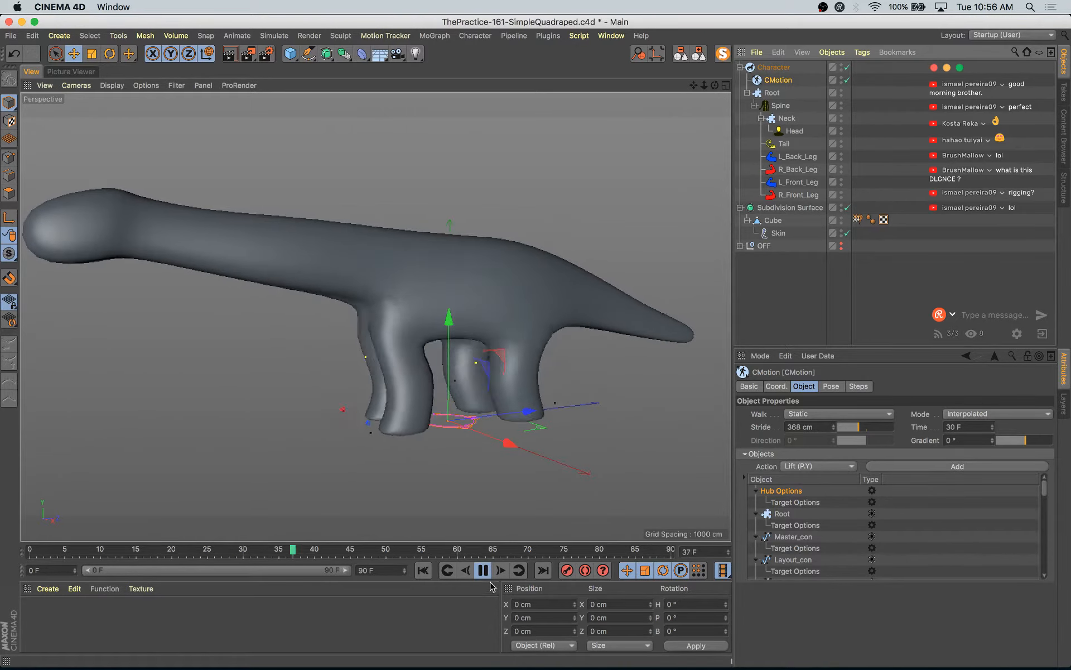
# - Stop the playback, return to frame 0 and delete the CMotion walk from the Character
pyautogui.click(483, 570)
pyautogui.click(423, 570)
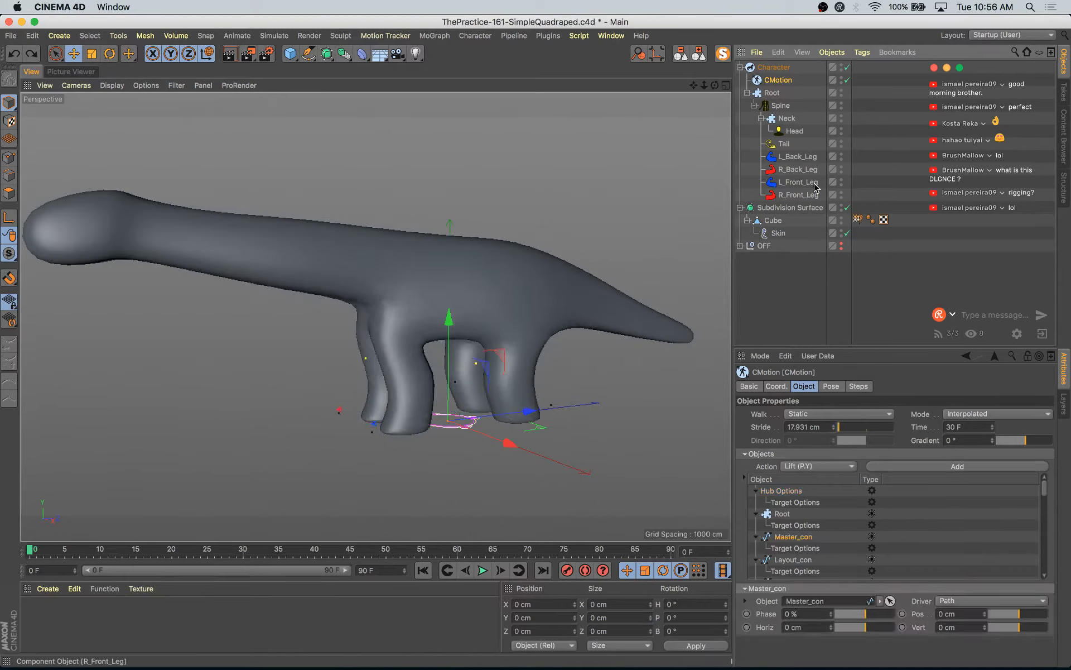
pyautogui.press('Delete')
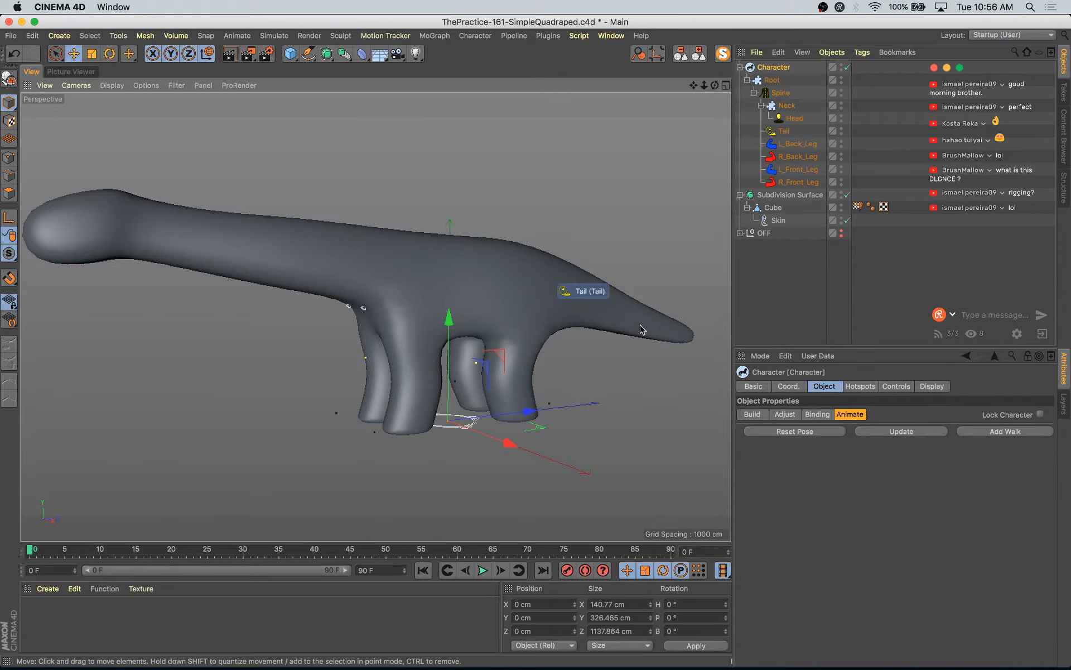
pyautogui.keyDown('alt'); pyautogui.moveTo(497, 413); pyautogui.dragTo(461, 427); pyautogui.keyUp('alt')
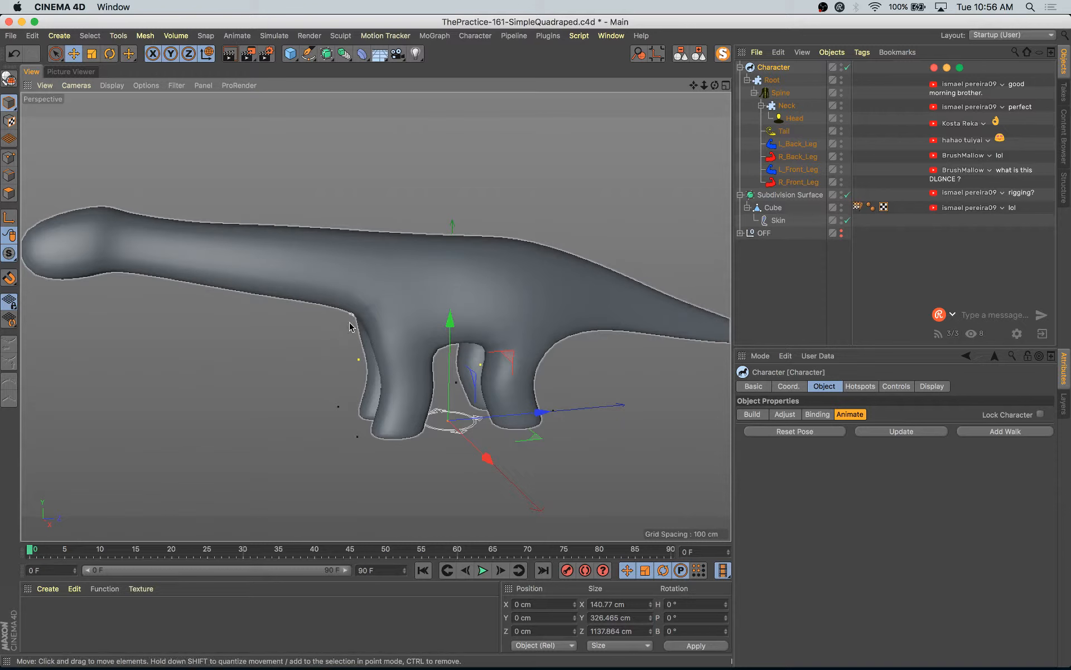
# - Try moving the left front leg's controller in the viewport to test the rig, and undo the move
pyautogui.click(467, 298)
pyautogui.keyDown('alt'); pyautogui.moveTo(511, 312); pyautogui.dragTo(534, 314); pyautogui.keyUp('alt')
pyautogui.click(372, 439)
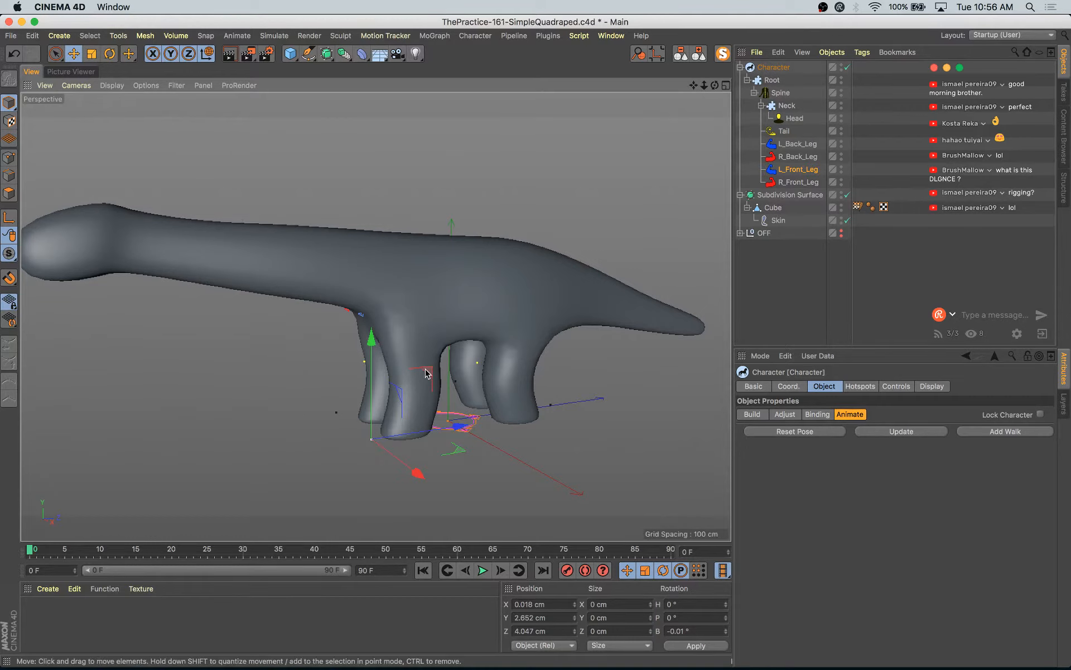
pyautogui.moveTo(426, 374); pyautogui.dragTo(465, 330)
pyautogui.press('super+z')
pyautogui.keyDown('alt'); pyautogui.moveTo(339, 414); pyautogui.dragTo(367, 428, button='right'); pyautogui.keyUp('alt')
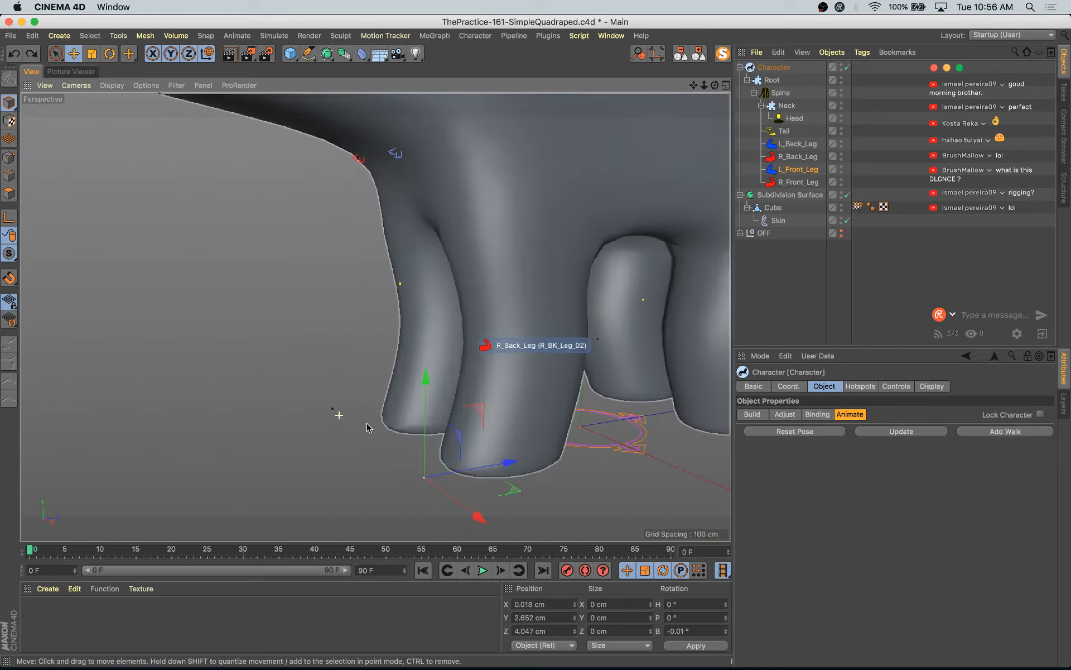
pyautogui.keyDown('alt'); pyautogui.moveTo(333, 393); pyautogui.dragTo(296, 407, button='right'); pyautogui.keyUp('alt')
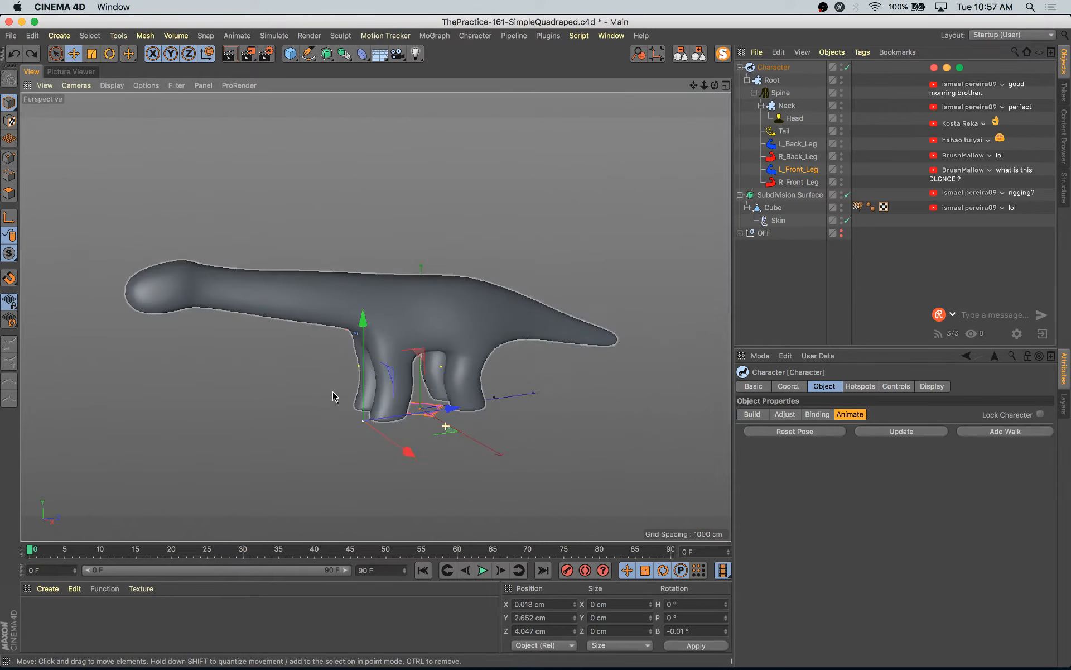
pyautogui.keyDown('alt'); pyautogui.moveTo(331, 369); pyautogui.dragTo(351, 366); pyautogui.keyUp('alt')
# - Open the Character's Display settings, expand the Managers section and set Object Manager to Full Hierarchy
pyautogui.click(932, 386)
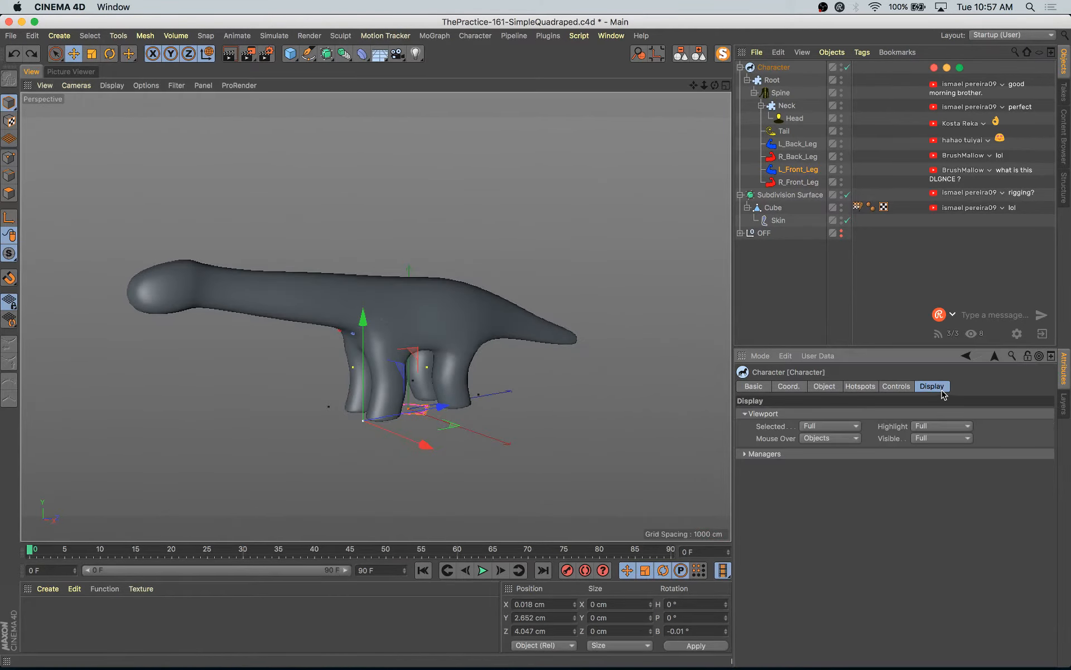
pyautogui.click(766, 453)
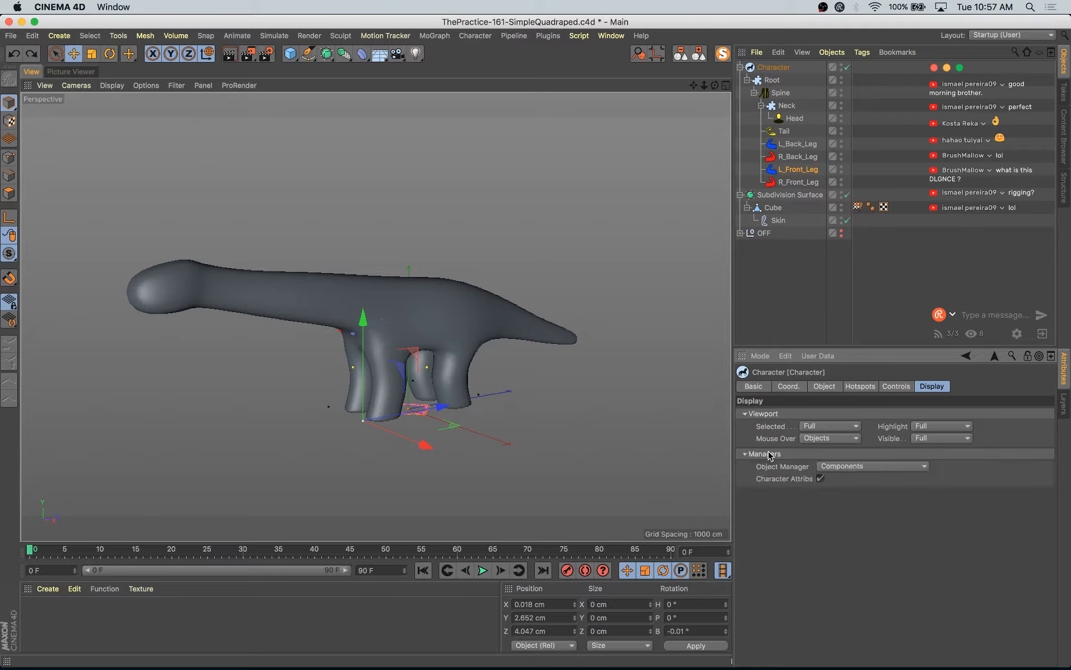
pyautogui.scroll(2, 275, 184)
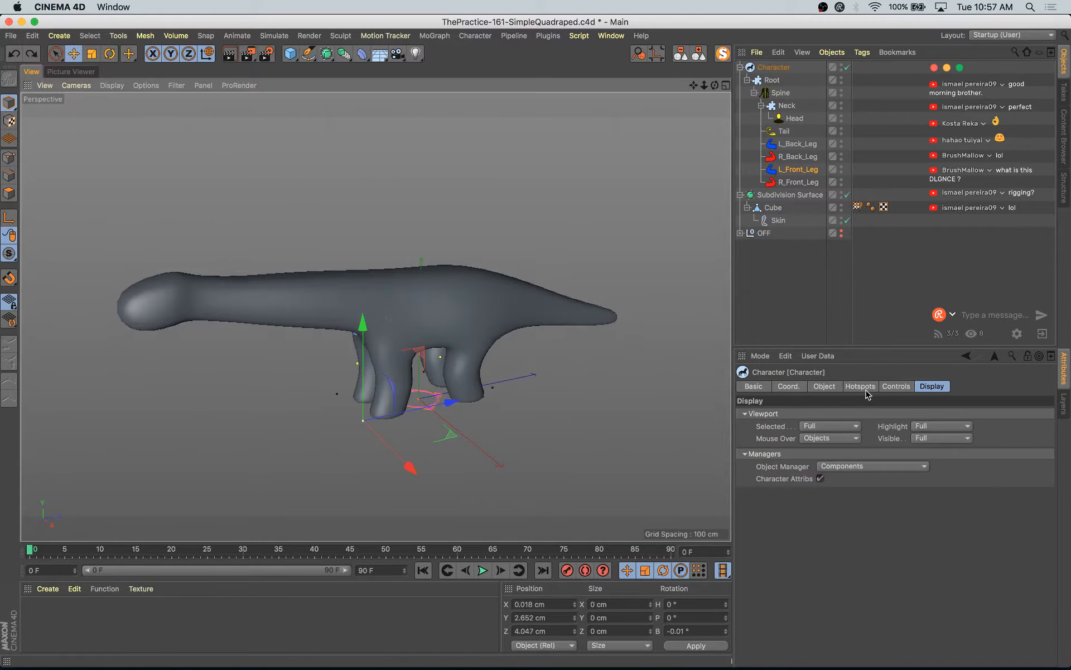
pyautogui.click(859, 469)
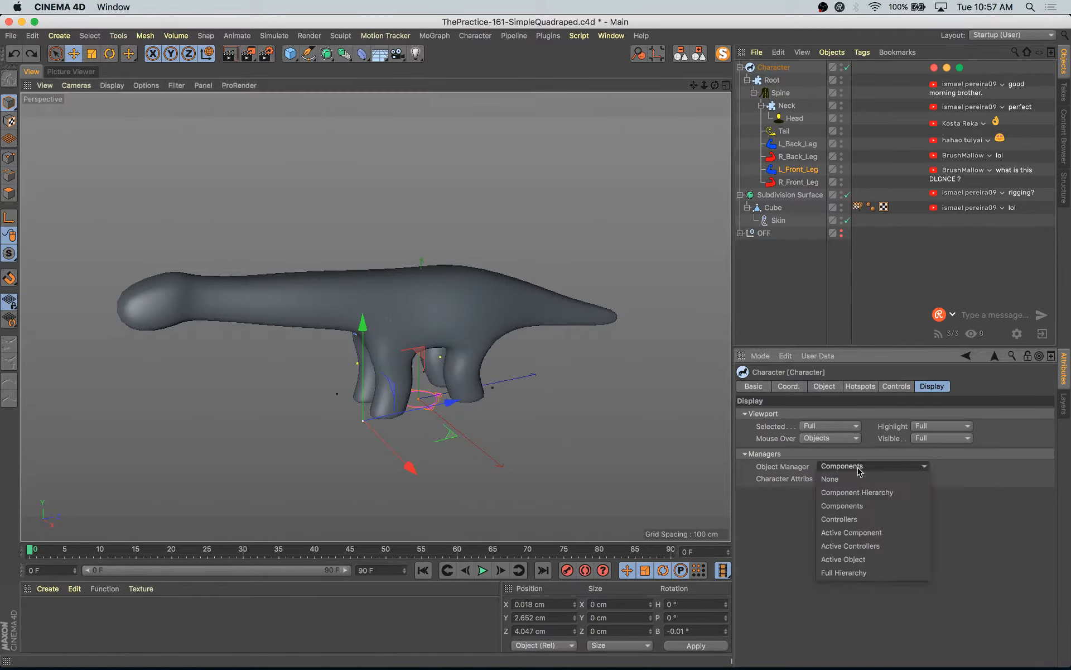
pyautogui.click(850, 575)
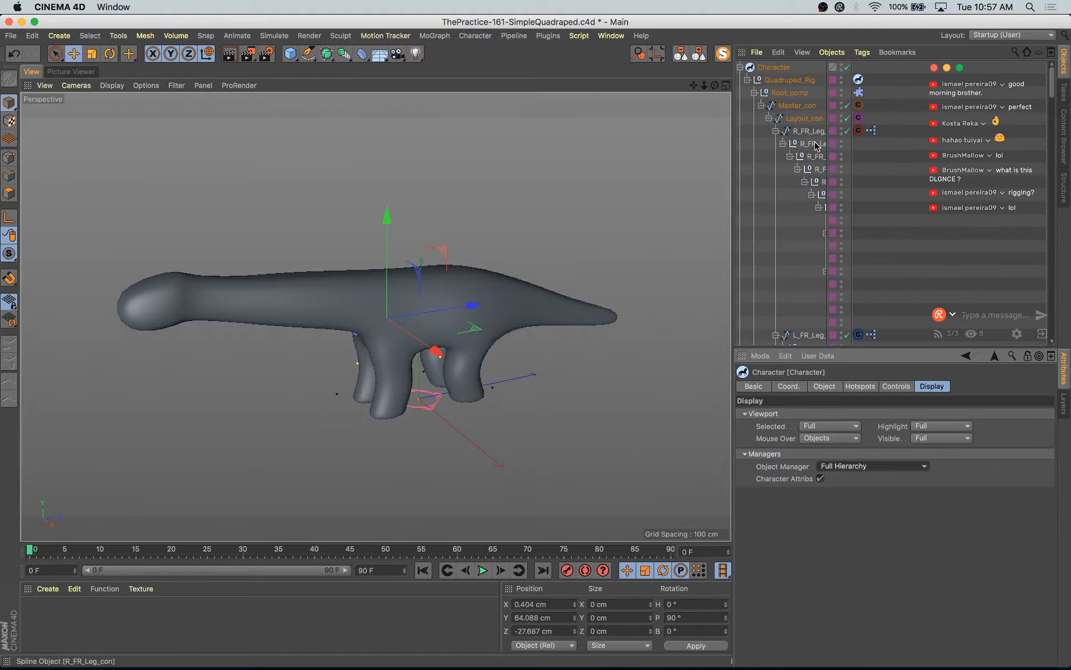
# - Widen the object name column and look through the full rig hierarchy of leg, pelvis, tail, spine and neck joints
pyautogui.moveTo(852, 162); pyautogui.dragTo(948, 171)
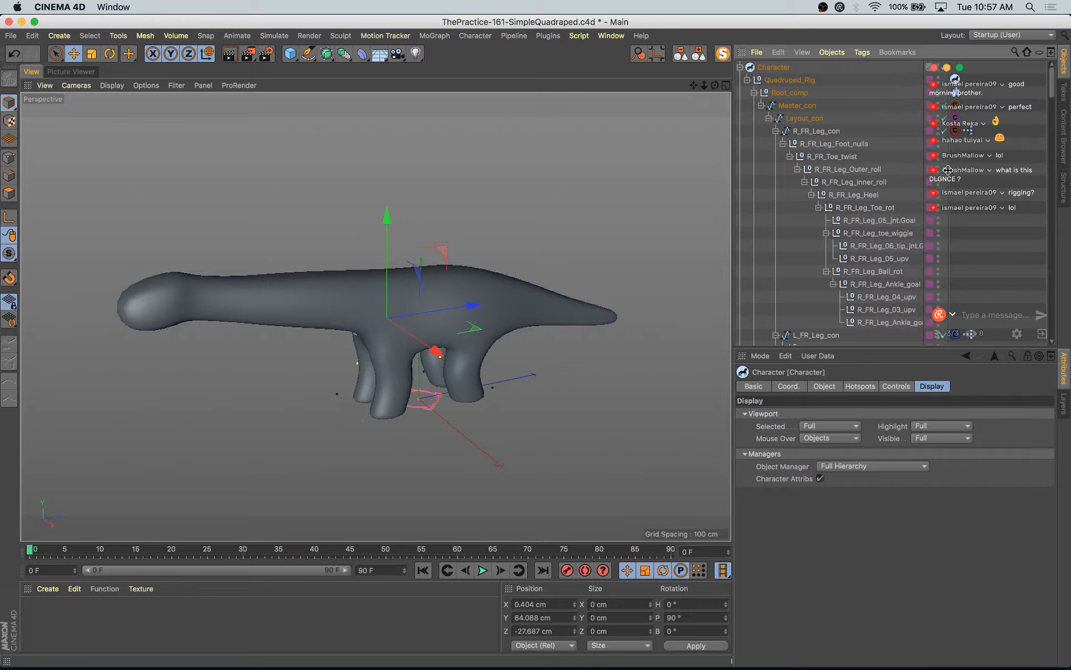
pyautogui.scroll(-10, 832, 167)
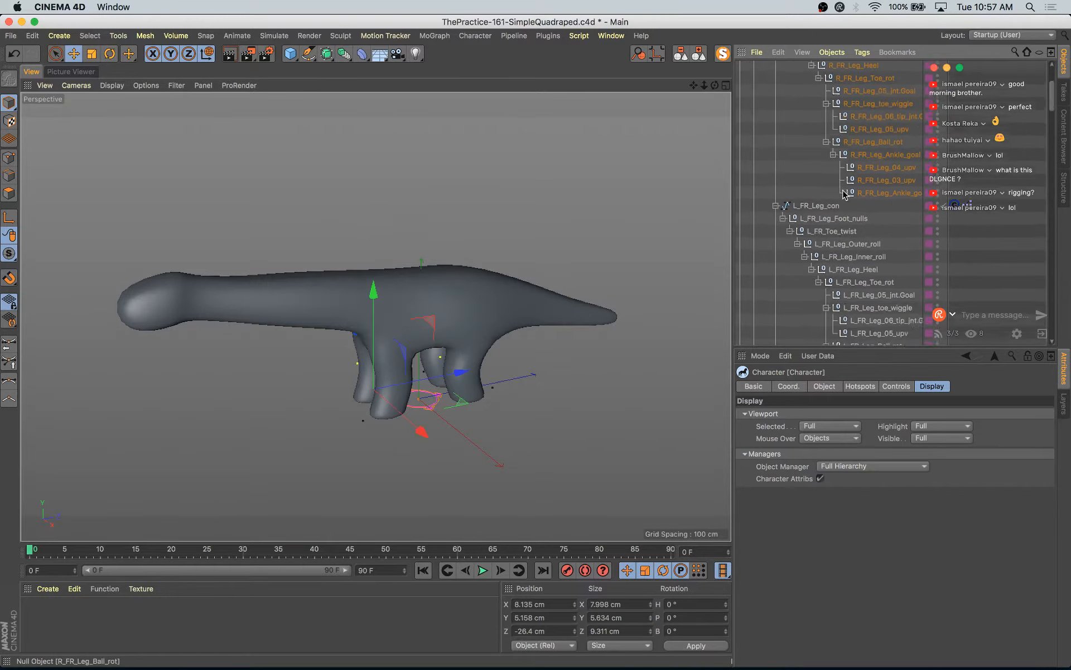
pyautogui.scroll(-10, 845, 195)
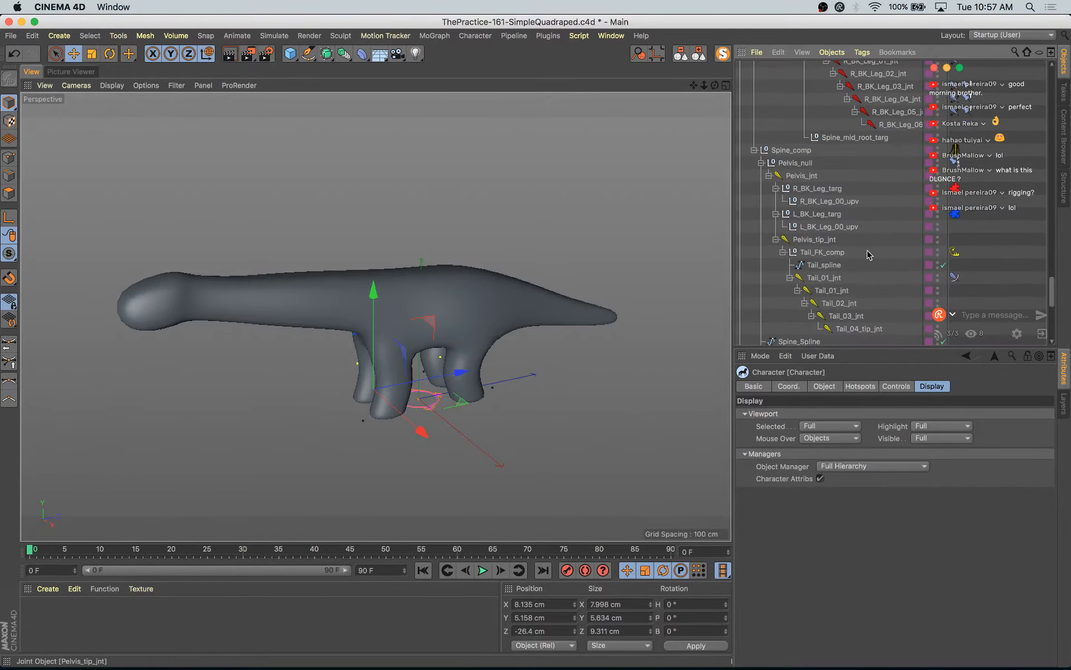
pyautogui.scroll(-5, 815, 279)
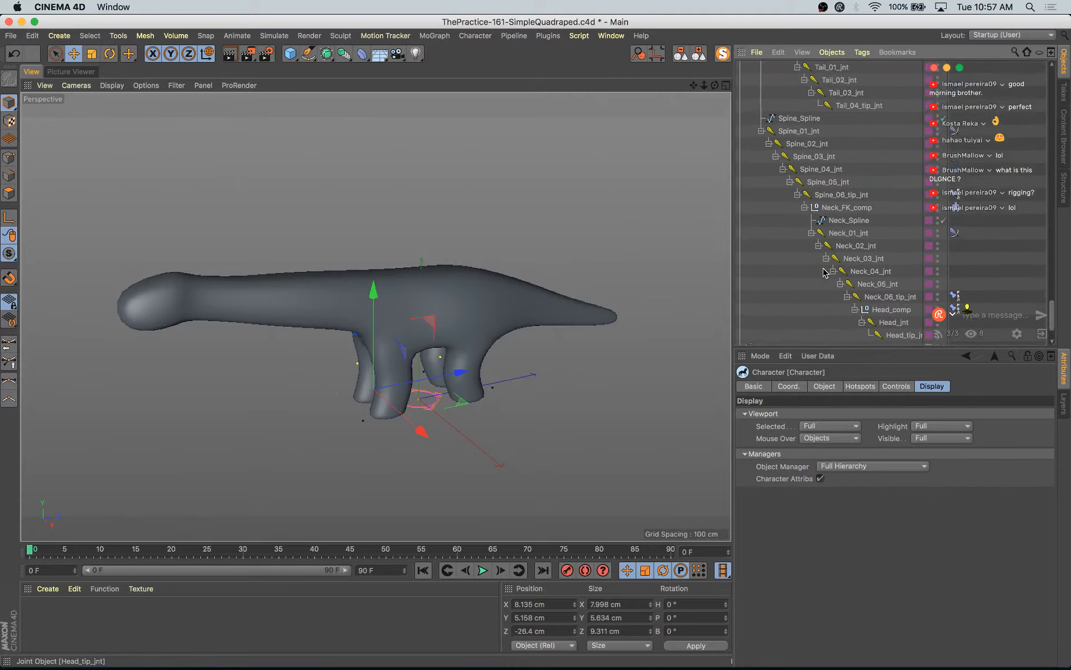
pyautogui.scroll(2, 824, 262)
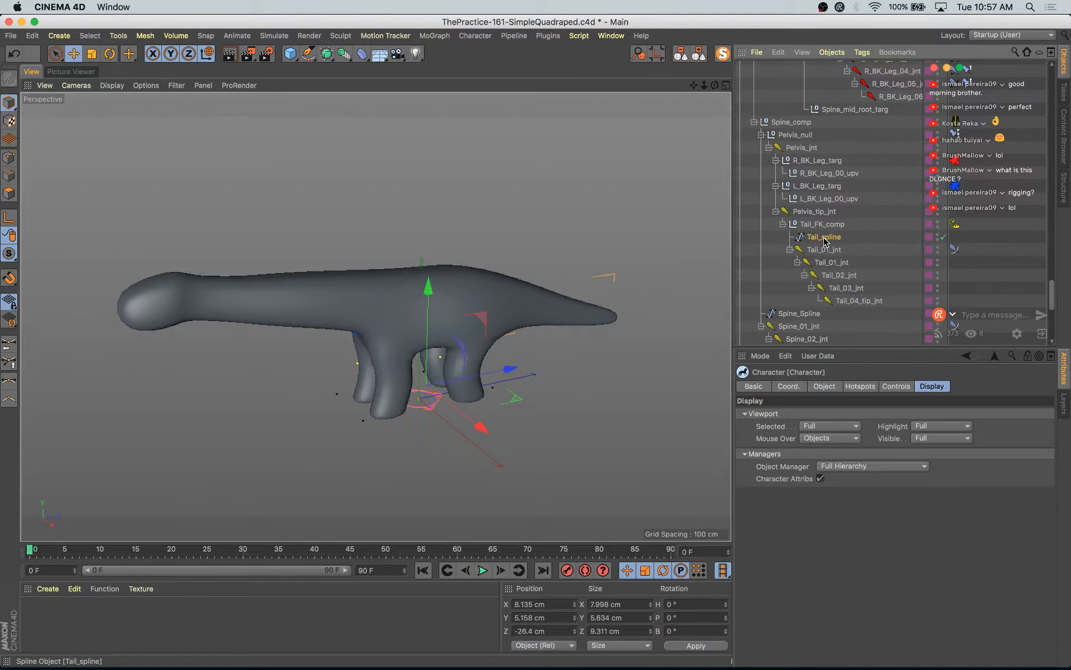
# - Select the Tail_02_jnt joint and try the Rotate tool on it
pyautogui.click(840, 275)
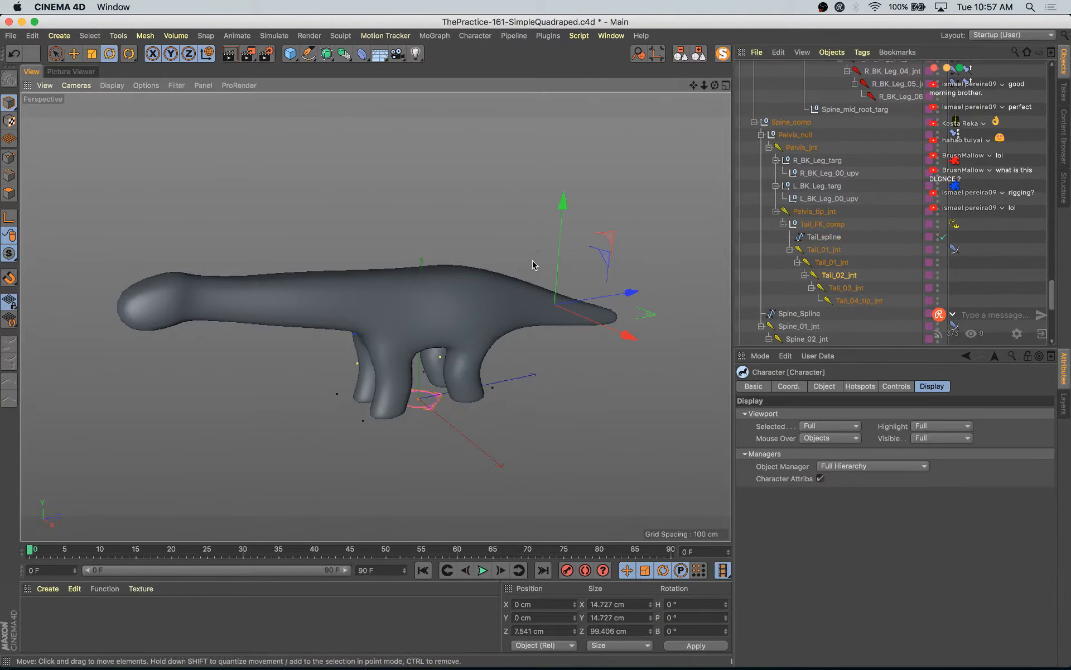
pyautogui.press('r')
pyautogui.scroll(1, 798, 221)
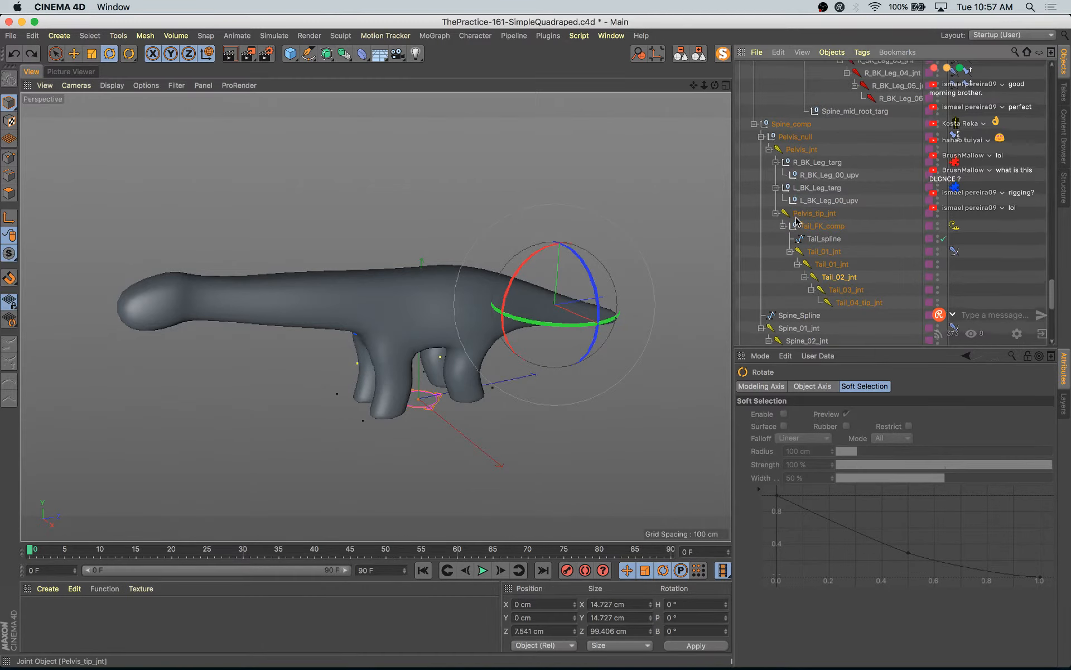
# - Try rotating the R_FR_Leg_Outer_roll null to a pitch of about -57°, and undo the rotation
pyautogui.scroll(8, 798, 220)
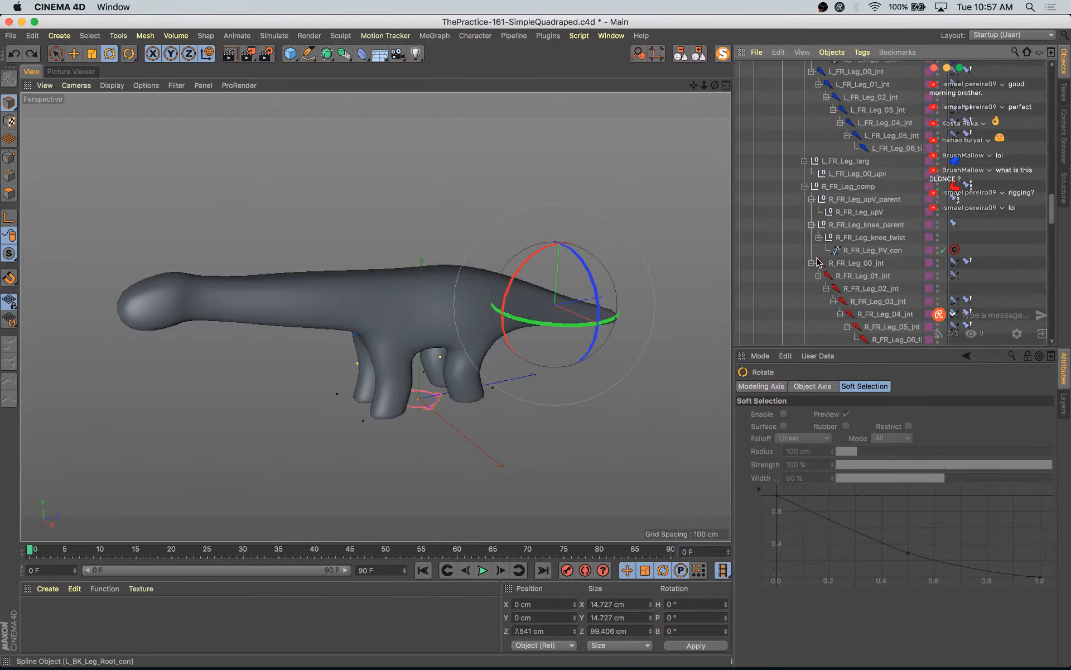
pyautogui.scroll(6, 817, 258)
pyautogui.scroll(8, 821, 225)
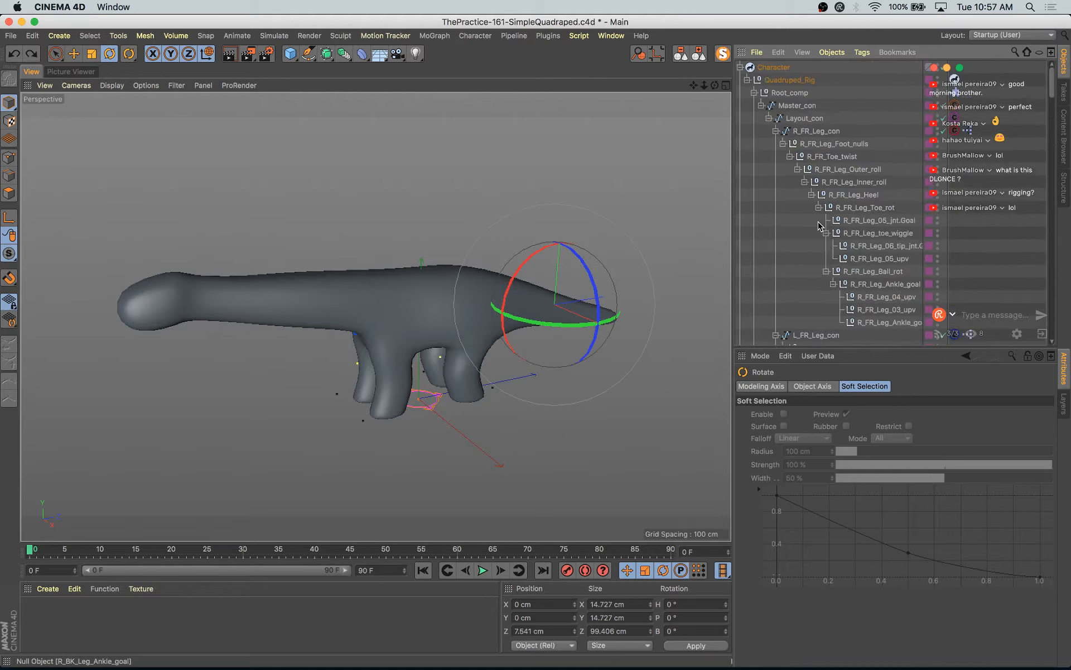
pyautogui.click(830, 171)
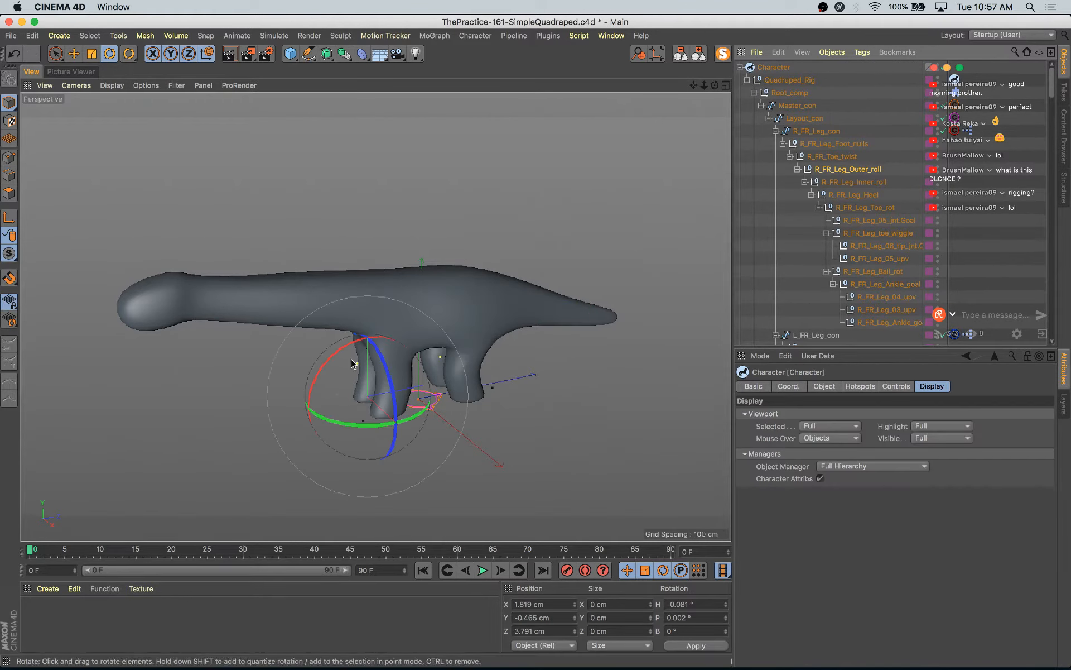
pyautogui.moveTo(338, 342); pyautogui.dragTo(301, 412)
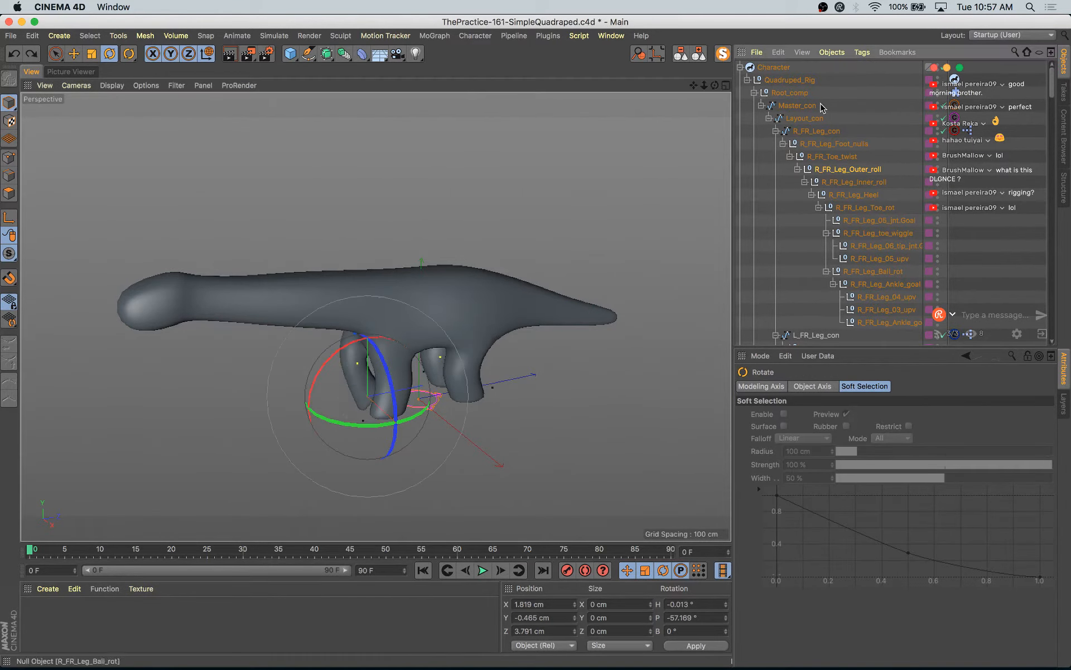
pyautogui.press('super+z')
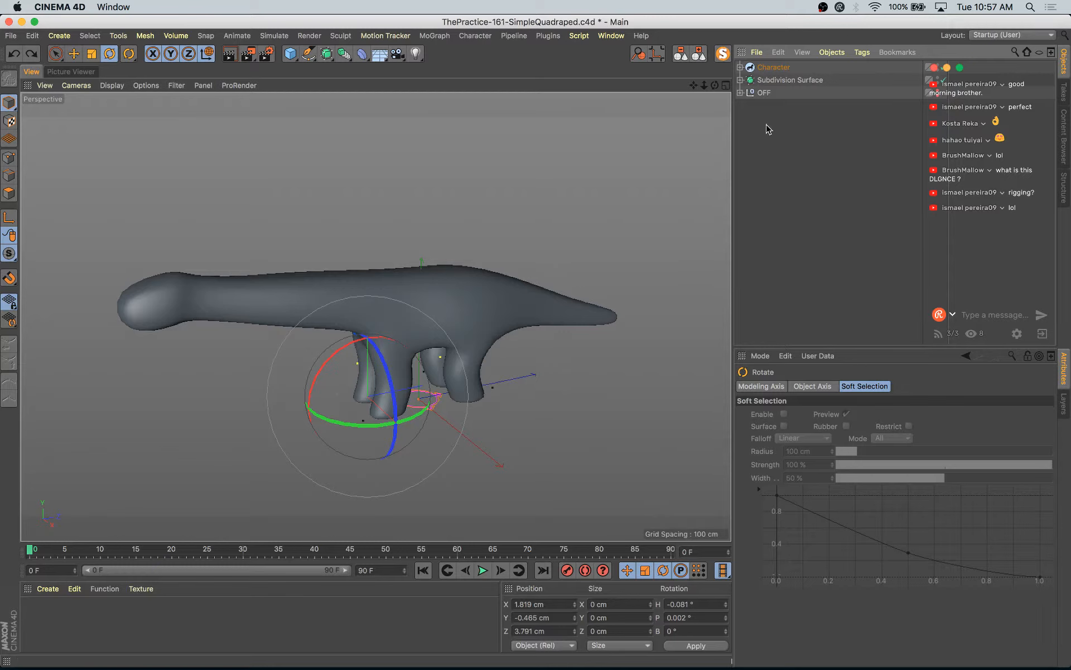
# - Set the Character's Object Manager display to Controllers and clear the object selection
pyautogui.click(774, 67)
pyautogui.click(887, 469)
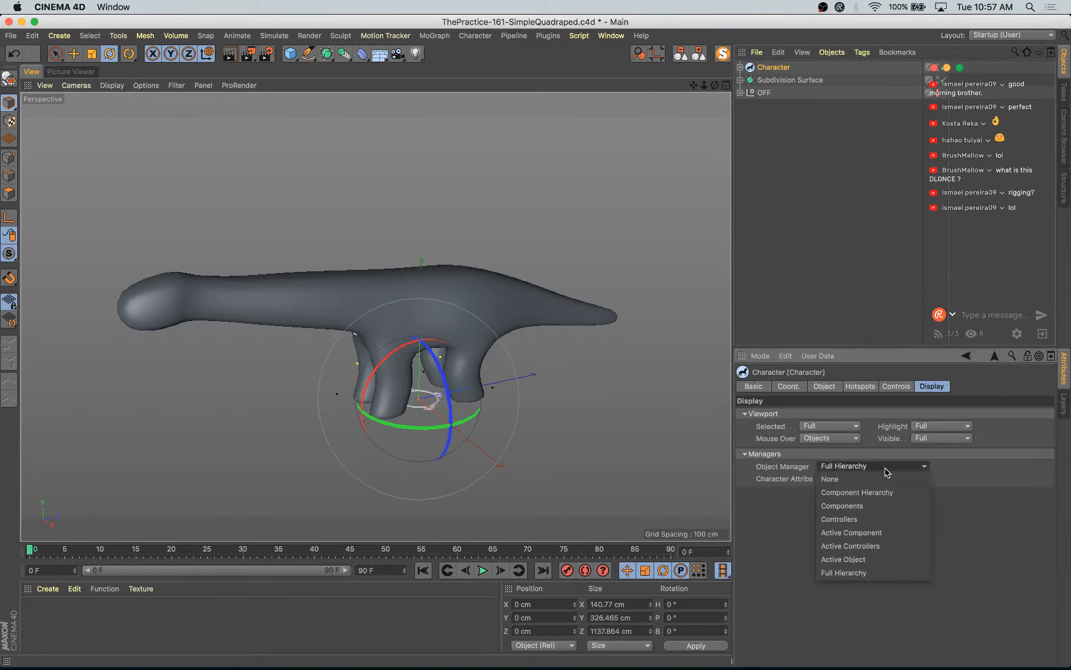
pyautogui.click(854, 520)
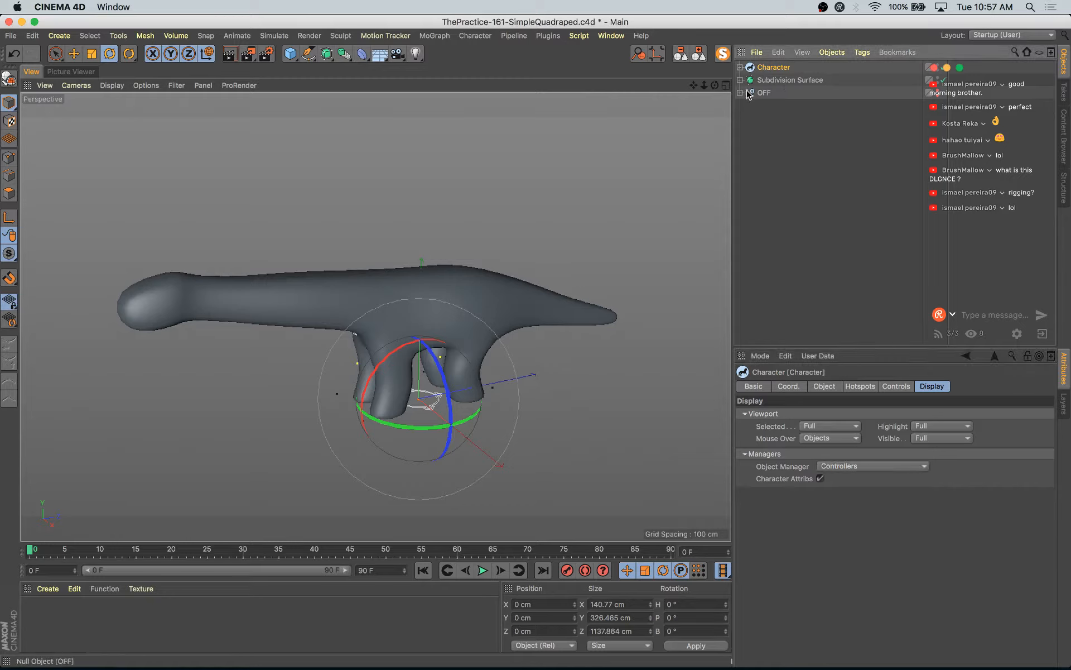
pyautogui.click(873, 272)
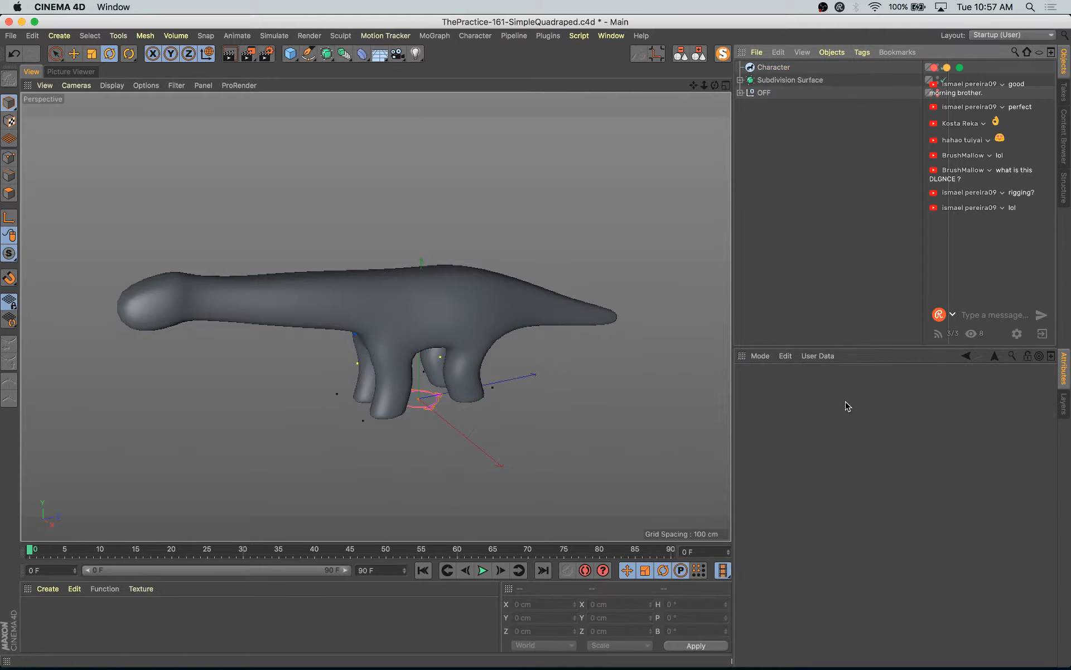
# - Switch the Character's Object Manager display to None, followed by Active Object, and test a selection on the dinosaur's body
pyautogui.click(779, 67)
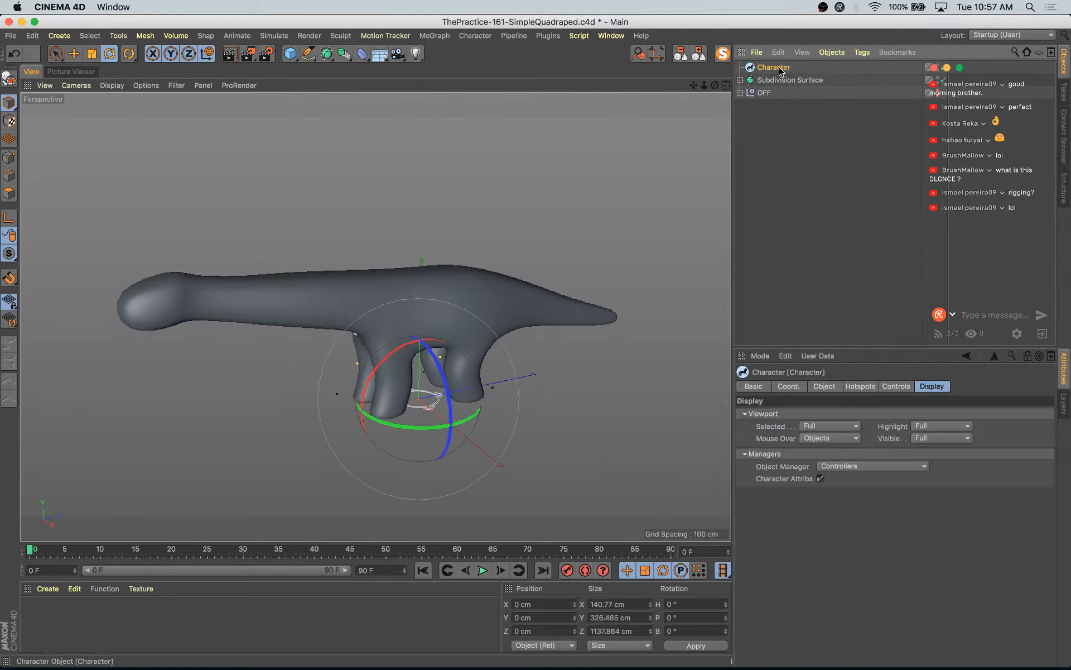
pyautogui.click(843, 467)
pyautogui.click(845, 479)
pyautogui.click(837, 468)
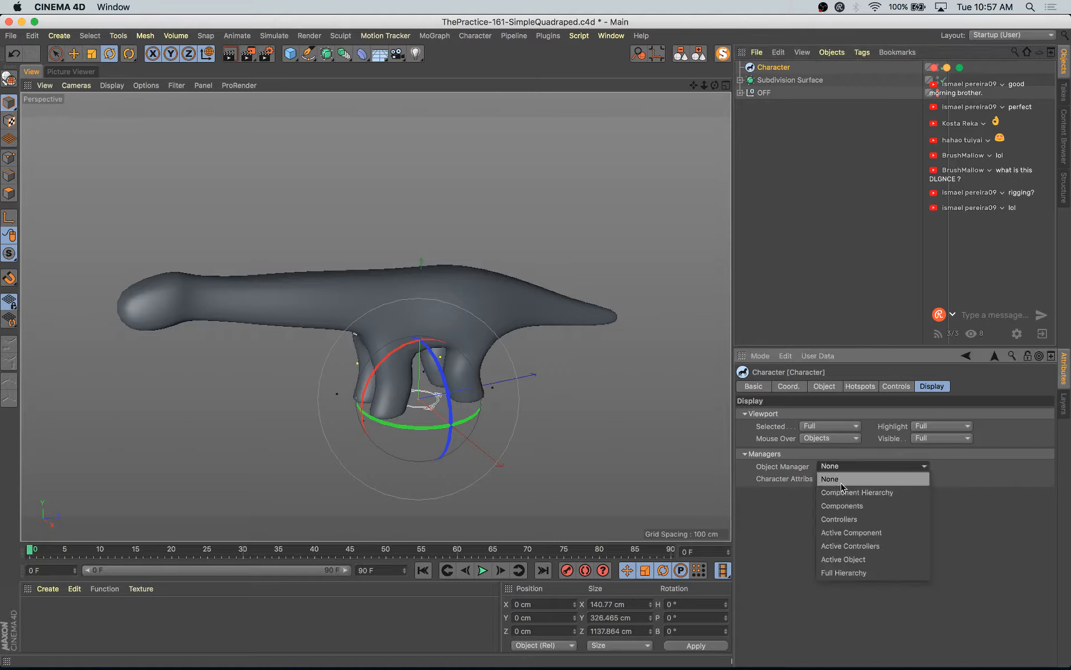
pyautogui.click(856, 559)
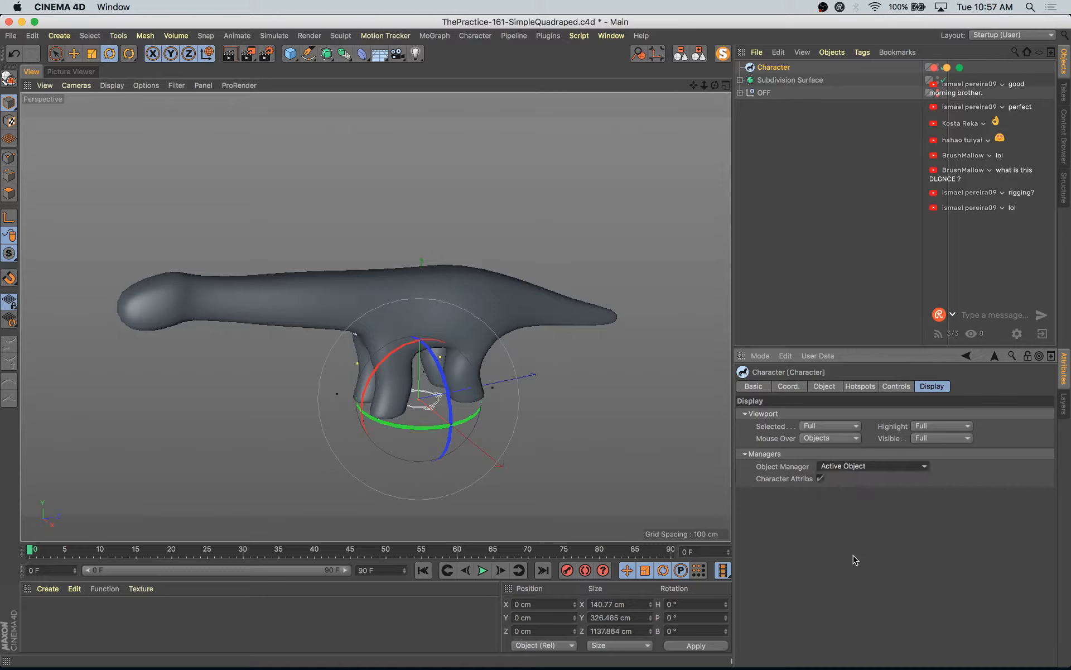
pyautogui.click(481, 273)
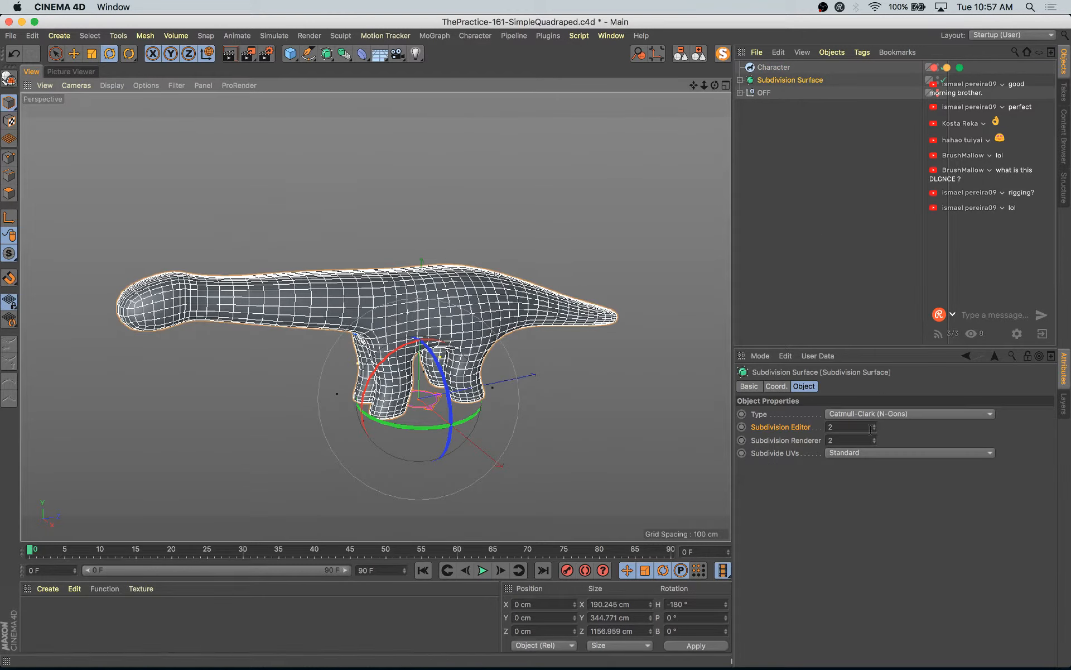
# - Set the Character's Object Manager display to Component Hierarchy and save the scene
pyautogui.click(774, 67)
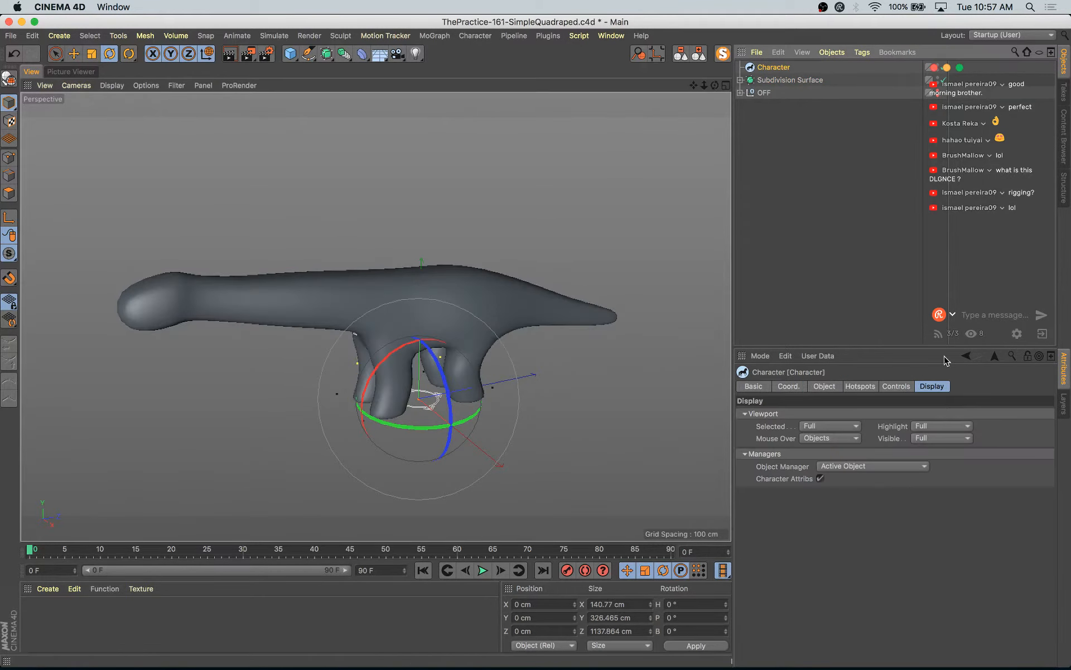
pyautogui.click(839, 467)
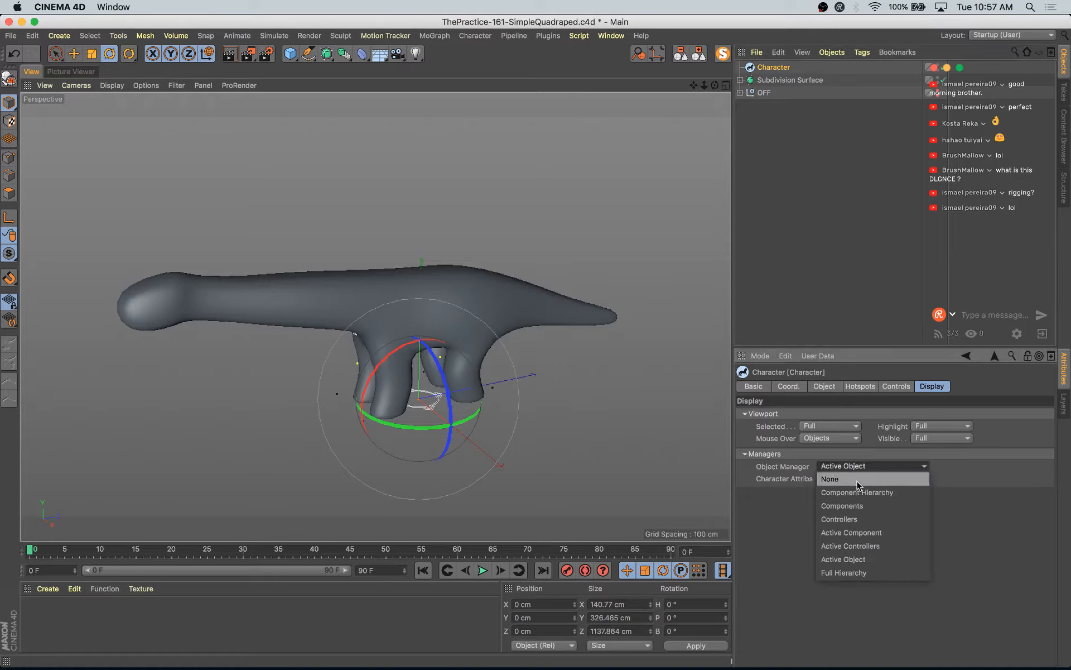
pyautogui.click(857, 492)
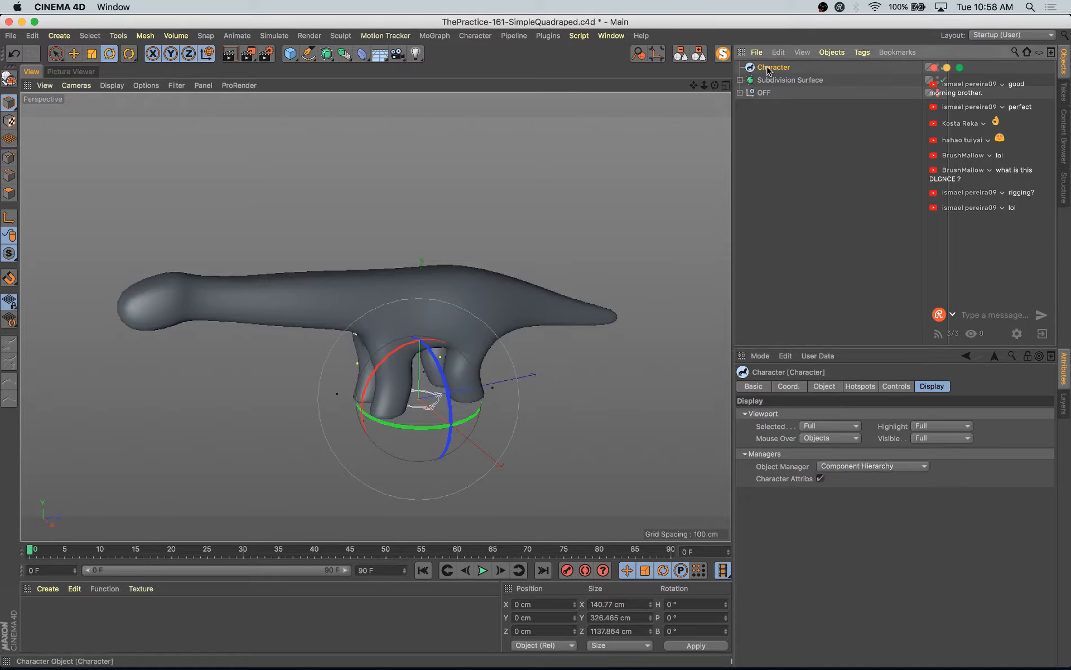
pyautogui.press('super+s')
# - Change the Character's Object Manager display to Controllers
pyautogui.click(866, 465)
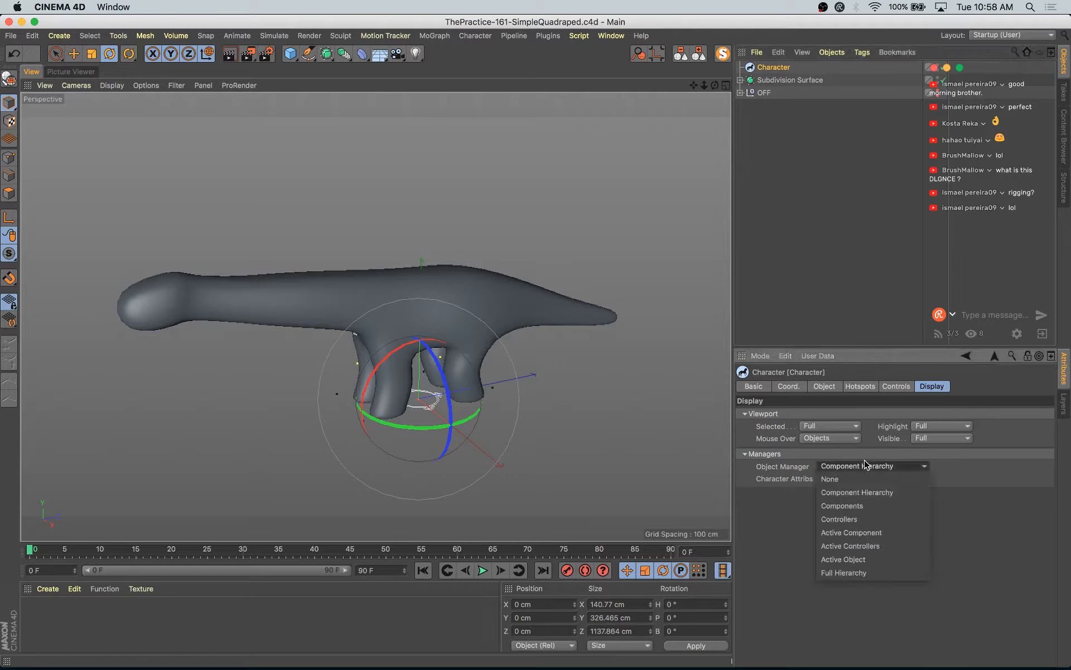
pyautogui.click(866, 465)
pyautogui.click(845, 468)
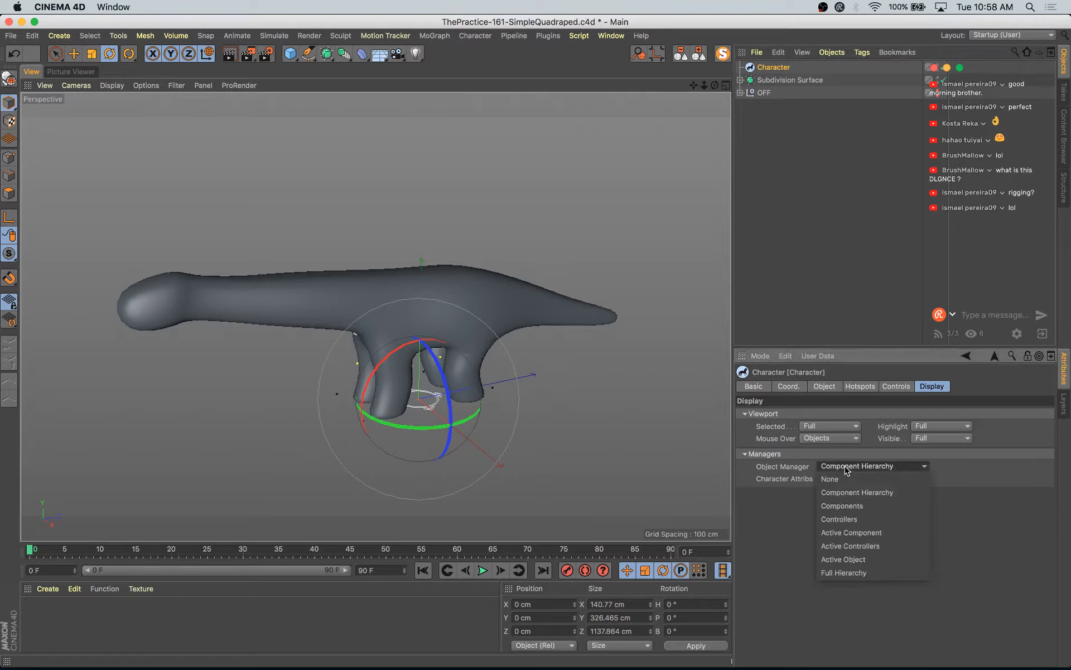
pyautogui.click(863, 520)
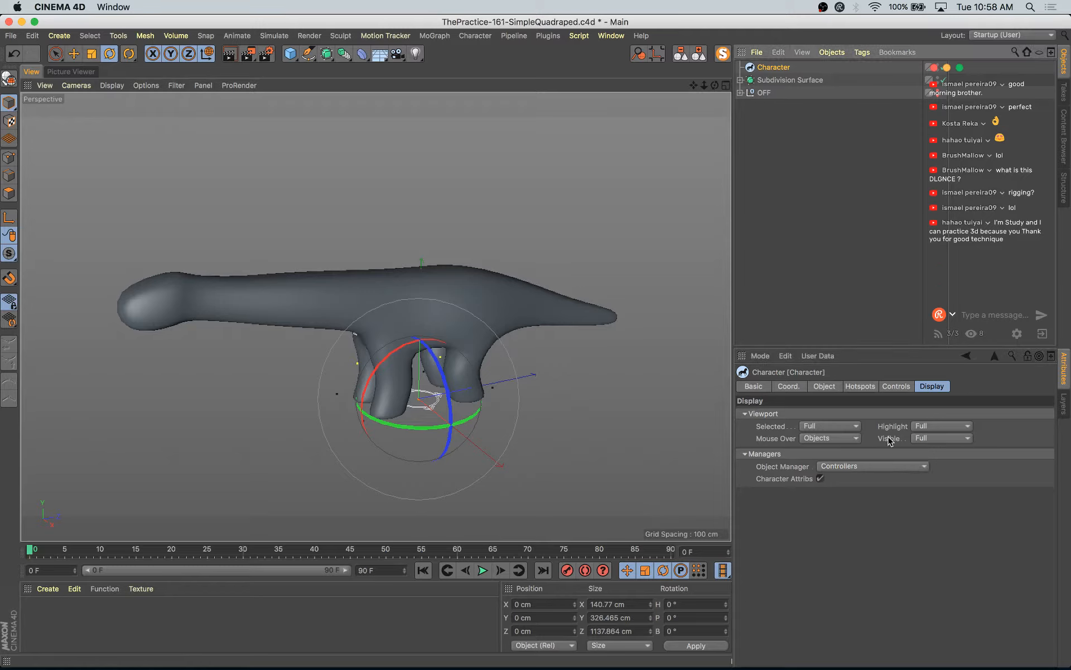
# - Try the None and Component Hierarchy options for the Character's Object Manager display
pyautogui.click(896, 386)
pyautogui.click(933, 387)
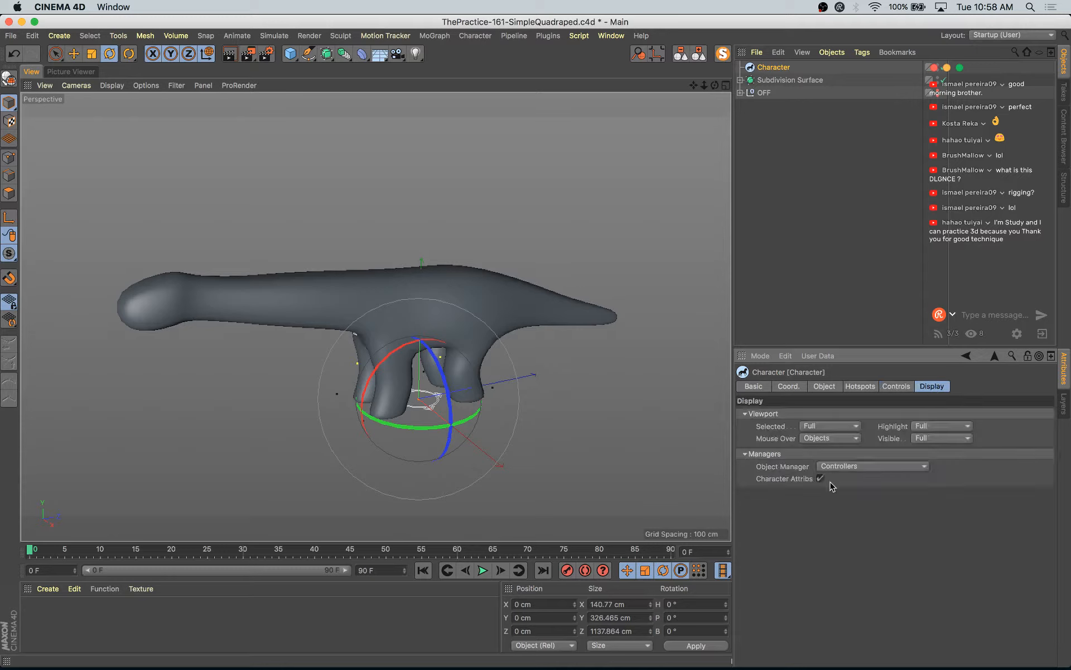
pyautogui.click(845, 466)
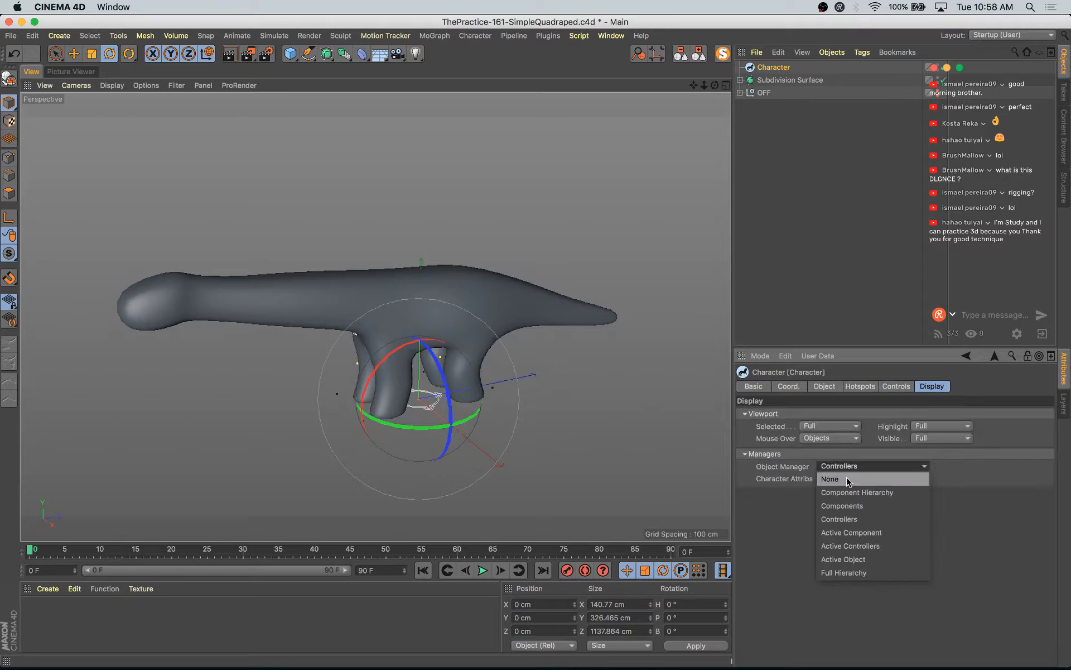
pyautogui.click(846, 470)
pyautogui.click(846, 471)
pyautogui.click(847, 480)
pyautogui.click(852, 470)
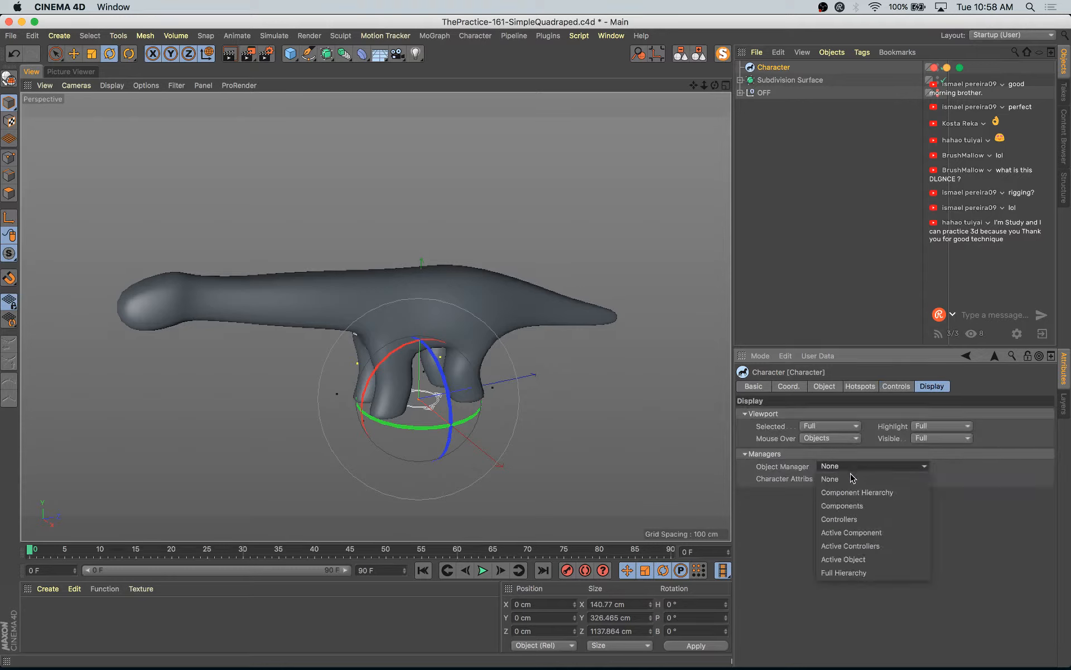
pyautogui.click(857, 492)
# - Set the Character's Object Manager display to Components and expand the Root component
pyautogui.click(853, 472)
pyautogui.click(860, 506)
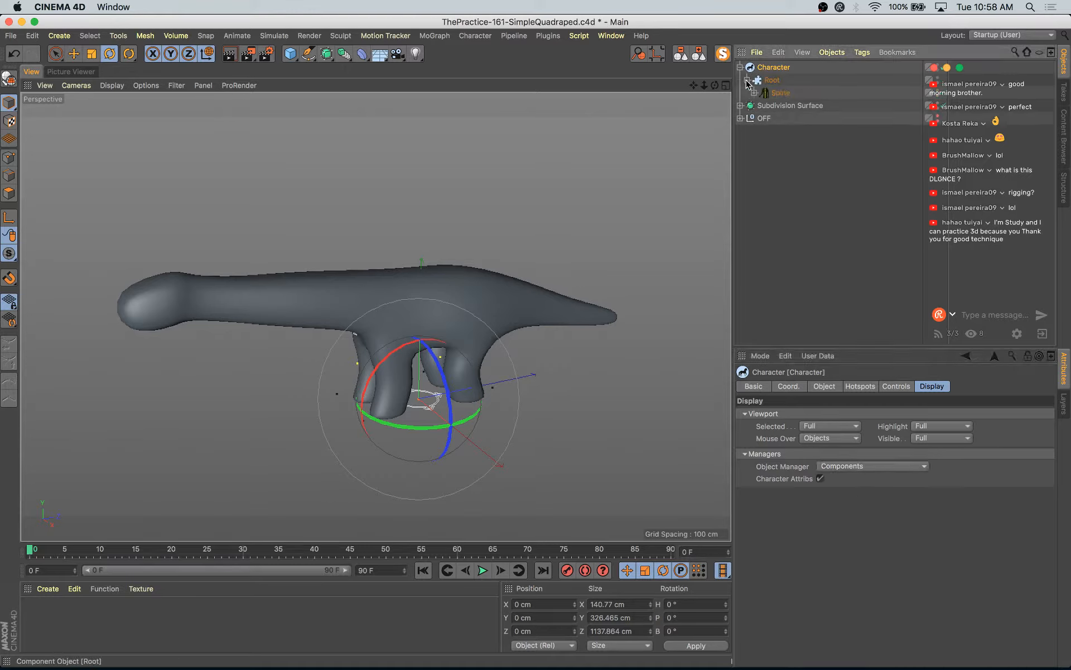
pyautogui.click(747, 80)
# - Compare the Controllers, Components and Component Hierarchy modes of the Character's Object Manager display
pyautogui.click(880, 470)
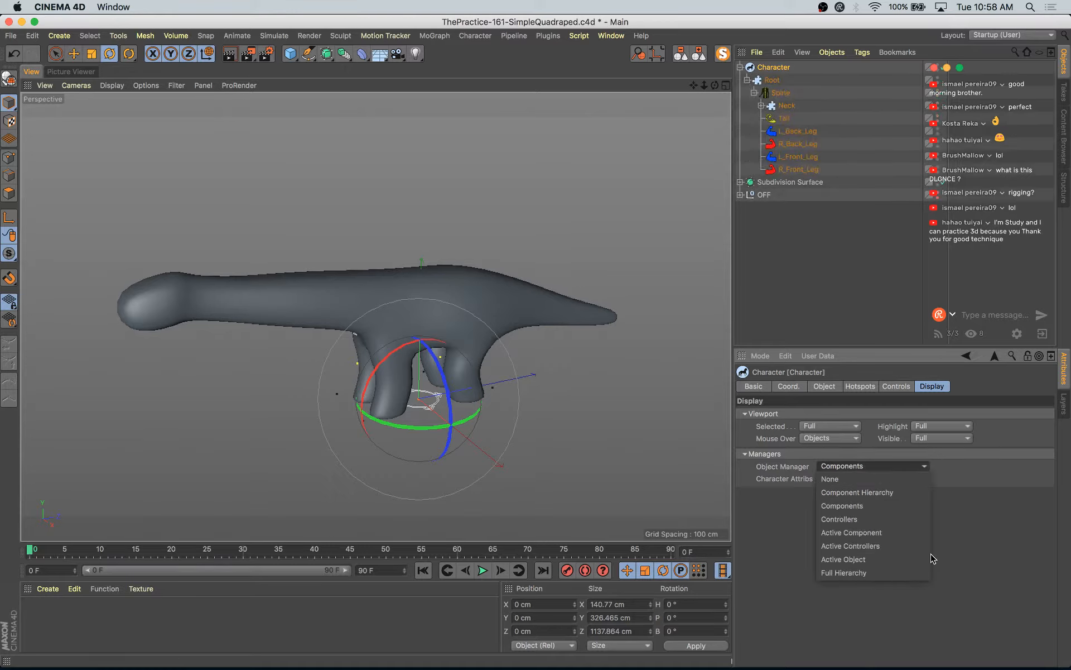
pyautogui.click(853, 519)
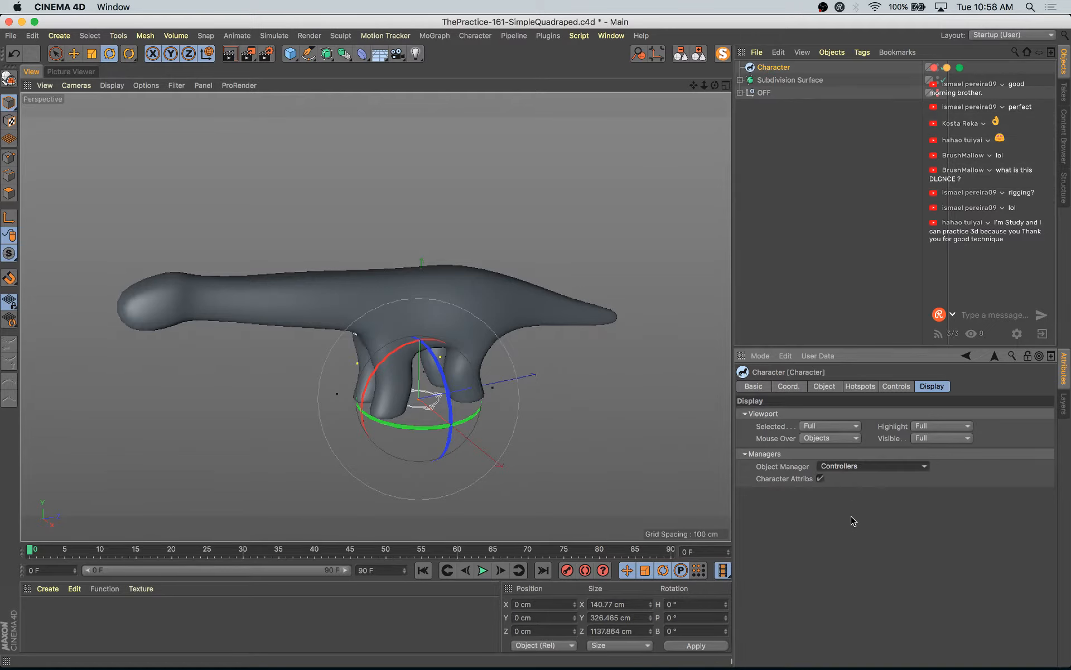
pyautogui.click(869, 471)
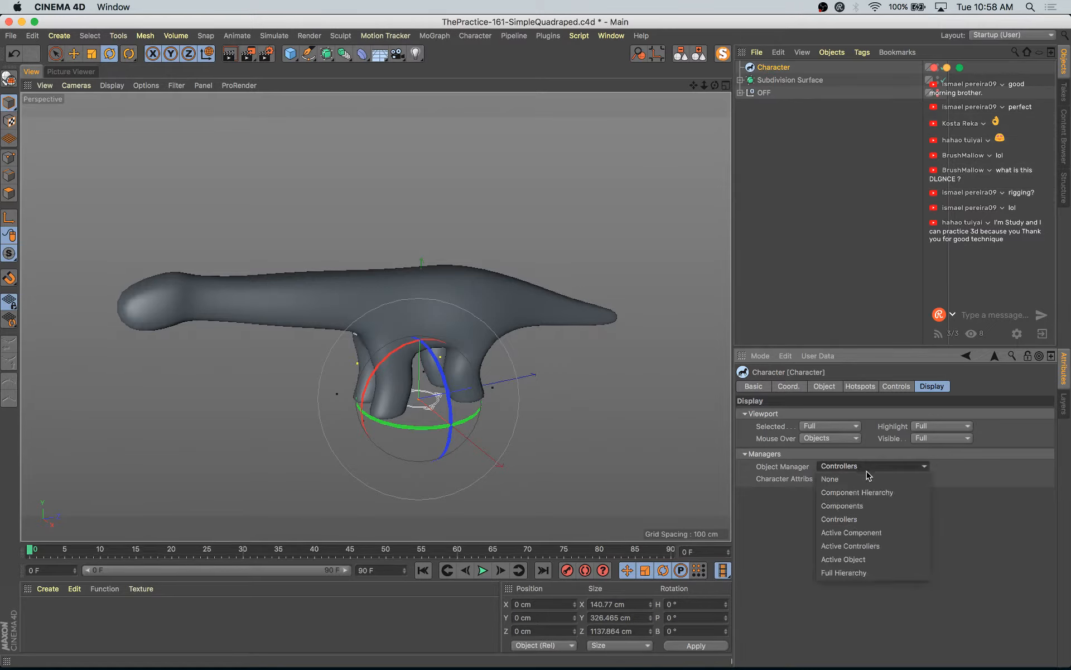
pyautogui.click(872, 506)
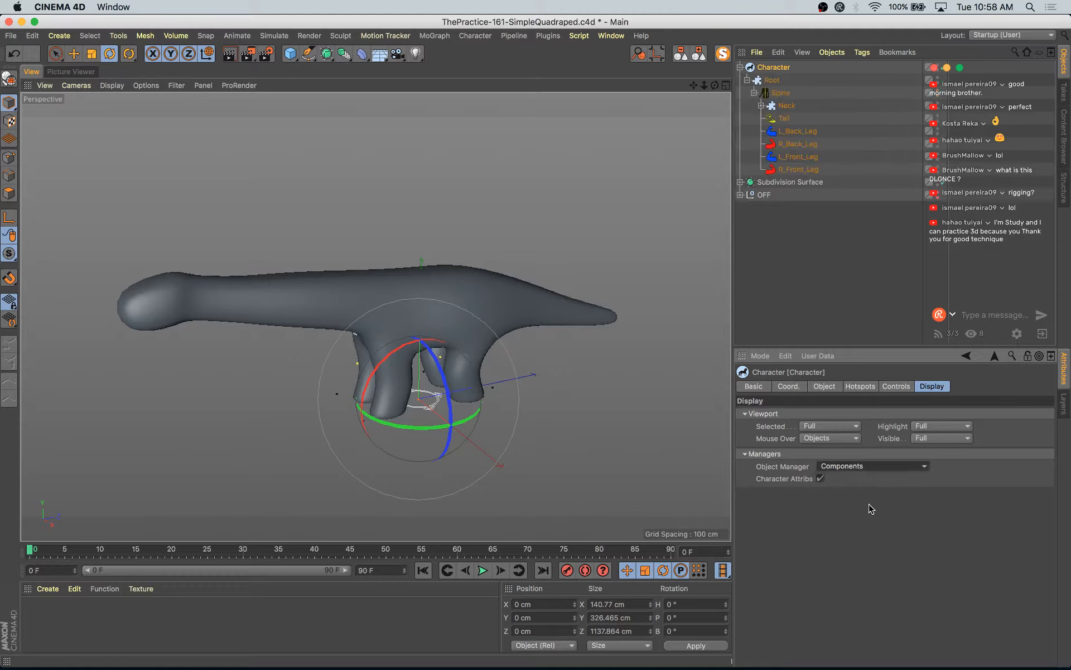
pyautogui.click(854, 464)
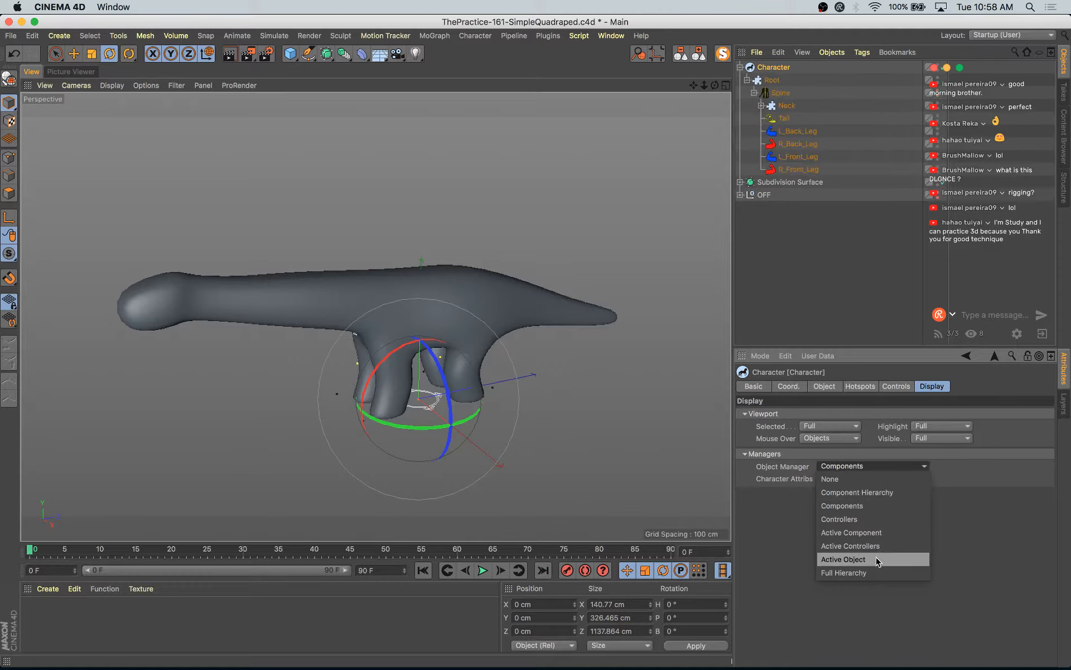
pyautogui.click(898, 492)
pyautogui.click(883, 464)
pyautogui.click(888, 524)
pyautogui.click(880, 467)
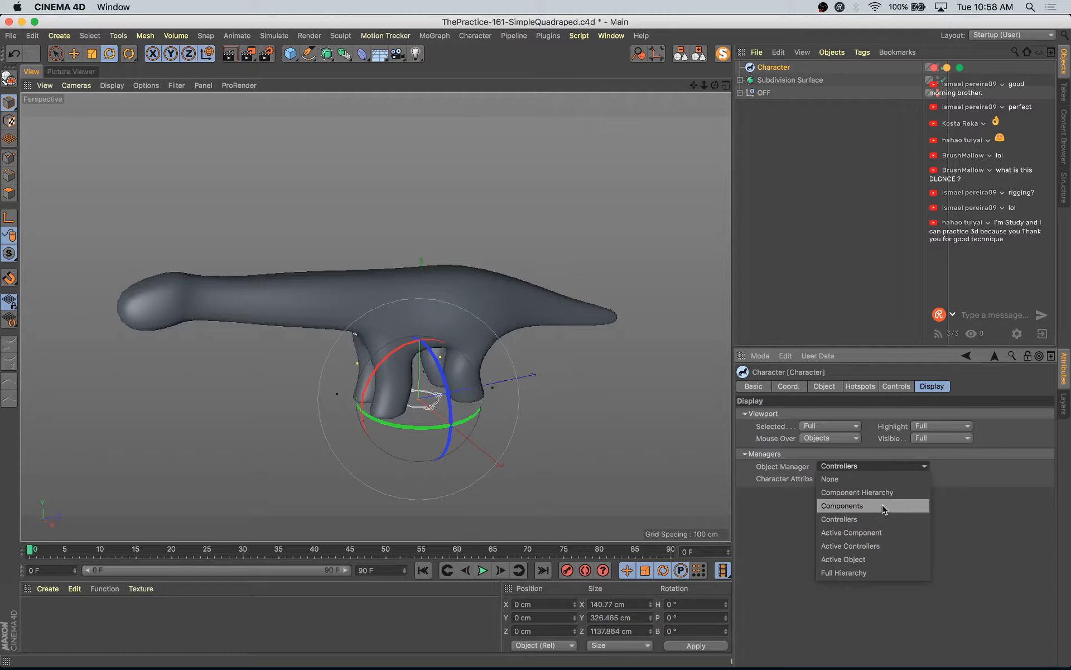
pyautogui.click(879, 492)
# - Switch the Character's Object Manager display to Controllers and finally to Components
pyautogui.click(922, 467)
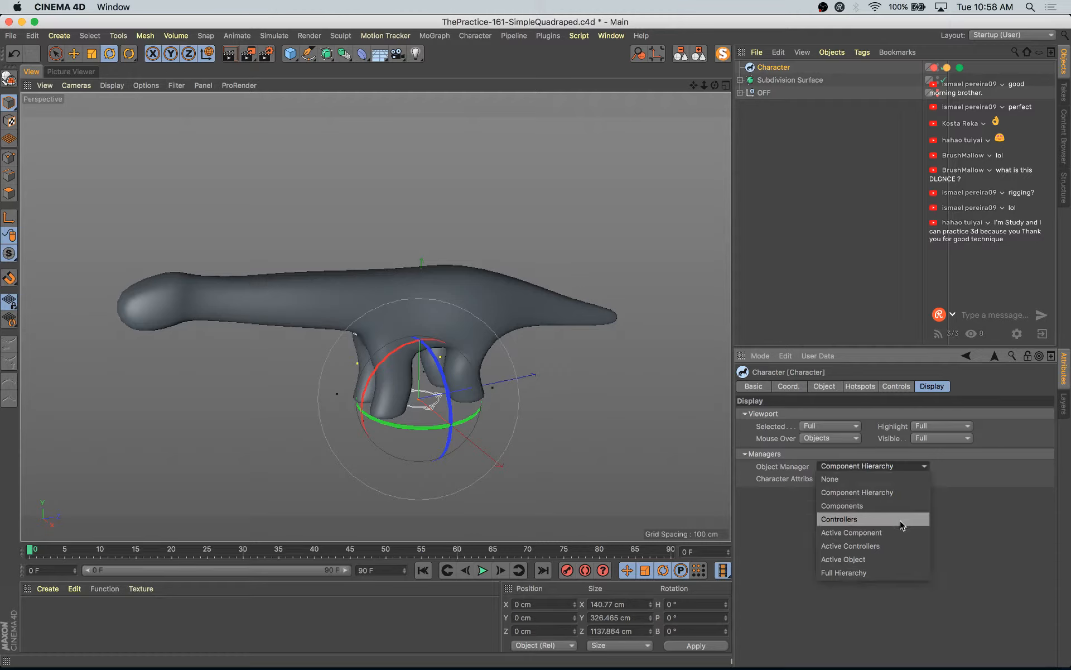
pyautogui.click(902, 525)
pyautogui.click(896, 468)
pyautogui.click(892, 503)
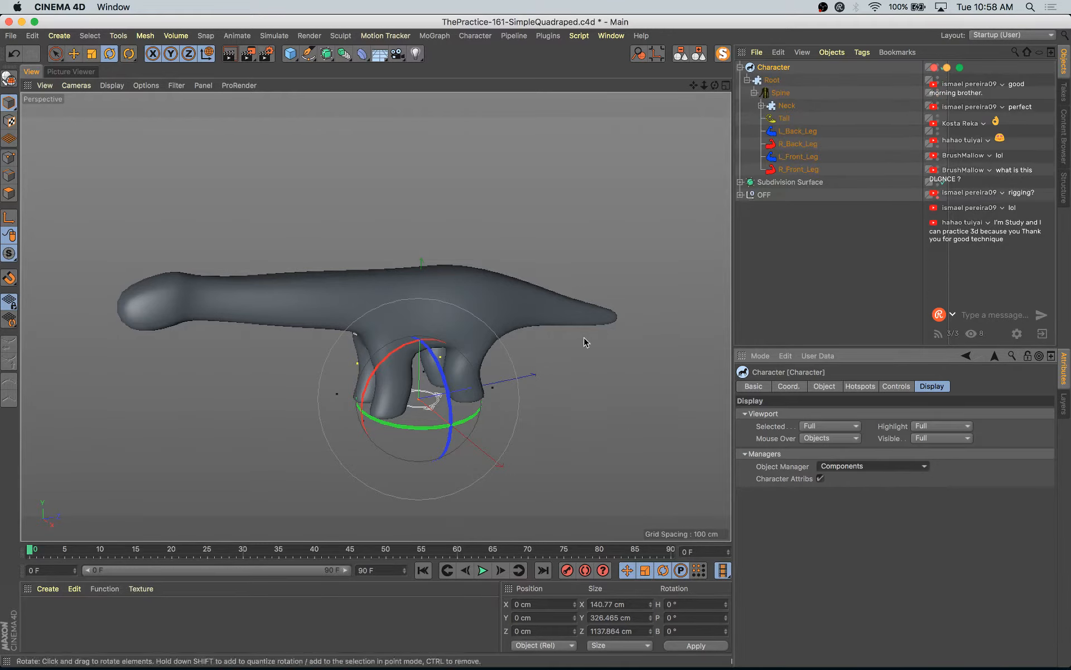
# - Select the dinosaur's subdivision surface and move it along Z to about -96 cm
pyautogui.keyDown('alt'); pyautogui.moveTo(321, 337); pyautogui.dragTo(375, 307); pyautogui.keyUp('alt')
pyautogui.click(377, 307)
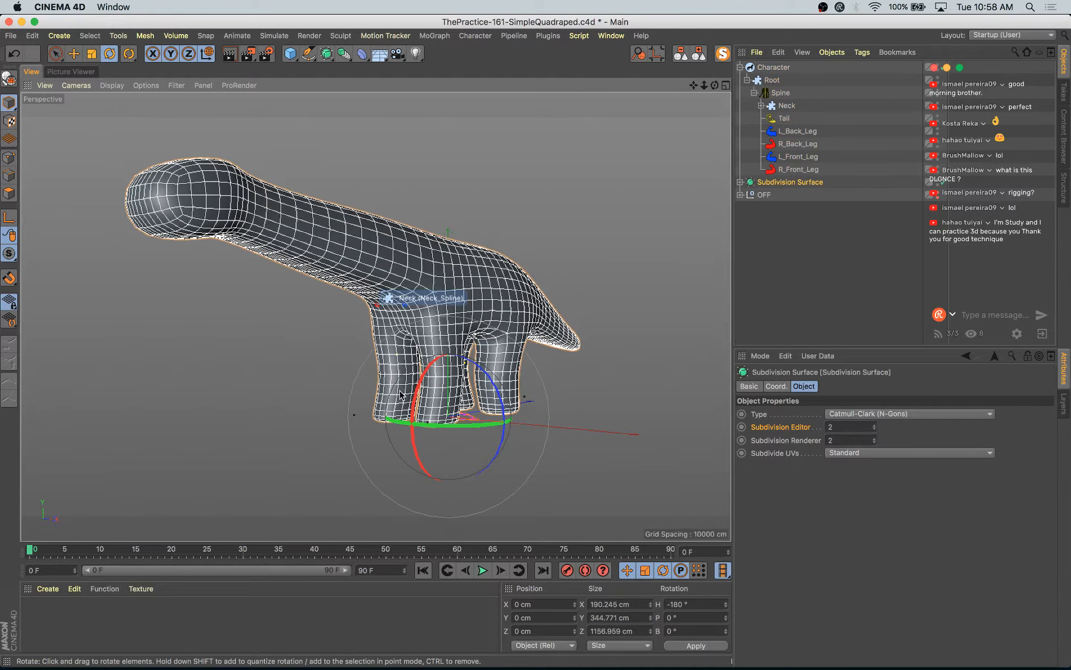
pyautogui.keyDown('alt'); pyautogui.moveTo(276, 352); pyautogui.dragTo(164, 350); pyautogui.keyUp('alt')
pyautogui.press('e')
pyautogui.moveTo(484, 423); pyautogui.dragTo(431, 428)
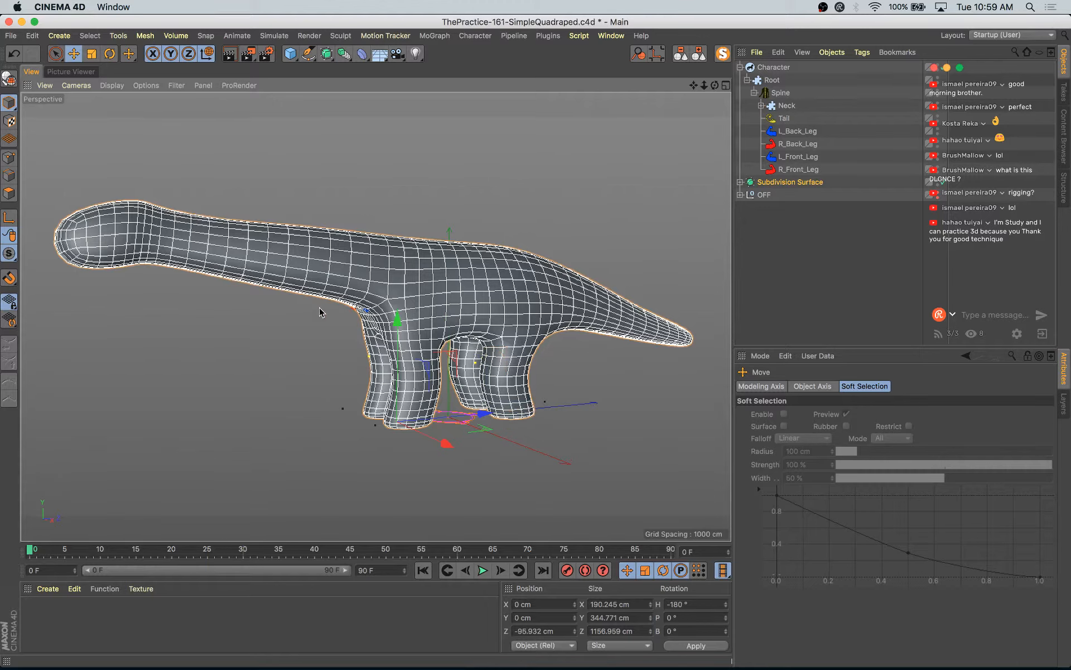
# - Test moving the controller at the top of the right front leg and undo the move
pyautogui.click(352, 311)
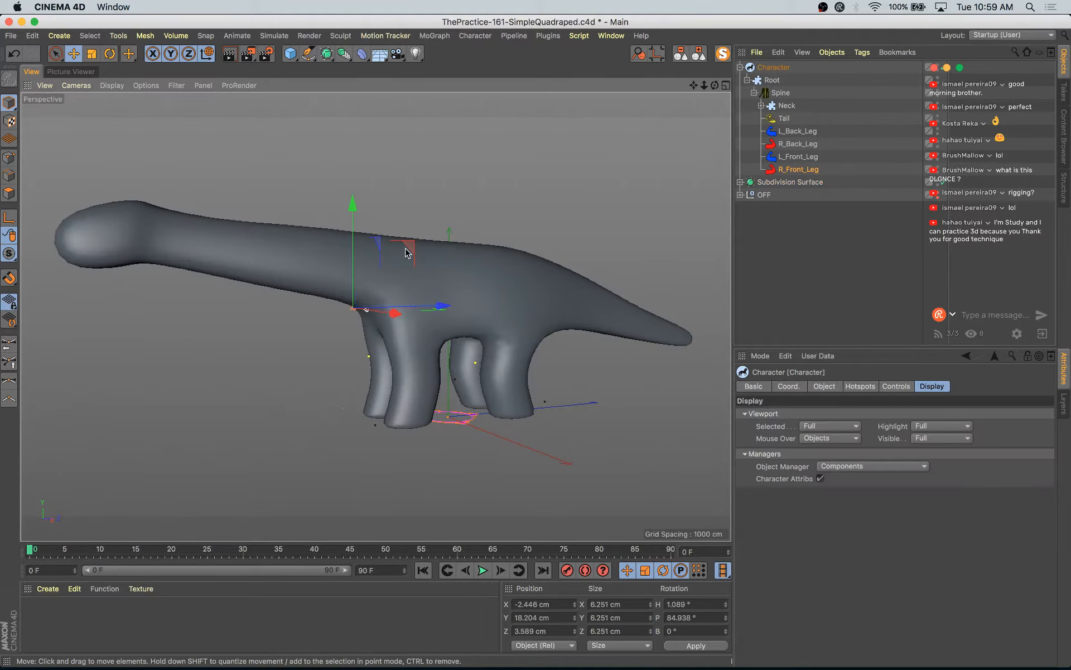
pyautogui.moveTo(406, 248); pyautogui.dragTo(367, 288)
pyautogui.press('super+z')
# - Select the left front leg's controller beside the foot and test moving it
pyautogui.moveTo(407, 375)
pyautogui.keyDown('alt'); pyautogui.mouseDown()
pyautogui.moveTo(605, 349)
pyautogui.moveTo(530, 408)
pyautogui.moveTo(399, 467)
pyautogui.moveTo(398, 387)
pyautogui.mouseUp(); pyautogui.keyUp('alt')
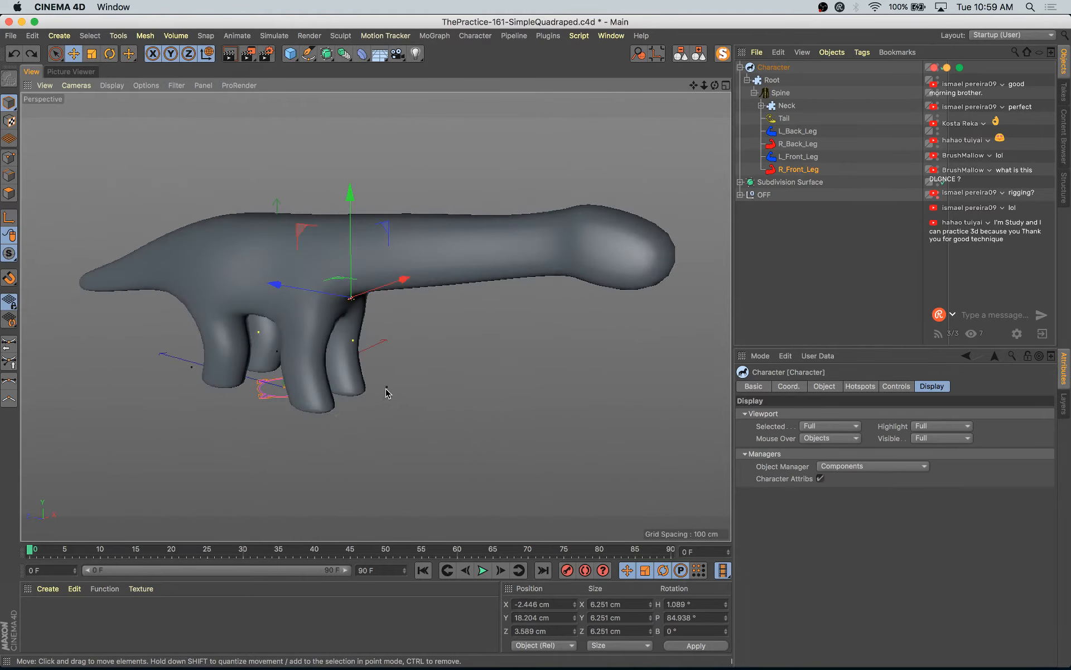
pyautogui.click(387, 386)
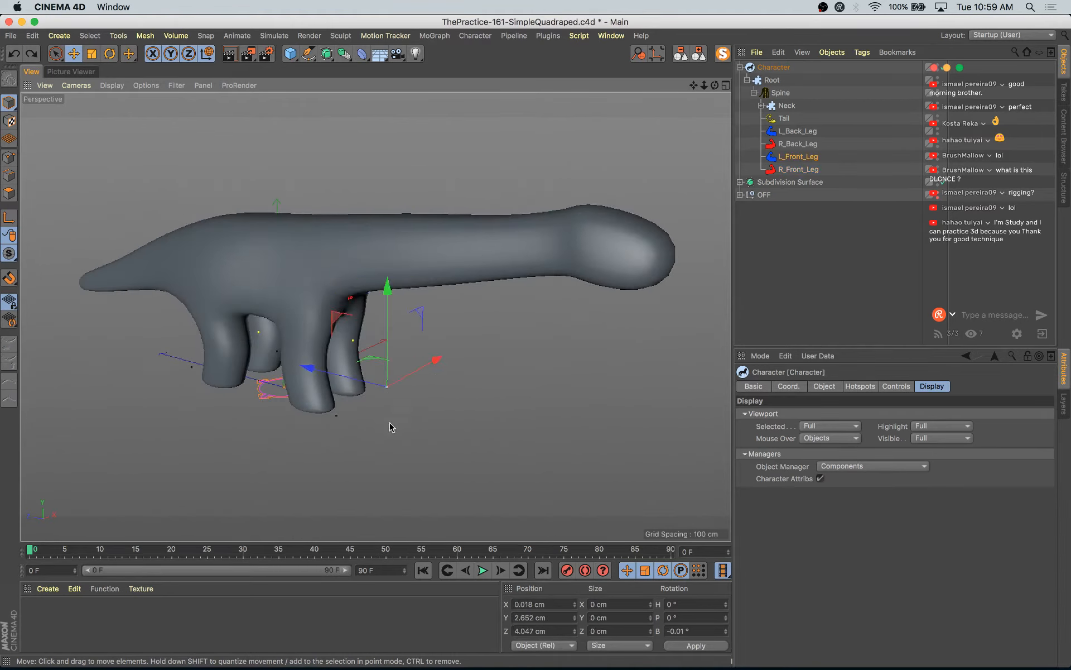
pyautogui.press('t')
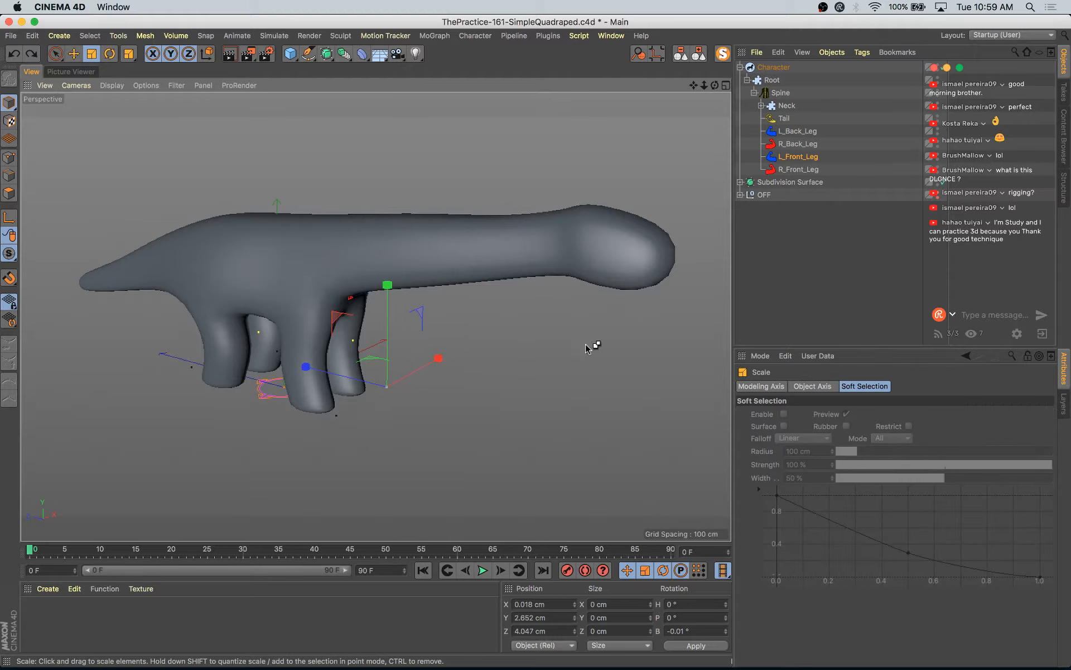
pyautogui.press('e')
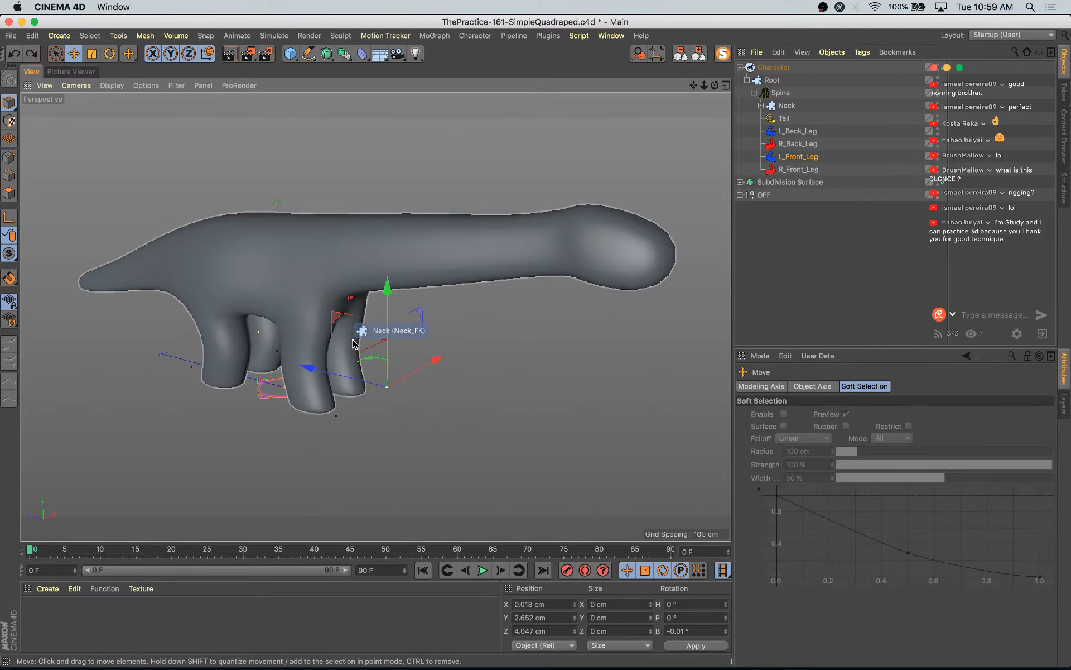
pyautogui.click(352, 343)
pyautogui.keyDown('alt'); pyautogui.moveTo(357, 345); pyautogui.dragTo(405, 384); pyautogui.keyUp('alt')
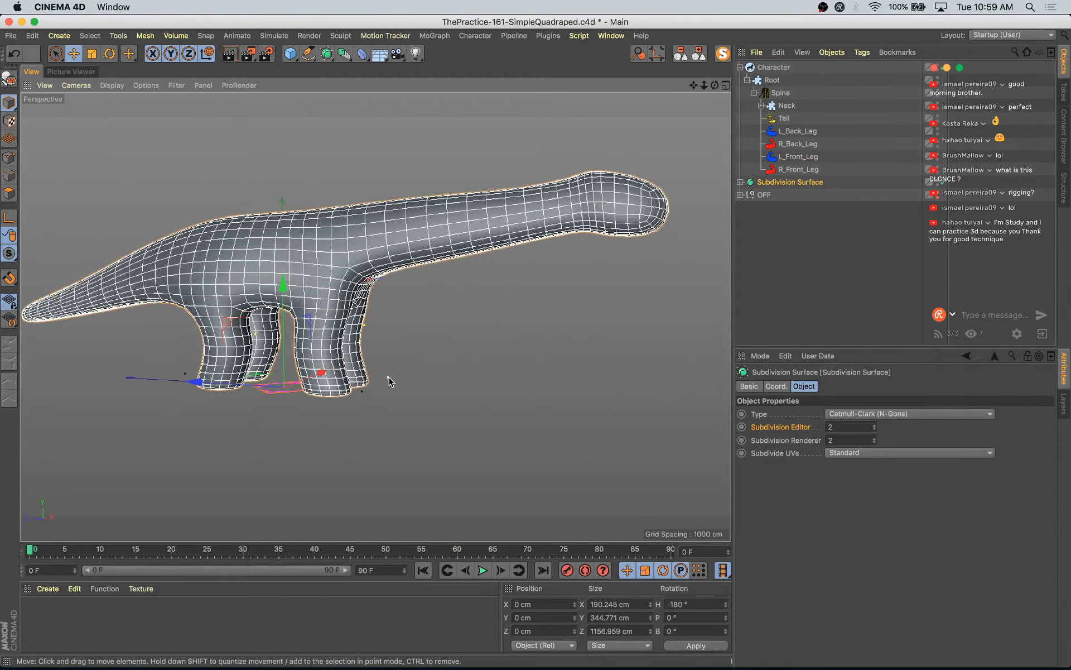
pyautogui.click(388, 381)
pyautogui.moveTo(347, 317); pyautogui.dragTo(302, 294)
pyautogui.keyDown('alt'); pyautogui.moveTo(488, 340); pyautogui.dragTo(290, 363); pyautogui.keyUp('alt')
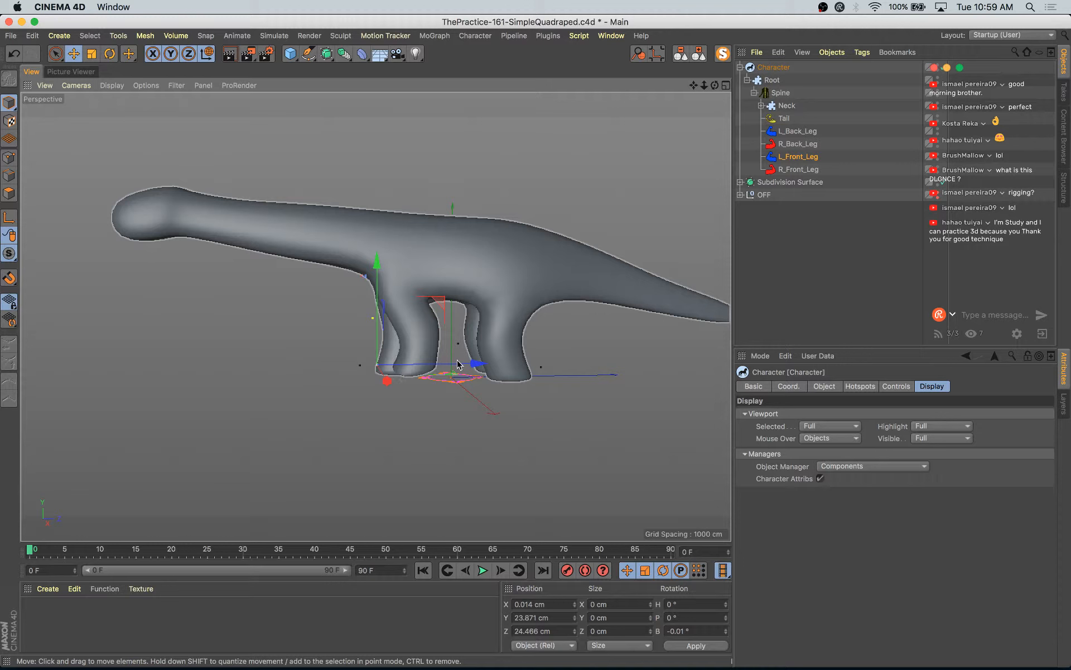
# - Test moving a back leg controller, undo the change, and try the L_Back_Leg component from the hierarchy
pyautogui.click(480, 375)
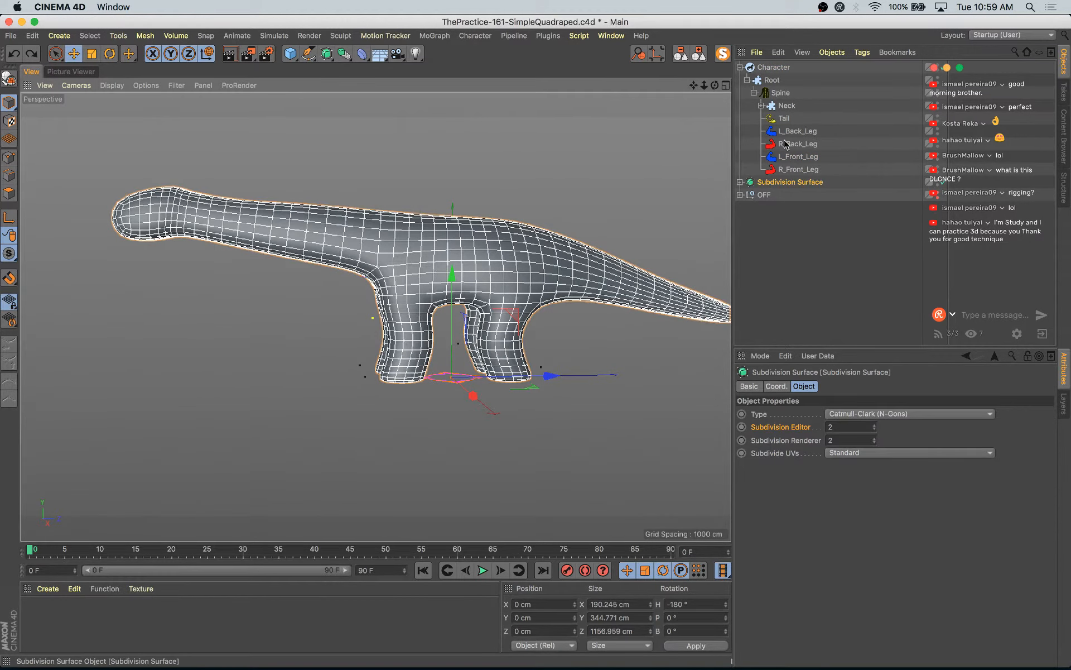
pyautogui.click(470, 363)
pyautogui.moveTo(493, 364)
pyautogui.mouseDown()
pyautogui.moveTo(446, 364)
pyautogui.moveTo(500, 366)
pyautogui.mouseUp()
pyautogui.press('super+z')
pyautogui.click(796, 130)
pyautogui.keyDown('alt'); pyautogui.moveTo(506, 316); pyautogui.dragTo(600, 383); pyautogui.keyUp('alt')
pyautogui.press('super+z')
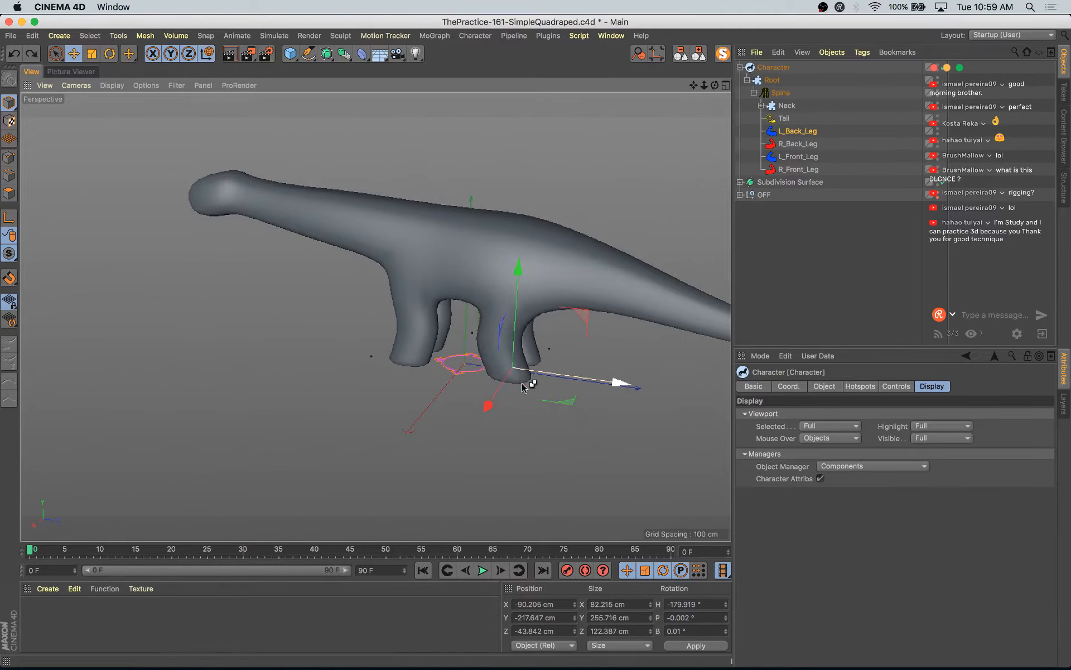
# - Select the Tail component and test rotating it by about -39.2°
pyautogui.click(533, 321)
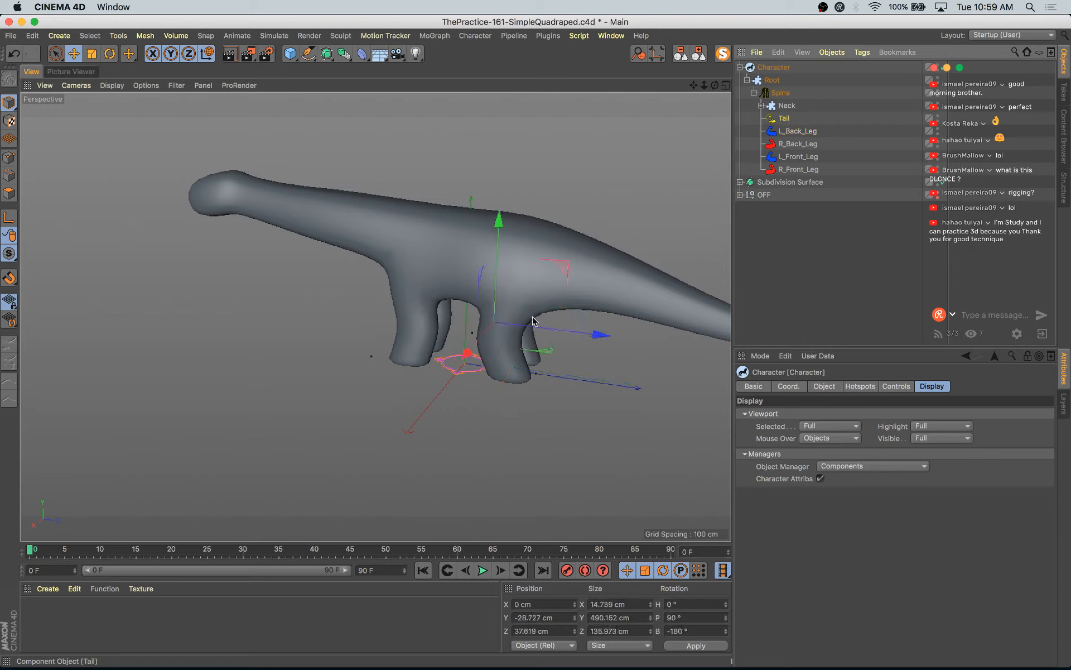
pyautogui.press('r')
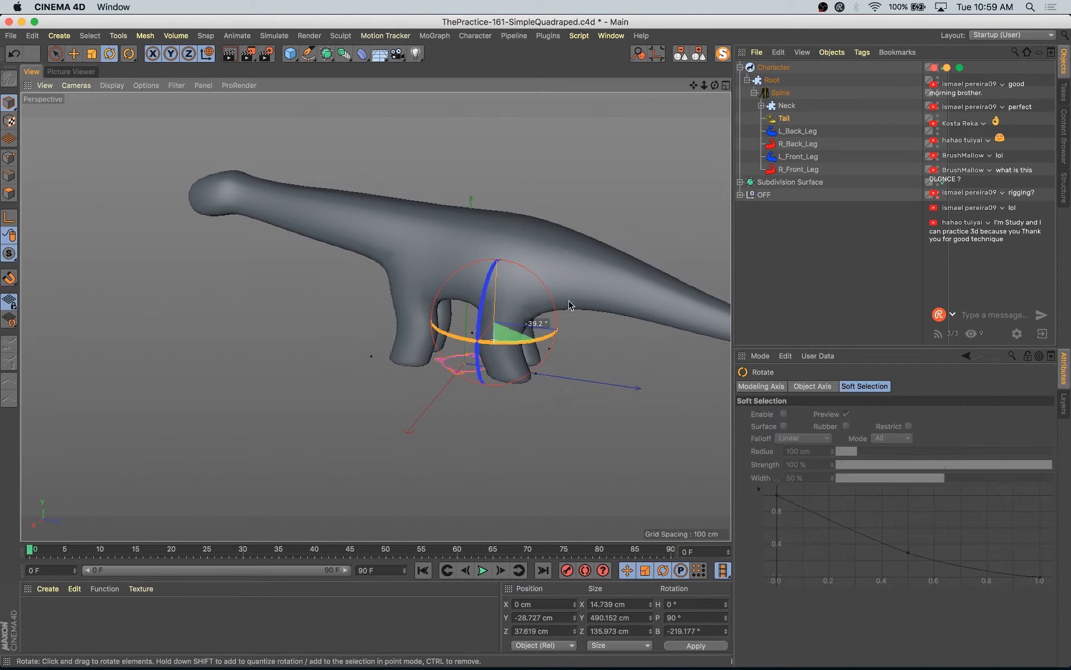
pyautogui.click(775, 120)
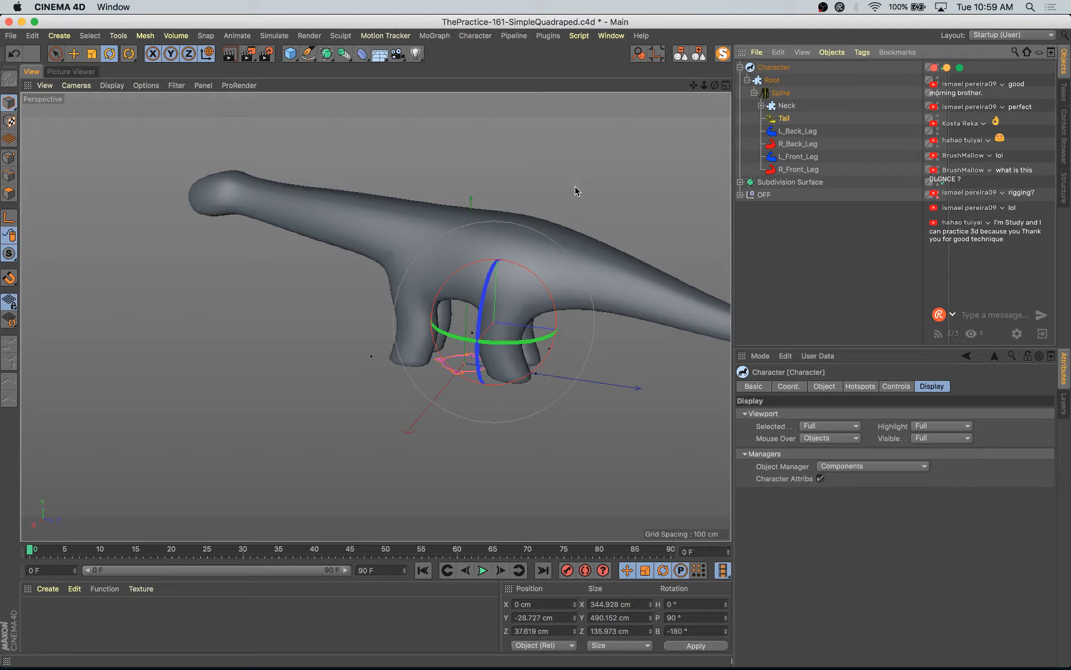
# - Save the scene
pyautogui.scroll(-1, 490, 177)
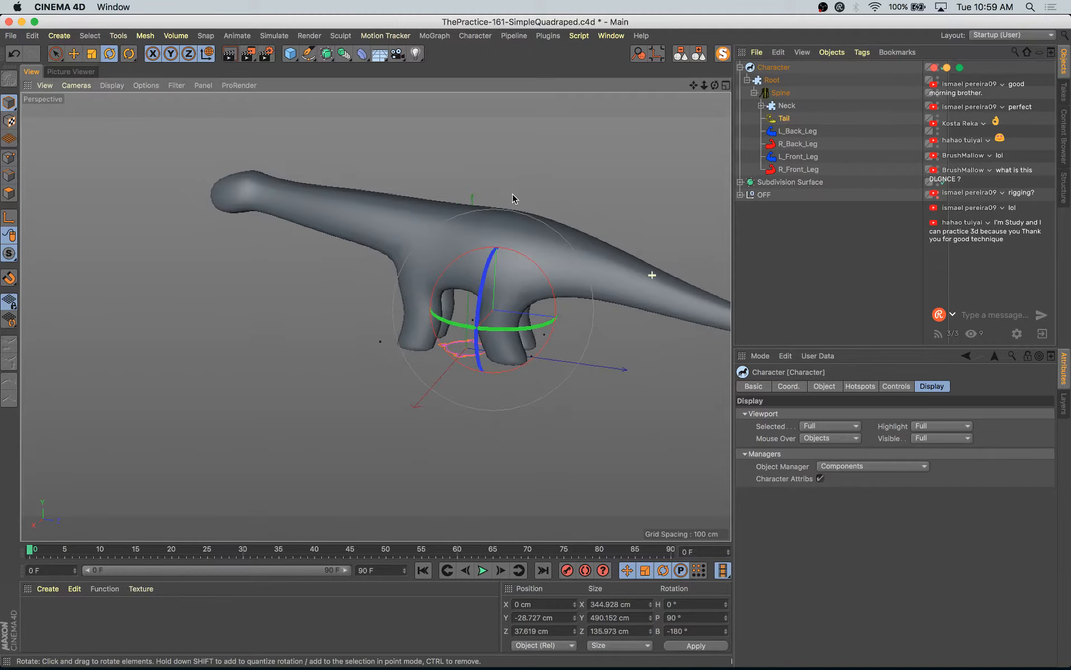
pyautogui.scroll(-2, 513, 197)
pyautogui.keyDown('alt'); pyautogui.moveTo(525, 241); pyautogui.dragTo(502, 187); pyautogui.keyUp('alt')
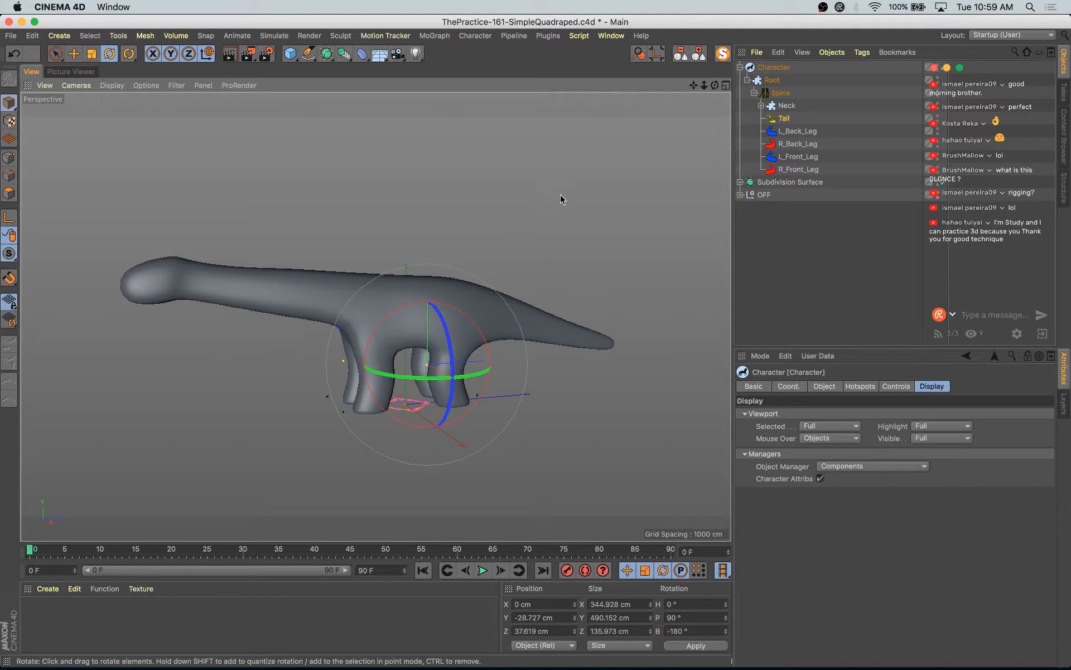
pyautogui.keyDown('alt'); pyautogui.moveTo(560, 194); pyautogui.dragTo(622, 197, button='middle'); pyautogui.keyUp('alt')
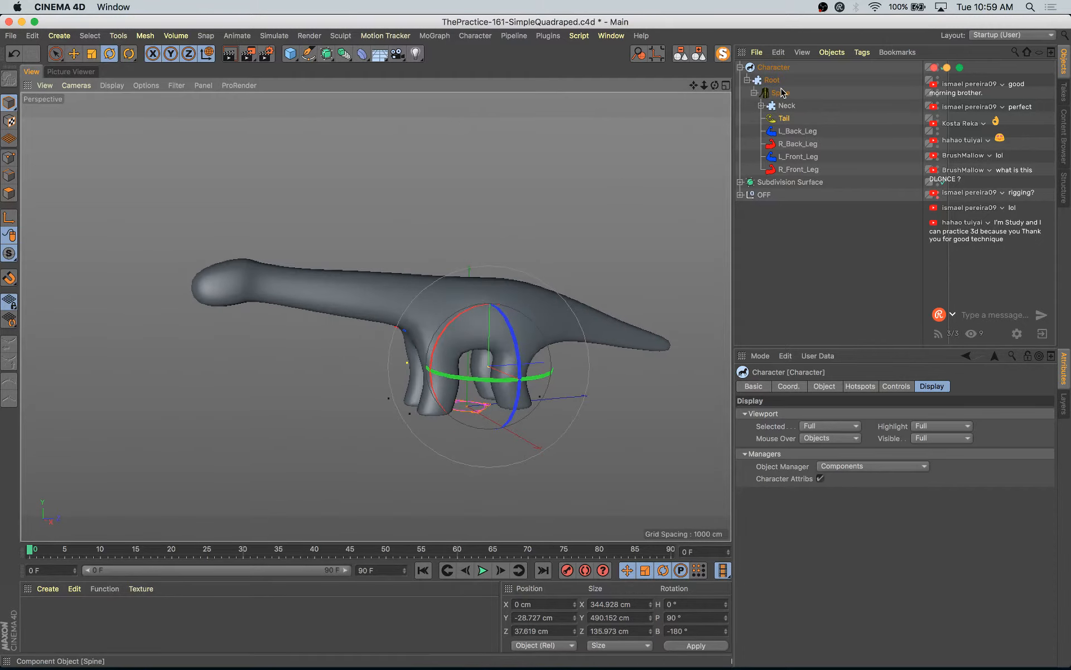
pyautogui.press('super+s')
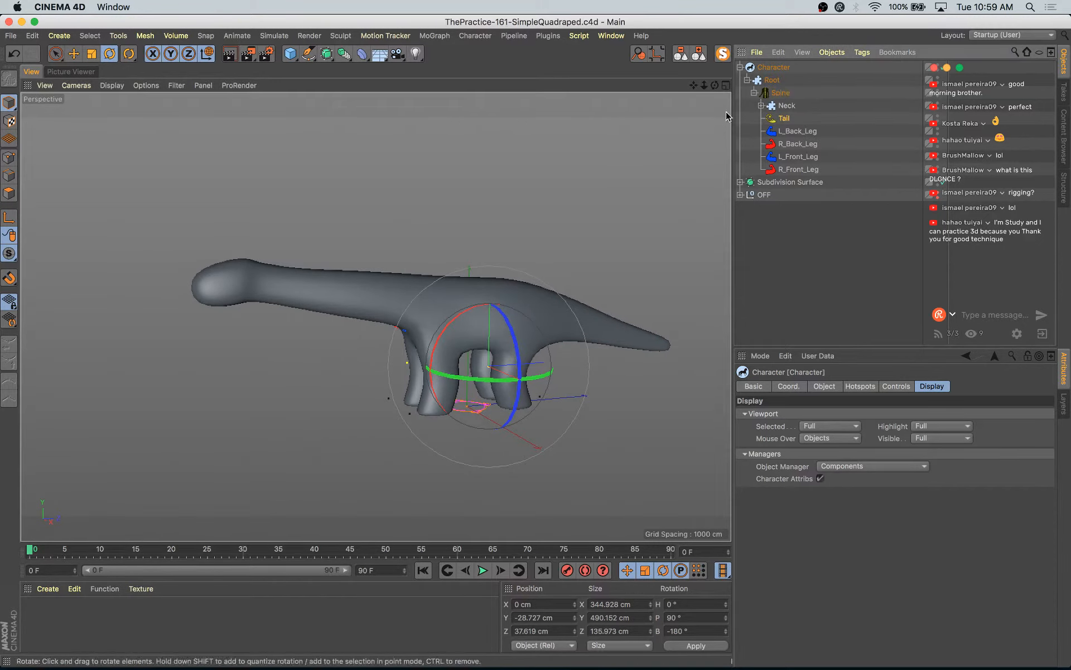
# - Select the Tail component, create a viewport HUD from the Character's hotspots, and use it to select Master_con
pyautogui.click(795, 183)
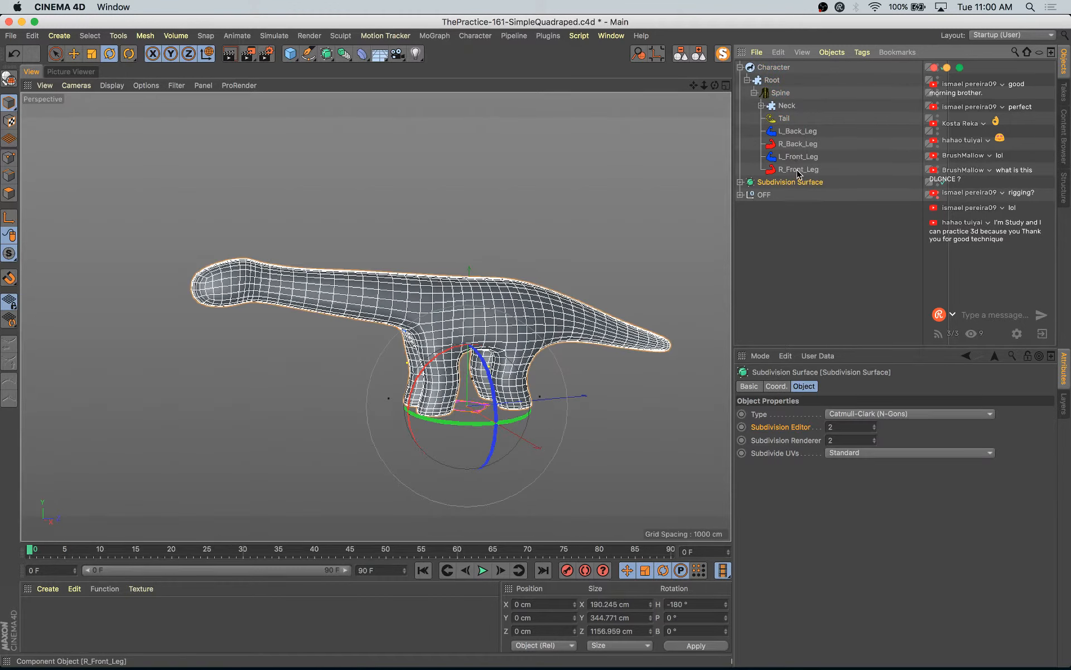
pyautogui.click(784, 120)
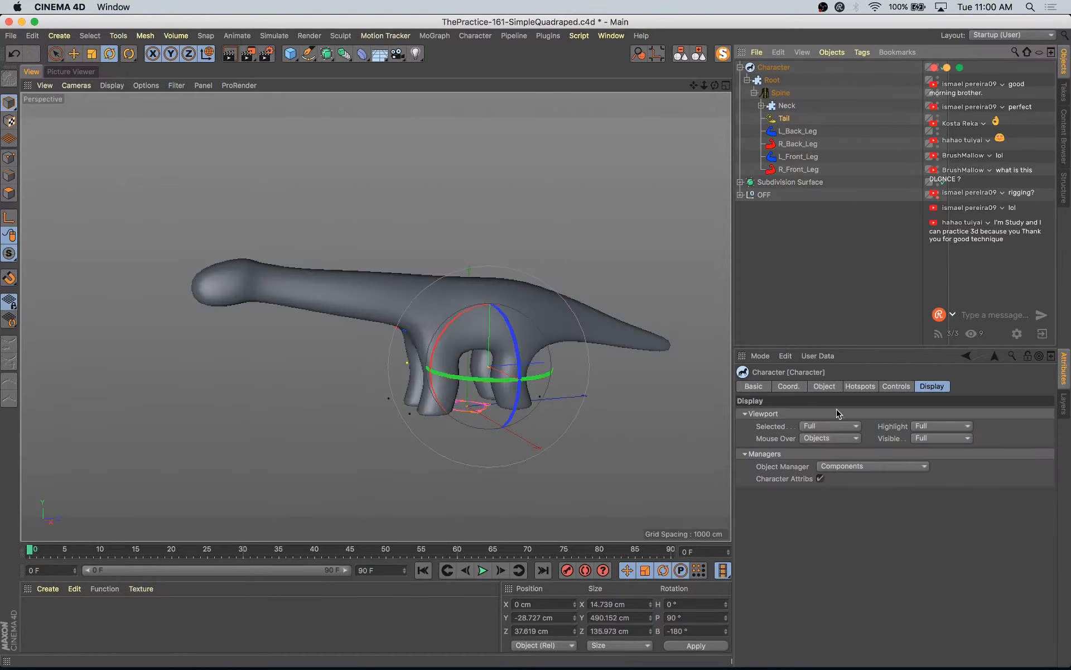
pyautogui.click(871, 387)
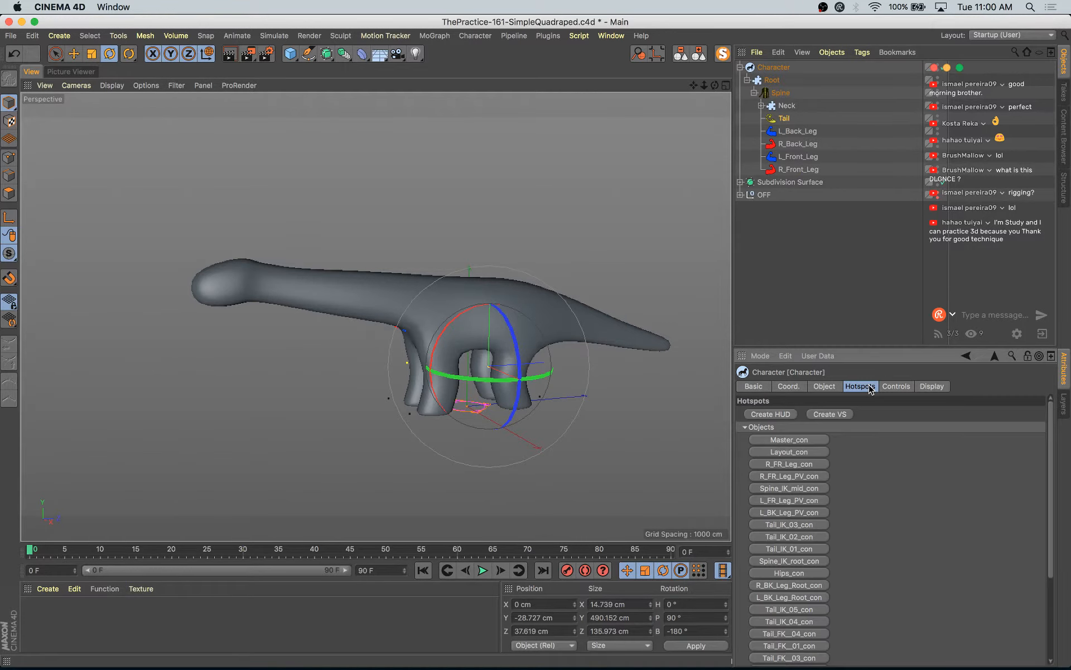
pyautogui.click(773, 414)
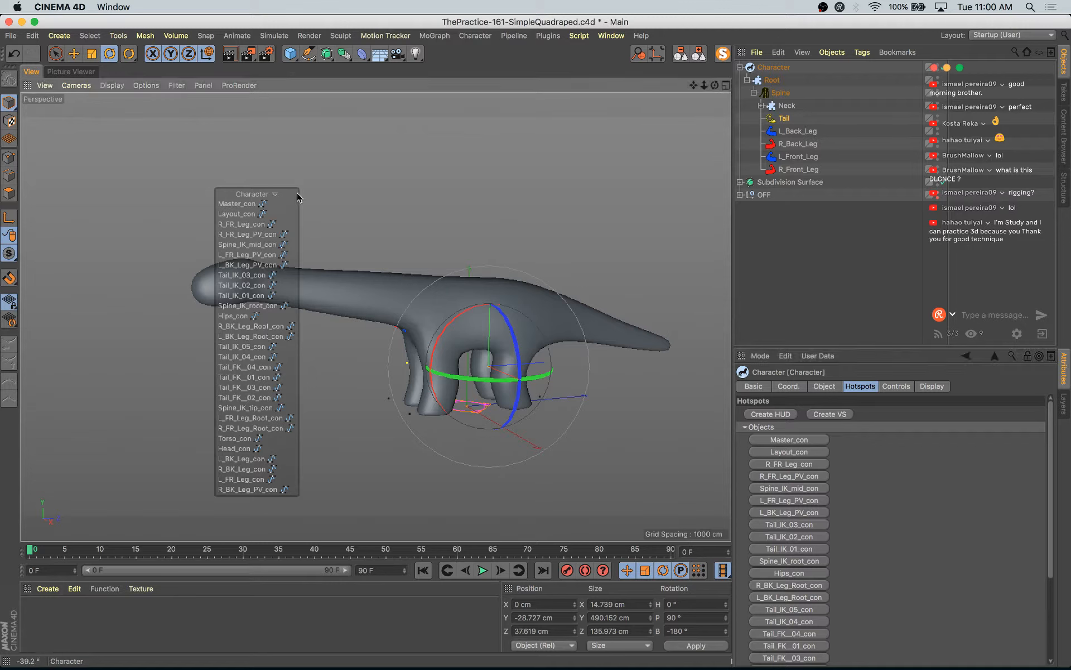
pyautogui.click(227, 206)
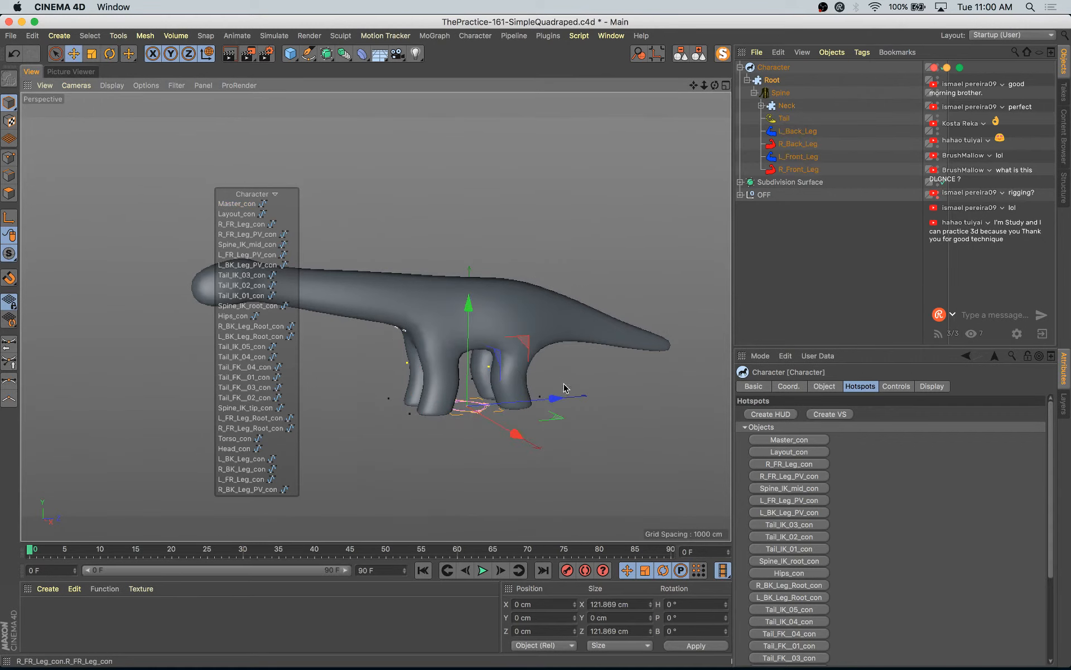
# - Test moving Master_con with an undo, and place the Character HUD along the viewport's left edge
pyautogui.moveTo(555, 398); pyautogui.dragTo(632, 392)
pyautogui.press('super+z')
pyautogui.moveTo(253, 198); pyautogui.dragTo(42, 252)
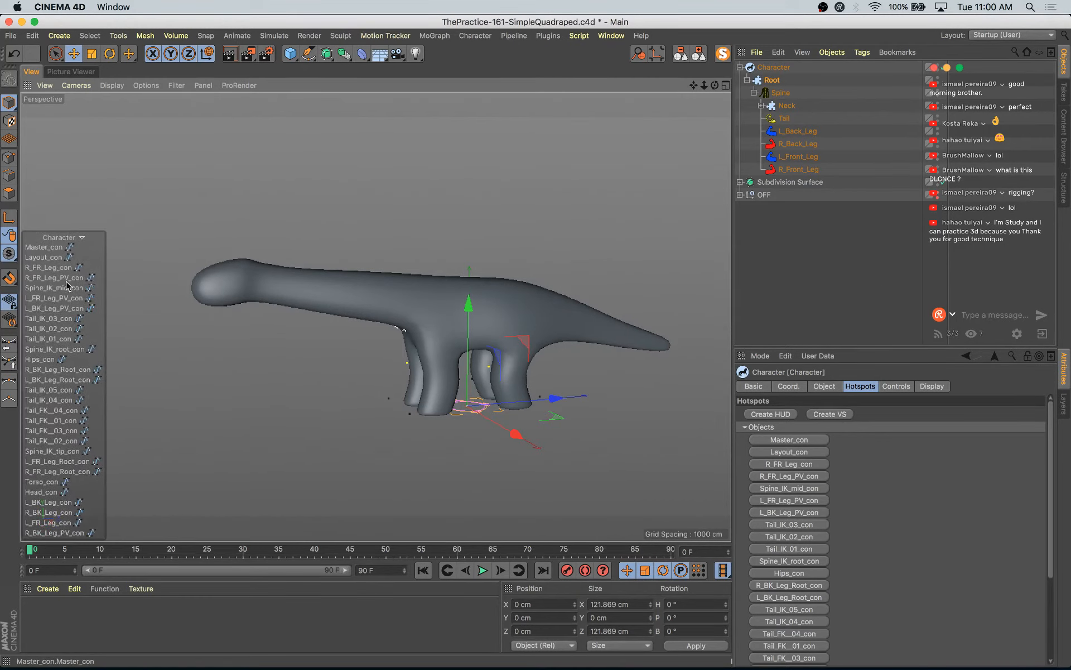
# - Select a tail controller from the HUD, test rotating it by about -49.6°, and undo the rotation
pyautogui.click(60, 389)
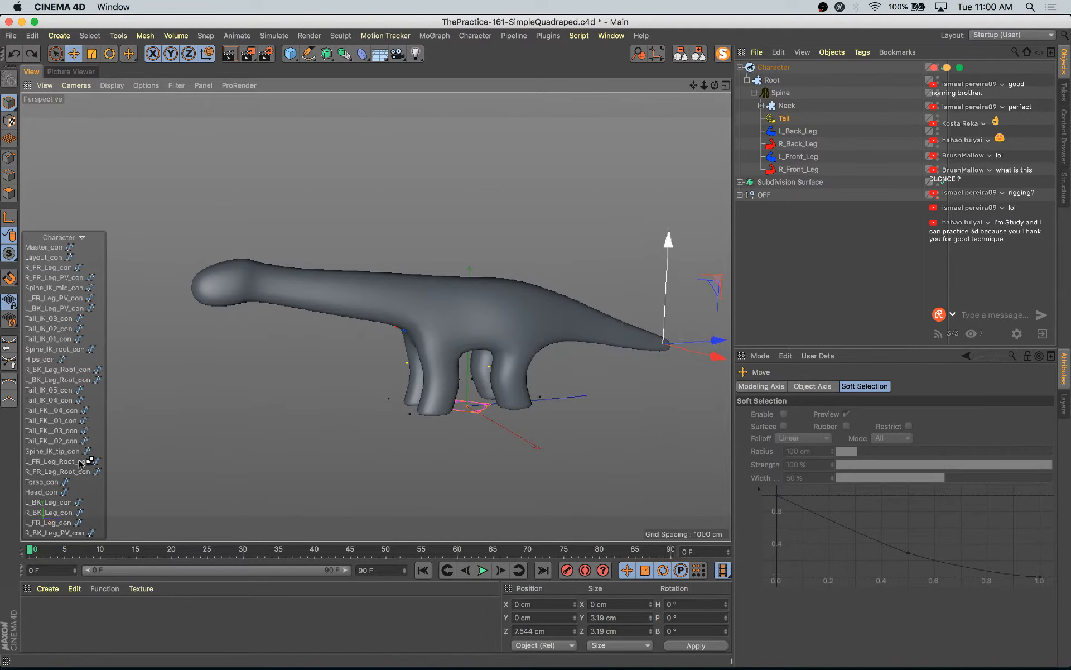
pyautogui.click(71, 435)
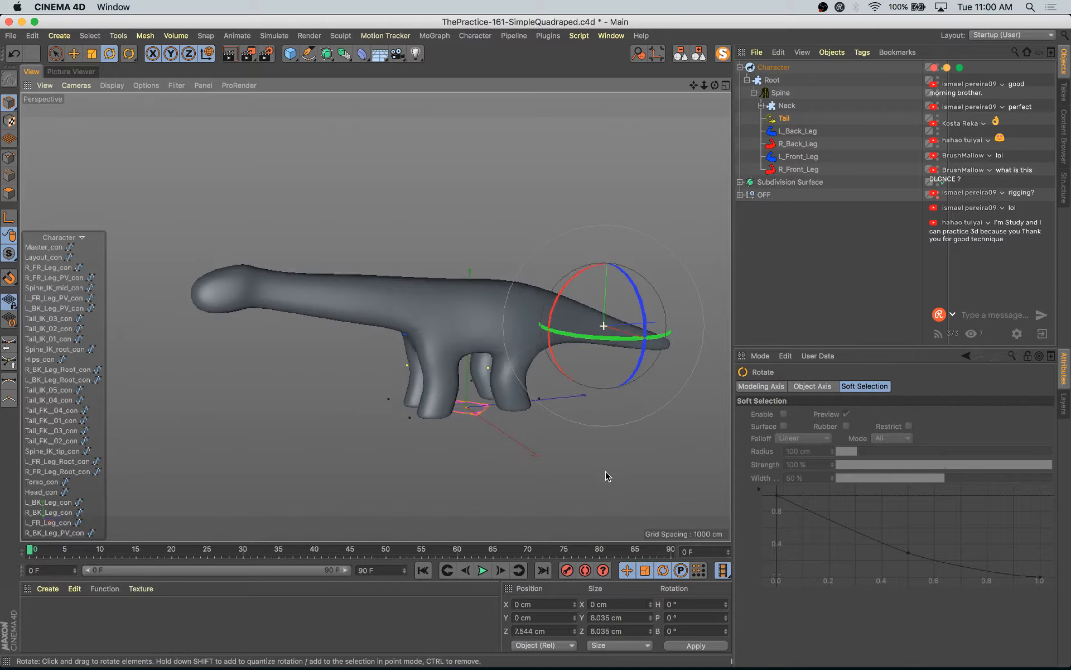
pyautogui.moveTo(609, 336); pyautogui.dragTo(575, 339)
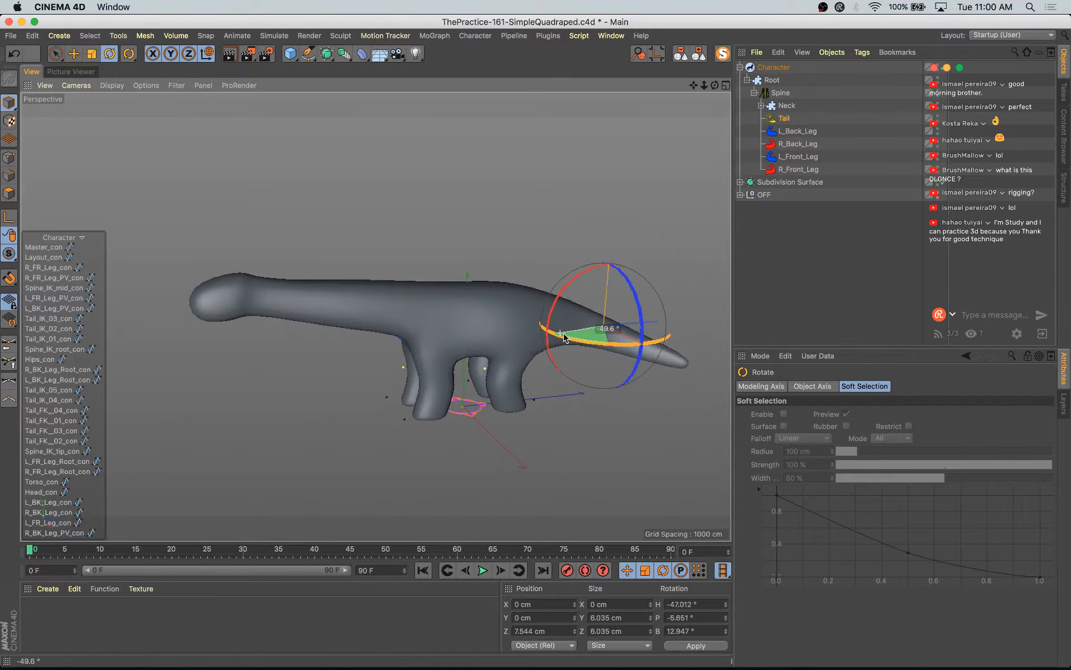
pyautogui.hotkey('ctrl', 'z')
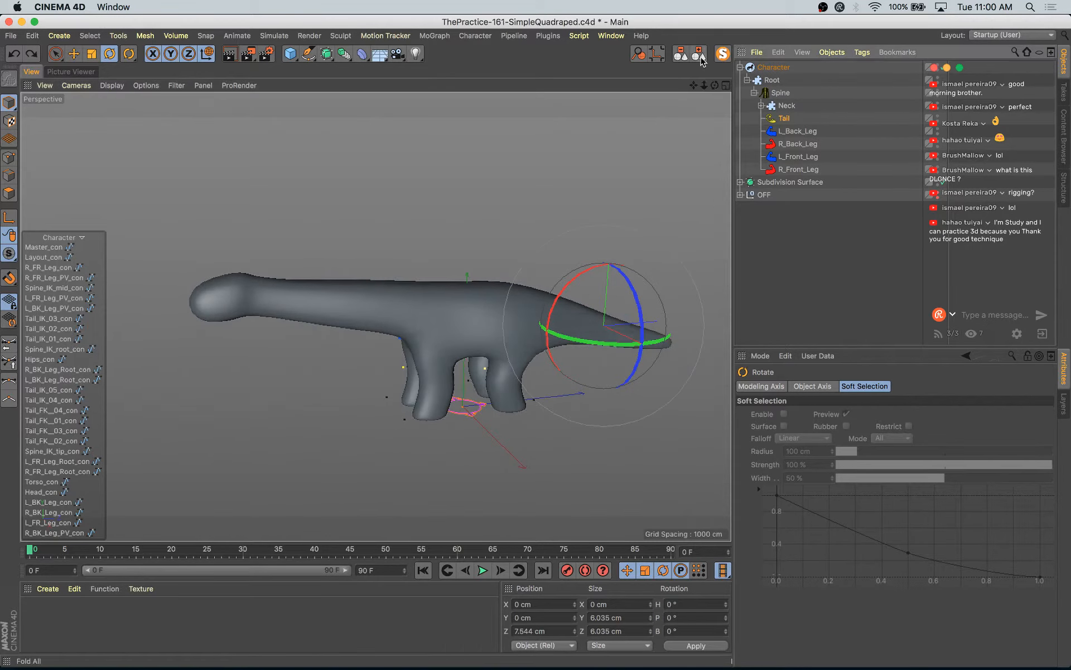
# - Fold the whole object hierarchy and rename the Character object as Character A
pyautogui.click(701, 58)
pyautogui.doubleClick(775, 67)
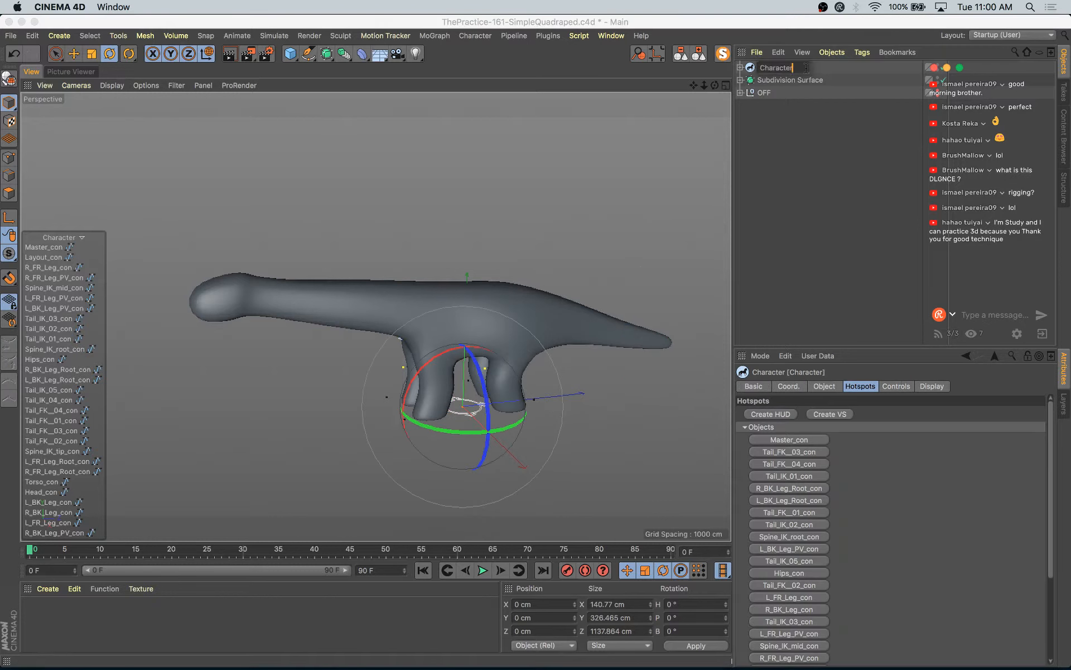
pyautogui.write('A')
pyautogui.press('Return')
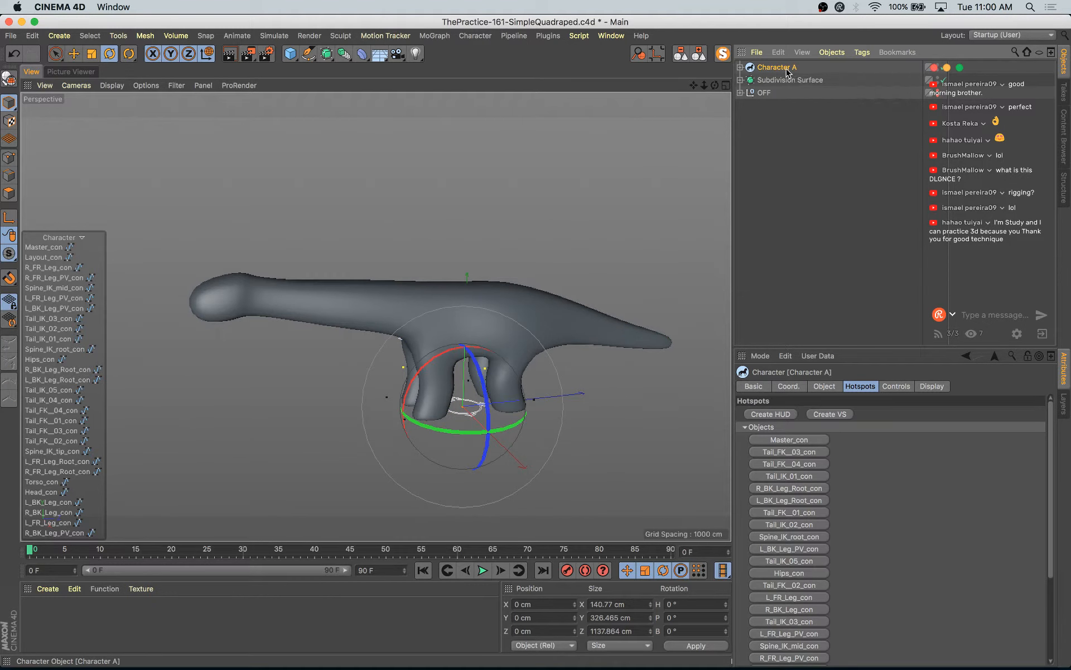
# - Duplicate Character A, store the copy in the OFF null, and reselect the original Character A
pyautogui.keyDown('ctrl'); pyautogui.moveTo(787, 76); pyautogui.dragTo(788, 76); pyautogui.keyUp('ctrl')
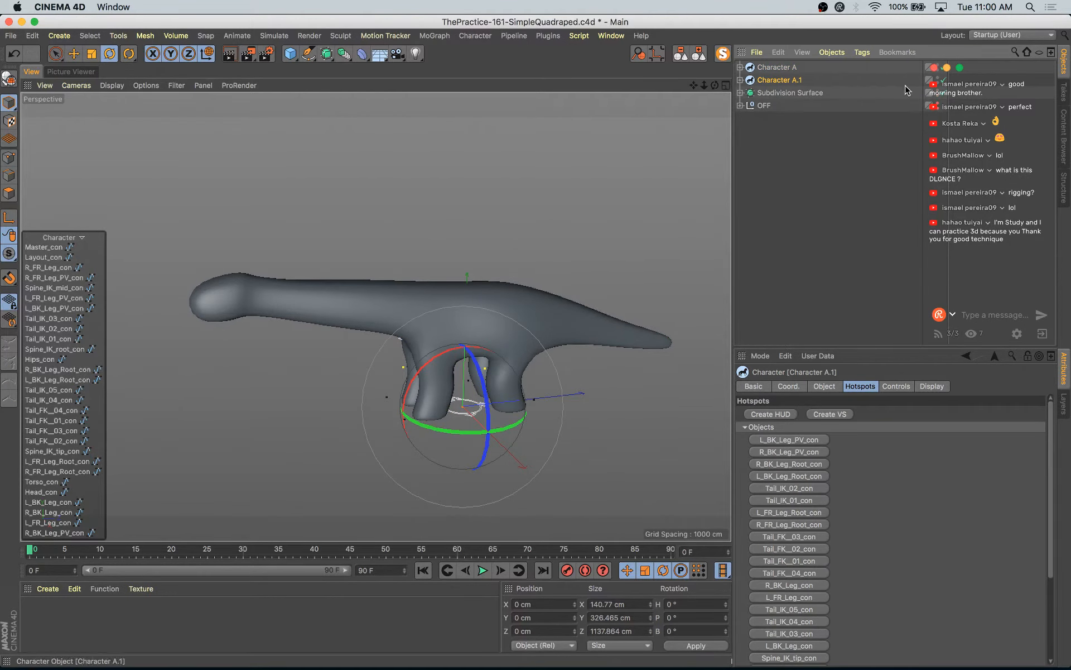
pyautogui.moveTo(949, 255); pyautogui.dragTo(869, 256)
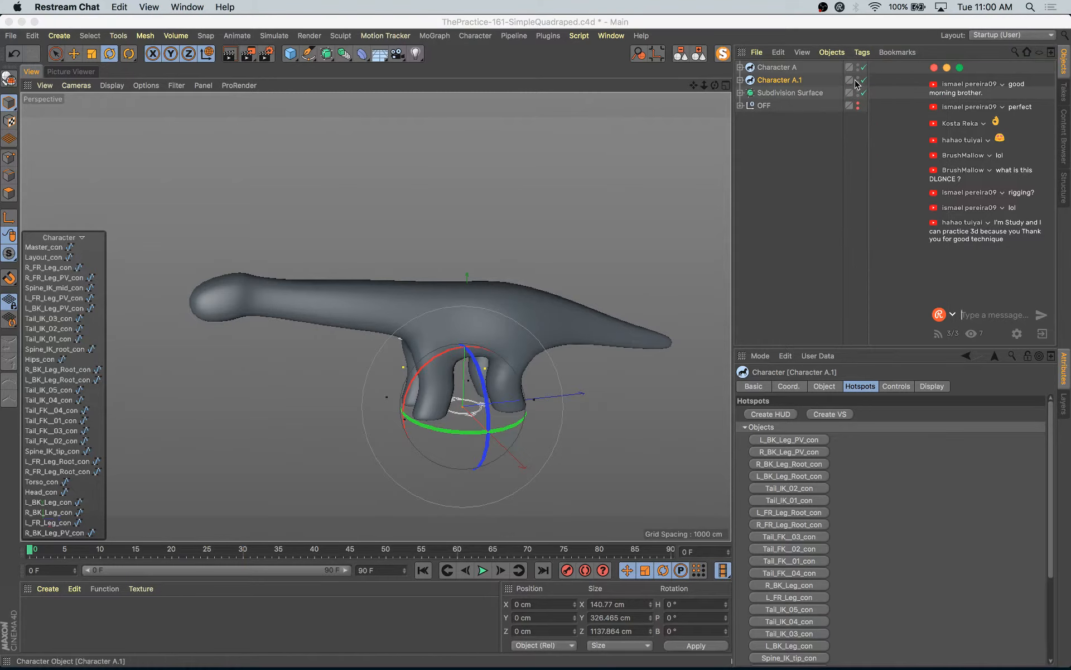
pyautogui.moveTo(773, 84); pyautogui.dragTo(773, 106)
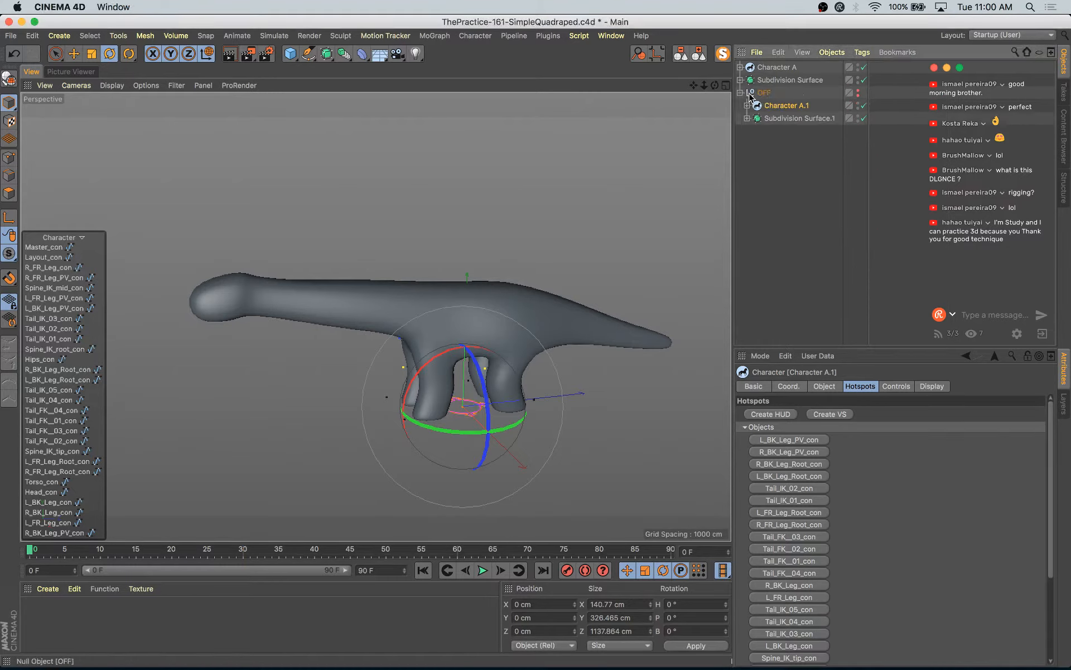
pyautogui.click(740, 93)
pyautogui.click(762, 92)
pyautogui.click(777, 67)
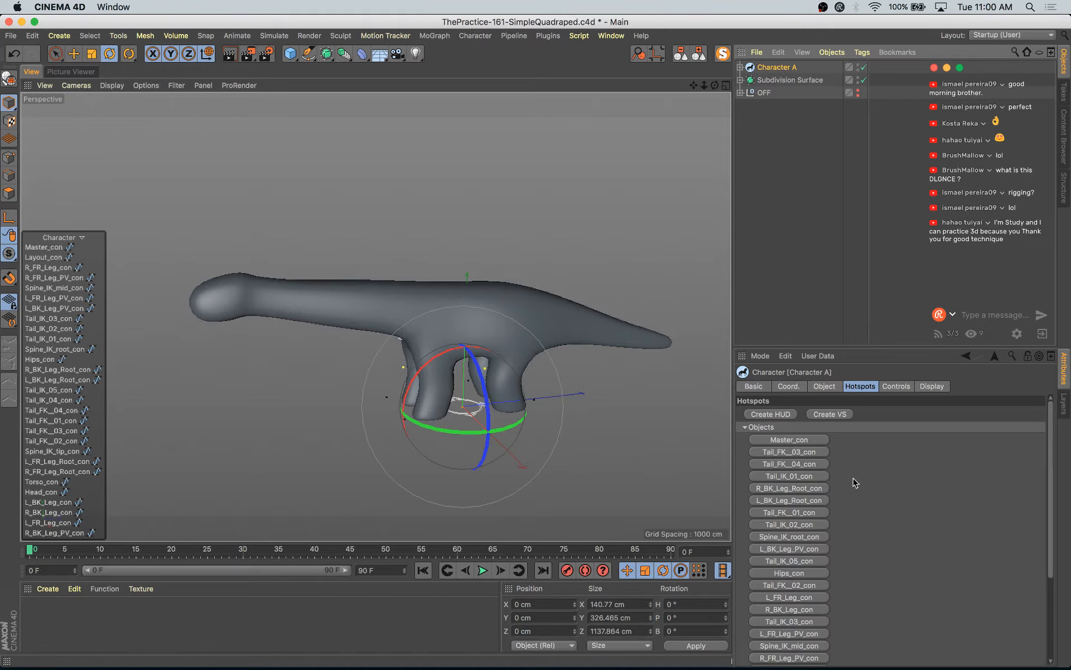
# - Select Hips_con from the HUD and test moving it down by about 39 cm
pyautogui.click(44, 360)
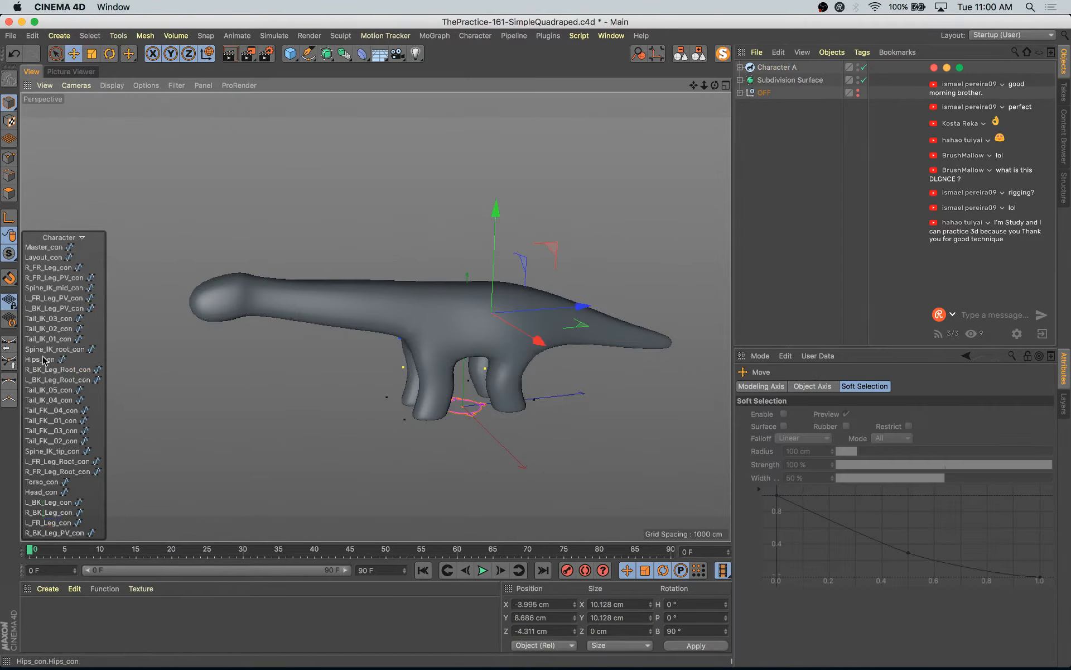
pyautogui.press('r')
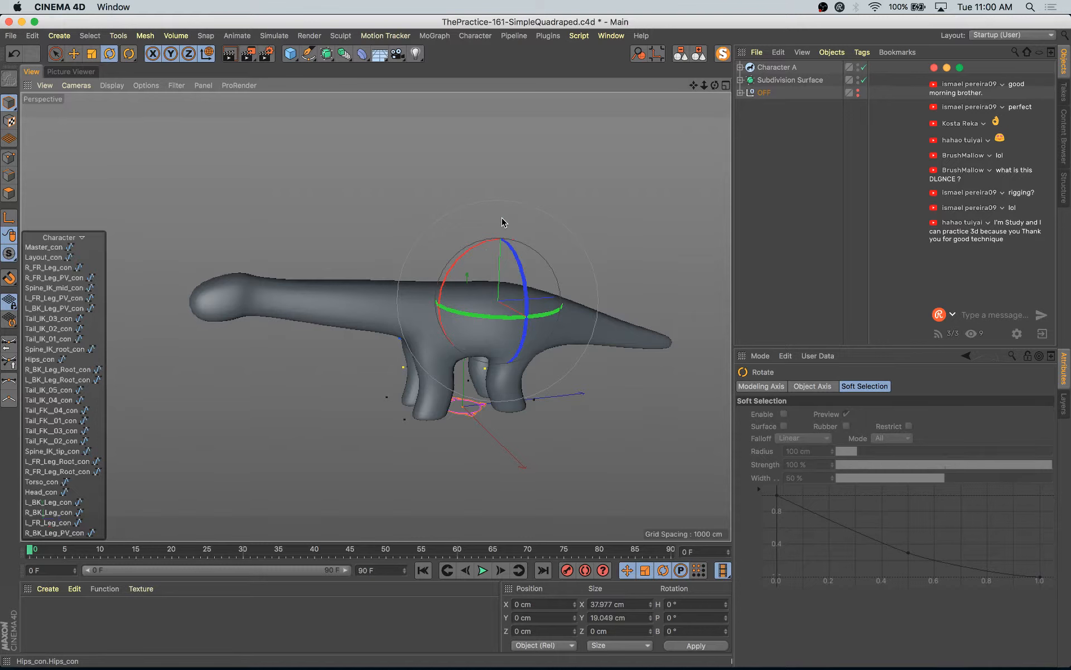
pyautogui.press('e')
pyautogui.moveTo(503, 222); pyautogui.dragTo(503, 239)
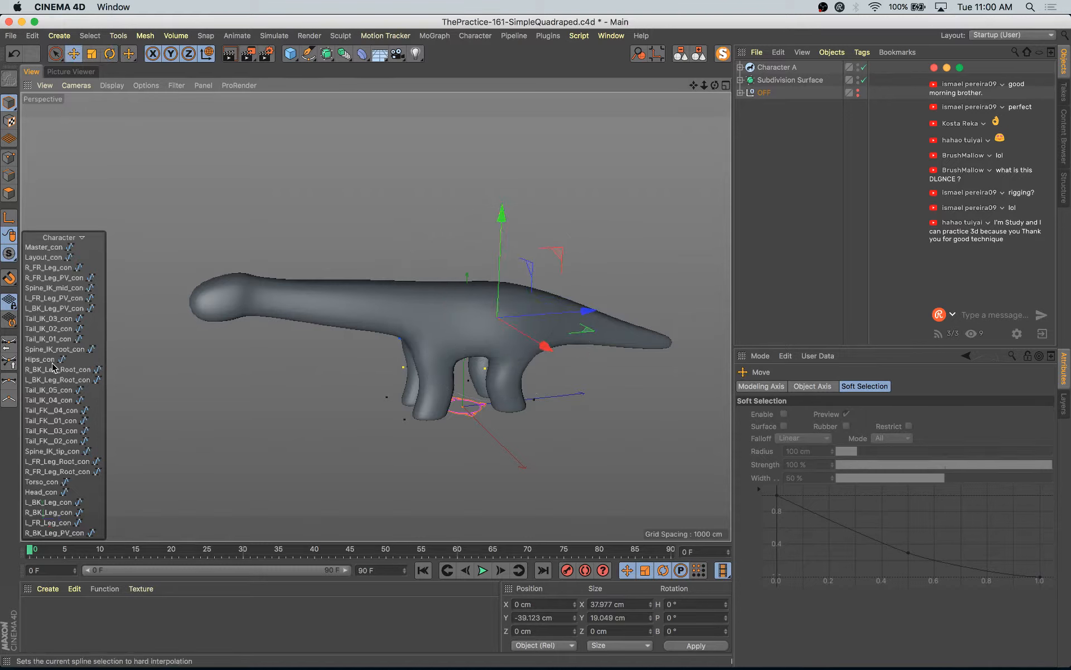
# - Select Spine_IK_root_con from the HUD and test moving it downward
pyautogui.click(59, 350)
pyautogui.press('r')
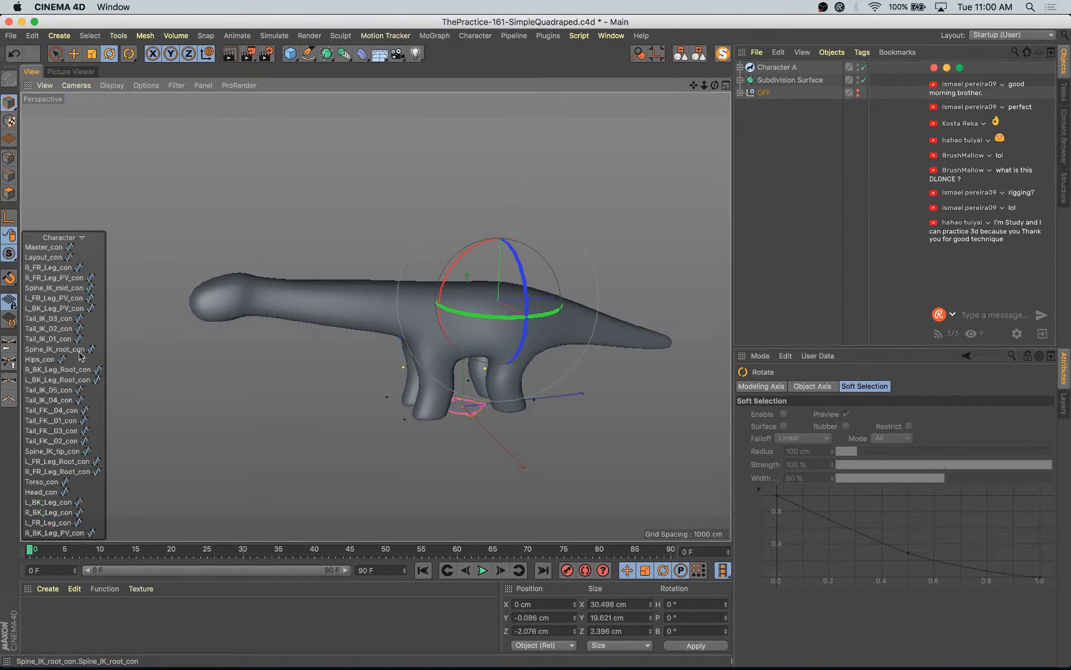
pyautogui.click(72, 350)
pyautogui.click(72, 350)
pyautogui.press('e')
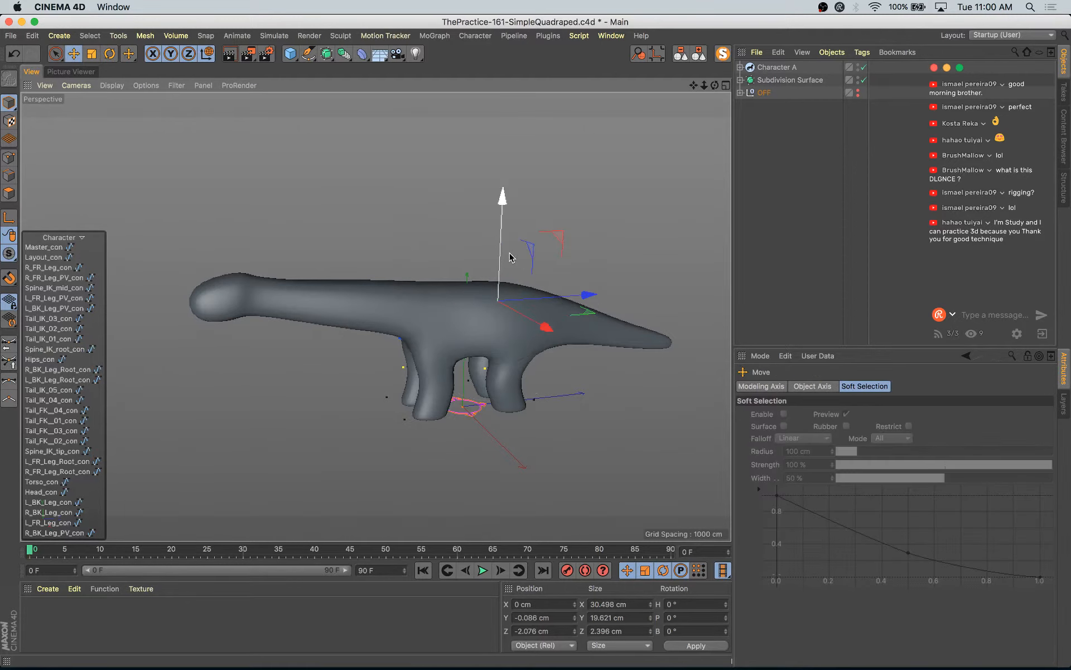
pyautogui.moveTo(502, 251); pyautogui.dragTo(501, 268)
# - Select Tail_IK_03_con from the HUD and test rotating it around the vertical axis
pyautogui.click(56, 329)
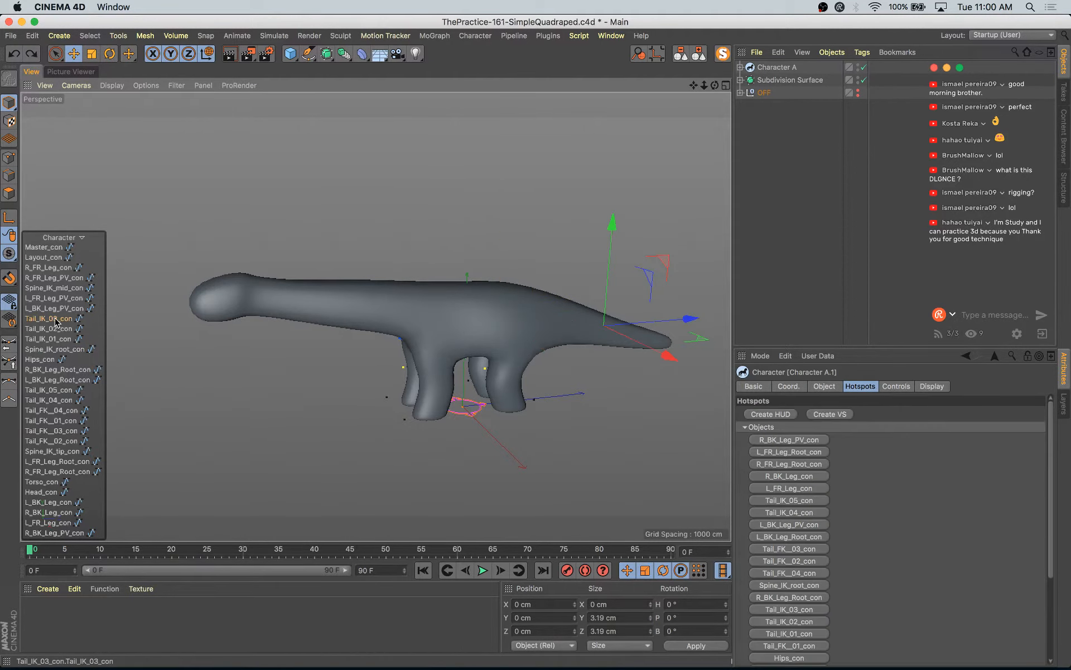
pyautogui.press('r')
pyautogui.moveTo(624, 347); pyautogui.dragTo(519, 350)
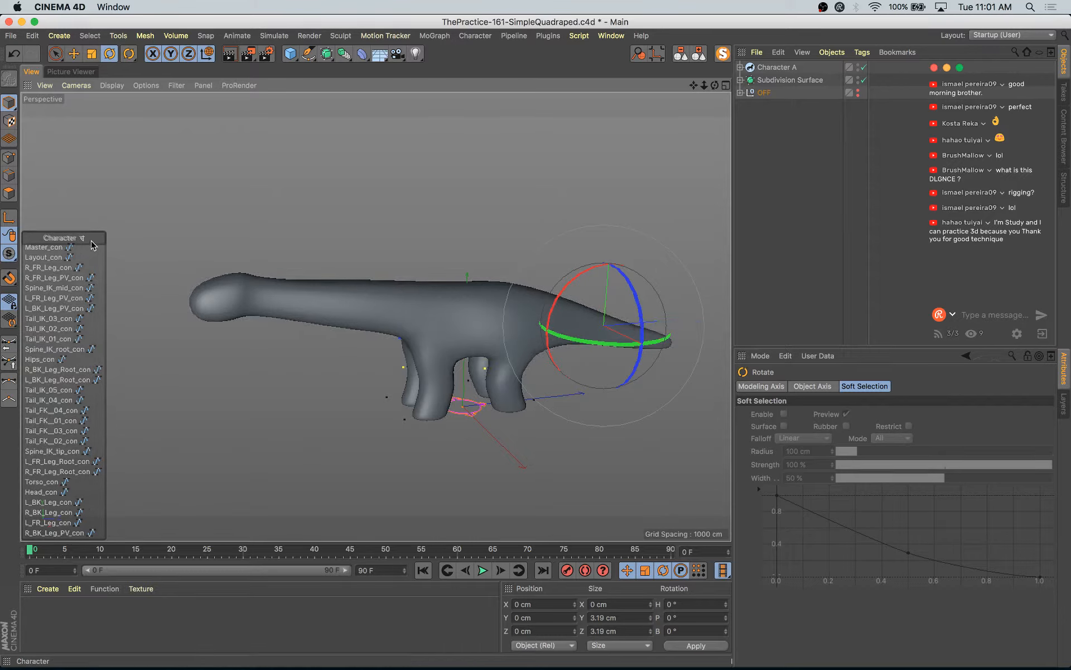
# - Try repositioning the Character HUD, and create a hotspot HUD for Character A.1 inside the OFF null
pyautogui.moveTo(93, 245); pyautogui.dragTo(194, 252)
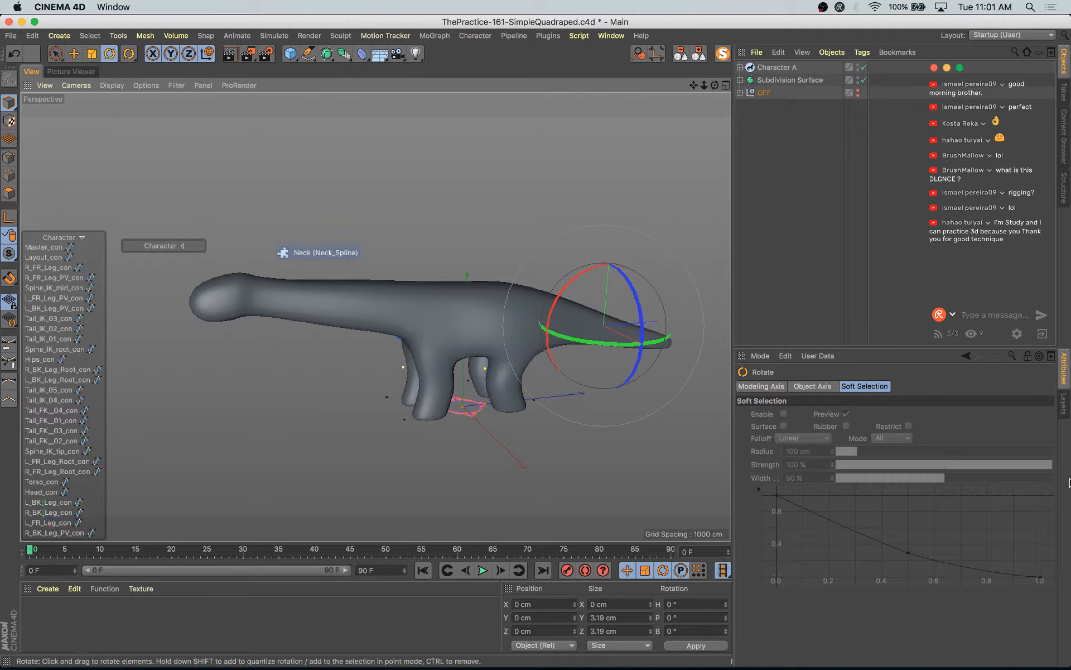
pyautogui.click(775, 67)
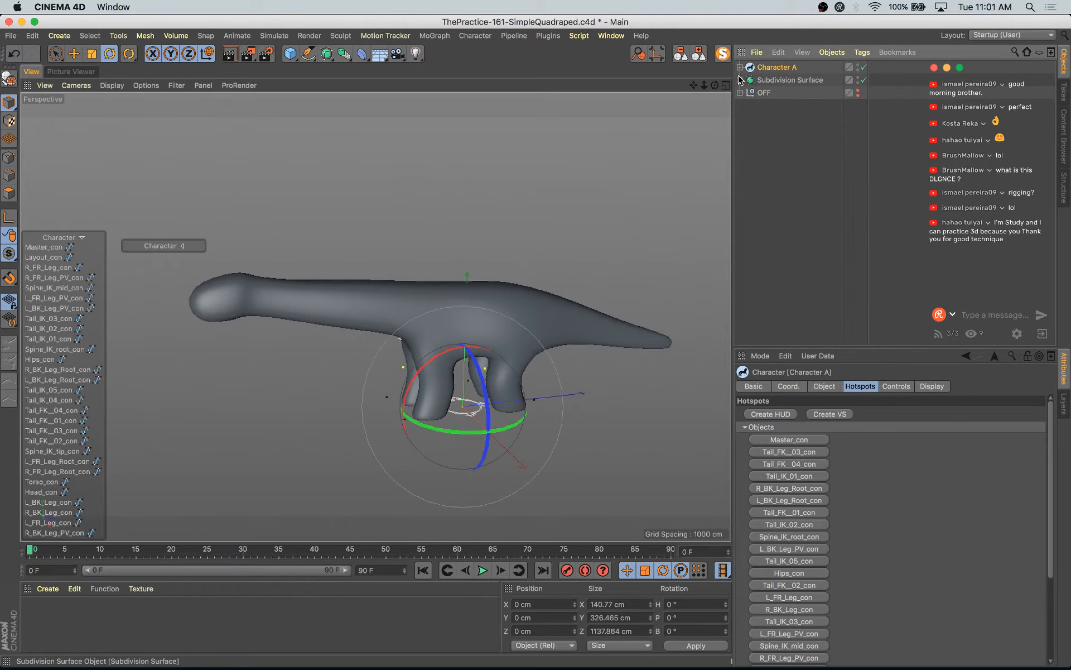
pyautogui.click(741, 92)
pyautogui.click(787, 105)
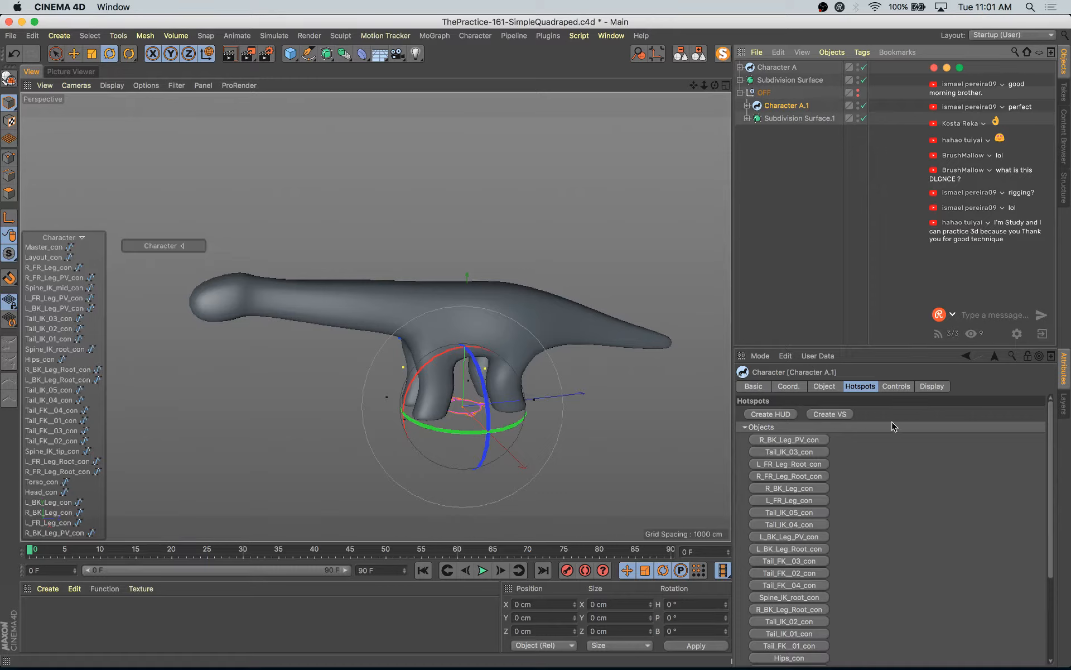
pyautogui.click(759, 427)
pyautogui.click(757, 427)
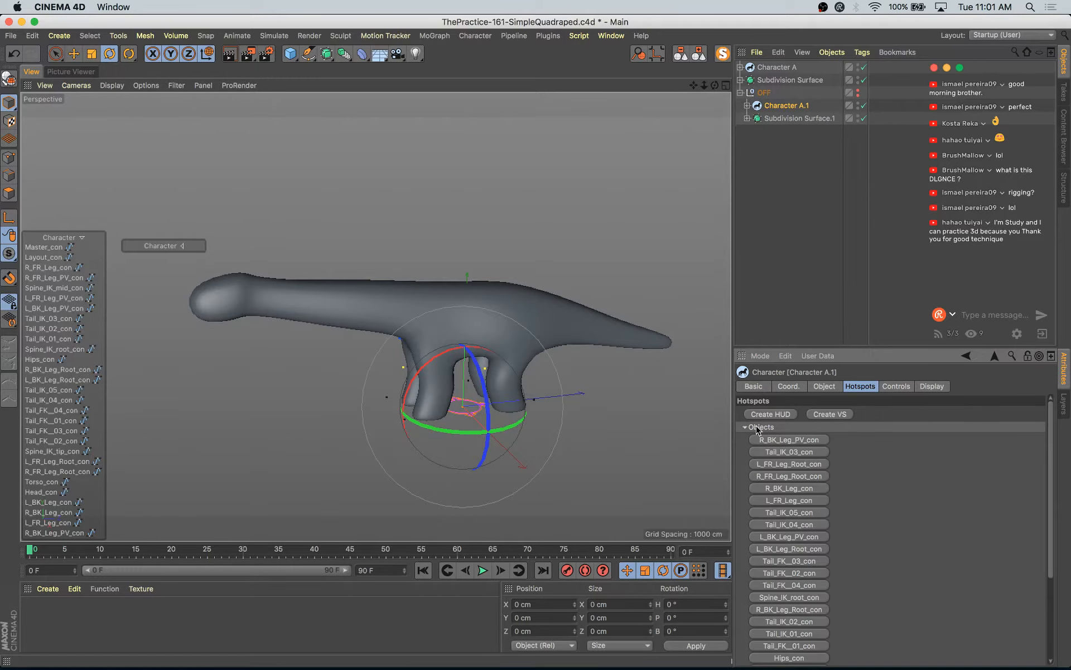
pyautogui.click(768, 415)
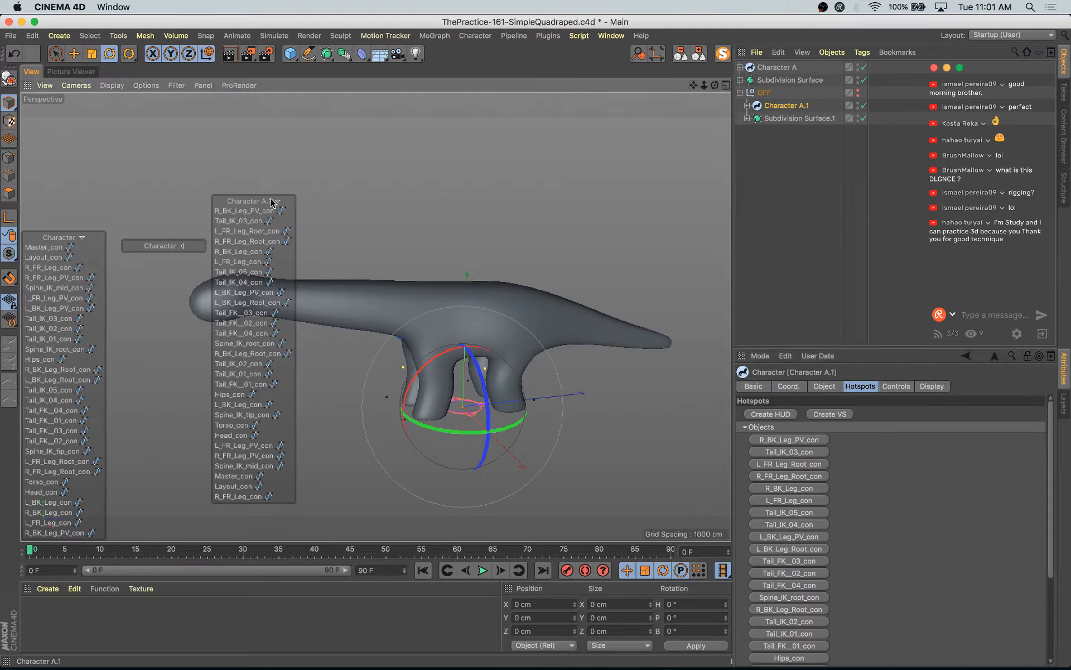
# - Remove the Character A.1 HUD and the separate, collapsed Character HUD element from the viewport
pyautogui.rightClick(246, 206)
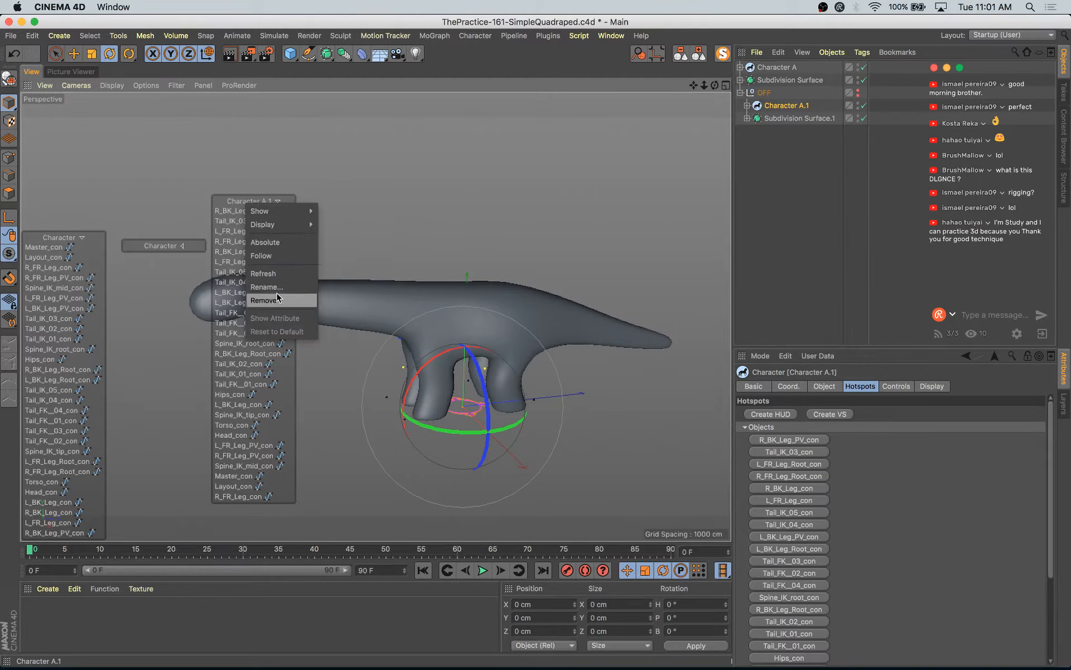
pyautogui.click(248, 281)
pyautogui.rightClick(165, 253)
pyautogui.click(196, 347)
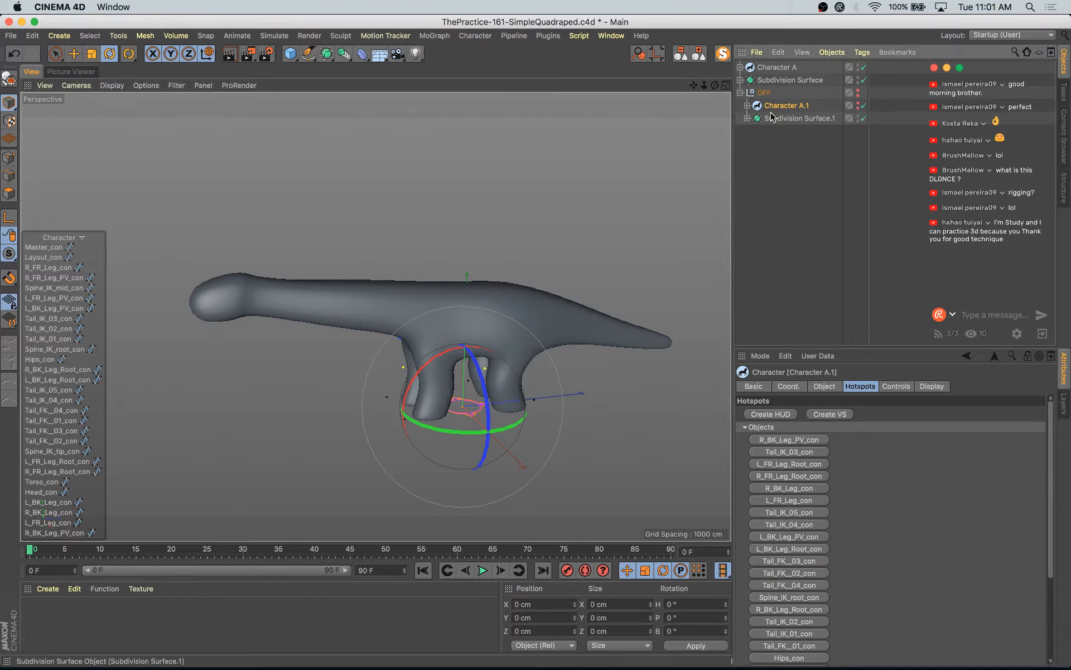
# - Collapse OFF, select Character A, and test rotating a tail IK controller chosen from the HUD, undoing the rotation
pyautogui.click(740, 93)
pyautogui.click(775, 67)
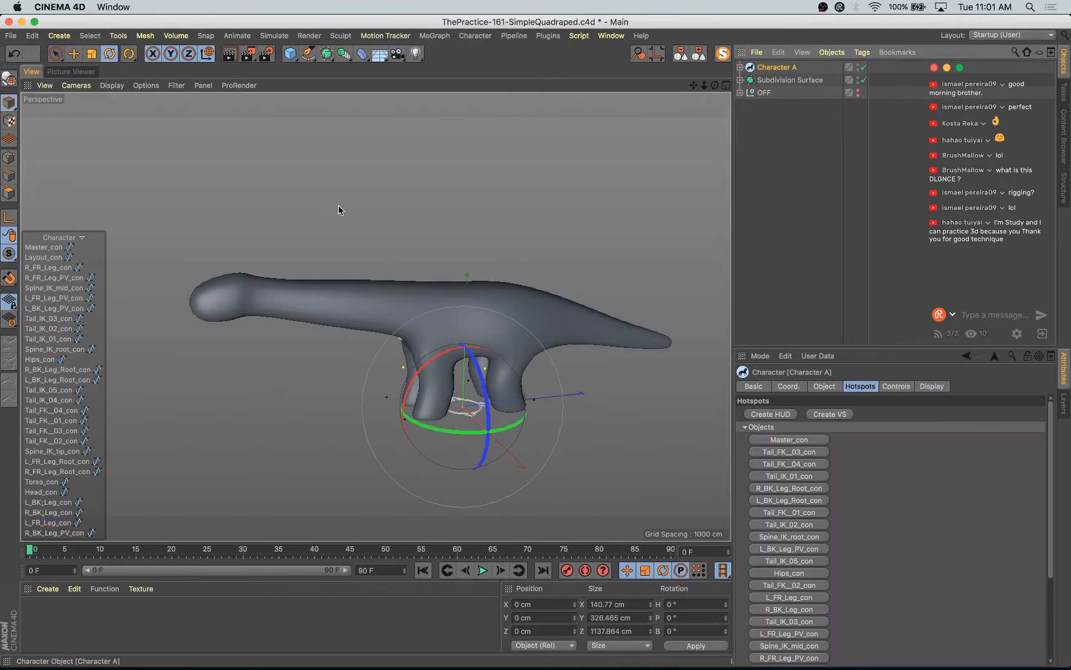
pyautogui.click(60, 340)
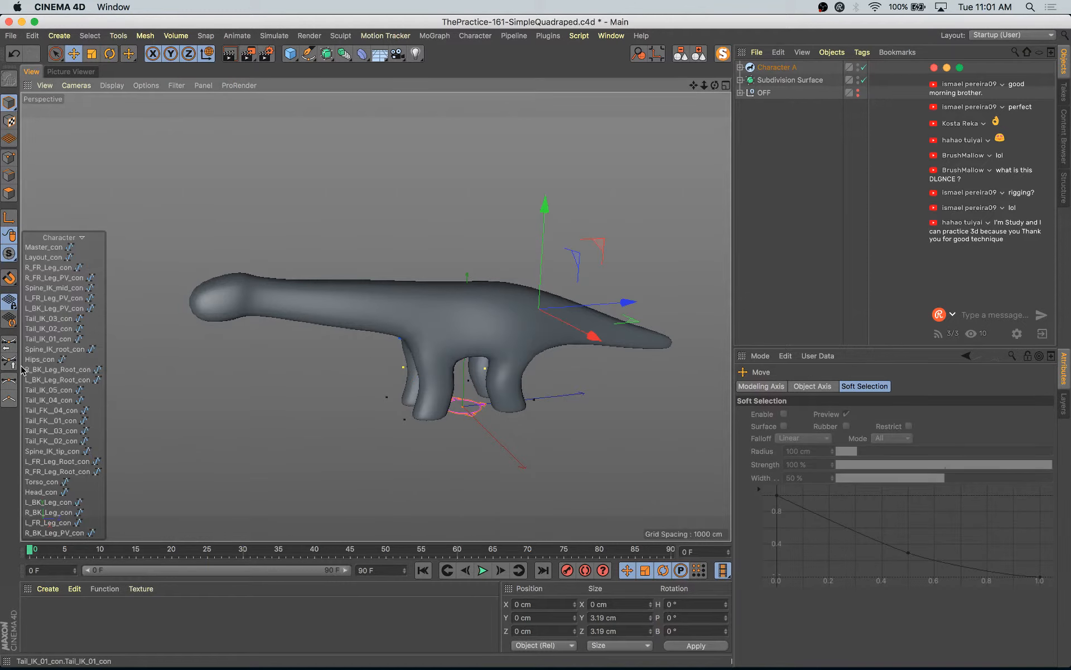
pyautogui.press('r')
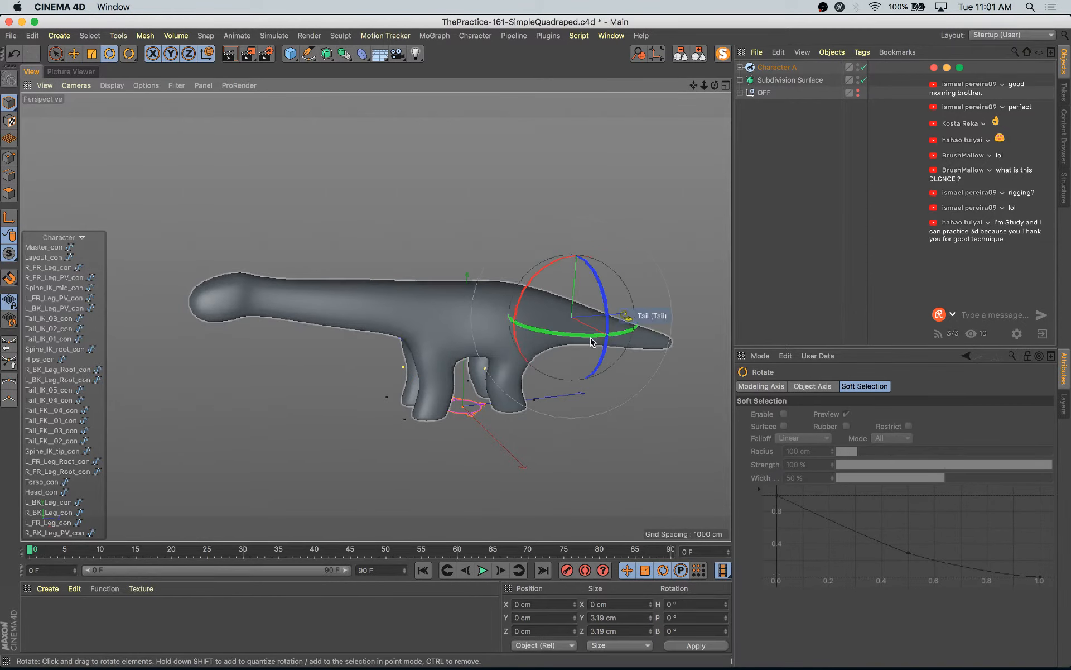
pyautogui.moveTo(590, 337); pyautogui.dragTo(547, 318)
pyautogui.press('super+z')
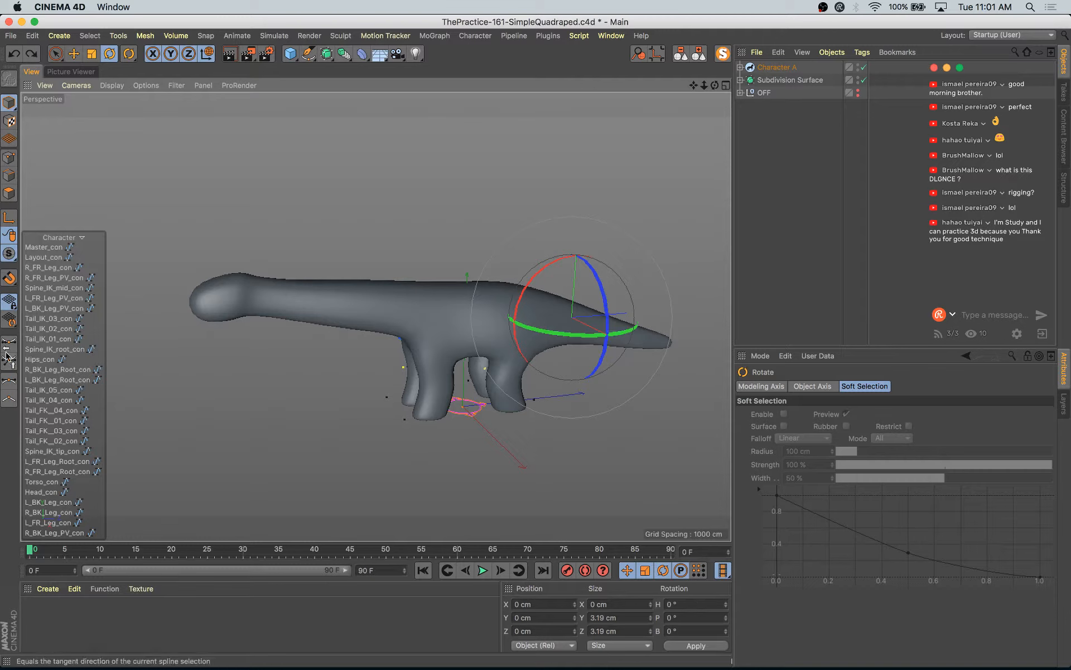
# - Select L_FR_Leg_PV_con from the old Character HUD and remove that HUD from the viewport
pyautogui.click(64, 300)
pyautogui.rightClick(62, 237)
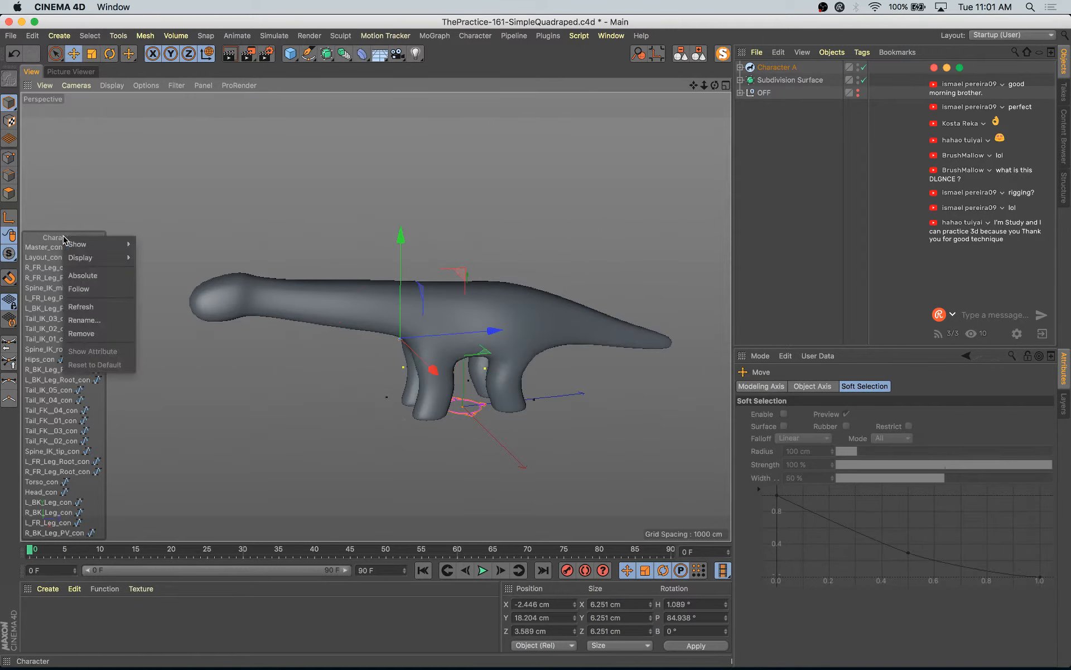
pyautogui.click(79, 333)
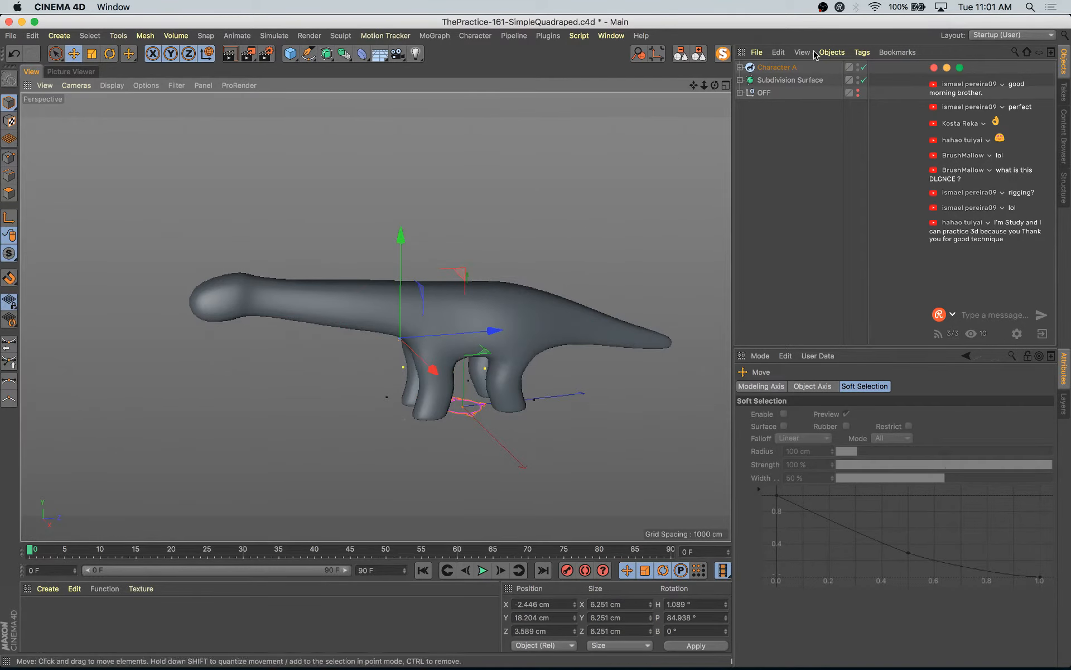
# - Try Create VS for Character A, and create a hotspot HUD placed along the viewport's left edge
pyautogui.click(778, 66)
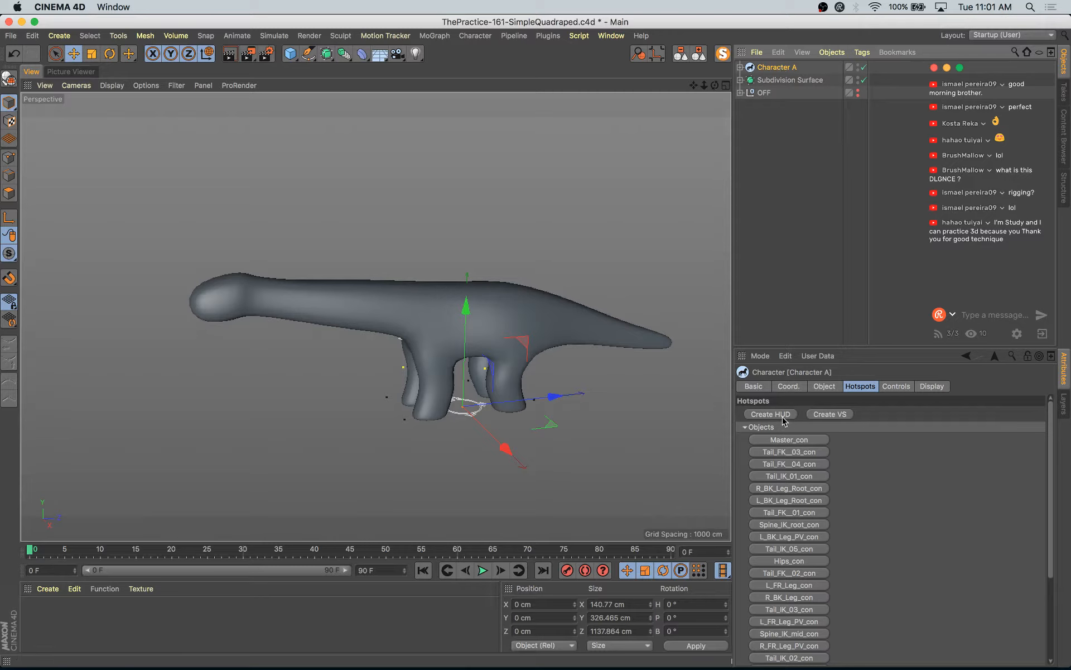
pyautogui.click(843, 414)
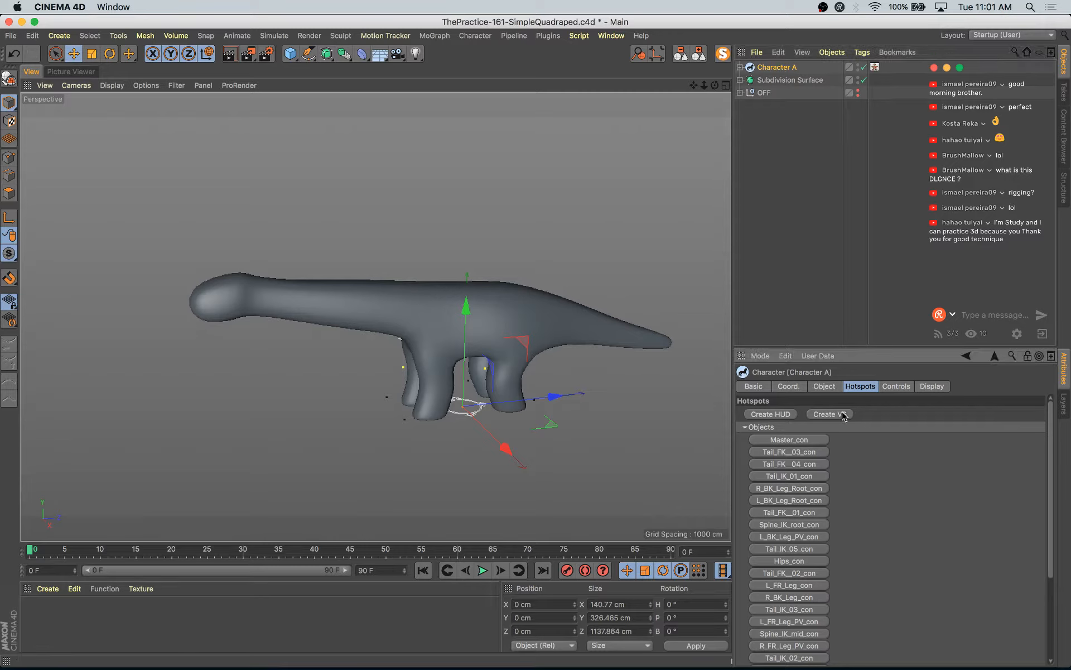
pyautogui.click(770, 414)
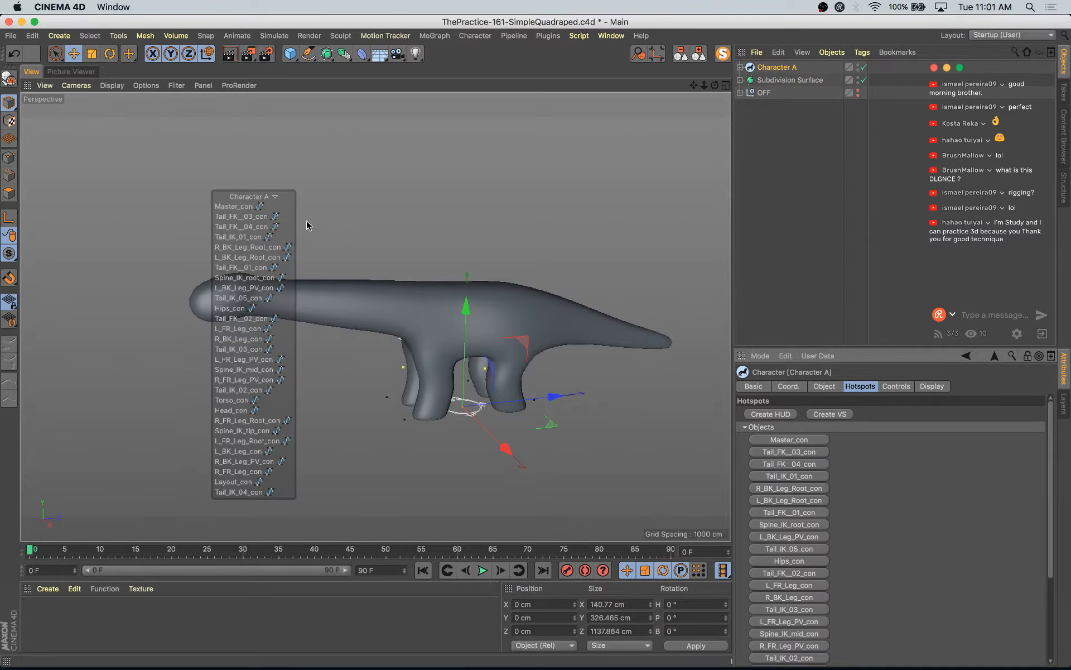
pyautogui.keyDown('ctrl'); pyautogui.moveTo(240, 197); pyautogui.dragTo(47, 238); pyautogui.keyUp('ctrl')
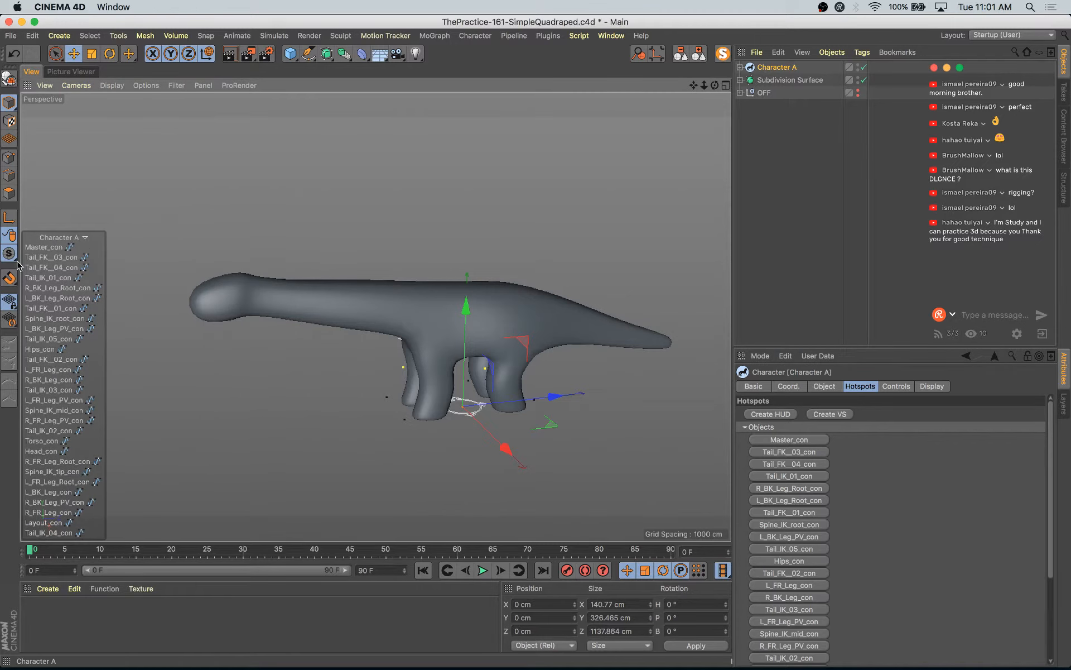
# - Select Torso_con from the HUD and test moving it downward to lower the dinosaur's body
pyautogui.click(45, 442)
pyautogui.press('e')
pyautogui.moveTo(496, 211)
pyautogui.mouseDown()
pyautogui.moveTo(497, 188)
pyautogui.moveTo(498, 218)
pyautogui.moveTo(497, 208)
pyautogui.mouseUp()
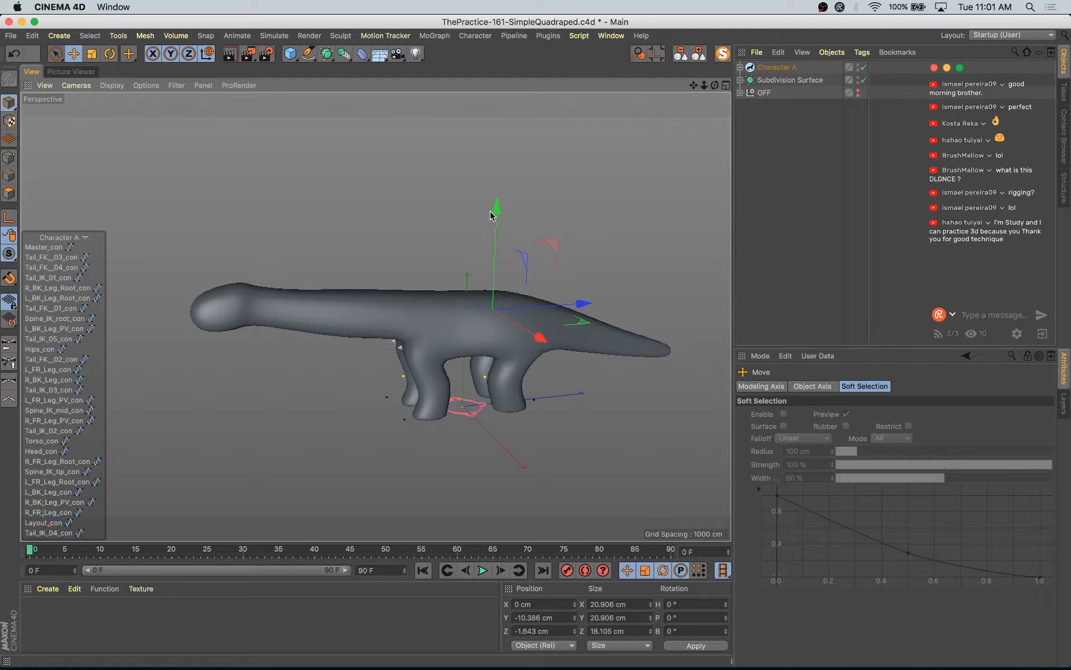
# - Select Head_con from the HUD, test rotating its heading, undo the rotation, and clear the selection
pyautogui.click(44, 449)
pyautogui.press('r')
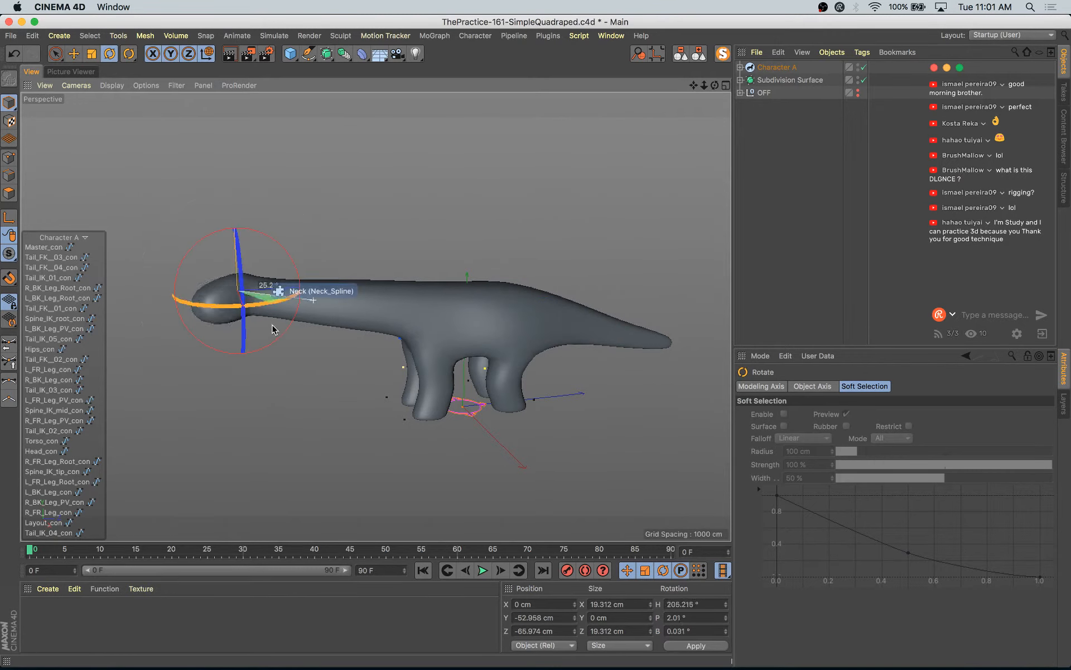
pyautogui.moveTo(272, 307); pyautogui.dragTo(223, 304)
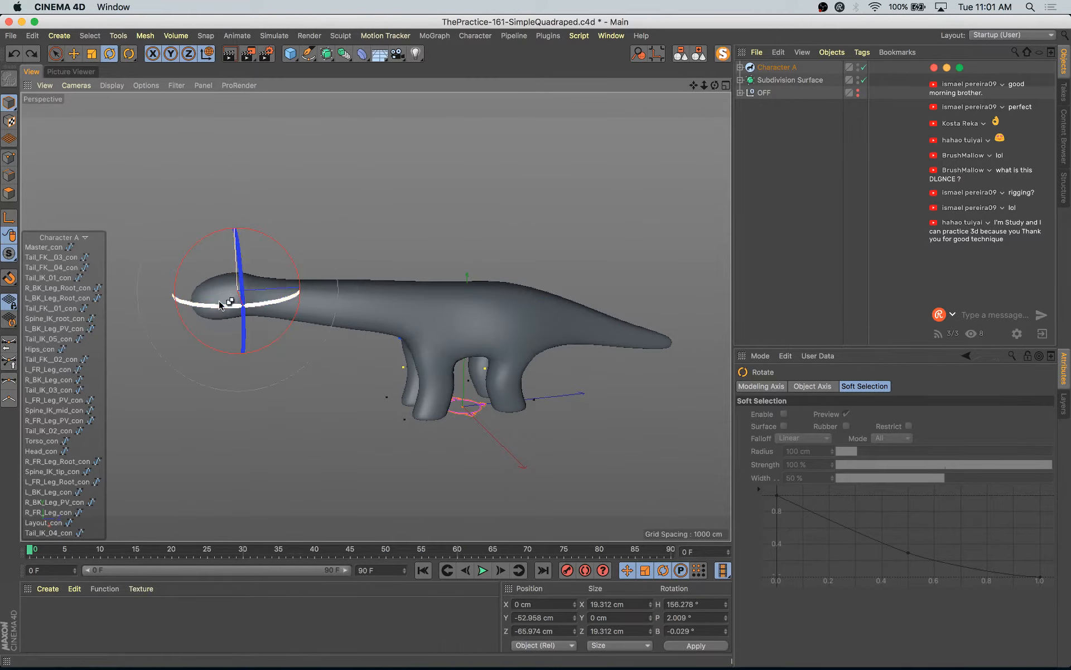
pyautogui.press('super+z')
pyautogui.keyDown('alt'); pyautogui.moveTo(509, 375); pyautogui.dragTo(504, 369); pyautogui.keyUp('alt')
pyautogui.click(449, 354)
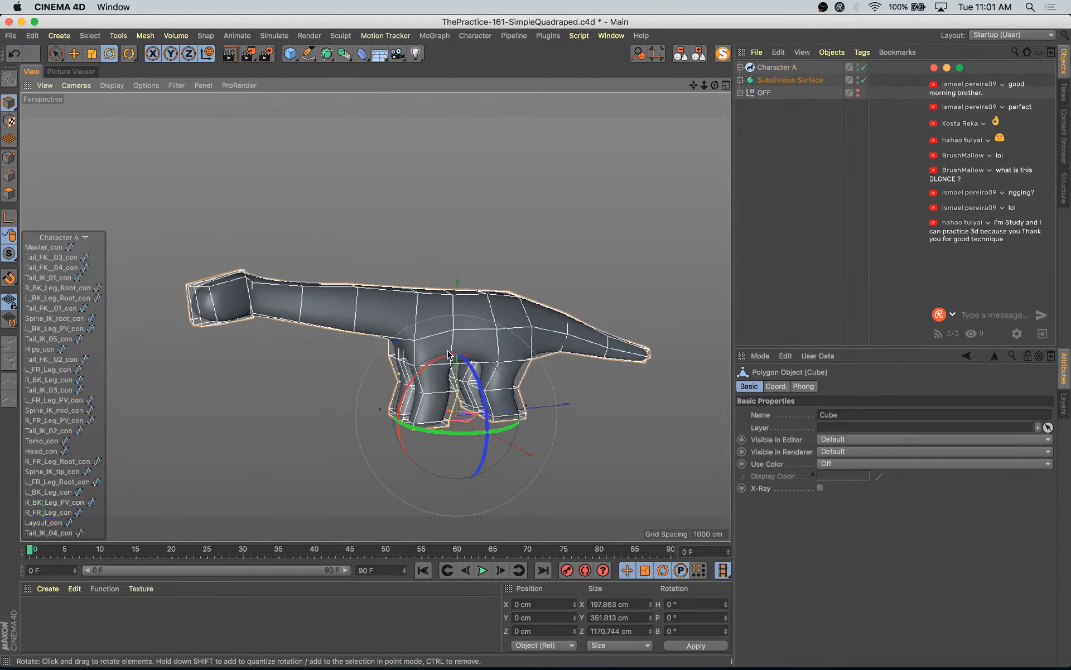
pyautogui.click(329, 401)
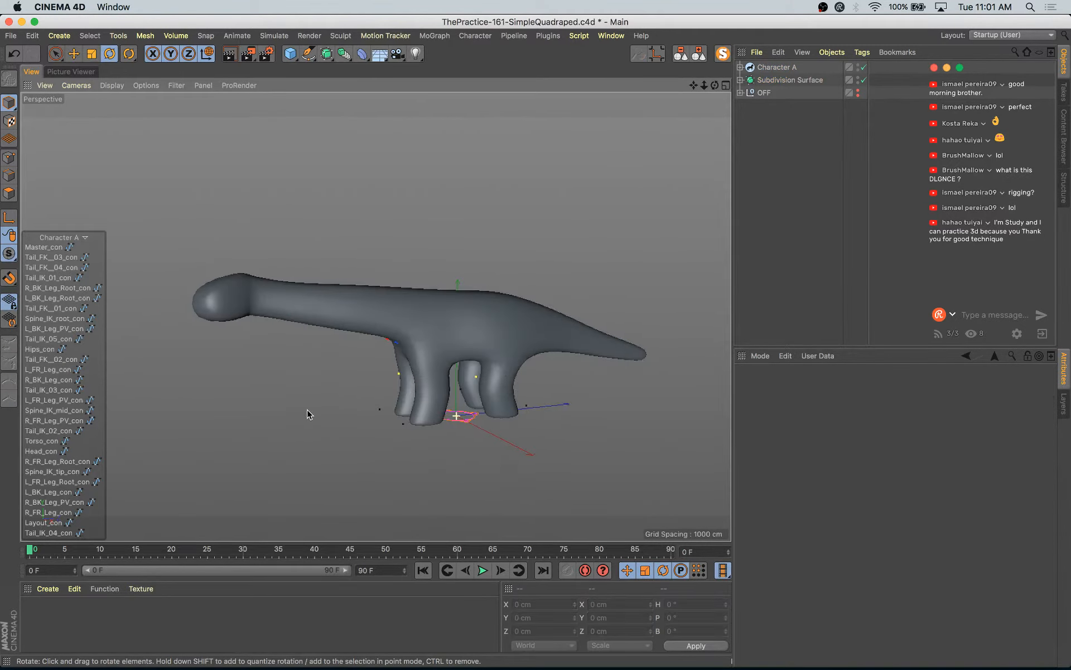
# - Select Tail_FK__02_con from the HUD and rotate it to a heading of about -33° to swing the tail sideways
pyautogui.keyDown('alt'); pyautogui.moveTo(307, 410); pyautogui.dragTo(338, 405); pyautogui.keyUp('alt')
pyautogui.click(94, 360)
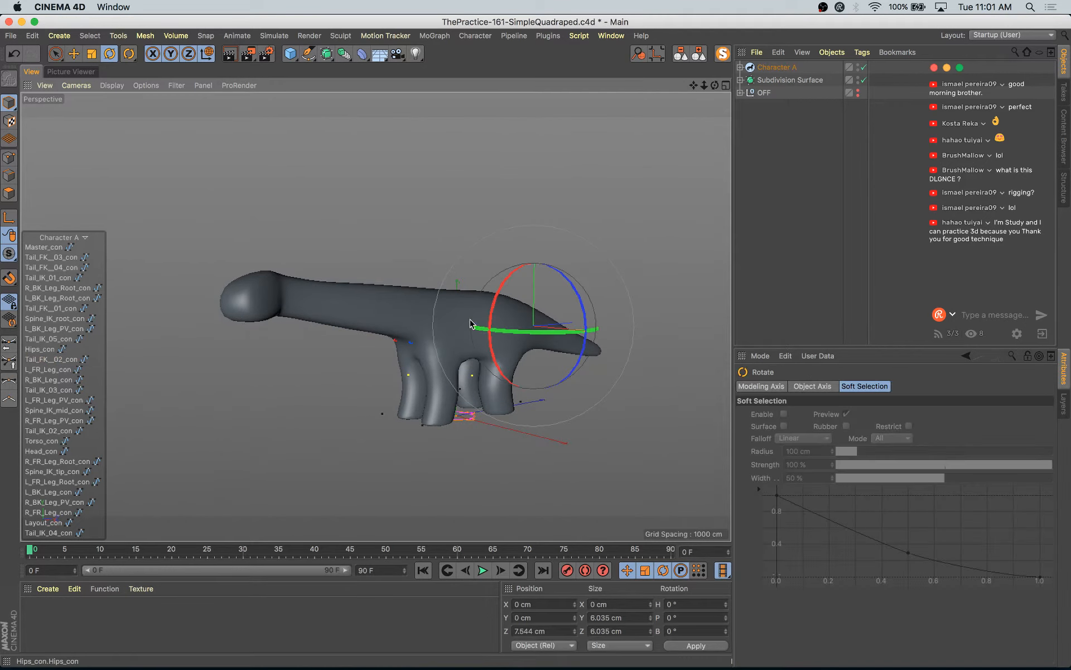
pyautogui.moveTo(564, 337); pyautogui.dragTo(508, 334)
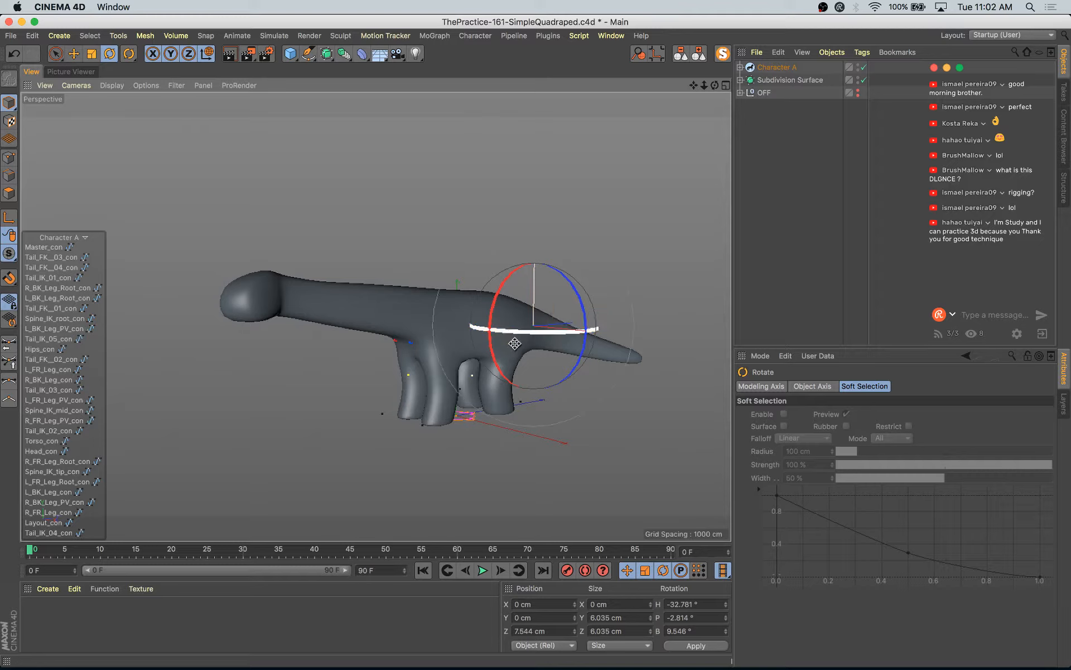
pyautogui.keyDown('alt'); pyautogui.moveTo(562, 399); pyautogui.dragTo(515, 398); pyautogui.keyUp('alt')
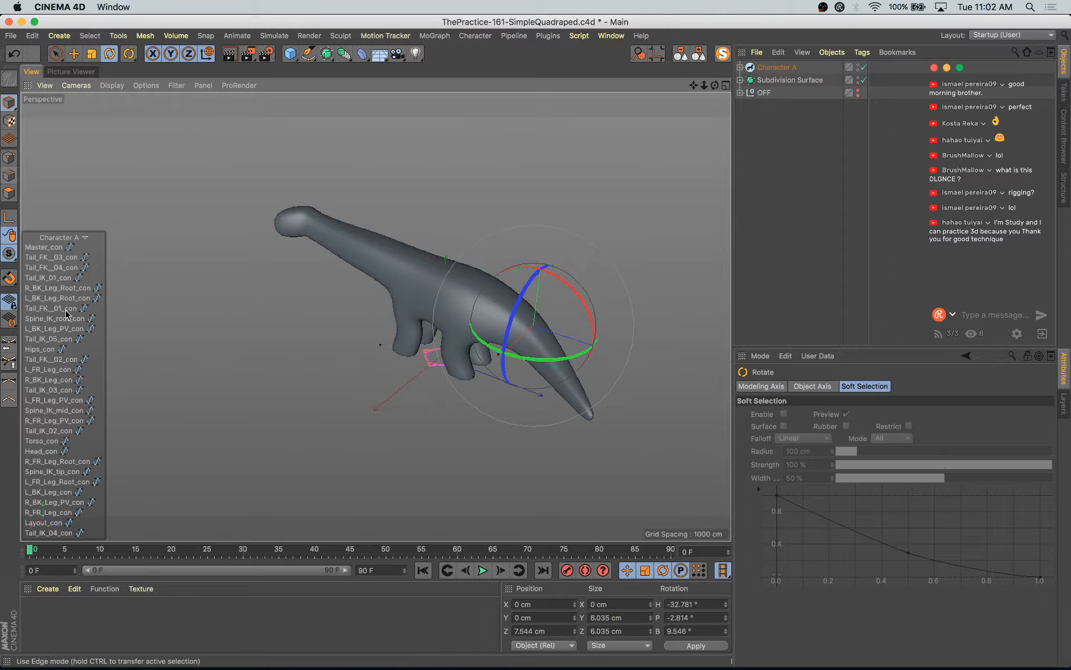
# - Select the IK controller at the tail tip and move it sideways to about X 51 cm, checking the bend from several angles
pyautogui.click(48, 390)
pyautogui.press('e')
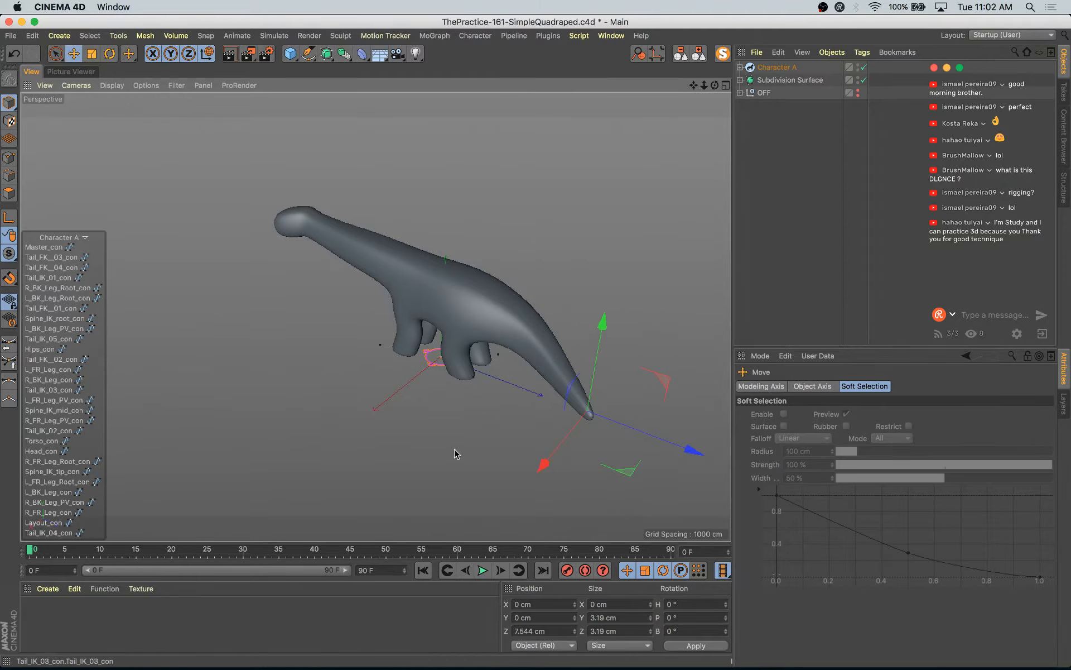
pyautogui.moveTo(629, 472); pyautogui.dragTo(605, 478)
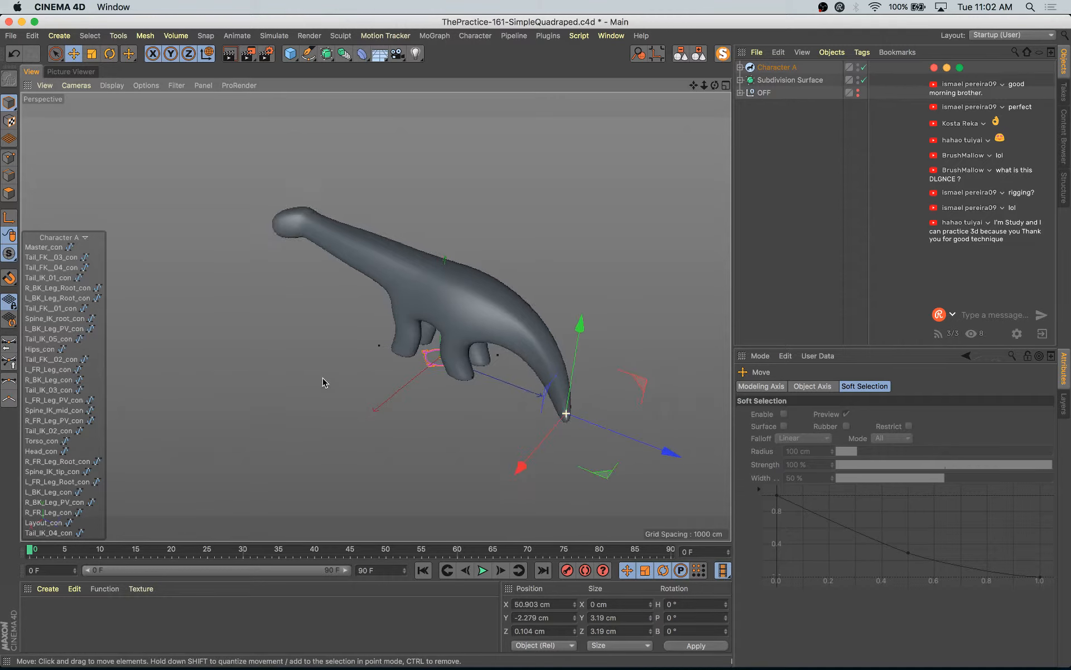
pyautogui.keyDown('alt'); pyautogui.moveTo(322, 445); pyautogui.dragTo(468, 335); pyautogui.keyUp('alt')
pyautogui.keyDown('alt'); pyautogui.moveTo(468, 331); pyautogui.dragTo(409, 401, button='right'); pyautogui.keyUp('alt')
pyautogui.keyDown('alt'); pyautogui.moveTo(409, 401); pyautogui.dragTo(462, 392); pyautogui.keyUp('alt')
pyautogui.keyDown('alt'); pyautogui.moveTo(471, 444); pyautogui.dragTo(335, 461); pyautogui.keyUp('alt')
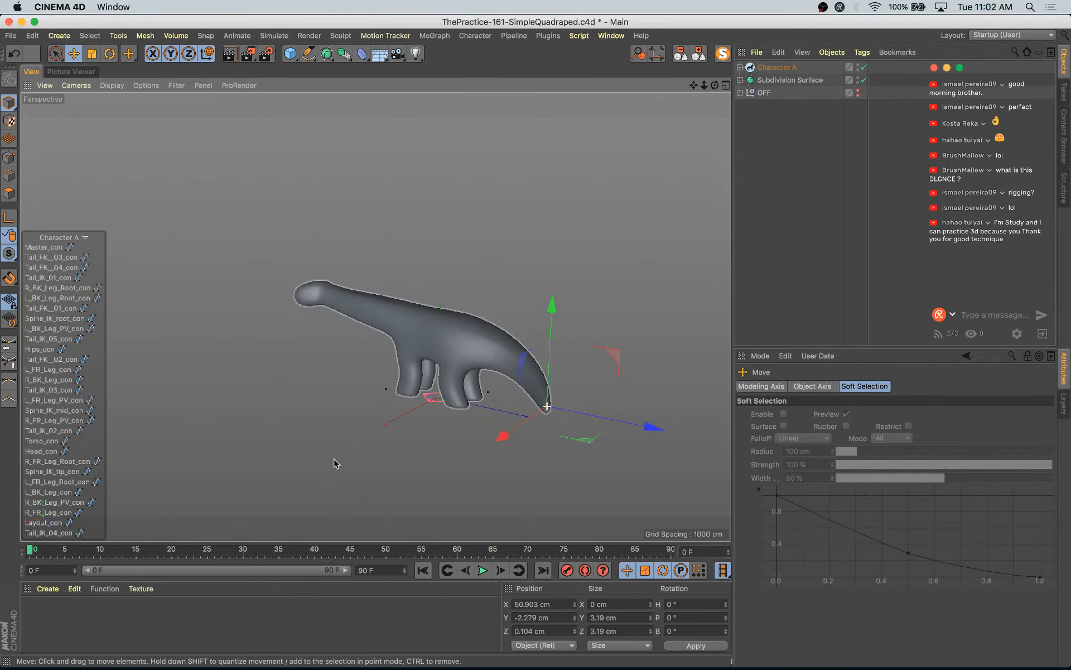
# - Select Tail_IK_03_con and test rotating it by about -10° in heading, undoing the rotation
pyautogui.click(44, 400)
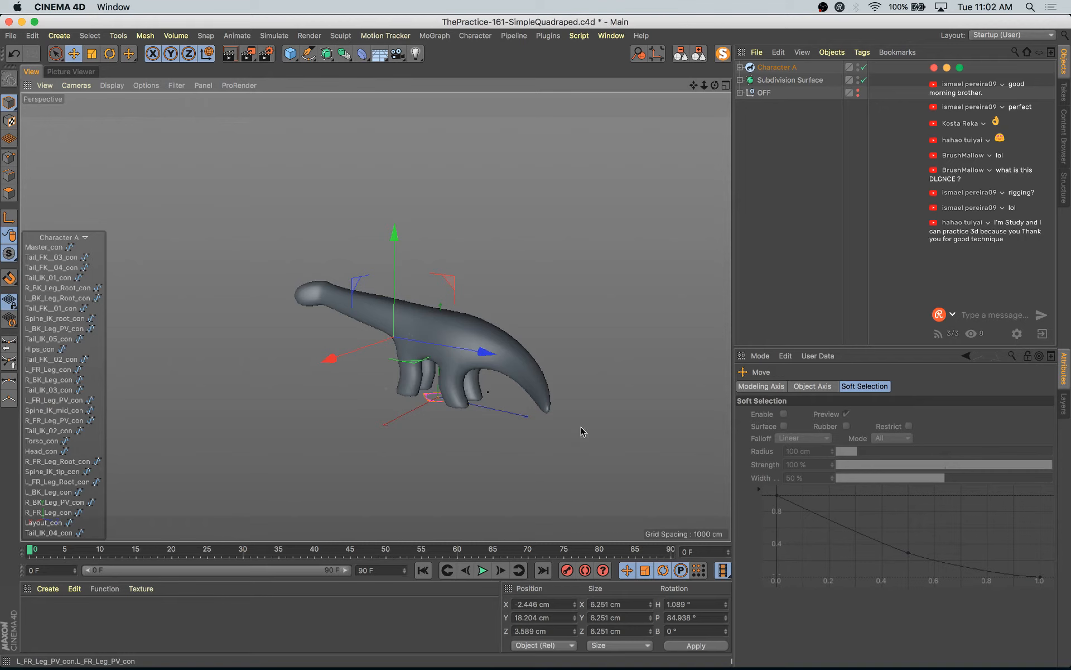
pyautogui.click(546, 396)
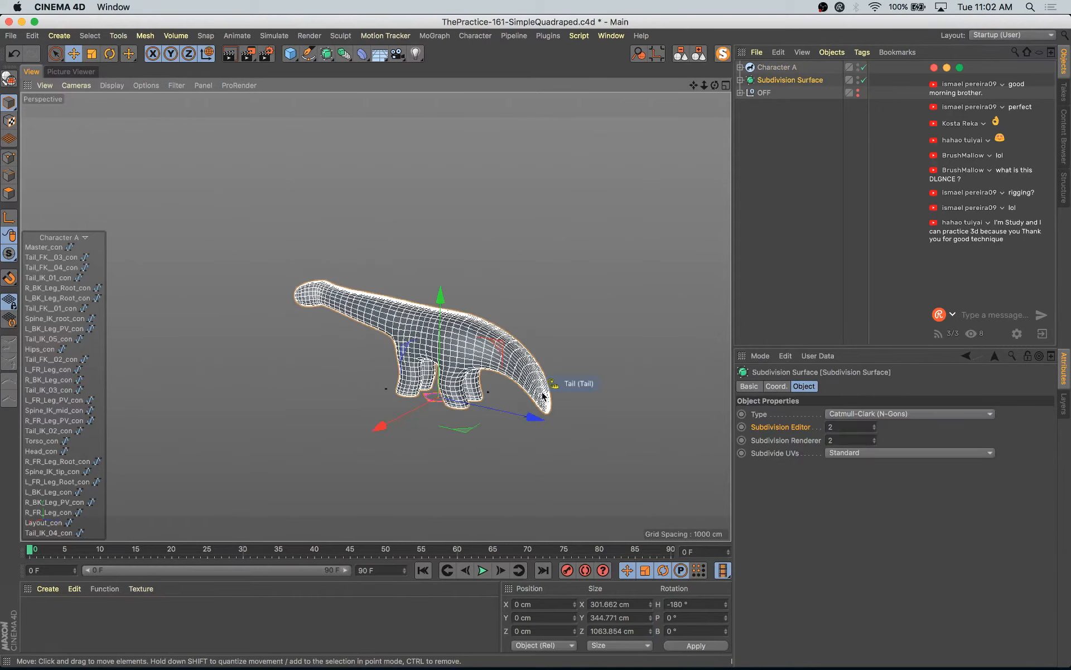
pyautogui.click(51, 391)
pyautogui.press('r')
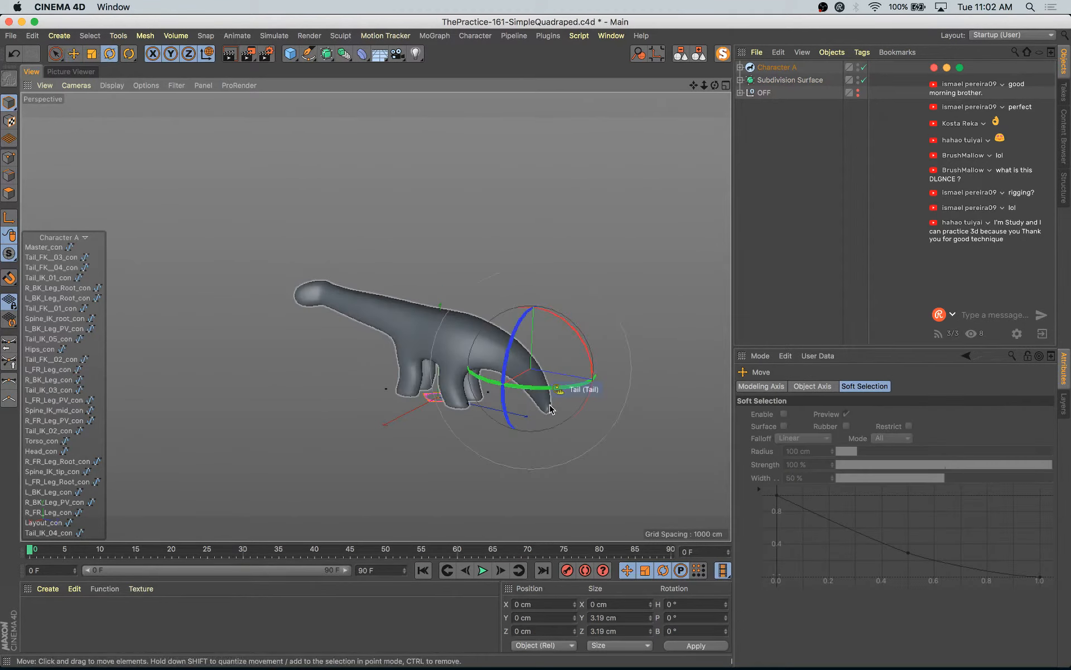
pyautogui.moveTo(553, 388); pyautogui.dragTo(533, 392)
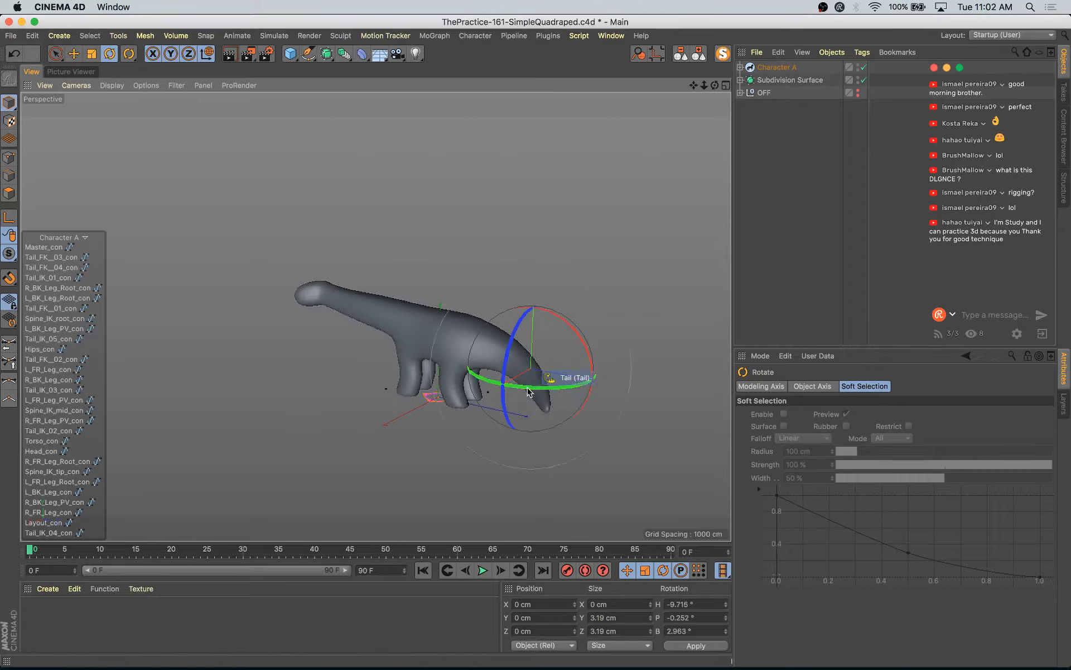
pyautogui.press('super+z')
# - Select Tail_IK_05_con and move the tail tip further sideways to about X 104 cm, Y 2.3 cm, Z 15 cm
pyautogui.click(54, 338)
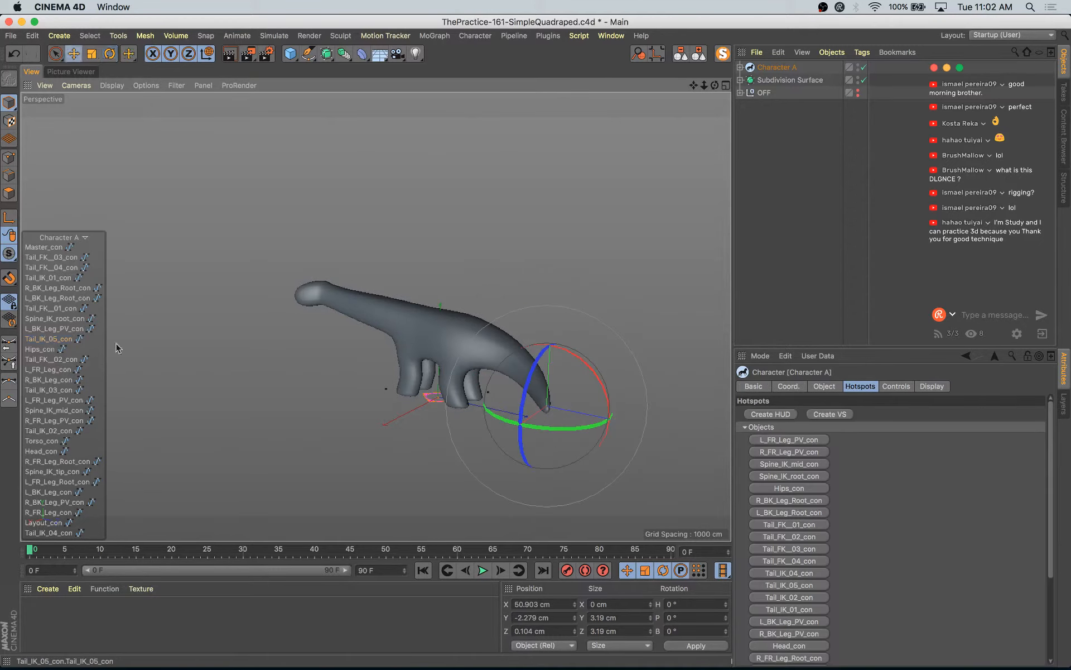
pyautogui.press('e')
pyautogui.moveTo(591, 442); pyautogui.dragTo(547, 475)
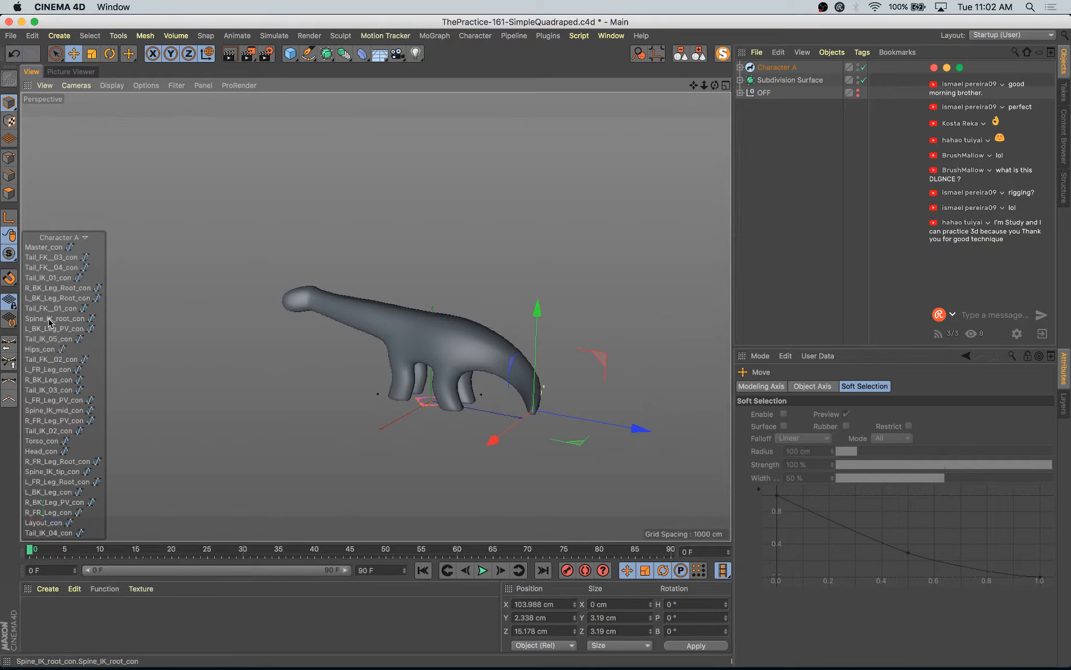
# - Select Hips_con from the HUD and rotate the hips to a pitch of about -9.5°
pyautogui.click(48, 349)
pyautogui.press('r')
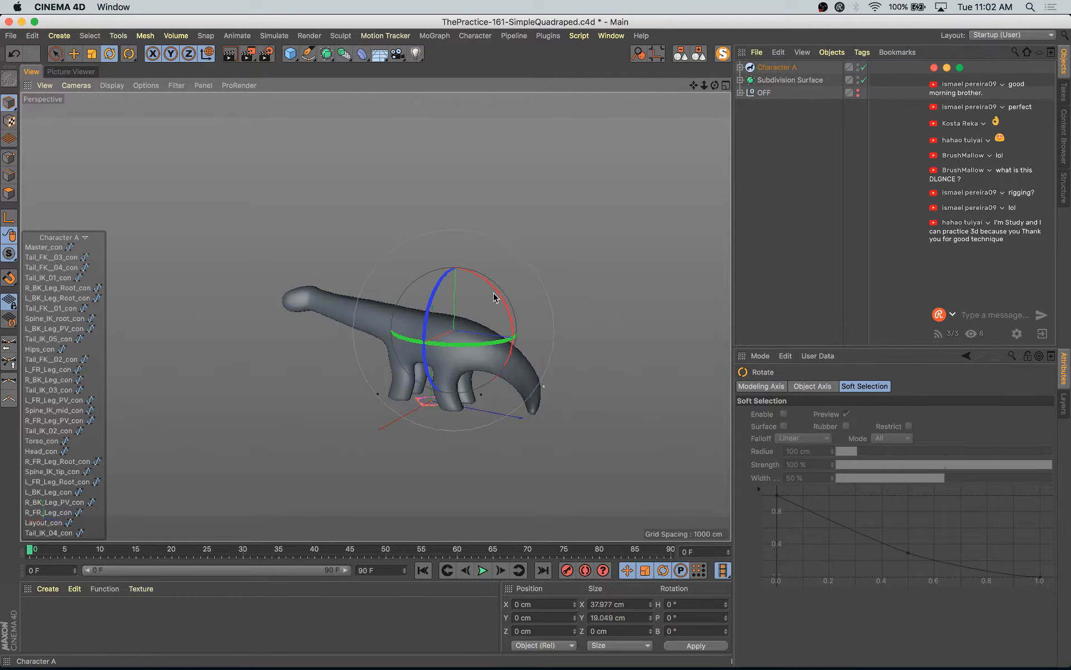
pyautogui.moveTo(496, 295); pyautogui.dragTo(661, 342)
pyautogui.scroll(2, 519, 360)
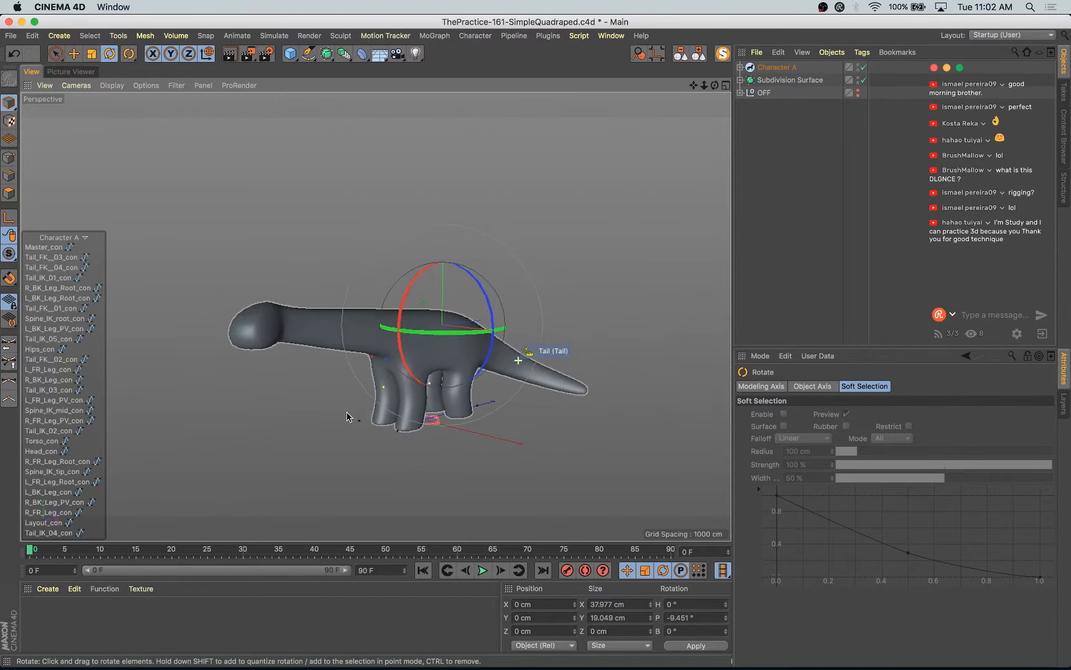
# - Select Spine_IK_tip_con and rotate it to a heading of about -13° to turn the front of the body
pyautogui.keyDown('alt'); pyautogui.moveTo(340, 429); pyautogui.dragTo(347, 501); pyautogui.keyUp('alt')
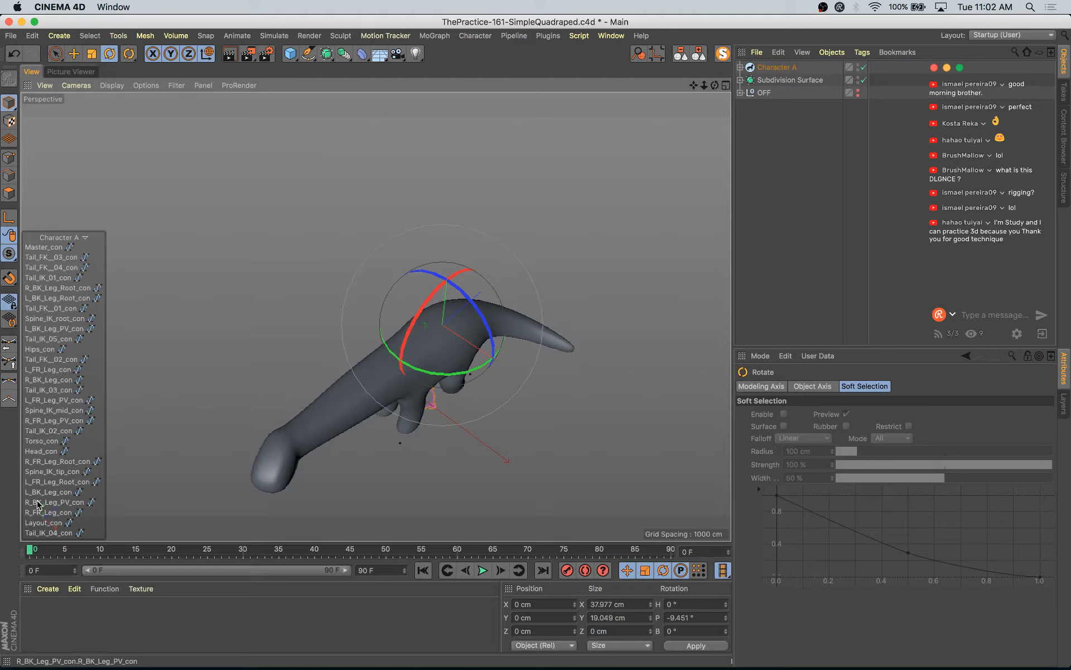
pyautogui.click(48, 471)
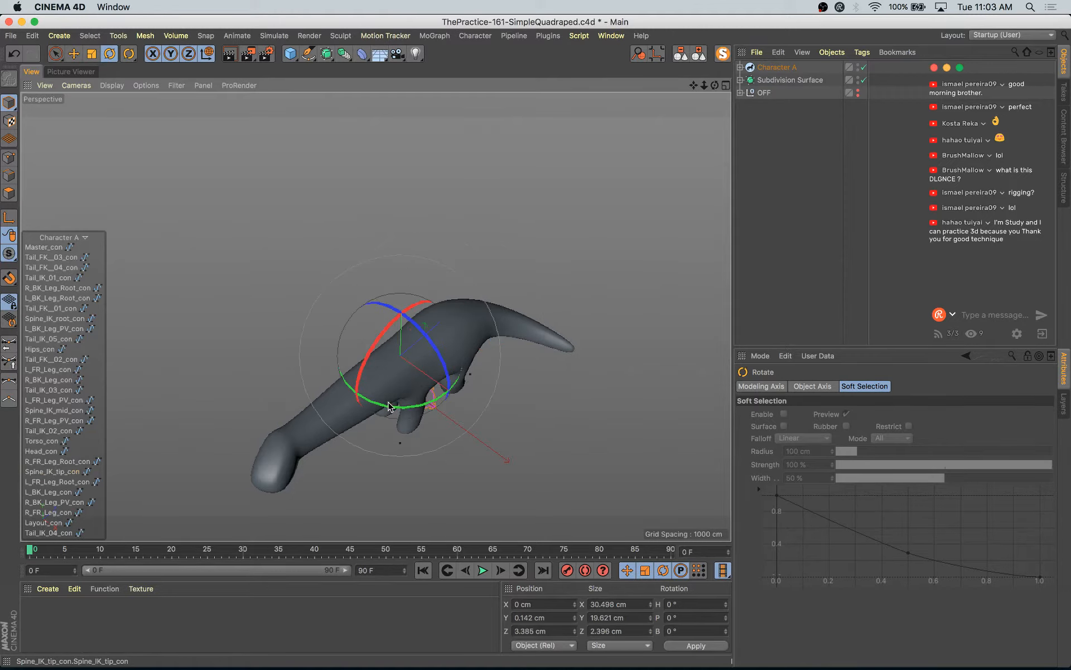
pyautogui.moveTo(389, 406); pyautogui.dragTo(367, 411)
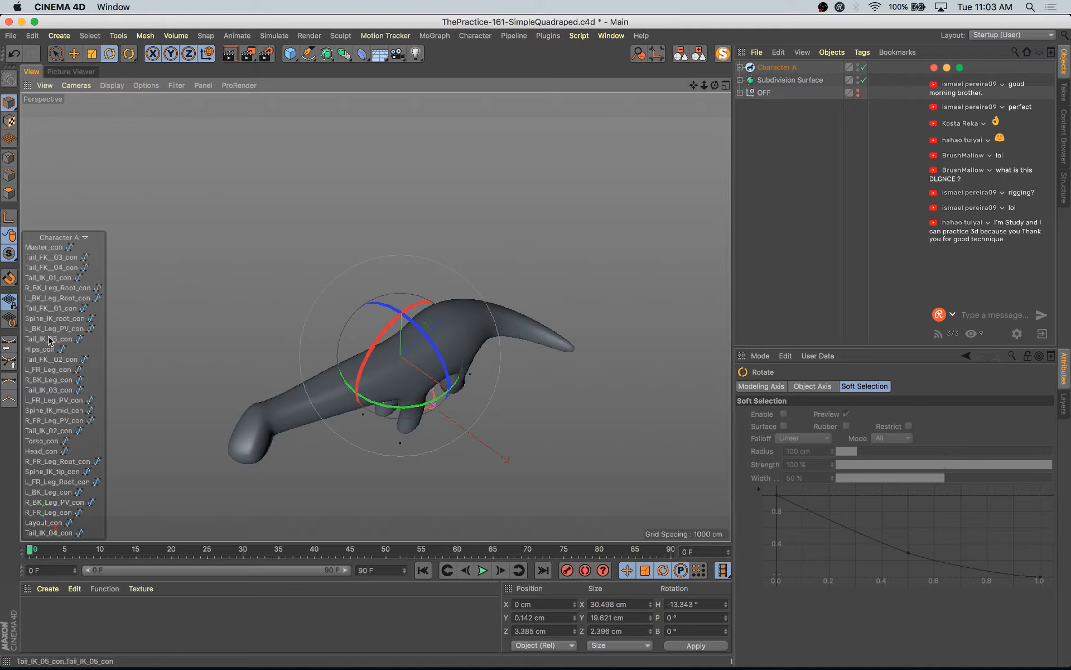
# - Check the Spine_IK_mid_con, Torso_con, Spine_IK_tip_con, Master_con and tail FK controllers by selecting each from the HUD
pyautogui.click(51, 412)
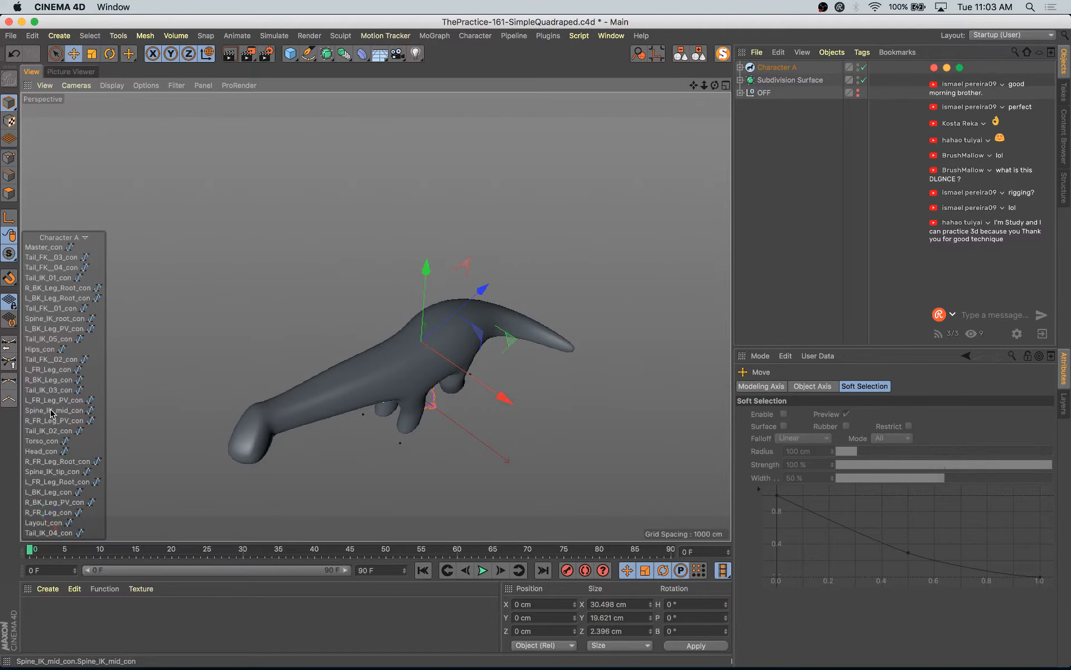
pyautogui.click(51, 451)
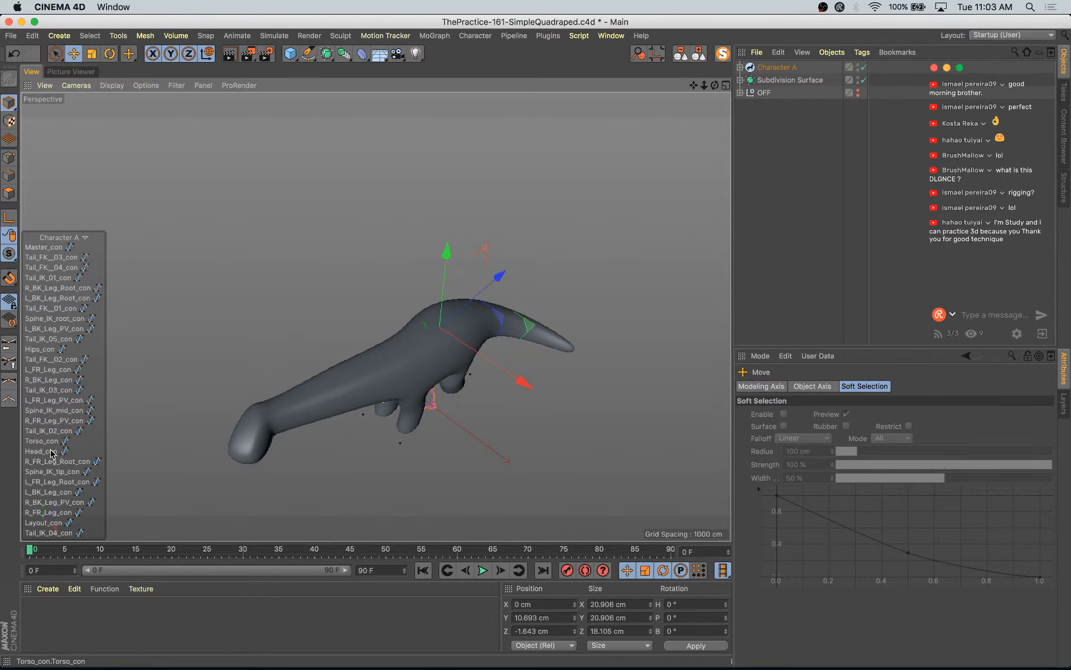
pyautogui.click(68, 472)
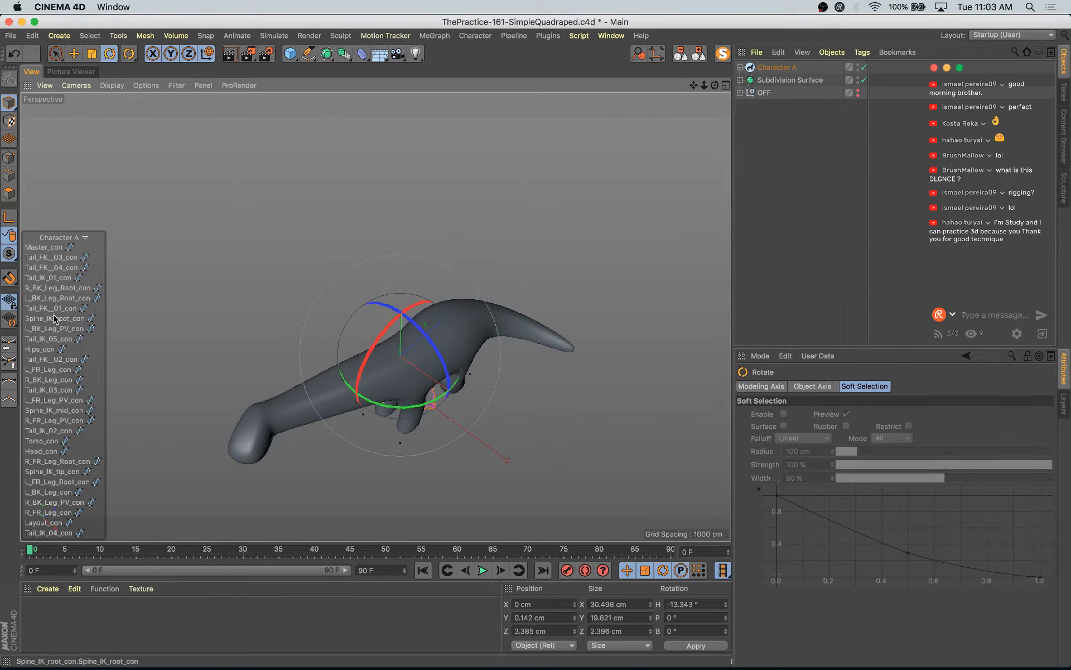
pyautogui.click(46, 247)
pyautogui.press('e')
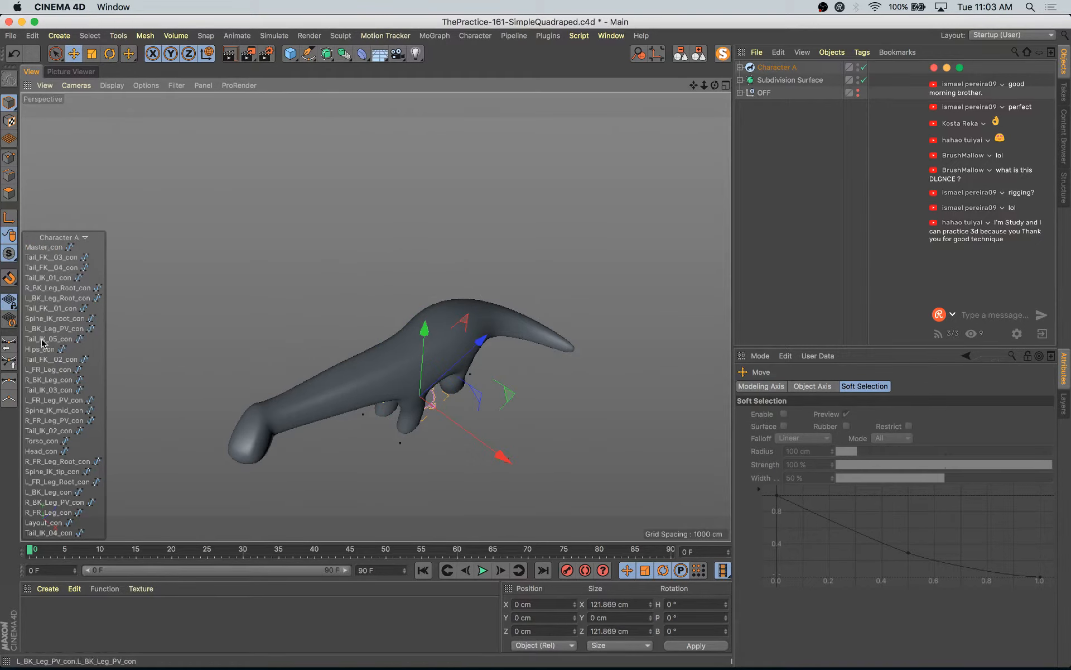
pyautogui.click(41, 265)
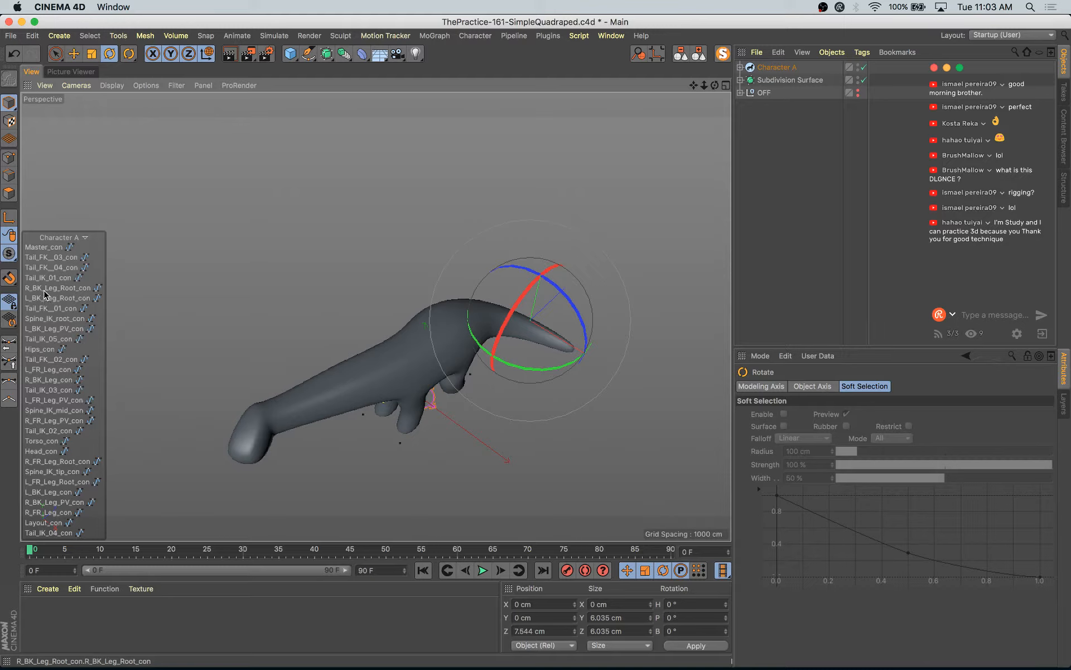
# - Select L_BK_Leg_Root_con, test moving it along its Z axis, and undo the move
pyautogui.click(47, 299)
pyautogui.press('e')
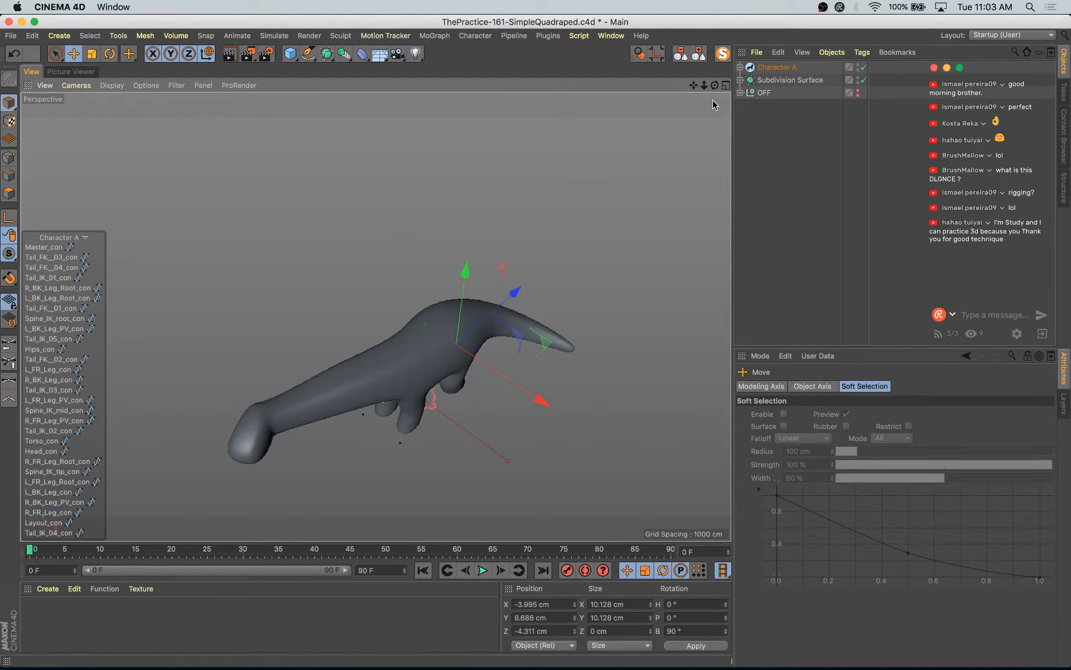
pyautogui.moveTo(714, 86); pyautogui.dragTo(692, 33)
pyautogui.scroll(2, 495, 455)
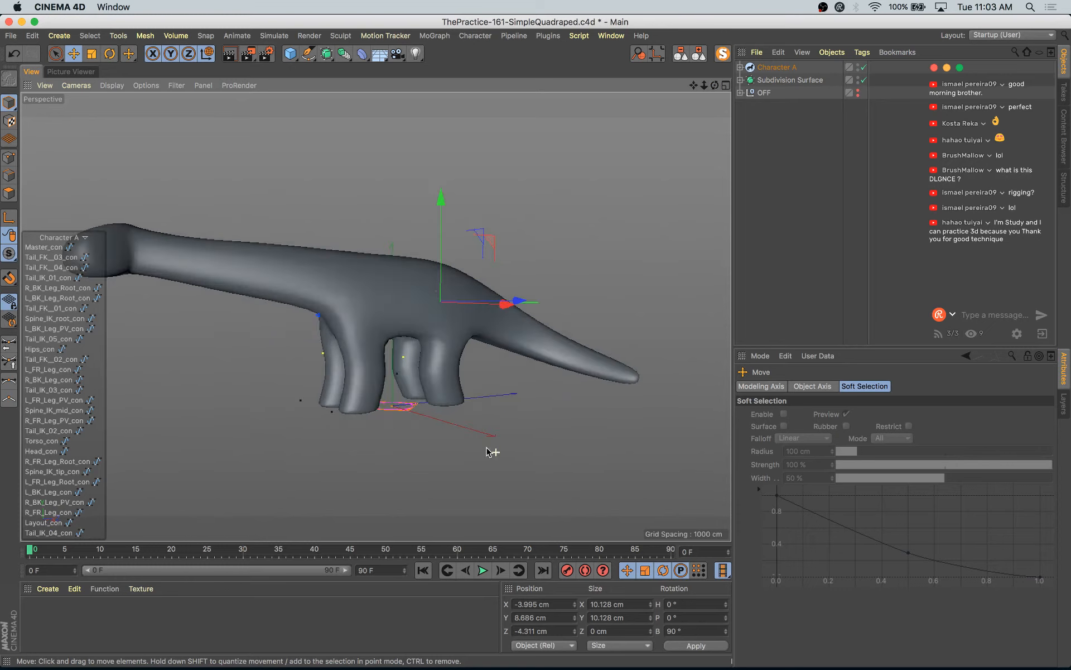
pyautogui.scroll(2, 481, 476)
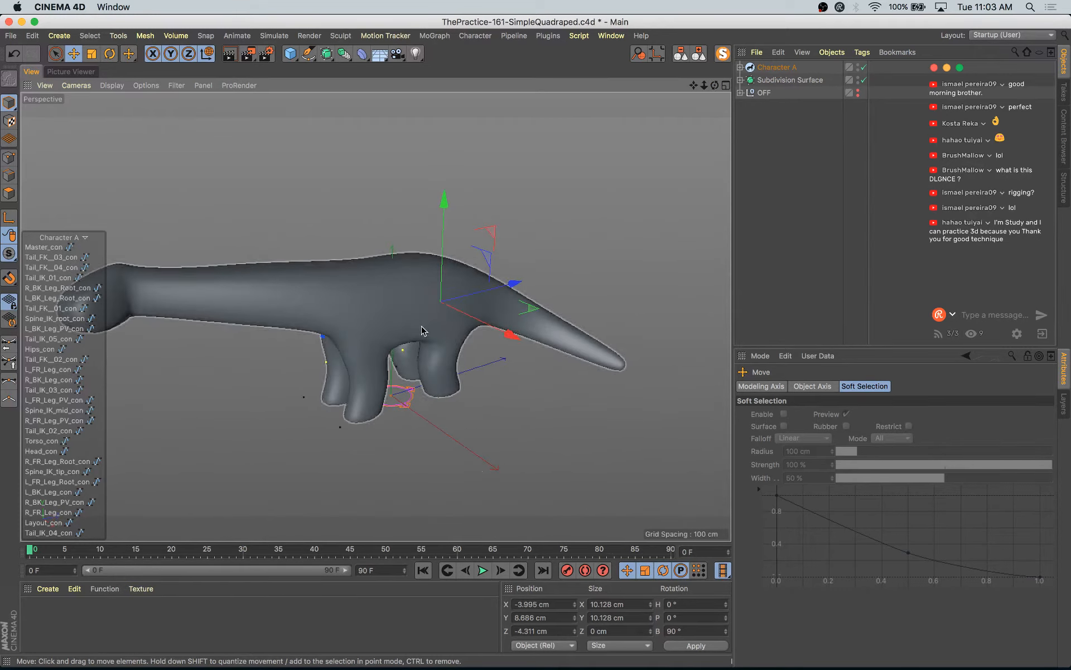
pyautogui.moveTo(512, 282); pyautogui.dragTo(514, 287)
pyautogui.press('super+z')
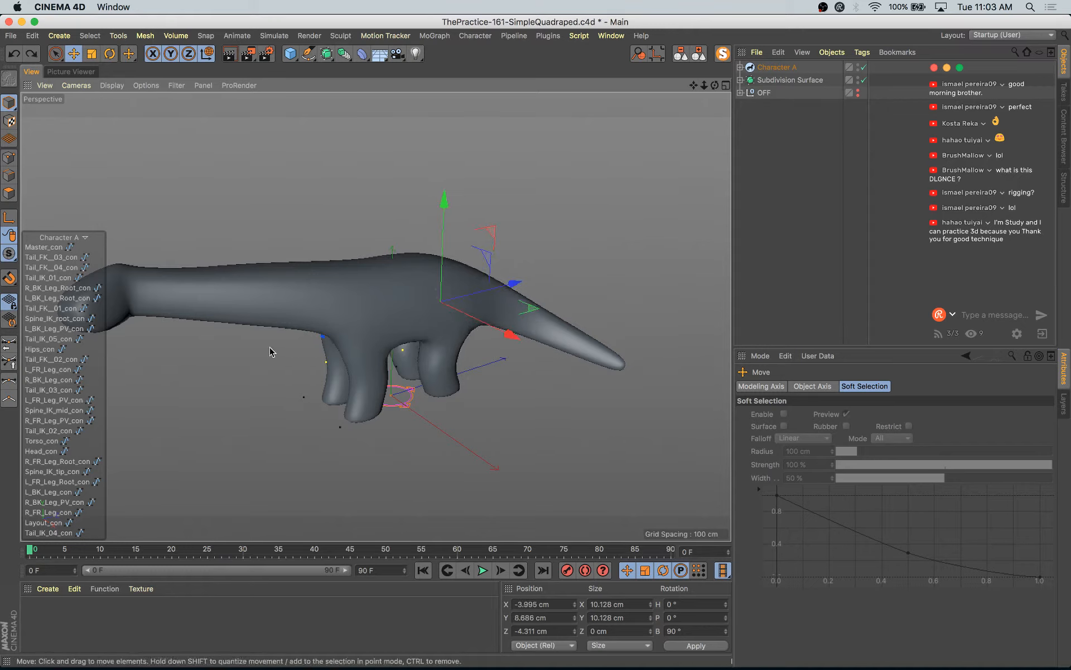
# - Save the project file
pyautogui.press('super+s')
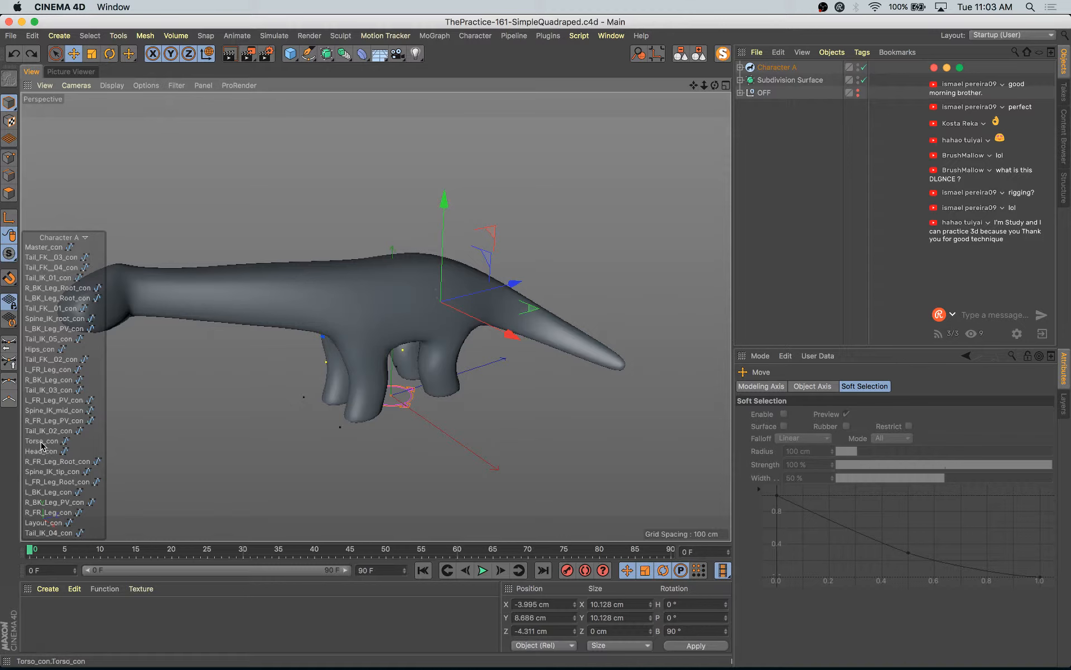
# - Select Torso_con, lower it to about Y 1.5 cm, and rotate it to a pitch of about 4.8°
pyautogui.click(42, 441)
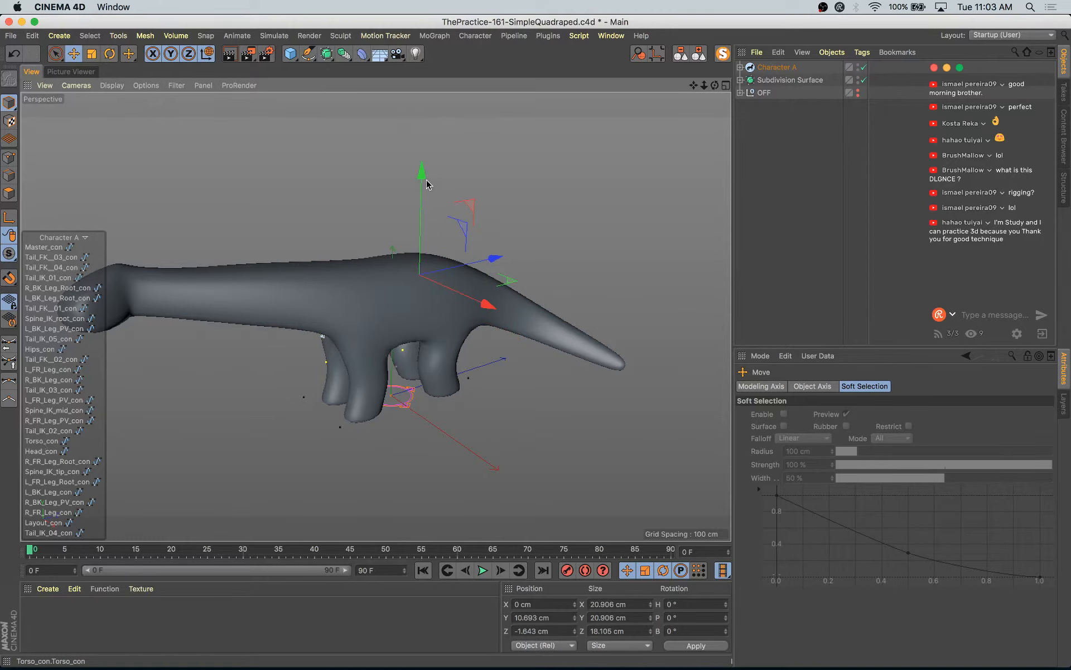
pyautogui.moveTo(427, 185); pyautogui.dragTo(425, 186)
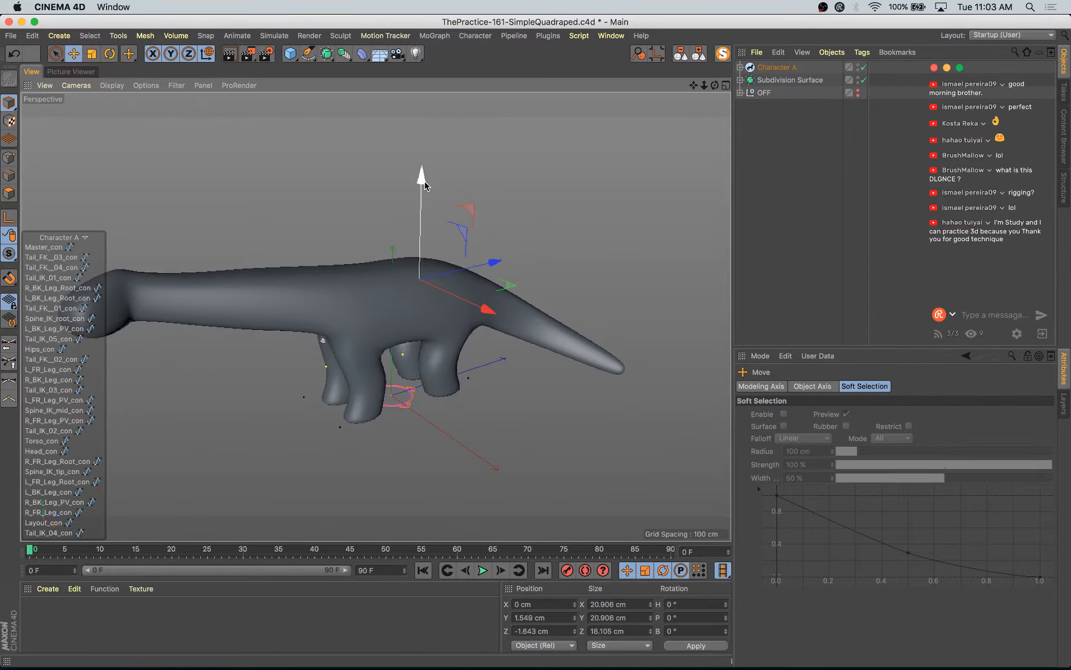
pyautogui.press('r')
pyautogui.moveTo(389, 244); pyautogui.dragTo(394, 252)
pyautogui.keyDown('alt'); pyautogui.moveTo(290, 393); pyautogui.dragTo(310, 365); pyautogui.keyUp('alt')
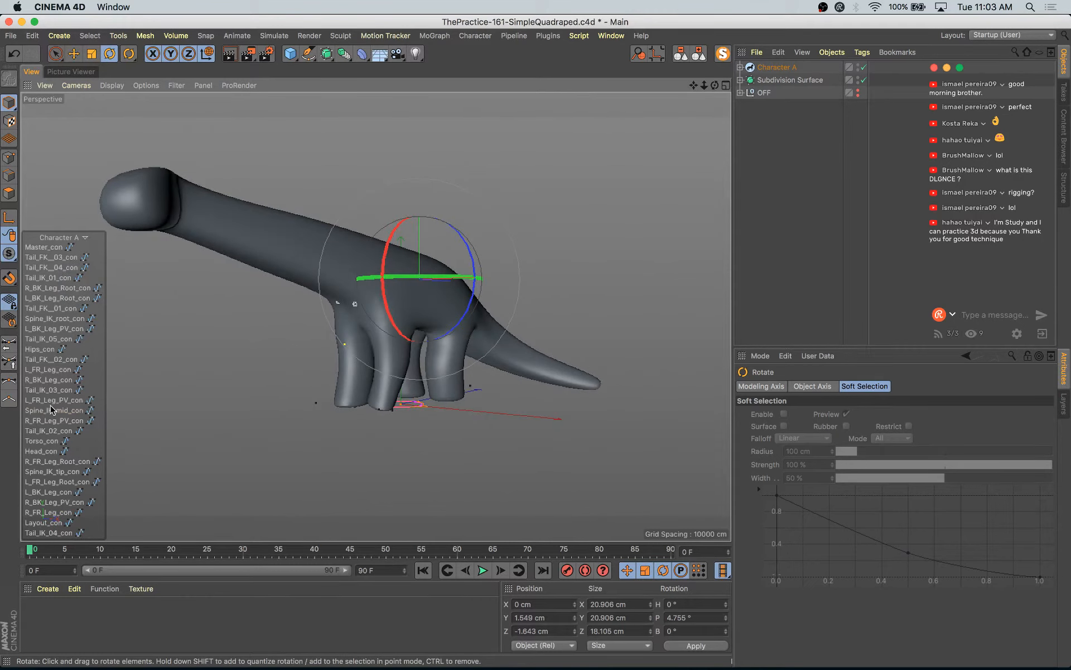
# - Check the Head_con, Hips_con and L_BK_Leg_PV_con controllers by selecting each from the HUD
pyautogui.click(46, 452)
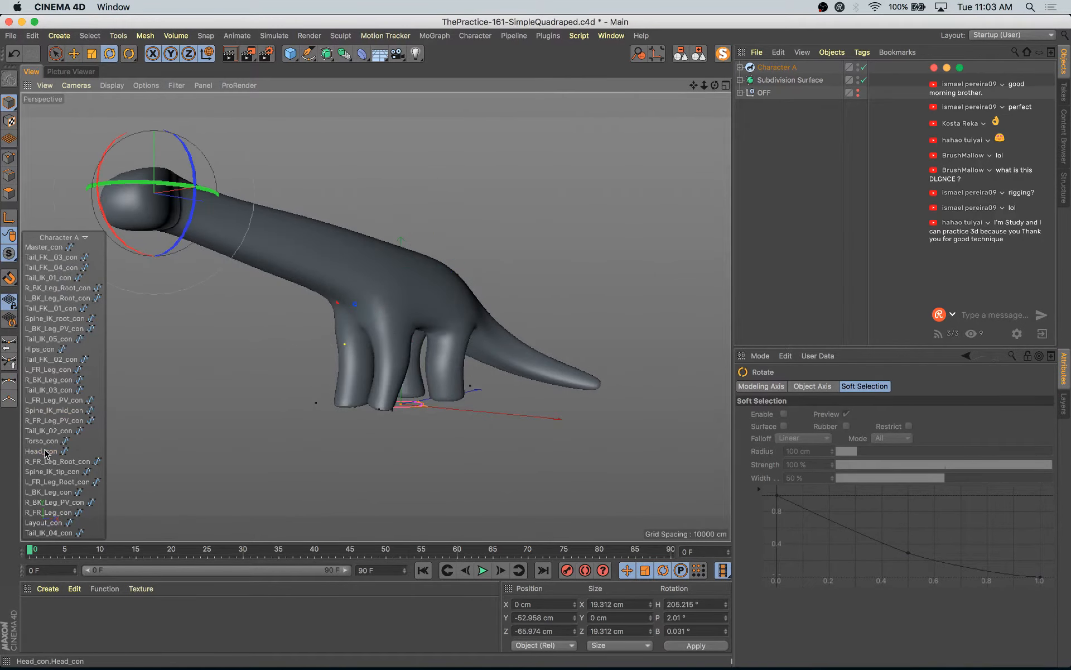
pyautogui.click(48, 351)
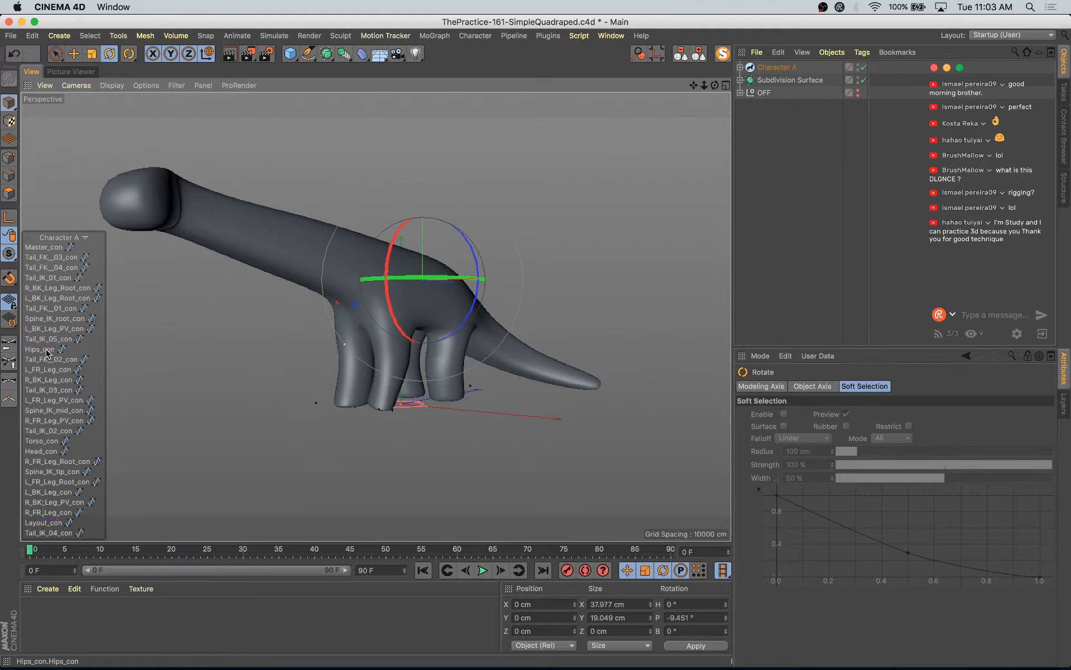
pyautogui.click(39, 328)
pyautogui.press('e')
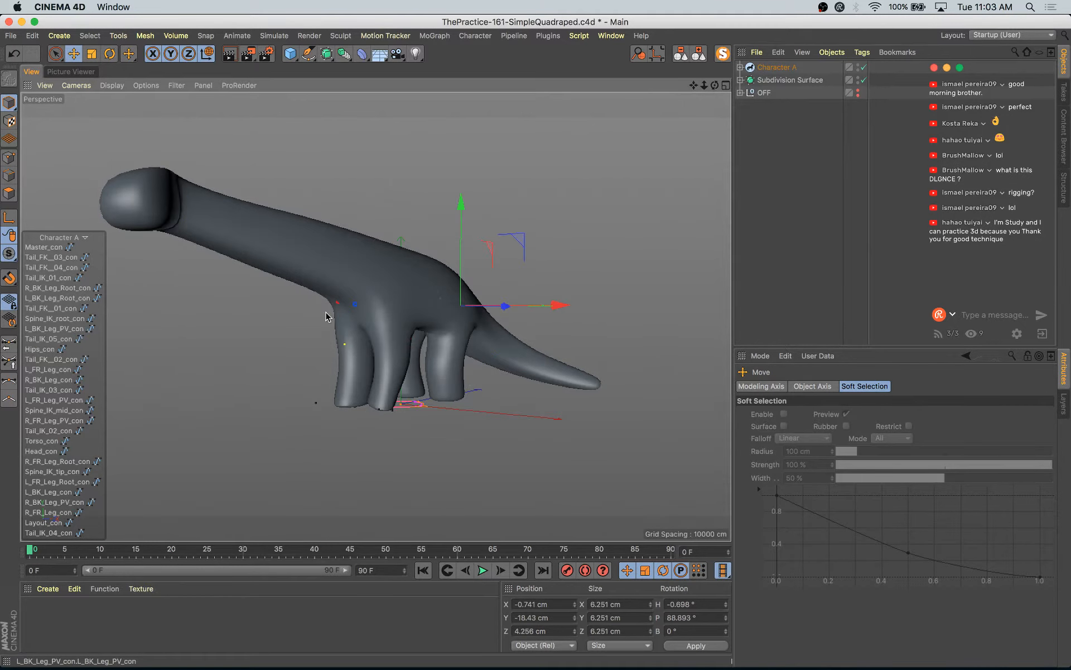
# - Select R_FR_Leg_Root_con, test lowering it along its Y axis, and undo the move
pyautogui.click(44, 462)
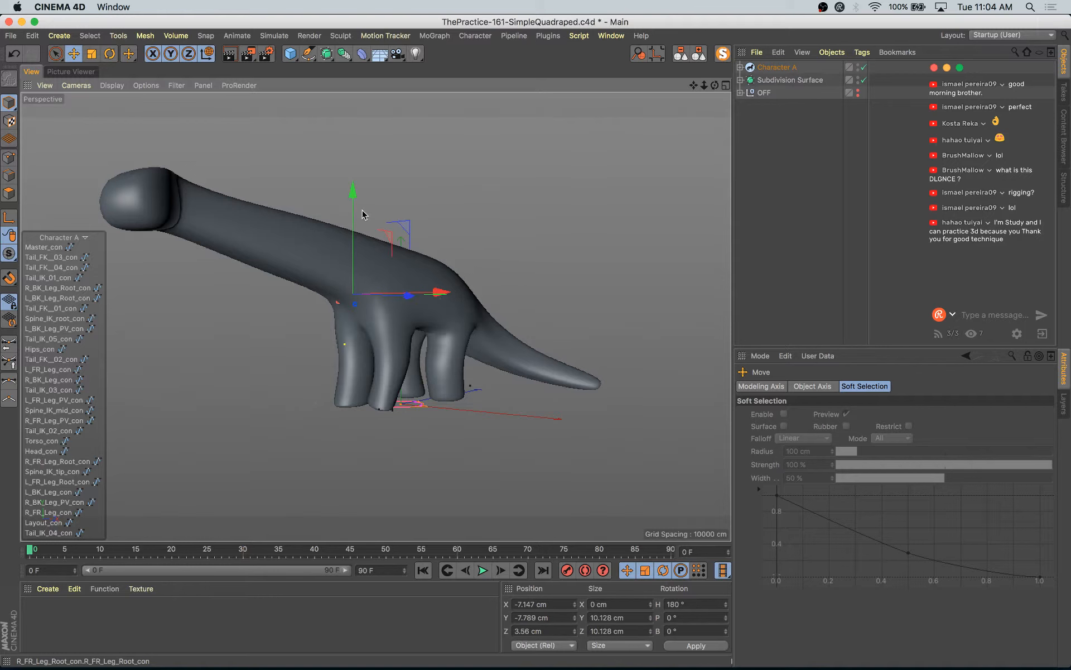
pyautogui.moveTo(353, 207); pyautogui.dragTo(353, 244)
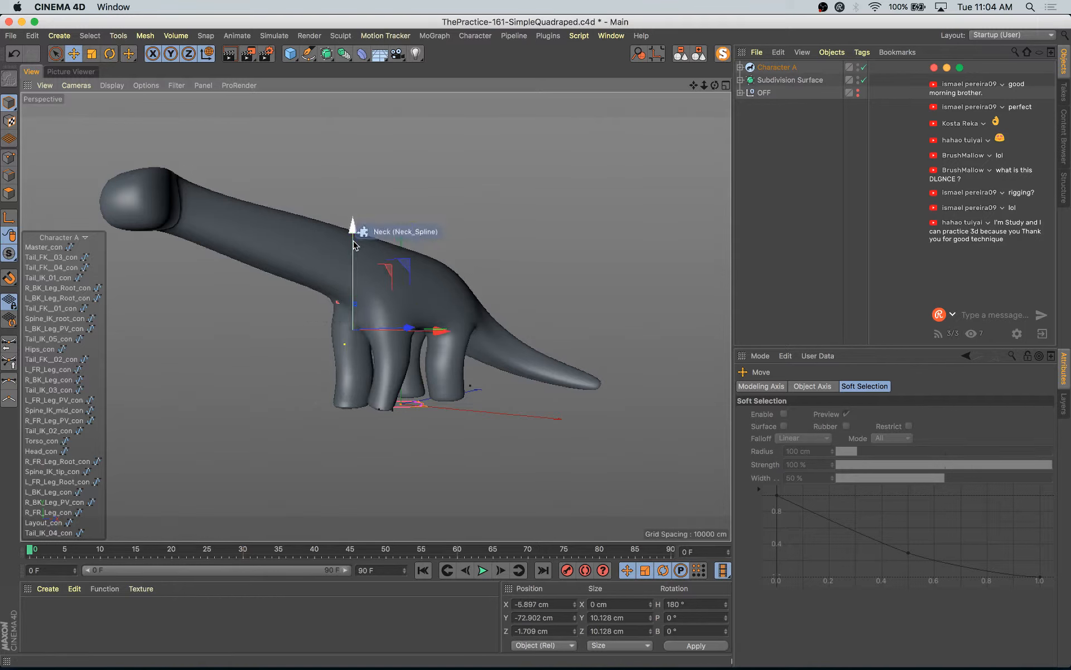
pyautogui.press('super+z')
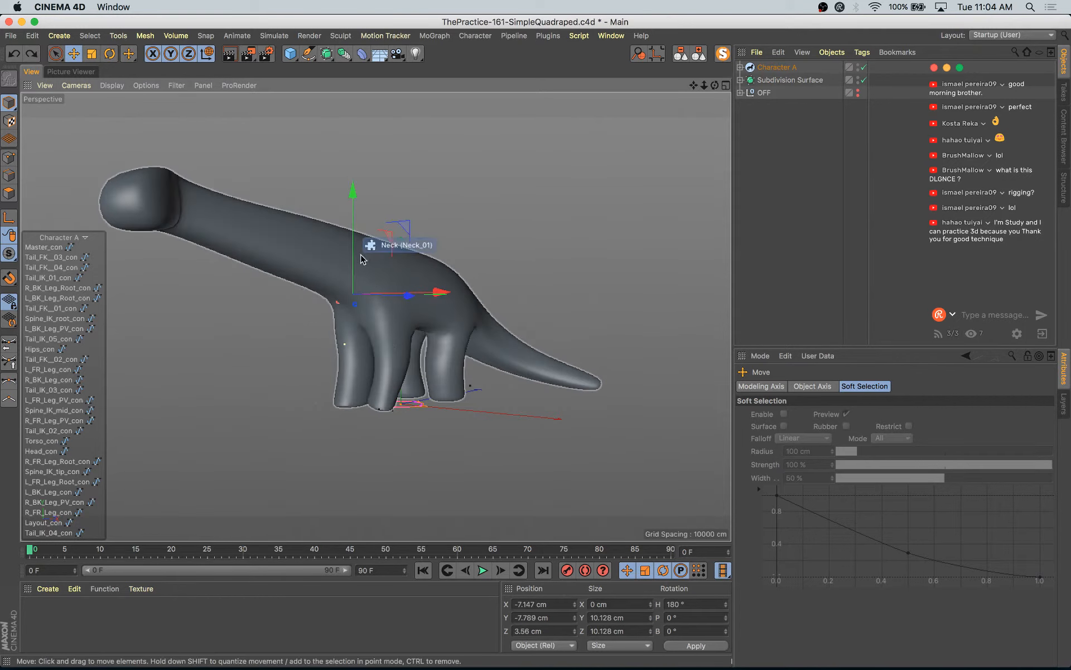
# - Select R_FR_Leg_con and move the right front foot forward to about Z -58.8 cm
pyautogui.click(54, 401)
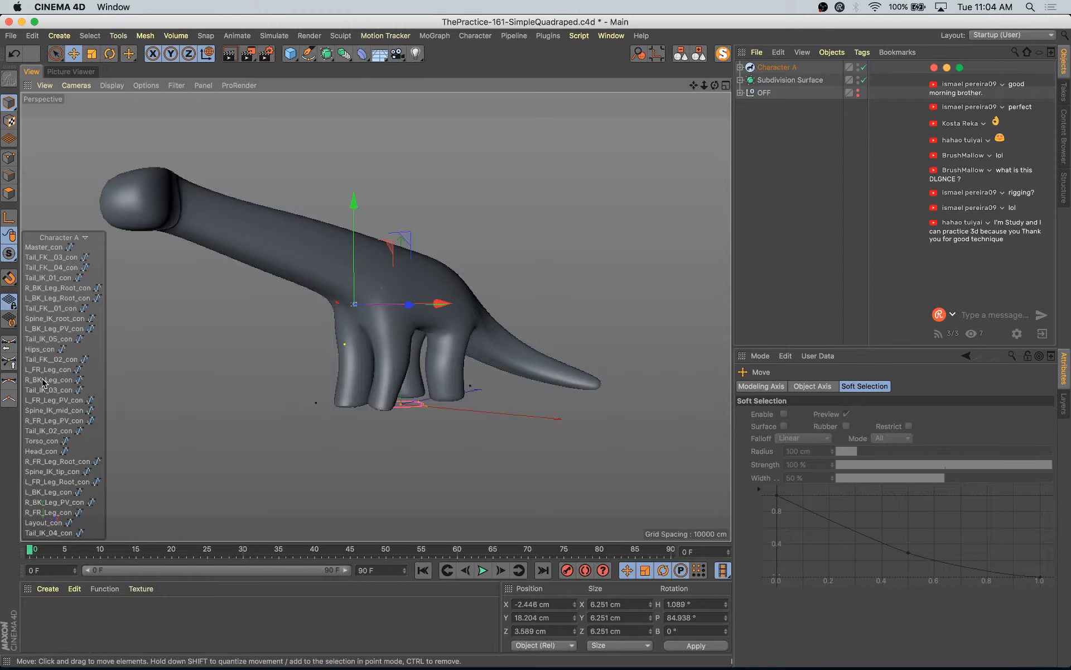
pyautogui.click(52, 511)
pyautogui.moveTo(403, 390); pyautogui.dragTo(398, 386)
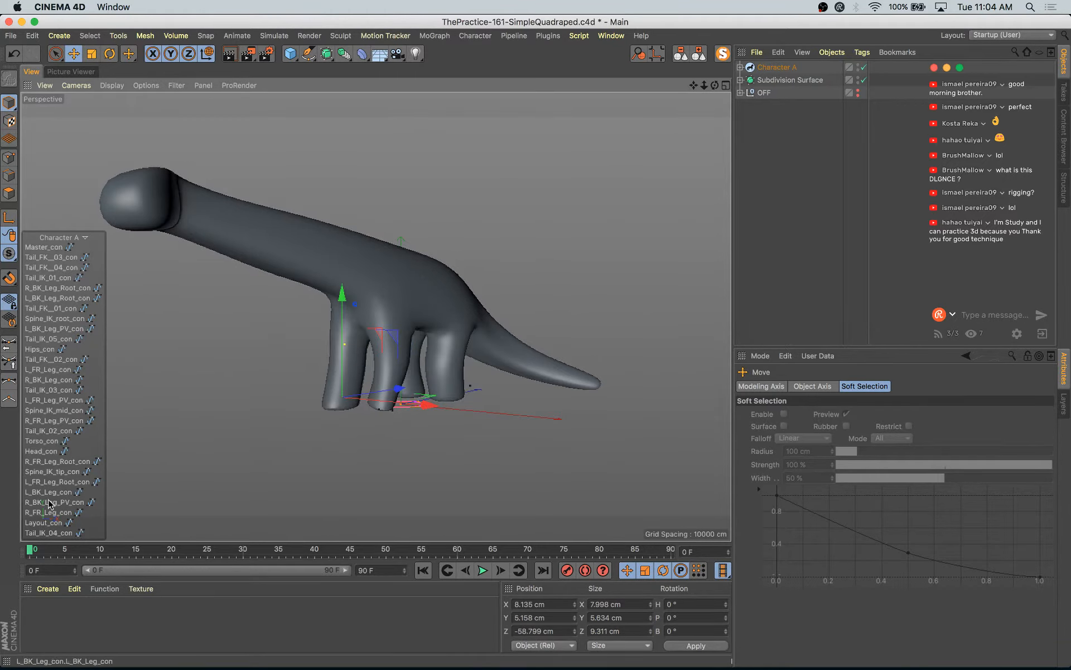
# - Select L_FR_Leg_Root_con, test rotating it, and undo the rotation
pyautogui.click(54, 483)
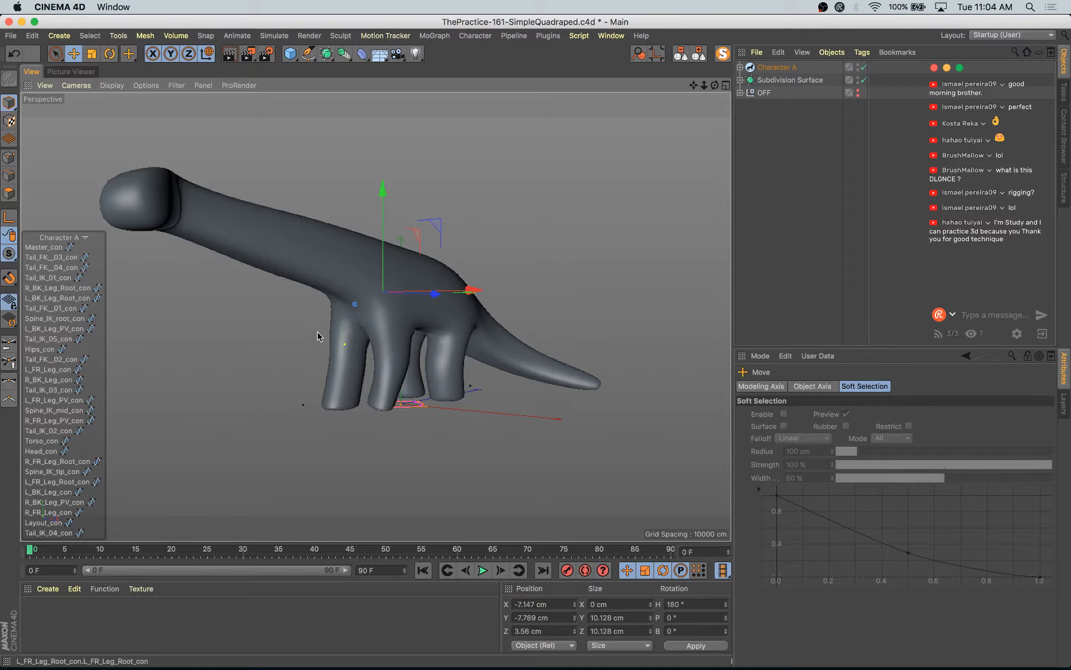
pyautogui.press('r')
pyautogui.moveTo(431, 267); pyautogui.dragTo(429, 249)
pyautogui.press('super+z')
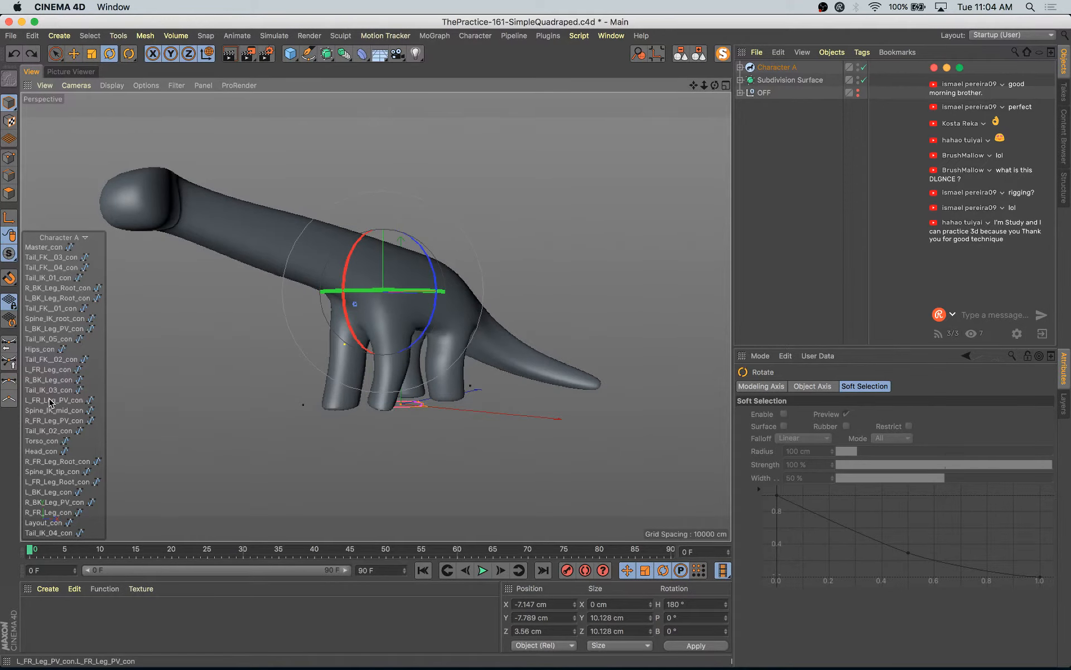
# - Move L_FR_Leg_con to about X 13.6 cm, Z -45.8 cm, and R_BK_Leg_con to about Z 14.7 cm
pyautogui.click(46, 372)
pyautogui.press('e')
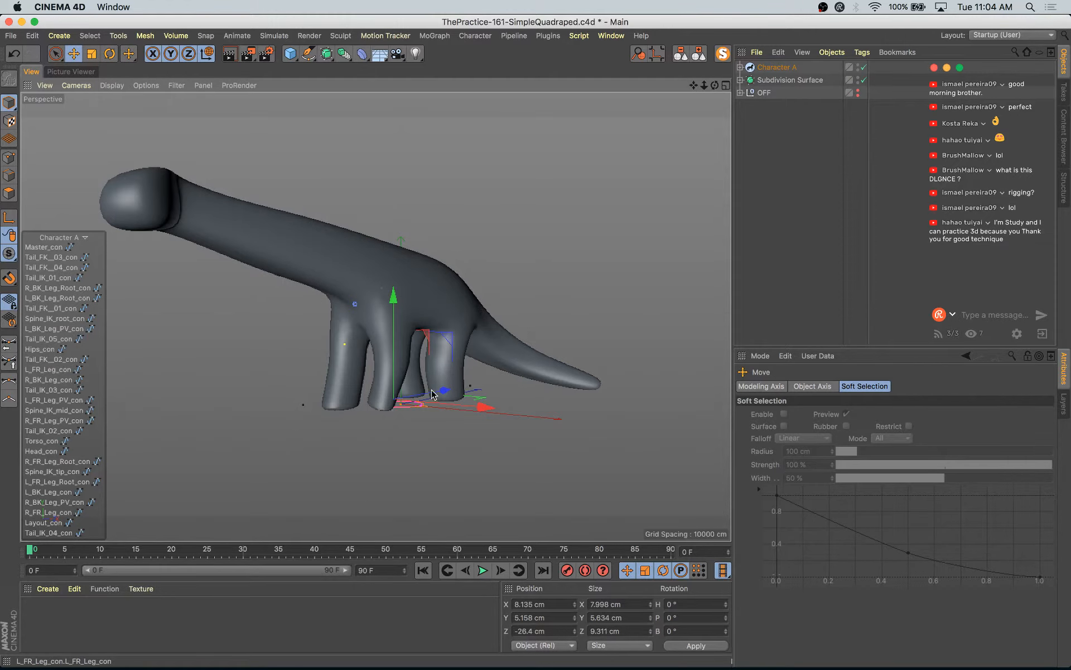
pyautogui.moveTo(434, 400)
pyautogui.mouseDown()
pyautogui.moveTo(470, 413)
pyautogui.moveTo(439, 393)
pyautogui.mouseUp()
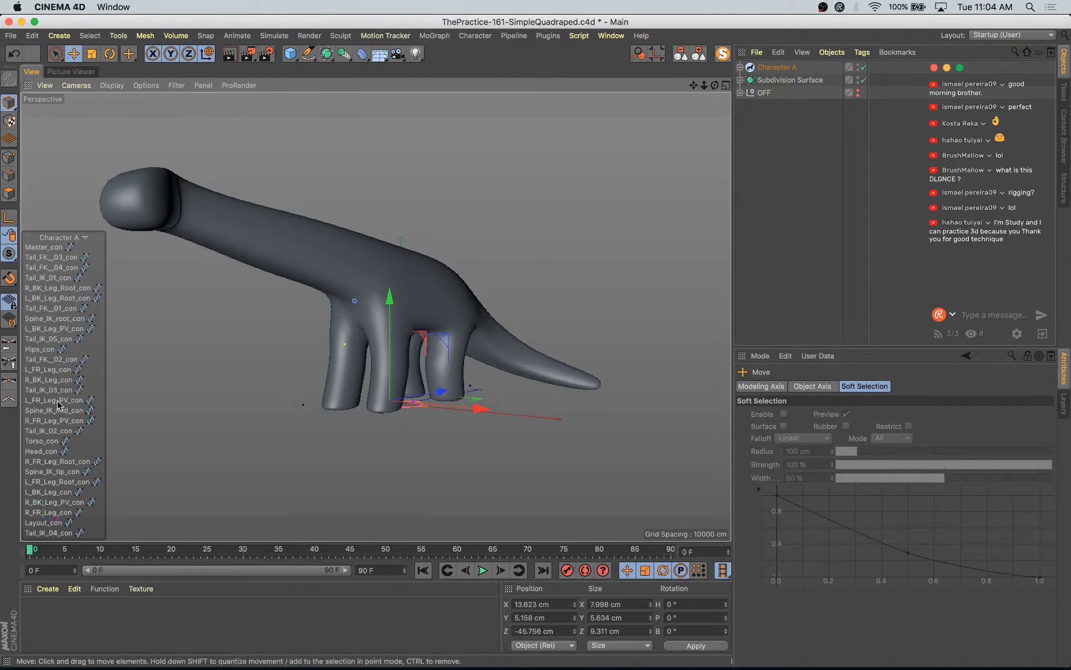
pyautogui.click(55, 379)
pyautogui.moveTo(457, 380); pyautogui.dragTo(455, 383)
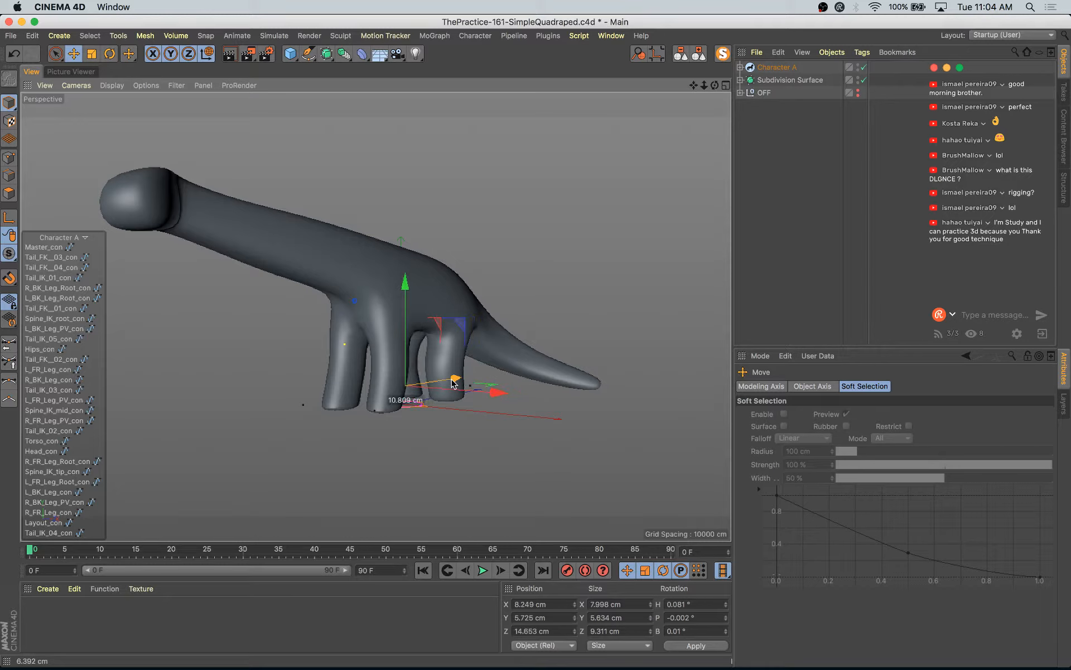
# - Select L_FR_Leg_con again, test lifting the left front foot along Y, and undo the lift
pyautogui.click(53, 371)
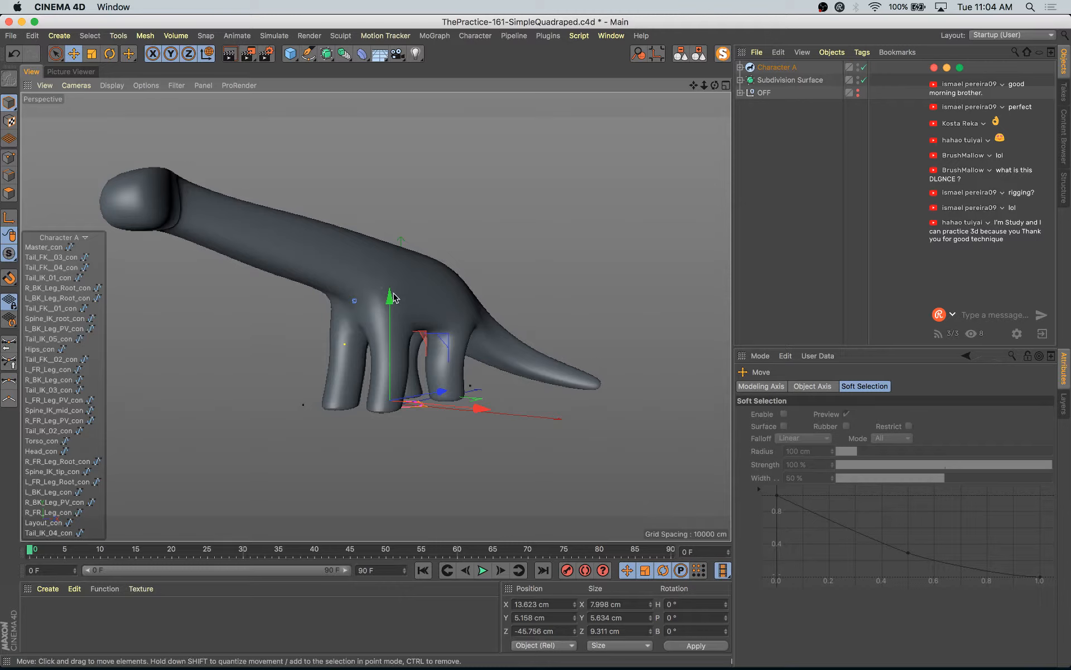
pyautogui.moveTo(392, 297)
pyautogui.mouseDown()
pyautogui.moveTo(407, 270)
pyautogui.moveTo(403, 287)
pyautogui.mouseUp()
pyautogui.press('super+z')
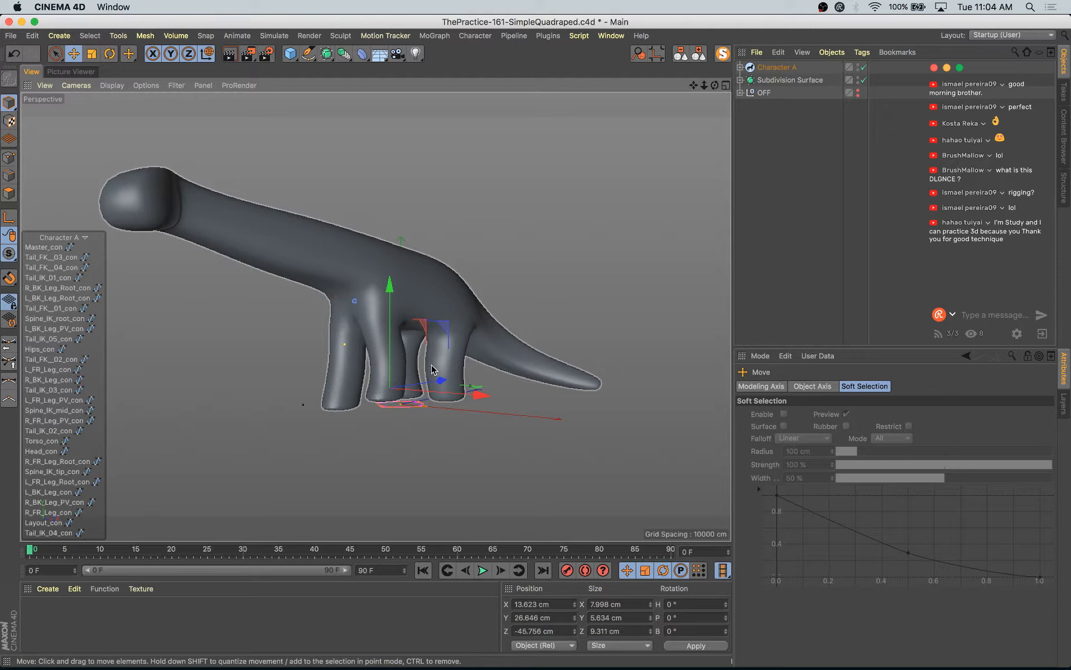
pyautogui.press('super+z')
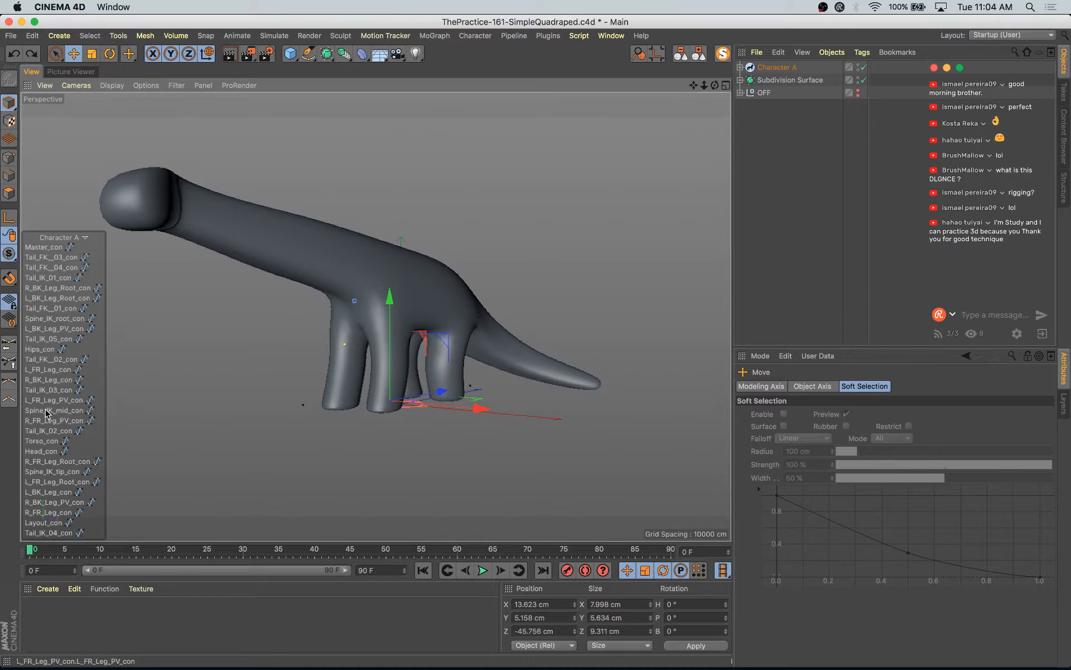
# - Raise R_BK_Leg_con to about Y 14.5 cm to lift the right back foot
pyautogui.click(59, 381)
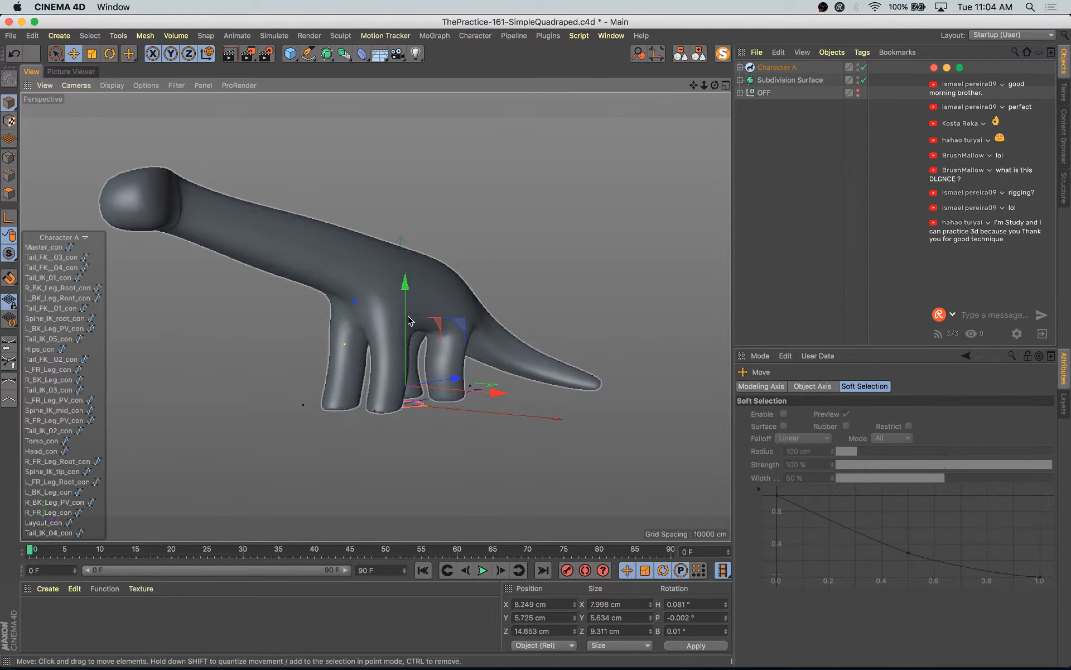
pyautogui.moveTo(412, 313); pyautogui.dragTo(412, 305)
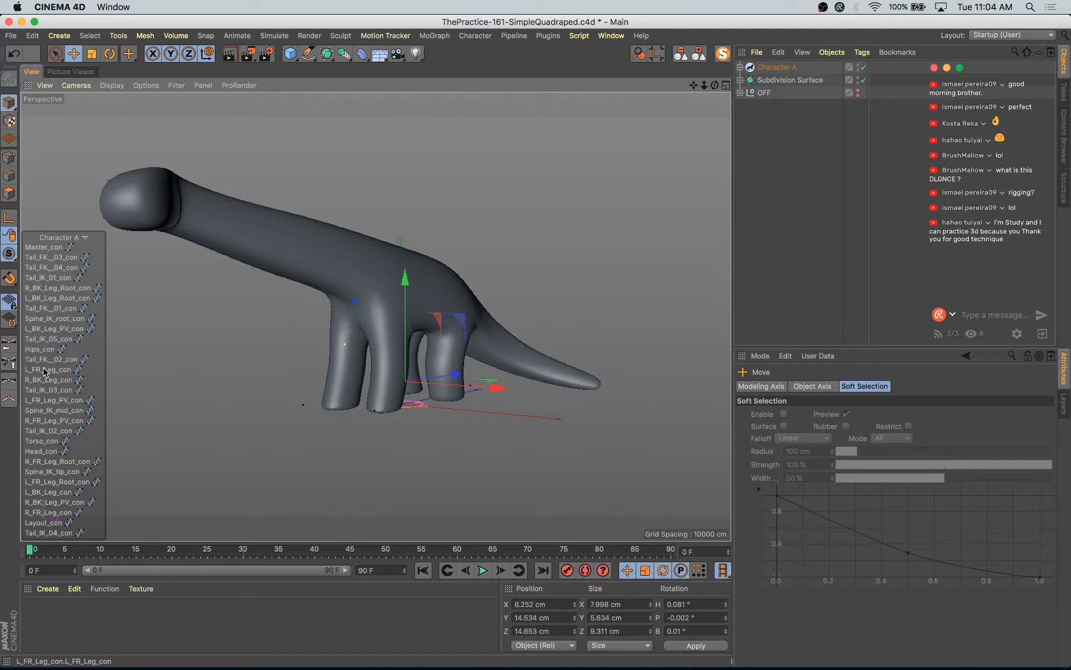
# - Select L_BK_Leg_PV_con, test rotating the pole vector controller, and undo the rotation
pyautogui.click(43, 337)
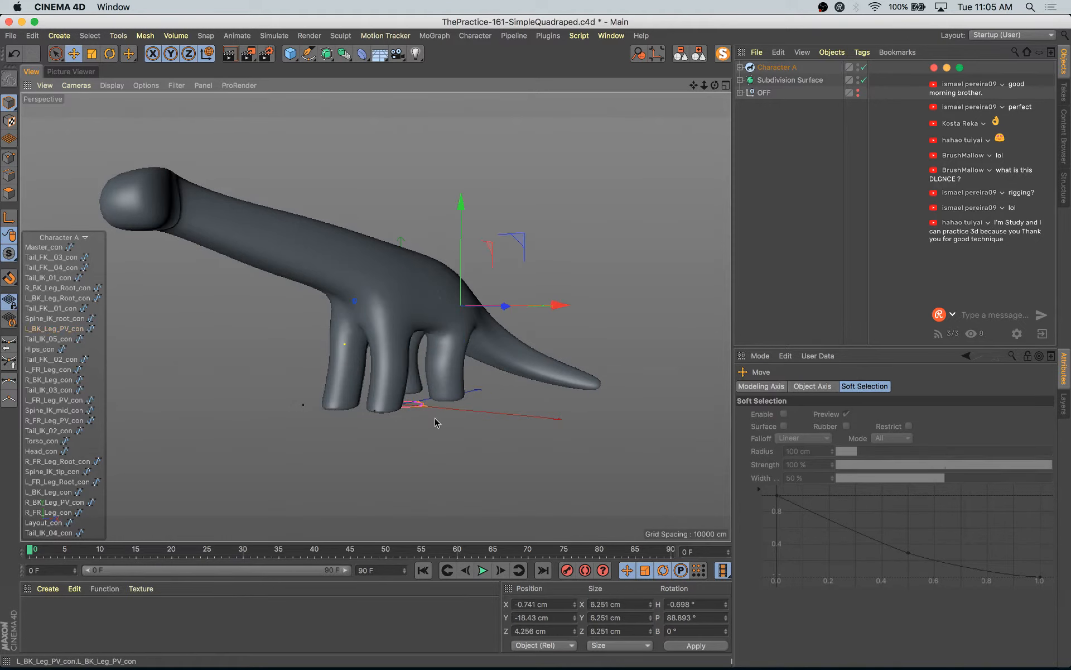
pyautogui.press('r')
pyautogui.press('r')
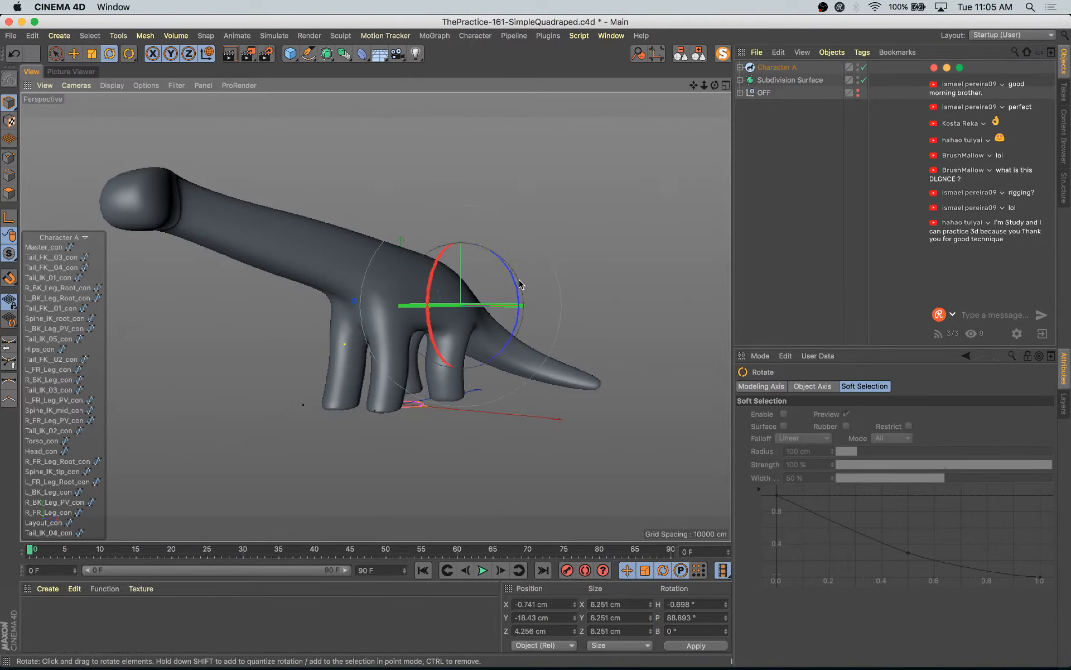
pyautogui.moveTo(514, 283); pyautogui.dragTo(512, 275)
pyautogui.press('super+z')
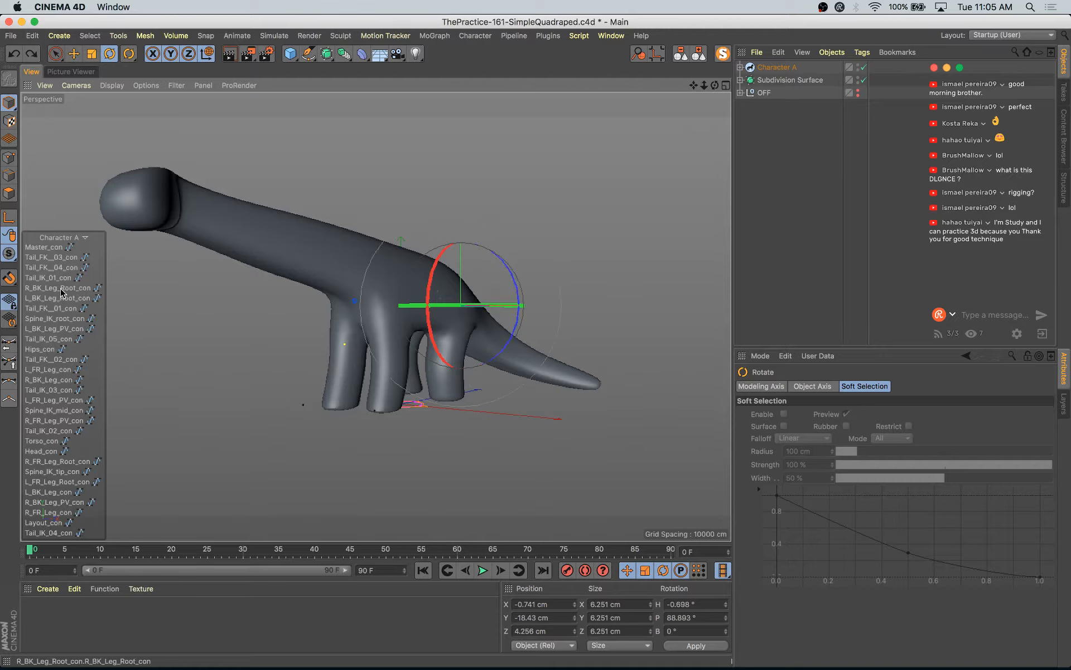
# - Check the R_BK_Leg_Root_con, Tail_IK_01_con and R_BK_Leg_con controllers by selecting each from the HUD
pyautogui.click(62, 291)
pyautogui.press('e')
pyautogui.click(51, 279)
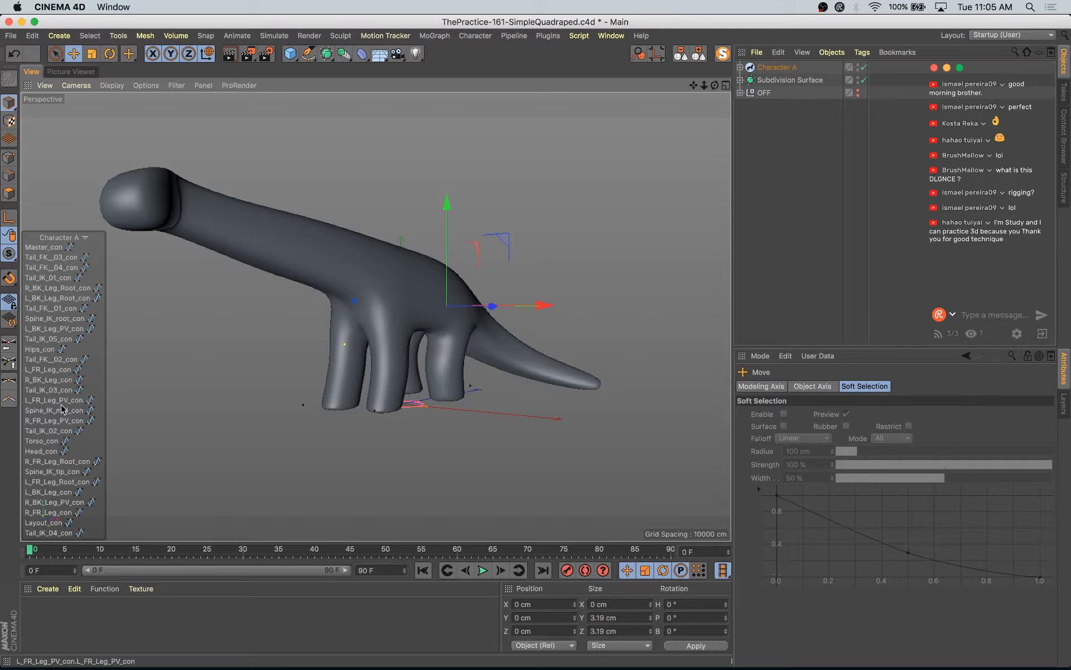
pyautogui.click(60, 380)
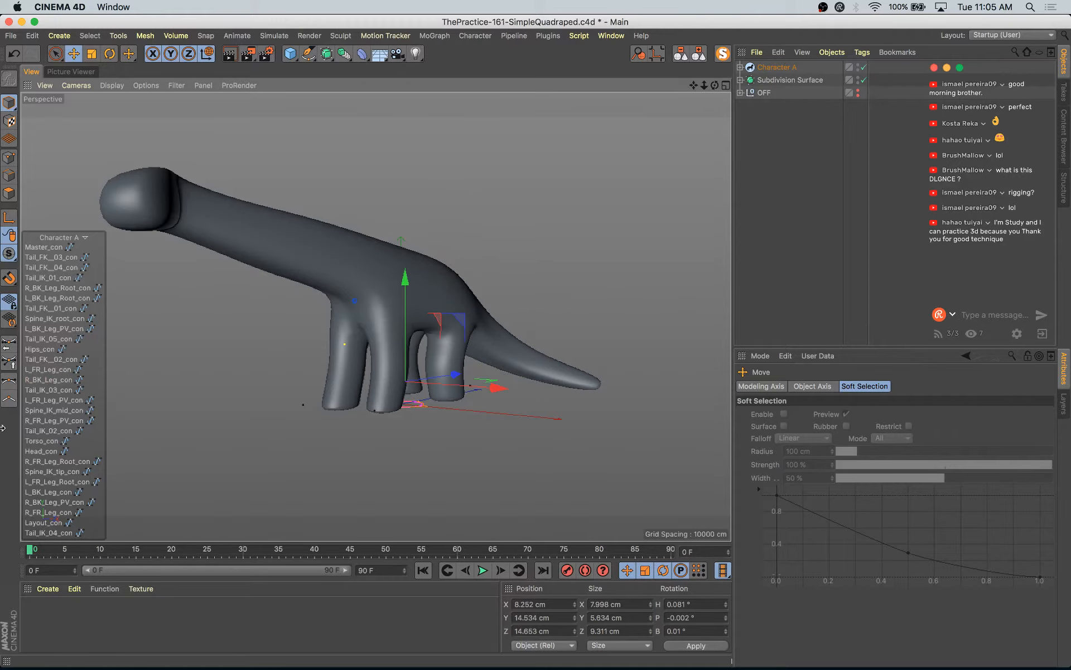
# - Select R_FR_Leg_Root_con, test moving it down along its Y axis, and undo the move
pyautogui.click(53, 464)
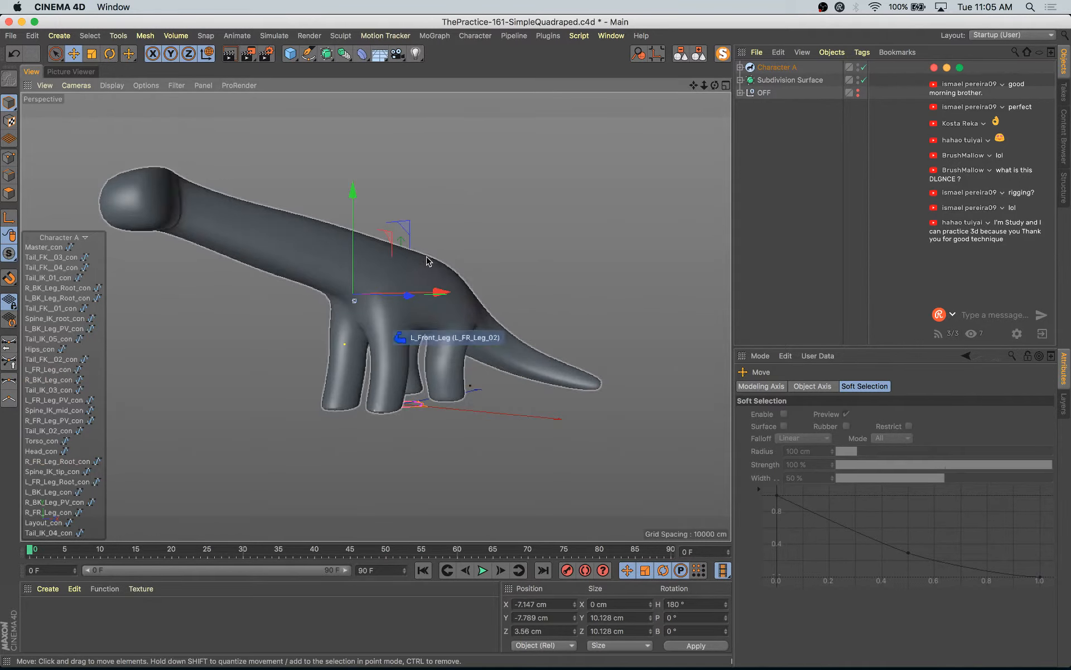
pyautogui.moveTo(353, 205); pyautogui.dragTo(356, 226)
pyautogui.press('super+z')
# - Check the Tail_IK_05_con, Layout_con, Tail_IK_04_con, Spine_IK_tip_con and Head_con controllers by selecting each from the HUD
pyautogui.click(64, 342)
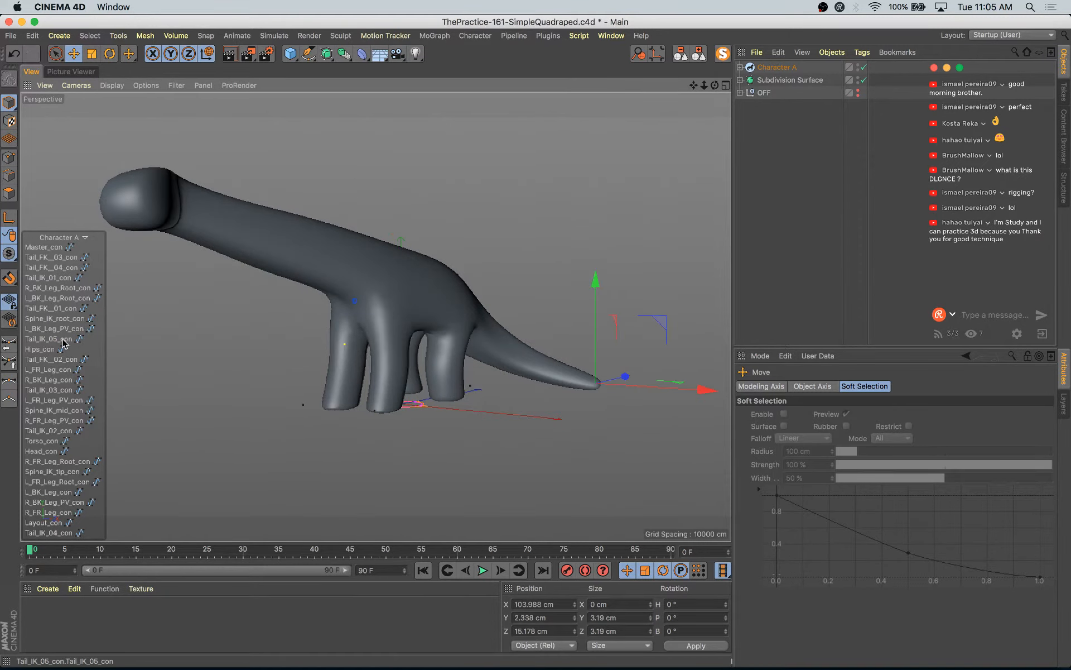
pyautogui.click(51, 525)
pyautogui.click(51, 533)
pyautogui.click(48, 473)
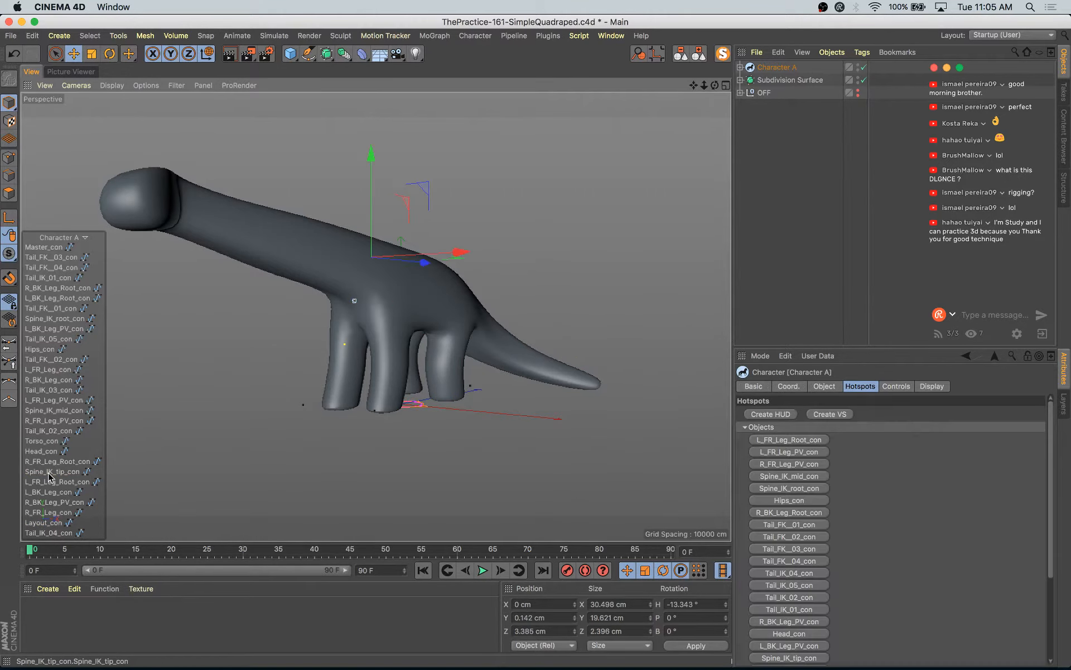
pyautogui.press('r')
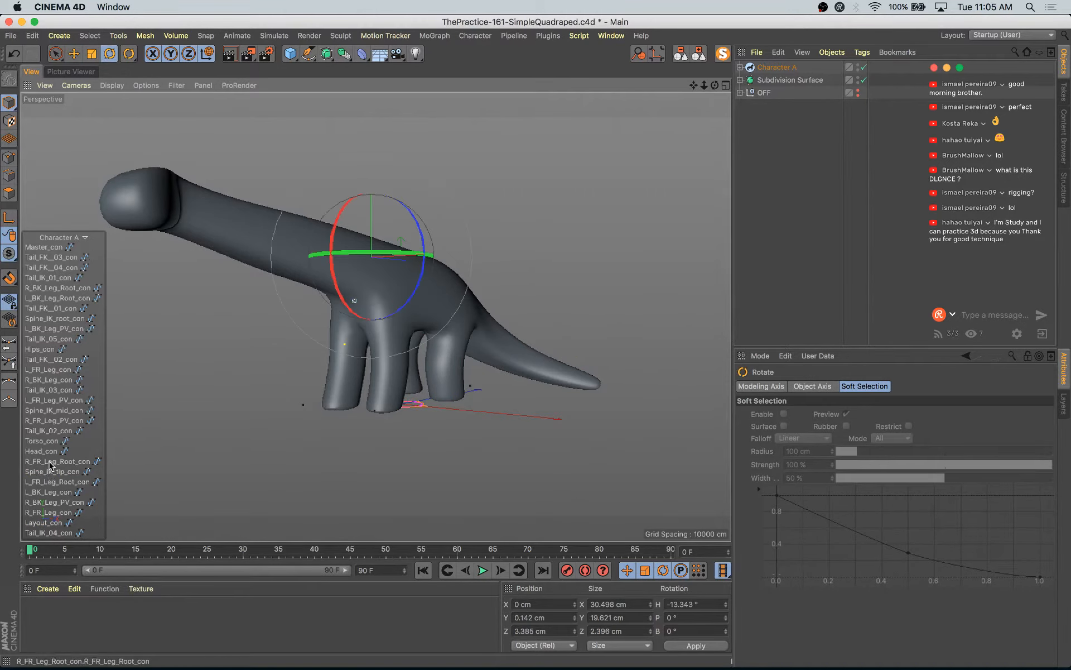
pyautogui.click(42, 451)
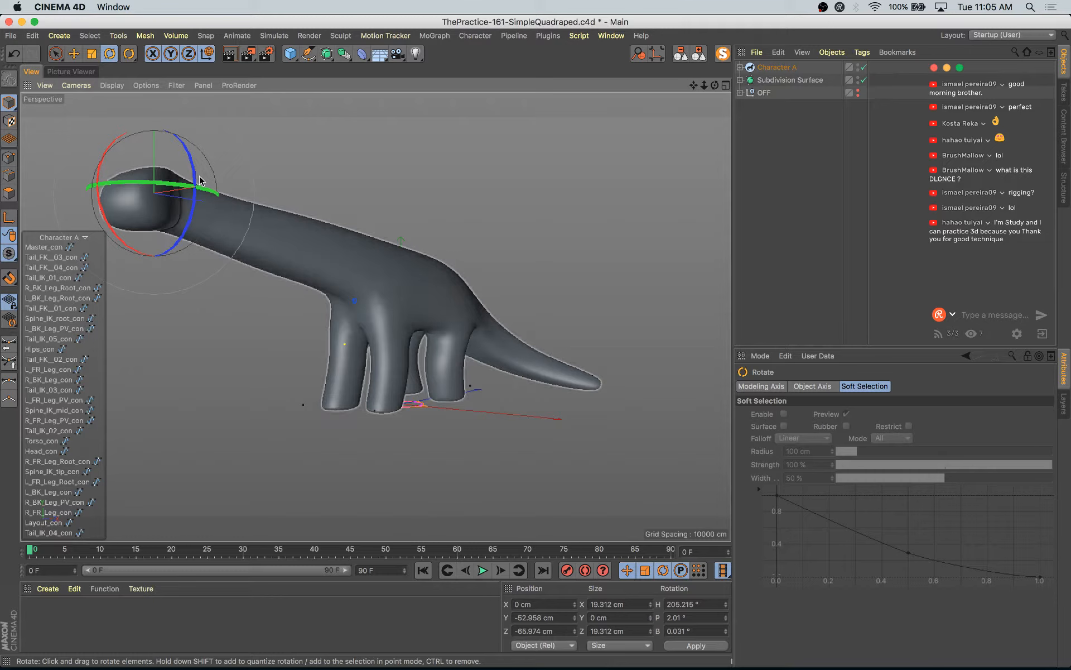
pyautogui.press('e')
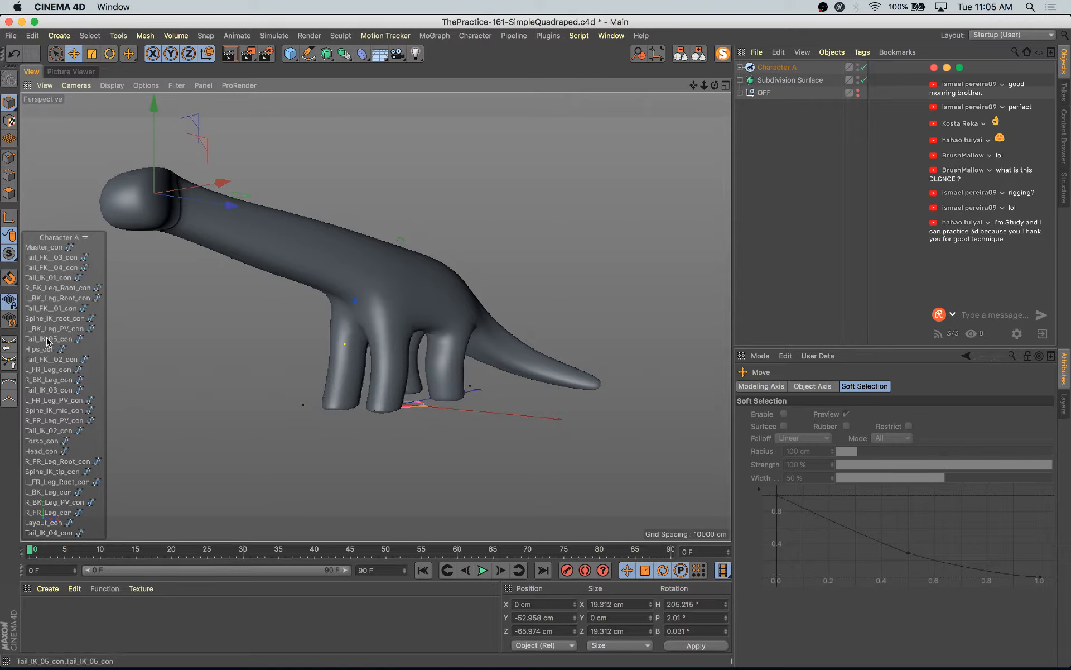
pyautogui.press('r')
# - Check the Spine_IK_root_con, Tail_IK_01_con, Tail_FK__04_con, Tail_FK__03_con, Master_con and Tail_IK_04_con controllers by selecting each from the HUD
pyautogui.click(48, 319)
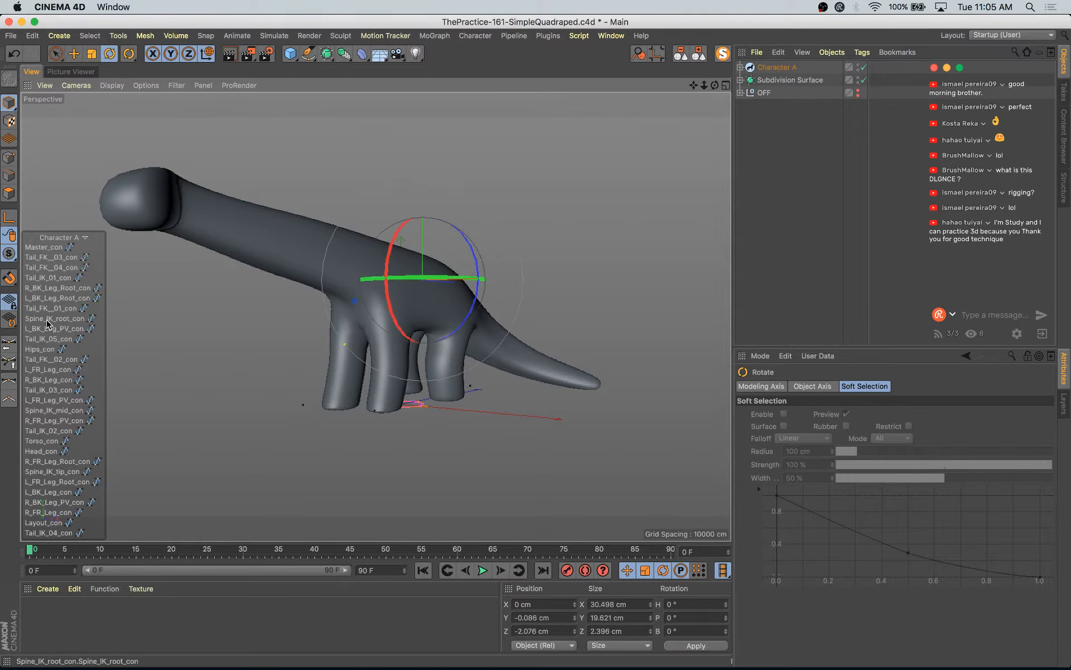
pyautogui.click(49, 278)
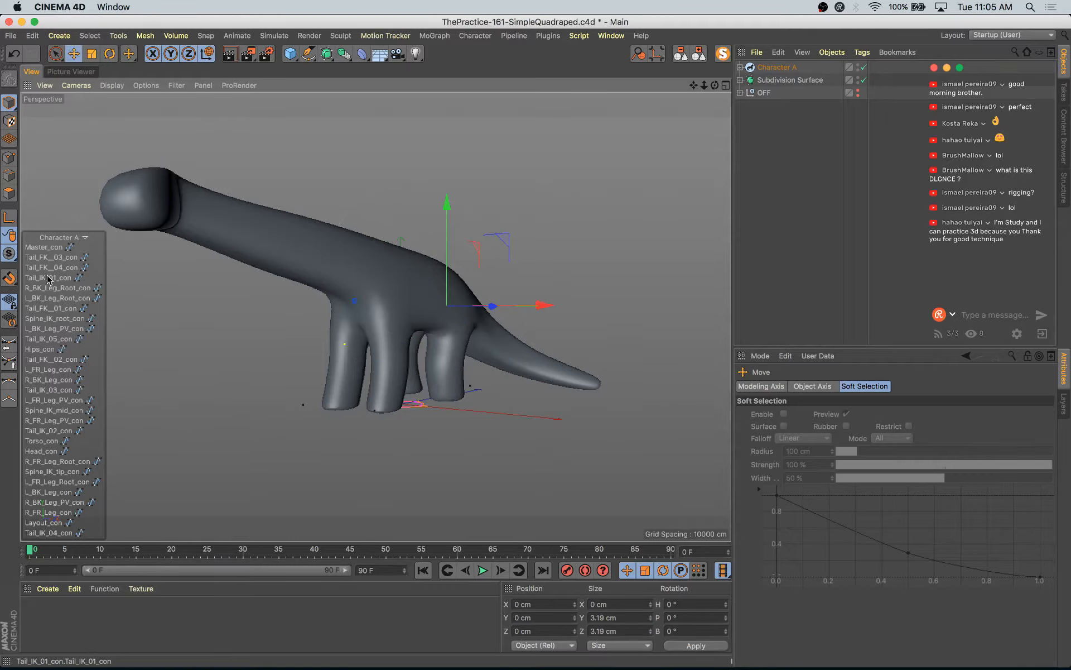
pyautogui.click(51, 267)
pyautogui.click(53, 256)
pyautogui.click(54, 248)
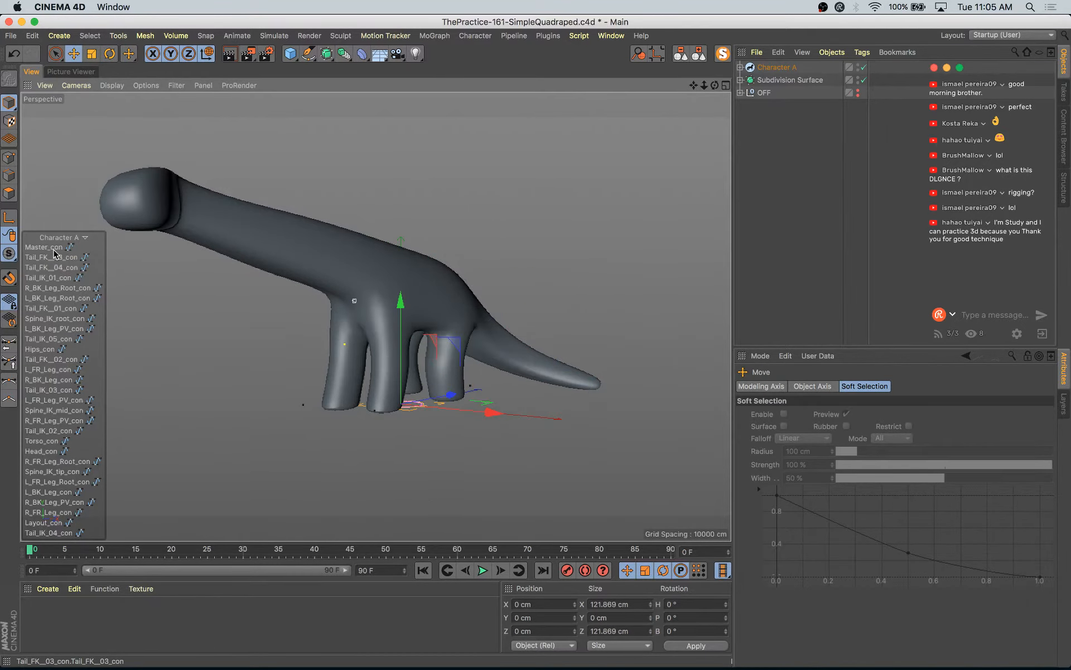
pyautogui.click(60, 531)
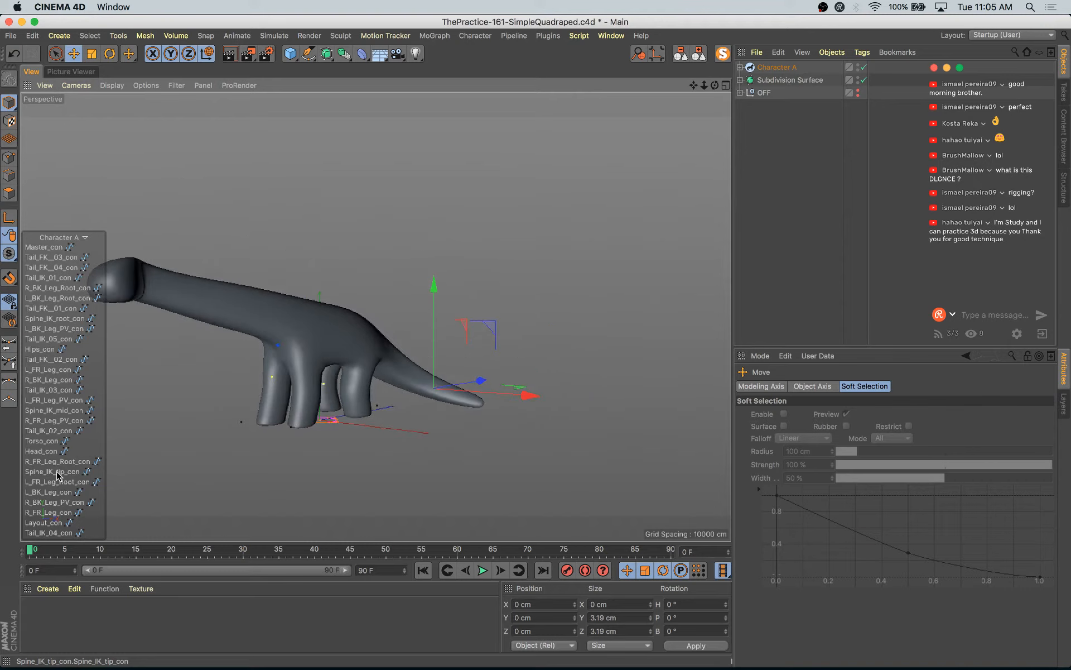
# - Rotate Spine_IK_tip_con to a pitch of about 5.6° and a bank of about 1.3°, and save the project
pyautogui.keyDown('alt'); pyautogui.moveTo(313, 427); pyautogui.dragTo(340, 431); pyautogui.keyUp('alt')
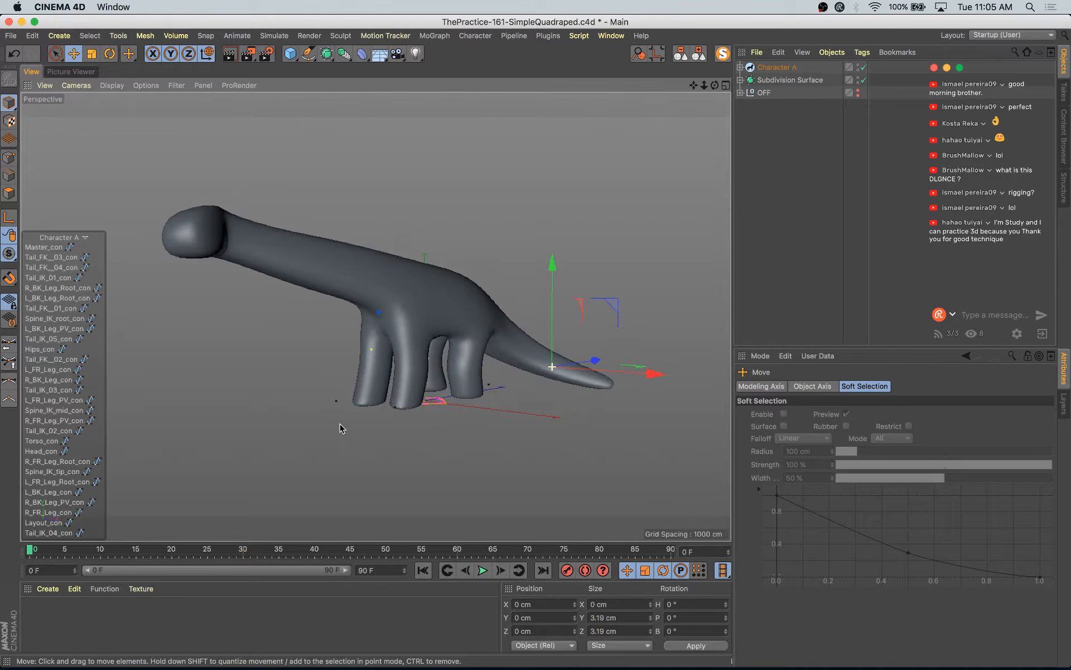
pyautogui.click(57, 474)
pyautogui.press('r')
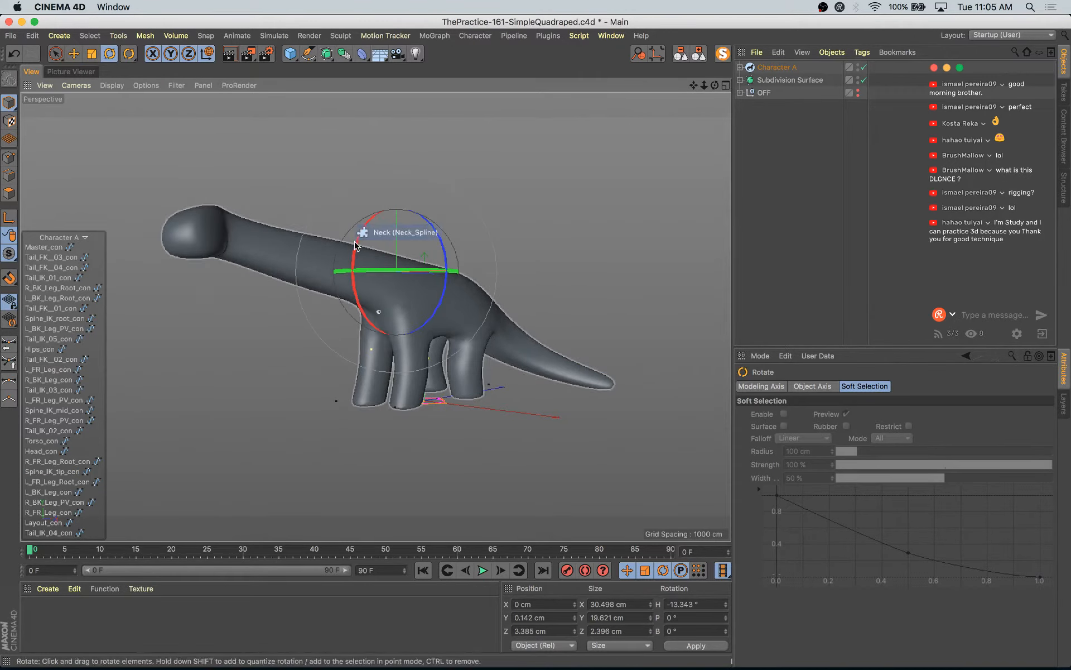
pyautogui.moveTo(352, 233); pyautogui.dragTo(363, 237)
pyautogui.press('super+s')
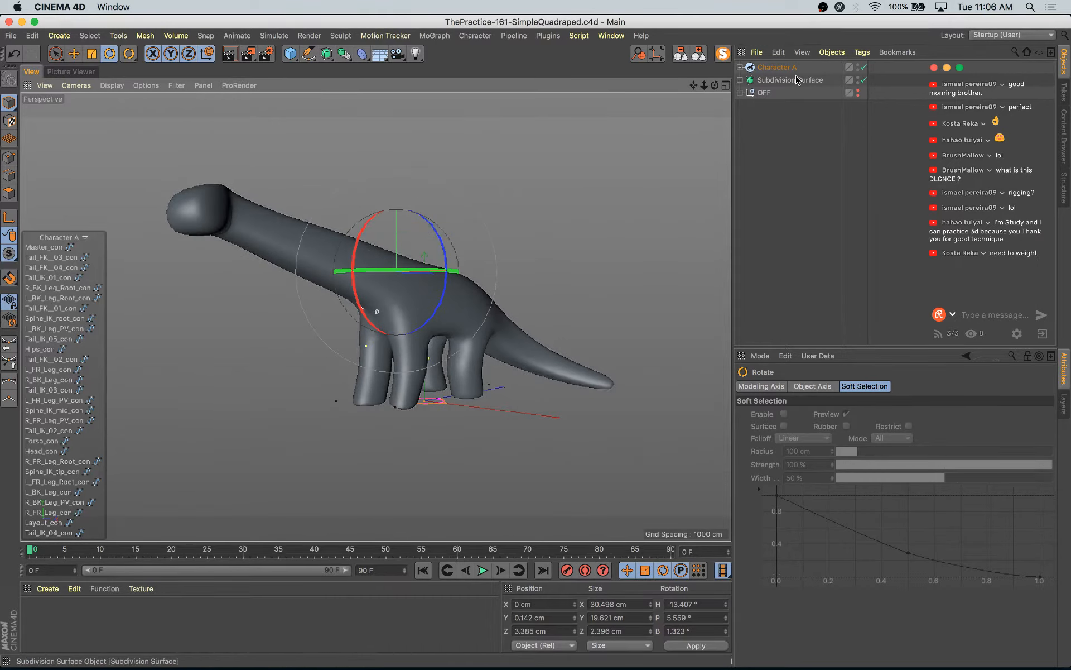
# - Examine the joints listed in the Weight tag of the Cube under Subdivision Surface
pyautogui.click(741, 67)
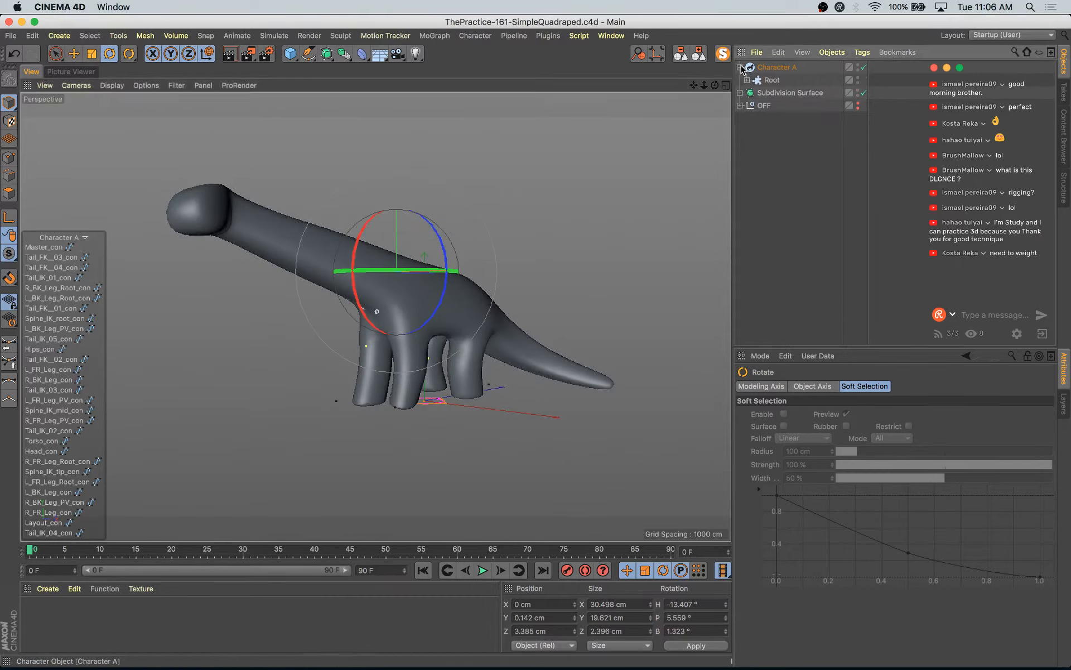
pyautogui.click(740, 93)
pyautogui.click(875, 105)
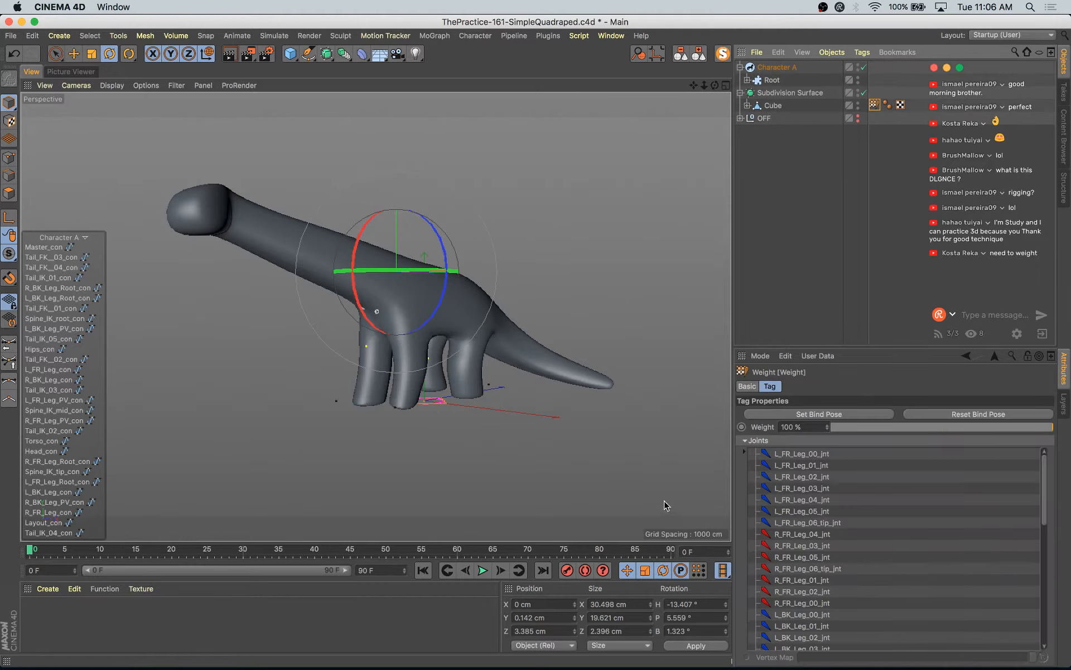
pyautogui.scroll(-10, 815, 558)
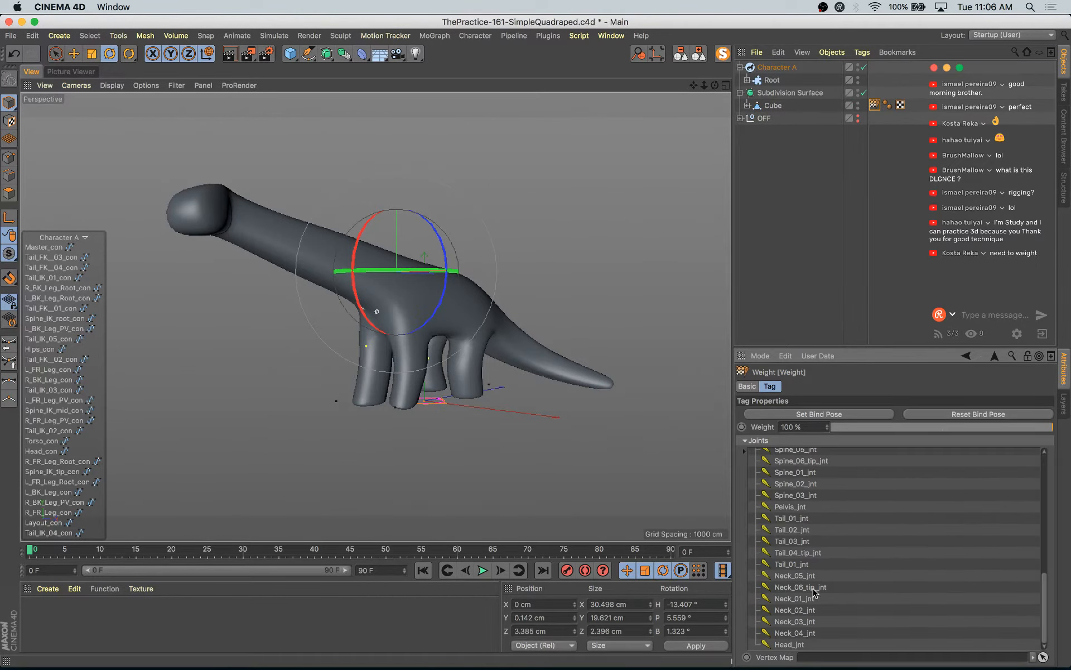
pyautogui.scroll(10, 809, 510)
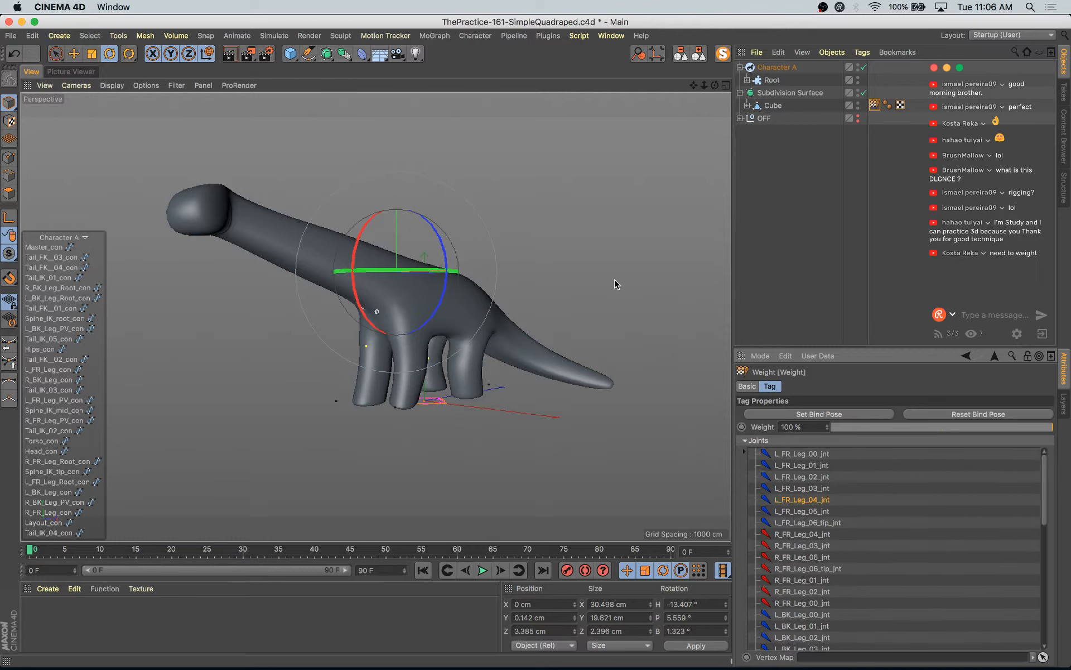
# - Activate the Weight Tool, review the Cube's Weight tag joints again, and collapse the object hierarchy
pyautogui.click(474, 36)
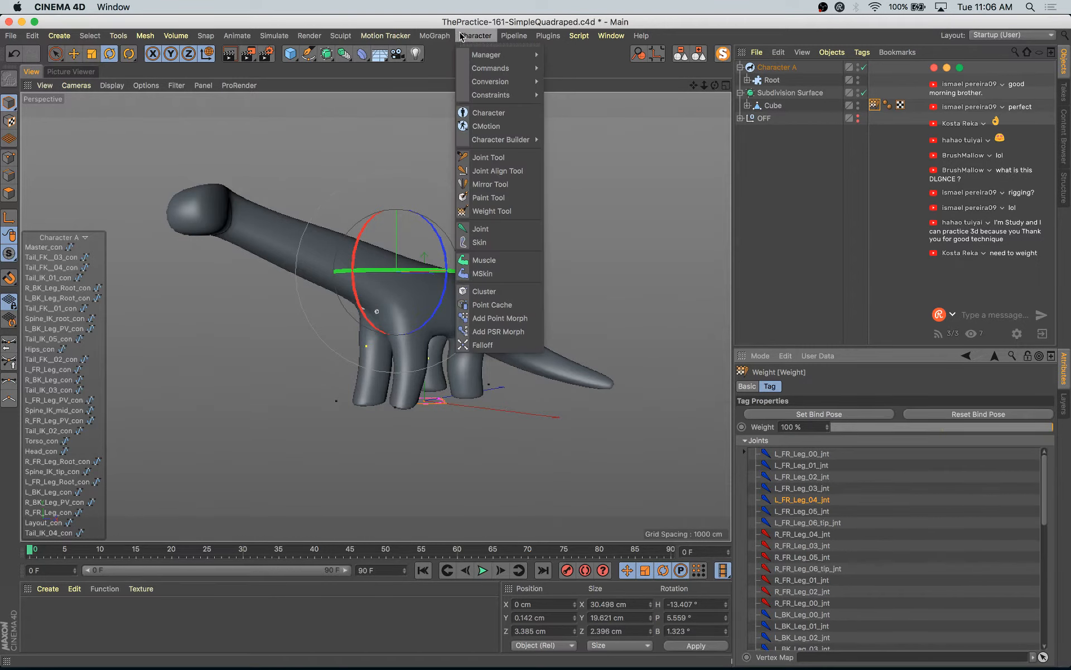
pyautogui.click(490, 211)
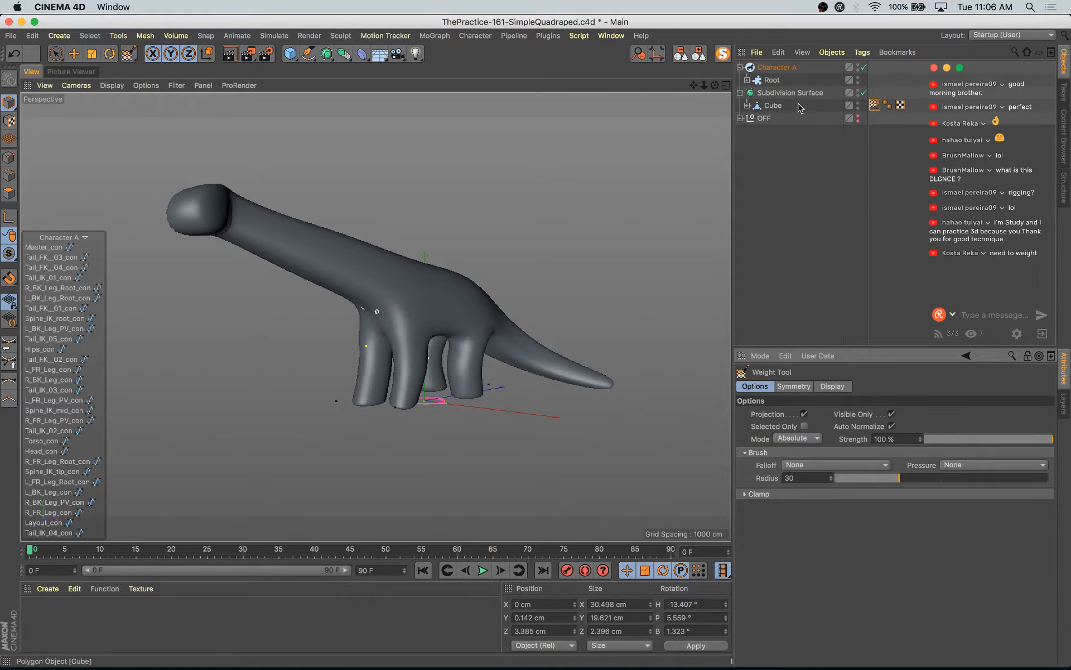
pyautogui.click(875, 105)
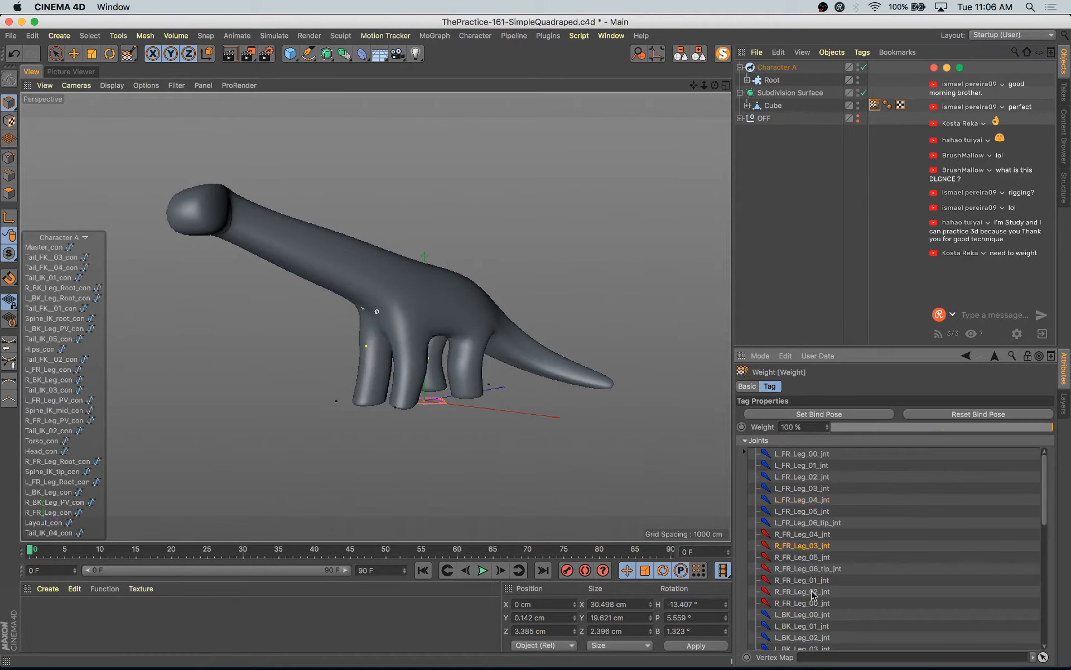
pyautogui.scroll(-10, 813, 595)
pyautogui.scroll(10, 811, 594)
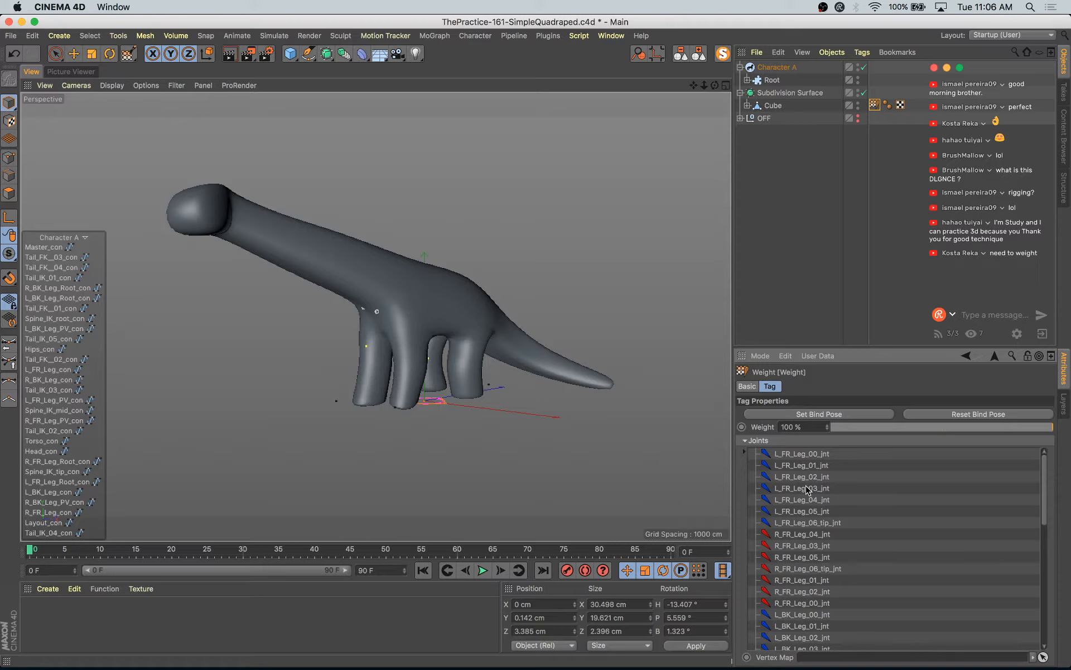
pyautogui.click(699, 53)
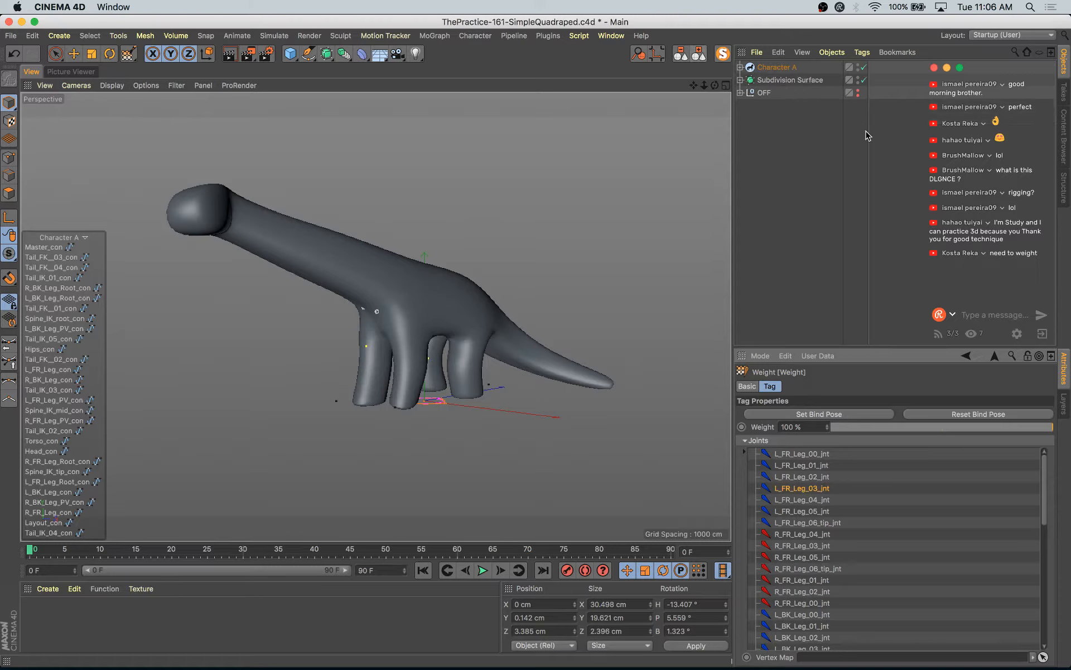
# - Check R_BK_Leg_con and Spine_IK_root_con, and move Spine_IK_tip_con down to a Y position of about -4.8 cm
pyautogui.press('e')
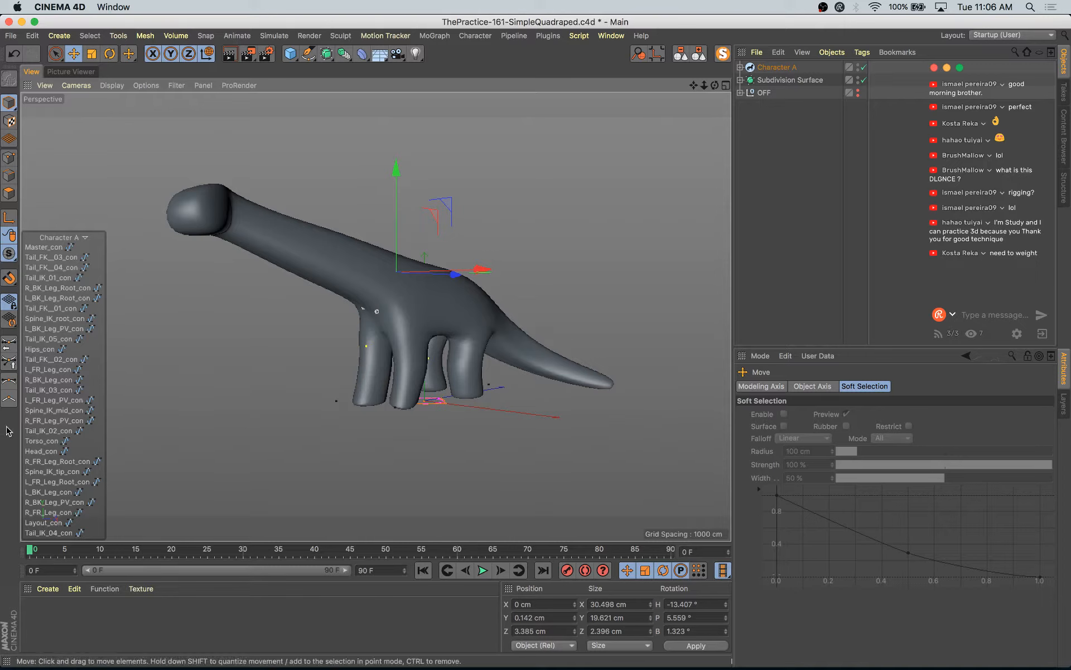
pyautogui.click(54, 381)
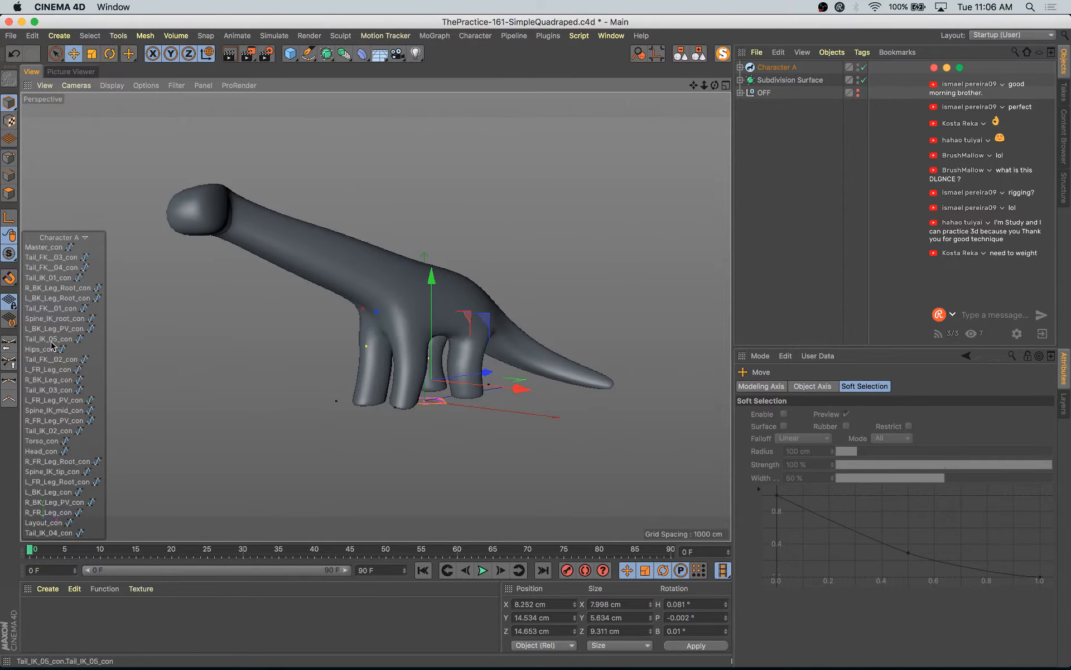
pyautogui.click(54, 321)
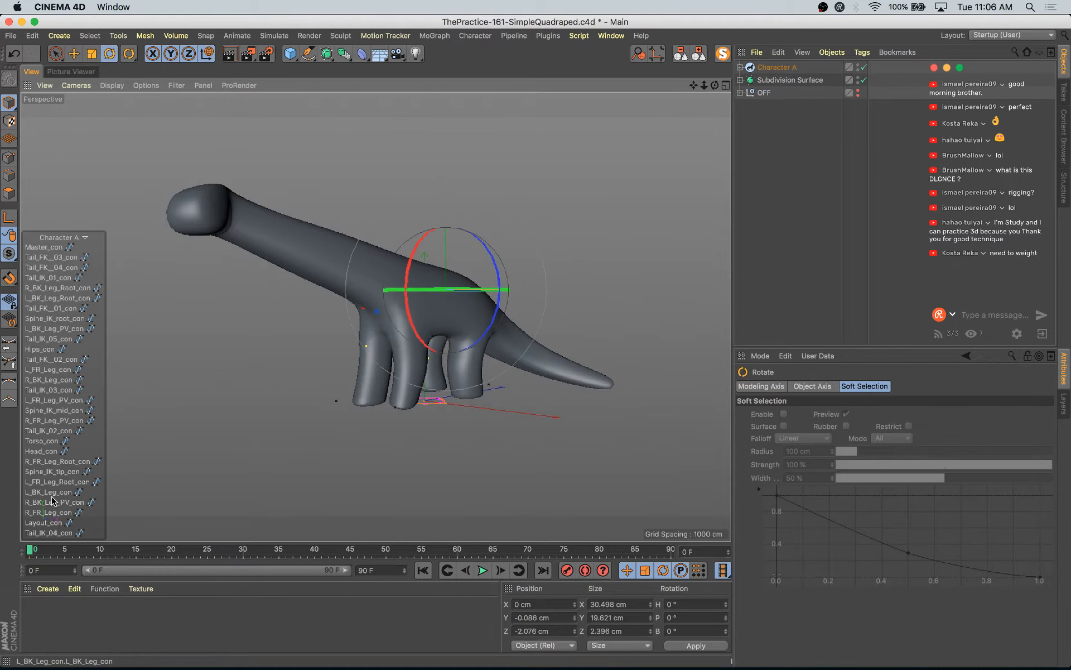
pyautogui.click(60, 472)
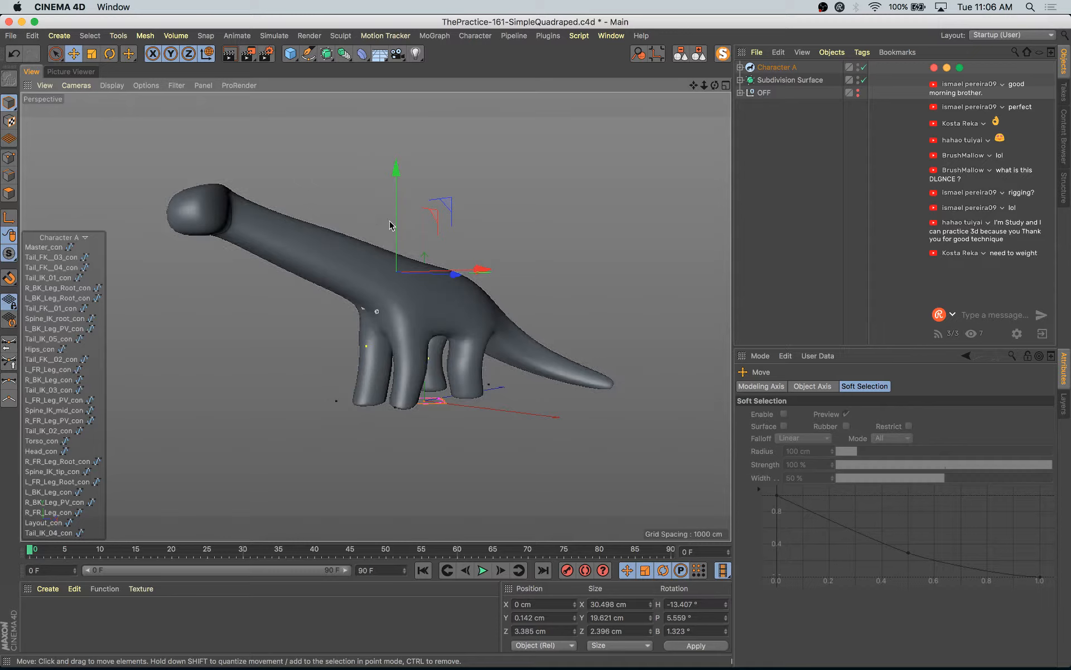
pyautogui.moveTo(396, 202)
pyautogui.mouseDown()
pyautogui.moveTo(401, 218)
pyautogui.moveTo(404, 204)
pyautogui.mouseUp()
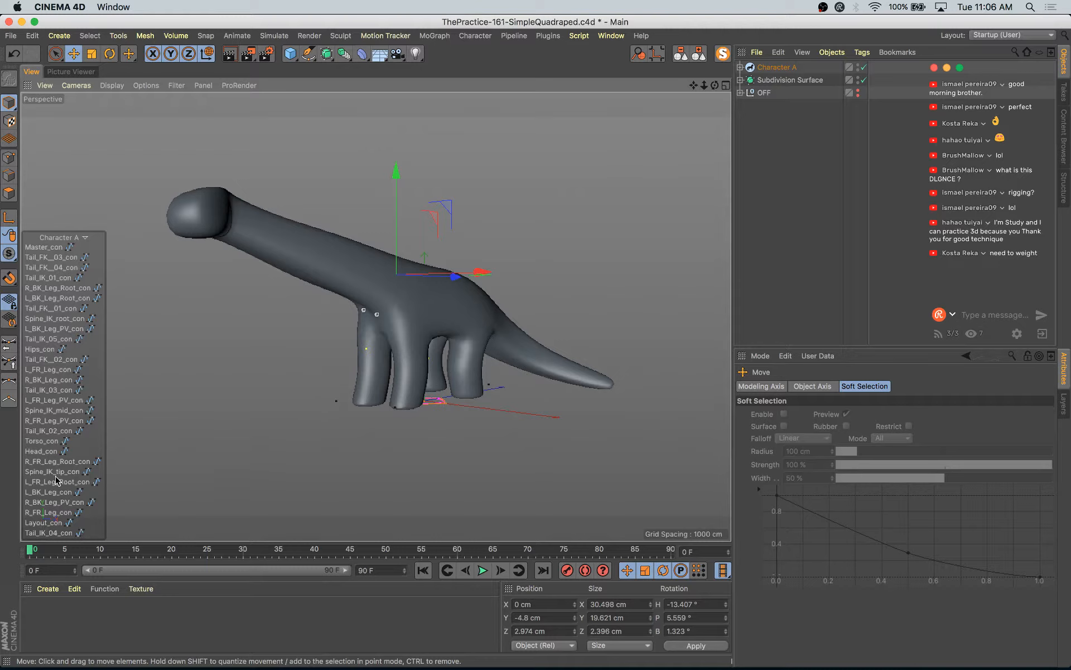
pyautogui.press('r')
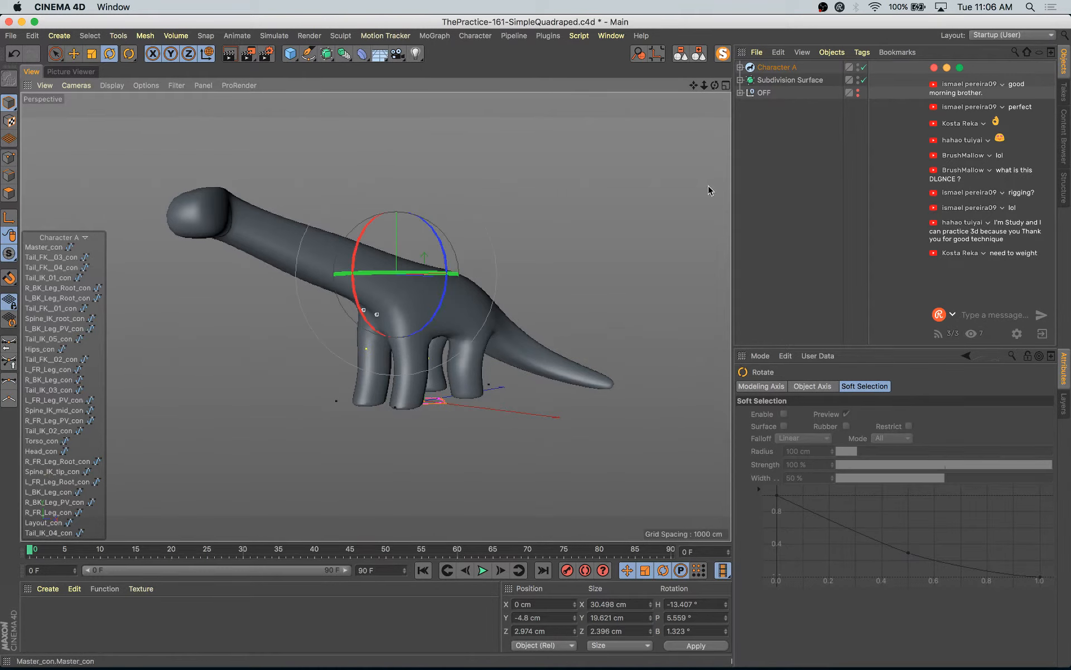
# - Expand Character A down to the Spine's children and select the Neck component
pyautogui.click(739, 67)
pyautogui.click(747, 80)
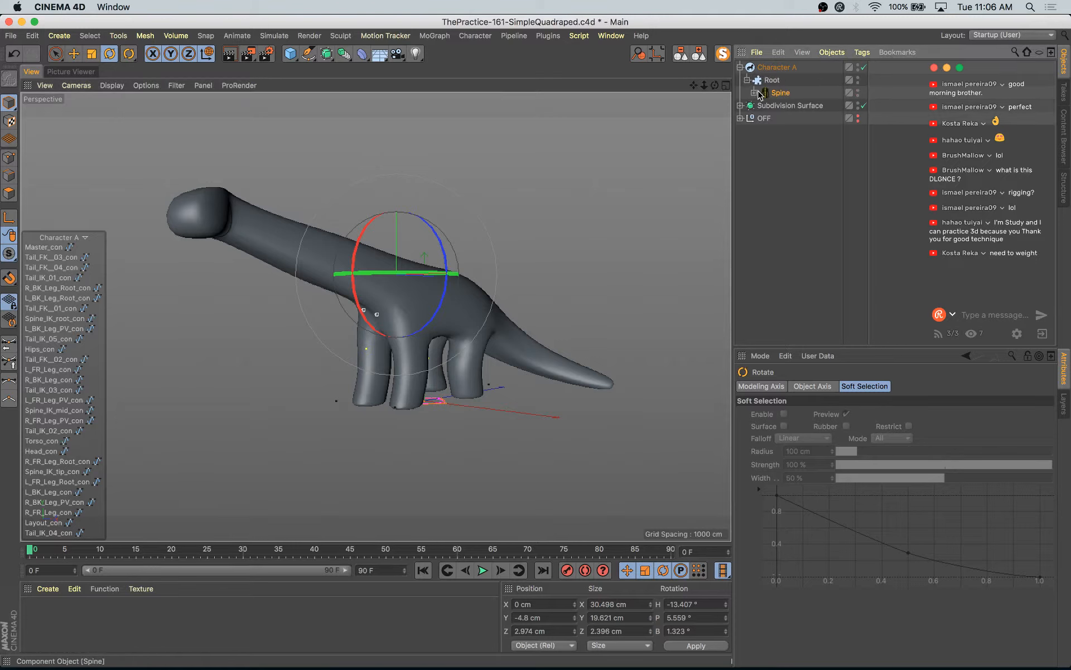
pyautogui.click(755, 92)
pyautogui.click(786, 106)
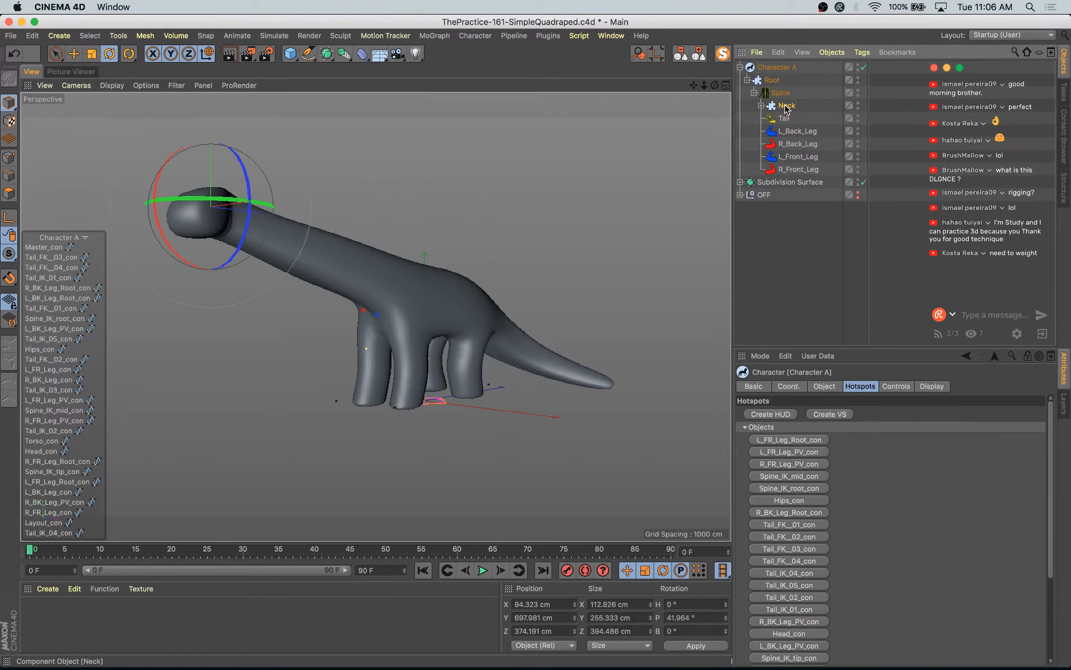
# - Test moving the neck's controller down along its Y axis and undo the move
pyautogui.press('e')
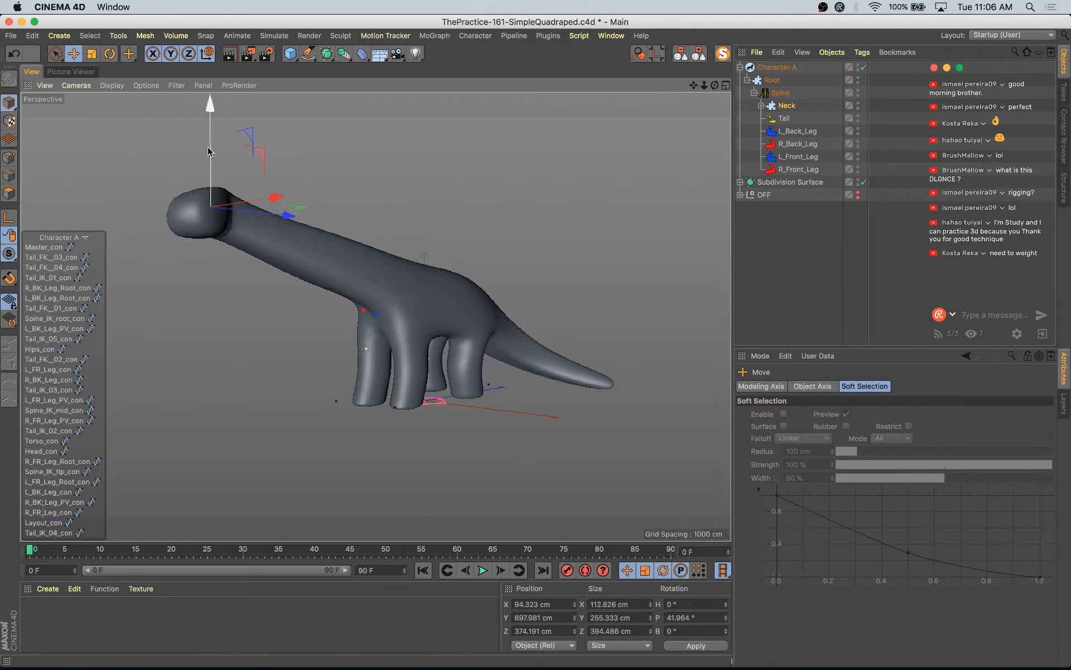
pyautogui.moveTo(211, 159); pyautogui.dragTo(224, 187)
pyautogui.press('super+z')
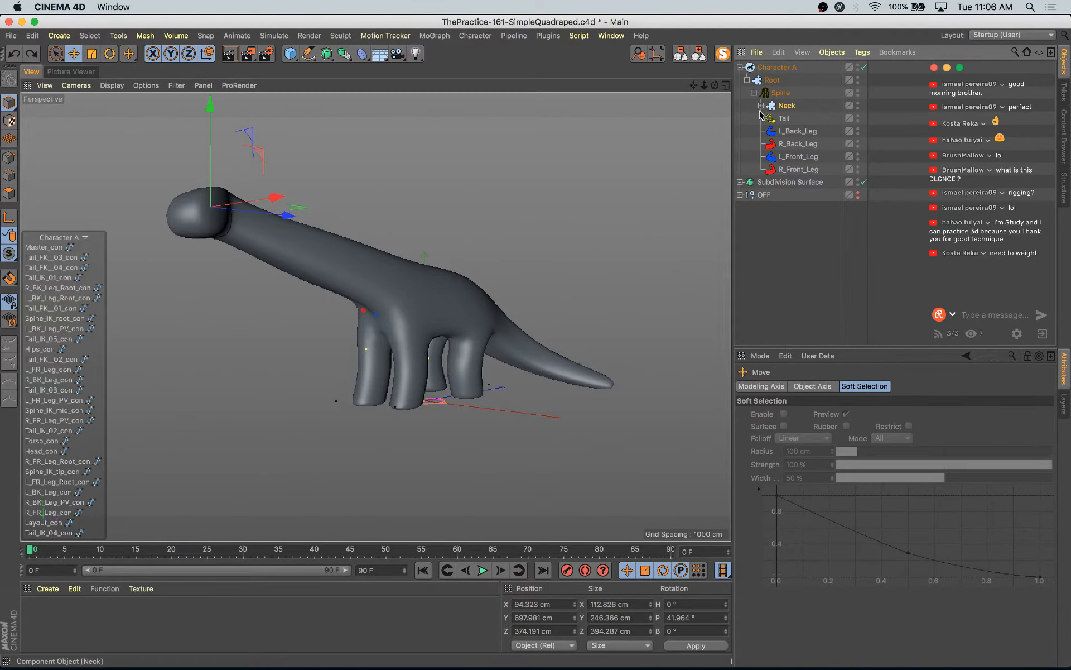
# - Move the neck's controller along its X axis to about -69.8 cm to turn the neck, and inspect the bend from other angles
pyautogui.click(760, 111)
pyautogui.moveTo(275, 198); pyautogui.dragTo(340, 198)
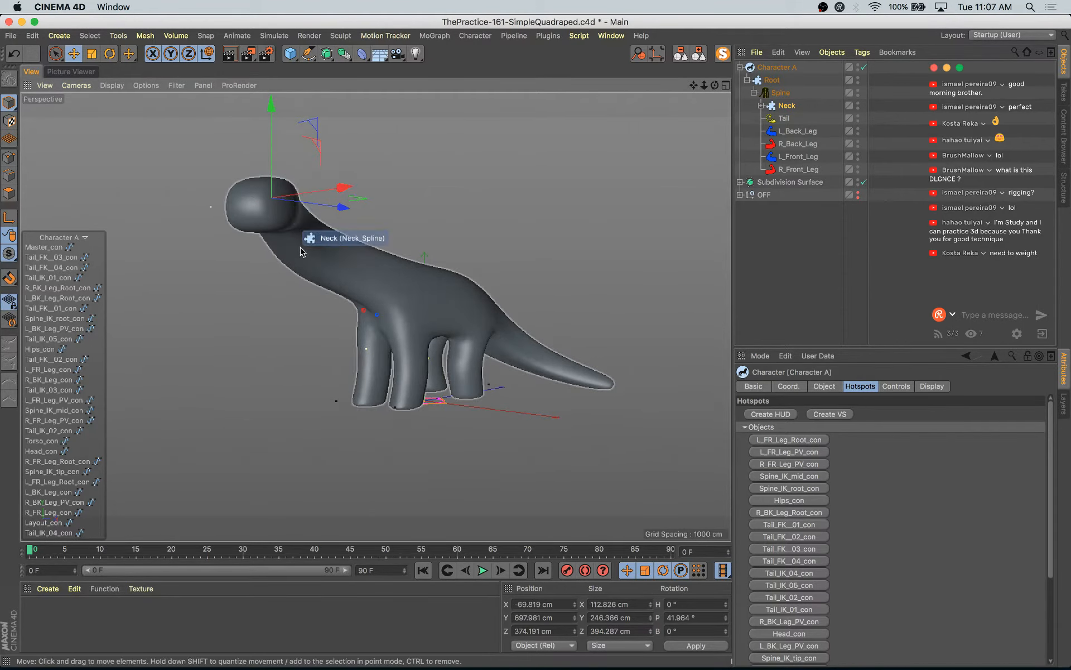
pyautogui.press('e')
pyautogui.moveTo(339, 210); pyautogui.dragTo(341, 218)
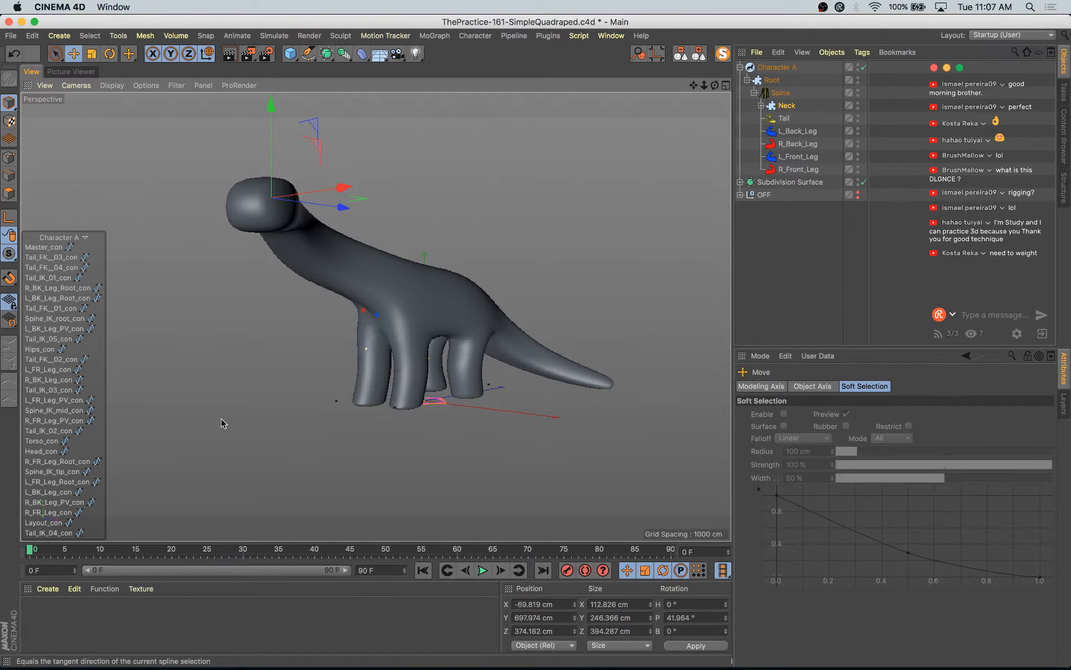
pyautogui.scroll(5, 221, 422)
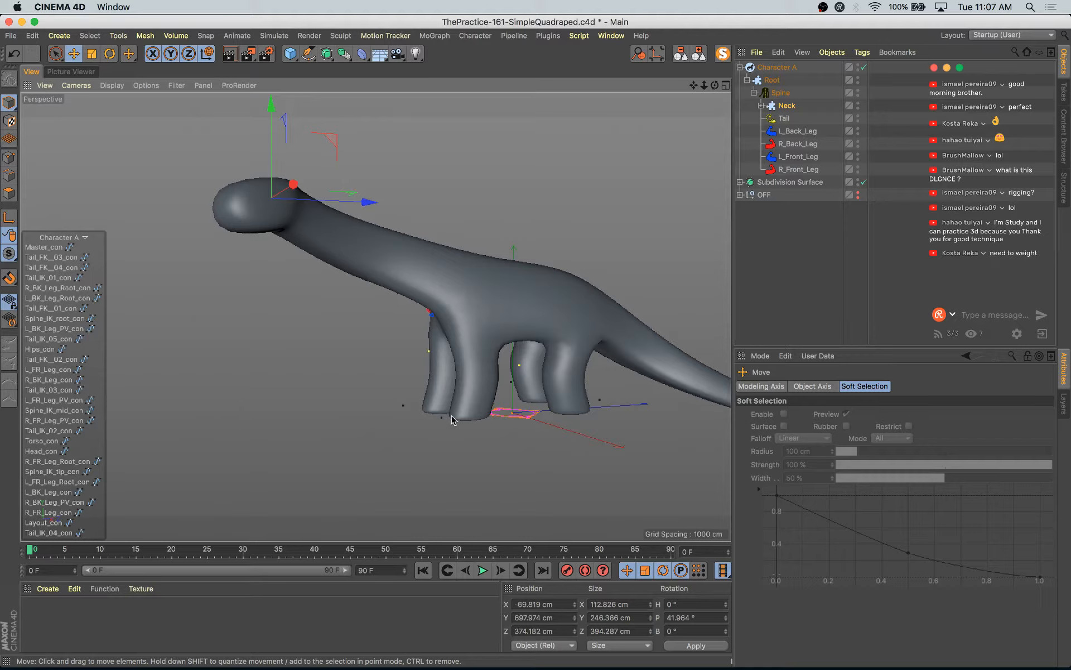
pyautogui.scroll(-5, 452, 420)
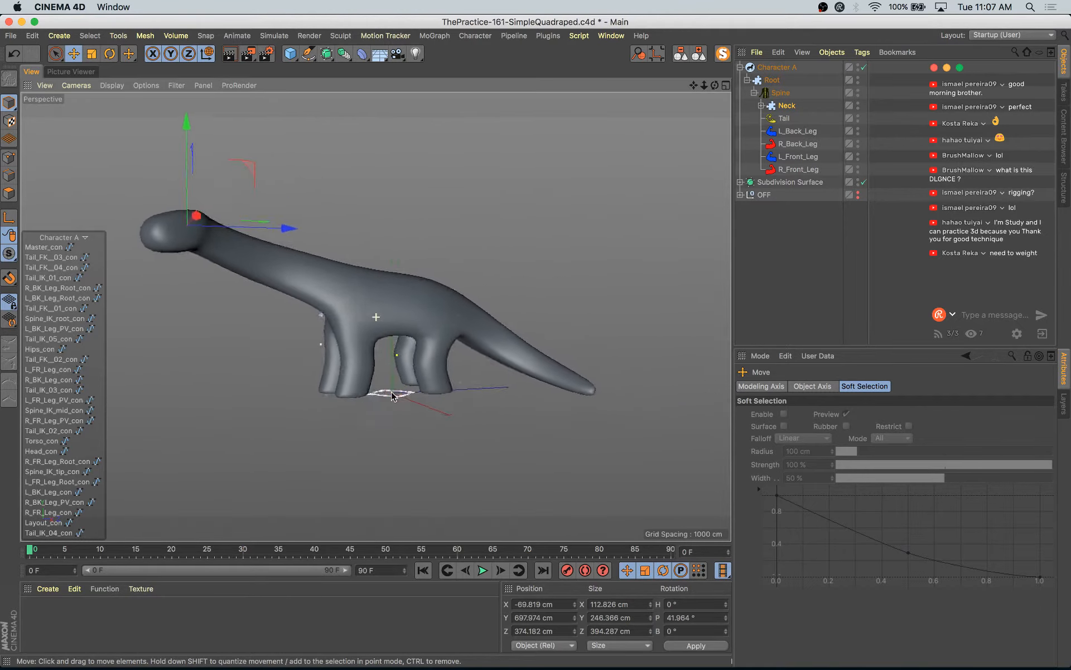
pyautogui.keyDown('alt'); pyautogui.moveTo(393, 397); pyautogui.dragTo(496, 396); pyautogui.keyUp('alt')
pyautogui.keyDown('alt'); pyautogui.moveTo(494, 401); pyautogui.dragTo(510, 370, button='middle'); pyautogui.keyUp('alt')
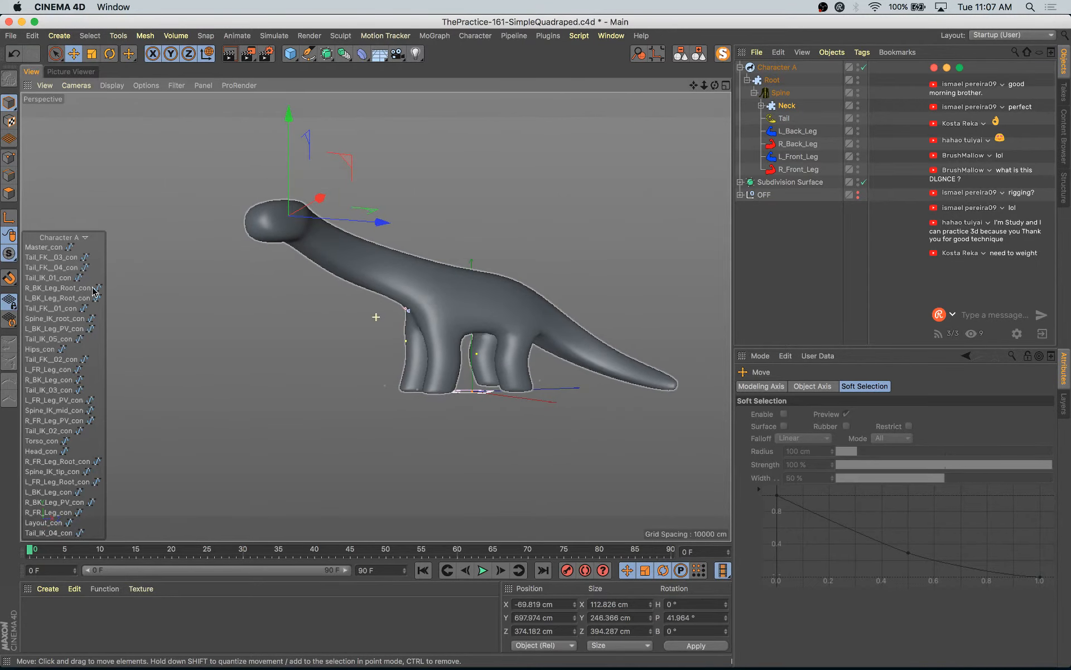
pyautogui.rightClick(67, 242)
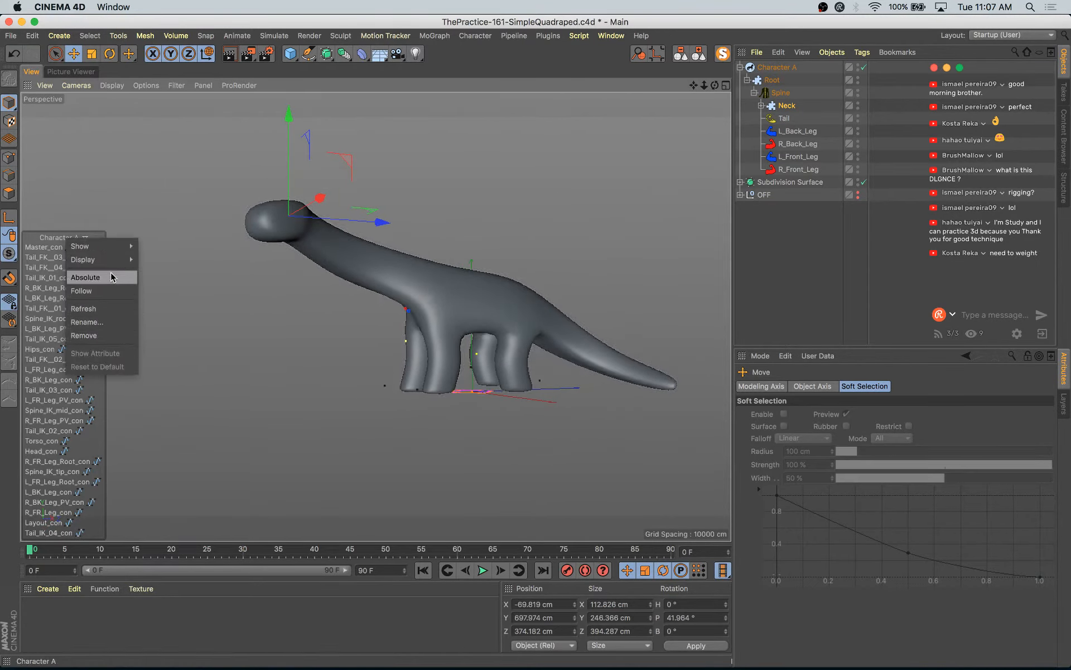
pyautogui.moveTo(97, 245)
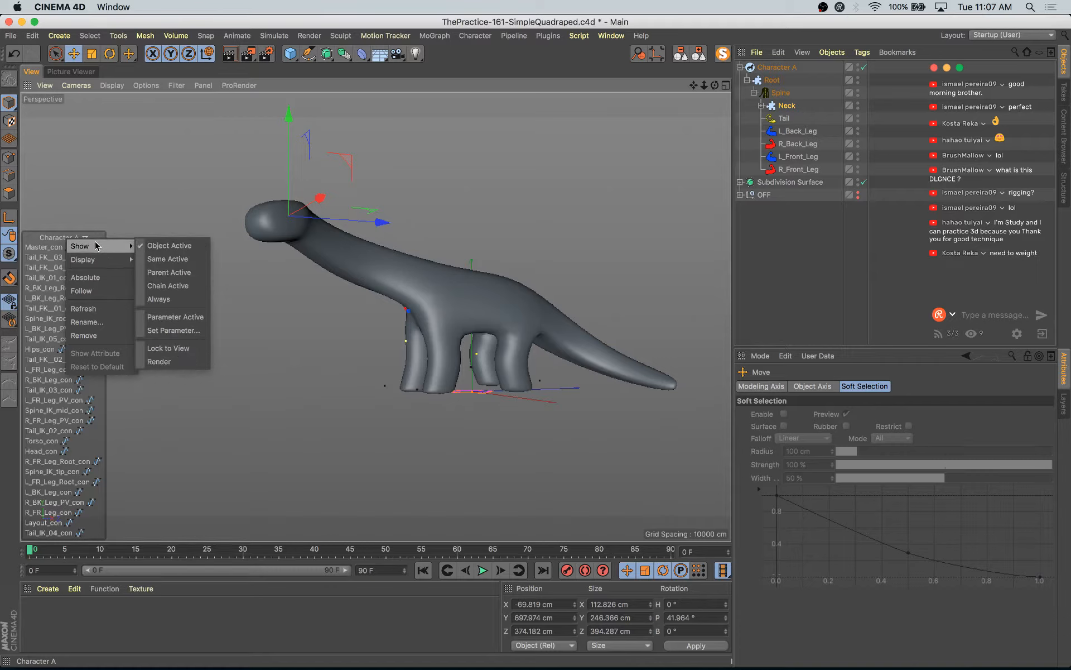
pyautogui.click(38, 314)
# - Check Tail_FK__01_con, and move L_FR_Leg_con forward along its Z axis to about -93.5 cm
pyautogui.click(61, 309)
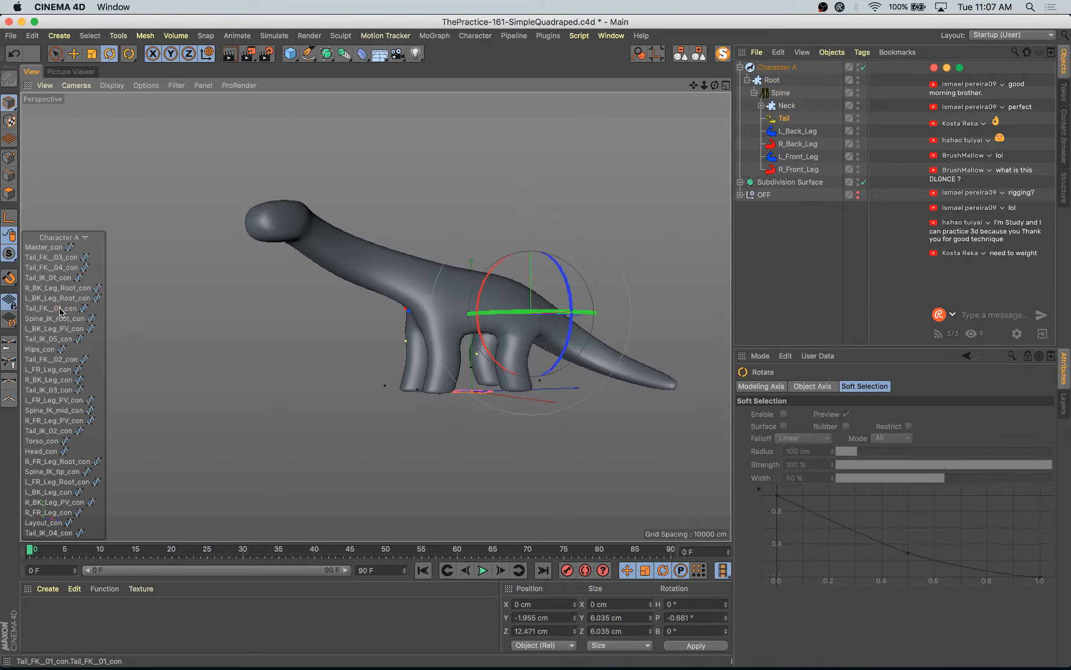
pyautogui.click(50, 371)
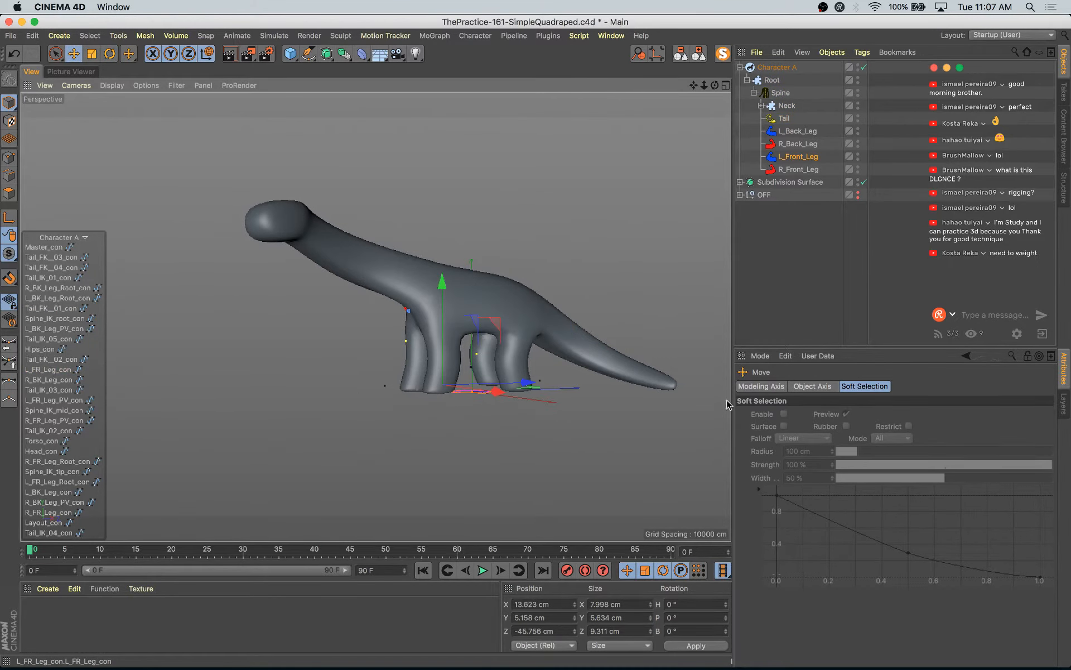
pyautogui.moveTo(527, 391); pyautogui.dragTo(509, 392)
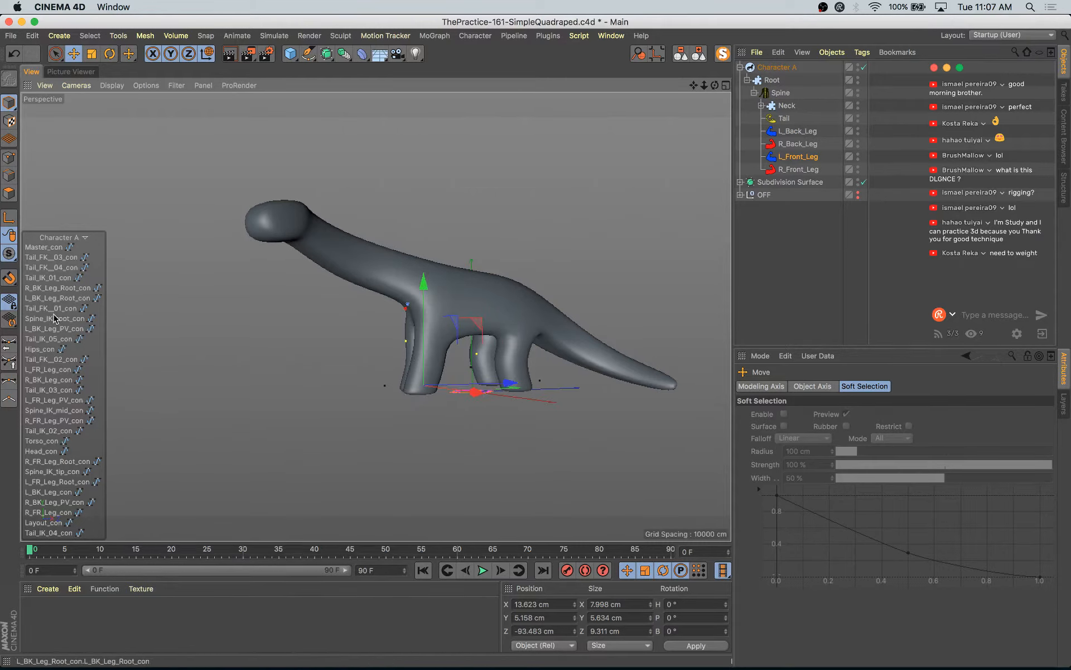
# - Move L_BK_Leg_con backward along its Z axis to about 70.2 cm
pyautogui.click(49, 401)
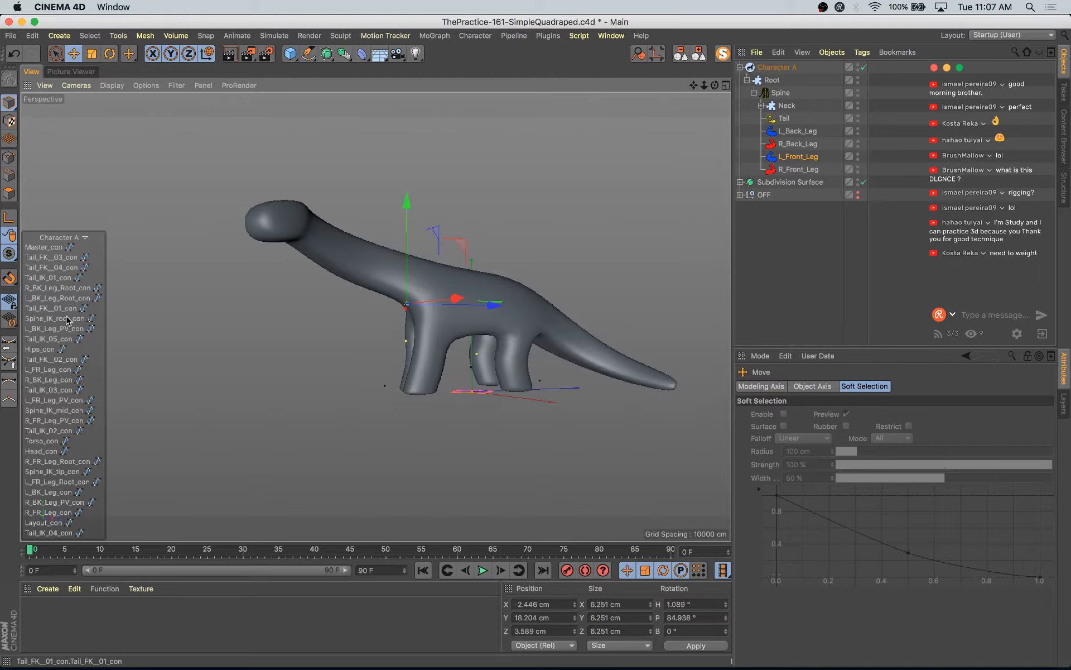
pyautogui.click(60, 494)
pyautogui.moveTo(600, 381); pyautogui.dragTo(612, 384)
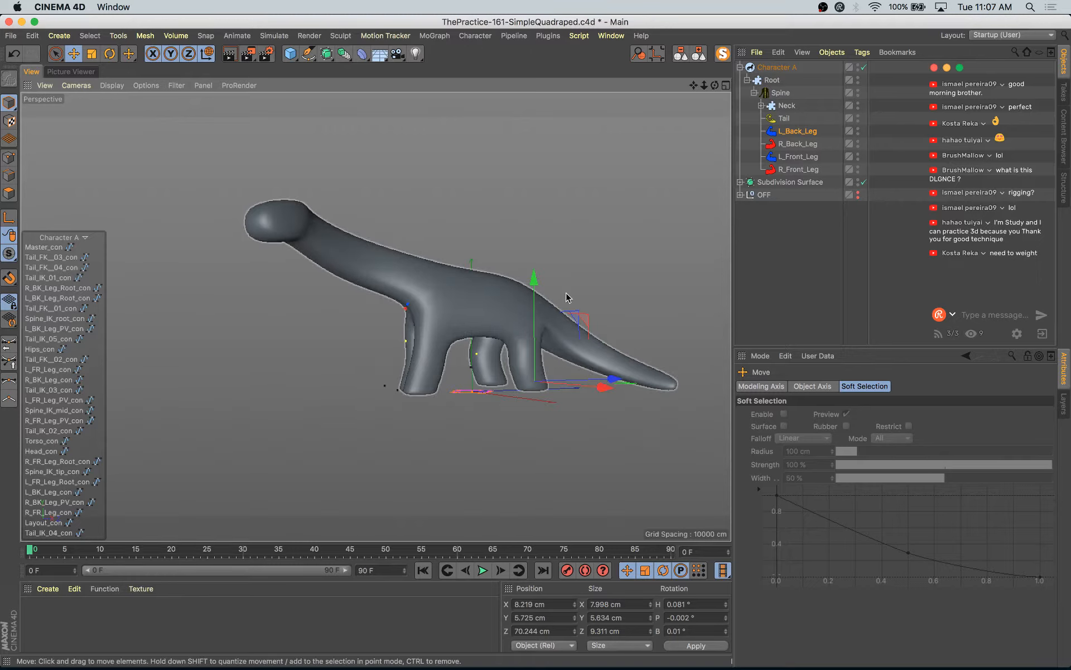
# - Remove the Character A controllers HUD from the viewport
pyautogui.rightClick(64, 237)
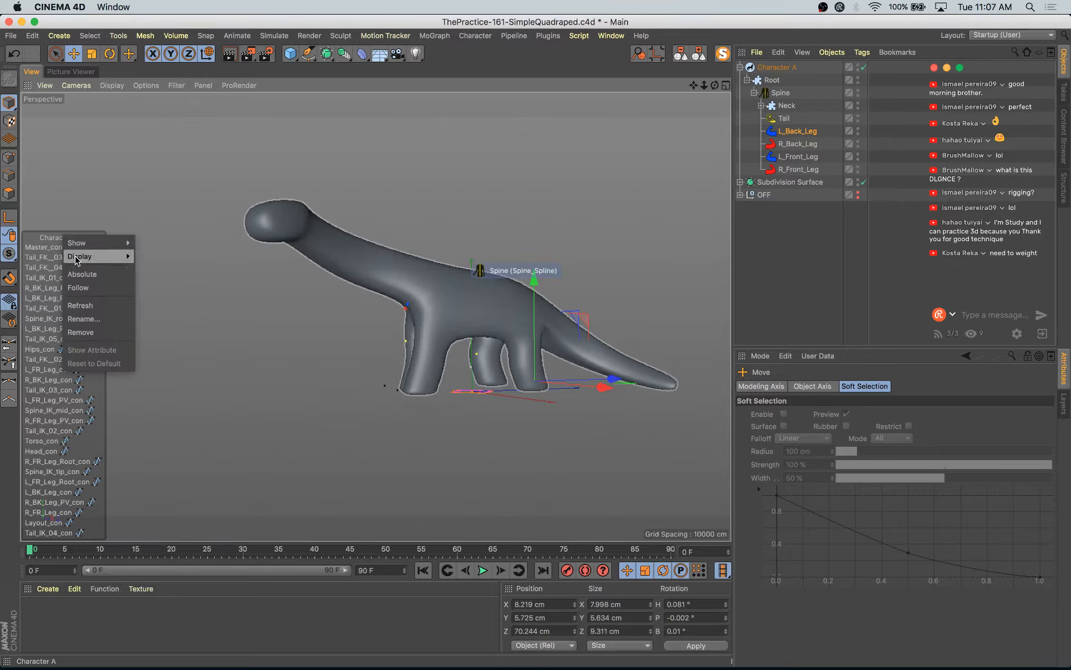
pyautogui.click(89, 331)
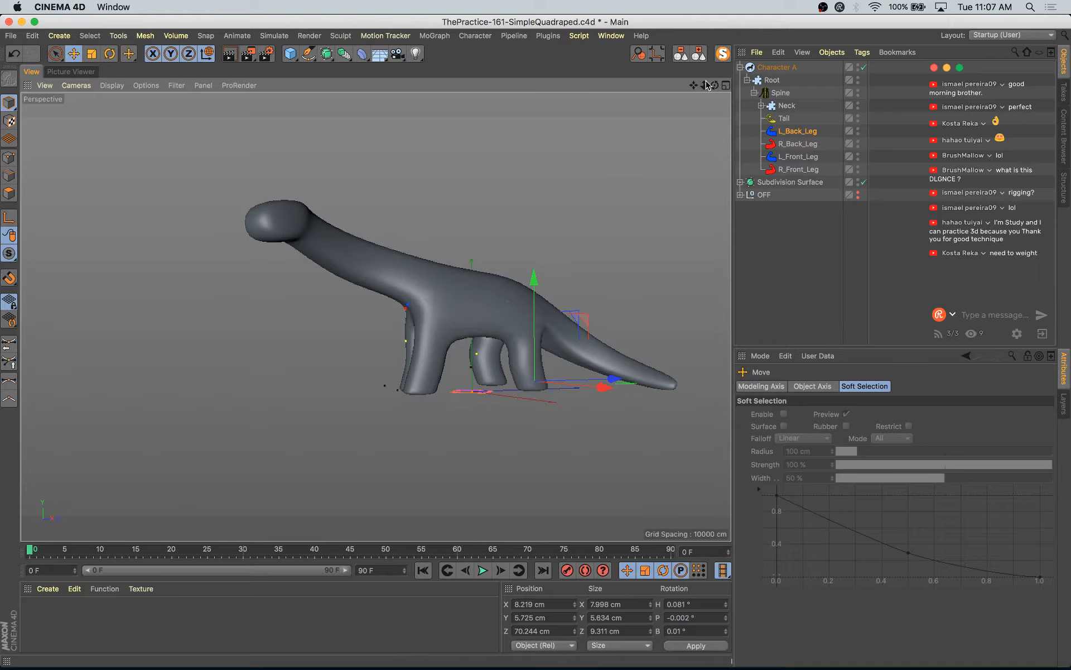
pyautogui.moveTo(693, 88); pyautogui.dragTo(715, 85)
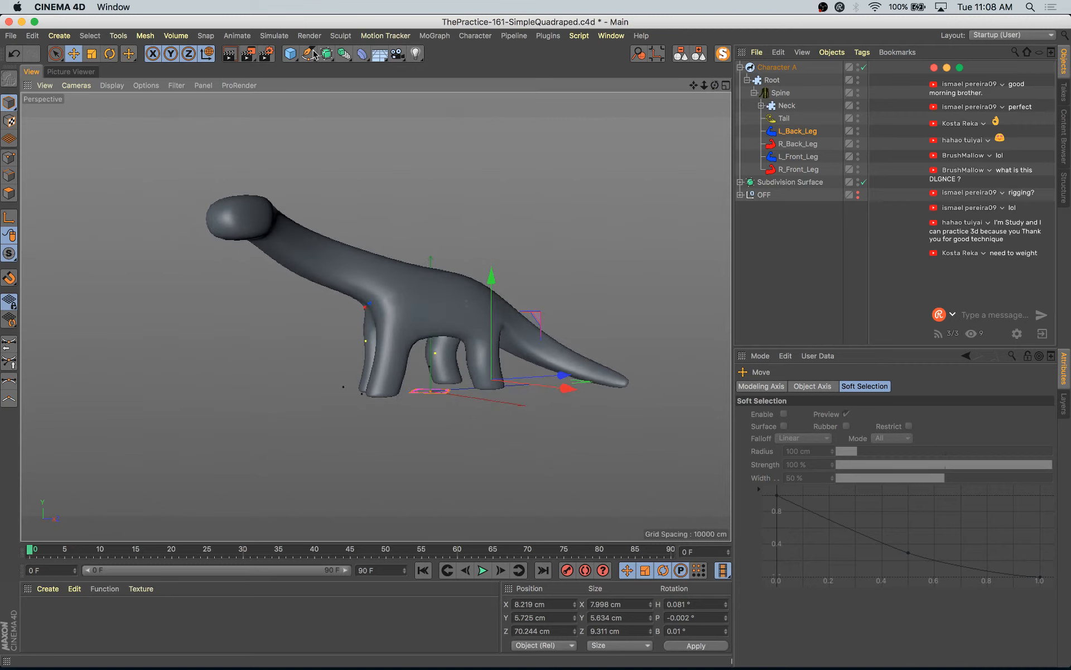
# - Add a Landscape object and set its Sea Level to 100 % and Plateau Level to 3 %
pyautogui.click(290, 53)
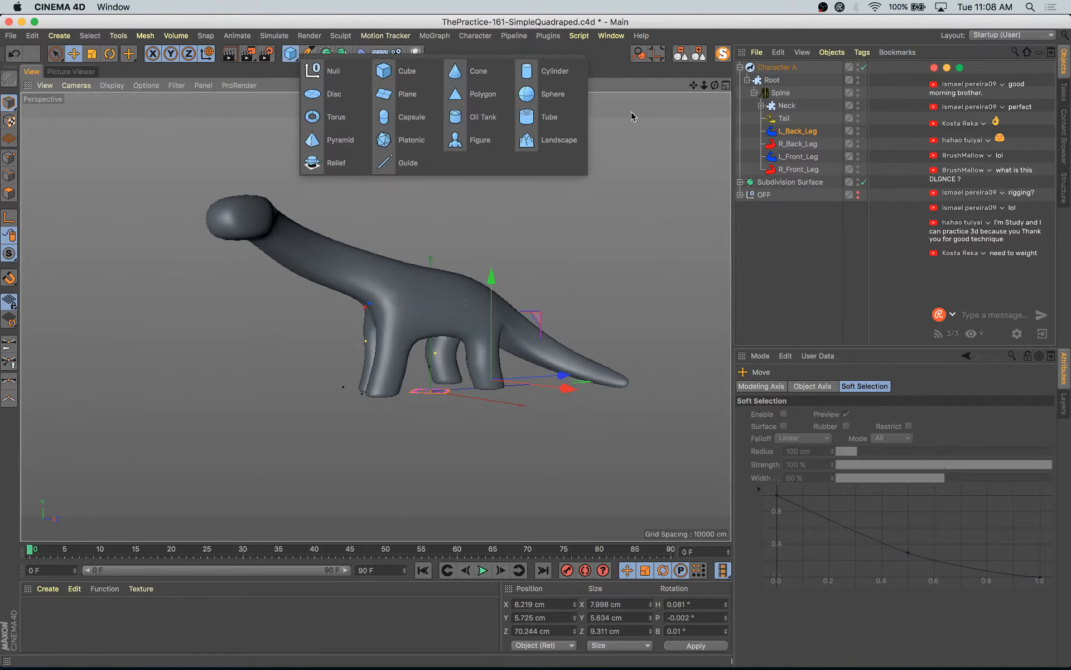
pyautogui.click(551, 143)
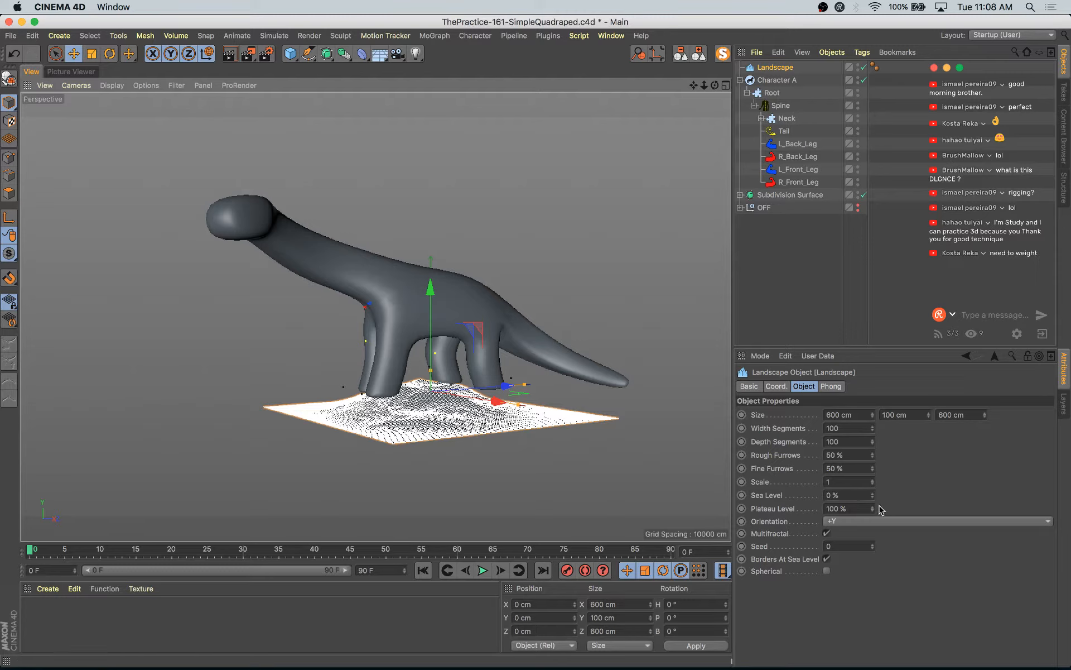
pyautogui.moveTo(872, 498); pyautogui.dragTo(872, 463)
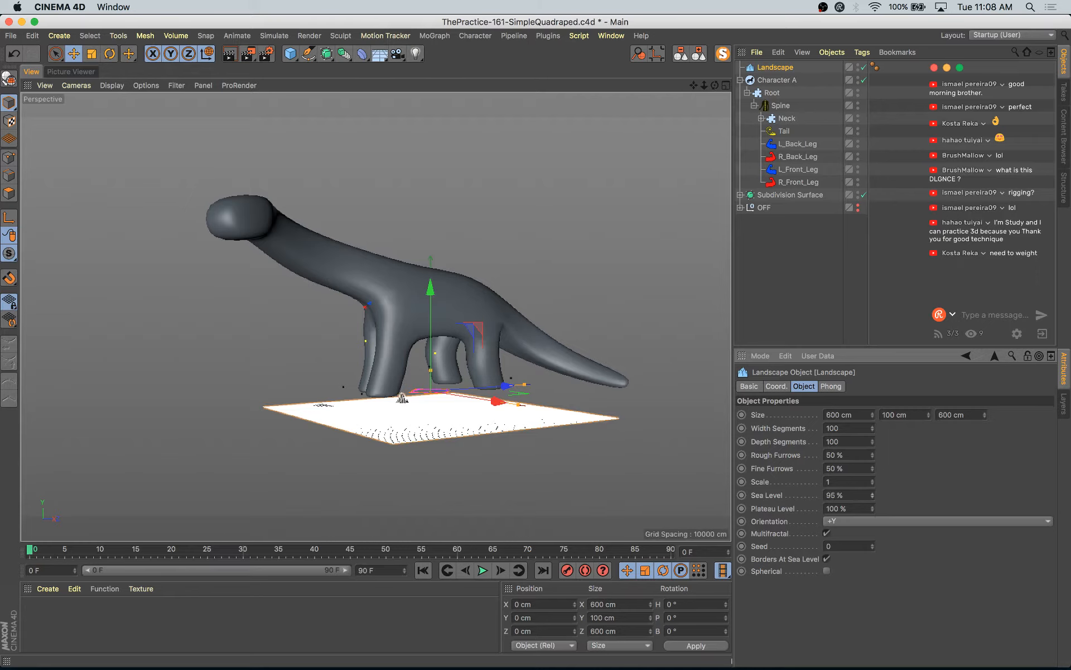
pyautogui.moveTo(872, 495); pyautogui.dragTo(872, 558)
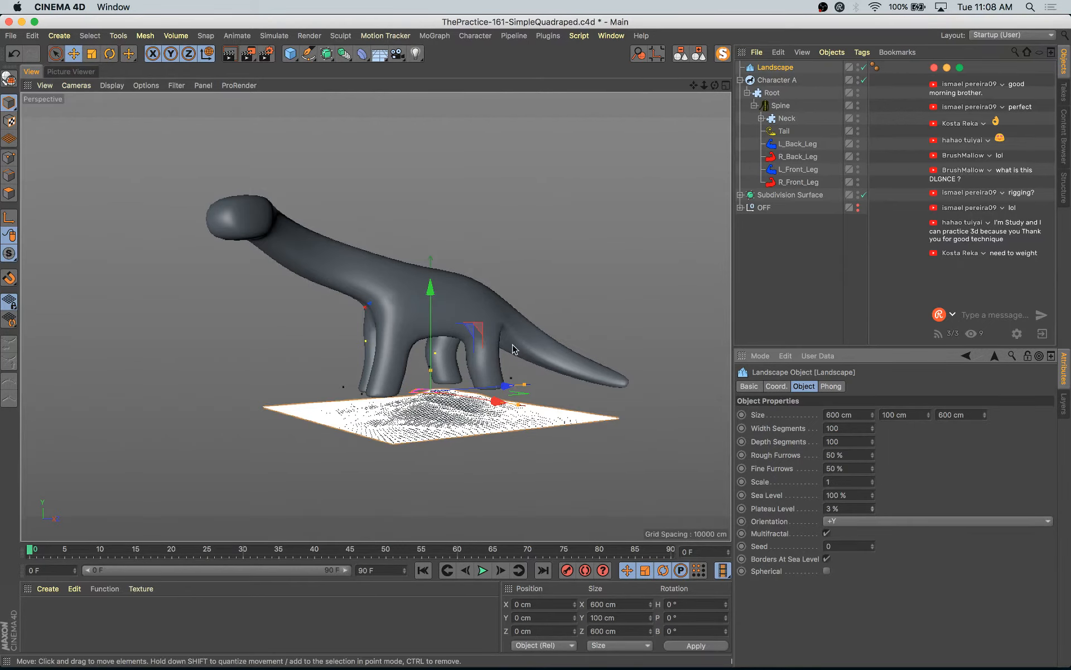
# - Scale the landscape up to about 1358 x 226 x 1358 cm and move it behind the dinosaur to about -839 cm in X
pyautogui.moveTo(288, 496); pyautogui.dragTo(359, 495)
pyautogui.press('e')
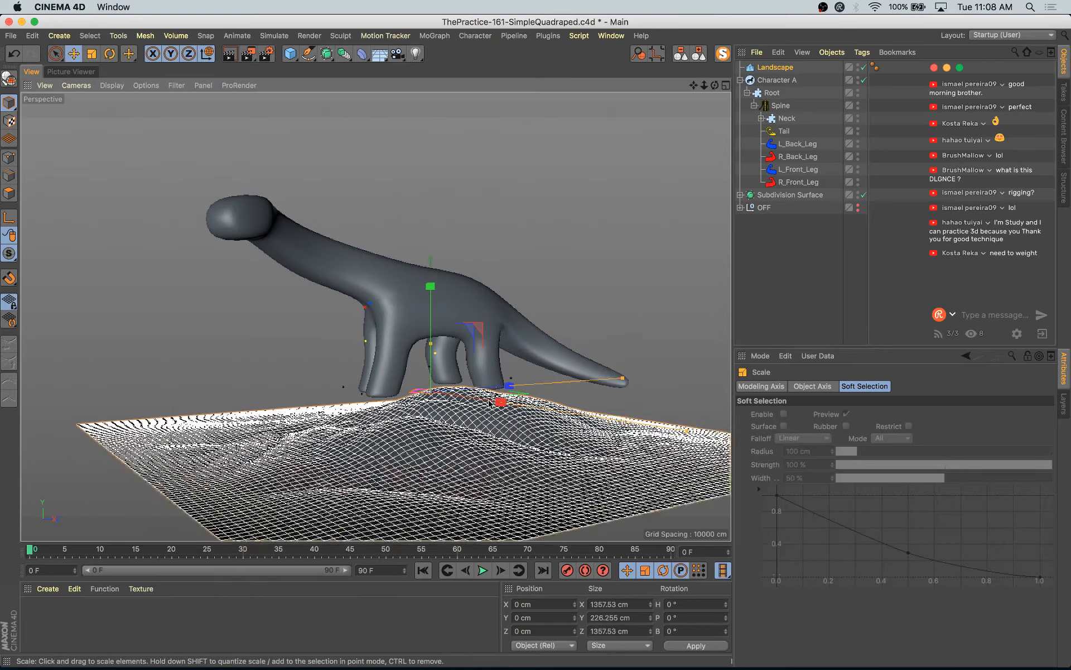
pyautogui.moveTo(507, 401); pyautogui.dragTo(341, 378)
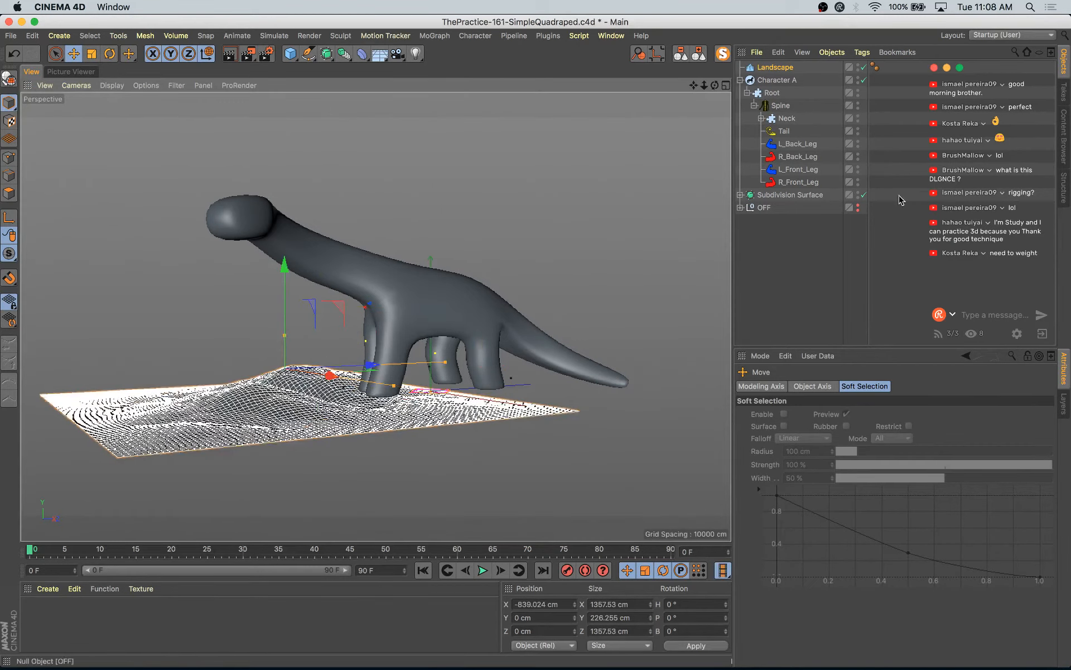
# - Set the landscape's width and depth segments to 40 and its Rough Furrows to 0 %
pyautogui.click(784, 69)
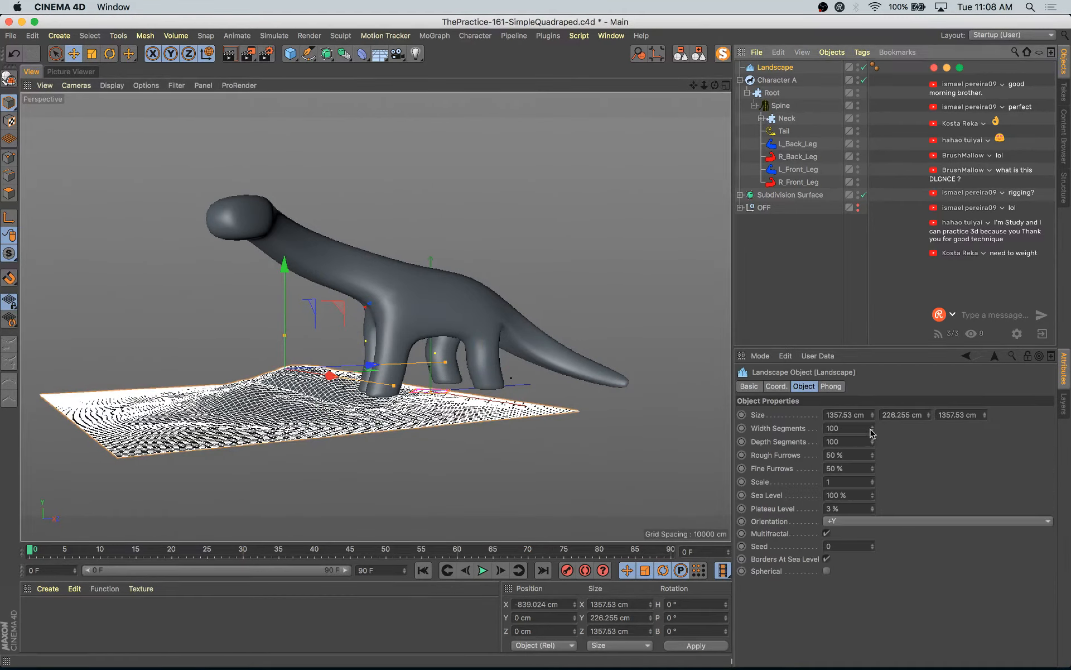
pyautogui.click(844, 428)
pyautogui.write('40')
pyautogui.press('Tab')
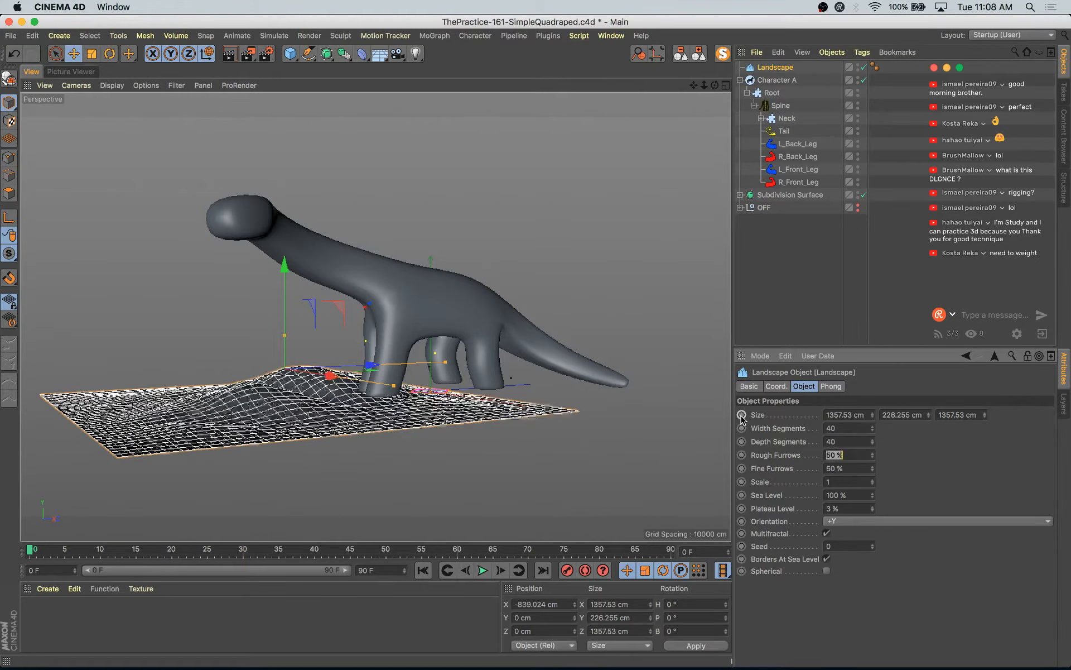
pyautogui.write('40')
pyautogui.press('Tab')
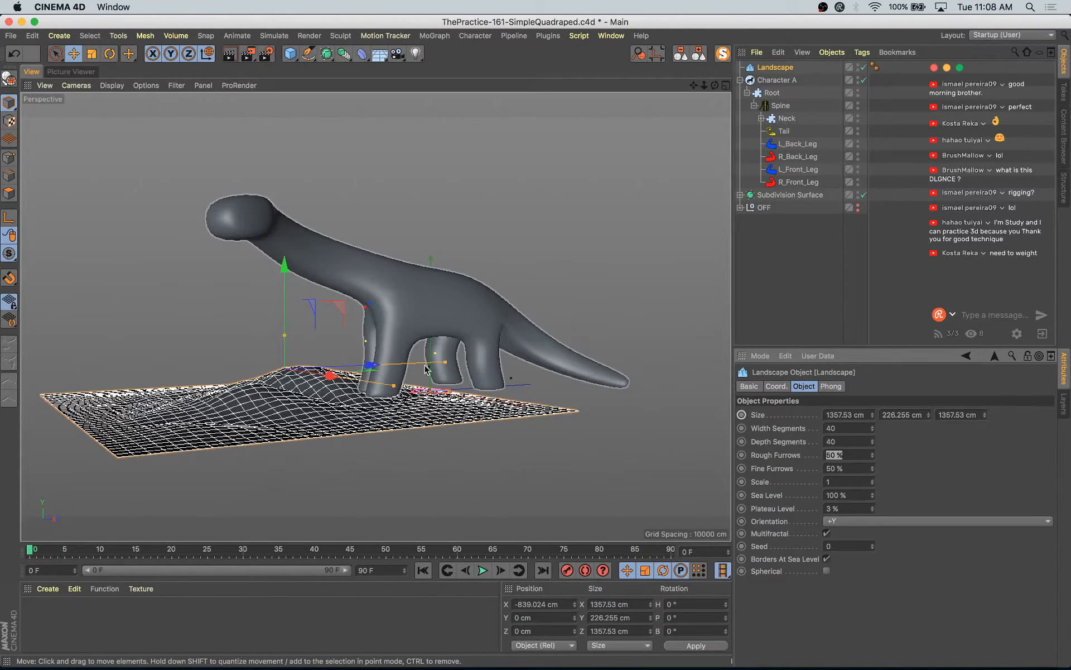
pyautogui.write('0')
# - Stretch the landscape to about 1496 cm in X and 2424 cm in Z, and push it back to about -1537 cm in X
pyautogui.moveTo(446, 362); pyautogui.dragTo(544, 358)
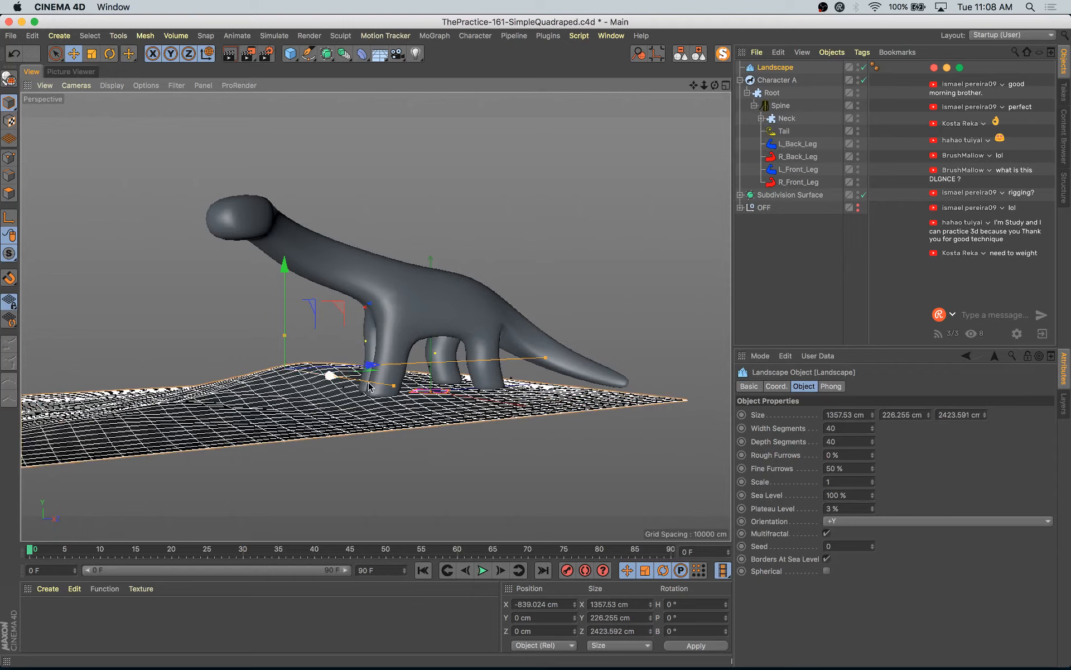
pyautogui.moveTo(394, 386); pyautogui.dragTo(408, 394)
pyautogui.press('e')
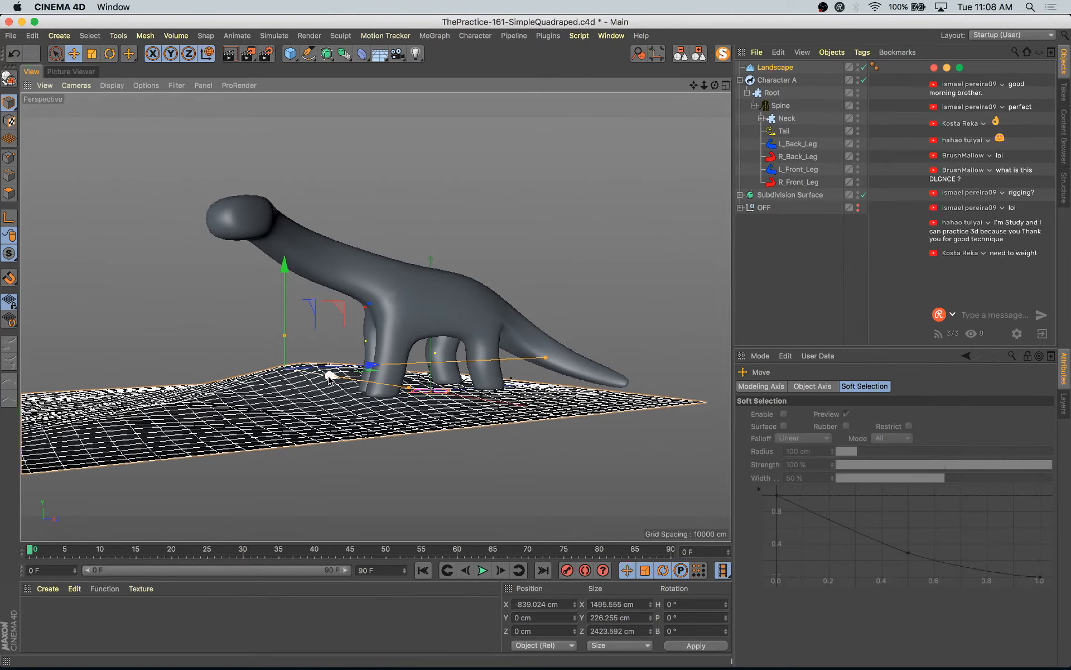
pyautogui.moveTo(329, 376); pyautogui.dragTo(251, 373)
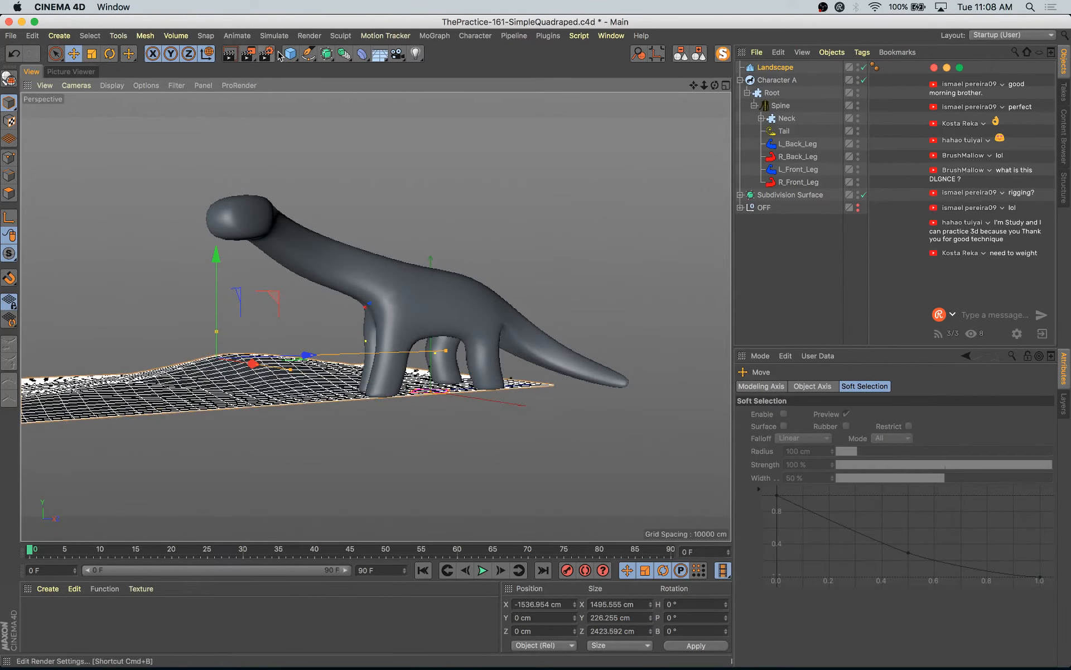
# - Add a Plane and scale it up into a large ground extending to the horizon beneath the dinosaur
pyautogui.moveTo(280, 55); pyautogui.dragTo(409, 93)
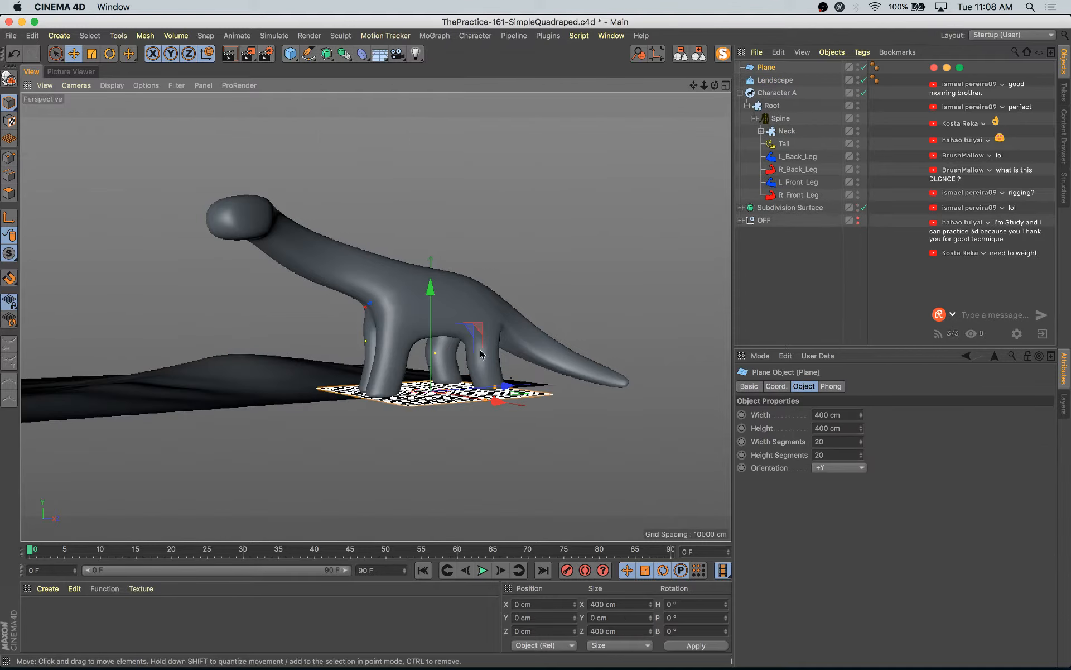
pyautogui.press('t')
pyautogui.moveTo(244, 422); pyautogui.dragTo(432, 378)
pyautogui.press('e')
pyautogui.moveTo(433, 290); pyautogui.dragTo(439, 289)
# - Raise the landscape to about 152 cm in Y and scale it up to about 2088 x 316 x 3384 cm
pyautogui.click(243, 359)
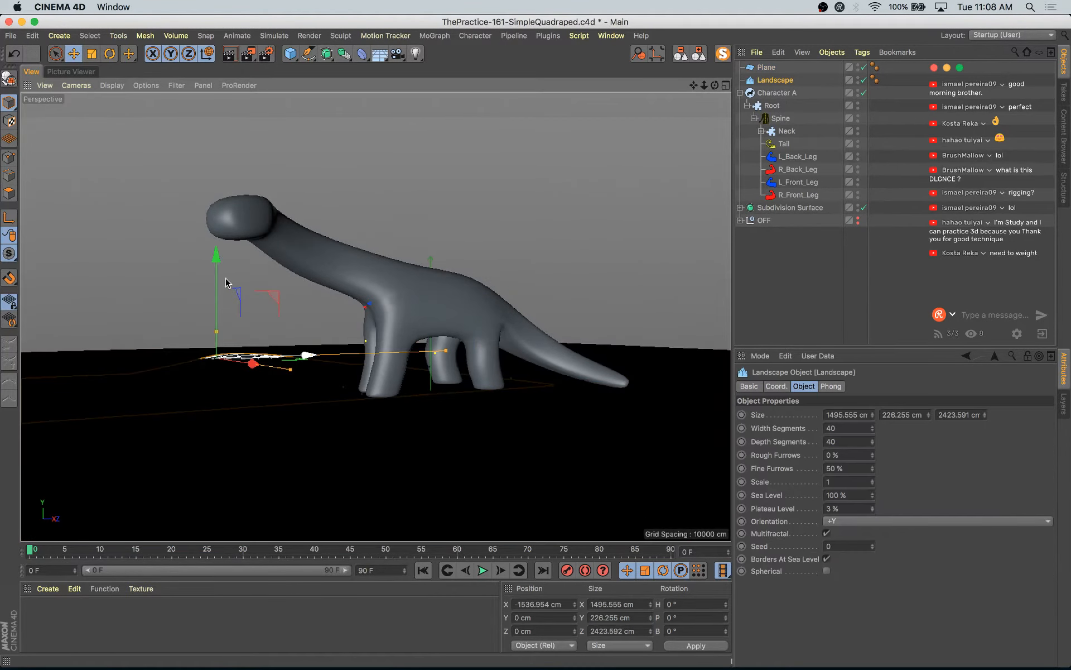
pyautogui.moveTo(217, 269); pyautogui.dragTo(225, 242)
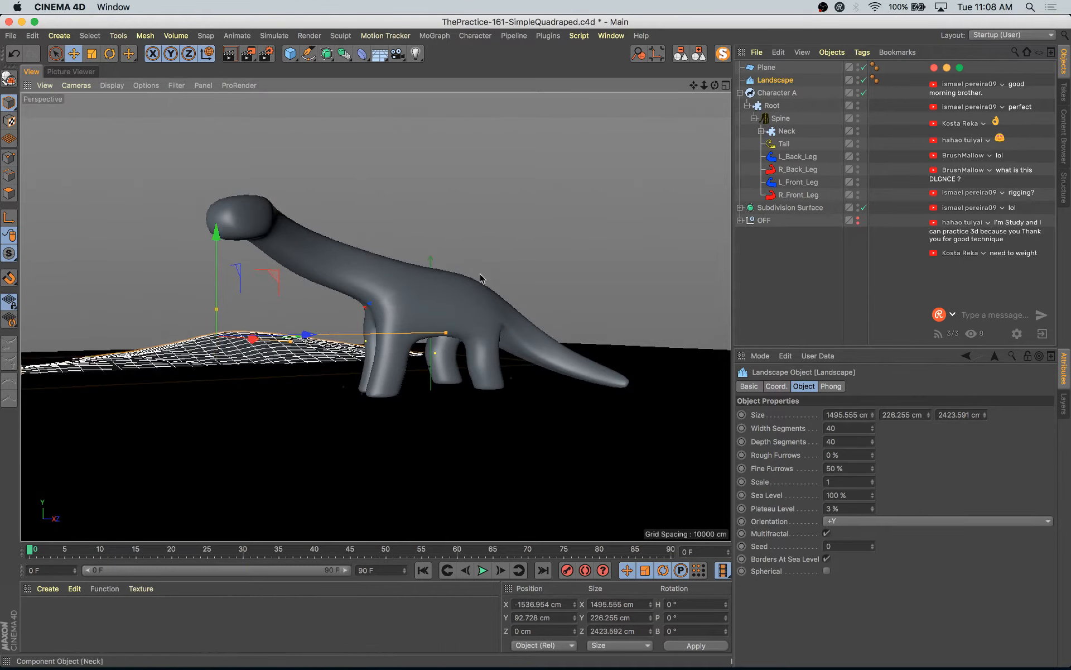
pyautogui.press('t')
pyautogui.moveTo(443, 371); pyautogui.dragTo(451, 362)
pyautogui.press('e')
pyautogui.moveTo(216, 253); pyautogui.dragTo(218, 237)
# - Reduce the landscape's Z size to about 2641 cm and set its Fine Furrows to 100 %
pyautogui.click(779, 80)
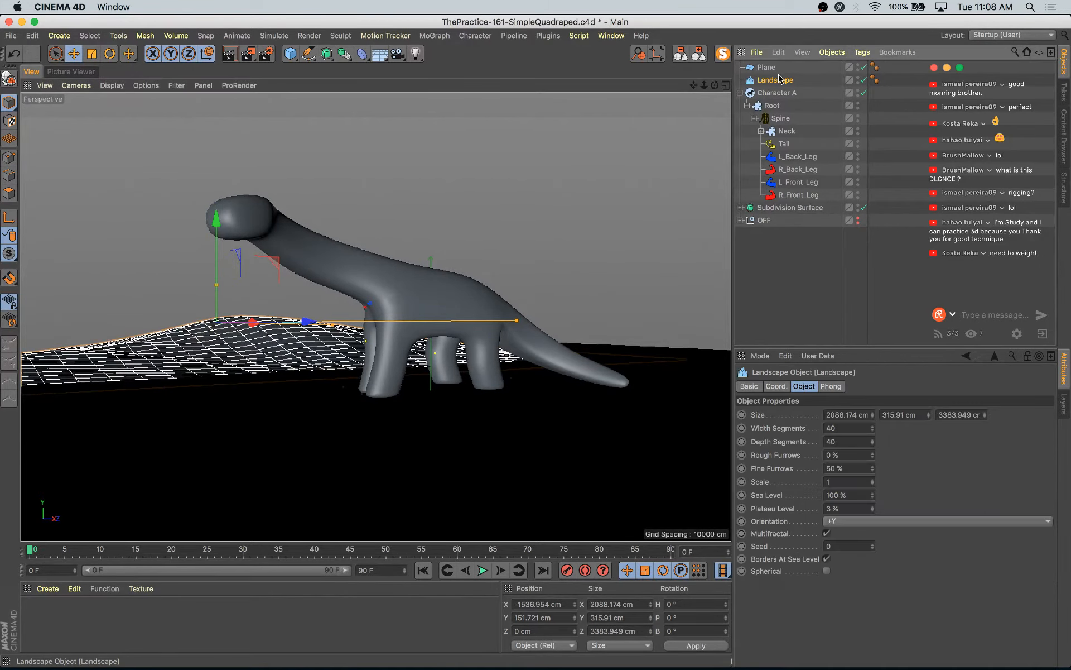
pyautogui.moveTo(516, 322); pyautogui.dragTo(463, 321)
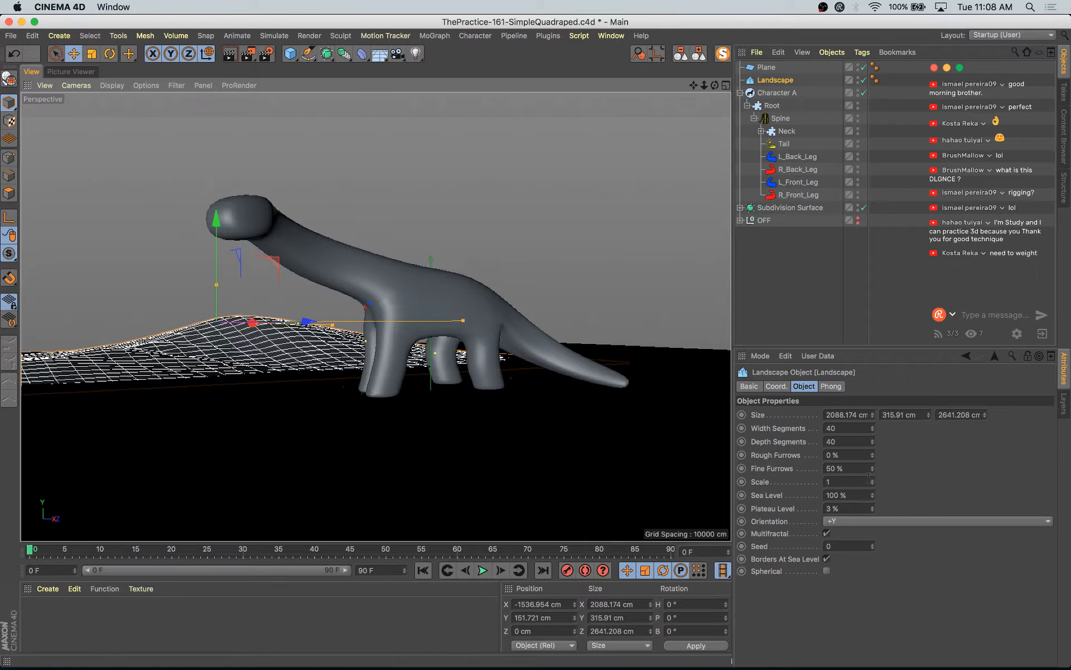
pyautogui.moveTo(874, 471); pyautogui.dragTo(875, 449)
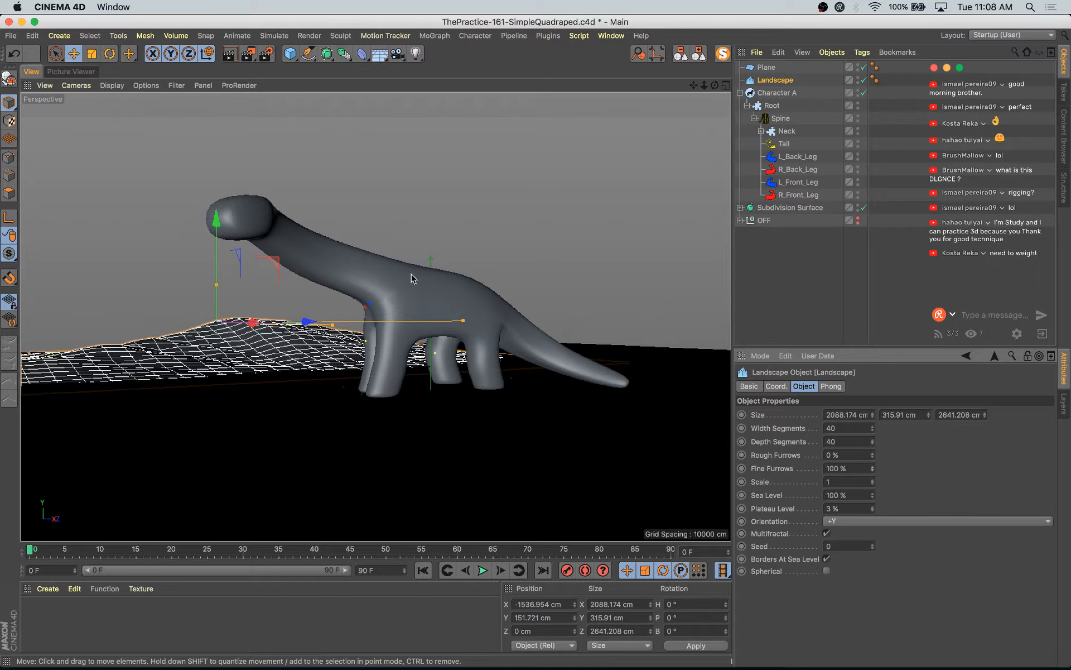
# - Duplicate the landscape farther back at about X -2447 cm and Y 244 cm, sized to about 3430 x 519 x 2933 cm
pyautogui.keyDown('ctrl'); pyautogui.moveTo(252, 322); pyautogui.dragTo(177, 333); pyautogui.keyUp('ctrl')
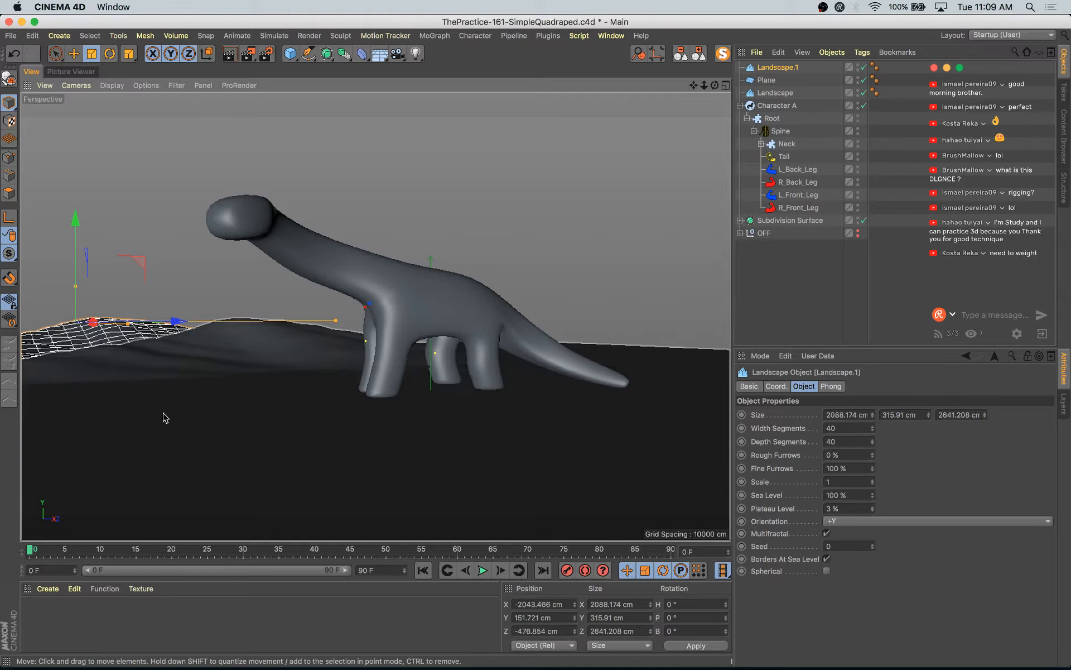
pyautogui.moveTo(364, 366); pyautogui.dragTo(438, 351)
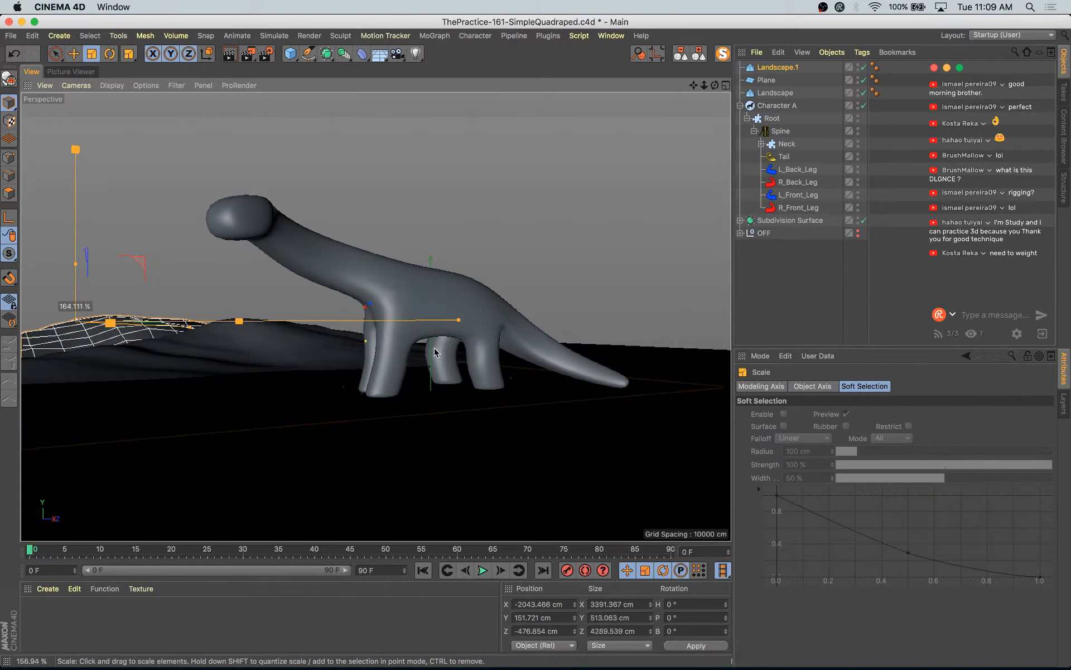
pyautogui.press('e')
pyautogui.moveTo(98, 330); pyautogui.dragTo(71, 208)
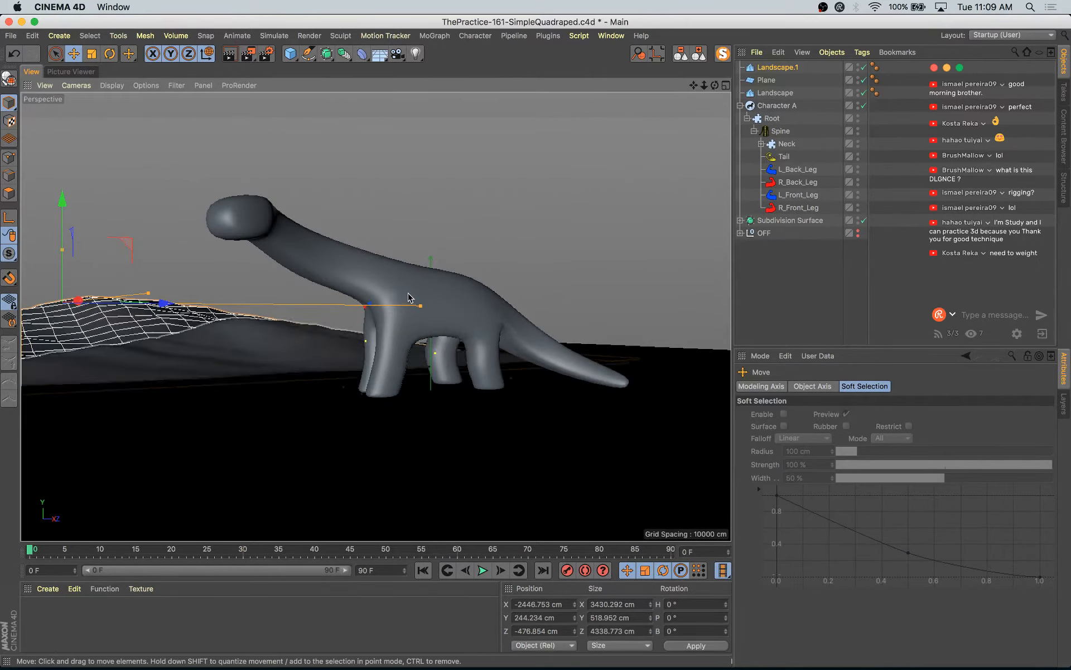
pyautogui.moveTo(420, 306); pyautogui.dragTo(338, 317)
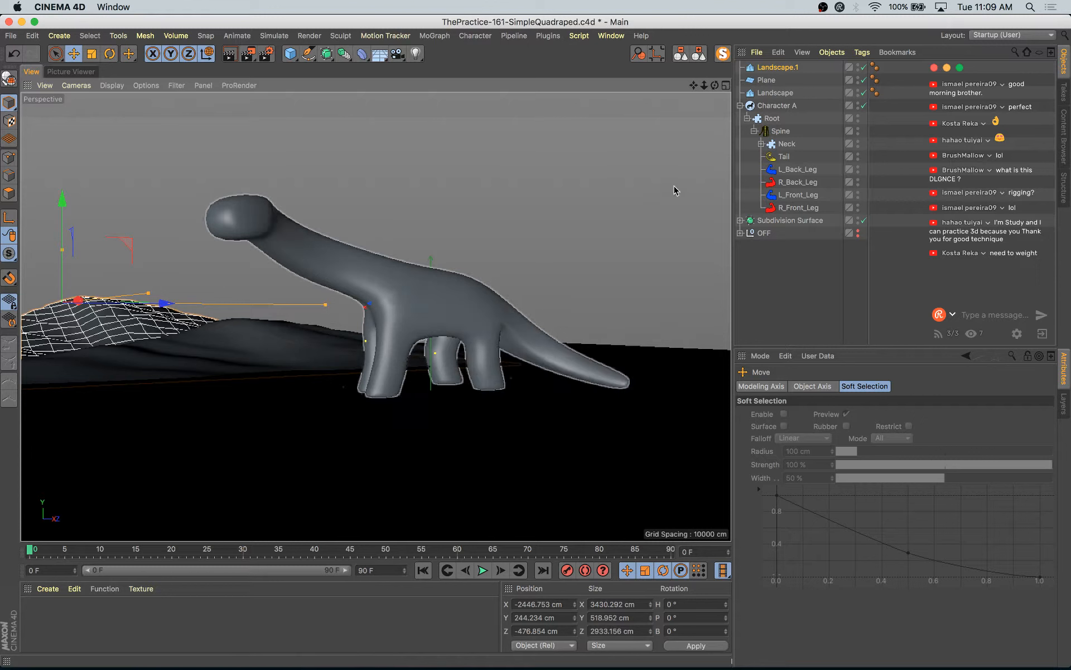
# - Set the duplicated landscape's Seed to 3 and move it along Z to about -202 cm
pyautogui.click(781, 67)
pyautogui.click(698, 53)
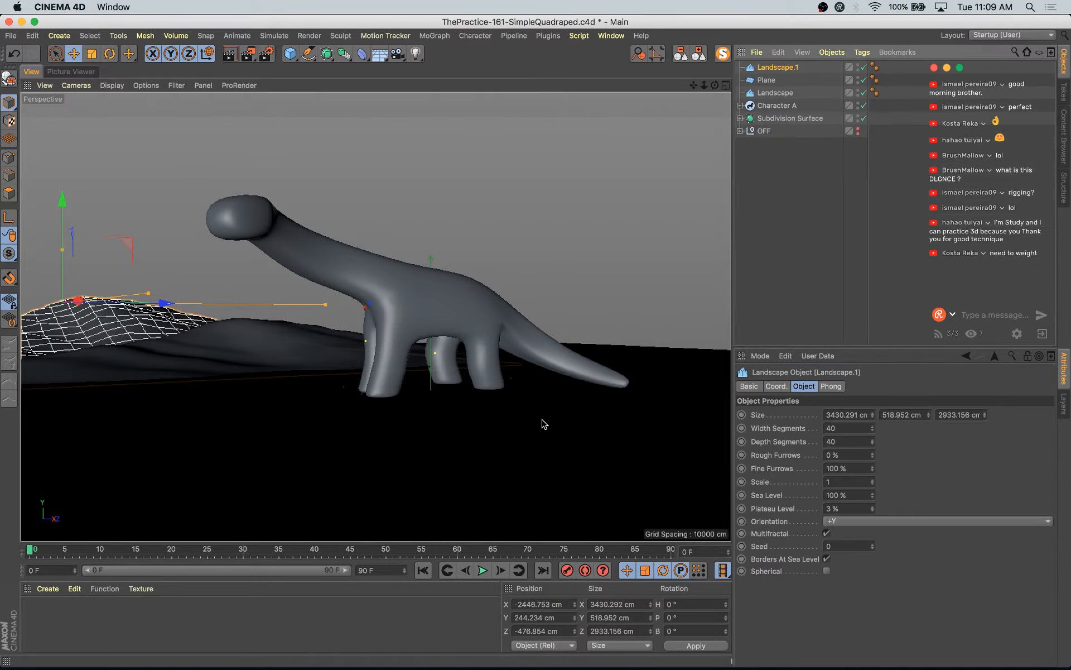
pyautogui.click(873, 544)
pyautogui.click(873, 545)
pyautogui.click(873, 544)
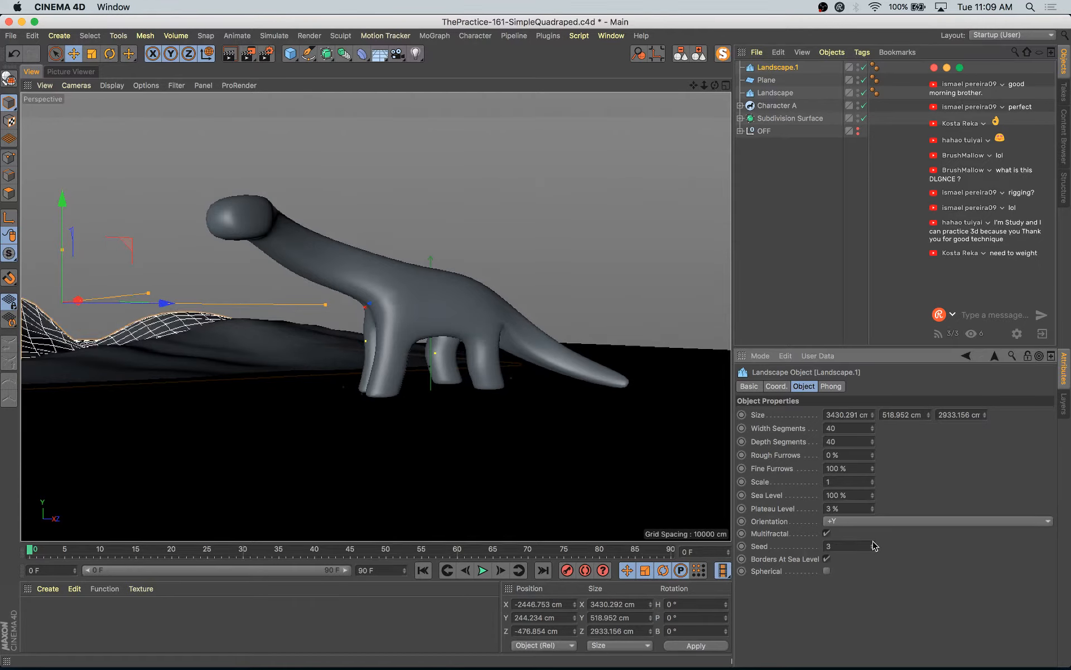
pyautogui.moveTo(166, 304); pyautogui.dragTo(220, 304)
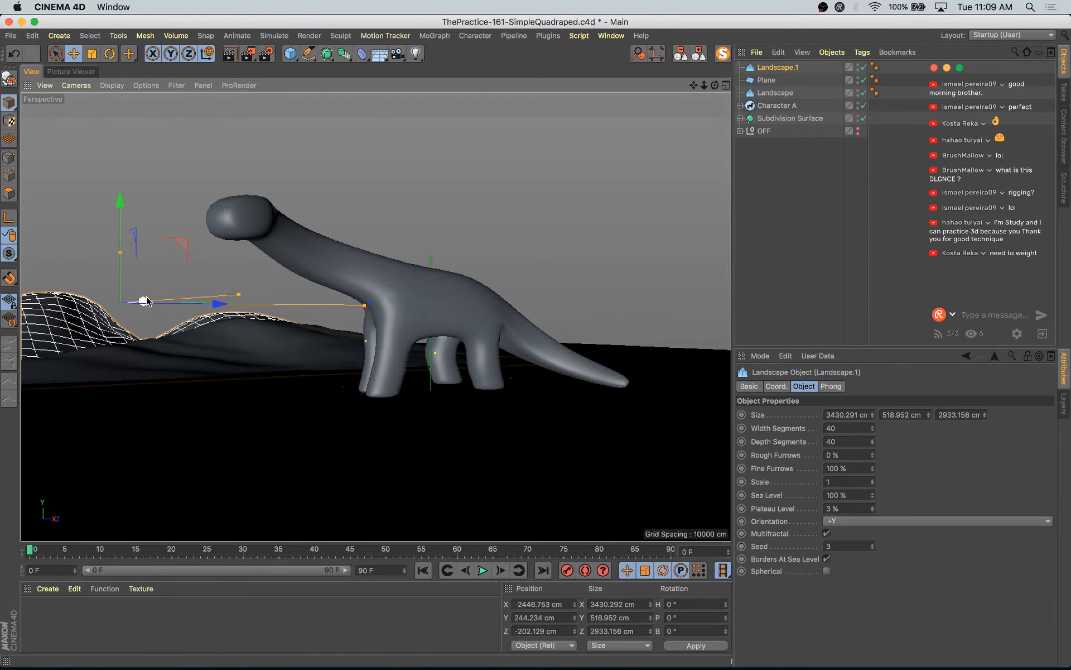
# - Duplicate the original landscape to about 1992 cm in Z behind the tail and rotate its heading to about -57.6°
pyautogui.moveTo(146, 302); pyautogui.dragTo(502, 318)
pyautogui.click(257, 333)
pyautogui.press('r')
# - Try different seeds on the landscape behind the tail and settle on Seed 11
pyautogui.click(783, 69)
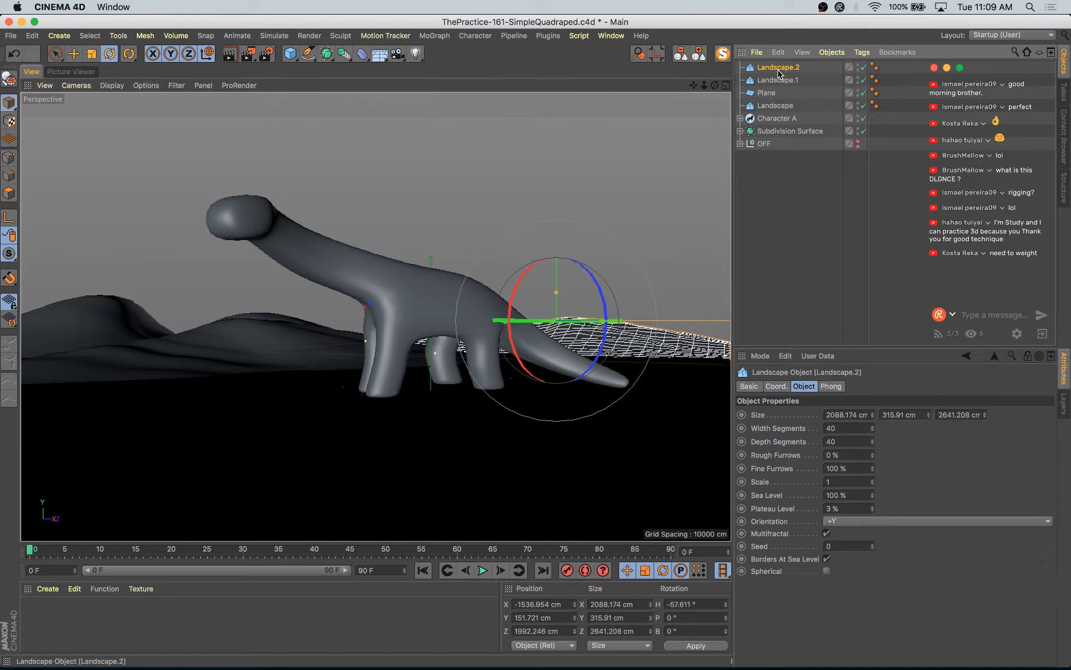
pyautogui.click(874, 543)
pyautogui.click(873, 543)
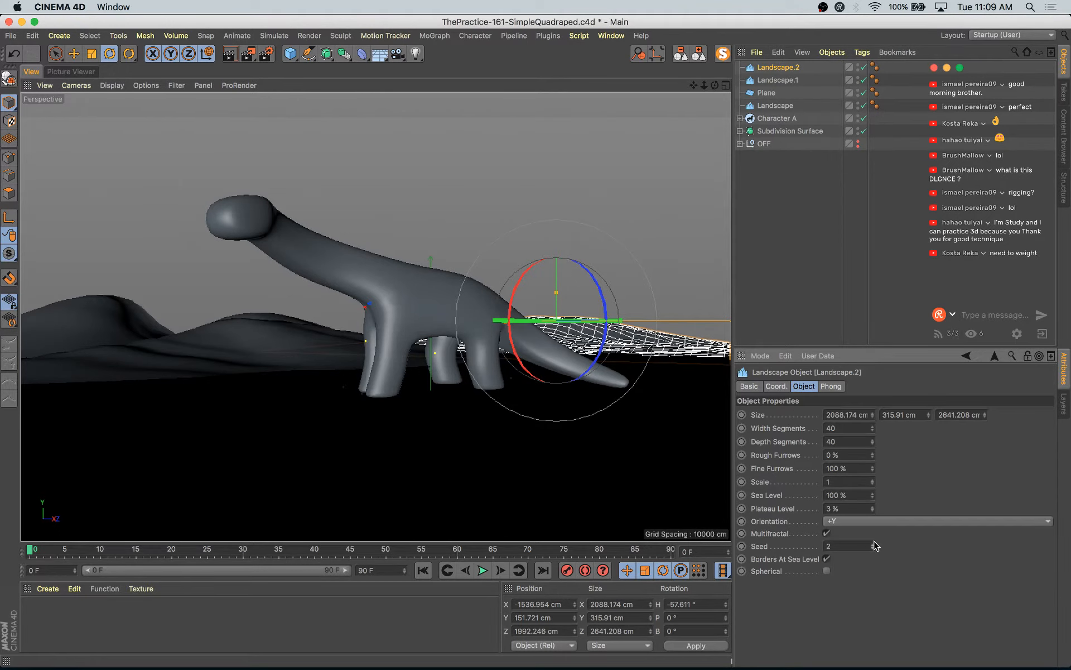
pyautogui.click(874, 543)
pyautogui.click(874, 543)
pyautogui.click(874, 543)
pyautogui.click(874, 542)
pyautogui.click(874, 542)
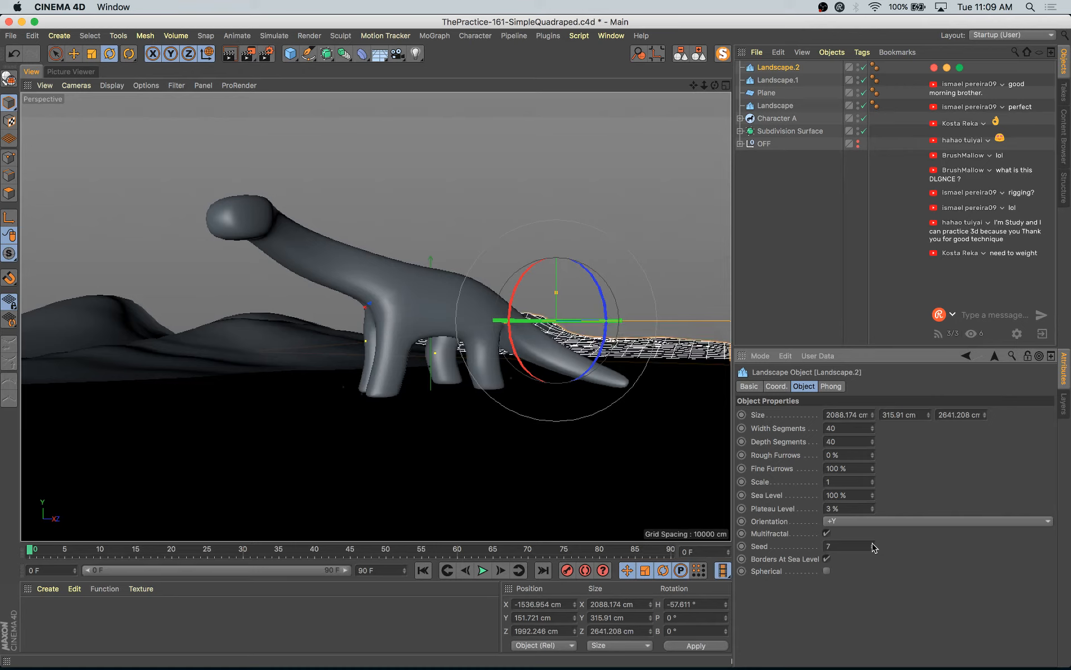
pyautogui.click(874, 542)
pyautogui.click(874, 543)
pyautogui.click(874, 542)
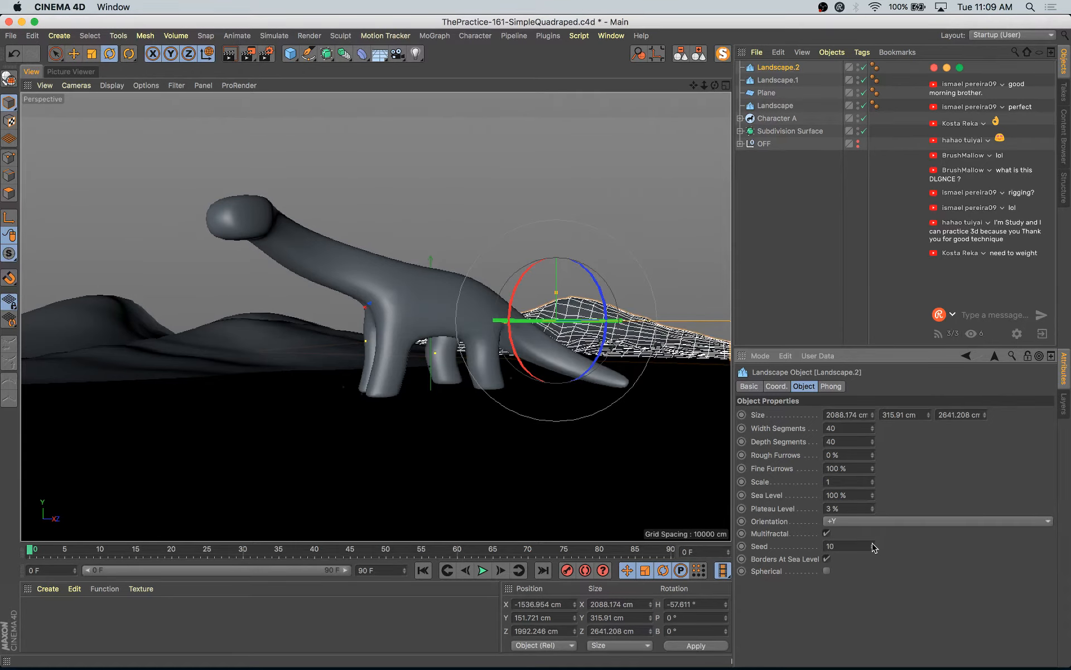
pyautogui.click(873, 543)
pyautogui.click(874, 542)
pyautogui.click(873, 548)
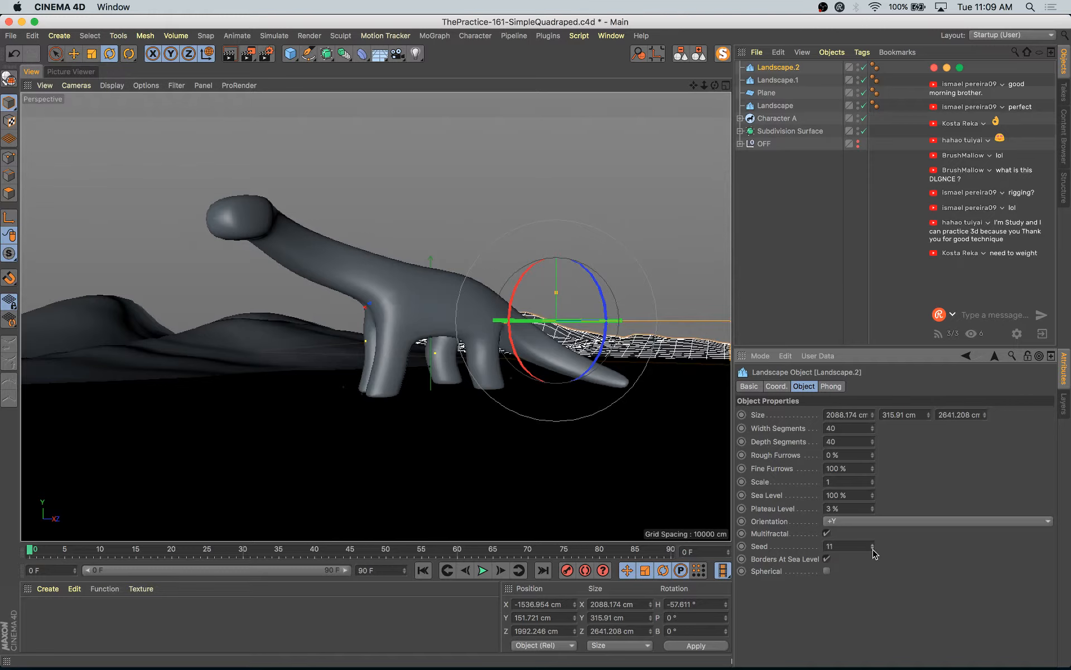
# - Rotate the third landscape's heading to about -64.8° and reposition it behind the tail, saving the project
pyautogui.moveTo(579, 321)
pyautogui.mouseDown()
pyautogui.moveTo(308, 300)
pyautogui.moveTo(620, 340)
pyautogui.moveTo(569, 340)
pyautogui.mouseUp()
pyautogui.press('e')
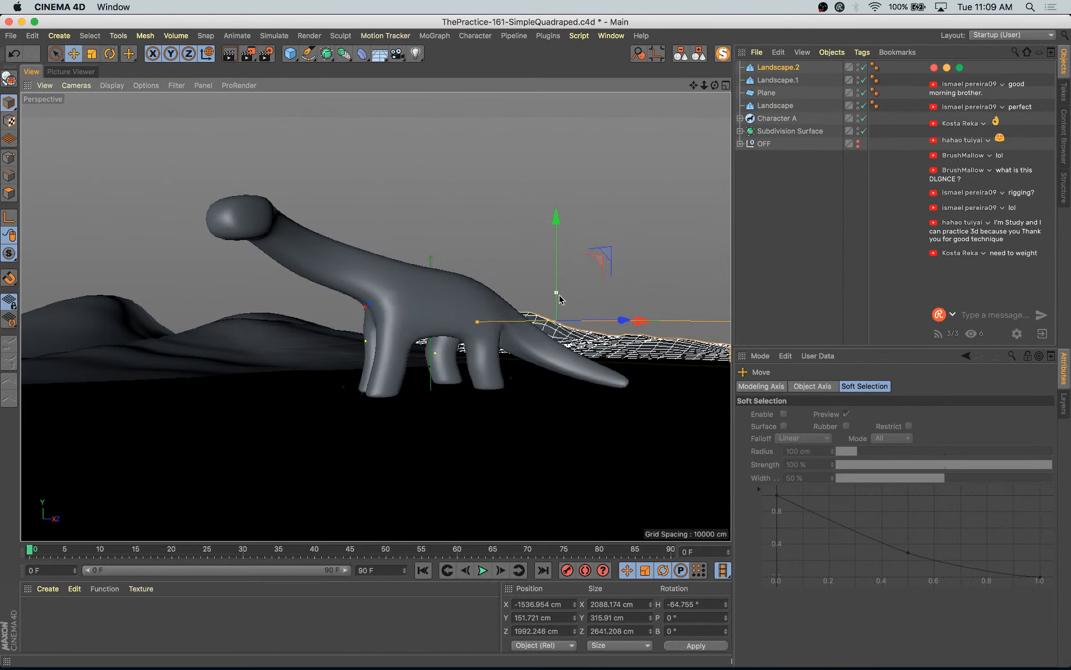
pyautogui.moveTo(611, 258); pyautogui.dragTo(646, 241)
pyautogui.moveTo(651, 252); pyautogui.dragTo(659, 254)
pyautogui.press('super+s')
# - Create a new material and set its color to H 101°, S 19% and V 86%
pyautogui.click(280, 230)
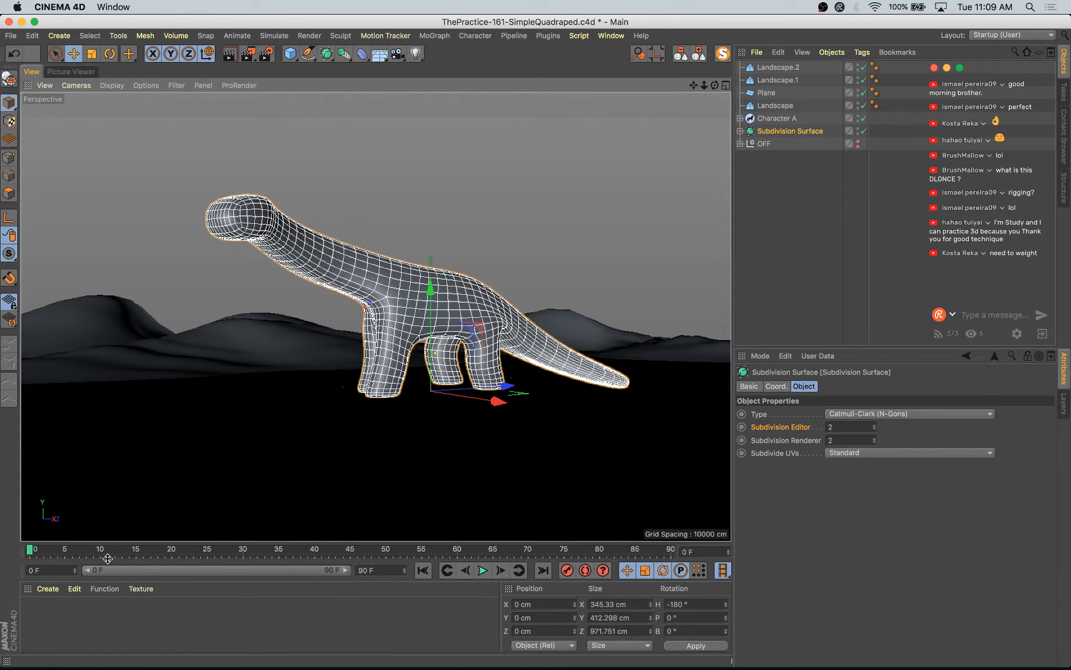
pyautogui.doubleClick(34, 612)
pyautogui.doubleClick(34, 612)
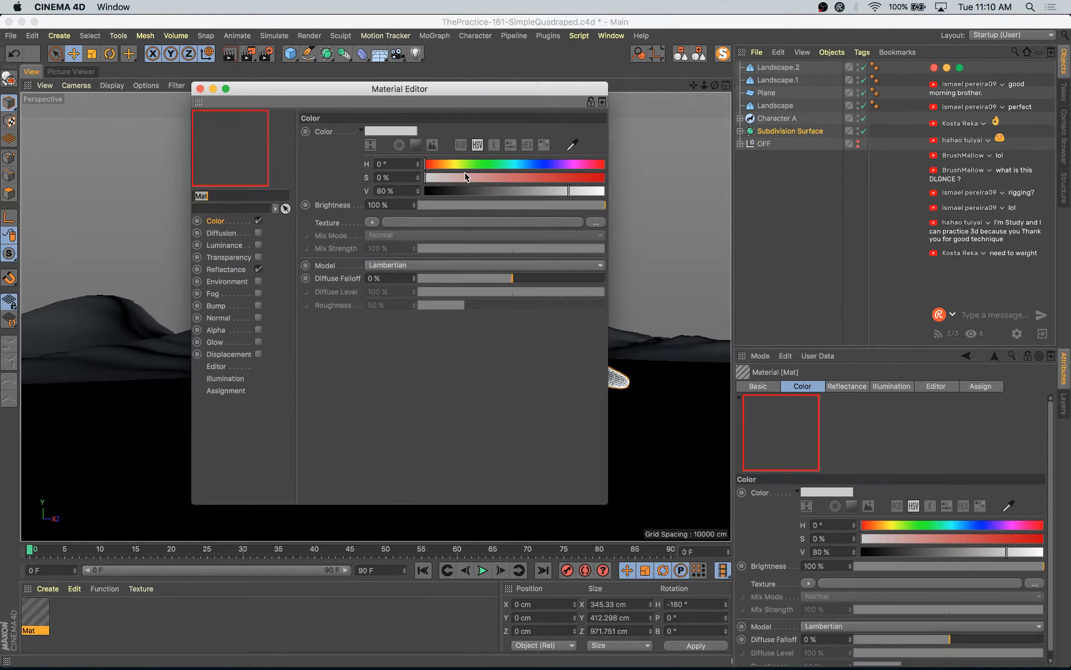
pyautogui.moveTo(517, 91); pyautogui.dragTo(810, 147)
pyautogui.click(768, 223)
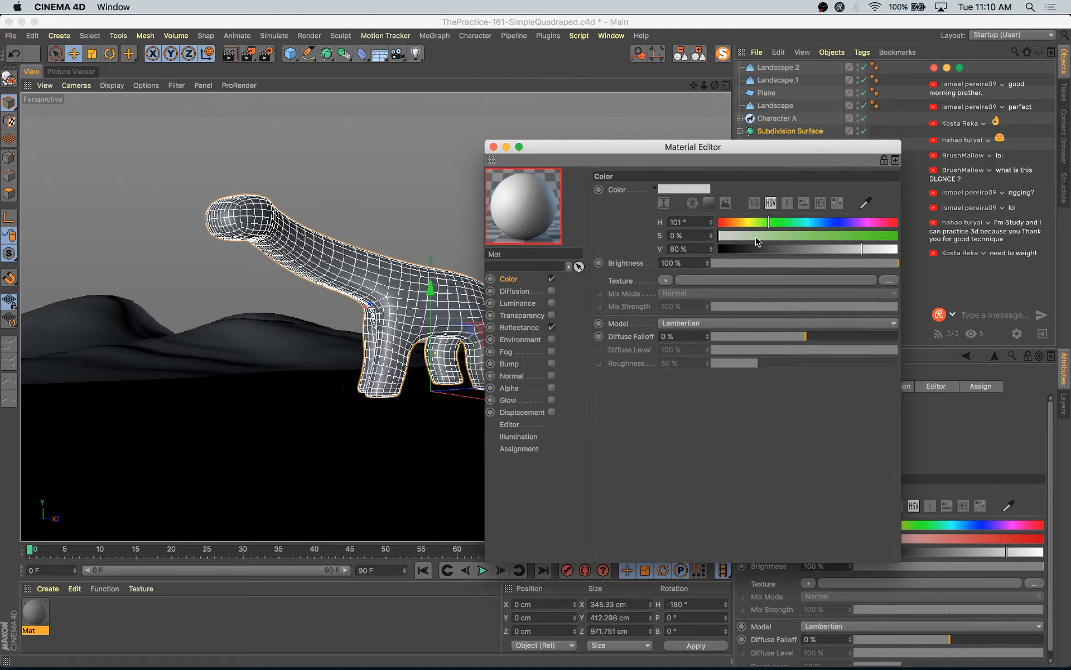
pyautogui.click(751, 236)
pyautogui.moveTo(862, 250); pyautogui.dragTo(873, 249)
# - Apply the pale green material to the dinosaur's Subdivision Surface and save the project
pyautogui.moveTo(33, 612); pyautogui.dragTo(422, 309)
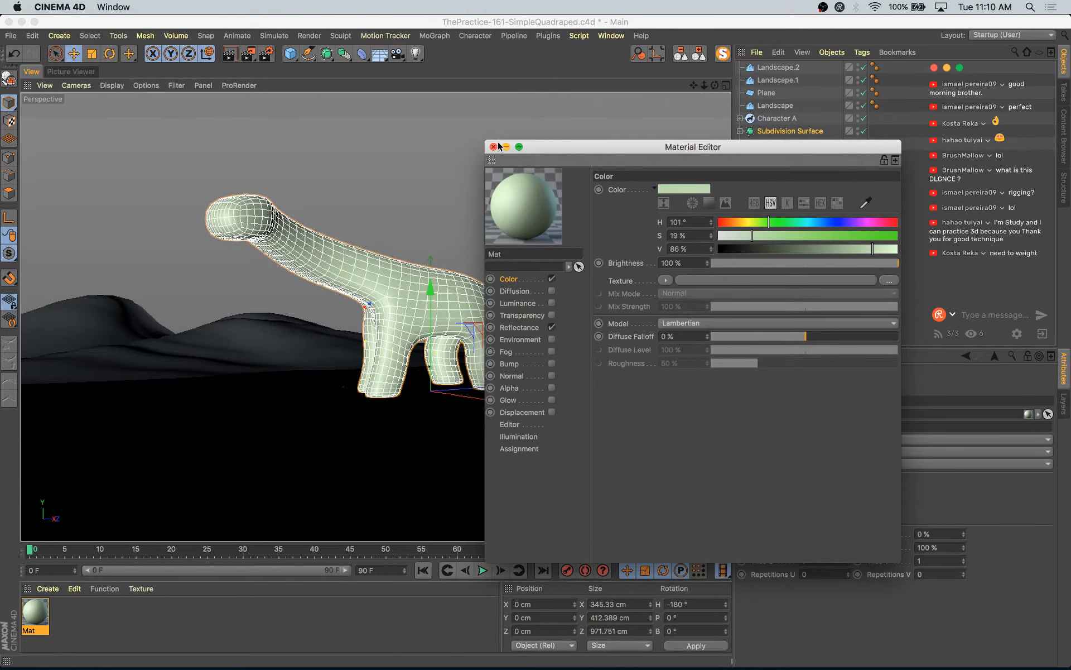
pyautogui.click(494, 147)
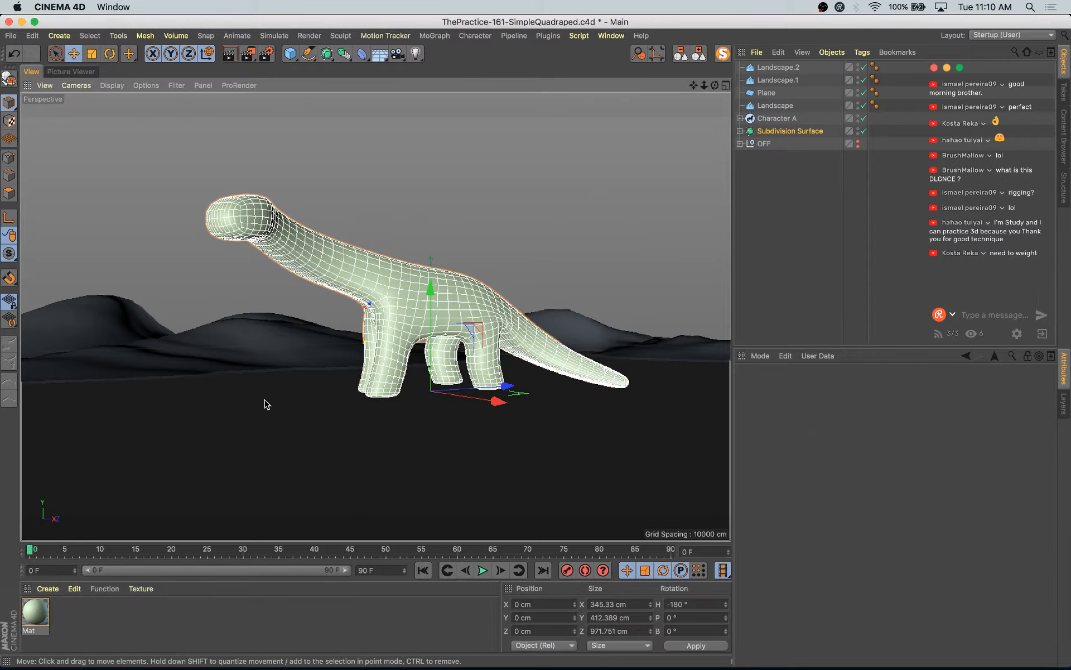
pyautogui.click(266, 403)
pyautogui.press('super+s')
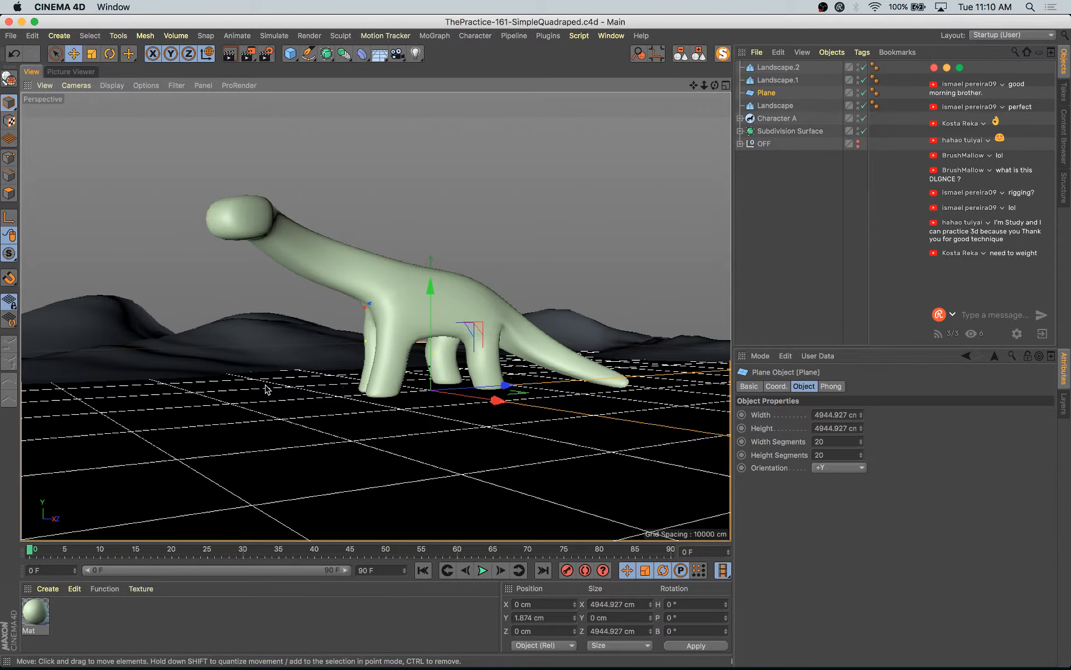
pyautogui.click(230, 228)
pyautogui.click(349, 647)
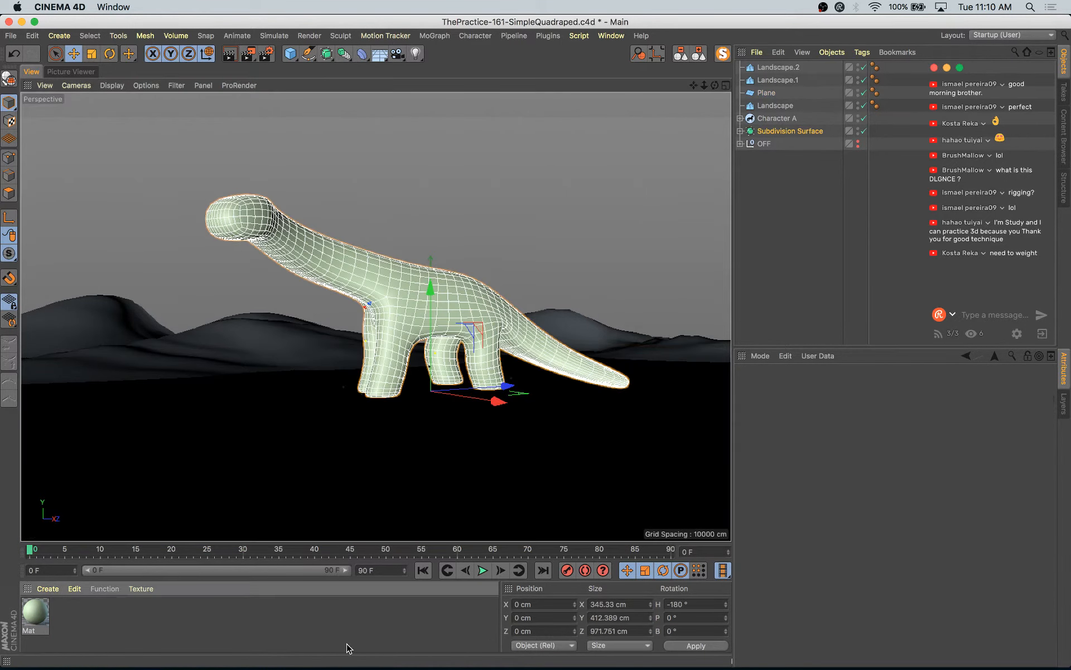
pyautogui.click(290, 368)
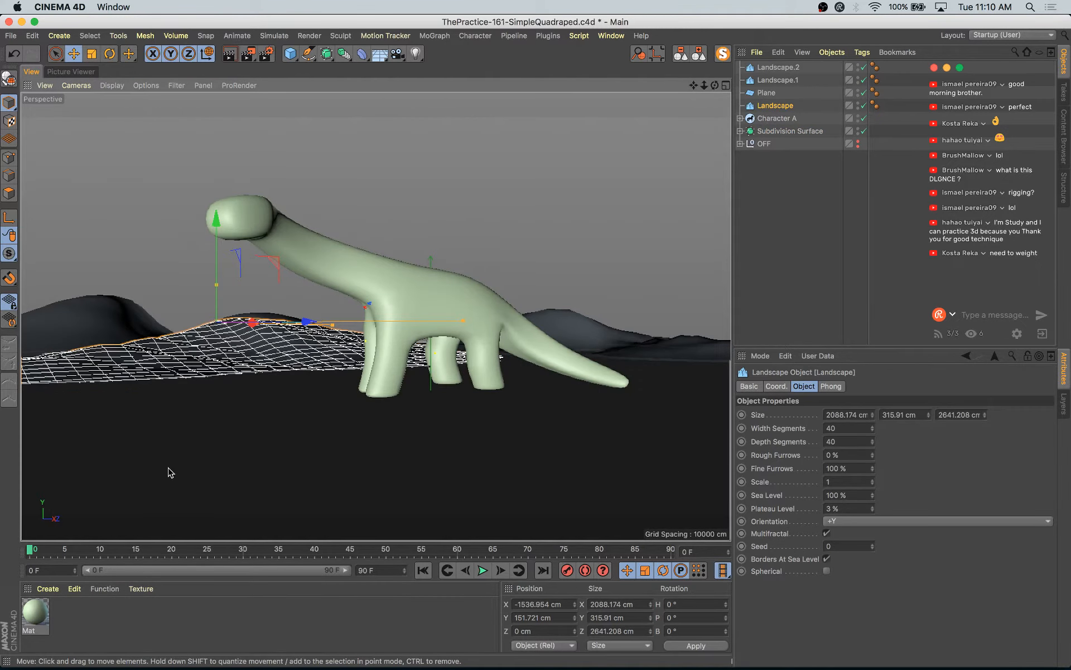
pyautogui.press('v')
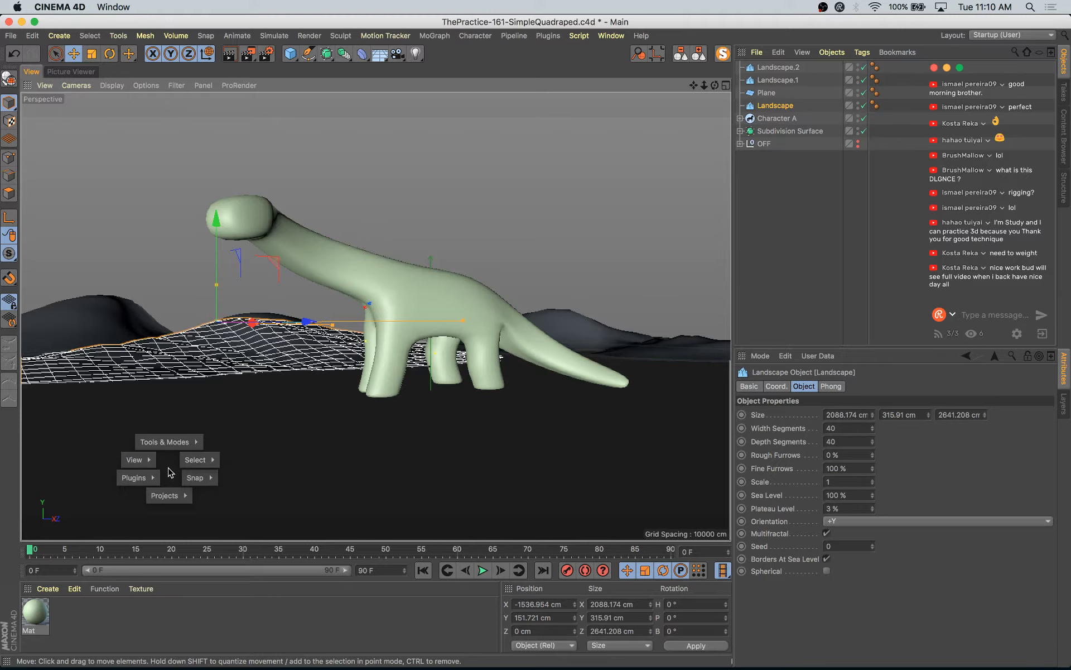
pyautogui.press('Escape')
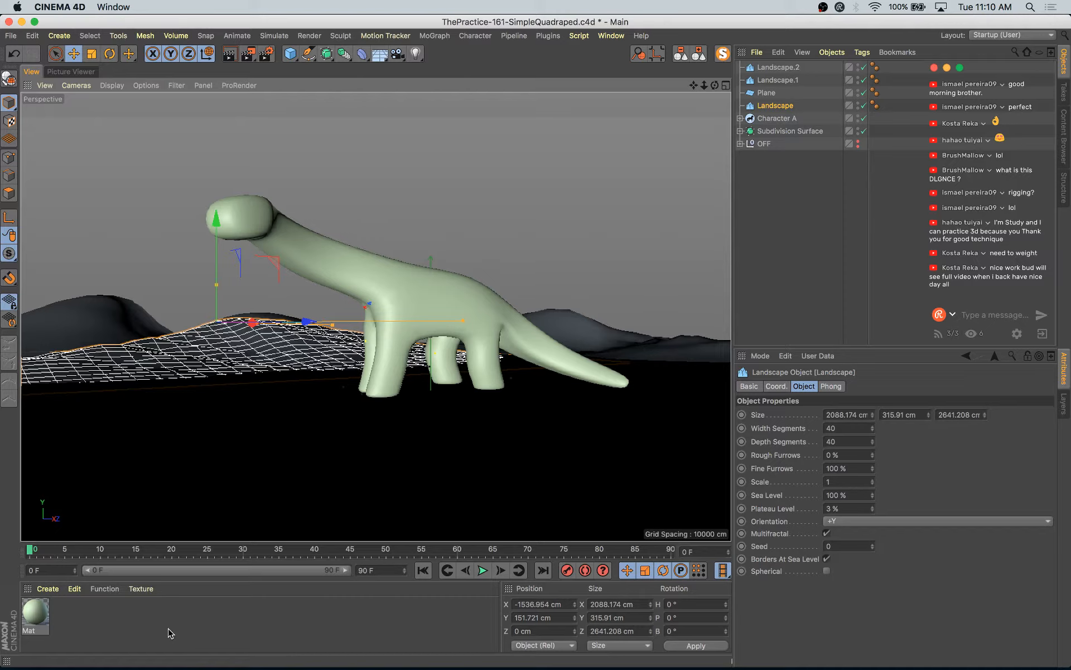
# - Nudge the Landscape.1 hills to about -2838 cm in X and 274 cm in Y, and save the project
pyautogui.click(98, 318)
pyautogui.moveTo(160, 225); pyautogui.dragTo(161, 220)
pyautogui.moveTo(187, 294); pyautogui.dragTo(185, 293)
pyautogui.press('super+s')
# - Create a second material and open its color settings, leaving them at default, then select the original landscape
pyautogui.doubleClick(87, 621)
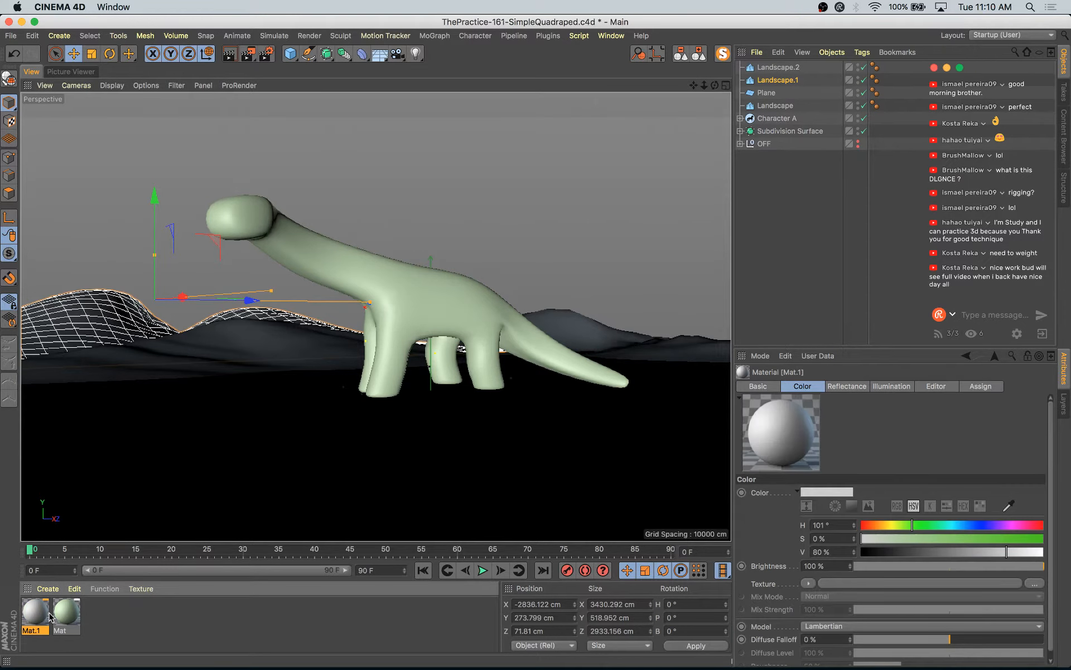
pyautogui.doubleClick(34, 613)
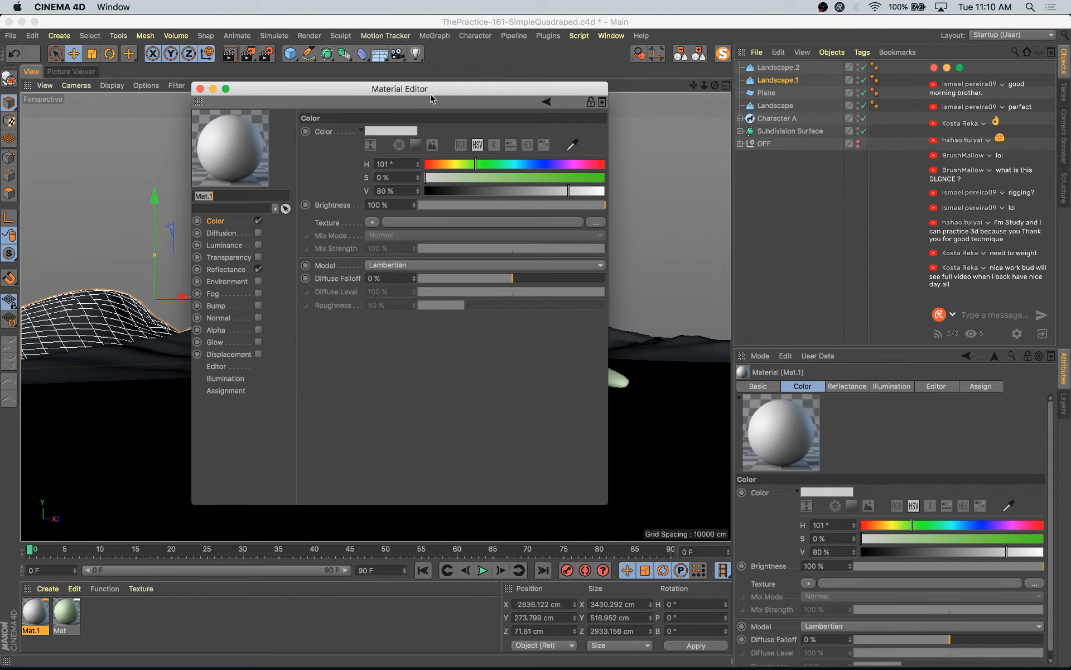
pyautogui.click(199, 88)
pyautogui.moveTo(516, 659)
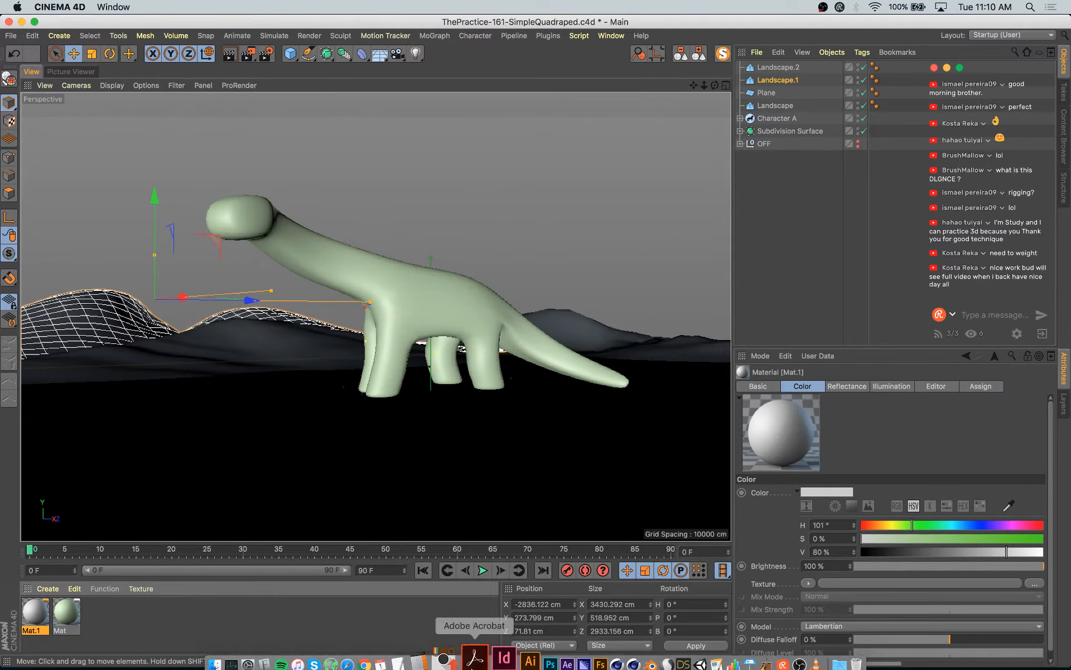
pyautogui.click(519, 654)
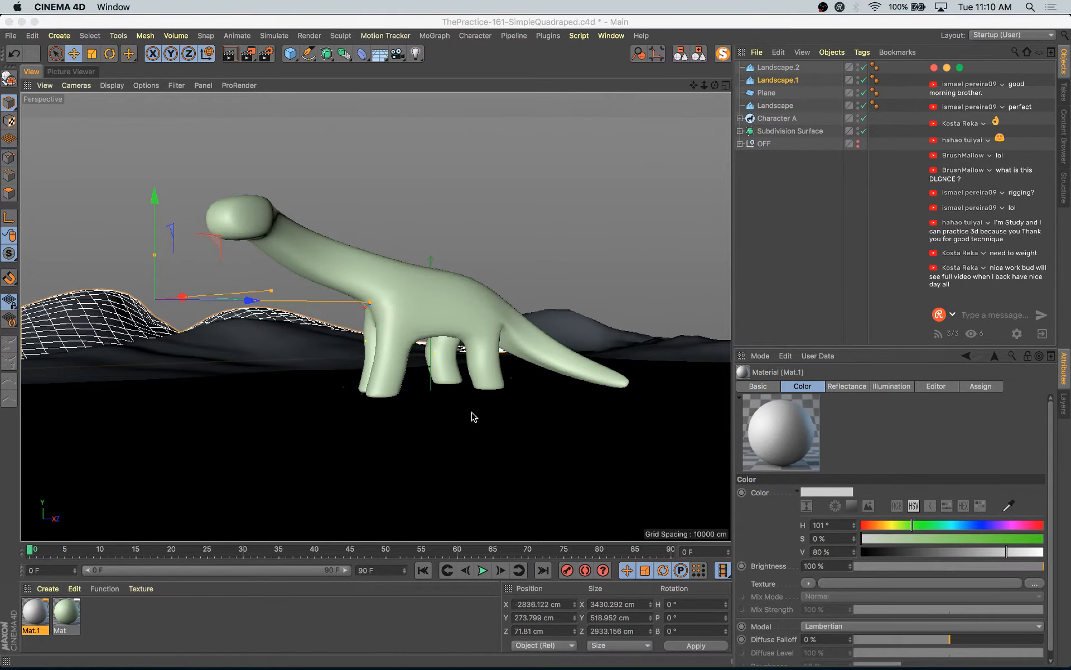
pyautogui.click(266, 346)
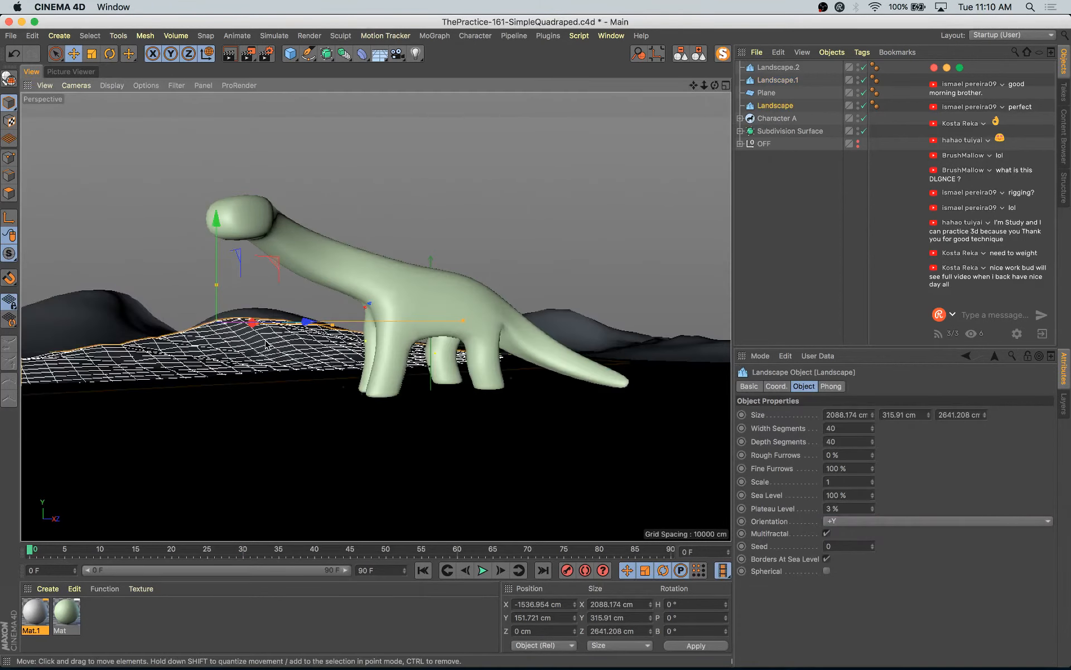
# - Add a cone with an 8 cm top radius and about 35.6 cm bottom radius, and move it to about X -779 cm, Y 163 cm
pyautogui.click(290, 53)
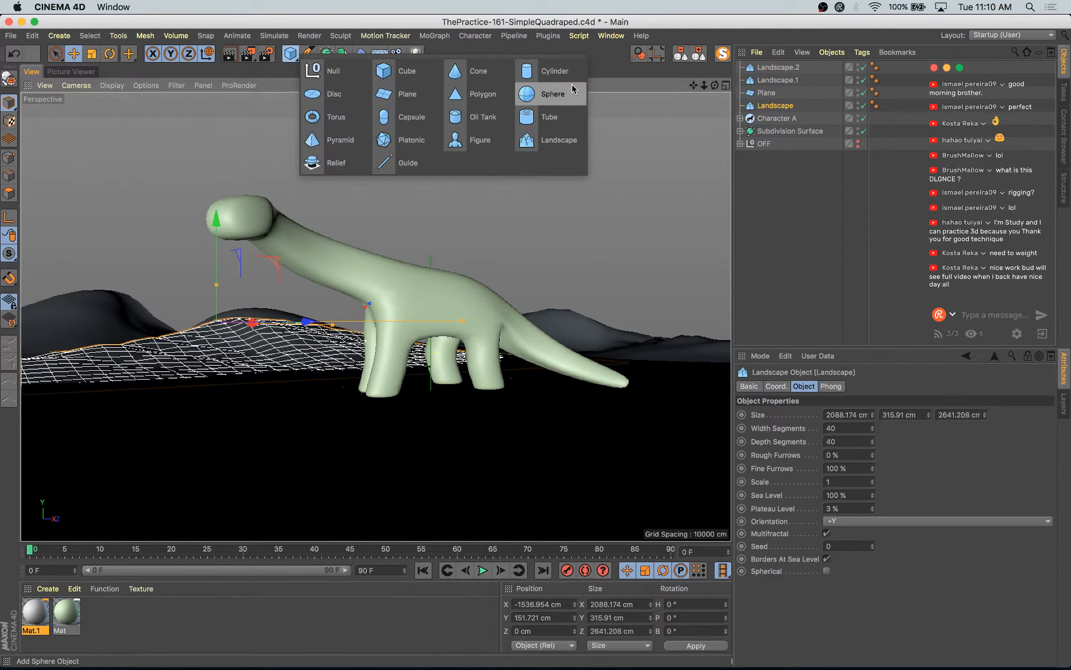
pyautogui.click(481, 74)
pyautogui.moveTo(456, 437); pyautogui.dragTo(436, 435)
pyautogui.press('super+z')
pyautogui.moveTo(430, 288); pyautogui.dragTo(430, 219)
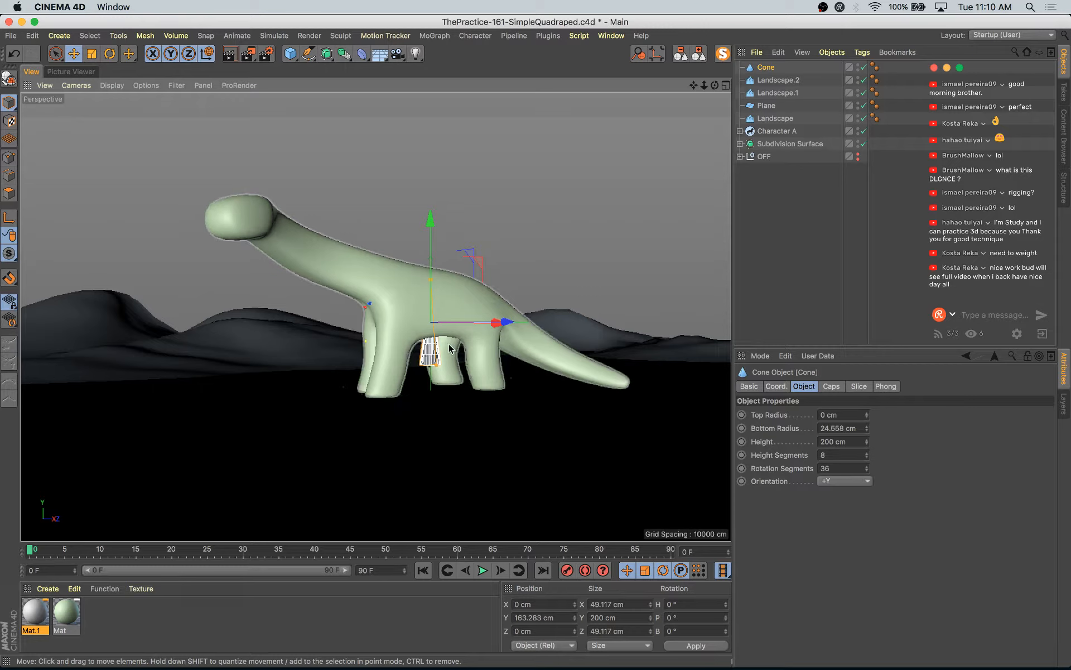
pyautogui.moveTo(436, 368); pyautogui.dragTo(440, 368)
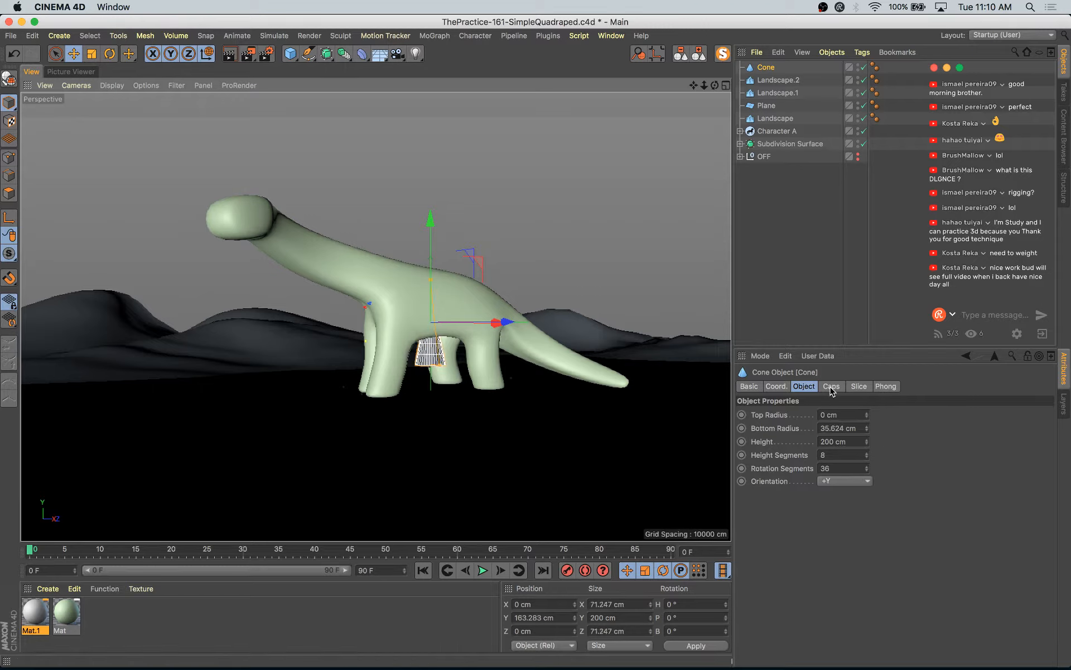
pyautogui.moveTo(865, 414); pyautogui.dragTo(870, 415)
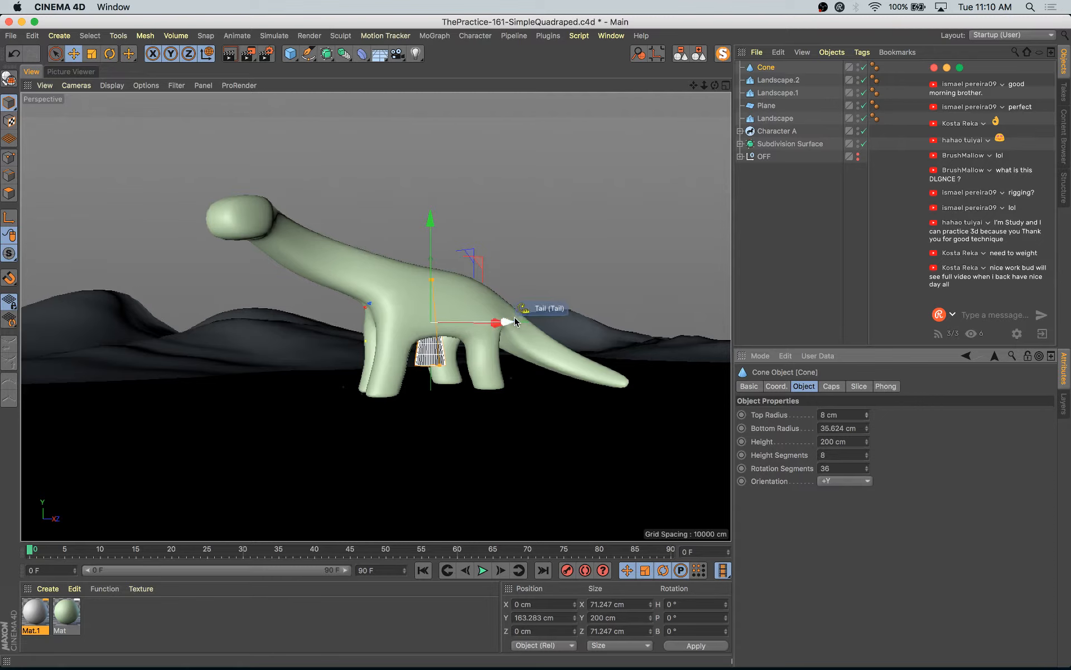
pyautogui.moveTo(494, 329); pyautogui.dragTo(342, 356)
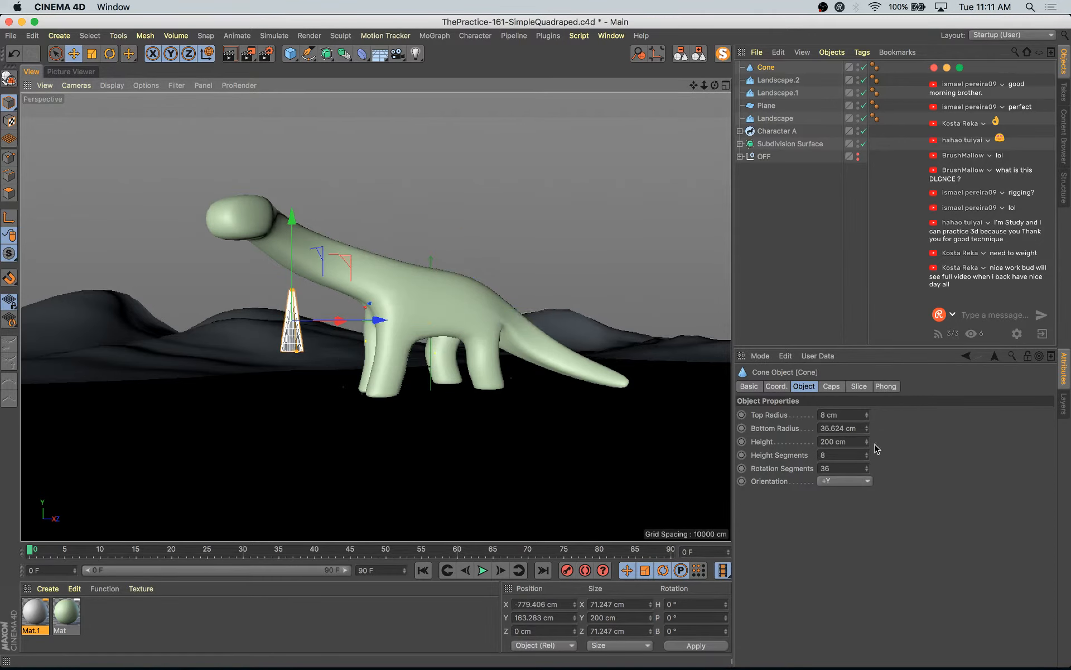
# - Enable top and bottom cap rounding on the cone, with bottom height about 28.4 cm, 1 cap segment and 3 fillet segments
pyautogui.click(831, 386)
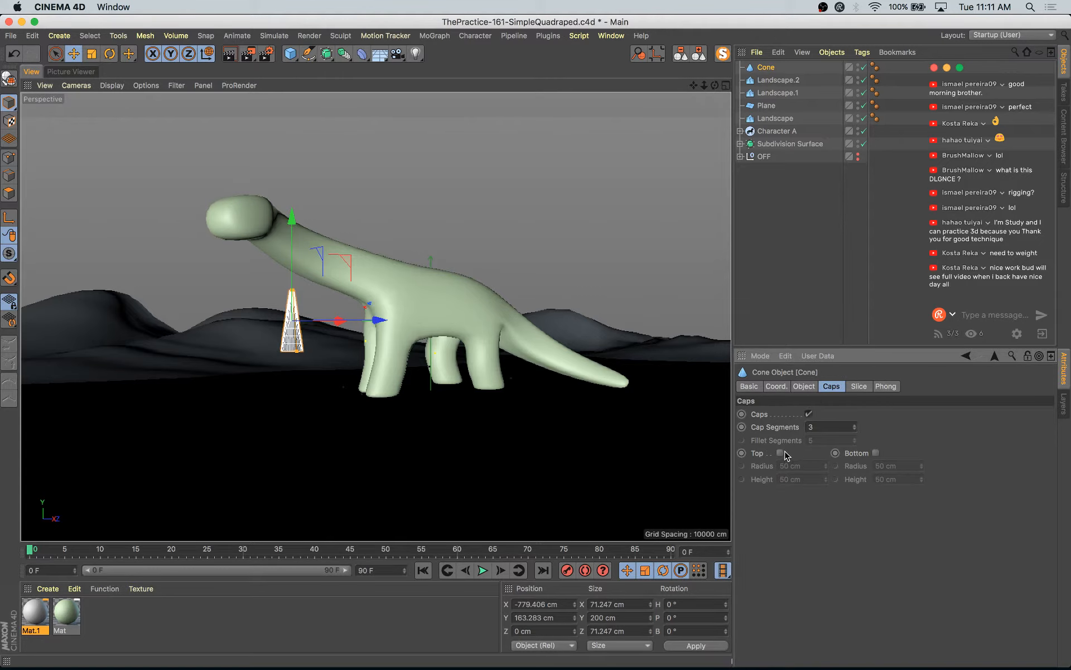
pyautogui.click(781, 453)
pyautogui.click(876, 453)
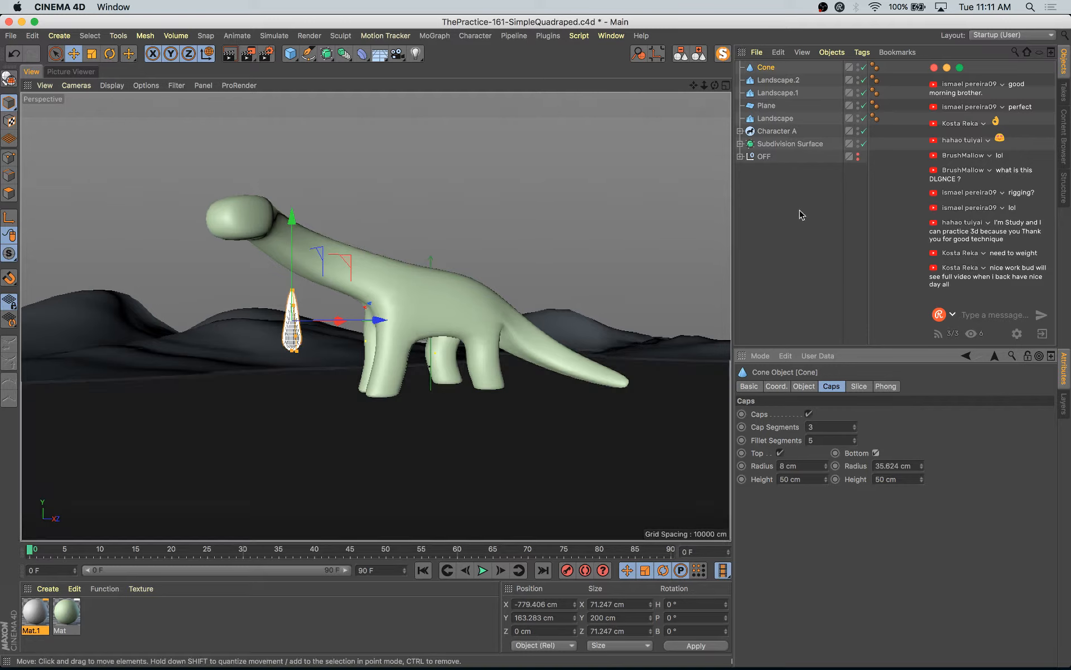
pyautogui.moveTo(296, 338); pyautogui.dragTo(300, 346)
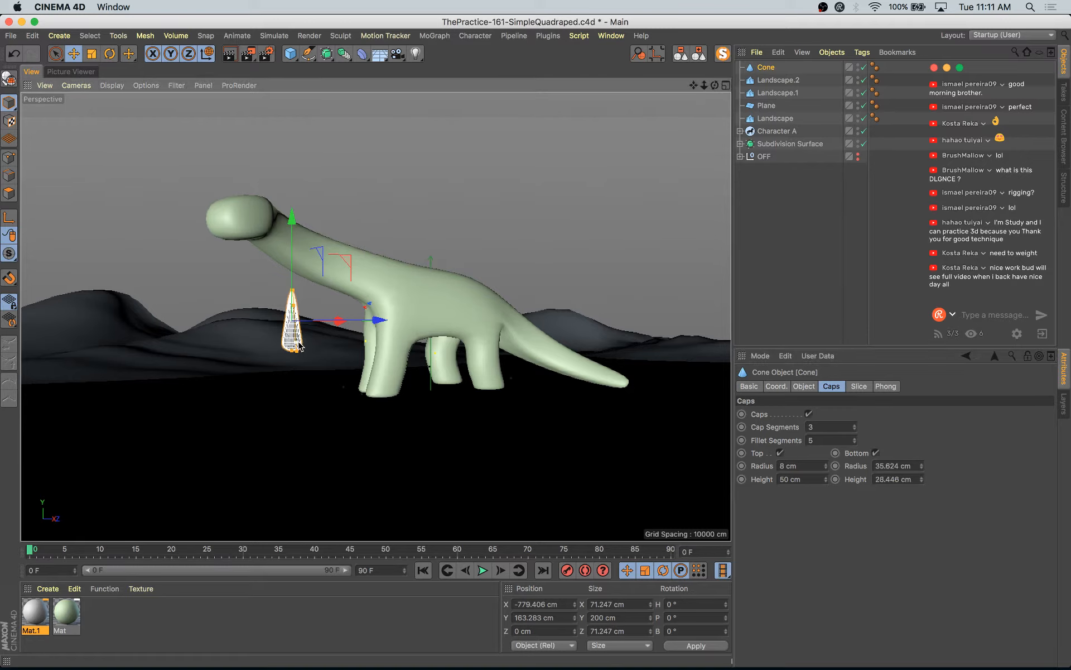
pyautogui.click(855, 429)
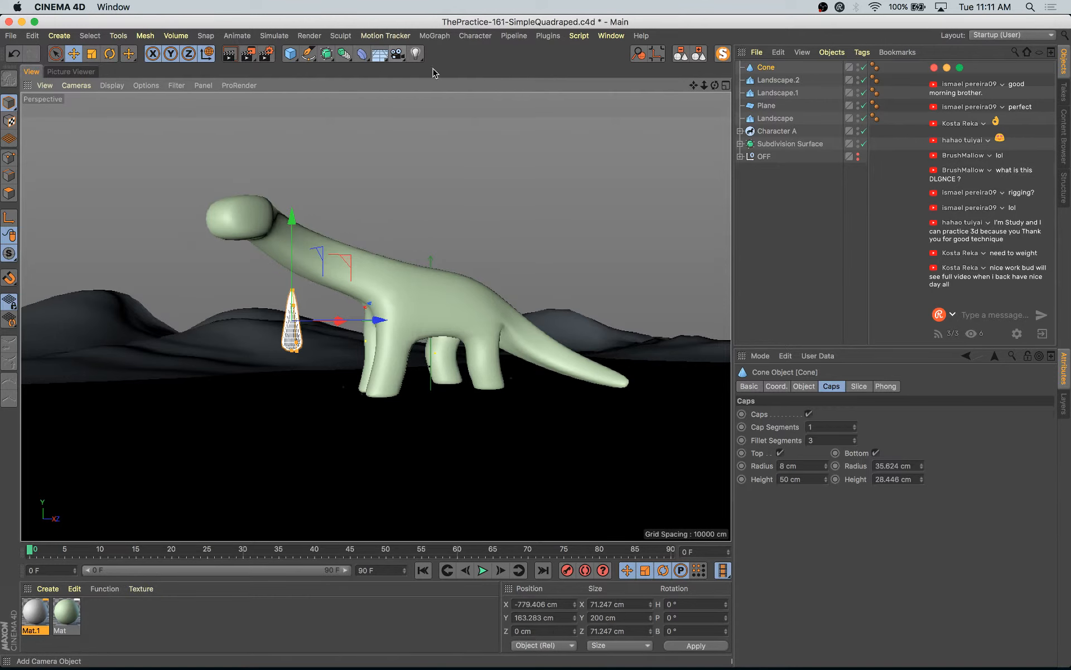
# - Add a camera to store the current view, then frame the cone outside the camera
pyautogui.click(397, 54)
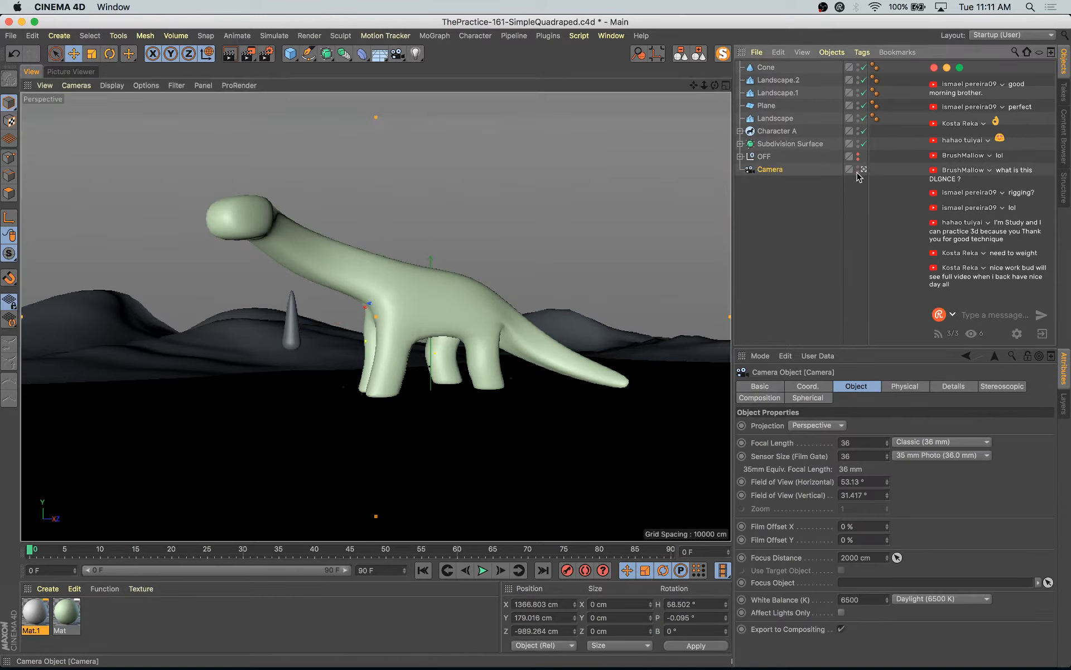
pyautogui.click(297, 333)
pyautogui.press('o')
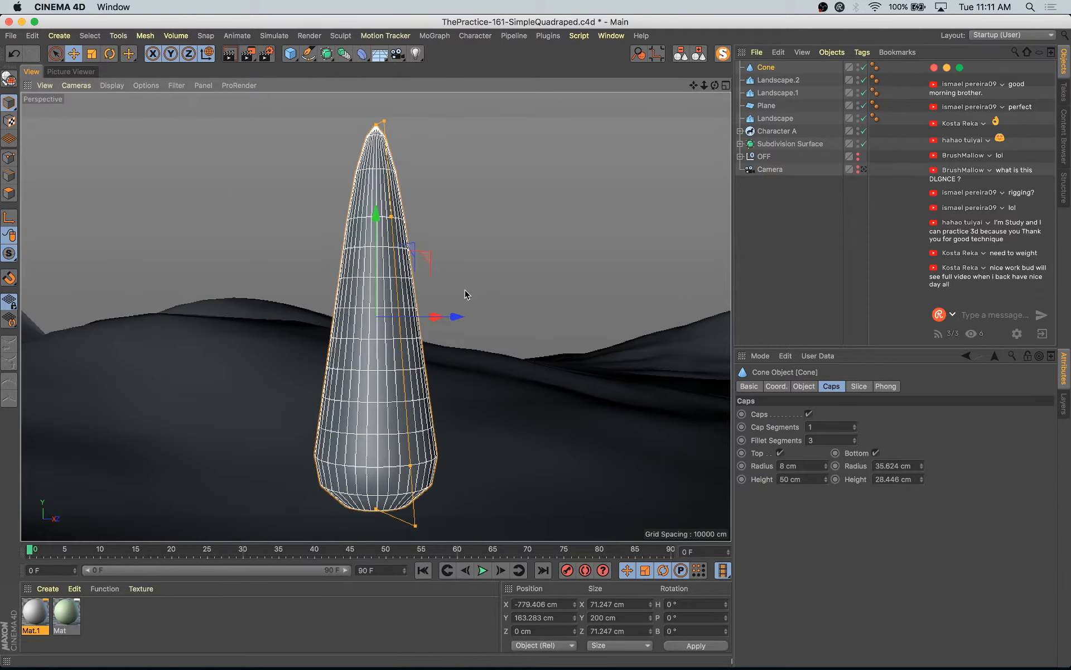
# - Blunt the cone's tip to about 13.1 cm radius with a 19.3 cm cap height, and set the bottom cap radius to about 29.8 cm
pyautogui.moveTo(391, 217); pyautogui.dragTo(382, 125)
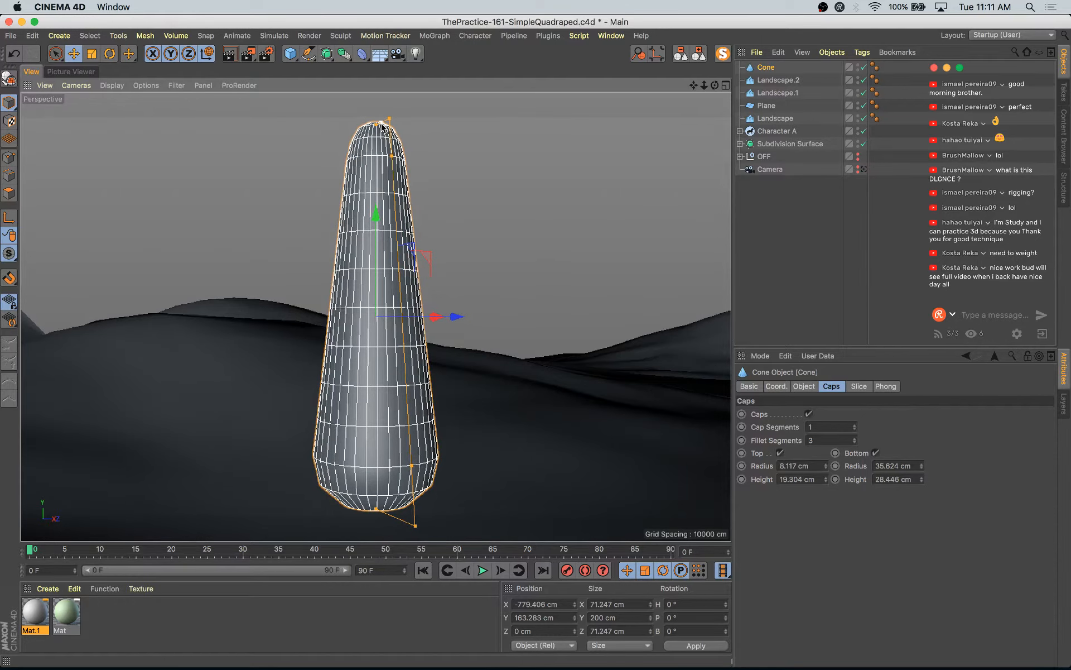
pyautogui.moveTo(377, 511)
pyautogui.mouseDown()
pyautogui.moveTo(395, 517)
pyautogui.moveTo(384, 512)
pyautogui.mouseUp()
pyautogui.keyDown('alt'); pyautogui.moveTo(410, 491); pyautogui.dragTo(450, 412); pyautogui.keyUp('alt')
pyautogui.scroll(-2, 447, 432)
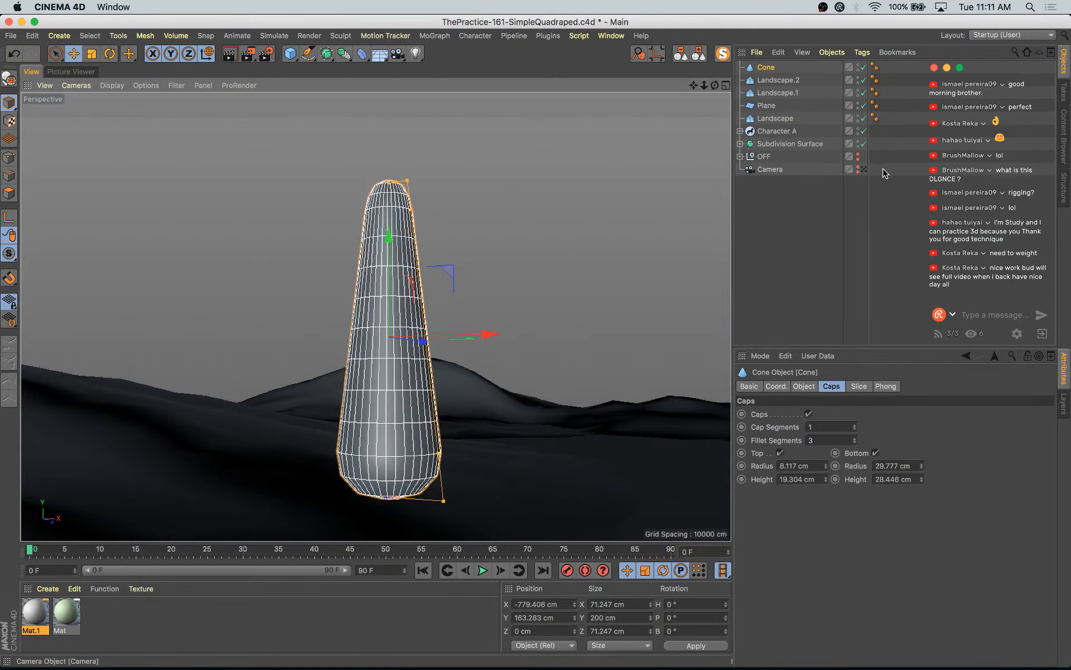
# - Return to the camera view and reduce the cone to 1 height segment and 14 rotation segments
pyautogui.click(864, 169)
pyautogui.keyDown('alt'); pyautogui.moveTo(468, 250); pyautogui.dragTo(328, 357); pyautogui.keyUp('alt')
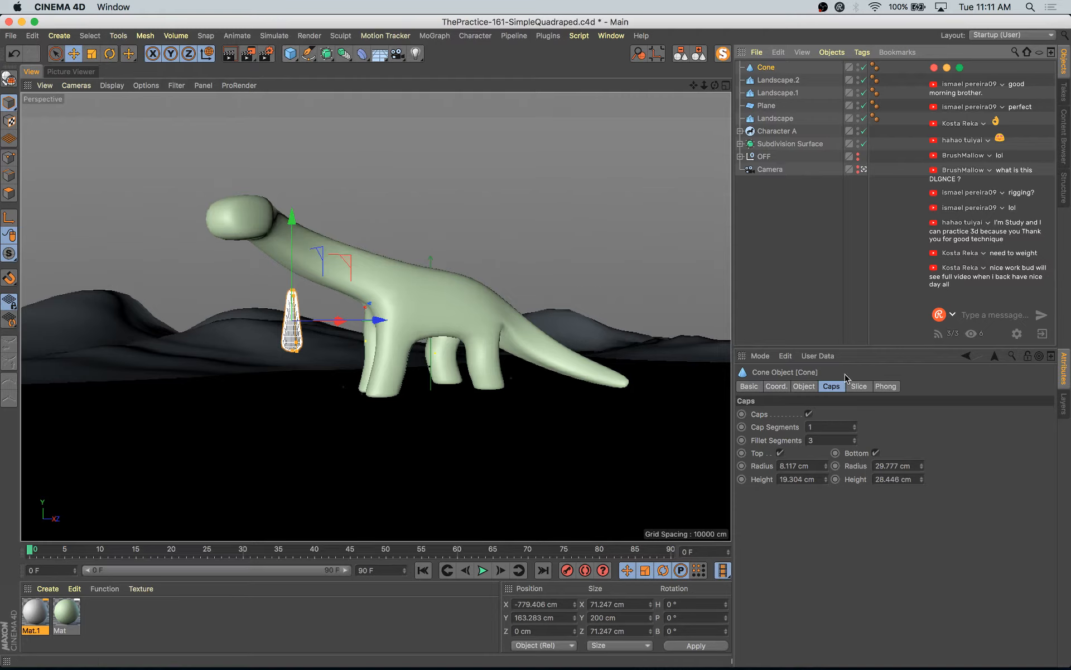
pyautogui.click(805, 390)
pyautogui.moveTo(866, 469); pyautogui.dragTo(869, 471)
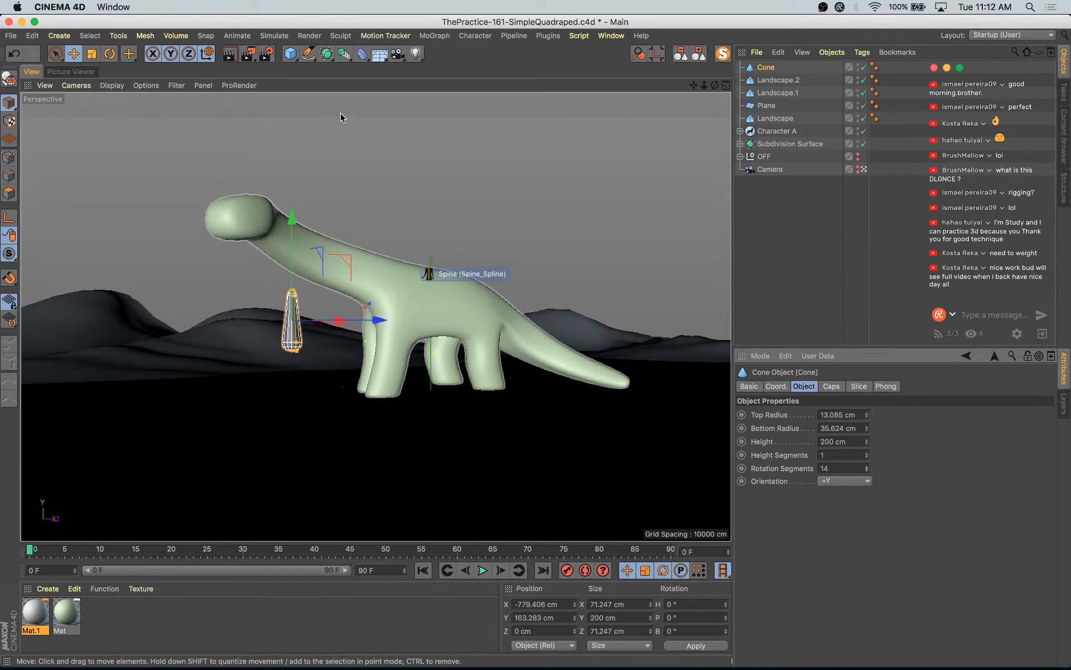
# - Add a cylinder at the cone's position and move the cone out of the cylinder's hierarchy
pyautogui.click(290, 53)
pyautogui.keyDown('alt'); pyautogui.click(552, 70); pyautogui.keyUp('alt')
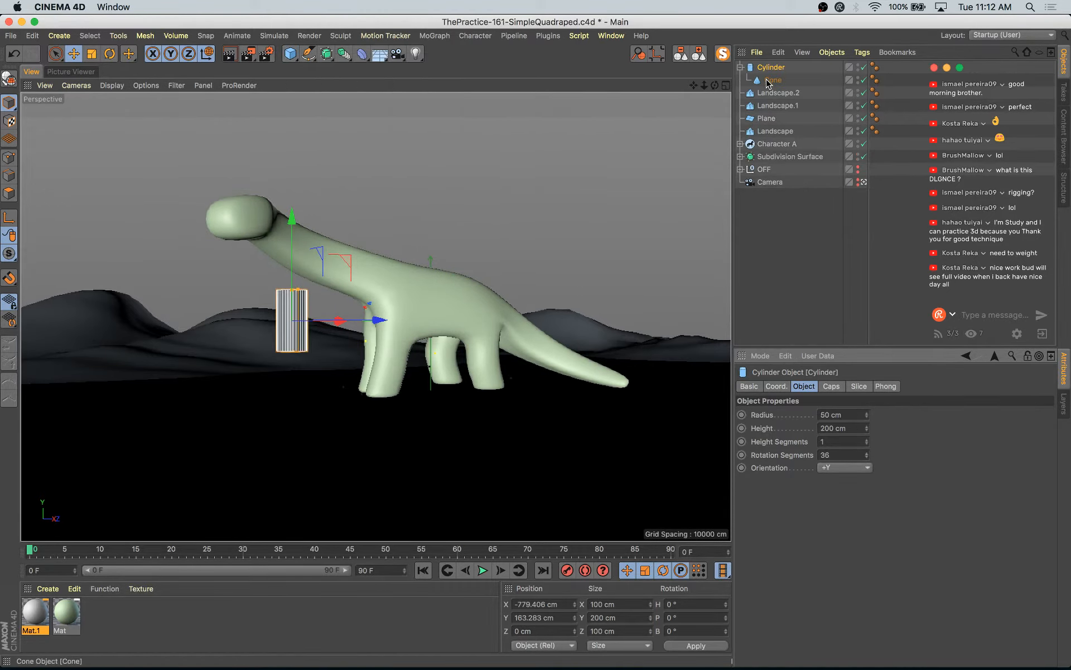
pyautogui.moveTo(768, 81); pyautogui.dragTo(769, 65)
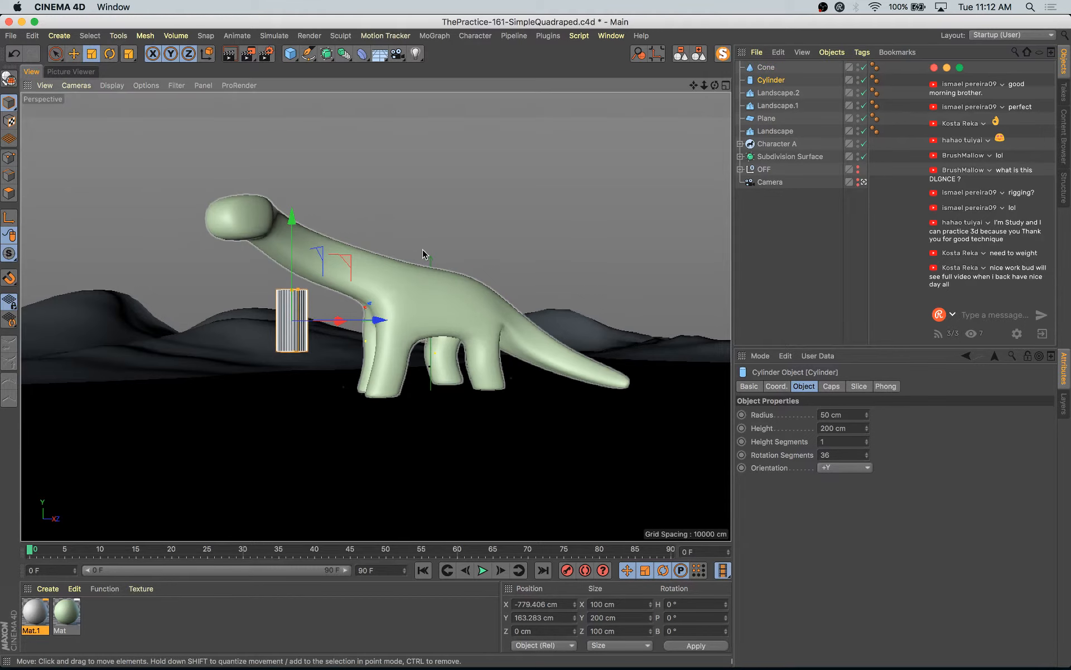
# - Scale the cylinder to about 15.9 cm radius and 63.4 cm height, lower it to about Y 56 cm and set 12 rotation segments
pyautogui.press('t')
pyautogui.moveTo(306, 292); pyautogui.dragTo(311, 316)
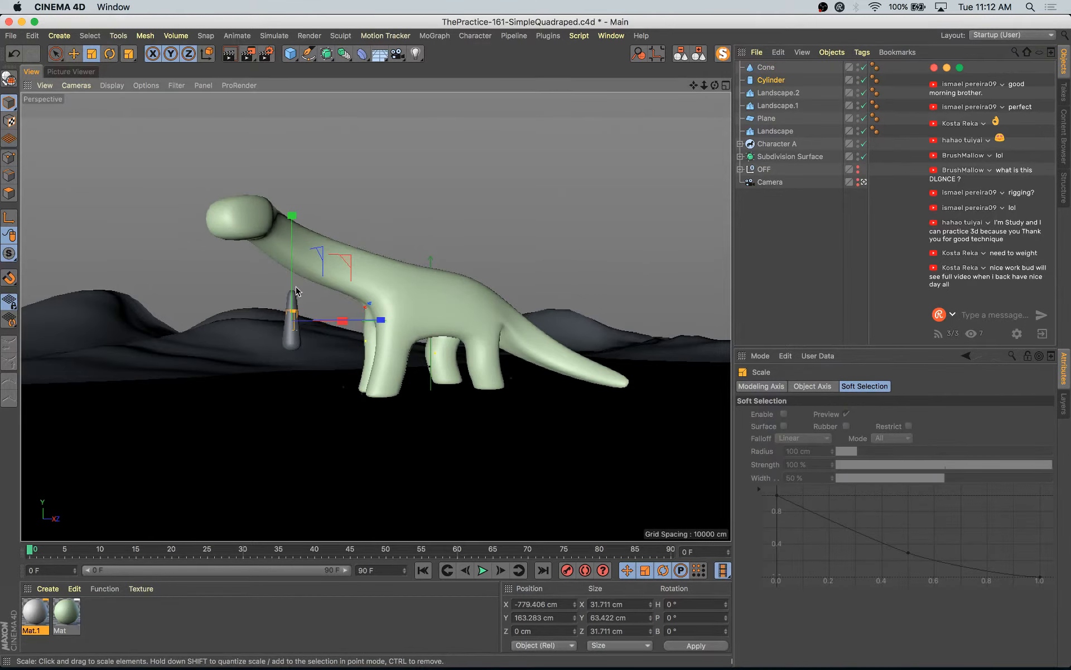
pyautogui.press('e')
pyautogui.moveTo(294, 249); pyautogui.dragTo(295, 281)
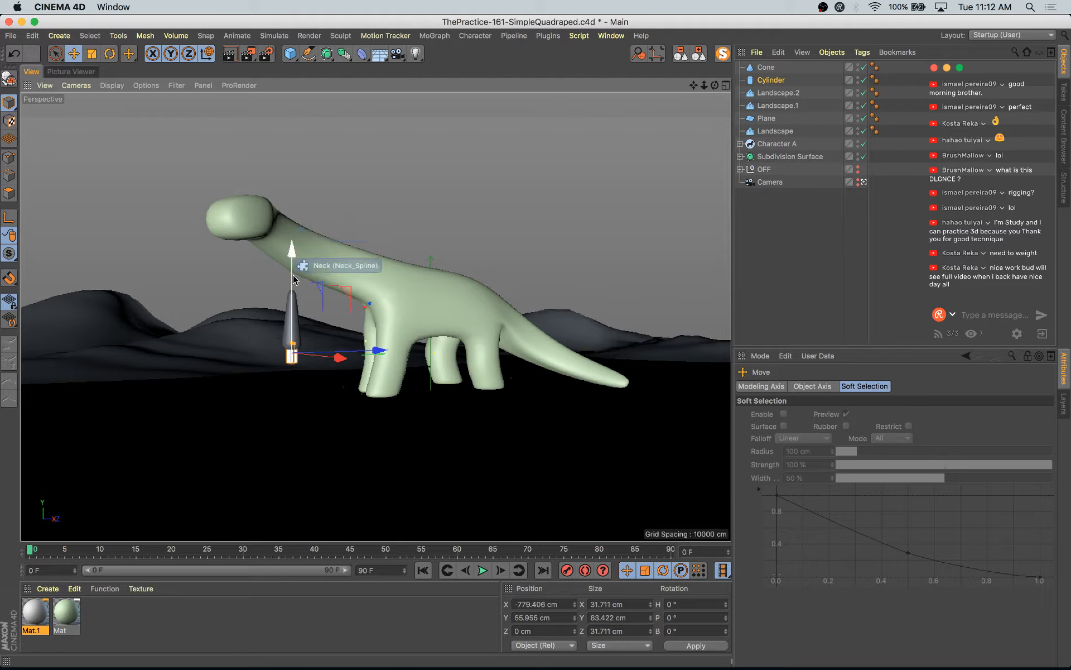
pyautogui.click(771, 80)
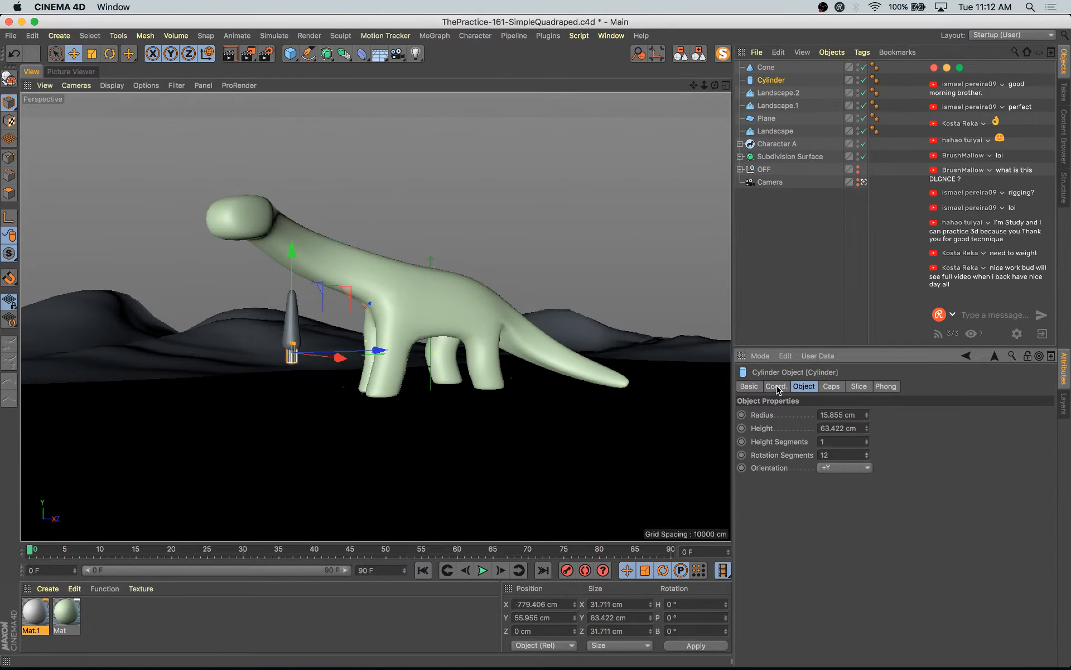
# - Scale the cylinder trunk down to about 18.7 cm wide and 37.5 cm high, and make the cone a child of it
pyautogui.press('t')
pyautogui.moveTo(424, 322); pyautogui.dragTo(384, 321)
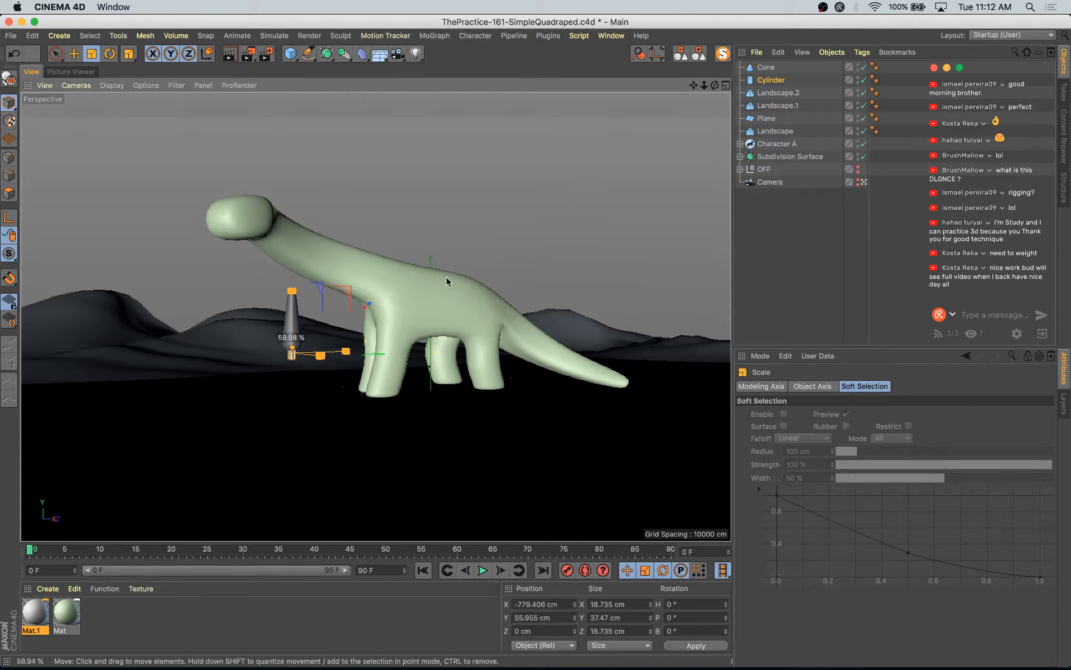
pyautogui.moveTo(767, 71); pyautogui.dragTo(777, 81)
# - Move the tree to about X -549 cm, Y 8 cm by the dinosaur's front legs and shrink its trunk to about 15.4 by 30.8 cm
pyautogui.press('e')
pyautogui.moveTo(296, 256); pyautogui.dragTo(301, 271)
pyautogui.moveTo(337, 375); pyautogui.dragTo(425, 372)
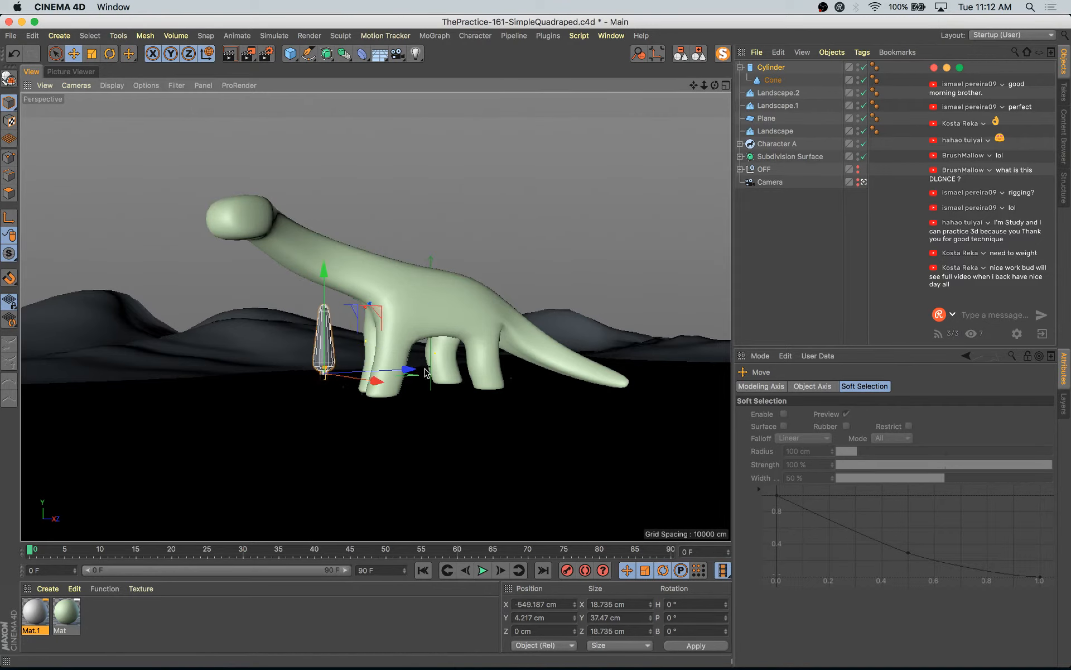
pyautogui.press('t')
pyautogui.moveTo(534, 302); pyautogui.dragTo(328, 288)
pyautogui.press('e')
# - Switch to Illustrator, create a new document with the default preset, postpone the update notice and move the chat window slightly up
pyautogui.press('super+Tab')
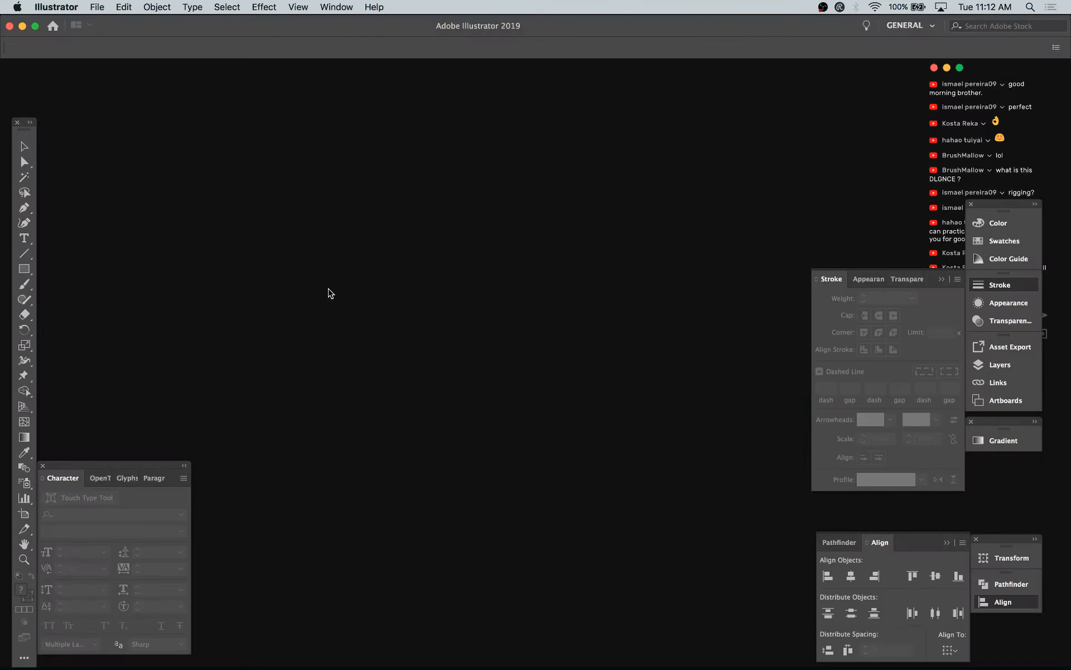
pyautogui.press('super+n')
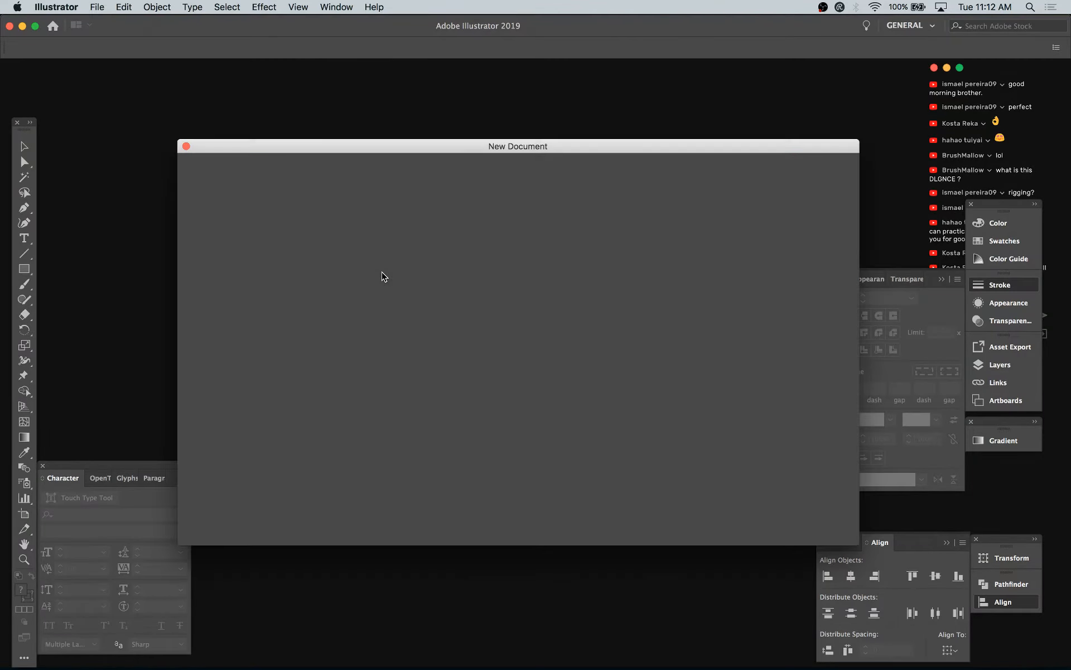
pyautogui.press('Return')
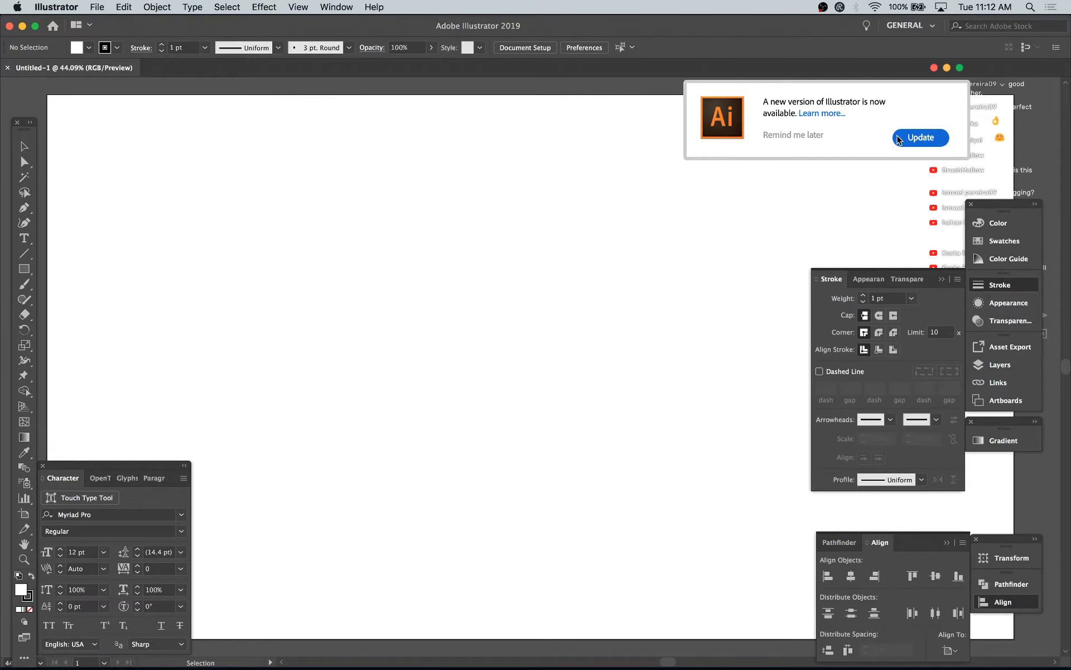
pyautogui.click(822, 140)
pyautogui.moveTo(982, 74)
pyautogui.mouseDown()
pyautogui.moveTo(742, 74)
pyautogui.moveTo(995, 59)
pyautogui.moveTo(976, 58)
pyautogui.mouseUp()
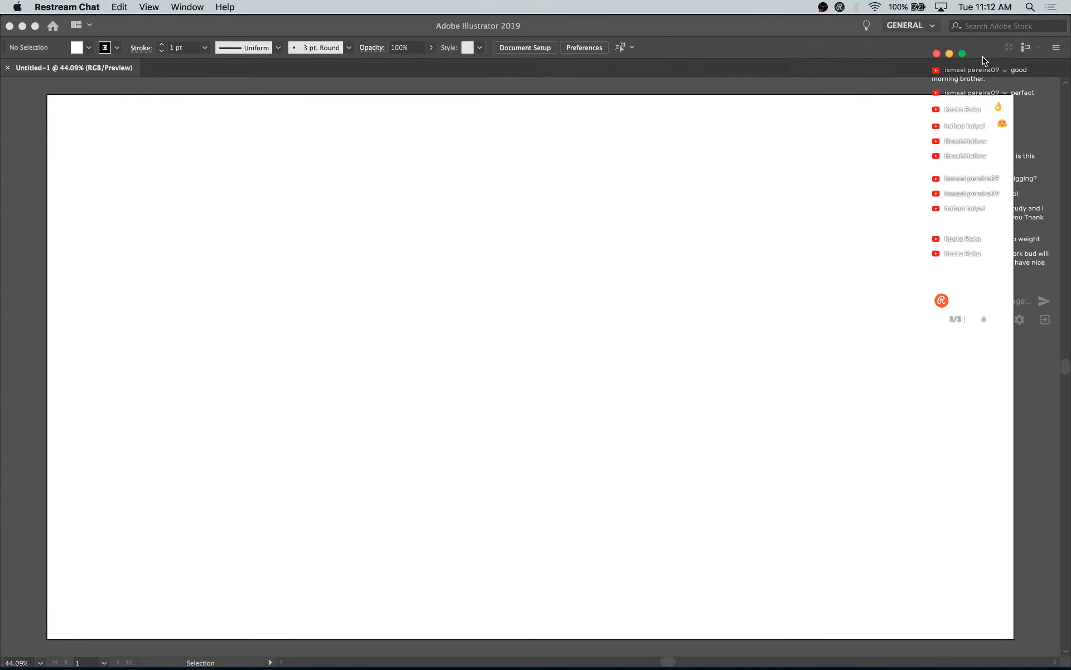
pyautogui.click(234, 283)
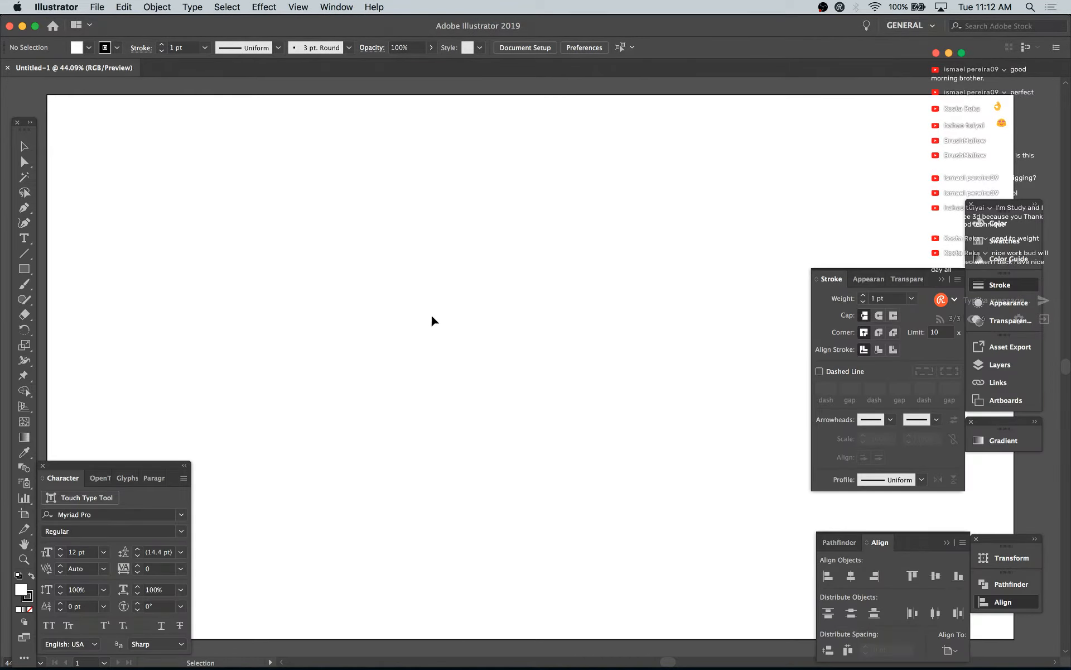
# - Draw a circle about 44.3 pt in diameter near the artboard's center and give it a black fill with no stroke
pyautogui.press('l')
pyautogui.keyDown('alt'); pyautogui.keyDown('shift'); pyautogui.moveTo(402, 293); pyautogui.dragTo(414, 305); pyautogui.keyUp('shift'); pyautogui.keyUp('alt')
pyautogui.press('v')
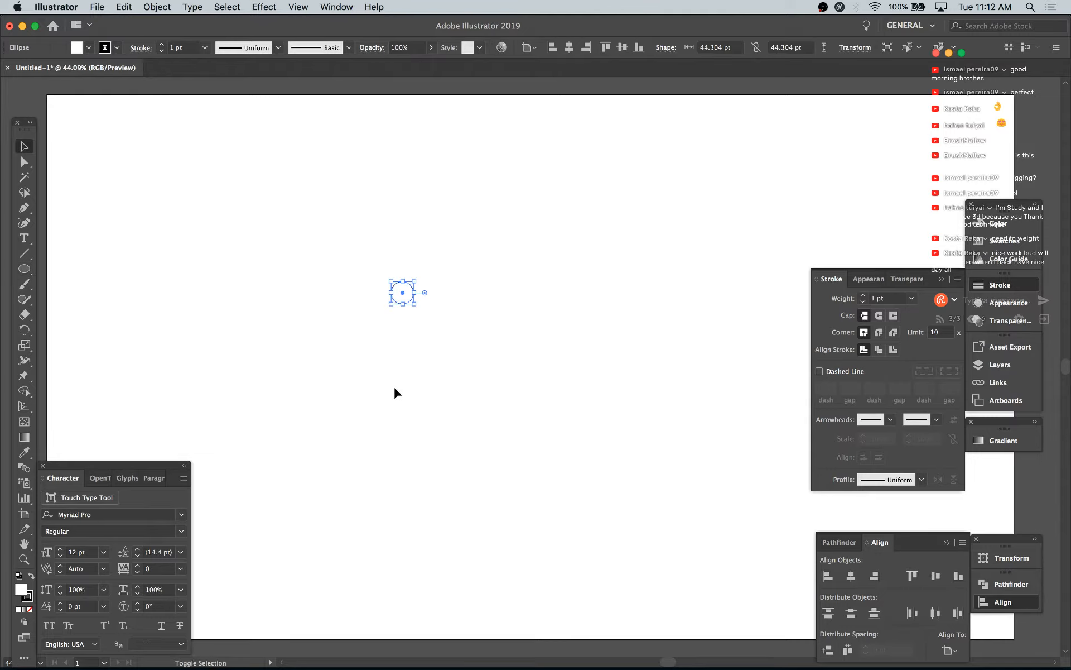
pyautogui.hotkey('shift', 'x')
pyautogui.click(28, 596)
pyautogui.click(31, 608)
pyautogui.click(20, 589)
pyautogui.click(596, 356)
# - Duplicate the black circle horizontally as a second eye and place another copy between and below the two eyes
pyautogui.keyDown('alt'); pyautogui.keyDown('shift'); pyautogui.moveTo(411, 301); pyautogui.dragTo(507, 313); pyautogui.keyUp('shift'); pyautogui.keyUp('alt')
pyautogui.click(433, 328)
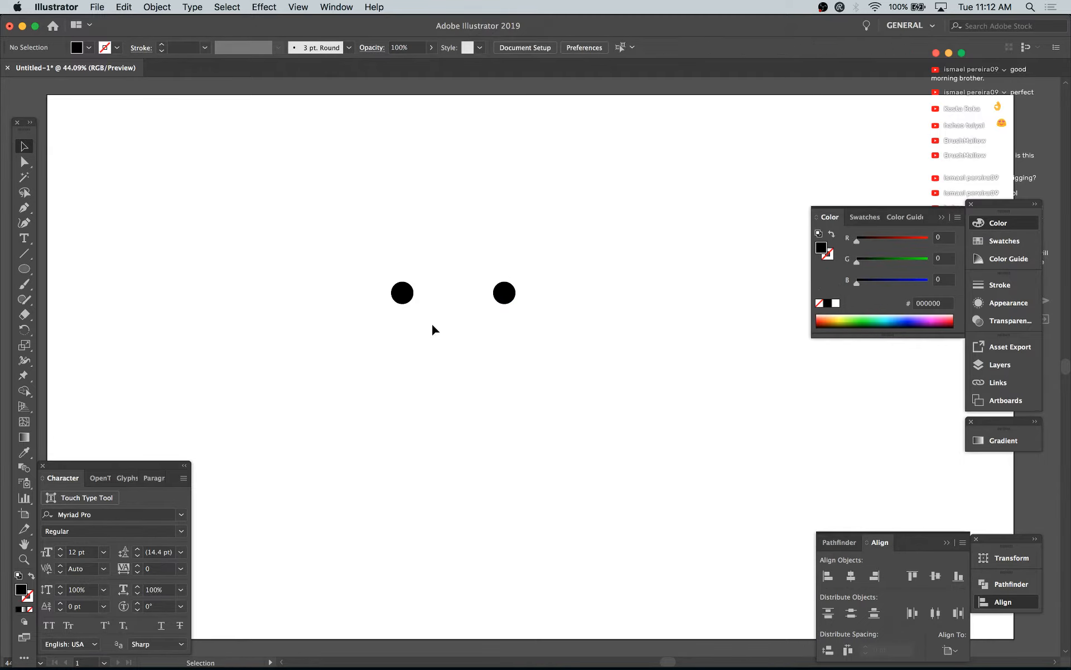
pyautogui.keyDown('alt'); pyautogui.keyDown('shift'); pyautogui.moveTo(407, 299); pyautogui.dragTo(474, 295); pyautogui.keyUp('shift'); pyautogui.keyUp('alt')
pyautogui.keyDown('shift'); pyautogui.moveTo(455, 343); pyautogui.dragTo(472, 357); pyautogui.keyUp('shift')
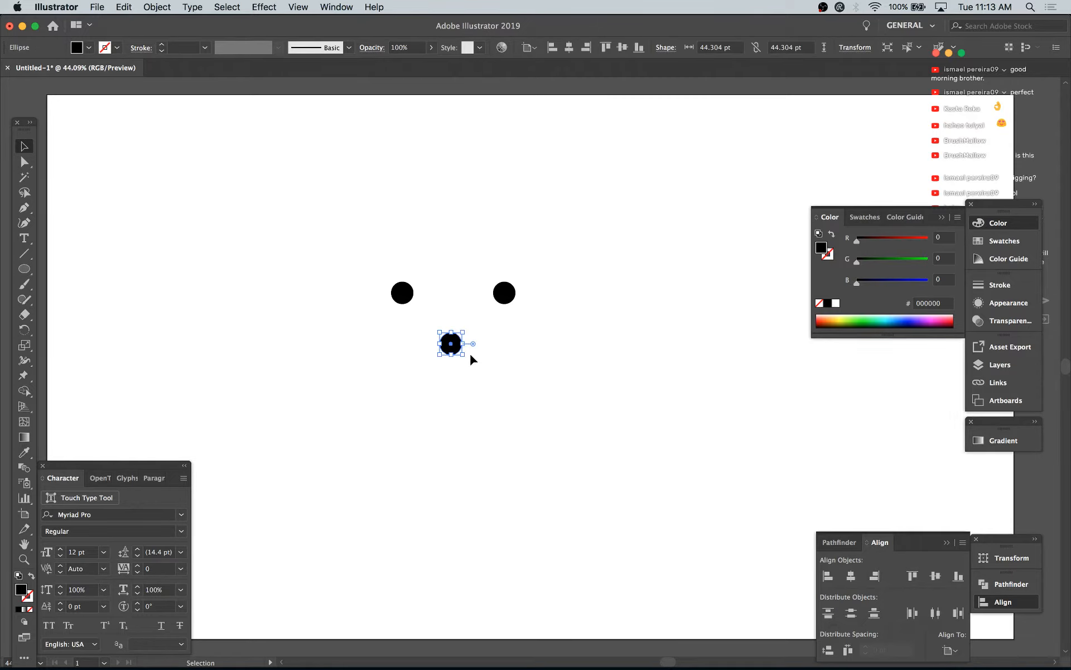
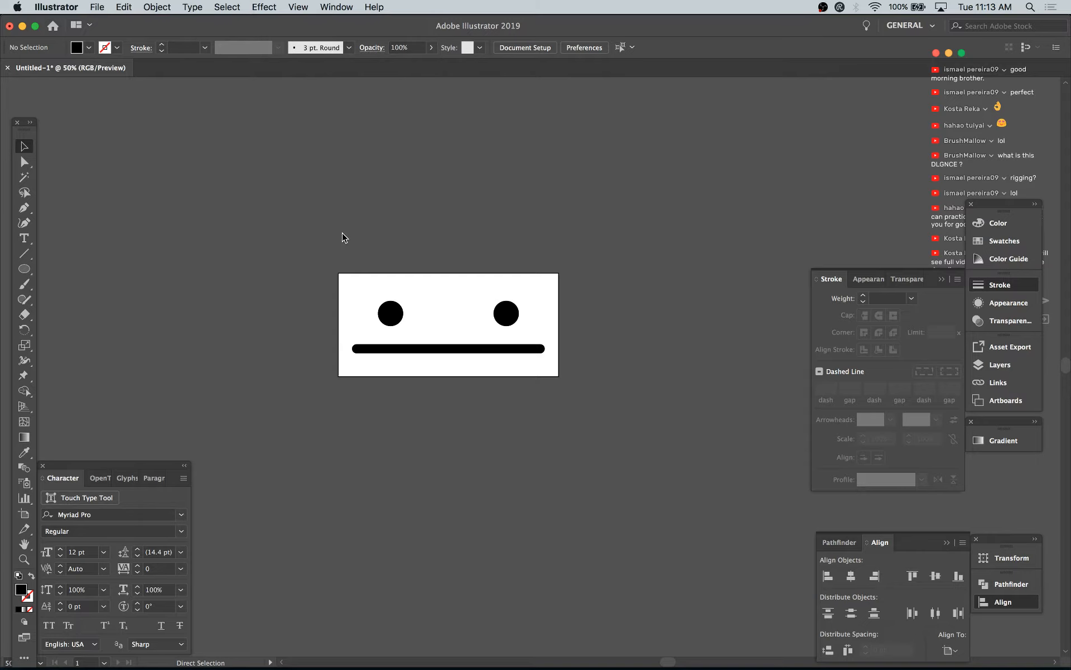
# - Save the face drawing as FACE.ai in the 161-SimpleCharacterRig folder under _ThePractice, keeping the default Illustrator options
pyautogui.press('super+s')
pyautogui.click(212, 277)
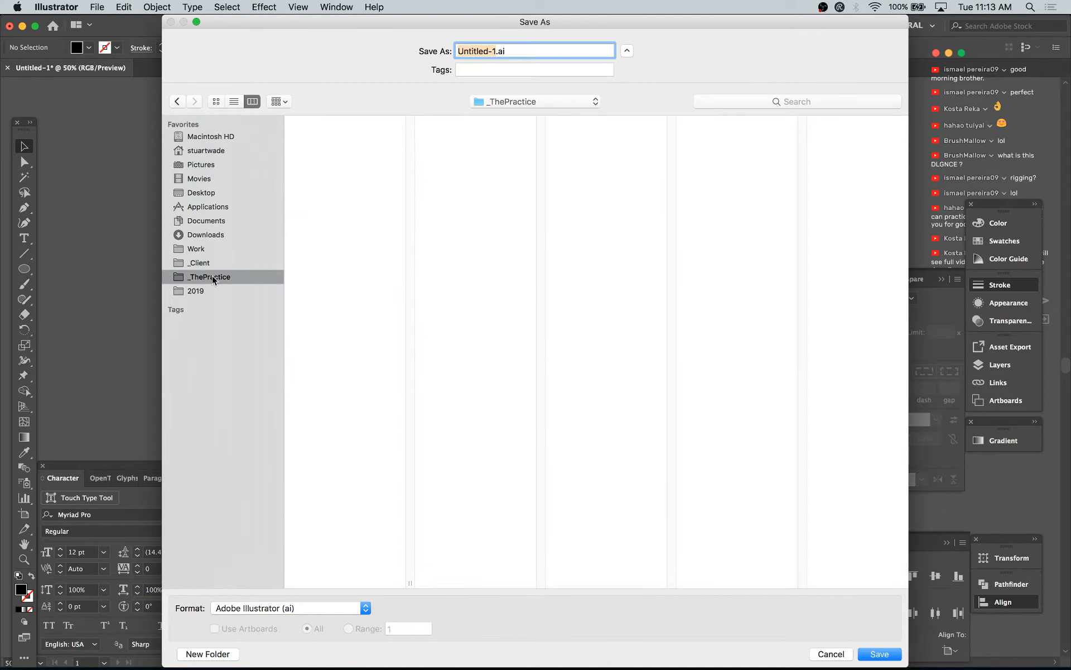
pyautogui.click(349, 477)
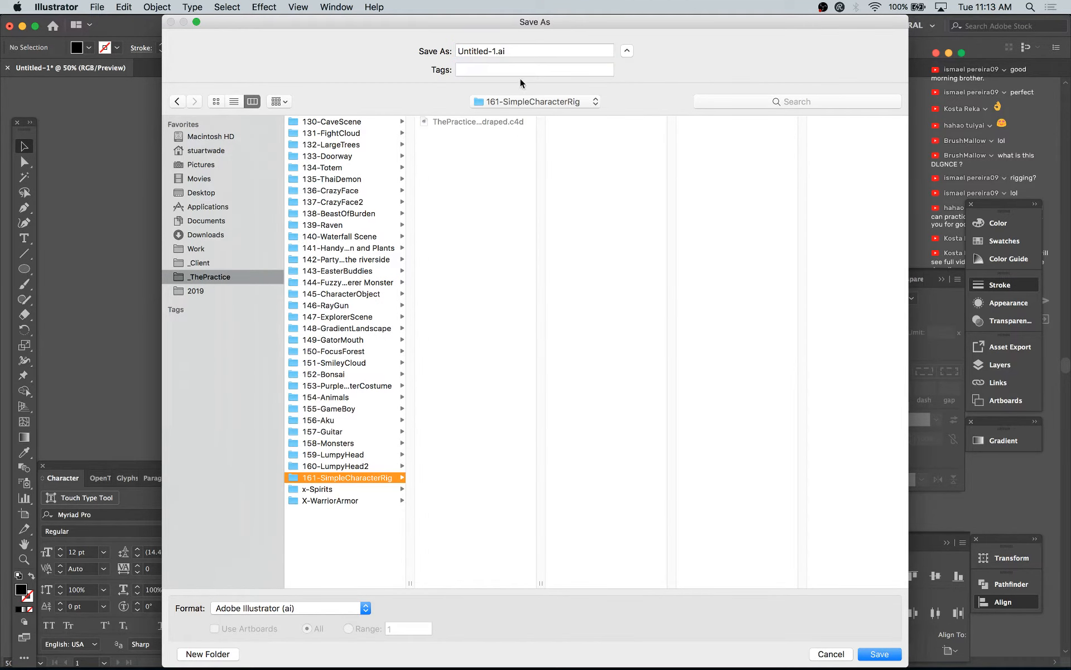
pyautogui.click(495, 52)
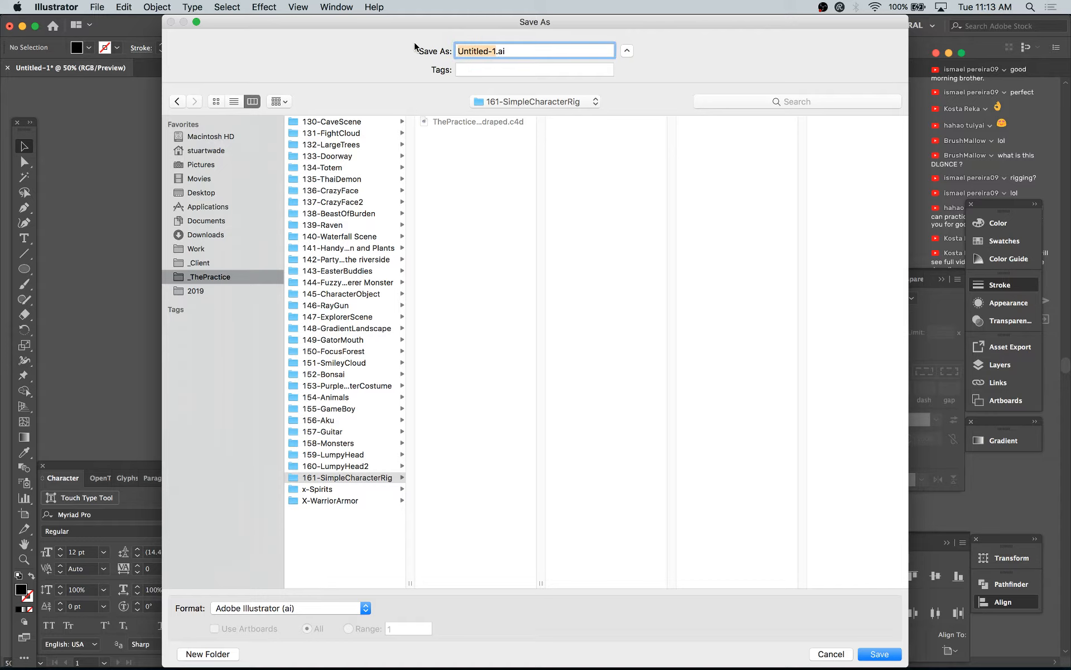
pyautogui.write('FACE')
pyautogui.press('Return')
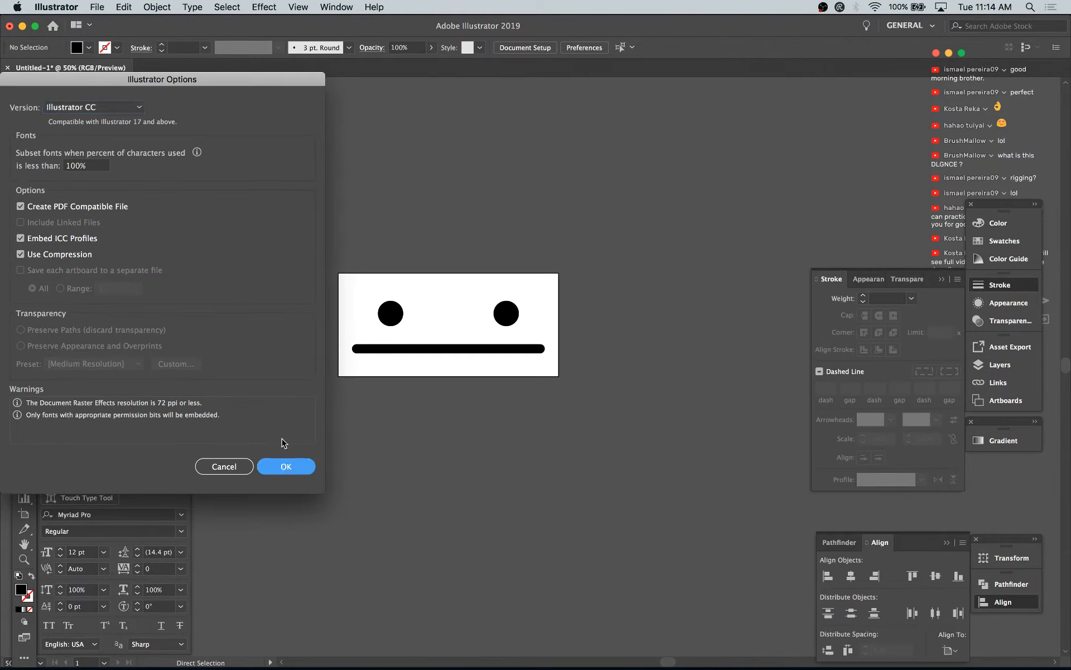
pyautogui.press('Return')
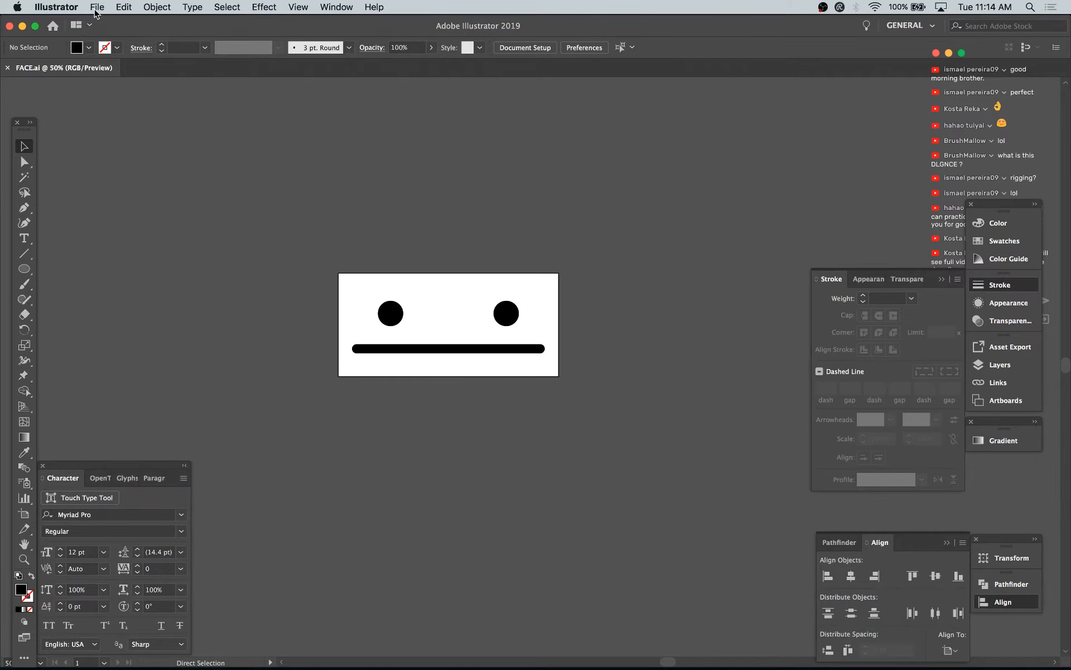
# - Export the face artboard as a PNG at High (300 ppi) resolution with a transparent background
pyautogui.click(97, 7)
pyautogui.moveTo(182, 217)
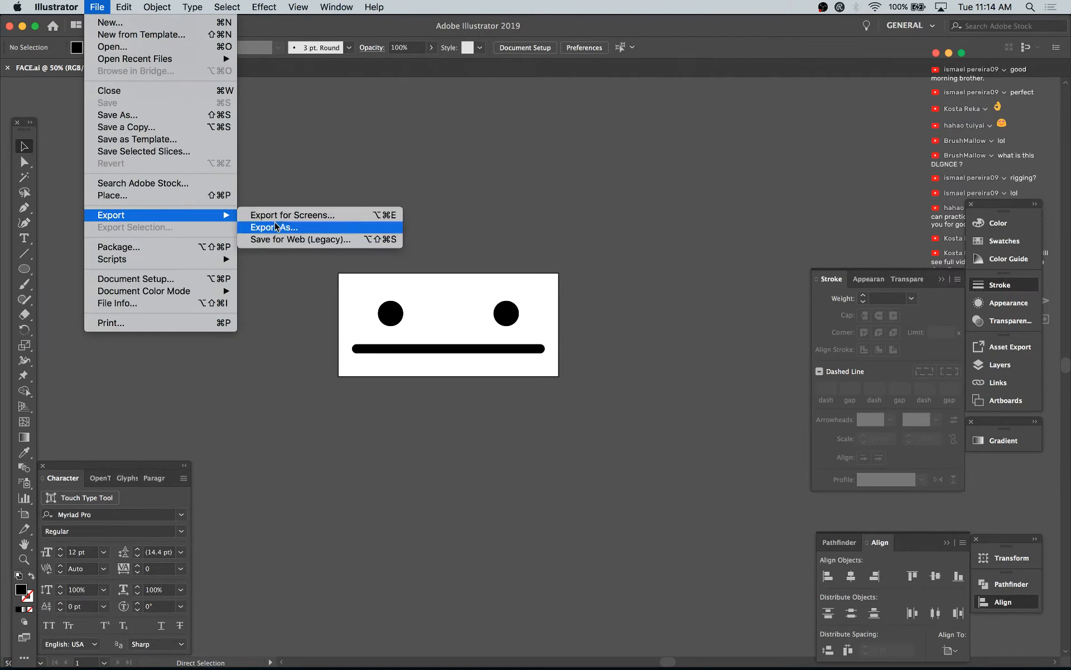
pyautogui.click(335, 227)
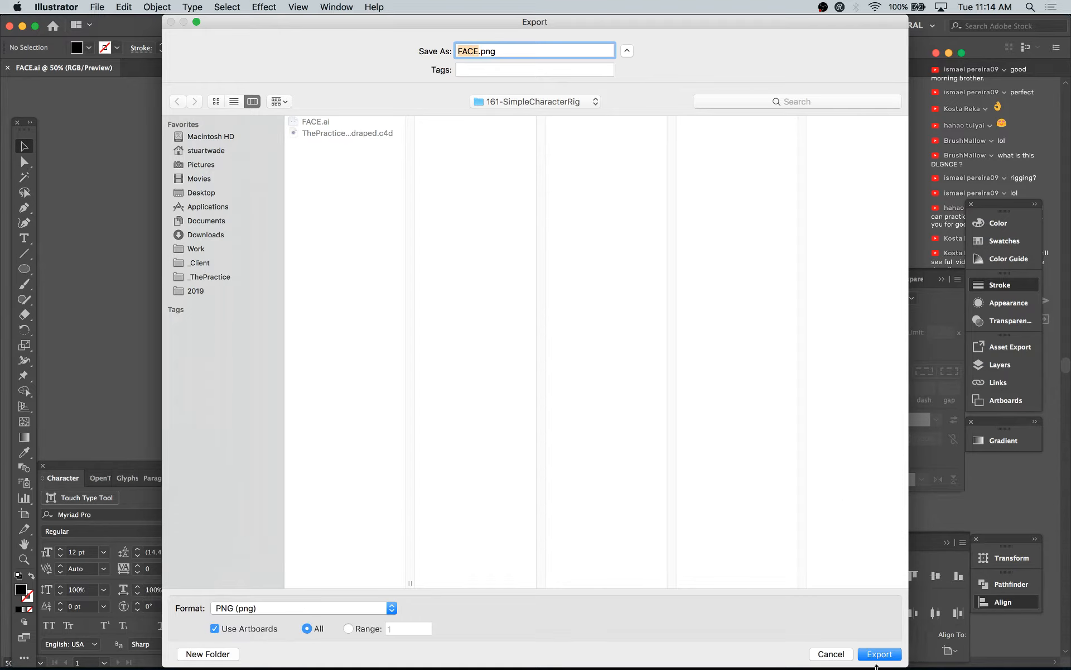
pyautogui.click(878, 655)
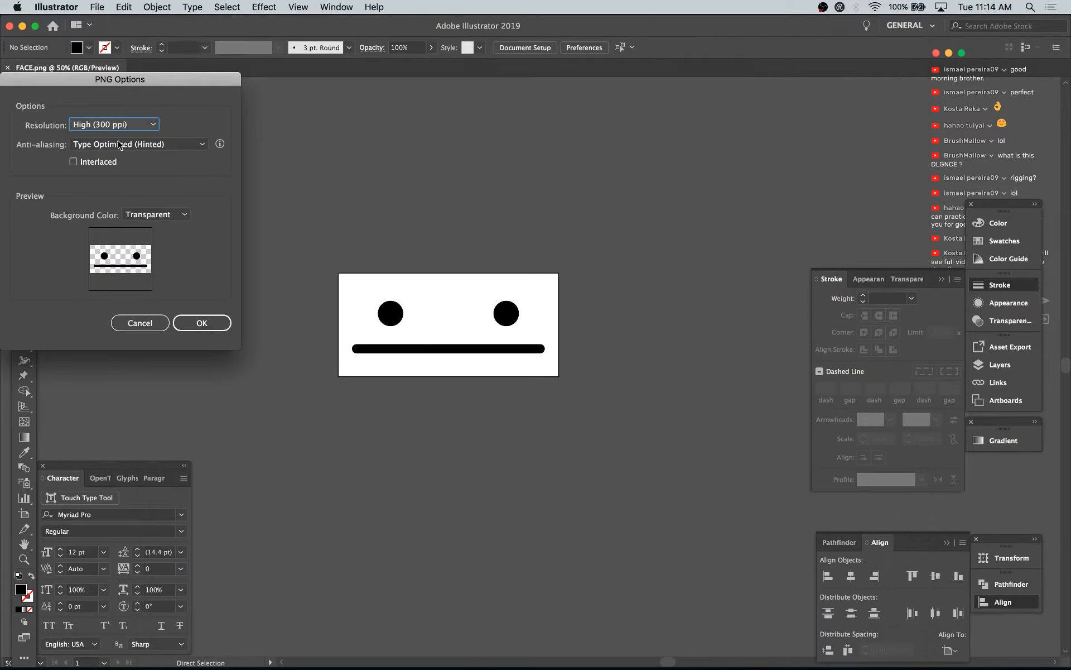
pyautogui.click(204, 322)
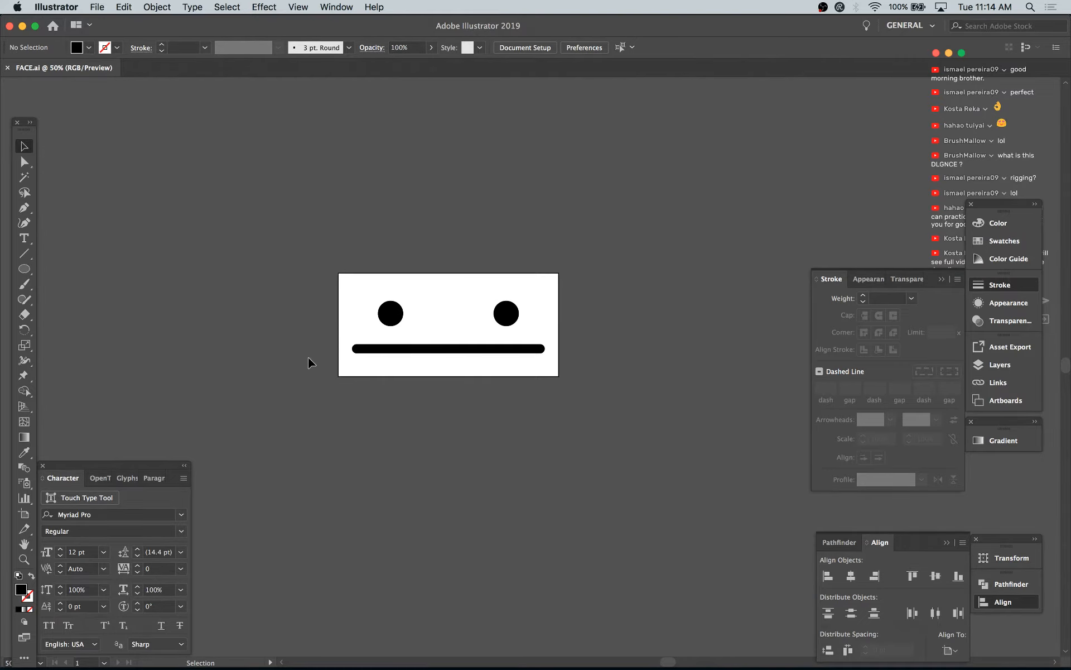
# - Switch to Cinema 4D, open material Mat.1 for editing and enable its Alpha channel
pyautogui.moveTo(0, 0)
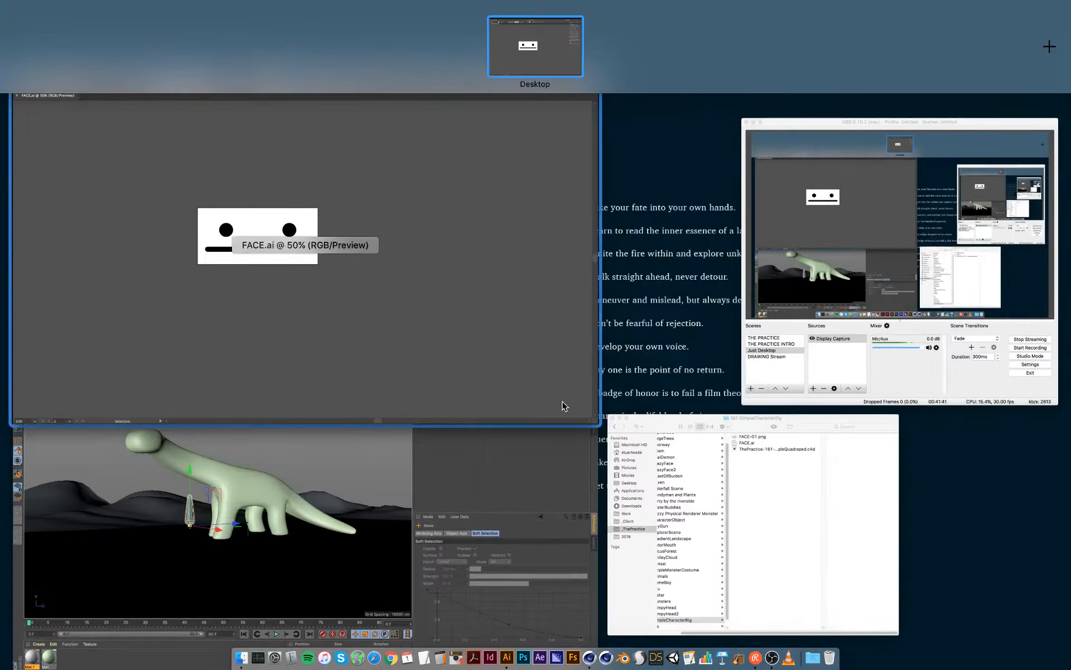
pyautogui.click(320, 527)
pyautogui.doubleClick(35, 611)
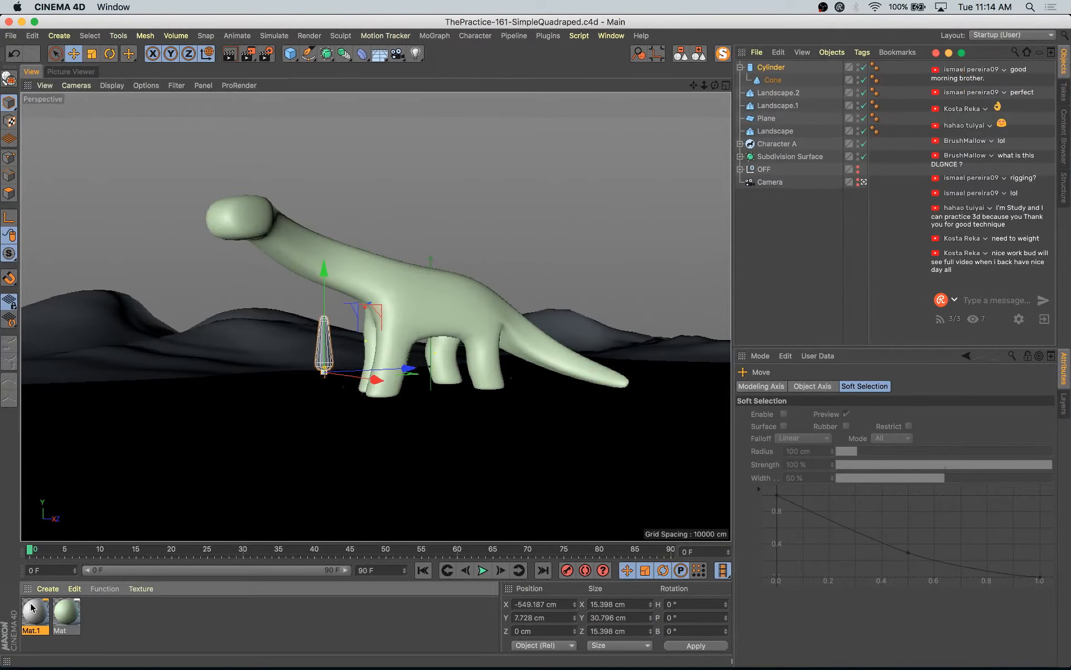
pyautogui.moveTo(360, 92); pyautogui.dragTo(565, 195)
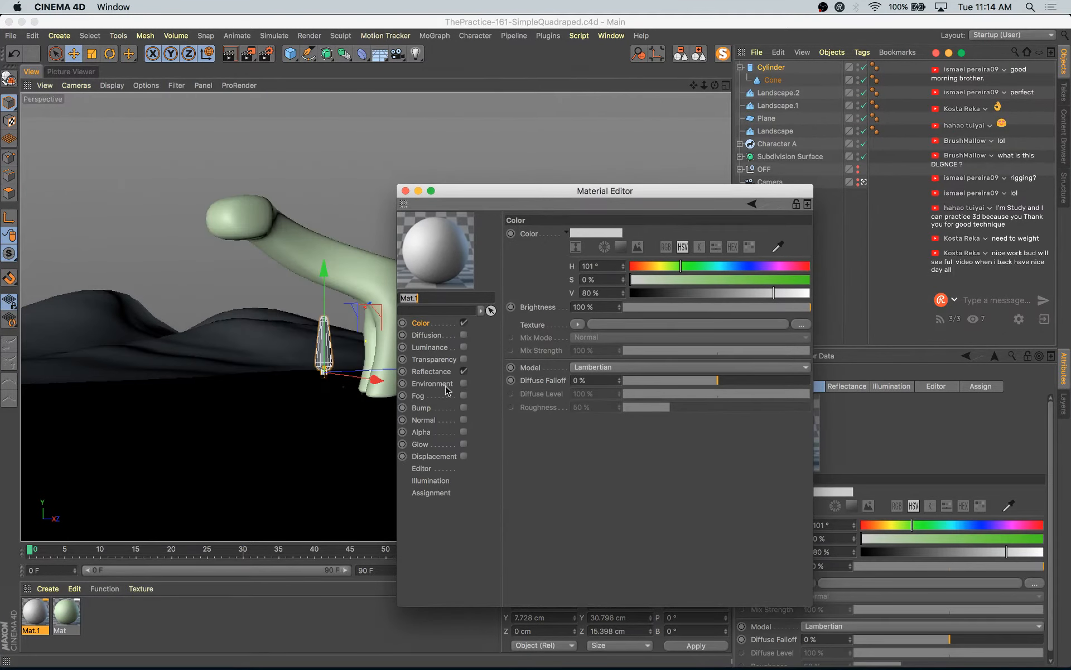
pyautogui.click(464, 432)
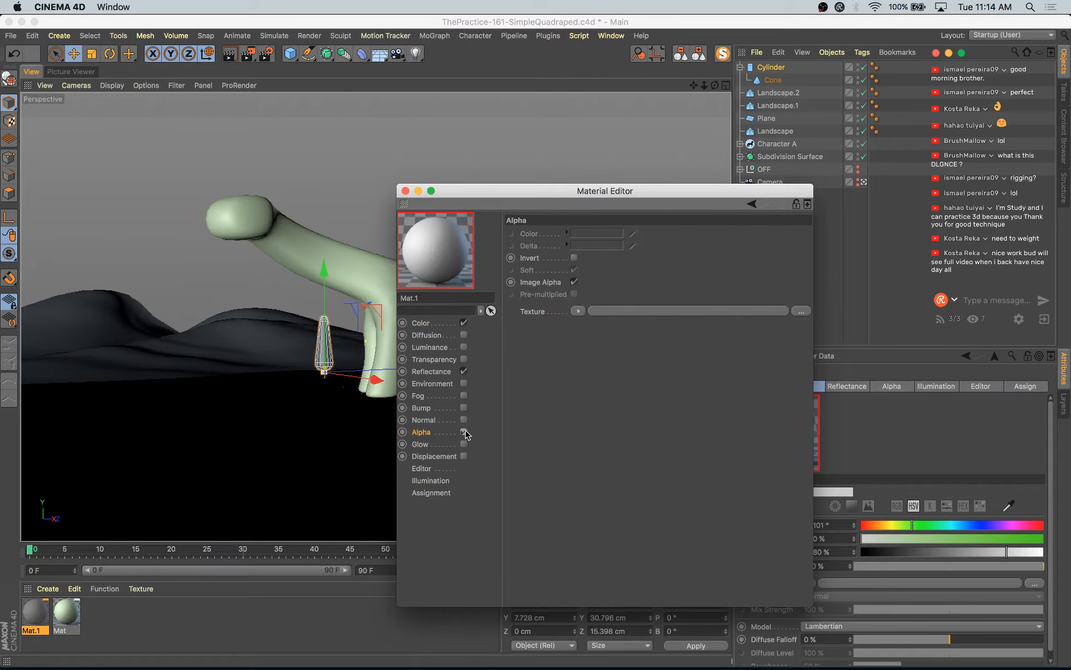
# - Load FACE-01.png from the 161-SimpleCharacterRig folder as the alpha texture of Mat.1
pyautogui.click(801, 312)
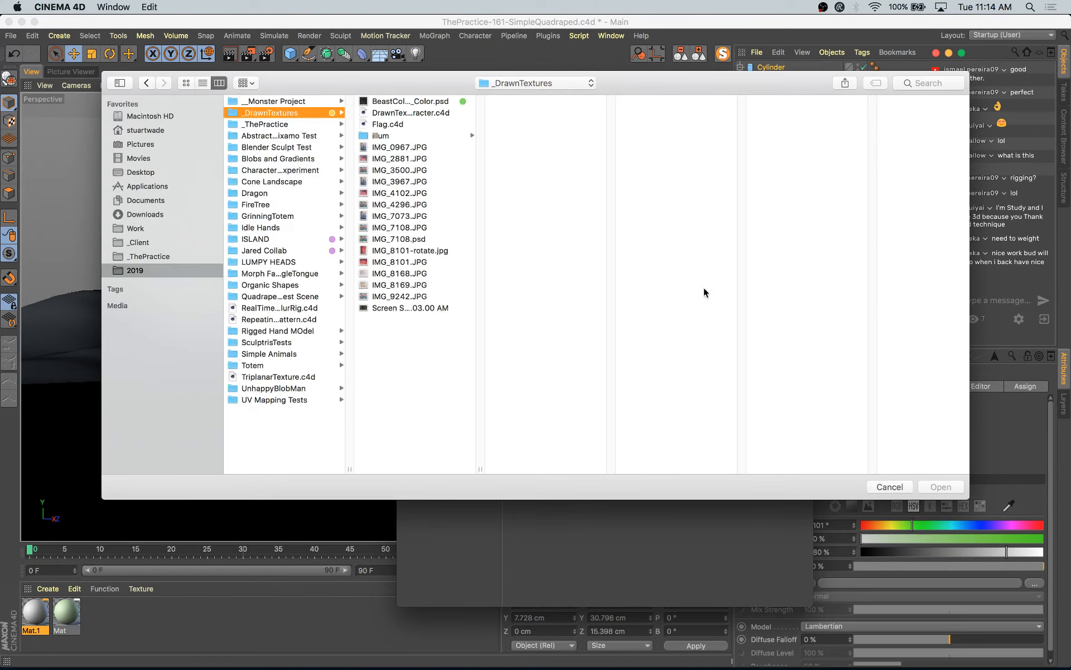
pyautogui.click(154, 258)
pyautogui.click(292, 457)
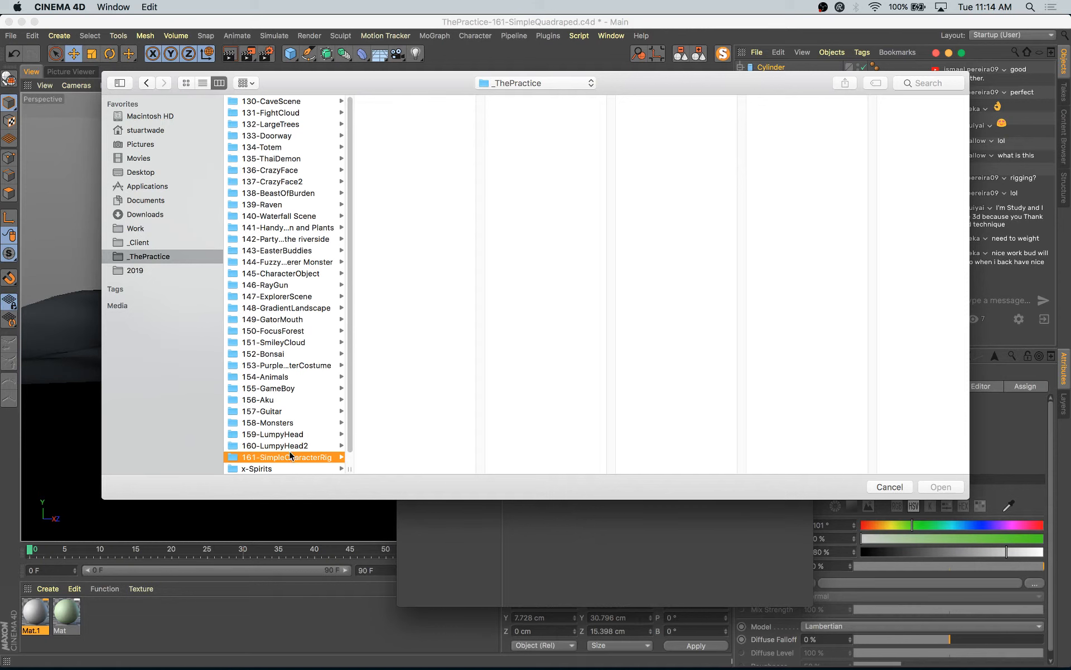
pyautogui.click(417, 102)
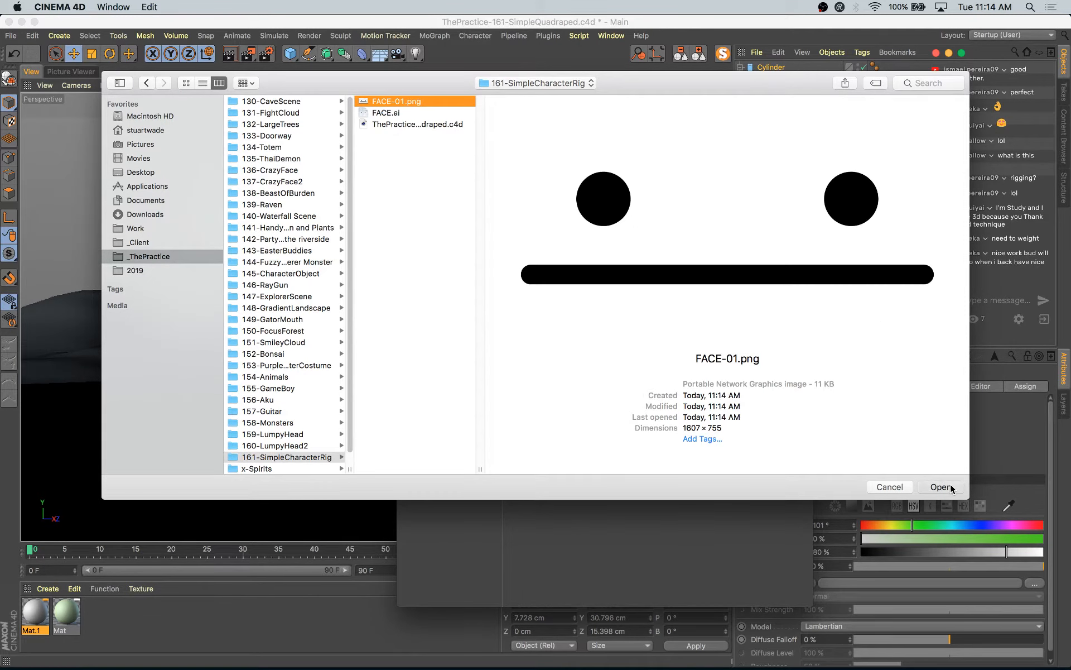
pyautogui.click(940, 486)
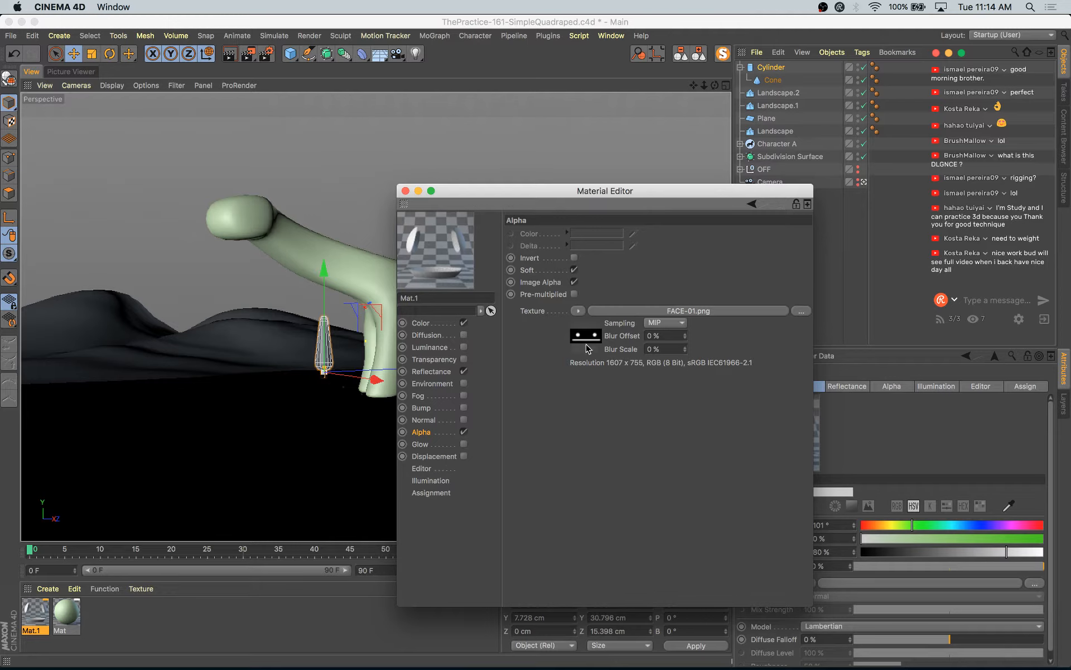
# - Set Mat.1's color to dark green (H 101°, S 89%, V 28%), apply the material to the dinosaur and close the material editor
pyautogui.click(421, 323)
pyautogui.moveTo(690, 292); pyautogui.dragTo(767, 279)
pyautogui.click(789, 280)
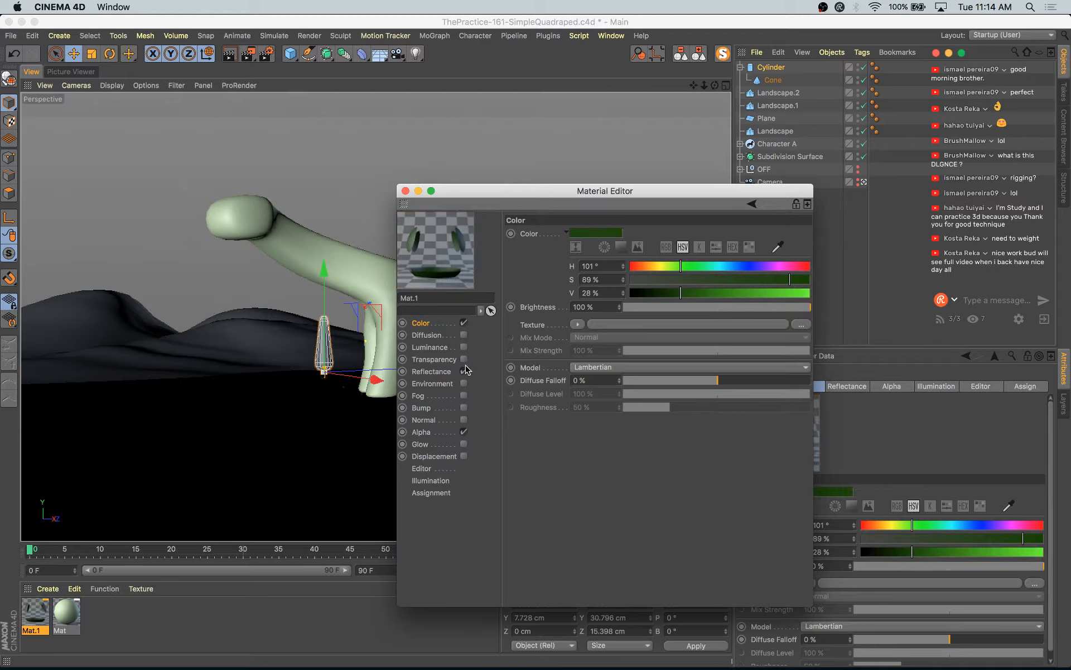
pyautogui.moveTo(42, 614); pyautogui.dragTo(242, 219)
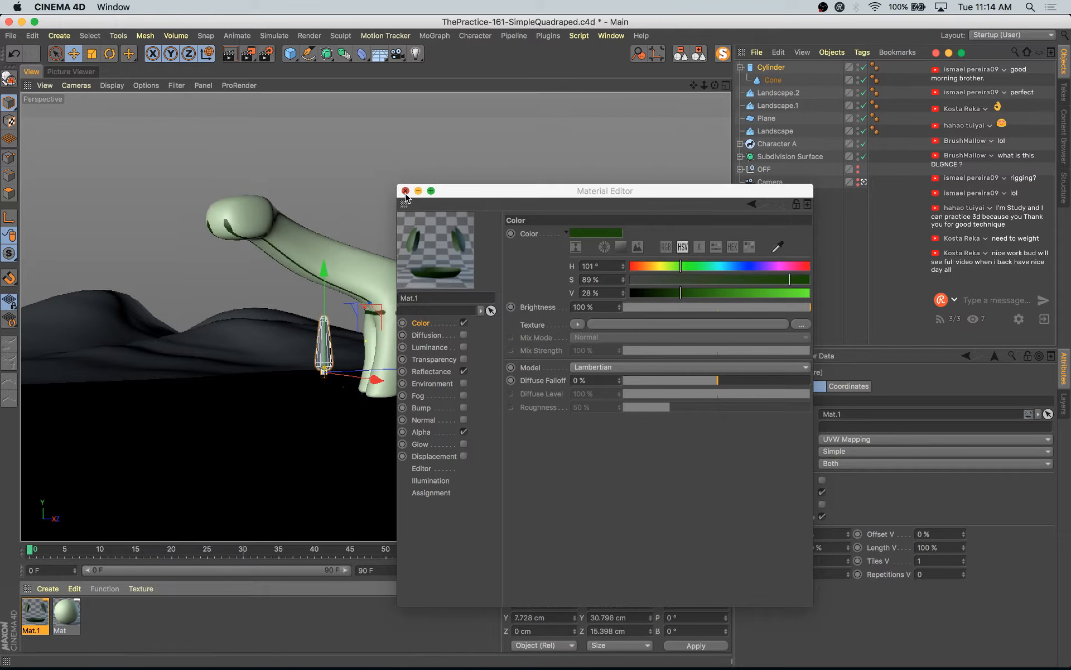
pyautogui.click(406, 191)
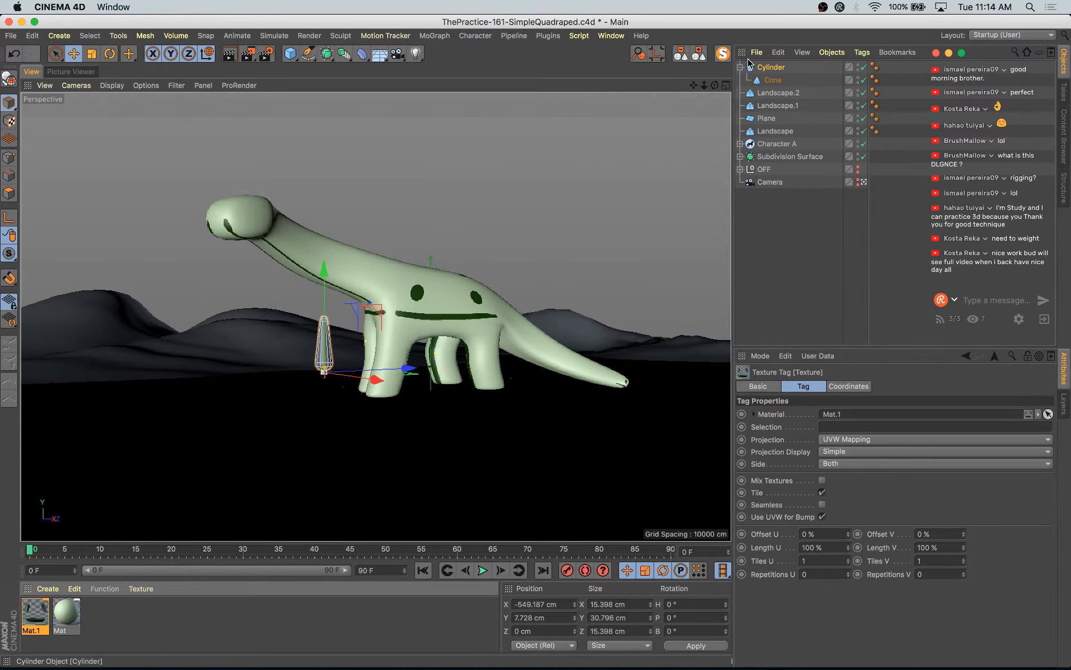
# - Move the Mat.1 texture tag from the Subdivision Surface to the Cube inside it, placing it after the green material tag
pyautogui.click(775, 156)
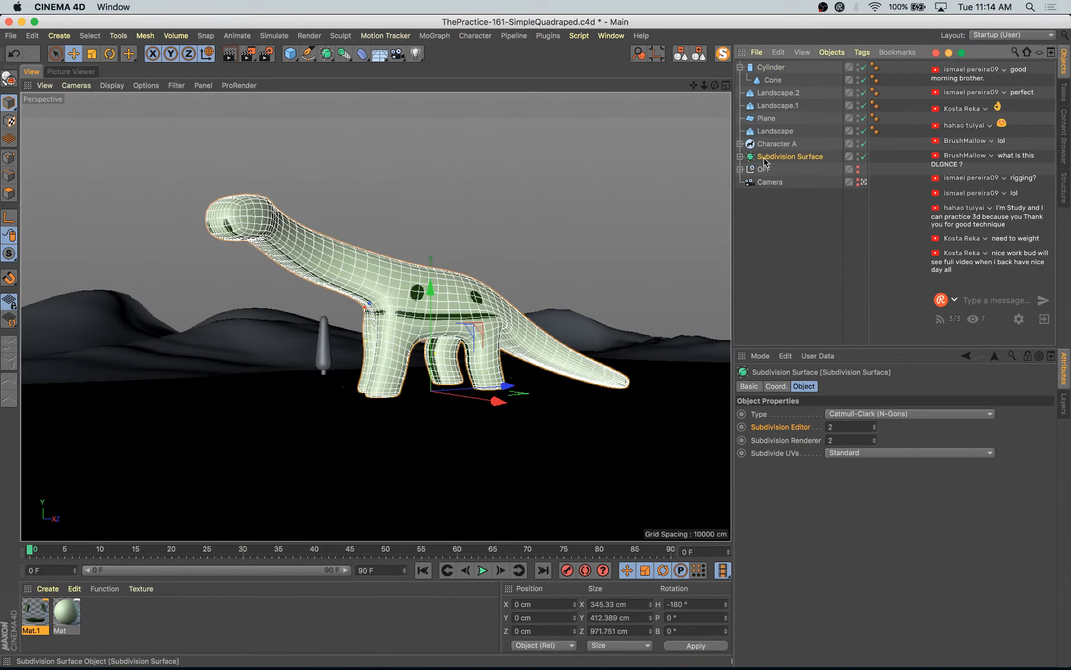
pyautogui.click(740, 156)
pyautogui.moveTo(925, 168); pyautogui.dragTo(879, 161)
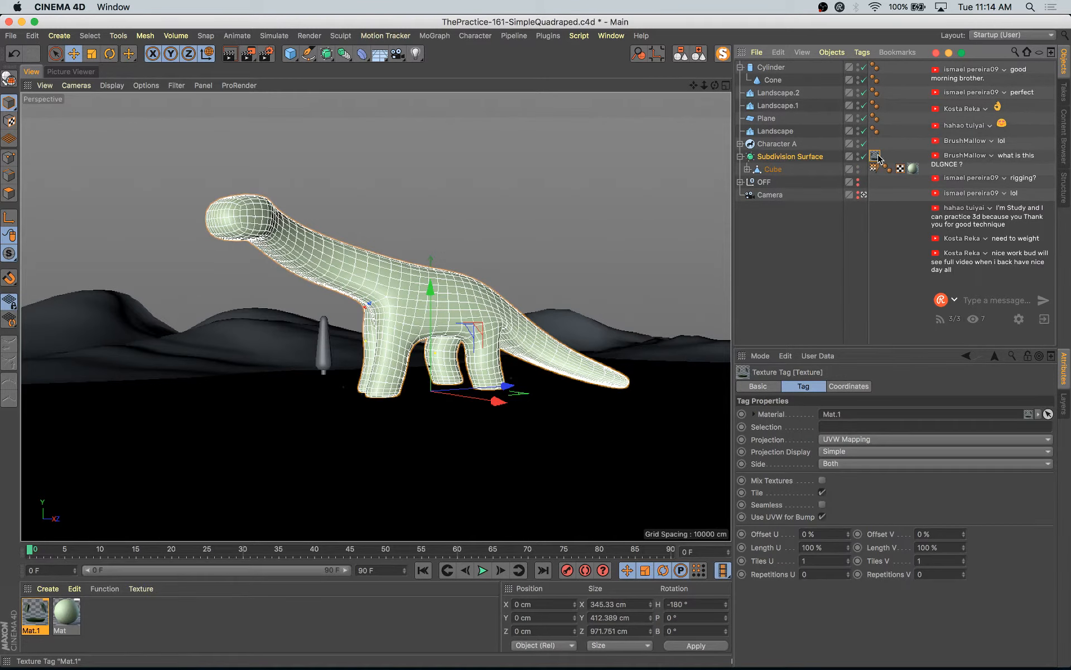
pyautogui.moveTo(772, 176); pyautogui.dragTo(794, 173)
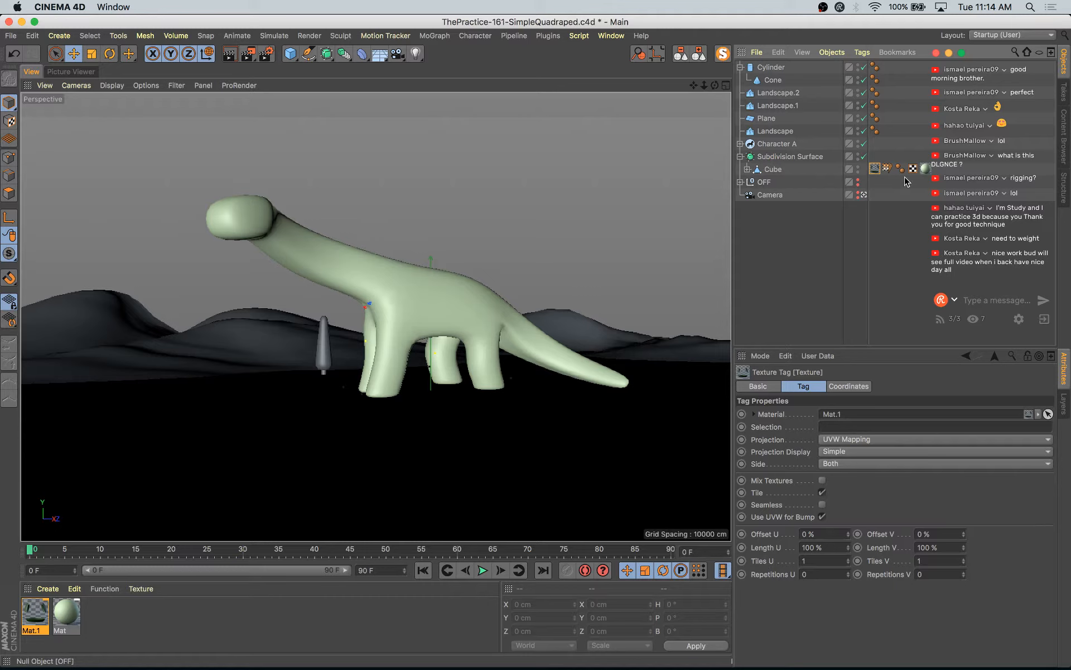
pyautogui.moveTo(956, 175); pyautogui.dragTo(929, 169)
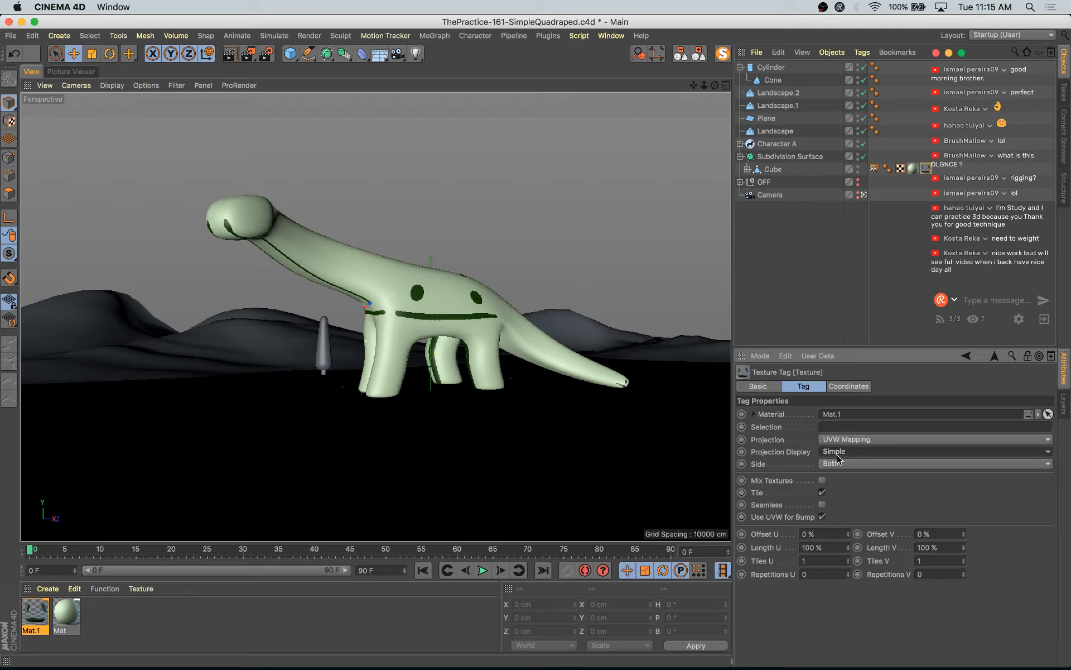
# - Turn off tiling for the Mat.1 texture tag and set its projection to Flat
pyautogui.click(822, 493)
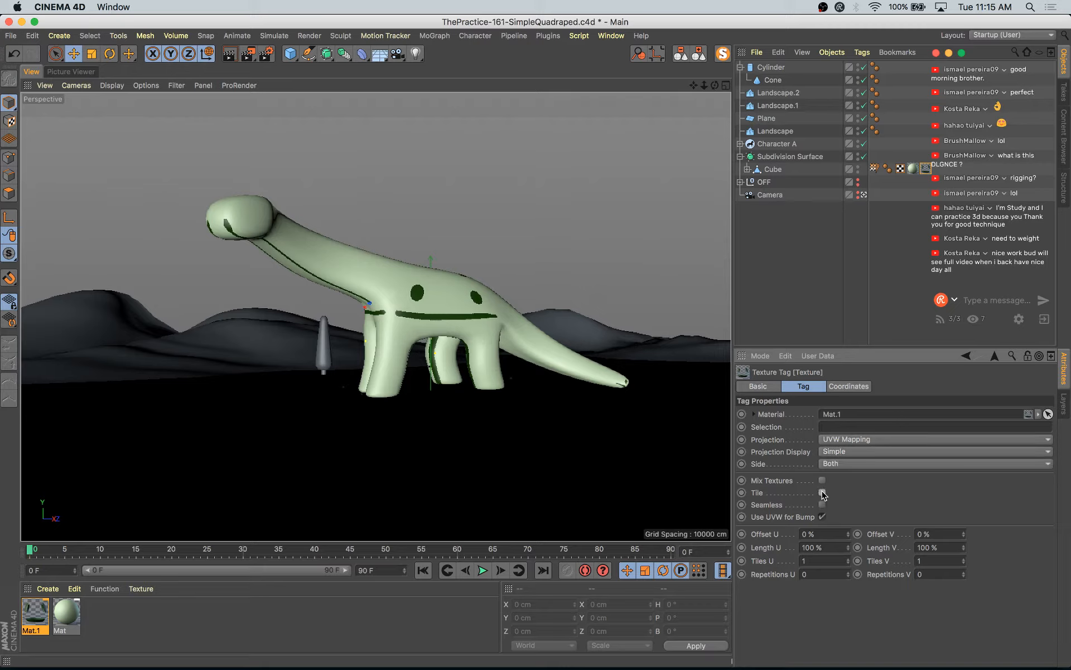
pyautogui.click(840, 440)
pyautogui.click(846, 480)
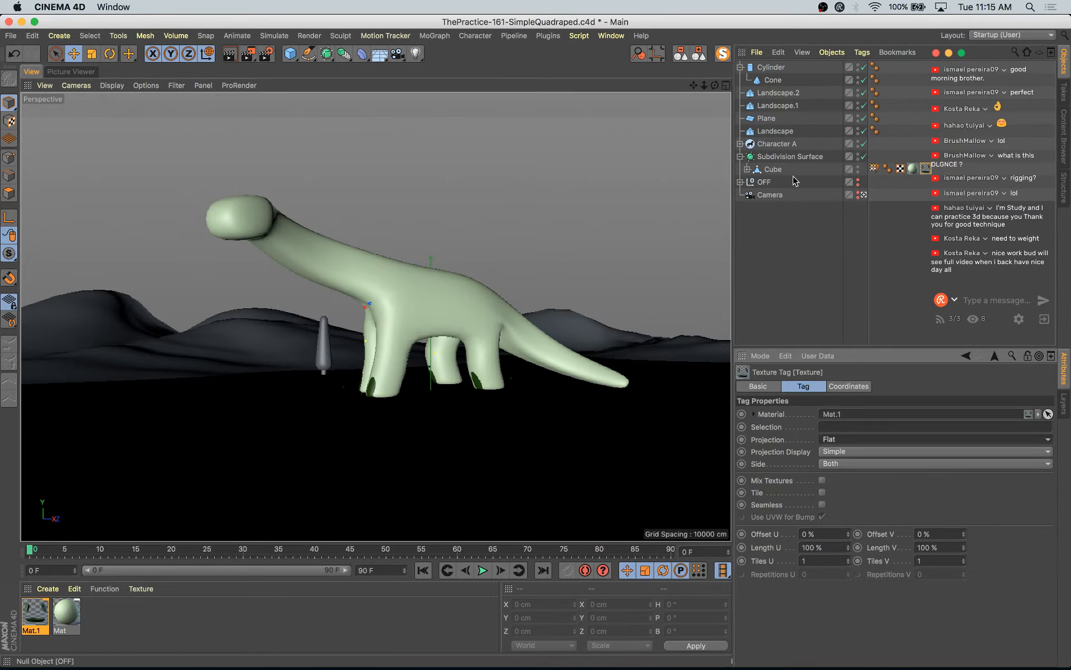
# - In Texture mode, move the flat projection onto the dinosaur's head, at about Y 379 cm and Z 487 cm
pyautogui.click(9, 121)
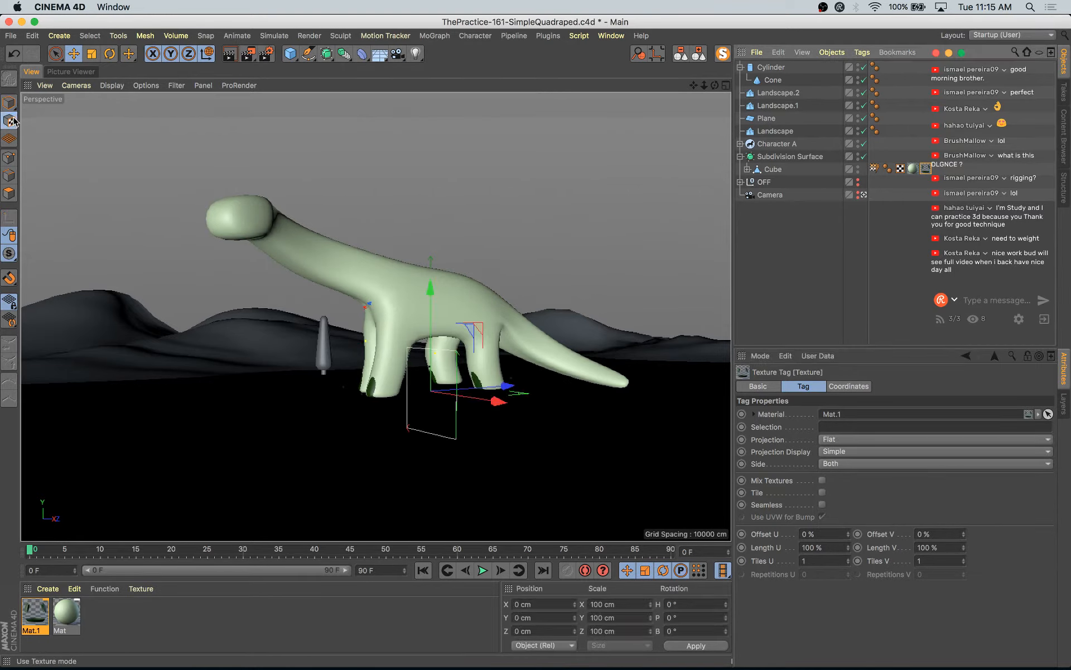
pyautogui.click(485, 336)
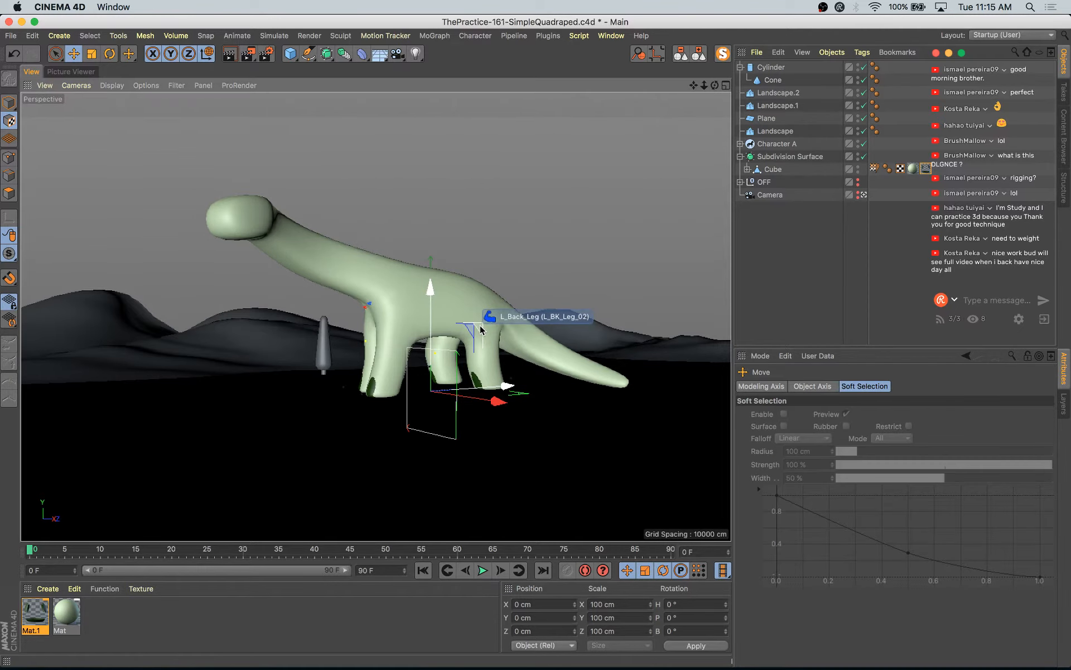
pyautogui.moveTo(481, 329); pyautogui.dragTo(237, 111)
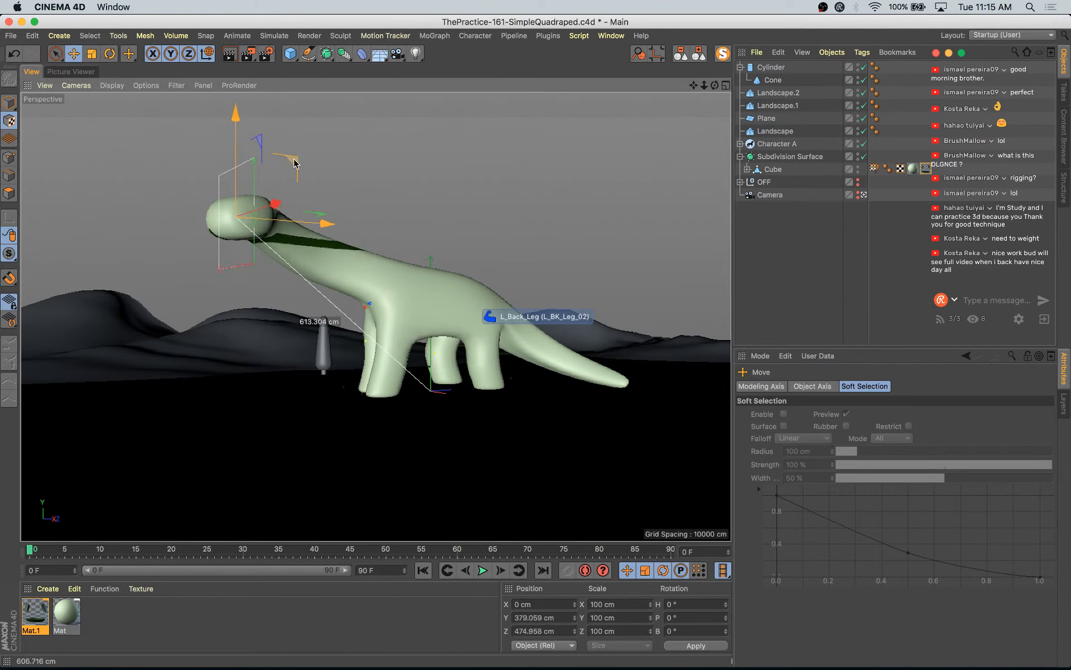
# - Leave the scene camera's view and move the flat projection in front of the head, to about Z 581 cm
pyautogui.click(864, 195)
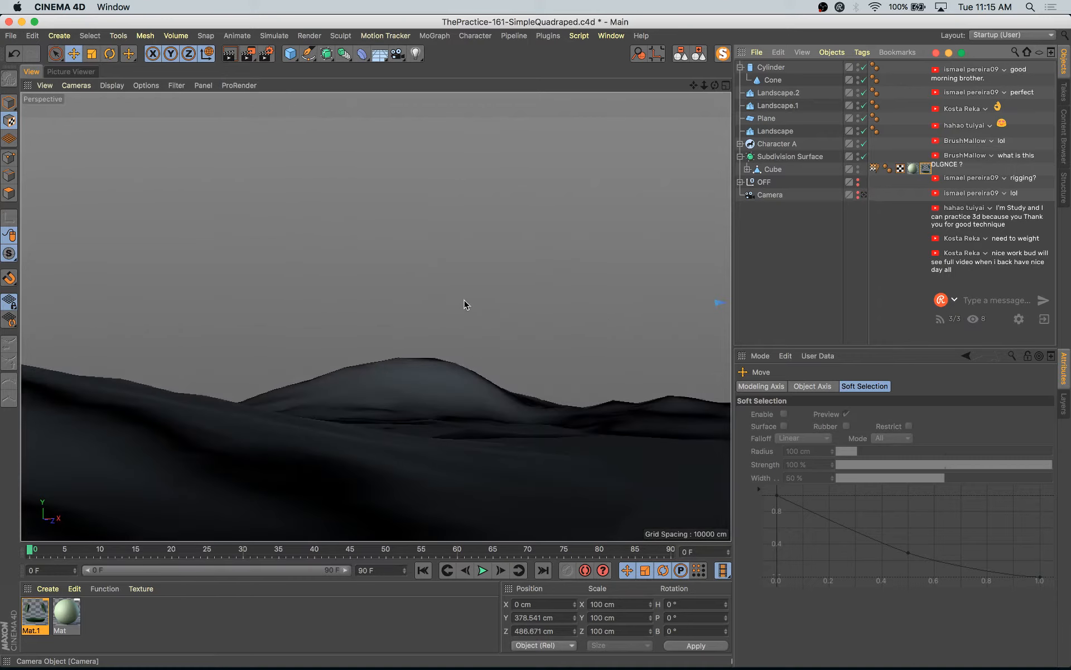
pyautogui.scroll(-3, 466, 305)
pyautogui.scroll(-2, 466, 305)
pyautogui.scroll(-1, 485, 350)
pyautogui.keyDown('alt'); pyautogui.moveTo(413, 345); pyautogui.dragTo(239, 379, button='middle'); pyautogui.keyUp('alt')
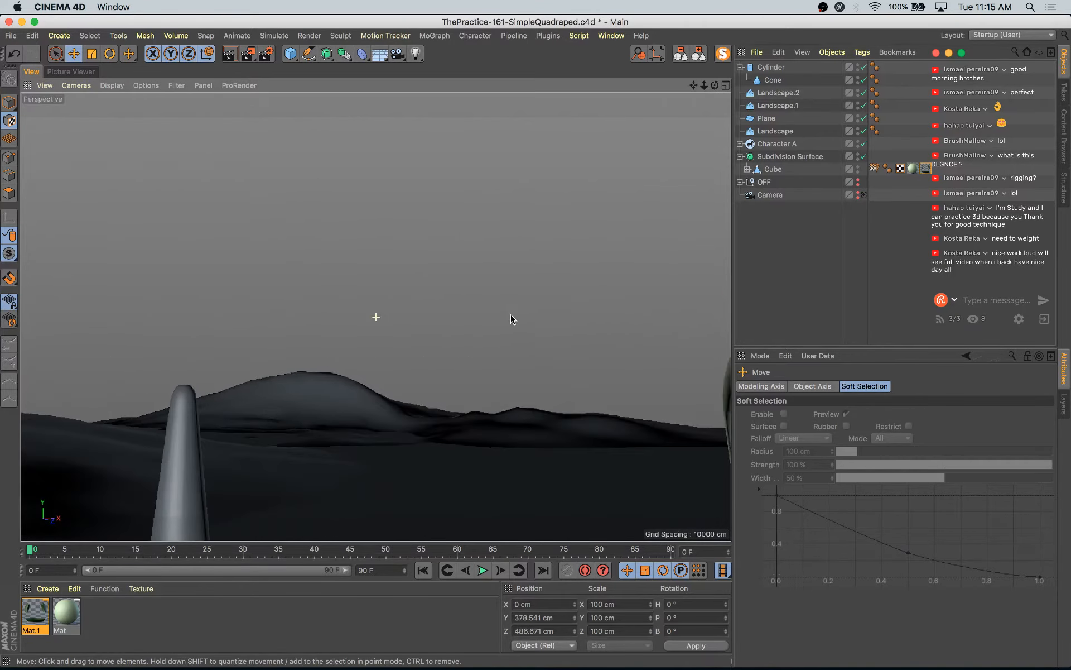
pyautogui.scroll(-3, 616, 342)
pyautogui.moveTo(652, 322)
pyautogui.keyDown('alt'); pyautogui.mouseDown()
pyautogui.moveTo(592, 333)
pyautogui.moveTo(624, 395)
pyautogui.mouseUp(); pyautogui.keyUp('alt')
pyautogui.scroll(-1, 592, 334)
pyautogui.scroll(-1, 561, 349)
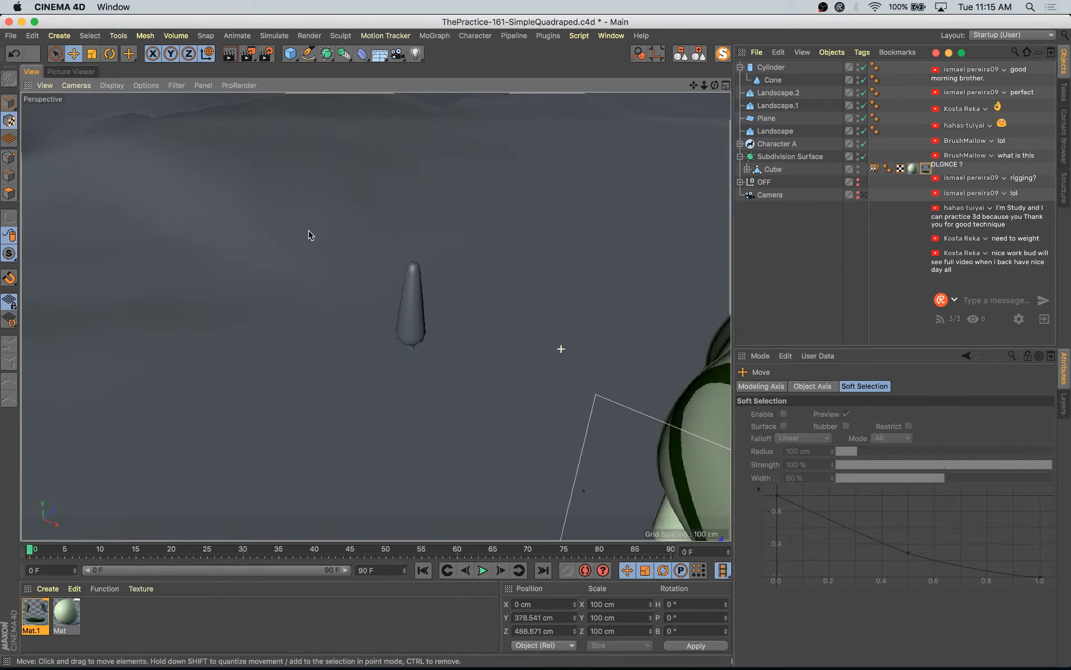
pyautogui.moveTo(376, 317)
pyautogui.keyDown('alt'); pyautogui.mouseDown(button='middle')
pyautogui.moveTo(390, 317)
pyautogui.moveTo(184, 224)
pyautogui.mouseUp(button='middle'); pyautogui.keyUp('alt')
pyautogui.keyDown('alt'); pyautogui.moveTo(184, 224); pyautogui.dragTo(202, 187); pyautogui.keyUp('alt')
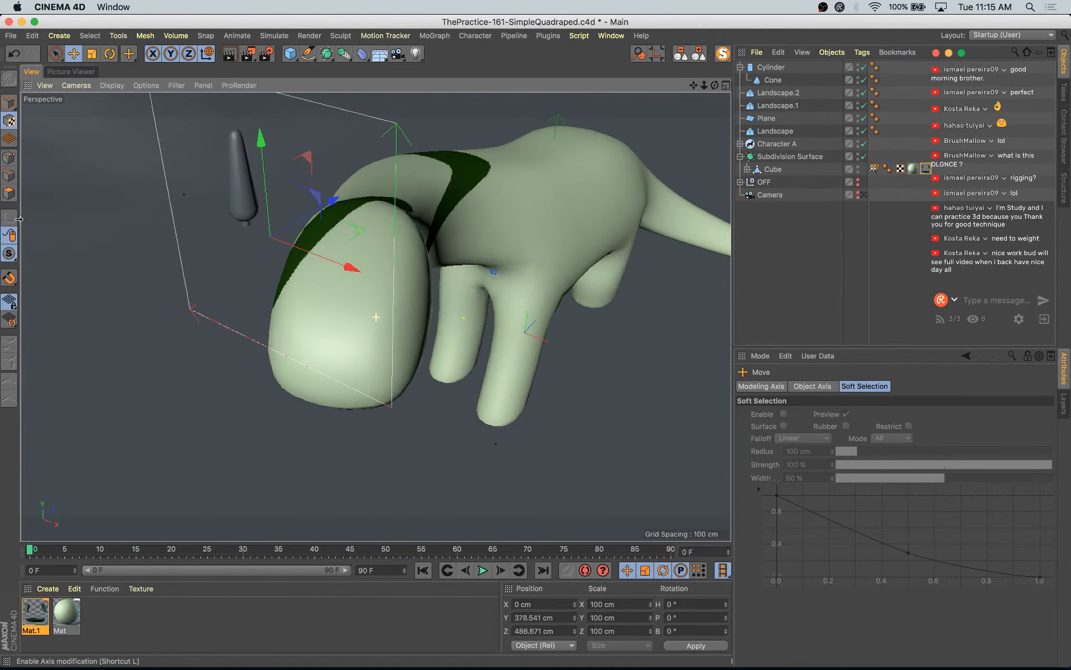
pyautogui.moveTo(316, 217); pyautogui.dragTo(227, 275)
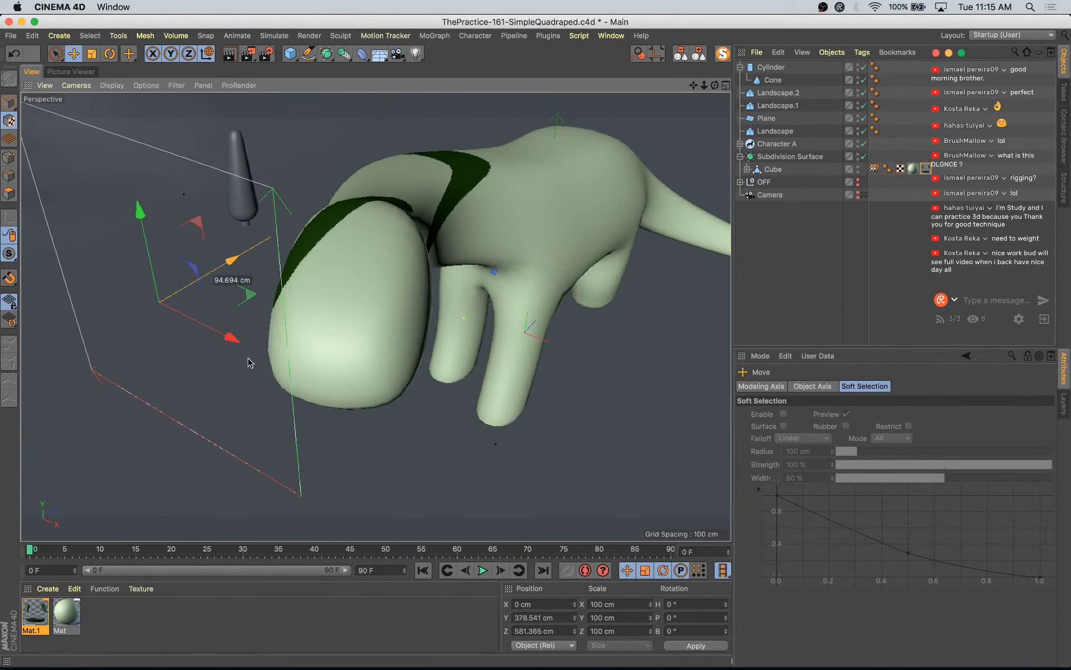
# - Reposition the flat projection in front of the face and rotate its heading to about 28.8° to match the head
pyautogui.moveTo(320, 368); pyautogui.dragTo(383, 341)
pyautogui.press('r')
pyautogui.moveTo(371, 290); pyautogui.dragTo(407, 295)
# - Scale the face projection uniformly to about 43.9 cm and centre it on the head at about X -94.7 cm, Z 536 cm
pyautogui.press('t')
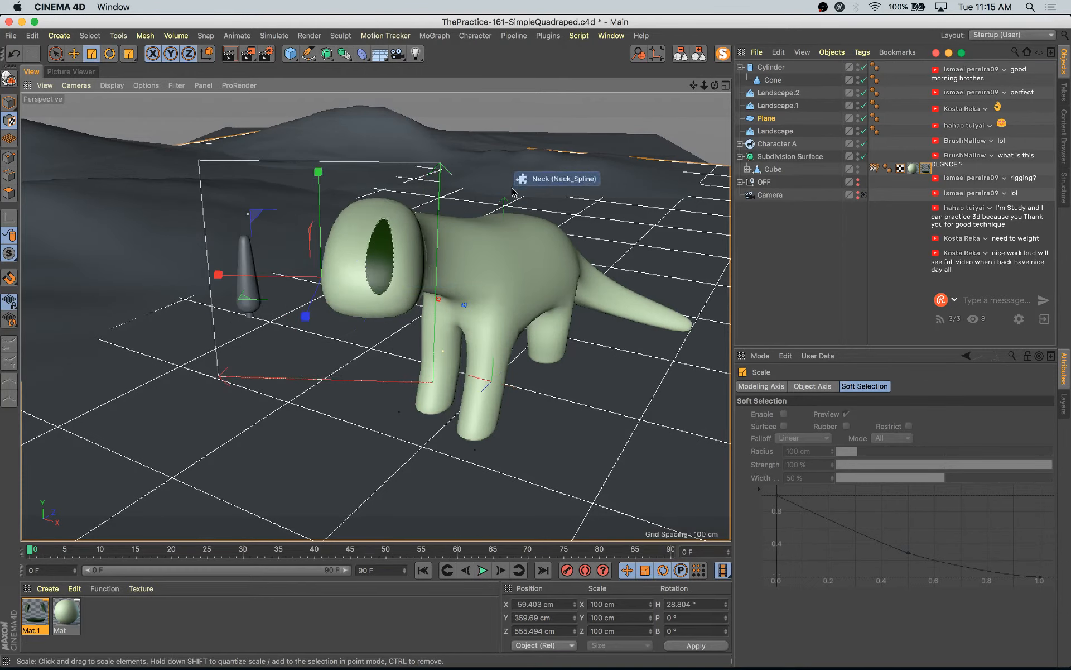
pyautogui.moveTo(510, 178); pyautogui.dragTo(315, 284)
pyautogui.press('e')
pyautogui.scroll(2, 407, 328)
pyautogui.keyDown('alt'); pyautogui.moveTo(406, 328); pyautogui.dragTo(481, 296); pyautogui.keyUp('alt')
pyautogui.scroll(-3, 417, 377)
pyautogui.scroll(3, 411, 268)
# - Try the Front and Back side options on the Mat.1 texture tag, ending on Front
pyautogui.click(900, 169)
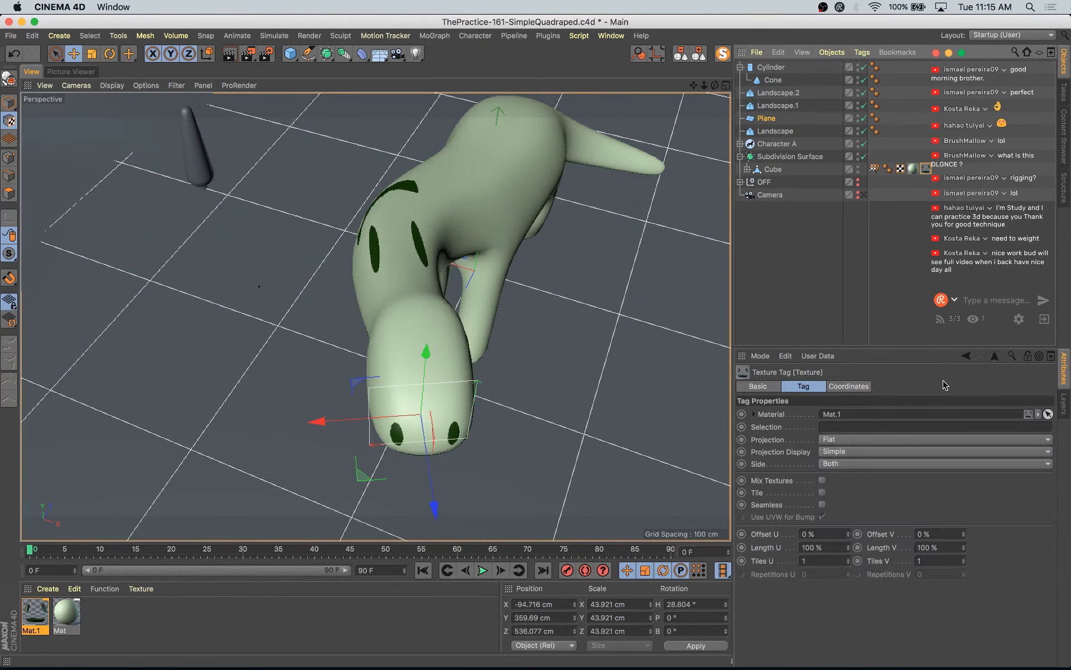
pyautogui.click(843, 465)
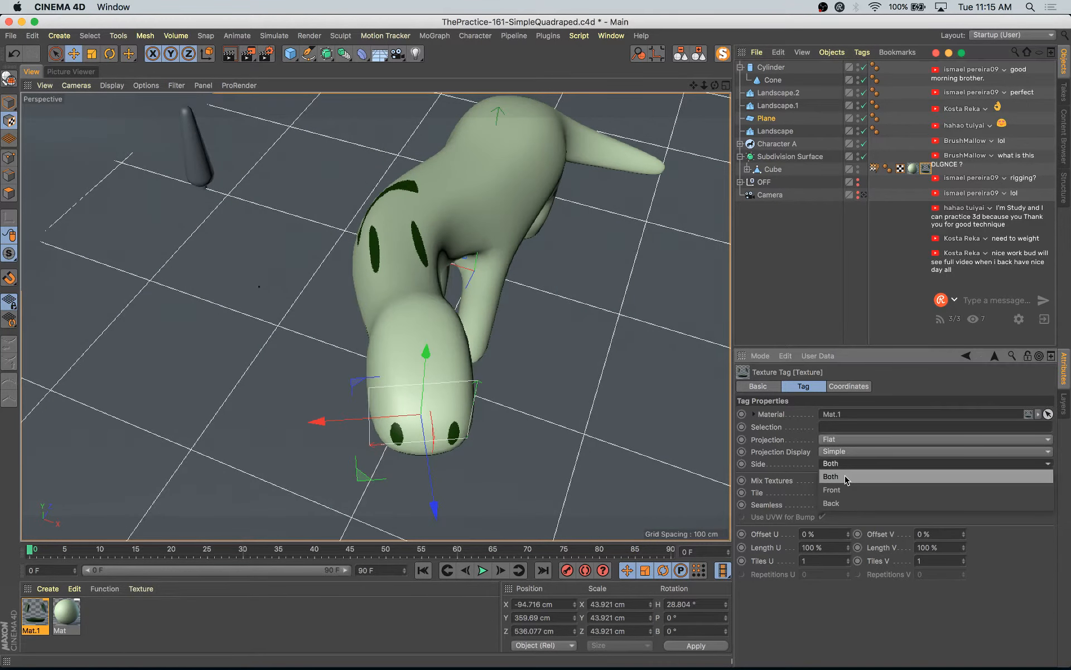
pyautogui.click(847, 489)
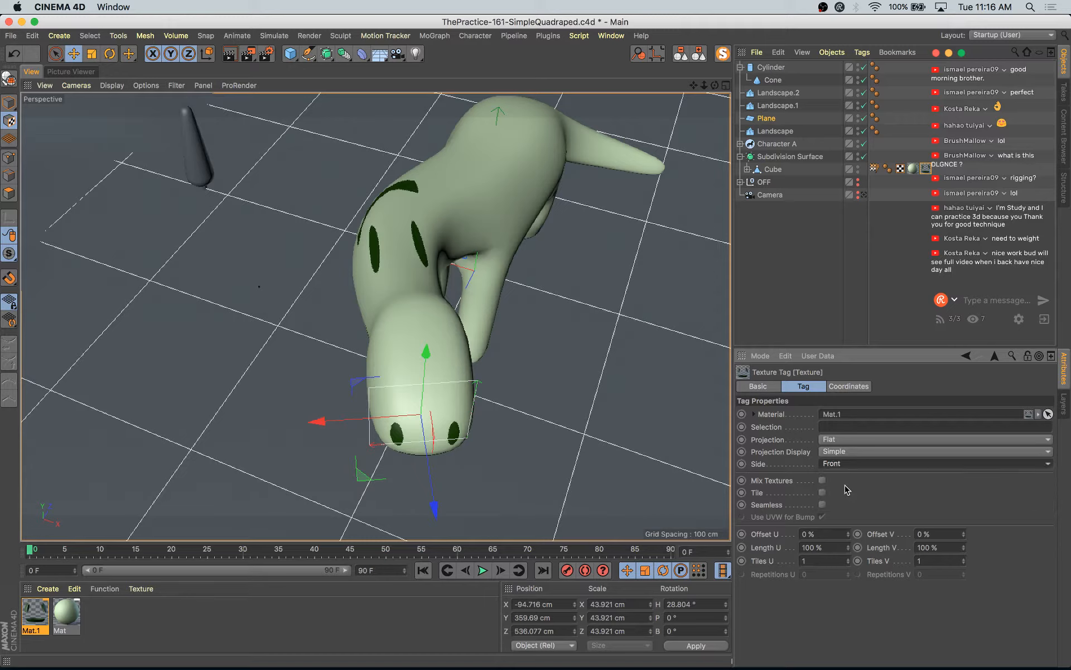
pyautogui.click(847, 464)
pyautogui.click(852, 502)
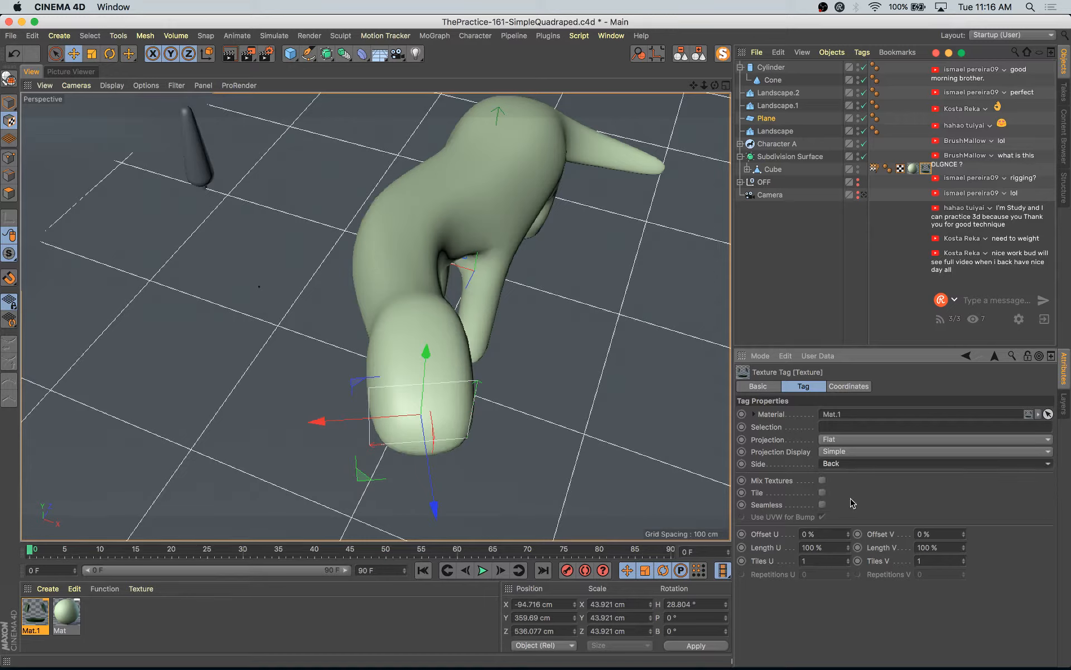
pyautogui.click(848, 466)
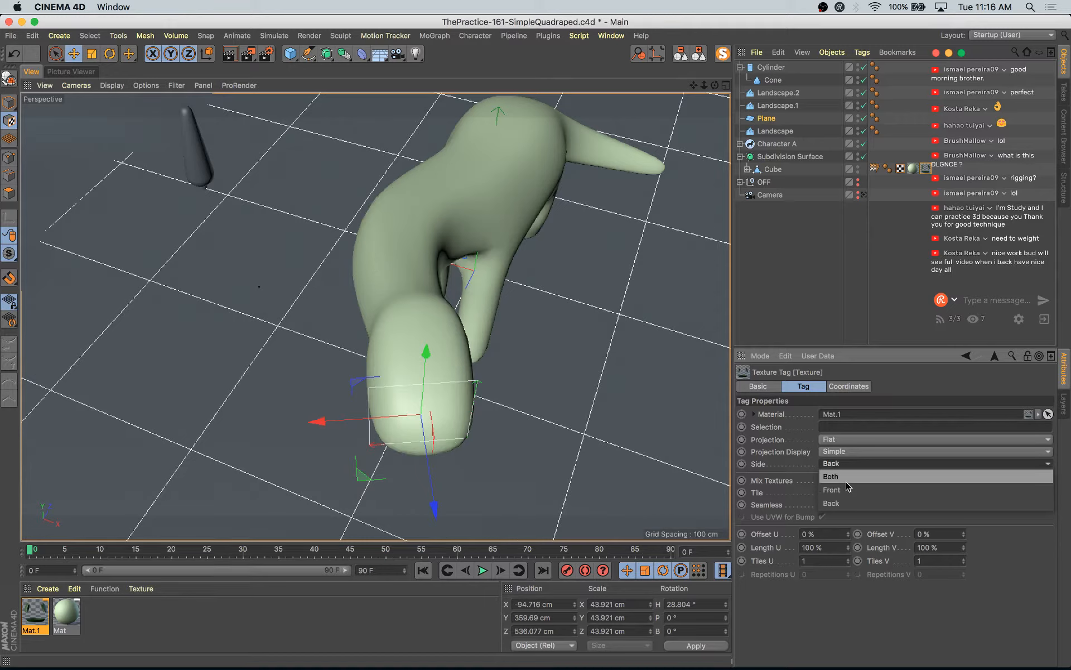
pyautogui.click(848, 489)
# - Try the Seamless and Tile options on the Mat.1 texture tag and inspect the face texture around the head
pyautogui.click(823, 505)
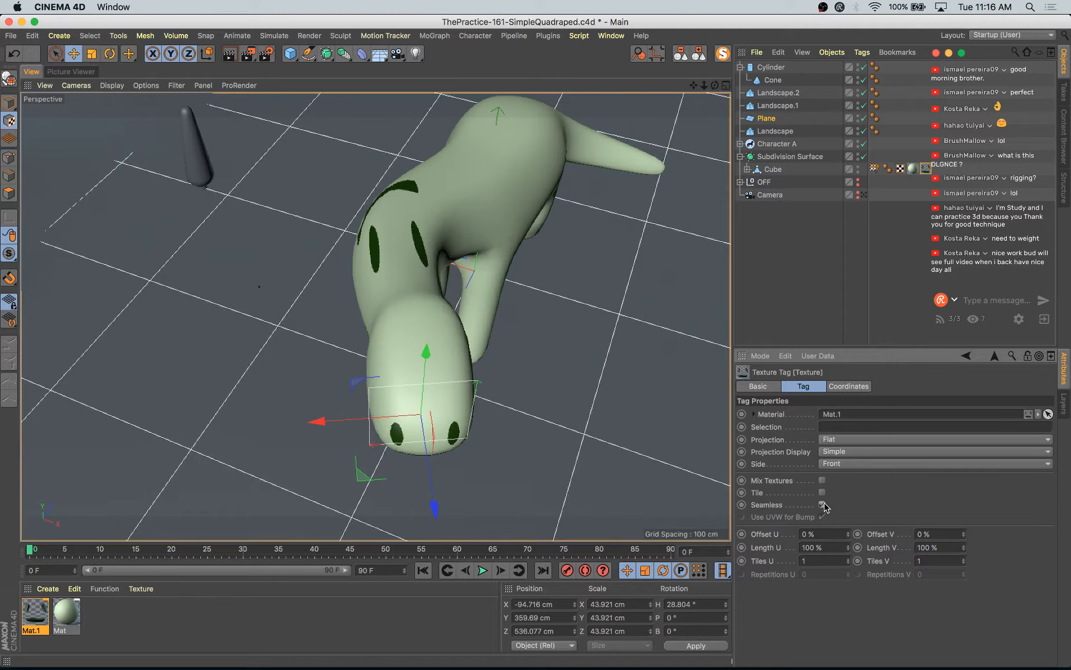
pyautogui.click(823, 493)
pyautogui.click(823, 493)
pyautogui.keyDown('alt'); pyautogui.moveTo(501, 422); pyautogui.dragTo(491, 379); pyautogui.keyUp('alt')
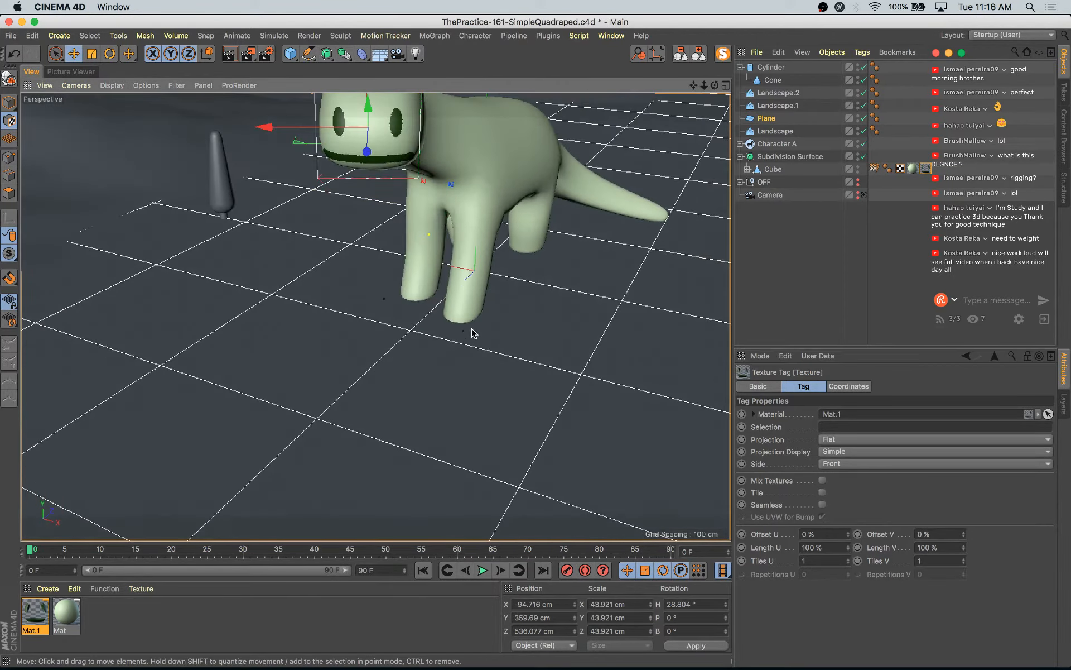
pyautogui.keyDown('alt'); pyautogui.moveTo(472, 328); pyautogui.dragTo(456, 391); pyautogui.keyUp('alt')
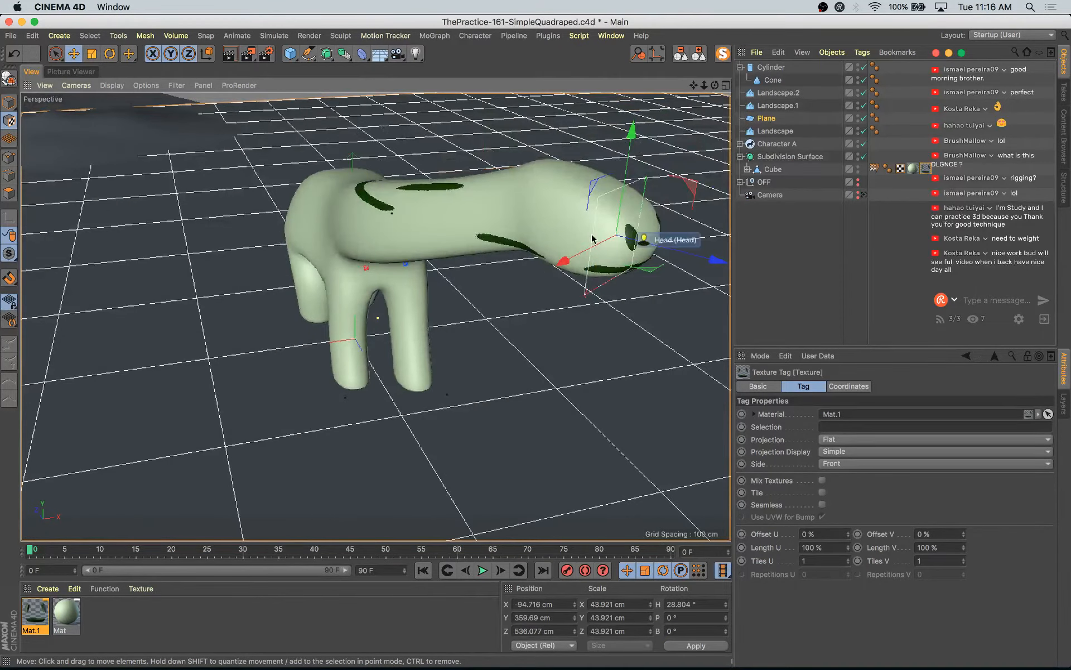
pyautogui.keyDown('alt'); pyautogui.moveTo(538, 338); pyautogui.dragTo(435, 346); pyautogui.keyUp('alt')
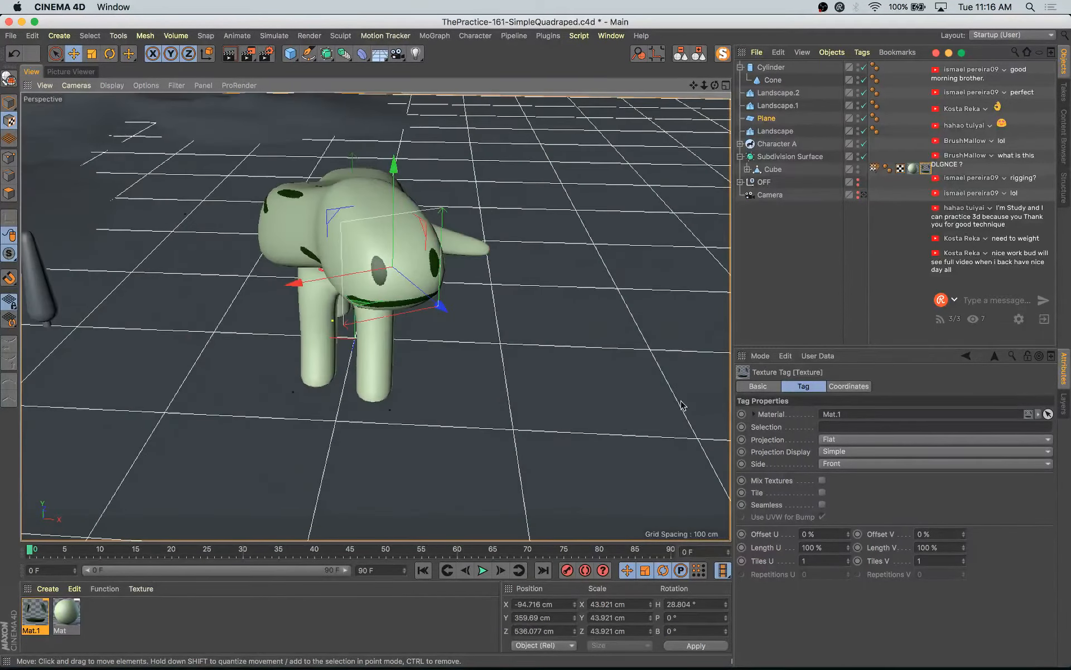
# - Set the Mat.1 texture tag's projection to Cubic and briefly test tiling, leaving it off
pyautogui.click(846, 438)
pyautogui.click(852, 495)
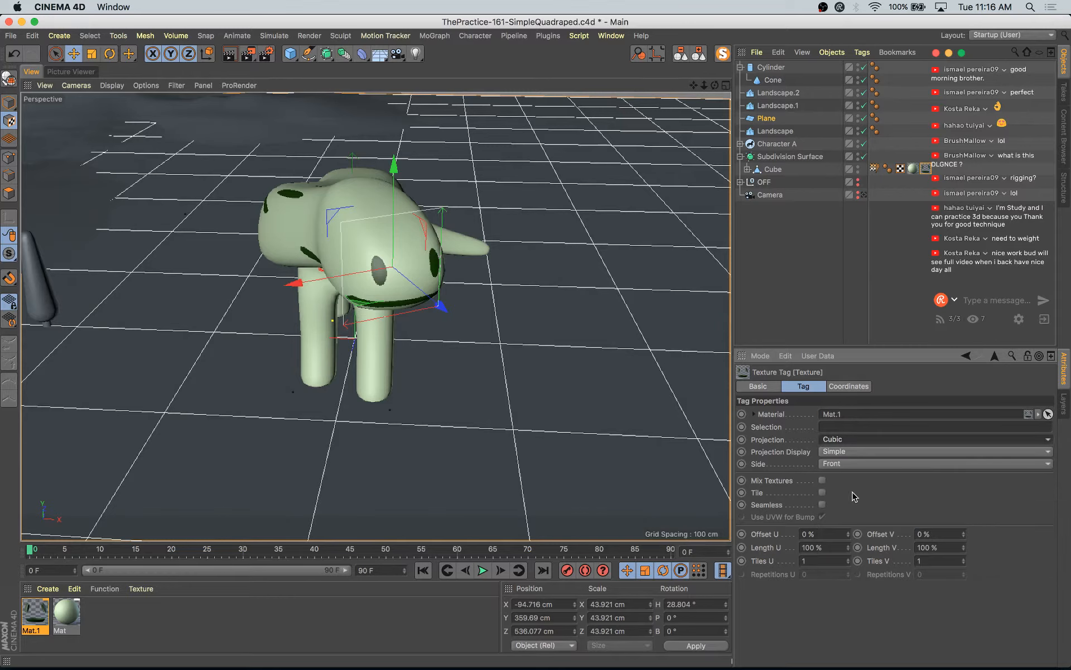
pyautogui.keyDown('alt'); pyautogui.moveTo(593, 333); pyautogui.dragTo(478, 351); pyautogui.keyUp('alt')
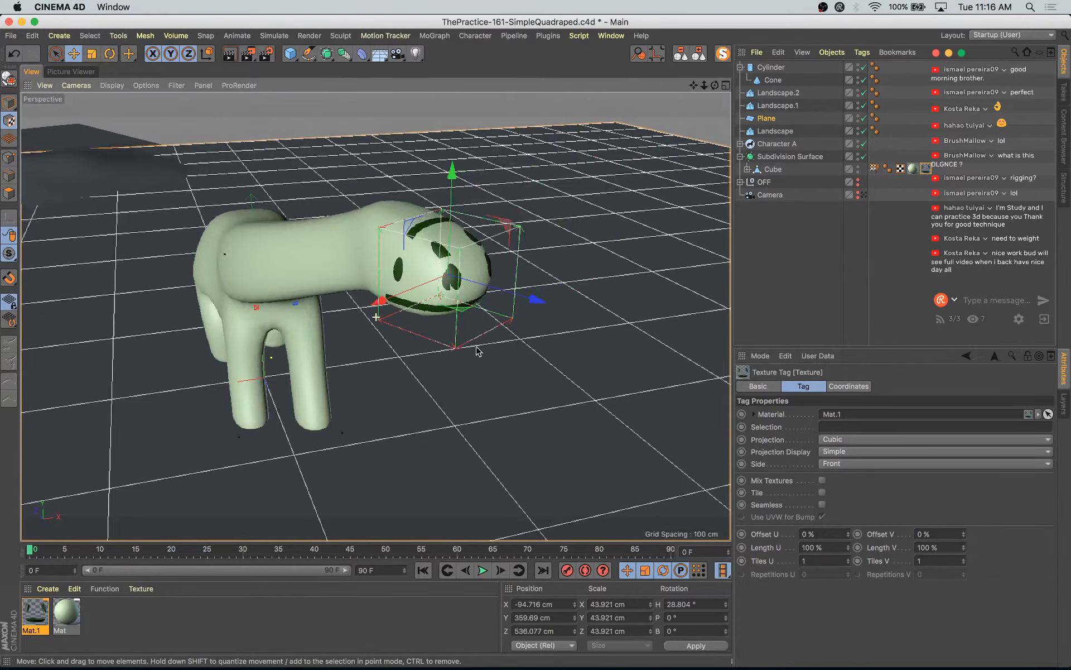
pyautogui.click(822, 492)
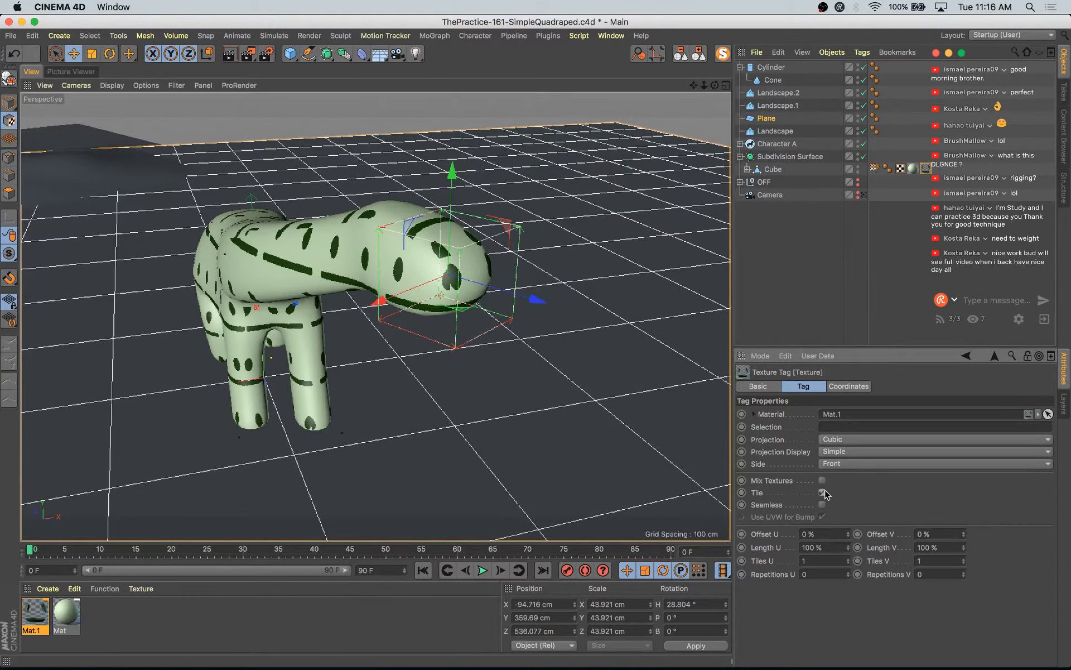
pyautogui.click(822, 492)
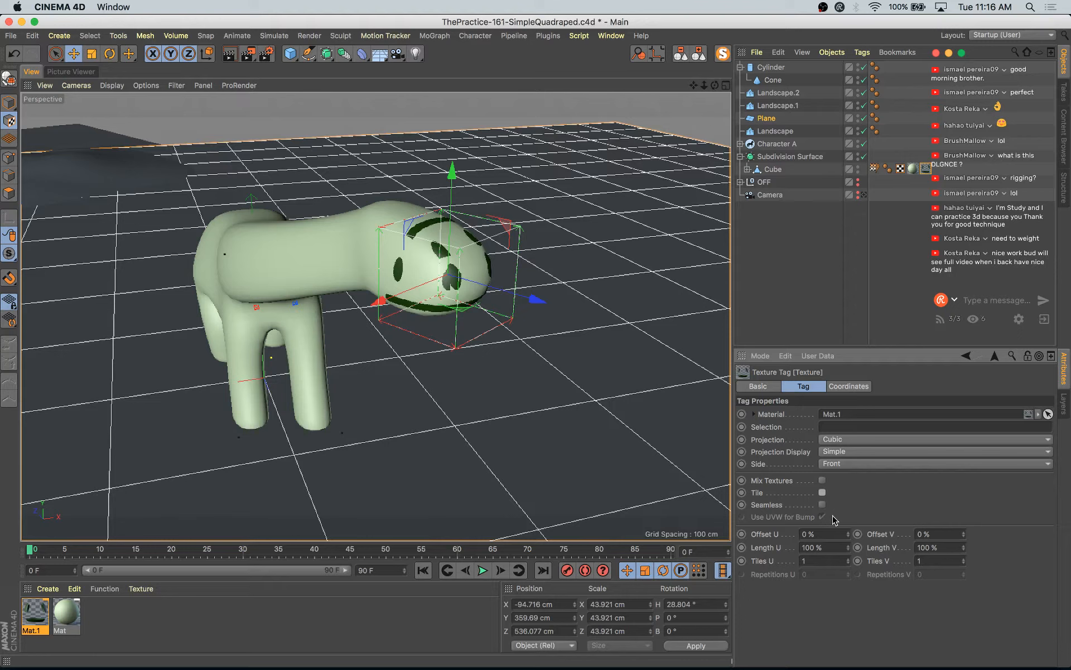
# - Set the Mat.1 texture tag's side to Both after testing Back, and try the Mix Textures option
pyautogui.click(846, 464)
pyautogui.click(842, 476)
pyautogui.click(844, 464)
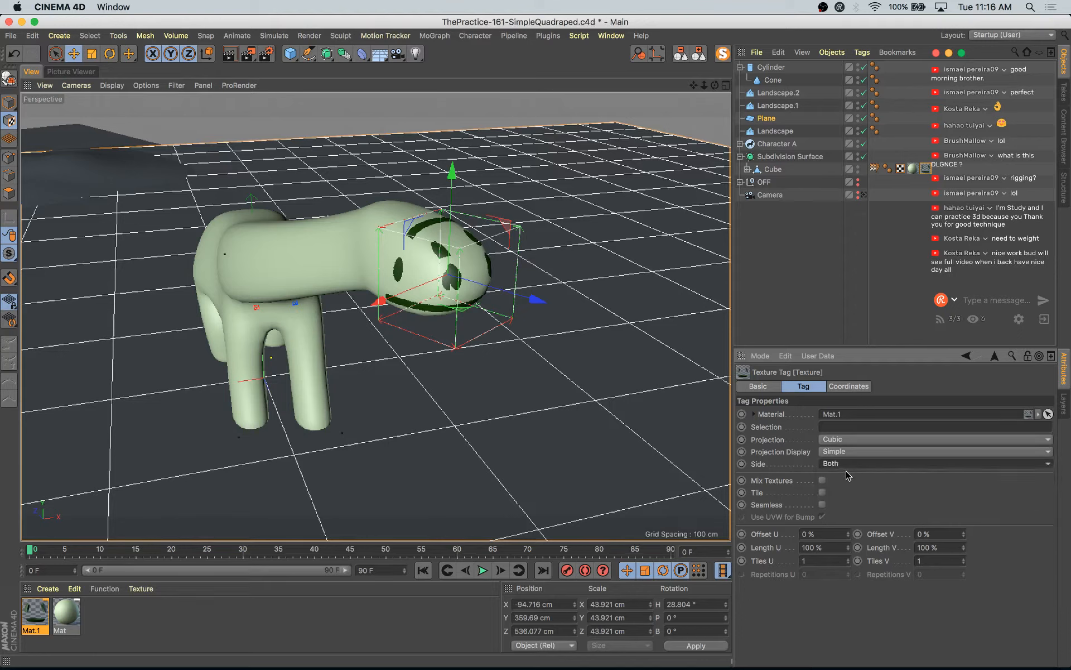
pyautogui.click(854, 504)
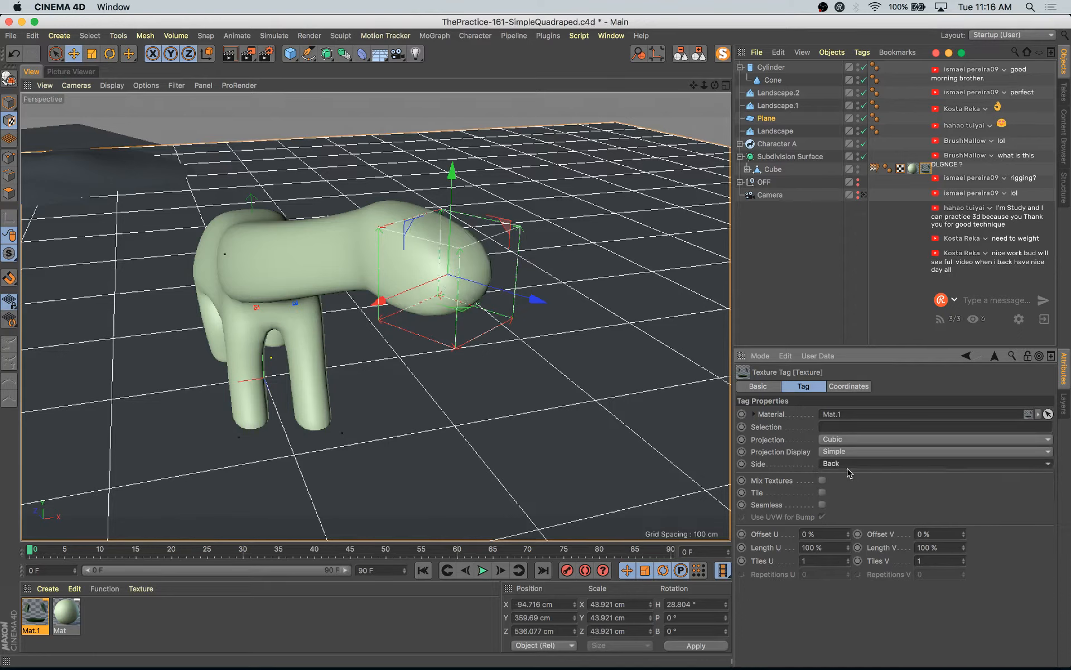
pyautogui.click(847, 465)
pyautogui.click(849, 477)
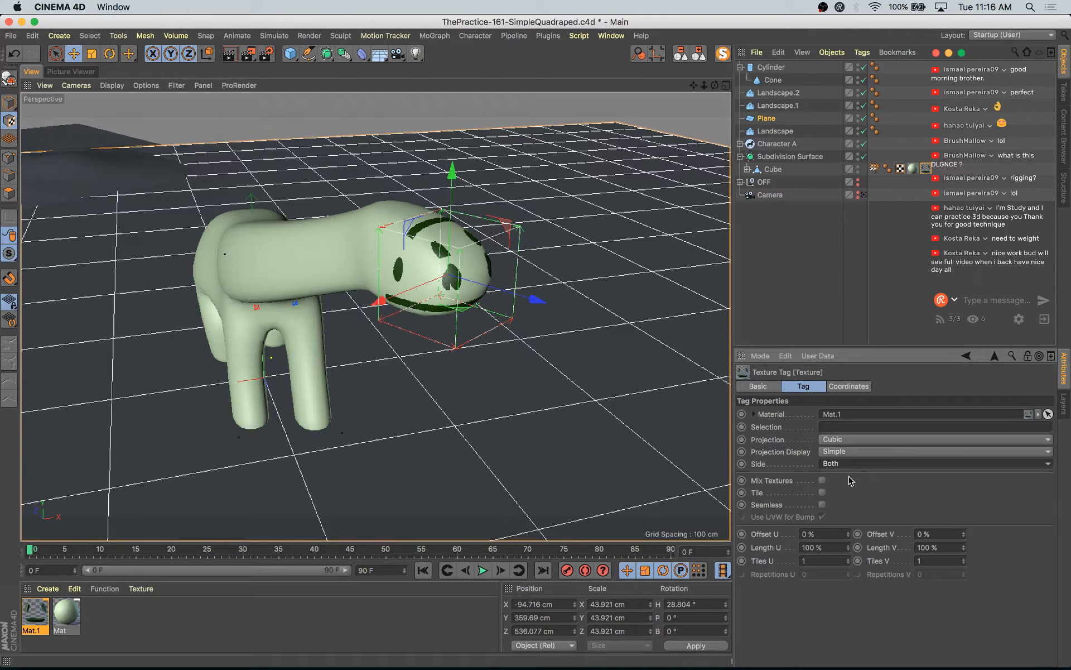
pyautogui.click(823, 481)
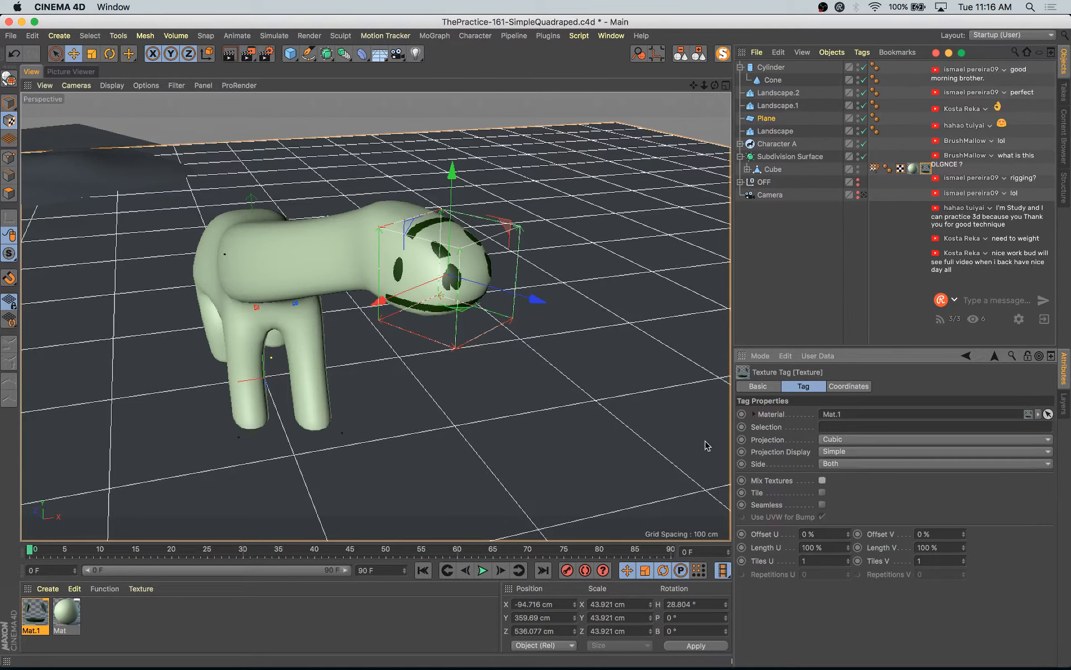
# - Flatten the face projection along its Z axis to about 0.5 cm and shift it forward to about Z 556 cm
pyautogui.moveTo(445, 292)
pyautogui.keyDown('alt'); pyautogui.mouseDown()
pyautogui.moveTo(426, 313)
pyautogui.moveTo(436, 302)
pyautogui.mouseUp(); pyautogui.keyUp('alt')
pyautogui.press('t')
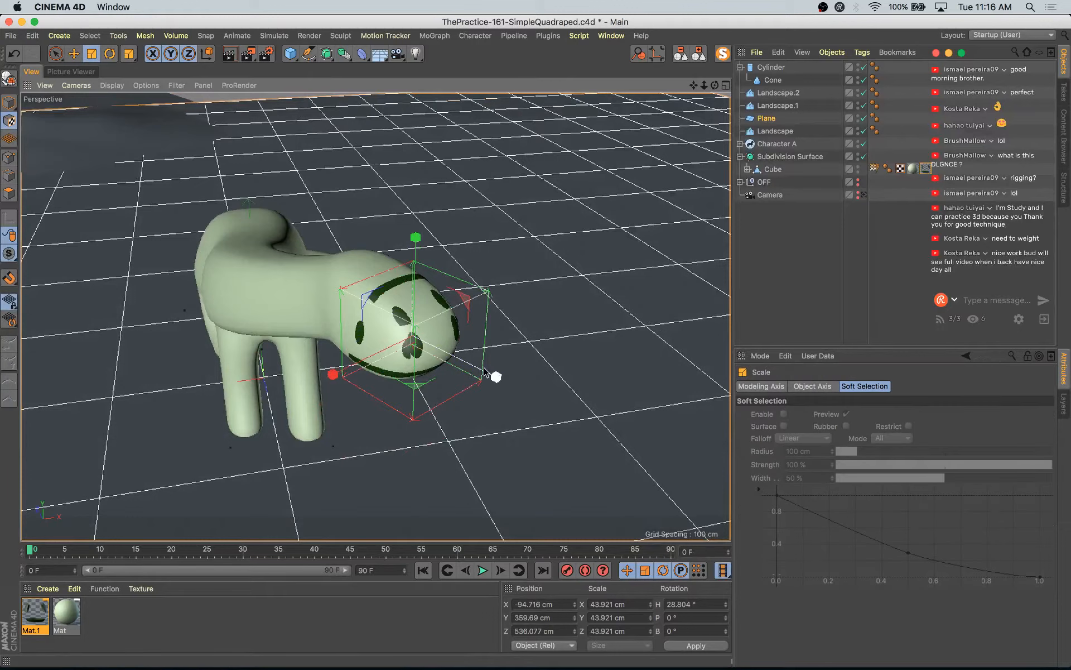
pyautogui.moveTo(494, 375); pyautogui.dragTo(463, 375)
pyautogui.press('e')
pyautogui.moveTo(463, 374)
pyautogui.keyDown('alt'); pyautogui.mouseDown()
pyautogui.moveTo(448, 366)
pyautogui.moveTo(481, 370)
pyautogui.mouseUp(); pyautogui.keyUp('alt')
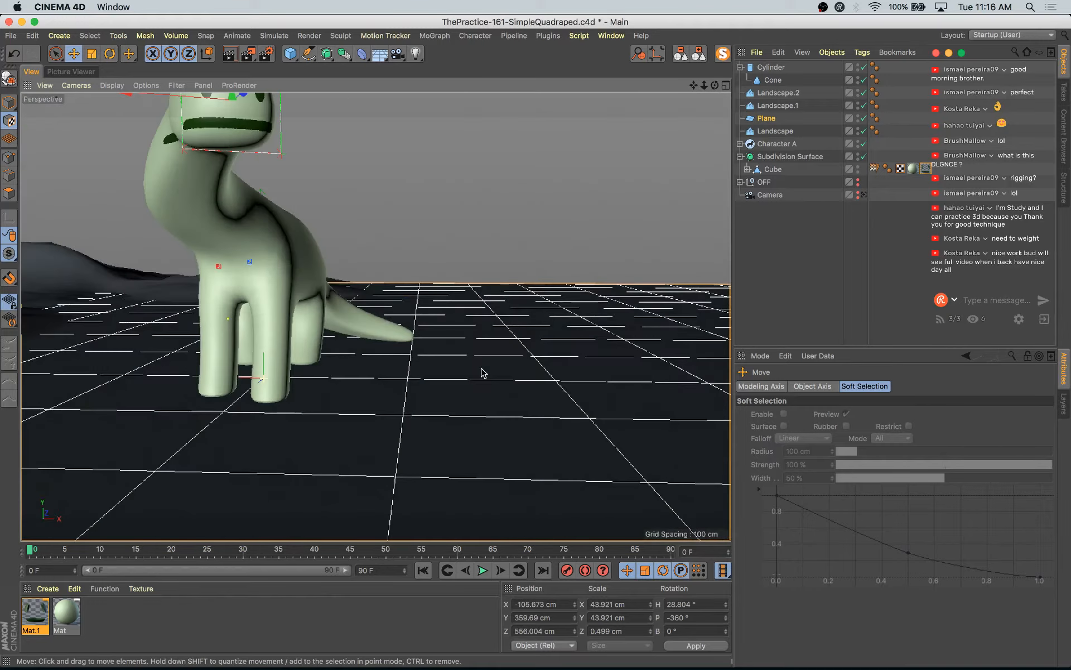
# - Scale the face projection to about 41.8 cm wide, 26.8 cm high and 0.38 cm deep
pyautogui.scroll(3, 295, 274)
pyautogui.keyDown('alt'); pyautogui.moveTo(295, 274); pyautogui.dragTo(430, 372, button='middle'); pyautogui.keyUp('alt')
pyautogui.keyDown('alt'); pyautogui.moveTo(430, 373); pyautogui.dragTo(394, 373); pyautogui.keyUp('alt')
pyautogui.press('t')
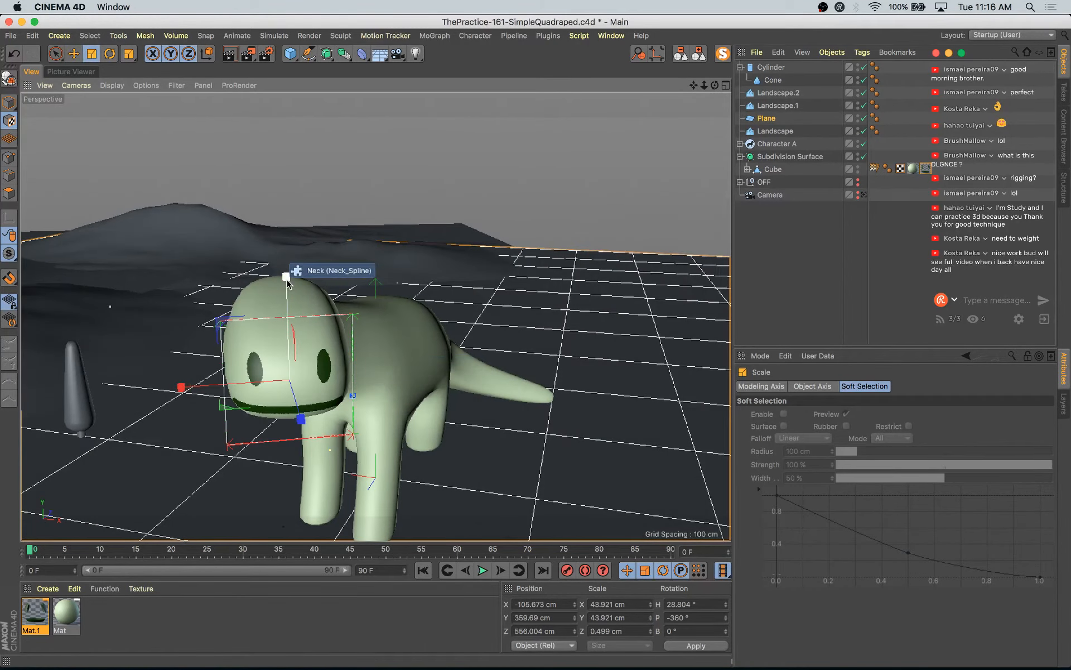
pyautogui.moveTo(287, 278); pyautogui.dragTo(290, 338)
pyautogui.moveTo(182, 388)
pyautogui.mouseDown()
pyautogui.moveTo(230, 386)
pyautogui.moveTo(183, 393)
pyautogui.moveTo(195, 394)
pyautogui.mouseUp()
pyautogui.moveTo(522, 230); pyautogui.dragTo(458, 283)
pyautogui.keyDown('alt'); pyautogui.moveTo(530, 363); pyautogui.dragTo(598, 360); pyautogui.keyUp('alt')
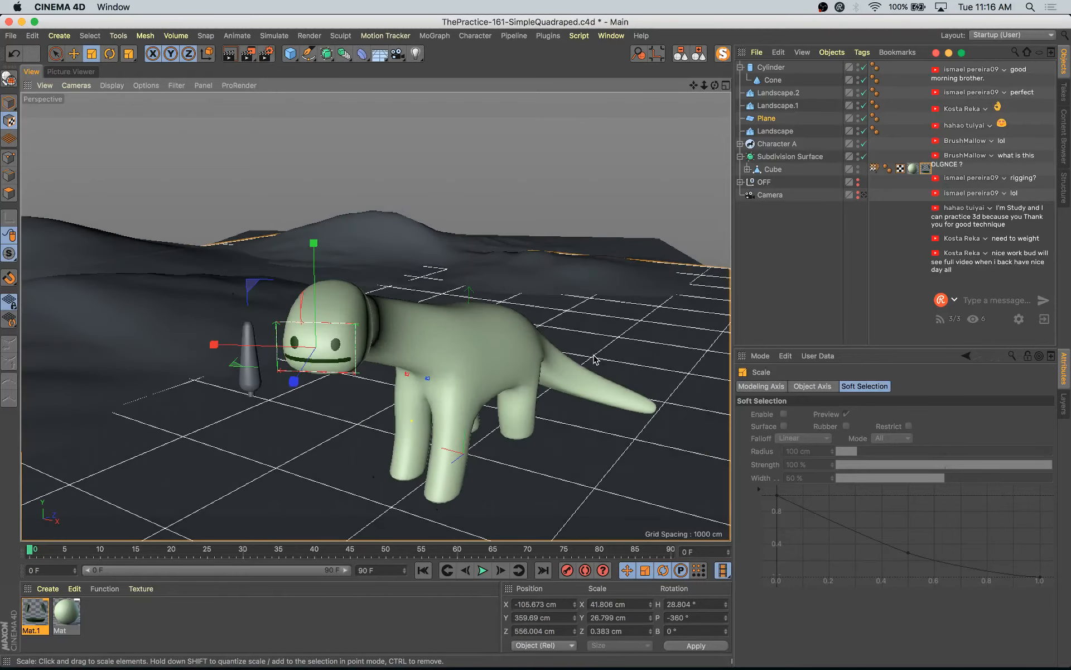
# - Delete the Mat.1 texture tag from the Cube
pyautogui.click(924, 172)
pyautogui.press('Delete')
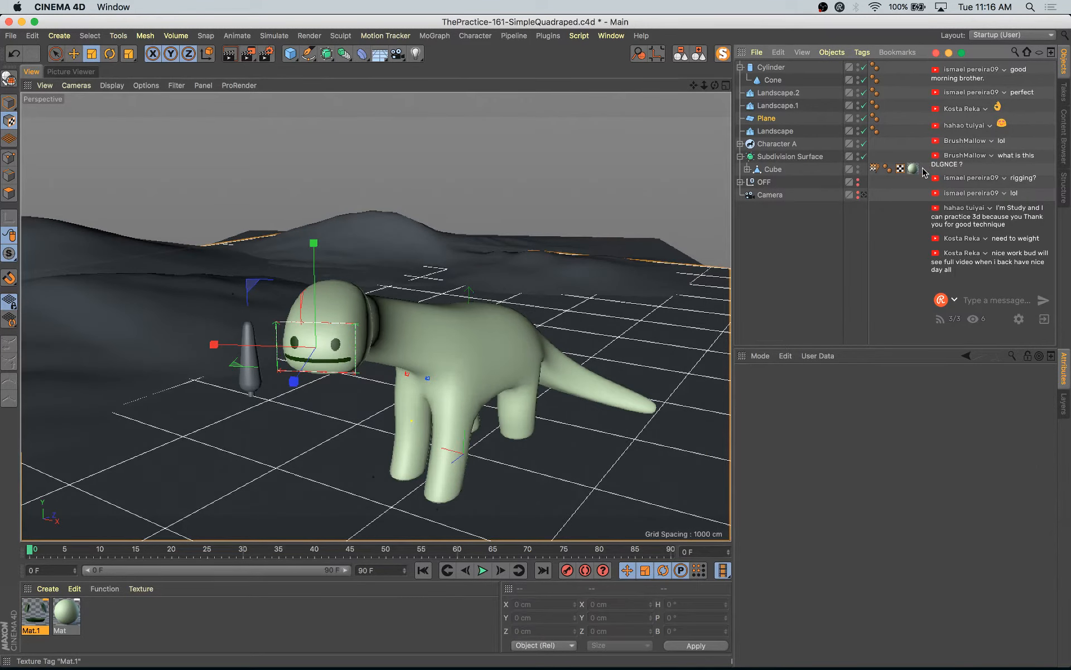
pyautogui.press('super+z')
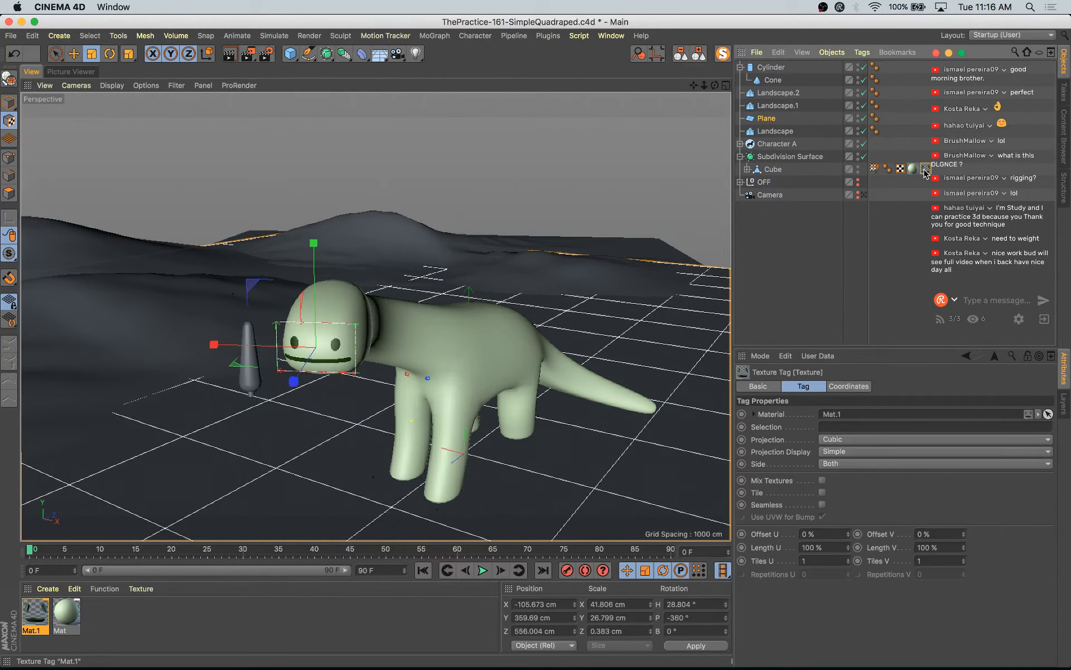
pyautogui.press('Delete')
# - Select the polygons on the front of the Cube's head and apply the Mat.1 material to that selection
pyautogui.click(773, 169)
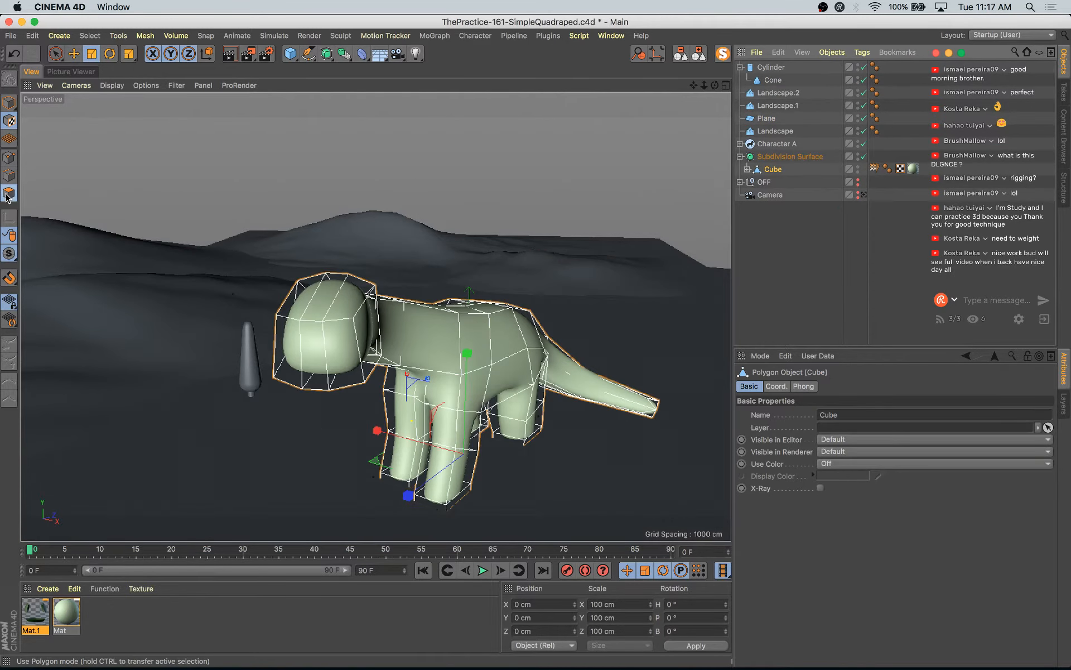
pyautogui.click(6, 195)
pyautogui.press('space')
pyautogui.keyDown('alt'); pyautogui.moveTo(228, 402); pyautogui.dragTo(296, 376); pyautogui.keyUp('alt')
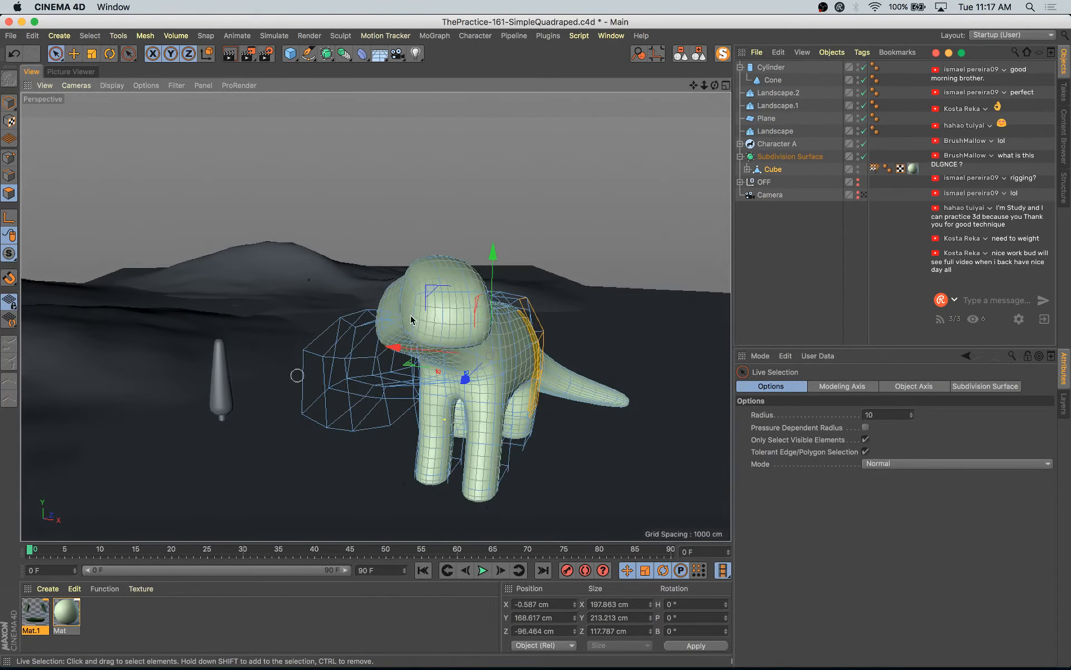
pyautogui.click(473, 331)
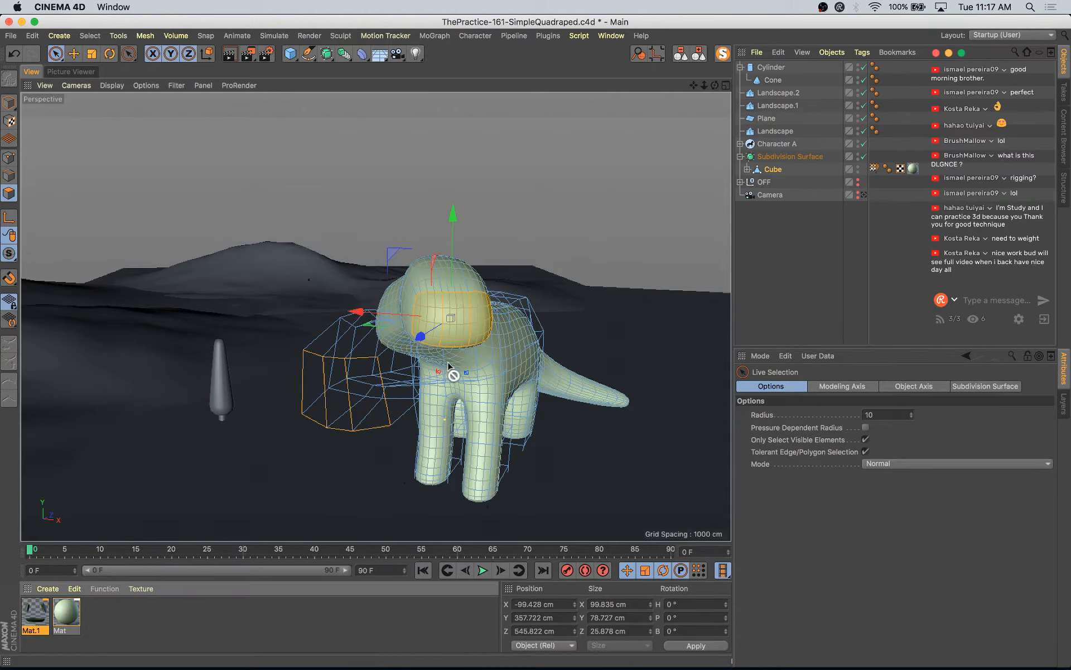
pyautogui.moveTo(465, 322); pyautogui.dragTo(466, 323)
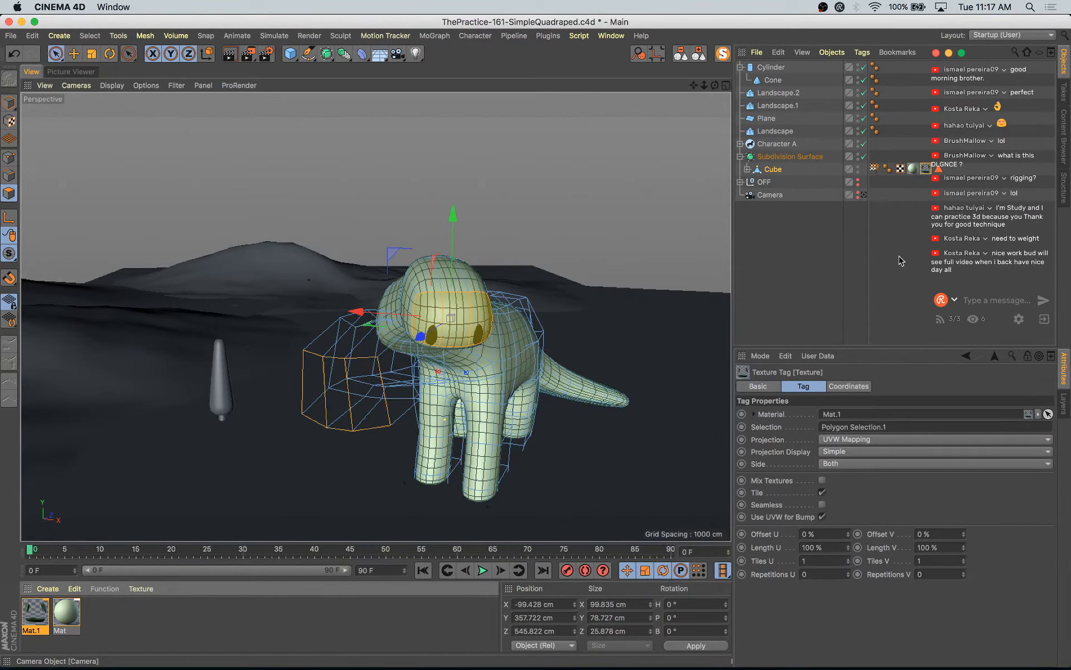
pyautogui.keyDown('alt'); pyautogui.moveTo(595, 306); pyautogui.dragTo(575, 325); pyautogui.keyUp('alt')
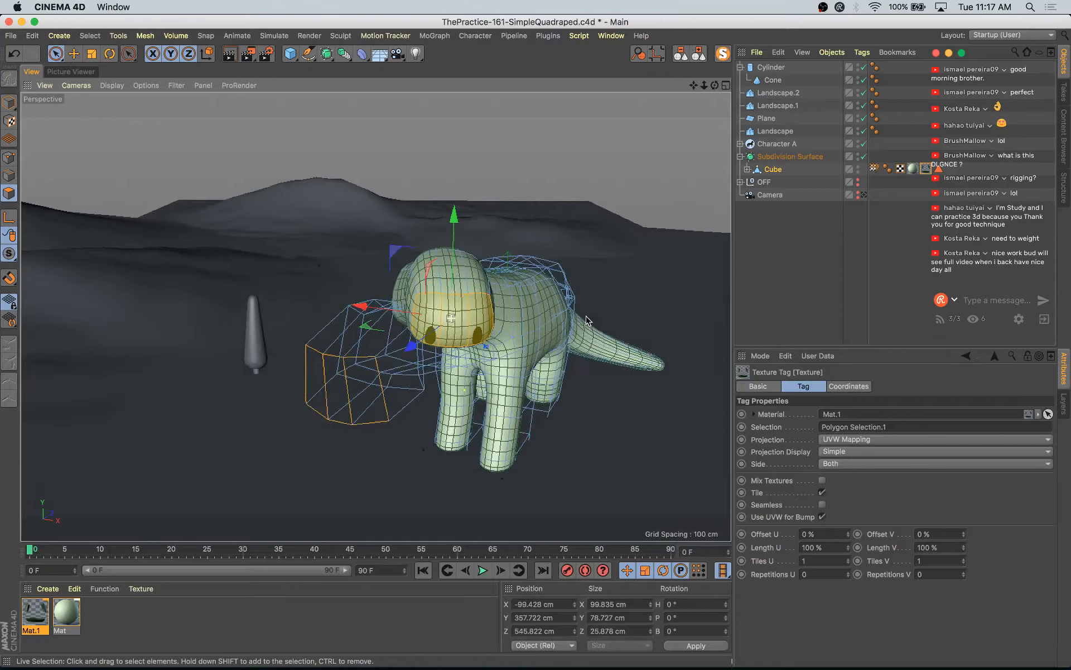
# - Switch to Texture mode and set the new Mat.1 tag's projection to Flat
pyautogui.click(9, 123)
pyautogui.keyDown('alt'); pyautogui.moveTo(458, 308); pyautogui.dragTo(459, 293); pyautogui.keyUp('alt')
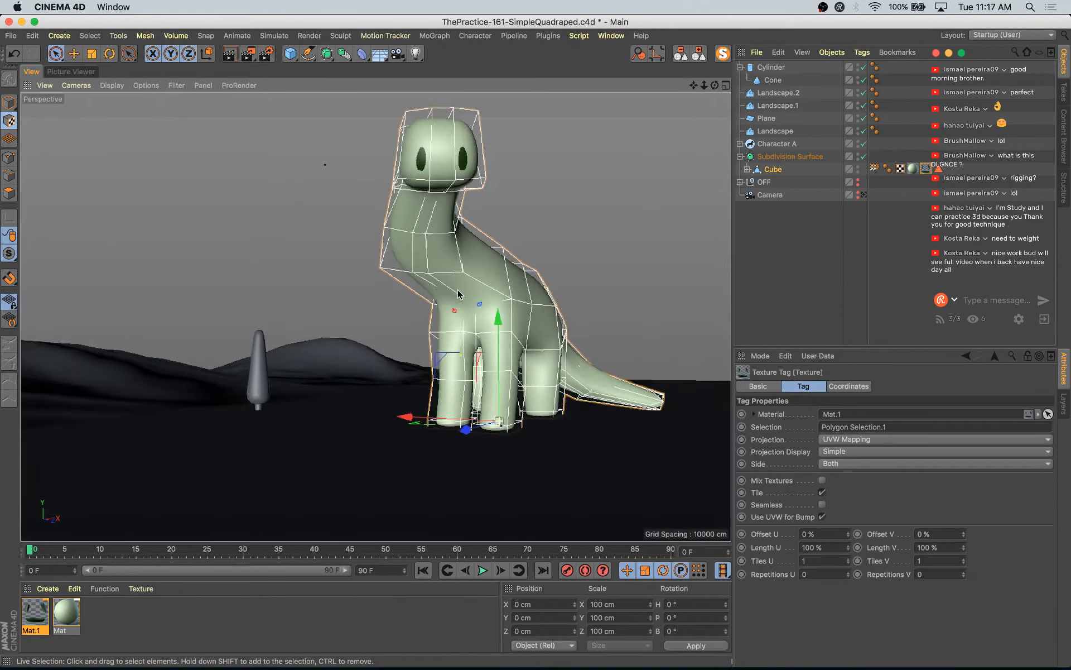
pyautogui.keyDown('alt'); pyautogui.moveTo(459, 292); pyautogui.dragTo(447, 331, button='middle'); pyautogui.keyUp('alt')
pyautogui.keyDown('alt'); pyautogui.moveTo(358, 402); pyautogui.dragTo(382, 354); pyautogui.keyUp('alt')
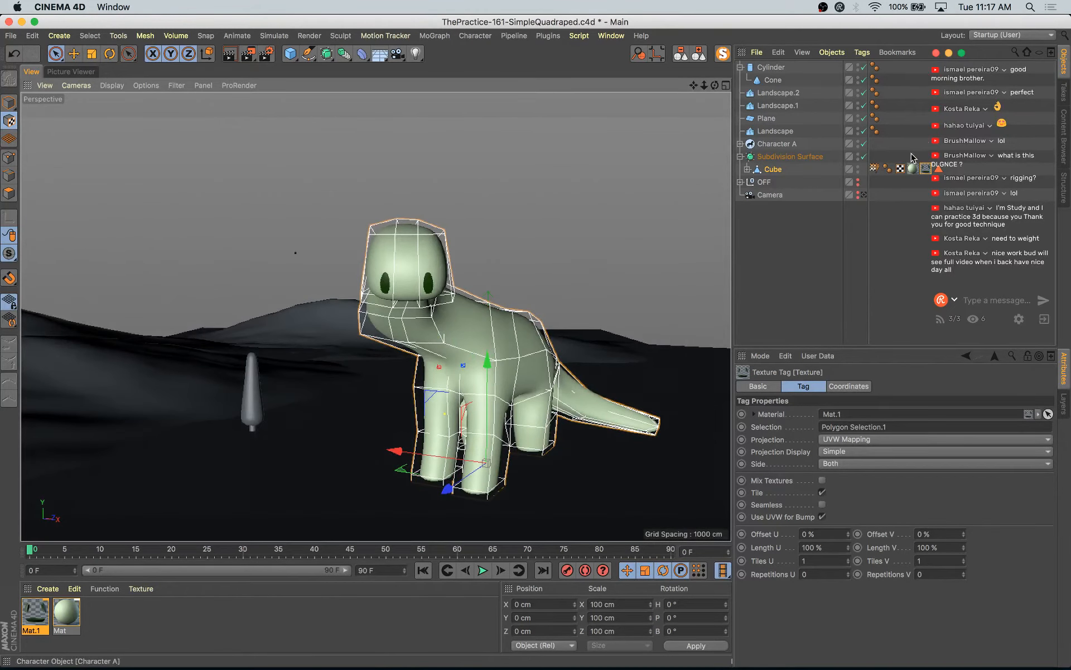
pyautogui.click(852, 440)
pyautogui.click(860, 480)
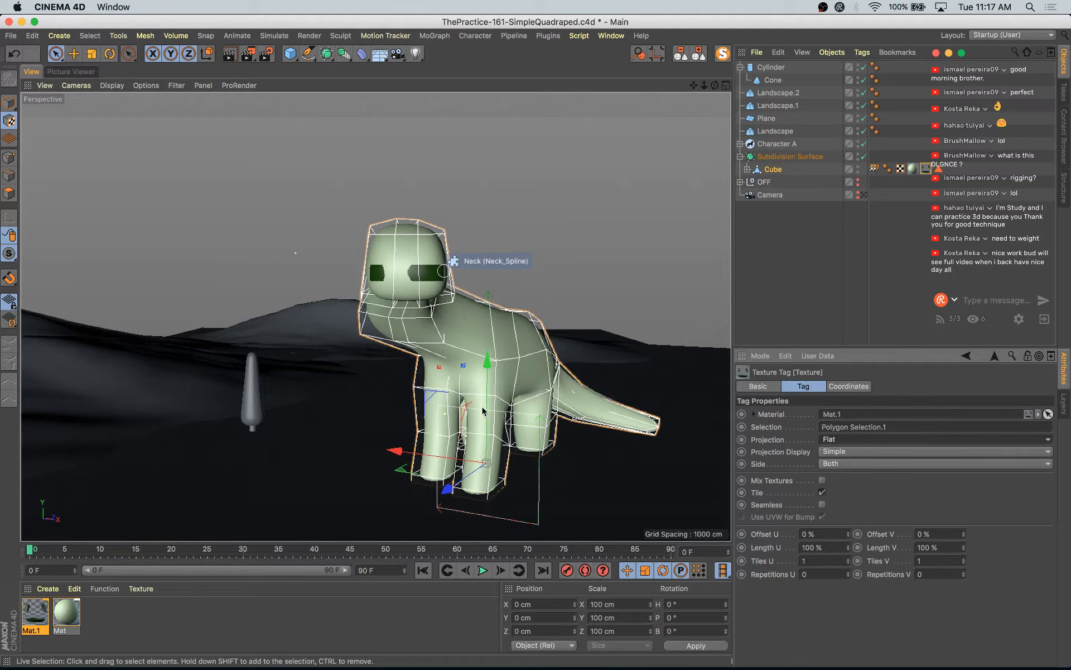
# - Move the flat projection up in front of the dinosaur's head and rotate its heading to about 22.4°
pyautogui.keyDown('alt'); pyautogui.moveTo(249, 409); pyautogui.dragTo(209, 356); pyautogui.keyUp('alt')
pyautogui.moveTo(423, 396); pyautogui.dragTo(154, 221)
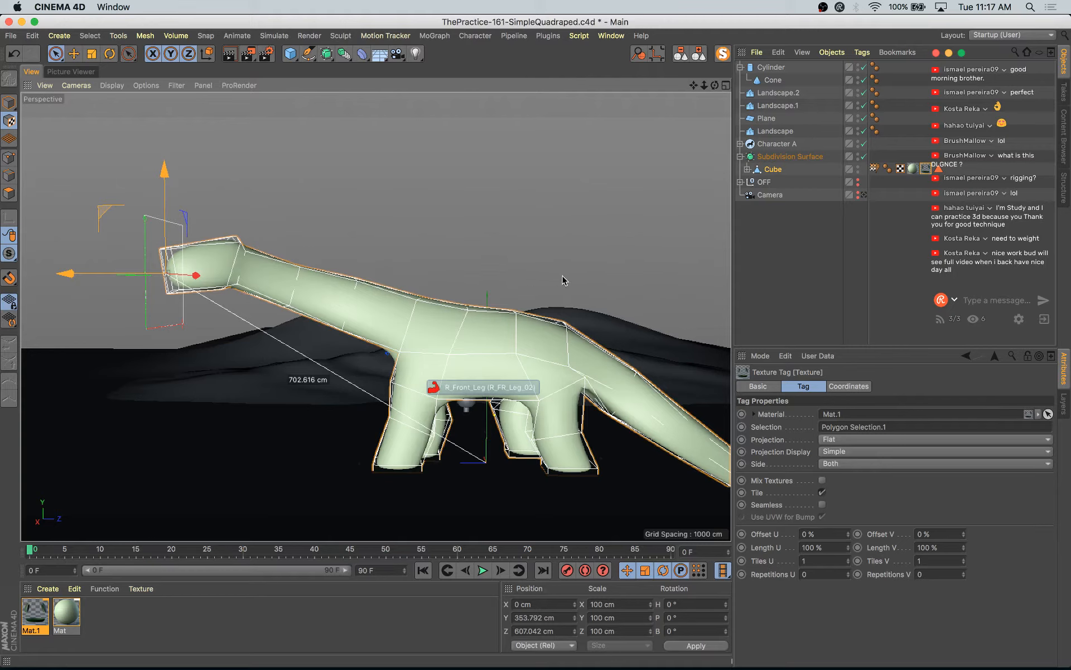
pyautogui.keyDown('alt'); pyautogui.moveTo(563, 282); pyautogui.dragTo(315, 291); pyautogui.keyUp('alt')
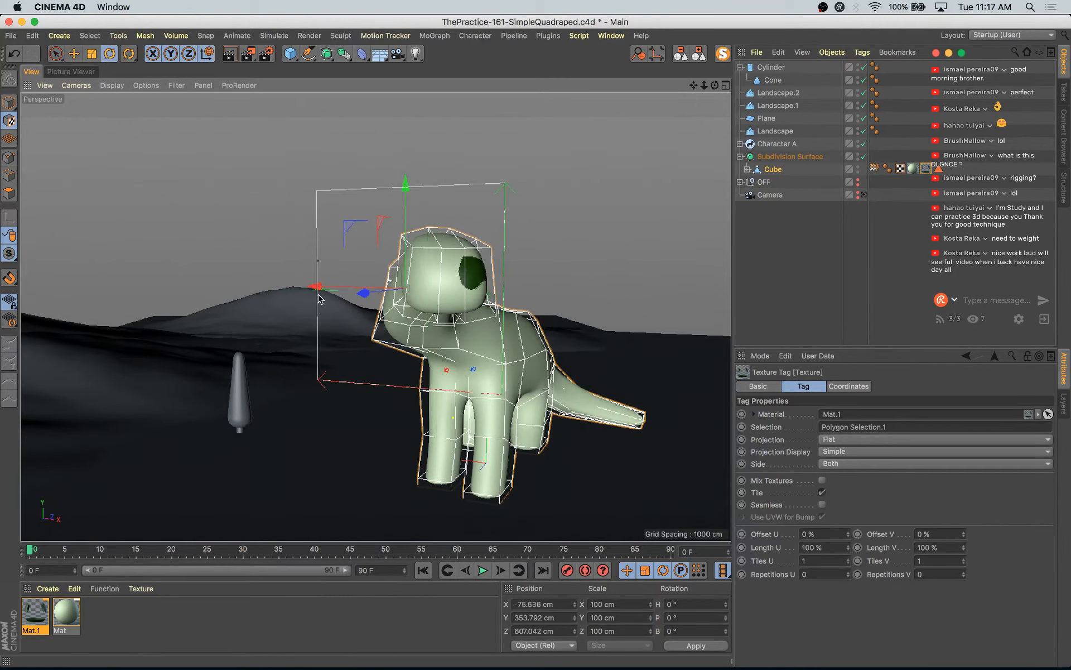
pyautogui.press('r')
pyautogui.moveTo(458, 300); pyautogui.dragTo(584, 245)
# - Scale the projection uniformly to about 36.6 cm and shift it over the face, to about X -119.8 cm and Z 588.8 cm
pyautogui.press('t')
pyautogui.moveTo(614, 172); pyautogui.dragTo(375, 338)
pyautogui.press('e')
pyautogui.moveTo(346, 280); pyautogui.dragTo(404, 295)
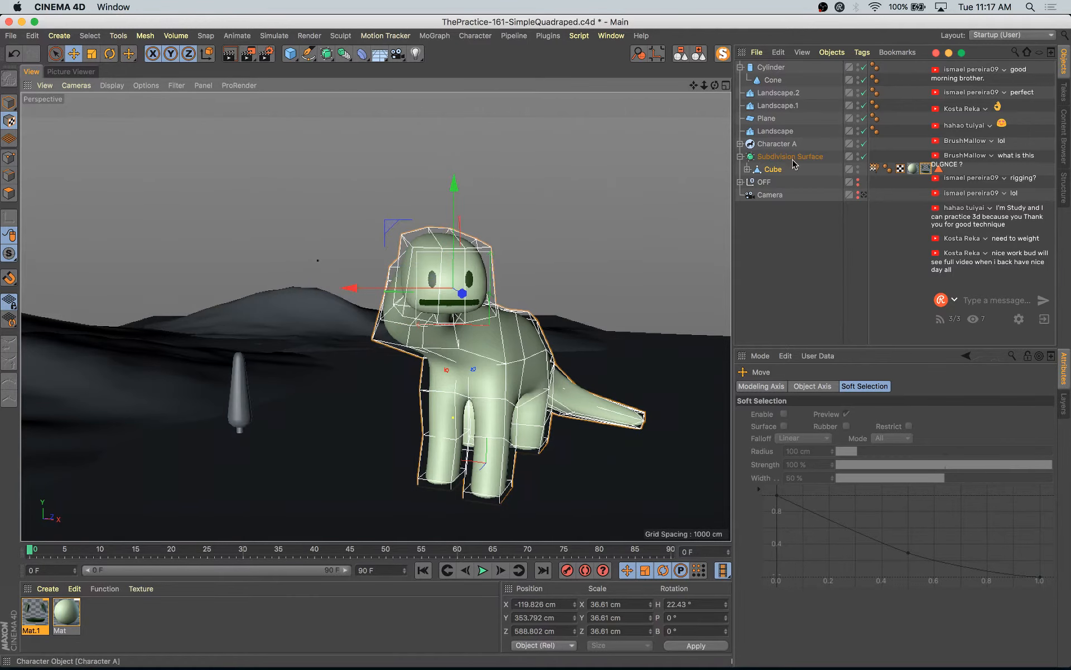
# - Turn off tiling on the Mat.1 texture tag and raise the face projection to about Y 359.9 cm
pyautogui.click(926, 168)
pyautogui.click(822, 492)
pyautogui.scroll(-6, 519, 282)
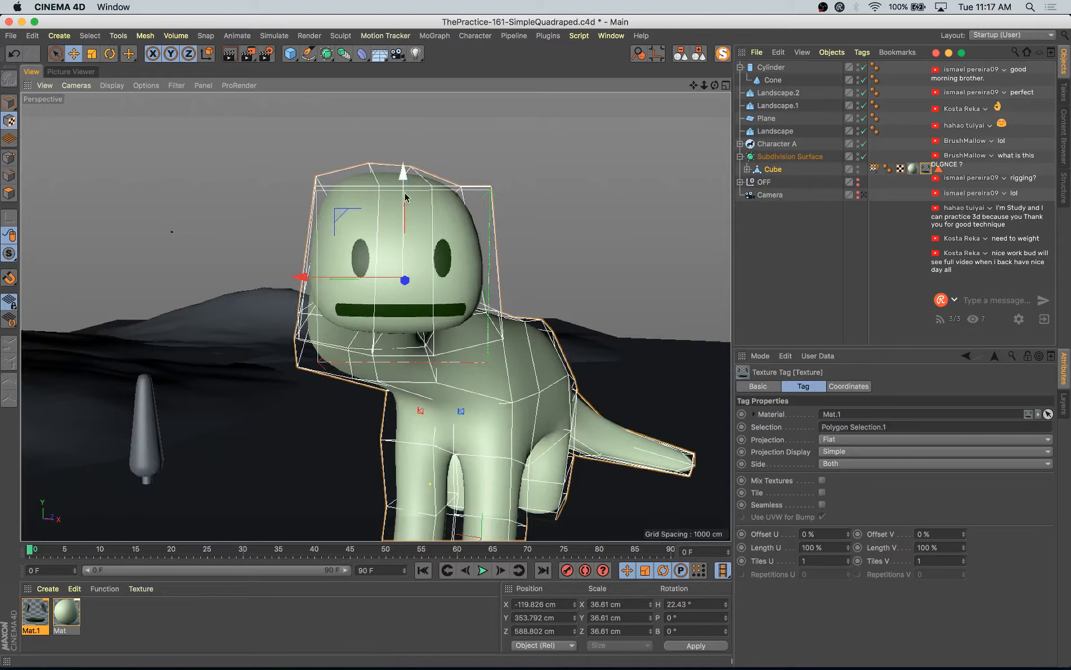
pyautogui.moveTo(405, 197); pyautogui.dragTo(405, 181)
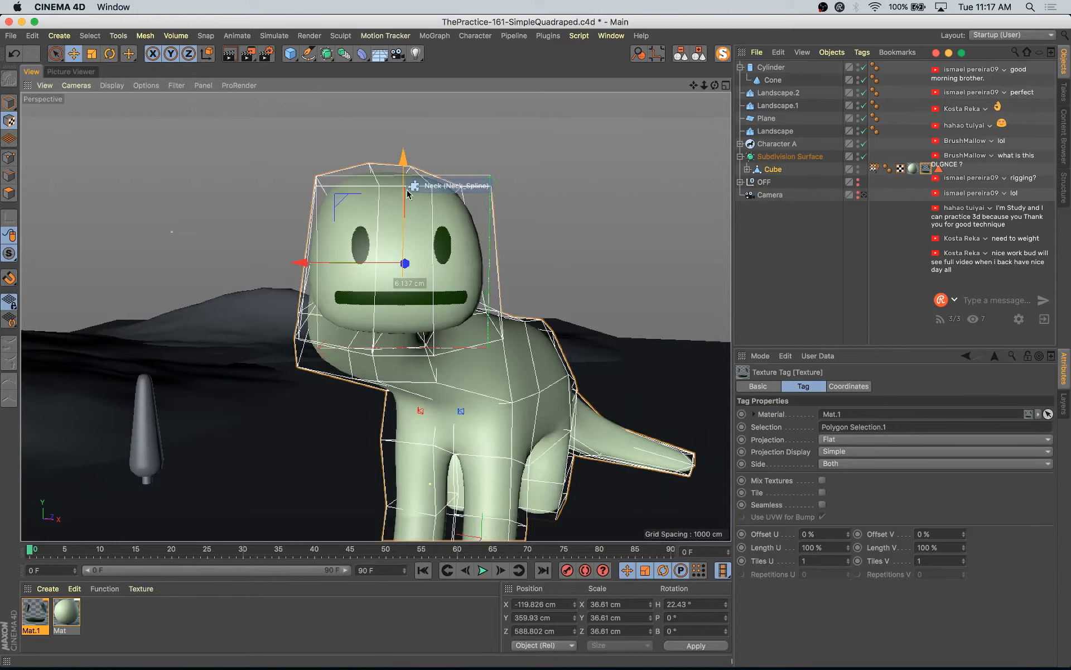
# - Scale the face projection to about 45.1 by 23.4 by 29.5 cm and raise it to about Y 362.7 cm
pyautogui.keyDown('alt'); pyautogui.moveTo(401, 237); pyautogui.dragTo(382, 228); pyautogui.keyUp('alt')
pyautogui.press('t')
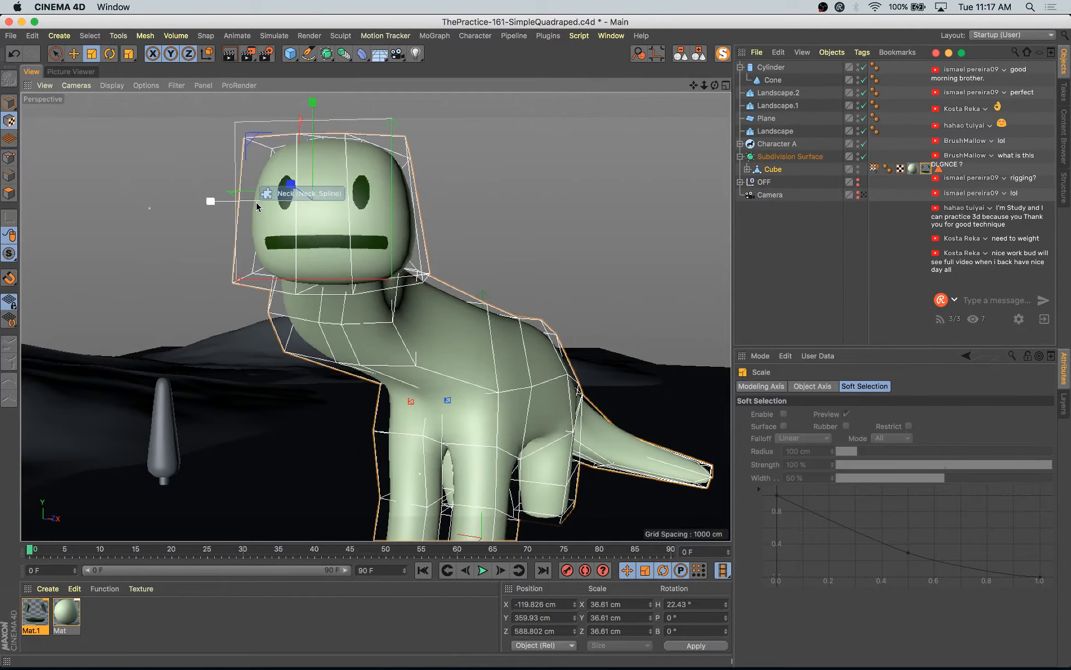
pyautogui.moveTo(213, 201); pyautogui.dragTo(229, 205)
pyautogui.moveTo(553, 127); pyautogui.dragTo(472, 188)
pyautogui.moveTo(310, 137); pyautogui.dragTo(399, 206)
pyautogui.press('e')
pyautogui.press('t')
pyautogui.moveTo(248, 363); pyautogui.dragTo(260, 359)
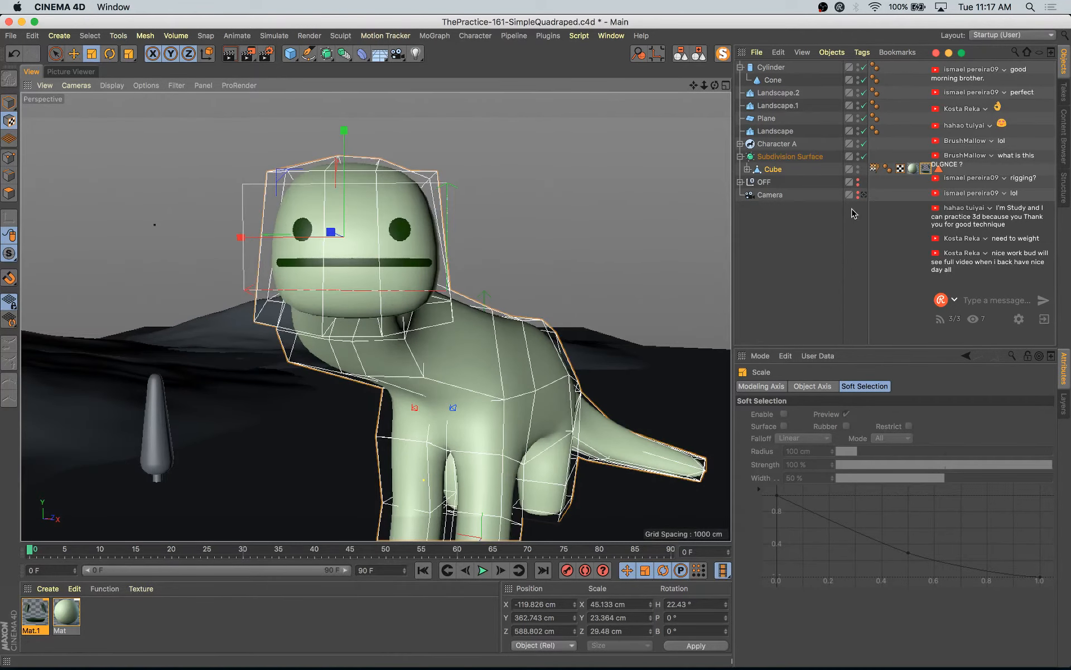
# - Look through the scene's Camera and switch back to Model mode with nothing selected
pyautogui.click(865, 196)
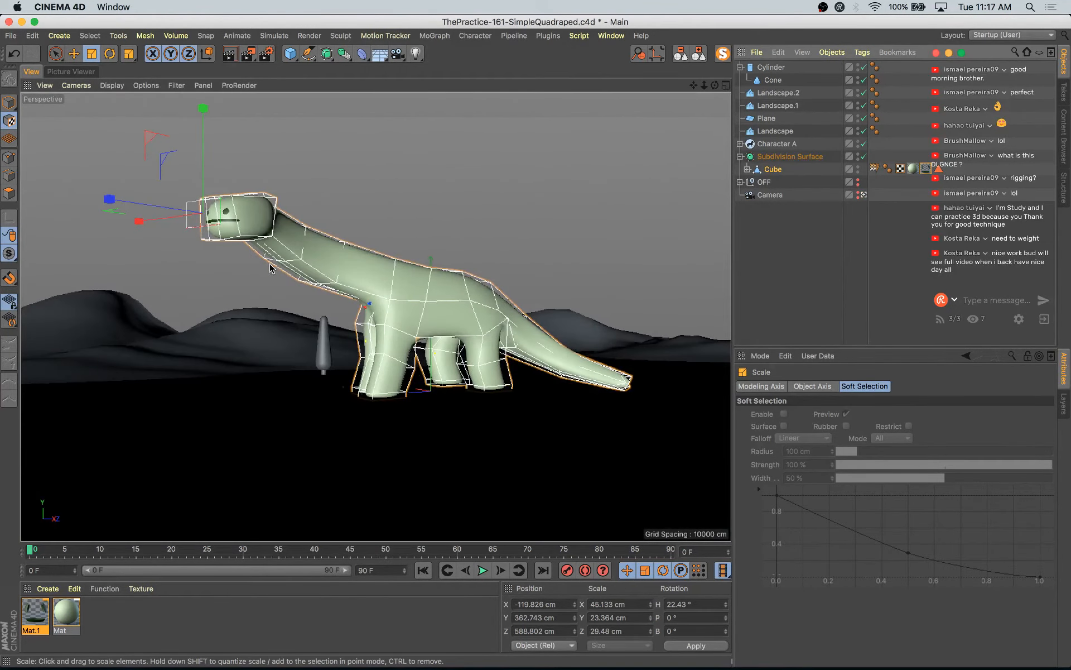
pyautogui.click(9, 102)
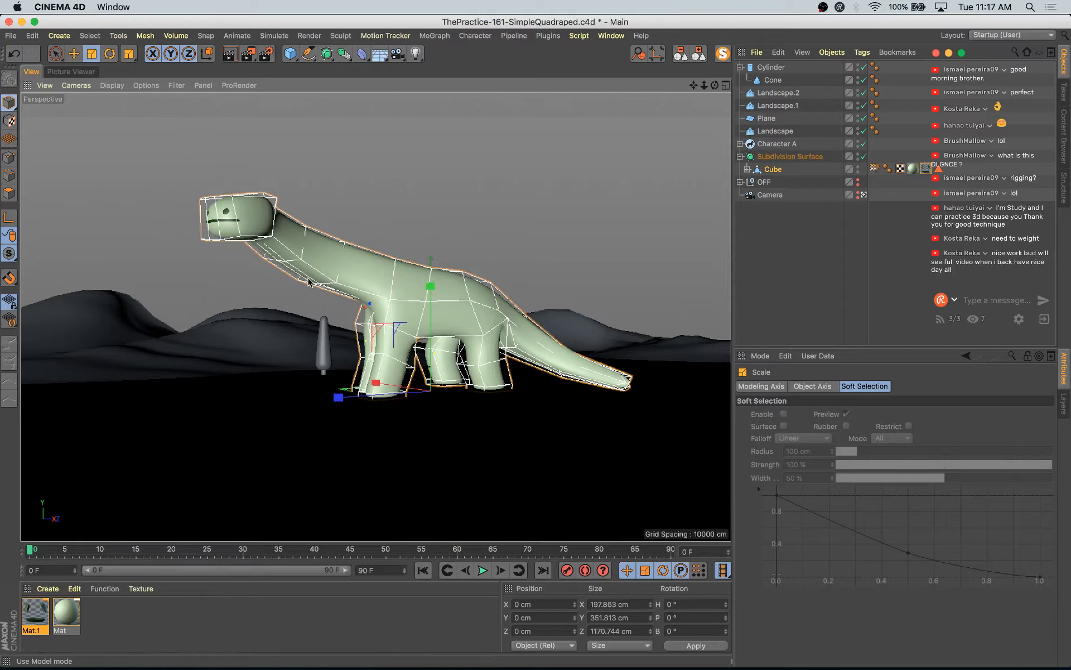
pyautogui.click(413, 158)
# - Try to rotate the dinosaur's Subdivision Surface about its vertical axis, undoing each attempt
pyautogui.click(359, 289)
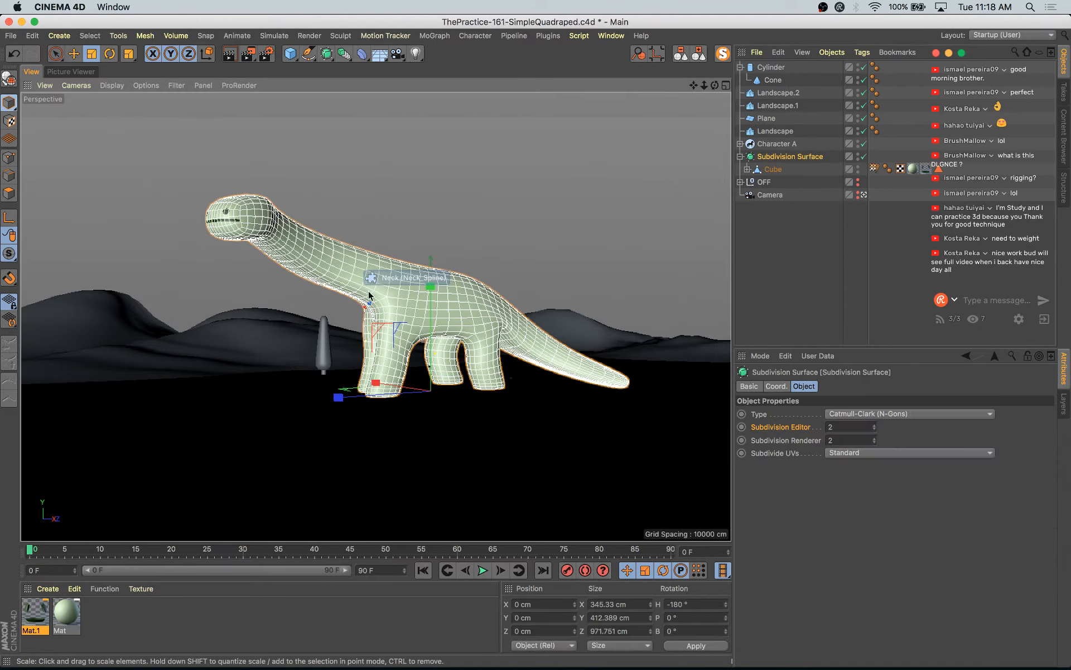
pyautogui.press('r')
pyautogui.moveTo(428, 398); pyautogui.dragTo(434, 397)
pyautogui.press('super+z')
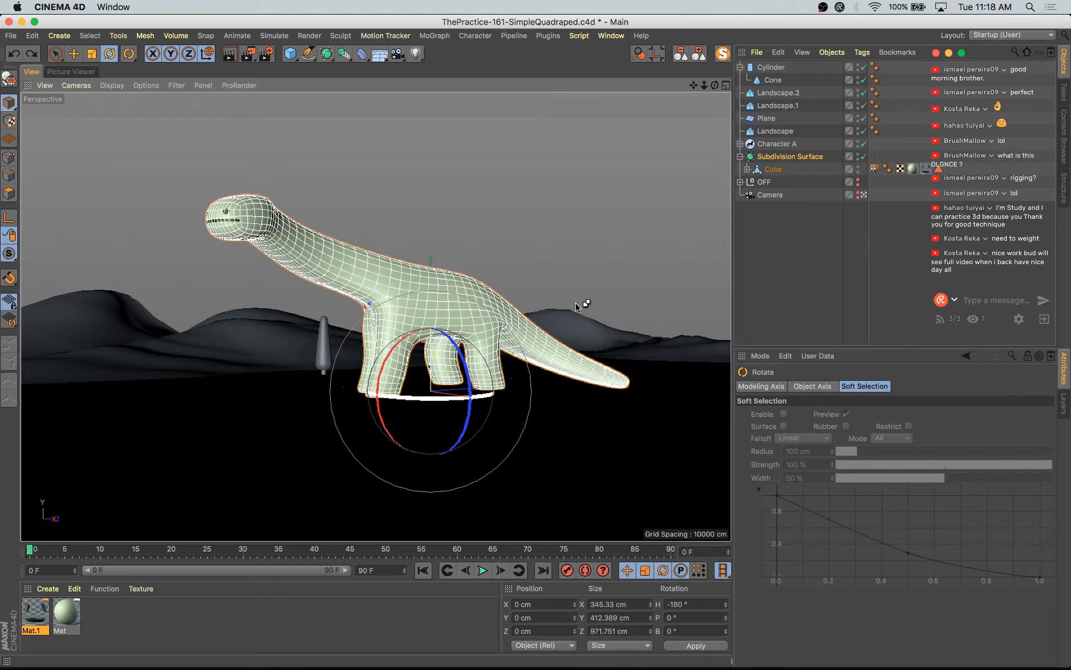
pyautogui.click(780, 159)
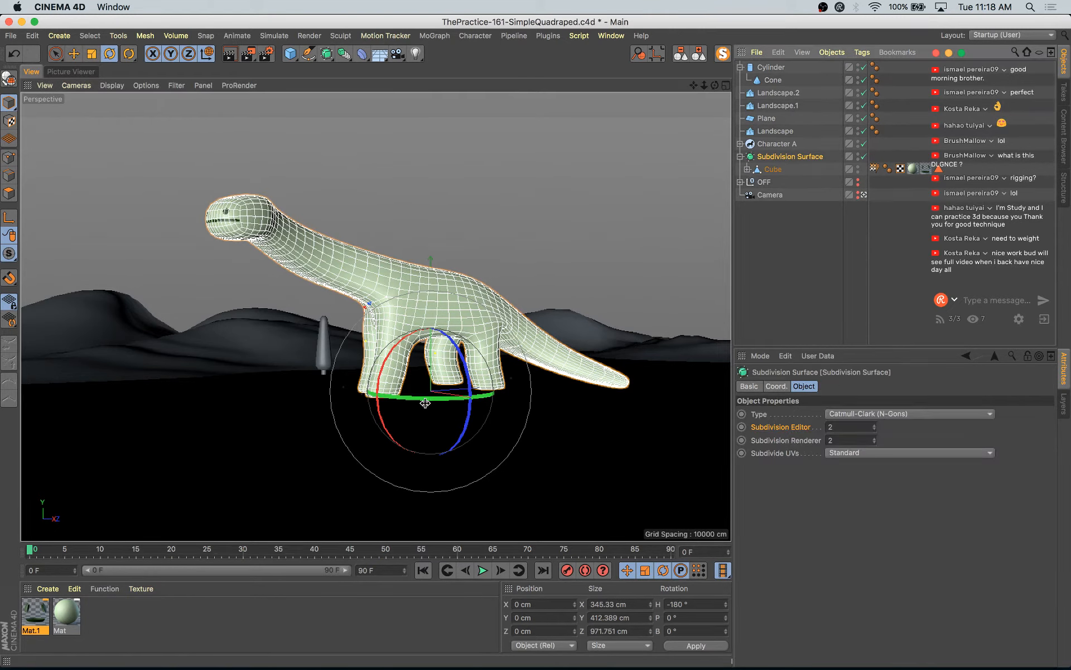
pyautogui.moveTo(425, 403); pyautogui.dragTo(450, 401)
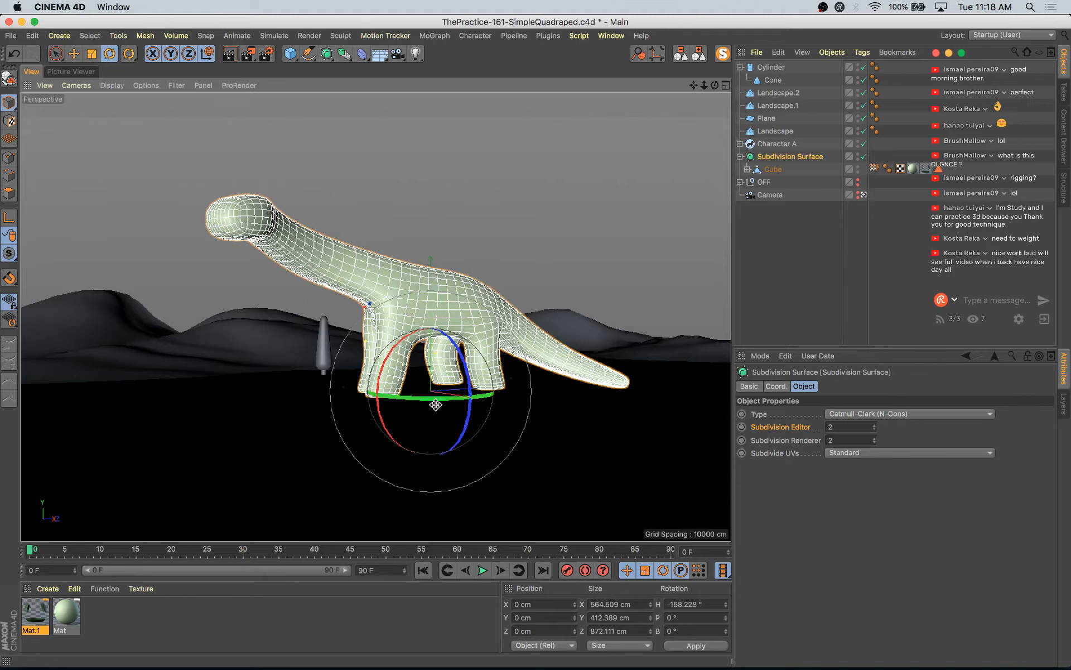
pyautogui.press('super+z')
# - Collapse the Subdivision Surface hierarchy and try rotating Character A's heading to about 119°, undoing the rotation
pyautogui.click(10, 120)
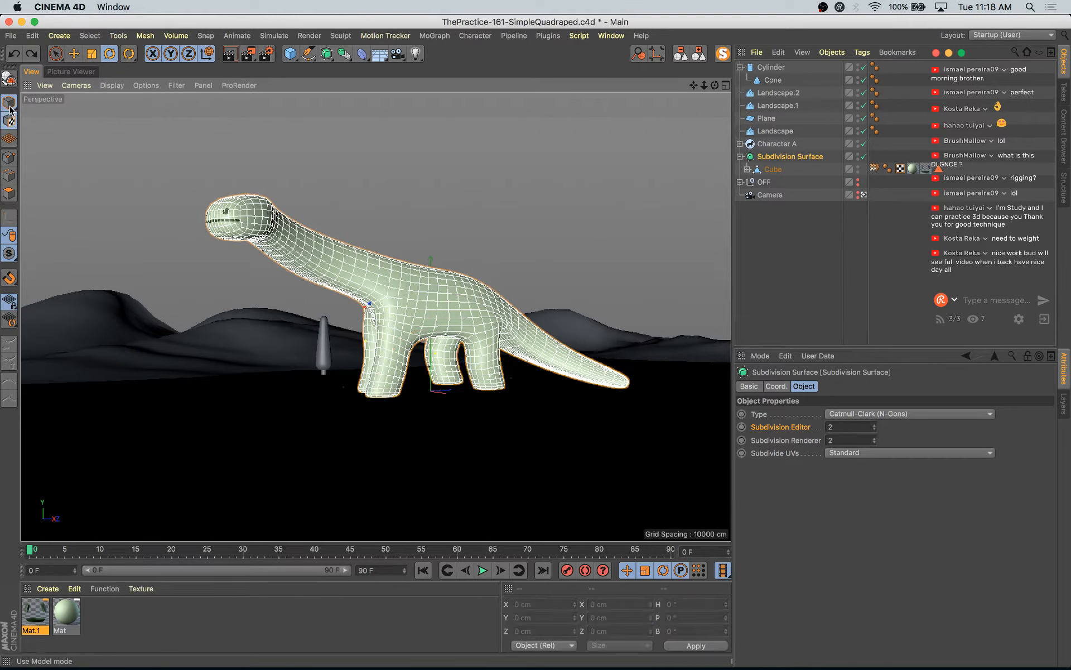
pyautogui.click(774, 158)
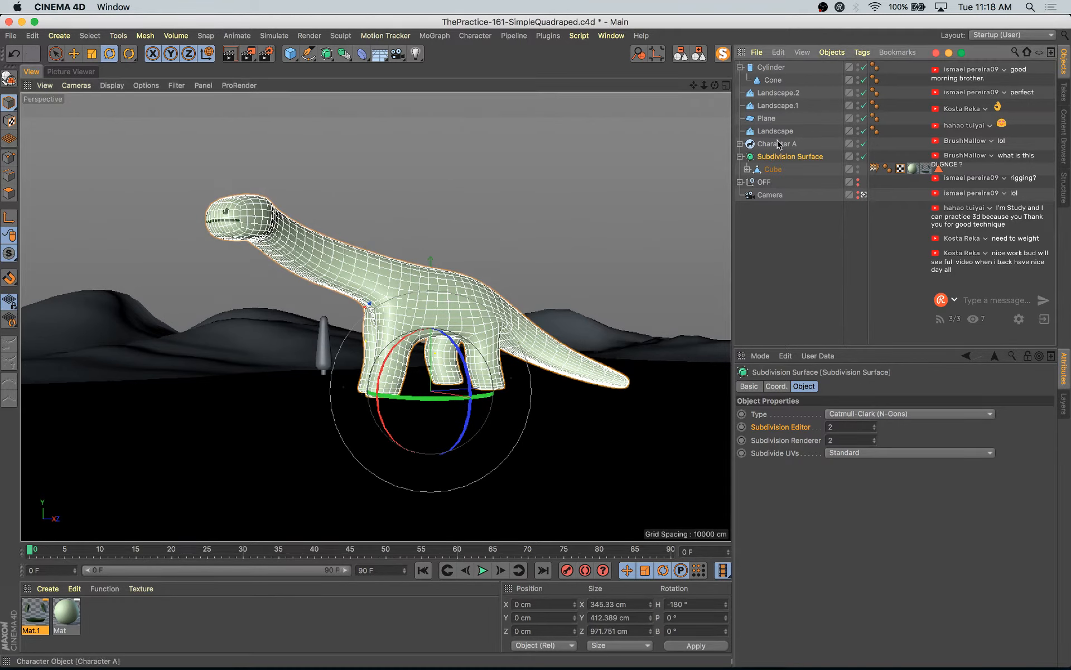
pyautogui.click(742, 157)
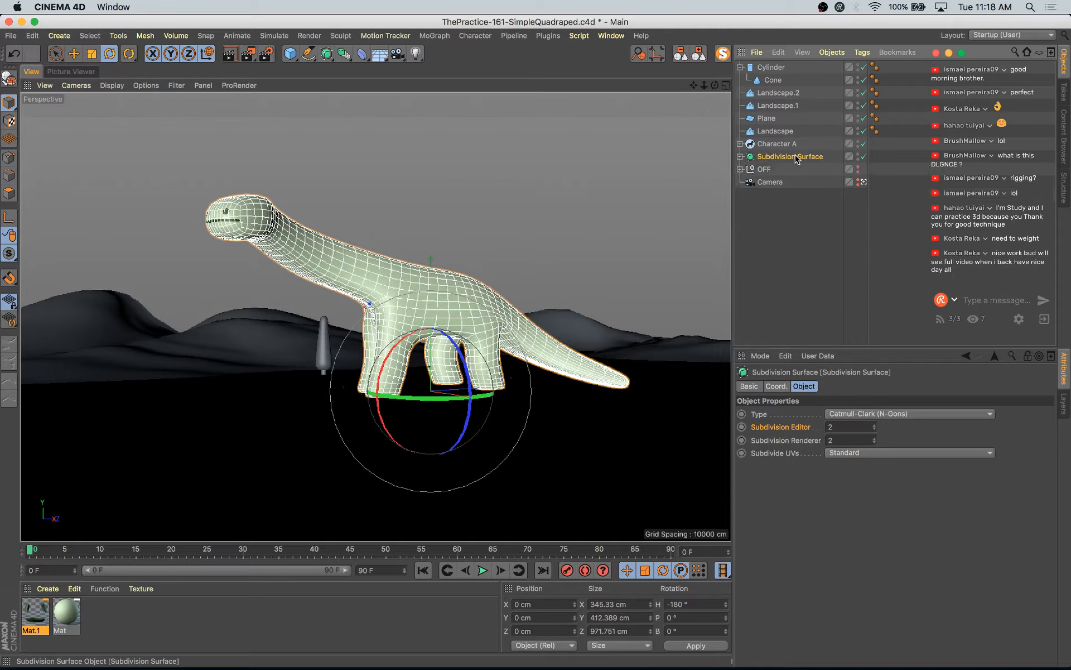
pyautogui.click(775, 144)
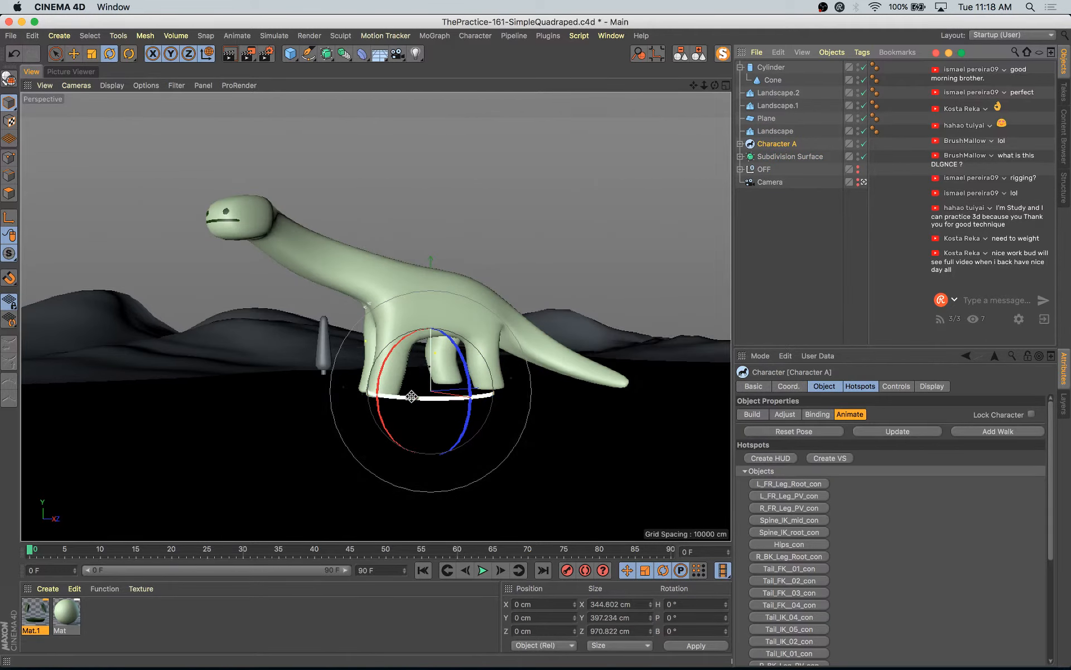
pyautogui.moveTo(414, 399); pyautogui.dragTo(605, 407)
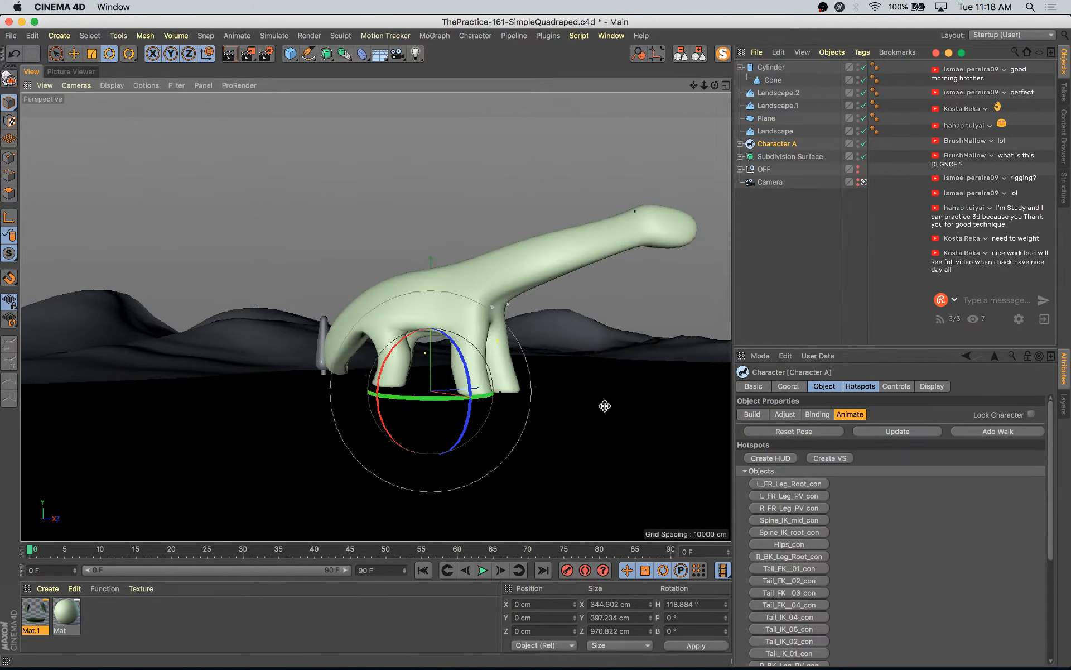
pyautogui.hotkey('ctrl', 'z')
# - Try to rotate Character A and the Subdivision Surface together about the vertical axis, undoing the rotation
pyautogui.keyDown('shift'); pyautogui.click(775, 156); pyautogui.keyUp('shift')
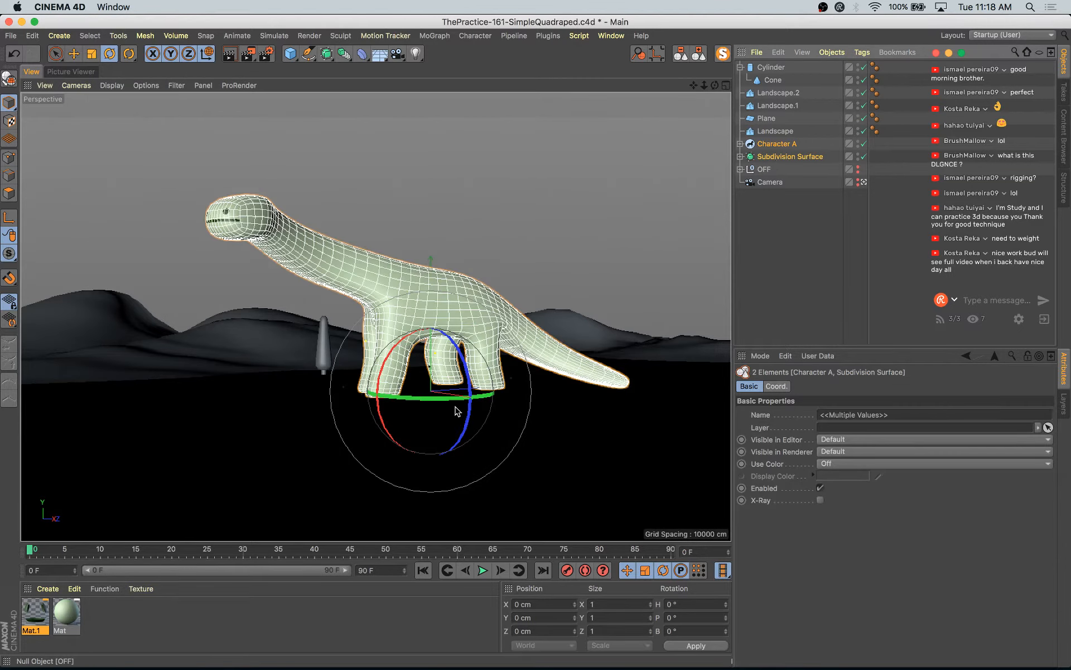
pyautogui.moveTo(457, 400); pyautogui.dragTo(413, 399)
pyautogui.hotkey('ctrl', 'z')
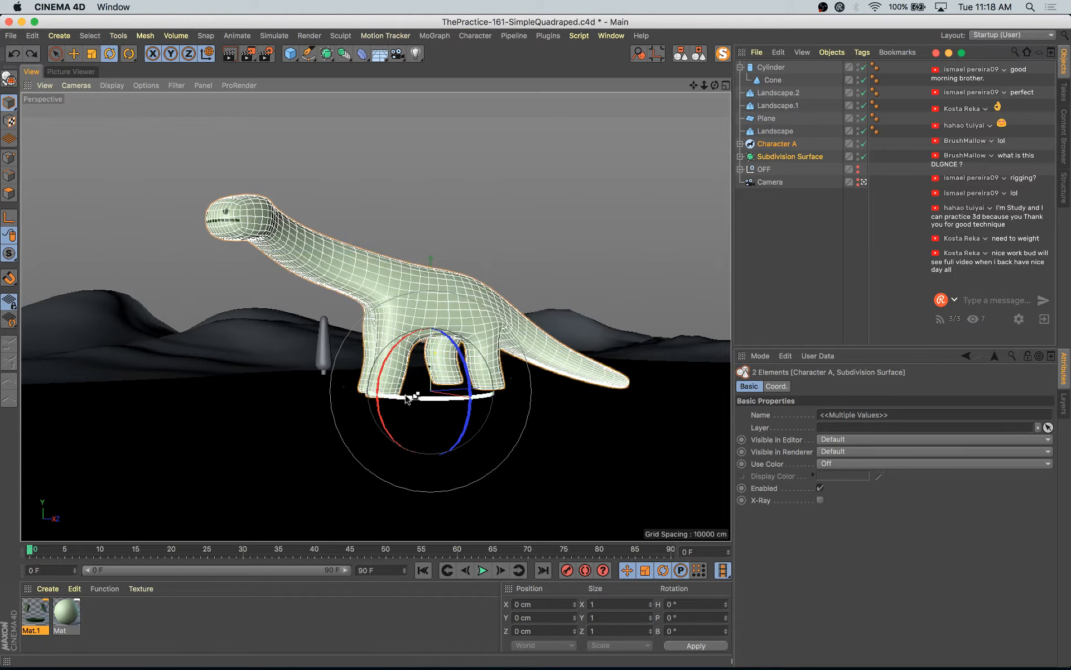
pyautogui.hotkey('ctrl', 'z')
pyautogui.hotkey('ctrl', 'y')
# - Deselect all objects and render the camera view of the dinosaur to the Picture Viewer
pyautogui.keyDown('alt'); pyautogui.moveTo(508, 384); pyautogui.dragTo(522, 382); pyautogui.keyUp('alt')
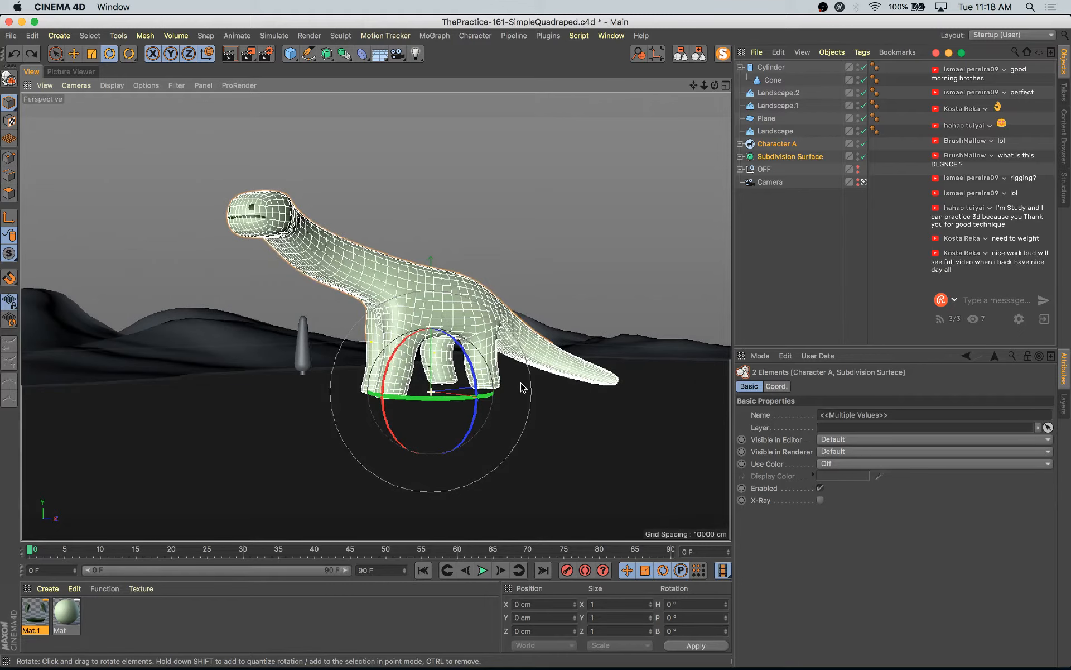
pyautogui.click(462, 217)
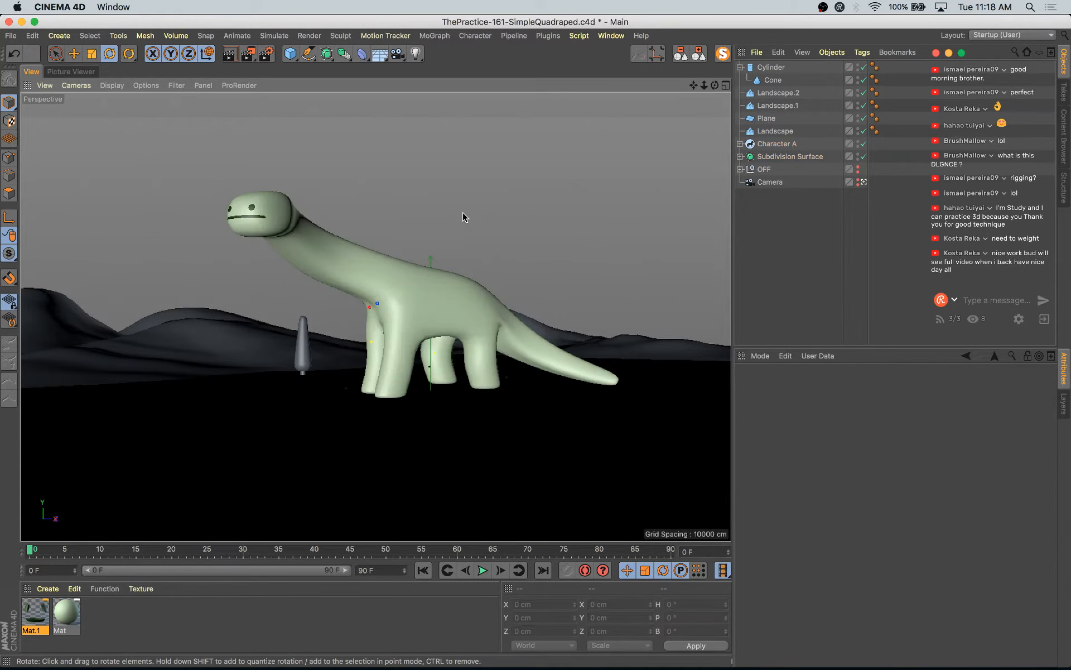
pyautogui.hotkey('shift', 'r')
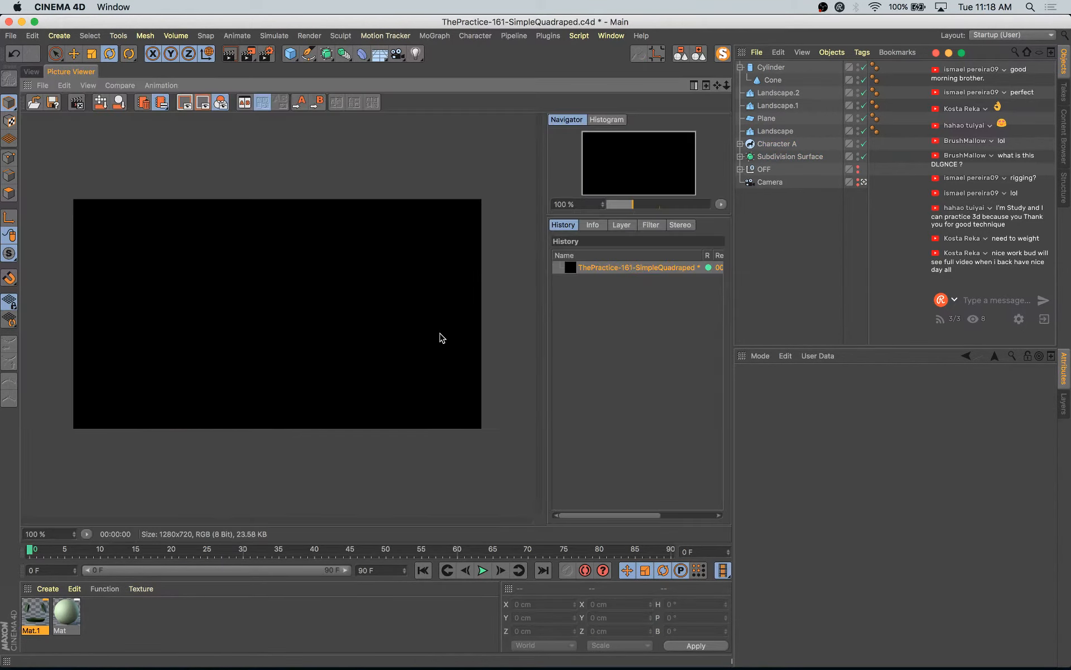
# - Add a Physical Sky object to the scene and render the camera view to the Picture Viewer
pyautogui.click(31, 72)
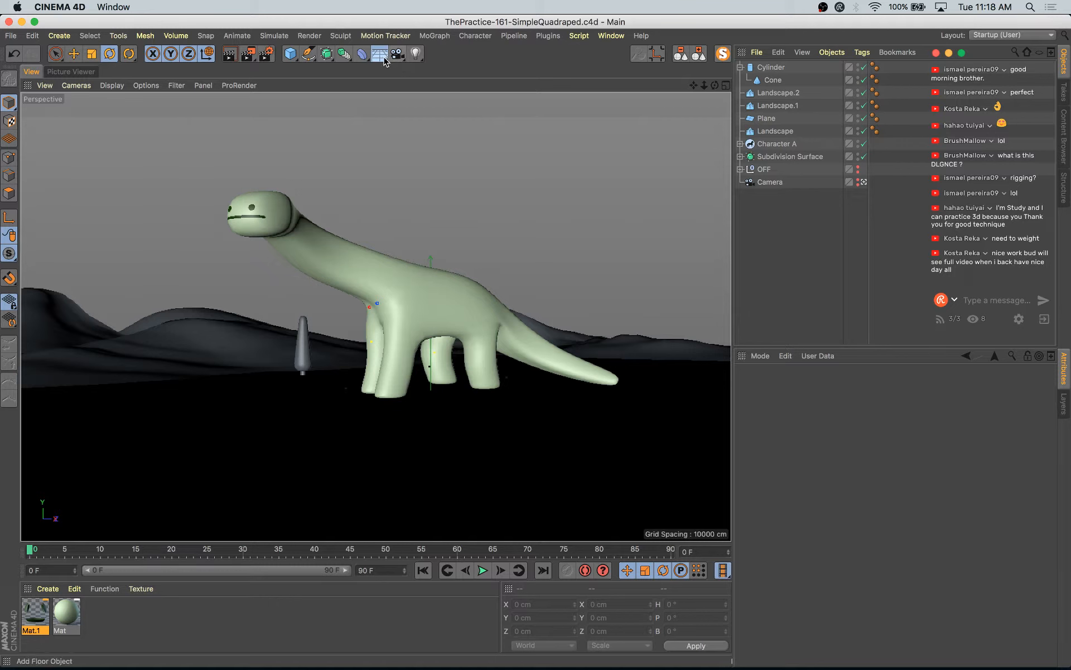
pyautogui.moveTo(384, 61); pyautogui.dragTo(540, 72)
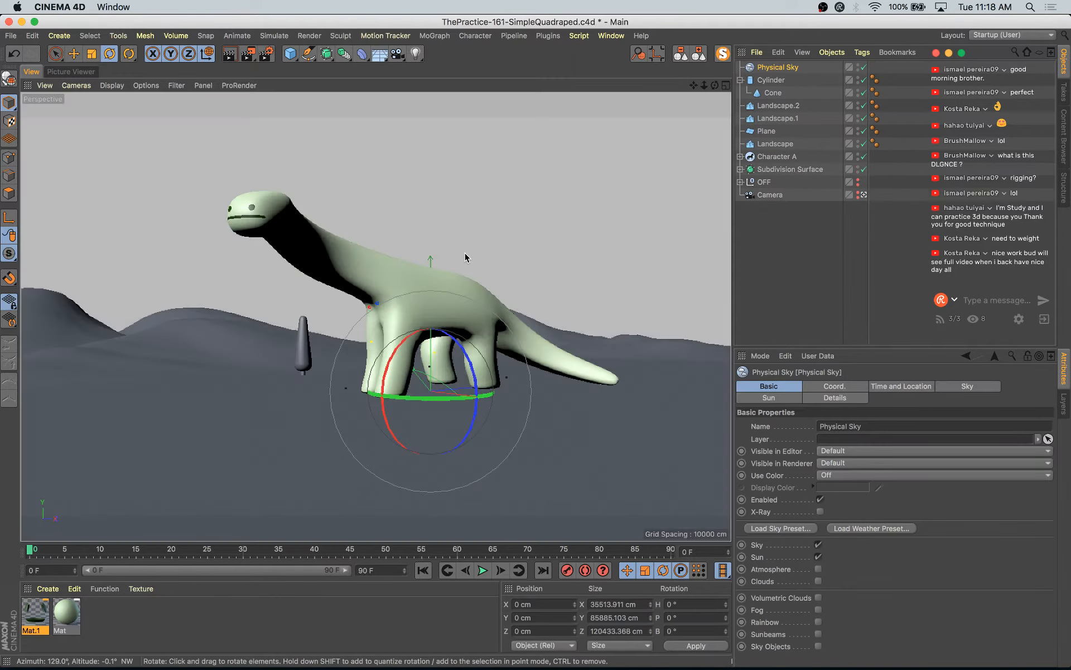
pyautogui.hotkey('shift', 'r')
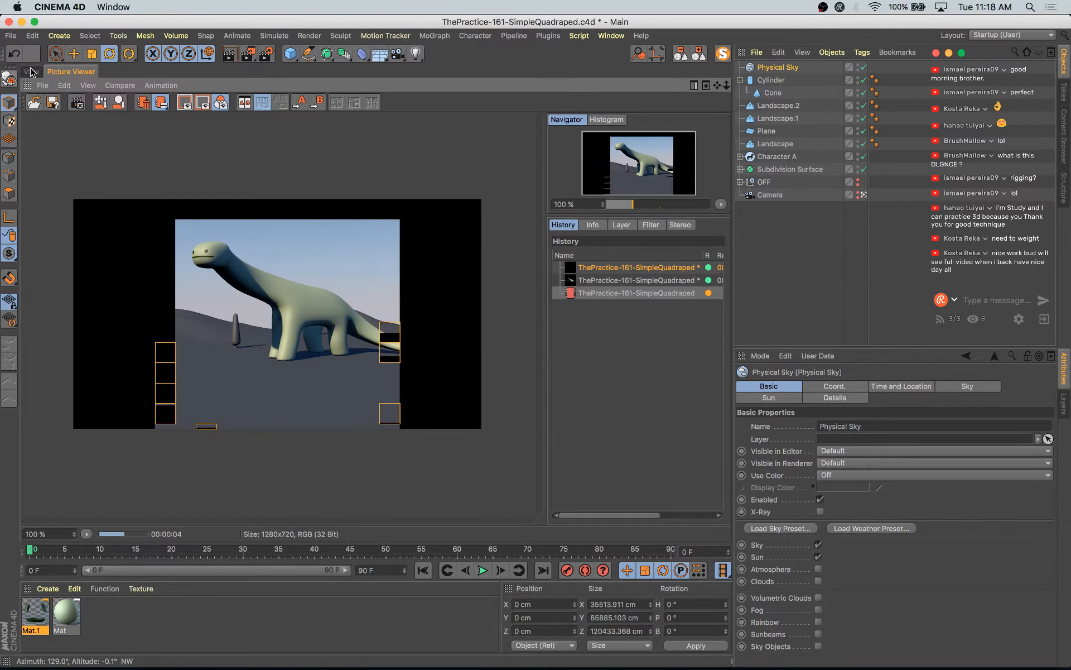
# - Move the Physical Sky to the end of the object list and rotate its heading to about 108°
pyautogui.click(31, 72)
pyautogui.click(741, 80)
pyautogui.moveTo(777, 67); pyautogui.dragTo(799, 223)
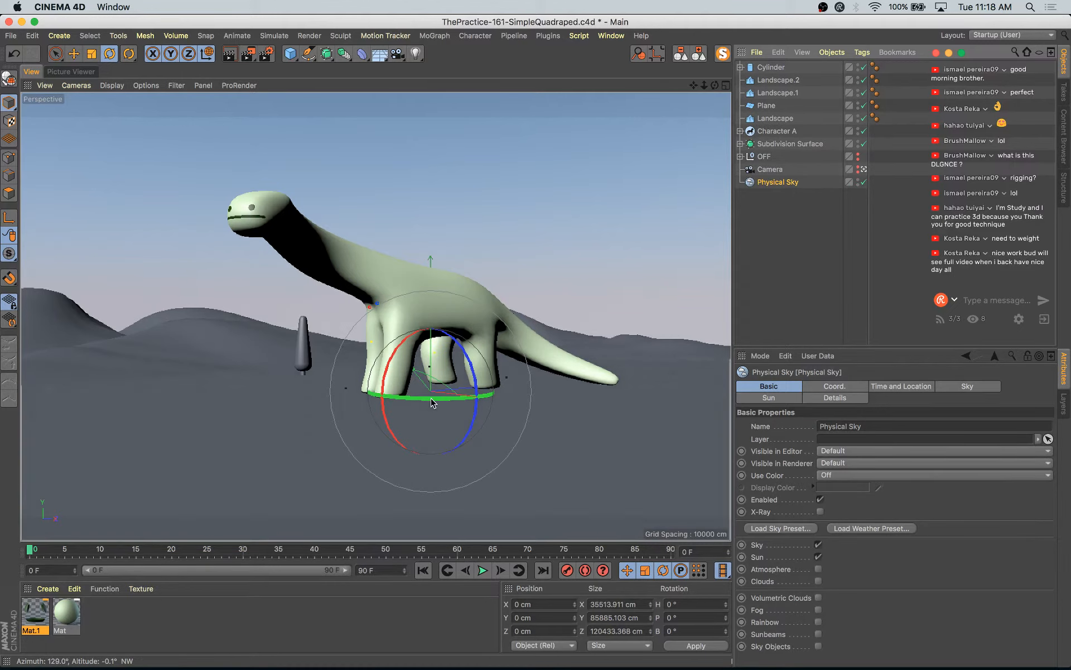
pyautogui.moveTo(435, 397); pyautogui.dragTo(603, 413)
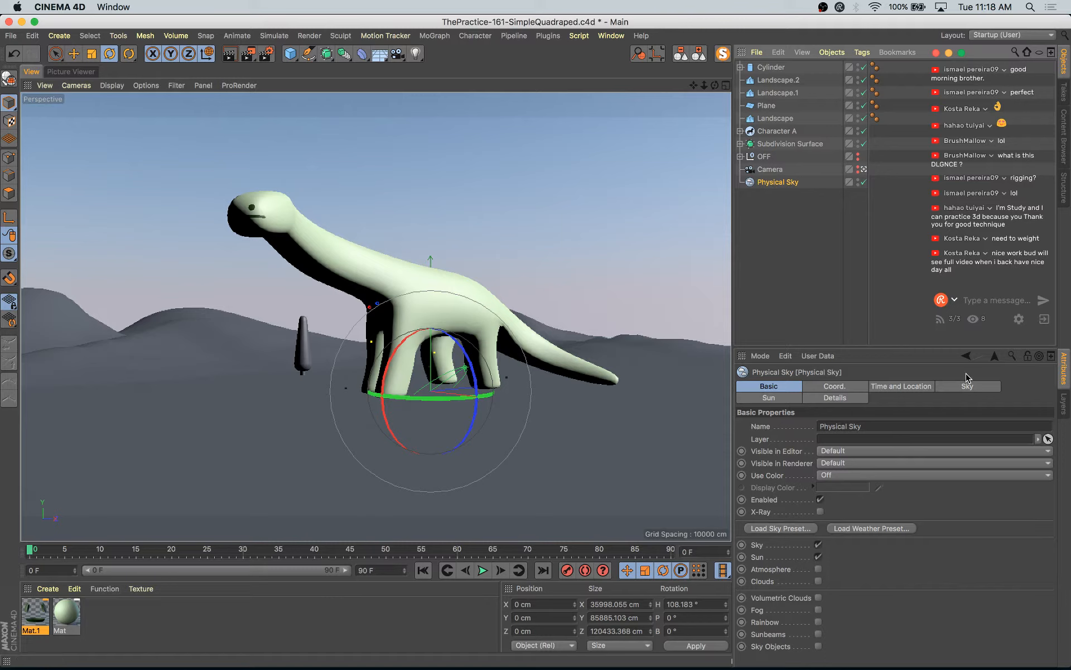
# - Set the shadow color of the Physical Sky's sun to a dark blue with a value of 26%
pyautogui.click(972, 385)
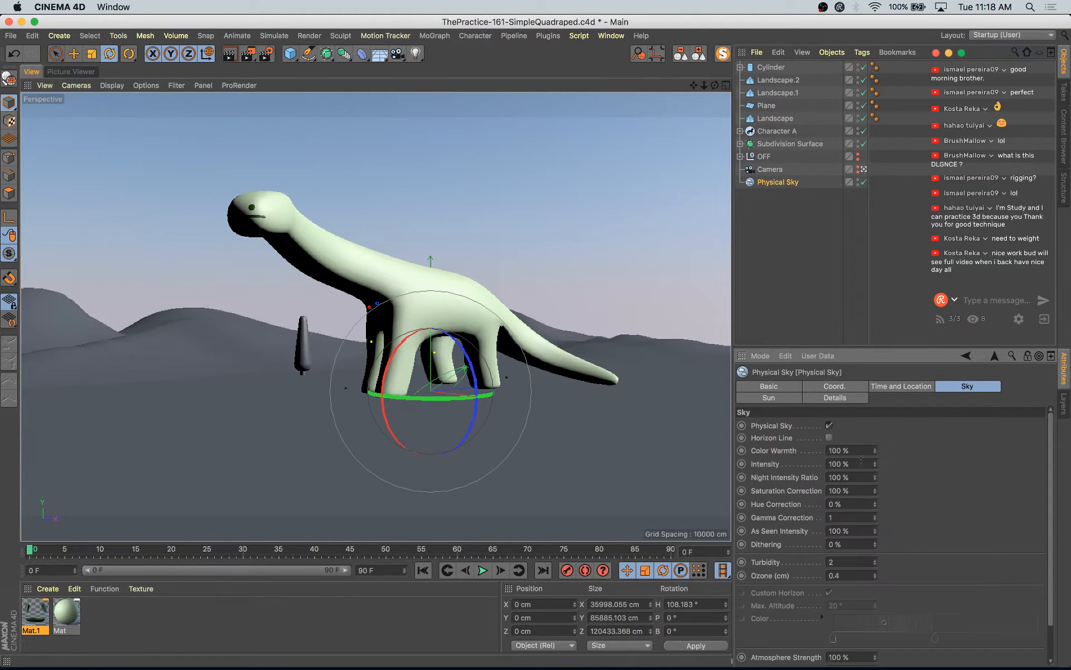
pyautogui.click(784, 400)
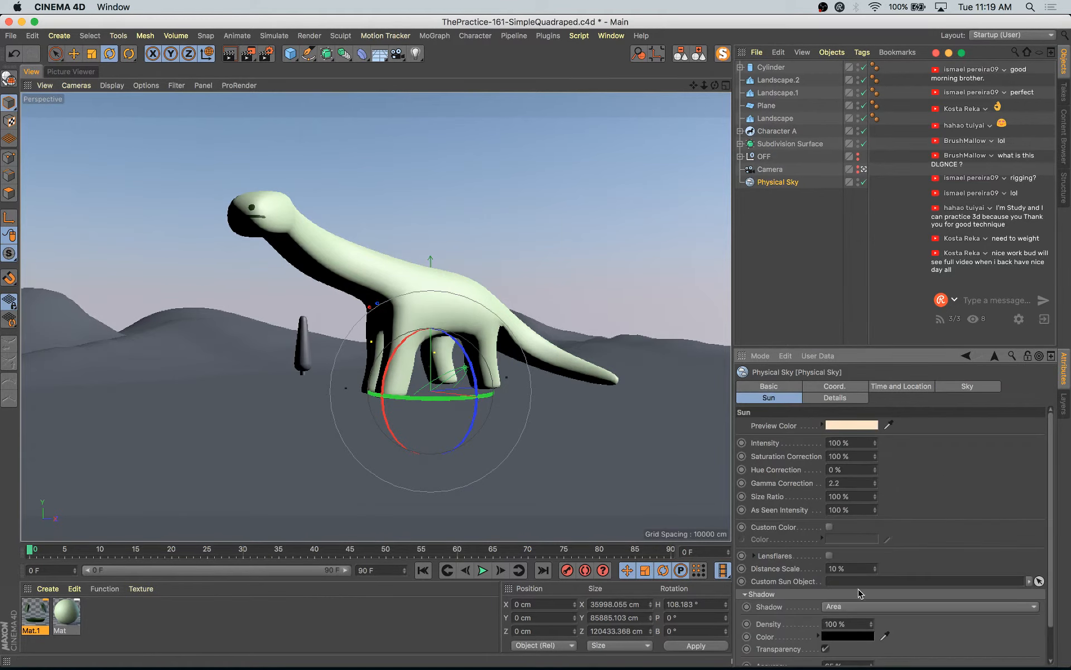
pyautogui.click(848, 637)
pyautogui.click(827, 635)
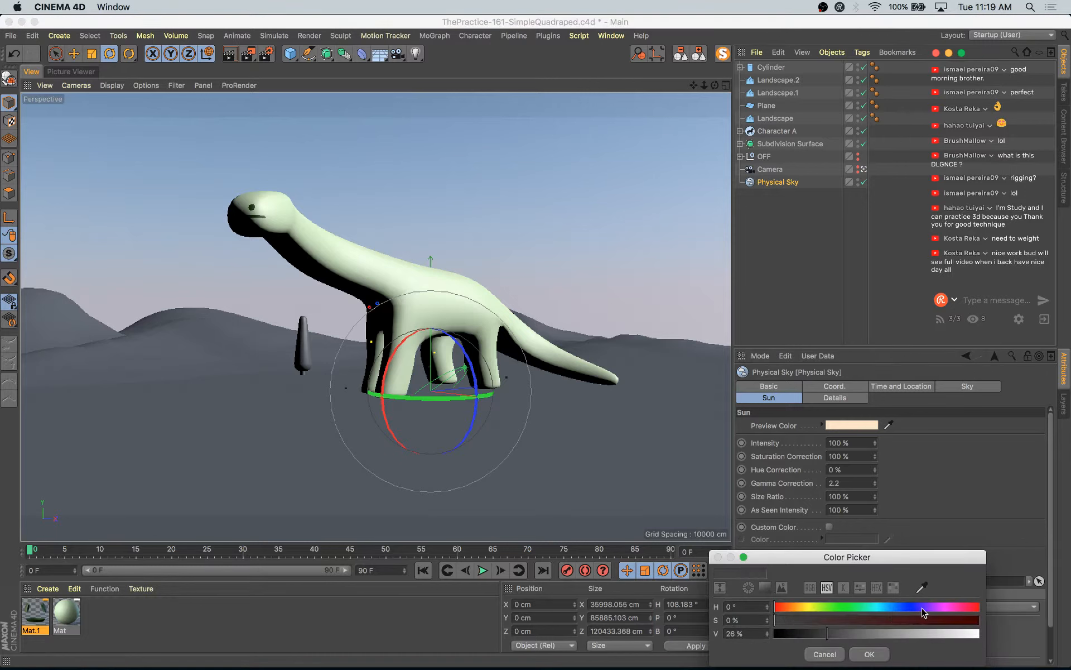
pyautogui.click(836, 620)
pyautogui.click(869, 654)
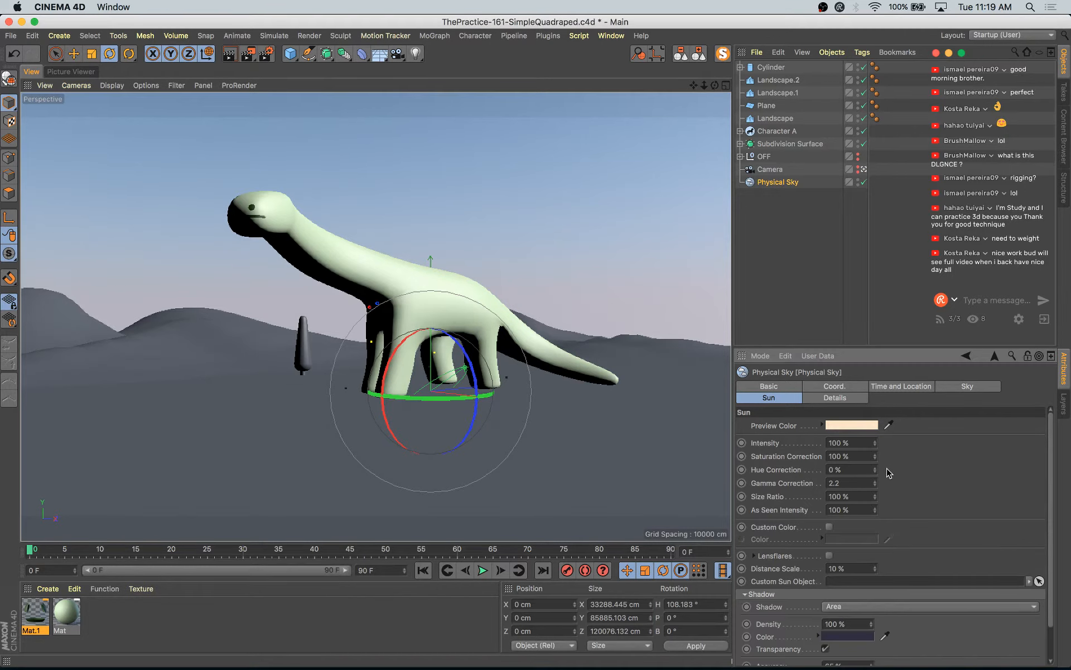
# - Set the Physical Sky's sky intensity to 130% and its sun intensity to 80%, with a test render in between
pyautogui.click(969, 388)
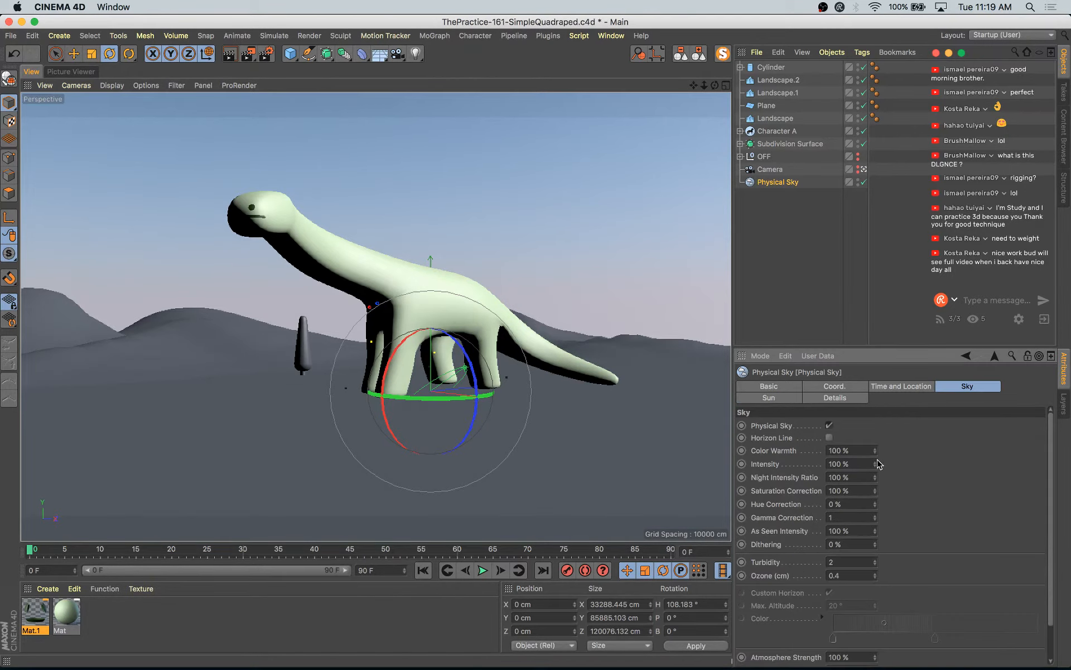
pyautogui.hotkey('shift', 'r')
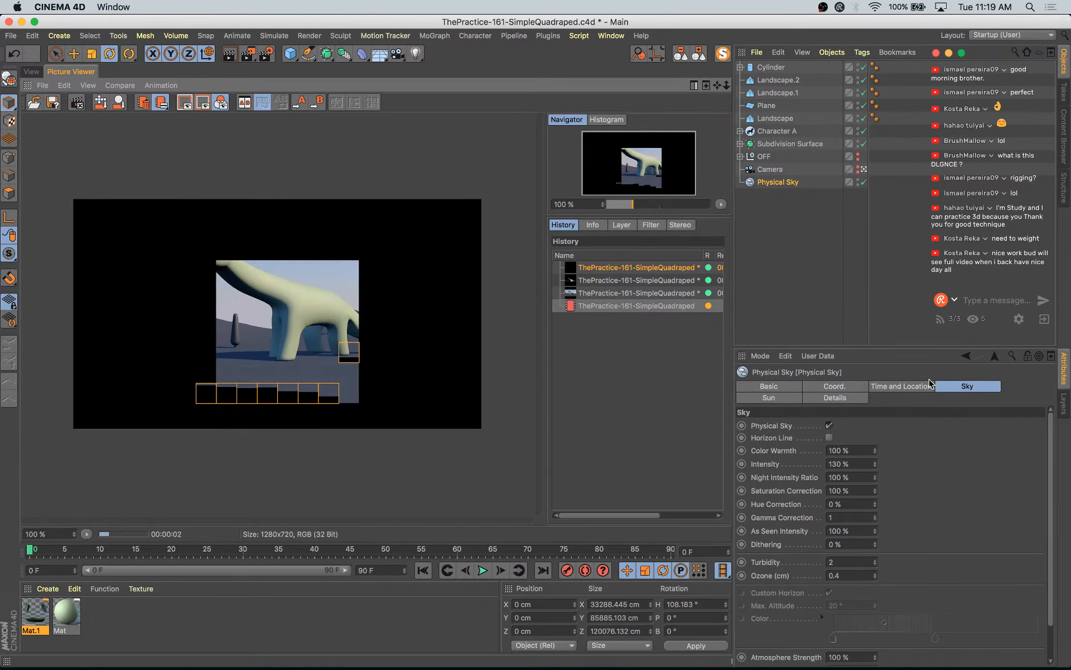
pyautogui.click(788, 397)
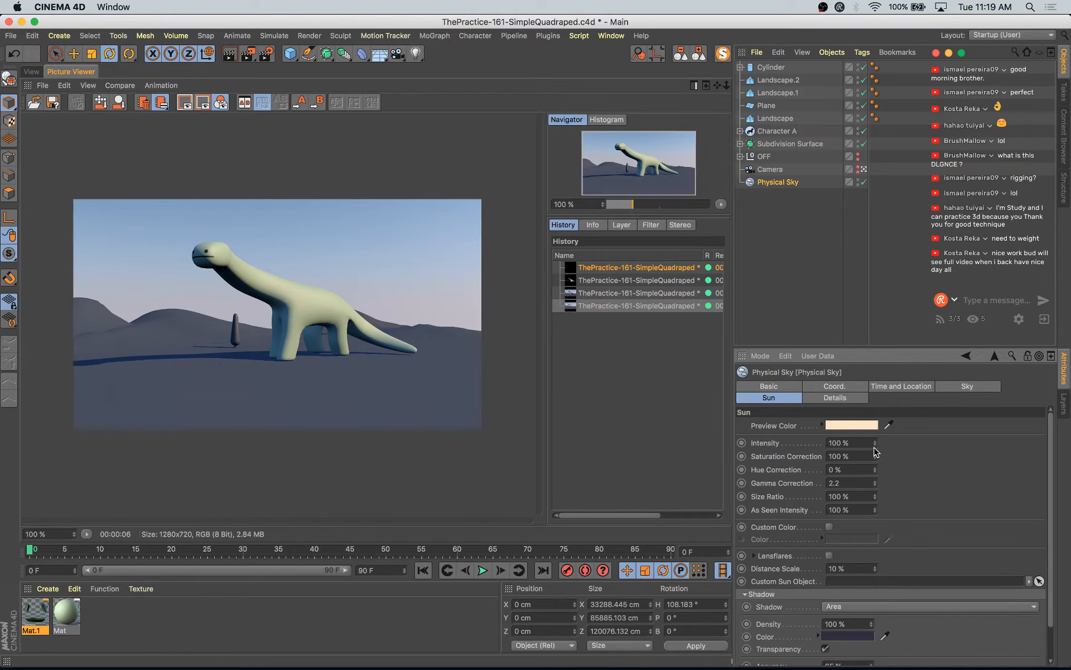
pyautogui.click(31, 72)
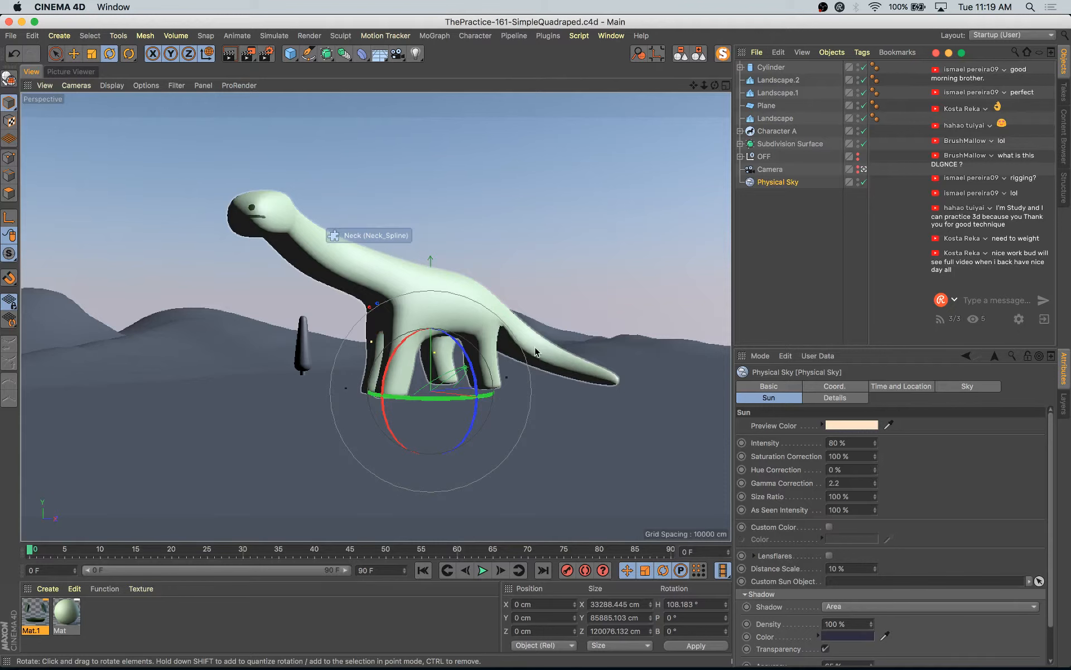
# - Create a new material and set its color to dark green with H 125°, S 79% and V 47%
pyautogui.doubleClick(114, 616)
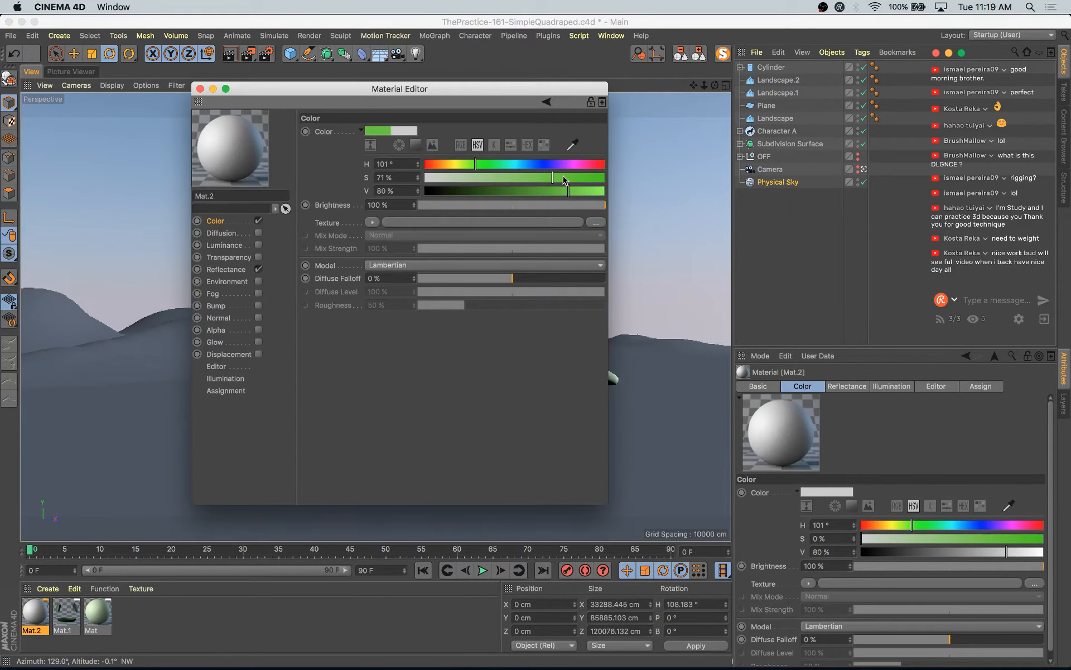
pyautogui.moveTo(563, 177); pyautogui.dragTo(567, 178)
pyautogui.click(487, 164)
pyautogui.click(509, 192)
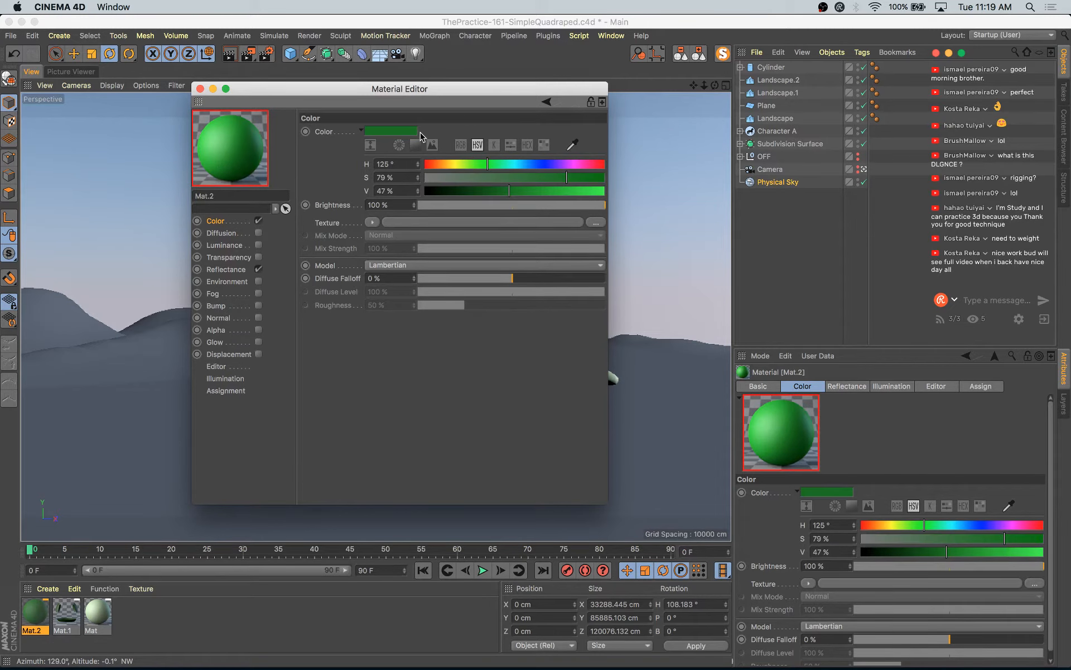
# - Group the cylinder, landscapes and plane under a null named BG and apply the green Mat.2 material to it
pyautogui.moveTo(311, 88); pyautogui.dragTo(505, 219)
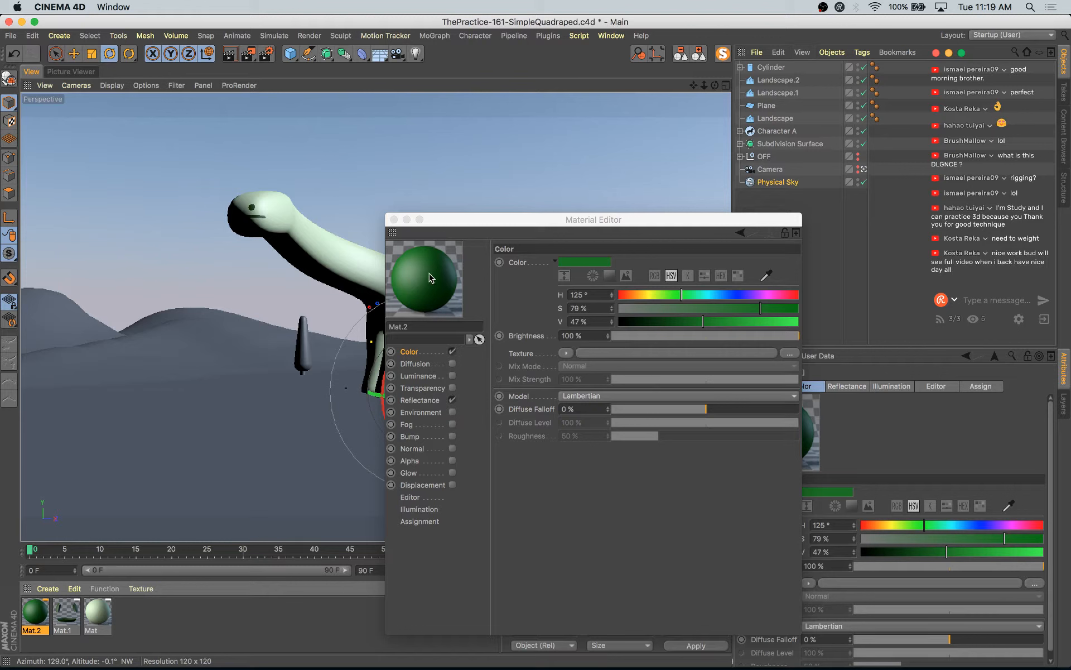
pyautogui.click(479, 339)
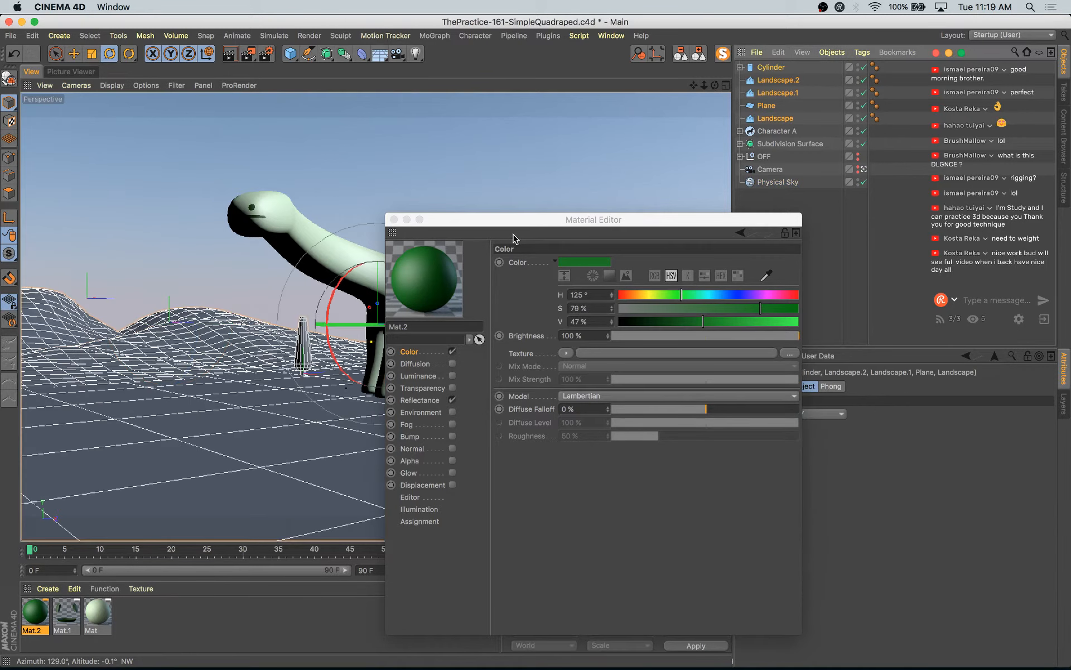
pyautogui.hotkey('alt', 'g')
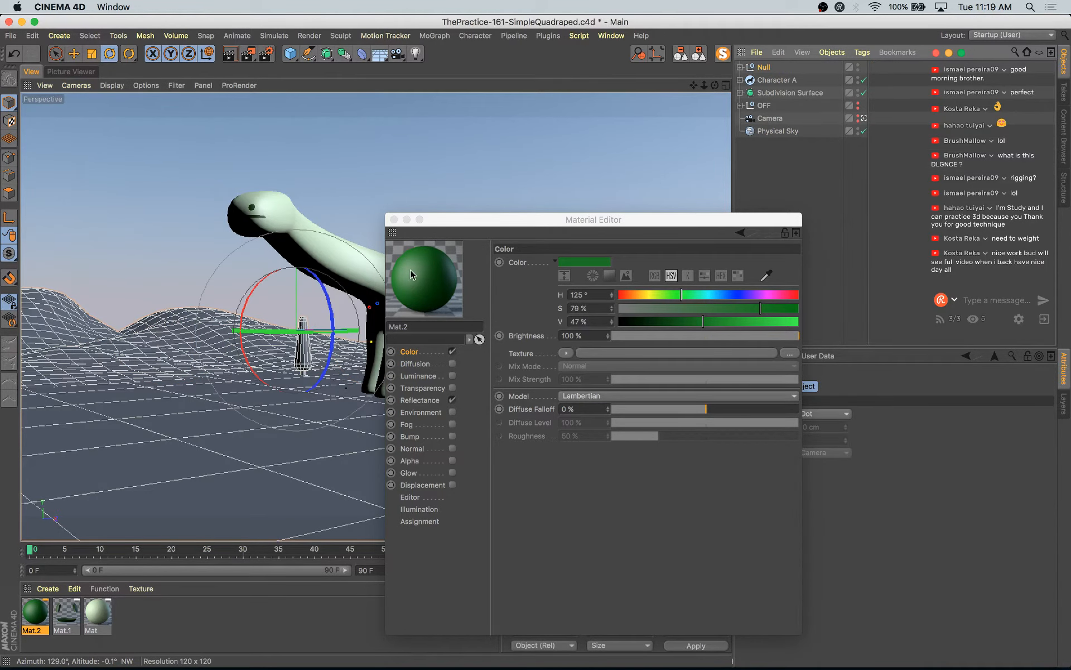
pyautogui.moveTo(411, 274); pyautogui.dragTo(764, 67)
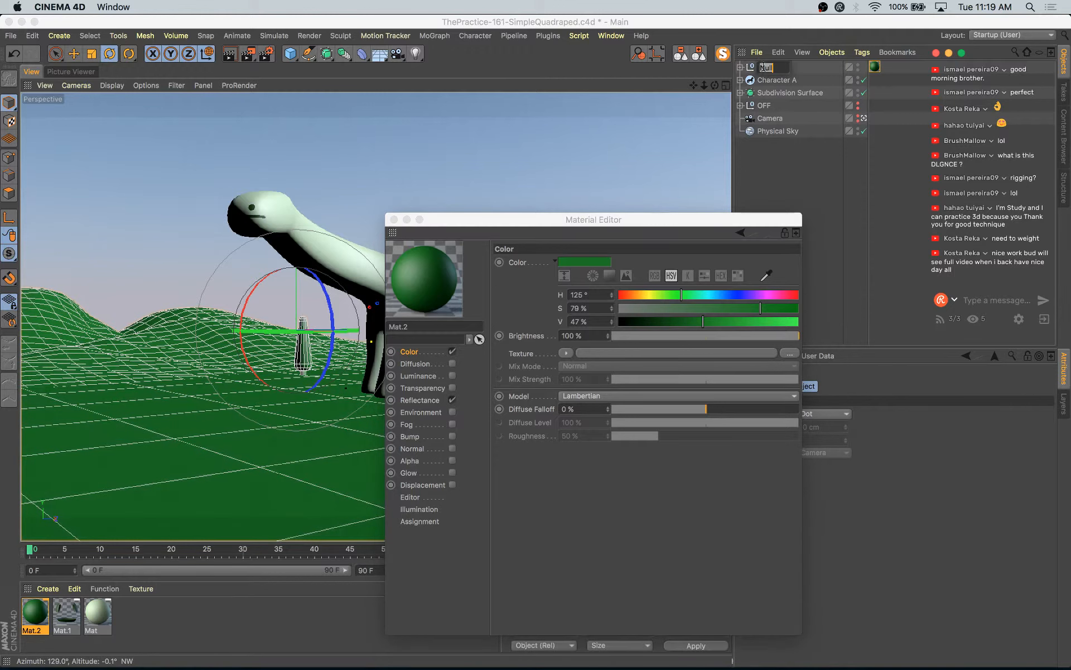
pyautogui.press('Return')
# - Group Character A and the Subdivision Surface under a null named CHARACTER
pyautogui.click(771, 80)
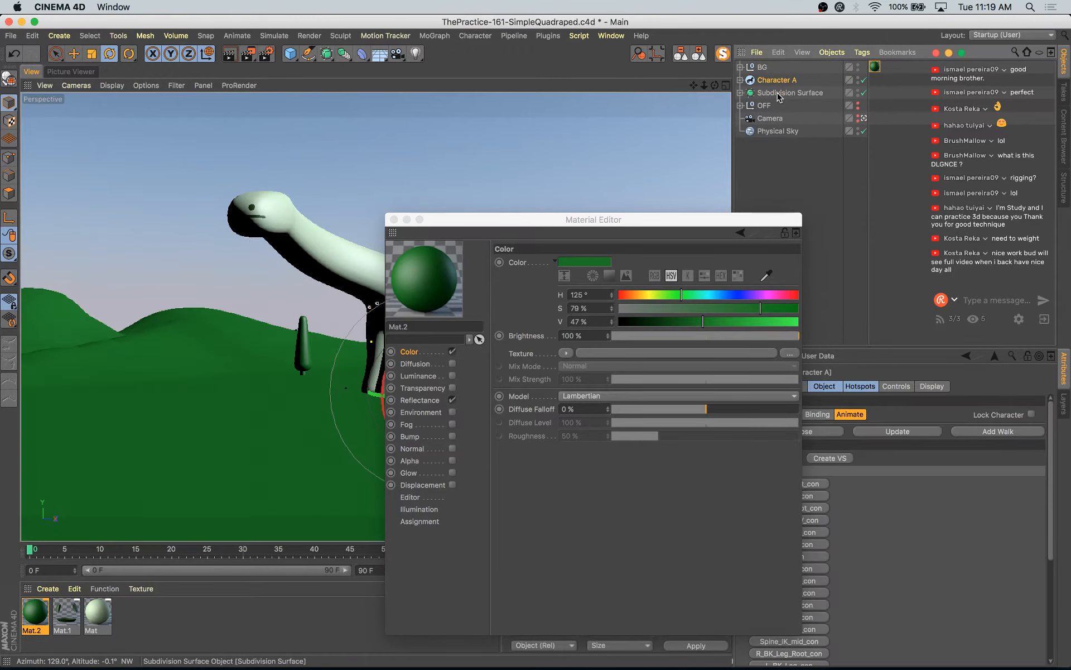
pyautogui.keyDown('shift'); pyautogui.click(769, 93); pyautogui.keyUp('shift')
pyautogui.hotkey('alt', 'g')
pyautogui.doubleClick(765, 80)
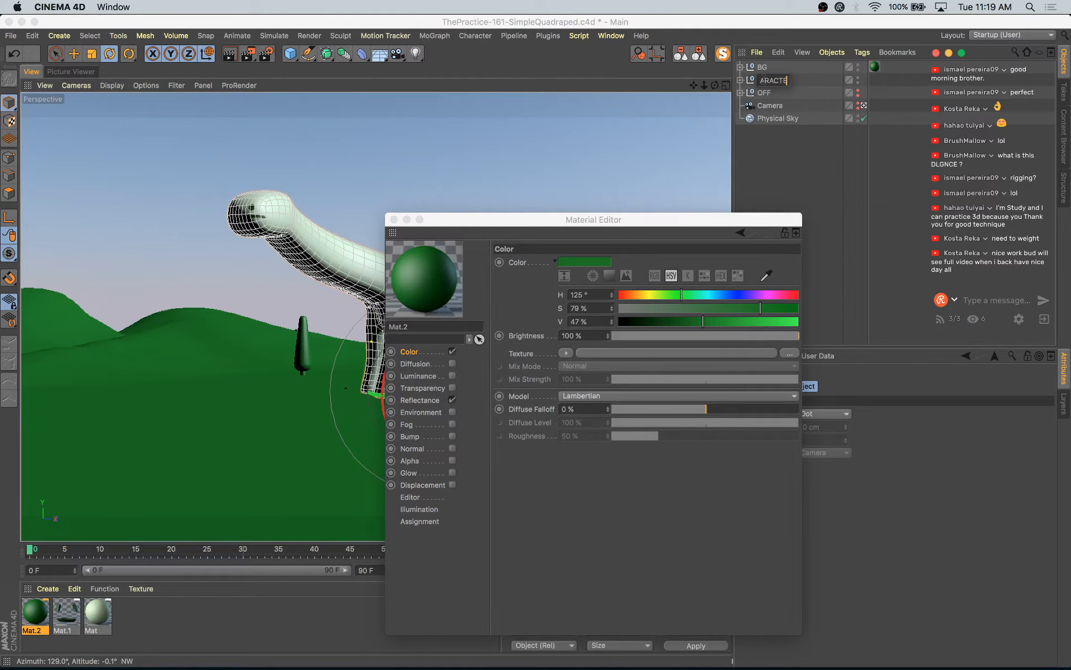
pyautogui.press('Return')
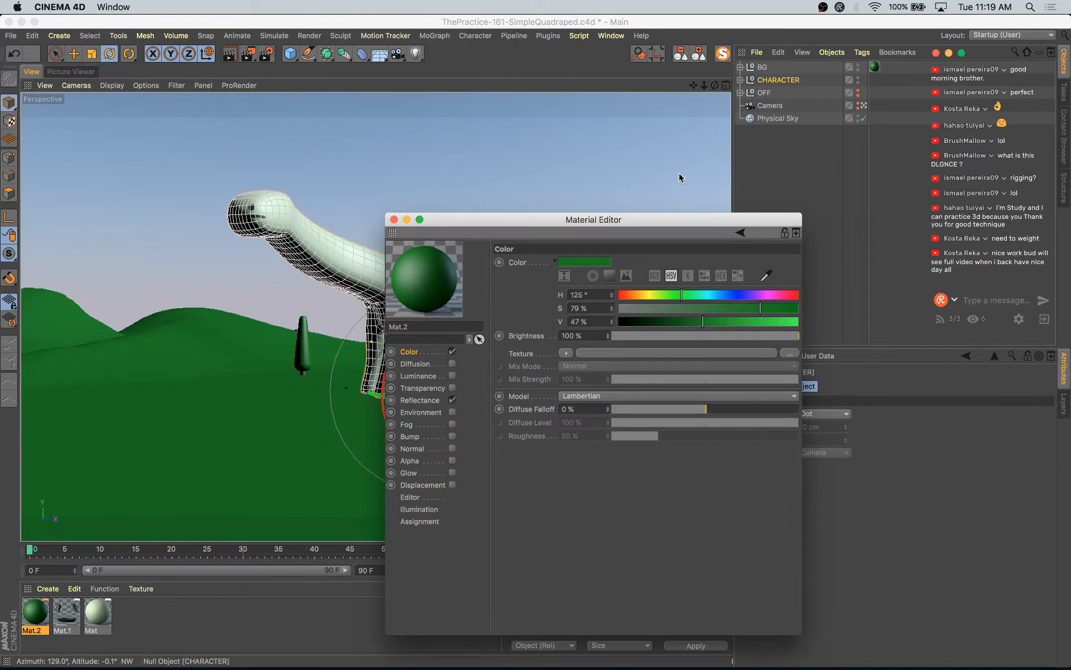
# - Close the Material Editor, deselect the materials and render the scene to the Picture Viewer
pyautogui.click(393, 219)
pyautogui.click(206, 625)
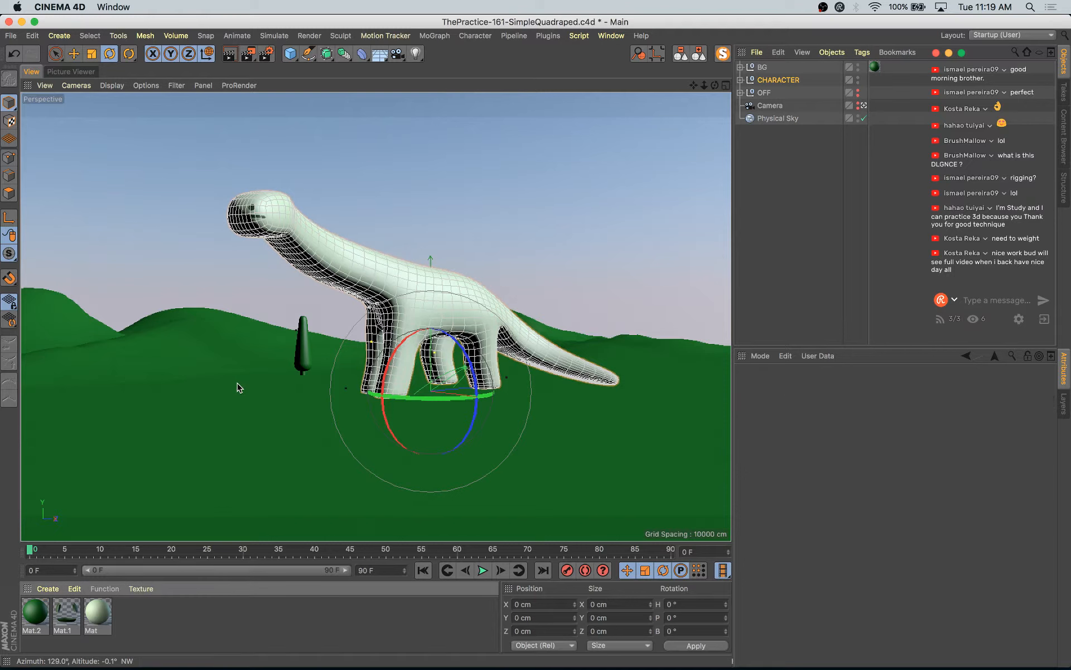
pyautogui.hotkey('shift', 'r')
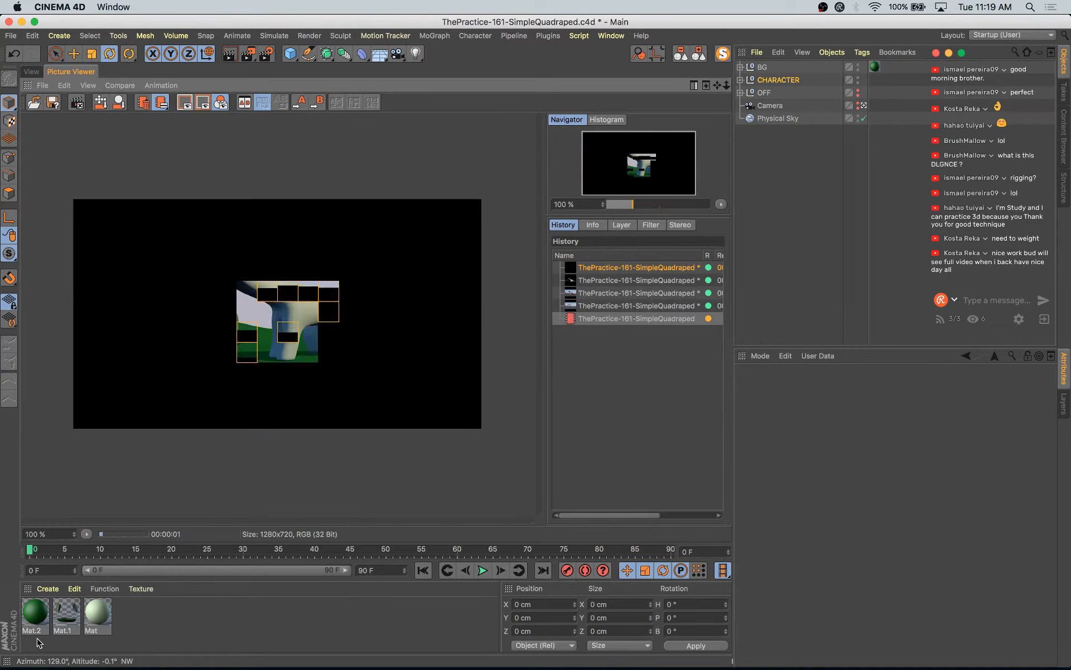
# - Disable the Reflectance channel on Mat.1, Mat and Mat.2 together and render the scene to the Picture Viewer
pyautogui.moveTo(36, 615); pyautogui.dragTo(26, 651)
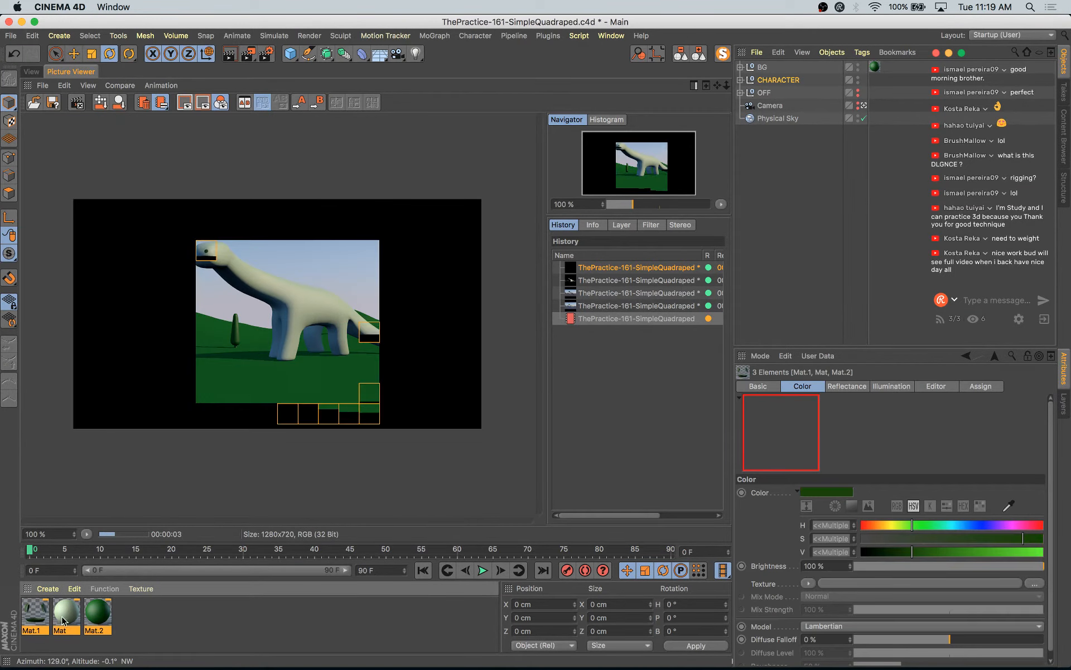
pyautogui.doubleClick(62, 617)
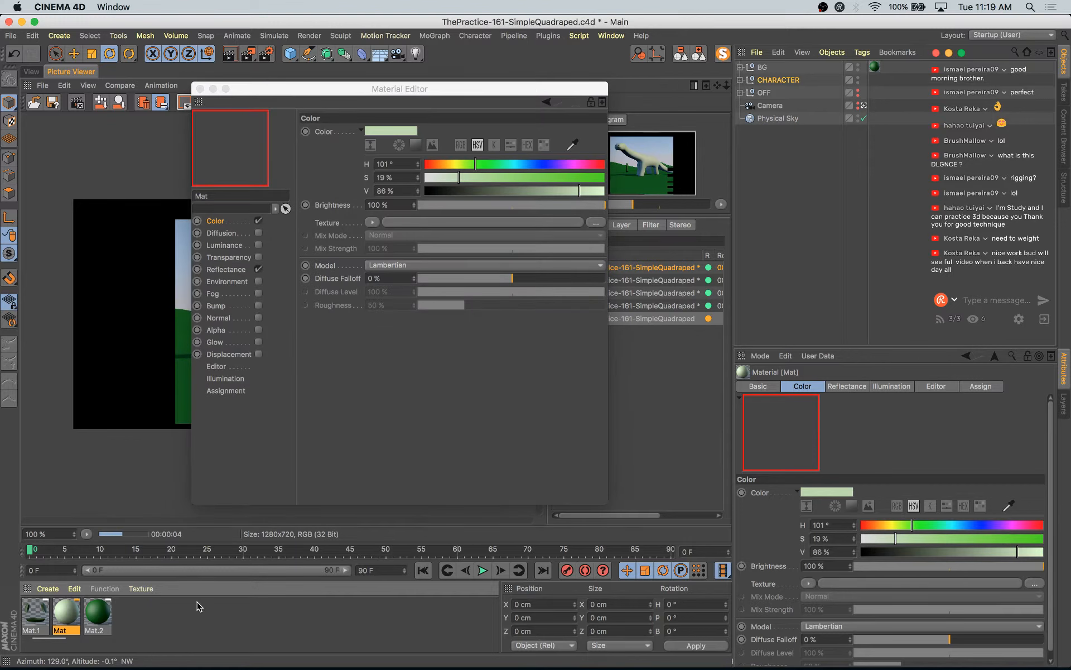
pyautogui.moveTo(167, 608); pyautogui.dragTo(22, 636)
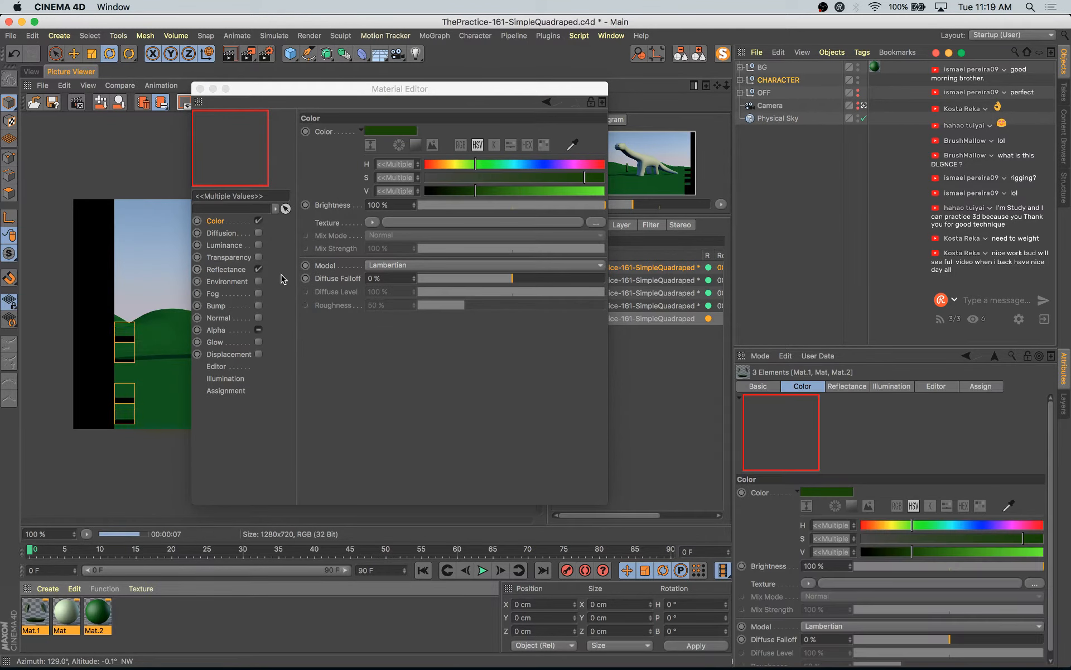
pyautogui.moveTo(320, 86); pyautogui.dragTo(628, 179)
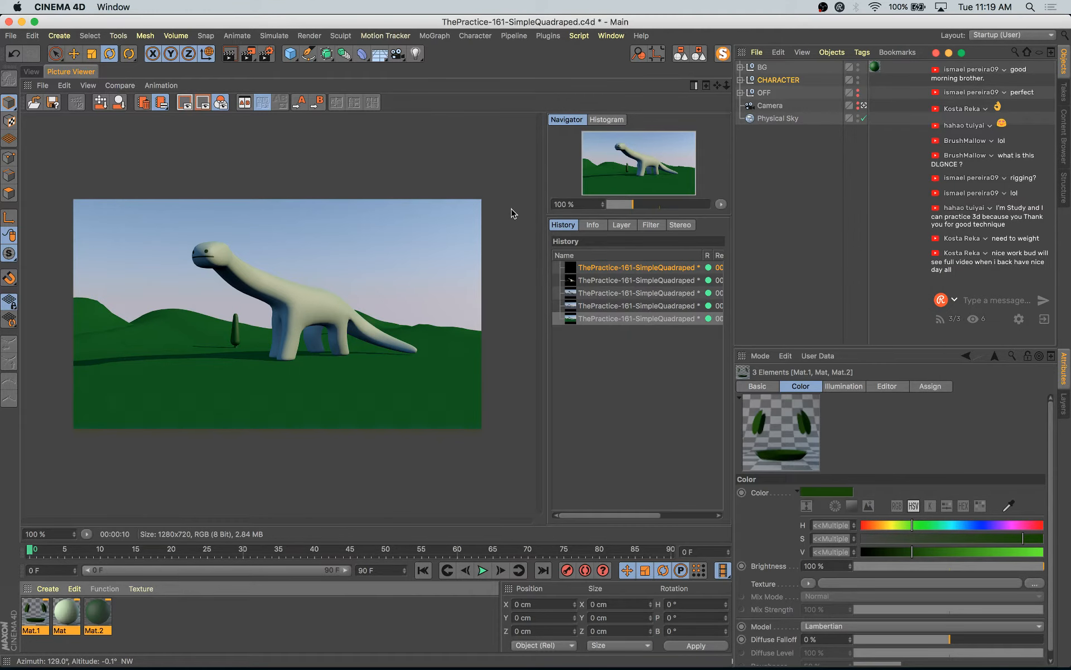
pyautogui.click(247, 54)
# - Add the Ambient Occlusion effect to the render settings and change its gradient's black knot to a dark muted green
pyautogui.click(267, 53)
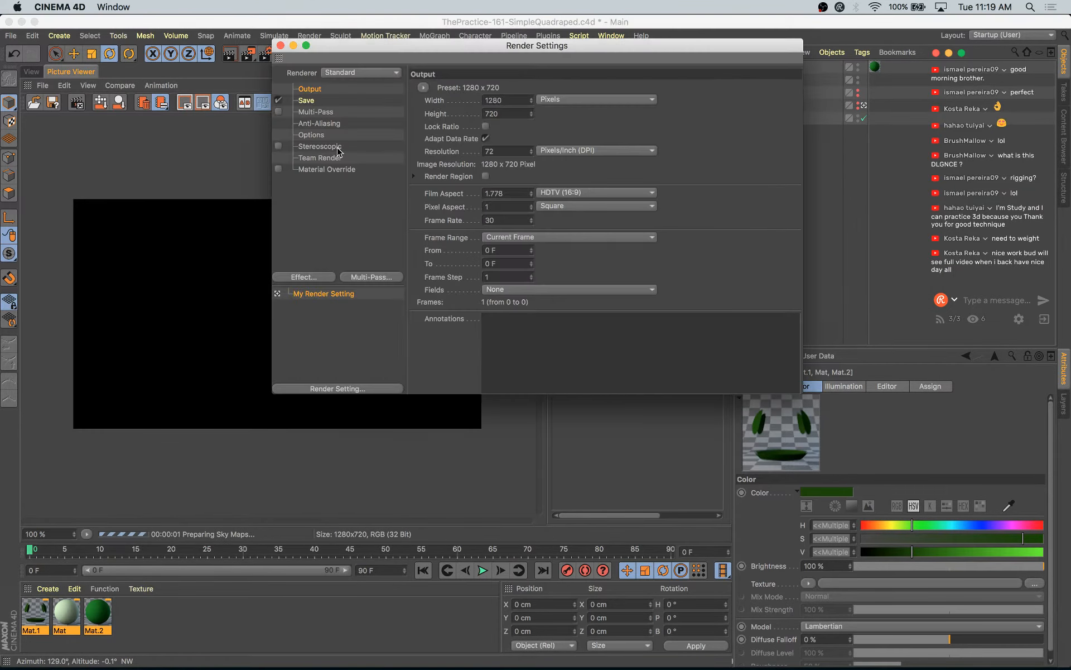
pyautogui.click(311, 276)
pyautogui.click(372, 337)
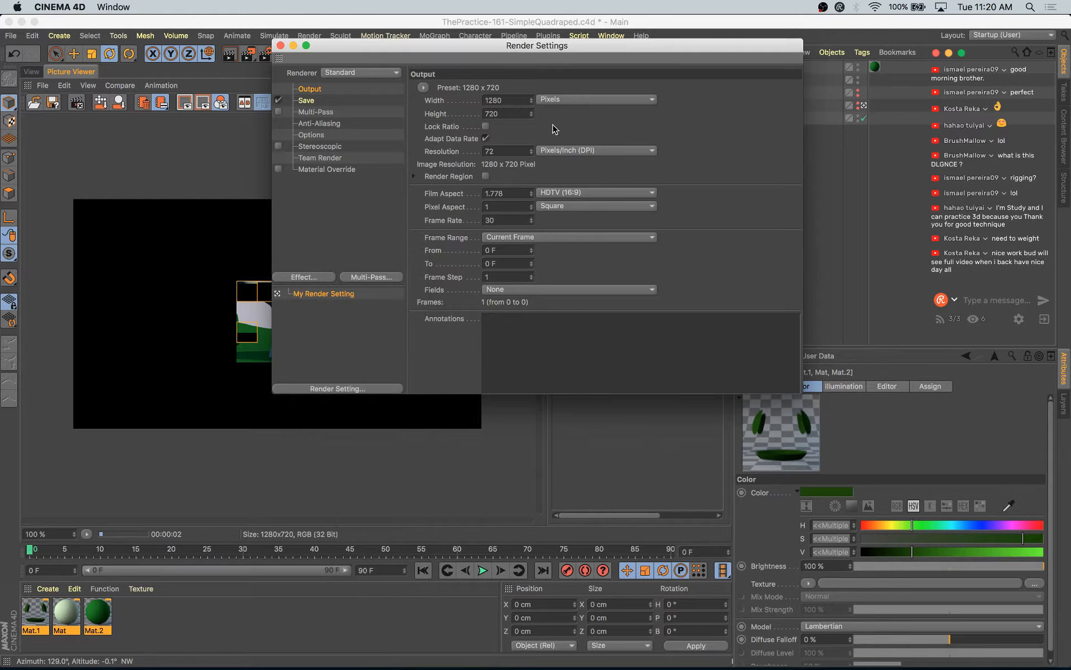
pyautogui.doubleClick(508, 147)
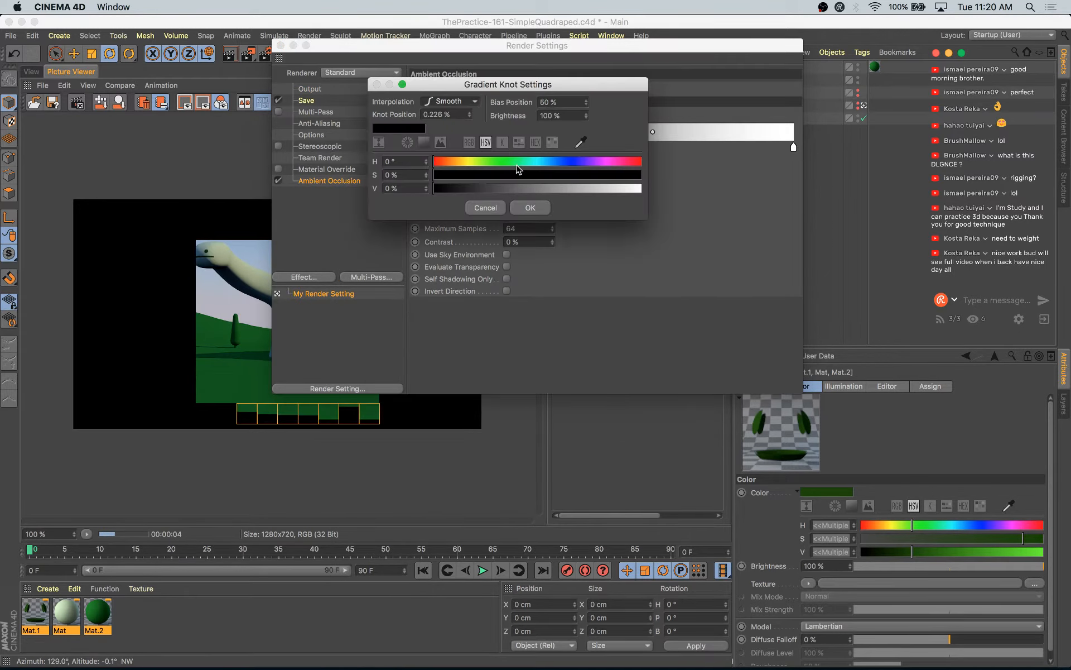
pyautogui.click(509, 161)
pyautogui.click(508, 174)
pyautogui.click(504, 188)
pyautogui.click(530, 208)
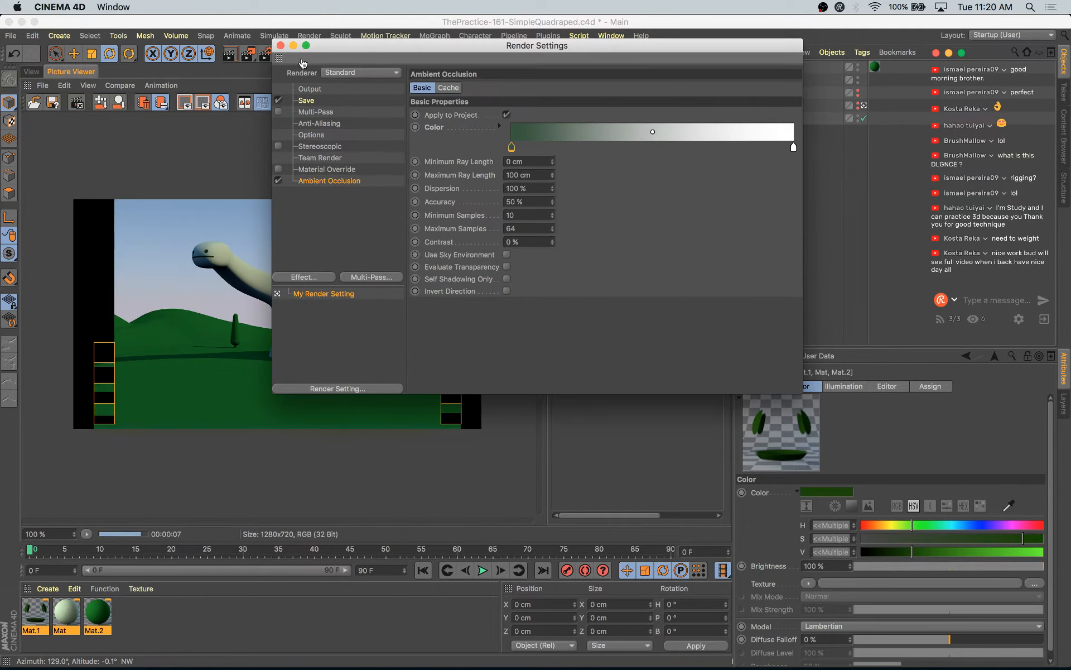
pyautogui.click(281, 45)
# - Compare the latest renders in the Picture Viewer history by switching back and forth between them
pyautogui.click(618, 322)
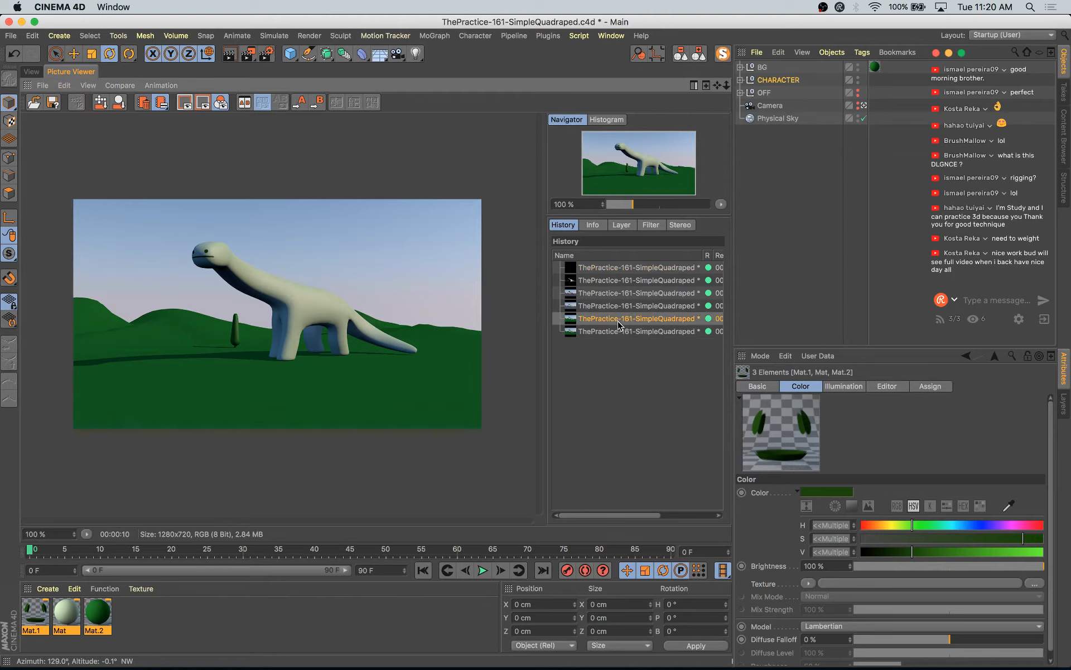
pyautogui.press('Down')
pyautogui.press('Up')
pyautogui.press('Up')
pyautogui.press('Down')
pyautogui.press('Down')
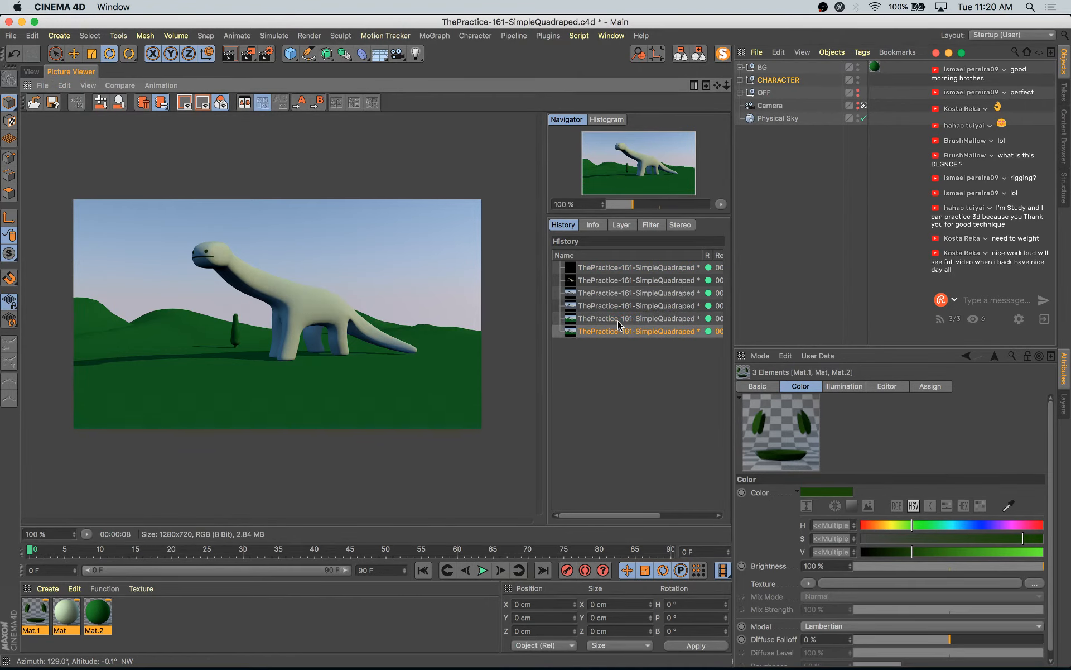
pyautogui.press('Up')
pyautogui.press('Down')
# - Save the project and render the scene with Ambient Occlusion to the Picture Viewer
pyautogui.press('super+s')
pyautogui.hotkey('shift', 'r')
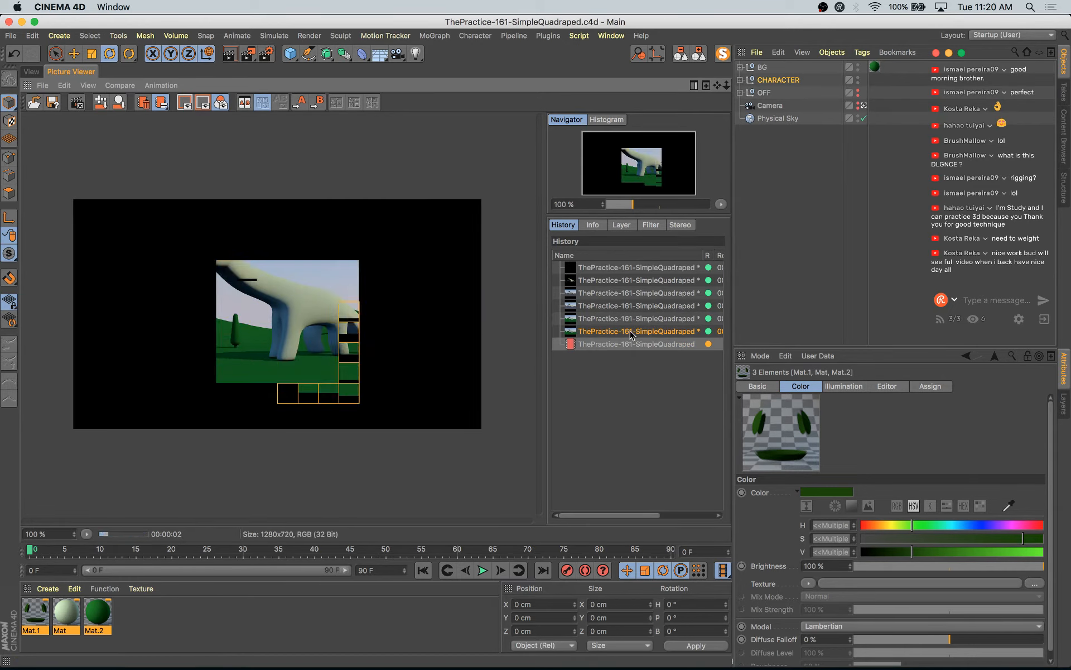
# - Compare the new Ambient Occlusion render with the previous render in the Picture Viewer history
pyautogui.press('Up')
pyautogui.press('Down')
pyautogui.press('Up')
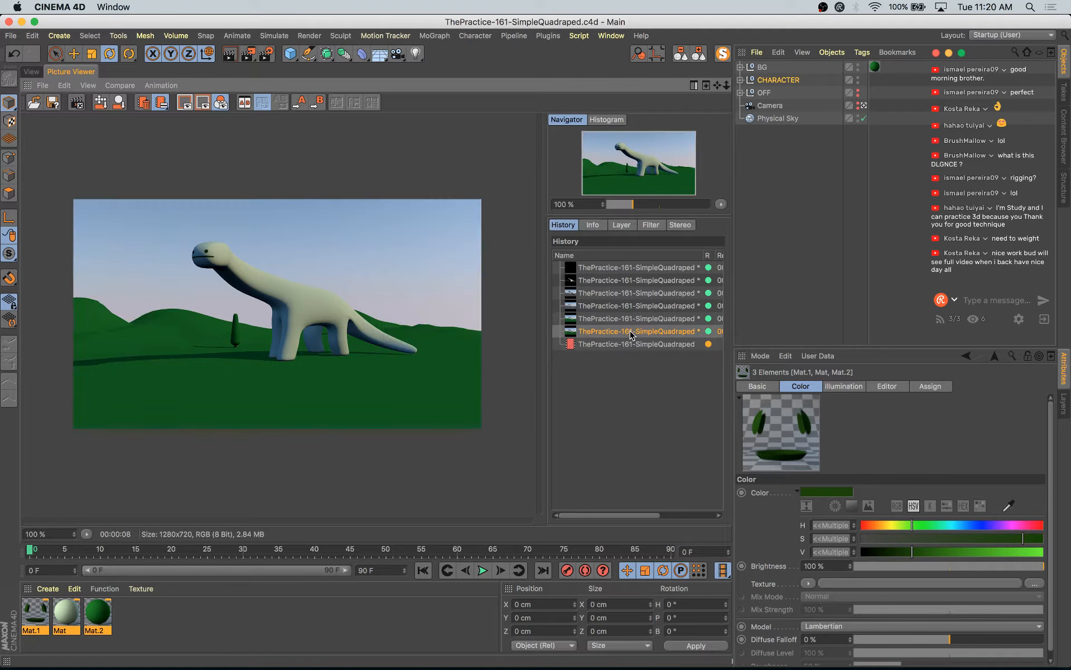
pyautogui.press('Down')
pyautogui.press('Up')
pyautogui.press('Down')
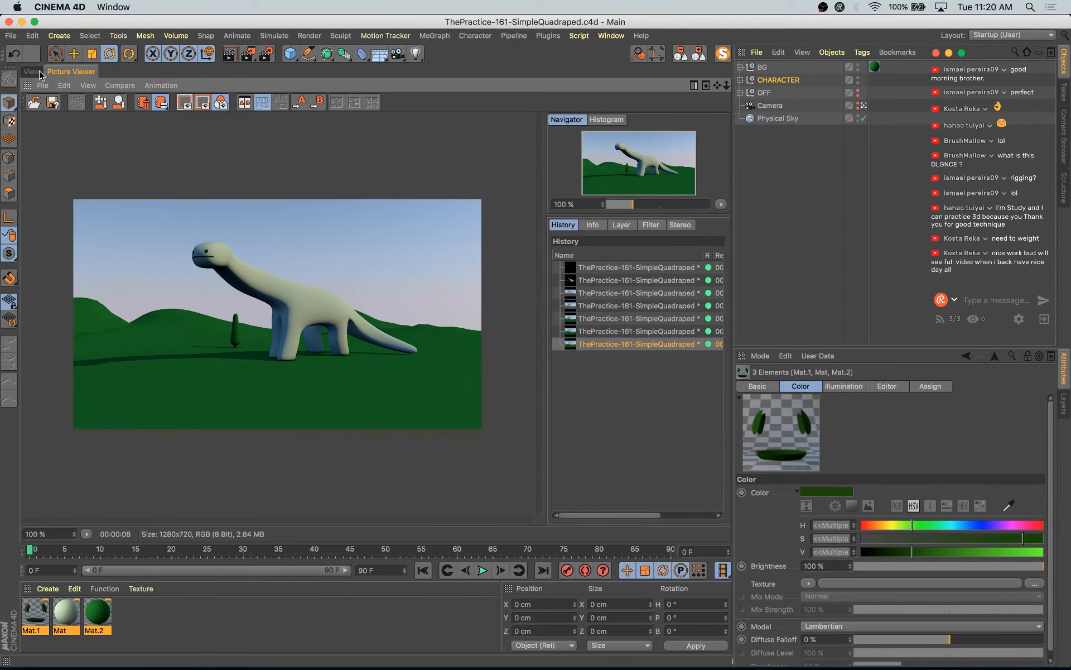
# - Return to the 3D view and reframe the scene camera so the whole dinosaur sits between the hills
pyautogui.click(35, 72)
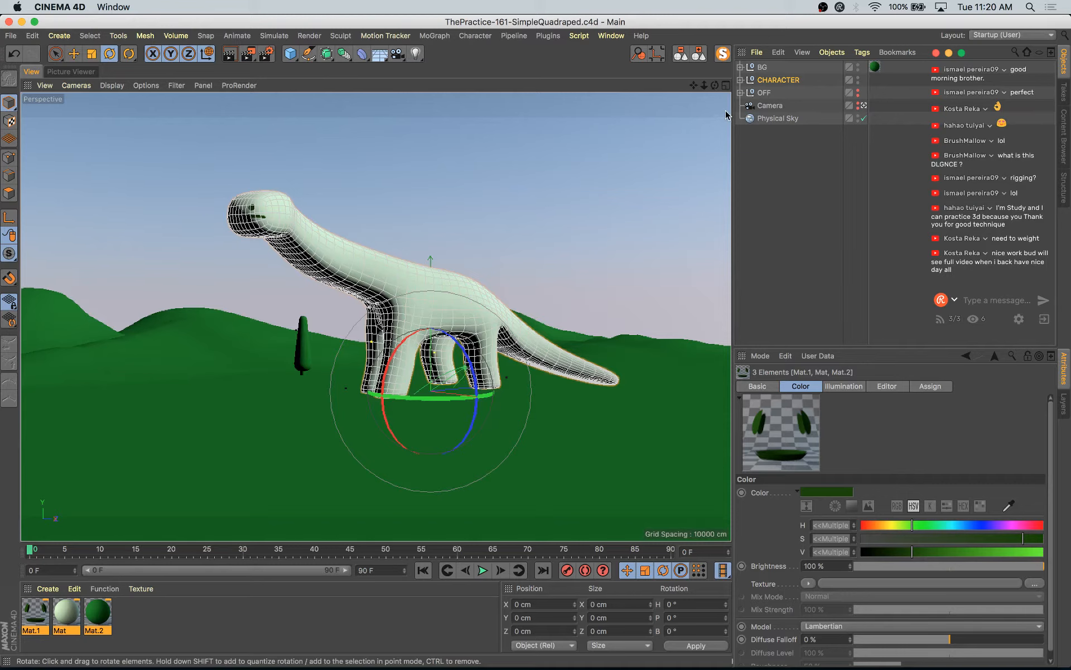
pyautogui.moveTo(704, 85); pyautogui.dragTo(718, 85)
pyautogui.keyDown('alt'); pyautogui.moveTo(492, 231); pyautogui.dragTo(496, 230, button='right'); pyautogui.keyUp('alt')
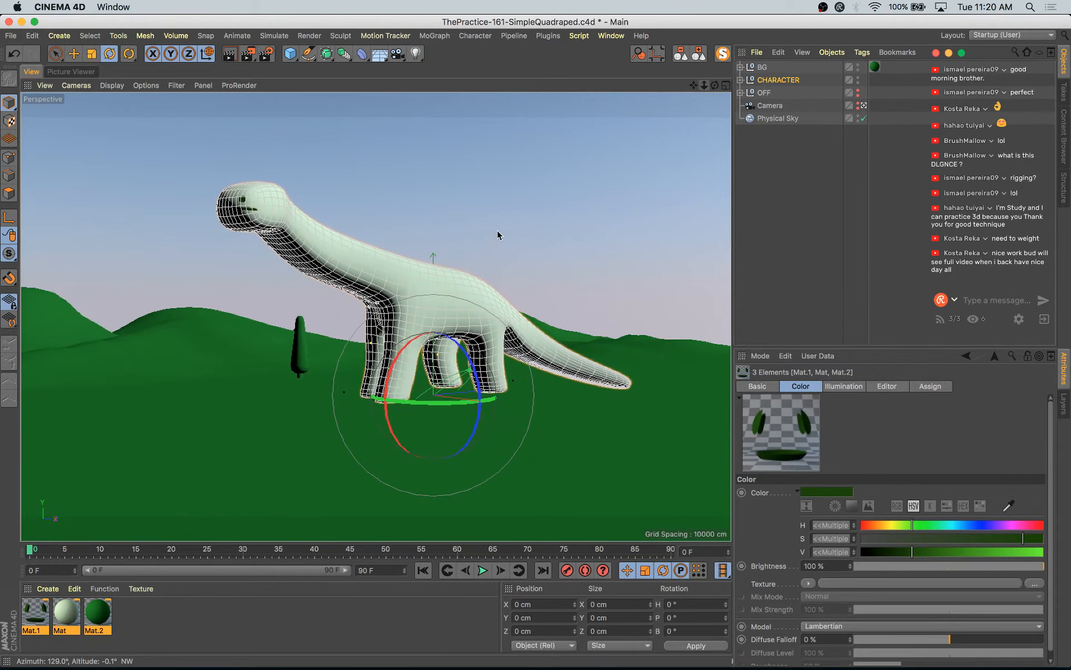
pyautogui.keyDown('alt'); pyautogui.moveTo(496, 231); pyautogui.dragTo(481, 227, button='middle'); pyautogui.keyUp('alt')
pyautogui.keyDown('alt'); pyautogui.moveTo(481, 227); pyautogui.dragTo(488, 228); pyautogui.keyUp('alt')
# - Move the Landscape.1 hill behind the dinosaur's head along Z to about 0.7 cm
pyautogui.click(125, 342)
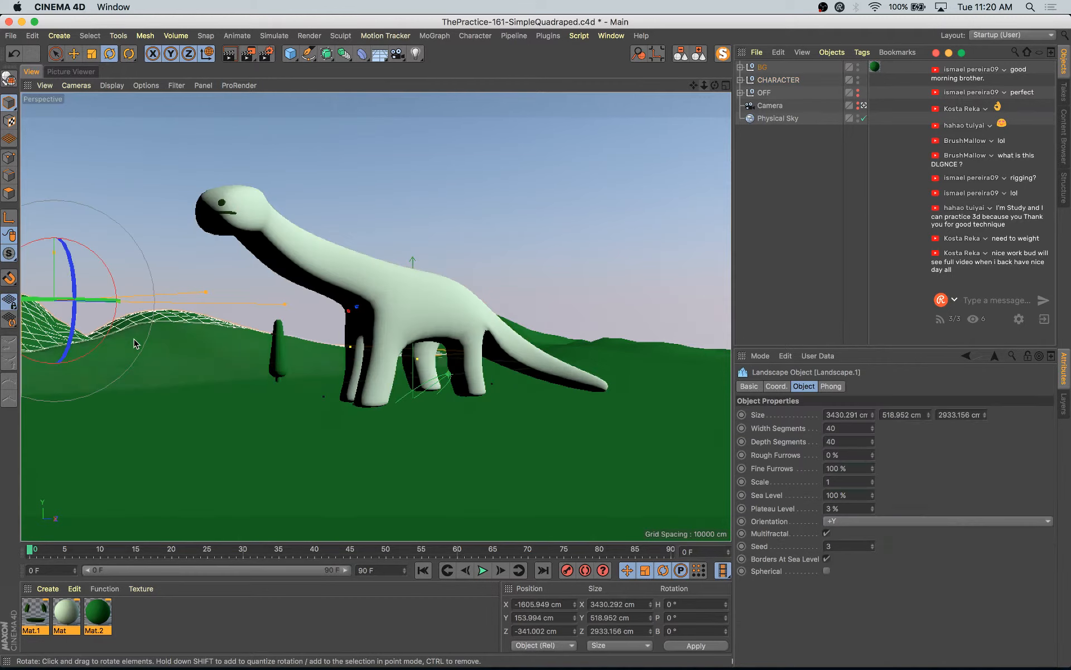
pyautogui.press('e')
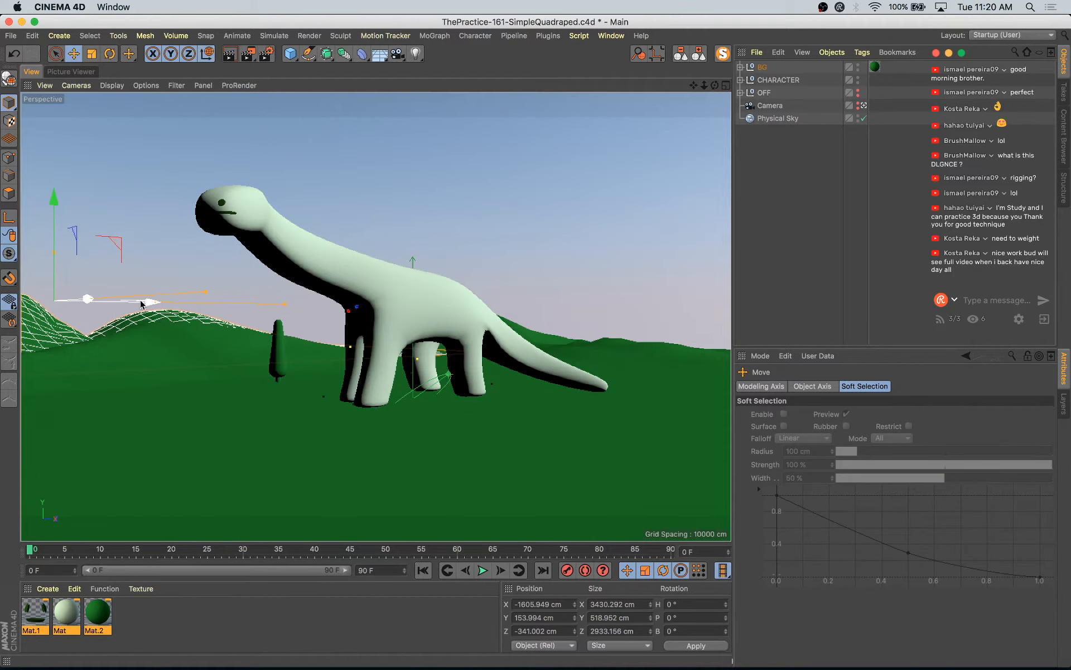
pyautogui.moveTo(141, 303); pyautogui.dragTo(175, 311)
pyautogui.moveTo(125, 310); pyautogui.dragTo(189, 313)
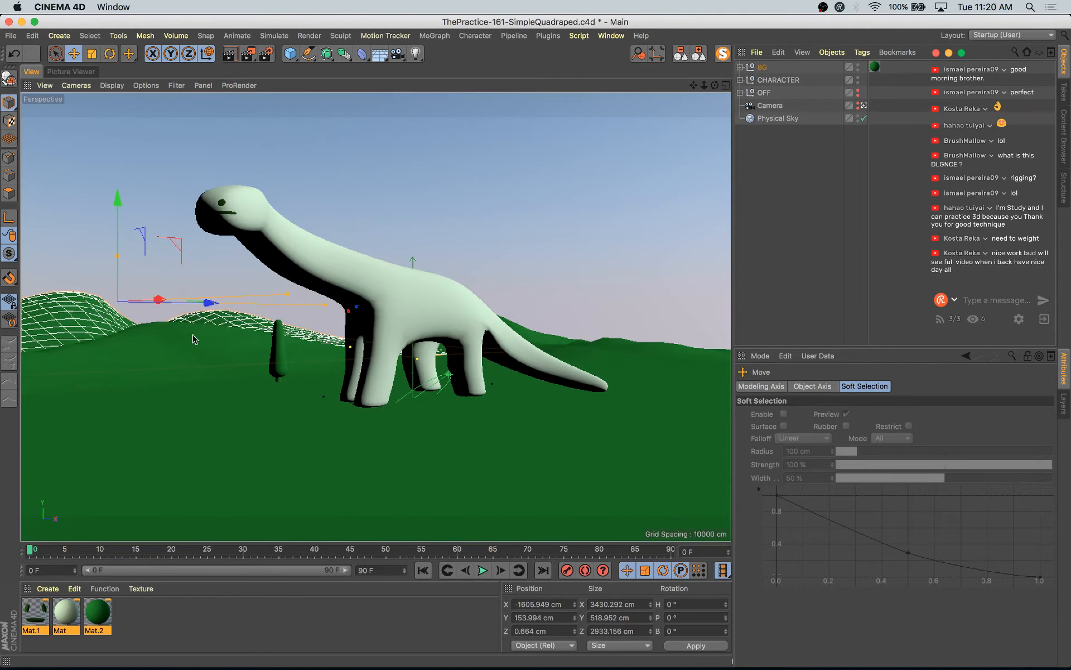
pyautogui.click(183, 353)
# - Move the Landscape.2 hill behind the tail to about X 311 cm and Y 38 cm
pyautogui.click(588, 334)
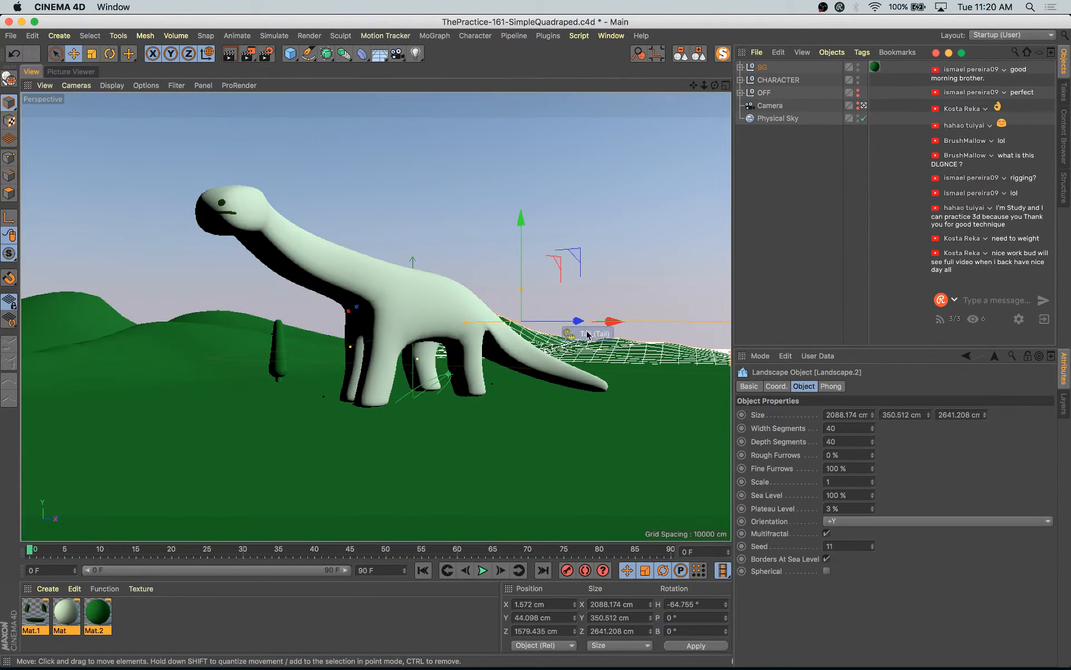
pyautogui.moveTo(616, 322); pyautogui.dragTo(668, 321)
pyautogui.moveTo(571, 255); pyautogui.dragTo(571, 257)
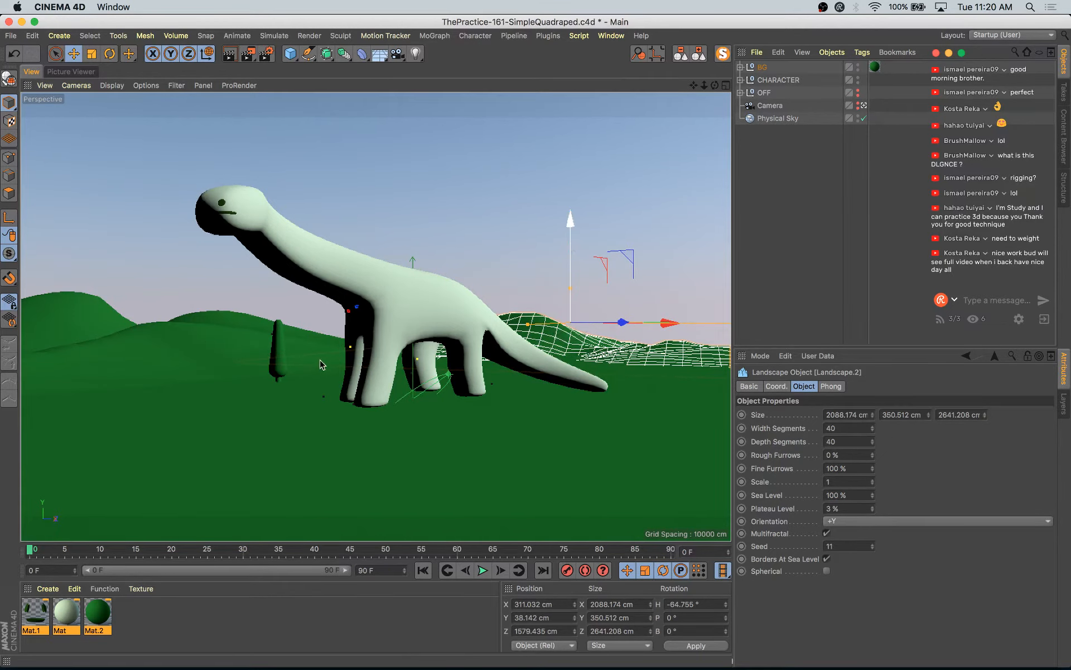
# - Duplicate the green Mat.2 material and set the copy's color to 26% saturation and 25% value
pyautogui.click(280, 367)
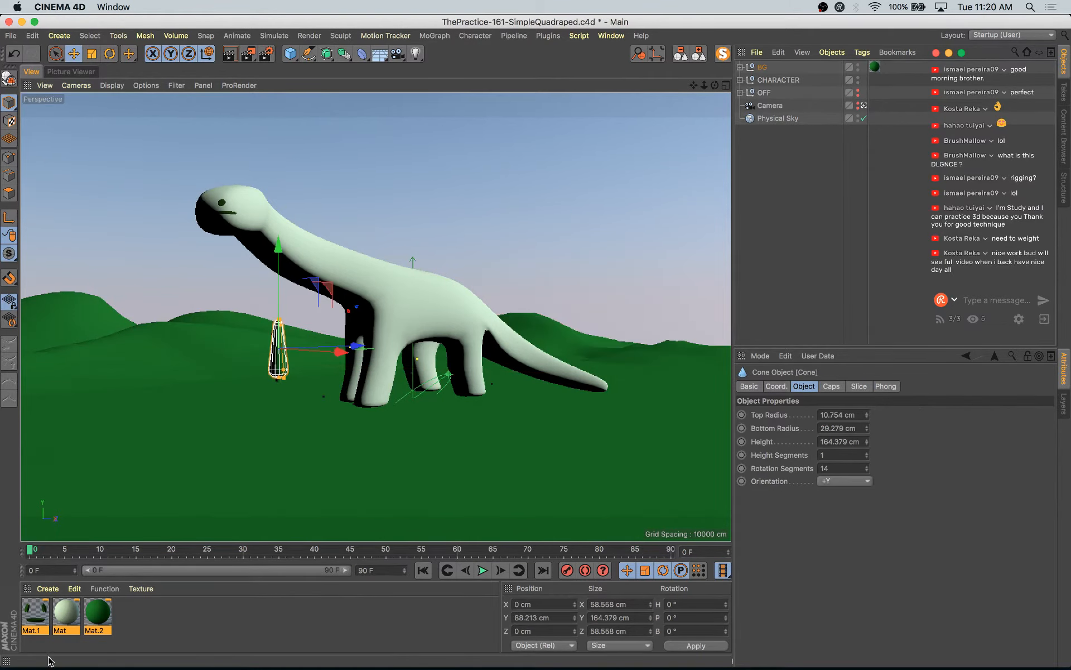
pyautogui.moveTo(97, 612); pyautogui.dragTo(114, 615)
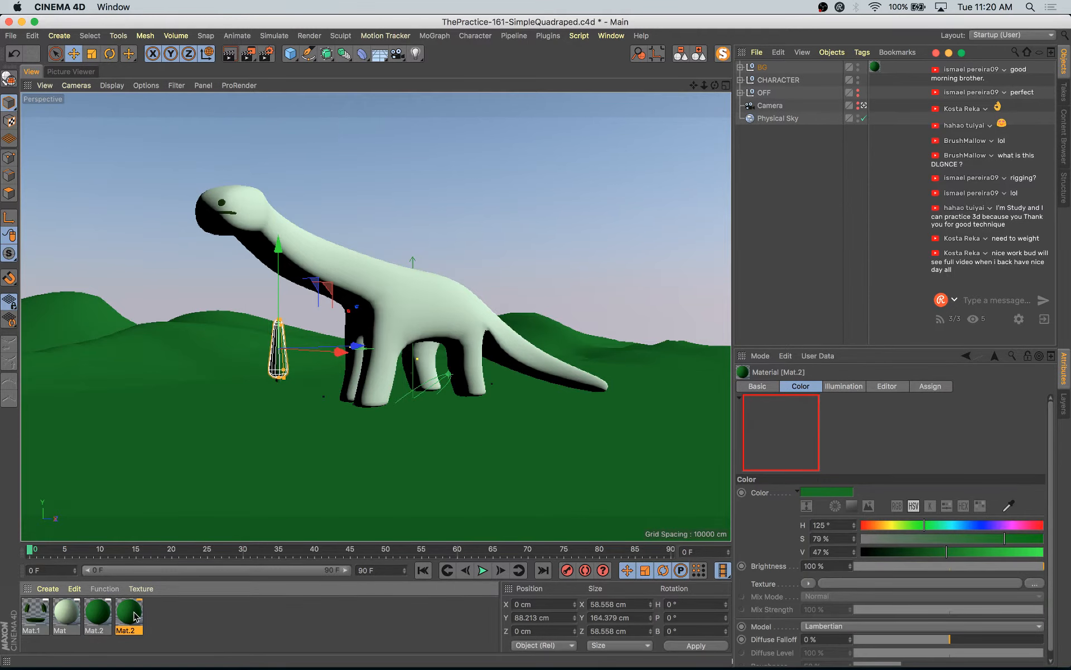
pyautogui.doubleClick(135, 616)
pyautogui.click(471, 178)
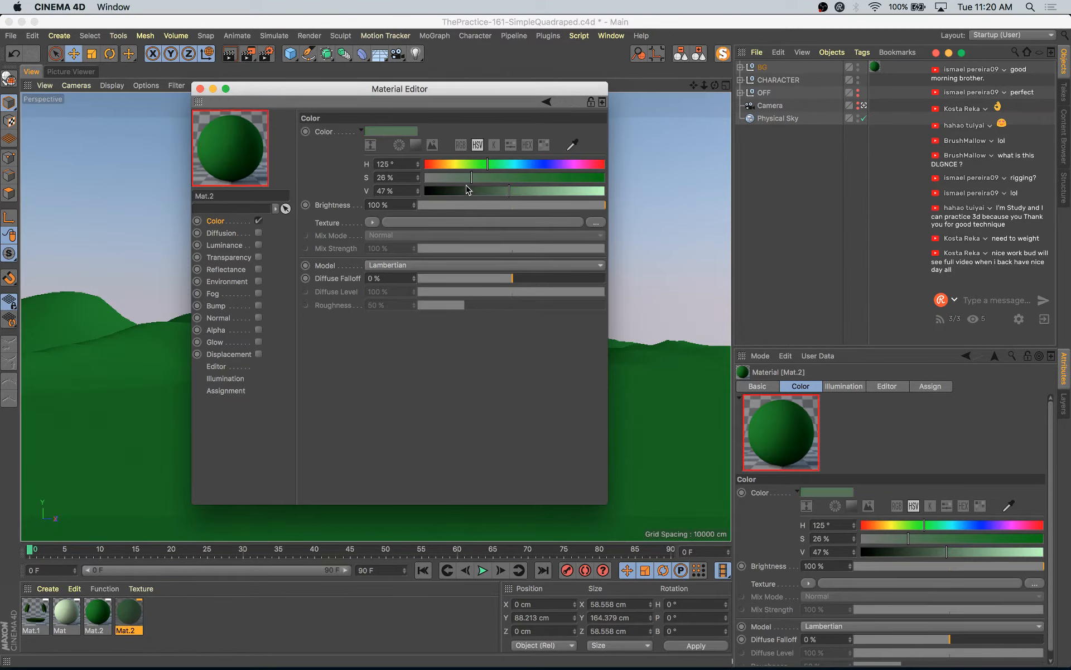
pyautogui.click(469, 191)
# - Assign the dark green material copy to the tree's Cylinder trunk and keep the brighter green material on its Cone
pyautogui.moveTo(307, 92); pyautogui.dragTo(531, 158)
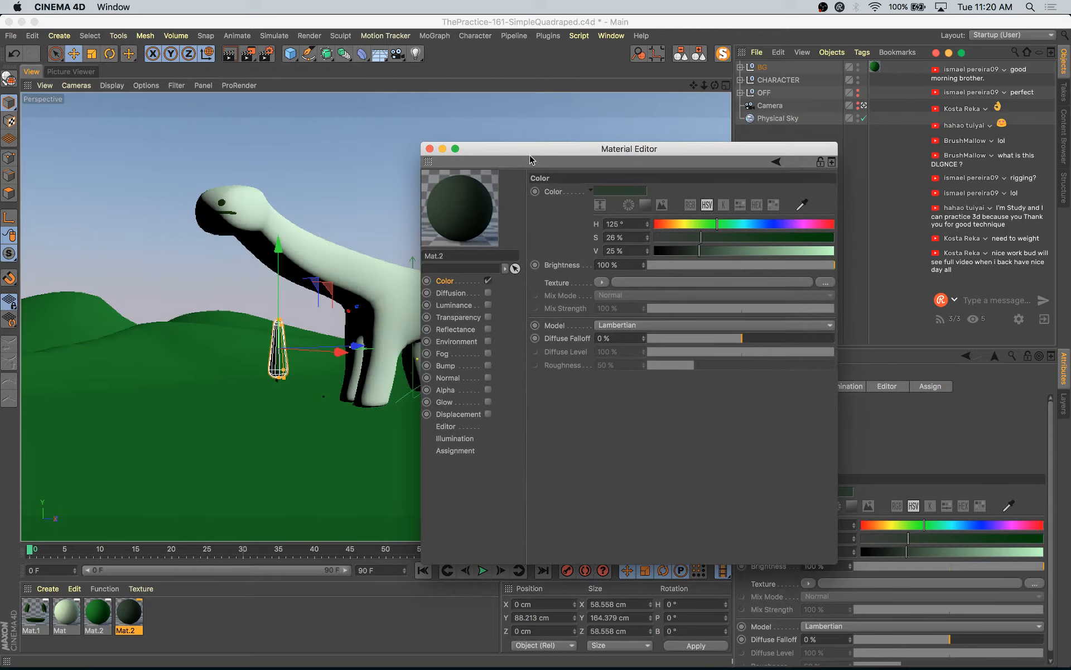
pyautogui.moveTo(289, 389); pyautogui.dragTo(280, 384)
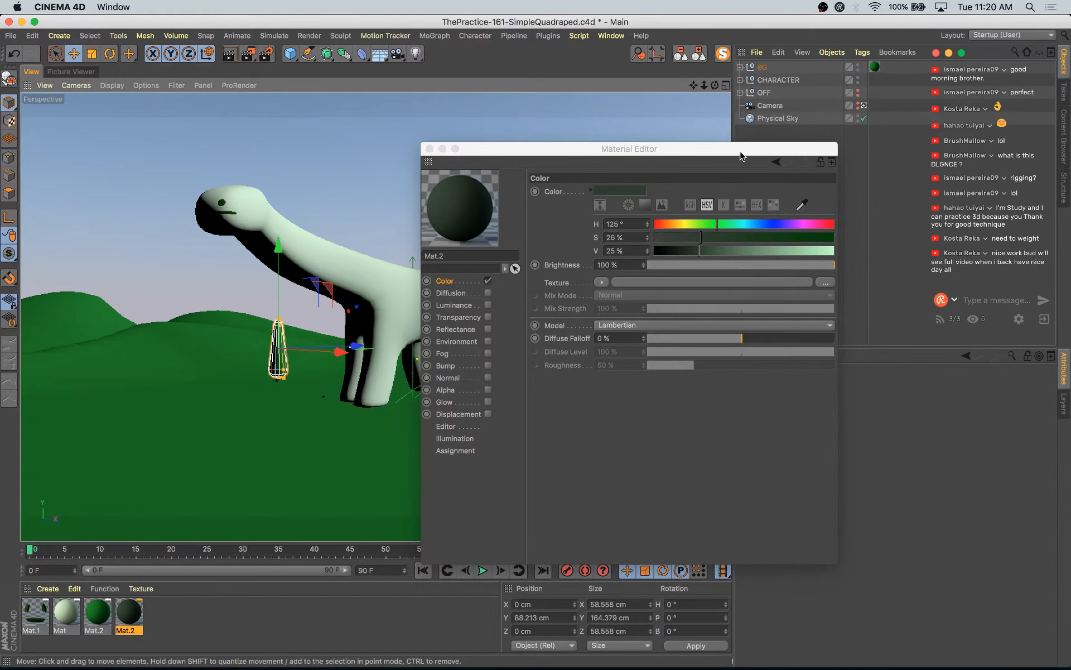
pyautogui.click(740, 67)
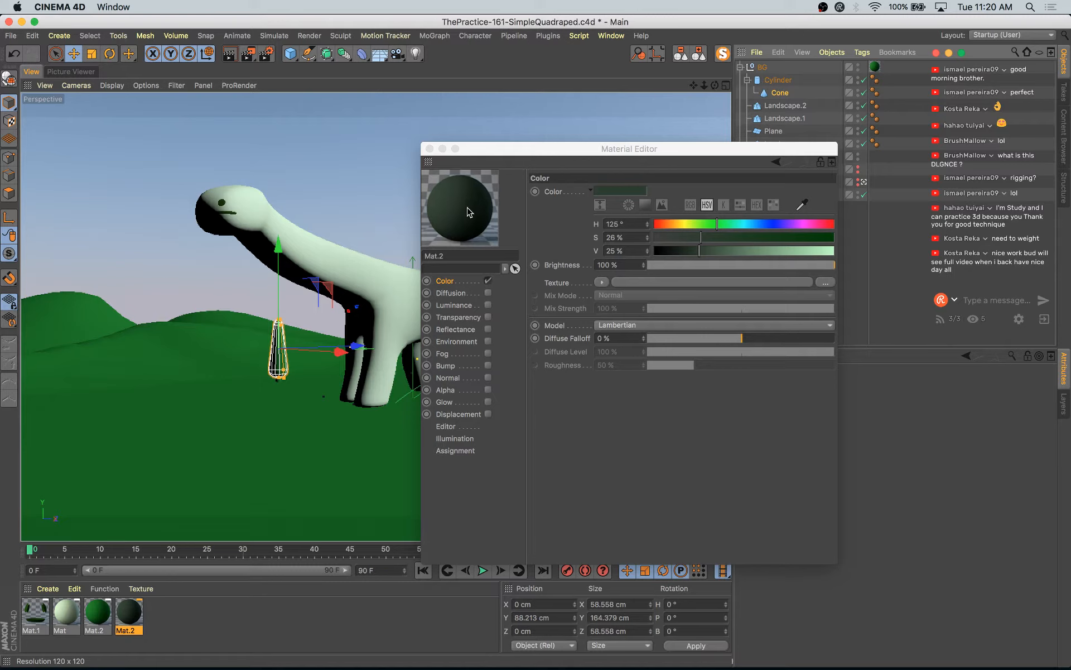
pyautogui.moveTo(469, 212); pyautogui.dragTo(890, 96)
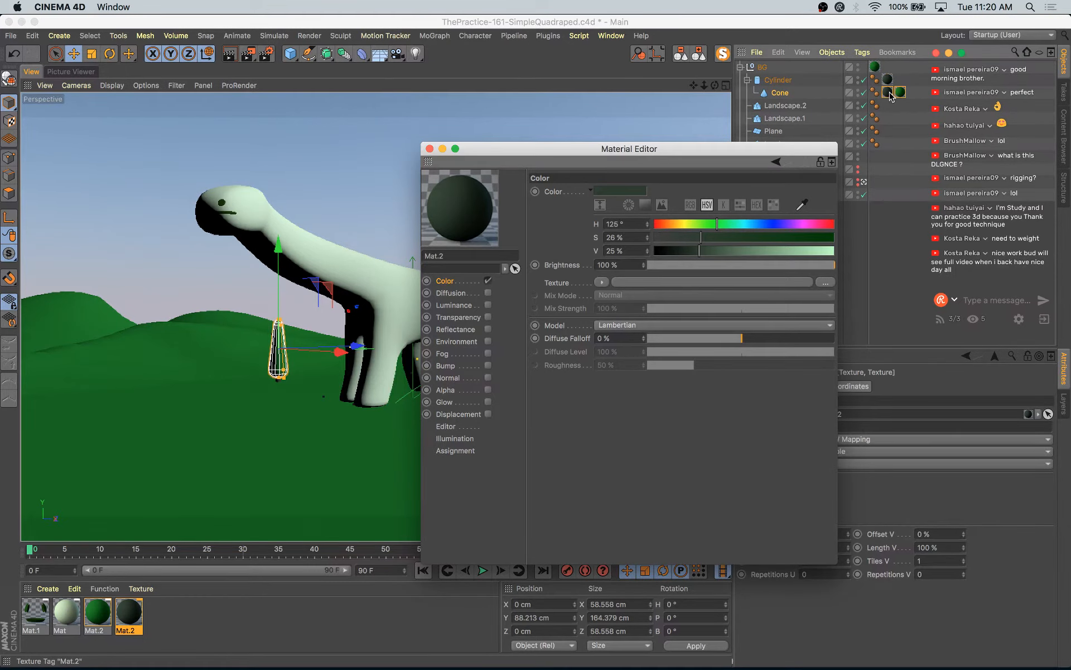
pyautogui.click(889, 95)
pyautogui.press('Delete')
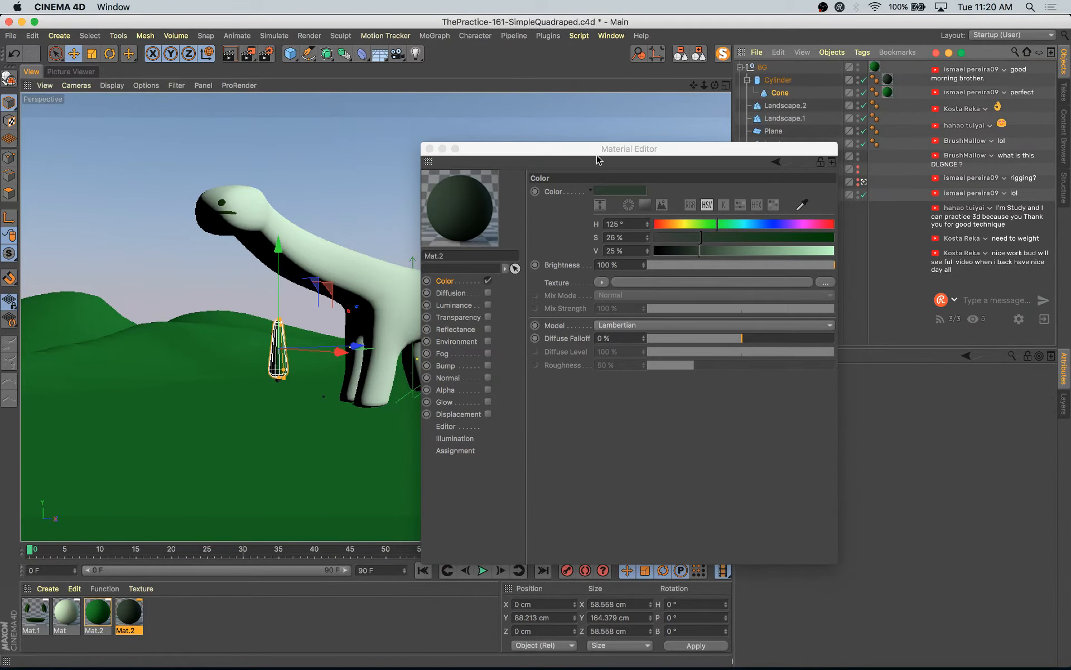
pyautogui.click(430, 148)
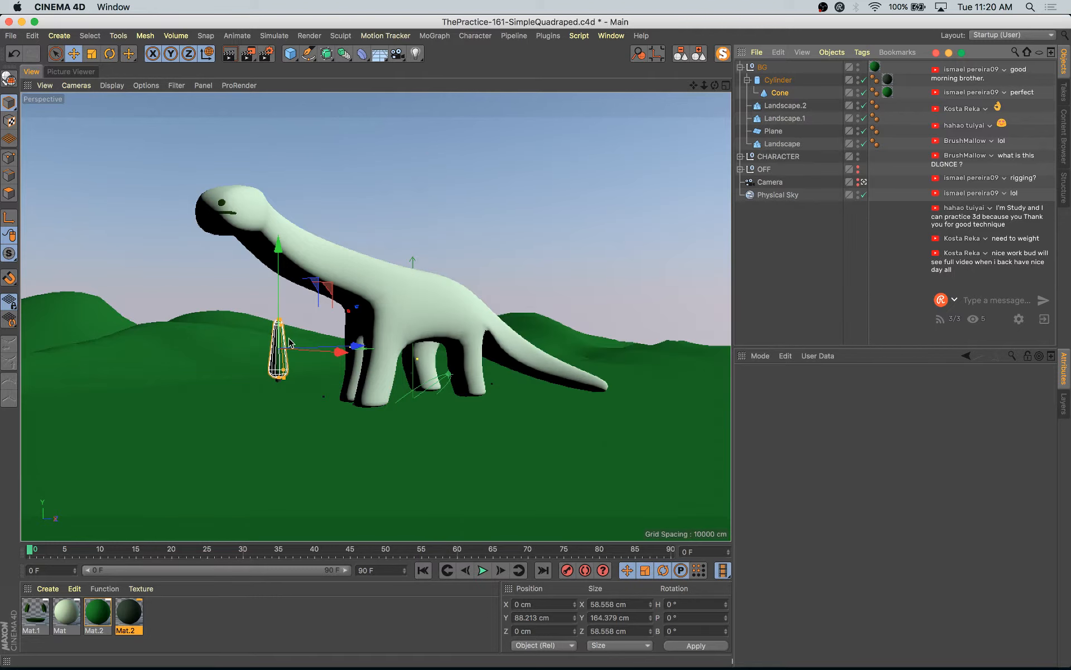
# - Raise the tree's Cylinder slightly to about Y -105 cm and create an Instance of it
pyautogui.click(787, 81)
pyautogui.moveTo(279, 288); pyautogui.dragTo(279, 286)
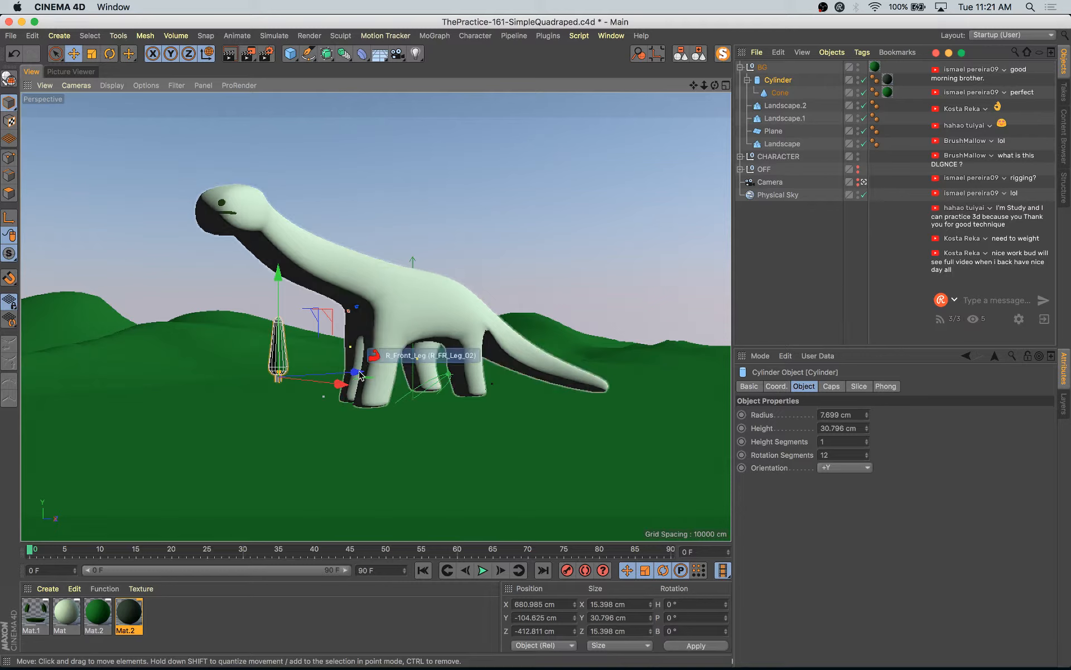
pyautogui.click(345, 56)
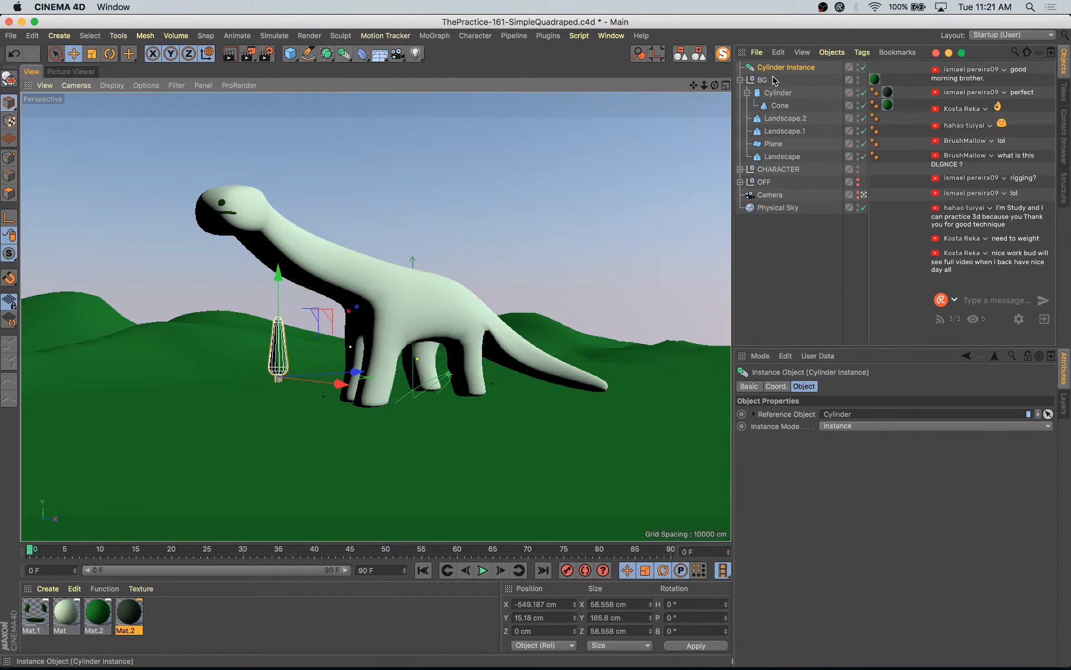
# - Group the tree's Cylinder and its instance under a null inside BG and name the null Pine Trees
pyautogui.click(780, 93)
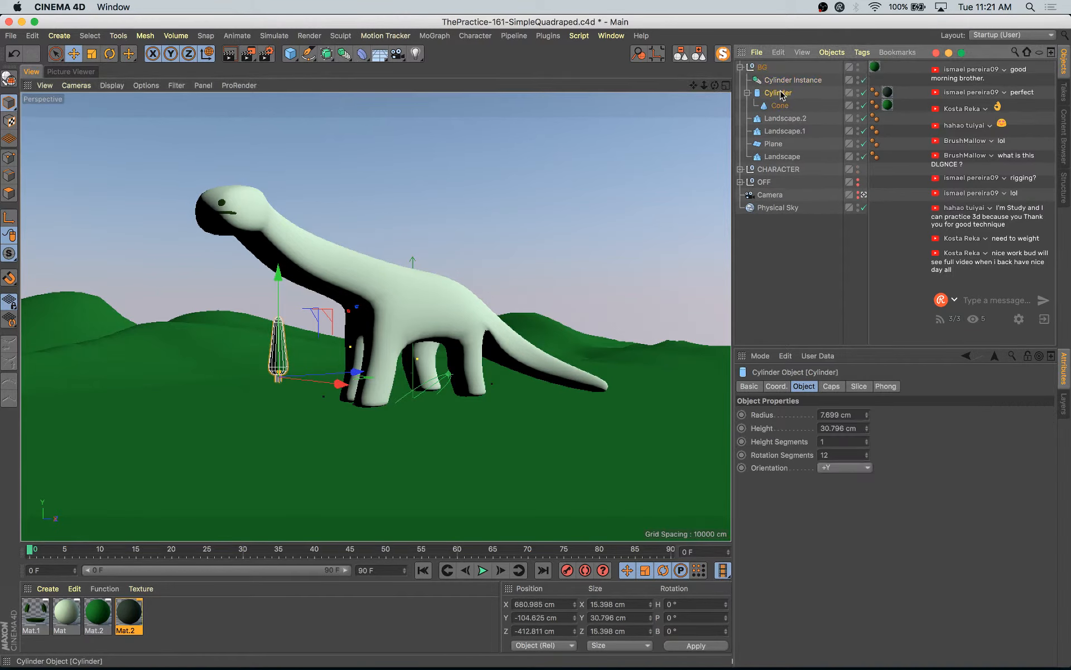
pyautogui.hotkey('alt', 'g')
pyautogui.moveTo(771, 96); pyautogui.dragTo(771, 94)
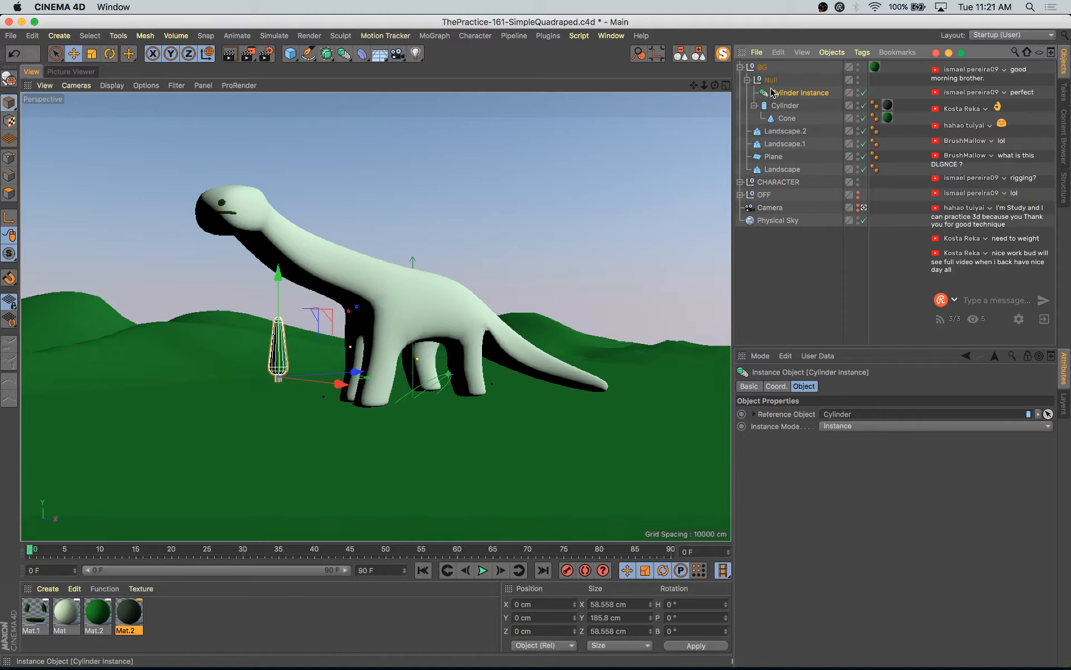
pyautogui.doubleClick(772, 82)
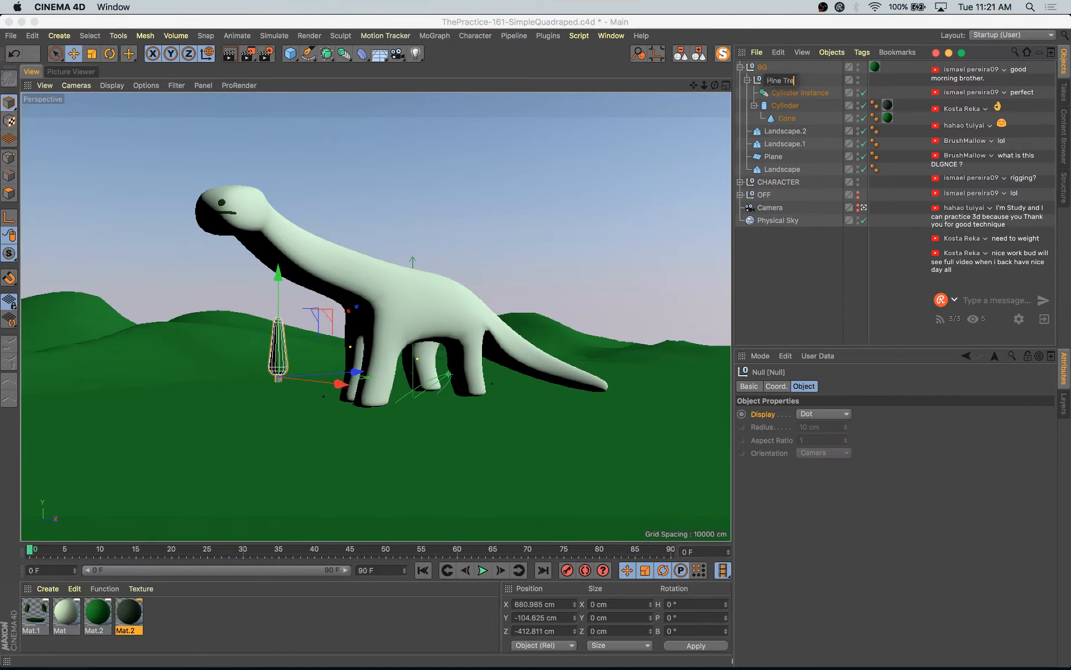
pyautogui.press('Return')
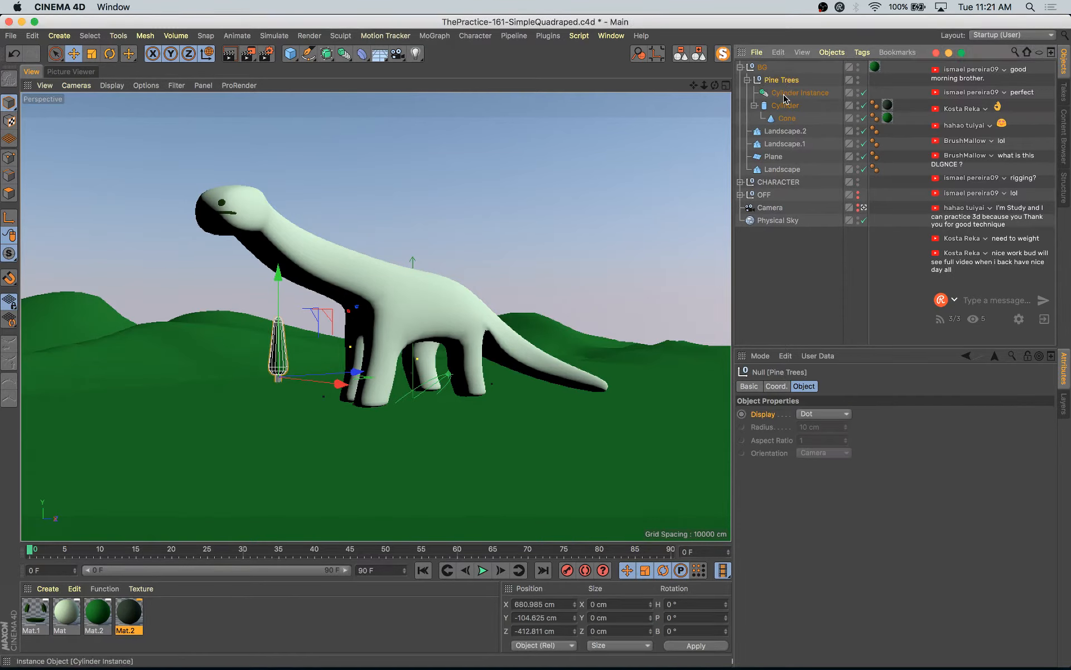
# - Place one tree instance by the dinosaur's tail and a second copy in the foreground at about X 650 cm, Z -744 cm
pyautogui.click(787, 94)
pyautogui.moveTo(357, 373); pyautogui.dragTo(516, 423)
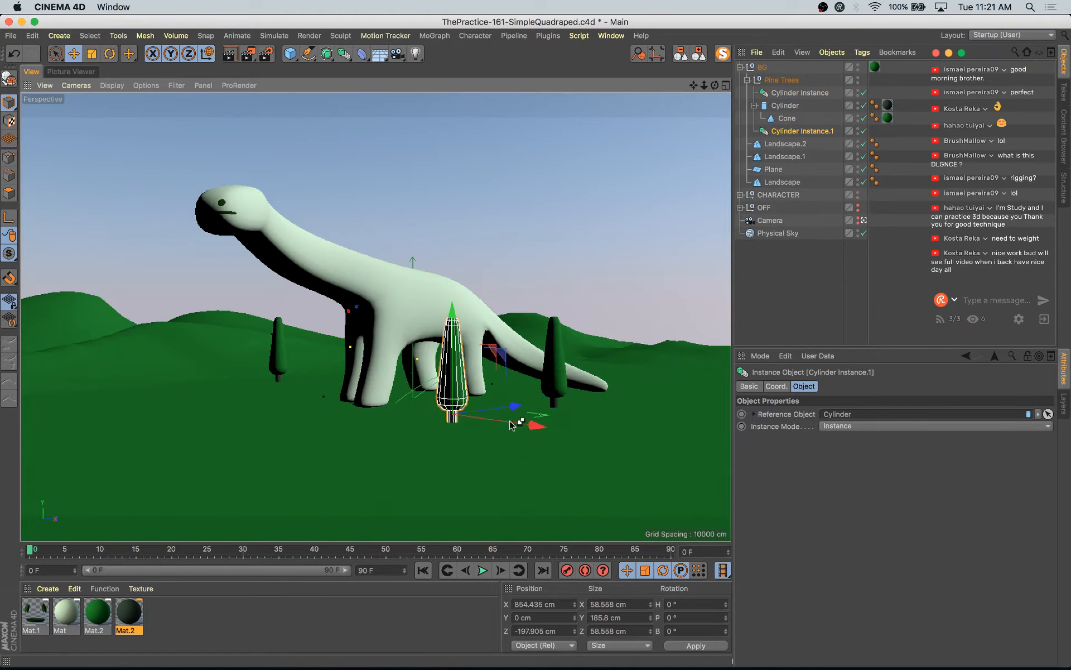
pyautogui.click(544, 419)
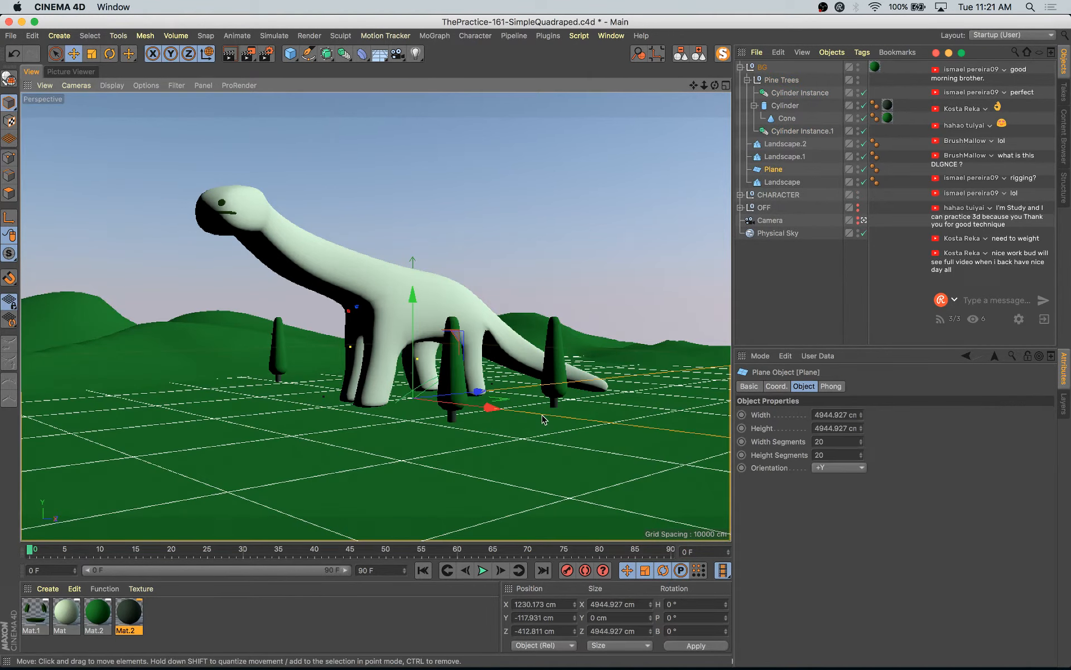
pyautogui.click(452, 386)
pyautogui.moveTo(516, 410); pyautogui.dragTo(132, 446)
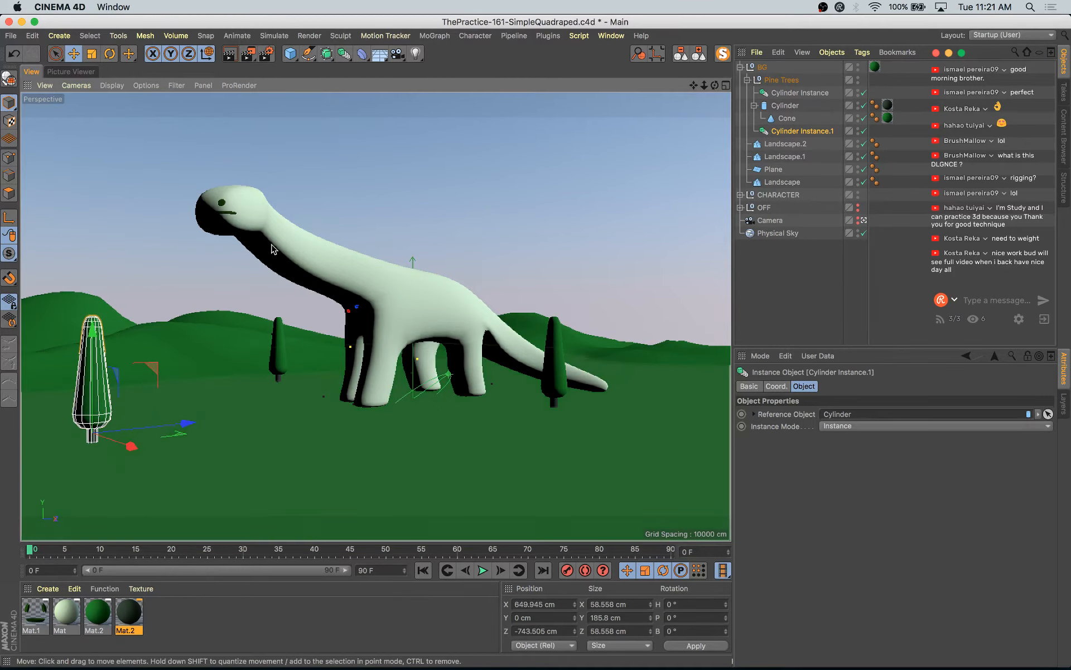
# - Duplicate the ground Plane and lower the copy to about Y -128 cm
pyautogui.click(298, 56)
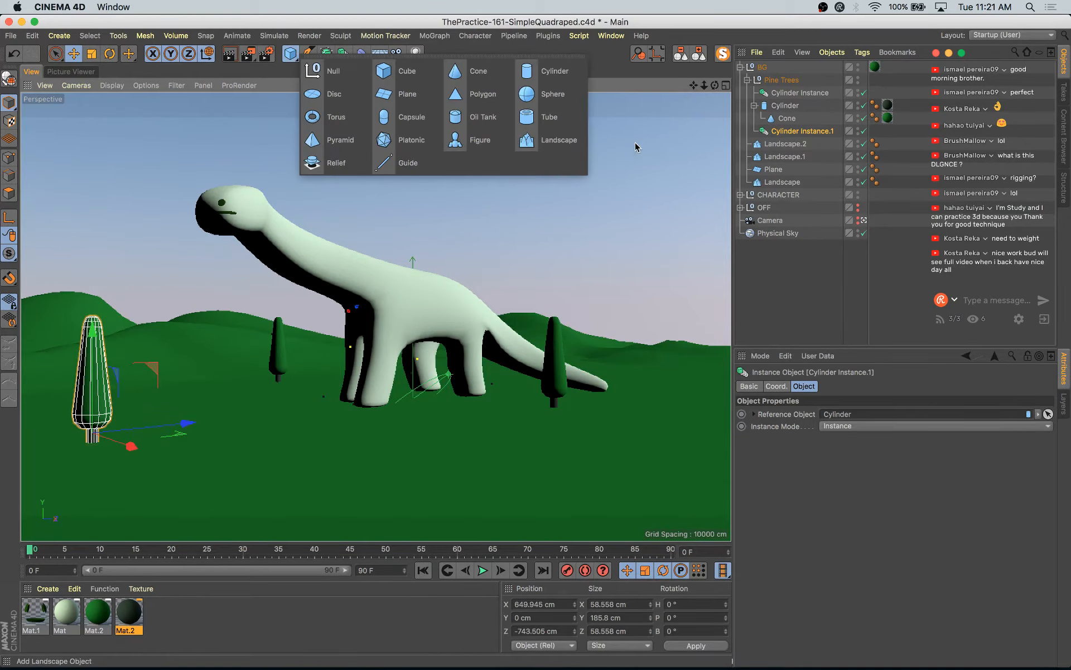
pyautogui.click(780, 294)
pyautogui.click(496, 455)
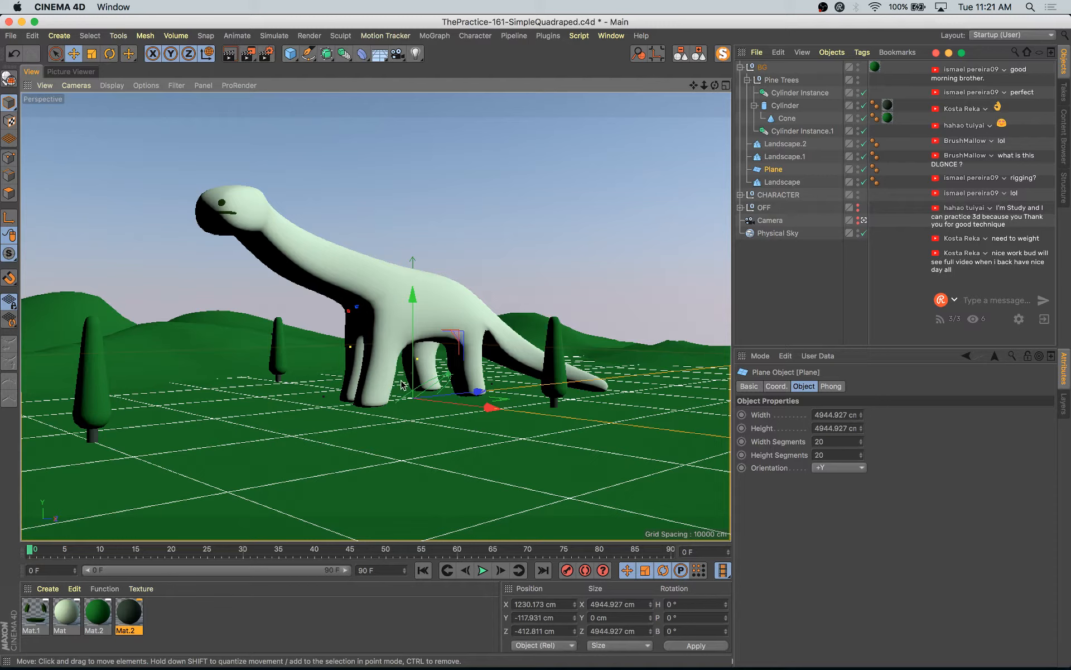
pyautogui.keyDown('ctrl'); pyautogui.moveTo(413, 307); pyautogui.dragTo(415, 318); pyautogui.keyUp('ctrl')
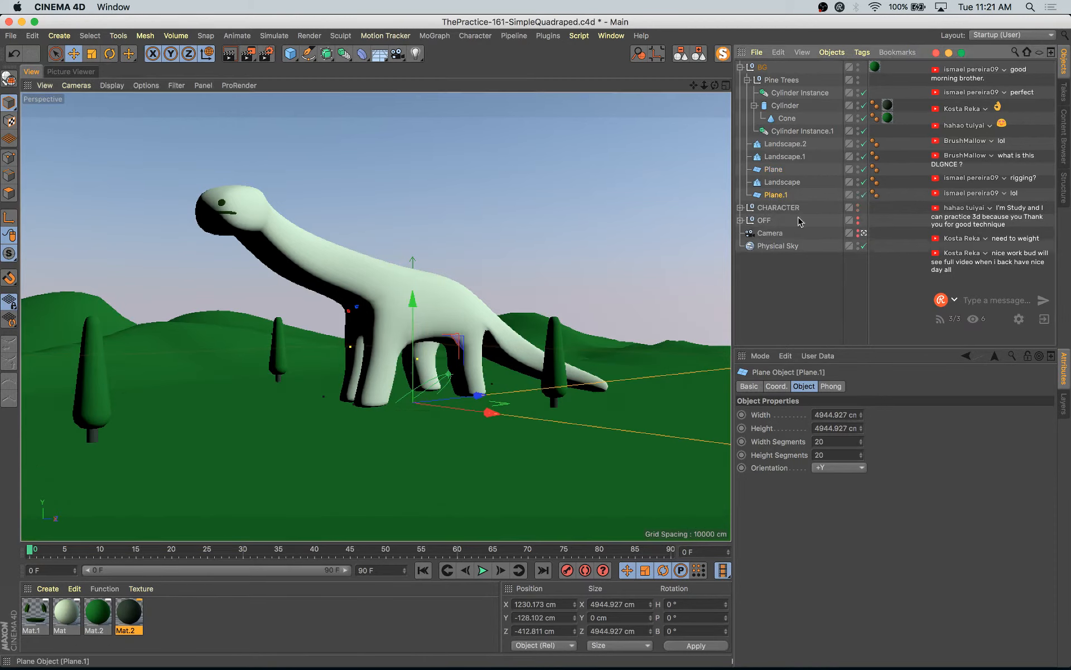
# - Set the copied plane's width and height segments to 50 and make it editable
pyautogui.keyDown('shift'); pyautogui.click(862, 439); pyautogui.keyUp('shift')
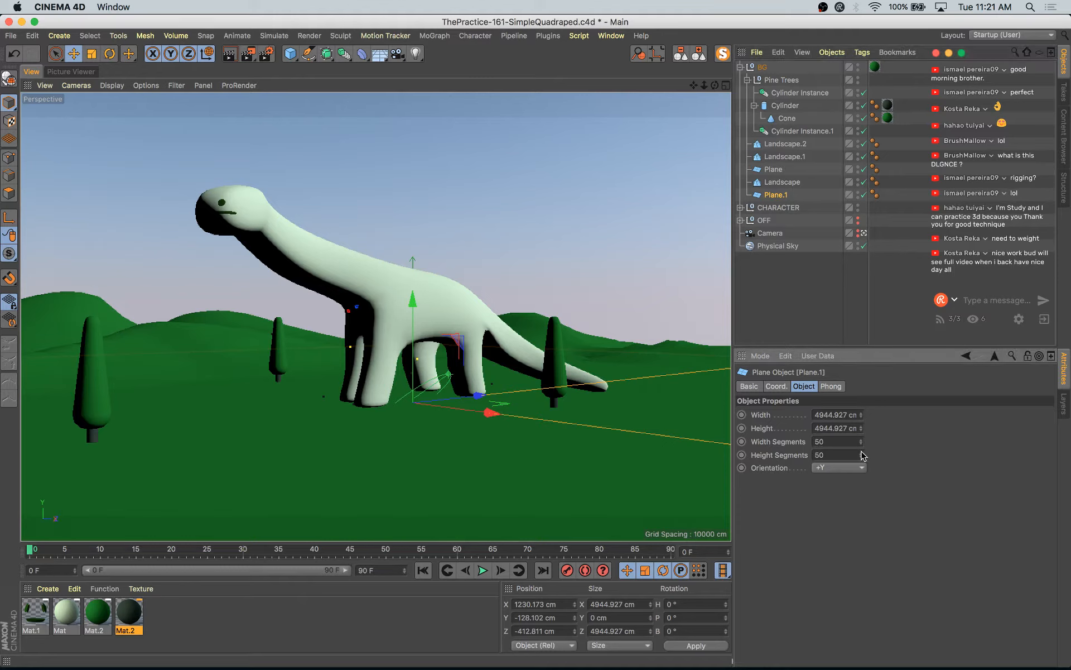
pyautogui.press('c')
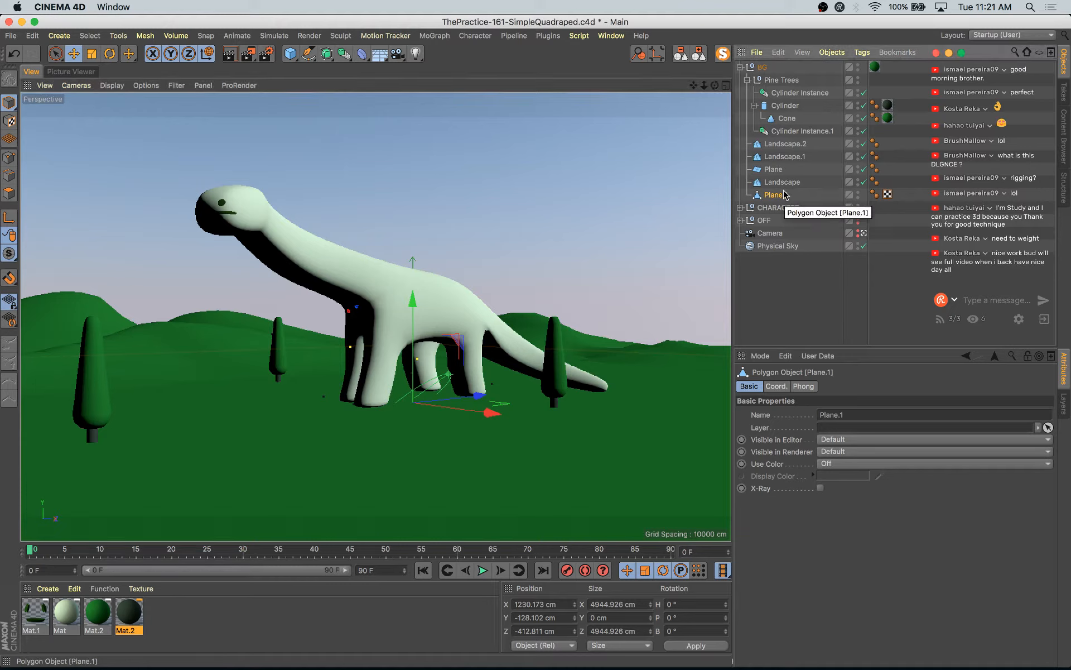
# - Switch to the Sculpt layout and pull up a mound on Plane.1 between the two trees in front of the dinosaur
pyautogui.click(1003, 36)
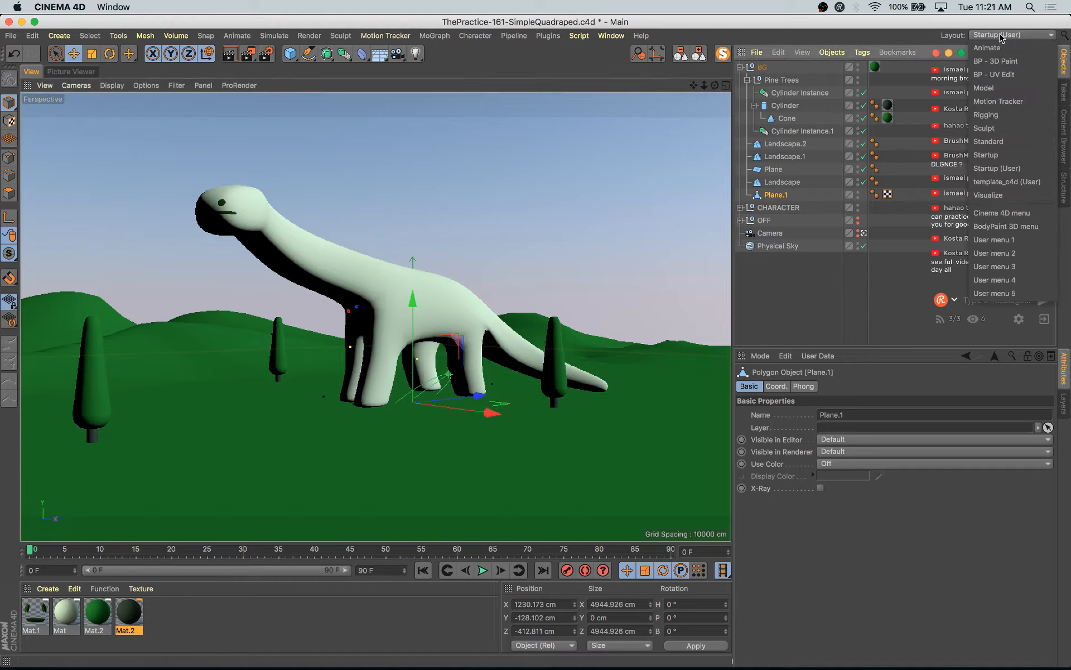
pyautogui.click(985, 128)
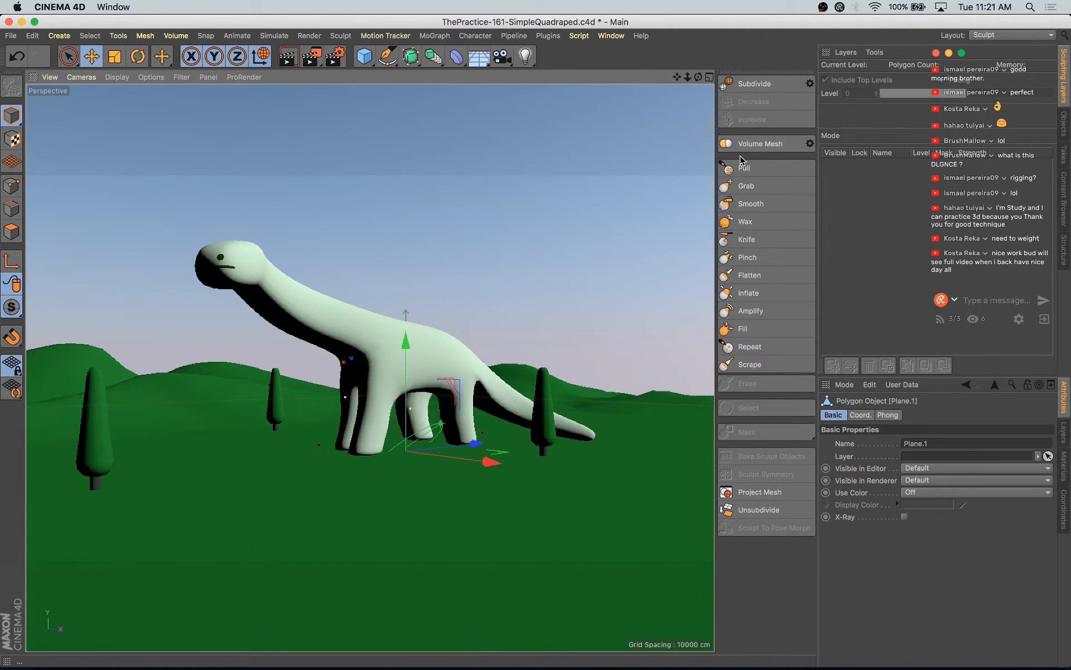
pyautogui.click(744, 168)
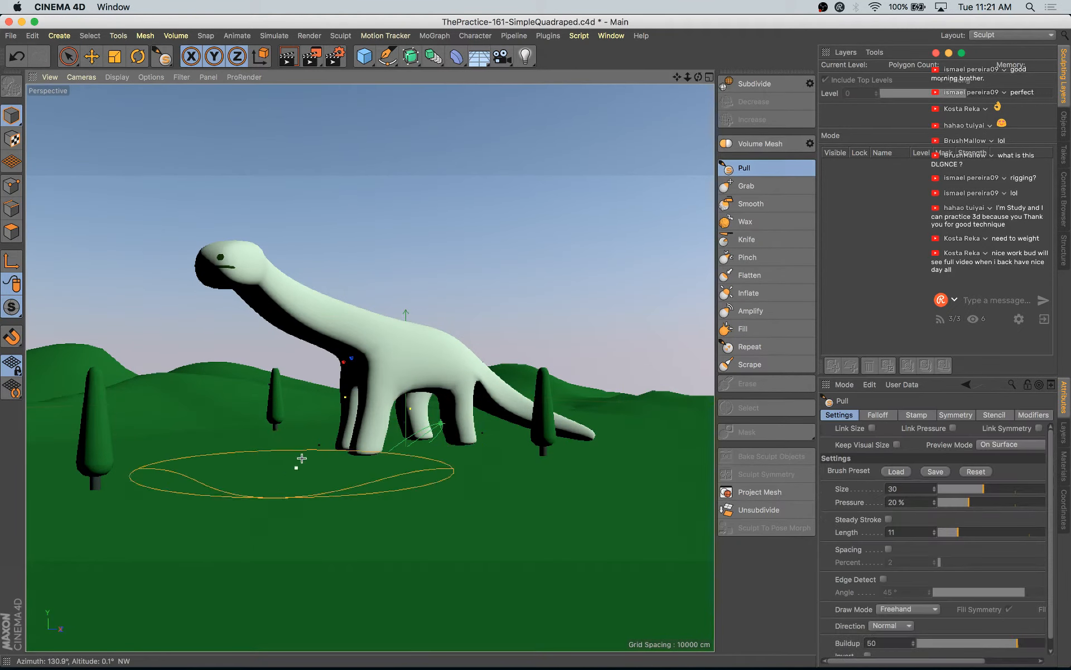
pyautogui.moveTo(295, 436)
pyautogui.mouseDown()
pyautogui.moveTo(253, 469)
pyautogui.moveTo(266, 516)
pyautogui.mouseUp()
pyautogui.press('super+z')
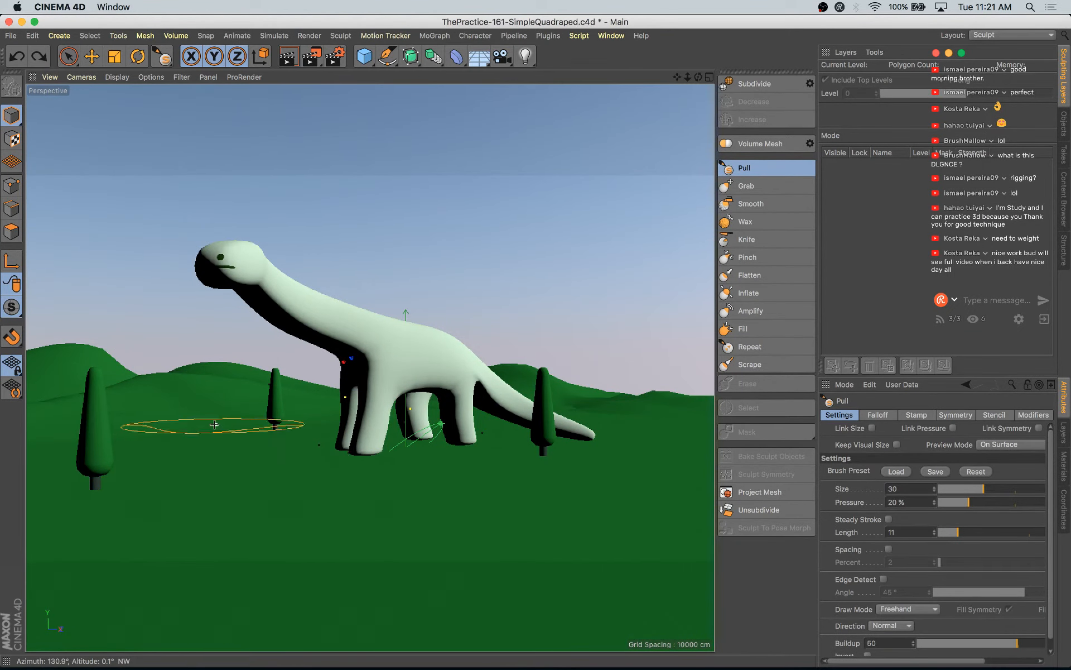
pyautogui.moveTo(170, 436)
pyautogui.mouseDown()
pyautogui.moveTo(251, 456)
pyautogui.moveTo(240, 463)
pyautogui.mouseUp()
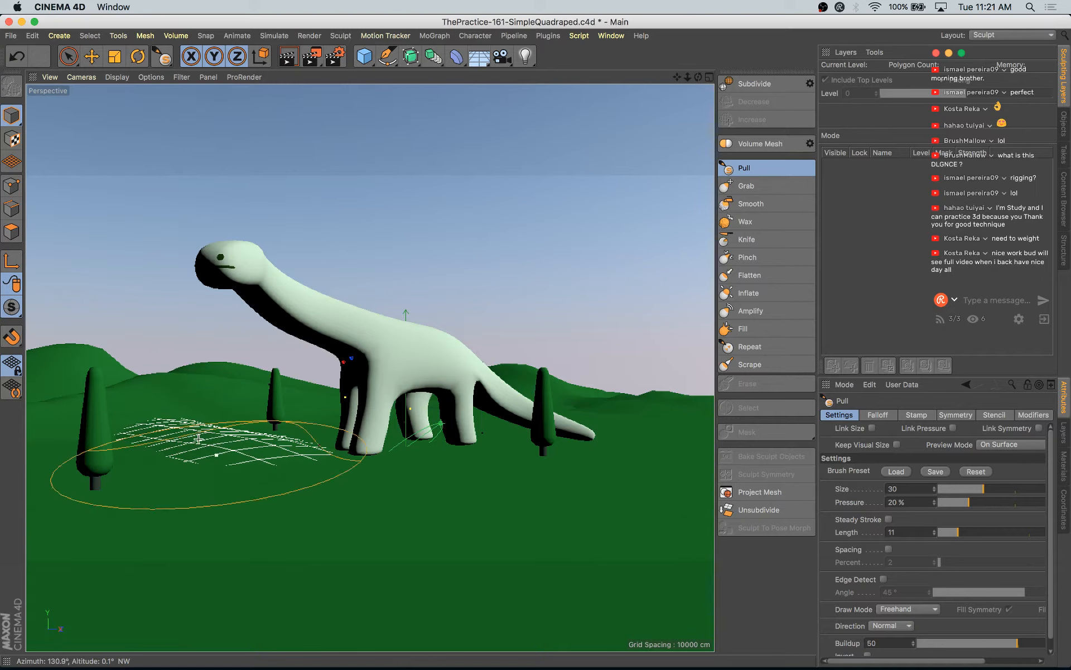
pyautogui.moveTo(132, 407); pyautogui.dragTo(207, 440)
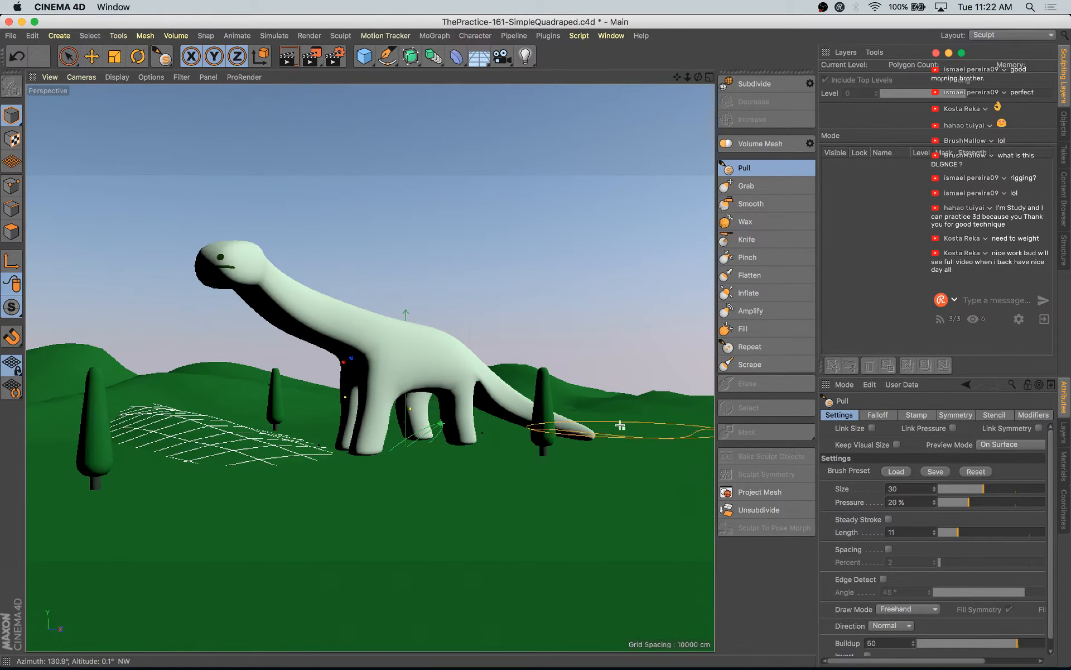
# - Pull up more mounds on Plane.1 behind the dinosaur's tail, across the foreground and below the nearest tree
pyautogui.moveTo(547, 445); pyautogui.dragTo(669, 435)
pyautogui.moveTo(674, 483)
pyautogui.mouseDown()
pyautogui.moveTo(572, 511)
pyautogui.moveTo(454, 589)
pyautogui.moveTo(465, 595)
pyautogui.mouseUp()
pyautogui.moveTo(166, 521)
pyautogui.mouseDown()
pyautogui.moveTo(95, 507)
pyautogui.moveTo(43, 541)
pyautogui.mouseUp()
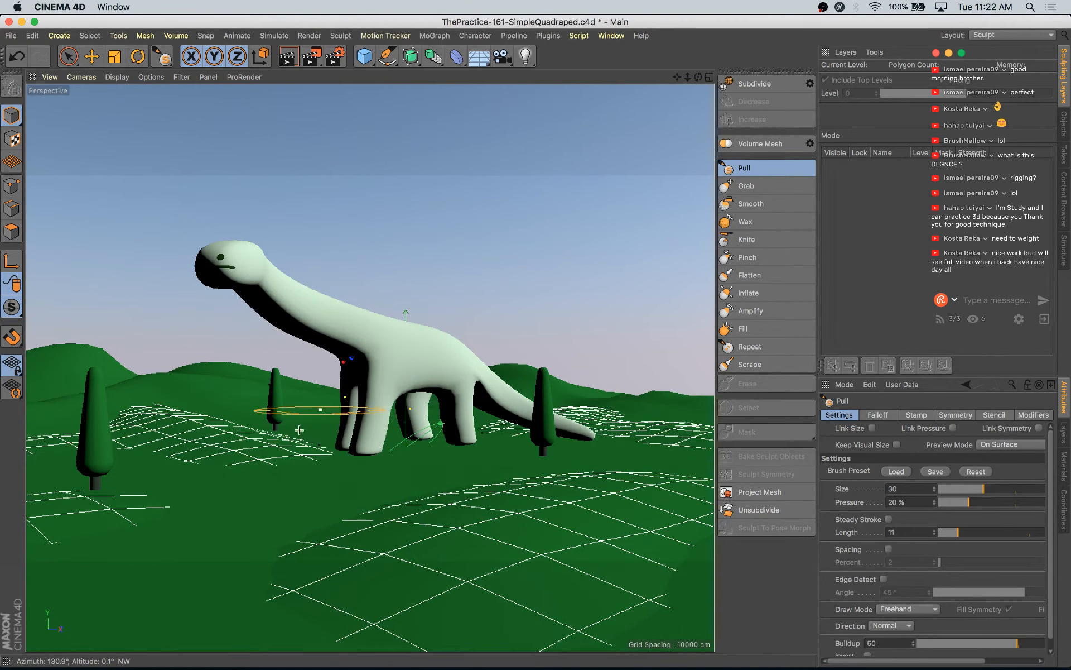
pyautogui.moveTo(237, 606); pyautogui.dragTo(143, 633)
pyautogui.click(196, 536)
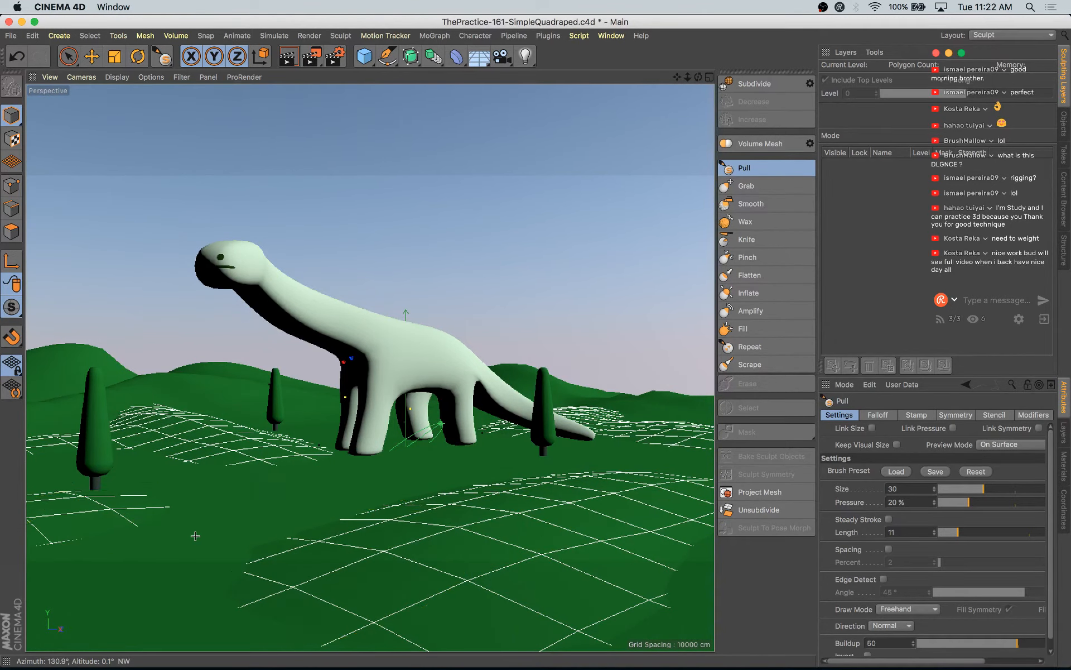
pyautogui.click(199, 540)
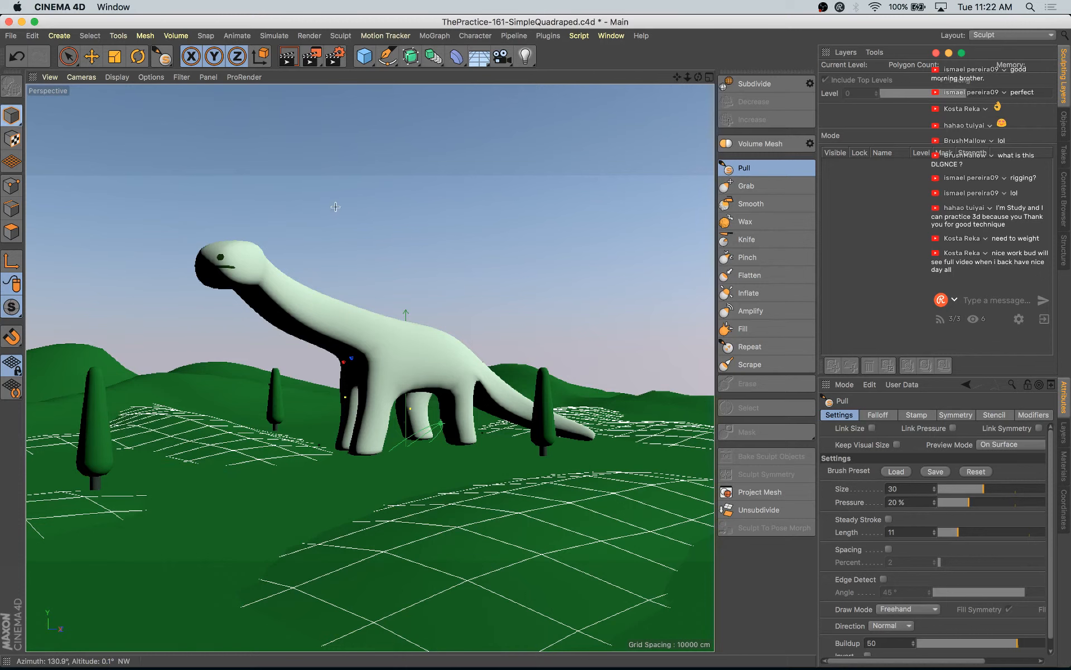
# - Duplicate the sculpted Plane.1 and lower the copy slightly
pyautogui.press('e')
pyautogui.click(416, 192)
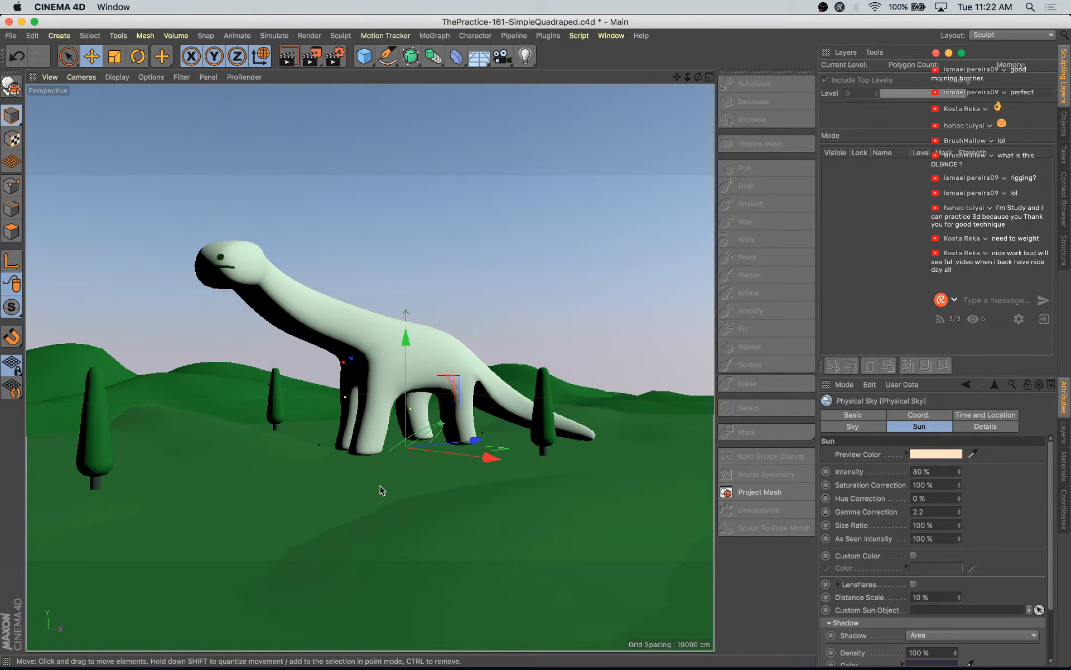
pyautogui.click(256, 437)
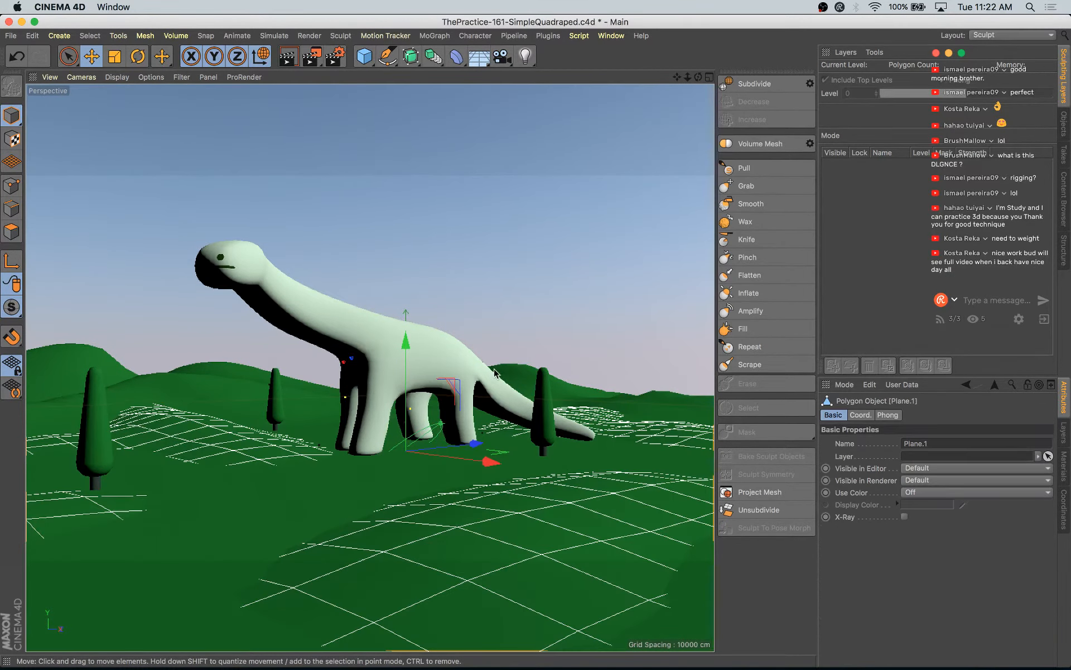
pyautogui.press('e')
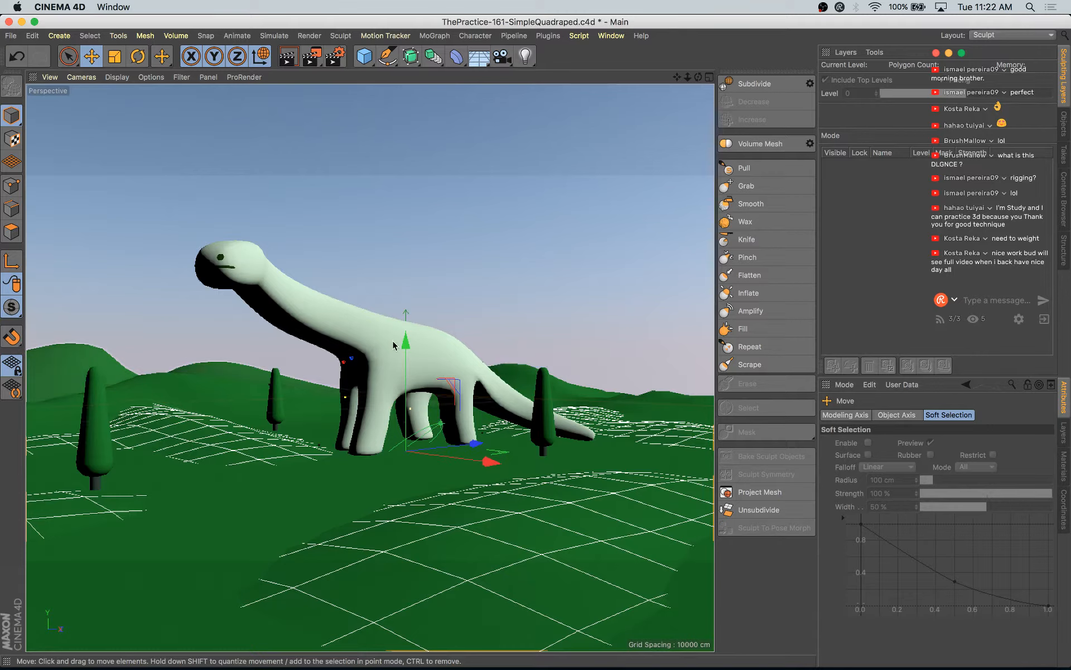
pyautogui.moveTo(407, 342); pyautogui.dragTo(408, 340)
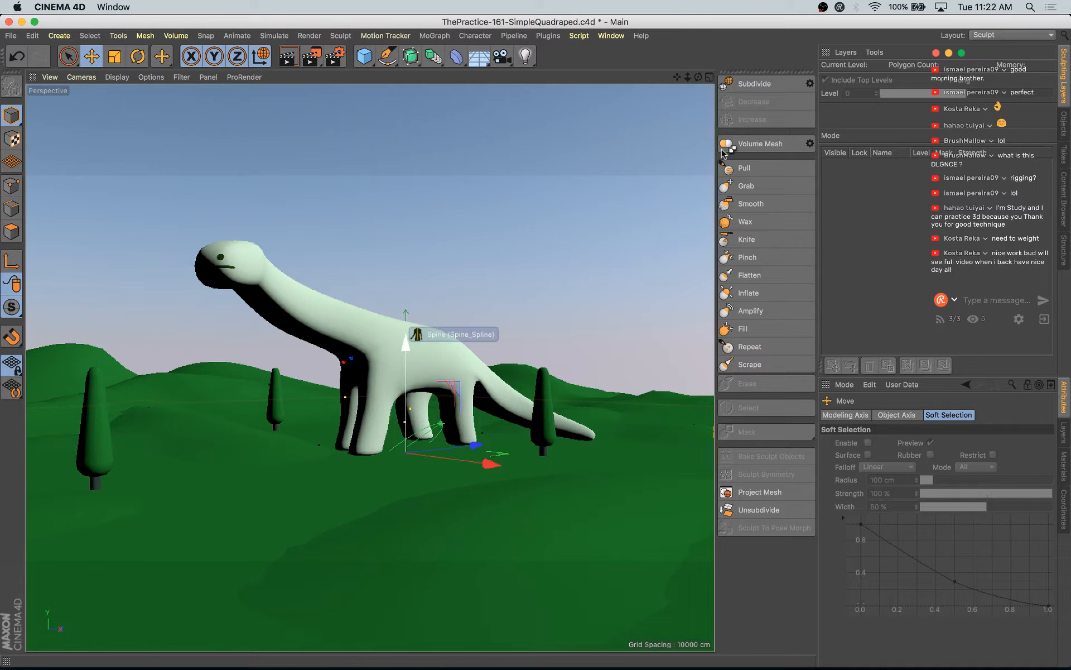
# - Pull up mounds on the lowered plane copy beside the front legs, in the foreground below the nearest tree and behind the tail
pyautogui.click(745, 168)
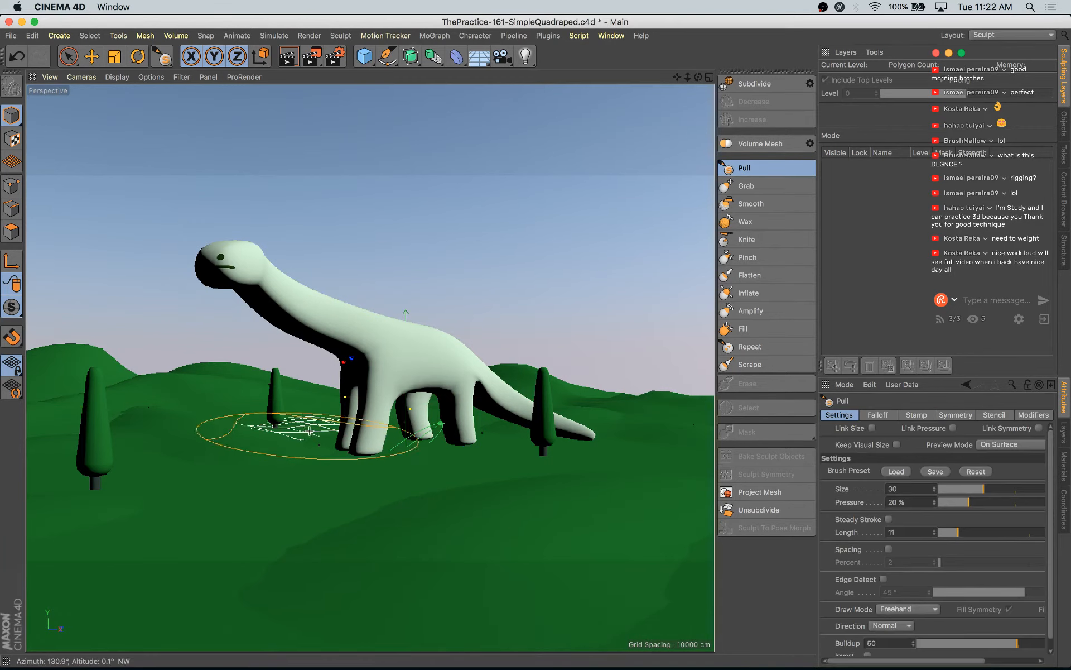
pyautogui.moveTo(309, 431)
pyautogui.mouseDown()
pyautogui.moveTo(302, 450)
pyautogui.moveTo(286, 427)
pyautogui.mouseUp()
pyautogui.press('super+z')
pyautogui.click(136, 519)
pyautogui.click(139, 522)
pyautogui.click(148, 522)
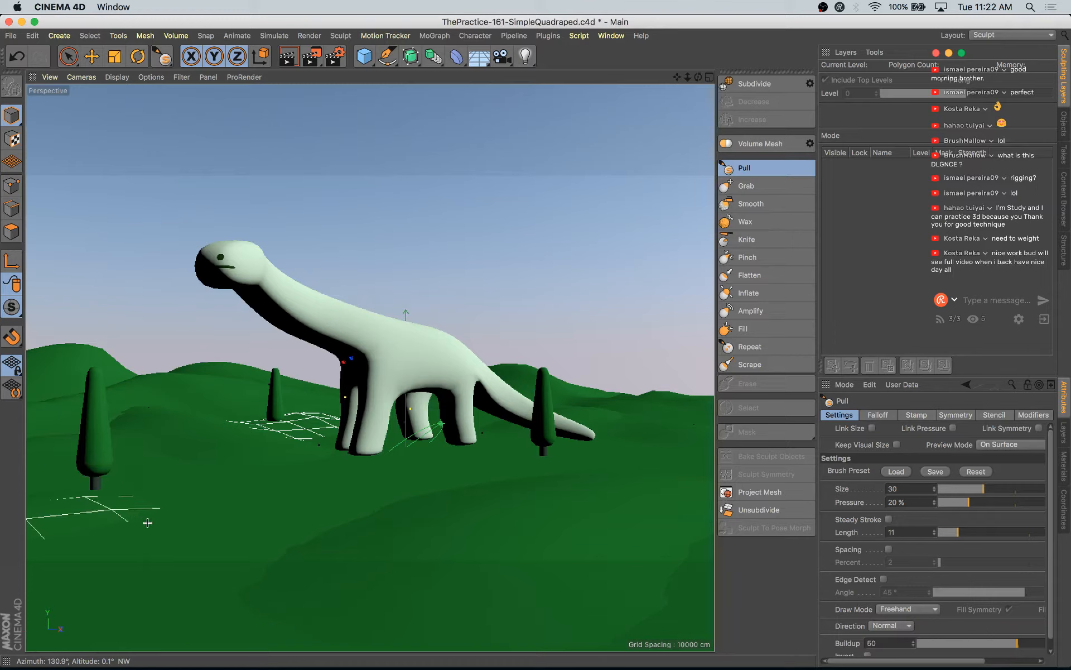
pyautogui.click(148, 522)
pyautogui.moveTo(166, 541); pyautogui.dragTo(174, 551)
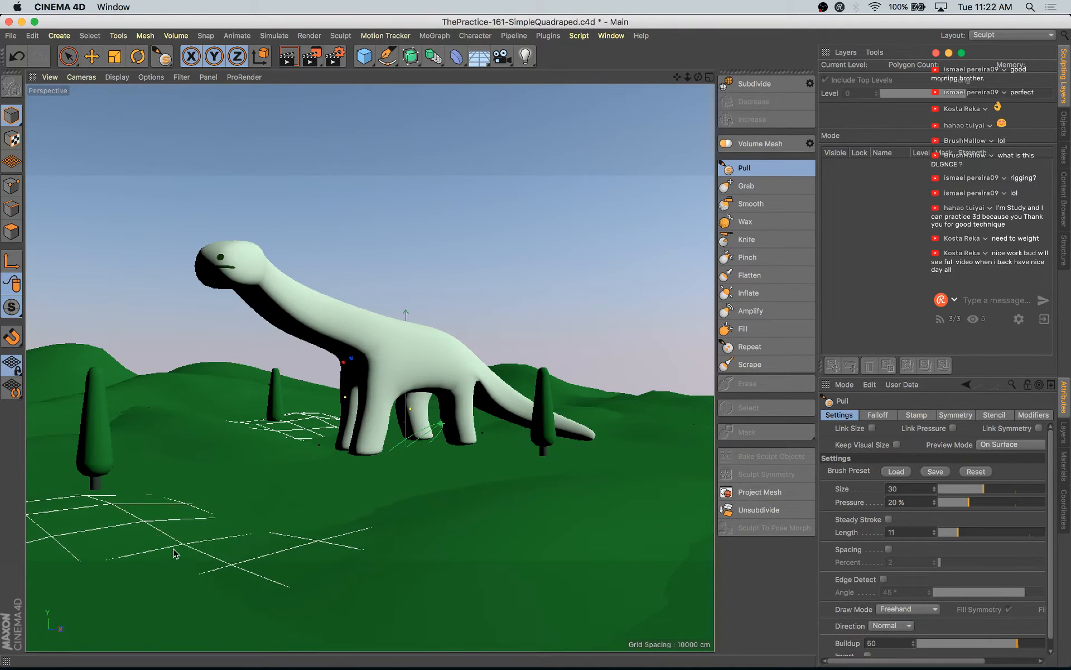
pyautogui.moveTo(70, 496)
pyautogui.mouseDown()
pyautogui.moveTo(74, 517)
pyautogui.moveTo(90, 522)
pyautogui.mouseUp()
pyautogui.moveTo(216, 531); pyautogui.dragTo(163, 548)
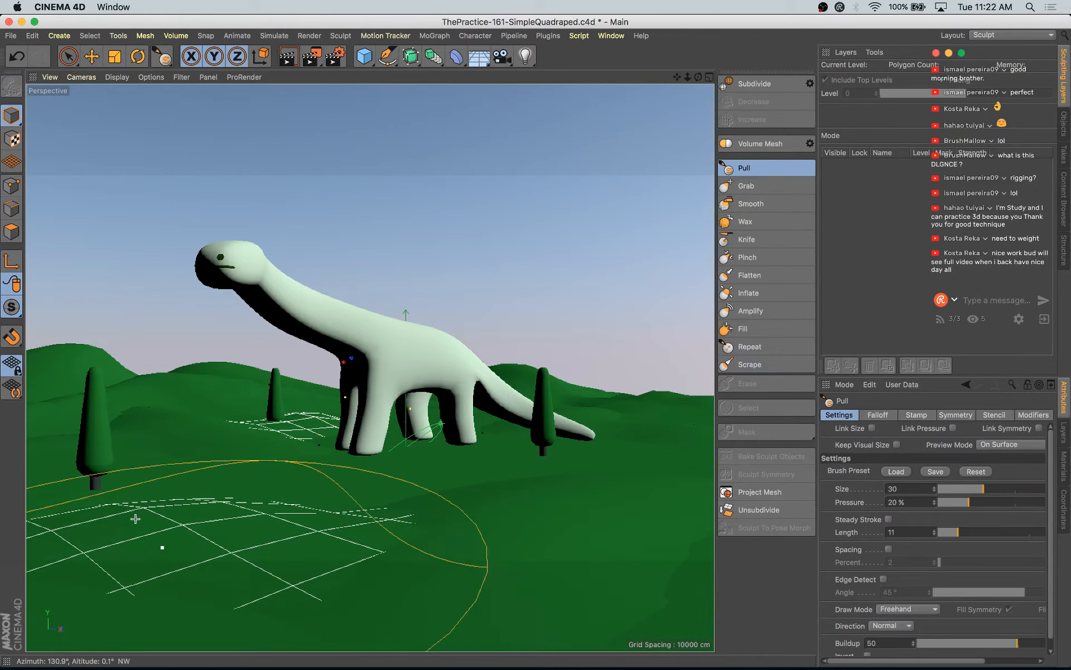
pyautogui.moveTo(103, 509)
pyautogui.mouseDown()
pyautogui.moveTo(91, 505)
pyautogui.moveTo(114, 512)
pyautogui.mouseUp()
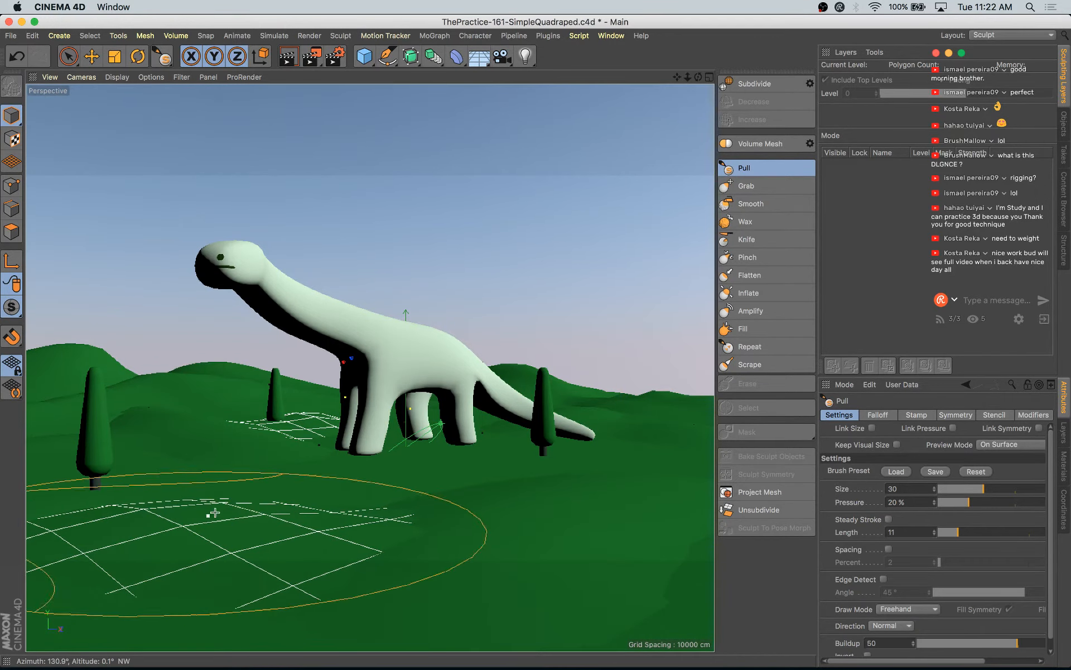
pyautogui.moveTo(620, 422); pyautogui.dragTo(622, 458)
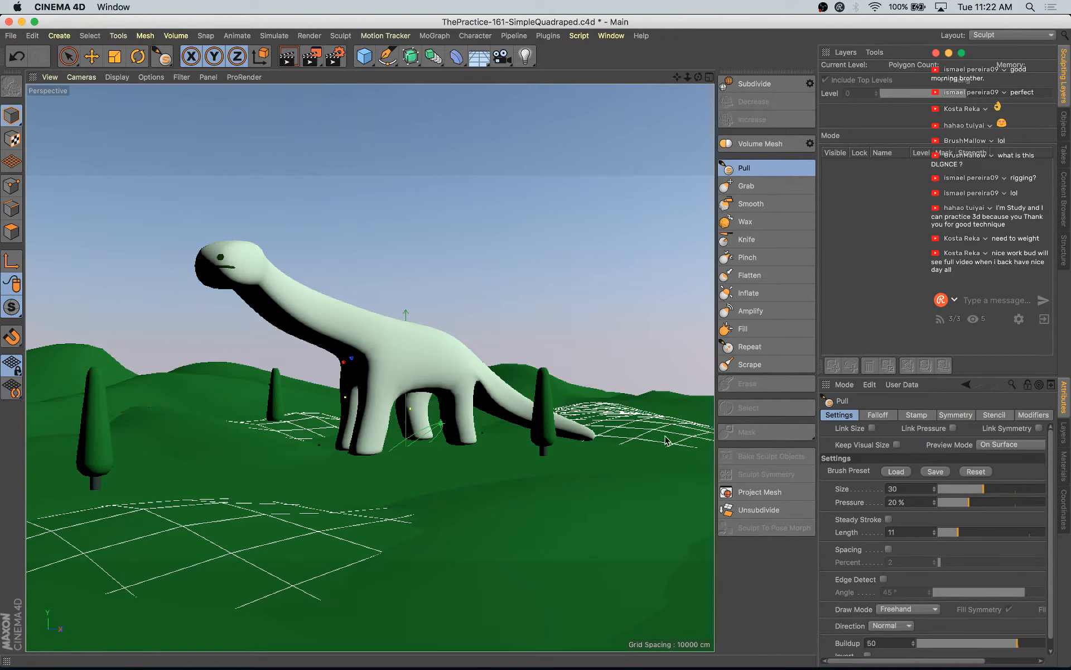
# - Pull up a mound on Plane.1 beyond the dinosaur's tail and return to the Startup (User) layout
pyautogui.click(1065, 124)
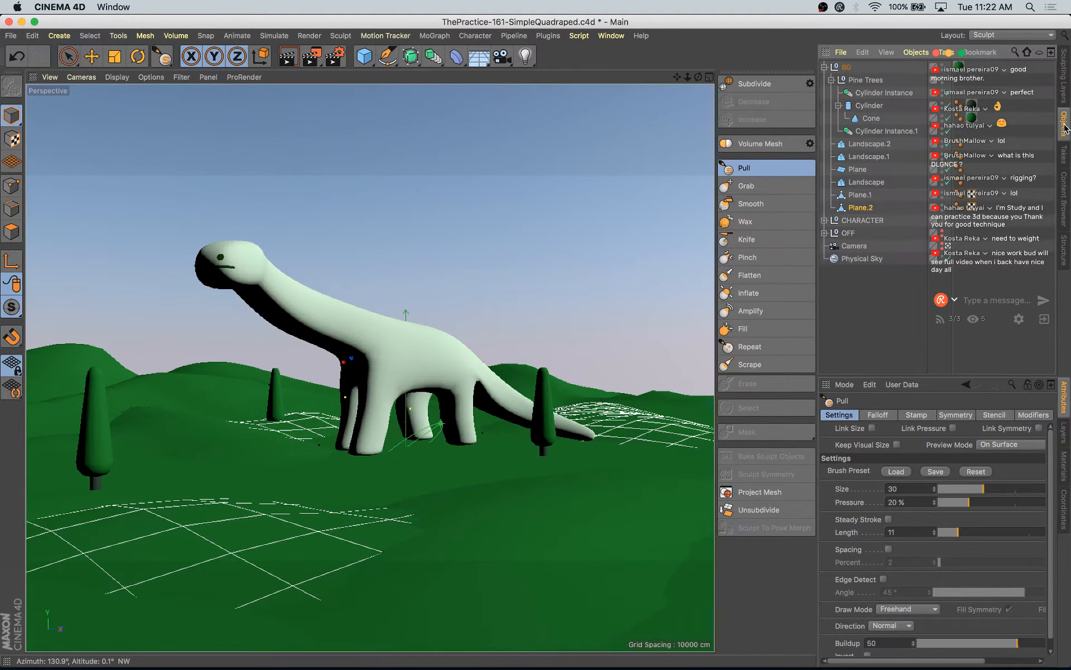
pyautogui.click(860, 195)
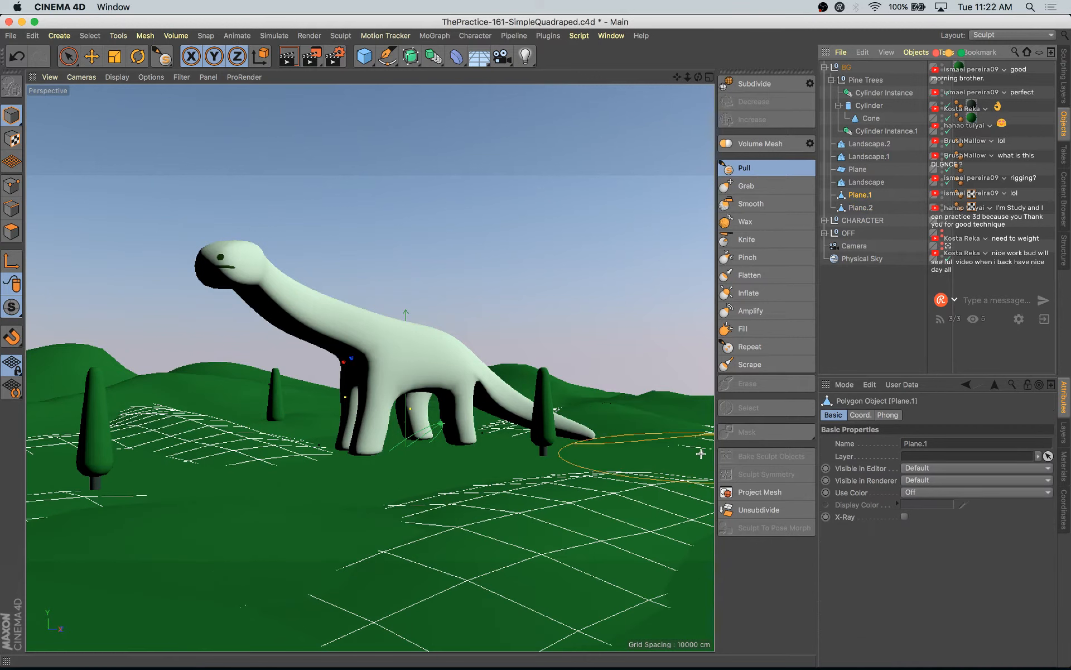
pyautogui.moveTo(698, 443); pyautogui.dragTo(708, 426)
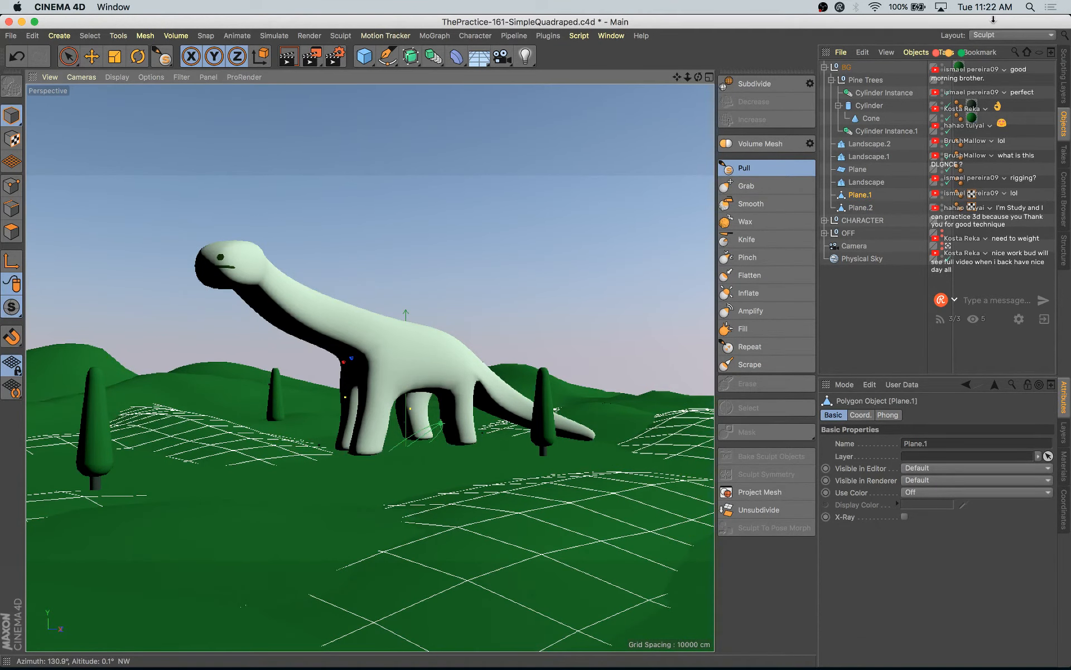
pyautogui.click(992, 37)
pyautogui.click(1021, 173)
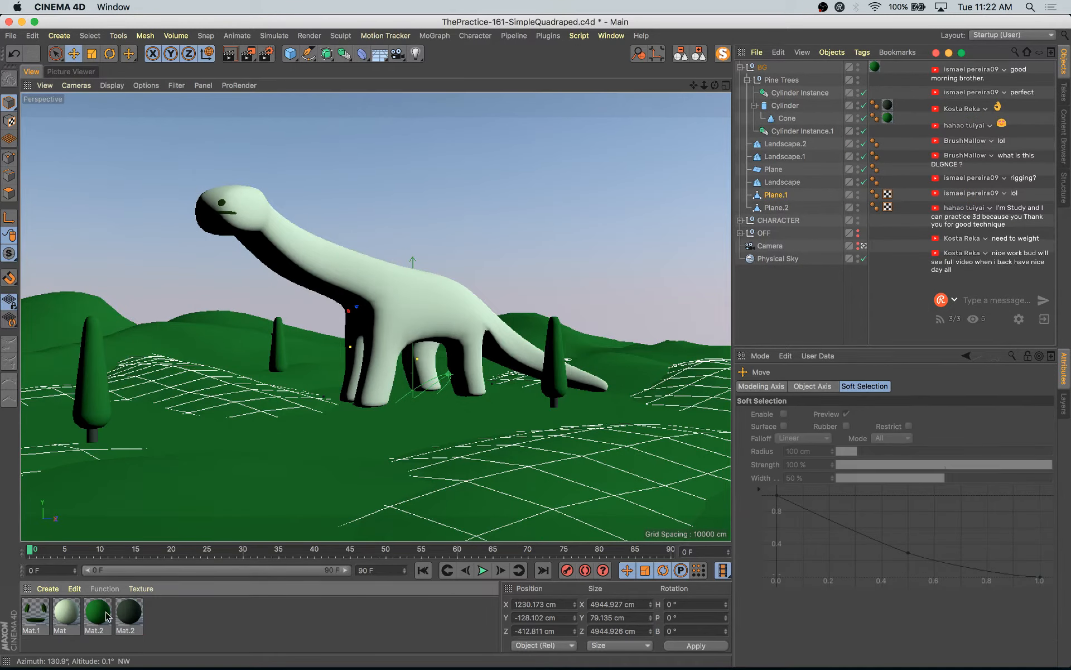
# - Duplicate the green Mat.2 material and set the copy's color saturation to 57% and value to 49%
pyautogui.keyDown('ctrl'); pyautogui.moveTo(106, 613); pyautogui.dragTo(121, 614); pyautogui.keyUp('ctrl')
pyautogui.doubleClick(122, 615)
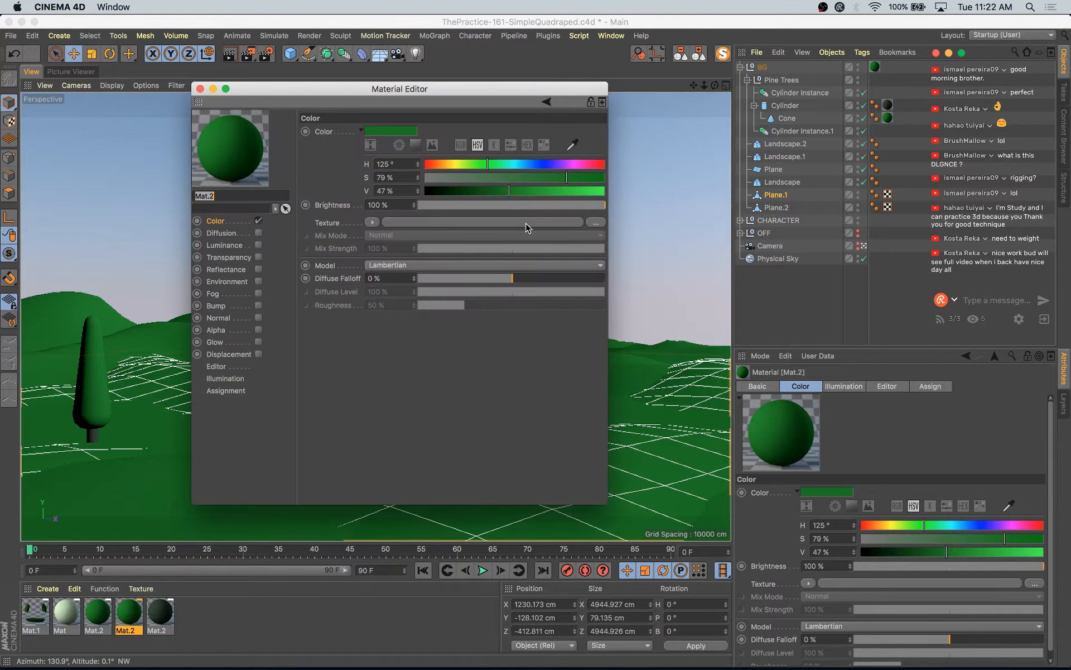
pyautogui.click(536, 177)
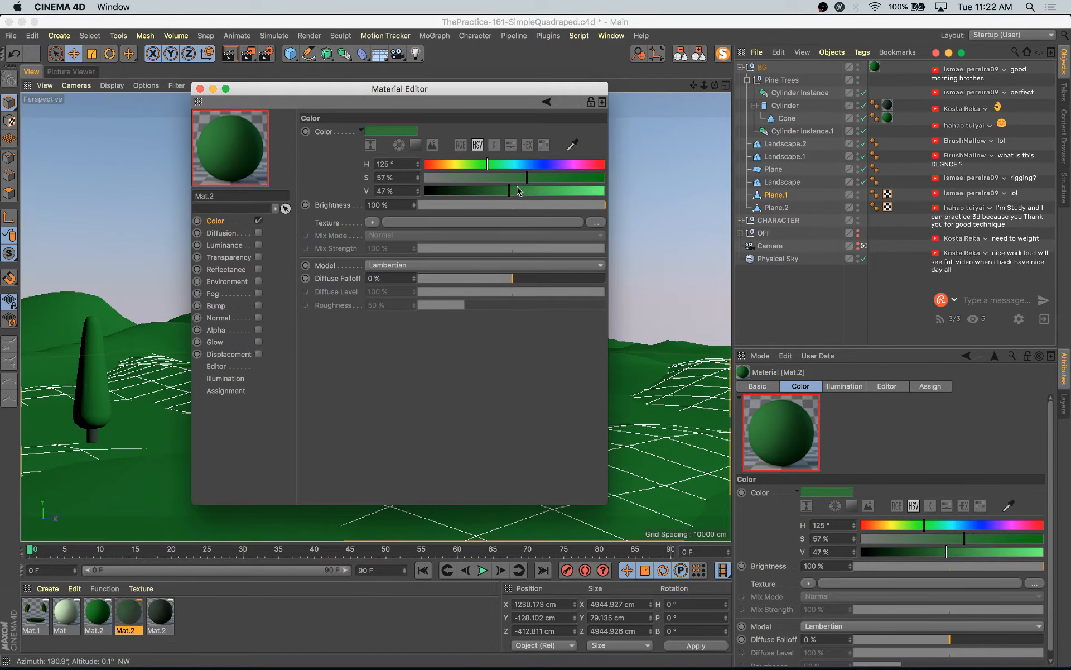
pyautogui.moveTo(518, 189); pyautogui.dragTo(513, 190)
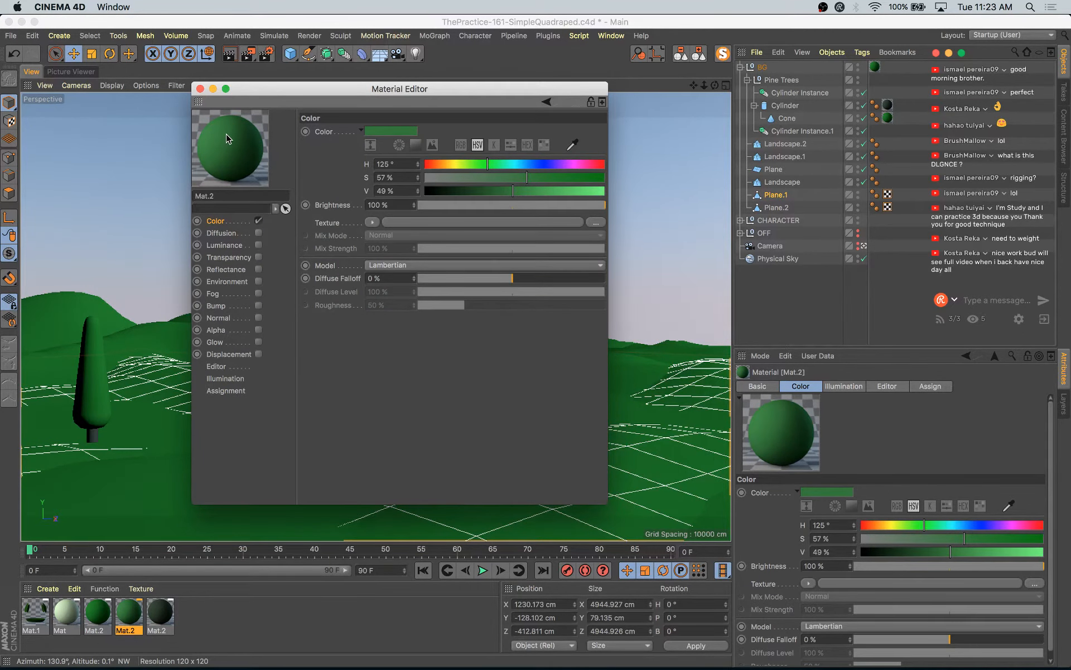
# - Apply the paler green Mat.2 copy to Plane.1 and close the Material Editor
pyautogui.moveTo(226, 134); pyautogui.dragTo(151, 384)
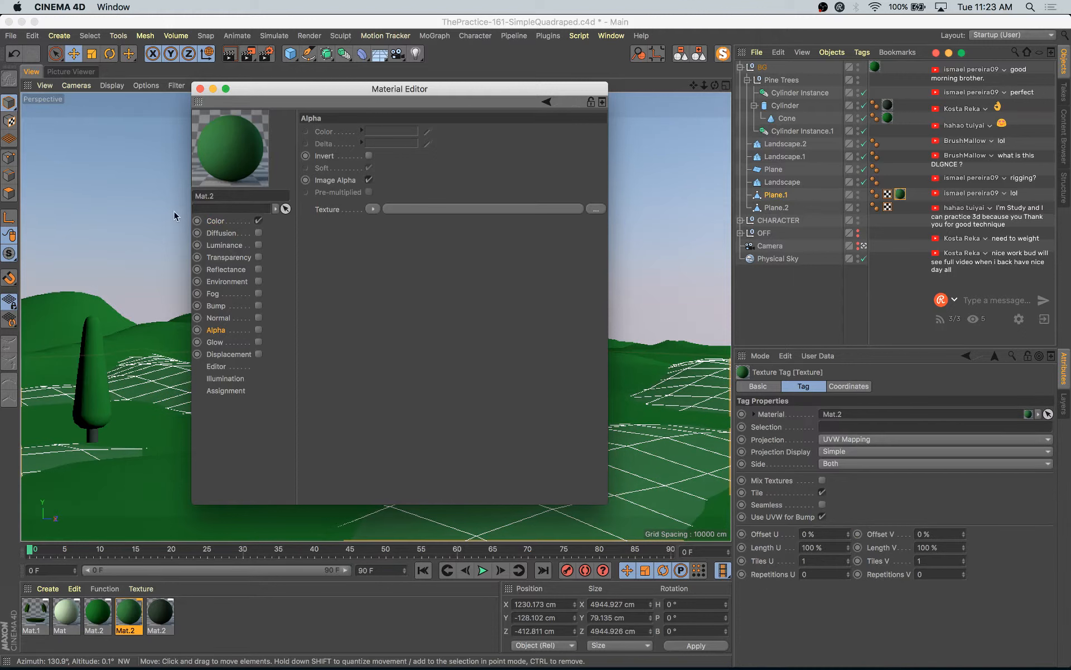
pyautogui.click(199, 88)
pyautogui.click(530, 190)
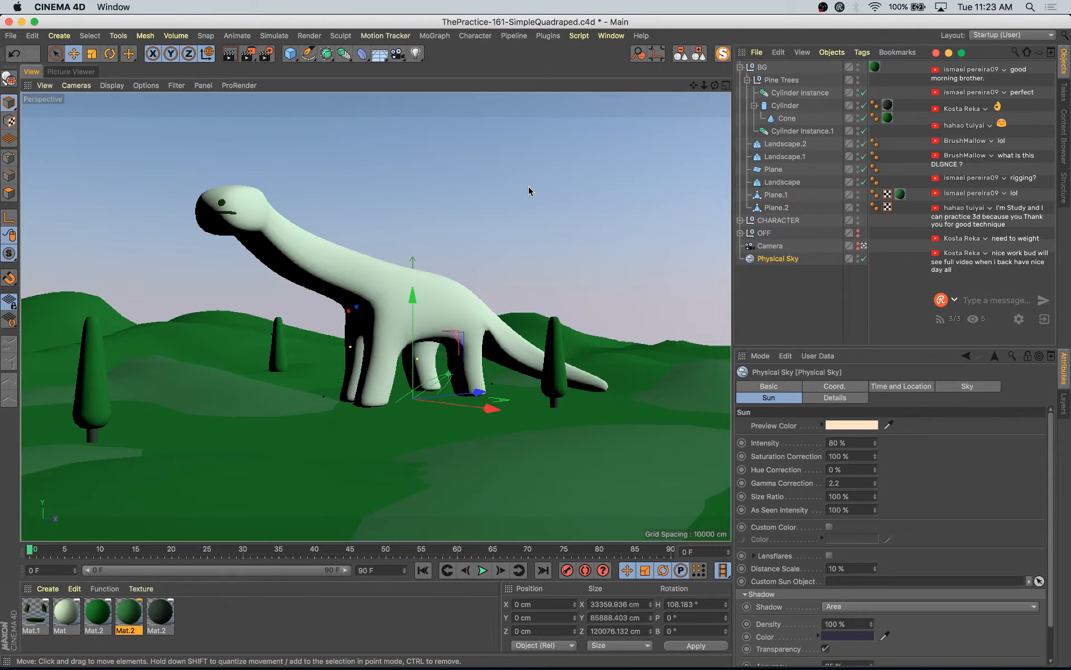
# - Render the scene to the Picture Viewer, compare it with the previous render, and save the project
pyautogui.hotkey('shift', 'r')
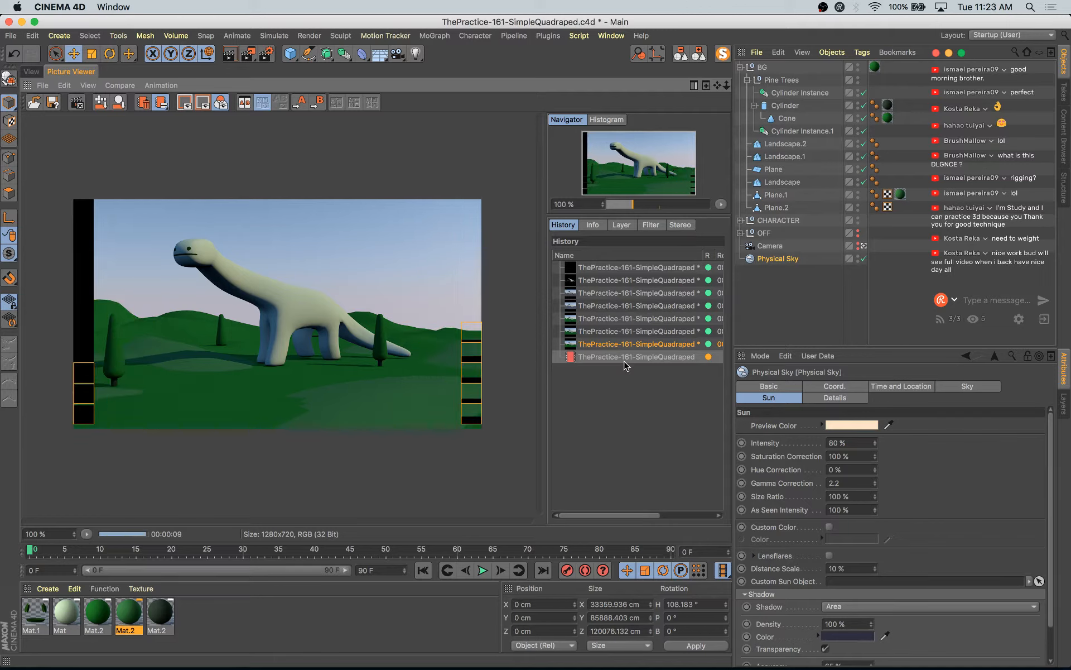
pyautogui.click(633, 343)
pyautogui.press('Down')
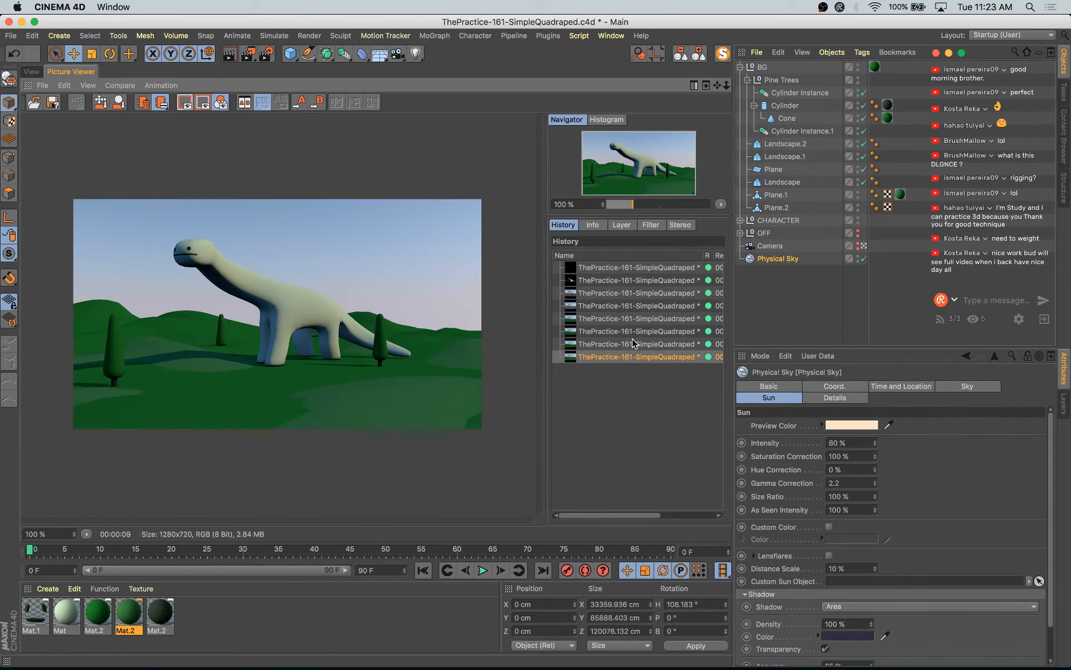
pyautogui.press('Up')
pyautogui.press('Down')
pyautogui.press('super+s')
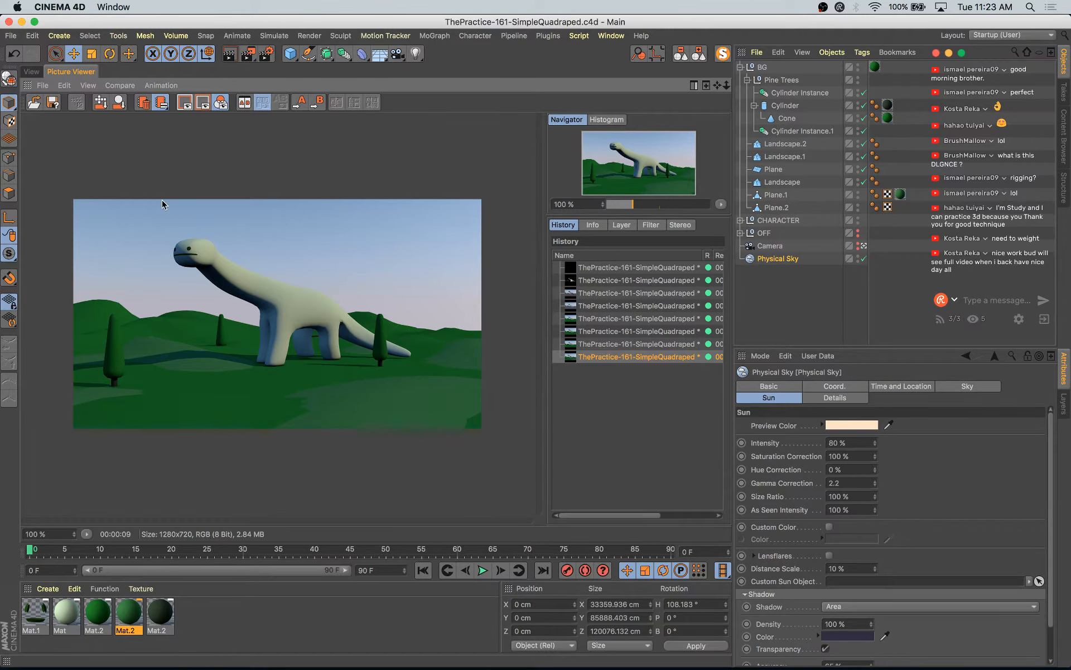
# - Stretch the flat projection of the dinosaur's Mat.1 face texture slightly in height, then return to model mode
pyautogui.click(31, 71)
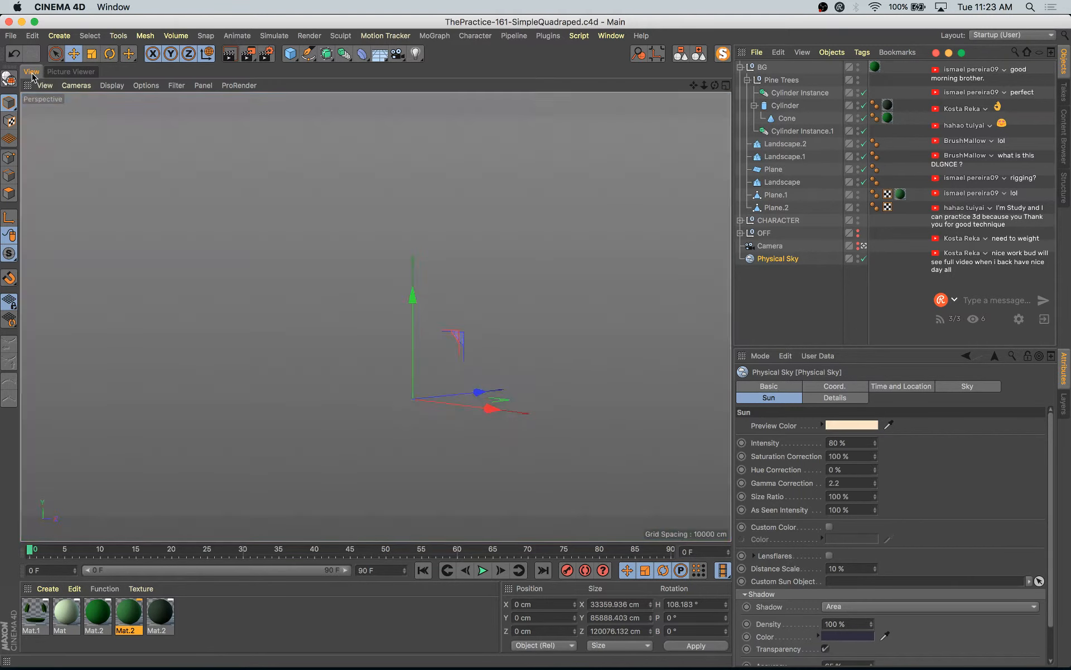
pyautogui.click(211, 213)
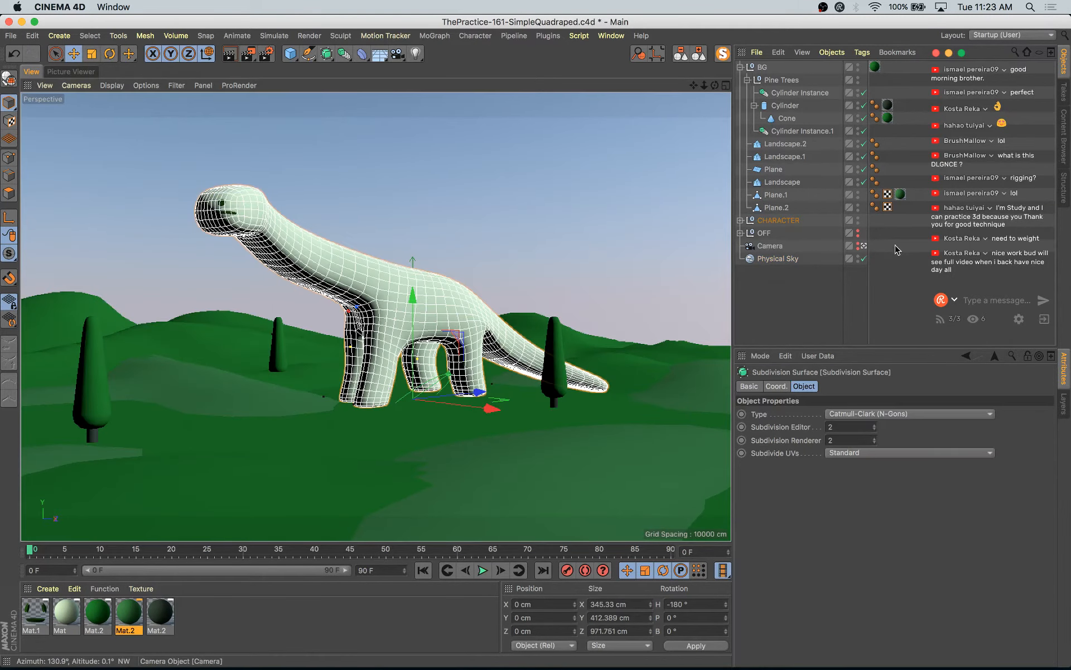
pyautogui.click(740, 220)
pyautogui.click(748, 246)
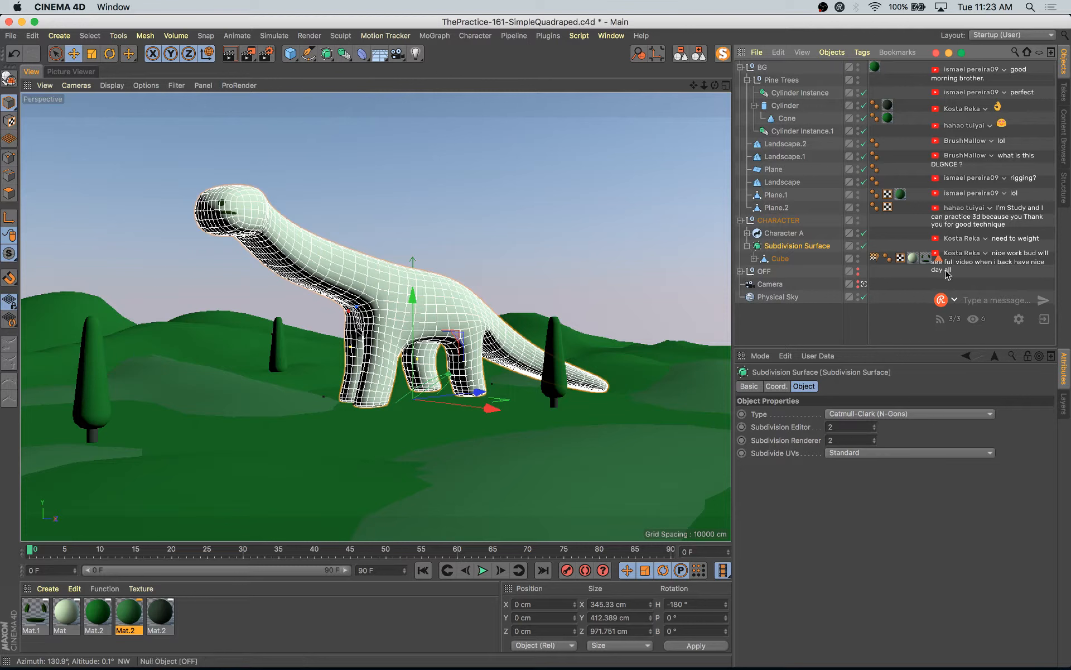
pyautogui.click(924, 259)
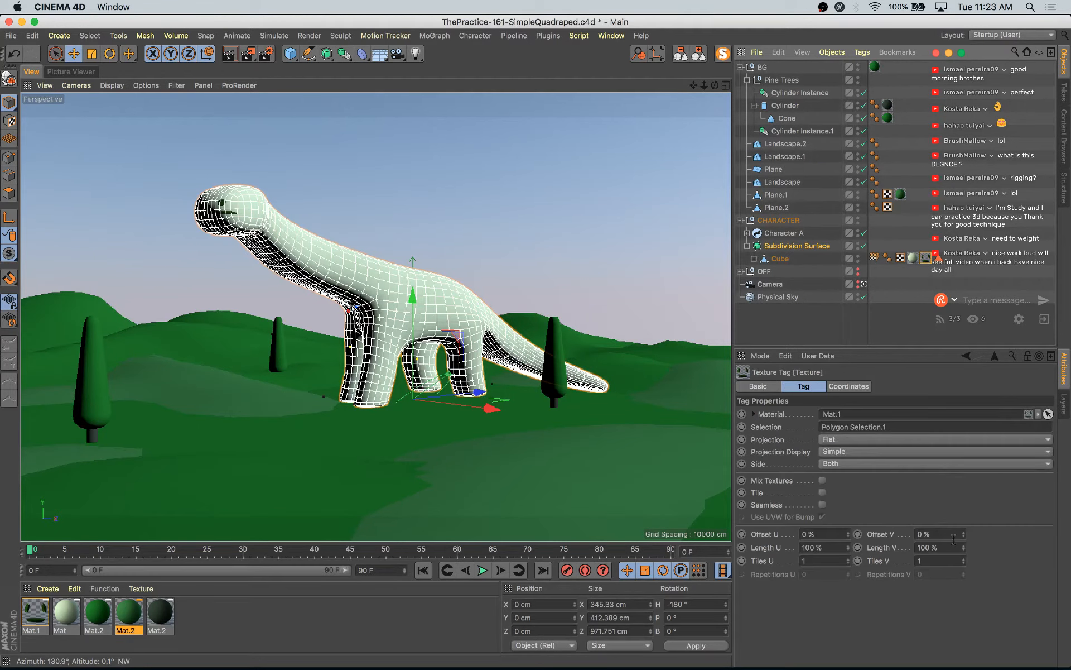
pyautogui.click(8, 120)
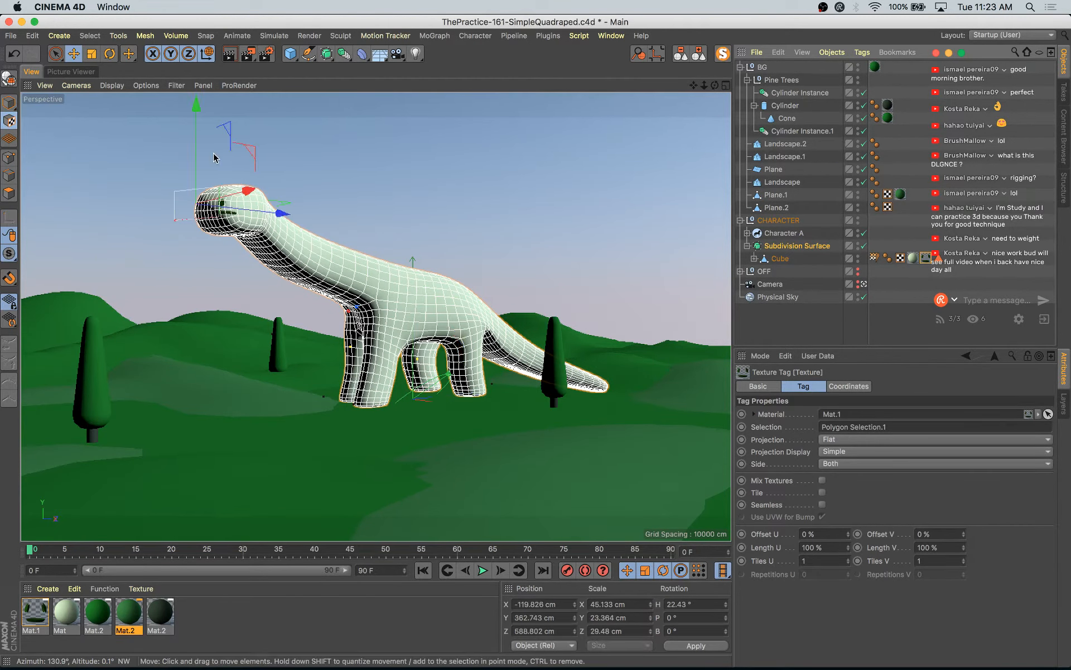
pyautogui.press('t')
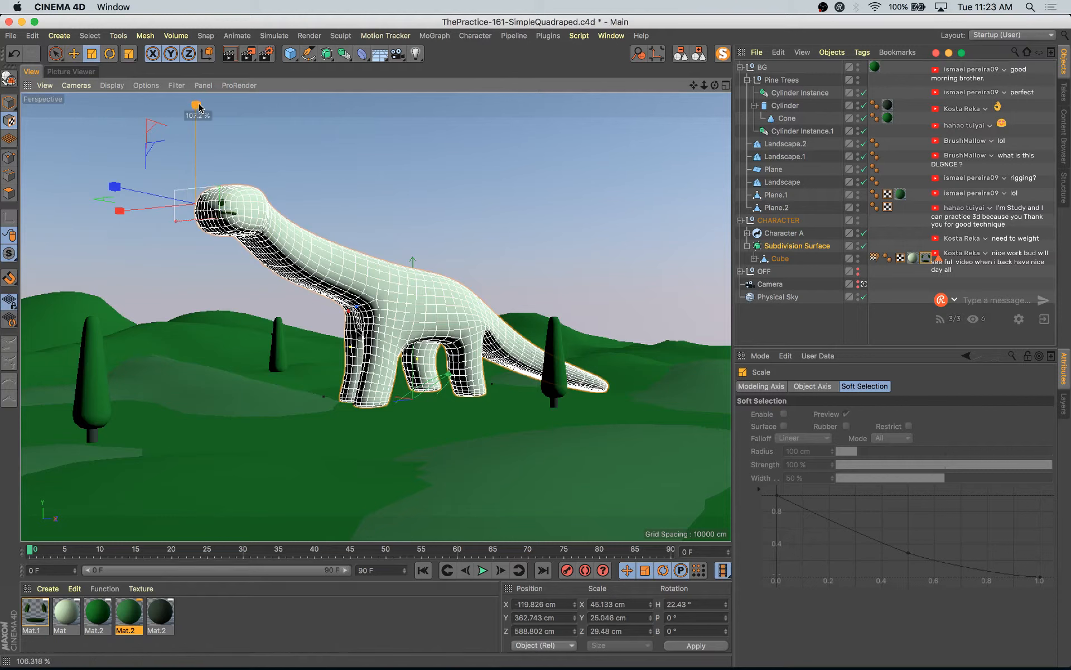
pyautogui.moveTo(191, 118); pyautogui.dragTo(244, 143)
pyautogui.click(7, 107)
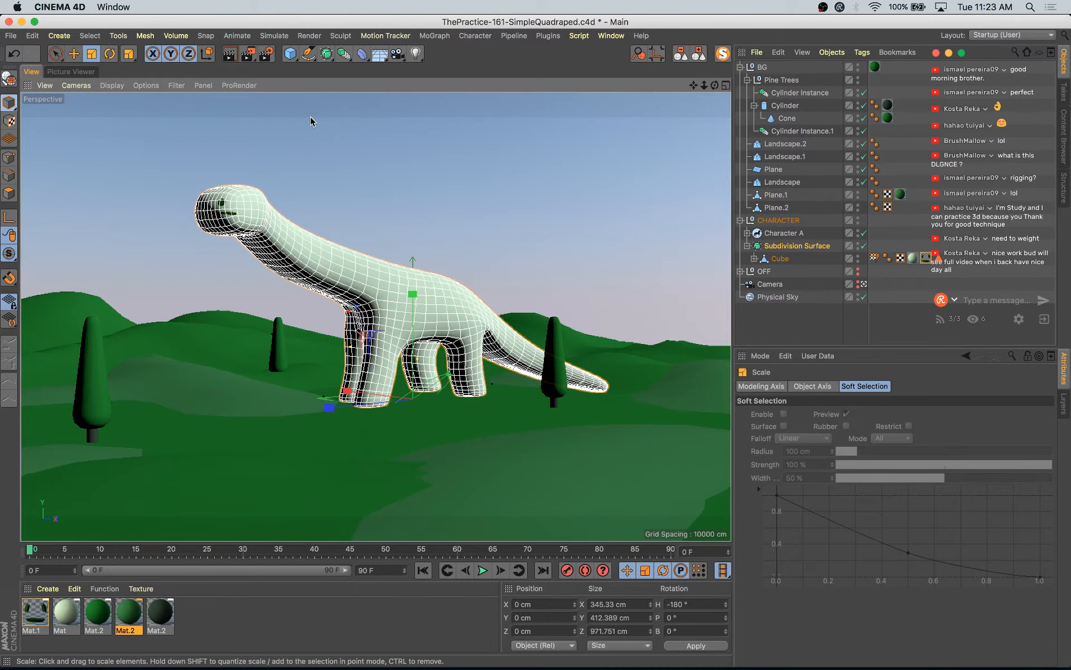
# - Render the scene to the Picture Viewer and compare the new render with the previous one
pyautogui.press('e')
pyautogui.click(310, 116)
pyautogui.hotkey('shift', 'r')
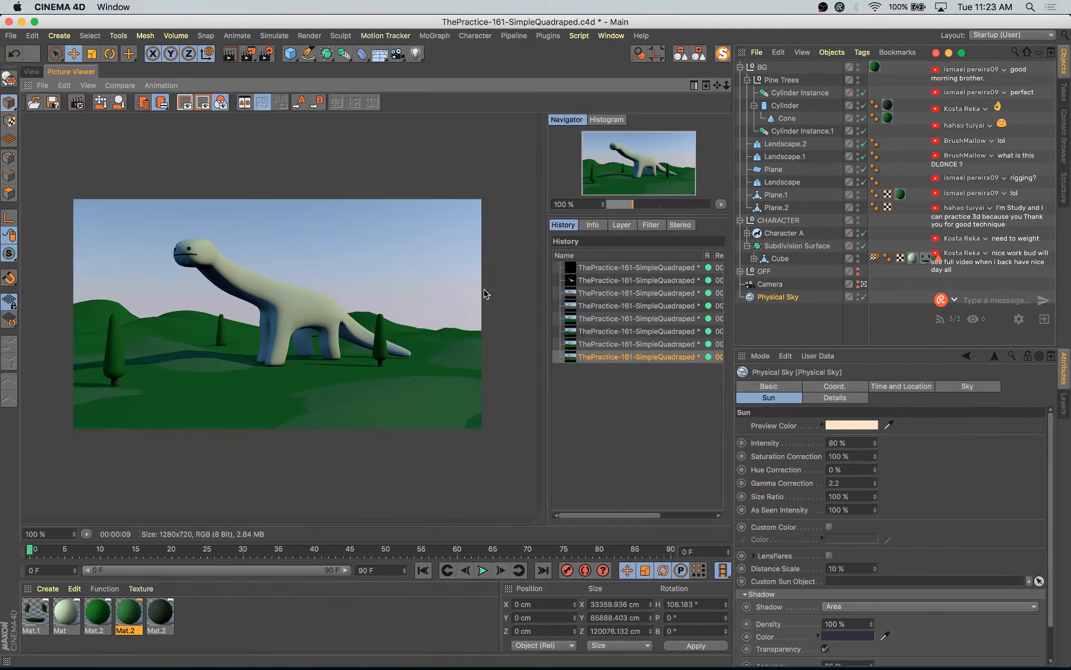
pyautogui.click(614, 356)
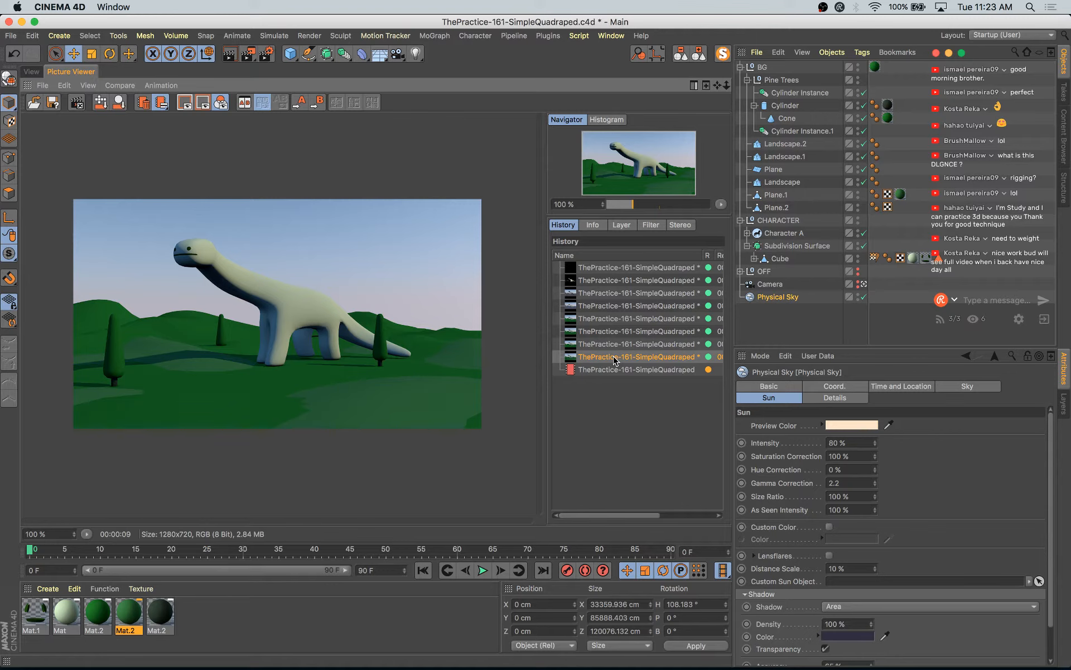
pyautogui.click(614, 370)
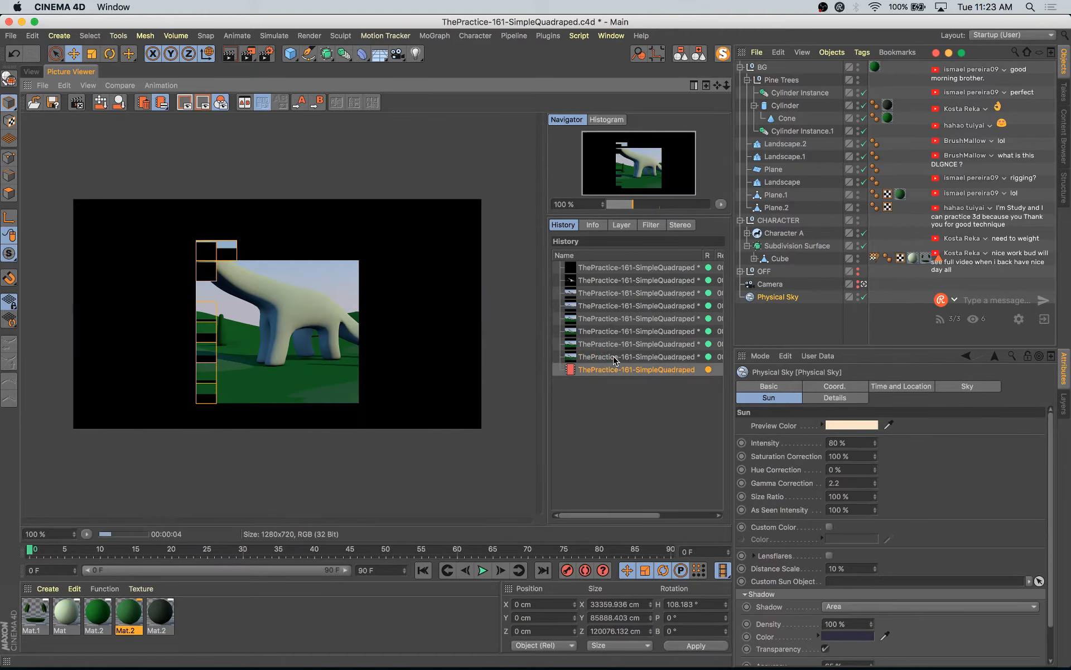
# - Duplicate the Landscape.2 hill in the top view, placing the copy at about X -1171 cm, Z 1928 cm
pyautogui.click(31, 71)
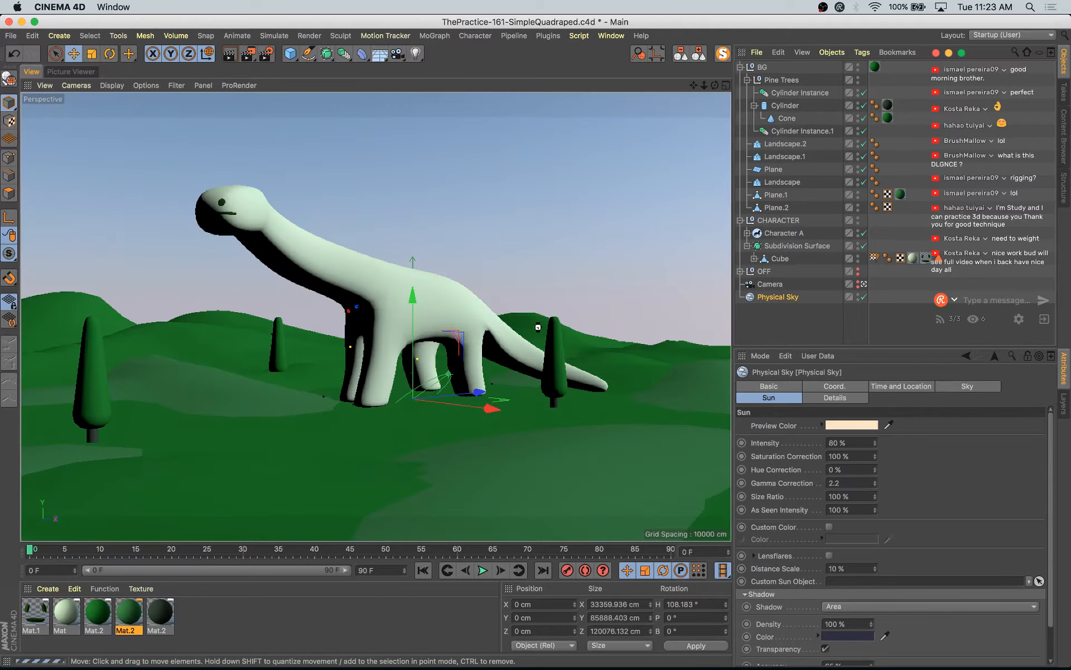
pyautogui.click(641, 351)
pyautogui.press('e')
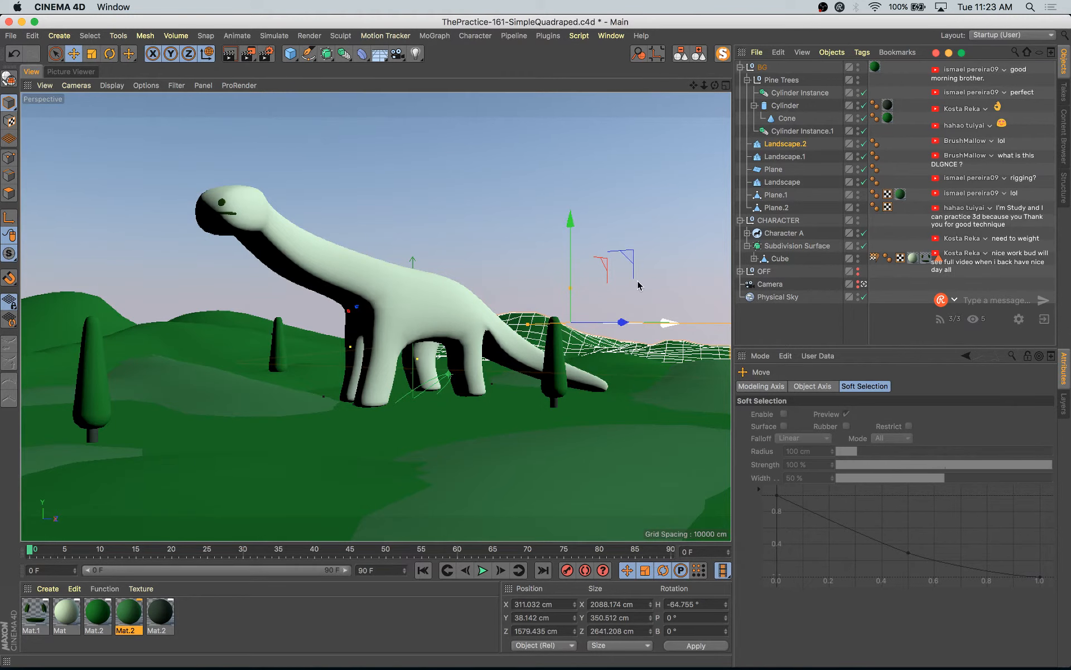
pyautogui.press('F5')
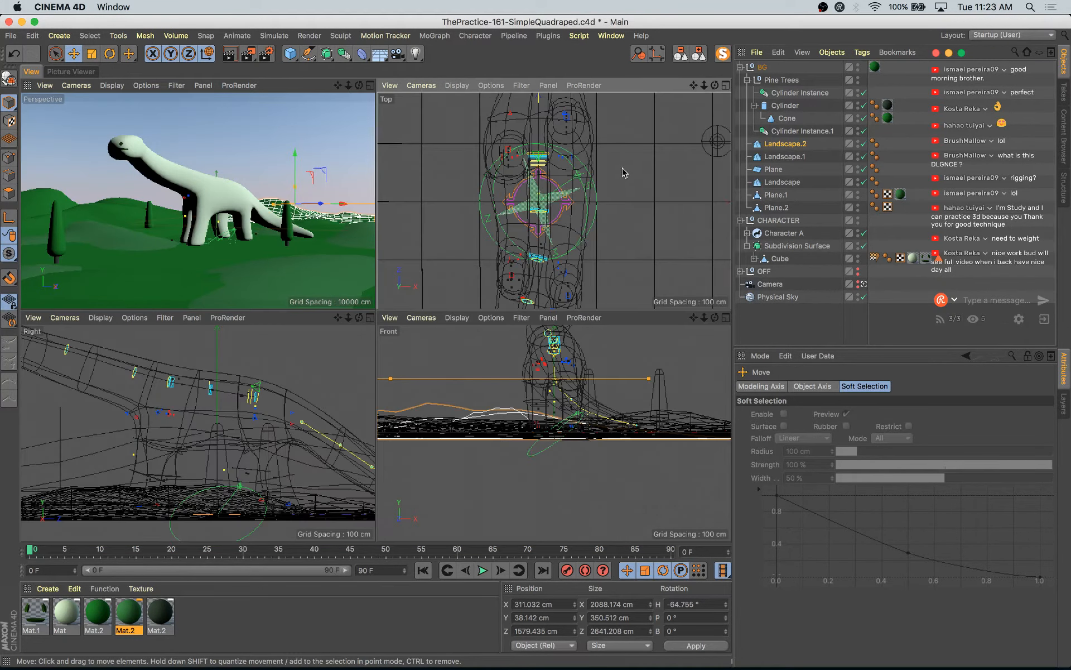
pyautogui.scroll(-5, 624, 172)
pyautogui.keyDown('ctrl'); pyautogui.moveTo(593, 122); pyautogui.dragTo(539, 112); pyautogui.keyUp('ctrl')
# - Enlarge the landscape copy to about 2738 × 460 × 6094 cm and move it to about X 502 cm, Z 2717 cm
pyautogui.press('t')
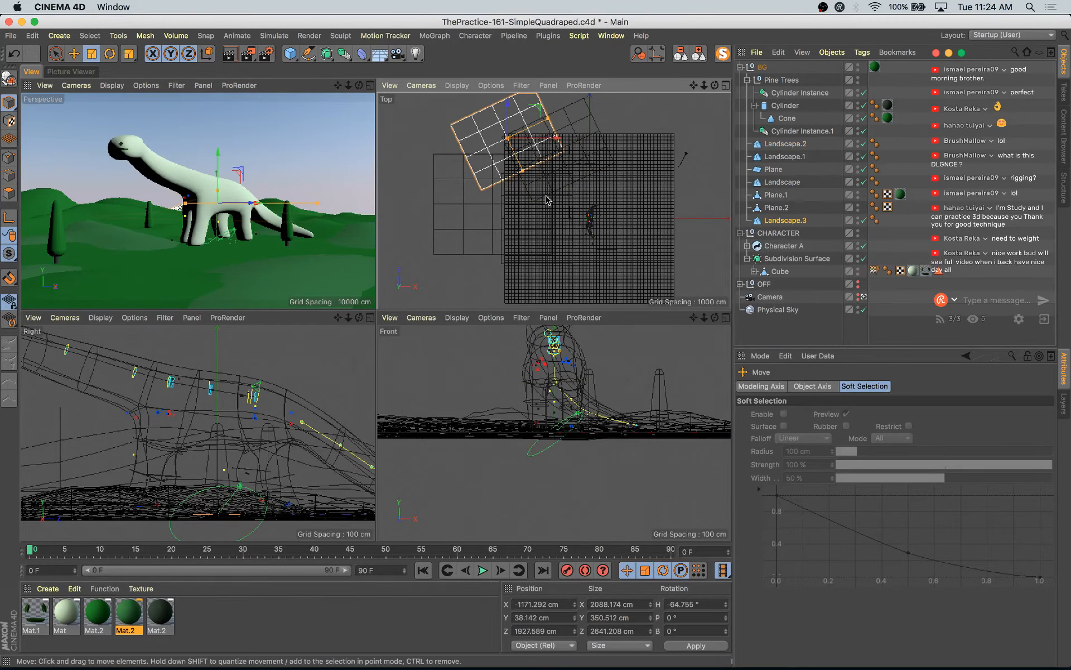
pyautogui.moveTo(547, 195); pyautogui.dragTo(548, 194)
pyautogui.moveTo(567, 117); pyautogui.dragTo(572, 116)
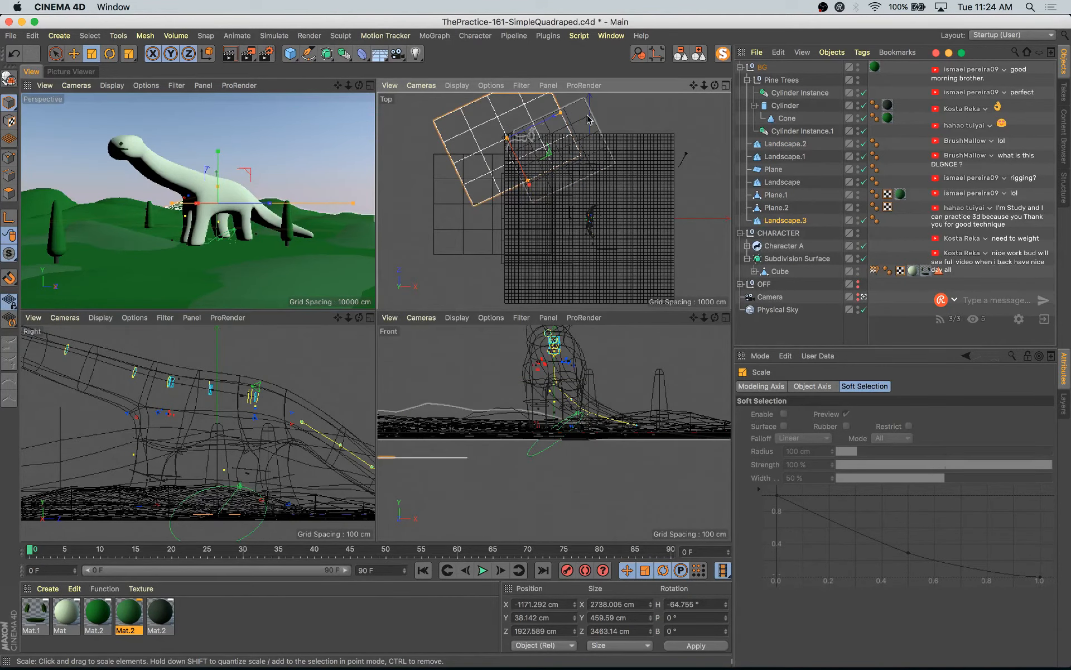
pyautogui.press('e')
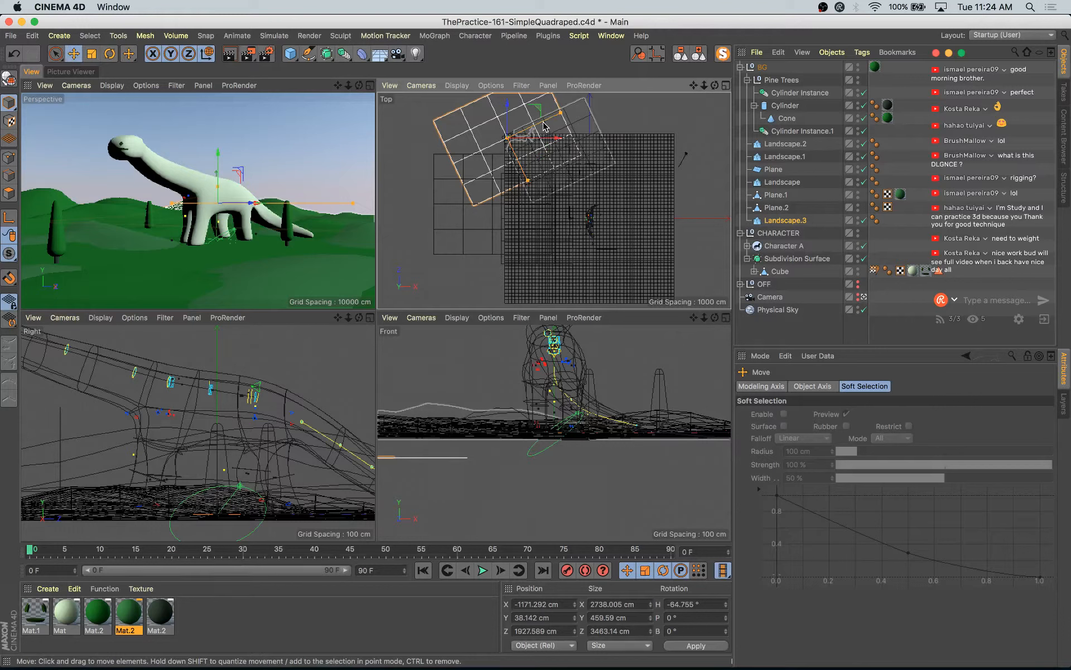
pyautogui.moveTo(544, 127); pyautogui.dragTo(608, 108)
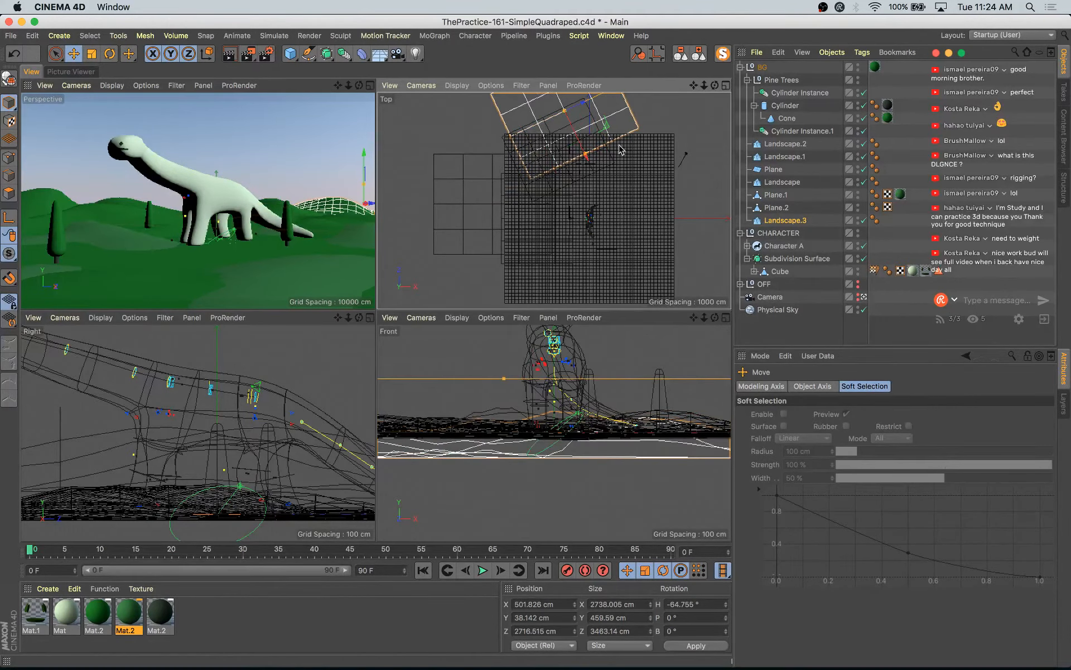
pyautogui.keyDown('alt'); pyautogui.moveTo(598, 182); pyautogui.dragTo(581, 243, button='middle'); pyautogui.keyUp('alt')
pyautogui.moveTo(599, 158); pyautogui.dragTo(640, 136)
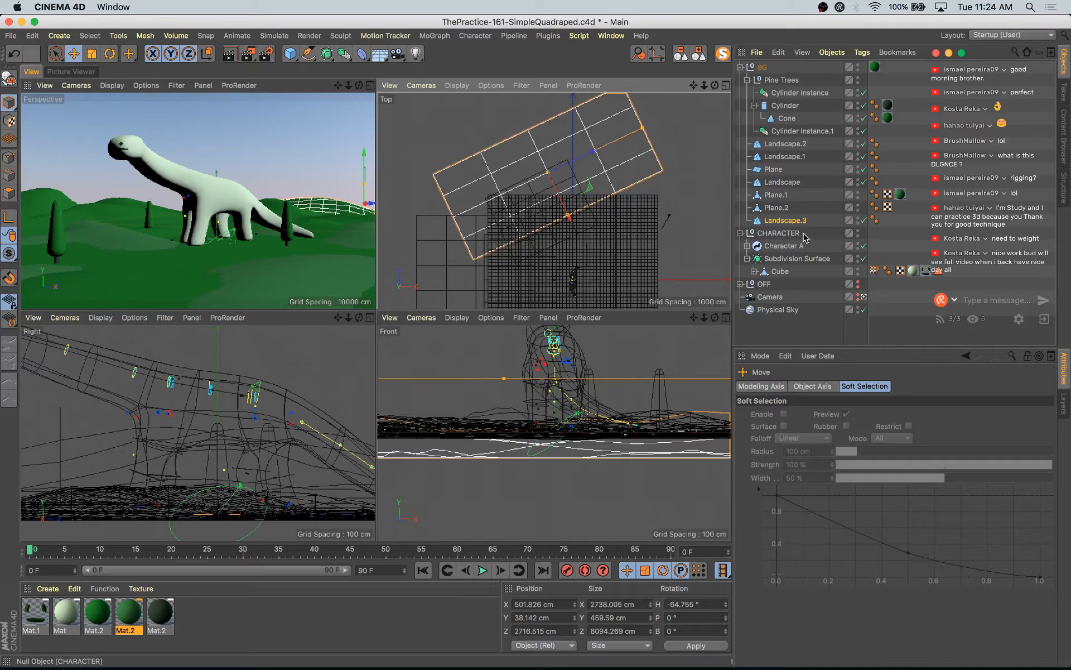
# - Set Landscape.3's seed to 13 and shift the hill to about X 33 cm, Z 2496 cm
pyautogui.click(786, 220)
pyautogui.click(873, 544)
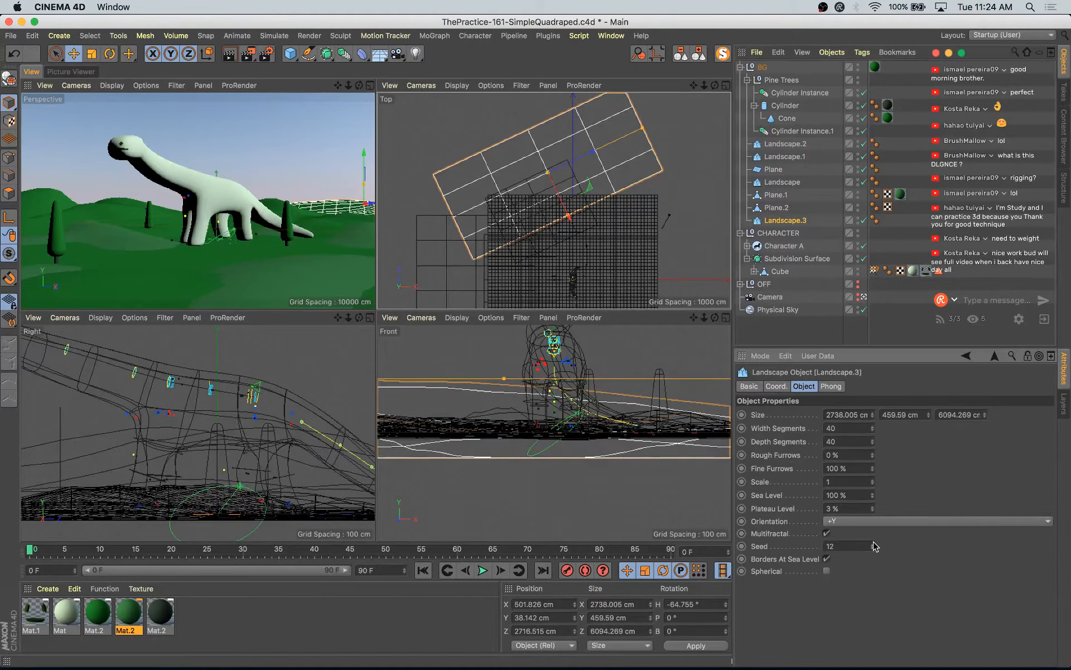
pyautogui.click(872, 544)
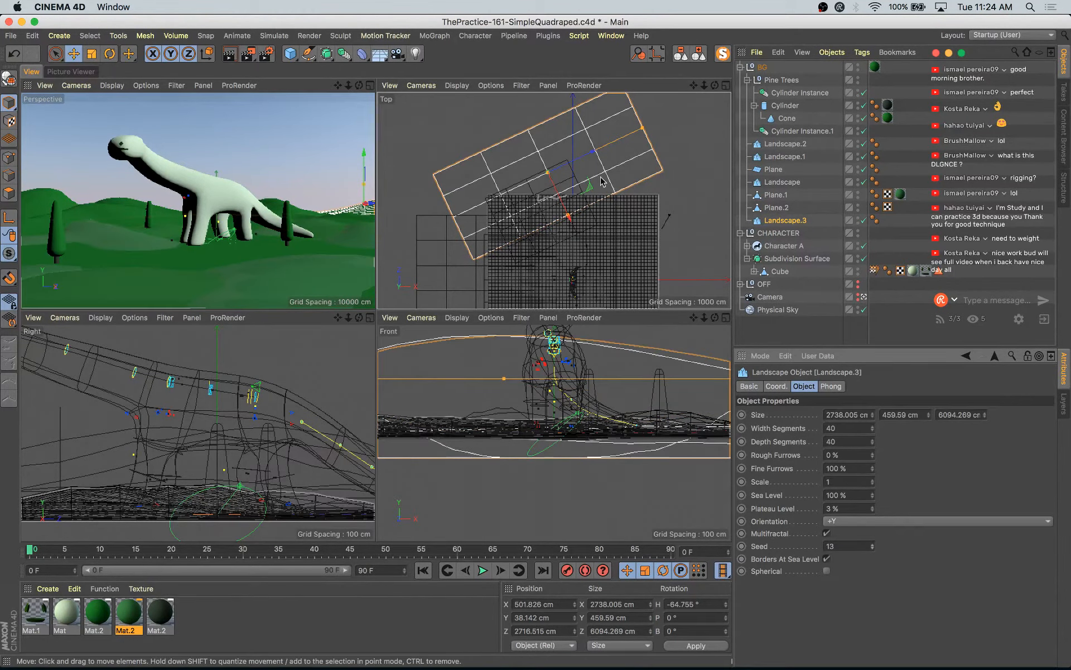
pyautogui.moveTo(597, 161); pyautogui.dragTo(583, 167)
# - Group the four landscape objects under a null inside BG and rename it Landscapes
pyautogui.click(747, 81)
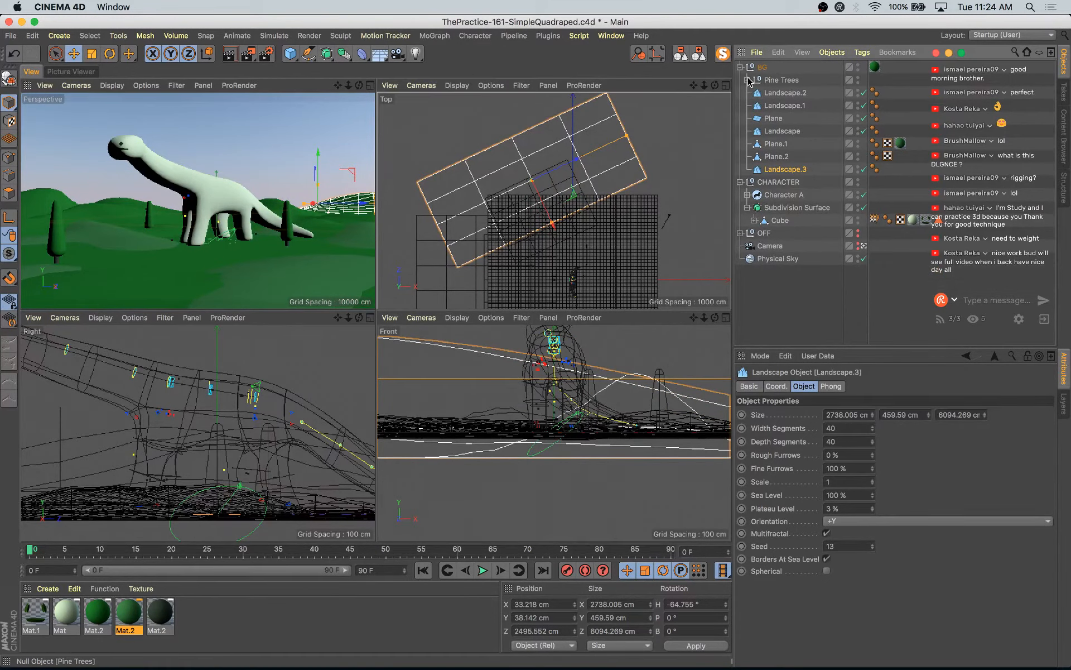
pyautogui.click(783, 94)
pyautogui.keyDown('shift'); pyautogui.click(784, 105); pyautogui.keyUp('shift')
pyautogui.keyDown('shift'); pyautogui.click(782, 131); pyautogui.keyUp('shift')
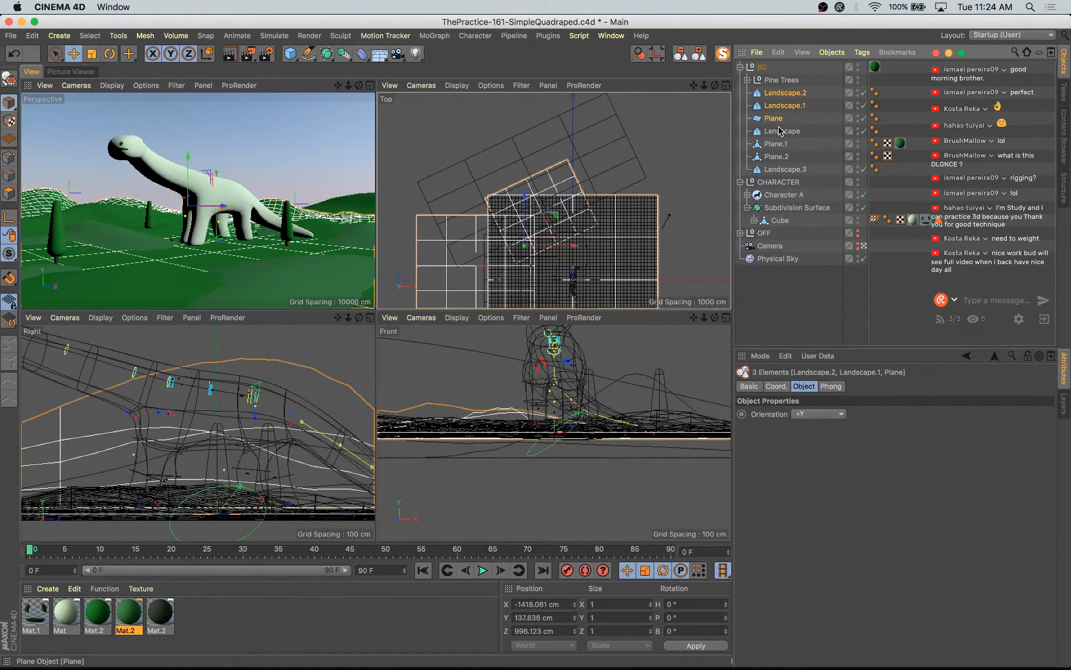
pyautogui.keyDown('ctrl'); pyautogui.click(773, 118); pyautogui.keyUp('ctrl')
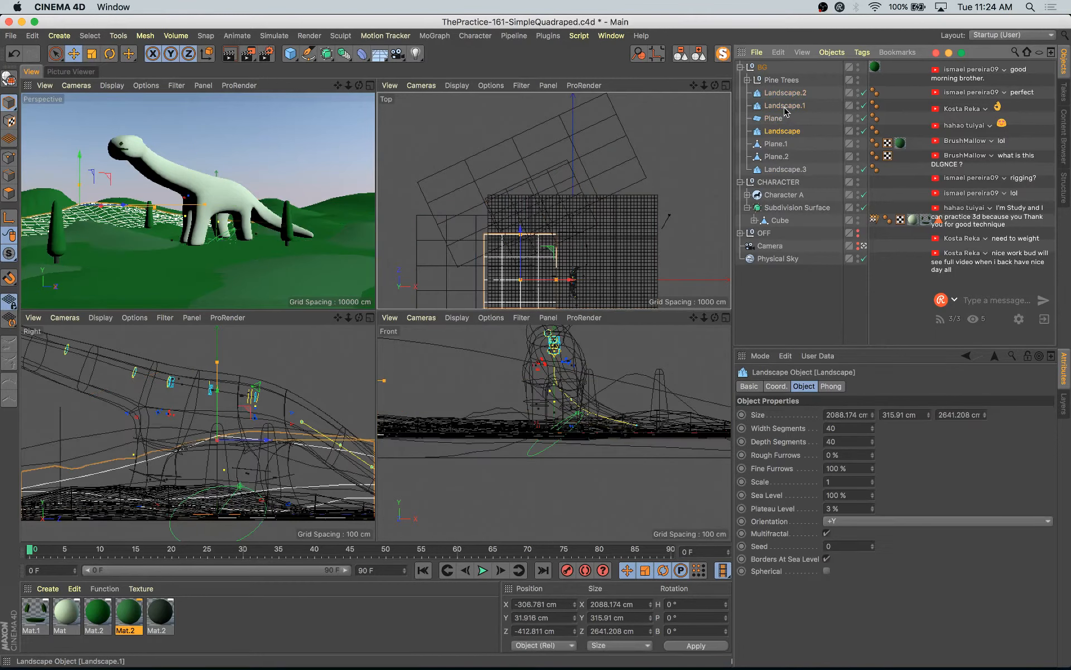
pyautogui.keyDown('shift'); pyautogui.click(785, 169); pyautogui.keyUp('shift')
pyautogui.hotkey('alt', 'g')
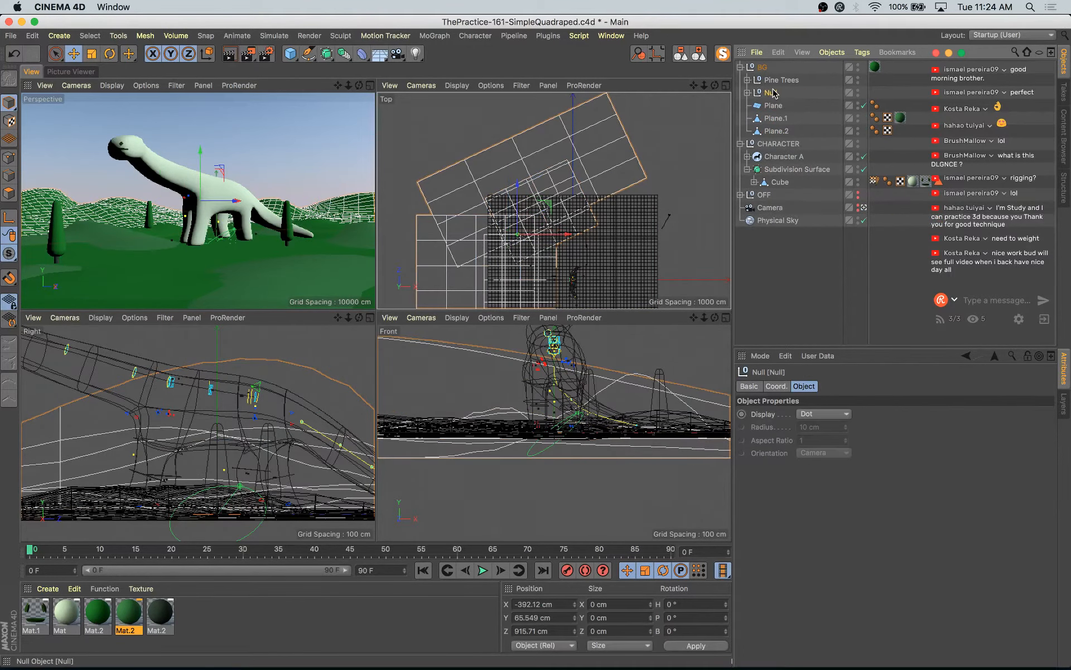
pyautogui.doubleClick(774, 92)
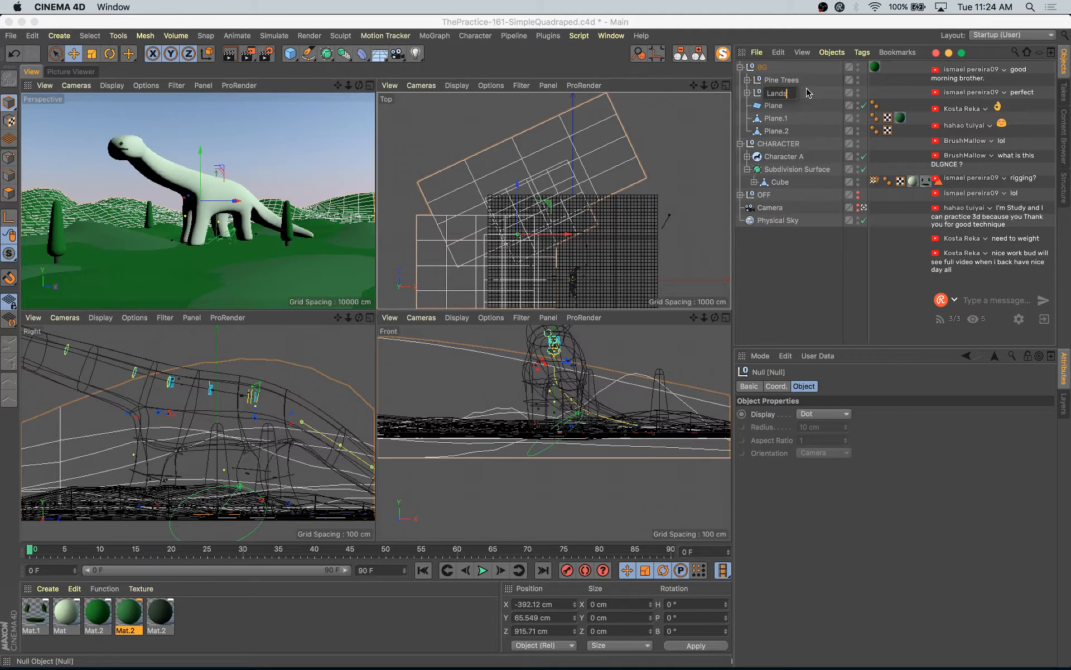
pyautogui.write('Landscapes')
pyautogui.press('Return')
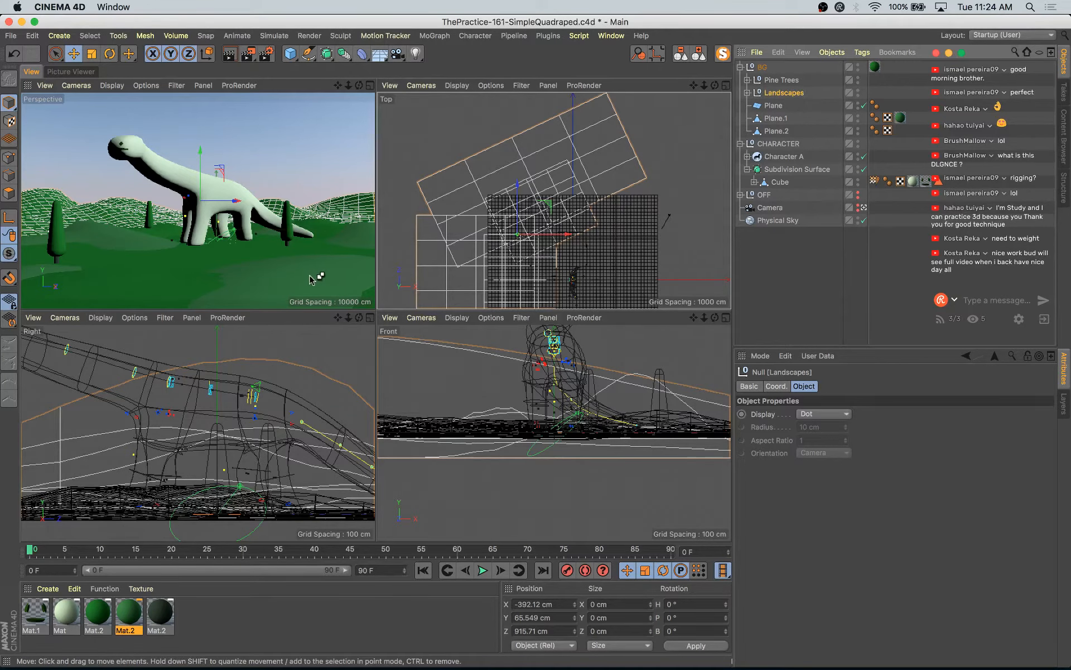
# - Add a sphere beneath the dinosaur in the full perspective view and raise it to about Y 125 cm
pyautogui.middleClick(281, 189)
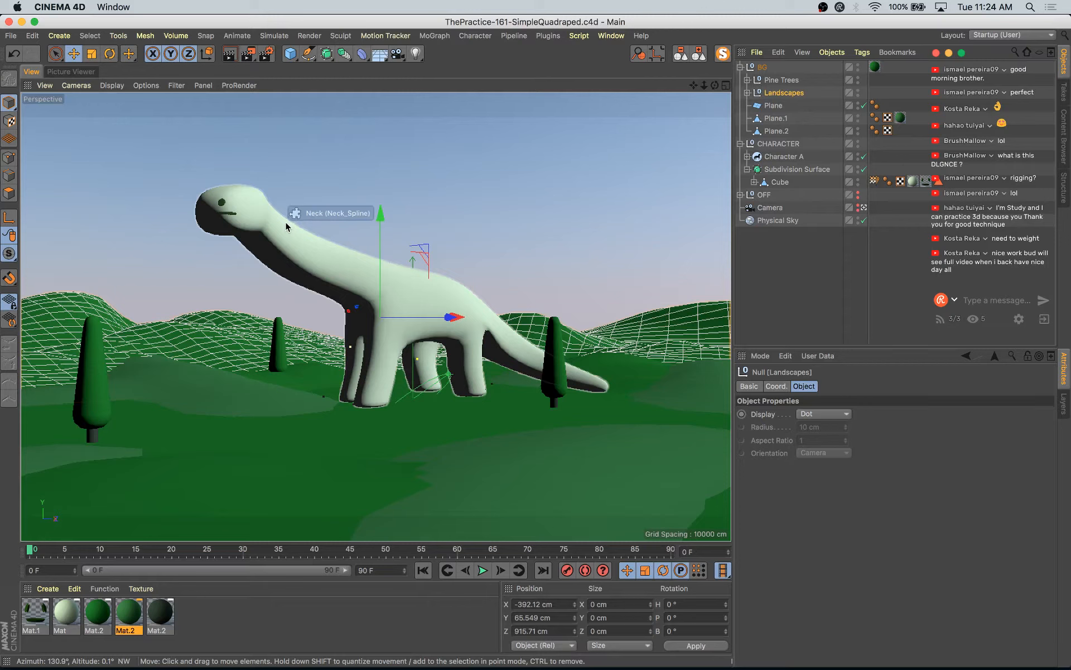
pyautogui.click(291, 54)
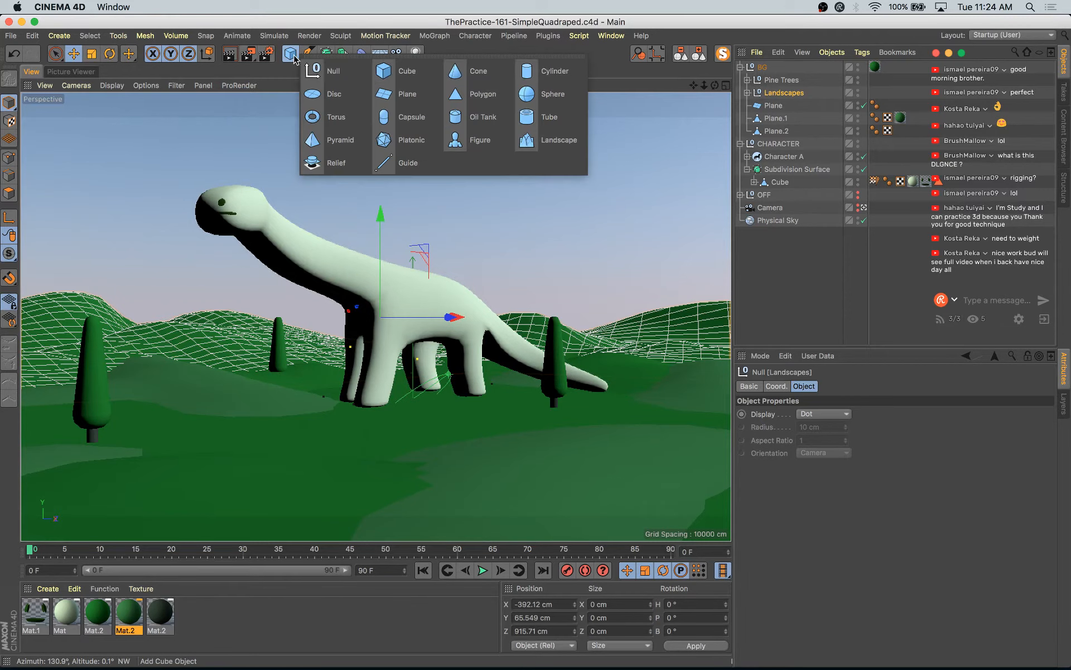
pyautogui.click(553, 95)
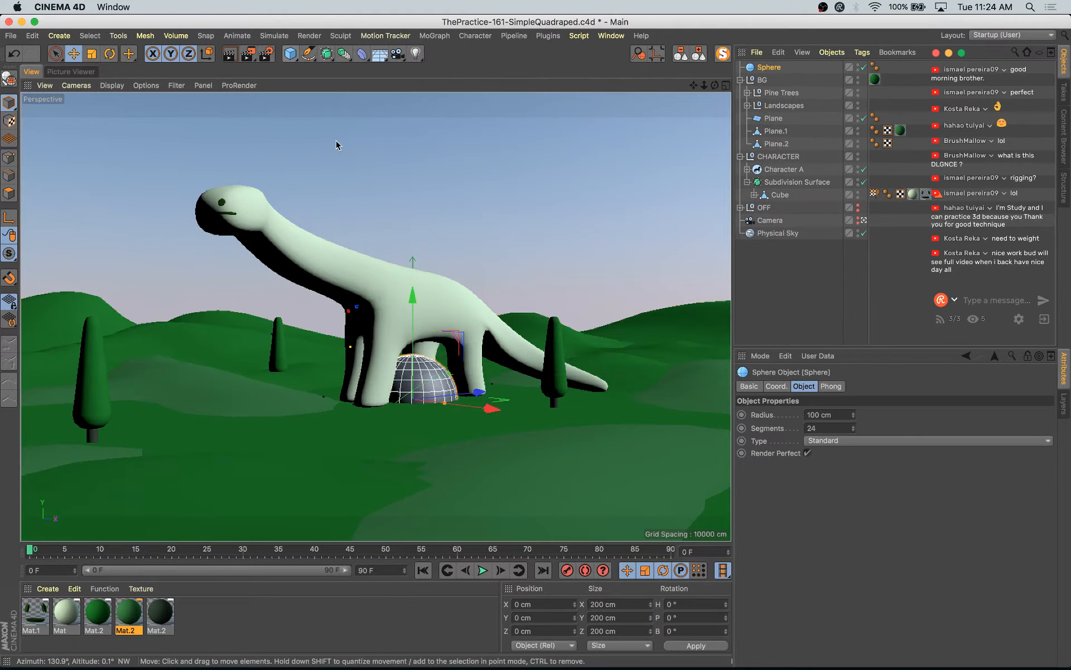
pyautogui.moveTo(413, 323); pyautogui.dragTo(435, 264)
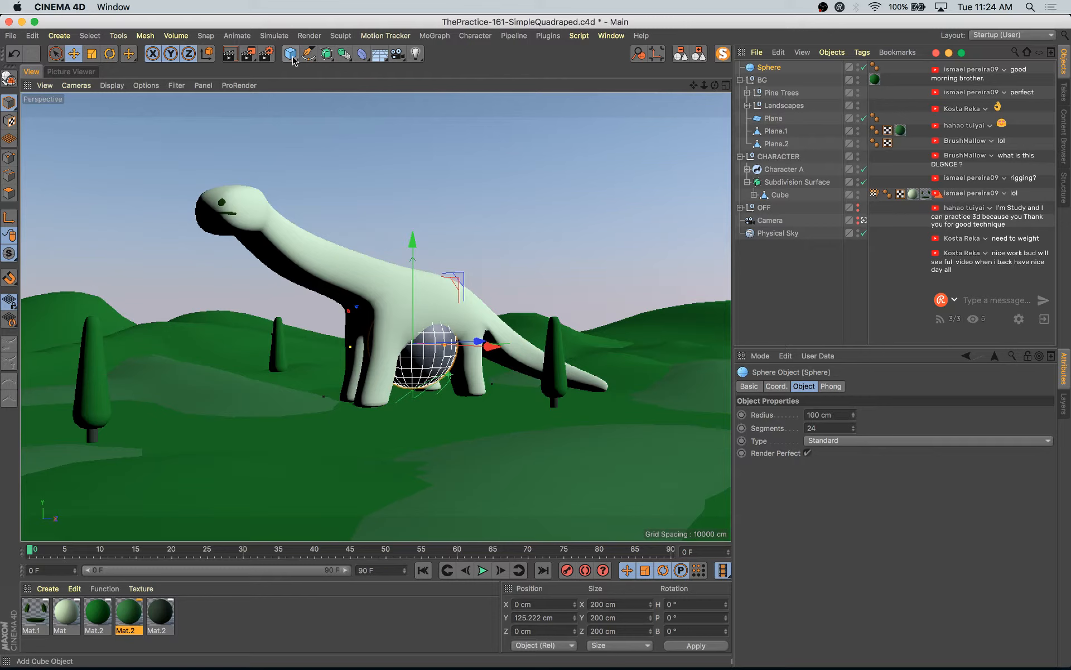
# - Add a cylinder as the sphere's parent and isolate the pair with Magic Solo
pyautogui.click(327, 54)
pyautogui.keyDown('alt'); pyautogui.click(547, 78); pyautogui.keyUp('alt')
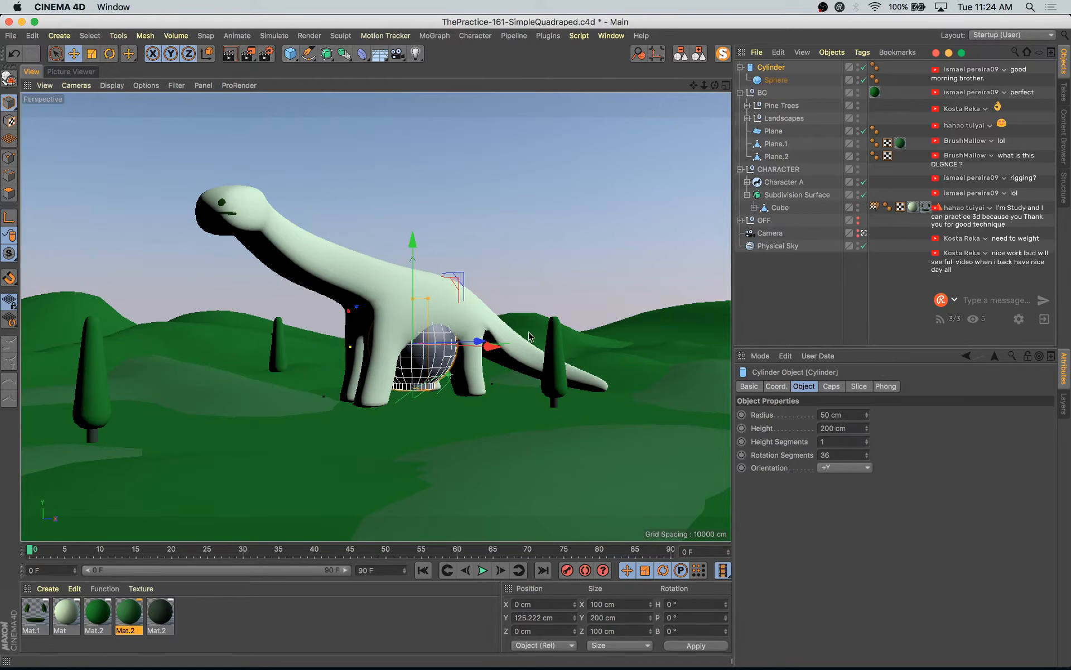
pyautogui.click(781, 82)
pyautogui.press('e')
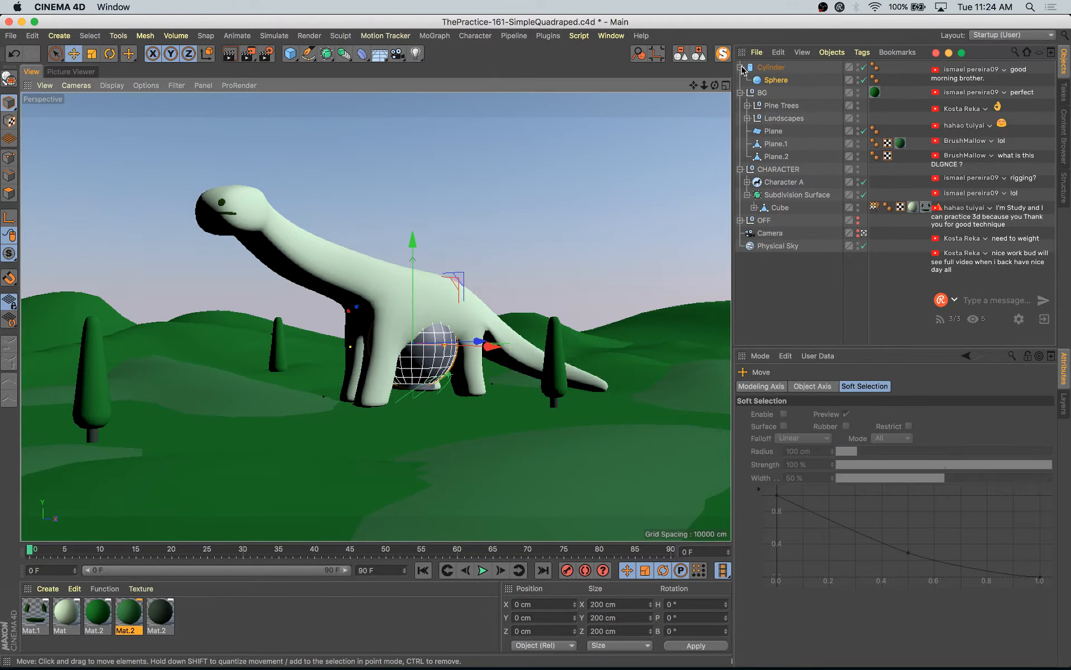
pyautogui.click(779, 64)
pyautogui.click(724, 54)
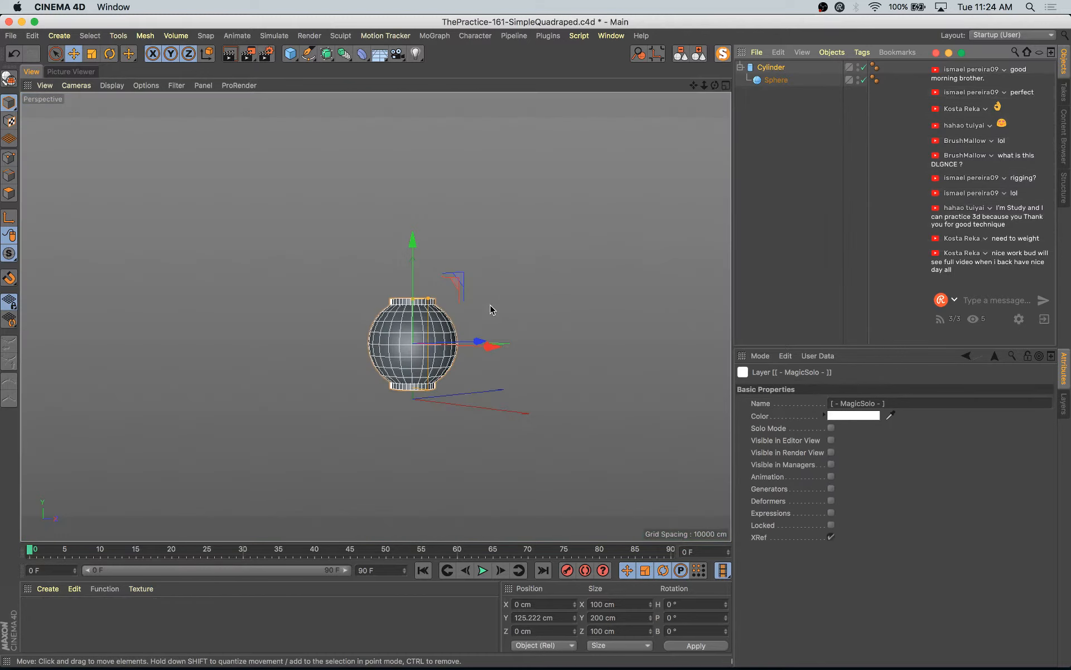
# - Raise the sphere to the cylinder's top and enlarge the cylinder to about 73 cm radius and 239 cm height
pyautogui.click(424, 341)
pyautogui.moveTo(413, 247); pyautogui.dragTo(426, 177)
pyautogui.click(431, 355)
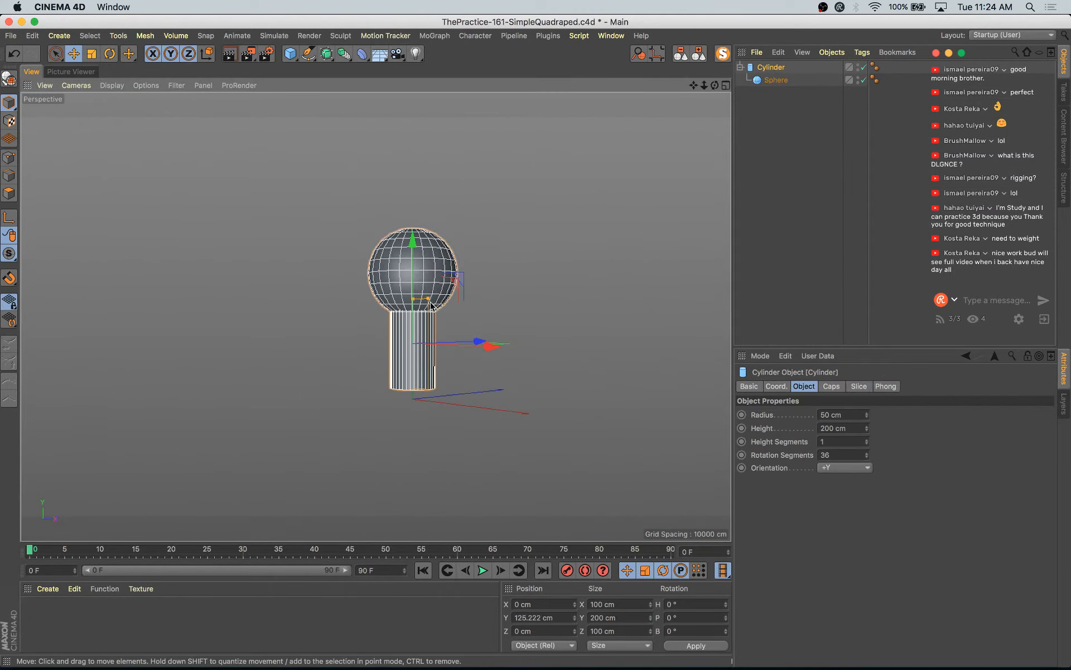
pyautogui.moveTo(430, 303)
pyautogui.mouseDown()
pyautogui.moveTo(420, 303)
pyautogui.moveTo(448, 303)
pyautogui.moveTo(415, 295)
pyautogui.mouseUp()
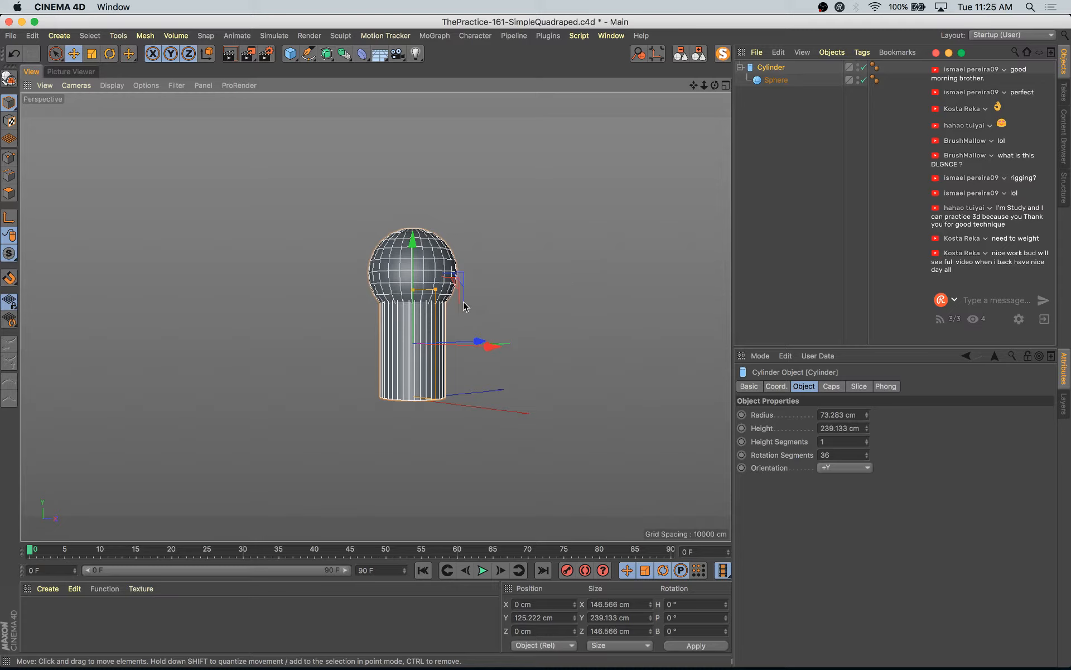
# - Thin the cylinder to about 16 cm radius with 11 rotation segments and make the sphere a 14-segment icosahedron
pyautogui.moveTo(435, 291); pyautogui.dragTo(418, 296)
pyautogui.moveTo(867, 455); pyautogui.dragTo(867, 461)
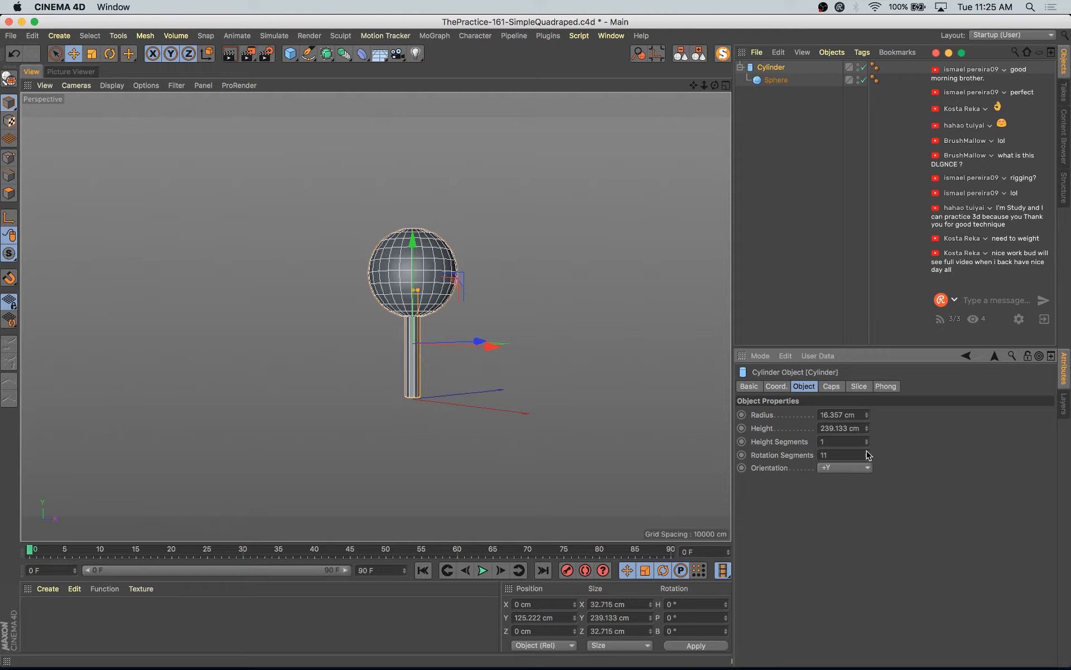
pyautogui.click(403, 263)
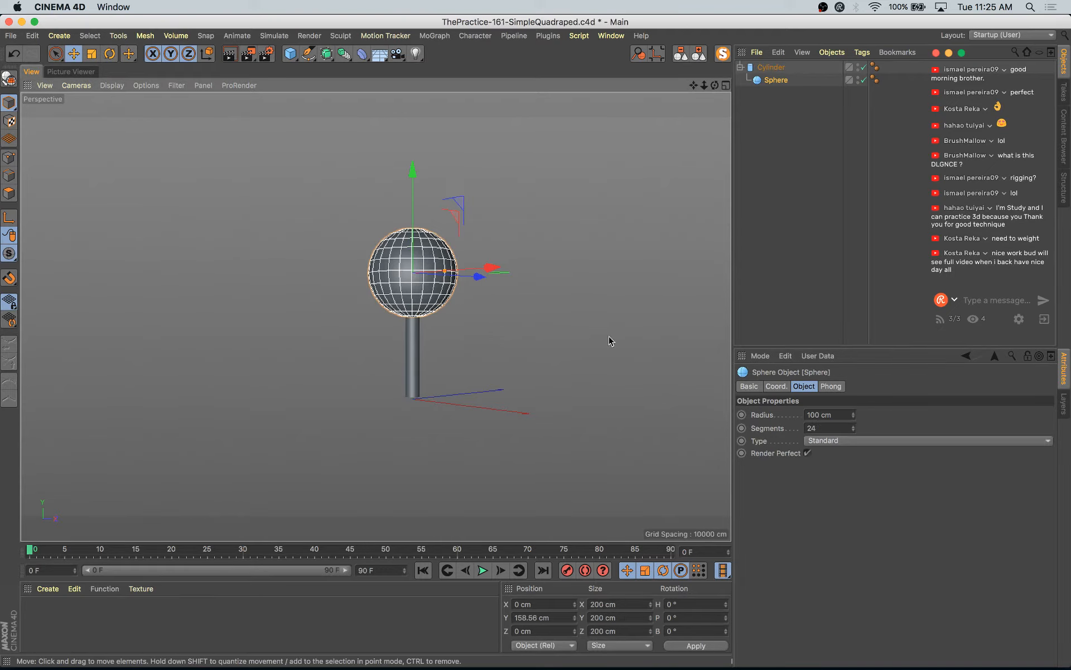
pyautogui.click(874, 440)
pyautogui.click(883, 505)
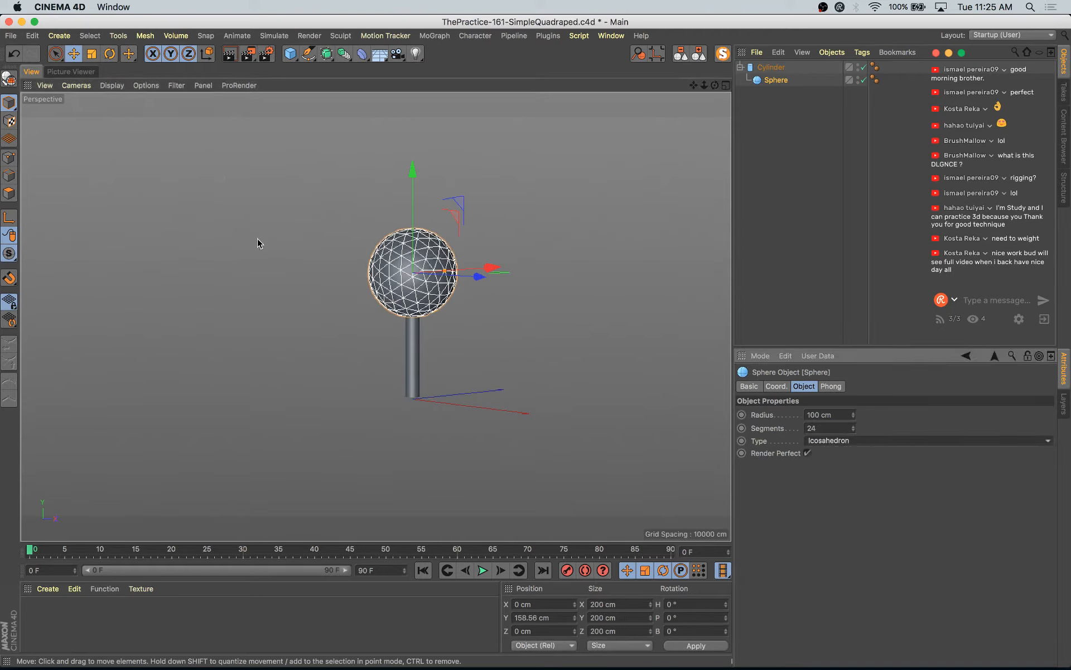
pyautogui.moveTo(855, 430); pyautogui.dragTo(855, 431)
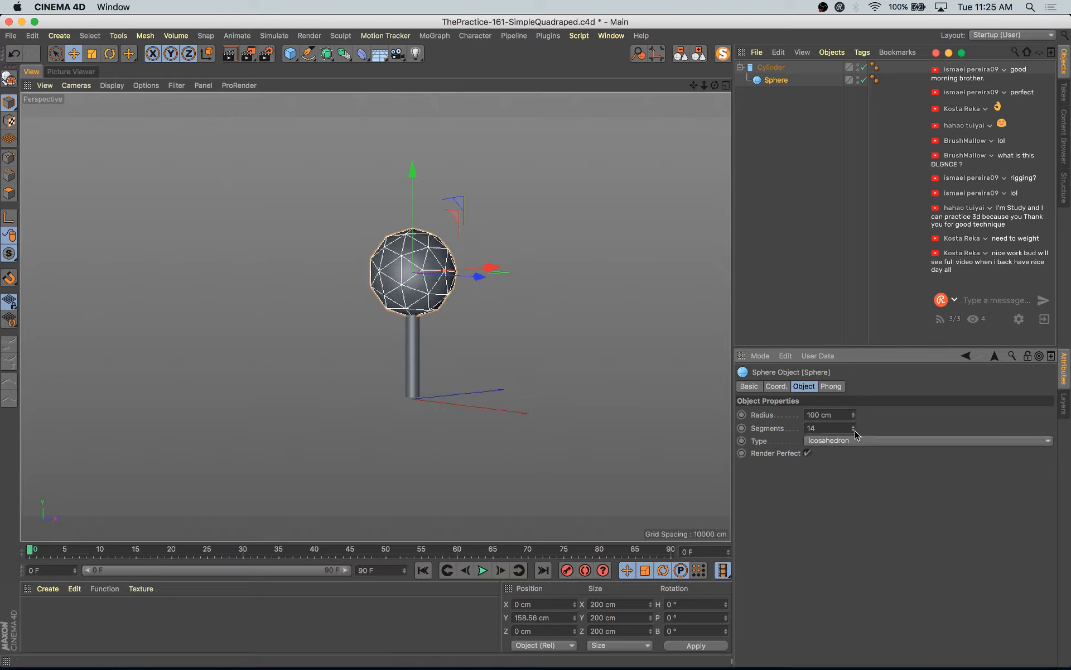
# - Enlarge the sphere to about 125 cm radius and thin the cylinder to about 9.5 cm with 12 rotation segments
pyautogui.moveTo(445, 271); pyautogui.dragTo(415, 293)
pyautogui.click(417, 334)
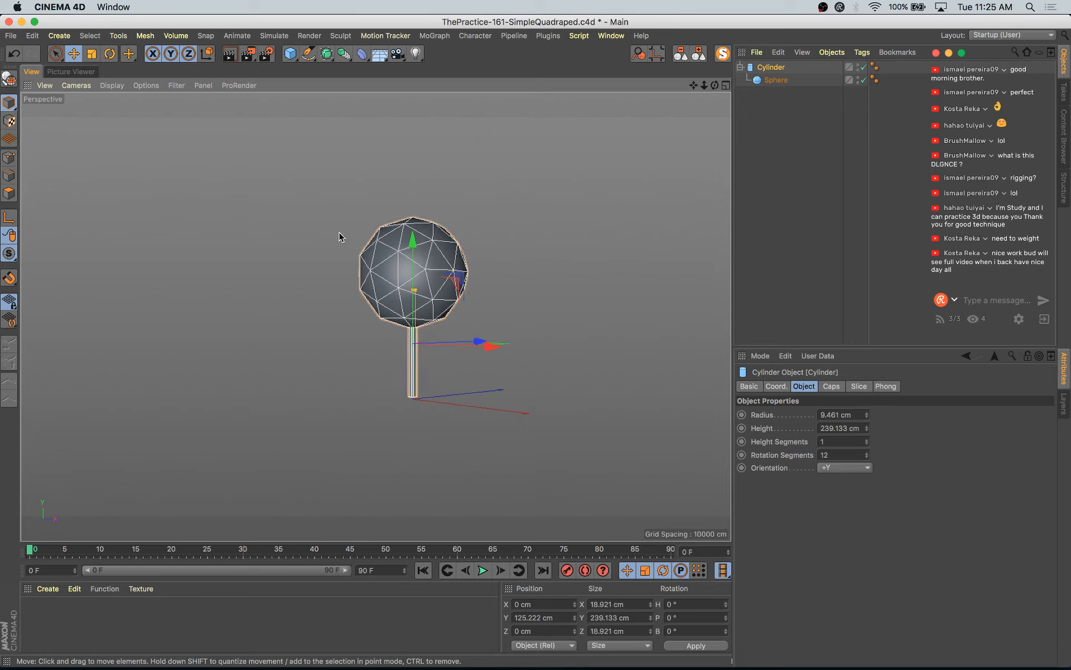
# - Duplicate the sphere twice, shrink the copies to about 80 cm radius and tuck them into the crown's lower sides
pyautogui.click(379, 253)
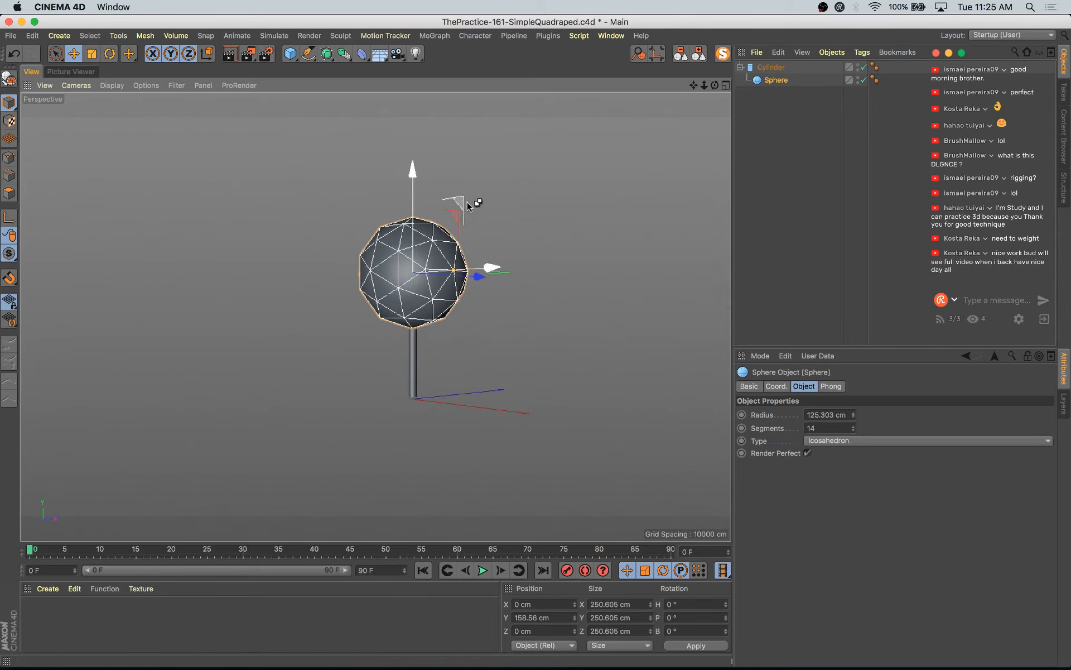
pyautogui.moveTo(462, 206); pyautogui.dragTo(489, 305)
pyautogui.press('t')
pyautogui.press('e')
pyautogui.moveTo(484, 226); pyautogui.dragTo(416, 203)
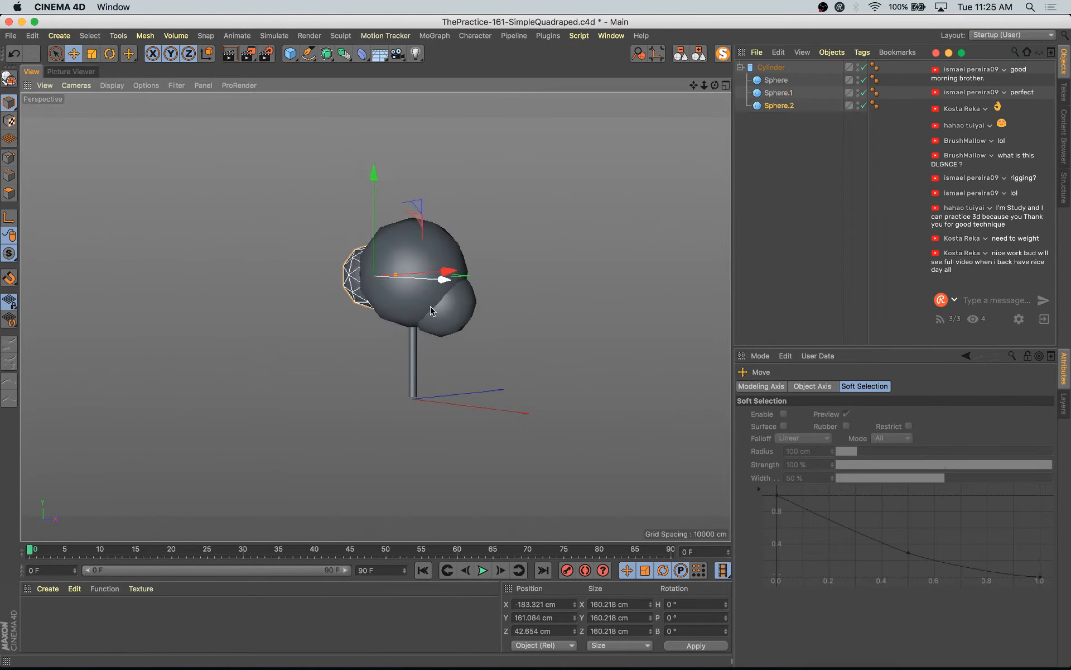
pyautogui.moveTo(446, 272); pyautogui.dragTo(510, 291)
pyautogui.moveTo(507, 227); pyautogui.dragTo(471, 258)
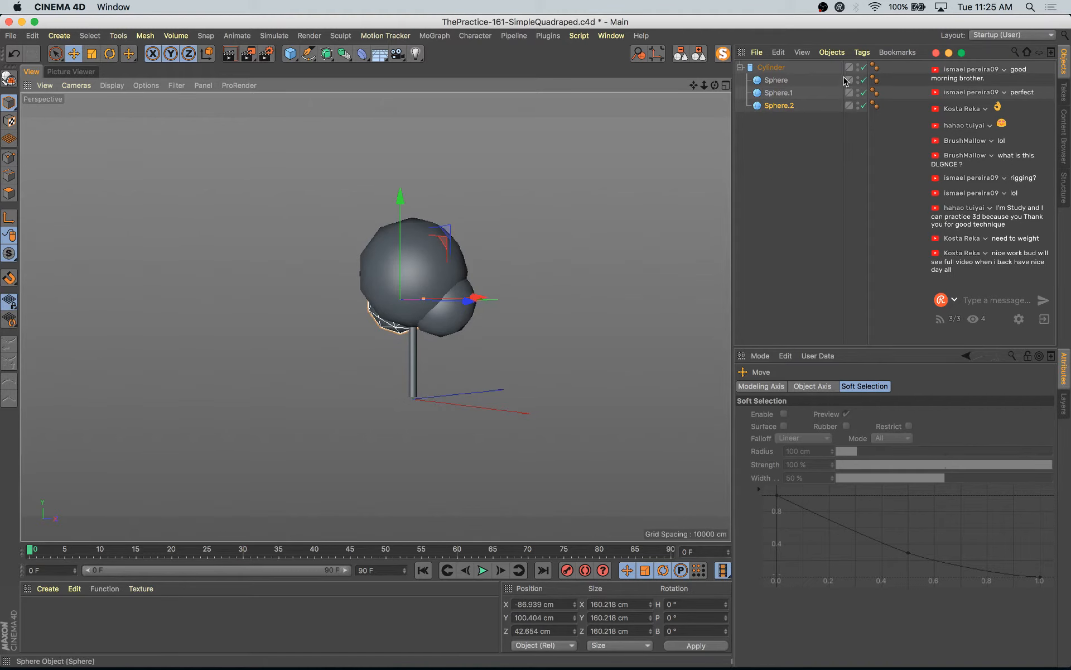
# - Leave the solo and camera views, orbit around the tree and isolate the whole cylinder hierarchy again
pyautogui.click(725, 56)
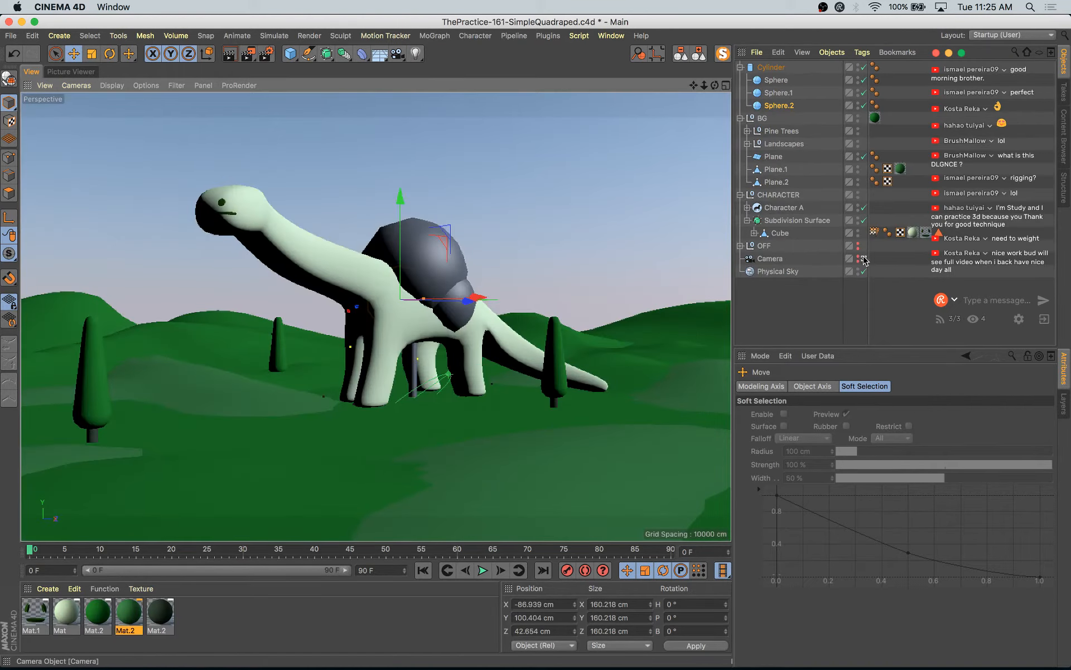
pyautogui.press('o')
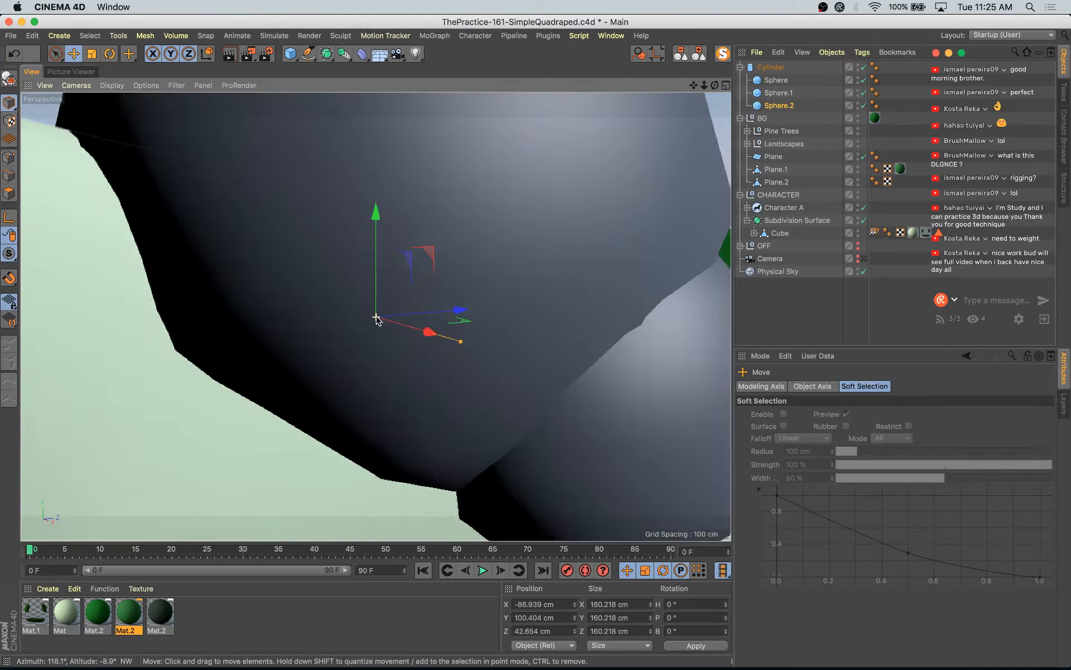
pyautogui.keyDown('alt'); pyautogui.moveTo(377, 318); pyautogui.dragTo(424, 295); pyautogui.keyUp('alt')
pyautogui.click(765, 69)
pyautogui.click(718, 56)
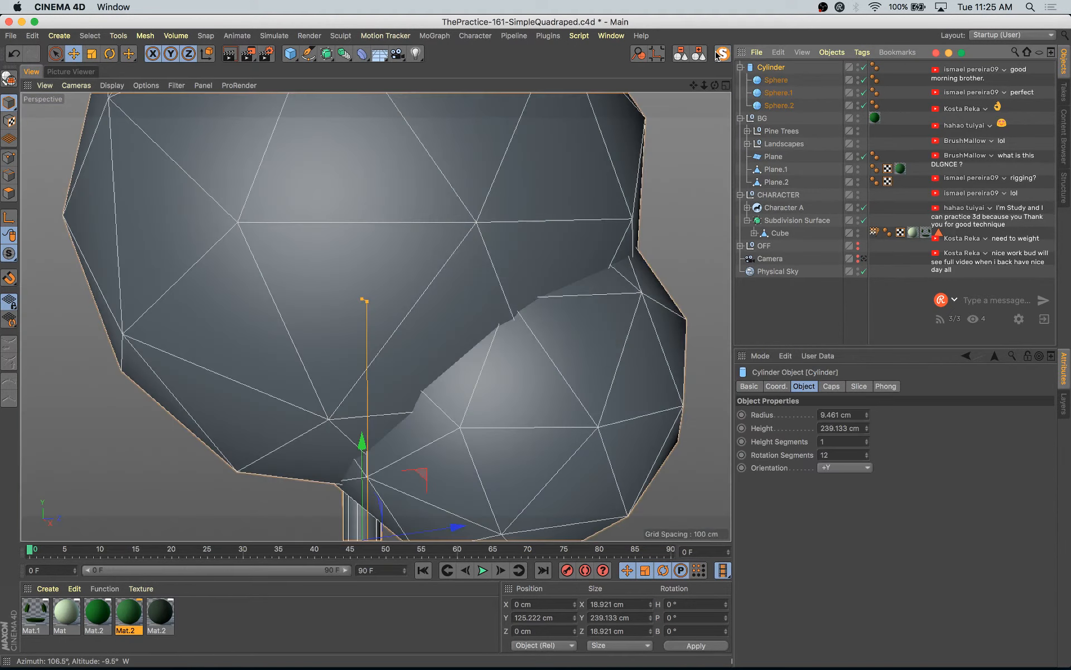
# - Duplicate Sphere.2, place the copy on another lower side of the crown and rescale it
pyautogui.click(779, 105)
pyautogui.press('o')
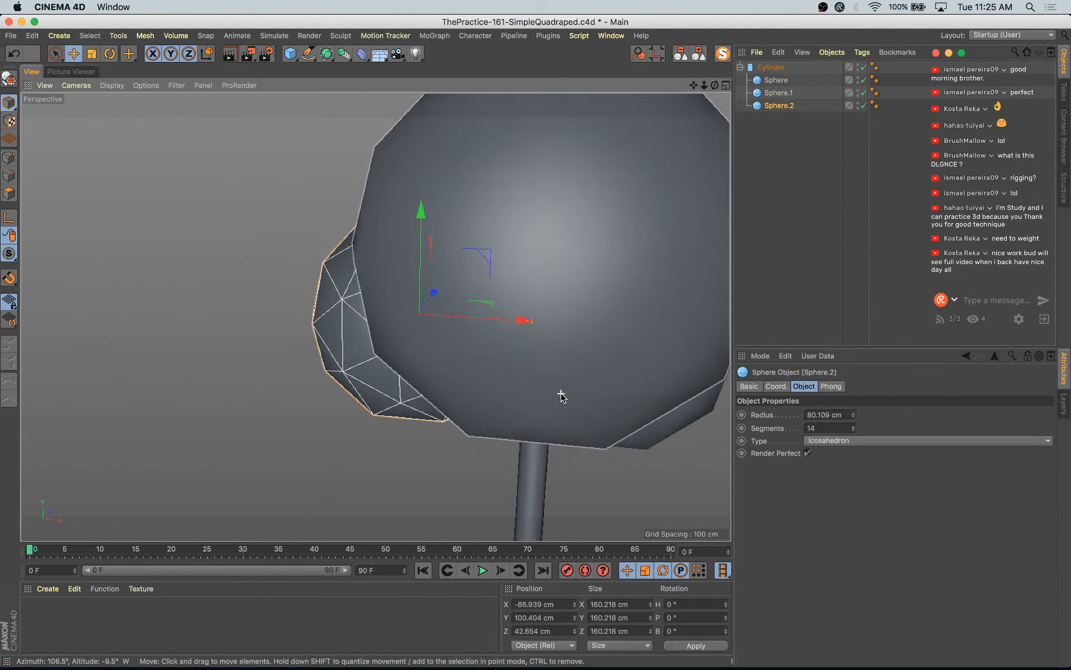
pyautogui.scroll(-2, 561, 393)
pyautogui.scroll(-2, 565, 340)
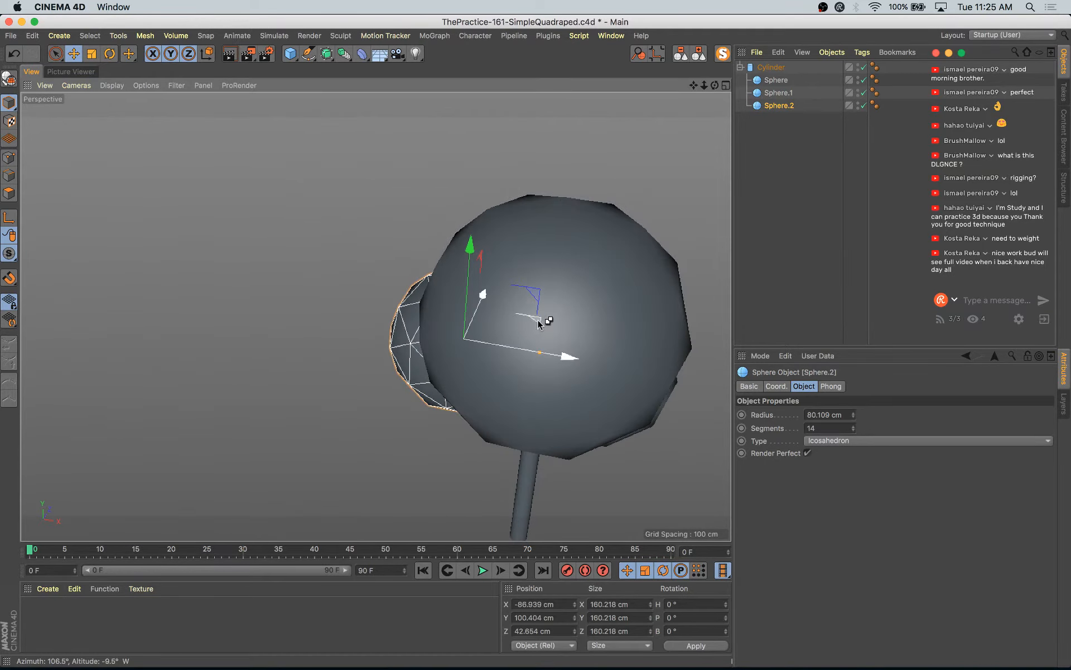
pyautogui.keyDown('ctrl'); pyautogui.moveTo(538, 324); pyautogui.dragTo(567, 390); pyautogui.keyUp('ctrl')
pyautogui.press('t')
pyautogui.moveTo(463, 401); pyautogui.dragTo(516, 394)
pyautogui.press('e')
# - Add another sphere copy, scale it to about 146 cm across and tuck it into the crown's upper side
pyautogui.keyDown('alt'); pyautogui.moveTo(586, 392); pyautogui.dragTo(575, 152); pyautogui.keyUp('alt')
pyautogui.keyDown('alt'); pyautogui.moveTo(577, 173); pyautogui.dragTo(530, 218); pyautogui.keyUp('alt')
pyautogui.press('t')
pyautogui.moveTo(614, 195); pyautogui.dragTo(555, 254)
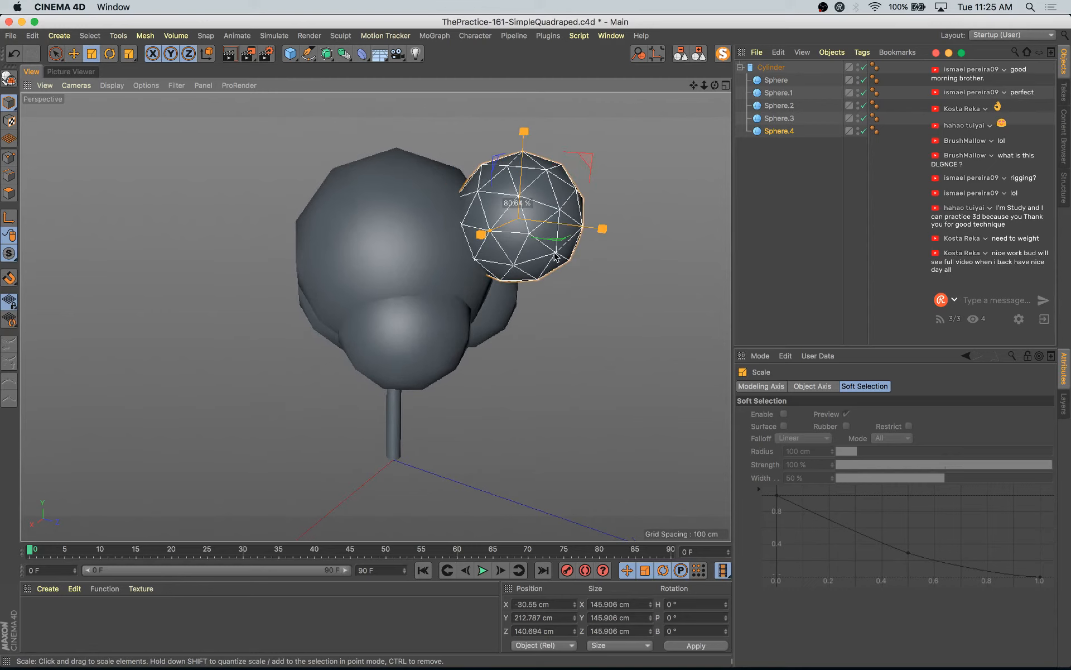
pyautogui.press('e')
pyautogui.moveTo(589, 164); pyautogui.dragTo(539, 186)
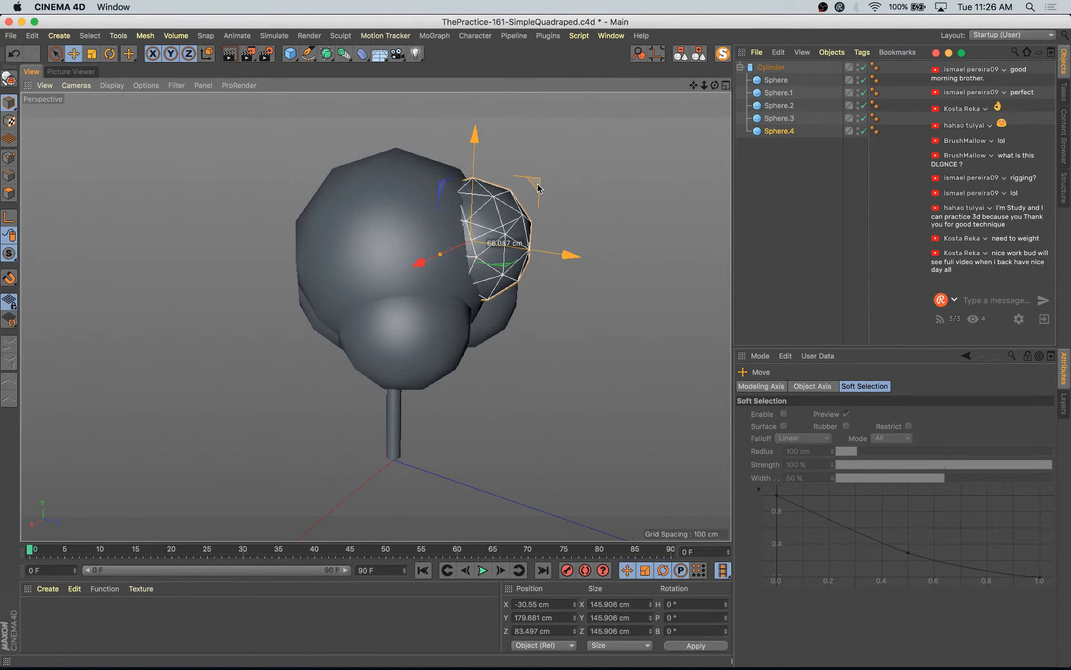
# - Duplicate two more spheres around the crown, scaling and positioning them to fill out the foliage
pyautogui.keyDown('alt'); pyautogui.moveTo(549, 246); pyautogui.dragTo(429, 251); pyautogui.keyUp('alt')
pyautogui.keyDown('ctrl'); pyautogui.moveTo(478, 156); pyautogui.dragTo(612, 201); pyautogui.keyUp('ctrl')
pyautogui.moveTo(545, 328); pyautogui.dragTo(431, 349)
pyautogui.press('t')
pyautogui.moveTo(524, 290); pyautogui.dragTo(401, 419)
pyautogui.press('e')
# - Duplicate the trunk cylinder inside itself and delete the seven spheres nested under the copy
pyautogui.click(395, 419)
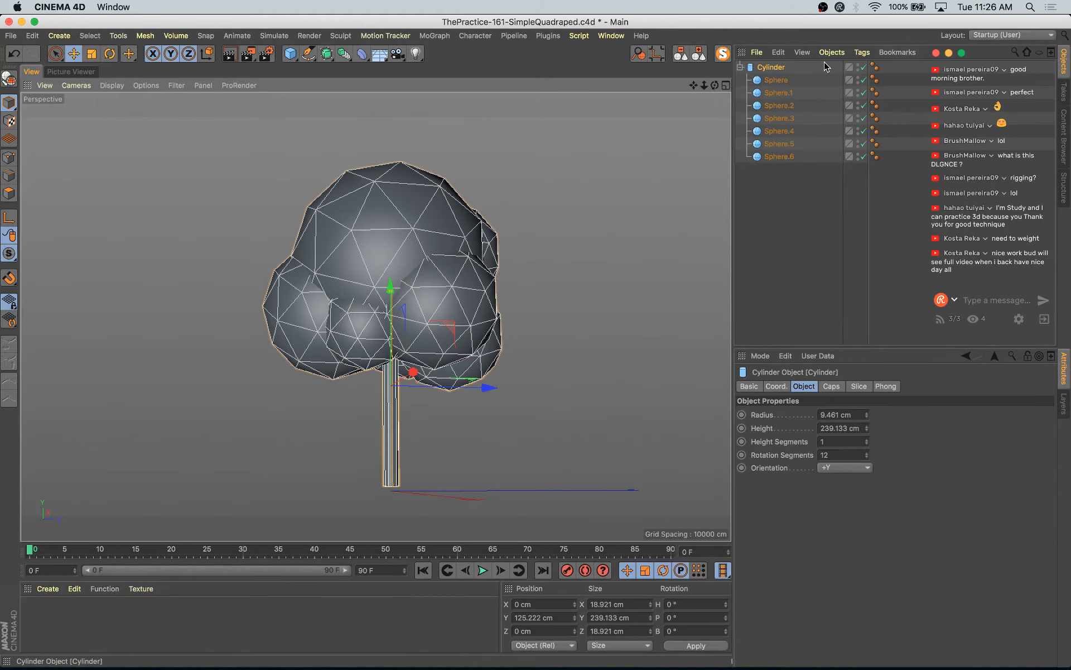
pyautogui.keyDown('ctrl'); pyautogui.moveTo(781, 76); pyautogui.dragTo(781, 78); pyautogui.keyUp('ctrl')
pyautogui.click(782, 92)
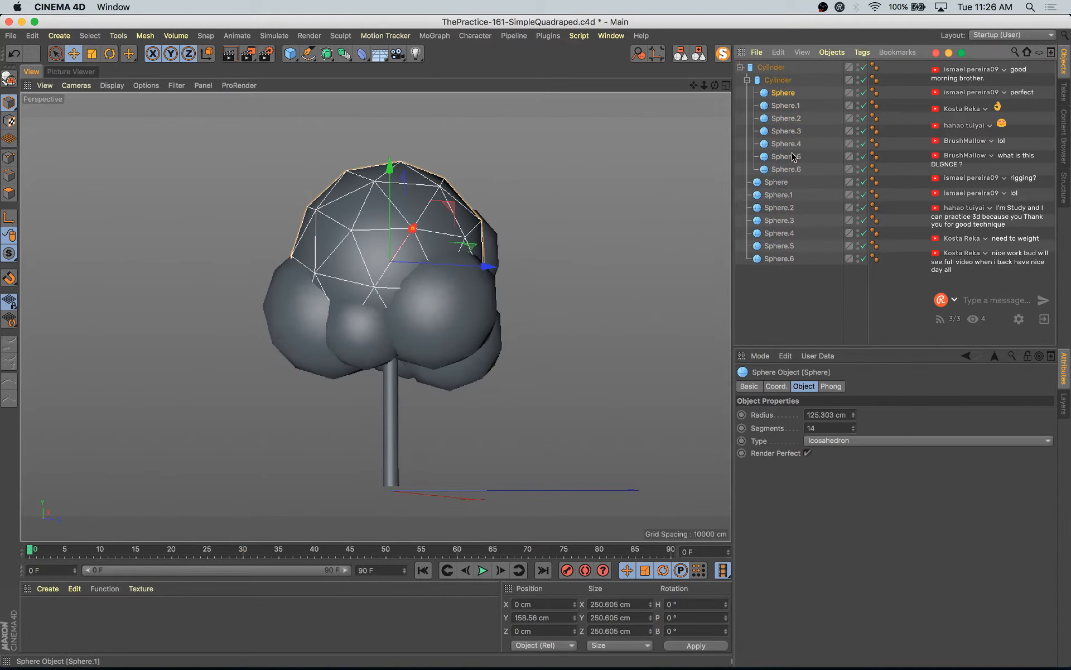
pyautogui.keyDown('shift'); pyautogui.click(795, 158); pyautogui.keyUp('shift')
pyautogui.keyDown('shift'); pyautogui.click(795, 168); pyautogui.keyUp('shift')
pyautogui.press('Delete')
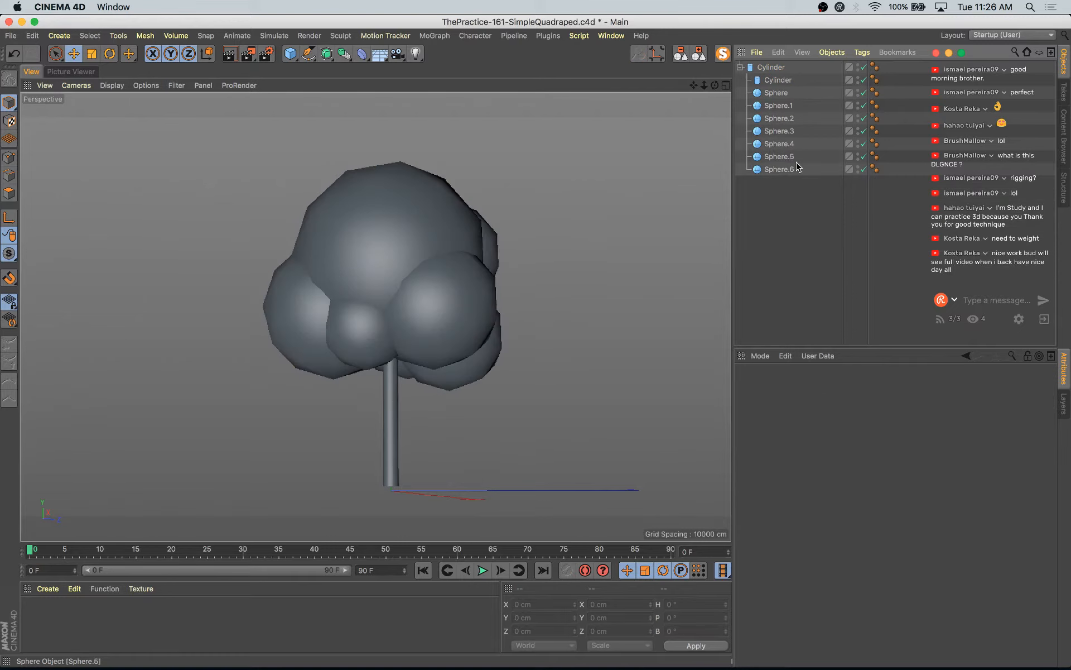
# - Make the copied cylinder editable, shrink it to about 12 by 155 cm and move its axis to its base
pyautogui.click(778, 82)
pyautogui.press('c')
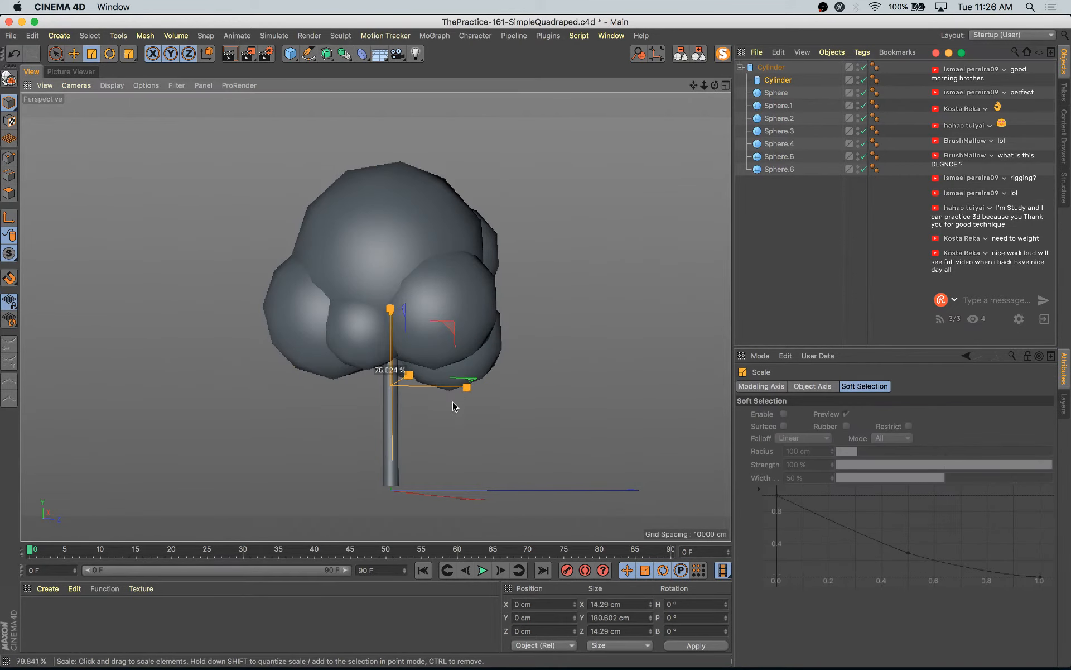
pyautogui.press('t')
pyautogui.press('e')
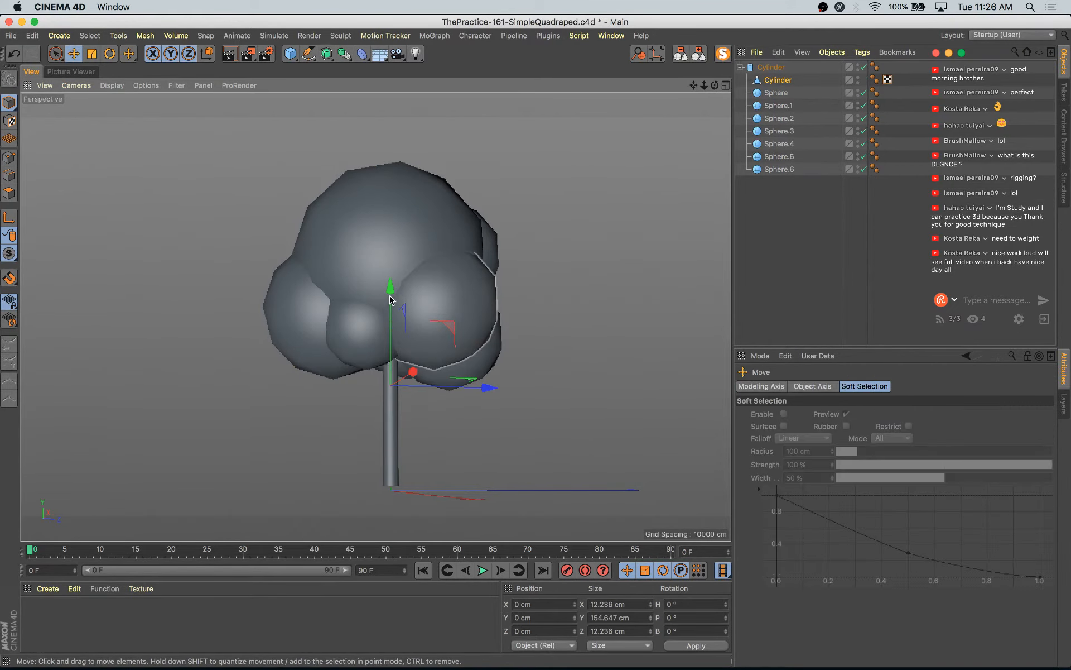
pyautogui.moveTo(398, 304); pyautogui.dragTo(391, 418)
pyautogui.click(8, 212)
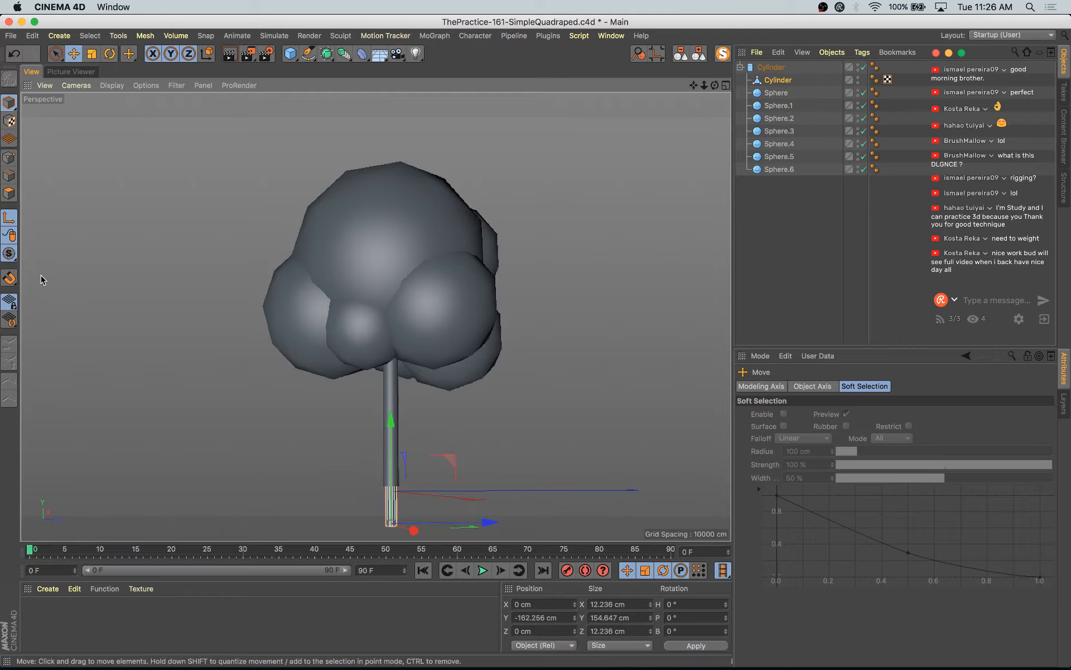
# - Raise the small cylinder to about Y -30 cm, tilt it outward about 53° as a branch and shrink it to about 121 cm long
pyautogui.click(400, 358)
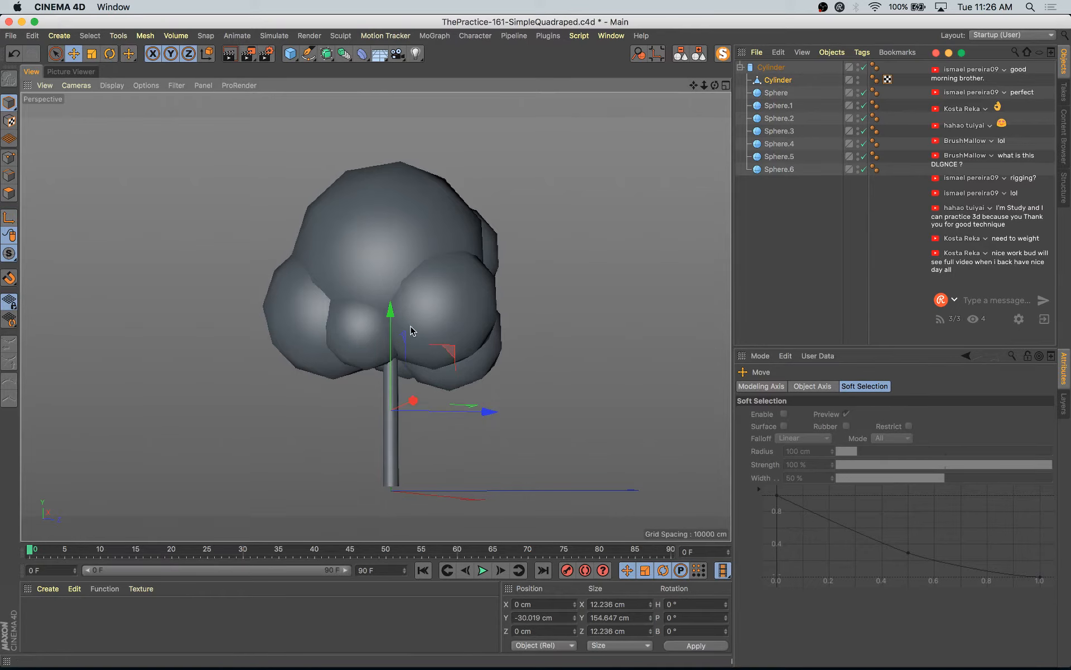
pyautogui.press('r')
pyautogui.moveTo(401, 360); pyautogui.dragTo(511, 416)
pyautogui.press('t')
pyautogui.moveTo(510, 334); pyautogui.dragTo(529, 338)
pyautogui.press('e')
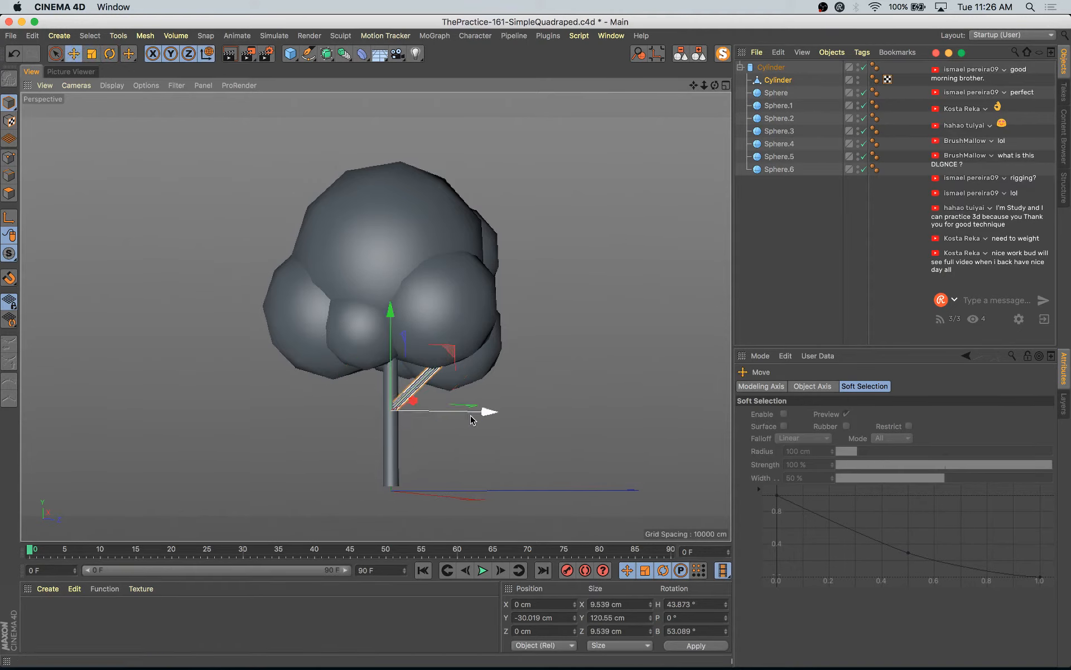
# - Duplicate the branch, turn the copy to the trunk's opposite side and raise it to about Y -9 cm
pyautogui.press('r')
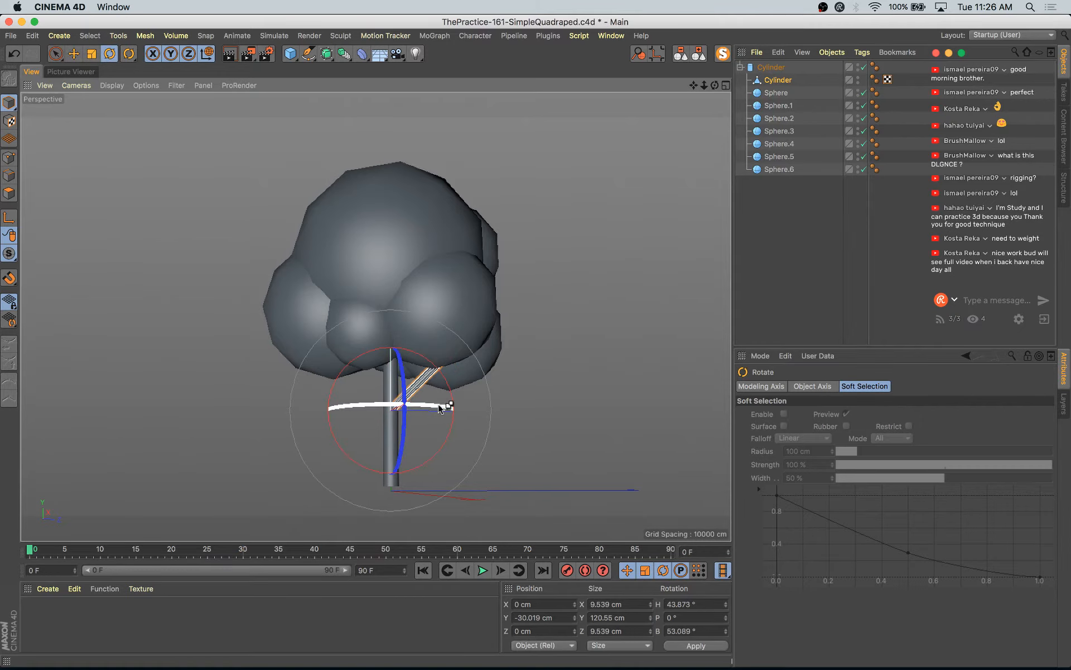
pyautogui.moveTo(312, 408); pyautogui.dragTo(129, 432)
pyautogui.press('e')
pyautogui.moveTo(394, 339); pyautogui.dragTo(398, 322)
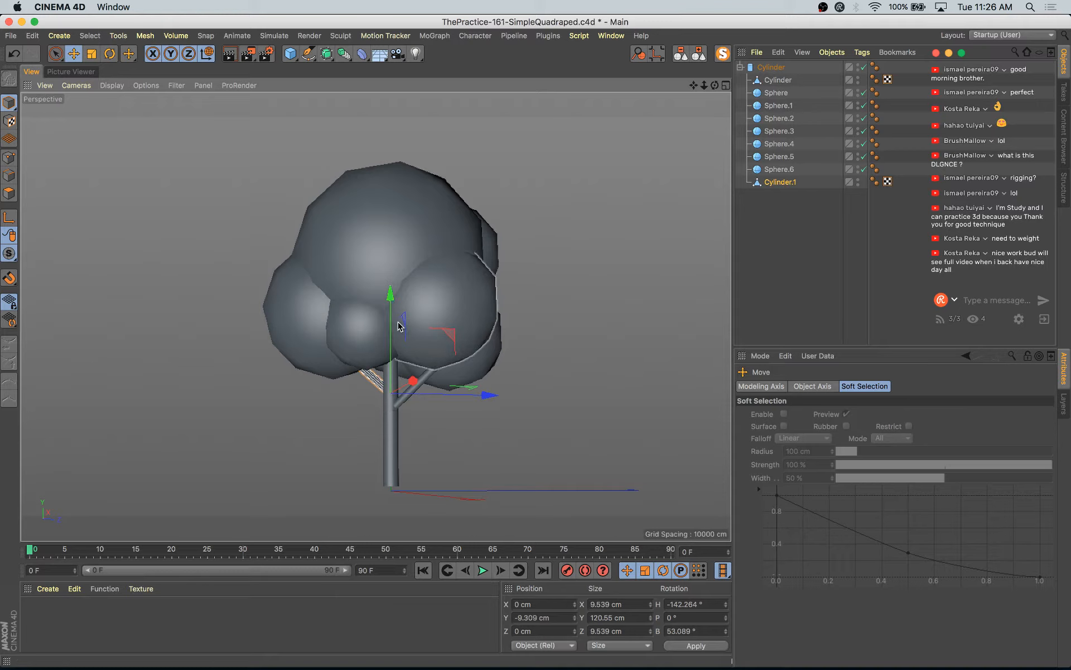
# - Shrink the second branch to about 91 cm long and adjust its rotation to about H -177° and B 45°
pyautogui.press('t')
pyautogui.moveTo(544, 235); pyautogui.dragTo(363, 351)
pyautogui.press('r')
pyautogui.press('t')
pyautogui.moveTo(353, 408); pyautogui.dragTo(417, 384)
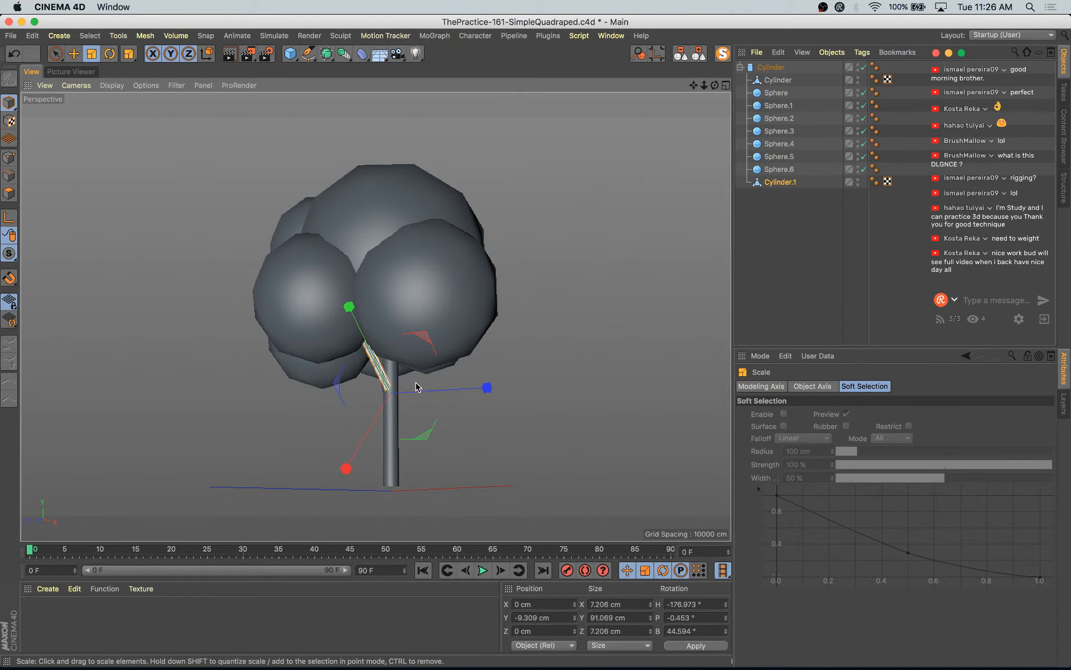
# - Select both branches, lower them slightly on the trunk and save the scene
pyautogui.keyDown('alt'); pyautogui.moveTo(534, 421); pyautogui.dragTo(336, 429); pyautogui.keyUp('alt')
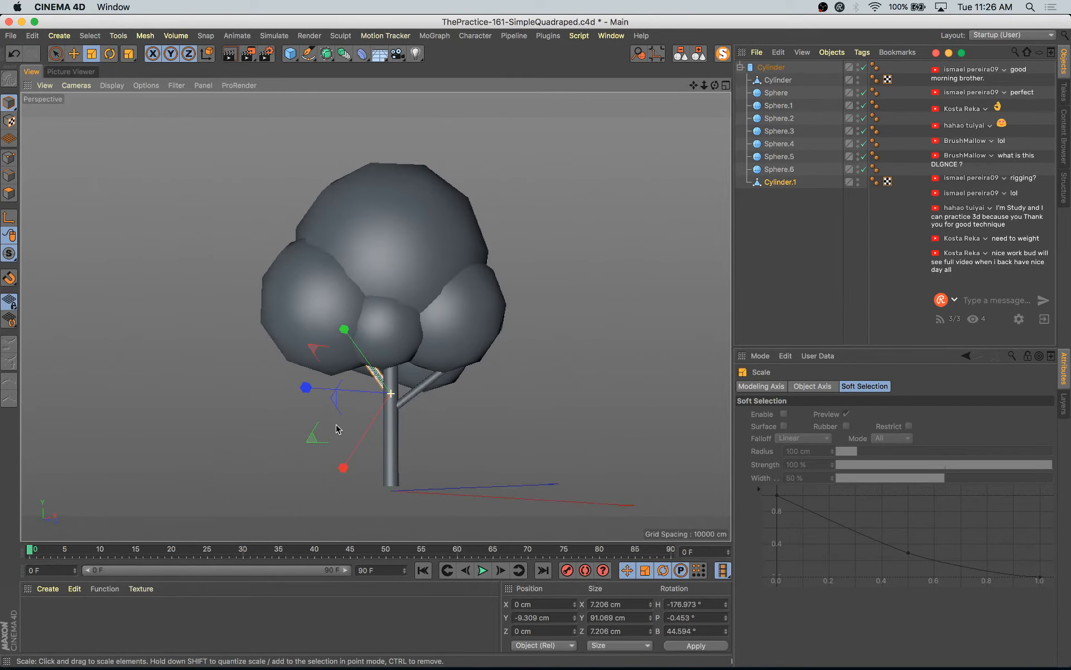
pyautogui.keyDown('shift'); pyautogui.click(423, 387); pyautogui.keyUp('shift')
pyautogui.press('e')
pyautogui.moveTo(390, 307); pyautogui.dragTo(390, 313)
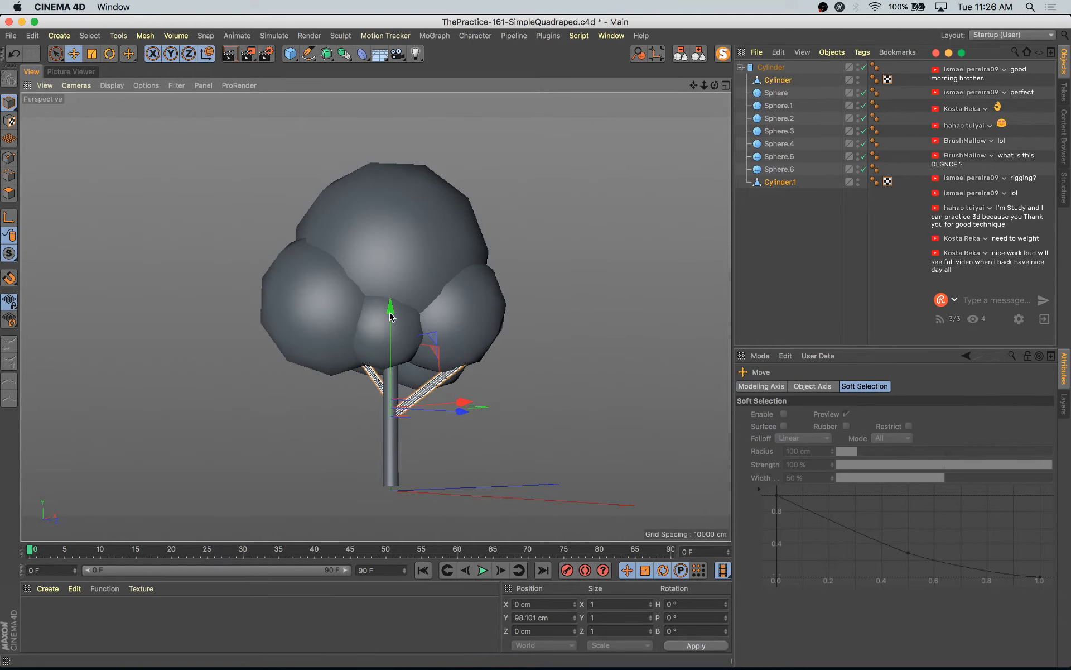
pyautogui.press('super+s')
# - Collapse the object hierarchy and show the full scene through the camera again
pyautogui.click(700, 54)
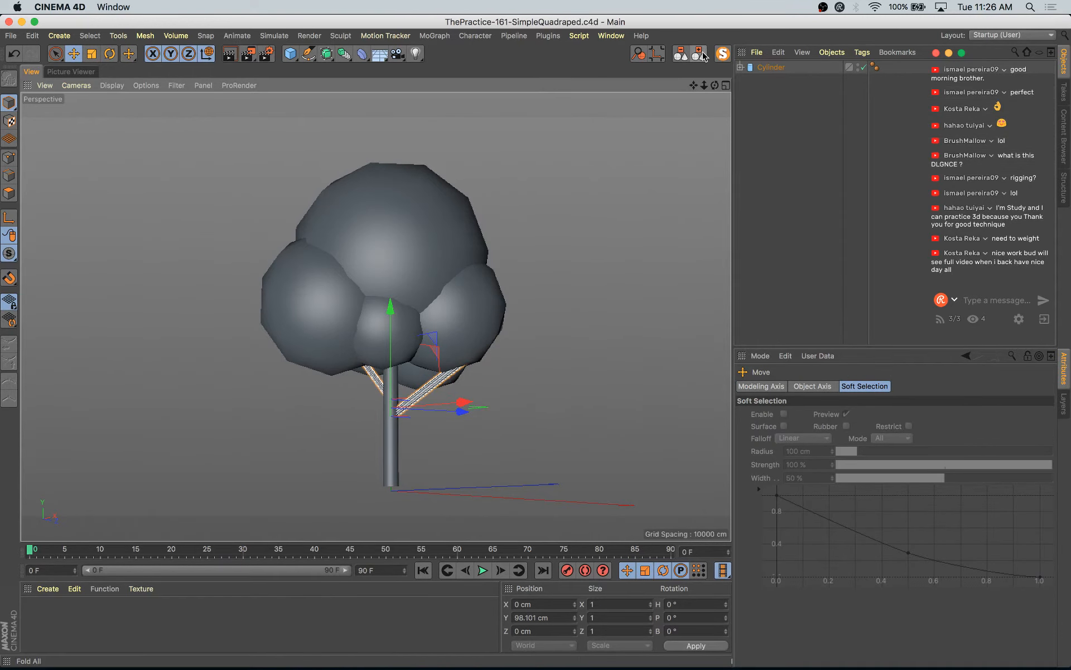
pyautogui.click(728, 56)
pyautogui.scroll(-5, 668, 263)
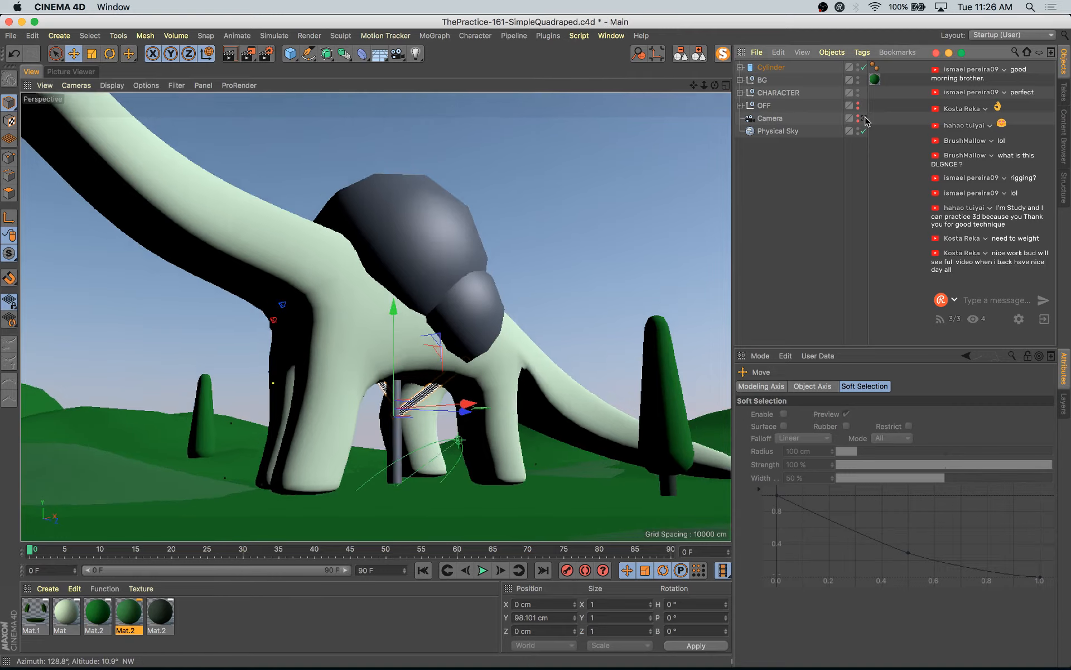
# - Apply the darkest Mat.2 material to the parent cylinder and move Cylinder.1 above the spheres in the hierarchy
pyautogui.moveTo(169, 616); pyautogui.dragTo(760, 70)
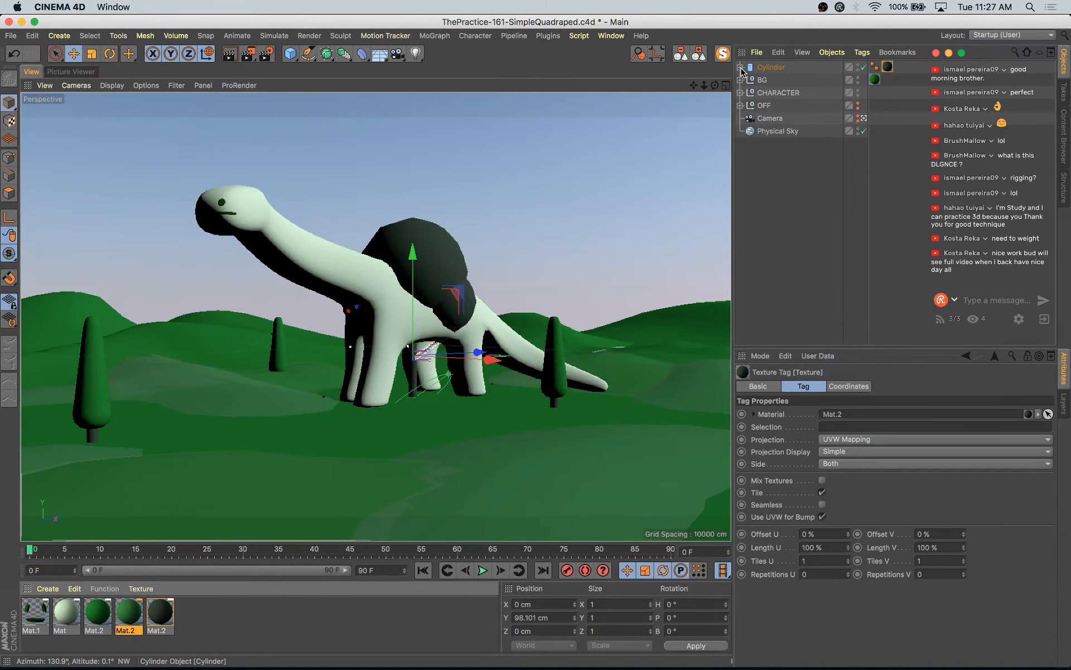
pyautogui.click(741, 67)
pyautogui.moveTo(786, 186); pyautogui.dragTo(786, 168)
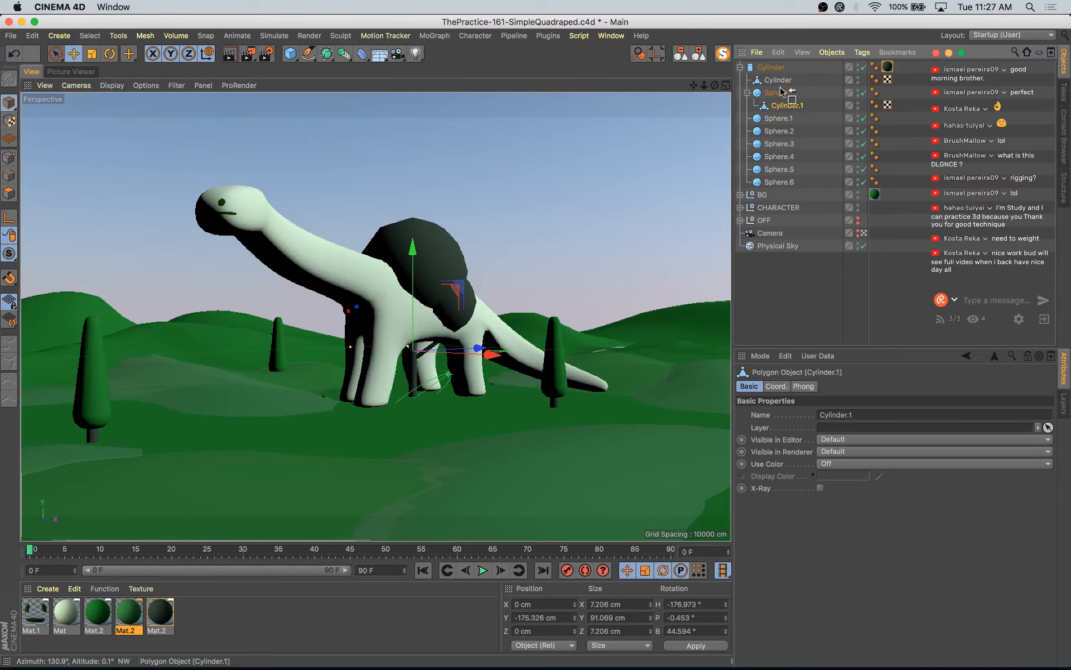
# - Group all seven crown spheres under a null
pyautogui.click(784, 107)
pyautogui.keyDown('shift'); pyautogui.click(788, 183); pyautogui.keyUp('shift')
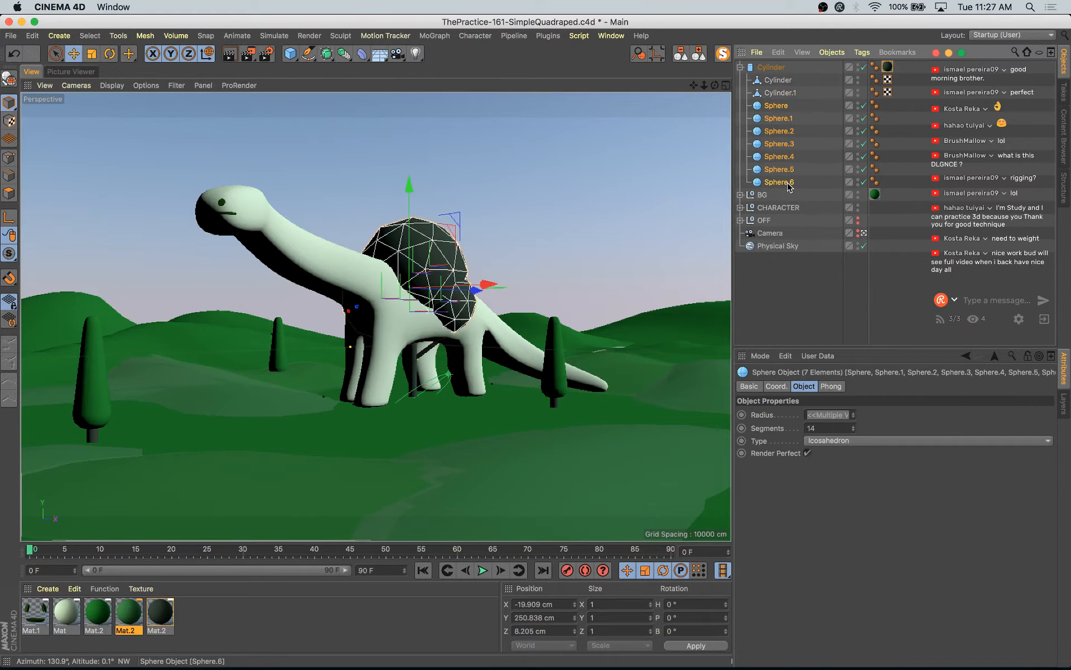
pyautogui.hotkey('alt', 'g')
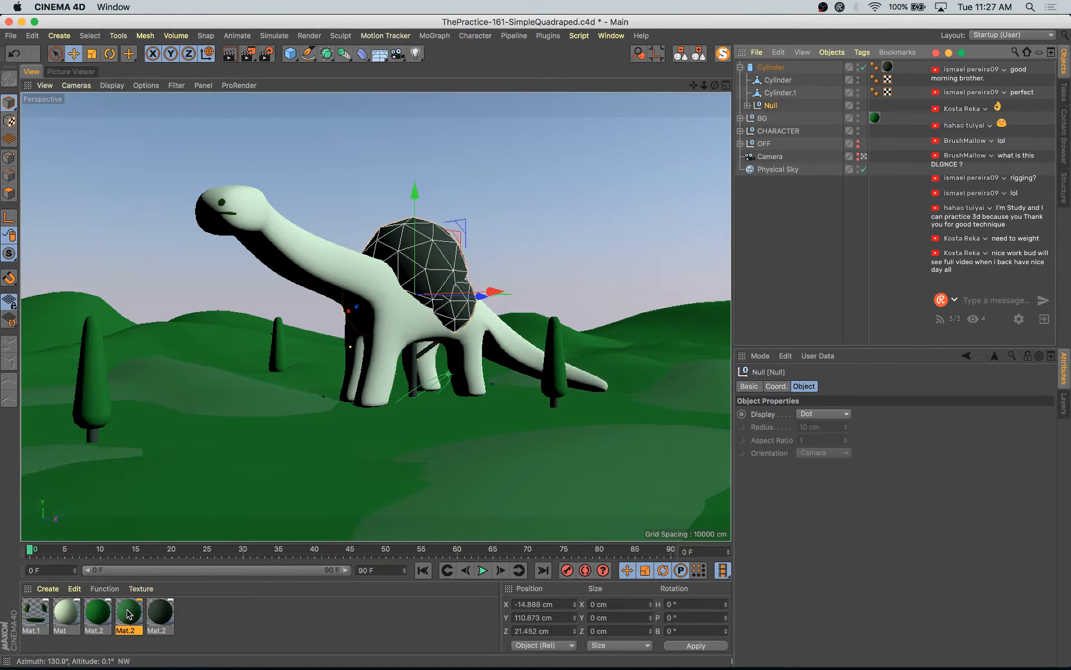
# - Apply the lighter green Mat.2 material to the spheres' null and collapse the tree's hierarchy
pyautogui.moveTo(129, 613); pyautogui.dragTo(862, 104)
pyautogui.moveTo(761, 106); pyautogui.dragTo(763, 107)
pyautogui.click(741, 67)
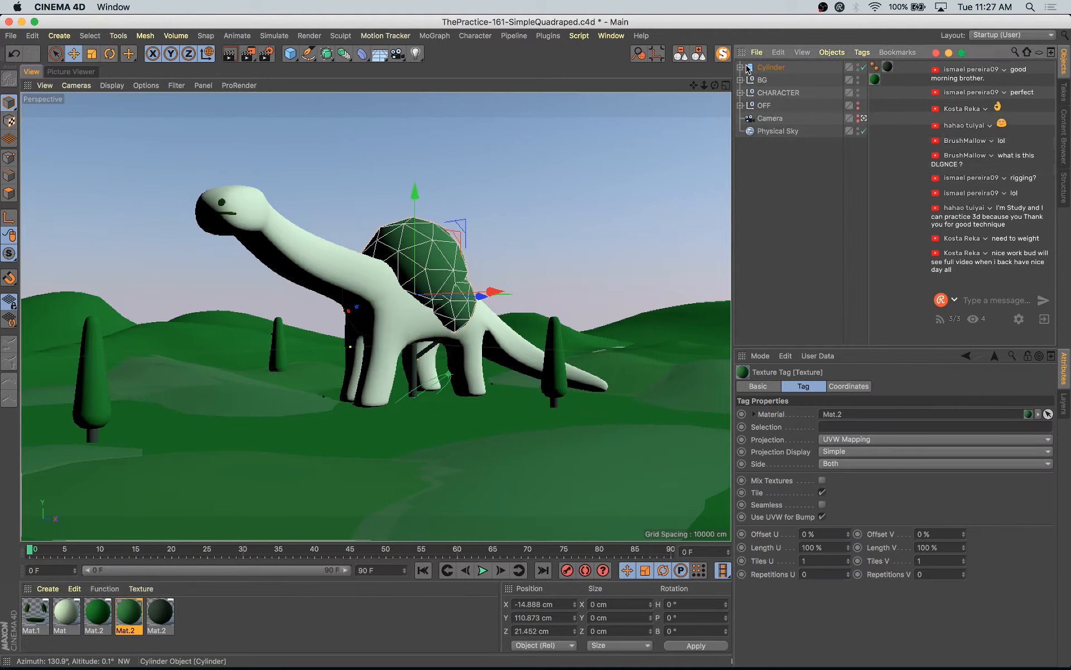
# - Place the round-crowned tree behind the dinosaur's tail and set a rotated copy of it in front near the dinosaur's head
pyautogui.click(770, 68)
pyautogui.moveTo(412, 251); pyautogui.dragTo(413, 265)
pyautogui.moveTo(480, 354); pyautogui.dragTo(335, 344)
pyautogui.press('r')
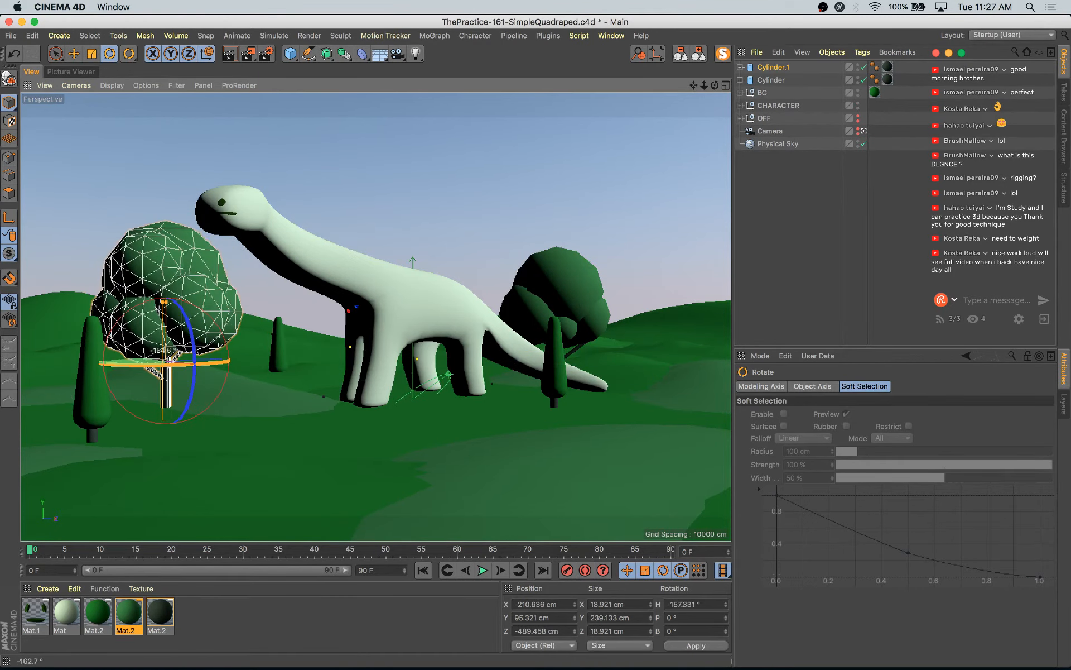
# - Move the copied tree back into the landscape beside the small cypress and scale its trunk down to about 170 cm high
pyautogui.press('e')
pyautogui.moveTo(244, 359); pyautogui.dragTo(110, 314)
pyautogui.press('t')
pyautogui.press('e')
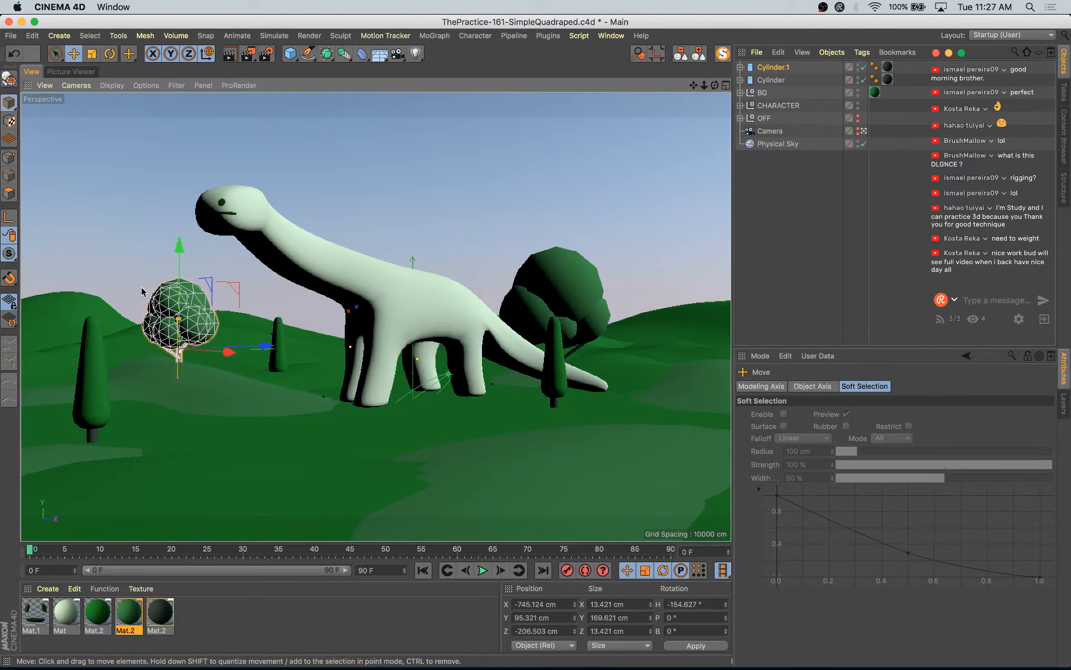
# - Duplicate the small round tree near the dinosaur's tail, rotate it to about -7° heading, and enlarge its trunk to about 198 cm high
pyautogui.moveTo(248, 298); pyautogui.dragTo(565, 468)
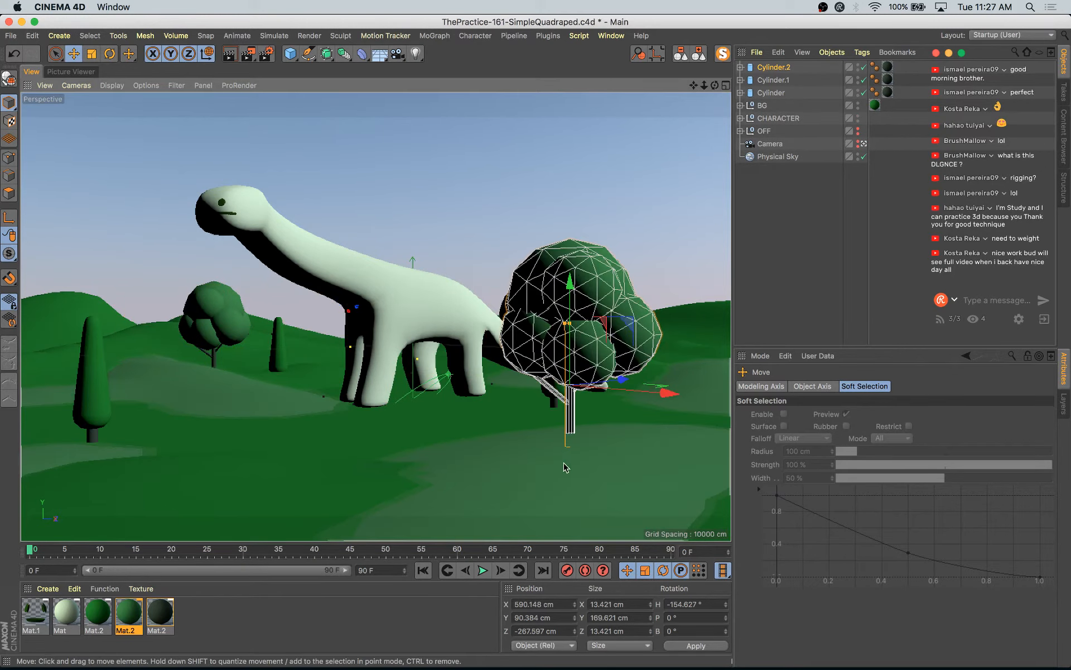
pyautogui.press('r')
pyautogui.moveTo(525, 386)
pyautogui.mouseDown()
pyautogui.moveTo(547, 386)
pyautogui.moveTo(510, 385)
pyautogui.mouseUp()
pyautogui.press('t')
pyautogui.moveTo(376, 424); pyautogui.dragTo(491, 391)
pyautogui.press('e')
pyautogui.moveTo(668, 395); pyautogui.dragTo(721, 389)
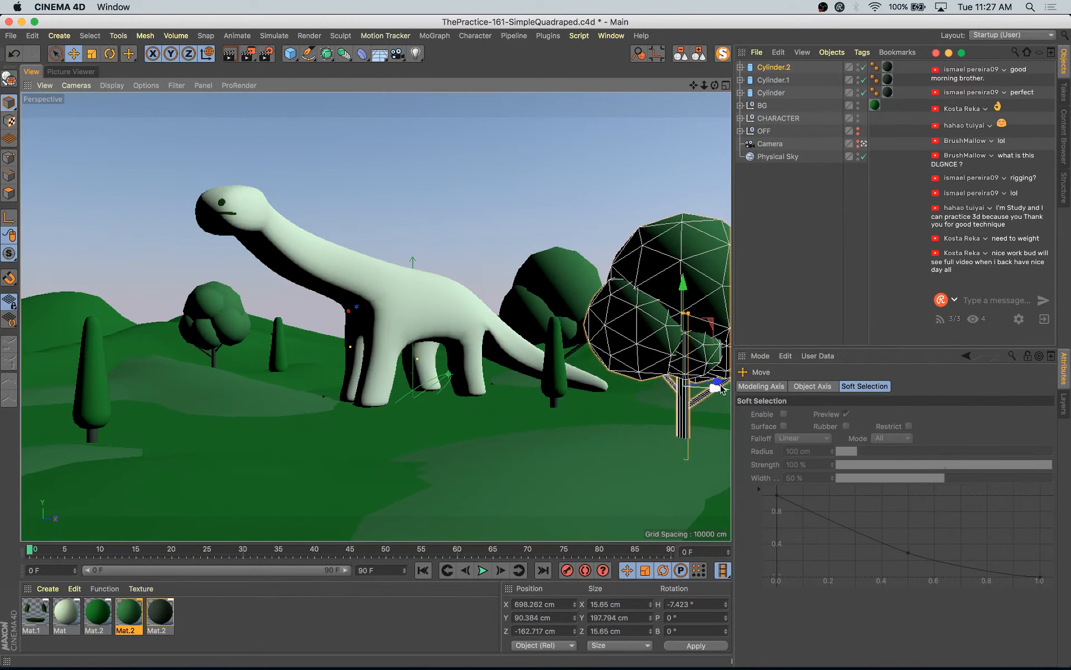
# - Move Landscape.2 to about X -344 cm, Z 234 cm behind the dinosaur and stretch its depth to about 3669 cm
pyautogui.click(323, 343)
pyautogui.click(443, 352)
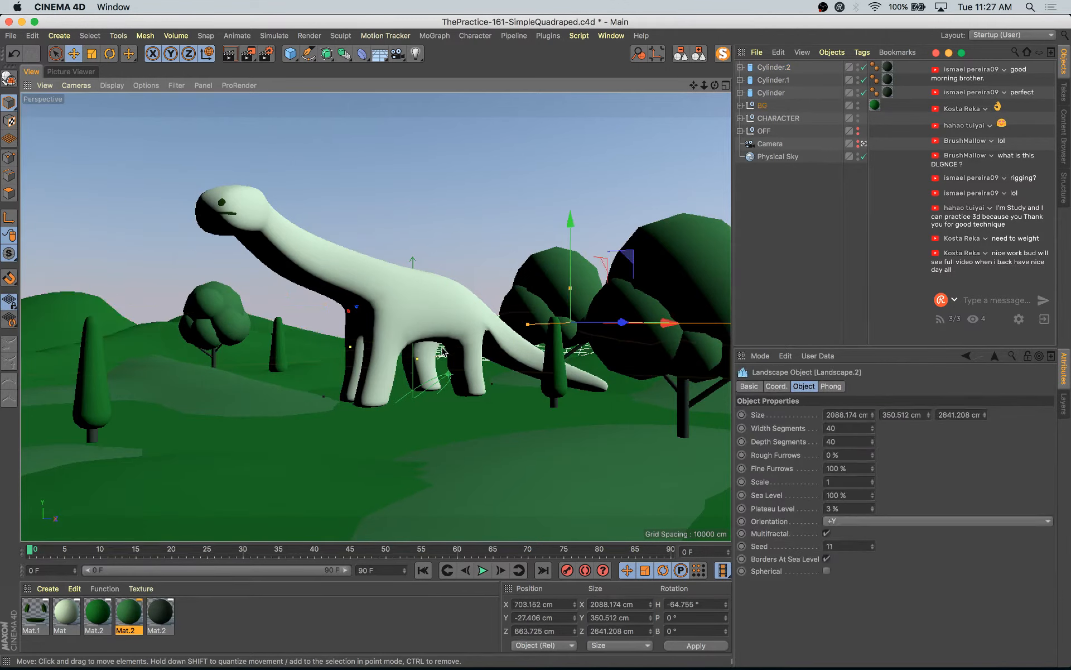
pyautogui.moveTo(672, 326); pyautogui.dragTo(594, 321)
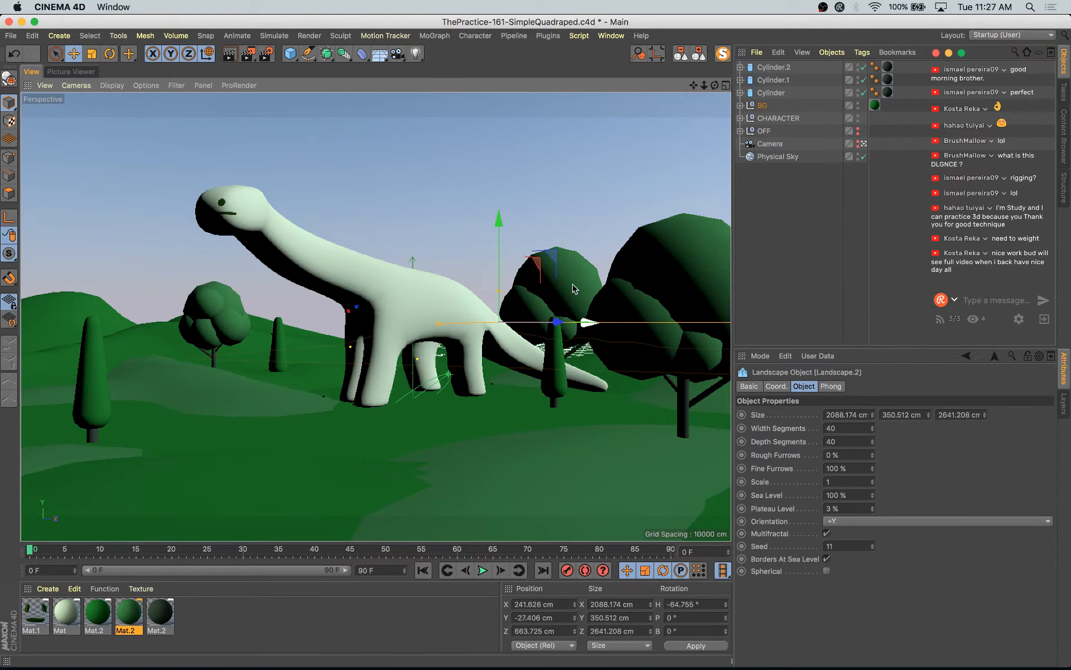
pyautogui.middleClick(598, 203)
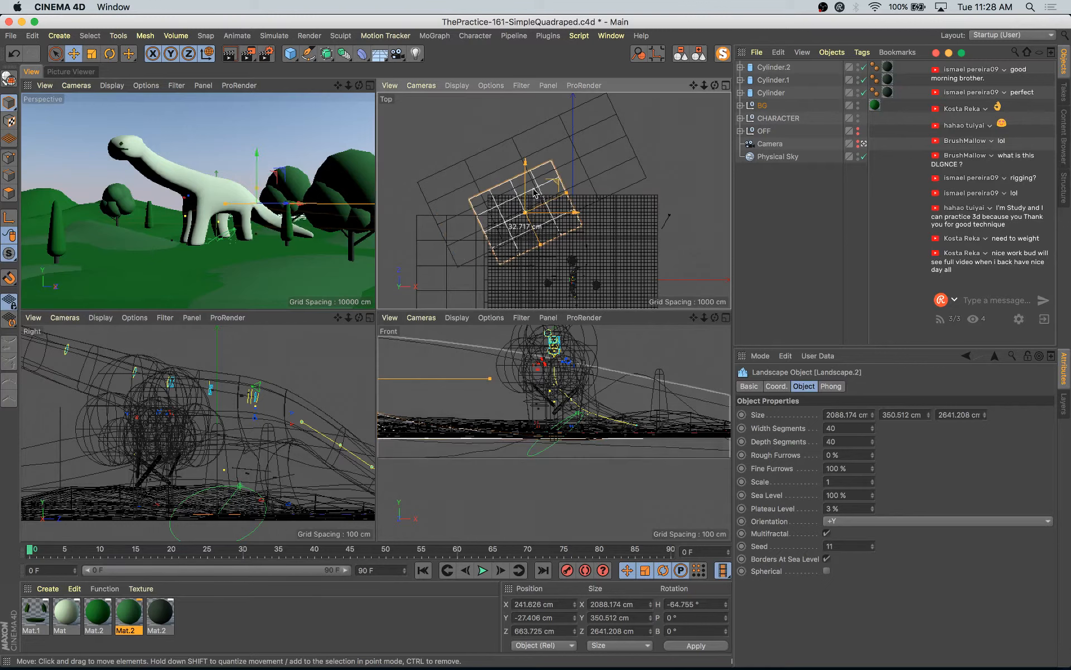
pyautogui.moveTo(534, 193); pyautogui.dragTo(514, 207)
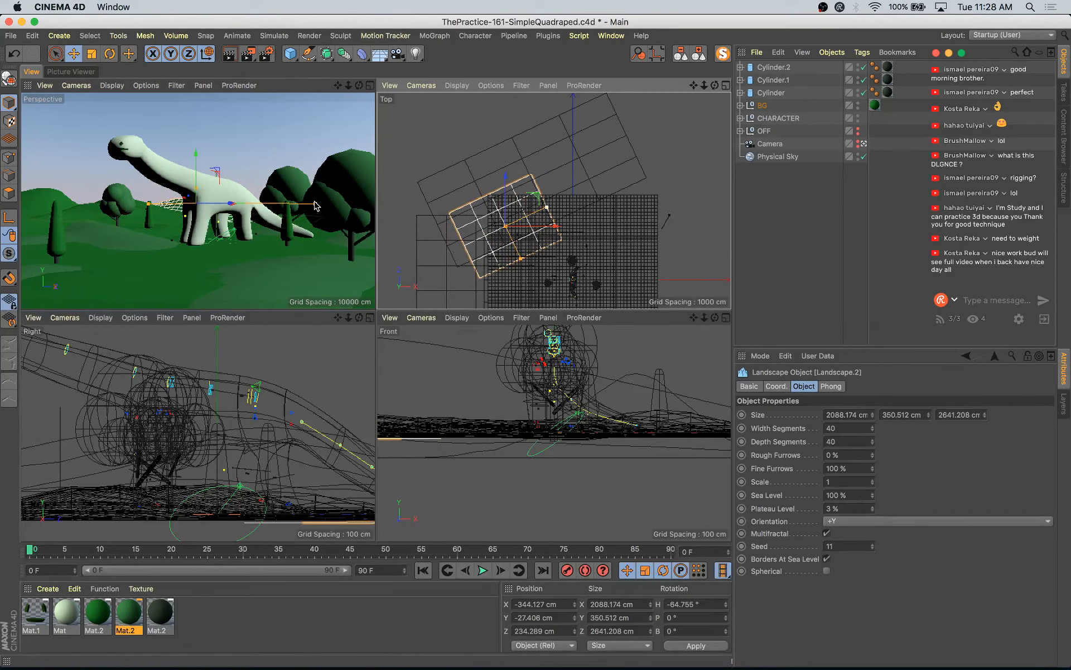
pyautogui.moveTo(317, 206); pyautogui.dragTo(342, 205)
# - Rotate Landscape.2 to about -25° heading and move it back to about X -400 cm, Z 717 cm
pyautogui.press('r')
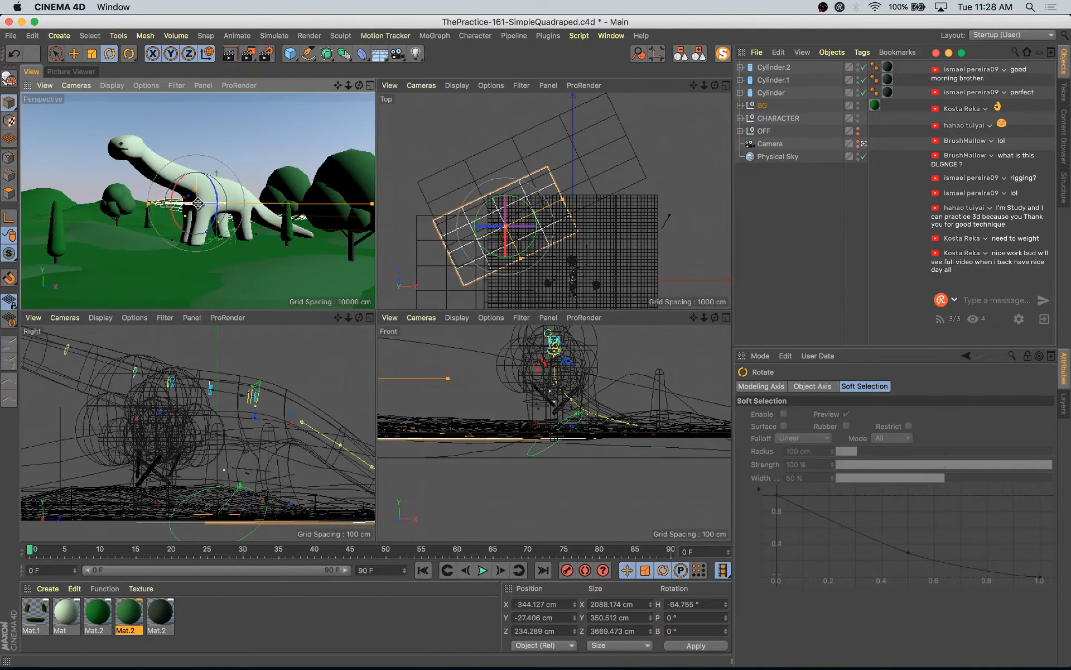
pyautogui.moveTo(564, 245); pyautogui.dragTo(549, 205)
pyautogui.press('e')
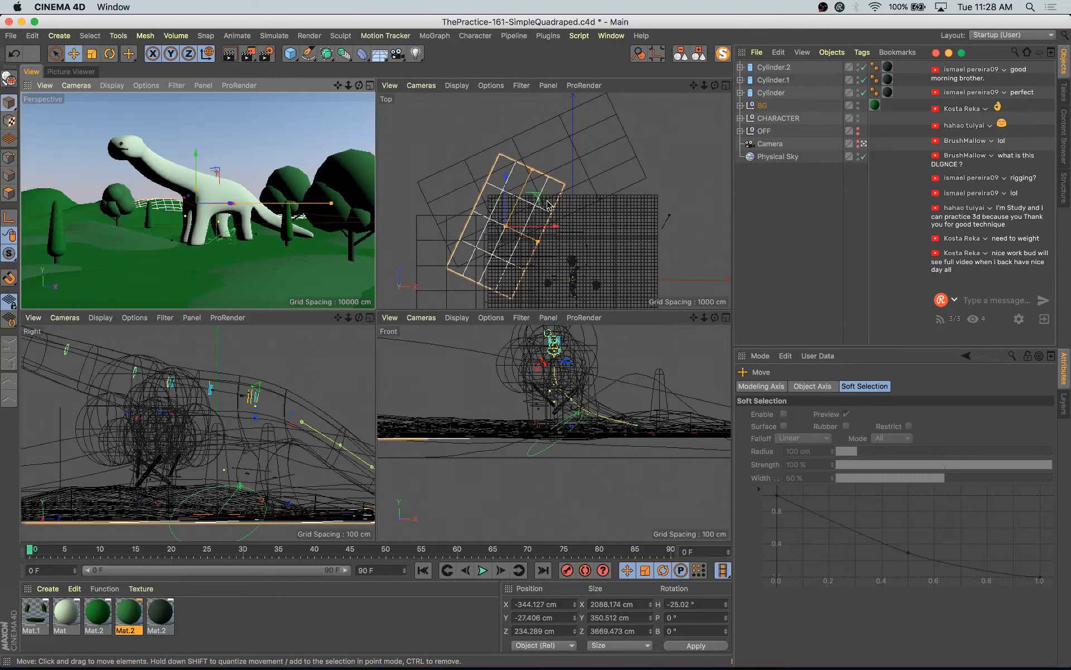
pyautogui.moveTo(546, 171); pyautogui.dragTo(511, 185)
pyautogui.middleClick(226, 211)
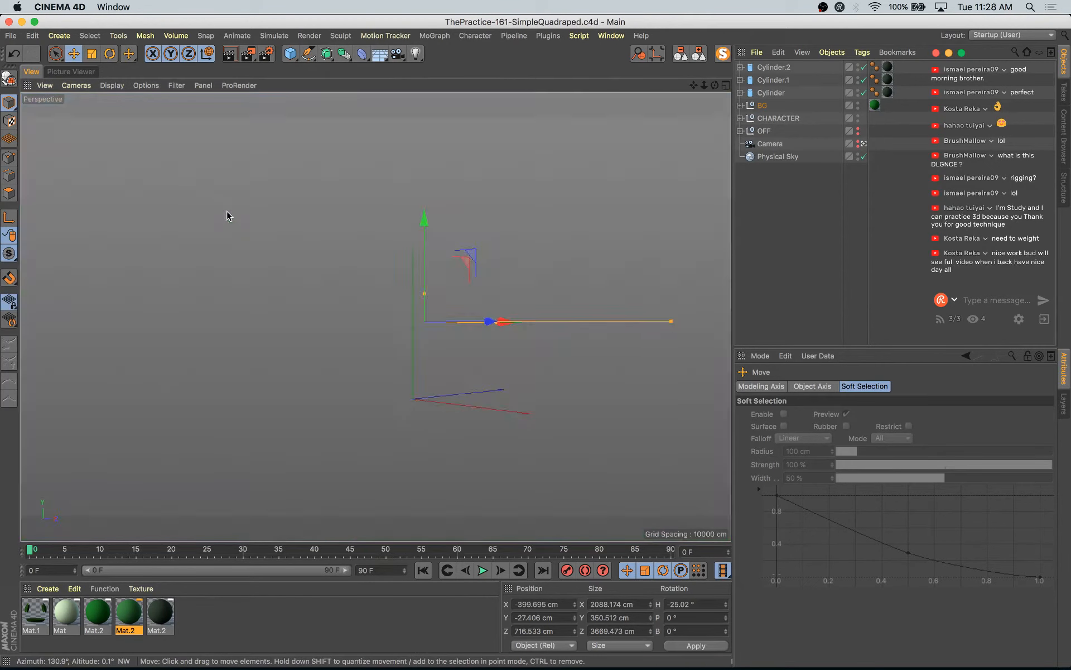
# - Render the scene with the new trees and compare the image with earlier renders in the history
pyautogui.hotkey('shift', 'r')
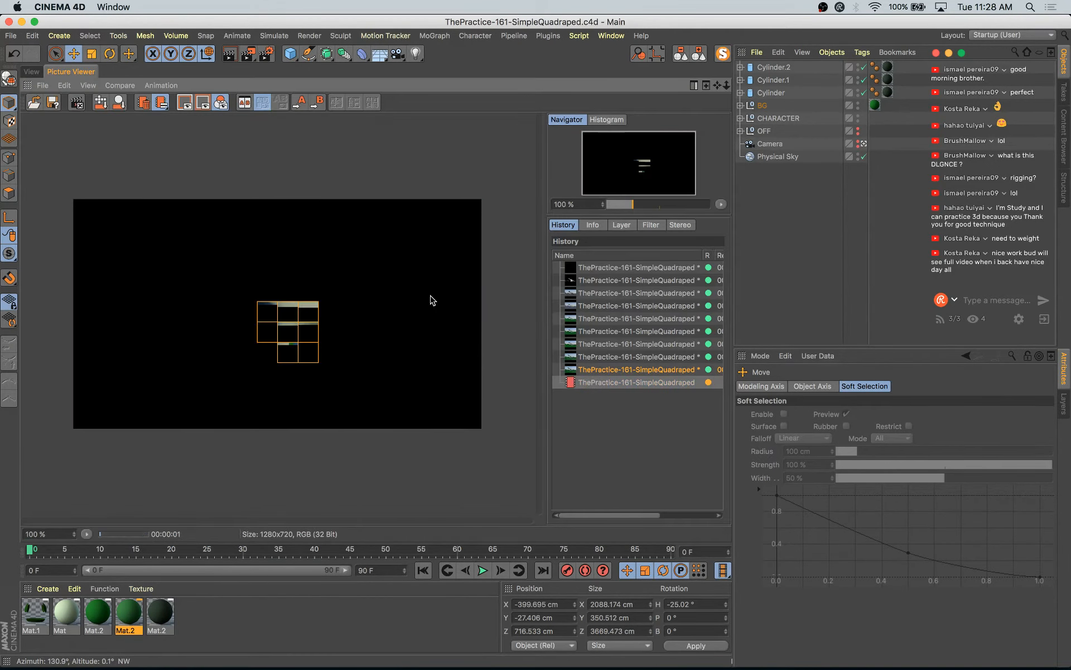
pyautogui.click(623, 344)
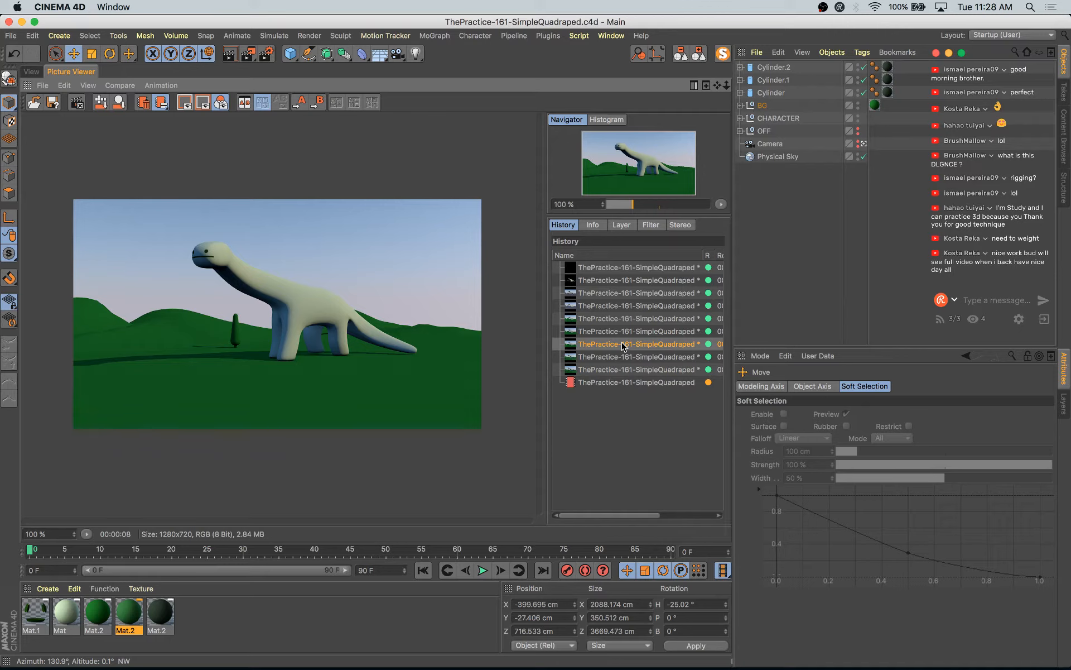
pyautogui.press('Down')
pyautogui.press('Down')
pyautogui.press('Down')
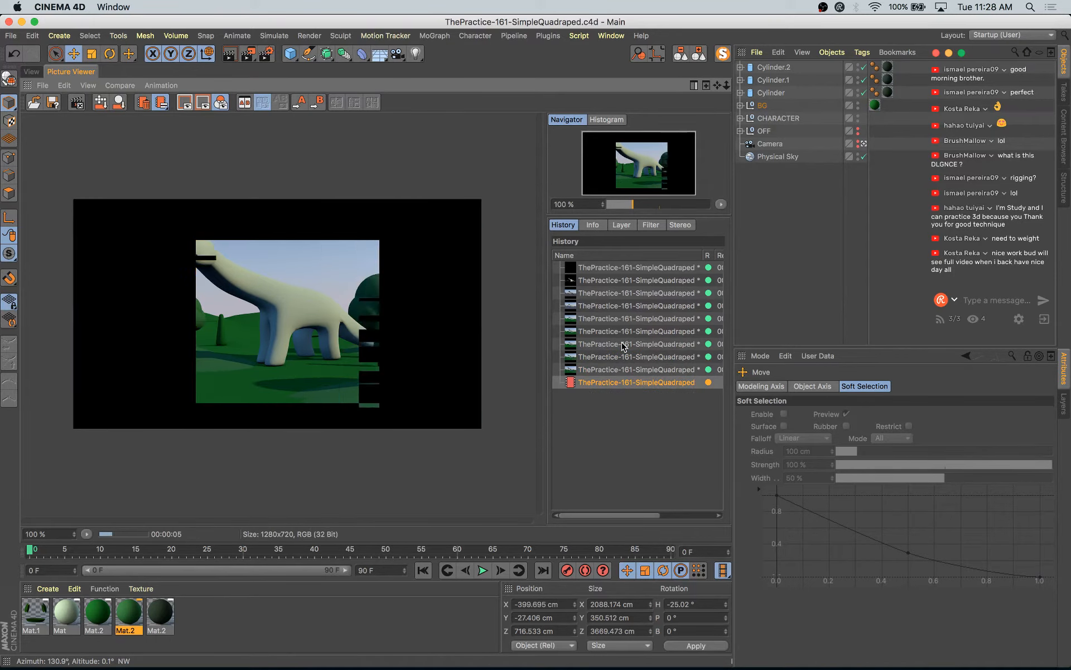
pyautogui.press('Up')
pyautogui.press('Down')
pyautogui.press('Up')
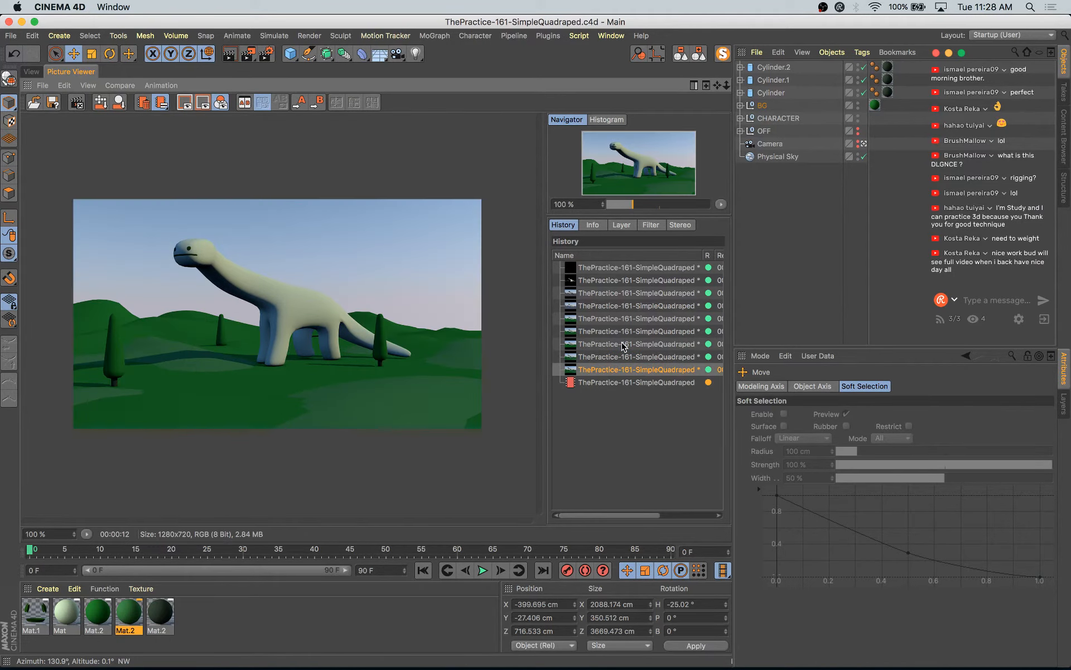
pyautogui.press('Down')
pyautogui.press('Up')
pyautogui.press('Down')
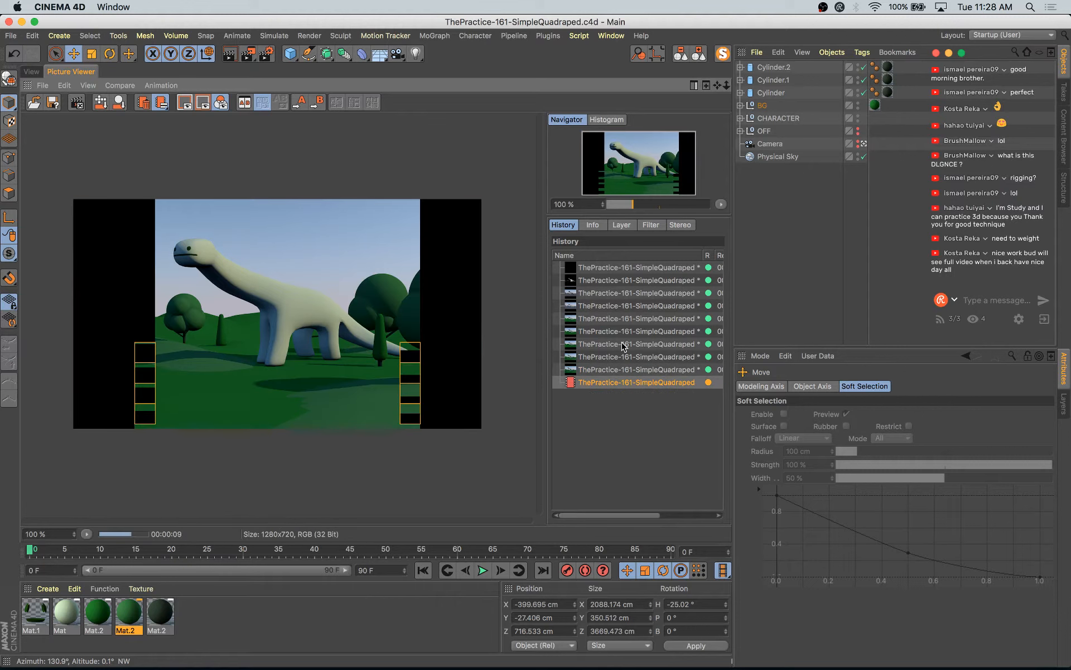
# - Set the Physical Sky's time of day to 14:54
pyautogui.click(776, 156)
pyautogui.click(901, 386)
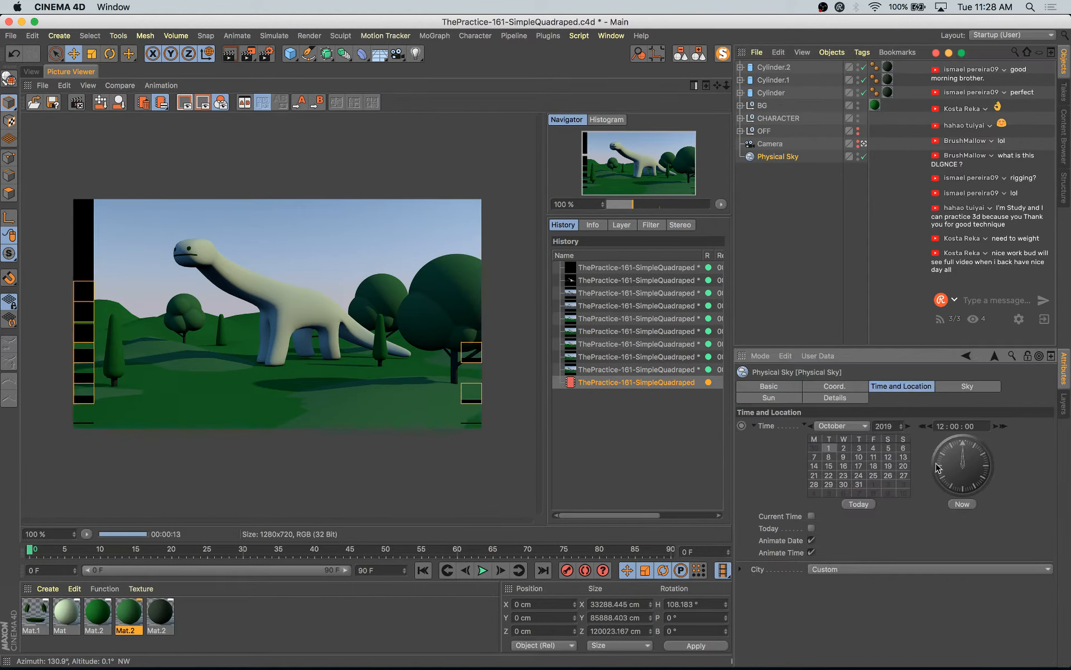
pyautogui.moveTo(937, 468); pyautogui.dragTo(951, 468)
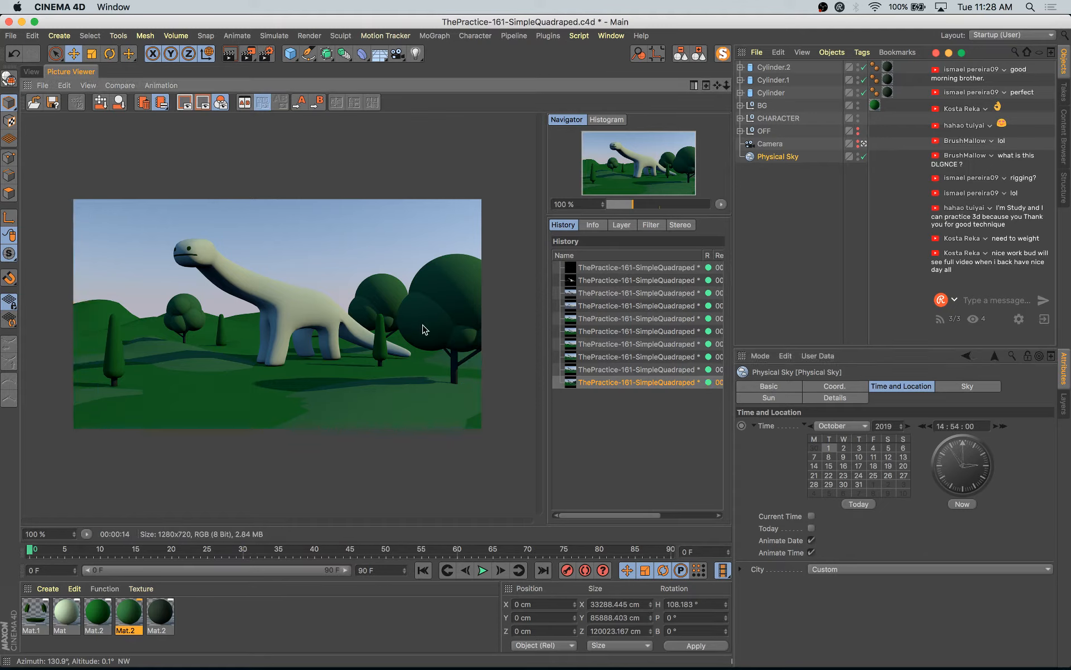
# - Render the scene with the new sky time and compare it with the previous render
pyautogui.hotkey('shift', 'r')
pyautogui.click(626, 382)
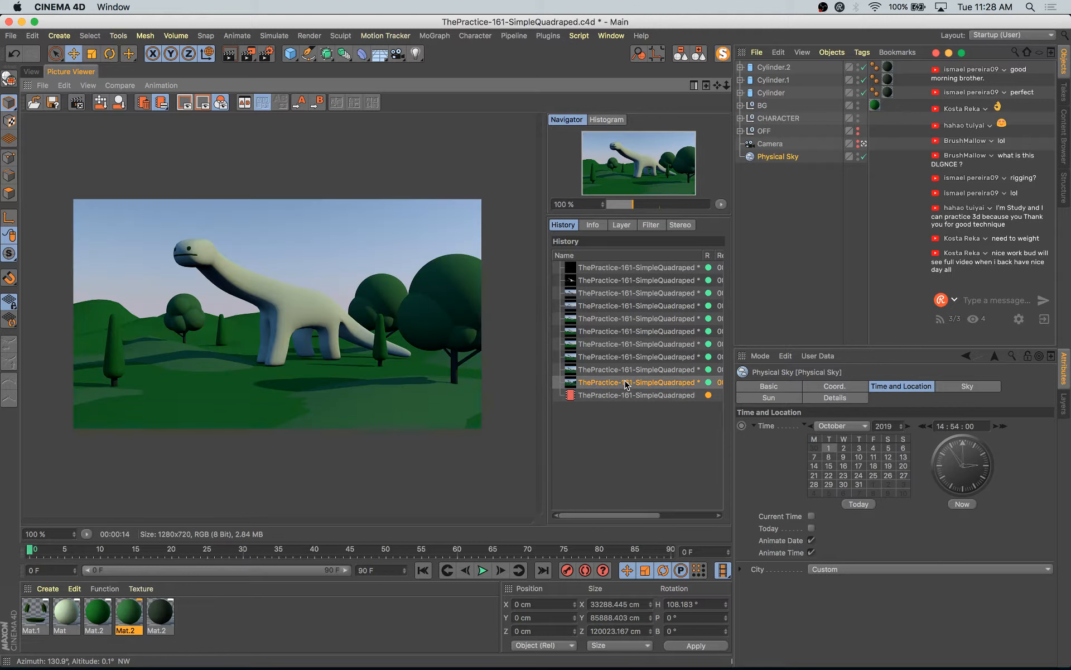
pyautogui.press('Up')
pyautogui.press('Down')
pyautogui.press('Down')
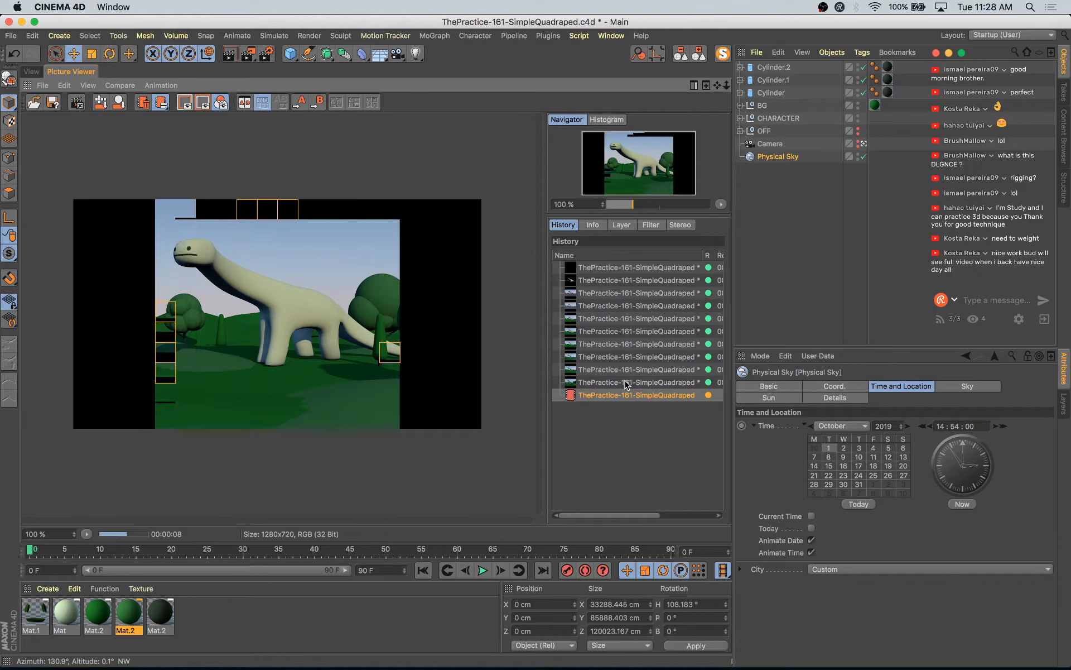
pyautogui.click(626, 382)
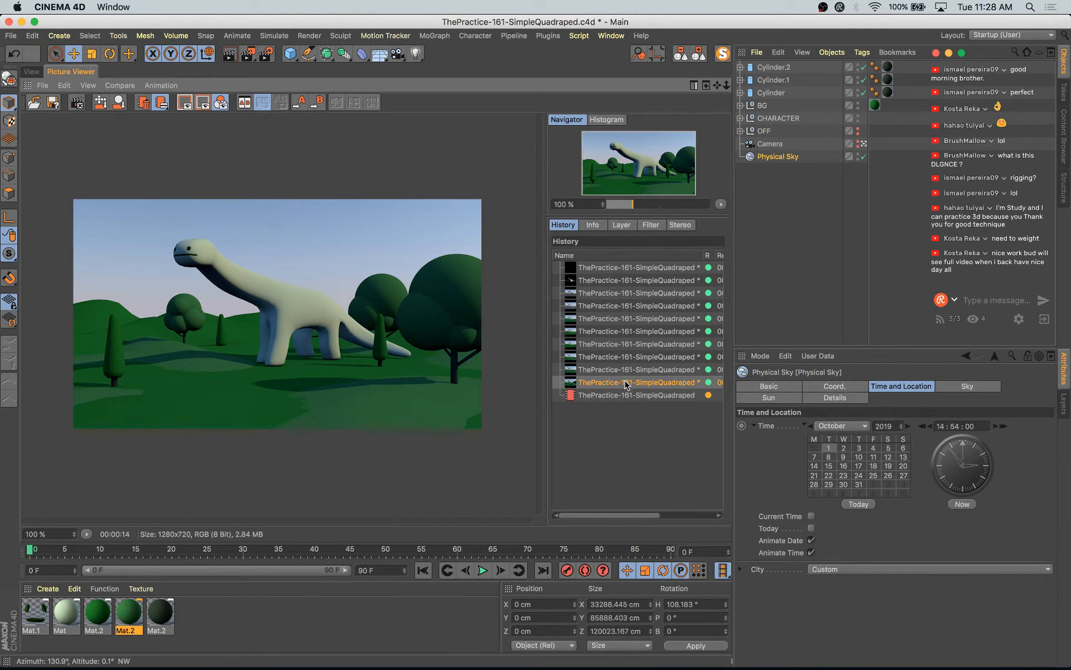
pyautogui.click(626, 394)
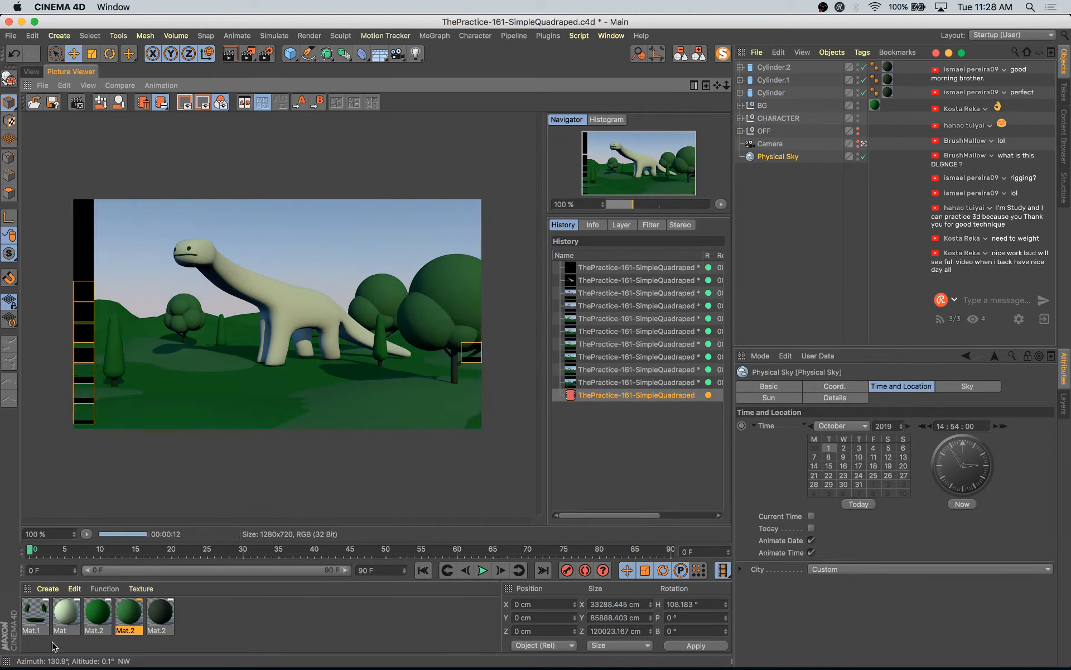
# - Set the dinosaur's Mat material color to hue 92° and saturation 40%, and render the saved scene
pyautogui.doubleClick(67, 613)
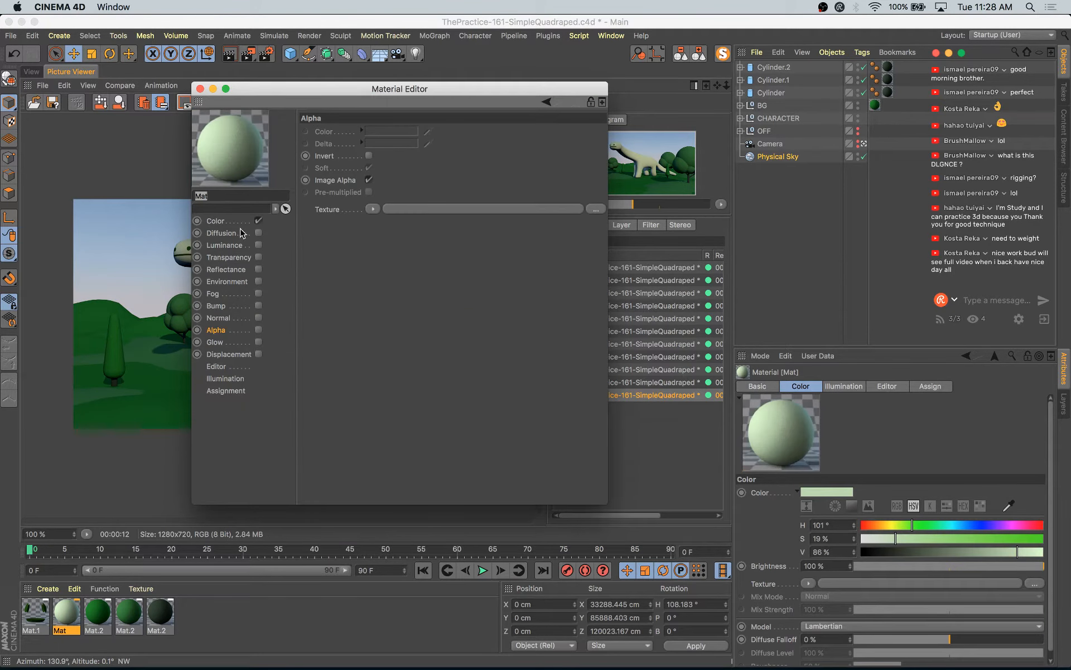
pyautogui.click(237, 221)
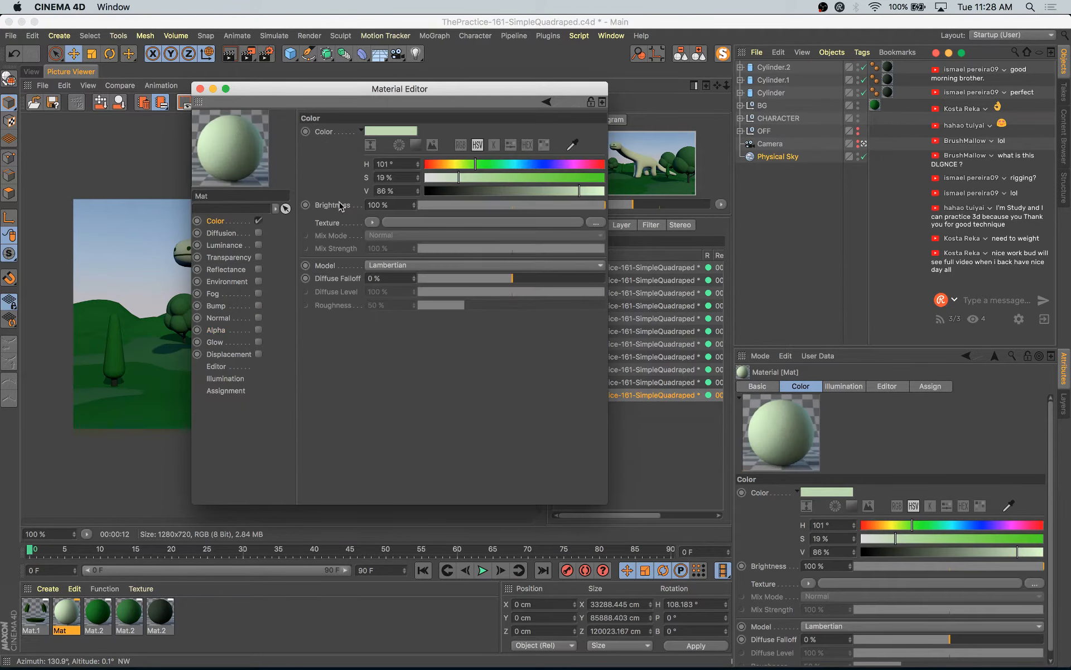
pyautogui.click(497, 177)
pyautogui.click(471, 164)
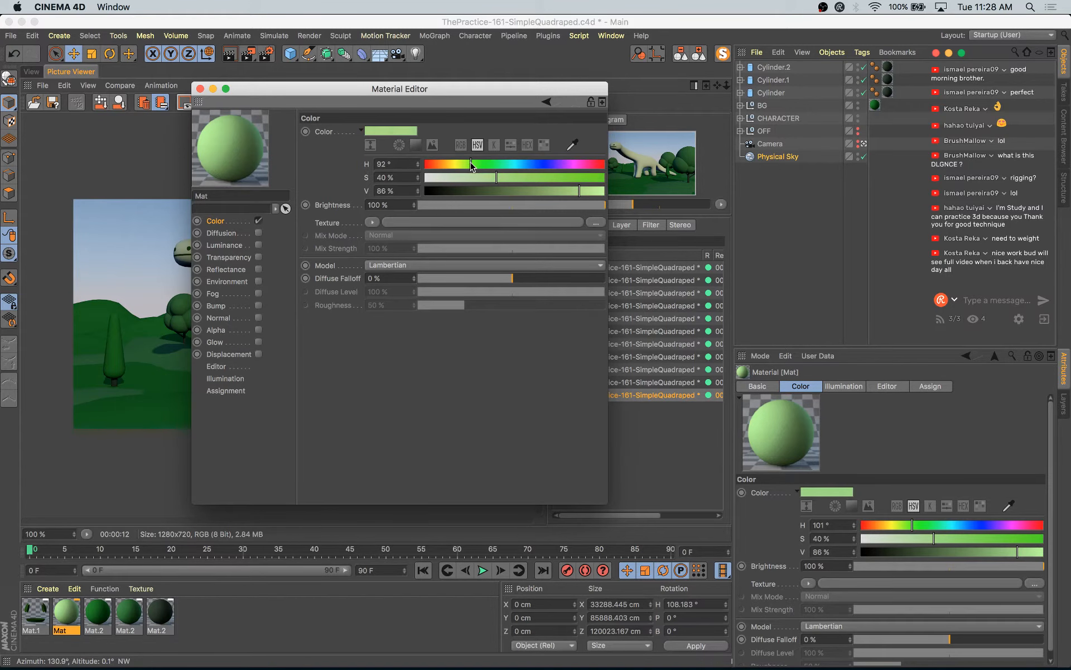
pyautogui.click(200, 89)
pyautogui.press('super+s')
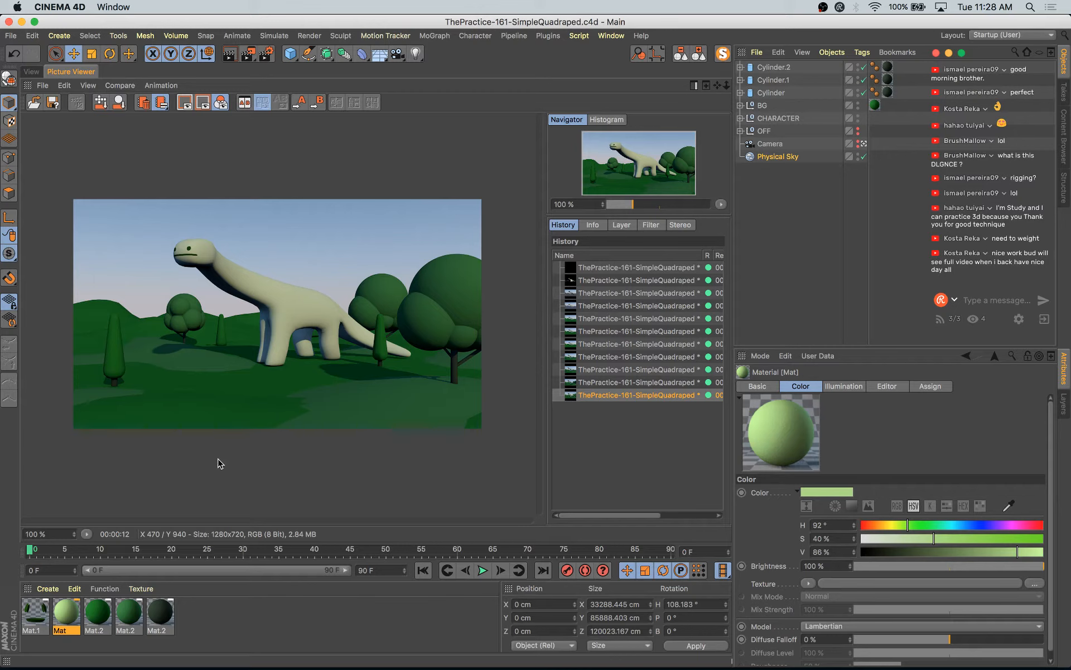
pyautogui.hotkey('shift', 'r')
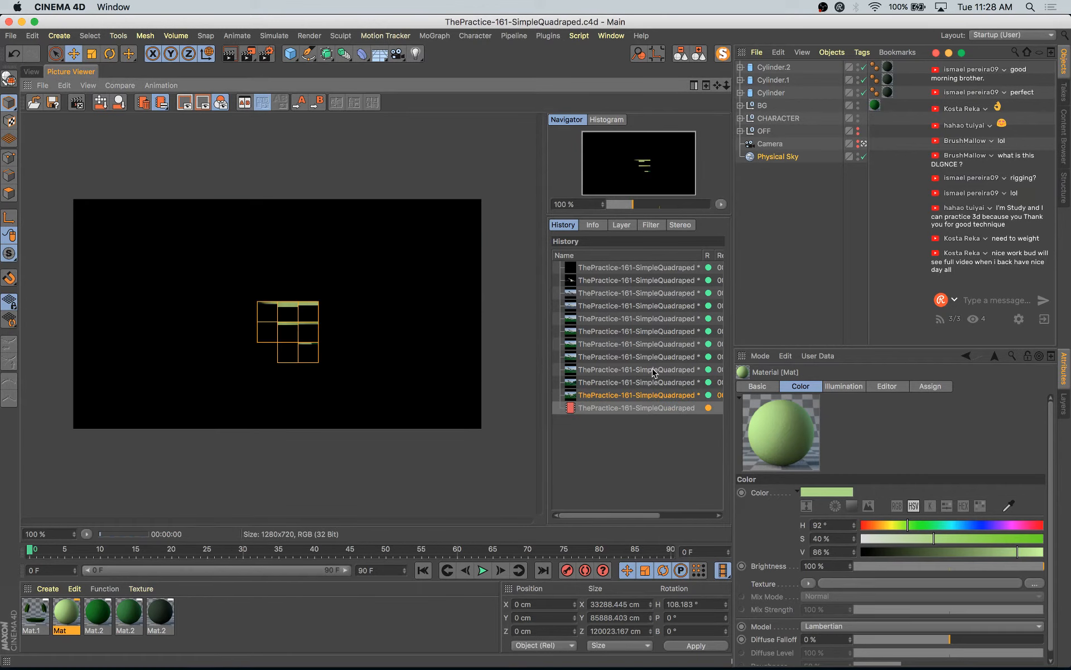
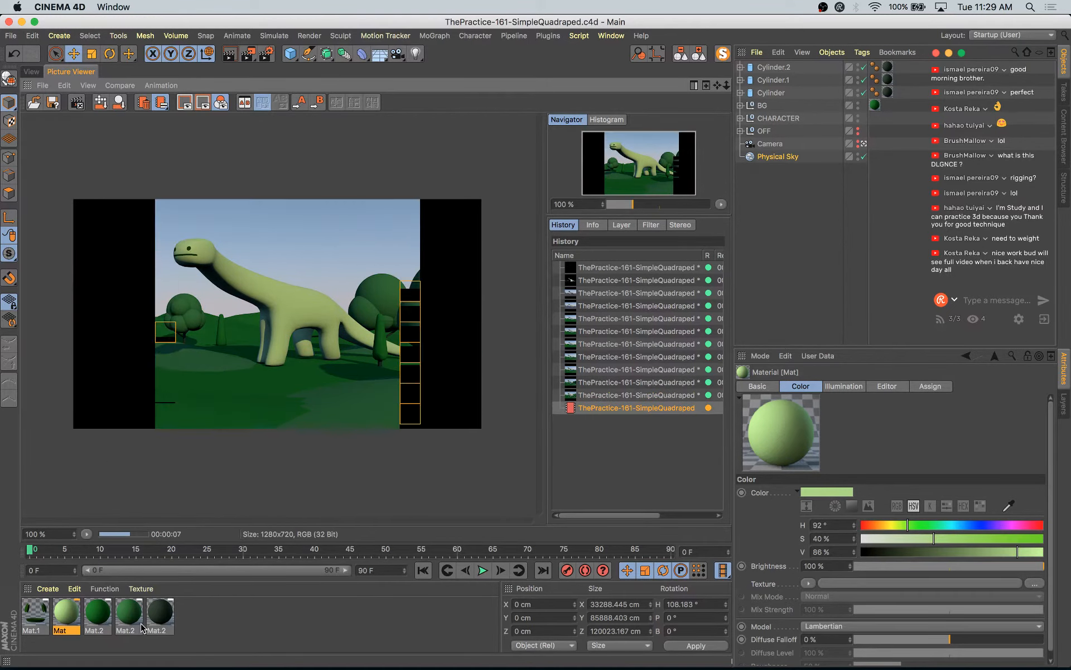
# - Try to shift the hue of all three Mat.2 green materials together to 139°
pyautogui.click(99, 614)
pyautogui.doubleClick(98, 617)
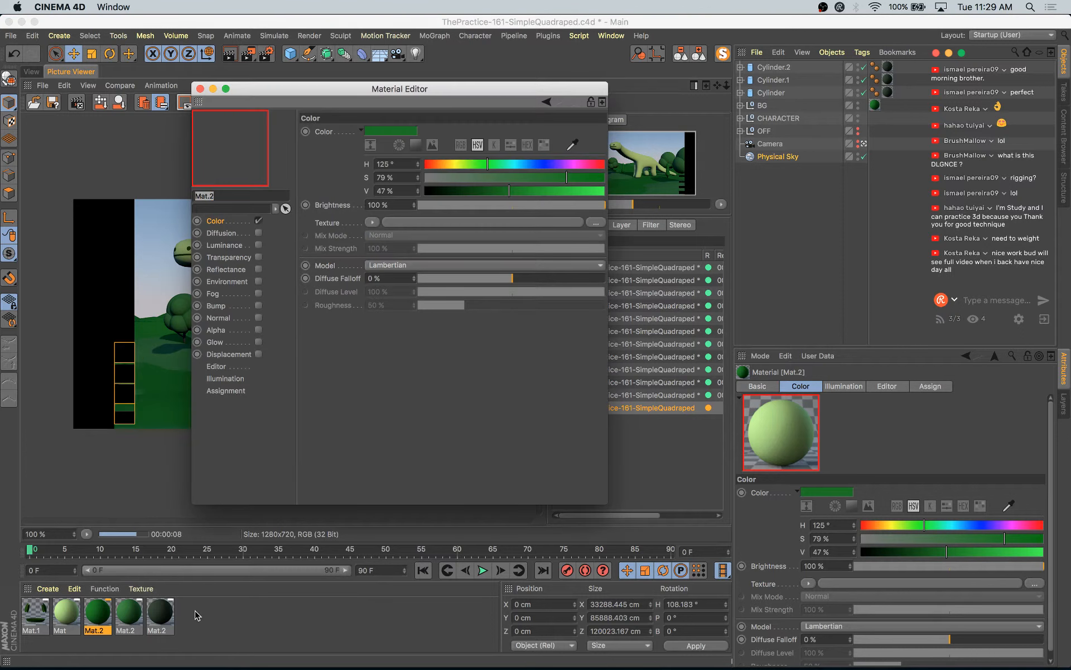
pyautogui.moveTo(78, 629); pyautogui.dragTo(179, 613)
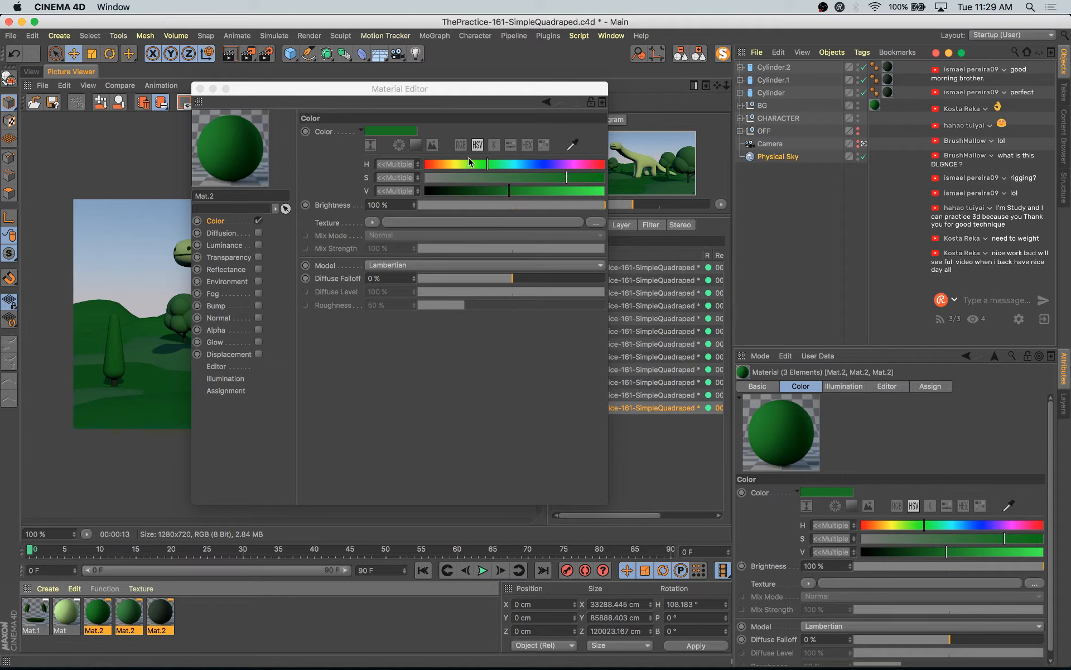
pyautogui.moveTo(490, 167); pyautogui.dragTo(494, 165)
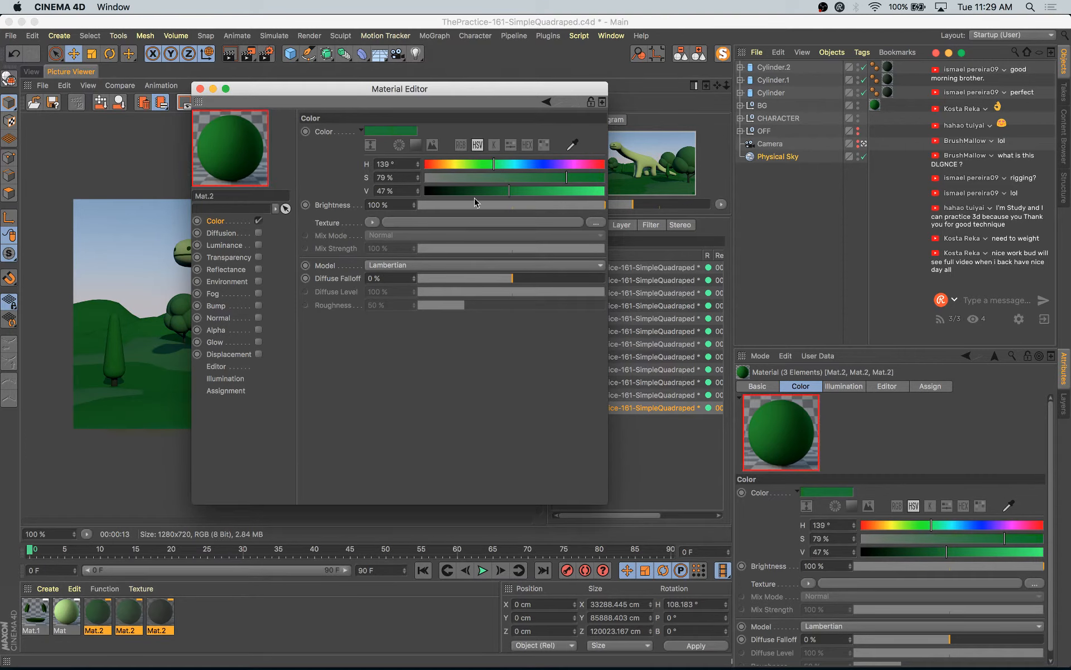
pyautogui.click(265, 619)
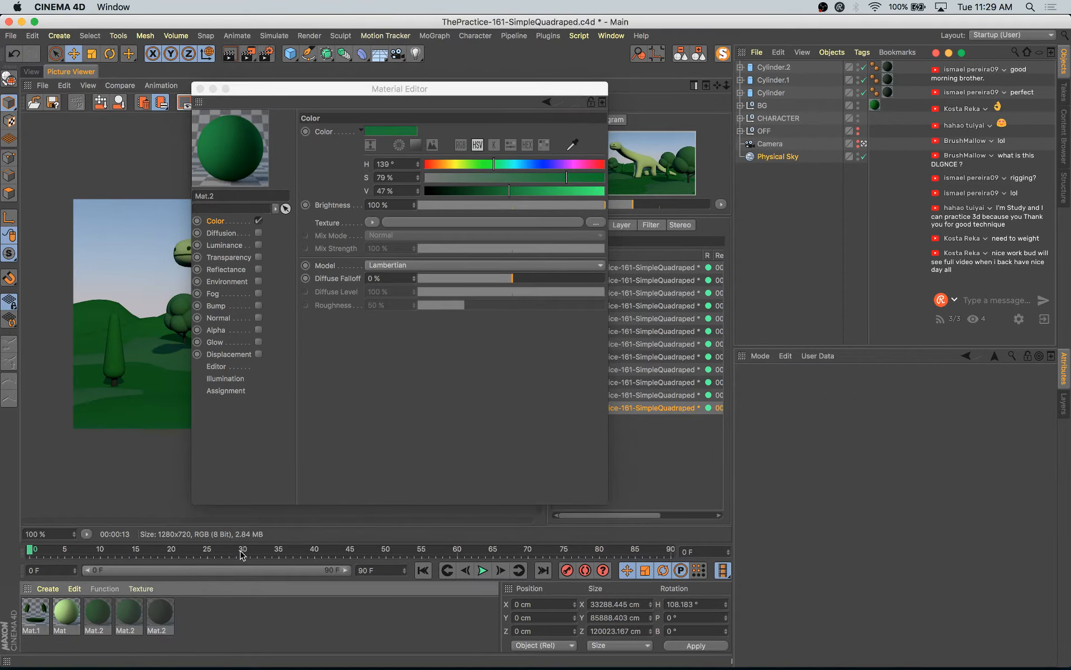
pyautogui.click(99, 616)
pyautogui.click(133, 614)
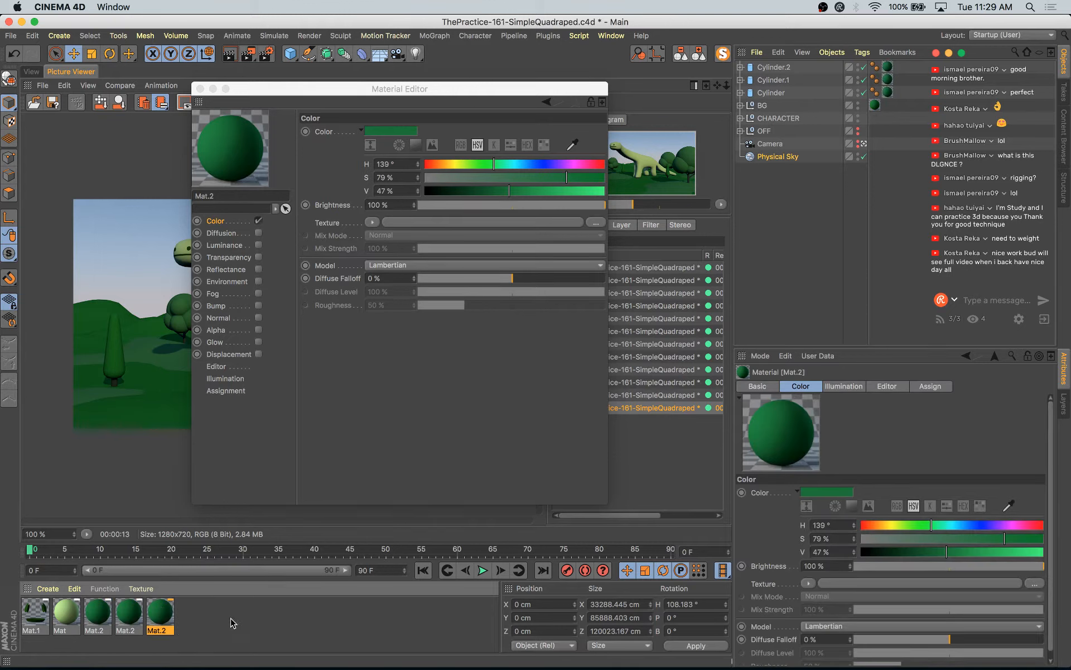
# - Undo the shared hue change on the three Mat.2 materials and select only the first one
pyautogui.press('super+z')
pyautogui.press('super+z')
pyautogui.press('super+z')
pyautogui.press('super+z')
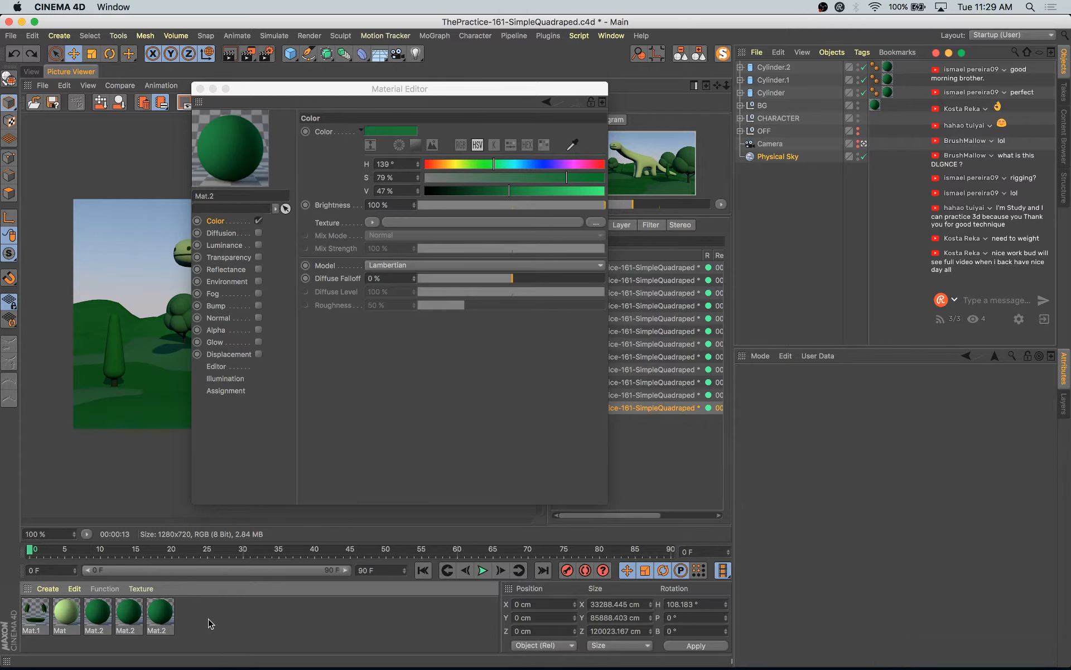
pyautogui.press('super+z')
pyautogui.click(93, 609)
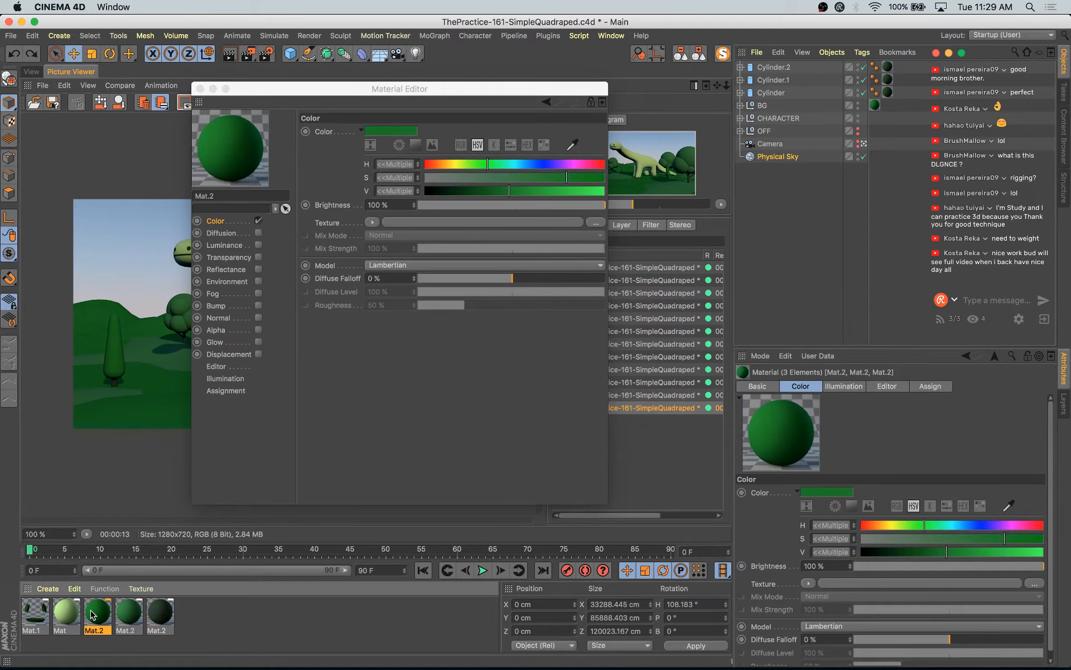
# - Set the color hue of each of the three green Mat.2 materials individually to 140°, keeping their different saturations
pyautogui.click(493, 164)
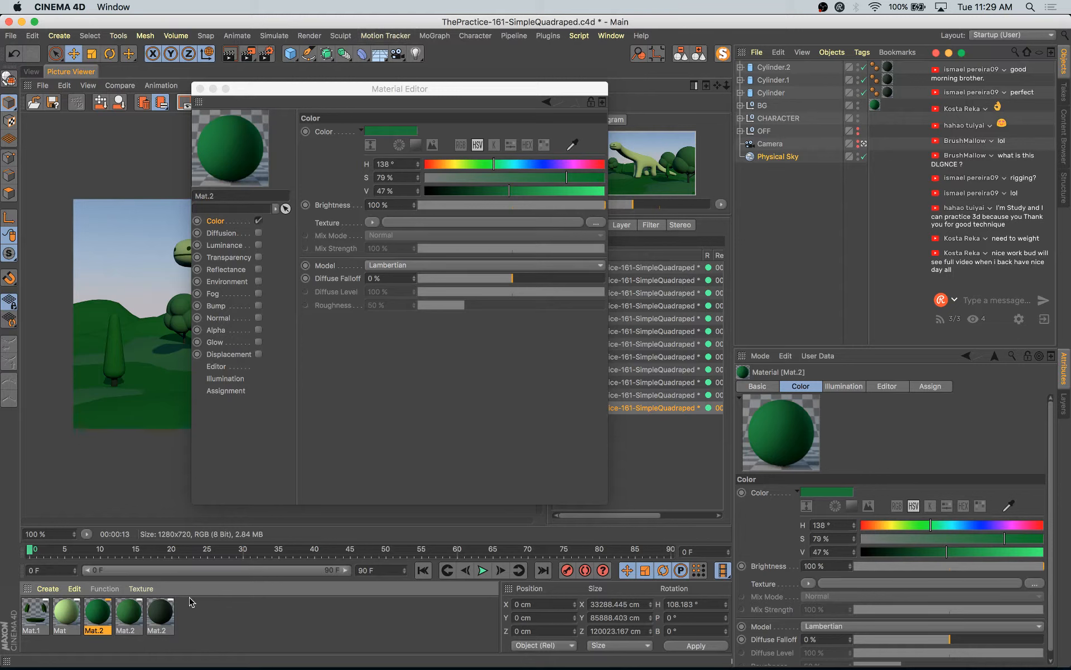
pyautogui.click(126, 618)
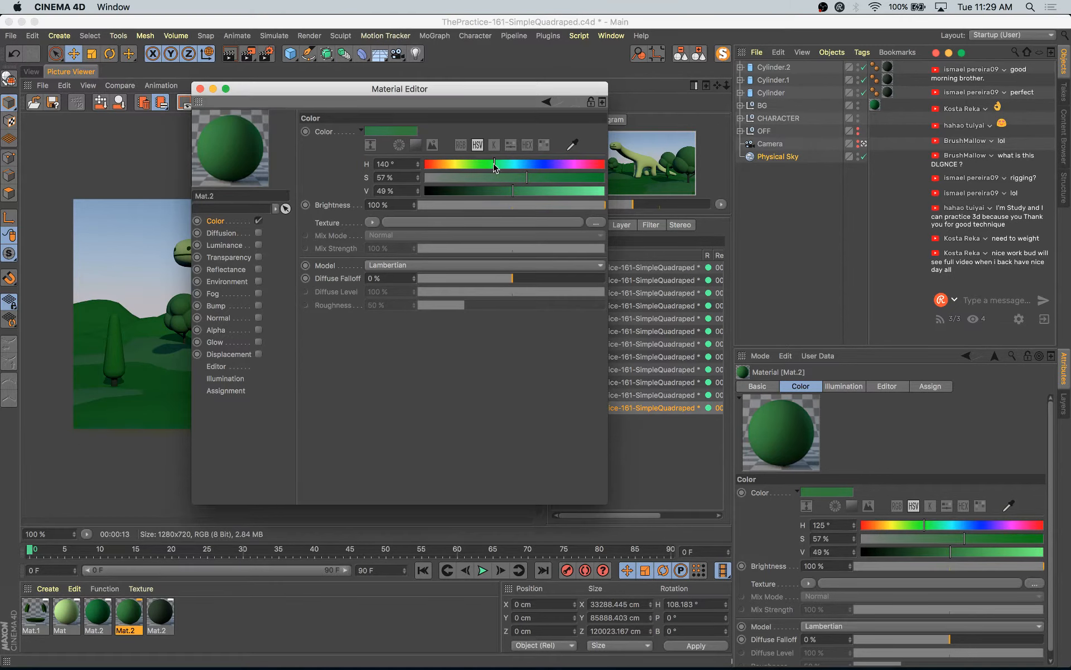
pyautogui.click(98, 611)
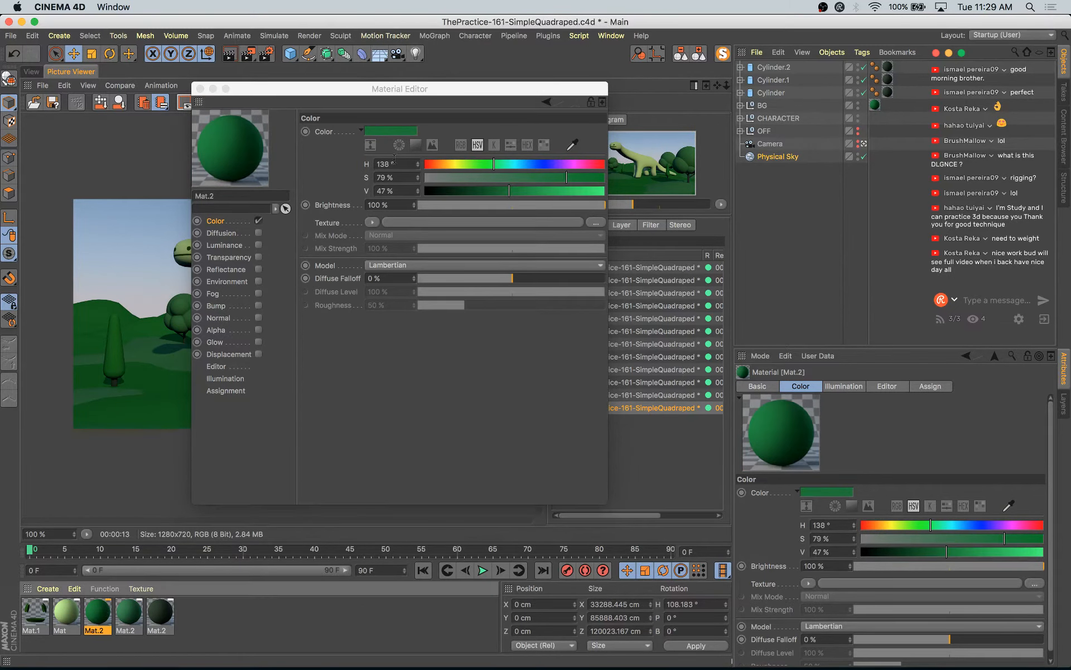
pyautogui.click(323, 166)
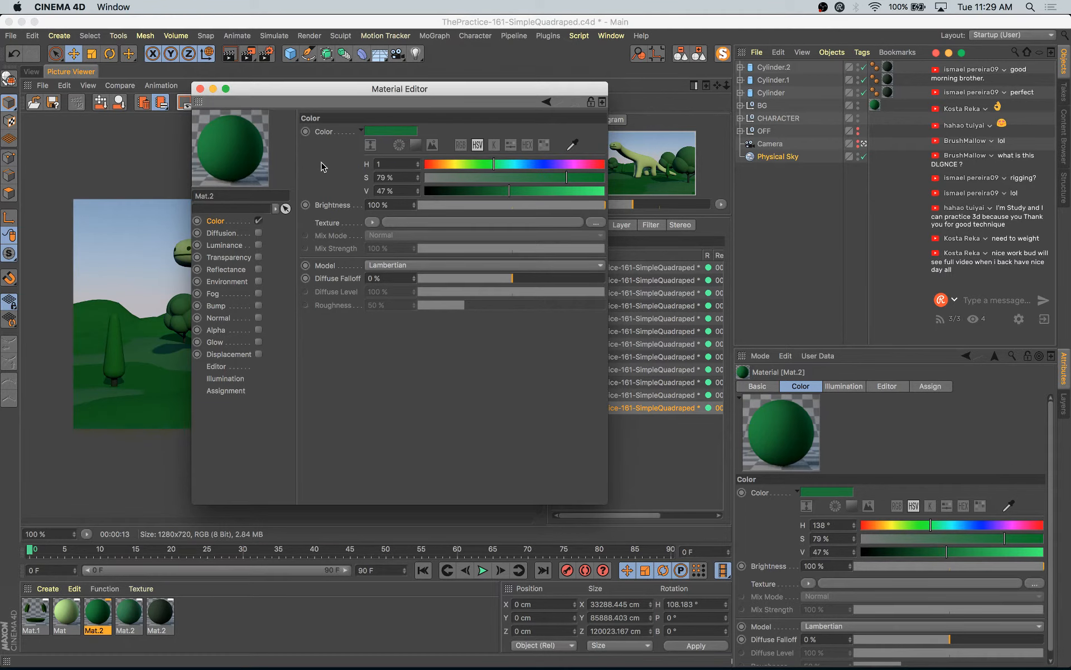
pyautogui.click(161, 619)
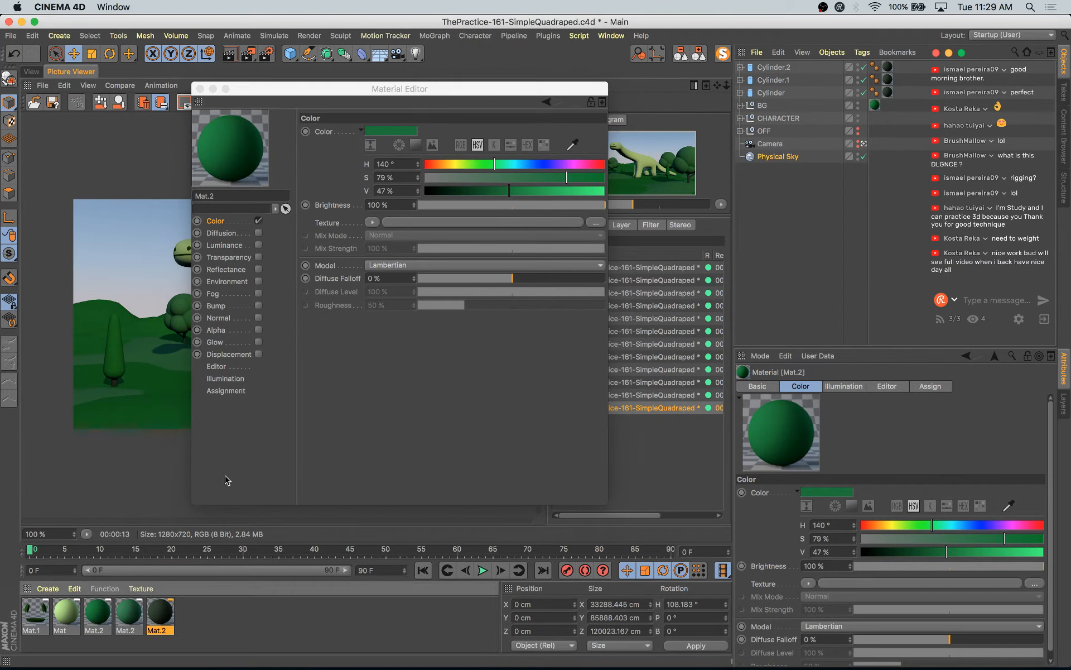
pyautogui.click(287, 157)
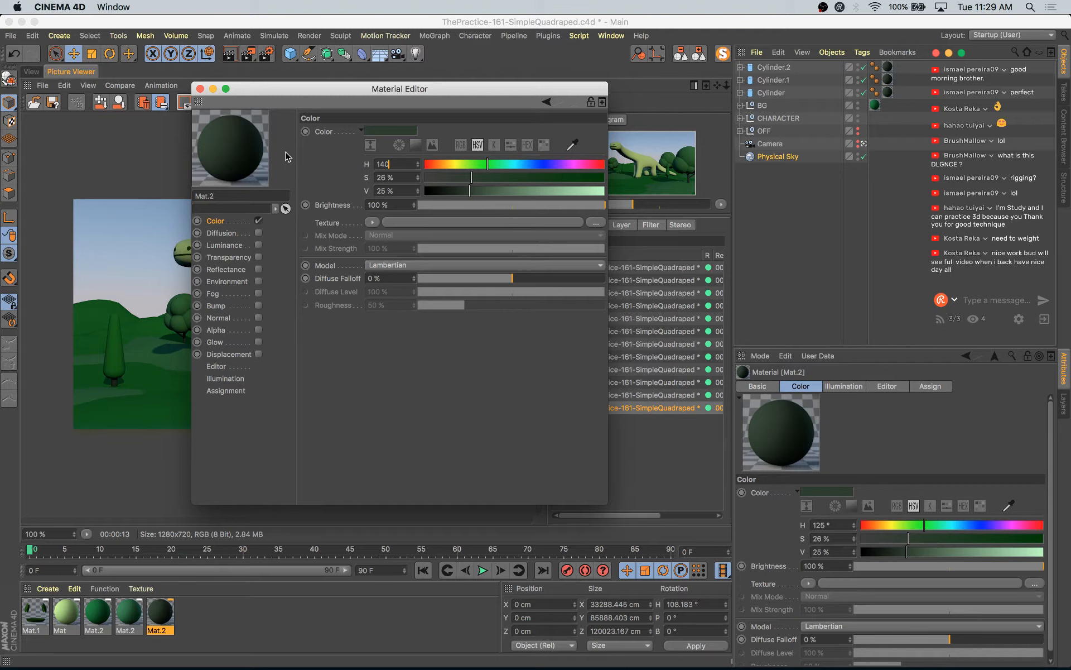
# - Save the scene, close the Material Editor and render the scene with the new greens
pyautogui.press('super+s')
pyautogui.click(200, 89)
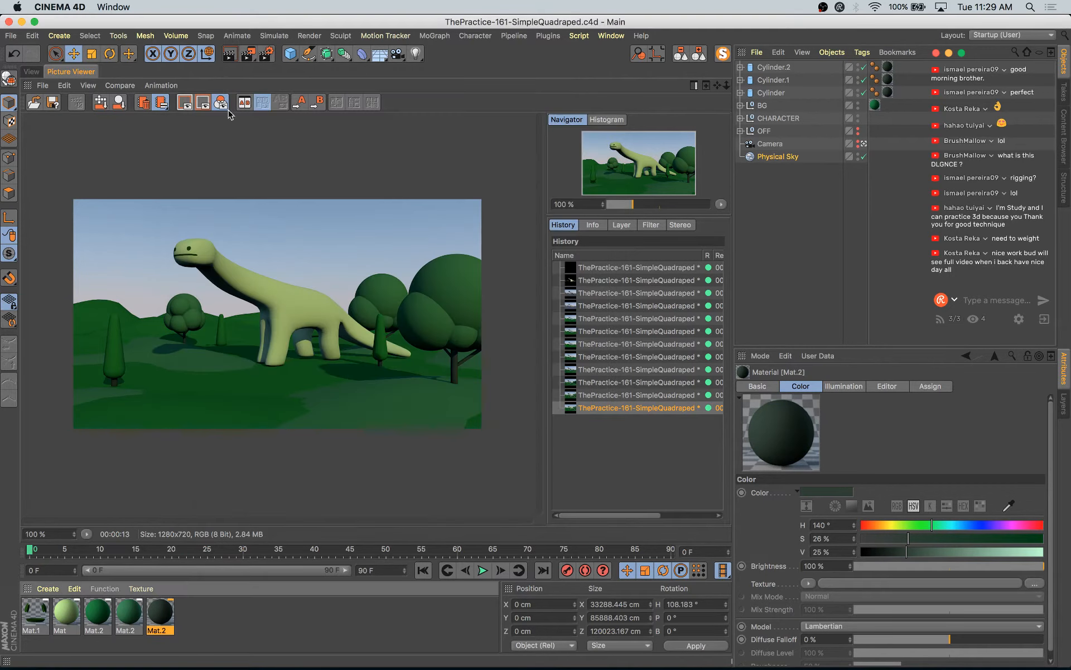
pyautogui.hotkey('shift', 'r')
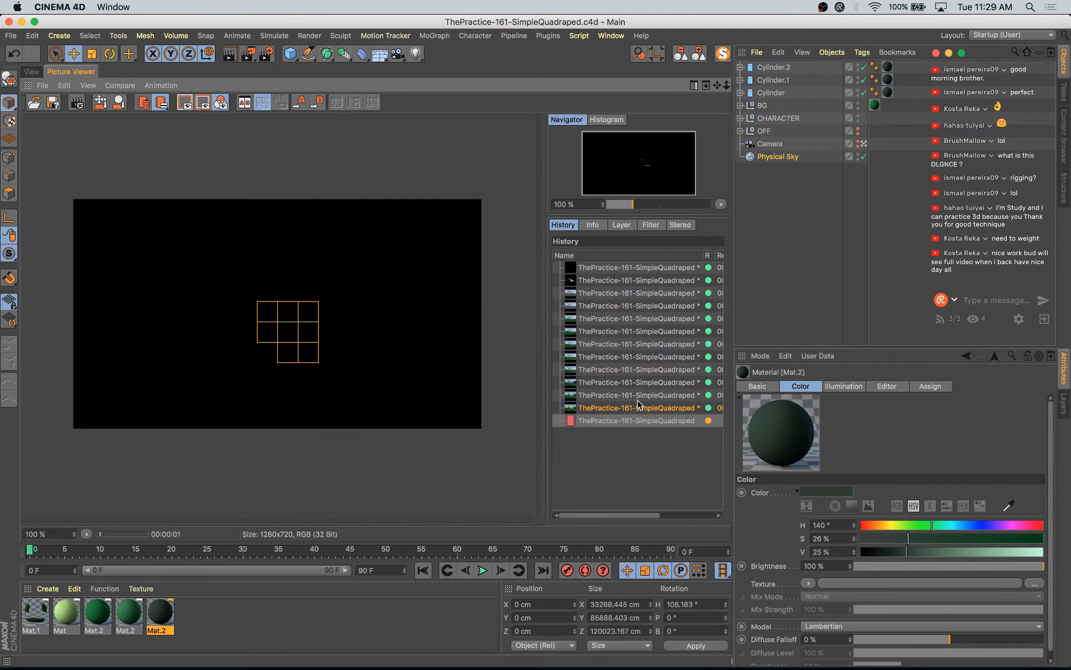
# - Compare the earlier renders in the history with the render in progress
pyautogui.click(638, 399)
pyautogui.press('Up')
pyautogui.press('Up')
pyautogui.press('Up')
pyautogui.press('Up')
pyautogui.press('Up')
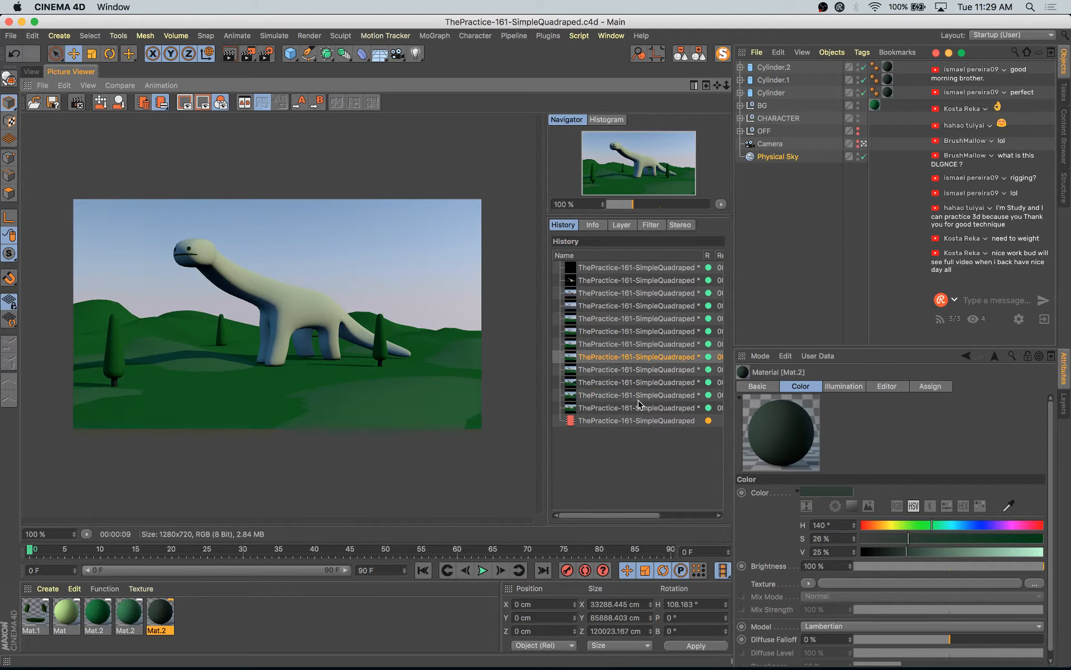
pyautogui.press('Down')
pyautogui.press('Down')
pyautogui.press('Down')
pyautogui.press('Down')
pyautogui.press('Down')
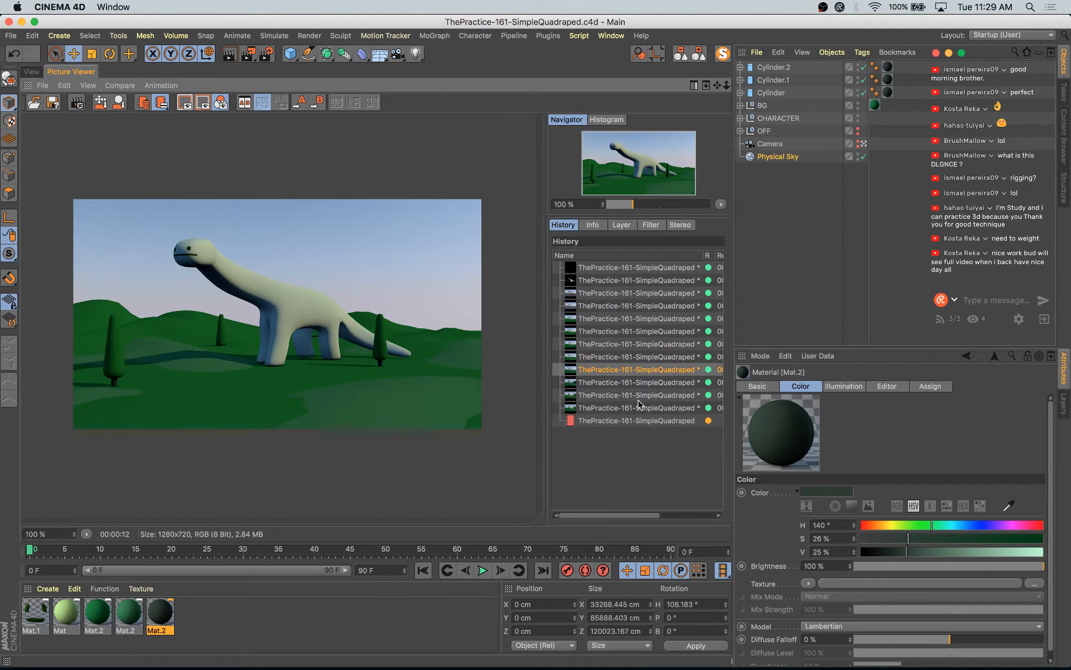
pyautogui.press('Down')
pyautogui.press('Down')
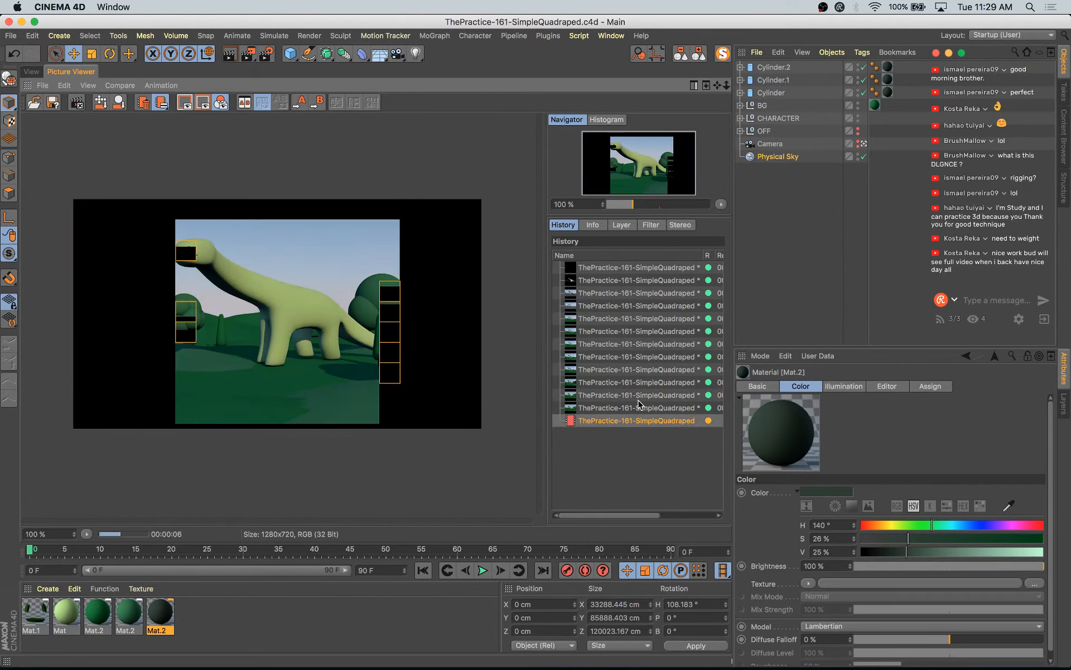
# - Rotate the Physical Sky in the perspective view to a heading of about 165.7°
pyautogui.click(31, 72)
pyautogui.click(778, 157)
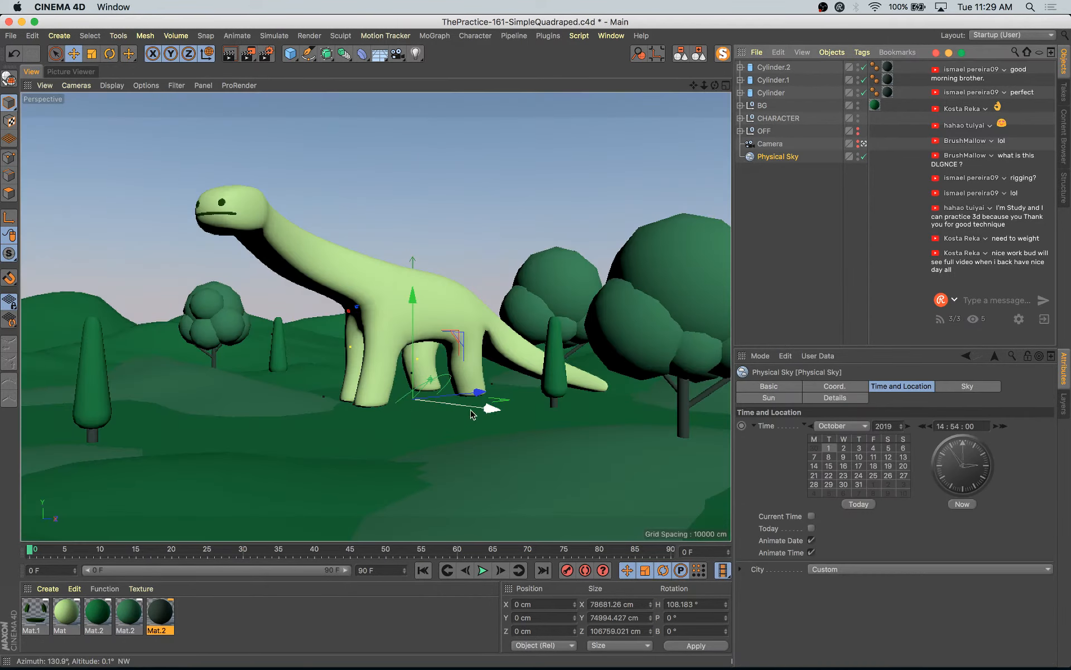
pyautogui.press('r')
pyautogui.moveTo(416, 407); pyautogui.dragTo(505, 402)
# - Add the Global Illumination effect to the render settings and set its samples to Low
pyautogui.click(266, 53)
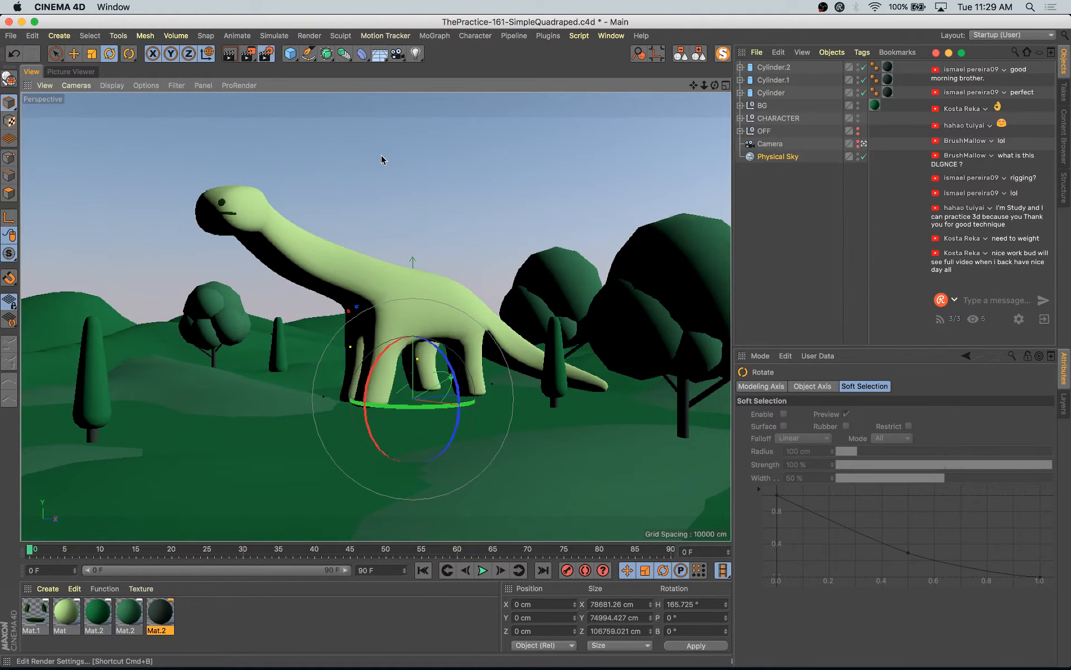
pyautogui.click(324, 276)
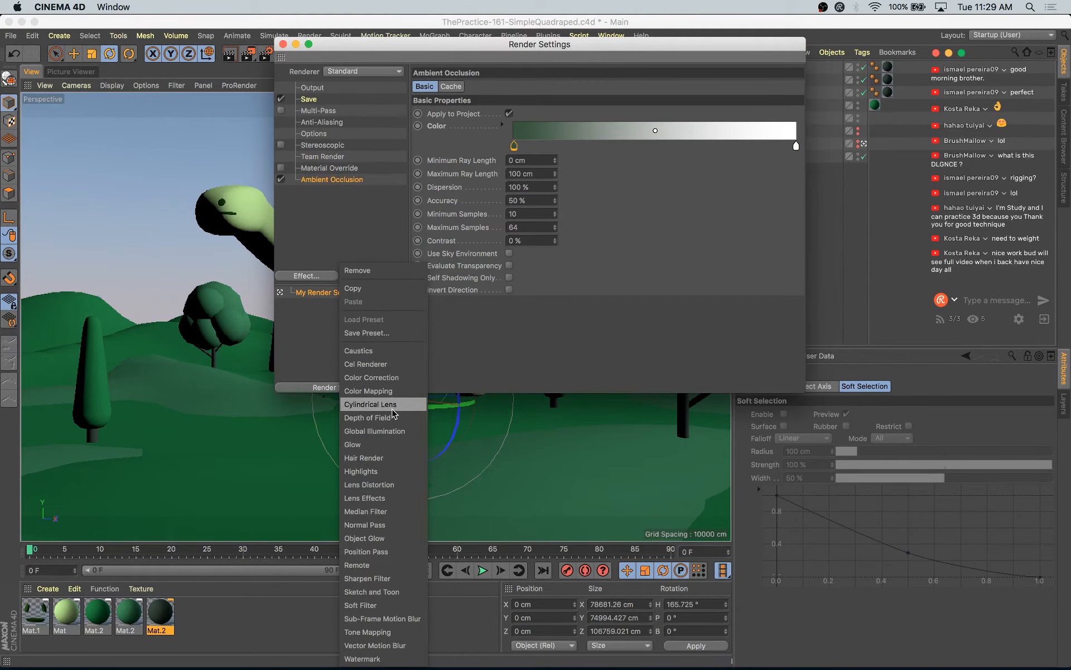
pyautogui.click(385, 432)
pyautogui.moveTo(469, 49); pyautogui.dragTo(557, 147)
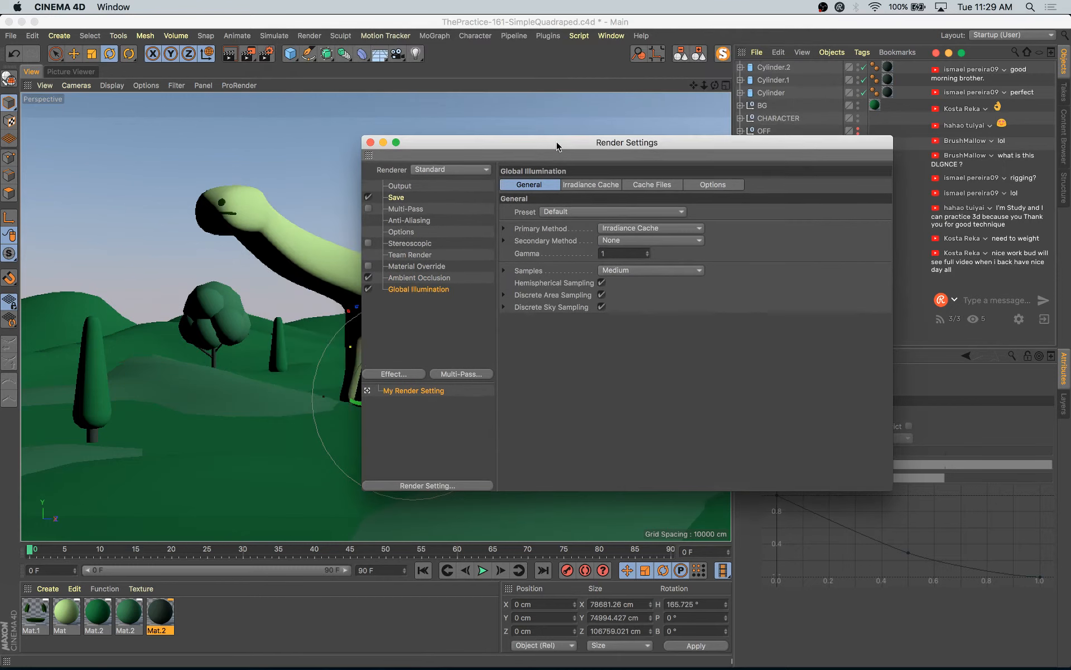
pyautogui.click(653, 272)
pyautogui.click(664, 308)
# - Change the record density of the Irradiance Cache and render the scene with Global Illumination
pyautogui.click(591, 184)
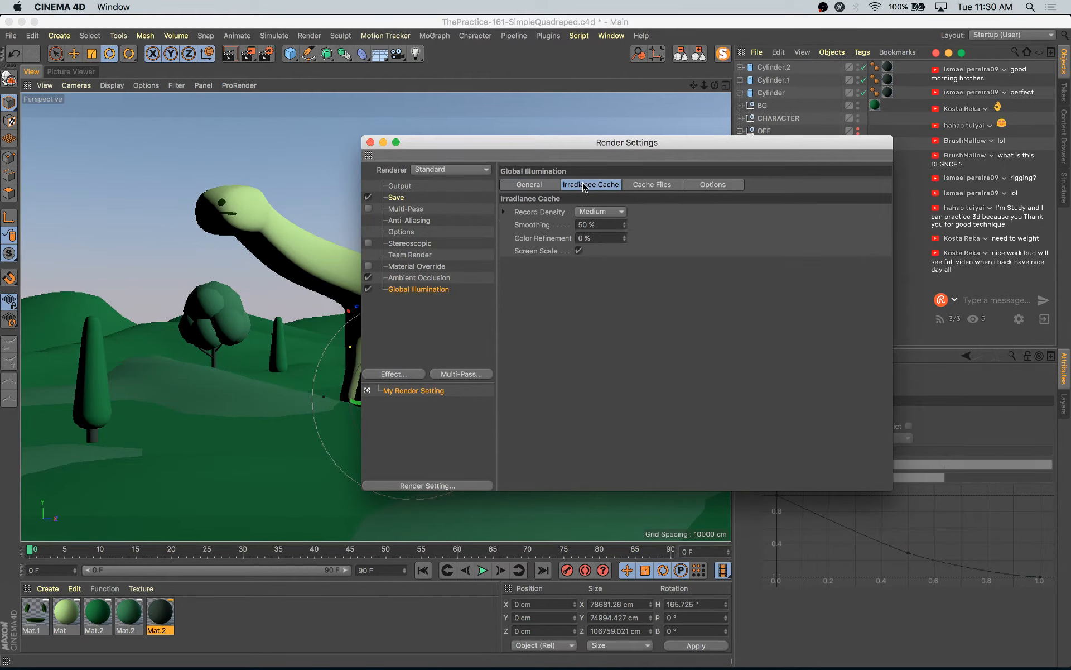
pyautogui.click(608, 212)
pyautogui.click(616, 241)
pyautogui.click(550, 187)
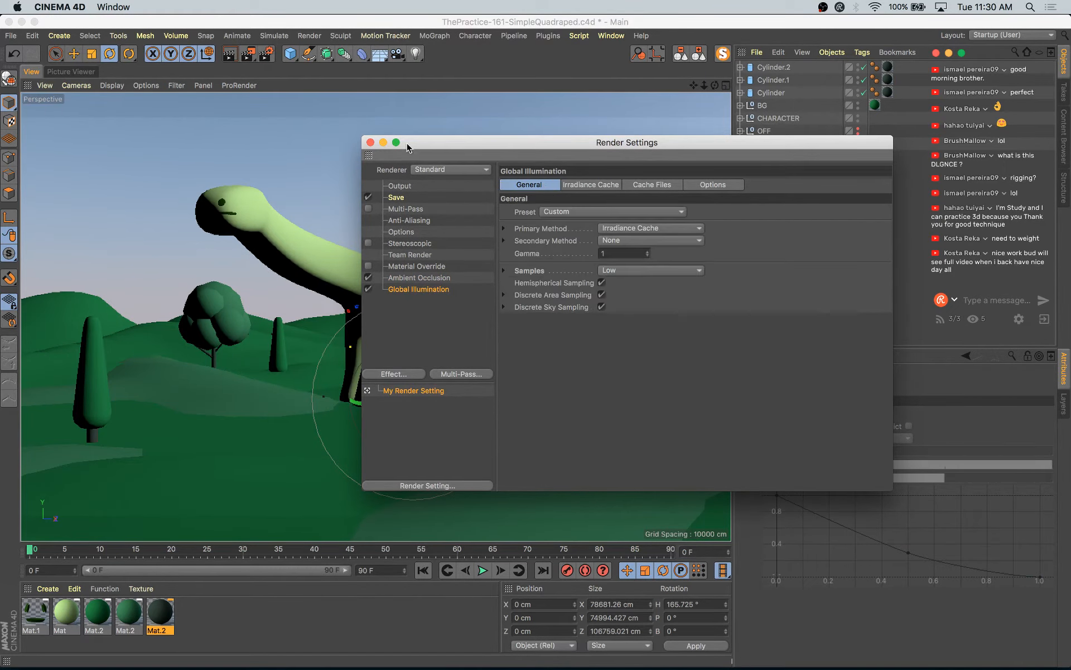
pyautogui.click(370, 143)
pyautogui.hotkey('shift', 'r')
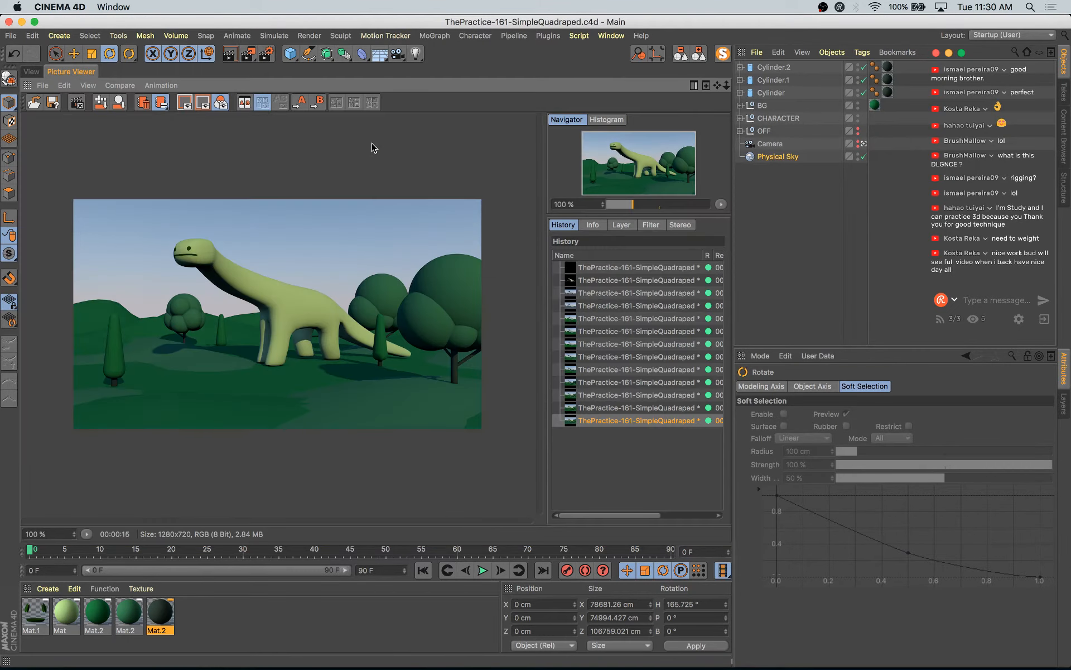
# - Compare the Global Illumination render in progress with the previous renders in the history
pyautogui.click(625, 370)
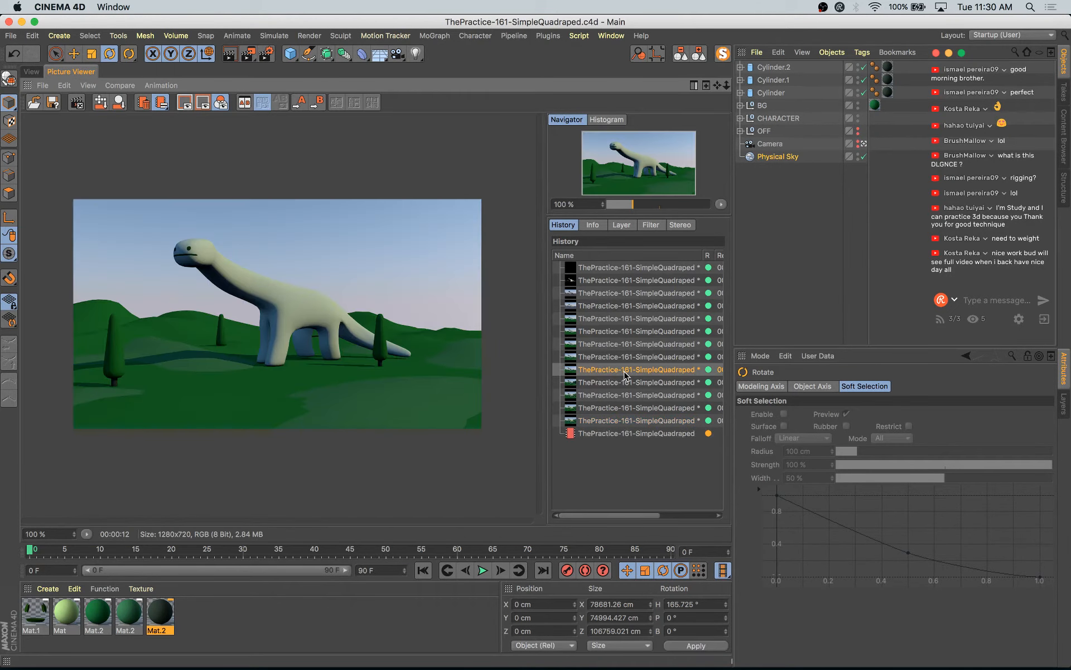
pyautogui.press('Down')
pyautogui.press('Down')
pyautogui.press('Down')
pyautogui.press('Down')
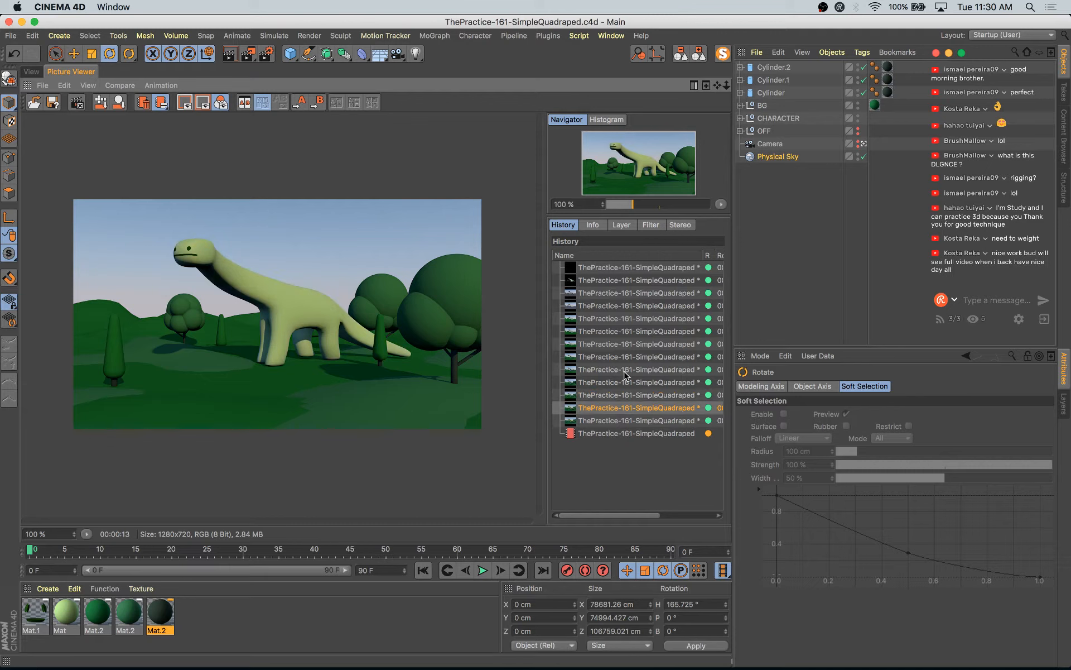
pyautogui.press('Down')
pyautogui.press('Up')
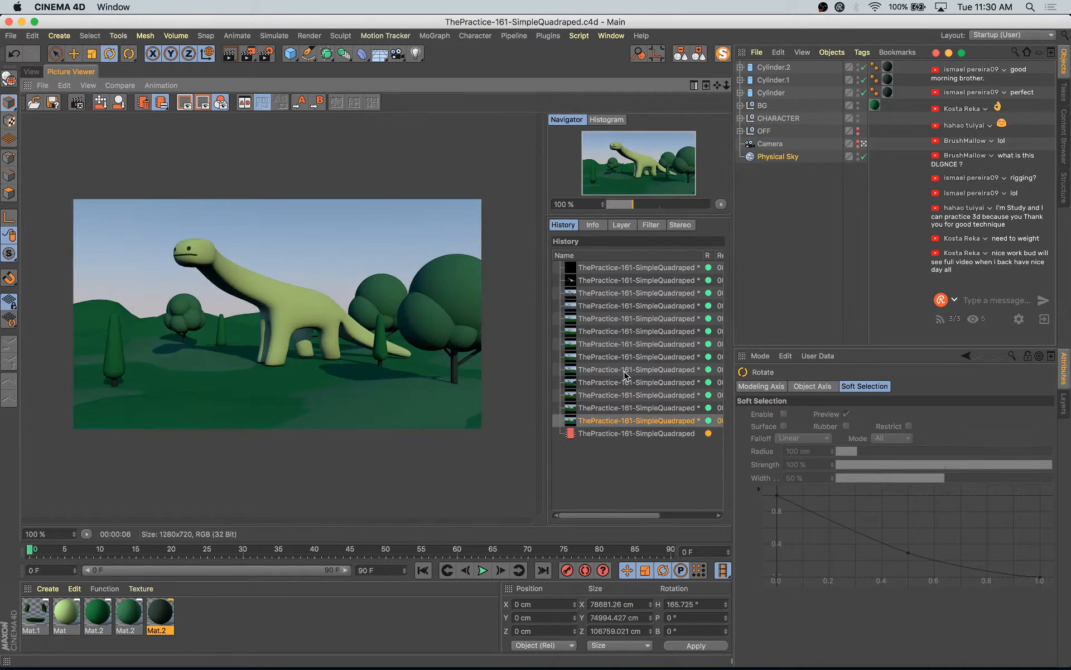
pyautogui.press('Down')
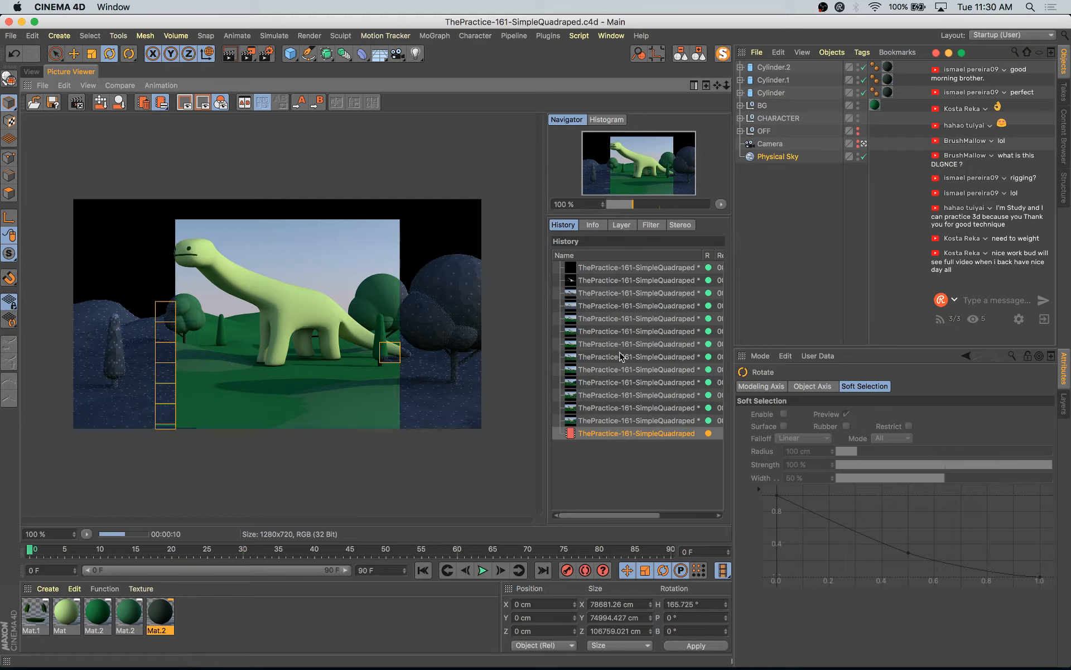
pyautogui.click(627, 385)
pyautogui.press('Down')
pyautogui.press('Down')
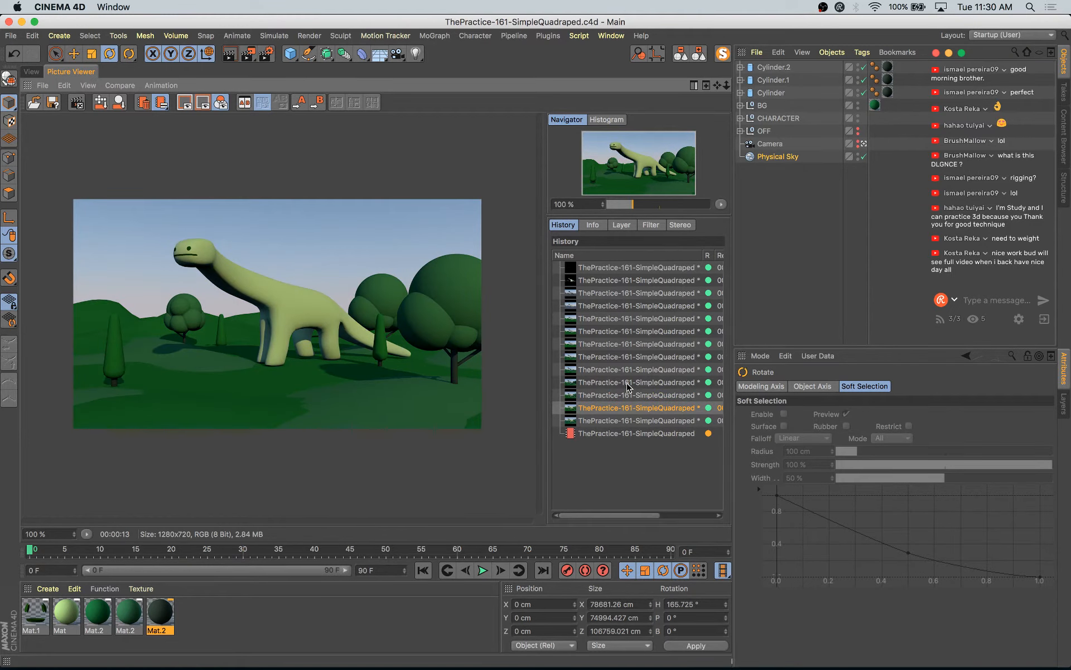
pyautogui.press('Up')
pyautogui.press('Down')
pyautogui.press('Down')
pyautogui.press('Down')
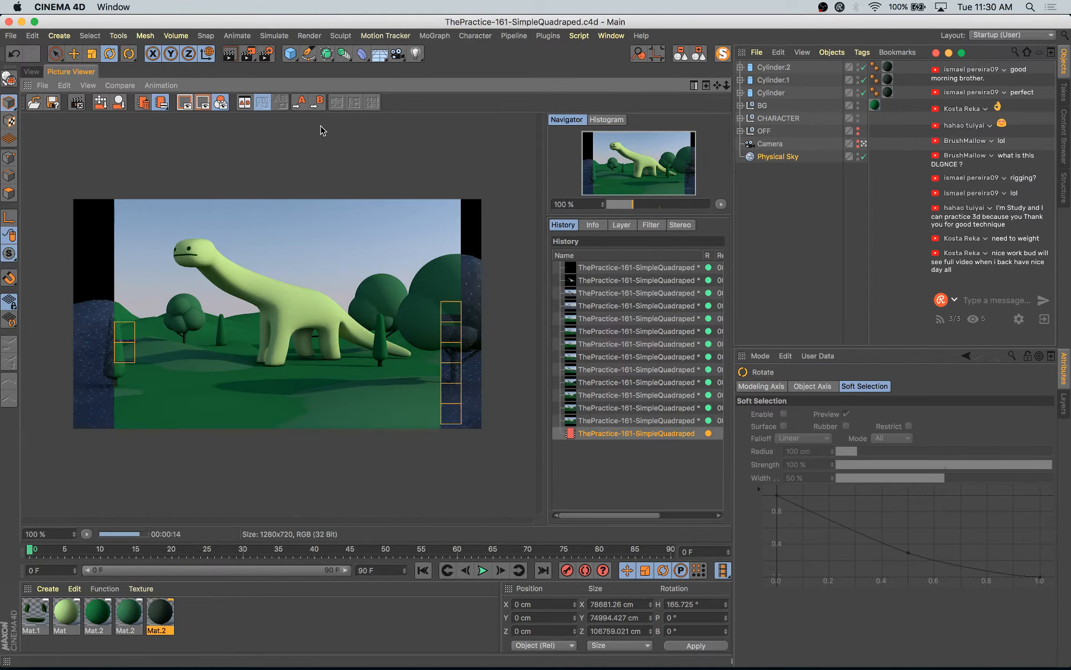
# - Set the Global Illumination gamma to 1.4 in the render settings
pyautogui.press('super+b')
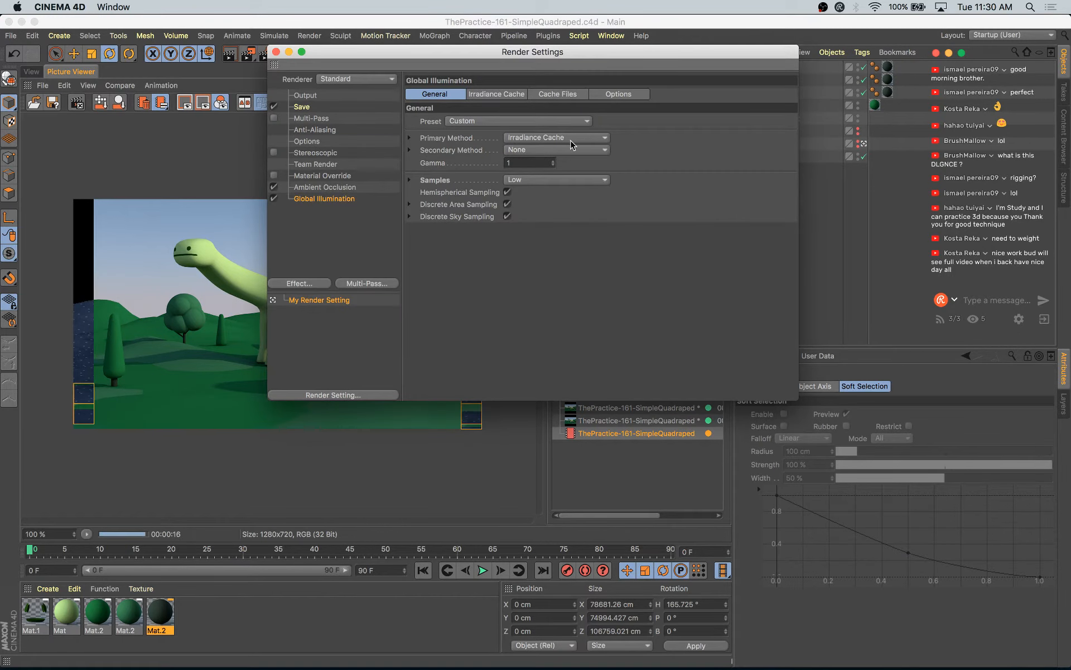
pyautogui.click(552, 161)
pyautogui.click(552, 161)
pyautogui.click(552, 161)
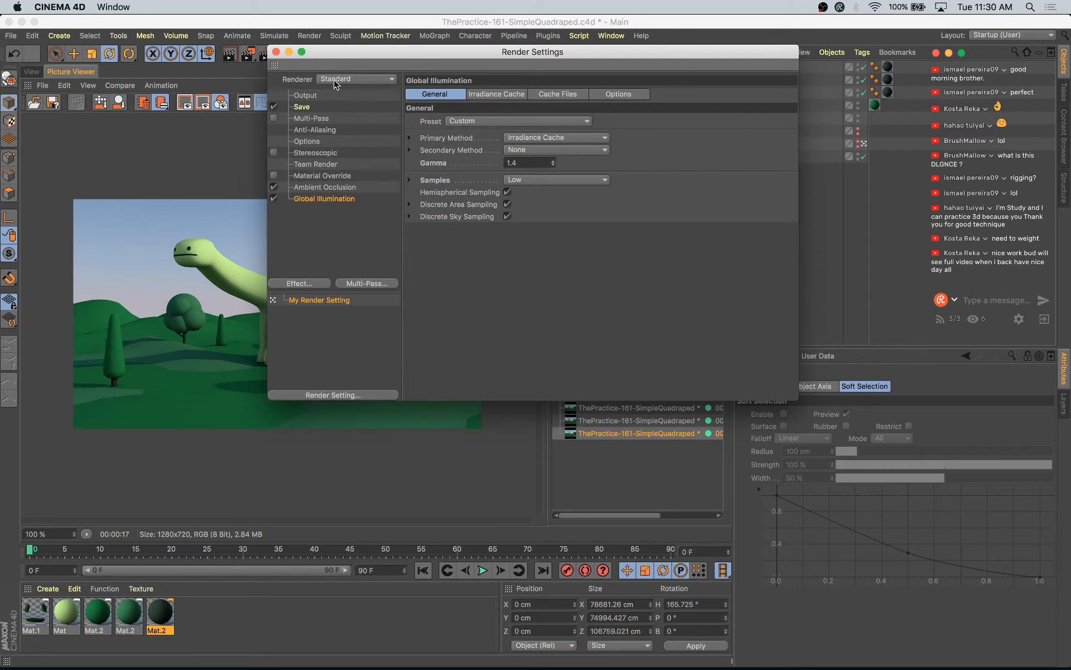
pyautogui.click(276, 51)
# - Set the Physical Sky's sky intensity to 140% and its sun intensity to 90%
pyautogui.click(746, 158)
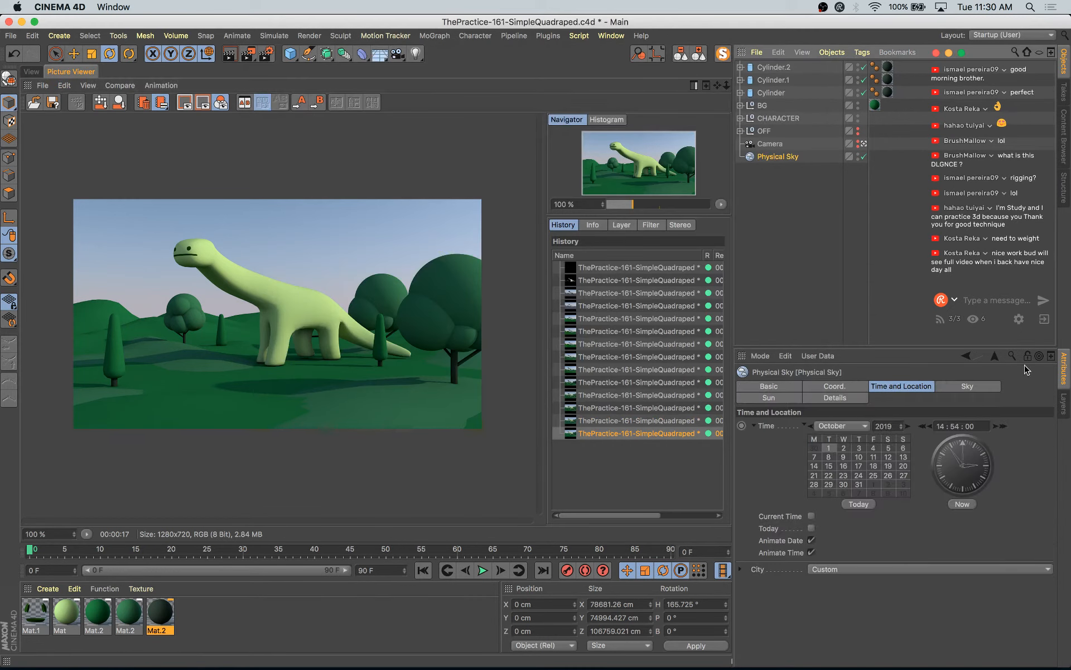
pyautogui.click(967, 387)
pyautogui.click(794, 400)
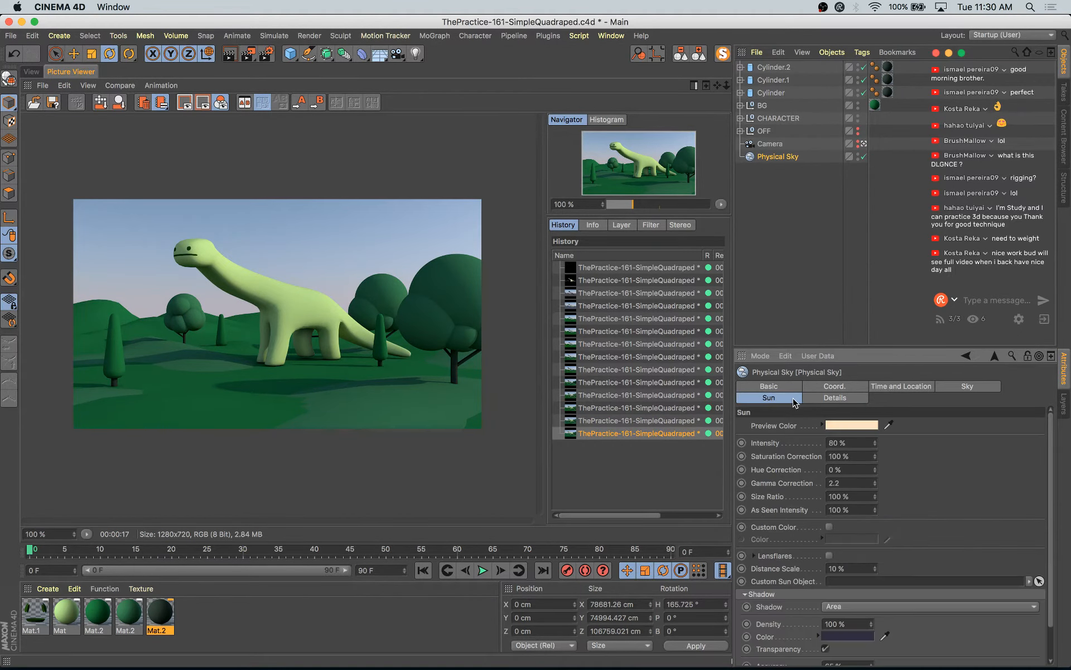
pyautogui.click(959, 388)
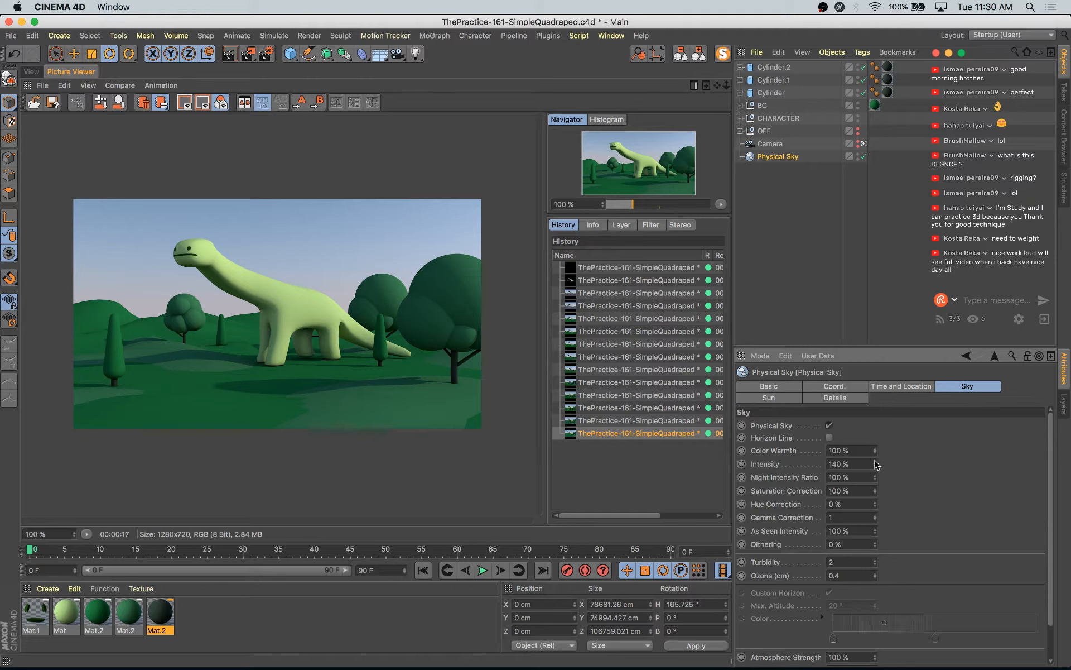
pyautogui.click(773, 401)
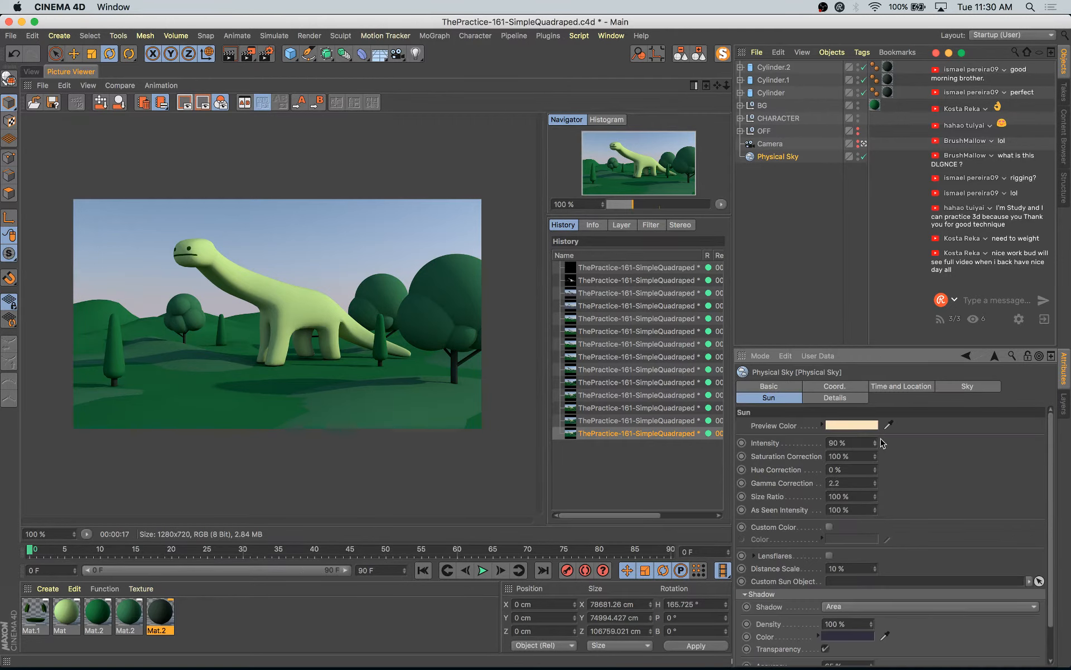
# - Save and render the scene with the brighter sky, and bring up the previous render for comparison
pyautogui.press('super+s')
pyautogui.hotkey('shift', 'r')
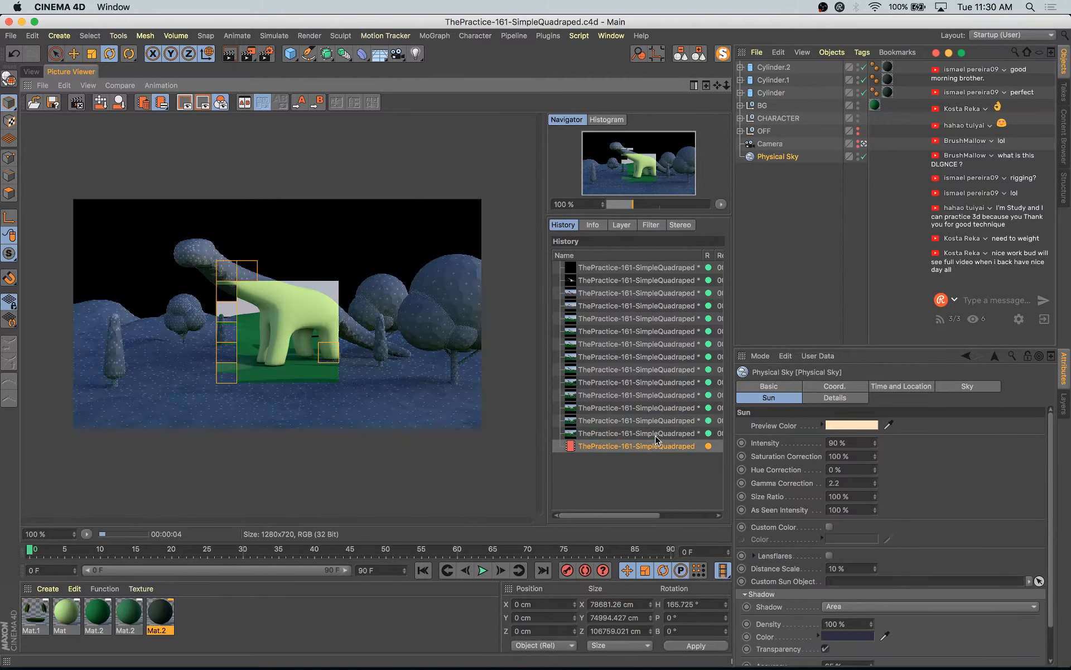
pyautogui.click(656, 434)
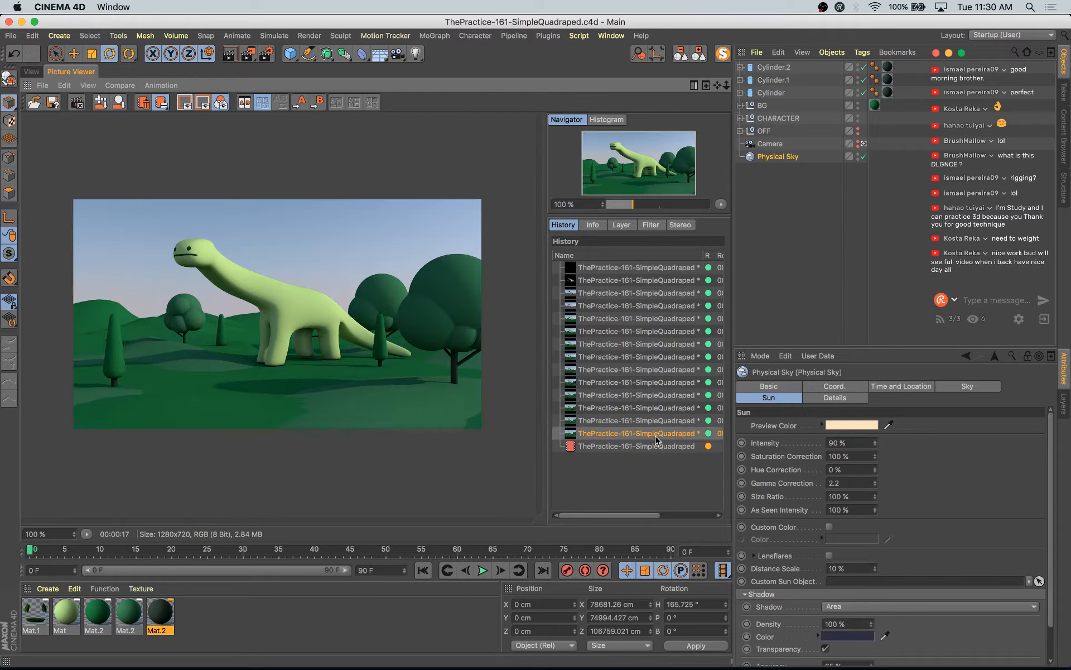
# - Open the dinosaur's Mat material beside the render and enable its Luminance channel
pyautogui.doubleClick(66, 612)
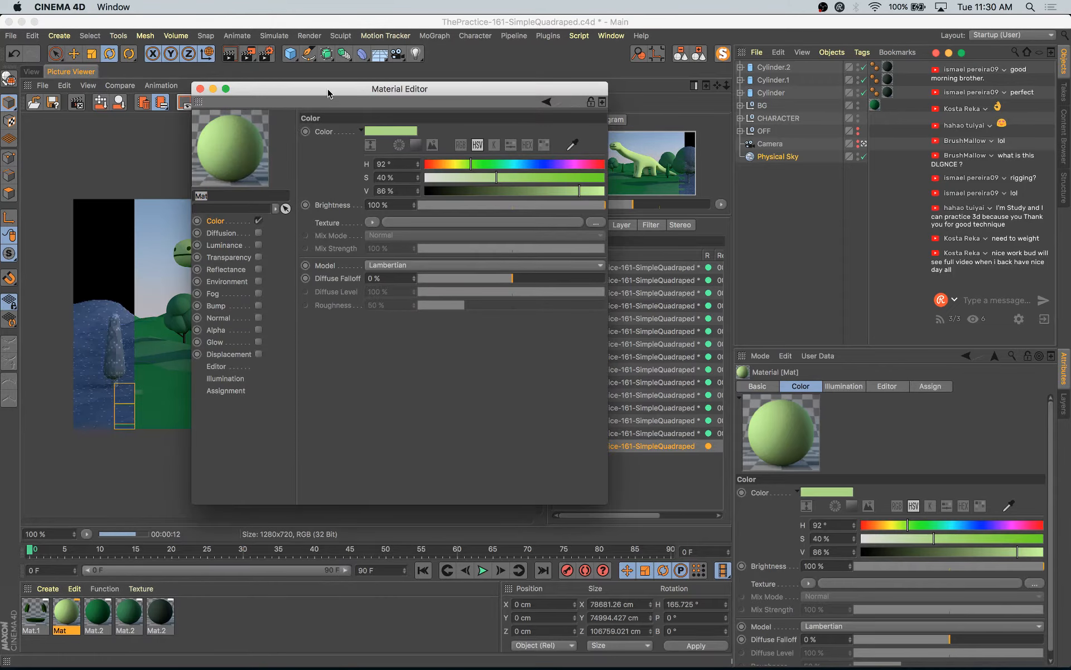
pyautogui.moveTo(328, 93); pyautogui.dragTo(563, 199)
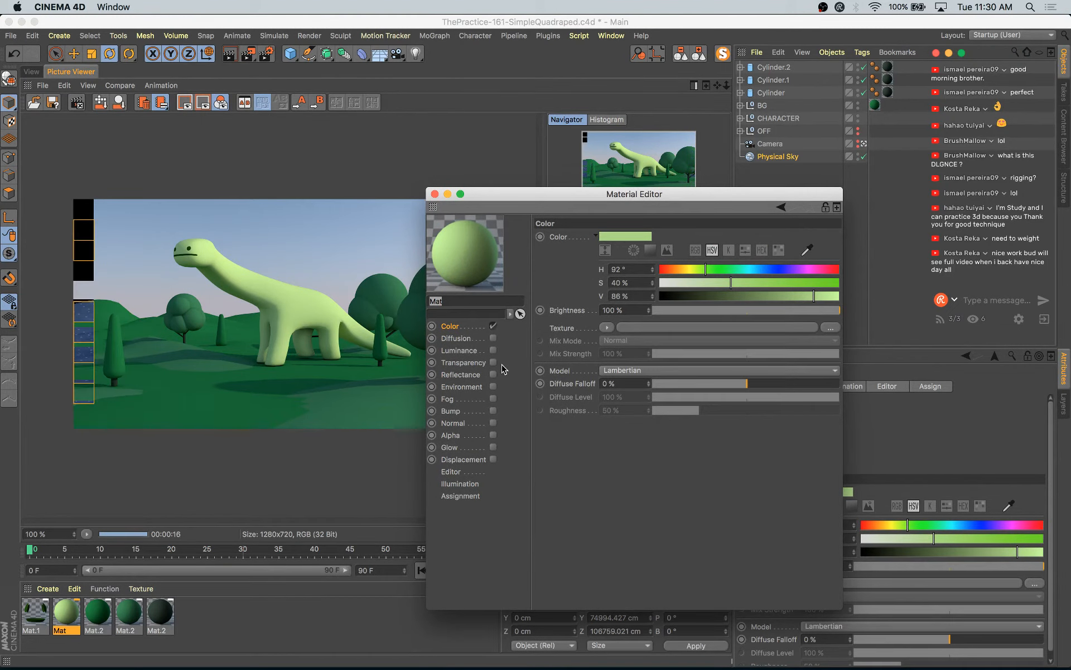
pyautogui.click(494, 350)
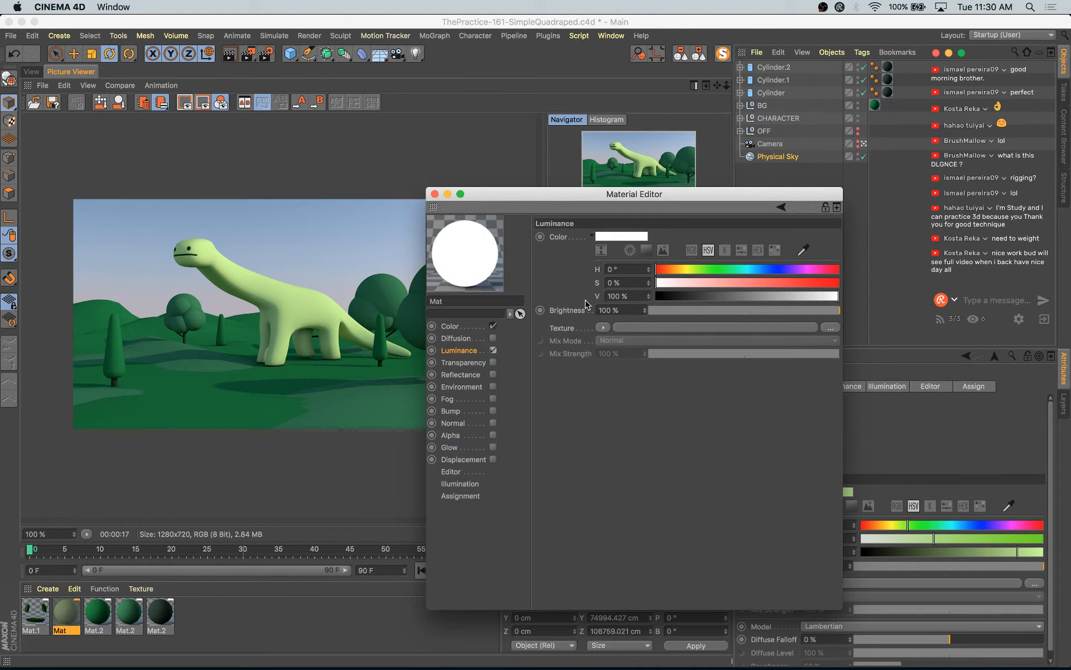
# - Give Mat's luminance the material's green color with hue 85°, saturation 70% and brightness 16%, and render the scene
pyautogui.click(464, 328)
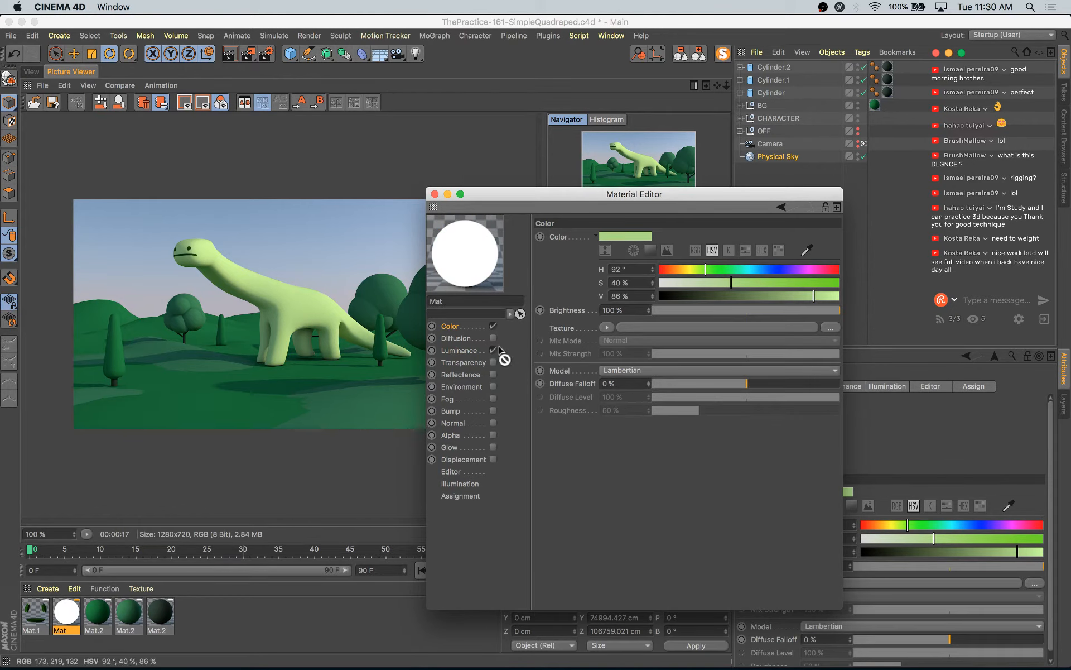
pyautogui.click(474, 351)
pyautogui.moveTo(618, 240); pyautogui.dragTo(620, 241)
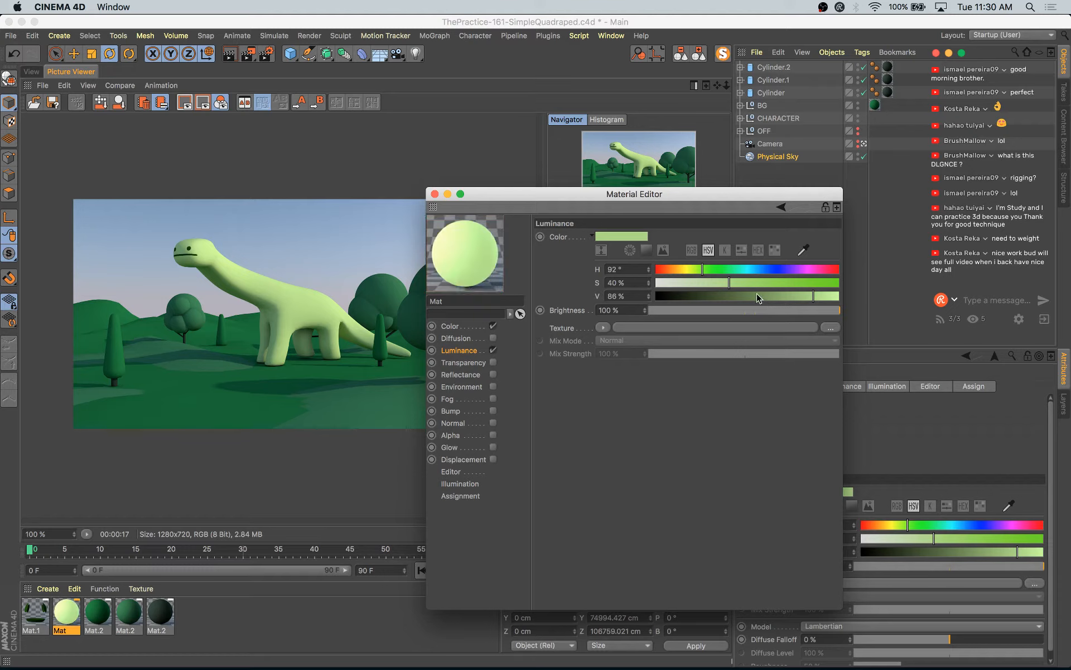
pyautogui.moveTo(762, 314); pyautogui.dragTo(784, 285)
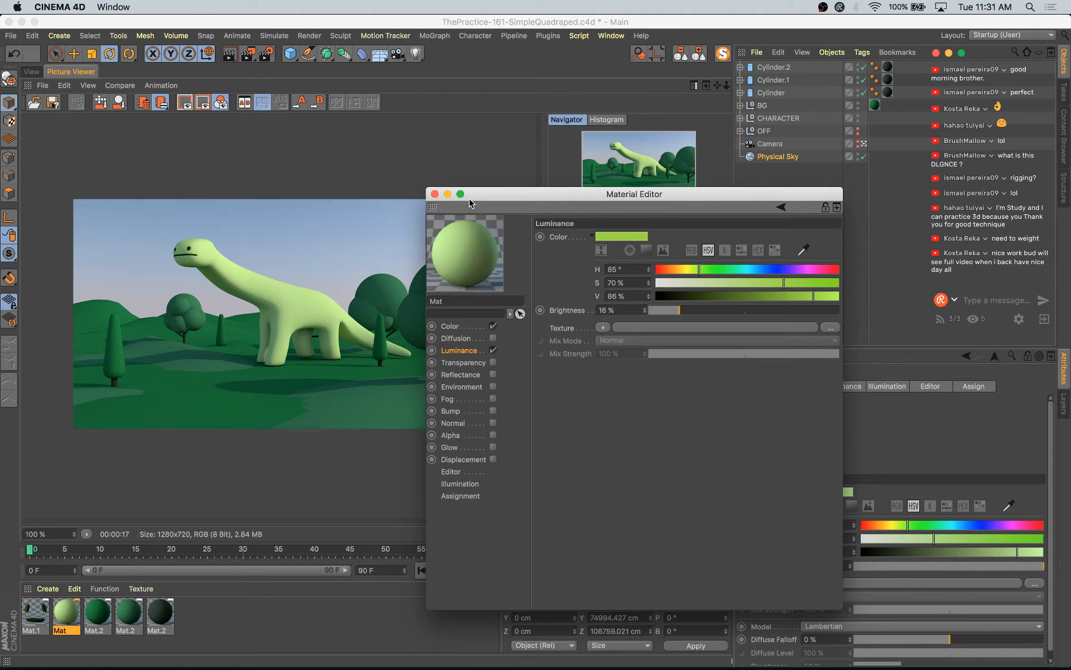
pyautogui.click(434, 195)
pyautogui.hotkey('shift', 'r')
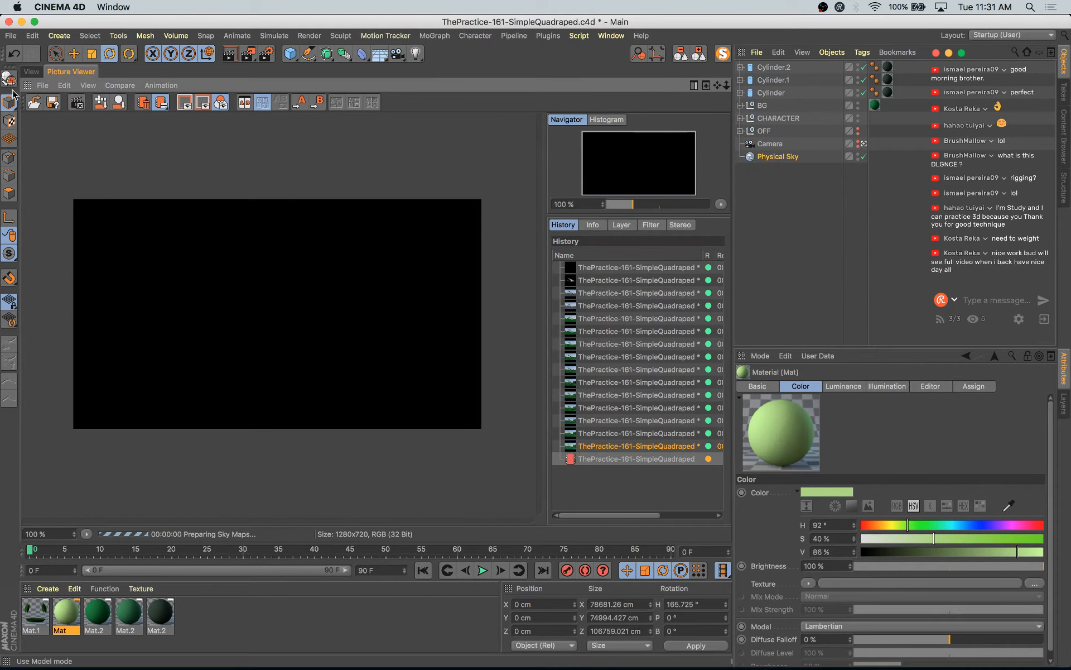
# - Add a capsule to the scene with a radius of about 8.25 cm, 1 height segment, 4 cap segments and 10 rotation segments
pyautogui.click(29, 73)
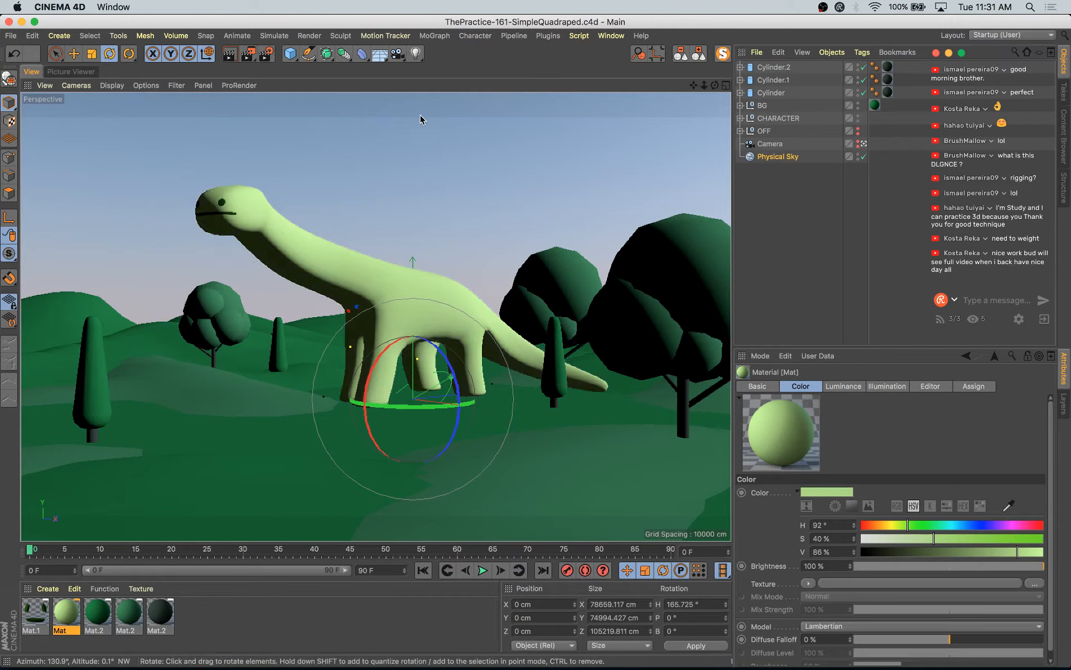
pyautogui.click(290, 53)
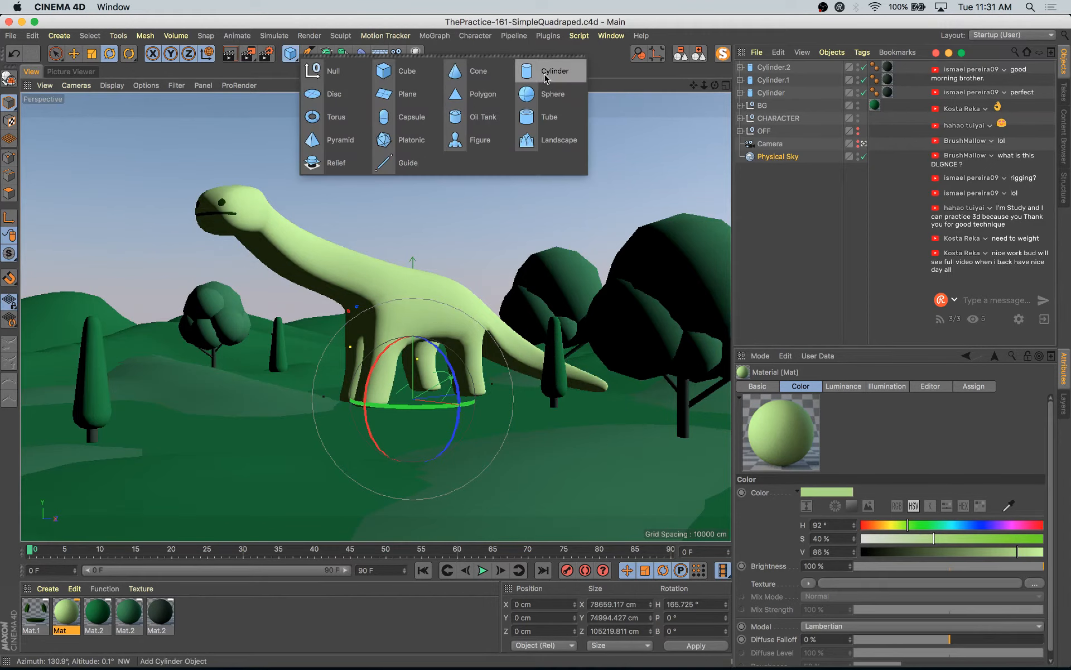
pyautogui.click(384, 117)
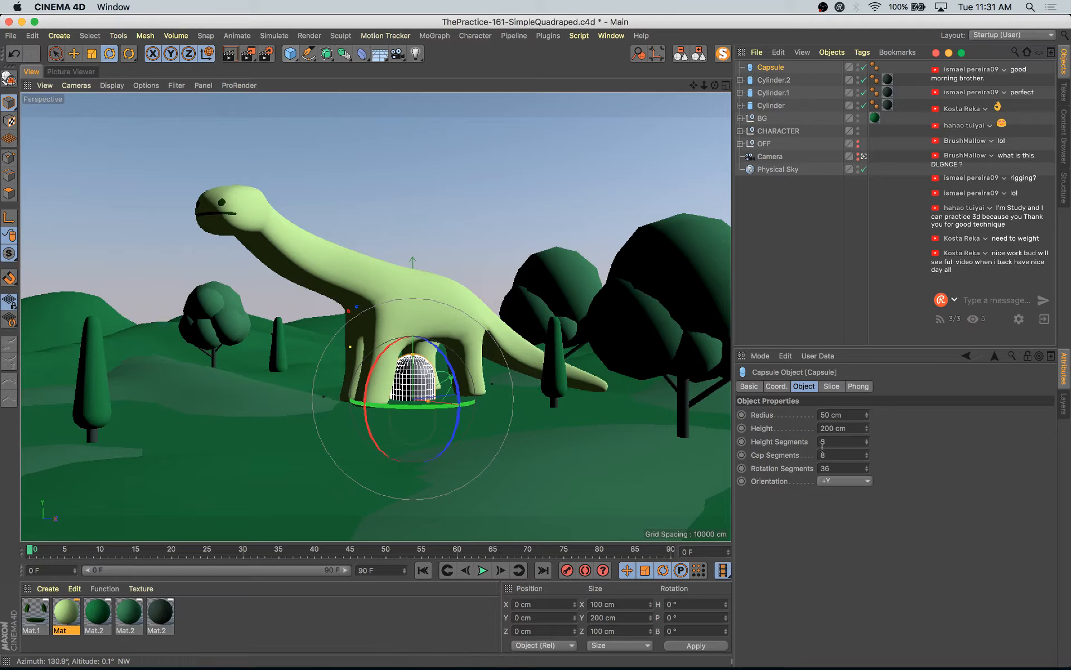
pyautogui.moveTo(867, 444); pyautogui.dragTo(867, 461)
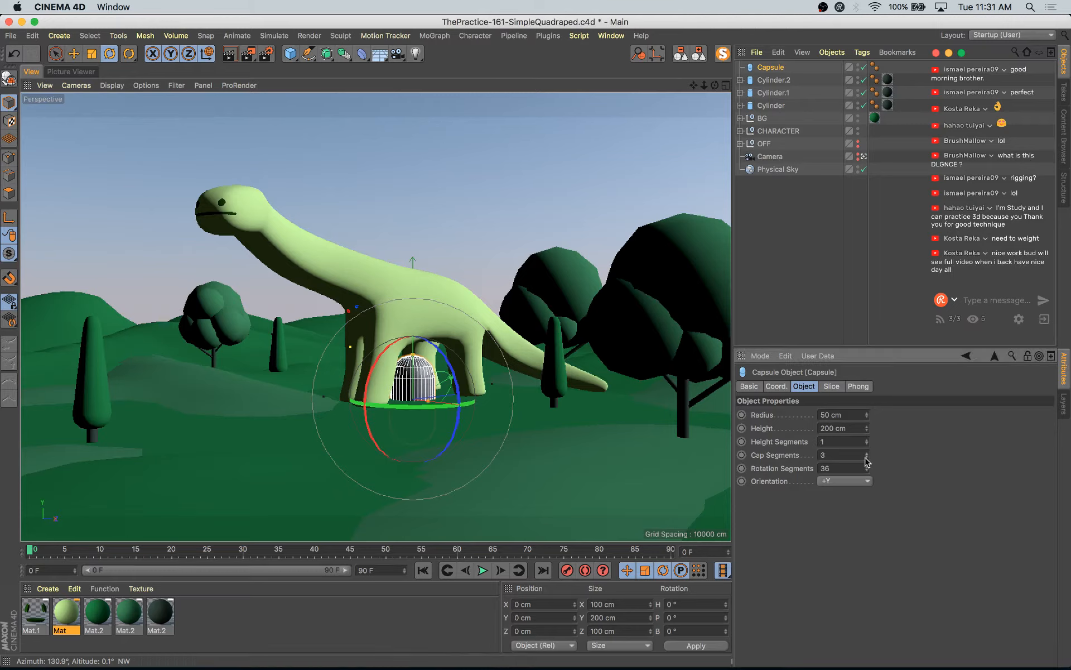
pyautogui.click(867, 452)
pyautogui.moveTo(868, 472); pyautogui.dragTo(867, 472)
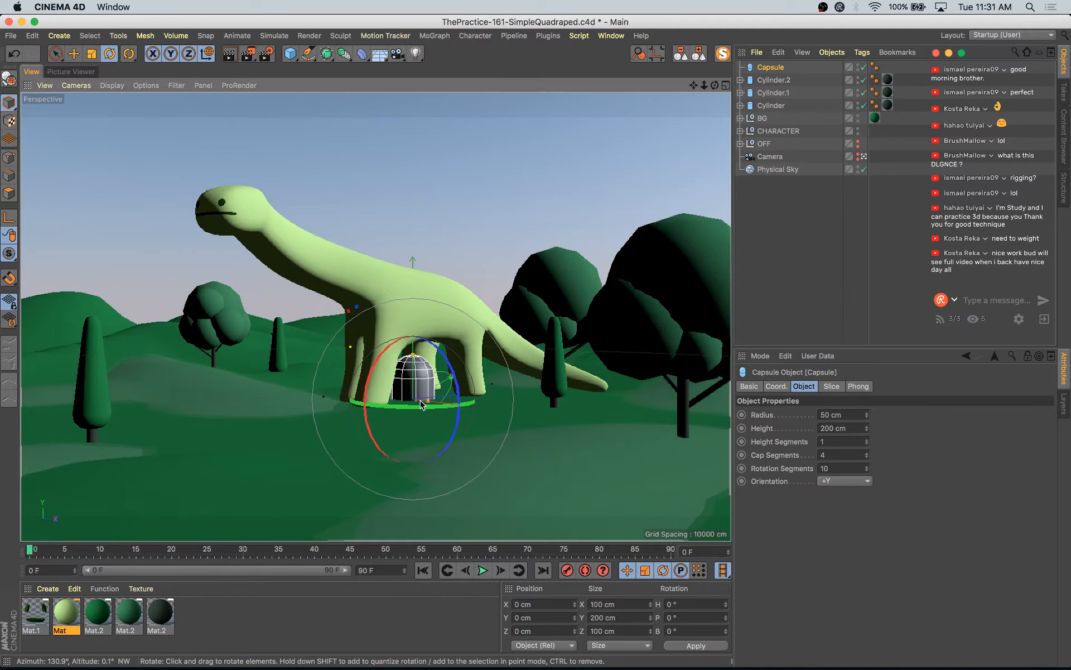
pyautogui.moveTo(422, 403); pyautogui.dragTo(416, 403)
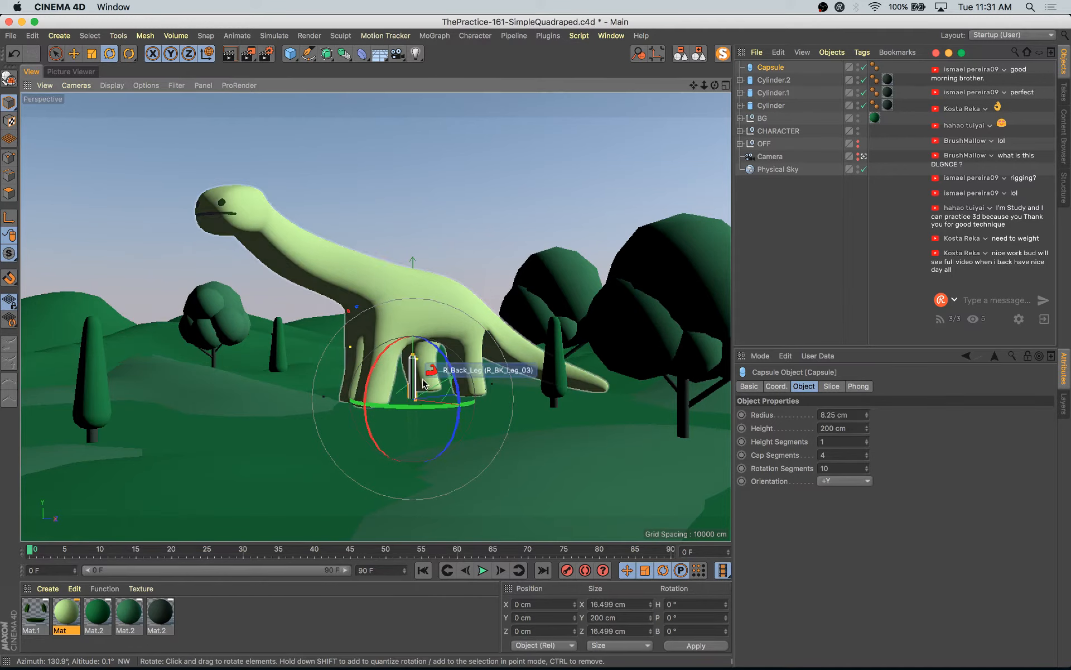
# - Put the capsule in a MoGraph Cloner set to Grid Array with counts of 24, 1 and 23
pyautogui.press('e')
pyautogui.click(475, 35)
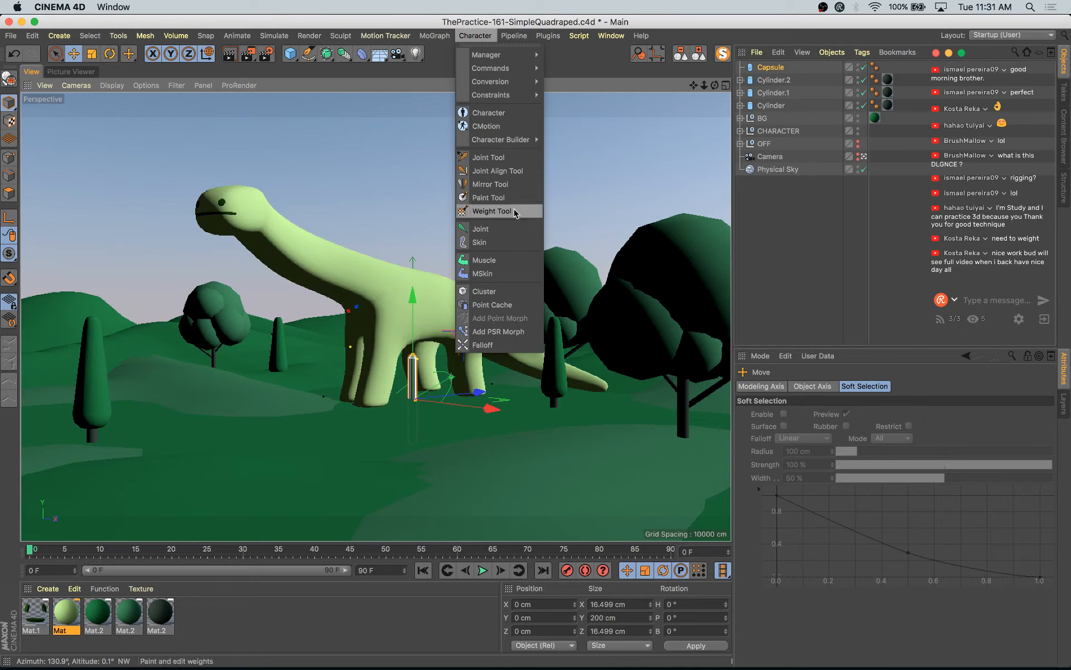
pyautogui.moveTo(435, 36)
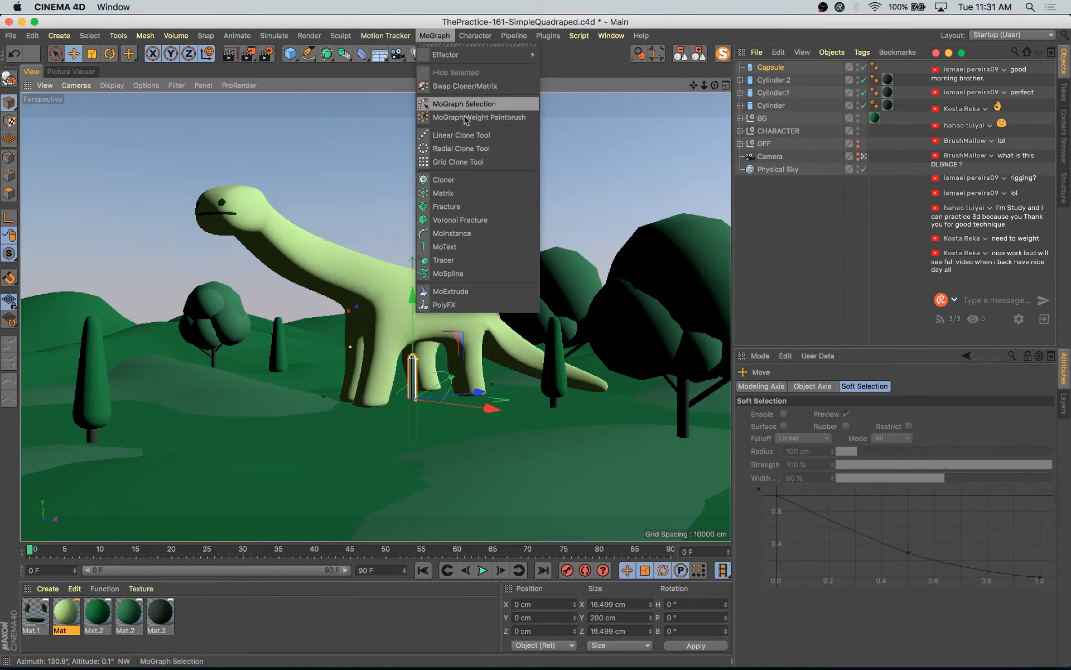
pyautogui.click(463, 181)
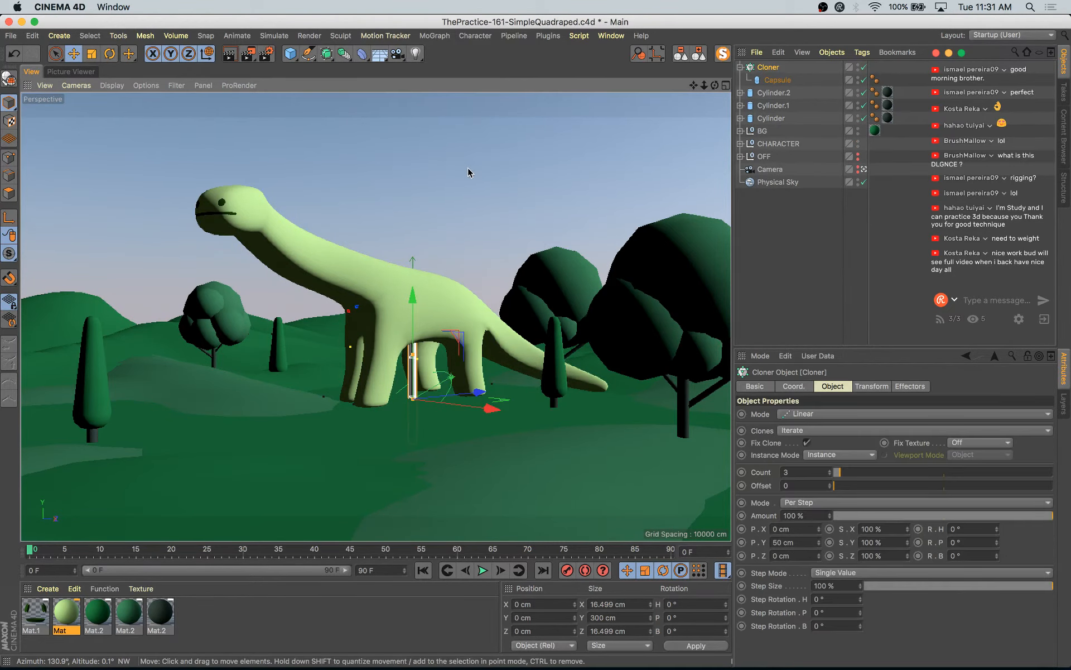
pyautogui.click(816, 417)
pyautogui.click(825, 475)
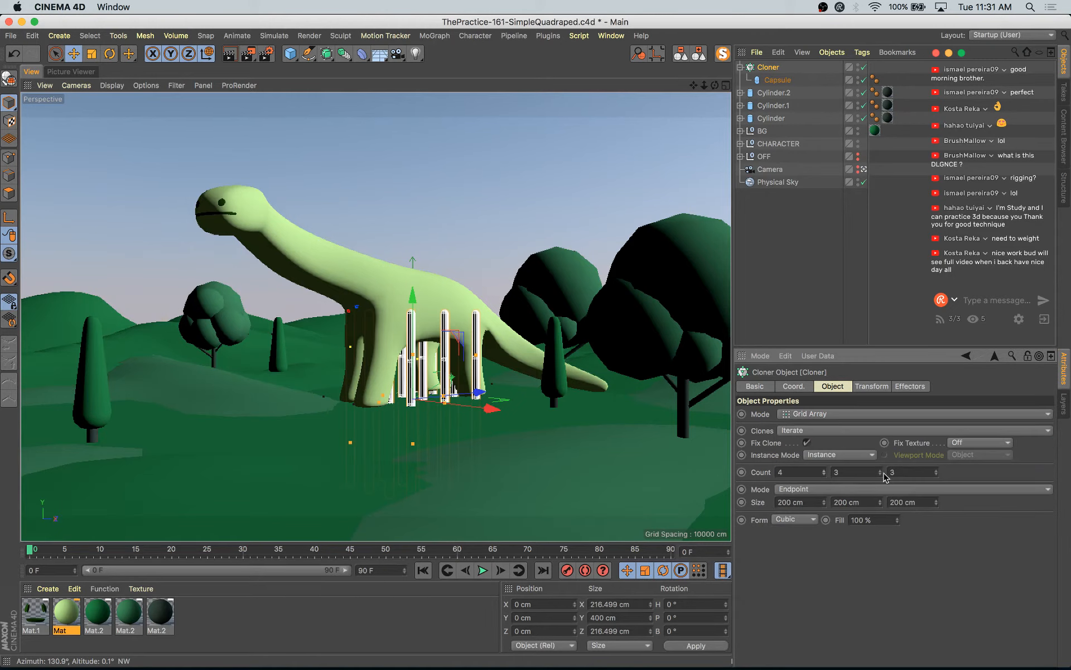
pyautogui.doubleClick(881, 474)
pyautogui.doubleClick(931, 469)
pyautogui.write('23')
pyautogui.press('Return')
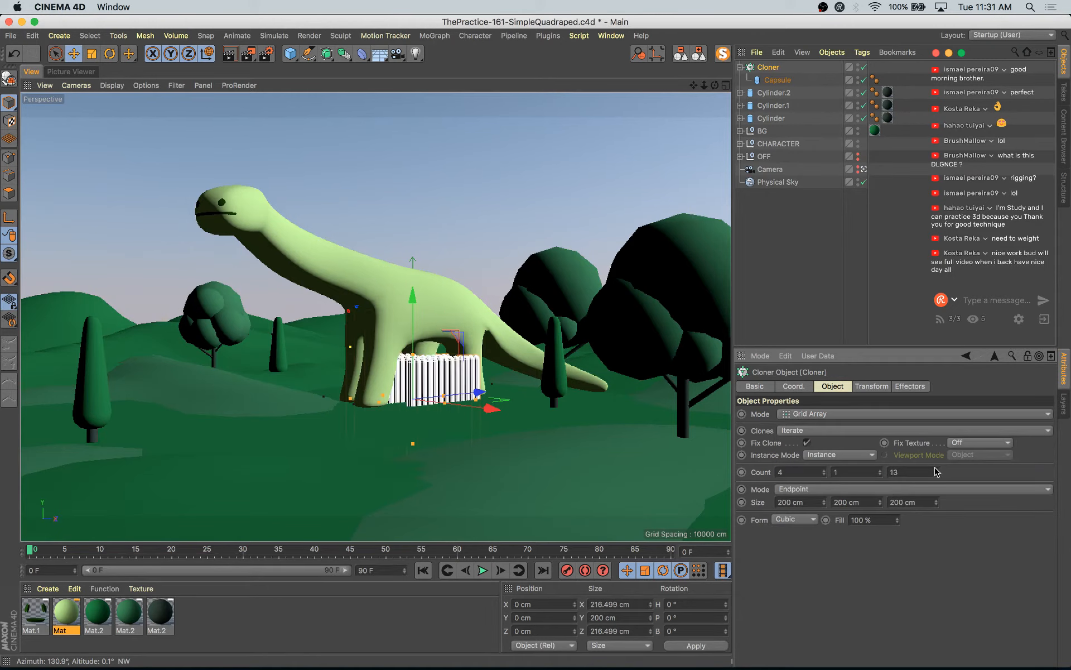
pyautogui.moveTo(825, 473); pyautogui.dragTo(825, 460)
# - Stretch the clone grid across the ground to about 1278 cm in X and 1528 cm in Z, with 0 cm height
pyautogui.moveTo(441, 406); pyautogui.dragTo(654, 466)
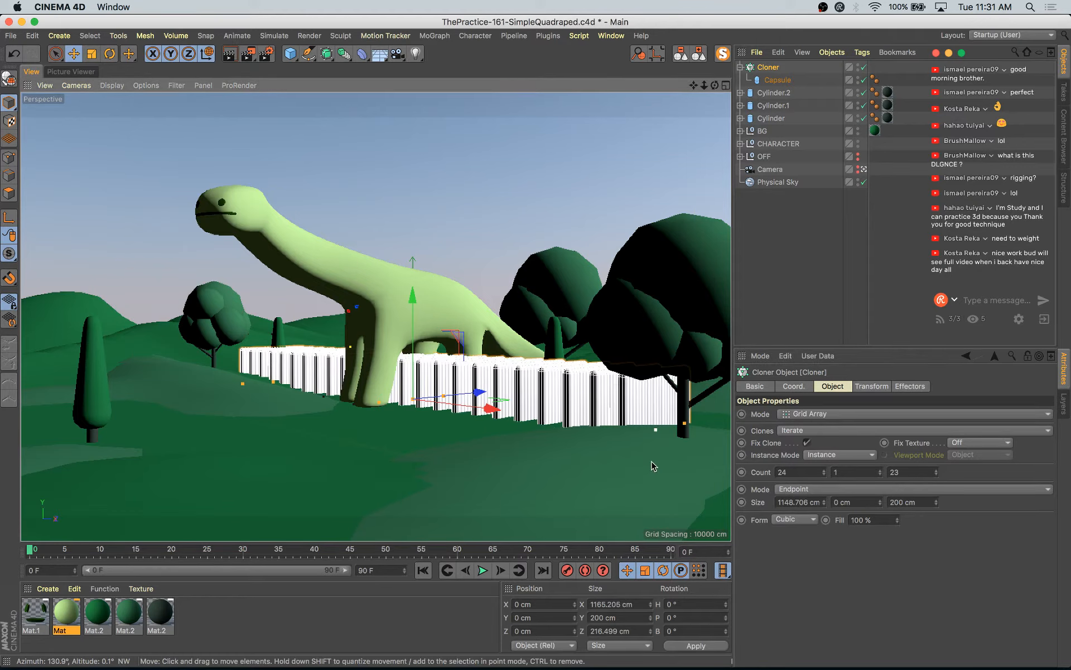
pyautogui.moveTo(445, 396); pyautogui.dragTo(511, 418)
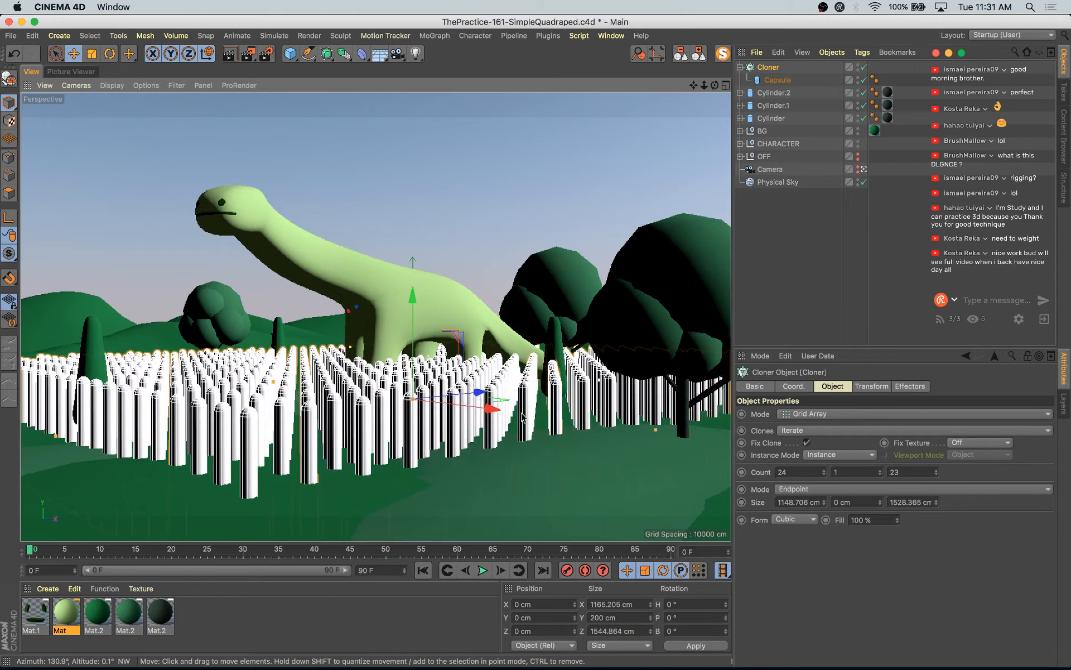
pyautogui.moveTo(656, 435); pyautogui.dragTo(696, 438)
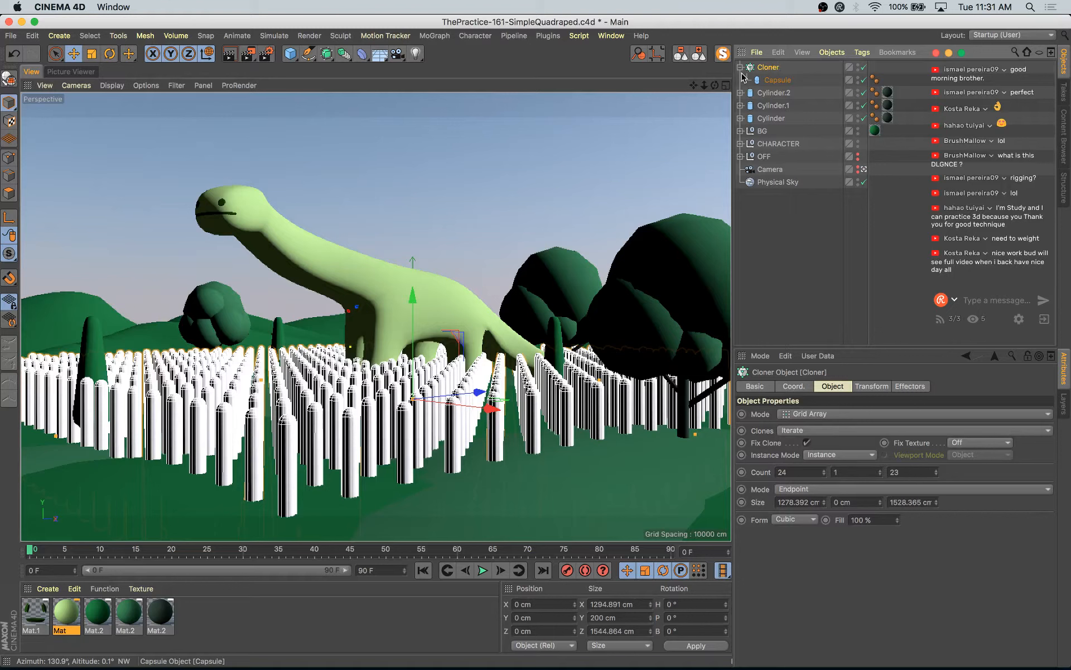
# - Scale the cloned capsule down uniformly to about 9.6 cm wide and 116 cm tall
pyautogui.click(770, 81)
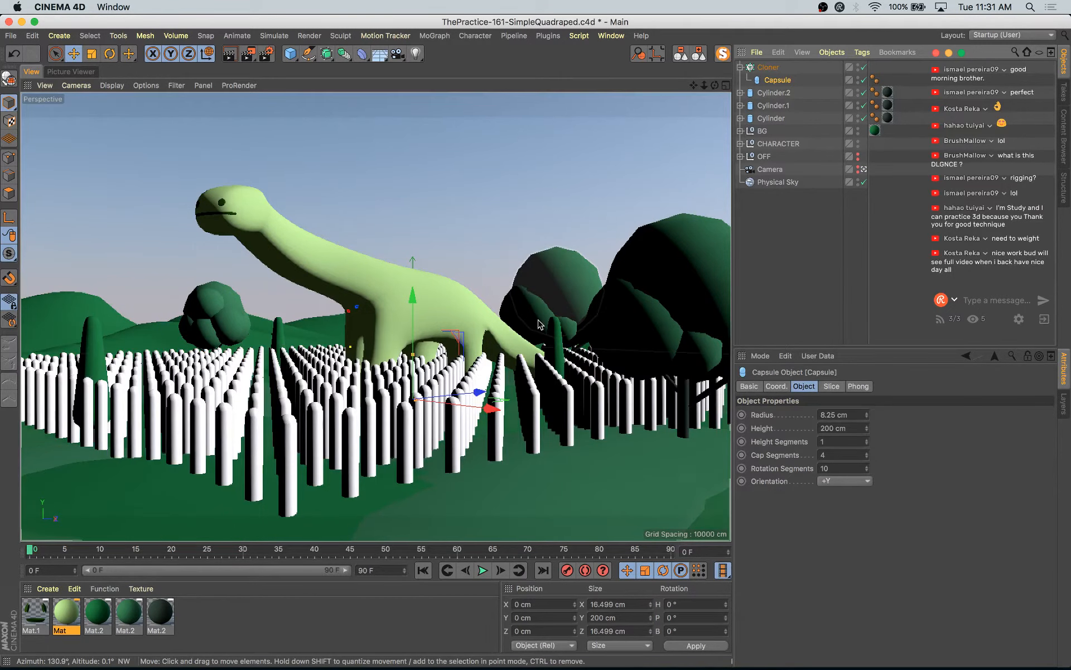
pyautogui.press('t')
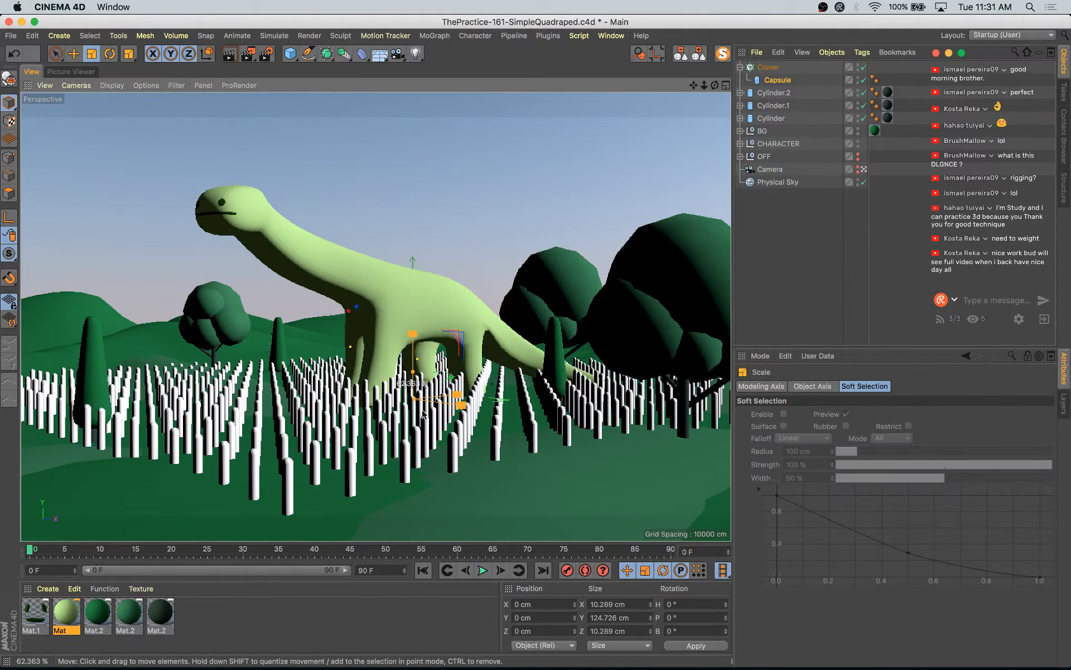
pyautogui.moveTo(430, 407); pyautogui.dragTo(428, 348)
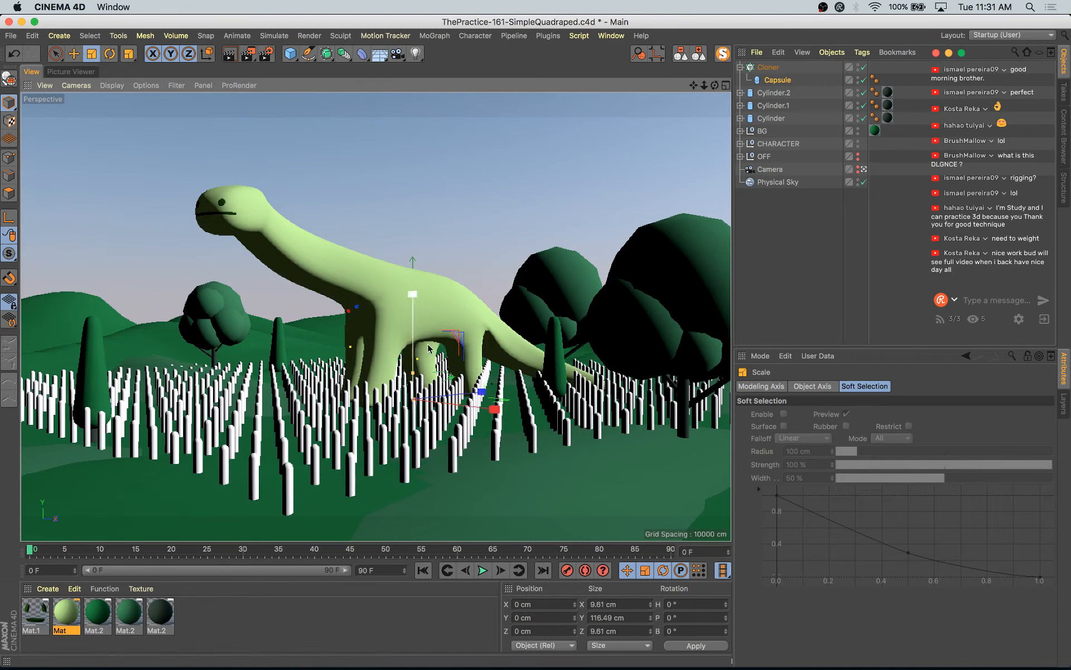
# - Create a Random effector and assign it to the Cloner's effectors list
pyautogui.click(435, 36)
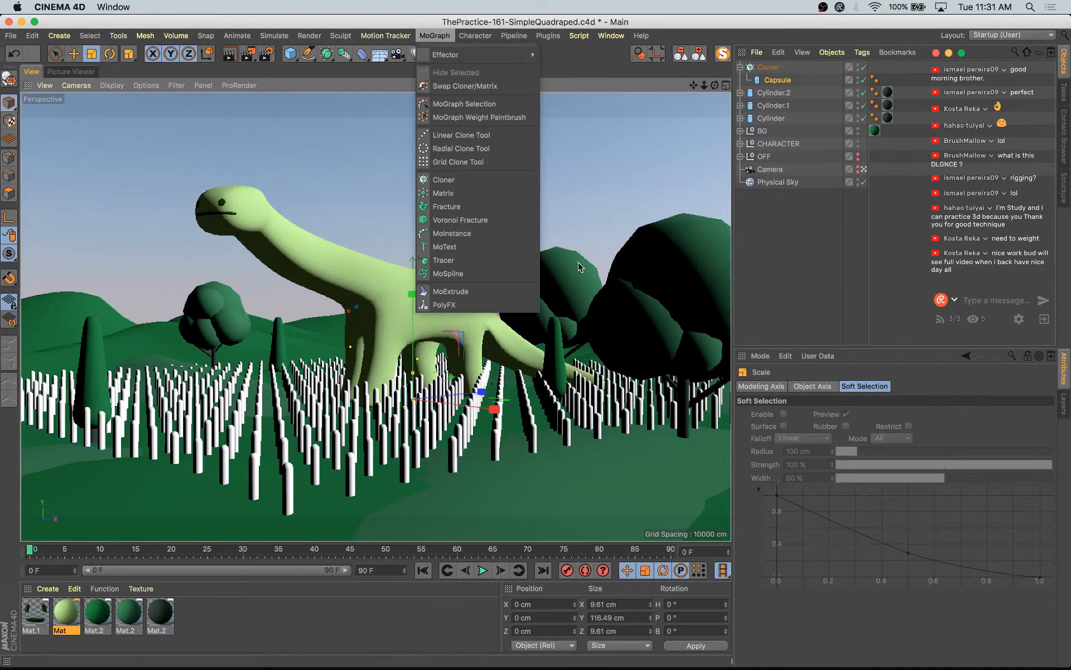
pyautogui.moveTo(499, 56)
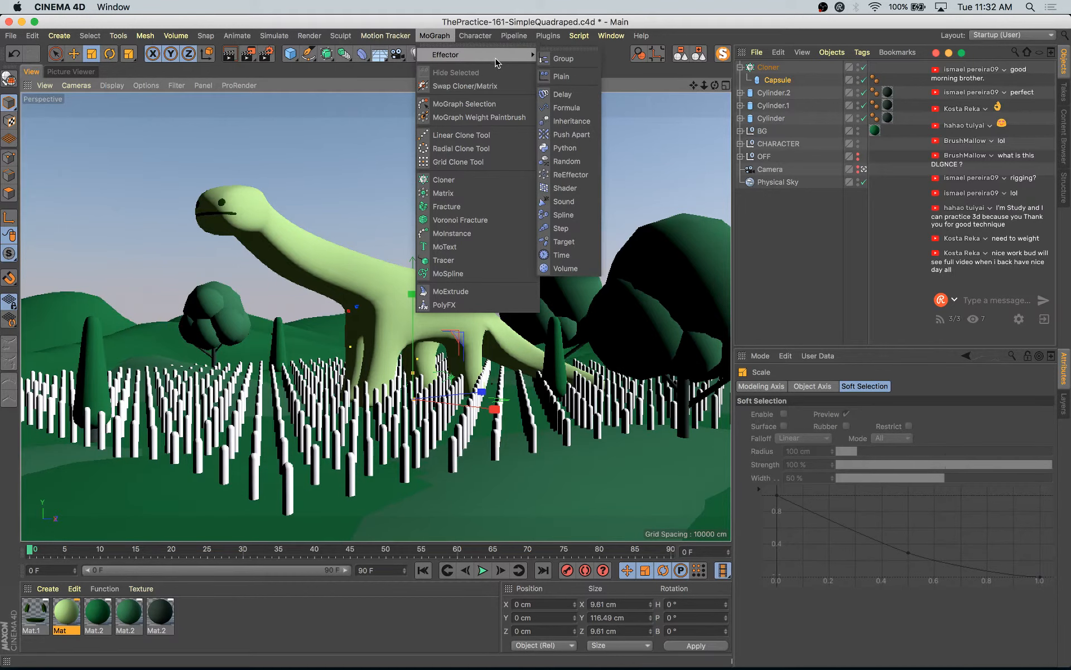
pyautogui.click(580, 161)
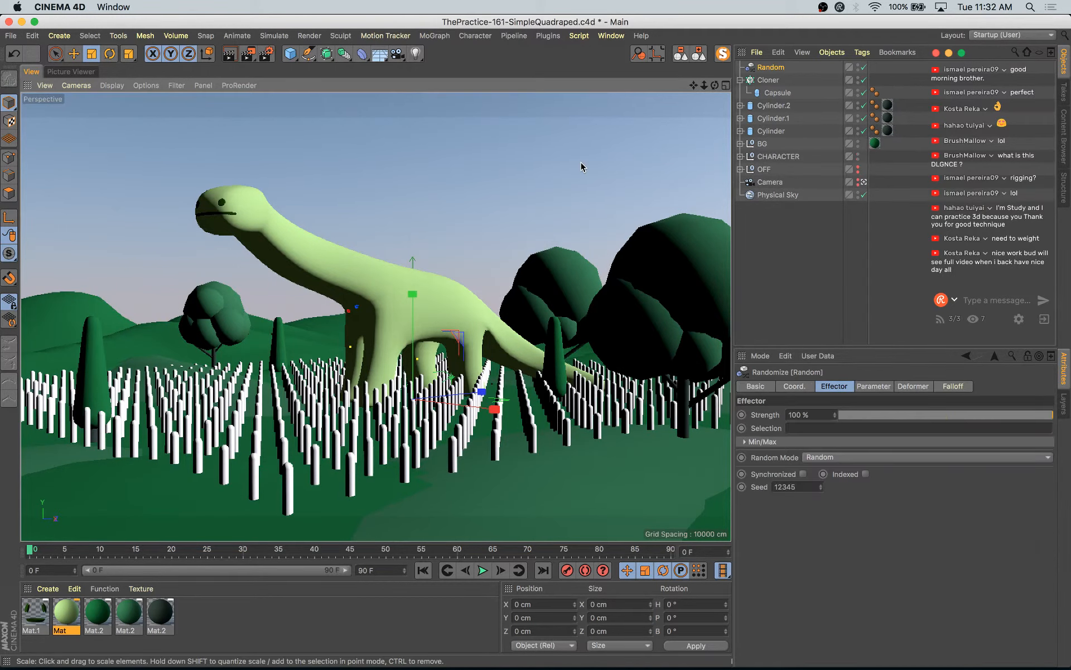
pyautogui.click(769, 80)
pyautogui.click(915, 386)
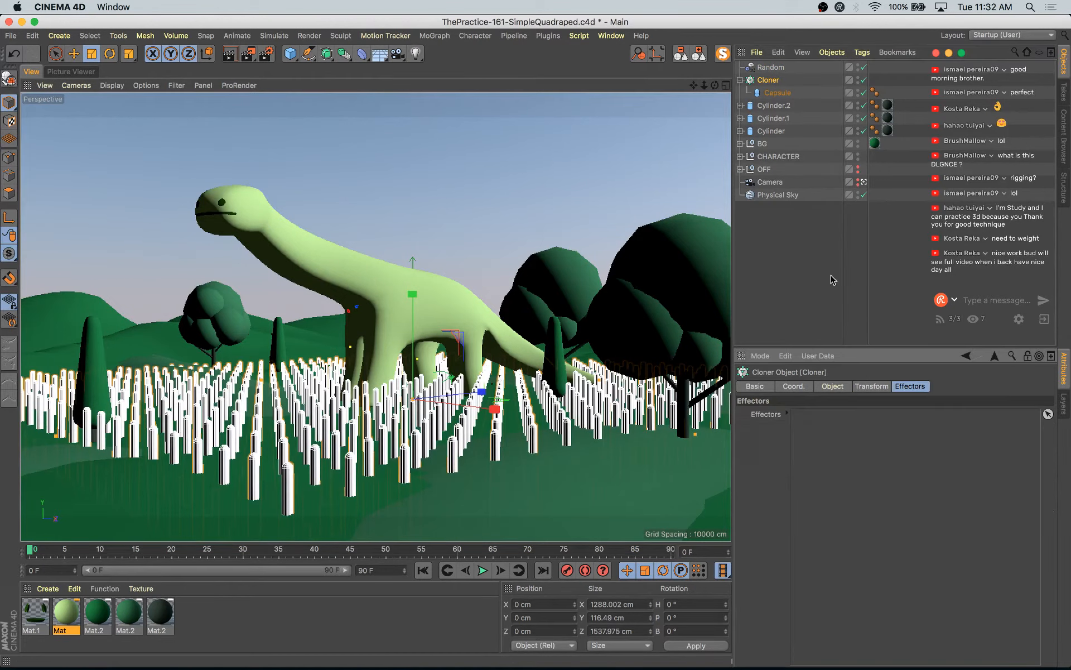
pyautogui.moveTo(780, 71); pyautogui.dragTo(874, 517)
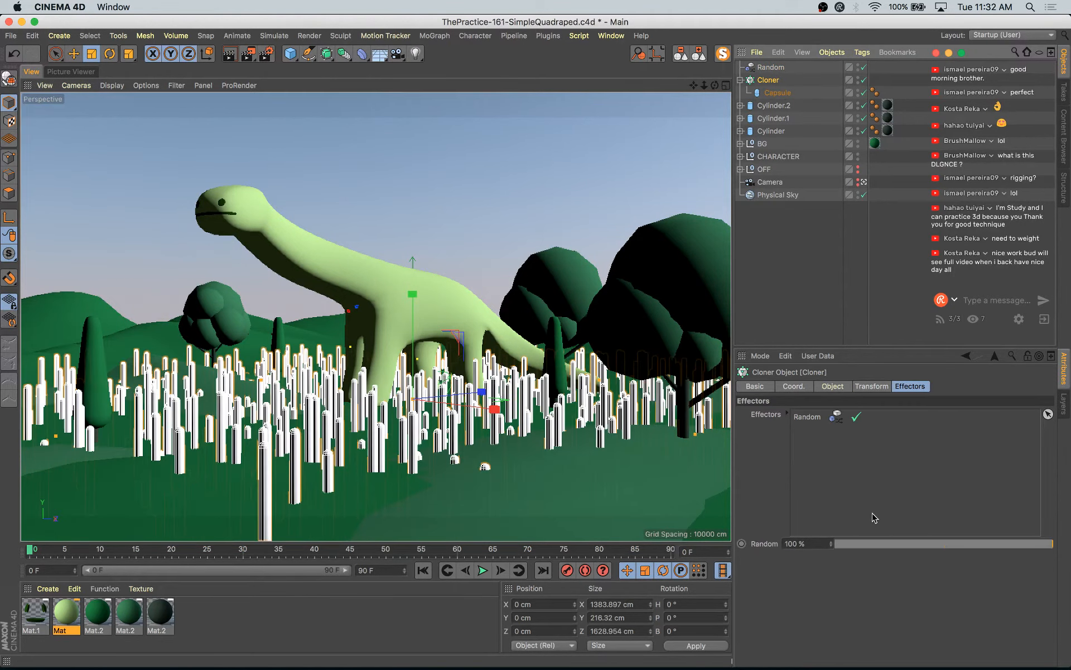
# - Try raising the Cloner's grid count in X to 39
pyautogui.click(834, 387)
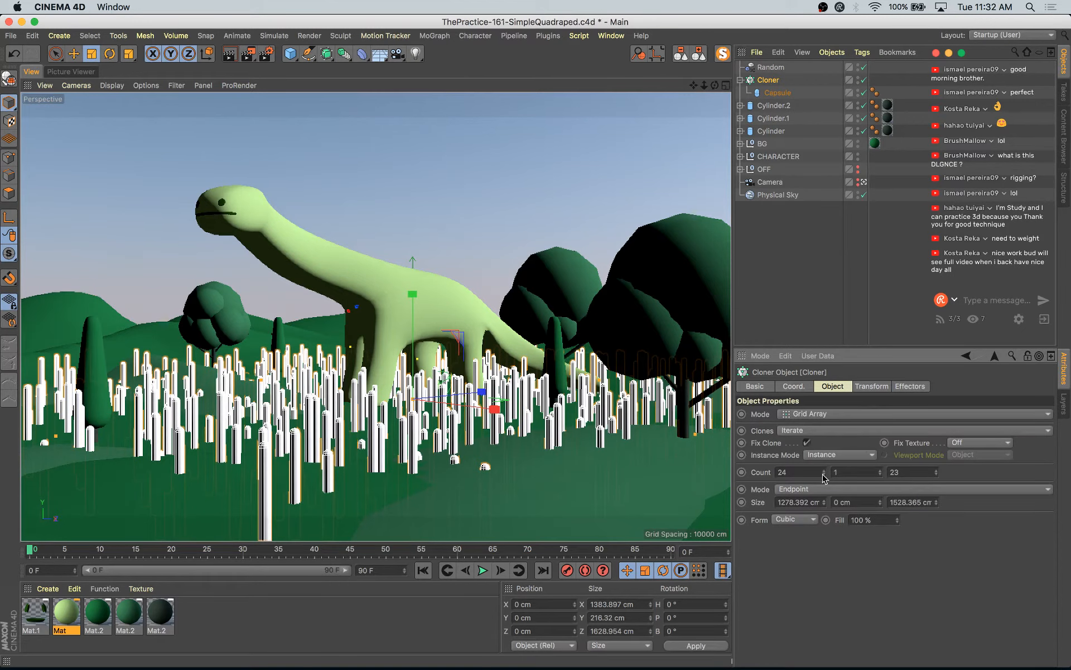
pyautogui.moveTo(822, 473); pyautogui.dragTo(840, 472)
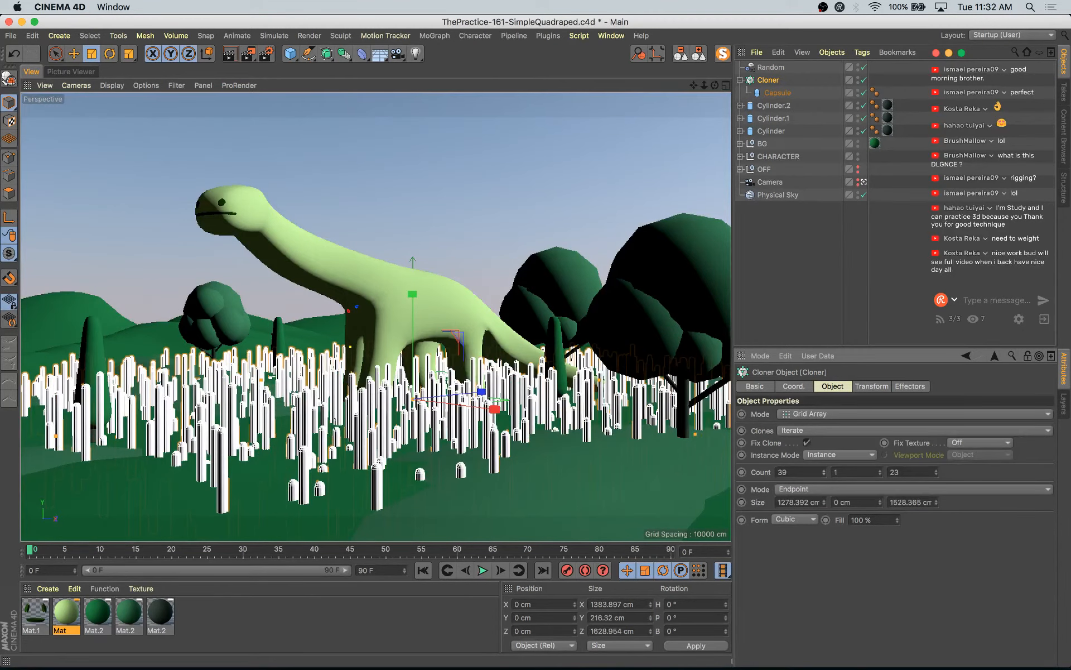
# - Set the Random effector's position variation to 356 cm in X, 14 cm in Y and 326 cm in Z
pyautogui.click(787, 68)
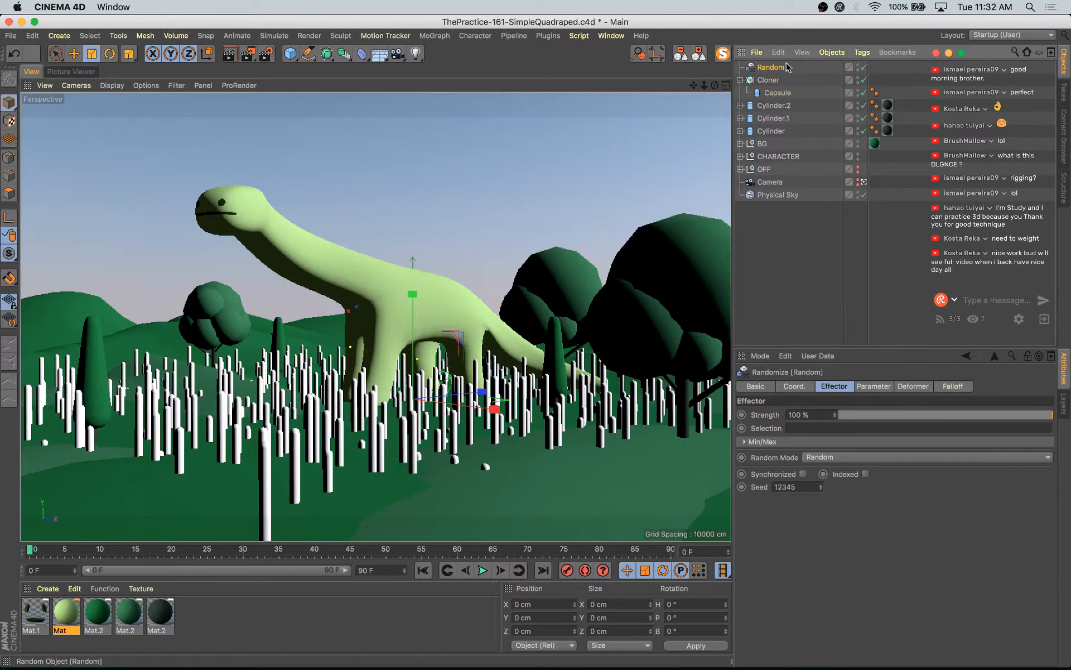
pyautogui.click(877, 386)
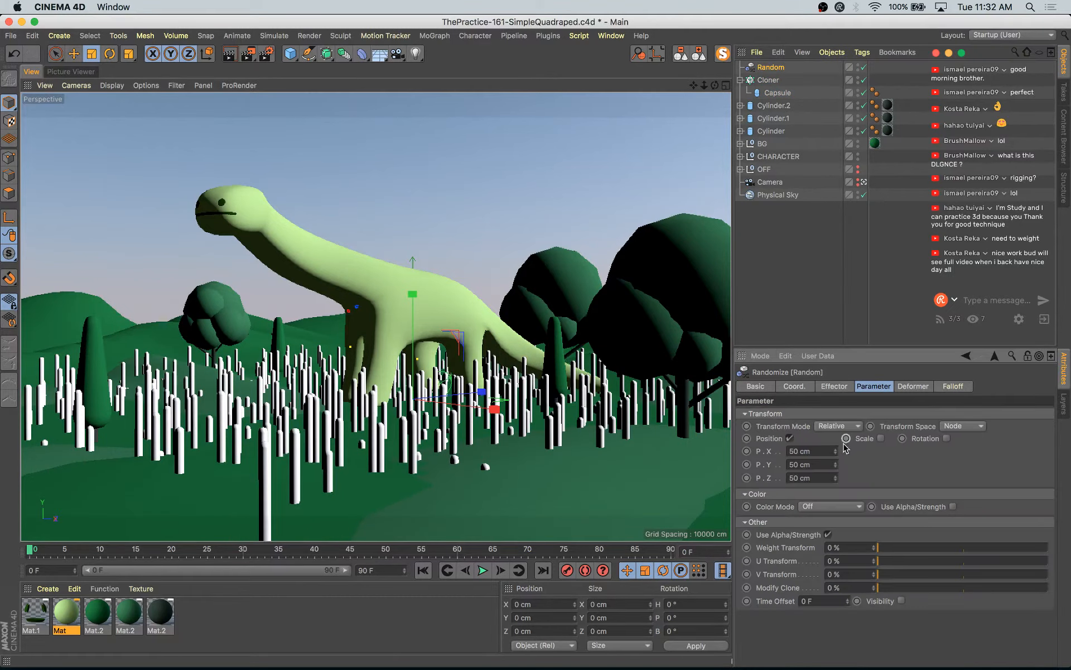
pyautogui.moveTo(835, 451); pyautogui.dragTo(887, 451)
pyautogui.moveTo(836, 478)
pyautogui.mouseDown()
pyautogui.moveTo(859, 450)
pyautogui.moveTo(881, 451)
pyautogui.moveTo(818, 469)
pyautogui.moveTo(835, 466)
pyautogui.mouseUp()
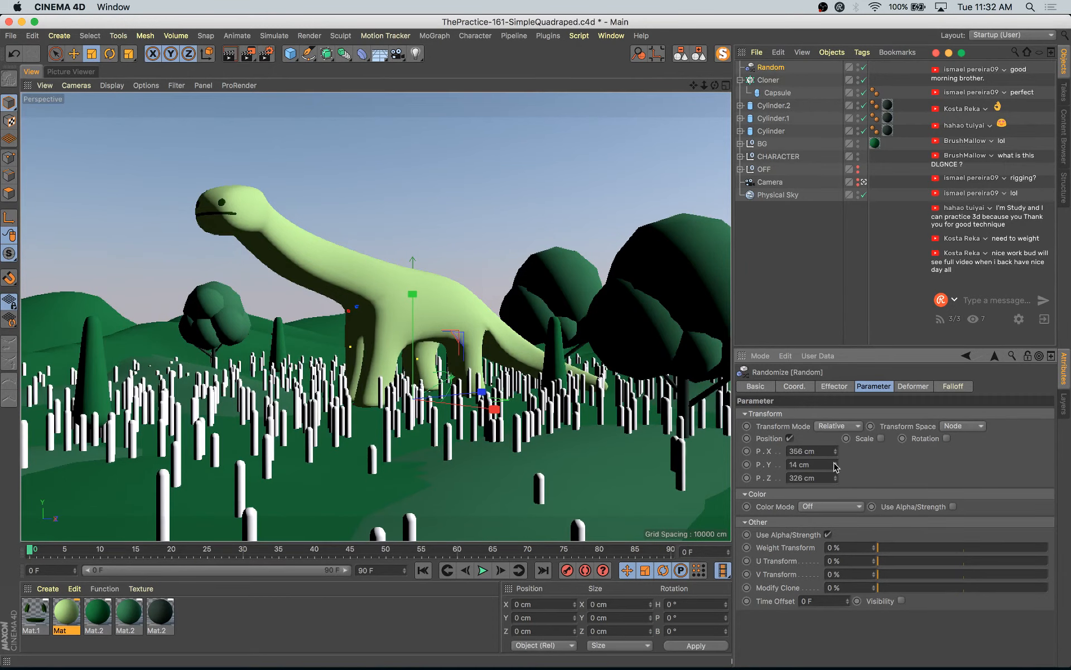
# - Enable scale variation with Uniform Scale on the Random effector
pyautogui.click(881, 438)
pyautogui.click(912, 491)
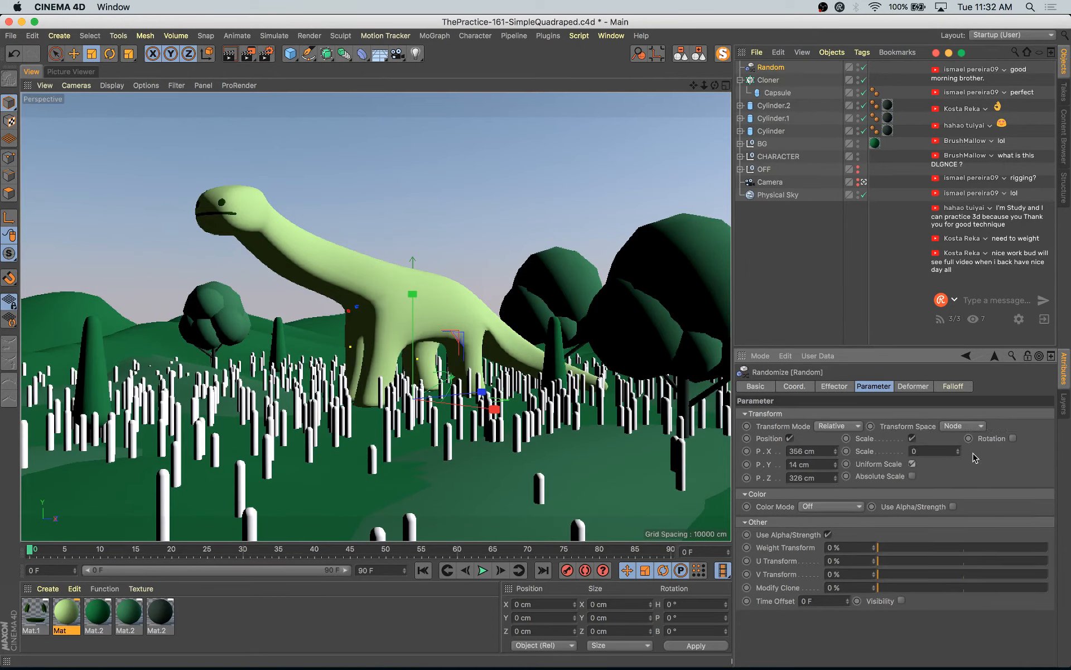
# - Set the Random effector's uniform scale to -0.09 and scale down the Capsule inside the Cloner
pyautogui.moveTo(958, 452); pyautogui.dragTo(962, 406)
pyautogui.click(777, 93)
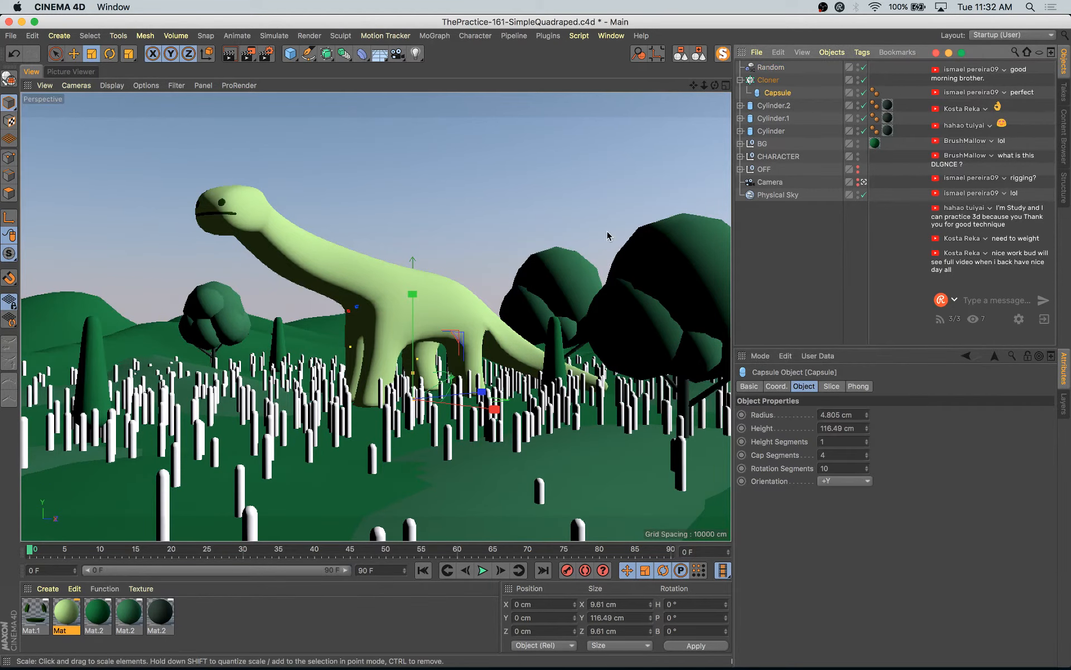
pyautogui.moveTo(562, 297); pyautogui.dragTo(509, 299)
# - Lower the Cloner with the grass capsules to about Y -16.6 cm
pyautogui.click(760, 82)
pyautogui.keyDown('shift'); pyautogui.click(777, 93); pyautogui.keyUp('shift')
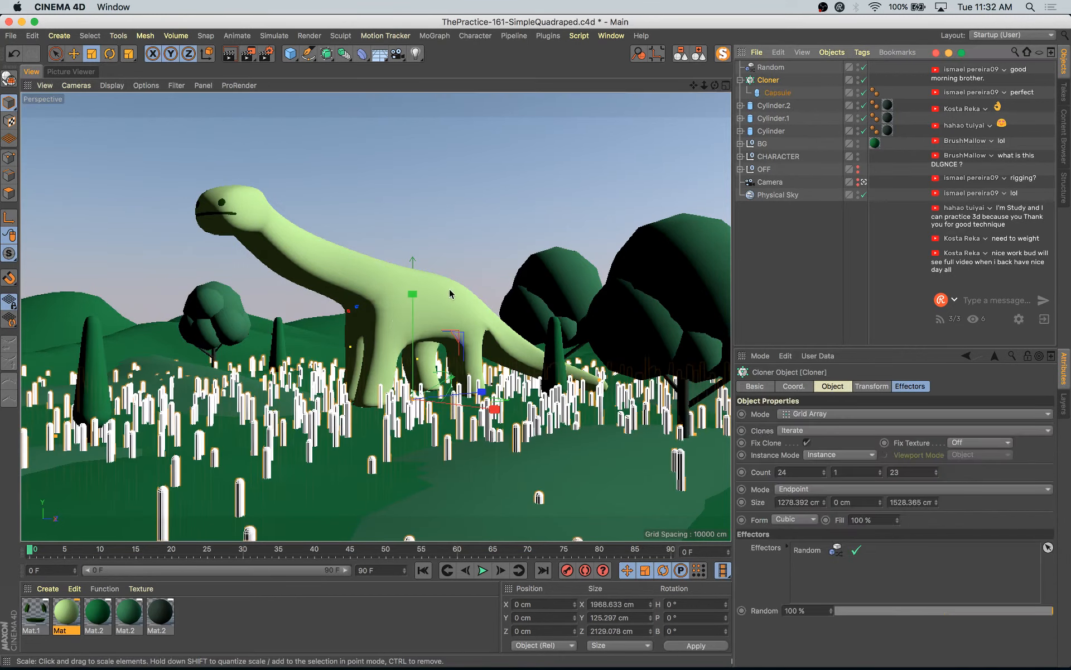
pyautogui.press('e')
pyautogui.moveTo(413, 301); pyautogui.dragTo(416, 308)
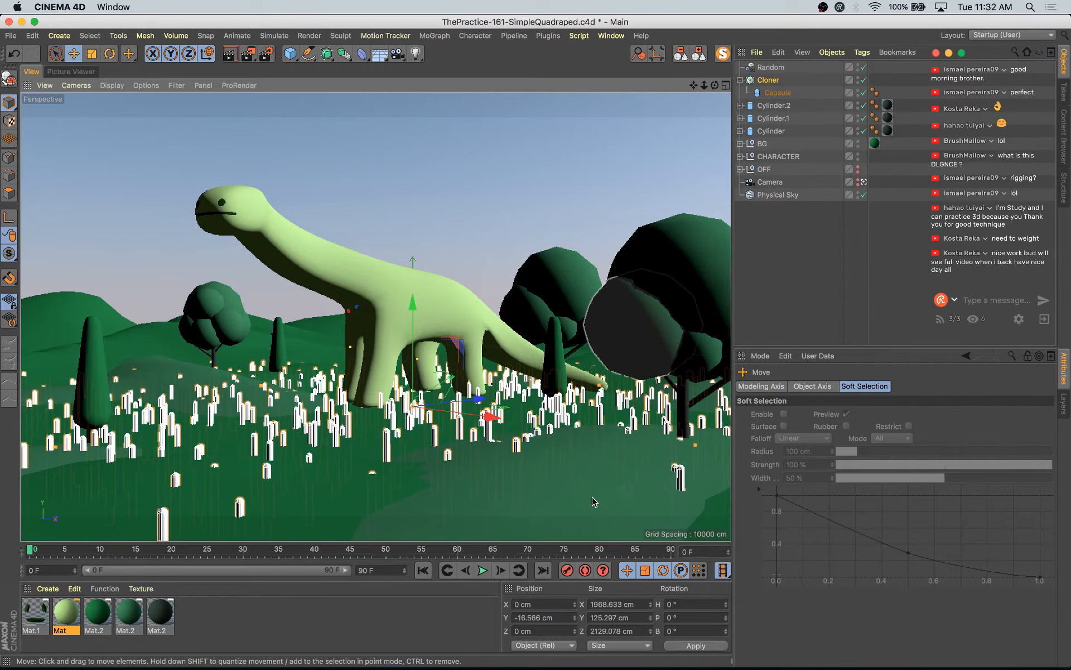
# - Try to lower the ground plane Plane.1 slightly, and undo the move
pyautogui.click(536, 419)
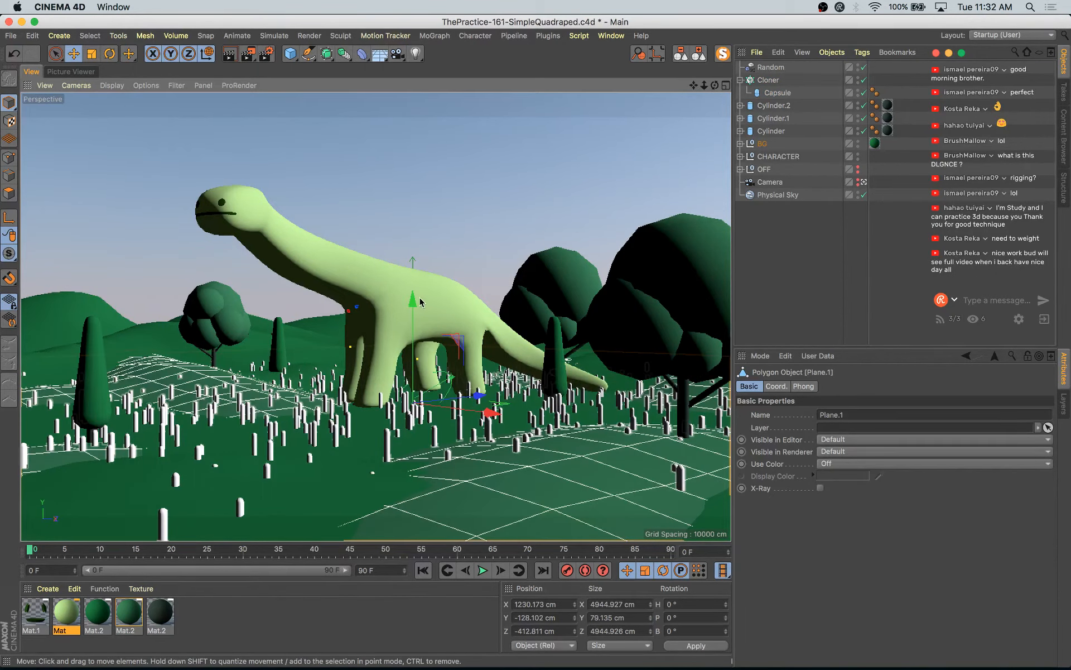
pyautogui.moveTo(420, 301); pyautogui.dragTo(417, 307)
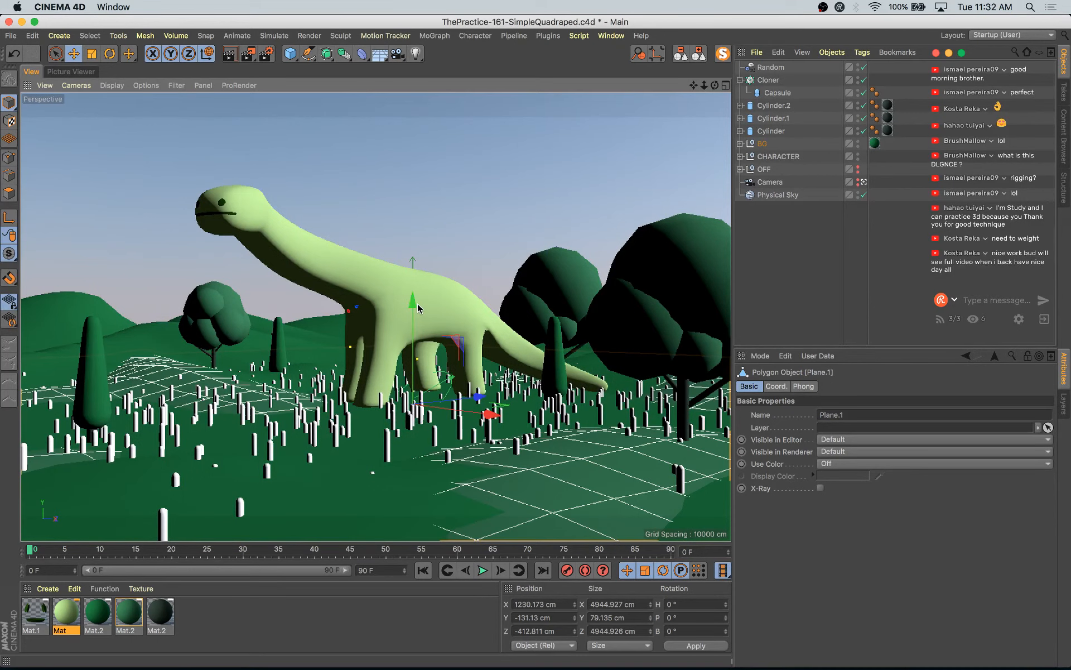
pyautogui.press('super+z')
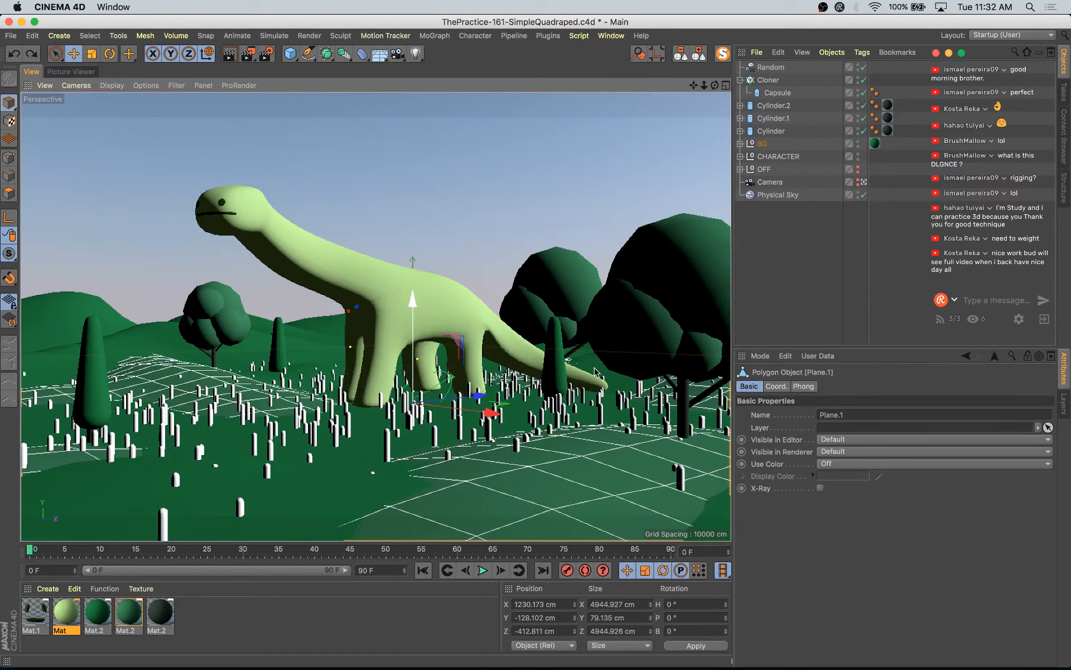
# - Lower Plane.1 and Plane.2 together to about Y -16.3 cm, and raise the Cloner to about Y -11.4 cm
pyautogui.click(576, 490)
pyautogui.keyDown('shift'); pyautogui.click(450, 381); pyautogui.keyUp('shift')
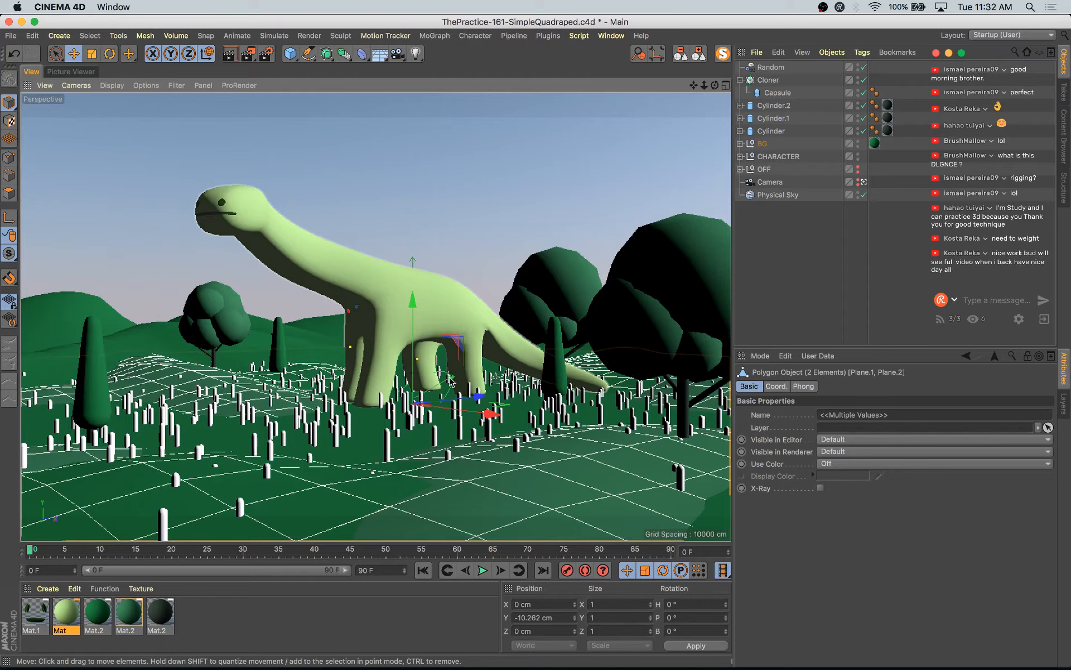
pyautogui.press('t')
pyautogui.moveTo(413, 301); pyautogui.dragTo(413, 312)
pyautogui.press('e')
pyautogui.click(317, 432)
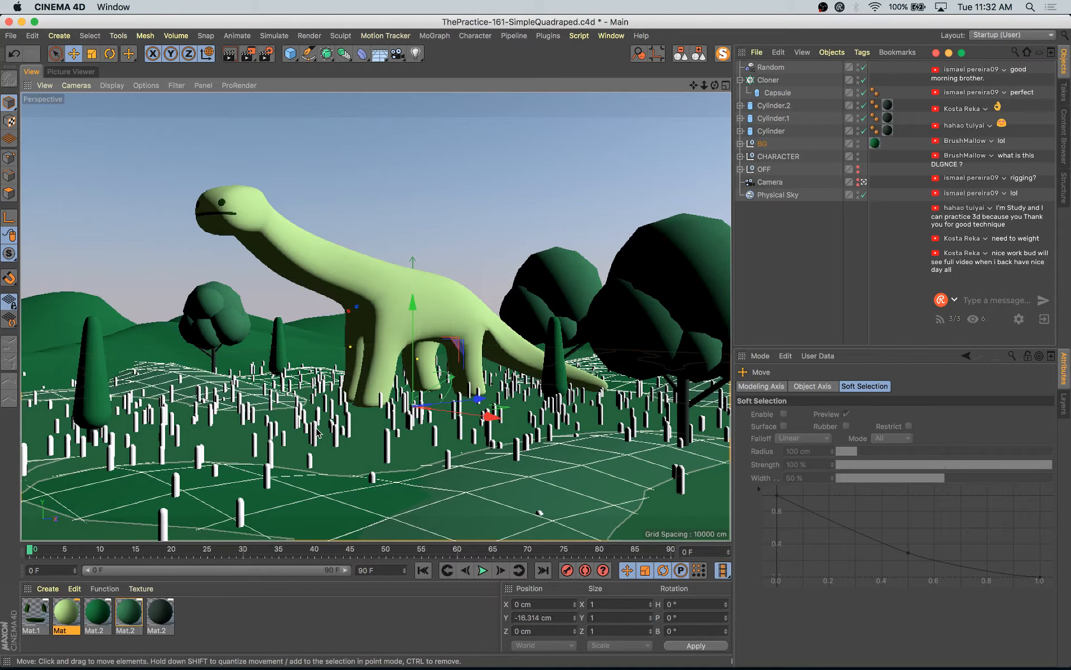
pyautogui.moveTo(415, 309); pyautogui.dragTo(416, 303)
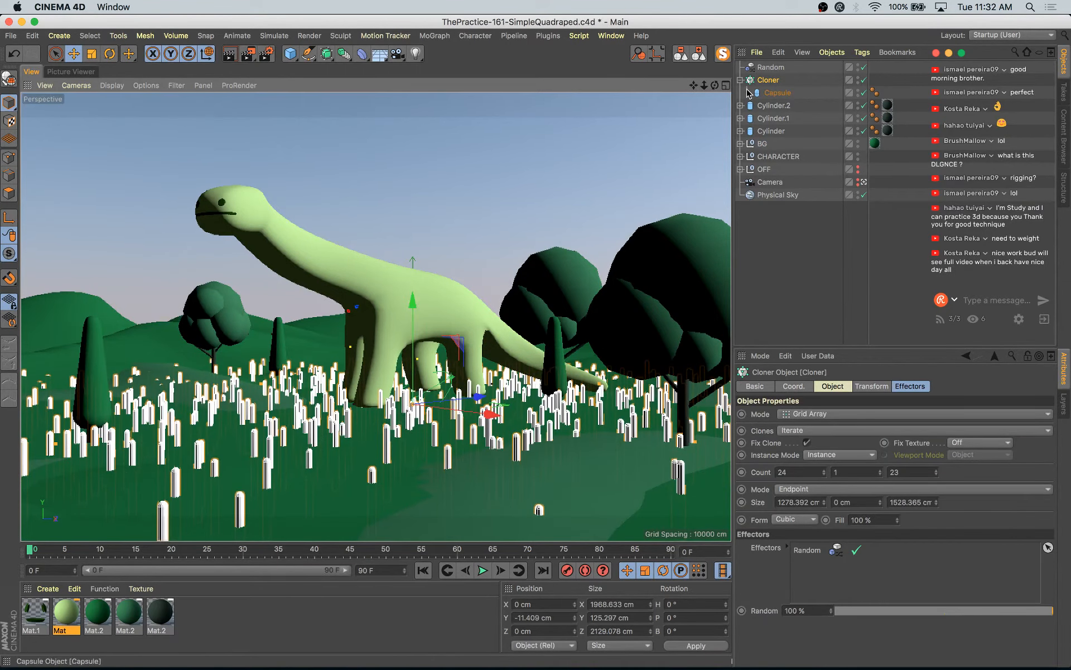
# - Set the Random effector's P.Y position variation to 2 cm and save the scene
pyautogui.click(771, 69)
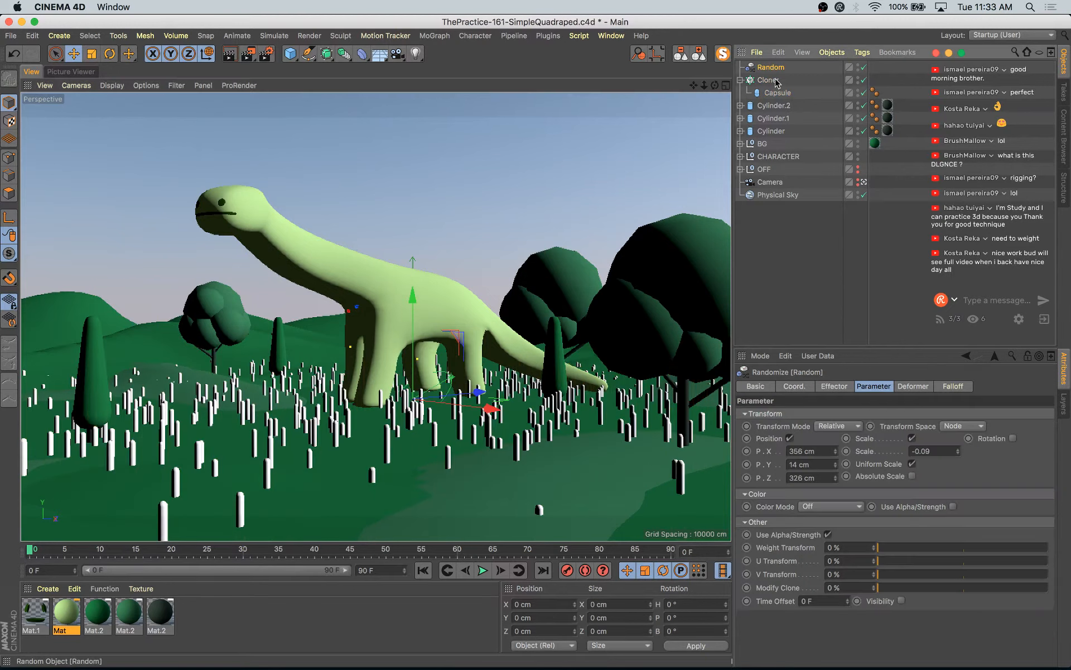
pyautogui.click(834, 386)
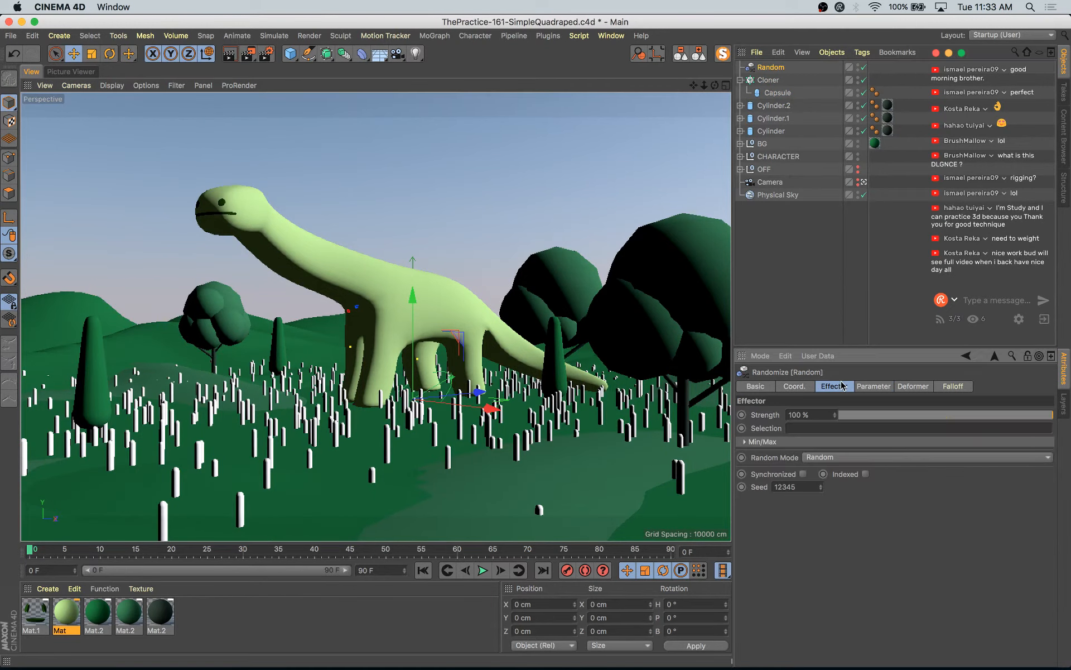
pyautogui.click(869, 387)
pyautogui.moveTo(836, 467); pyautogui.dragTo(836, 469)
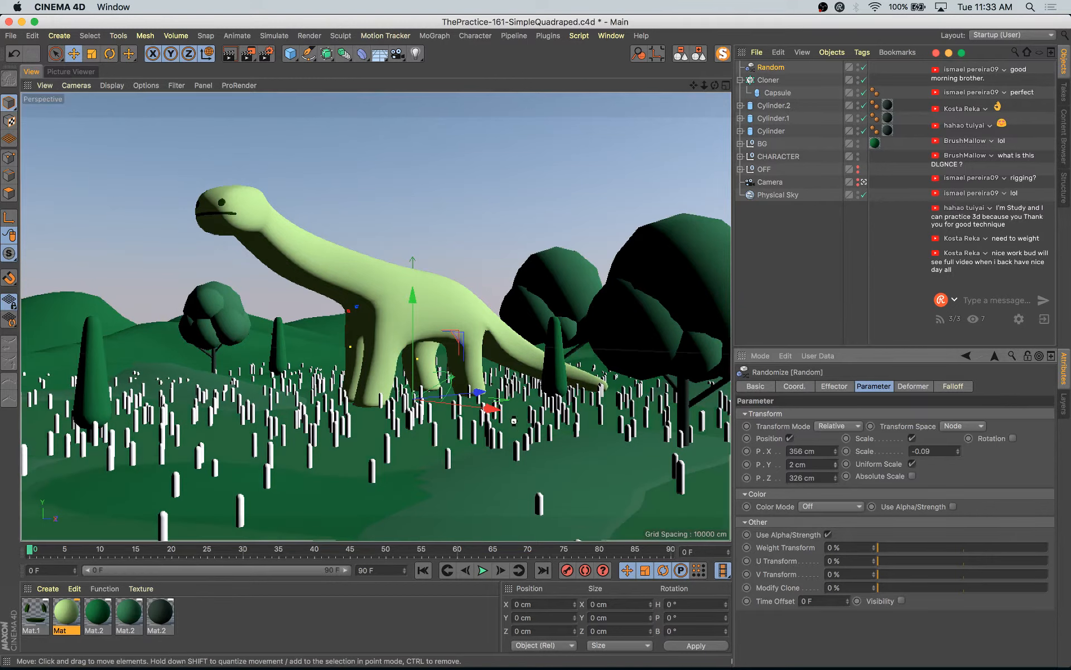
pyautogui.press('super+s')
# - Move the Random effector, the Cloner and the three Cylinder trees into the BG null, and clear the selection
pyautogui.click(740, 80)
pyautogui.click(768, 75)
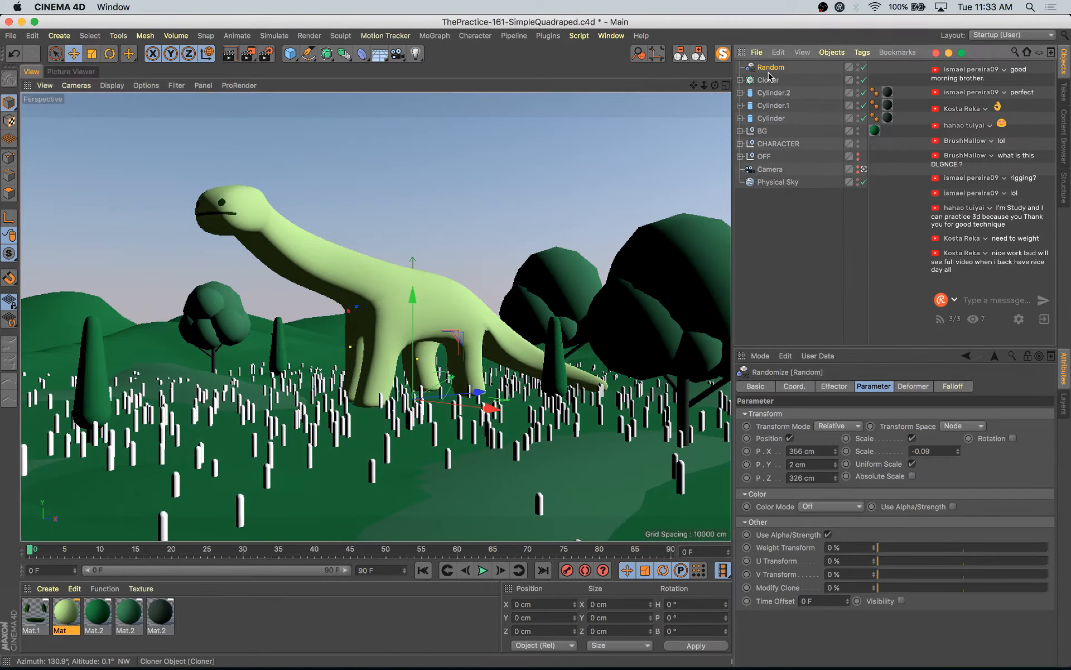
pyautogui.keyDown('shift'); pyautogui.click(769, 80); pyautogui.keyUp('shift')
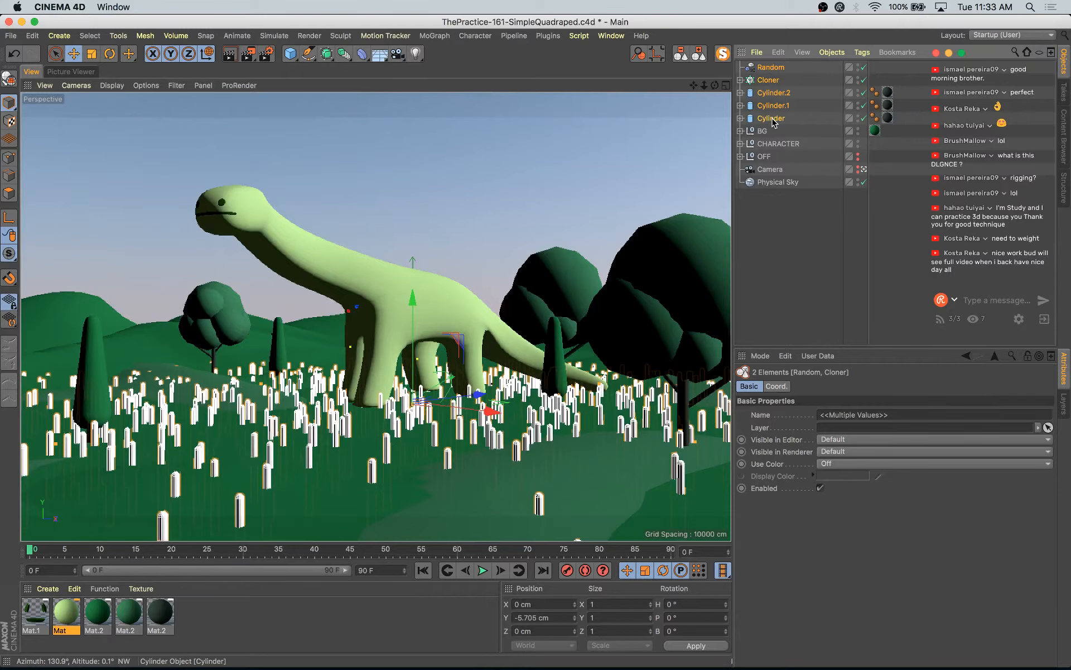
pyautogui.moveTo(772, 123); pyautogui.dragTo(770, 134)
pyautogui.click(805, 301)
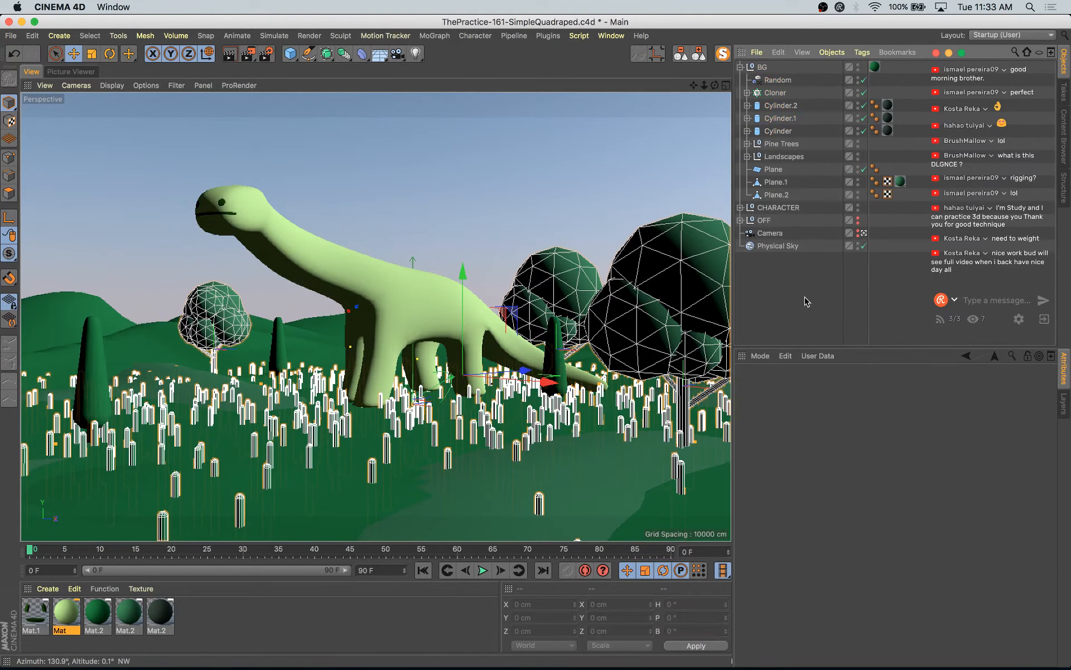
# - Render the scene to the Picture Viewer and compare the new image with the earlier renders in the history
pyautogui.hotkey('shift', 'r')
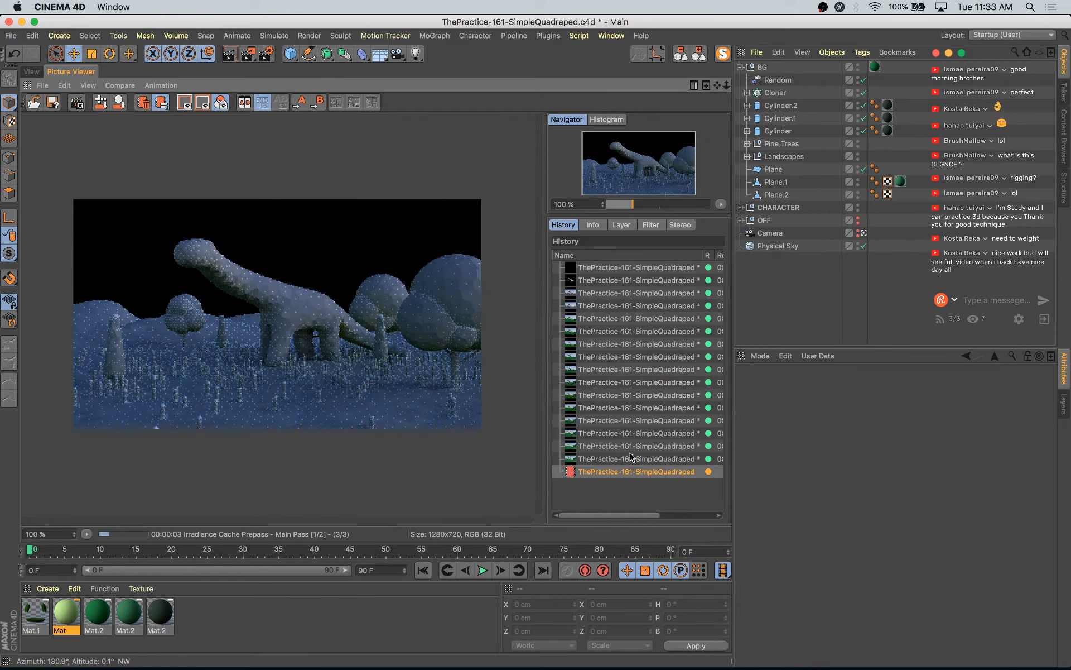
pyautogui.click(630, 452)
pyautogui.press('Up')
pyautogui.press('Up')
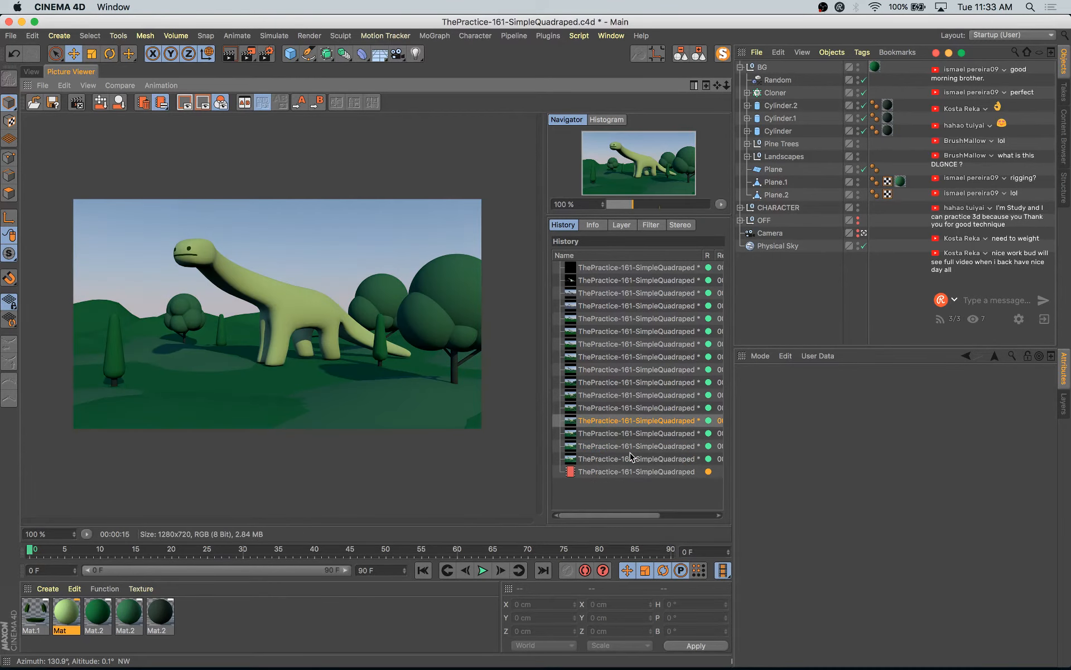
pyautogui.press('Down')
pyautogui.press('Down')
pyautogui.press('Down')
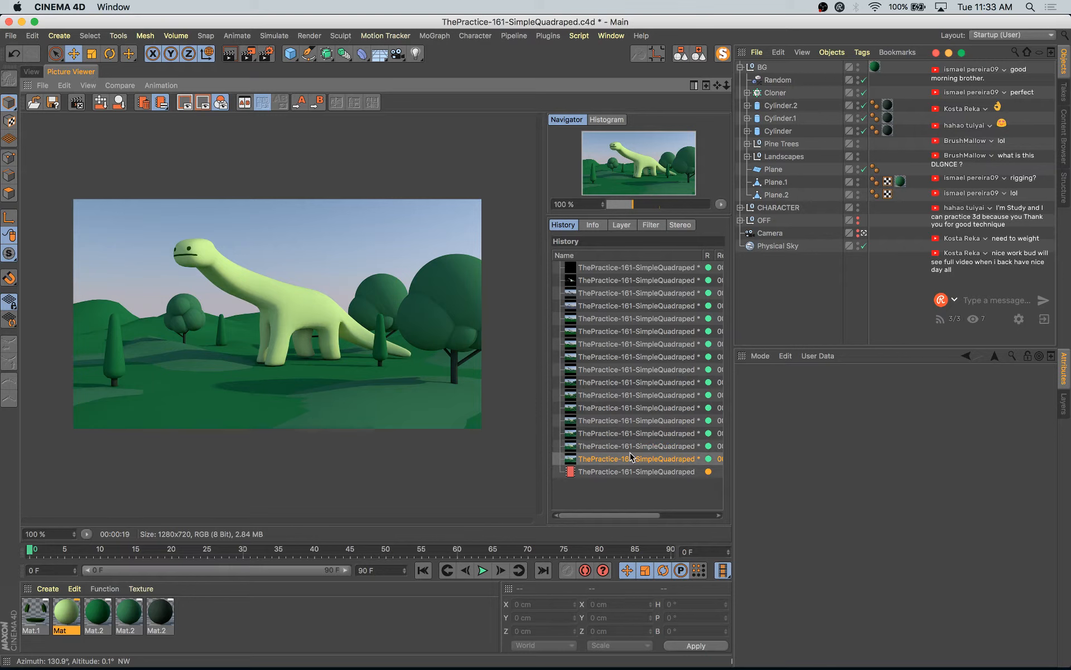
pyautogui.press('Down')
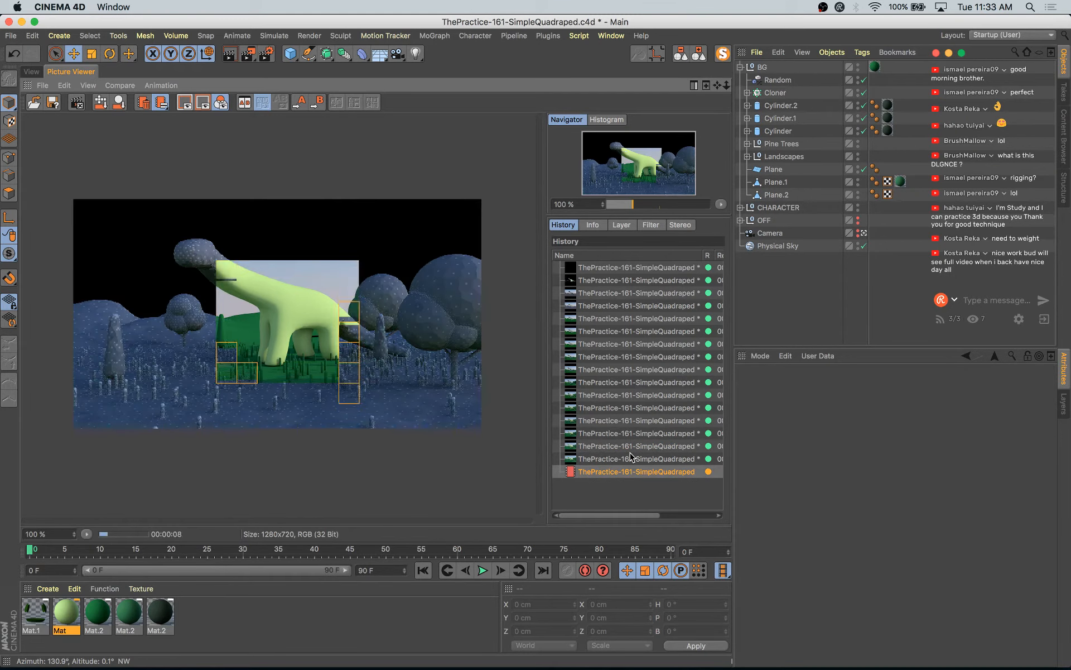
pyautogui.press('Up')
pyautogui.press('Down')
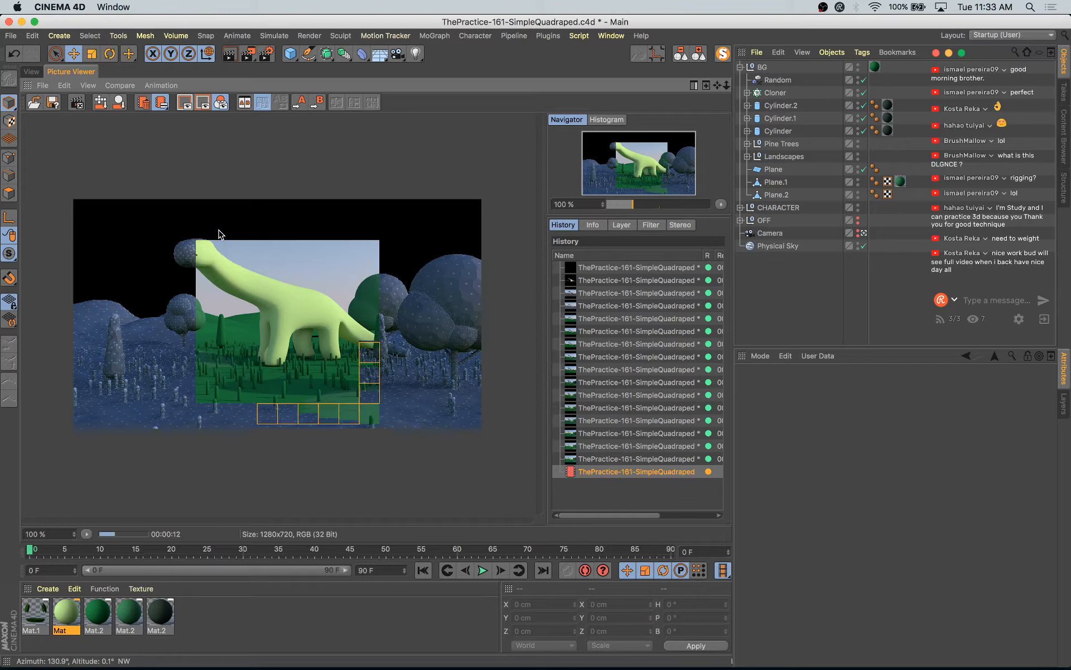
# - Increase the grass Cloner's grid count to 26 × 1 × 25
pyautogui.click(31, 72)
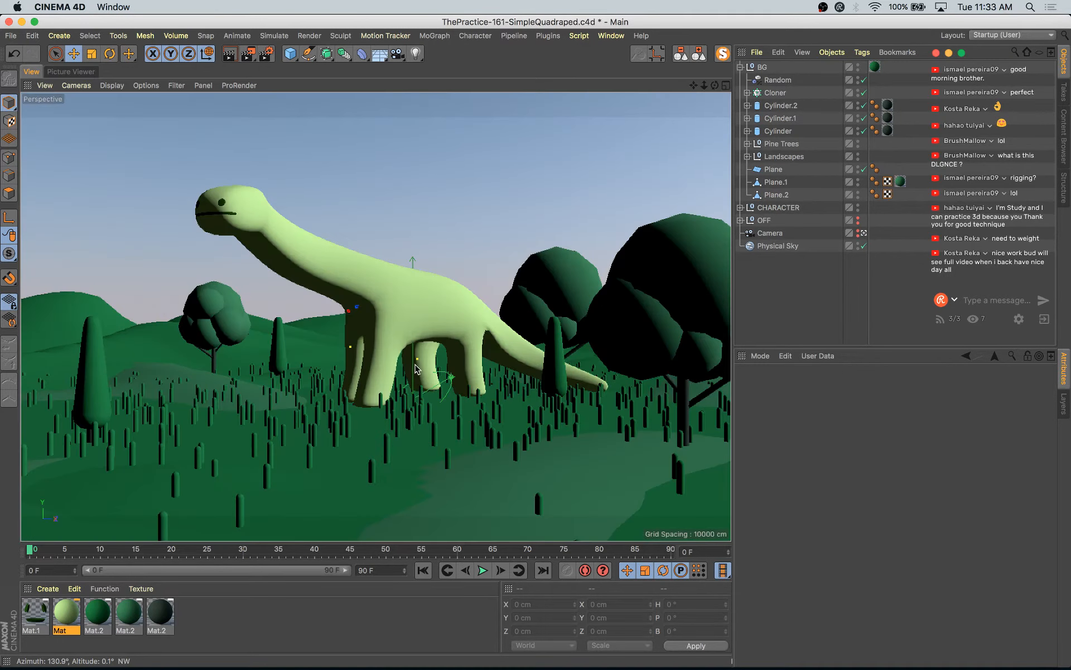
pyautogui.click(337, 437)
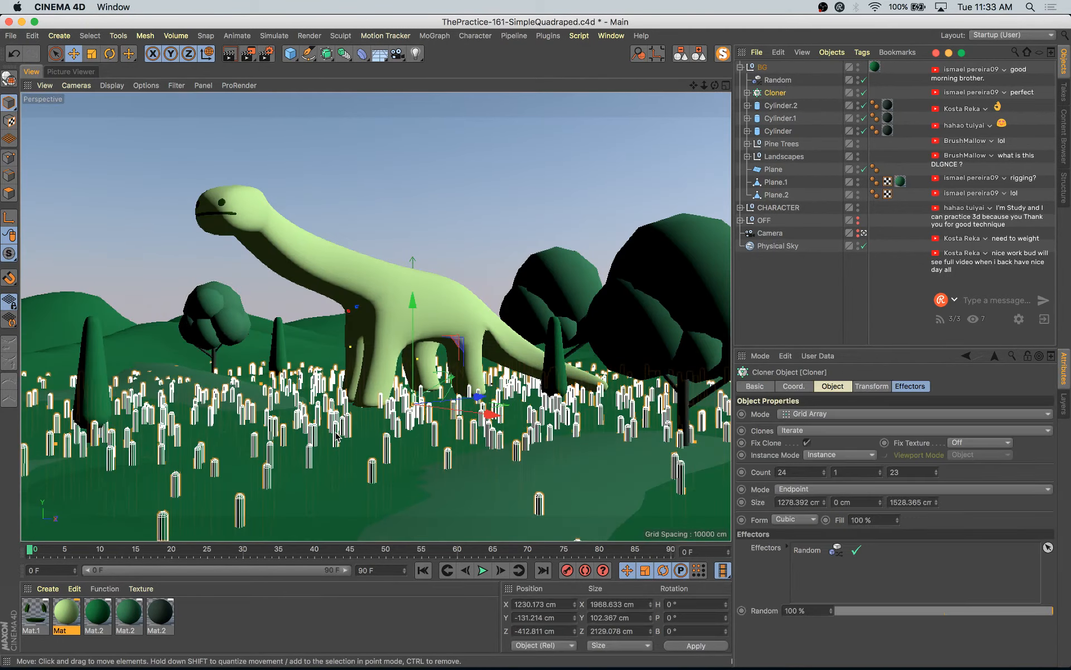
pyautogui.click(824, 470)
pyautogui.click(825, 470)
pyautogui.click(937, 471)
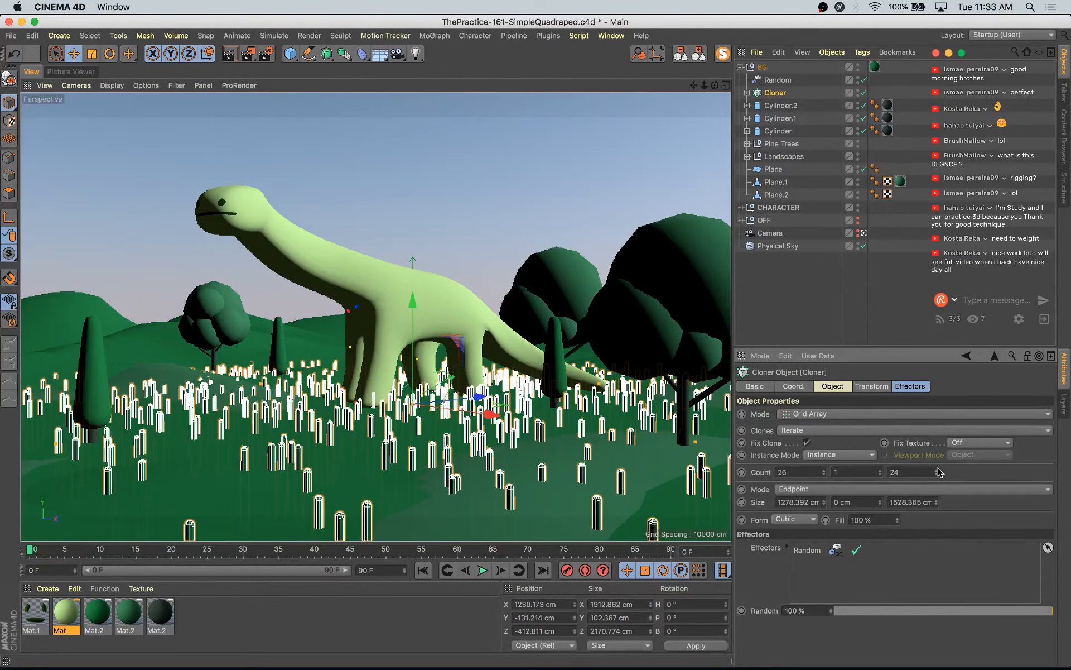
pyautogui.click(936, 471)
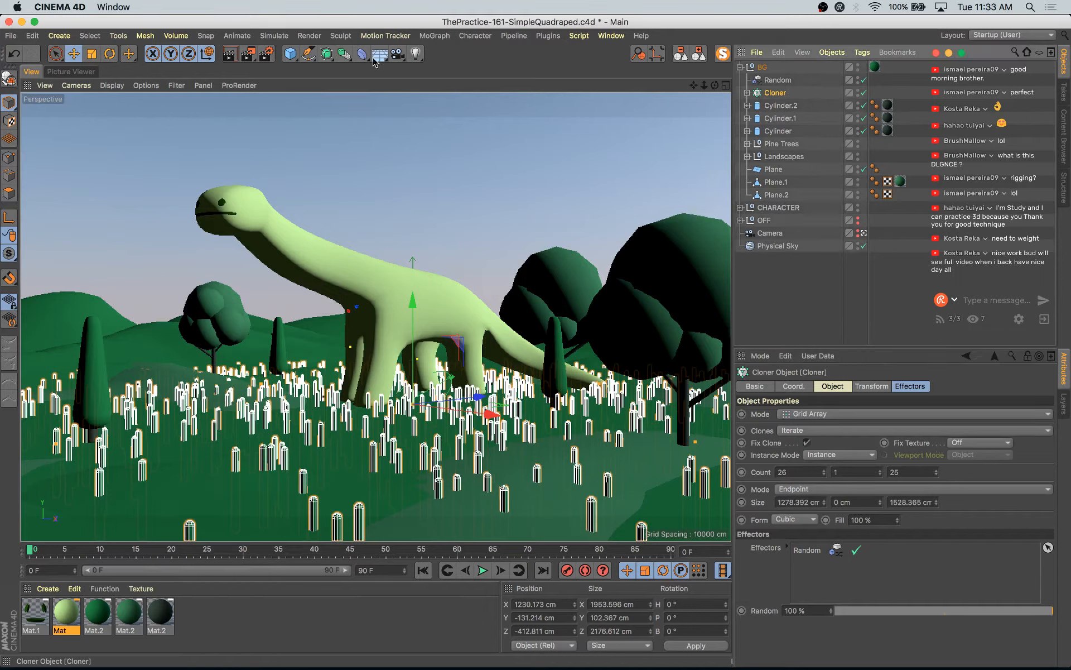
# - Add a Push Apart effector to the grass Cloner
pyautogui.click(467, 38)
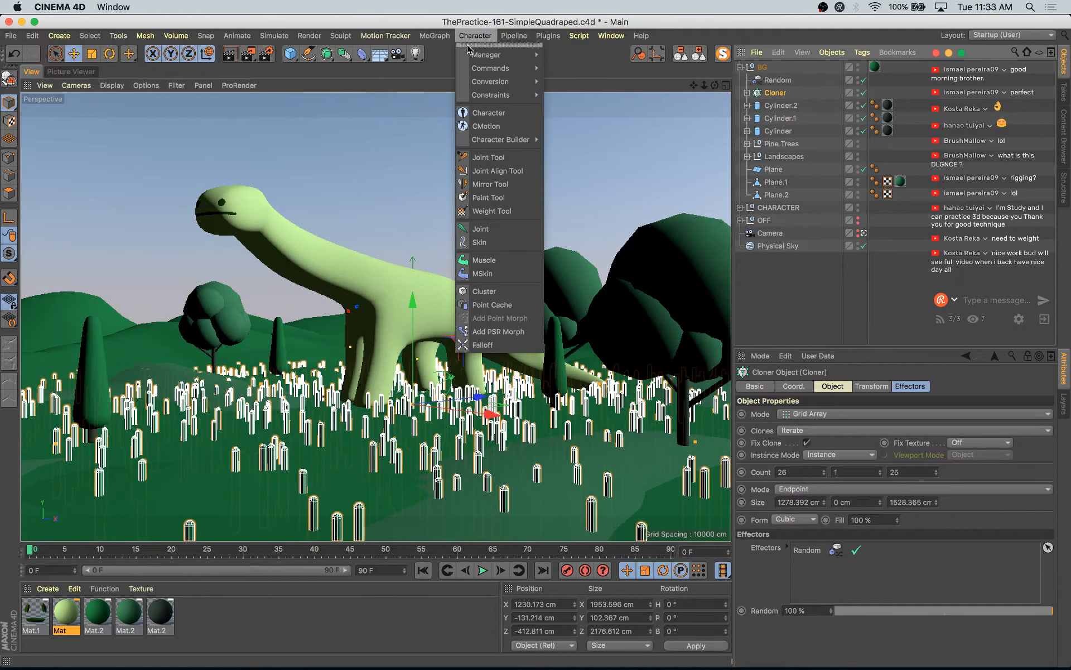
pyautogui.moveTo(444, 38)
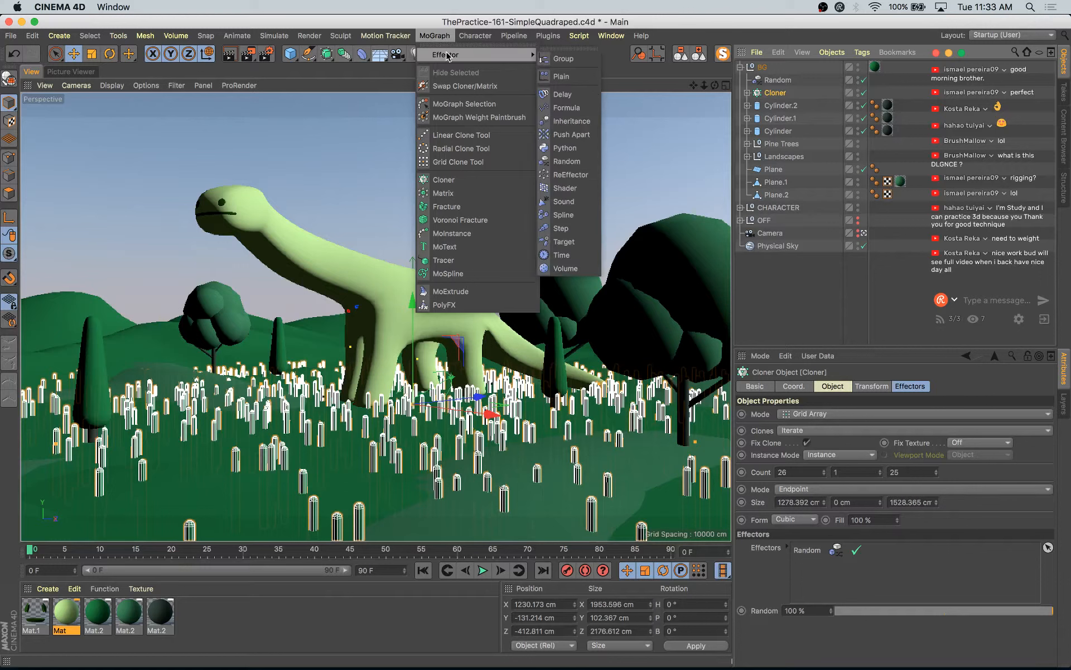
pyautogui.moveTo(504, 59)
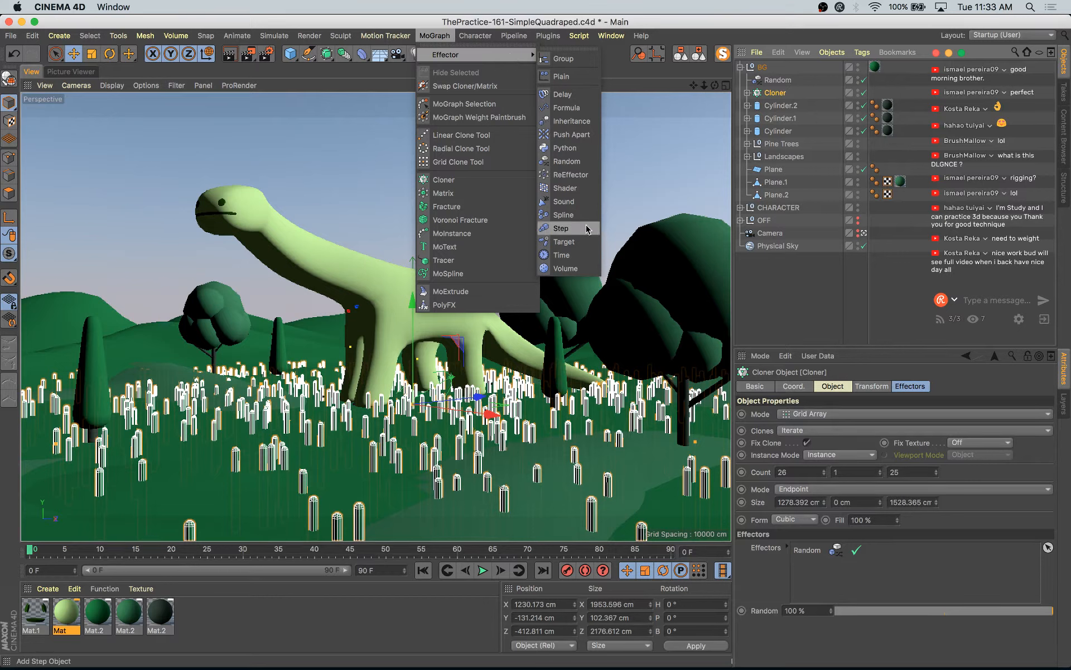
pyautogui.click(582, 136)
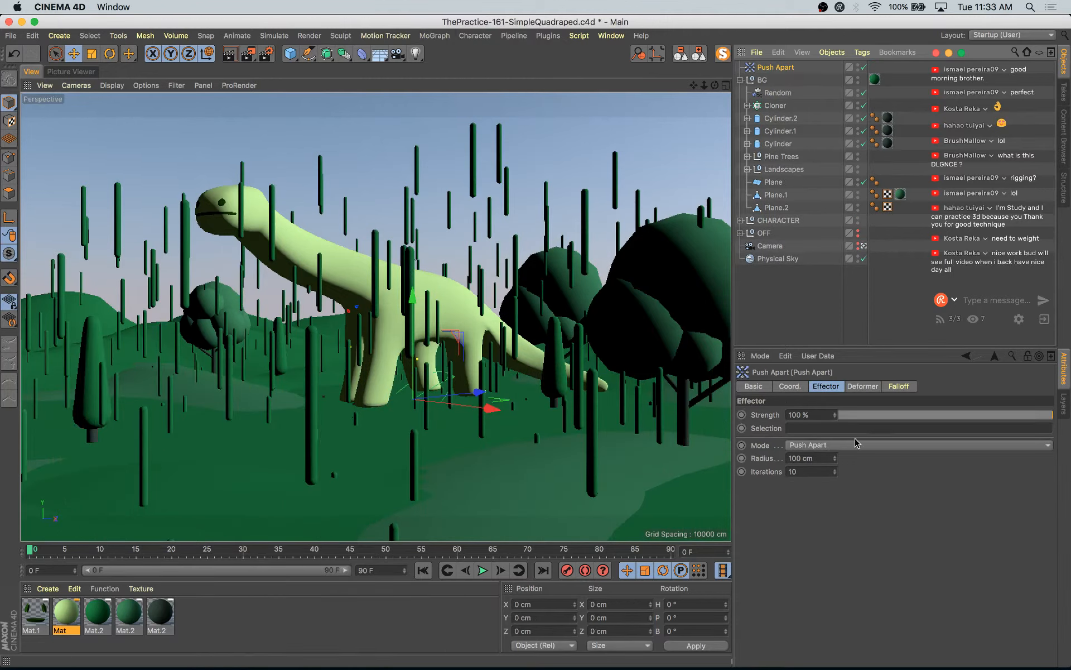
# - Set the Push Apart effector's radius to 13 cm
pyautogui.moveTo(836, 458); pyautogui.dragTo(835, 510)
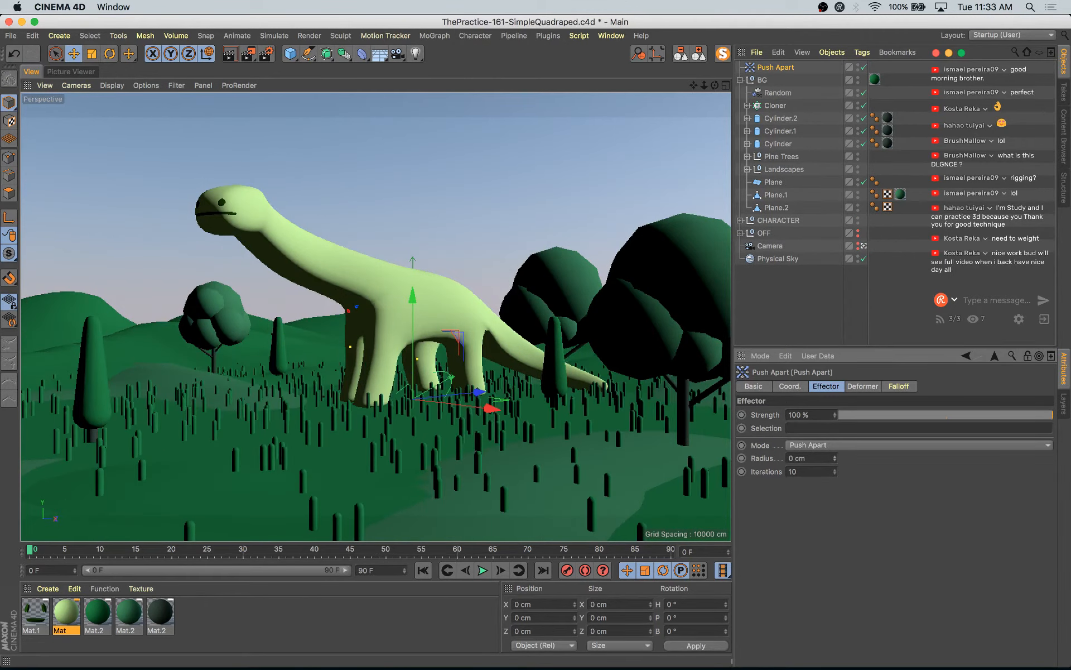
pyautogui.moveTo(835, 458)
pyautogui.mouseDown()
pyautogui.moveTo(836, 436)
pyautogui.moveTo(836, 456)
pyautogui.mouseUp()
pyautogui.click(836, 460)
pyautogui.click(836, 460)
pyautogui.click(836, 461)
pyautogui.click(836, 460)
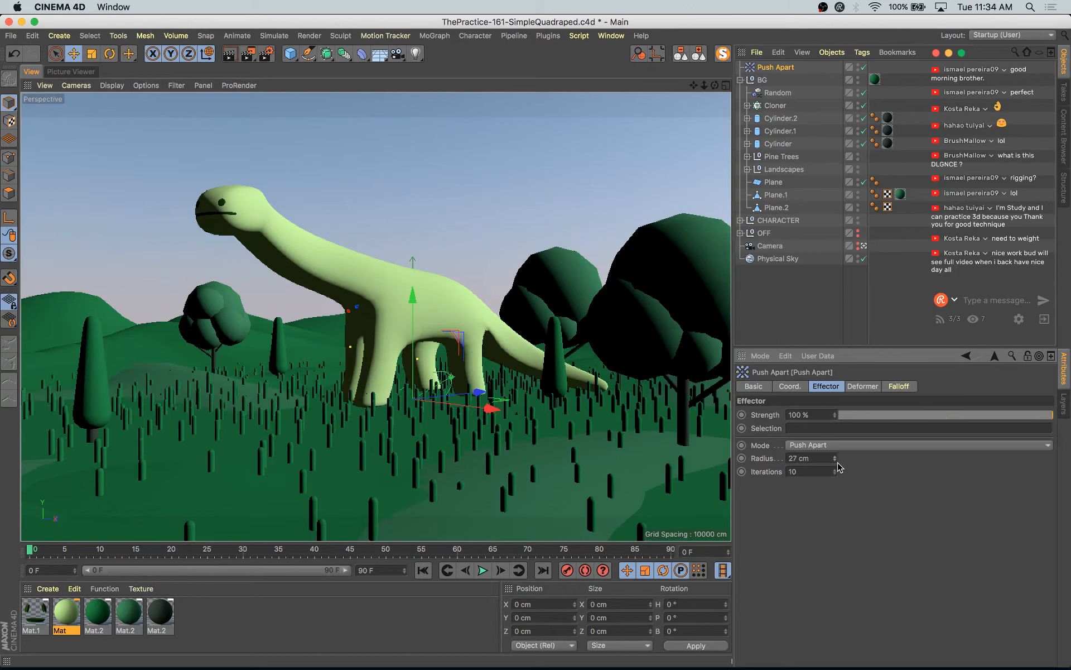
pyautogui.click(835, 460)
pyautogui.click(836, 461)
pyautogui.click(835, 460)
pyautogui.click(835, 460)
pyautogui.click(835, 461)
pyautogui.click(836, 460)
pyautogui.click(835, 460)
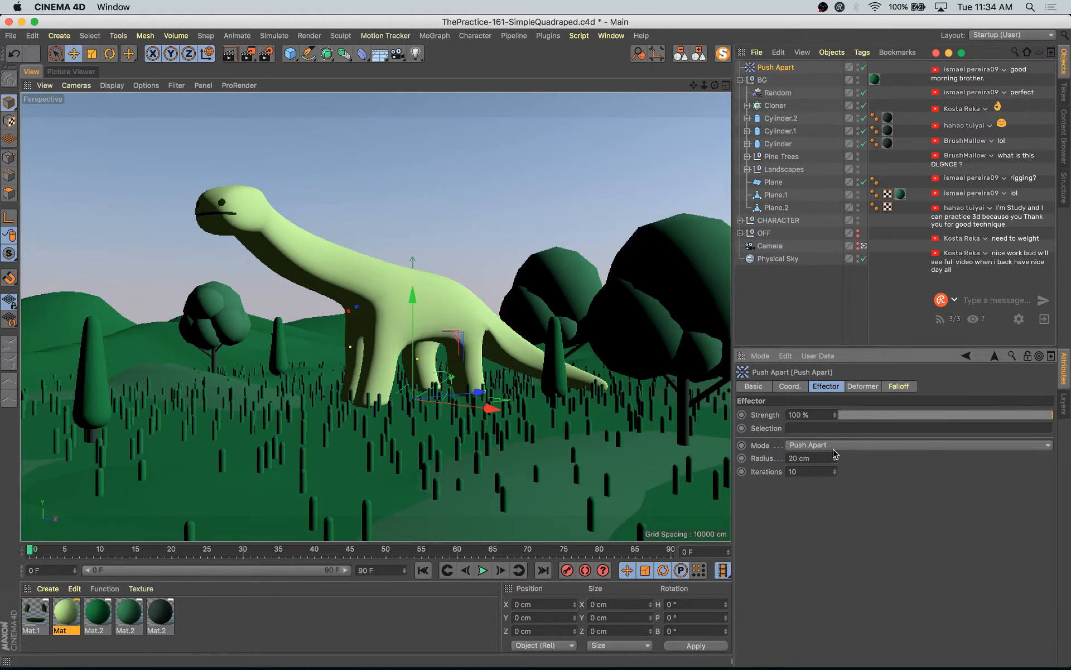
pyautogui.click(835, 460)
pyautogui.click(835, 461)
pyautogui.click(836, 461)
pyautogui.click(835, 460)
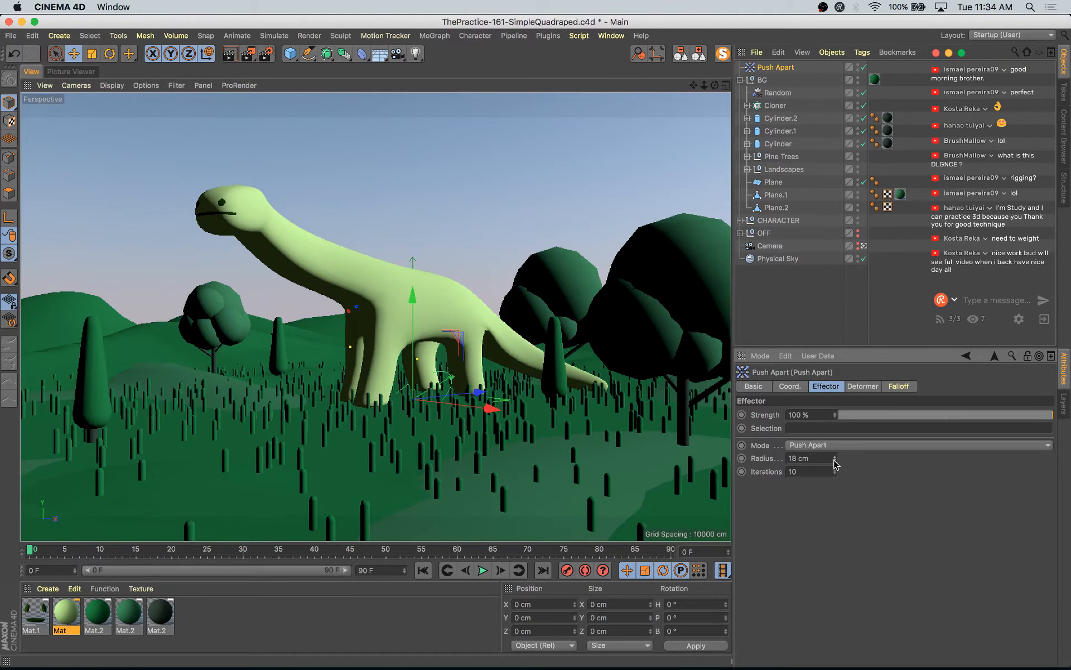
pyautogui.click(835, 461)
pyautogui.click(835, 462)
pyautogui.click(835, 463)
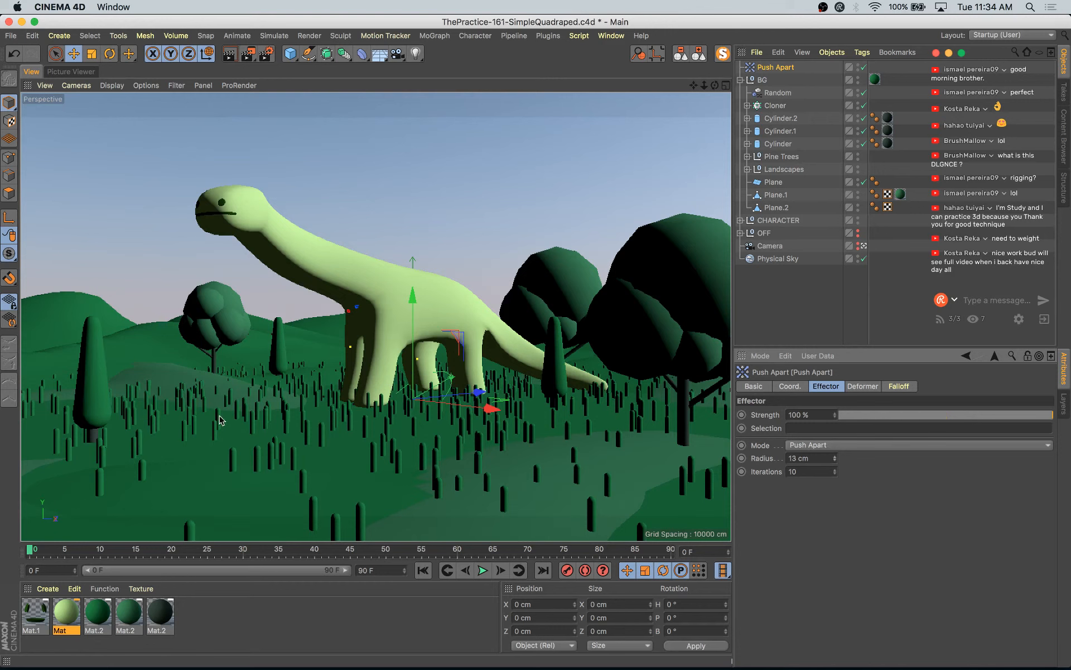
# - Move the Push Apart effector into the BG null, above the Random effector
pyautogui.click(776, 106)
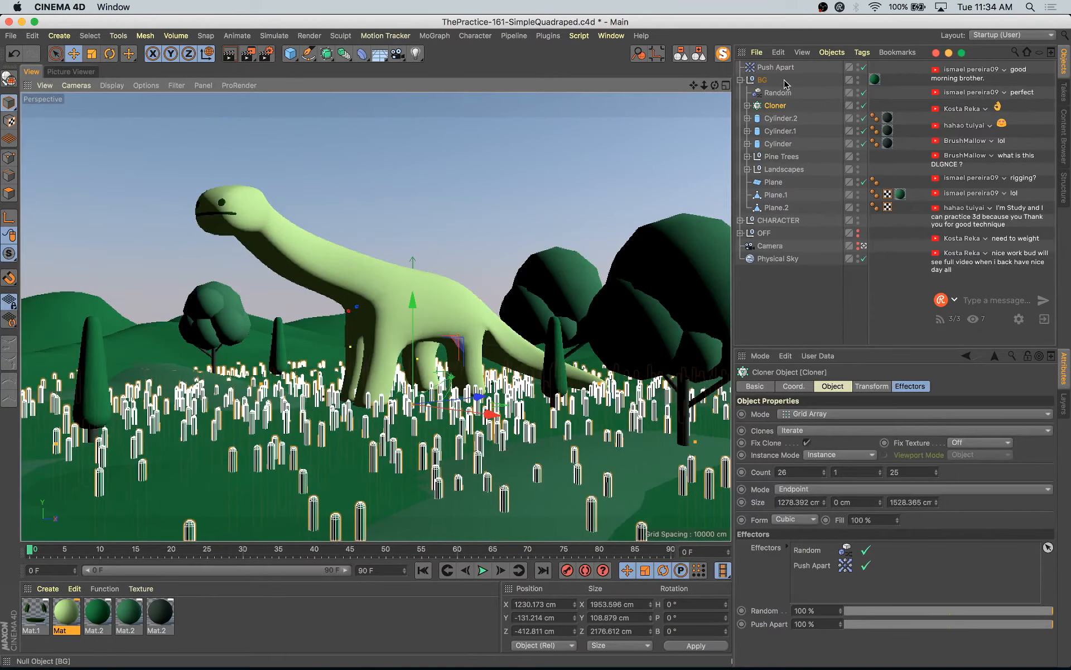
pyautogui.moveTo(774, 70); pyautogui.dragTo(777, 93)
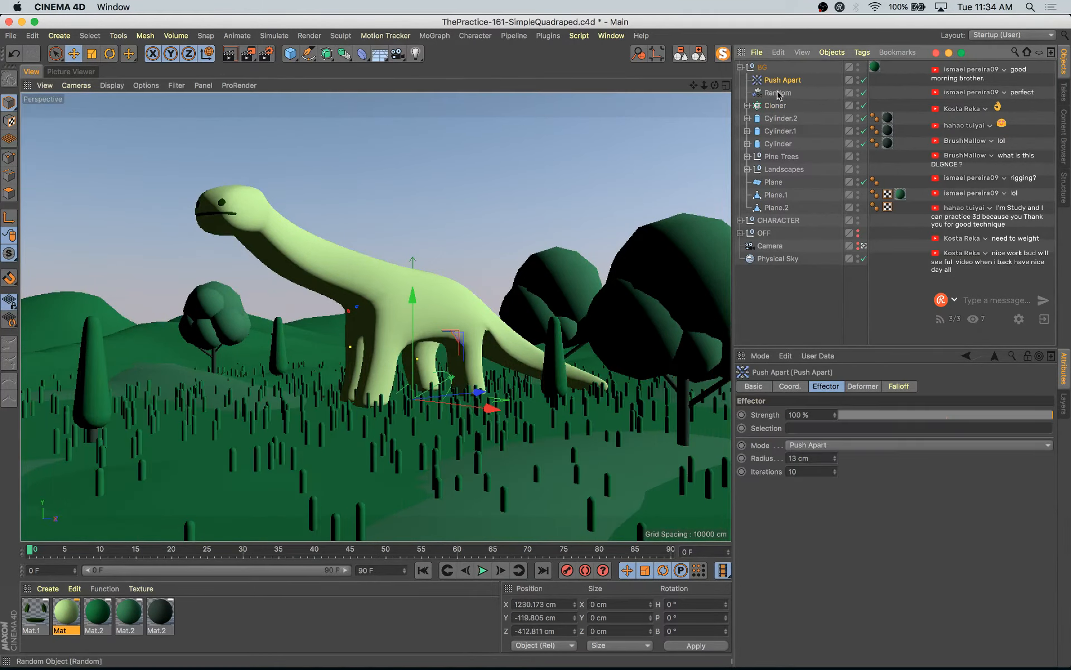
# - Set the Random effector's position offsets to 381 cm in X, 1 cm in Y and 335 cm in Z
pyautogui.click(779, 93)
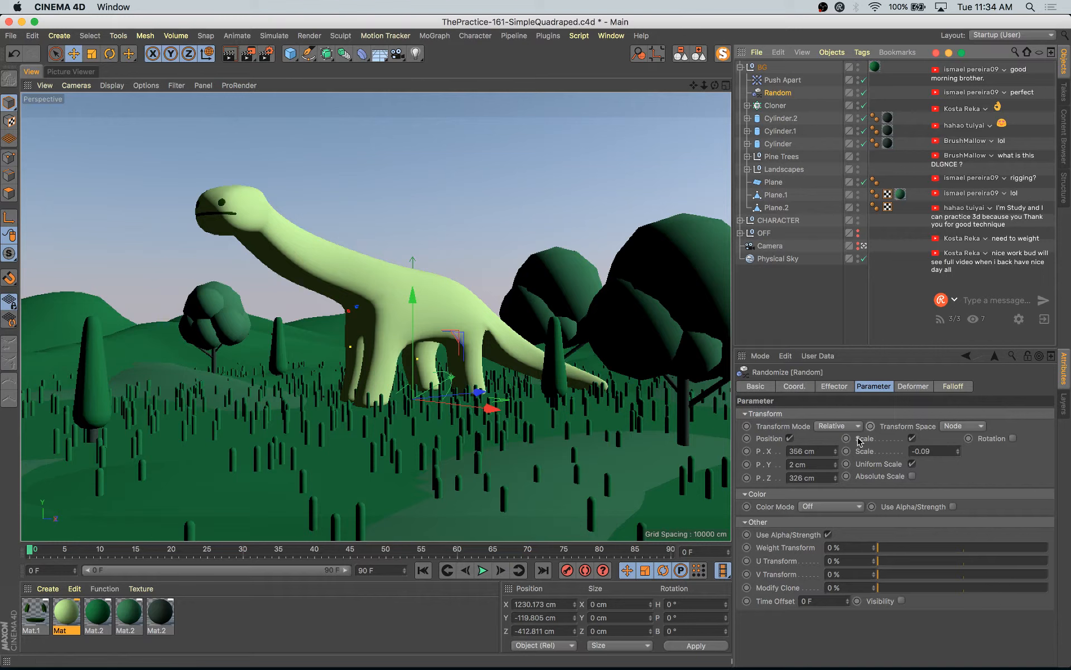
pyautogui.click(836, 467)
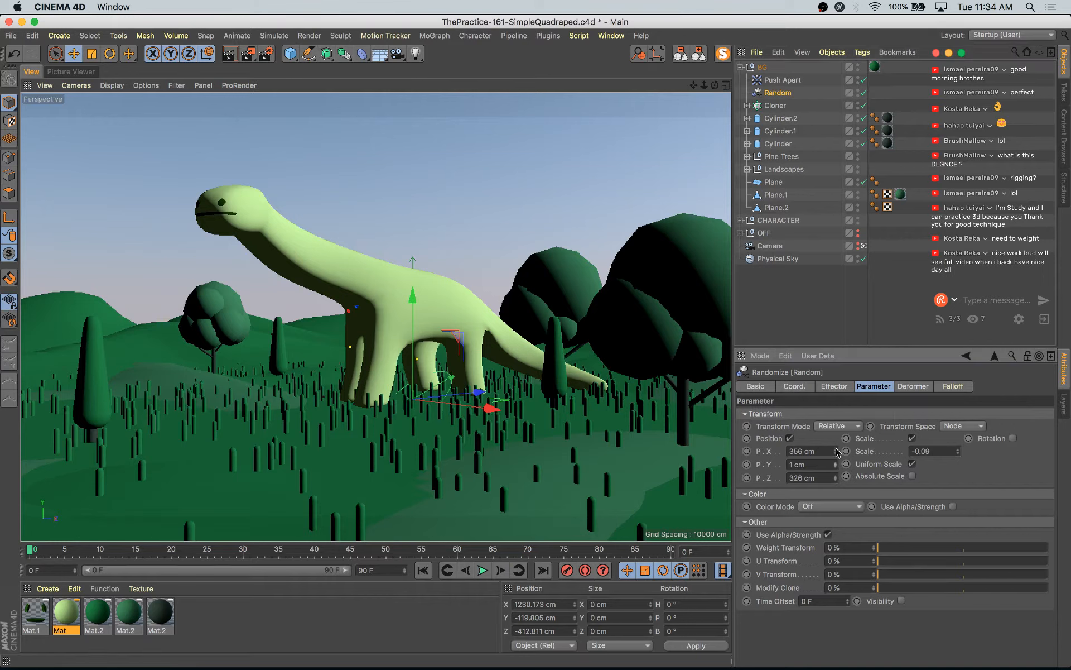
pyautogui.moveTo(836, 451); pyautogui.dragTo(837, 479)
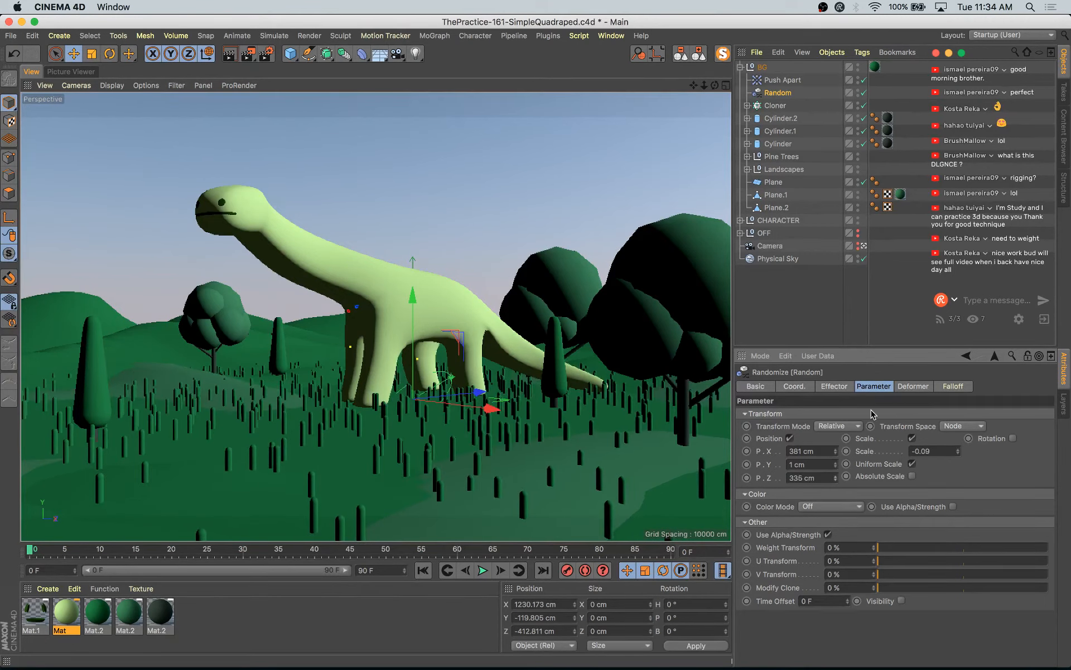
# - Change the Random effector's seed to 12350 to vary the grass distribution
pyautogui.click(837, 385)
pyautogui.click(821, 485)
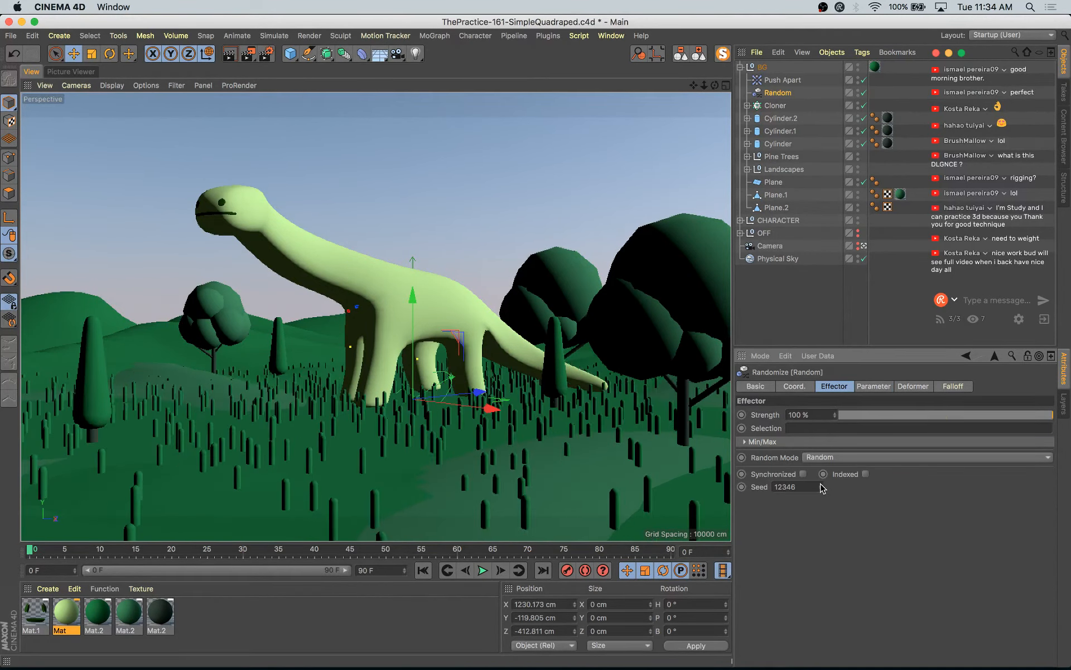
pyautogui.click(821, 485)
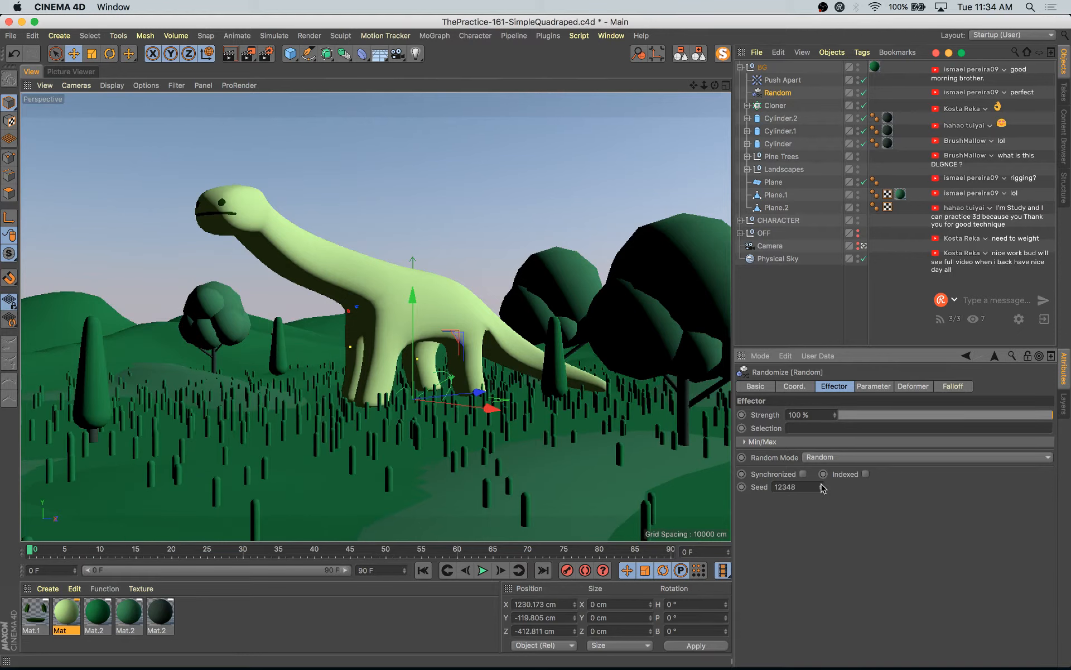
pyautogui.click(822, 485)
pyautogui.click(821, 485)
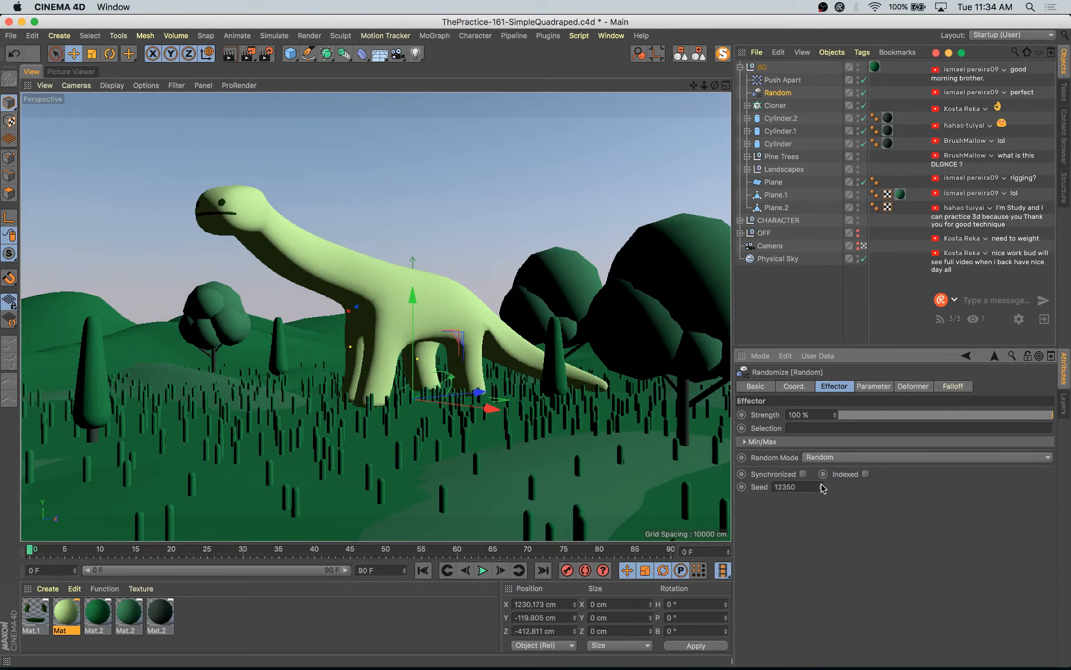
# - Increase the Push Apart effector's radius to 22 cm
pyautogui.click(781, 81)
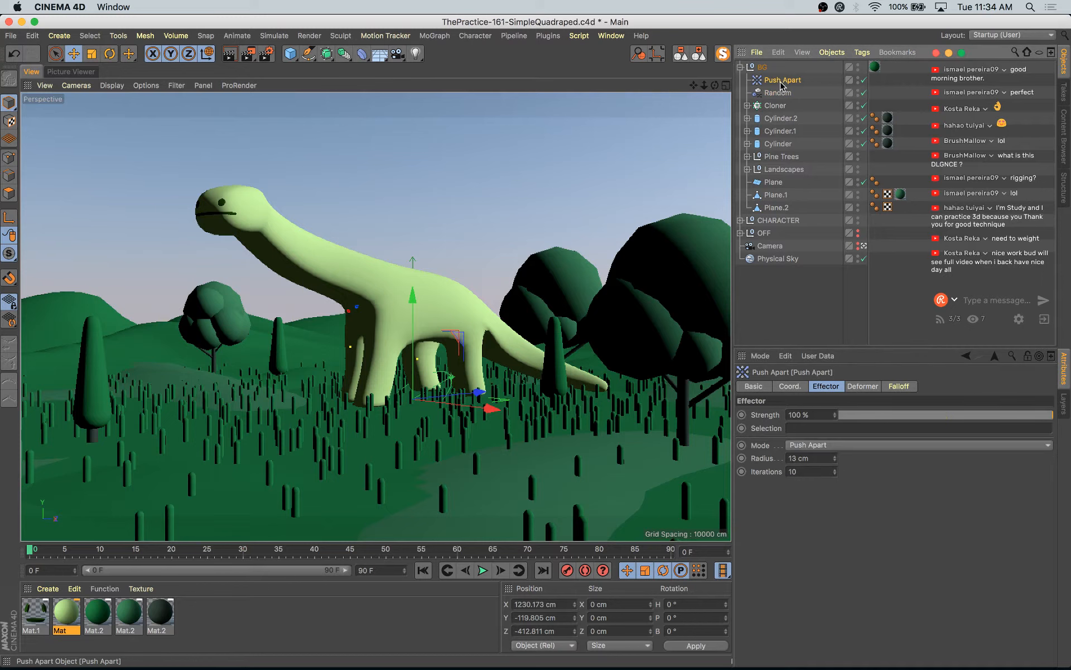
pyautogui.click(834, 456)
pyautogui.click(835, 455)
pyautogui.click(835, 456)
pyautogui.click(834, 456)
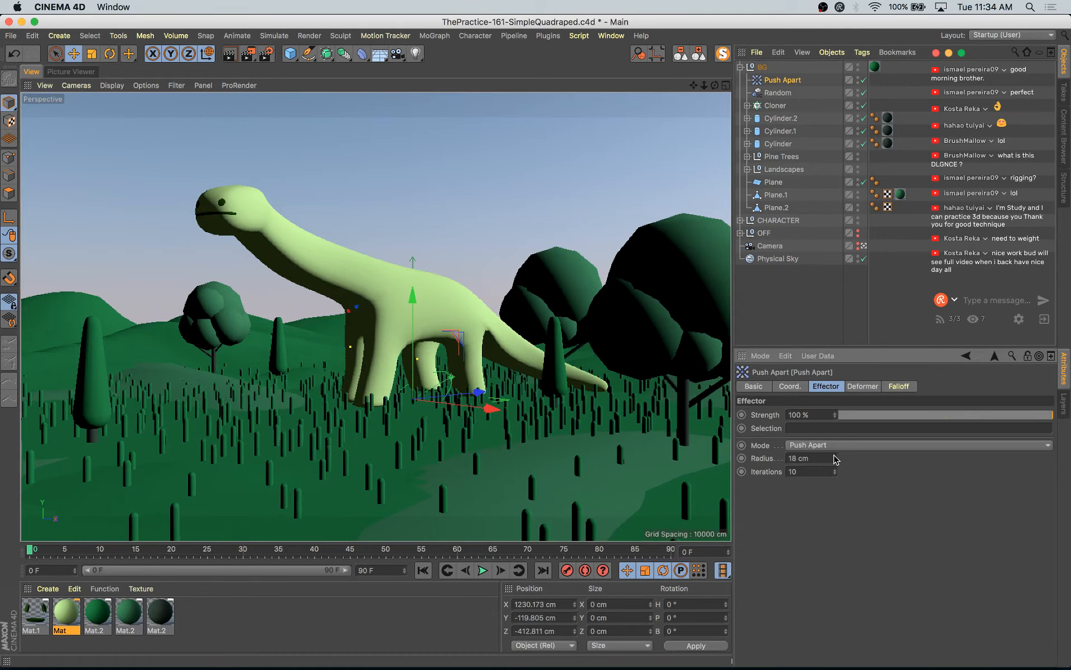
pyautogui.click(835, 456)
pyautogui.click(834, 456)
pyautogui.click(834, 456)
pyautogui.click(834, 456)
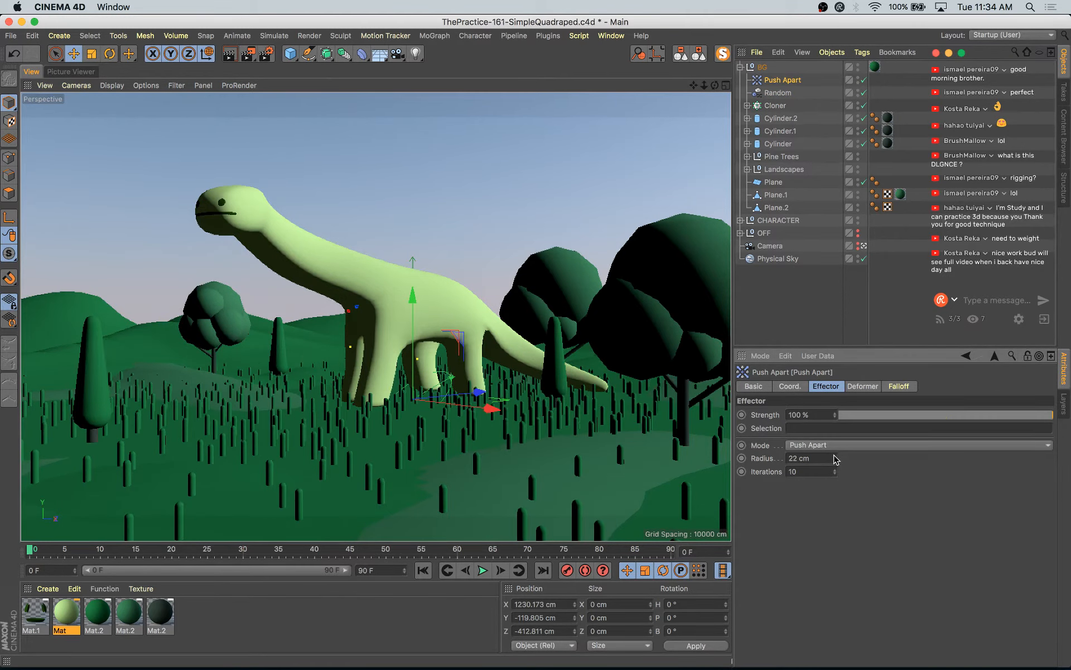
# - Render the scene to the Picture Viewer and compare the grass render in progress with the earlier renders in the history
pyautogui.hotkey('shift', 'r')
pyautogui.click(618, 449)
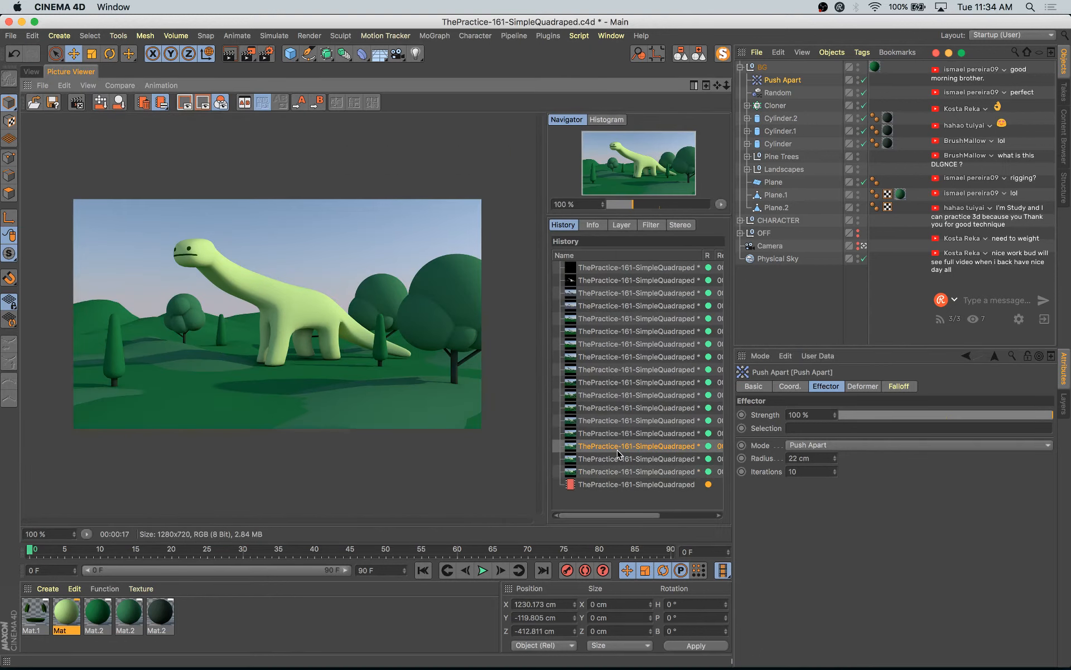
pyautogui.press('Down')
pyautogui.press('Down')
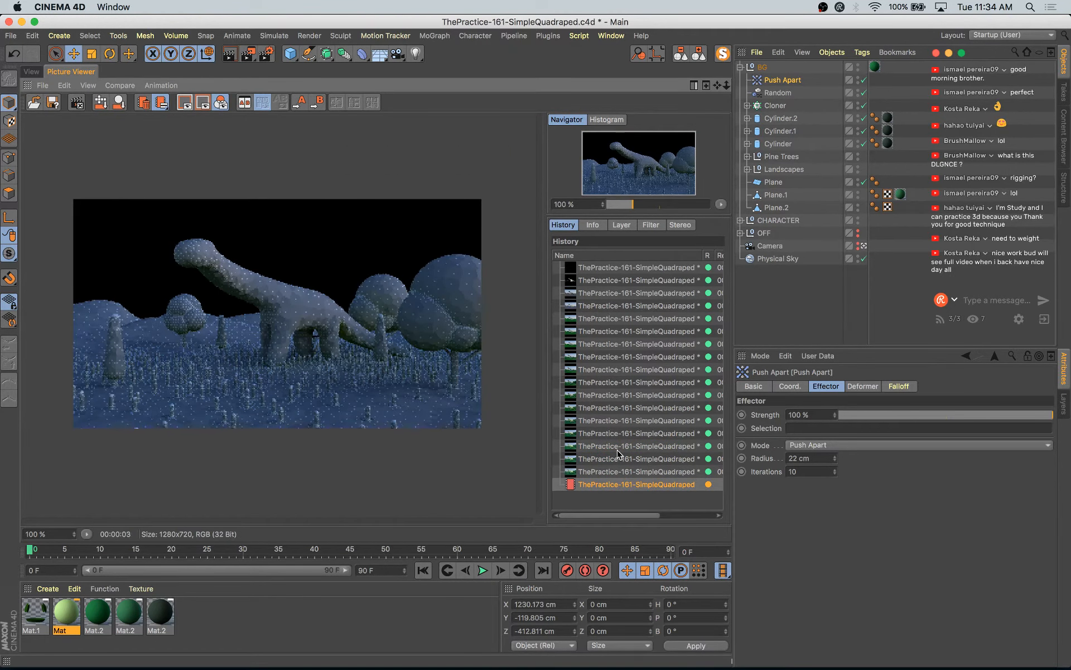
pyautogui.press('Up')
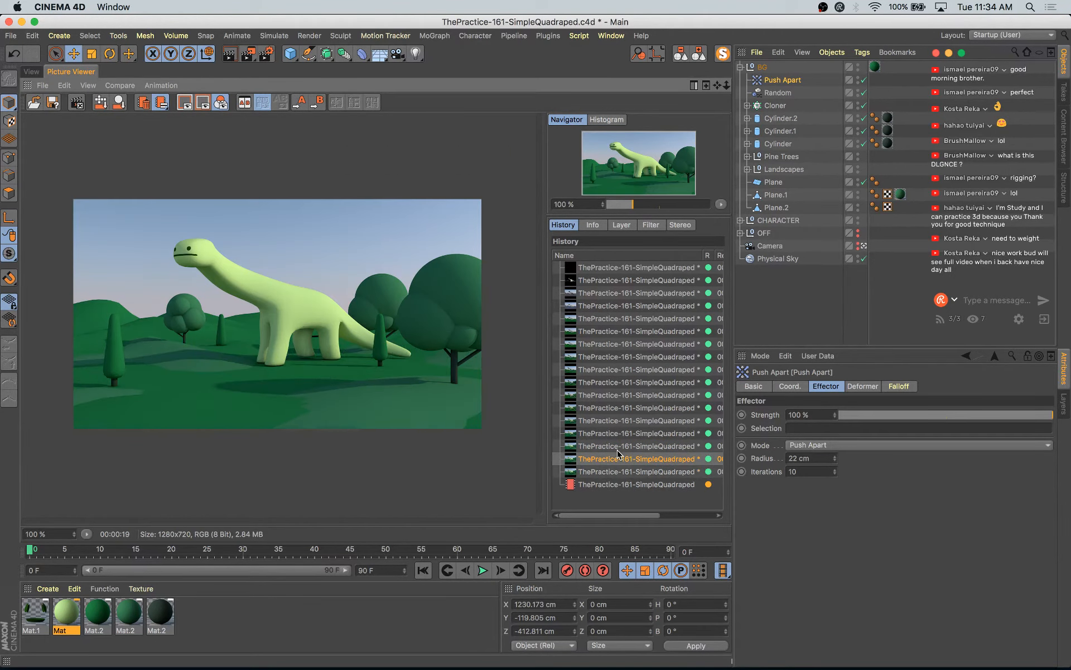
pyautogui.press('Down')
pyautogui.press('Down')
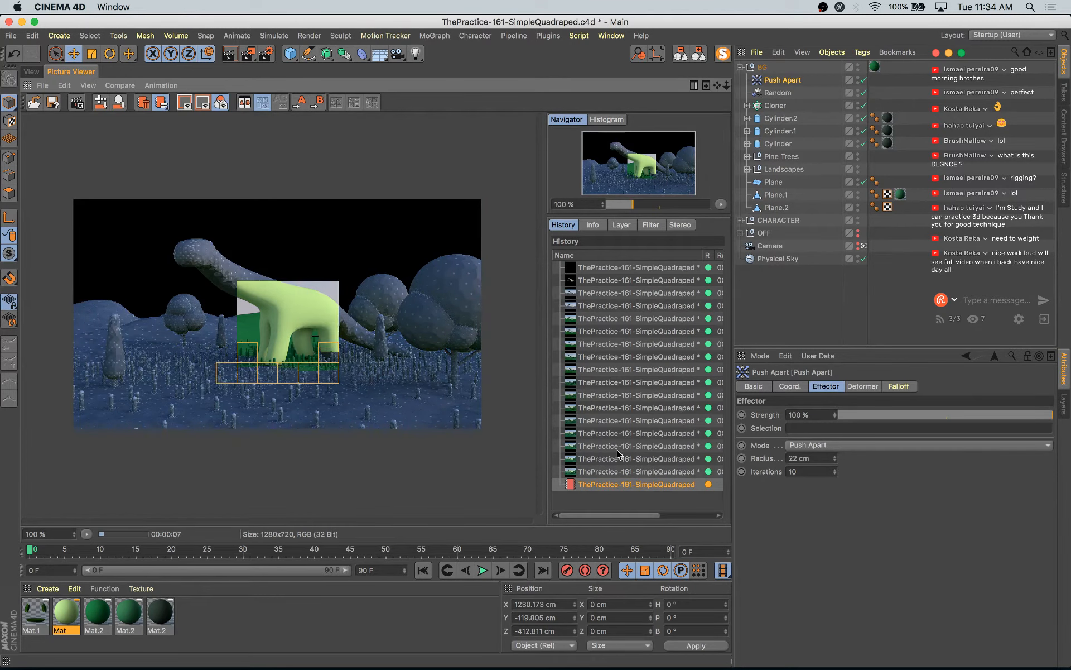
pyautogui.press('Up')
pyautogui.press('Up')
pyautogui.press('Up')
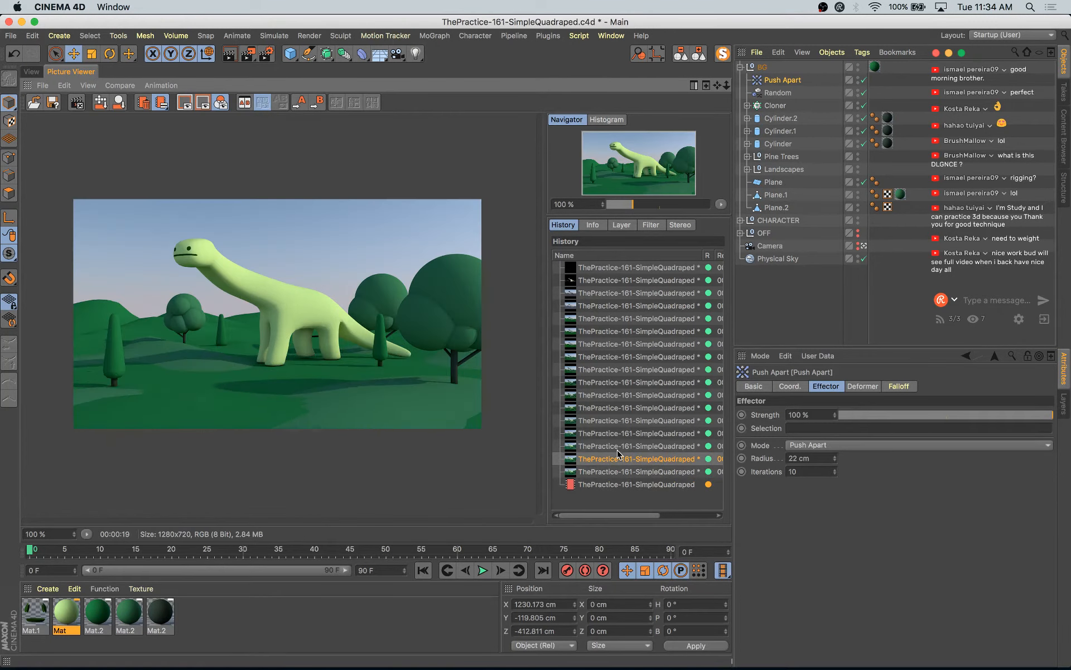
pyautogui.press('Down')
pyautogui.press('Down')
pyautogui.press('Down')
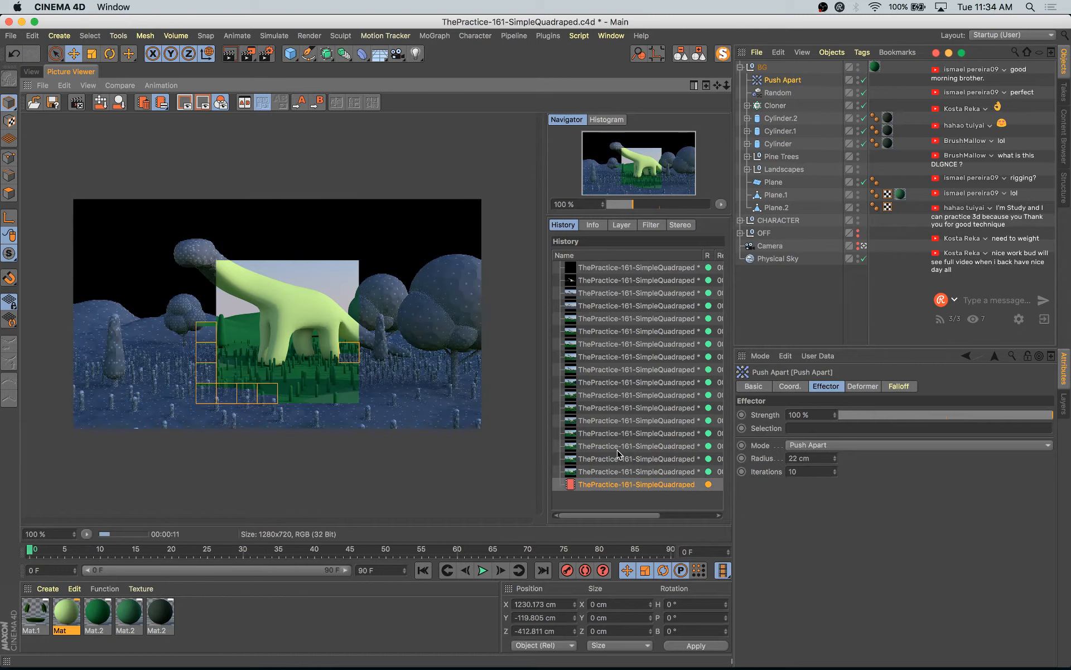
# - Return to the perspective view and save the project
pyautogui.click(31, 71)
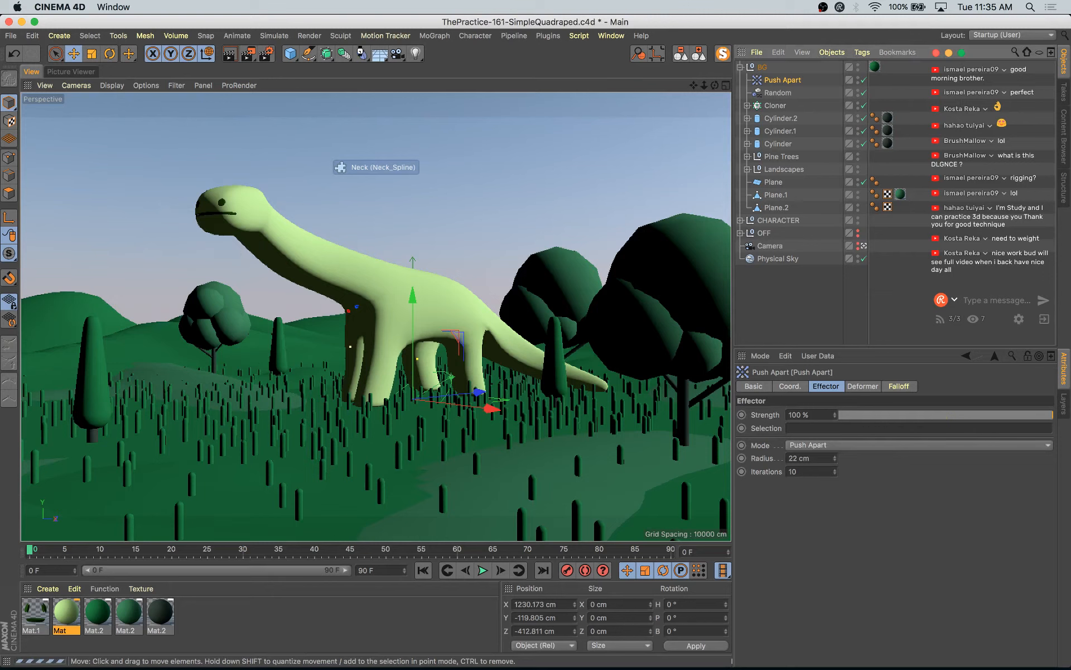
pyautogui.press('super+s')
# - Add a Compositing tag to the Physical Sky and disable Seen by Camera
pyautogui.click(788, 254)
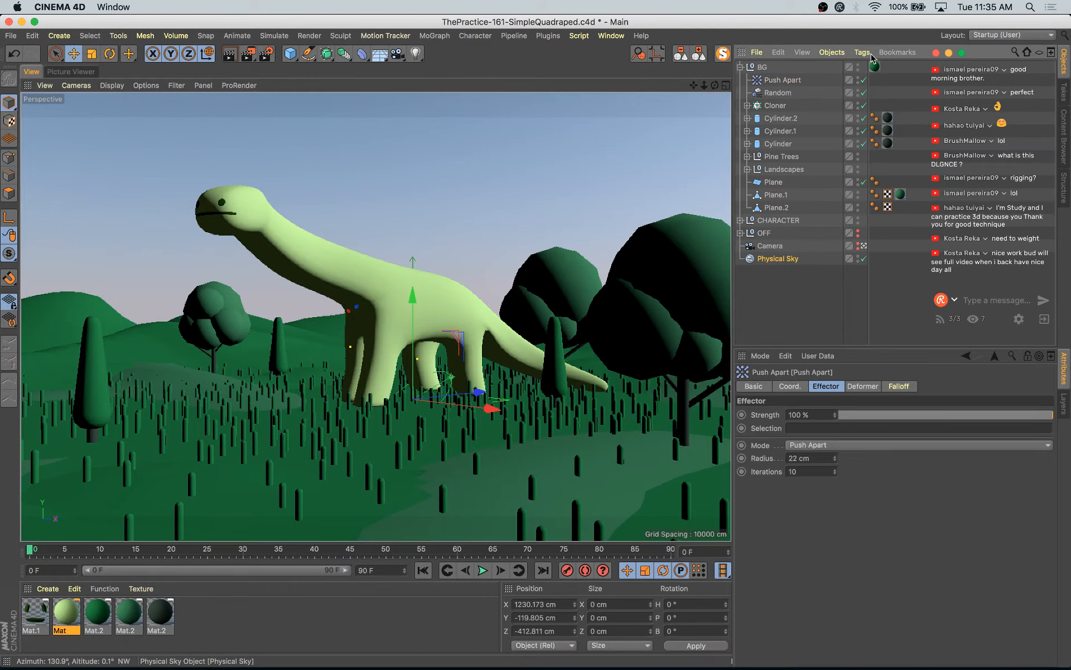
pyautogui.click(862, 52)
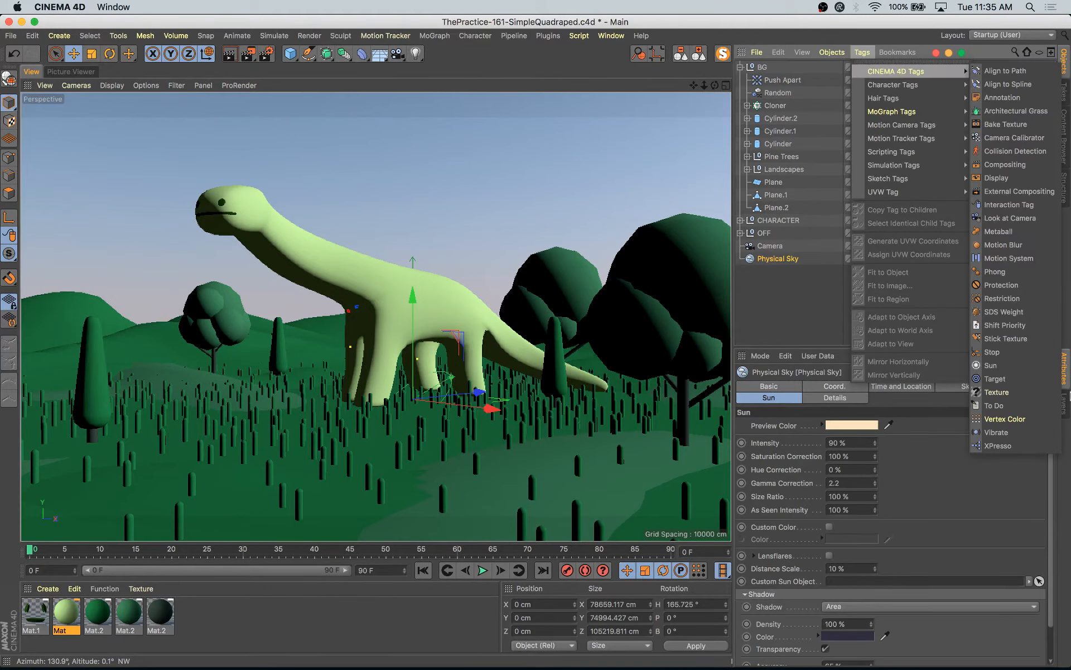
pyautogui.click(996, 165)
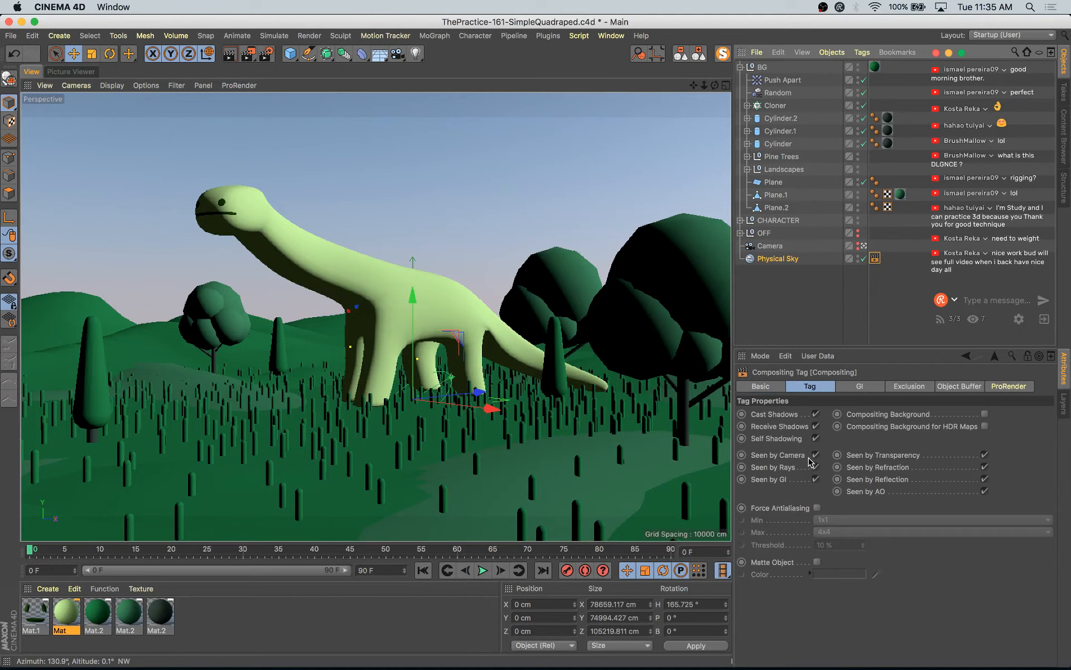
pyautogui.click(815, 456)
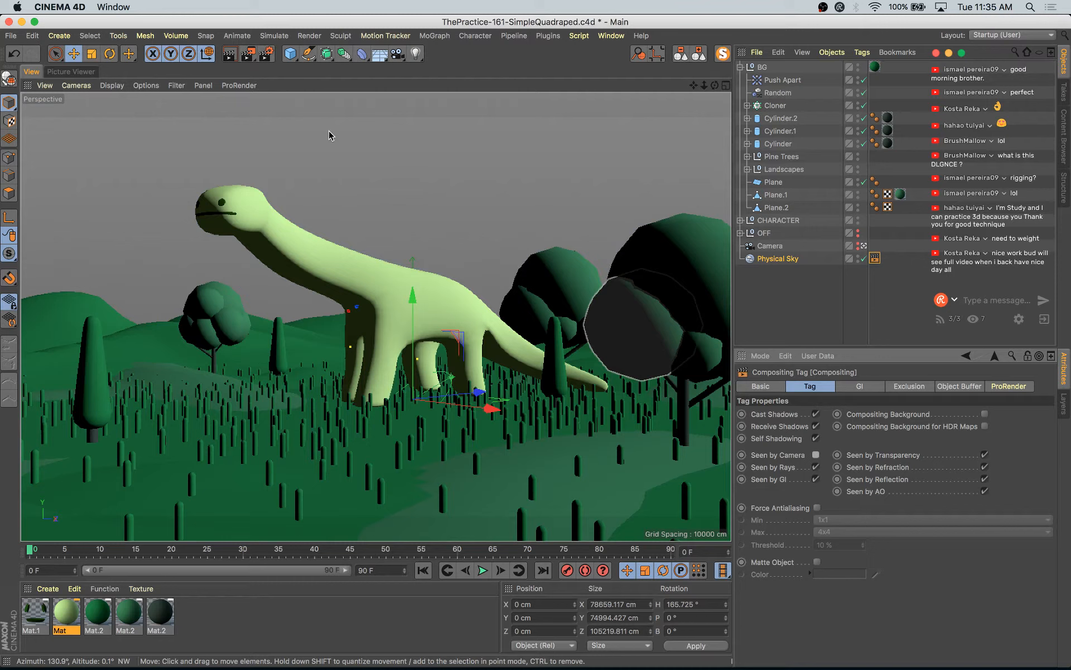
# - Add a Sky object to the scene and create a new material
pyautogui.moveTo(382, 59); pyautogui.dragTo(449, 96)
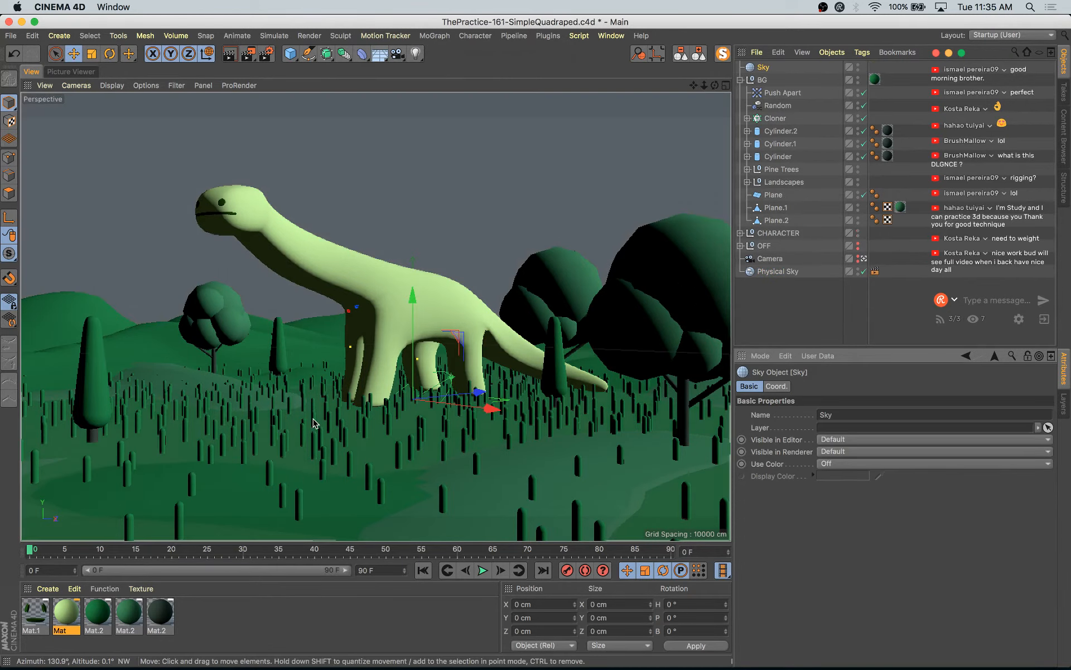
pyautogui.doubleClick(202, 625)
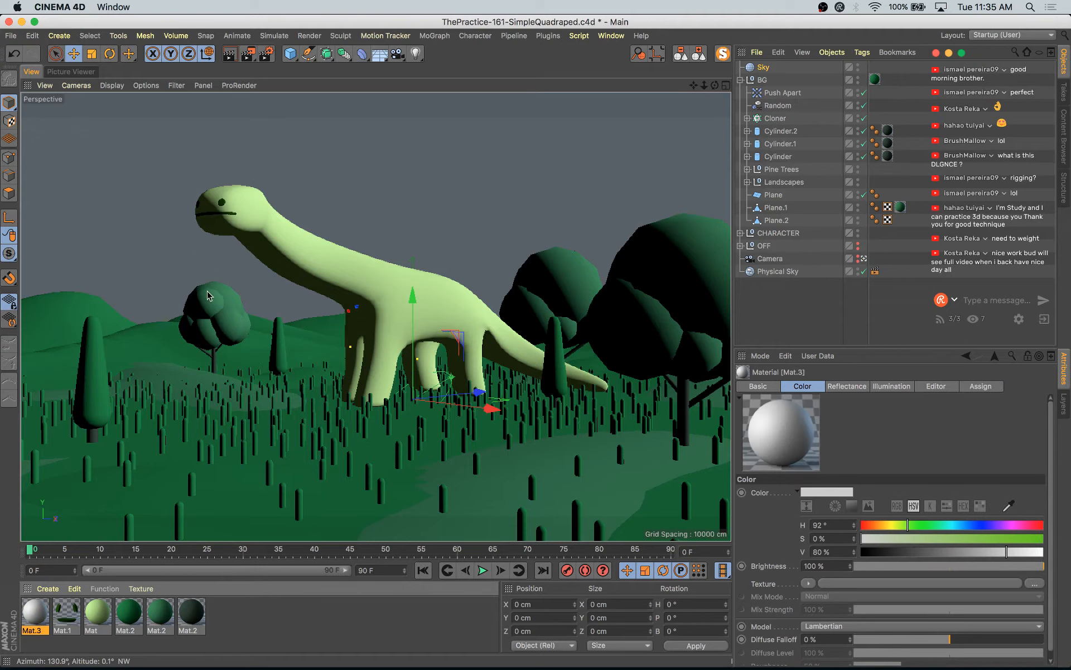
# - Give the new material a pale turquoise colour of H 164°, S 35 %, V 100 % and apply it to the Sky object
pyautogui.doubleClick(45, 620)
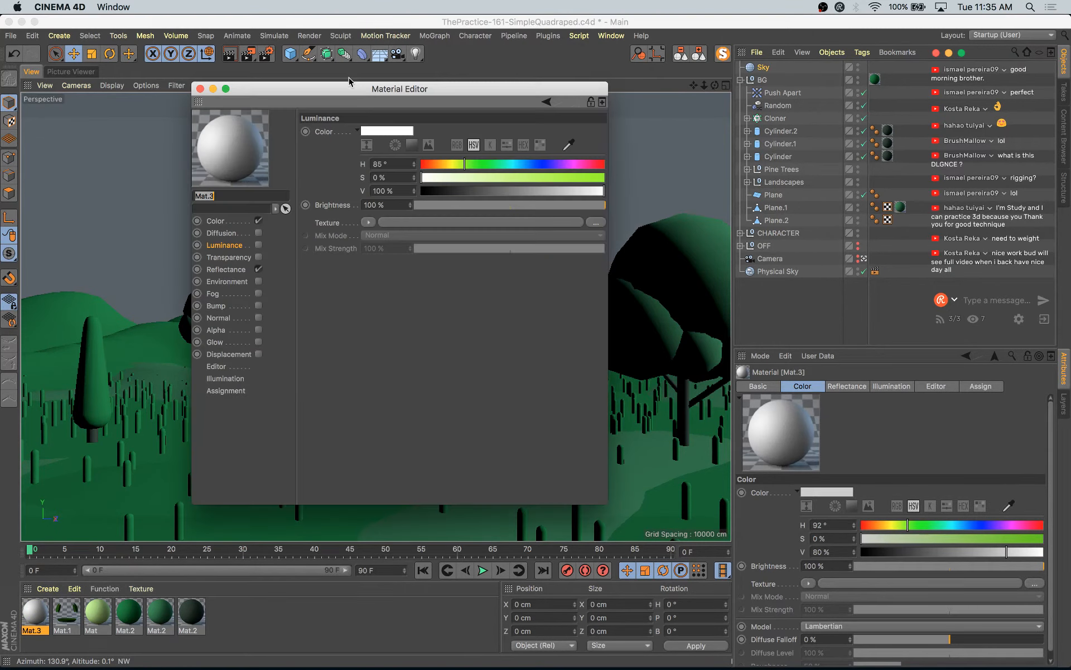
pyautogui.moveTo(365, 94); pyautogui.dragTo(514, 154)
pyautogui.click(654, 226)
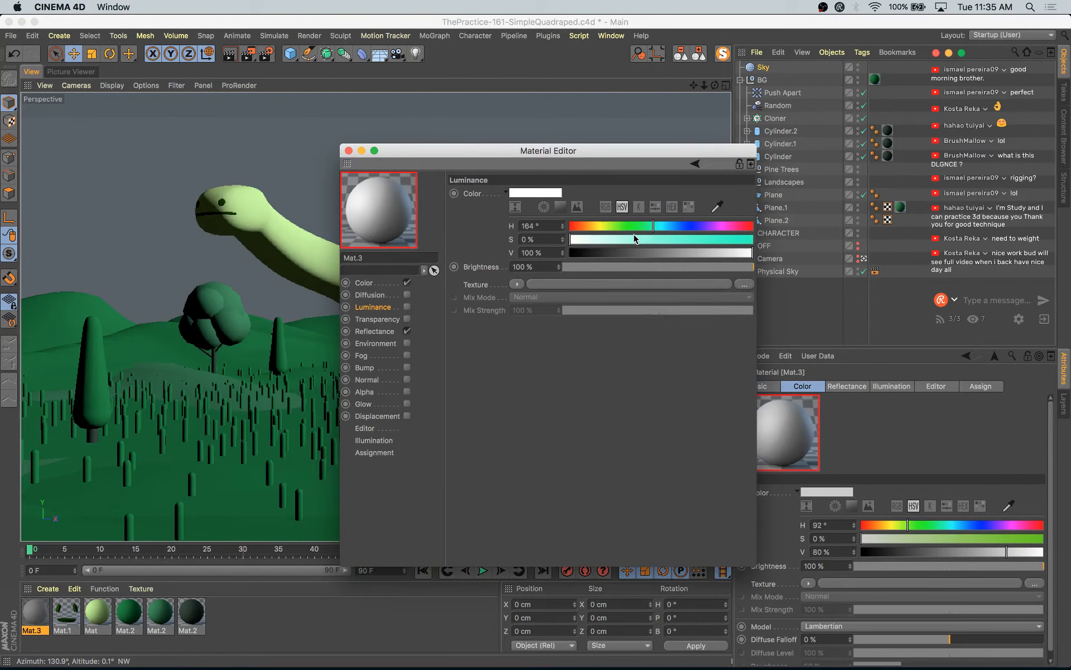
pyautogui.click(635, 239)
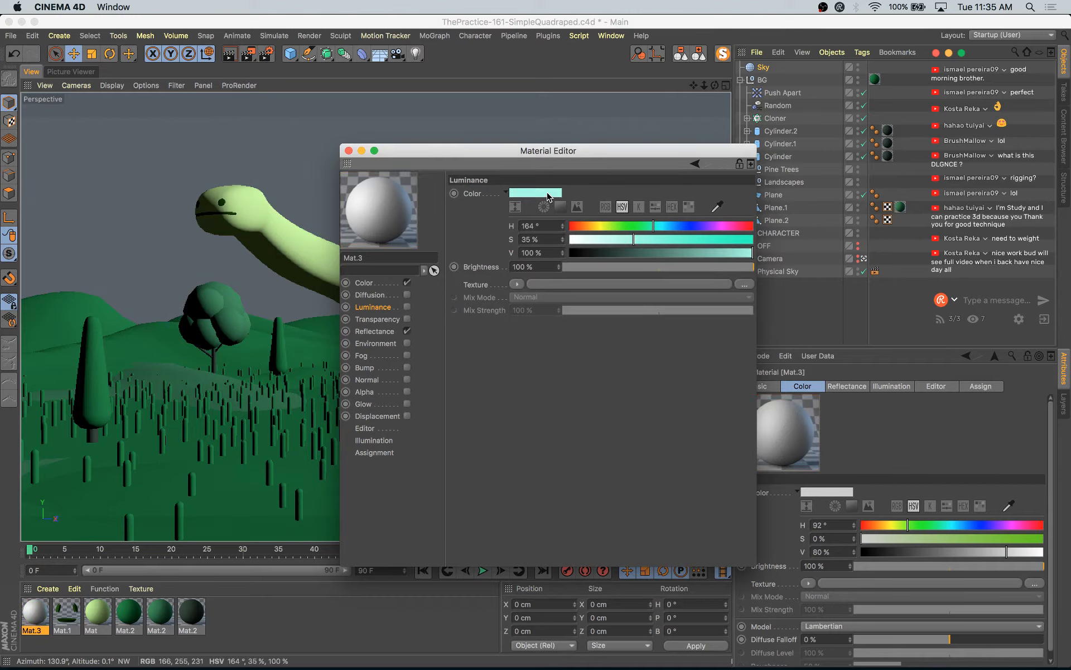
pyautogui.moveTo(376, 285); pyautogui.dragTo(376, 286)
pyautogui.moveTo(530, 197); pyautogui.dragTo(531, 195)
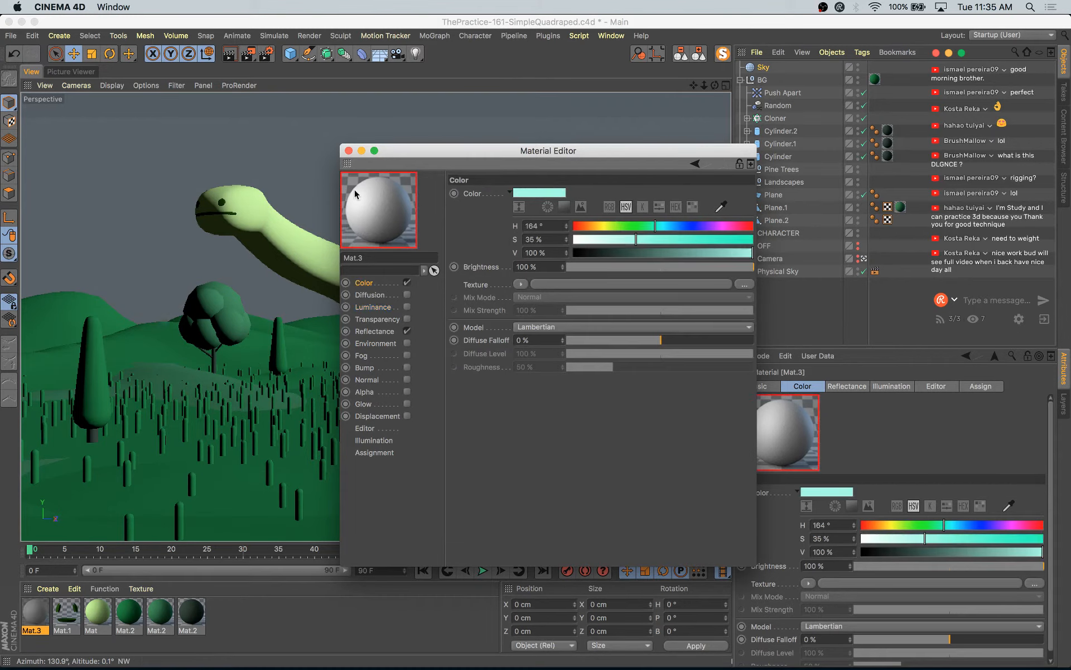
pyautogui.moveTo(304, 166); pyautogui.dragTo(307, 167)
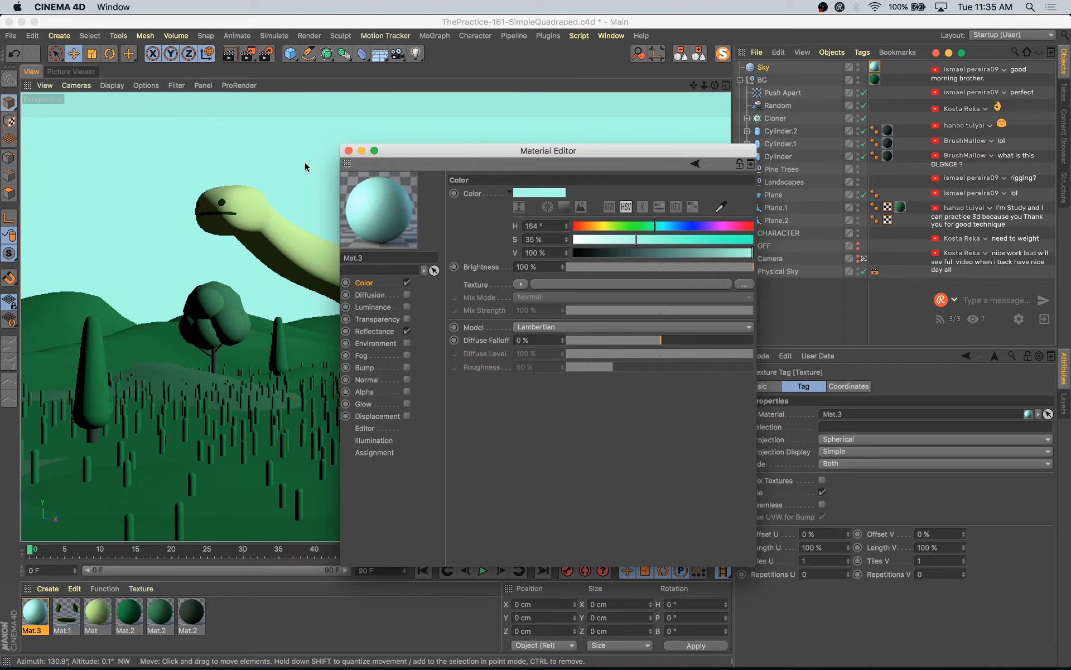
pyautogui.click(348, 150)
# - Start a render of the scene with the turquoise sky in the Picture Viewer and return to the perspective view
pyautogui.hotkey('shift', 'r')
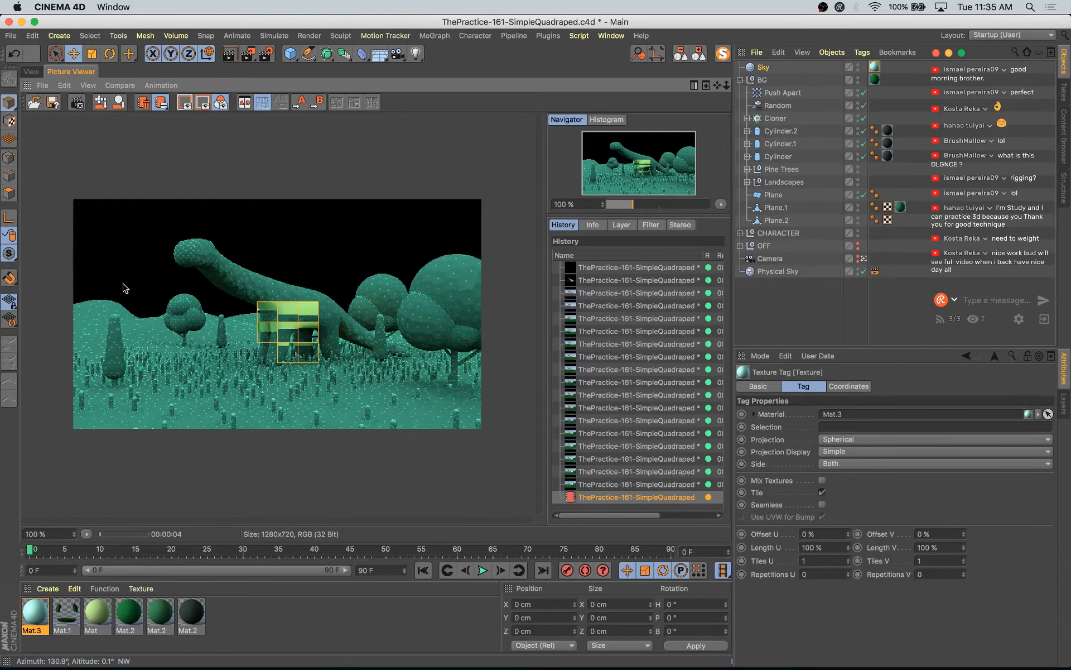
pyautogui.click(32, 72)
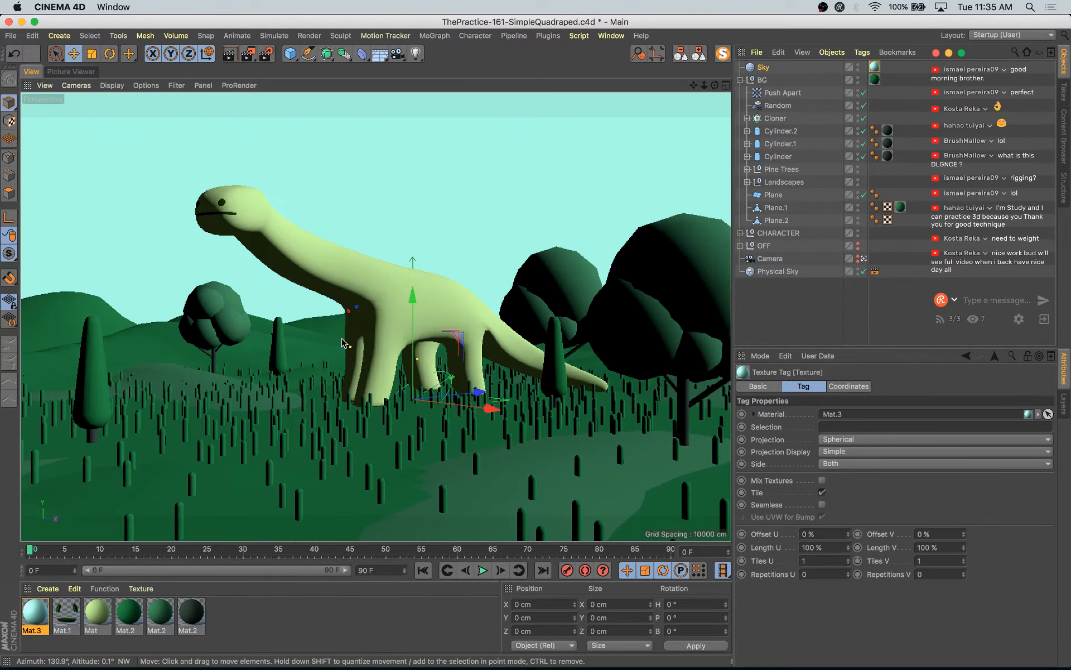
# - Increase the height of the landscape hill behind the dinosaur to about 401 cm, with its Y position at -39.3 cm
pyautogui.click(375, 317)
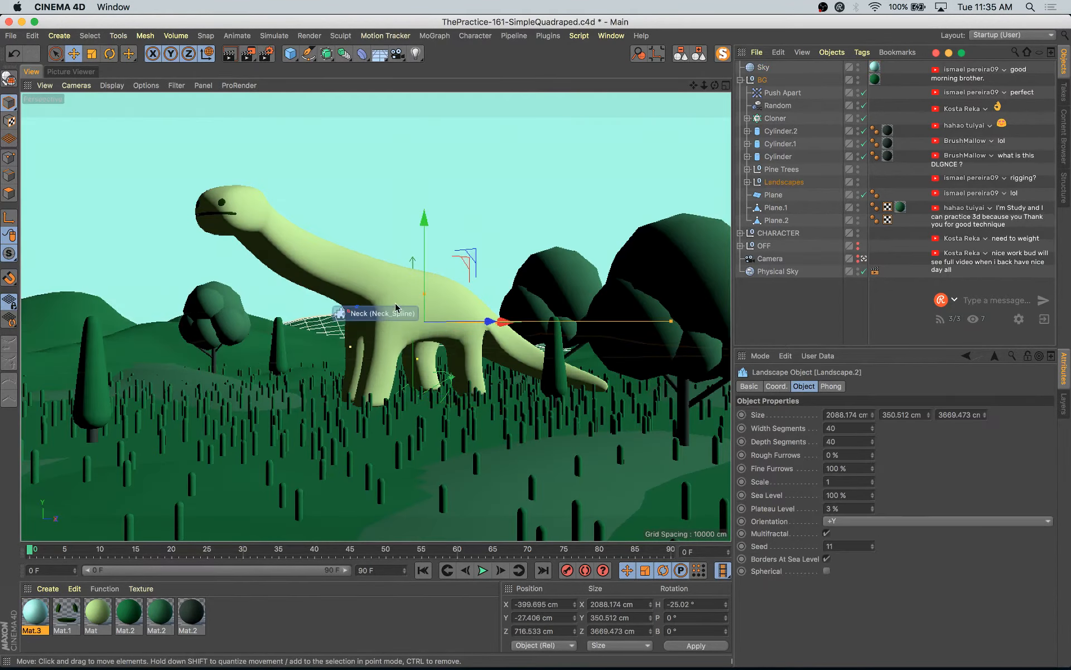
pyautogui.moveTo(424, 299); pyautogui.dragTo(423, 260)
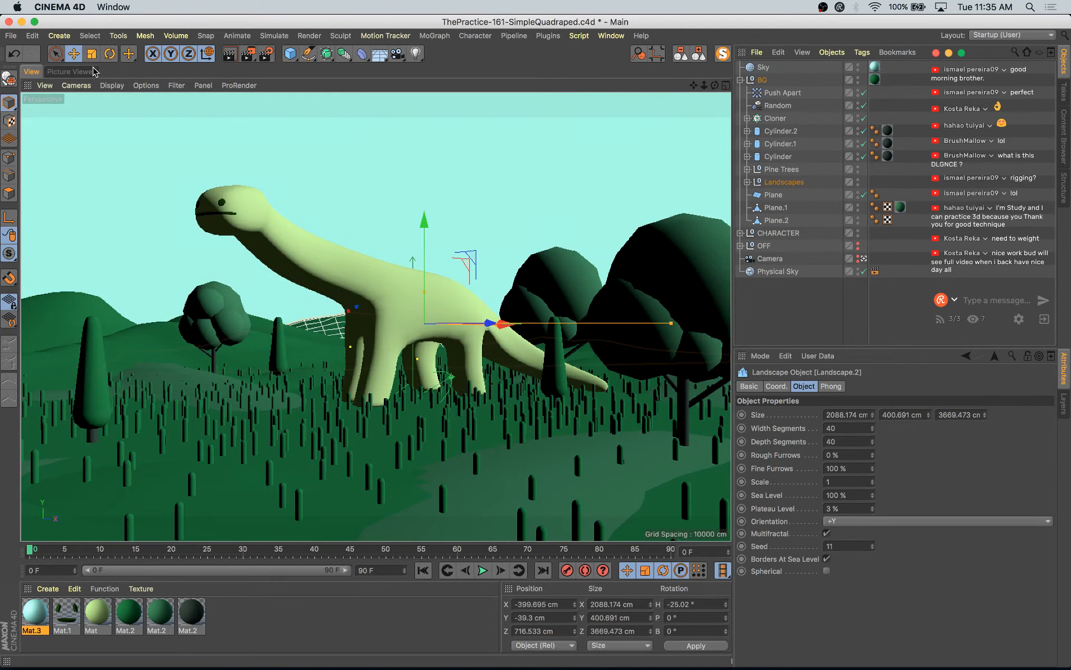
# - Compare the turquoise-sky render in progress with the previous renders in the Picture Viewer history
pyautogui.hotkey('shift', 'r')
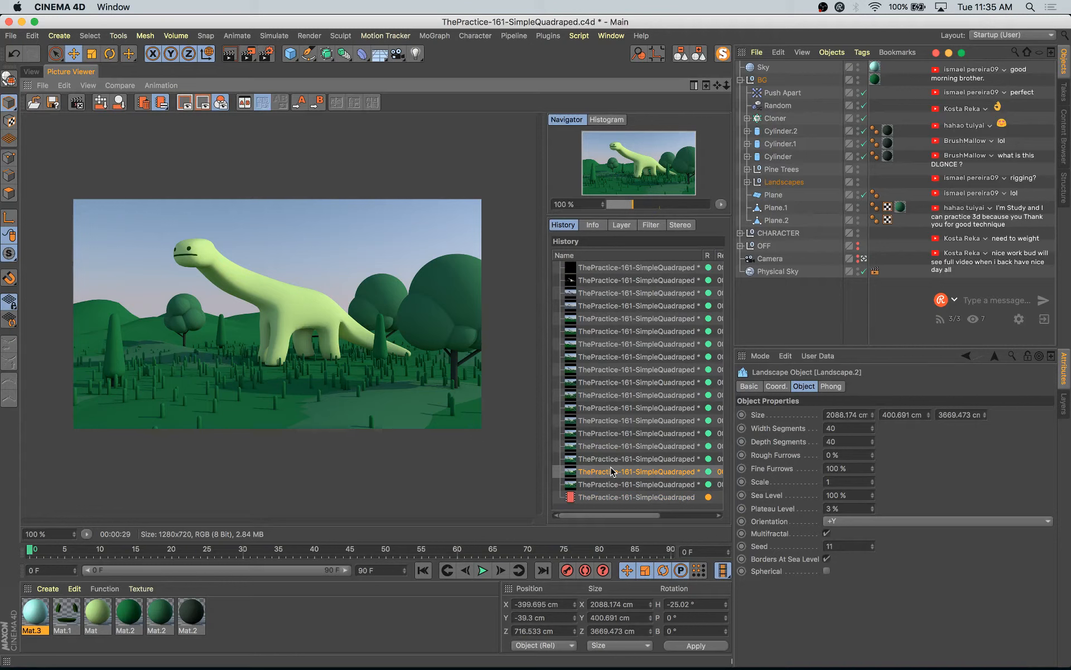
pyautogui.press('Down')
pyautogui.press('Down')
pyautogui.press('Up')
pyautogui.press('Down')
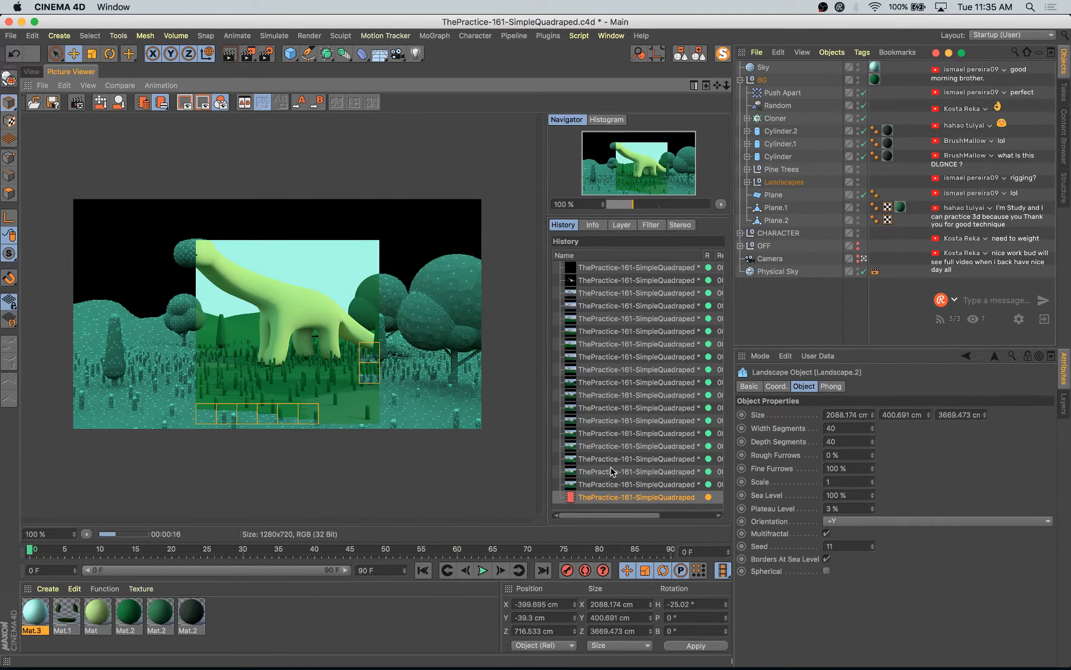
pyautogui.press('Up')
pyautogui.press('Down')
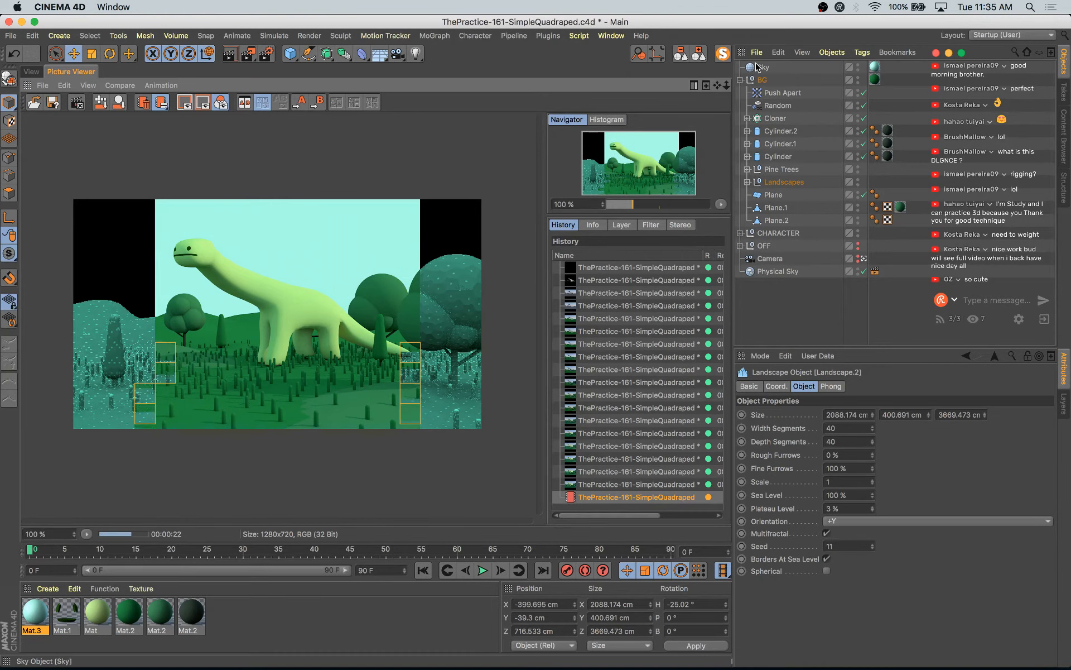
# - Move the Sky object to the end of the object list, below Physical Sky
pyautogui.moveTo(758, 67); pyautogui.dragTo(820, 296)
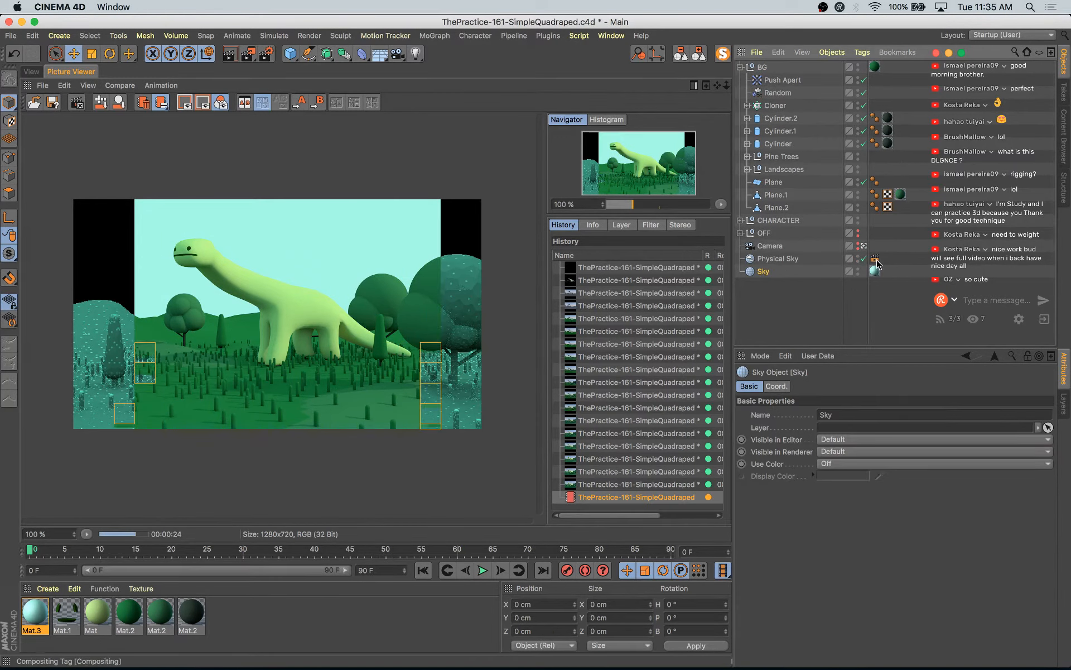
# - Copy the Physical Sky's Compositing tag to the Sky object, enabling Seen by Camera and disabling Seen by Rays and Seen by GI
pyautogui.click(876, 260)
pyautogui.keyDown('ctrl'); pyautogui.moveTo(890, 279); pyautogui.dragTo(873, 273); pyautogui.keyUp('ctrl')
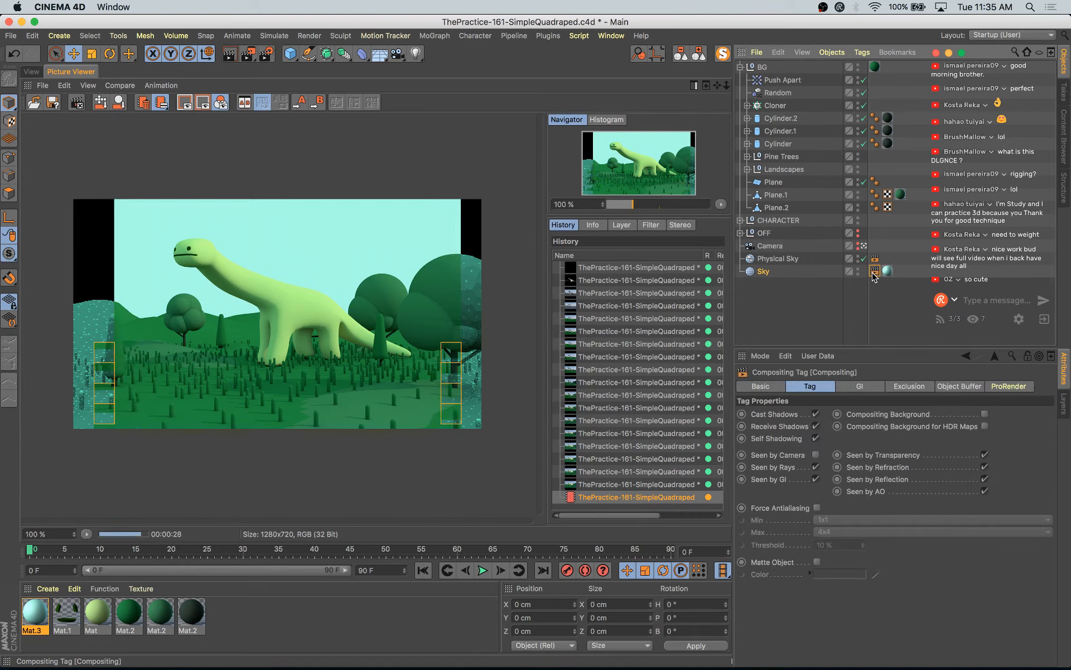
pyautogui.click(816, 455)
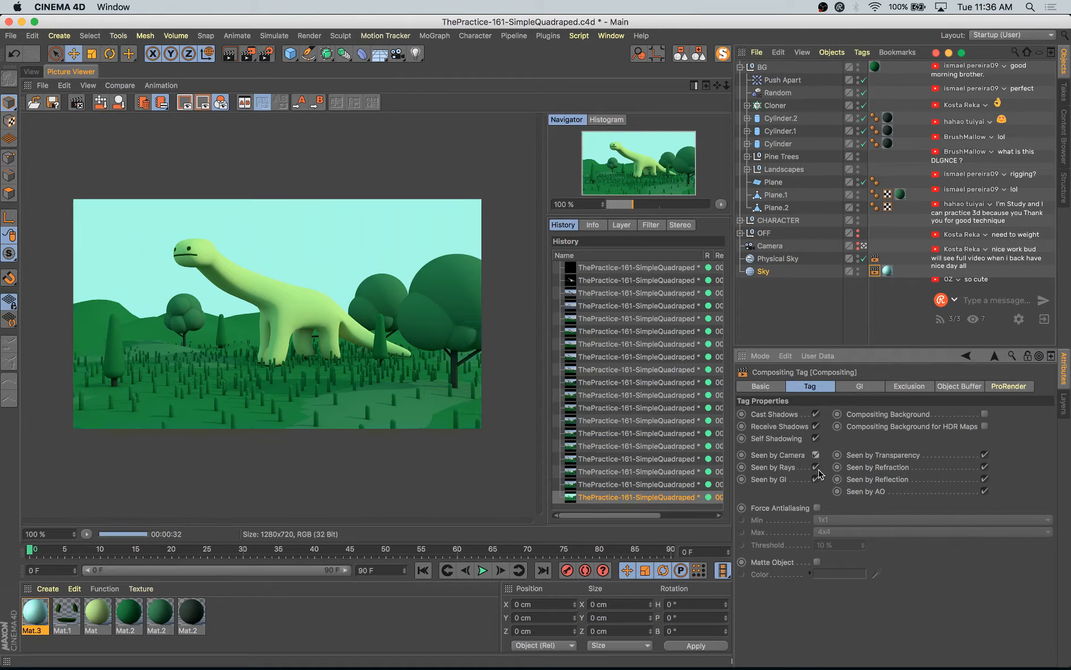
pyautogui.click(815, 467)
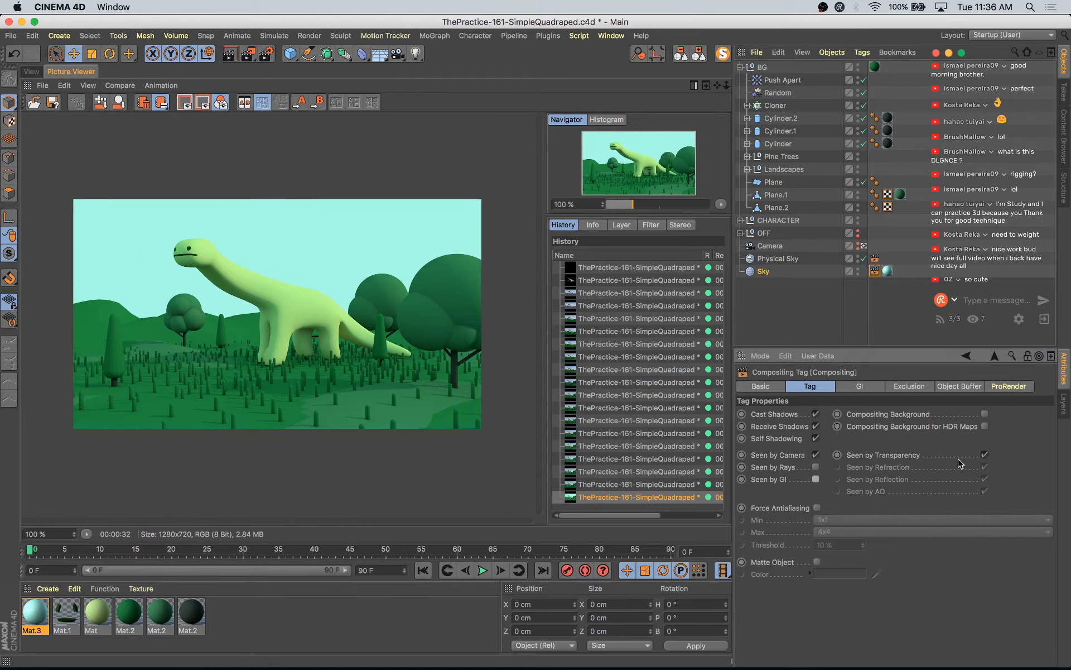
# - Save the project and start a new render of the scene in the Picture Viewer
pyautogui.click(602, 487)
pyautogui.click(602, 494)
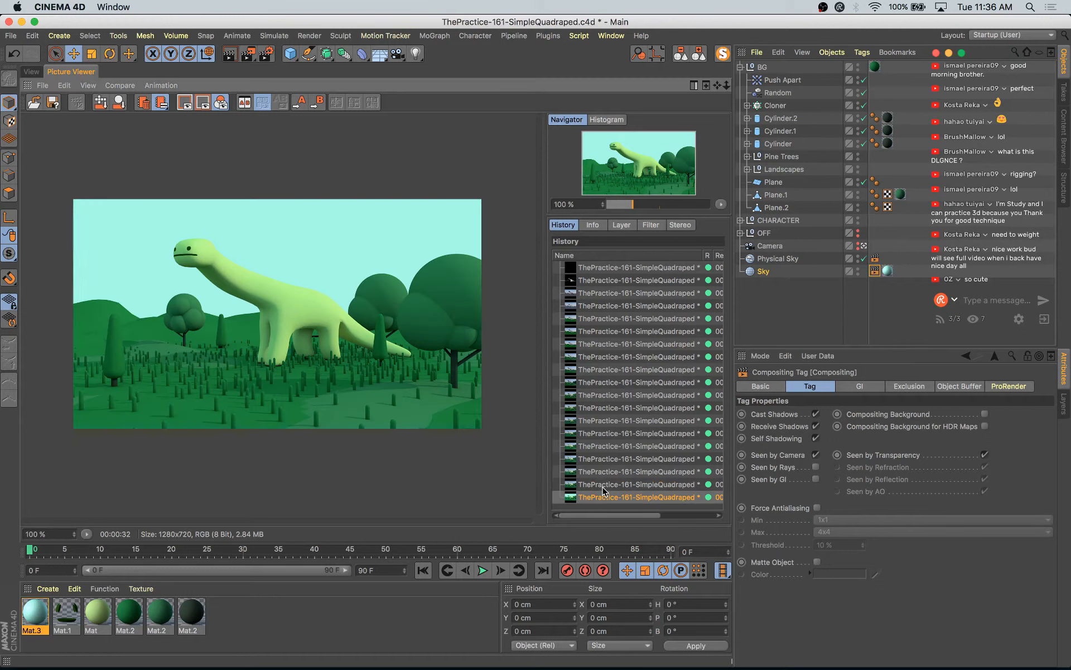
pyautogui.press('super+s')
pyautogui.hotkey('shift', 'r')
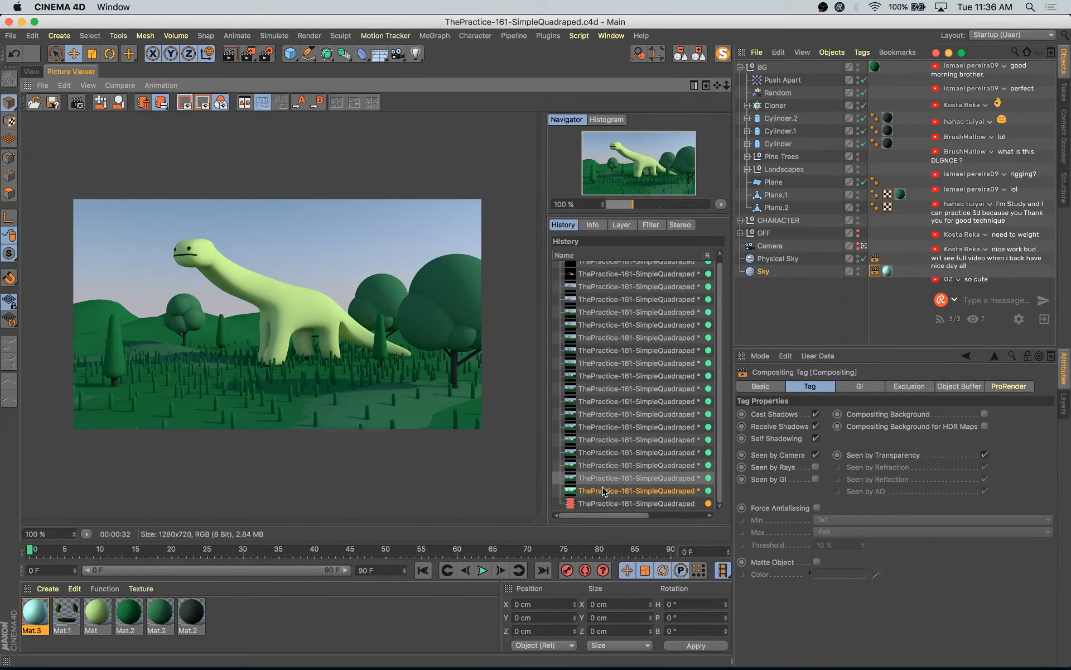
# - Compare the earlier blue-sky and turquoise-sky renders in the history with the render in progress
pyautogui.click(777, 272)
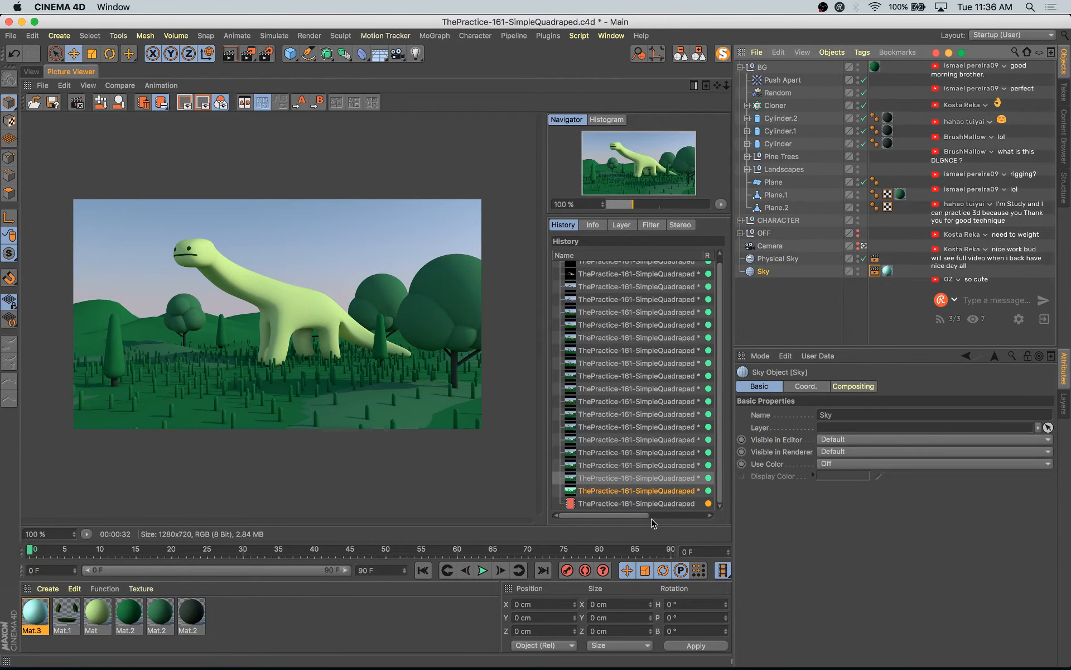
pyautogui.press('Down')
pyautogui.press('Up')
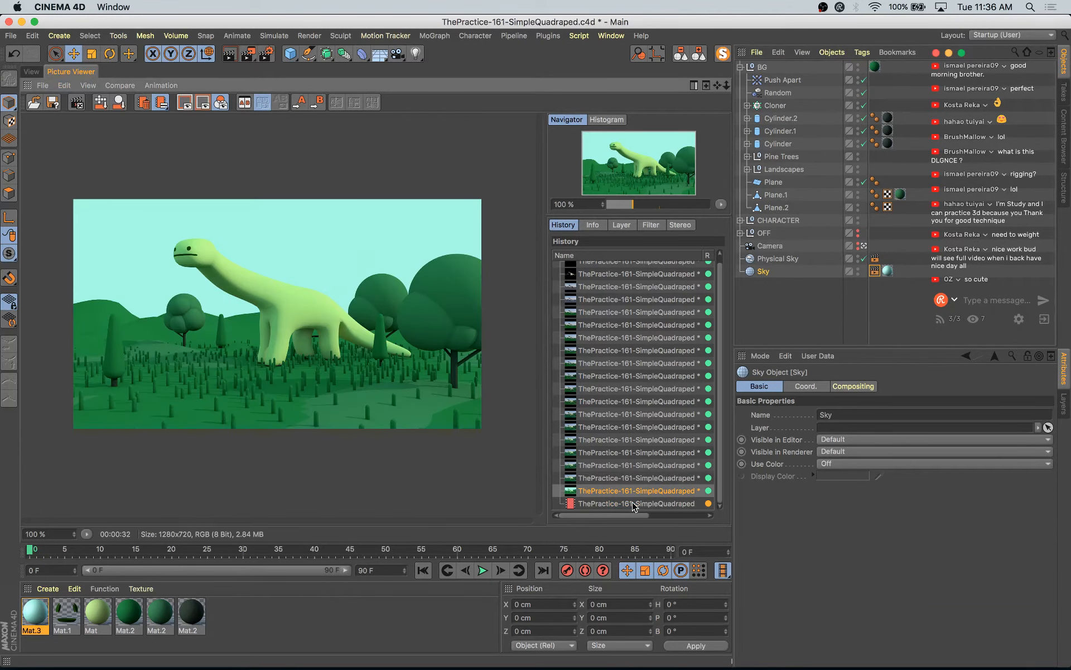
pyautogui.press('Up')
pyautogui.click(633, 504)
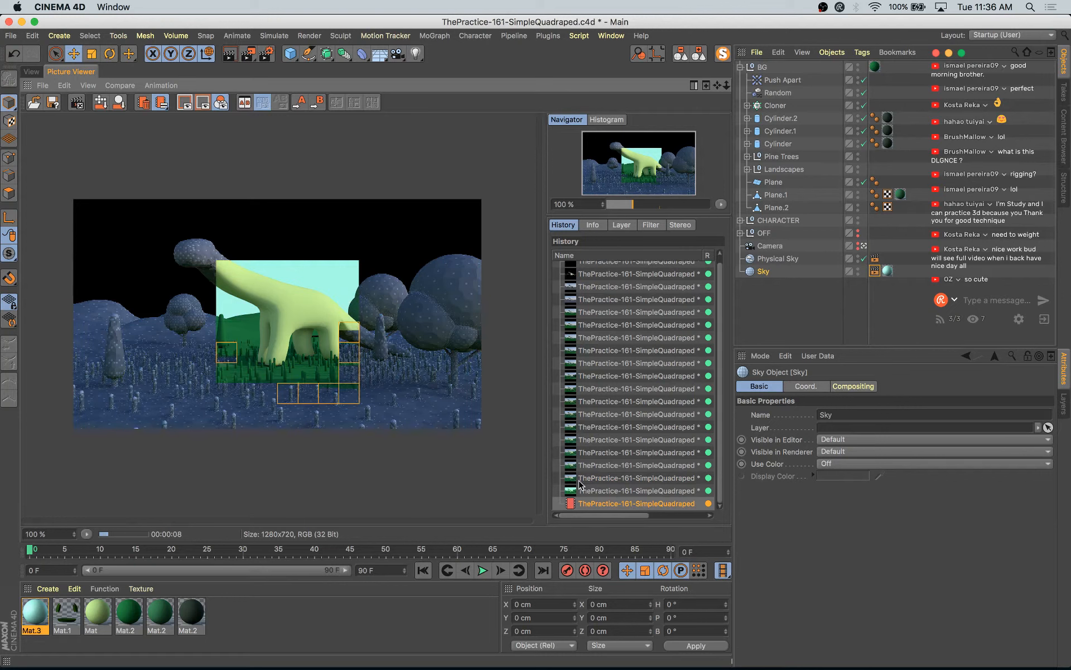
# - Change the sky material Mat.3 to a bluer color with hue 185° and saturation 45%
pyautogui.doubleClick(34, 613)
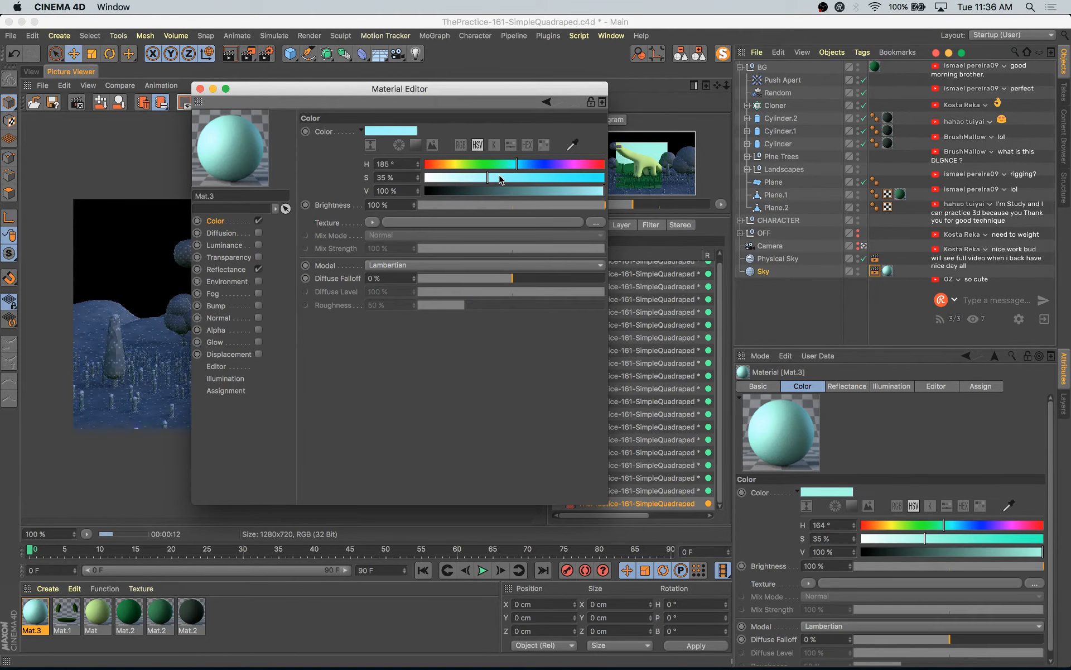
pyautogui.moveTo(499, 177); pyautogui.dragTo(506, 179)
pyautogui.click(200, 89)
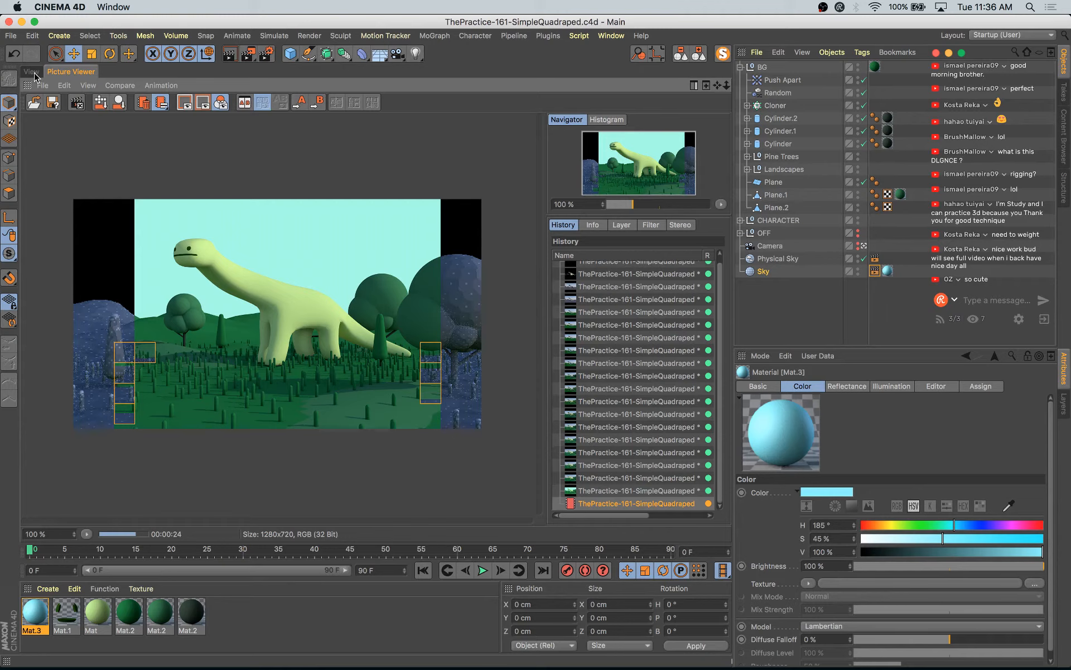
# - In the perspective view, duplicate the round tree near the dinosaur's tail and move the copy beyond its head, to about X -404, Z -493 cm
pyautogui.click(32, 72)
pyautogui.click(592, 283)
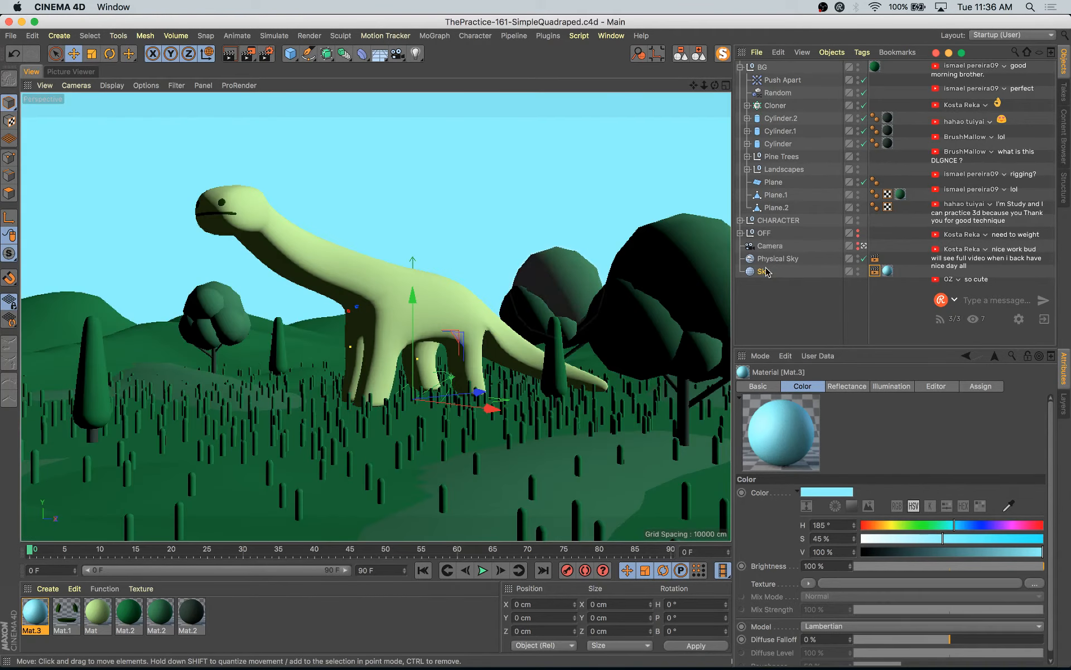
pyautogui.click(775, 148)
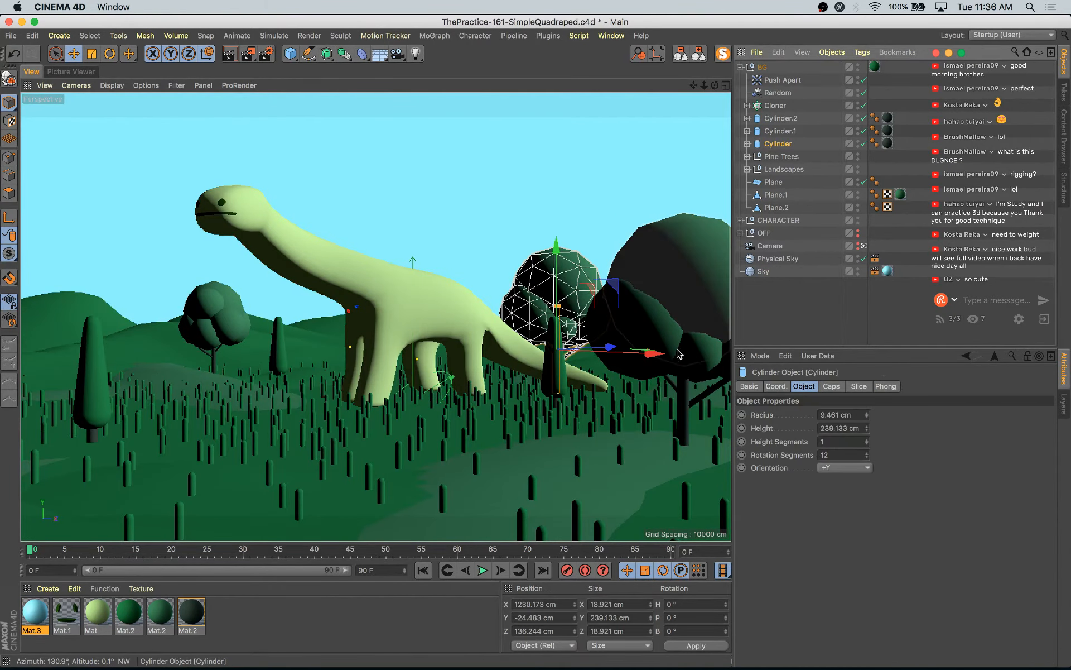
pyautogui.keyDown('ctrl'); pyautogui.moveTo(659, 354); pyautogui.dragTo(236, 350); pyautogui.keyUp('ctrl')
# - Scale the copied round tree's trunk to about 152 cm high and place the tree on the hill at about Y 42, Z -469 cm
pyautogui.press('t')
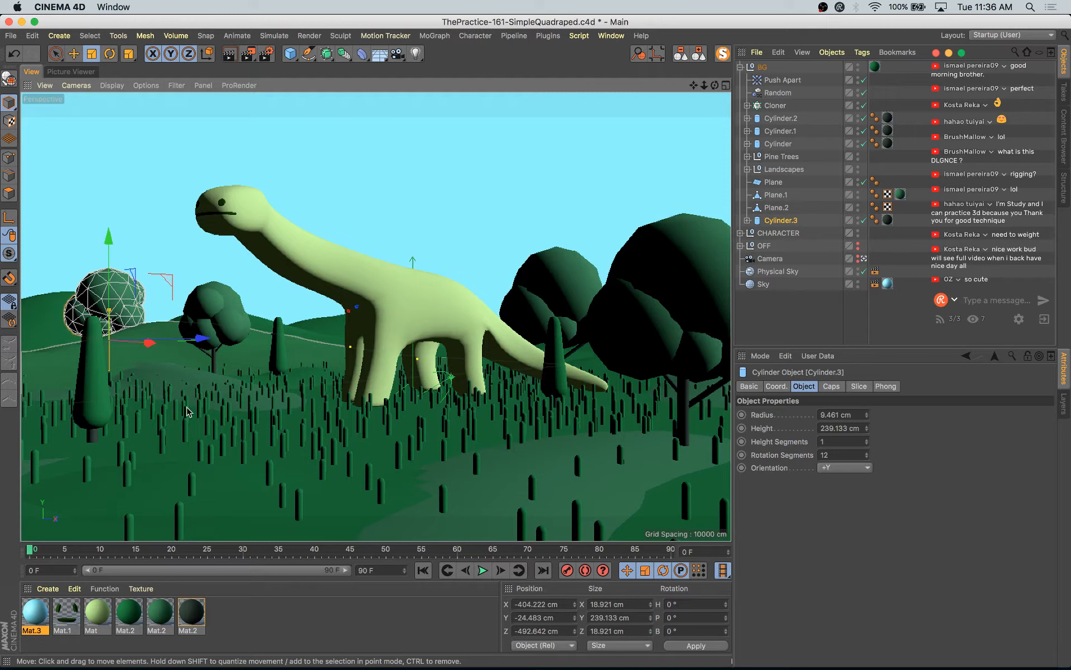
pyautogui.moveTo(187, 411); pyautogui.dragTo(162, 419)
pyautogui.press('e')
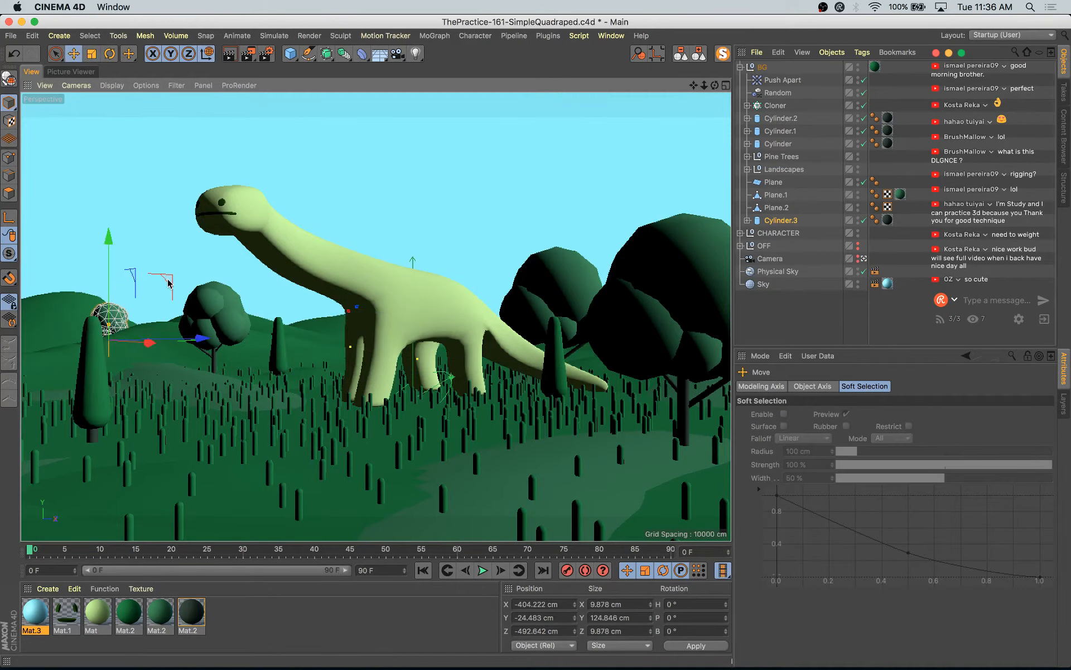
pyautogui.moveTo(168, 283); pyautogui.dragTo(232, 296)
pyautogui.press('t')
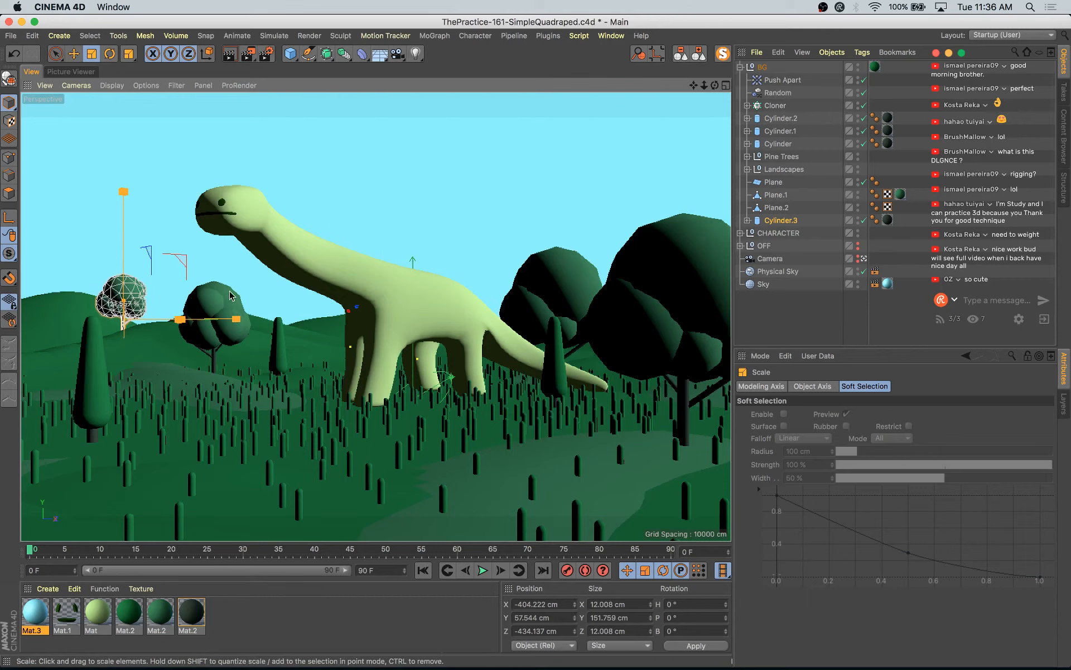
pyautogui.press('e')
pyautogui.moveTo(184, 261); pyautogui.dragTo(176, 265)
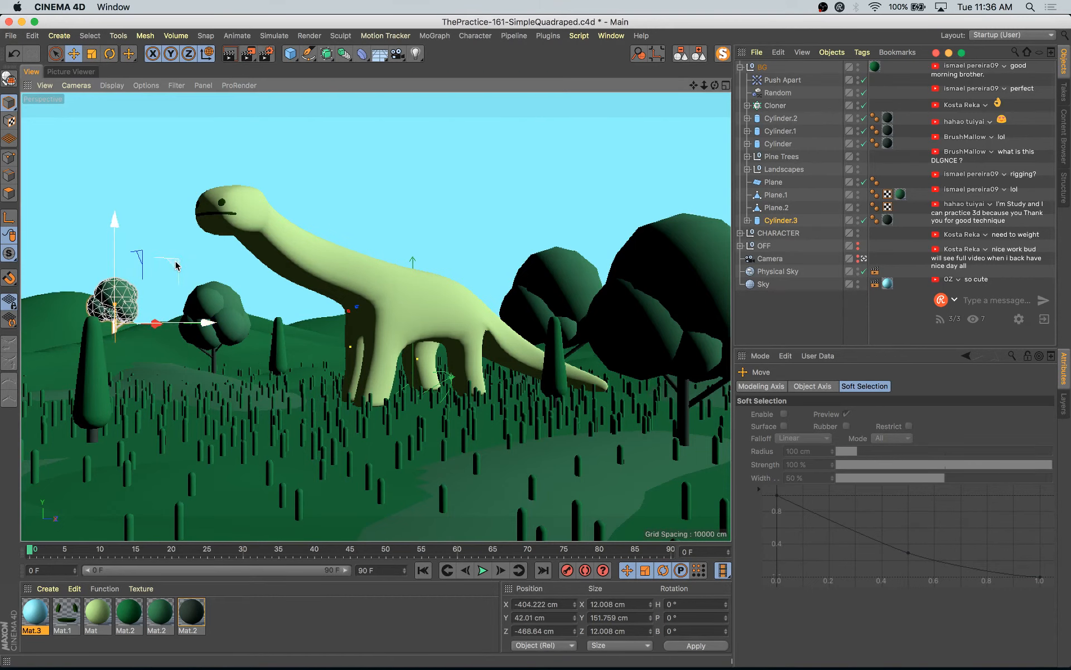
# - Duplicate the pine tree Cylinder Instance, place the copy behind the dinosaur at about X -547, Y 46, Z 536 cm, and scale it to 0.9
pyautogui.click(276, 368)
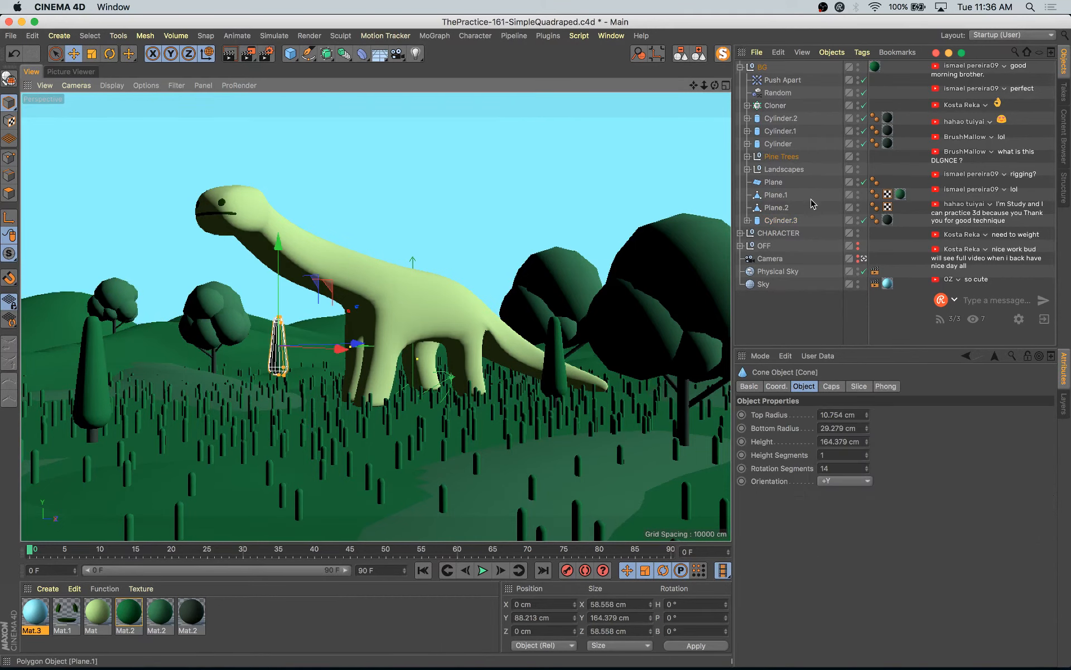
pyautogui.click(786, 161)
pyautogui.click(747, 156)
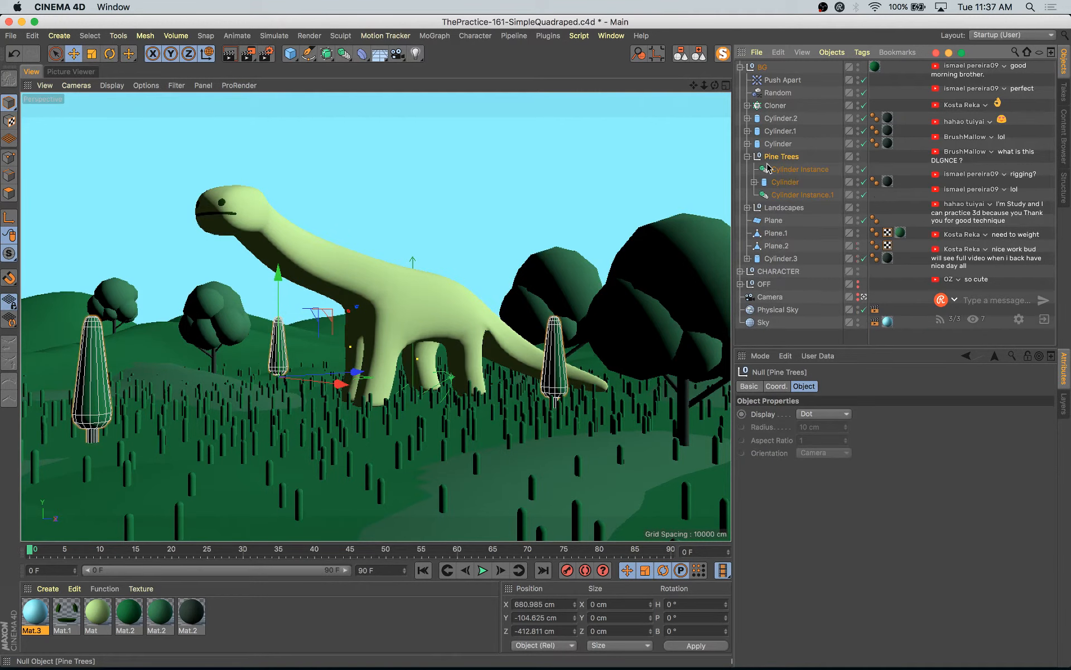
pyautogui.click(795, 169)
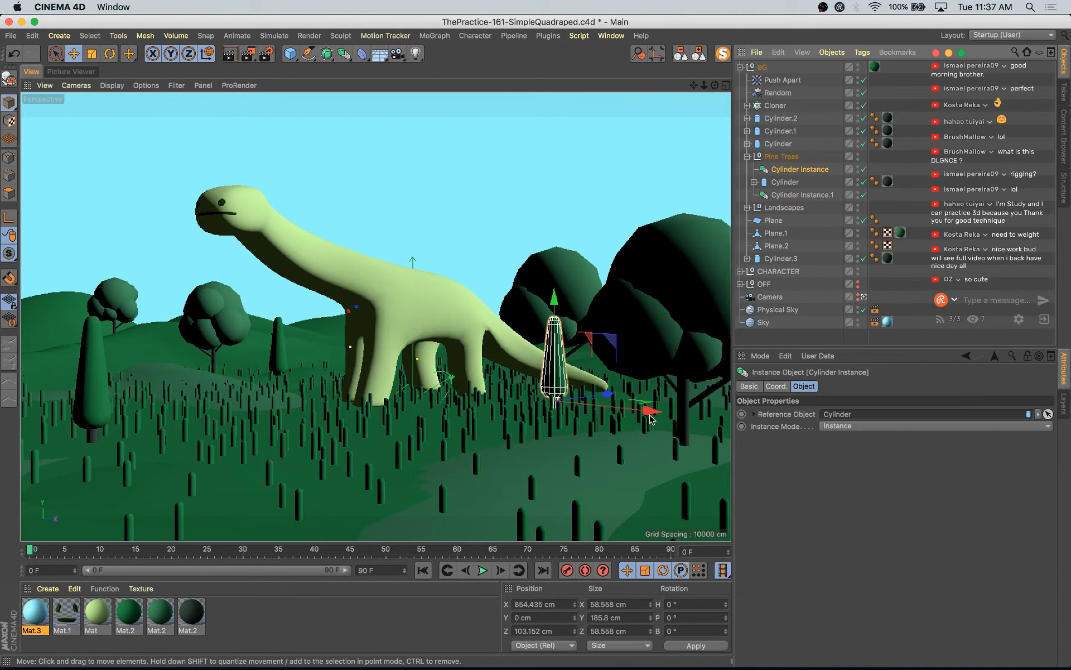
pyautogui.keyDown('ctrl'); pyautogui.moveTo(650, 418); pyautogui.dragTo(354, 366); pyautogui.keyUp('ctrl')
pyautogui.moveTo(348, 301); pyautogui.dragTo(367, 289)
pyautogui.moveTo(385, 356)
pyautogui.mouseDown()
pyautogui.moveTo(368, 356)
pyautogui.moveTo(397, 346)
pyautogui.mouseUp()
pyautogui.moveTo(320, 280); pyautogui.dragTo(320, 276)
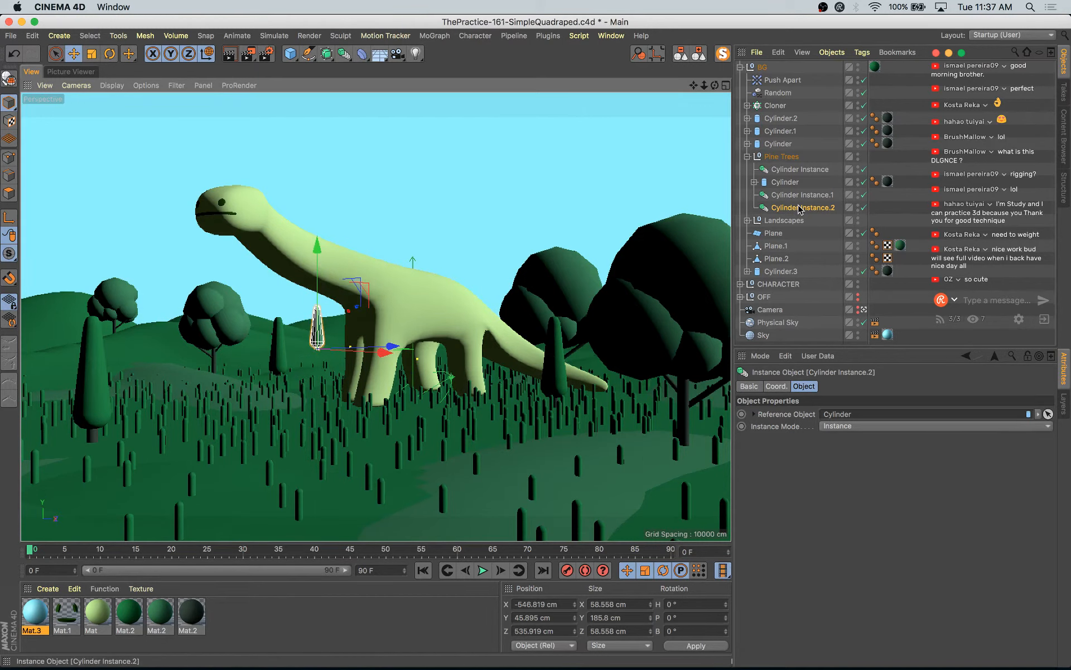
pyautogui.click(776, 387)
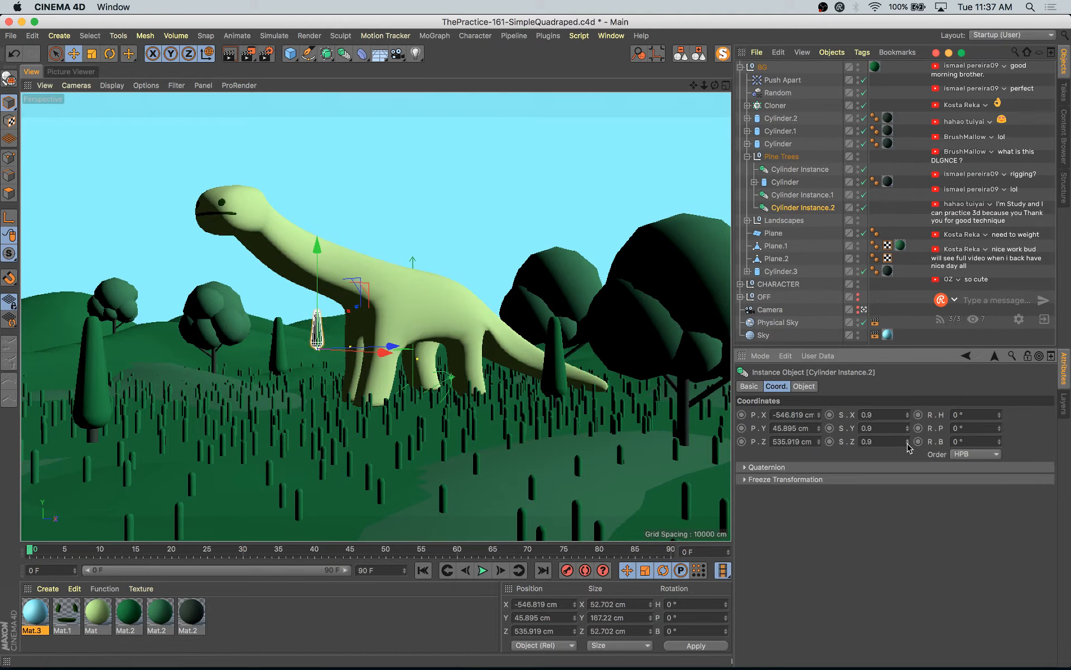
# - Render the scene with the added trees and compare the render in progress with the previous ones in the history
pyautogui.hotkey('shift', 'r')
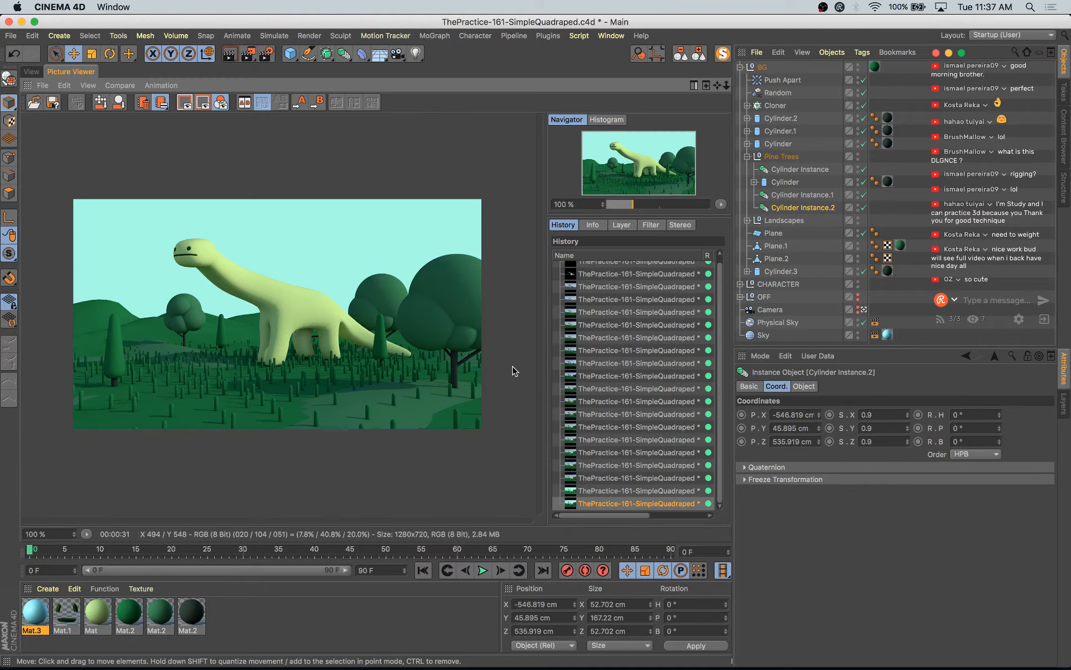
pyautogui.click(611, 480)
pyautogui.press('Down')
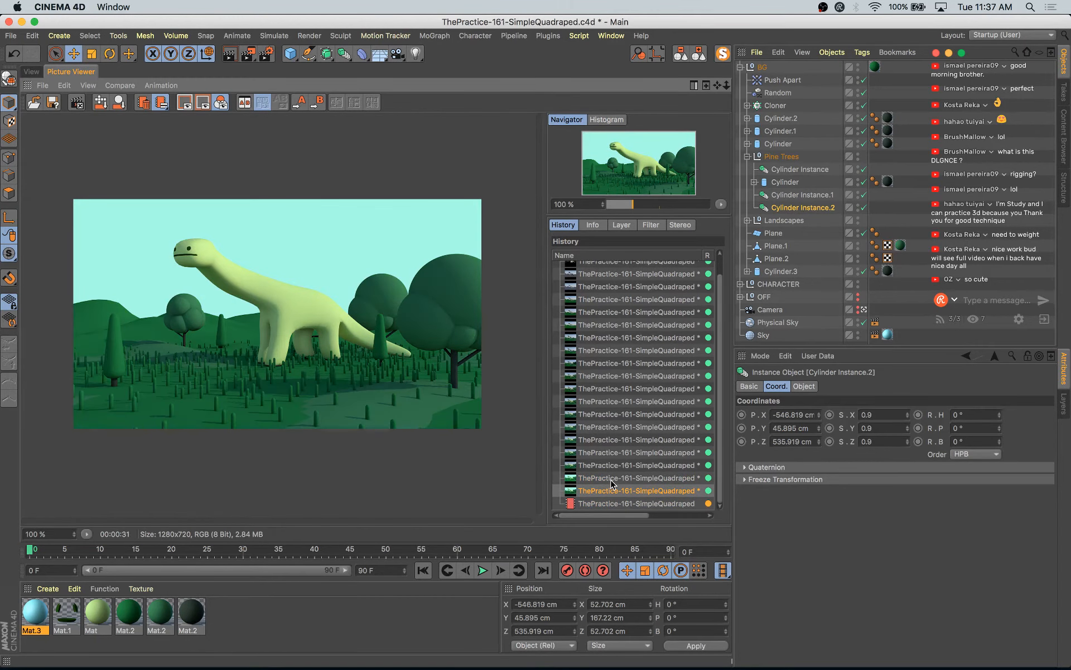
pyautogui.press('Down')
pyautogui.press('Up')
pyautogui.press('Up')
pyautogui.press('Down')
pyautogui.press('Down')
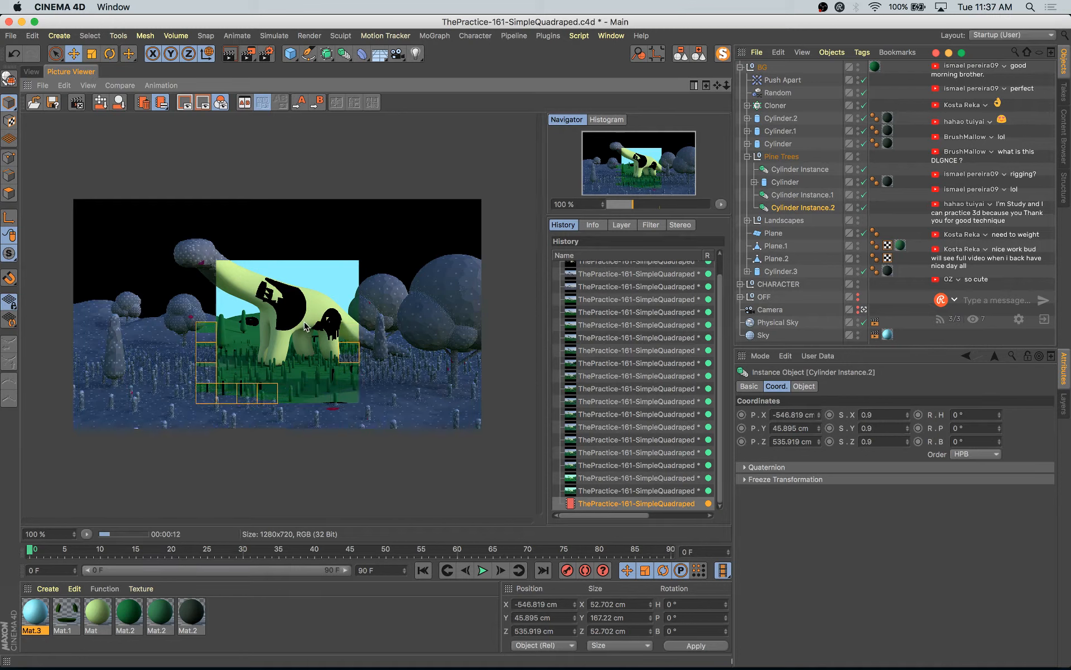
# - Stop the running render, restart it, and check the new render against the stopped one
pyautogui.press('Escape')
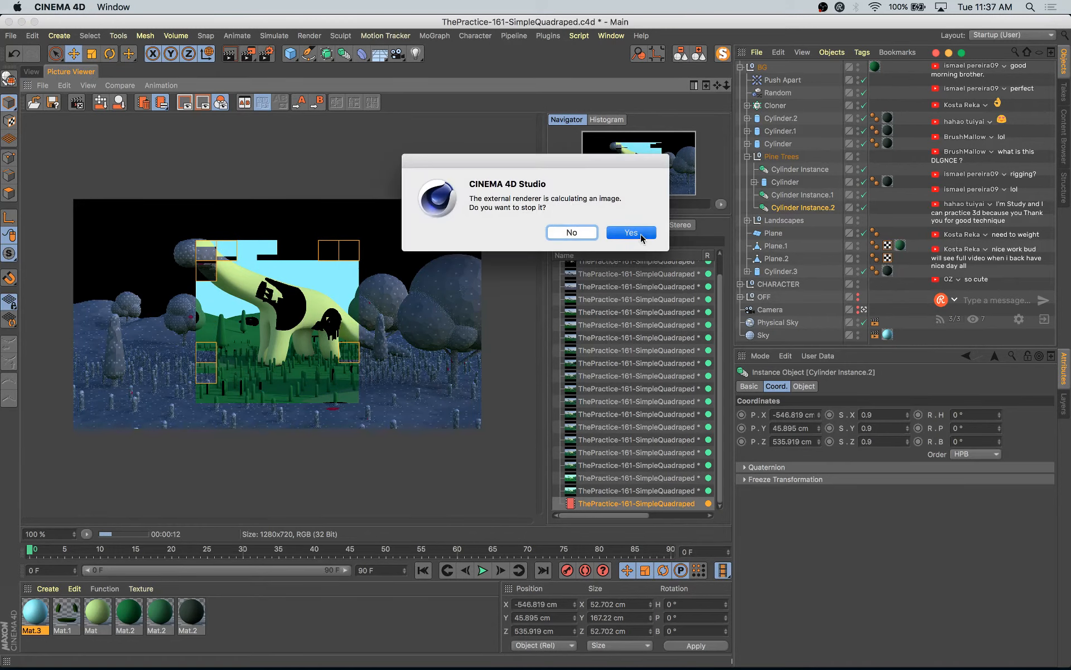
pyautogui.press('Return')
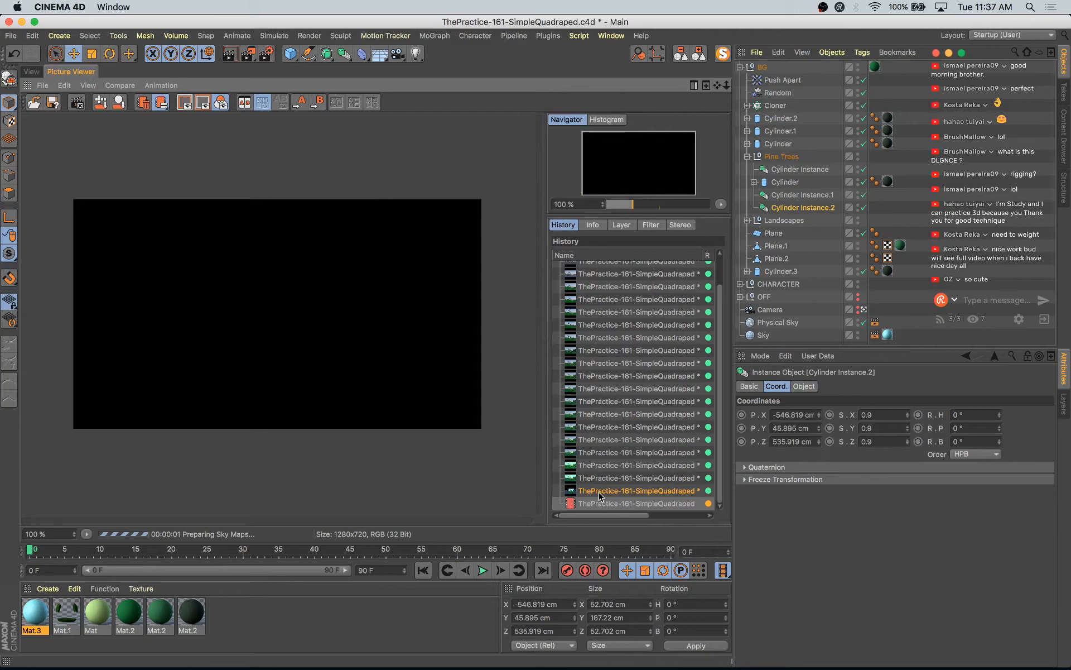
pyautogui.click(599, 493)
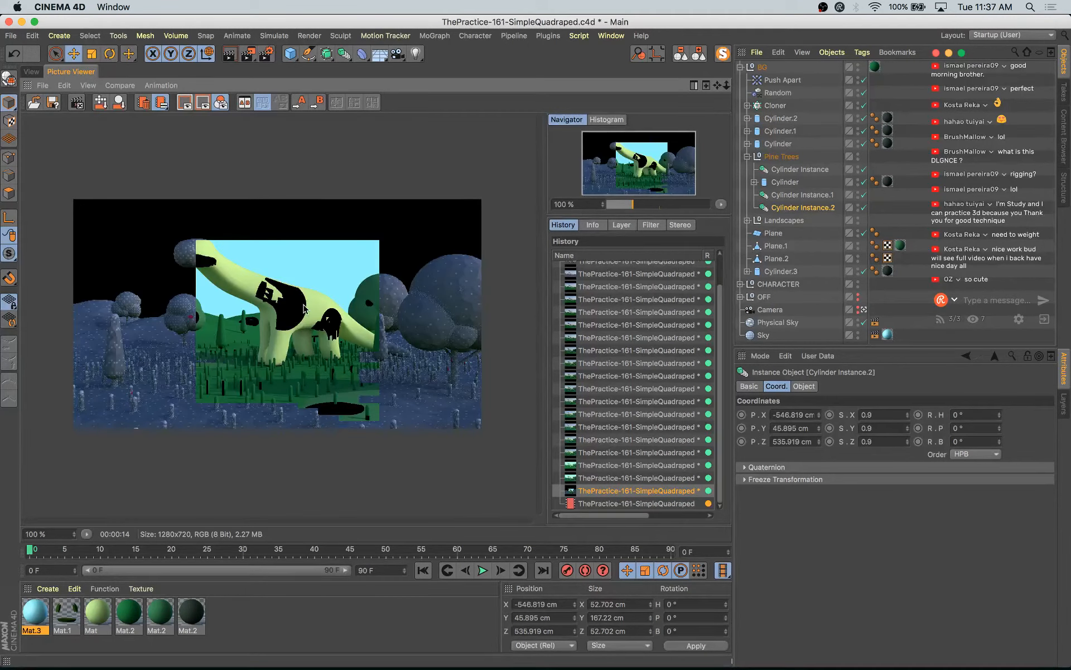
pyautogui.click(653, 503)
pyautogui.click(641, 492)
pyautogui.click(644, 504)
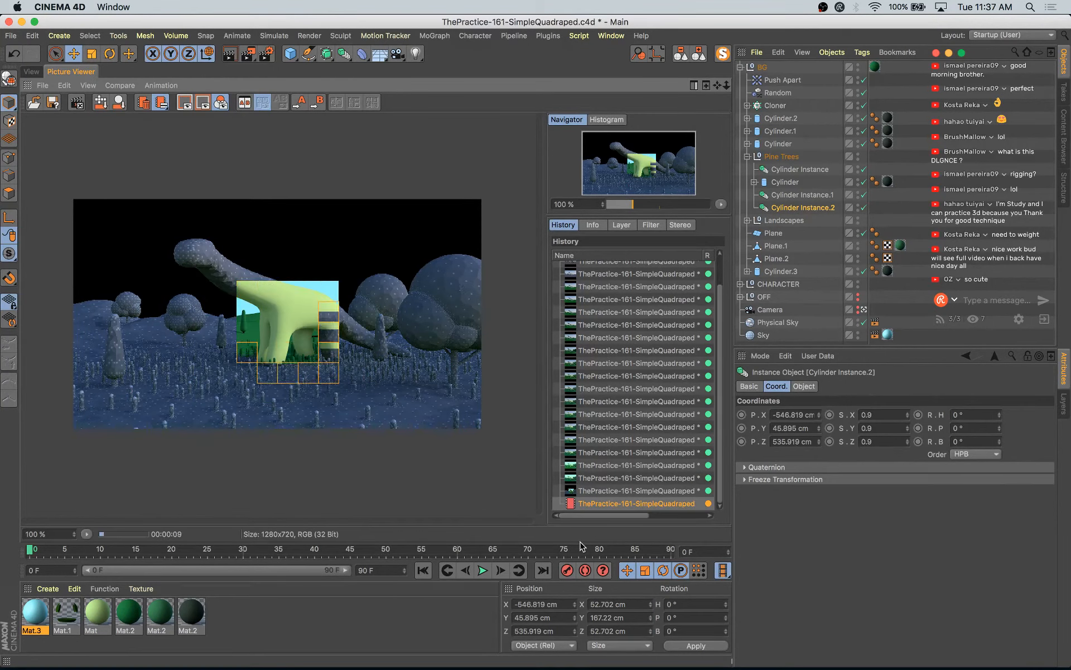
# - Compare the restarted render with the stopped and earlier sky renders in the history, and return to the perspective view
pyautogui.press('Up')
pyautogui.press('Up')
pyautogui.press('Up')
pyautogui.press('Up')
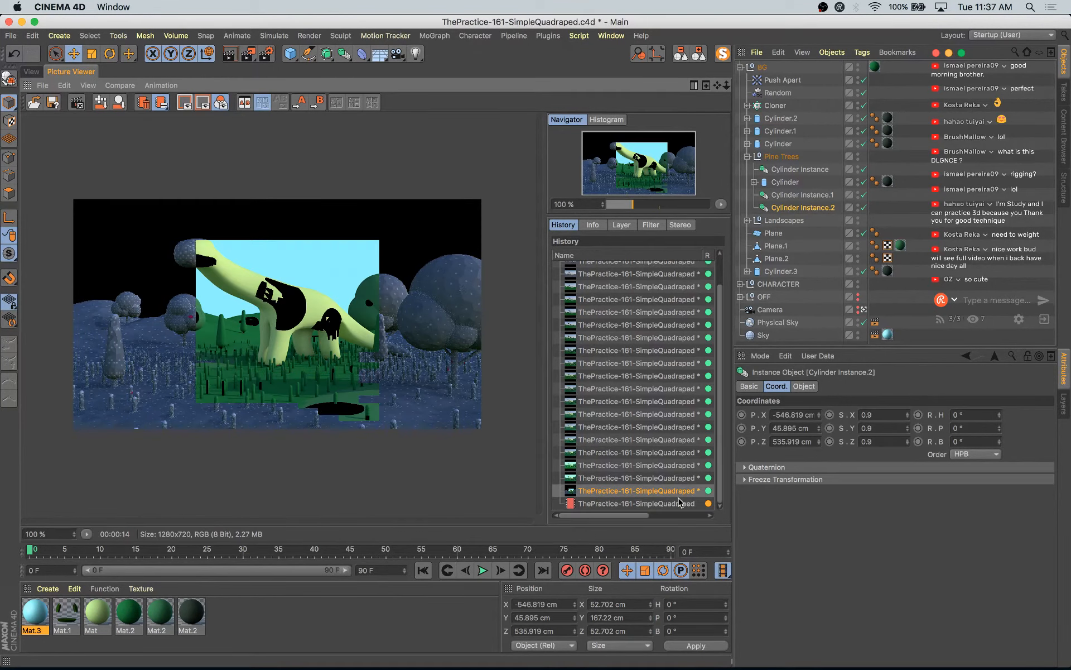
pyautogui.press('Down')
pyautogui.press('Down')
pyautogui.press('Down')
pyautogui.press('Down')
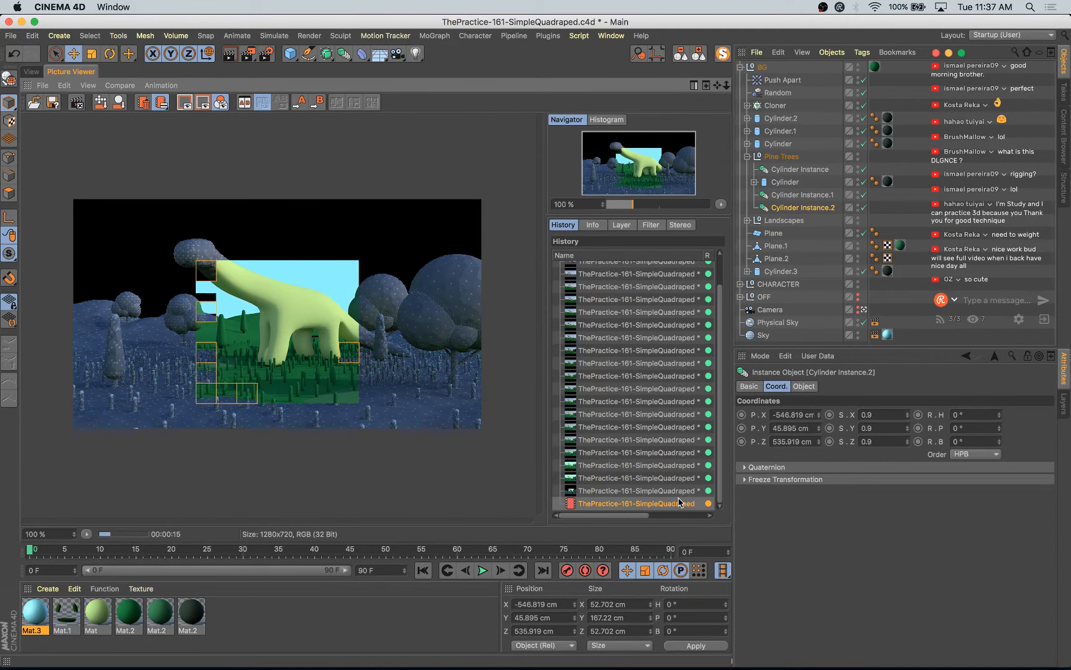
pyautogui.press('Up')
pyautogui.press('Up')
pyautogui.press('Down')
pyautogui.press('Down')
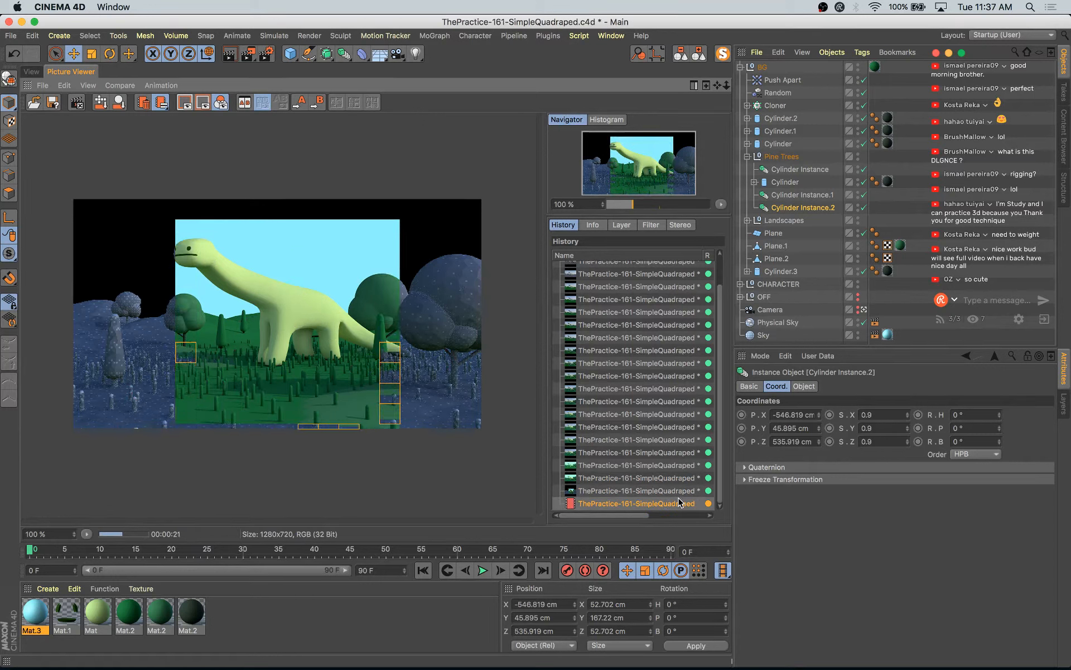
pyautogui.click(680, 495)
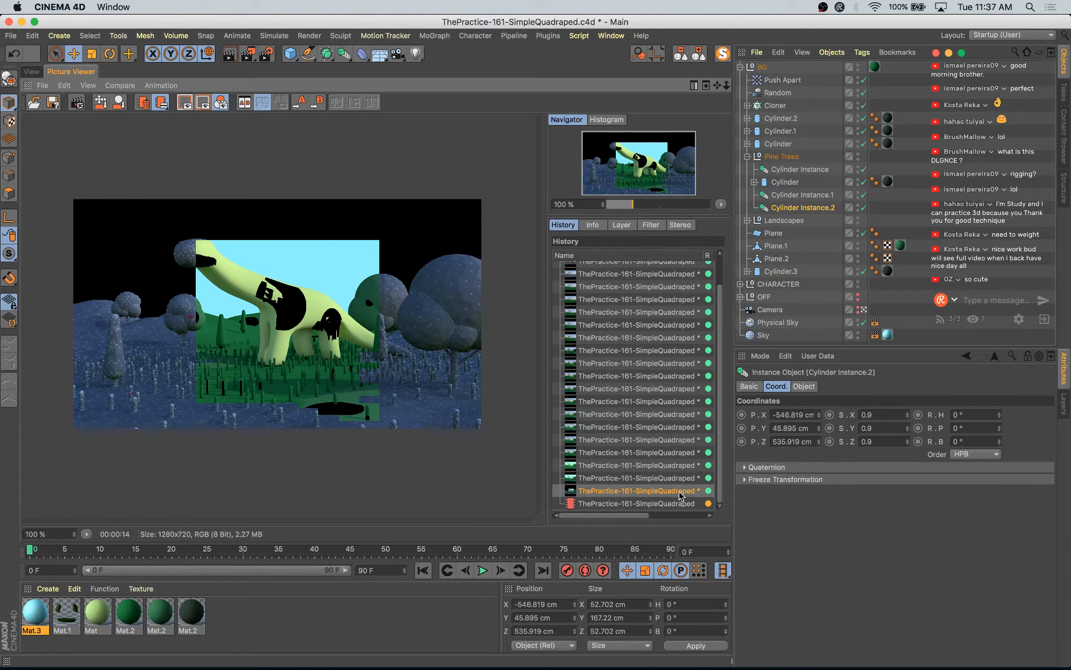
pyautogui.press('Up')
pyautogui.press('Up')
pyautogui.press('Up')
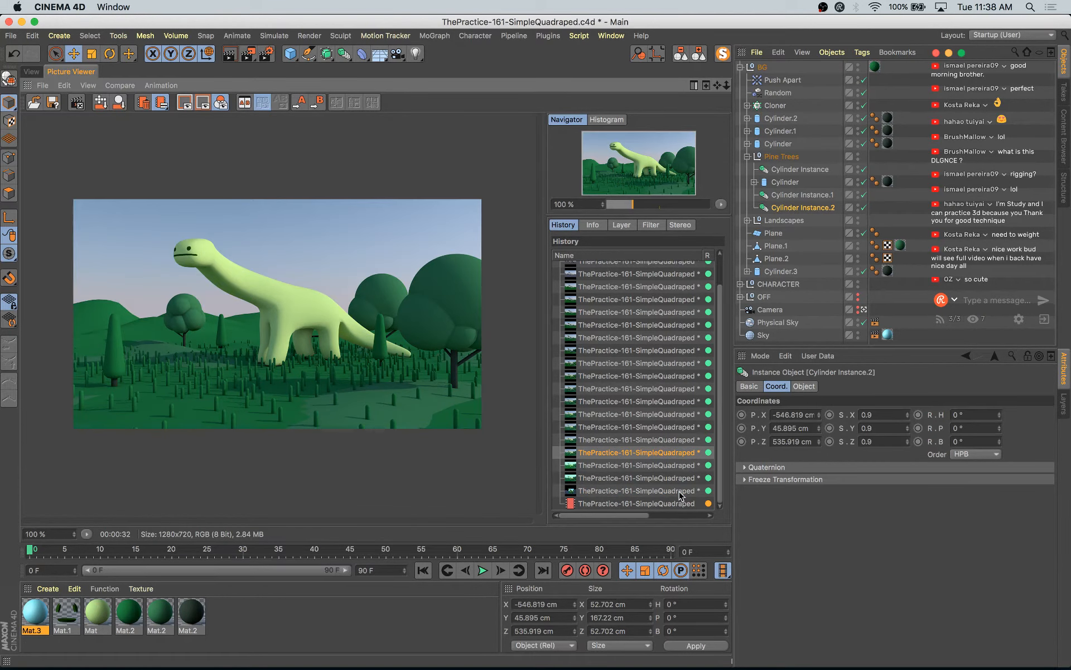
pyautogui.press('Down')
pyautogui.press('Down')
pyautogui.press('Down')
pyautogui.press('Down')
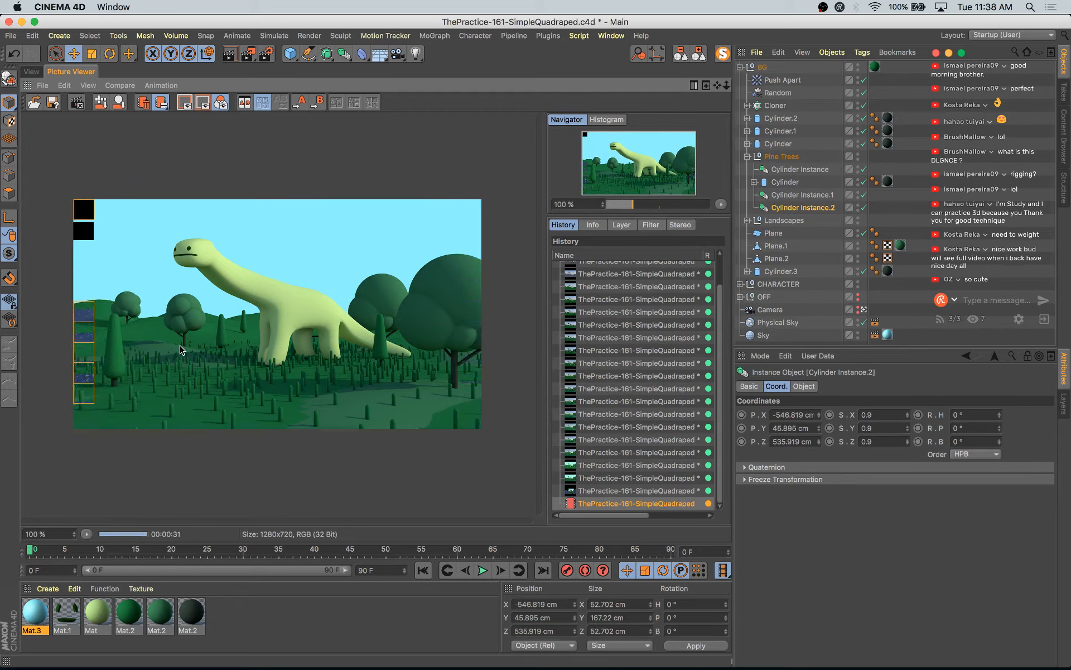
pyautogui.click(35, 71)
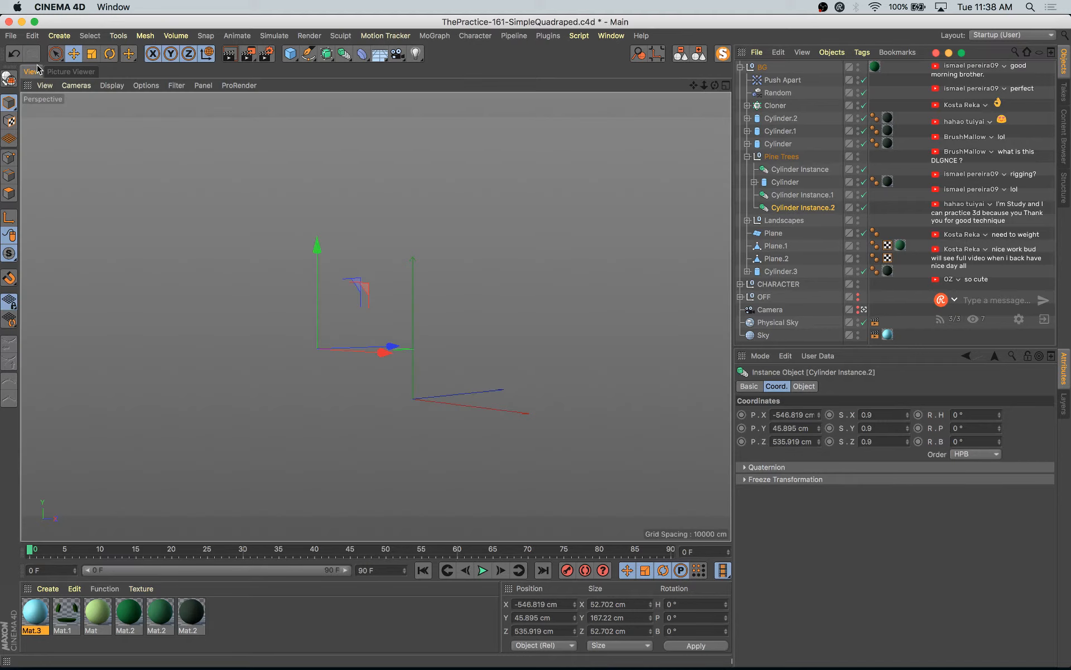
# - Duplicate the round tree Cylinder.1, place the copy behind the dinosaur's back at about X 502, Z 499 cm, and turn its heading to about -113°
pyautogui.click(713, 338)
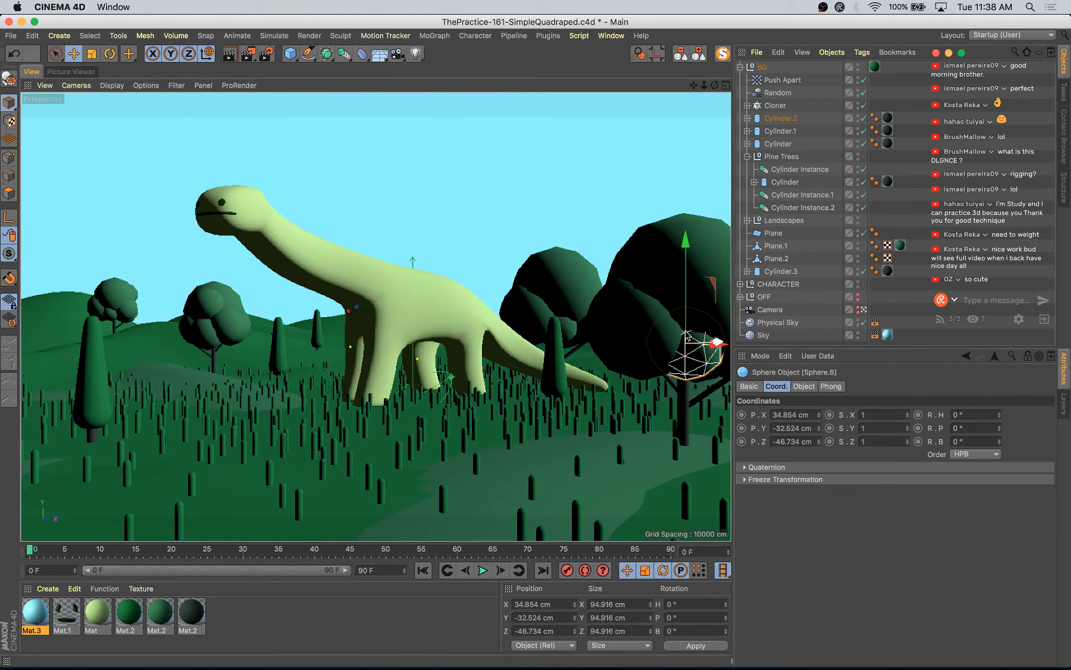
pyautogui.click(230, 326)
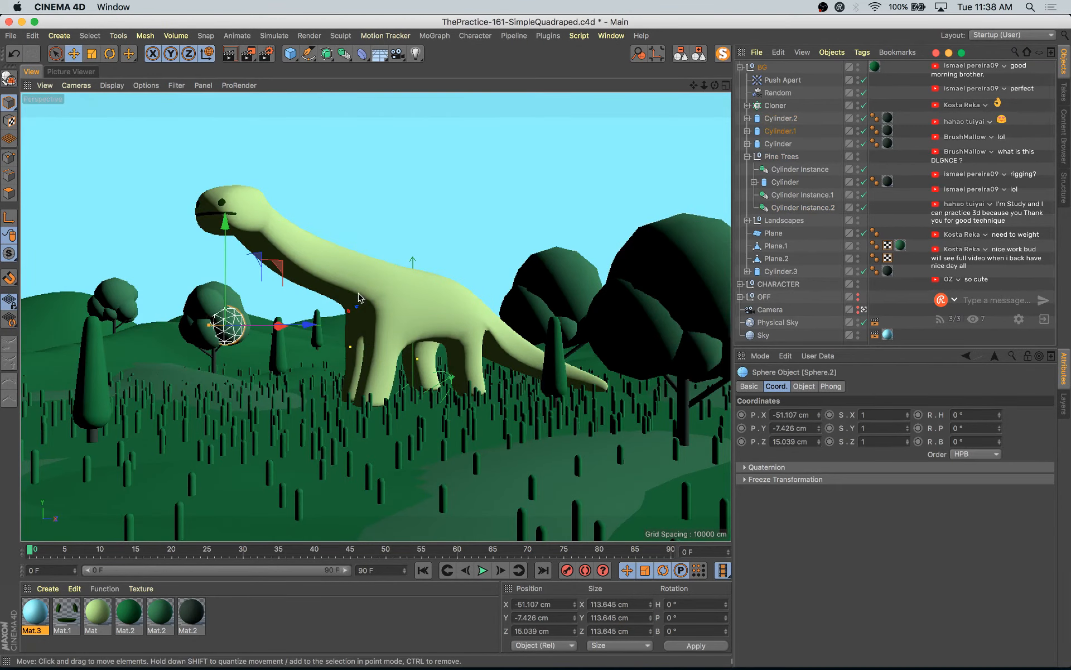
pyautogui.click(780, 134)
pyautogui.keyDown('ctrl'); pyautogui.moveTo(305, 347); pyautogui.dragTo(614, 342); pyautogui.keyUp('ctrl')
pyautogui.press('t')
pyautogui.press('r')
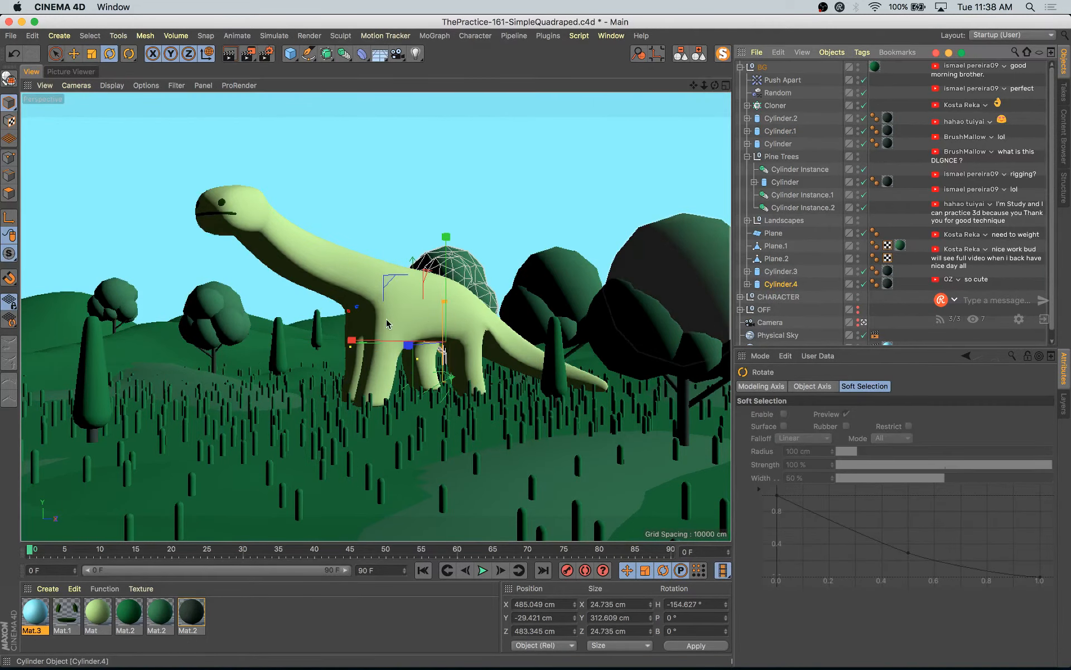
pyautogui.moveTo(468, 343); pyautogui.dragTo(516, 341)
pyautogui.press('e')
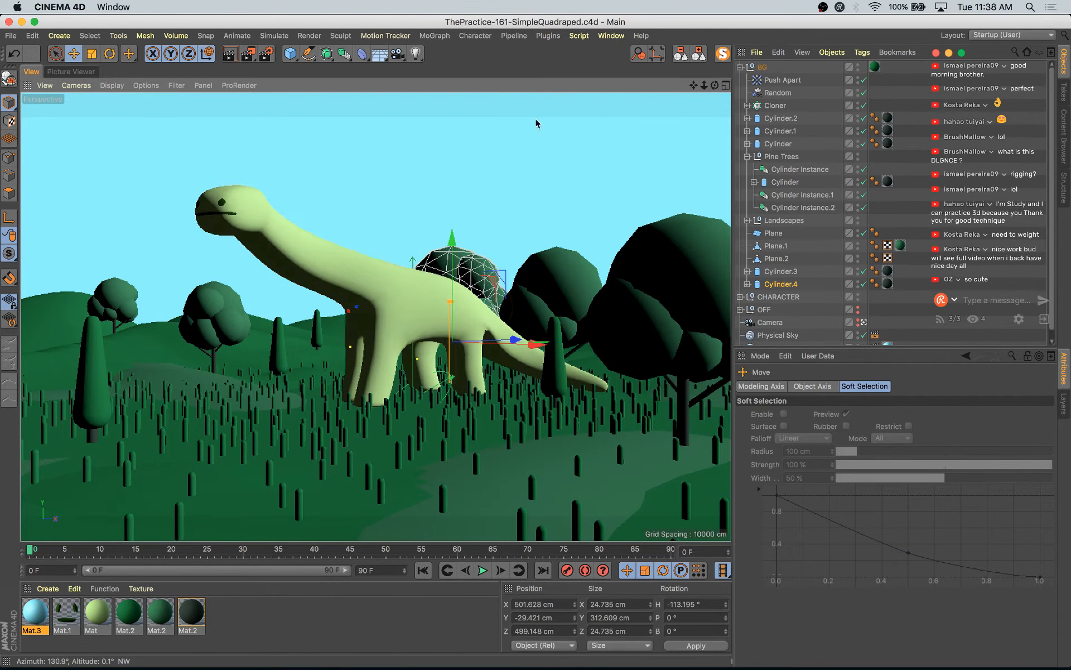
# - Copy and paste the large round tree Cylinder.2, place the copy at 0, 0, 0 cm and isolate it in the viewport
pyautogui.click(682, 362)
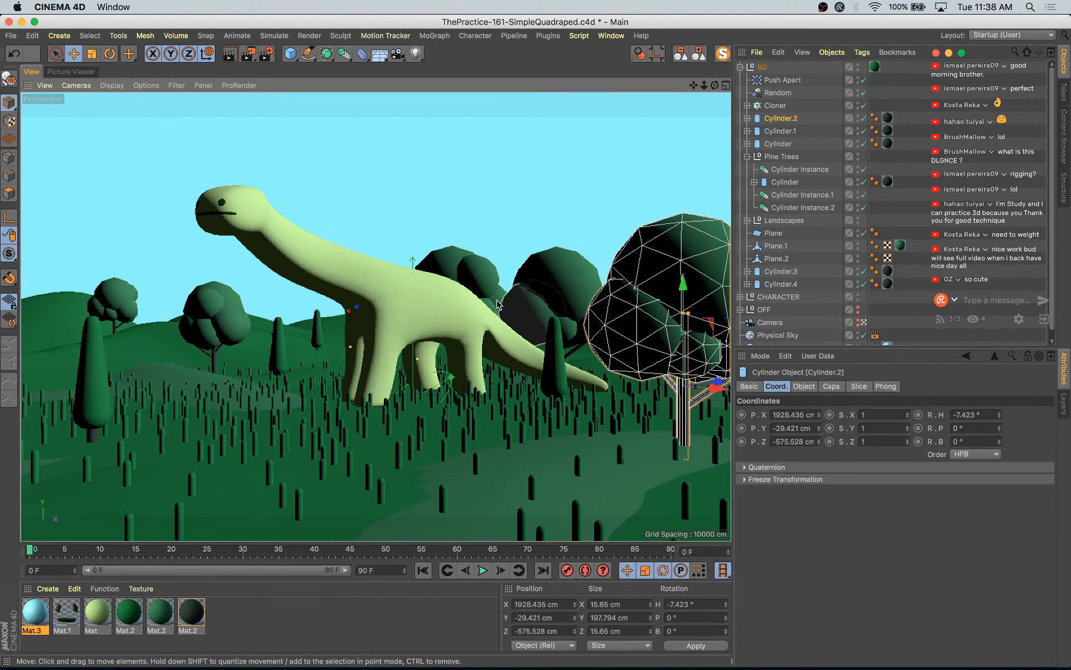
pyautogui.press('super+c')
pyautogui.press('super+v')
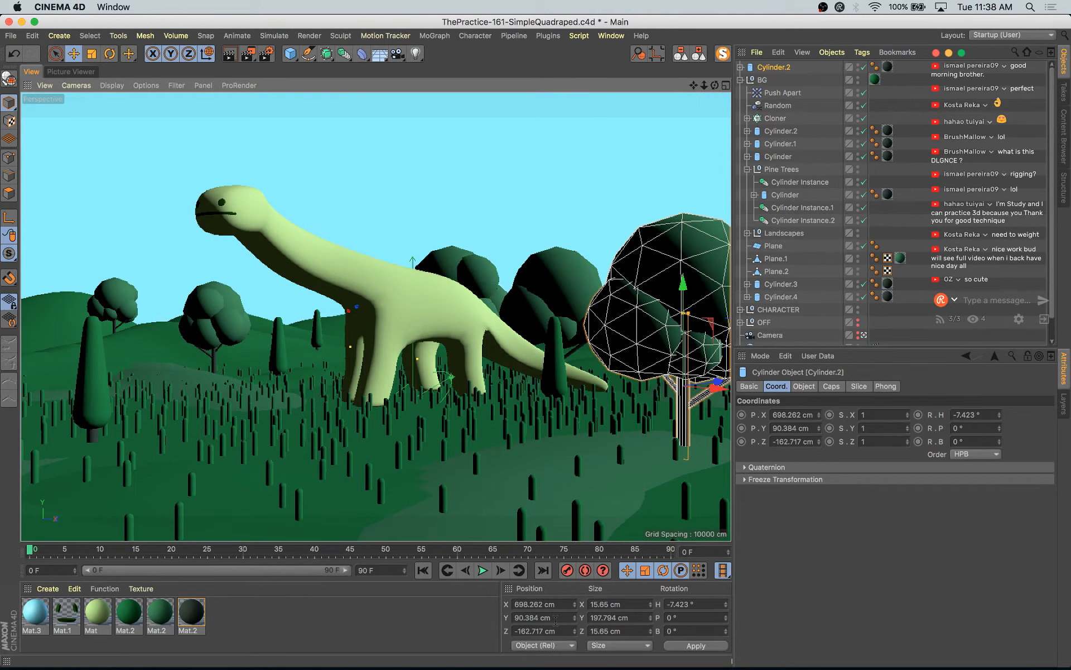
pyautogui.click(552, 603)
pyautogui.press('Return')
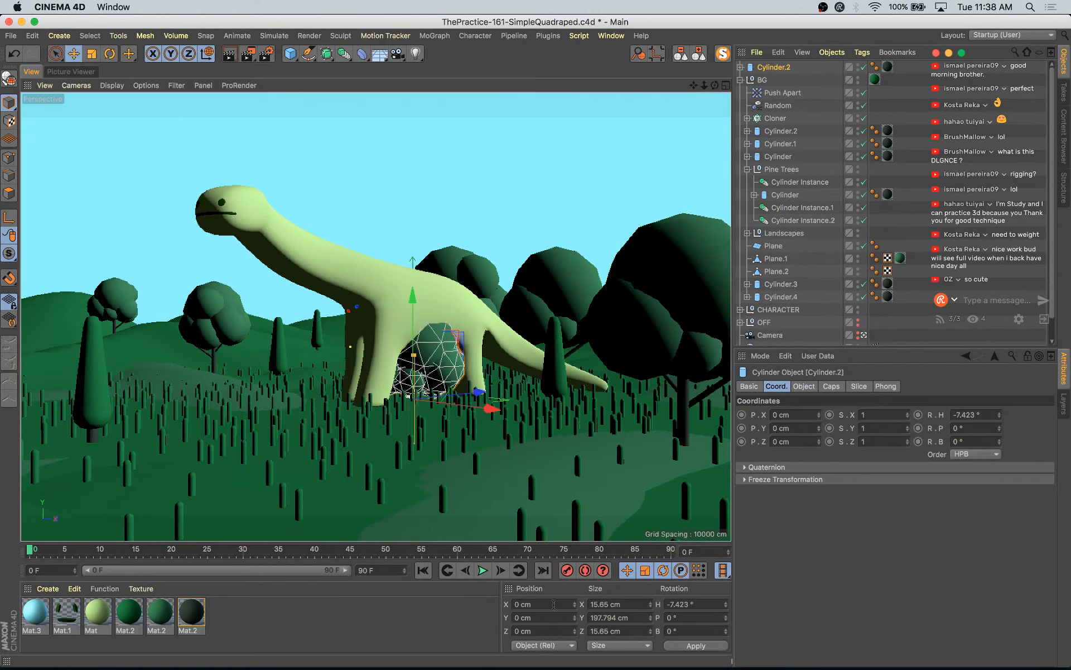
pyautogui.click(723, 54)
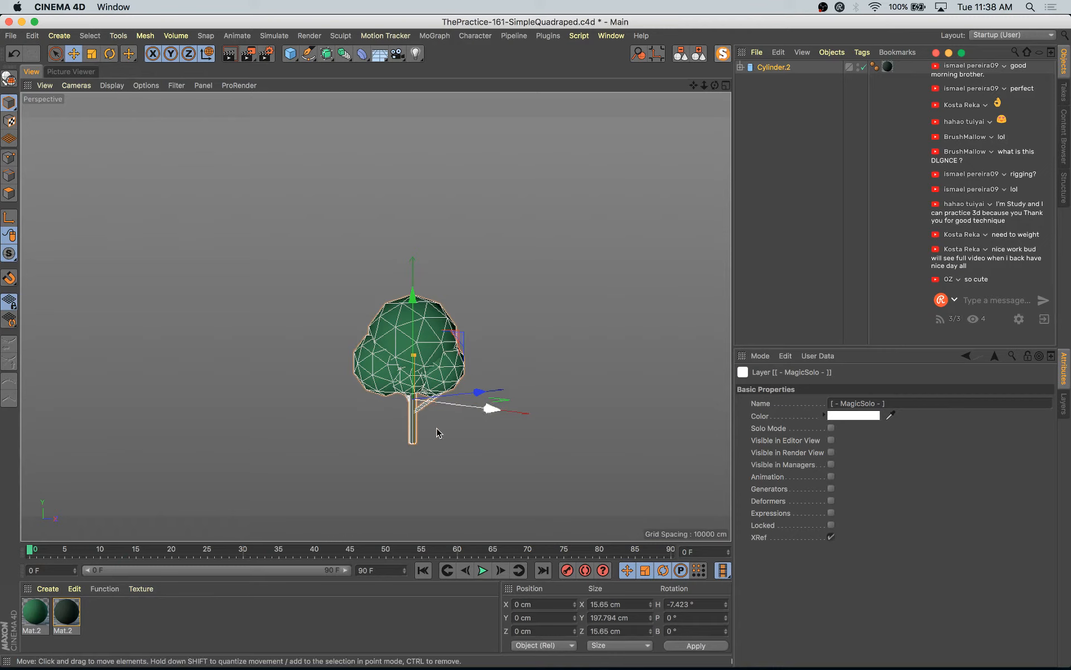
pyautogui.click(459, 445)
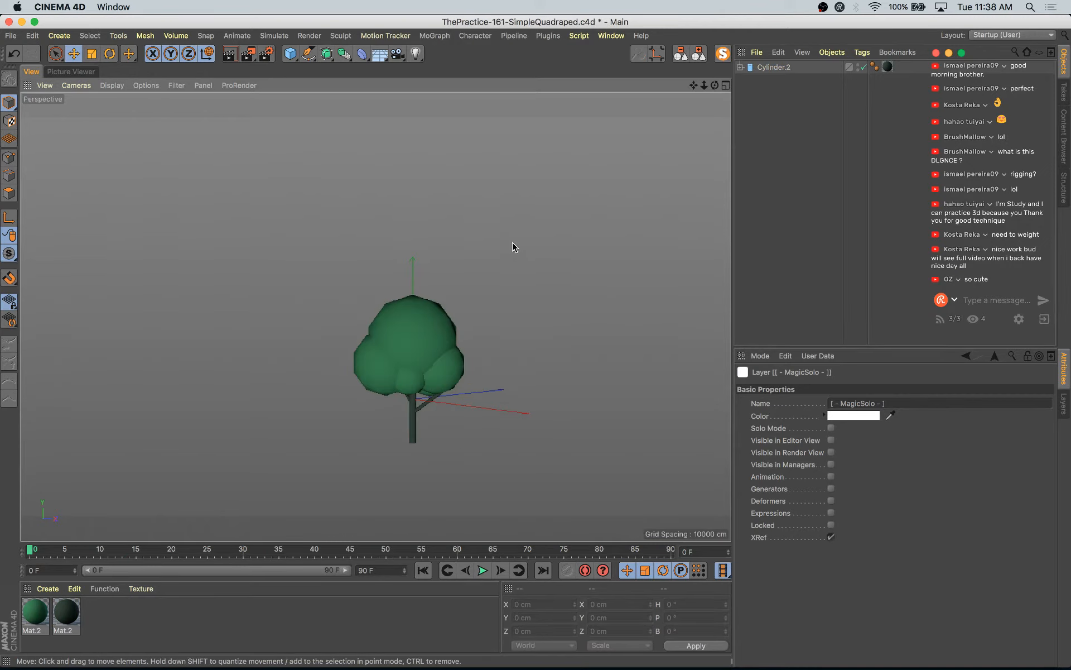
# - Scale the isolated tree up to a trunk height of about 321 cm and raise it to about Y 126 cm
pyautogui.click(770, 69)
pyautogui.press('t')
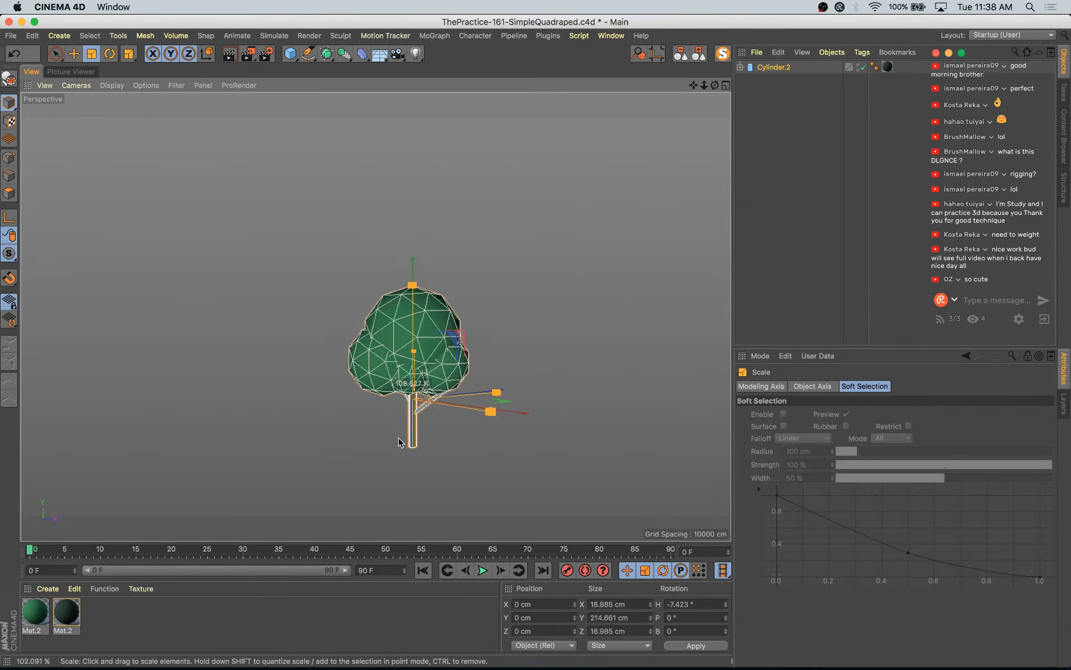
pyautogui.moveTo(400, 440); pyautogui.dragTo(416, 237)
pyautogui.press('e')
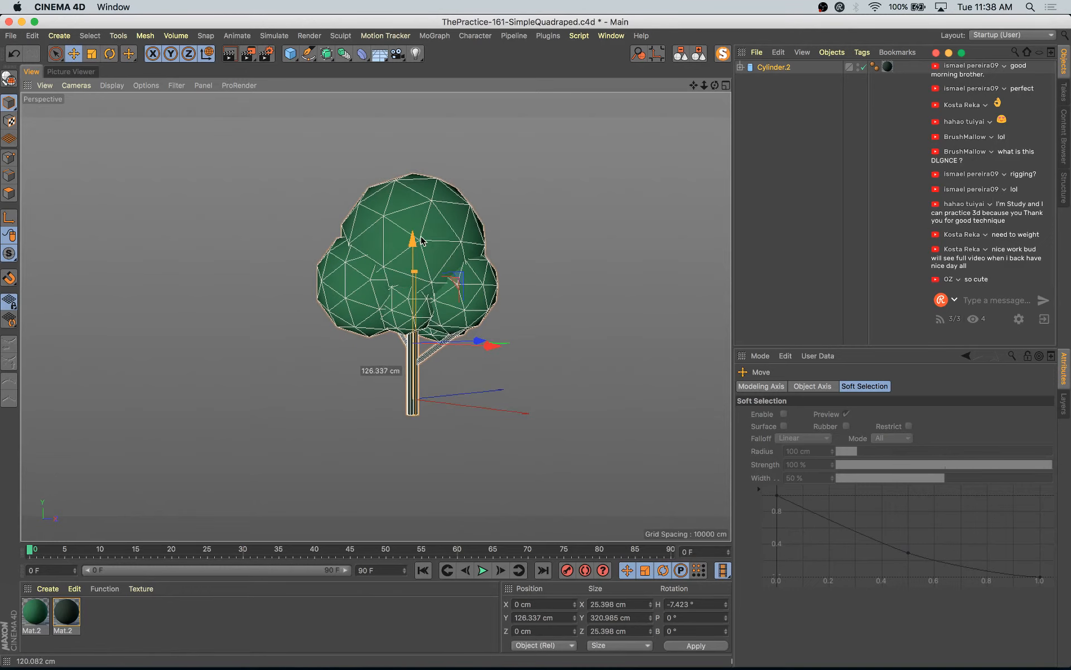
# - Delete the two side branches from the isolated tree's trunk and expand the tree's hierarchy
pyautogui.click(430, 355)
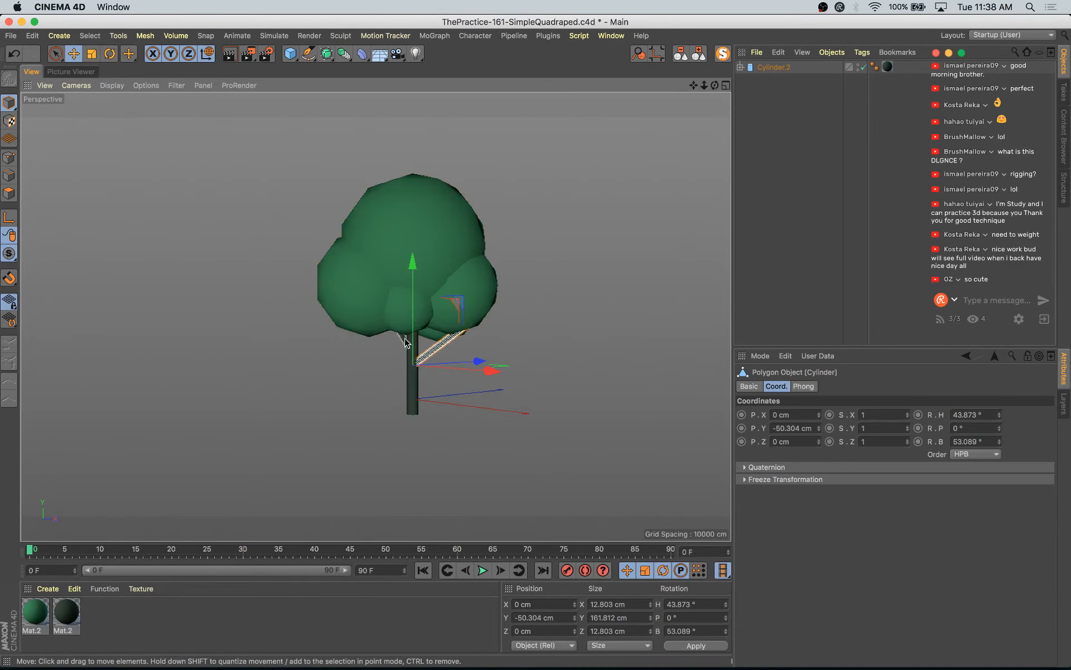
pyautogui.click(405, 341)
pyautogui.press('Delete')
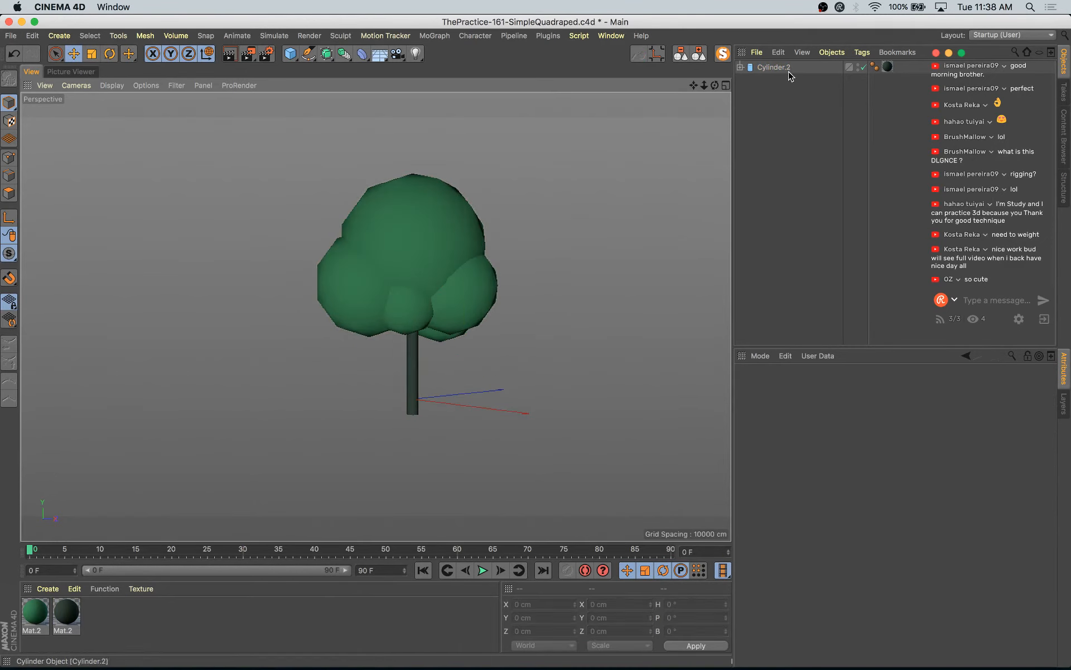
pyautogui.click(740, 67)
pyautogui.click(748, 80)
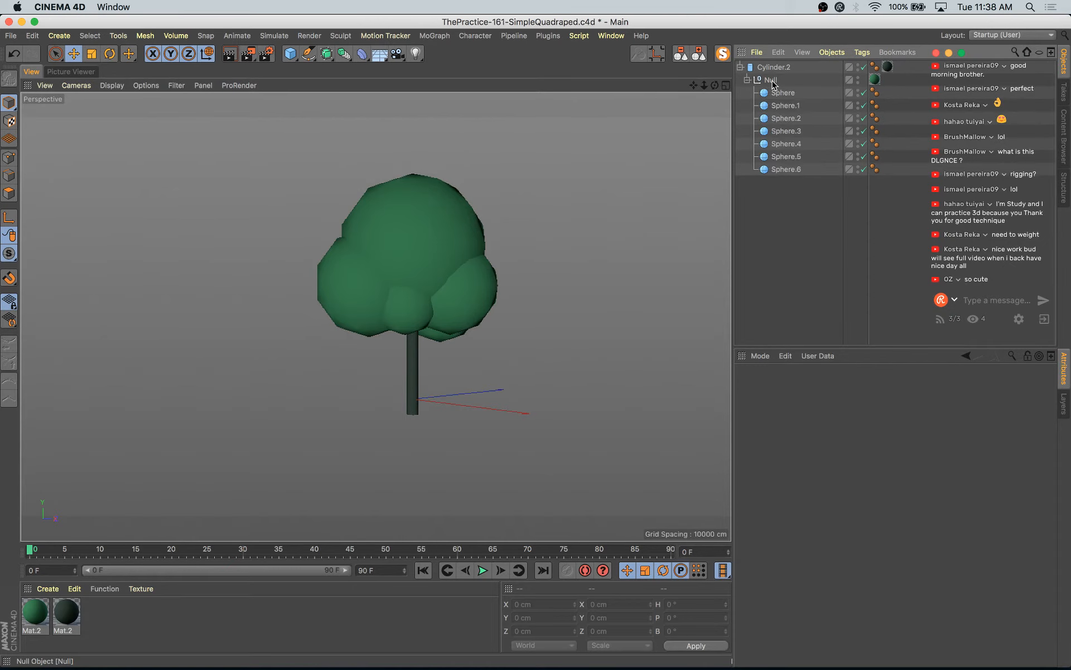
# - Try to scale up the whole isolated tree uniformly
pyautogui.click(773, 67)
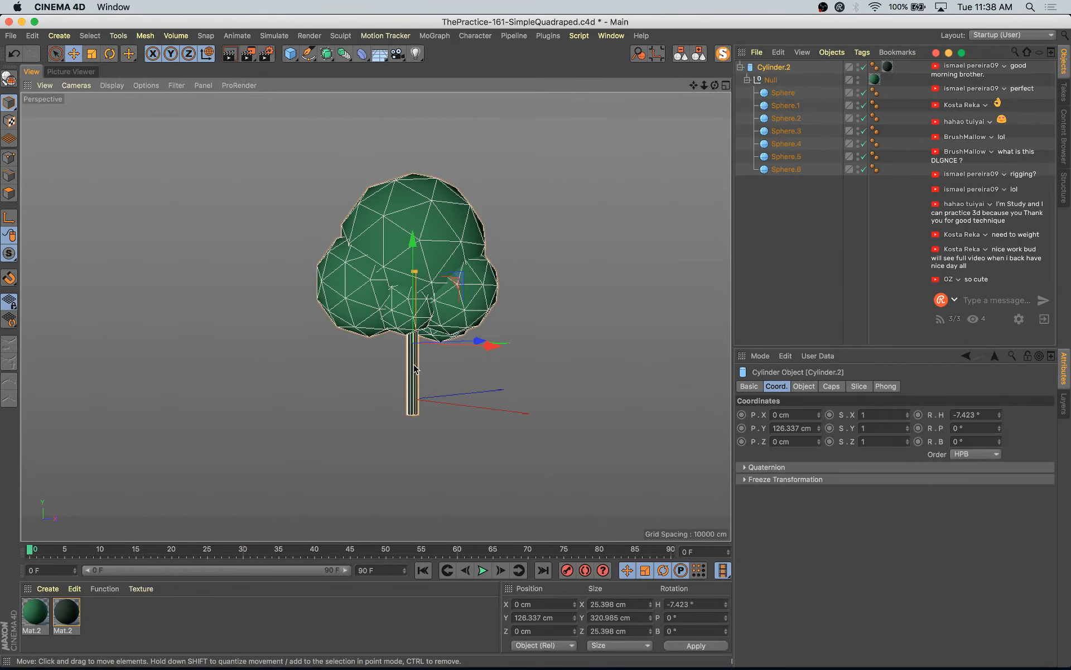
pyautogui.press('t')
pyautogui.moveTo(288, 412); pyautogui.dragTo(665, 327)
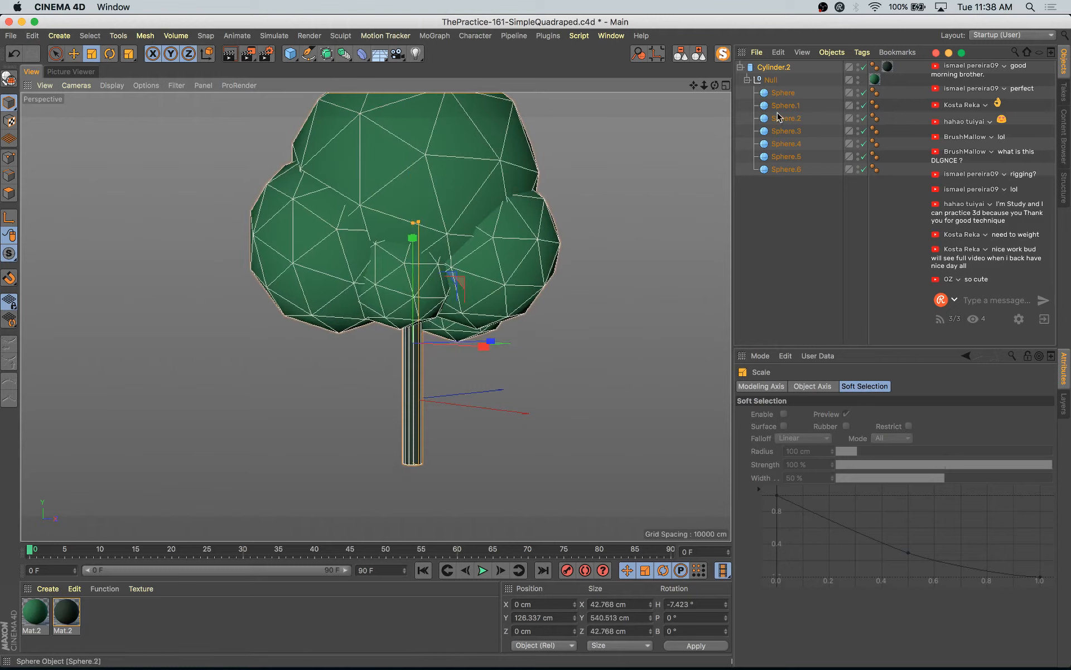
pyautogui.press('super+z')
# - Thicken the trunk cylinder, stretch it to about 396 cm tall, and lower the tree to about Y 61 cm
pyautogui.click(782, 68)
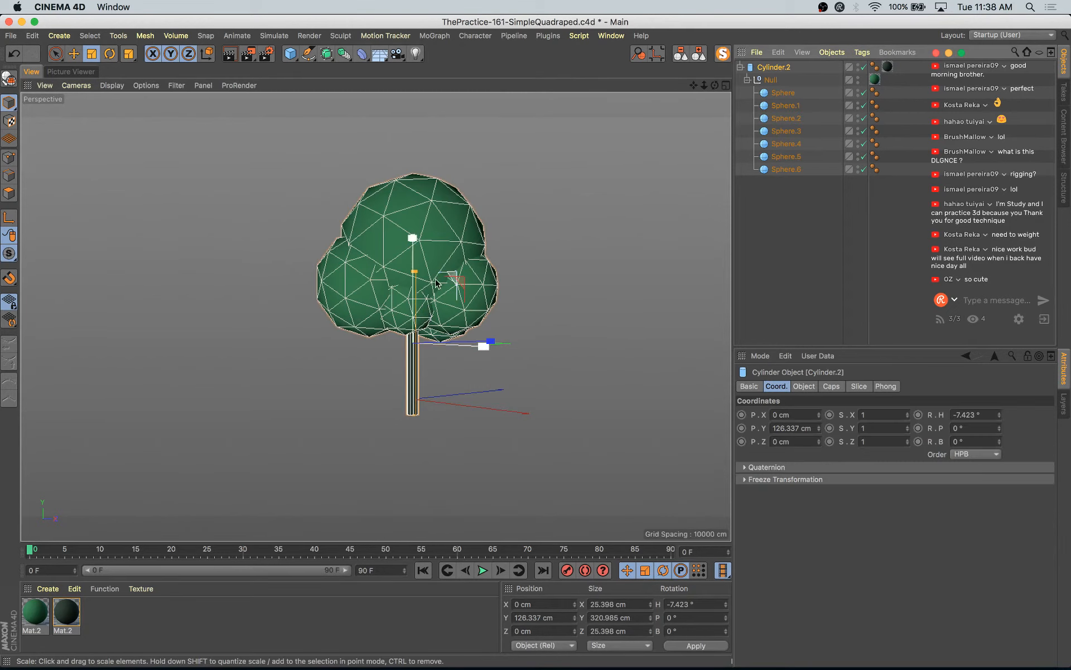
pyautogui.moveTo(419, 276); pyautogui.dragTo(467, 271)
pyautogui.click(784, 67)
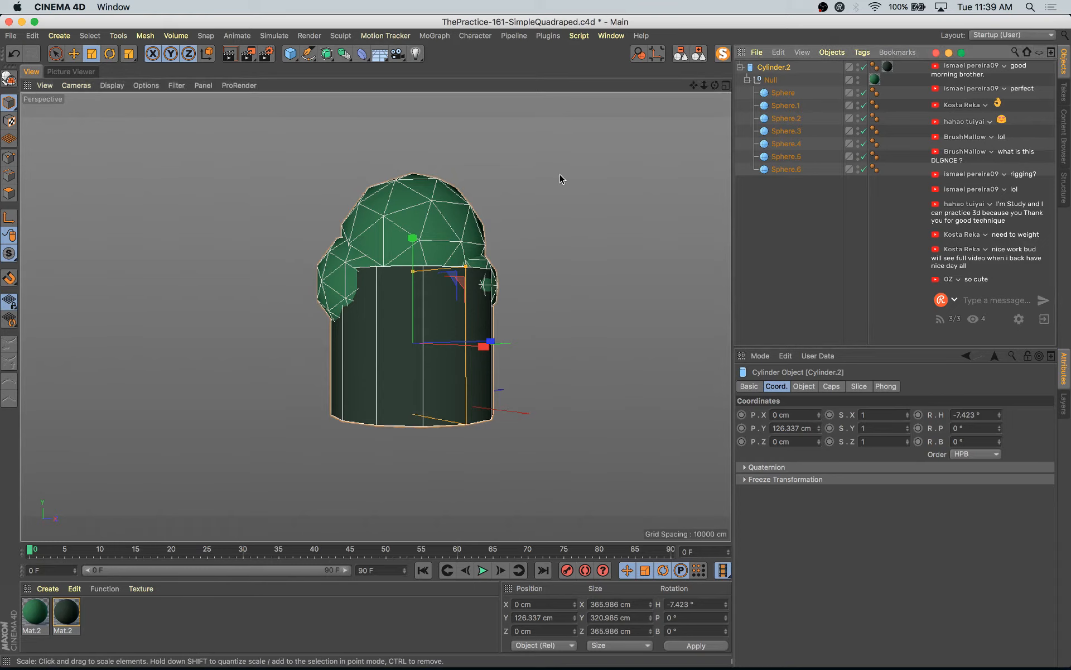
pyautogui.moveTo(560, 175); pyautogui.dragTo(416, 195)
pyautogui.press('e')
# - Scale the foliage null up to about 120% and delete its largest sphere, Sphere
pyautogui.click(770, 80)
pyautogui.press('t')
pyautogui.moveTo(391, 355); pyautogui.dragTo(498, 334)
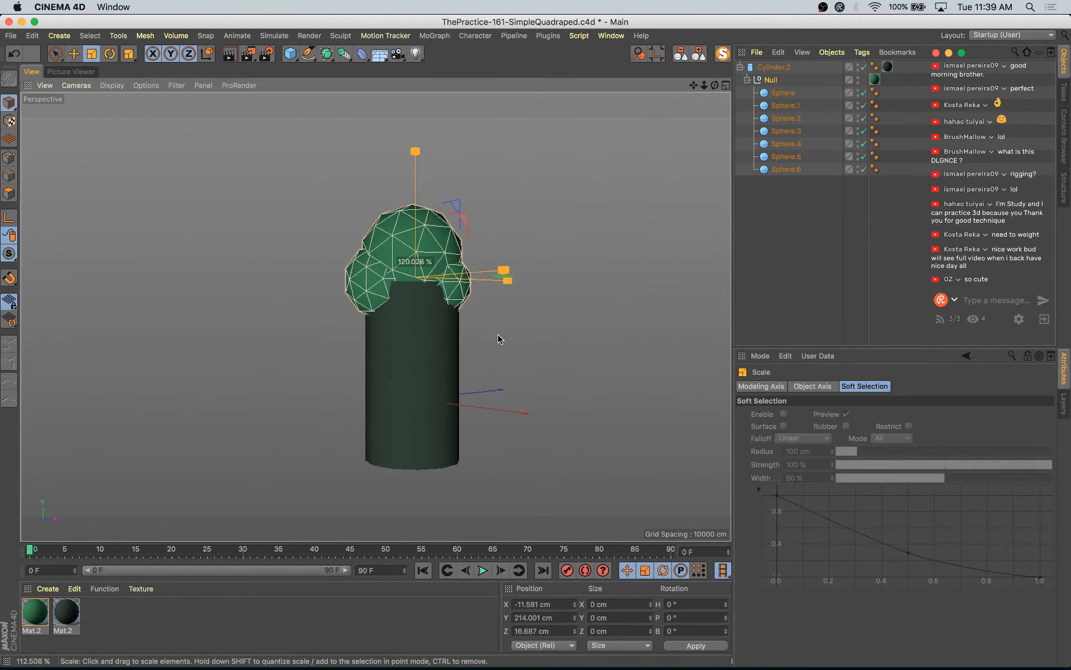
pyautogui.press('r')
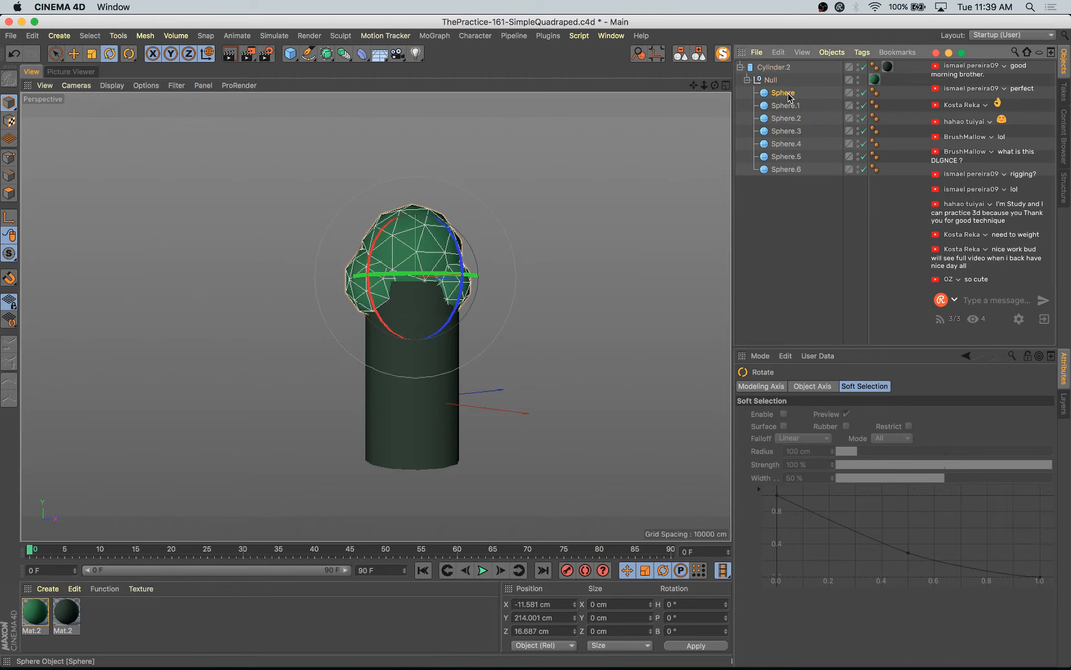
pyautogui.click(783, 93)
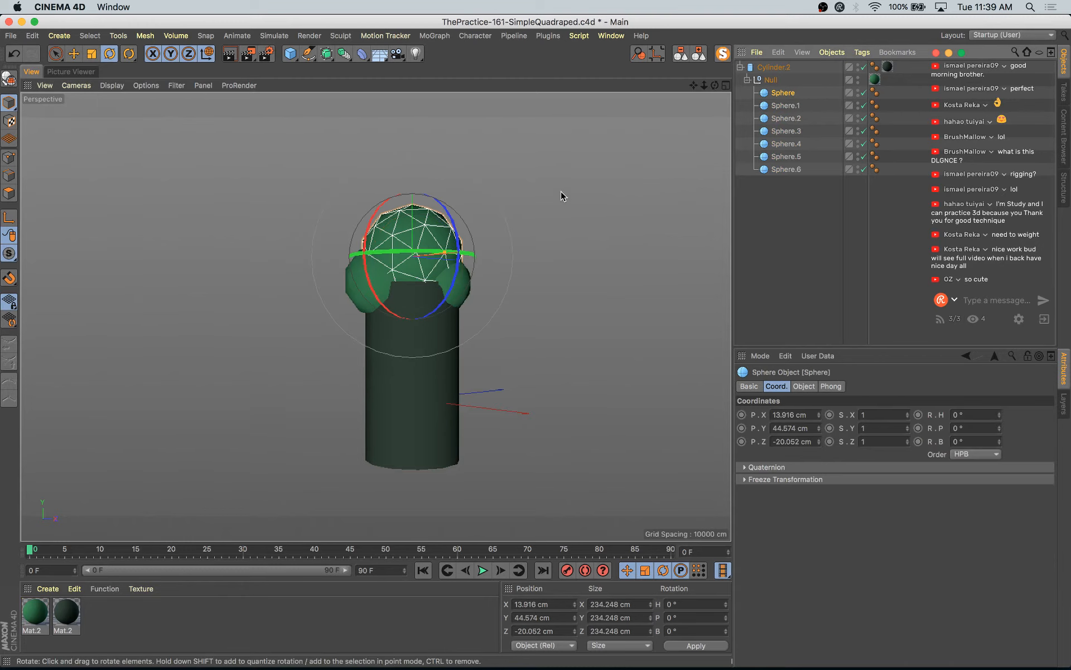
pyautogui.press('Delete')
# - Move the small foliage sphere Sphere.6 in front of the trunk and narrow the trunk to about 188 cm across
pyautogui.click(406, 278)
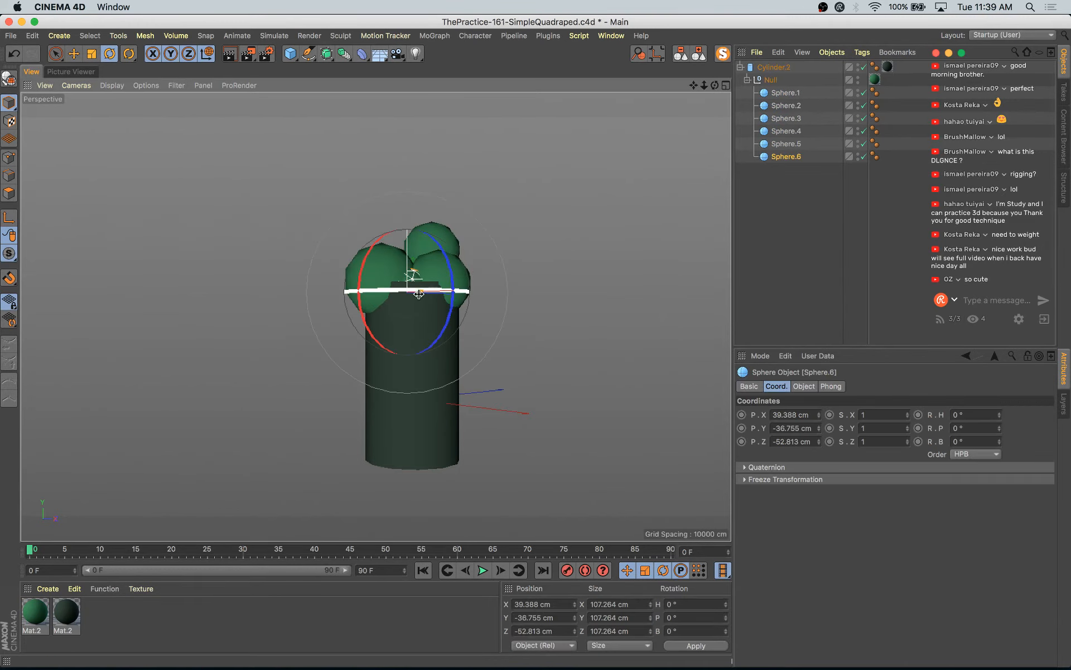
pyautogui.press('e')
pyautogui.moveTo(492, 296); pyautogui.dragTo(454, 305)
pyautogui.click(460, 302)
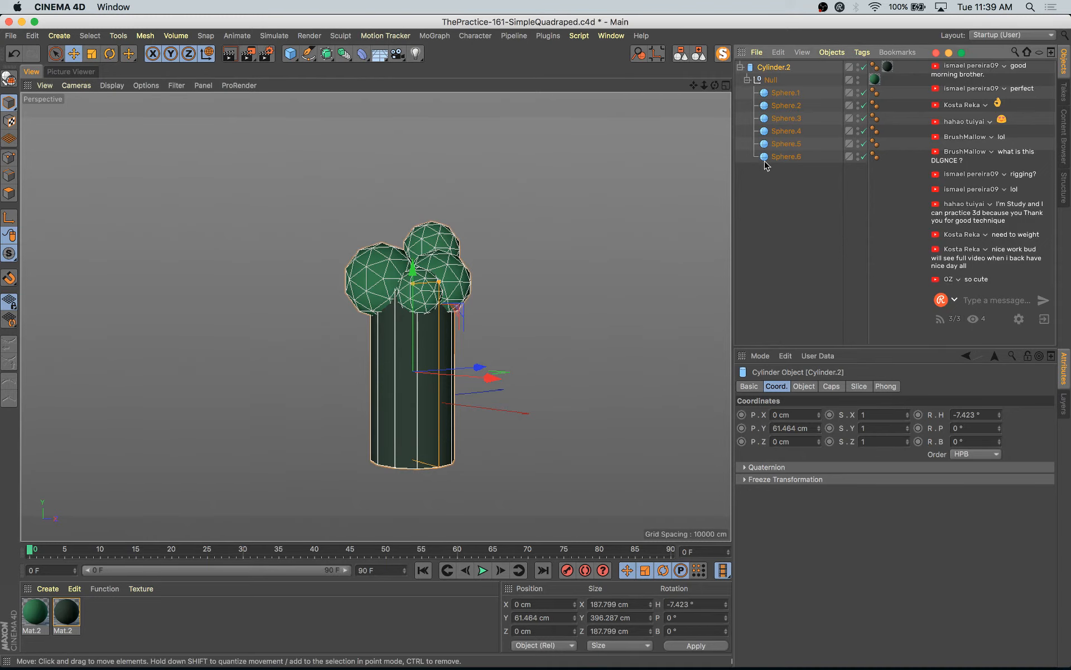
# - Make the trunk cylinder editable and loop-select the edges around its upper rim
pyautogui.press('c')
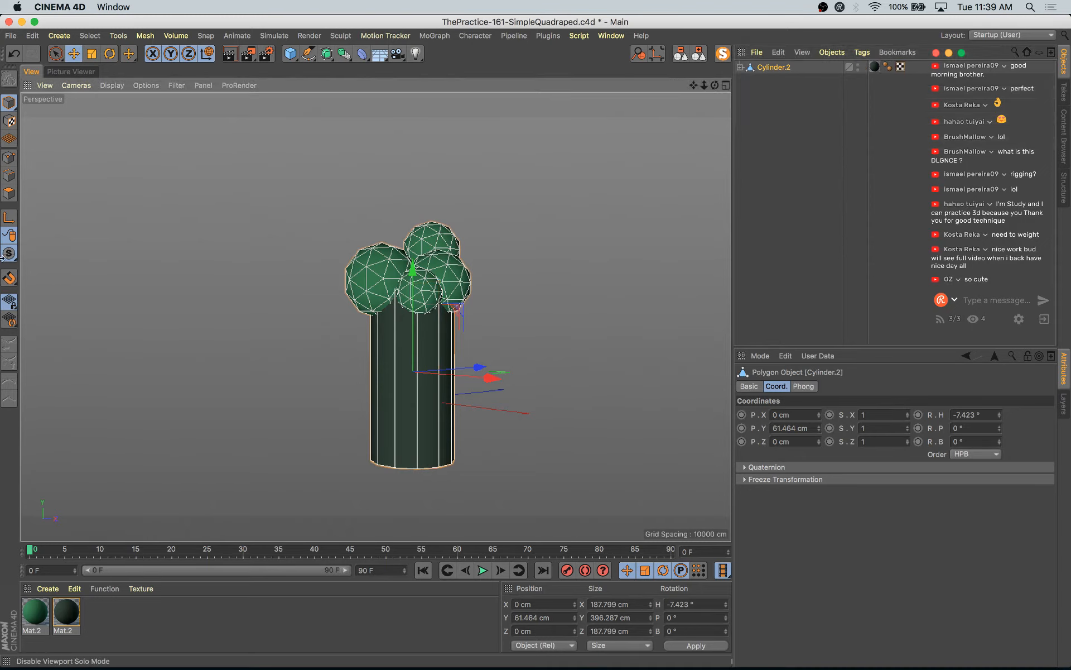
pyautogui.click(7, 194)
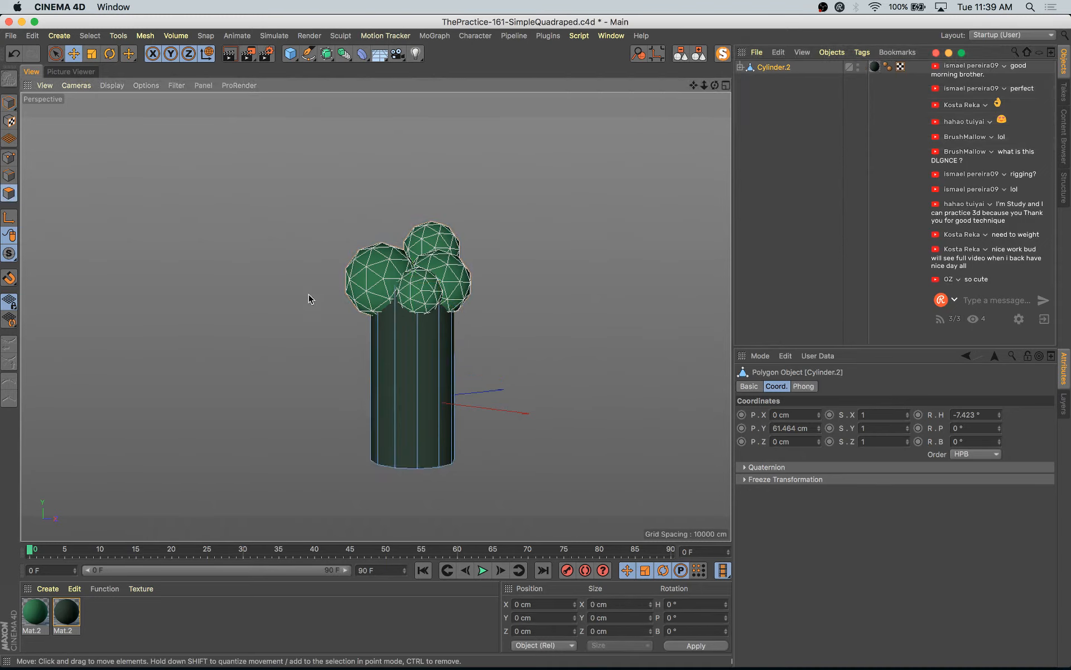
pyautogui.click(722, 54)
pyautogui.click(725, 57)
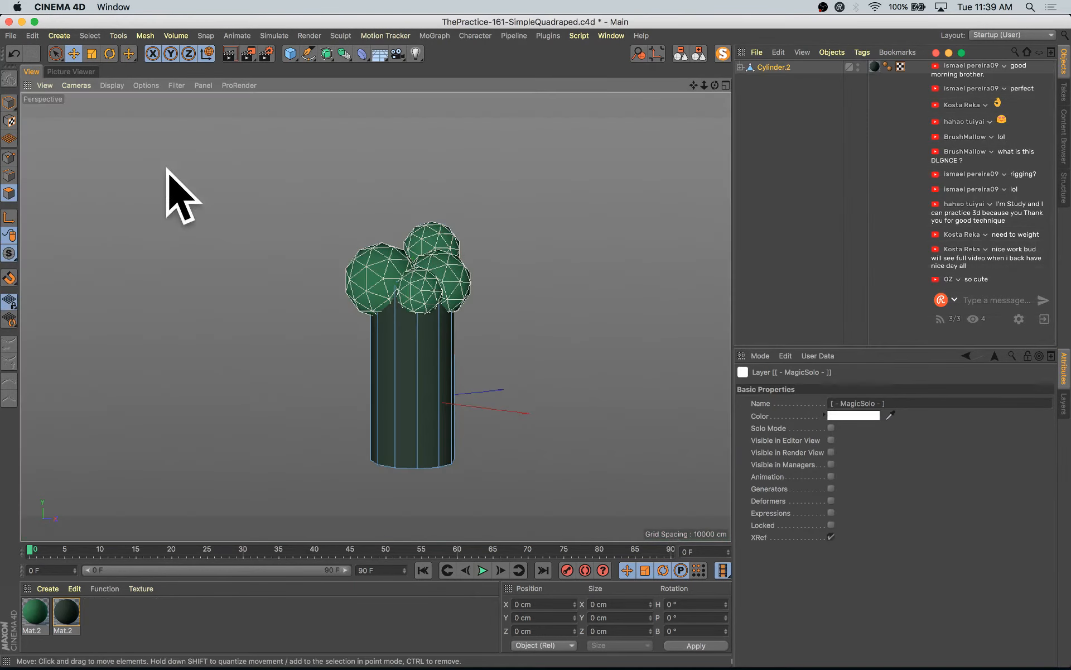
pyautogui.press('u')
pyautogui.press('l')
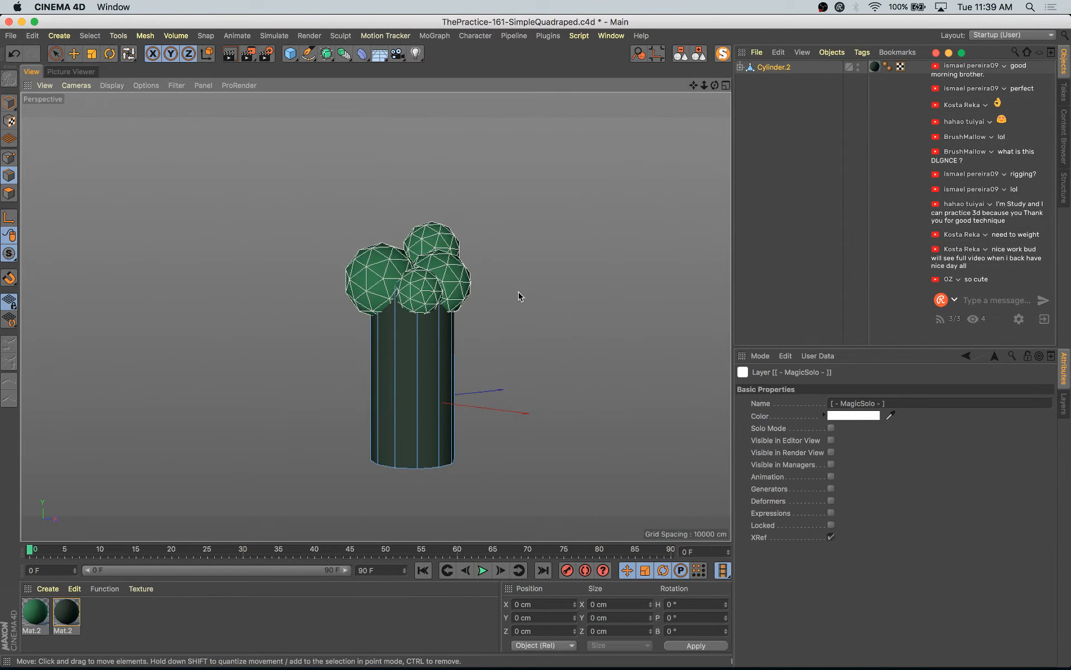
# - Enable Soft Selection and scale the trunk's upper rim down to about 148 cm to taper the trunk
pyautogui.press('t')
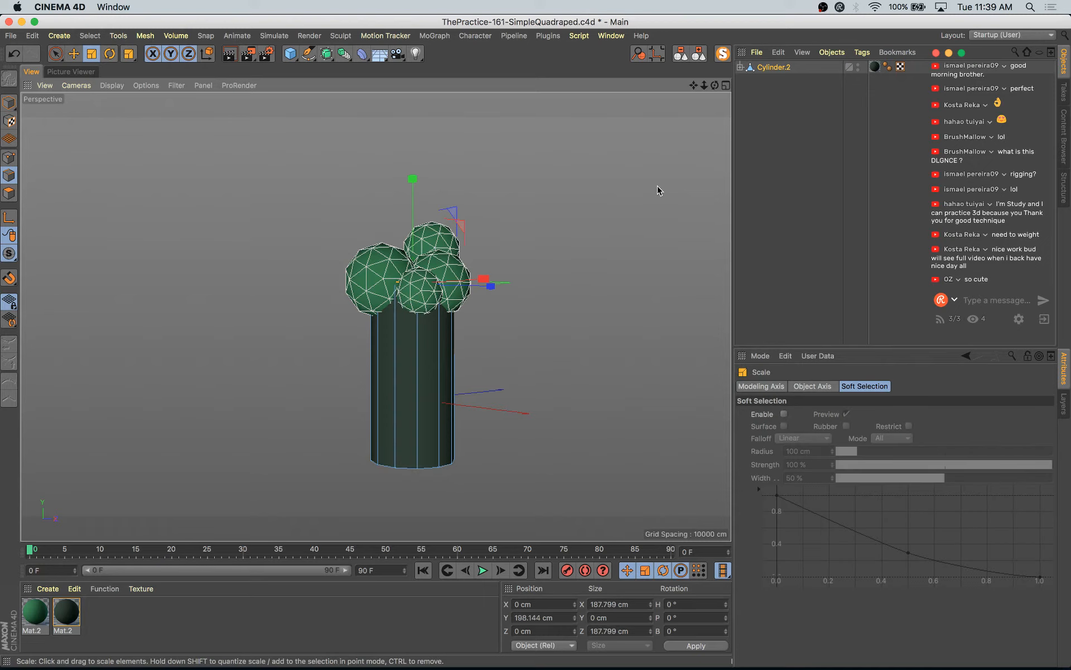
pyautogui.click(784, 414)
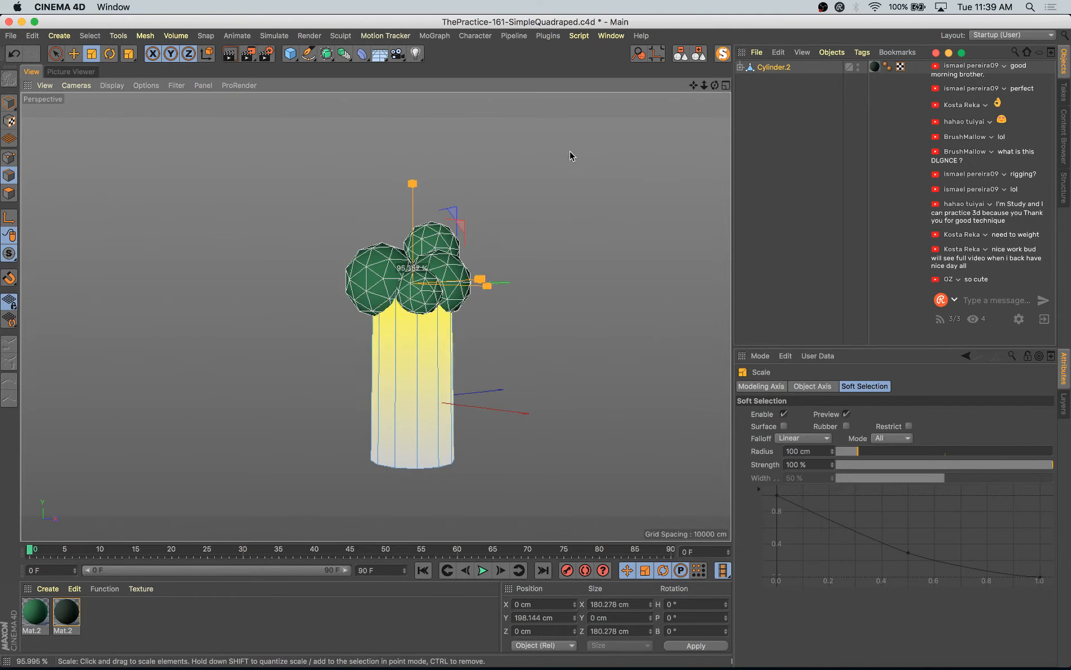
pyautogui.moveTo(570, 151); pyautogui.dragTo(519, 198)
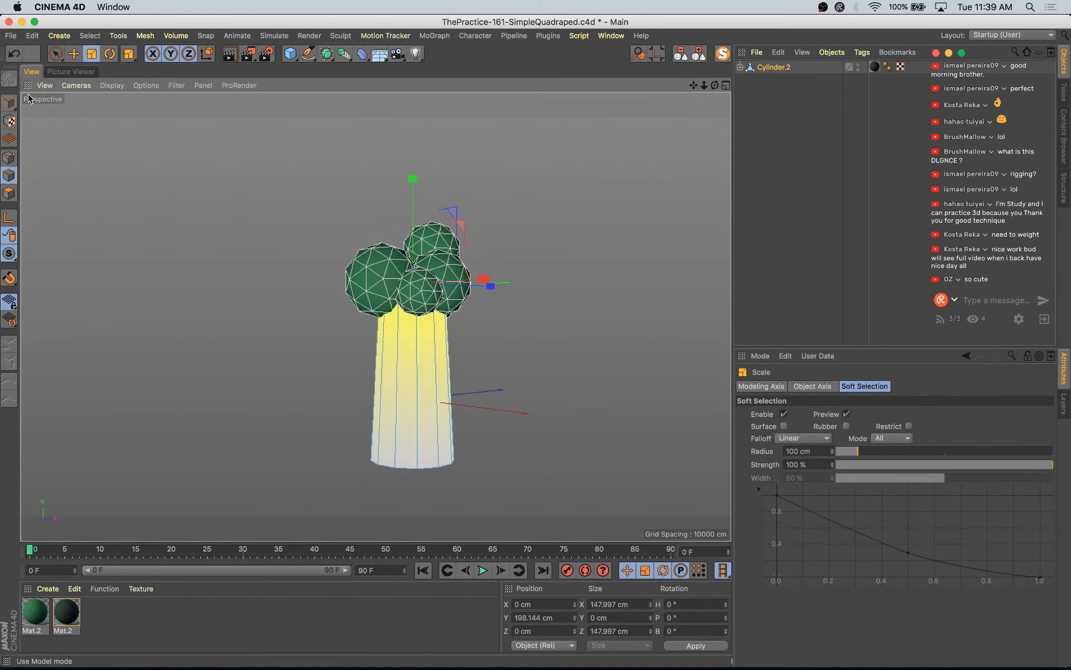
# - Return to editing whole objects and scale up the foliage sphere Sphere.1
pyautogui.click(12, 103)
pyautogui.click(739, 68)
pyautogui.click(771, 81)
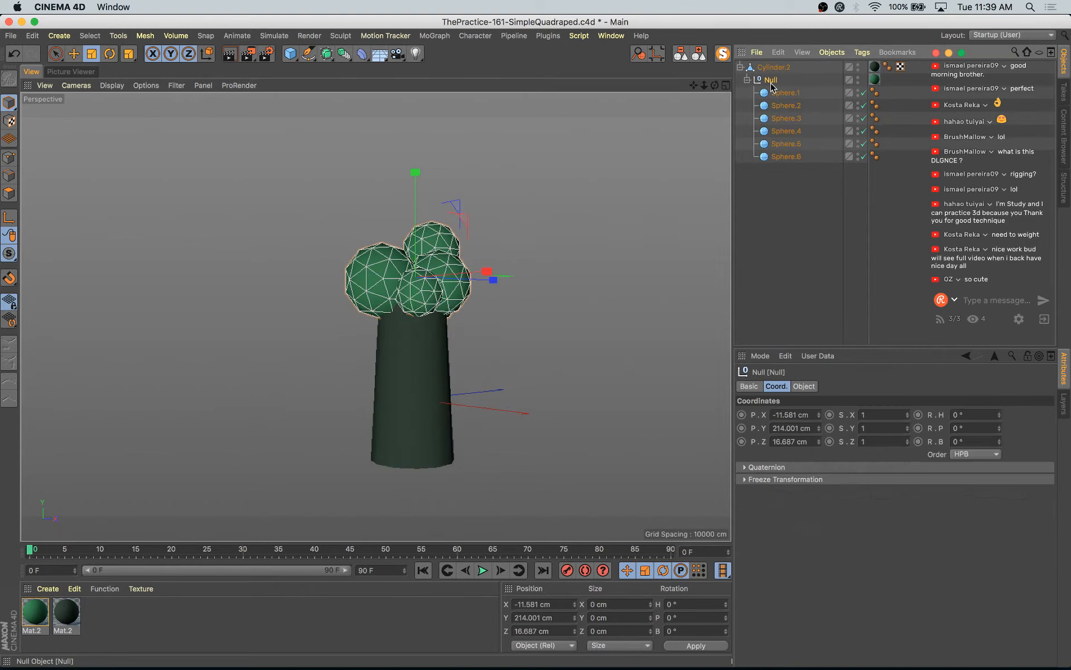
pyautogui.click(783, 94)
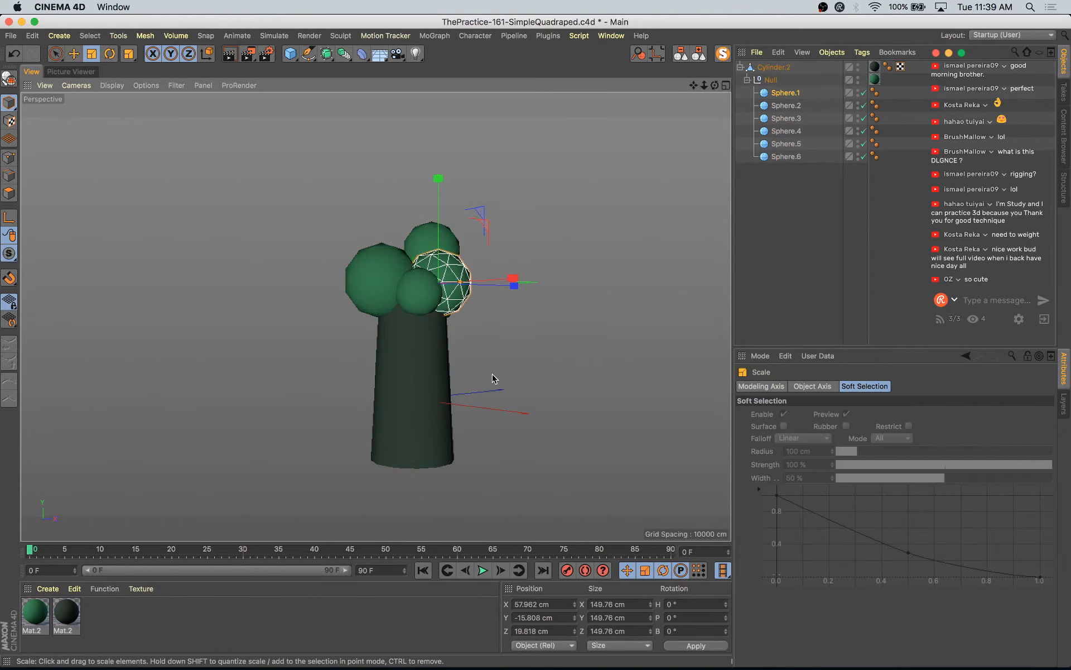
pyautogui.moveTo(493, 376); pyautogui.dragTo(575, 350)
# - Resize the foliage sphere Sphere.2 behind the others and raise it slightly
pyautogui.click(787, 106)
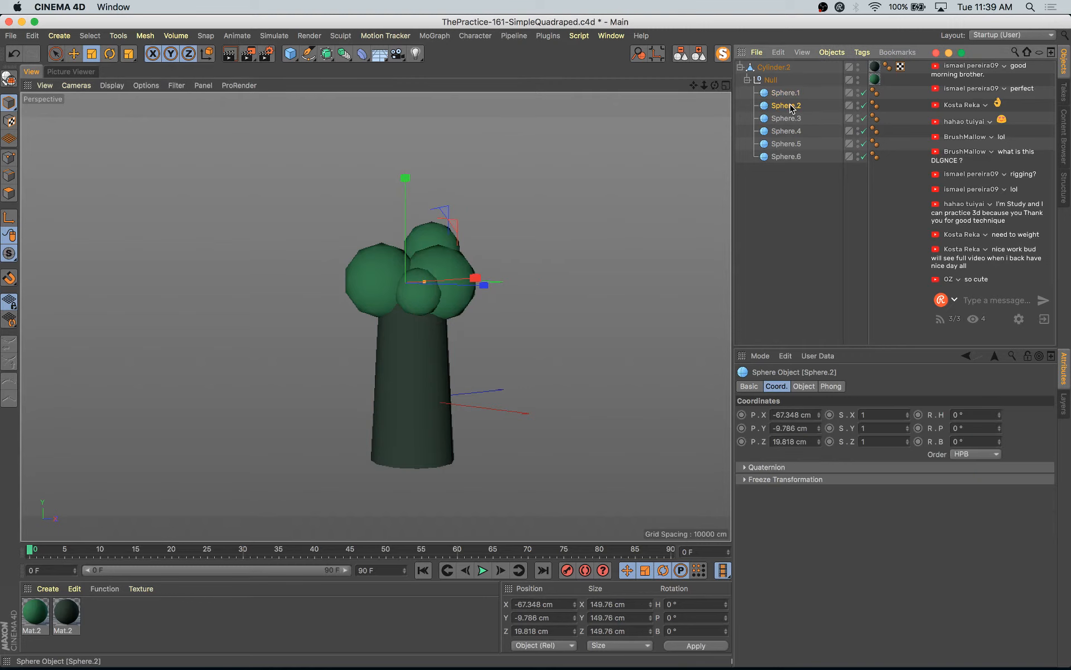
pyautogui.moveTo(386, 412); pyautogui.dragTo(571, 350)
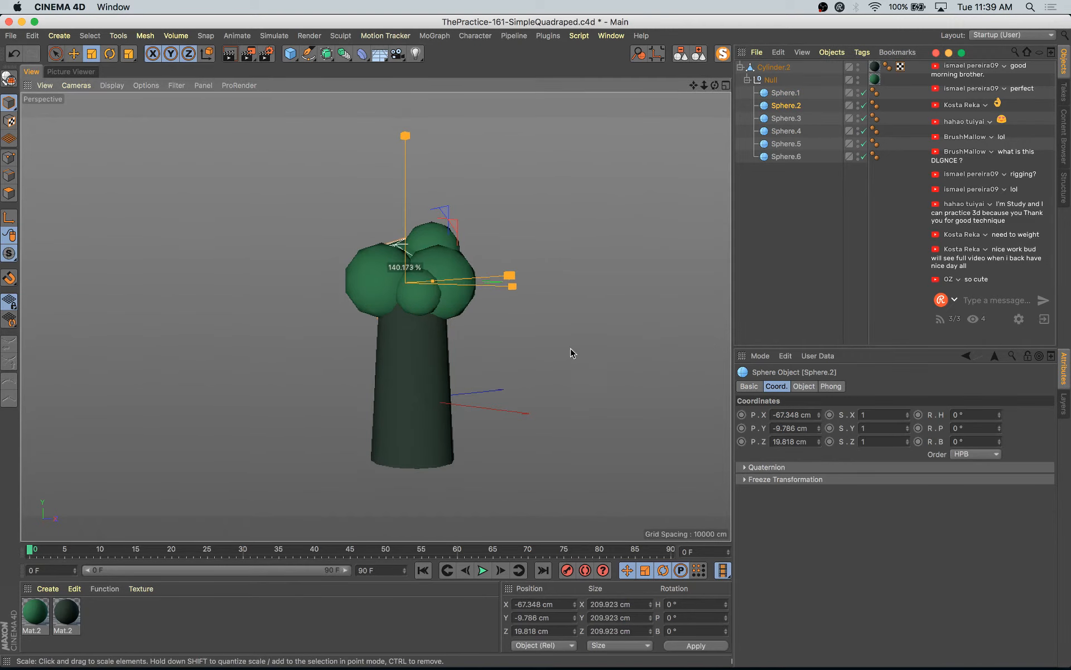
pyautogui.press('e')
pyautogui.moveTo(406, 204); pyautogui.dragTo(407, 184)
pyautogui.press('t')
pyautogui.moveTo(545, 152); pyautogui.dragTo(481, 224)
# - Shrink foliage sphere Sphere.3, resize Sphere.4 to about 117 cm, and adjust the placement of Sphere.4 and Sphere.5 in the canopy
pyautogui.click(787, 117)
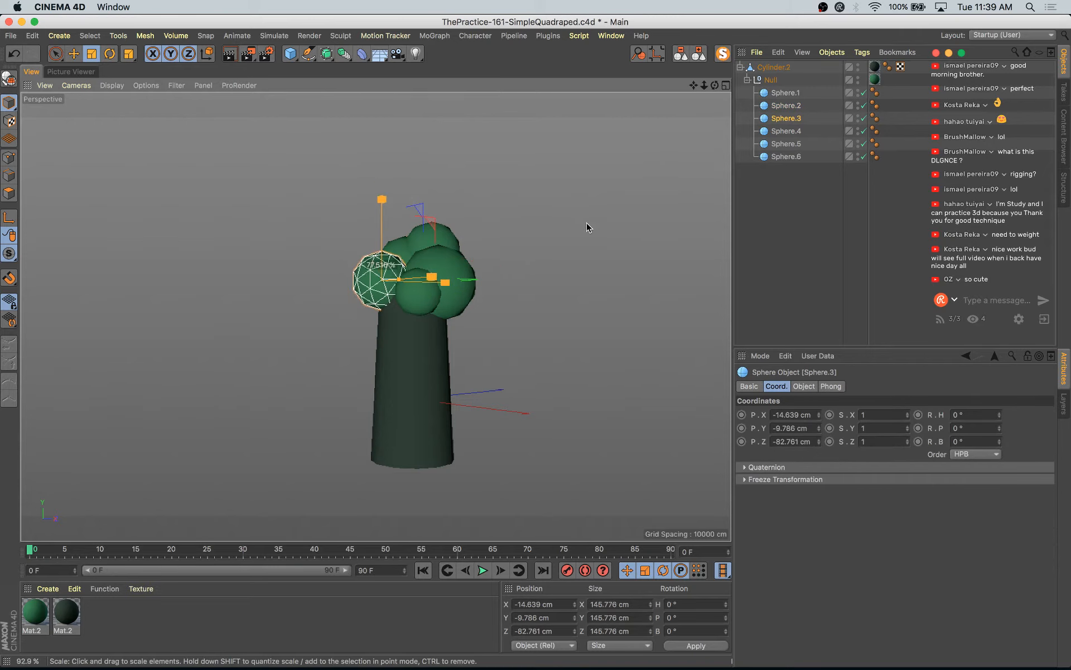
pyautogui.moveTo(587, 222); pyautogui.dragTo(583, 221)
pyautogui.click(795, 131)
pyautogui.press('e')
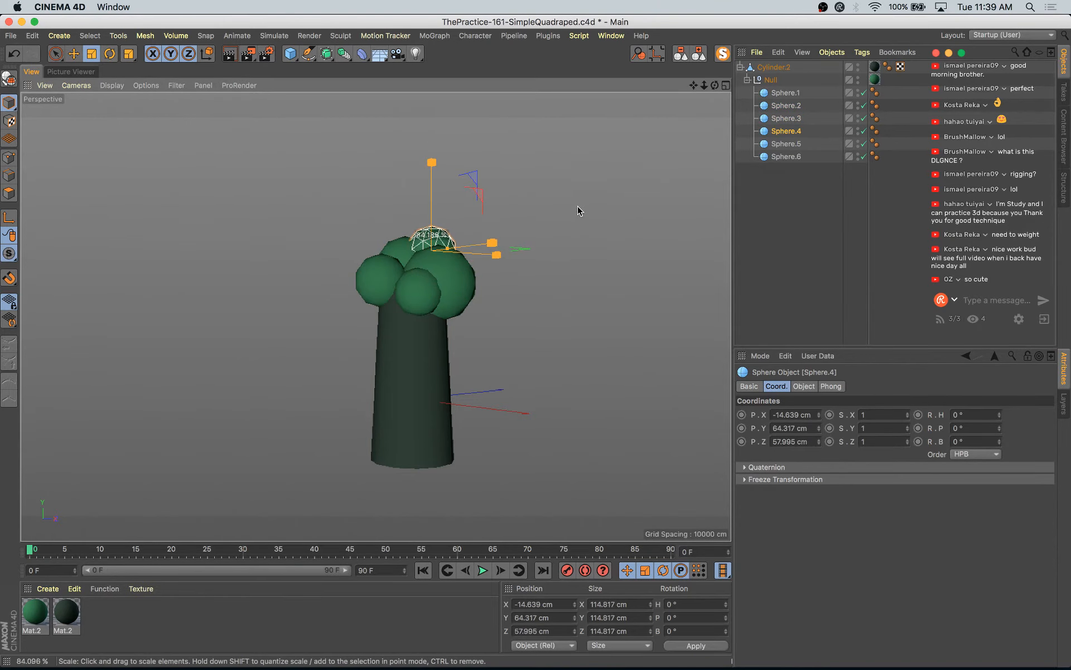
pyautogui.moveTo(493, 246); pyautogui.dragTo(499, 248)
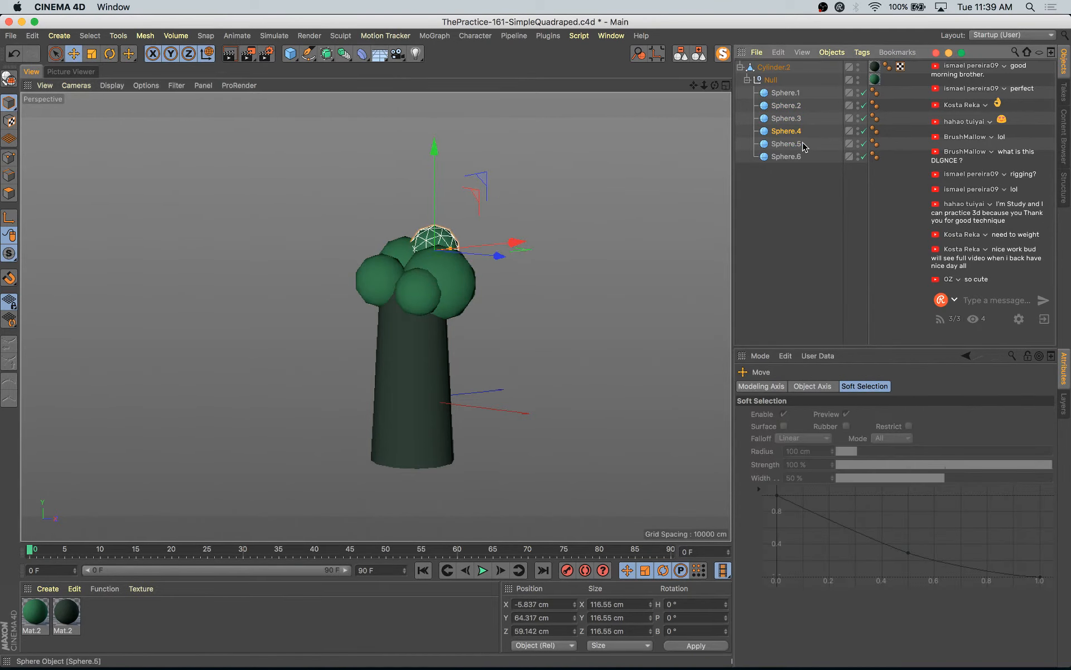
pyautogui.click(786, 144)
pyautogui.moveTo(522, 295); pyautogui.dragTo(509, 297)
# - Duplicate foliage sphere Sphere.6 three times and distribute the smaller copies around the canopy's edges
pyautogui.click(785, 157)
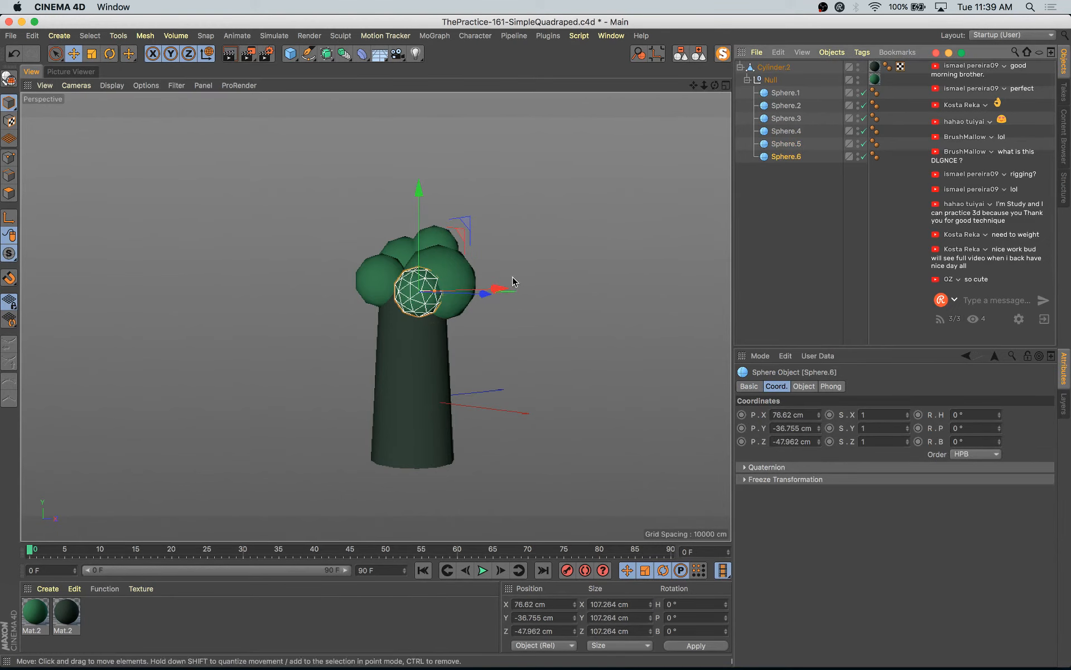
pyautogui.moveTo(567, 227); pyautogui.dragTo(537, 157)
pyautogui.press('t')
pyautogui.press('e')
pyautogui.moveTo(448, 240)
pyautogui.mouseDown()
pyautogui.moveTo(430, 241)
pyautogui.moveTo(434, 256)
pyautogui.mouseUp()
pyautogui.moveTo(379, 157); pyautogui.dragTo(379, 168)
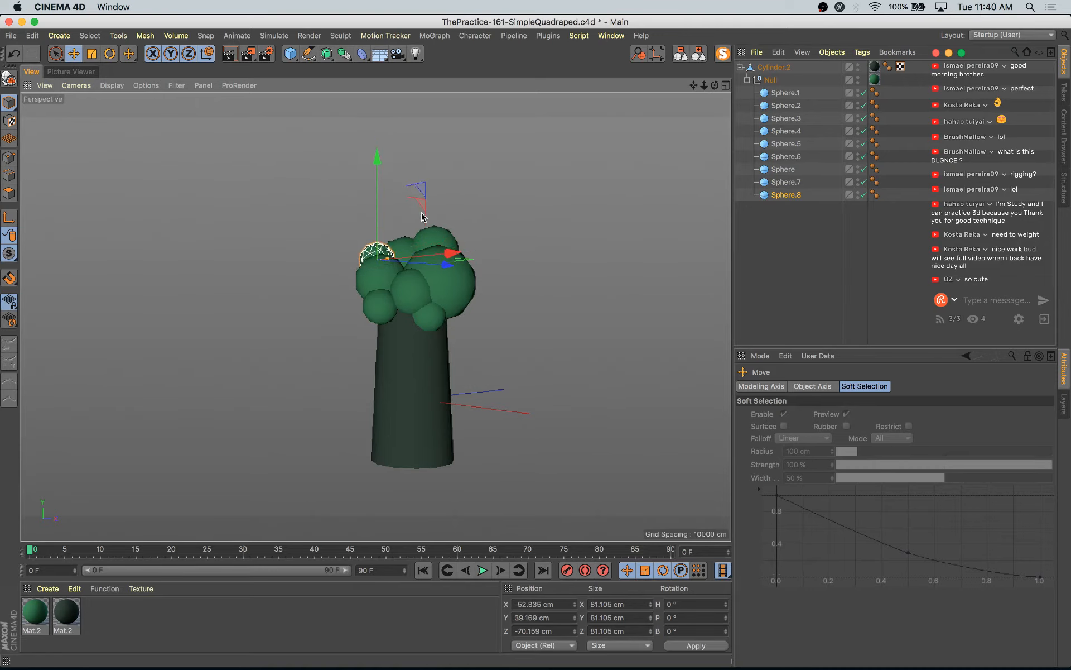
# - Reposition and enlarge foliage sphere Sphere.8 to about 99 cm, and save the scene
pyautogui.moveTo(446, 264); pyautogui.dragTo(491, 259)
pyautogui.press('t')
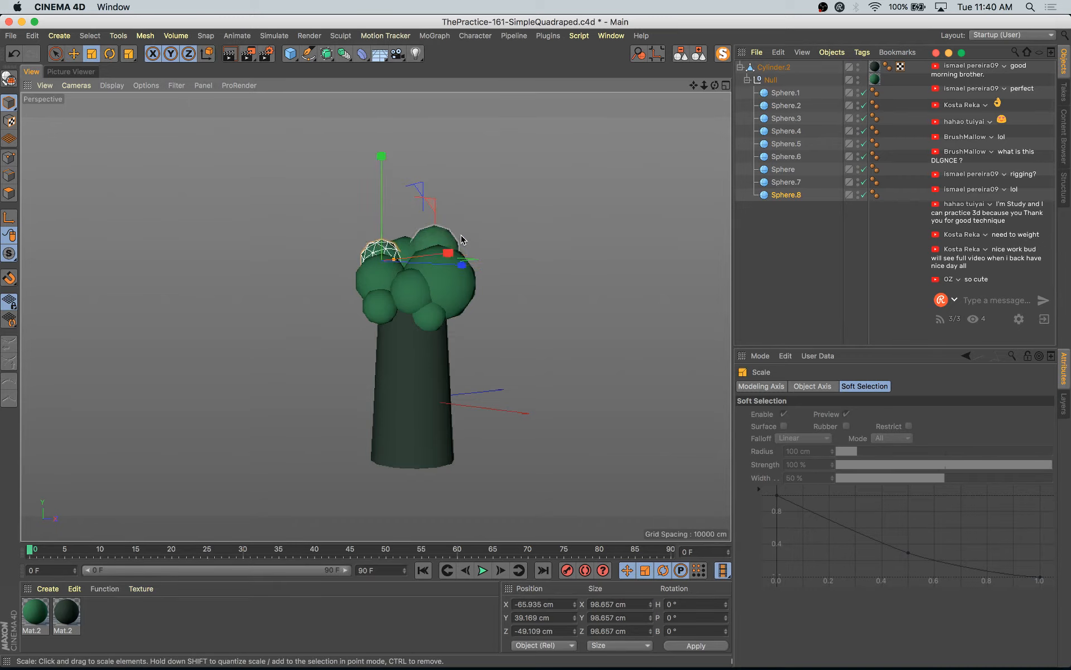
pyautogui.press('e')
pyautogui.press('super+s')
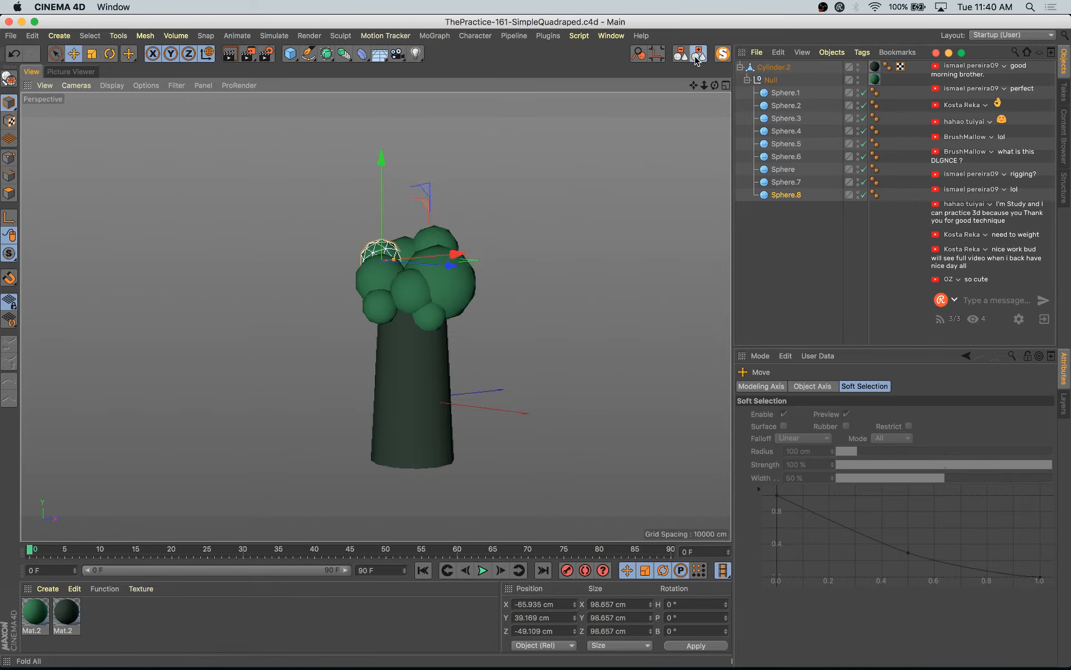
# - Show the full scene again and scale the whole thick-trunked tree down to about 138 cm trunk width
pyautogui.click(741, 67)
pyautogui.click(723, 53)
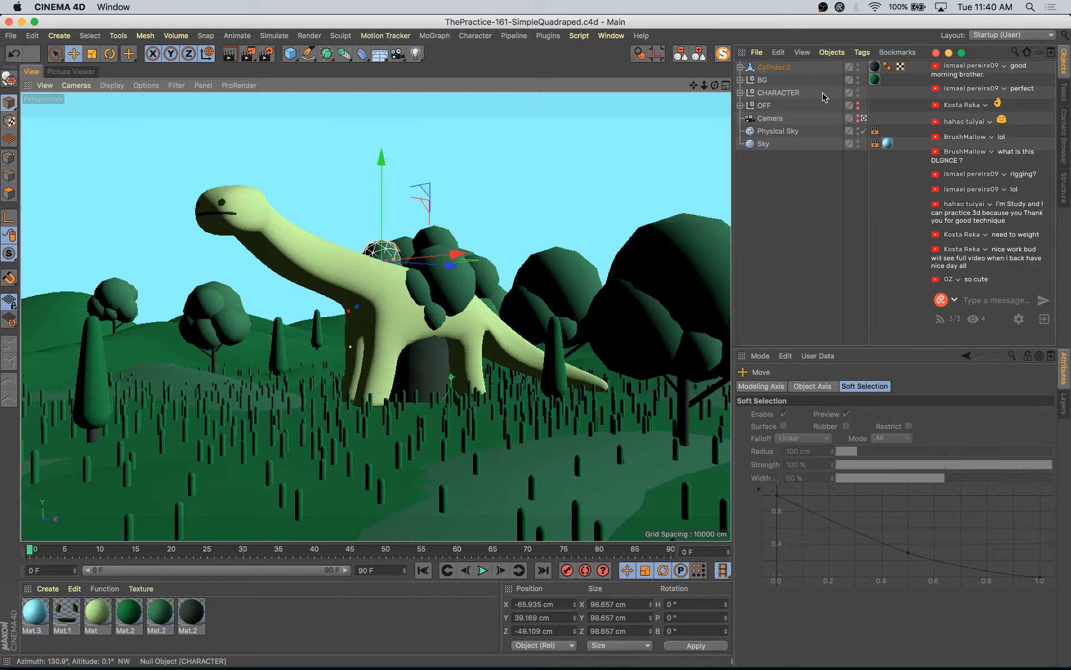
pyautogui.click(779, 69)
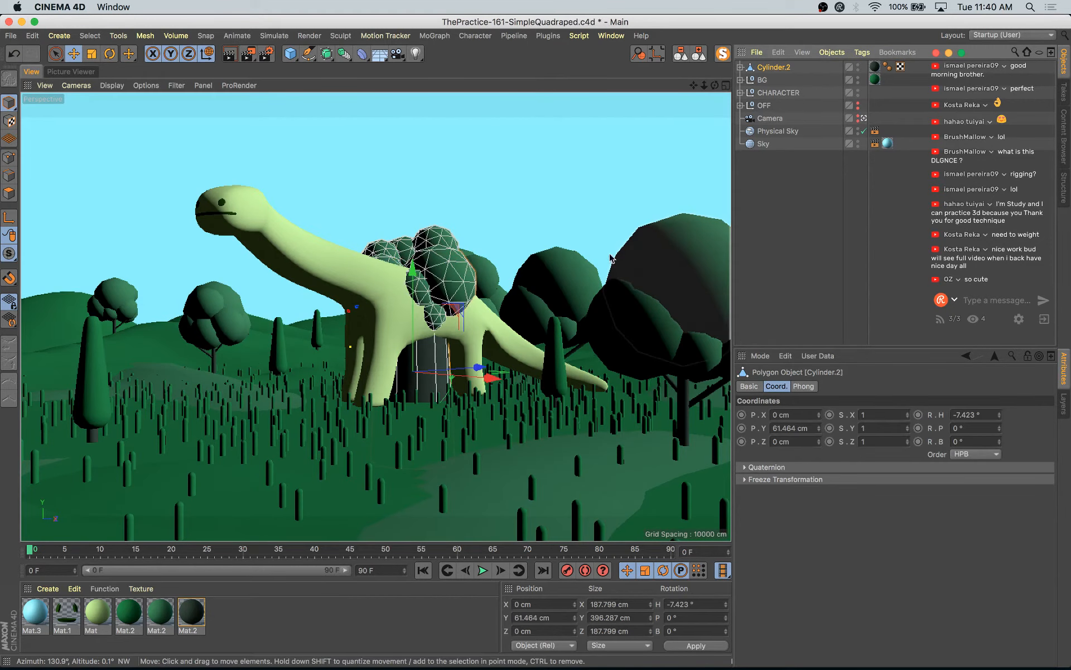
pyautogui.press('t')
pyautogui.moveTo(586, 275); pyautogui.dragTo(578, 280)
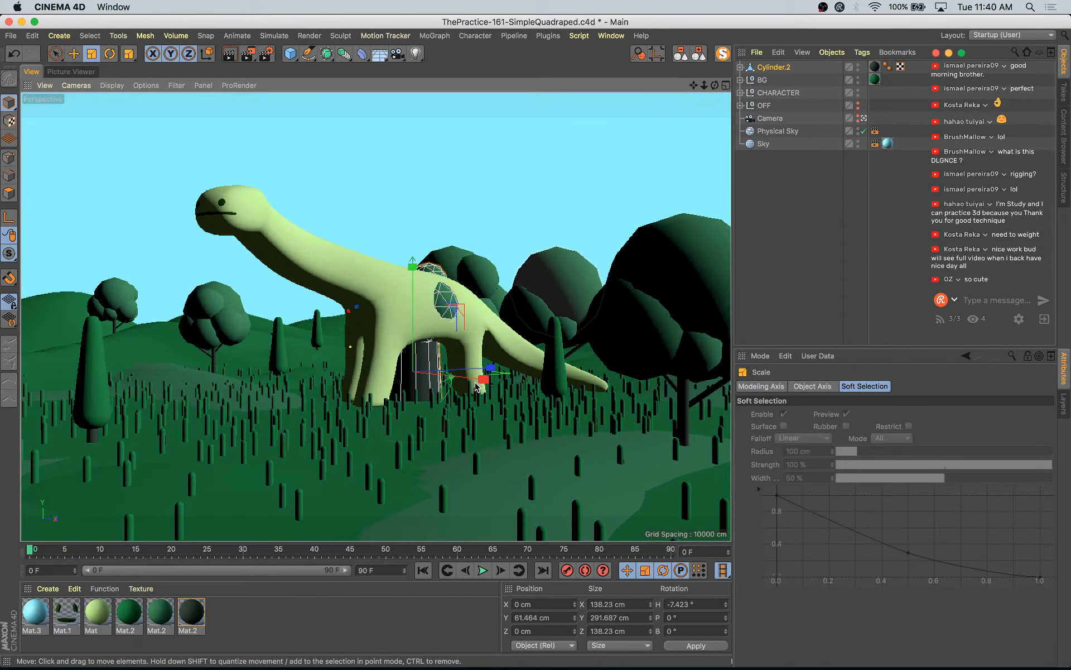
pyautogui.press('e')
# - Place the thick-trunked tree in front of the dinosaur at about X -597, Z -308 cm and enlarge its trunk to about 183 cm wide
pyautogui.moveTo(475, 387); pyautogui.dragTo(261, 397)
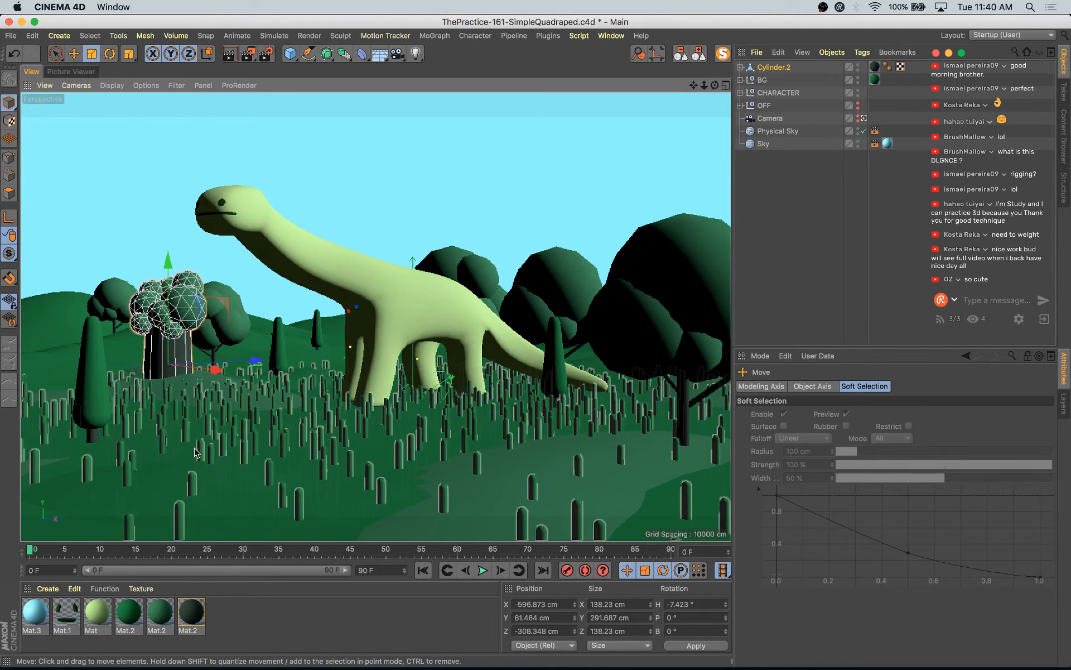
pyautogui.press('t')
pyautogui.moveTo(323, 377); pyautogui.dragTo(320, 381)
pyautogui.press('e')
# - Select the round tree Cylinder.1 in the BG group and shift it out from behind the thick-trunked tree, to about Z -466 cm
pyautogui.click(232, 329)
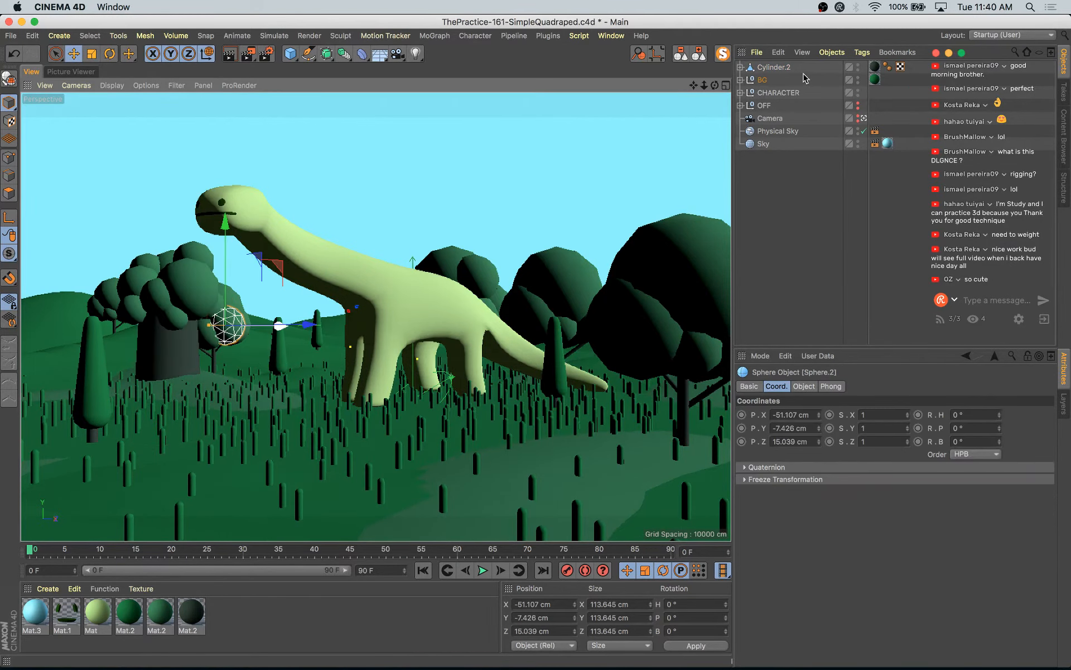
pyautogui.click(762, 81)
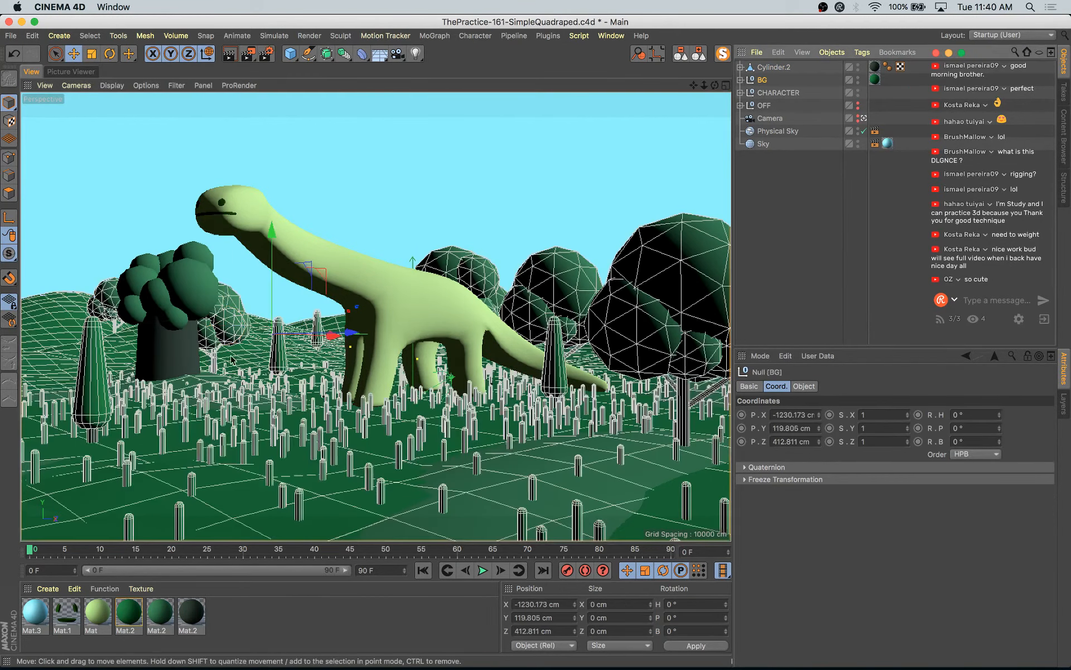
pyautogui.click(234, 325)
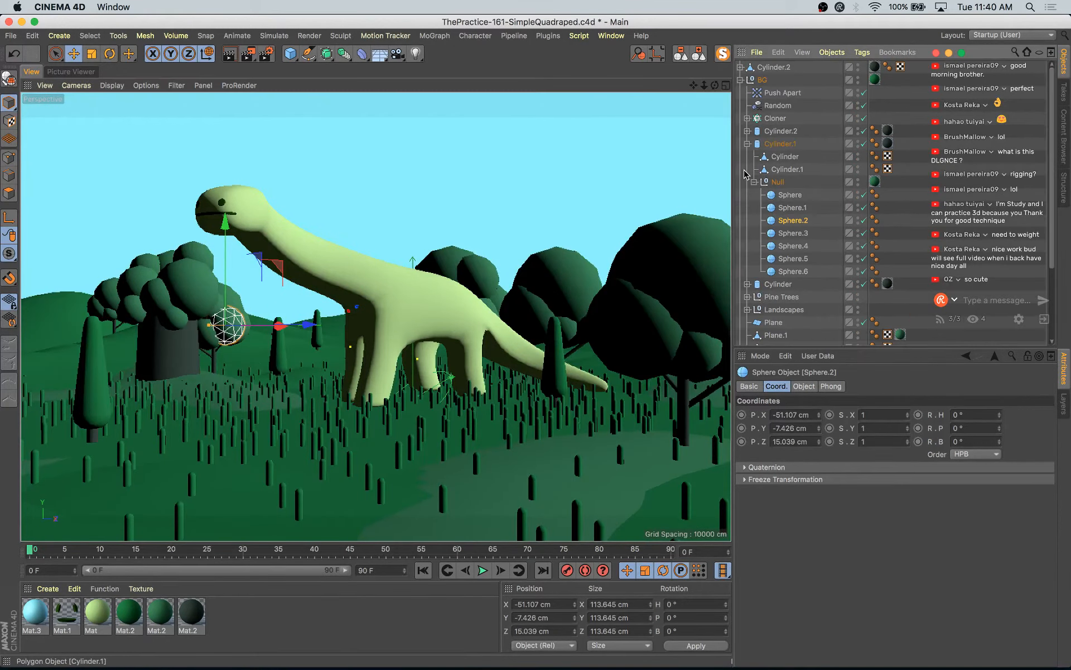
pyautogui.click(747, 144)
pyautogui.click(774, 144)
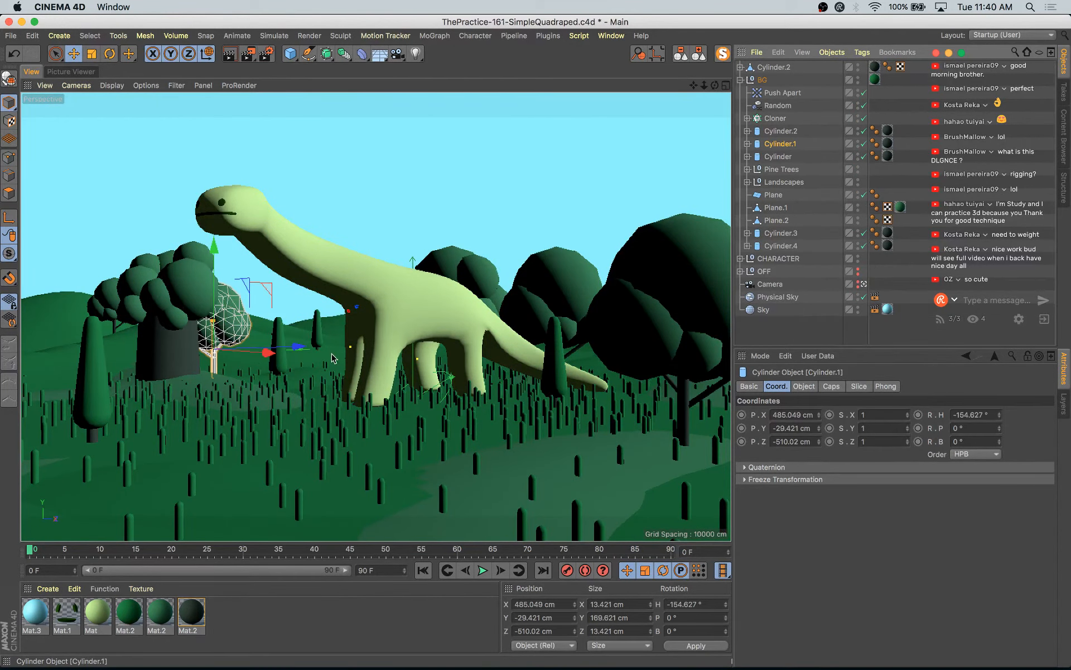
pyautogui.moveTo(289, 352); pyautogui.dragTo(307, 350)
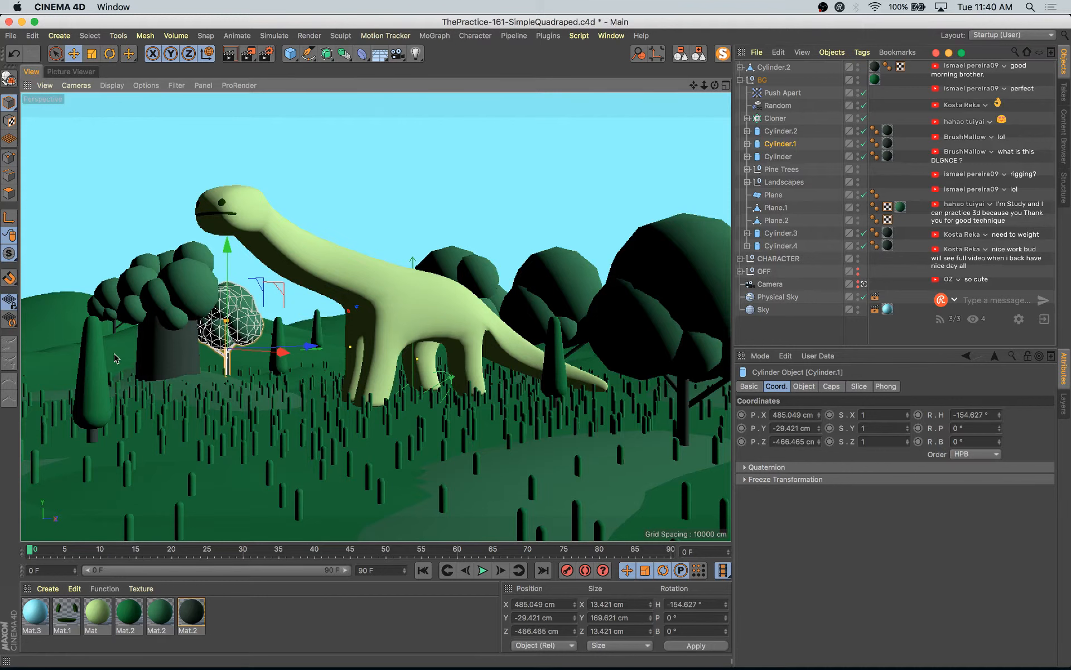
# - Scale all the thick trunk's polygons to about 166 cm wide and 384 cm tall, and raise the tree to about Y 133 cm
pyautogui.click(161, 342)
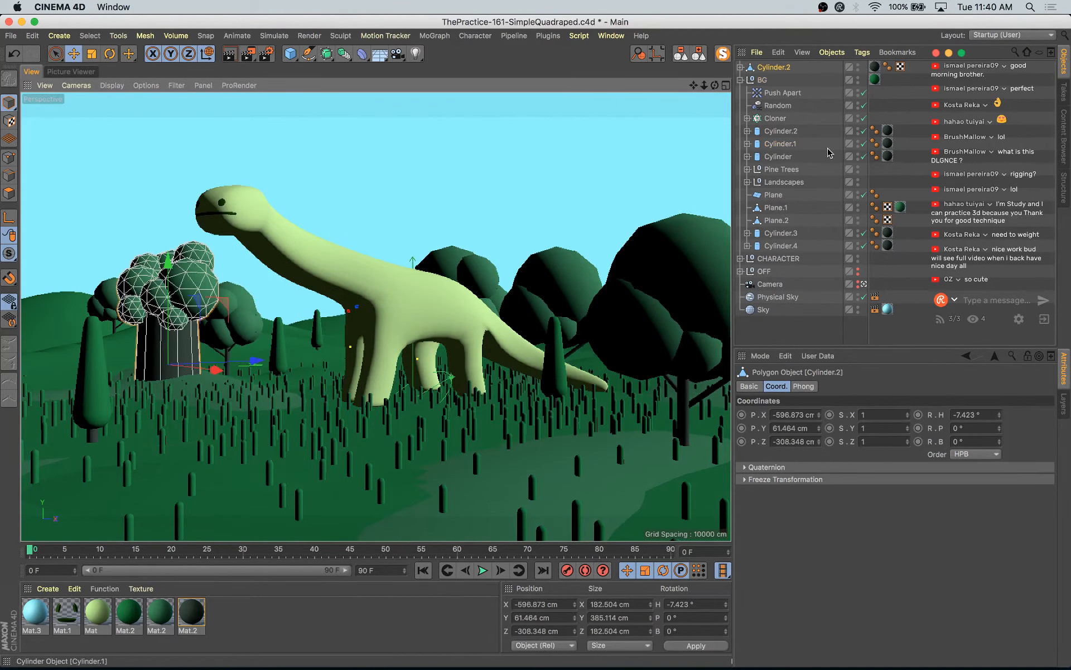
pyautogui.click(741, 68)
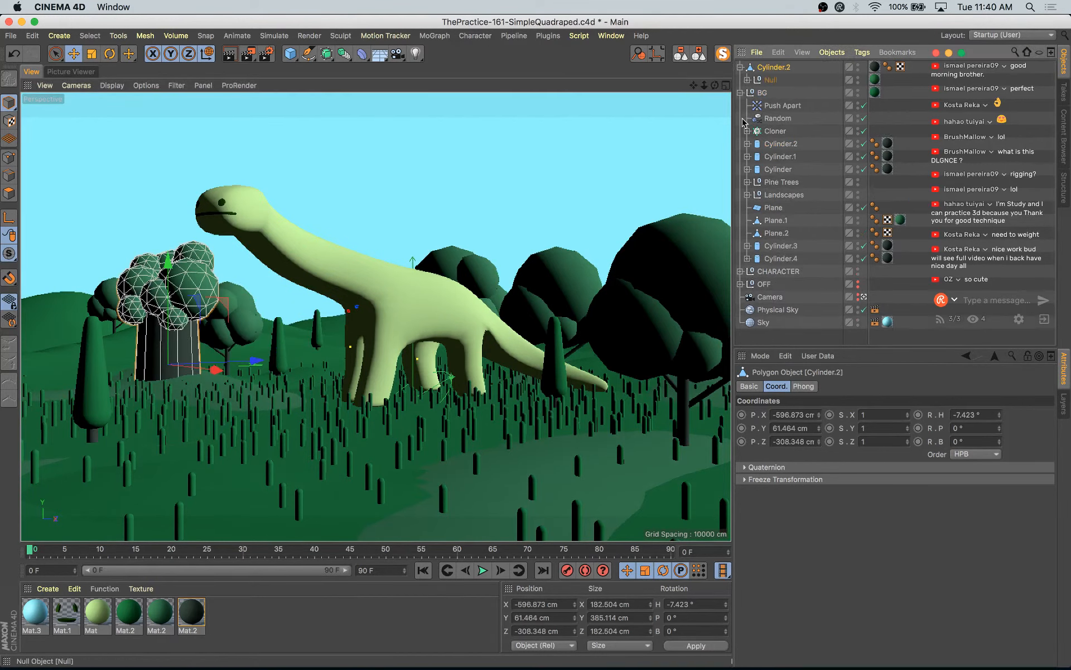
pyautogui.click(9, 193)
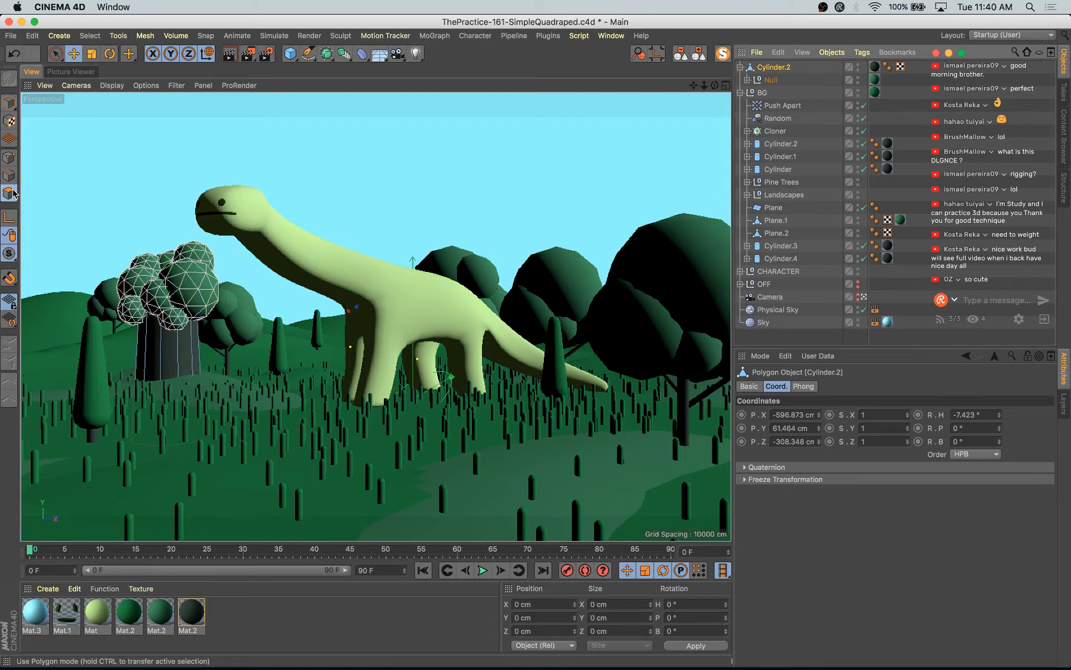
pyautogui.hotkey('ctrl', 'a')
pyautogui.press('t')
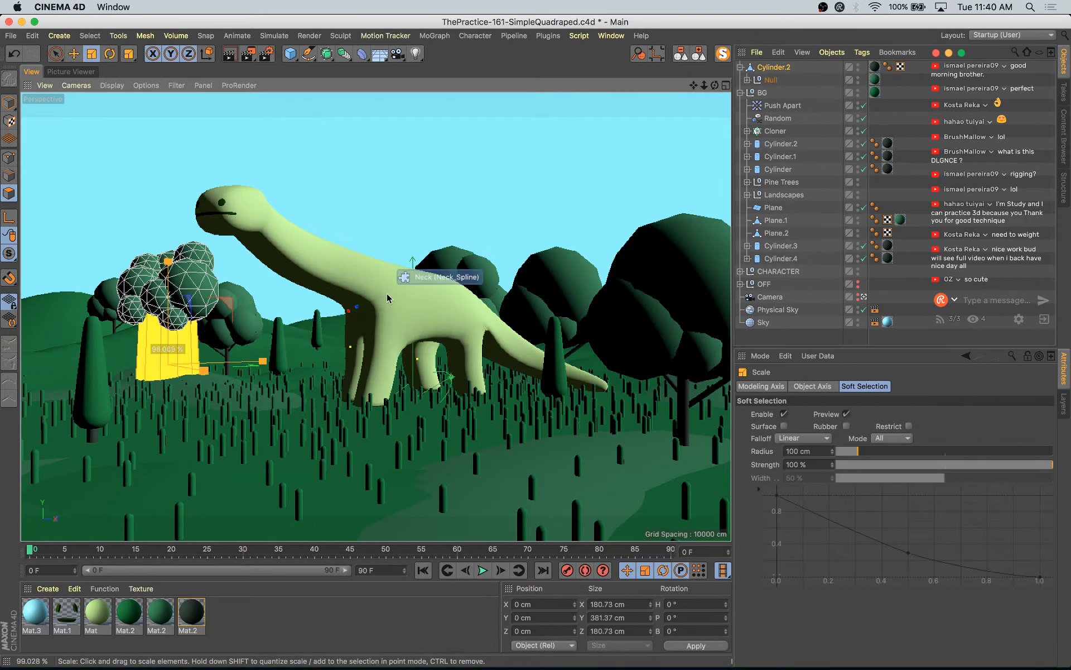
pyautogui.moveTo(387, 293); pyautogui.dragTo(262, 331)
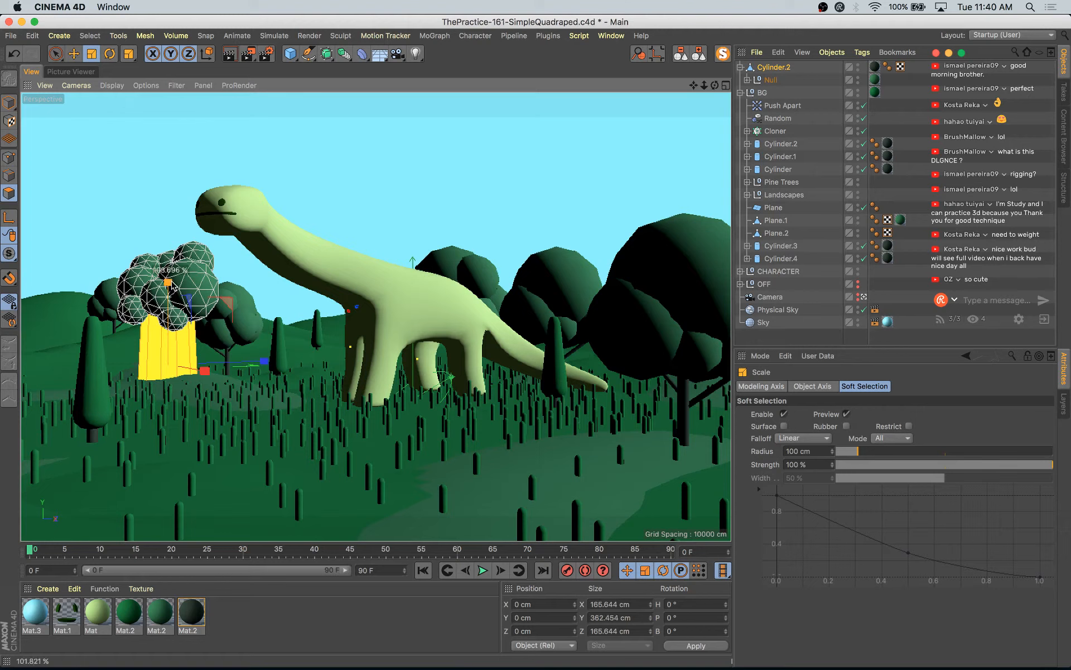
pyautogui.moveTo(173, 282); pyautogui.dragTo(171, 277)
pyautogui.click(11, 109)
pyautogui.press('e')
# - Duplicate the thick trunk as a child of itself and delete the copy's foliage Null
pyautogui.click(775, 68)
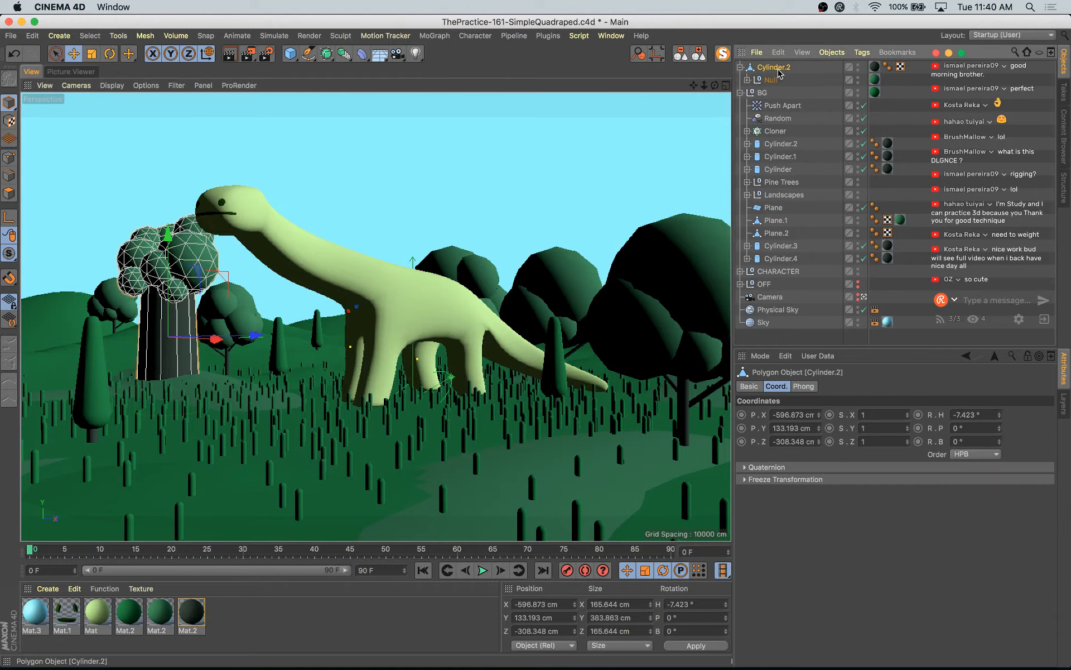
pyautogui.keyDown('ctrl'); pyautogui.moveTo(777, 73); pyautogui.dragTo(779, 74); pyautogui.keyUp('ctrl')
pyautogui.click(782, 91)
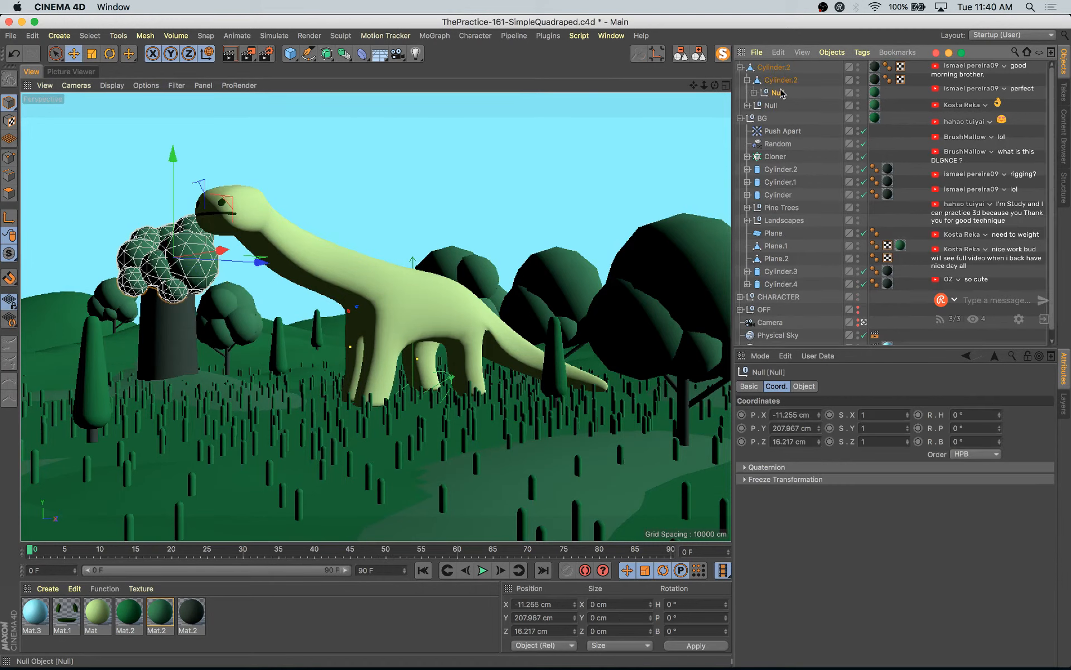
pyautogui.press('Delete')
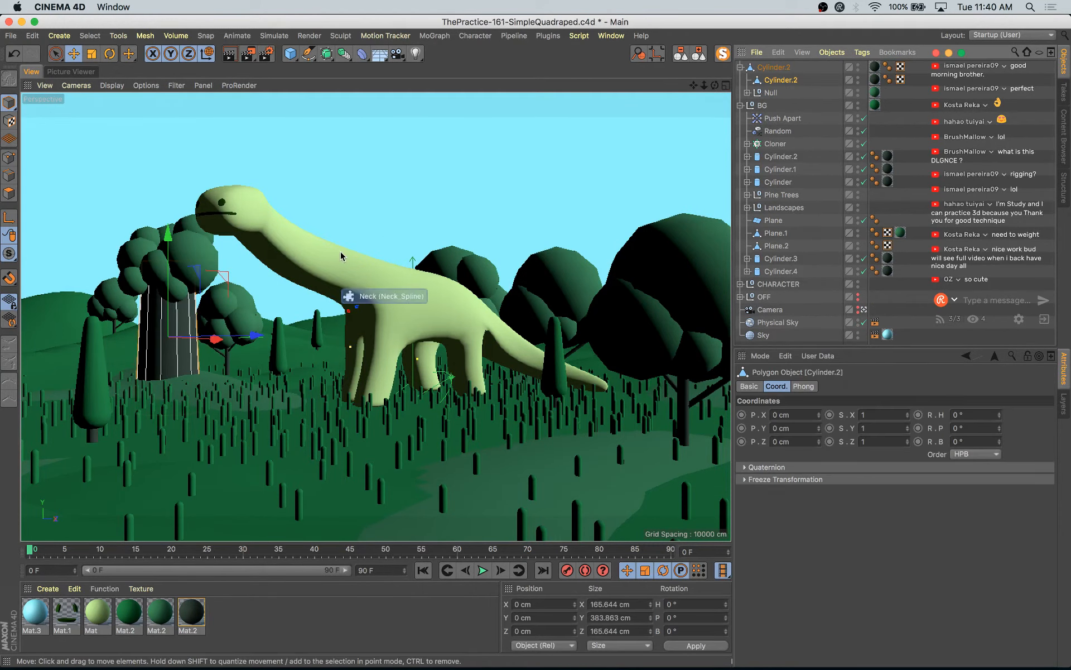
# - Scale the trunk copy down to about 120 cm wide and offset it to about X 24, Z 30 cm
pyautogui.press('t')
pyautogui.moveTo(287, 301); pyautogui.dragTo(176, 278)
pyautogui.press('e')
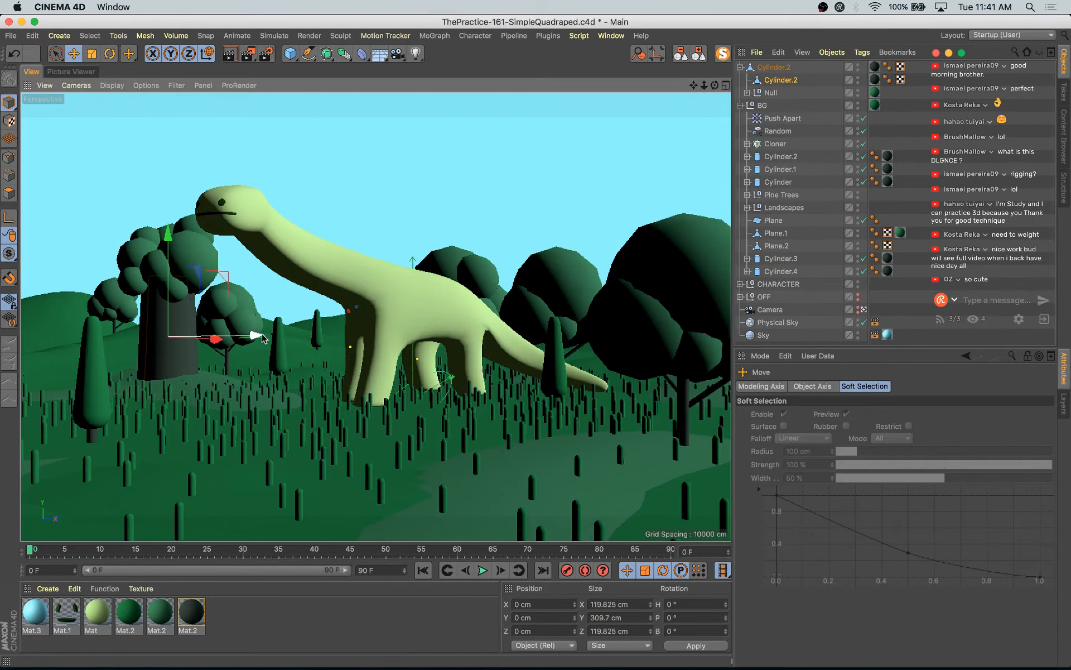
pyautogui.moveTo(262, 338); pyautogui.dragTo(207, 363)
# - Thin the trunk copy to about 73 cm wide and stretch it to about 253 cm tall
pyautogui.press('t')
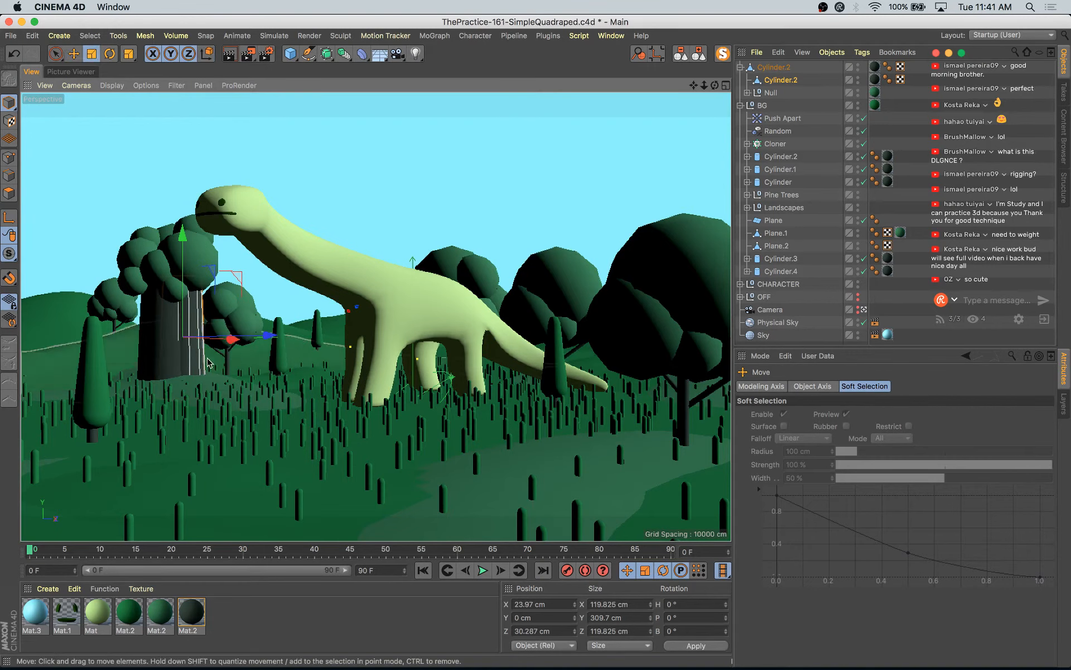
pyautogui.moveTo(304, 291); pyautogui.dragTo(365, 285)
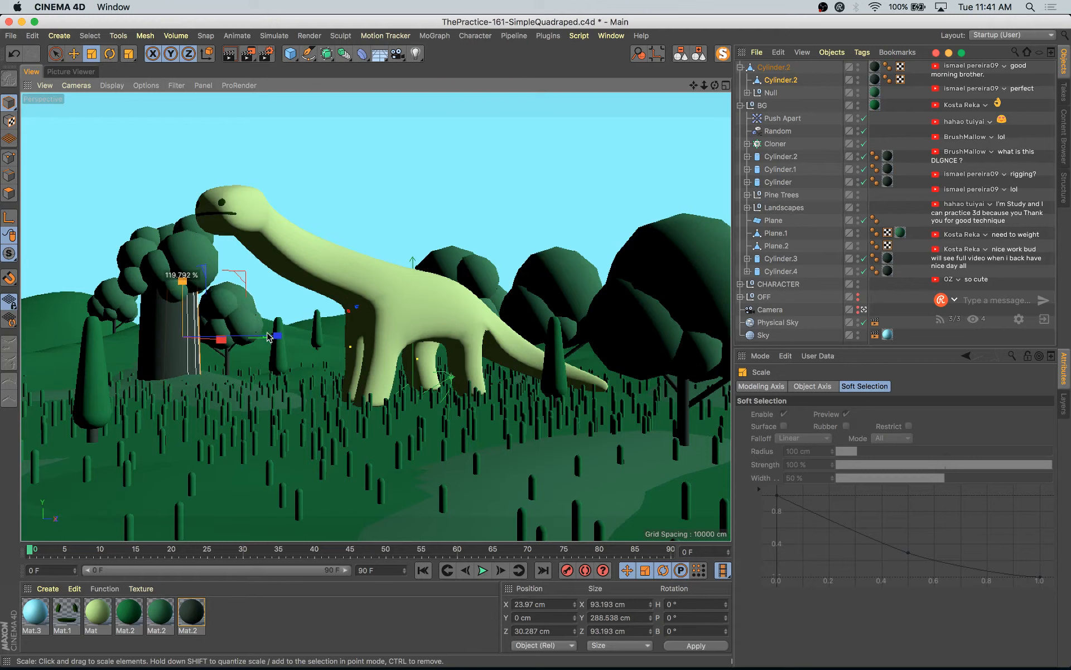
pyautogui.moveTo(255, 342); pyautogui.dragTo(226, 347)
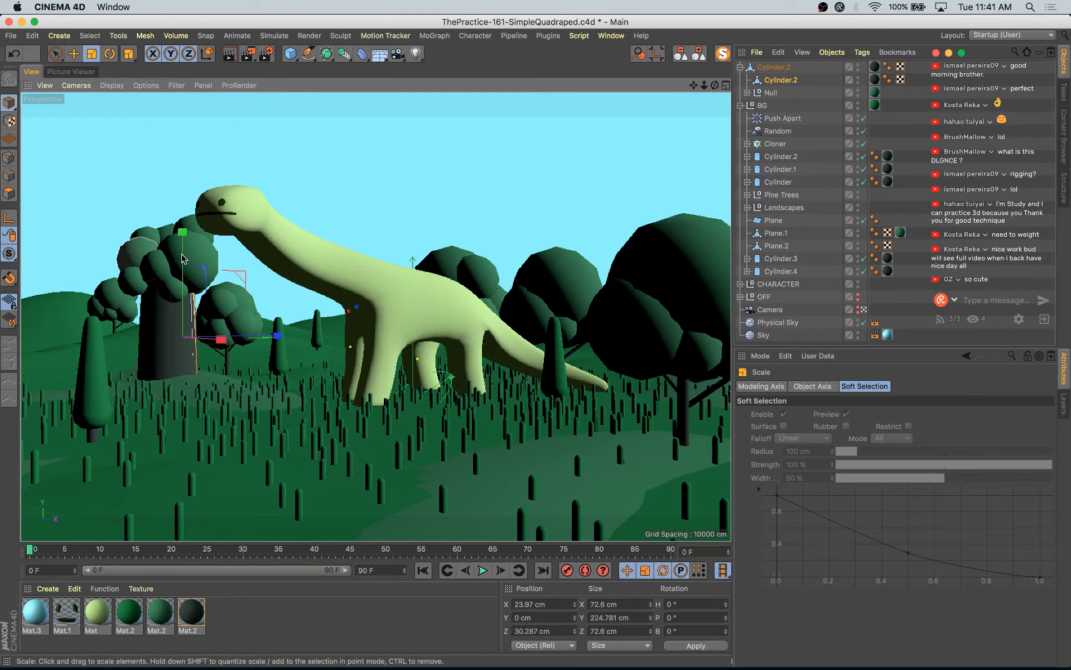
pyautogui.moveTo(183, 258); pyautogui.dragTo(187, 240)
# - Move the thin trunk piece to about X 52, Z 8 cm and make a copy tilted to about P -7.1°, B 3°
pyautogui.press('e')
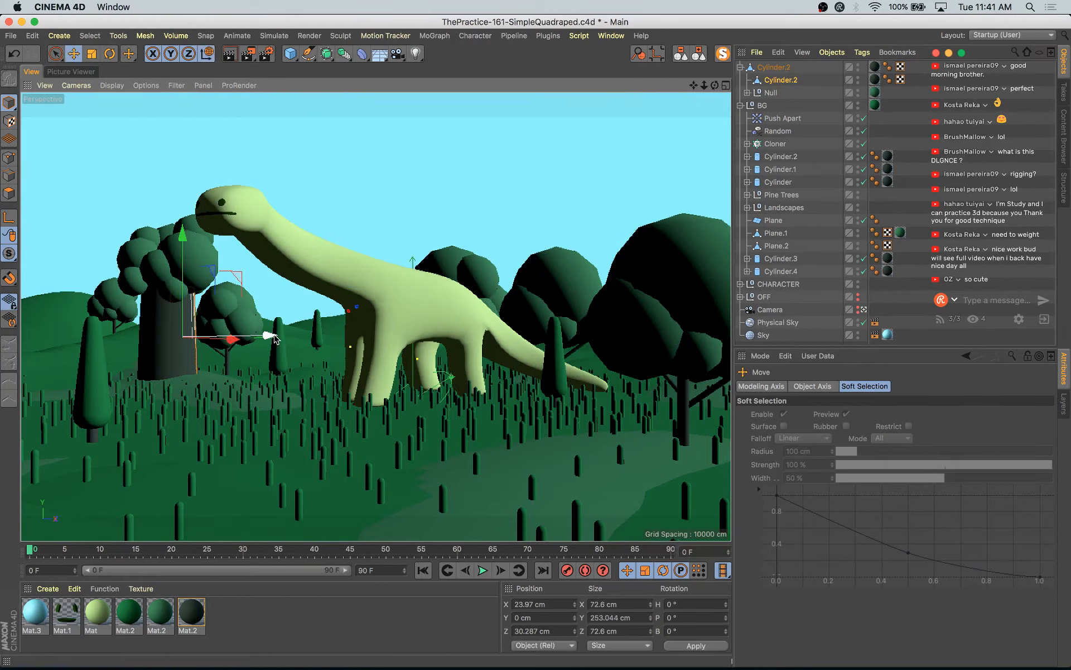
pyautogui.moveTo(273, 338); pyautogui.dragTo(223, 354)
pyautogui.press('r')
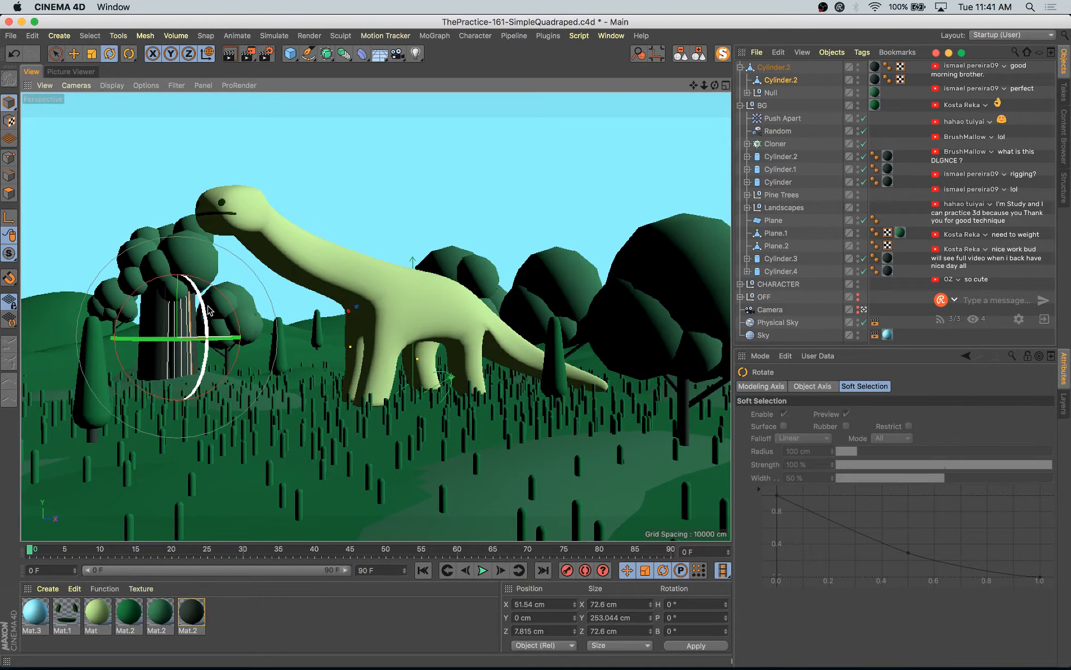
pyautogui.moveTo(201, 307); pyautogui.dragTo(160, 277)
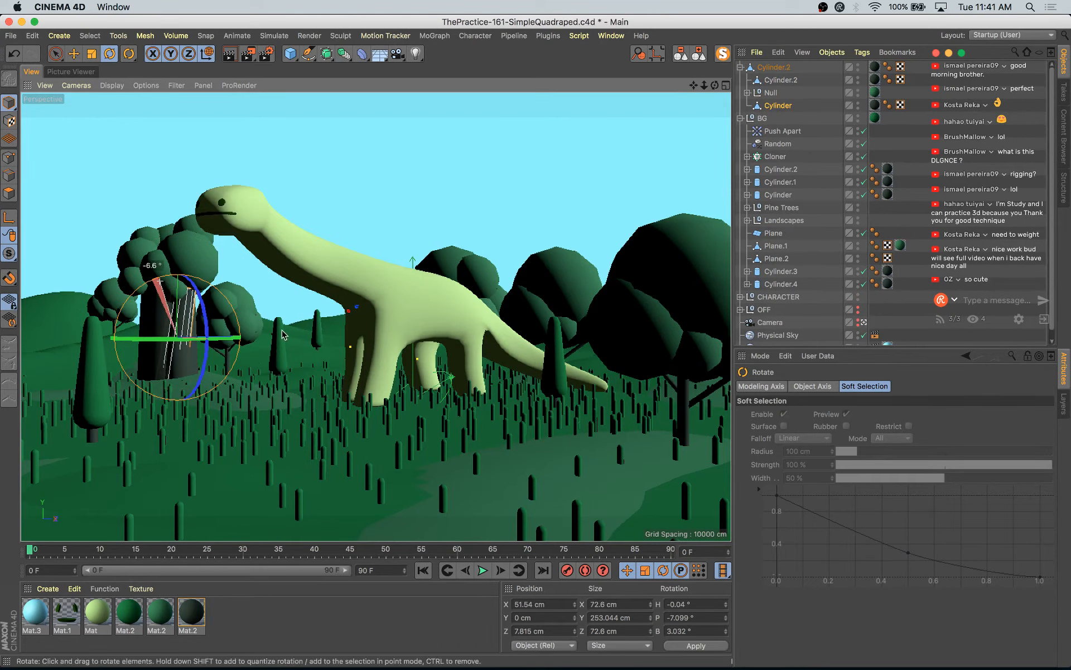
# - Move the tilted trunk copy to the main trunk's opposite edge and rotate it to about P -4.2°, B 3.4°
pyautogui.press('e')
pyautogui.moveTo(239, 347); pyautogui.dragTo(186, 339)
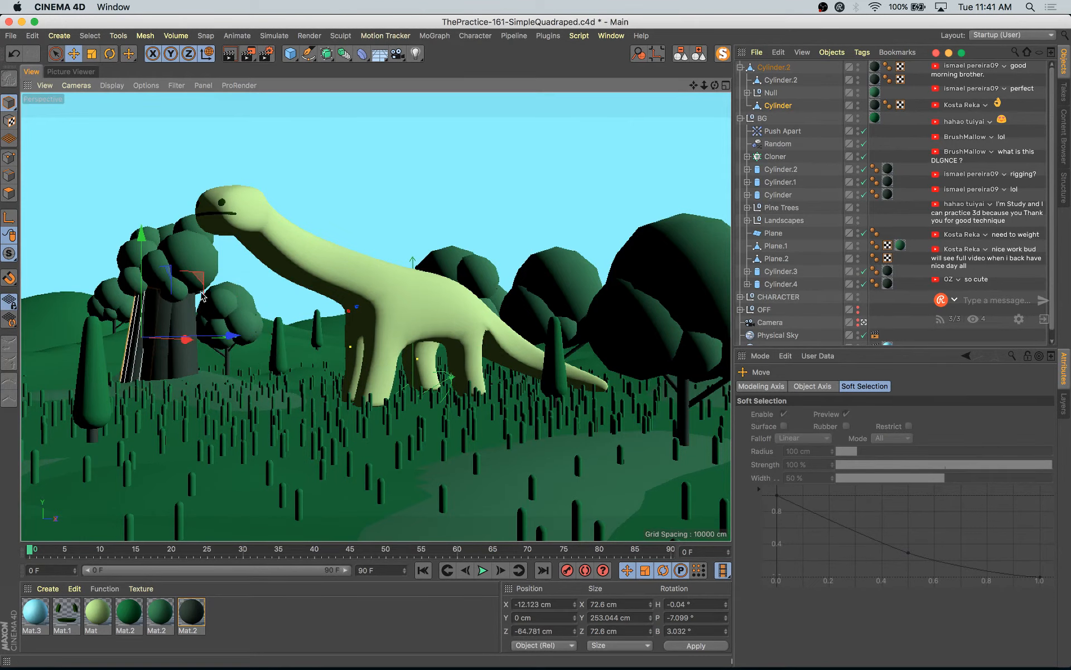
pyautogui.moveTo(200, 282); pyautogui.dragTo(195, 278)
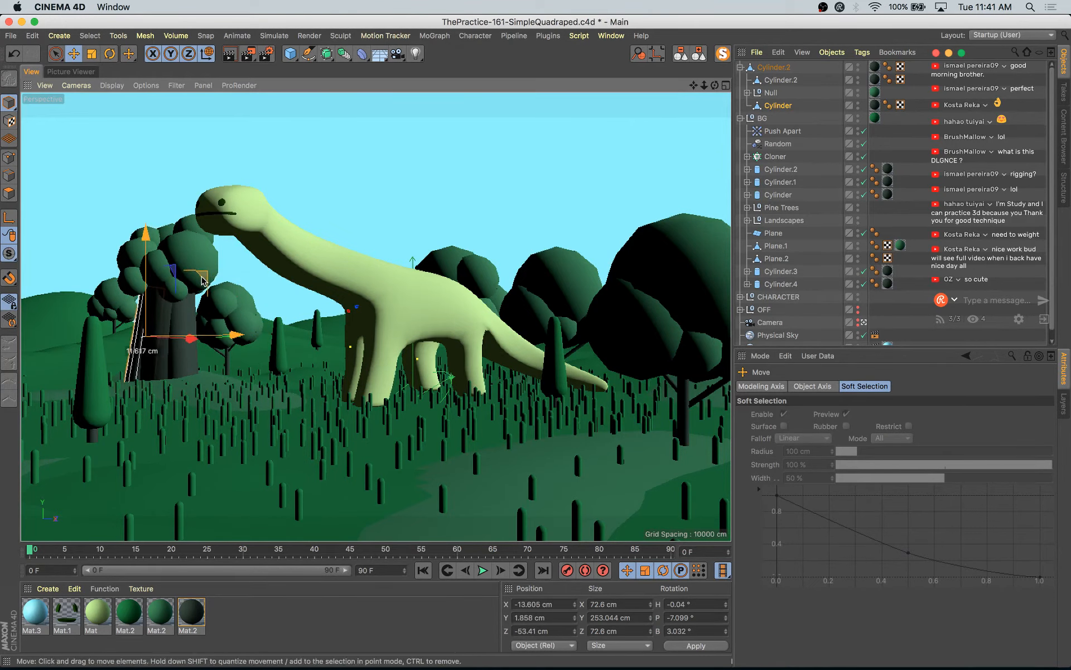
pyautogui.press('r')
pyautogui.moveTo(128, 277); pyautogui.dragTo(134, 312)
pyautogui.press('e')
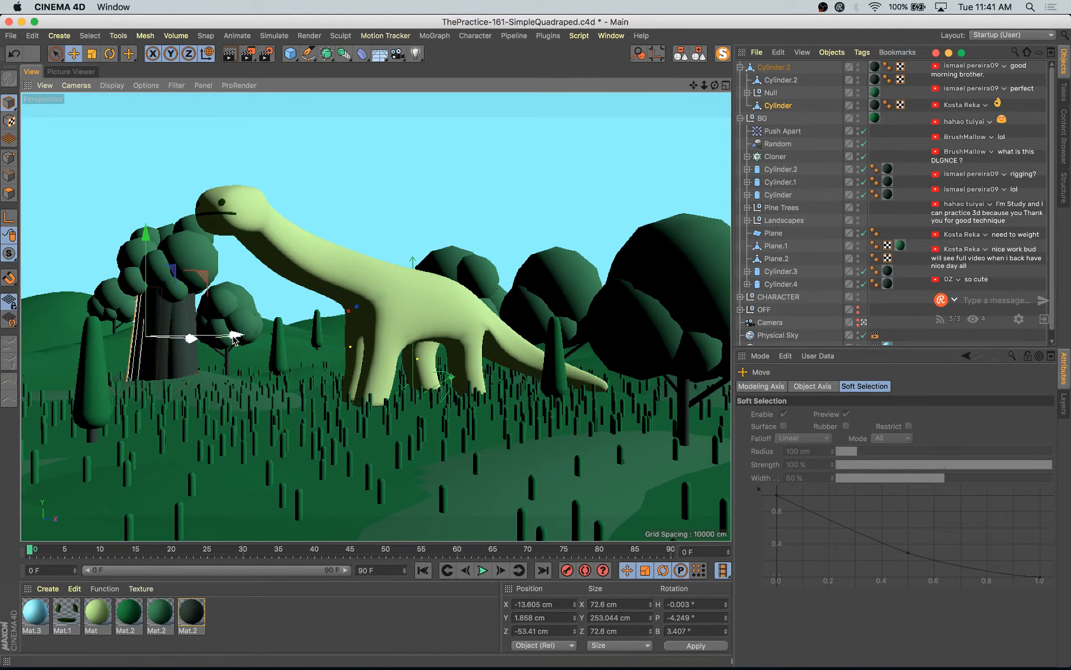
pyautogui.moveTo(233, 339); pyautogui.dragTo(234, 340)
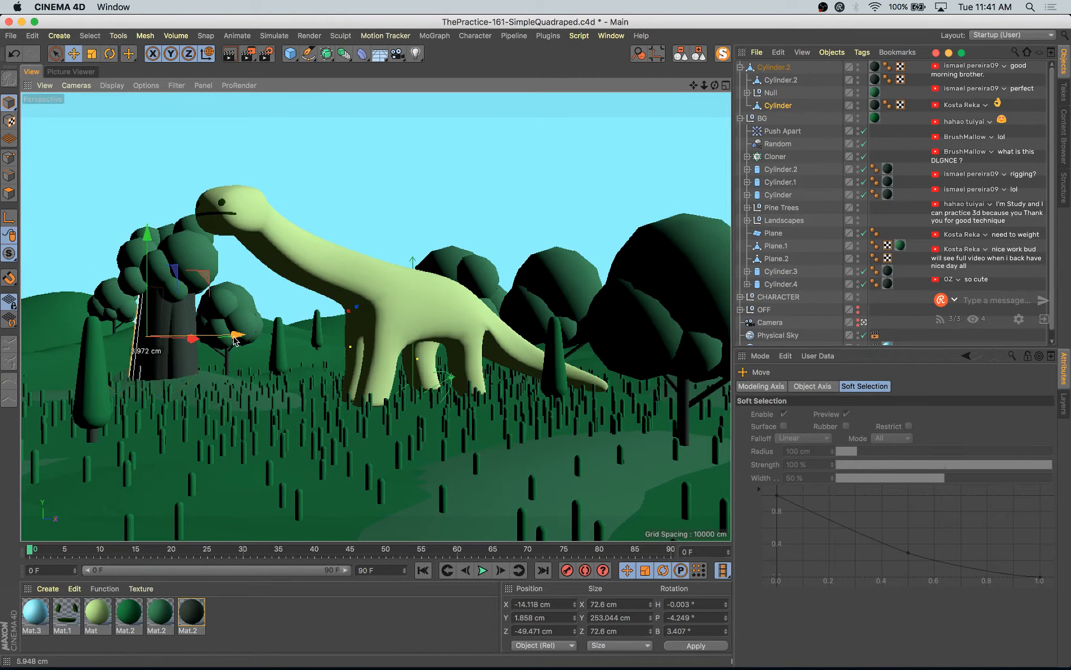
# - Copy the thin trunk piece down to the ground and lay it out as a root at about X 118, Y -118, Z 20 cm, B -72.7°
pyautogui.click(187, 358)
pyautogui.moveTo(246, 340); pyautogui.dragTo(248, 341)
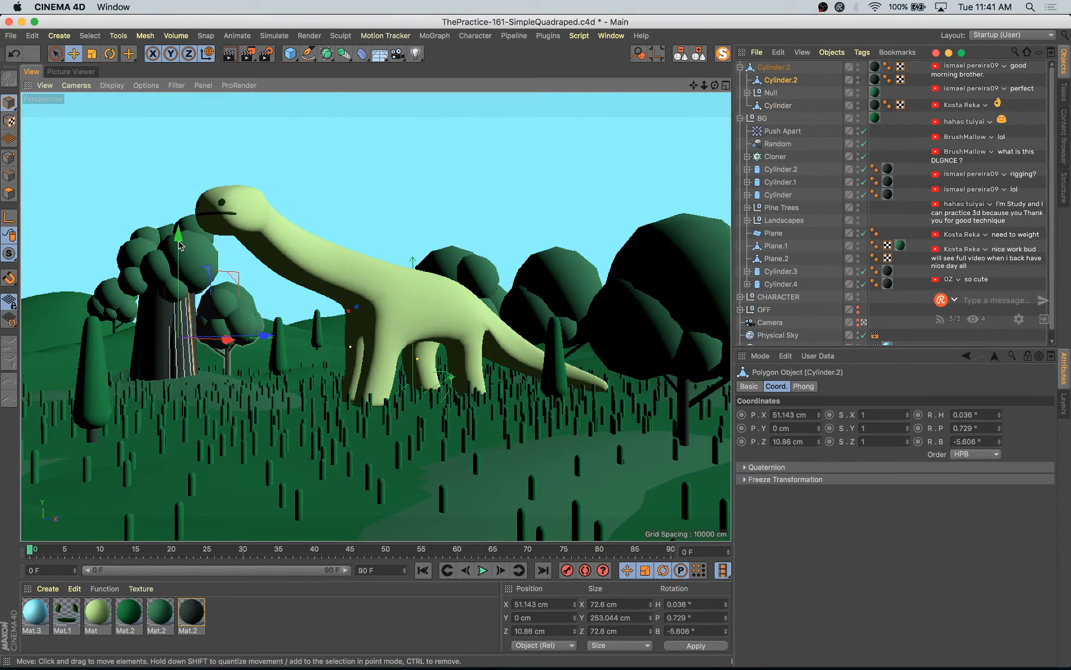
pyautogui.keyDown('ctrl'); pyautogui.moveTo(179, 239); pyautogui.dragTo(180, 281); pyautogui.keyUp('ctrl')
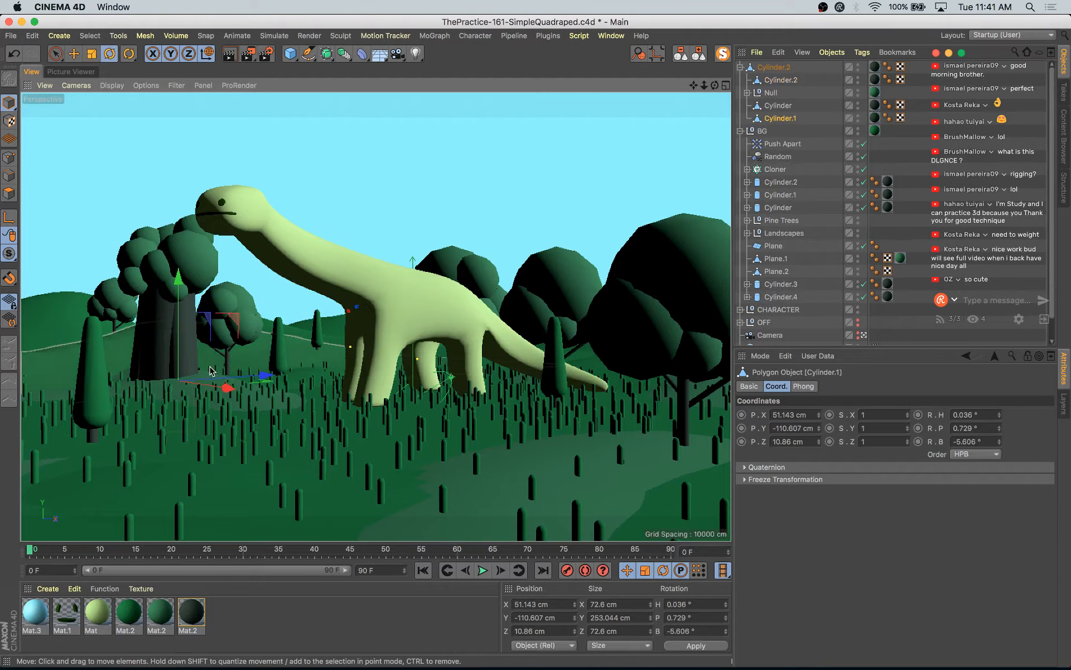
pyautogui.press('r')
pyautogui.moveTo(208, 373); pyautogui.dragTo(179, 343)
pyautogui.press('e')
pyautogui.moveTo(234, 393); pyautogui.dragTo(192, 333)
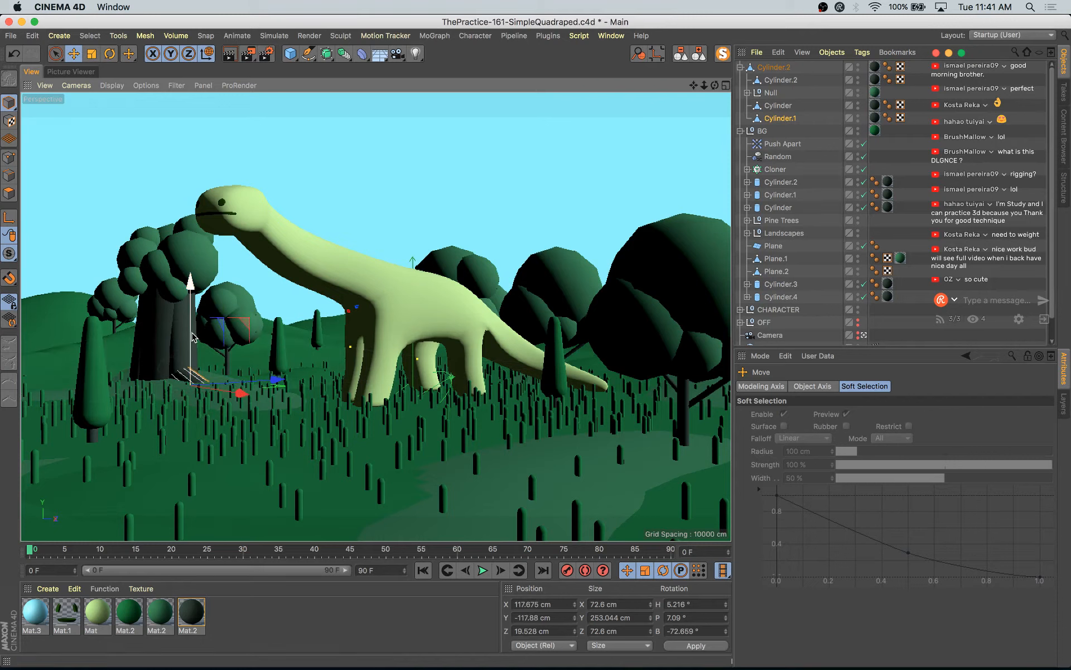
# - Copy the leaning piece at the opposite edge as a second root tilted to about P -64.2°, at about X -12, Y -112, Z -64 cm
pyautogui.click(140, 341)
pyautogui.keyDown('ctrl'); pyautogui.moveTo(148, 293); pyautogui.dragTo(222, 406); pyautogui.keyUp('ctrl')
pyautogui.press('r')
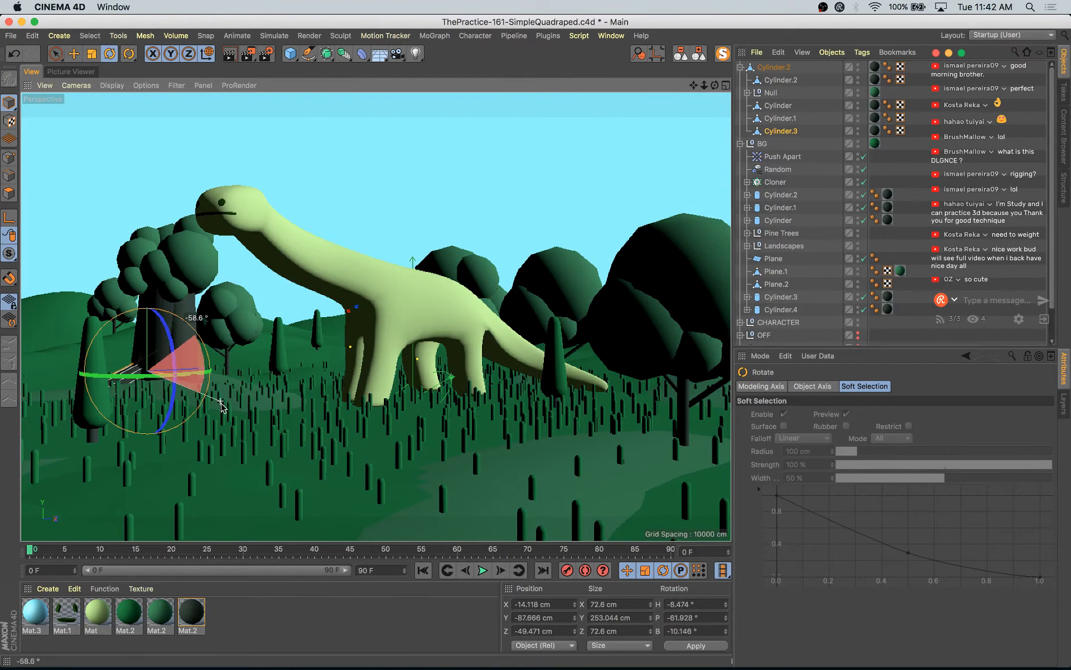
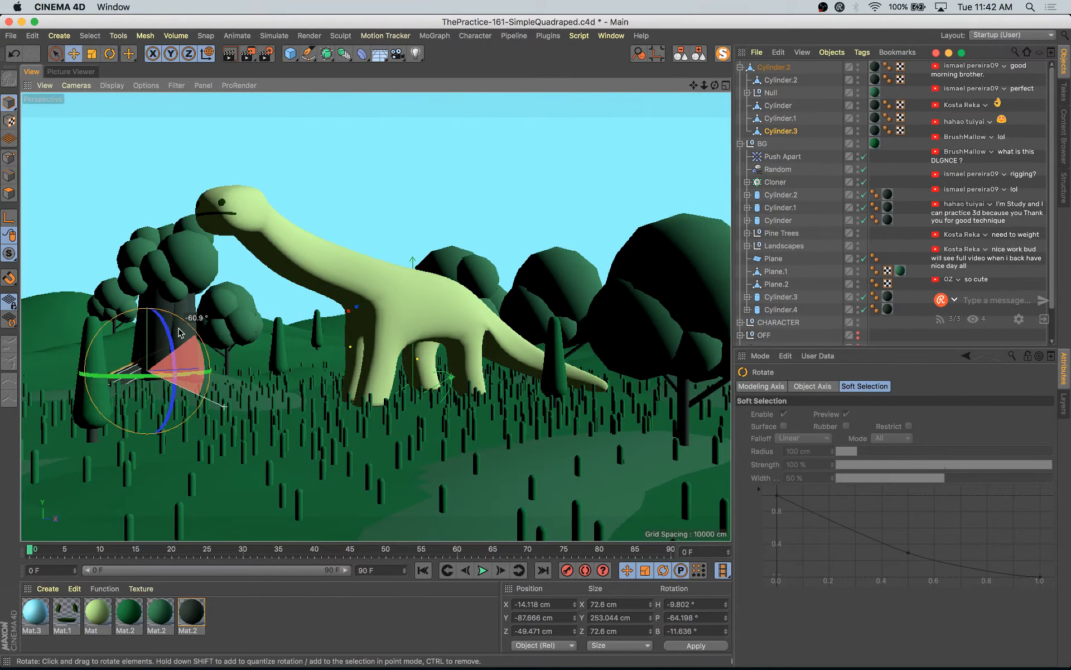
pyautogui.press('e')
pyautogui.moveTo(203, 311); pyautogui.dragTo(201, 319)
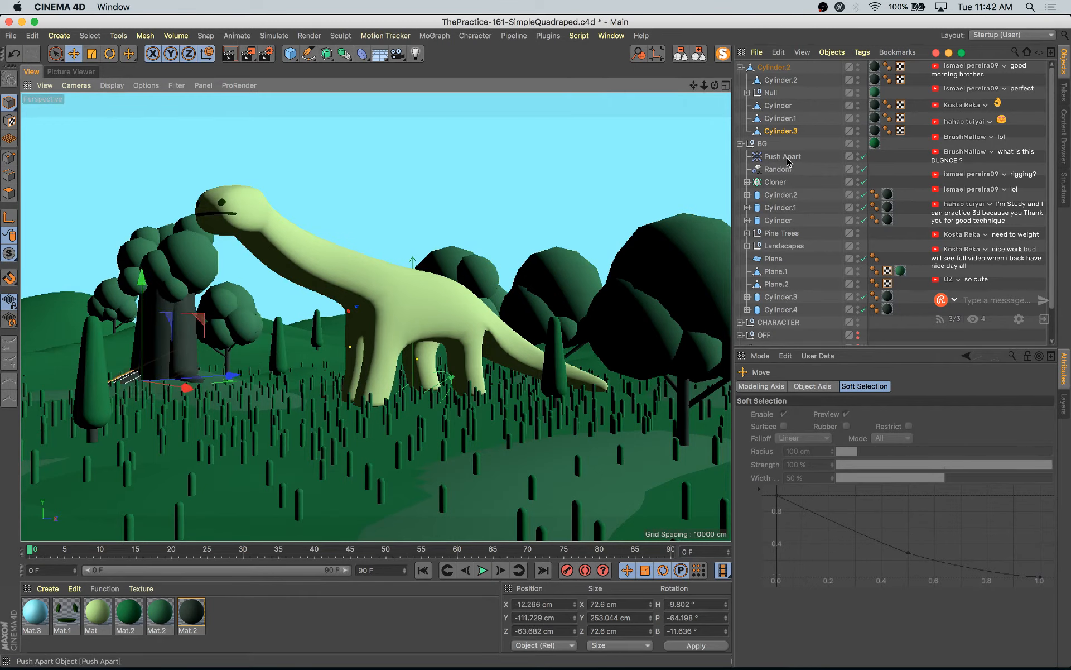
# - Make a third root from the second, turned to about H 185° and moved to about X -33, Z 97 cm
pyautogui.press('r')
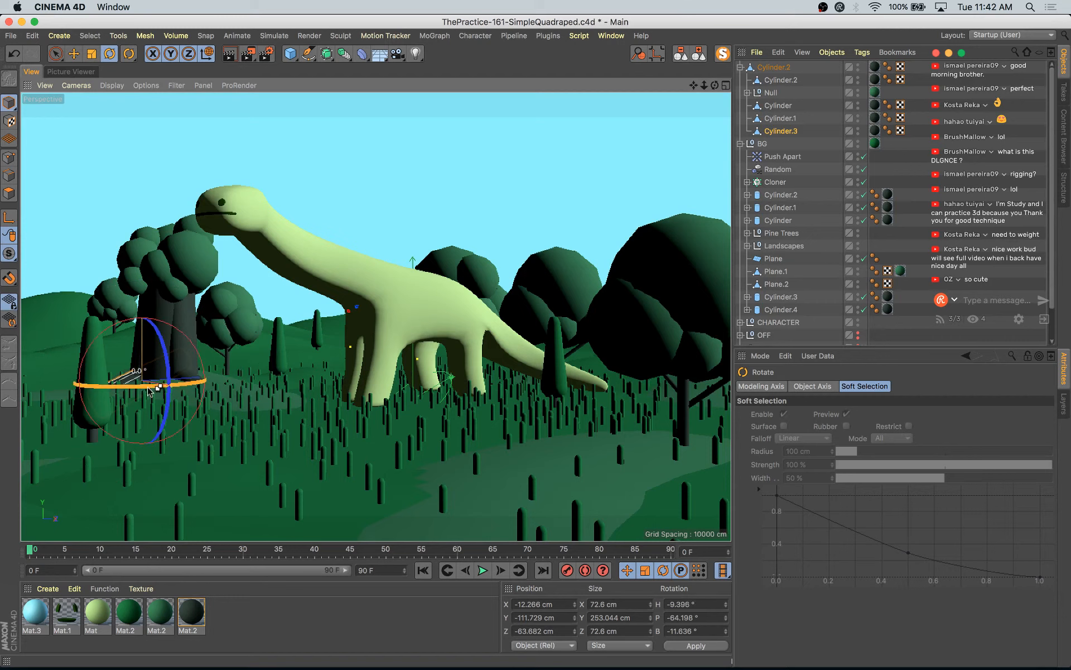
pyautogui.moveTo(156, 384); pyautogui.dragTo(360, 335)
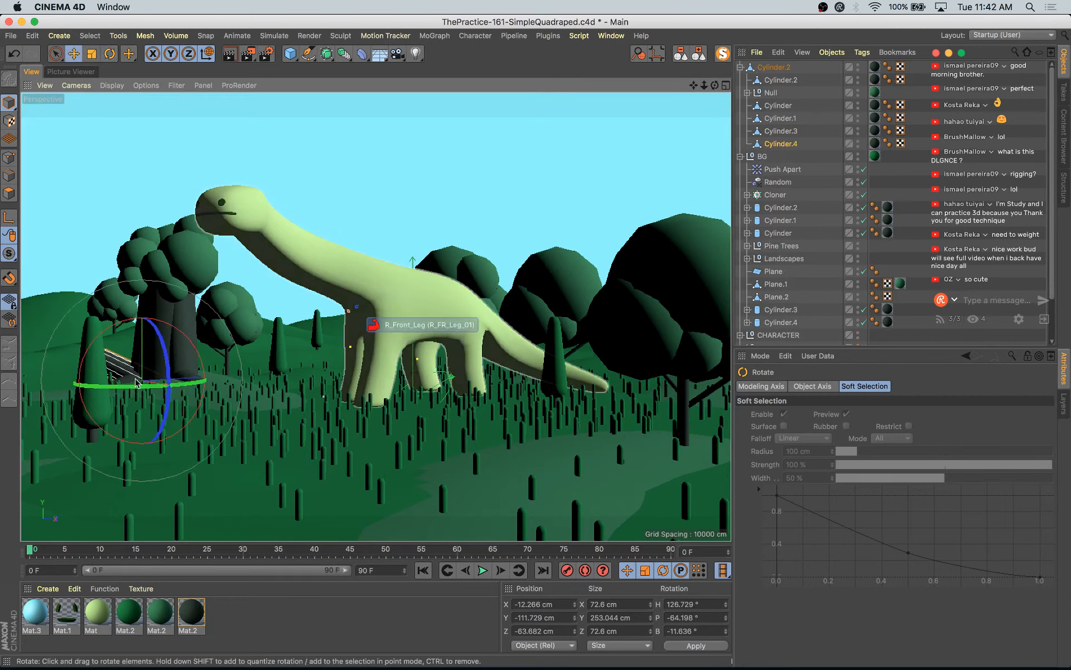
pyautogui.press('e')
pyautogui.moveTo(219, 377); pyautogui.dragTo(286, 383)
pyautogui.press('r')
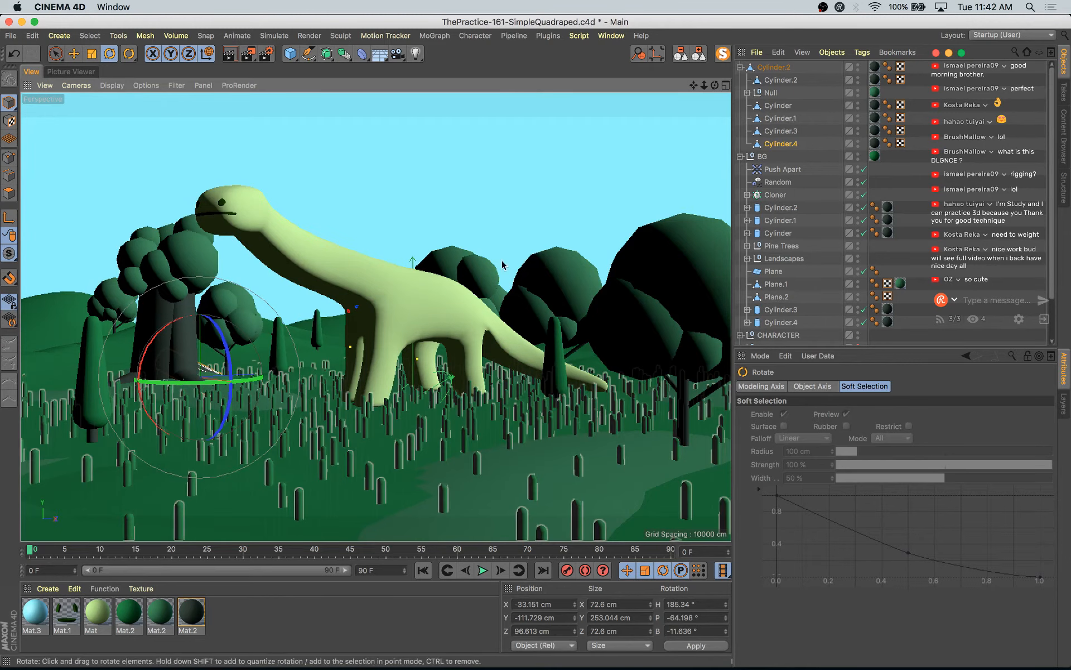
# - Put the thick-trunked tree inside the BG group and rename it BigTree
pyautogui.click(699, 56)
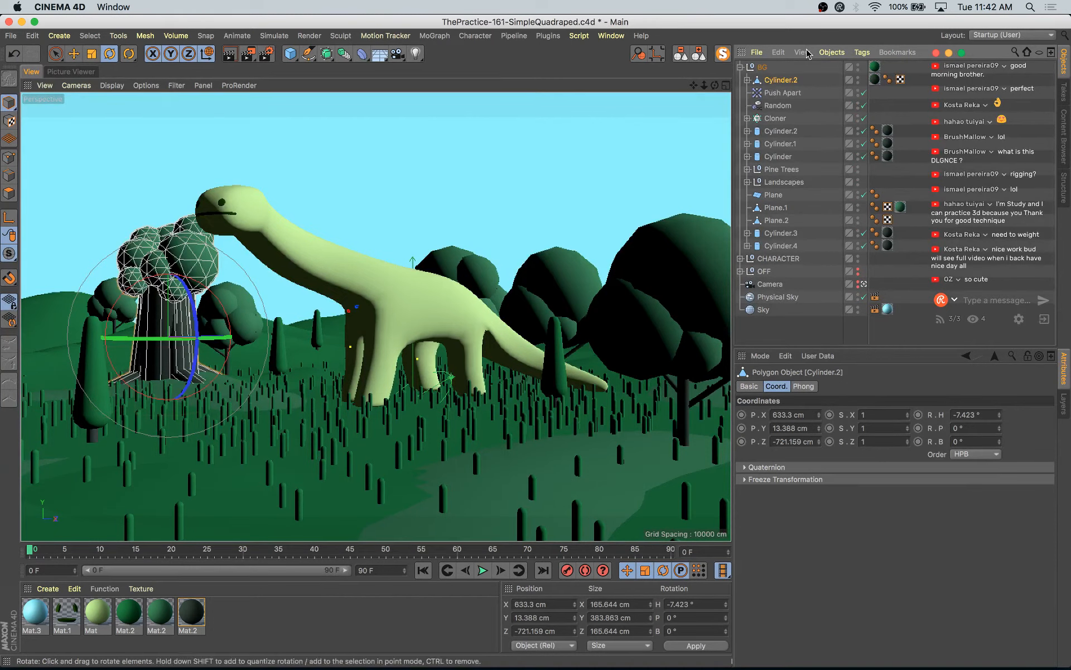
pyautogui.doubleClick(786, 81)
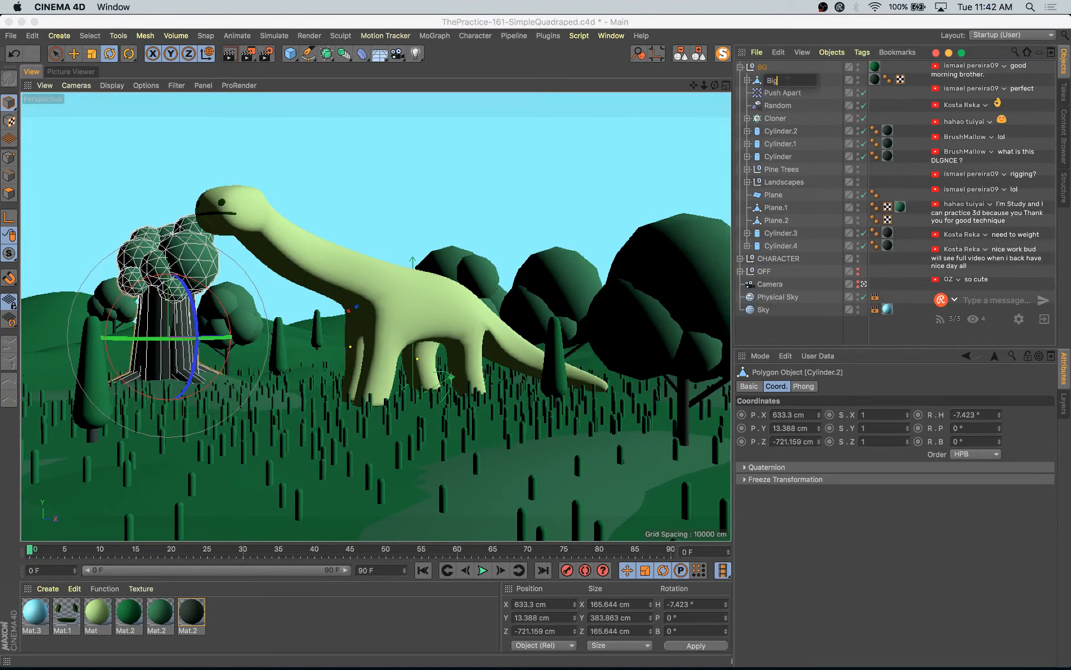
pyautogui.press('Return')
# - Group the Push Apart, Random and Cloner objects under a null named Grass
pyautogui.click(783, 93)
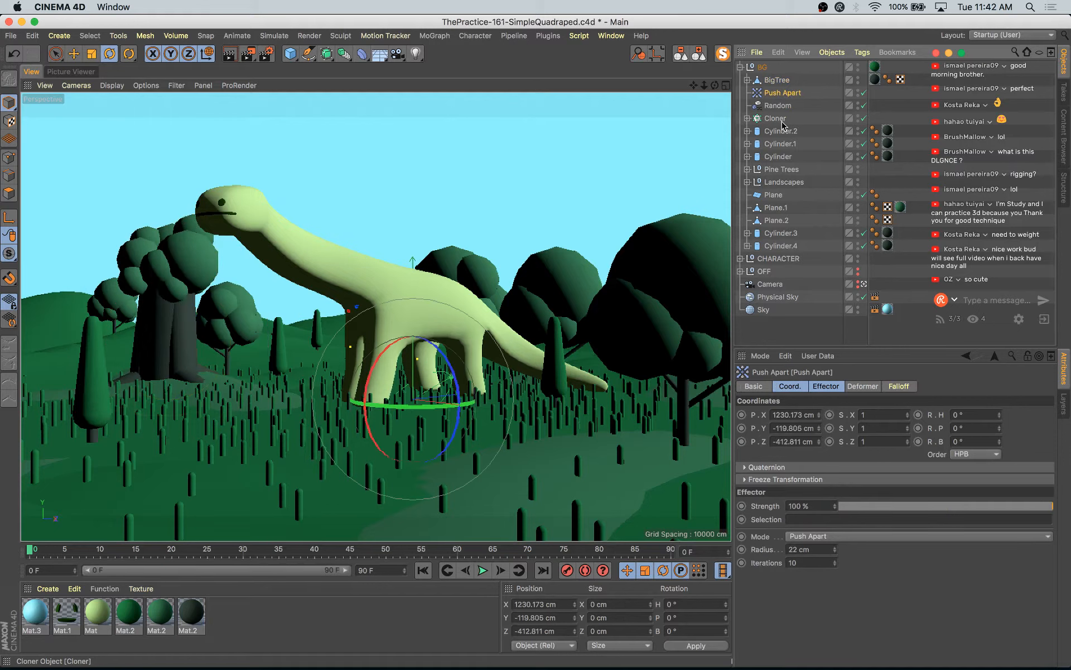
pyautogui.keyDown('shift'); pyautogui.click(781, 118); pyautogui.keyUp('shift')
pyautogui.hotkey('alt', 'g')
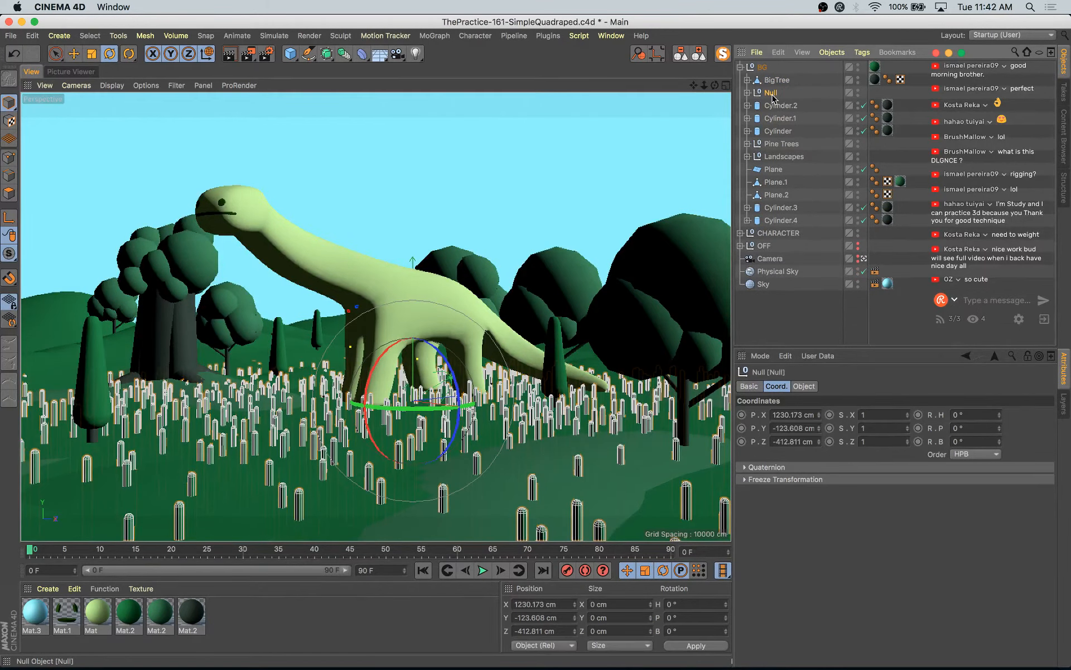
pyautogui.doubleClick(774, 93)
pyautogui.write('Grass')
pyautogui.press('Return')
pyautogui.click(183, 338)
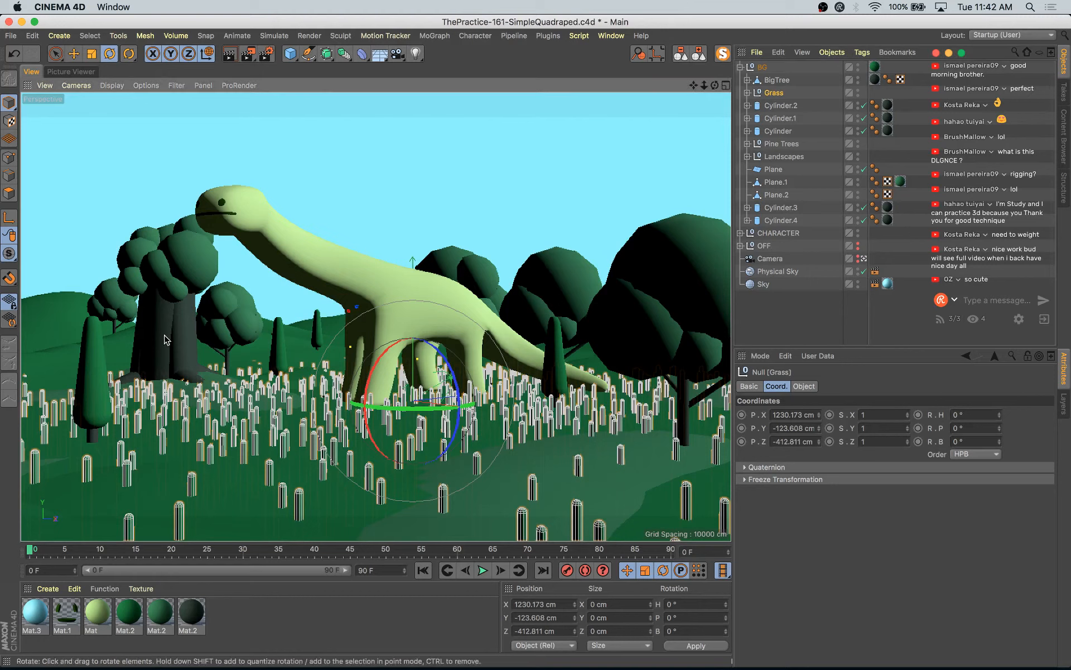
pyautogui.click(330, 444)
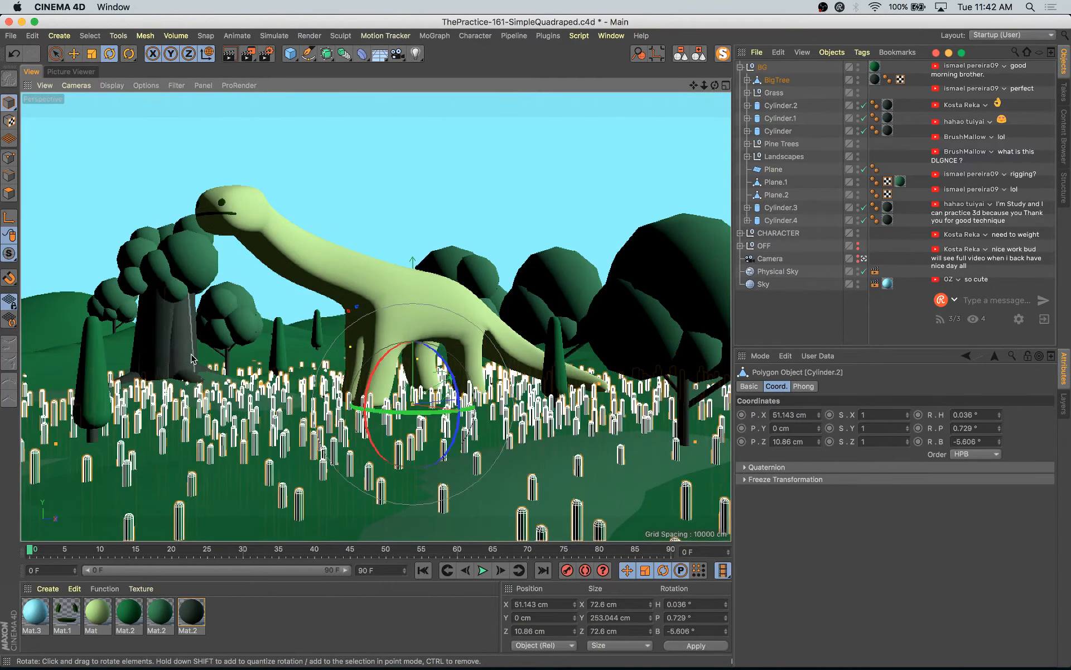
pyautogui.click(226, 319)
pyautogui.click(258, 306)
pyautogui.click(240, 314)
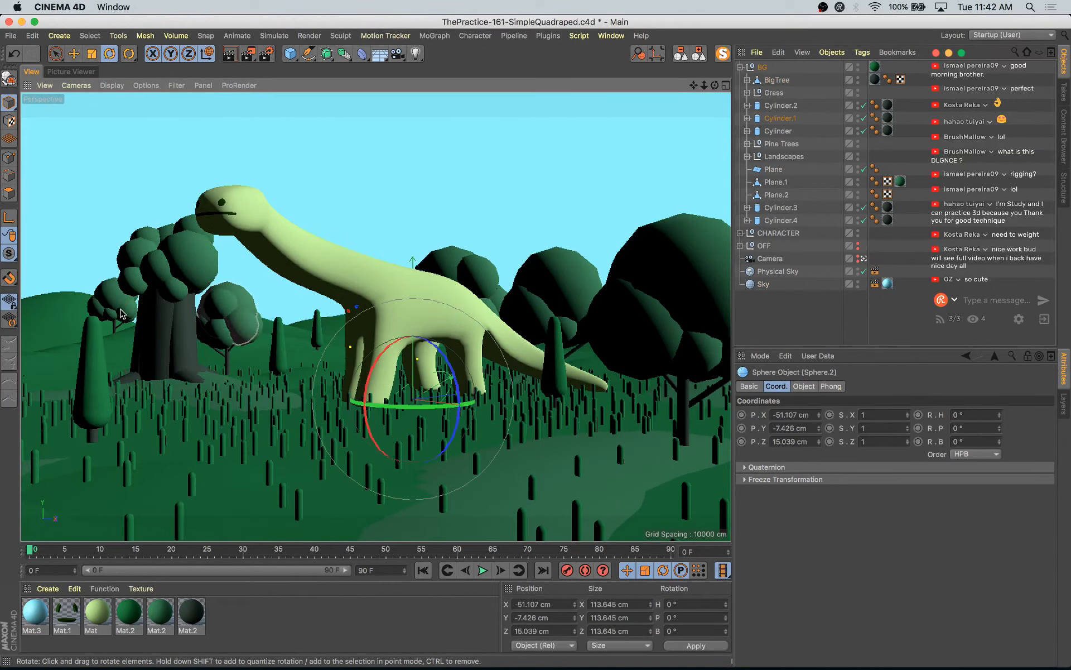
# - Move the small tree behind BigTree outward to about Z -486 cm and scale it up to about 158 cm tall
pyautogui.click(103, 309)
pyautogui.click(780, 207)
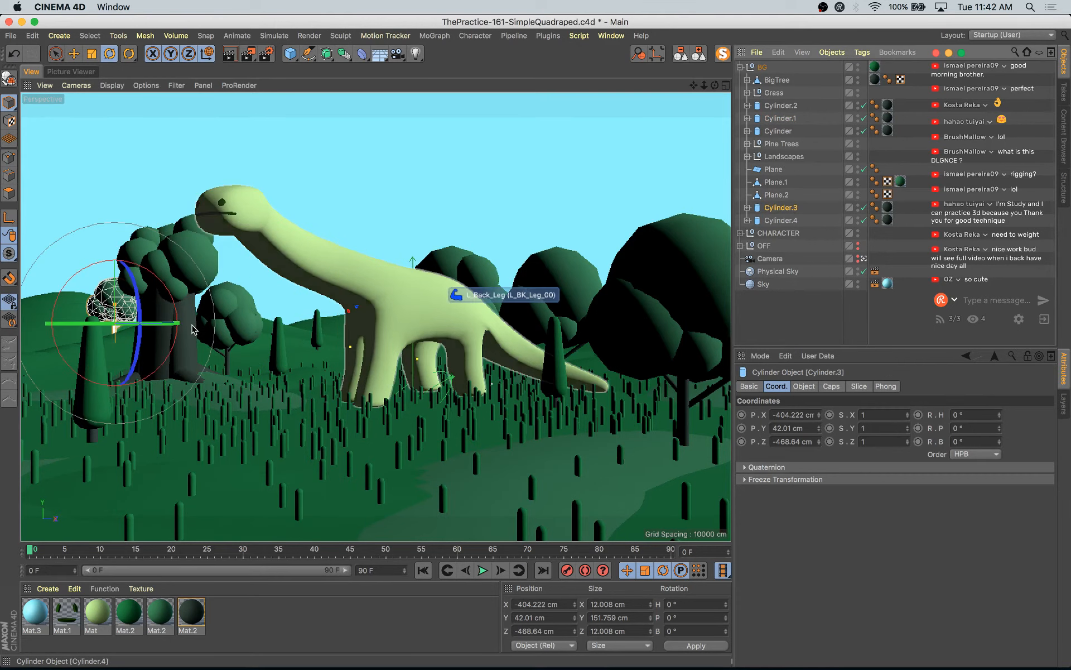
pyautogui.press('e')
pyautogui.moveTo(199, 326); pyautogui.dragTo(200, 326)
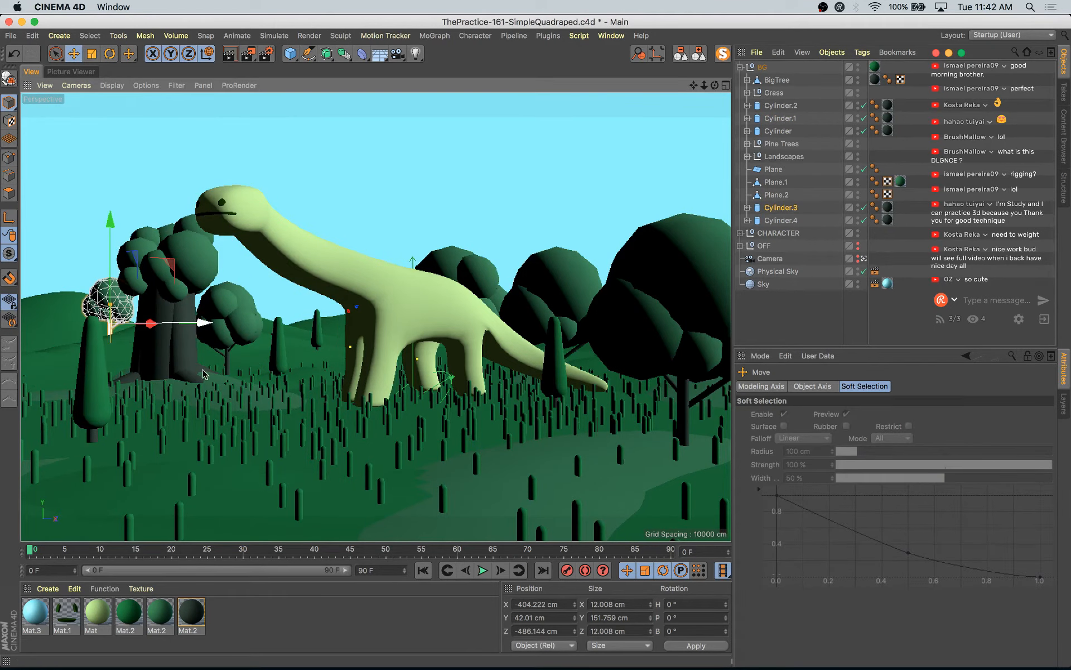
pyautogui.press('t')
pyautogui.moveTo(185, 379); pyautogui.dragTo(199, 378)
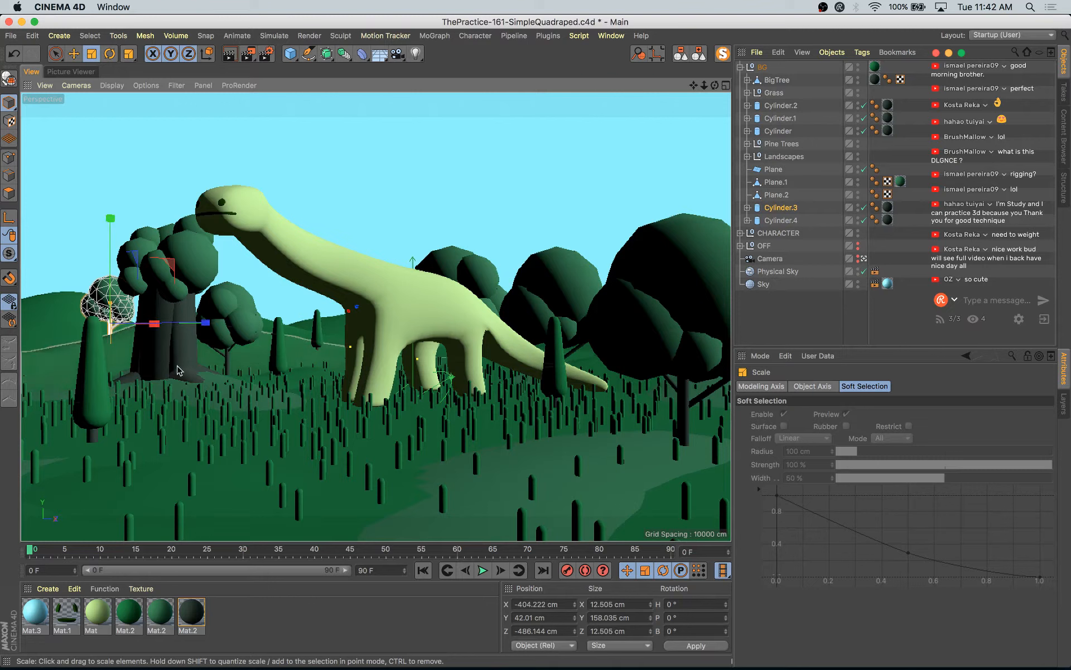
# - Scale the small round tree between BigTree and the dinosaur down to about 167 cm tall
pyautogui.click(218, 334)
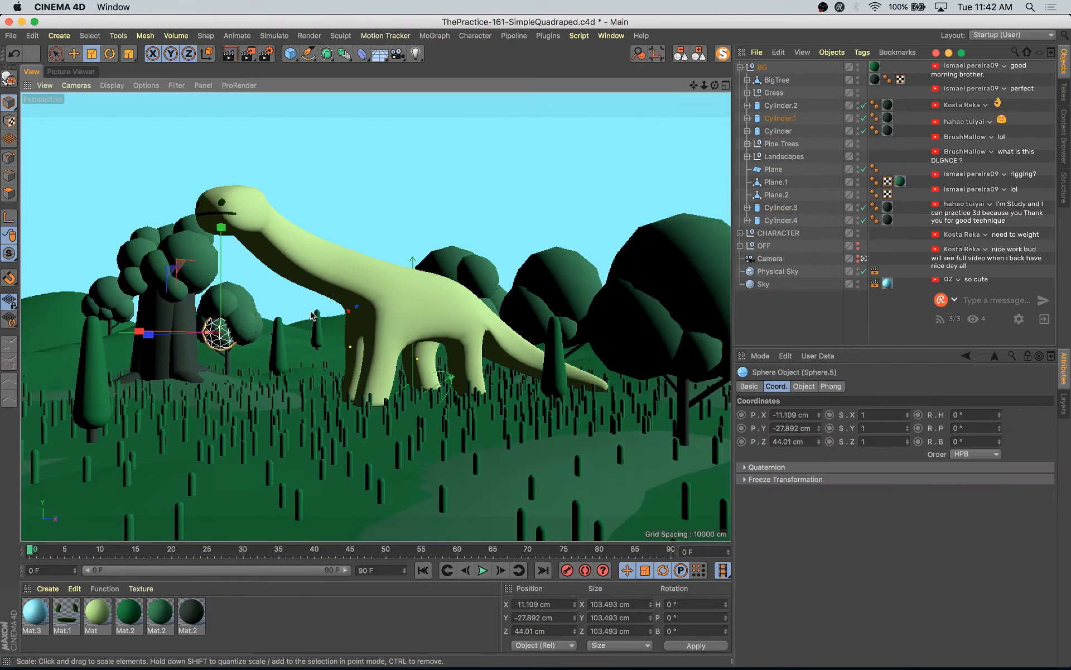
pyautogui.click(781, 118)
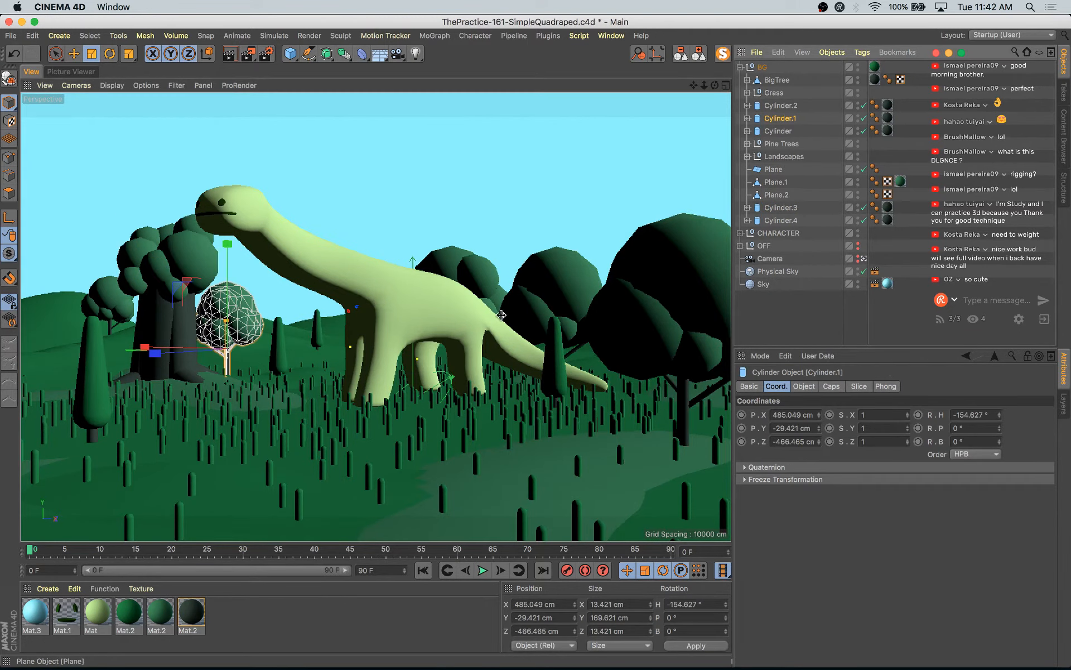
pyautogui.moveTo(421, 392); pyautogui.dragTo(399, 391)
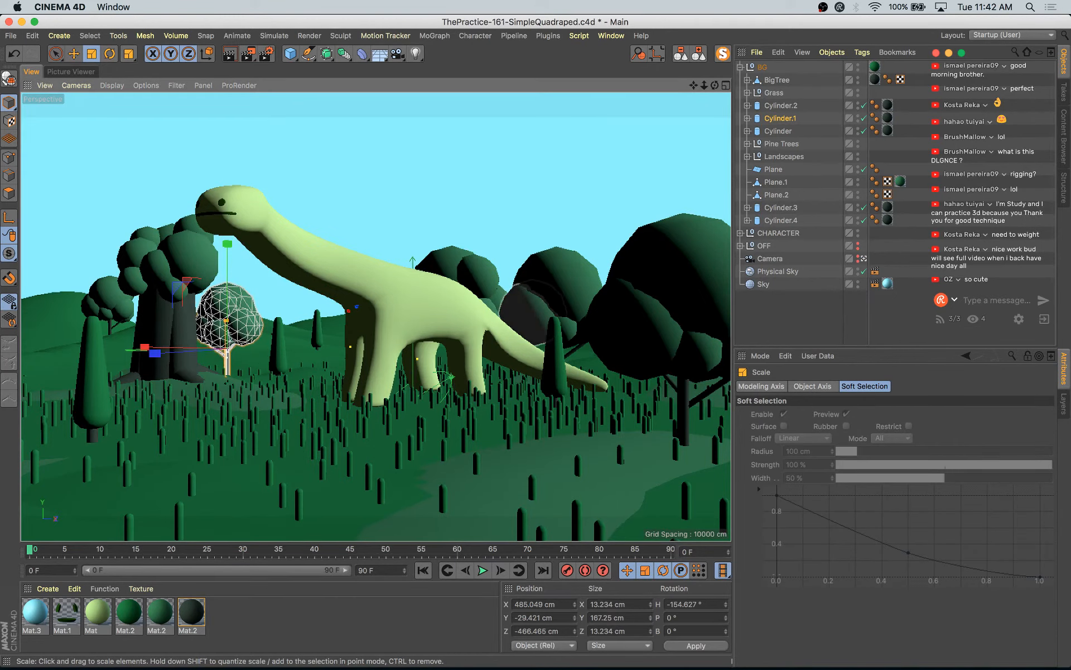
# - Copy BigTree along Z to about 502 cm behind the dinosaur's tail and undo the copy's trial rotation
pyautogui.click(160, 297)
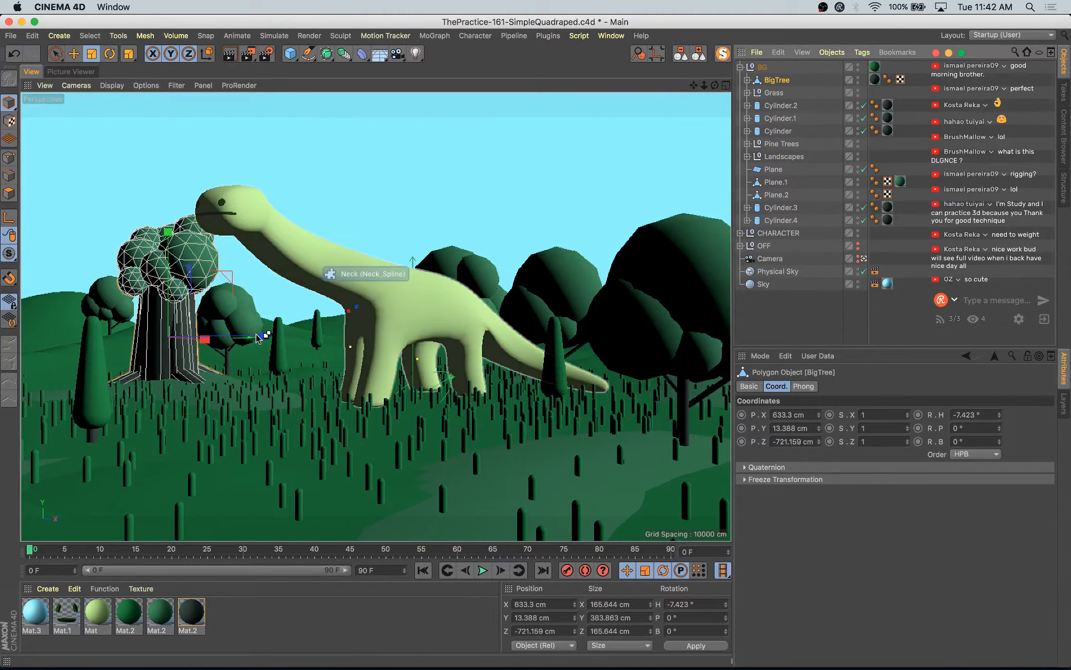
pyautogui.press('e')
pyautogui.moveTo(268, 335); pyautogui.dragTo(626, 332)
pyautogui.press('r')
pyautogui.press('e')
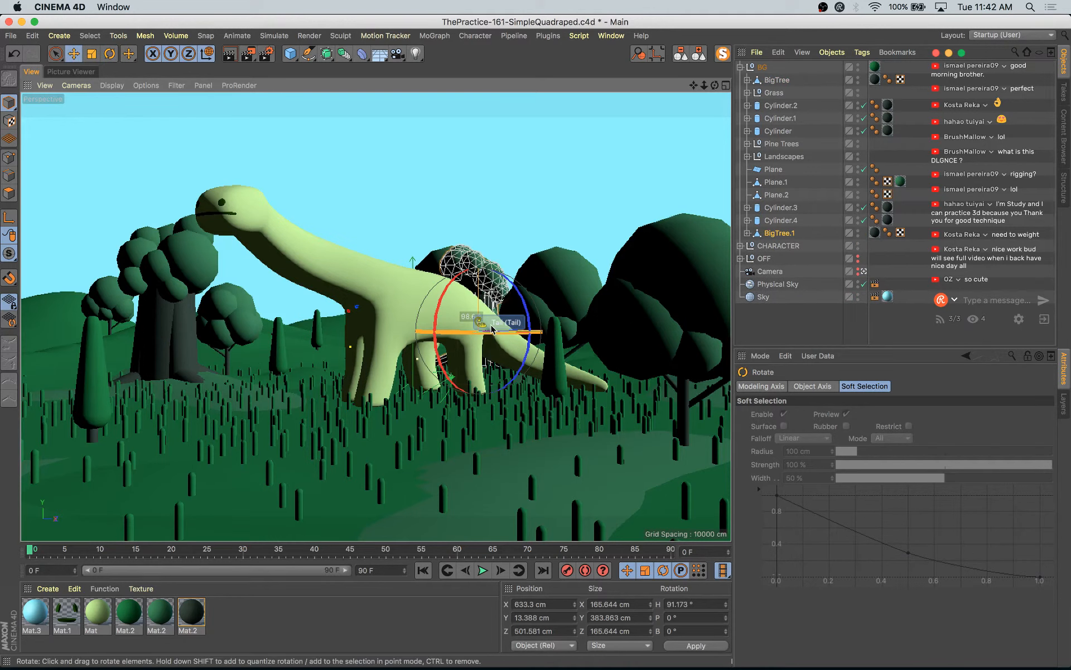
pyautogui.press('e')
pyautogui.hotkey('ctrl', 'z')
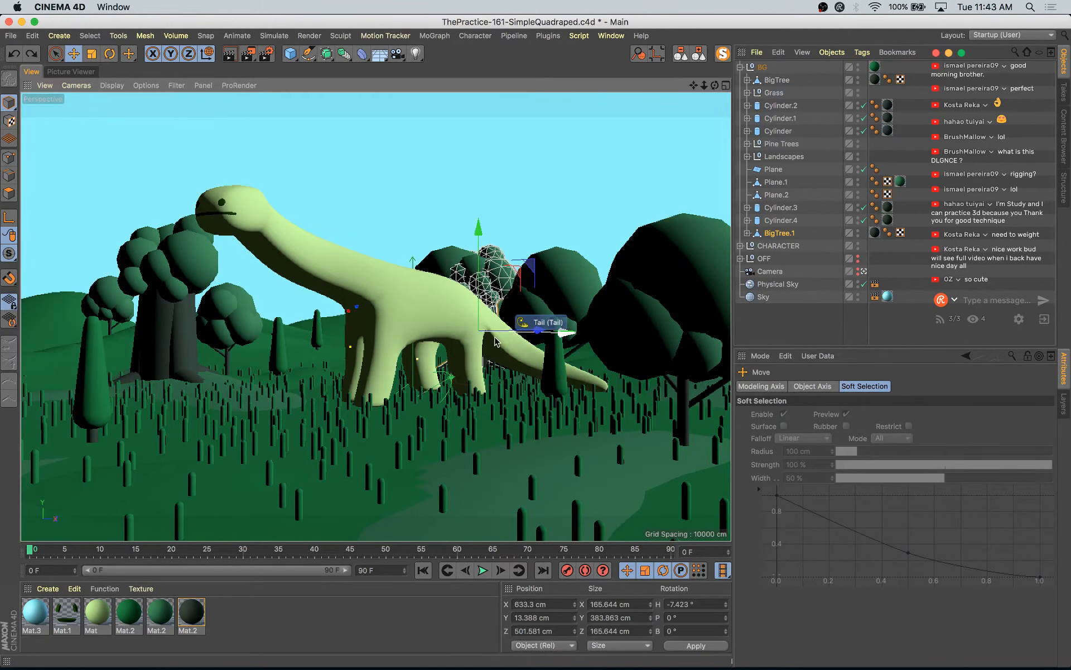
# - Move the BigTree copy to about X 1229, Z 44 cm and rotate it to about H -31.2°
pyautogui.middleClick(561, 299)
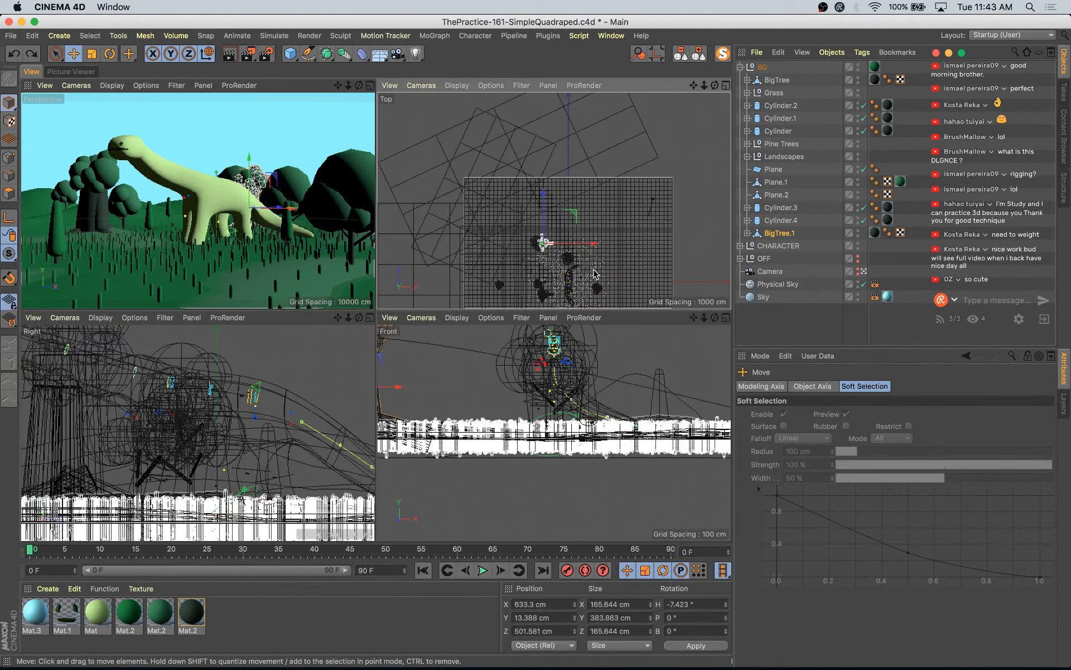
pyautogui.scroll(2, 596, 273)
pyautogui.scroll(4, 565, 233)
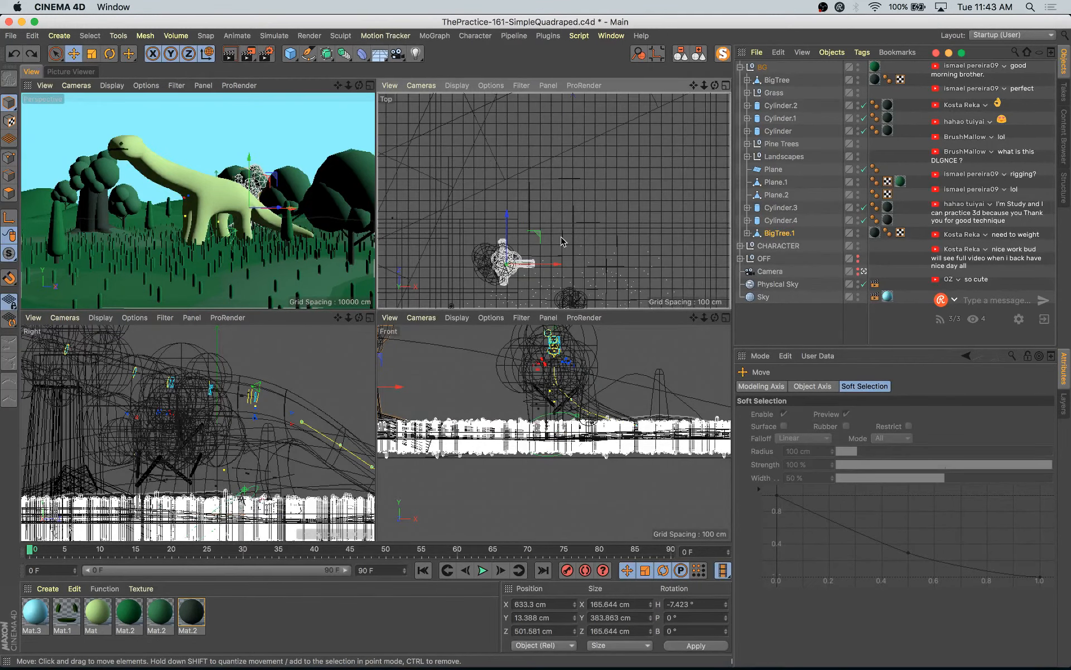
pyautogui.keyDown('alt'); pyautogui.moveTo(517, 233); pyautogui.dragTo(519, 201, button='middle'); pyautogui.keyUp('alt')
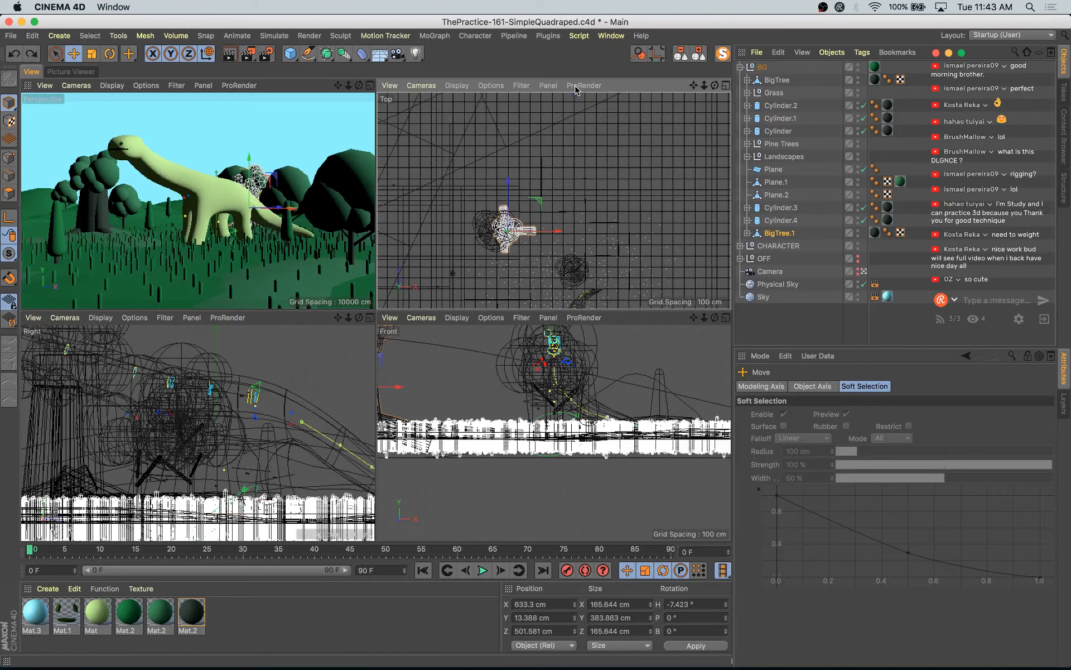
pyautogui.moveTo(539, 203); pyautogui.dragTo(605, 258)
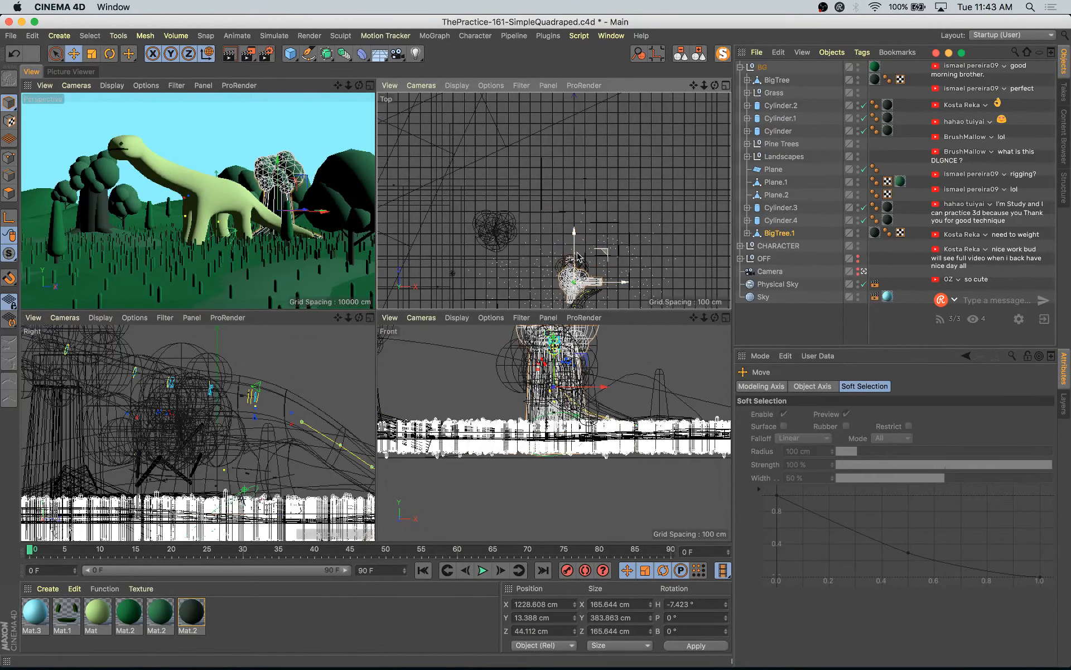
pyautogui.press('r')
pyautogui.moveTo(306, 215); pyautogui.dragTo(297, 205)
pyautogui.press('e')
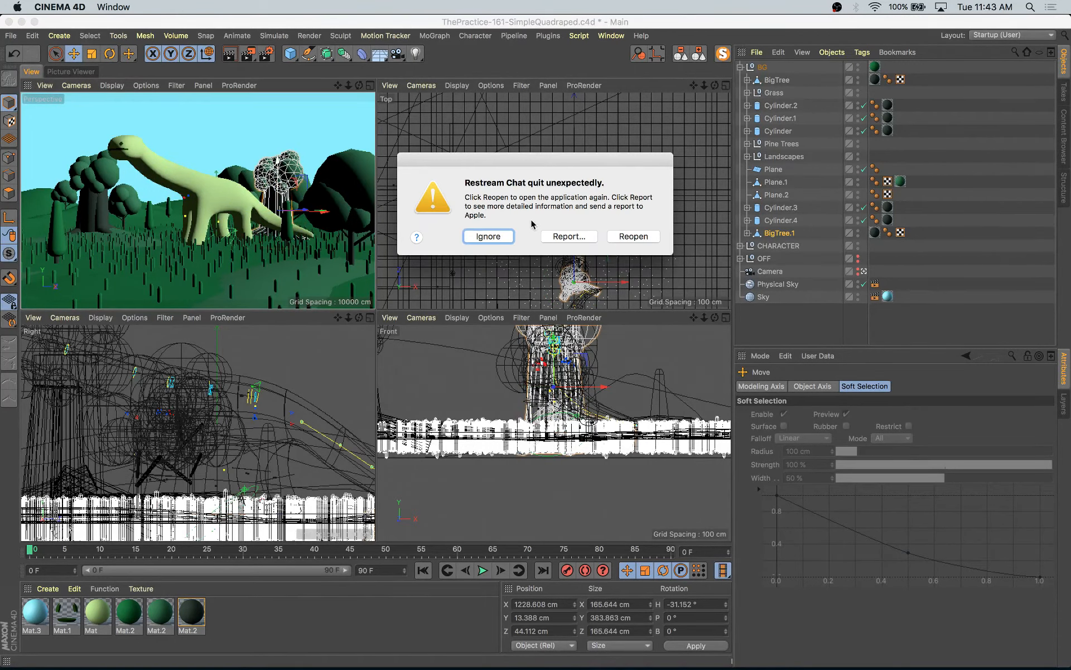
# - Dismiss the Restream Chat crash report, then lower the BigTree copy to about Y -0.7 cm and save the scene
pyautogui.click(488, 236)
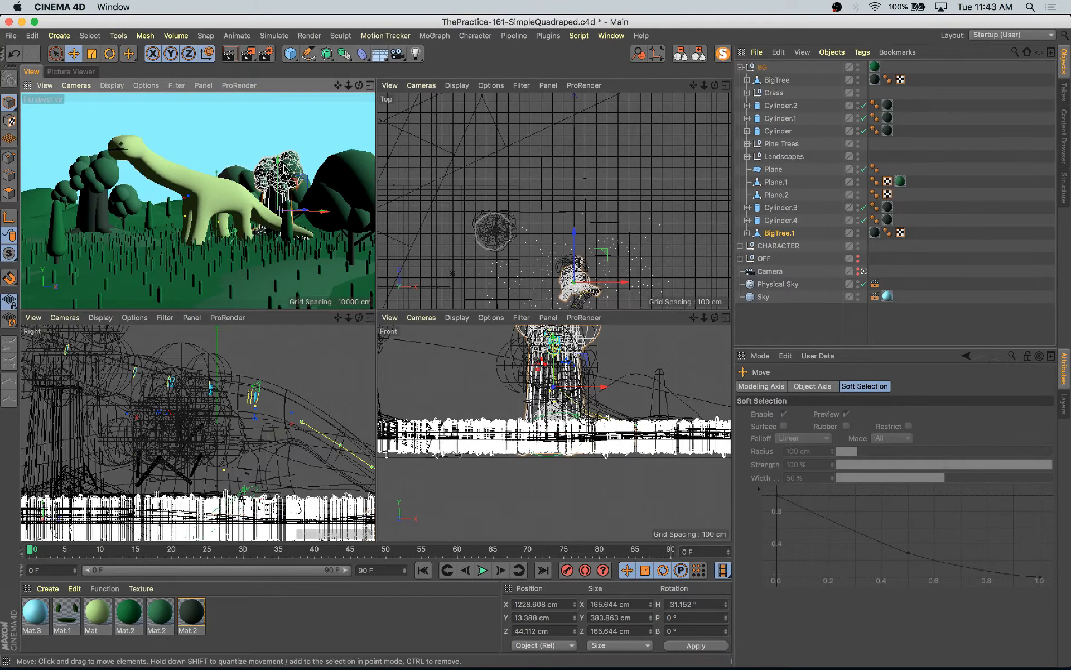
pyautogui.moveTo(301, 186); pyautogui.dragTo(301, 187)
pyautogui.press('super+s')
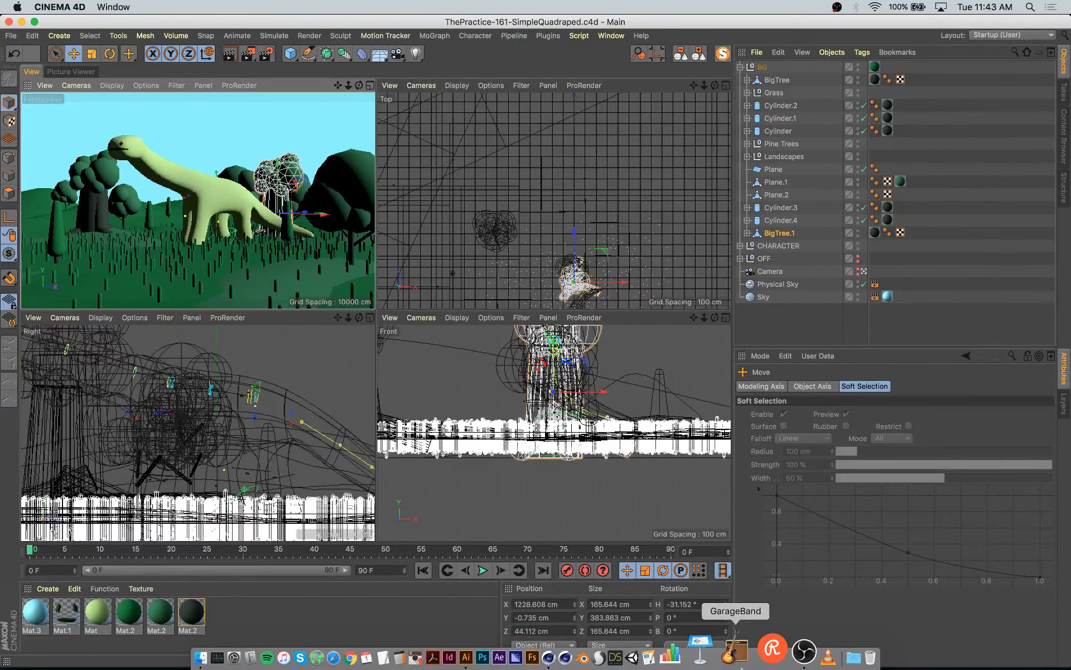
# - Reopen Restream Chat, reposition its overlay window and dismiss the click-through notice
pyautogui.click(772, 650)
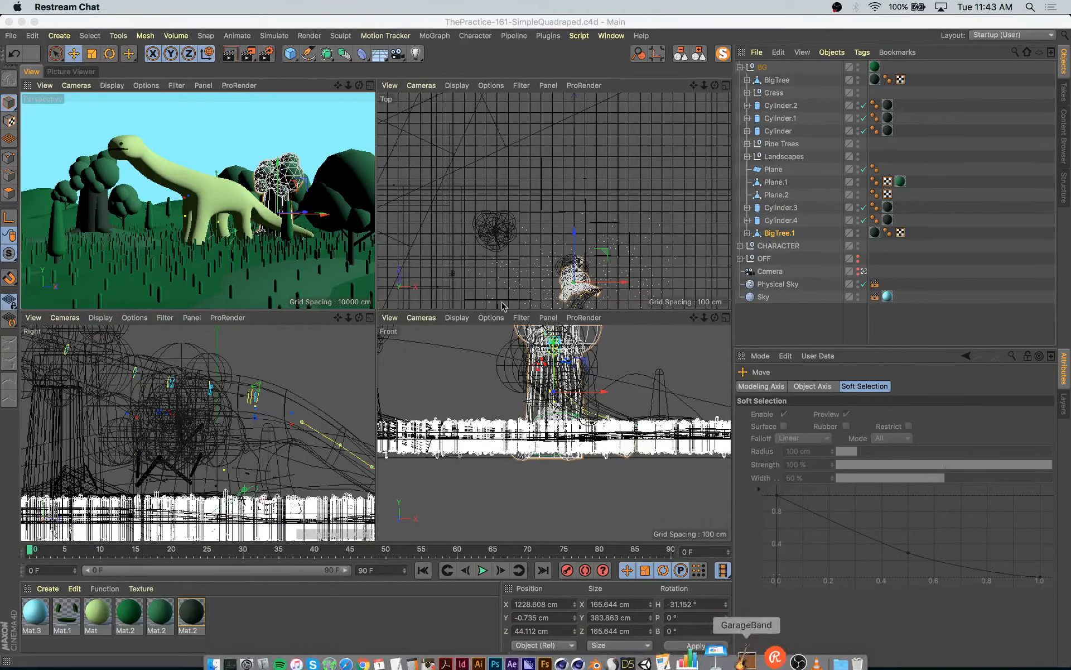
pyautogui.click(424, 23)
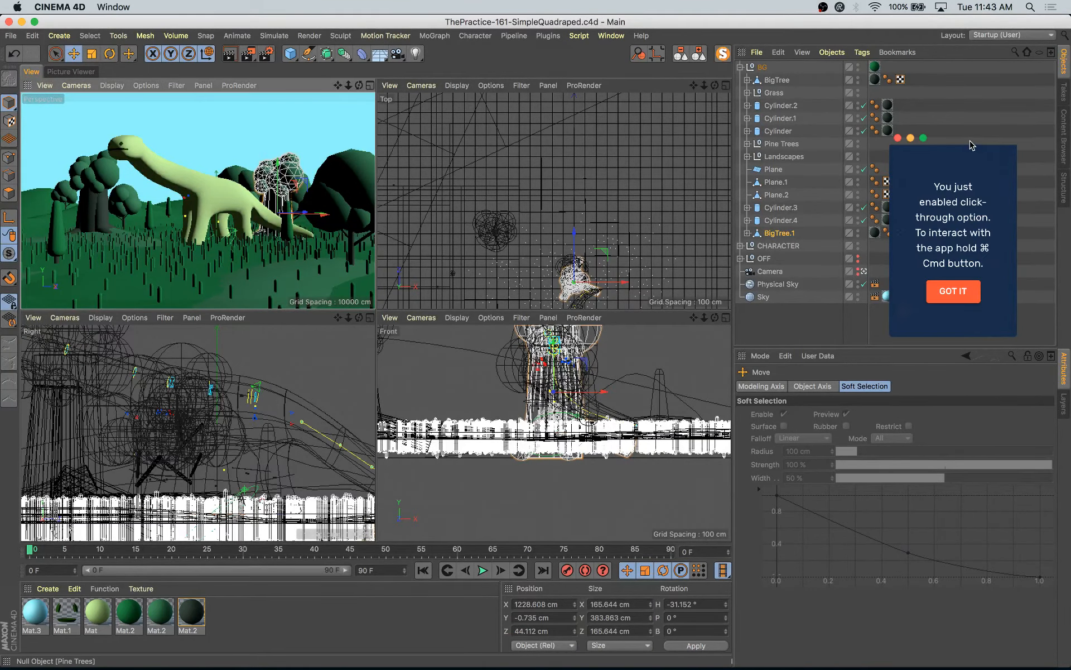
pyautogui.moveTo(971, 141); pyautogui.dragTo(970, 129)
pyautogui.click(951, 278)
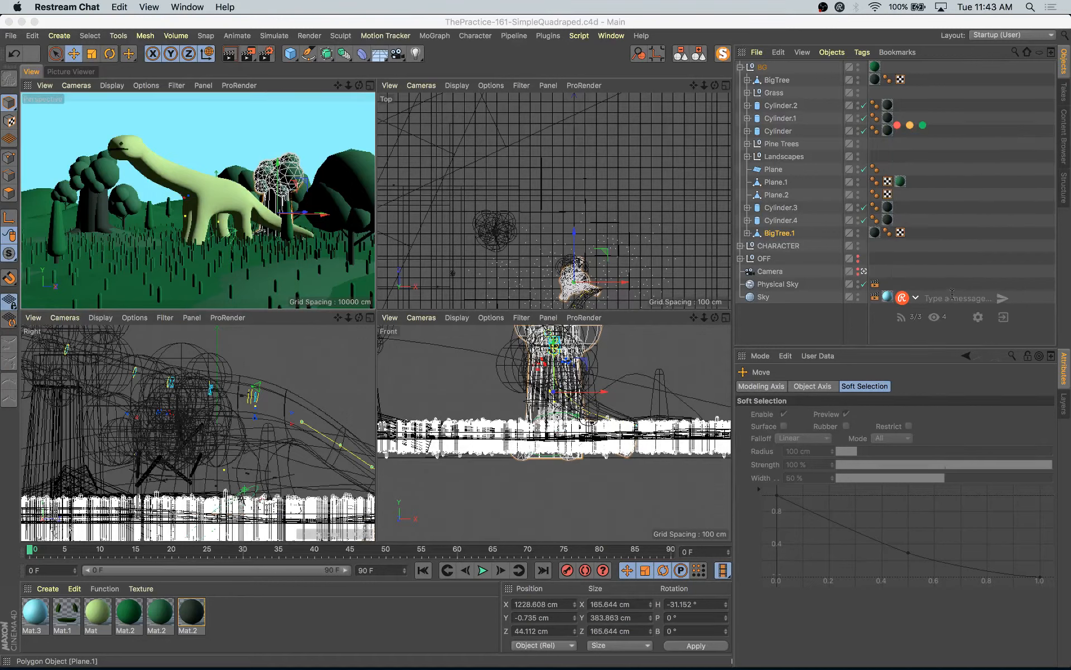
# - Move the Restream Chat overlay higher over the object list and enlarge its window
pyautogui.moveTo(954, 132); pyautogui.dragTo(977, 78)
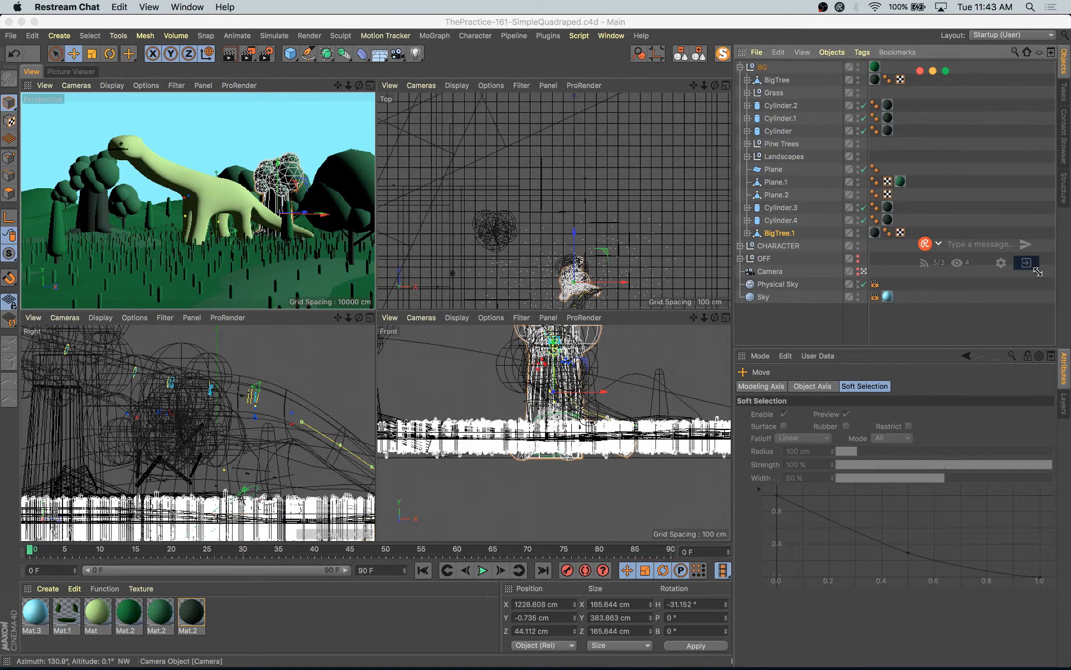
pyautogui.moveTo(1038, 272); pyautogui.dragTo(1051, 338)
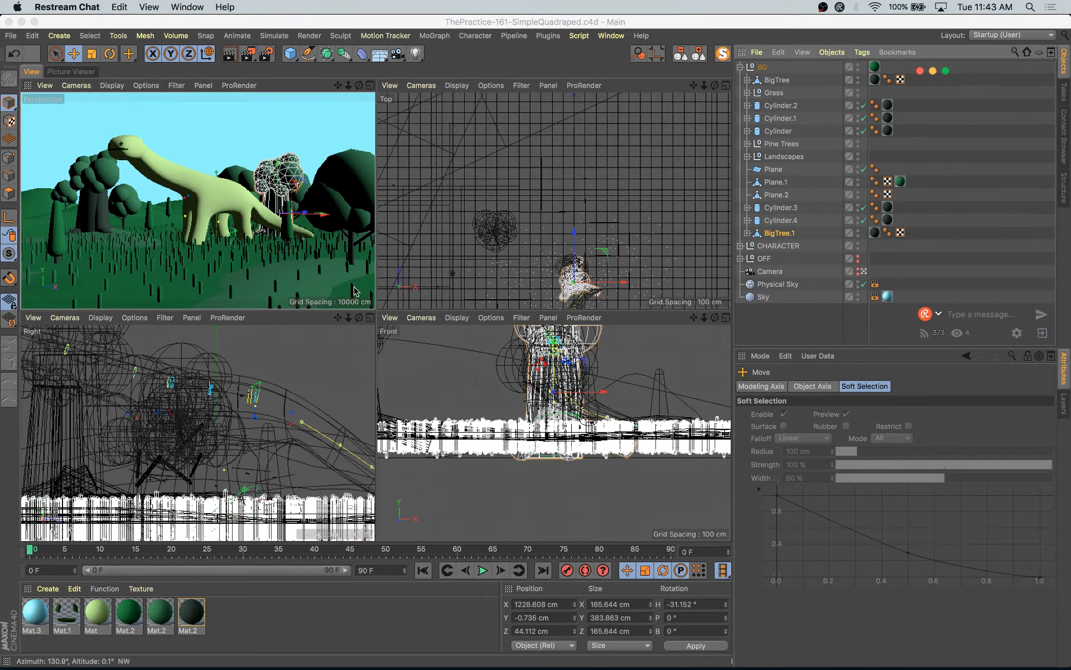
# - Place BigTree.1 directly after BigTree in the hierarchy and rotate it to about H 66.2°
pyautogui.middleClick(305, 217)
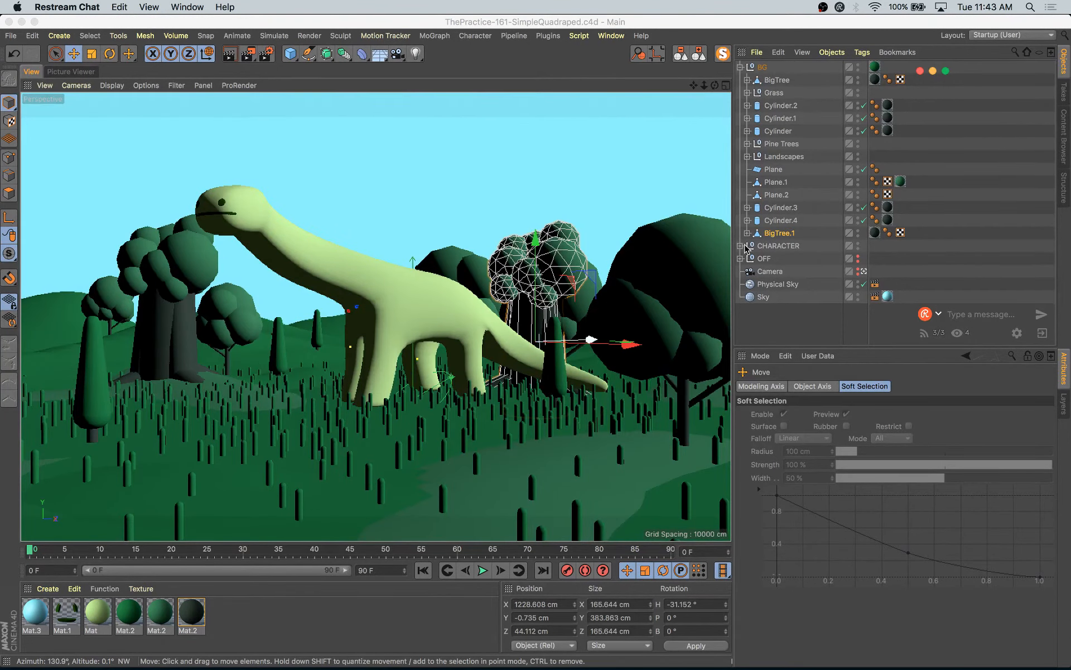
pyautogui.click(776, 234)
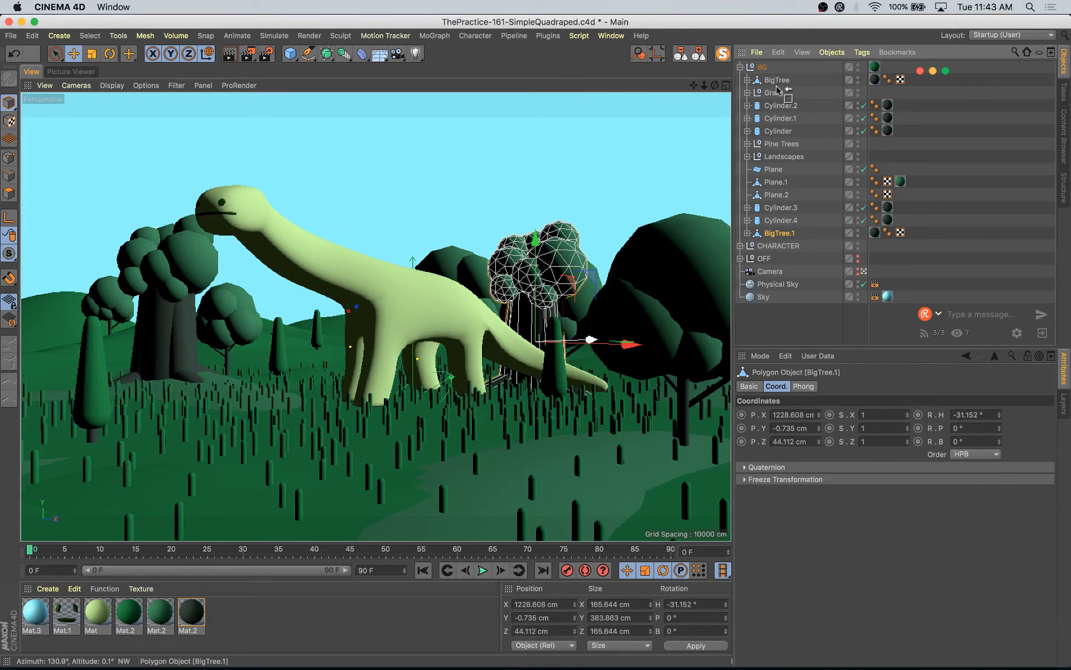
pyautogui.moveTo(778, 89); pyautogui.dragTo(779, 91)
pyautogui.press('r')
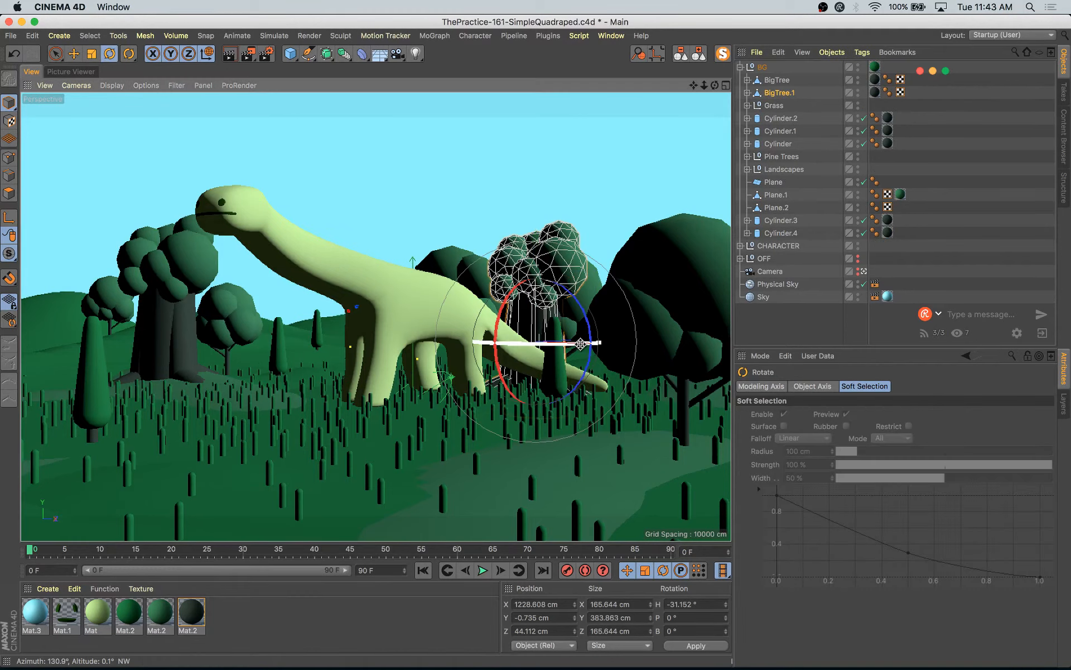
pyautogui.moveTo(578, 344); pyautogui.dragTo(736, 332)
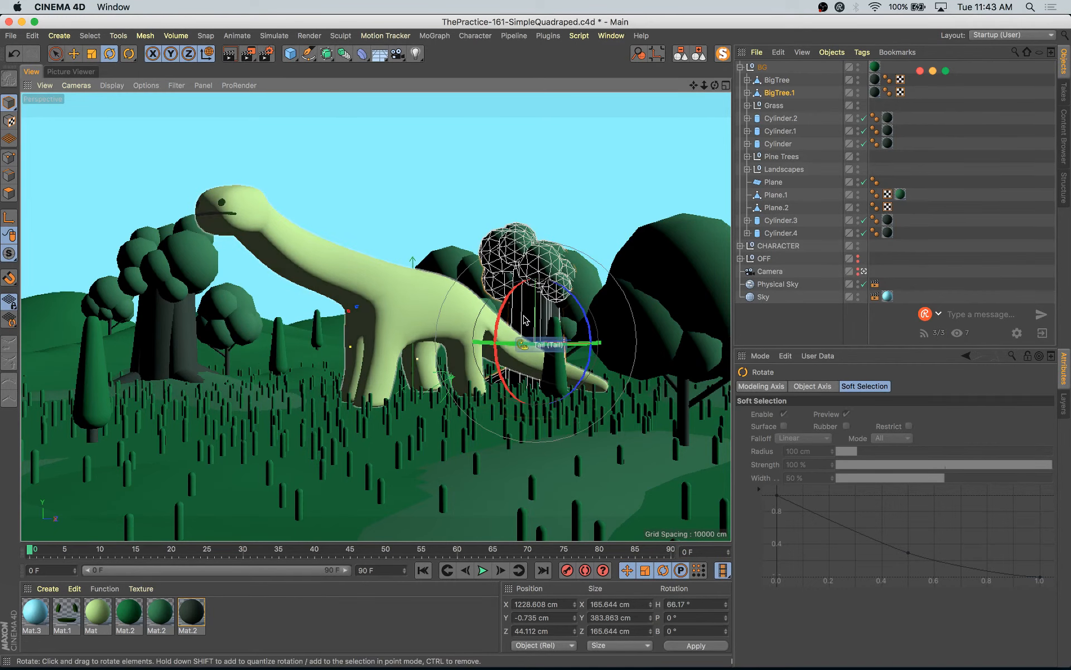
# - Lower an upper foliage sphere of BigTree.1 to about Y -28.5 cm and adjust the neighbouring foliage
pyautogui.click(514, 247)
pyautogui.press('e')
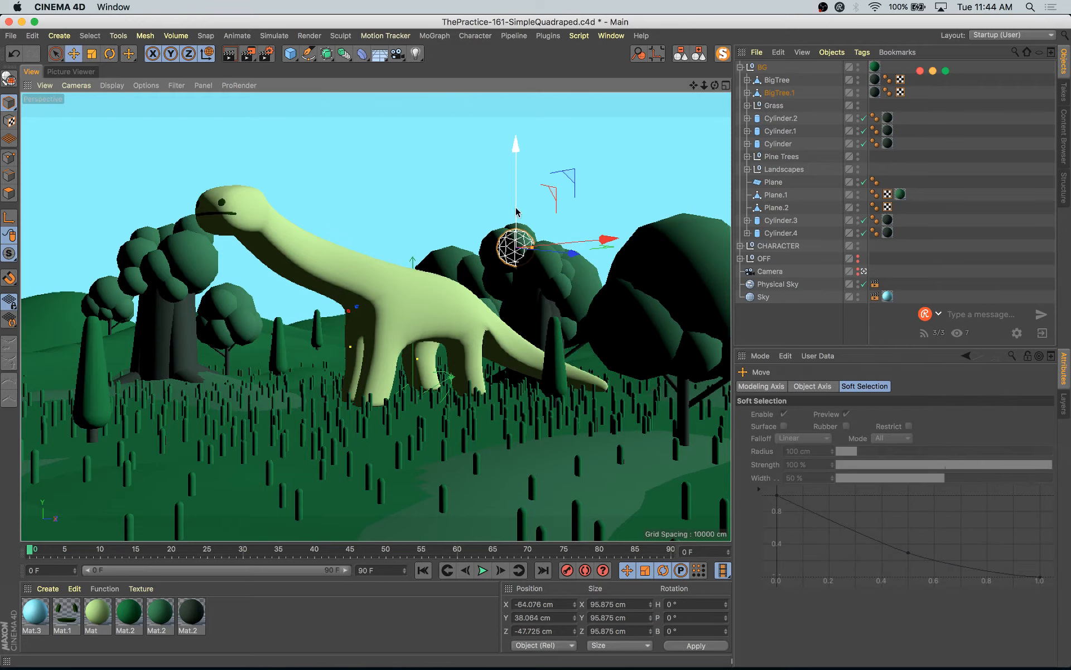
pyautogui.moveTo(516, 211); pyautogui.dragTo(514, 229)
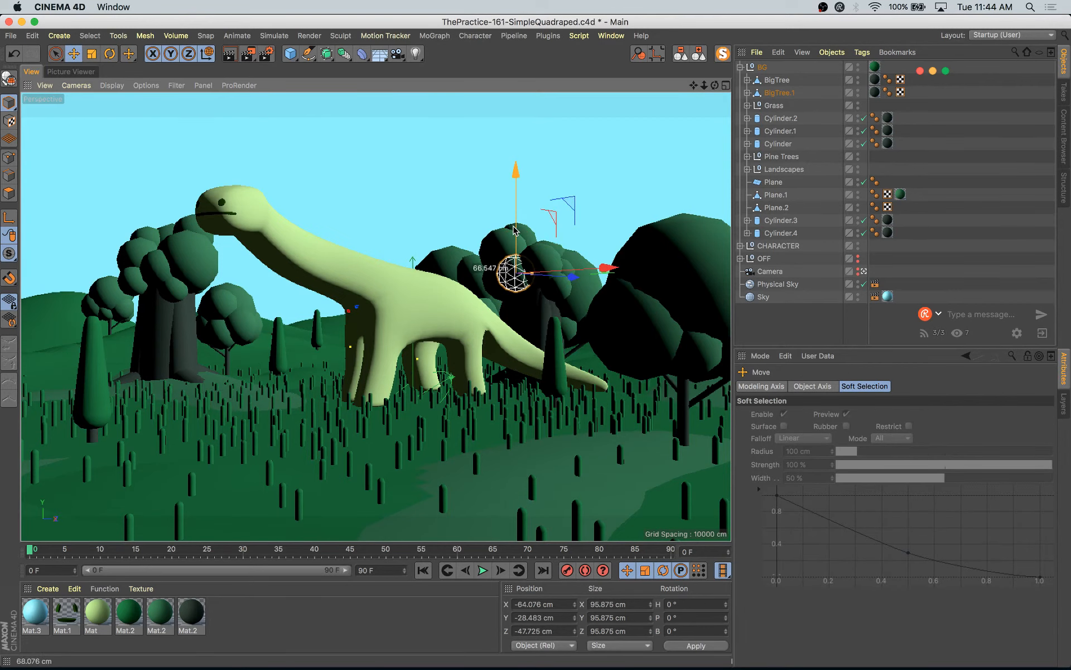
pyautogui.click(557, 253)
pyautogui.moveTo(600, 203); pyautogui.dragTo(596, 190)
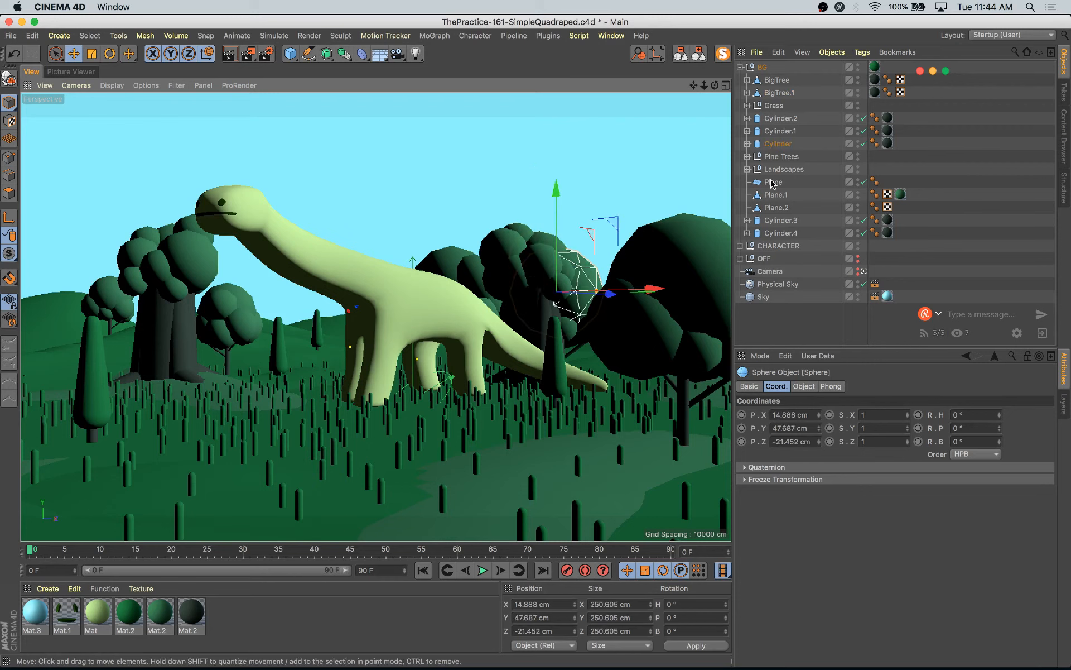
# - Move the Cylinder tree behind the dinosaur's front legs at about X 243 cm and scale its trunk to about 155 cm high
pyautogui.click(585, 377)
pyautogui.press('e')
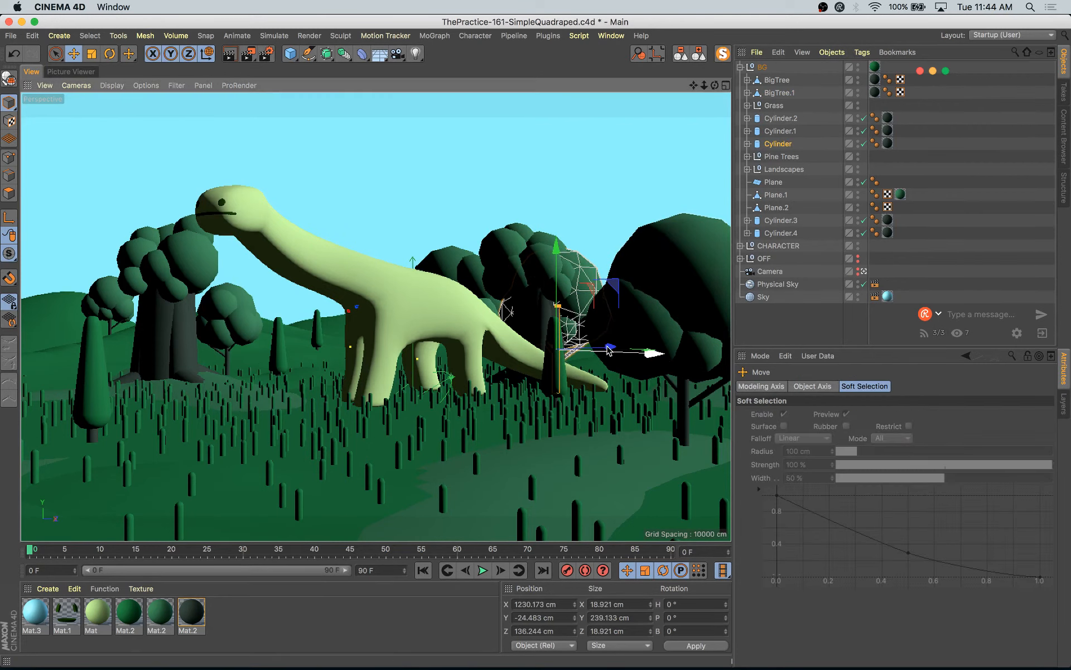
pyautogui.moveTo(654, 357); pyautogui.dragTo(408, 349)
pyautogui.press('t')
pyautogui.moveTo(435, 308); pyautogui.dragTo(385, 334)
pyautogui.press('e')
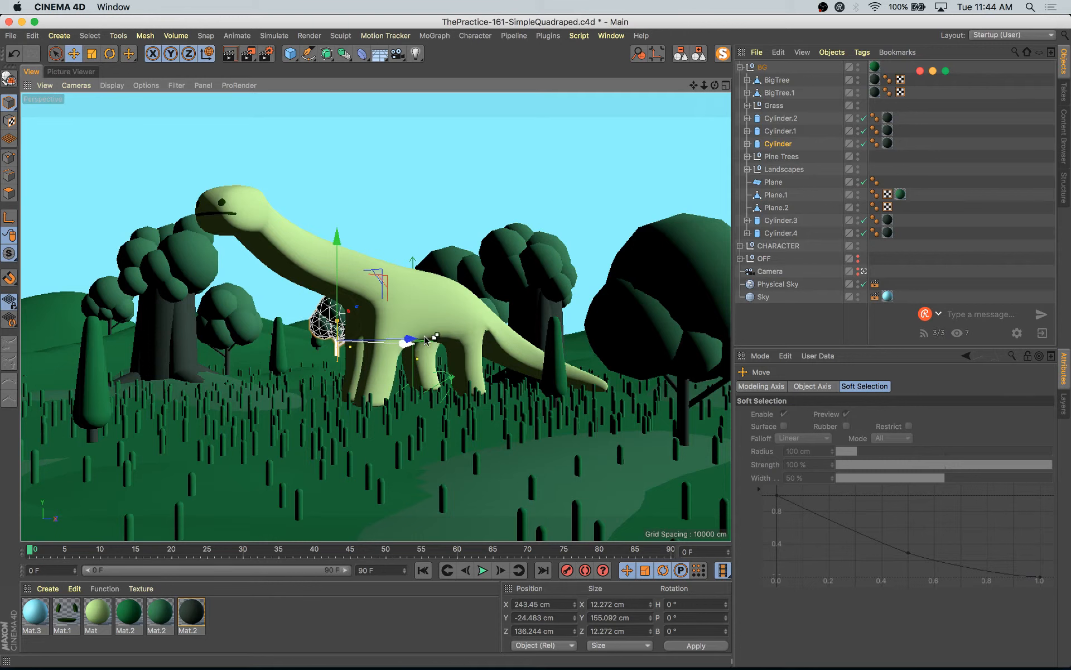
# - Enlarge Sphere.7 in BigTree.1's foliage to about 90 cm and raise it, then shift the low front sphere to about X 4.8 cm
pyautogui.click(565, 298)
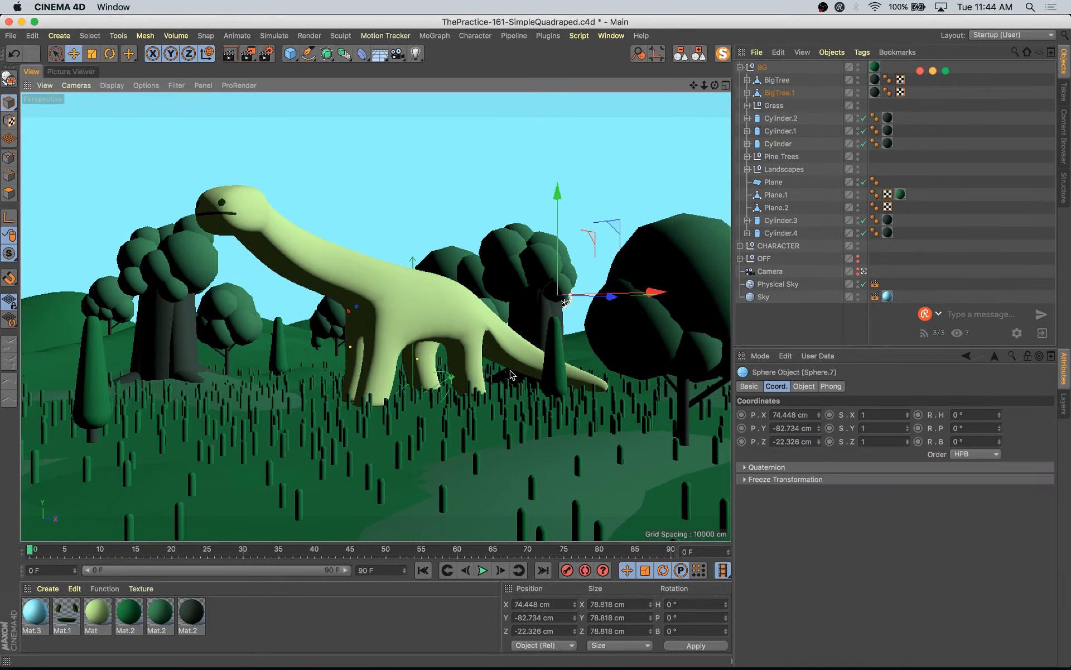
pyautogui.press('t')
pyautogui.moveTo(511, 375); pyautogui.dragTo(541, 370)
pyautogui.press('e')
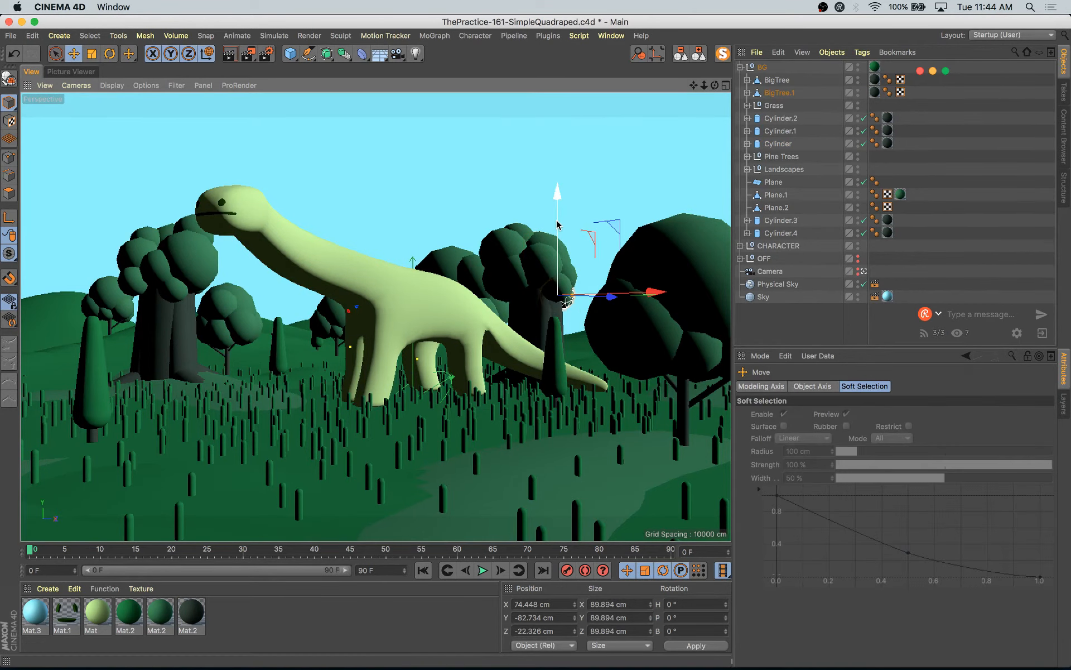
pyautogui.moveTo(556, 222); pyautogui.dragTo(557, 213)
pyautogui.click(573, 274)
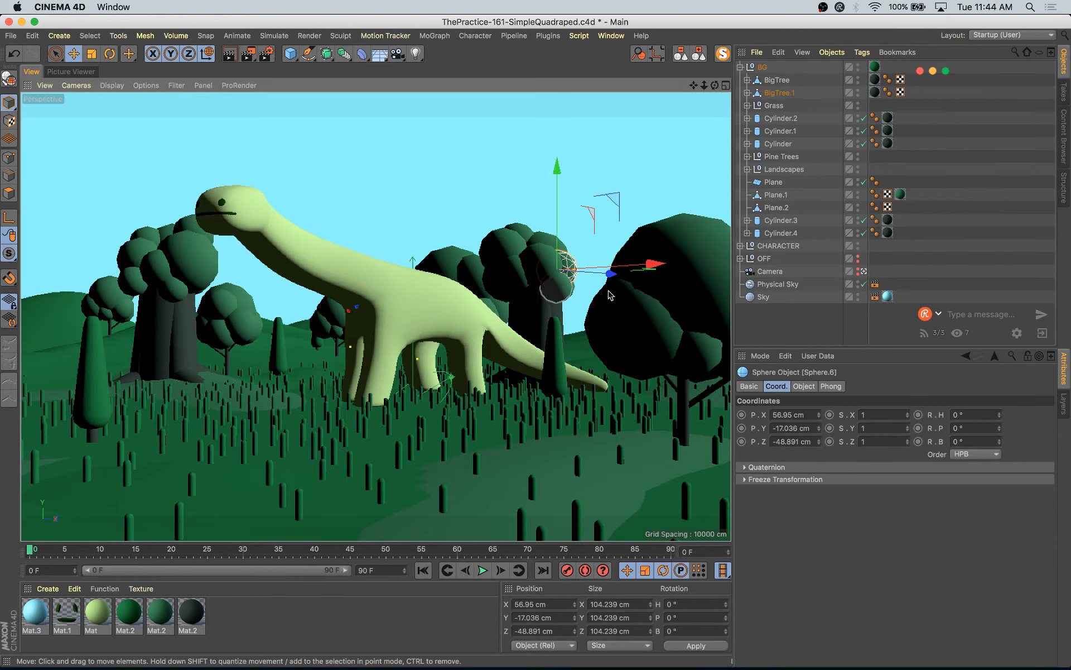
pyautogui.click(558, 293)
pyautogui.moveTo(652, 285); pyautogui.dragTo(638, 286)
# - Make the foliage null the first child of BigTree.1 and adjust its position and rotation over the trunk
pyautogui.click(747, 93)
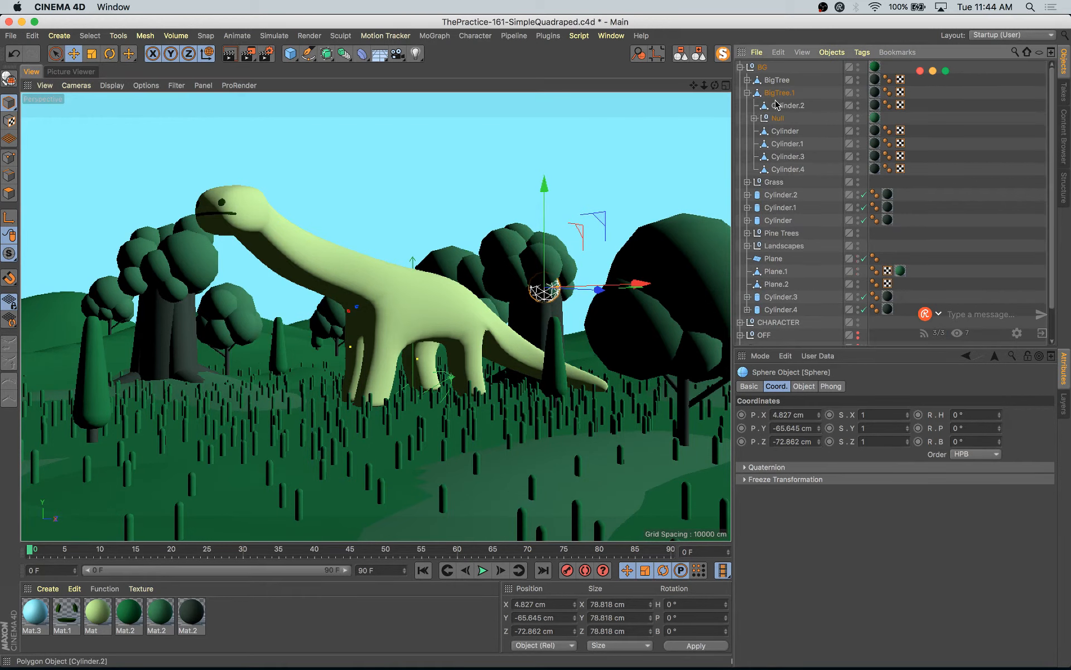
pyautogui.moveTo(779, 106); pyautogui.dragTo(777, 104)
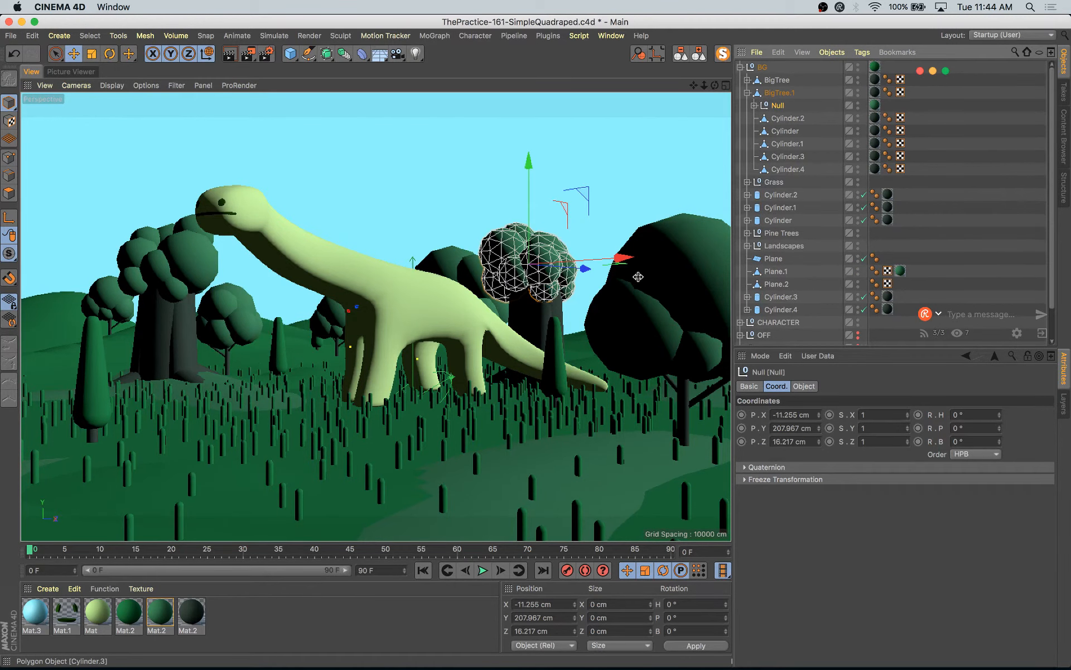
pyautogui.moveTo(620, 258); pyautogui.dragTo(531, 260)
pyautogui.press('r')
# - Reposition BigTree.1 to about X 1216, Y -5.4, Z 138 cm and rotate it to about H 50.1°
pyautogui.click(770, 82)
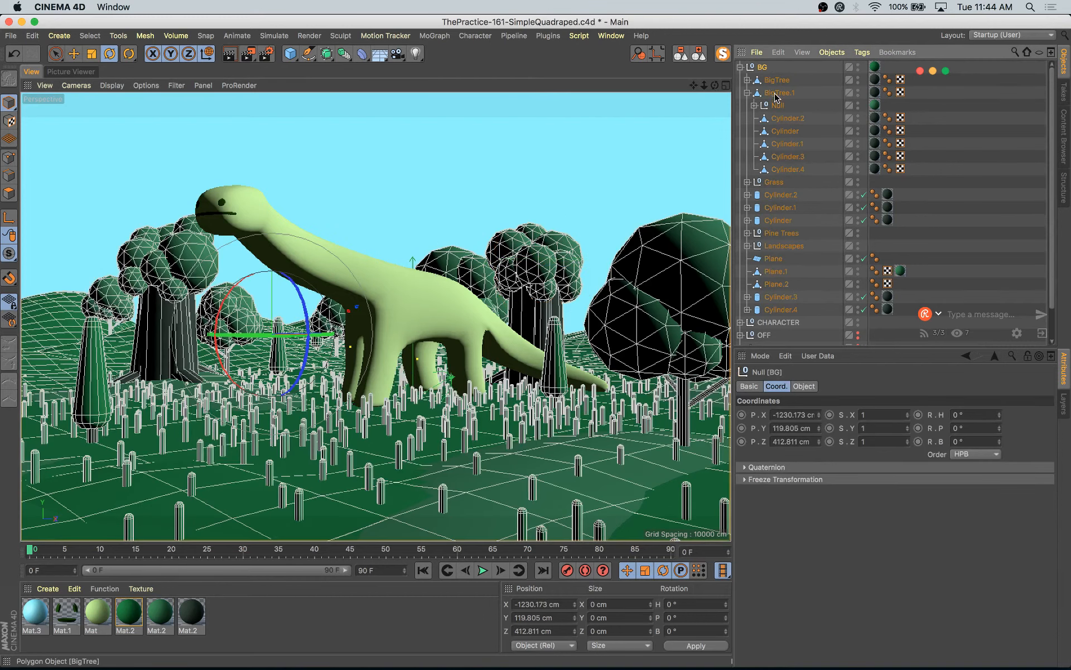
pyautogui.click(778, 93)
pyautogui.press('e')
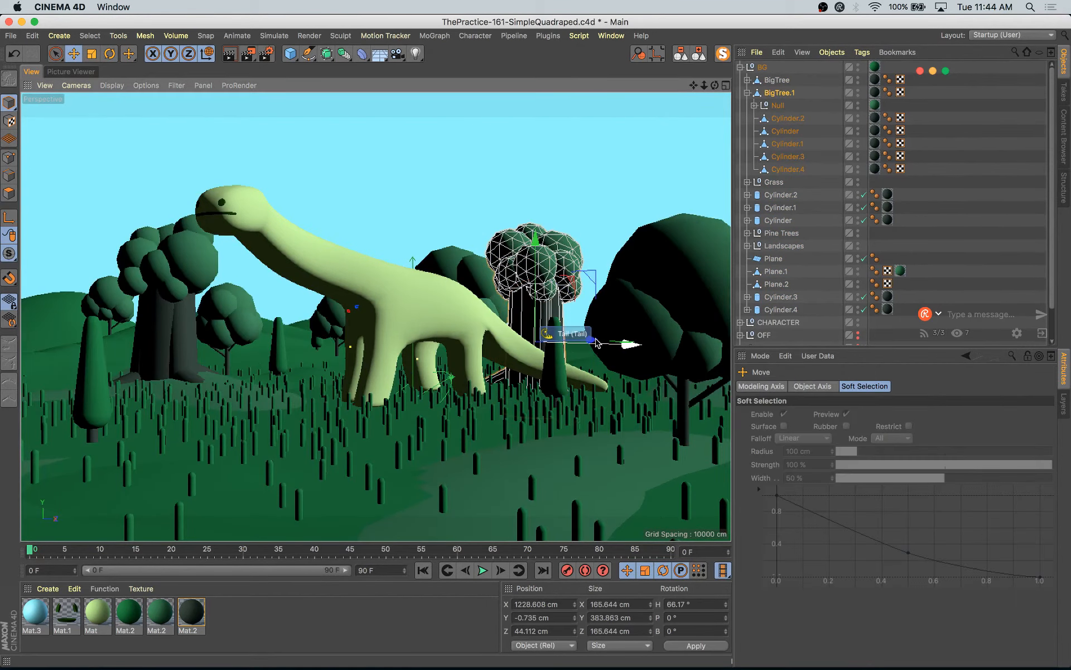
pyautogui.moveTo(596, 340); pyautogui.dragTo(647, 343)
pyautogui.press('r')
pyautogui.moveTo(581, 339); pyautogui.dragTo(559, 337)
pyautogui.press('e')
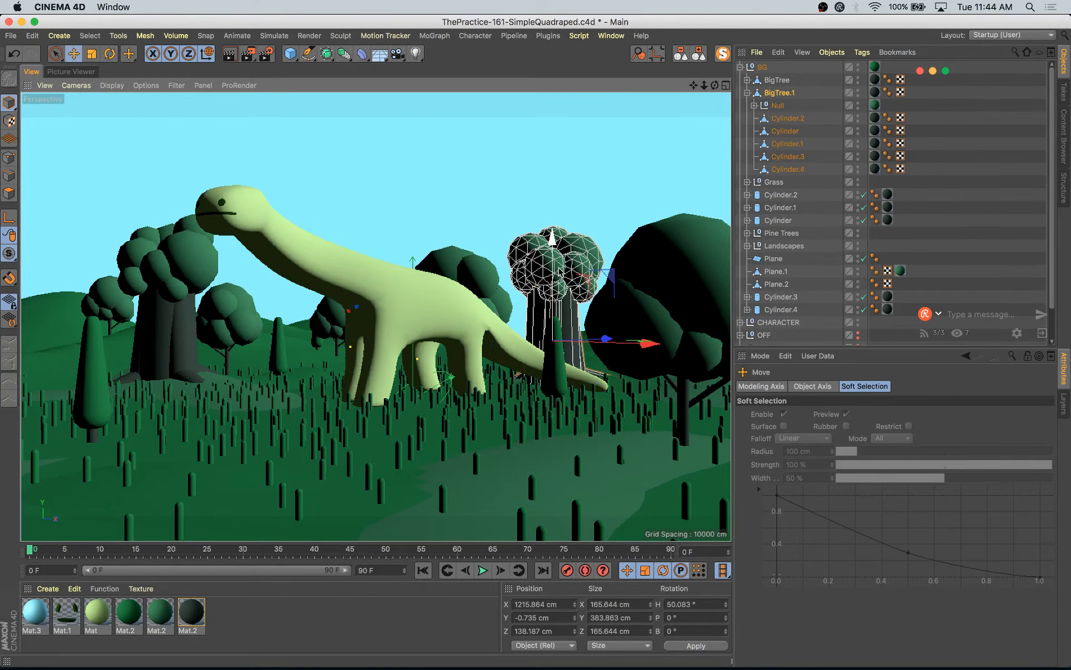
pyautogui.moveTo(552, 238); pyautogui.dragTo(552, 239)
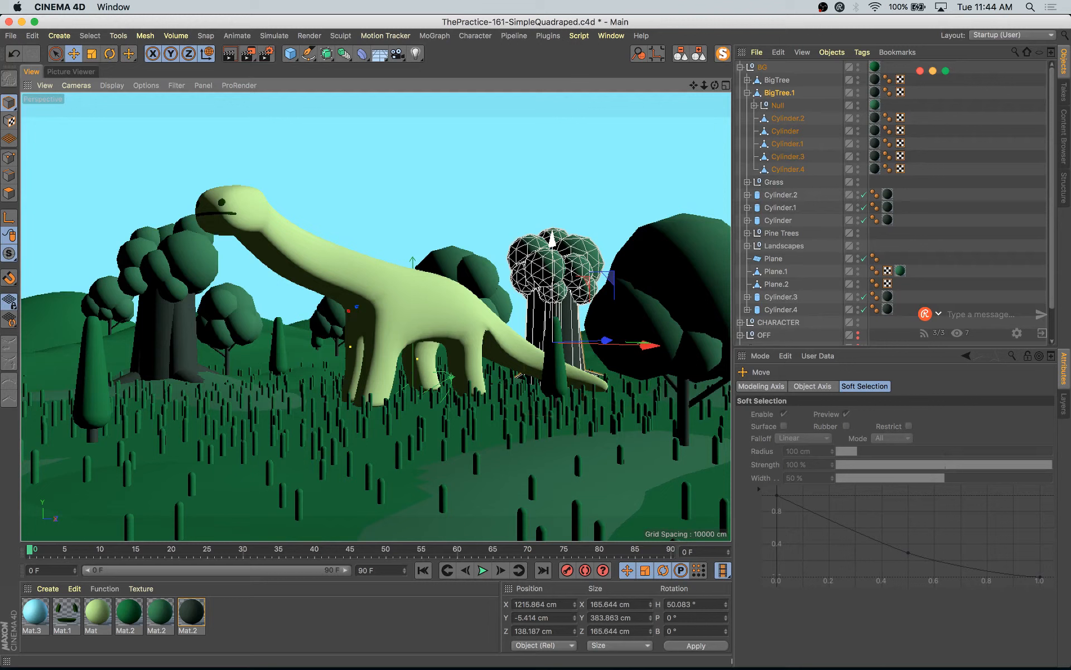
# - Copy the Cylinder.4 tree from behind the dinosaur's back to about X 1642, Z -438 cm near the tail
pyautogui.click(446, 261)
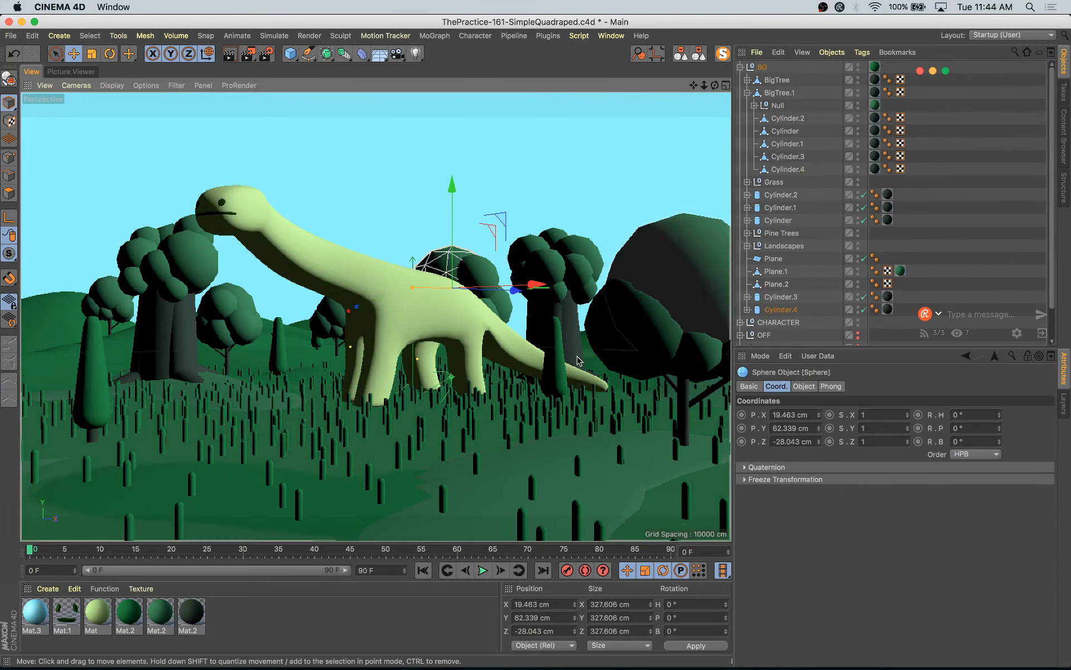
pyautogui.click(479, 277)
pyautogui.click(780, 310)
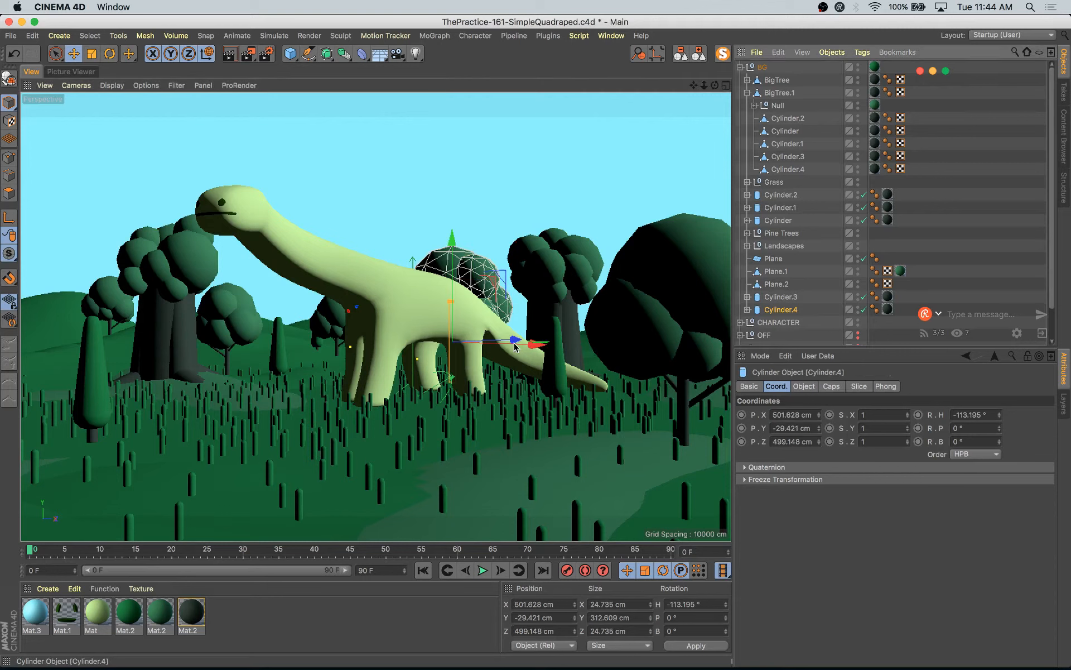
pyautogui.keyDown('ctrl'); pyautogui.moveTo(515, 347); pyautogui.dragTo(664, 380); pyautogui.keyUp('ctrl')
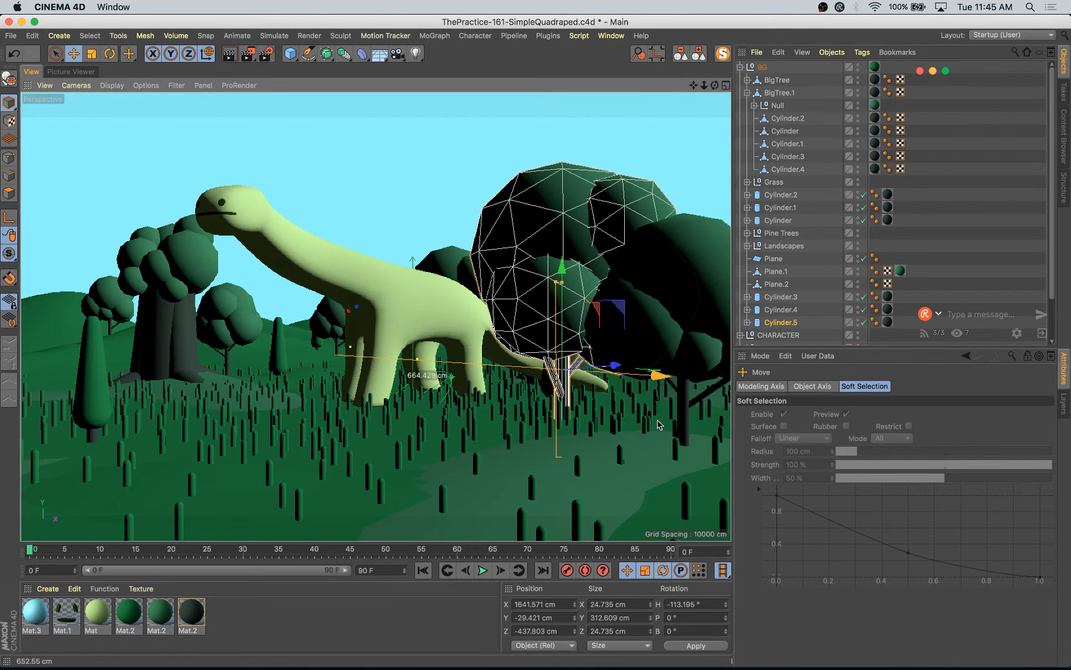
# - Scale the copied tree to a trunk height of about 162 cm and rotate it to about H -273.6°
pyautogui.press('t')
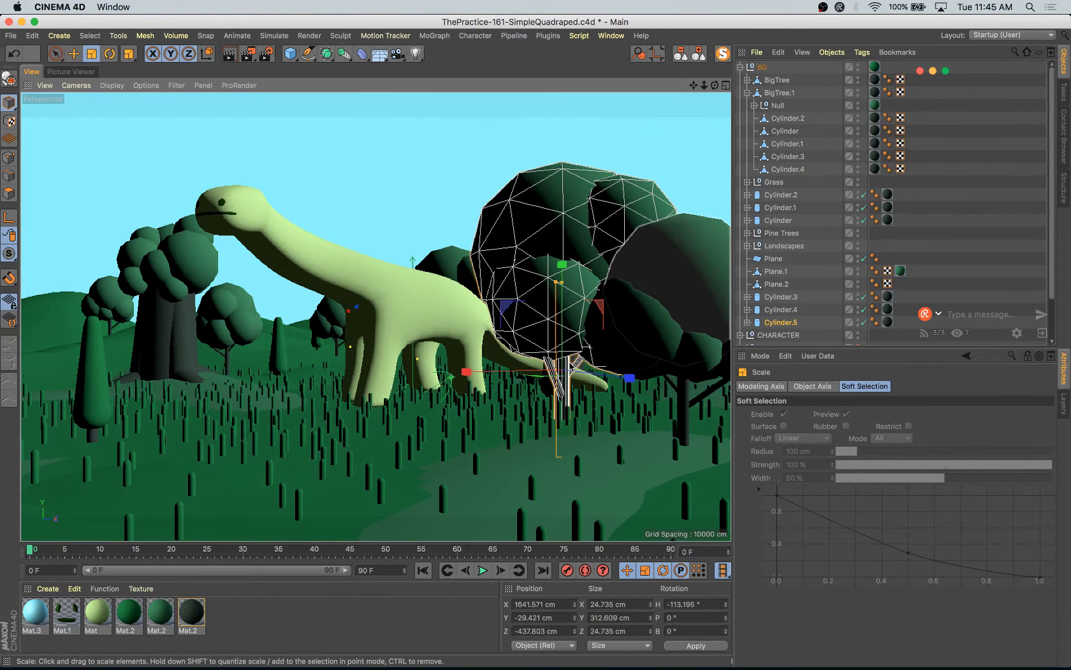
pyautogui.moveTo(570, 363); pyautogui.dragTo(337, 341)
pyautogui.press('r')
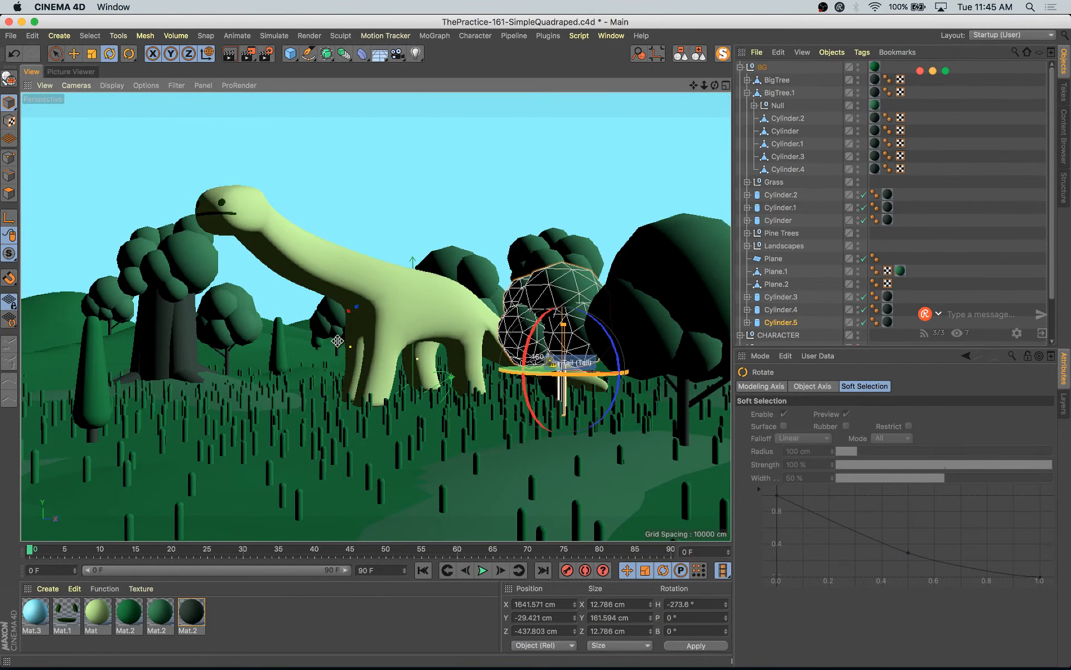
# - Move the small tree copy to about X 1652, Y -51.6, Z -213 cm and save the scene
pyautogui.press('e')
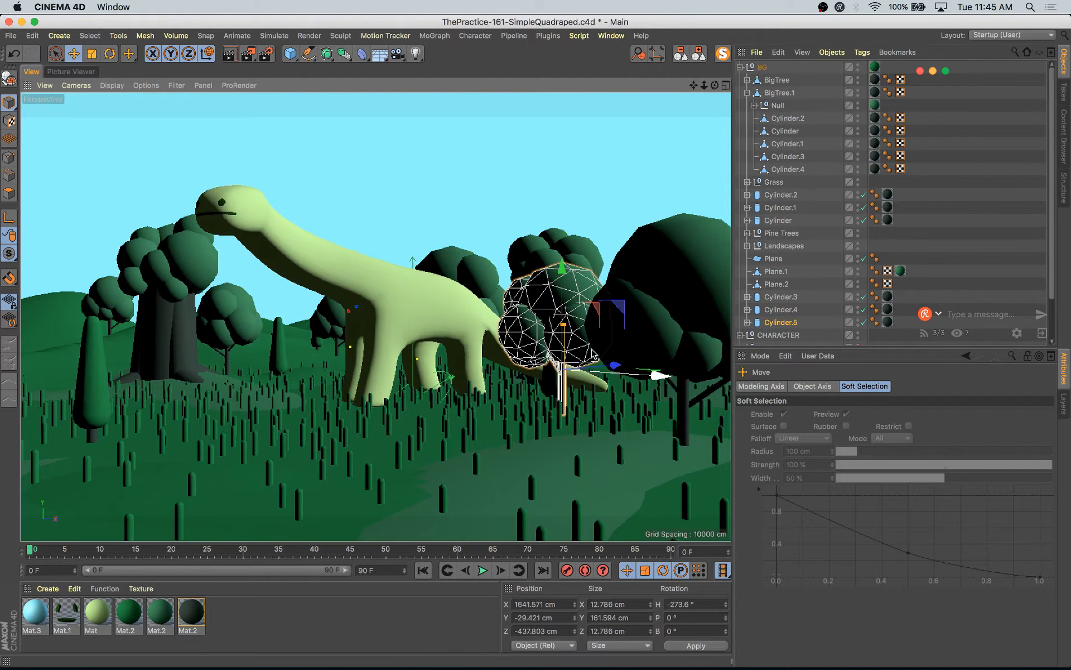
pyautogui.moveTo(595, 355); pyautogui.dragTo(724, 384)
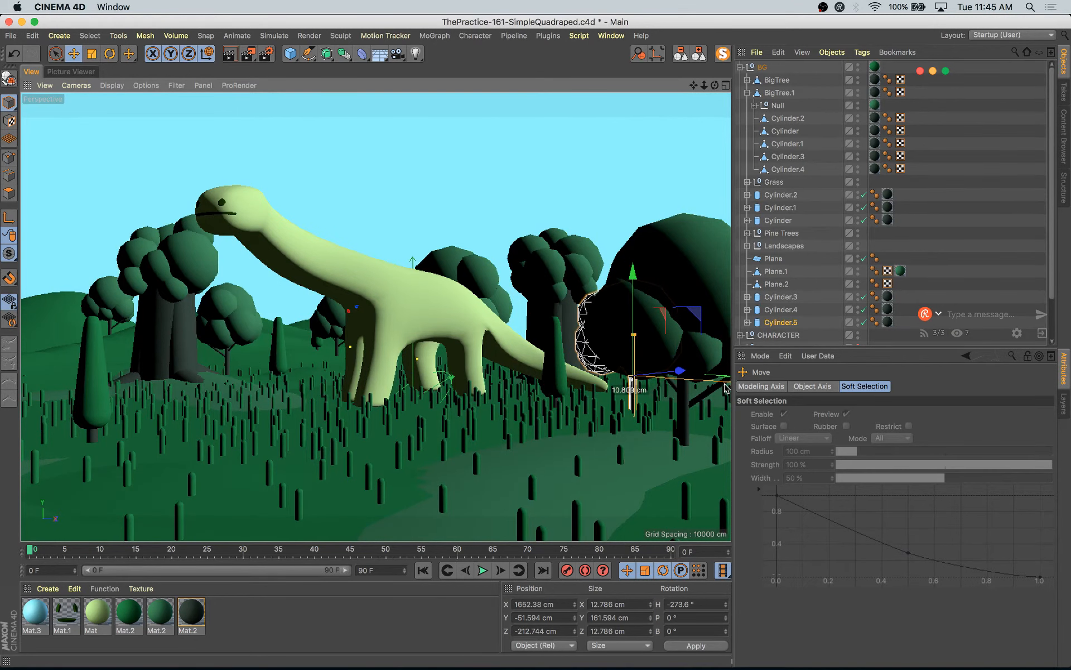
pyautogui.press('super+s')
# - Render the scene to the Picture Viewer and compare the new render with the previous ones in the history
pyautogui.hotkey('shift', 'r')
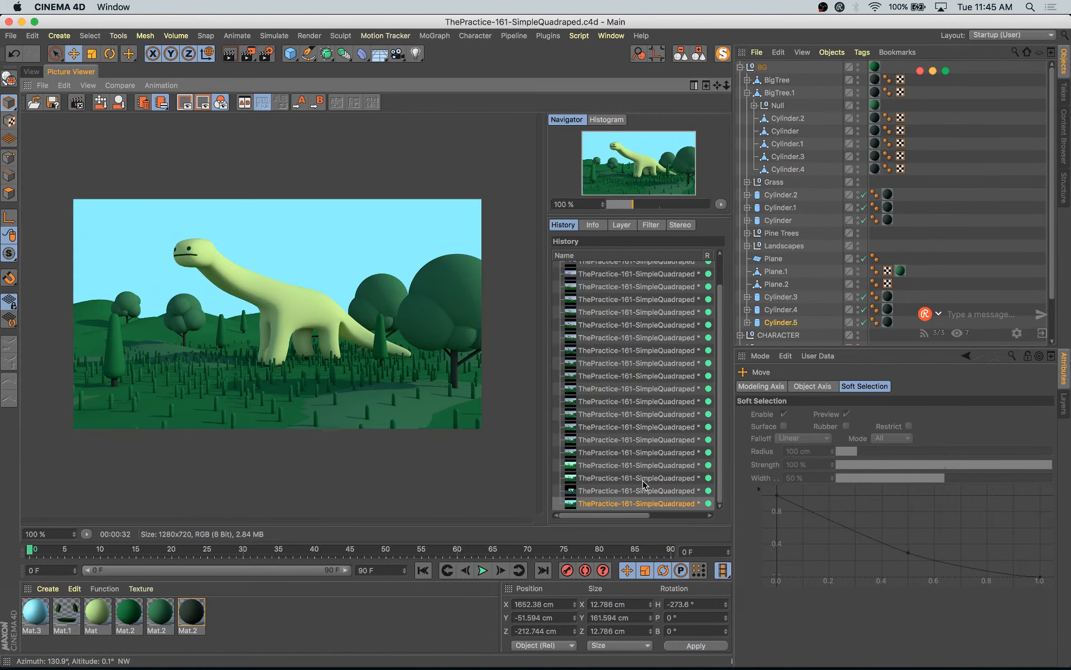
pyautogui.hotkey('shift', 'r')
pyautogui.press('Up')
pyautogui.press('Up')
pyautogui.press('Up')
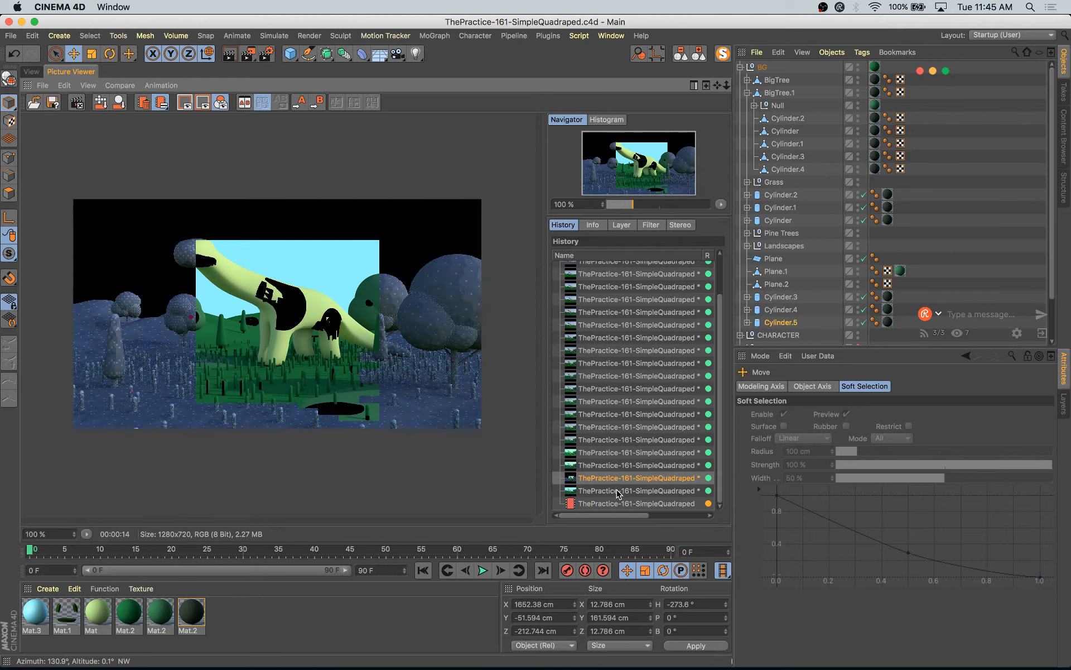
pyautogui.press('Down')
pyautogui.press('Down')
pyautogui.press('Down')
pyautogui.press('Down')
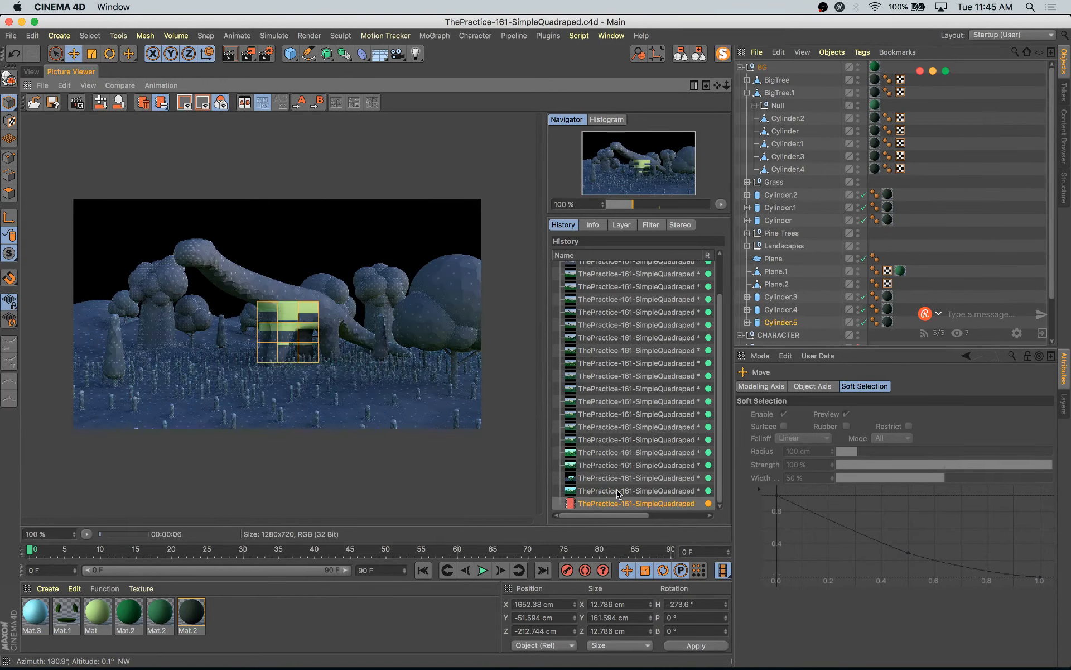
pyautogui.press('Up')
pyautogui.press('Down')
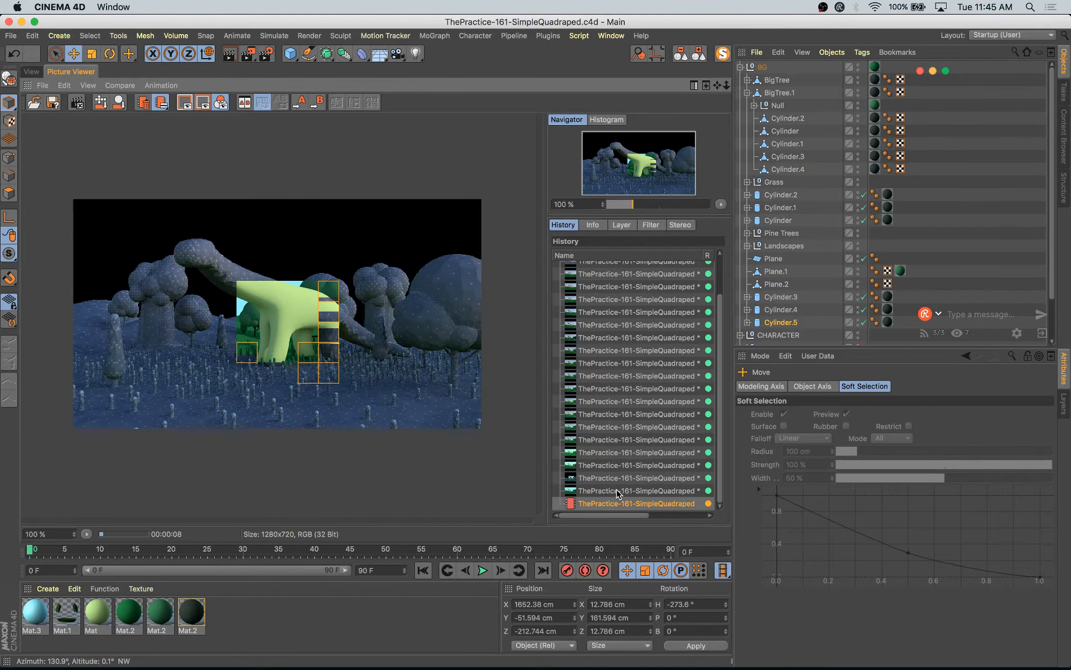
# - Delete the incomplete earlier render from the Picture Viewer history and confirm discarding the unsaved file
pyautogui.press('Up')
pyautogui.press('Up')
pyautogui.press('Delete')
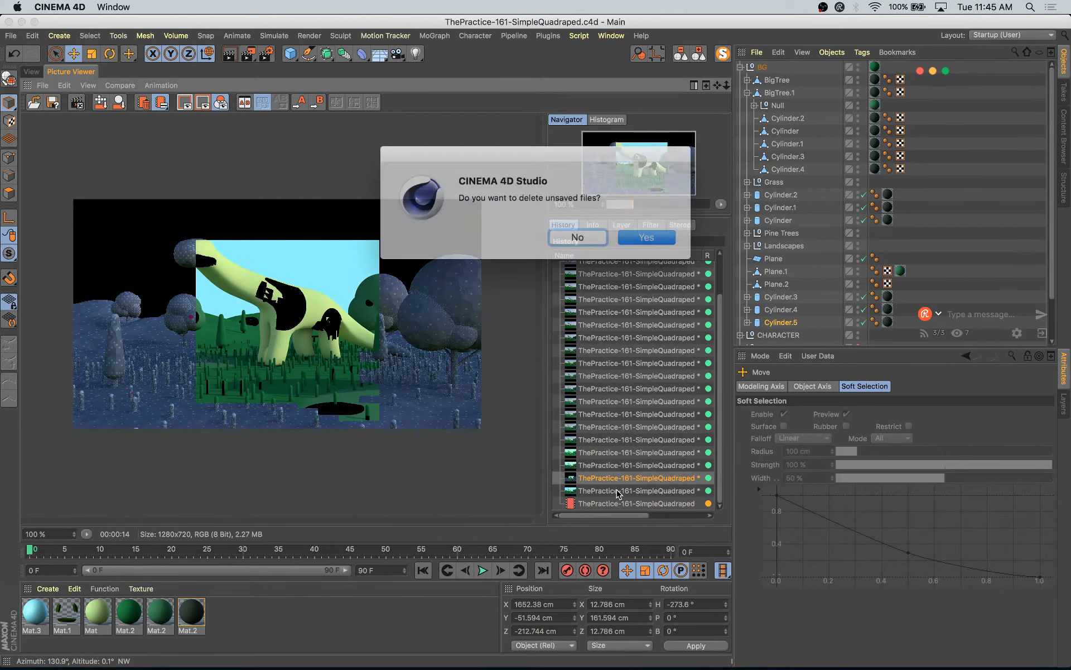
pyautogui.press('Return')
# - Examine the sky and background differences between earlier renders and the render in progress
pyautogui.press('Up')
pyautogui.press('Up')
pyautogui.press('Up')
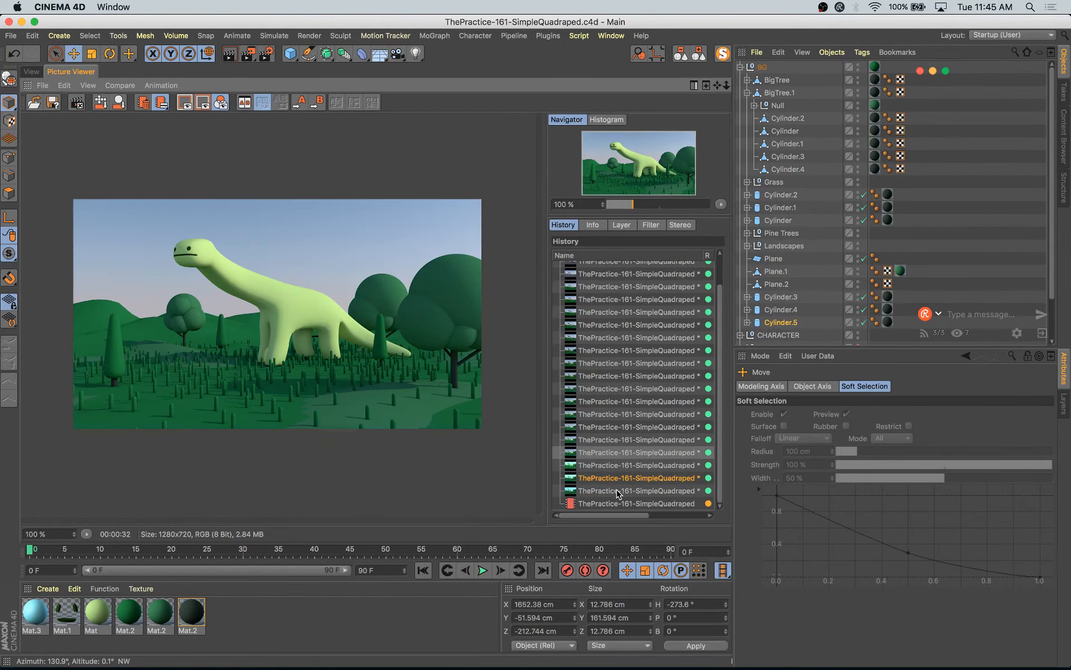
pyautogui.press('Down')
pyautogui.press('Down')
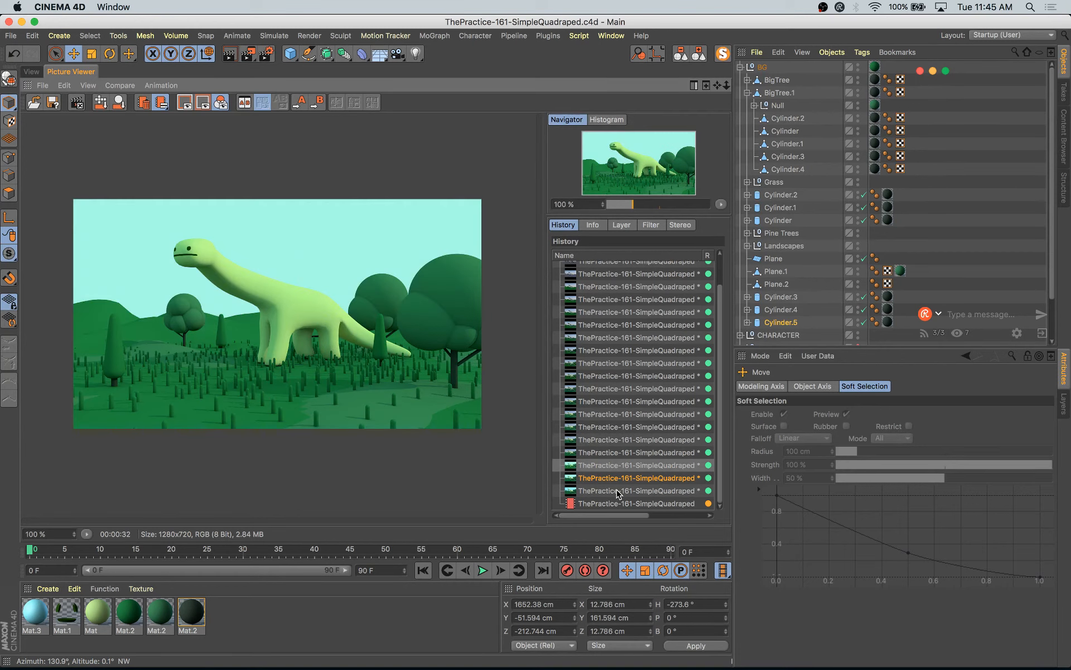
pyautogui.press('Down')
pyautogui.press('Down')
pyautogui.press('Down')
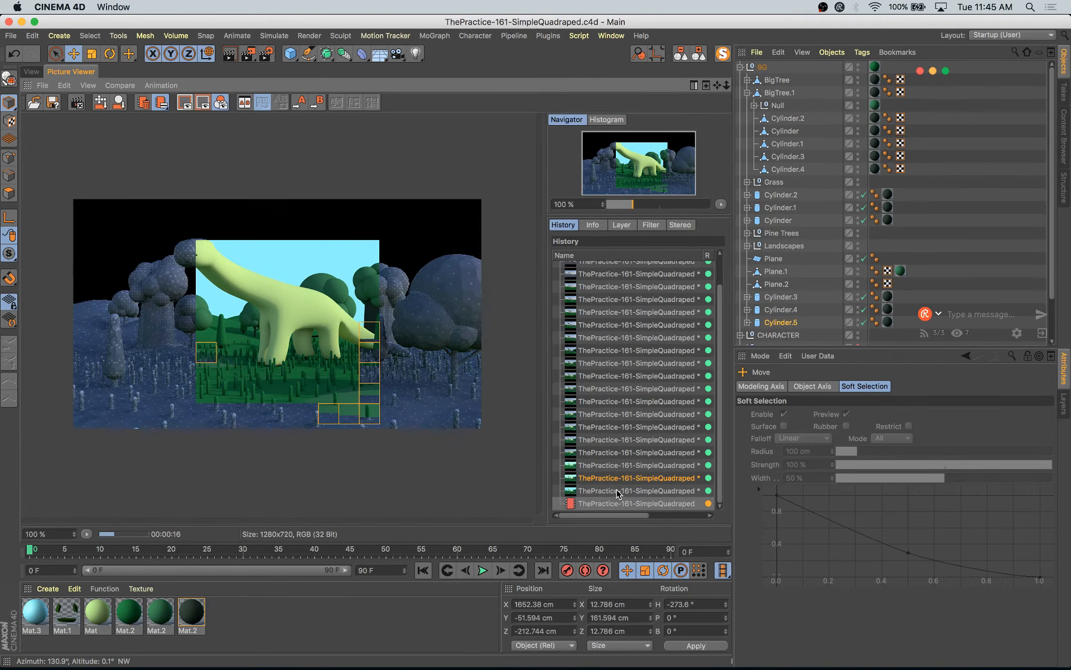
# - Compare the render in progress with the previous finished render, checking how the added trees change the background
pyautogui.press('Up')
pyautogui.press('Down')
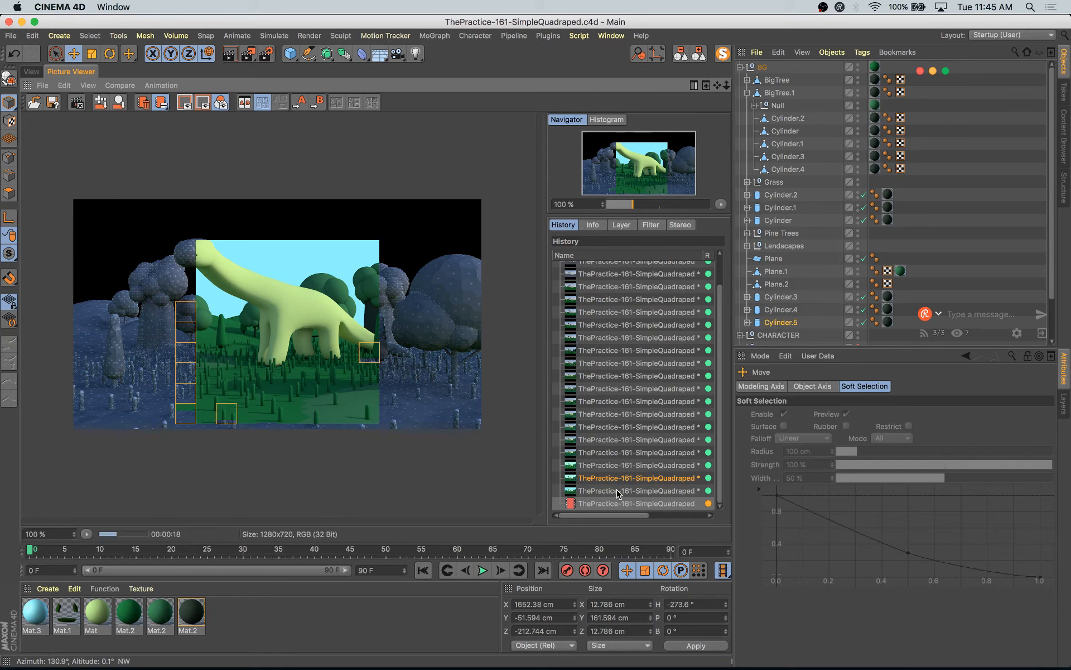
pyautogui.press('Down')
pyautogui.press('Up')
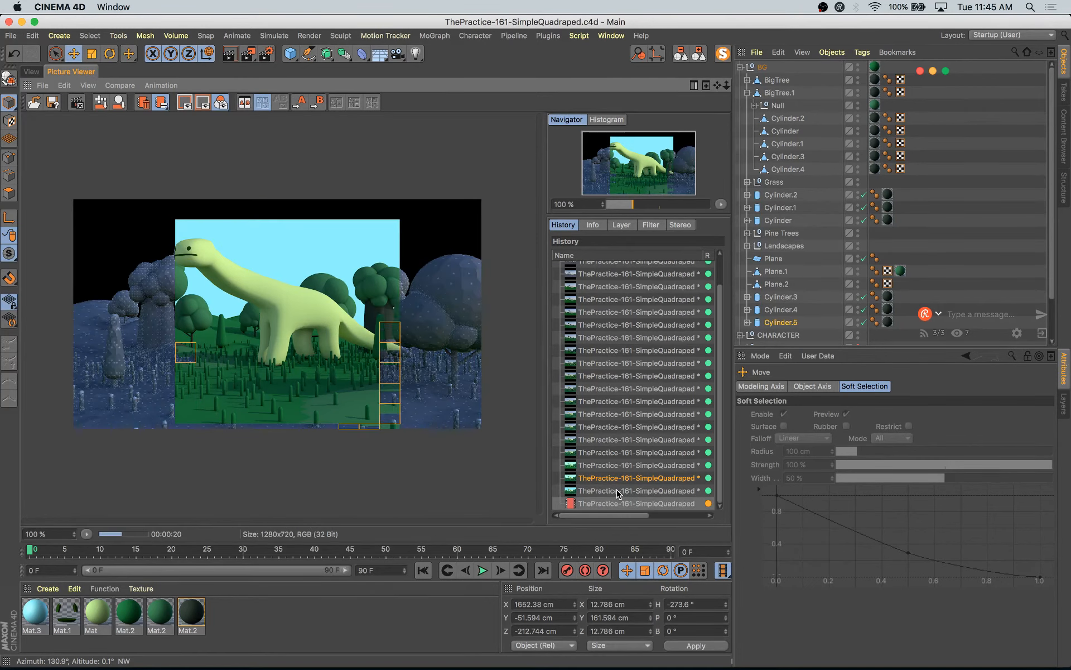
pyautogui.press('Up')
pyautogui.press('Down')
pyautogui.press('Up')
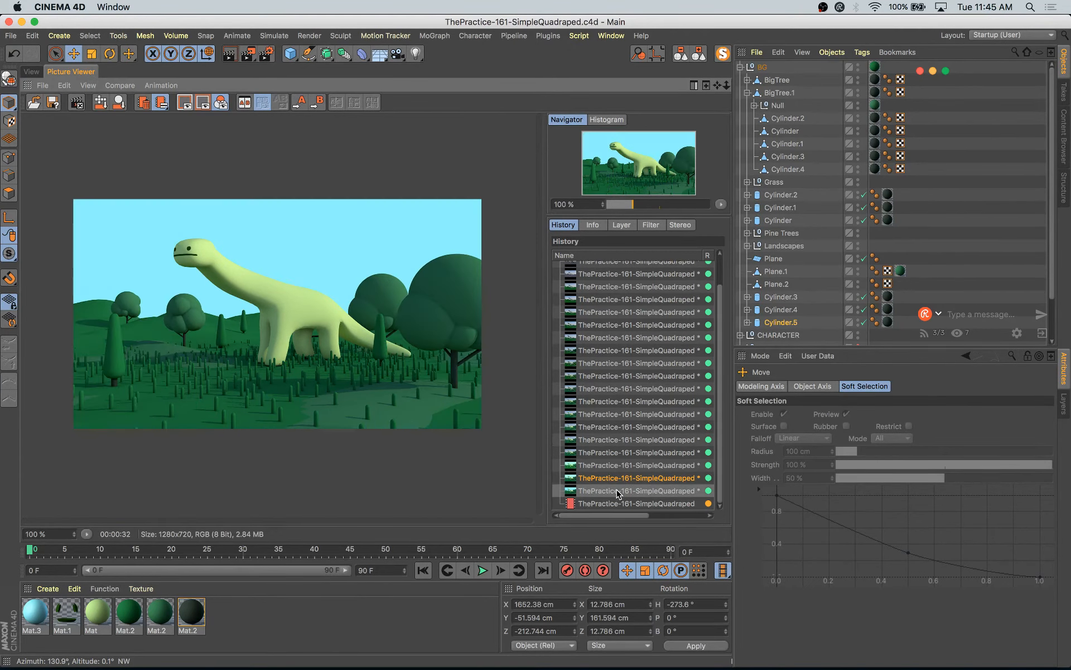
pyautogui.press('Down')
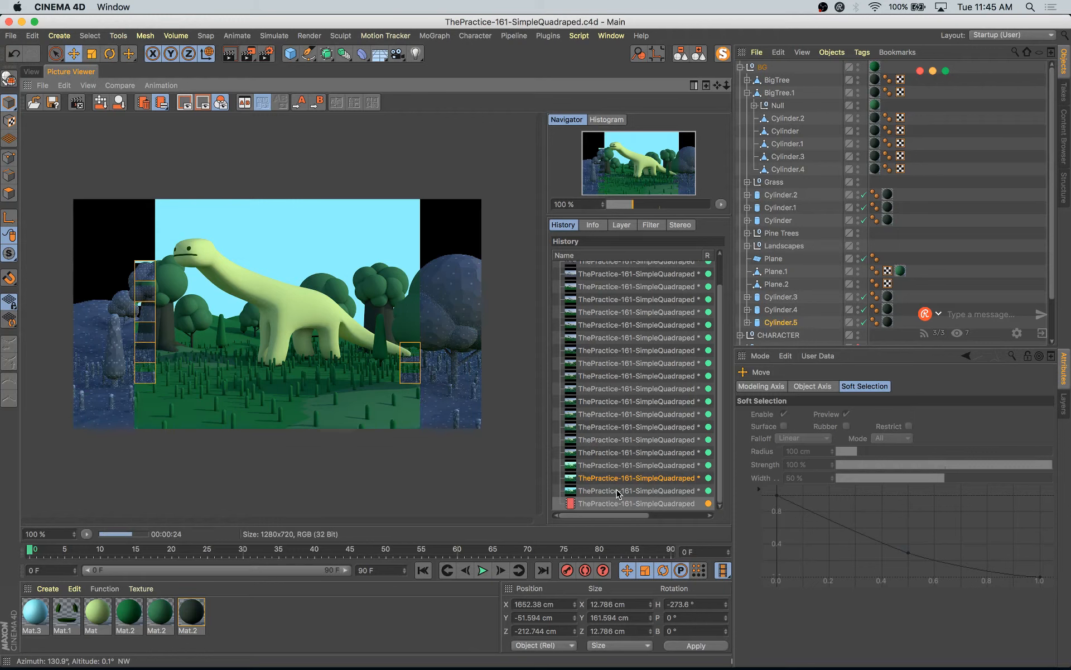
pyautogui.press('Up')
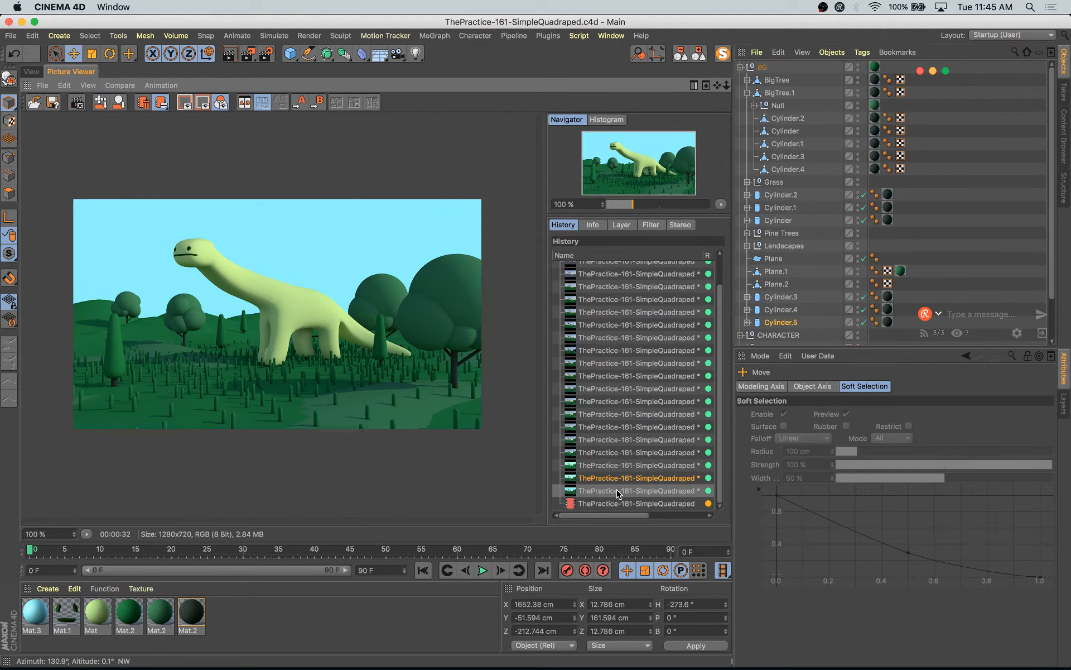
pyautogui.press('Down')
pyautogui.press('Up')
pyautogui.press('Down')
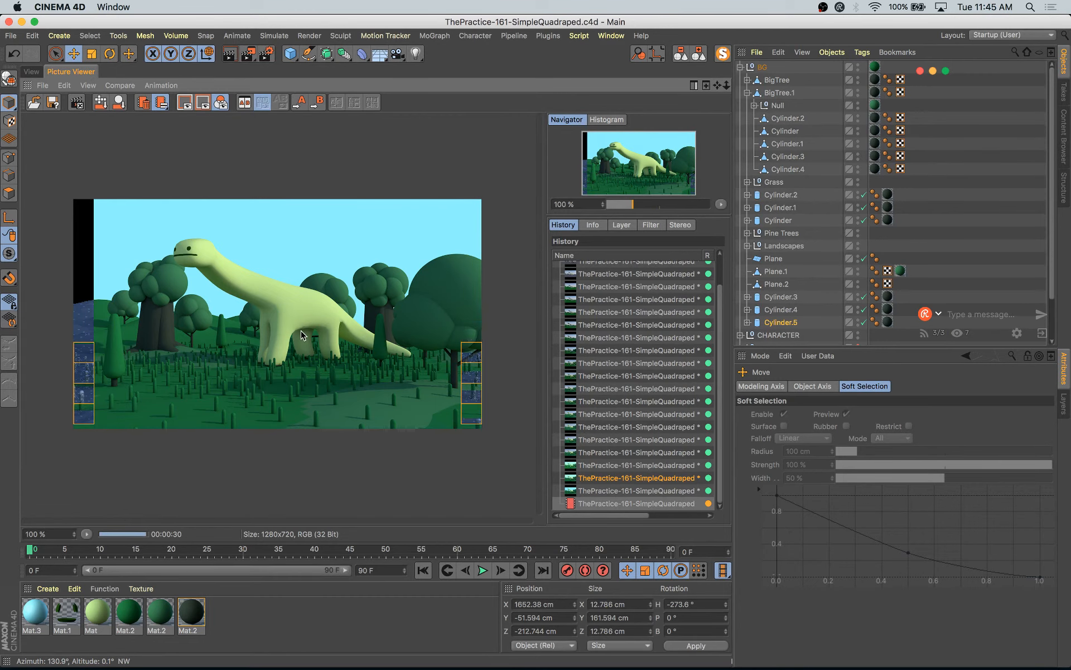
# - Duplicate the dark green foliage material, assign the copy to BigTree's foliage null and set its colour value (V) to 44%
pyautogui.click(32, 71)
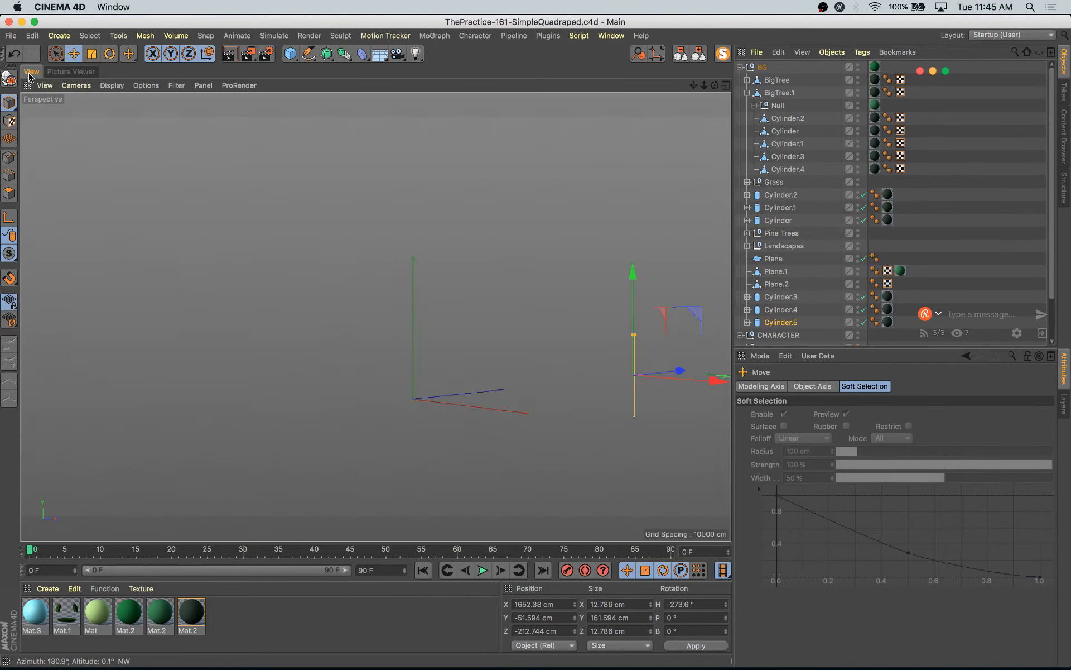
pyautogui.click(206, 270)
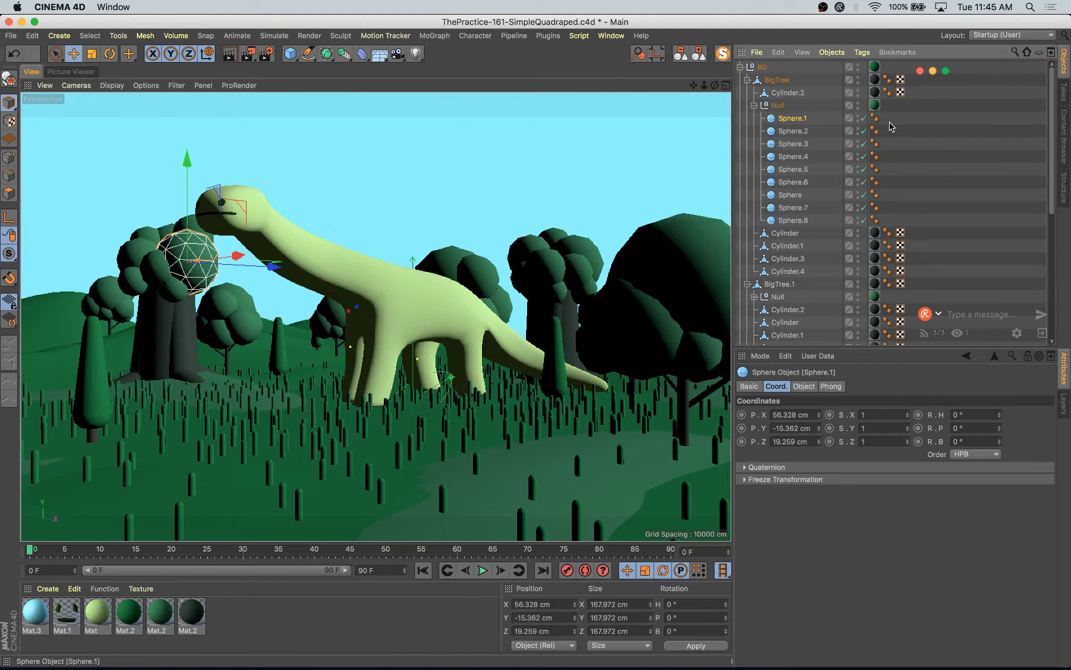
pyautogui.moveTo(128, 633); pyautogui.dragTo(1041, 55)
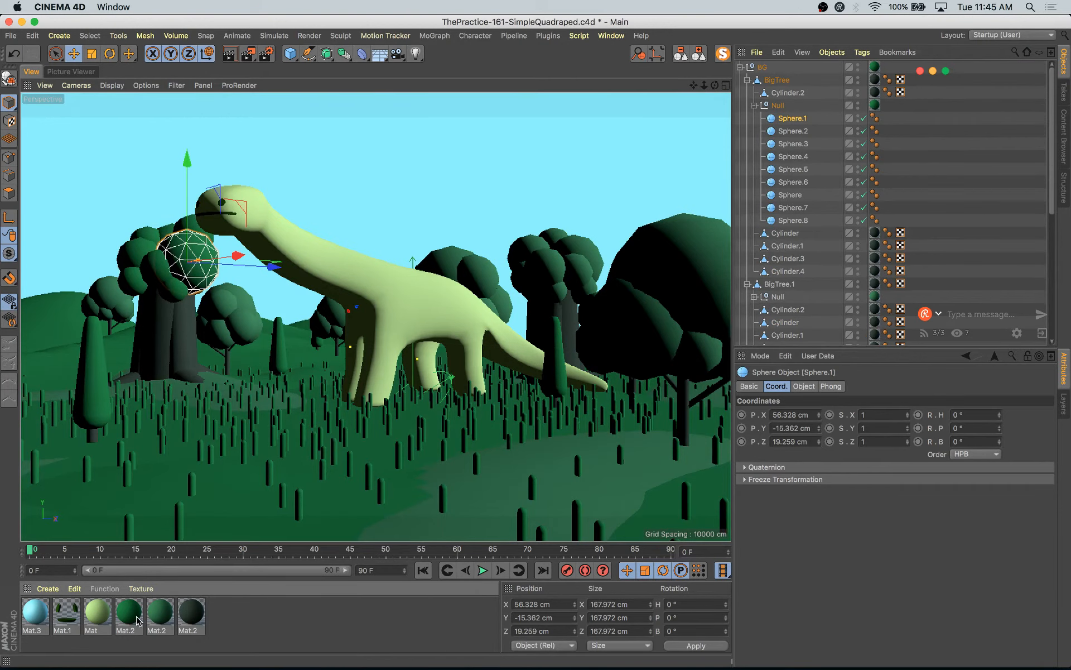
pyautogui.click(126, 618)
pyautogui.keyDown('ctrl'); pyautogui.moveTo(124, 620); pyautogui.dragTo(126, 617); pyautogui.keyUp('ctrl')
pyautogui.doubleClick(126, 617)
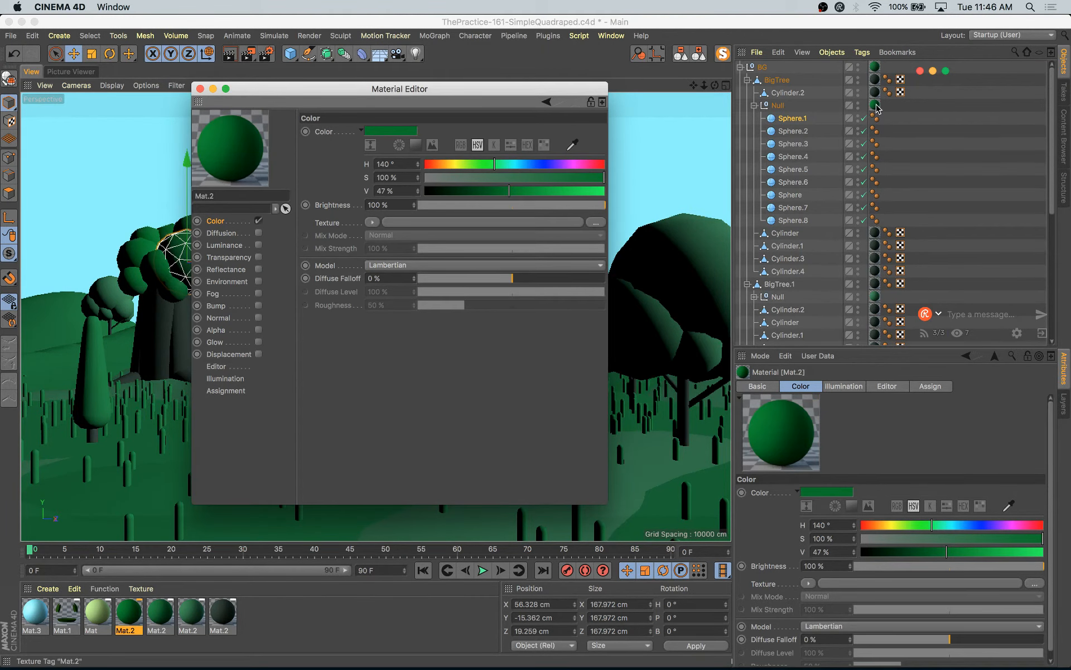
pyautogui.moveTo(505, 196); pyautogui.dragTo(503, 195)
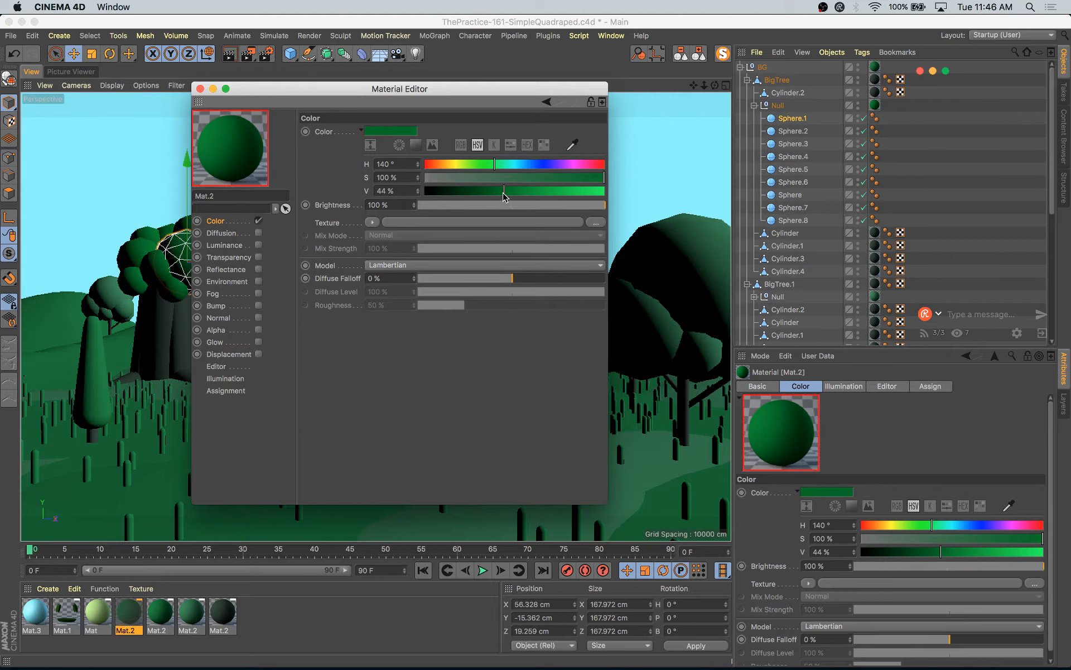
# - Brighten the two other green Mat.2 materials slightly and set the copied foliage material's colour value (V) to 43%
pyautogui.click(162, 613)
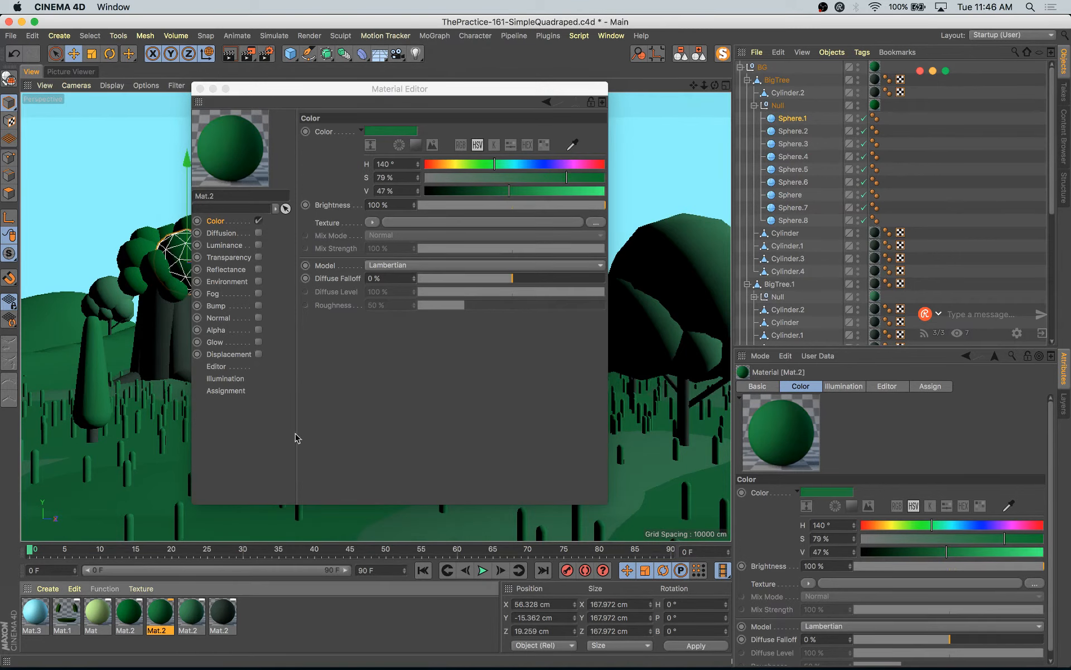
pyautogui.click(515, 191)
pyautogui.click(193, 633)
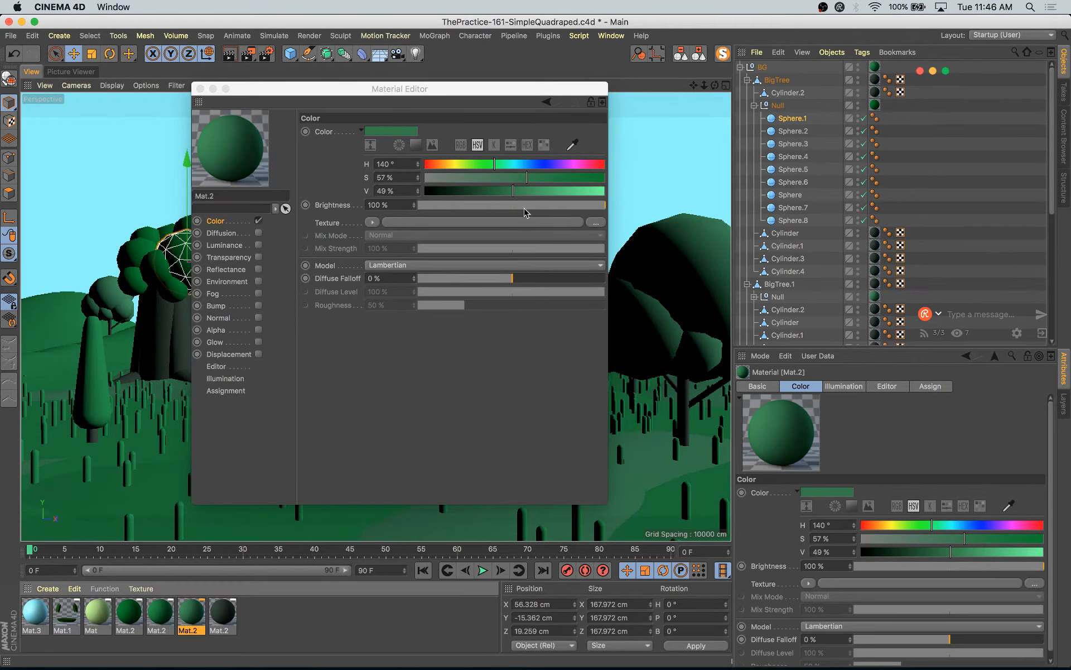
pyautogui.click(525, 191)
pyautogui.click(134, 615)
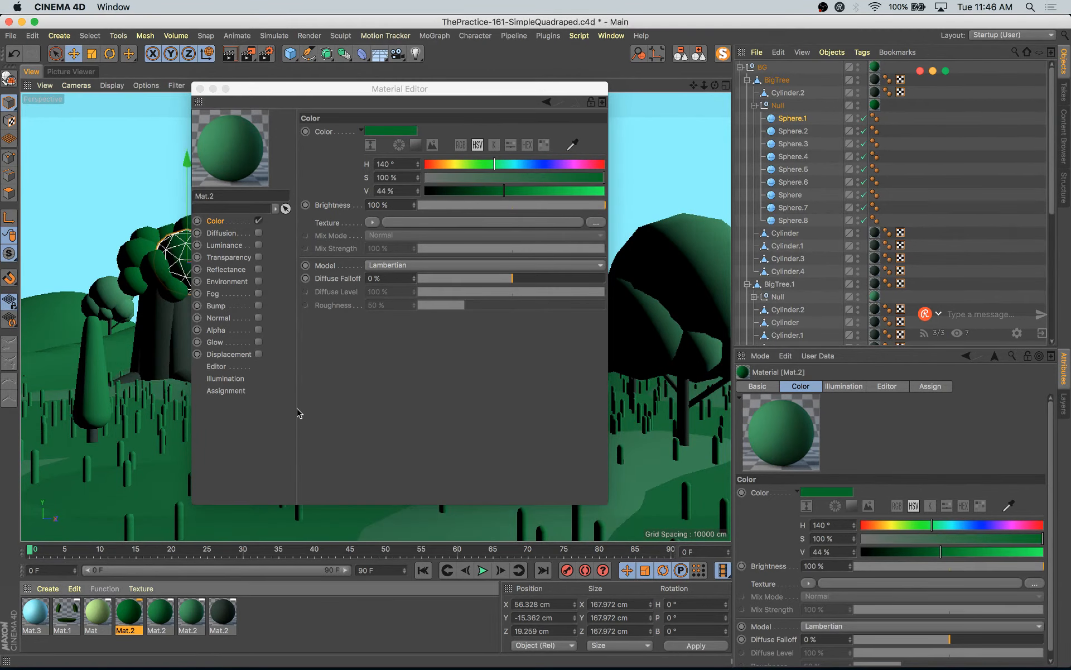
pyautogui.moveTo(504, 193); pyautogui.dragTo(501, 193)
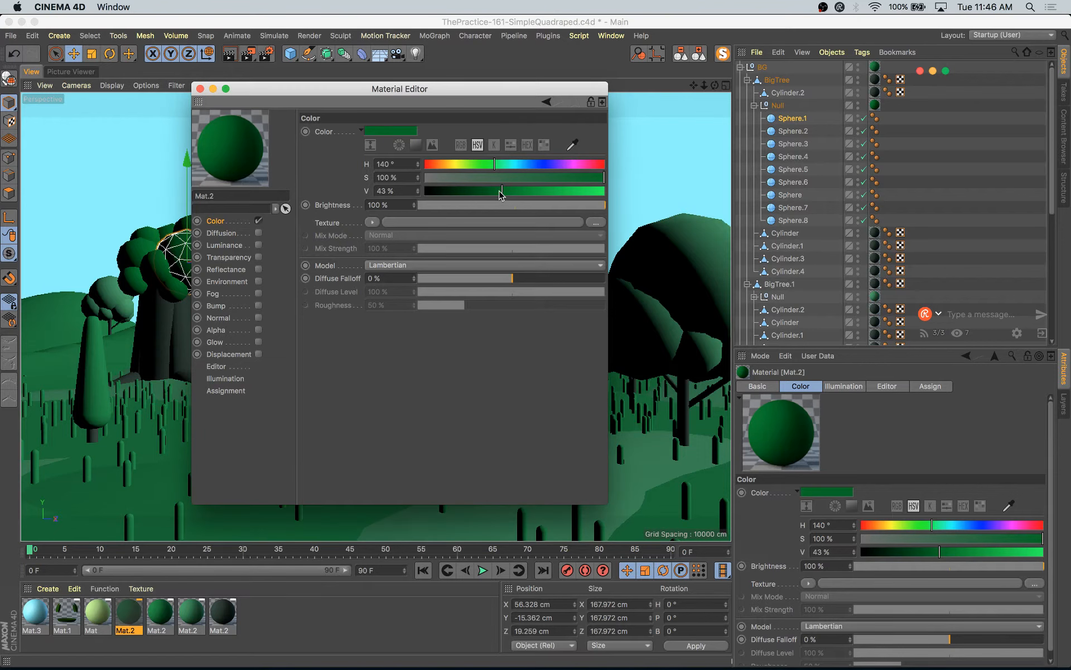
# - Assign the copied foliage material to BigTree.1's foliage null, close the Material Editor and save the scene
pyautogui.moveTo(429, 95); pyautogui.dragTo(611, 372)
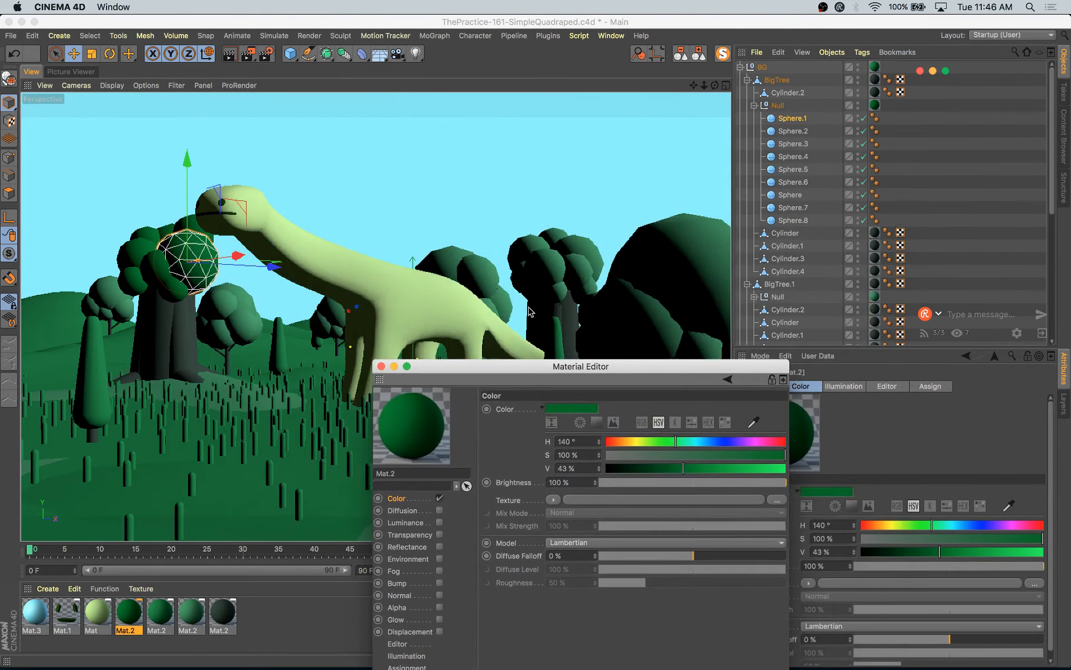
pyautogui.click(566, 259)
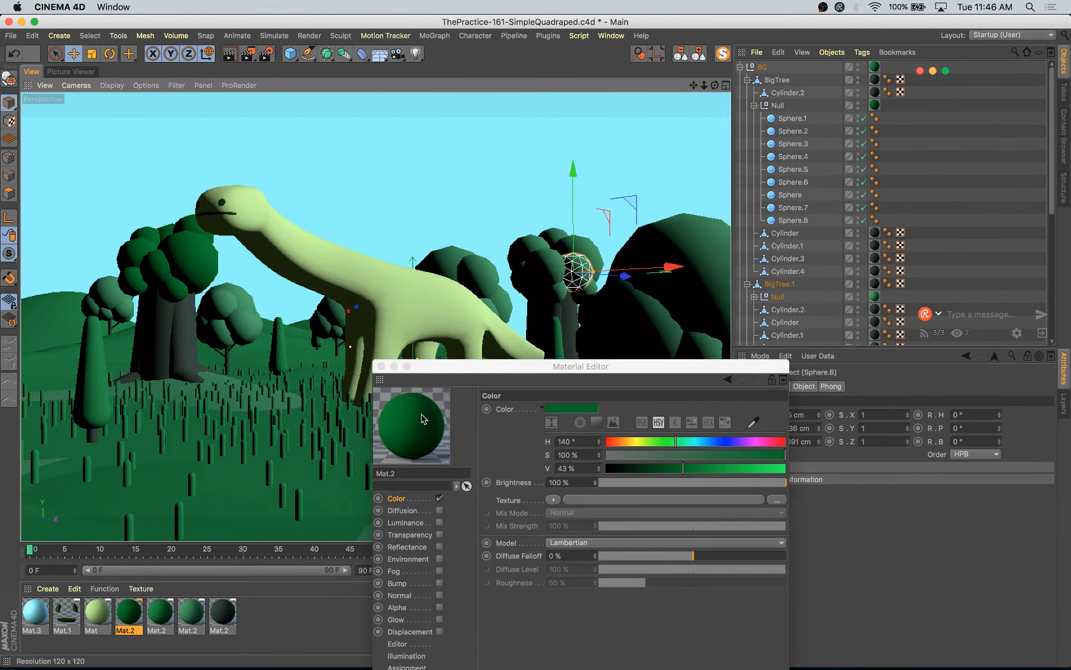
pyautogui.moveTo(424, 419); pyautogui.dragTo(874, 298)
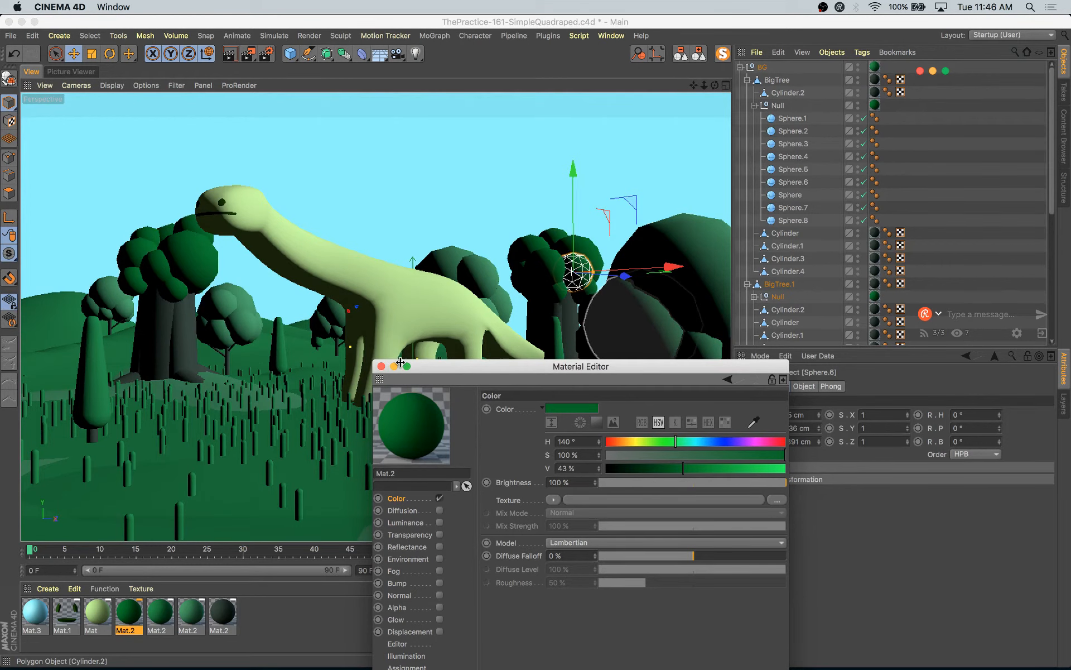
pyautogui.click(381, 366)
pyautogui.press('super+s')
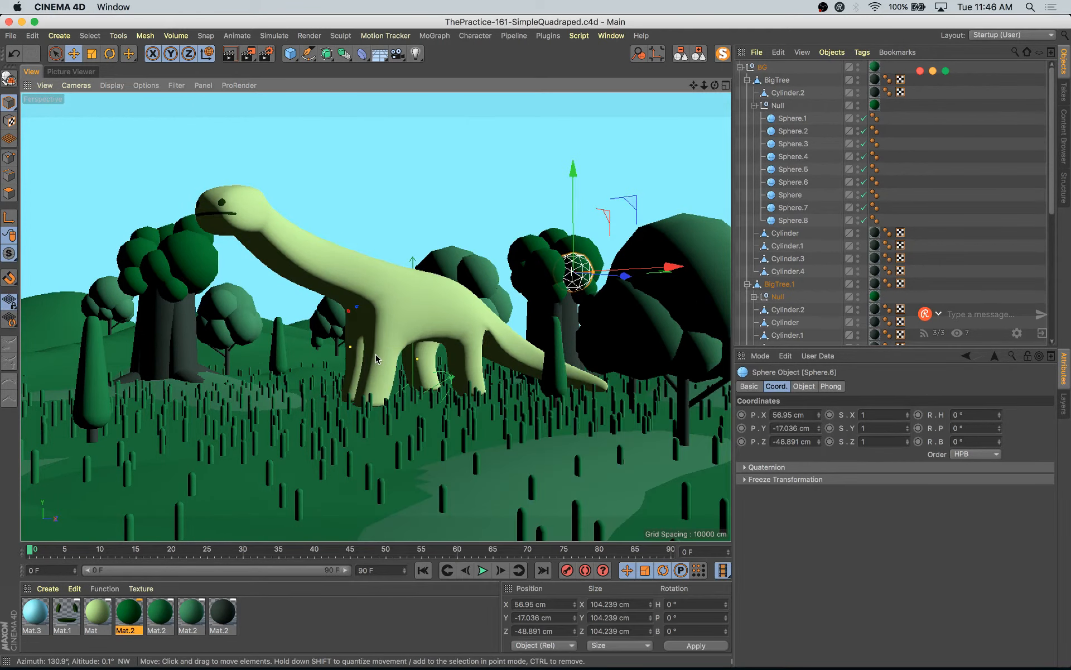
# - Render the scene to the Picture Viewer and compare the recoloured tree foliage with the previous render
pyautogui.hotkey('shift', 'r')
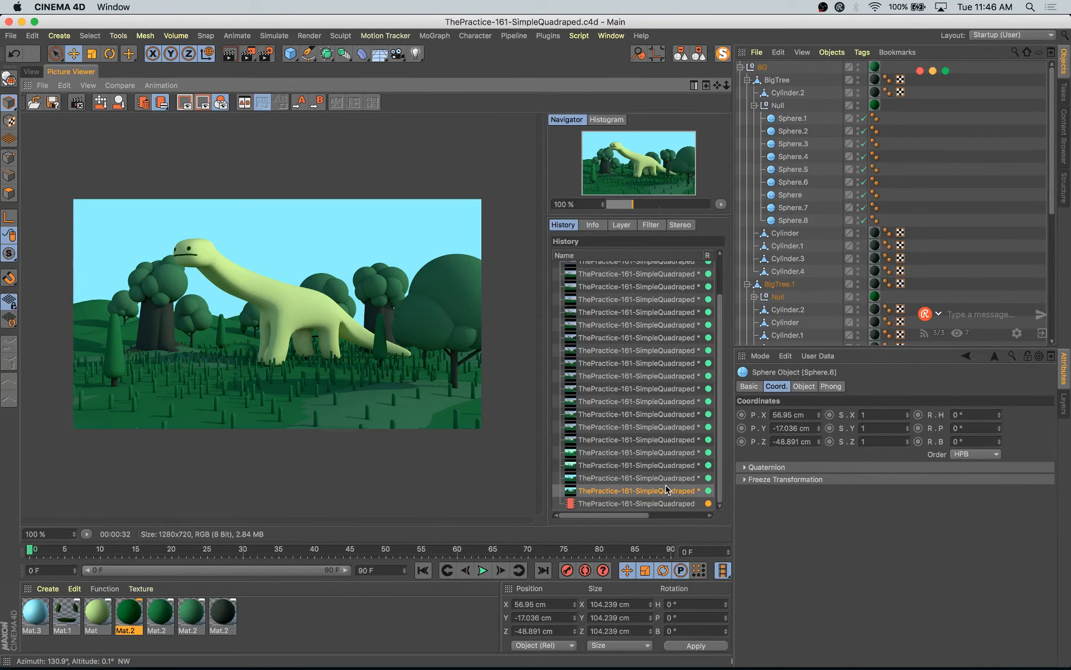
pyautogui.press('Up')
pyautogui.press('Down')
pyautogui.press('Down')
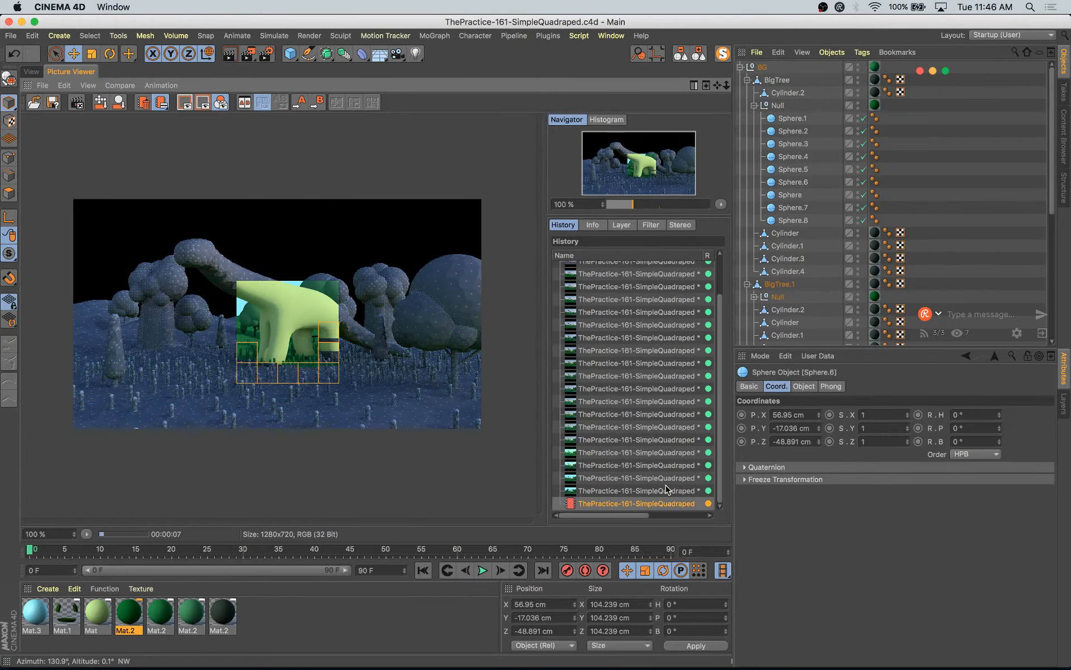
pyautogui.press('Up')
pyautogui.press('Down')
pyautogui.press('Up')
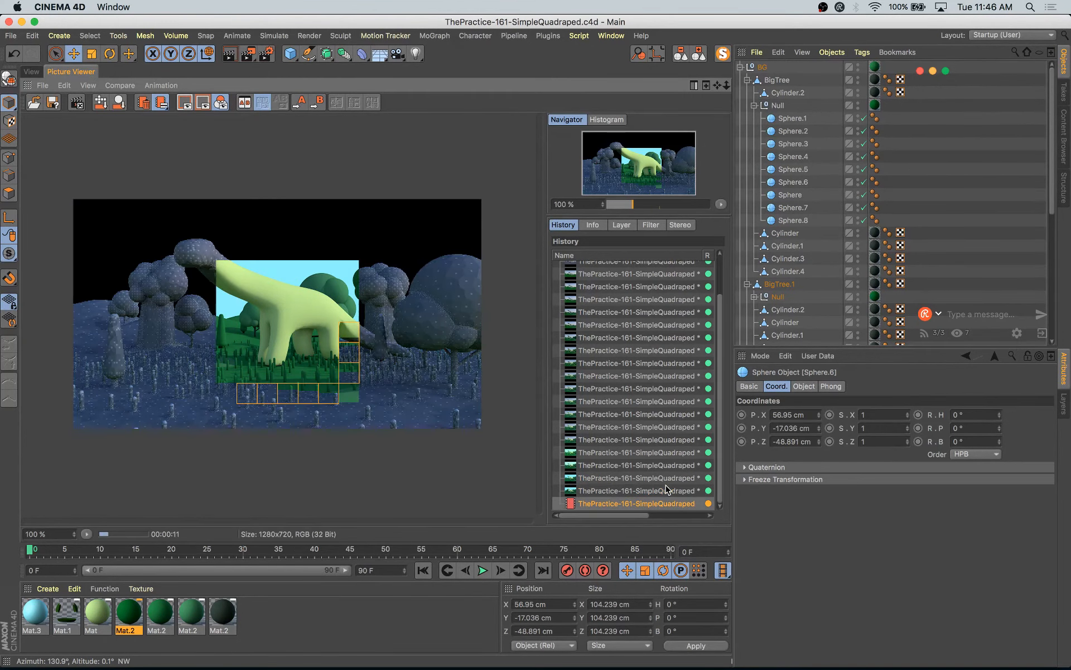
pyautogui.press('Down')
# - Darken the dinosaur's face material Mat.1 to hue 117°, saturation 100% and value 16%
pyautogui.doubleClick(67, 619)
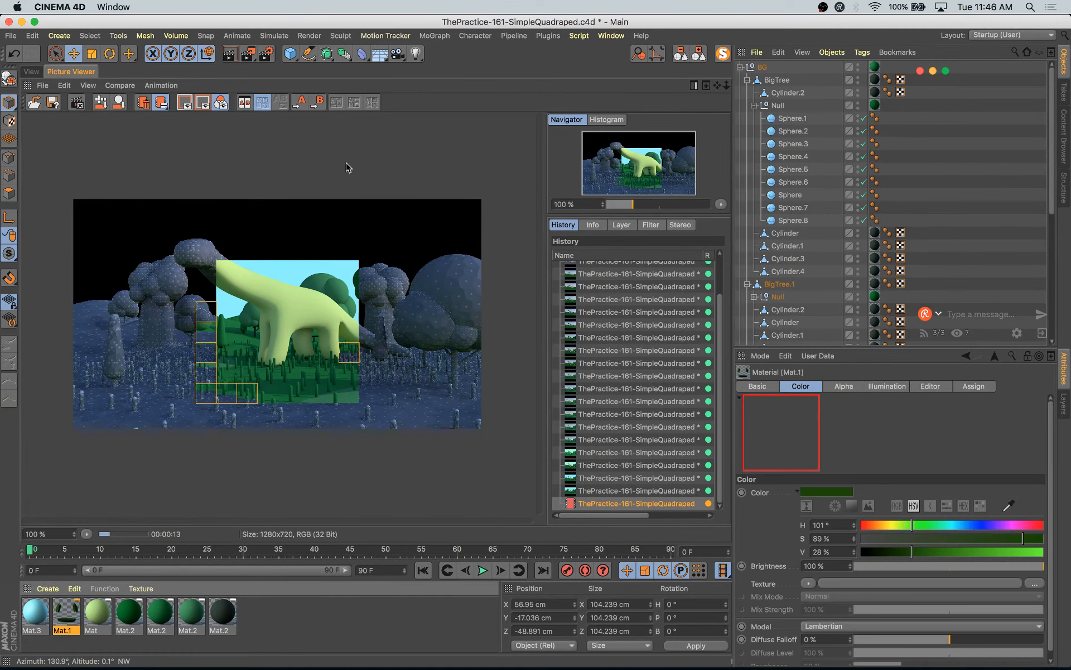
pyautogui.moveTo(467, 189); pyautogui.dragTo(458, 191)
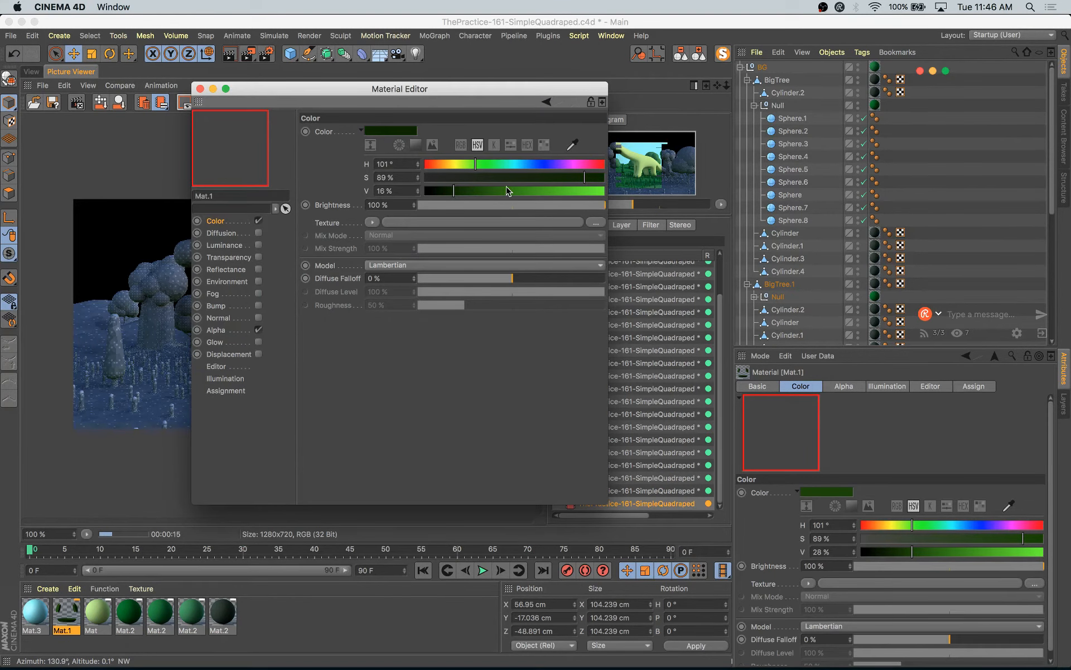
pyautogui.click(620, 176)
pyautogui.moveTo(594, 176); pyautogui.dragTo(624, 176)
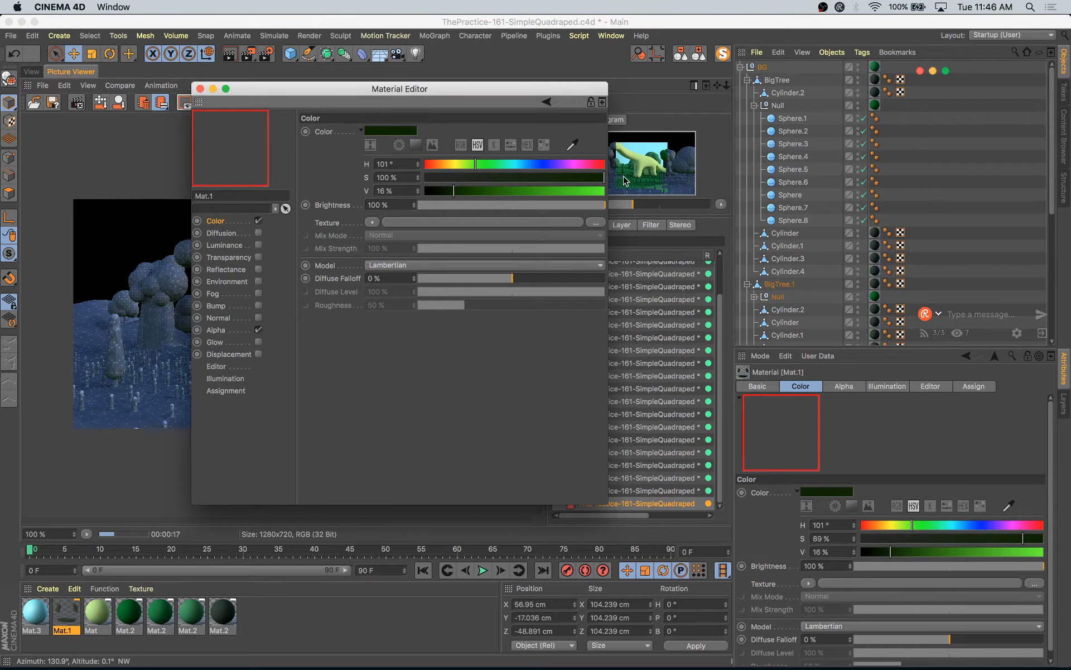
pyautogui.click(200, 88)
# - Examine the foliage and background differences between the last finished renders and the current one in the history
pyautogui.click(659, 480)
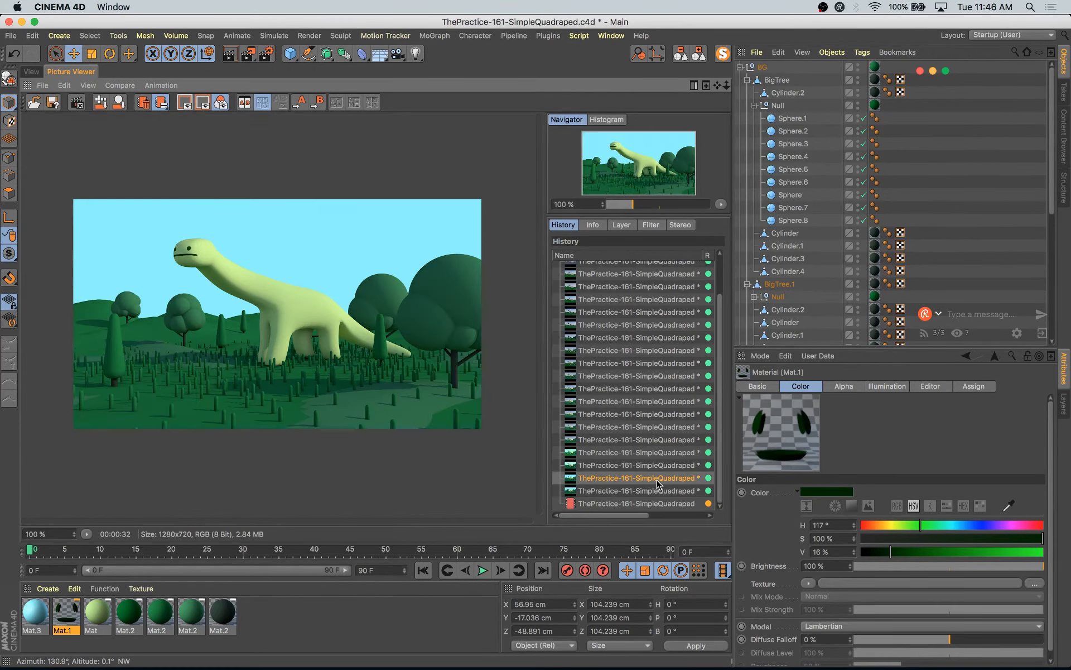
pyautogui.press('Up')
pyautogui.press('Down')
pyautogui.press('Down')
pyautogui.press('Down')
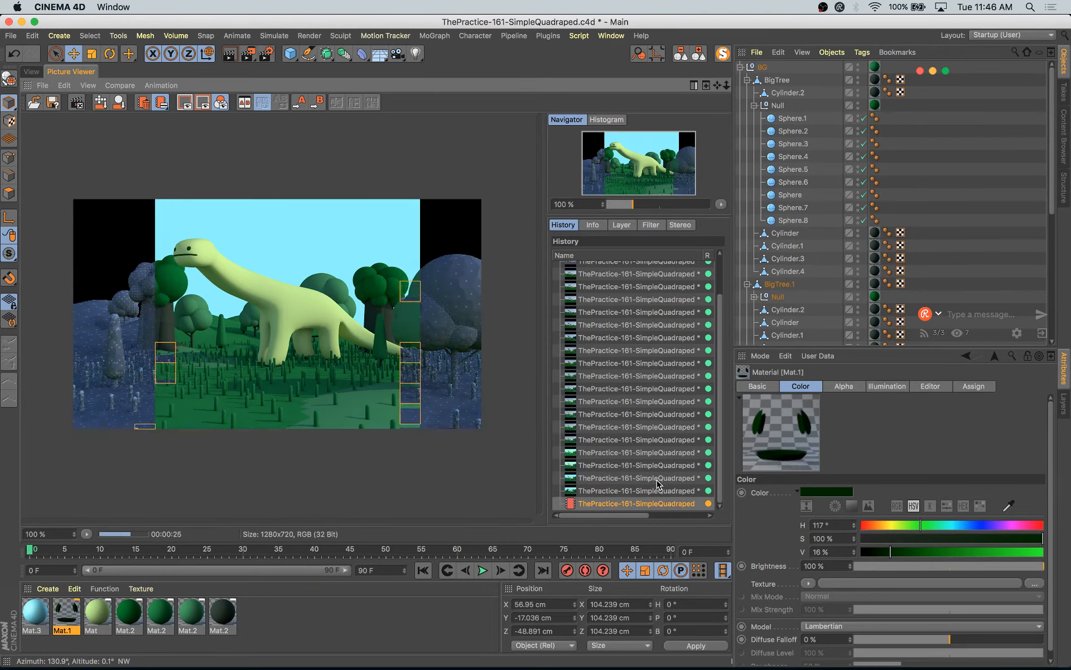
pyautogui.press('Up')
pyautogui.press('Down')
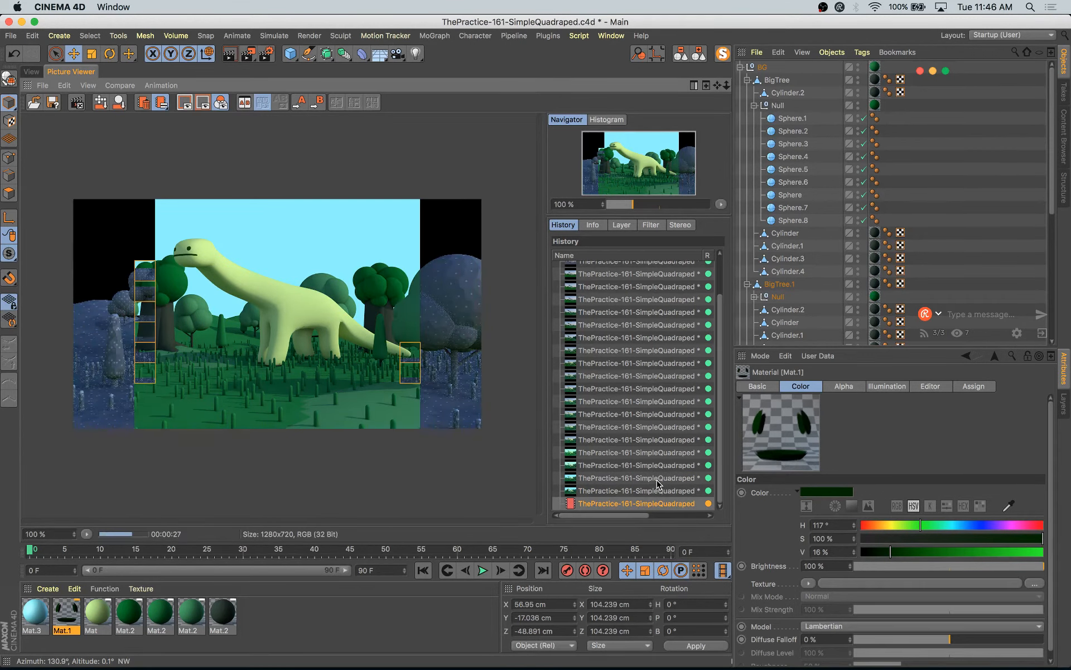
pyautogui.press('Up')
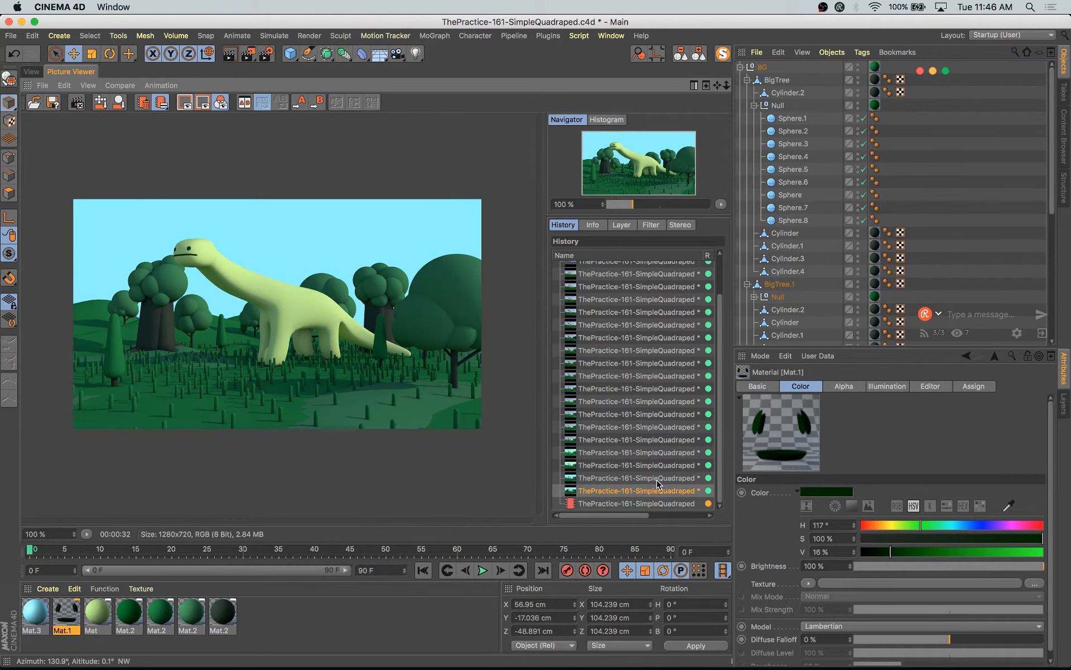
pyautogui.press('Down')
pyautogui.press('Up')
pyautogui.press('Down')
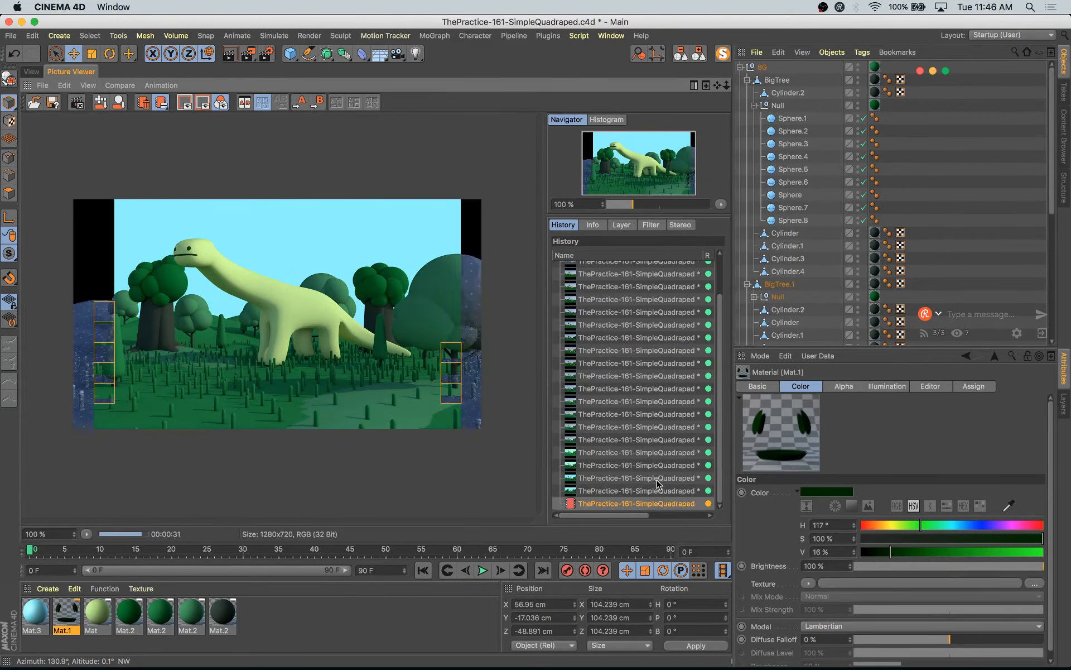
# - Duplicate the pine tree in the viewport twice and place one copy on the distant hill at about X -498, Z -500 cm, raising it onto the slope
pyautogui.click(32, 71)
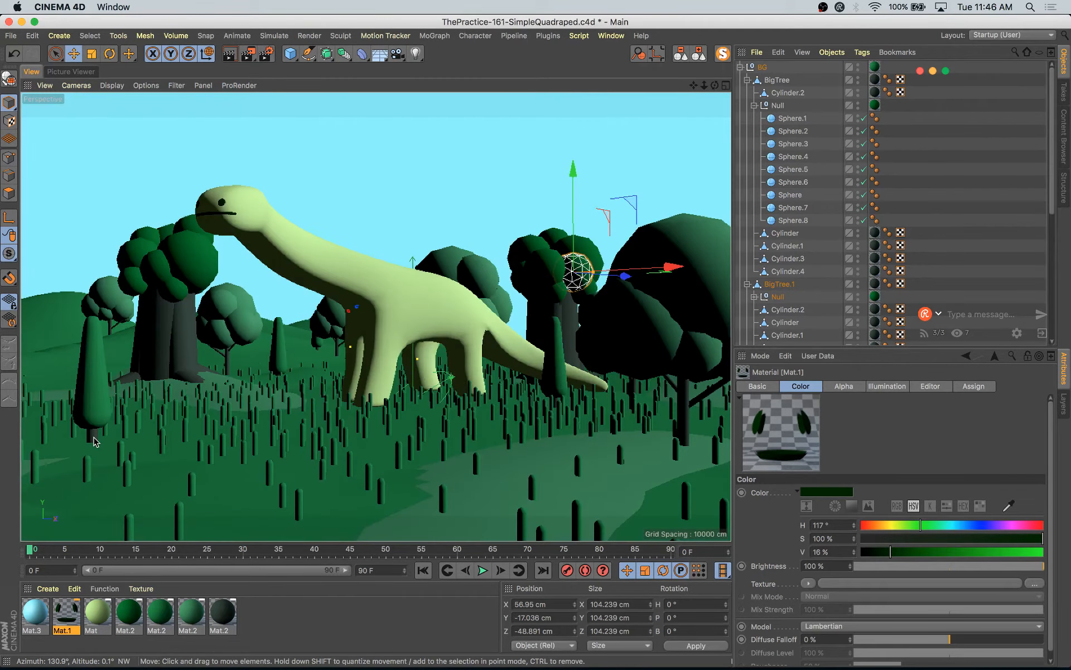
pyautogui.click(93, 439)
pyautogui.keyDown('ctrl'); pyautogui.moveTo(185, 425); pyautogui.dragTo(130, 374); pyautogui.keyUp('ctrl')
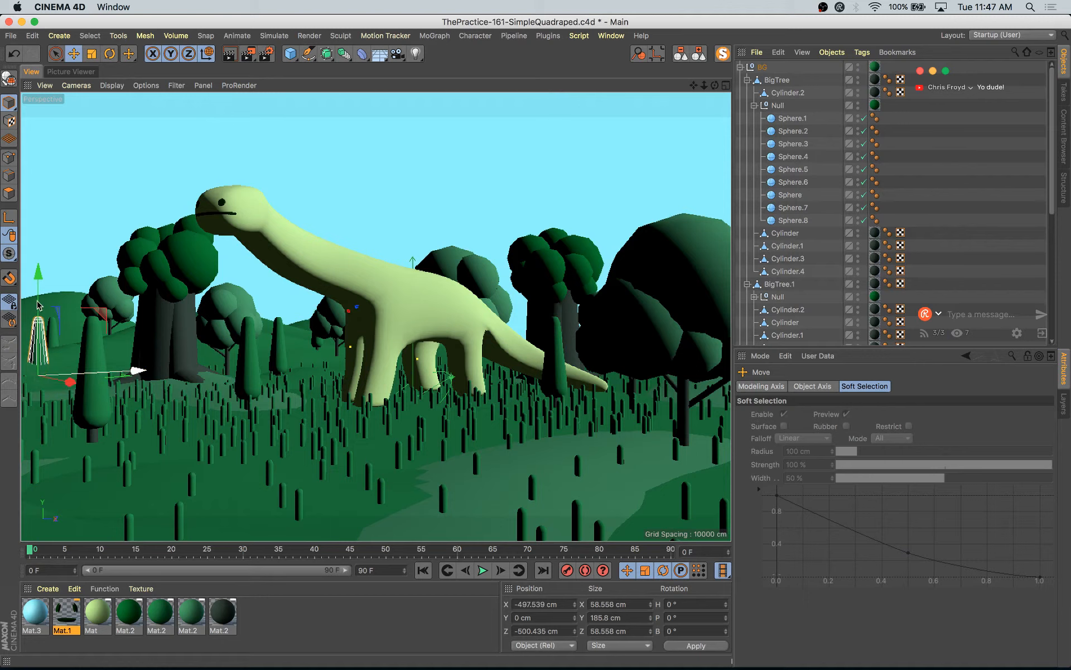
pyautogui.moveTo(38, 304); pyautogui.dragTo(38, 287)
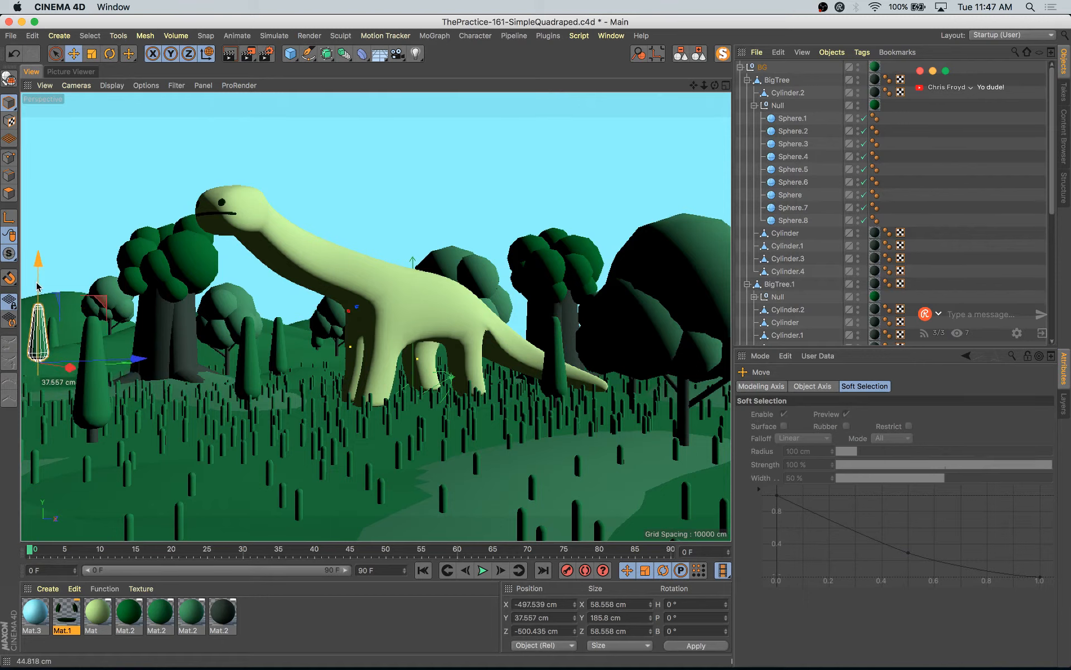
# - Place another pine tree copy in the foreground grass at about X 934, Y -2.4, Z -757 cm
pyautogui.moveTo(114, 376); pyautogui.dragTo(585, 414)
pyautogui.moveTo(509, 282); pyautogui.dragTo(507, 305)
pyautogui.moveTo(571, 393); pyautogui.dragTo(247, 465)
pyautogui.moveTo(165, 379); pyautogui.dragTo(166, 376)
pyautogui.hotkey('ctrl', 'Down')
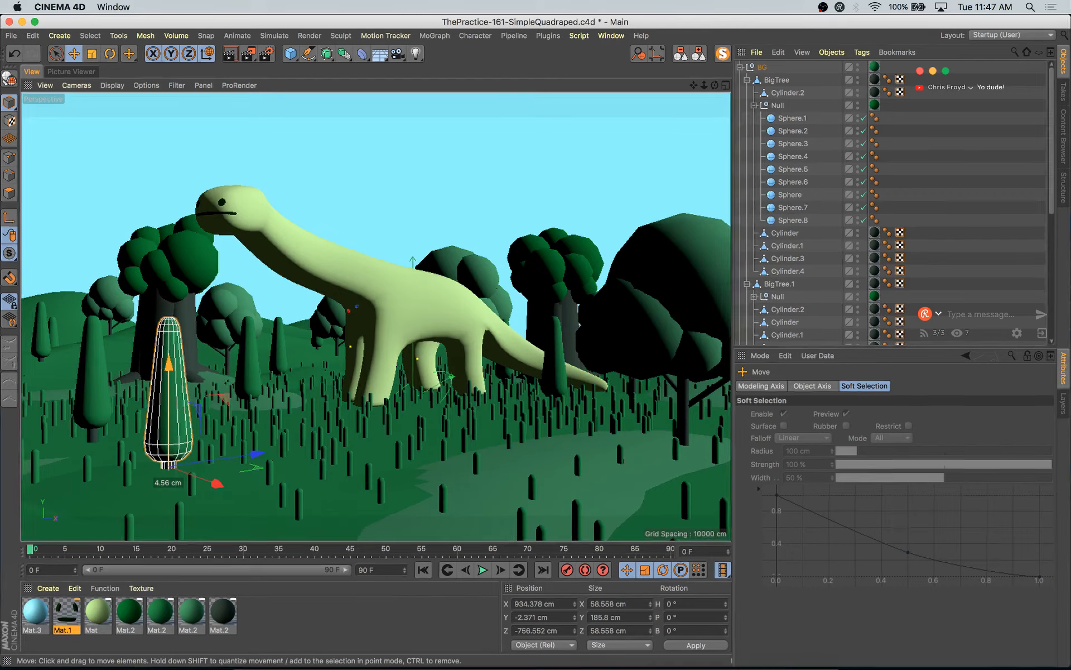
pyautogui.hotkey('ctrl', 'Down')
pyautogui.scroll(-5, 806, 229)
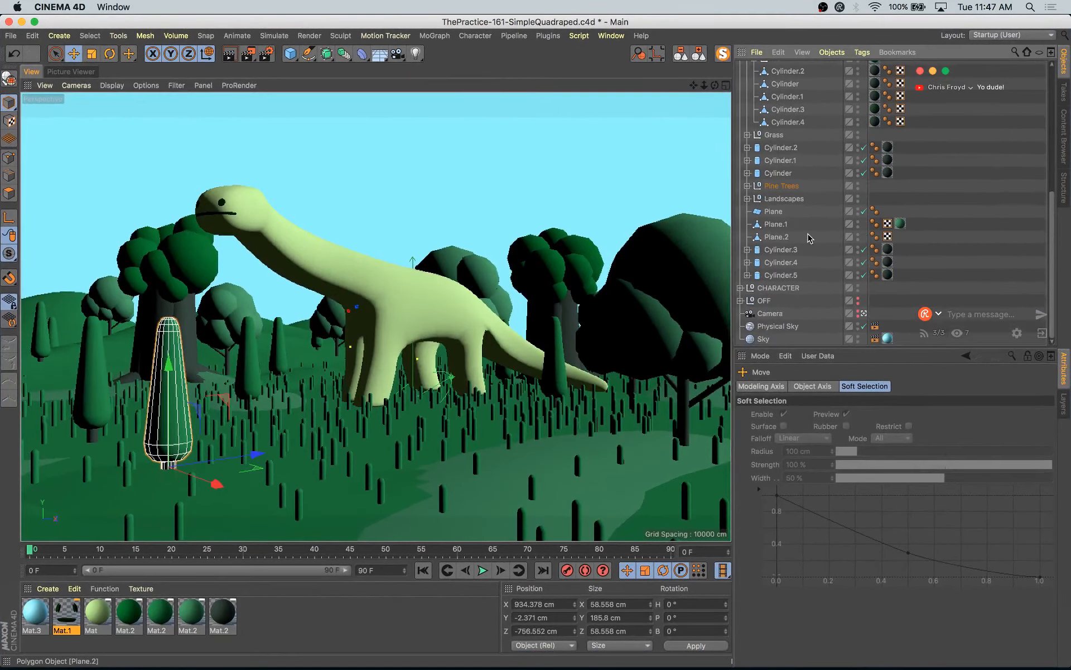
# - Scale the foreground pine copy at the dinosaur's front to 0.6 on all three axes
pyautogui.click(777, 188)
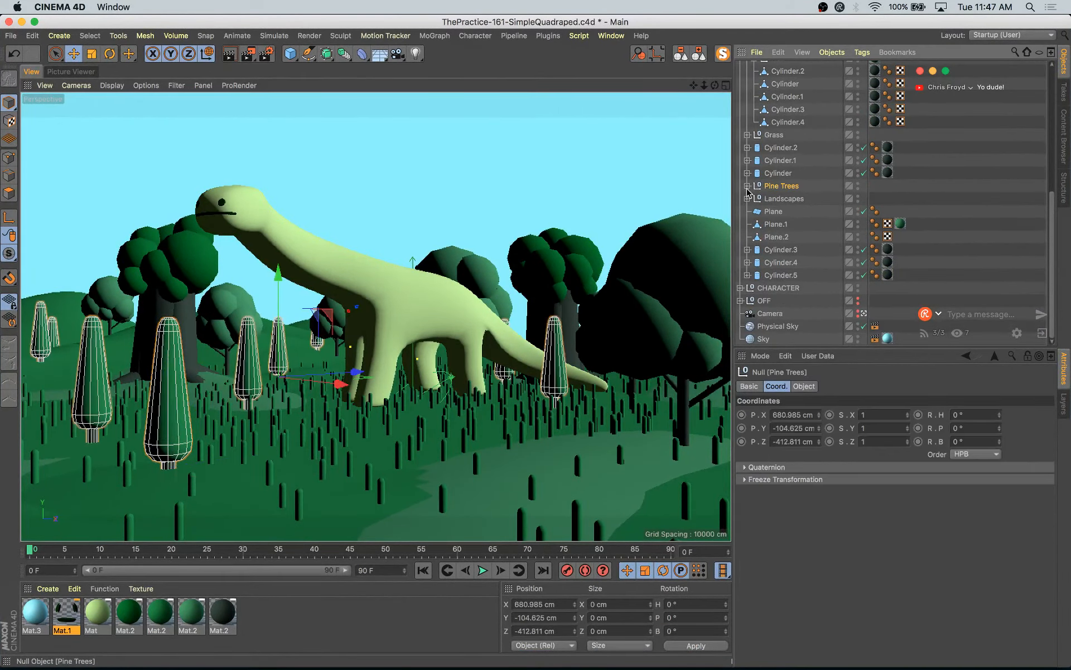
pyautogui.click(176, 433)
pyautogui.press('s')
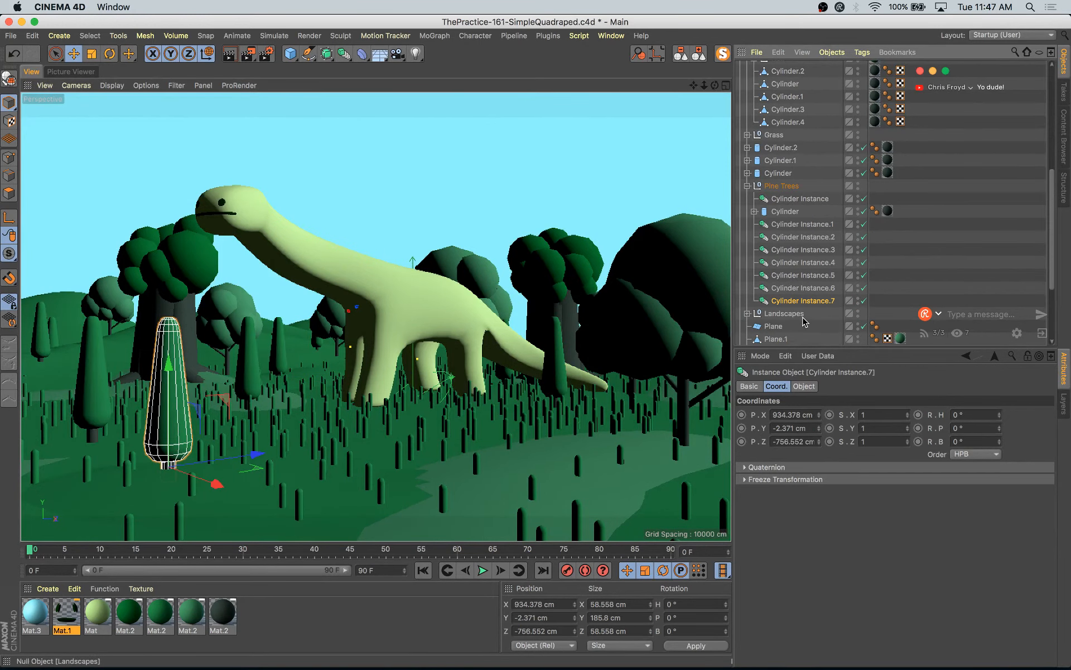
pyautogui.moveTo(907, 421); pyautogui.dragTo(908, 444)
# - Render the scene to the Picture Viewer and look at a previous render in the history while it processes
pyautogui.hotkey('shift', 'r')
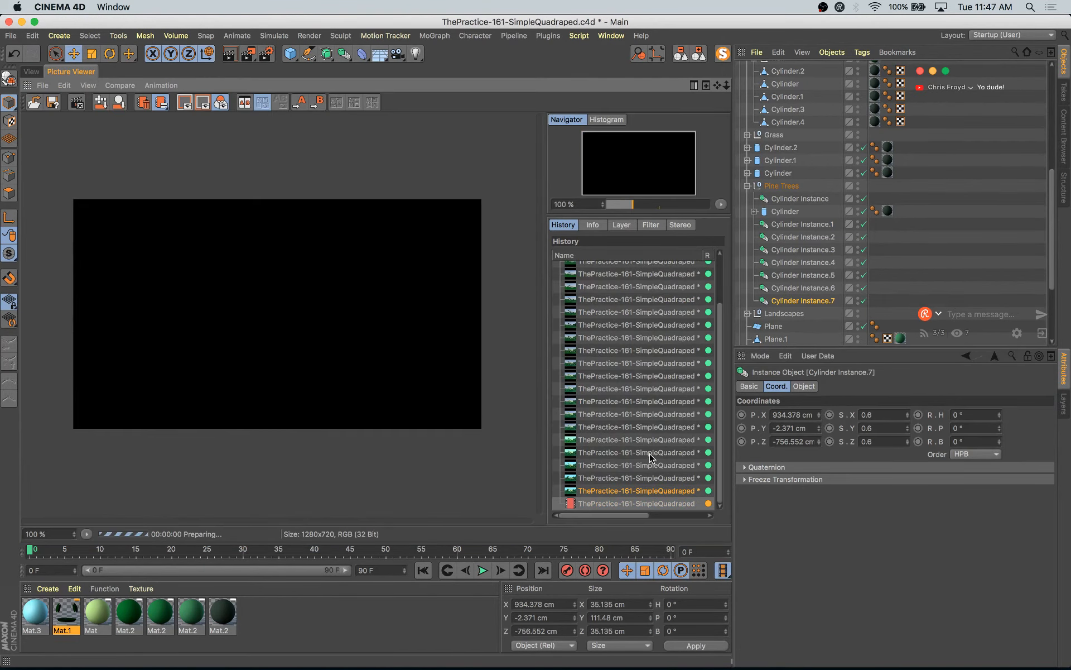
pyautogui.click(656, 478)
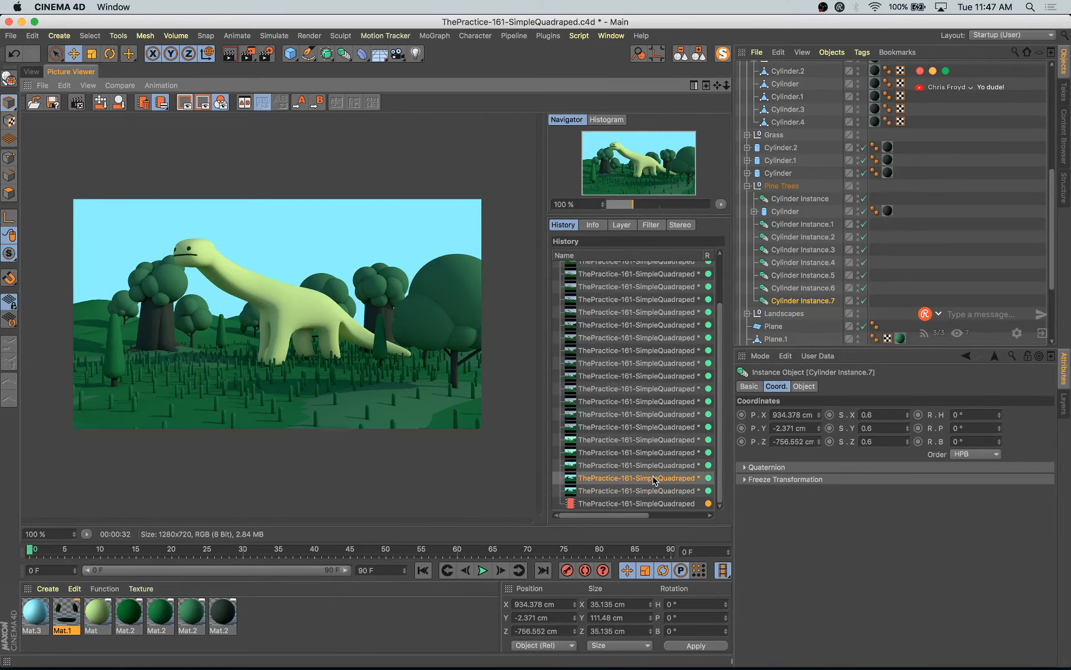
pyautogui.click(655, 478)
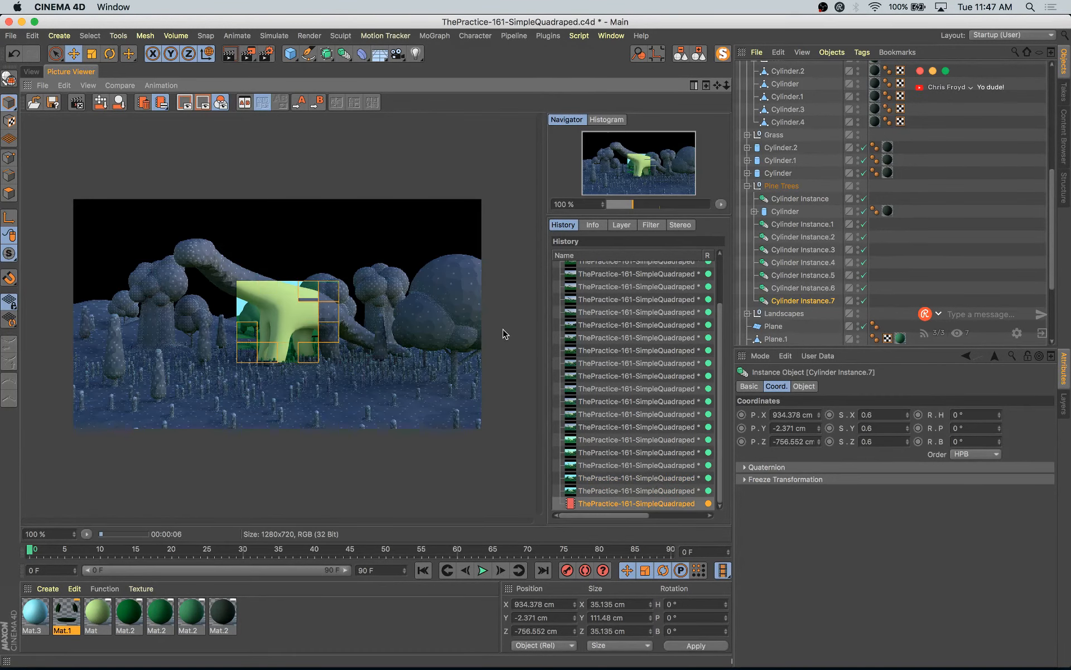
# - Duplicate the small pine twice across the grass toward the dinosaur's tail and scale the last copy to 0.8 on all axes
pyautogui.click(28, 72)
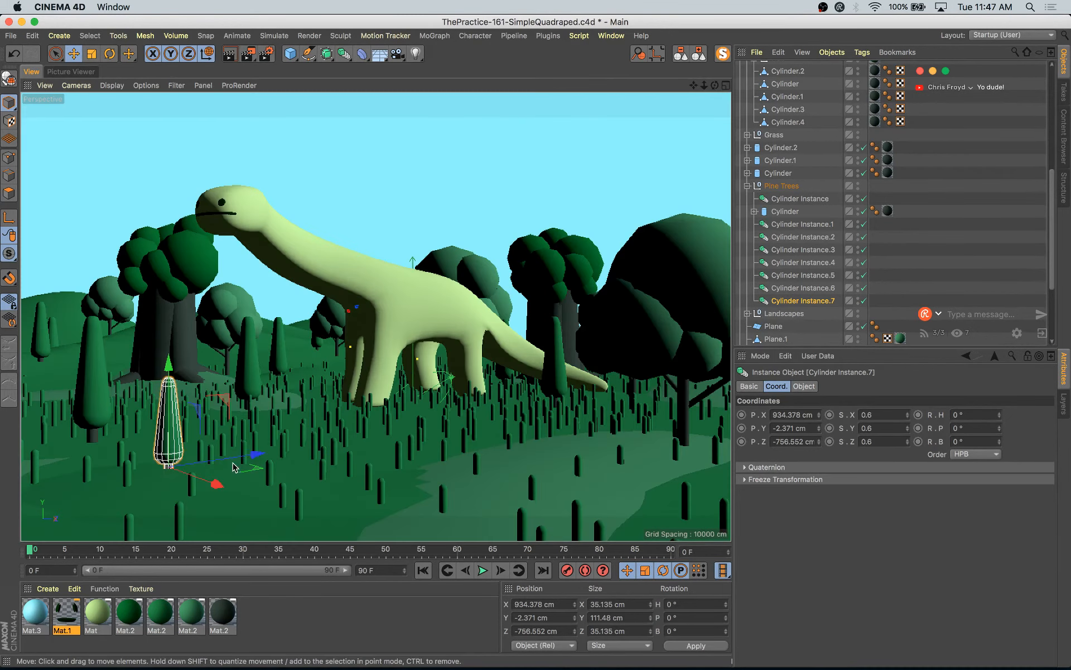
pyautogui.keyDown('ctrl'); pyautogui.moveTo(244, 459); pyautogui.dragTo(650, 466); pyautogui.keyUp('ctrl')
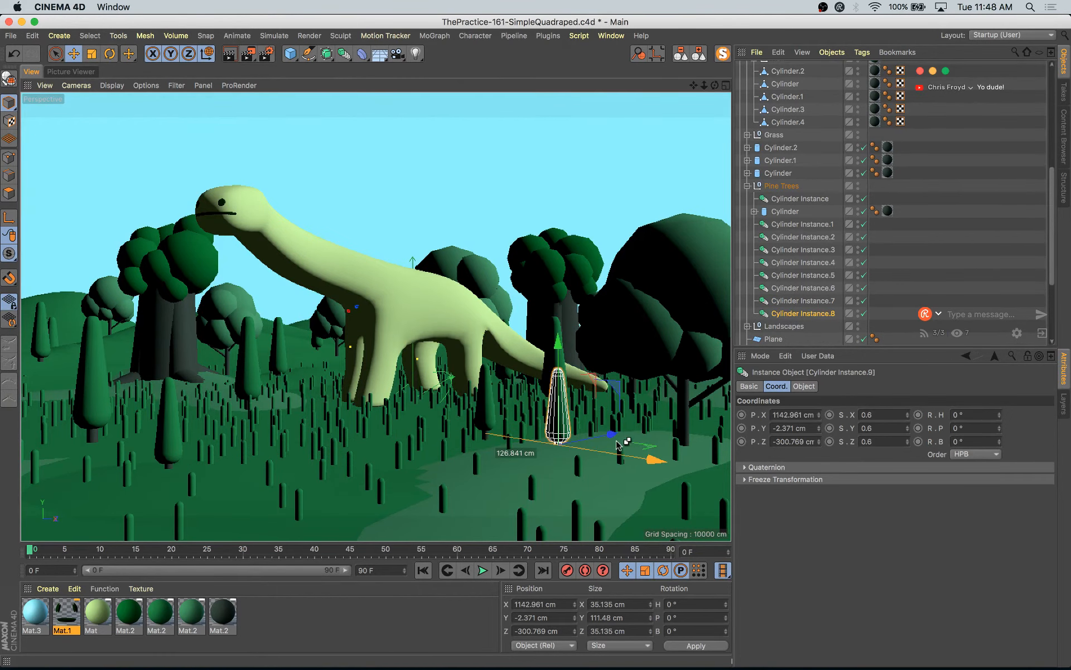
pyautogui.click(908, 413)
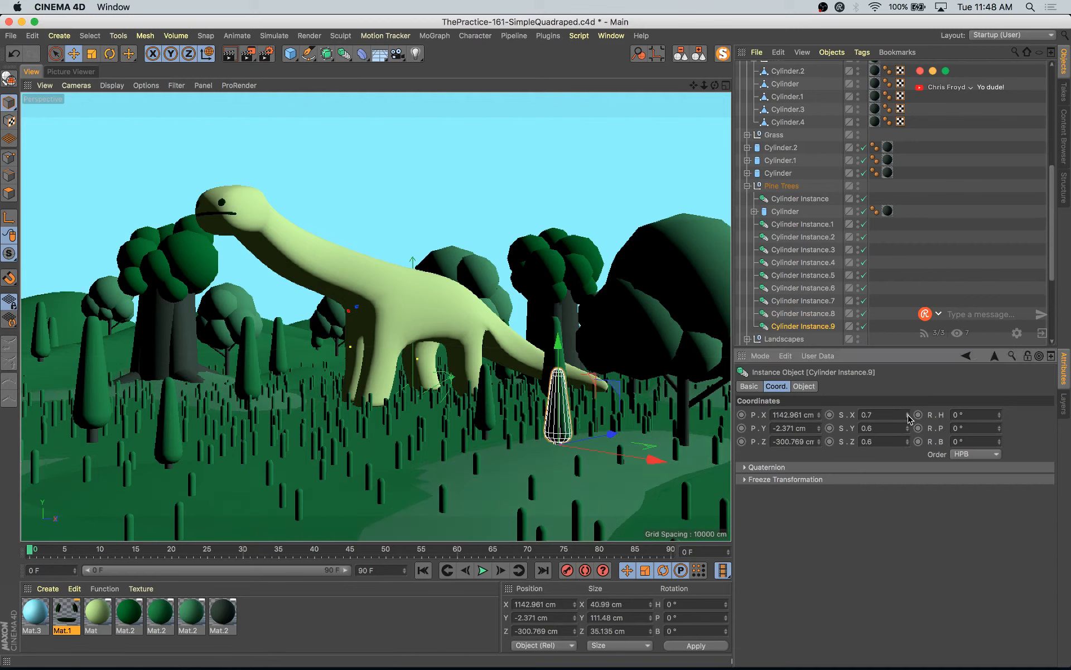
pyautogui.click(908, 413)
pyautogui.click(908, 427)
pyautogui.click(908, 427)
pyautogui.click(907, 440)
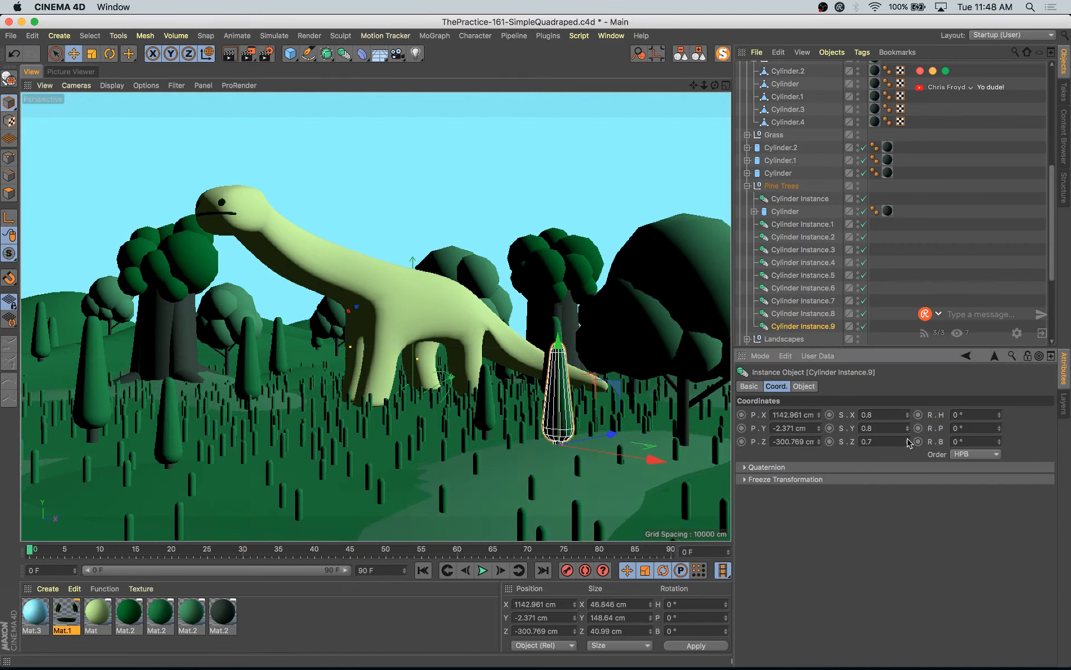
pyautogui.click(908, 440)
# - Move the 0.8-scale pine into the foreground beside the large tree at about X 1303, Z -392 cm, and save the project
pyautogui.moveTo(647, 453); pyautogui.dragTo(660, 434)
pyautogui.moveTo(636, 474); pyautogui.dragTo(722, 499)
pyautogui.moveTo(666, 468); pyautogui.dragTo(679, 466)
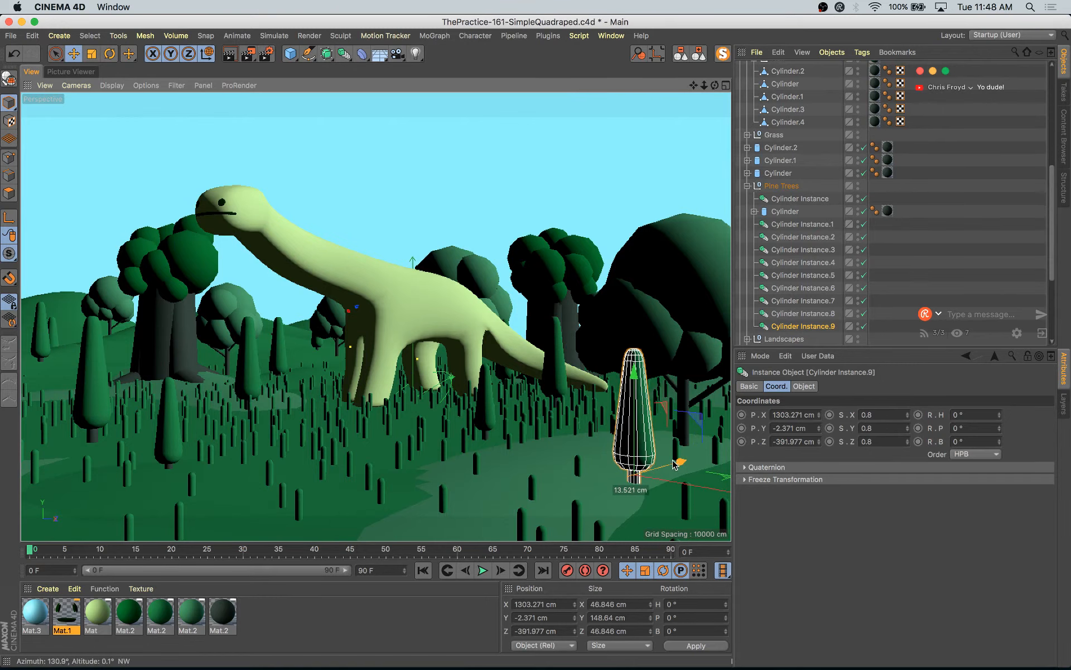
pyautogui.press('super+r')
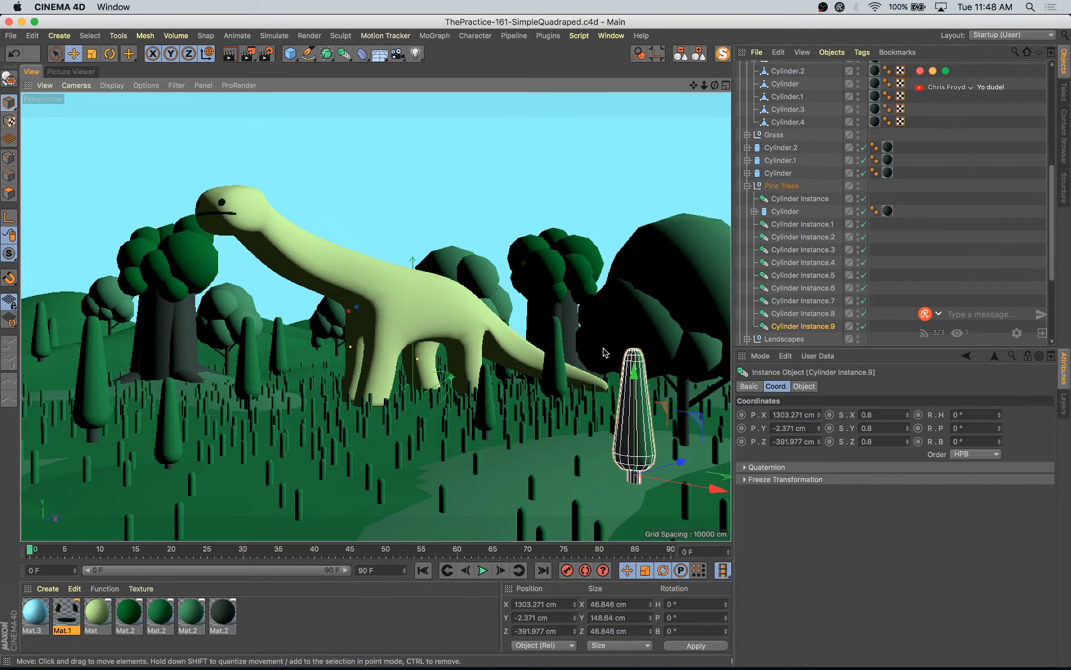
# - Compare the newest render with the earlier versions in the render history, and save the project
pyautogui.click(595, 362)
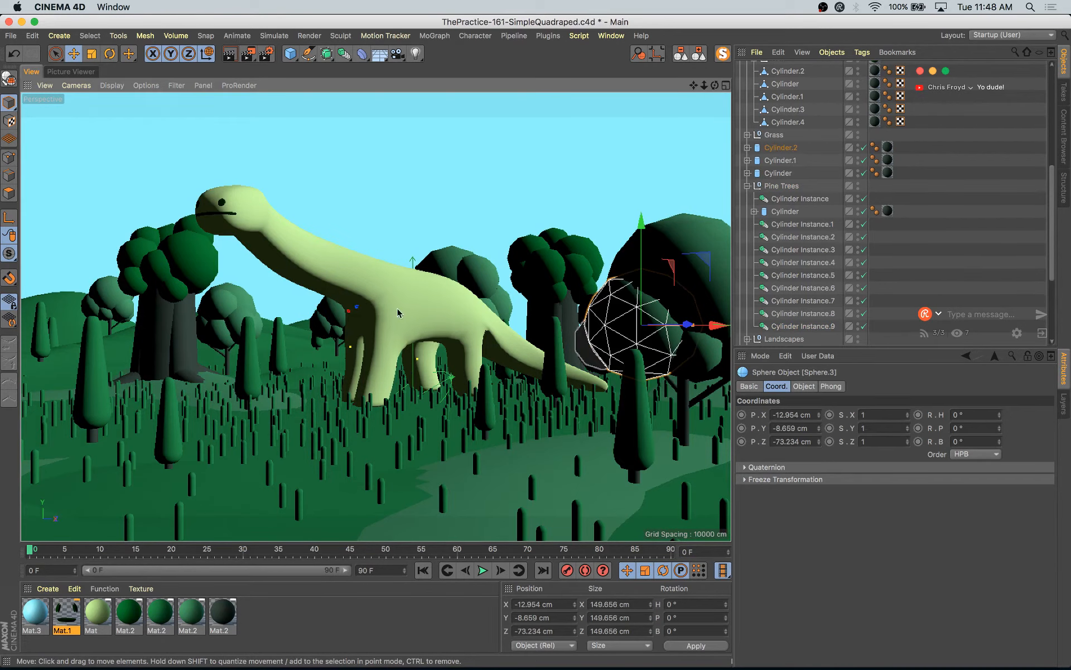
pyautogui.click(66, 73)
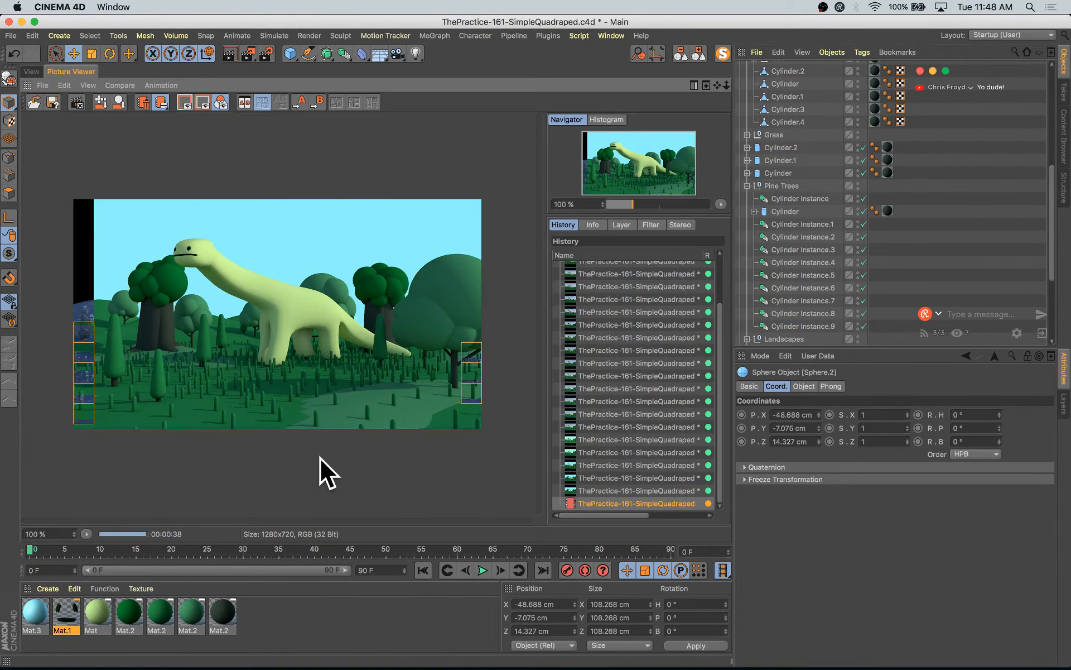
pyautogui.click(632, 493)
pyautogui.press('Up')
pyautogui.press('Up')
pyautogui.press('Down')
pyautogui.press('Down')
pyautogui.press('Down')
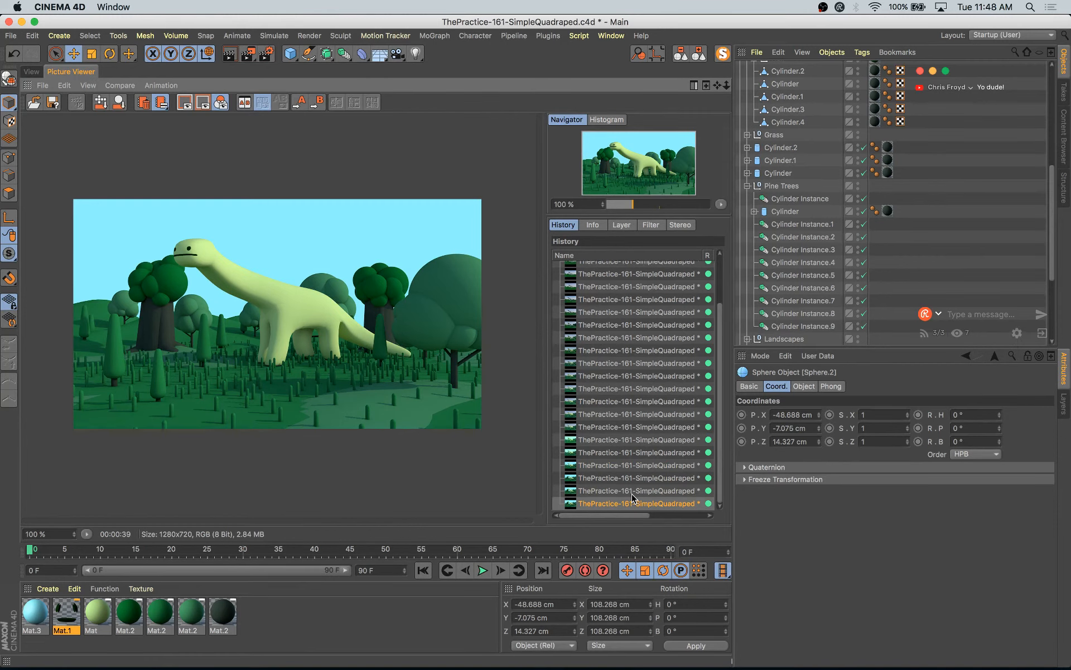
pyautogui.press('Up')
pyautogui.press('Down')
pyautogui.press('Up')
pyautogui.press('Down')
pyautogui.press('super+s')
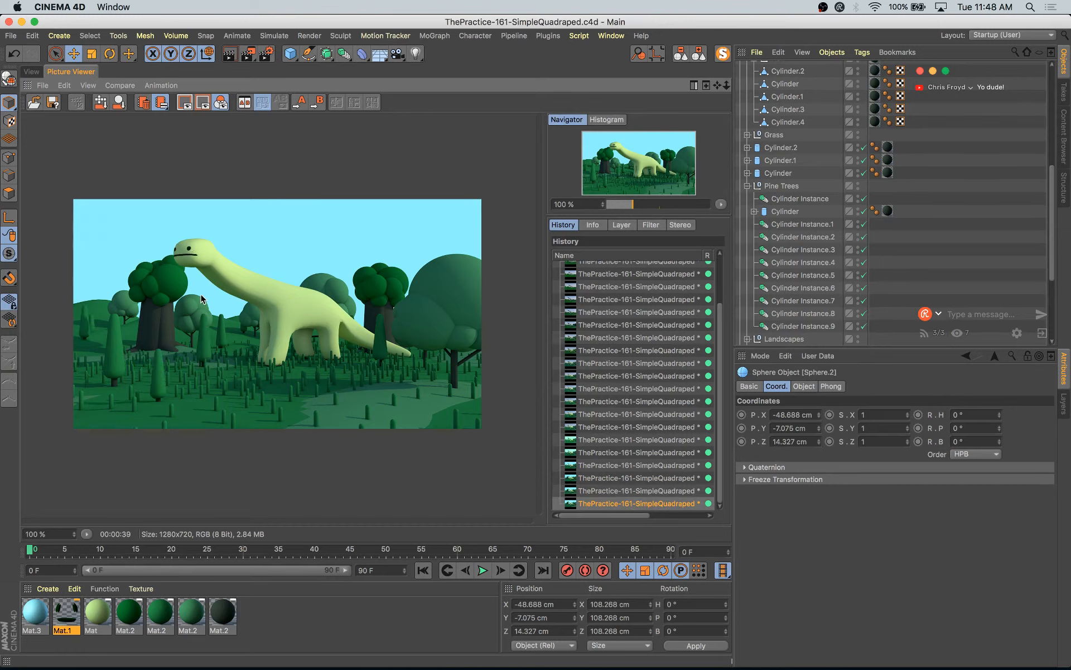
# - Add a sphere, enlarge it to about 310 cm and raise it above the dinosaur's back to about Y 370 cm
pyautogui.click(37, 72)
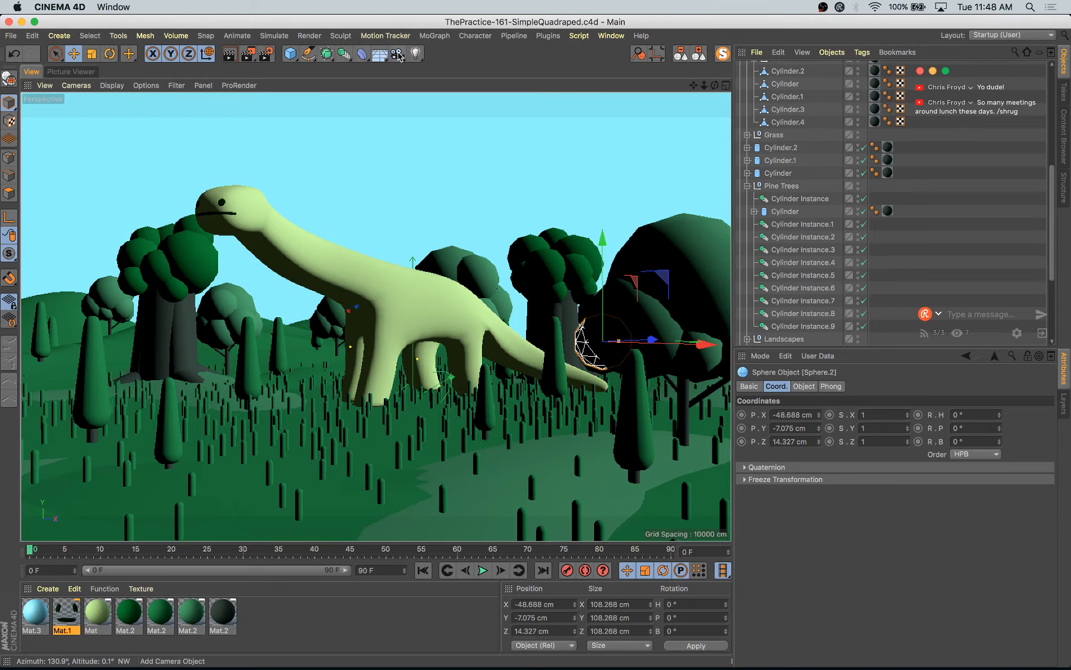
pyautogui.click(290, 58)
pyautogui.click(544, 96)
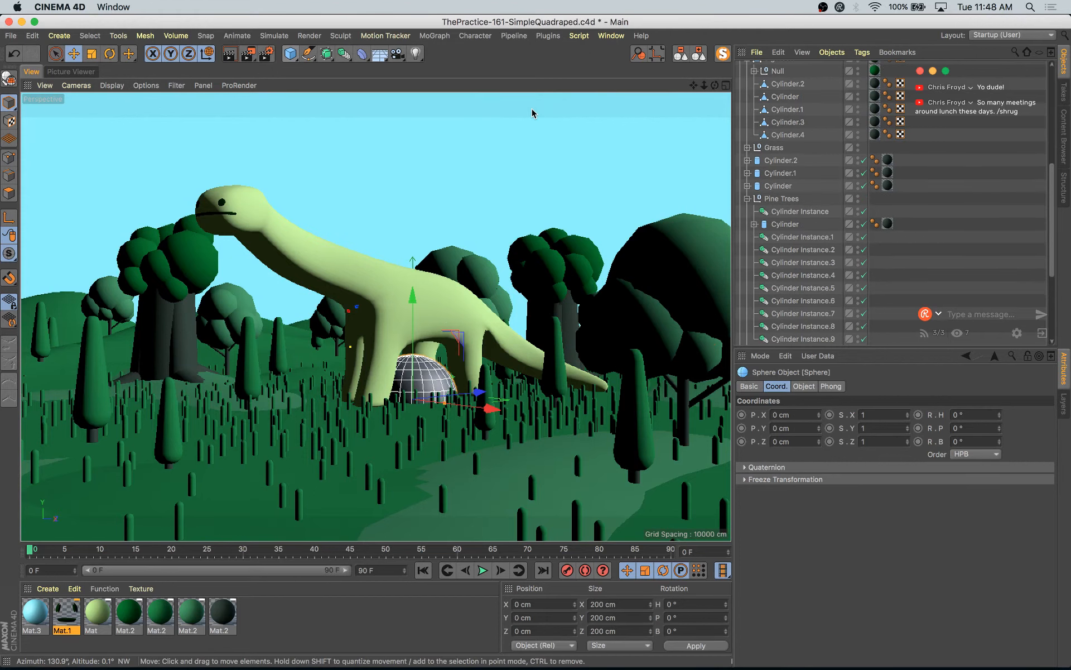
pyautogui.press('t')
pyautogui.moveTo(277, 385); pyautogui.dragTo(413, 142)
pyautogui.press('e')
# - Duplicate the sky material Mat.3 and set the copy's color to hue 176°, saturation 6% and value 100%
pyautogui.click(97, 618)
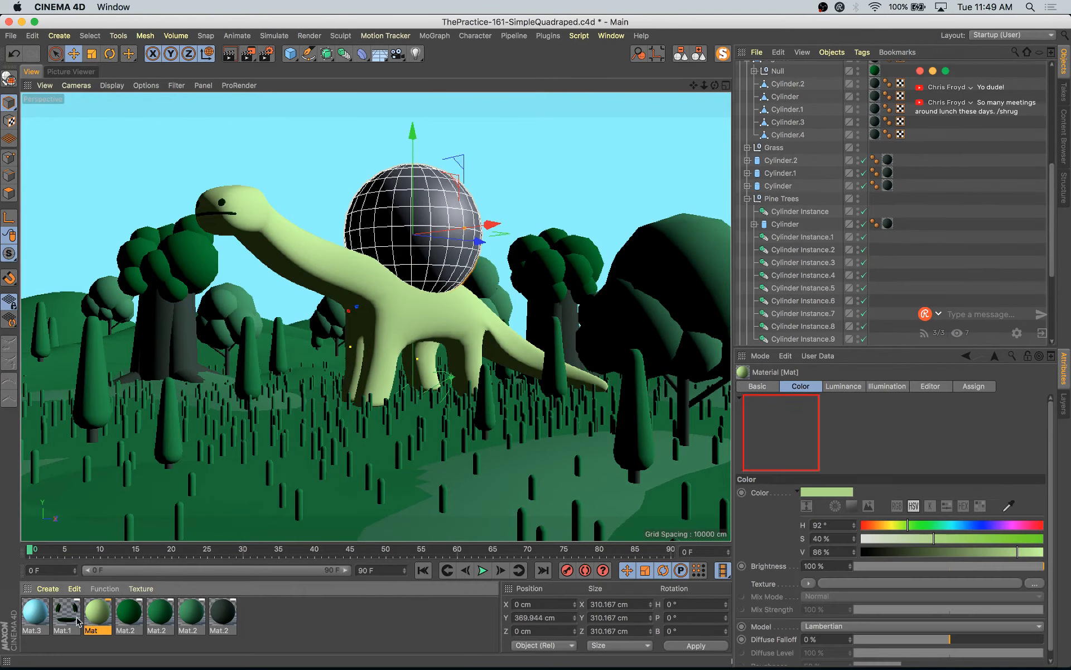
pyautogui.moveTo(32, 613)
pyautogui.keyDown('ctrl'); pyautogui.mouseDown()
pyautogui.moveTo(45, 613)
pyautogui.moveTo(29, 613)
pyautogui.mouseUp(); pyautogui.keyUp('ctrl')
pyautogui.doubleClick(31, 615)
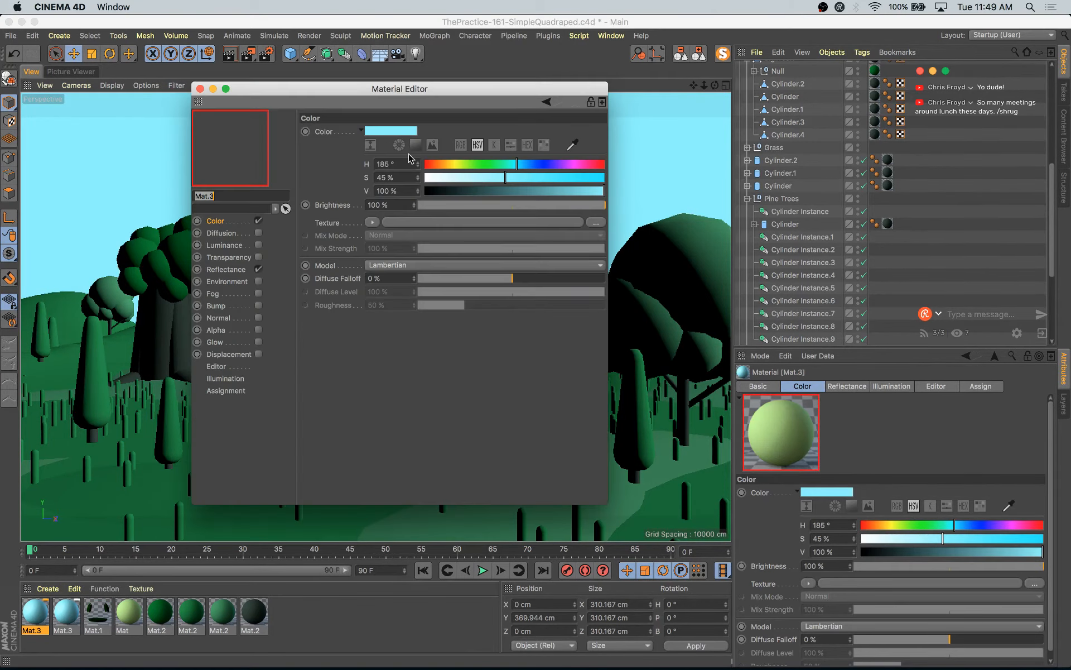
pyautogui.moveTo(491, 178); pyautogui.dragTo(438, 178)
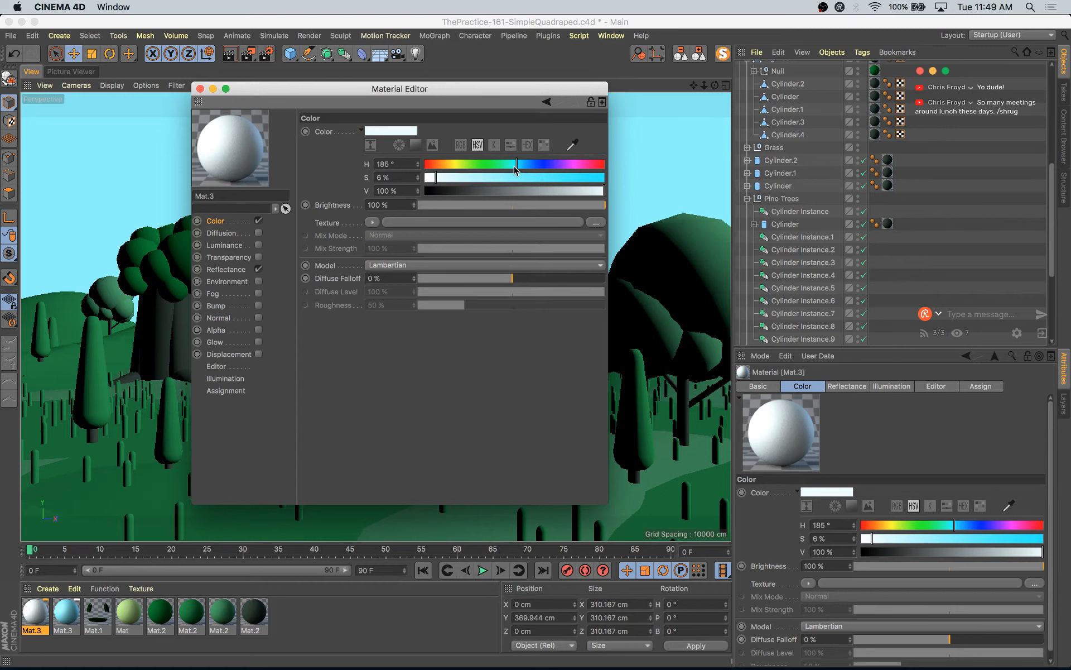
pyautogui.moveTo(516, 168); pyautogui.dragTo(512, 167)
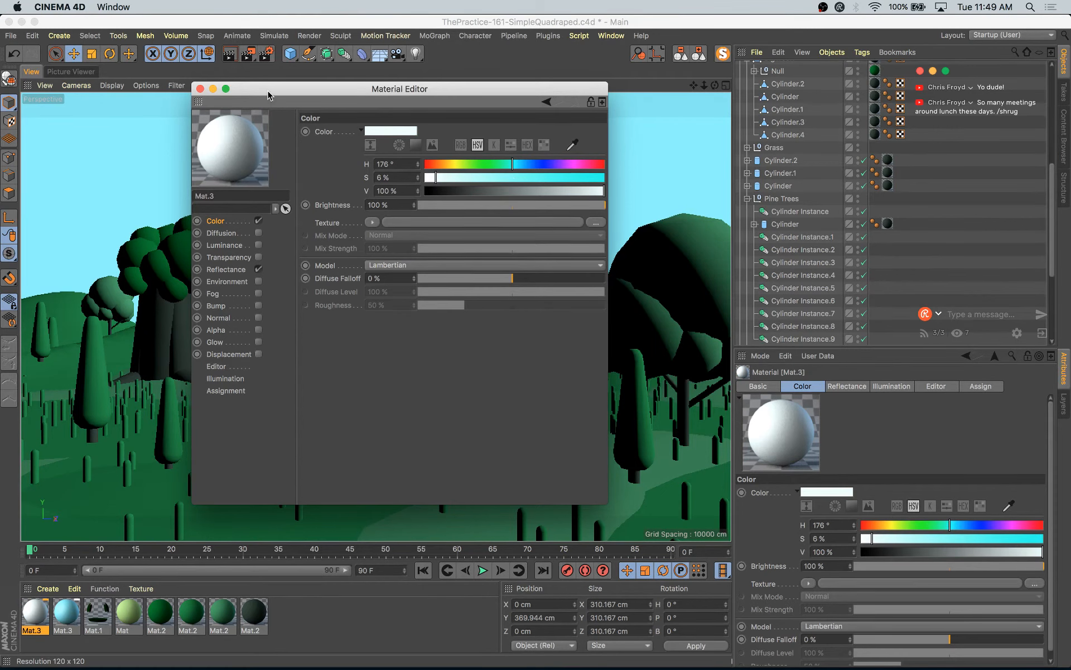
# - Apply the new white material to the sphere and enable its luminance with hue 179°, saturation 55% and brightness 30%
pyautogui.moveTo(268, 95); pyautogui.dragTo(703, 174)
pyautogui.moveTo(452, 220); pyautogui.dragTo(438, 218)
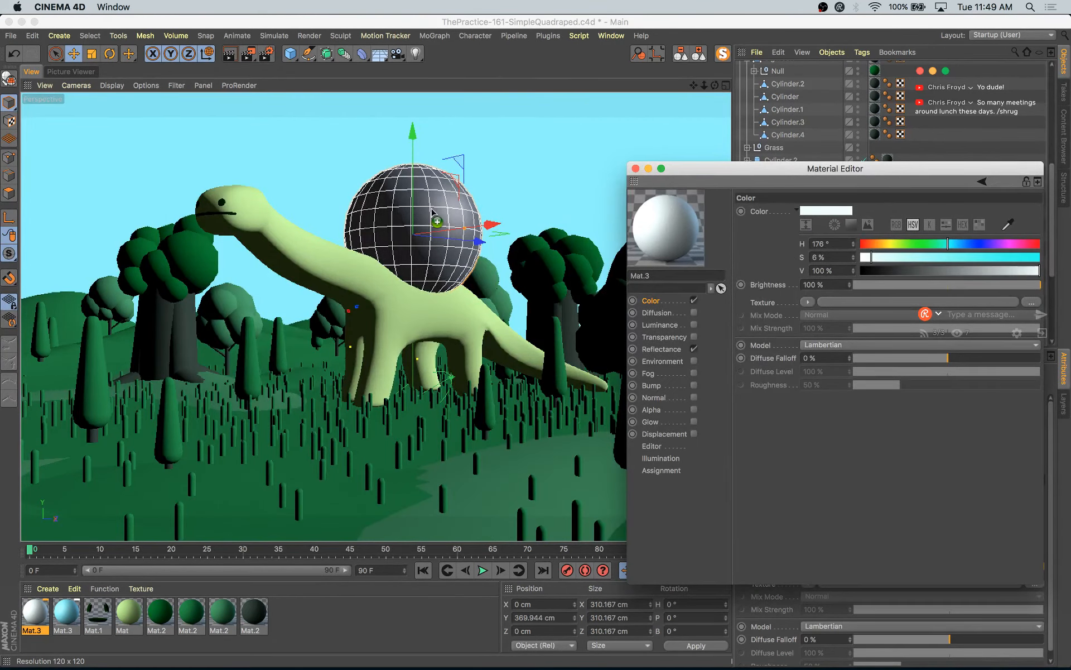
pyautogui.click(687, 325)
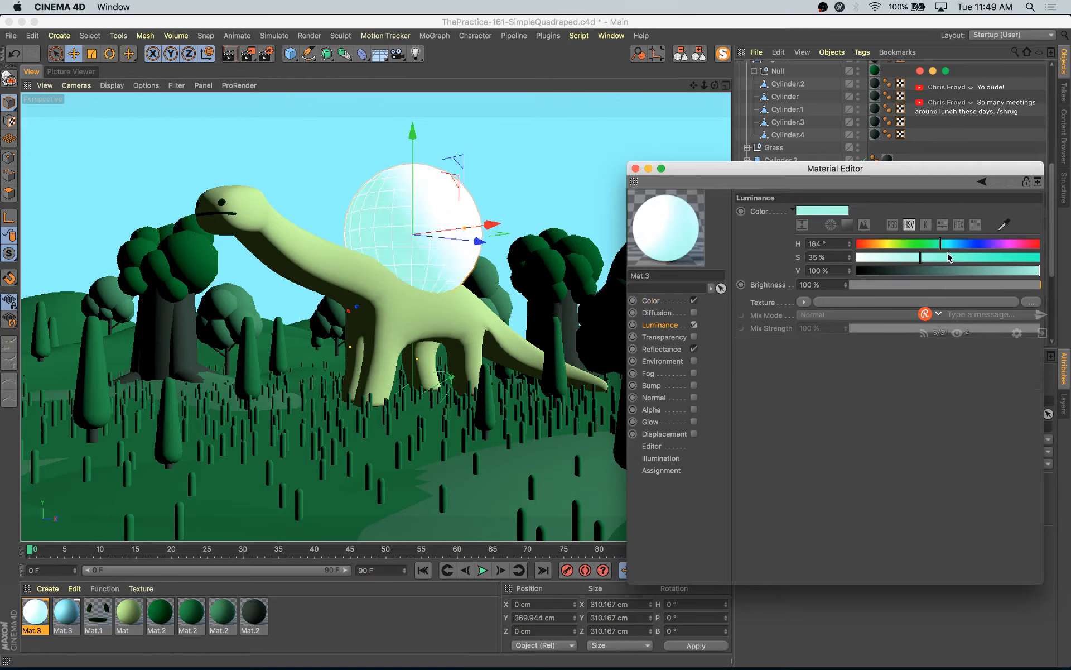
pyautogui.click(957, 258)
pyautogui.click(948, 244)
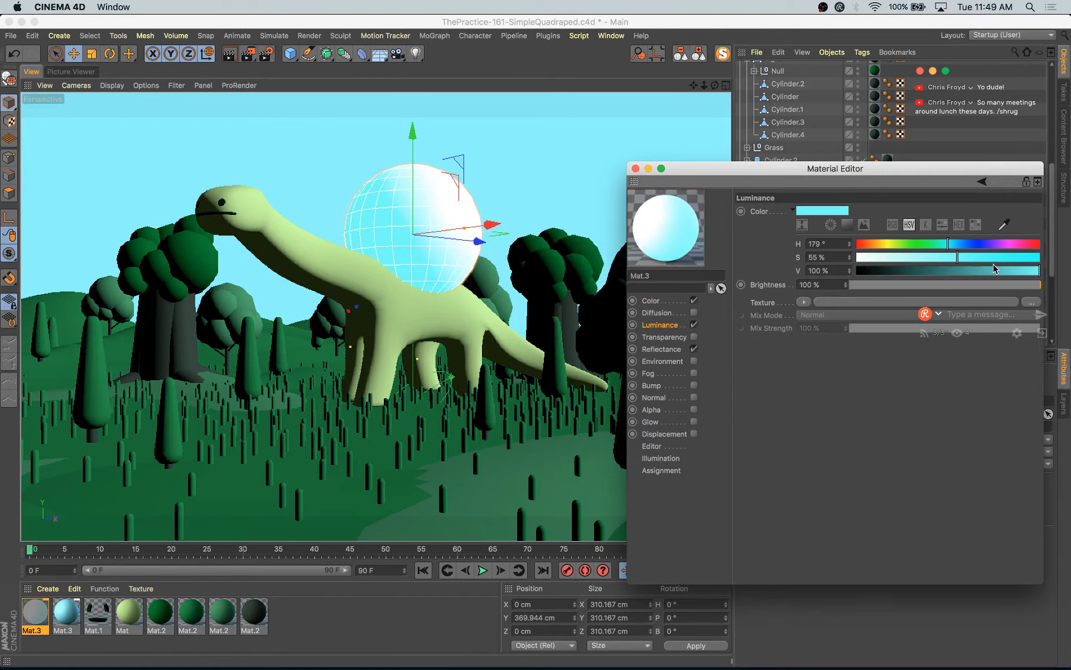
pyautogui.click(907, 285)
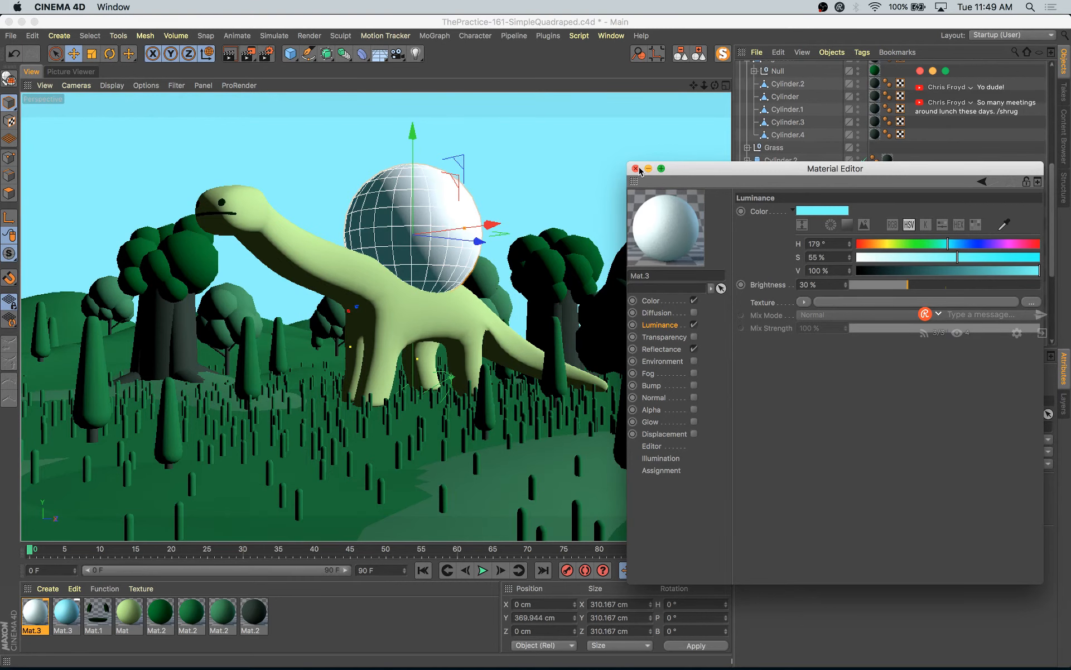
pyautogui.click(636, 168)
# - Move the white sphere to the distant horizon at about X -3274, Y 368, Z 42 cm and enlarge it to about 605 cm
pyautogui.moveTo(498, 226); pyautogui.dragTo(81, 296)
pyautogui.press('t')
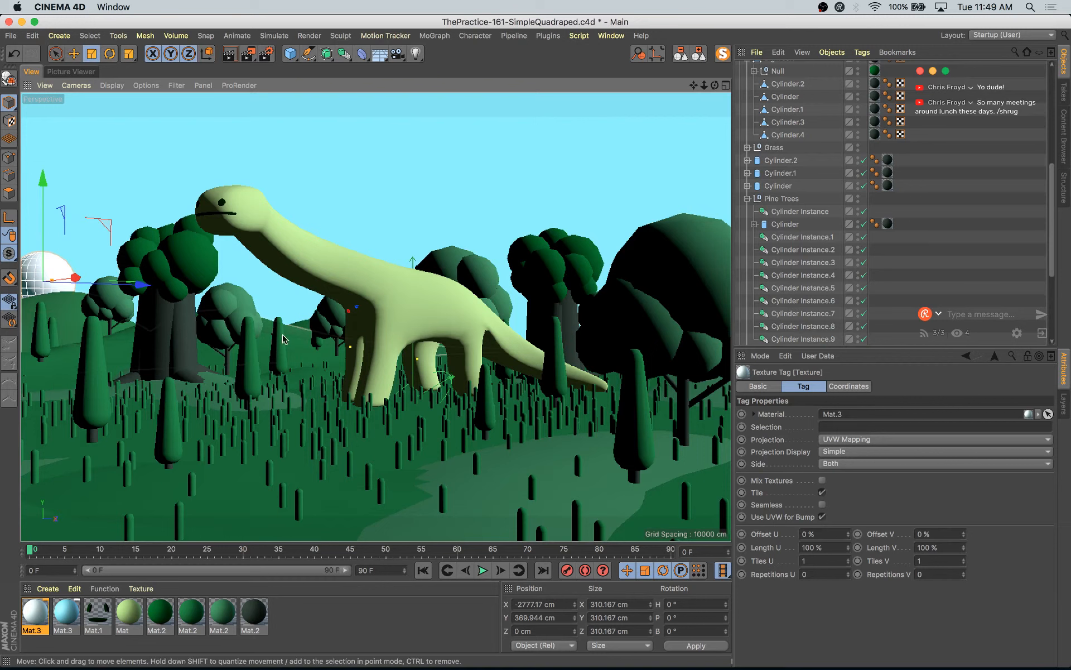
pyautogui.moveTo(356, 333); pyautogui.dragTo(312, 311)
pyautogui.press('e')
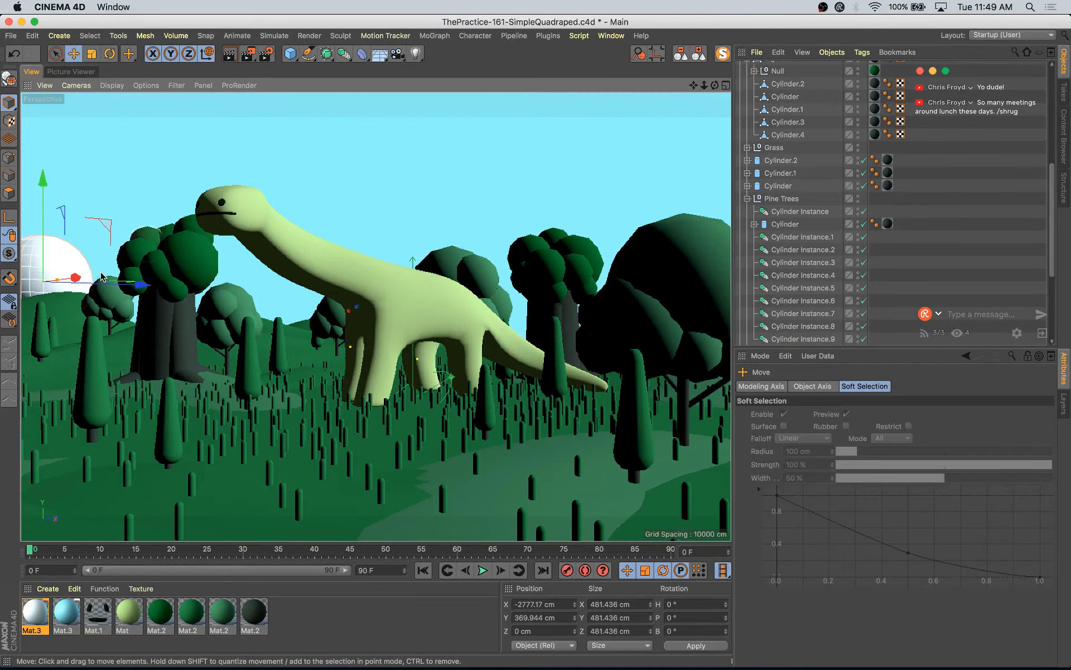
pyautogui.moveTo(87, 279); pyautogui.dragTo(48, 289)
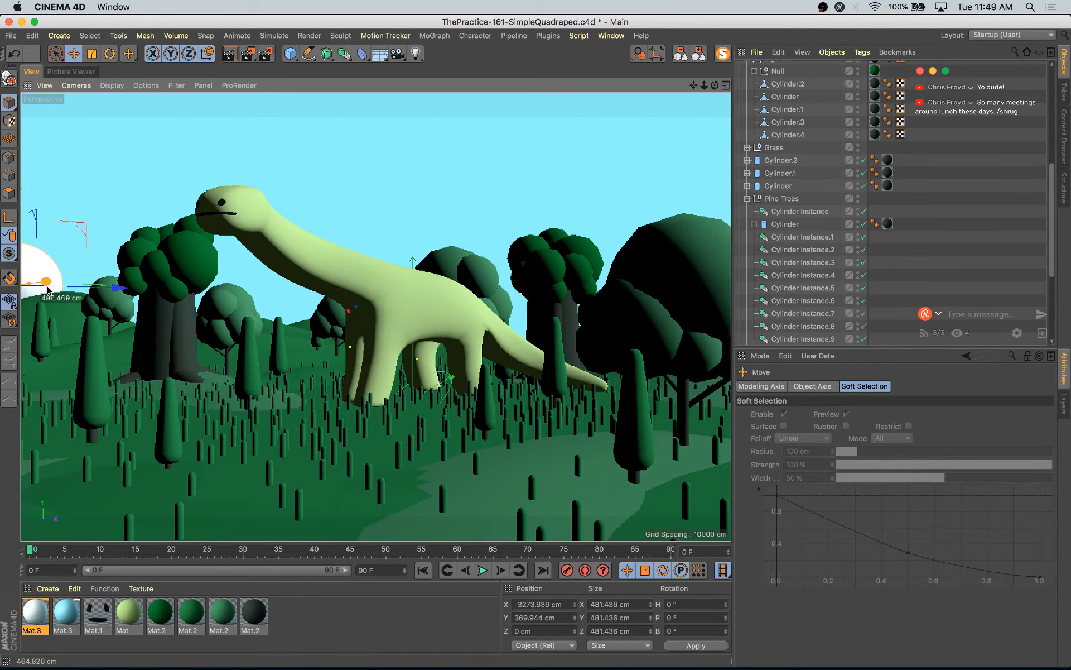
pyautogui.press('t')
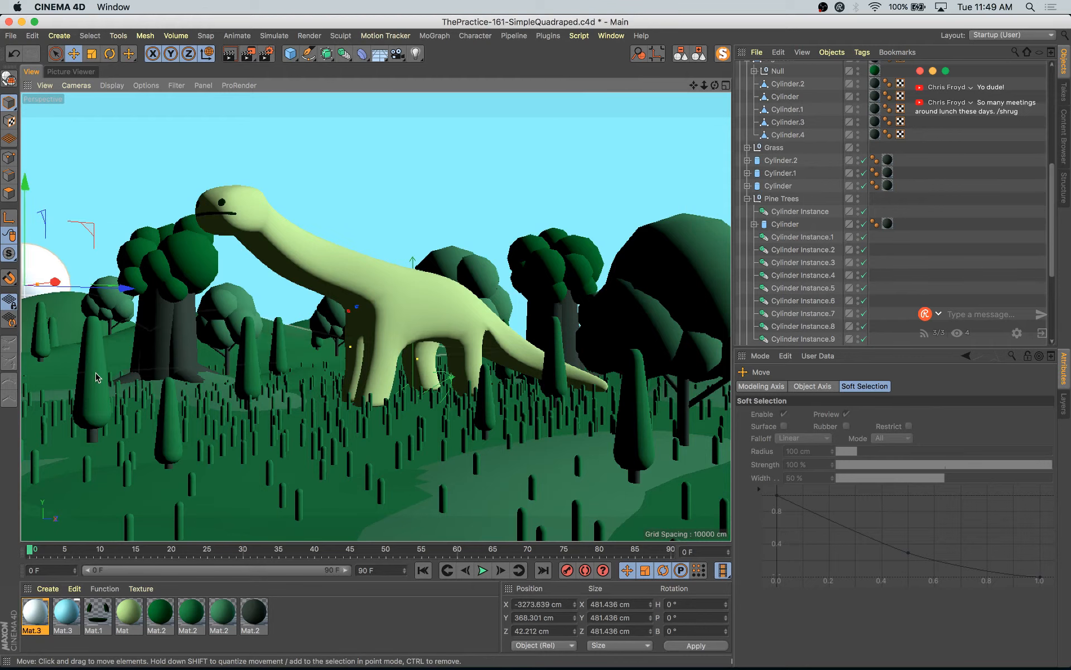
pyautogui.moveTo(190, 324); pyautogui.dragTo(161, 287)
pyautogui.press('e')
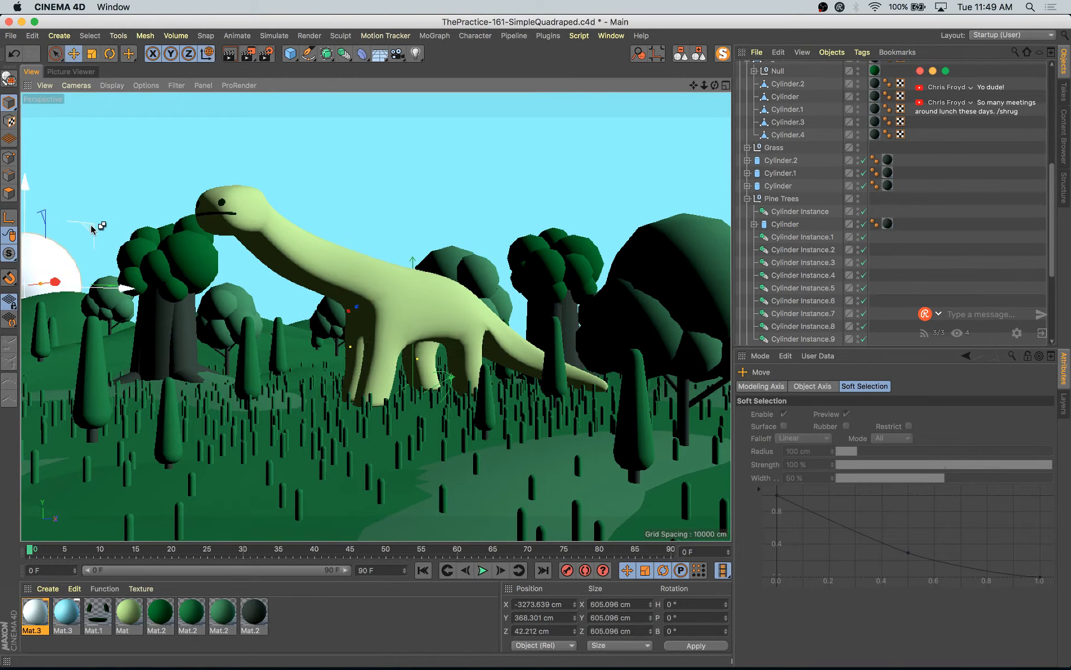
# - Copy the white sphere along the horizon behind the dinosaur's neck, about Y 203, Z 2129 cm, and enlarge the copy to about 918 cm
pyautogui.moveTo(107, 237); pyautogui.dragTo(364, 258)
pyautogui.press('t')
pyautogui.moveTo(458, 312); pyautogui.dragTo(518, 314)
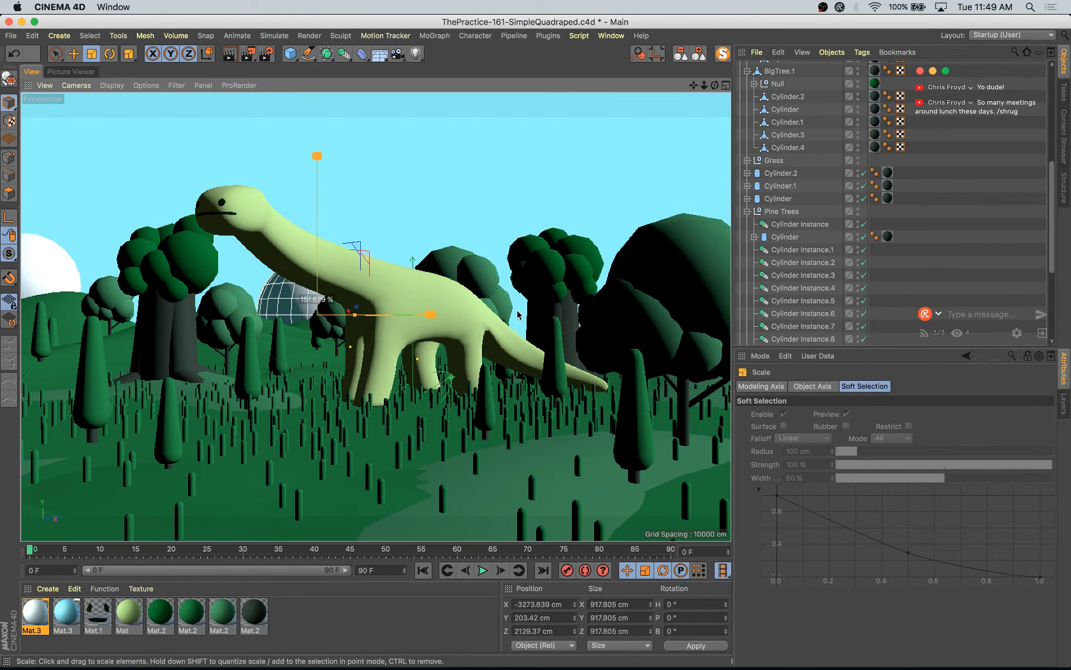
pyautogui.press('e')
# - Place two more copies of the white sphere along the horizon behind the tail, the first at about X -2404, Y 112, Z 4992 cm
pyautogui.moveTo(368, 258); pyautogui.dragTo(570, 327)
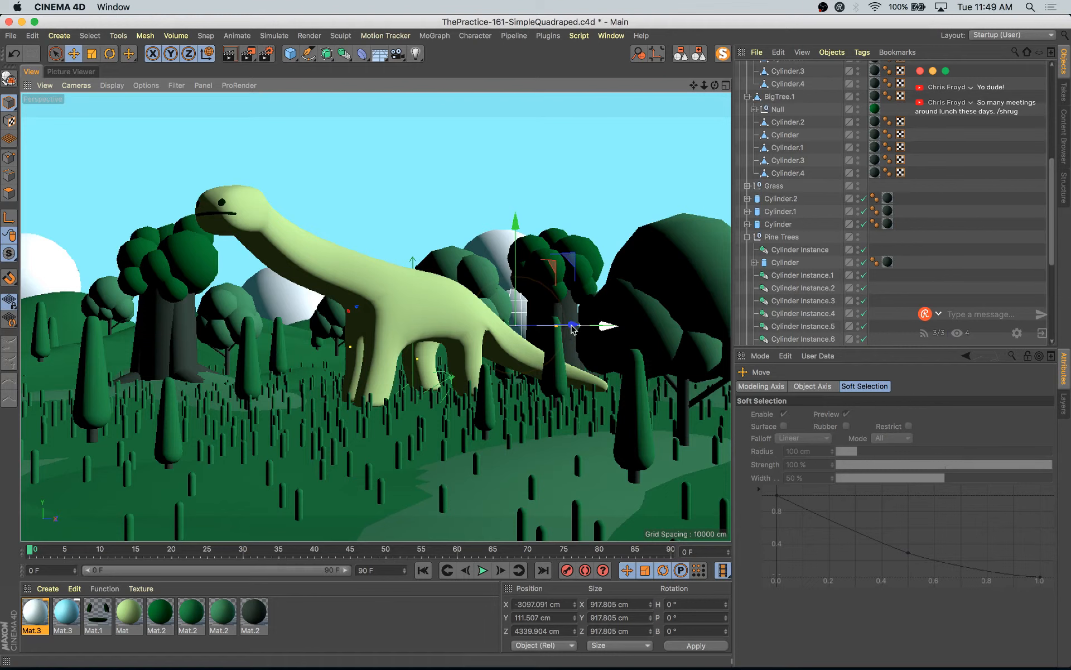
pyautogui.middleClick(570, 262)
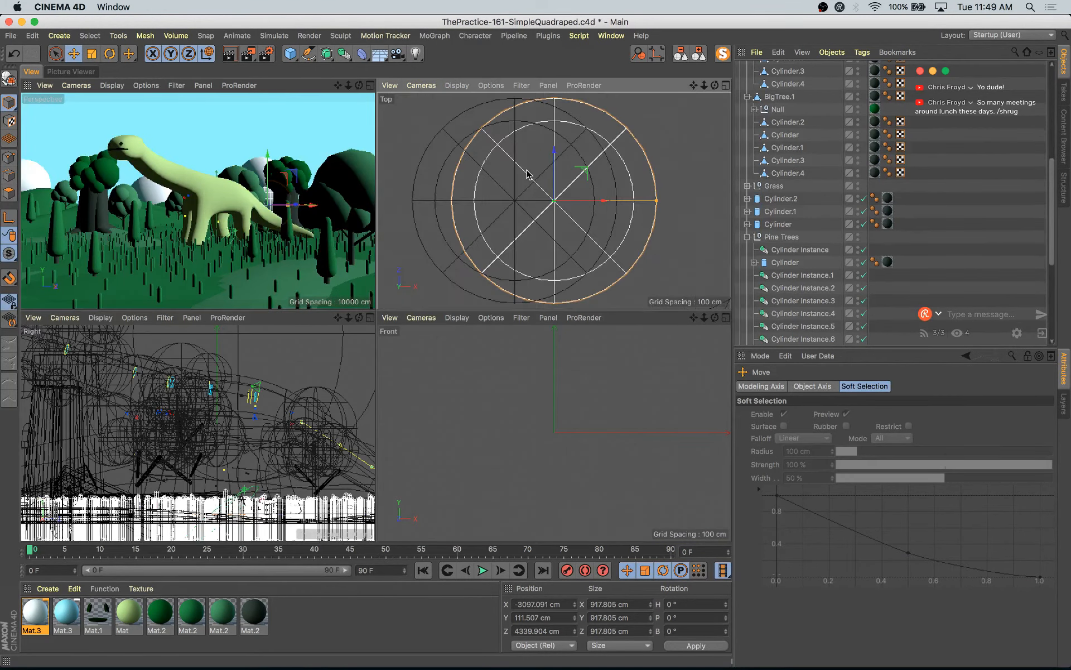
pyautogui.moveTo(580, 167); pyautogui.dragTo(617, 120)
pyautogui.scroll(-3, 602, 195)
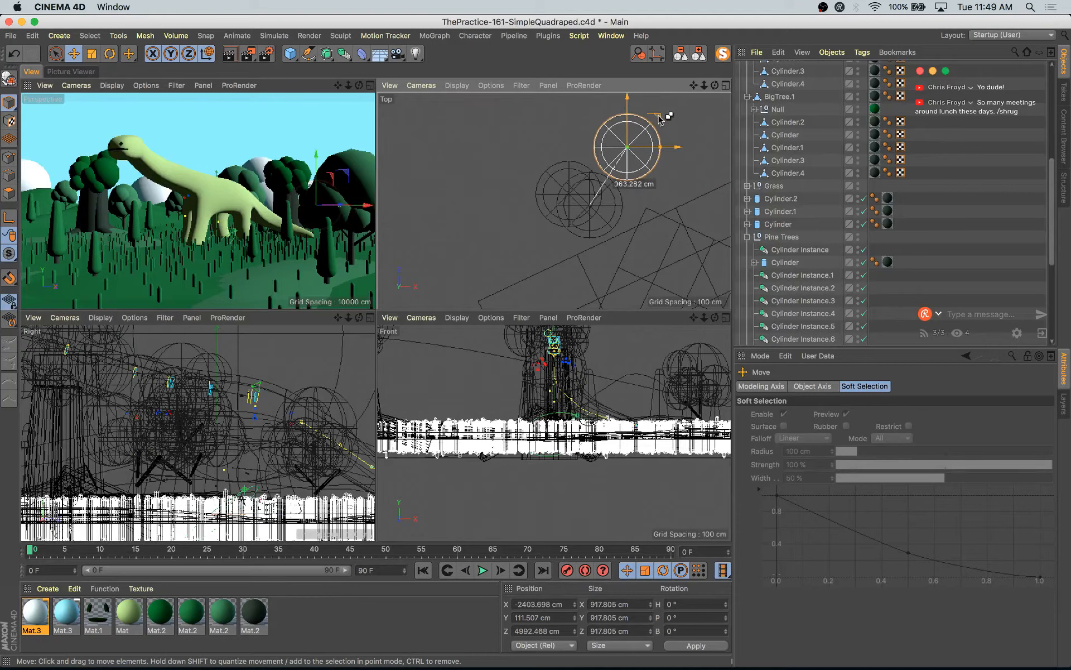
pyautogui.moveTo(316, 156); pyautogui.dragTo(420, 129)
# - Copy the white sphere behind the neck to behind the large-trunked tree, at about X -4757, Y 328, Z 1561 cm
pyautogui.click(154, 198)
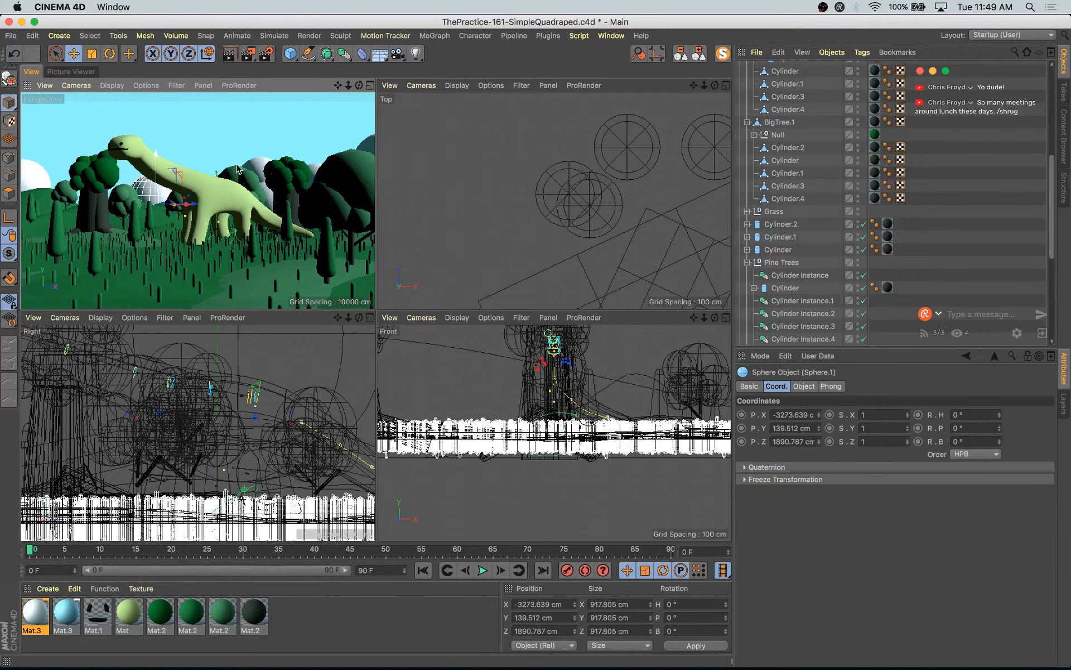
pyautogui.keyDown('ctrl'); pyautogui.moveTo(239, 168); pyautogui.dragTo(193, 135); pyautogui.keyUp('ctrl')
pyautogui.scroll(-2, 624, 240)
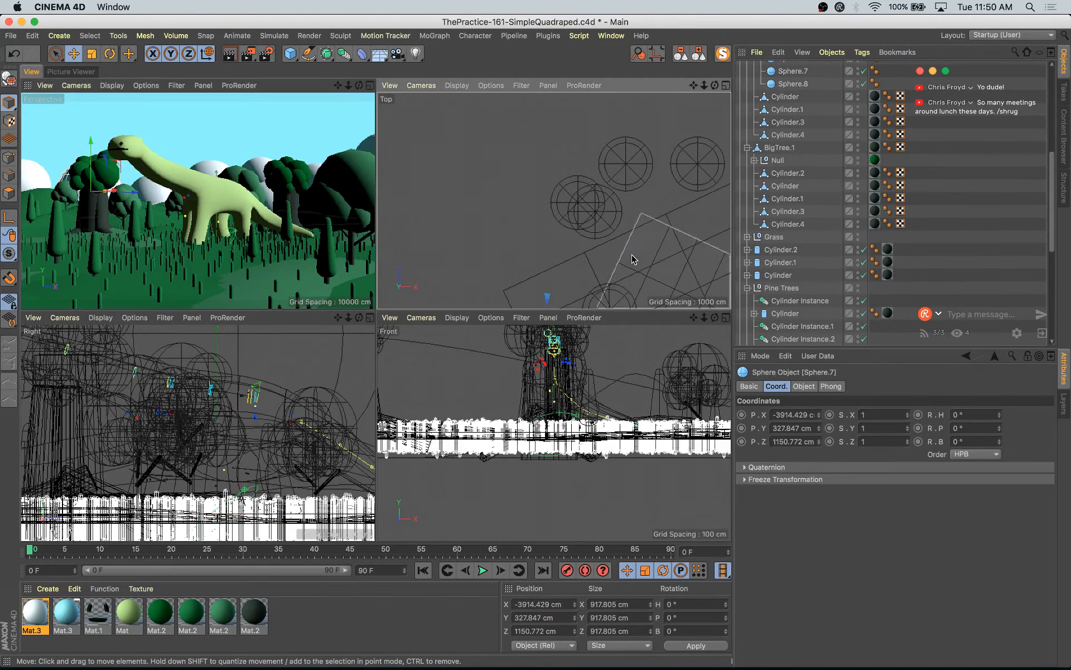
pyautogui.press('o')
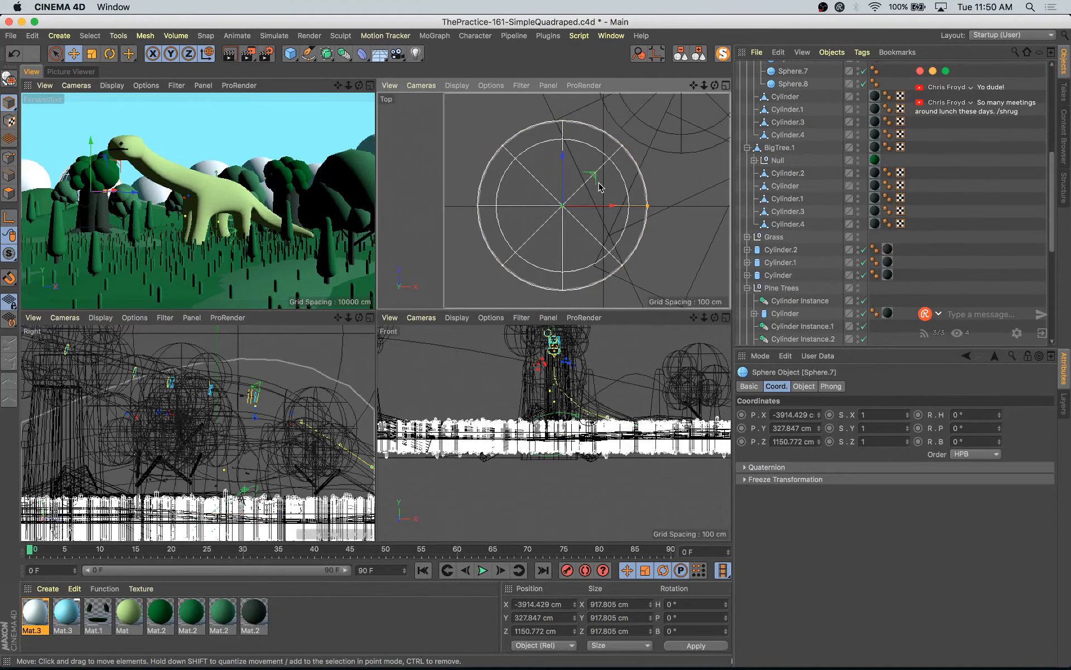
pyautogui.moveTo(592, 177); pyautogui.dragTo(430, 95)
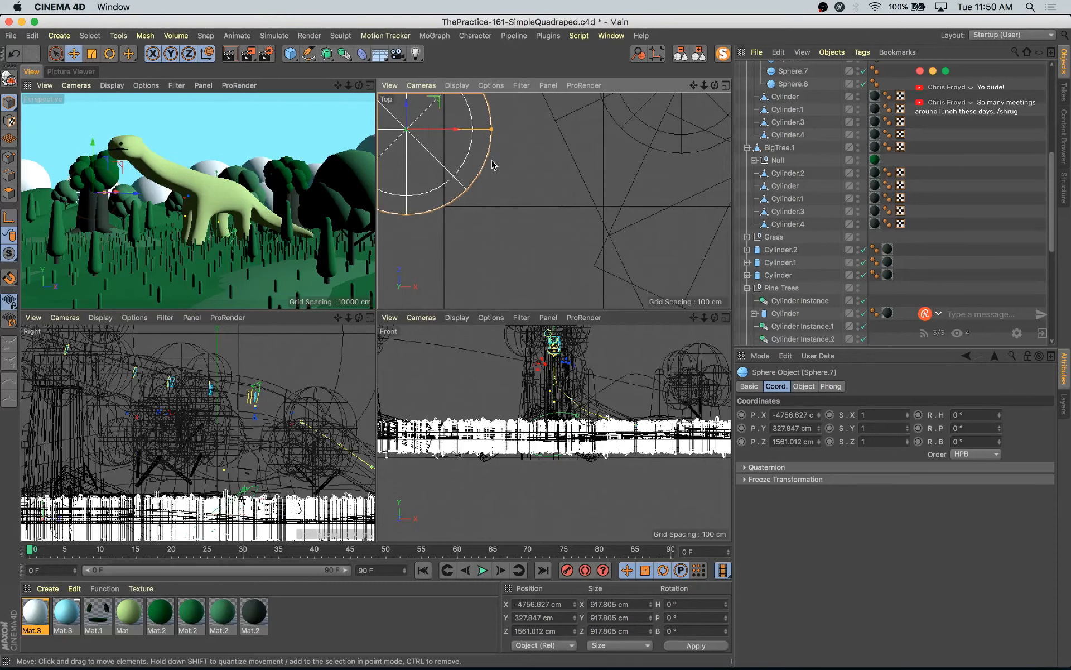
# - Move this white sphere farther out to about X -5306, Y -16, Z 1177 cm and enlarge it to about 1617 cm
pyautogui.scroll(-5, 493, 163)
pyautogui.keyDown('alt'); pyautogui.moveTo(537, 203); pyautogui.dragTo(556, 257, button='middle'); pyautogui.keyUp('alt')
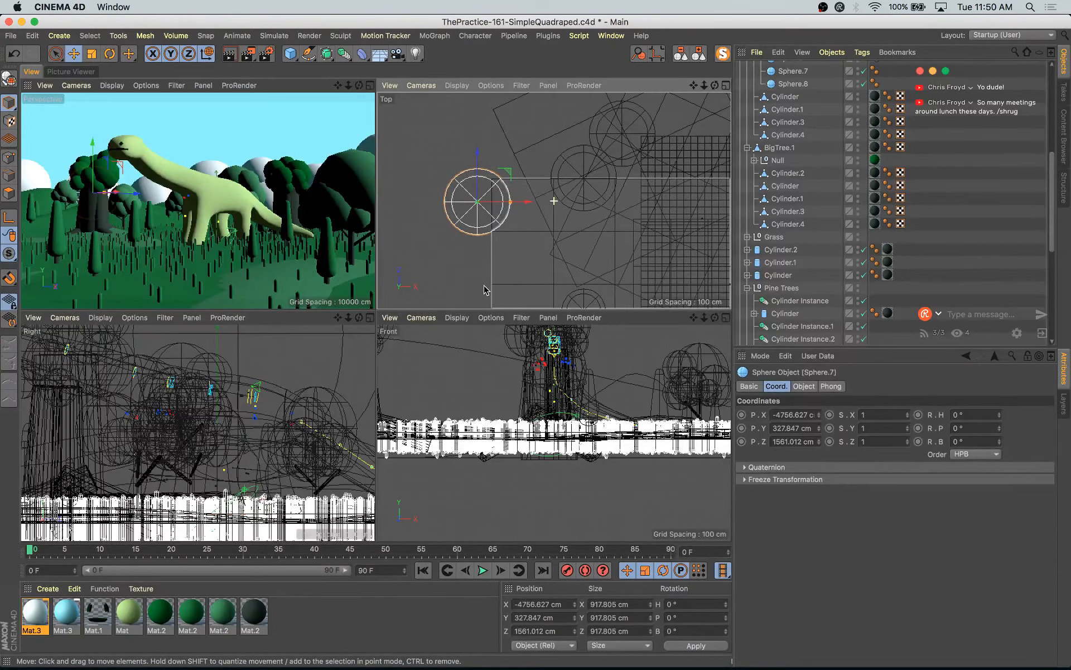
pyautogui.press('t')
pyautogui.moveTo(474, 292); pyautogui.dragTo(427, 303)
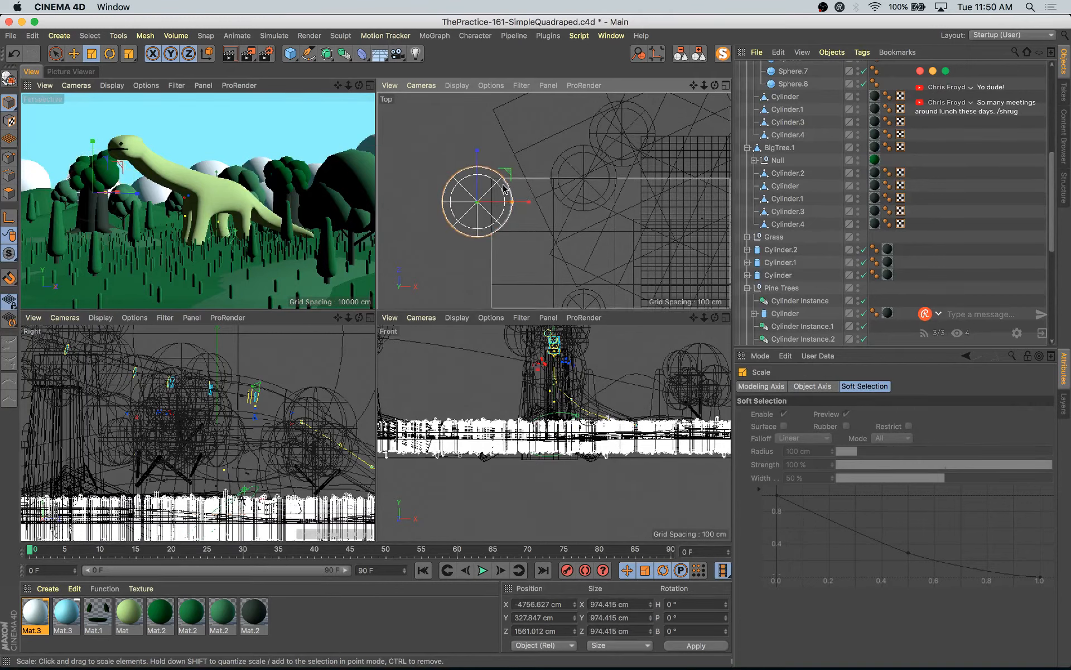
pyautogui.press('e')
pyautogui.moveTo(506, 172); pyautogui.dragTo(468, 202)
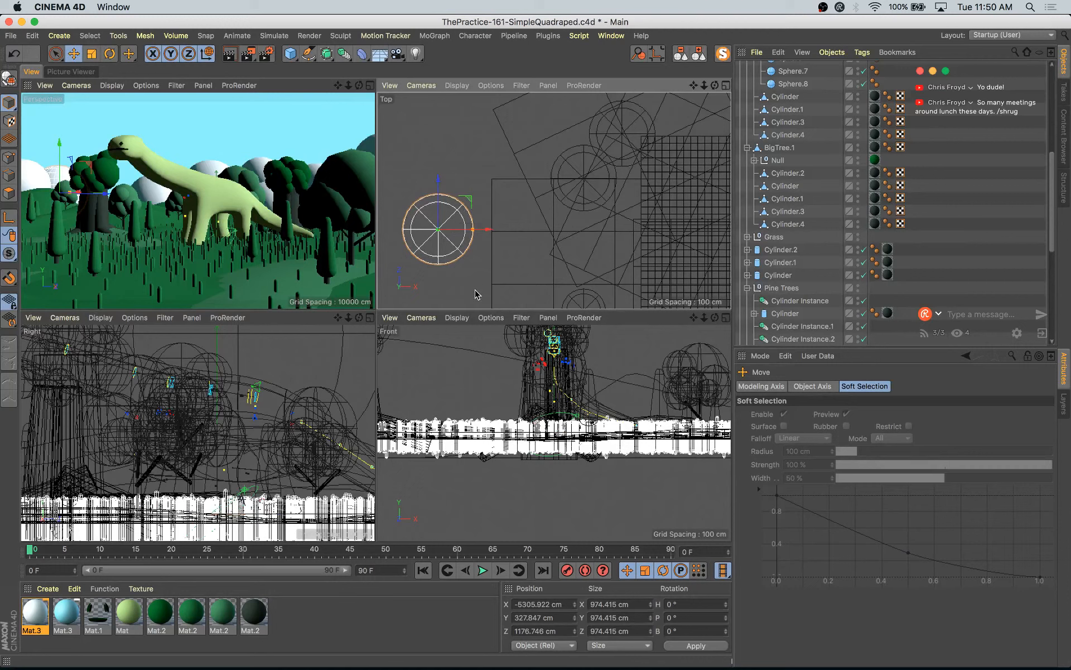
pyautogui.press('t')
pyautogui.moveTo(568, 244); pyautogui.dragTo(641, 240)
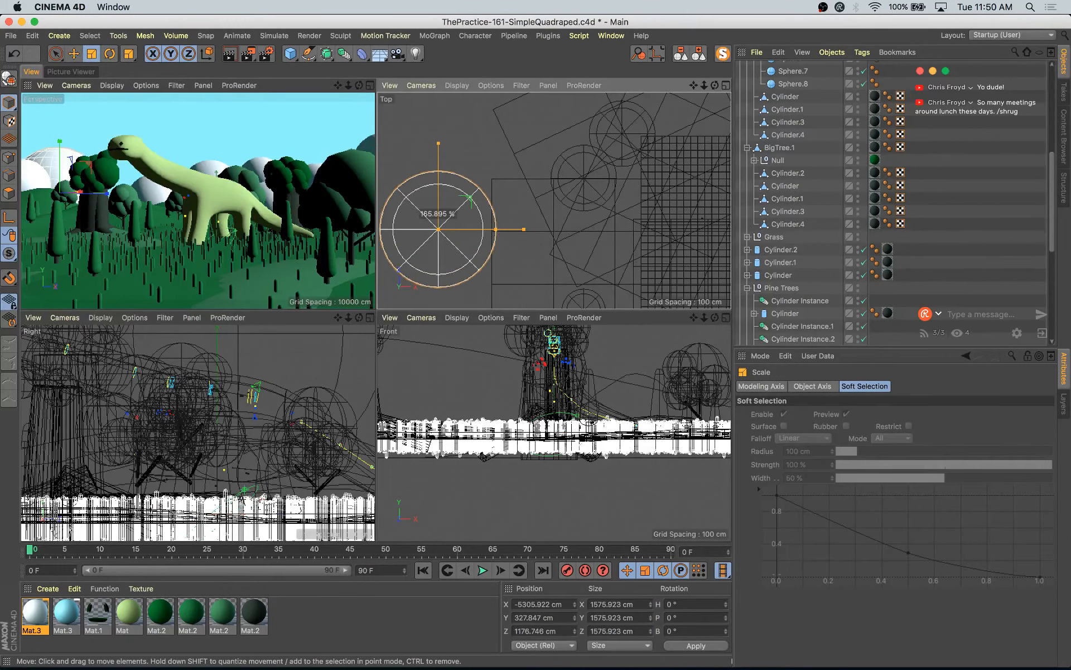
pyautogui.press('e')
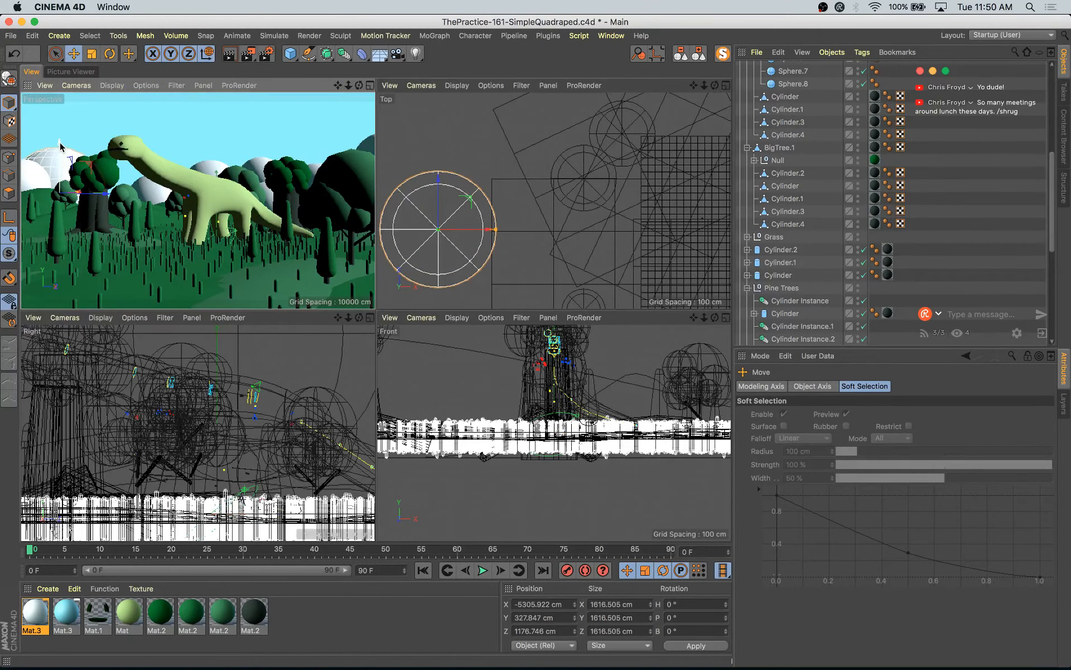
pyautogui.moveTo(62, 150); pyautogui.dragTo(64, 156)
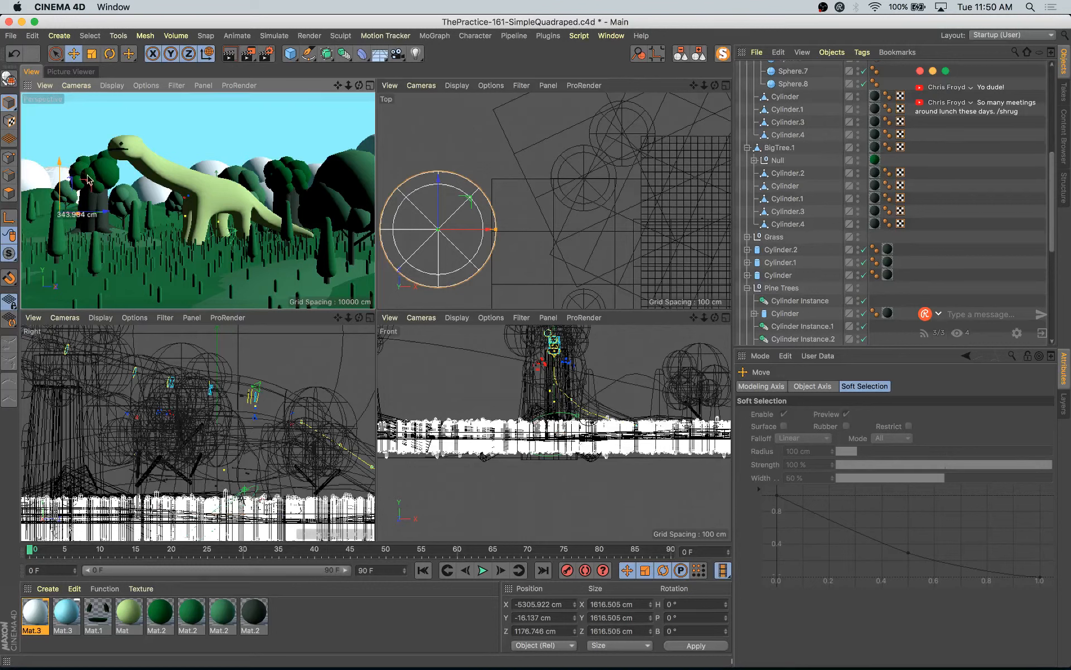
# - Copy the large white sphere above the dinosaur's back, at about X -4874, Y 925, Z 4012 cm, and shrink the copy to about 539 cm
pyautogui.moveTo(93, 187); pyautogui.dragTo(251, 147)
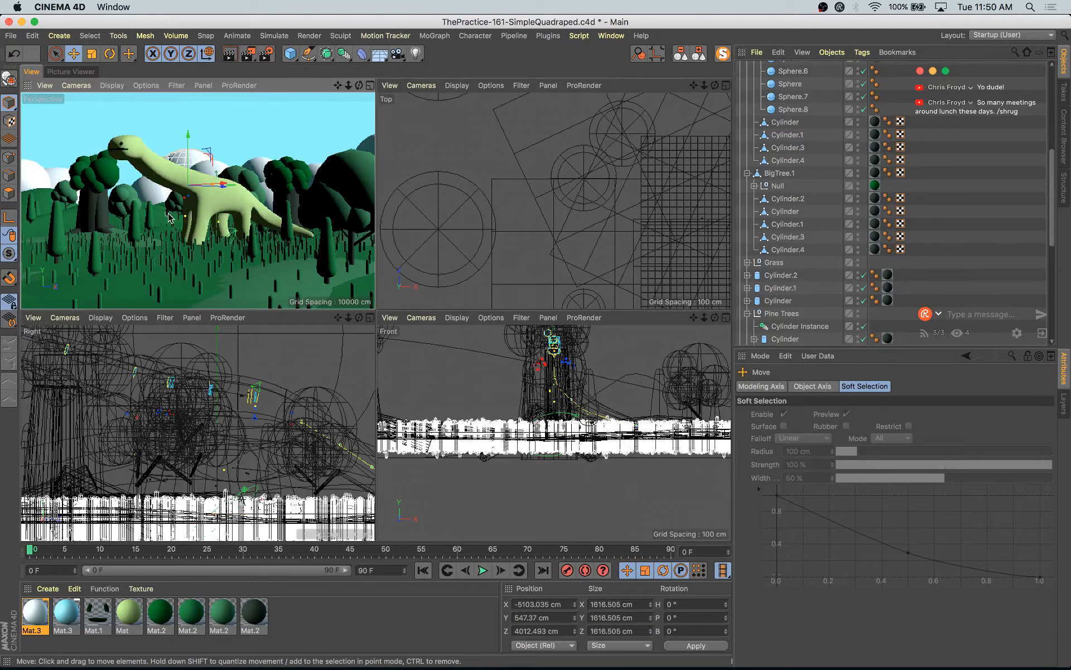
pyautogui.press('t')
pyautogui.moveTo(148, 228); pyautogui.dragTo(128, 234)
pyautogui.press('e')
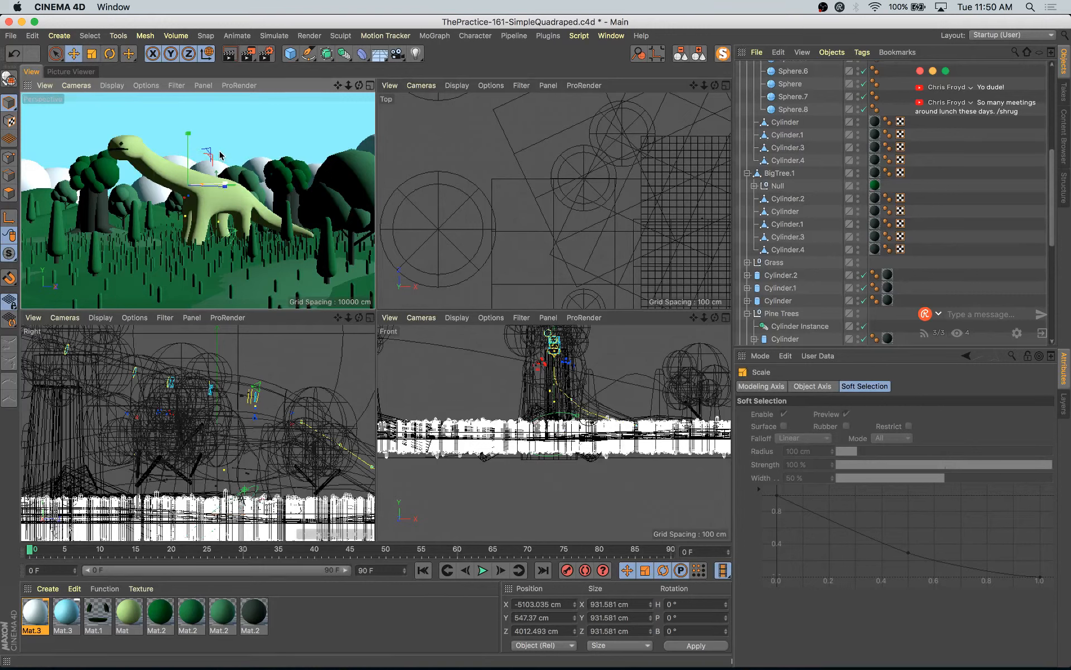
pyautogui.moveTo(212, 151); pyautogui.dragTo(218, 134)
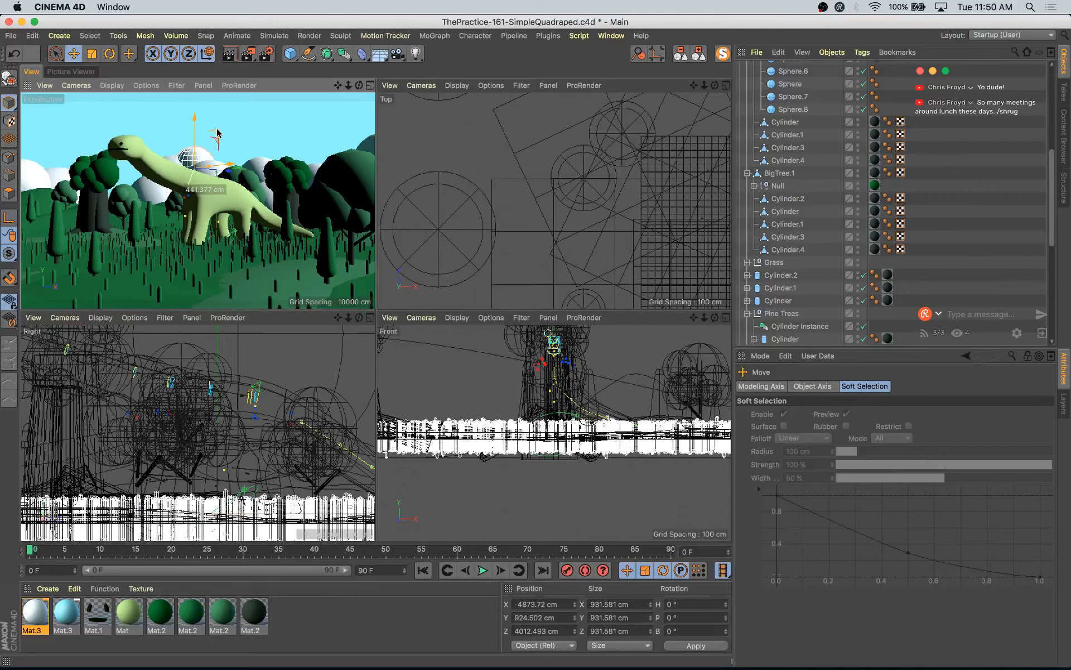
pyautogui.press('t')
pyautogui.moveTo(167, 215); pyautogui.dragTo(140, 236)
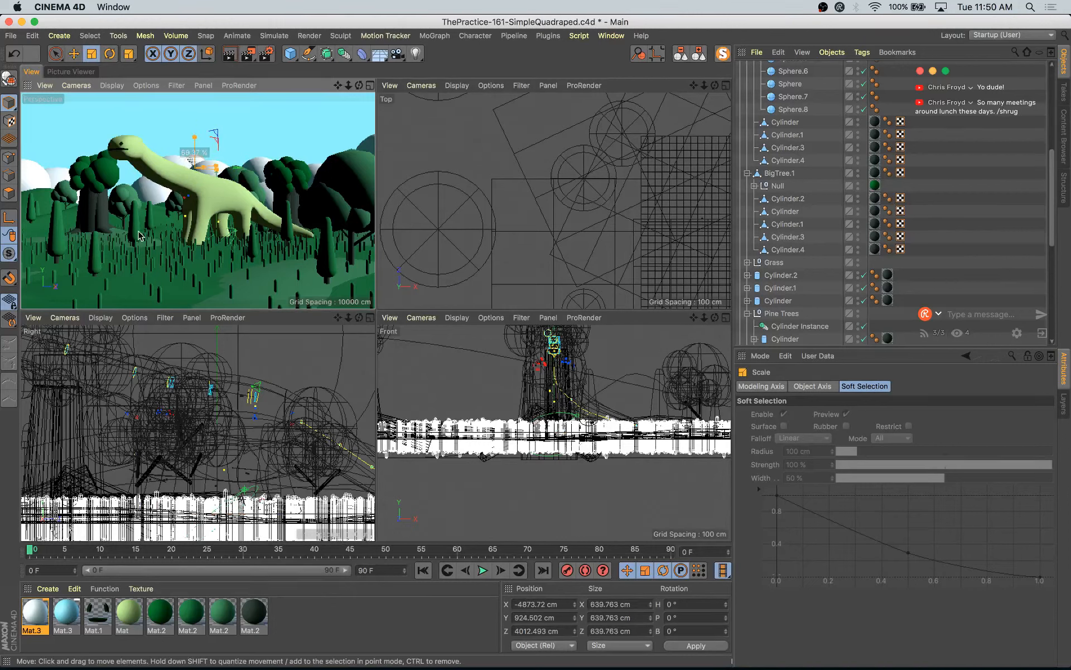
# - Copy that smaller sphere beside the big dark tree, at about X -1707, Y 728, Z 4012 cm, and shrink it to about 303 cm
pyautogui.press('e')
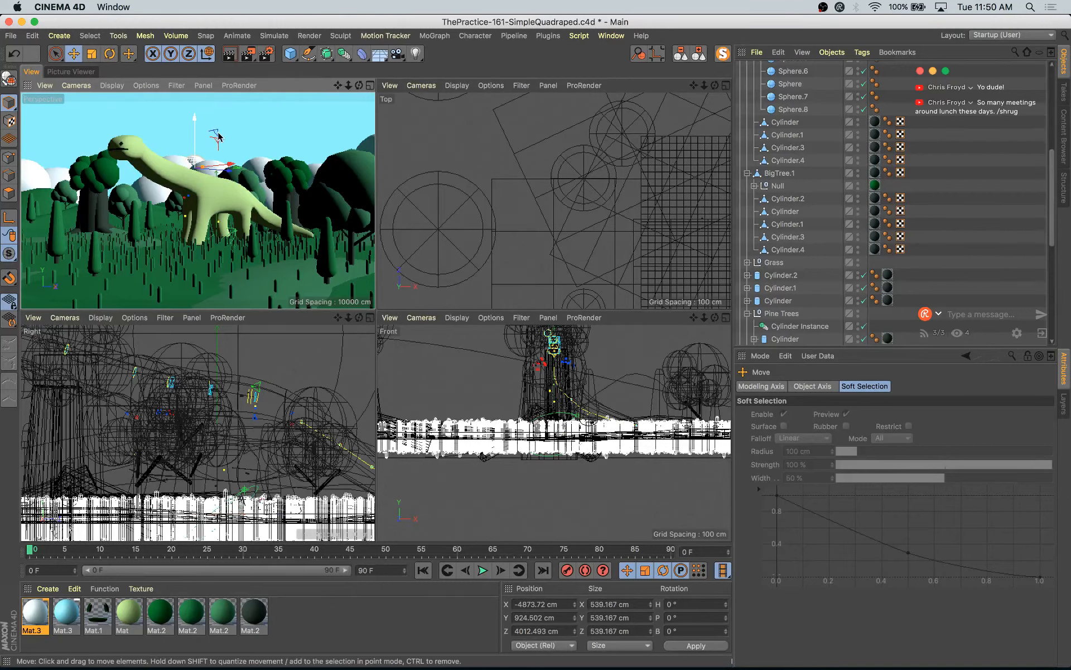
pyautogui.moveTo(217, 135); pyautogui.dragTo(360, 129)
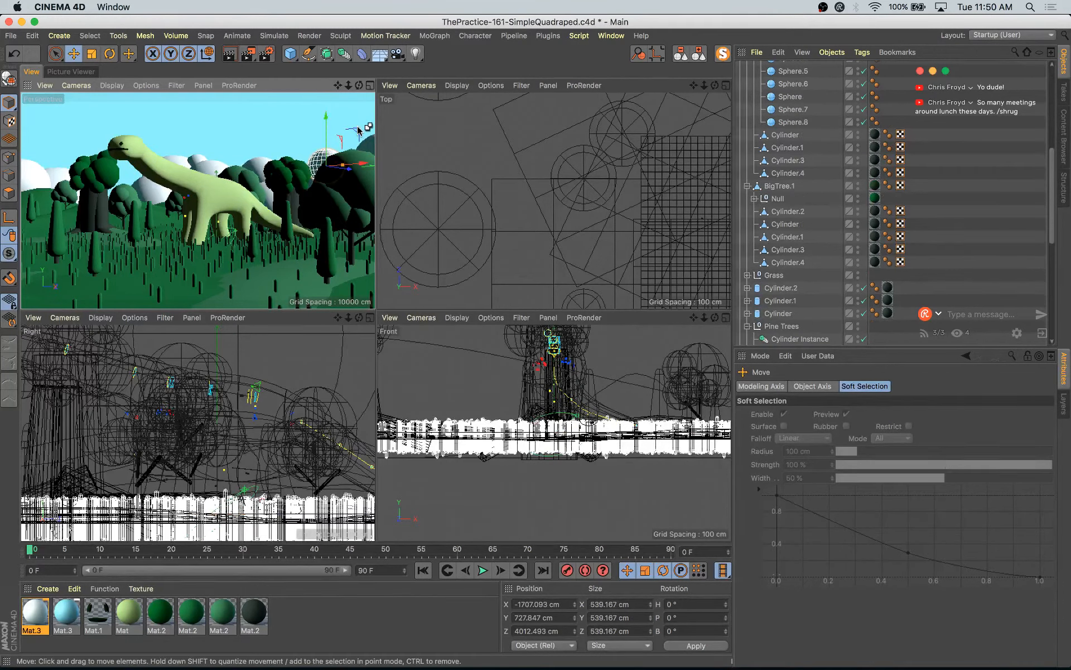
pyautogui.press('t')
pyautogui.moveTo(290, 202); pyautogui.dragTo(289, 202)
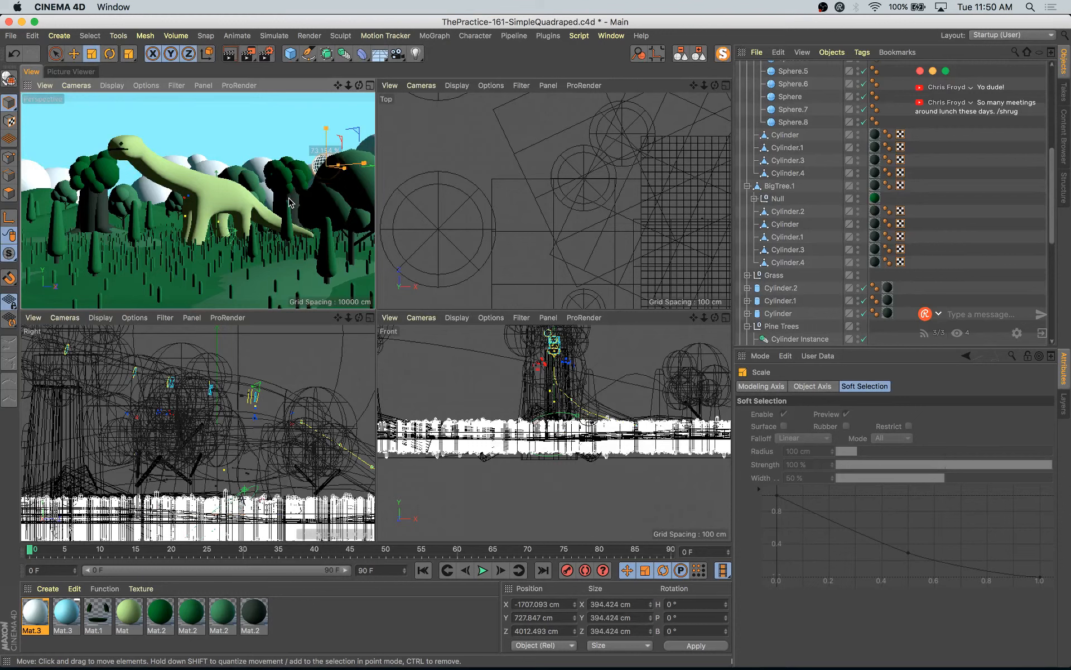
pyautogui.moveTo(239, 252); pyautogui.dragTo(238, 252)
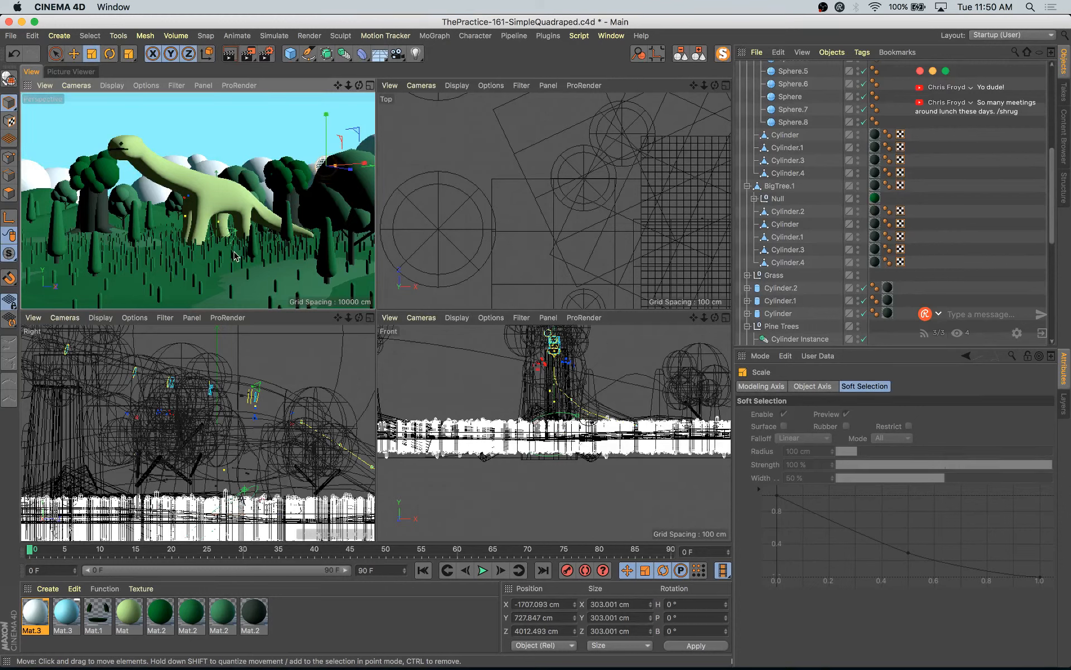
# - Copy the small white sphere to below the dinosaur's head, at about X -3958, Y 358, Z 1564 cm, and save the scene
pyautogui.press('e')
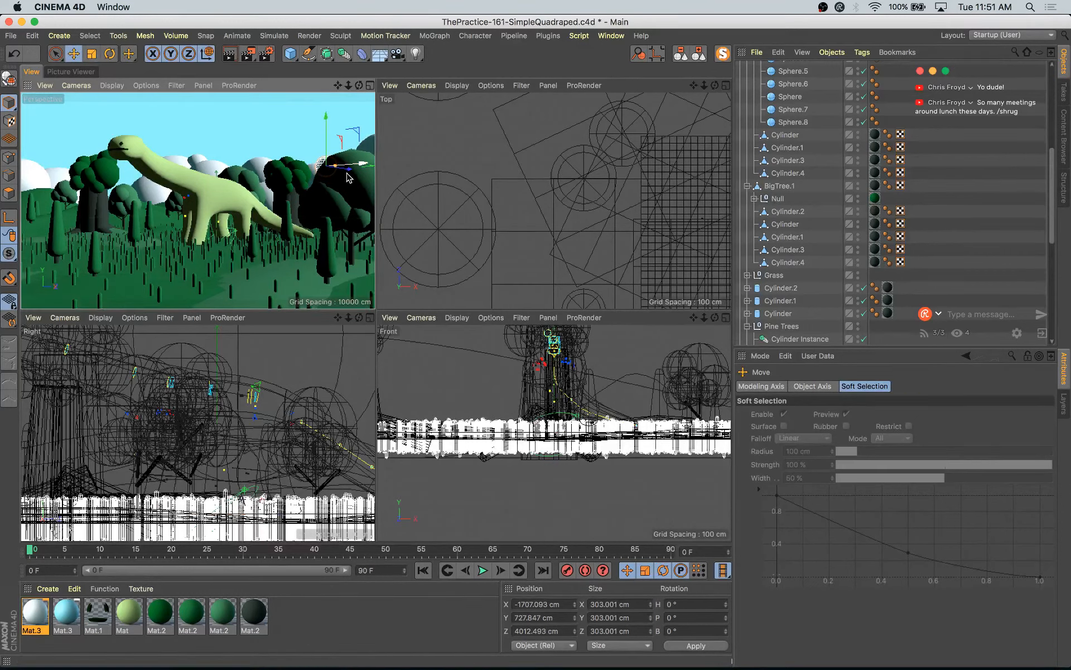
pyautogui.moveTo(347, 178); pyautogui.dragTo(125, 152)
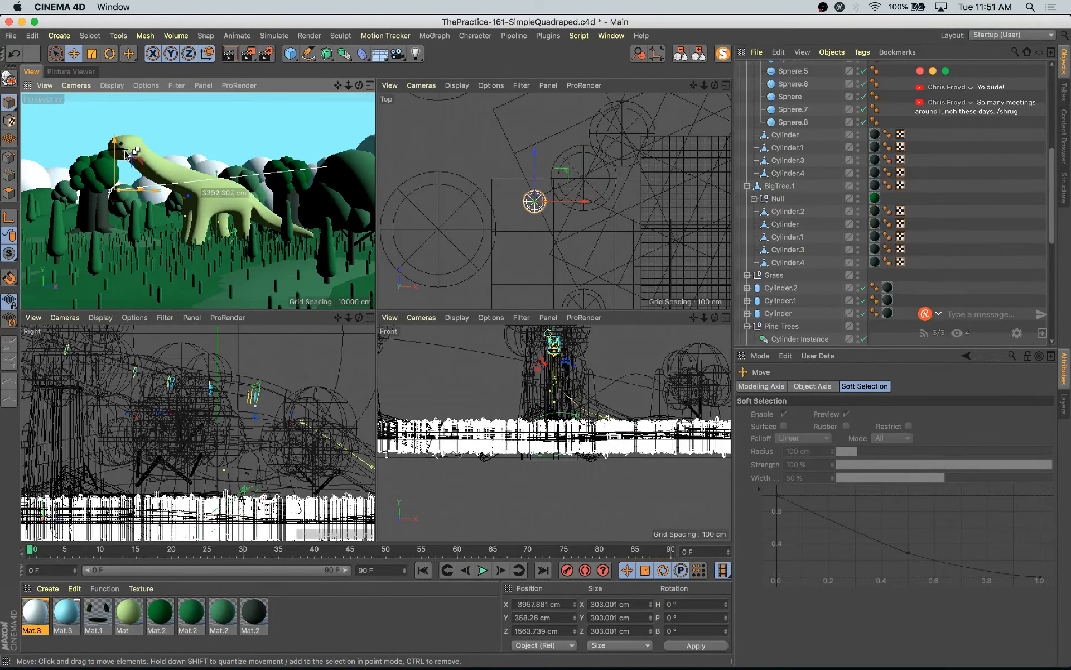
pyautogui.press('super+s')
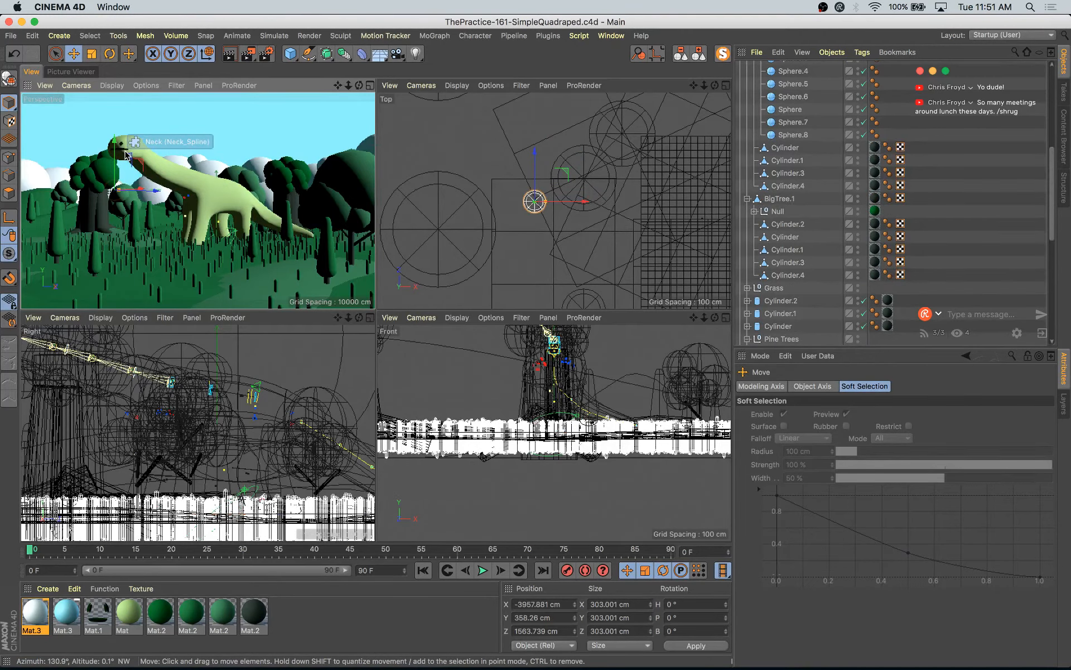
# - Render the scene with the new white spheres and compare it with the previous renders in the history
pyautogui.hotkey('shift', 'r')
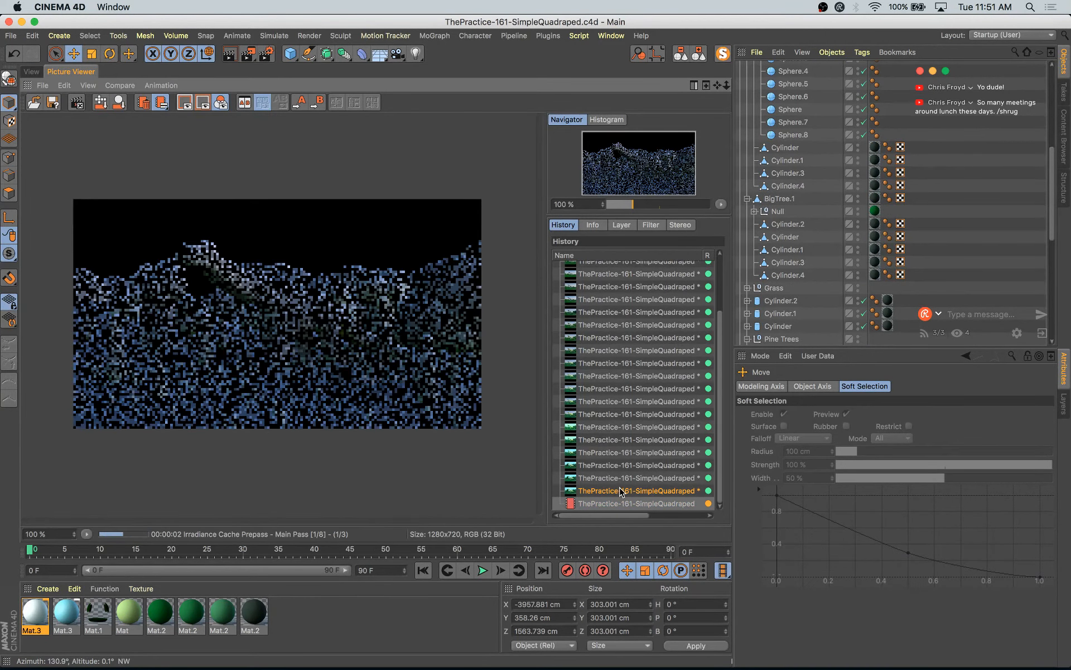
pyautogui.press('Up')
pyautogui.press('Up')
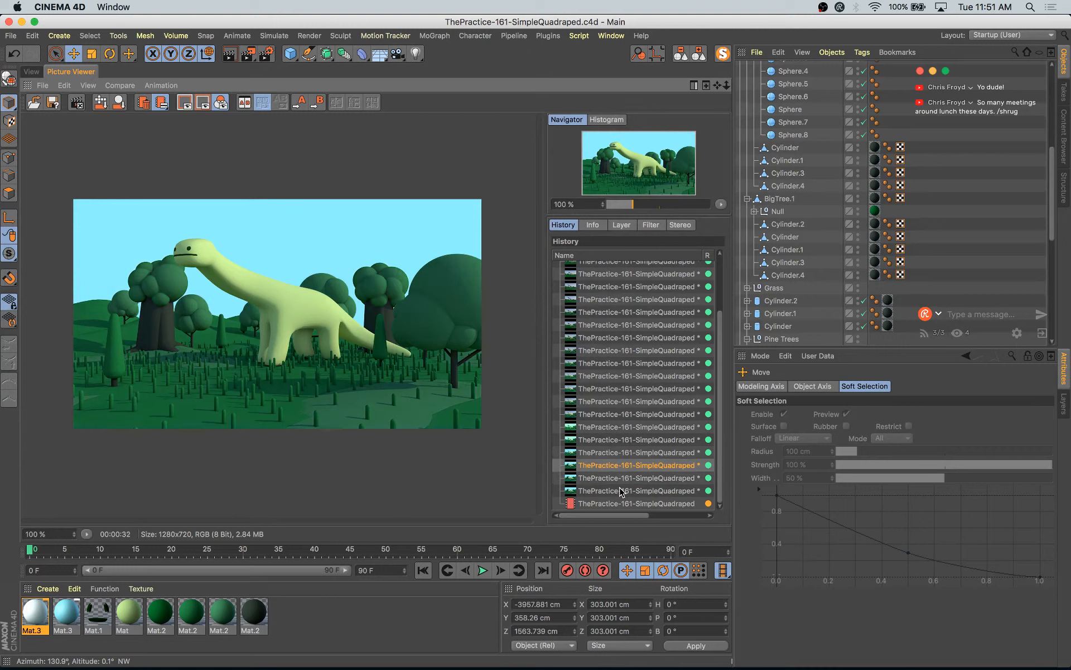
pyautogui.press('Down')
pyautogui.press('Down')
pyautogui.press('Down')
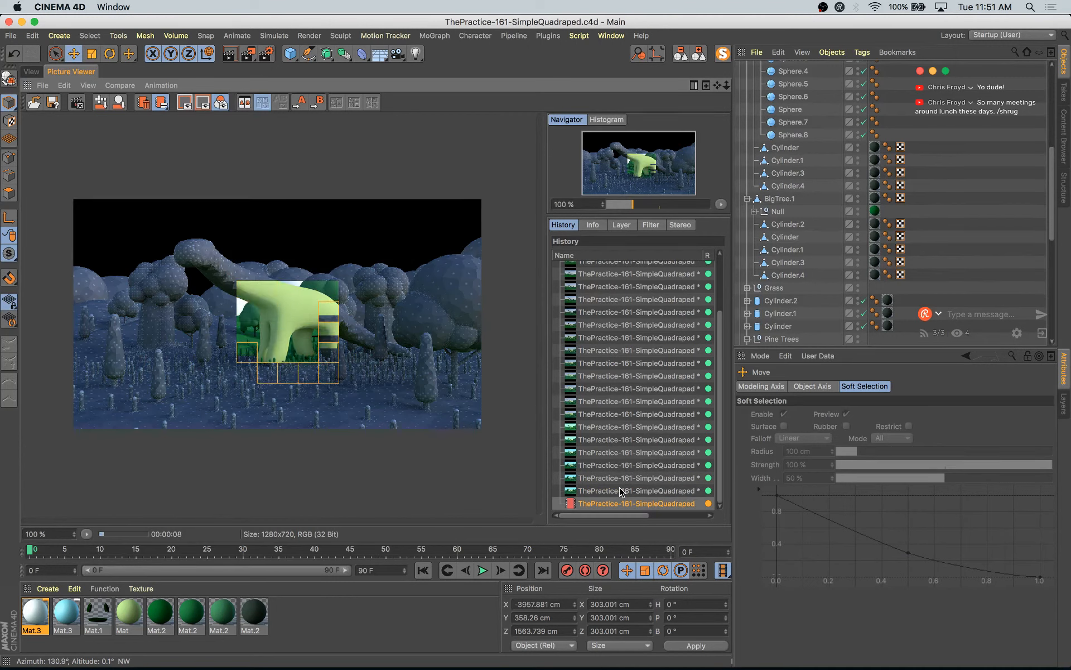
pyautogui.press('Up')
pyautogui.press('Up')
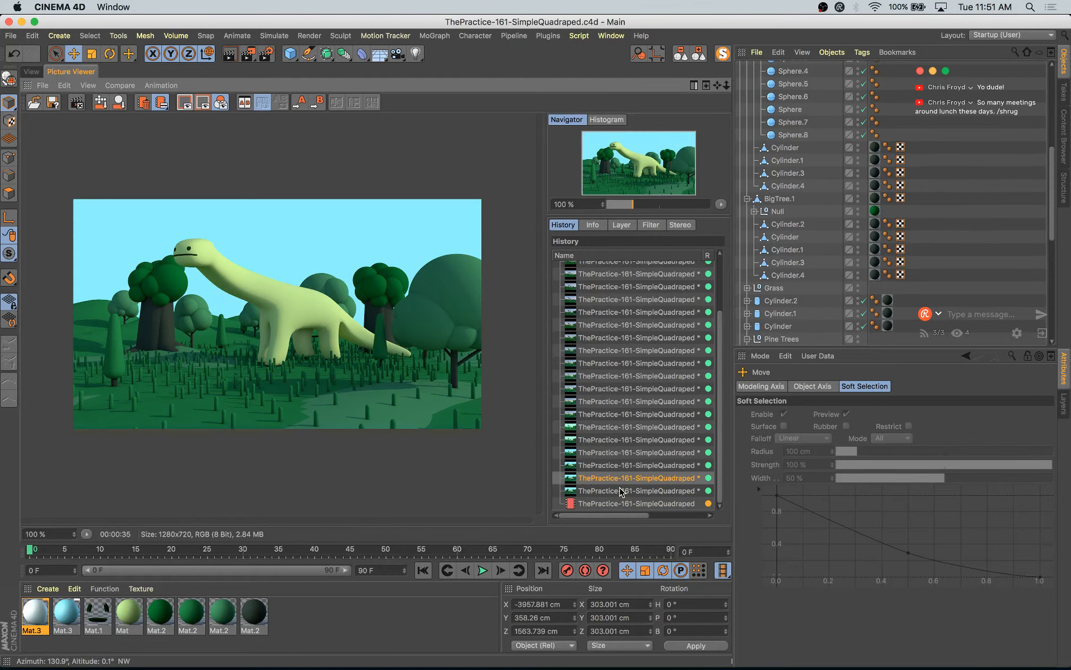
pyautogui.press('Down')
pyautogui.press('Down')
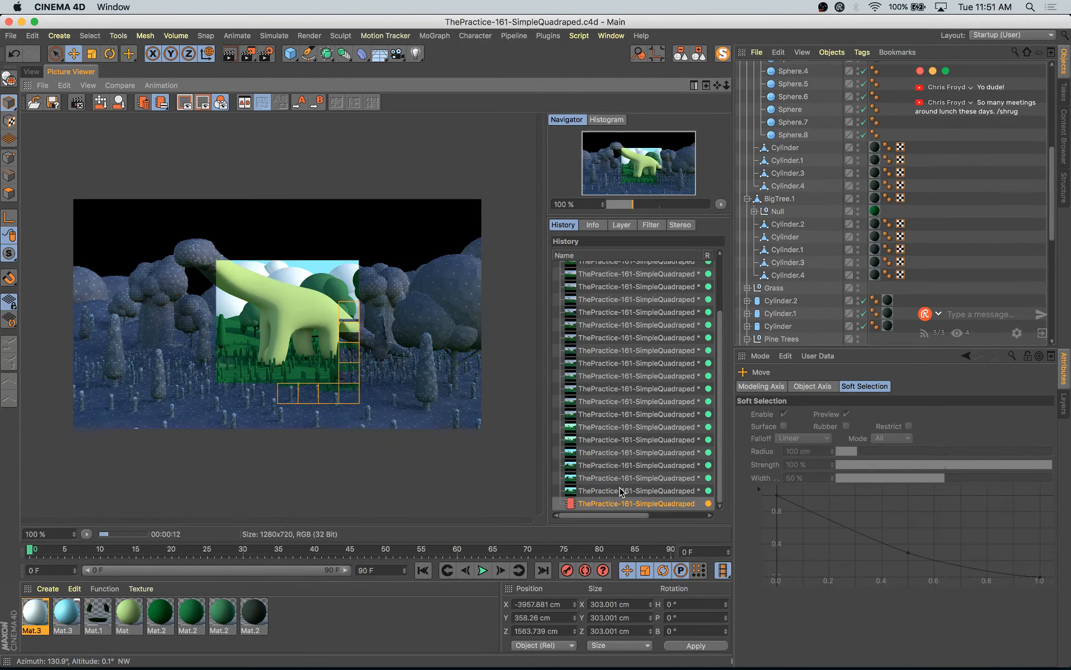
pyautogui.press('Up')
pyautogui.press('Down')
pyautogui.press('Up')
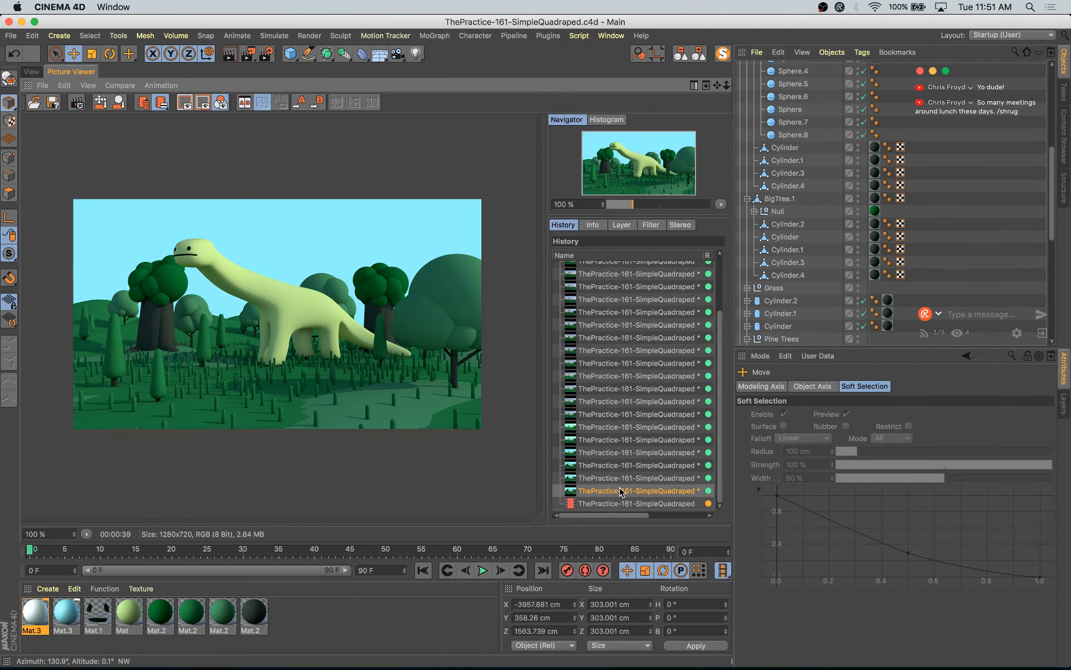
# - Compare the render in progress with the previous render in the Picture Viewer history
pyautogui.press('Down')
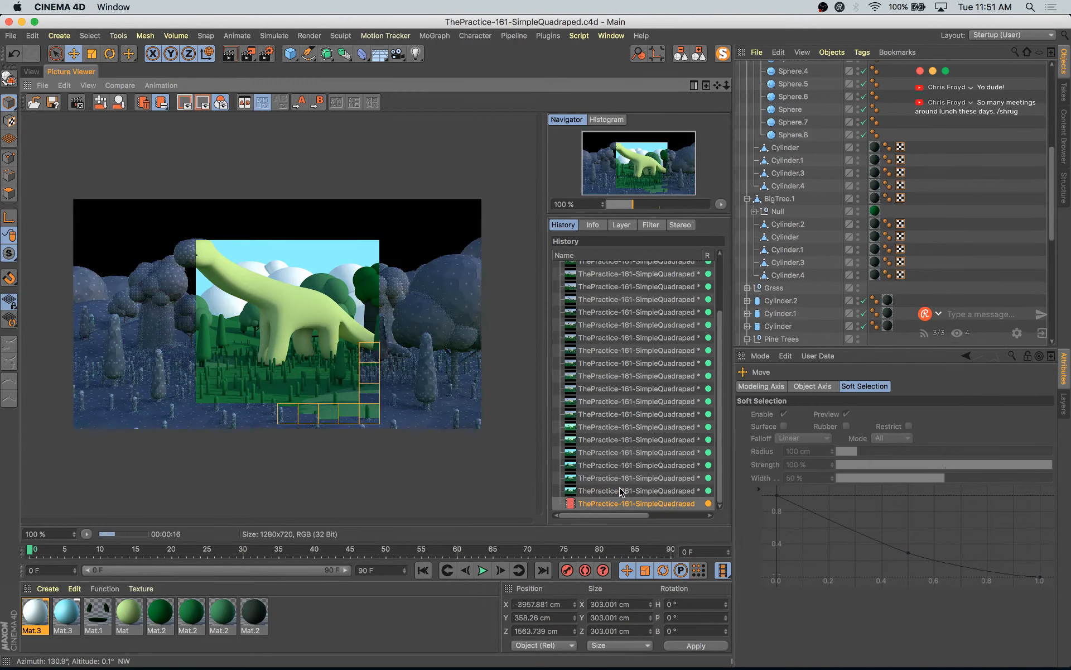
pyautogui.press('Up')
pyautogui.press('Down')
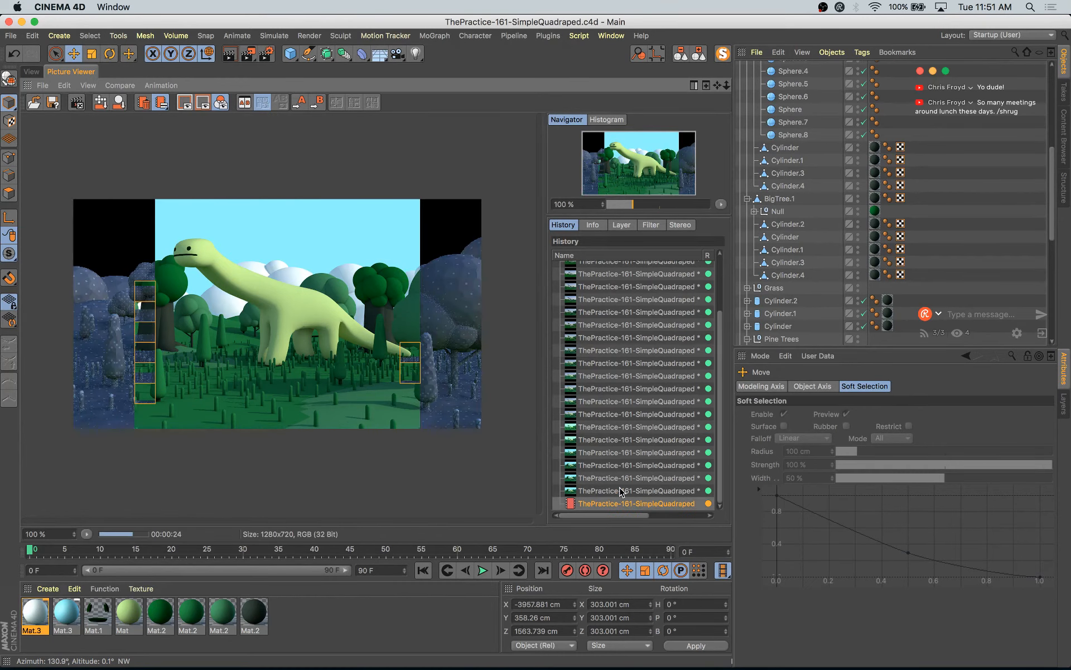
# - Move the whole BigTree object away from the dinosaur's head, to about X 541 cm, Z -779 cm
pyautogui.click(32, 71)
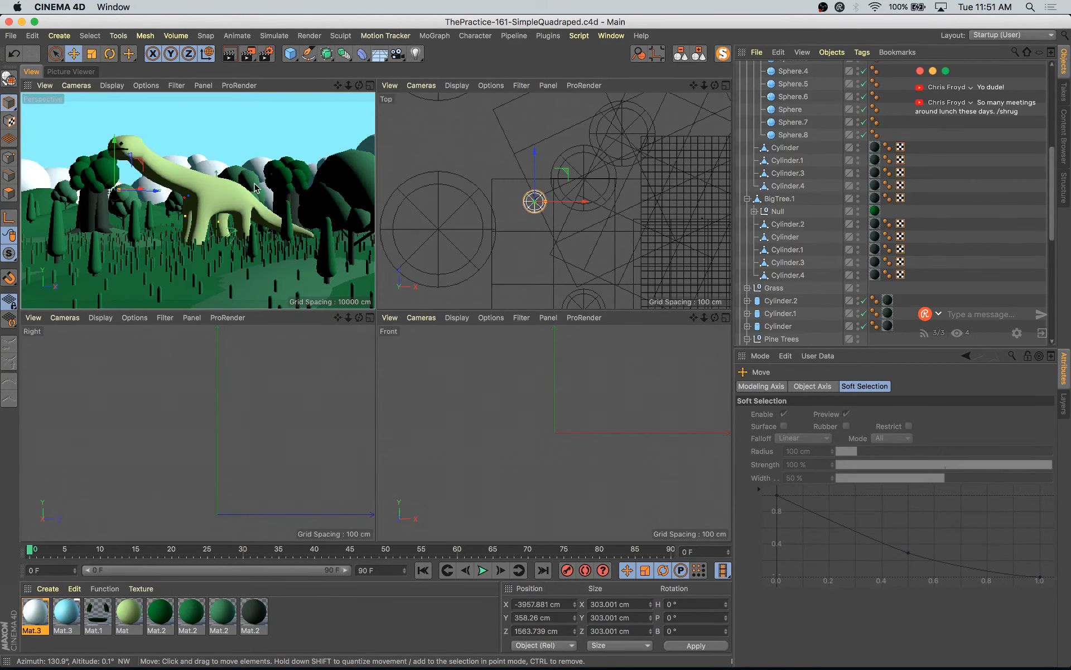
pyautogui.middleClick(255, 187)
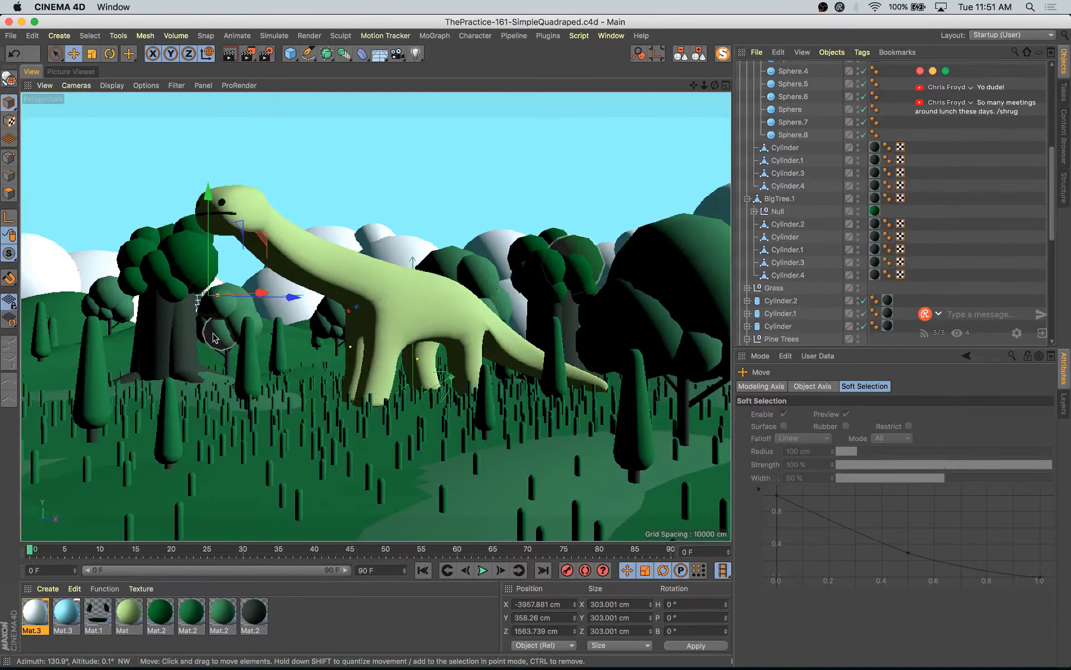
pyautogui.click(215, 338)
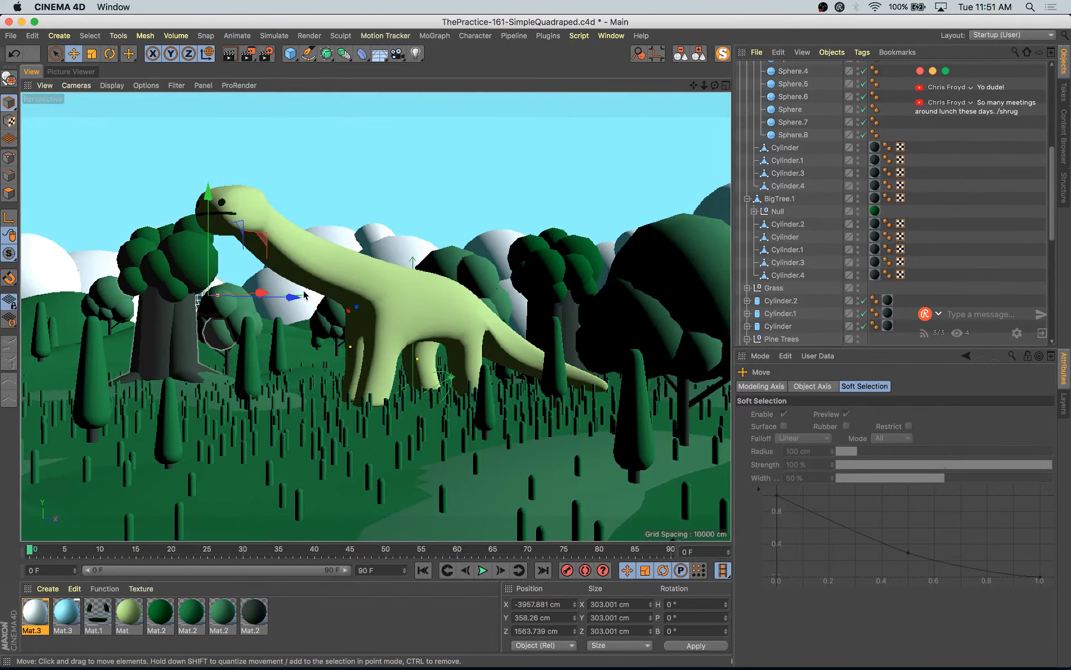
pyautogui.scroll(5, 798, 181)
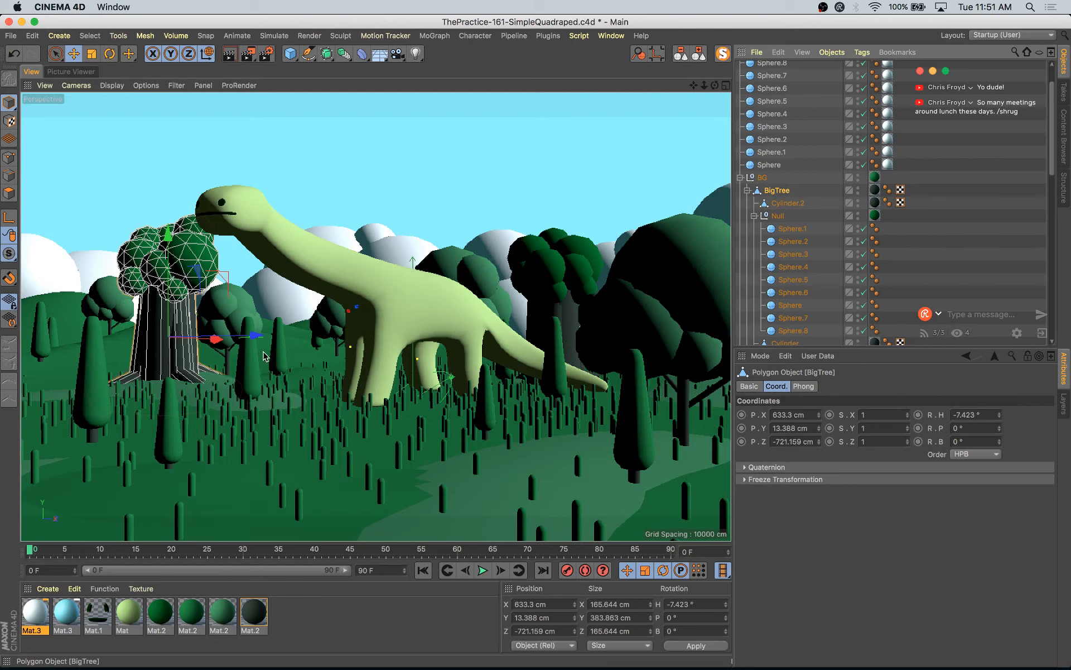
pyautogui.moveTo(256, 336); pyautogui.dragTo(173, 340)
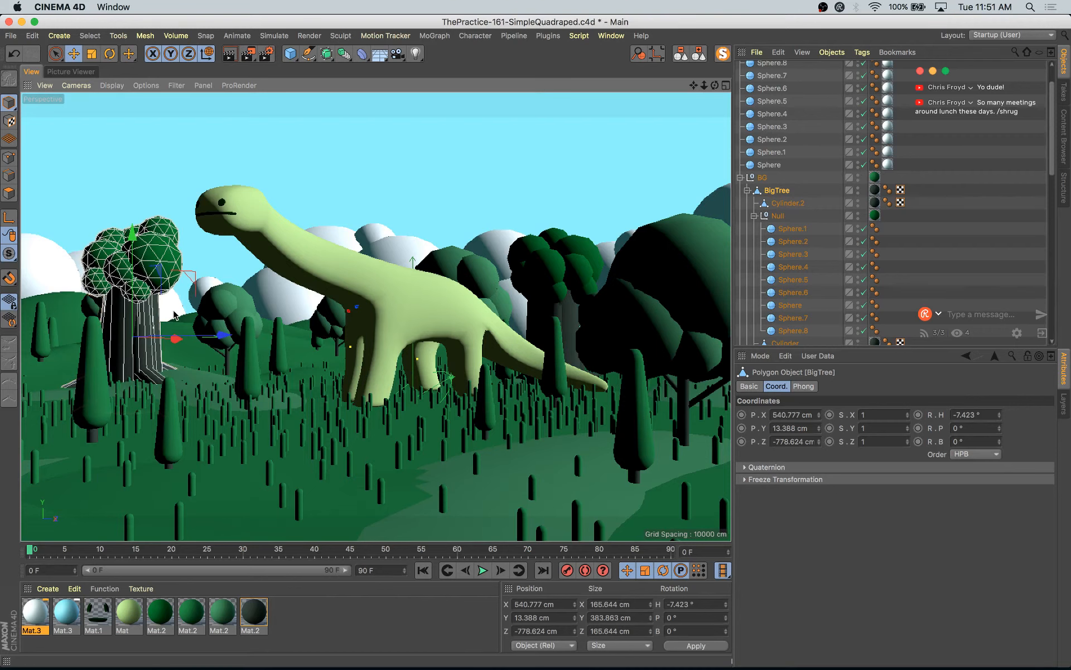
pyautogui.click(87, 308)
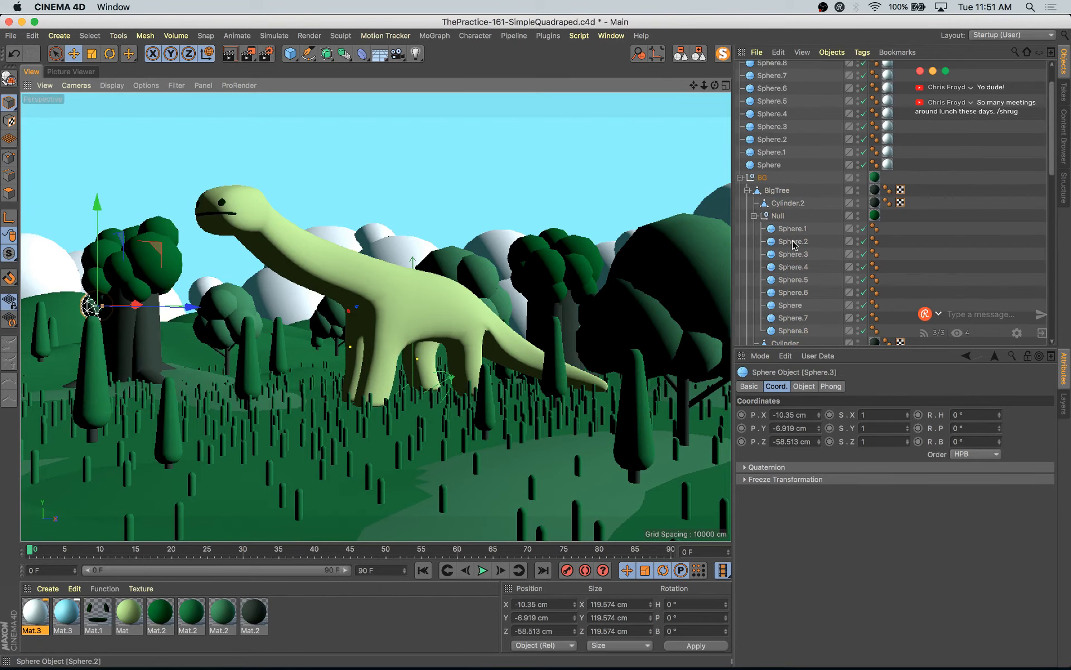
pyautogui.click(776, 287)
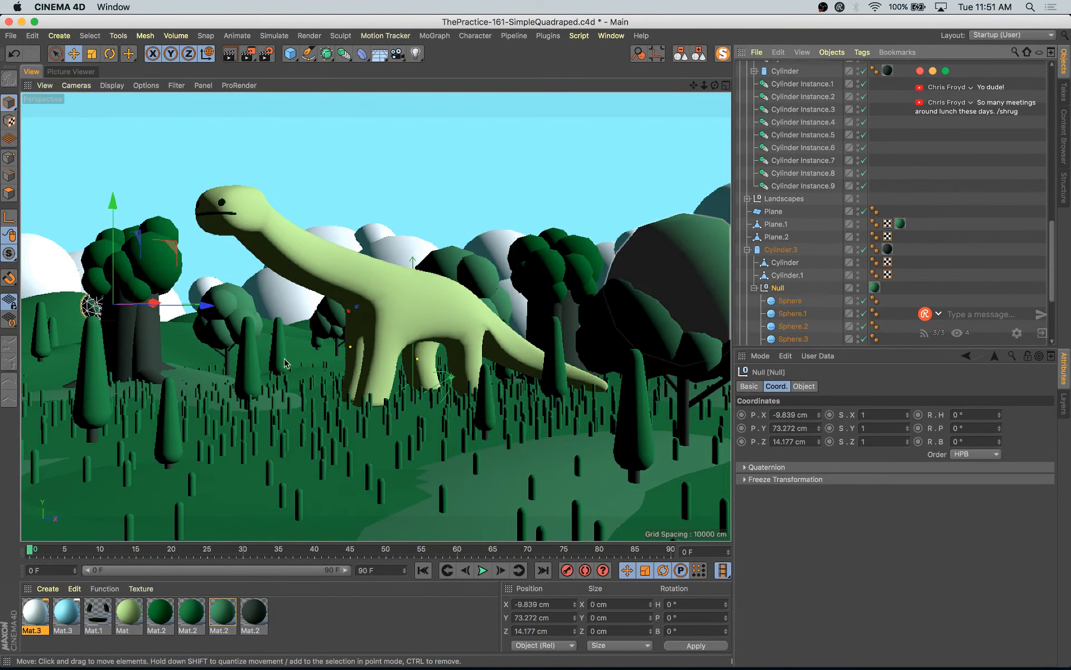
pyautogui.moveTo(199, 310); pyautogui.dragTo(262, 317)
pyautogui.moveTo(189, 261); pyautogui.dragTo(189, 251)
pyautogui.press('super+z')
pyautogui.press('super+z')
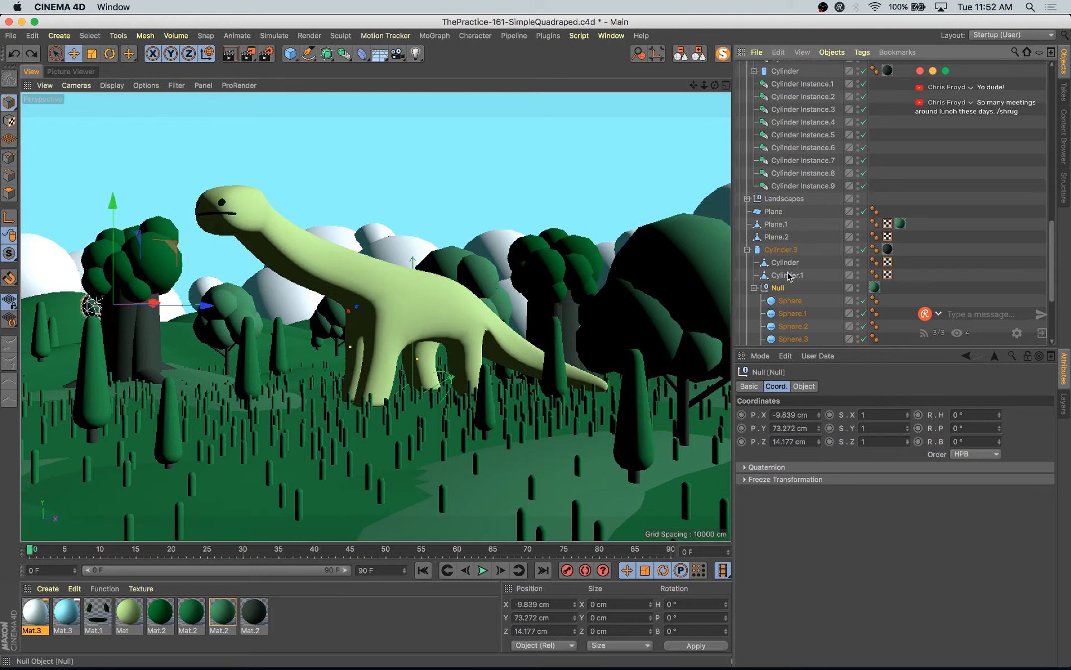
# - Move the small tree parented to Cylinder.3 out from behind the big tree, into the gap beside its trunk
pyautogui.click(782, 251)
pyautogui.moveTo(195, 320); pyautogui.dragTo(265, 234)
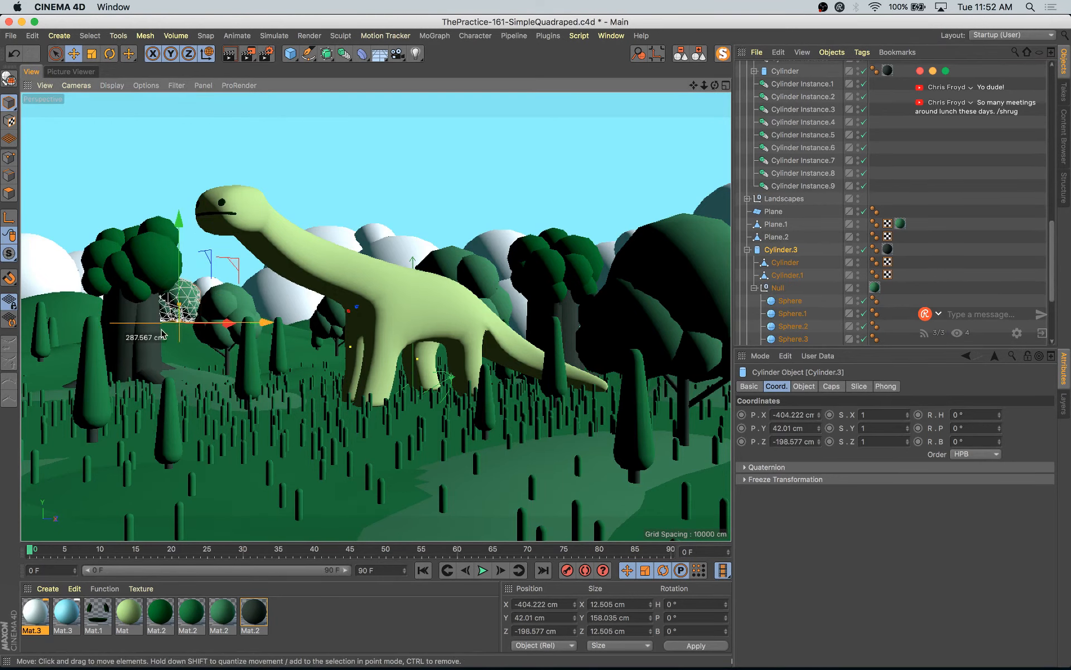
pyautogui.moveTo(252, 324); pyautogui.dragTo(260, 324)
pyautogui.moveTo(189, 240); pyautogui.dragTo(188, 232)
pyautogui.moveTo(273, 317); pyautogui.dragTo(267, 318)
# - Increase the height of the Landscape.1 hill behind the big tree to about 628 cm
pyautogui.click(71, 311)
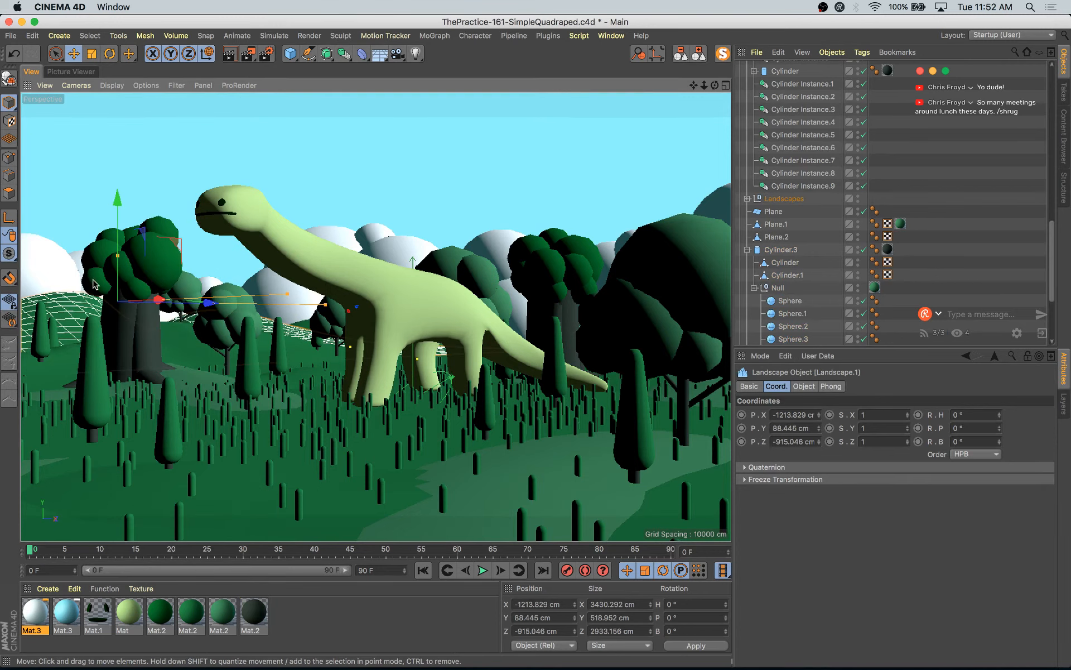
pyautogui.moveTo(118, 251); pyautogui.dragTo(117, 220)
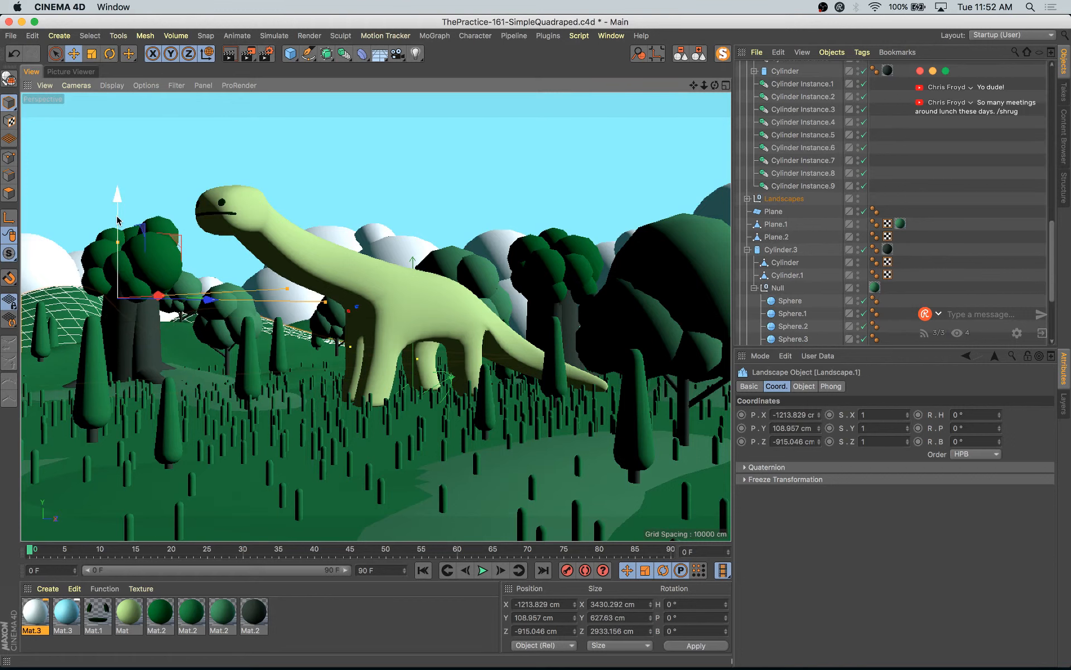
# - Save the project and render the scene to the Picture Viewer
pyautogui.press('super+s')
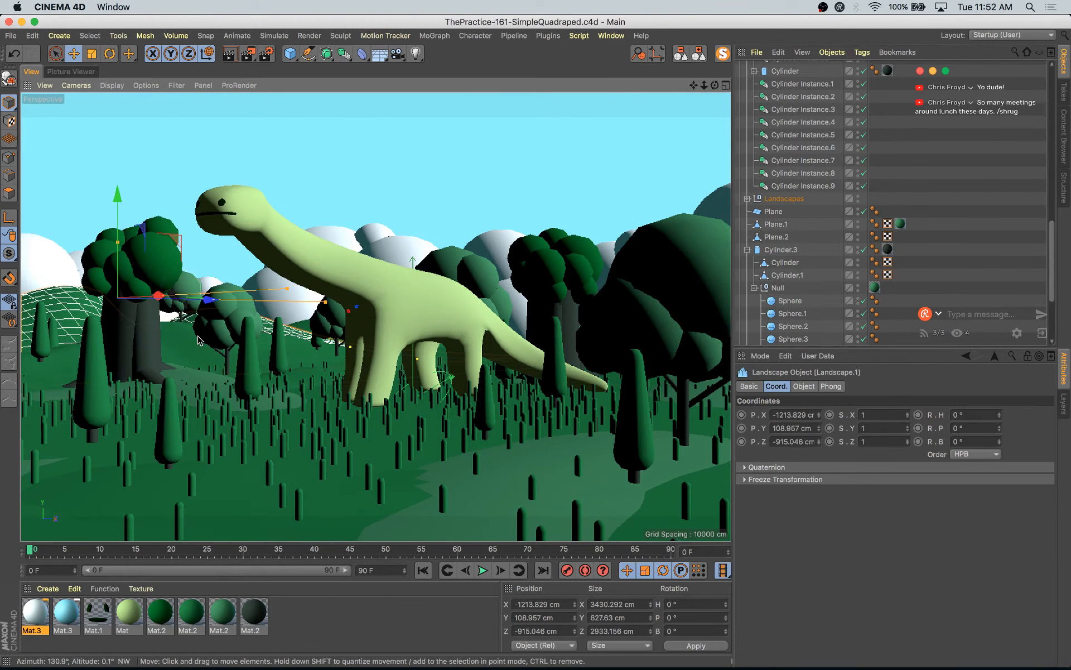
pyautogui.click(194, 342)
pyautogui.hotkey('shift', 'r')
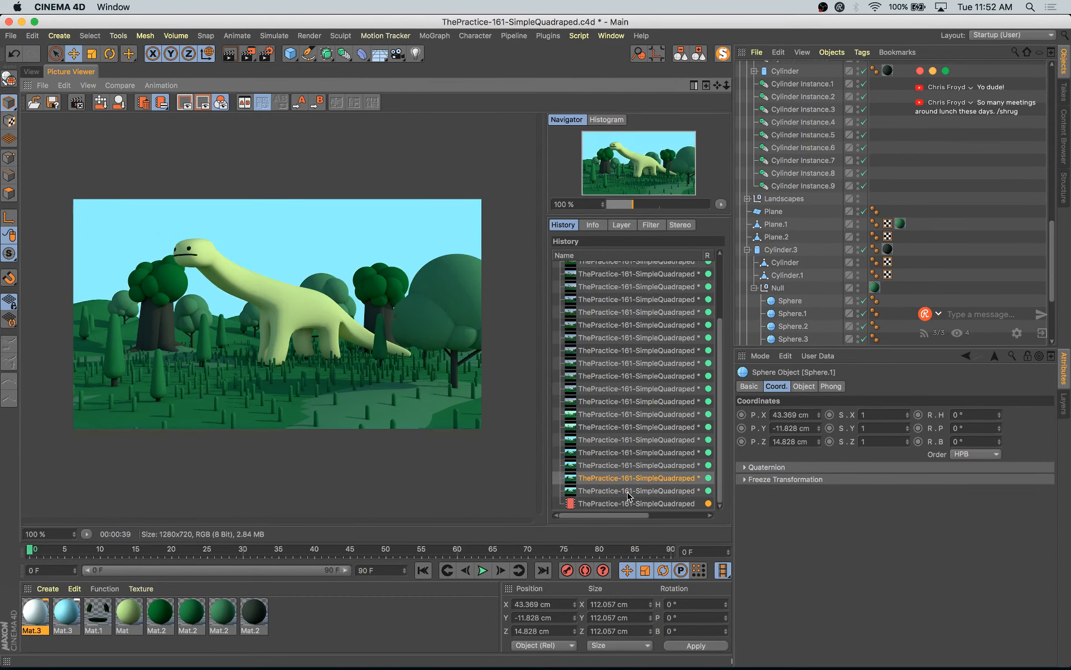
# - Set the luminance of the white cloud material Mat.3 to 63% brightness and 21% saturation
pyautogui.doubleClick(32, 618)
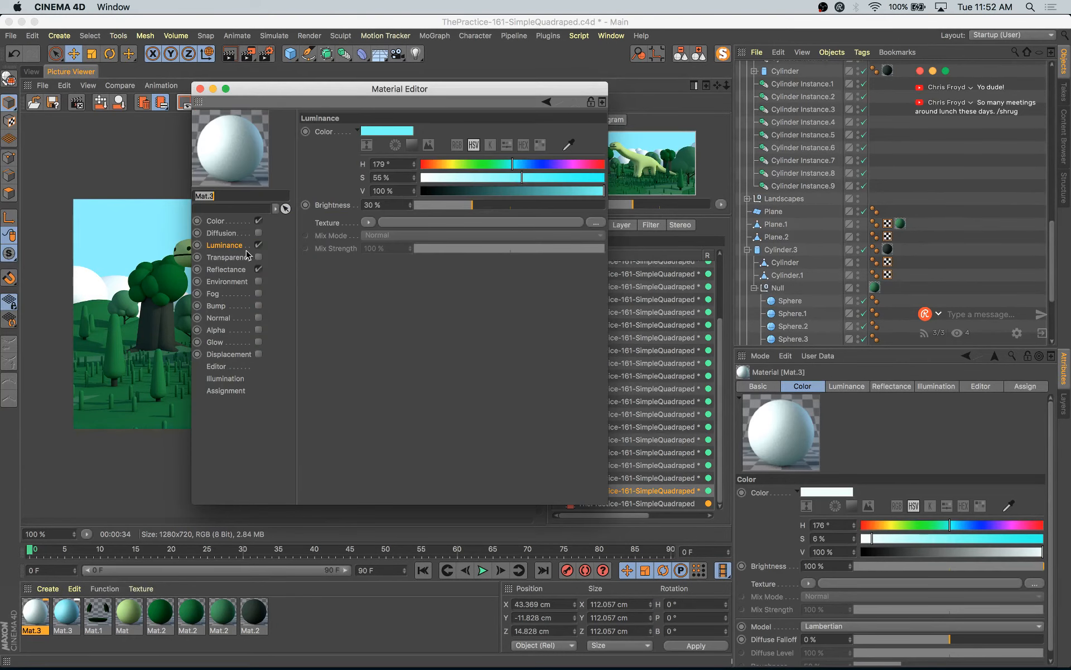
pyautogui.click(534, 205)
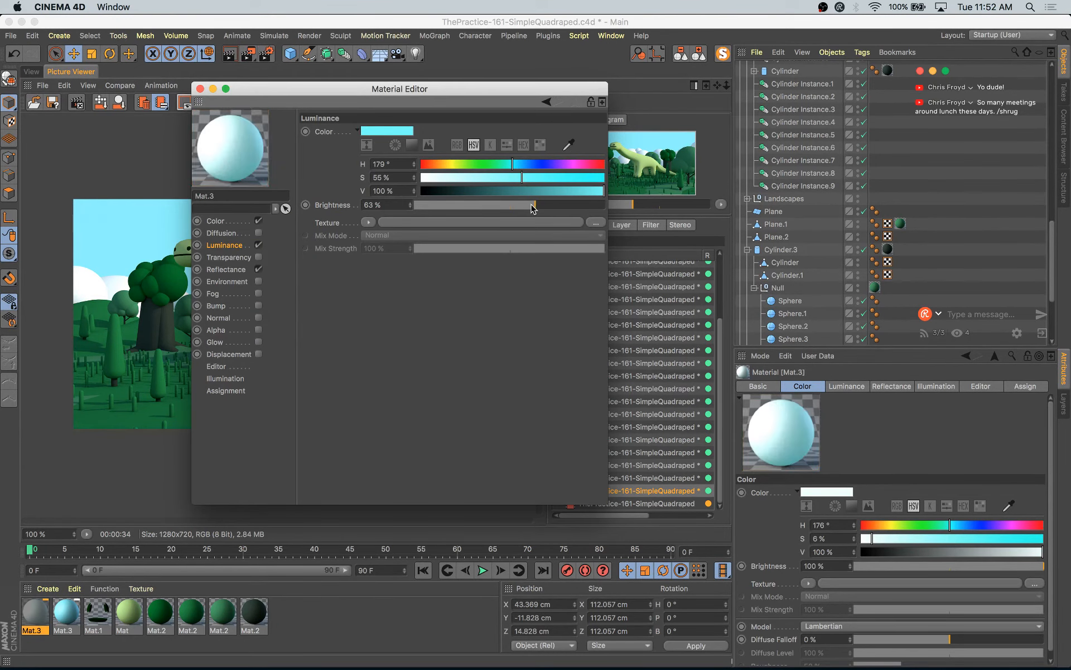
pyautogui.moveTo(522, 177); pyautogui.dragTo(481, 178)
# - Set the Mat.3 base color to 0% saturation and 82% value, keeping brightness at 100%
pyautogui.click(230, 221)
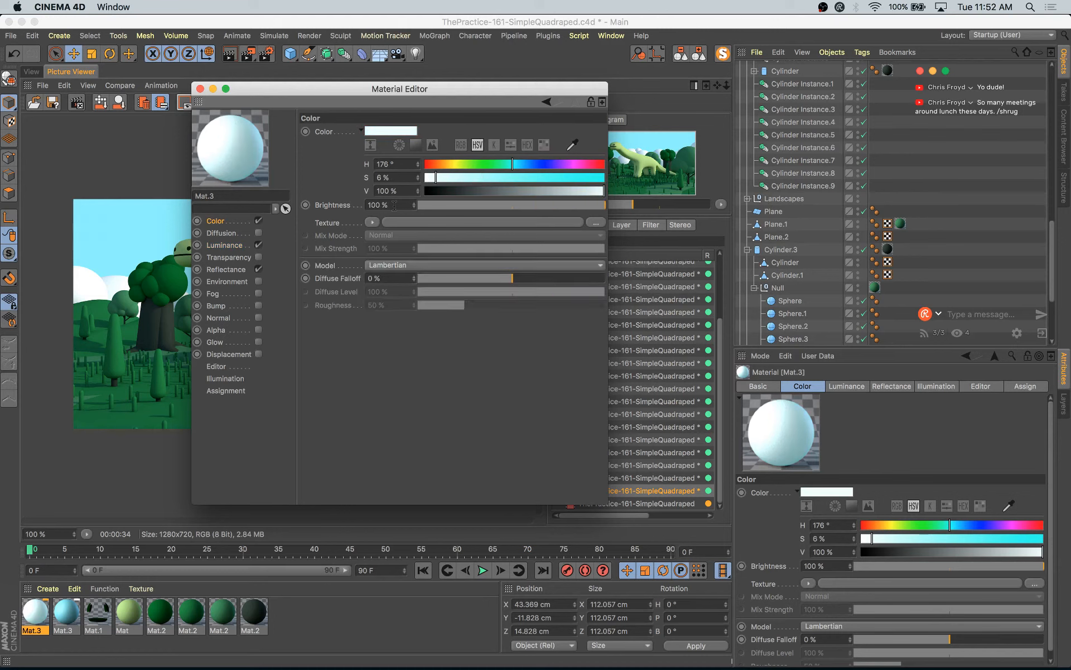
pyautogui.click(514, 205)
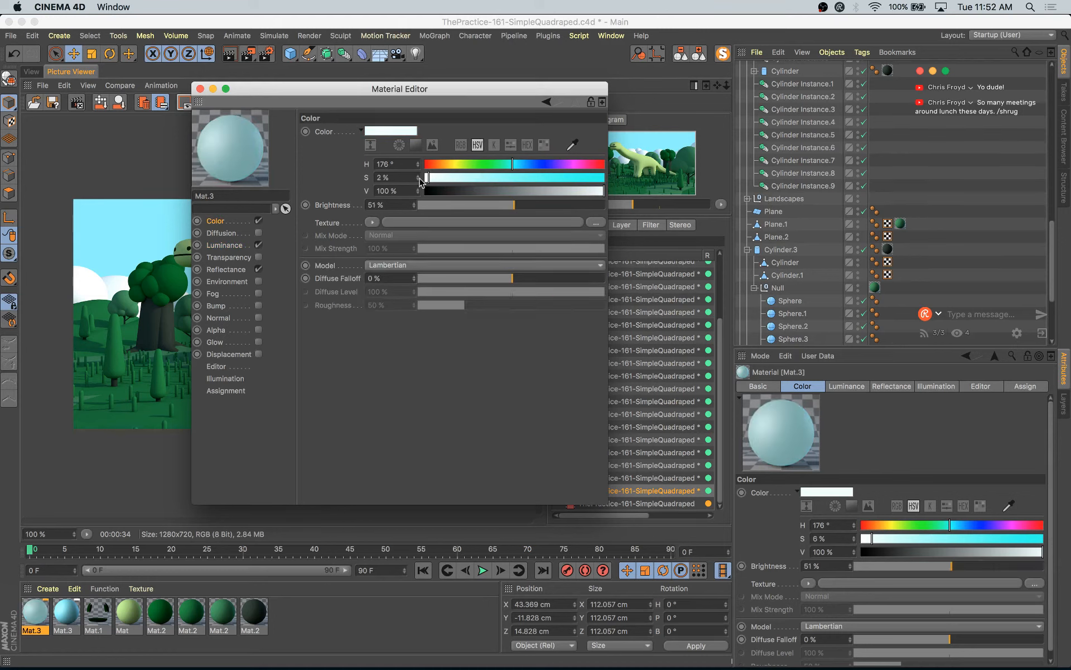
pyautogui.moveTo(420, 182); pyautogui.dragTo(418, 182)
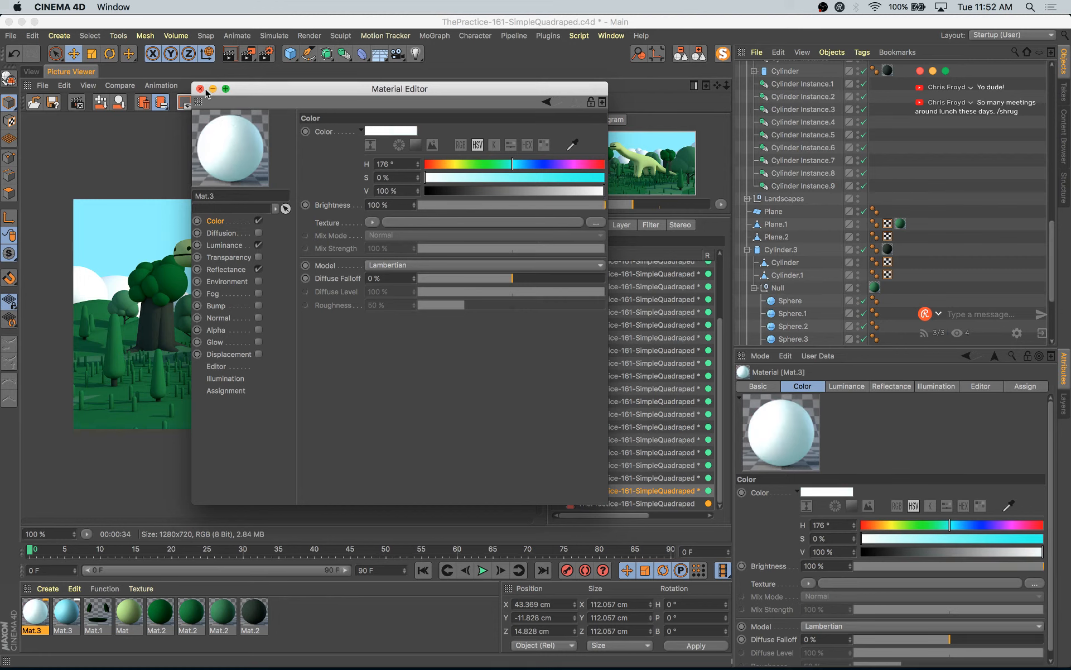
pyautogui.moveTo(580, 192); pyautogui.dragTo(571, 191)
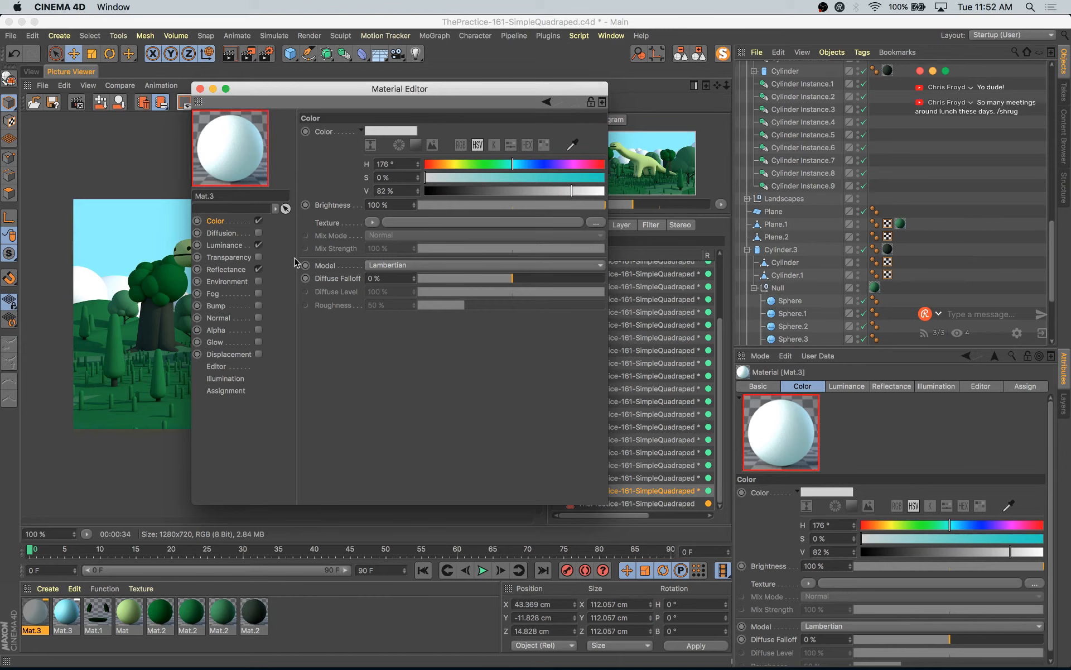
# - Raise the Mat.3 luminance brightness slightly above 63% and close the material editor
pyautogui.click(259, 244)
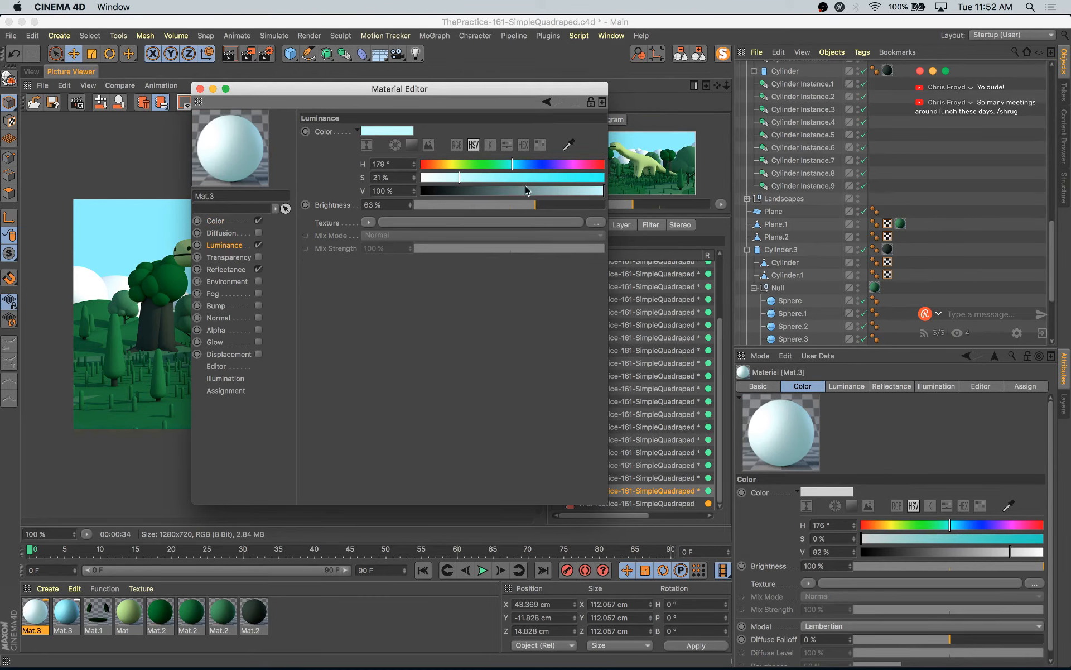
pyautogui.moveTo(535, 205); pyautogui.dragTo(547, 206)
pyautogui.click(200, 89)
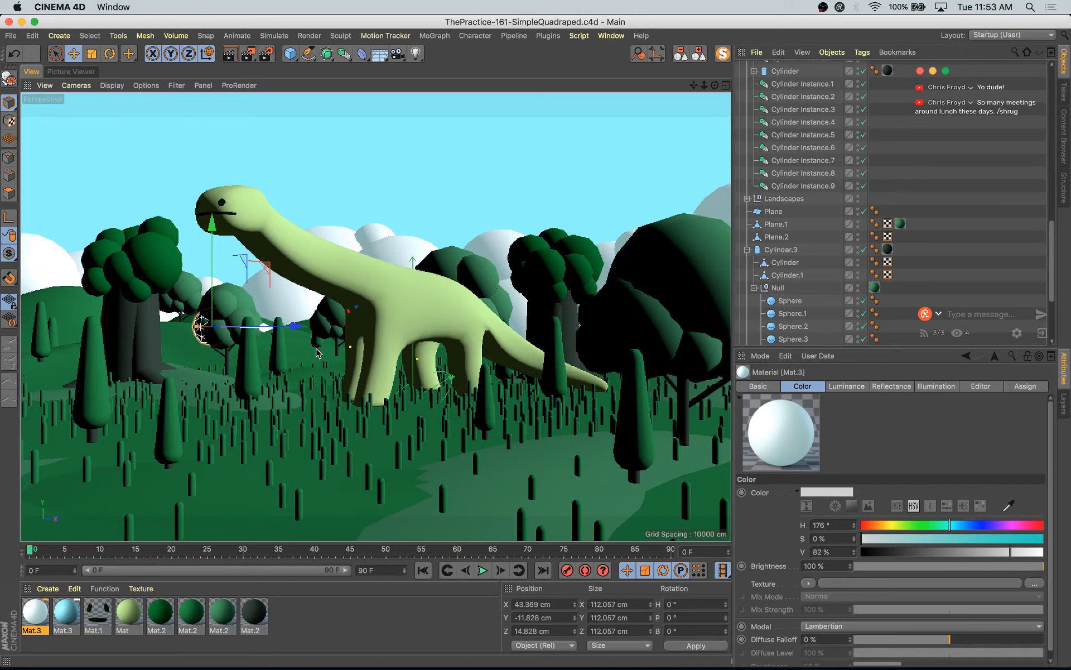
# - Duplicate a background pine tree instance and place the copy at about X -814 cm, Z 611 cm
pyautogui.click(316, 350)
pyautogui.keyDown('ctrl'); pyautogui.moveTo(382, 357); pyautogui.dragTo(366, 346); pyautogui.keyUp('ctrl')
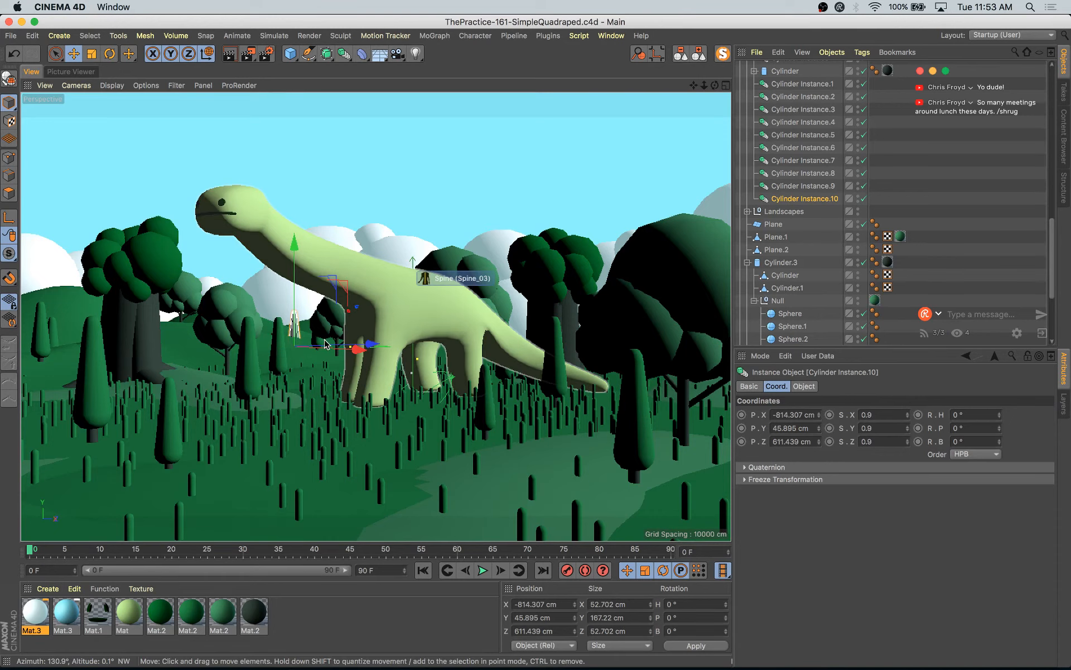
# - Move the whole tree parented to Cylinder from behind the dinosaur's front legs to near its tail, at about Z 1259 cm
pyautogui.click(338, 324)
pyautogui.scroll(8, 830, 166)
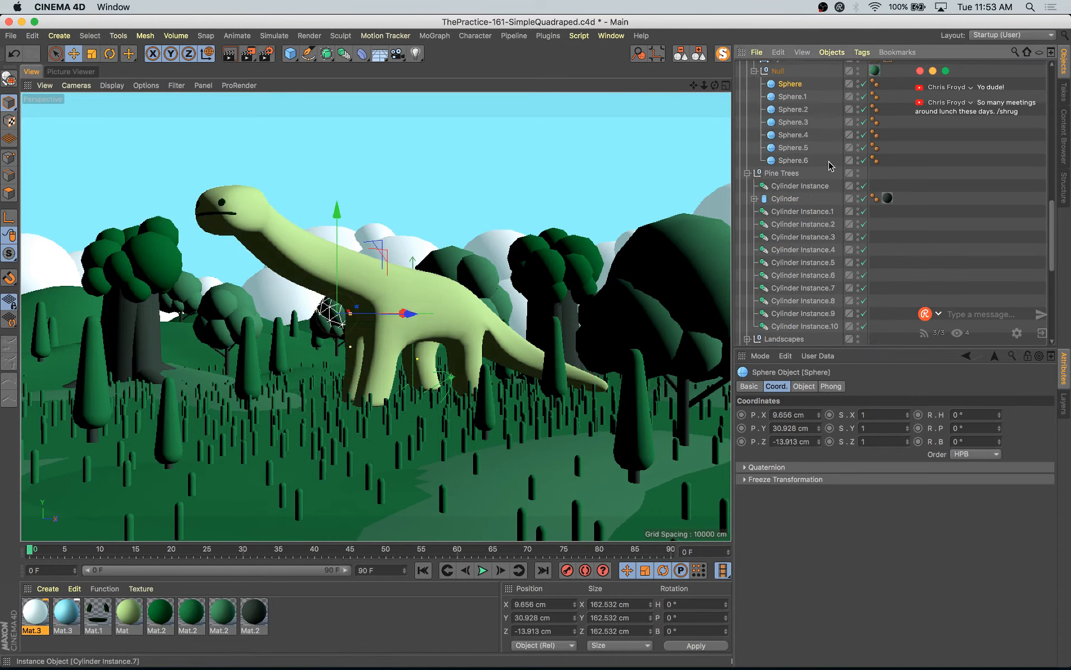
pyautogui.click(782, 229)
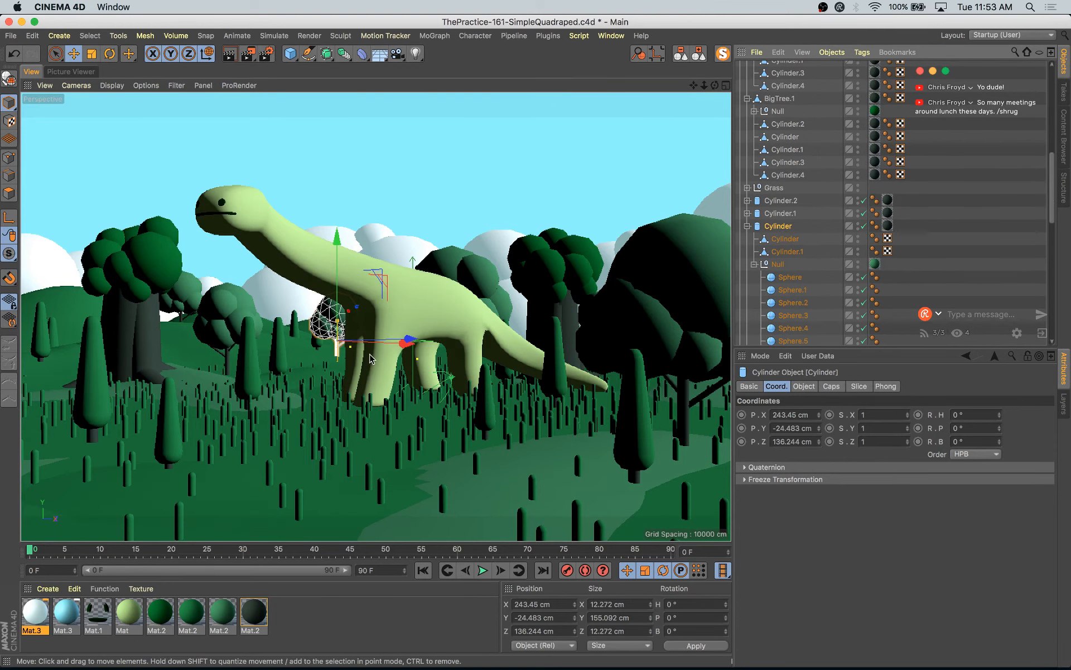
pyautogui.press('w')
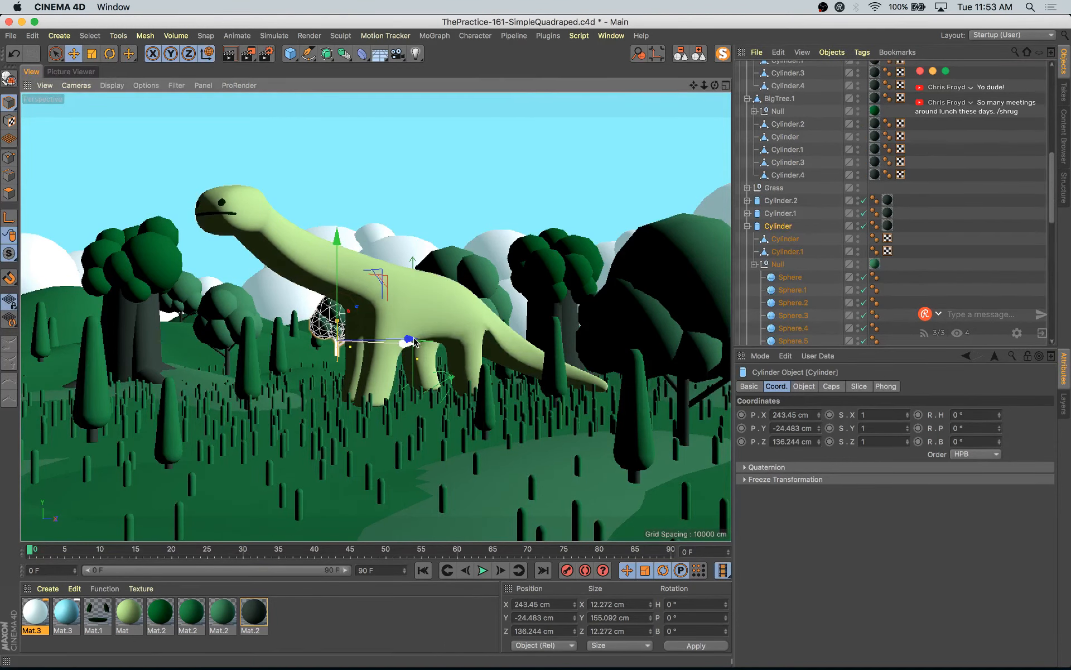
pyautogui.moveTo(413, 339); pyautogui.dragTo(694, 320)
# - Enlarge the moved tree to a trunk height of about 213 cm and rotate its heading to about 108°
pyautogui.press('t')
pyautogui.press('r')
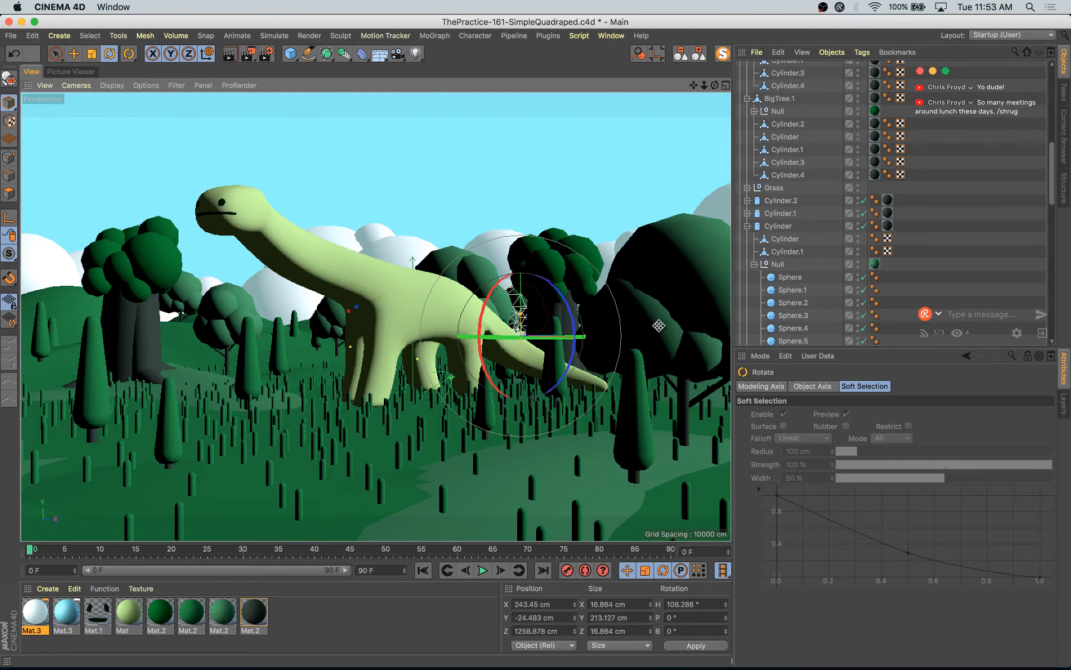
# - Reposition the tree among the trees behind the tail, at about X 498 cm, Y -11 cm, Z 1552 cm
pyautogui.press('e')
pyautogui.moveTo(522, 259); pyautogui.dragTo(523, 278)
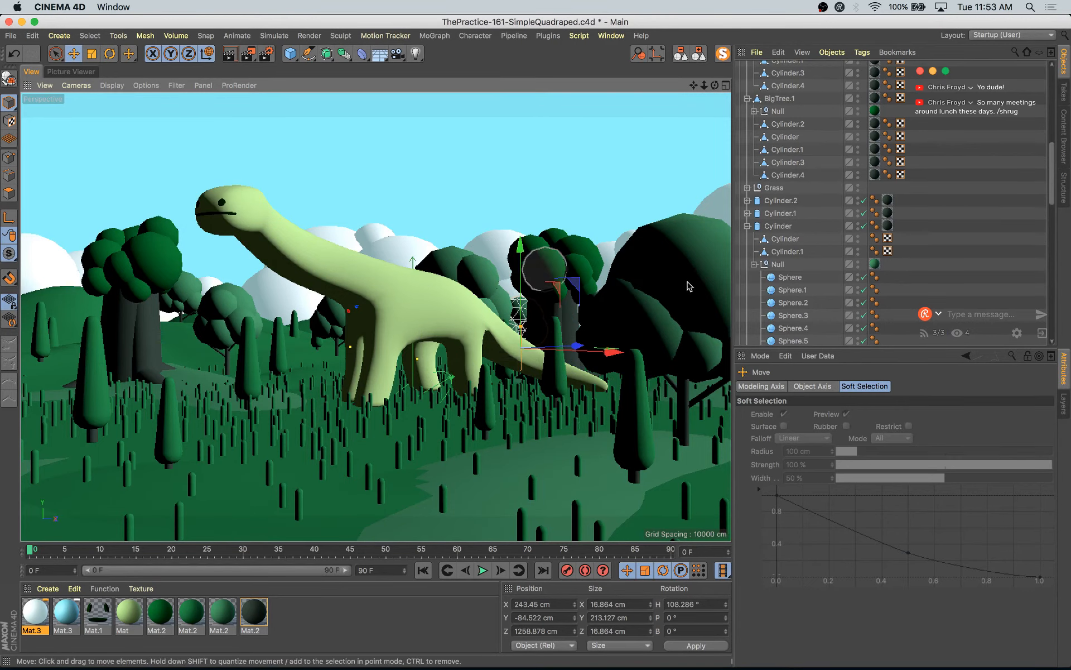
pyautogui.moveTo(544, 301); pyautogui.dragTo(624, 287)
# - Scale the tree up to a trunk height of about 286 cm and save the project
pyautogui.press('t')
pyautogui.press('t')
pyautogui.moveTo(628, 363); pyautogui.dragTo(699, 353)
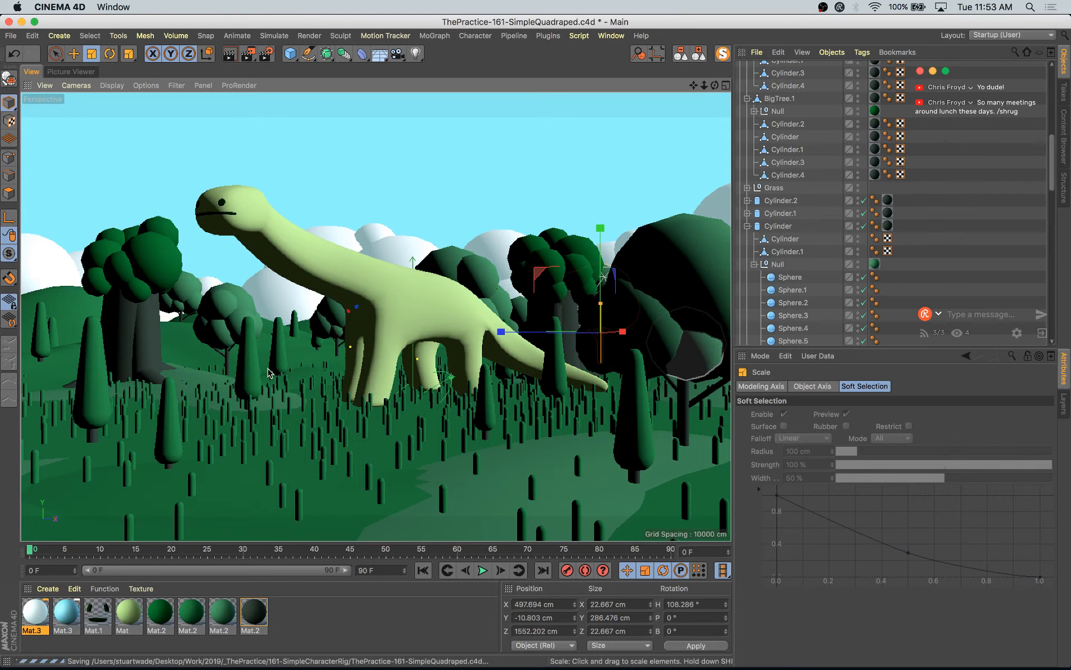
pyautogui.press('super+s')
# - Group the cloud spheres, Sphere through Sphere.11, under a null named CLOUD
pyautogui.click(179, 293)
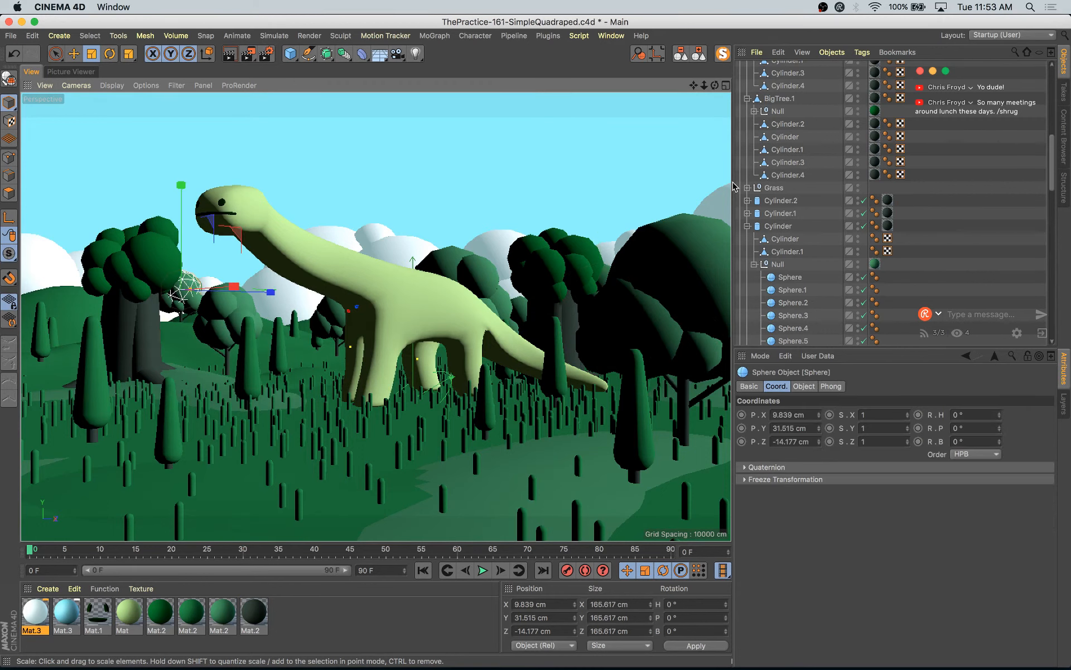
pyautogui.scroll(5, 770, 139)
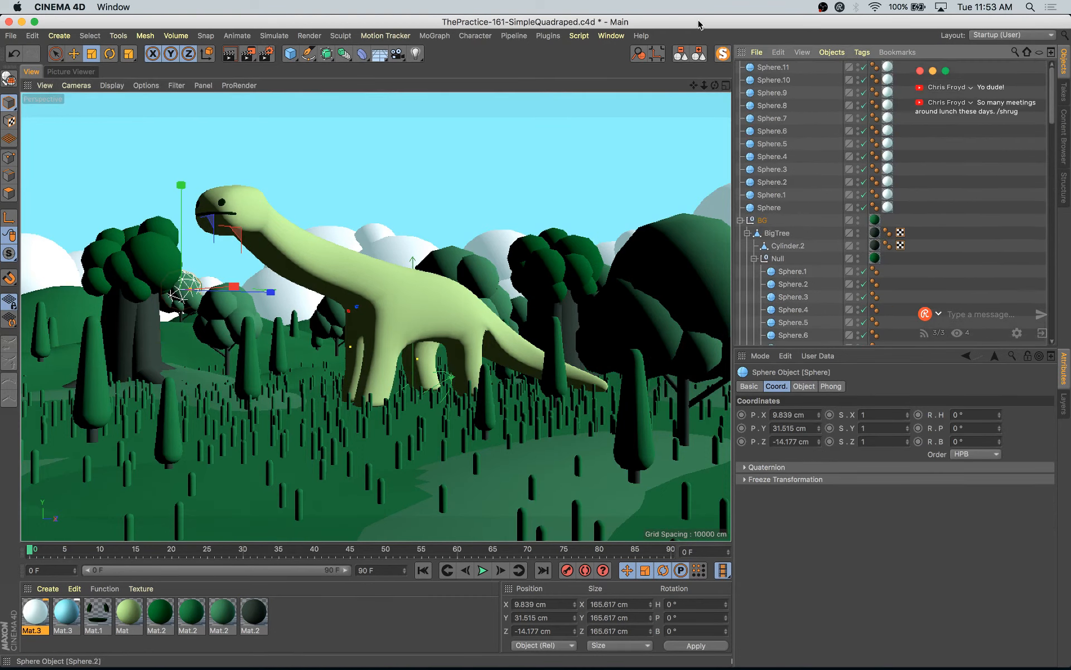
pyautogui.click(682, 55)
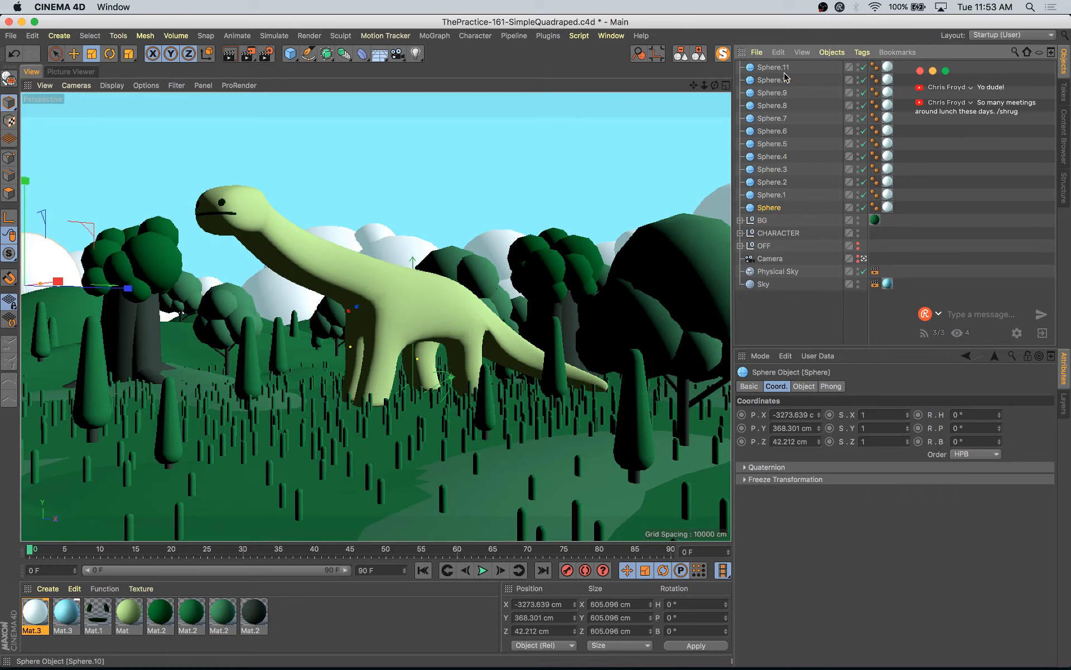
pyautogui.keyDown('shift'); pyautogui.click(773, 67); pyautogui.keyUp('shift')
pyautogui.hotkey('alt', 'g')
pyautogui.doubleClick(772, 67)
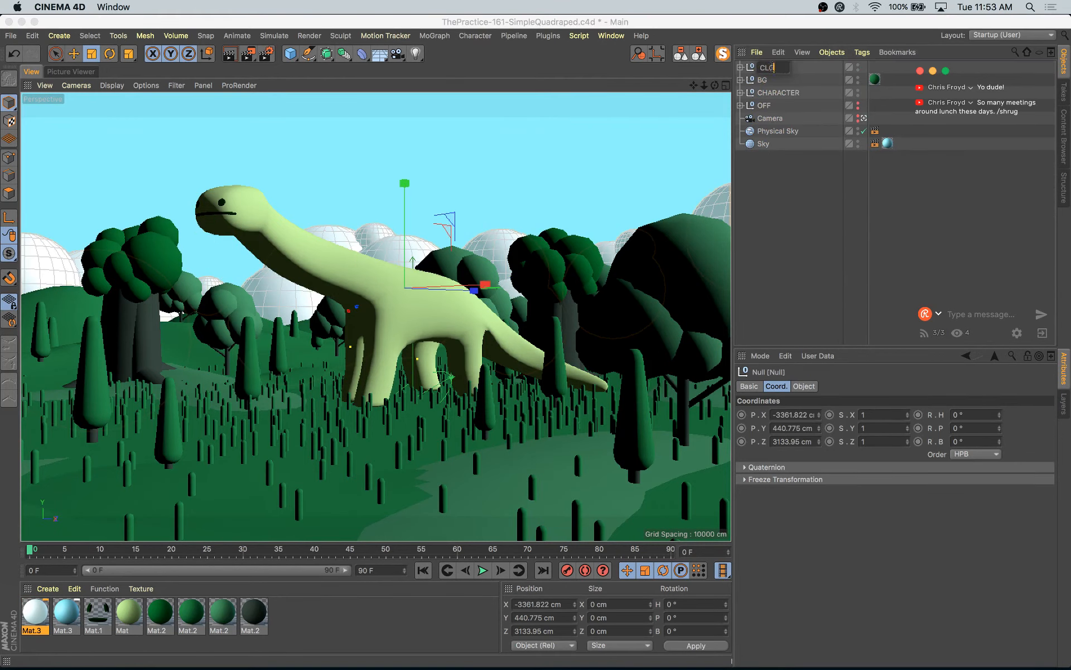
pyautogui.press('Return')
pyautogui.click(741, 67)
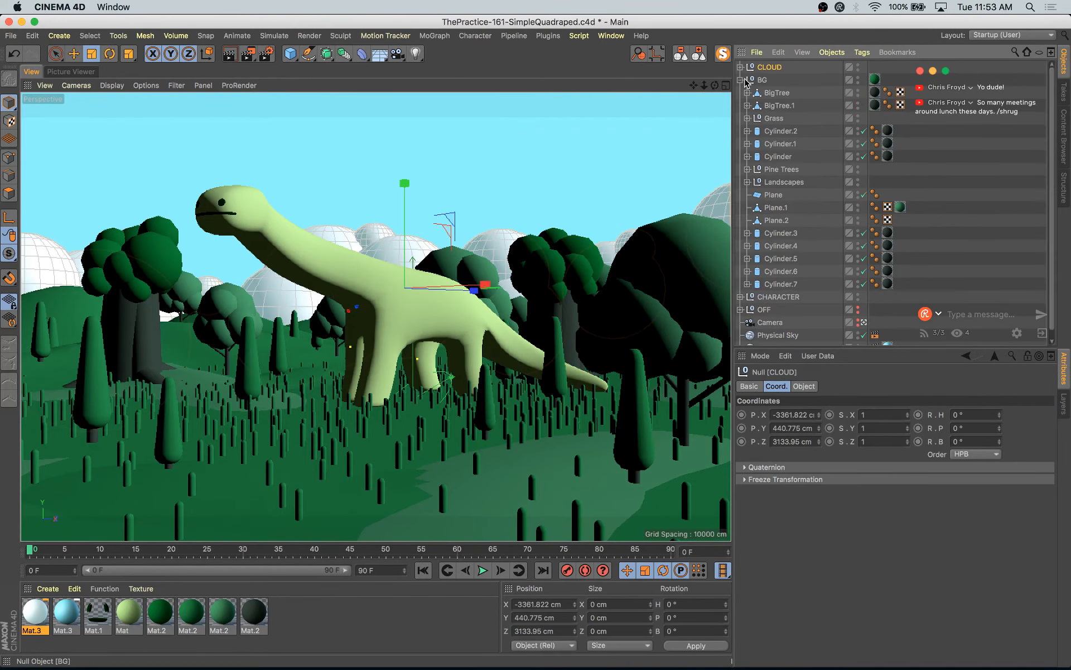
# - Assign the white cloud material to the CLOUD null and delete the individual material tags from its spheres
pyautogui.click(740, 67)
pyautogui.click(741, 67)
pyautogui.moveTo(888, 64); pyautogui.dragTo(888, 67)
pyautogui.moveTo(899, 73); pyautogui.dragTo(888, 260)
pyautogui.press('Delete')
# - Duplicate the Cylinder.3 tree and place the copy on the hill beyond the big tree in front of the dinosaur's head
pyautogui.click(699, 55)
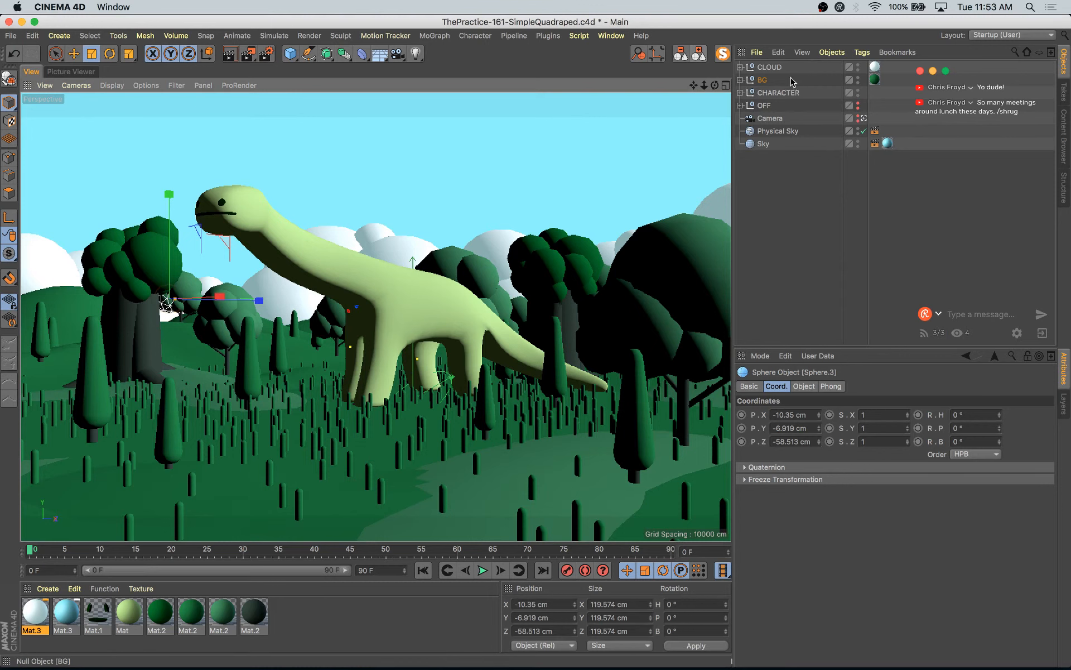
pyautogui.press('s')
pyautogui.click(747, 233)
pyautogui.click(781, 233)
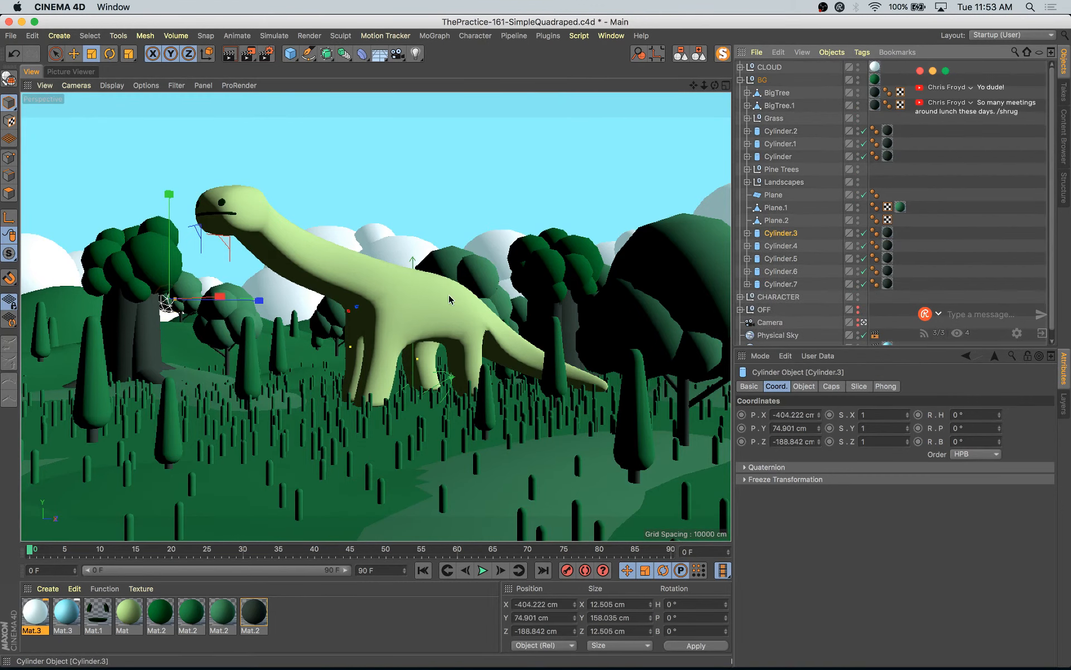
pyautogui.press('e')
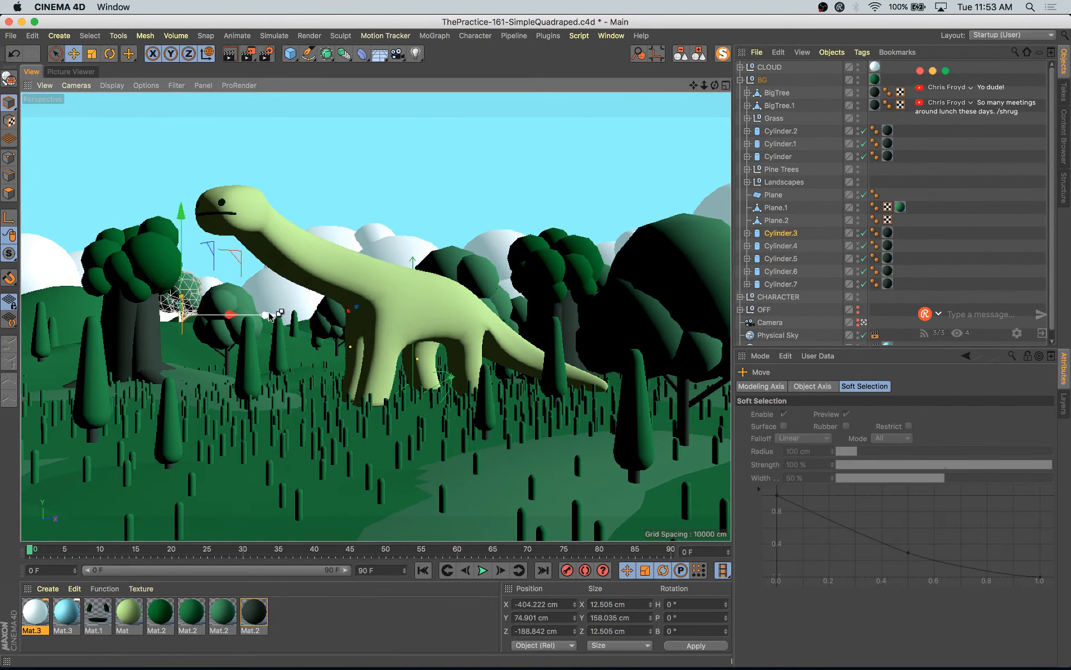
pyautogui.keyDown('ctrl'); pyautogui.moveTo(269, 316); pyautogui.dragTo(165, 320); pyautogui.keyUp('ctrl')
pyautogui.moveTo(75, 258); pyautogui.dragTo(76, 247)
# - Scale the copied tree to a trunk height of about 133 cm and move it to about X -831 cm, Y 133 cm, Z -474 cm
pyautogui.press('t')
pyautogui.moveTo(270, 274); pyautogui.dragTo(260, 280)
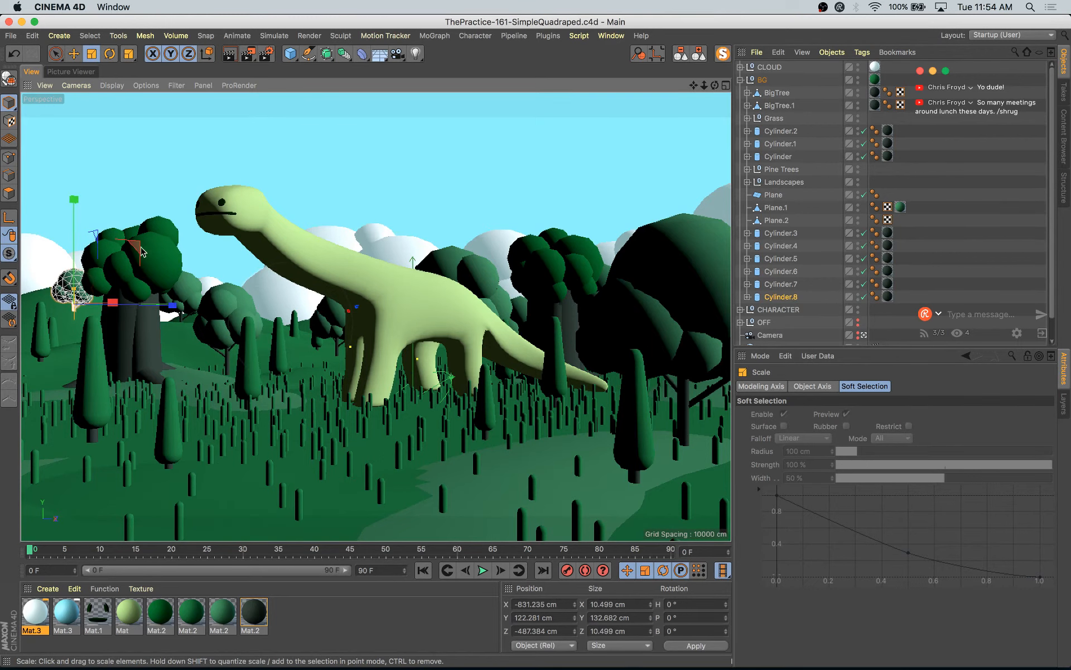
pyautogui.press('e')
pyautogui.moveTo(141, 251); pyautogui.dragTo(136, 259)
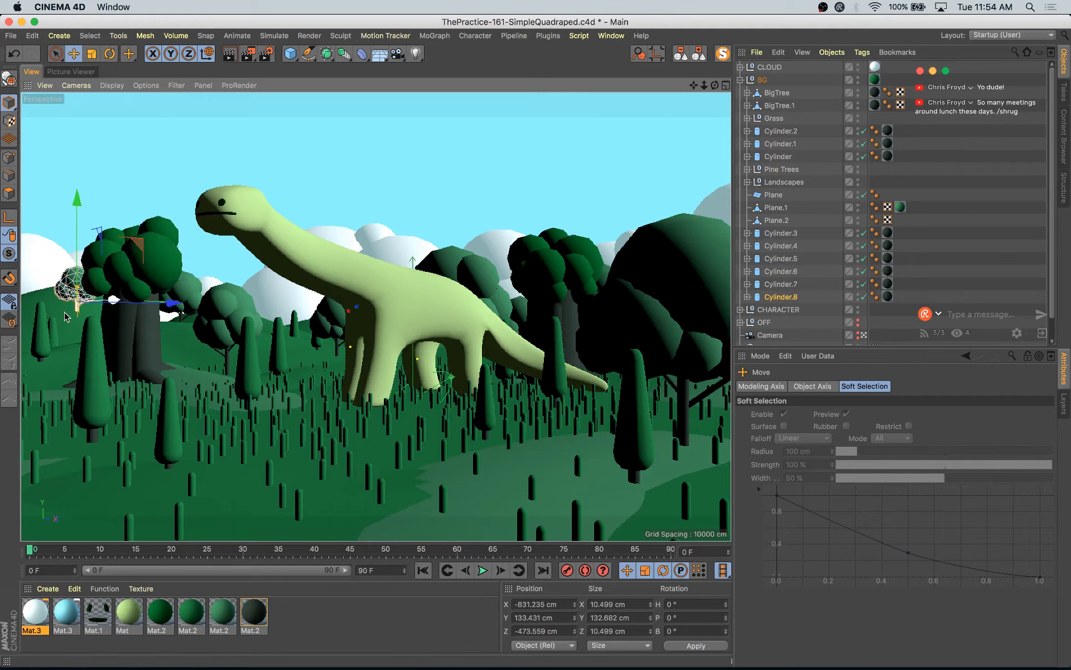
# - Enlarge the Landscape.1 hill to about 3647 x 667 x 3119 cm and adjust its position slightly
pyautogui.click(63, 319)
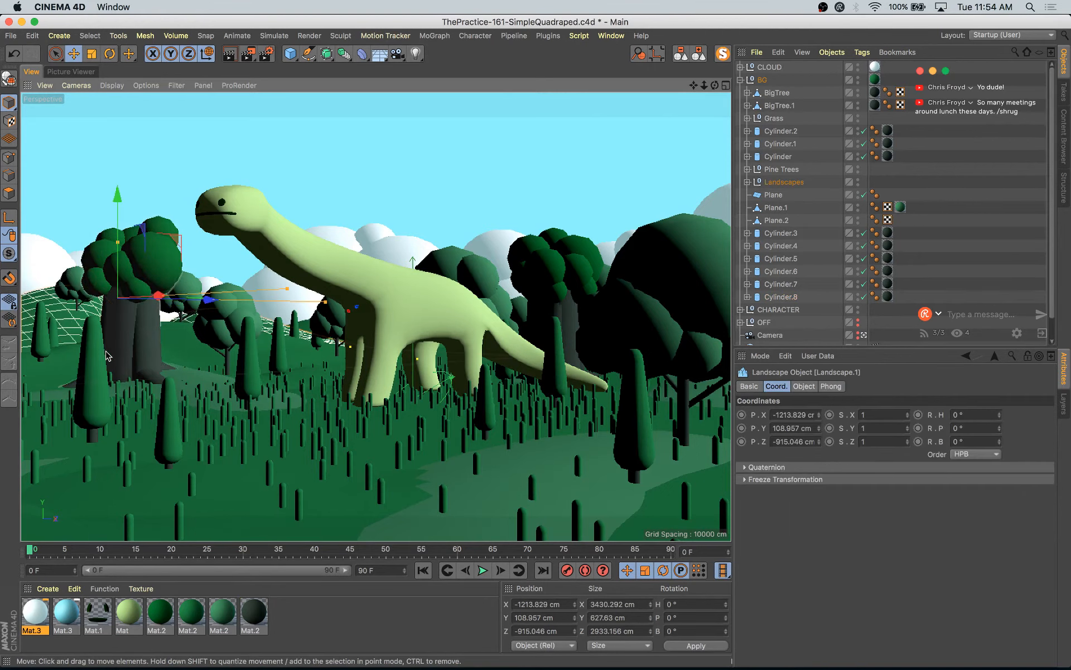
pyautogui.press('t')
pyautogui.moveTo(126, 353); pyautogui.dragTo(214, 299)
pyautogui.press('e')
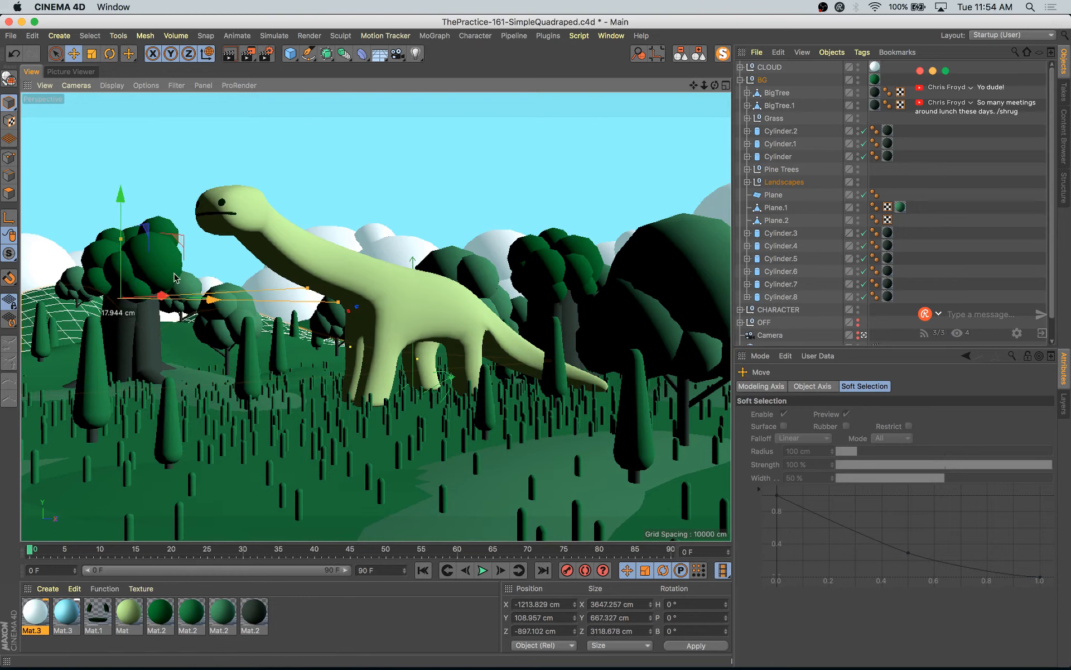
pyautogui.moveTo(123, 194); pyautogui.dragTo(124, 195)
# - Raise the Cylinder.8 tree to about Y 142 cm and save the project
pyautogui.click(82, 284)
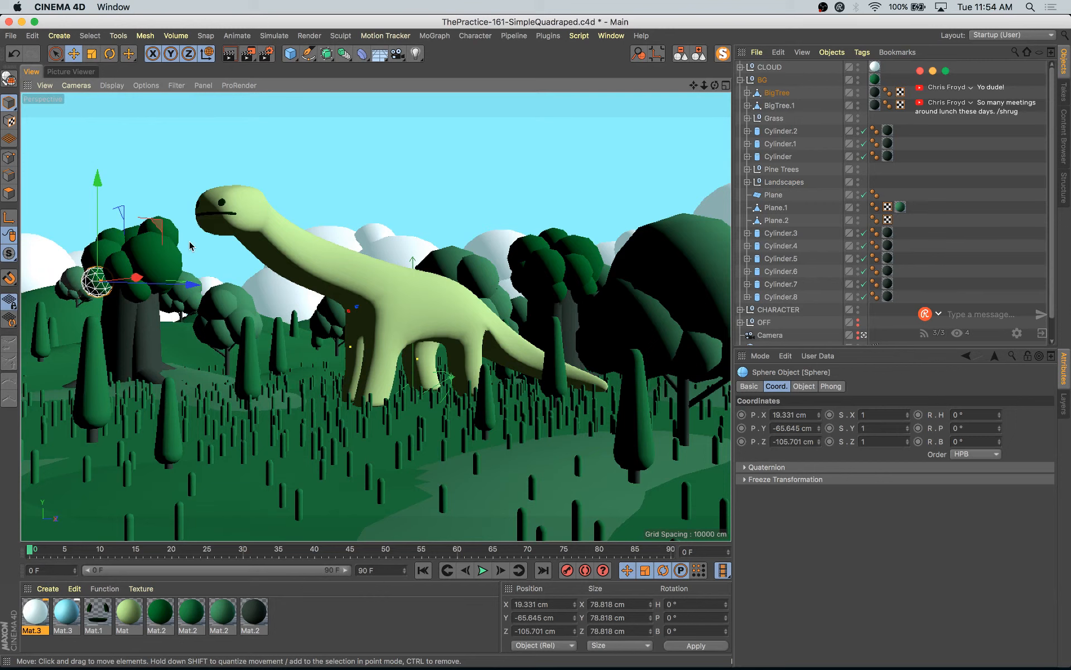
pyautogui.click(784, 297)
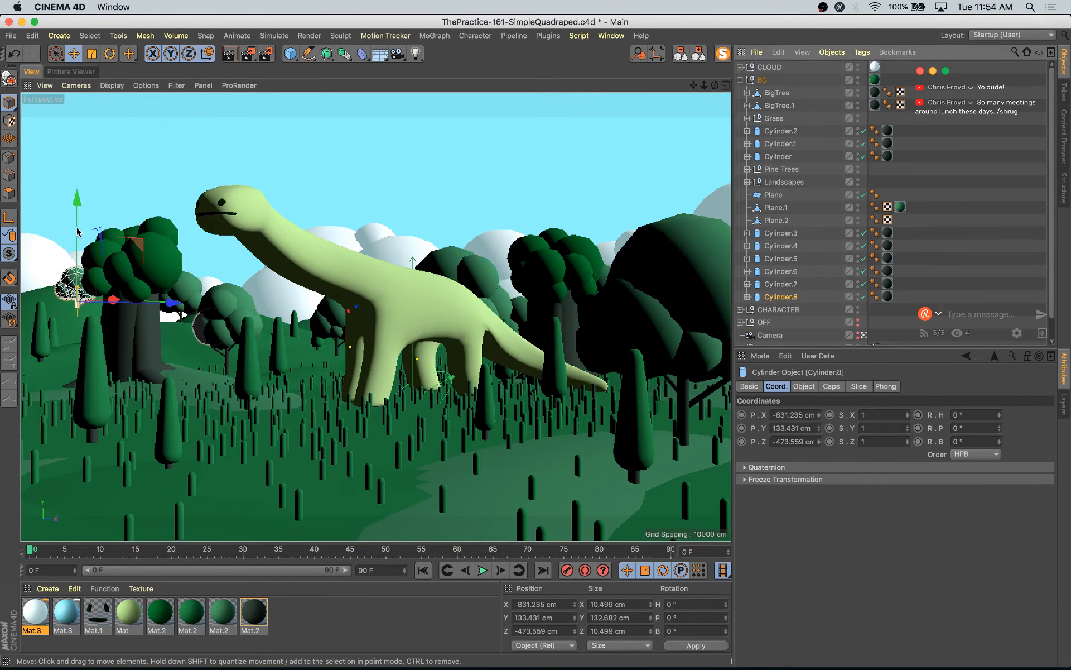
pyautogui.moveTo(80, 226); pyautogui.dragTo(81, 225)
pyautogui.hotkey('ctrl', 's')
# - Render the scene and compare the new image with the two previous renders in the history
pyautogui.hotkey('shift', 'r')
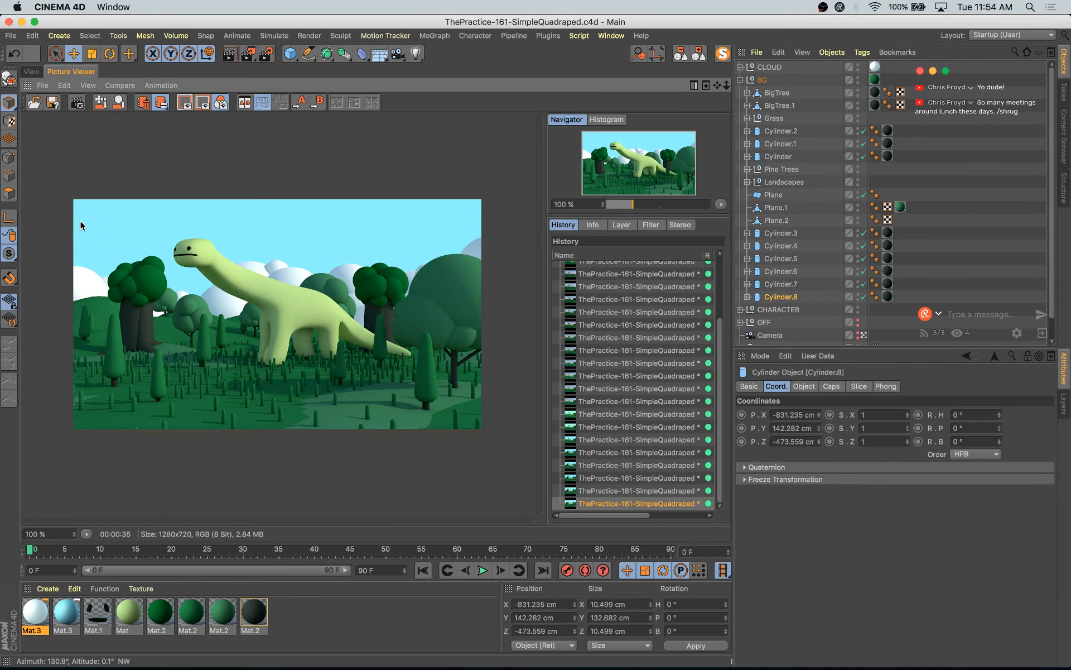
pyautogui.click(640, 492)
pyautogui.press('Up')
pyautogui.press('Up')
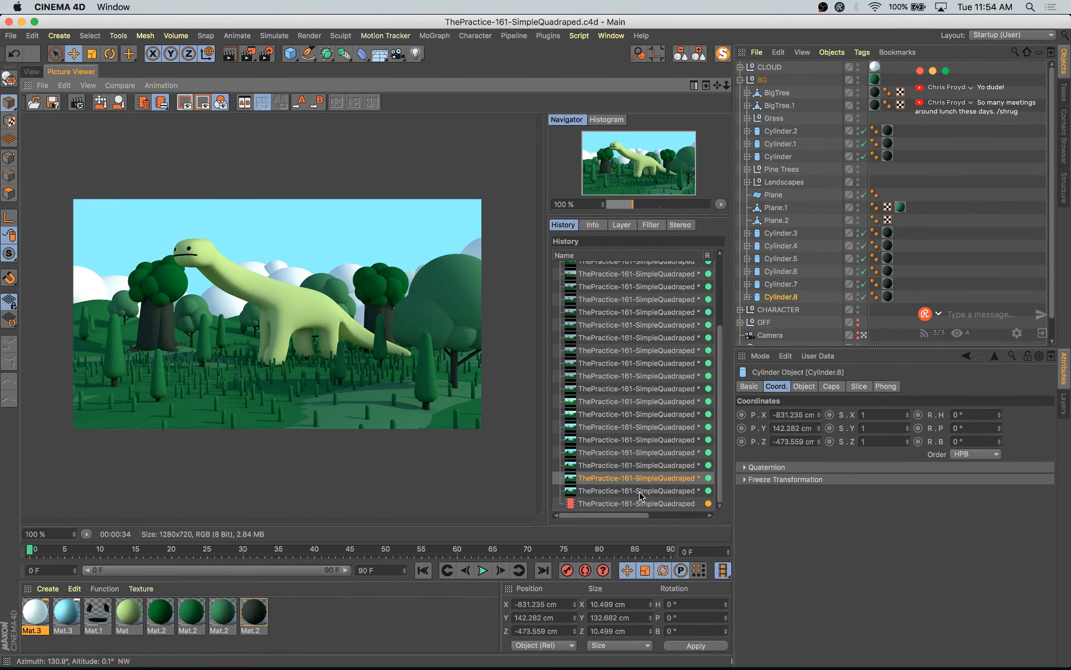
pyautogui.press('Down')
pyautogui.press('Down')
pyautogui.press('Down')
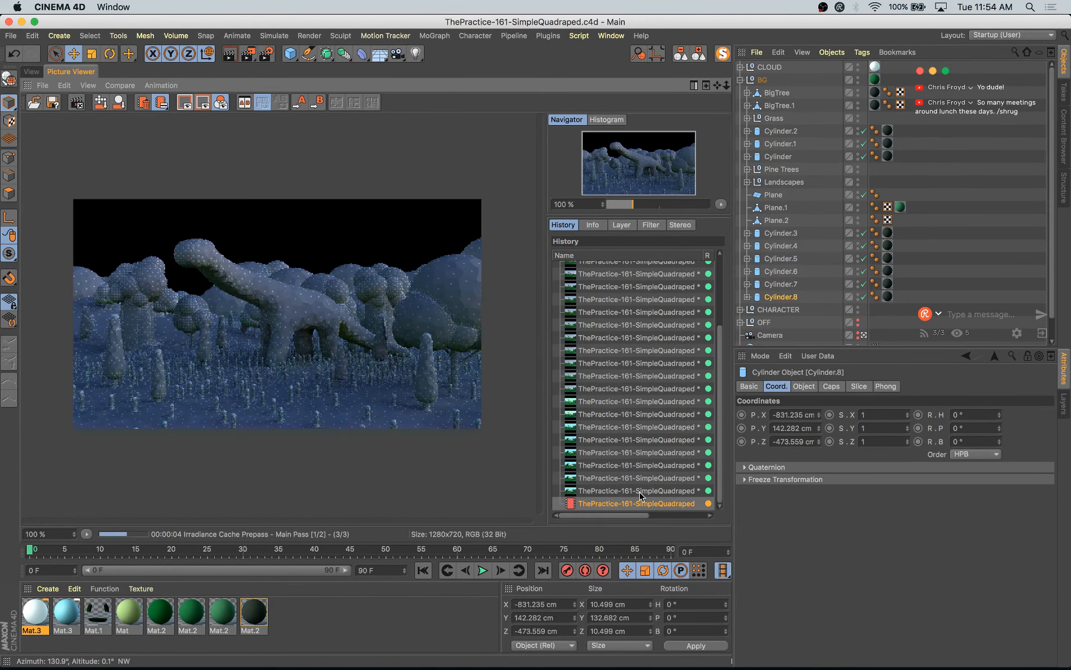
pyautogui.press('Up')
pyautogui.press('Up')
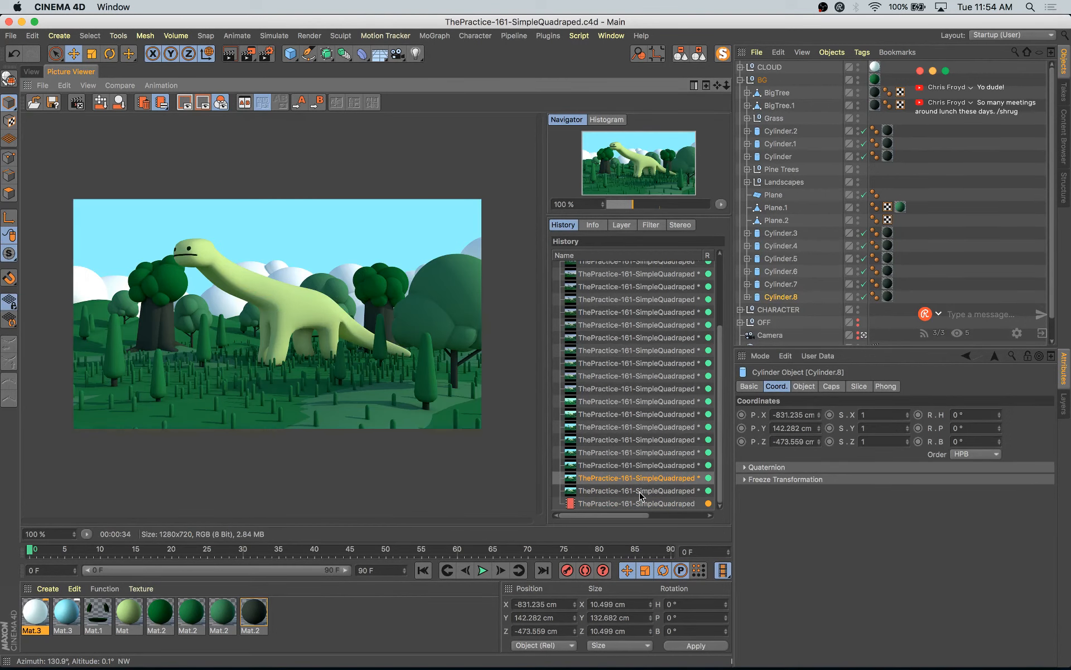
pyautogui.press('Down')
pyautogui.press('Up')
pyautogui.press('Down')
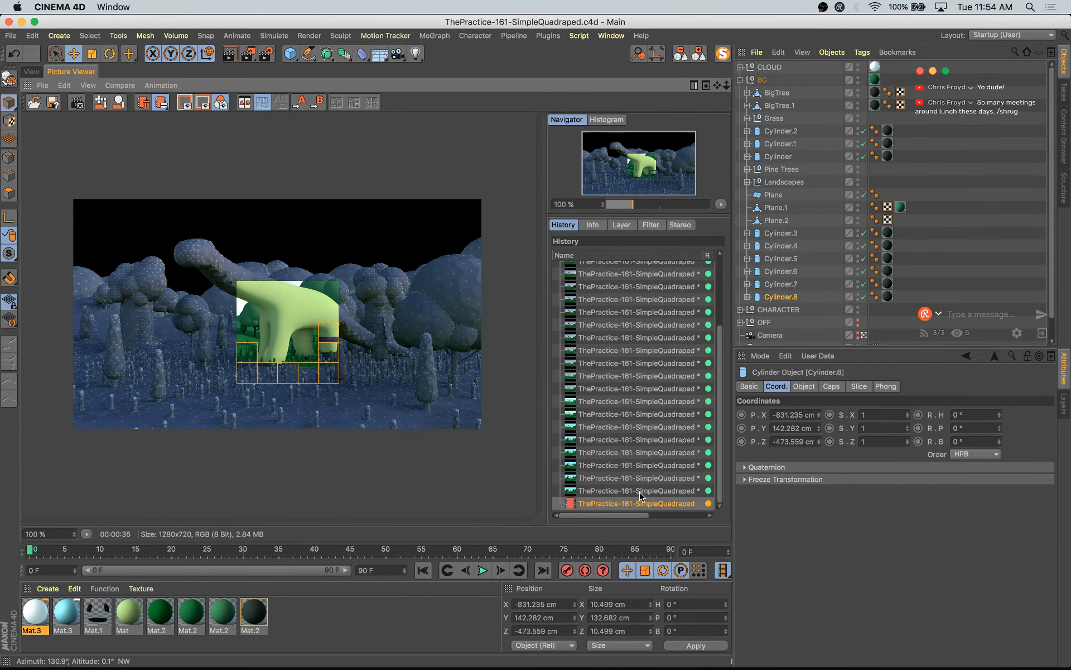
pyautogui.press('Up')
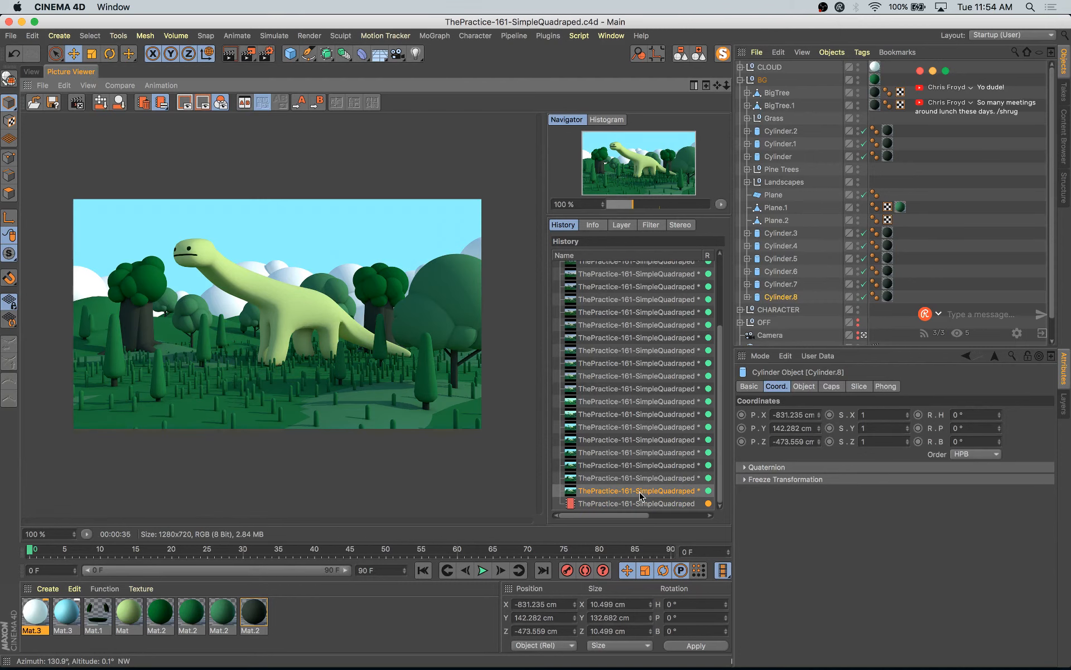
pyautogui.press('Down')
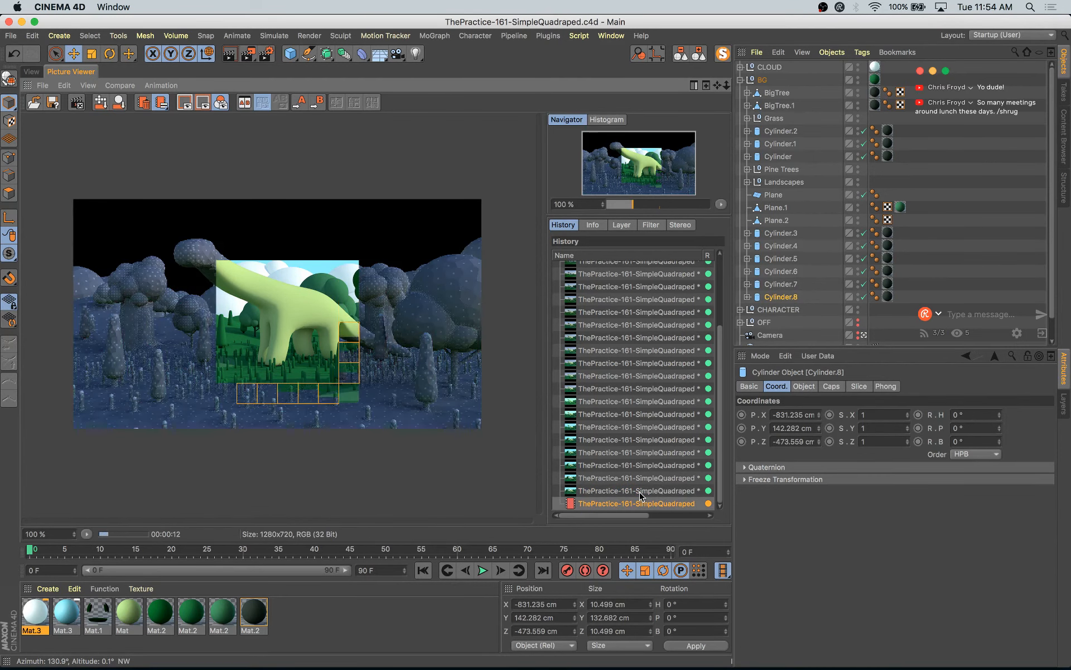
# - Apply the lighter green Mat.2 material to the Grass null and check the running render
pyautogui.click(32, 71)
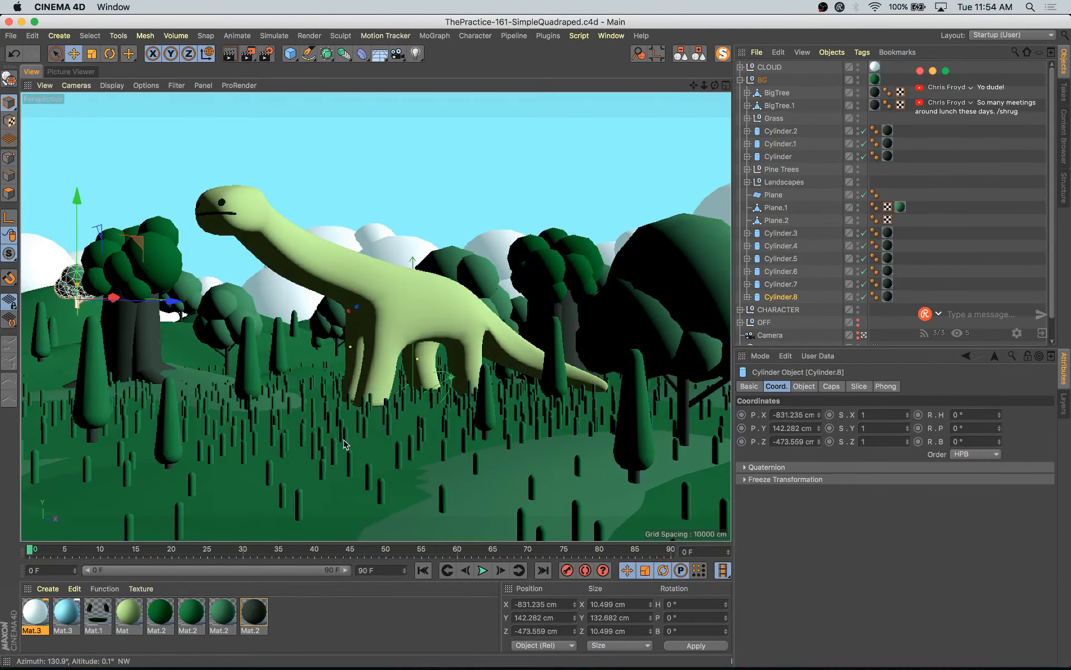
pyautogui.click(343, 435)
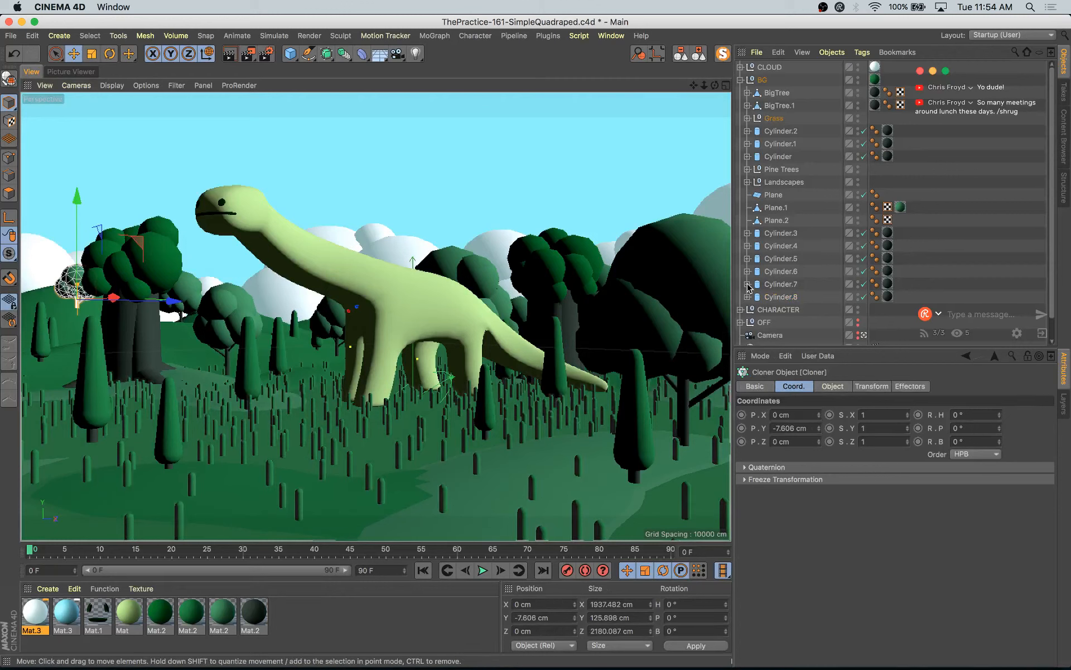
pyautogui.press('s')
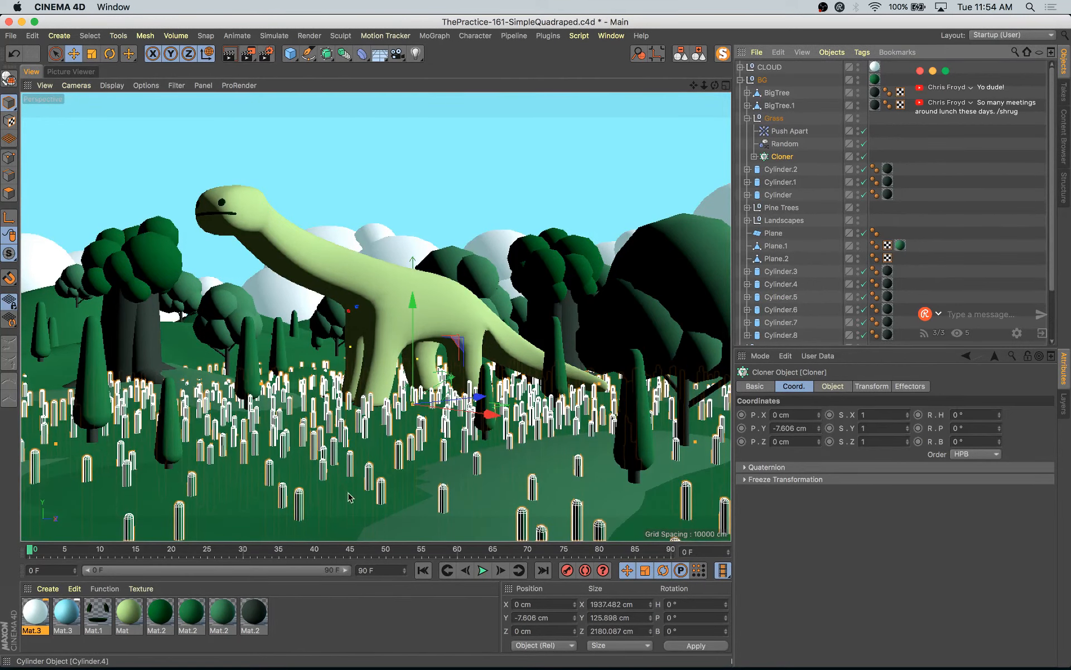
pyautogui.click(754, 156)
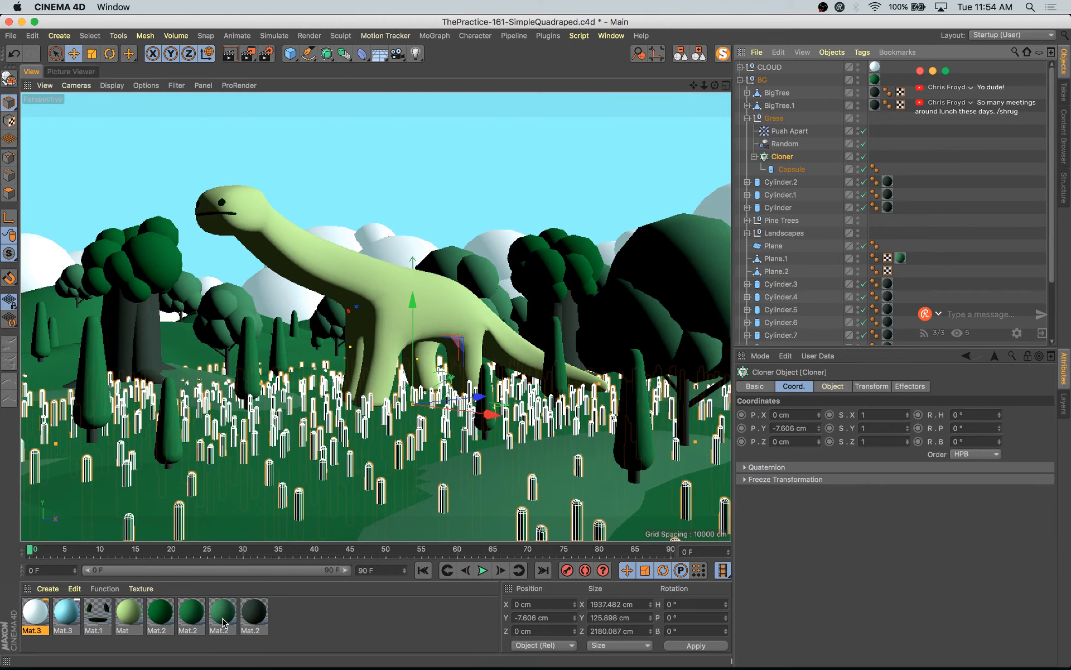
pyautogui.moveTo(222, 614); pyautogui.dragTo(778, 120)
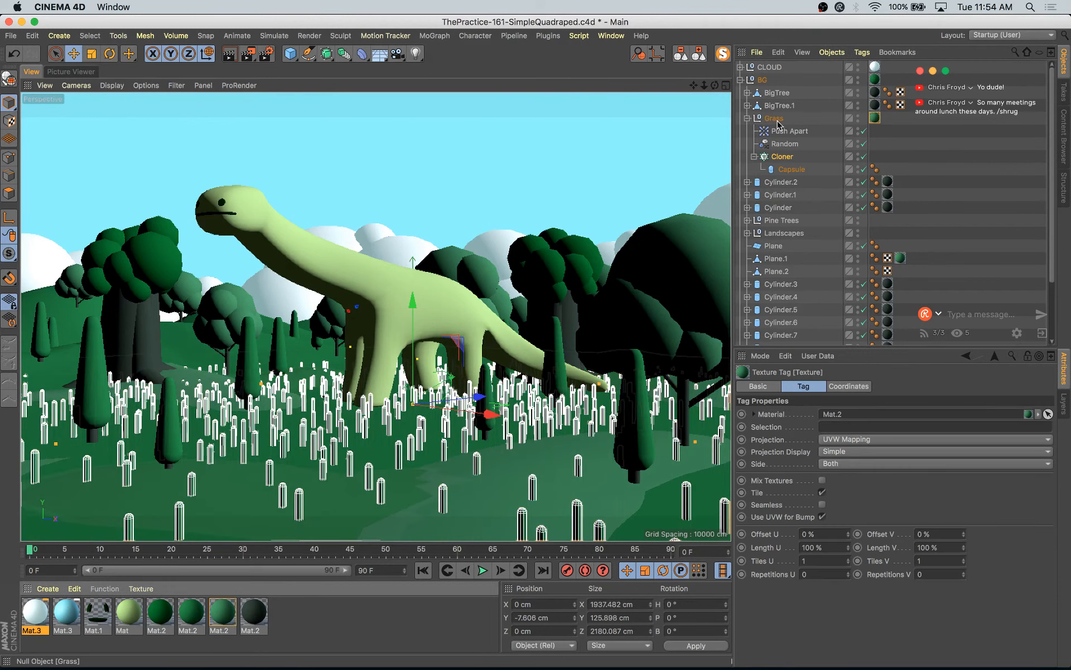
pyautogui.click(555, 168)
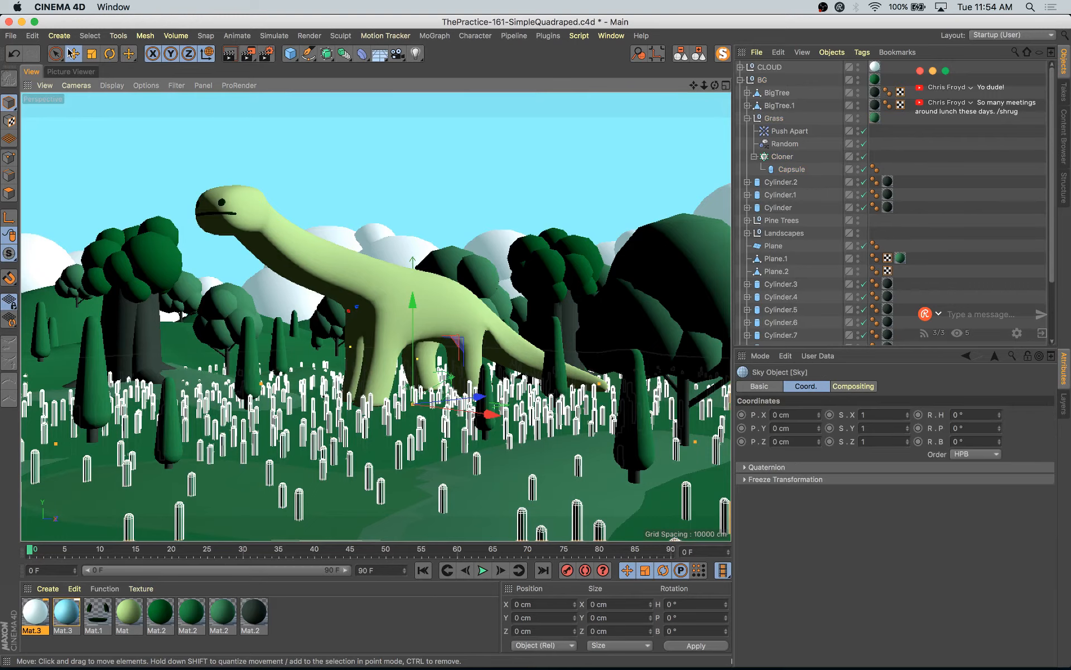
pyautogui.hotkey('shift', 'r')
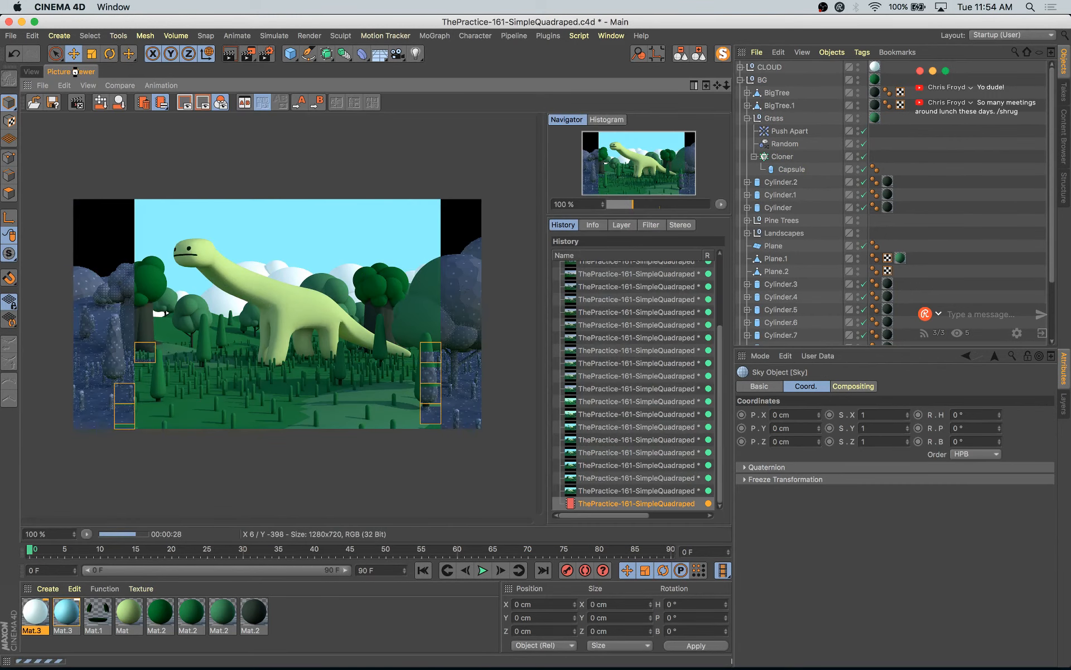
pyautogui.click(31, 72)
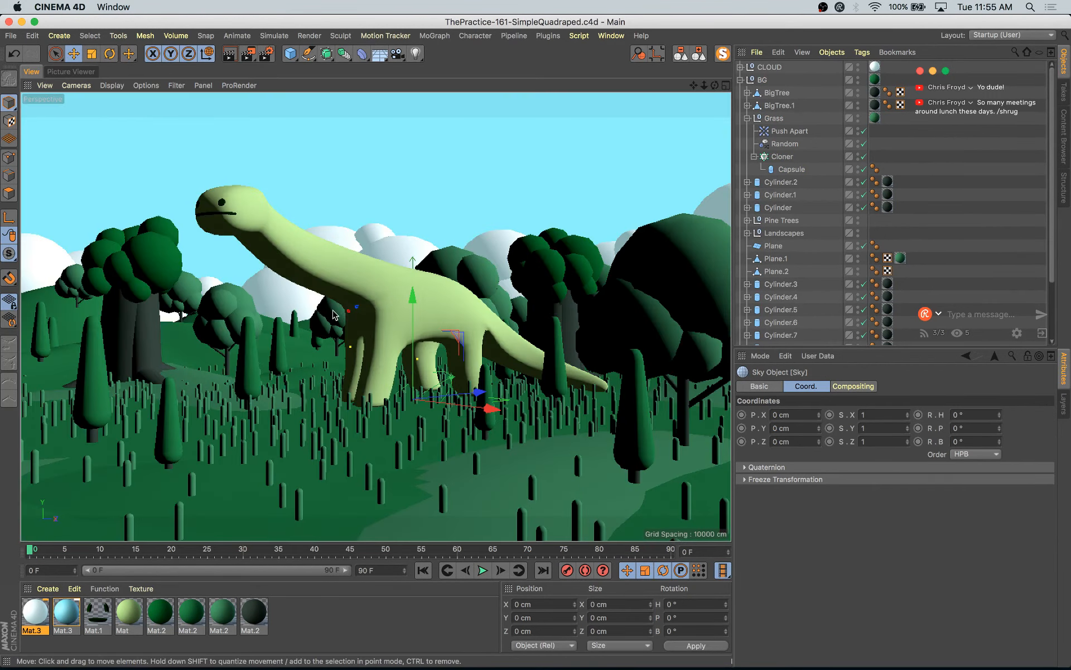
# - Duplicate cloud spheres, placing one copy below the neck at about X -2399 cm and another behind the tree above the tail at about X -297 cm
pyautogui.click(366, 237)
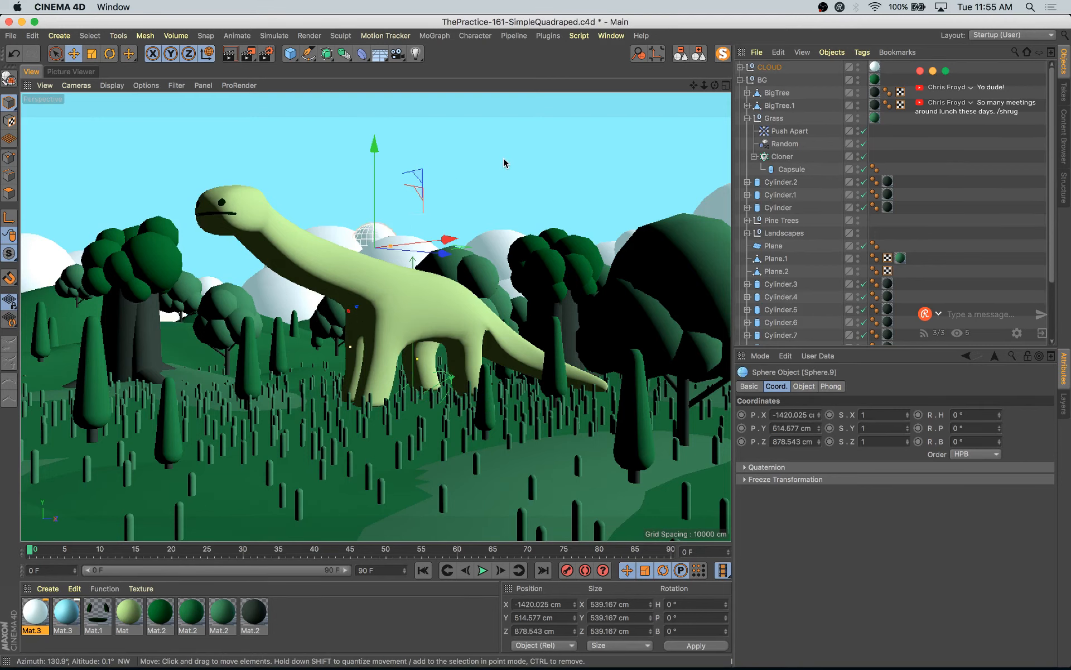
pyautogui.keyDown('ctrl'); pyautogui.moveTo(278, 201); pyautogui.dragTo(144, 249); pyautogui.keyUp('ctrl')
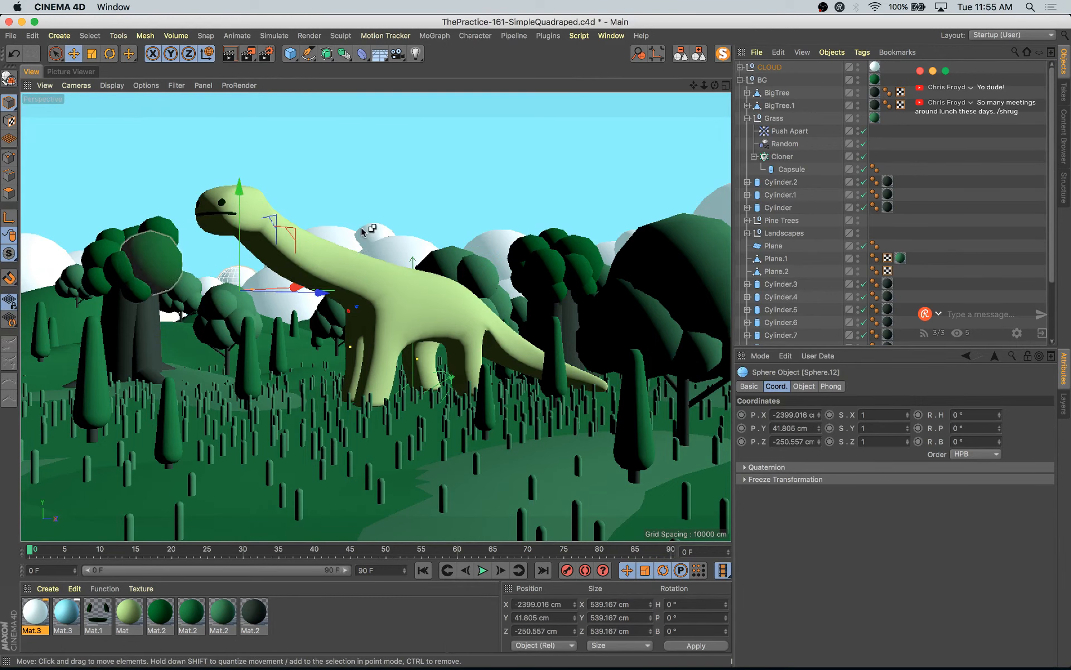
pyautogui.keyDown('ctrl'); pyautogui.moveTo(356, 227); pyautogui.dragTo(618, 229); pyautogui.keyUp('ctrl')
pyautogui.press('t')
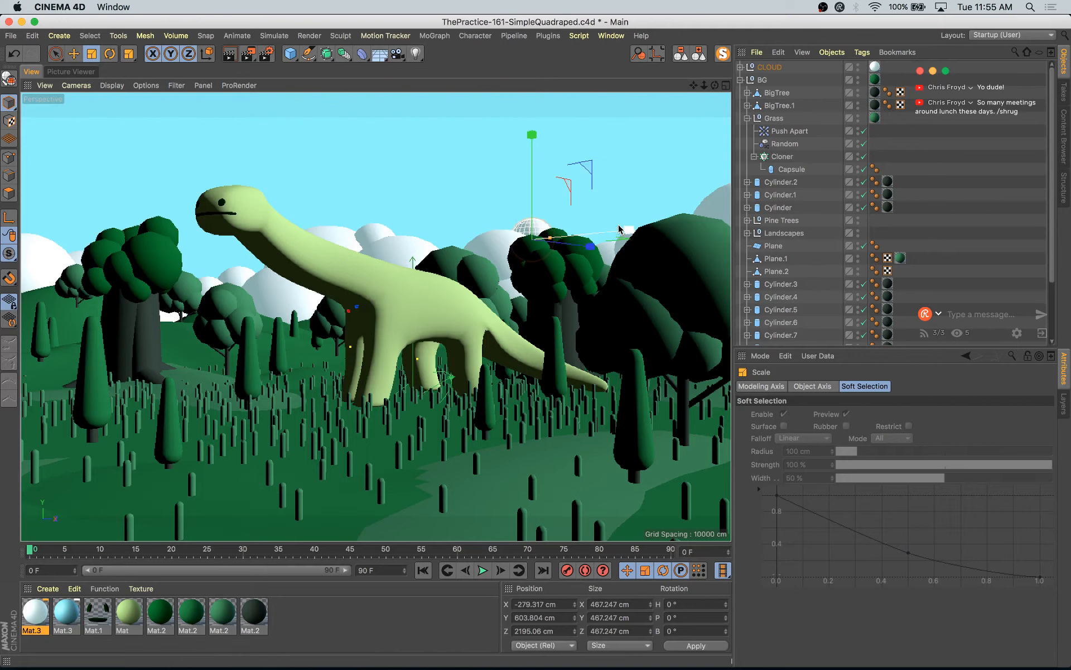
pyautogui.press('e')
pyautogui.moveTo(641, 138); pyautogui.dragTo(641, 152)
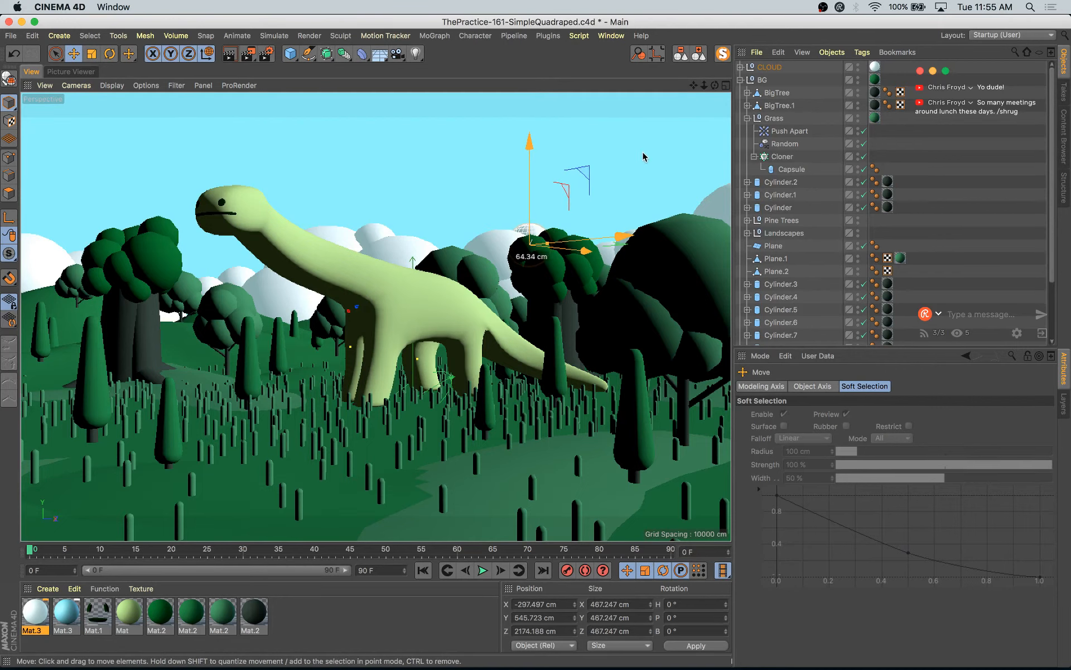
# - Enlarge the Sphere.10 cloud to about 424 cm and move it to about X 1666 cm, Y 281 cm, Z 978 cm
pyautogui.click(618, 251)
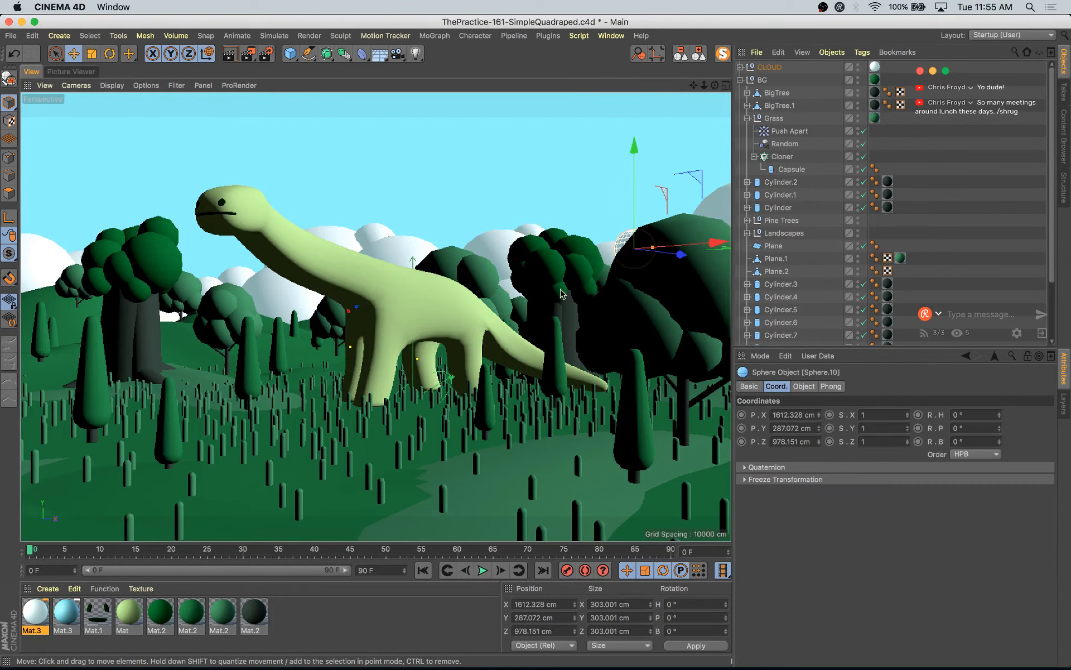
pyautogui.press('t')
pyautogui.moveTo(561, 295); pyautogui.dragTo(674, 288)
pyautogui.moveTo(696, 249); pyautogui.dragTo(698, 246)
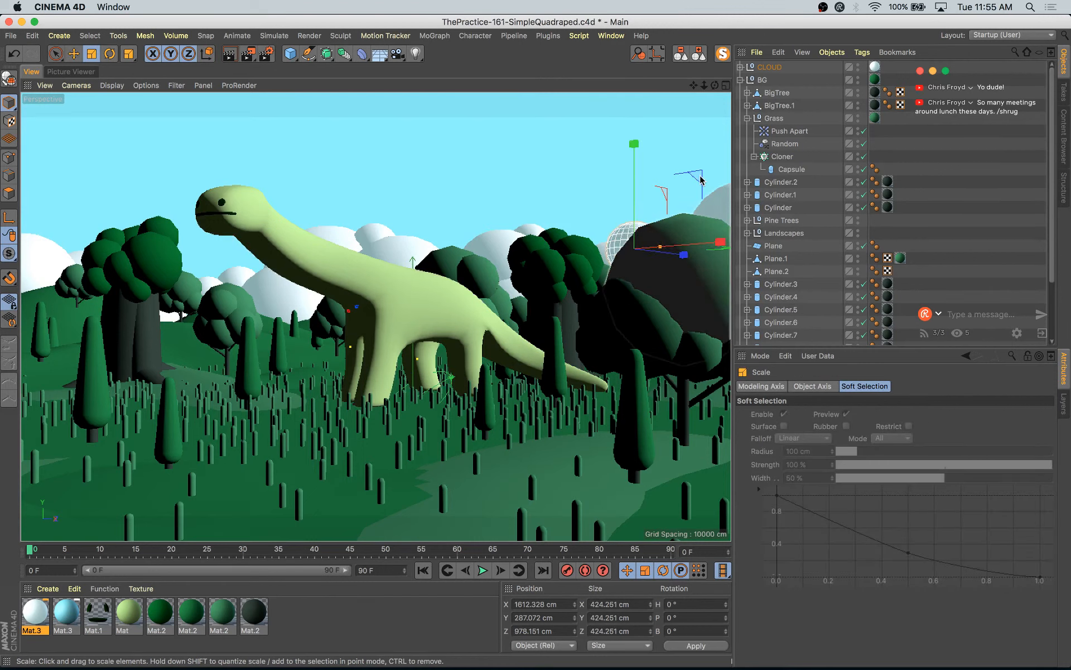
pyautogui.press('e')
pyautogui.moveTo(702, 179); pyautogui.dragTo(706, 178)
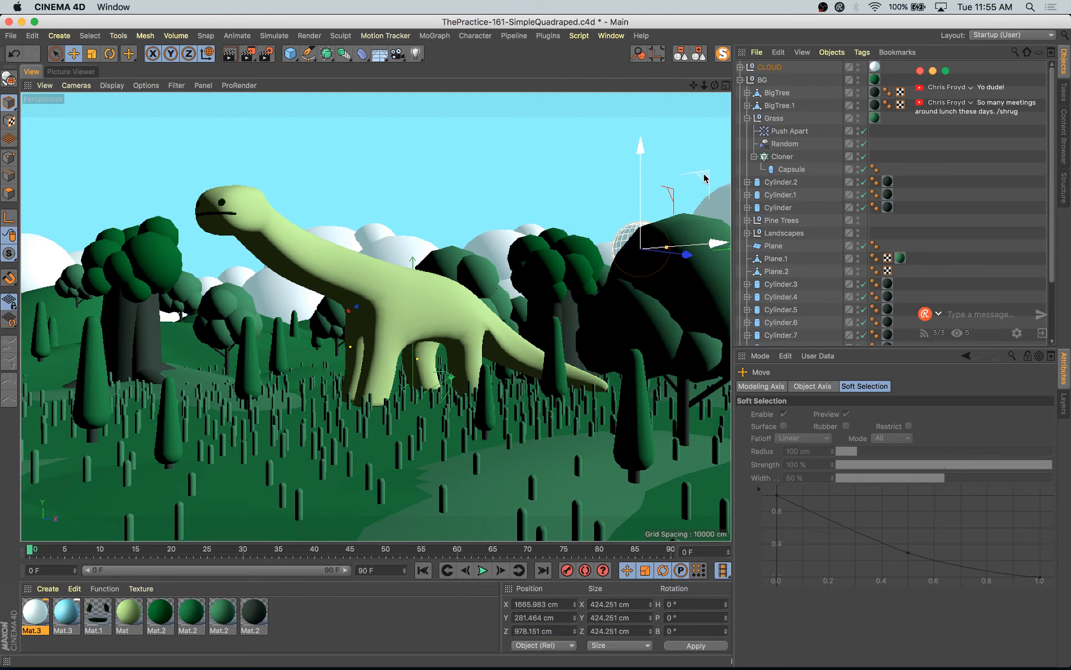
# - Render the updated scene and review the earlier renders in the history to compare the scene's progress
pyautogui.hotkey('shift', 'r')
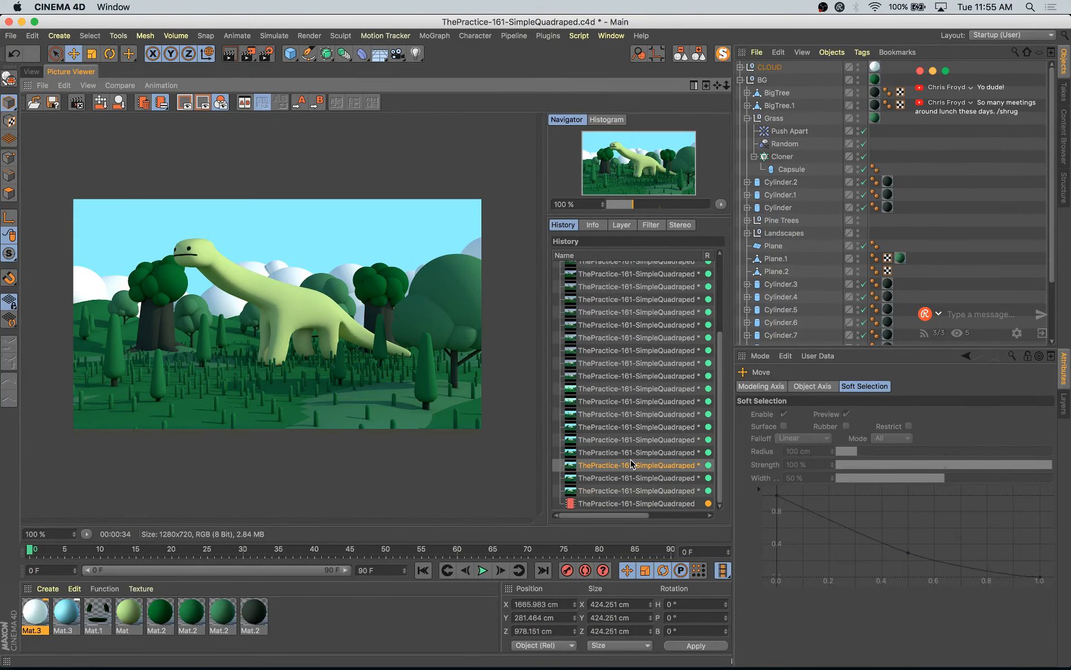
pyautogui.press('Down')
pyautogui.press('Down')
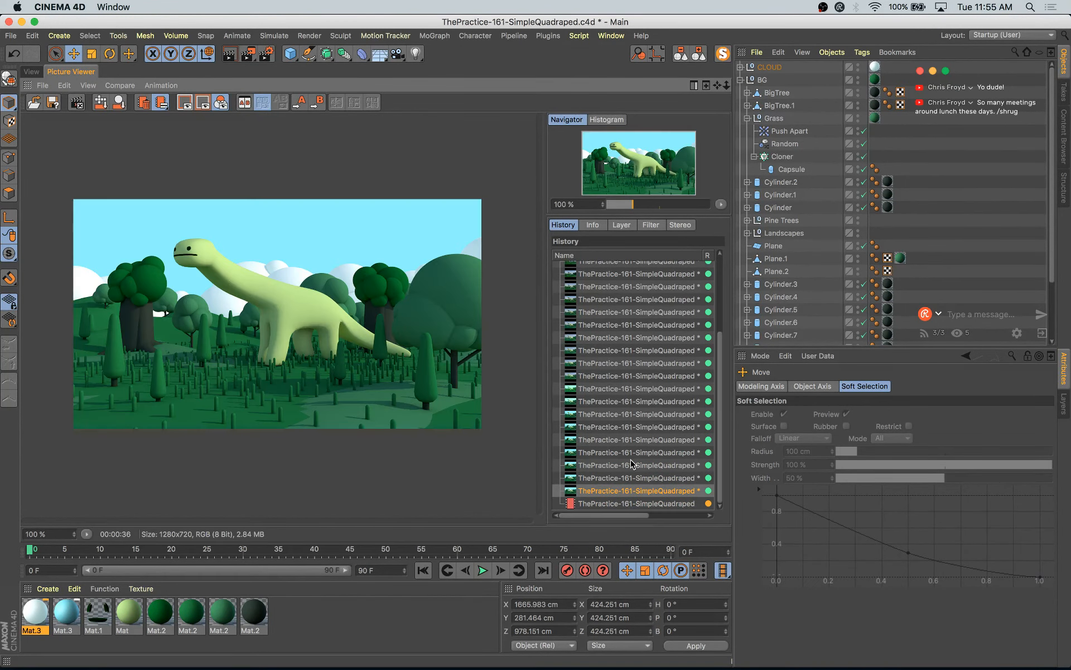
pyautogui.press('Up')
pyautogui.press('Up')
pyautogui.press('Up')
pyautogui.press('Up')
pyautogui.press('Up')
pyautogui.press('Up')
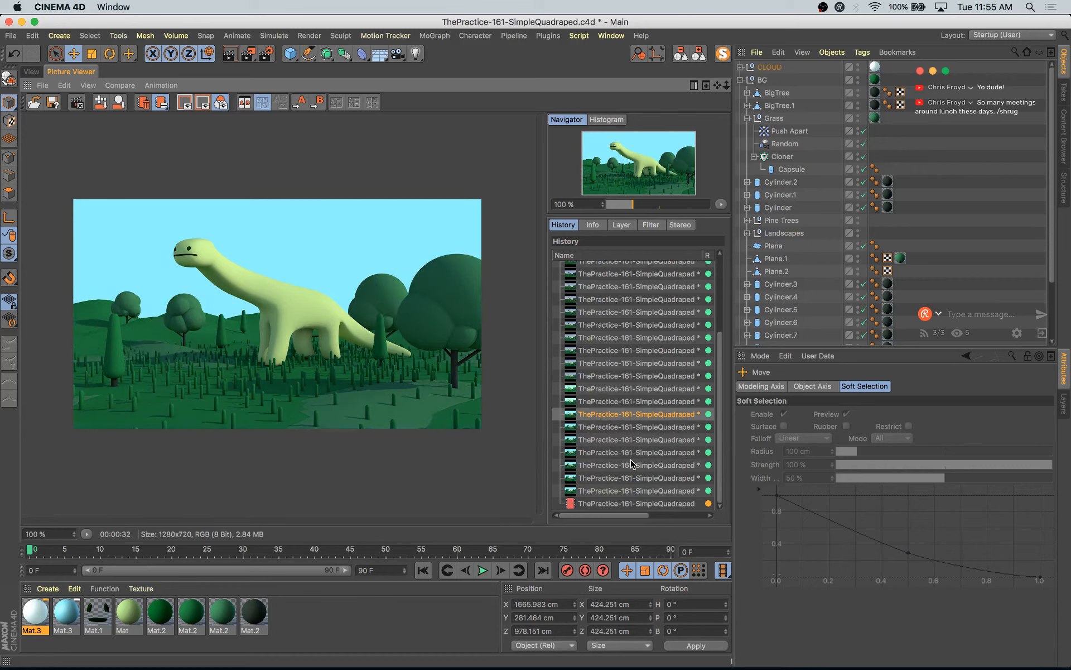
pyautogui.press('Up')
pyautogui.press('Up')
pyautogui.press('Up')
pyautogui.press('Up')
pyautogui.press('Up')
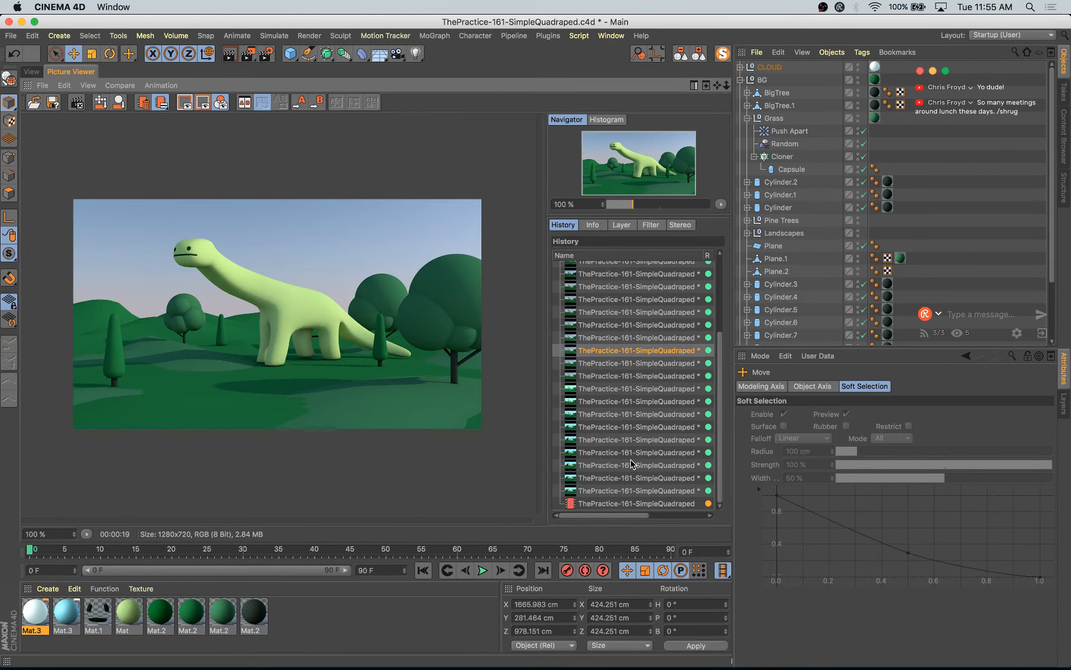
# - Step through the render history from the early versions without grass to the newest finished render, examining how the scene developed
pyautogui.press('Up')
pyautogui.press('Up')
pyautogui.press('Down')
pyautogui.press('Down')
pyautogui.press('Down')
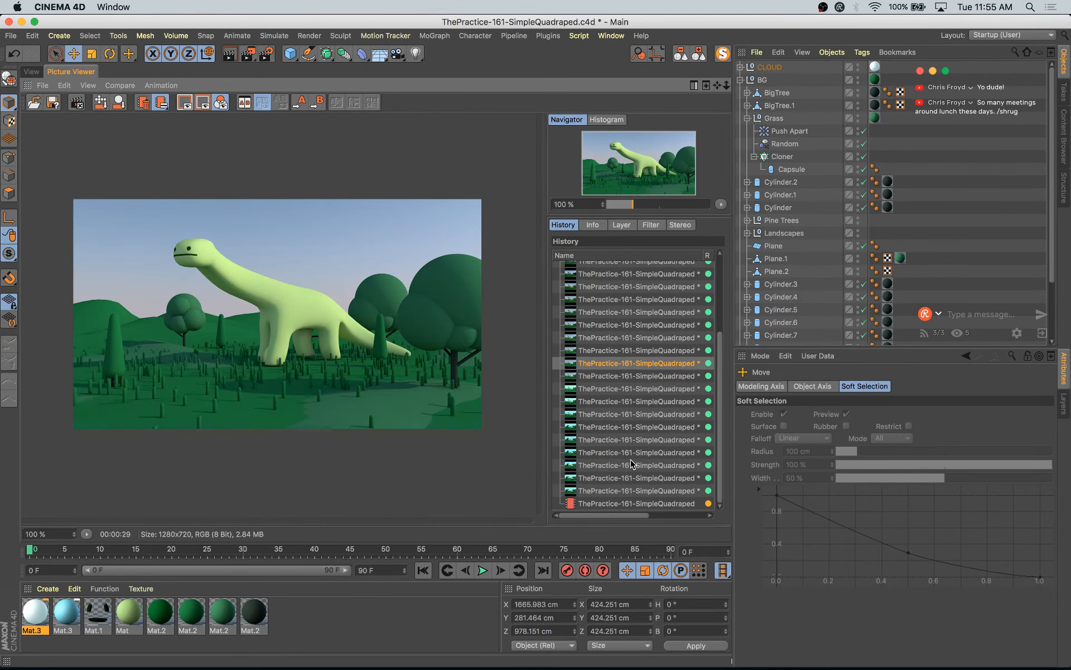
pyautogui.press('Down')
pyautogui.press('Down')
pyautogui.press('Down')
pyautogui.press('Down')
pyautogui.press('Down')
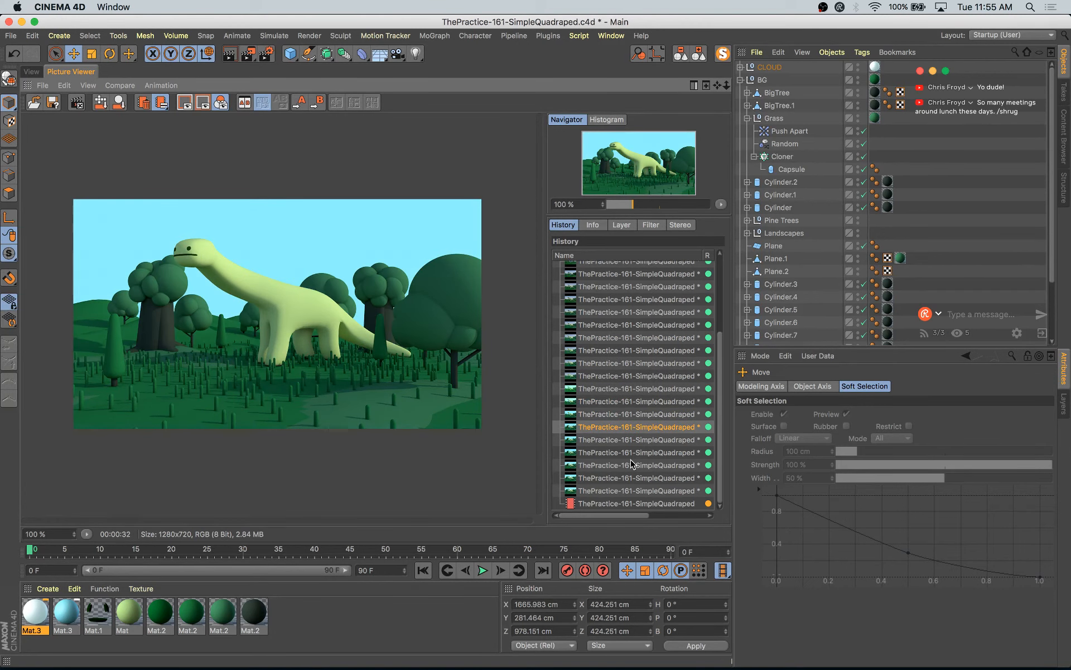
pyautogui.press('Down')
pyautogui.press('Down')
pyautogui.press('Down')
pyautogui.press('Down')
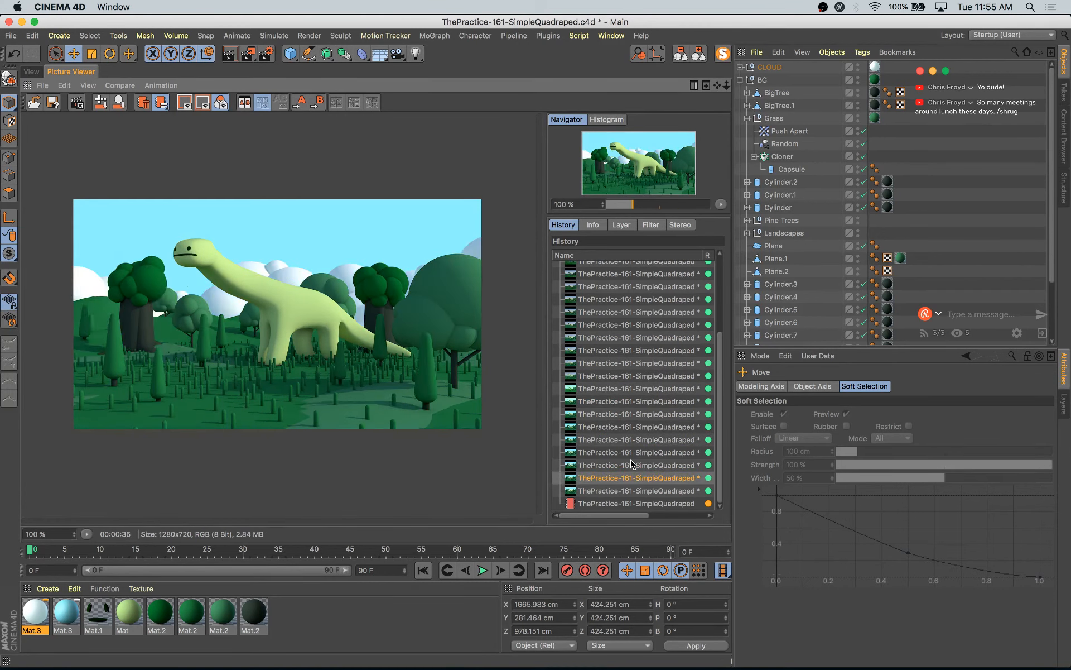
pyautogui.press('Down')
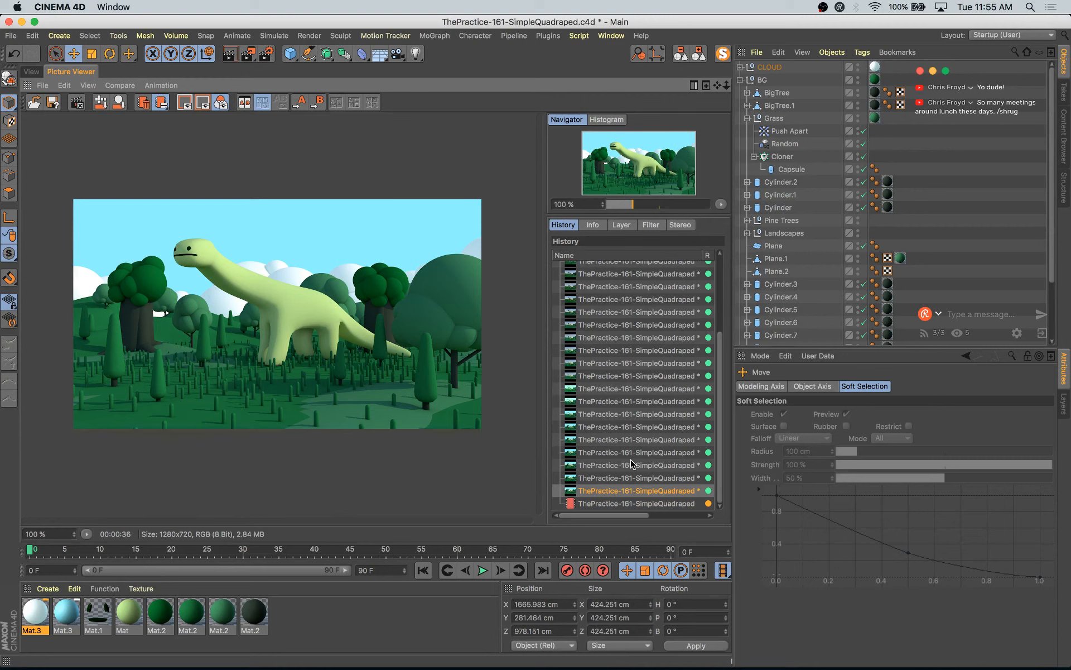
# - Alternate between the newest finished render and the render in progress to compare the clouds and trees
pyautogui.press('Up')
pyautogui.press('Down')
pyautogui.press('Down')
pyautogui.press('Up')
pyautogui.press('Down')
pyautogui.press('Up')
pyautogui.press('Down')
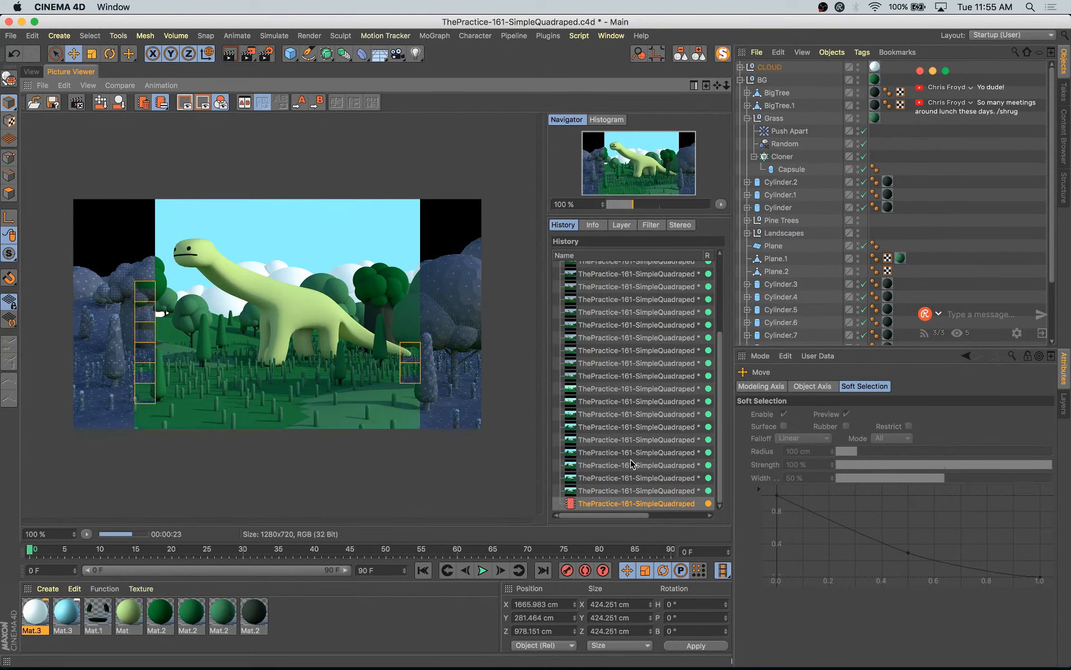
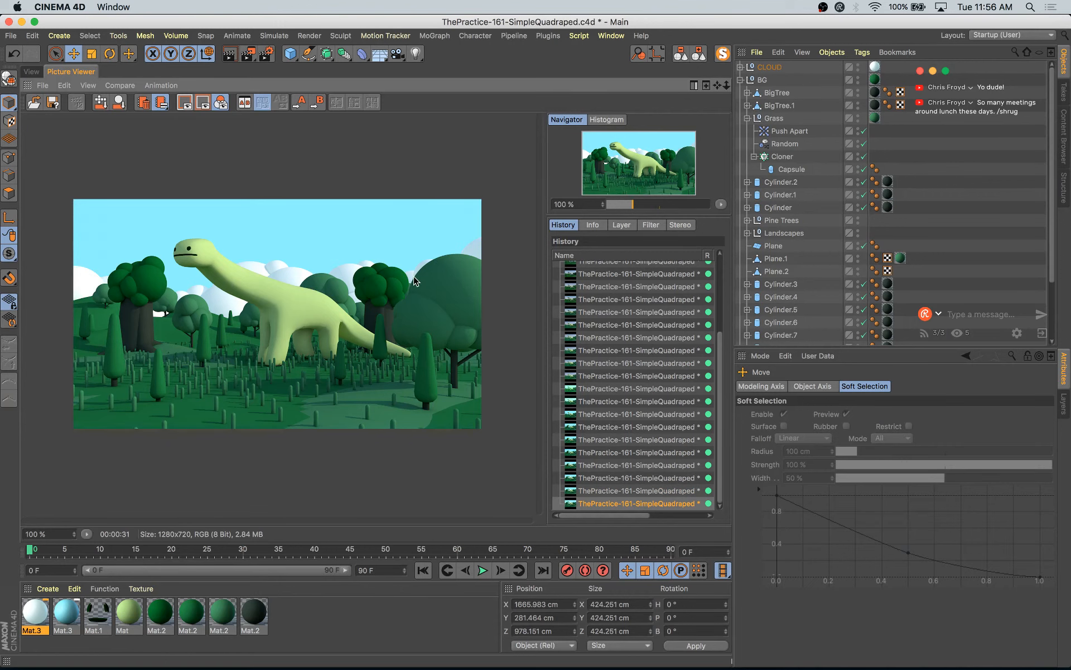
# - Apply the first green Mat.2 material to the foliage nulls of the Cylinder.2 and Cylinder.1 trees and check the latest render
pyautogui.click(31, 71)
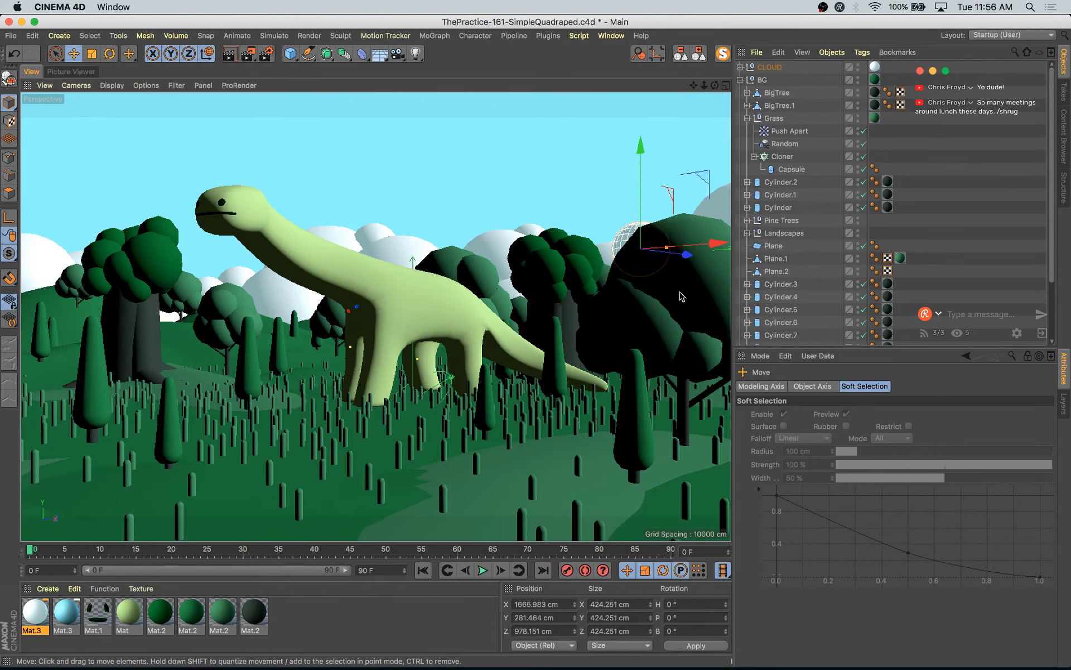
pyautogui.click(669, 267)
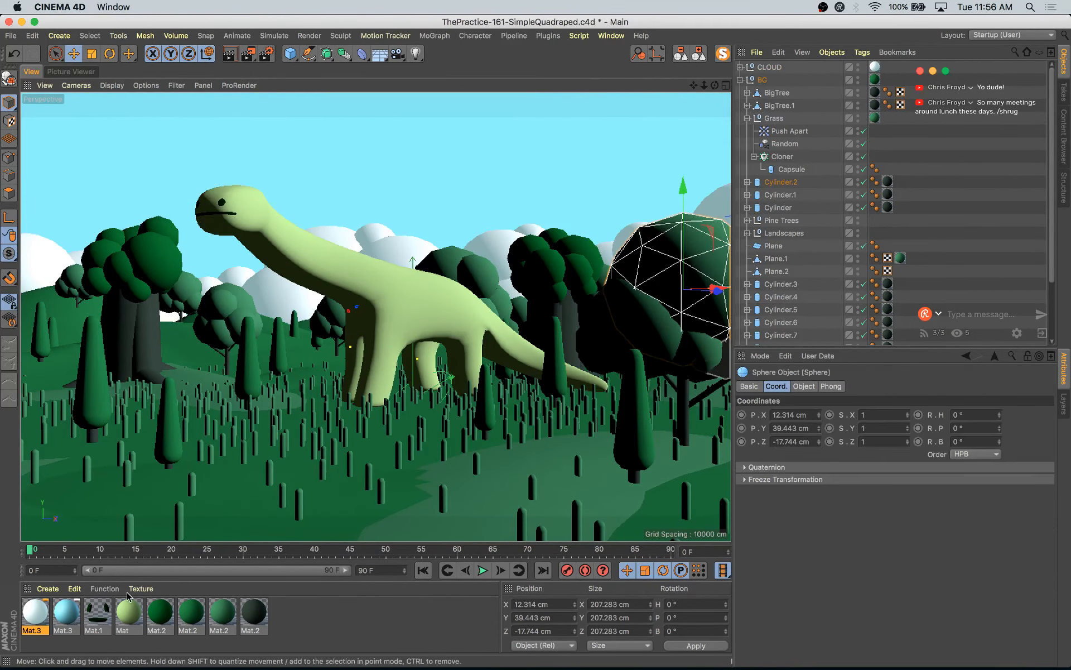
pyautogui.press('s')
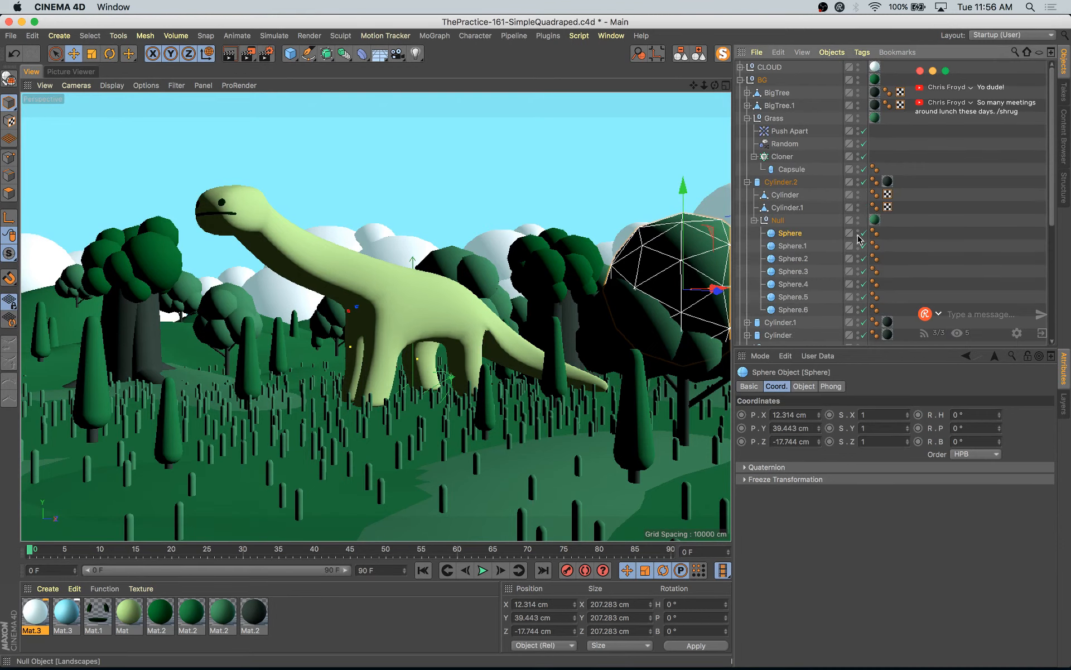
pyautogui.moveTo(164, 614); pyautogui.dragTo(875, 220)
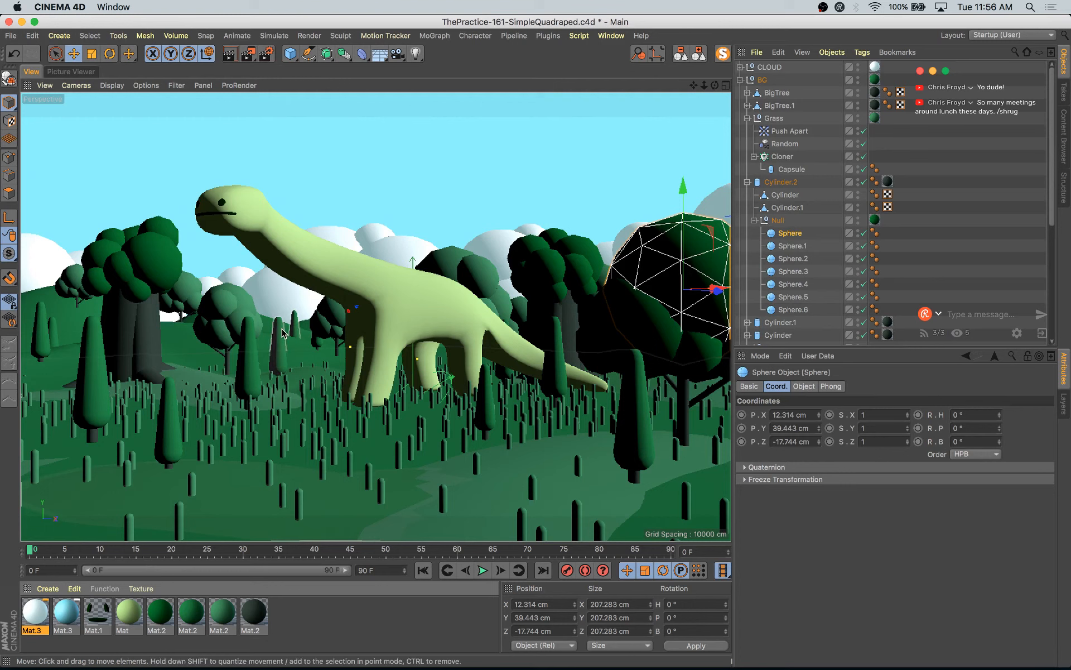
pyautogui.click(222, 304)
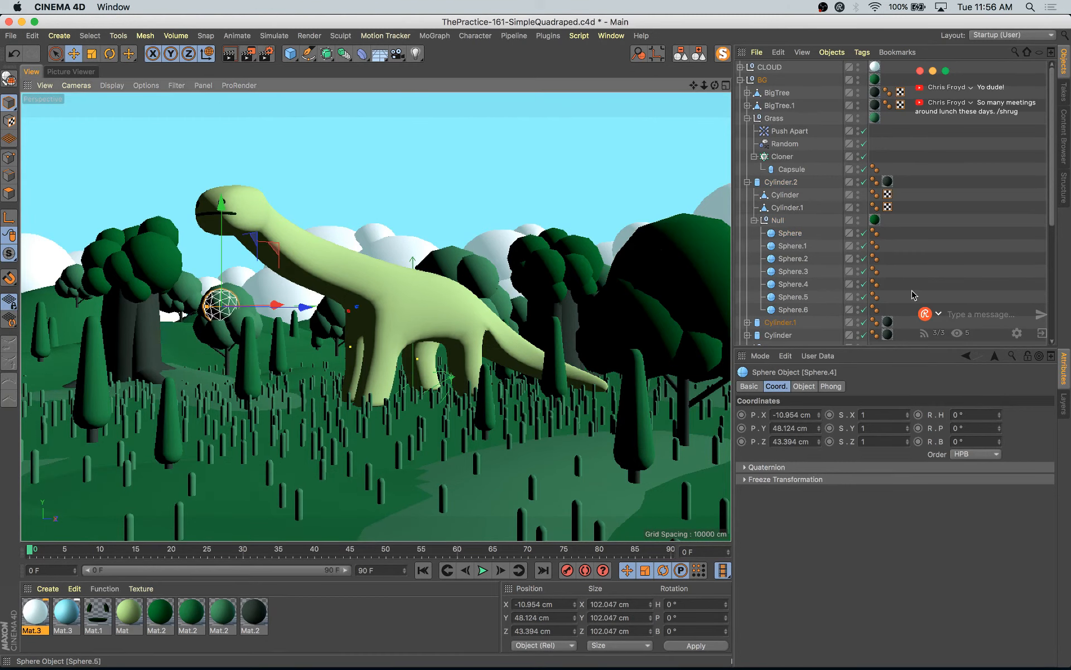
pyautogui.moveTo(157, 615); pyautogui.dragTo(876, 259)
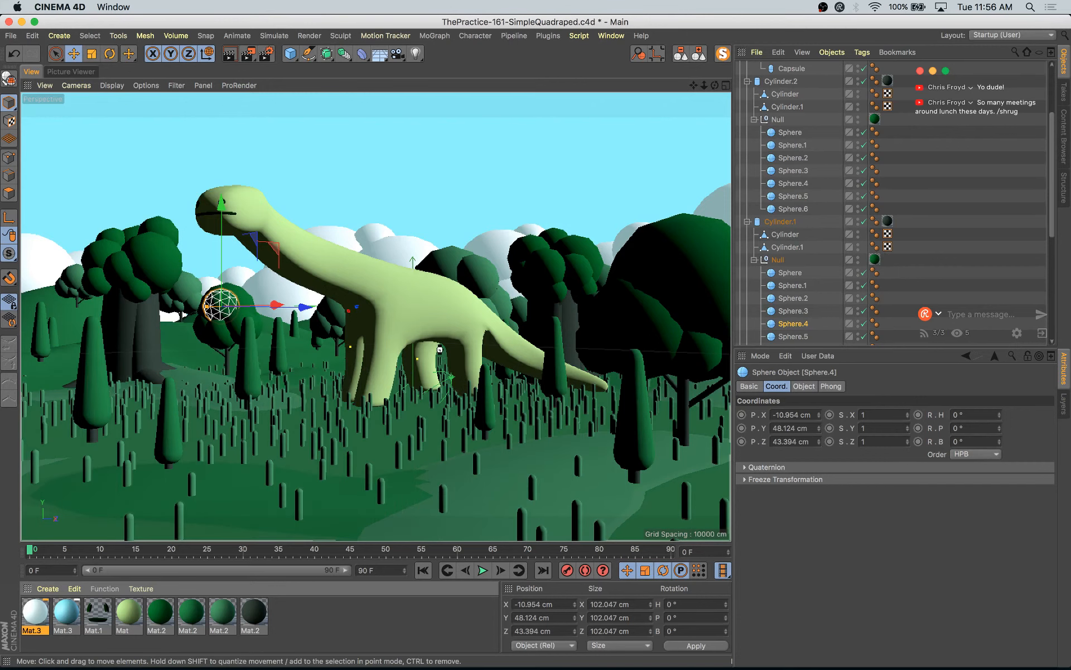
pyautogui.click(448, 162)
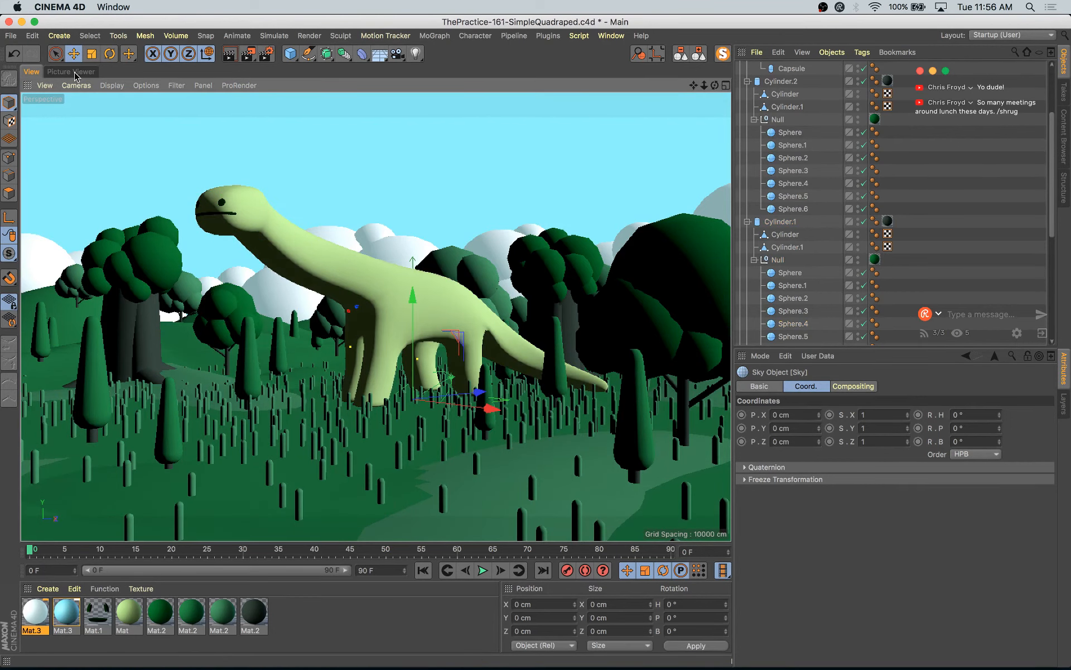
pyautogui.click(72, 72)
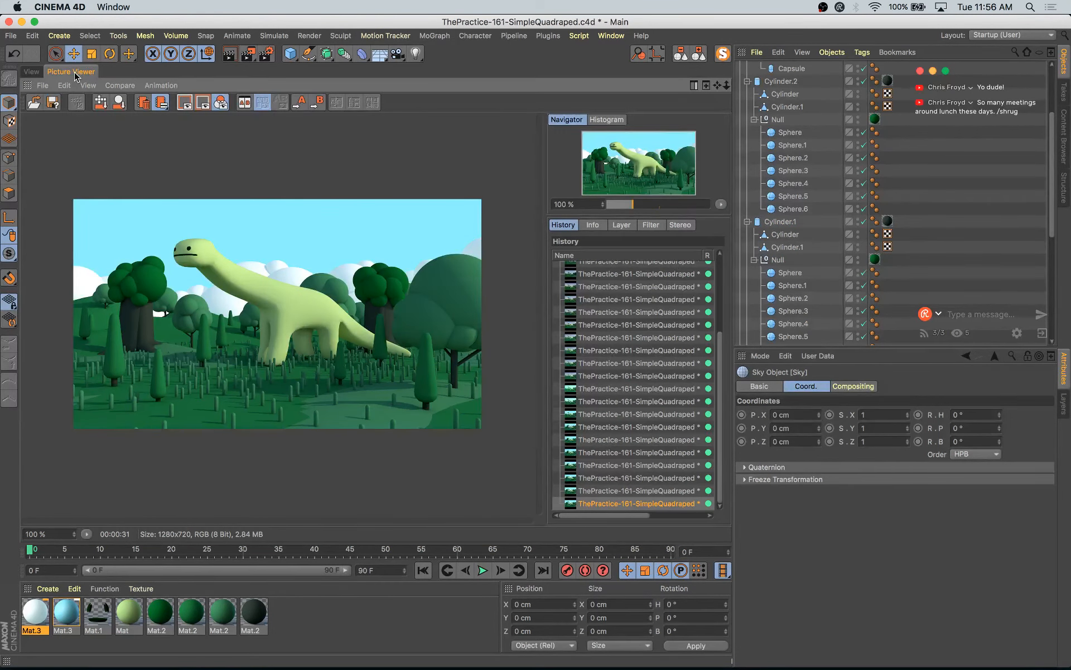
# - Set the dinosaur's Subdivision Surface to 3 for both Subdivision Editor and Subdivision Renderer
pyautogui.click(31, 71)
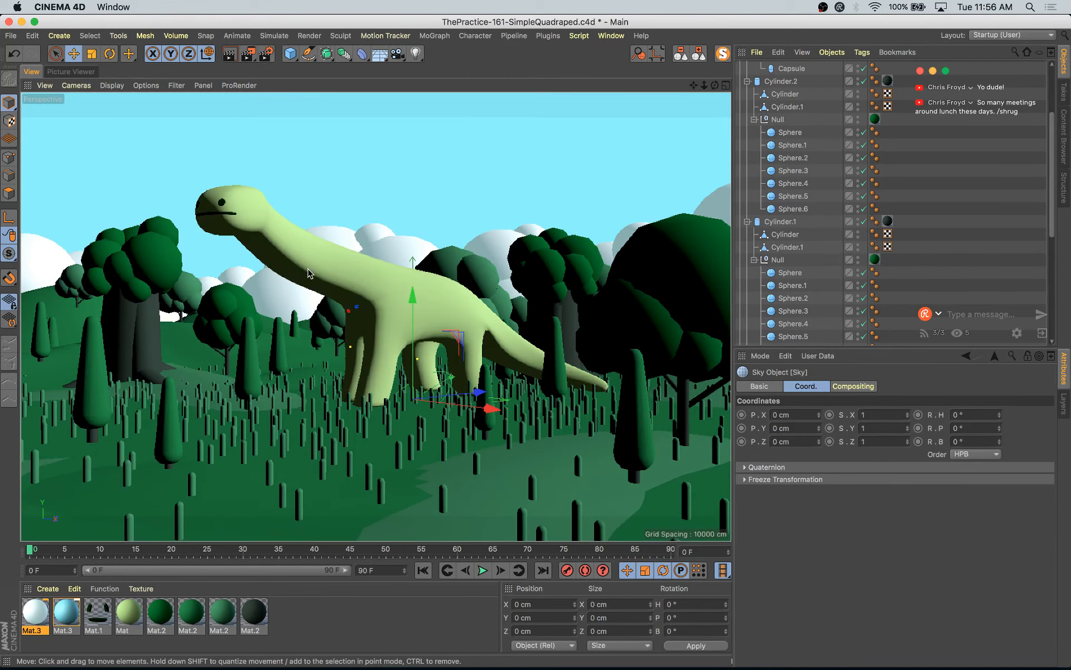
pyautogui.click(364, 294)
pyautogui.scroll(-5, 834, 289)
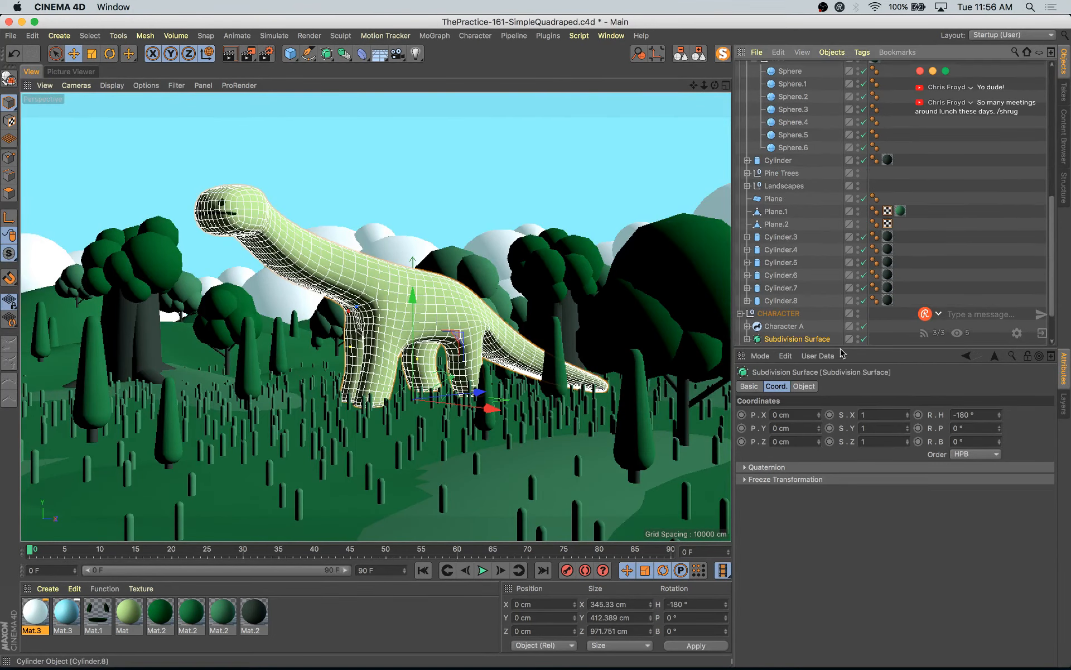
pyautogui.click(803, 386)
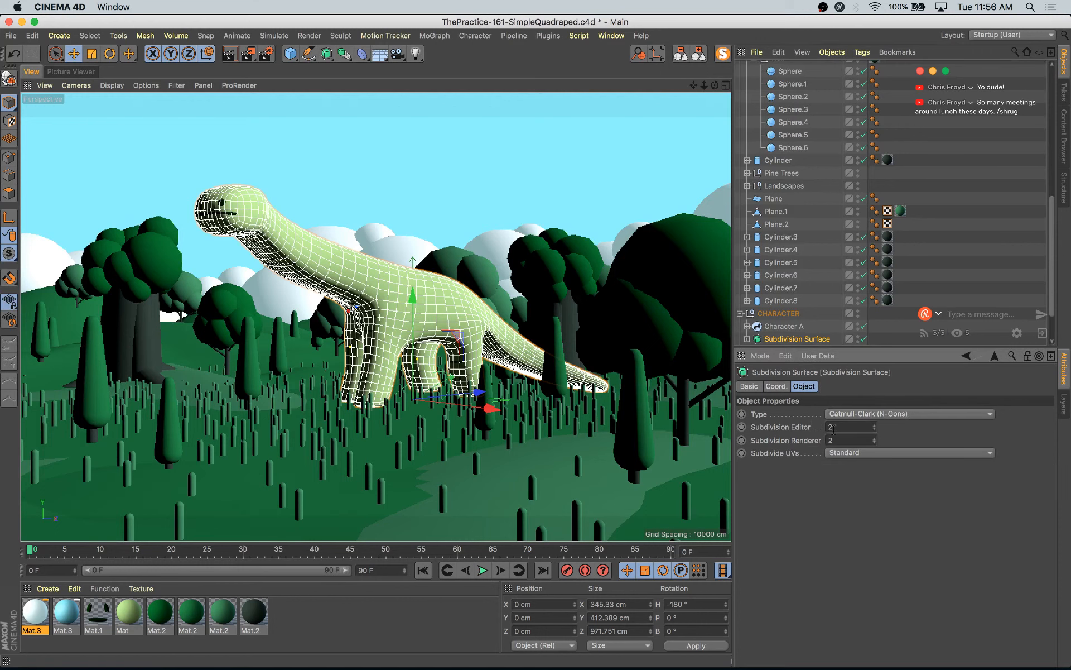
pyautogui.click(876, 425)
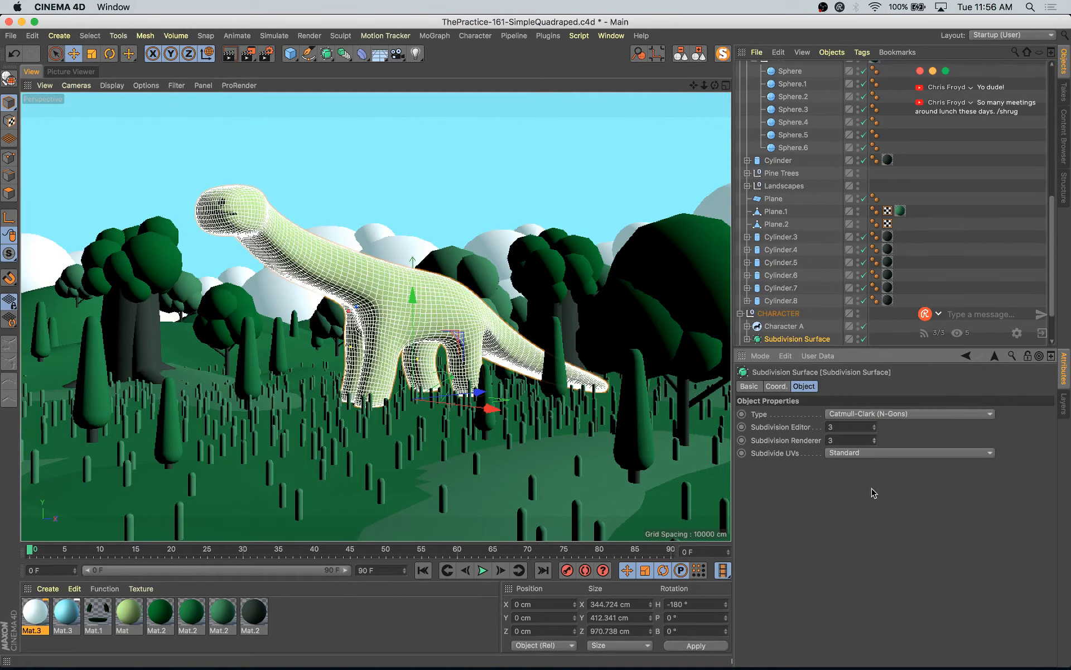
pyautogui.click(515, 204)
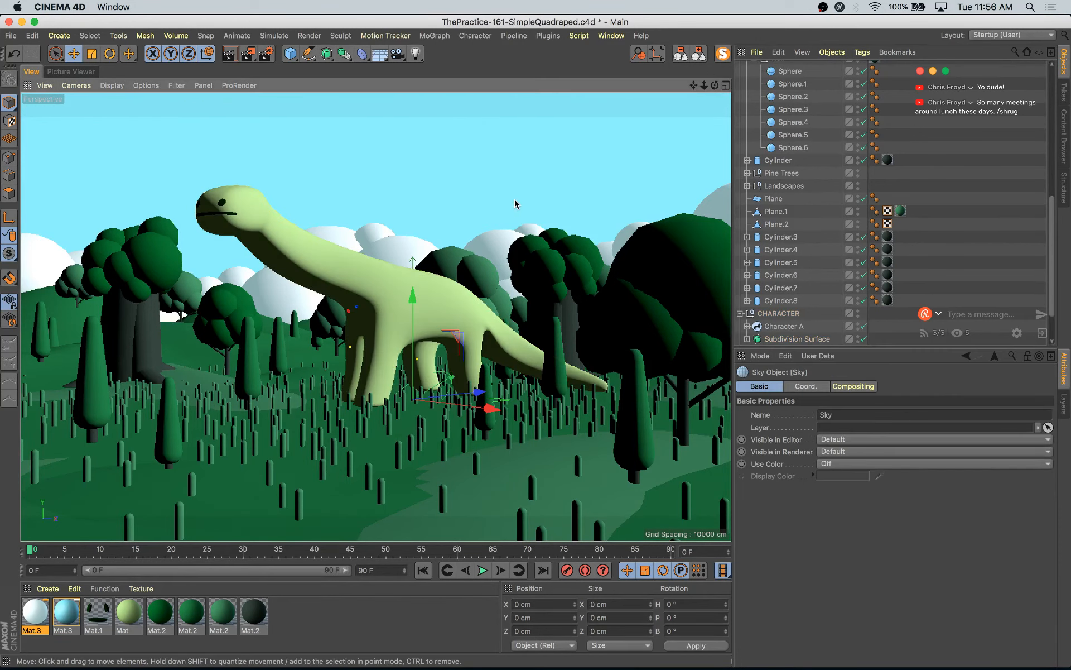
pyautogui.click(515, 344)
# - Render the scene with the smoother dinosaur and recolored trees, comparing it with the previous renders in the history
pyautogui.hotkey('shift', 'r')
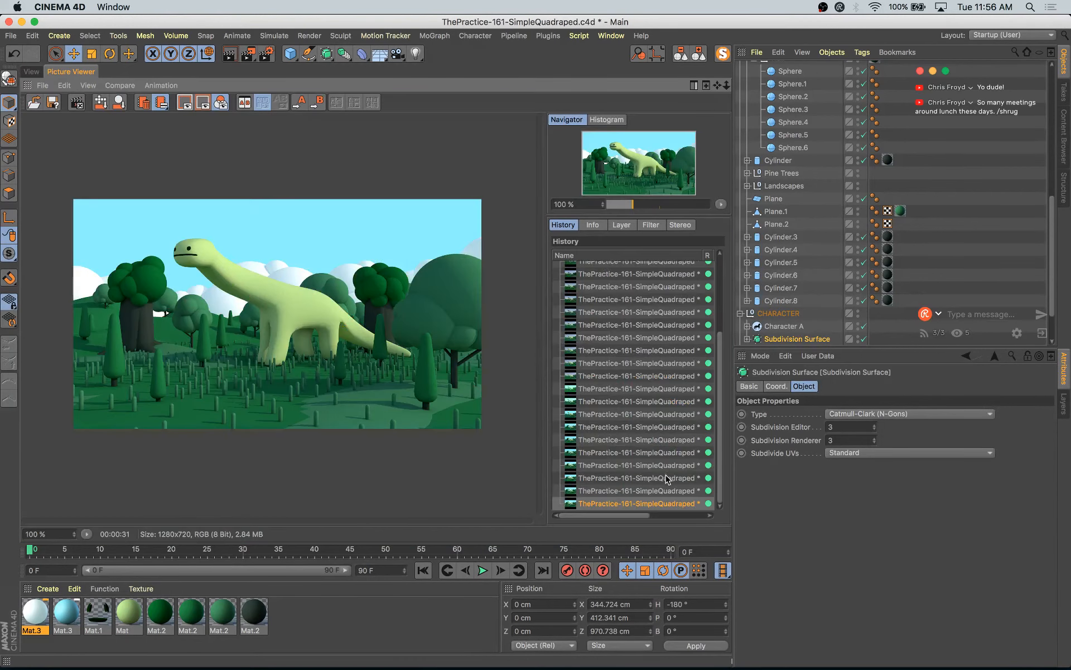
pyautogui.press('Up')
pyautogui.press('Up')
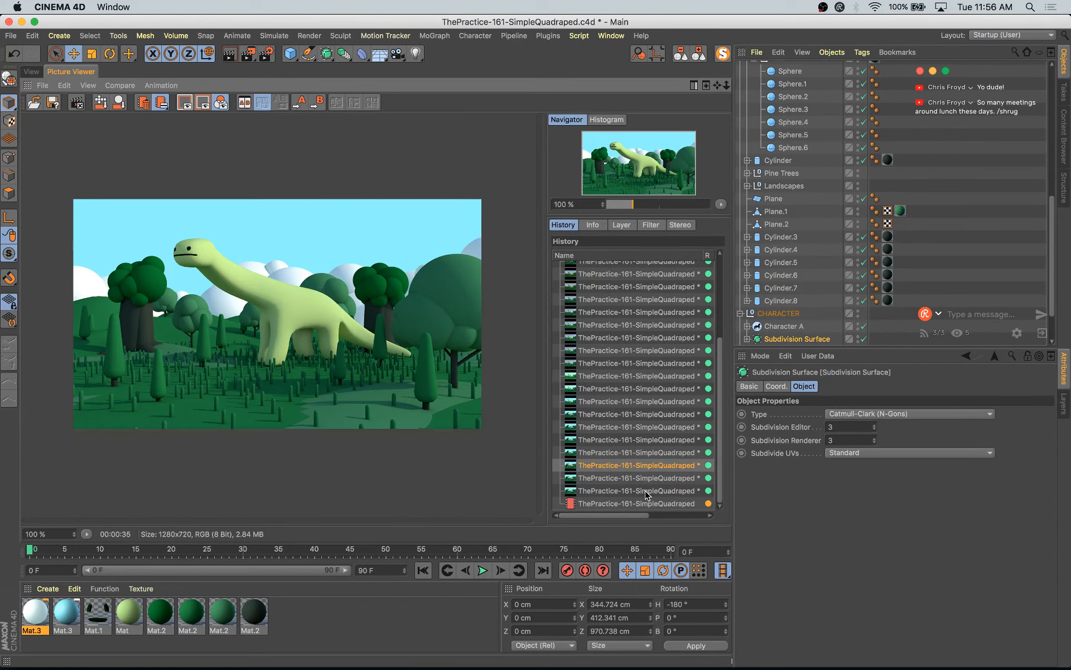
pyautogui.press('Down')
pyautogui.press('Down')
pyautogui.press('Down')
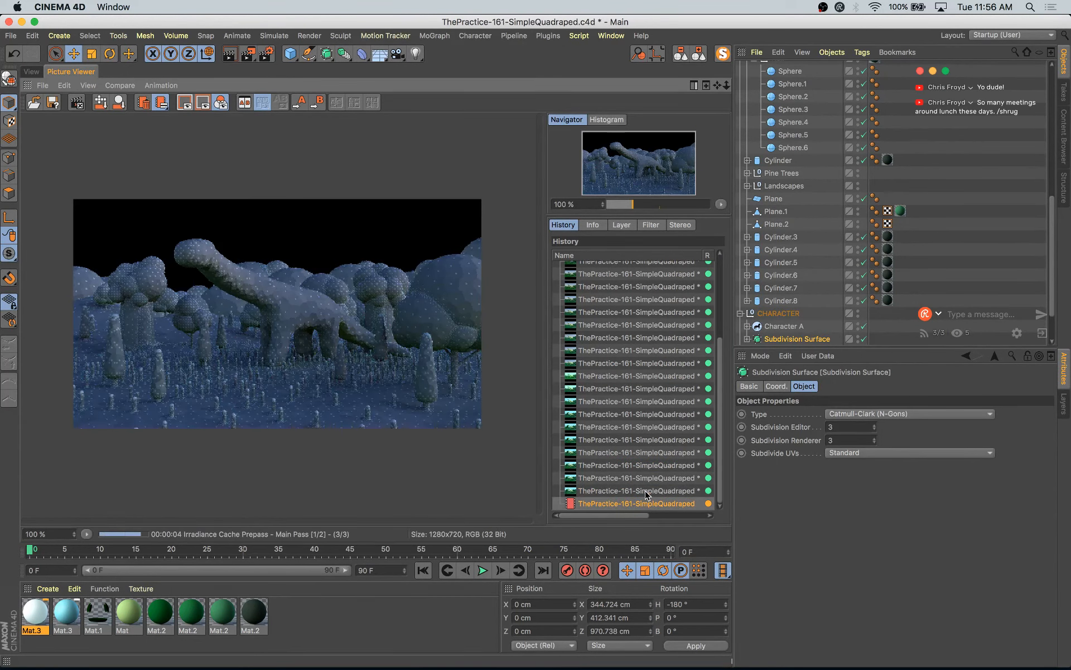
pyautogui.press('Up')
pyautogui.press('Up')
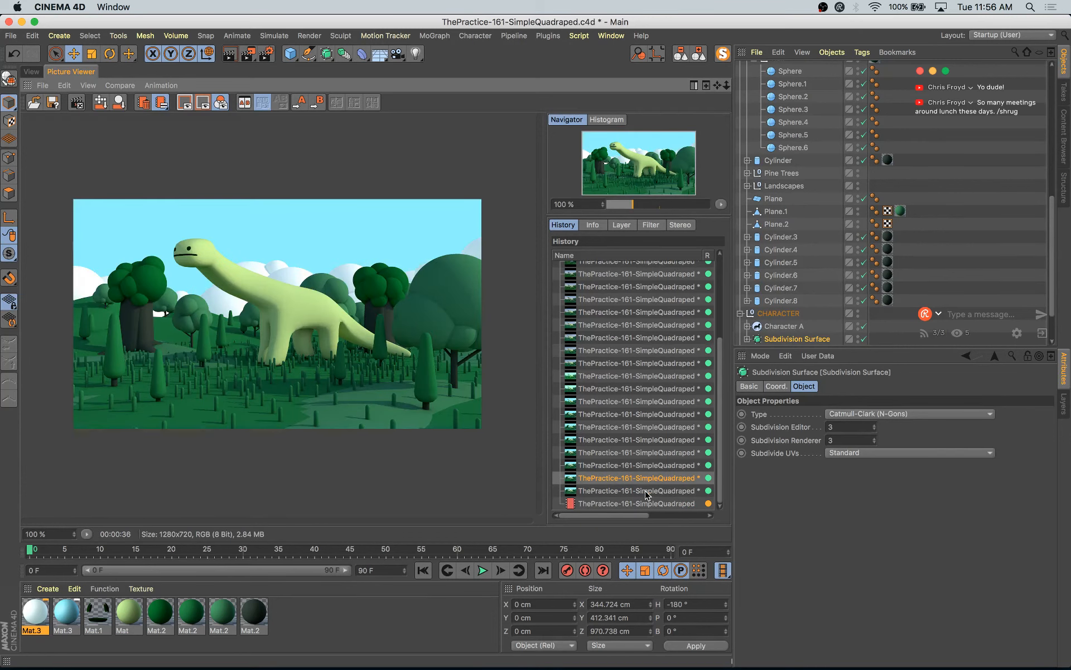
pyautogui.press('Down')
pyautogui.press('Up')
pyautogui.press('Down')
pyautogui.press('Down')
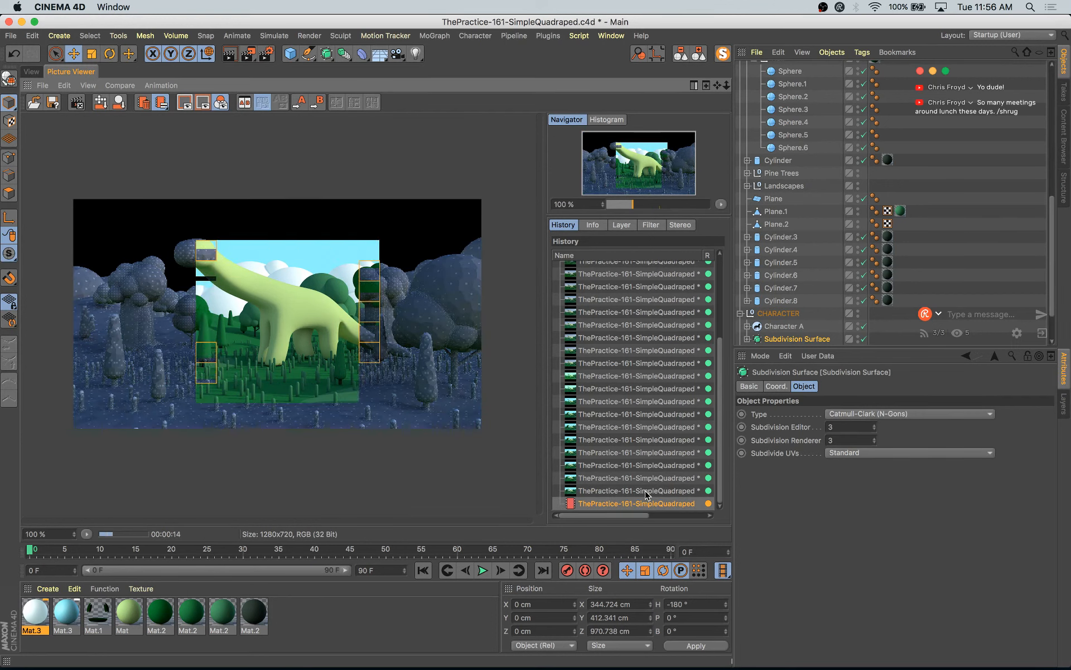
pyautogui.press('Up')
pyautogui.press('Down')
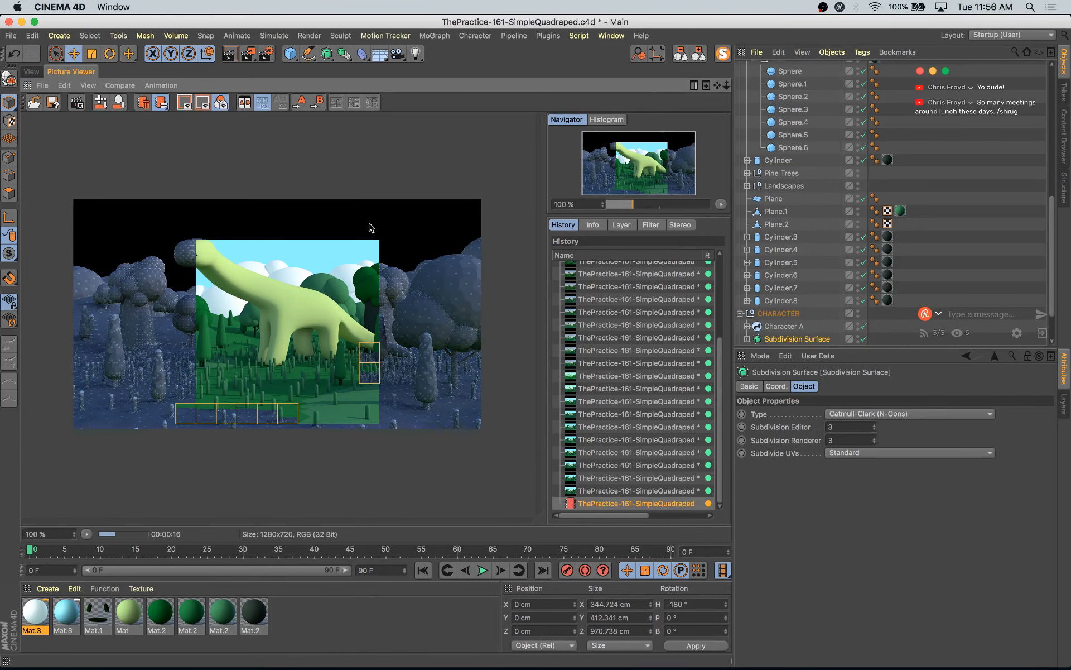
# - Increase the grass Cloner's grid count to 36 along the first axis and 35 along the third
pyautogui.click(31, 72)
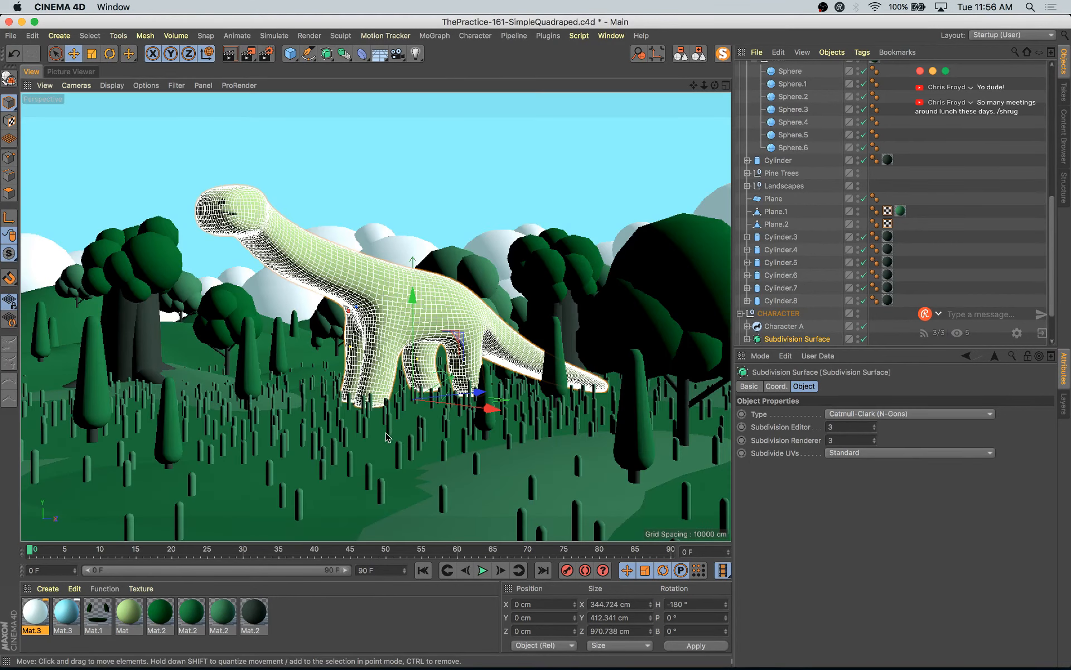
pyautogui.click(409, 427)
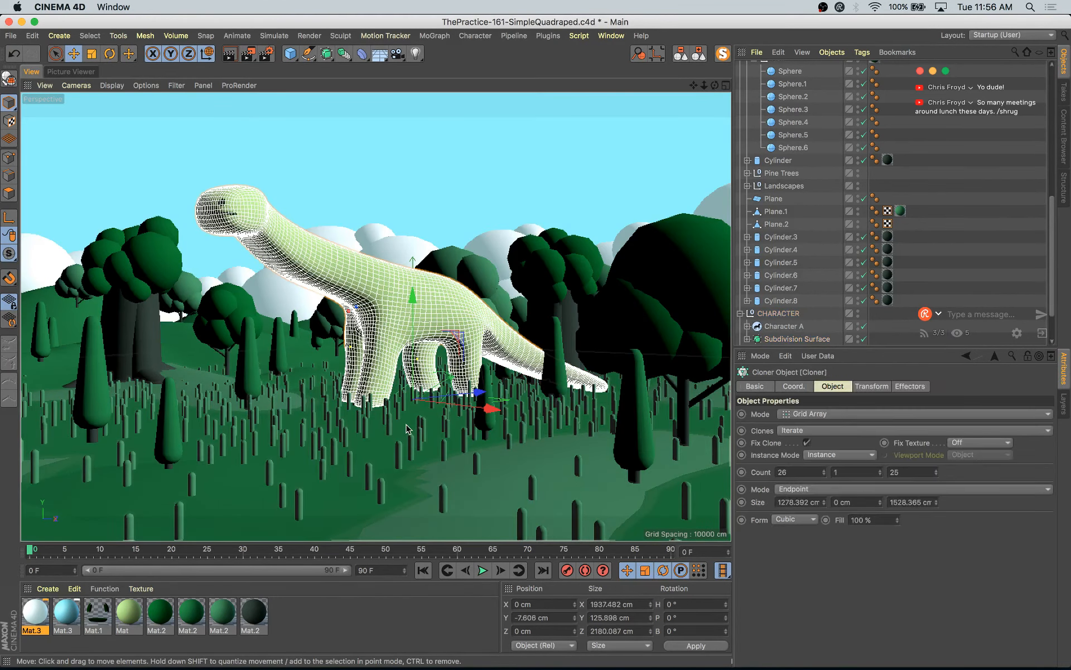
pyautogui.scroll(5, 863, 248)
pyautogui.scroll(4, 863, 248)
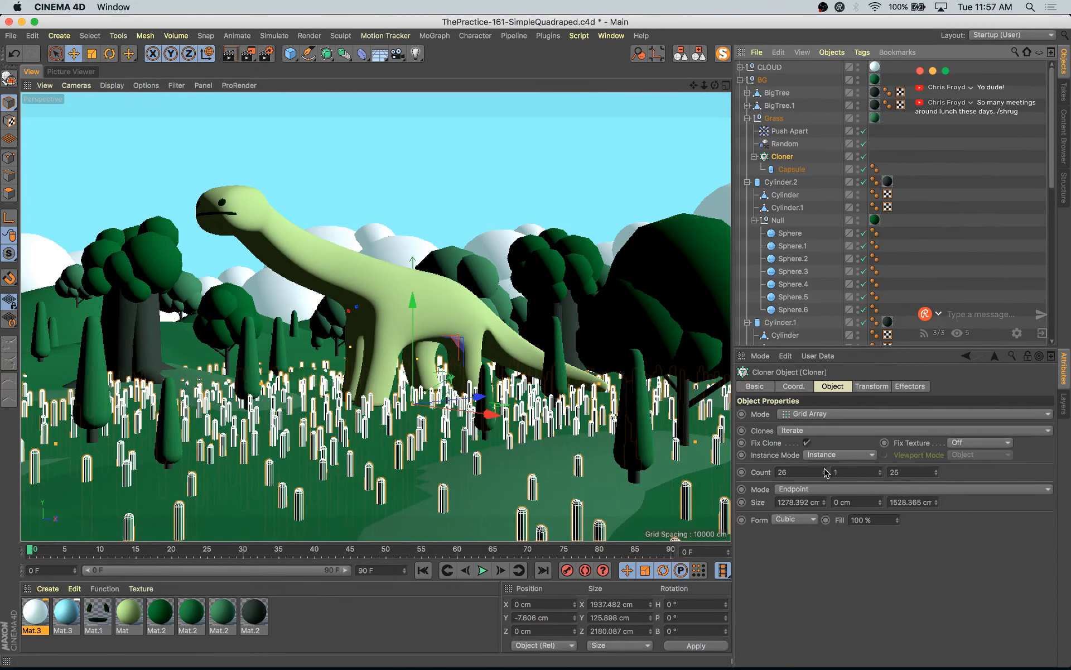
pyautogui.moveTo(882, 475); pyautogui.dragTo(951, 476)
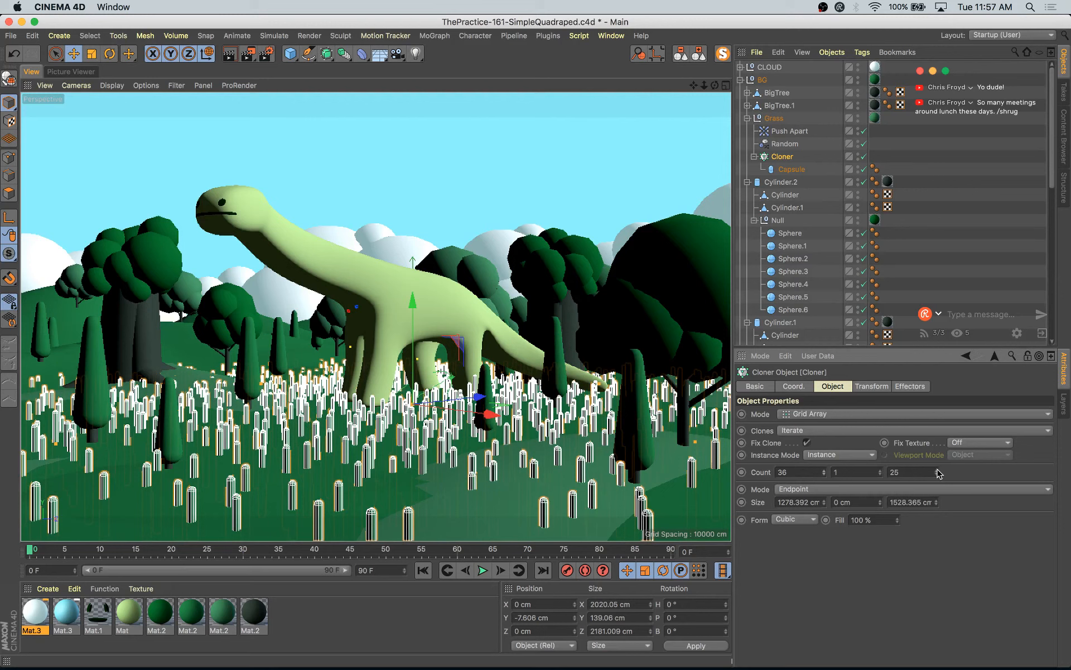
pyautogui.keyDown('shift'); pyautogui.click(936, 469); pyautogui.keyUp('shift')
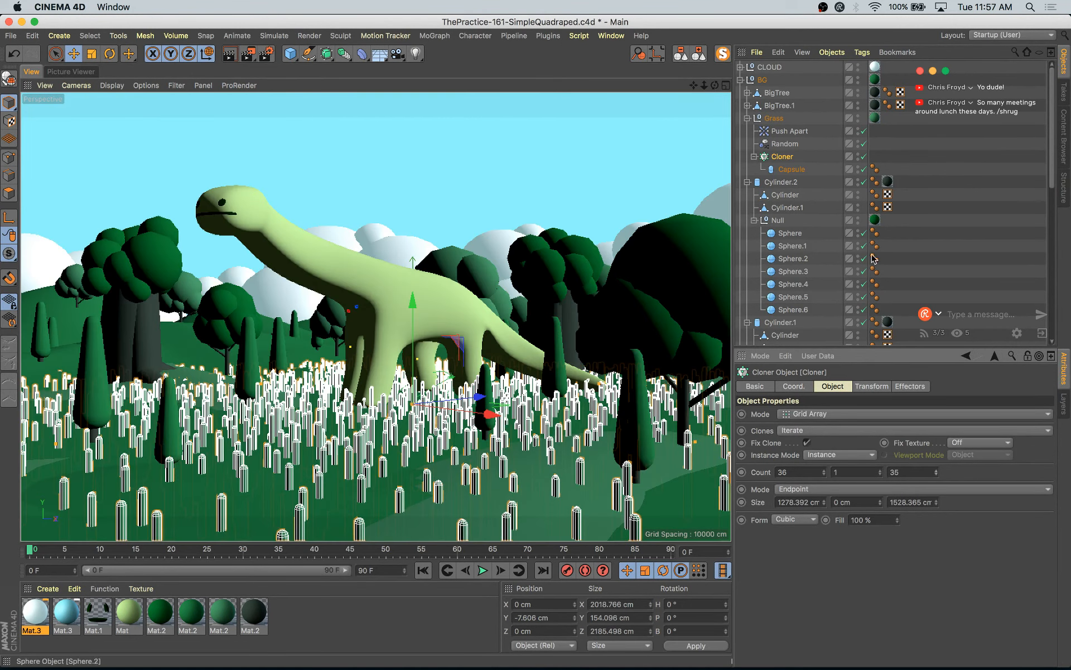
# - Set the grass Cloner's Instance Mode to Render Instance and check the denser grass unselected
pyautogui.click(887, 386)
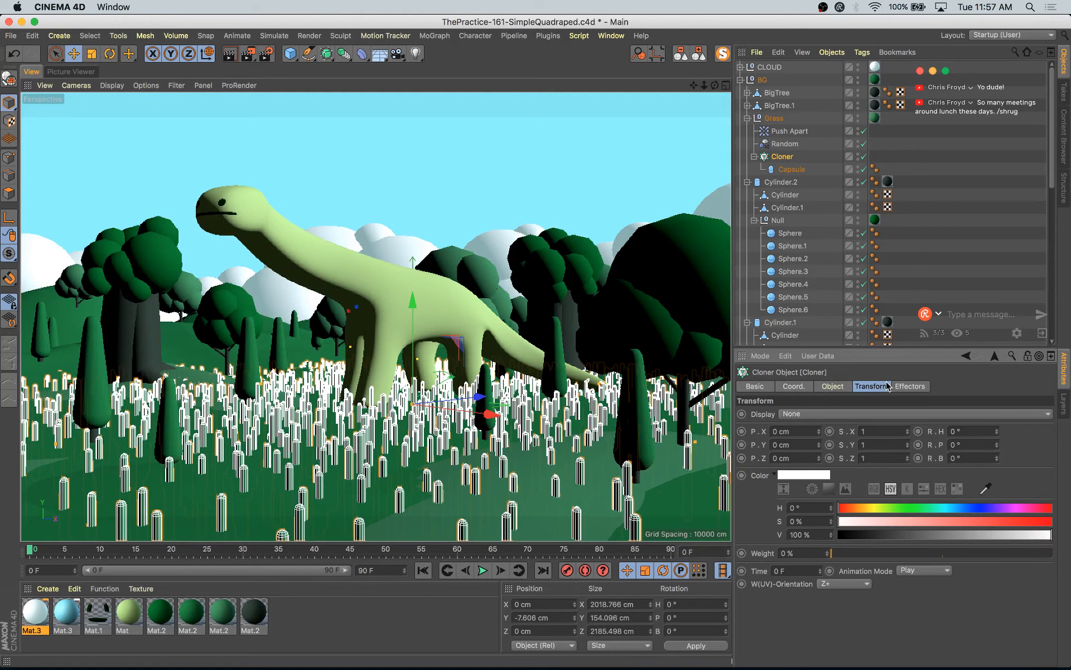
pyautogui.click(836, 387)
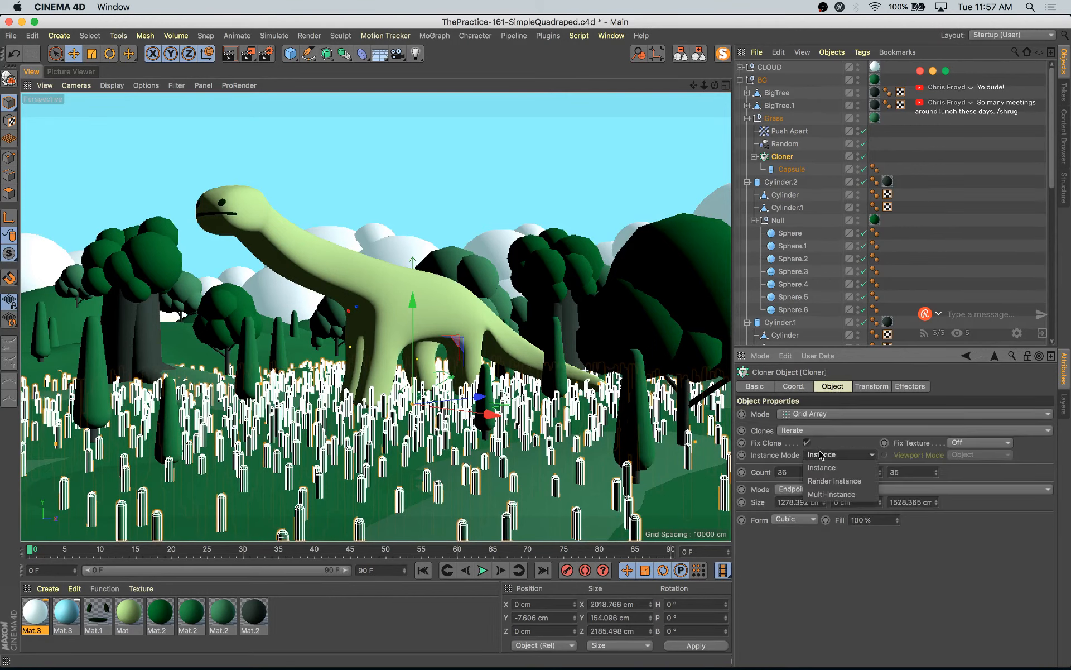
pyautogui.click(834, 480)
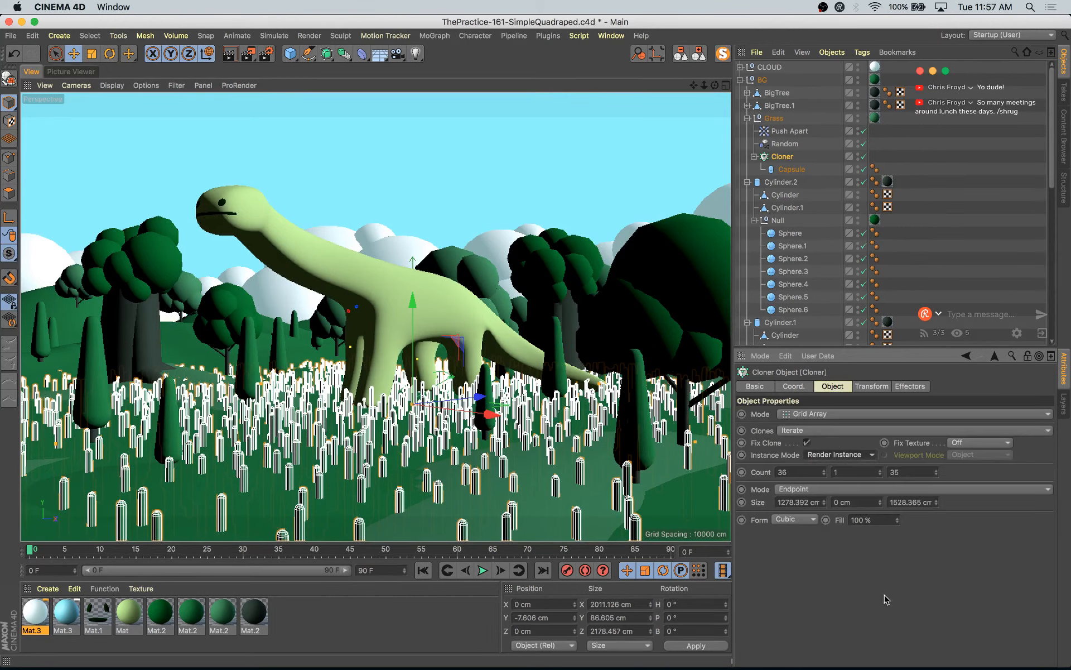
pyautogui.click(520, 229)
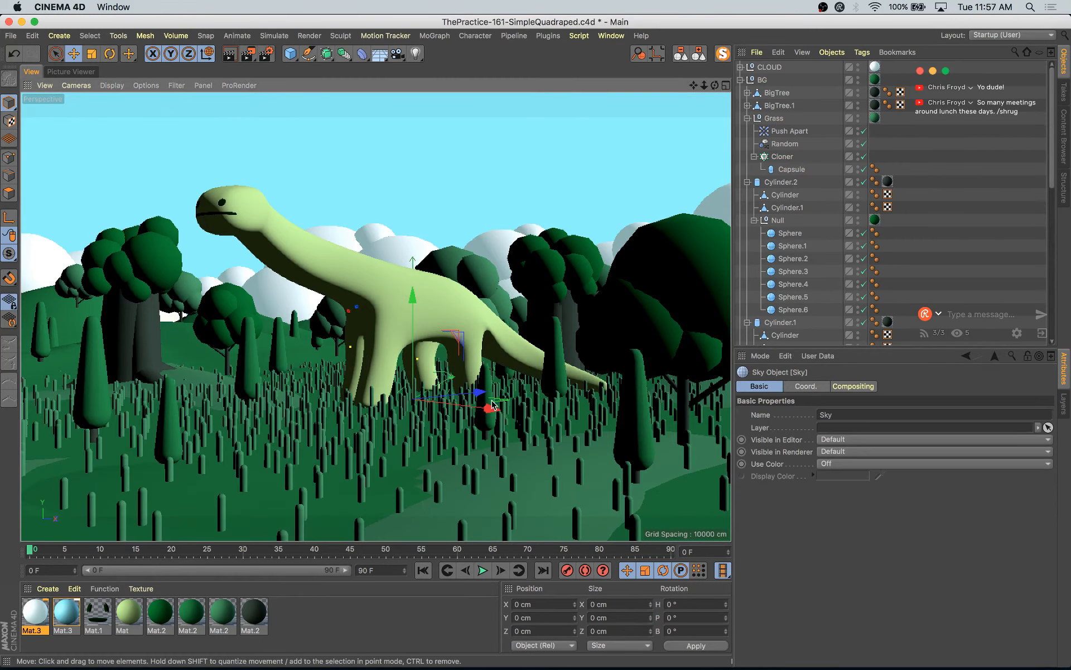
pyautogui.click(330, 429)
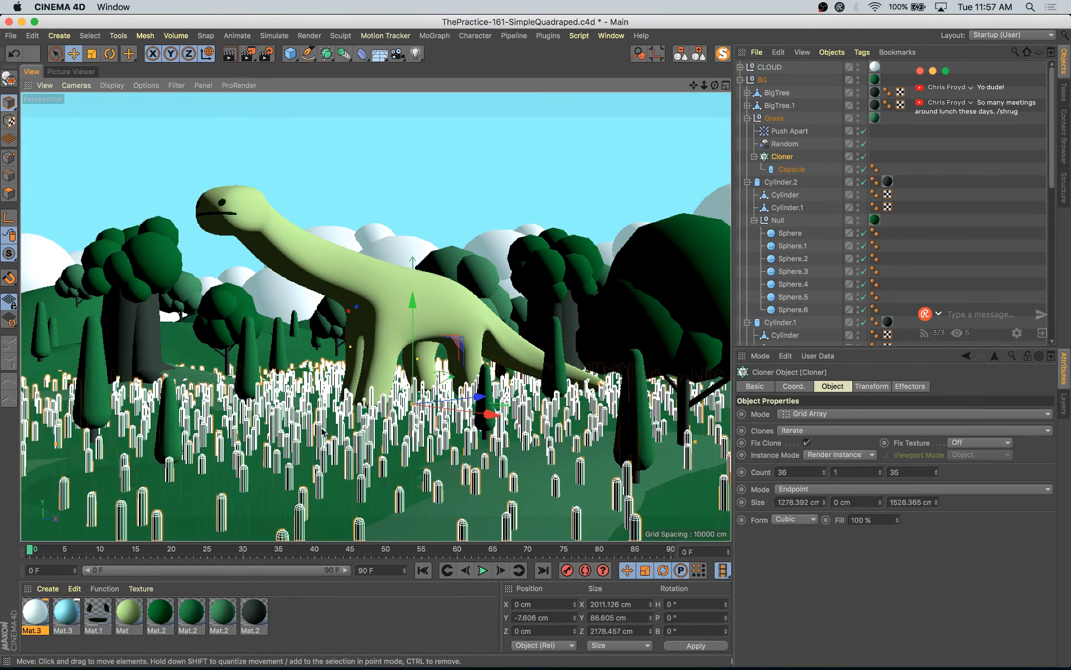
# - Set the grass Capsule's Rotation Segments to 8 and its Phong Angle to 180°
pyautogui.click(790, 169)
pyautogui.click(867, 471)
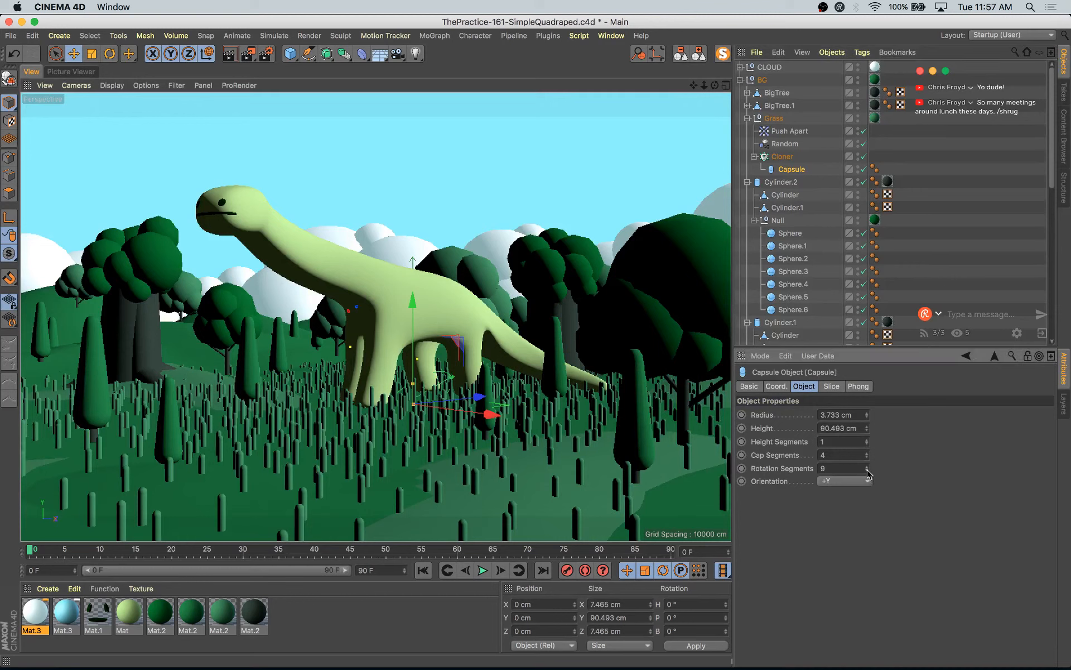
pyautogui.click(867, 471)
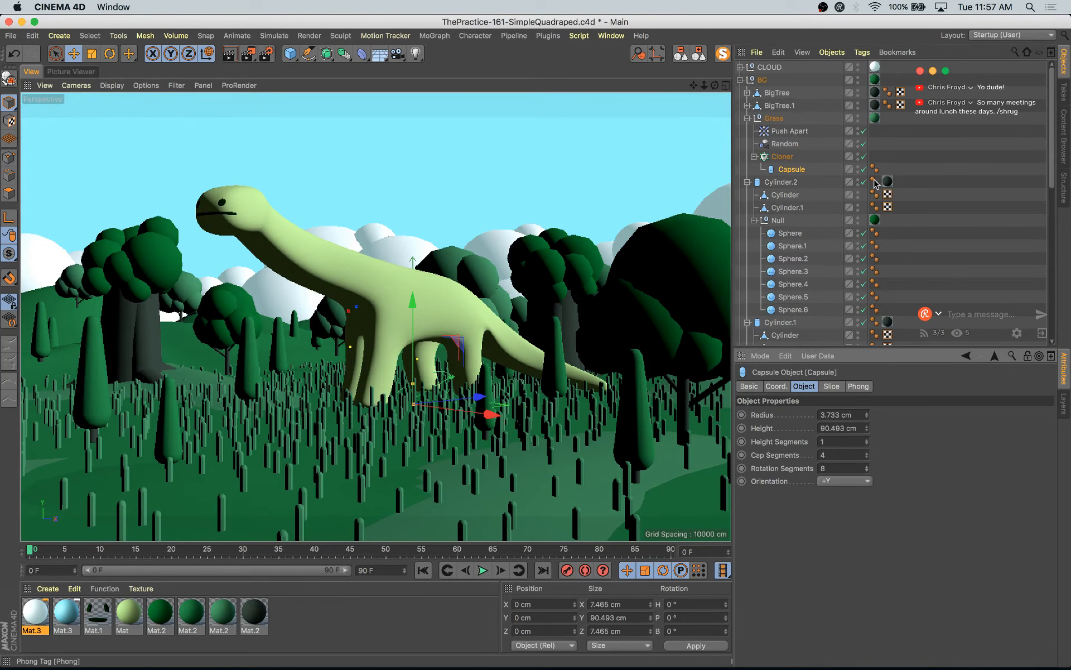
pyautogui.click(859, 386)
pyautogui.moveTo(860, 429); pyautogui.dragTo(860, 413)
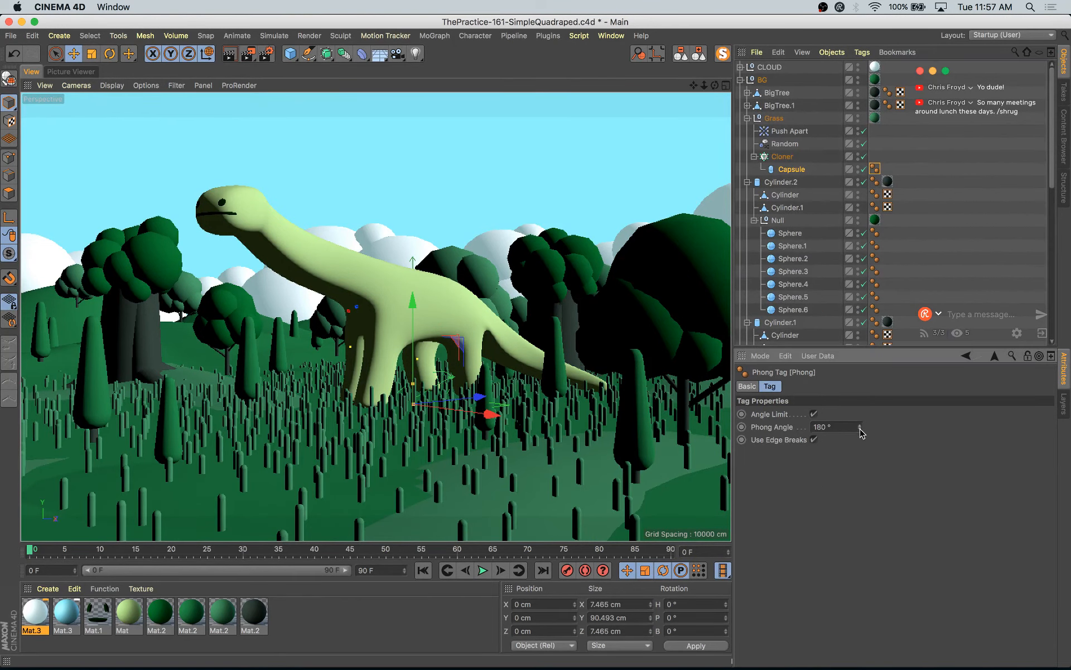
# - Increase the grass Cloner's grid count to 39 along the first axis and 38 along the third
pyautogui.click(784, 159)
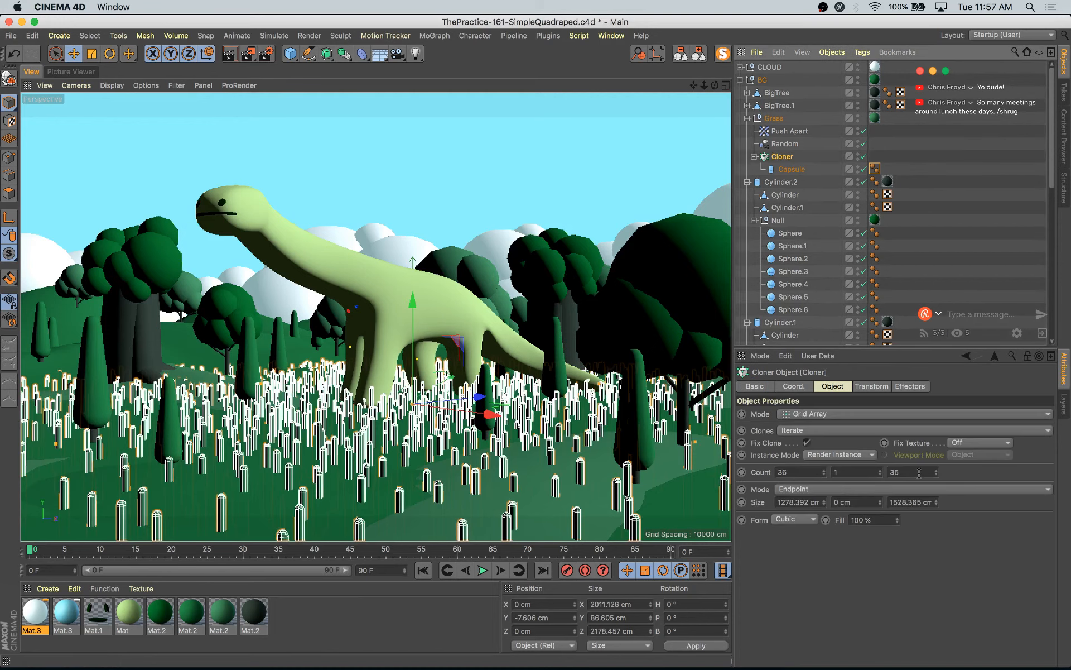
pyautogui.click(937, 470)
pyautogui.click(937, 471)
pyautogui.click(937, 470)
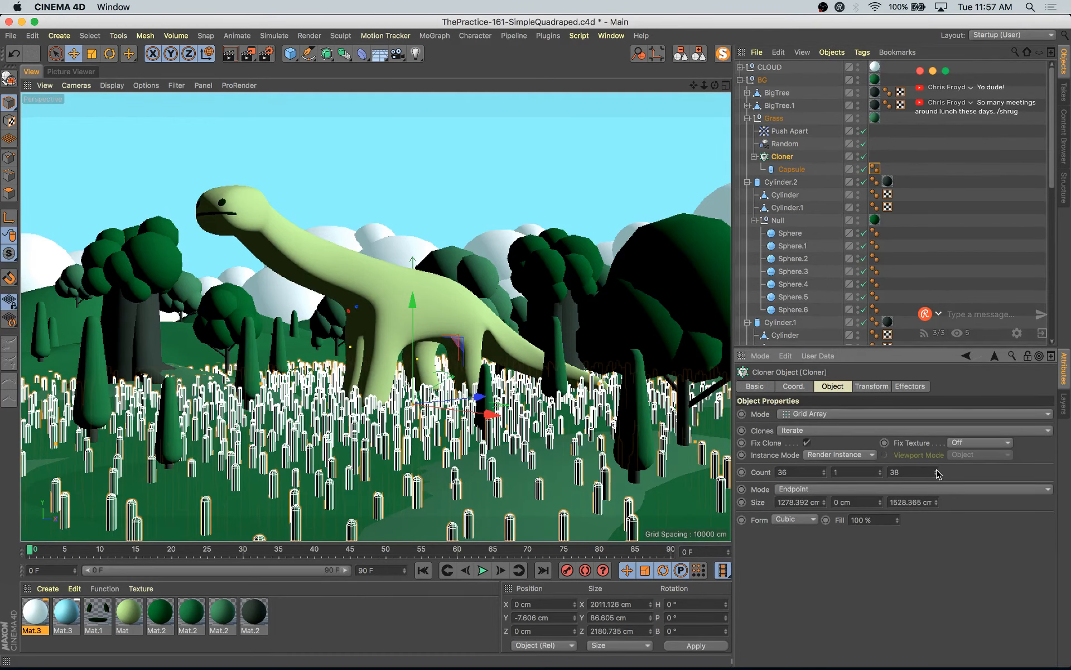
pyautogui.click(825, 471)
pyautogui.click(824, 471)
pyautogui.click(825, 471)
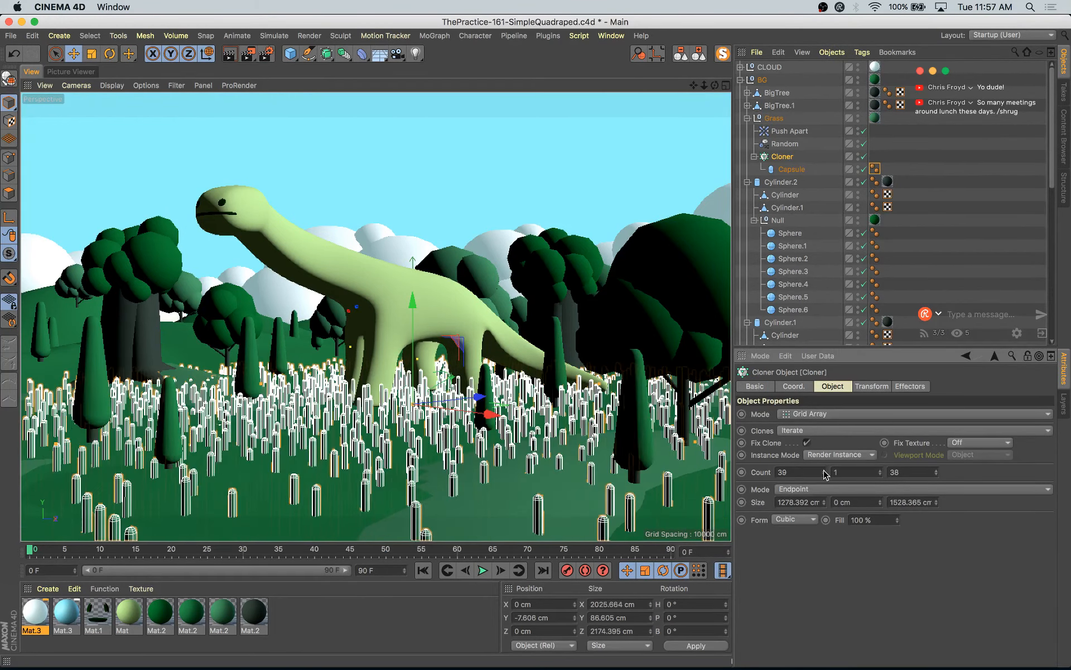
# - Lower the Grass null to about -132 cm in Y and set the Random effector's P.Y to 1 cm
pyautogui.click(784, 144)
pyautogui.click(865, 390)
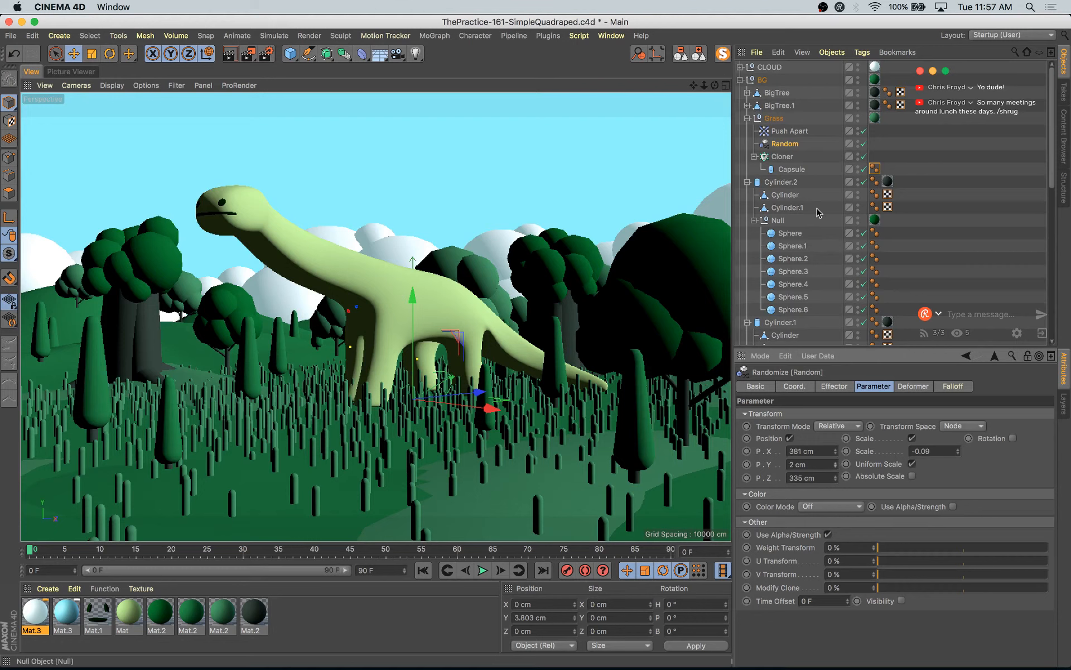
pyautogui.click(776, 119)
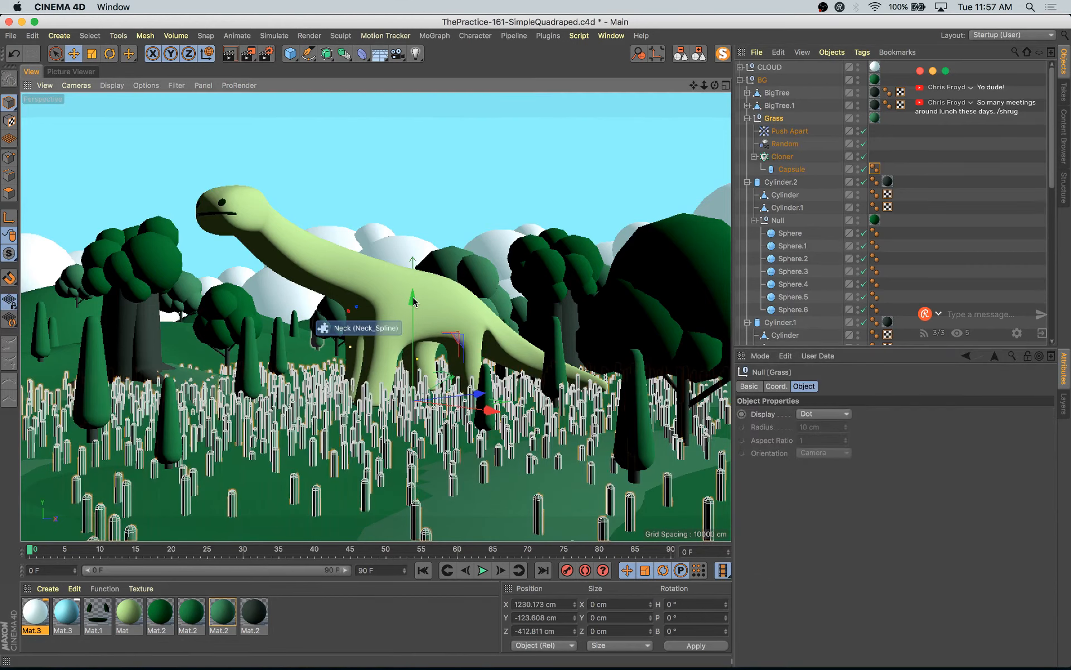
pyautogui.moveTo(413, 297); pyautogui.dragTo(414, 303)
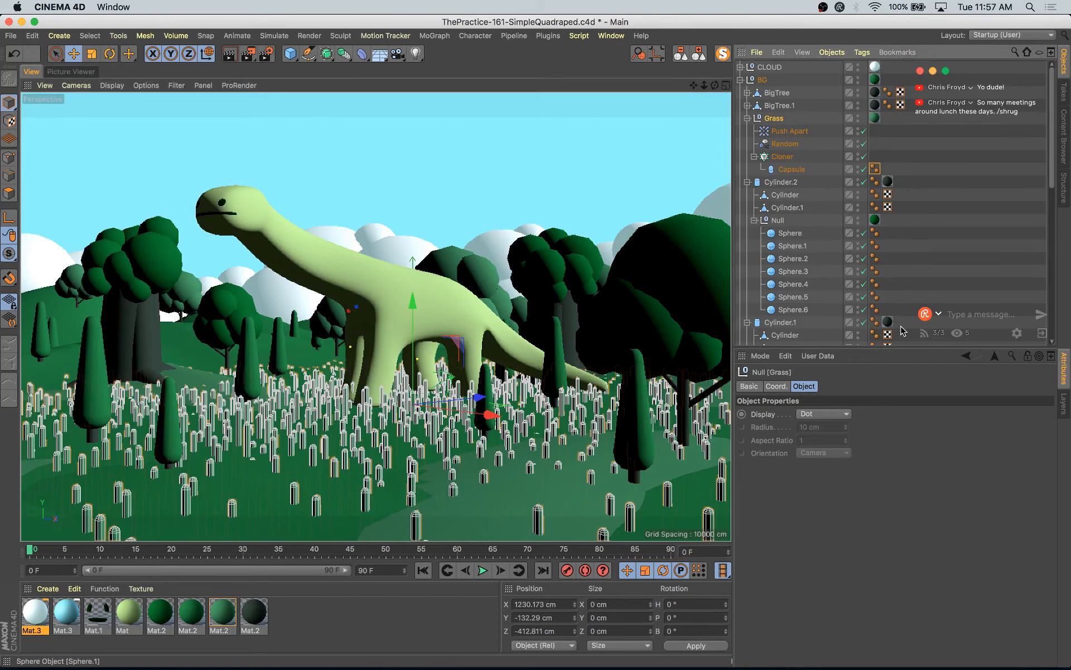
pyautogui.click(786, 144)
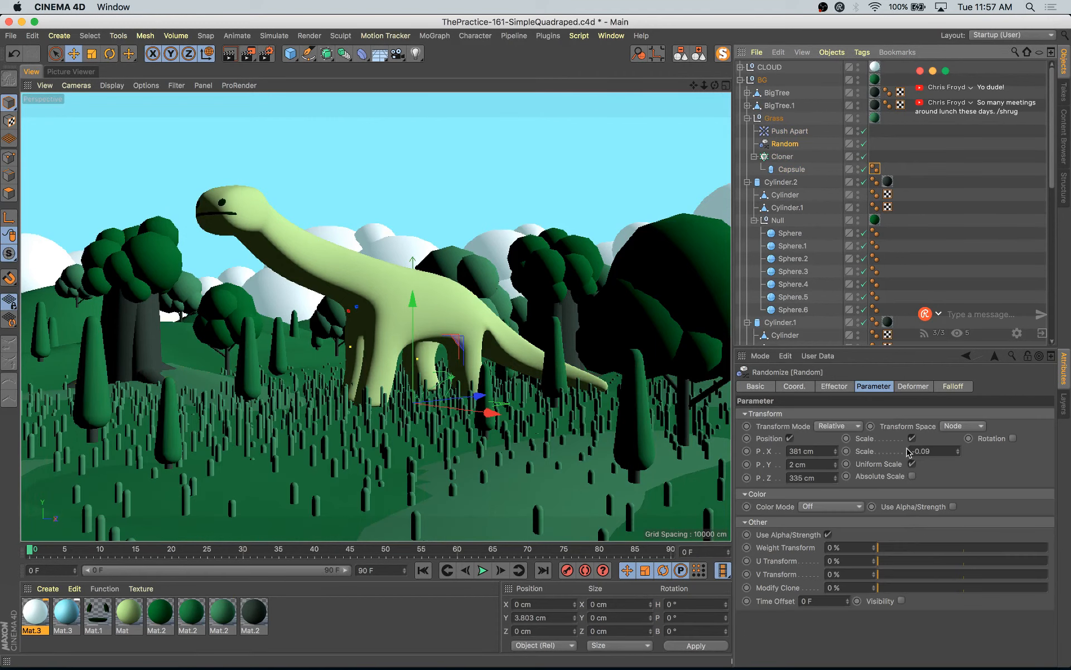
pyautogui.click(836, 467)
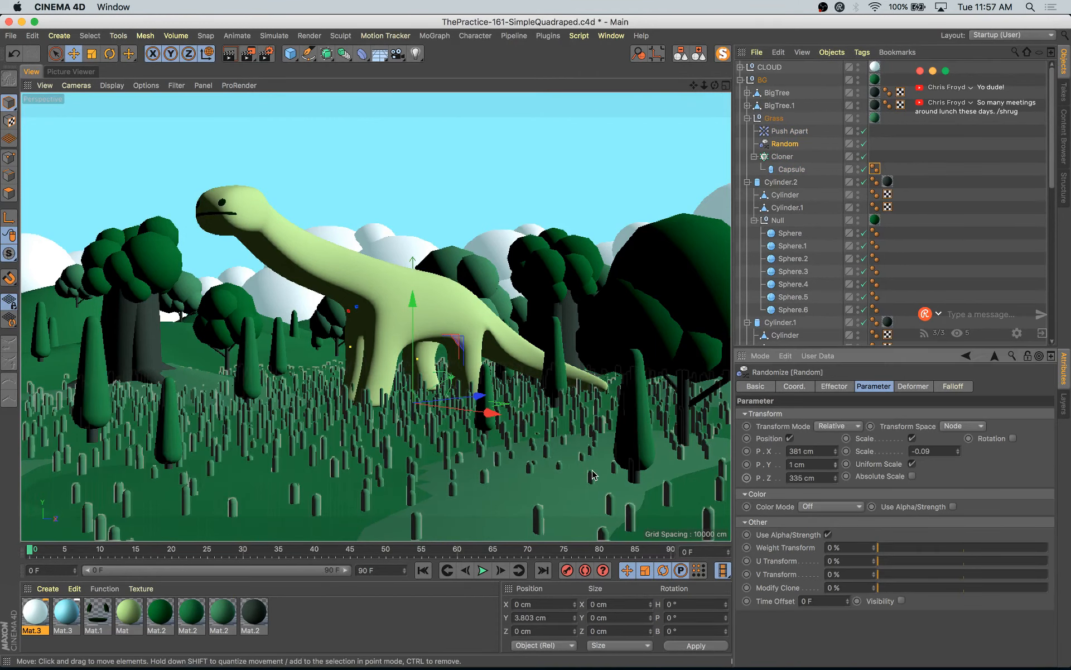
# - Try reducing the grass Push Apart effector's Radius to 0 cm
pyautogui.click(789, 131)
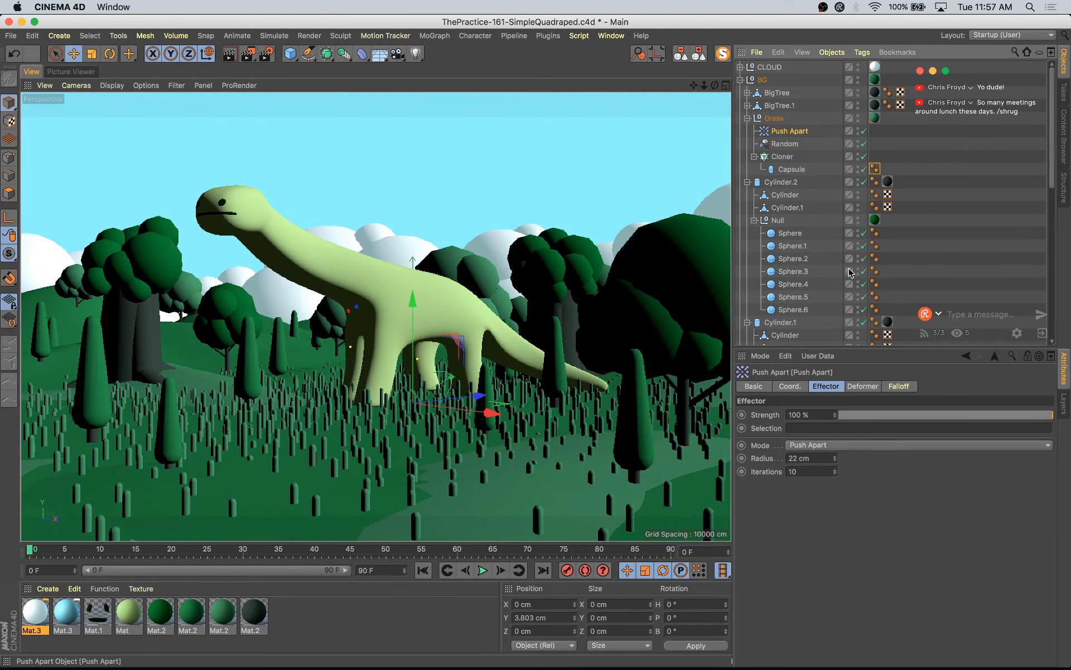
pyautogui.click(835, 460)
pyautogui.click(836, 460)
pyautogui.click(836, 461)
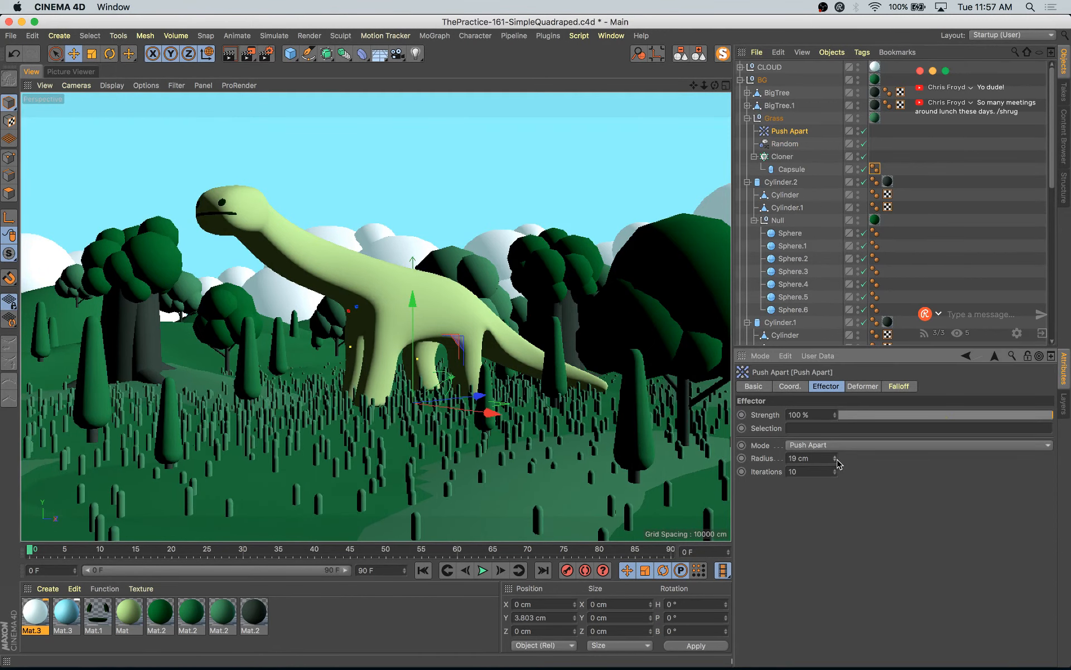
pyautogui.click(835, 461)
pyautogui.click(835, 461)
pyautogui.click(836, 460)
pyautogui.click(836, 461)
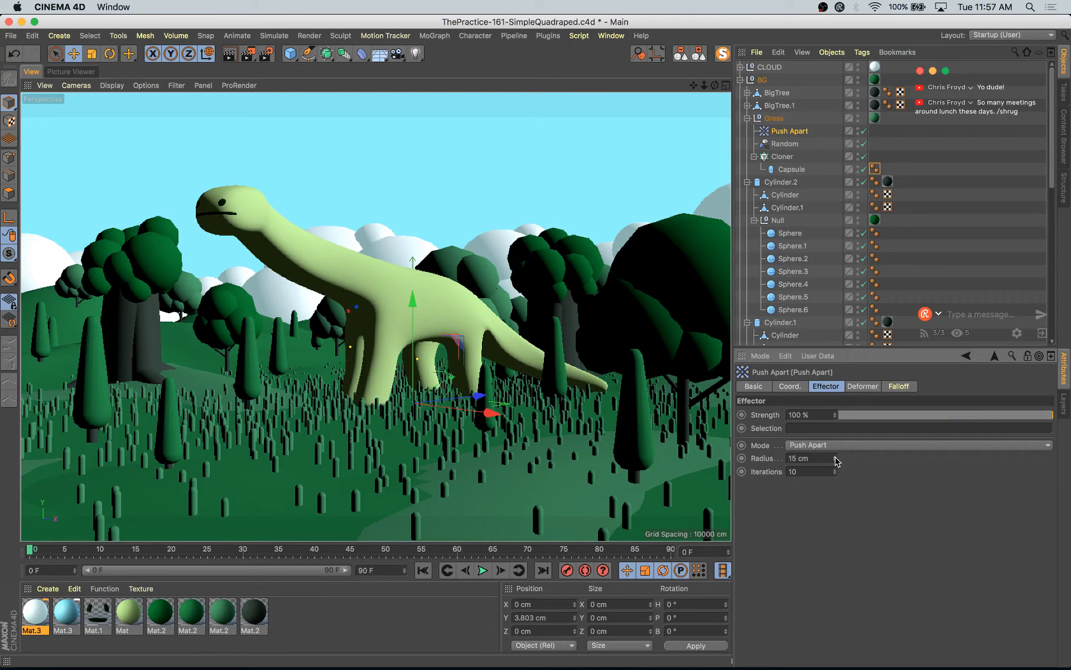
pyautogui.moveTo(835, 457)
pyautogui.mouseDown()
pyautogui.moveTo(835, 442)
pyautogui.moveTo(835, 466)
pyautogui.mouseUp()
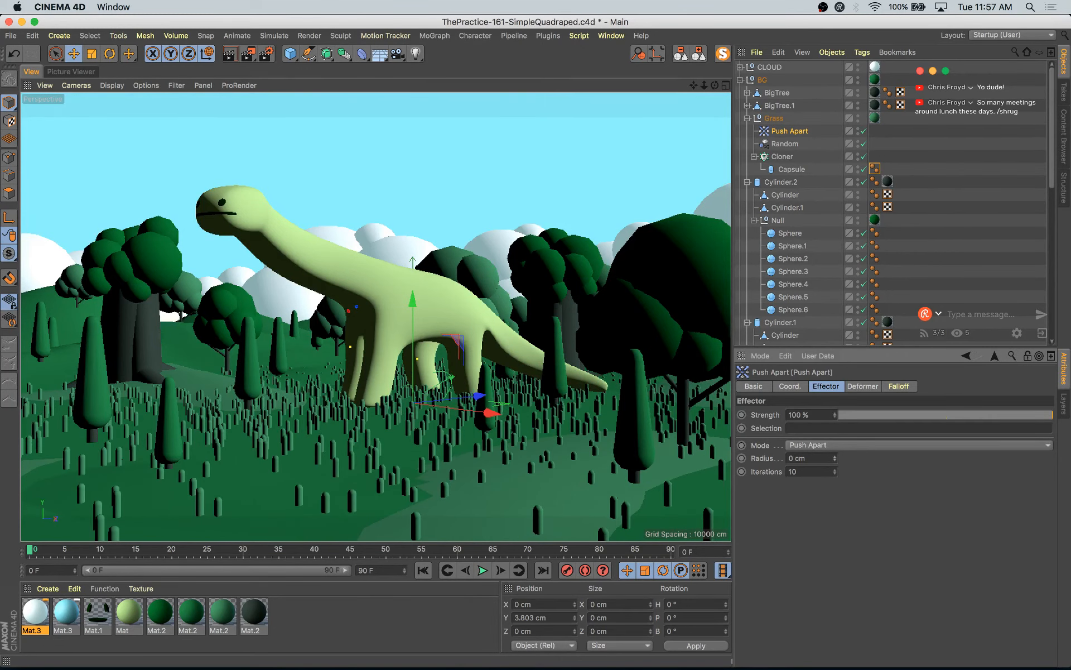
# - Raise the grass Push Apart effector's Radius to 20 cm, comparing the grass spacing along the way
pyautogui.click(836, 456)
pyautogui.click(836, 455)
pyautogui.click(835, 455)
pyautogui.click(836, 455)
pyautogui.click(835, 455)
pyautogui.click(835, 454)
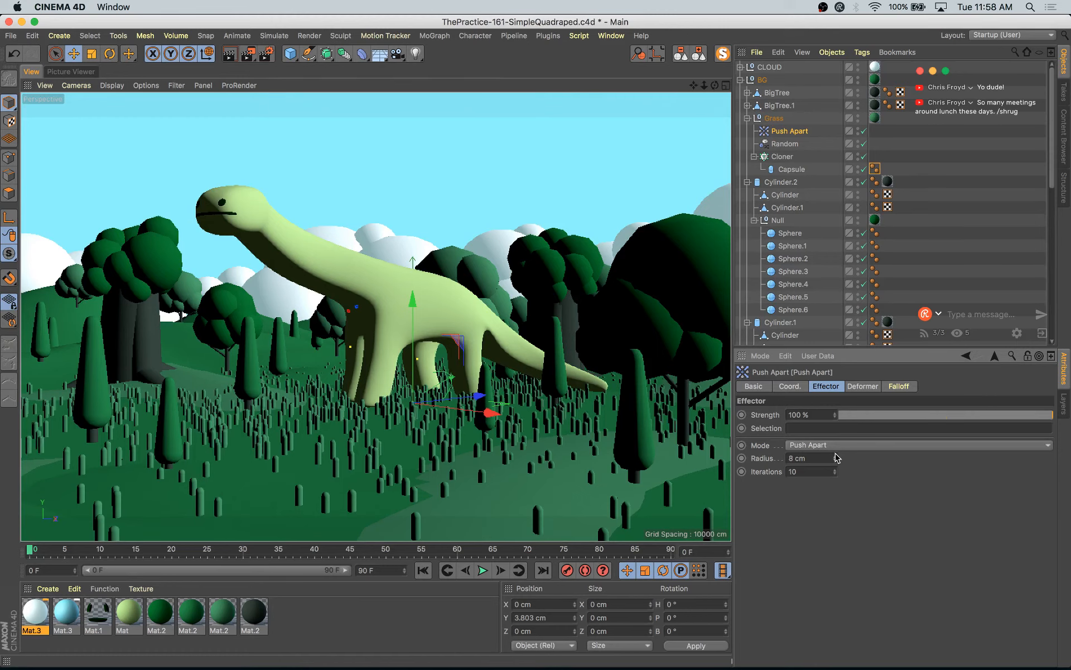
pyautogui.click(836, 455)
pyautogui.click(835, 455)
pyautogui.click(836, 455)
pyautogui.click(836, 455)
pyautogui.click(835, 455)
pyautogui.click(836, 455)
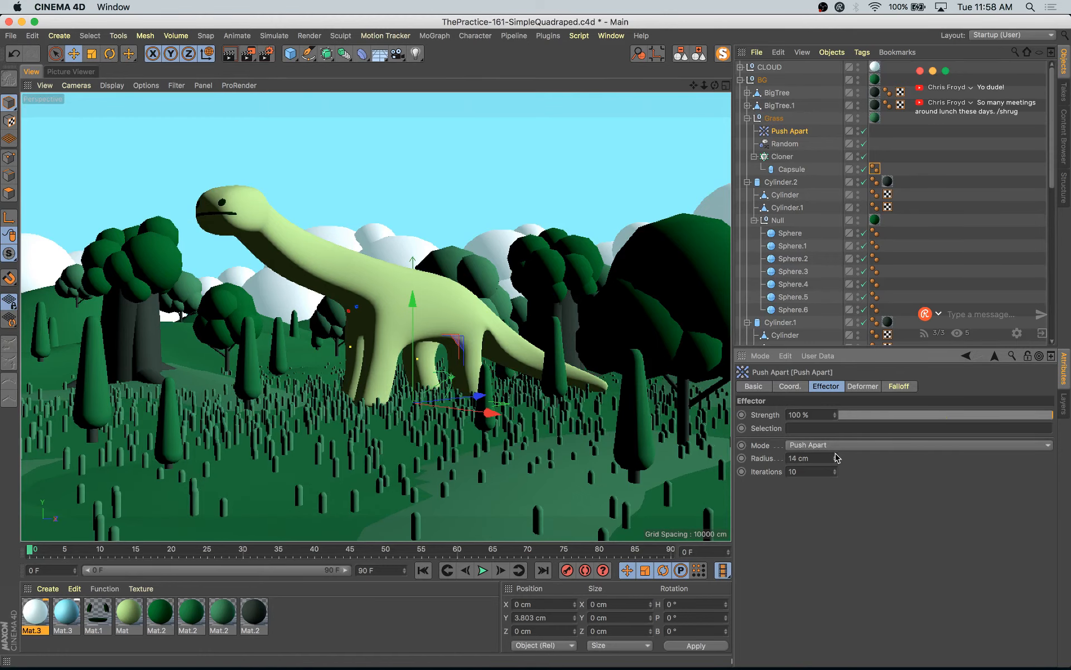
pyautogui.click(835, 456)
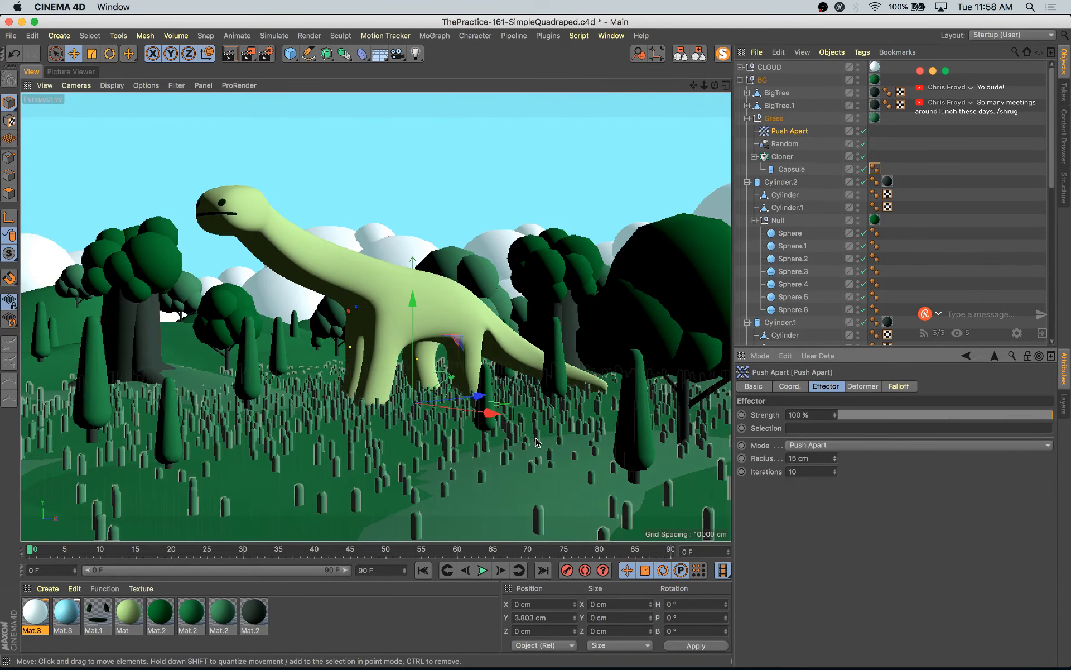
pyautogui.click(835, 455)
pyautogui.click(835, 455)
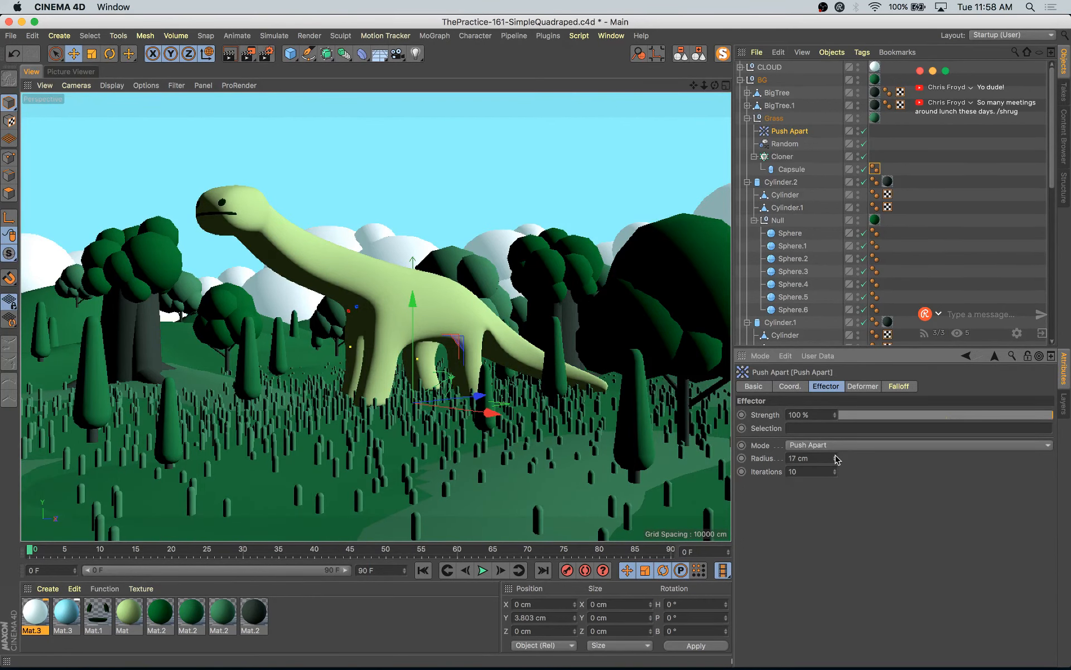
pyautogui.click(835, 455)
pyautogui.click(835, 456)
pyautogui.click(835, 456)
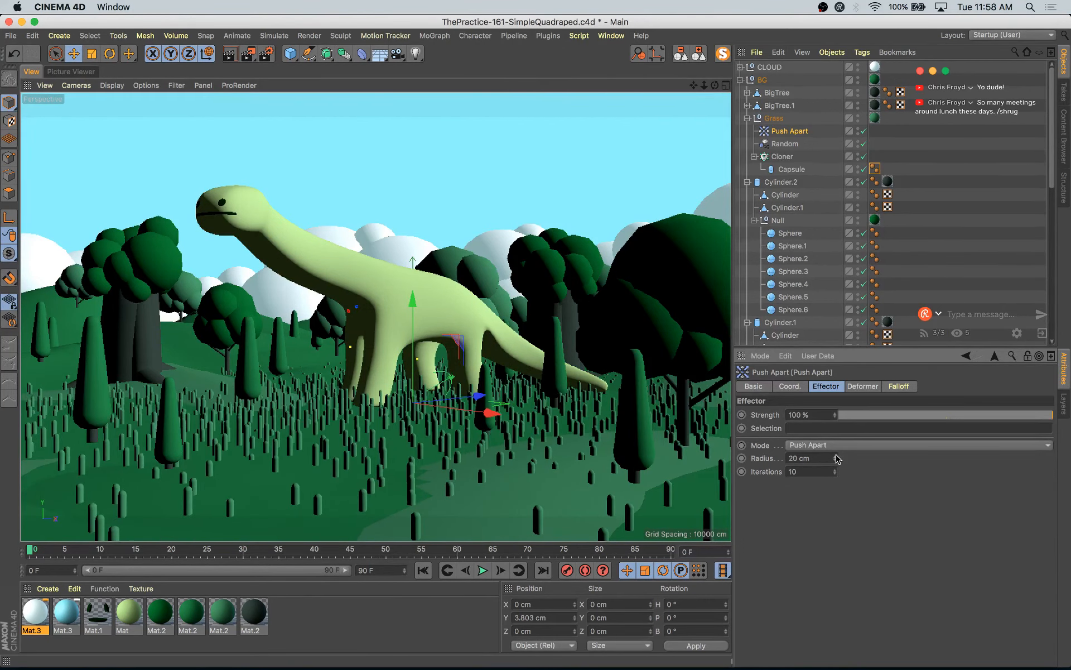
# - Set the grass Random effector's P.X and P.Z position offsets to 20 cm each
pyautogui.click(785, 144)
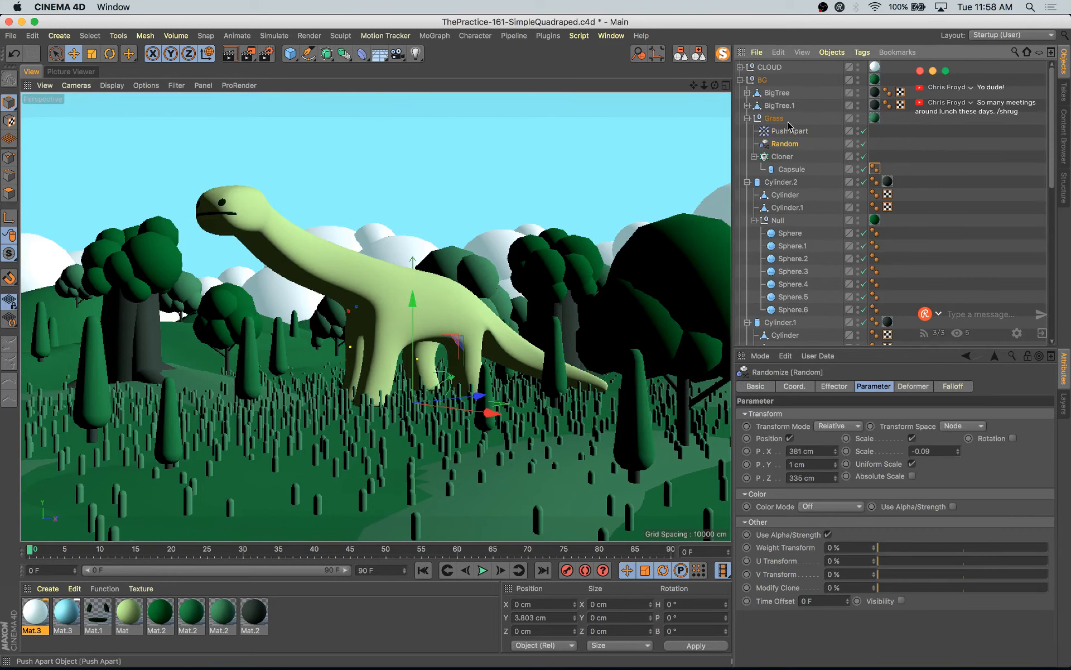
pyautogui.click(811, 454)
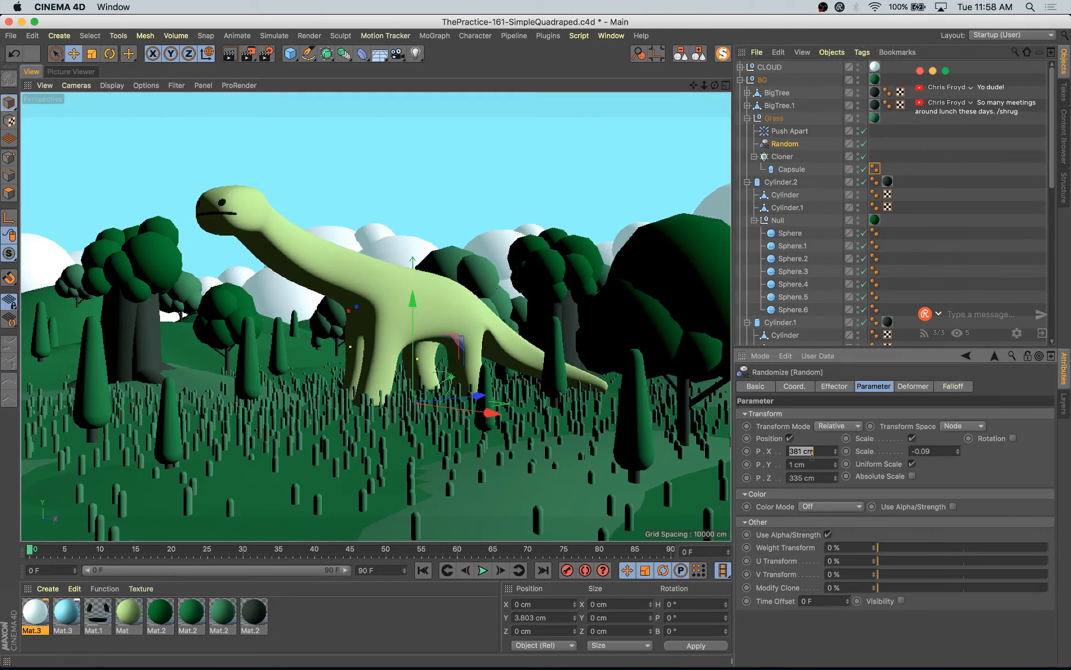
pyautogui.write('20')
pyautogui.press('Tab')
pyautogui.press('Tab')
pyautogui.write('20')
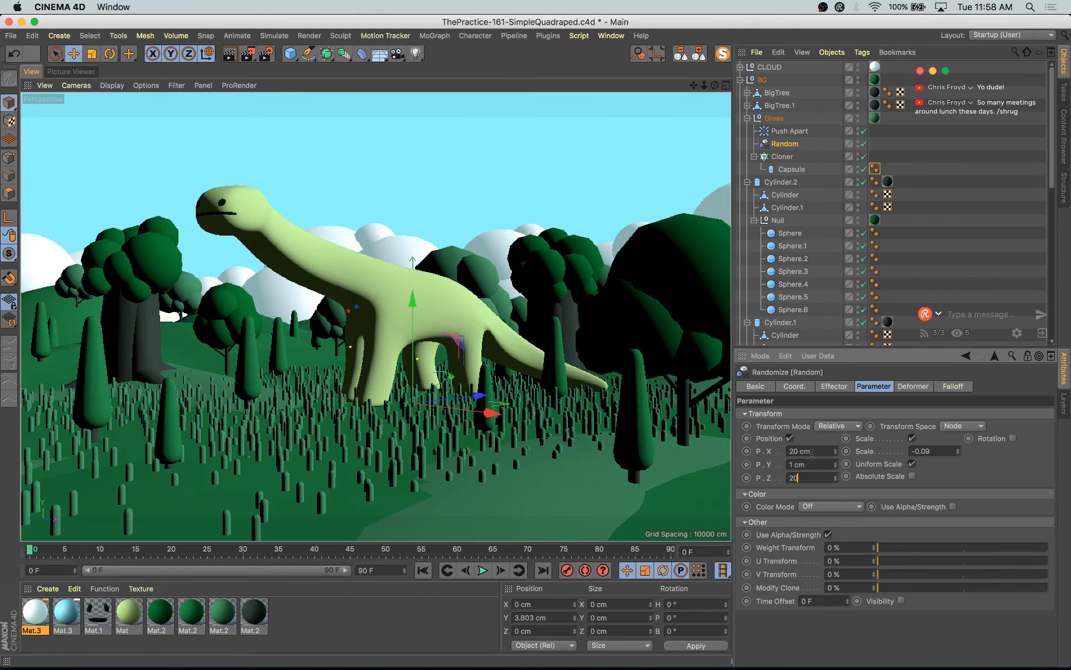
pyautogui.press('Tab')
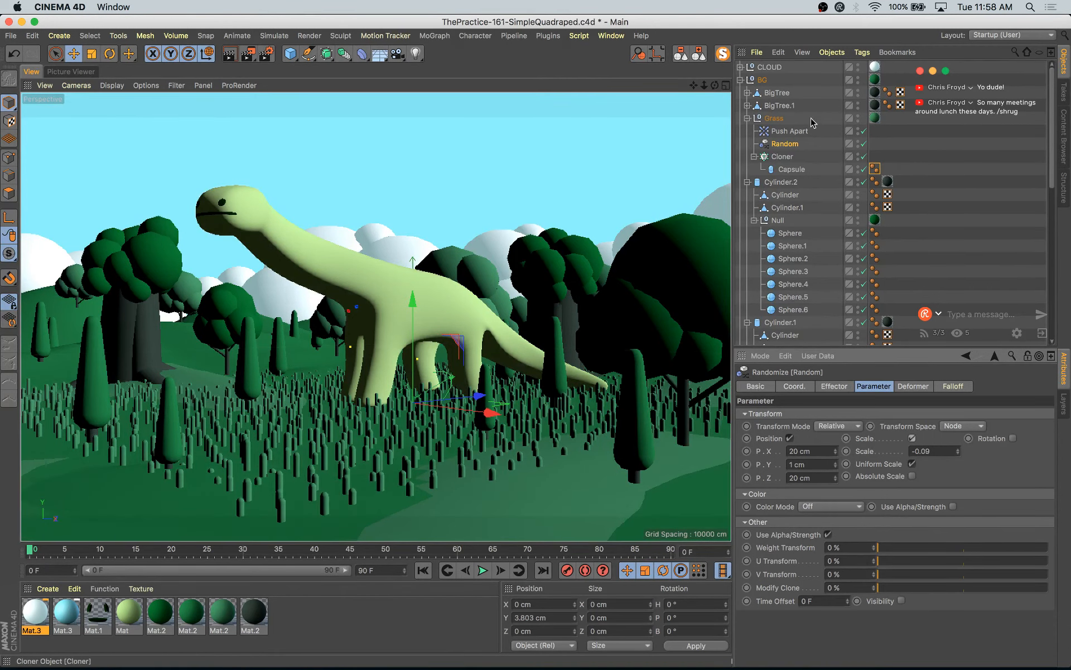
# - Enlarge the grass Cloner's grid to about 1696 cm along the first axis and 2086 cm along the third
pyautogui.click(782, 156)
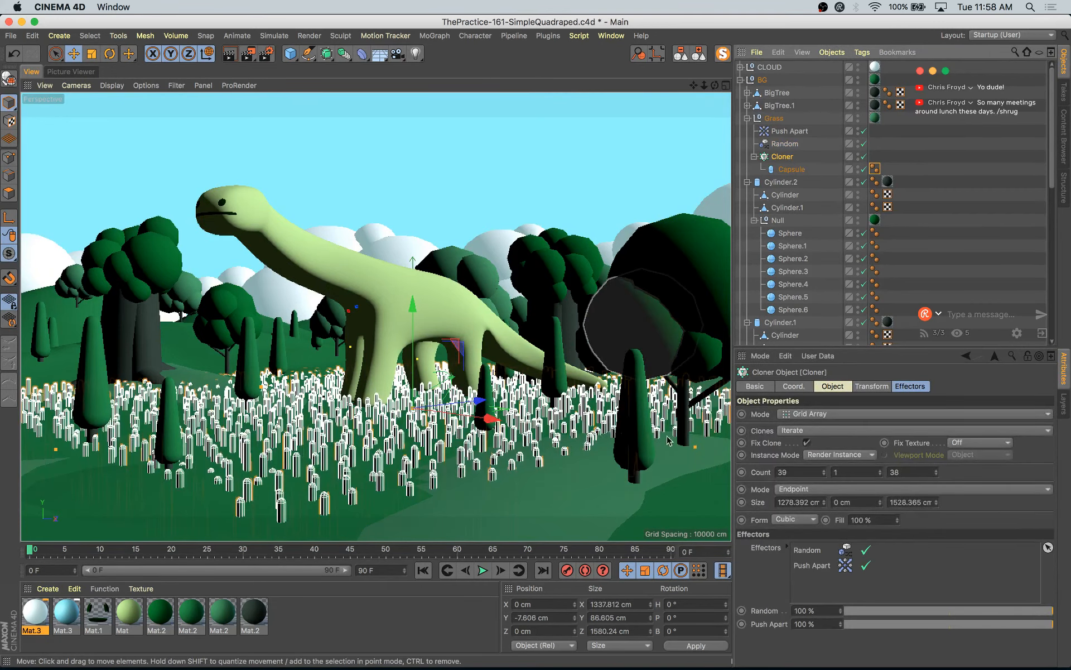
pyautogui.moveTo(695, 447); pyautogui.dragTo(871, 471)
pyautogui.moveTo(441, 372); pyautogui.dragTo(518, 396)
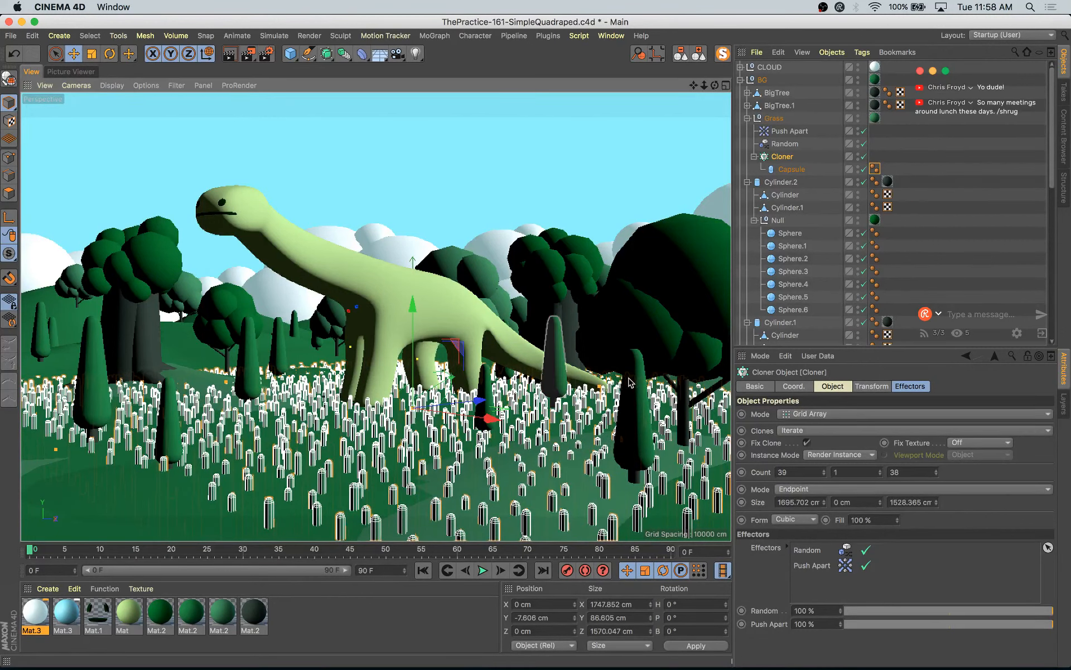
pyautogui.moveTo(602, 391); pyautogui.dragTo(637, 382)
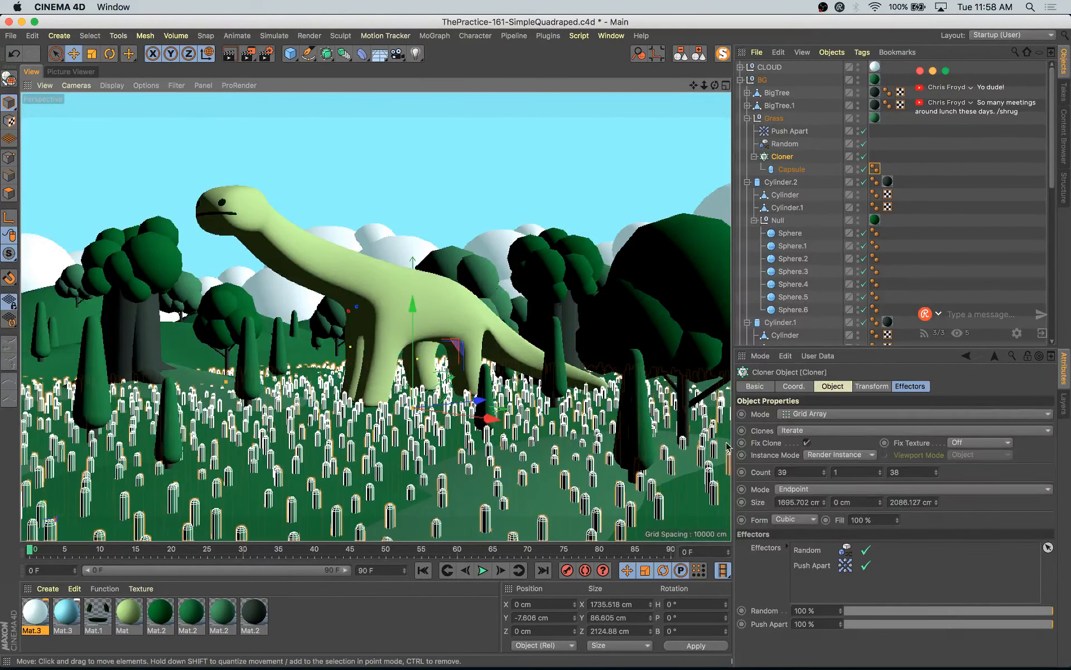
# - Increase the grass Cloner's grid count to 59 along the first axis and 58 along the third, and save the scene
pyautogui.keyDown('shift'); pyautogui.click(825, 469); pyautogui.keyUp('shift')
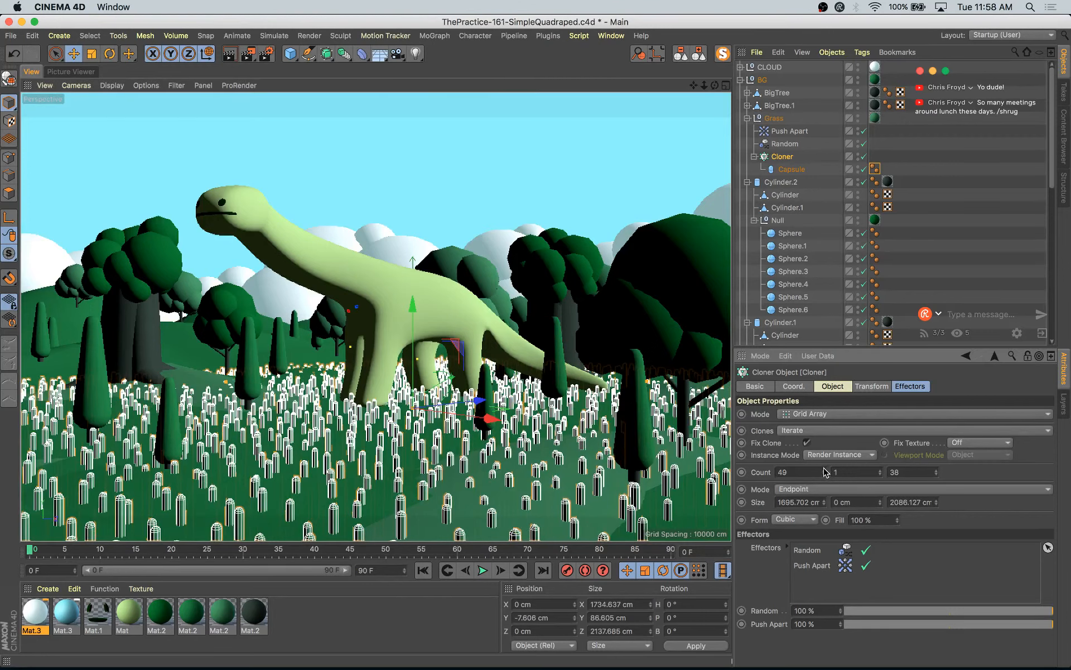
pyautogui.keyDown('shift'); pyautogui.click(937, 470); pyautogui.keyUp('shift')
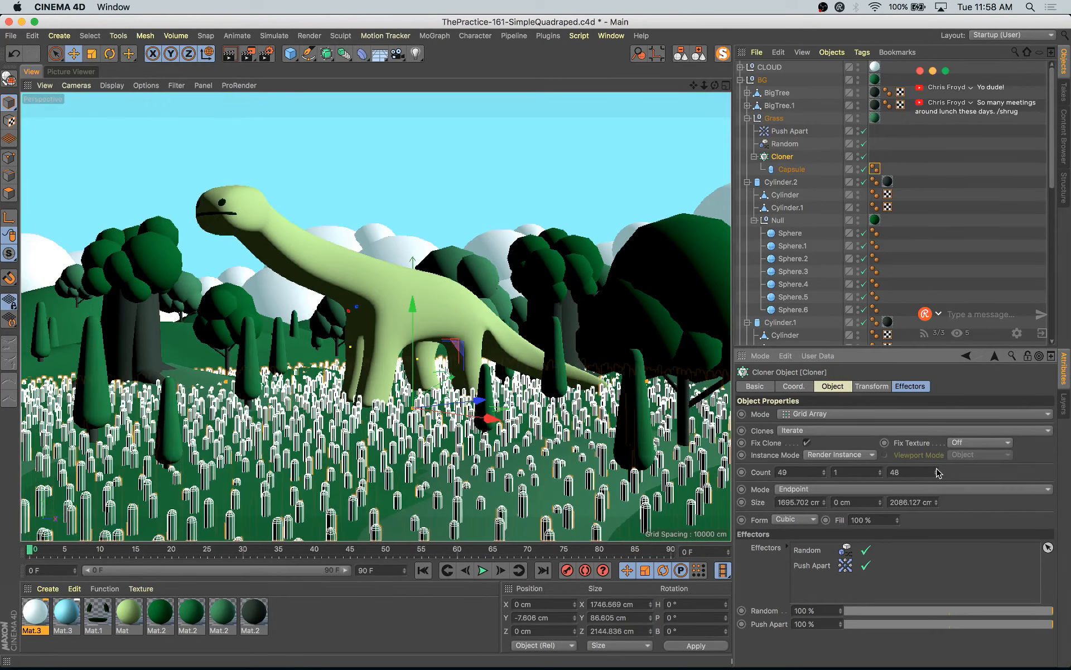
pyautogui.keyDown('shift'); pyautogui.click(825, 470); pyautogui.keyUp('shift')
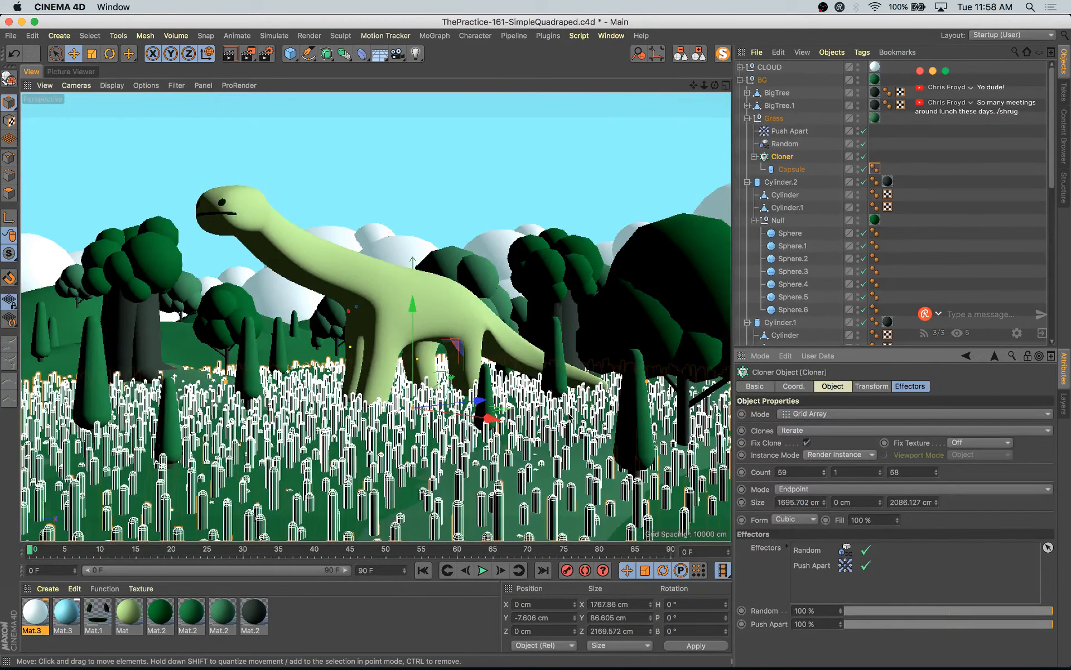
pyautogui.press('super+s')
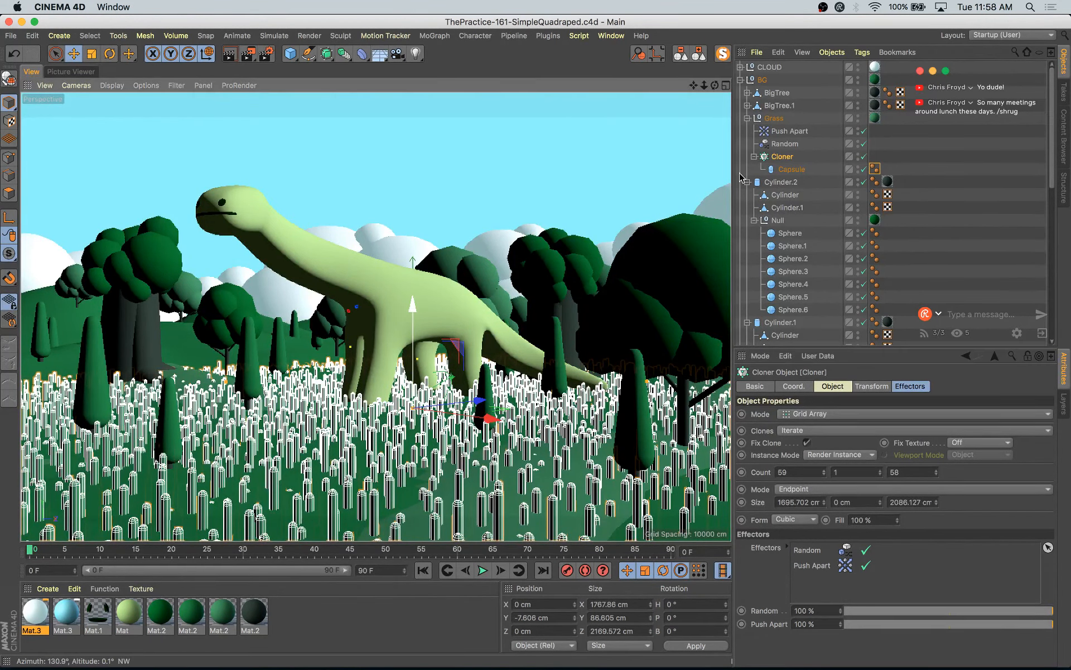
# - Reduce the grass Push Apart effector's Radius to 16 cm
pyautogui.click(789, 131)
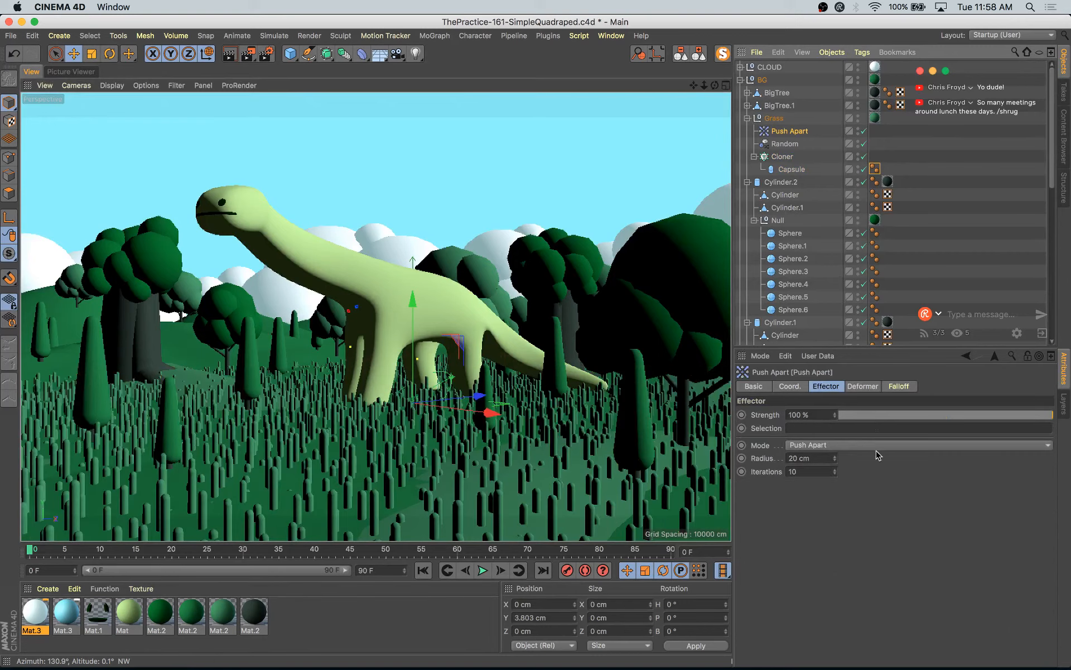
pyautogui.click(835, 460)
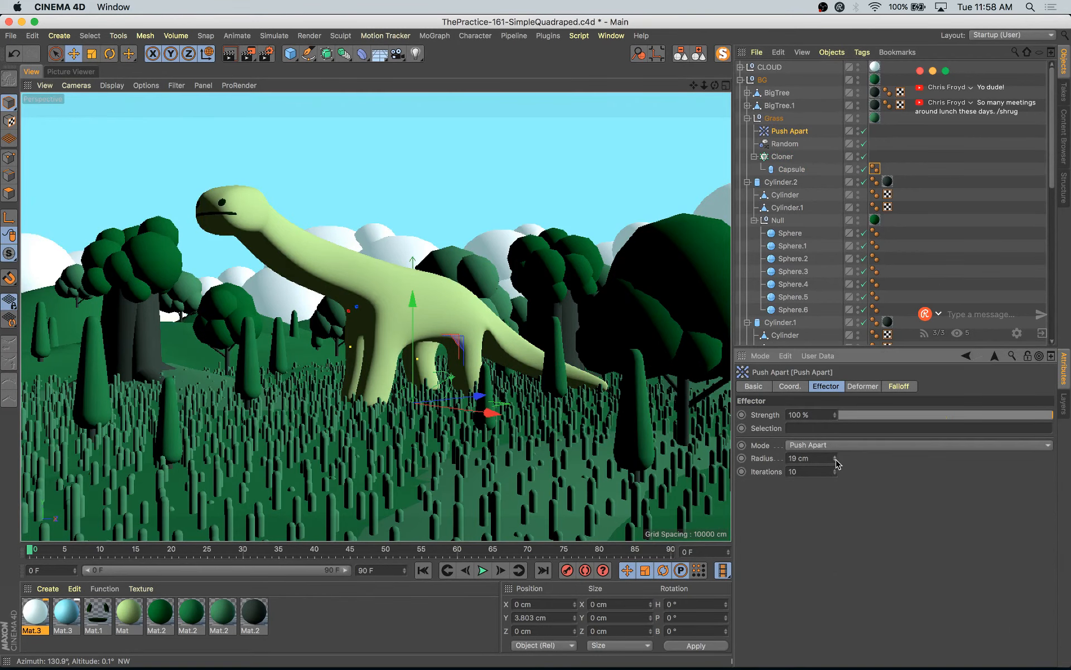
pyautogui.click(835, 460)
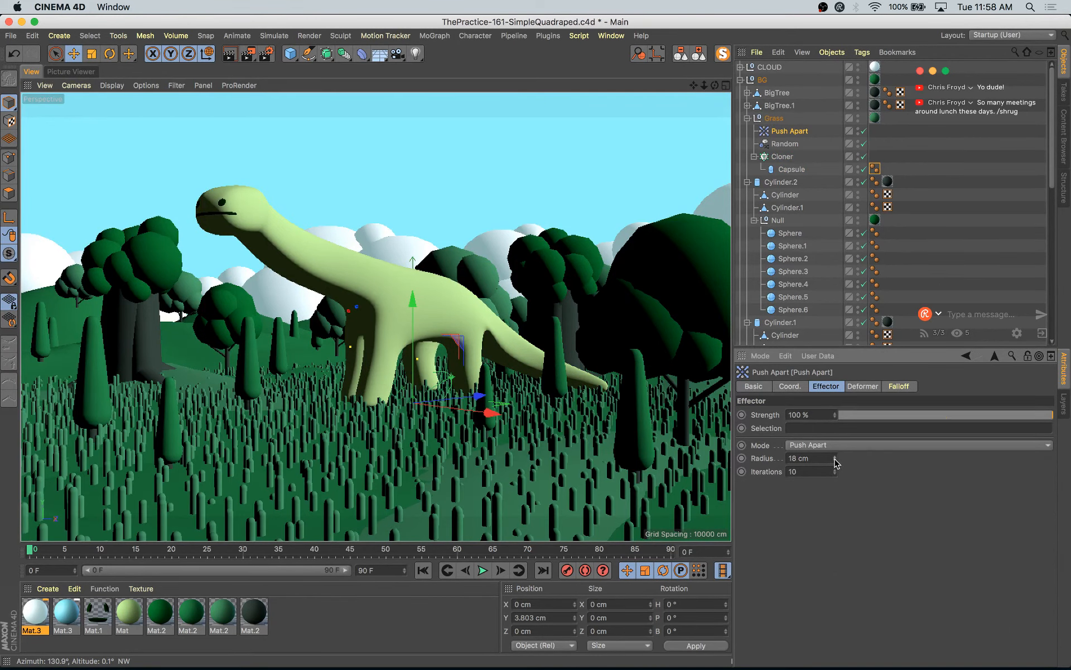
pyautogui.click(835, 461)
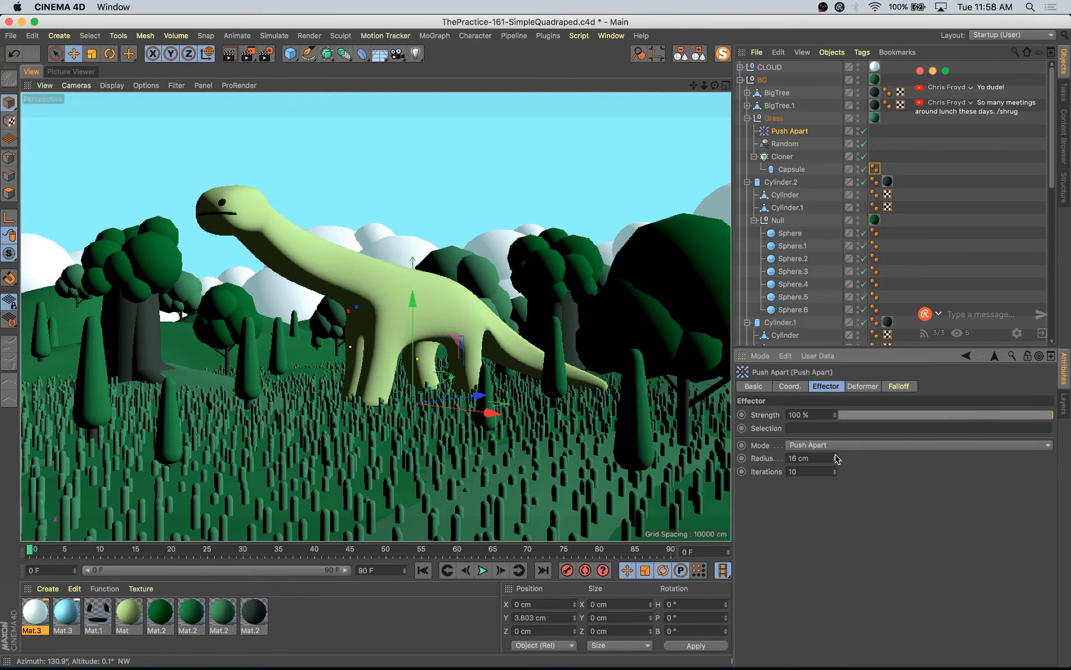
# - Increase the grass Push Apart effector's Radius to 20 cm
pyautogui.click(836, 460)
pyautogui.click(836, 456)
pyautogui.click(836, 456)
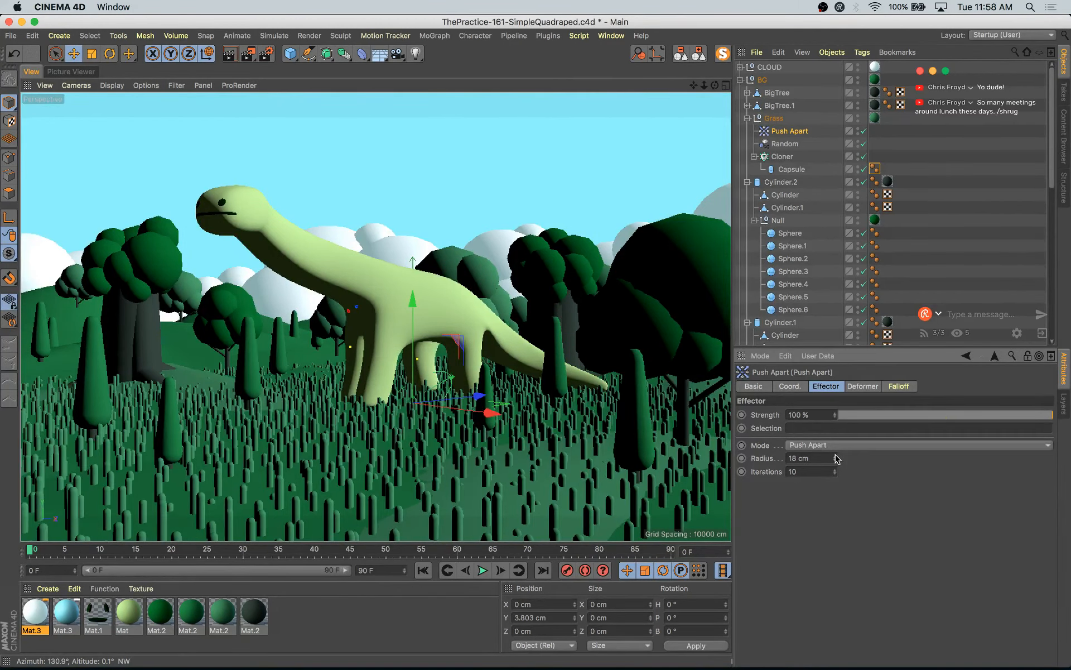
pyautogui.click(835, 456)
pyautogui.click(836, 456)
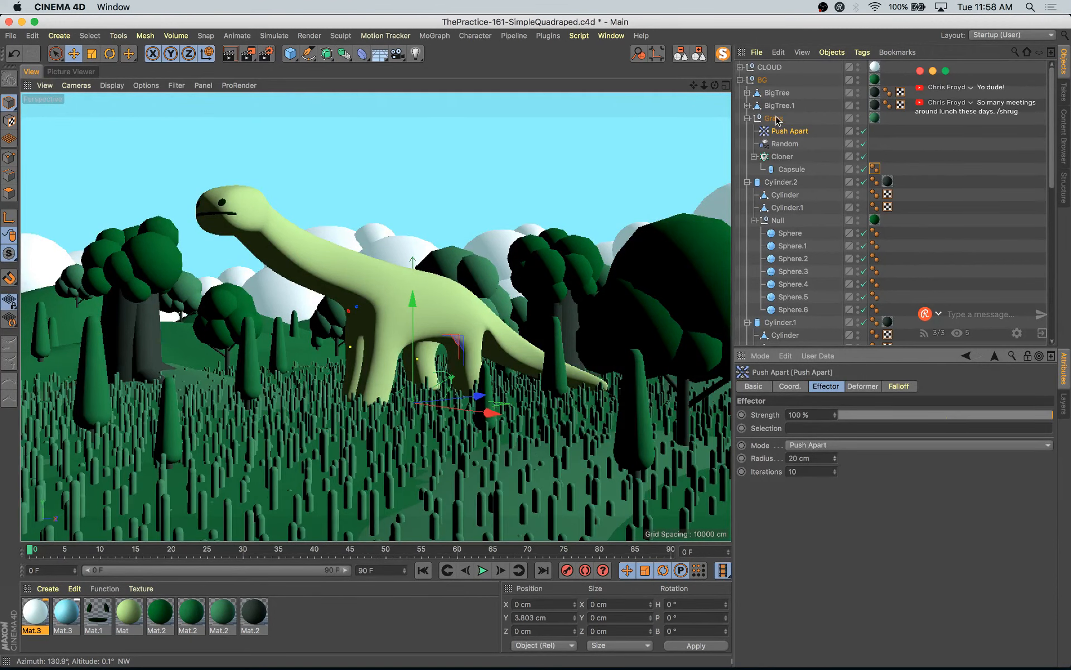
# - Set the grass Random effector's P.Y position offset to 0 cm
pyautogui.click(785, 144)
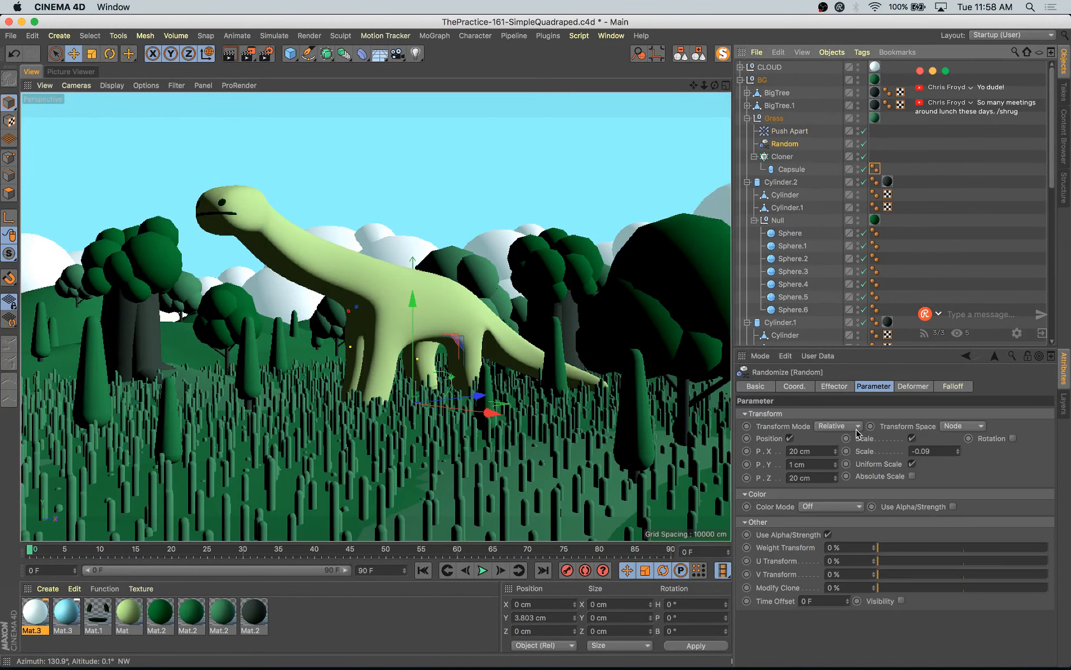
pyautogui.click(812, 463)
pyautogui.write('0')
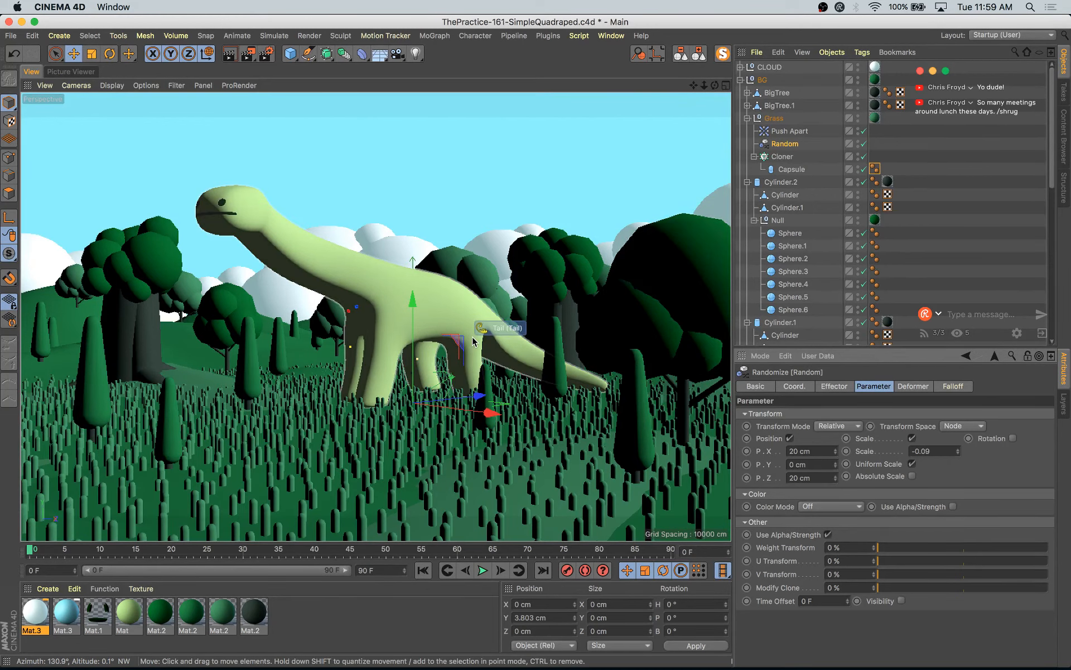
# - Render the scene to the Picture Viewer, compare it with the earlier renders in the history, and return to the viewport
pyautogui.hotkey('shift', 'r')
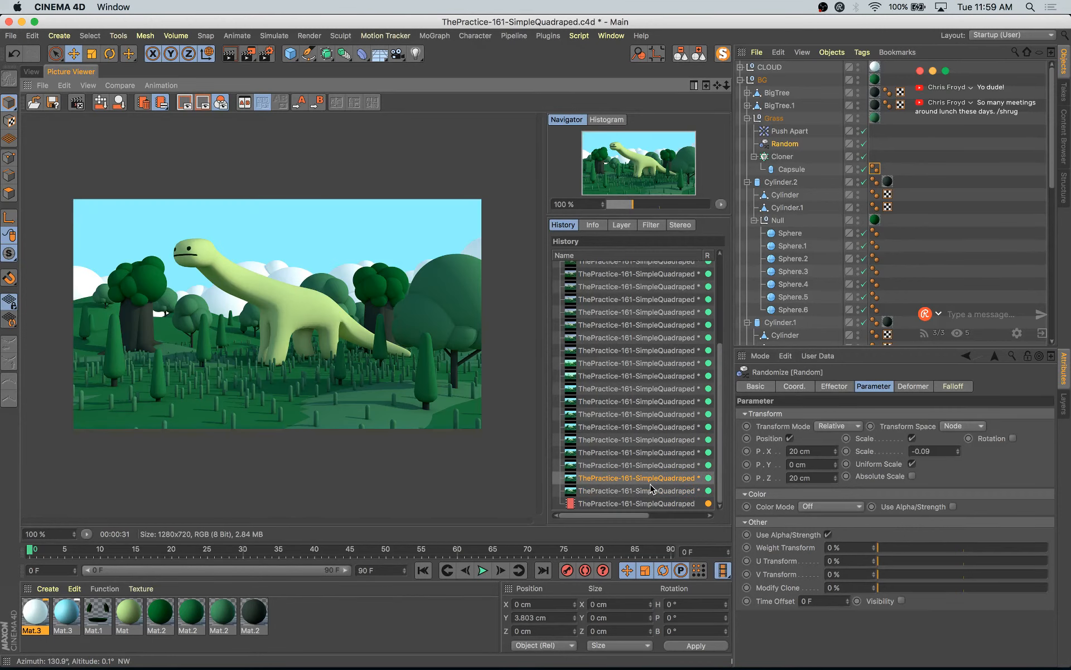
pyautogui.press('Up')
pyautogui.press('Up')
pyautogui.press('Up')
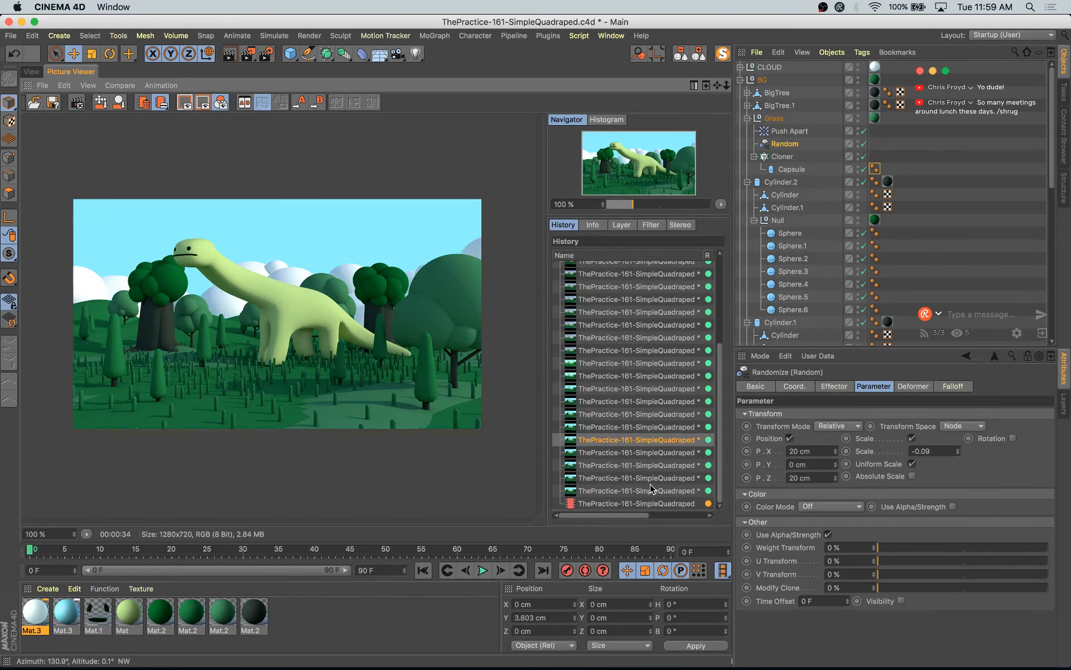
pyautogui.press('Down')
pyautogui.press('Down')
pyautogui.press('Down')
pyautogui.press('Down')
pyautogui.press('Down')
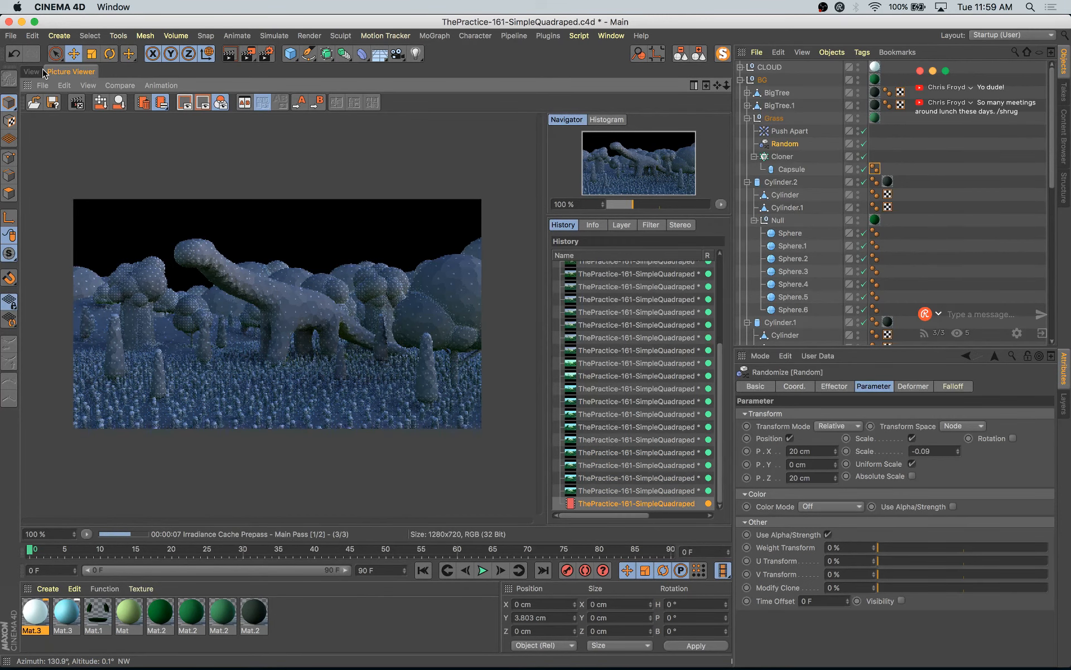
pyautogui.click(43, 72)
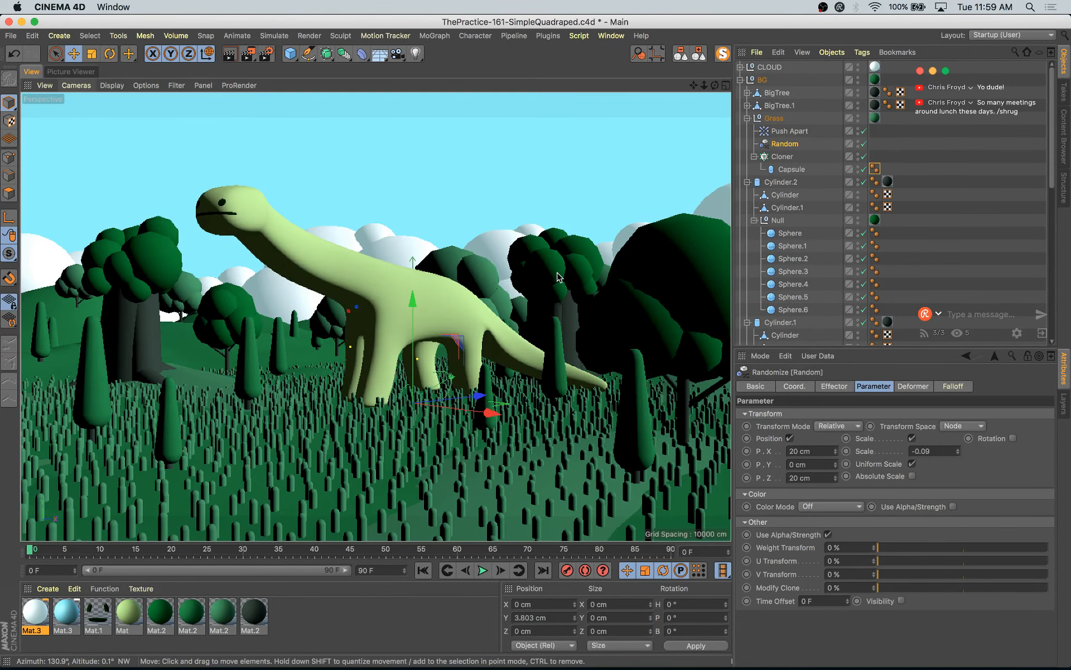
# - Scale up the BigTree.1 tree behind the dinosaur's tail to about 121 percent
pyautogui.click(550, 262)
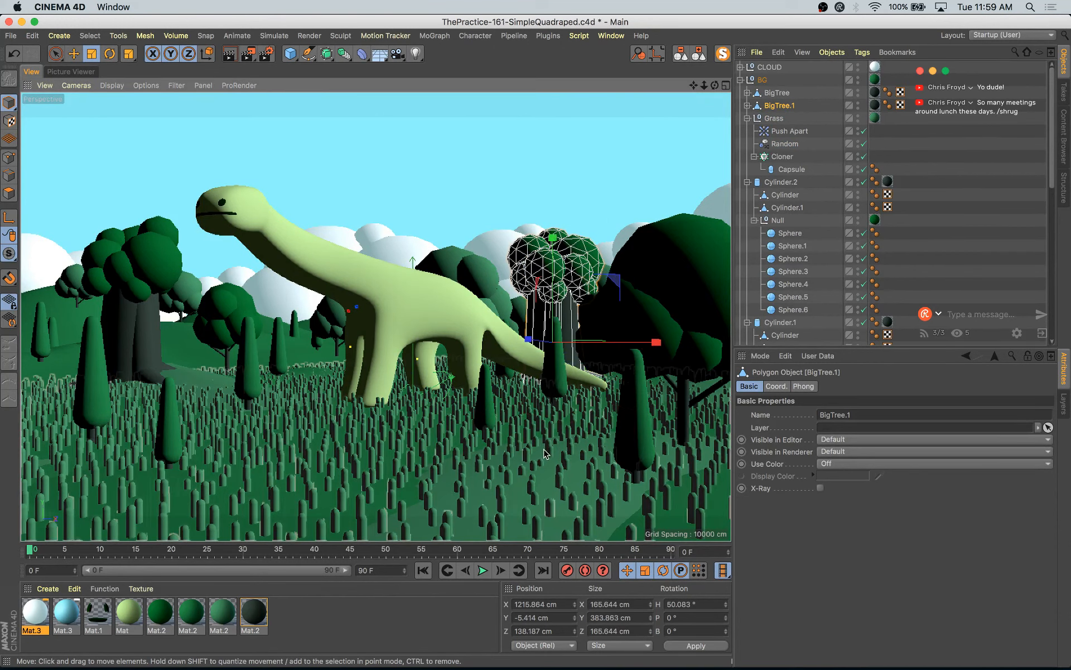
pyautogui.press('t')
pyautogui.moveTo(550, 451); pyautogui.dragTo(572, 368)
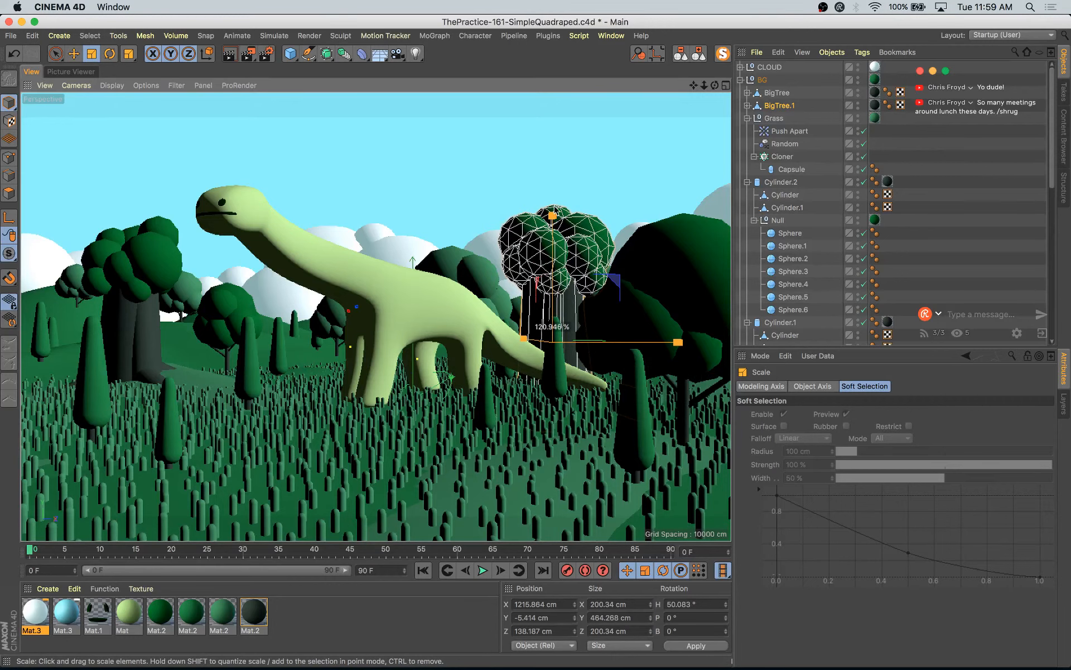
# - Raise BigTree.1 to a Y position of about 51 cm and rotate its heading to about 24°
pyautogui.press('e')
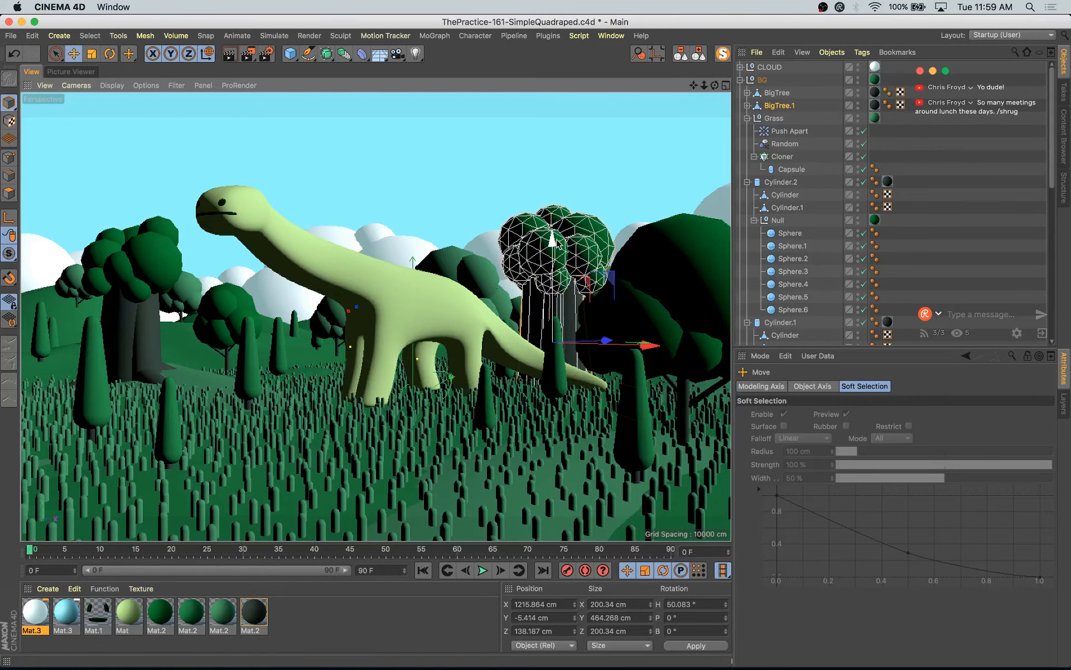
pyautogui.moveTo(551, 237); pyautogui.dragTo(570, 276)
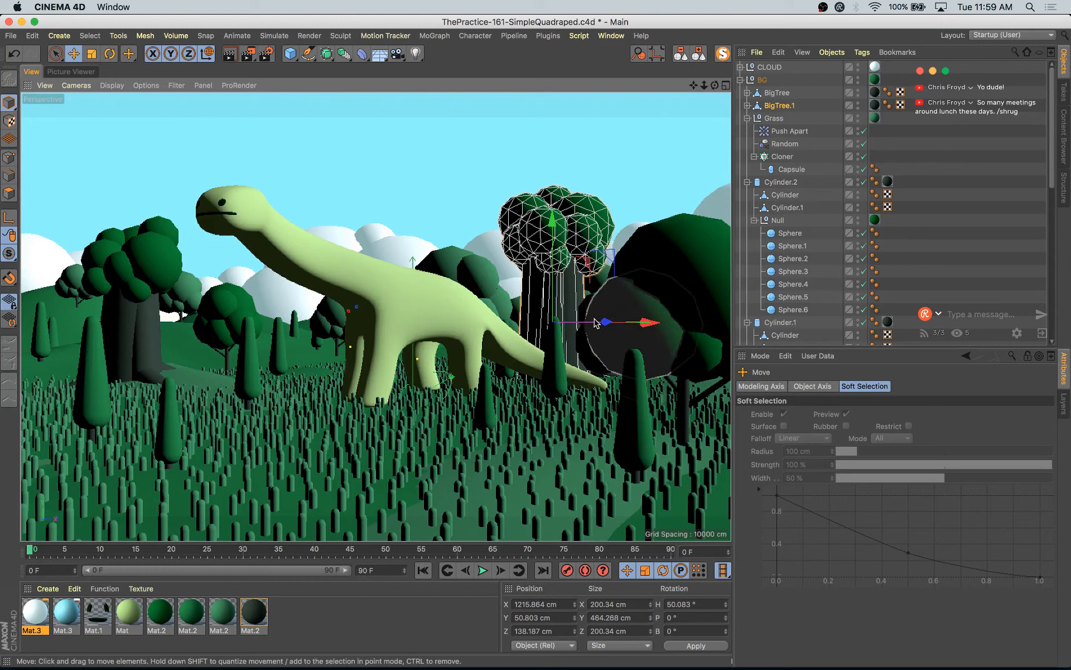
pyautogui.press('r')
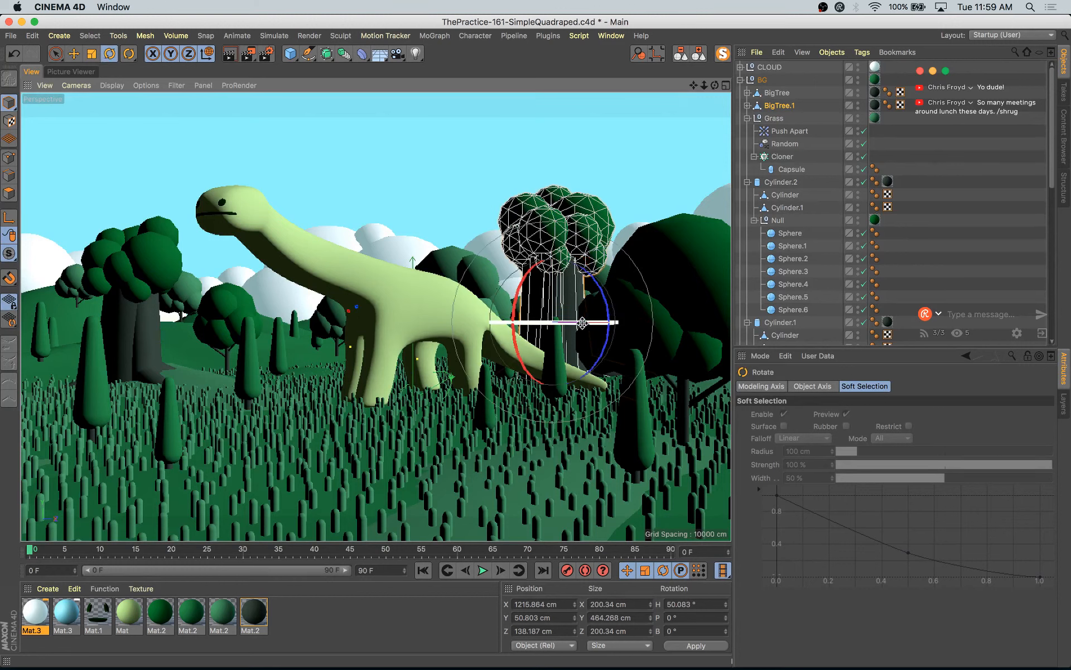
pyautogui.moveTo(580, 322); pyautogui.dragTo(537, 317)
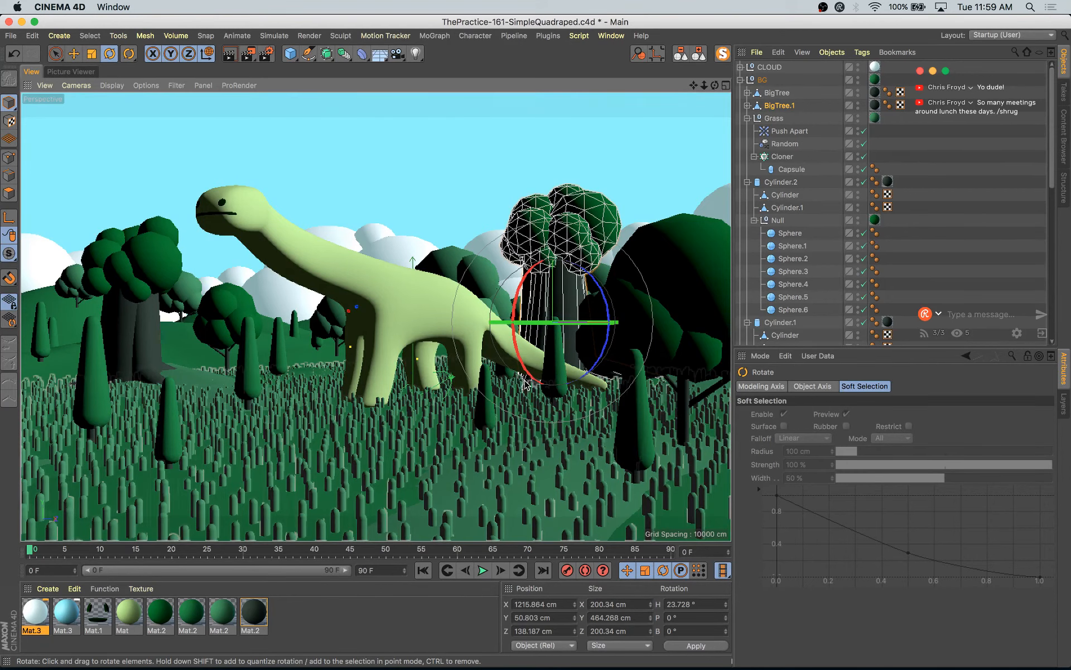
# - Rotate BigTree.1's Cylinder.3 part to a pitch of about -72° and lower it toward the ground near the dinosaur's tail
pyautogui.click(526, 381)
pyautogui.click(532, 380)
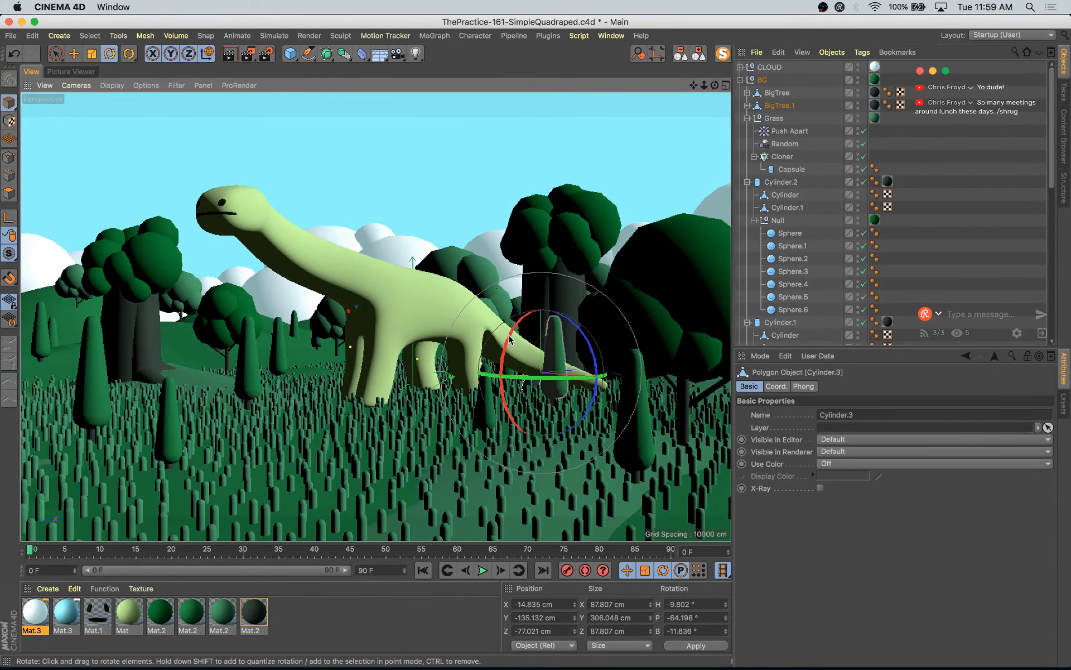
pyautogui.moveTo(509, 338); pyautogui.dragTo(518, 334)
pyautogui.press('e')
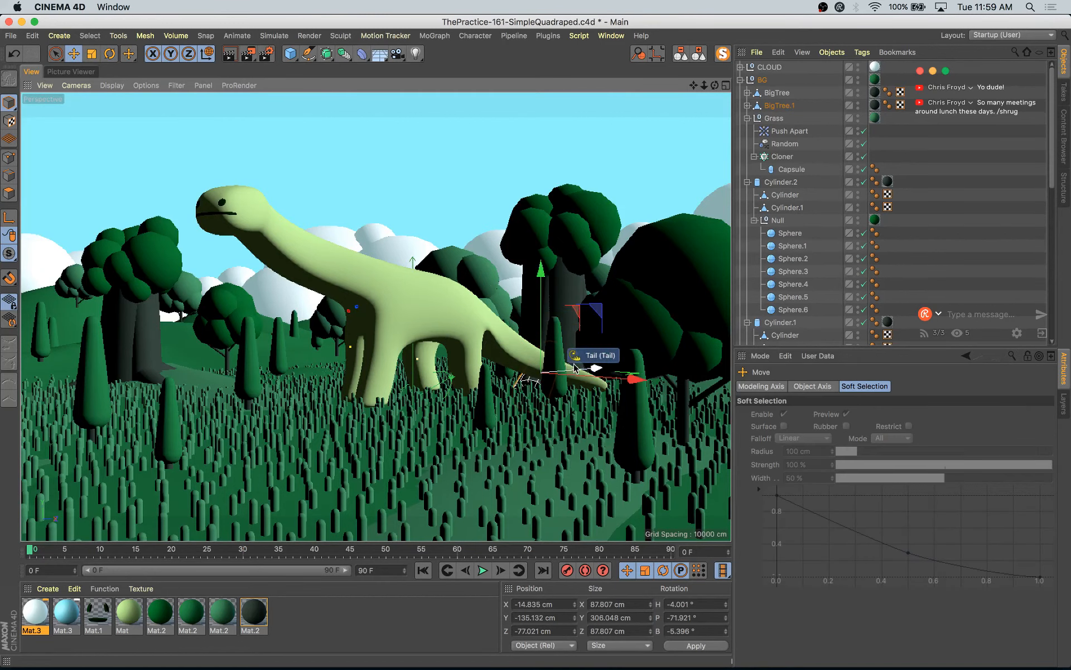
pyautogui.press('w')
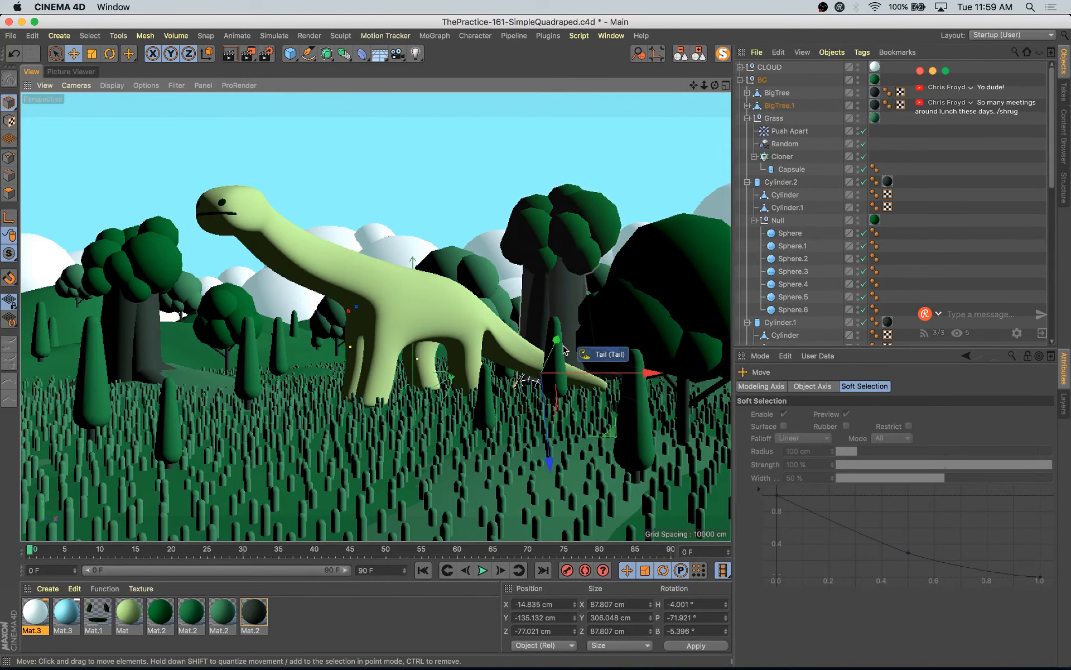
pyautogui.moveTo(553, 351); pyautogui.dragTo(539, 413)
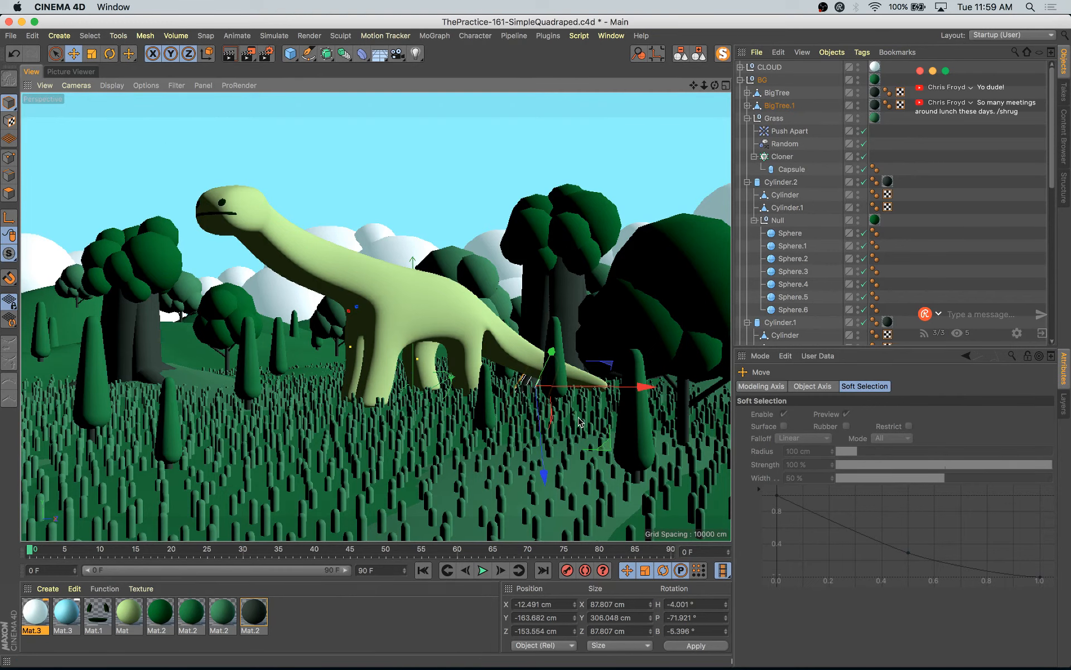
# - Save the scene, start a new test render, and review the previous render in the history
pyautogui.press('super+s')
pyautogui.click(621, 239)
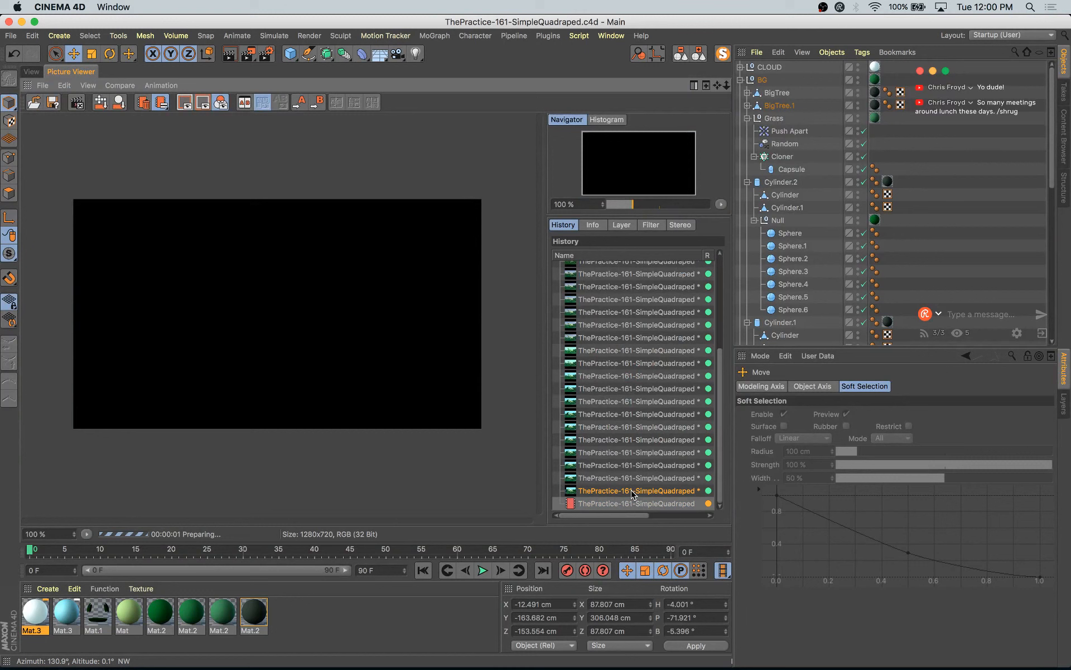
pyautogui.click(632, 493)
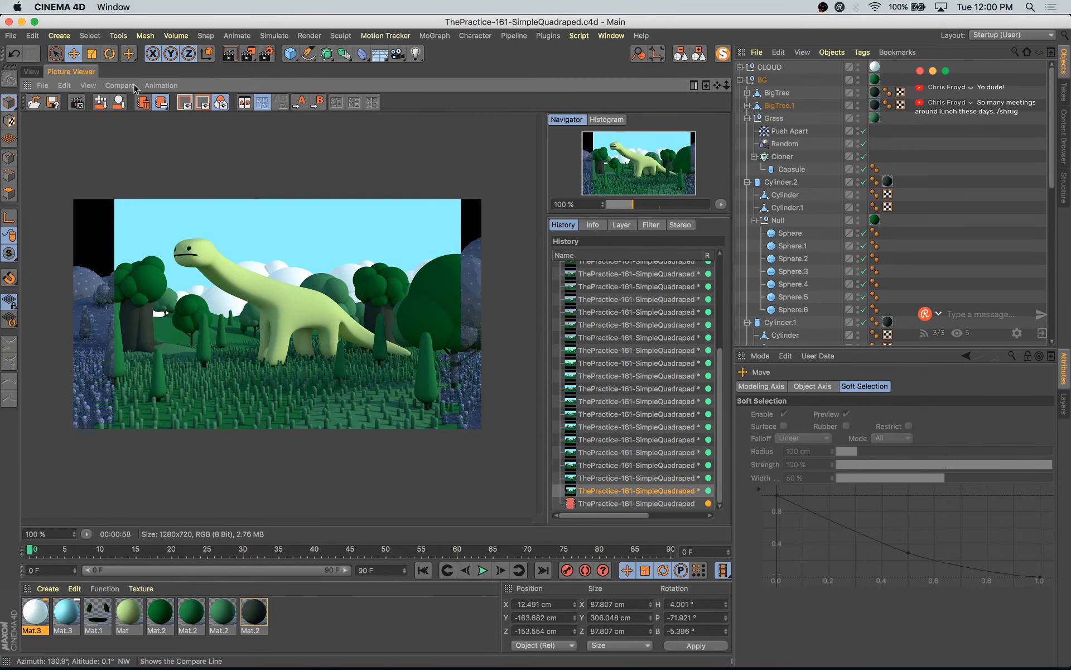
pyautogui.click(31, 71)
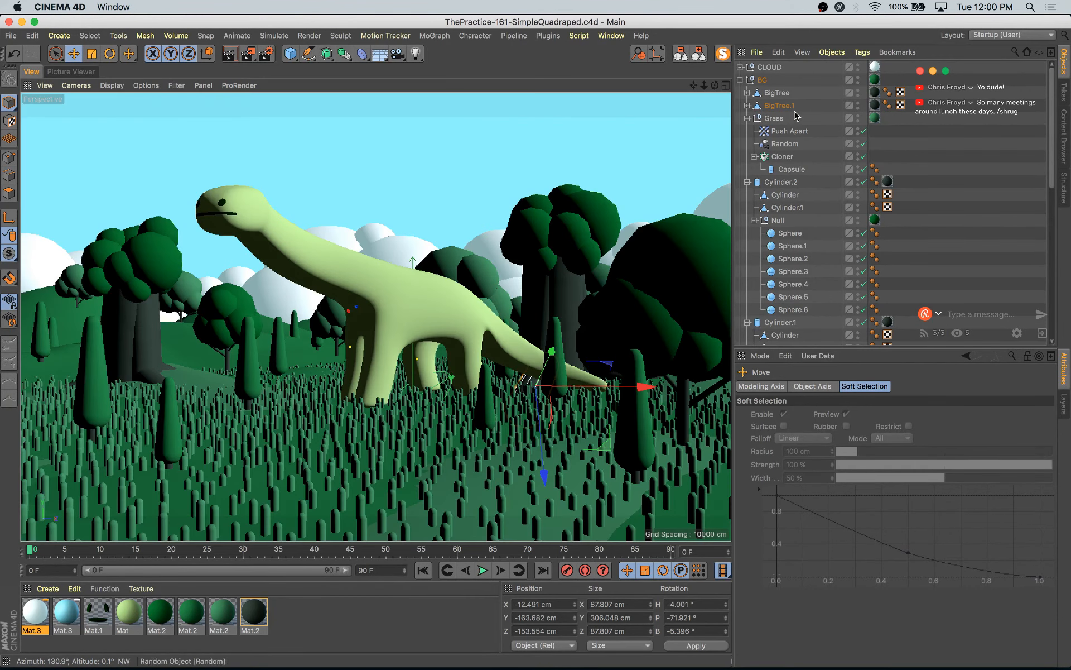
# - Increase the grass Capsule's Radius to 4.733 cm
pyautogui.click(342, 461)
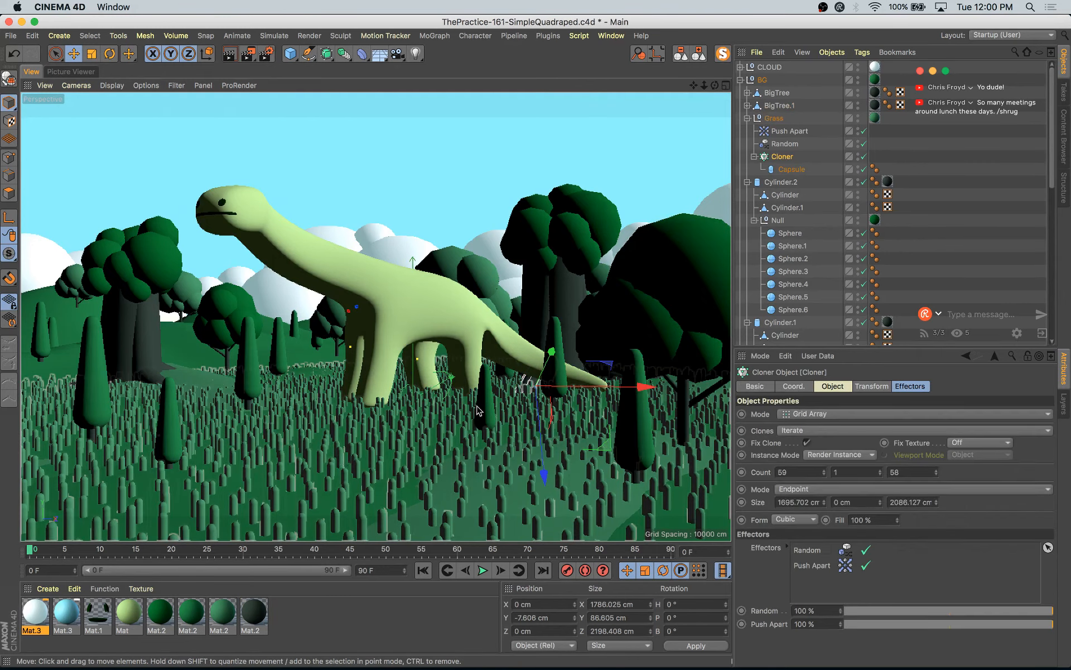
pyautogui.click(792, 168)
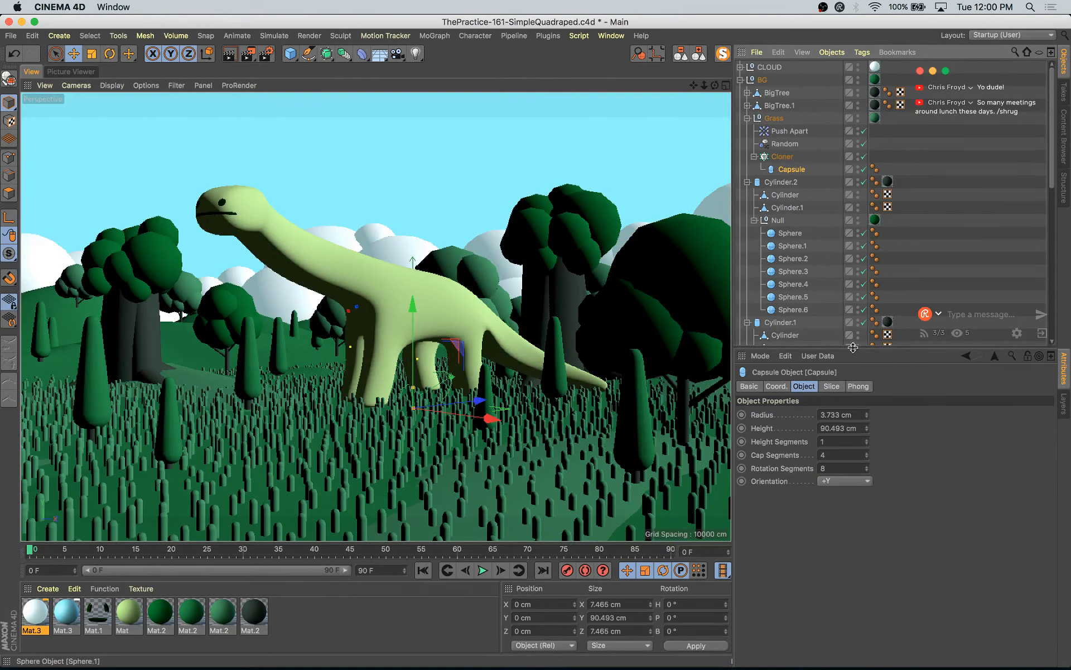
pyautogui.click(867, 412)
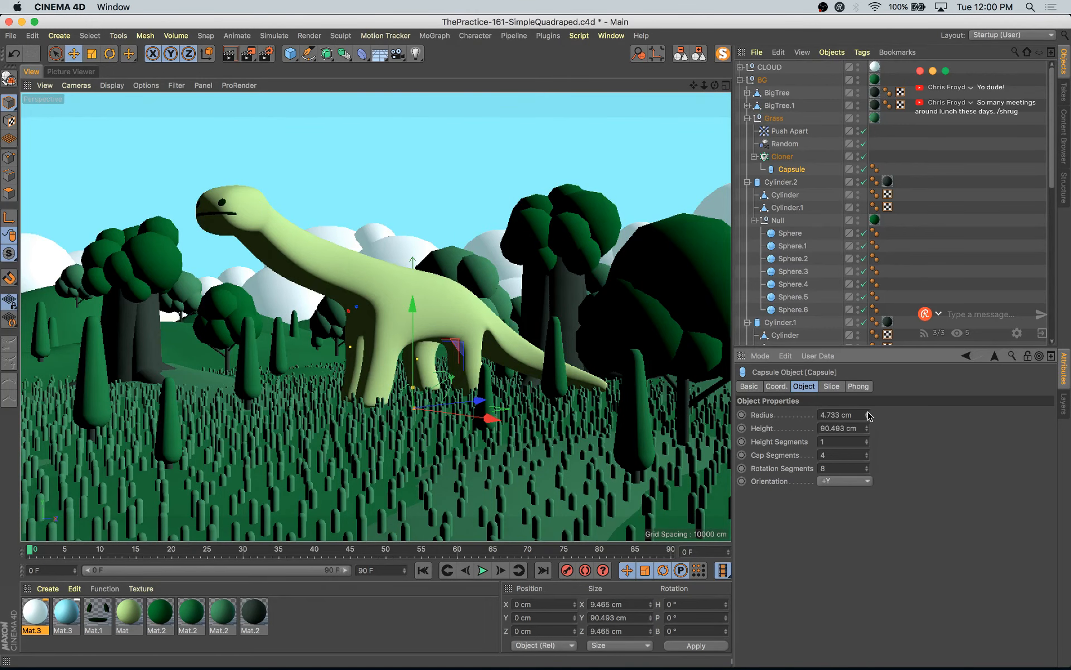
# - Compare the render in progress with the earlier renders that have sparser grass
pyautogui.click(70, 72)
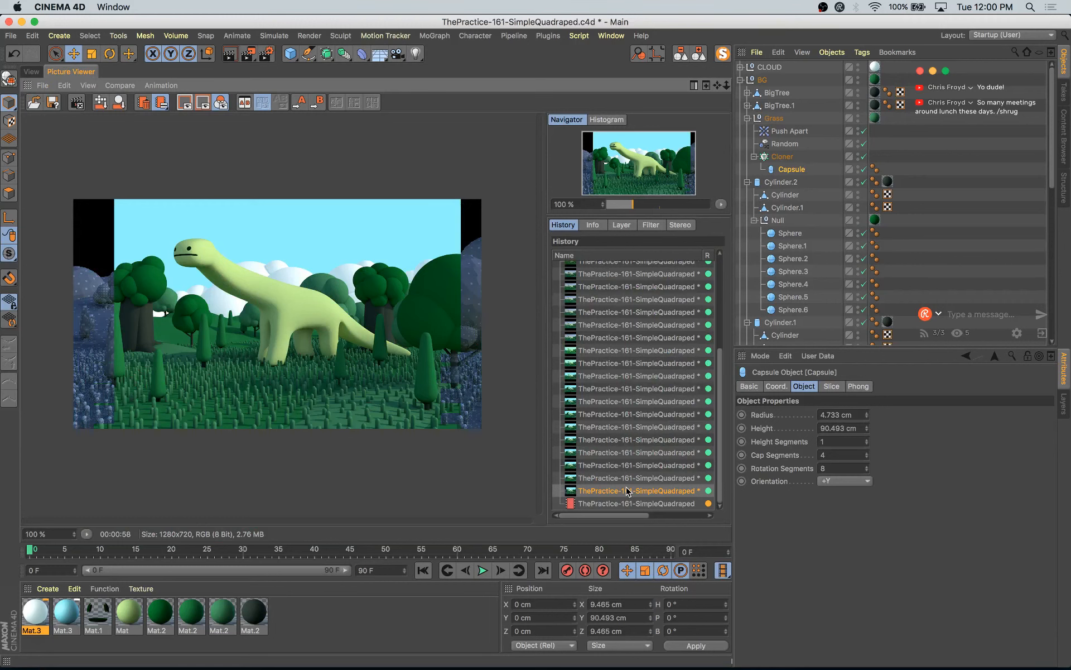
pyautogui.press('Down')
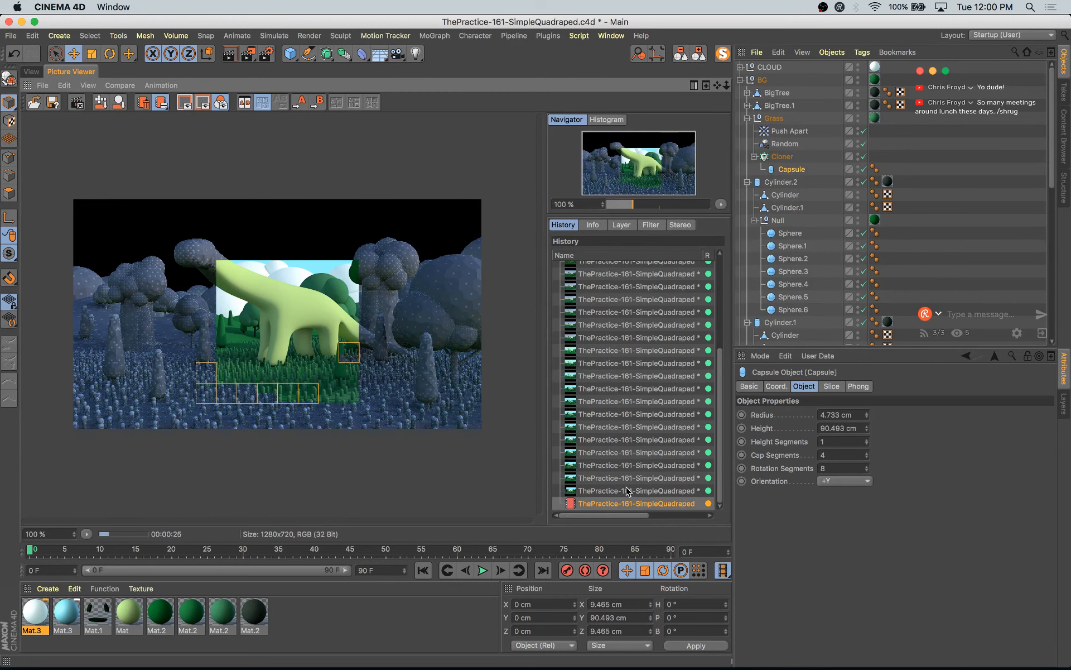
pyautogui.press('Up')
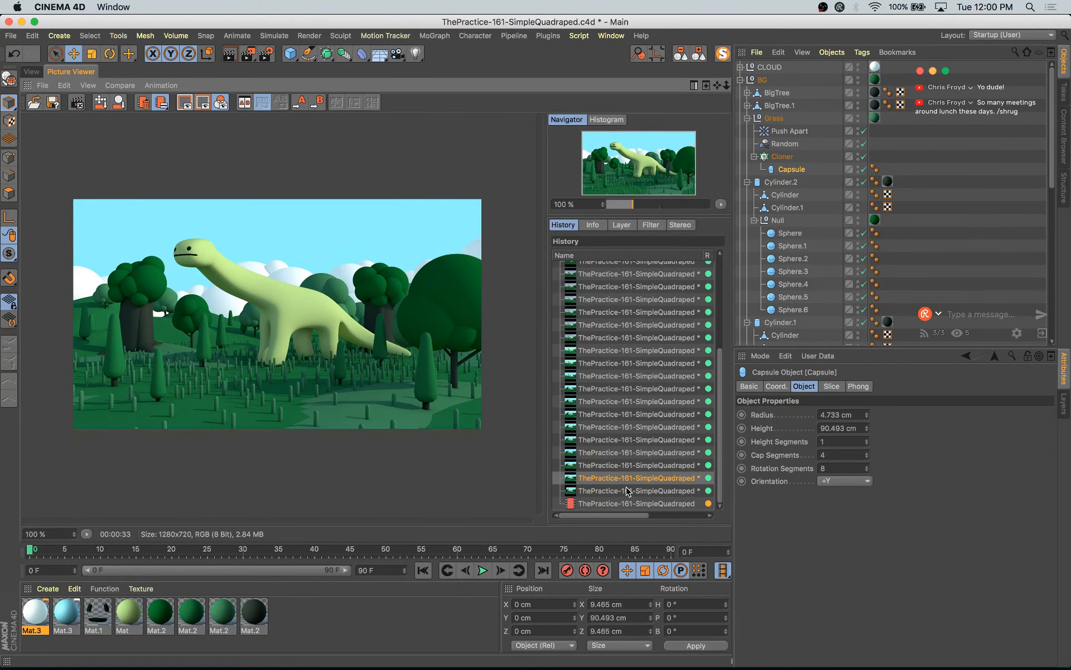
pyautogui.press('Down')
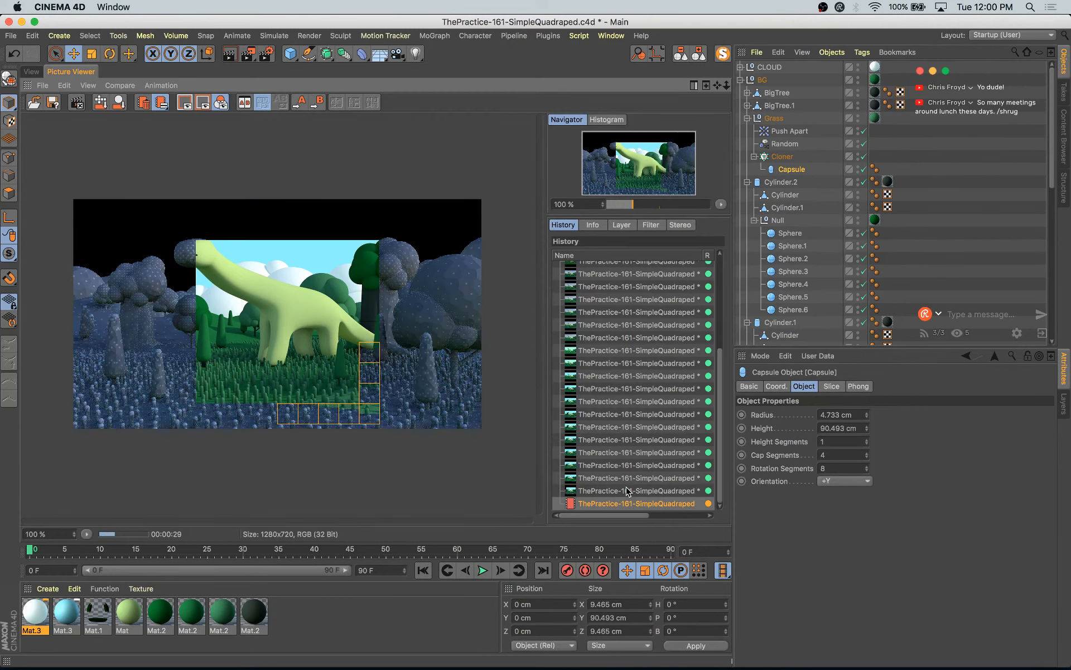
# - Add a Compositing tag to the grass Cloner and turn off Seen by AO
pyautogui.click(782, 156)
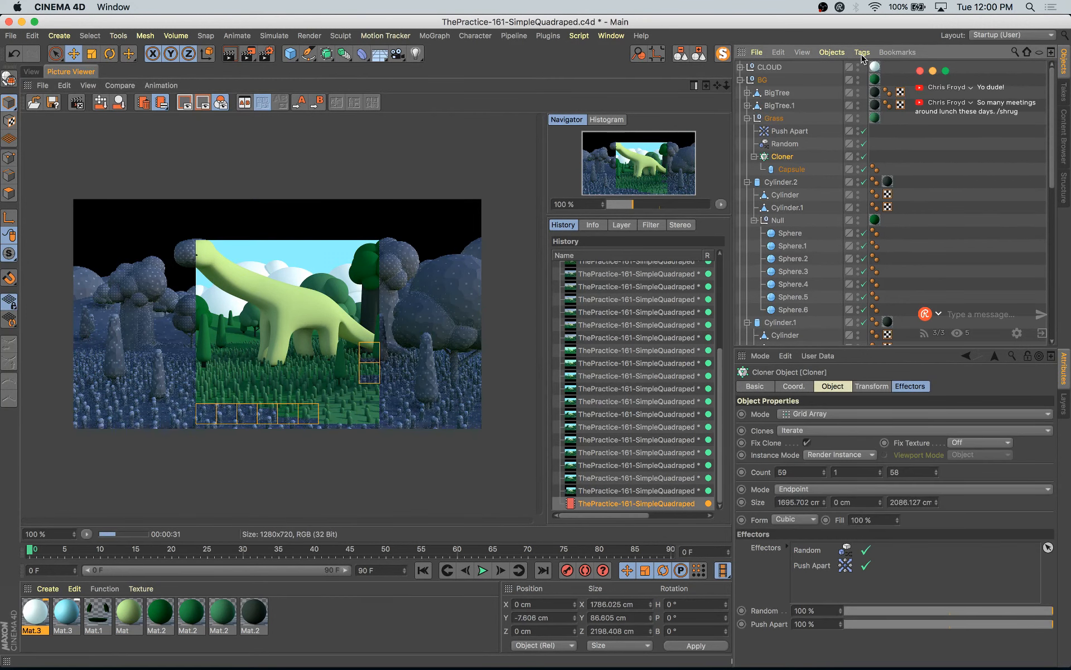
pyautogui.click(862, 52)
pyautogui.moveTo(870, 71)
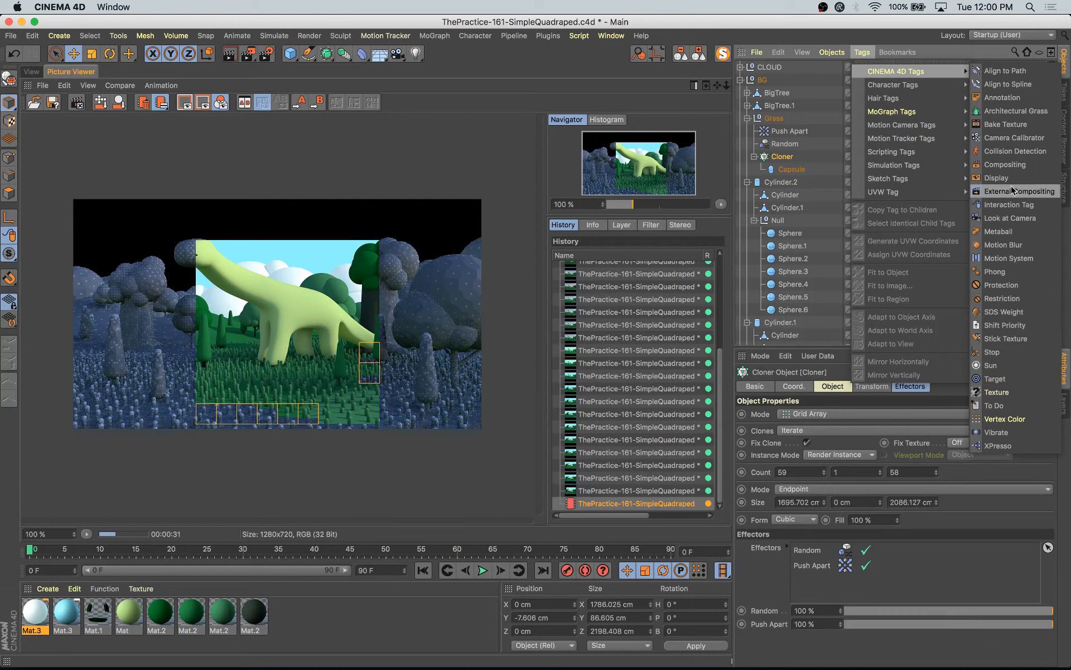
pyautogui.click(1007, 164)
pyautogui.click(699, 54)
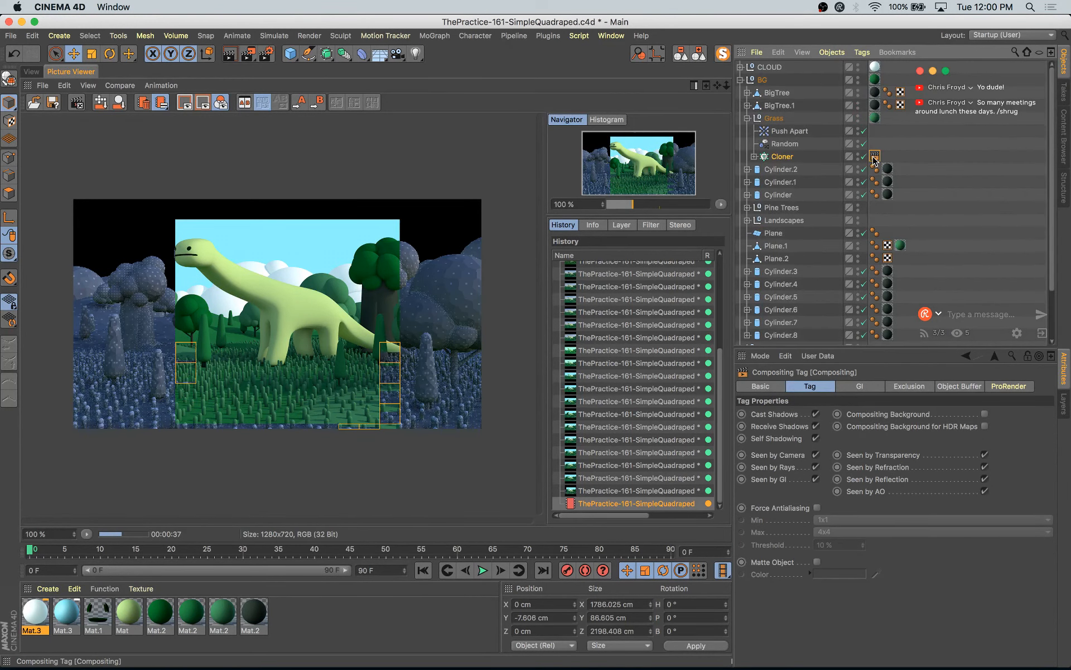
pyautogui.click(985, 491)
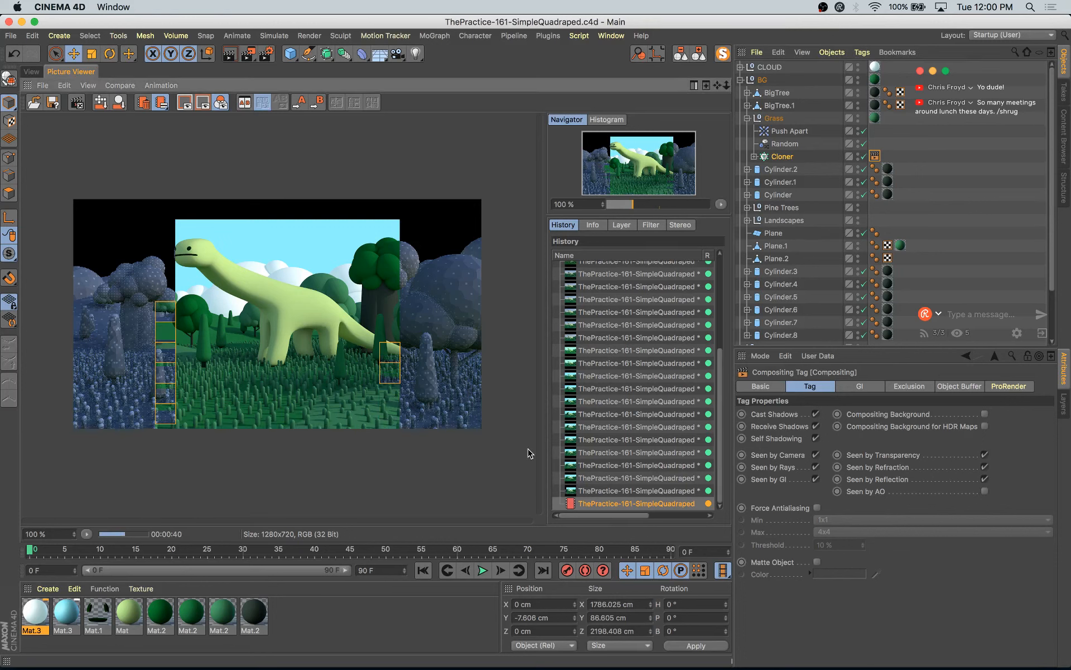
# - Switch between the current render and the previous one to compare the grass and the enlarged tree
pyautogui.click(614, 491)
pyautogui.press('Down')
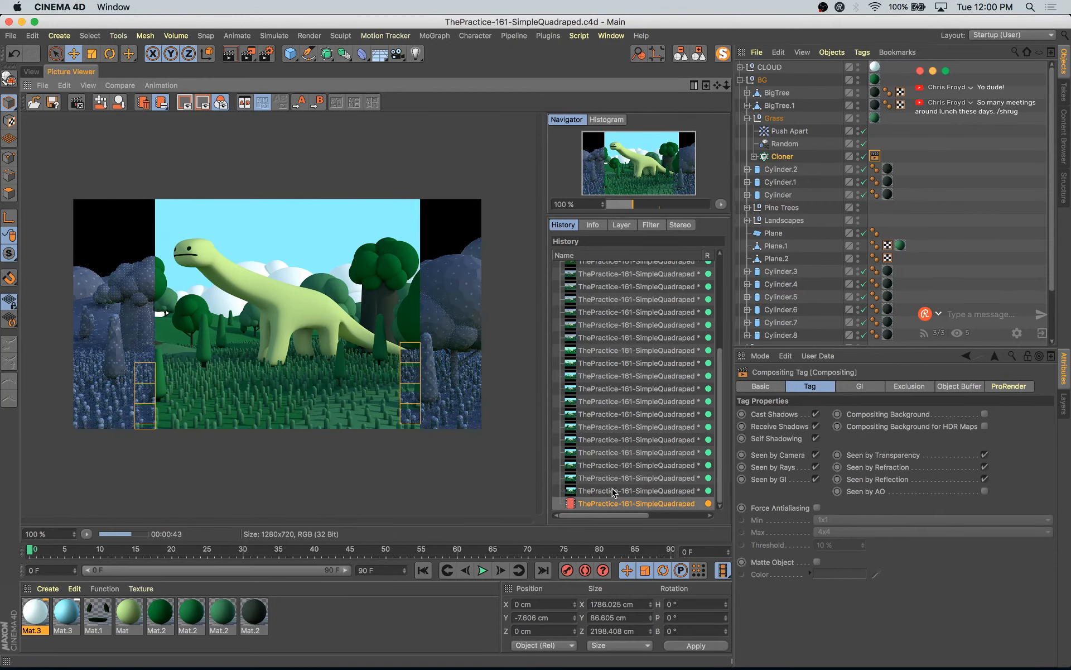
pyautogui.press('Up')
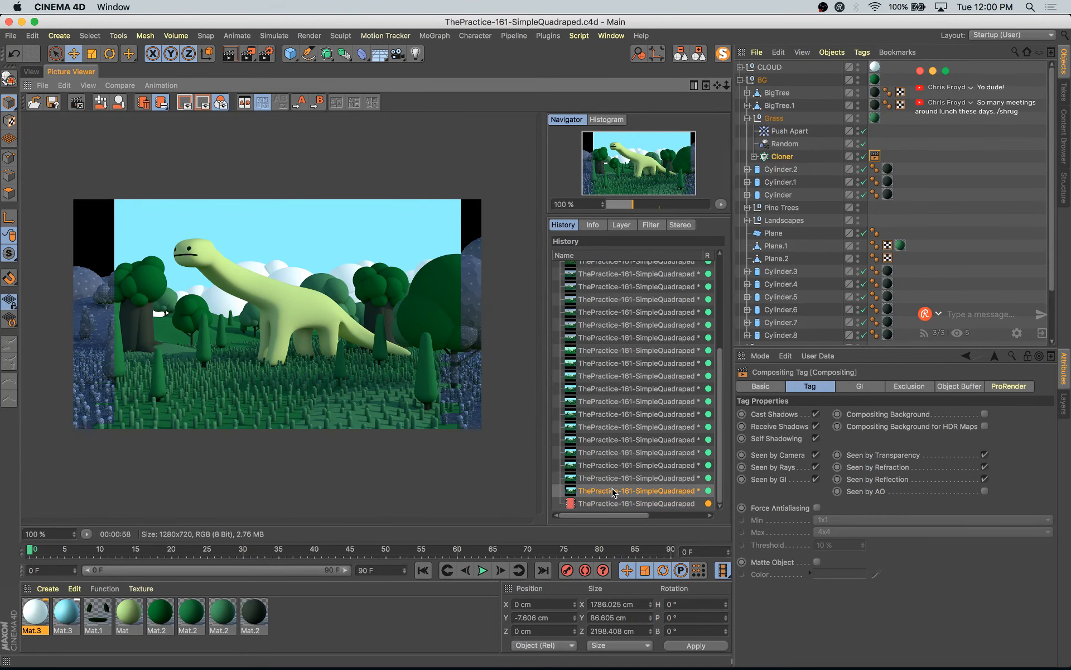
pyautogui.press('Down')
pyautogui.press('Up')
pyautogui.press('Down')
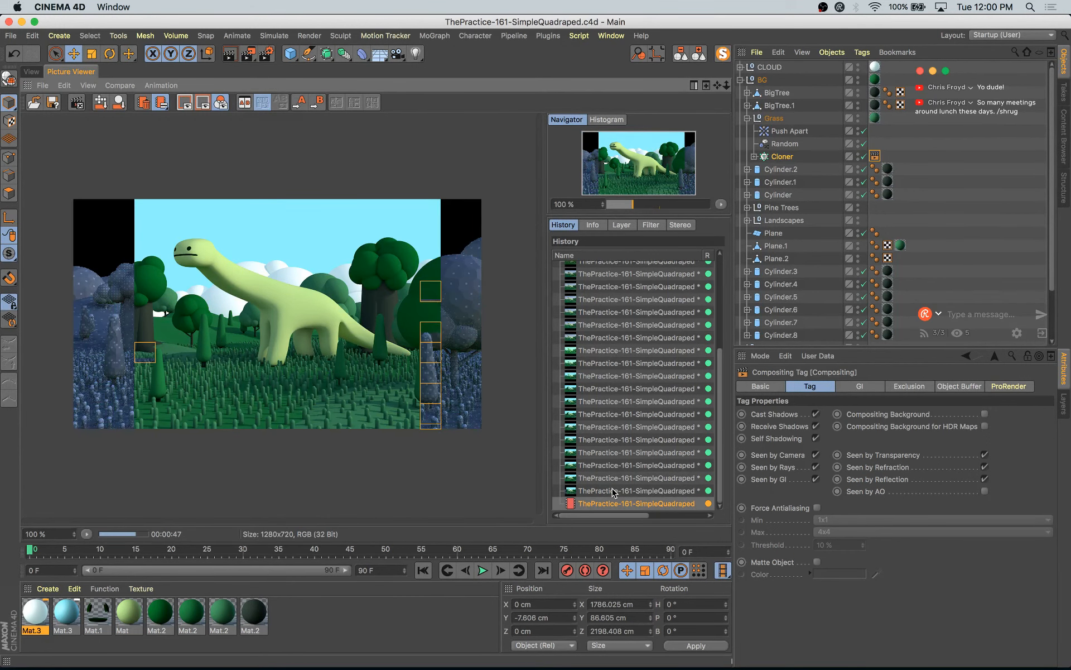
# - Compare the render in progress with the previous render, and return to the 3D viewport
pyautogui.press('Up')
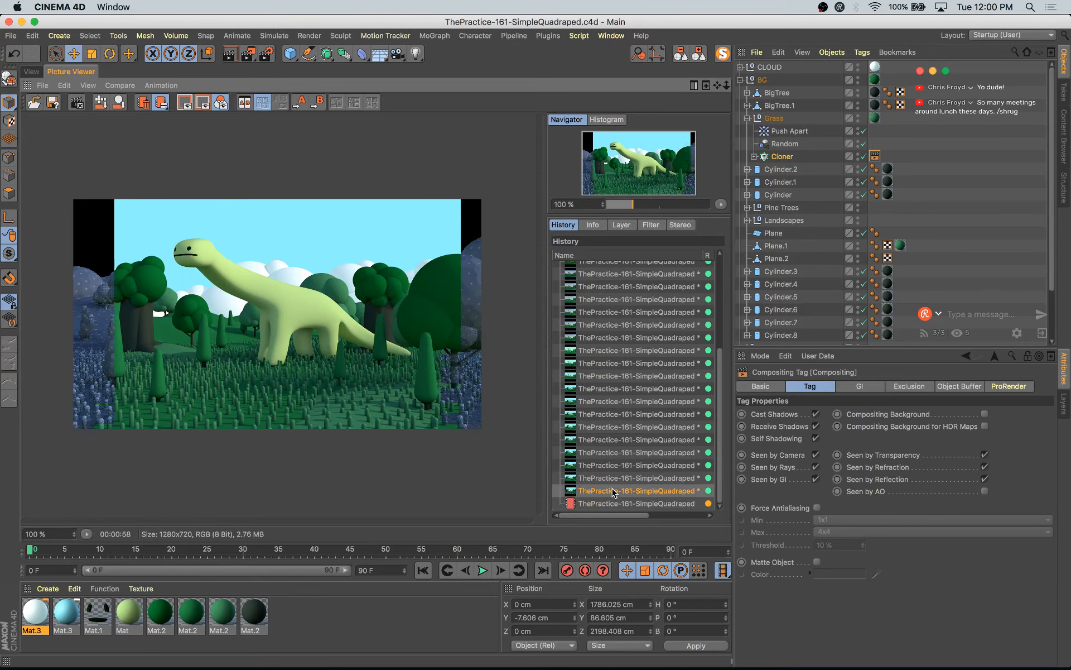
pyautogui.press('Down')
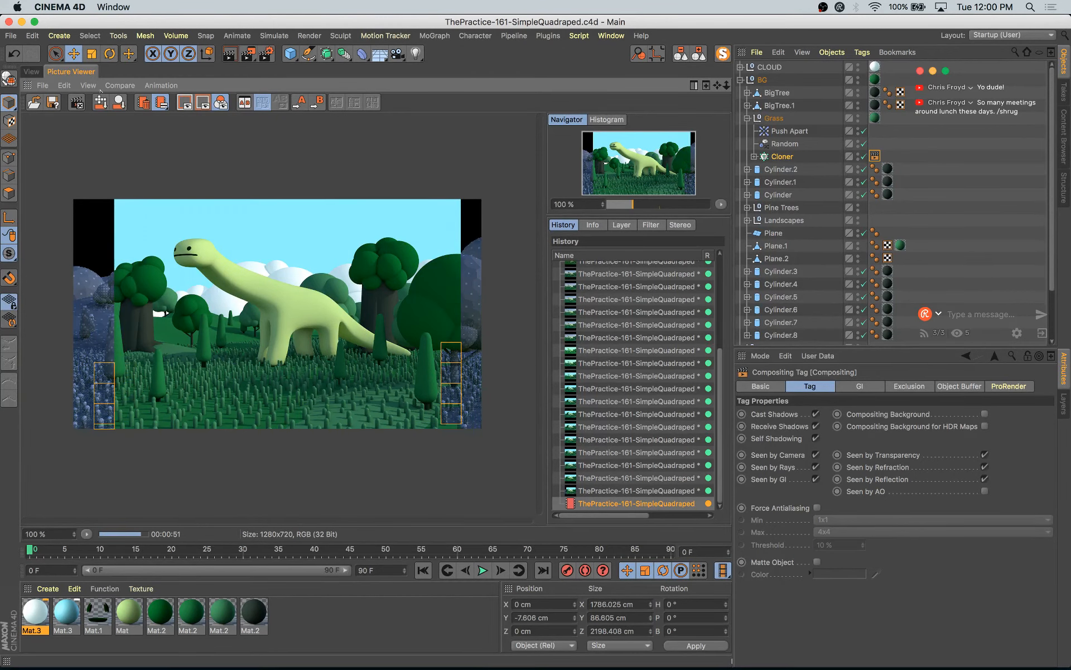
pyautogui.click(32, 72)
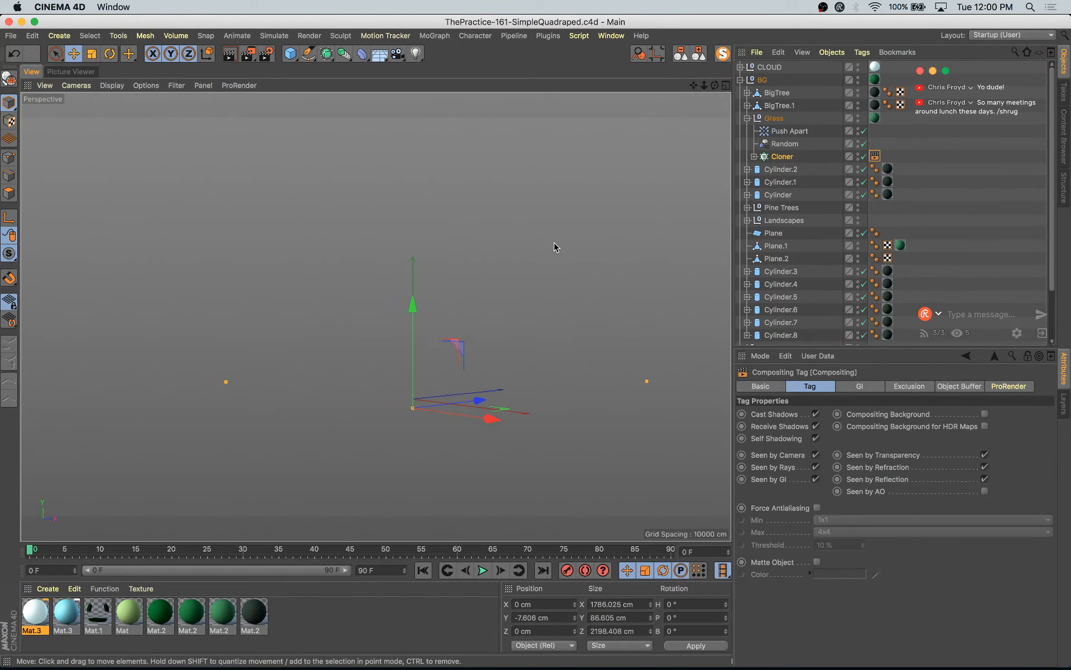
# - Move the outer foliage sphere of BigTree.1 inward to about X 38 cm, Y 14.3 cm, then save and render the scene
pyautogui.hotkey('ctrl', 'r')
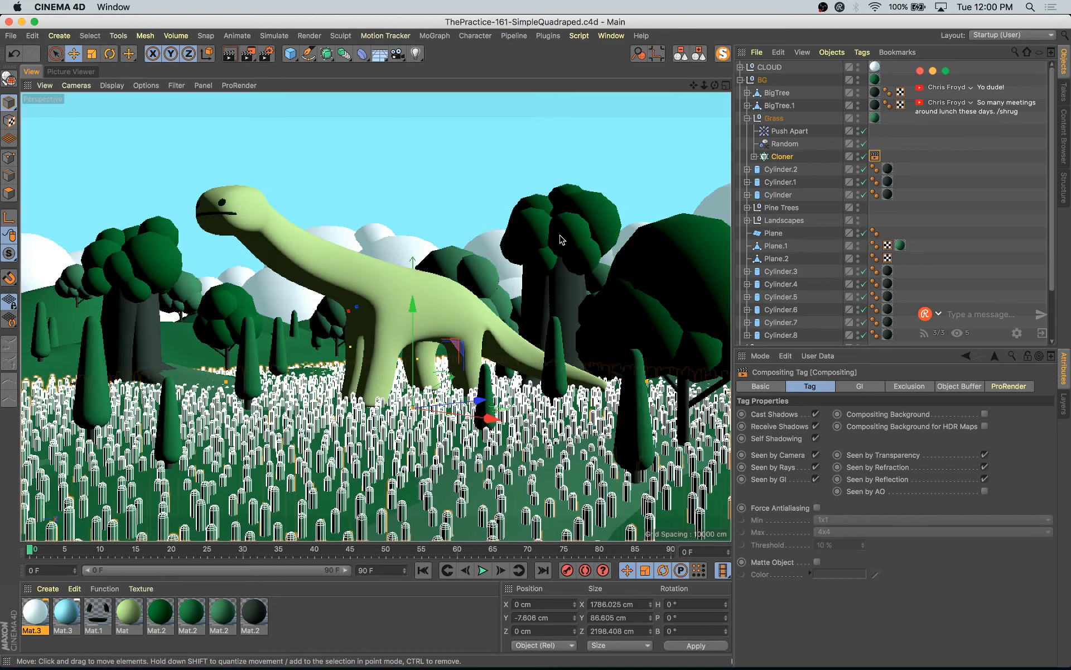
pyautogui.click(590, 218)
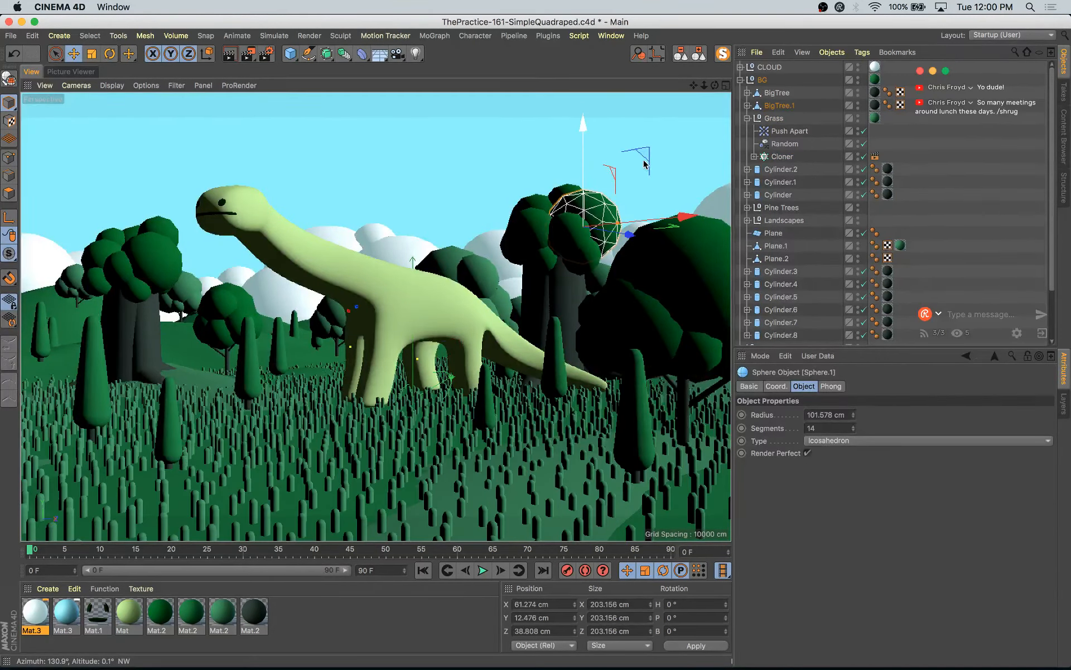
pyautogui.moveTo(644, 163); pyautogui.dragTo(634, 161)
pyautogui.press('super+s')
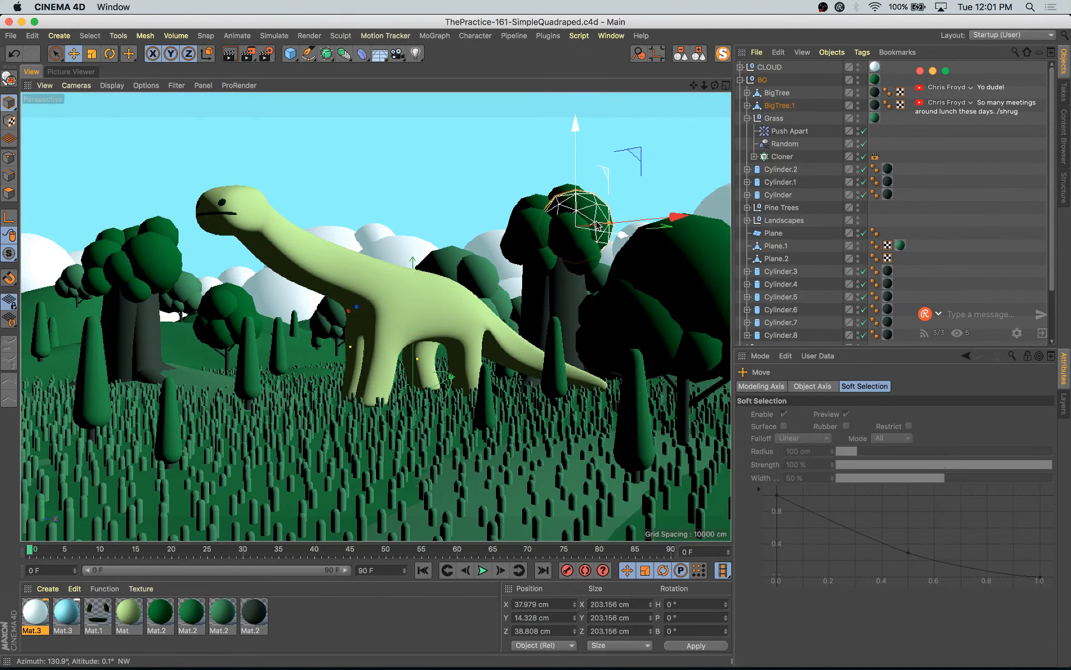
pyautogui.hotkey('shift', 'r')
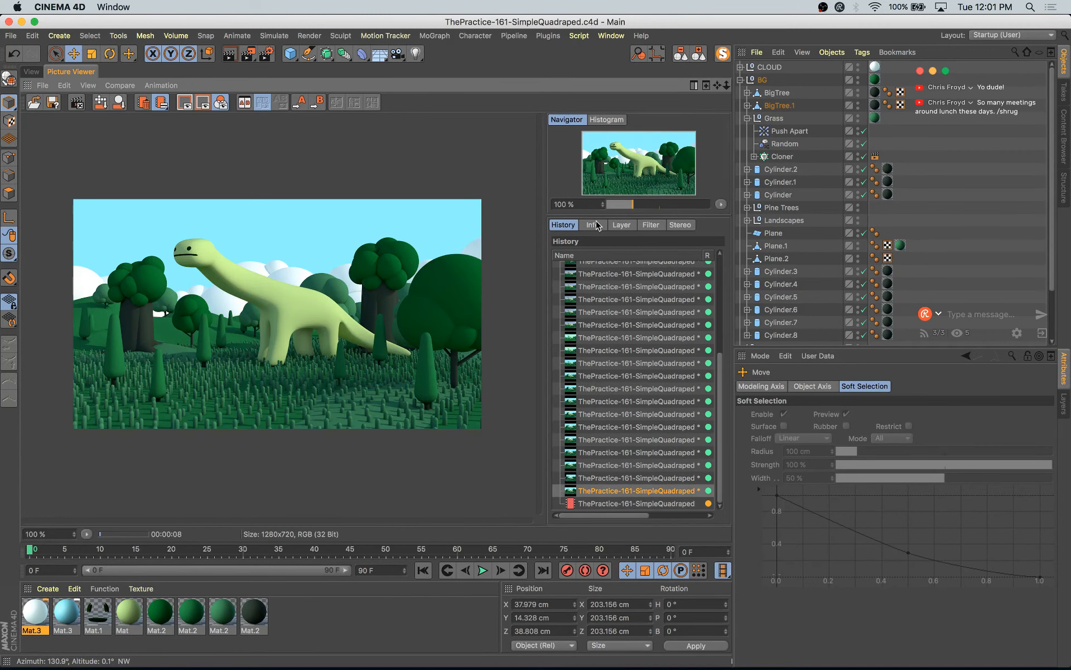
# - Move the Cylinder.2 tree beside the dinosaur's tail to about X 1932 cm, Z -546 cm
pyautogui.click(31, 71)
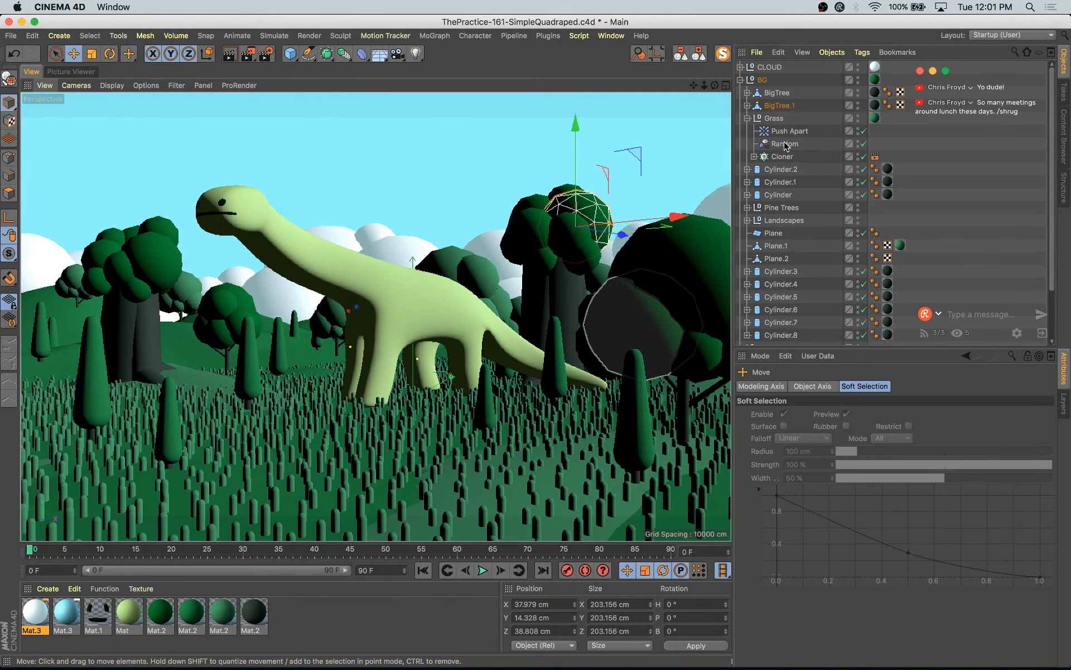
pyautogui.click(793, 169)
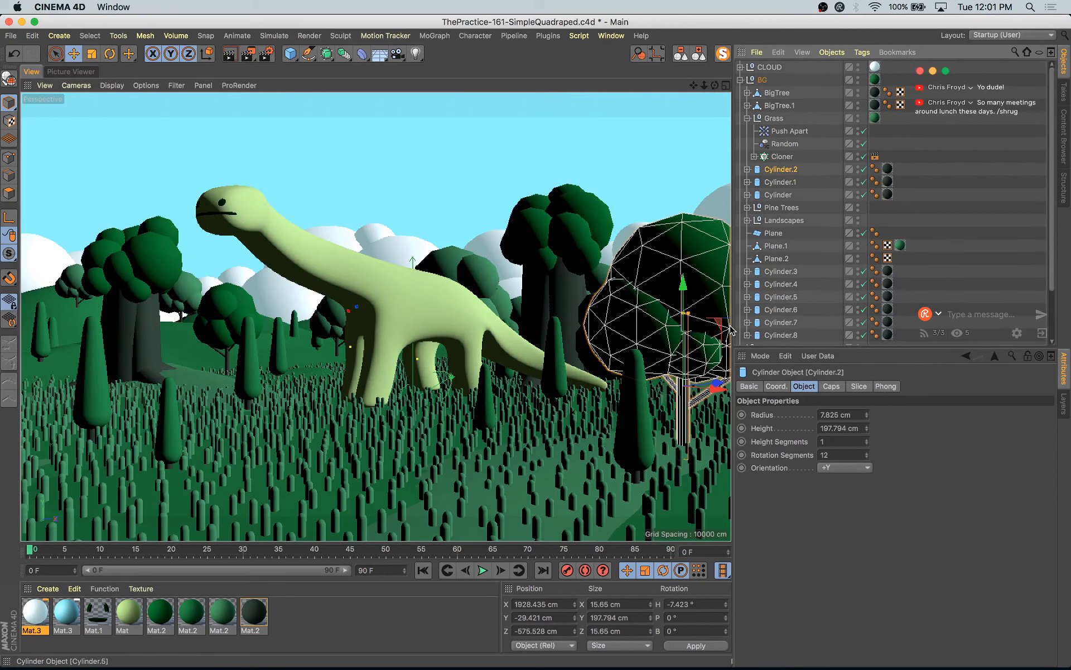
pyautogui.moveTo(720, 383)
pyautogui.mouseDown()
pyautogui.moveTo(732, 385)
pyautogui.moveTo(721, 384)
pyautogui.mouseUp()
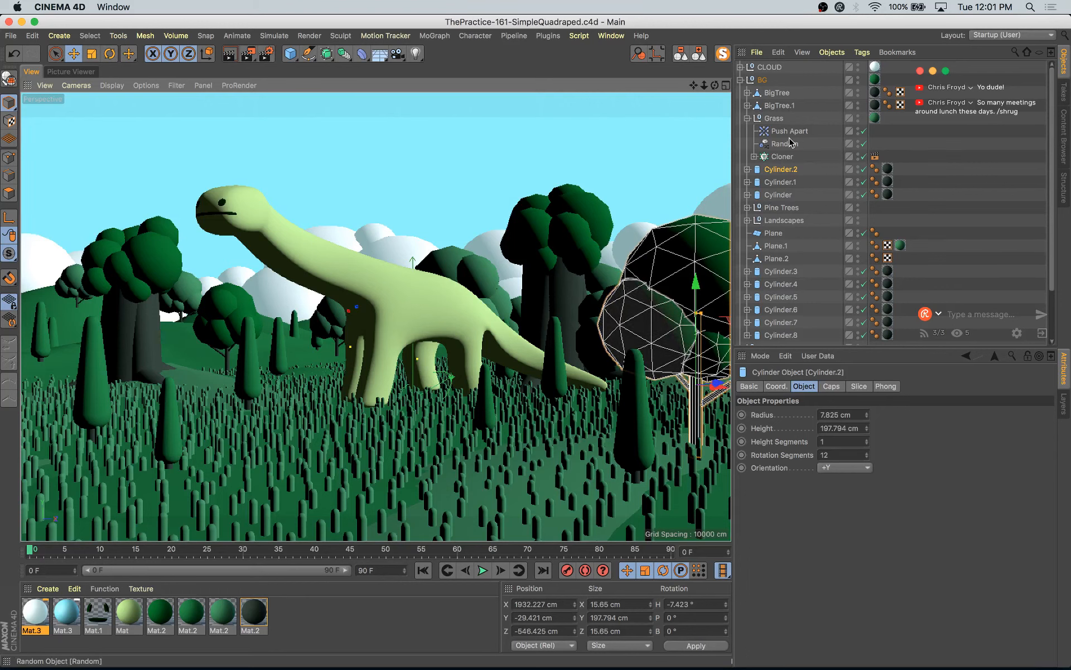
# - Move the Cylinder.5 tree to about X 1650 cm, Z -251 cm and scale it up to about 104%
pyautogui.press('super+z')
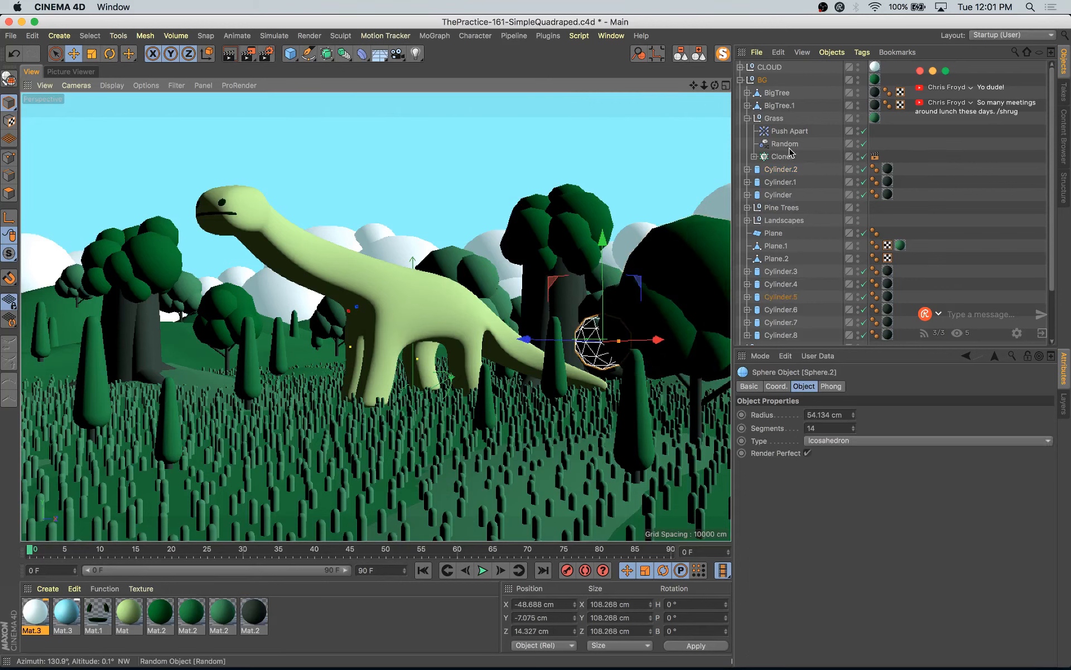
pyautogui.click(781, 296)
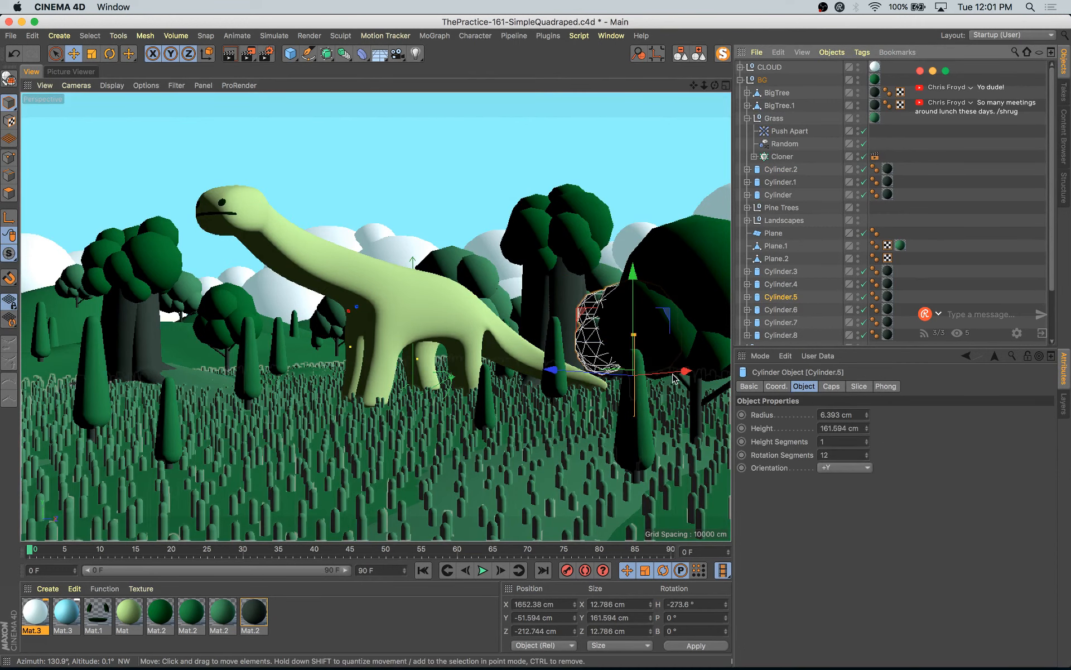
pyautogui.moveTo(681, 375); pyautogui.dragTo(655, 389)
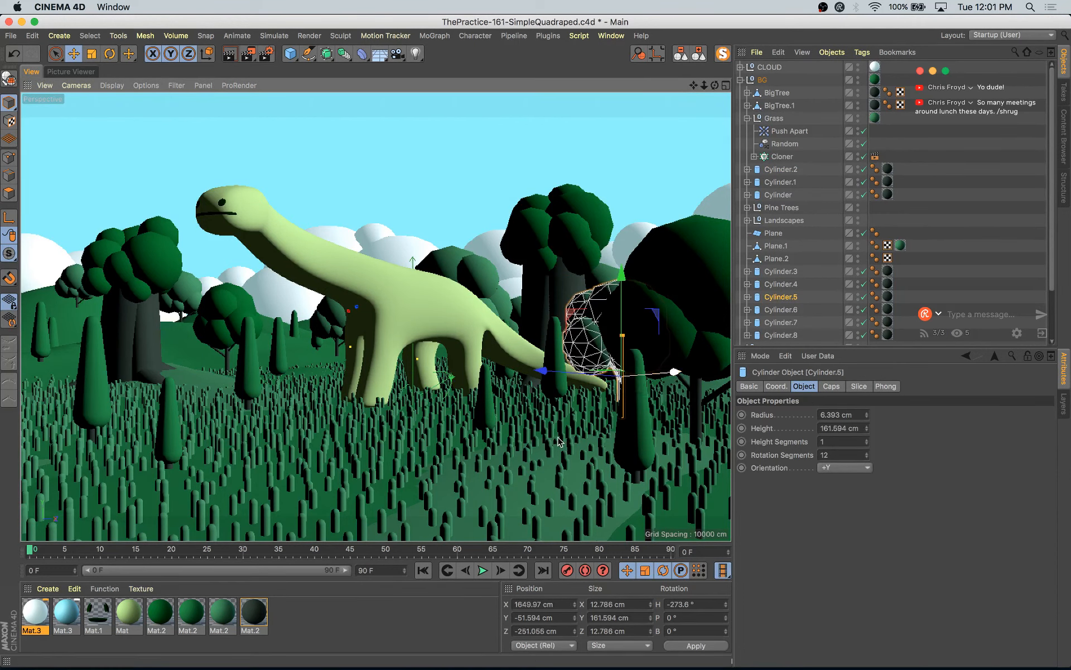
pyautogui.press('t')
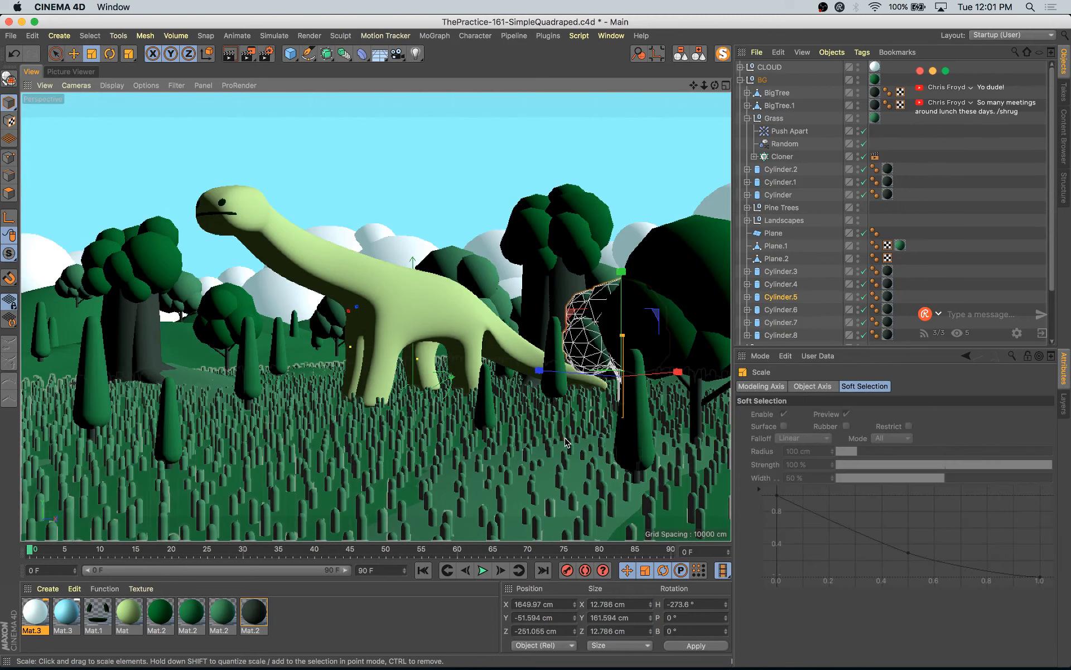
pyautogui.moveTo(469, 472); pyautogui.dragTo(657, 385)
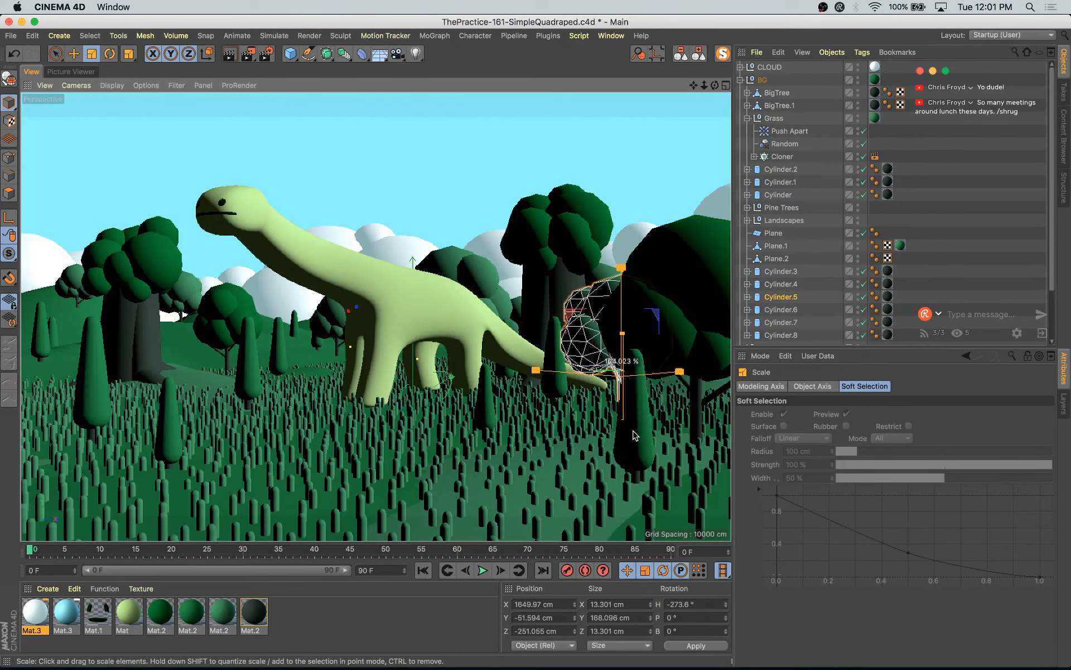
pyautogui.moveTo(646, 450); pyautogui.dragTo(647, 449)
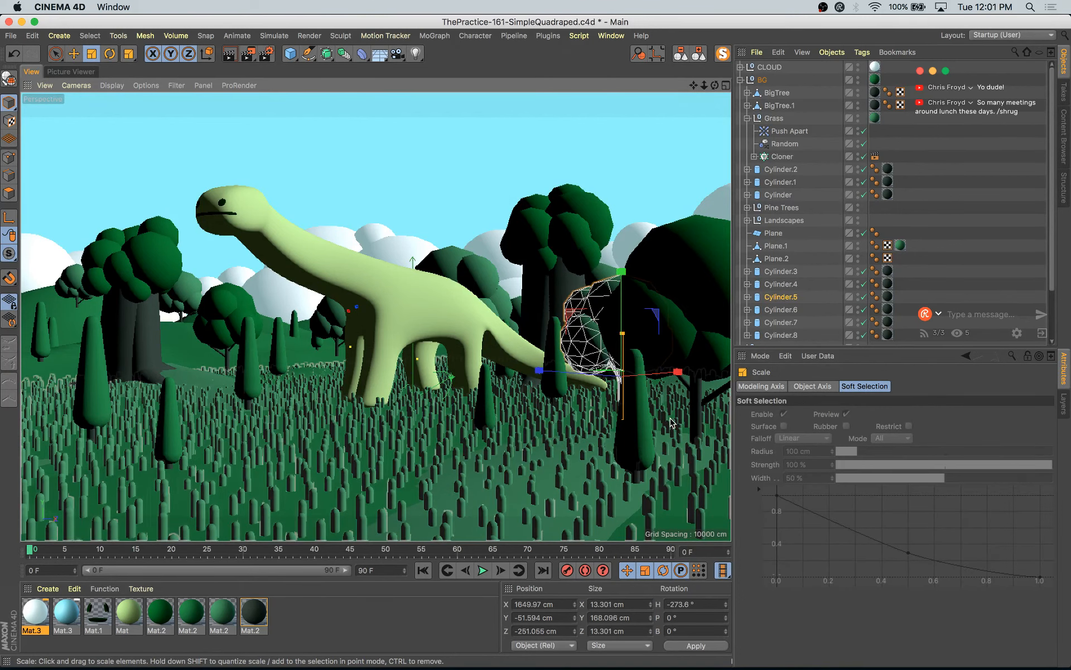
# - Move the foreground pine tree near the tail to about Z -387.6 cm and save the scene
pyautogui.click(638, 443)
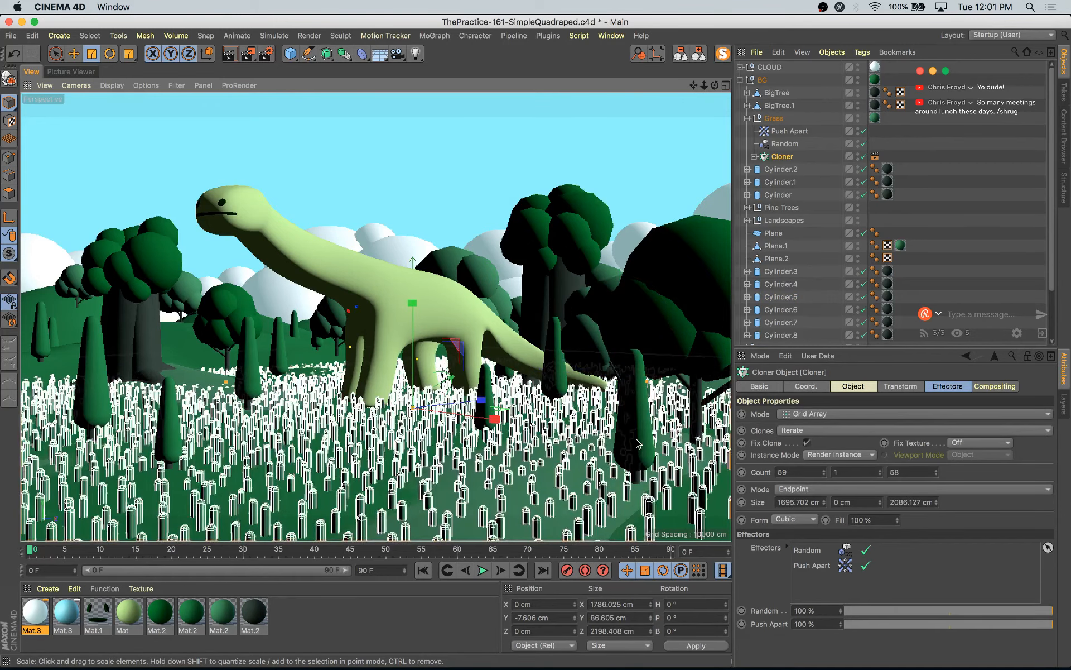
pyautogui.click(694, 403)
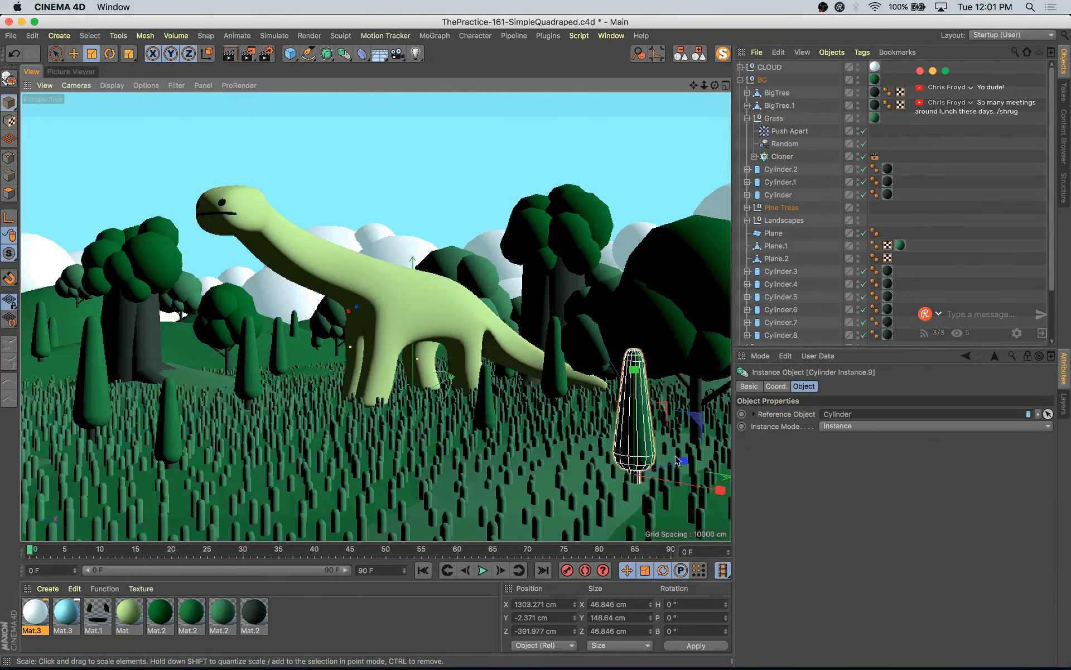
pyautogui.press('e')
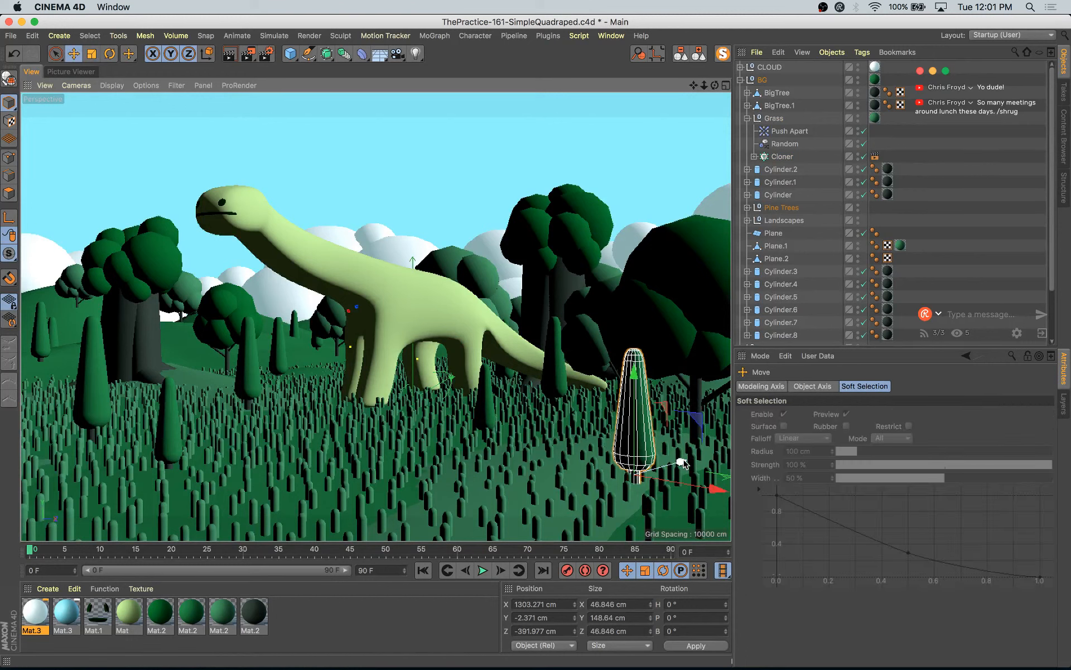
pyautogui.moveTo(683, 463); pyautogui.dragTo(685, 466)
pyautogui.press('super+s')
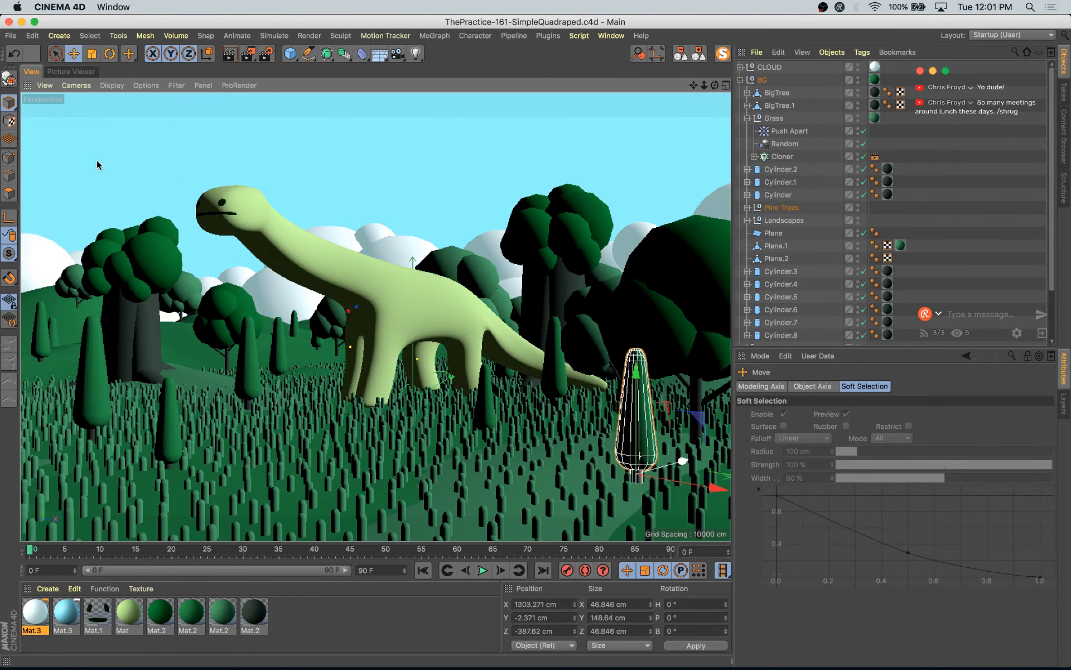
# - Compare the two latest finished renders repeatedly to judge the shading of the grass
pyautogui.hotkey('shift', 'r')
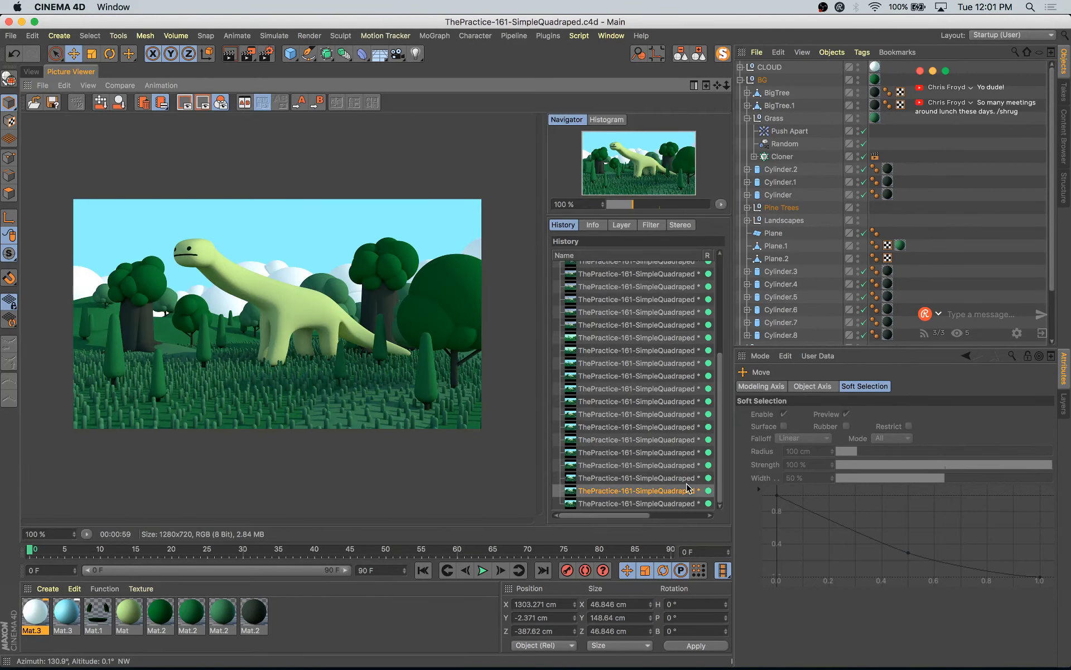
pyautogui.press('Up')
pyautogui.press('Down')
pyautogui.press('Down')
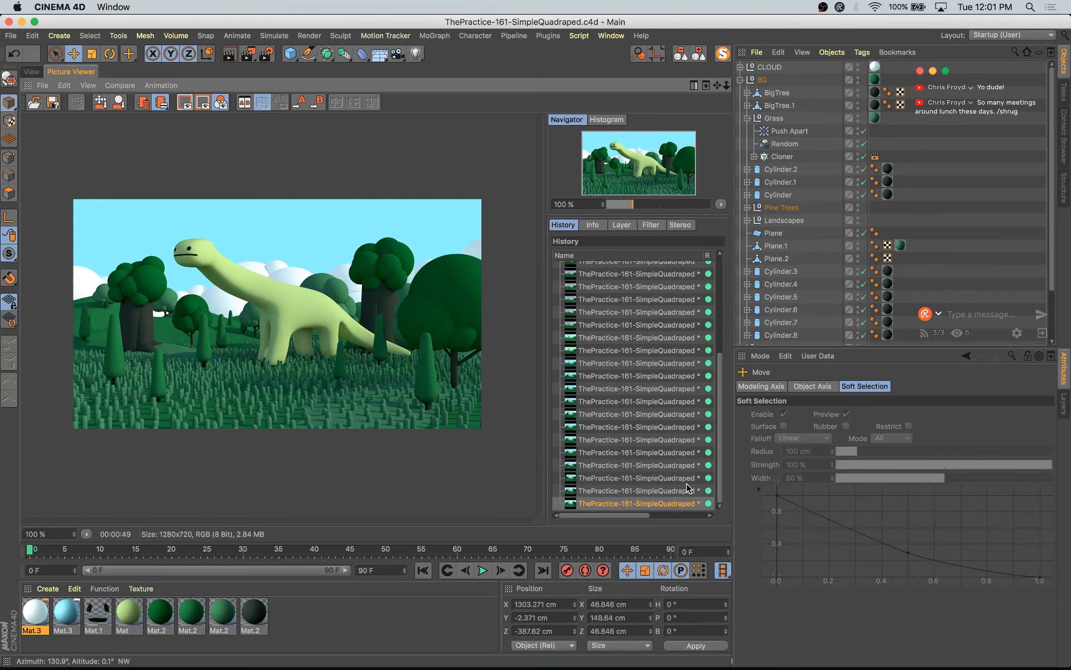
pyautogui.press('Up')
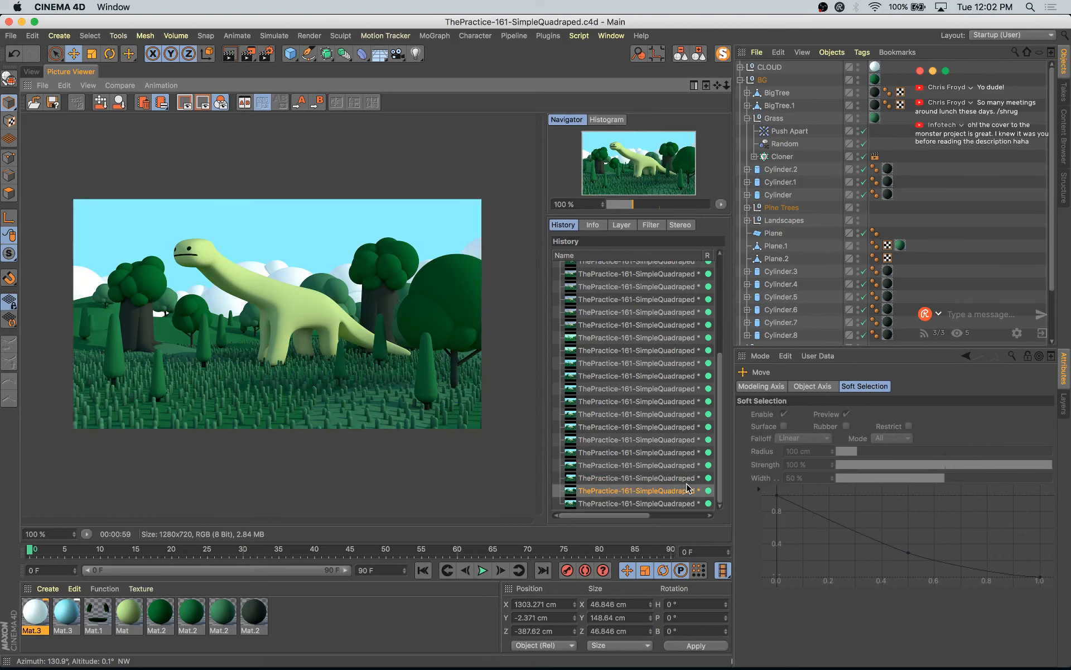
pyautogui.press('Down')
pyautogui.press('Up')
pyautogui.press('Down')
pyautogui.press('Up')
pyautogui.press('Down')
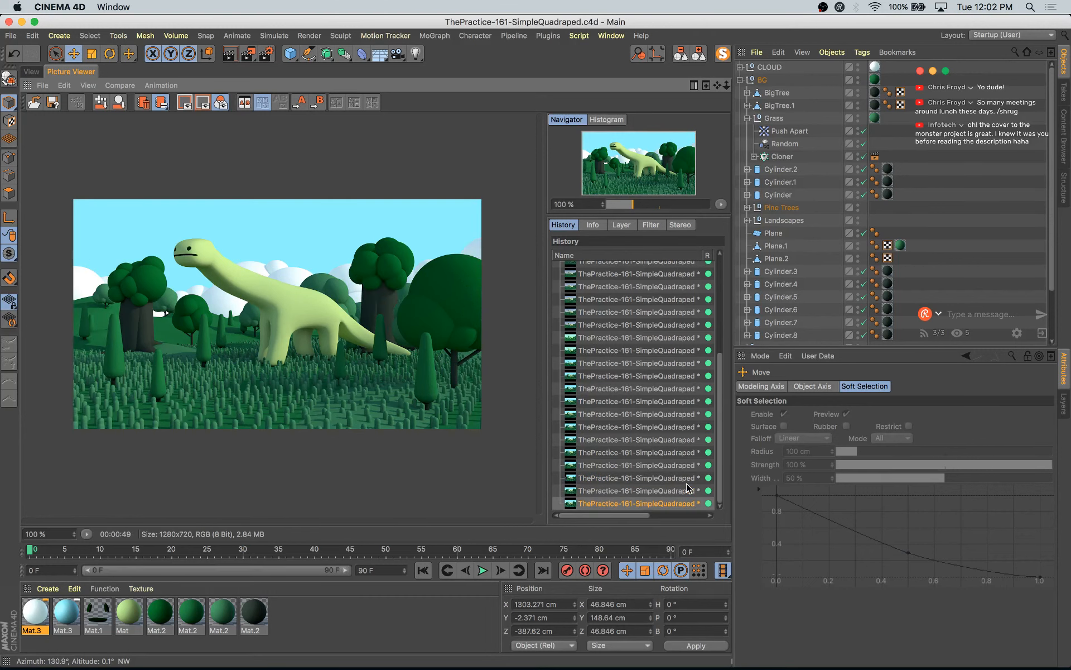
pyautogui.press('Up')
pyautogui.press('Down')
pyautogui.press('Up')
pyautogui.press('Down')
pyautogui.press('Up')
pyautogui.press('Down')
pyautogui.press('Up')
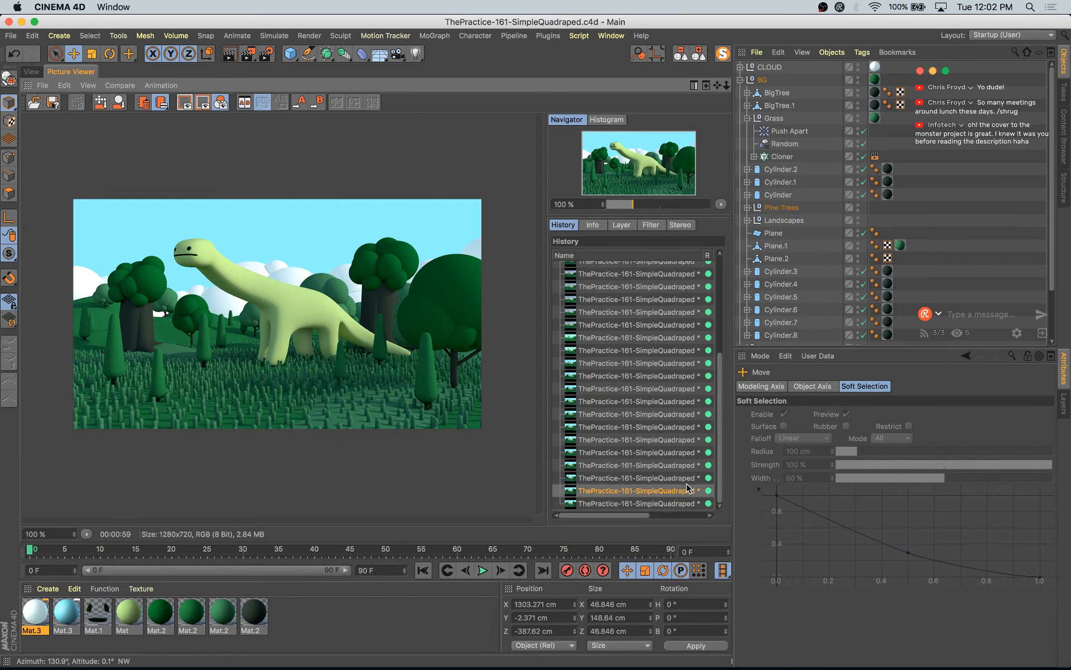
pyautogui.press('Down')
# - Examine the grass and dinosaur at 175% magnification in the two latest renders
pyautogui.scroll(4, 279, 445)
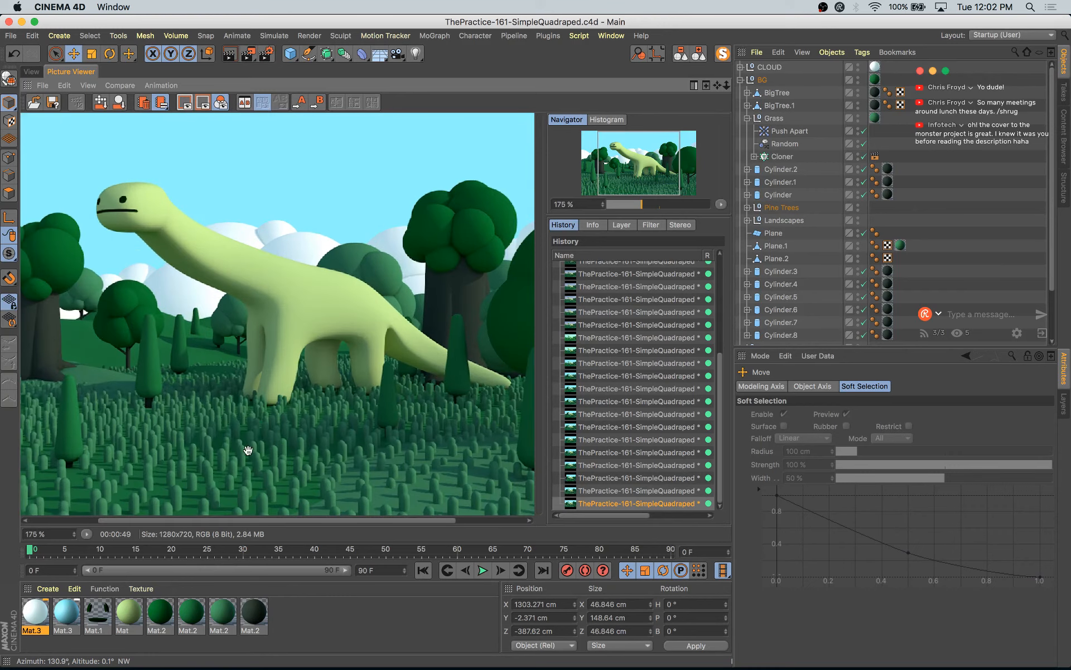
pyautogui.click(589, 492)
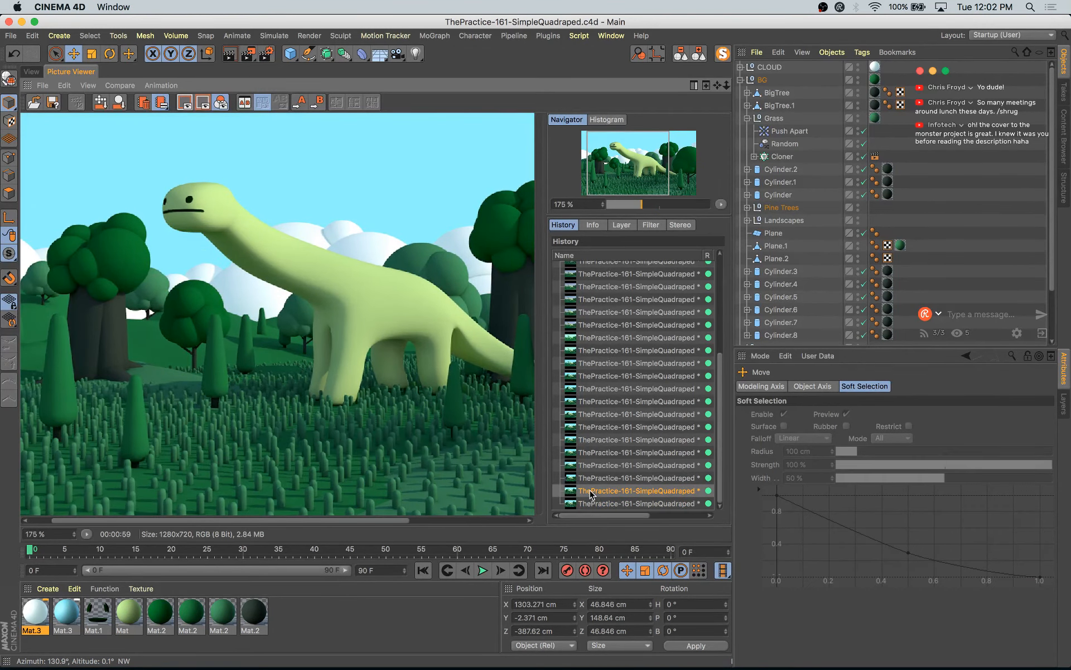
pyautogui.click(596, 504)
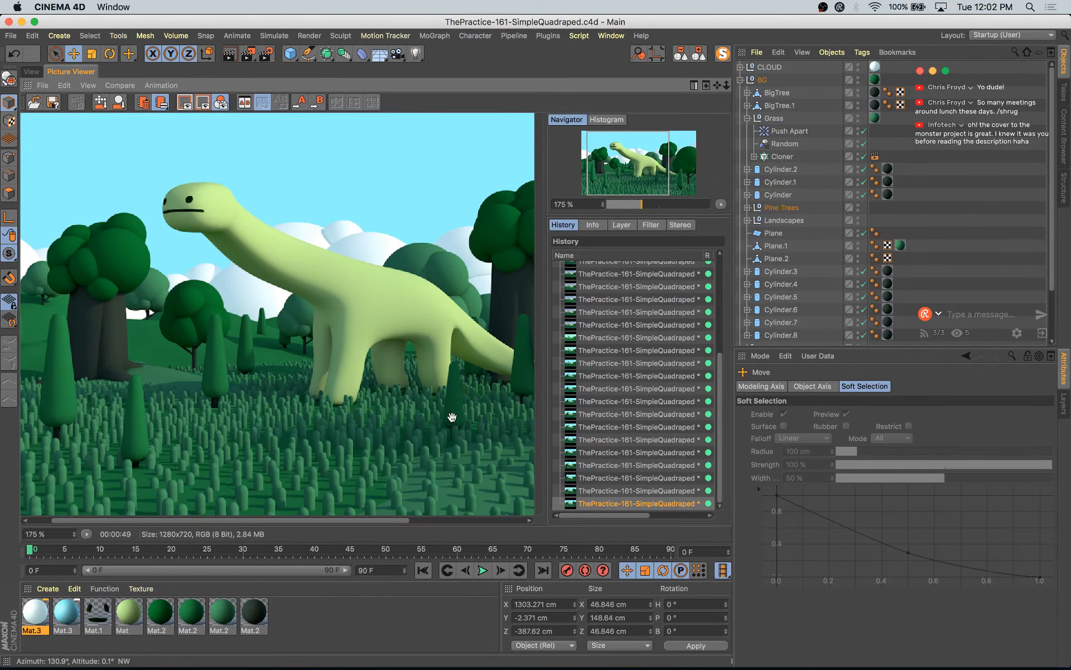
pyautogui.moveTo(224, 444); pyautogui.dragTo(176, 414)
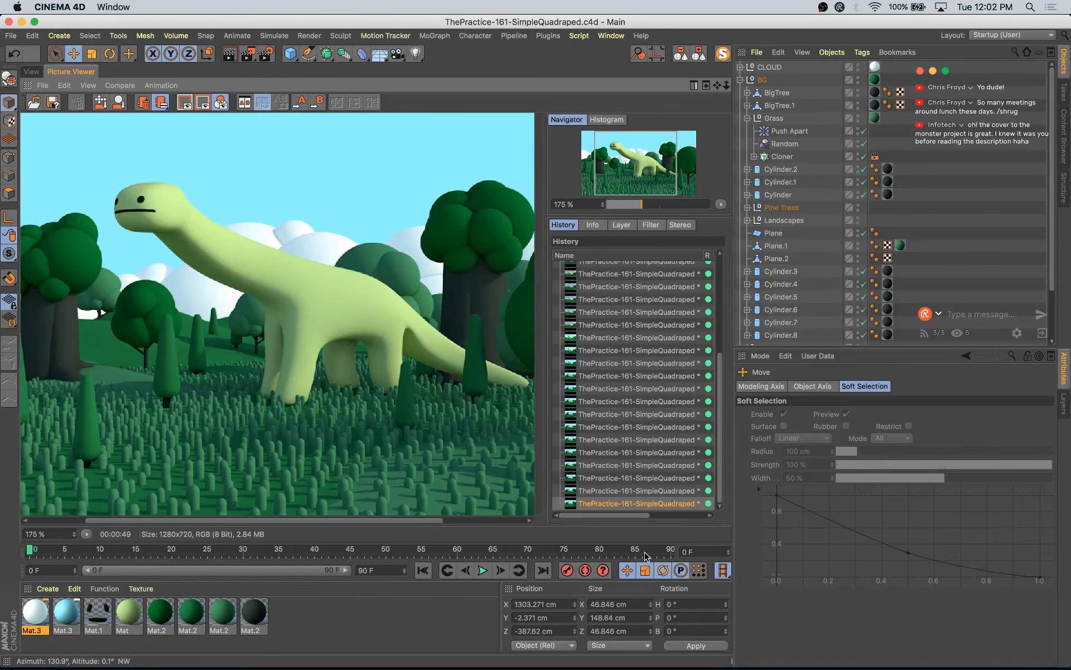
pyautogui.click(634, 492)
pyautogui.click(634, 504)
pyautogui.click(637, 492)
pyautogui.click(638, 502)
pyautogui.click(621, 491)
pyautogui.click(622, 503)
pyautogui.scroll(-3, 222, 387)
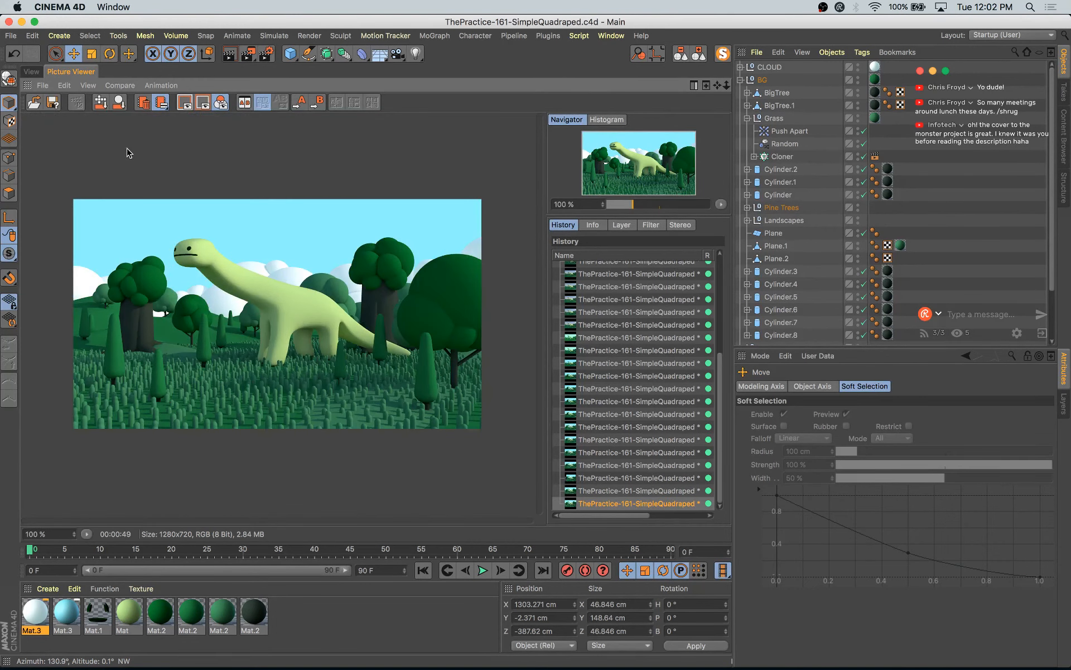
# - Expand the grass Cloner to show its Capsule, then save the scene and start a new render
pyautogui.click(32, 71)
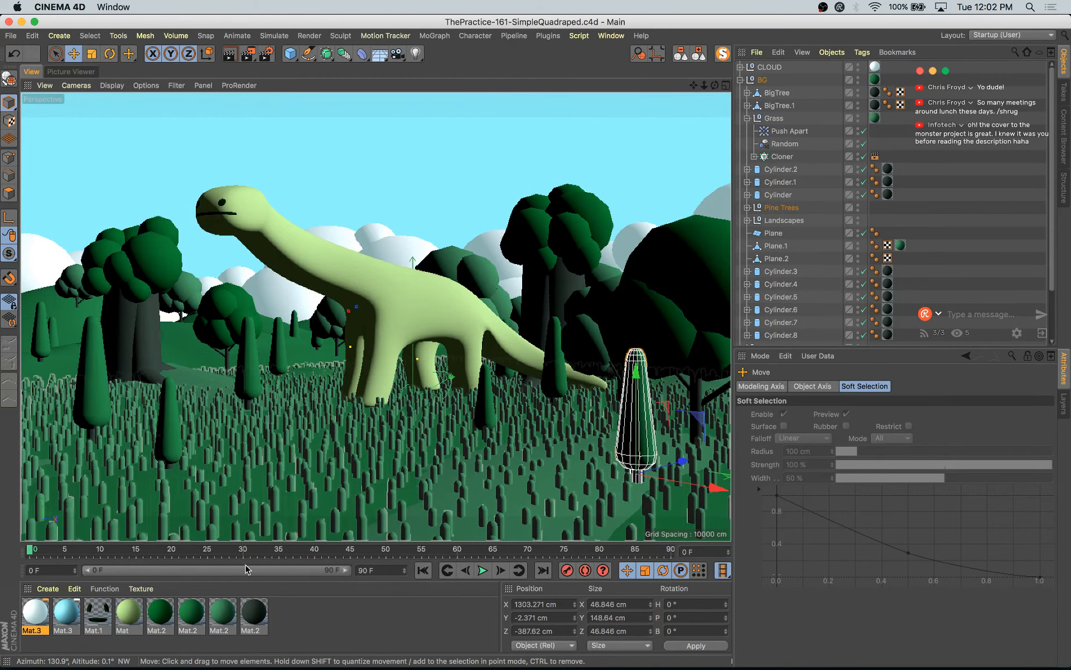
pyautogui.click(246, 447)
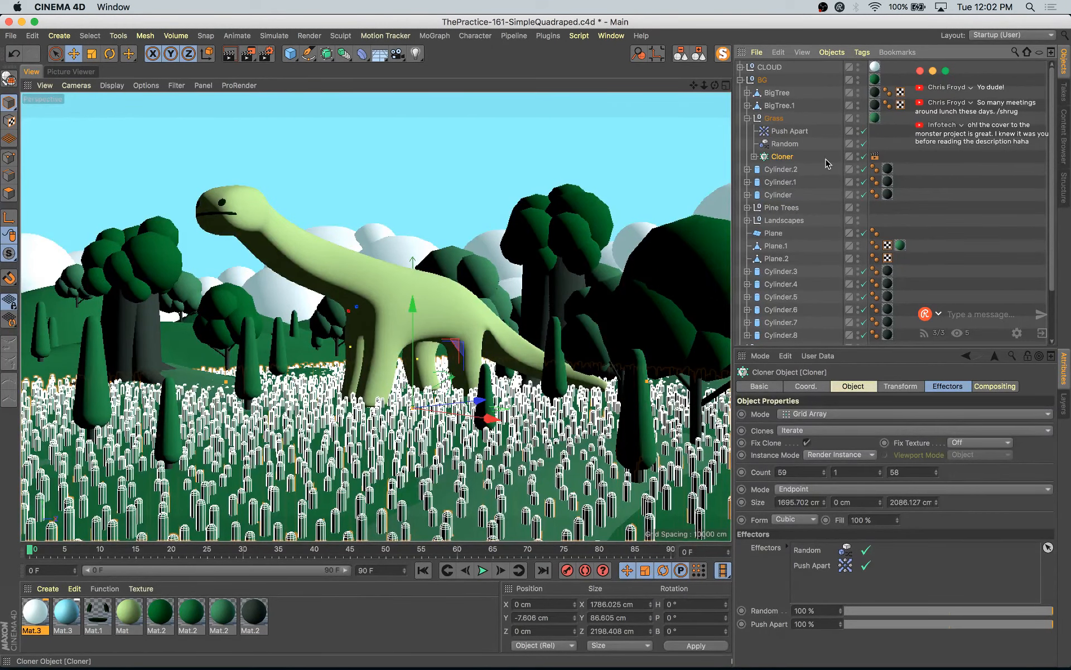
pyautogui.click(754, 157)
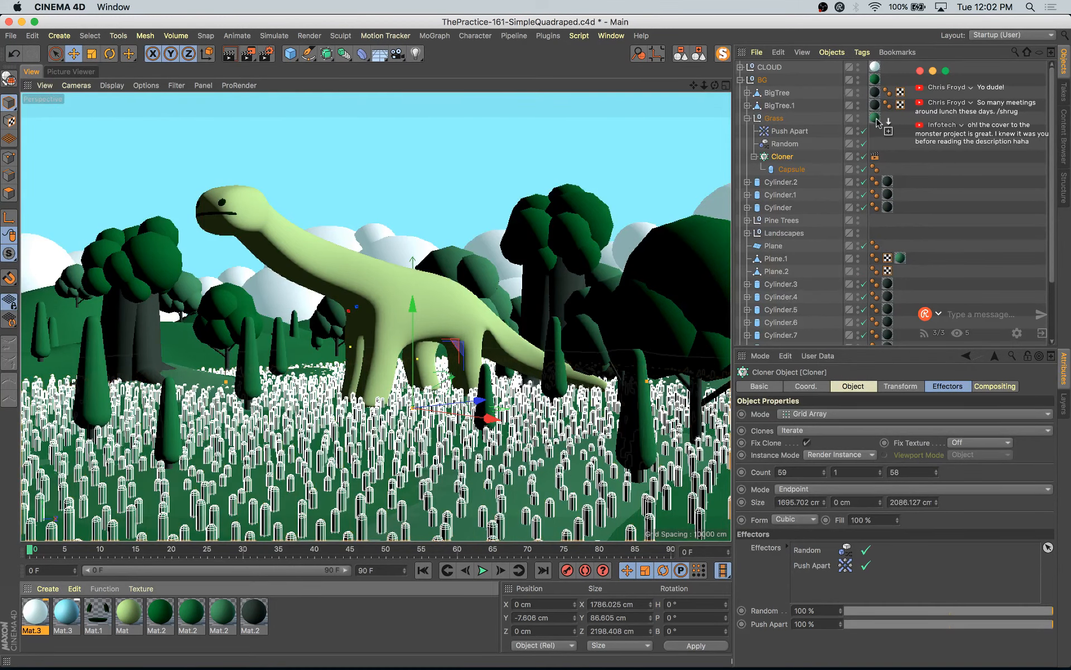
pyautogui.press('super+s')
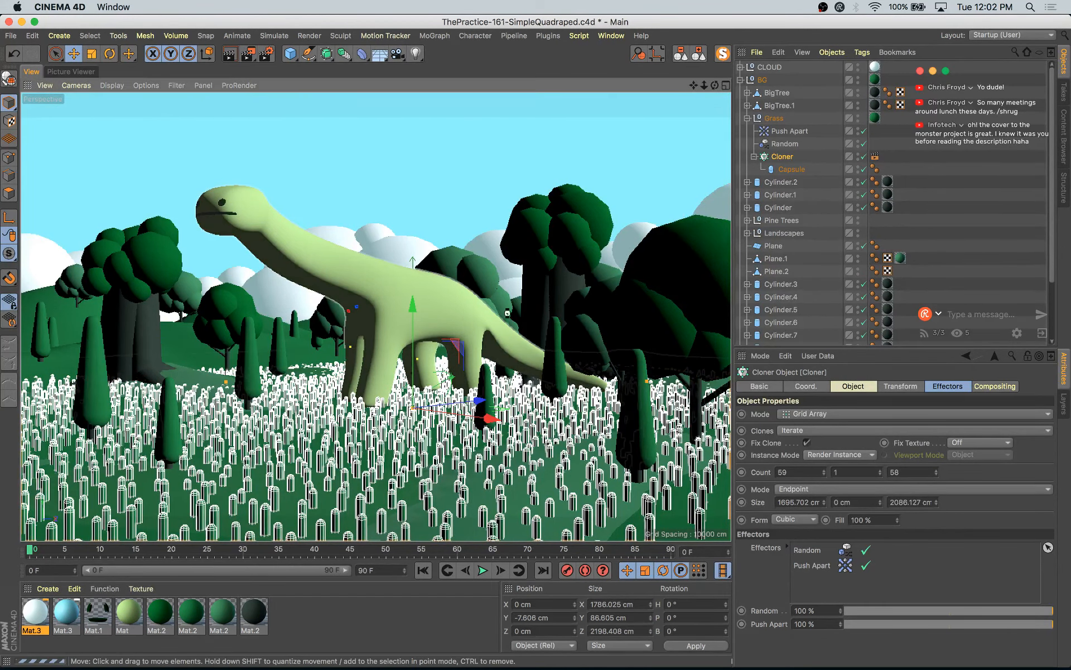
pyautogui.hotkey('shift', 'r')
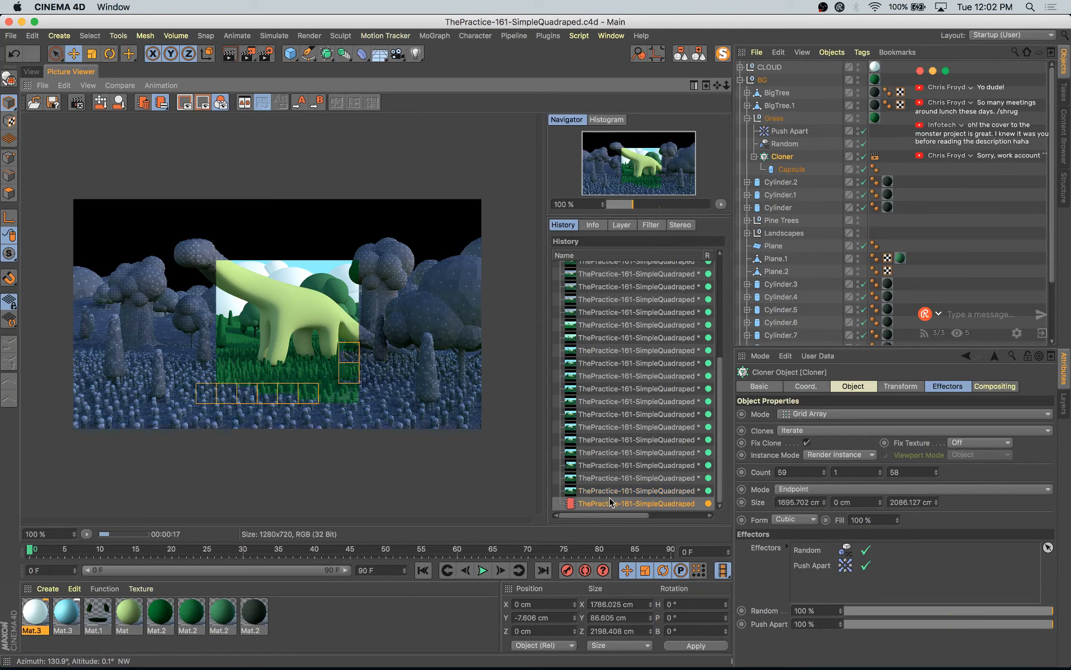
# - Compare the newest render with the earlier ones in the render history
pyautogui.press('Up')
pyautogui.press('Up')
pyautogui.press('Up')
pyautogui.press('Up')
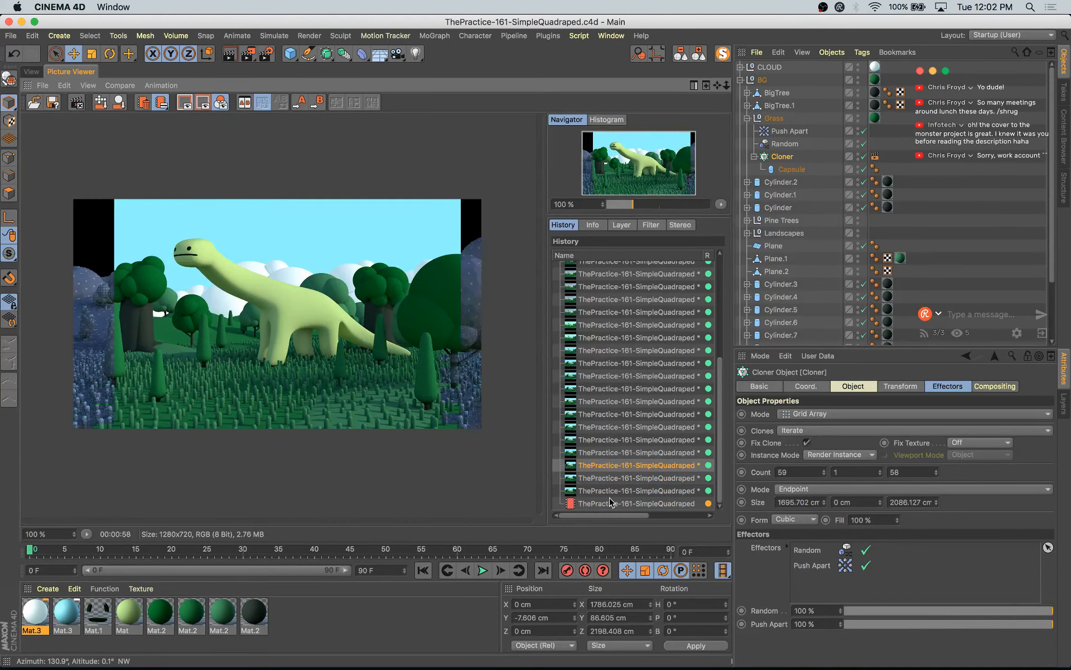
pyautogui.press('Up')
pyautogui.press('Down')
pyautogui.press('Down')
pyautogui.press('Down')
pyautogui.press('Down')
pyautogui.press('Down')
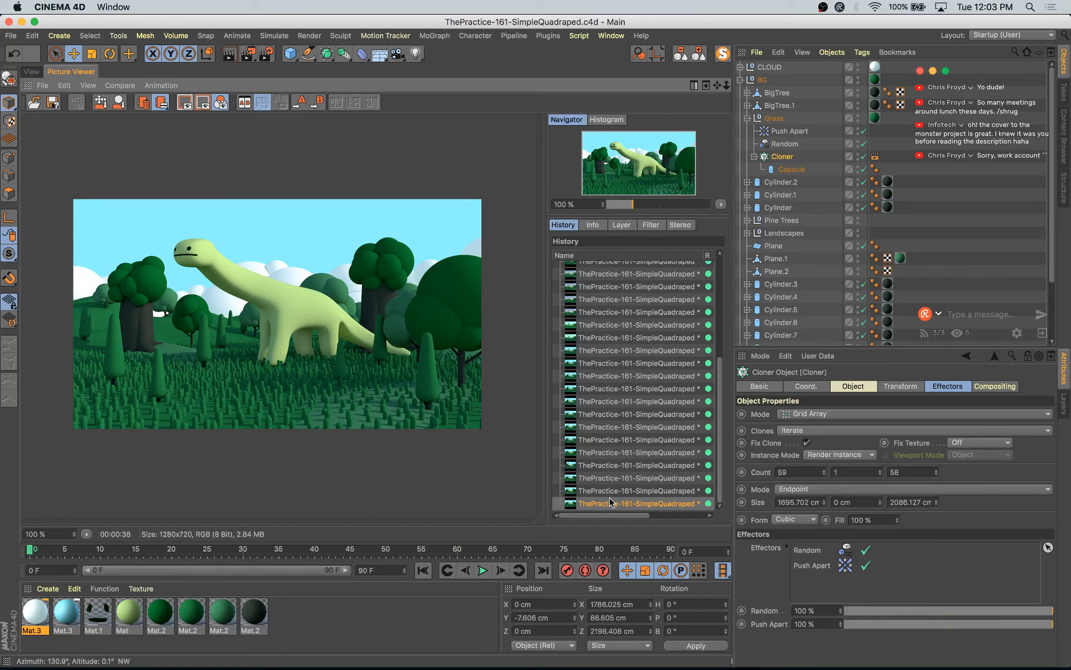
pyautogui.press('Up')
pyautogui.press('Up')
pyautogui.press('Down')
pyautogui.press('Down')
pyautogui.press('Up')
pyautogui.press('Down')
pyautogui.press('Up')
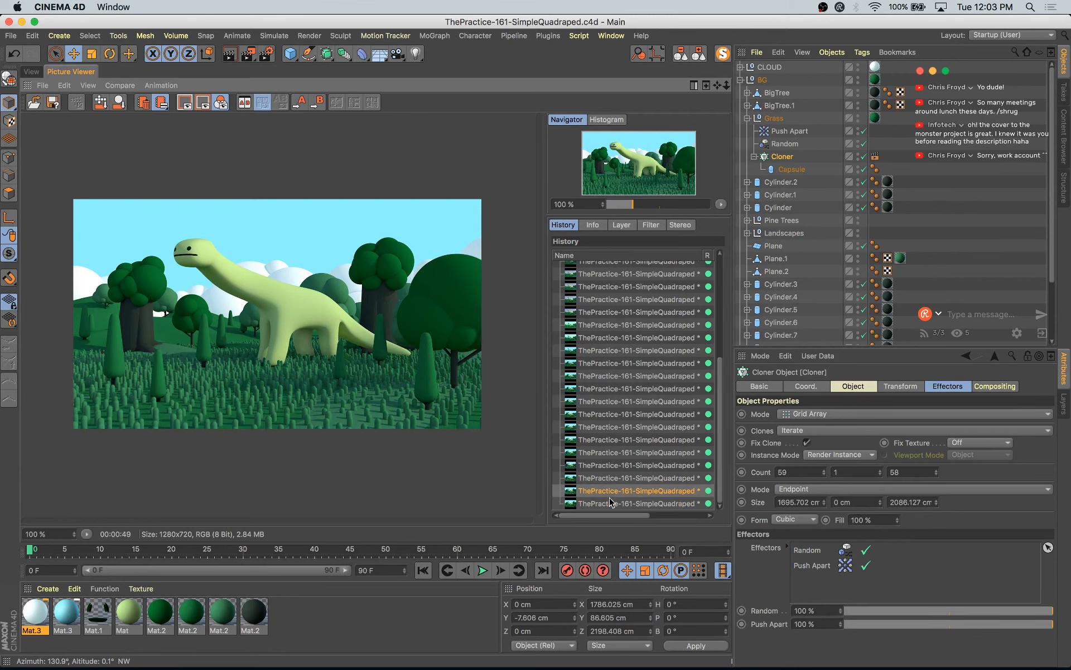
pyautogui.press('Down')
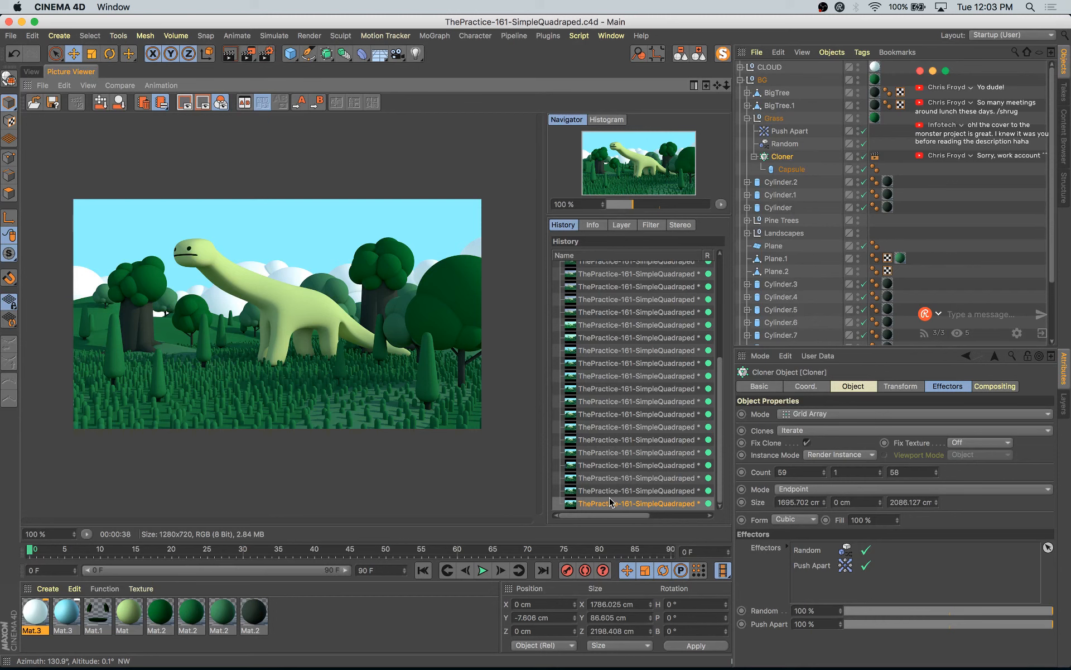
# - Enlarge the cloud sphere behind the dinosaur's back to about 591 cm, move it to about X -1402, Y 493 cm, and save
pyautogui.click(31, 72)
pyautogui.click(362, 245)
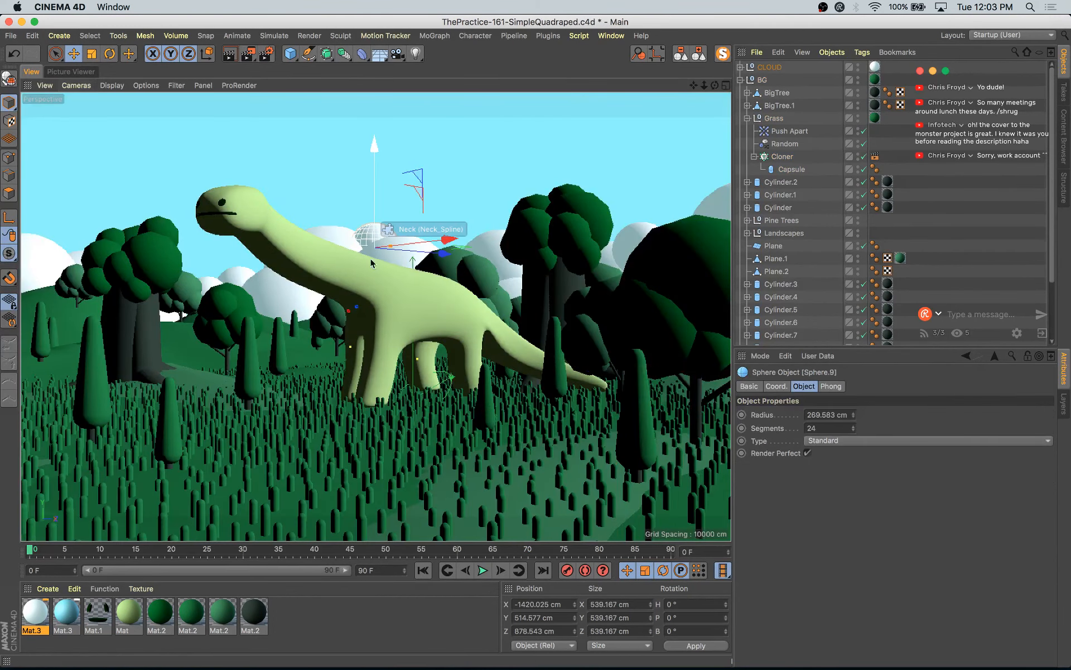
pyautogui.press('t')
pyautogui.moveTo(357, 242); pyautogui.dragTo(367, 240)
pyautogui.press('e')
pyautogui.moveTo(374, 143); pyautogui.dragTo(374, 146)
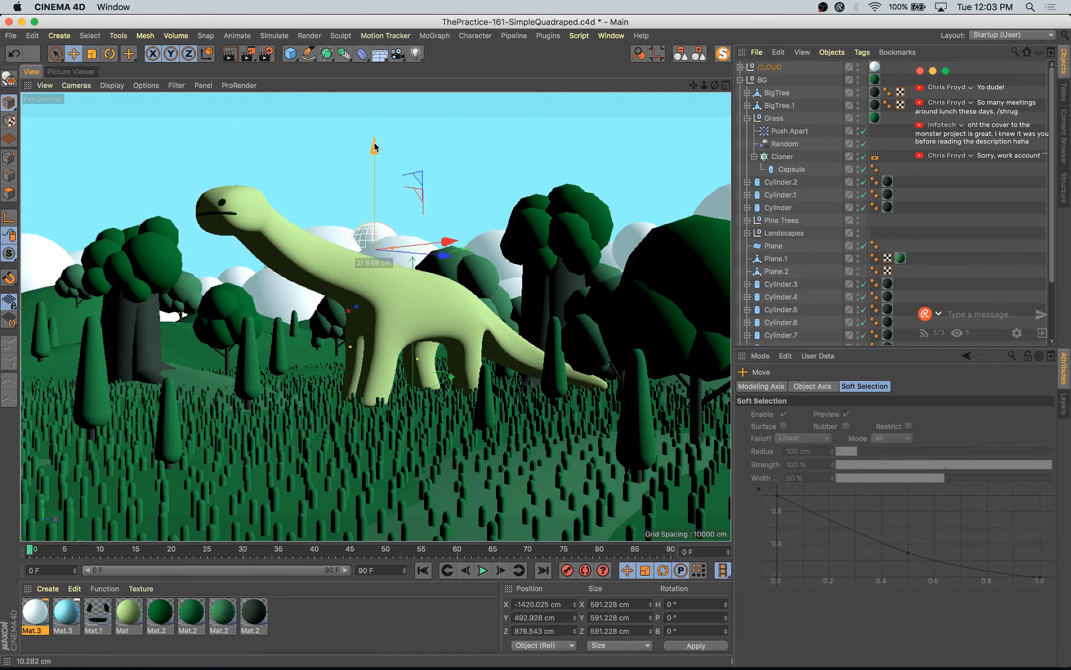
pyautogui.moveTo(444, 238); pyautogui.dragTo(446, 238)
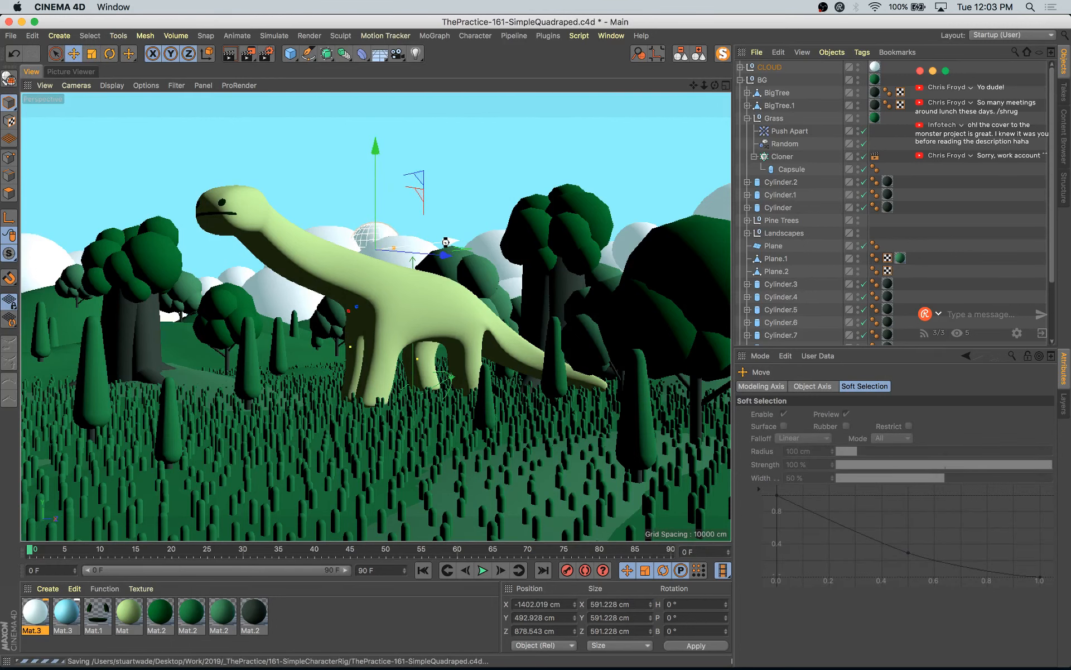
pyautogui.hotkey('ctrl', 's')
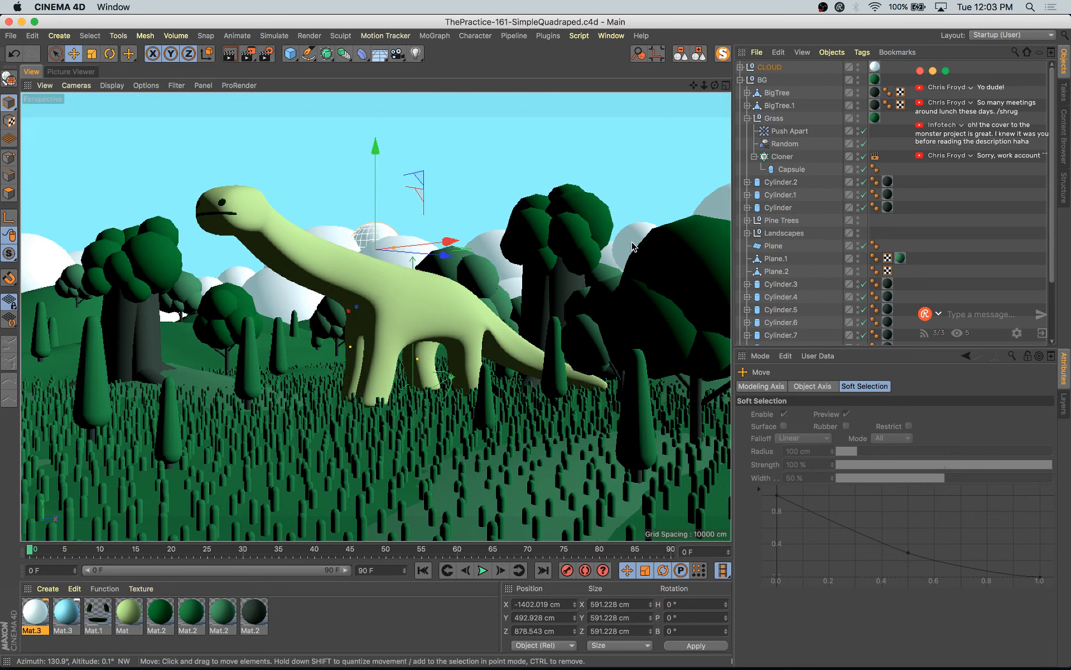
# - Move the cloud sphere between the large trees behind the tail to about X 1464, Y 148, Z 1357 cm and enlarge it to about 549 cm
pyautogui.click(650, 255)
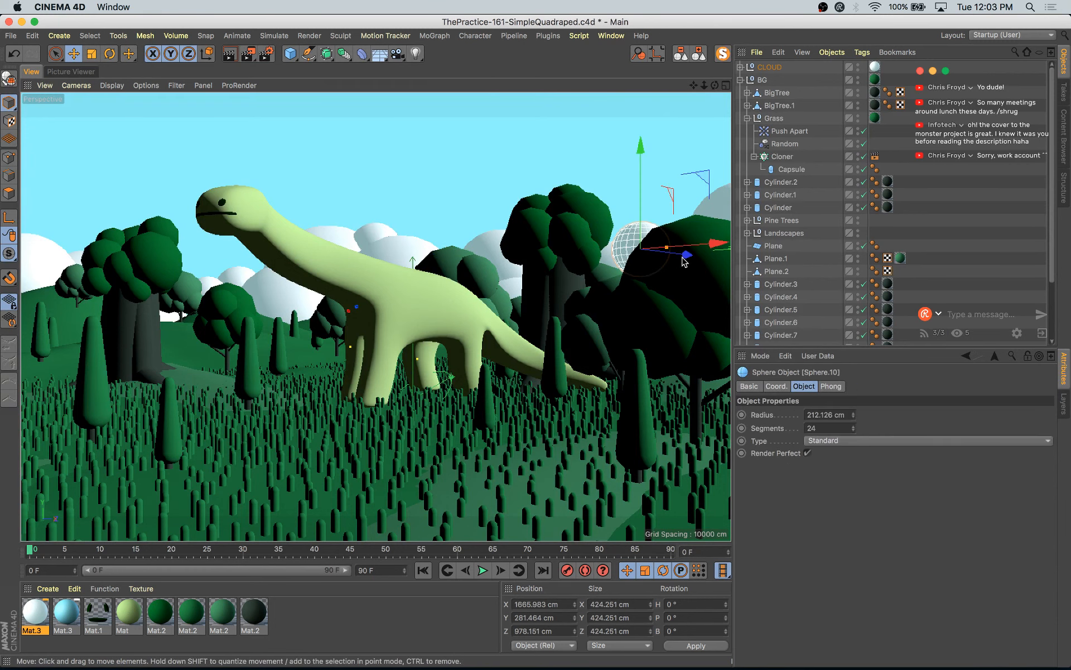
pyautogui.moveTo(684, 262)
pyautogui.mouseDown()
pyautogui.moveTo(706, 261)
pyautogui.moveTo(702, 252)
pyautogui.moveTo(688, 262)
pyautogui.mouseUp()
pyautogui.moveTo(644, 179); pyautogui.dragTo(643, 188)
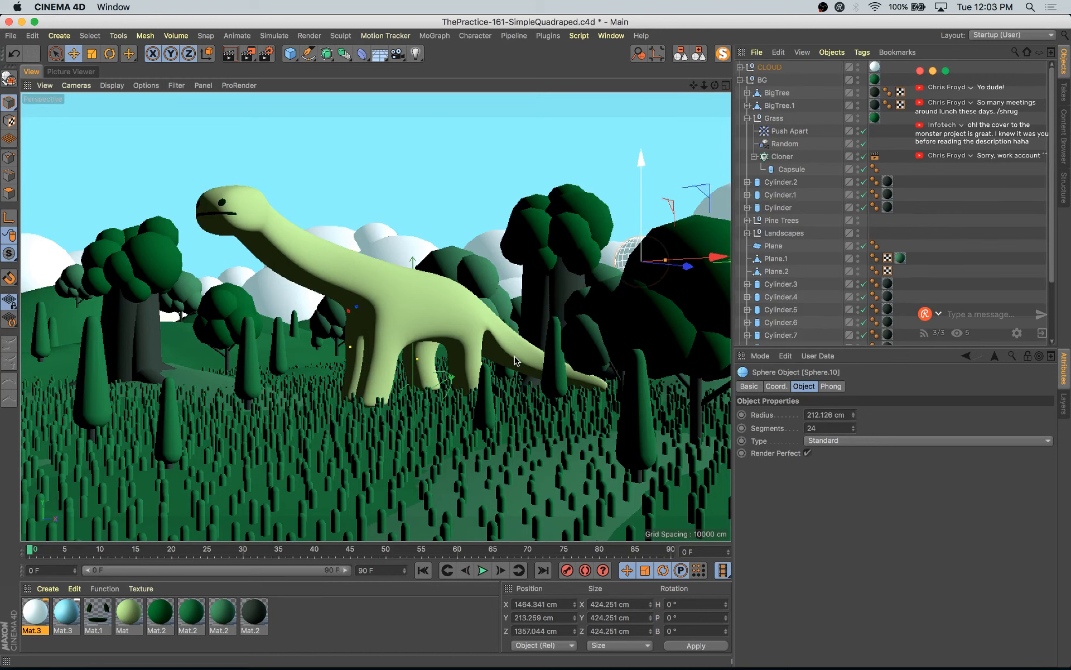
pyautogui.press('t')
pyautogui.moveTo(661, 322); pyautogui.dragTo(669, 322)
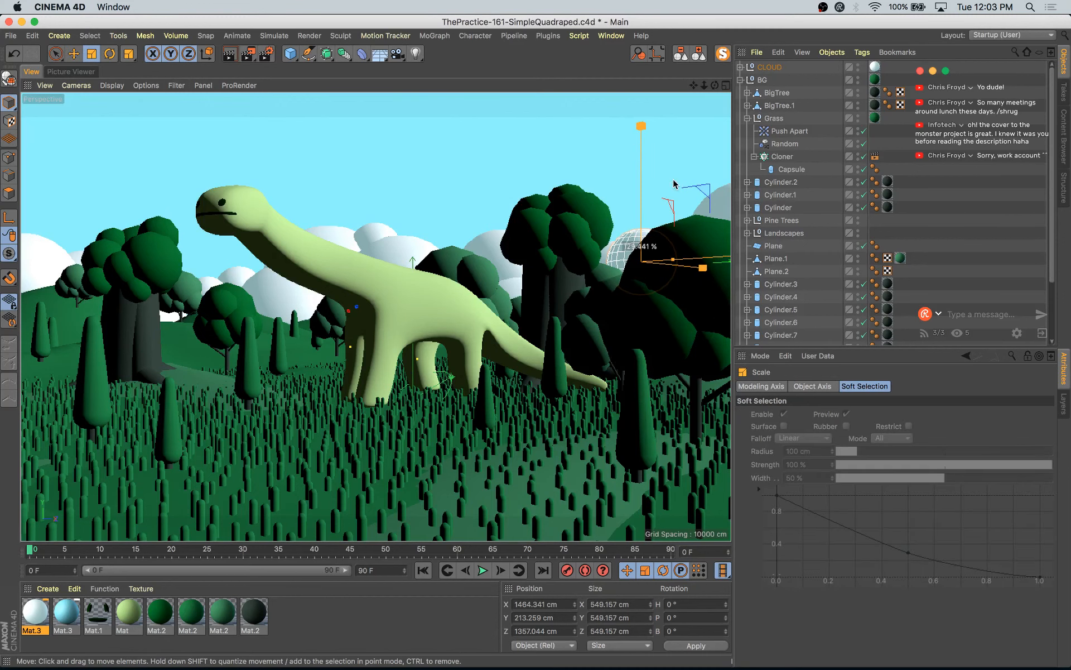
pyautogui.moveTo(641, 130); pyautogui.dragTo(642, 165)
pyautogui.press('e')
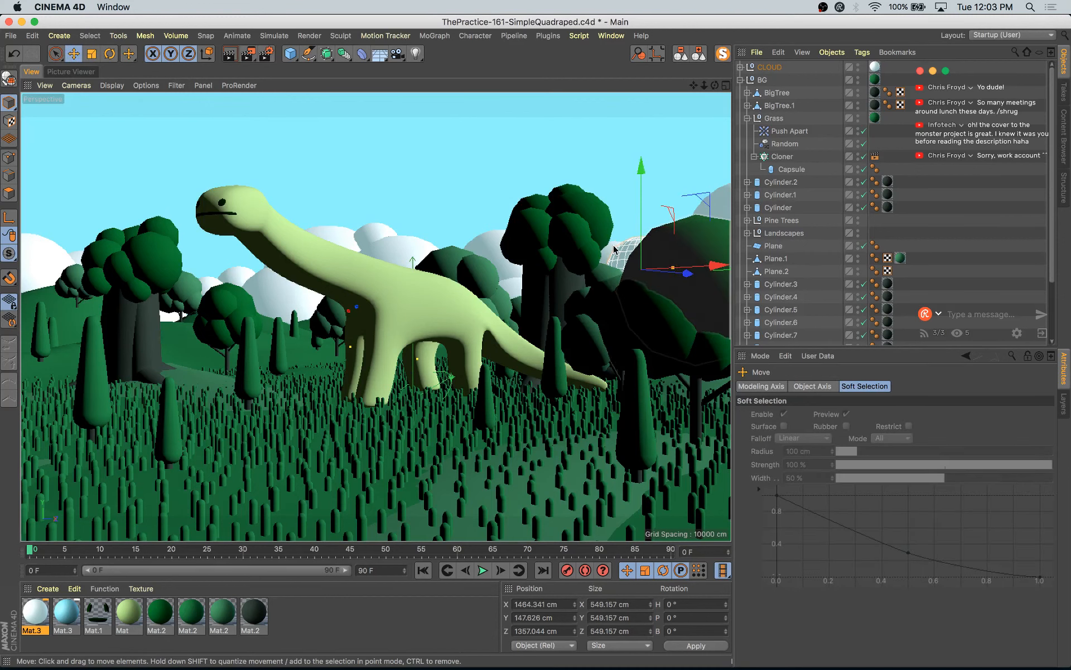
# - Move the largest cloud sphere behind the trees near the tail to about X 710, Y 132 cm and save the scene
pyautogui.click(623, 244)
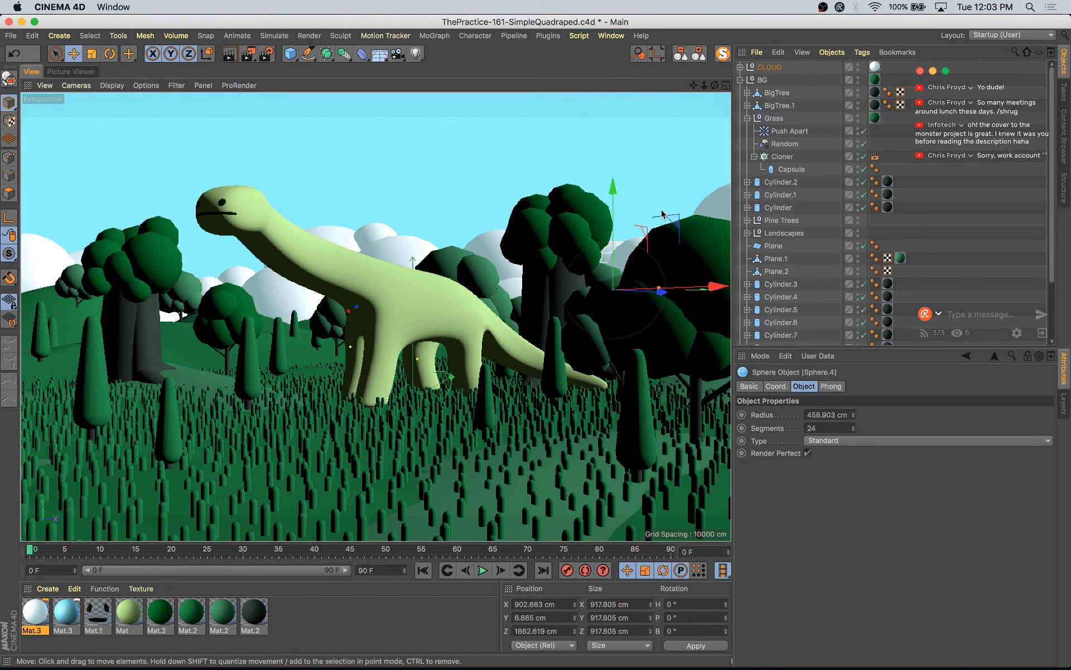
pyautogui.moveTo(662, 214); pyautogui.dragTo(655, 208)
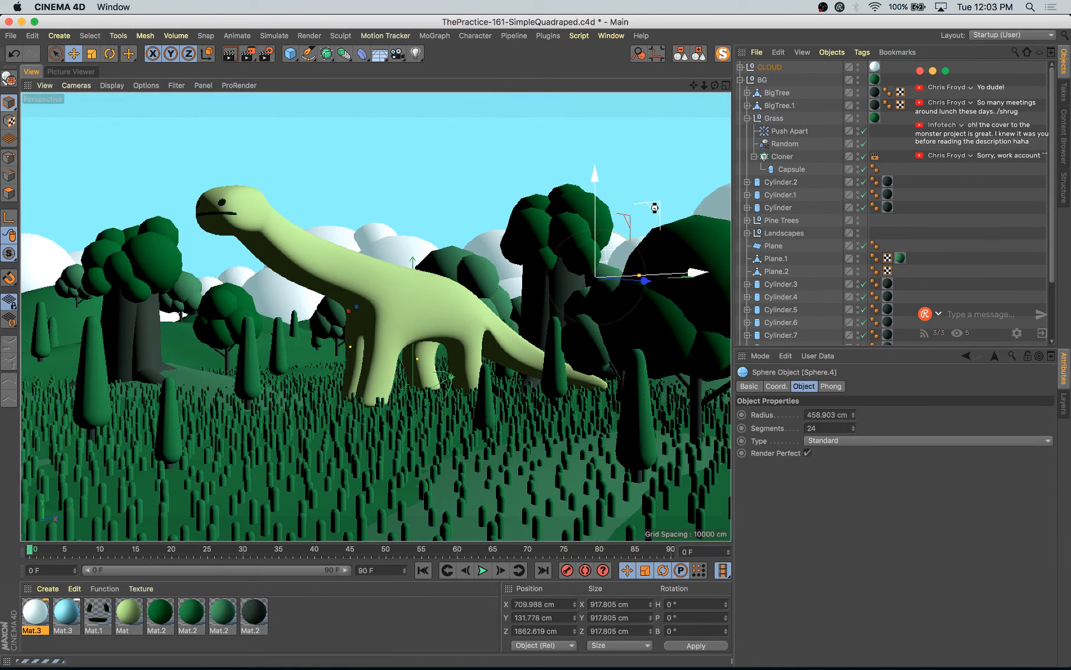
pyautogui.press('super+s')
# - Duplicate the cloud sphere behind the dinosaur's back into the sky above it and shrink the copy to about 183 cm
pyautogui.click(374, 236)
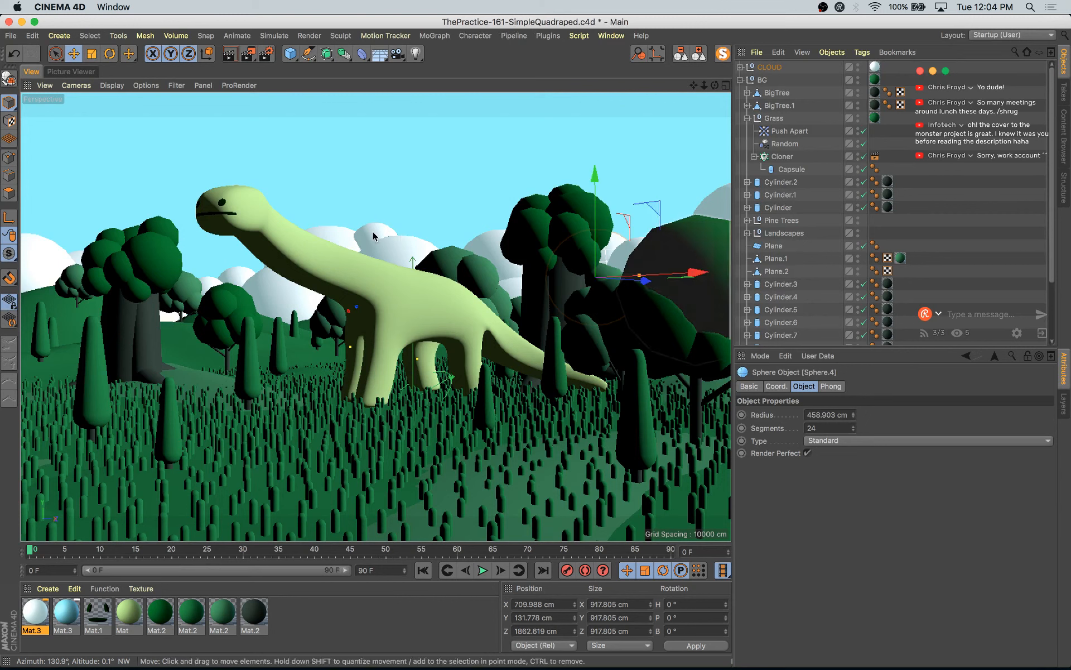
pyautogui.keyDown('ctrl'); pyautogui.moveTo(474, 192); pyautogui.dragTo(576, 136); pyautogui.keyUp('ctrl')
pyautogui.press('t')
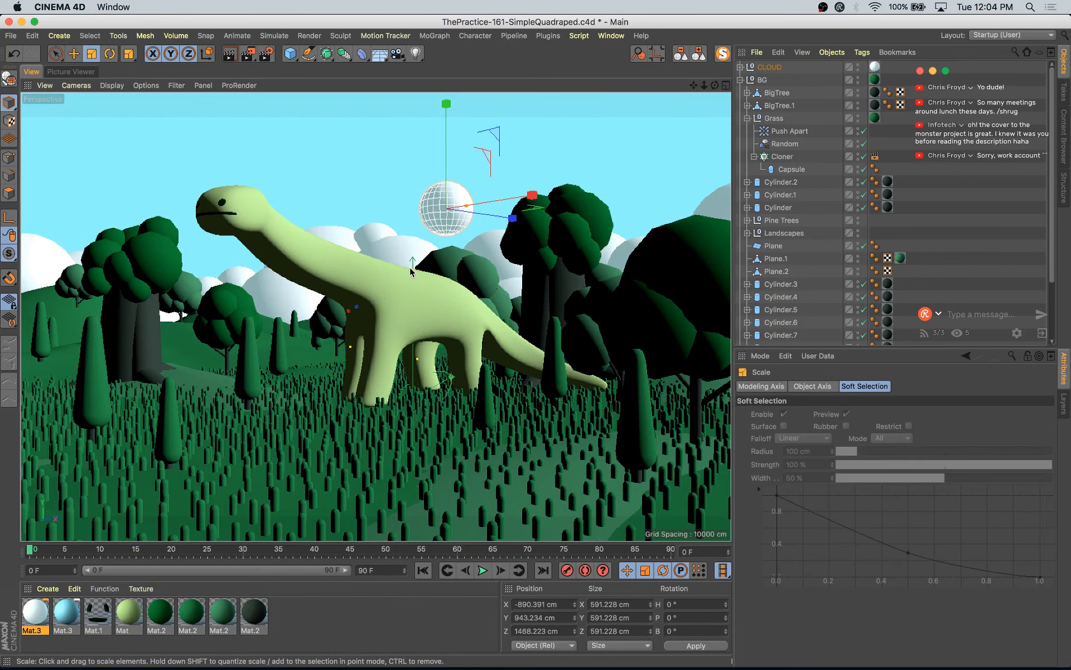
pyautogui.moveTo(411, 272); pyautogui.dragTo(391, 274)
pyautogui.press('e')
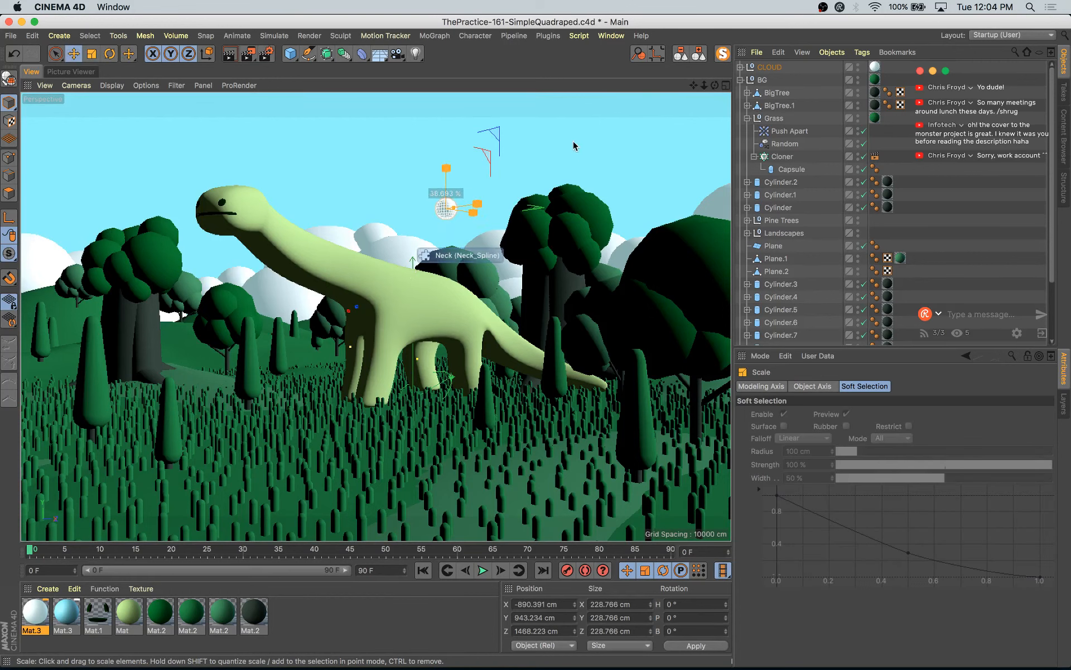
pyautogui.moveTo(552, 127); pyautogui.dragTo(493, 194)
pyautogui.press('t')
pyautogui.press('e')
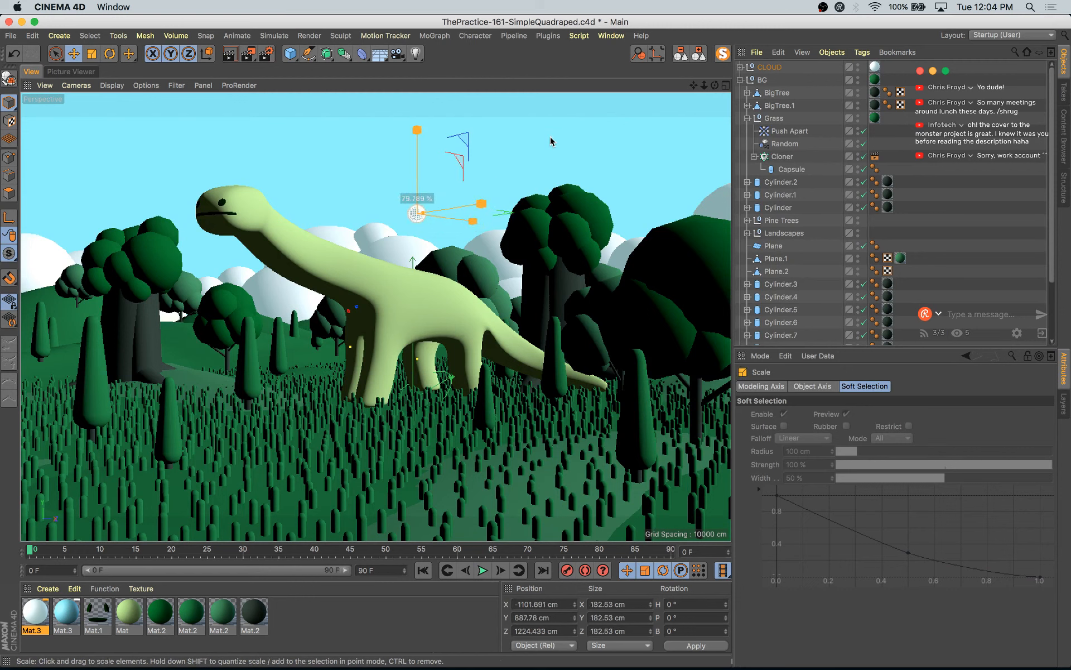
# - Copy the small cloud sphere to about X 726, Y 1060, Z 3334 cm and add another about 156 cm wide above the leftmost big tree
pyautogui.moveTo(548, 139); pyautogui.dragTo(639, 115)
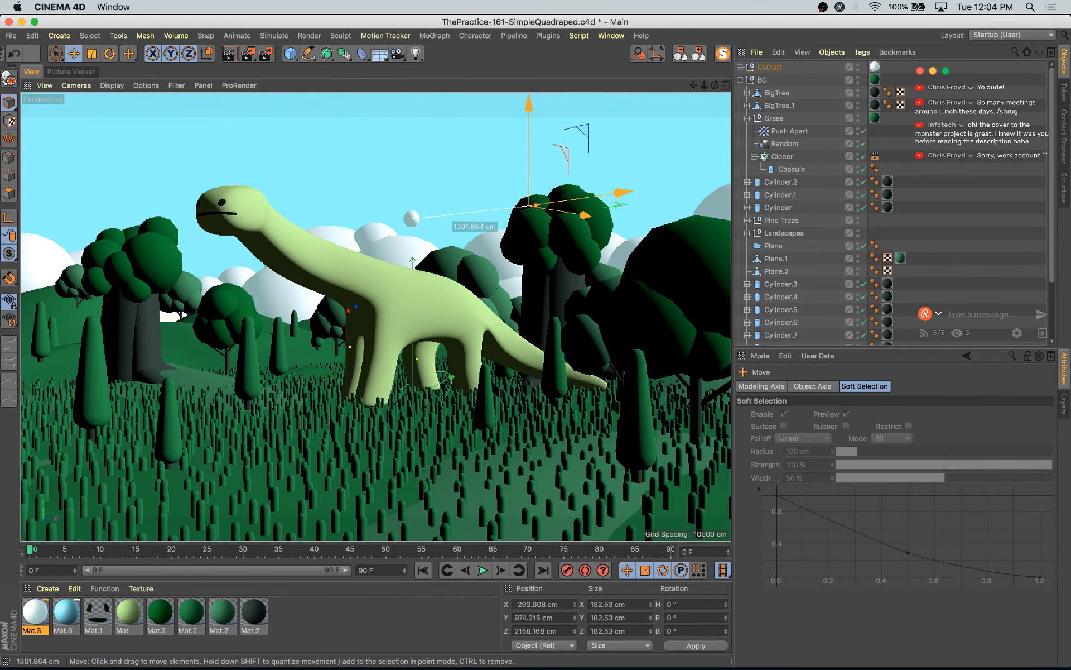
pyautogui.keyDown('ctrl'); pyautogui.moveTo(536, 206); pyautogui.dragTo(670, 198); pyautogui.keyUp('ctrl')
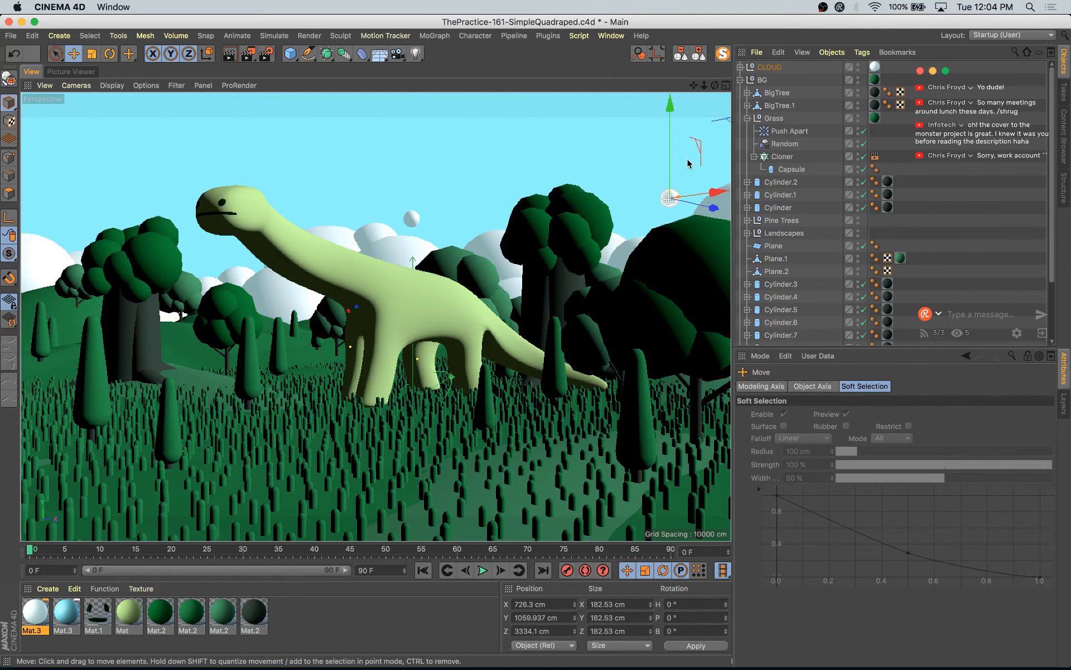
pyautogui.keyDown('ctrl'); pyautogui.moveTo(127, 187); pyautogui.dragTo(1, 197); pyautogui.keyUp('ctrl')
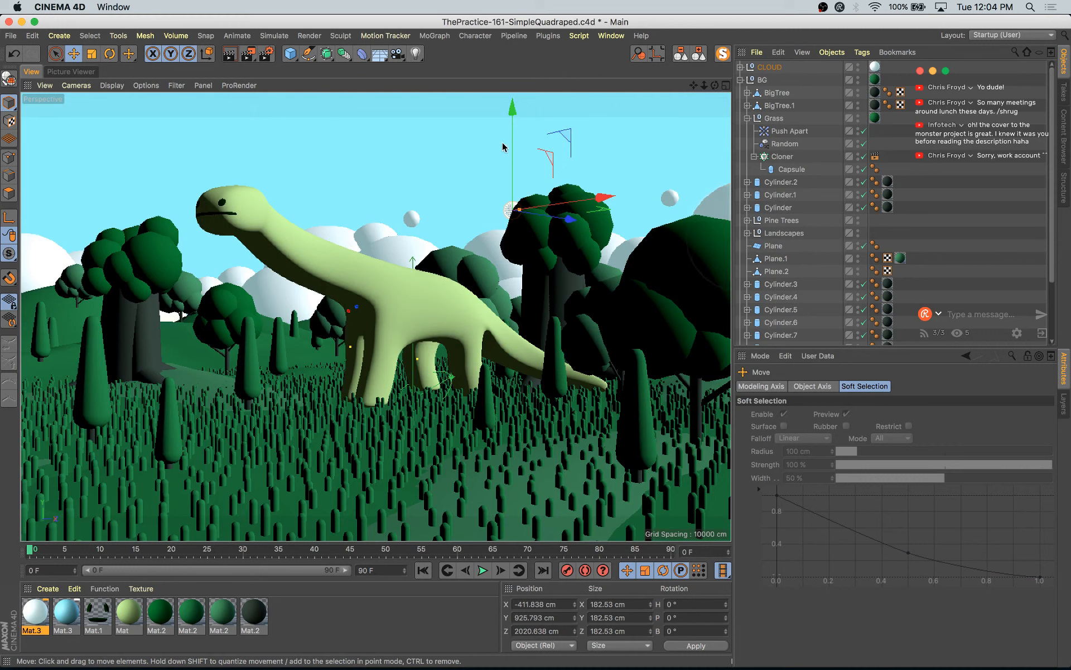
pyautogui.moveTo(242, 155); pyautogui.dragTo(173, 208)
pyautogui.press('t')
pyautogui.press('e')
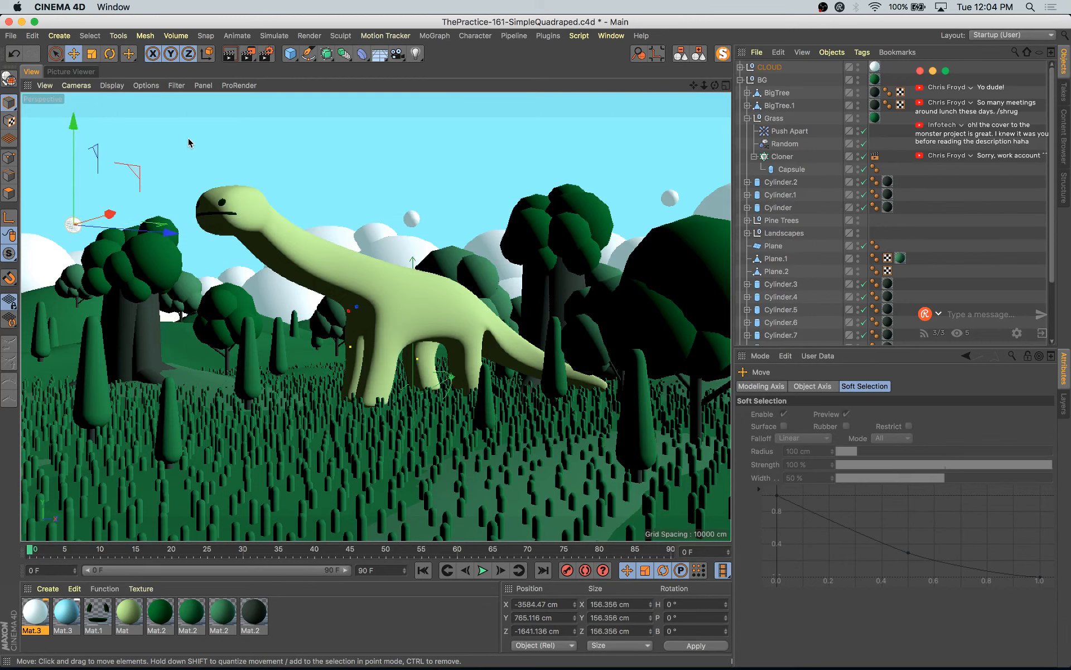
pyautogui.moveTo(187, 142); pyautogui.dragTo(190, 143)
# - Save the scene, start a new render and compare it with the previous finished ones
pyautogui.press('super+s')
pyautogui.hotkey('shift', 'r')
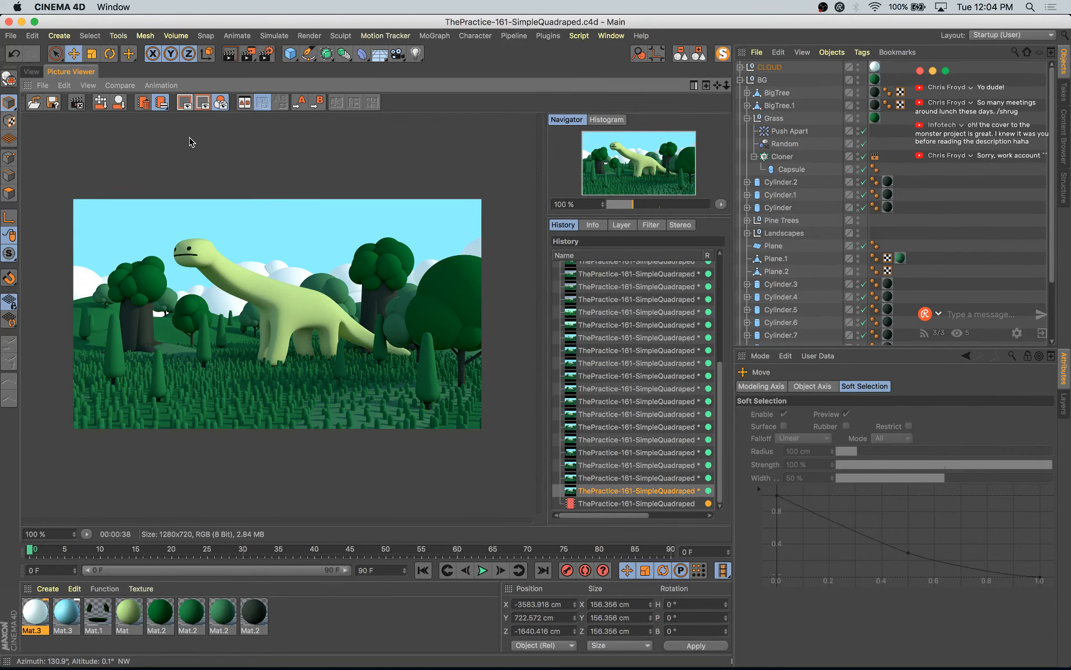
pyautogui.press('Down')
pyautogui.press('Up')
pyautogui.press('Up')
pyautogui.press('Down')
pyautogui.press('Down')
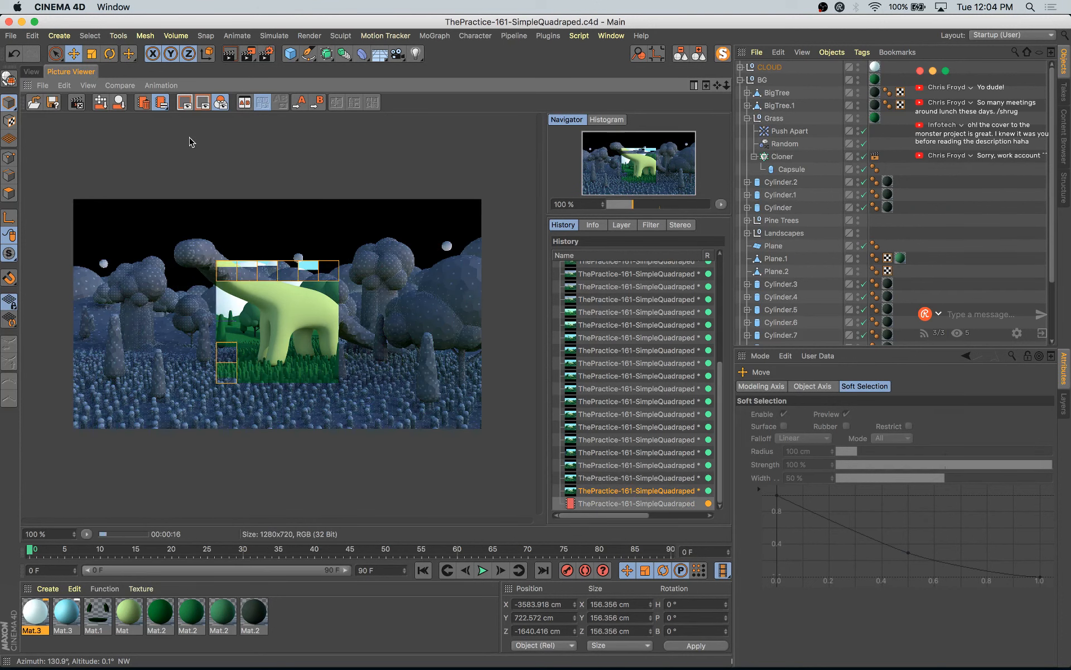
pyautogui.press('Up')
pyautogui.press('Down')
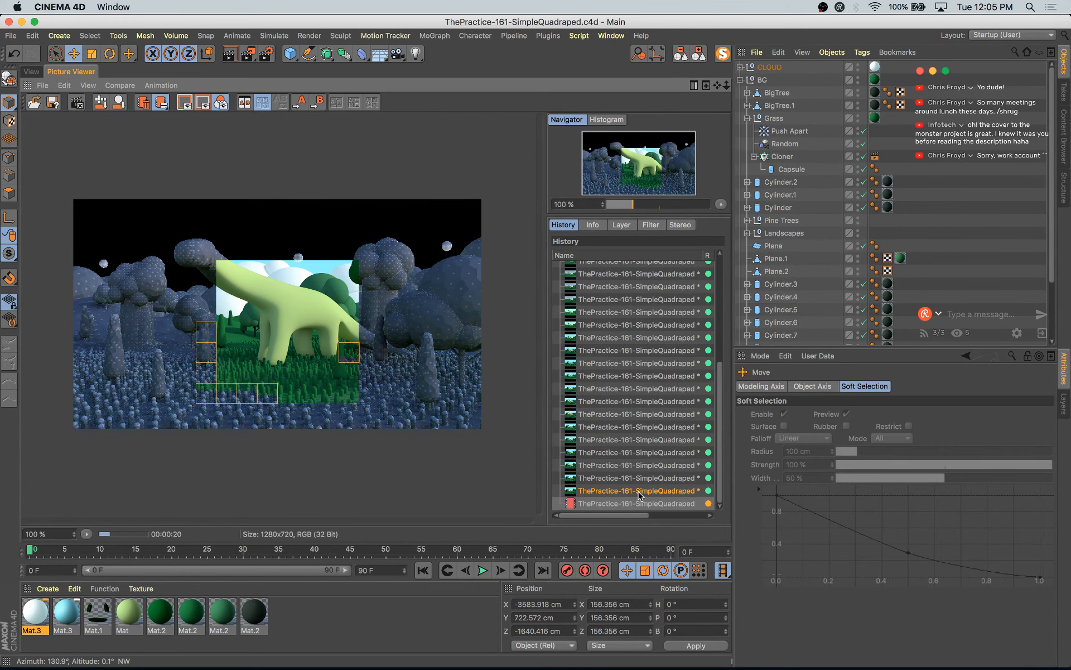
pyautogui.press('Up')
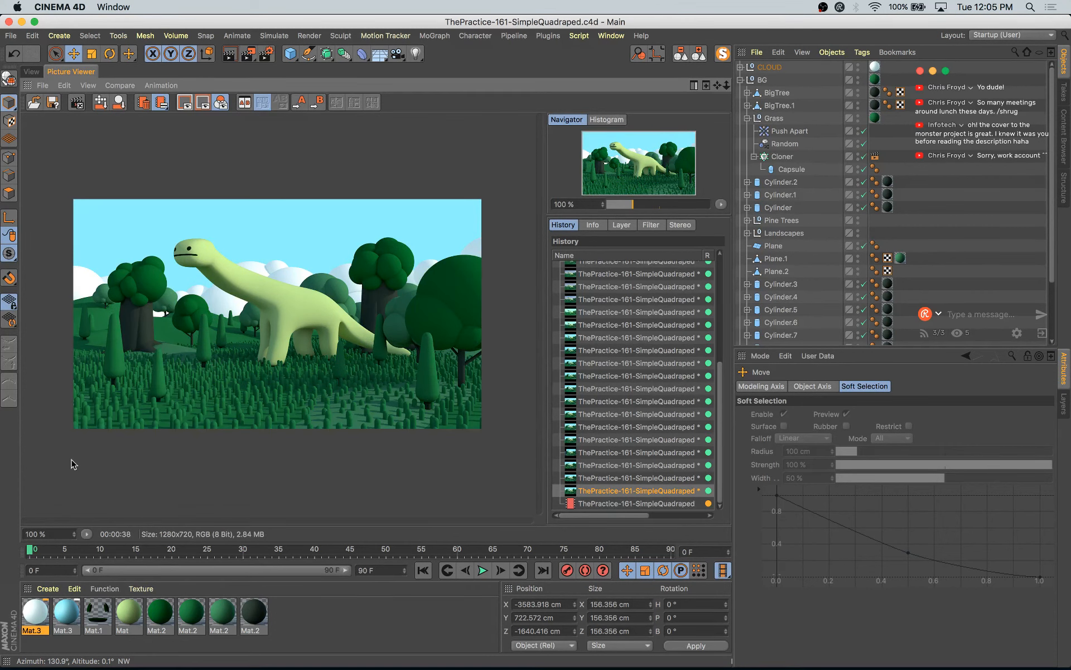
# - Inspect the Luminance settings of the dinosaur's face material, Mat.1
pyautogui.doubleClick(98, 617)
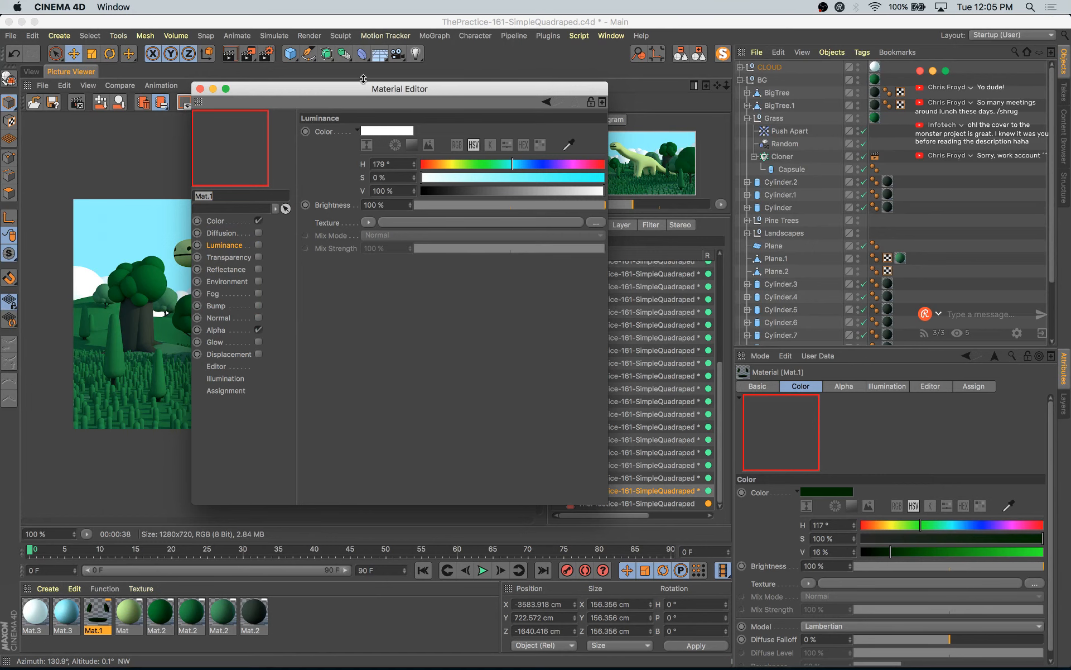
pyautogui.moveTo(362, 90); pyautogui.dragTo(545, 153)
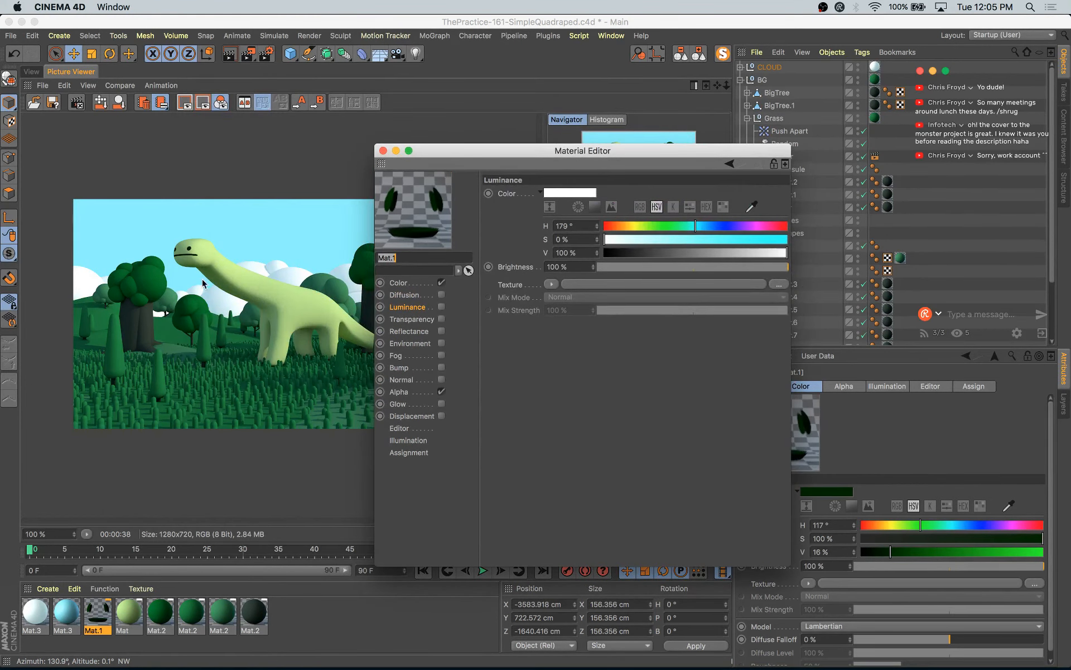
pyautogui.click(382, 150)
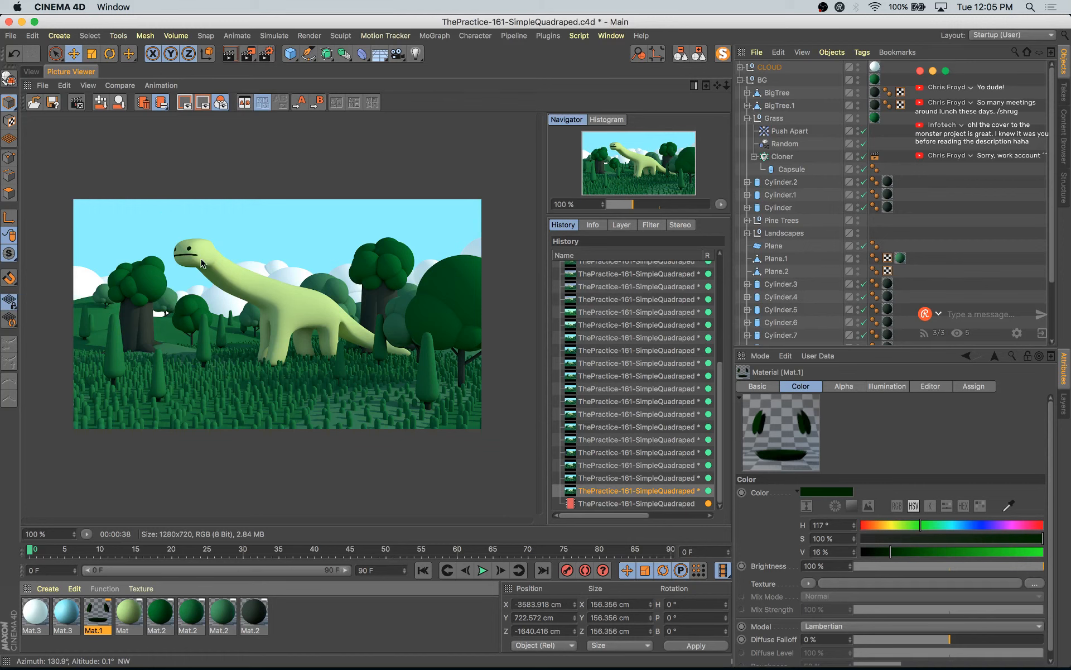
pyautogui.click(31, 71)
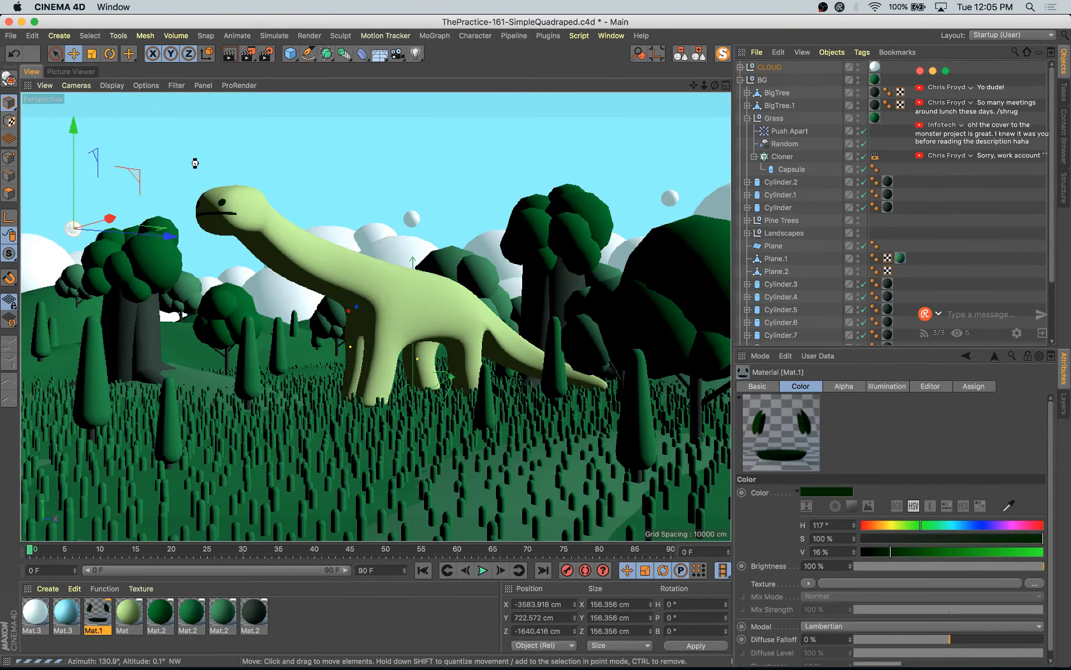
pyautogui.click(58, 176)
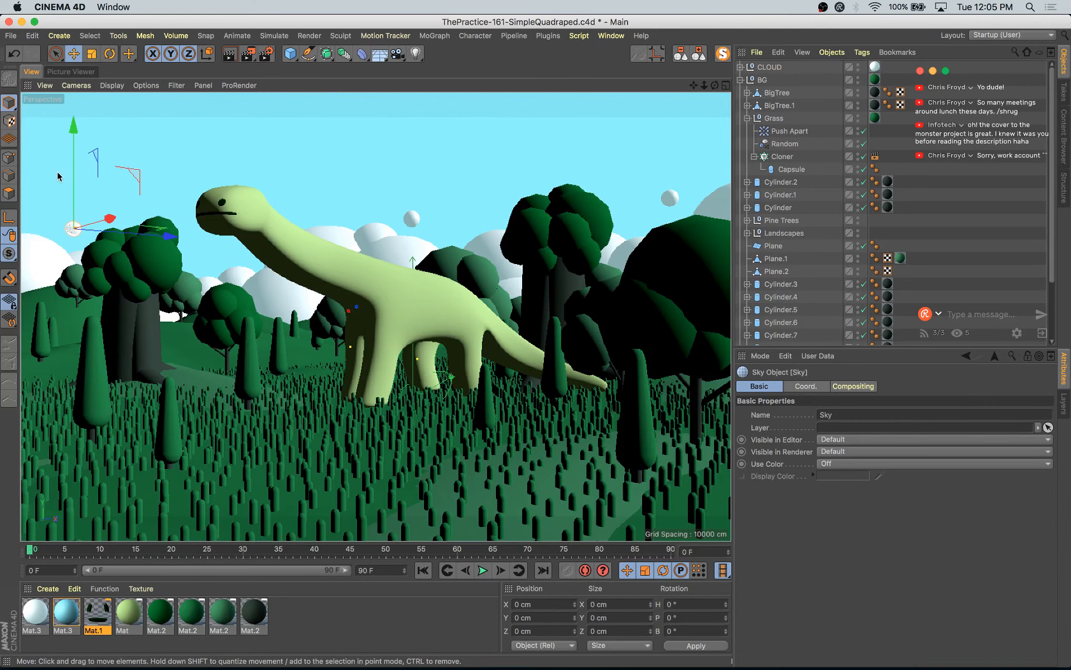
pyautogui.click(76, 74)
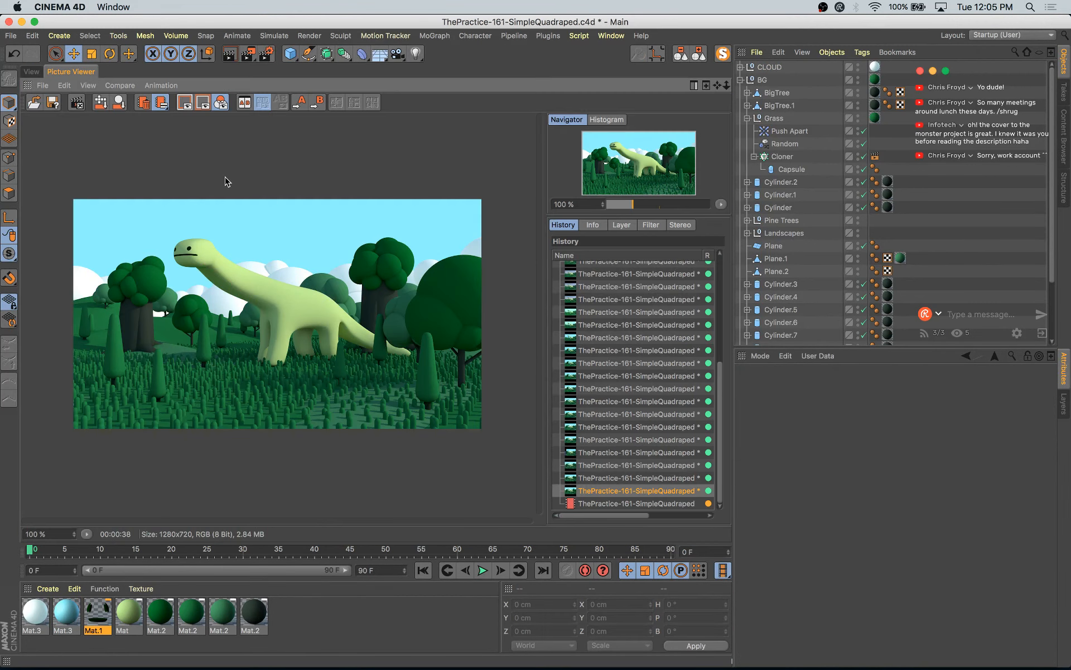
# - Set the Global Illumination secondary method to Quasi-Monte Carlo (QMC) with gamma 1.7 and start a new render
pyautogui.click(266, 53)
pyautogui.moveTo(457, 48); pyautogui.dragTo(596, 190)
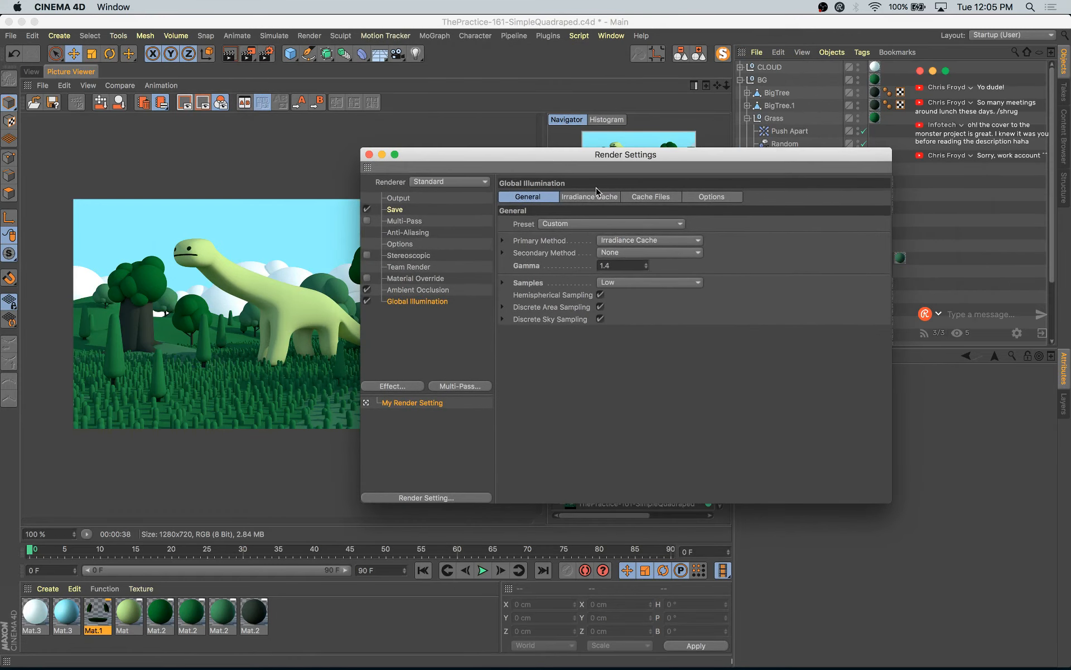
pyautogui.click(641, 255)
pyautogui.click(645, 266)
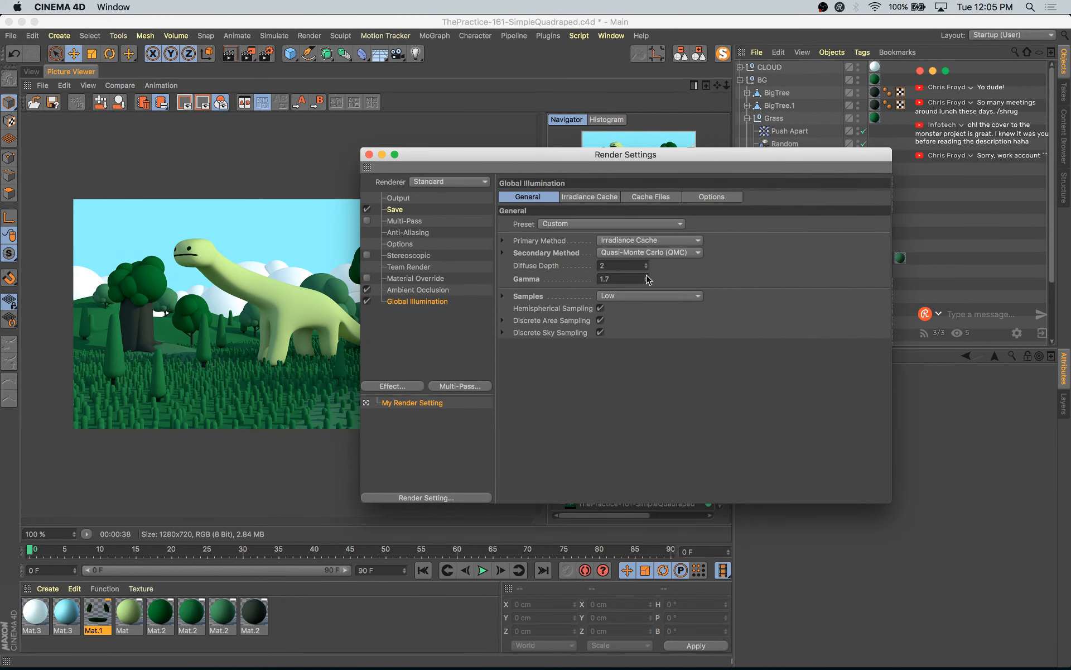
pyautogui.hotkey('shift', 'r')
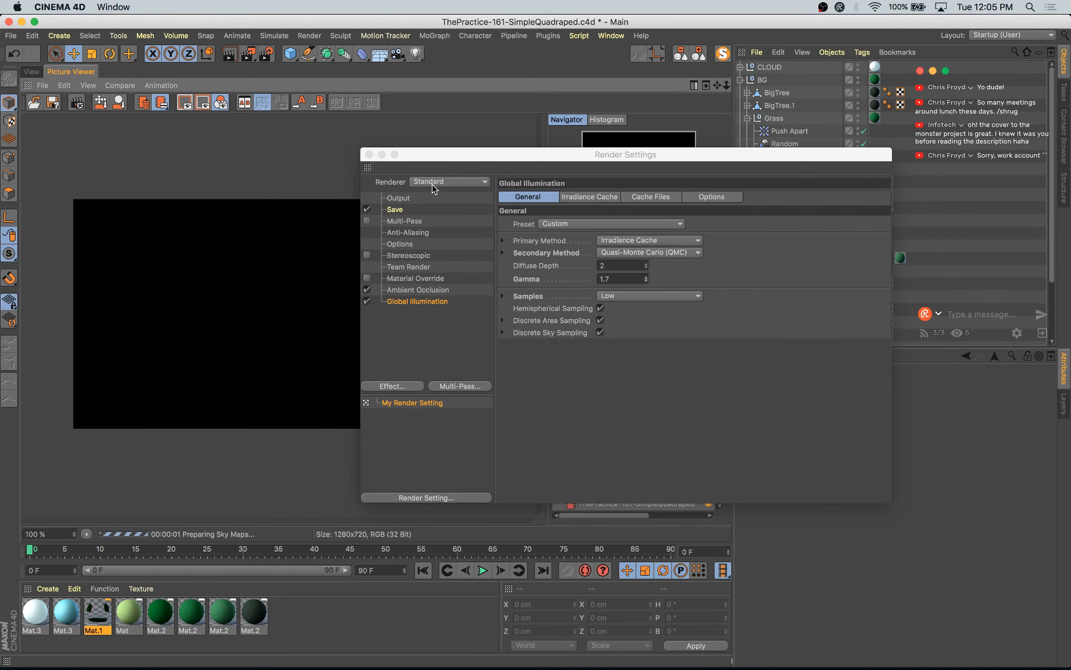
# - Close the render settings and compare the in-progress QMC render with the previous finished renders
pyautogui.click(369, 155)
pyautogui.click(623, 479)
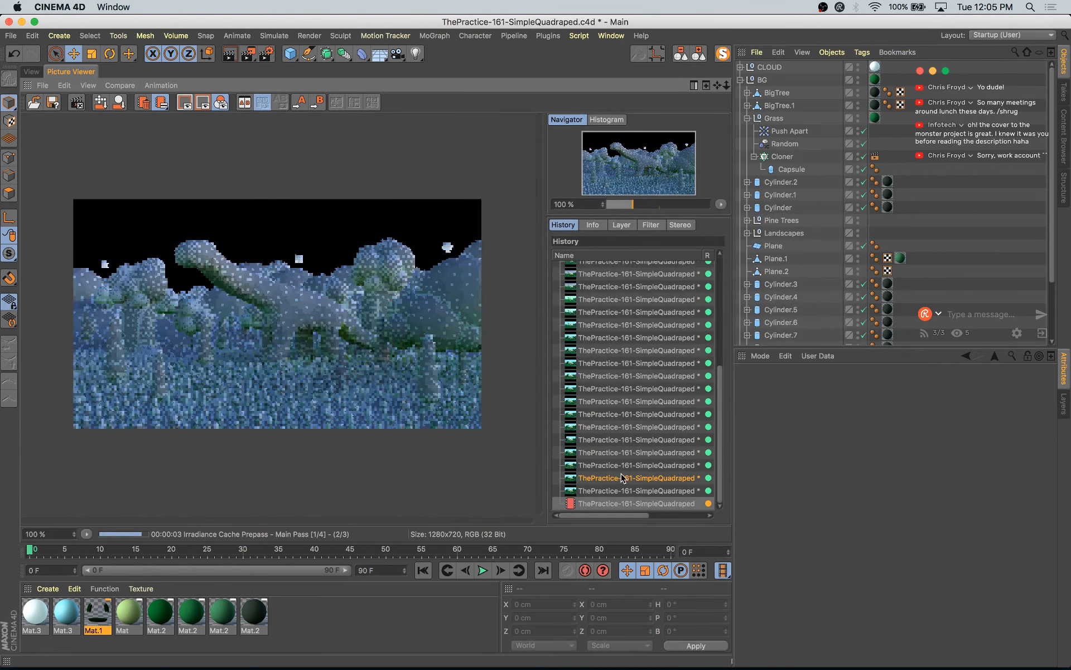
pyautogui.press('Up')
pyautogui.press('Up')
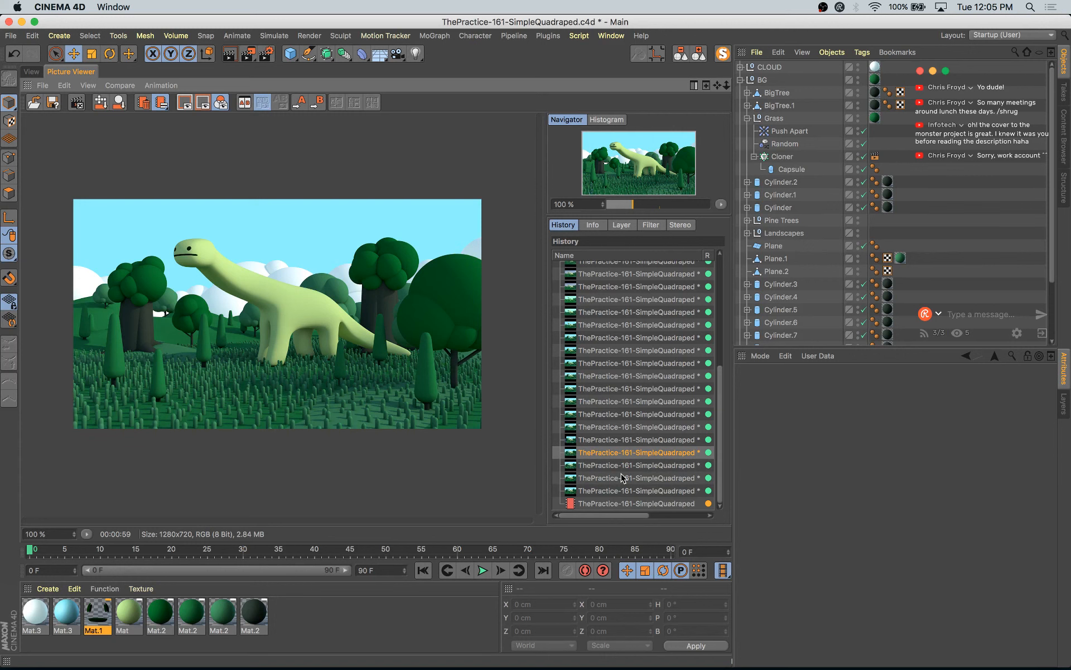
pyautogui.press('Down')
pyautogui.press('Down')
pyautogui.press('Down')
pyautogui.press('Down')
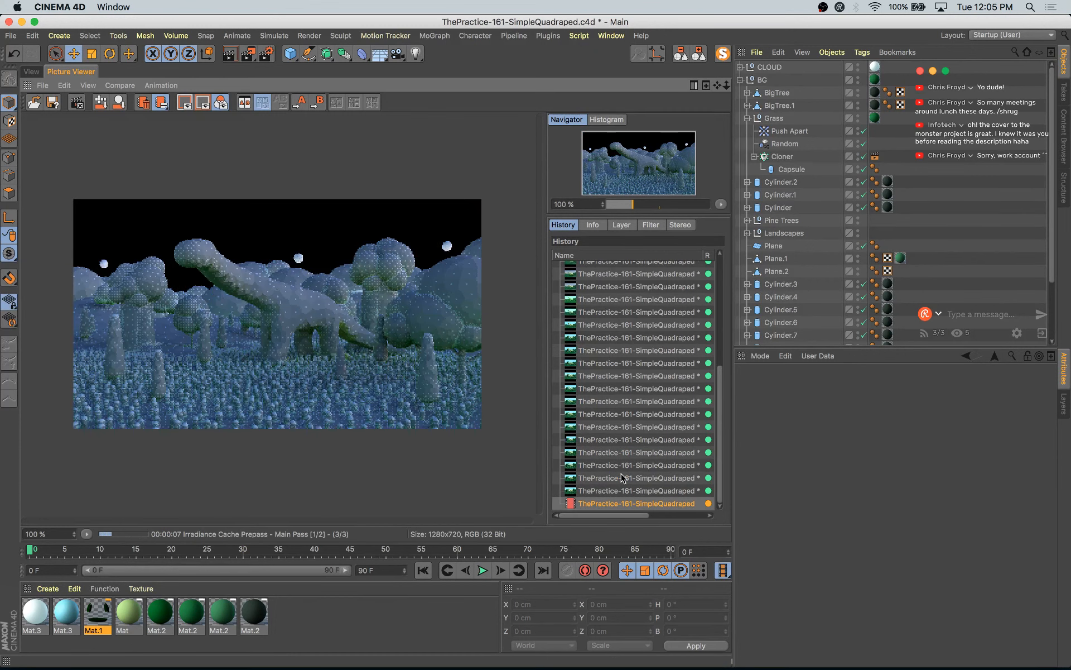
pyautogui.press('Up')
pyautogui.press('Down')
pyautogui.press('Up')
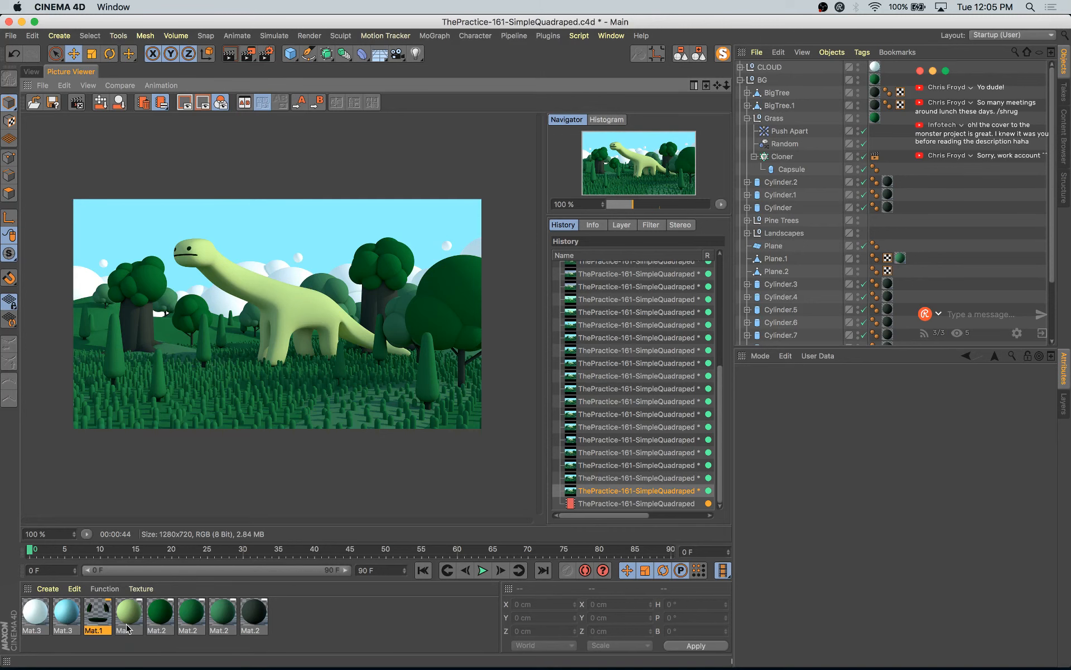
# - Raise the Luminance brightness of the white cloud material, the first Mat.3, to 80%
pyautogui.doubleClick(35, 613)
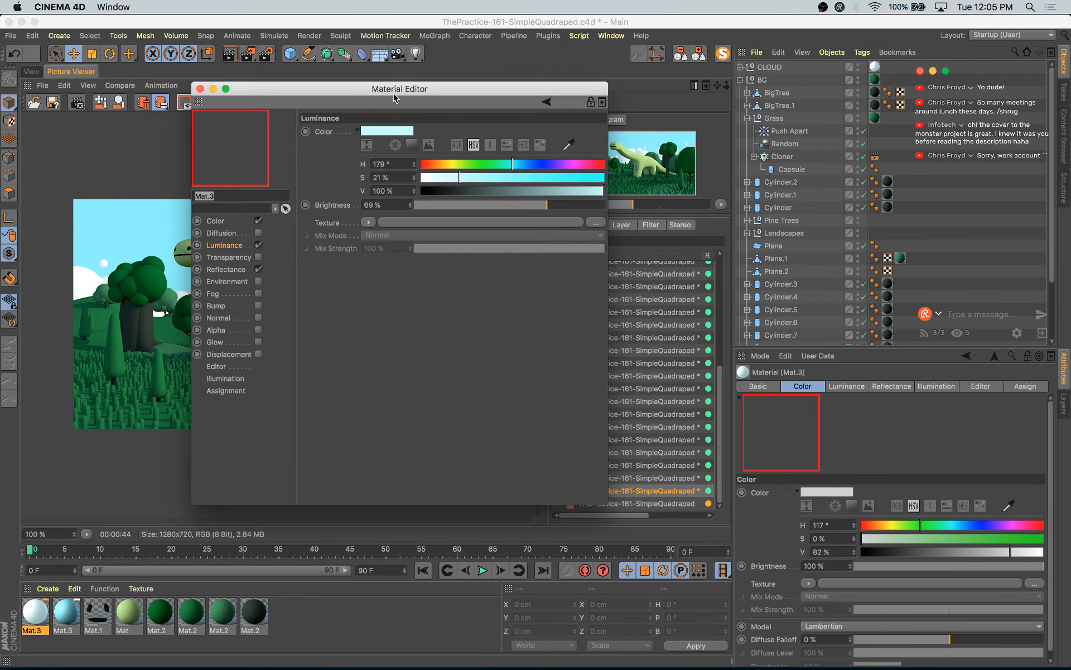
pyautogui.moveTo(394, 98); pyautogui.dragTo(760, 156)
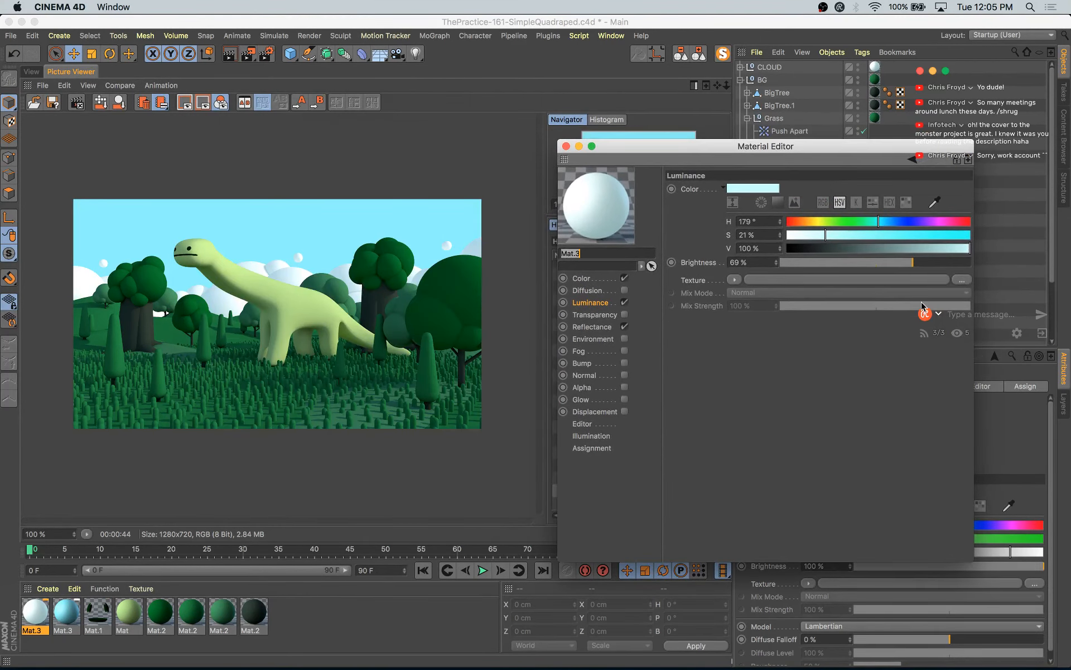
pyautogui.click(609, 302)
pyautogui.moveTo(919, 270); pyautogui.dragTo(935, 268)
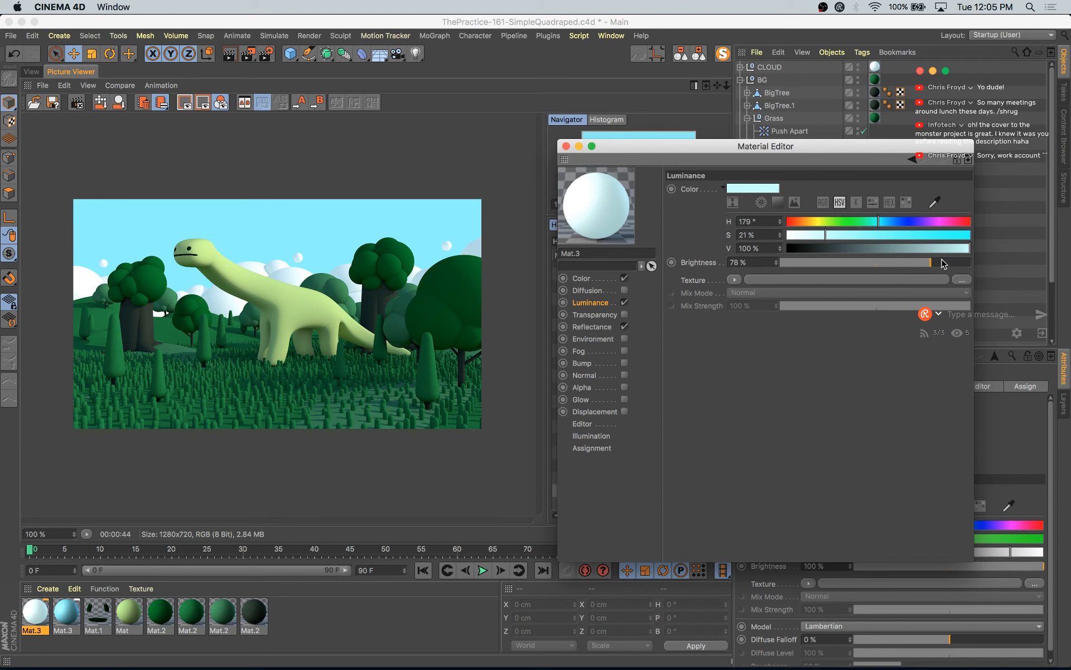
pyautogui.moveTo(935, 268); pyautogui.dragTo(937, 268)
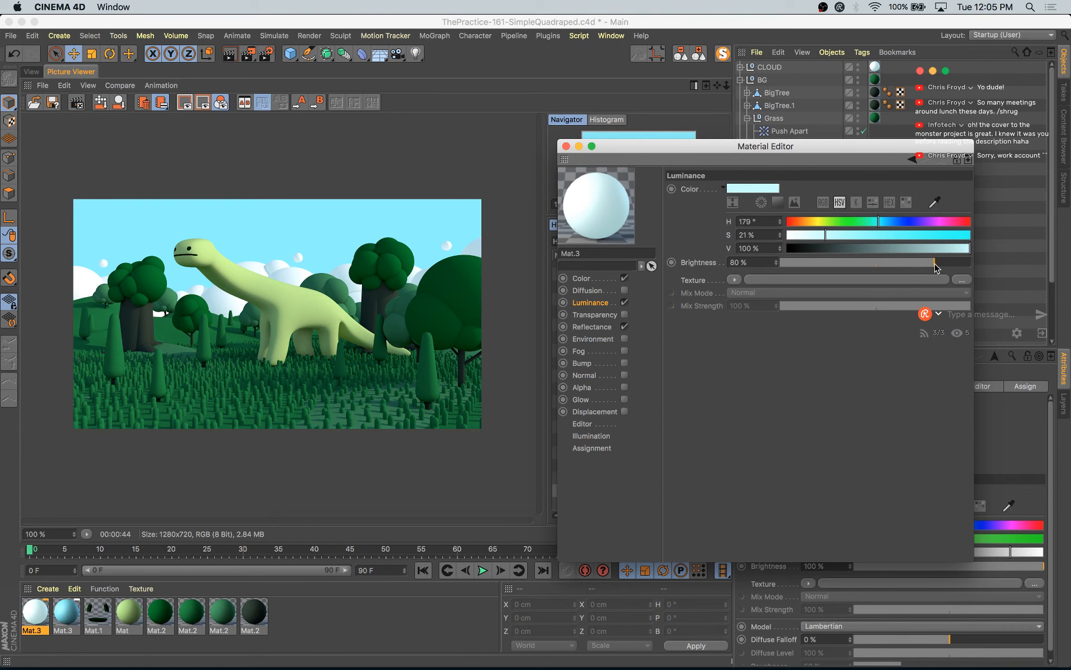
pyautogui.click(566, 147)
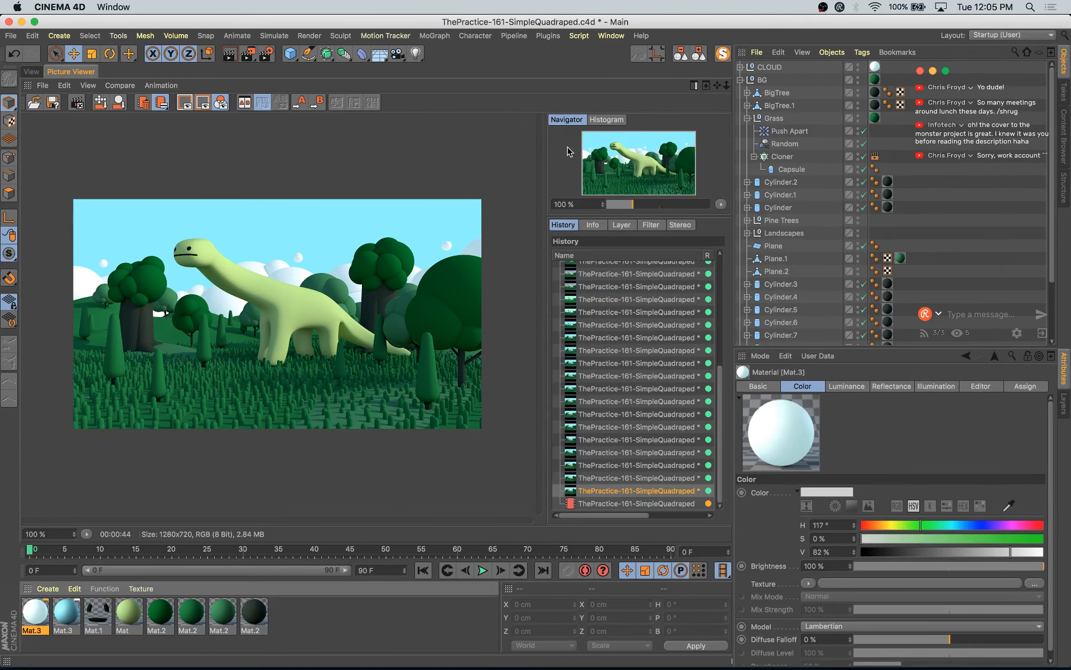
# - Compare the new render with the one just before it while it progresses to completion
pyautogui.click(631, 503)
pyautogui.press('Up')
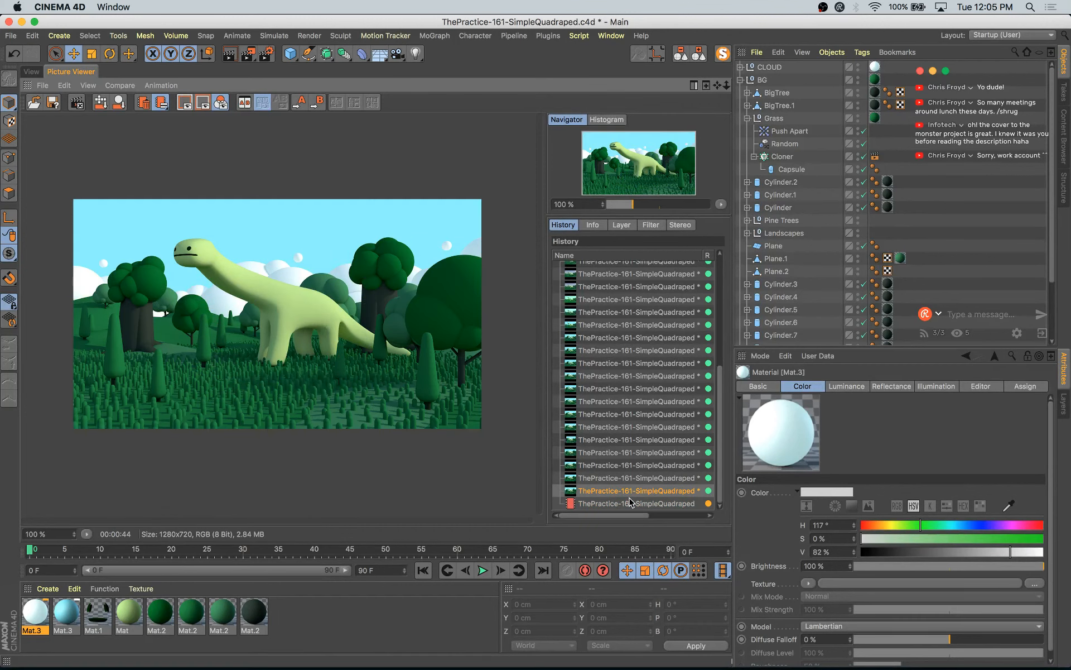
pyautogui.press('Down')
pyautogui.press('Up')
pyautogui.press('Down')
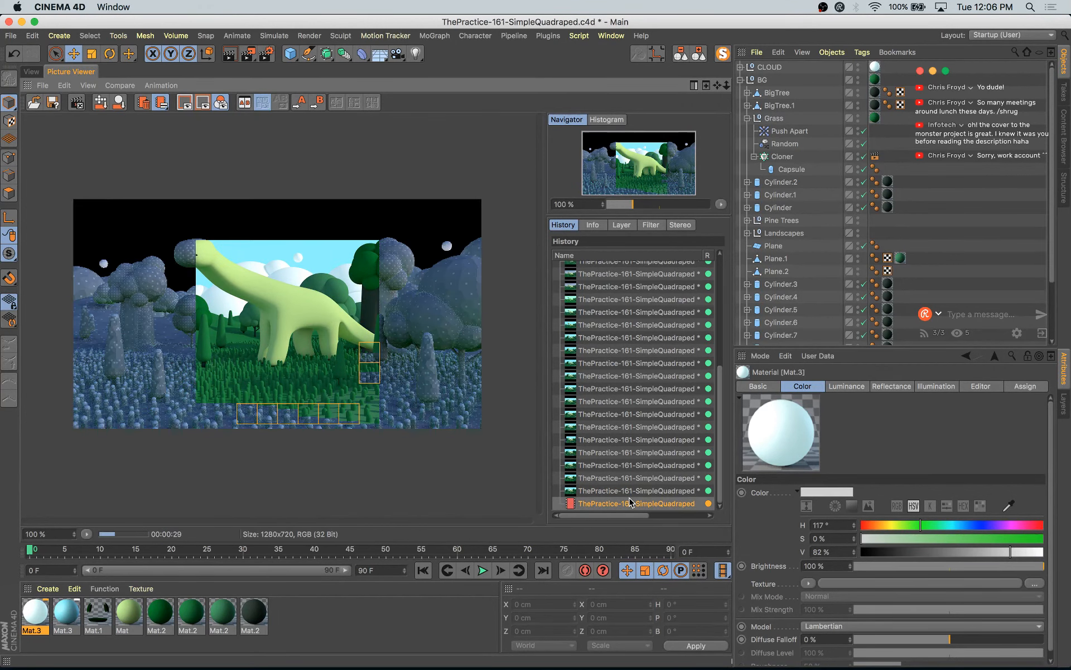
pyautogui.press('Up')
pyautogui.press('Down')
pyautogui.press('Up')
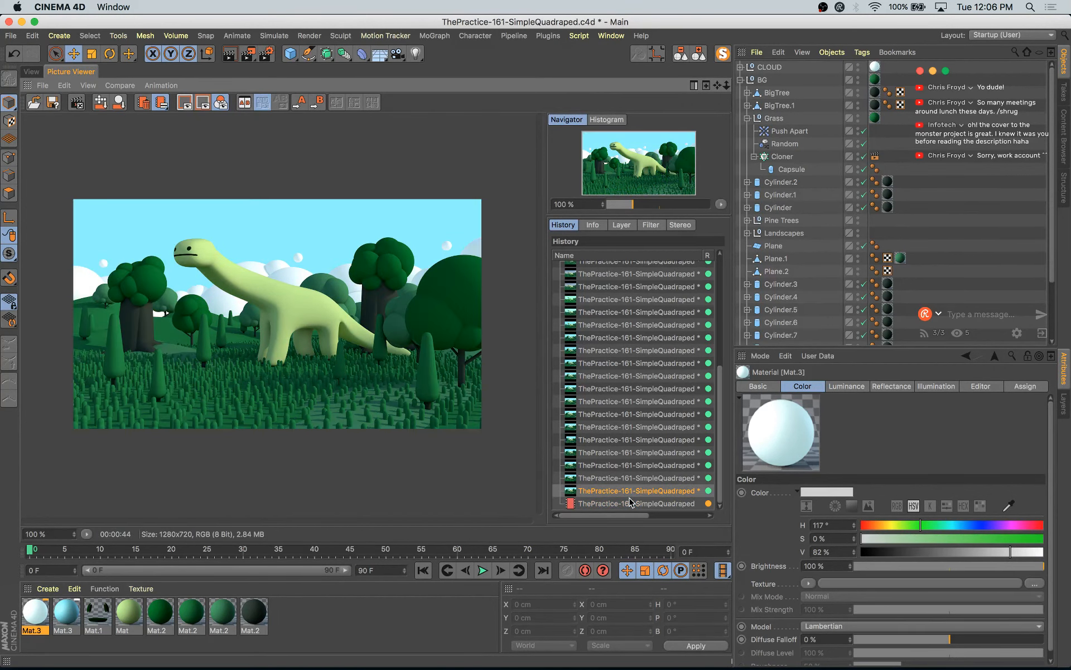
pyautogui.press('Down')
pyautogui.press('Up')
pyautogui.press('Down')
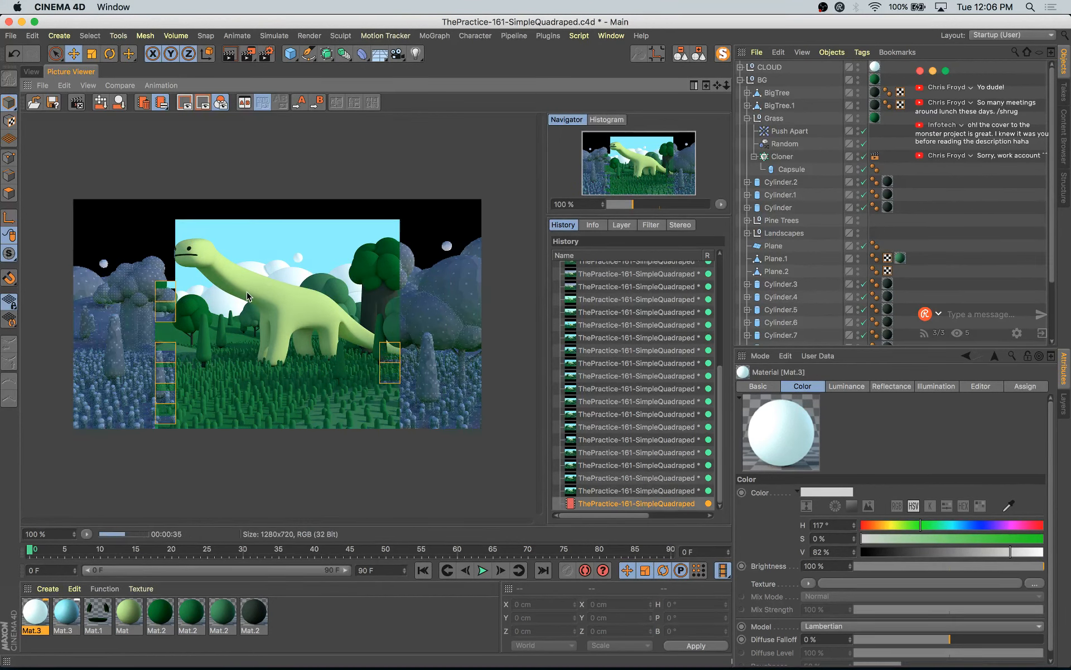
pyautogui.press('Up')
pyautogui.press('Down')
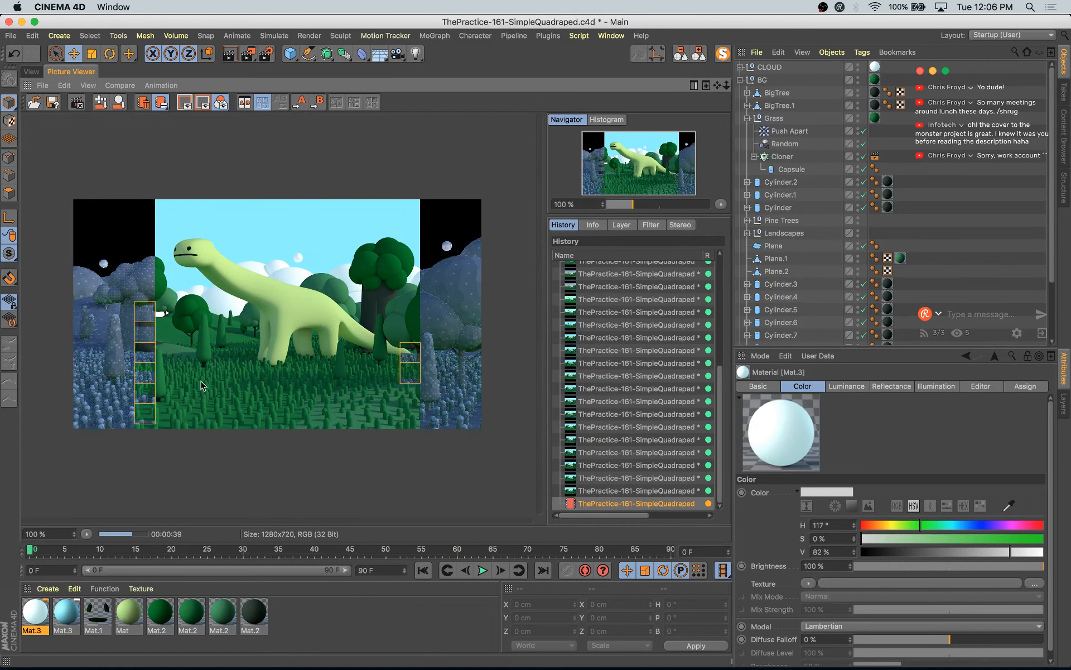
pyautogui.press('Up')
pyautogui.press('Down')
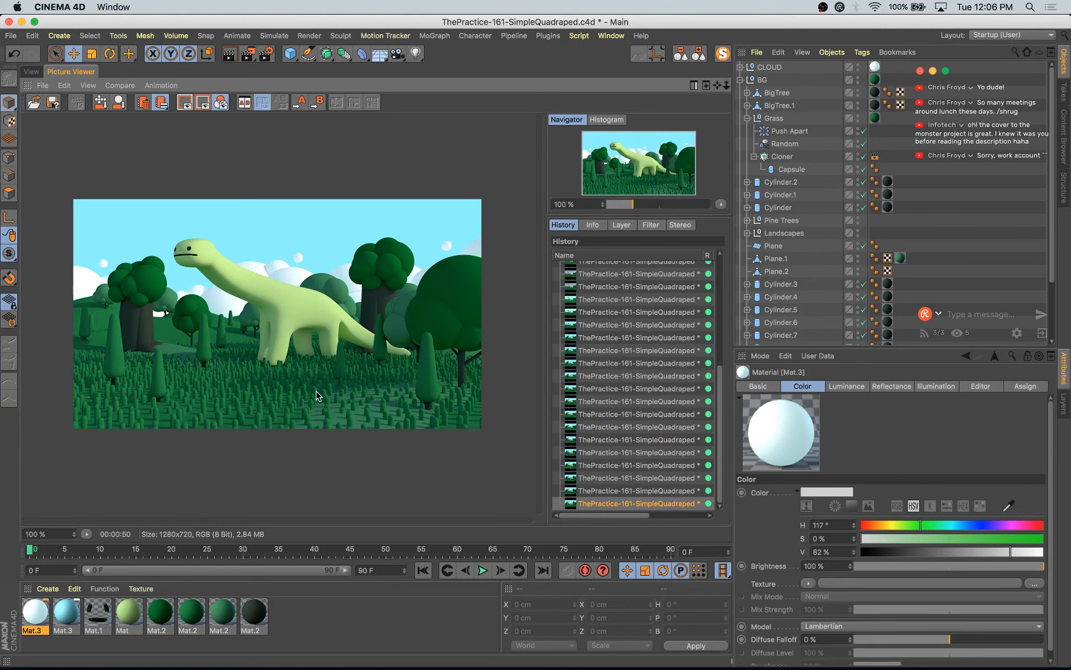
# - Set the Luminance color of the dinosaur's body material, Mat, to H 79°, S 81%, V 96%
pyautogui.doubleClick(129, 613)
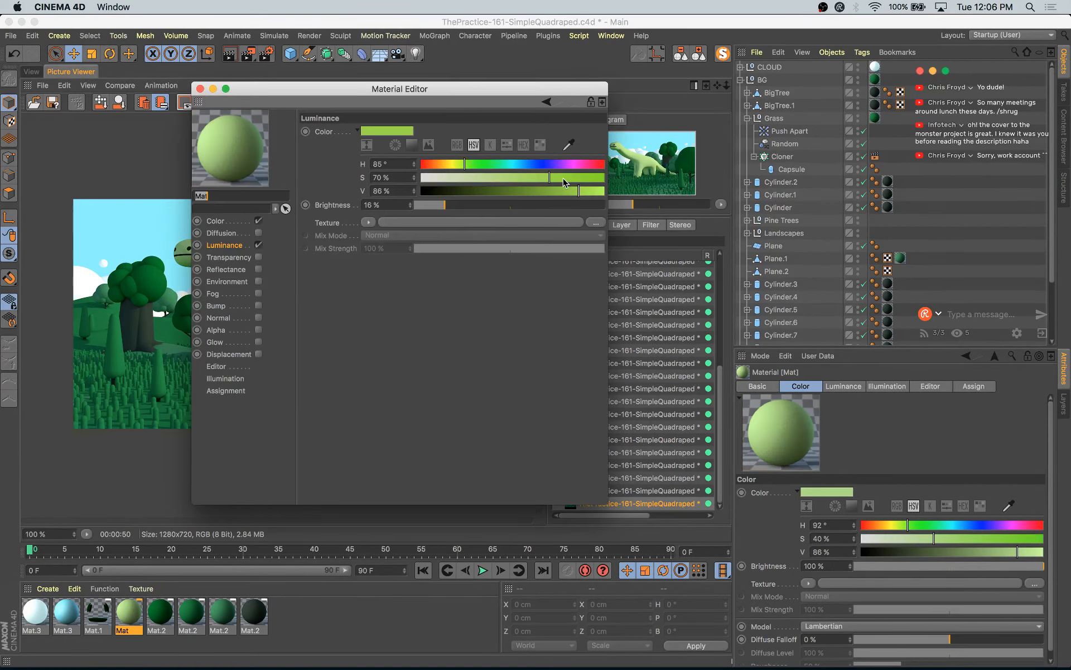
pyautogui.click(559, 179)
pyautogui.moveTo(582, 189); pyautogui.dragTo(592, 190)
pyautogui.moveTo(464, 166); pyautogui.dragTo(461, 166)
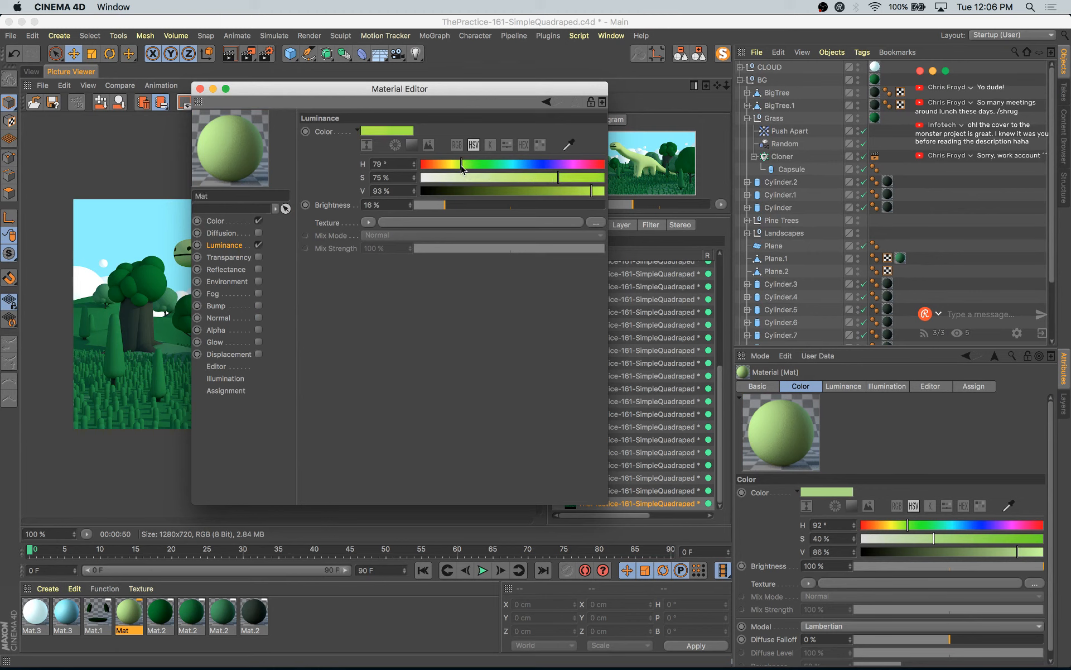
pyautogui.click(597, 193)
pyautogui.click(562, 178)
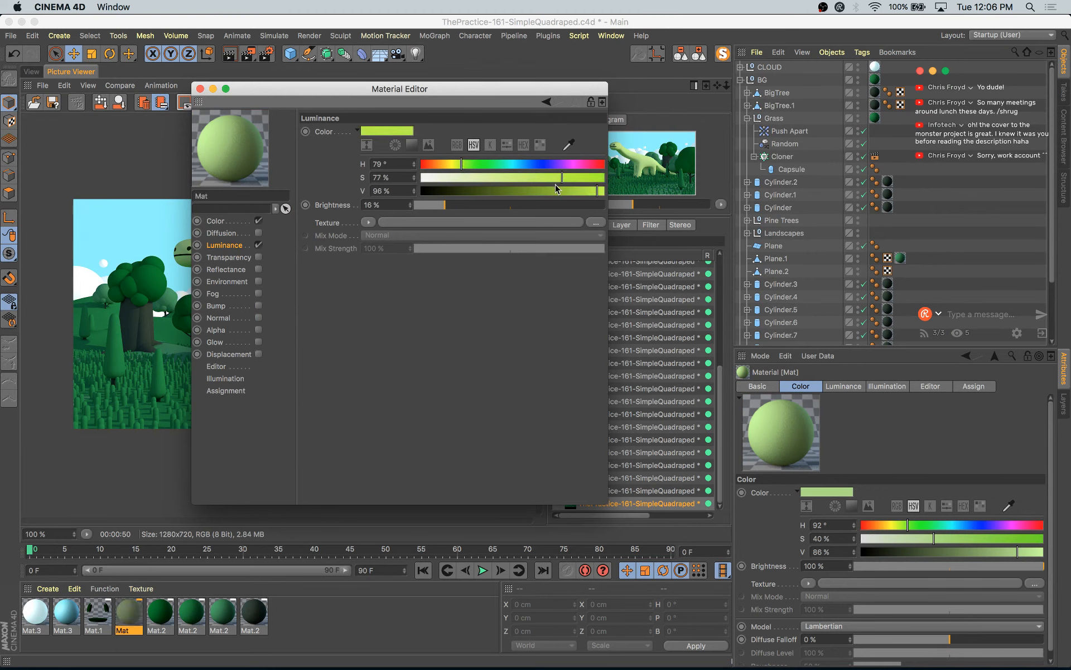
pyautogui.click(569, 178)
# - Copy the yellow-green Luminance color into the dinosaur material's Color channel and set its saturation to 72%
pyautogui.click(223, 220)
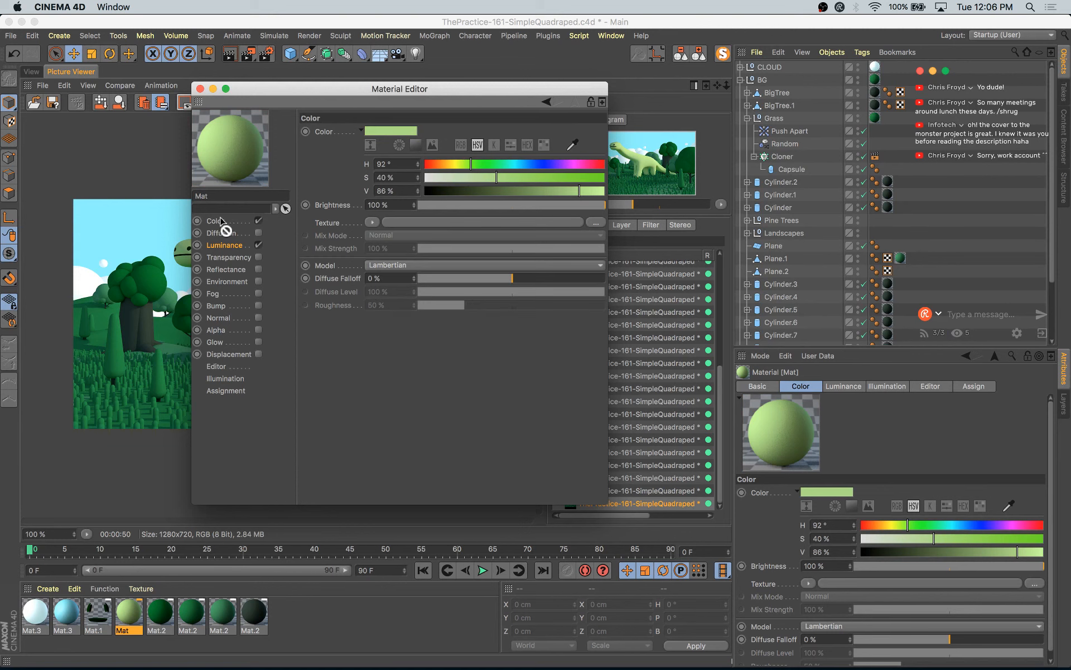
pyautogui.moveTo(375, 134); pyautogui.dragTo(376, 132)
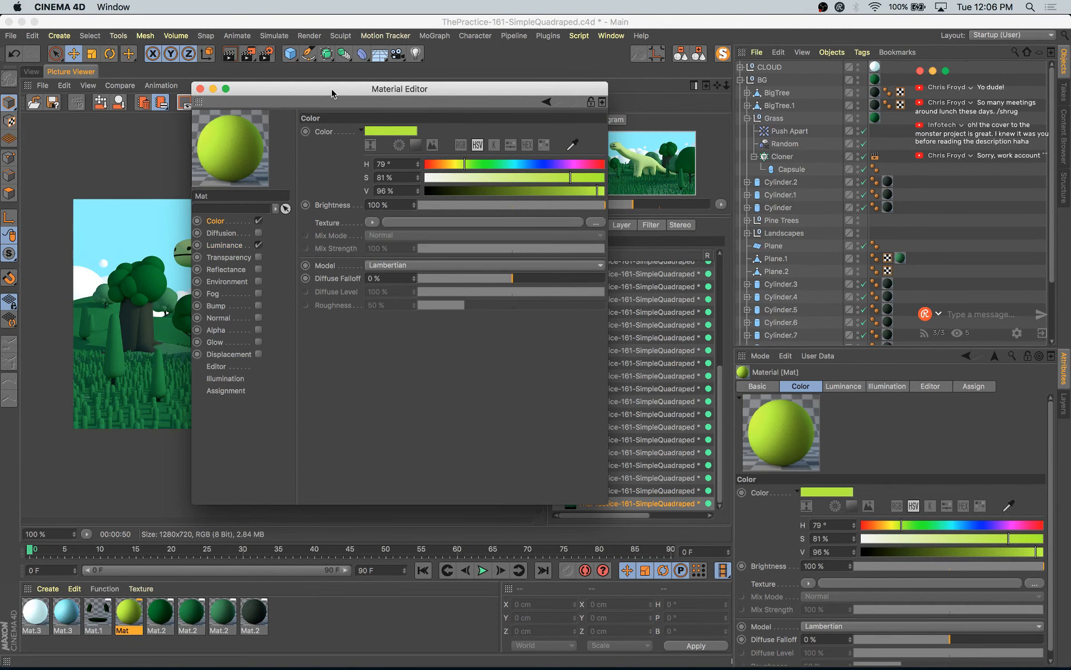
pyautogui.moveTo(332, 93); pyautogui.dragTo(540, 142)
pyautogui.click(762, 226)
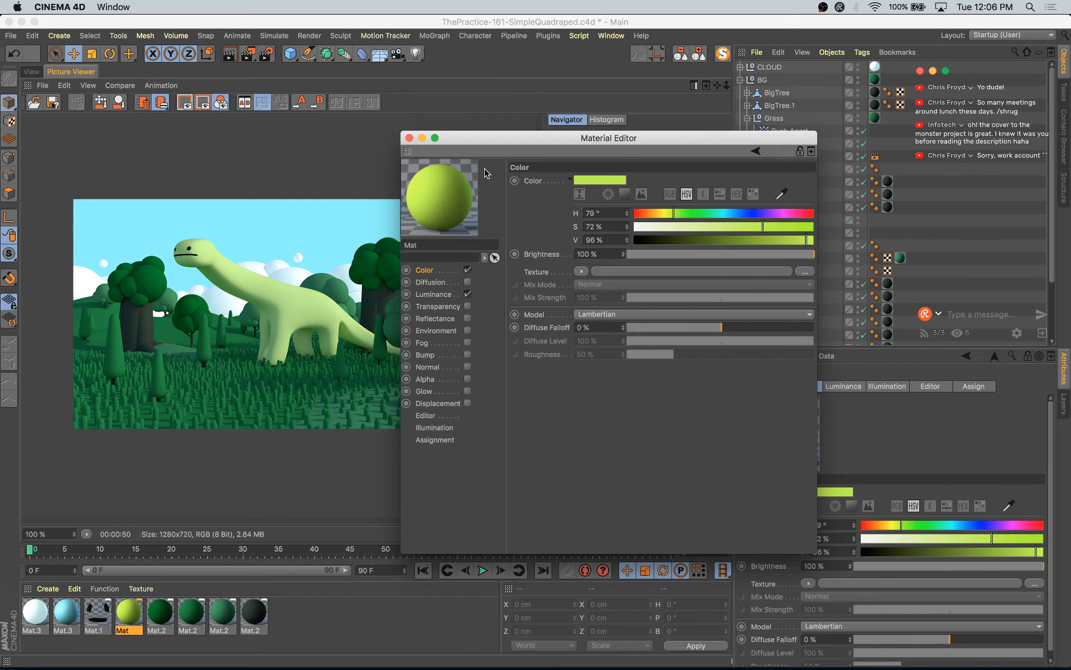
# - Start a new render of the recolored dinosaur, close the material editor and look back through earlier renders
pyautogui.hotkey('shift', 'r')
pyautogui.click(409, 137)
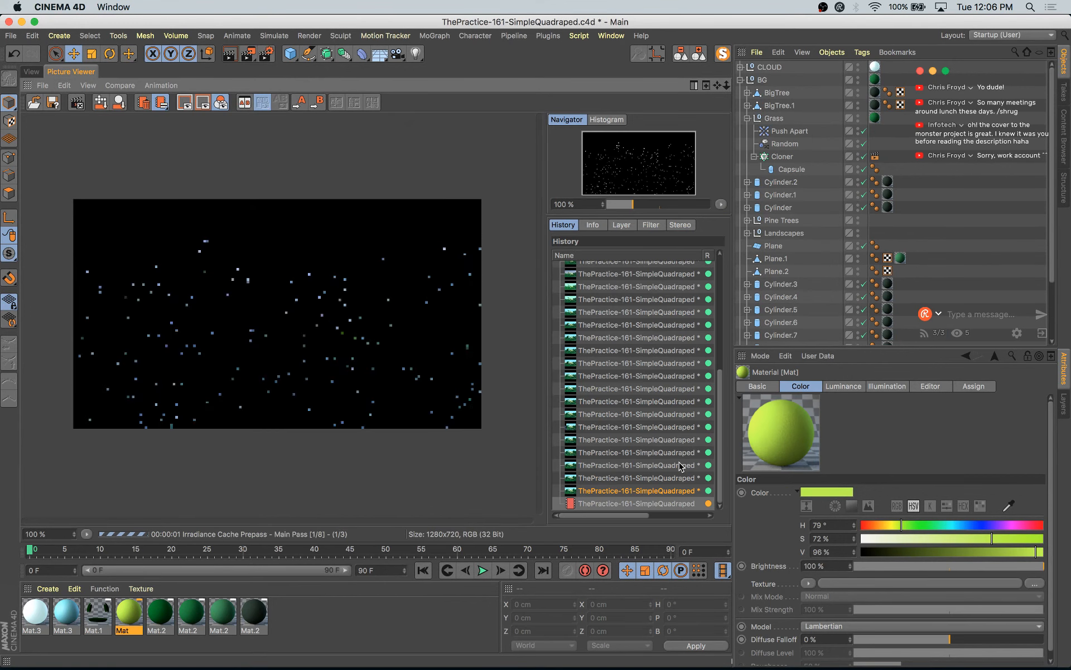
pyautogui.click(678, 465)
pyautogui.press('Up')
pyautogui.press('Up')
pyautogui.press('Up')
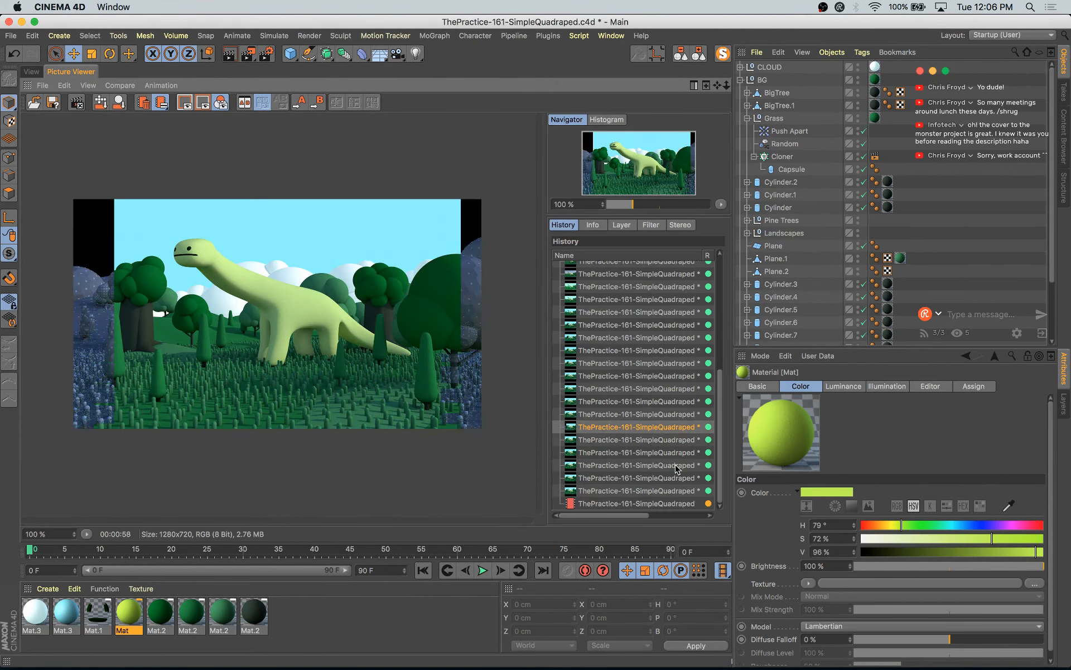
pyautogui.press('Down')
pyautogui.press('Down')
pyautogui.press('Down')
pyautogui.press('Down')
pyautogui.press('Down')
pyautogui.press('Down')
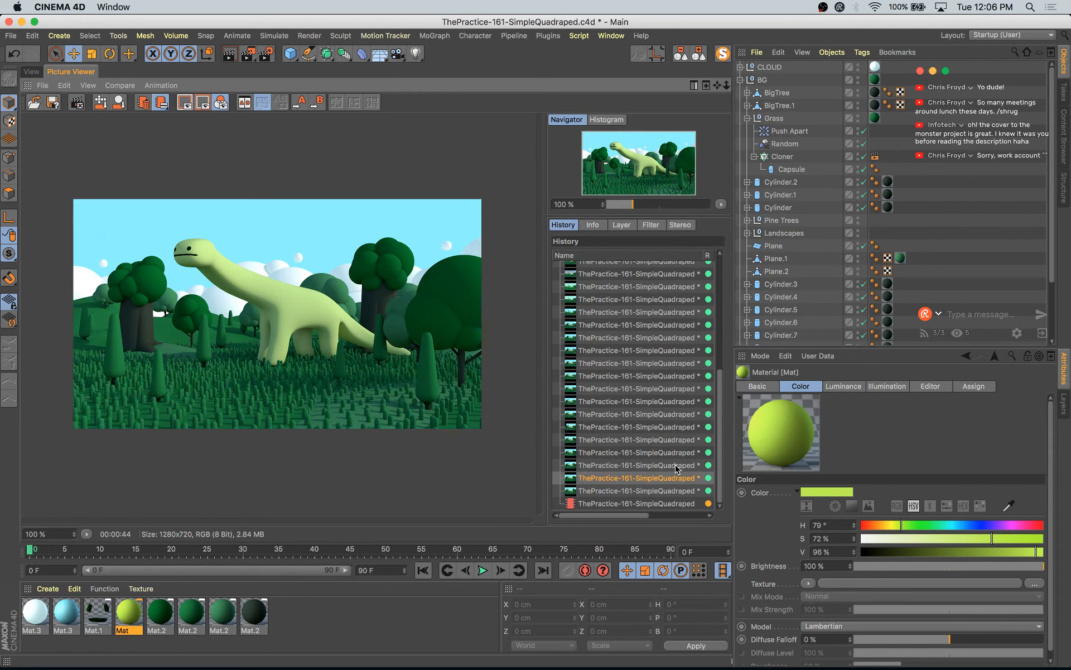
pyautogui.press('Up')
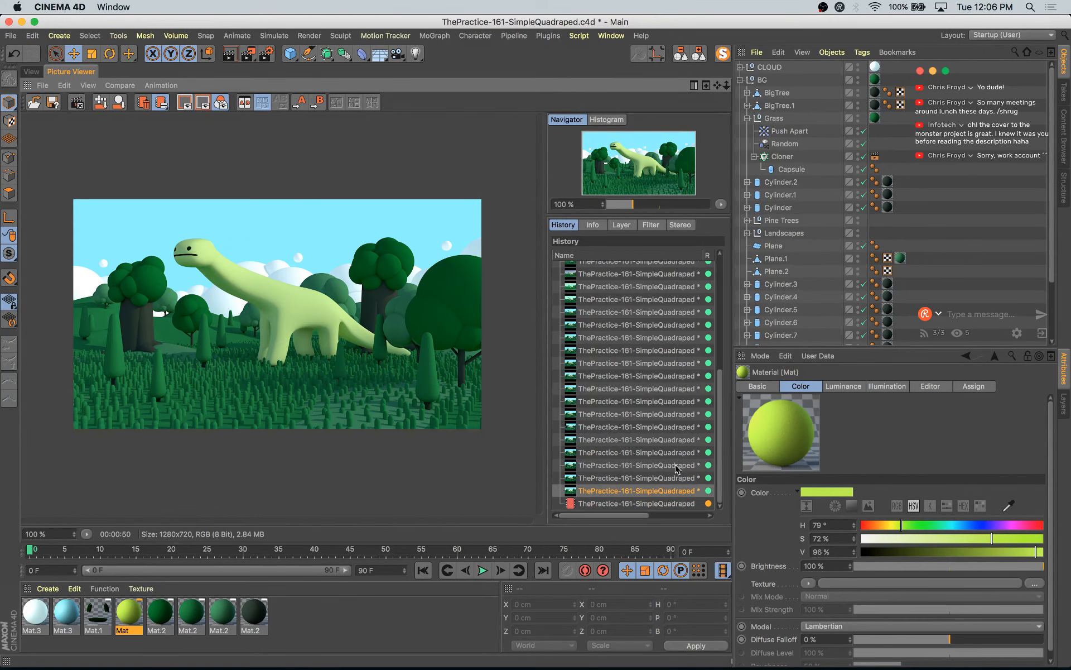
# - Compare the dinosaur's new color in the in-progress render with the last finished renders
pyautogui.press('Up')
pyautogui.press('Down')
pyautogui.press('Up')
pyautogui.press('Up')
pyautogui.press('Down')
pyautogui.press('Down')
pyautogui.press('Up')
pyautogui.press('Down')
pyautogui.press('Down')
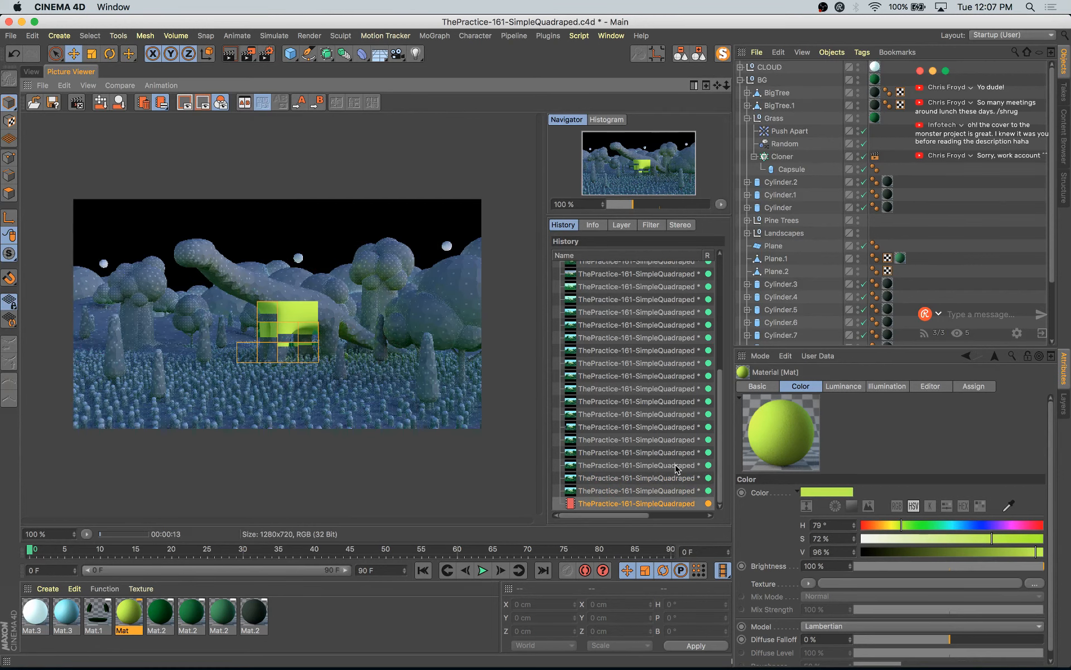
pyautogui.press('Up')
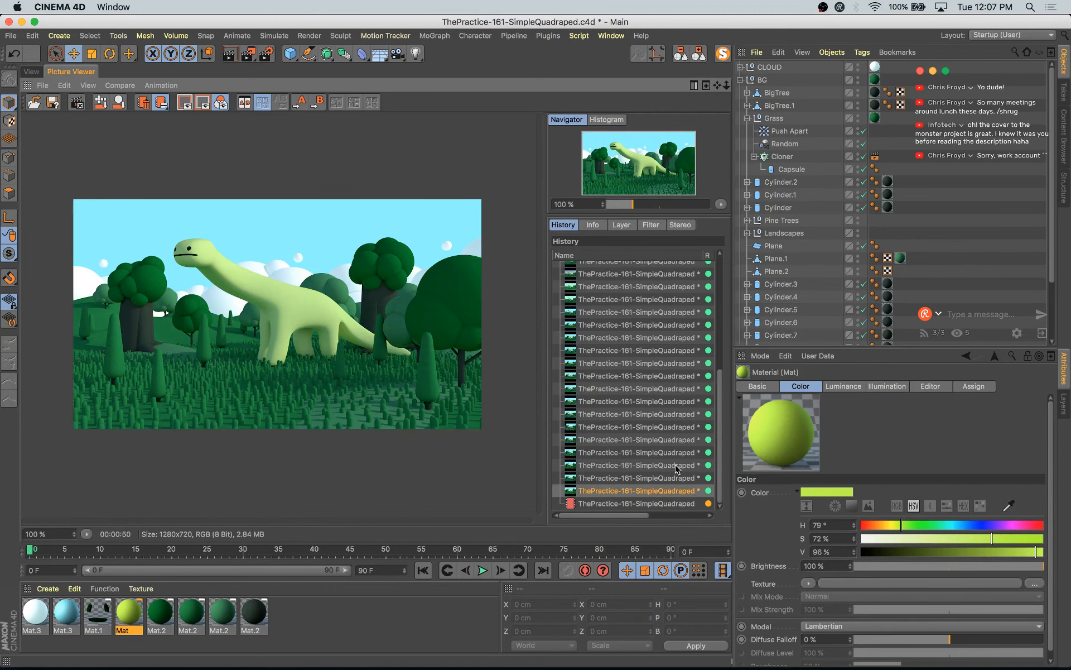
pyautogui.press('Down')
pyautogui.press('Up')
pyautogui.press('Up')
pyautogui.press('Down')
pyautogui.press('Down')
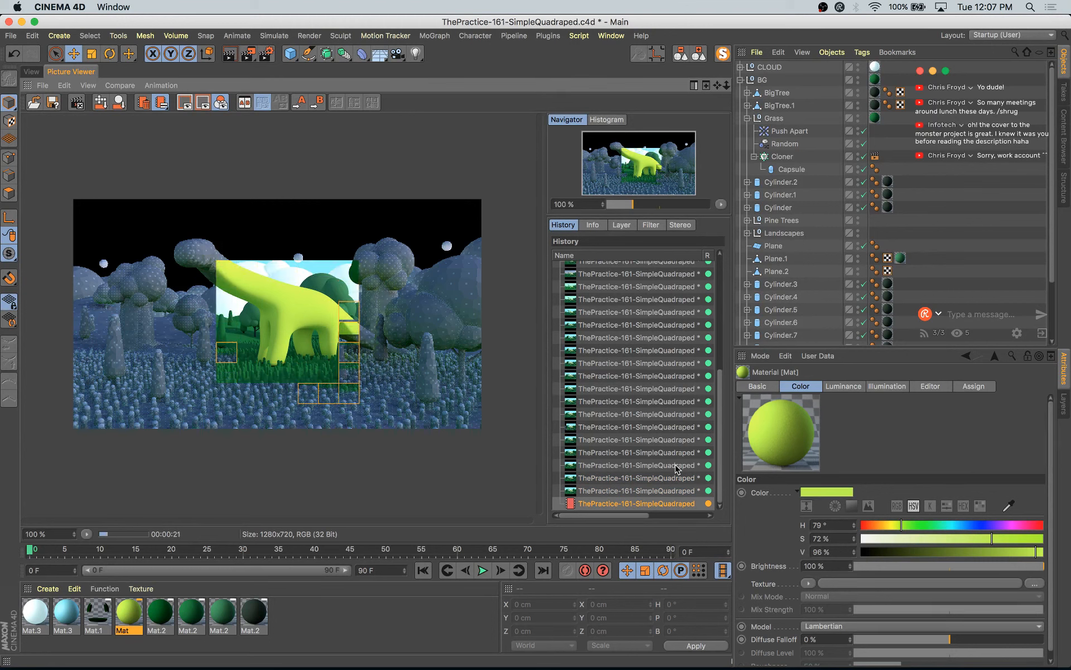
pyautogui.press('Up')
pyautogui.press('Down')
pyautogui.press('Up')
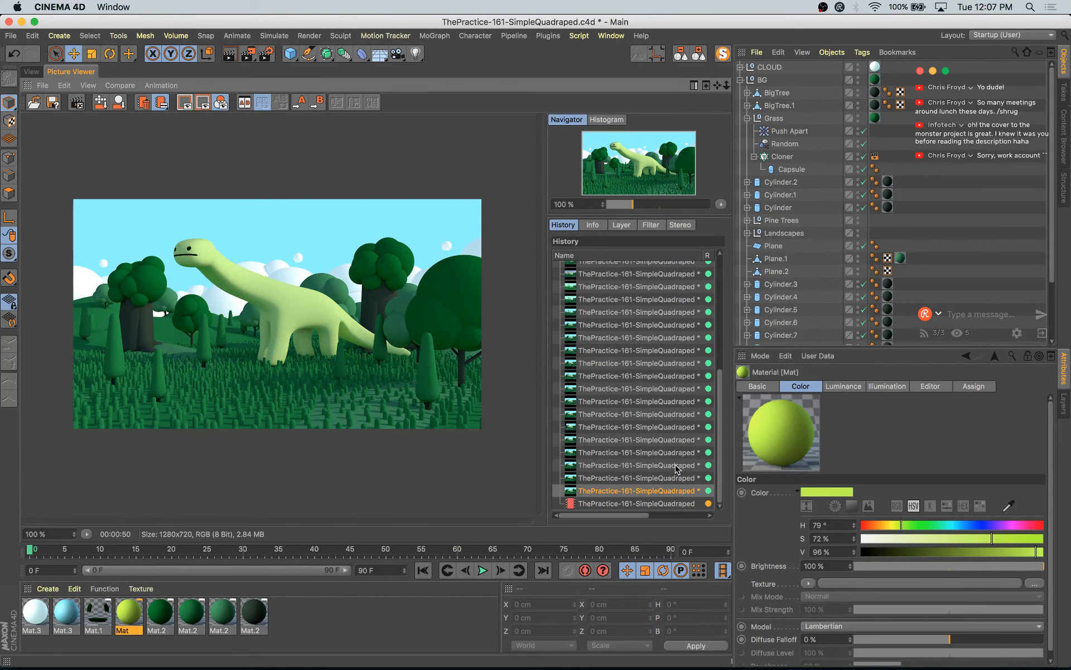
pyautogui.press('Down')
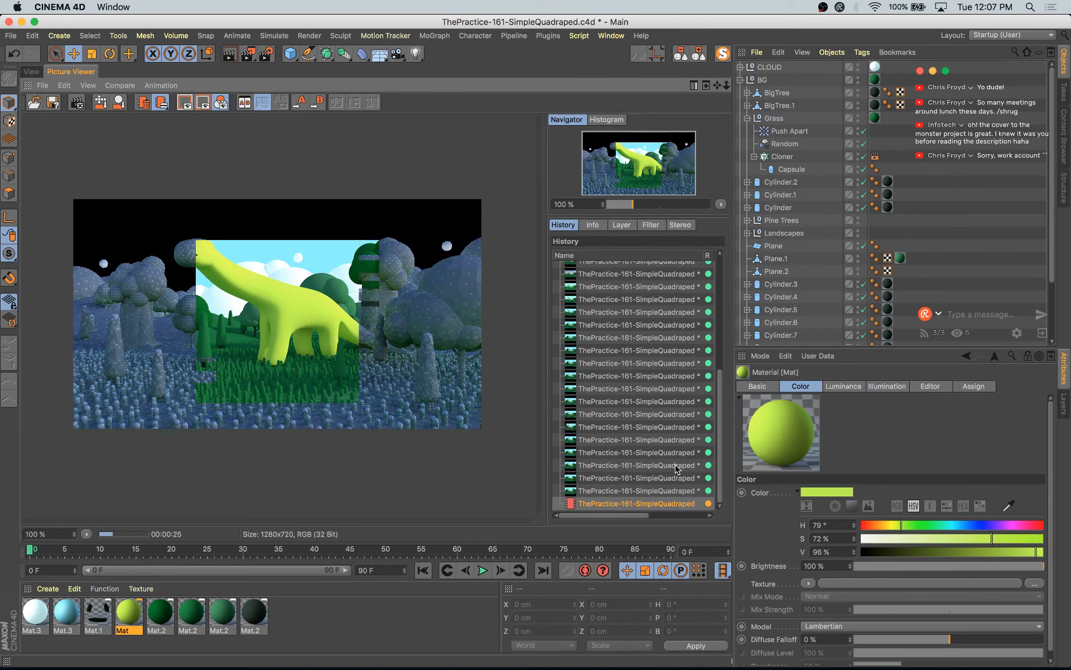
pyautogui.press('Up')
pyautogui.press('Down')
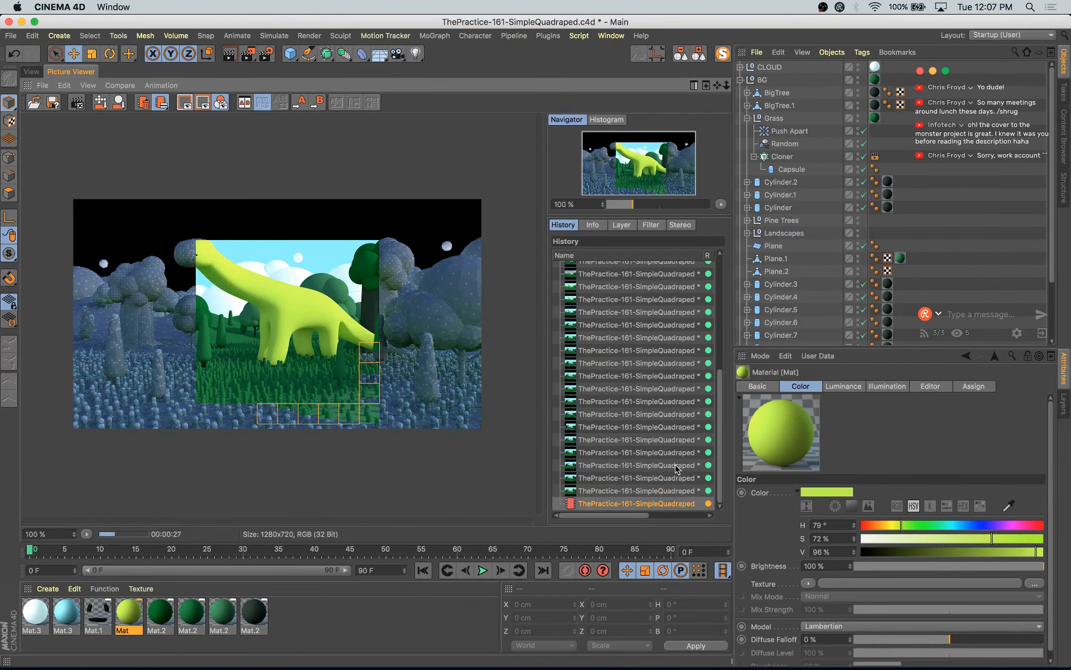
pyautogui.press('Up')
pyautogui.press('Down')
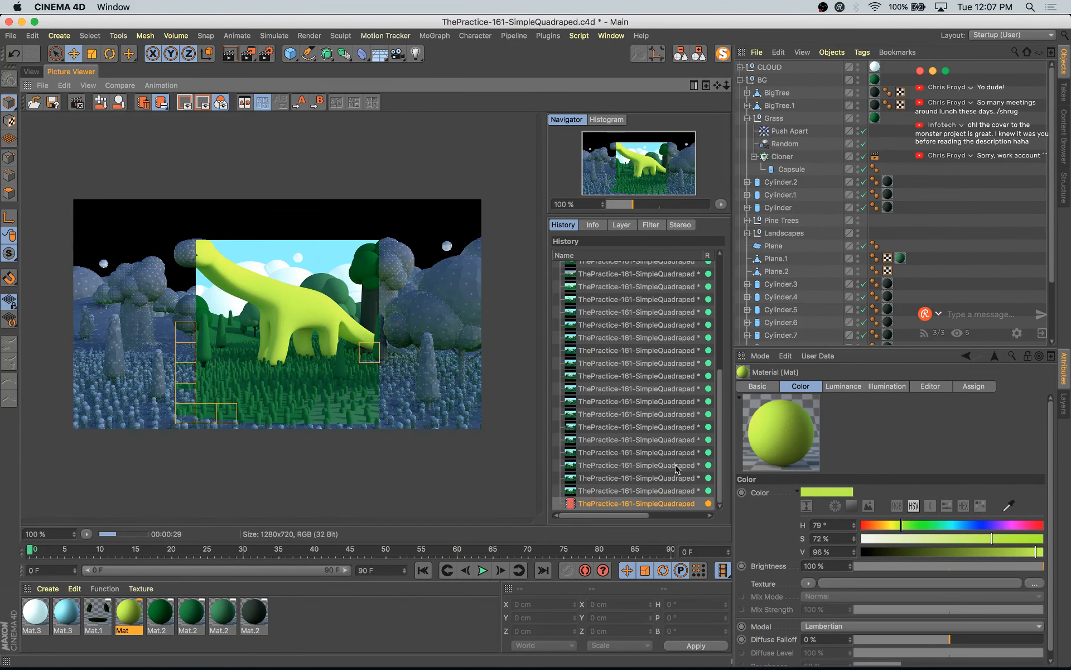
pyautogui.press('Up')
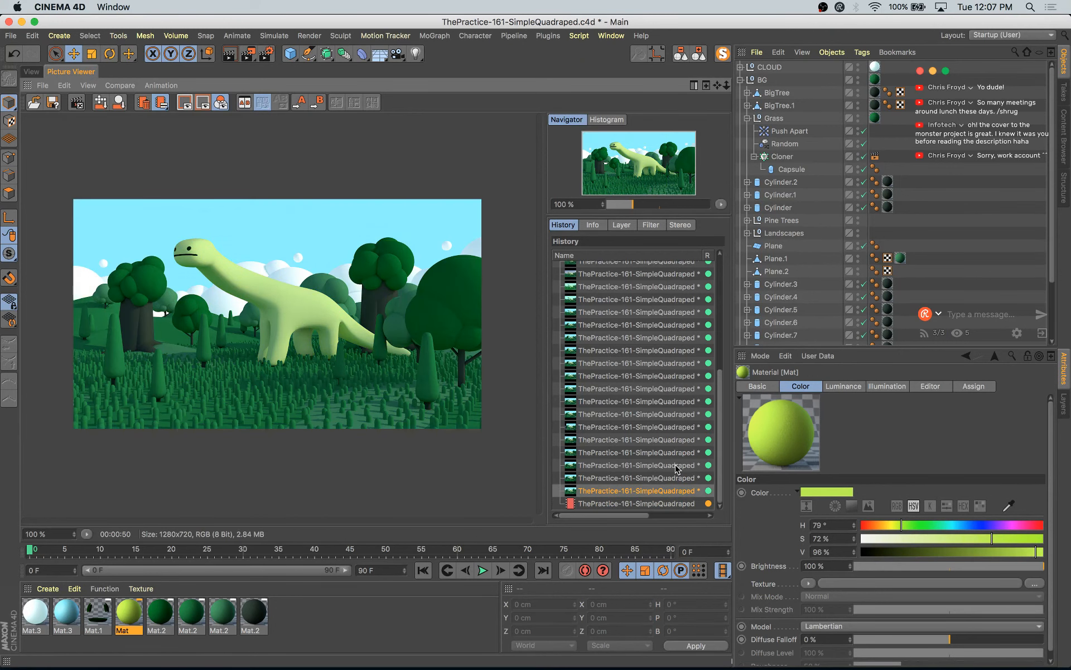
pyautogui.press('Down')
pyautogui.press('Up')
pyautogui.press('Down')
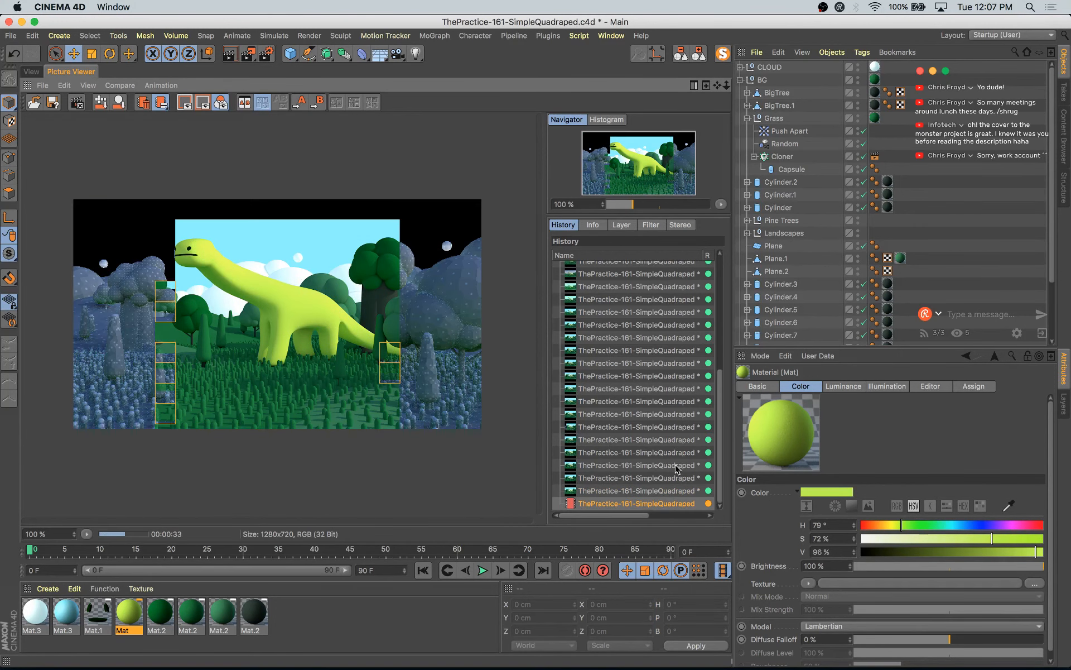
pyautogui.press('Up')
pyautogui.press('Down')
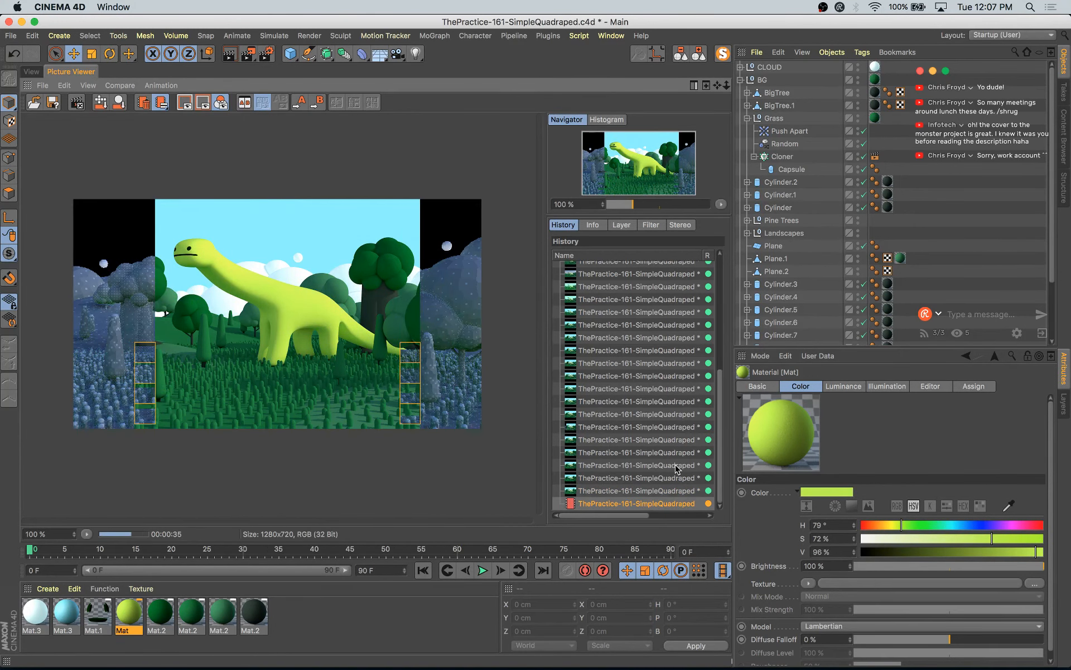
# - Flip between the in-progress render and the previous finished one to judge the brighter yellow-green dinosaur
pyautogui.press('Up')
pyautogui.press('Down')
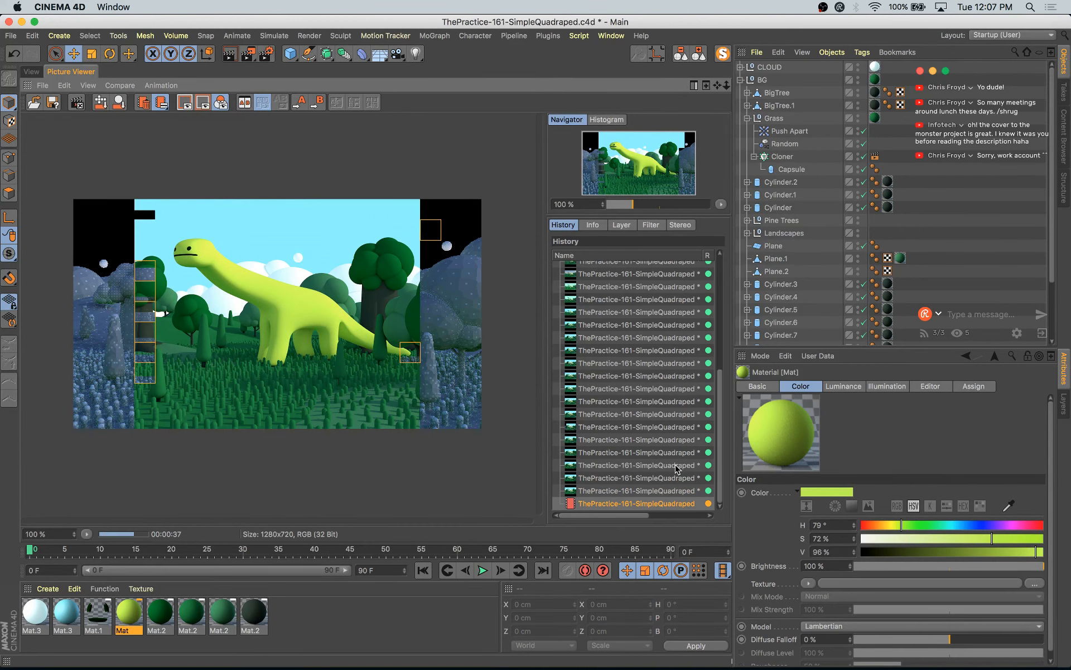
pyautogui.press('Up')
pyautogui.press('Down')
pyautogui.press('Up')
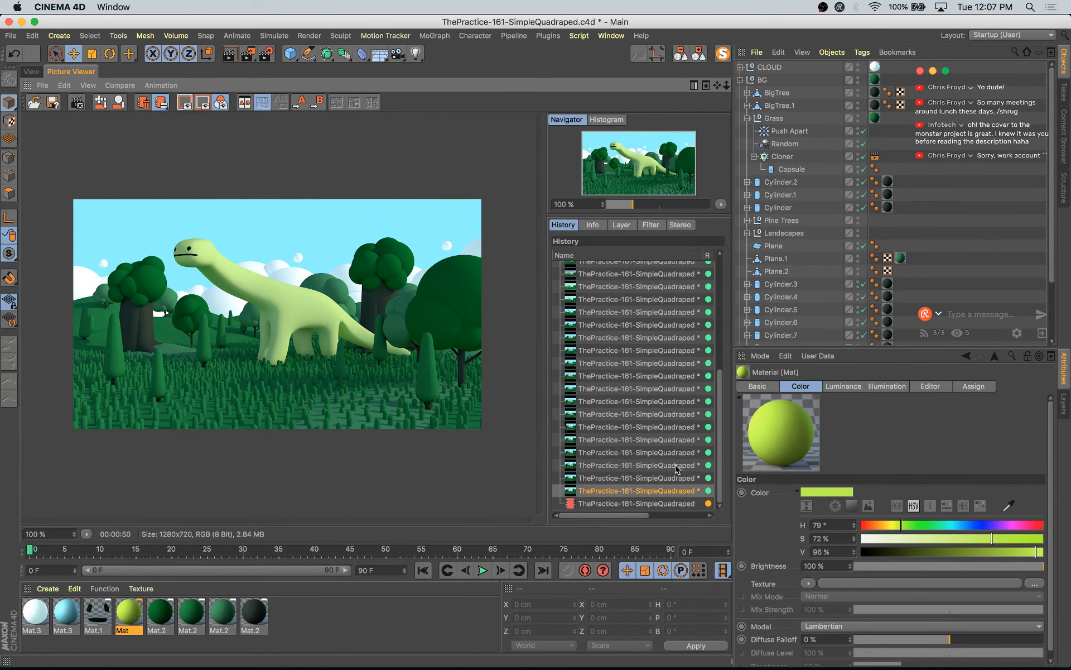
pyautogui.press('Down')
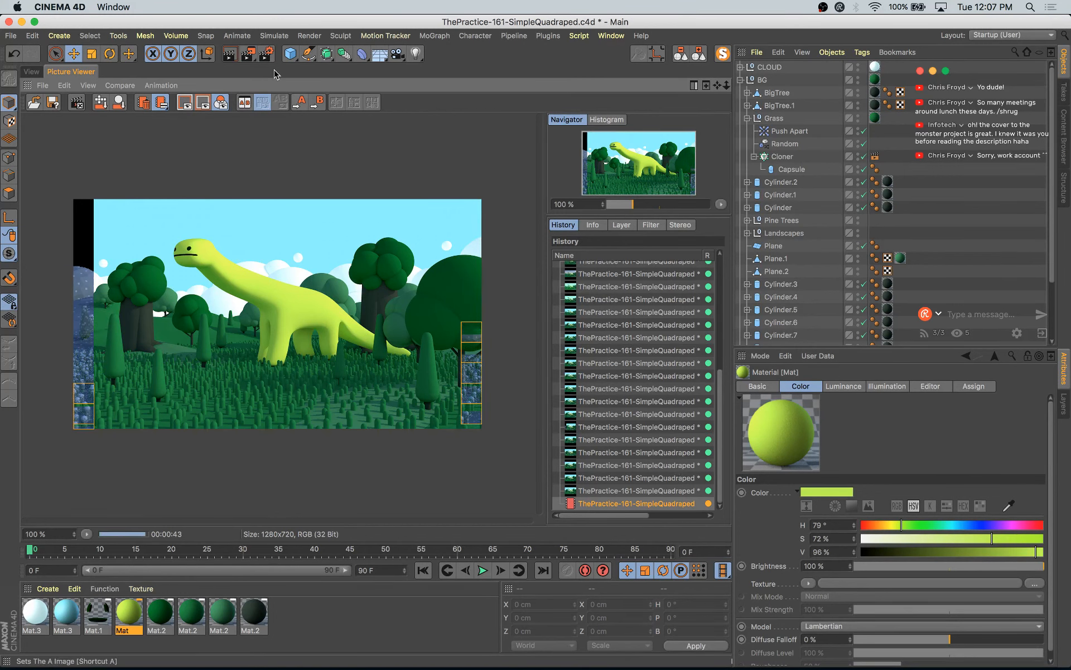
# - Set the render output to 1920 x 1080 with the ratio locked, and start and display a new render
pyautogui.click(267, 54)
pyautogui.moveTo(447, 50); pyautogui.dragTo(562, 195)
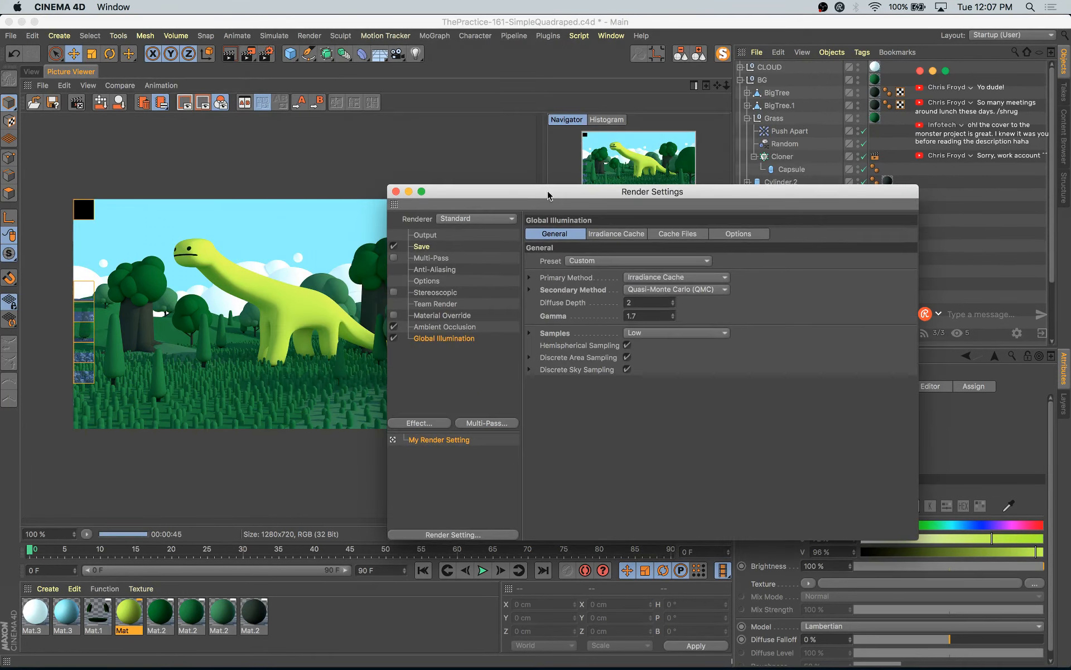
pyautogui.click(421, 234)
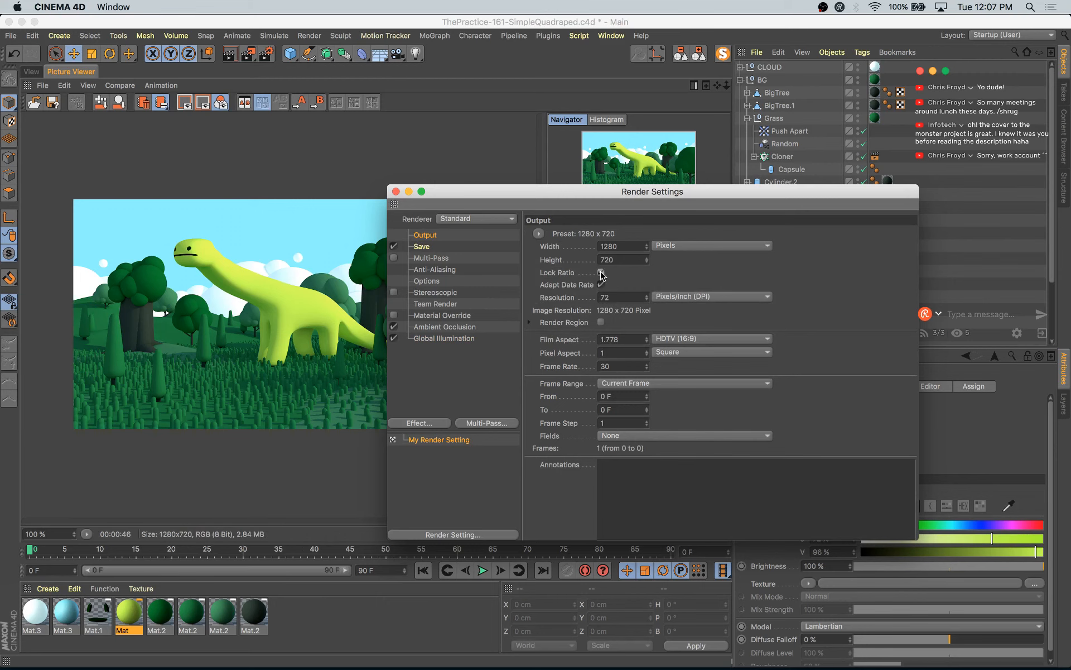
pyautogui.click(627, 248)
pyautogui.press('Return')
pyautogui.hotkey('shift', 'r')
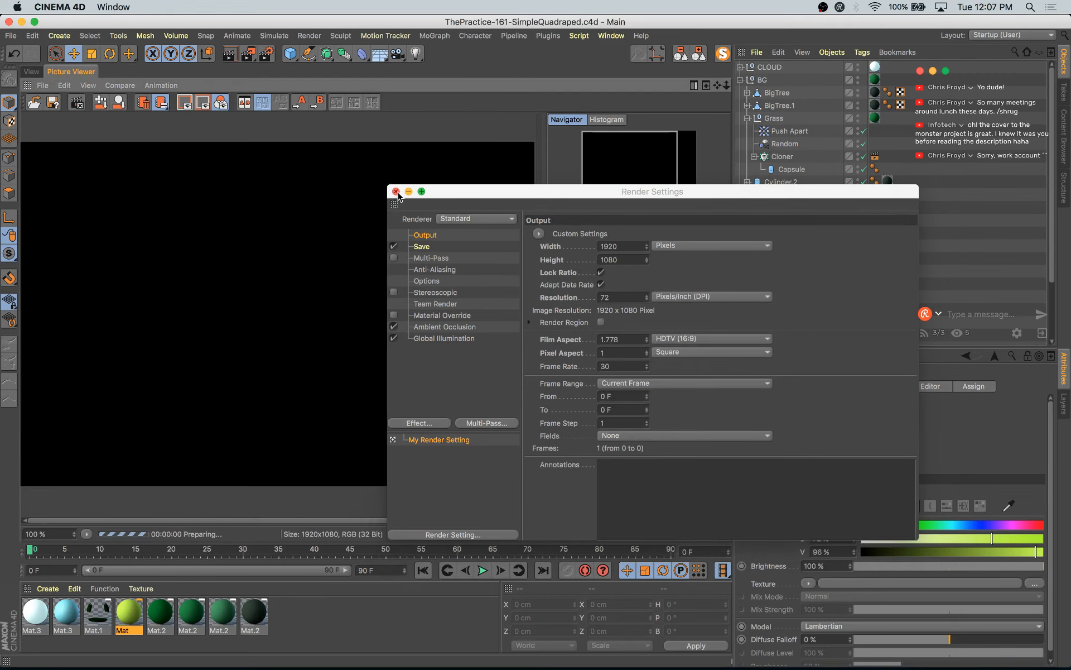
pyautogui.click(395, 191)
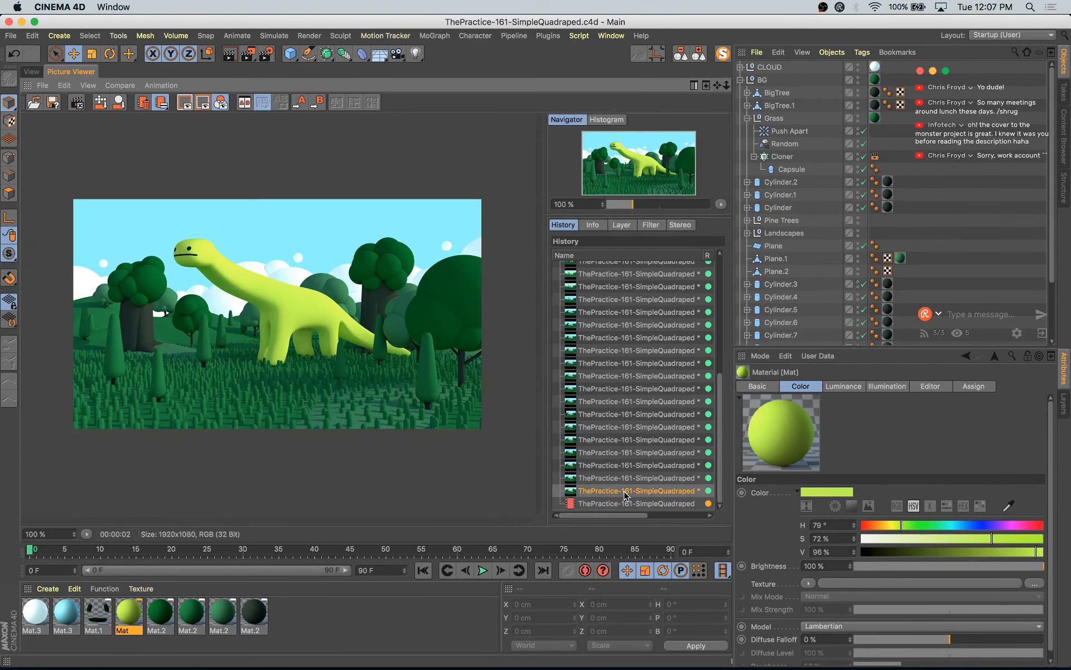
pyautogui.click(632, 504)
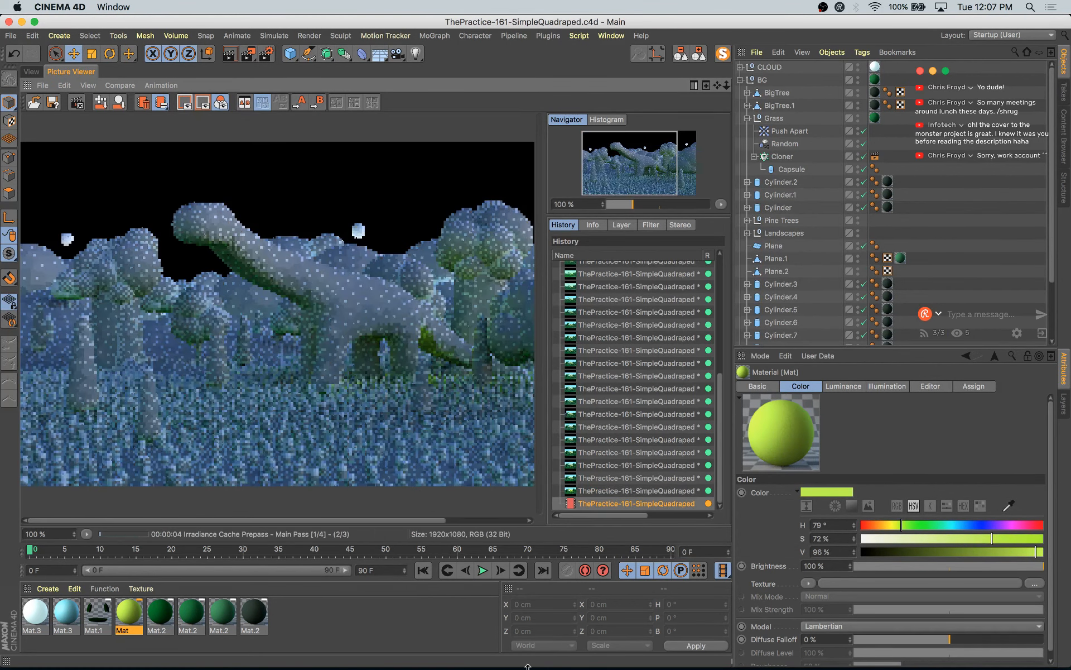
pyautogui.moveTo(538, 656)
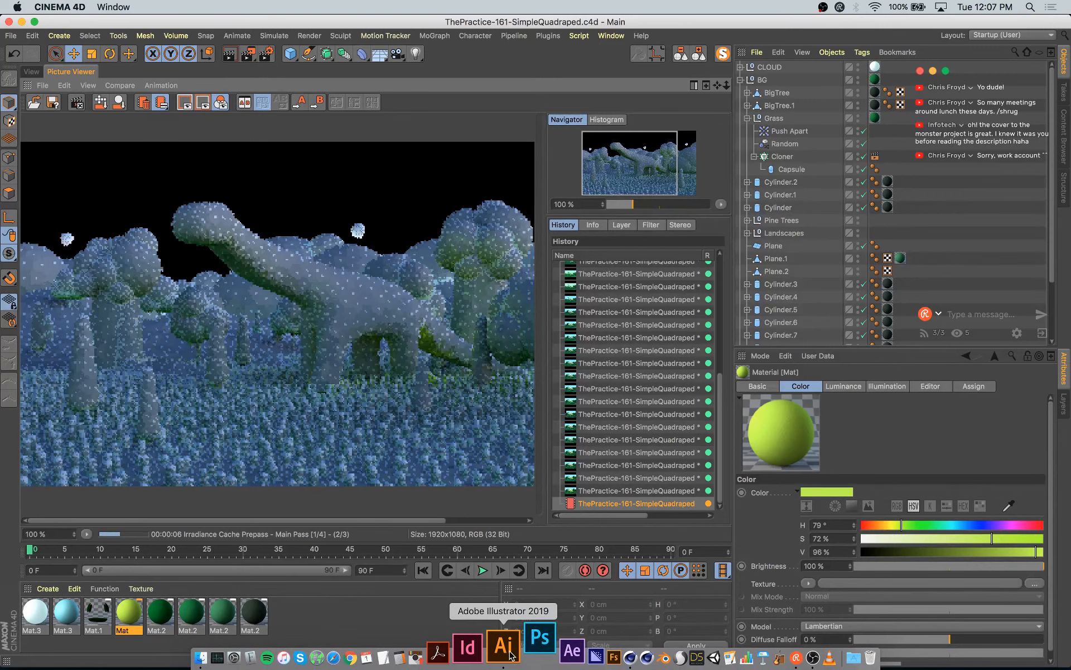
pyautogui.click(508, 647)
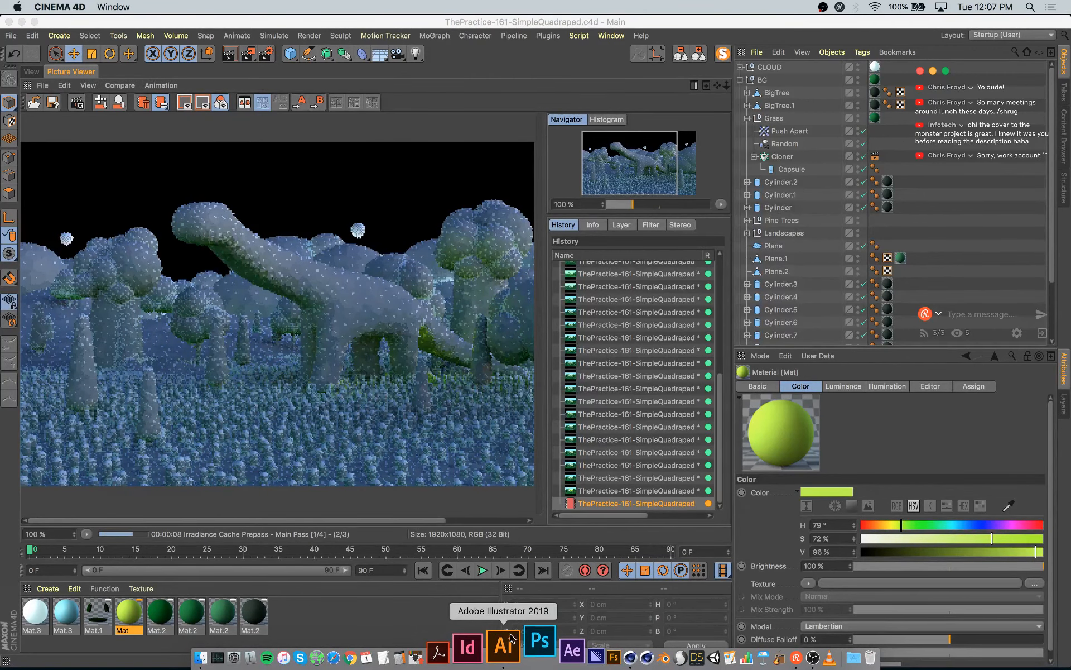
pyautogui.rightClick(507, 650)
pyautogui.click(512, 604)
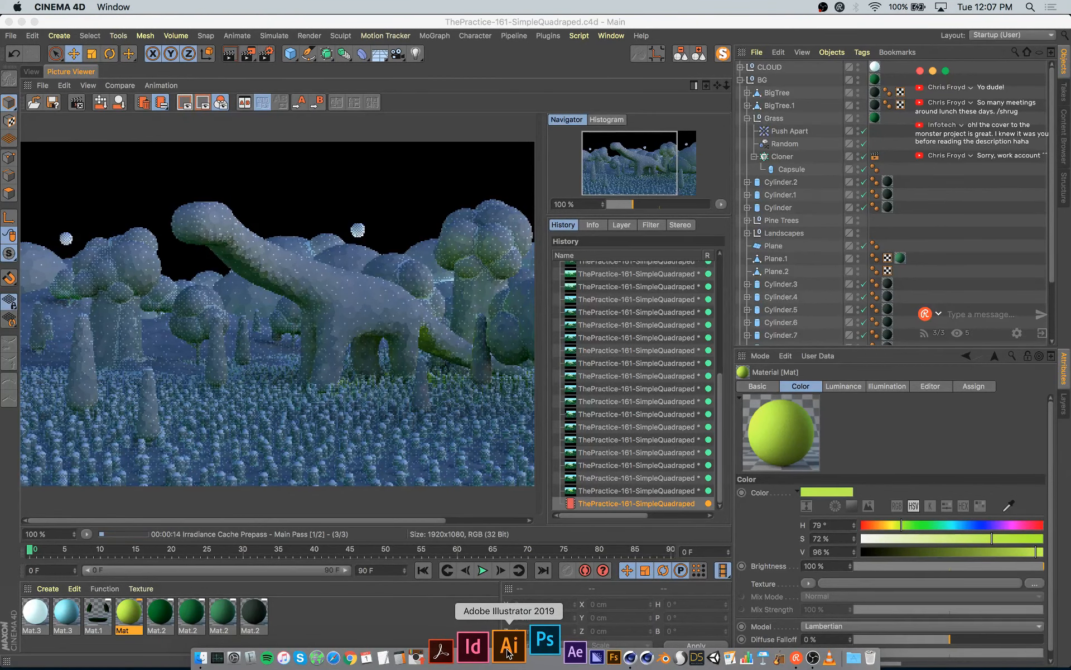
pyautogui.click(271, 342)
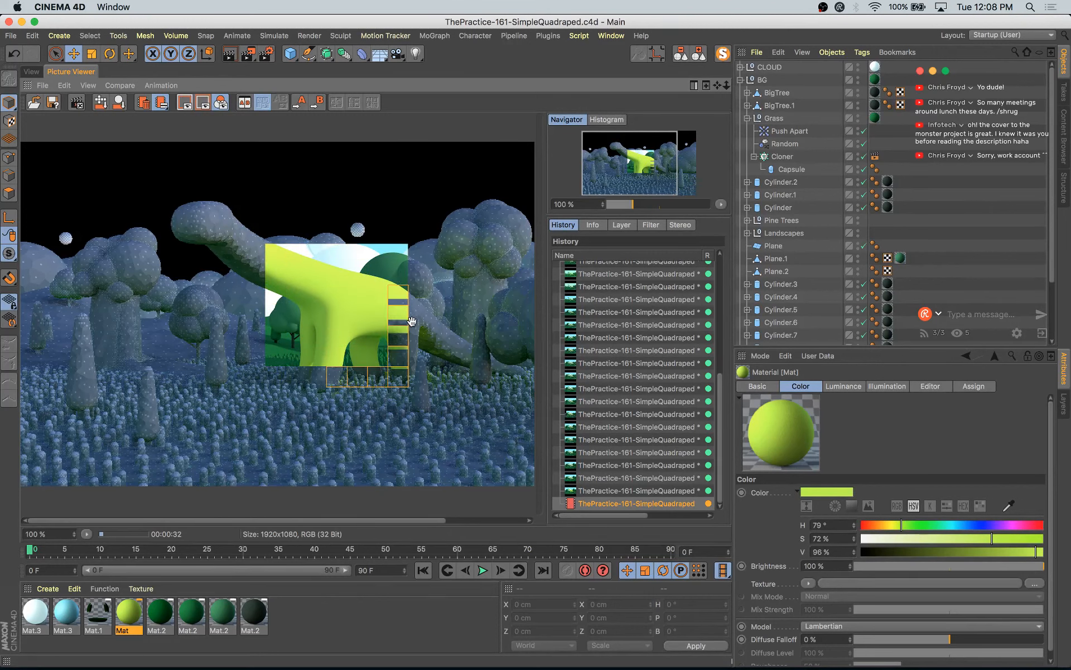
# - Compare the in-progress 1920 x 1080 render with the previous 1280 x 720 render, including at closer magnification
pyautogui.click(646, 492)
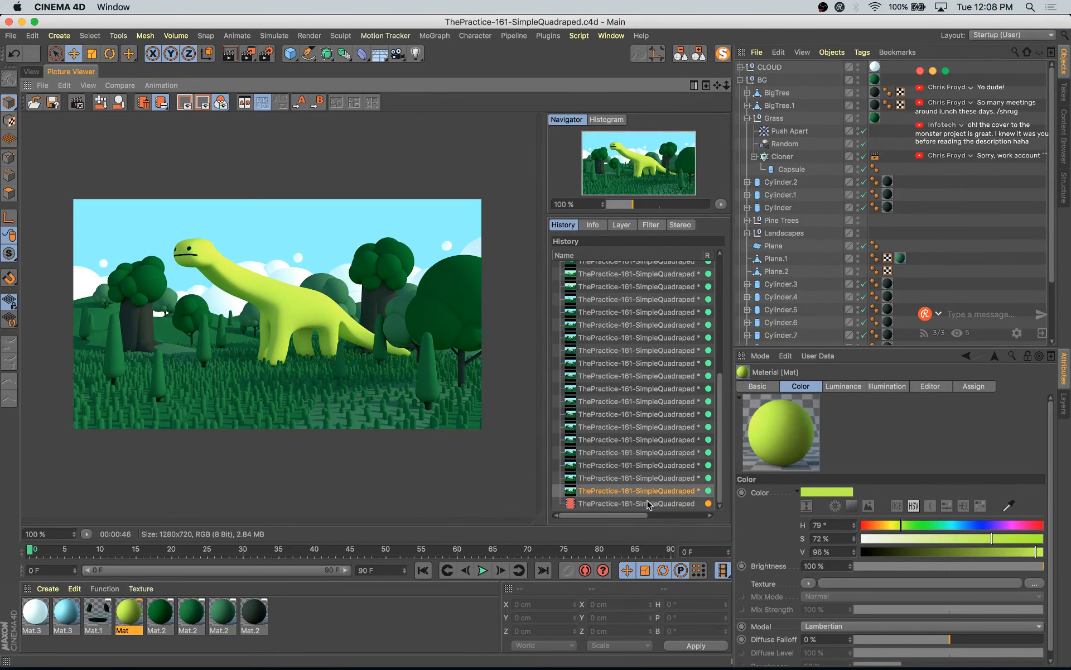
pyautogui.click(646, 503)
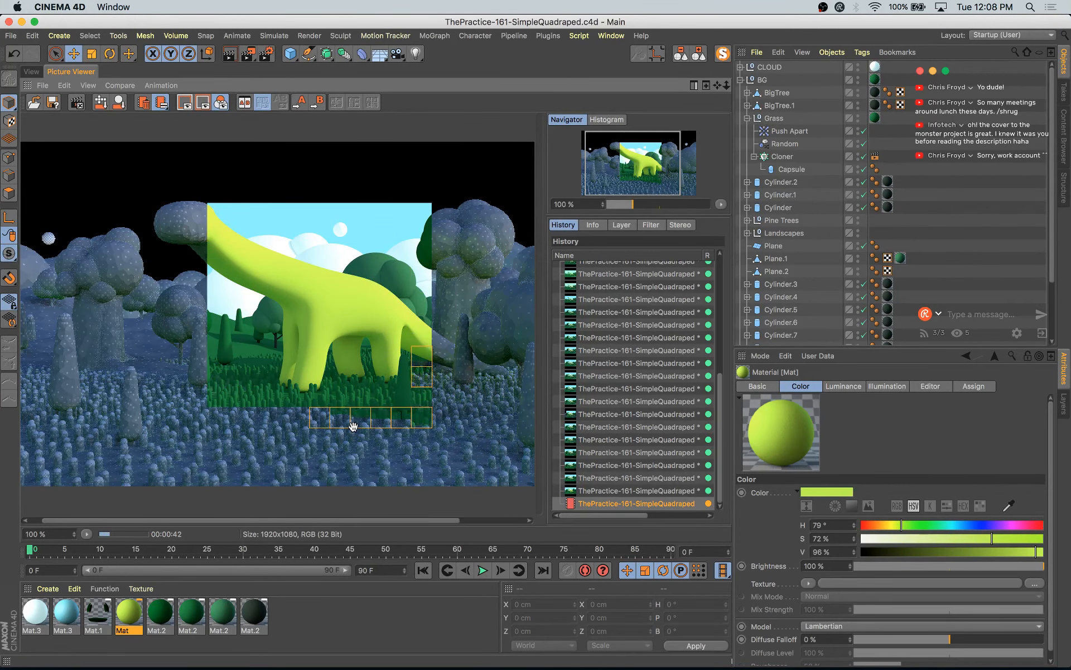
pyautogui.scroll(2, 353, 427)
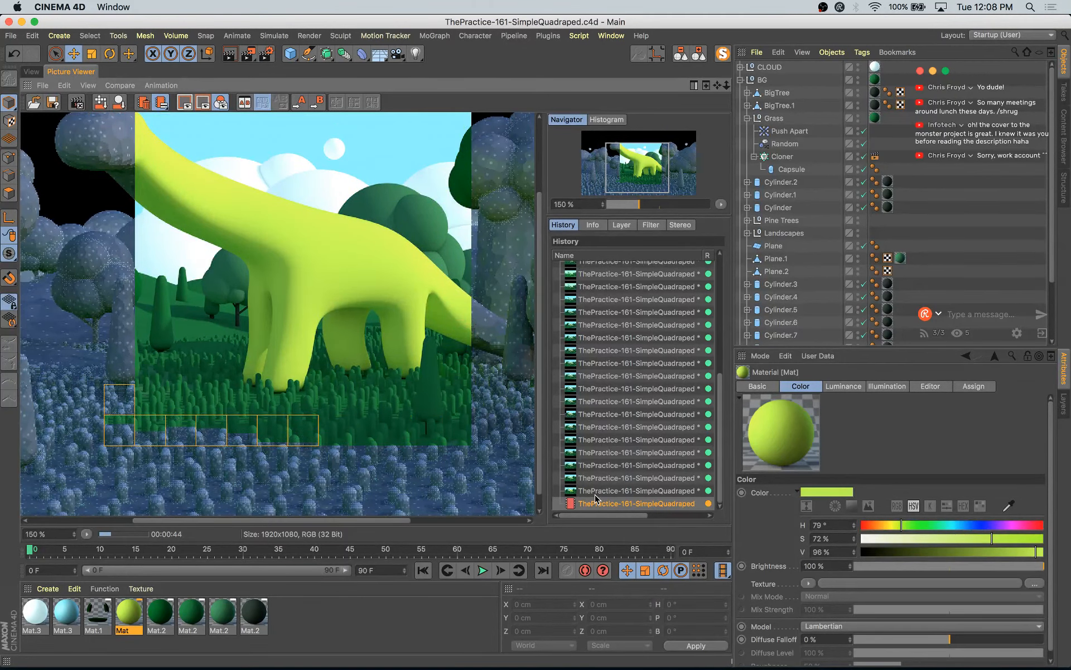
pyautogui.click(600, 494)
pyautogui.click(600, 505)
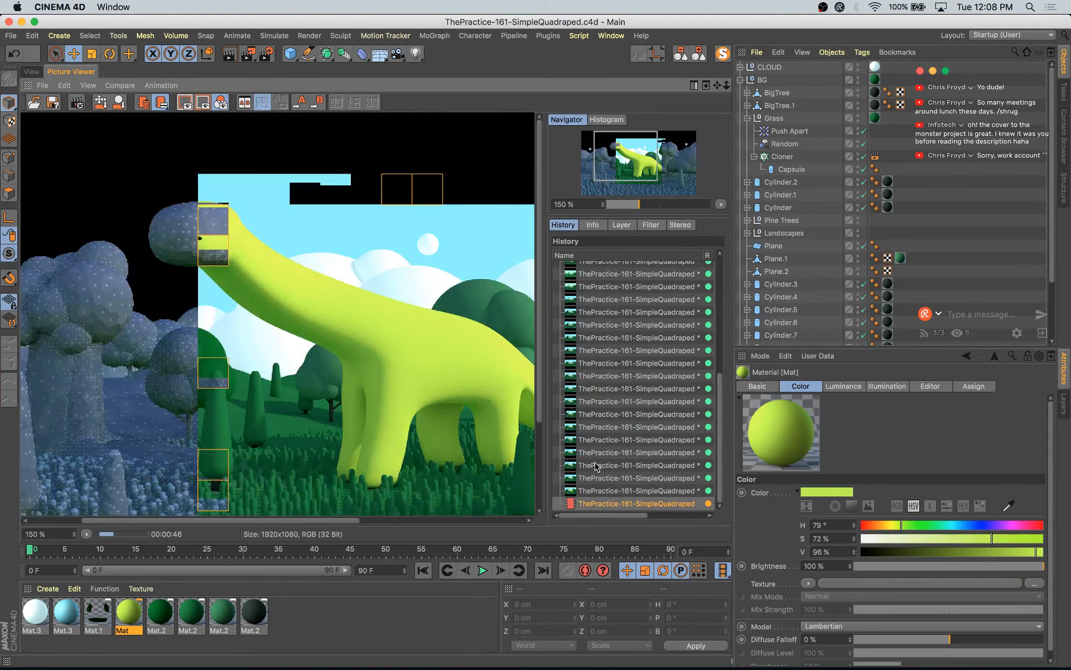
# - Examine the dinosaur's legs, the grass and the overall composition in the larger render while it finishes
pyautogui.moveTo(400, 401); pyautogui.dragTo(351, 292)
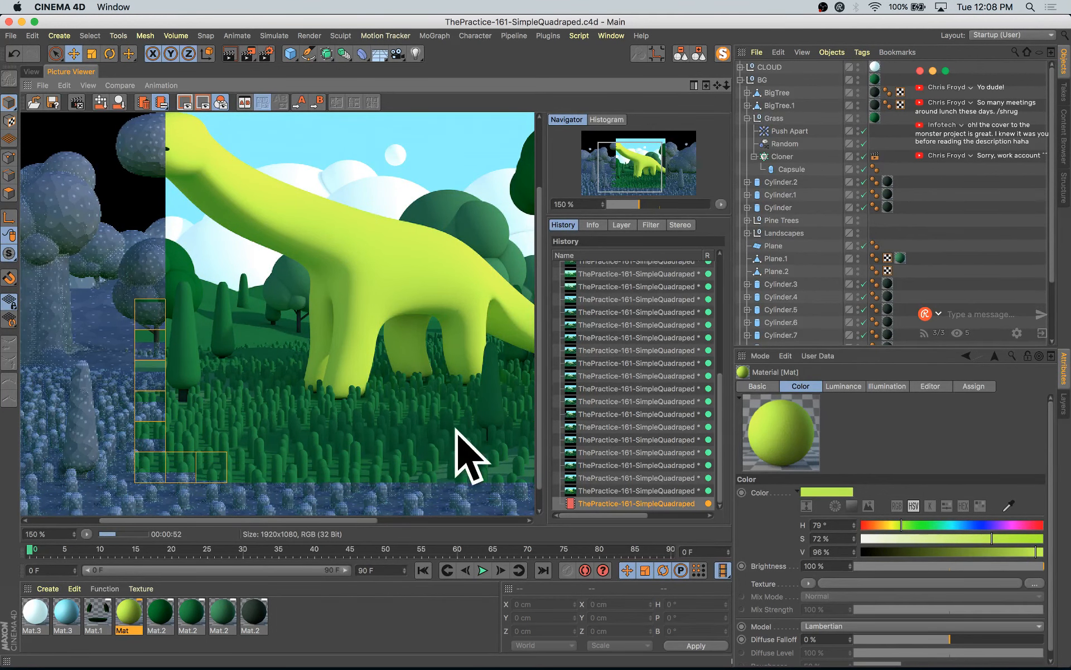
pyautogui.scroll(2, 342, 430)
pyautogui.moveTo(383, 461); pyautogui.dragTo(394, 310)
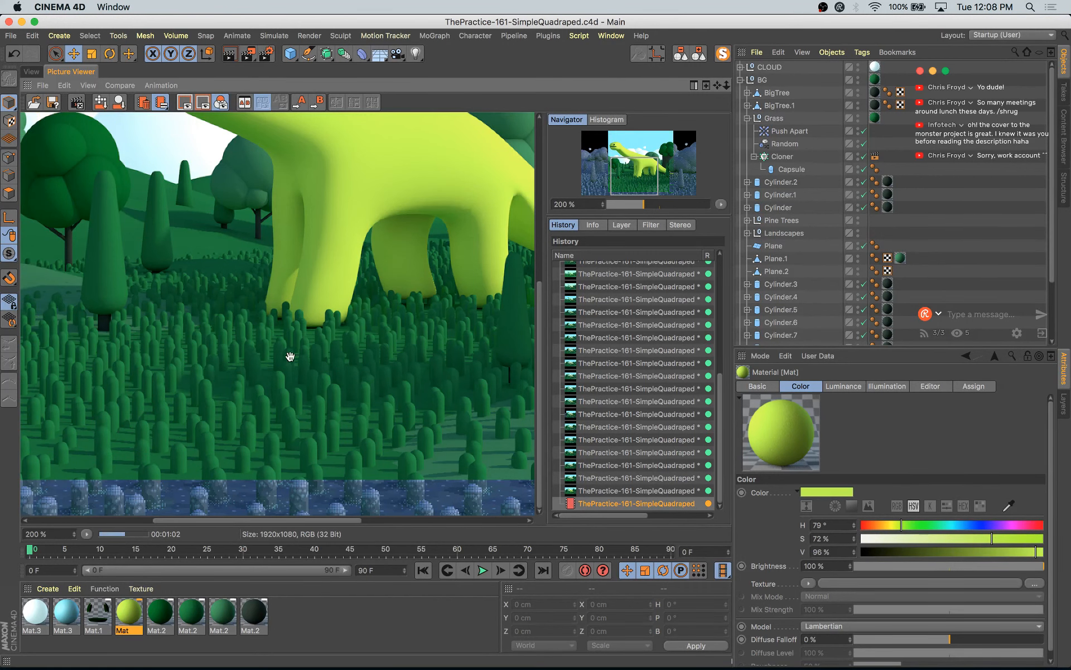
pyautogui.scroll(-2, 234, 333)
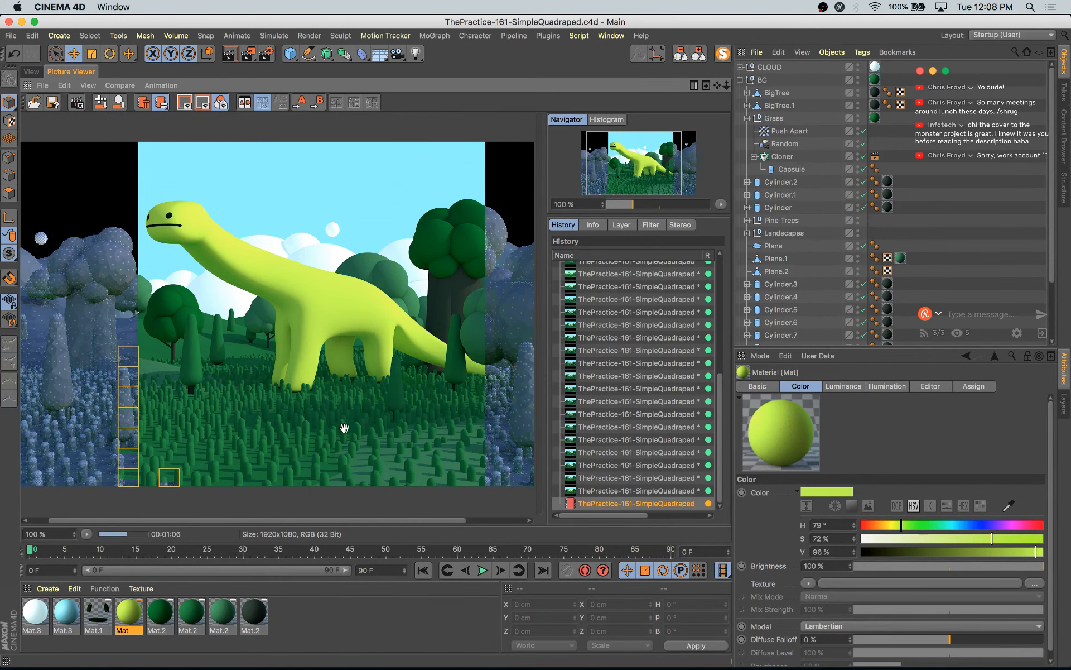
pyautogui.scroll(2, 246, 407)
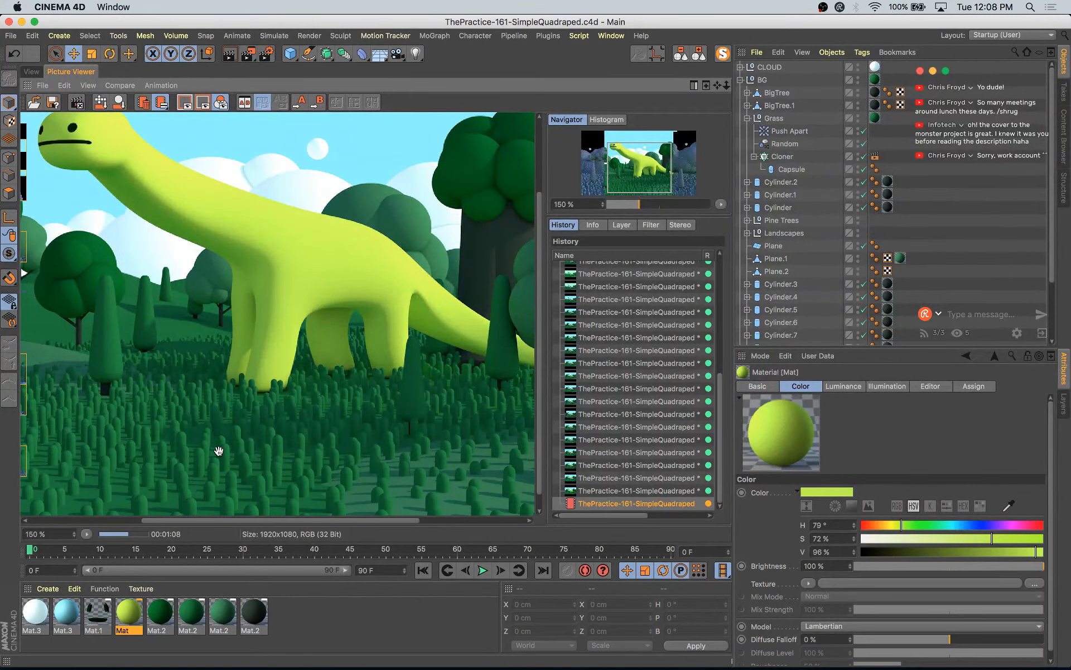
pyautogui.scroll(-2, 216, 447)
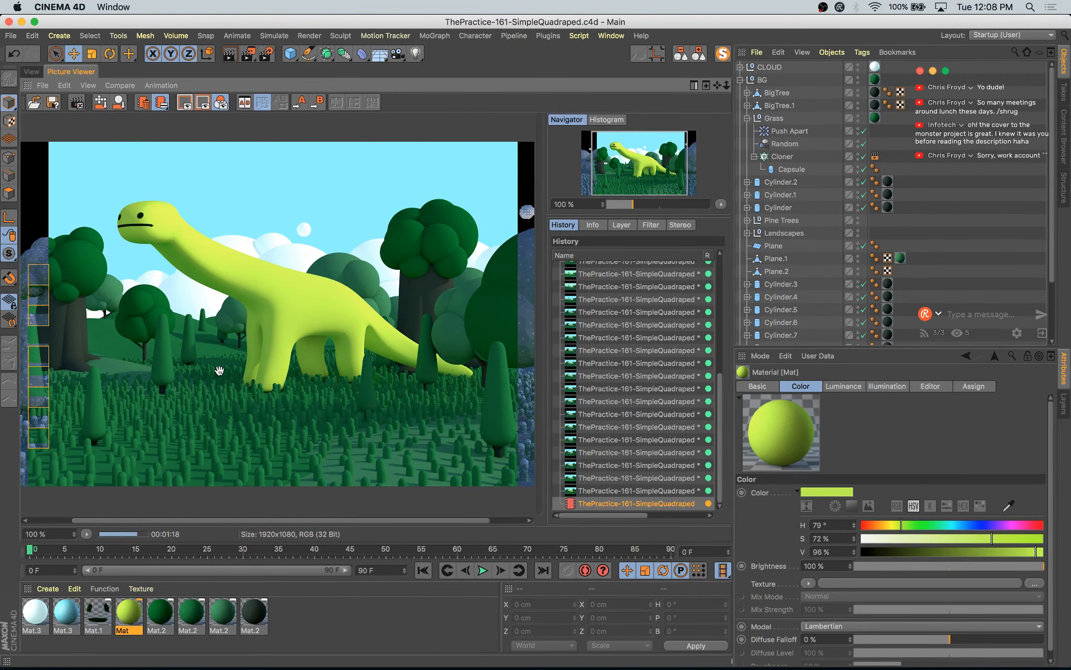
pyautogui.scroll(-1, 219, 370)
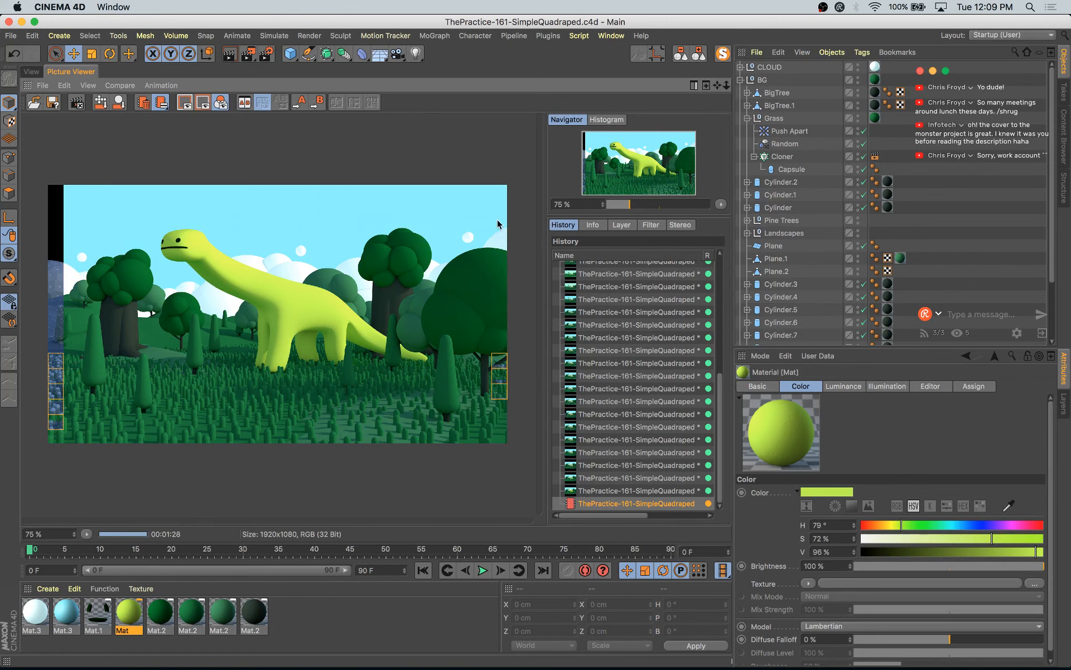
pyautogui.click(666, 490)
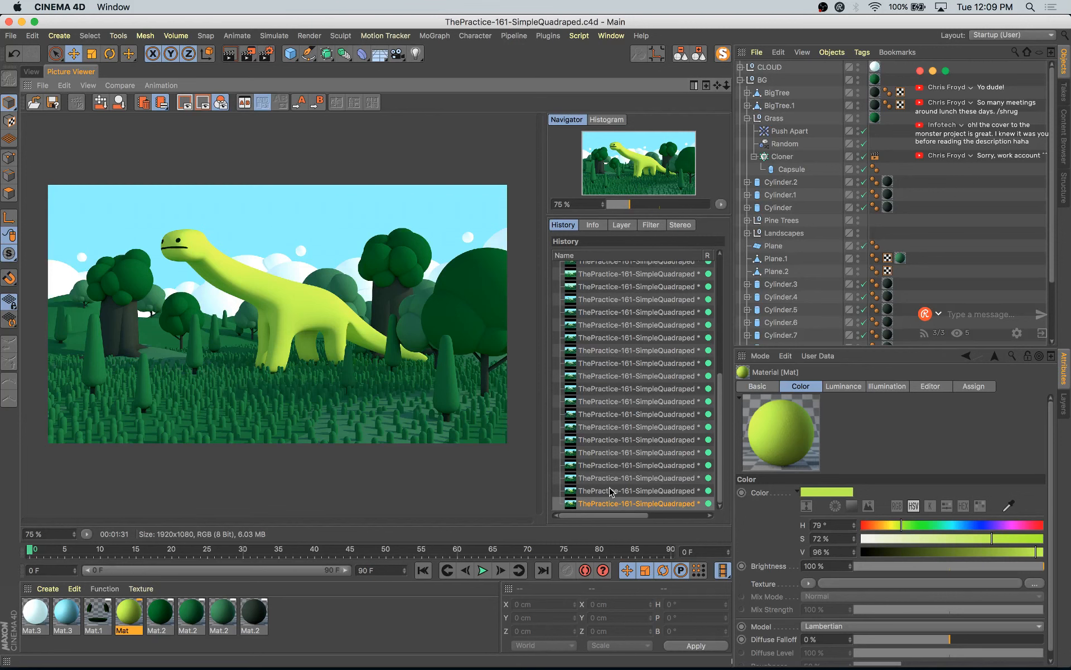
# - Save the finished render as a PNG still image named ThePractice-161-SimpleQuadraped.png in the 161-SimpleCharacterRig folder
pyautogui.press('super+s')
pyautogui.click(591, 348)
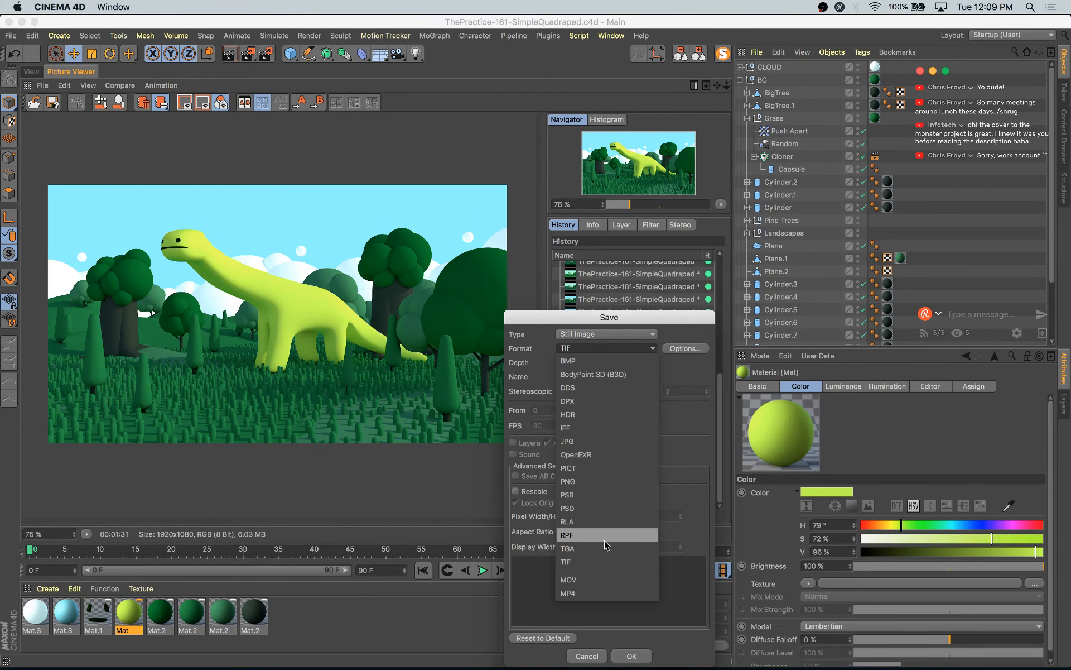
pyautogui.click(589, 481)
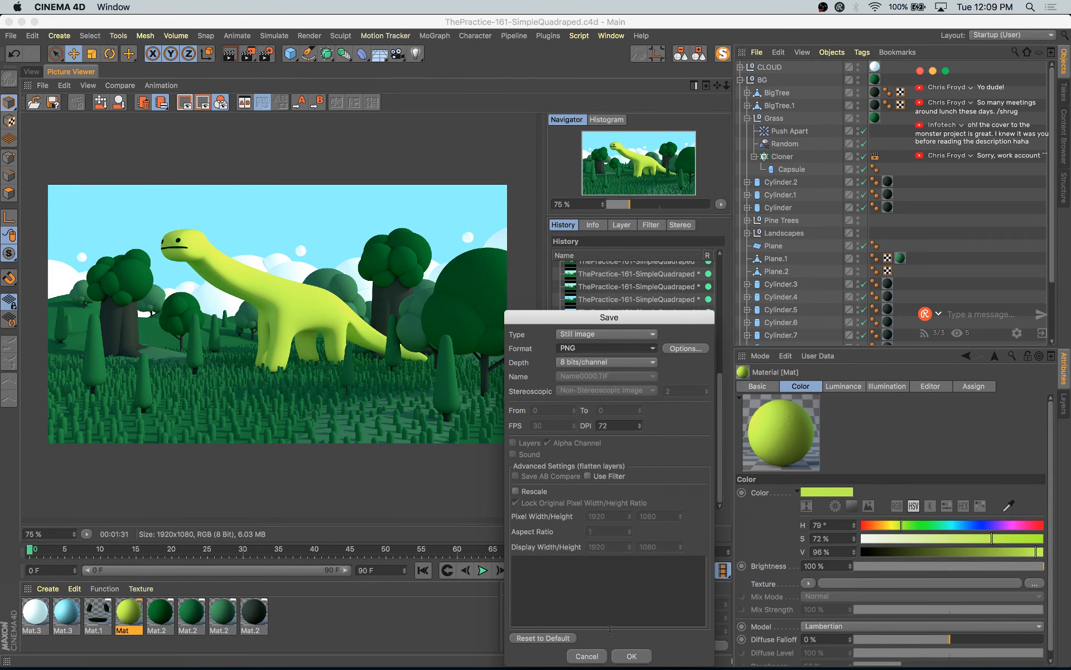
pyautogui.click(642, 656)
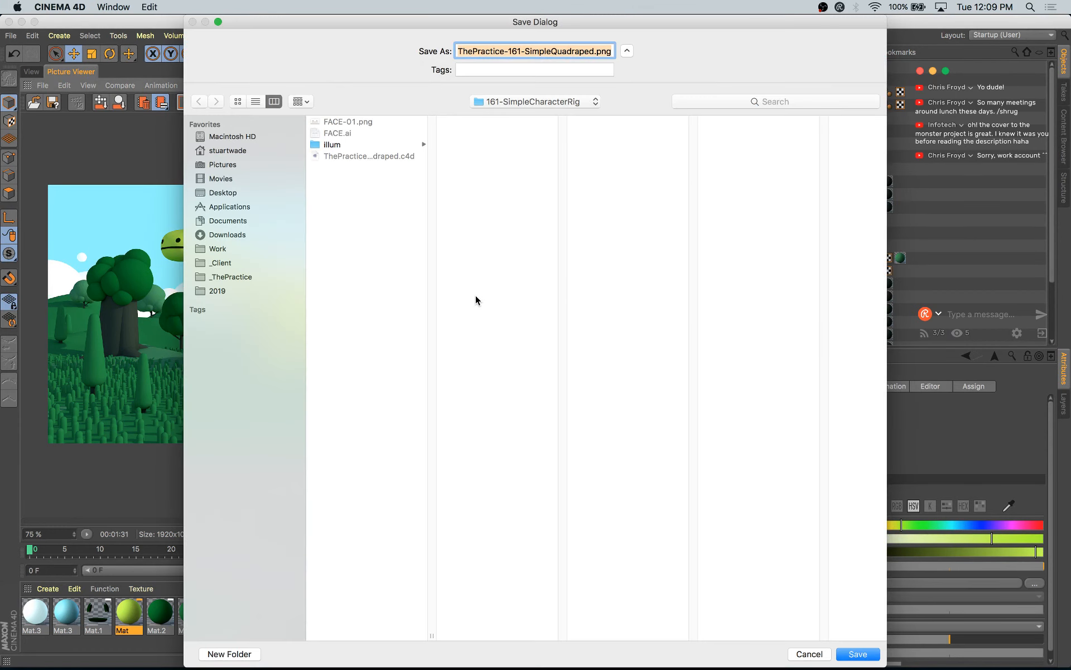
pyautogui.press('Return')
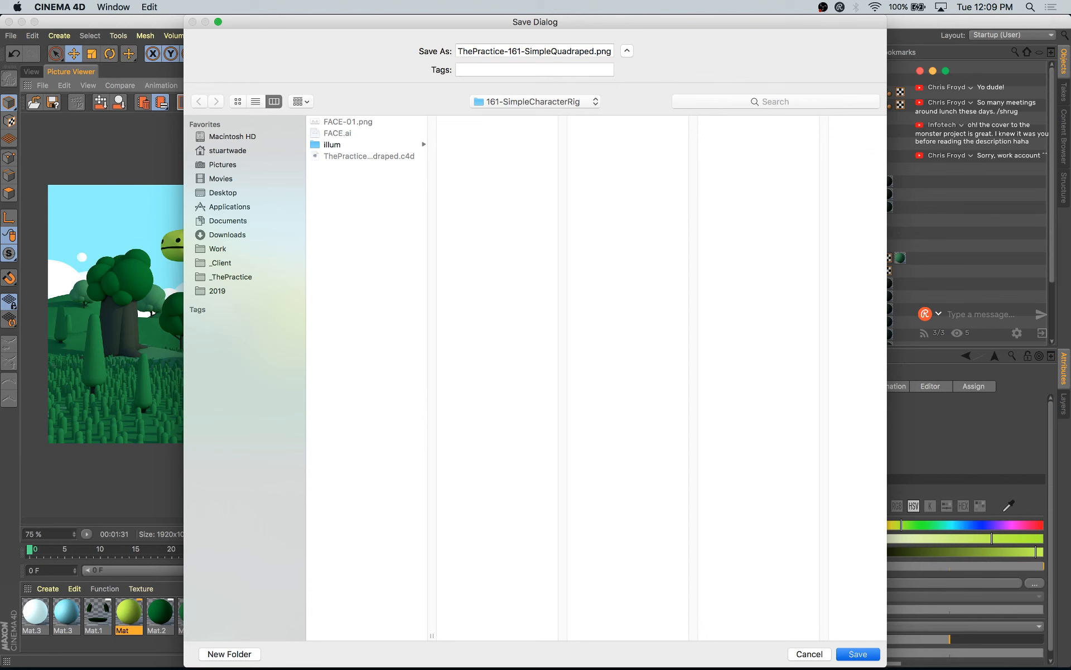
# - Switch to Photoshop and open ThePractice-161-SimpleQuadraped.png from the 161-SimpleCharacterRig folder in Finder
pyautogui.press('super+Tab')
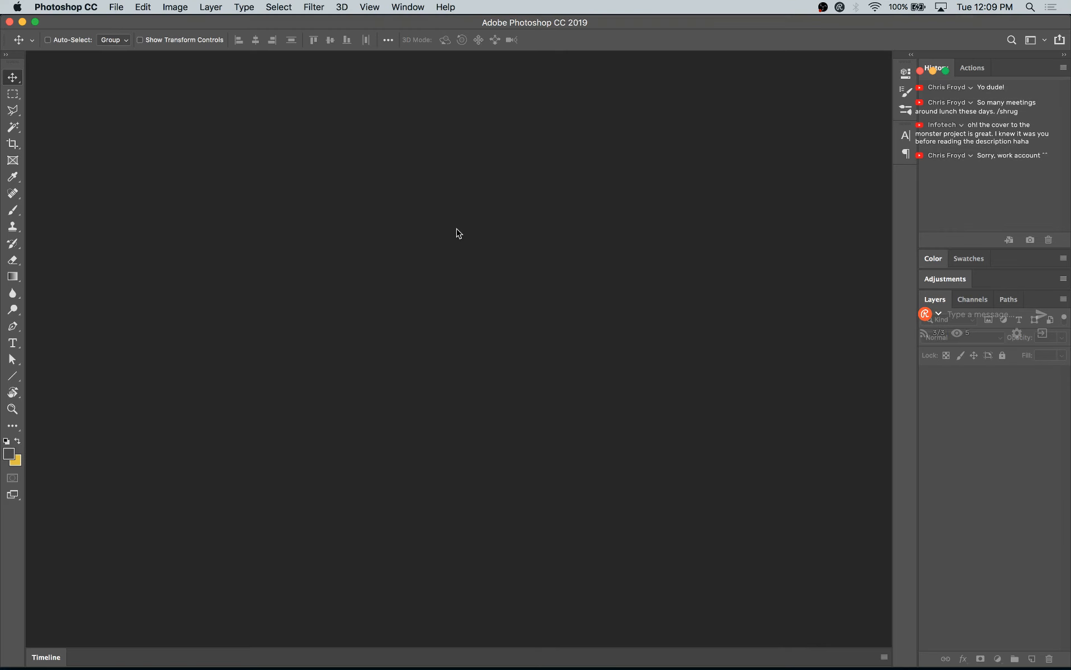
pyautogui.press('super+Tab')
pyautogui.press('super+Tab')
pyautogui.press('super+Tab')
pyautogui.press('super+Tab')
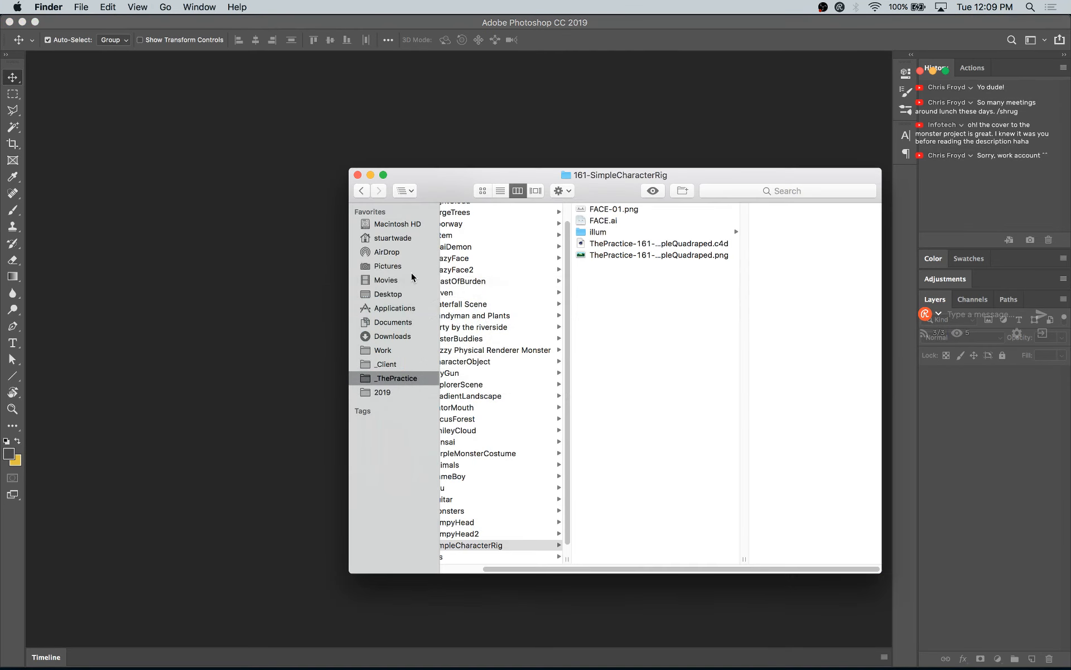
pyautogui.moveTo(634, 251); pyautogui.dragTo(257, 310)
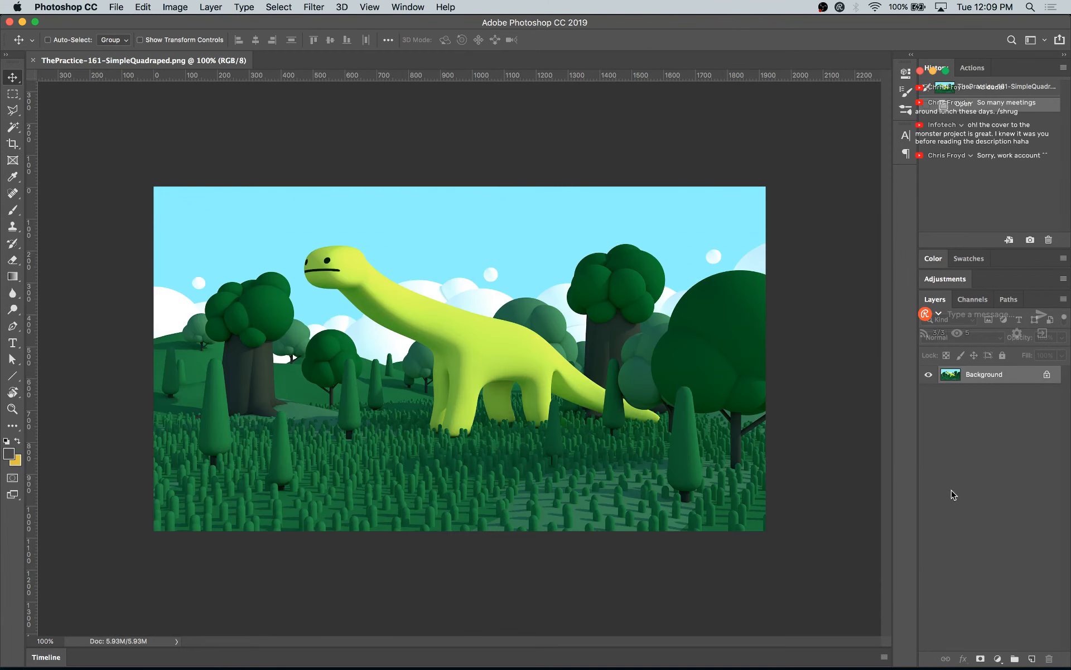
# - Add a Curves adjustment layer above the render and slightly brighten the RGB midtones
pyautogui.click(998, 659)
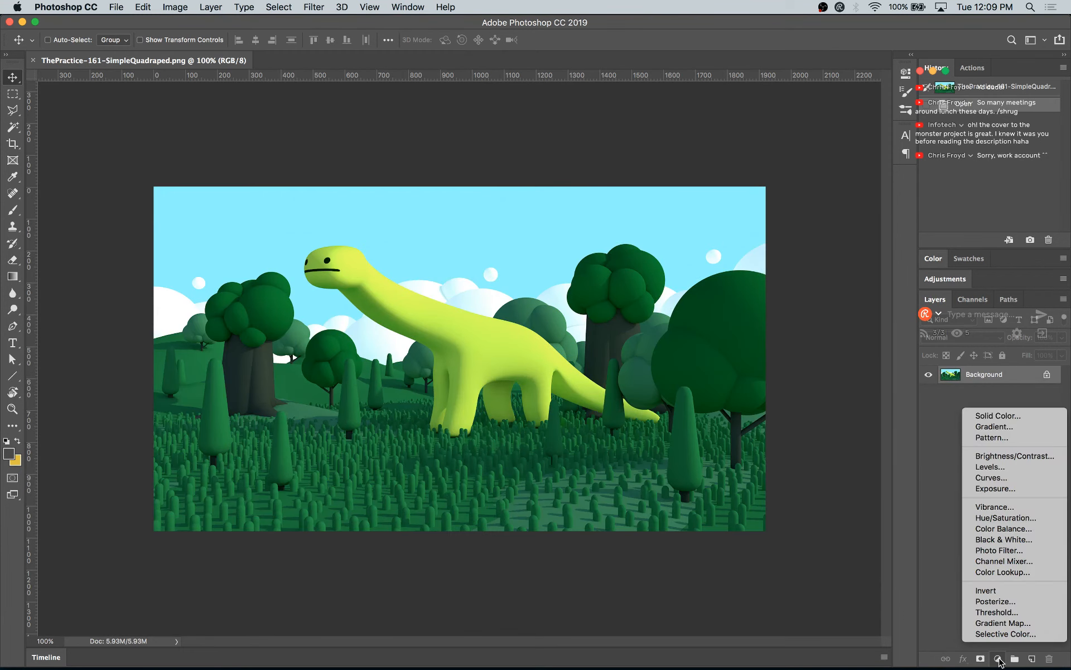
pyautogui.click(991, 477)
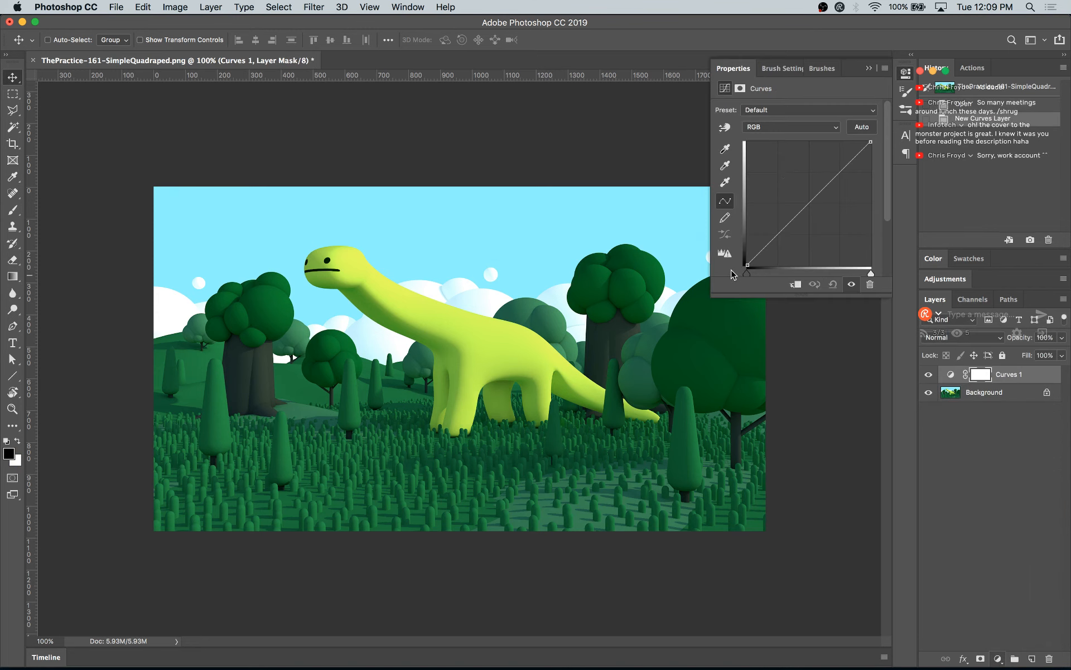
pyautogui.moveTo(803, 199)
pyautogui.mouseDown()
pyautogui.moveTo(802, 186)
pyautogui.moveTo(807, 201)
pyautogui.mouseUp()
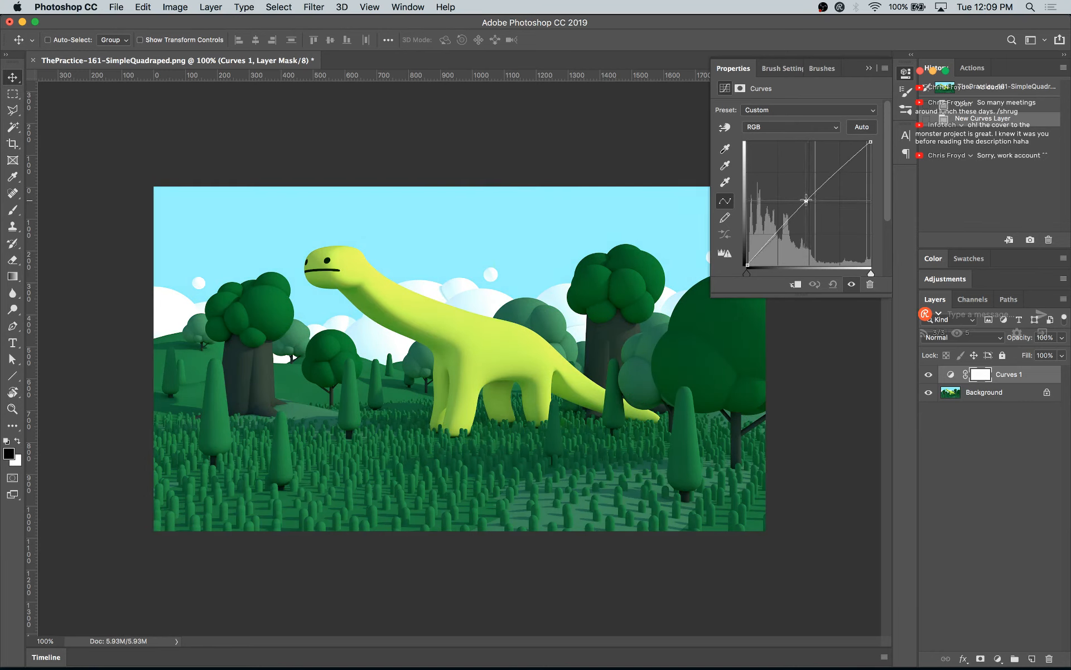
# - Raise the black point of the Blue curve to tint the image's shadows blue
pyautogui.click(788, 127)
pyautogui.click(781, 141)
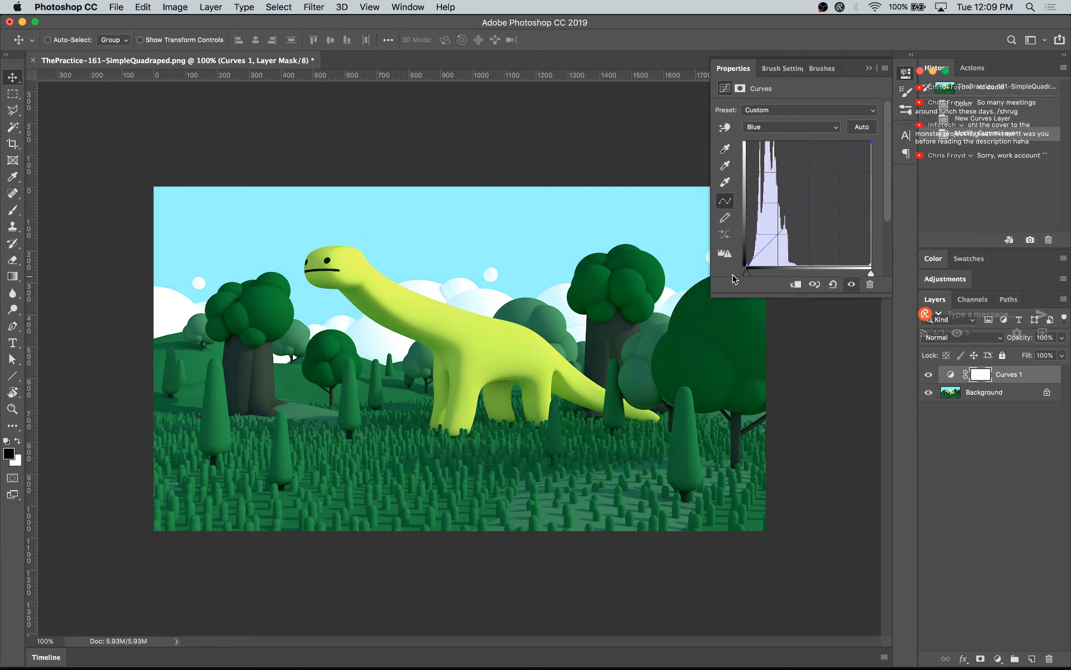
pyautogui.moveTo(748, 264); pyautogui.dragTo(735, 240)
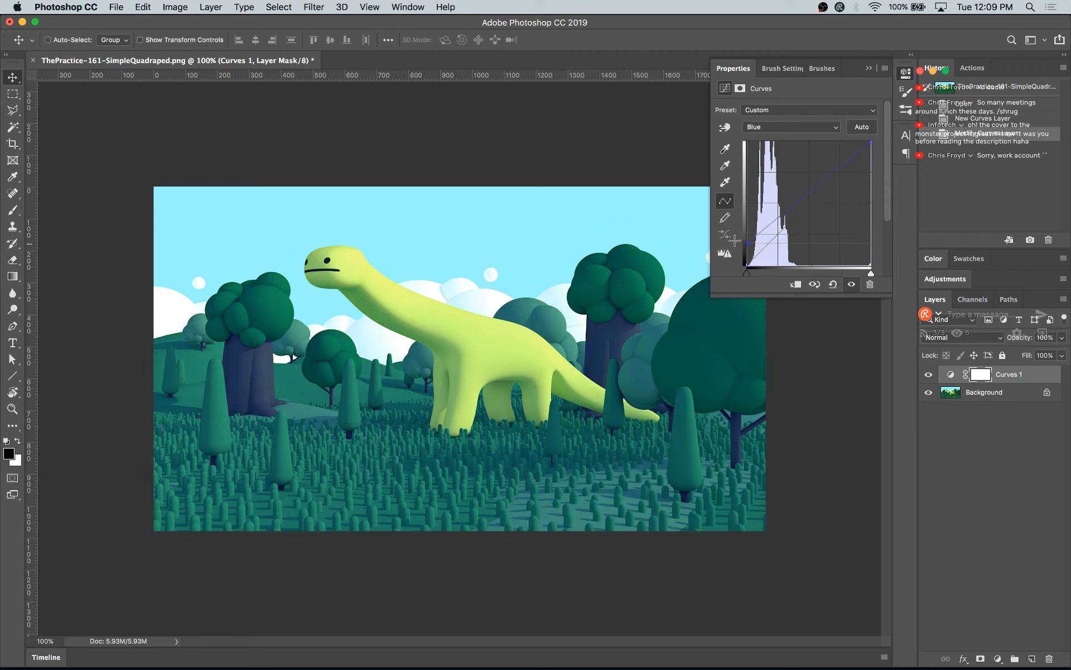
# - Add a point to the Blue curve's upper midtones and compare the image with and without the Curves layer
pyautogui.moveTo(807, 201)
pyautogui.mouseDown()
pyautogui.moveTo(786, 228)
pyautogui.moveTo(818, 193)
pyautogui.mouseUp()
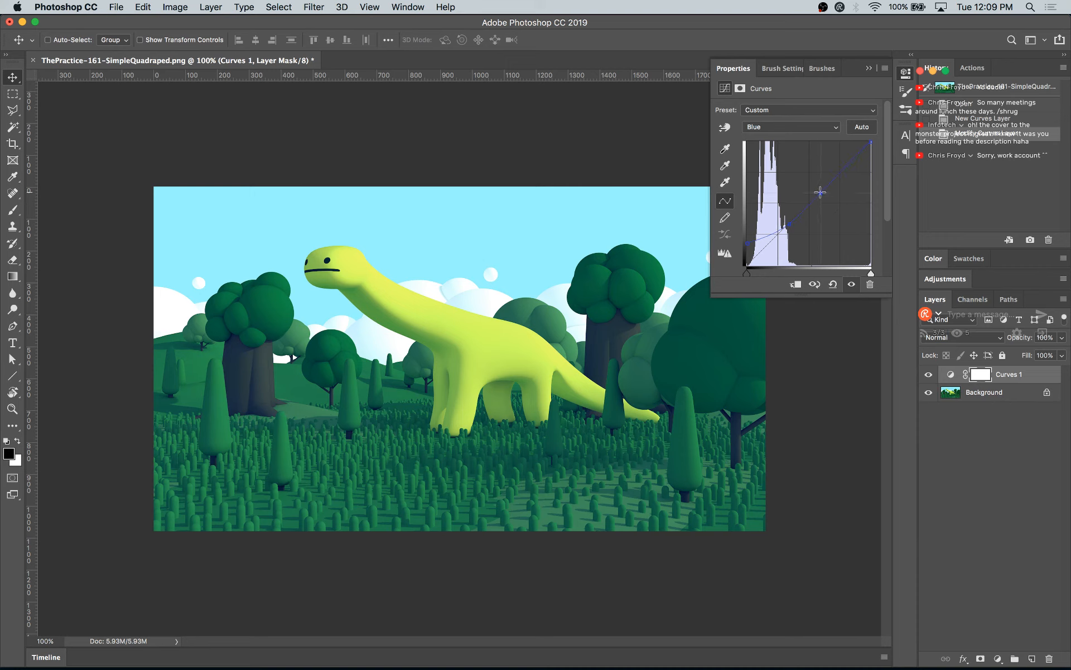
pyautogui.click(930, 374)
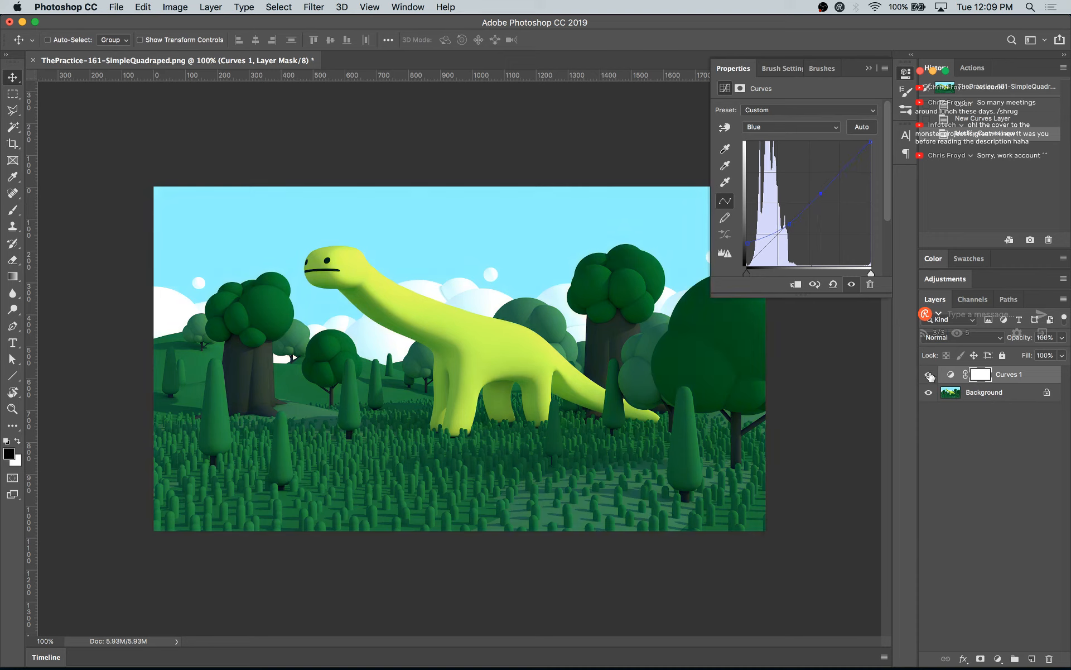
pyautogui.click(929, 374)
pyautogui.click(930, 375)
pyautogui.click(929, 375)
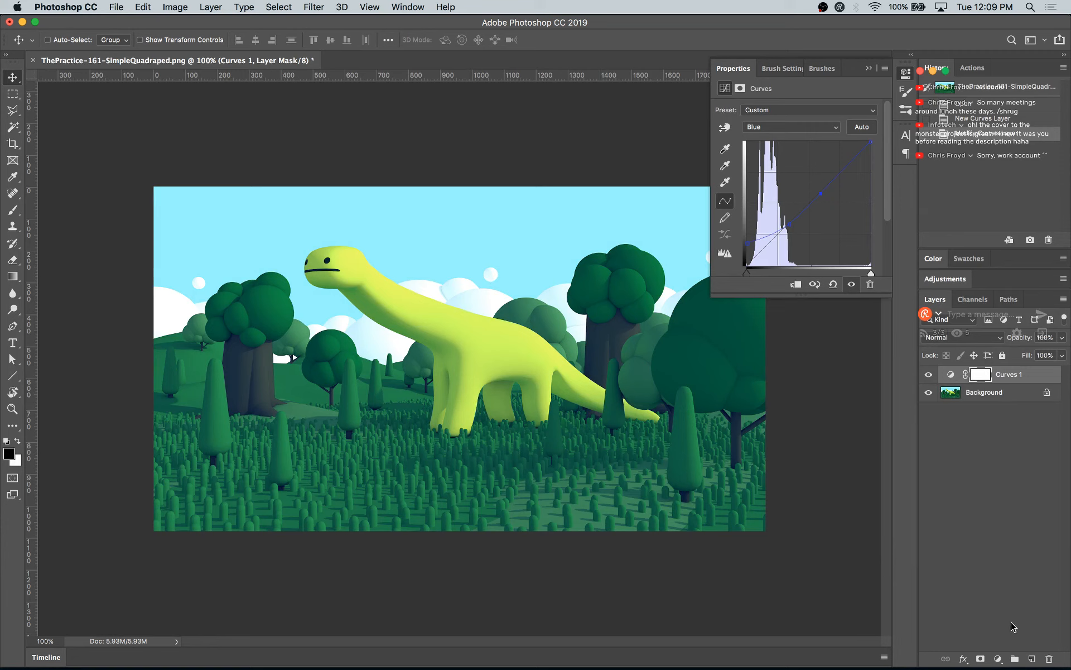
# - Add a Brightness/Contrast adjustment layer above Curves 1 with brightness at -20 and contrast at 16
pyautogui.click(997, 658)
pyautogui.click(858, 258)
pyautogui.moveTo(811, 169); pyautogui.dragTo(823, 171)
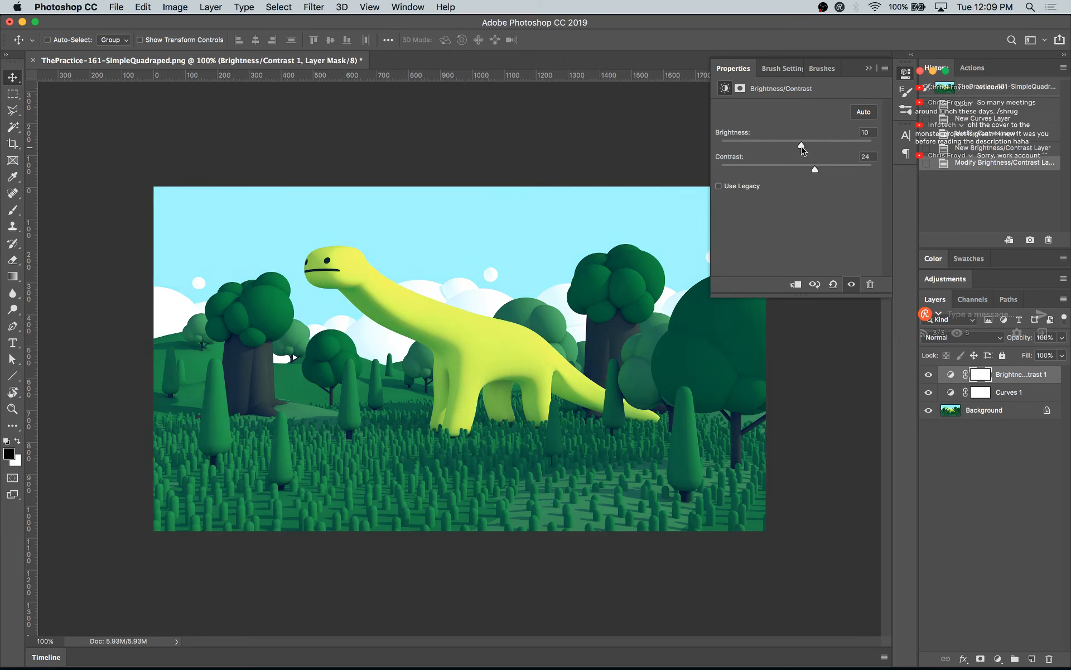
pyautogui.moveTo(801, 147); pyautogui.dragTo(801, 147)
pyautogui.click(849, 111)
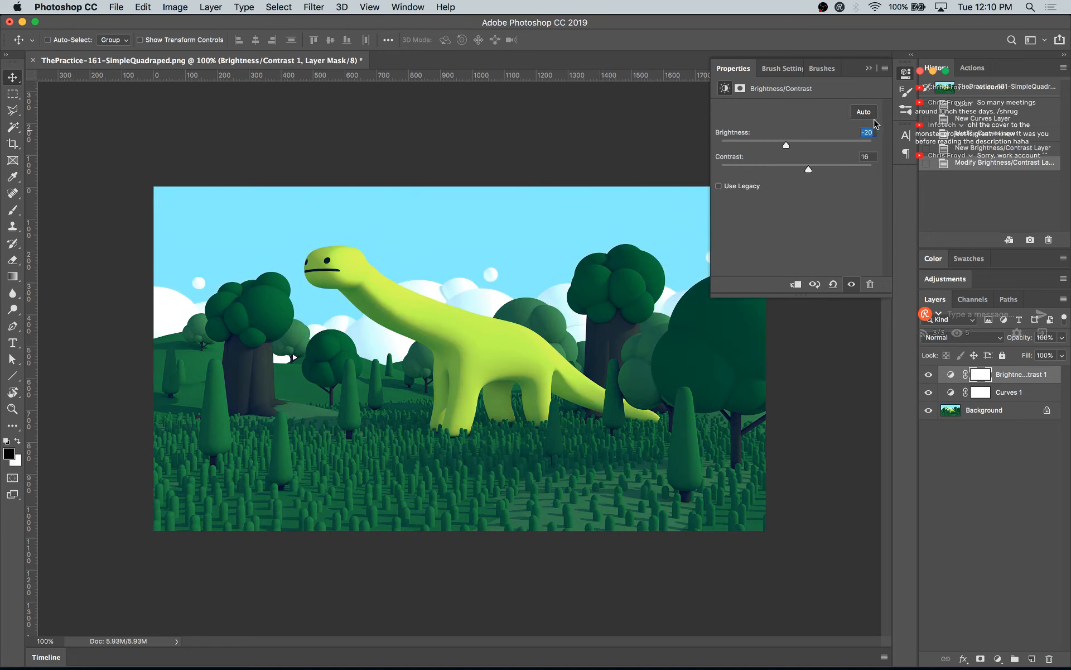
# - Set the Brightness/Contrast layer's brightness to 11, comparing the image with and without the adjustment
pyautogui.click(928, 376)
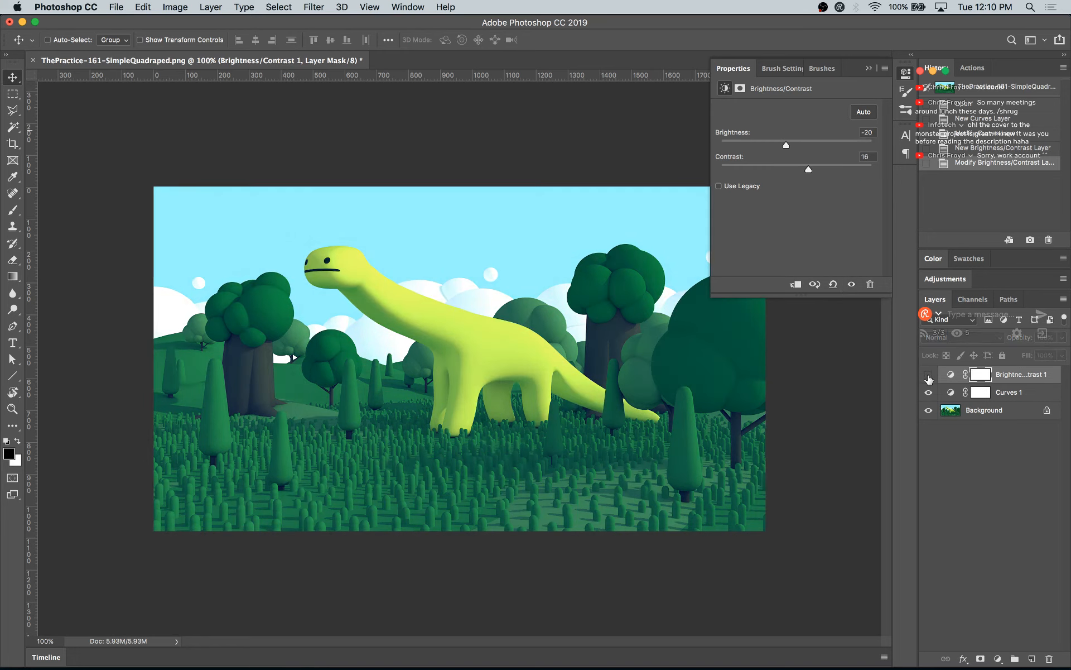
pyautogui.click(929, 377)
pyautogui.click(928, 376)
pyautogui.click(929, 377)
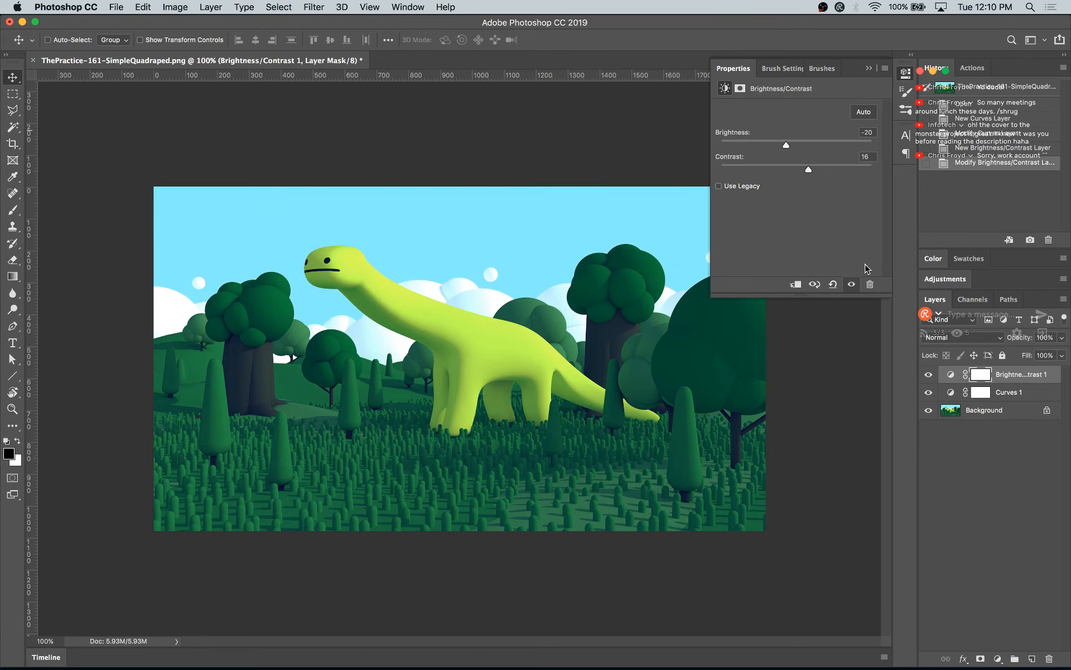
pyautogui.moveTo(786, 144); pyautogui.dragTo(801, 146)
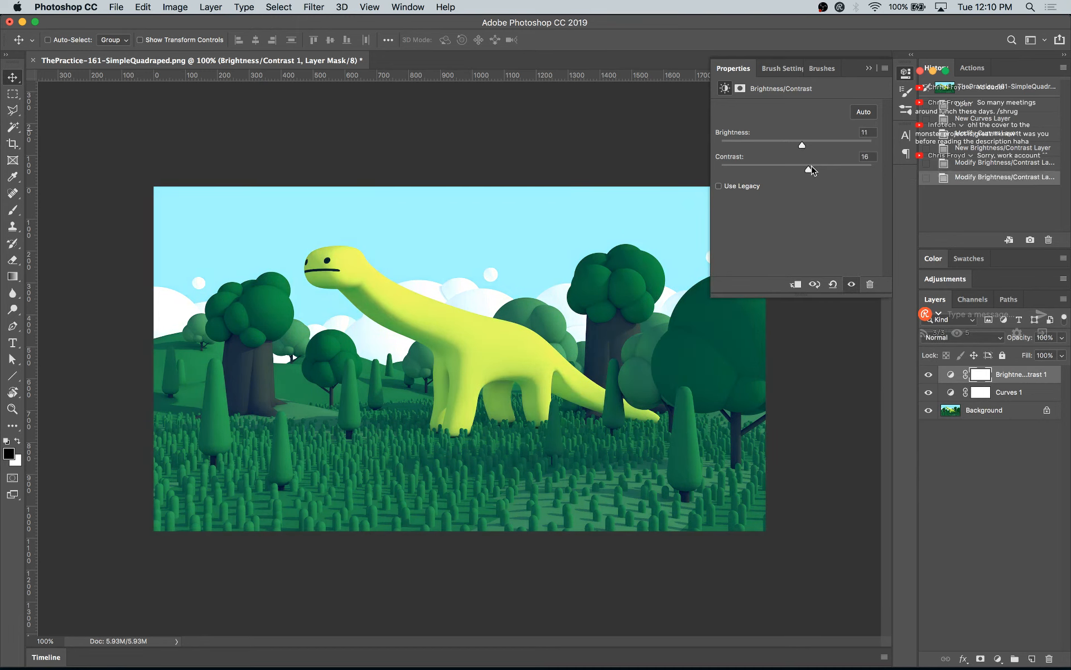
pyautogui.click(929, 375)
pyautogui.click(928, 376)
# - Add a Hue/Saturation adjustment layer at the top of the stack and raise the saturation of the Yellows
pyautogui.click(998, 660)
pyautogui.click(1005, 523)
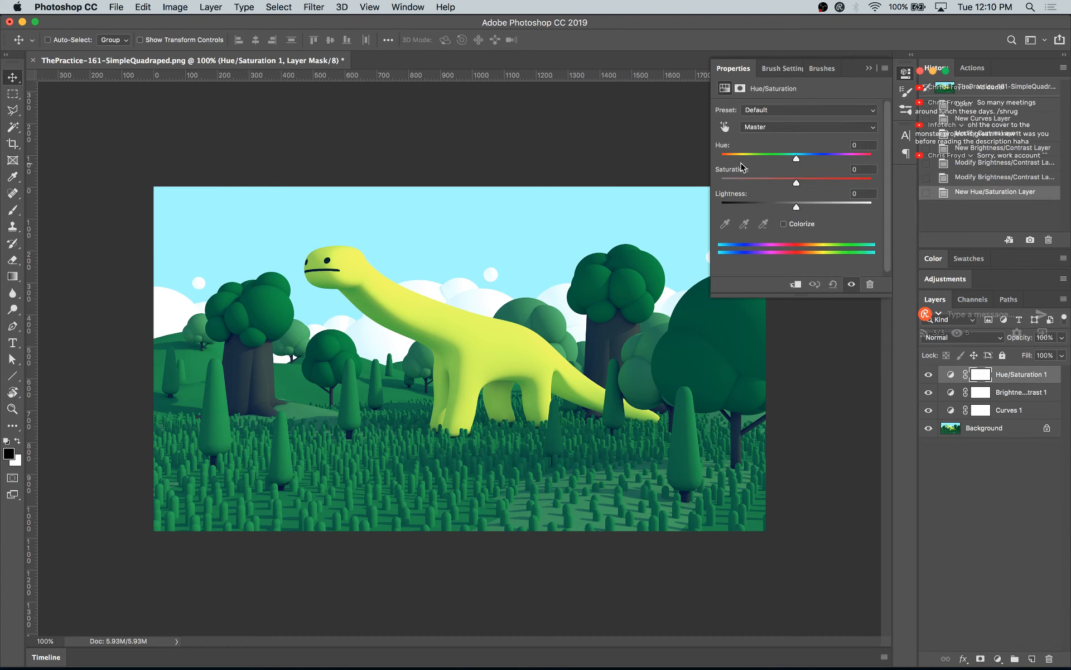
pyautogui.click(797, 128)
pyautogui.click(792, 148)
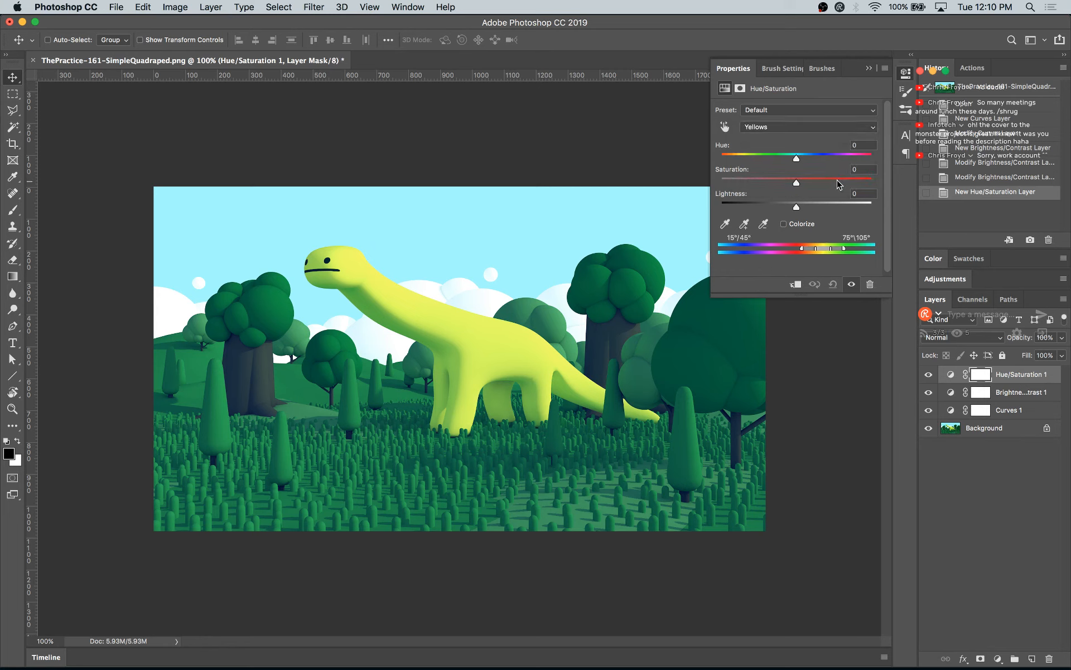
pyautogui.click(833, 180)
pyautogui.moveTo(817, 184); pyautogui.dragTo(794, 188)
# - Set the Greens to hue +5, saturation -4 and lightness -13, and compare the image with and without Hue/Saturation
pyautogui.click(798, 130)
pyautogui.click(797, 140)
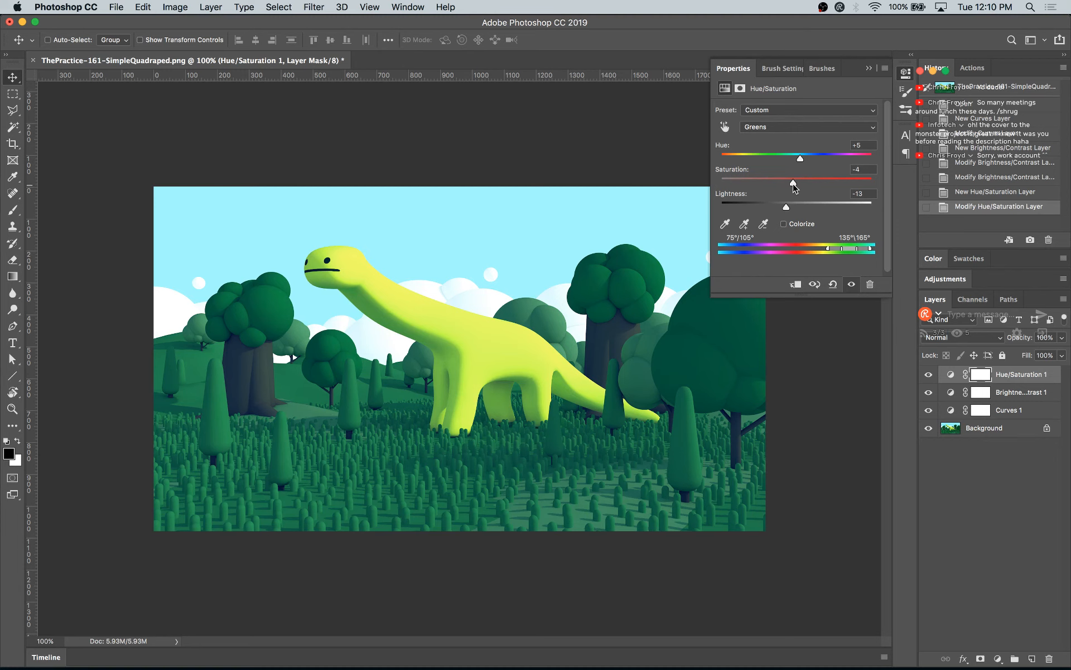
pyautogui.click(869, 68)
pyautogui.press('super+0')
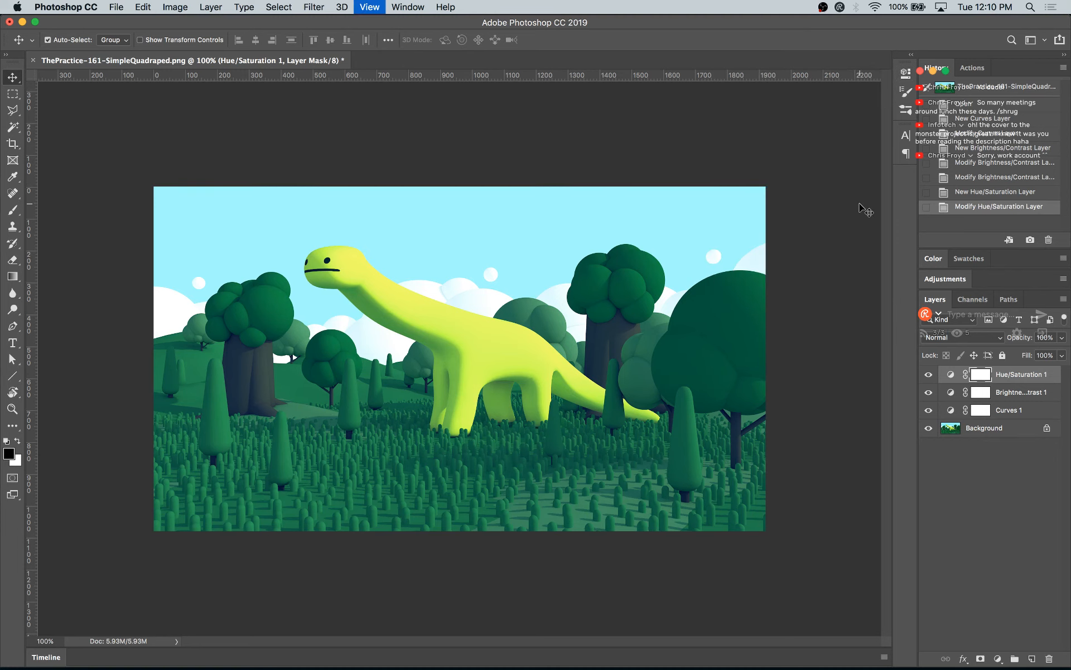
pyautogui.press('super+plus')
pyautogui.click(928, 374)
pyautogui.click(929, 374)
# - Move the Hue/Saturation layer directly above the Background and compare the effect of the three adjustment layers
pyautogui.moveTo(1021, 389); pyautogui.dragTo(999, 420)
pyautogui.click(928, 411)
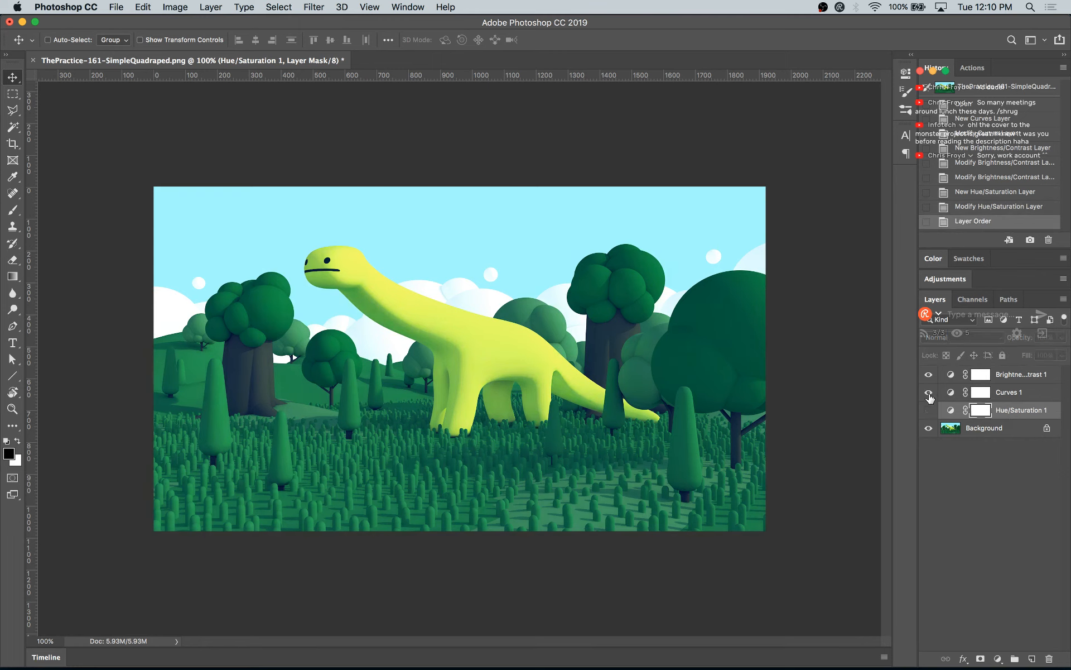
pyautogui.click(928, 393)
pyautogui.click(929, 393)
pyautogui.click(929, 377)
pyautogui.click(929, 393)
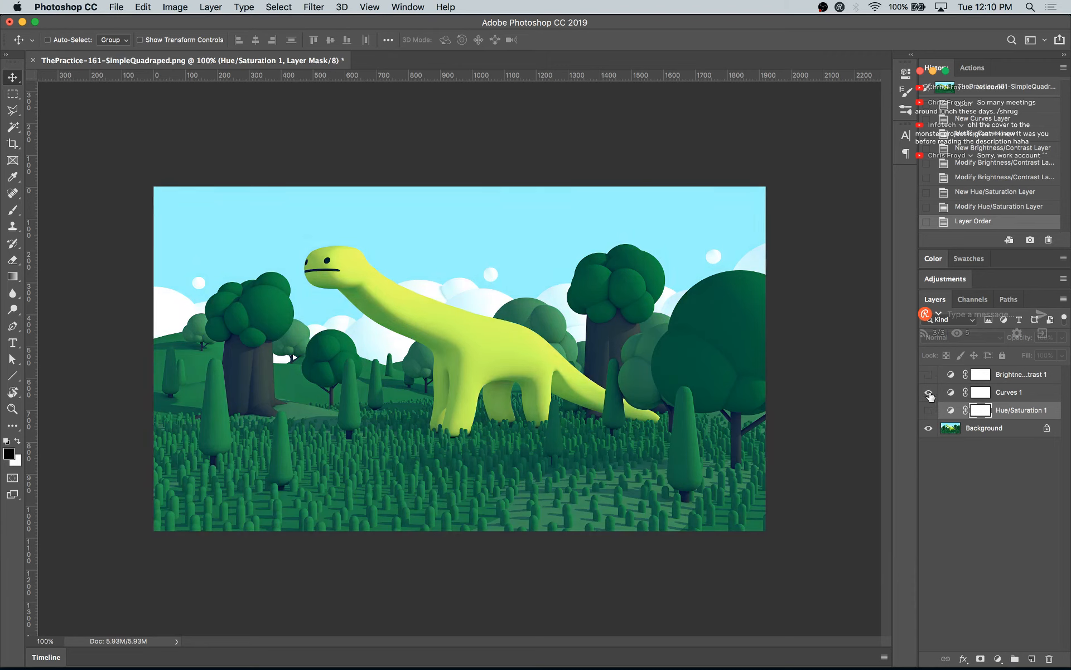
pyautogui.click(929, 374)
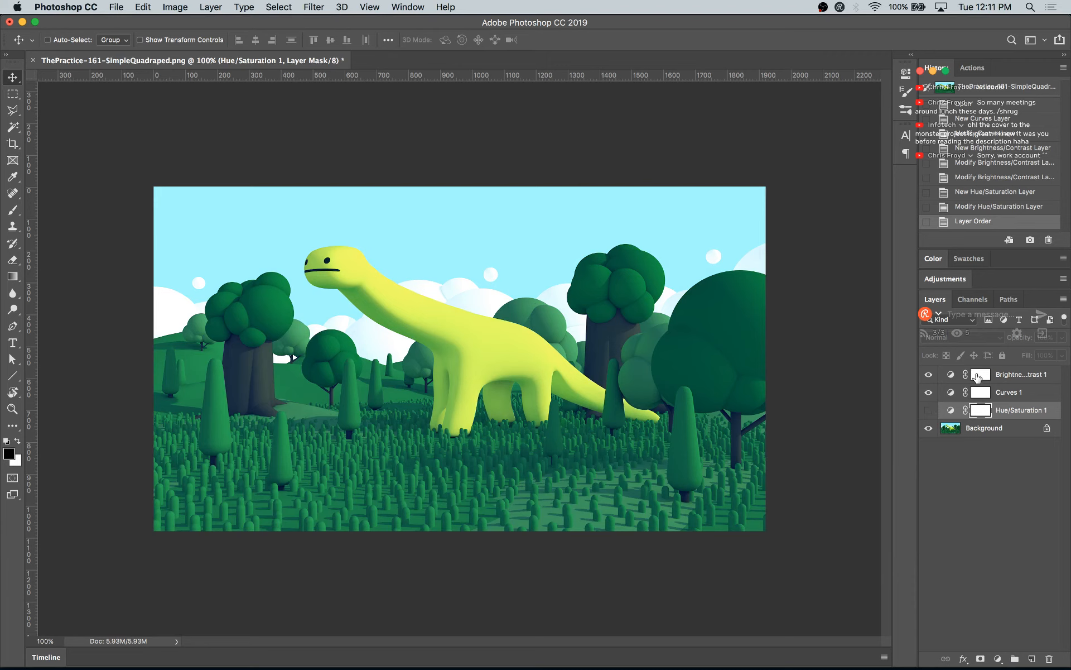
# - Reduce the Brightness/Contrast layer's opacity to 44% and make the Hue/Saturation layer visible again
pyautogui.click(993, 378)
pyautogui.click(1019, 337)
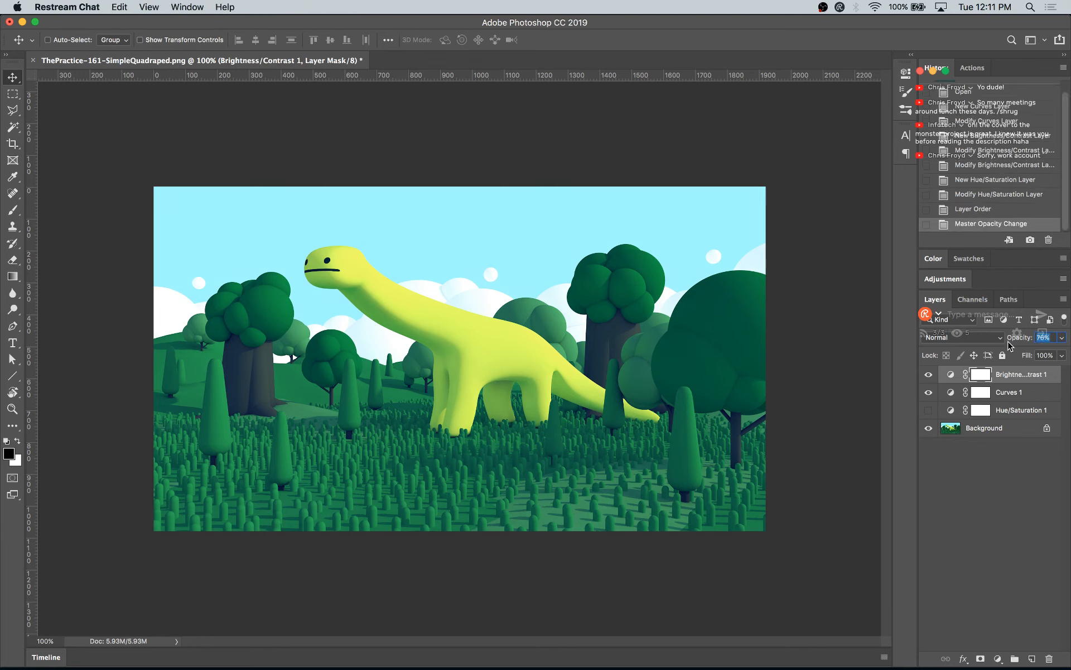
pyautogui.click(929, 410)
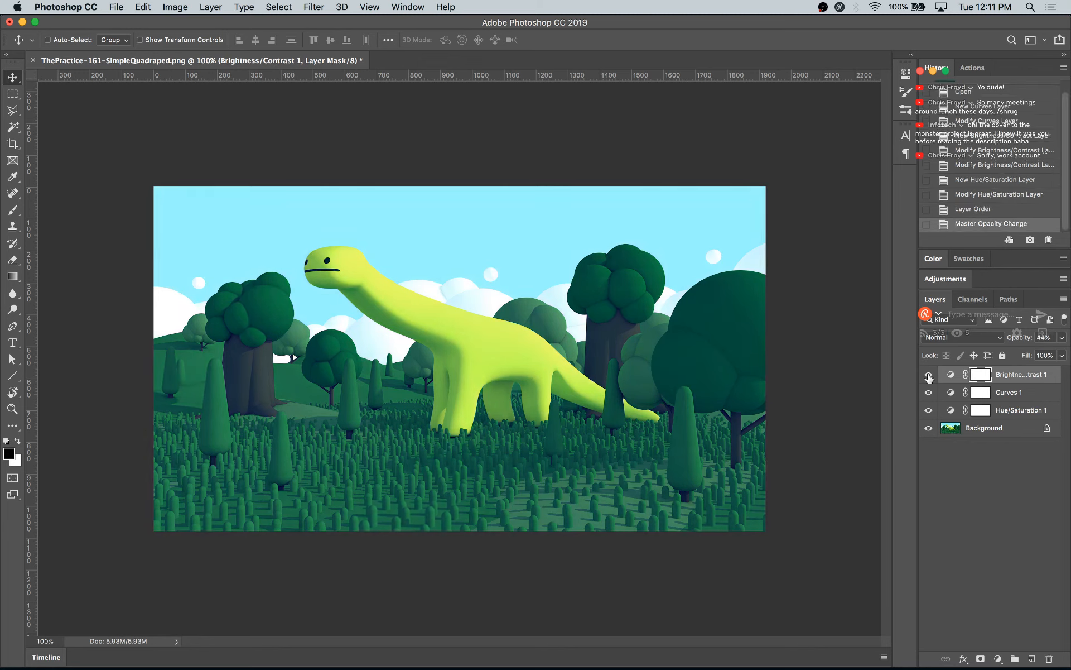
# - Compare the image with and without the Hue/Saturation layer and readjust the lightness of its Greens
pyautogui.click(980, 411)
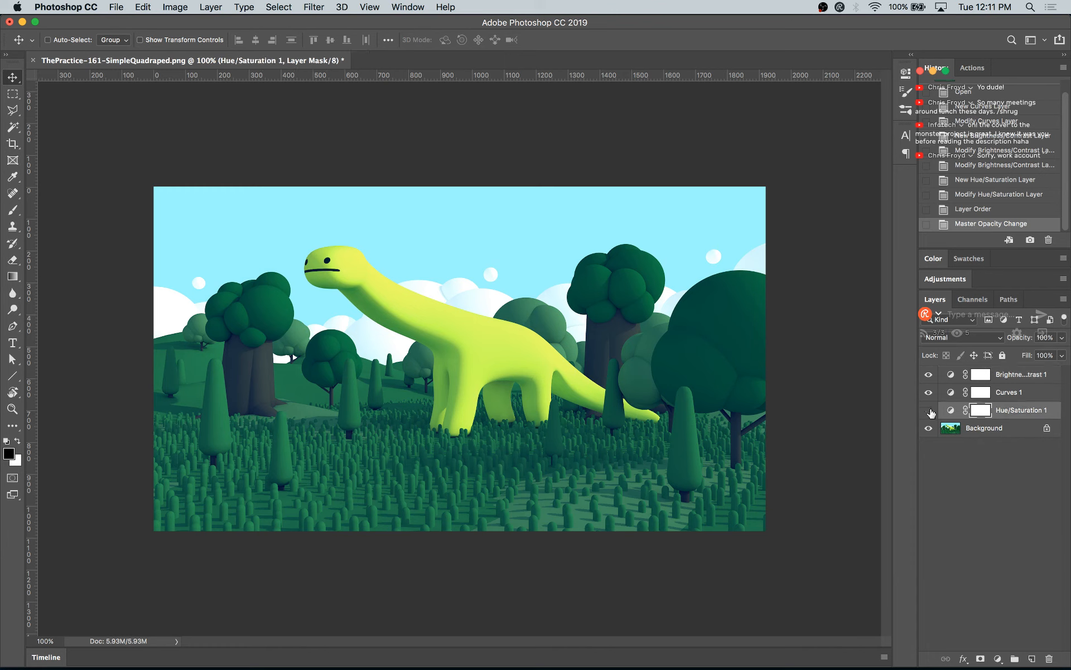
pyautogui.click(929, 410)
pyautogui.click(929, 411)
pyautogui.doubleClick(951, 411)
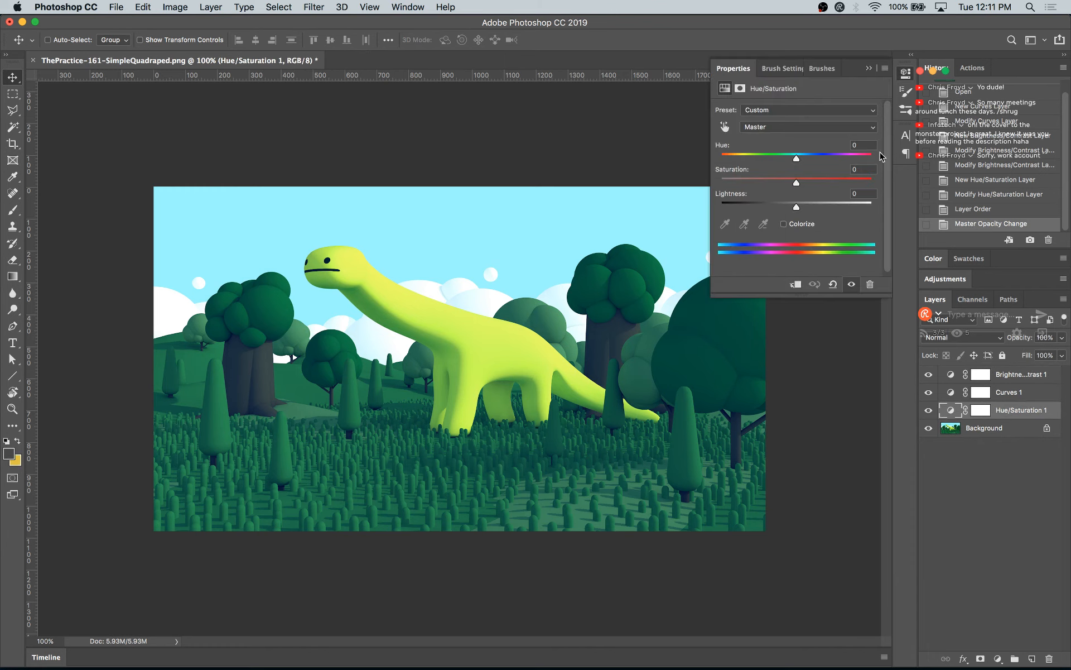
pyautogui.click(777, 129)
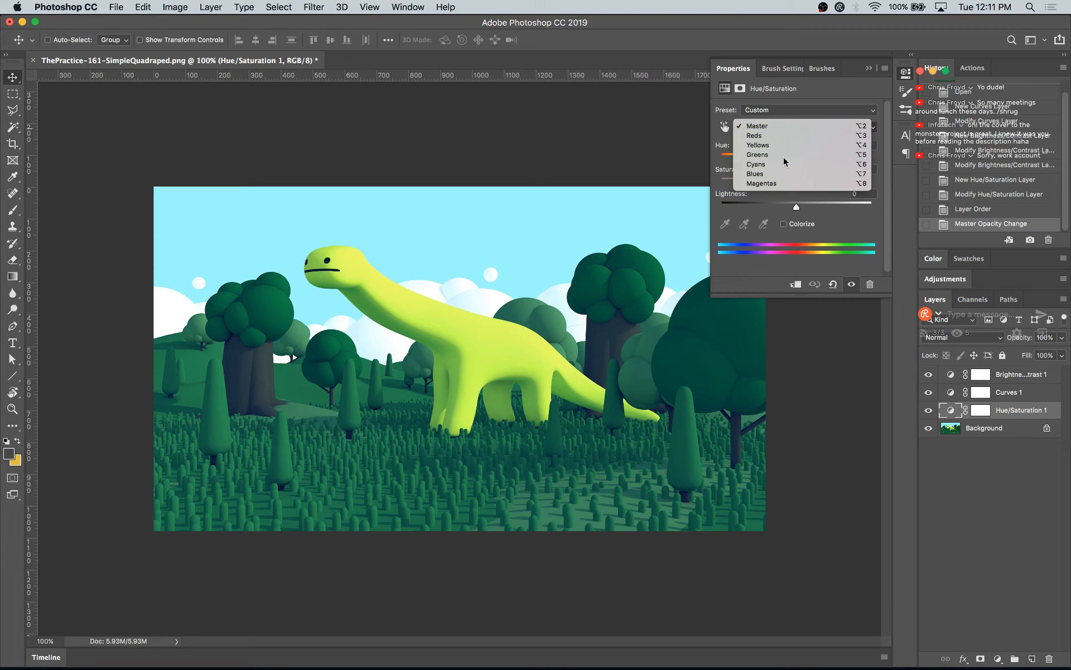
pyautogui.click(783, 156)
pyautogui.moveTo(787, 207); pyautogui.dragTo(792, 163)
# - Set the hue of the Yellows to -7 in the Hue/Saturation layer and close its settings
pyautogui.click(793, 125)
pyautogui.click(793, 118)
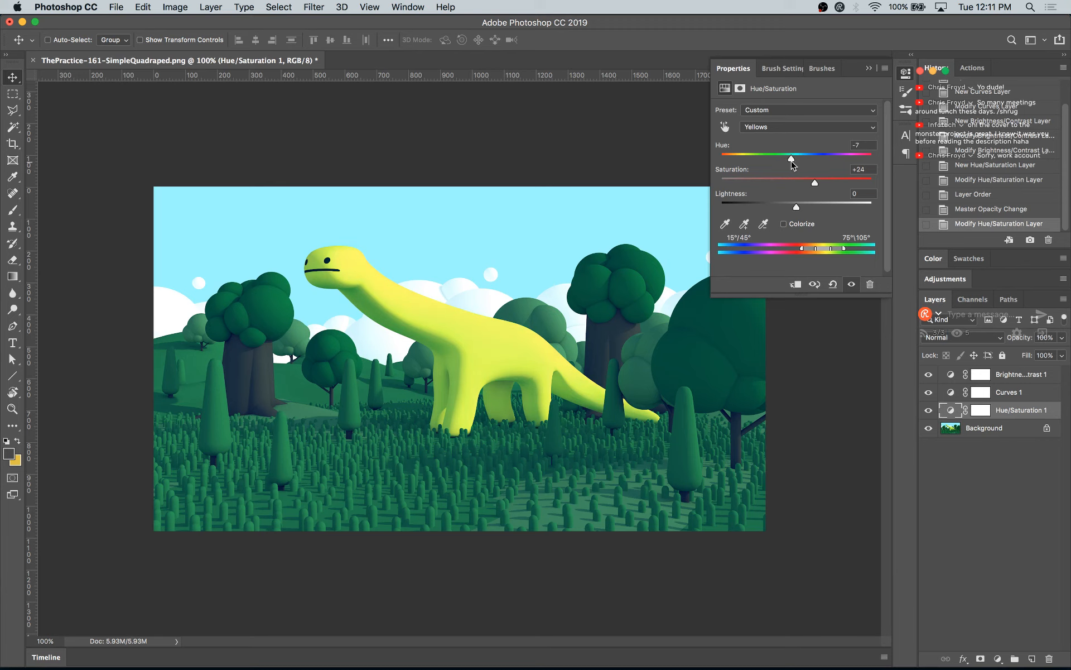
pyautogui.click(869, 67)
pyautogui.press('super+minus')
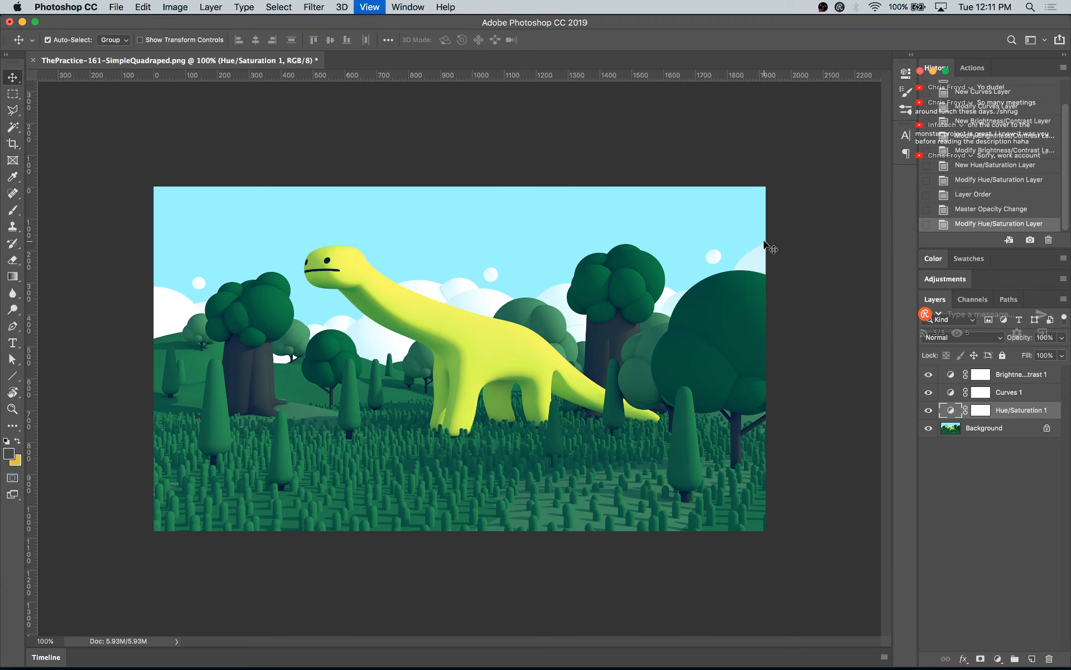
pyautogui.press('super+plus')
# - Save the graded image as the Photoshop document ThePractice-161-SimpleQuadraped.psd with Maximize Compatibility enabled
pyautogui.press('super+shift+s')
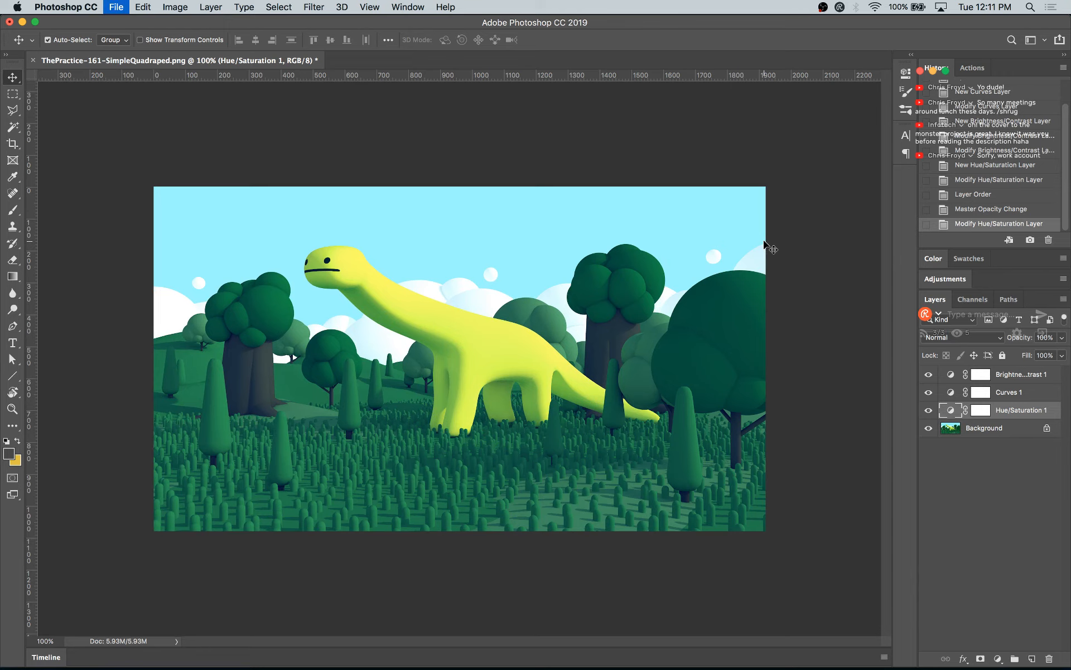
pyautogui.press('Return')
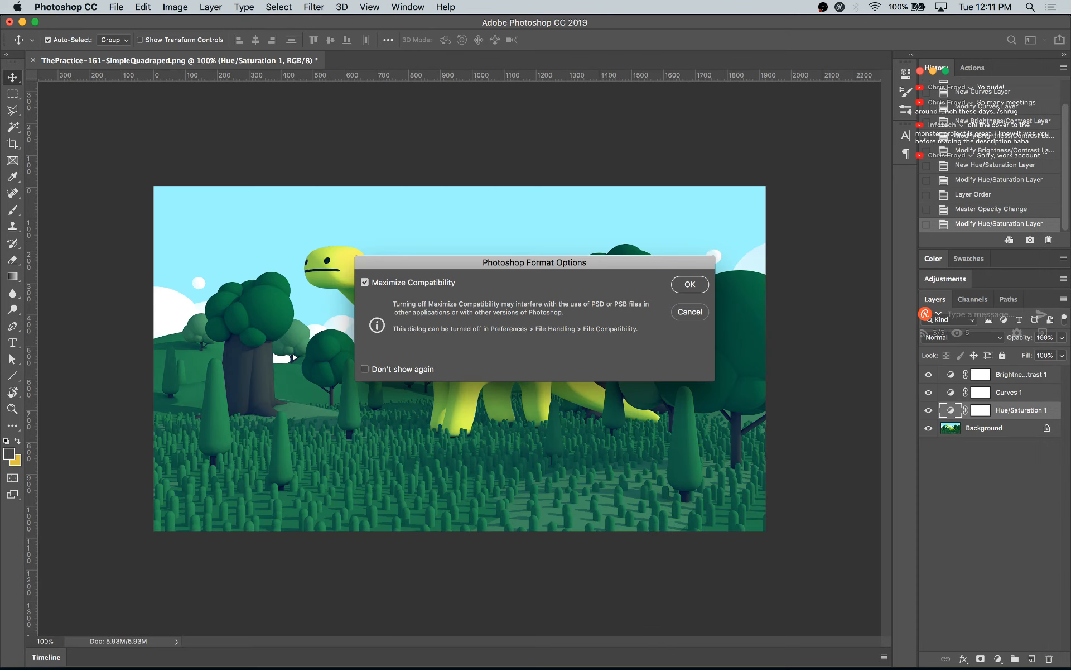
pyautogui.press('Return')
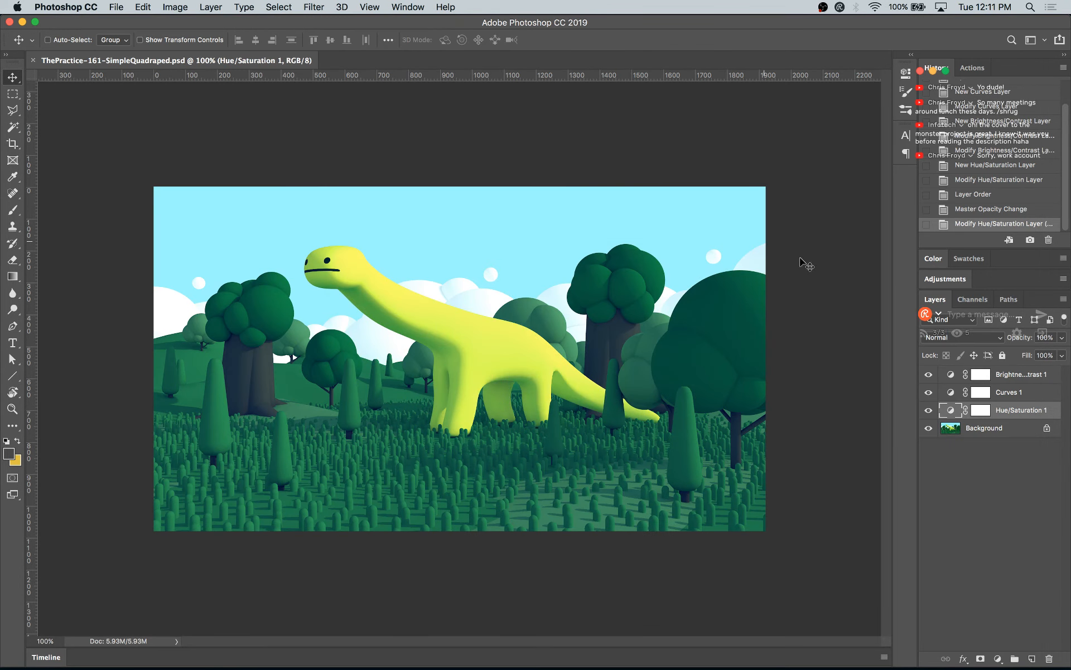